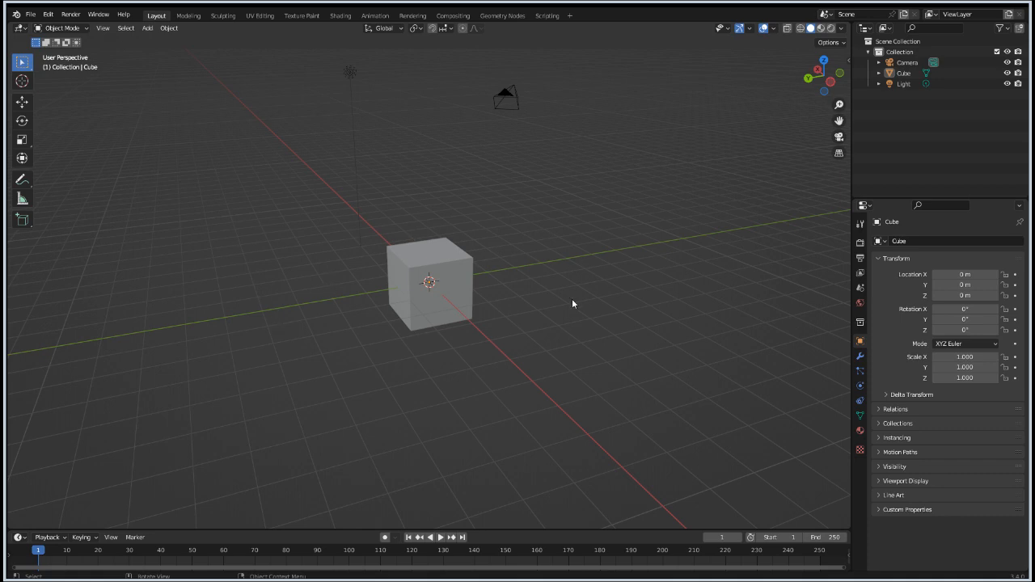
Step: Examine the default cube and the scene around it from several angles and distances
{"action": "middle_click_drag", "start_coordinate": [576, 332], "coordinate": [468, 327]}
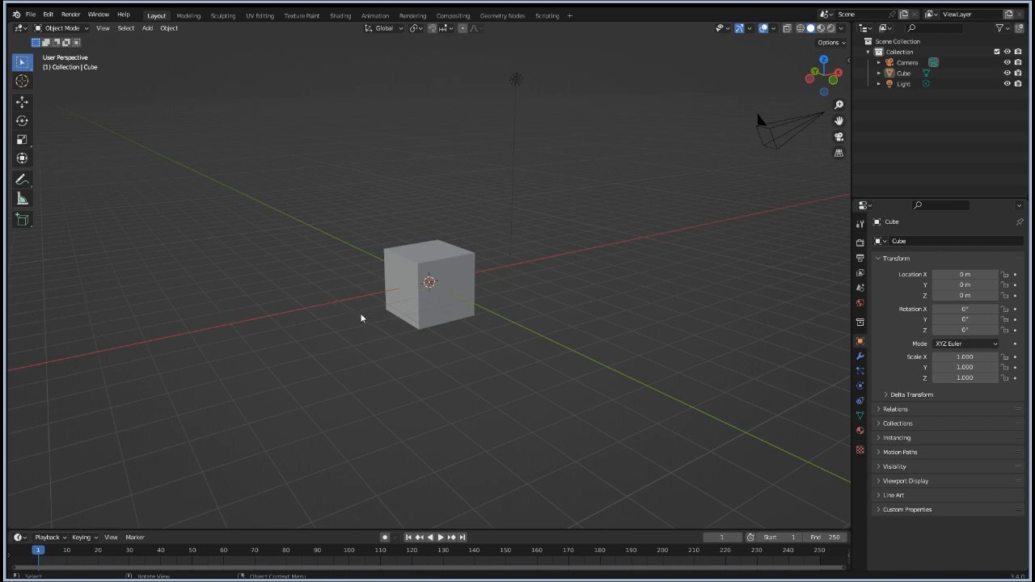
{"action": "scroll", "coordinate": [338, 234], "scroll_direction": "down", "scroll_amount": 6}
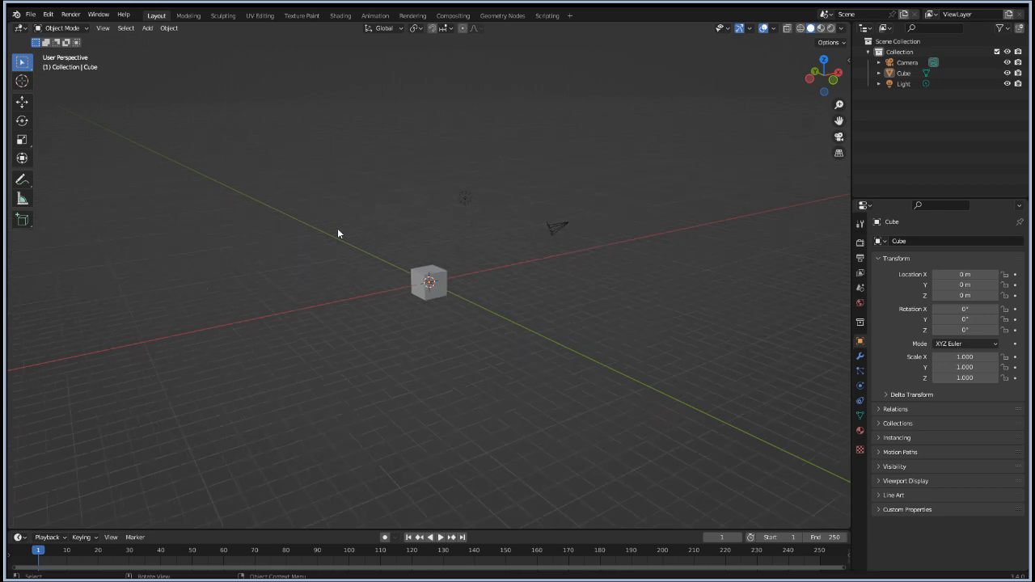
{"action": "scroll", "coordinate": [339, 234], "scroll_direction": "down", "scroll_amount": 8}
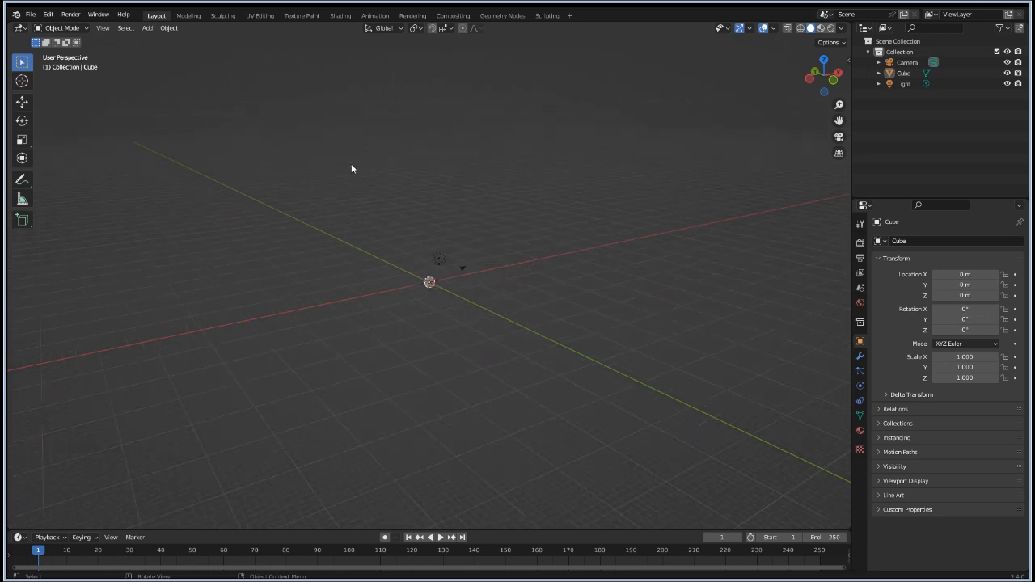
{"action": "middle_click_drag", "start_coordinate": [351, 168], "coordinate": [350, 327]}
{"action": "middle_click_drag", "start_coordinate": [351, 442], "coordinate": [413, 418]}
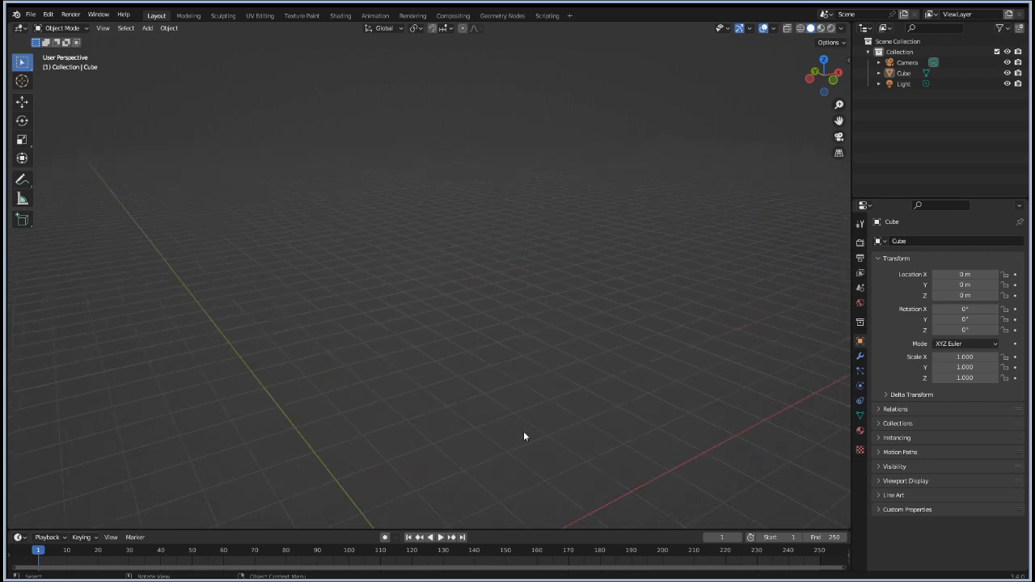
{"action": "middle_click_drag", "start_coordinate": [523, 437], "coordinate": [472, 402]}
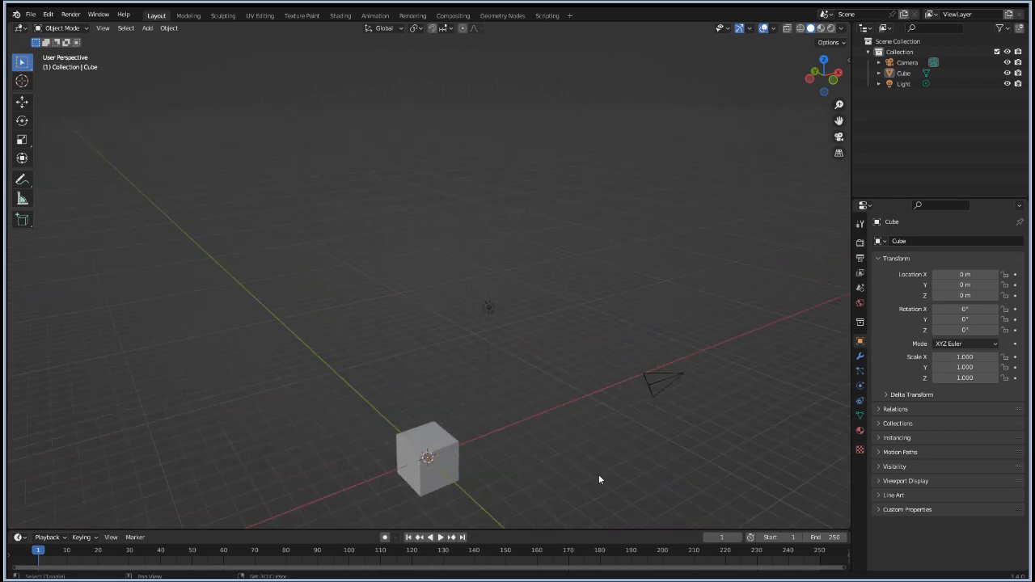
{"action": "middle_click_drag", "start_coordinate": [598, 478], "coordinate": [571, 329]}
{"action": "scroll", "coordinate": [572, 329], "scroll_direction": "up", "scroll_amount": 3}
{"action": "scroll", "coordinate": [572, 329], "scroll_direction": "up", "scroll_amount": 1}
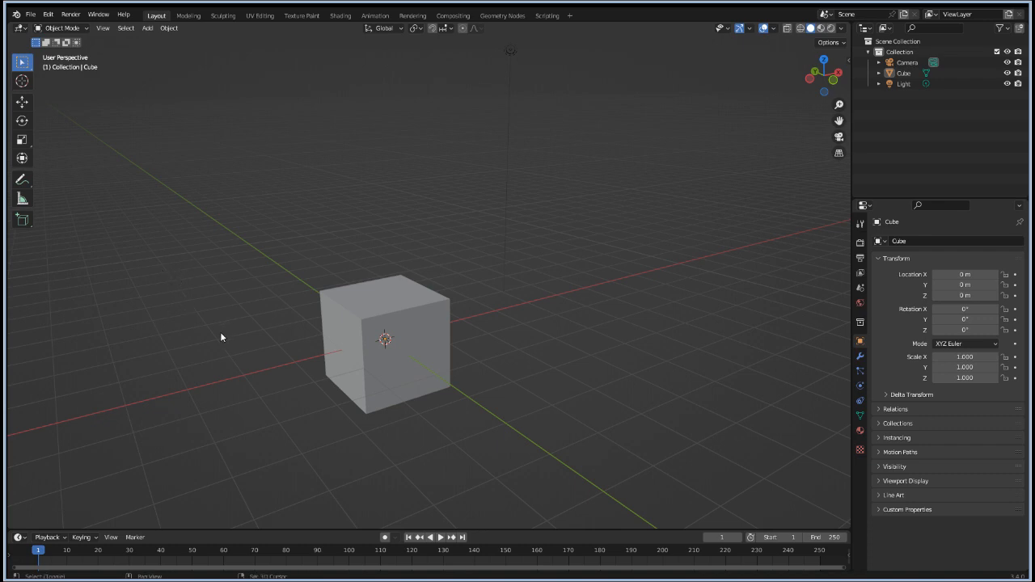
{"action": "middle_click_drag", "start_coordinate": [221, 329], "coordinate": [269, 237], "text": "shift"}
{"action": "scroll", "coordinate": [462, 256], "scroll_direction": "up", "scroll_amount": 2}
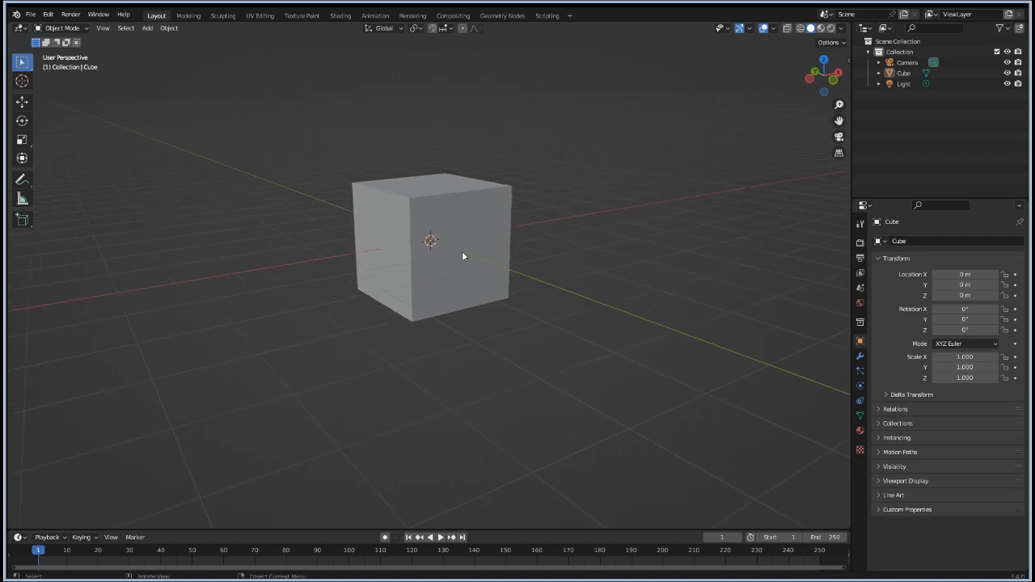
Step: Switch the viewport shading to Material Preview and frame the cube closely
{"action": "left_click", "coordinate": [822, 28]}
{"action": "scroll", "coordinate": [607, 190], "scroll_direction": "up", "scroll_amount": 1}
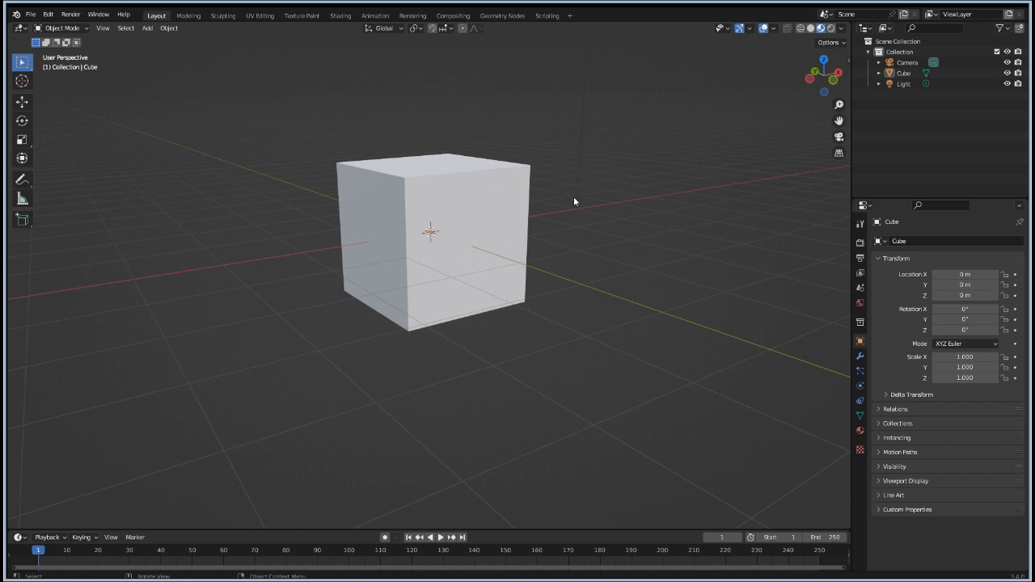
{"action": "middle_click_drag", "start_coordinate": [576, 202], "coordinate": [555, 280]}
{"action": "scroll", "coordinate": [490, 237], "scroll_direction": "up", "scroll_amount": 2}
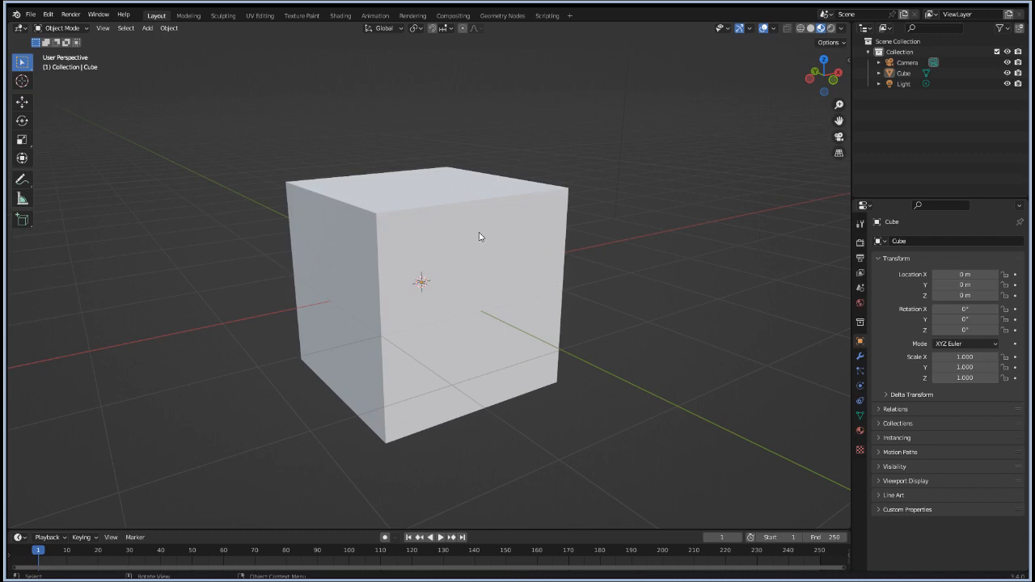
Step: Move the cube up about 0.99 m along the global Z axis so it rests on the grid floor
{"action": "left_click", "coordinate": [479, 236]}
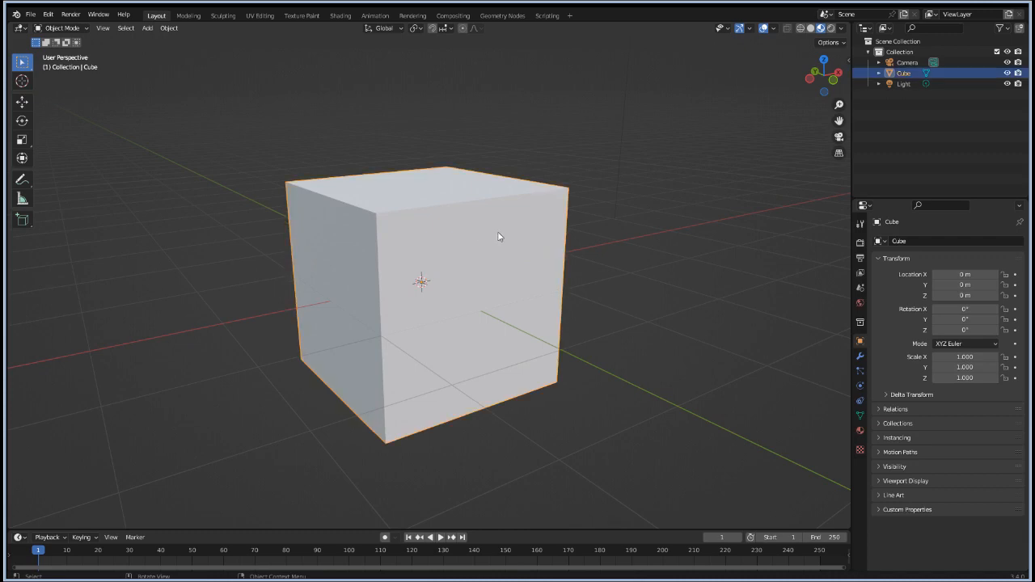
{"action": "key", "text": "g"}
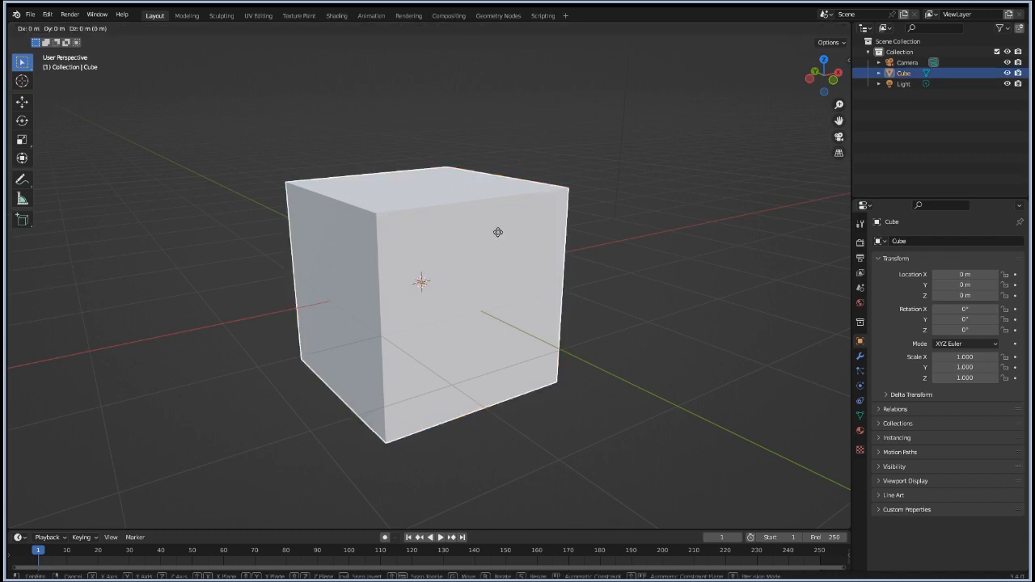
{"action": "key", "text": "z"}
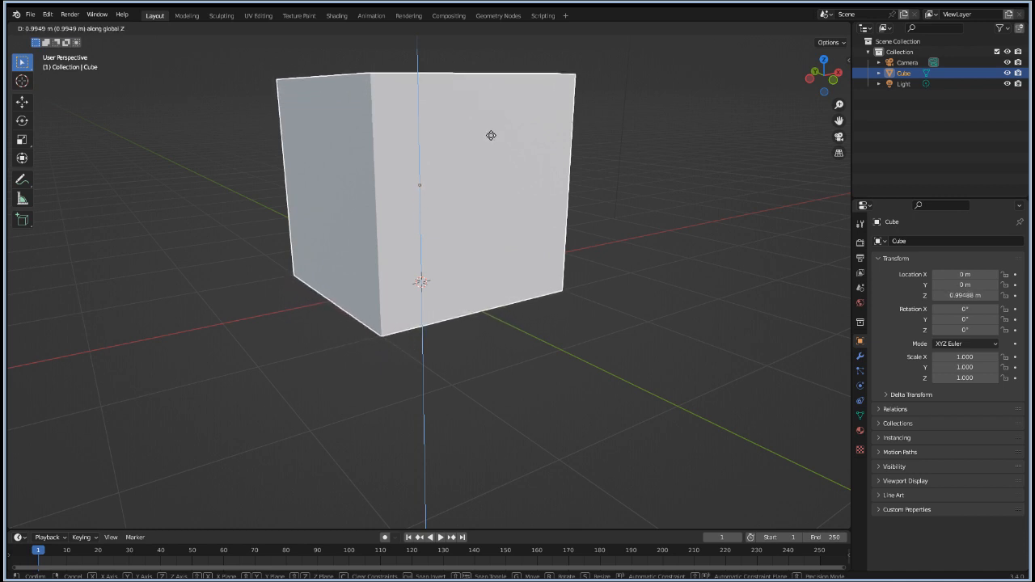
{"action": "left_click", "coordinate": [491, 135]}
{"action": "scroll", "coordinate": [556, 219], "scroll_direction": "down", "scroll_amount": 1}
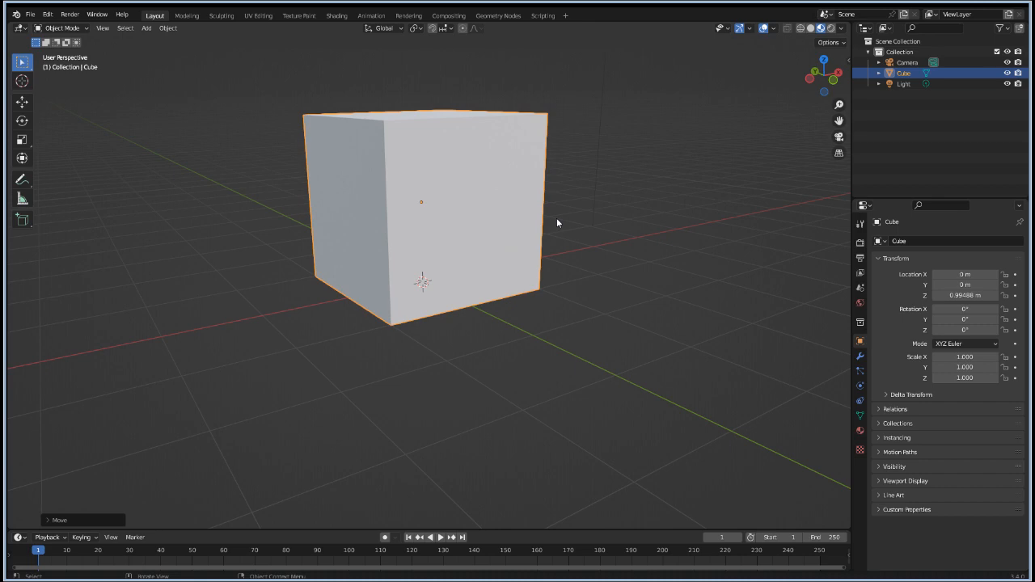
Step: Enter Edit Mode on the cube and select all its faces in face select mode
{"action": "middle_click_drag", "start_coordinate": [552, 189], "coordinate": [555, 296]}
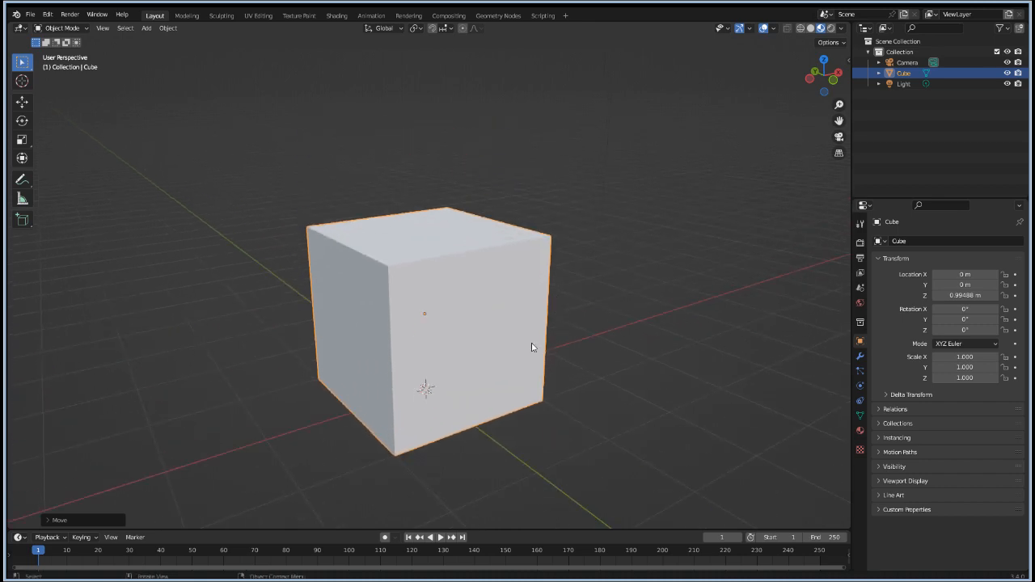
{"action": "key", "text": "Tab"}
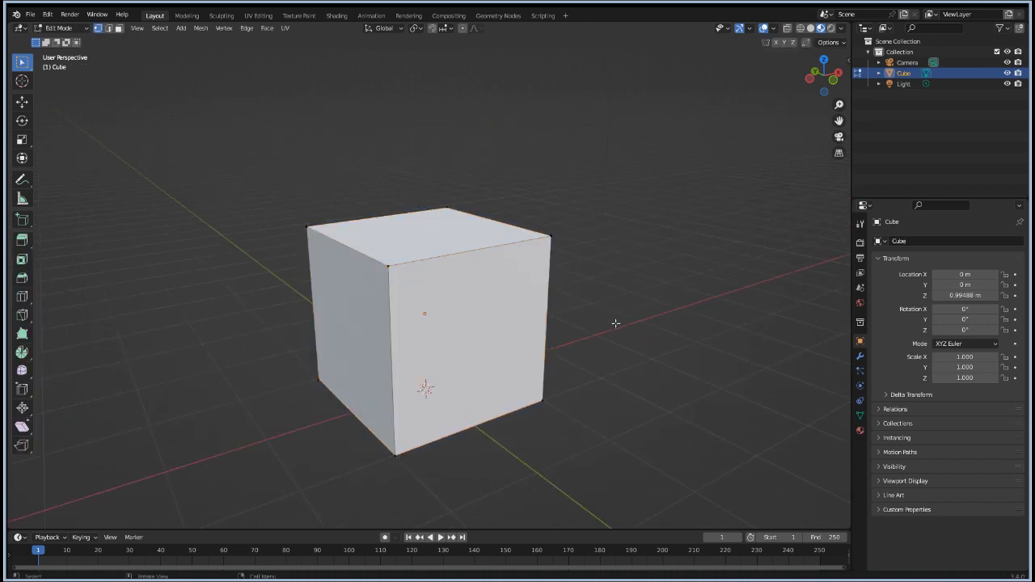
{"action": "key", "text": "3"}
{"action": "key", "text": "a"}
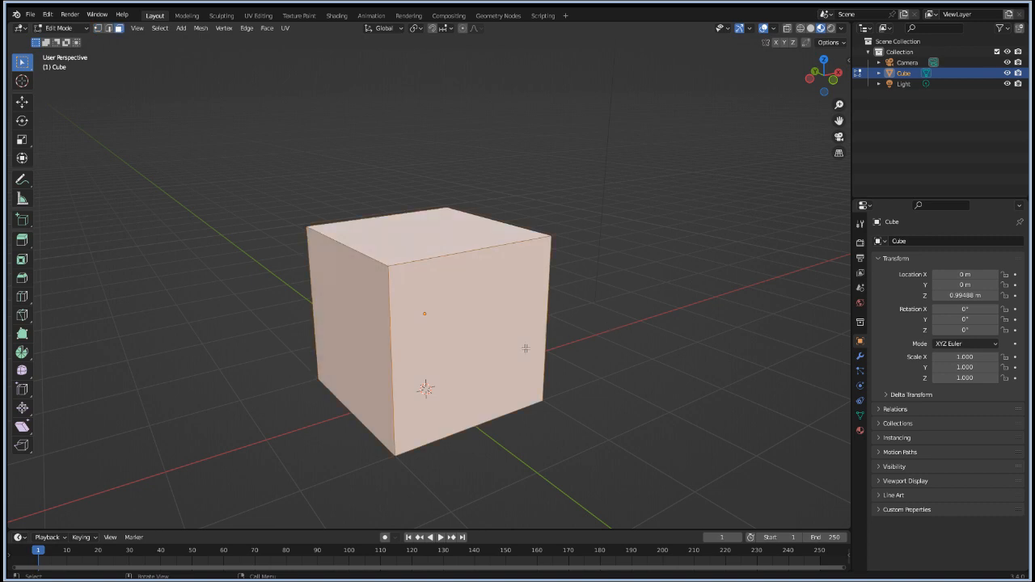
{"action": "key", "text": "i"}
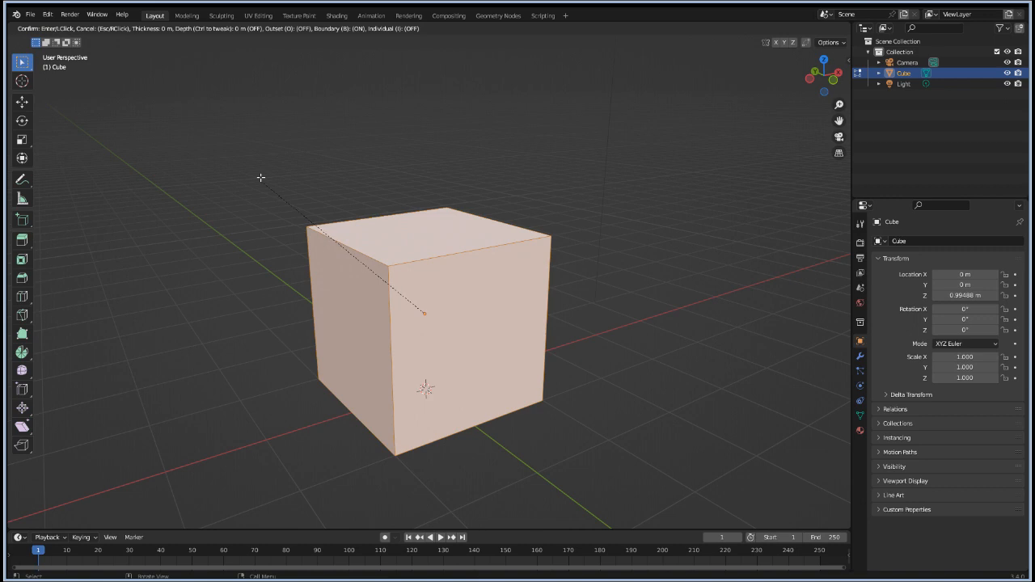
{"action": "key", "text": "Escape"}
{"action": "key", "text": "ctrl"}
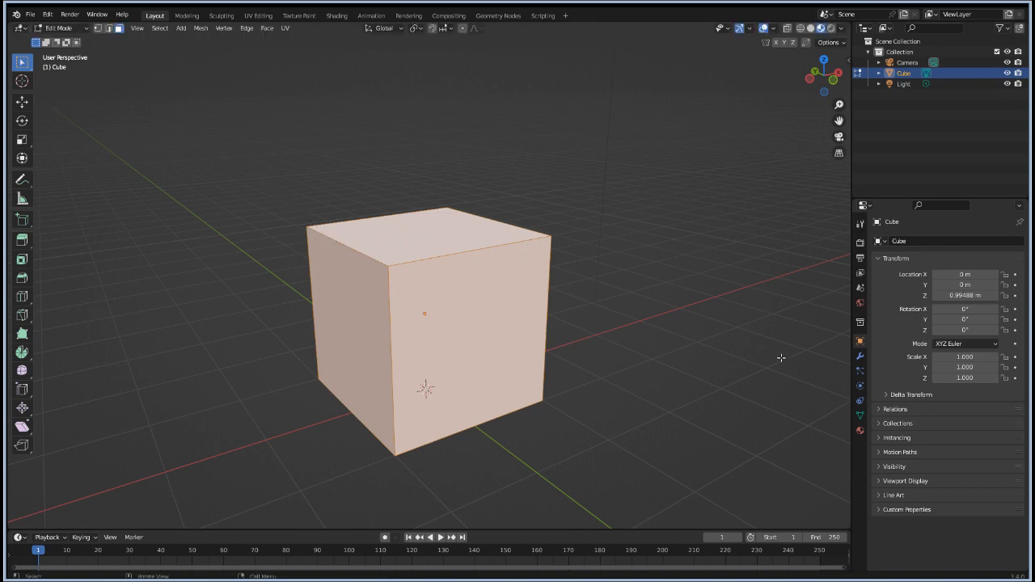
{"action": "key", "text": "i"}
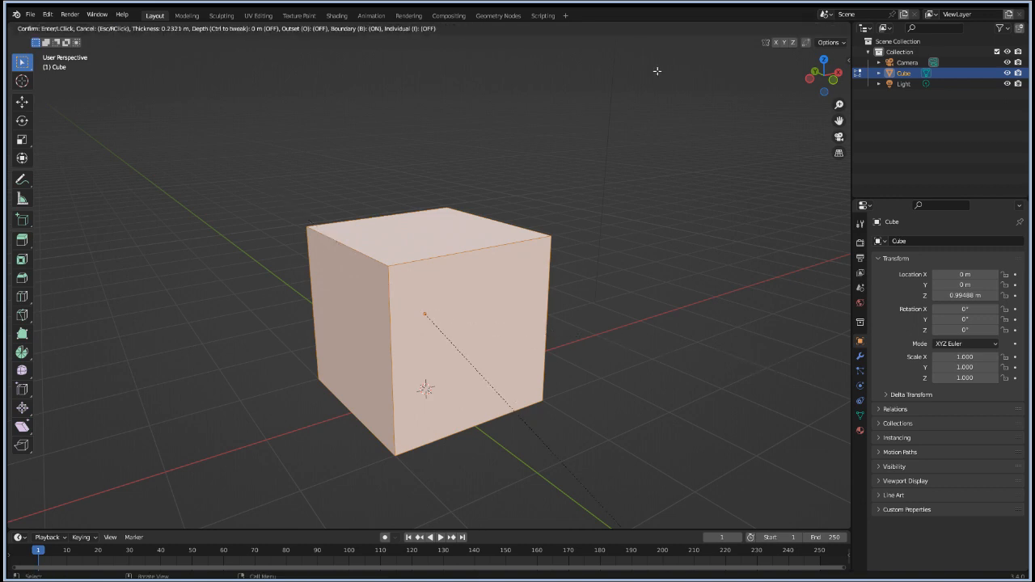
{"action": "key", "text": "Escape"}
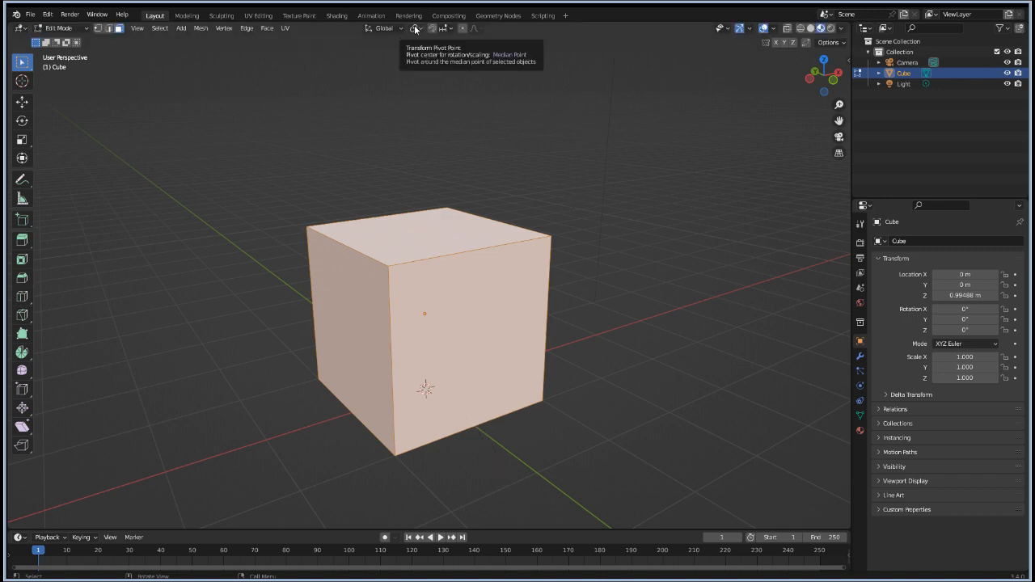
Step: Inset all of the cube's faces individually with a thickness of about 0.16 m
{"action": "key", "text": "i"}
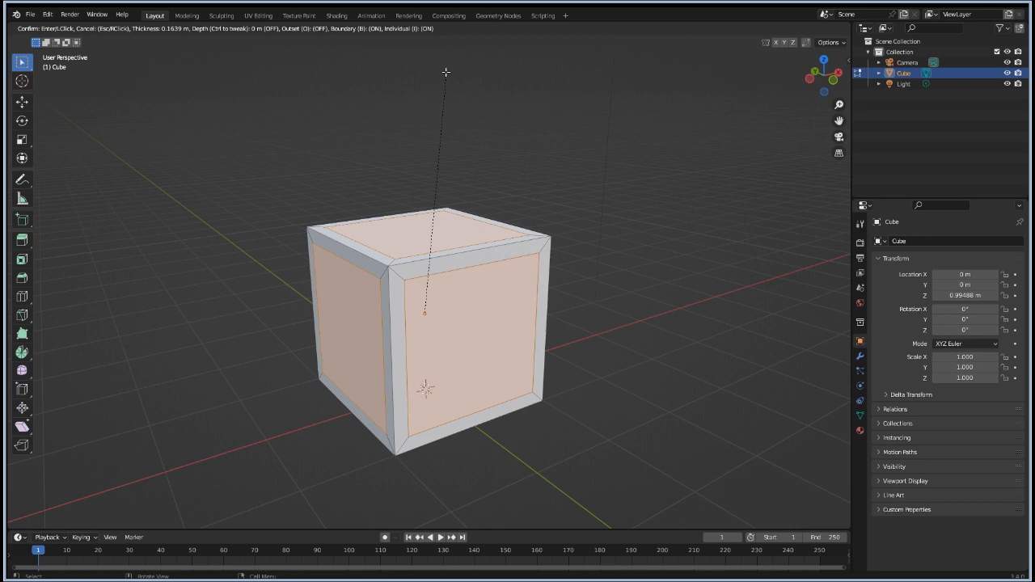
{"action": "left_click", "coordinate": [446, 72]}
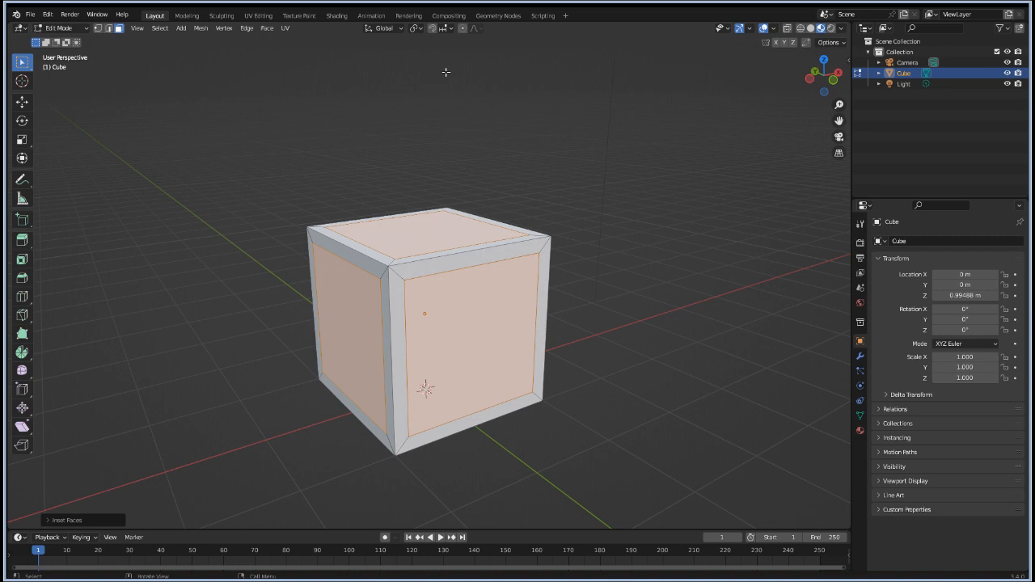
Step: Extrude the inset faces inward along their normals by about 0.04 m and deselect everything
{"action": "mouse_move", "coordinate": [208, 203]}
{"action": "middle_mouse_down"}
{"action": "mouse_move", "coordinate": [233, 220]}
{"action": "mouse_move", "coordinate": [220, 214]}
{"action": "middle_mouse_up"}
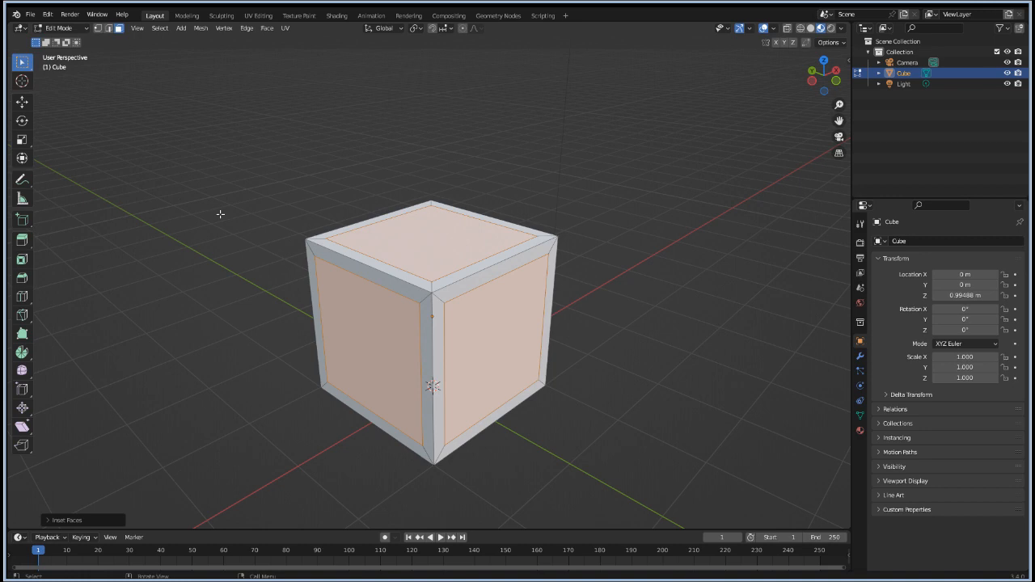
{"action": "middle_click_drag", "start_coordinate": [192, 209], "coordinate": [329, 225]}
{"action": "middle_click_drag", "start_coordinate": [270, 228], "coordinate": [197, 215]}
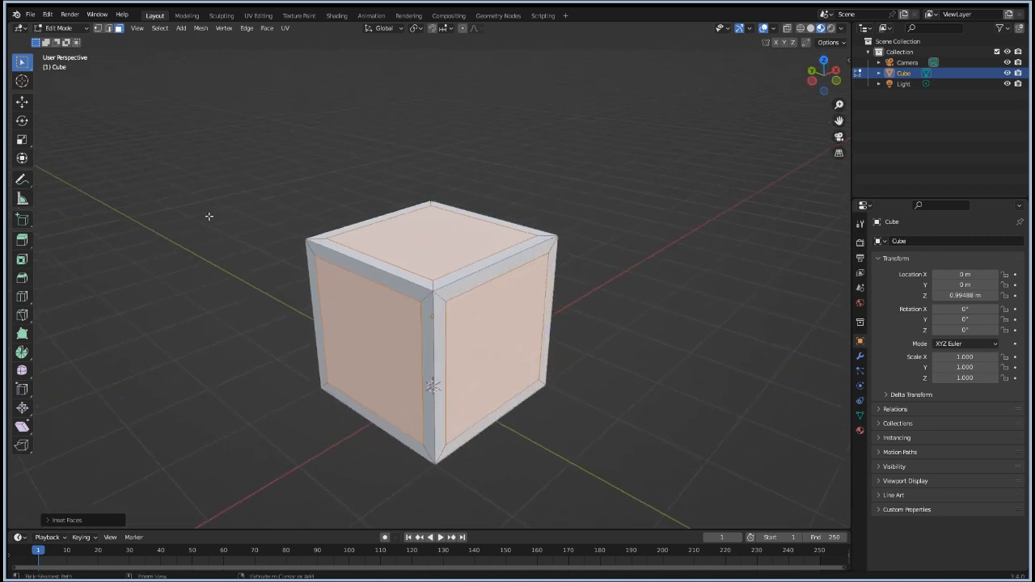
{"action": "key", "text": "alt+s"}
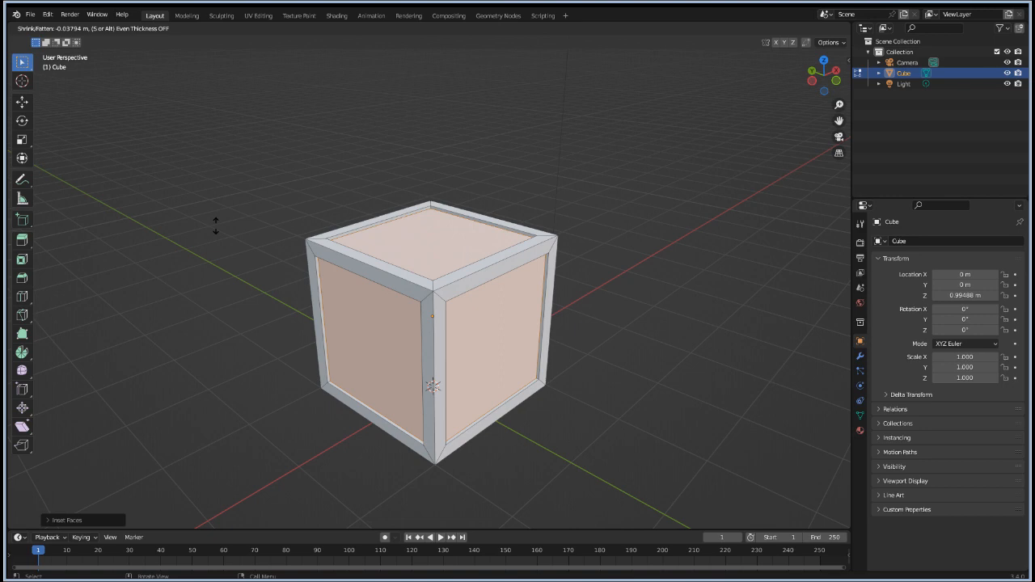
{"action": "left_click", "coordinate": [216, 226]}
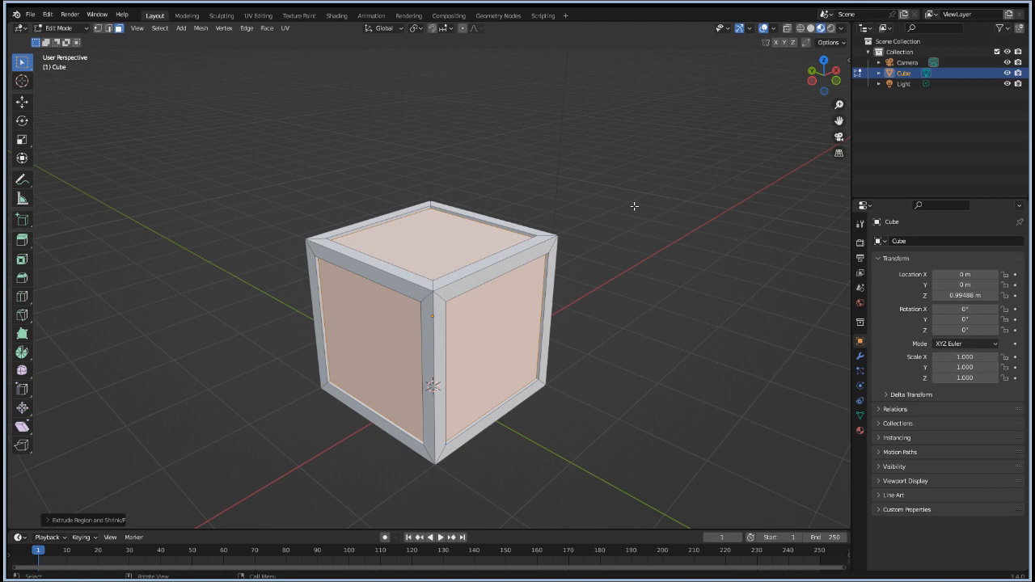
{"action": "left_click", "coordinate": [635, 206]}
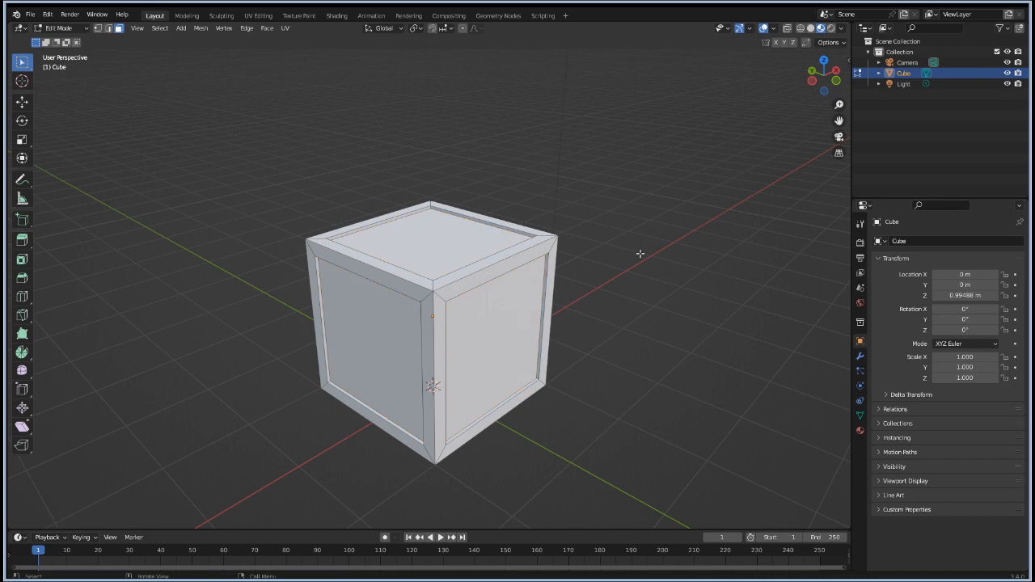
Step: Select the recessed face of the crate's top panel and subdivide it
{"action": "middle_click_drag", "start_coordinate": [642, 250], "coordinate": [451, 338]}
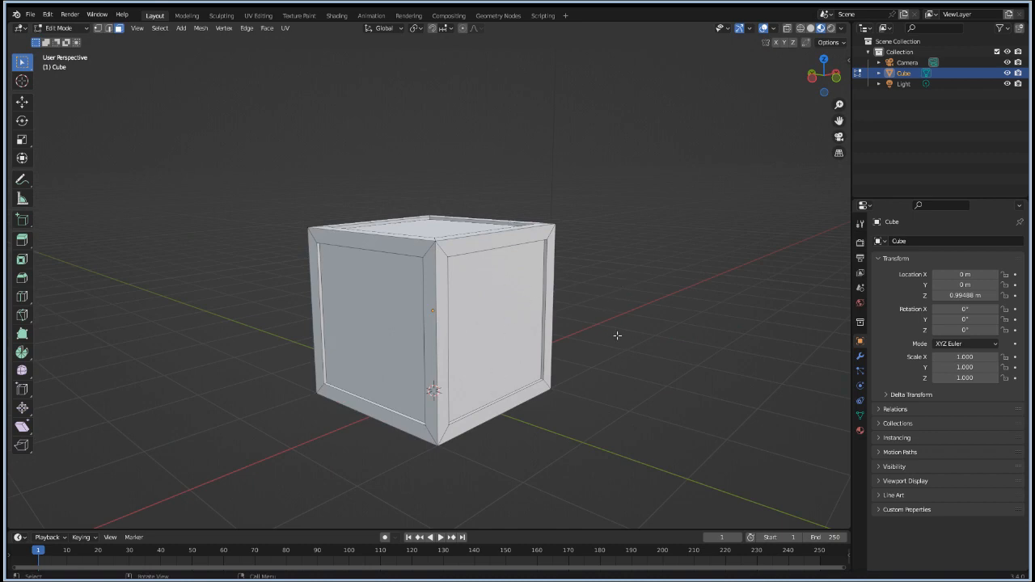
{"action": "middle_click_drag", "start_coordinate": [639, 290], "coordinate": [598, 351]}
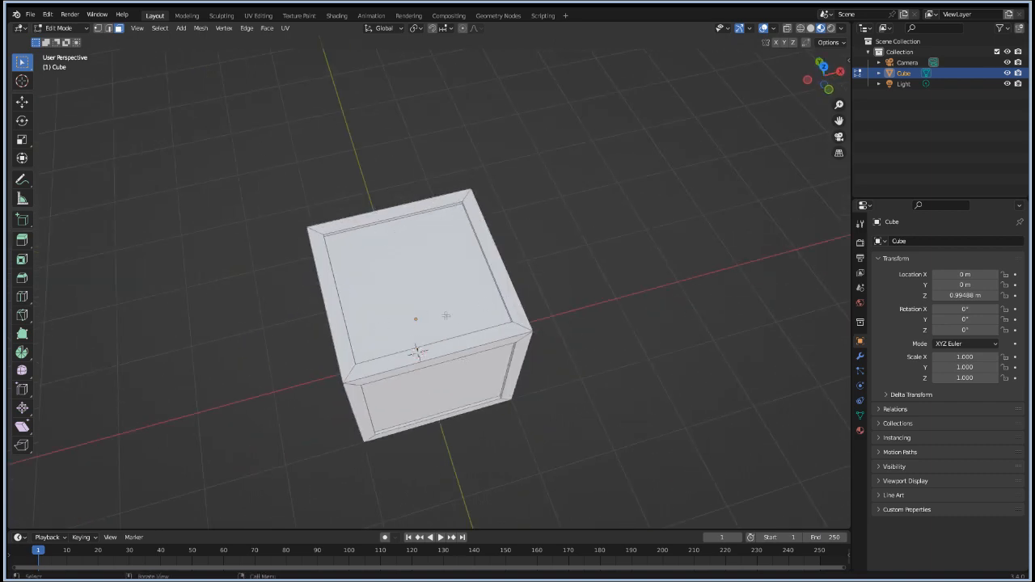
{"action": "scroll", "coordinate": [446, 316], "scroll_direction": "up", "scroll_amount": 2}
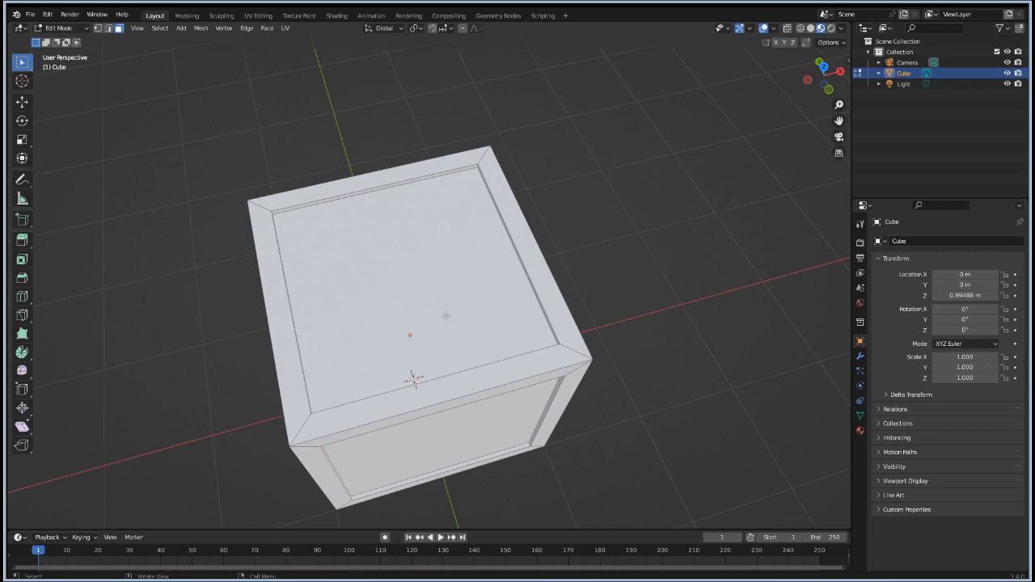
{"action": "middle_click_drag", "start_coordinate": [194, 409], "coordinate": [279, 340]}
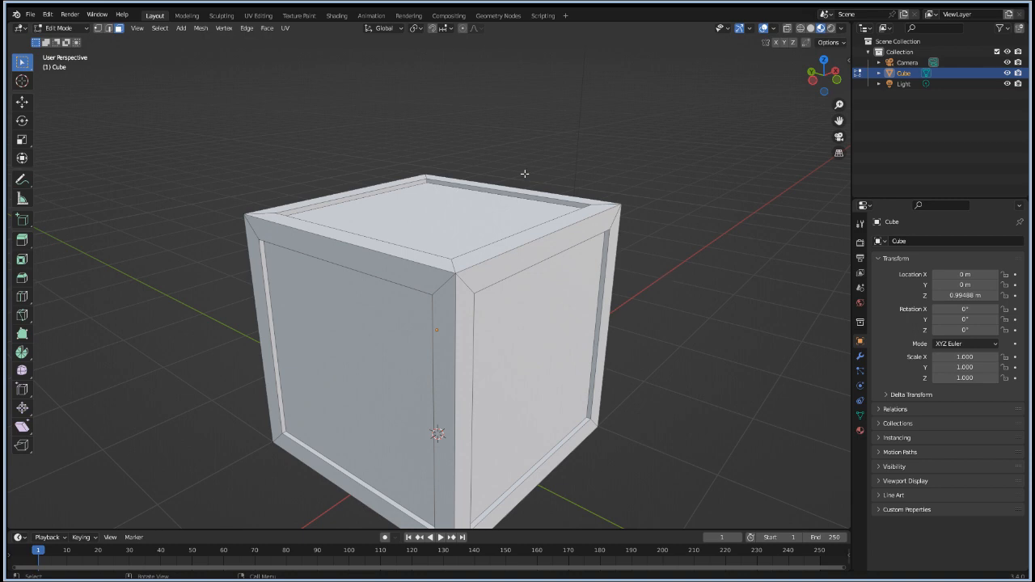
{"action": "left_click", "coordinate": [472, 219]}
{"action": "middle_click_drag", "start_coordinate": [660, 348], "coordinate": [621, 362]}
{"action": "key", "text": "F3"}
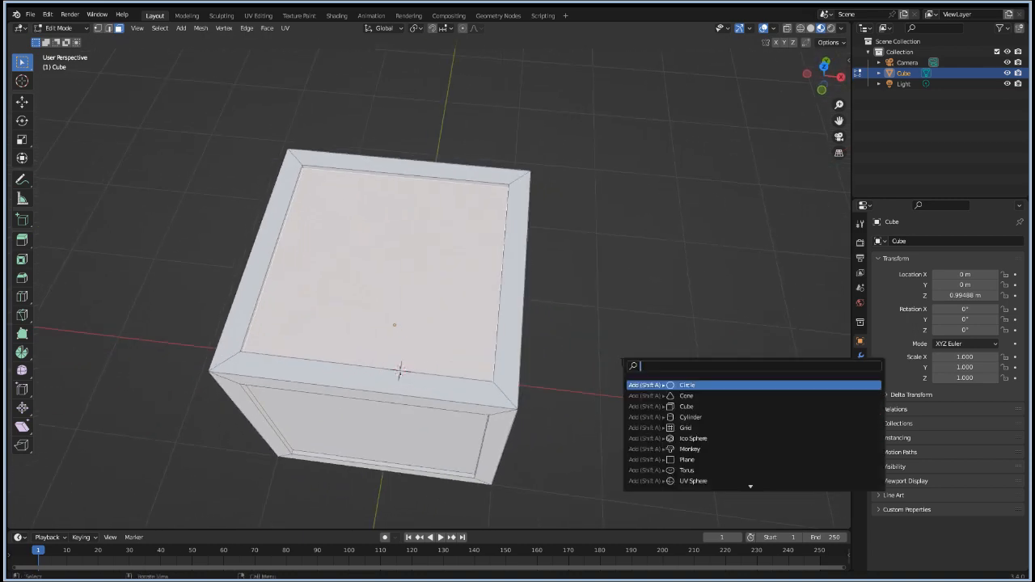
{"action": "type", "text": "sub"}
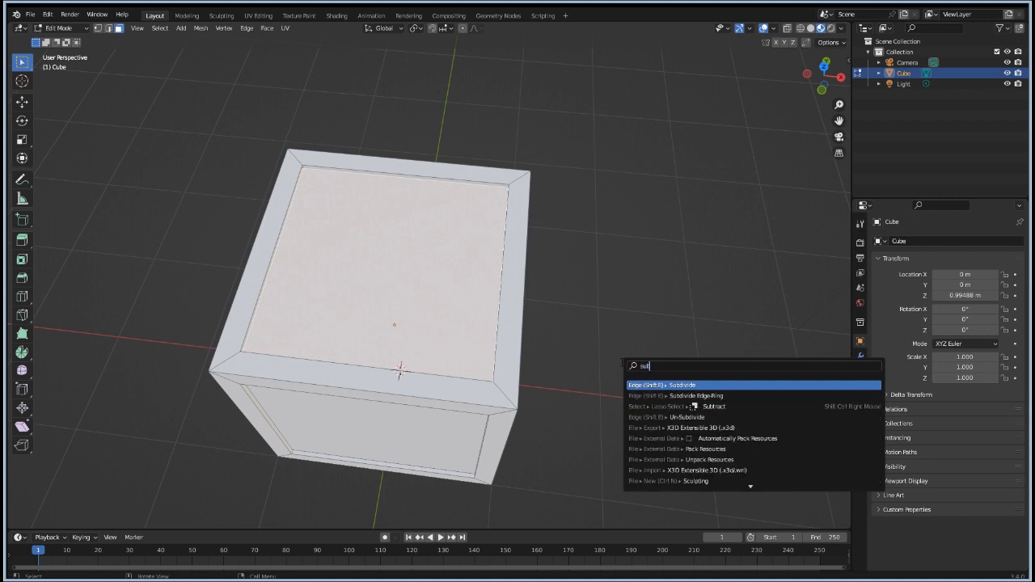
{"action": "key", "text": "Return"}
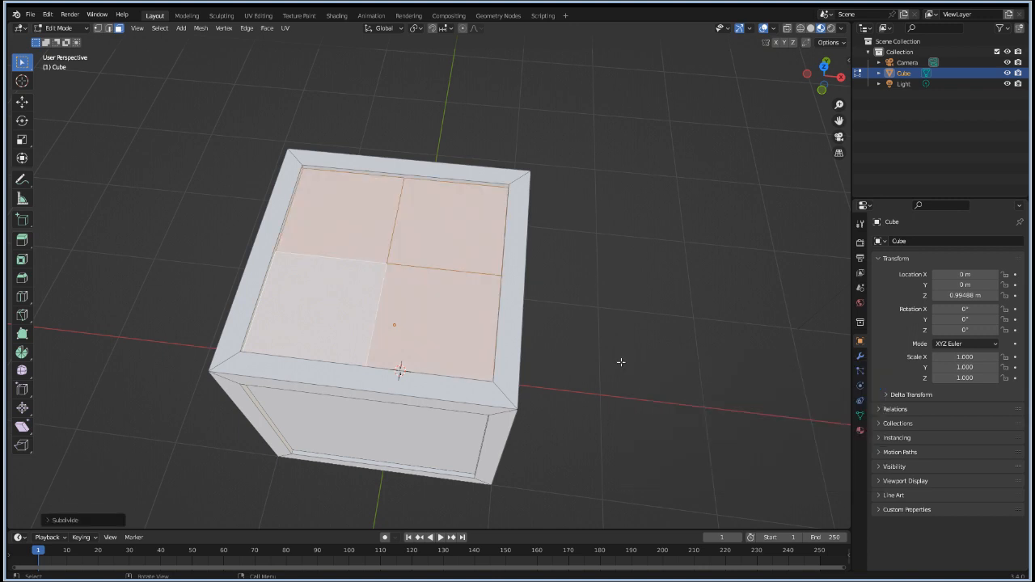
Step: Set the top panel's subdivision to 4 cuts and deselect everything
{"action": "left_click", "coordinate": [49, 519]}
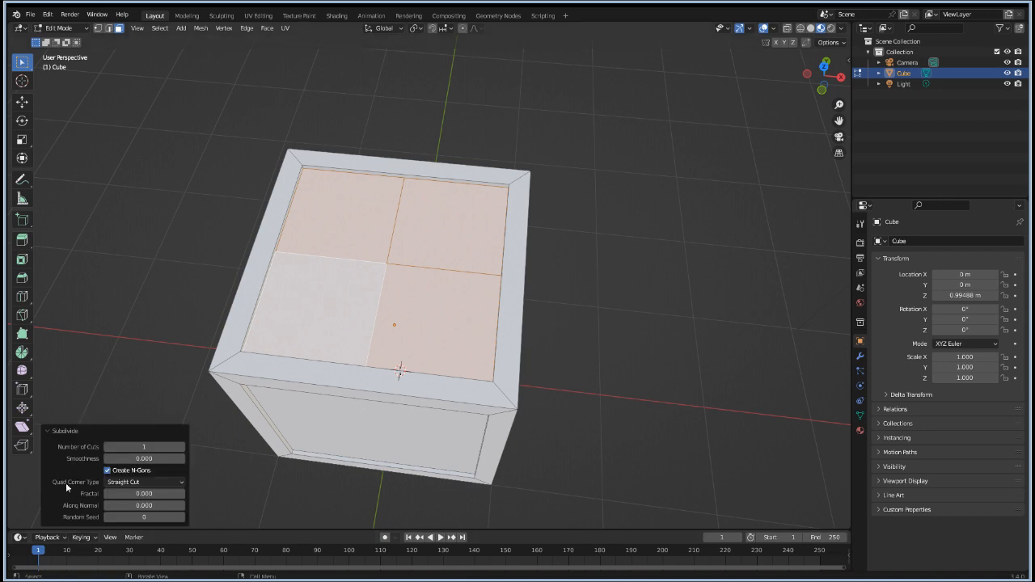
{"action": "left_click", "coordinate": [134, 483]}
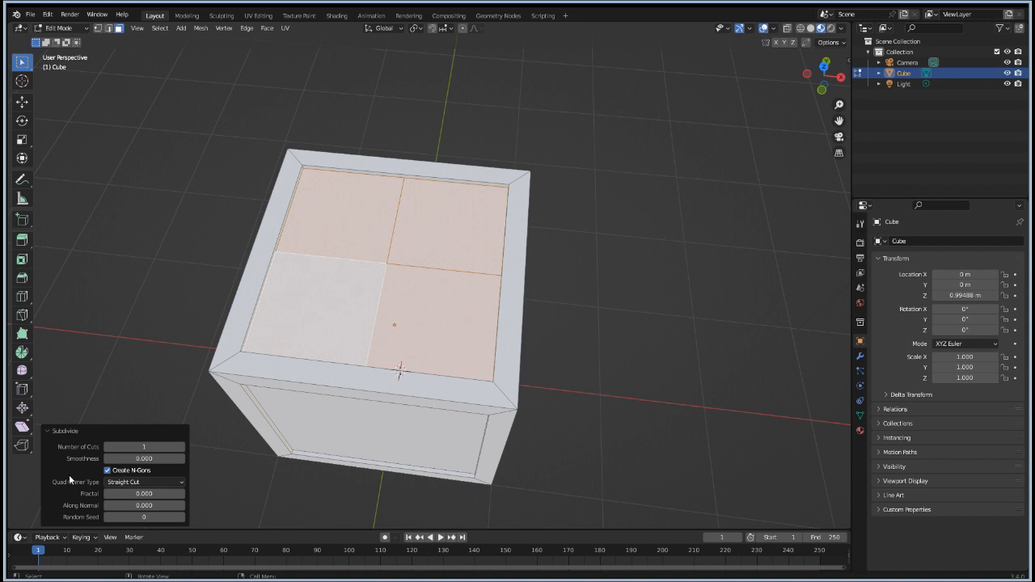
{"action": "left_click", "coordinate": [183, 449]}
{"action": "left_click", "coordinate": [183, 448]}
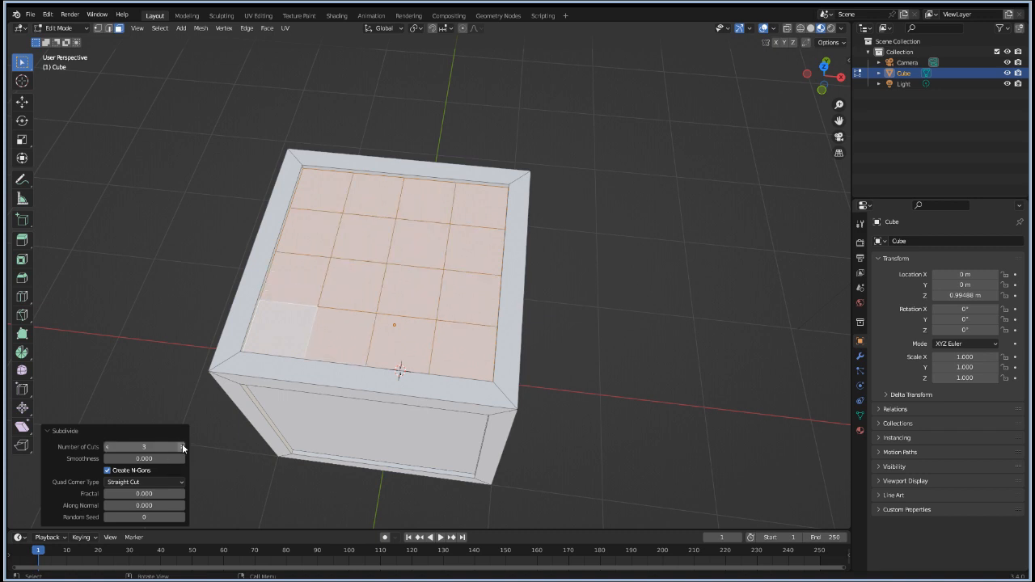
{"action": "left_click", "coordinate": [182, 448]}
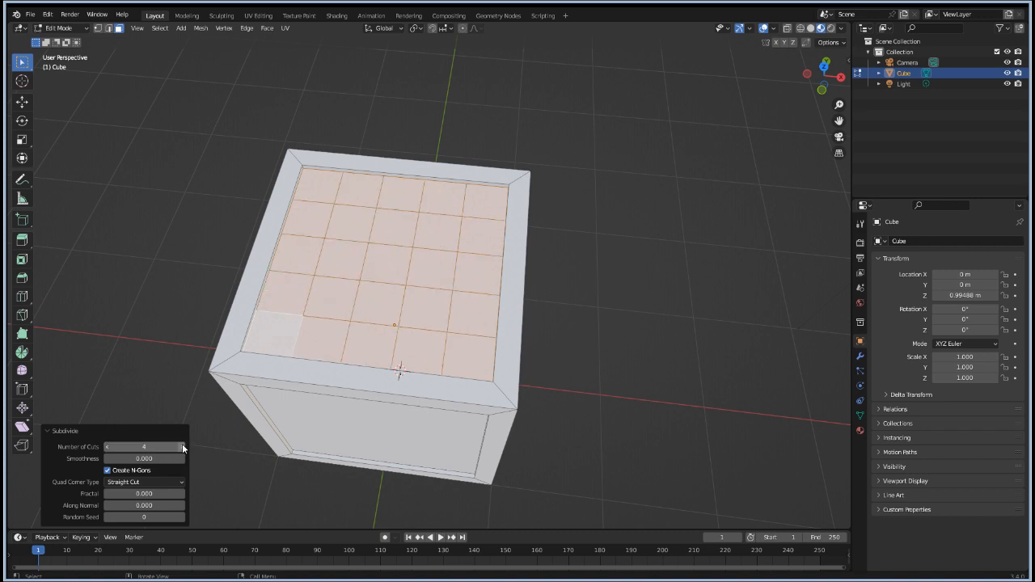
{"action": "key", "text": "alt+a"}
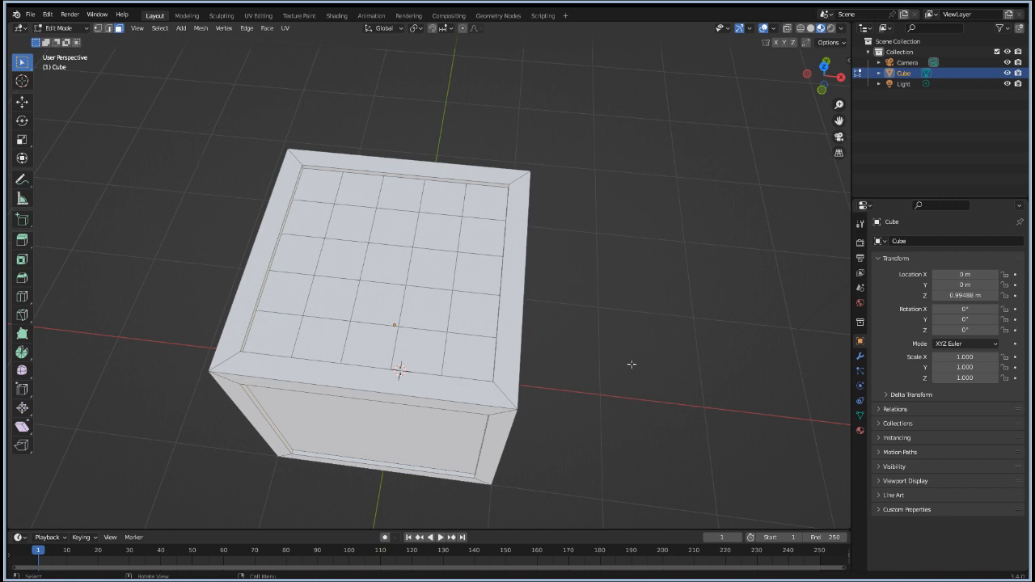
Step: Select the recessed faces of the four side panels and the bottom panel and subdivide them together
{"action": "middle_click_drag", "start_coordinate": [550, 460], "coordinate": [430, 211]}
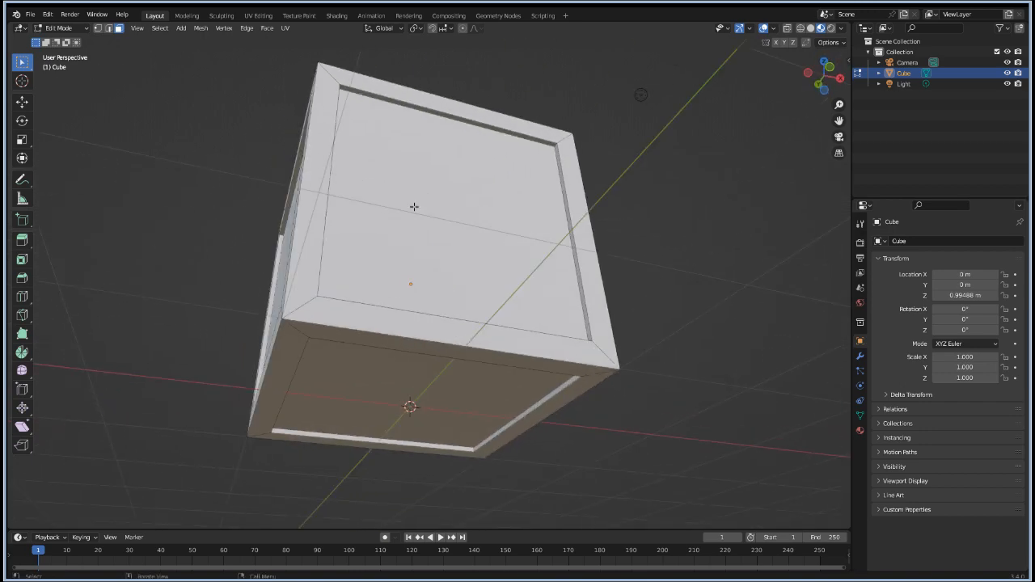
{"action": "left_click", "coordinate": [413, 207]}
{"action": "middle_click_drag", "start_coordinate": [270, 300], "coordinate": [313, 312]}
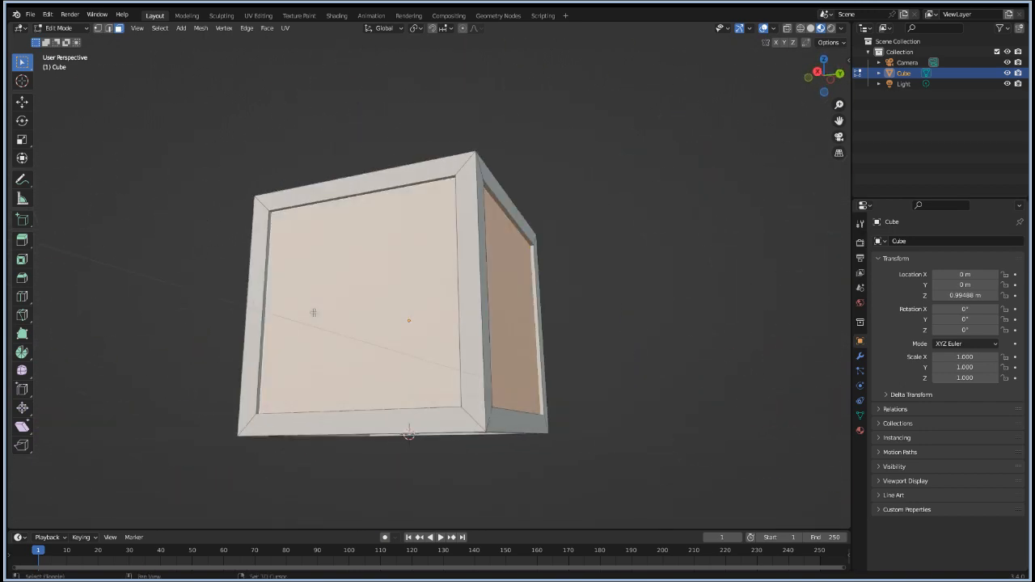
{"action": "middle_click_drag", "start_coordinate": [353, 438], "coordinate": [377, 334]}
{"action": "left_click", "coordinate": [487, 273], "text": "shift"}
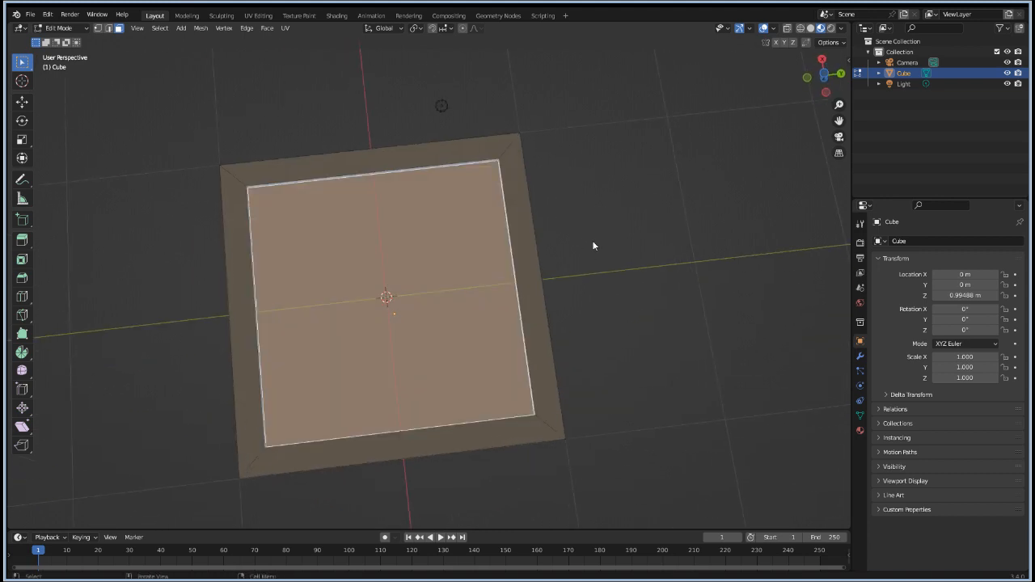
{"action": "key", "text": "F3"}
{"action": "key", "text": "Return"}
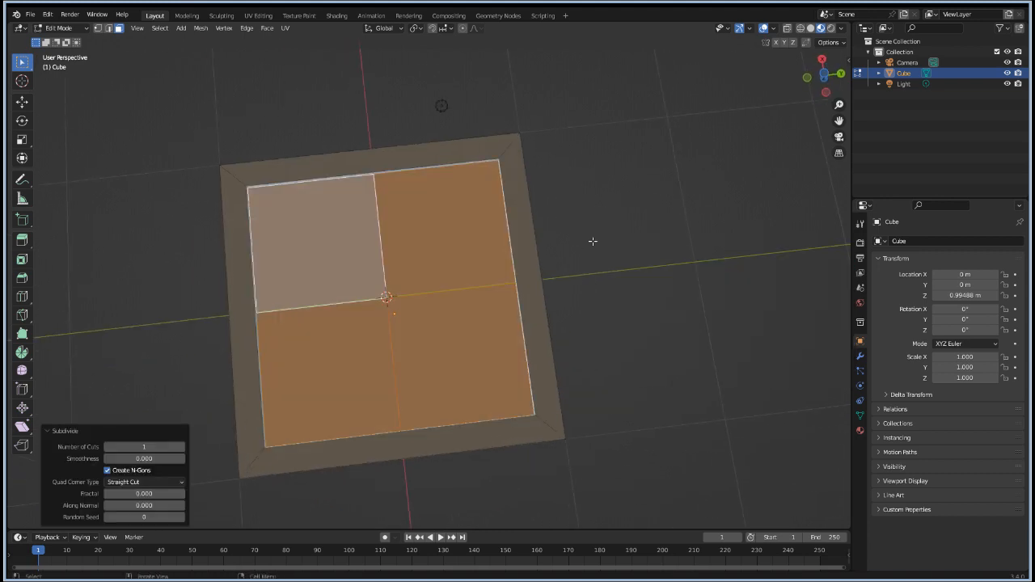
Step: Set the side and bottom panels' subdivision to 4 cuts and clear the selection
{"action": "left_click", "coordinate": [182, 447]}
{"action": "left_click", "coordinate": [182, 447]}
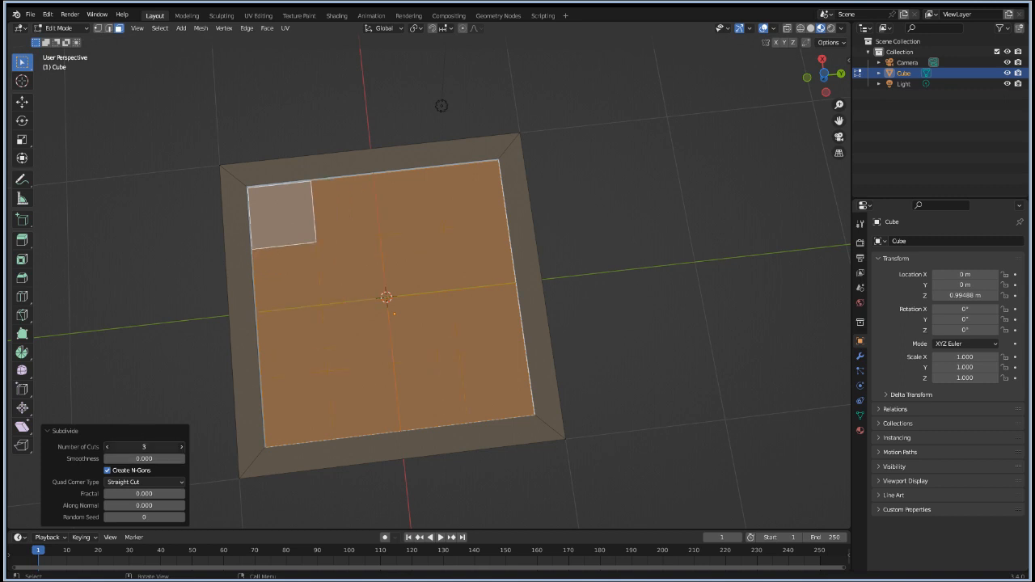
{"action": "left_click", "coordinate": [182, 447]}
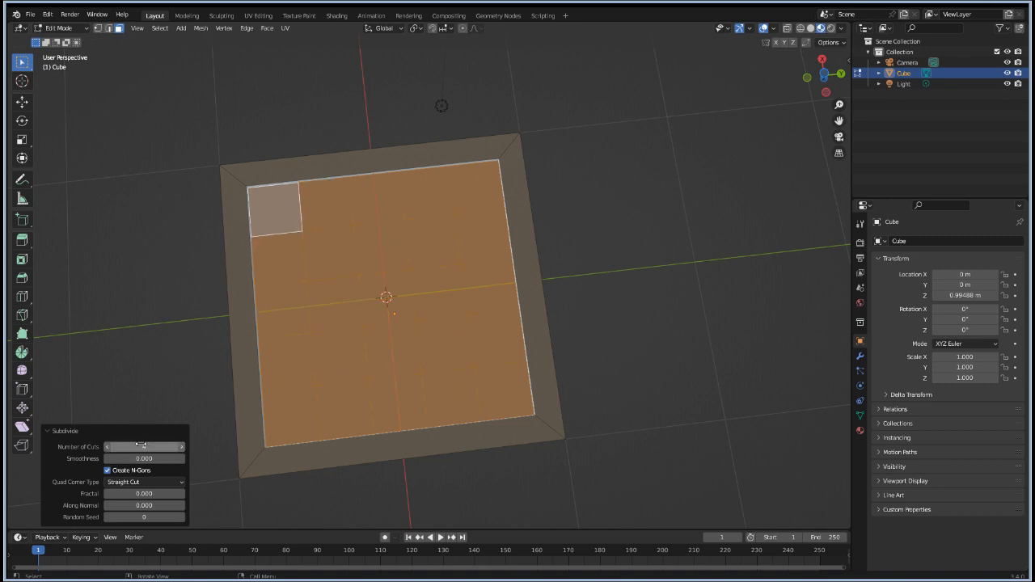
{"action": "middle_click_drag", "start_coordinate": [604, 206], "coordinate": [245, 390]}
{"action": "key", "text": "alt+a"}
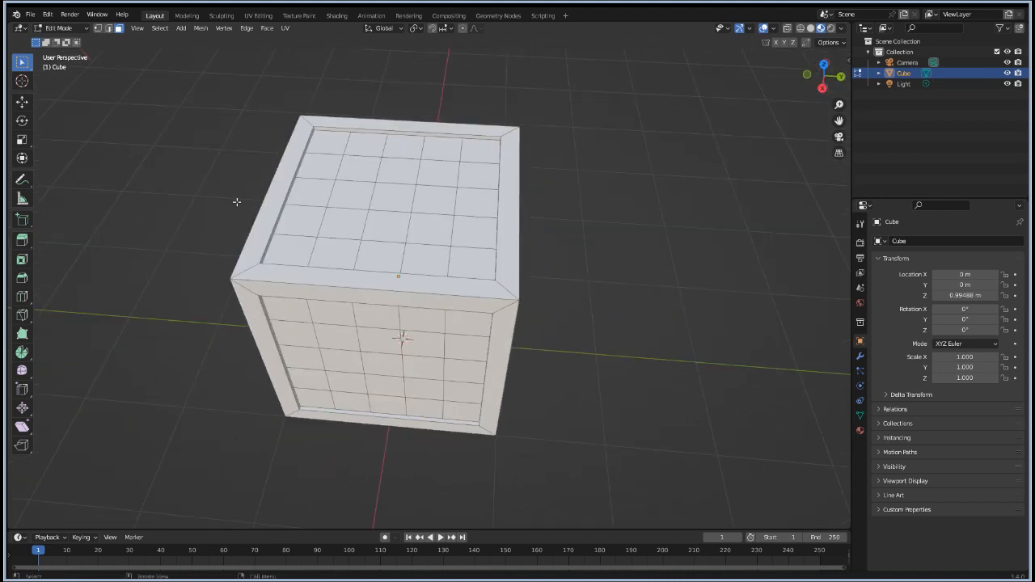
Step: In edge select mode, select the four inner edge lines running along the X axis on the top panel
{"action": "left_click", "coordinate": [340, 156], "text": "alt"}
{"action": "left_click", "coordinate": [381, 165], "text": "alt"}
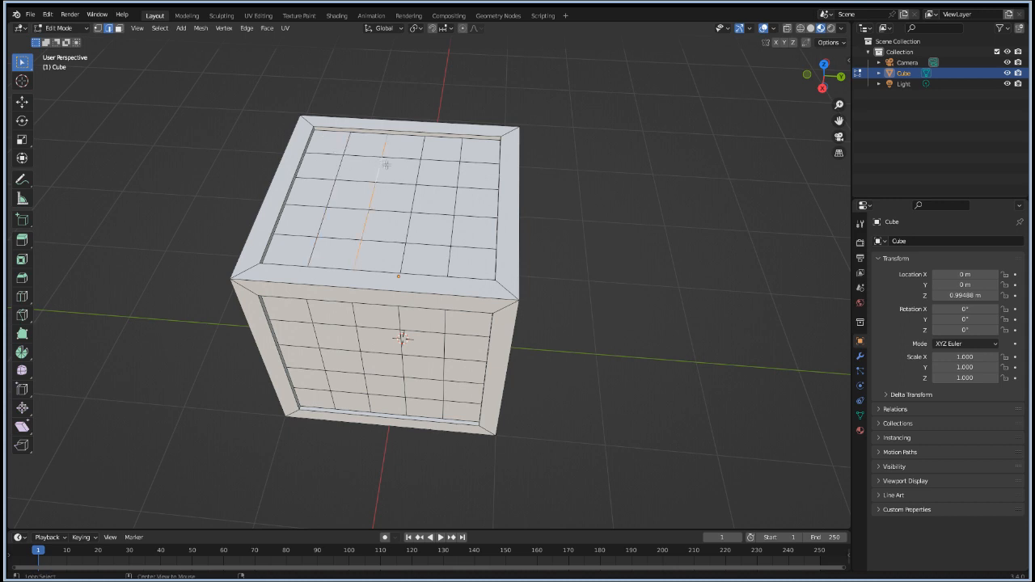
{"action": "left_click", "coordinate": [338, 164], "text": "alt+shift"}
{"action": "left_click", "coordinate": [417, 173], "text": "alt+shift"}
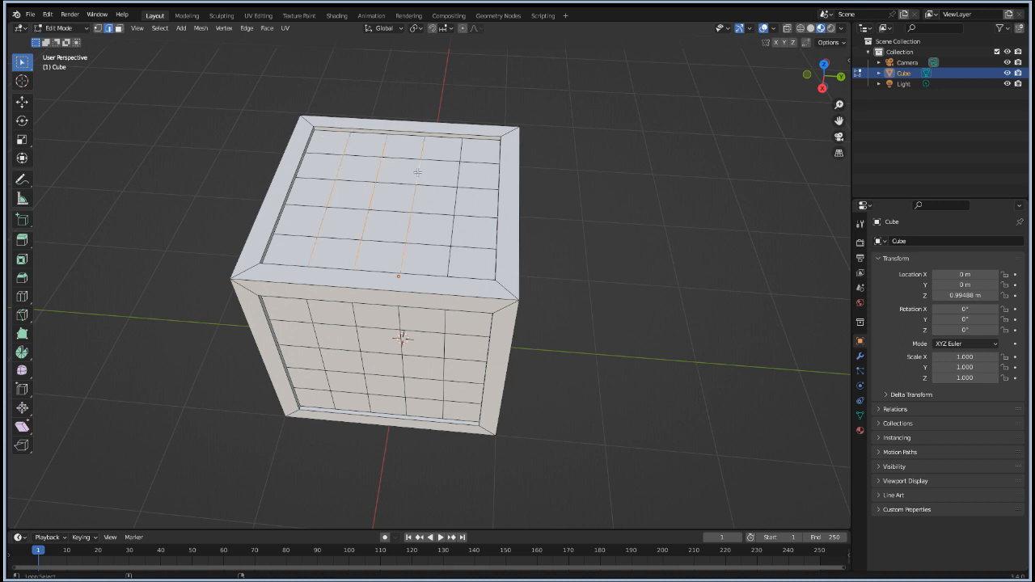
{"action": "left_click", "coordinate": [463, 167], "text": "alt+shift"}
{"action": "middle_click_drag", "start_coordinate": [463, 167], "coordinate": [396, 258]}
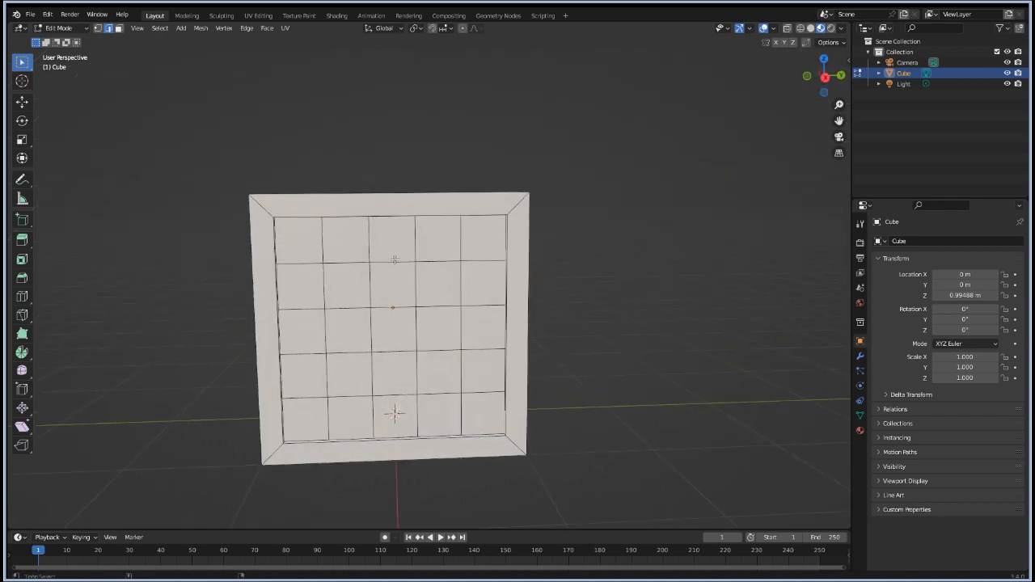
Step: Add the four horizontal inner edge lines of the side panel facing positive X to the selection
{"action": "left_click", "coordinate": [394, 260], "text": "alt"}
{"action": "left_click", "coordinate": [392, 307], "text": "alt+shift"}
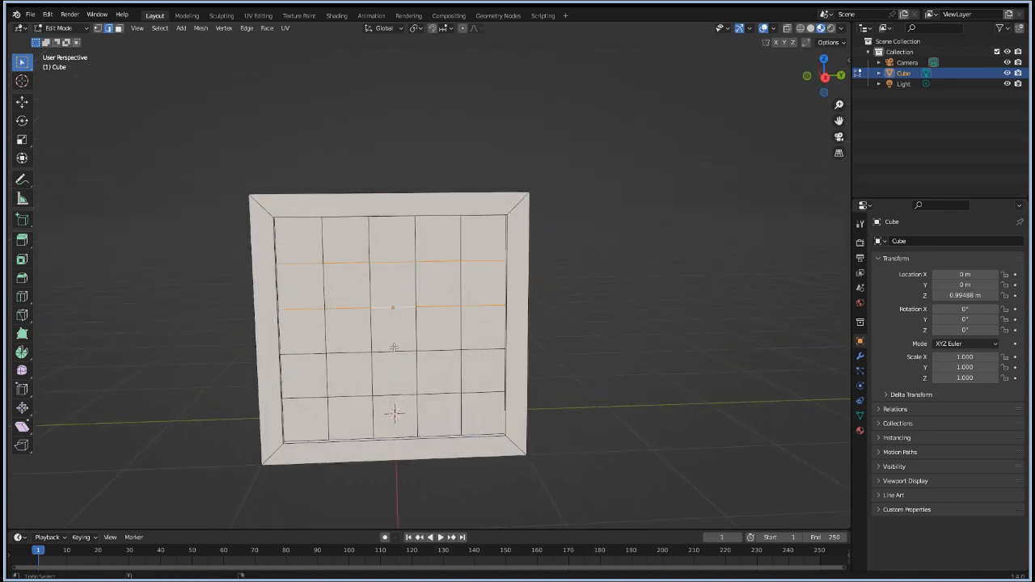
{"action": "left_click", "coordinate": [394, 349], "text": "alt+shift"}
{"action": "left_click", "coordinate": [394, 394], "text": "alt+shift"}
{"action": "middle_click_drag", "start_coordinate": [394, 394], "coordinate": [292, 366]}
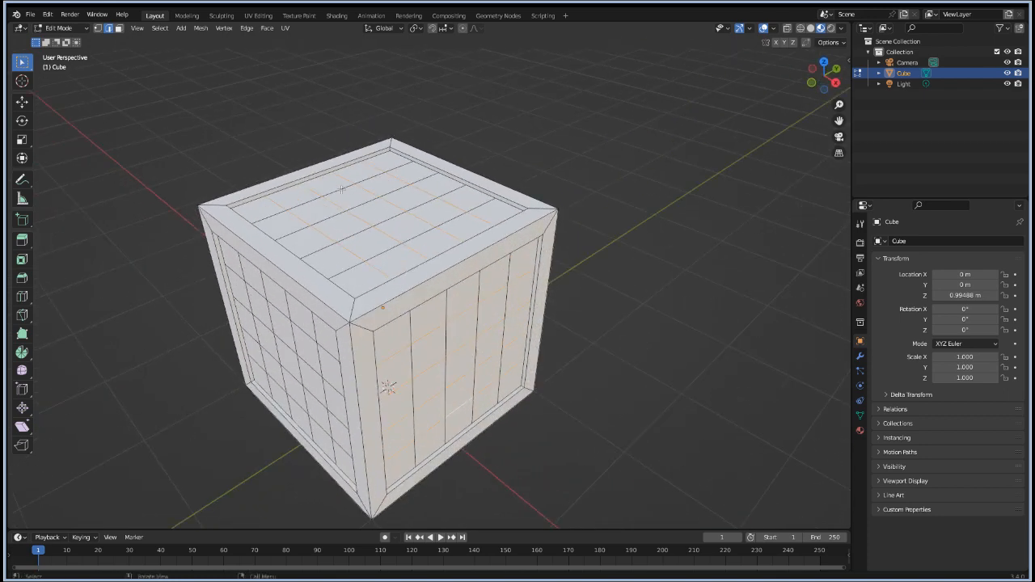
Step: Add the four vertical inner edge lines of the side panel facing negative Y to the selection
{"action": "middle_click_drag", "start_coordinate": [232, 407], "coordinate": [388, 308]}
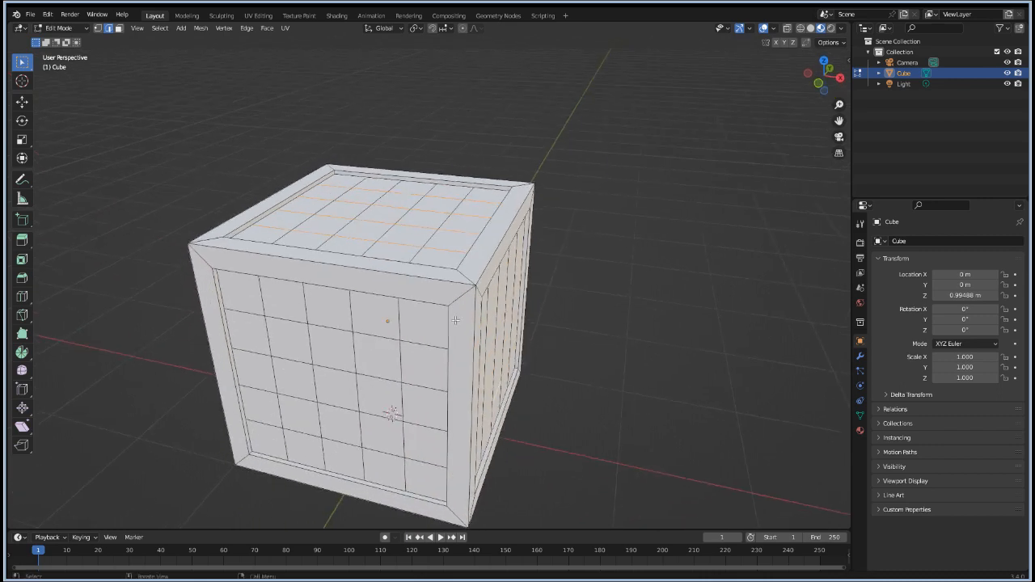
{"action": "left_click", "coordinate": [399, 317], "text": "alt+shift"}
{"action": "left_click", "coordinate": [352, 311], "text": "alt+shift"}
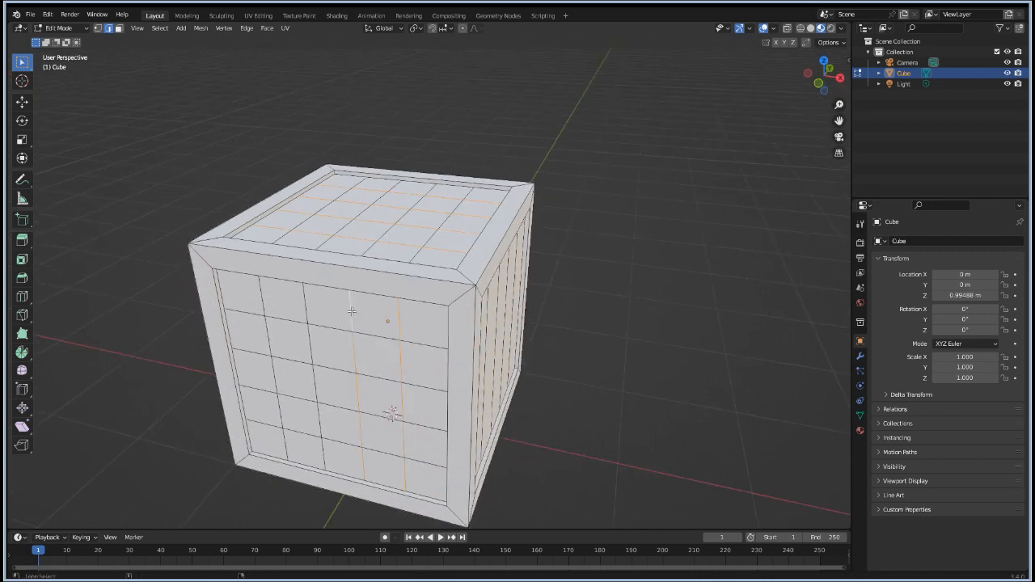
{"action": "left_click", "coordinate": [305, 307], "text": "alt+shift"}
{"action": "left_click", "coordinate": [262, 298], "text": "alt+shift"}
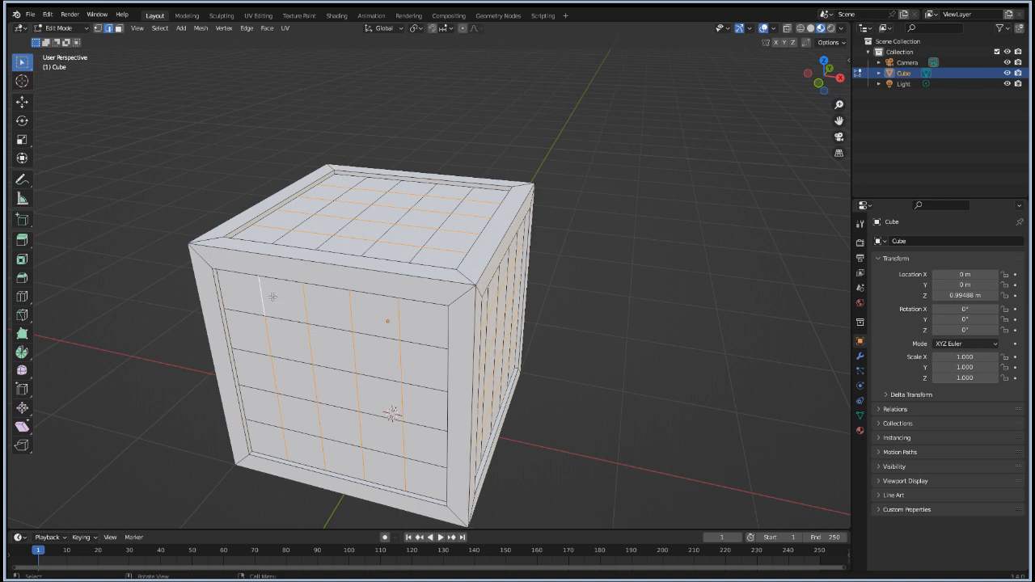
Step: Bevel the selected edge lines with a width of 0.014 m and 2 segments, and try shrinking the resulting selection
{"action": "key", "text": "ctrl+b"}
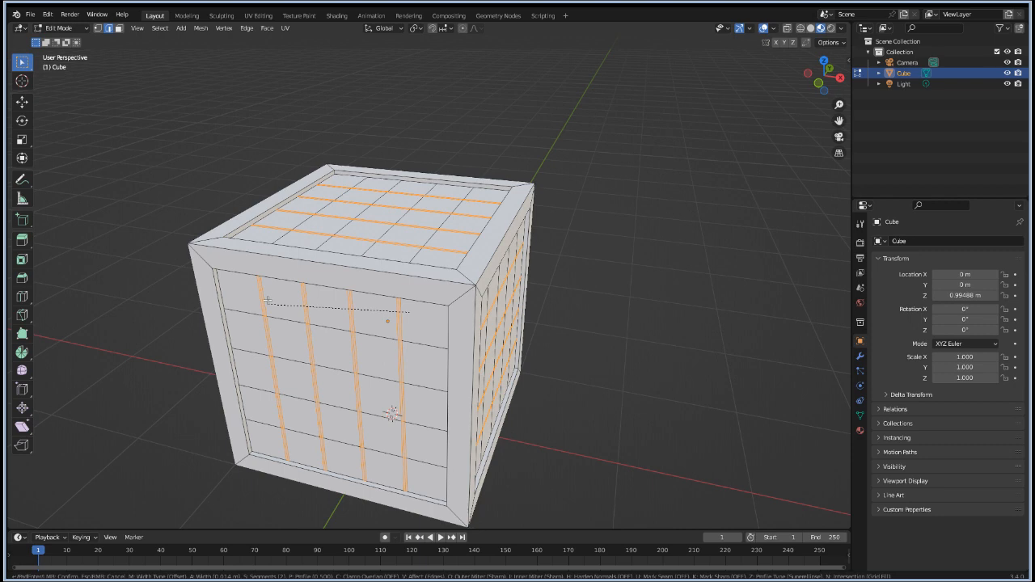
{"action": "left_click", "coordinate": [268, 300]}
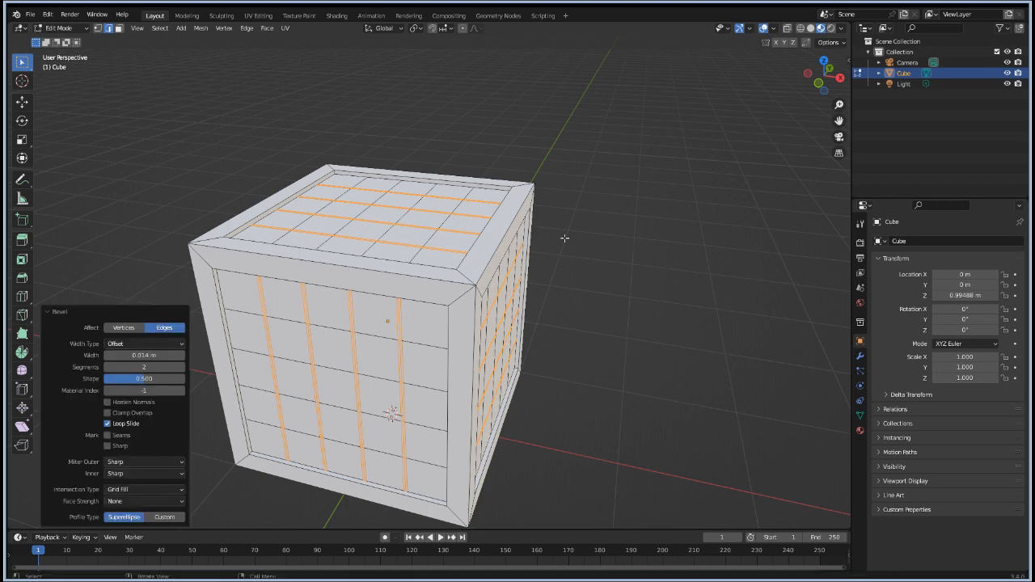
{"action": "key", "text": "ctrl+KP_Subtract"}
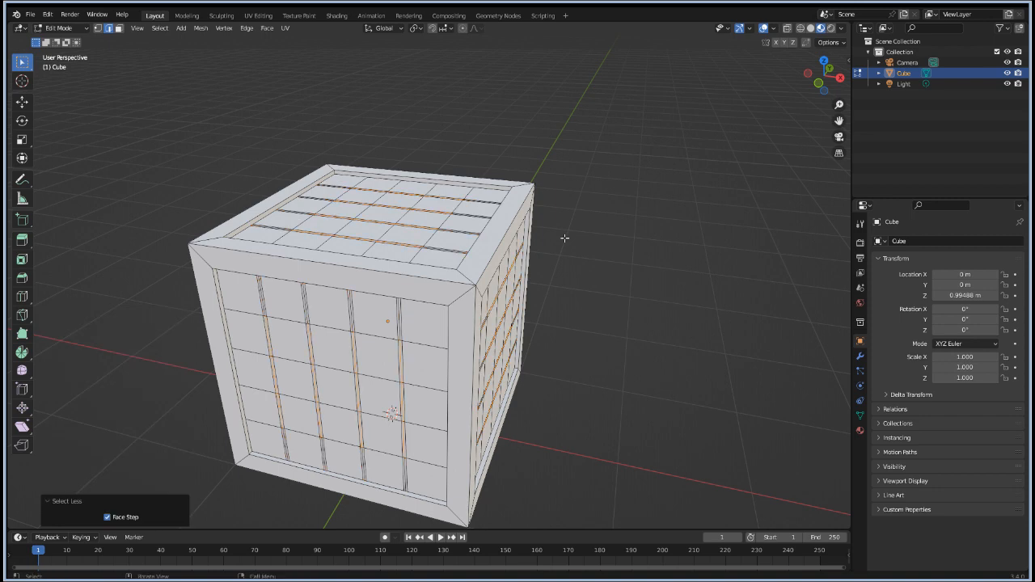
{"action": "left_click", "coordinate": [201, 374]}
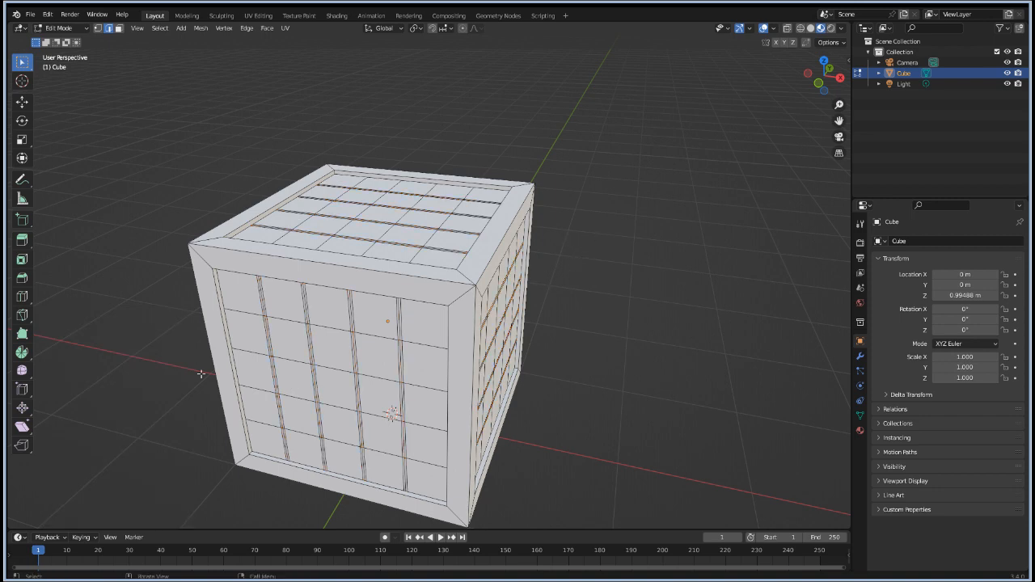
Step: Select the centre edge lines of the four narrow bevelled strips on the side panel facing negative Y
{"action": "middle_click_drag", "start_coordinate": [270, 320], "coordinate": [332, 251]}
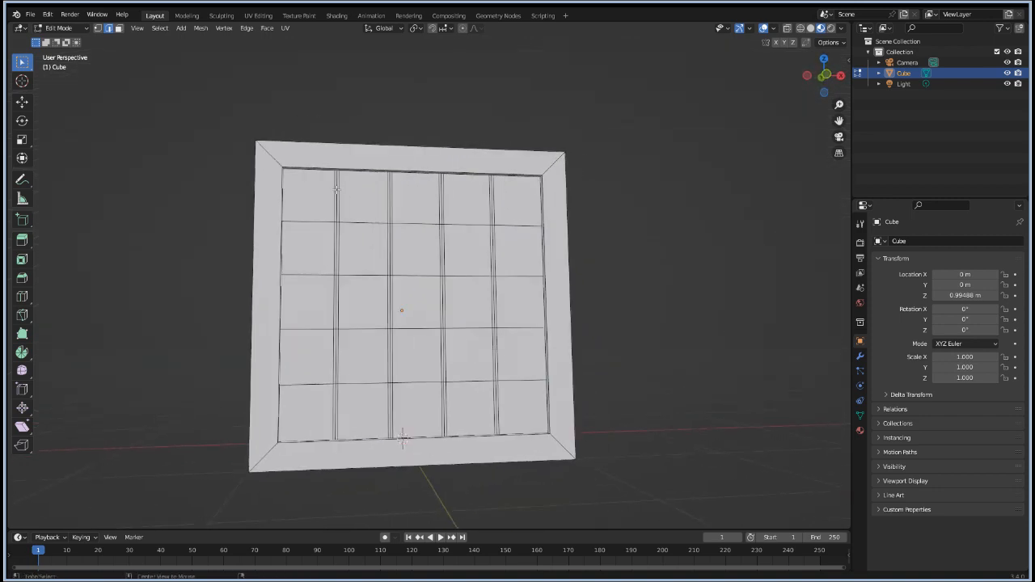
{"action": "left_click", "coordinate": [337, 190], "text": "alt"}
{"action": "left_click", "coordinate": [389, 196], "text": "alt+shift"}
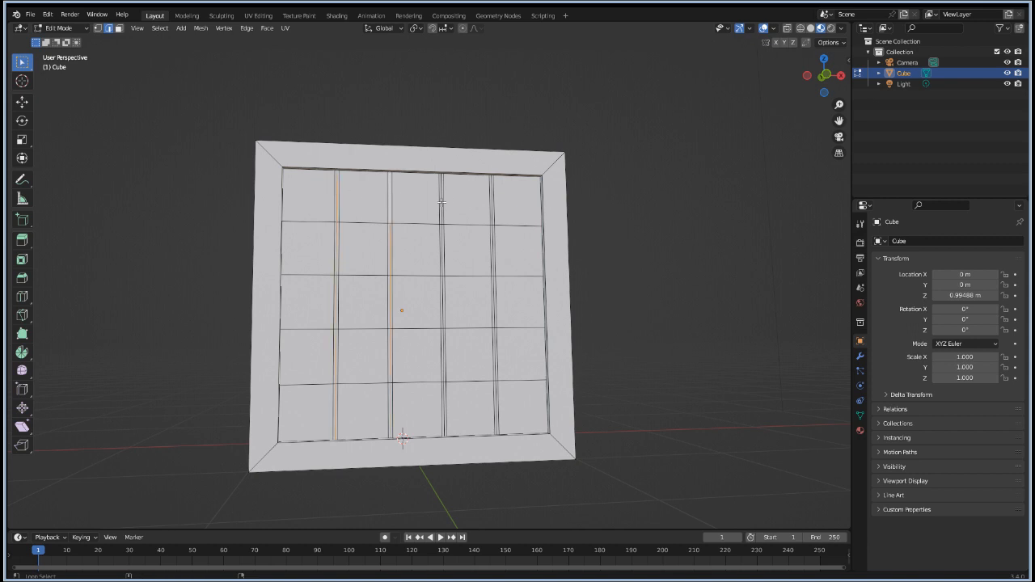
{"action": "left_click", "coordinate": [441, 202], "text": "alt+shift"}
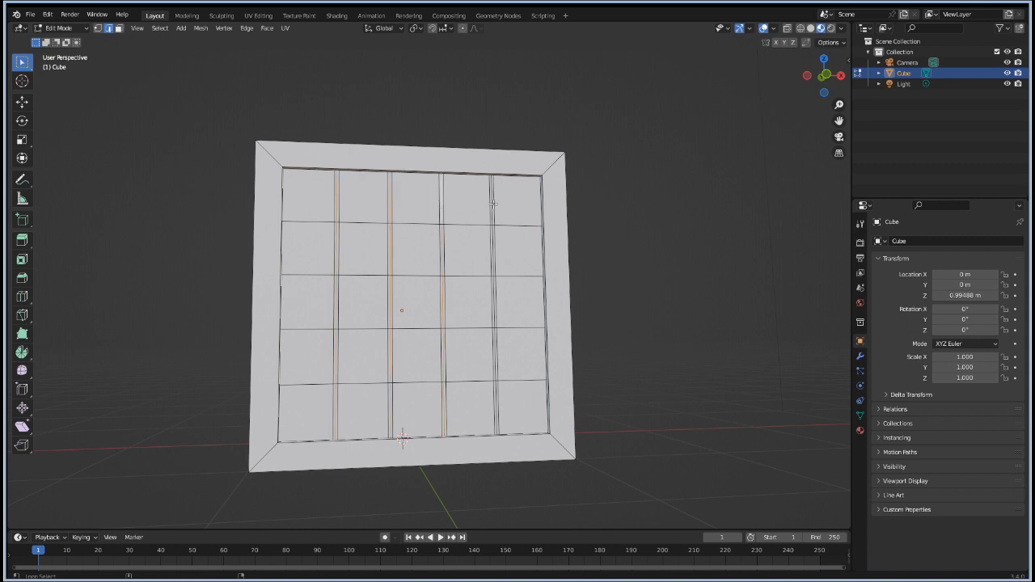
{"action": "left_click", "coordinate": [494, 204], "text": "alt+shift"}
{"action": "middle_click_drag", "start_coordinate": [587, 286], "coordinate": [396, 299]}
{"action": "middle_click_drag", "start_coordinate": [404, 342], "coordinate": [202, 343]}
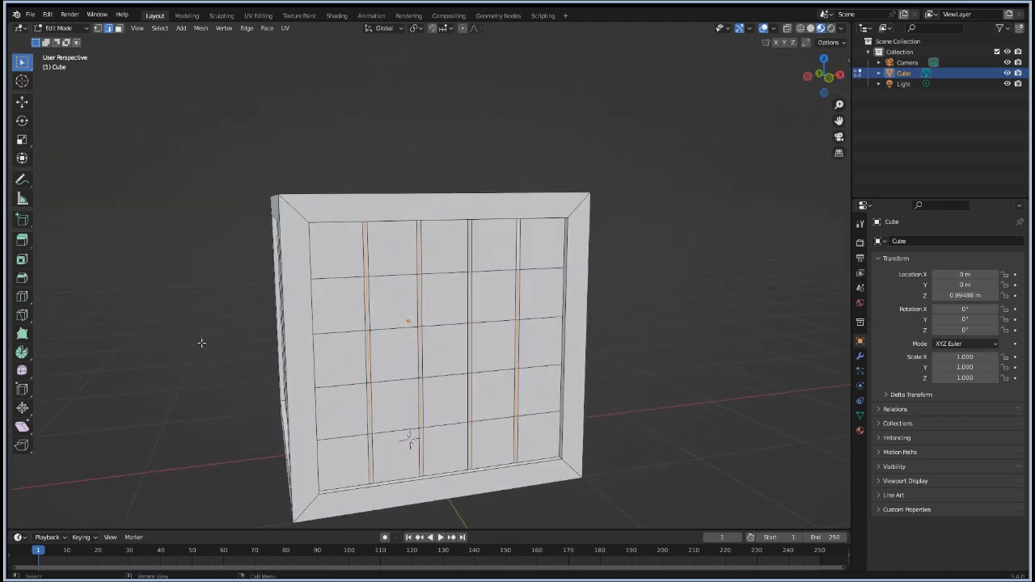
Step: Undo the centre-line selections and the last bevel applied to the panel edge lines
{"action": "key", "text": "ctrl+z"}
{"action": "key", "text": "ctrl+z"}
{"action": "key", "text": "ctrl+z"}
{"action": "key", "text": "ctrl+z"}
{"action": "key", "text": "ctrl+z"}
{"action": "key", "text": "ctrl+z"}
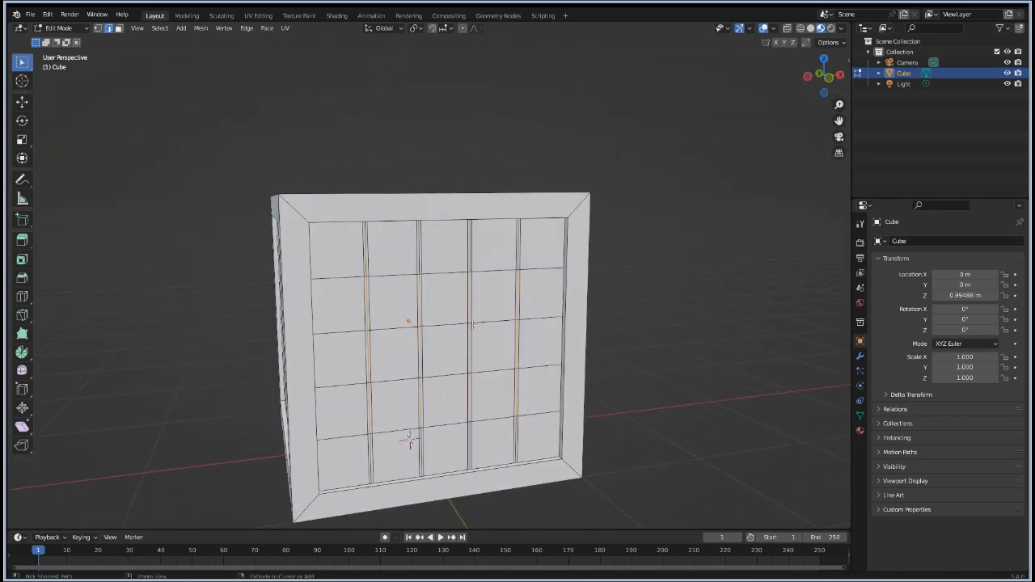
Step: Add the four horizontal inner edge lines of the side panel facing negative X to the selection
{"action": "middle_click_drag", "start_coordinate": [247, 293], "coordinate": [310, 329]}
{"action": "left_click", "coordinate": [475, 360], "text": "alt"}
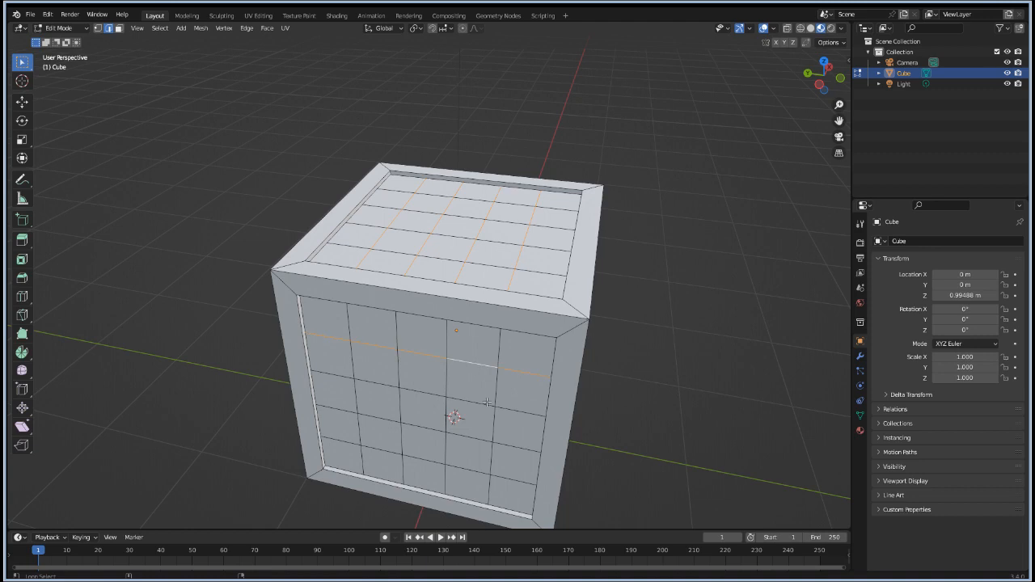
{"action": "left_click", "coordinate": [479, 399], "text": "alt+shift"}
{"action": "left_click", "coordinate": [478, 435], "text": "alt+shift"}
{"action": "left_click", "coordinate": [475, 468], "text": "alt+shift"}
Step: Add the four vertical inner edge lines of the side panel facing positive Y to the selection
{"action": "middle_click_drag", "start_coordinate": [235, 388], "coordinate": [367, 386]}
{"action": "left_click", "coordinate": [380, 272], "text": "alt+shift"}
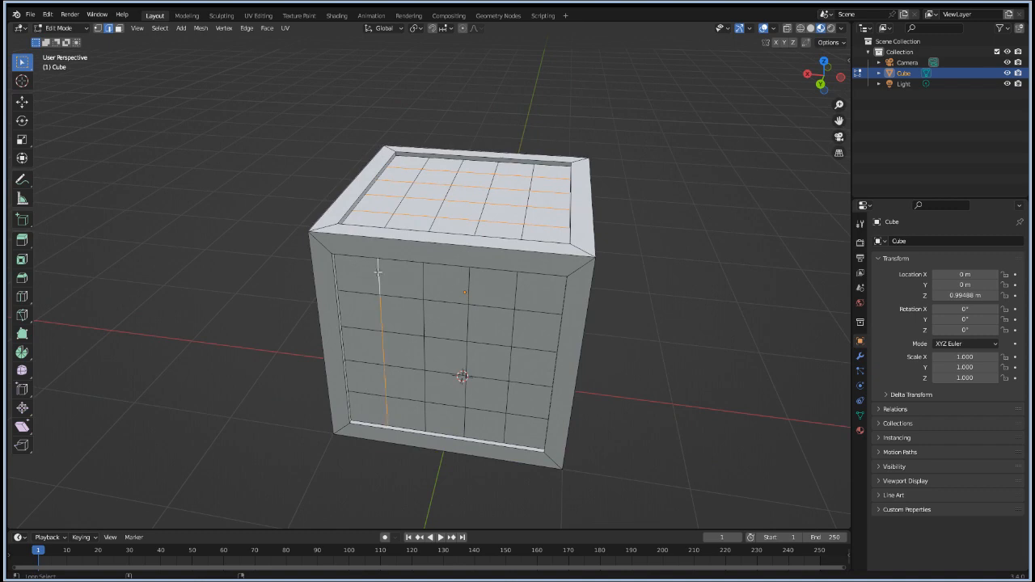
{"action": "left_click", "coordinate": [419, 280], "text": "alt+shift"}
{"action": "left_click", "coordinate": [466, 283], "text": "alt+shift"}
{"action": "left_click", "coordinate": [512, 295], "text": "alt+shift"}
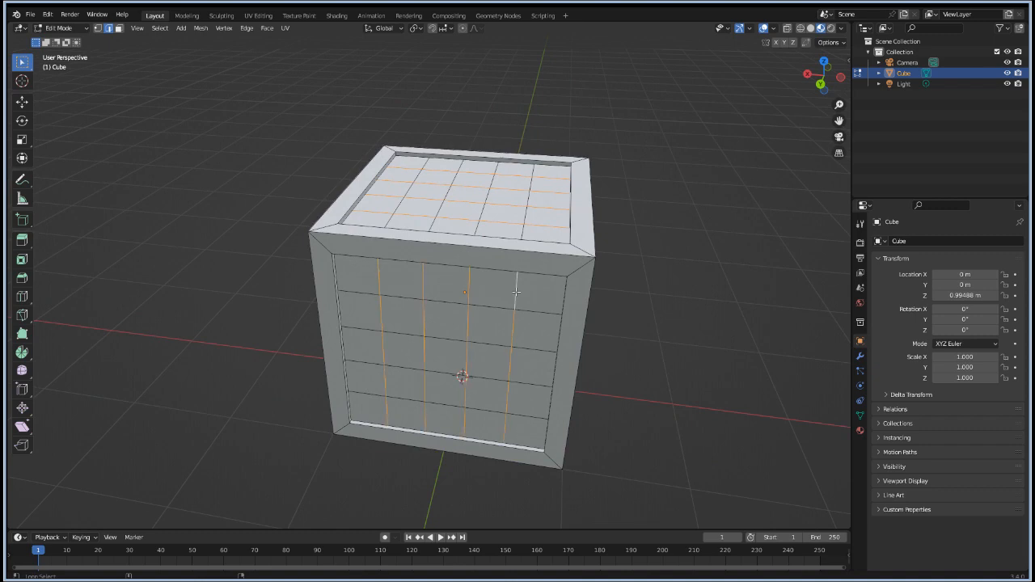
Step: Add the four inner edge lines running parallel to the X axis on the crate's underside to the selection
{"action": "middle_click_drag", "start_coordinate": [511, 295], "coordinate": [461, 325]}
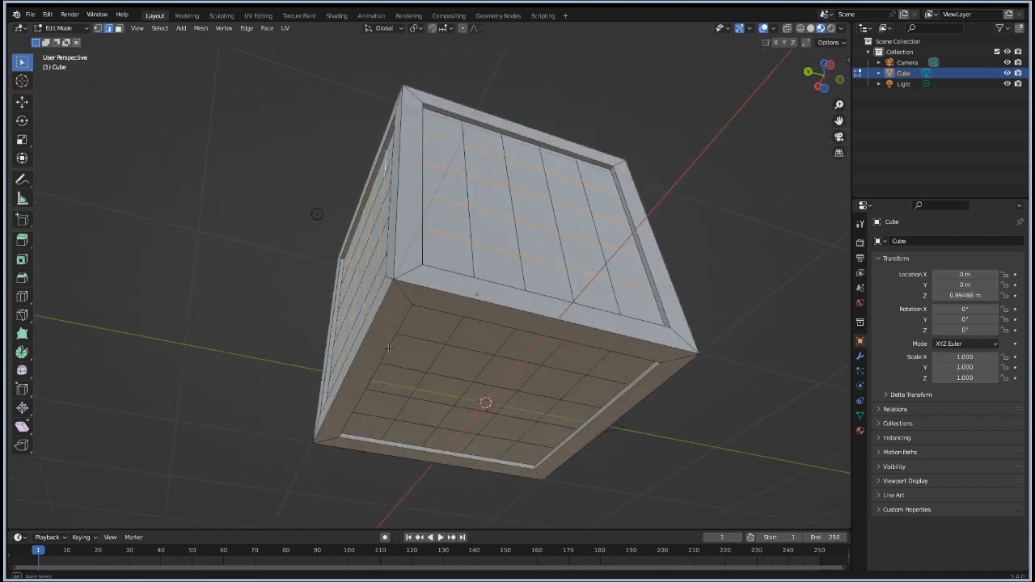
{"action": "left_click", "coordinate": [461, 325], "text": "alt+shift"}
{"action": "left_click", "coordinate": [508, 344], "text": "alt+shift"}
{"action": "left_click", "coordinate": [558, 349], "text": "alt+shift"}
{"action": "left_click", "coordinate": [598, 366], "text": "alt+shift"}
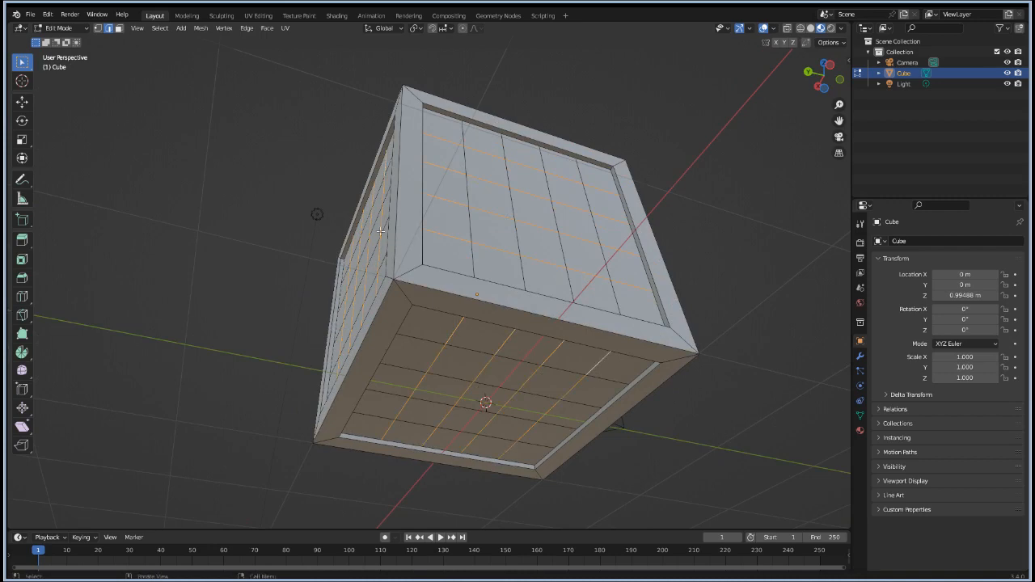
{"action": "middle_click_drag", "start_coordinate": [380, 232], "coordinate": [527, 329]}
{"action": "middle_click_drag", "start_coordinate": [567, 317], "coordinate": [553, 320]}
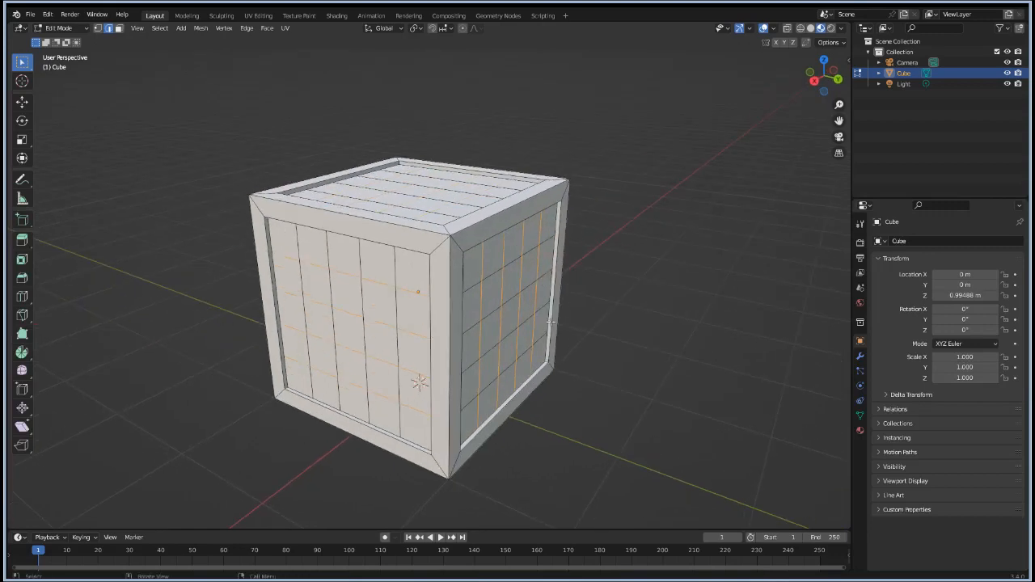
{"action": "key", "text": "ctrl+b"}
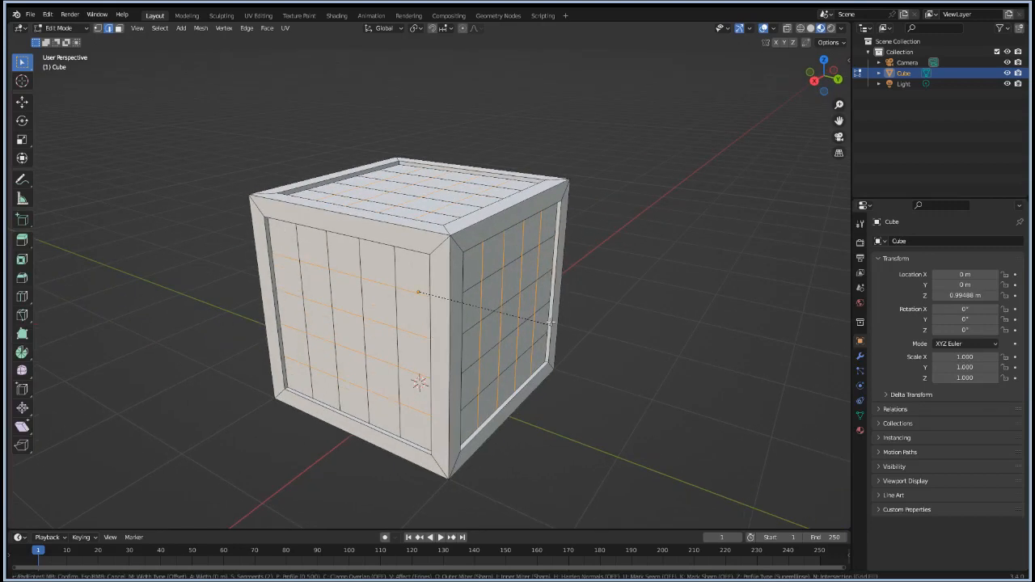
{"action": "right_click", "coordinate": [495, 321]}
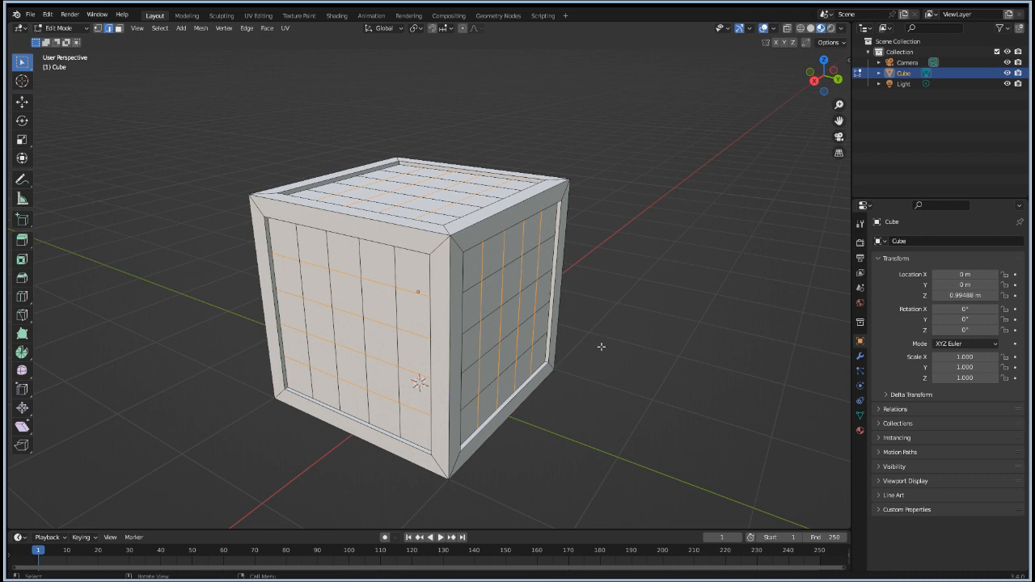
{"action": "key", "text": "ctrl+b"}
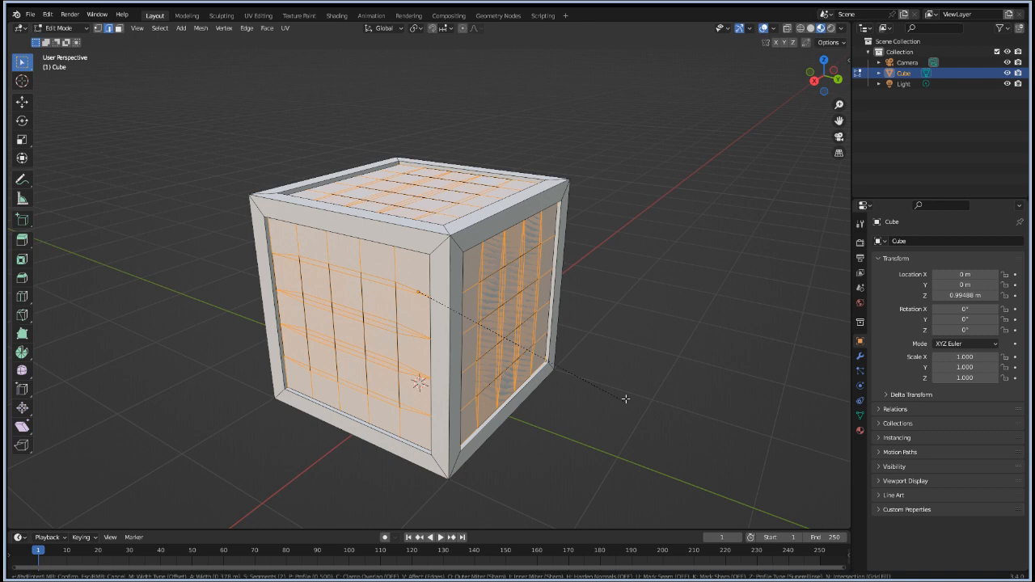
{"action": "left_click", "coordinate": [626, 399]}
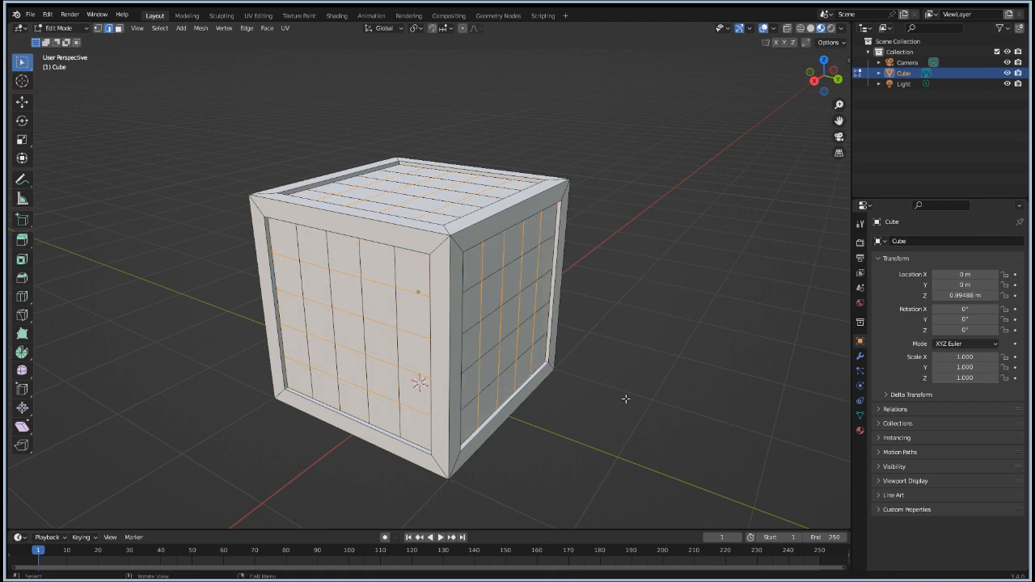
Step: Bevel the selected edge lines on all panels with a width of 0.0176 m and 2 segments
{"action": "key", "text": "ctrl+b"}
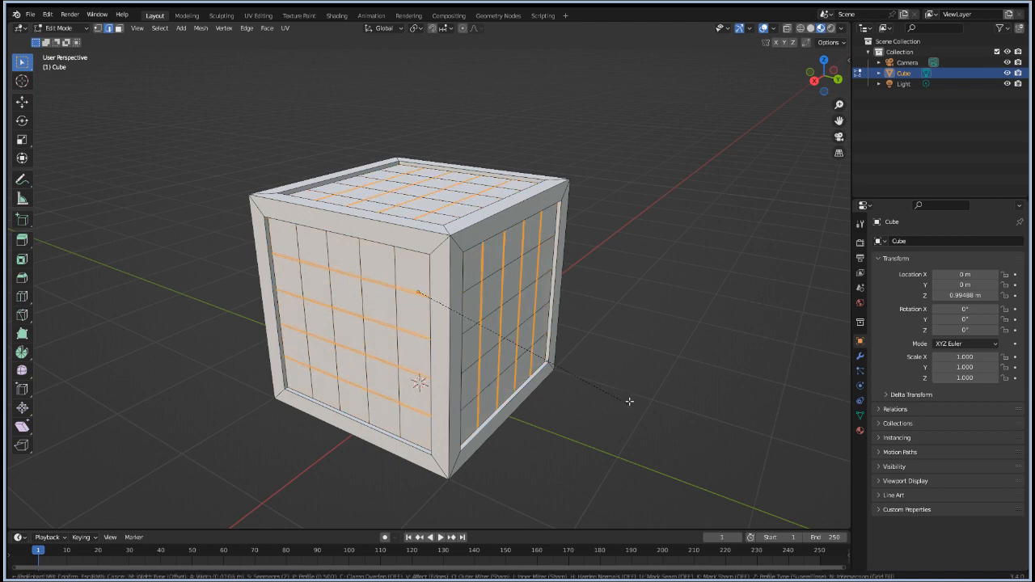
{"action": "left_click", "coordinate": [627, 400]}
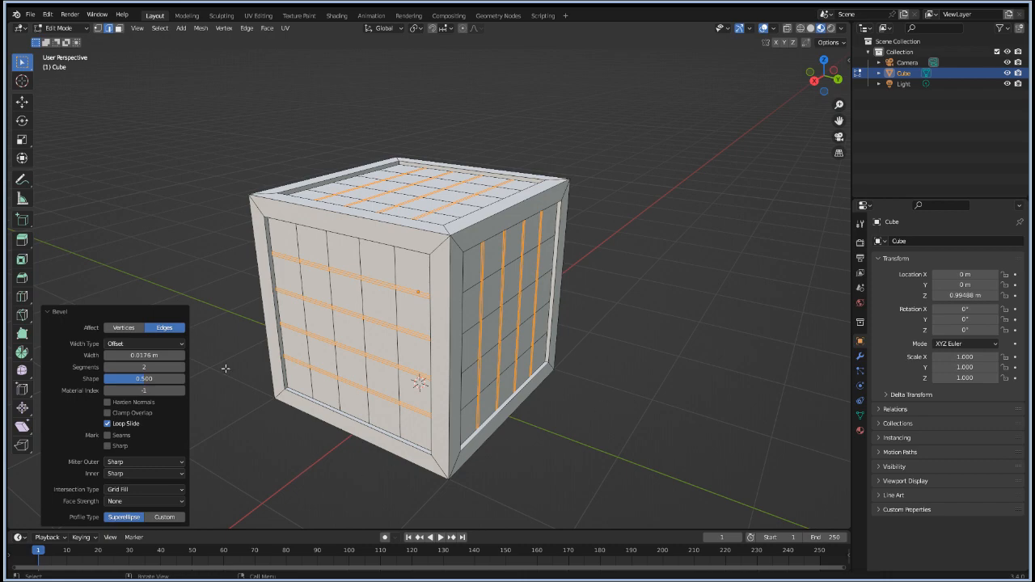
{"action": "middle_click_drag", "start_coordinate": [225, 370], "coordinate": [294, 368]}
{"action": "scroll", "coordinate": [260, 282], "scroll_direction": "up", "scroll_amount": 4}
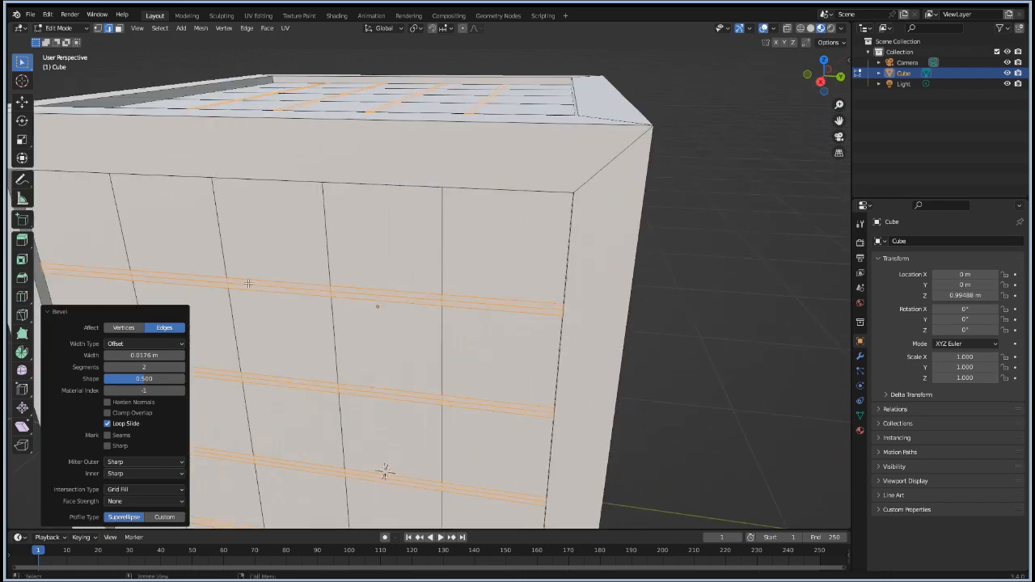
{"action": "mouse_move", "coordinate": [250, 282]}
{"action": "middle_mouse_down"}
{"action": "mouse_move", "coordinate": [302, 291]}
{"action": "mouse_move", "coordinate": [266, 296]}
{"action": "middle_mouse_up"}
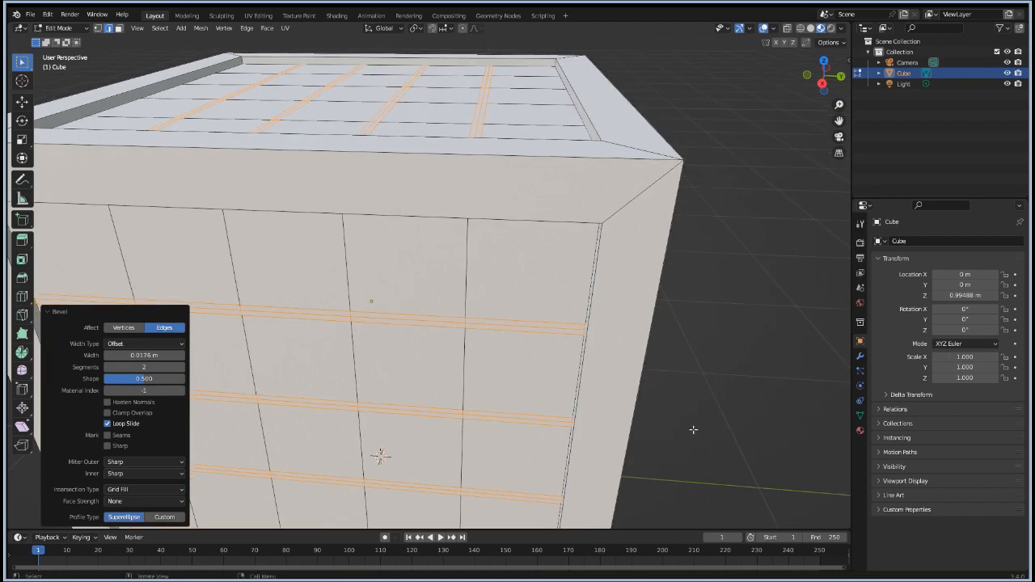
{"action": "middle_click_drag", "start_coordinate": [503, 380], "coordinate": [458, 391]}
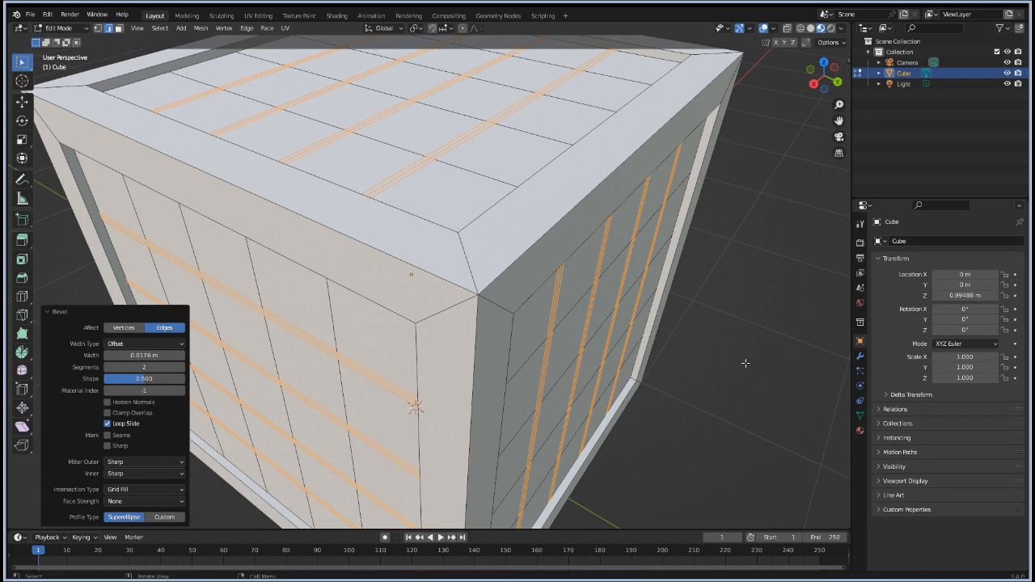
{"action": "middle_click_drag", "start_coordinate": [745, 361], "coordinate": [623, 259]}
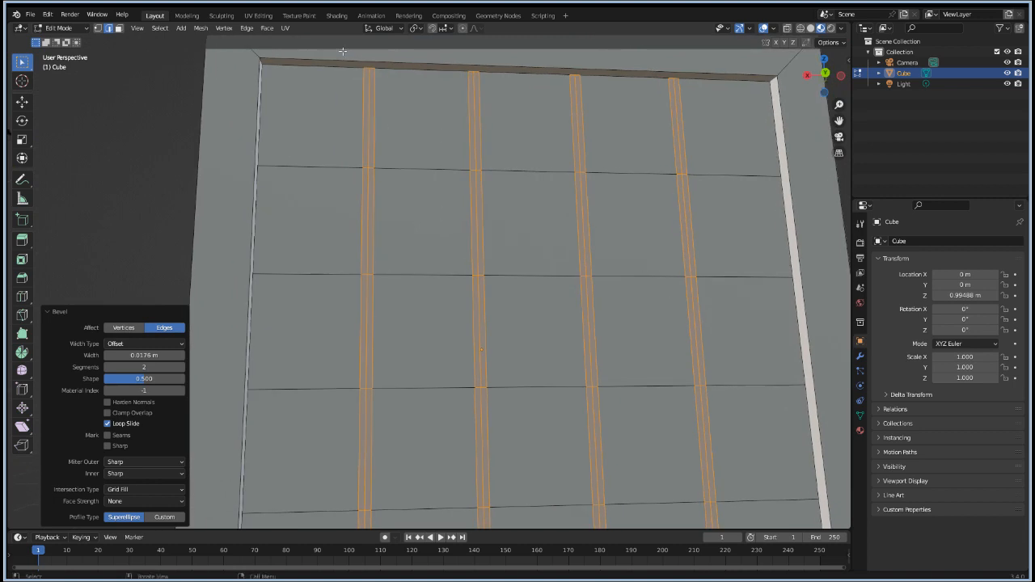
Step: Select the centre edge lines of the four narrow bevelled strips on the side panel facing positive Y
{"action": "scroll", "coordinate": [316, 136], "scroll_direction": "down", "scroll_amount": 5}
{"action": "middle_click_drag", "start_coordinate": [343, 176], "coordinate": [356, 212]}
{"action": "left_click", "coordinate": [407, 258]}
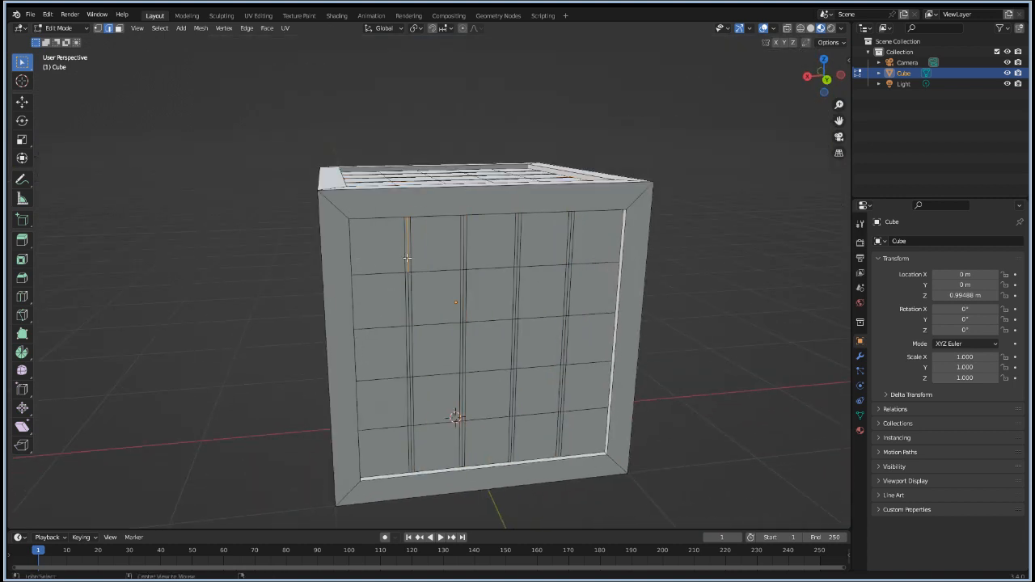
{"action": "left_click", "coordinate": [407, 258], "text": "alt"}
{"action": "left_click", "coordinate": [464, 243], "text": "alt+shift"}
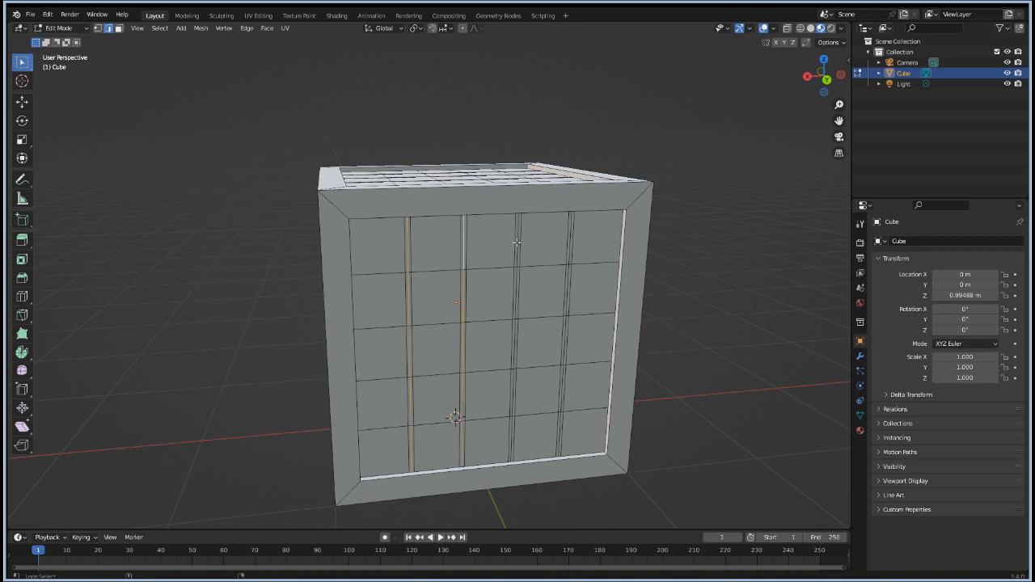
{"action": "left_click", "coordinate": [517, 245], "text": "alt+shift"}
{"action": "left_click", "coordinate": [569, 241], "text": "alt+shift"}
Step: Try adding the centre lines of two bevelled strips on the top panel, and clear the selection
{"action": "middle_click_drag", "start_coordinate": [486, 259], "coordinate": [447, 259]}
{"action": "left_click", "coordinate": [450, 261], "text": "alt+shift"}
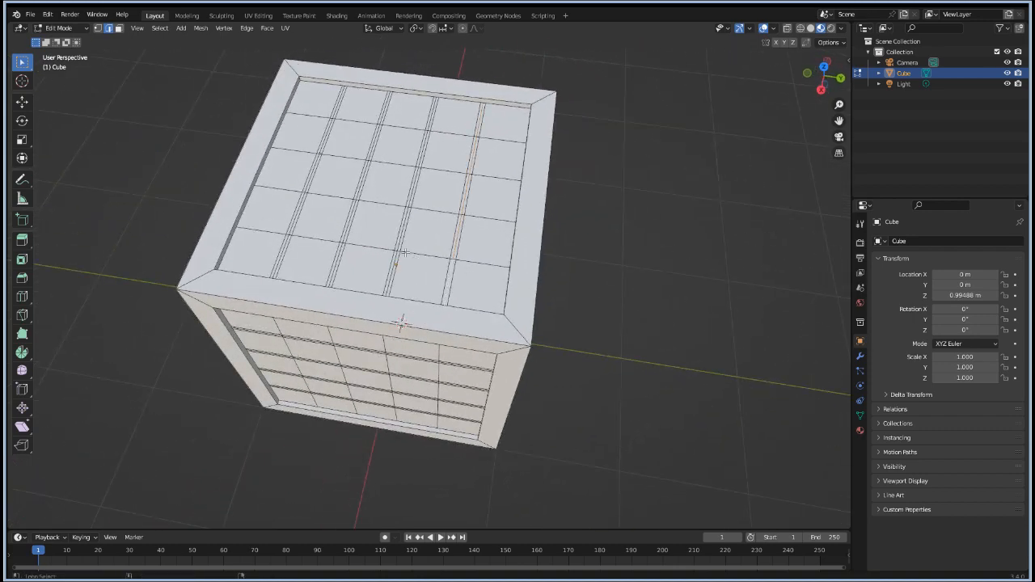
{"action": "left_click", "coordinate": [395, 254], "text": "alt+shift"}
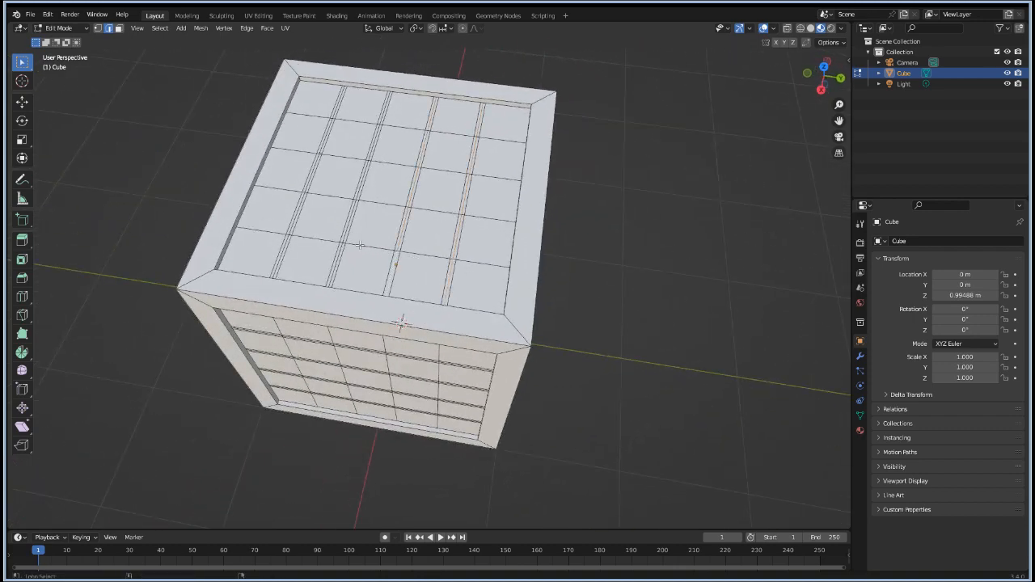
{"action": "left_click", "coordinate": [721, 273]}
Step: Reselect only the four centre lines of the bevelled strips on the side panel facing positive Y
{"action": "middle_click_drag", "start_coordinate": [534, 310], "coordinate": [419, 232]}
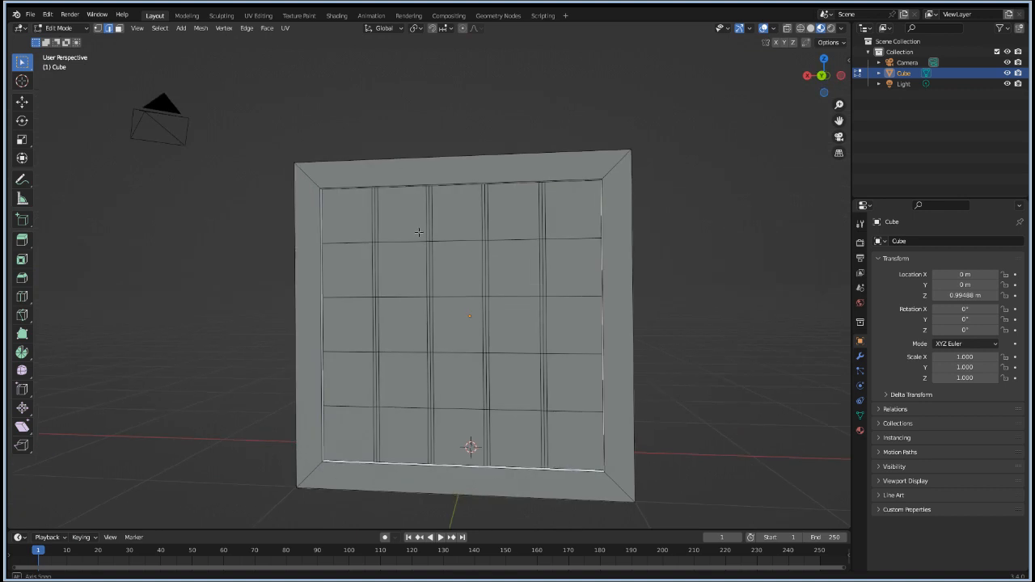
{"action": "left_click", "coordinate": [375, 222]}
{"action": "left_click", "coordinate": [375, 222], "text": "alt"}
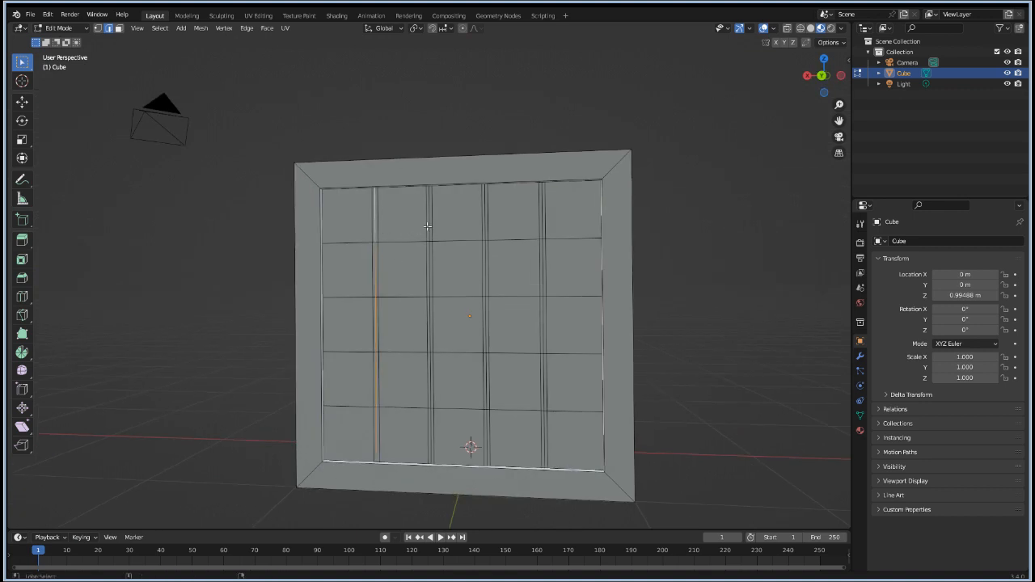
{"action": "left_click", "coordinate": [429, 227], "text": "alt+shift"}
{"action": "left_click", "coordinate": [485, 224], "text": "alt+shift"}
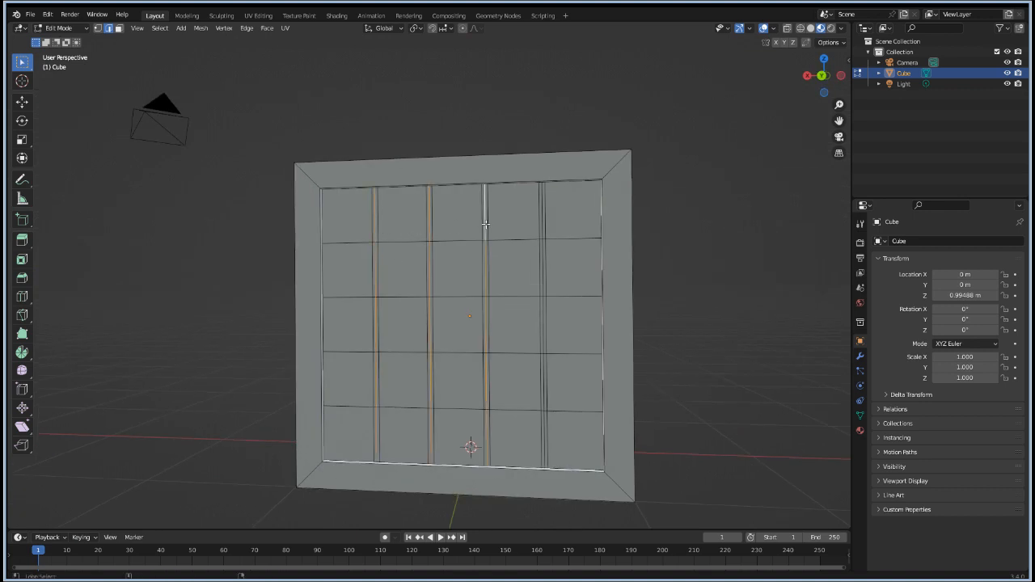
{"action": "left_click", "coordinate": [546, 224], "text": "alt+shift"}
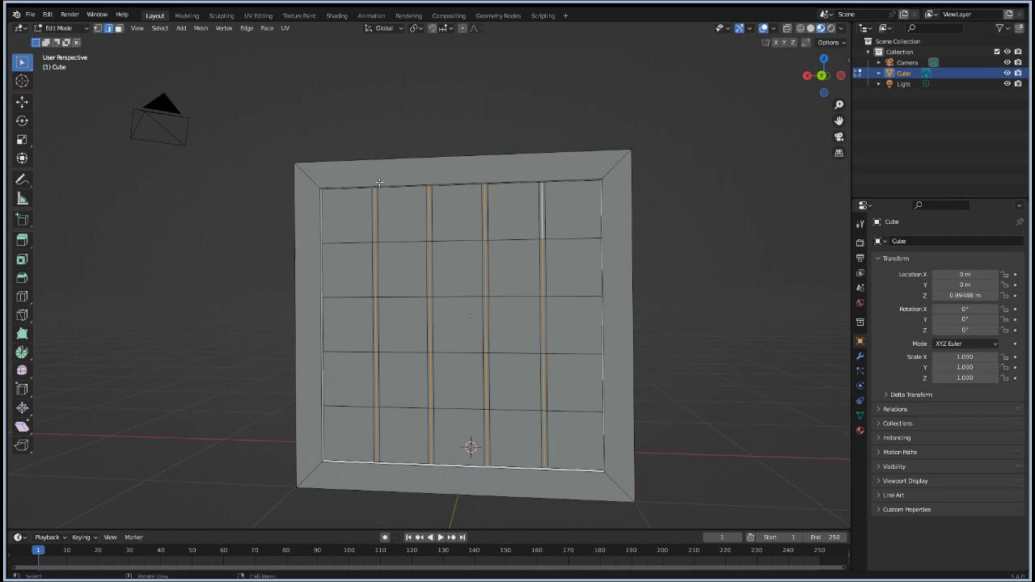
{"action": "middle_click_drag", "start_coordinate": [380, 183], "coordinate": [431, 207]}
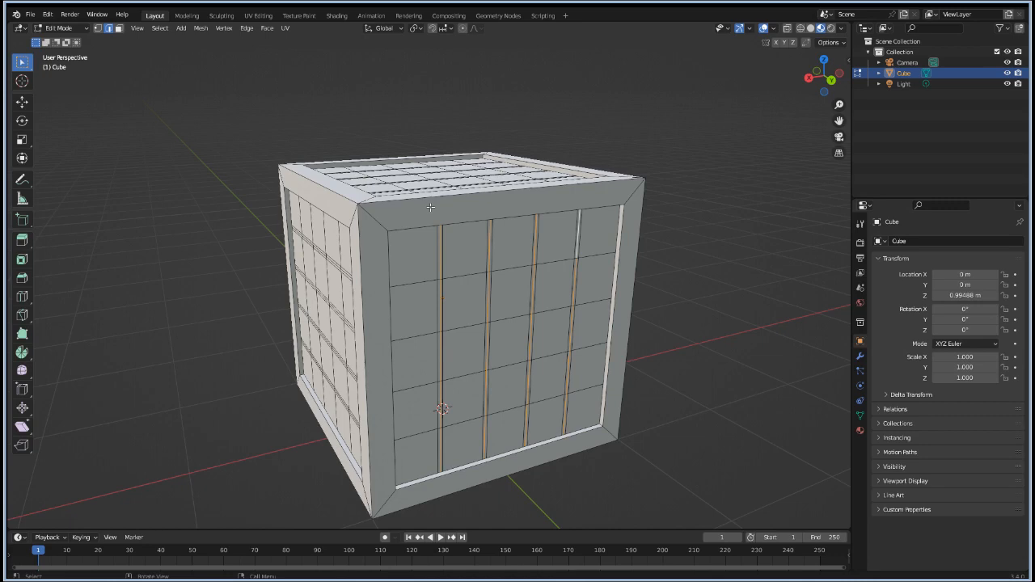
Step: Add the centre lines of the four bevelled strips on the opposite side panel, facing negative Y, to the selection
{"action": "middle_click_drag", "start_coordinate": [223, 252], "coordinate": [414, 247]}
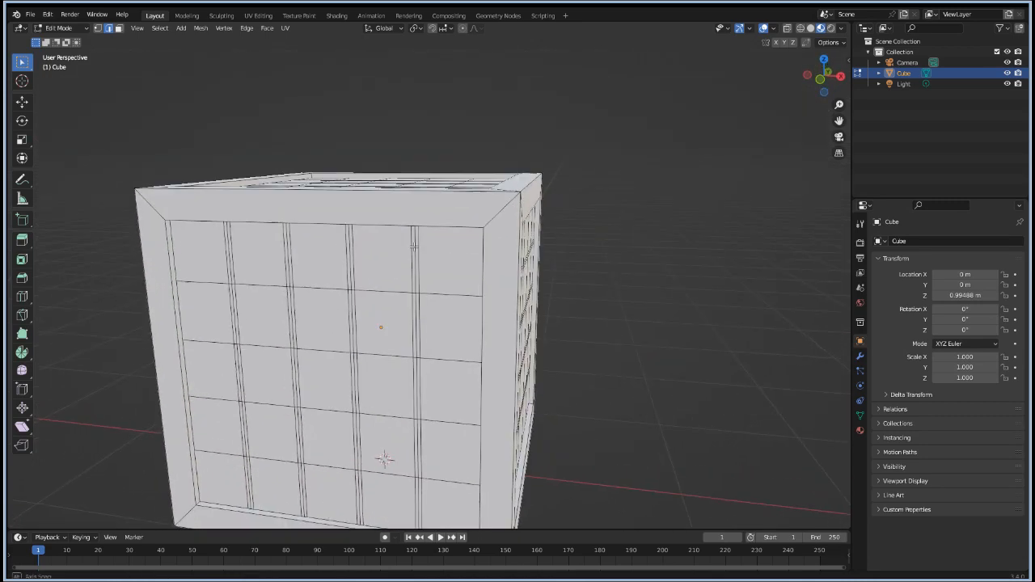
{"action": "left_click", "coordinate": [232, 259], "text": "alt"}
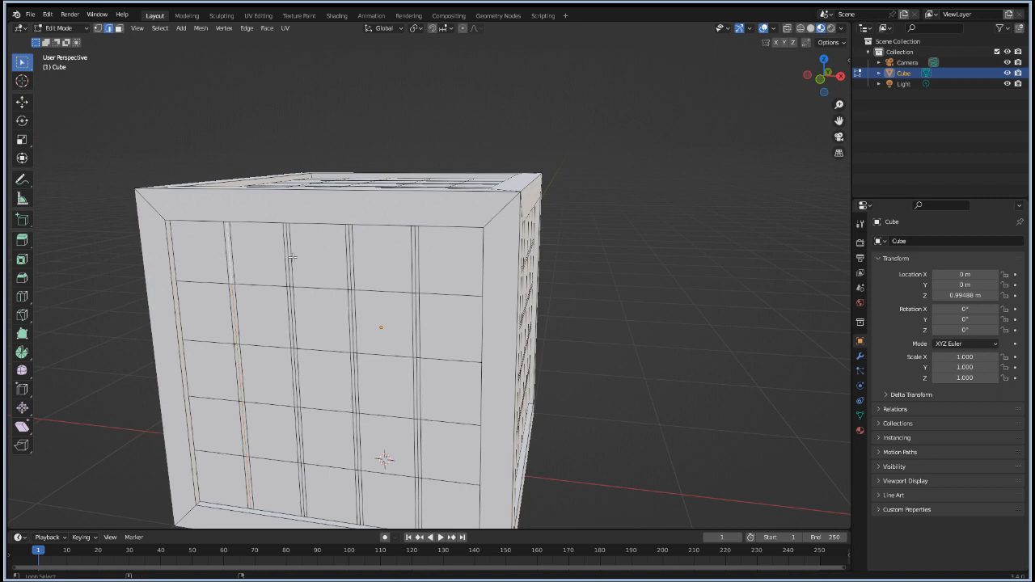
{"action": "left_click", "coordinate": [288, 253], "text": "alt+shift"}
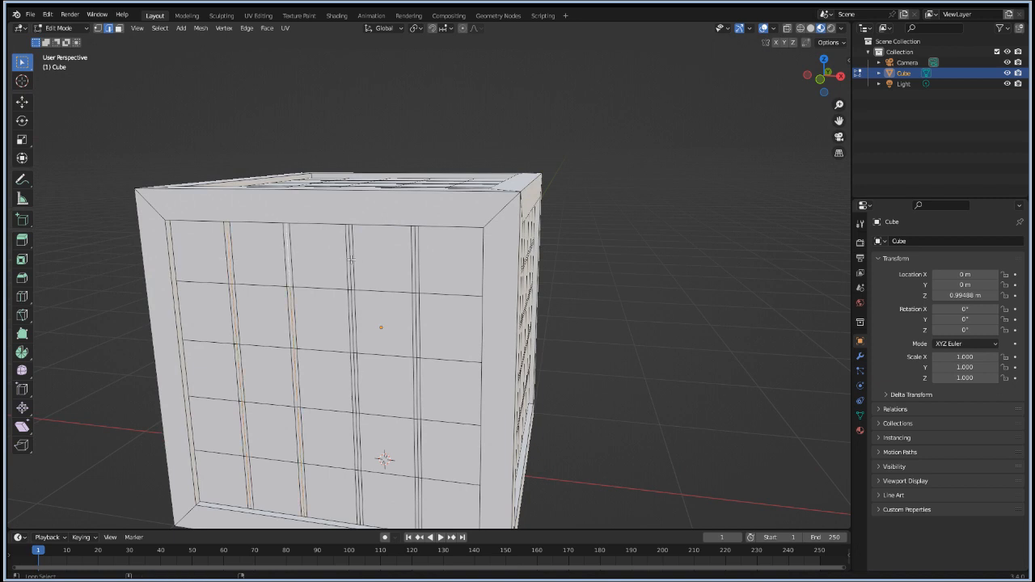
{"action": "left_click", "coordinate": [349, 261], "text": "alt+shift"}
{"action": "left_click", "coordinate": [354, 265], "text": "alt+shift"}
{"action": "left_click", "coordinate": [350, 266], "text": "alt+shift"}
{"action": "left_click", "coordinate": [417, 265], "text": "alt+shift"}
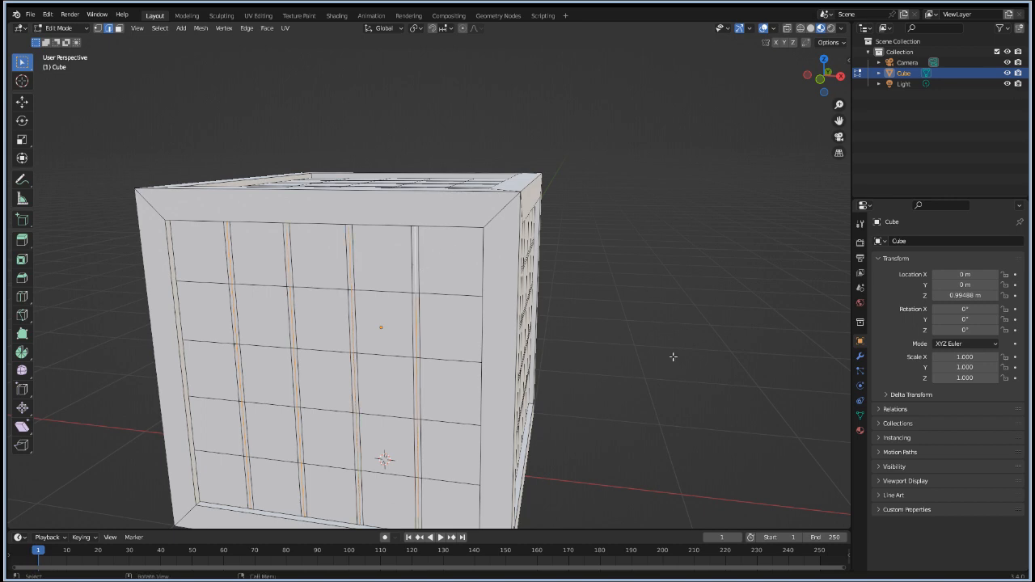
Step: Scale the selected centre lines along the Y axis by 0.981 to sink grooves into both panels
{"action": "middle_click_drag", "start_coordinate": [673, 357], "coordinate": [503, 339]}
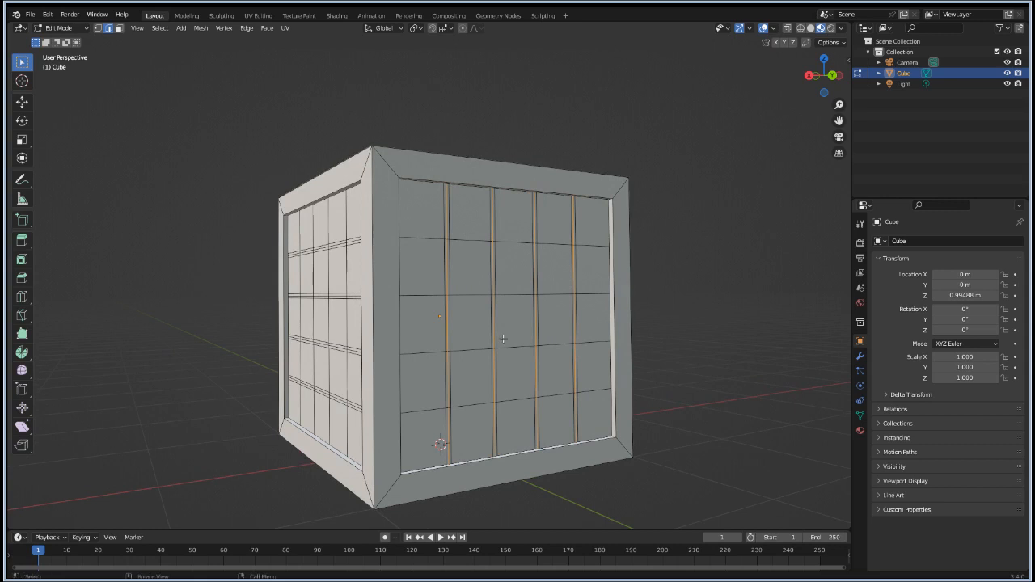
{"action": "key", "text": "s"}
{"action": "key", "text": "y"}
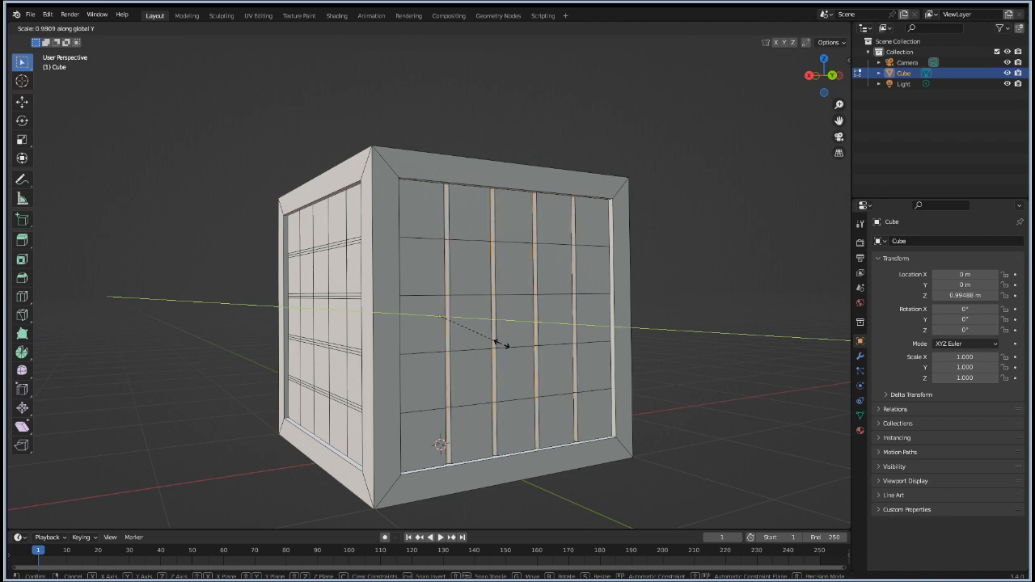
{"action": "left_click", "coordinate": [499, 344]}
{"action": "scroll", "coordinate": [615, 258], "scroll_direction": "up", "scroll_amount": 6}
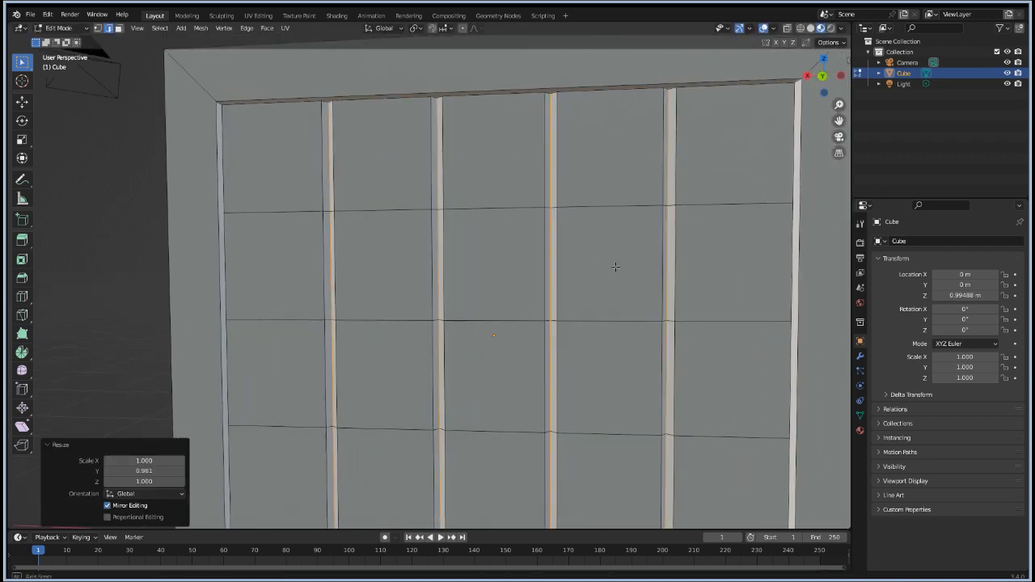
{"action": "middle_click_drag", "start_coordinate": [615, 267], "coordinate": [491, 209]}
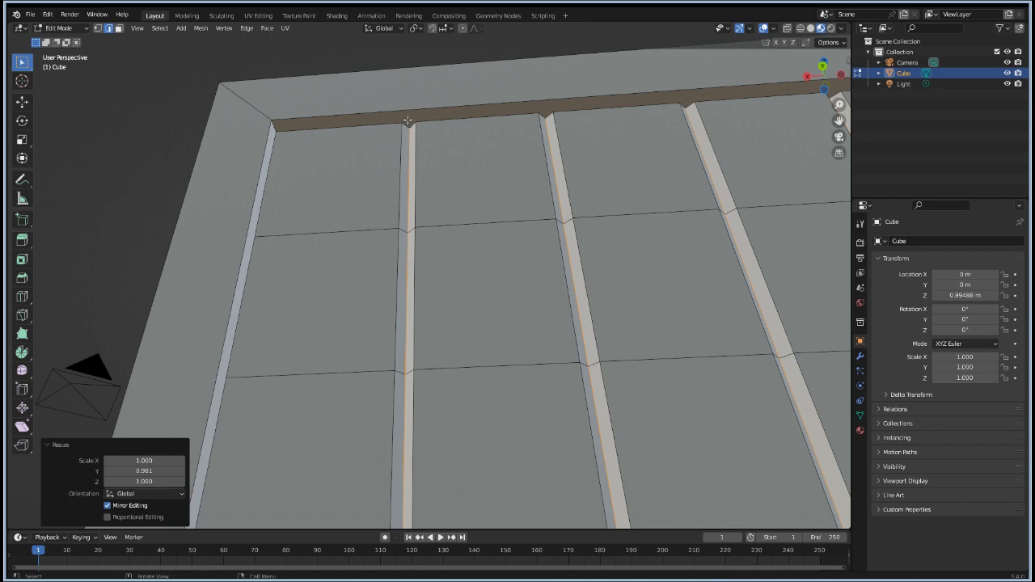
{"action": "middle_click_drag", "start_coordinate": [335, 296], "coordinate": [429, 367]}
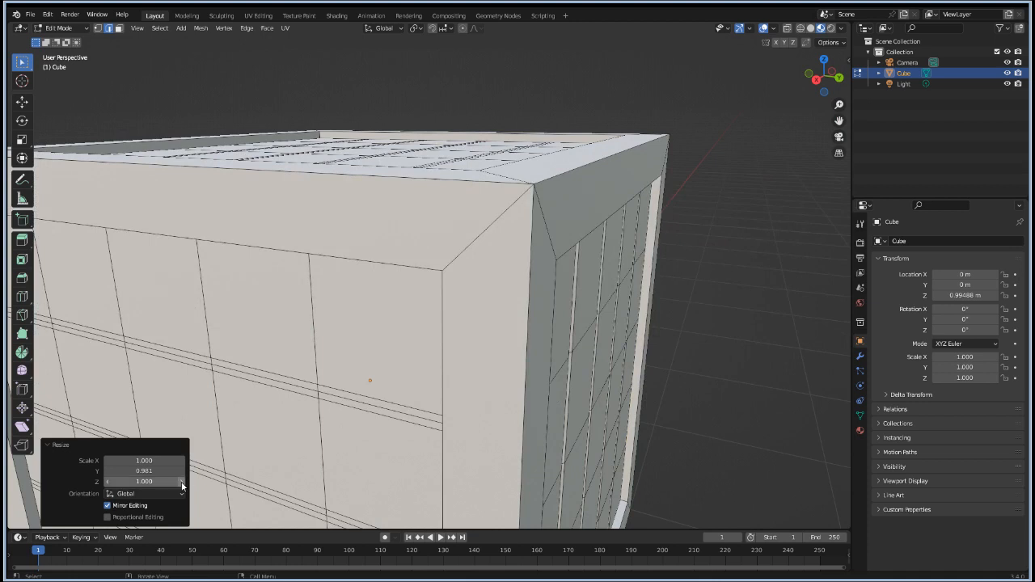
Step: Set the Y scale of the groove centre lines to 0.98
{"action": "left_click", "coordinate": [156, 470]}
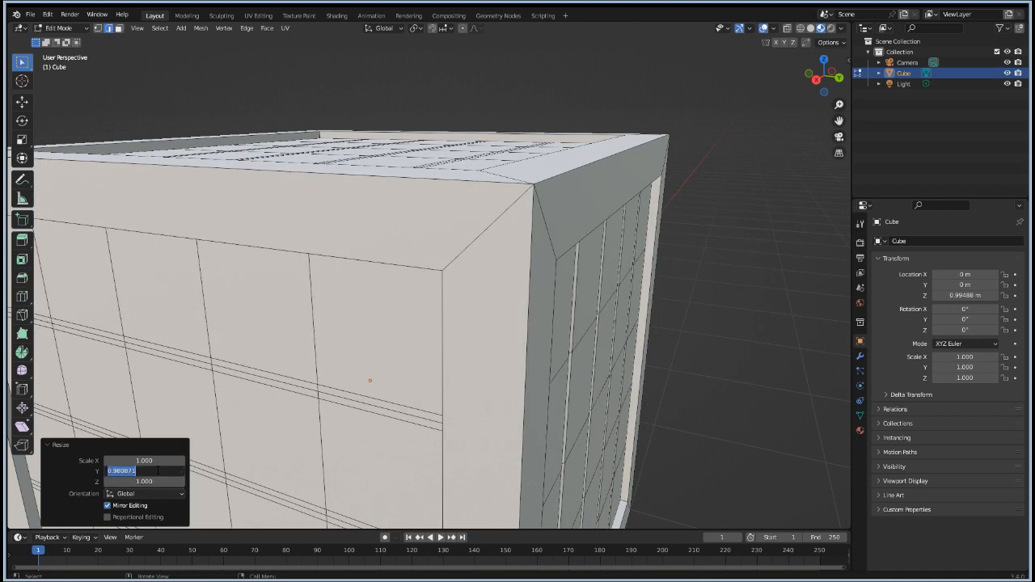
{"action": "type", "text": "0.98"}
{"action": "key", "text": "Return"}
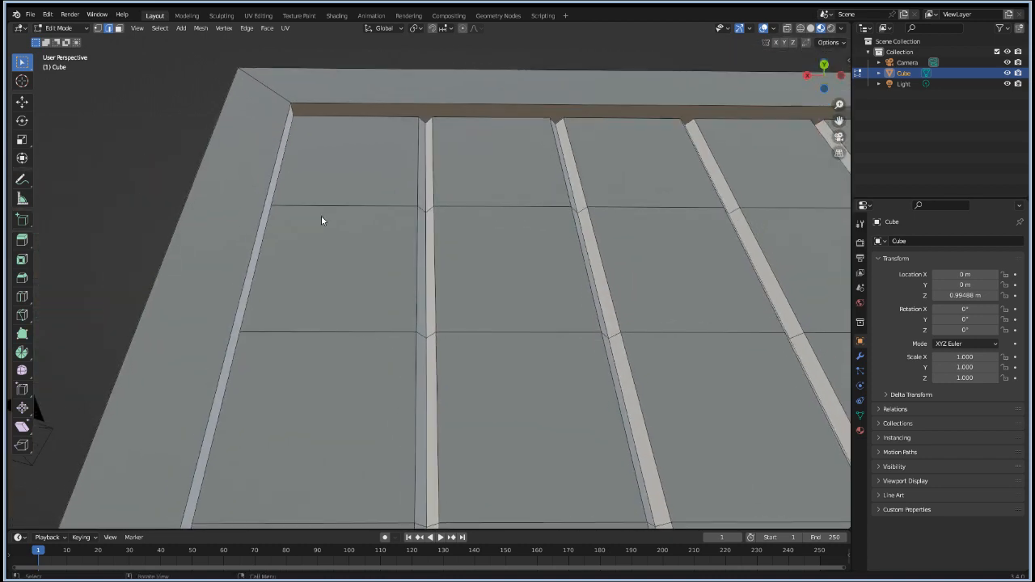
Step: Select the centre lines of the four bevelled strips on the side panel facing positive X
{"action": "scroll", "coordinate": [240, 271], "scroll_direction": "down", "scroll_amount": 3}
{"action": "middle_click_drag", "start_coordinate": [231, 279], "coordinate": [338, 338]}
{"action": "left_click", "coordinate": [339, 338], "text": "alt"}
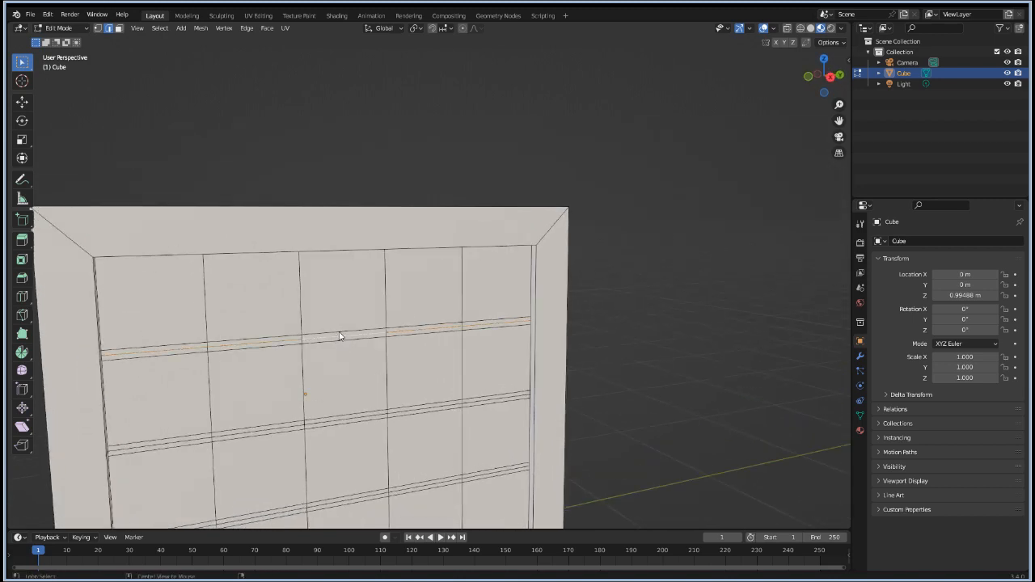
{"action": "left_click", "coordinate": [359, 419], "text": "alt+shift"}
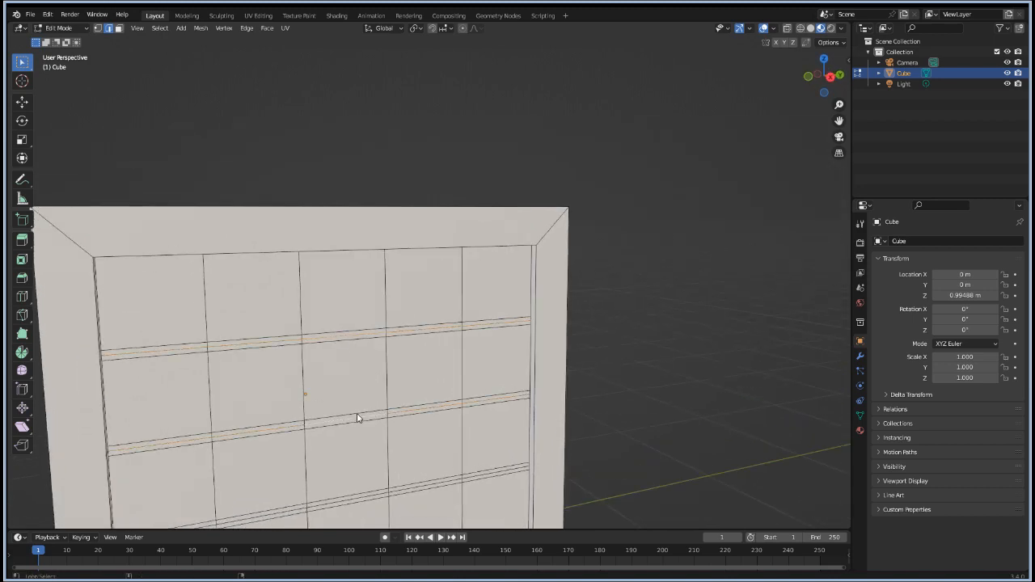
{"action": "left_click", "coordinate": [359, 498], "text": "alt+shift"}
{"action": "scroll", "coordinate": [409, 466], "scroll_direction": "down", "scroll_amount": 3}
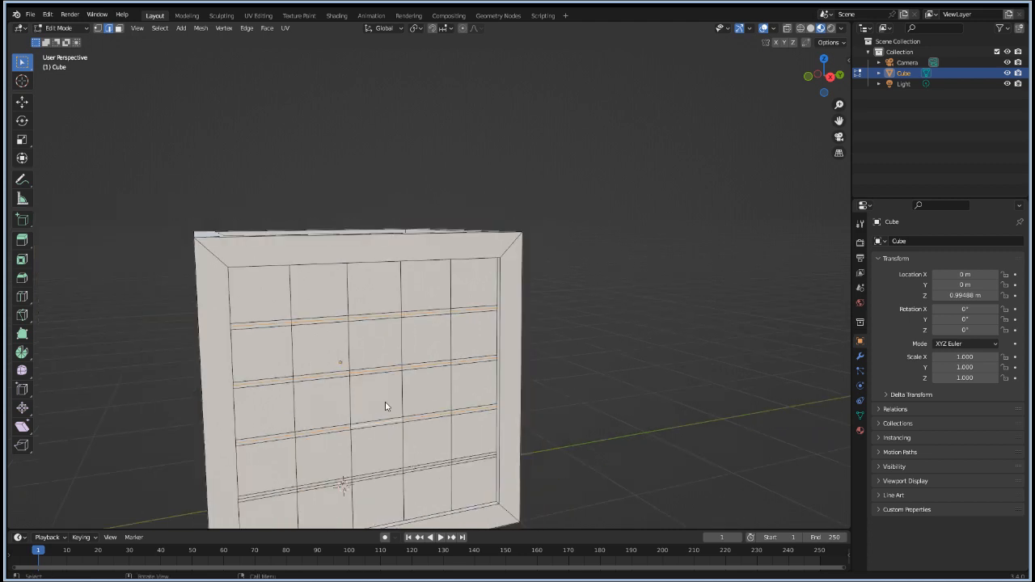
{"action": "left_click", "coordinate": [382, 317], "text": "alt"}
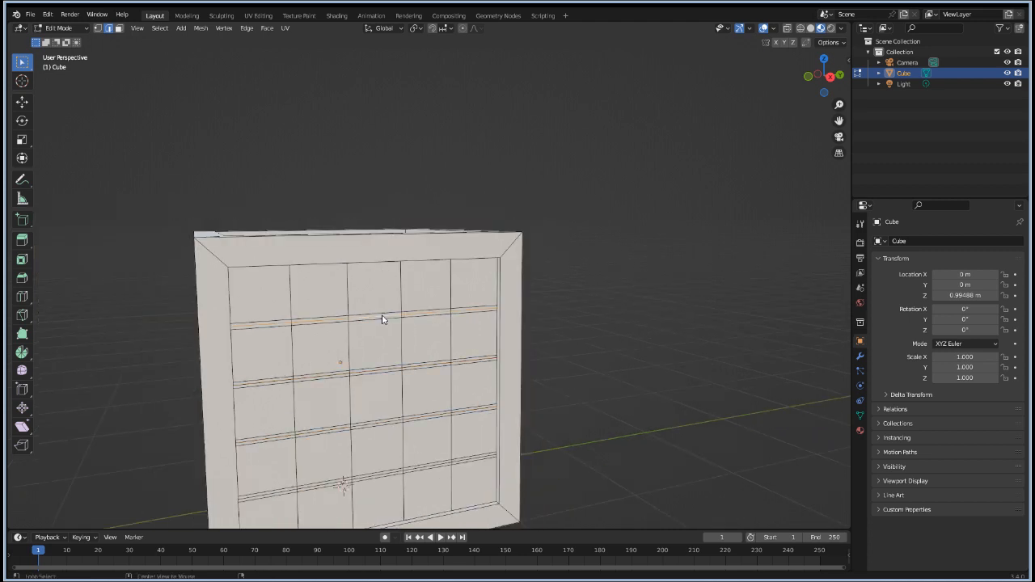
{"action": "left_click", "coordinate": [384, 370], "text": "alt+shift"}
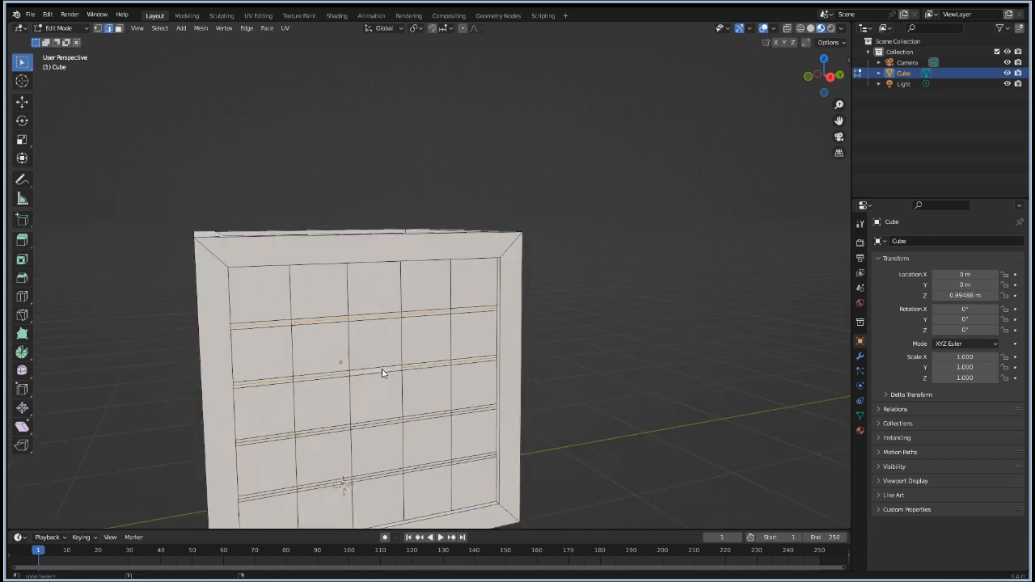
{"action": "left_click", "coordinate": [385, 423], "text": "alt+shift"}
{"action": "left_click", "coordinate": [392, 474], "text": "alt+shift"}
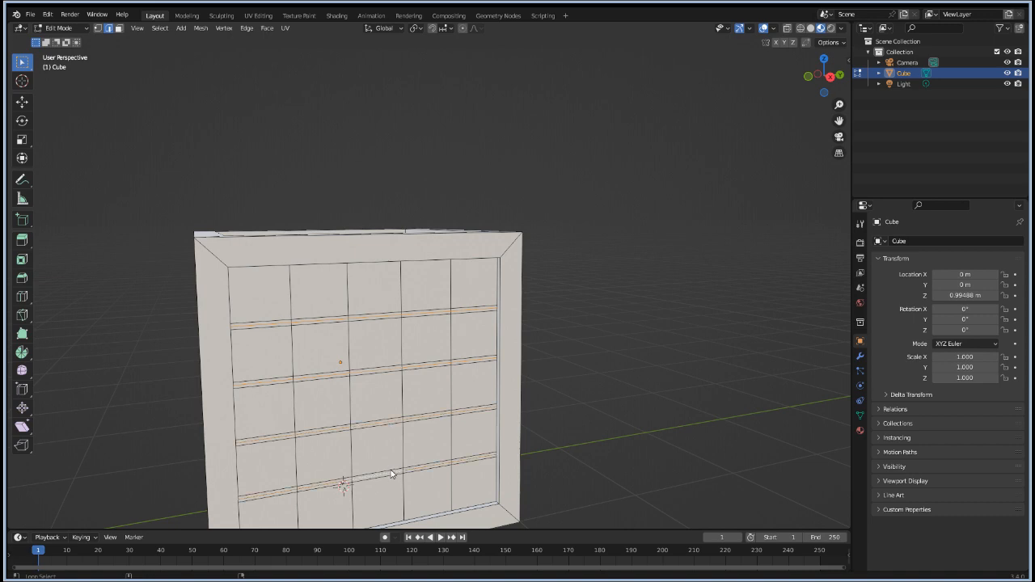
Step: Add the centre lines of the four bevelled strips on the opposite side panel, facing negative X, to the selection
{"action": "middle_click_drag", "start_coordinate": [194, 395], "coordinate": [406, 375]}
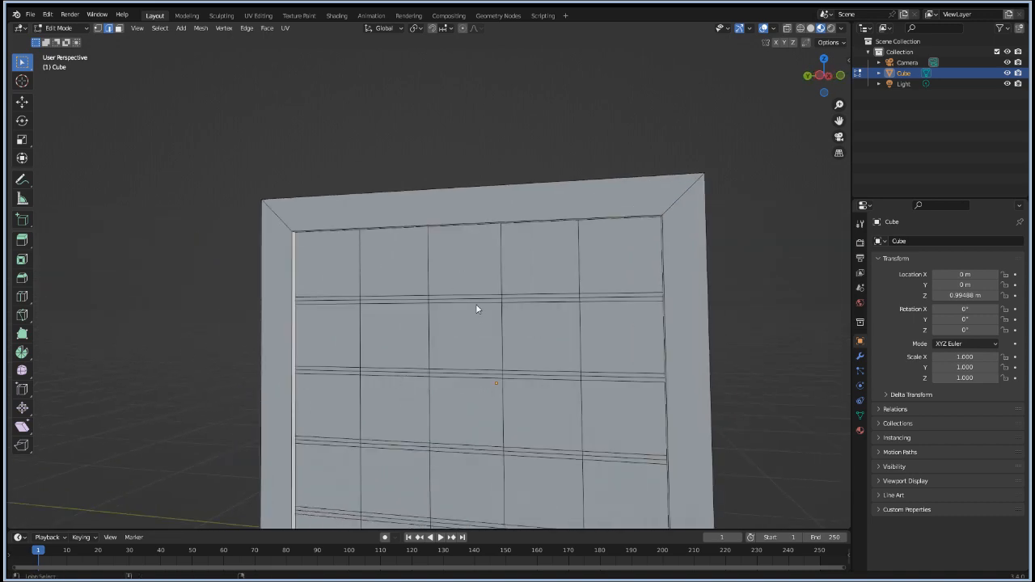
{"action": "left_click", "coordinate": [469, 297], "text": "alt+shift"}
{"action": "left_click", "coordinate": [468, 372], "text": "alt+shift"}
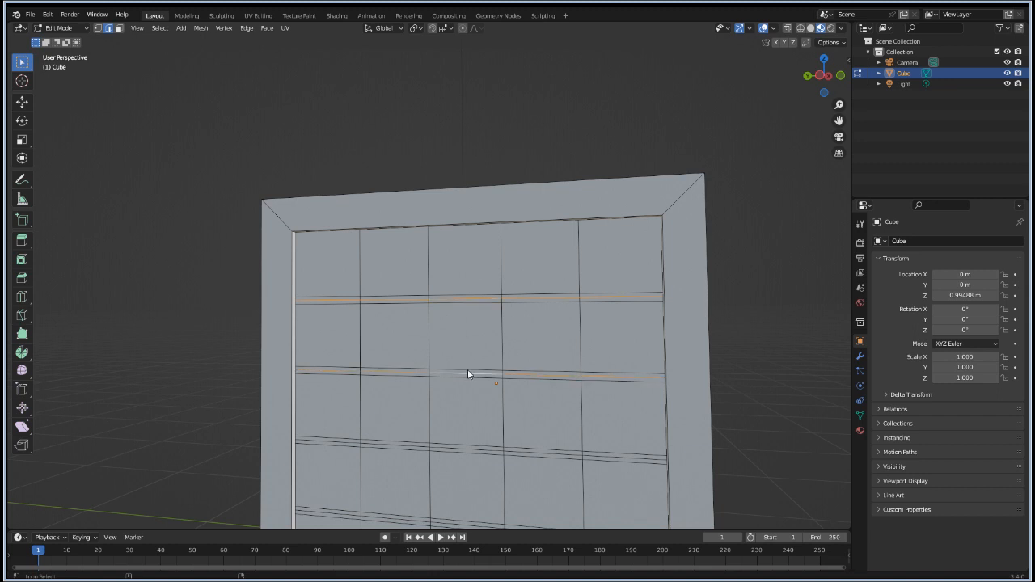
{"action": "left_click", "coordinate": [457, 444], "text": "alt+shift"}
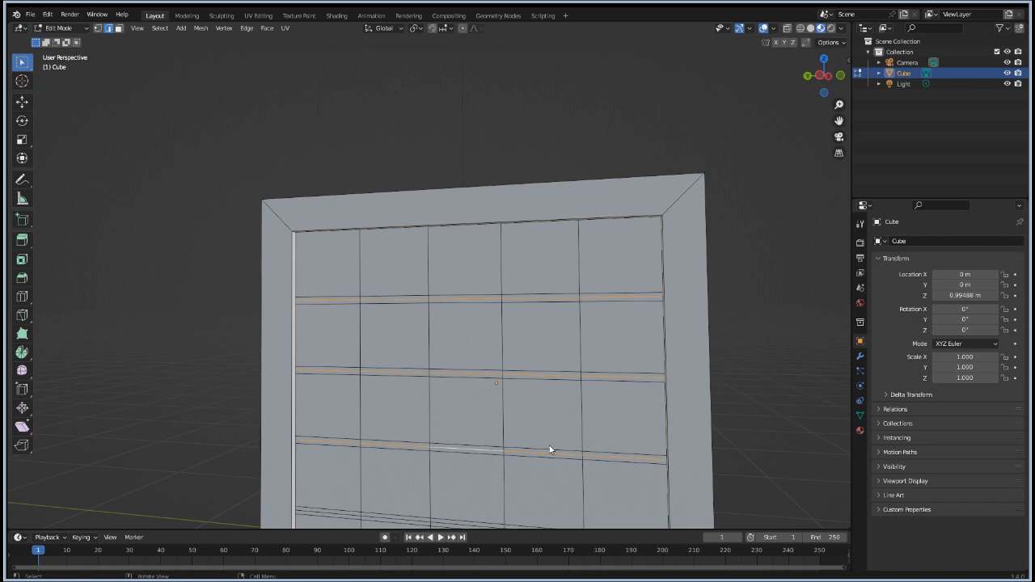
{"action": "middle_click_drag", "start_coordinate": [617, 447], "coordinate": [615, 422]}
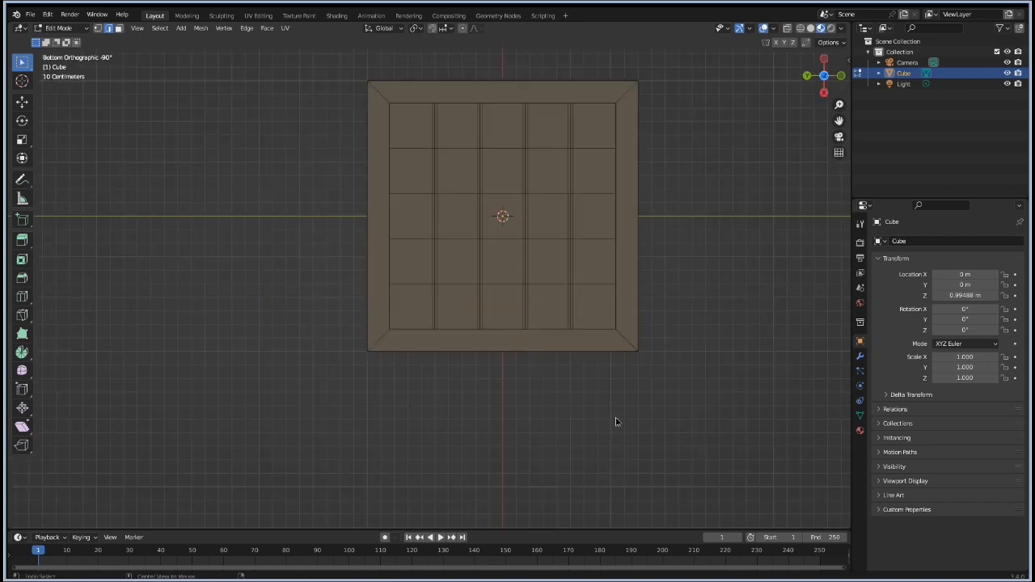
{"action": "middle_click_drag", "start_coordinate": [592, 259], "coordinate": [497, 309]}
{"action": "left_click", "coordinate": [496, 310], "text": "alt+shift"}
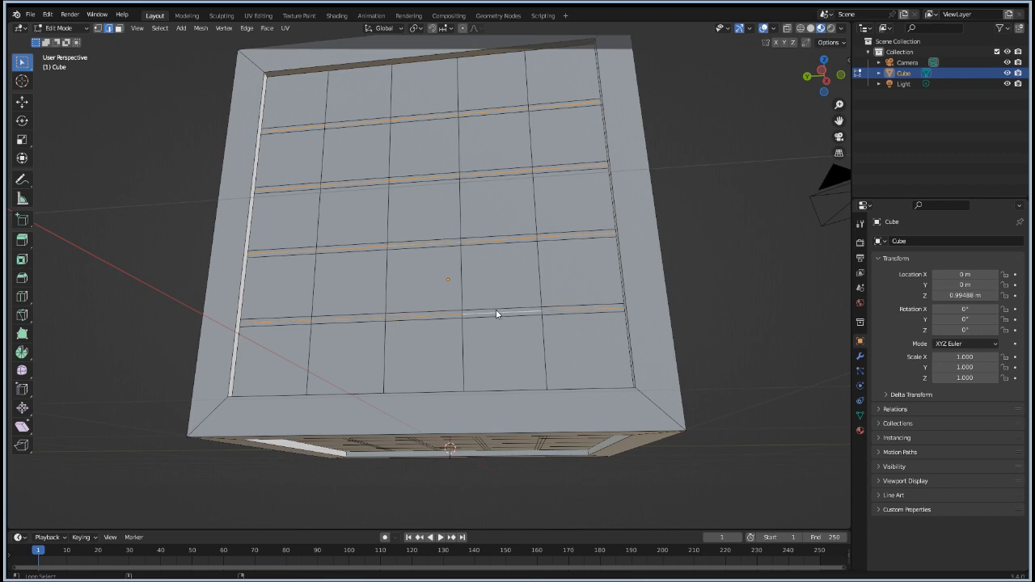
Step: Scale the selected centre lines along the X axis by 0.98 to sink the grooves, and clear the selection
{"action": "middle_click_drag", "start_coordinate": [502, 239], "coordinate": [473, 313]}
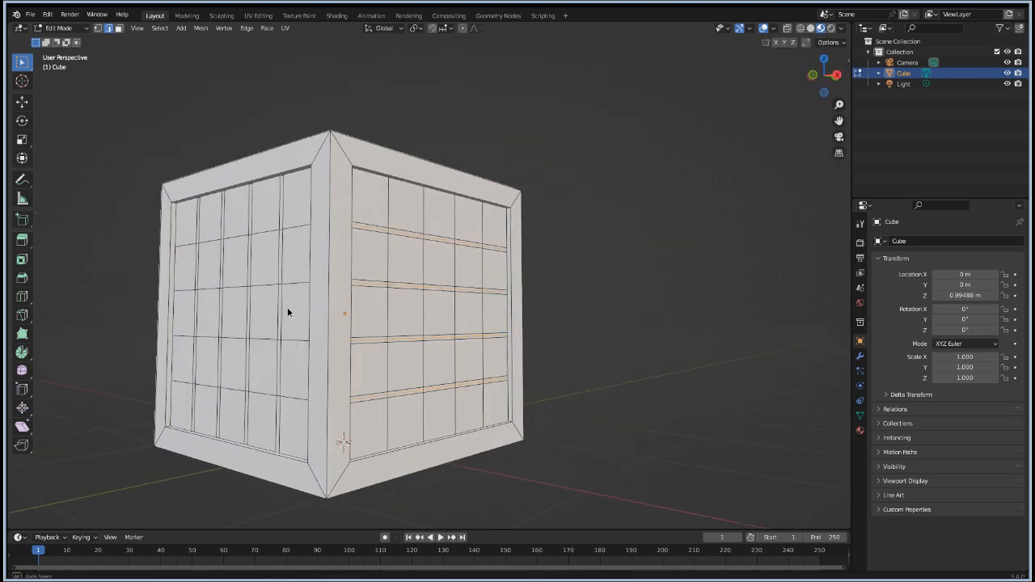
{"action": "middle_click_drag", "start_coordinate": [289, 313], "coordinate": [274, 328]}
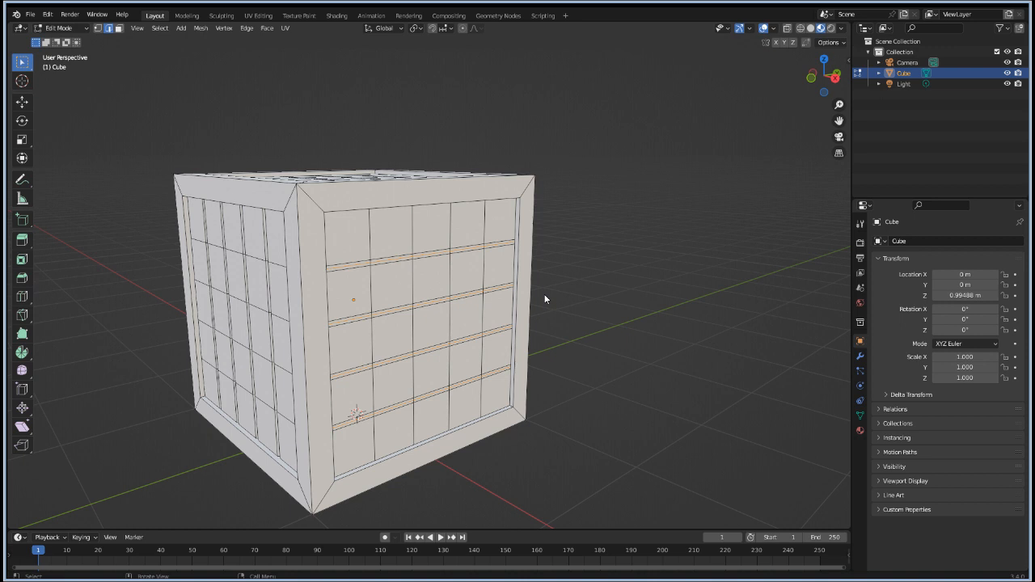
{"action": "type", "text": "sx0.98"}
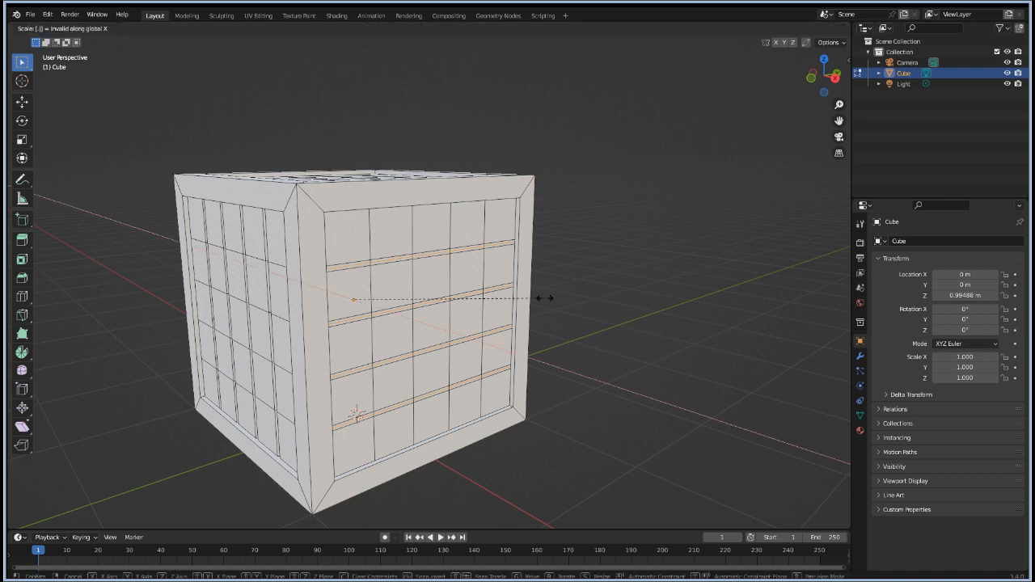
{"action": "key", "text": "Return"}
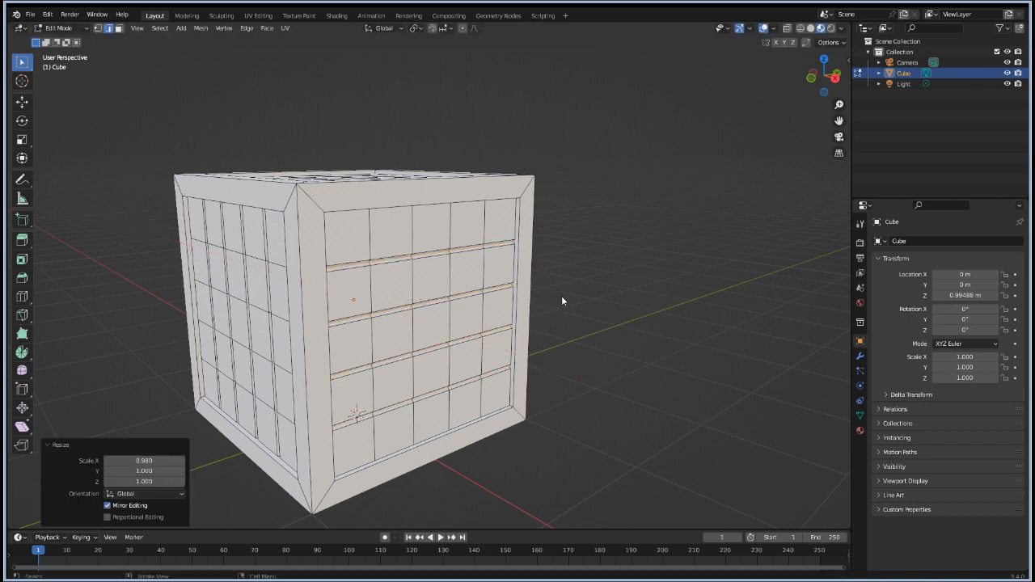
{"action": "left_click", "coordinate": [637, 311]}
Step: Select the centre lines of the four bevelled strips on the top panel
{"action": "middle_click_drag", "start_coordinate": [615, 335], "coordinate": [559, 323]}
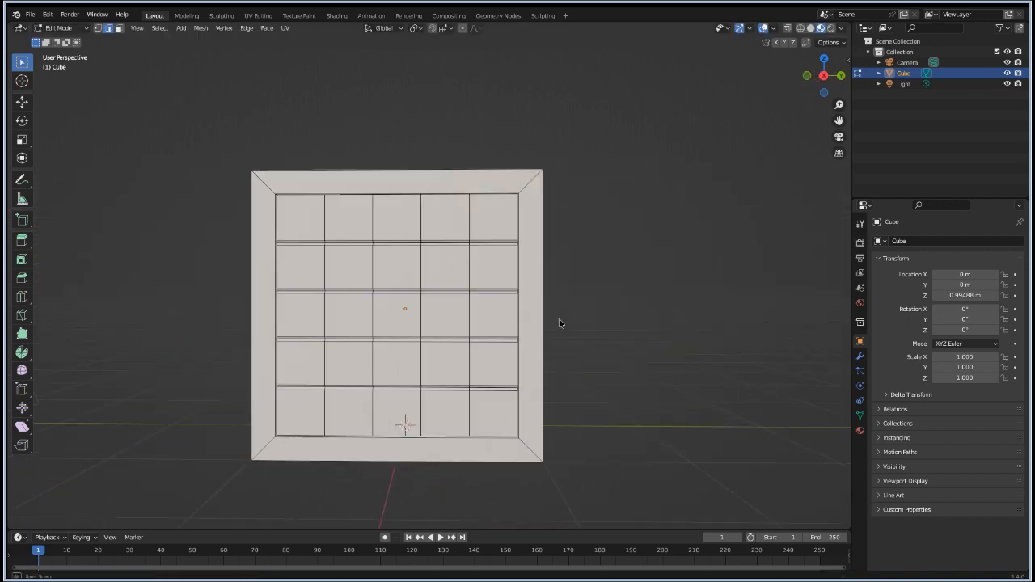
{"action": "scroll", "coordinate": [364, 252], "scroll_direction": "up", "scroll_amount": 2}
{"action": "middle_click_drag", "start_coordinate": [243, 230], "coordinate": [266, 203]}
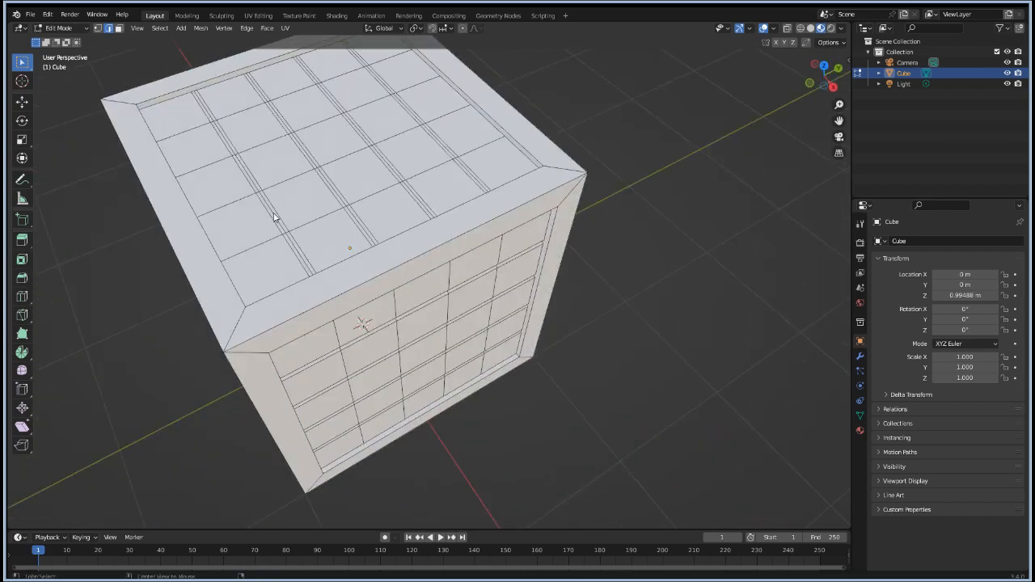
{"action": "left_click", "coordinate": [337, 197], "text": "alt"}
{"action": "key", "text": "alt+a"}
{"action": "left_click", "coordinate": [450, 151], "text": "alt+shift"}
Step: Add the centre lines of the four bevelled strips on the crate's bottom panel to the selection
{"action": "middle_click_drag", "start_coordinate": [493, 351], "coordinate": [502, 191]}
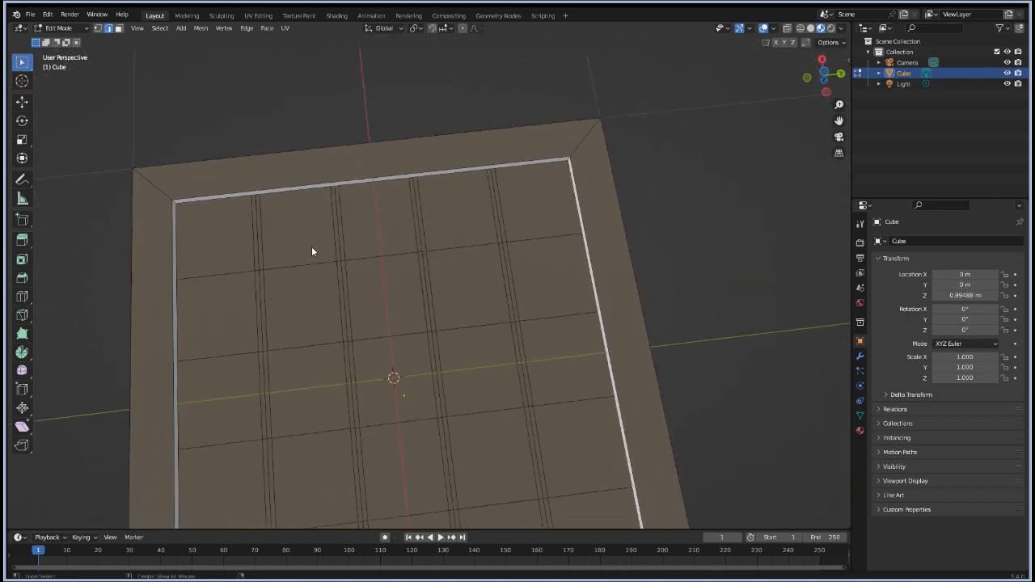
{"action": "left_click", "coordinate": [257, 240], "text": "alt+shift"}
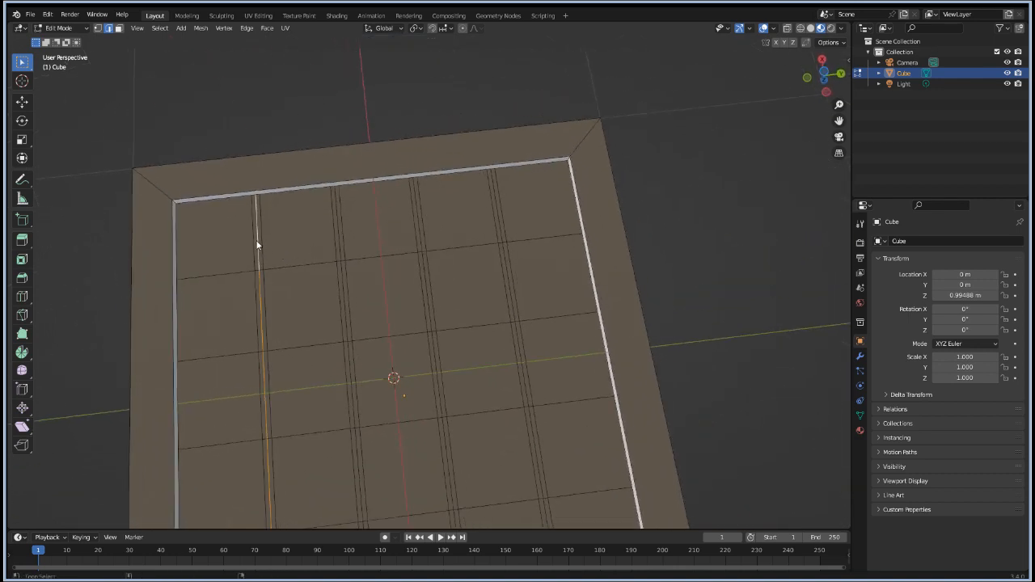
{"action": "left_click", "coordinate": [340, 241], "text": "alt+shift"}
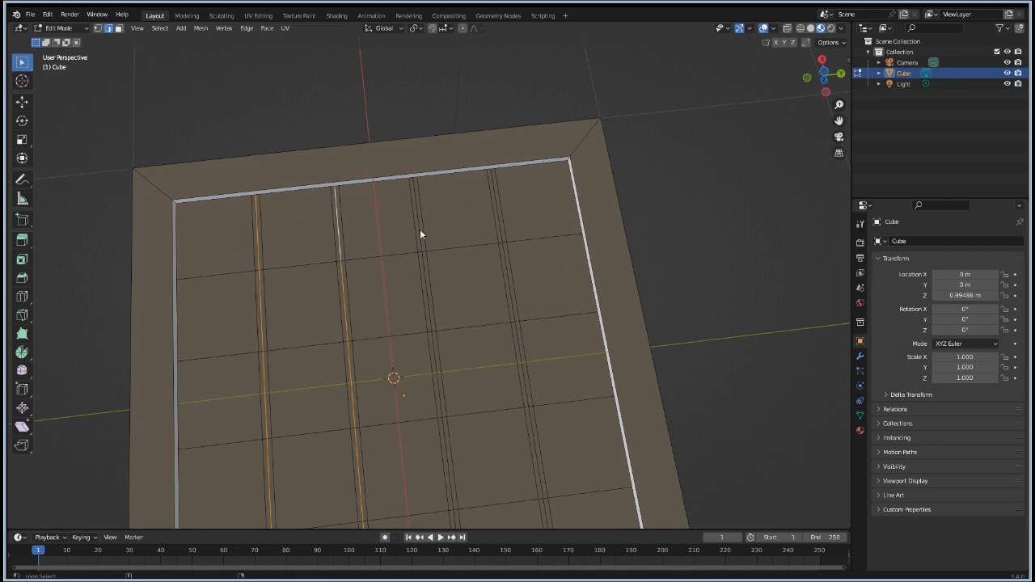
{"action": "left_click", "coordinate": [420, 236], "text": "alt+shift"}
{"action": "left_click", "coordinate": [497, 217], "text": "alt+shift"}
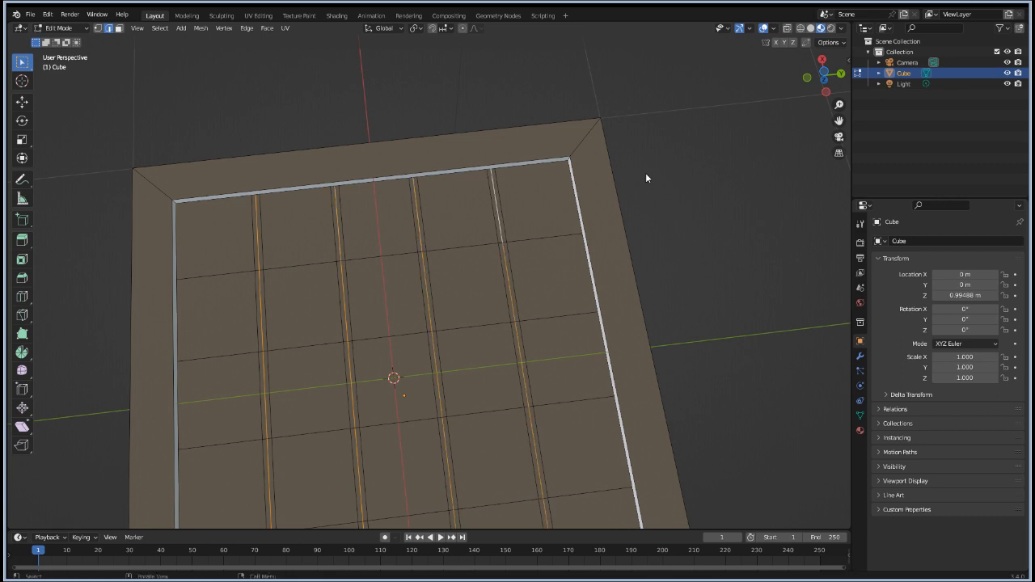
Step: Scale the selected top and bottom centre lines along the Z axis by 0.98 to sink the grooves
{"action": "type", "text": "sz"}
{"action": "type", "text": ".98"}
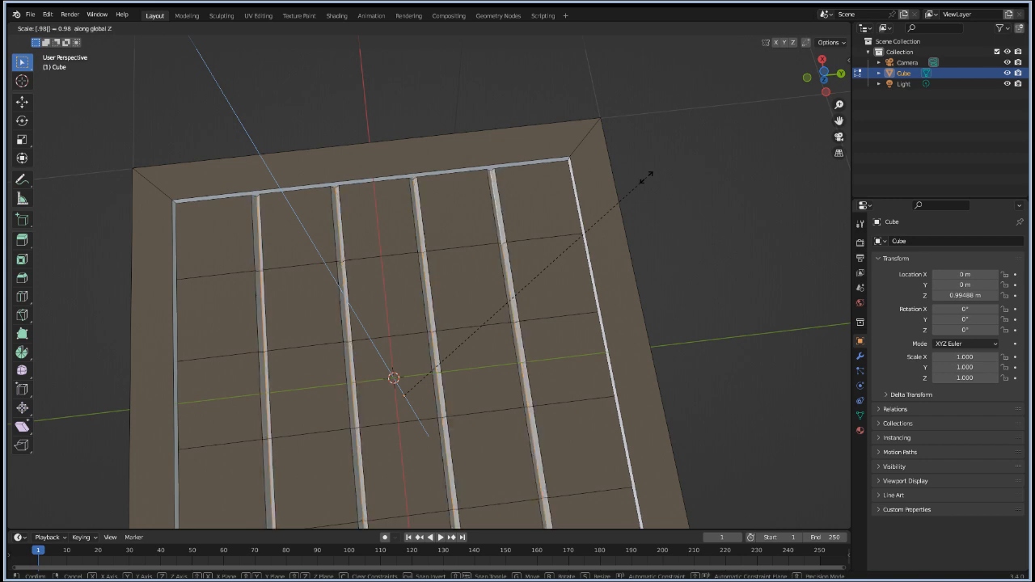
{"action": "key", "text": "Return"}
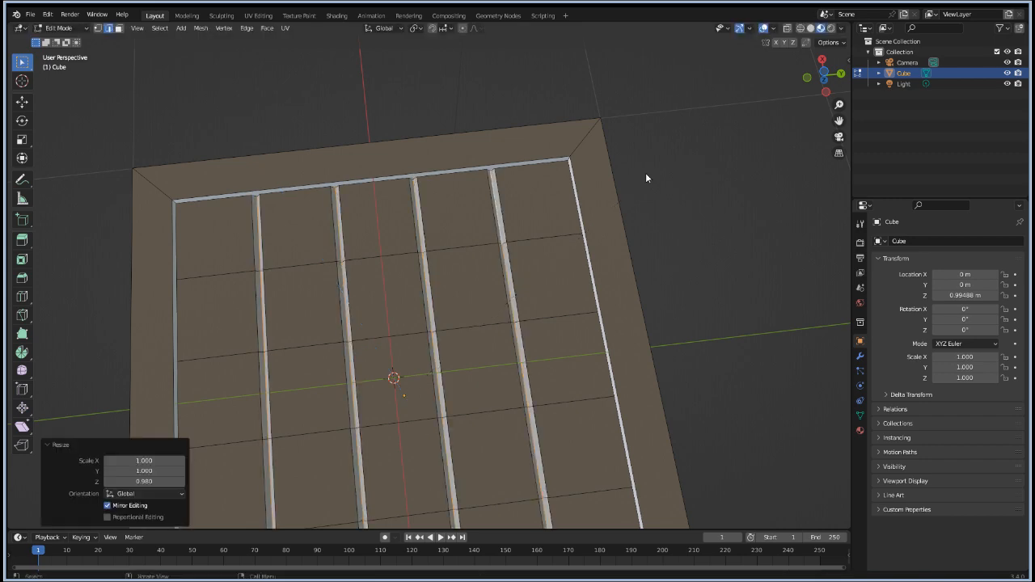
Step: Set the crate material's base color to a dark reddish brown with hue 0.010 and saturation 0.992
{"action": "middle_click_drag", "start_coordinate": [298, 203], "coordinate": [517, 323]}
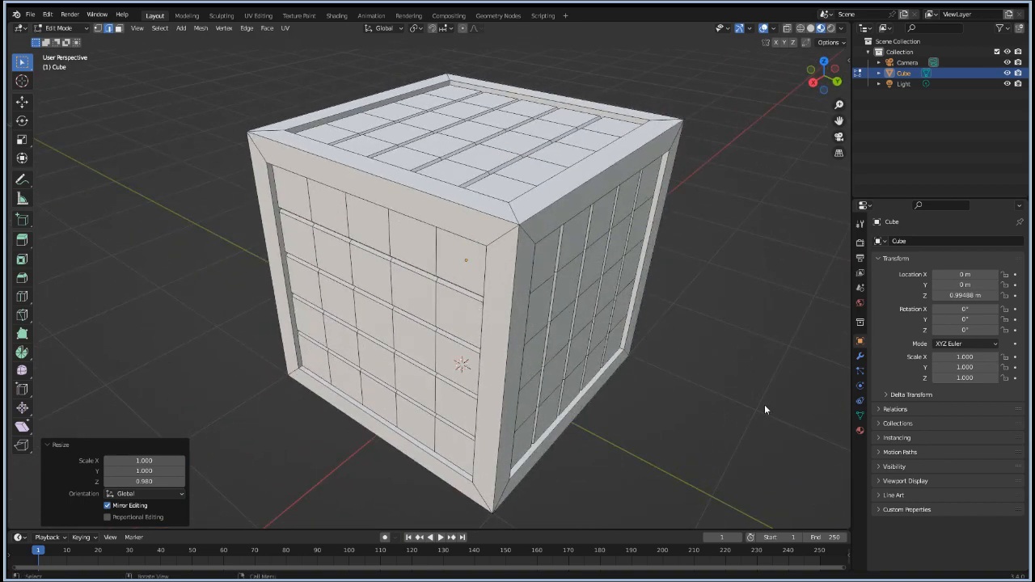
{"action": "left_click", "coordinate": [861, 431]}
{"action": "left_click", "coordinate": [976, 414]}
{"action": "mouse_move", "coordinate": [971, 303]}
{"action": "left_mouse_down"}
{"action": "mouse_move", "coordinate": [926, 315]}
{"action": "mouse_move", "coordinate": [947, 333]}
{"action": "left_mouse_up"}
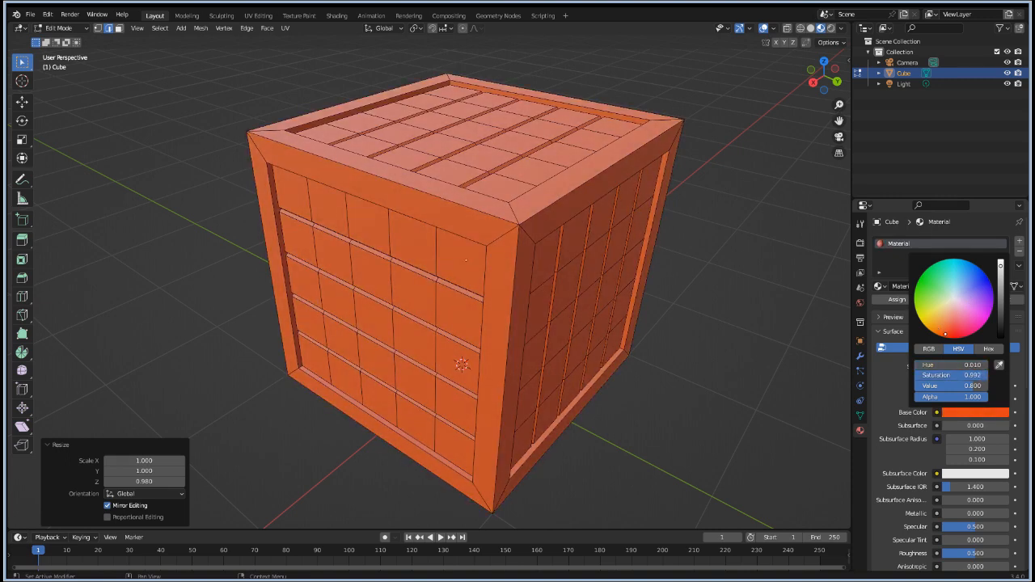
{"action": "left_click_drag", "start_coordinate": [1001, 296], "coordinate": [1002, 331]}
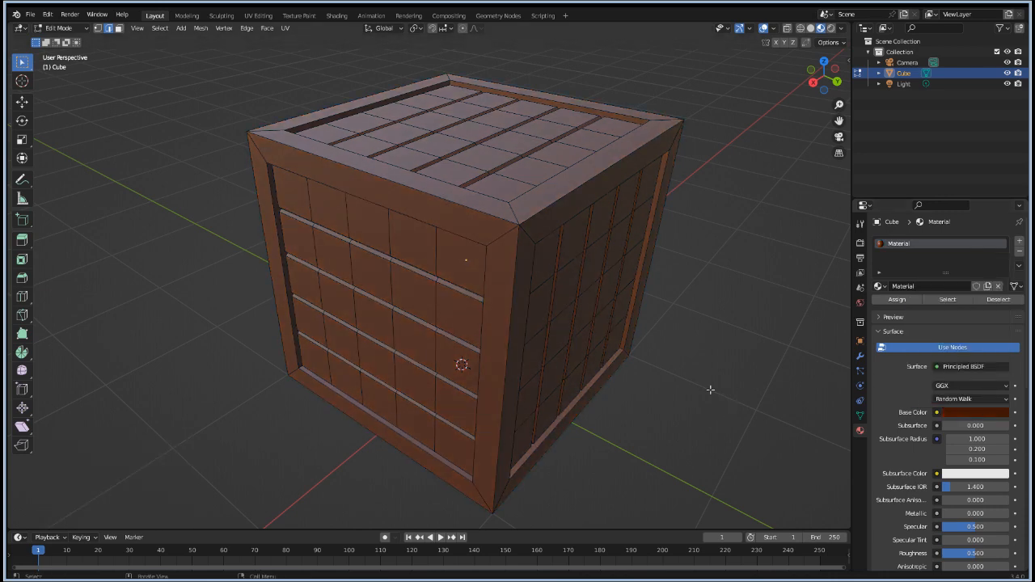
Step: Return to Object Mode and add a mesh cylinder with 32 vertices, 1 m radius and 2 m depth
{"action": "scroll", "coordinate": [710, 390], "scroll_direction": "down", "scroll_amount": 6}
{"action": "middle_click_drag", "start_coordinate": [359, 377], "coordinate": [381, 395]}
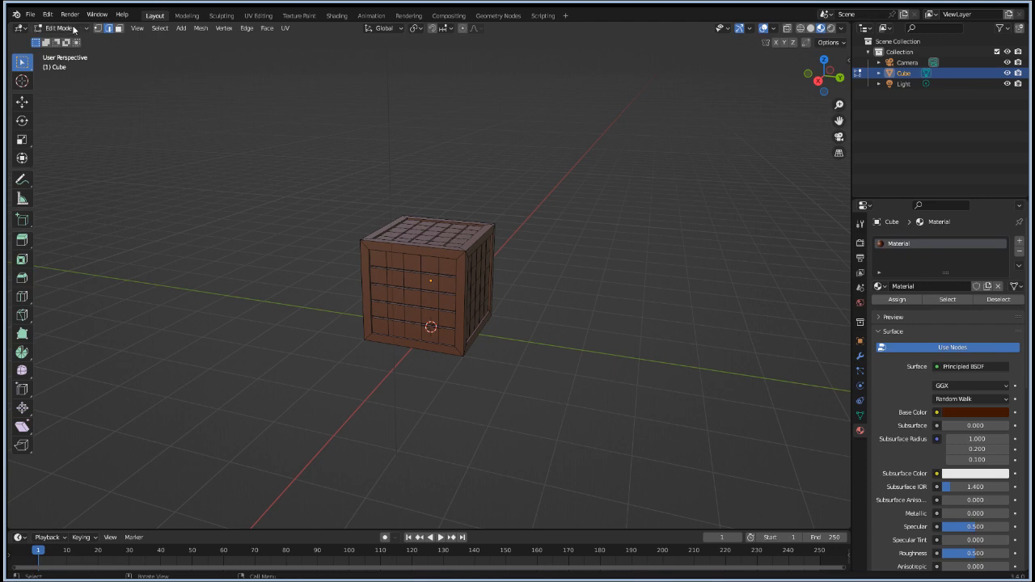
{"action": "key", "text": "Tab"}
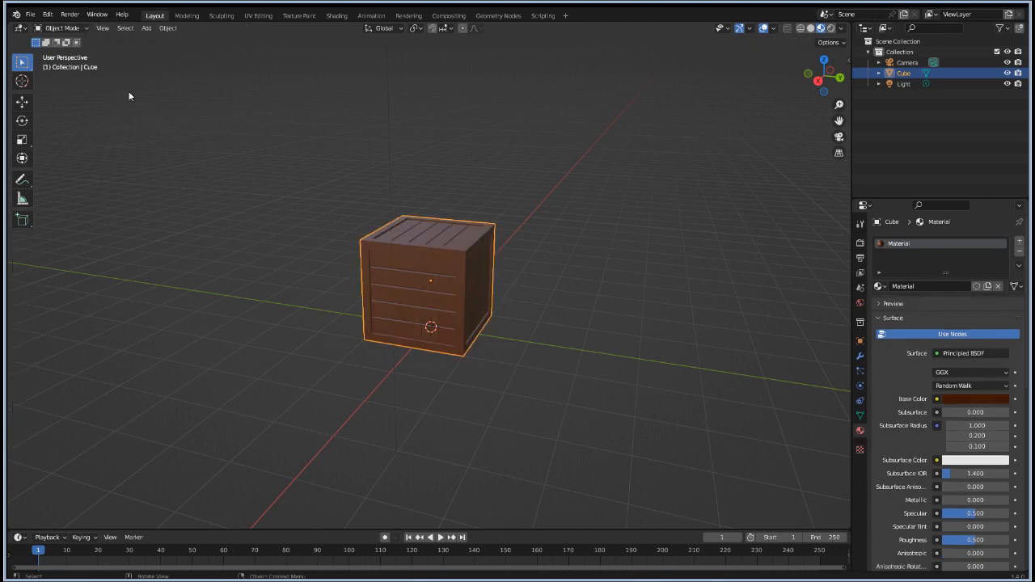
{"action": "left_click", "coordinate": [149, 28]}
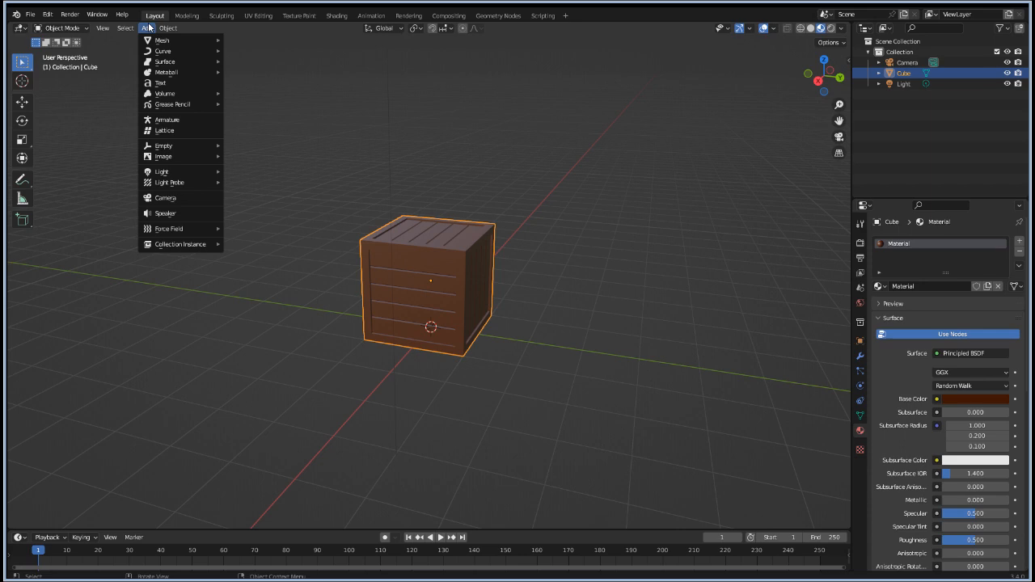
{"action": "mouse_move", "coordinate": [158, 40]}
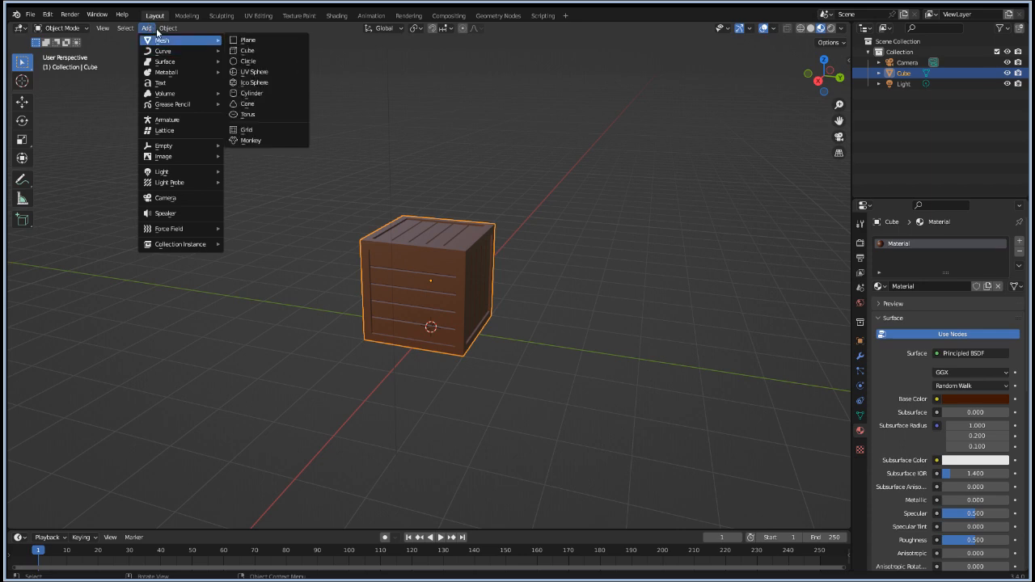
{"action": "left_click", "coordinate": [252, 94]}
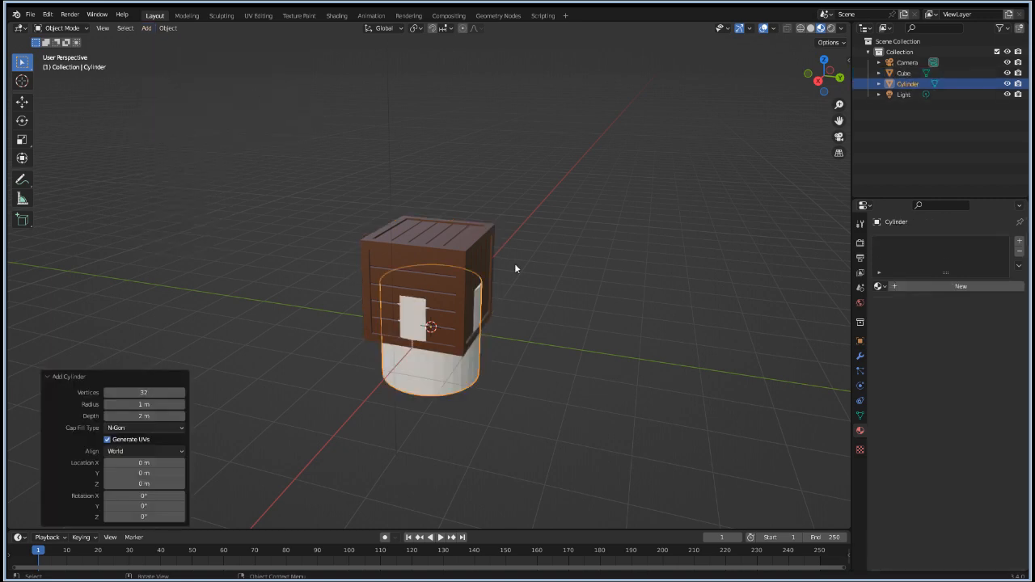
Step: Move the cylinder up about 3.94 m along the Z axis, above the crate
{"action": "key", "text": "g"}
{"action": "key", "text": "z"}
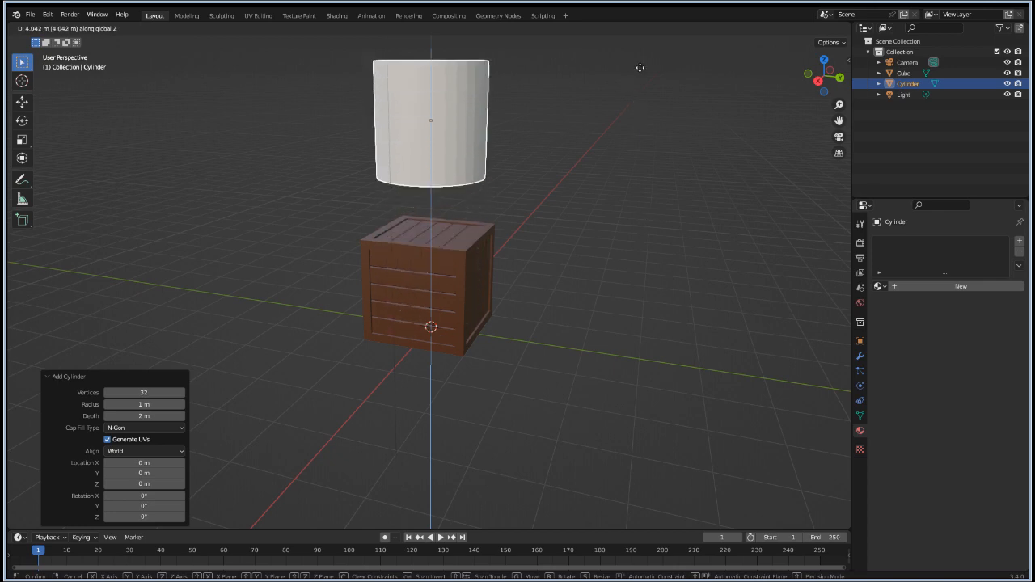
{"action": "left_click", "coordinate": [634, 127]}
Step: Scale the cylinder to about 0.046 on the X and Y axes, locking Z, to make it a thin pole
{"action": "key", "text": "s"}
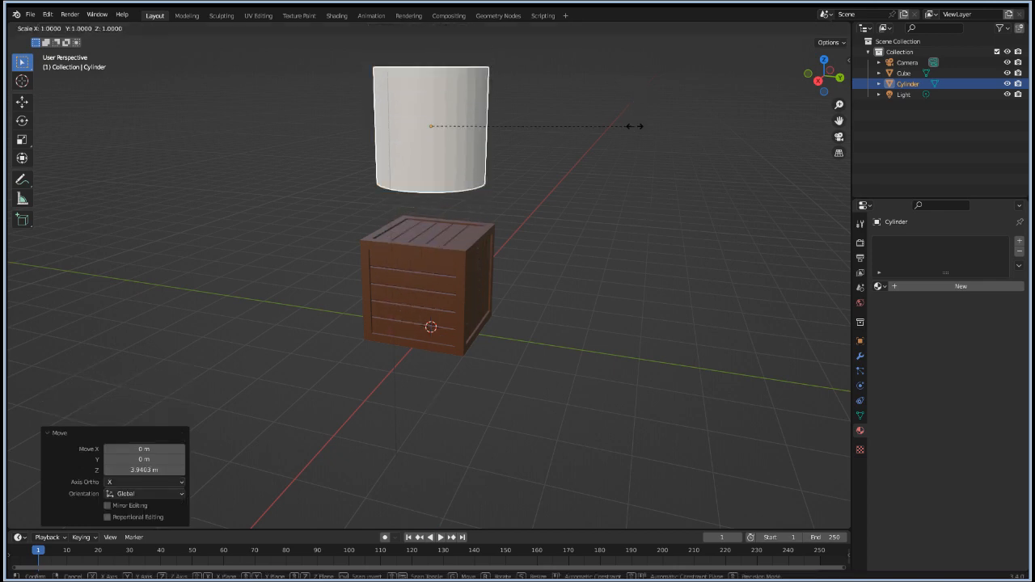
{"action": "key", "text": "shift+z"}
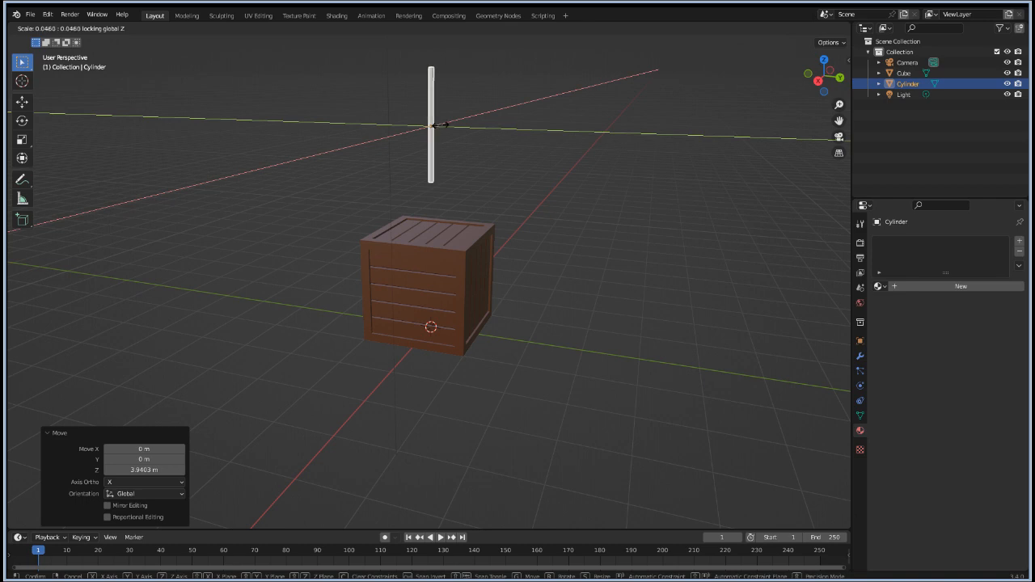
{"action": "left_click", "coordinate": [441, 126]}
Step: Scale the thin cylinder along the Z axis by about 1.611 to lengthen the pole
{"action": "scroll", "coordinate": [477, 137], "scroll_direction": "up", "scroll_amount": 3}
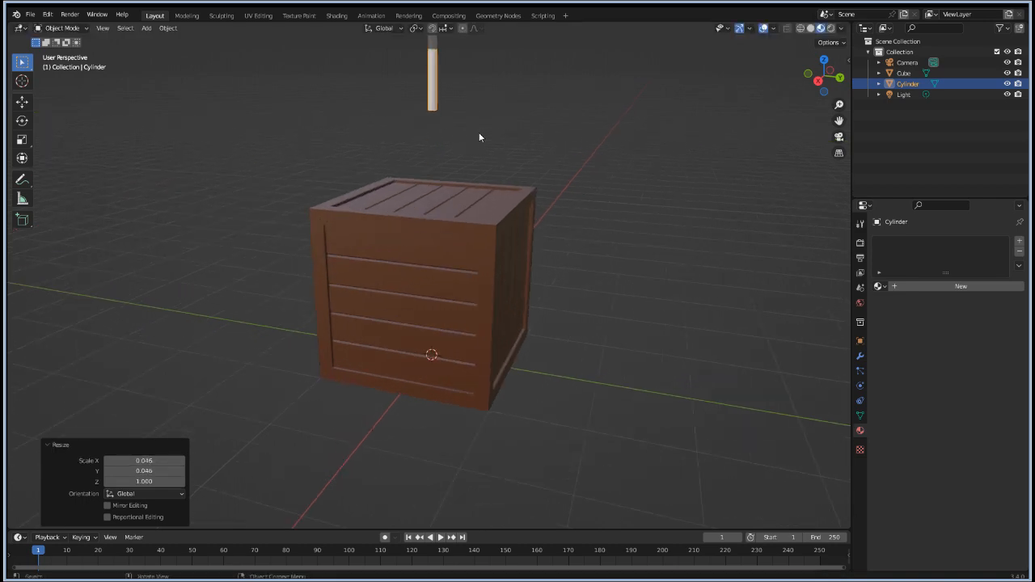
{"action": "middle_click_drag", "start_coordinate": [607, 122], "coordinate": [581, 321], "text": "shift"}
{"action": "scroll", "coordinate": [580, 320], "scroll_direction": "up", "scroll_amount": 3}
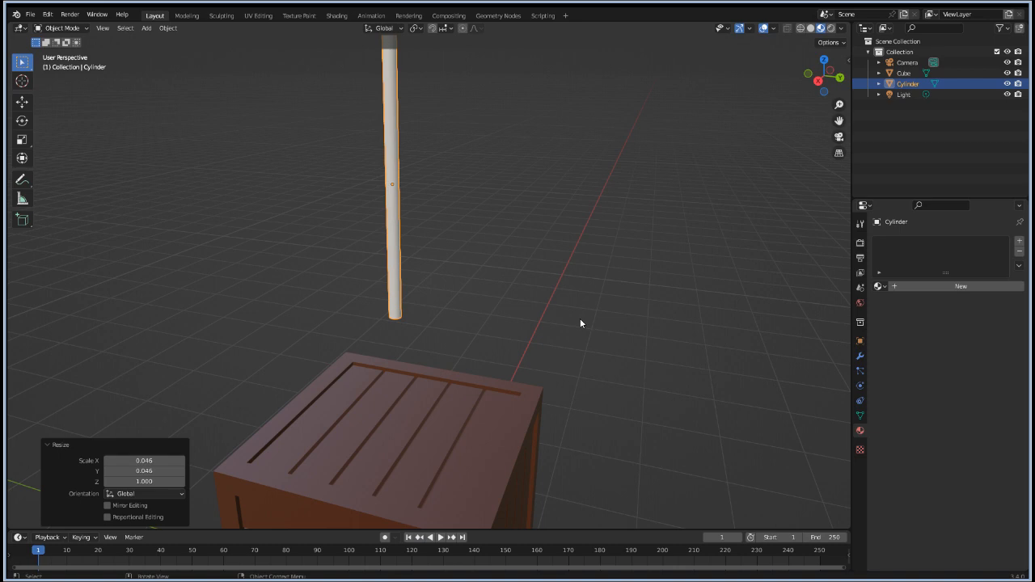
{"action": "key", "text": "s"}
{"action": "key", "text": "z"}
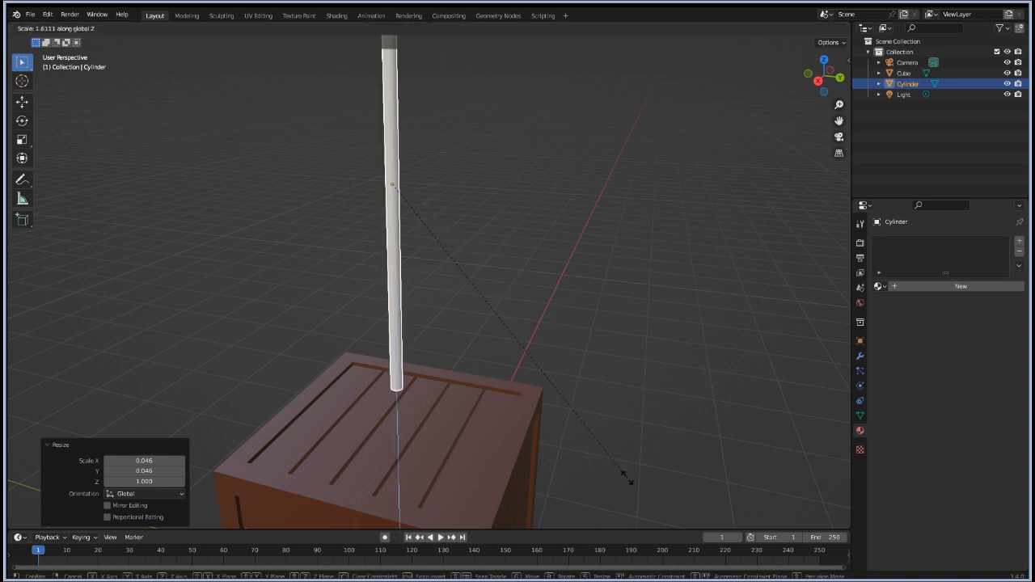
{"action": "left_click", "coordinate": [627, 477]}
Step: In Edit Mode, clear the cylinder's selection and add one loop cut slid down near its lower end
{"action": "scroll", "coordinate": [541, 273], "scroll_direction": "down", "scroll_amount": 4}
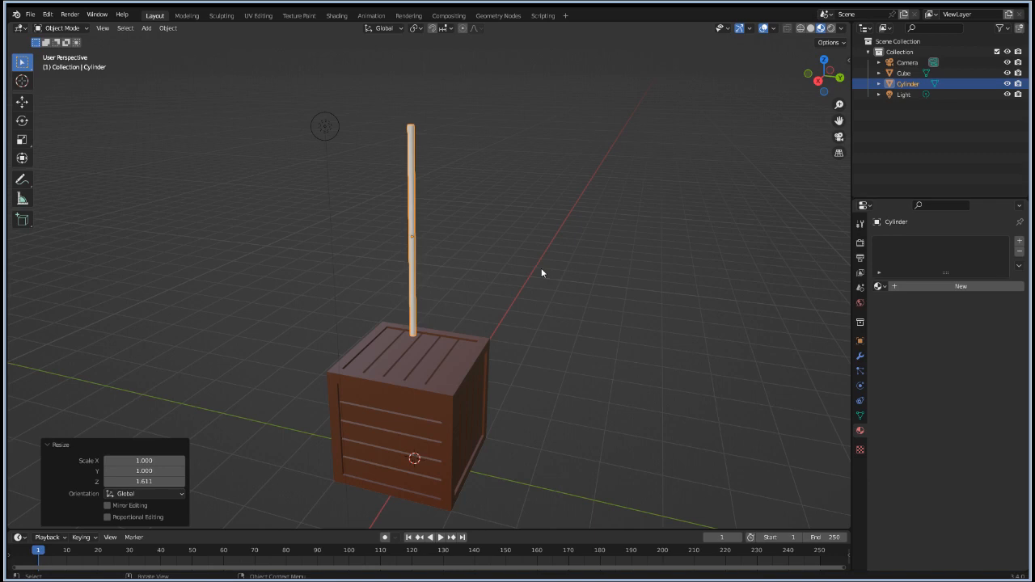
{"action": "scroll", "coordinate": [541, 273], "scroll_direction": "up", "scroll_amount": 5}
{"action": "middle_click_drag", "start_coordinate": [541, 272], "coordinate": [488, 307]}
{"action": "scroll", "coordinate": [487, 308], "scroll_direction": "up", "scroll_amount": 2}
{"action": "key", "text": "Tab"}
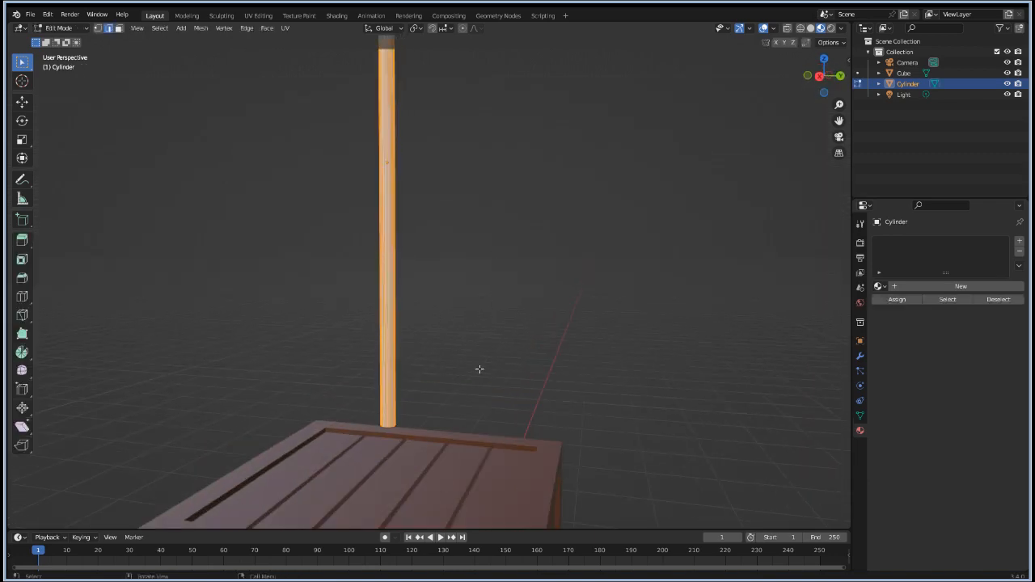
{"action": "middle_click_drag", "start_coordinate": [456, 416], "coordinate": [494, 261]}
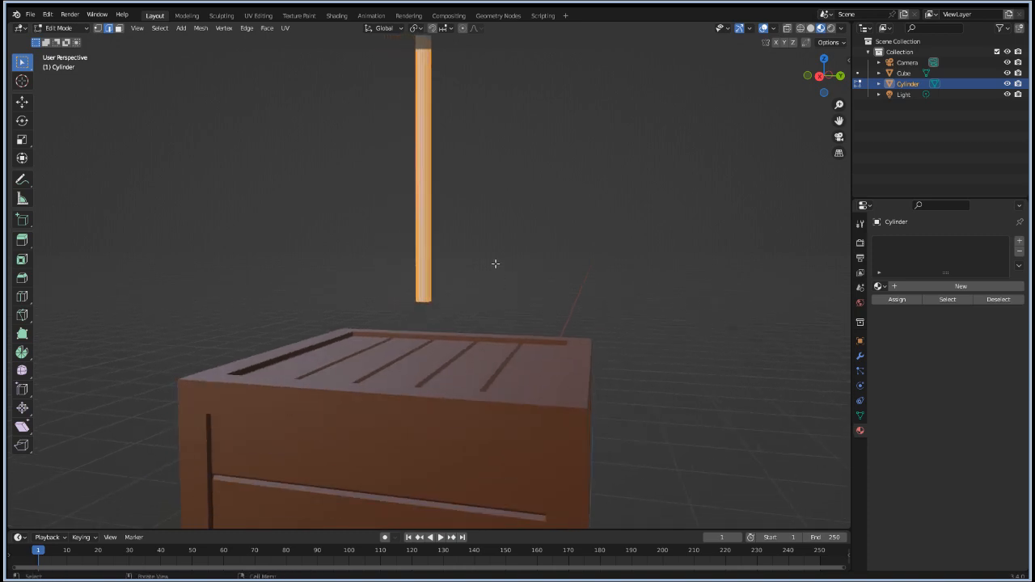
{"action": "scroll", "coordinate": [494, 261], "scroll_direction": "up", "scroll_amount": 2}
{"action": "scroll", "coordinate": [494, 263], "scroll_direction": "up", "scroll_amount": 1}
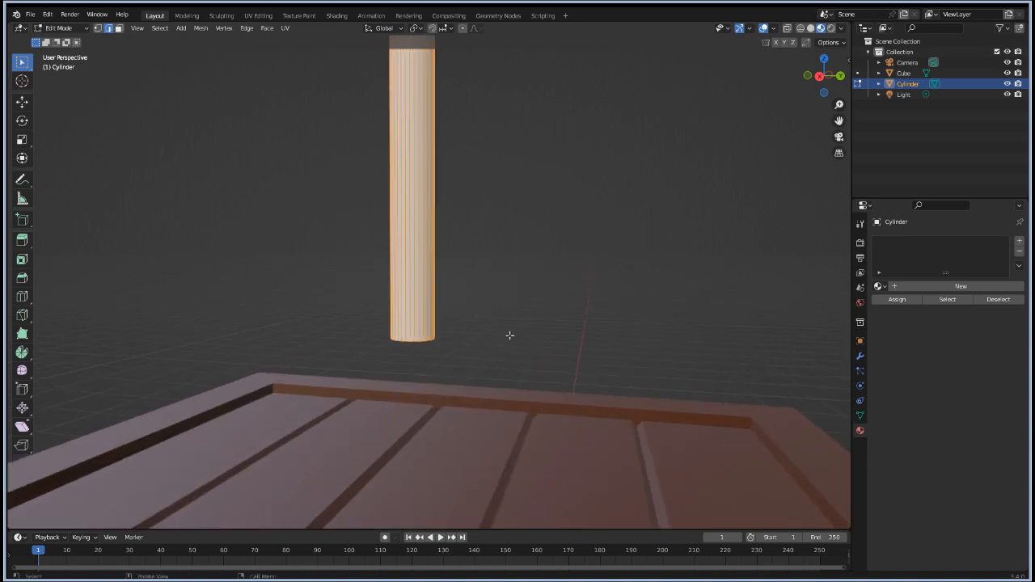
{"action": "key", "text": "alt+a"}
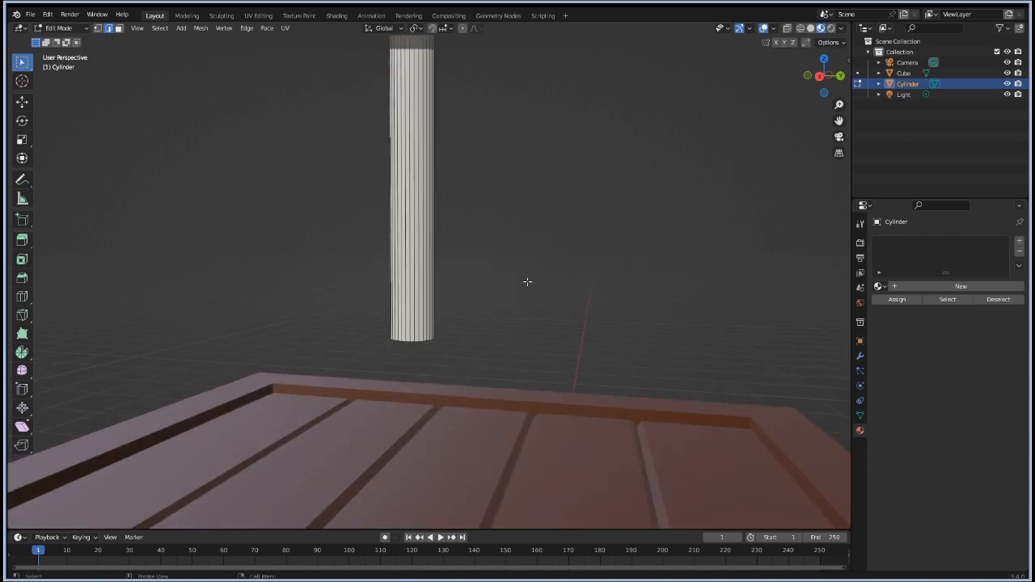
{"action": "key", "text": "ctrl+r"}
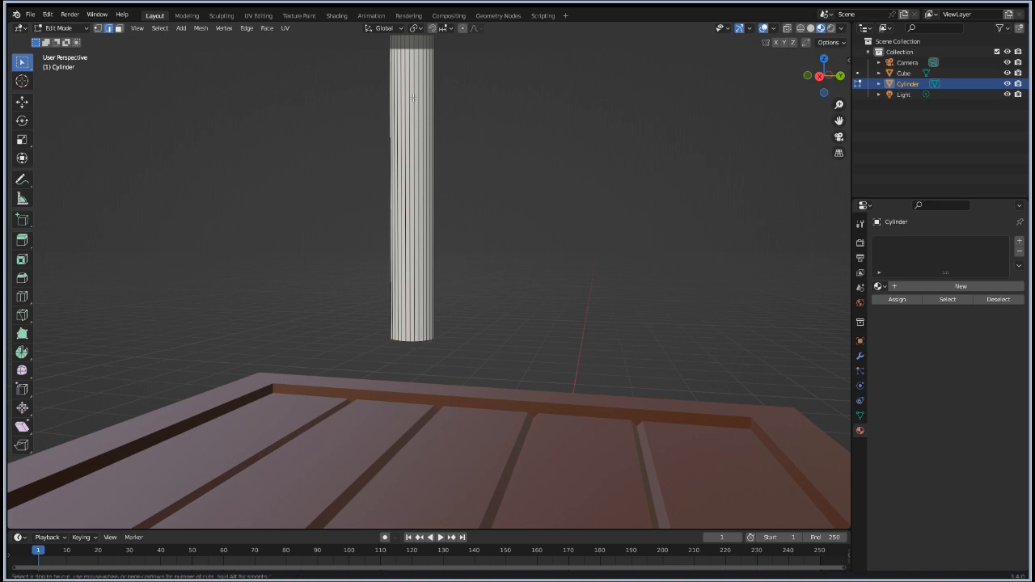
{"action": "left_click", "coordinate": [417, 226]}
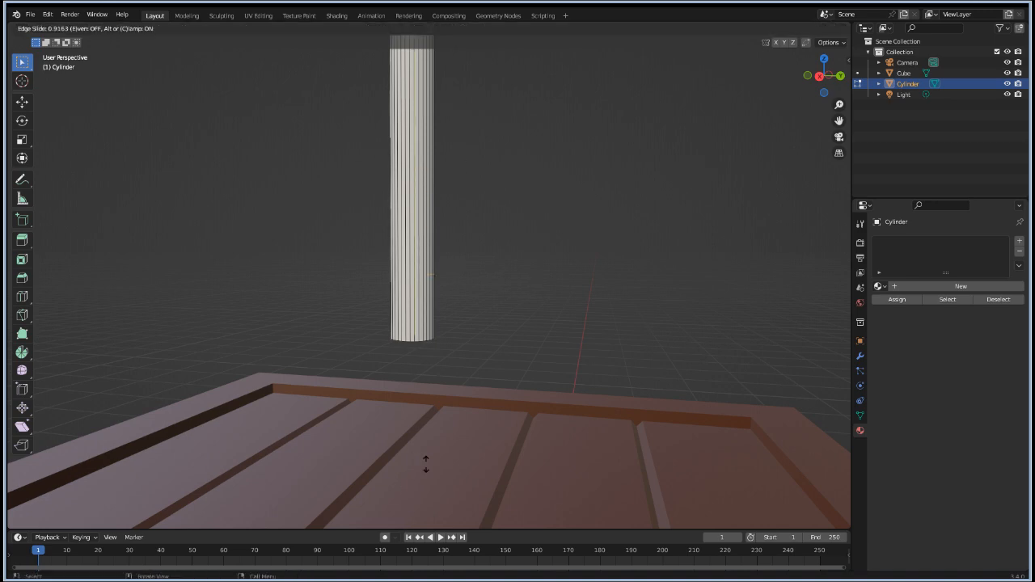
{"action": "left_click", "coordinate": [411, 416]}
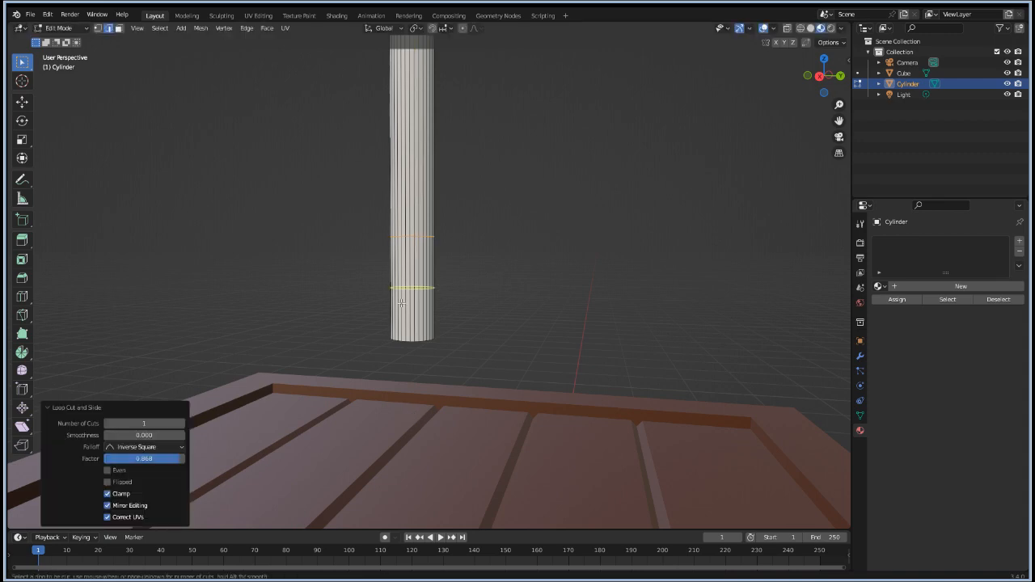
Step: Add a second loop cut below the first one and slide it up onto that loop with a factor of -1
{"action": "key", "text": "g"}
{"action": "key", "text": "g"}
{"action": "left_click", "coordinate": [401, 169]}
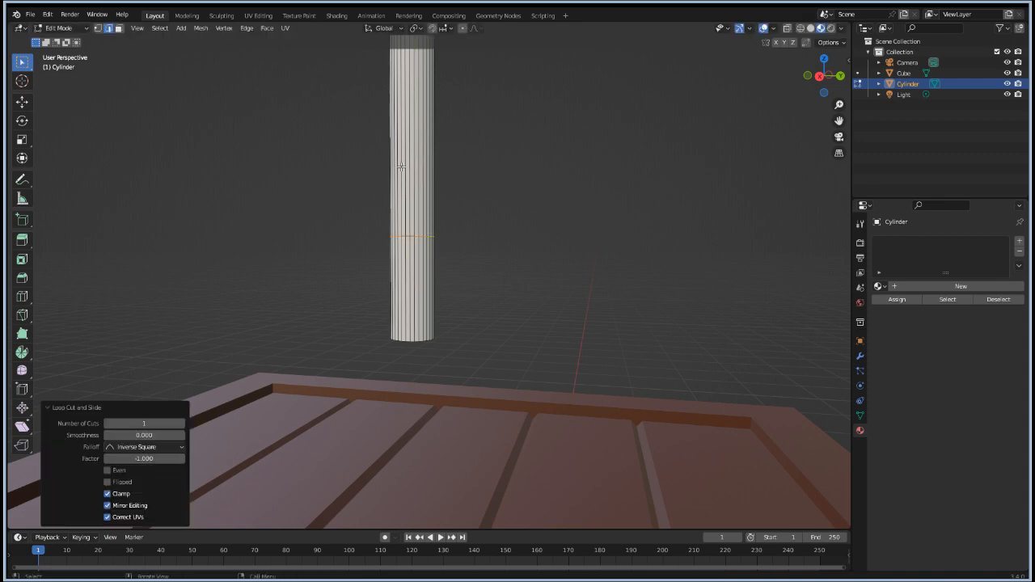
Step: Scale the selected edge loop by about 1.104 on X and Y, locking Z, to form a stepped collar
{"action": "scroll", "coordinate": [446, 221], "scroll_direction": "up", "scroll_amount": 2}
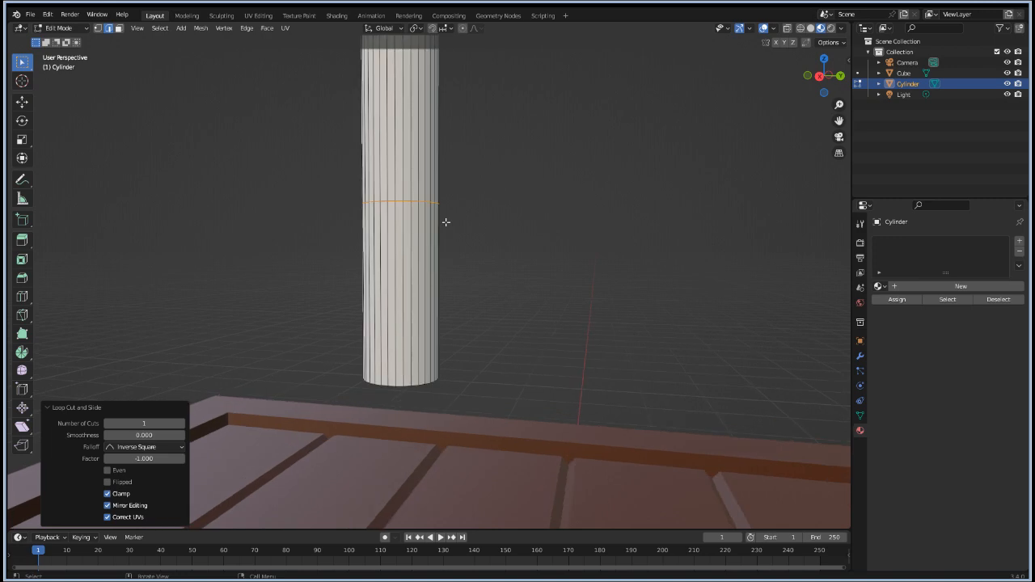
{"action": "key", "text": "s"}
{"action": "key", "text": "shift+z"}
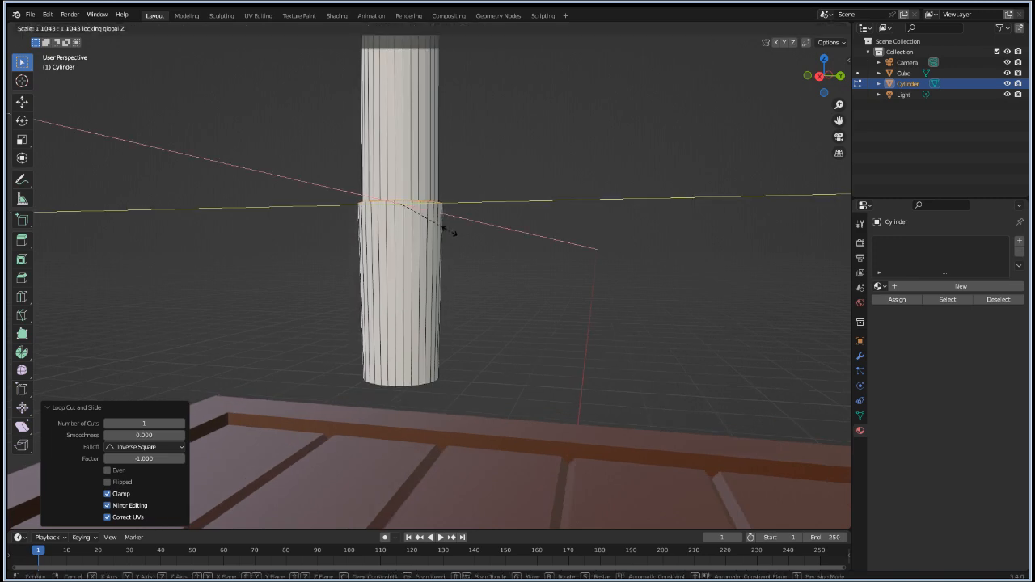
{"action": "left_click", "coordinate": [451, 230]}
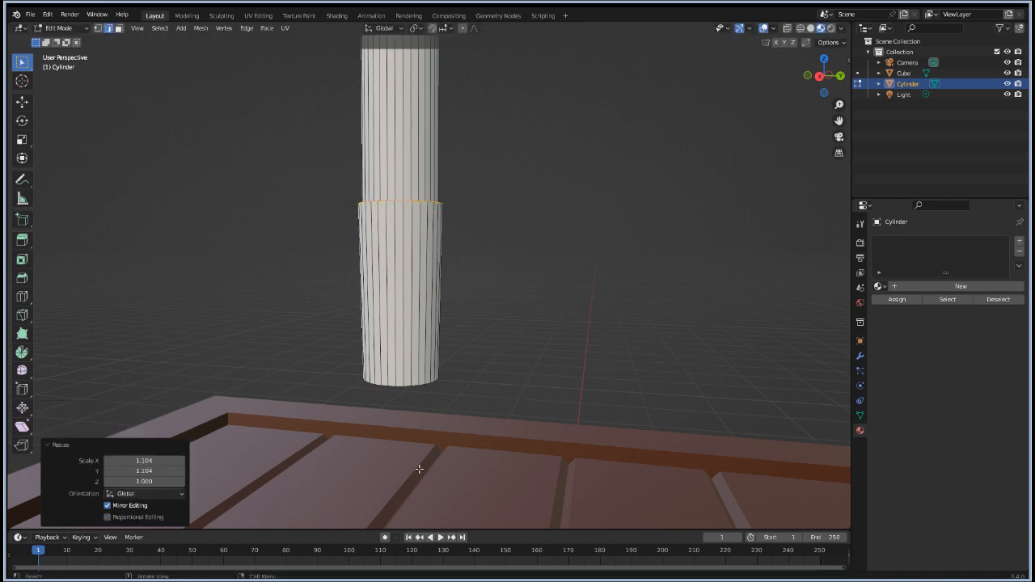
{"action": "left_click", "coordinate": [412, 382], "text": "alt"}
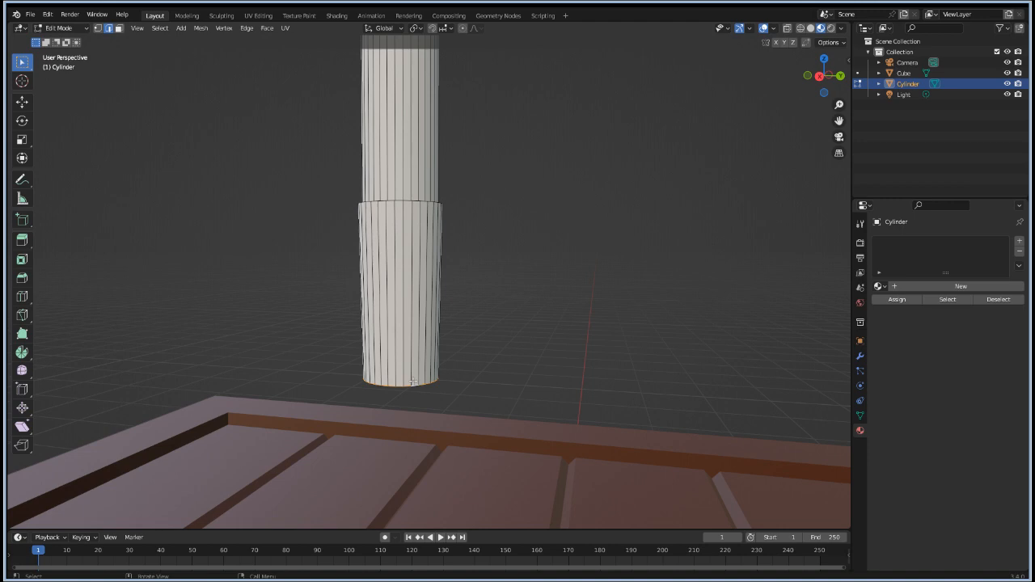
{"action": "key", "text": "s"}
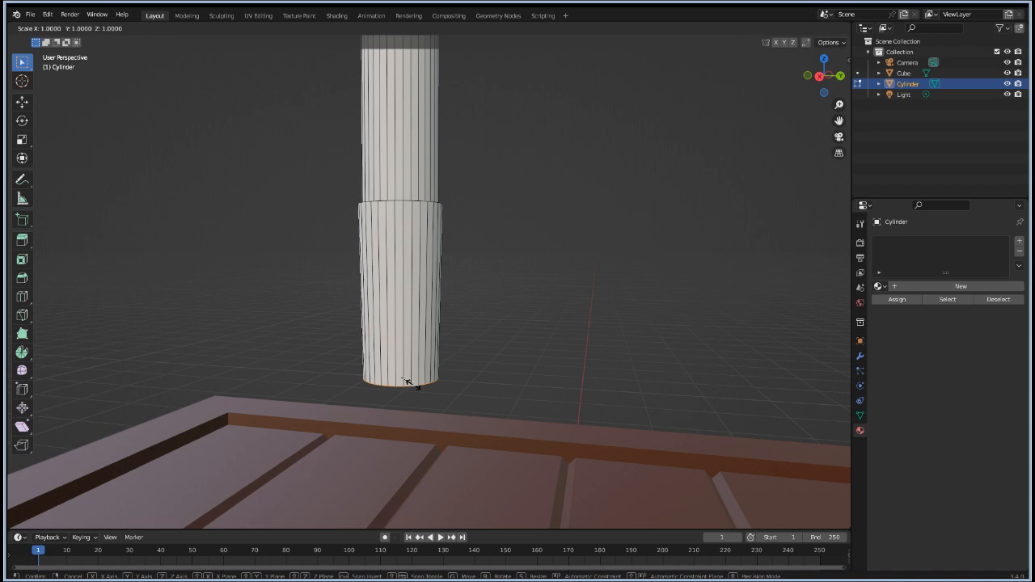
{"action": "key", "text": "Escape"}
Step: Add a loop cut to the pole's lower section at factor 0.385, plus two evenly spaced cuts beneath it
{"action": "key", "text": "ctrl+r"}
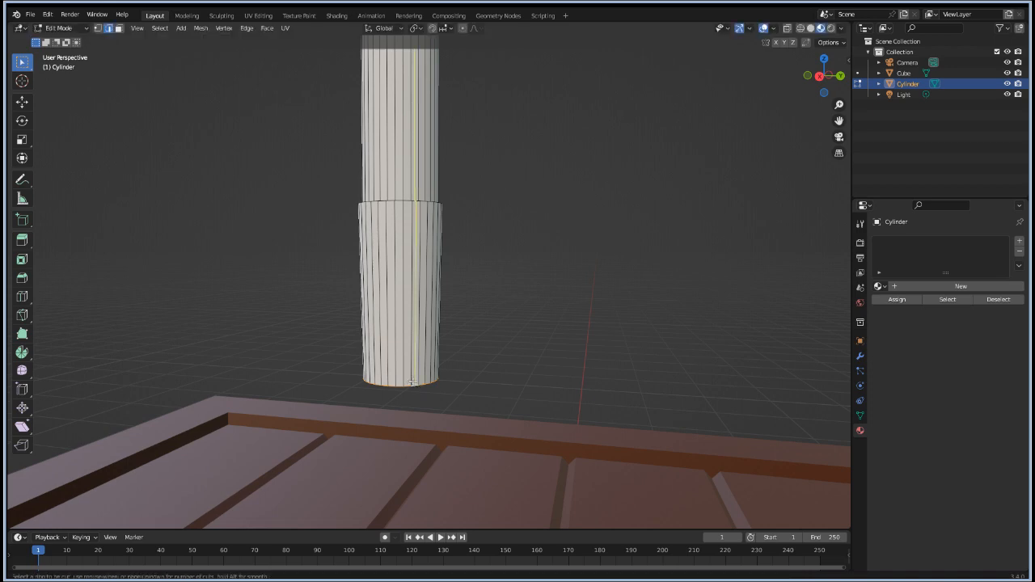
{"action": "left_click", "coordinate": [383, 328]}
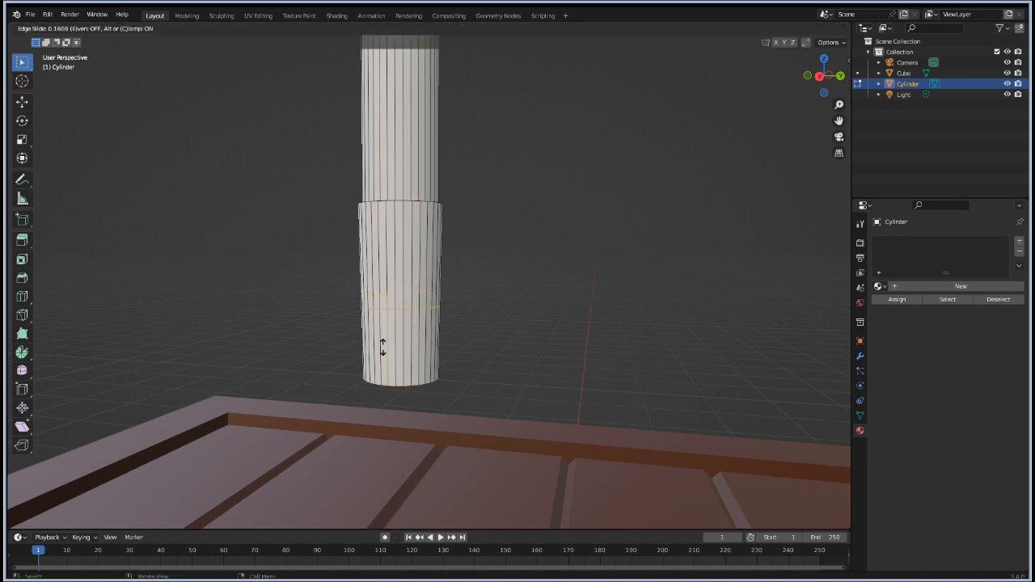
{"action": "left_click", "coordinate": [384, 362]}
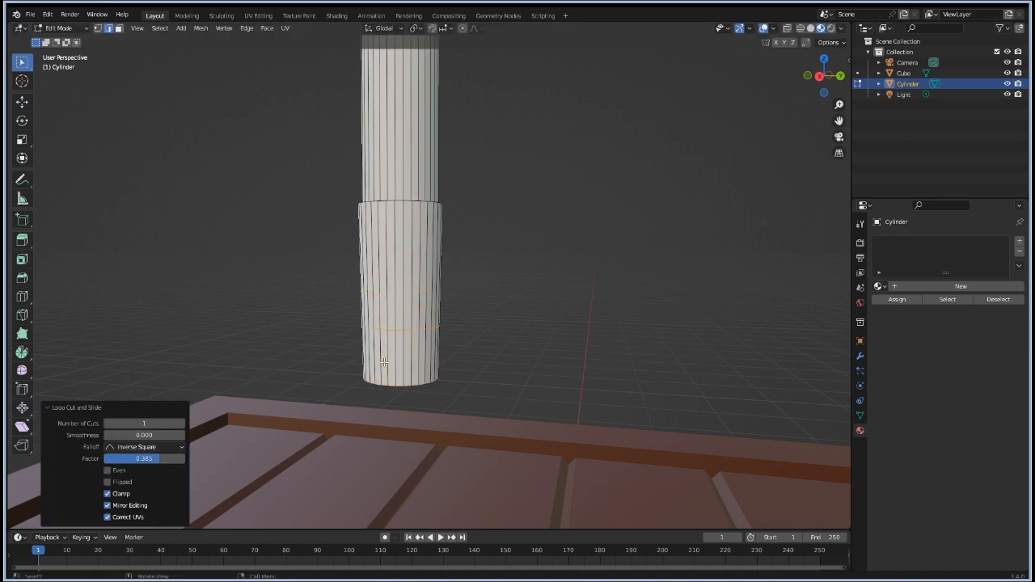
{"action": "key", "text": "ctrl+r"}
{"action": "scroll", "coordinate": [384, 362], "scroll_direction": "up", "scroll_amount": 1}
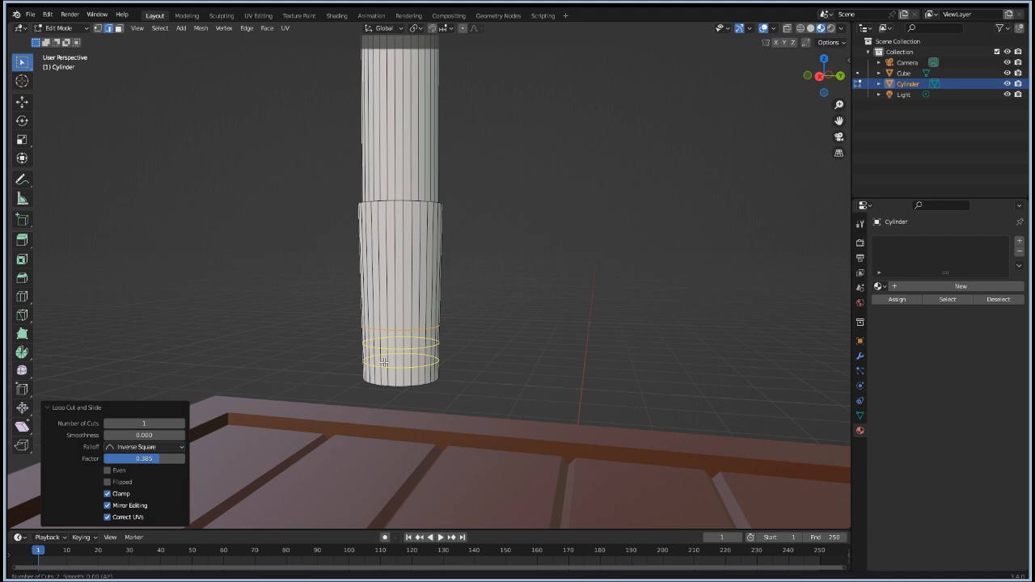
{"action": "left_click", "coordinate": [385, 362]}
{"action": "right_click", "coordinate": [504, 389]}
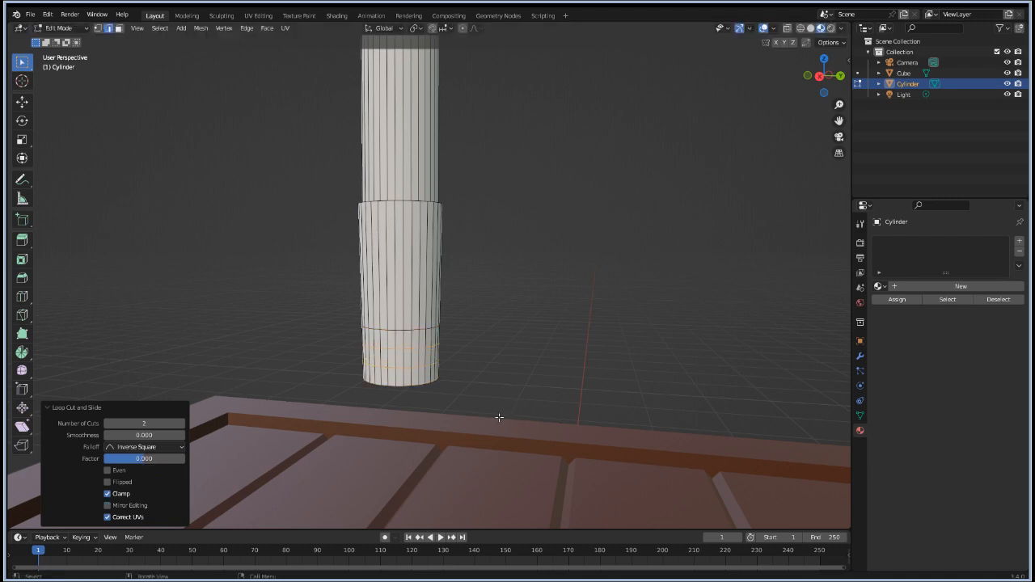
Step: Enable proportional editing and try to scale the cylinder's bottom edge loop along the Y axis
{"action": "left_click", "coordinate": [429, 382], "text": "alt"}
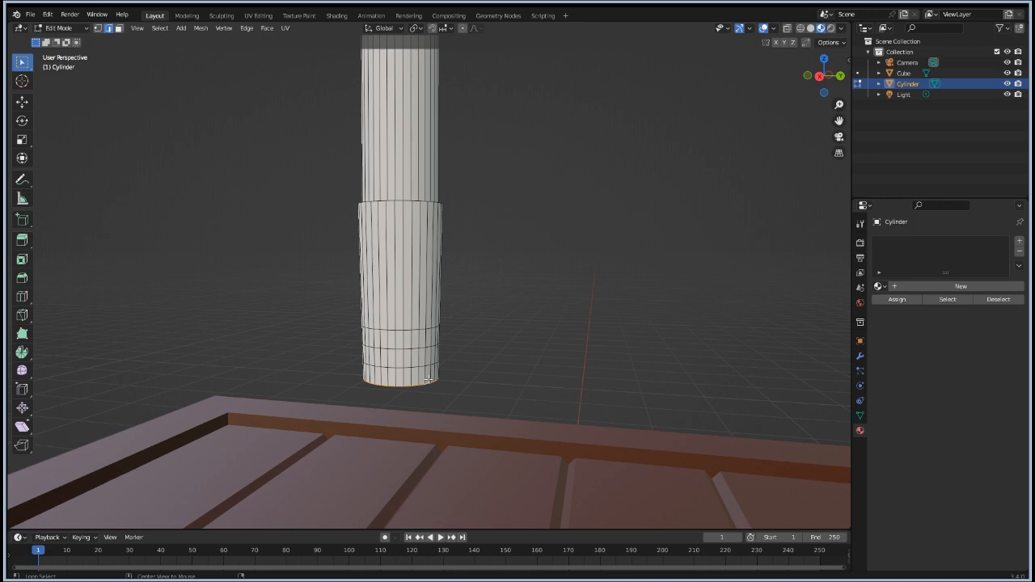
{"action": "left_click", "coordinate": [462, 29]}
{"action": "key", "text": "s"}
{"action": "key", "text": "y"}
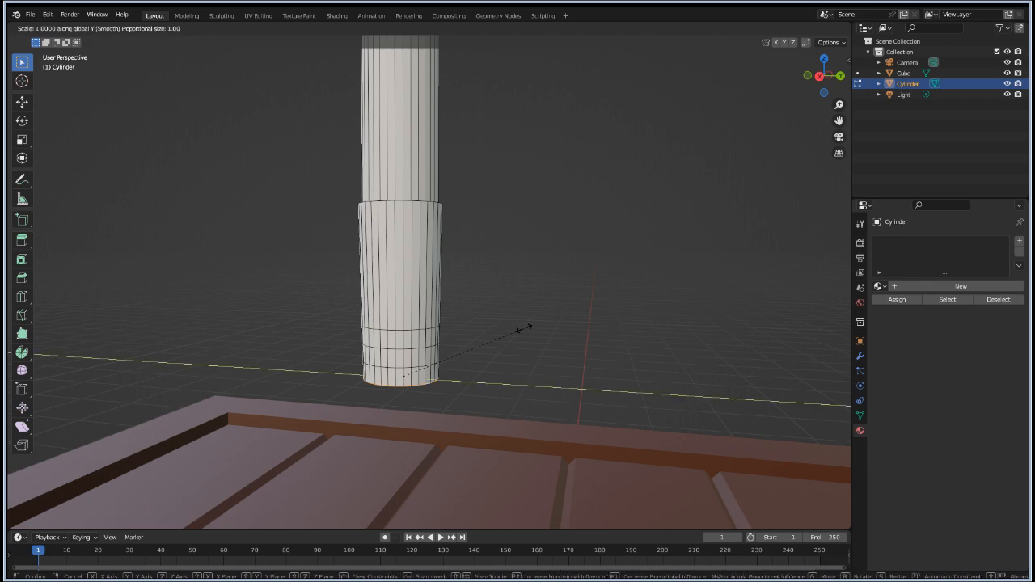
{"action": "scroll", "coordinate": [474, 370], "scroll_direction": "down", "scroll_amount": 9}
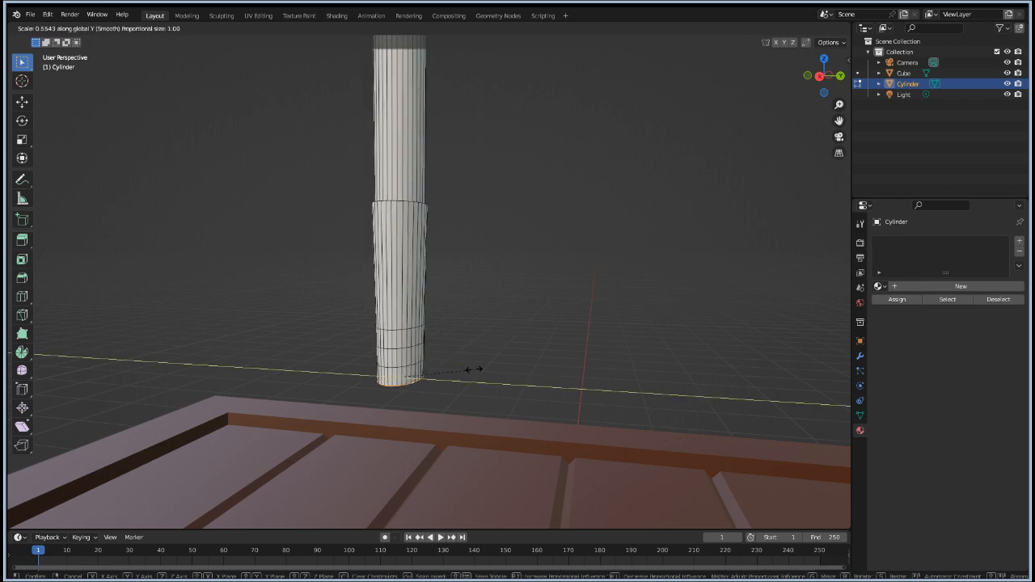
{"action": "scroll", "coordinate": [473, 369], "scroll_direction": "down", "scroll_amount": 20}
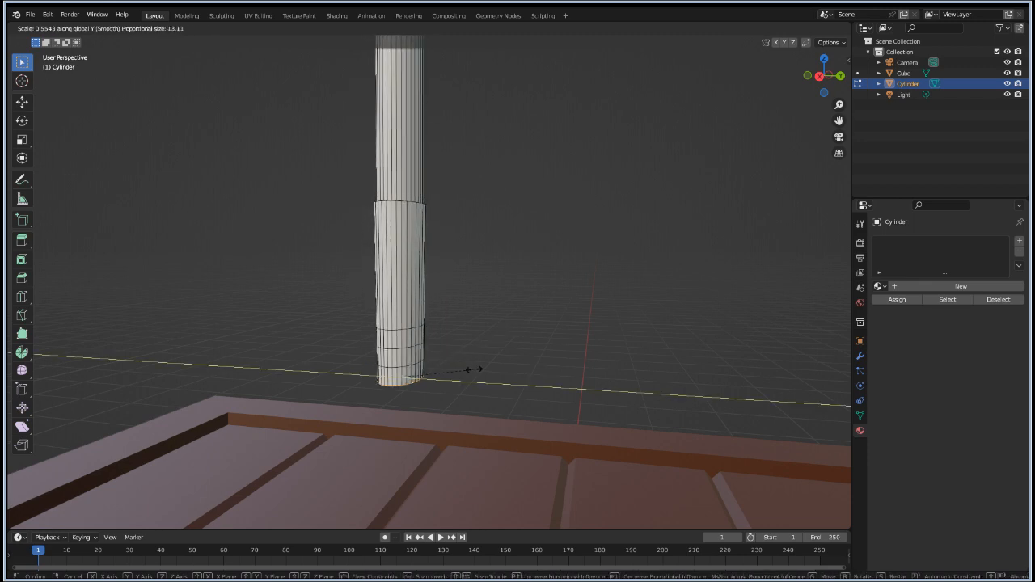
{"action": "scroll", "coordinate": [473, 370], "scroll_direction": "down", "scroll_amount": 20}
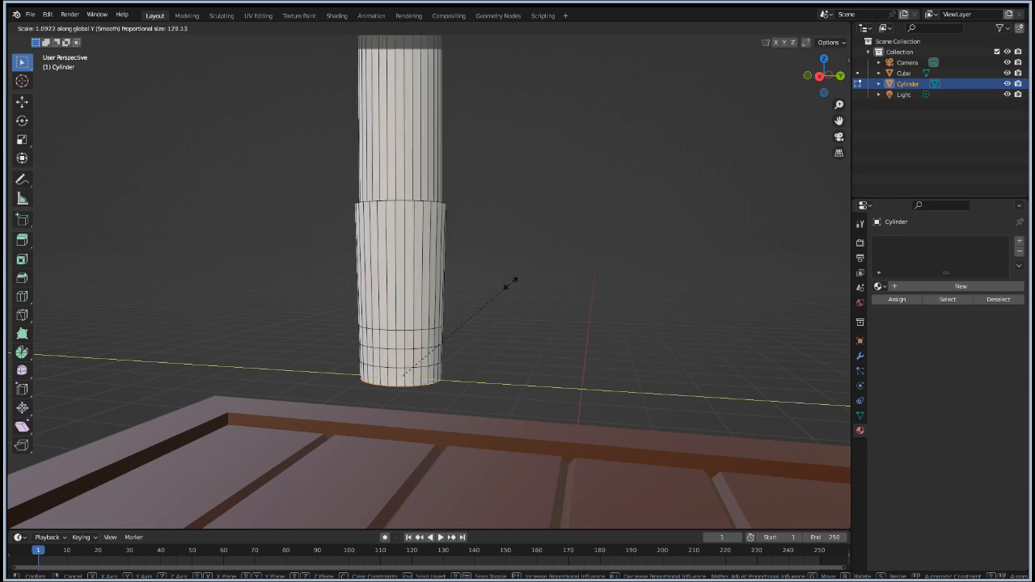
{"action": "left_click", "coordinate": [459, 346]}
{"action": "scroll", "coordinate": [457, 344], "scroll_direction": "down", "scroll_amount": 6}
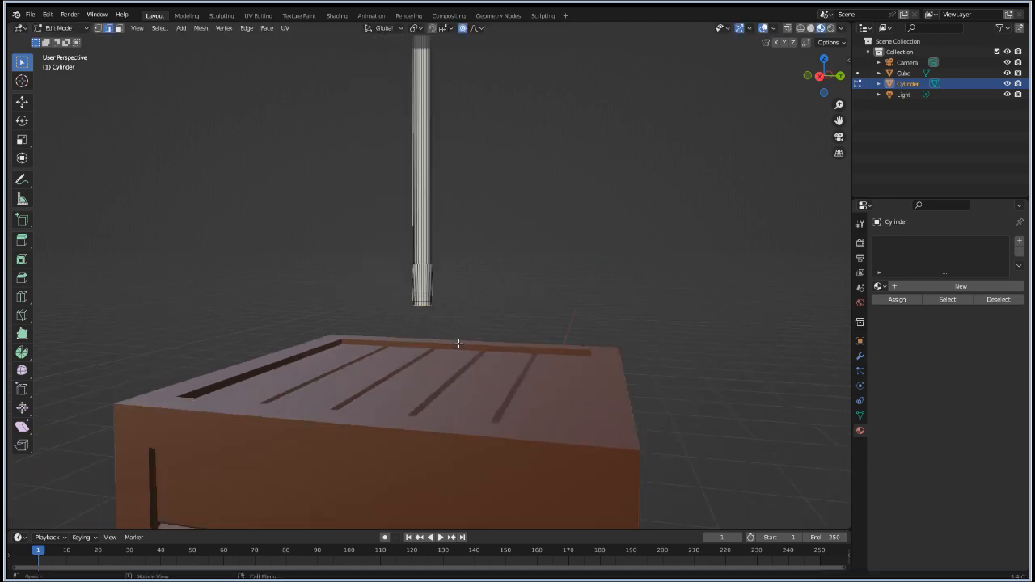
{"action": "middle_click_drag", "start_coordinate": [570, 268], "coordinate": [557, 340], "text": "shift"}
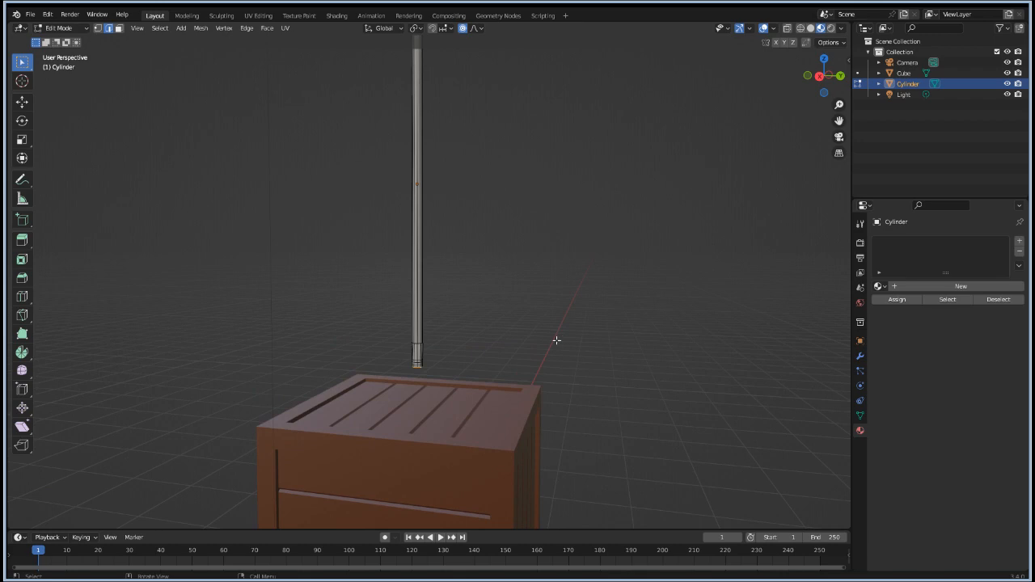
{"action": "key", "text": "s"}
{"action": "scroll", "coordinate": [556, 344], "scroll_direction": "up", "scroll_amount": 13}
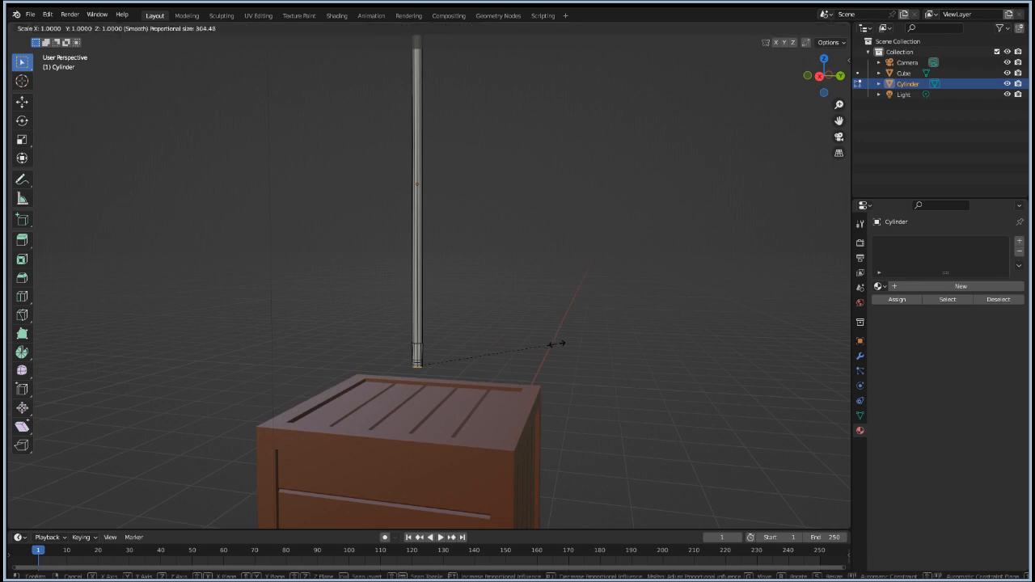
{"action": "left_click", "coordinate": [555, 344]}
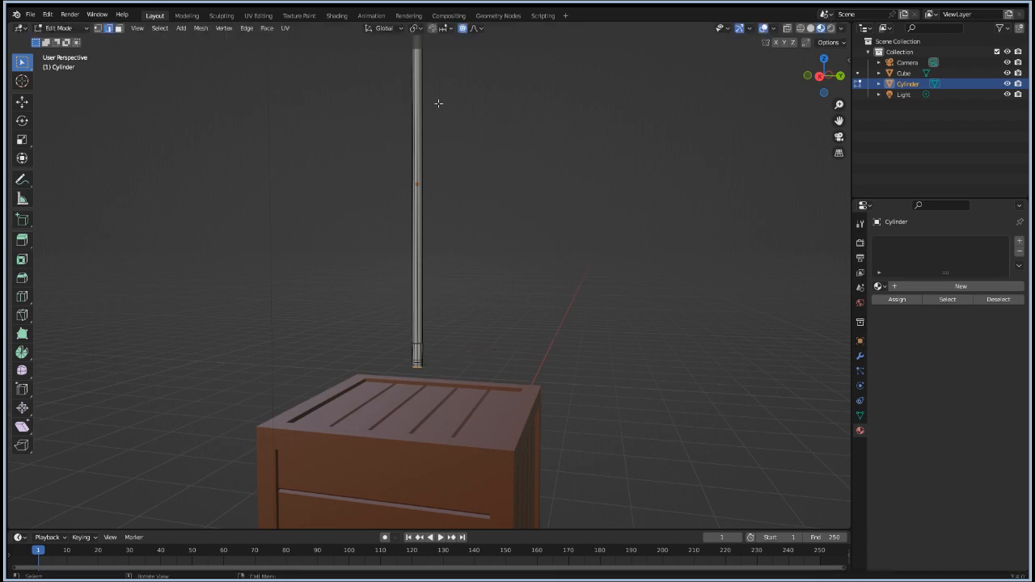
Step: Try to scale the pole's bottom edge loop along Y by about 0.707 with a proportional size of about 0.129, then undo it
{"action": "scroll", "coordinate": [458, 356], "scroll_direction": "up", "scroll_amount": 4}
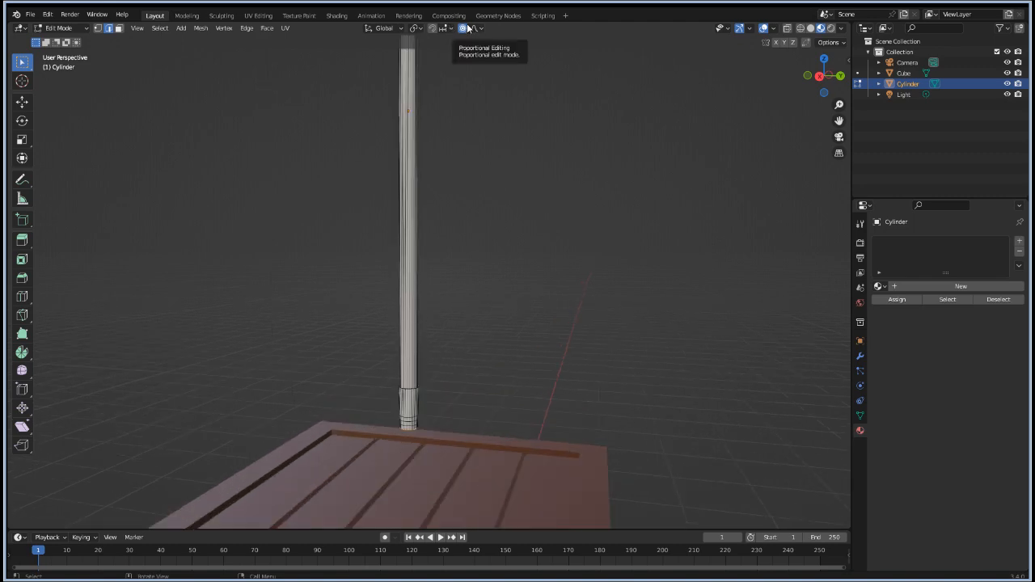
{"action": "key", "text": "s"}
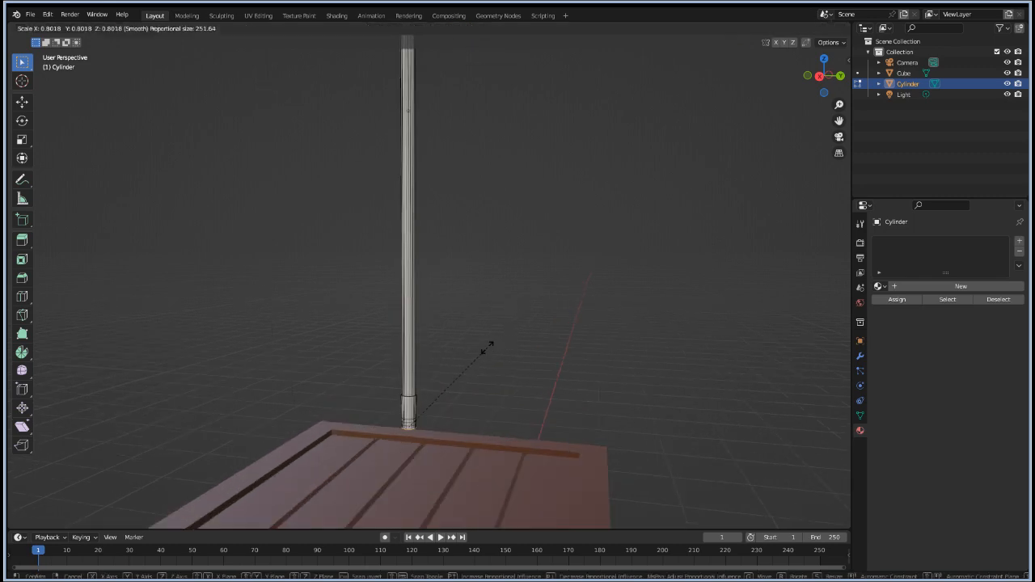
{"action": "key", "text": "y"}
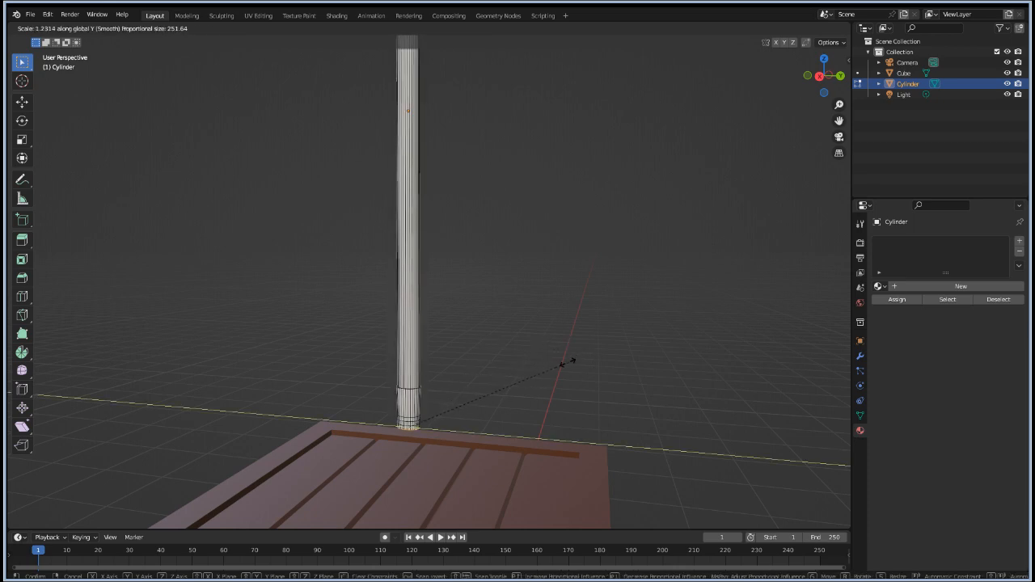
{"action": "scroll", "coordinate": [623, 314], "scroll_direction": "down", "scroll_amount": 13}
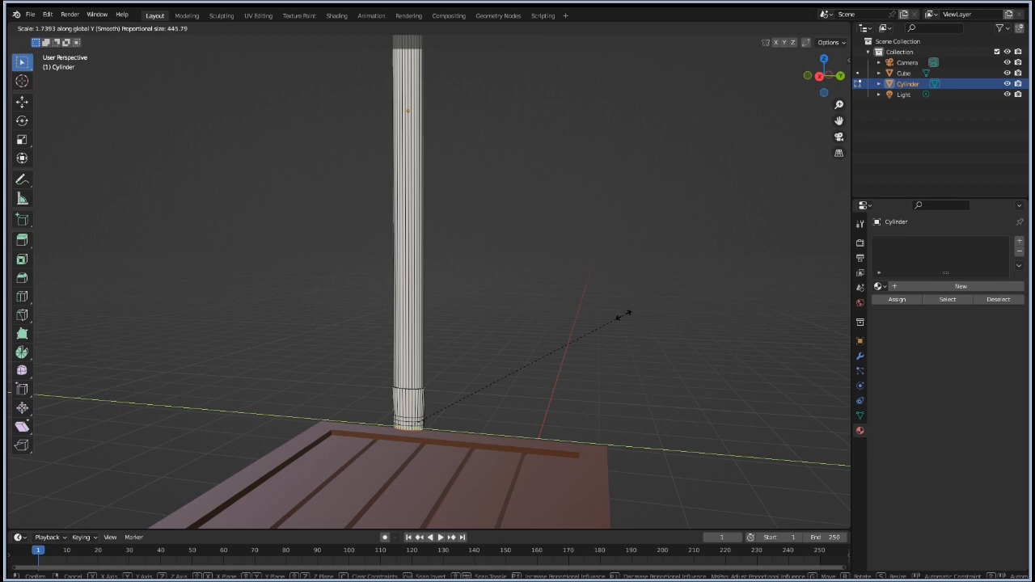
{"action": "scroll", "coordinate": [534, 331], "scroll_direction": "down", "scroll_amount": 2}
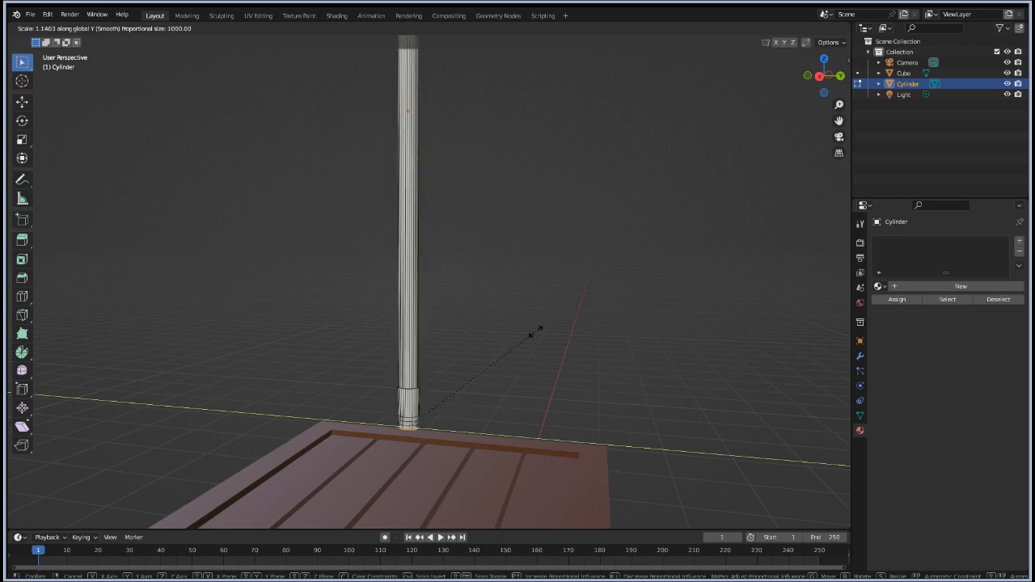
{"action": "scroll", "coordinate": [533, 334], "scroll_direction": "up", "scroll_amount": 20}
{"action": "scroll", "coordinate": [534, 332], "scroll_direction": "up", "scroll_amount": 20}
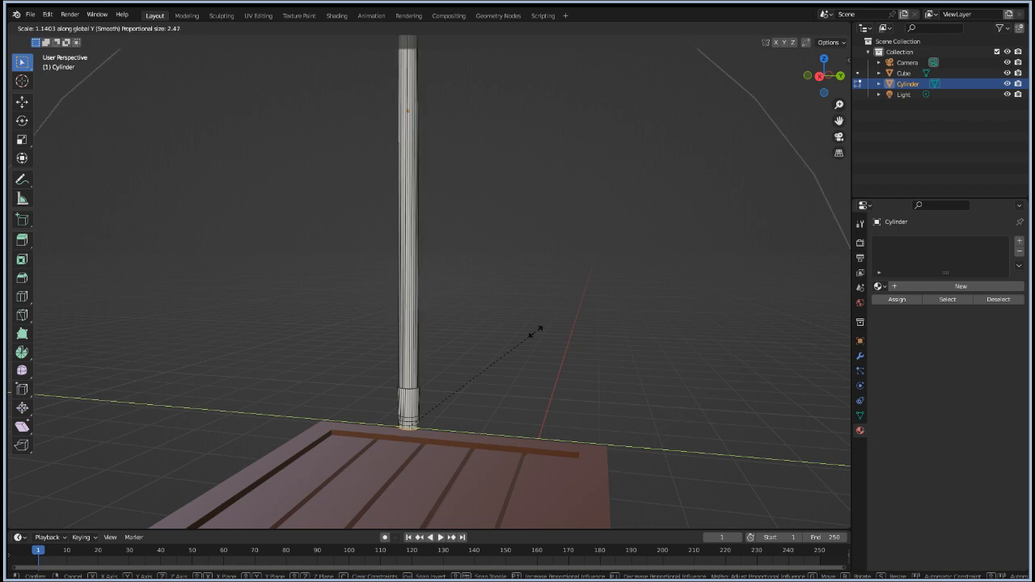
{"action": "scroll", "coordinate": [534, 332], "scroll_direction": "up", "scroll_amount": 20}
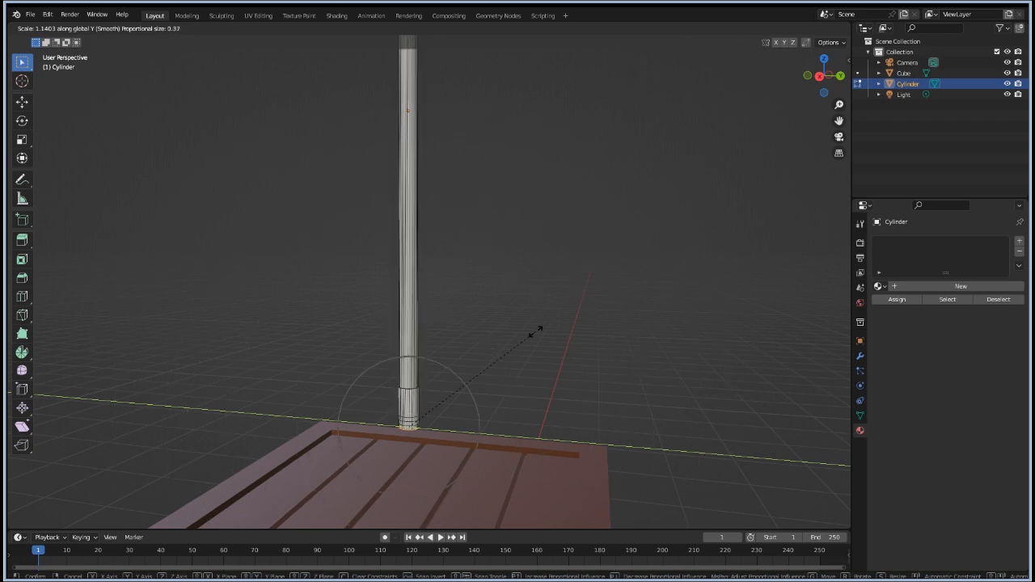
{"action": "scroll", "coordinate": [534, 331], "scroll_direction": "up", "scroll_amount": 9}
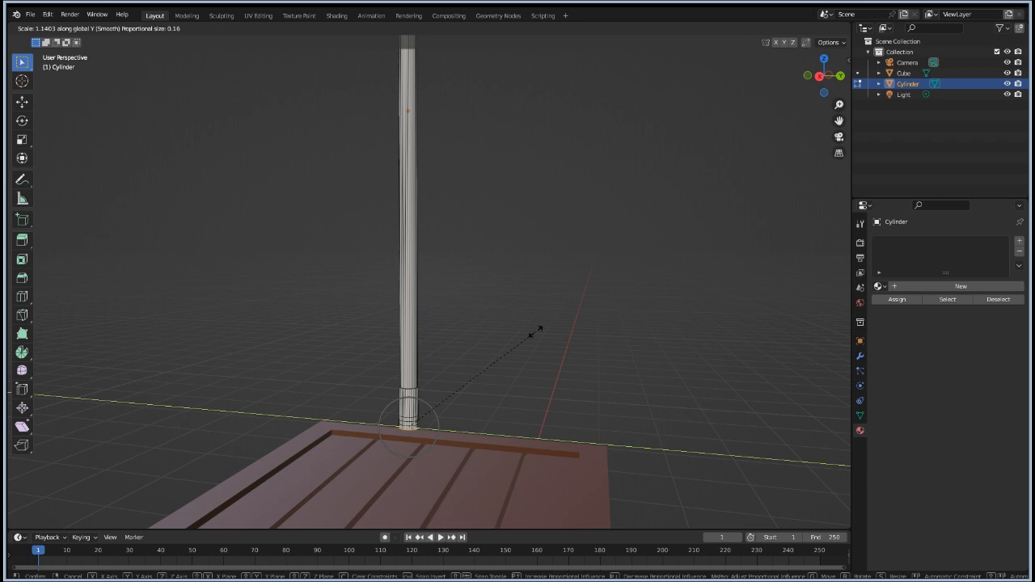
{"action": "scroll", "coordinate": [536, 330], "scroll_direction": "up", "scroll_amount": 2}
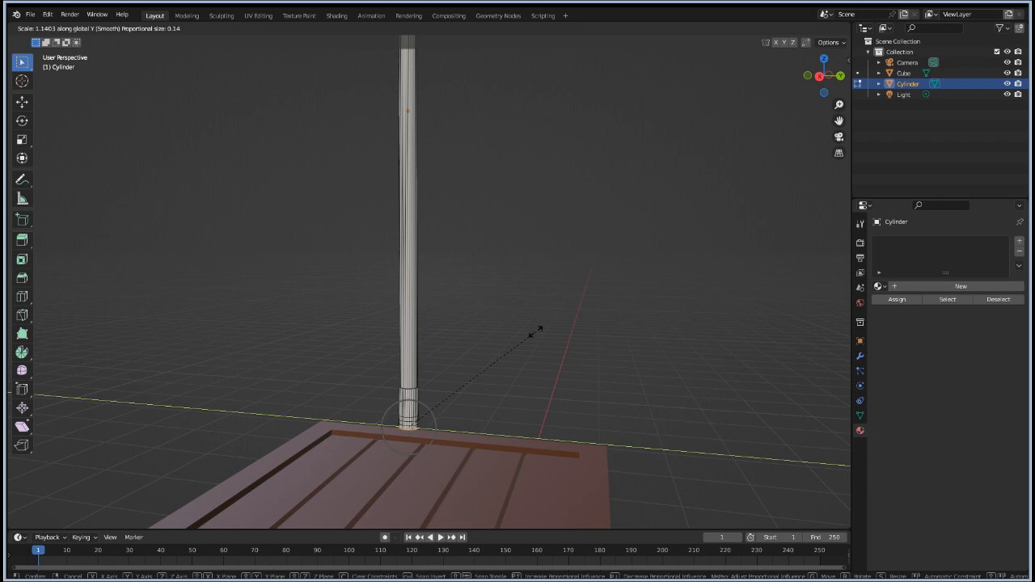
{"action": "left_click", "coordinate": [486, 361]}
{"action": "scroll", "coordinate": [439, 445], "scroll_direction": "up", "scroll_amount": 6}
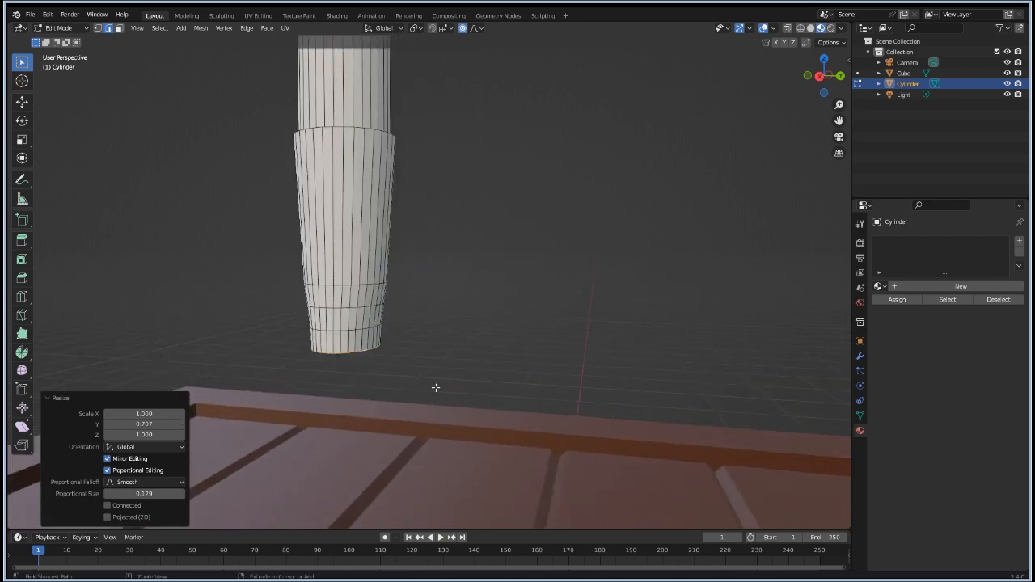
{"action": "key", "text": "ctrl+z"}
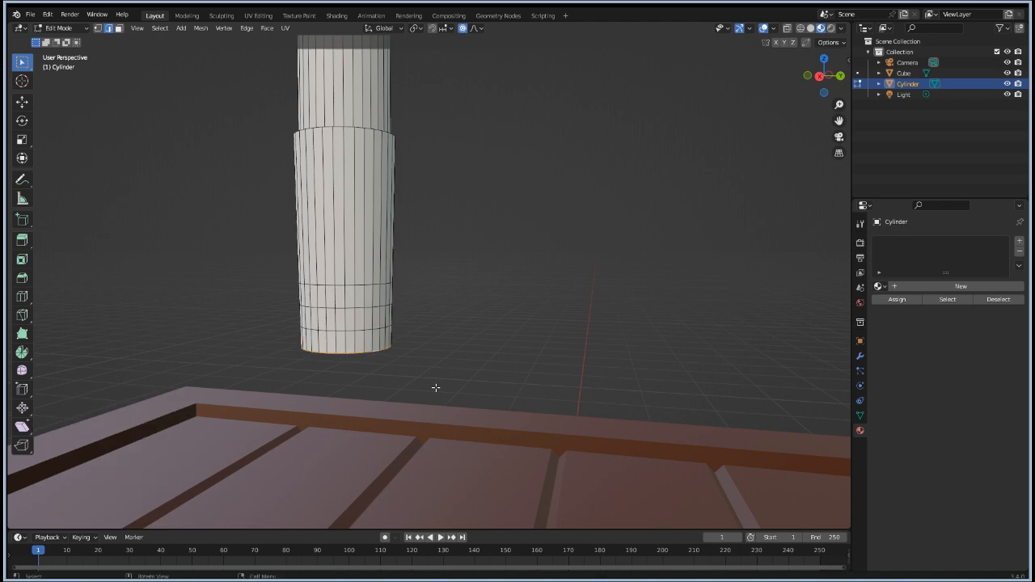
Step: Scale the pole's bottom edge loop by about 0.834 along Y with a proportional size of about 0.055
{"action": "key", "text": "s"}
{"action": "scroll", "coordinate": [433, 390], "scroll_direction": "up", "scroll_amount": 3}
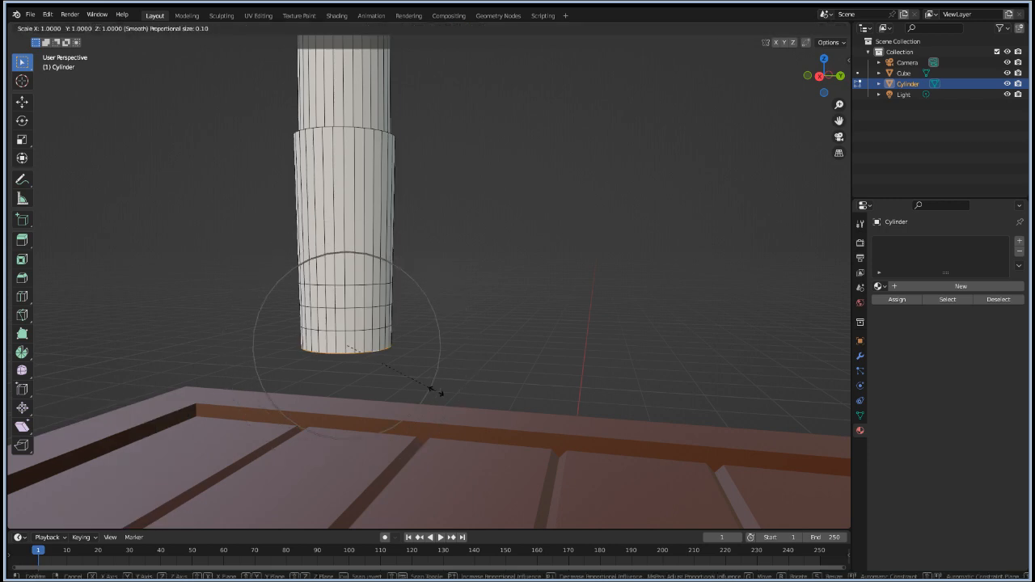
{"action": "scroll", "coordinate": [432, 390], "scroll_direction": "up", "scroll_amount": 7}
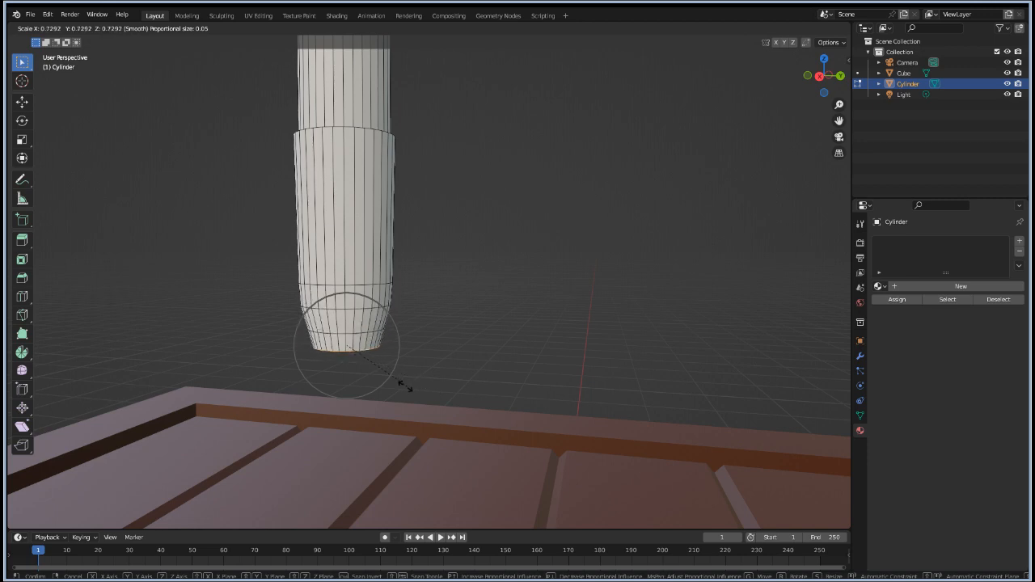
{"action": "key", "text": "y"}
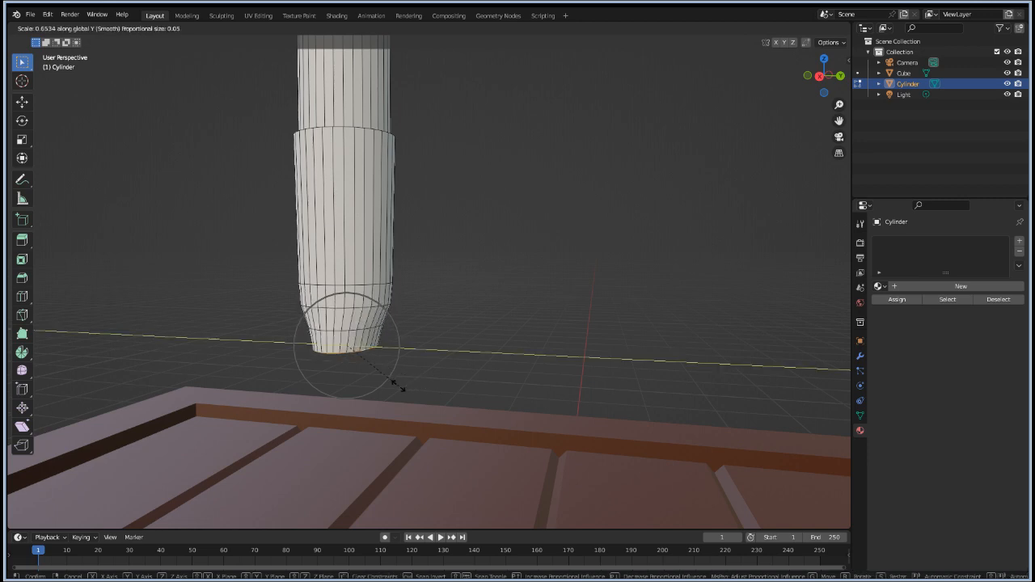
{"action": "scroll", "coordinate": [433, 395], "scroll_direction": "down", "scroll_amount": 1}
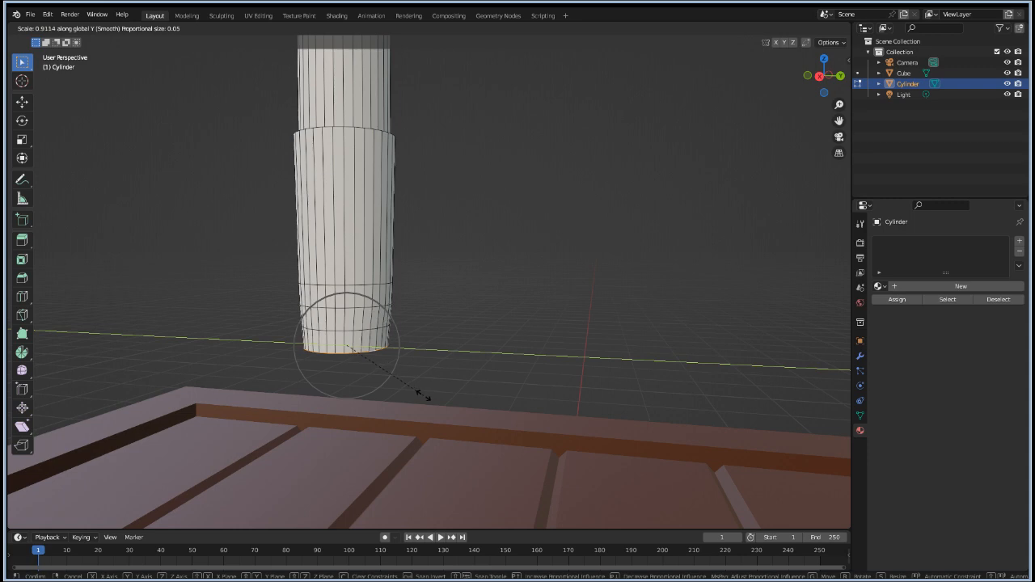
{"action": "left_click", "coordinate": [394, 389]}
Step: Scale the pole's bottom edge loop by about 1.194 along X with smooth proportional falloff
{"action": "middle_click_drag", "start_coordinate": [394, 389], "coordinate": [282, 369]}
{"action": "key", "text": "s"}
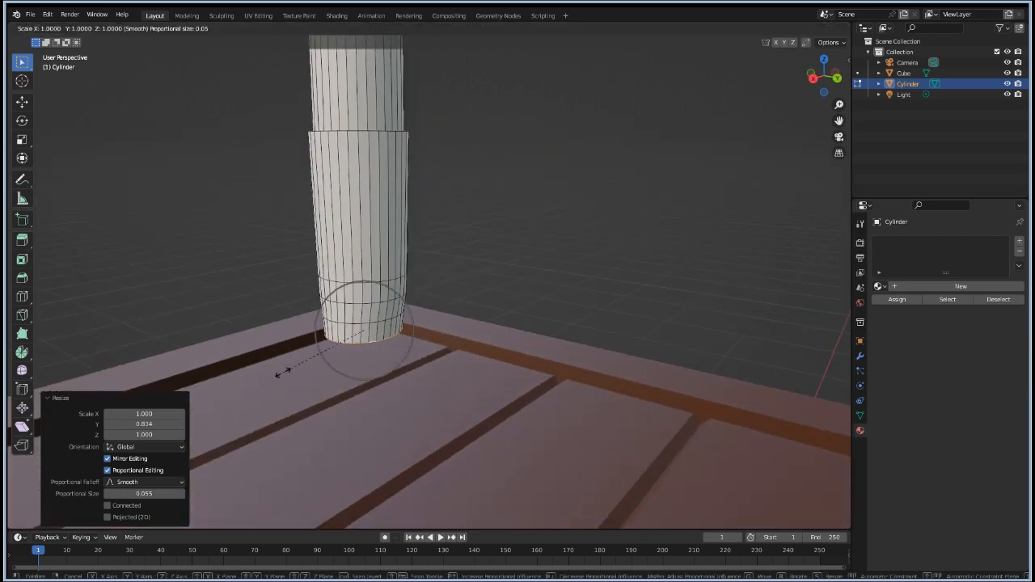
{"action": "key", "text": "x"}
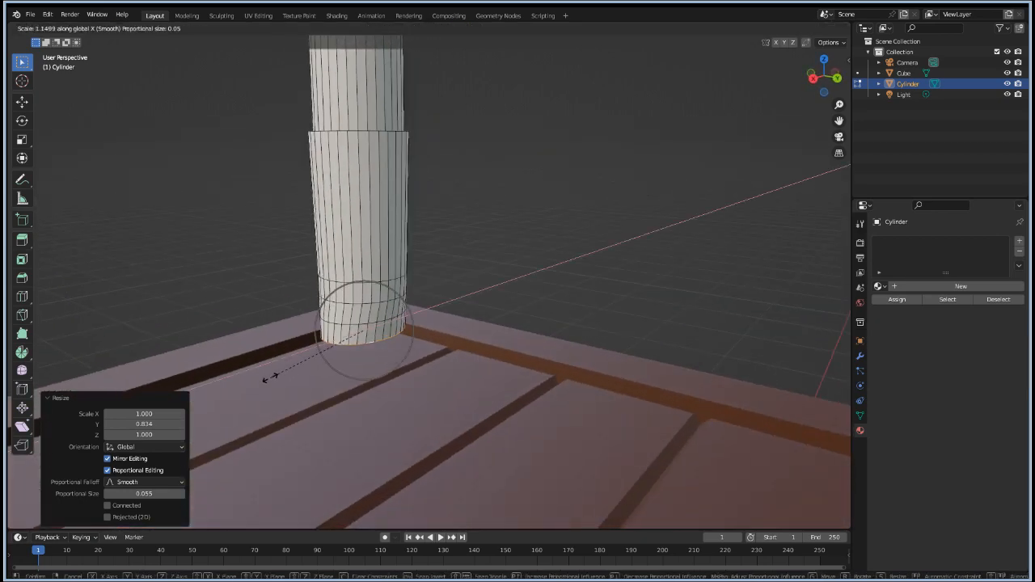
{"action": "left_click", "coordinate": [265, 380]}
Step: Narrow the pole's bottom edge loop further by scaling it about 0.791 along Y with proportional editing
{"action": "middle_click_drag", "start_coordinate": [322, 406], "coordinate": [361, 380]}
{"action": "key", "text": "s"}
{"action": "key", "text": "y"}
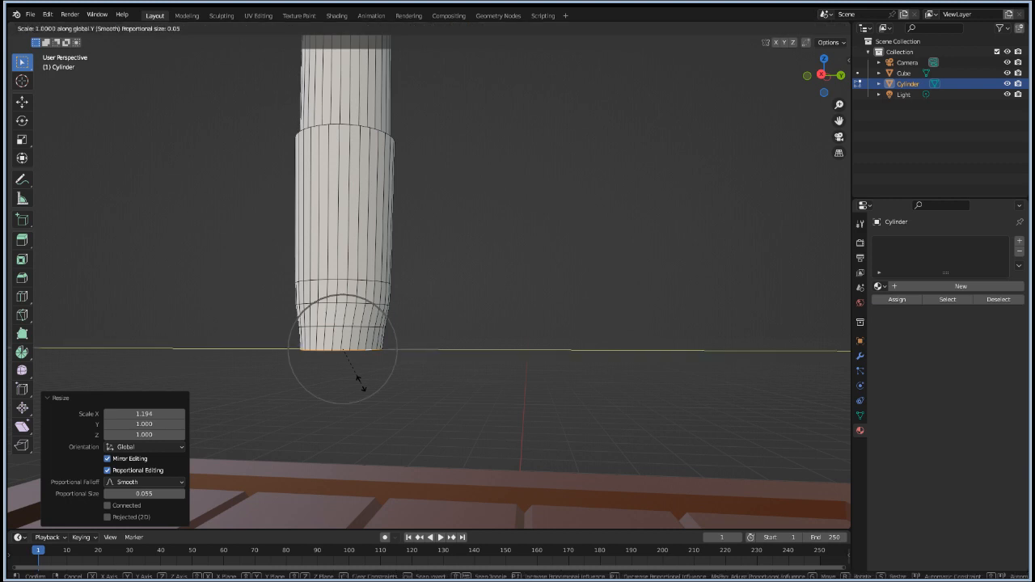
{"action": "key", "text": "x"}
{"action": "key", "text": "y"}
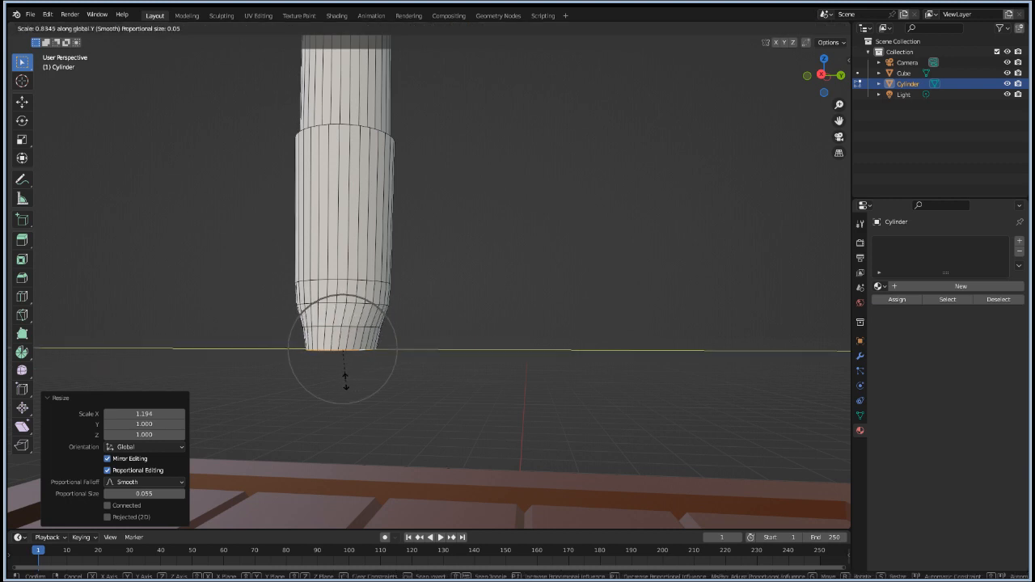
{"action": "left_click", "coordinate": [341, 377]}
Step: Add a 2 m cube to the cylinder's mesh and hide the viewport's tool strip
{"action": "mouse_move", "coordinate": [291, 365]}
{"action": "middle_mouse_down"}
{"action": "mouse_move", "coordinate": [298, 315]}
{"action": "mouse_move", "coordinate": [304, 356]}
{"action": "middle_mouse_up"}
{"action": "scroll", "coordinate": [458, 333], "scroll_direction": "down", "scroll_amount": 4}
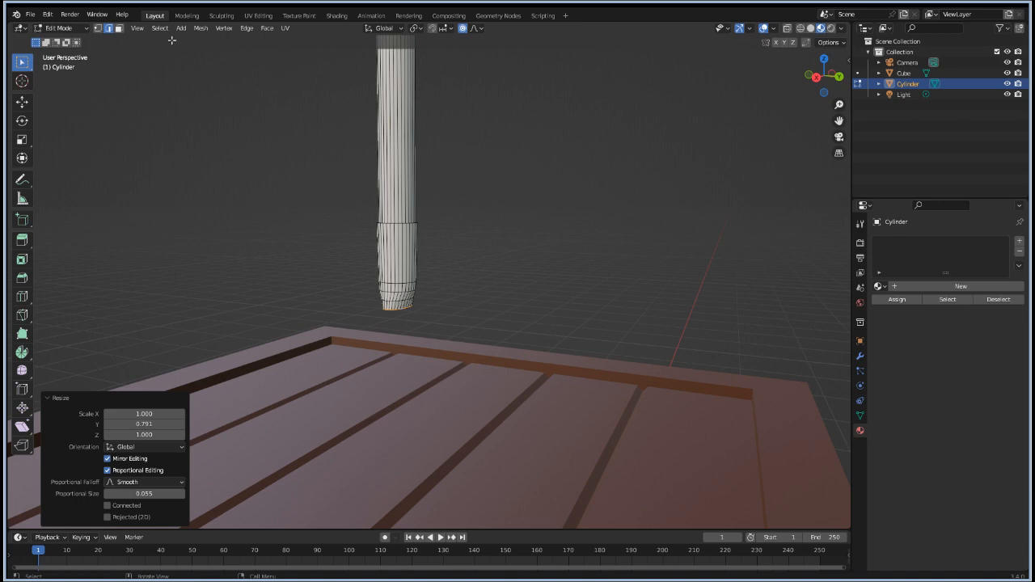
{"action": "scroll", "coordinate": [148, 151], "scroll_direction": "down", "scroll_amount": 2}
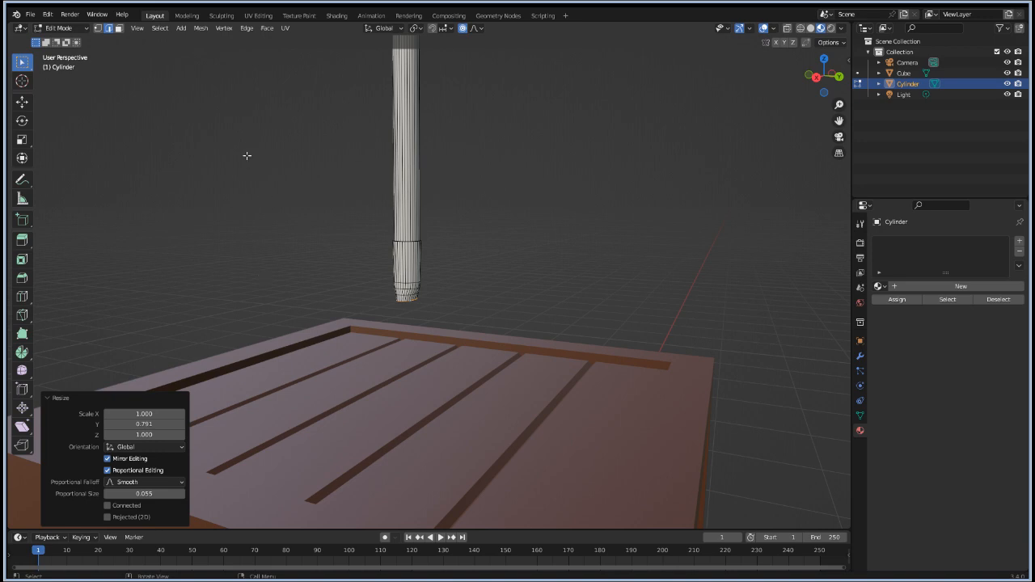
{"action": "left_click", "coordinate": [182, 28]}
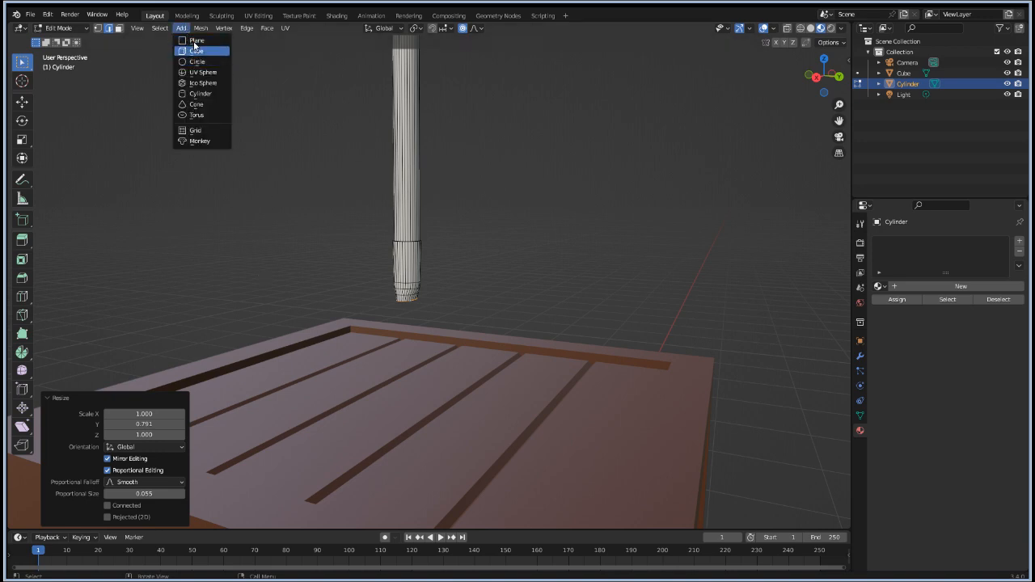
{"action": "left_click", "coordinate": [195, 52]}
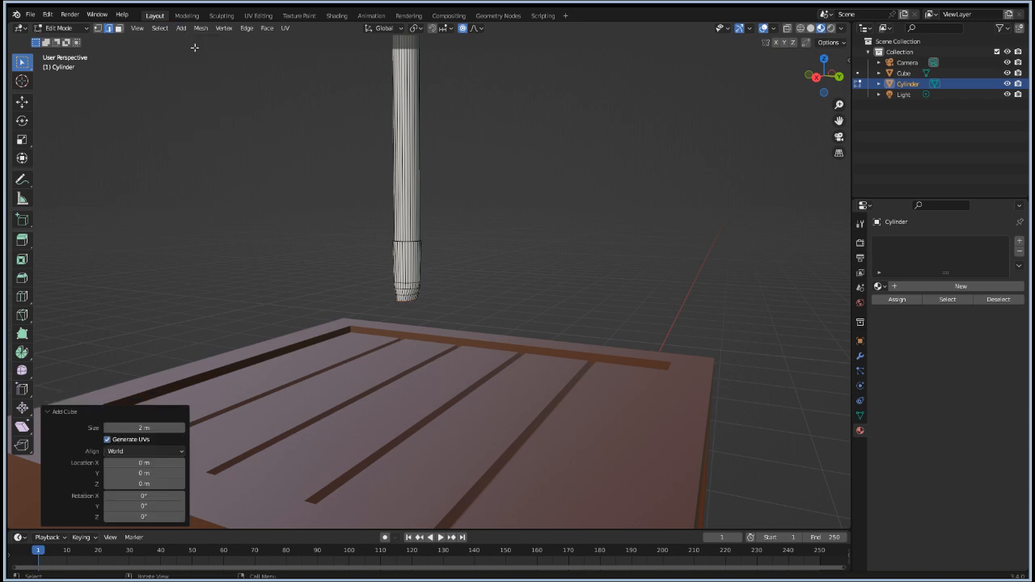
{"action": "key", "text": "t"}
Step: Move the new cube up about 1.927 m along Z and scale it uniformly to about 0.229
{"action": "key", "text": "g"}
{"action": "key", "text": "z"}
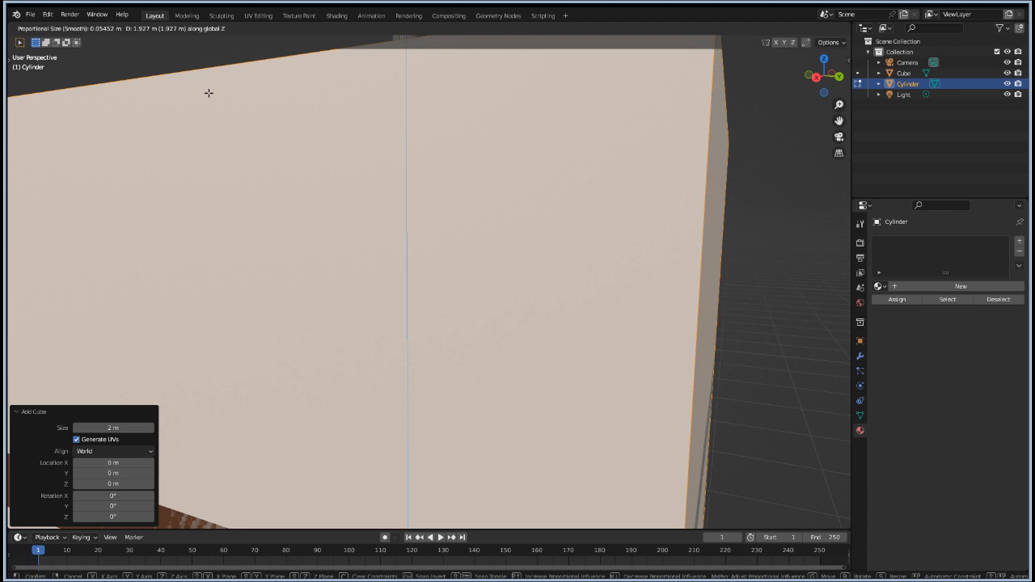
{"action": "left_click", "coordinate": [208, 92]}
{"action": "key", "text": "s"}
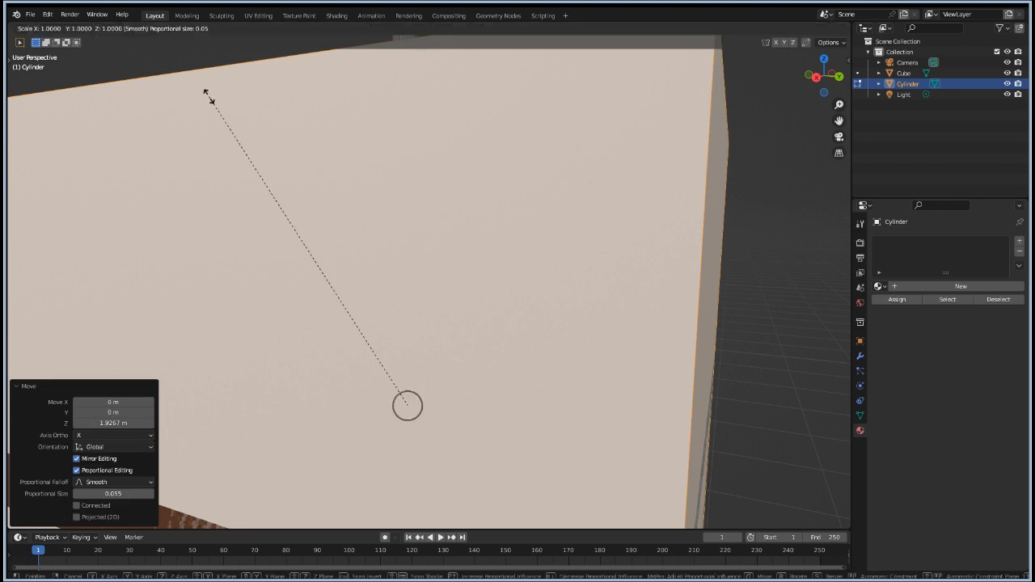
{"action": "left_click", "coordinate": [378, 321]}
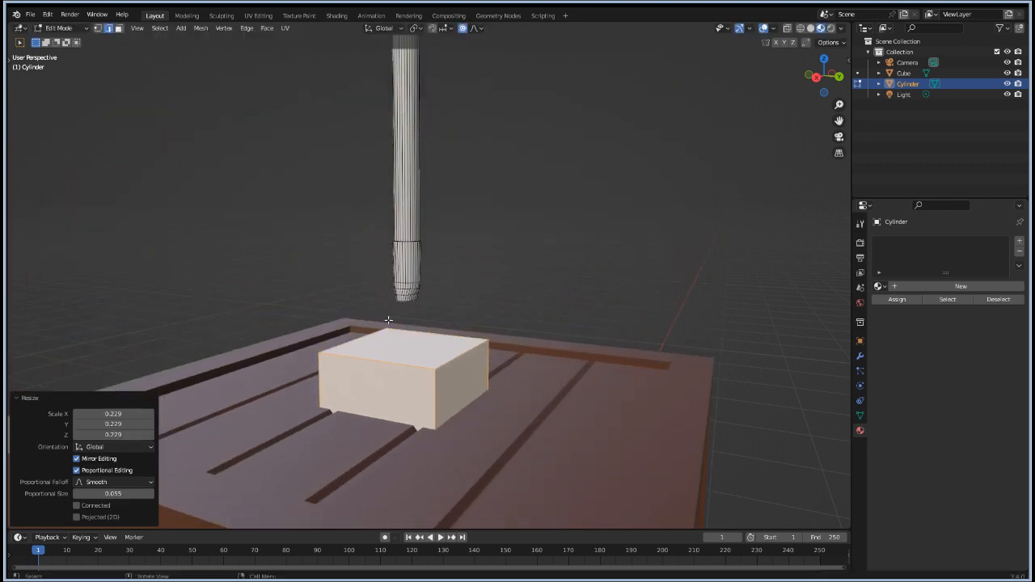
{"action": "key", "text": "s"}
{"action": "key", "text": "z"}
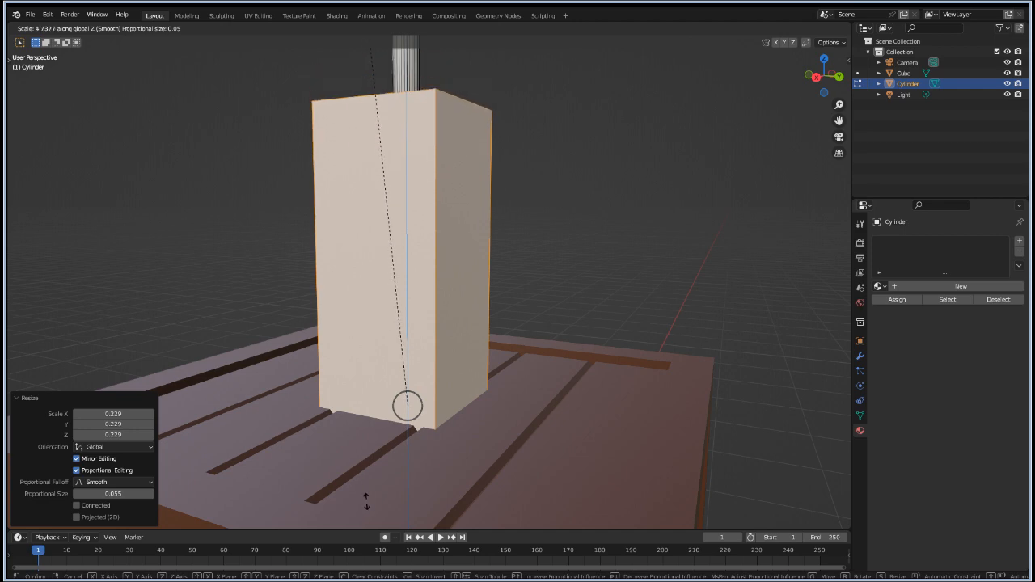
{"action": "key", "text": "Escape"}
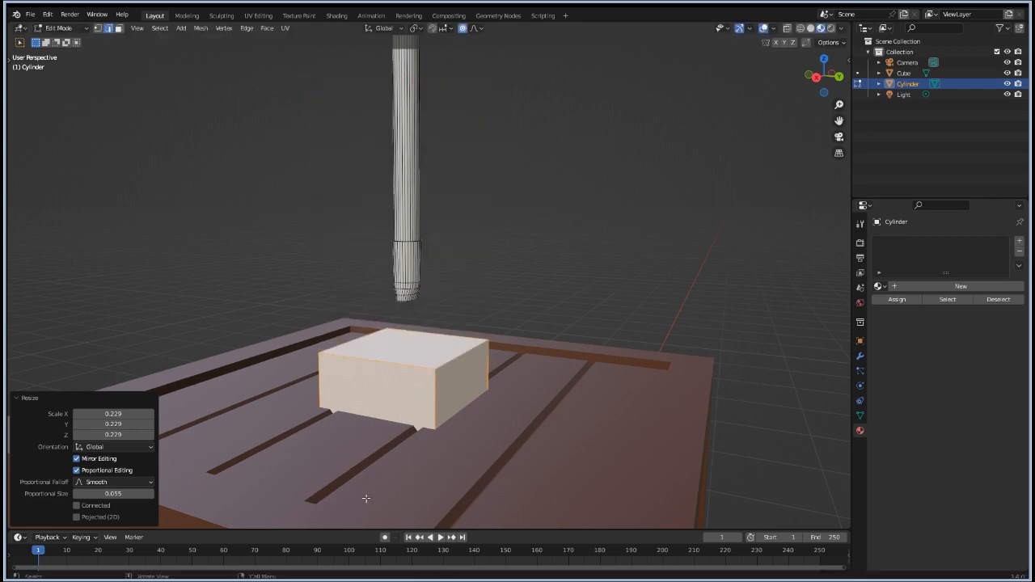
Step: Raise the small cube about 0.37 m along Z so it encloses the pole's lower end
{"action": "key", "text": "g"}
{"action": "key", "text": "z"}
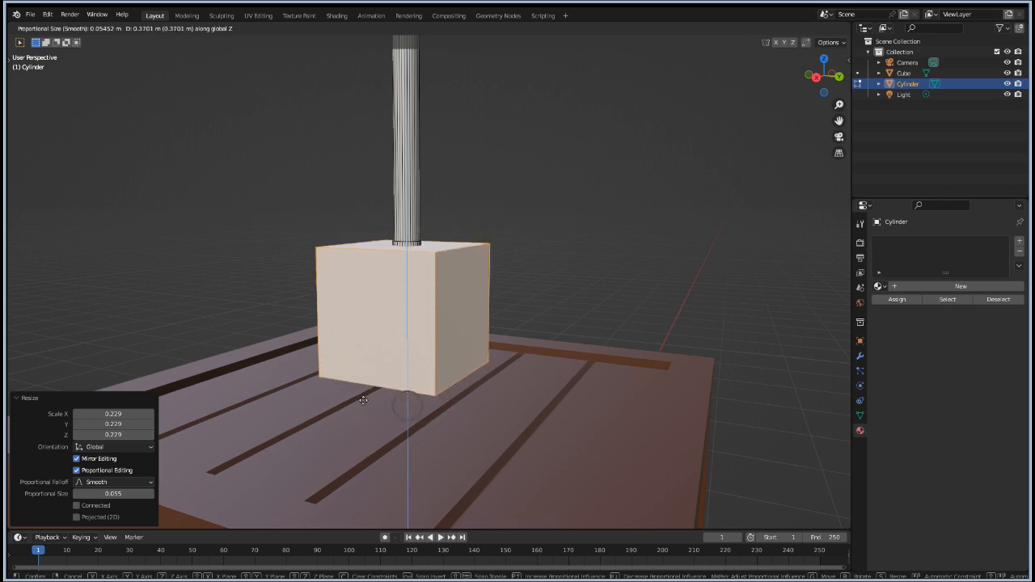
{"action": "left_click", "coordinate": [363, 401]}
Step: Scale the cube by about 0.403 on Y and Z, locking X, to form an elongated block
{"action": "middle_click_drag", "start_coordinate": [555, 424], "coordinate": [588, 439]}
{"action": "key", "text": "s"}
{"action": "key", "text": "shift+x"}
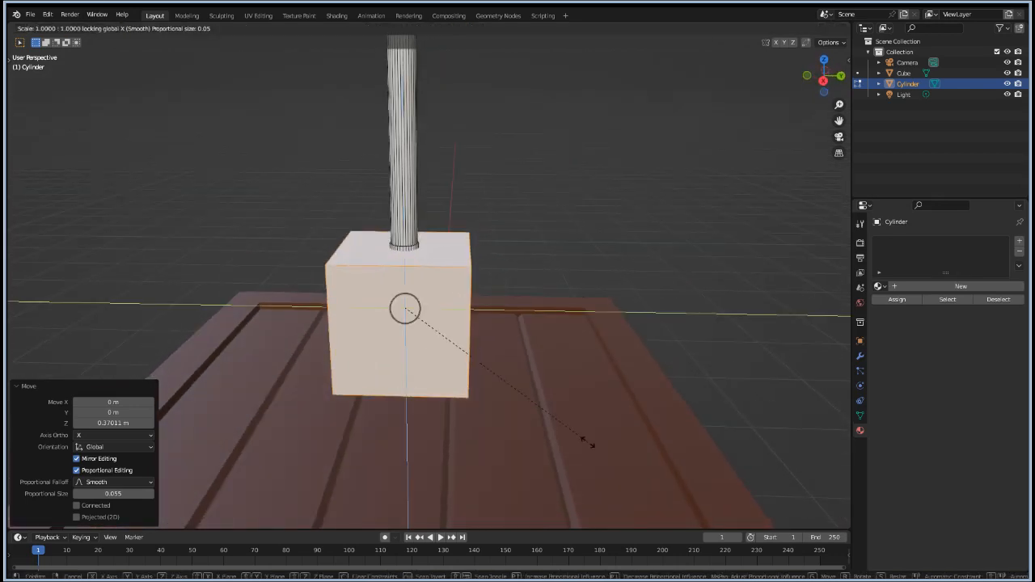
{"action": "left_click", "coordinate": [420, 397]}
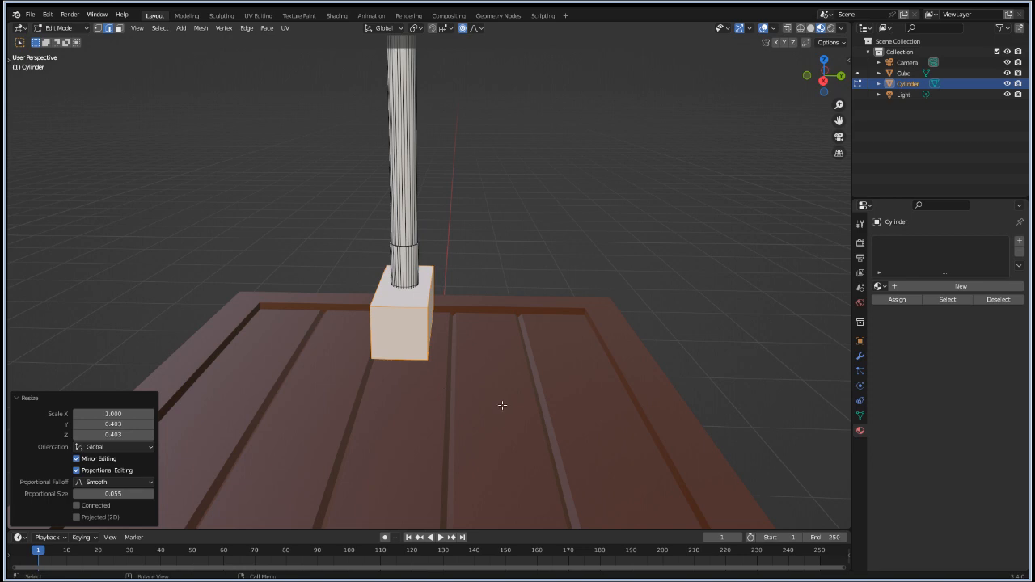
Step: Lower the block about 0.059 m along Z to sit at the pole's tapered tip, and check the whole model
{"action": "key", "text": "g"}
{"action": "key", "text": "z"}
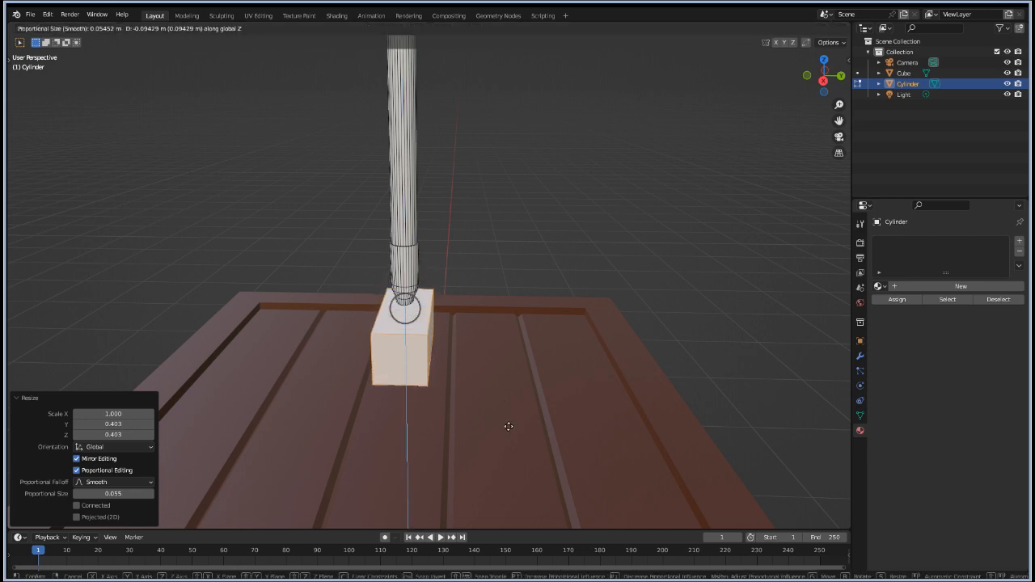
{"action": "left_click", "coordinate": [509, 420]}
{"action": "scroll", "coordinate": [489, 412], "scroll_direction": "up", "scroll_amount": 5}
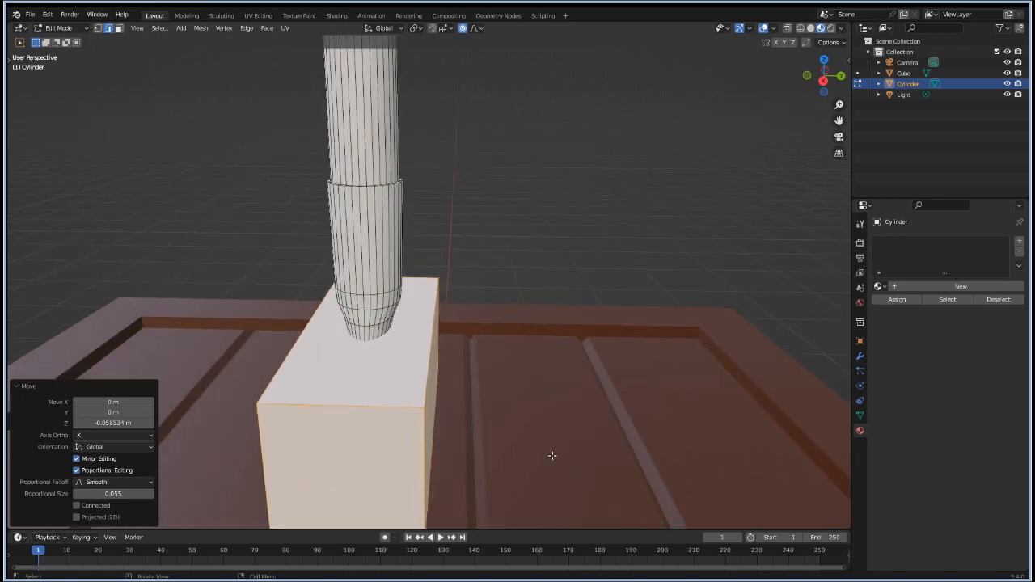
{"action": "middle_click_drag", "start_coordinate": [553, 453], "coordinate": [474, 432]}
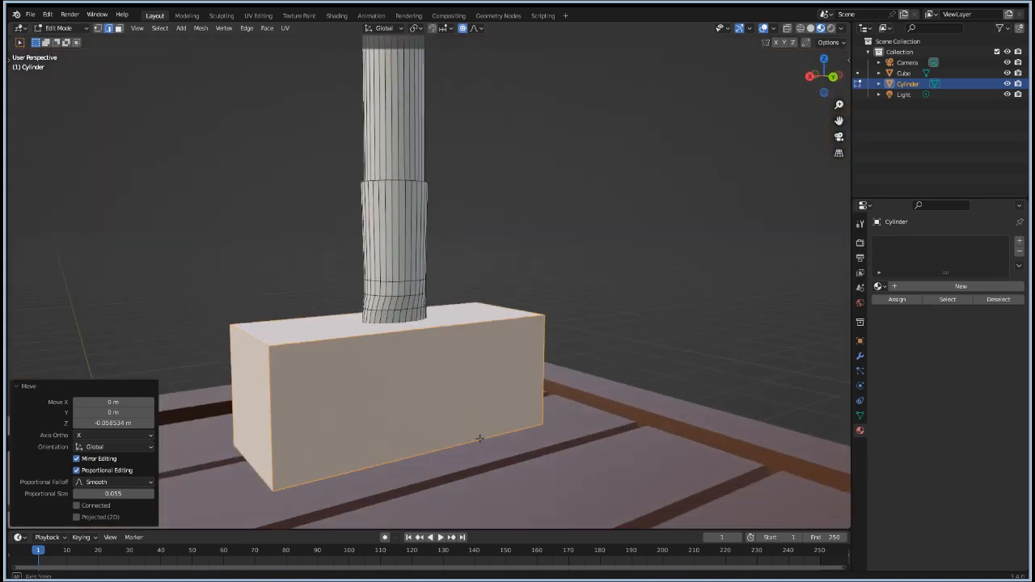
{"action": "scroll", "coordinate": [446, 417], "scroll_direction": "down", "scroll_amount": 3}
{"action": "scroll", "coordinate": [445, 417], "scroll_direction": "down", "scroll_amount": 4}
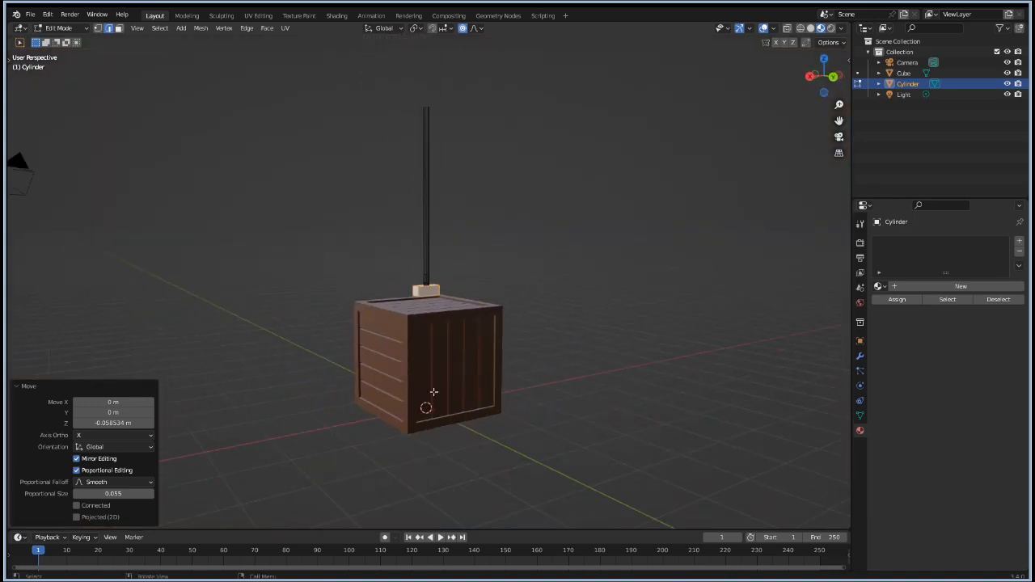
Step: Turn off proportional editing and move the block about 0.064 m along Y relative to the pole
{"action": "scroll", "coordinate": [446, 416], "scroll_direction": "up", "scroll_amount": 4}
{"action": "scroll", "coordinate": [396, 352], "scroll_direction": "up", "scroll_amount": 3}
{"action": "middle_click_drag", "start_coordinate": [324, 398], "coordinate": [355, 439]}
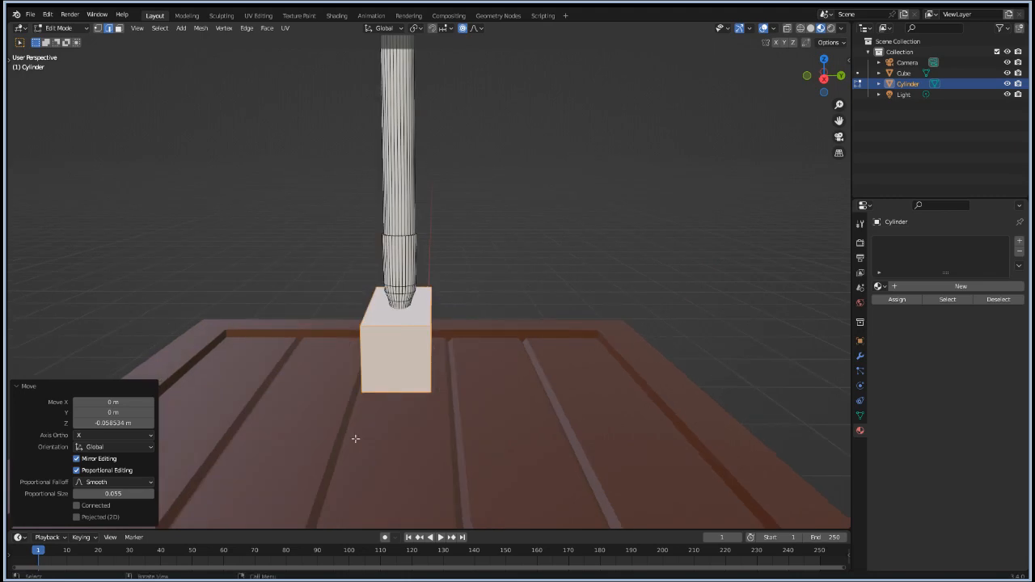
{"action": "scroll", "coordinate": [550, 423], "scroll_direction": "up", "scroll_amount": 2}
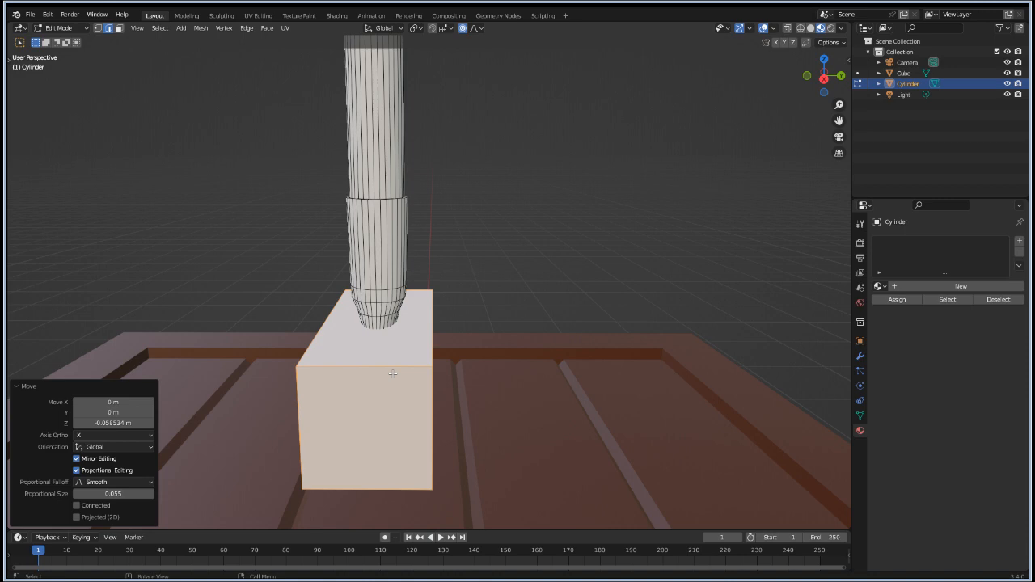
{"action": "key", "text": "g"}
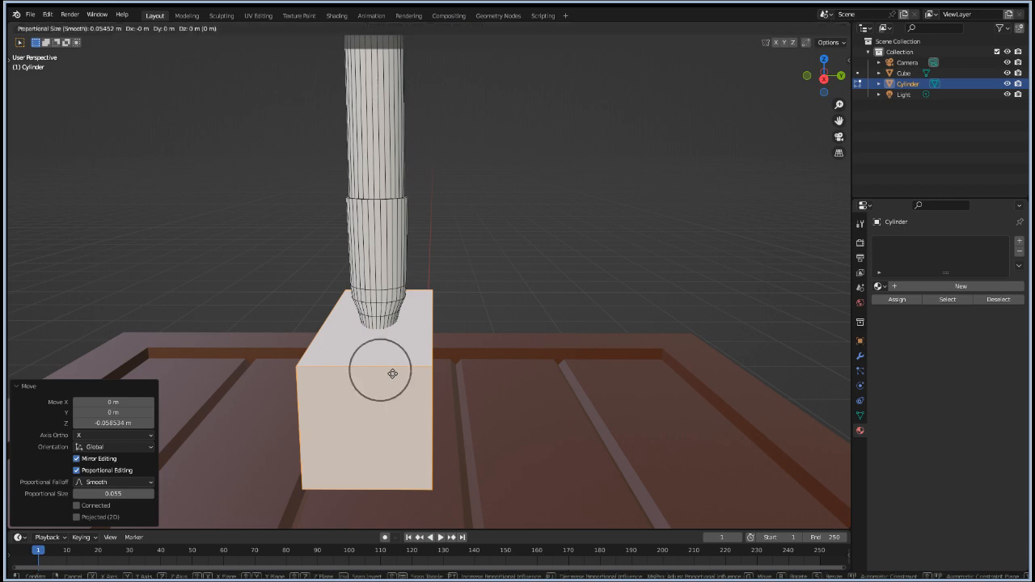
{"action": "right_click", "coordinate": [392, 374]}
{"action": "left_click", "coordinate": [464, 29]}
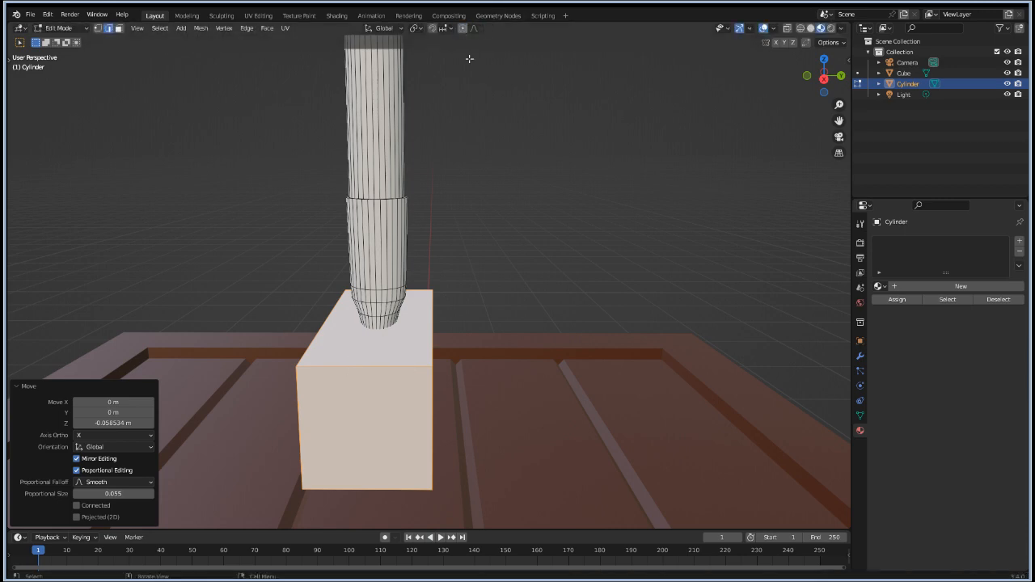
{"action": "key", "text": "g"}
{"action": "key", "text": "y"}
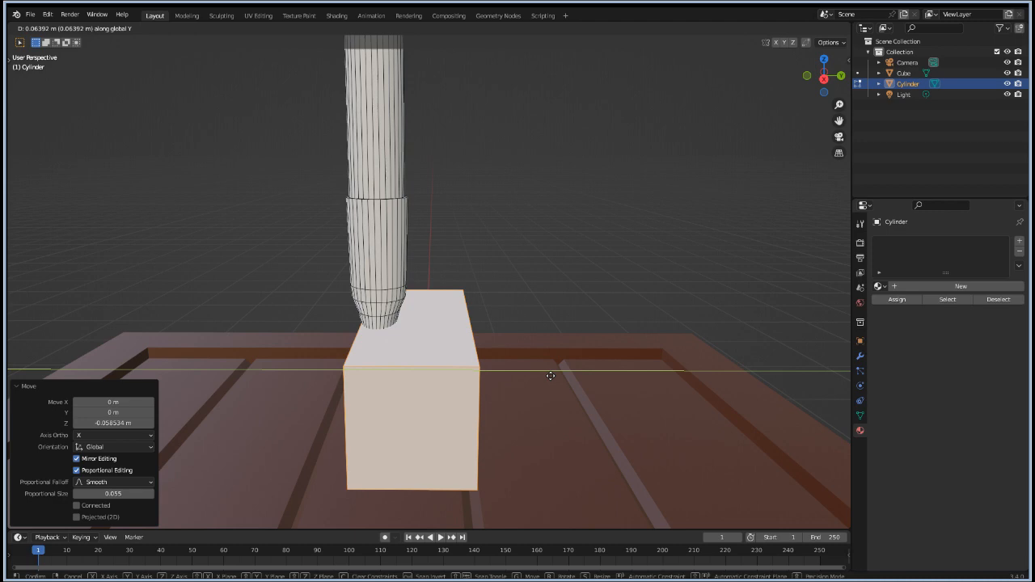
{"action": "left_click", "coordinate": [550, 375]}
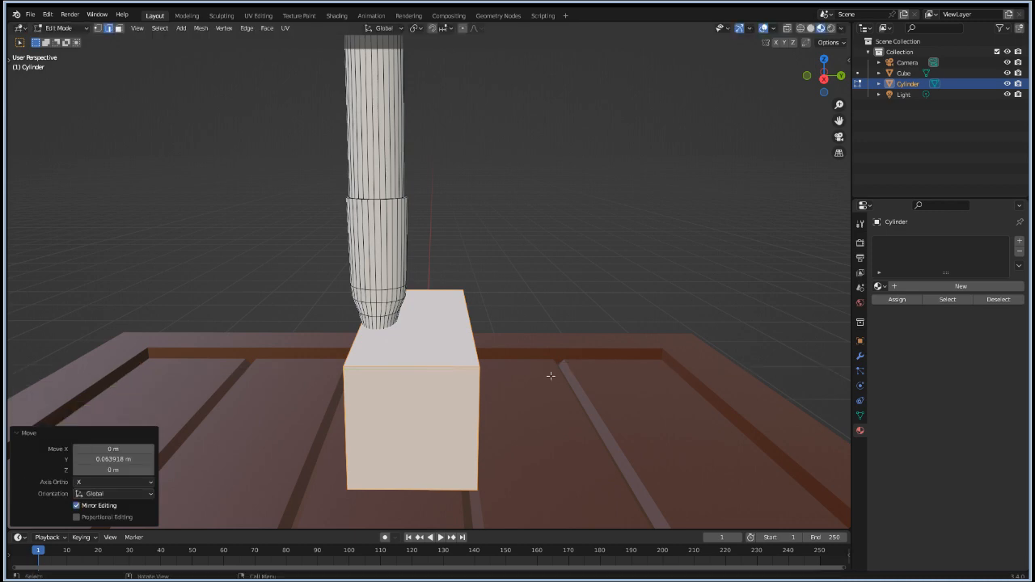
{"action": "key", "text": "alt+a"}
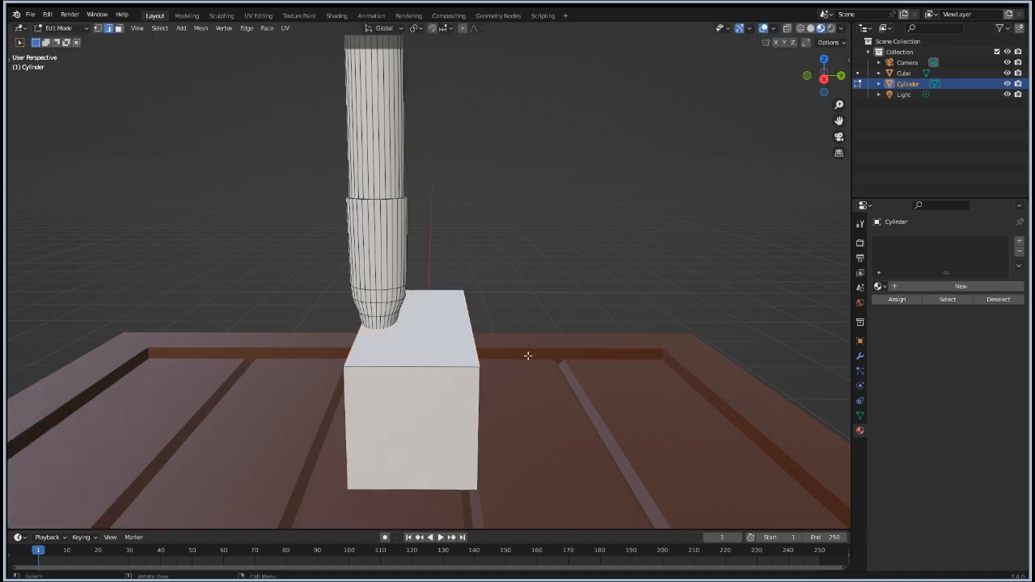
{"action": "middle_click_drag", "start_coordinate": [633, 418], "coordinate": [596, 426]}
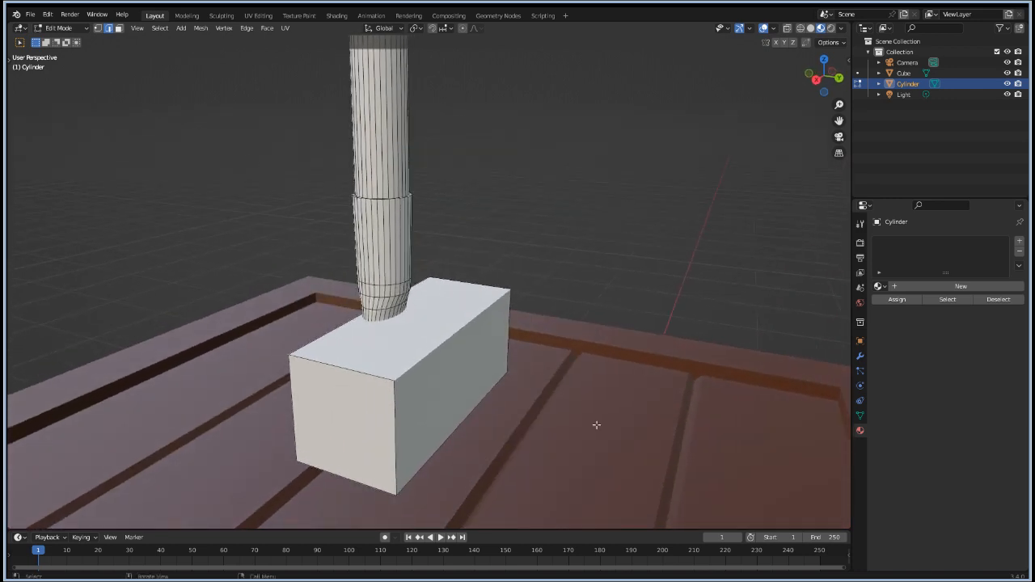
{"action": "key", "text": "ctrl+b"}
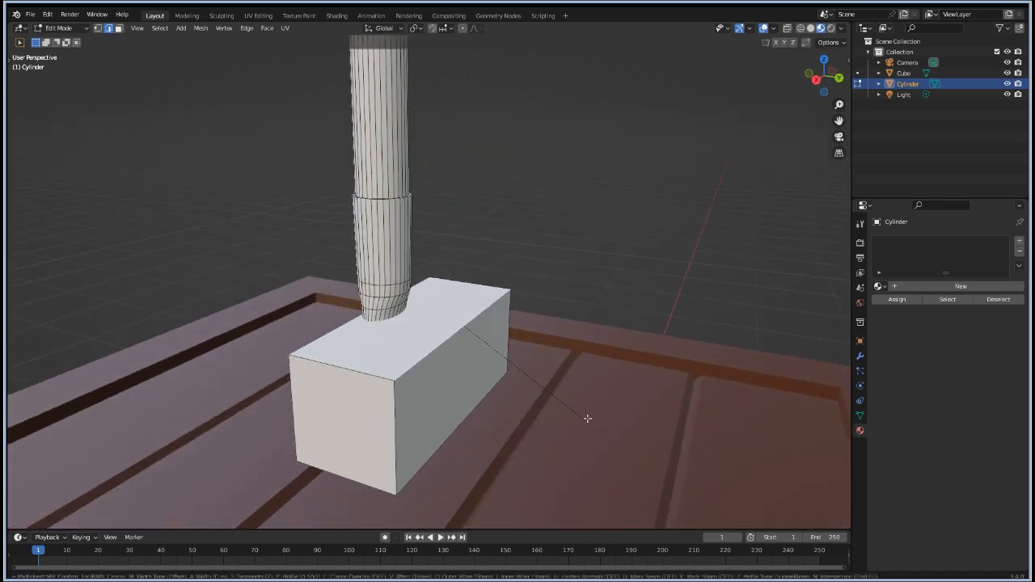
{"action": "right_click", "coordinate": [659, 524]}
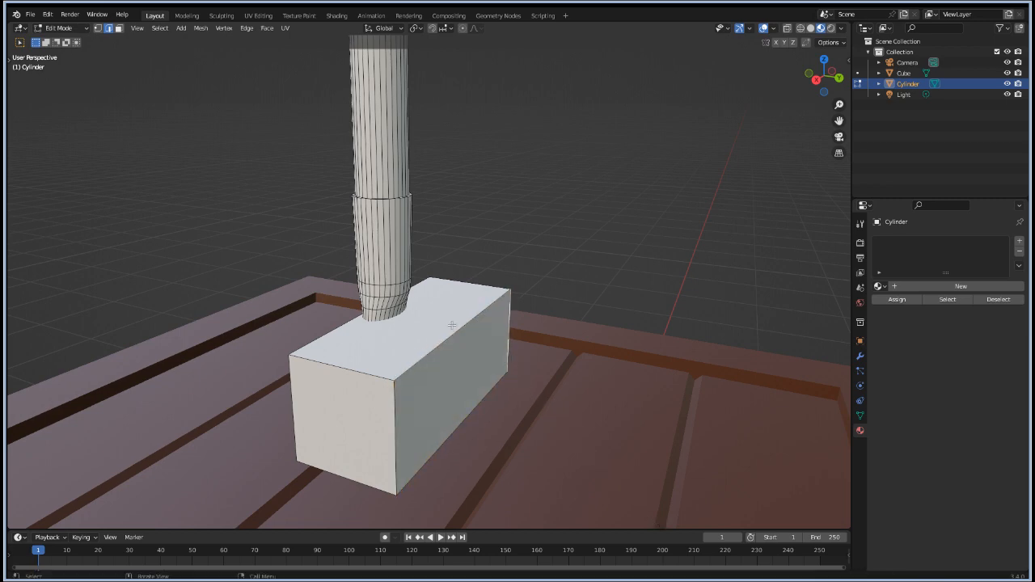
{"action": "key", "text": "Tab"}
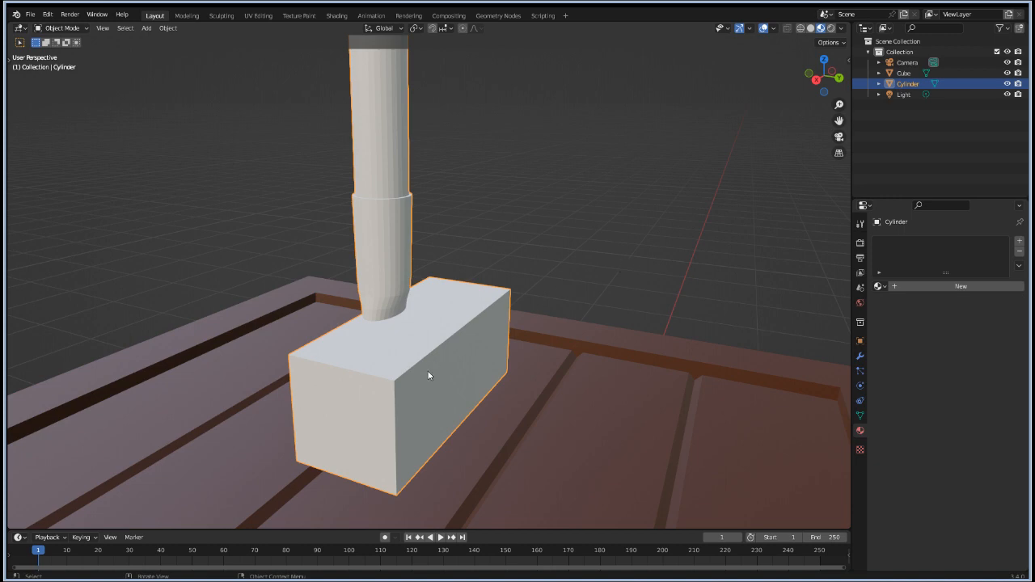
{"action": "key", "text": "Tab"}
{"action": "key", "text": "Tab"}
{"action": "key", "text": "Tab"}
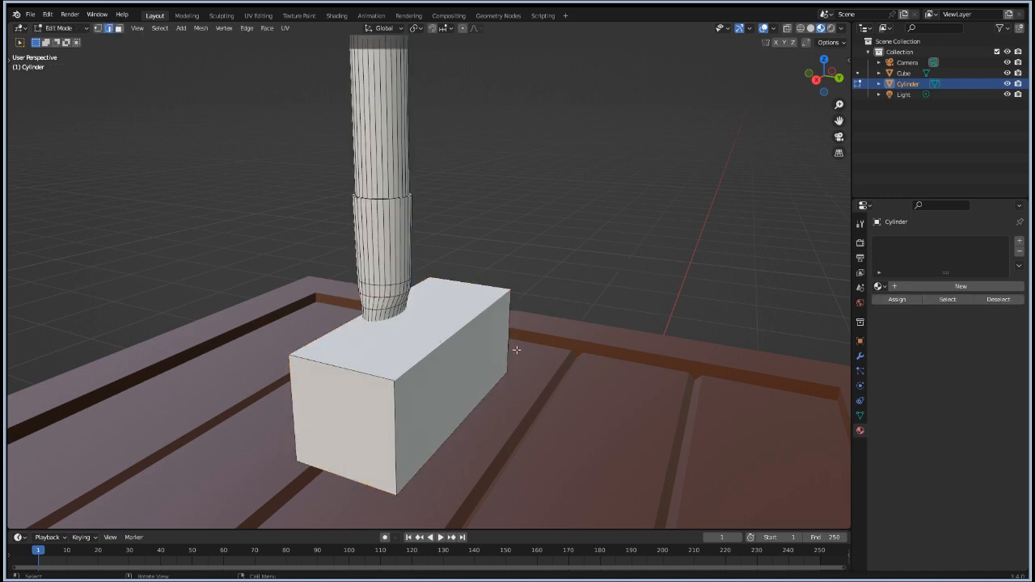
{"action": "key", "text": "ctrl+b"}
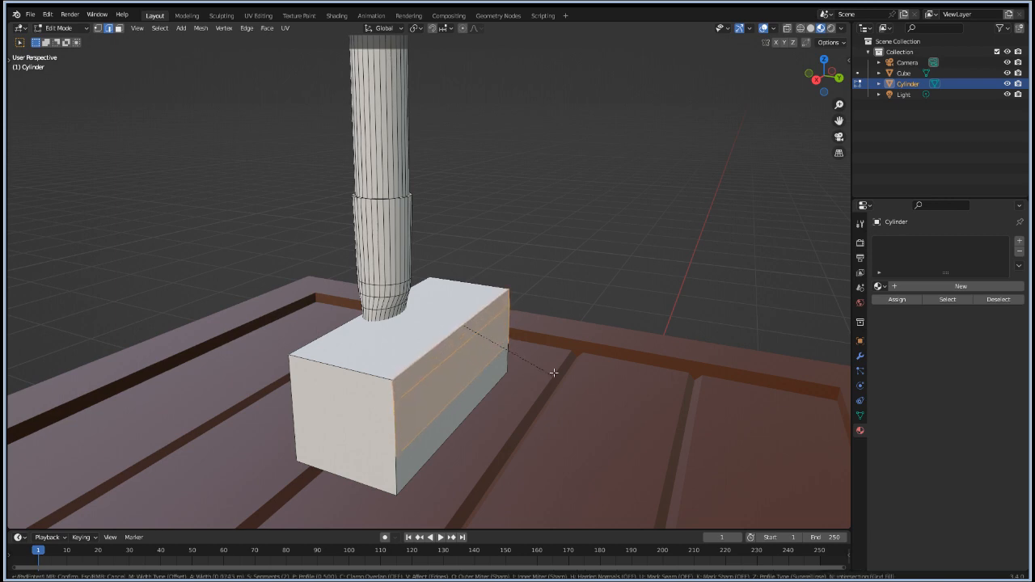
{"action": "key", "text": "Escape"}
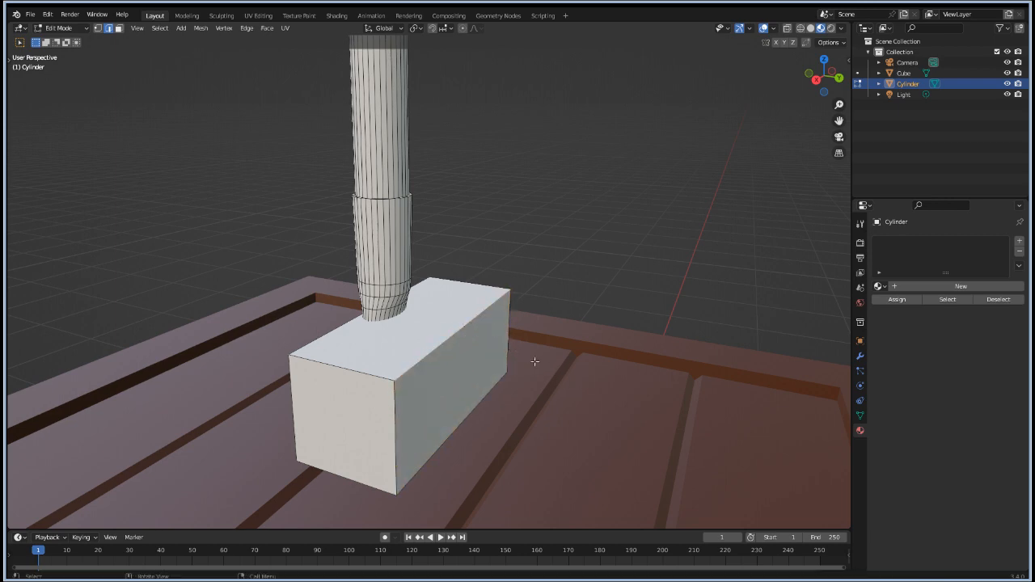
Step: Apply Shade Smooth to the whole pole-and-block object in Object Mode
{"action": "key", "text": "Tab"}
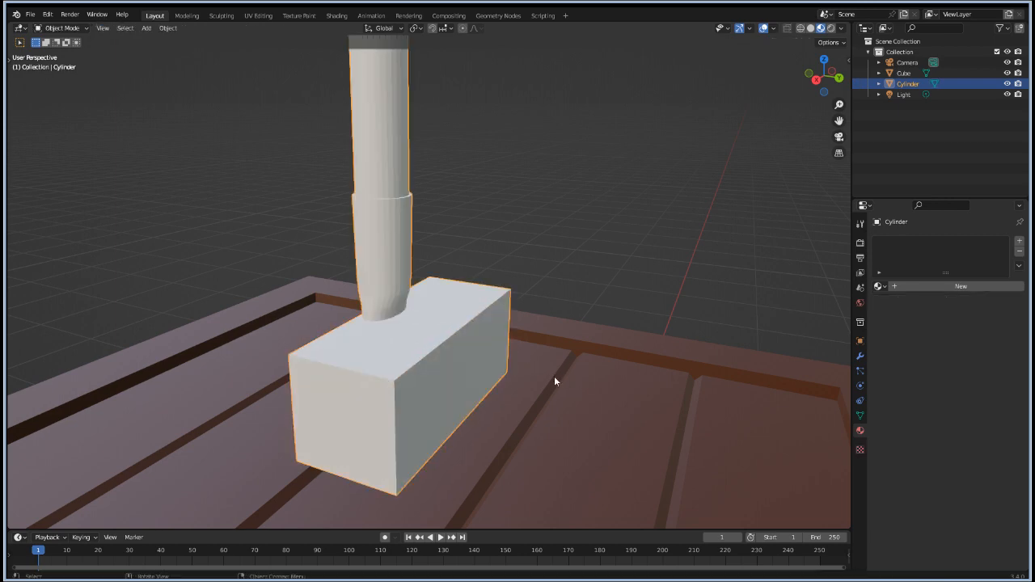
{"action": "key", "text": "F3"}
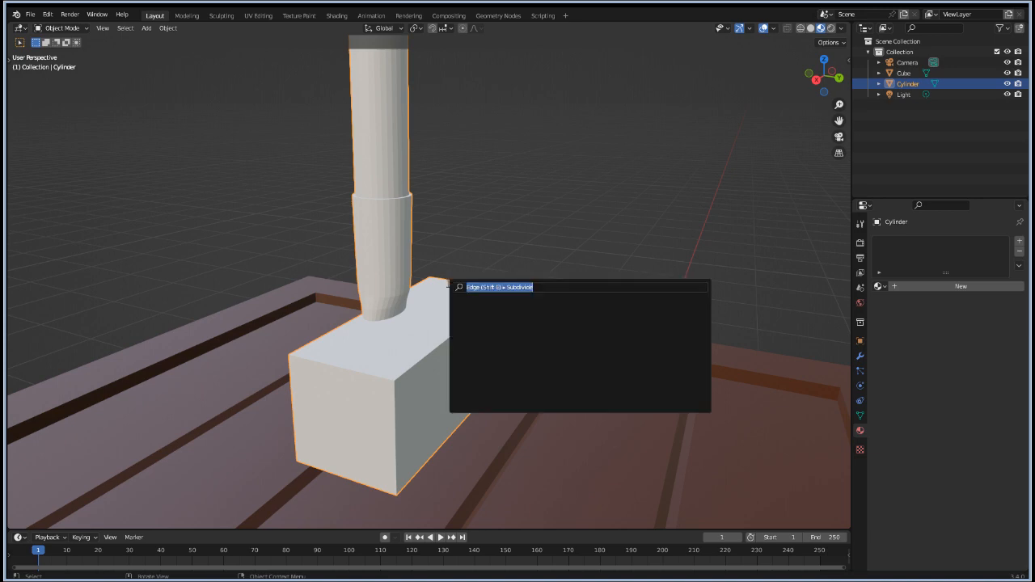
{"action": "type", "text": "smo"}
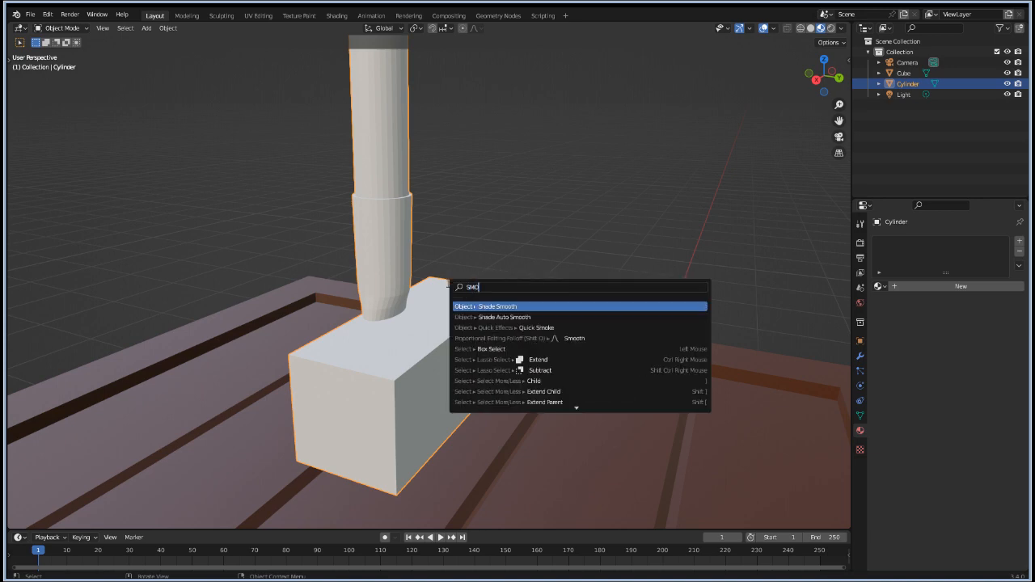
{"action": "key", "text": "Return"}
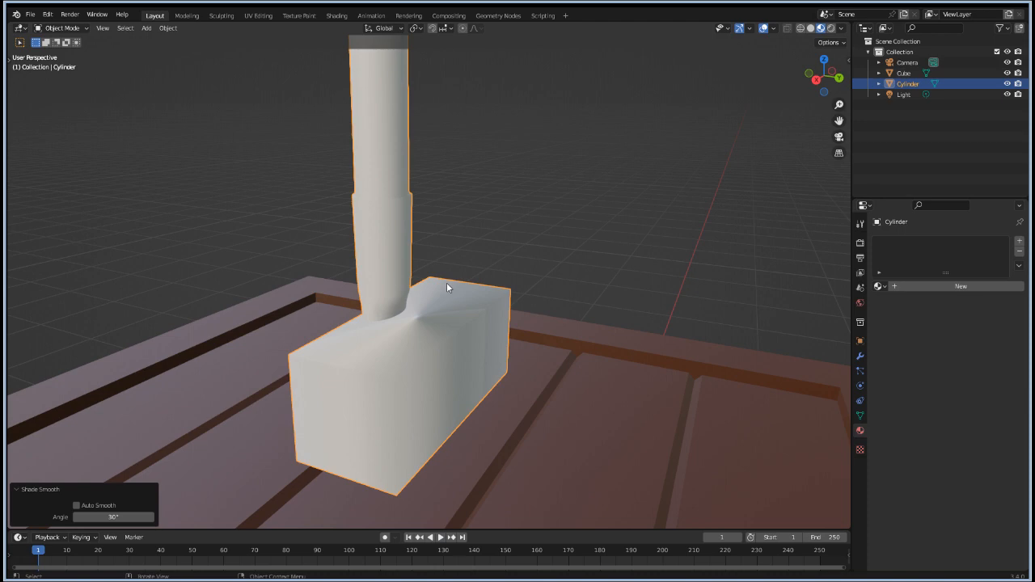
Step: Enable Auto Smooth in the pole object's mesh normals and set its angle to 75.5°
{"action": "left_click", "coordinate": [860, 416]}
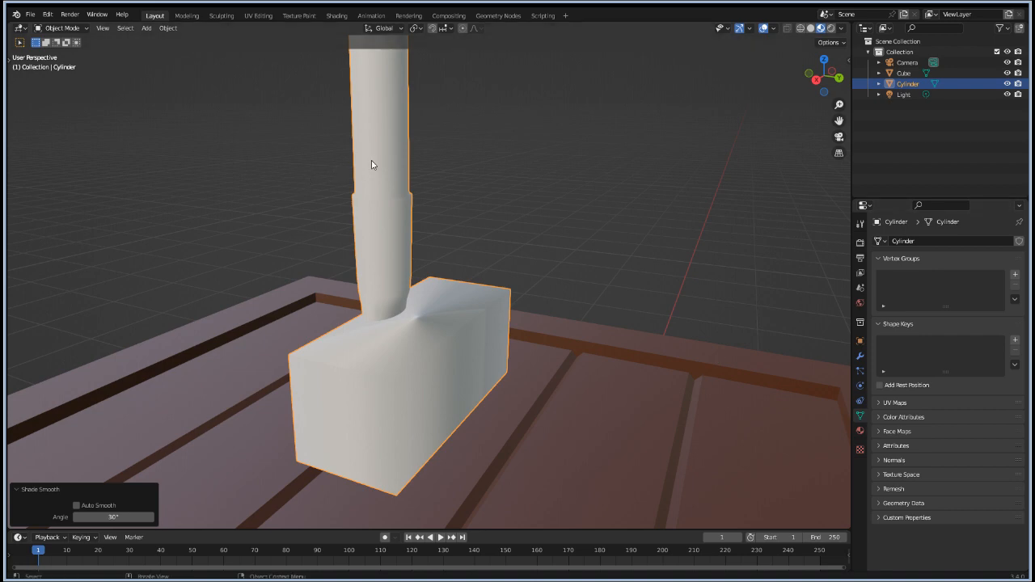
{"action": "left_click", "coordinate": [881, 460]}
{"action": "left_click", "coordinate": [936, 476]}
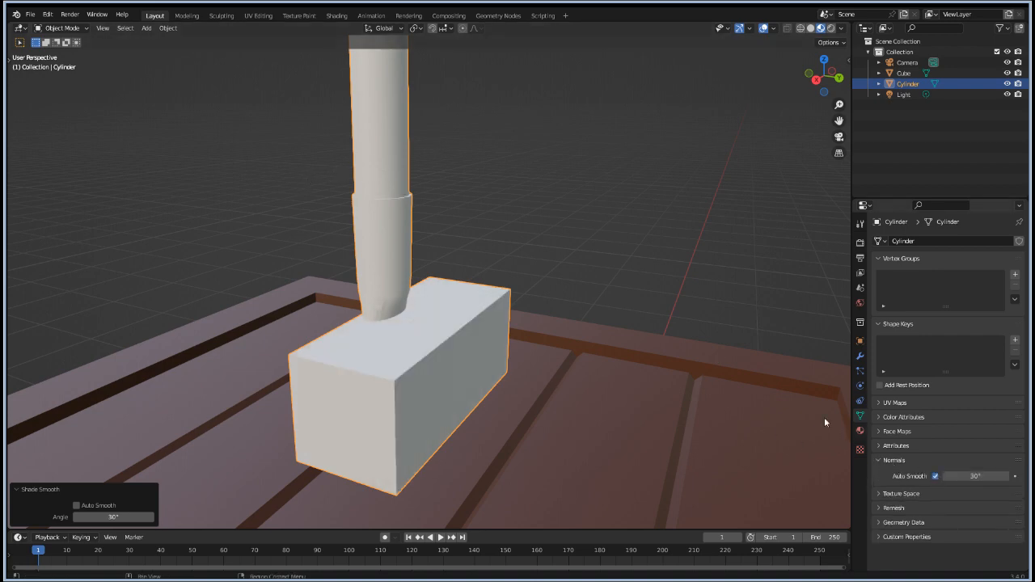
{"action": "left_click_drag", "start_coordinate": [971, 475], "coordinate": [999, 475]}
{"action": "left_click_drag", "start_coordinate": [964, 483], "coordinate": [987, 479]}
Step: Apply Rotation & Scale to the pole-and-block object
{"action": "middle_click_drag", "start_coordinate": [300, 323], "coordinate": [421, 359]}
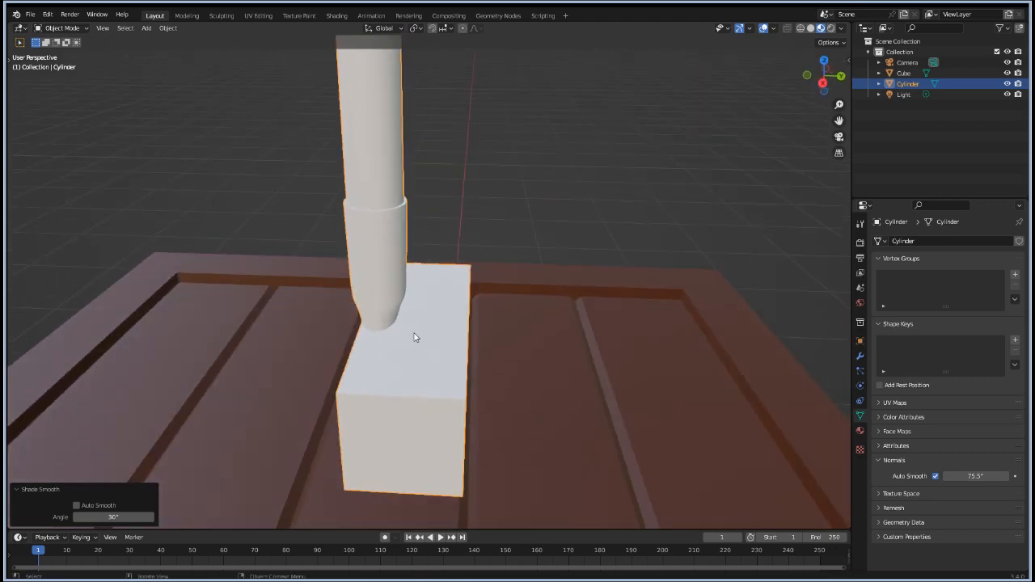
{"action": "key", "text": "Tab"}
{"action": "key", "text": "Tab"}
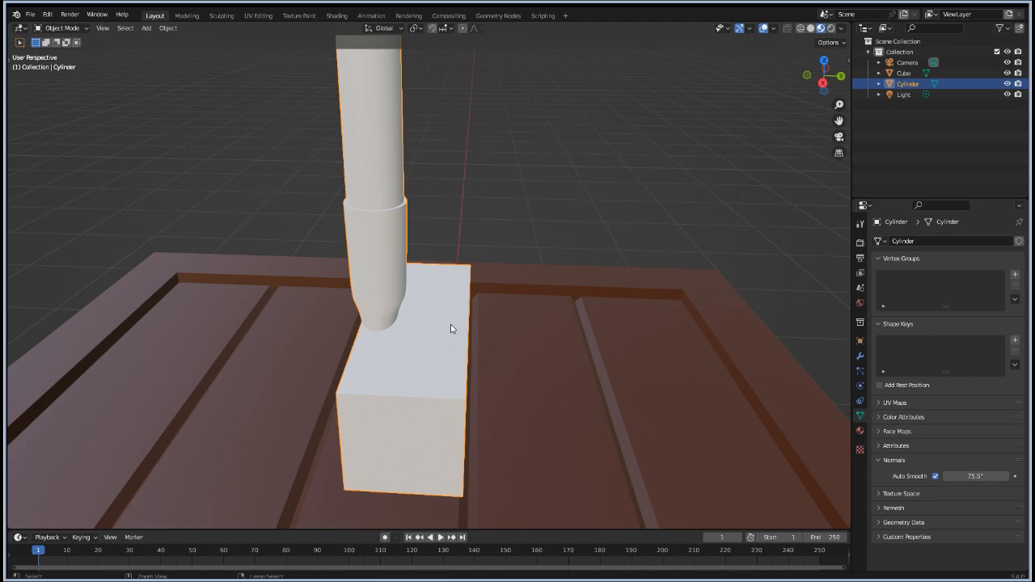
{"action": "key", "text": "ctrl+a"}
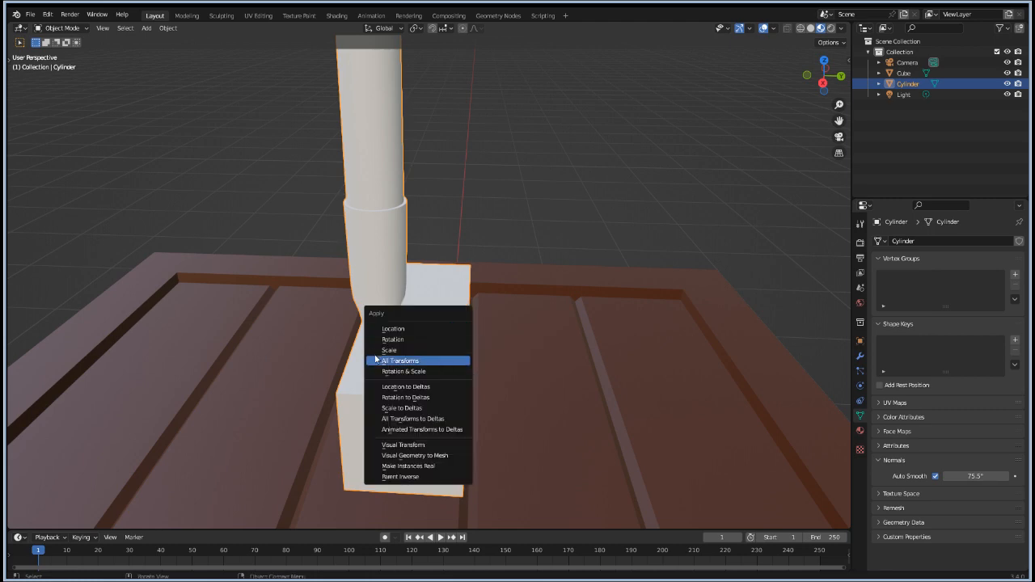
{"action": "left_click", "coordinate": [402, 371]}
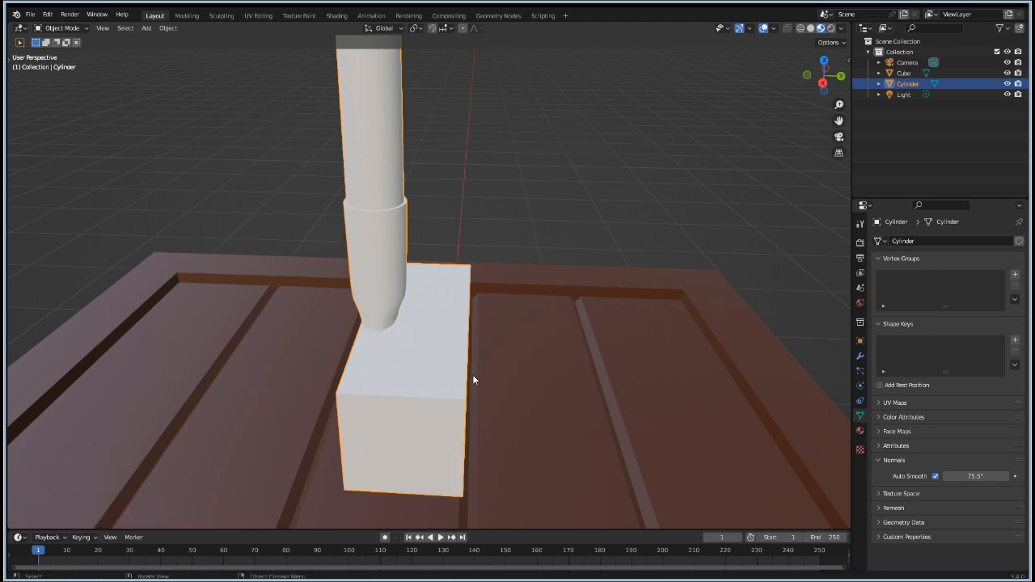
Step: Bevel the block's long top edge about 0.0435 m wide with 2 segments and shape 0 to cut a square notch
{"action": "key", "text": "Tab"}
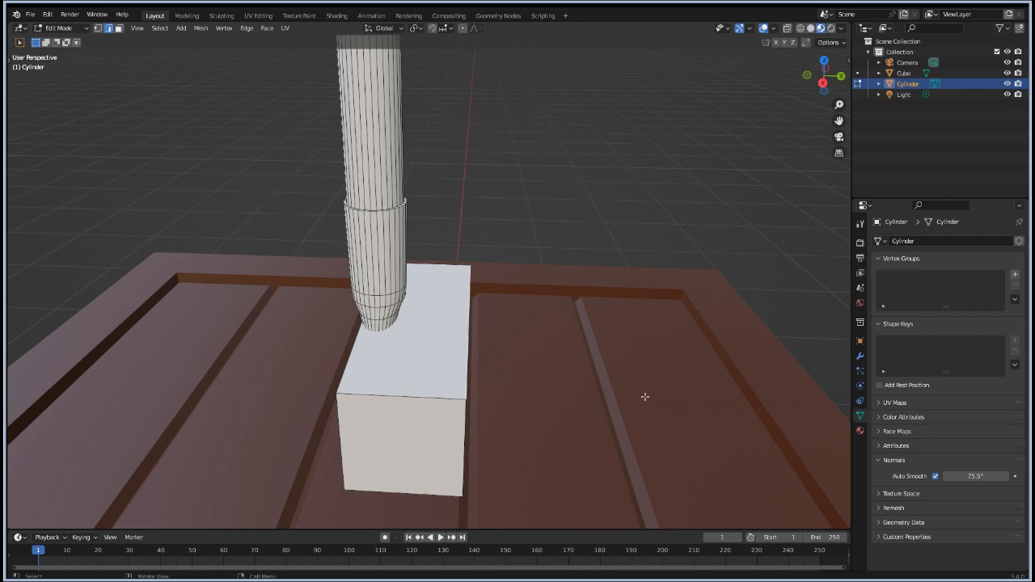
{"action": "middle_click_drag", "start_coordinate": [645, 396], "coordinate": [321, 341]}
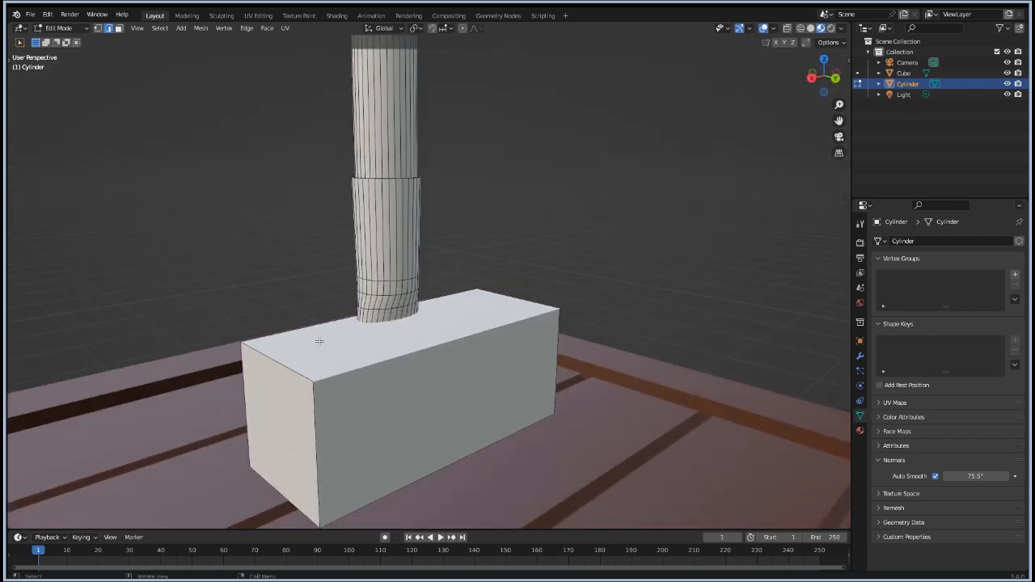
{"action": "left_click", "coordinate": [403, 354]}
{"action": "key", "text": "ctrl+b"}
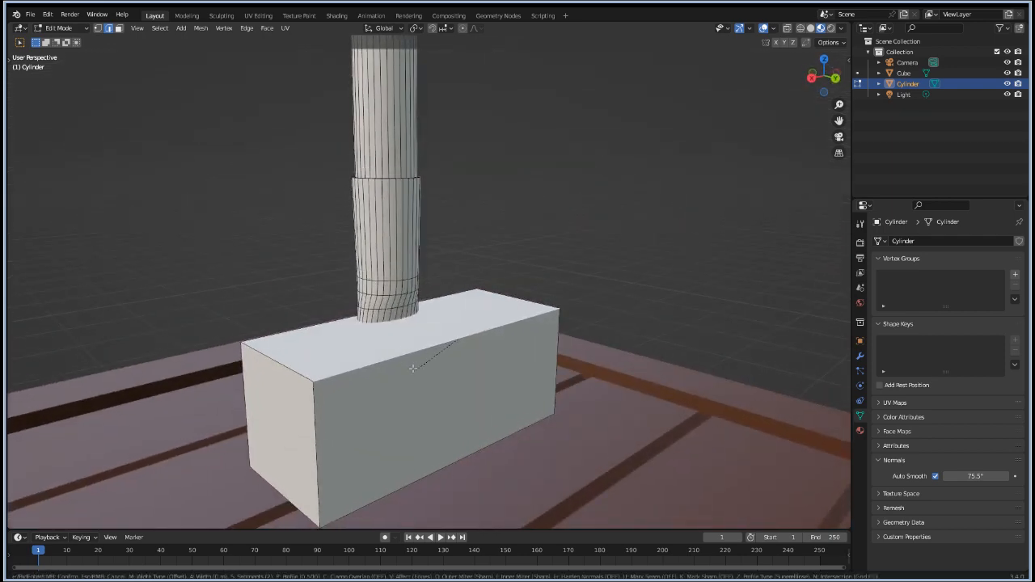
{"action": "left_click", "coordinate": [469, 427]}
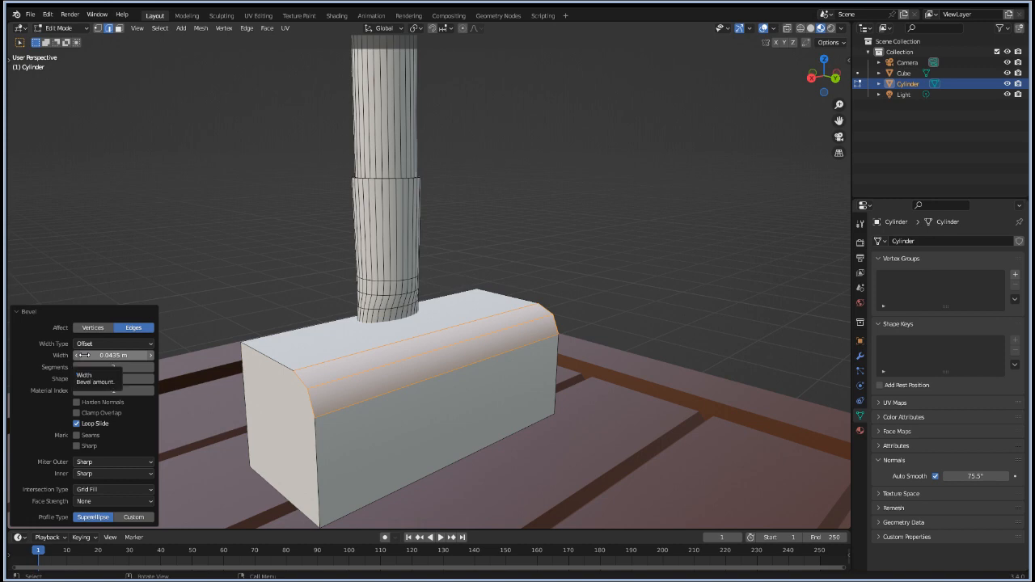
{"action": "left_click_drag", "start_coordinate": [104, 381], "coordinate": [73, 378]}
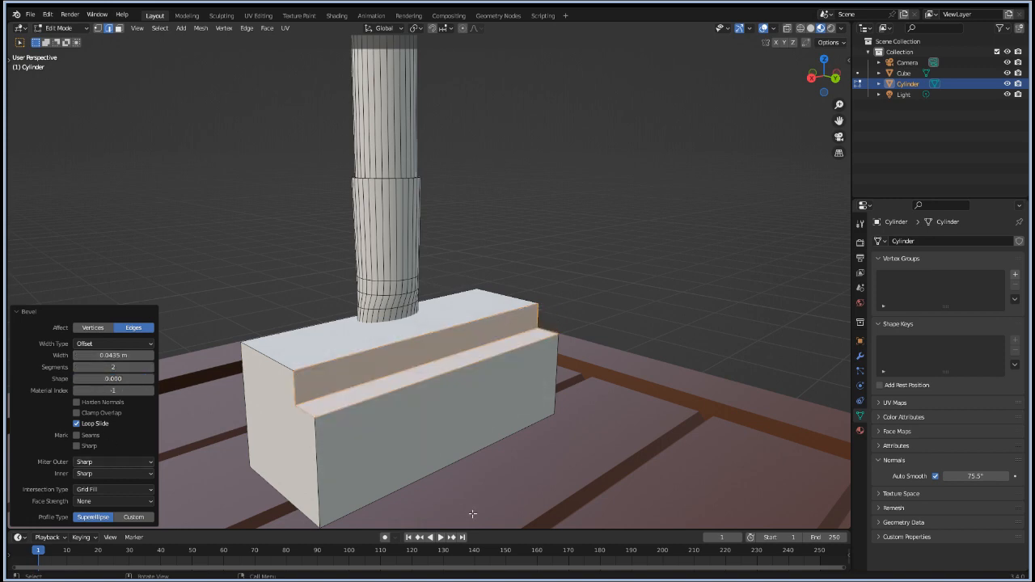
Step: Widen the notch's bevel to 0.114 m so the block has an L-shaped profile, and deselect it
{"action": "middle_click_drag", "start_coordinate": [215, 425], "coordinate": [261, 419]}
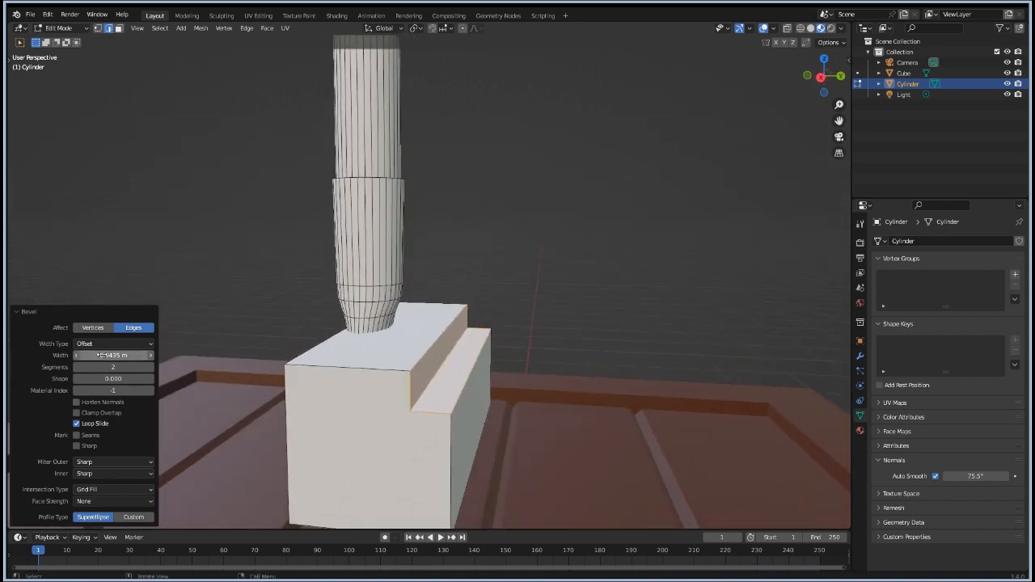
{"action": "mouse_move", "coordinate": [102, 356]}
{"action": "left_mouse_down"}
{"action": "mouse_move", "coordinate": [134, 356]}
{"action": "mouse_move", "coordinate": [113, 356]}
{"action": "left_mouse_up"}
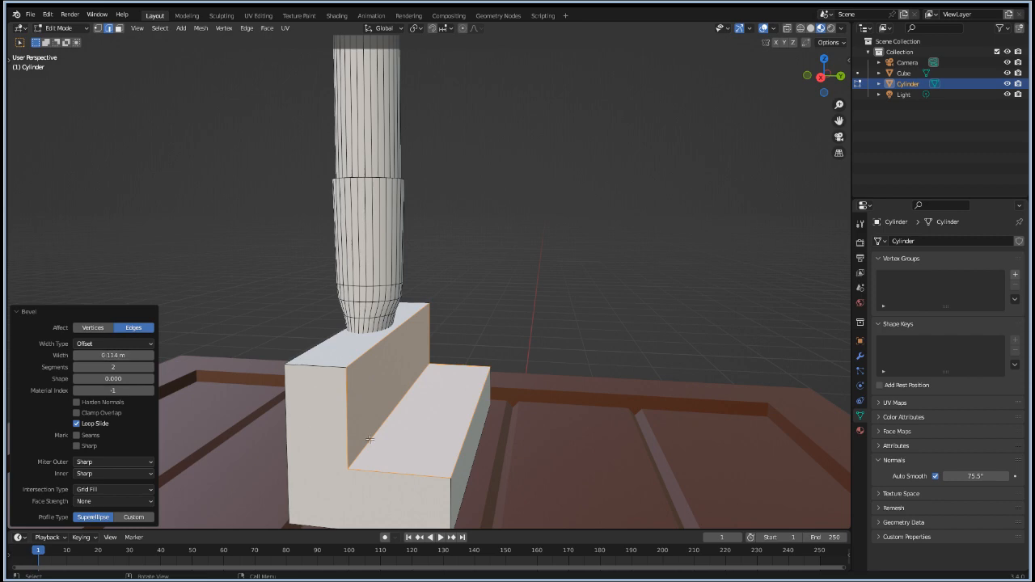
{"action": "left_click", "coordinate": [540, 414]}
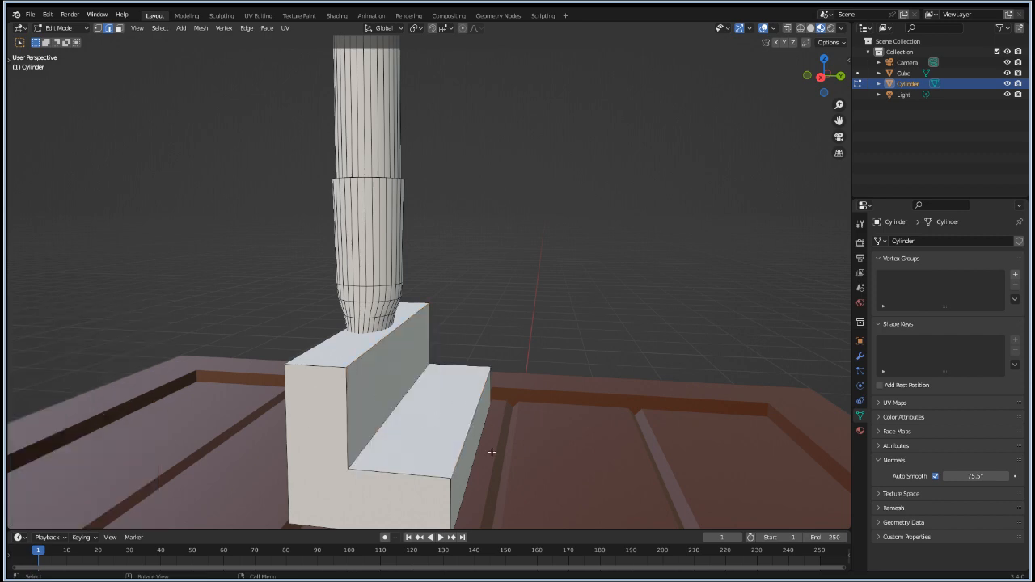
{"action": "key", "text": "Tab"}
{"action": "key", "text": "Tab"}
Step: Lower the top face of the L-shaped block's ledge about 0.043 m along Z to make the ledge thinner
{"action": "middle_click_drag", "start_coordinate": [416, 428], "coordinate": [378, 445]}
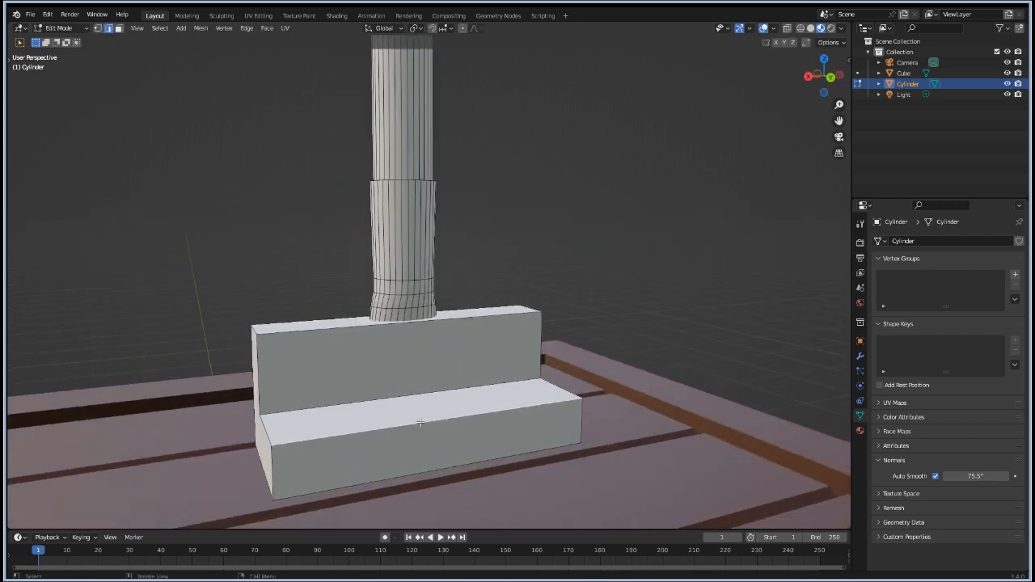
{"action": "key", "text": "3"}
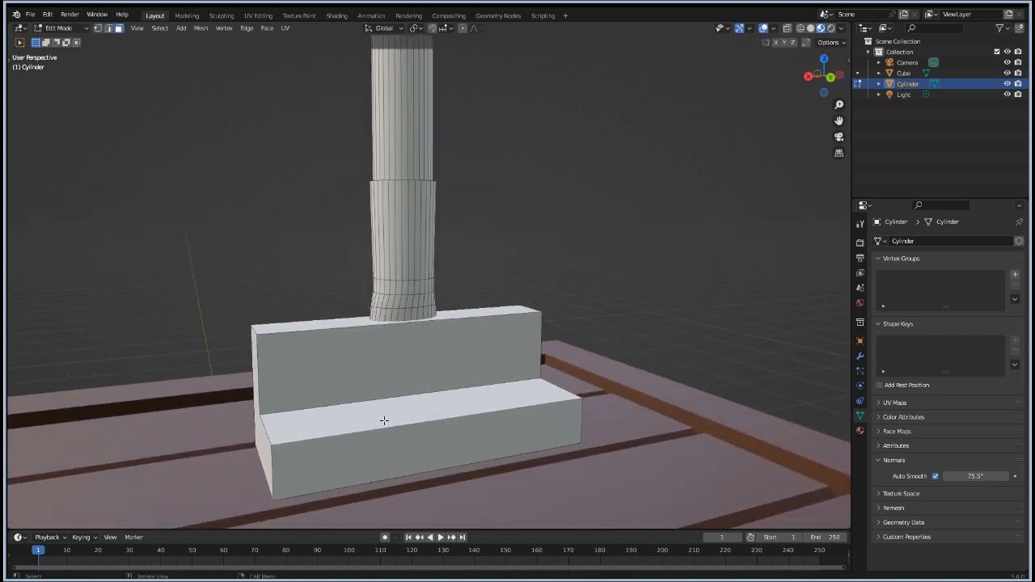
{"action": "left_click", "coordinate": [384, 421]}
{"action": "key", "text": "g"}
{"action": "key", "text": "z"}
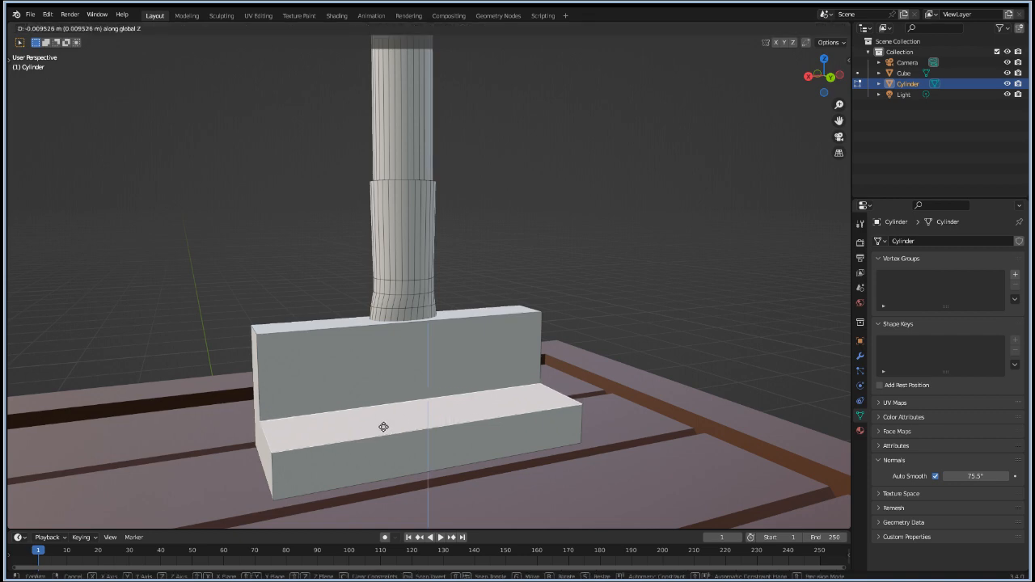
{"action": "mouse_move", "coordinate": [385, 449]}
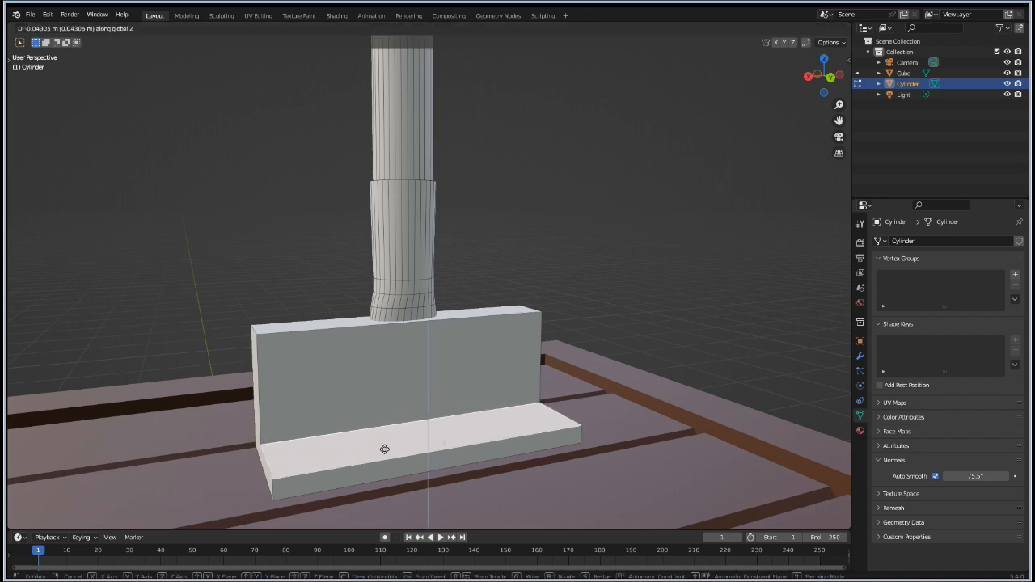
{"action": "left_click", "coordinate": [384, 449]}
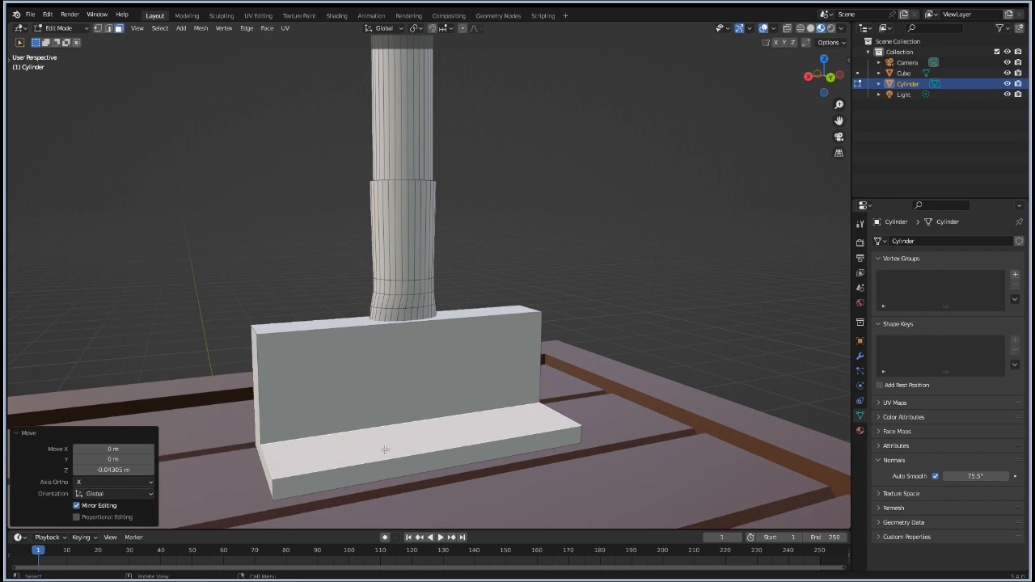
Step: Rename the Cube object as Crate and the Cylinder object as Rake
{"action": "middle_click_drag", "start_coordinate": [385, 450], "coordinate": [436, 445]}
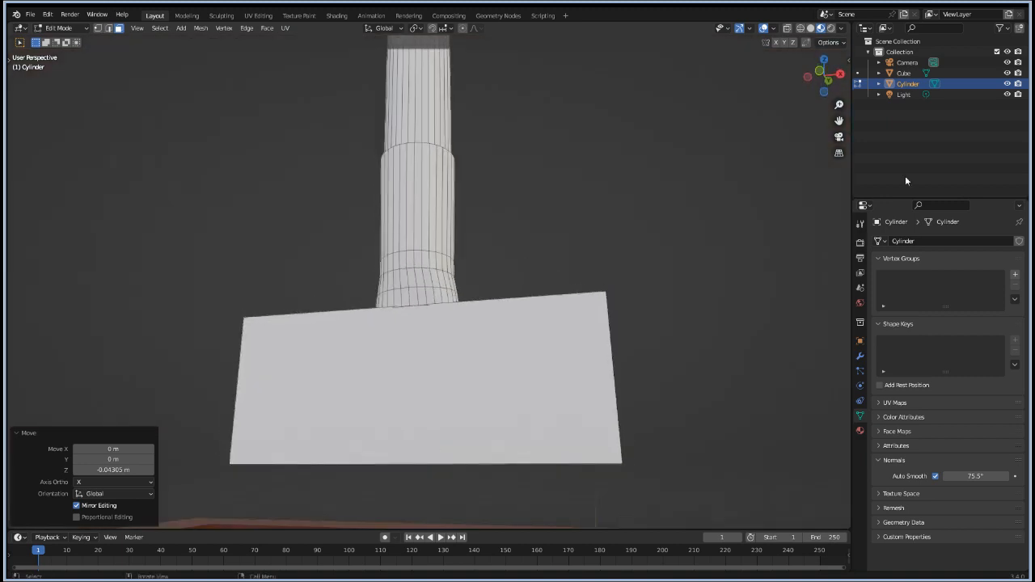
{"action": "double_click", "coordinate": [905, 74]}
{"action": "type", "text": "C"}
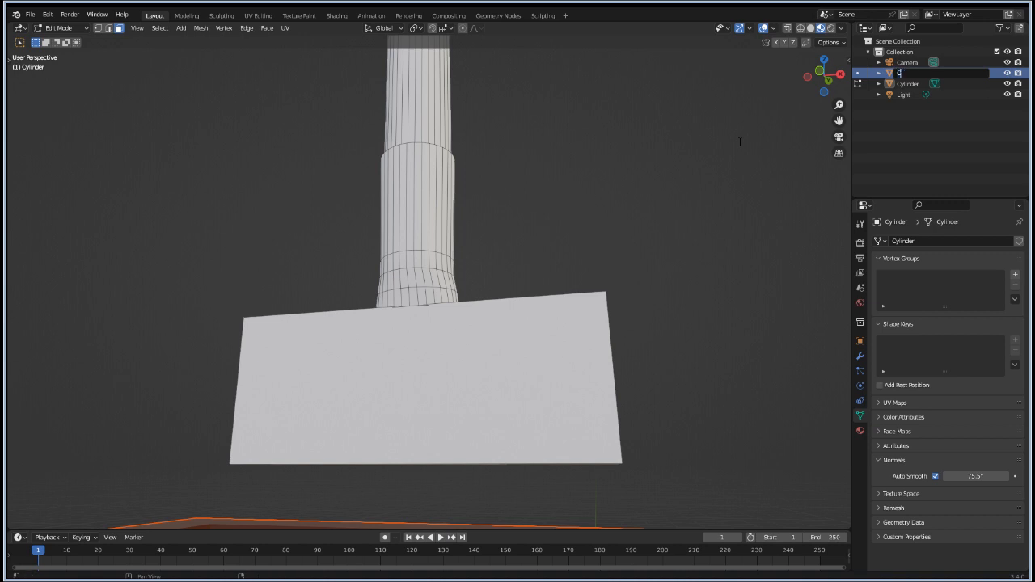
{"action": "key", "text": "Return"}
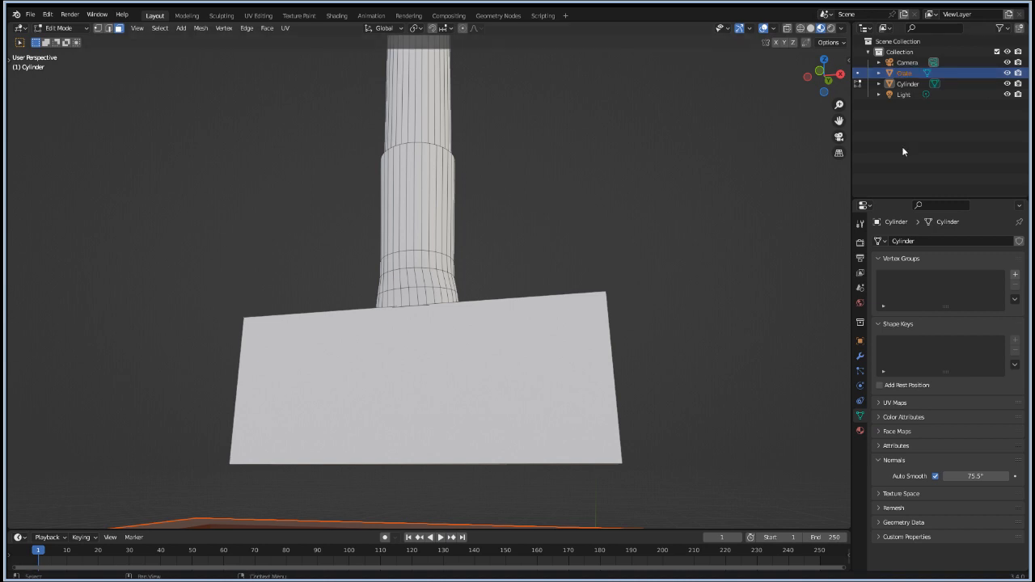
{"action": "double_click", "coordinate": [908, 82]}
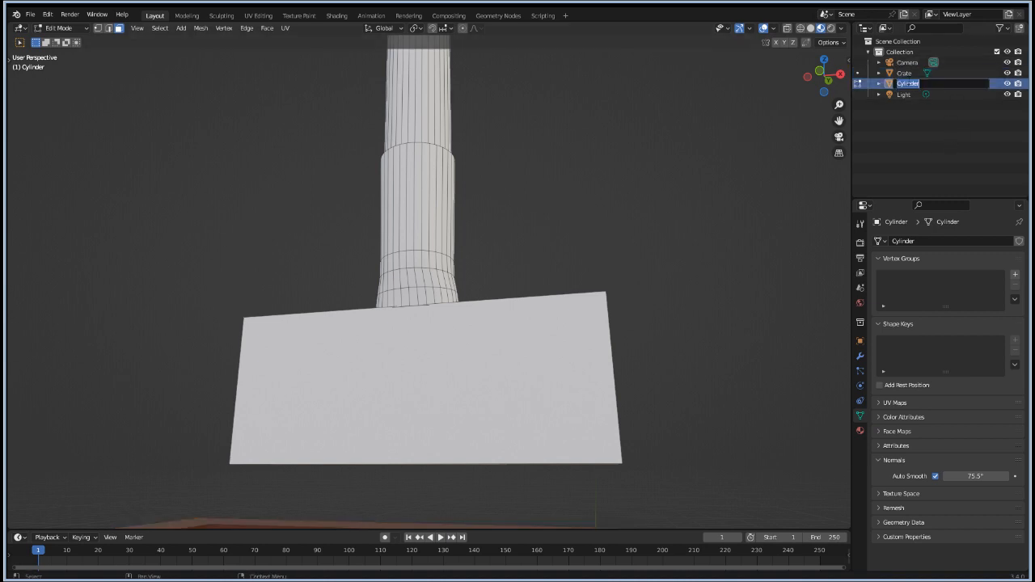
{"action": "type", "text": "H"}
{"action": "type", "text": "ake"}
{"action": "key", "text": "Return"}
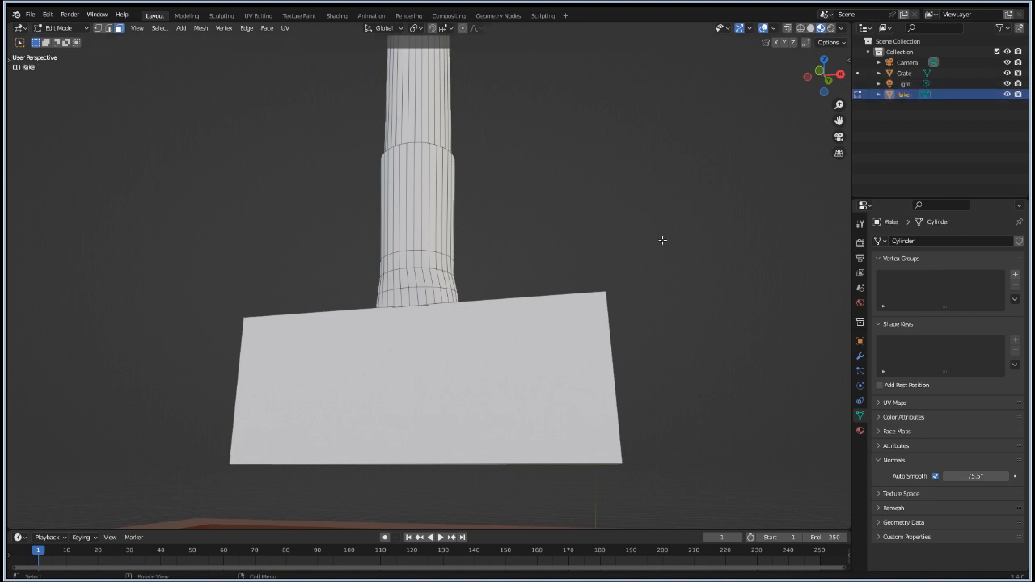
Step: Create a new collection under the Scene Collection and name it Models
{"action": "right_click", "coordinate": [890, 42]}
{"action": "left_click", "coordinate": [885, 43]}
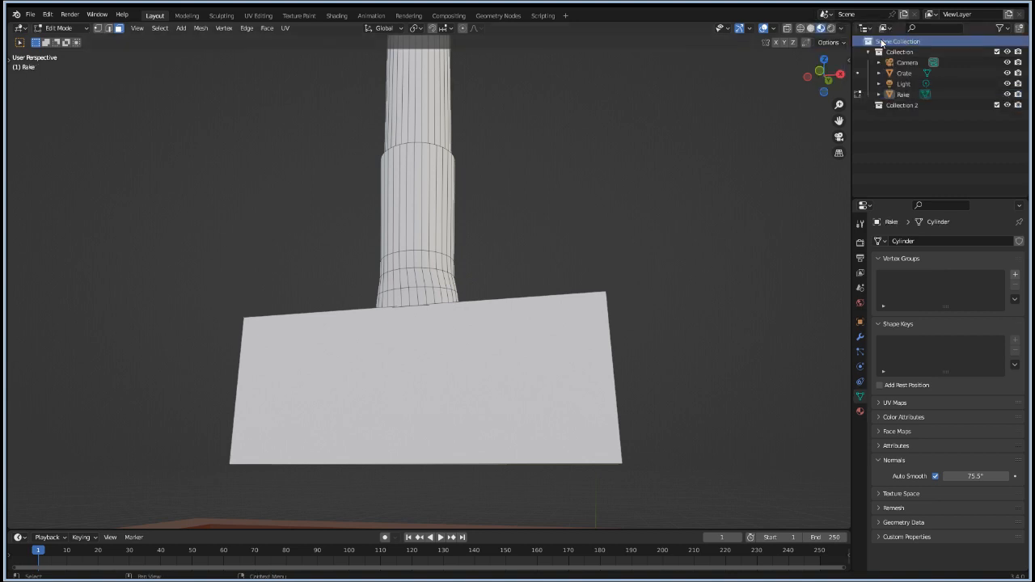
{"action": "double_click", "coordinate": [899, 104]}
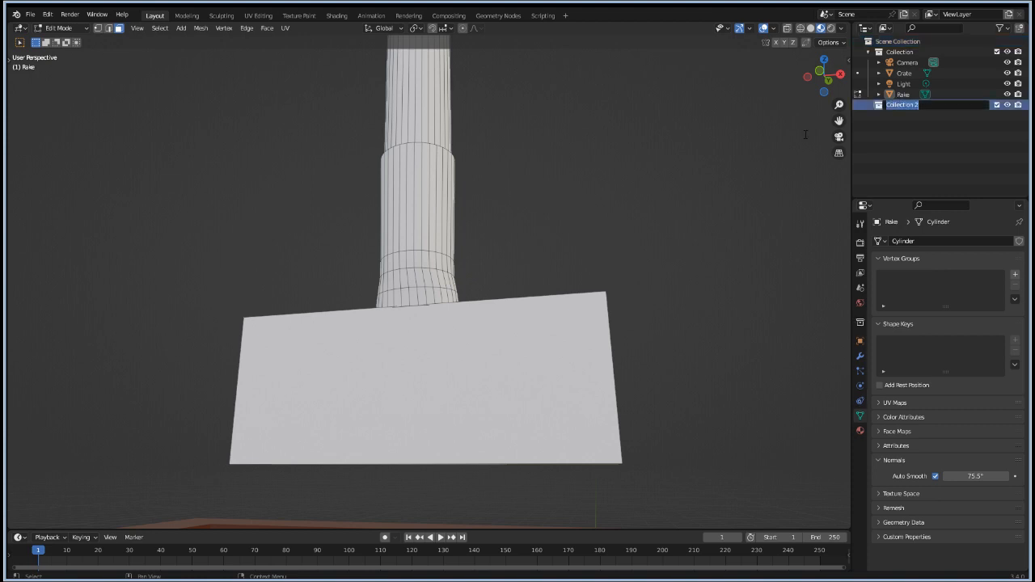
{"action": "type", "text": "Models"}
{"action": "key", "text": "Return"}
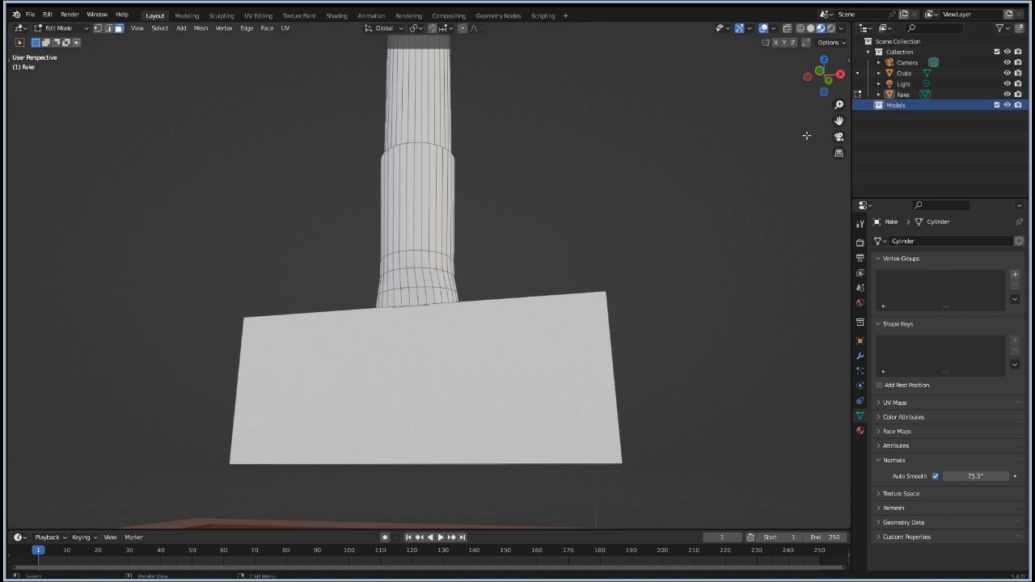
Step: Rename the original collection holding the camera and light as Scene
{"action": "double_click", "coordinate": [900, 51]}
{"action": "type", "text": "Sc"}
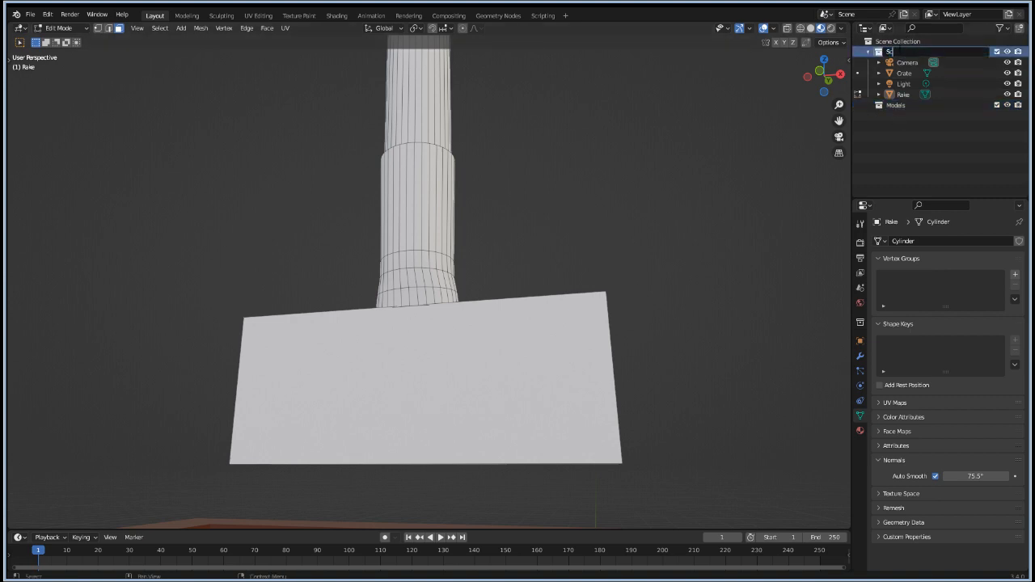
{"action": "type", "text": "ene"}
{"action": "key", "text": "Return"}
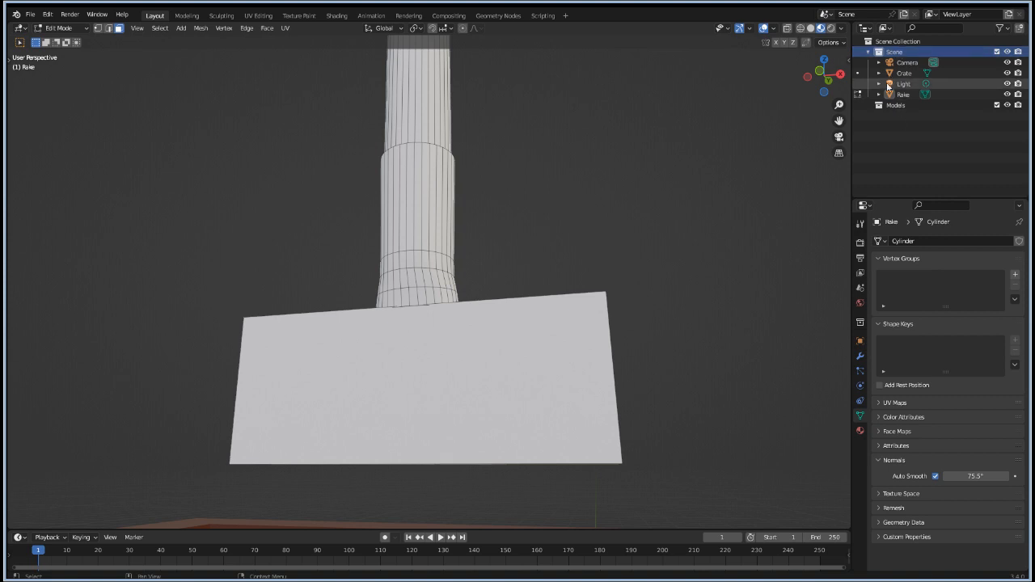
Step: Move the Crate and Rake objects into the Models collection and collapse the Scene collection
{"action": "left_click", "coordinate": [903, 94]}
{"action": "left_click_drag", "start_coordinate": [910, 75], "coordinate": [895, 107]}
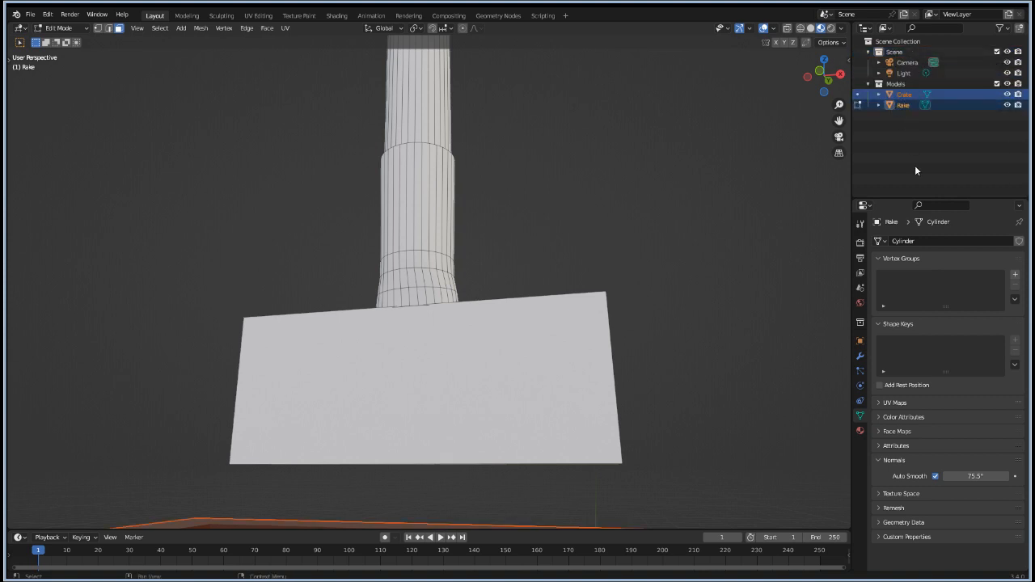
{"action": "left_click", "coordinate": [915, 165]}
{"action": "left_click", "coordinate": [868, 52]}
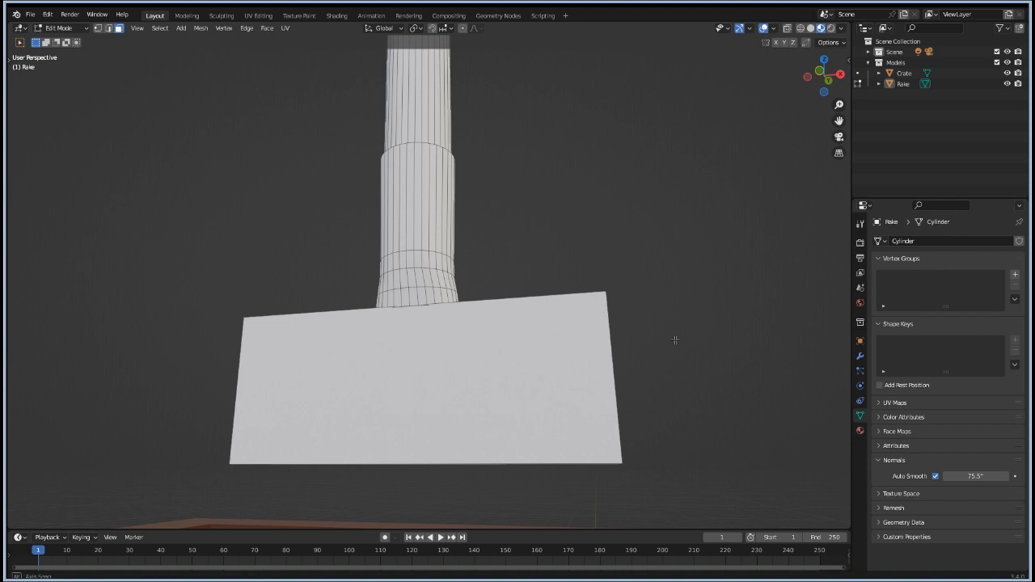
Step: Hide the Crate and scale the rake block's bottom face to about 0.836 along Y
{"action": "middle_click_drag", "start_coordinate": [675, 343], "coordinate": [608, 330]}
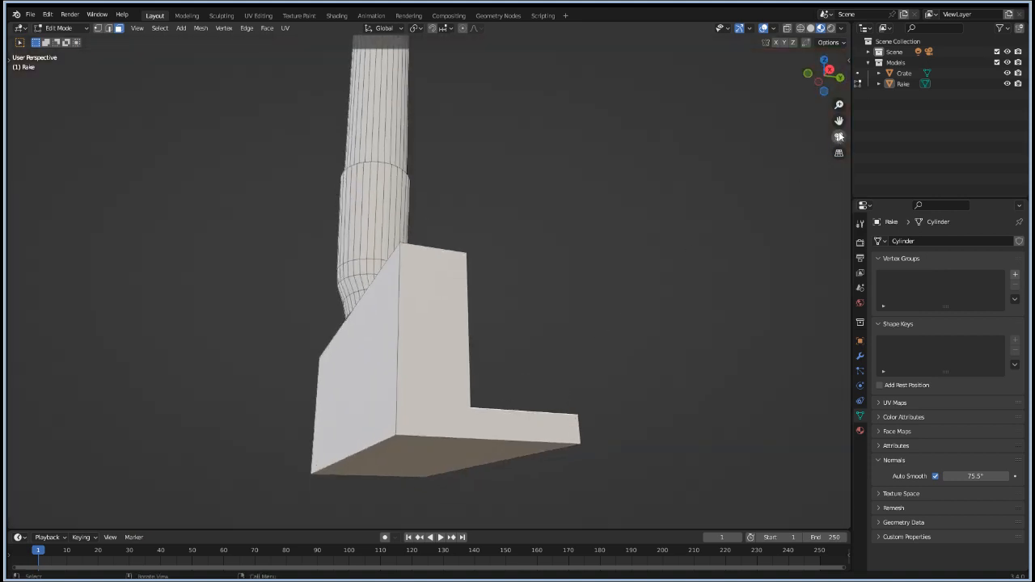
{"action": "left_click", "coordinate": [1007, 73]}
{"action": "middle_click_drag", "start_coordinate": [436, 272], "coordinate": [513, 267]}
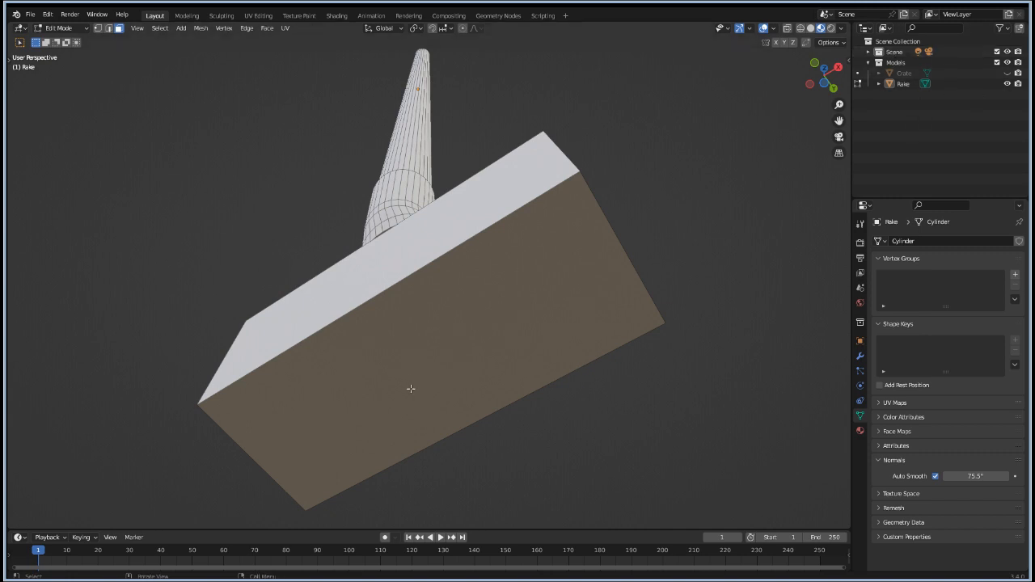
{"action": "left_click", "coordinate": [411, 381]}
{"action": "key", "text": "s"}
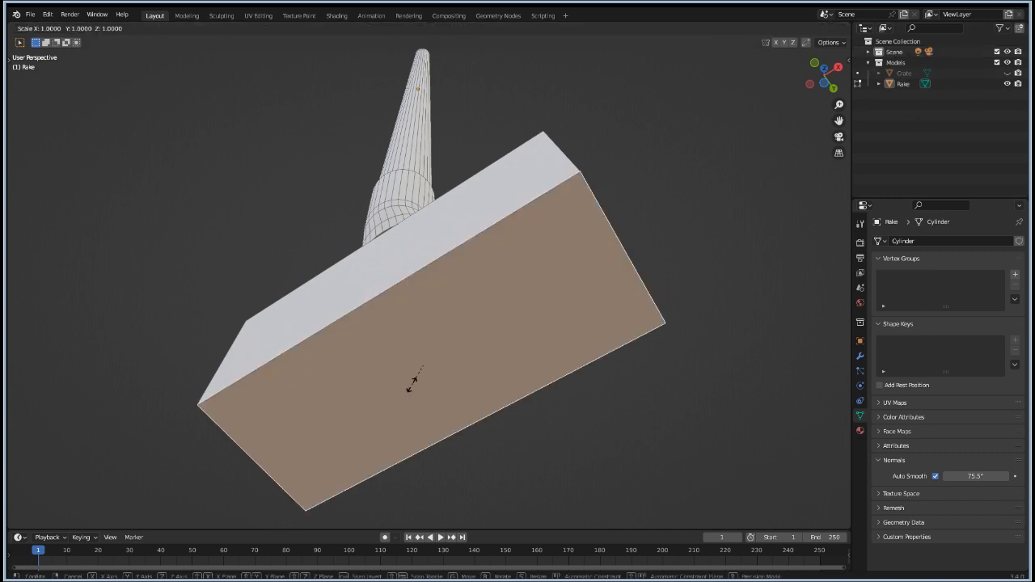
{"action": "key", "text": "y"}
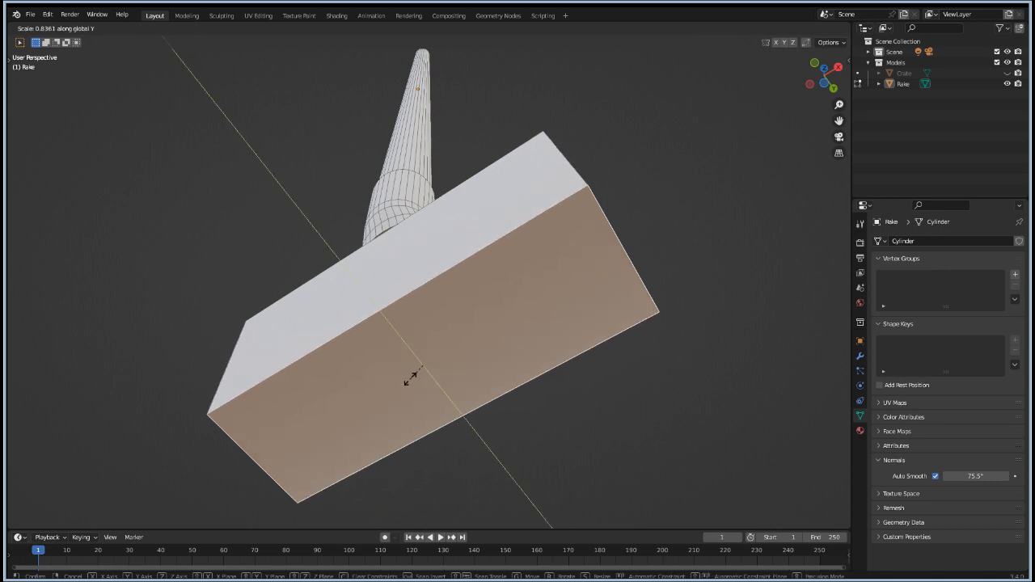
{"action": "left_click", "coordinate": [409, 377]}
{"action": "middle_click_drag", "start_coordinate": [546, 392], "coordinate": [503, 449]}
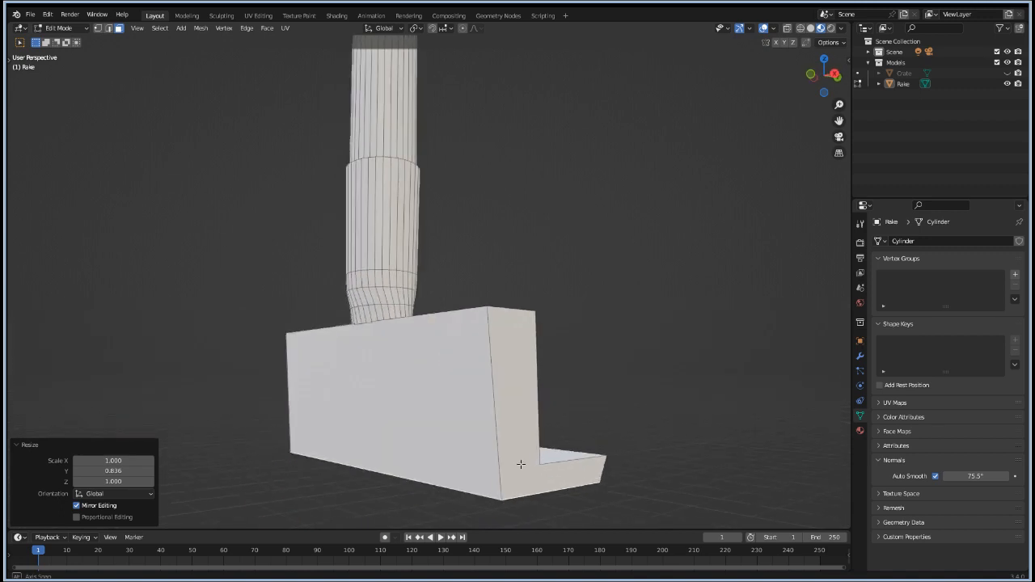
Step: Move the long outer top edge of the block's upright wall slightly outward along Y, and deselect it
{"action": "middle_click_drag", "start_coordinate": [409, 343], "coordinate": [430, 366]}
{"action": "left_click", "coordinate": [439, 348]}
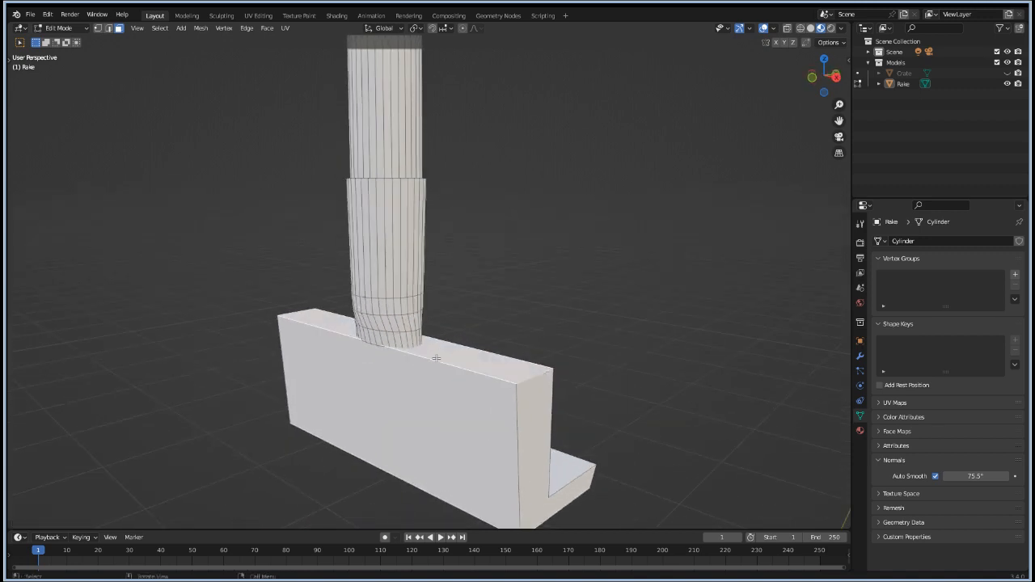
{"action": "key", "text": "2"}
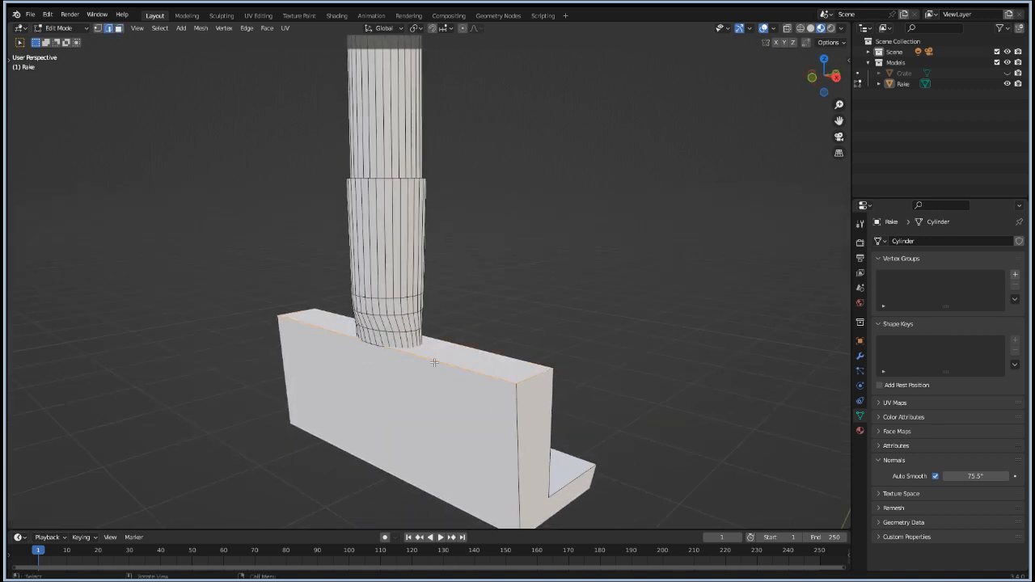
{"action": "left_click", "coordinate": [444, 358]}
{"action": "key", "text": "g"}
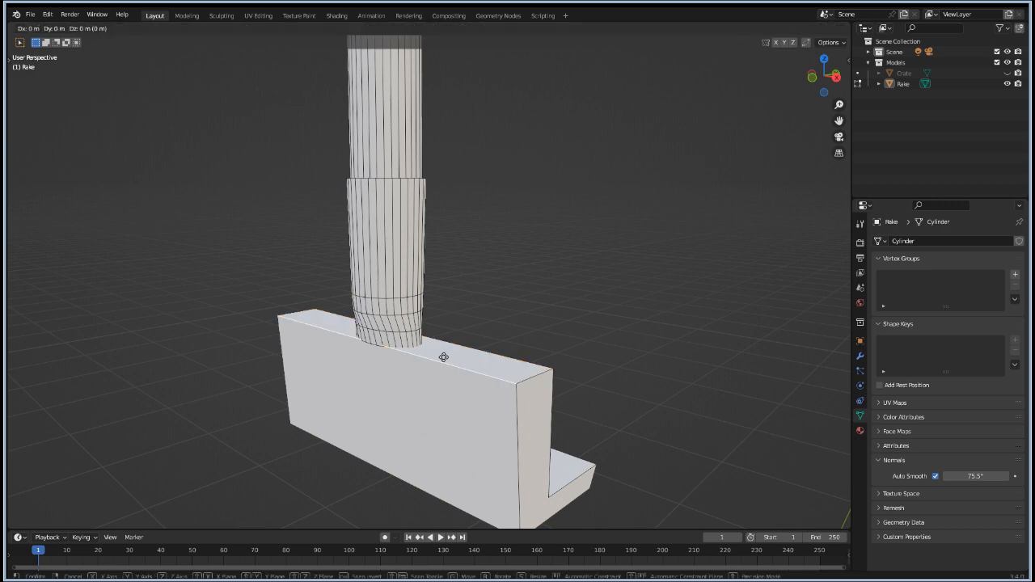
{"action": "key", "text": "y"}
{"action": "left_click", "coordinate": [441, 360]}
{"action": "left_click", "coordinate": [616, 380]}
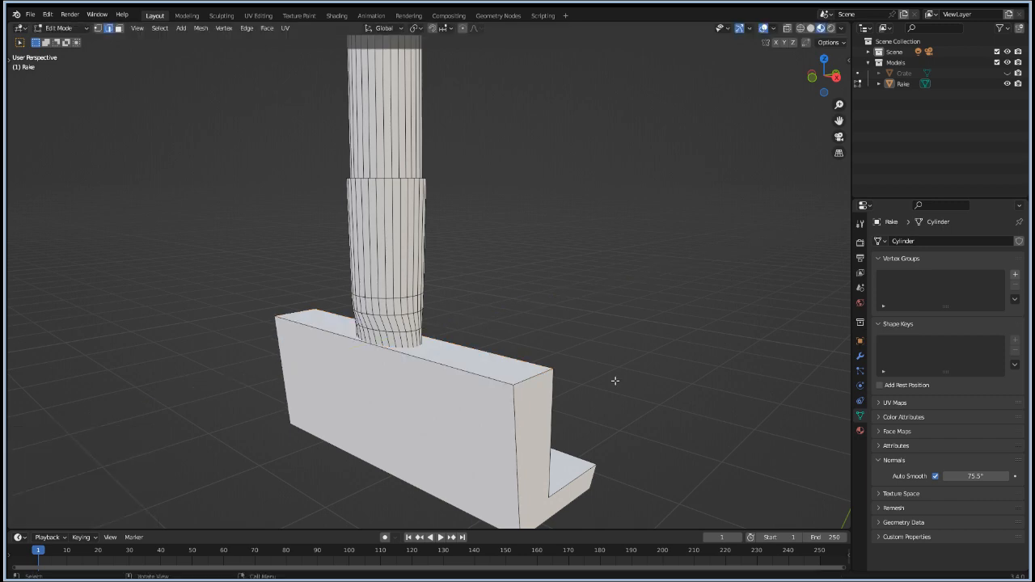
Step: Add 19 evenly spaced loop cuts across the length of the rake's L-shaped block without sliding them
{"action": "middle_click_drag", "start_coordinate": [712, 465], "coordinate": [538, 458]}
{"action": "key", "text": "ctrl+r"}
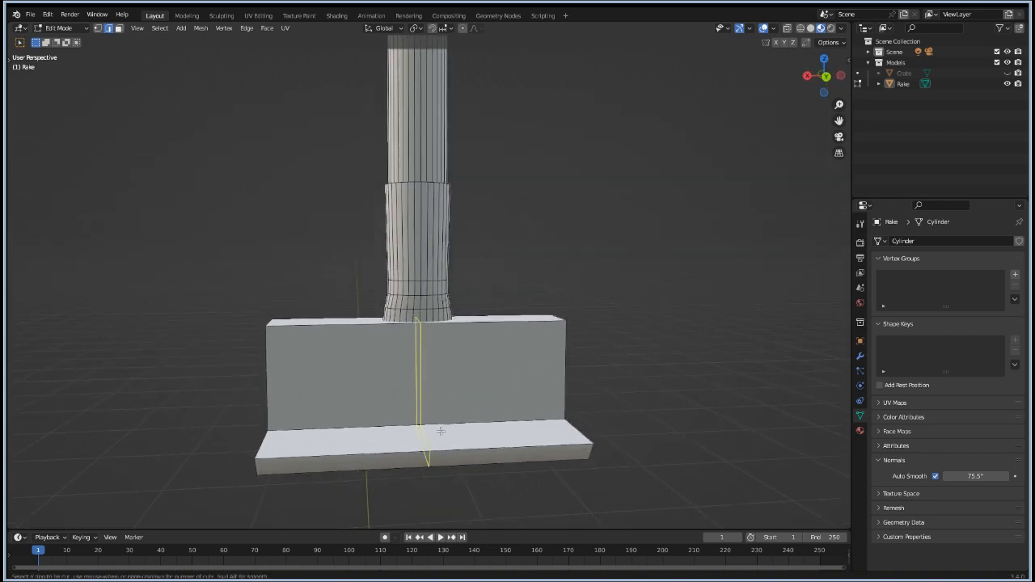
{"action": "scroll", "coordinate": [428, 439], "scroll_direction": "up", "scroll_amount": 6}
{"action": "scroll", "coordinate": [429, 439], "scroll_direction": "up", "scroll_amount": 11}
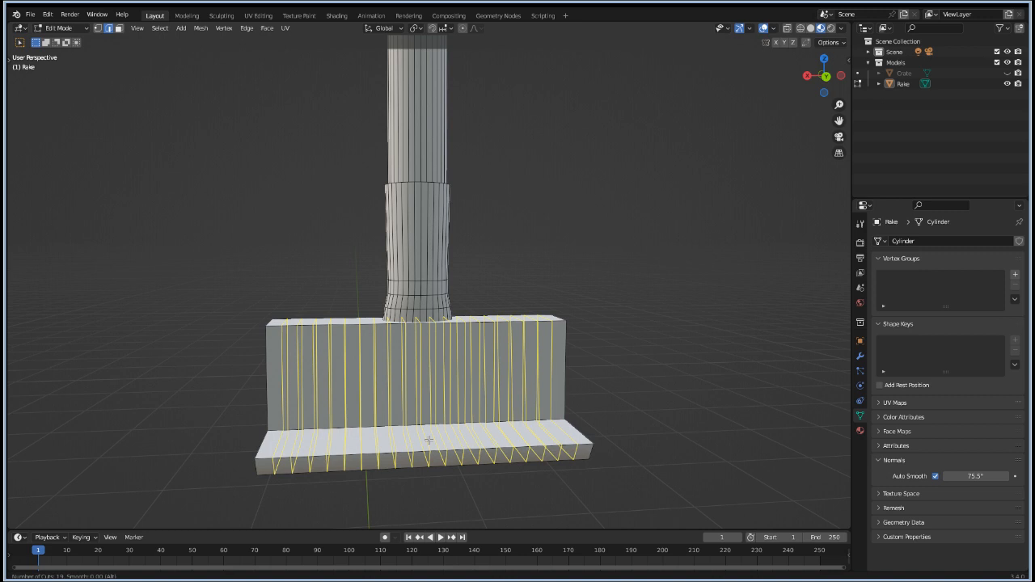
{"action": "left_click", "coordinate": [428, 440]}
{"action": "right_click", "coordinate": [429, 439]}
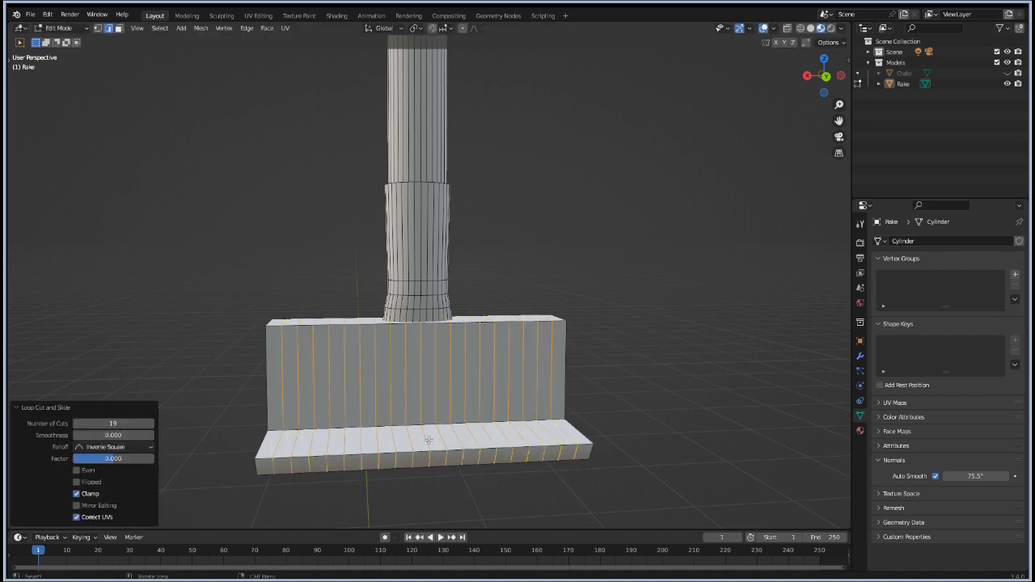
Step: Select every second face along the ledge's narrow front side, starting with the second face from one end
{"action": "left_click", "coordinate": [280, 467]}
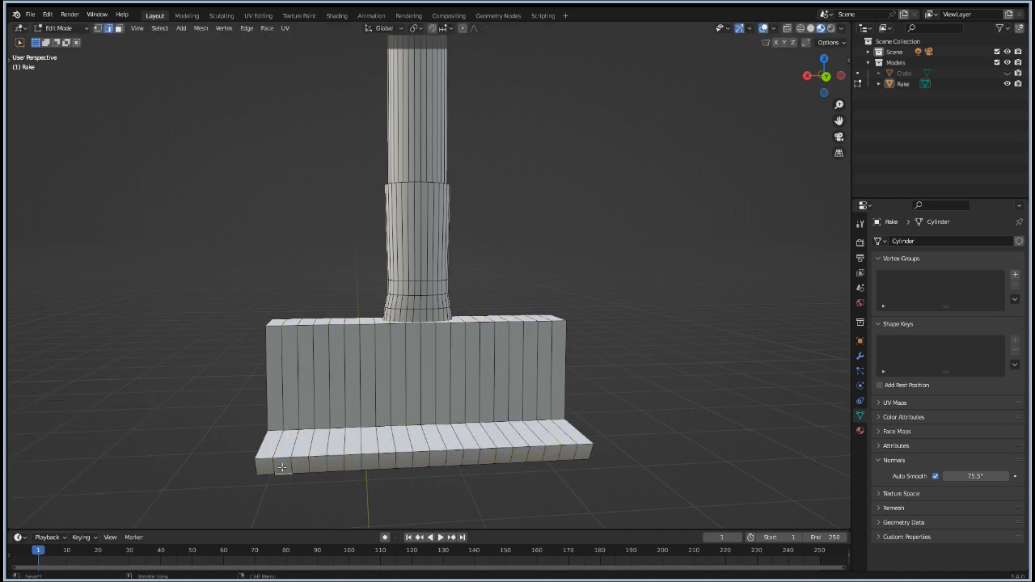
{"action": "key", "text": "3"}
{"action": "left_click", "coordinate": [285, 466]}
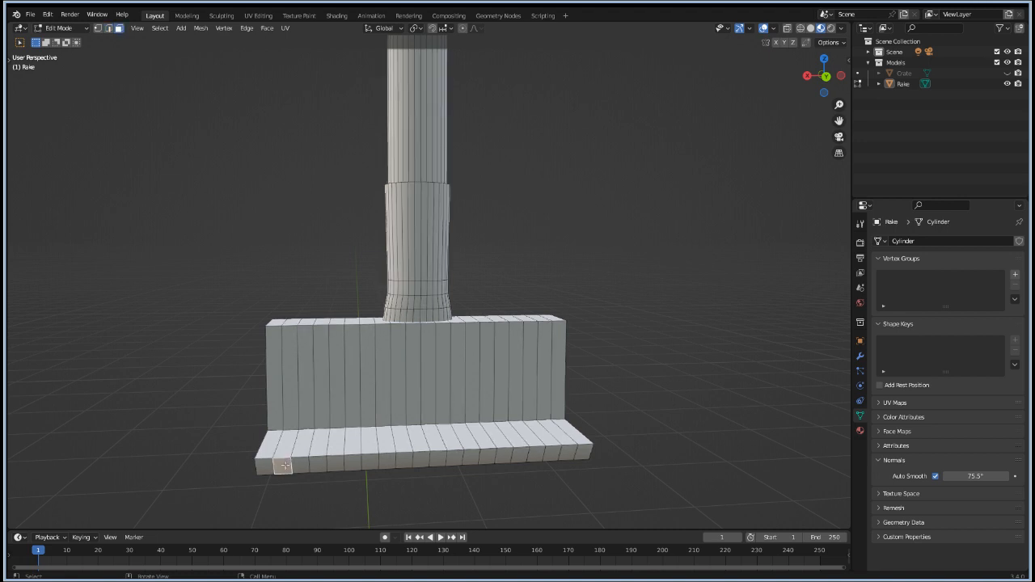
{"action": "left_click", "coordinate": [317, 462], "text": "shift"}
{"action": "left_click", "coordinate": [353, 462], "text": "shift"}
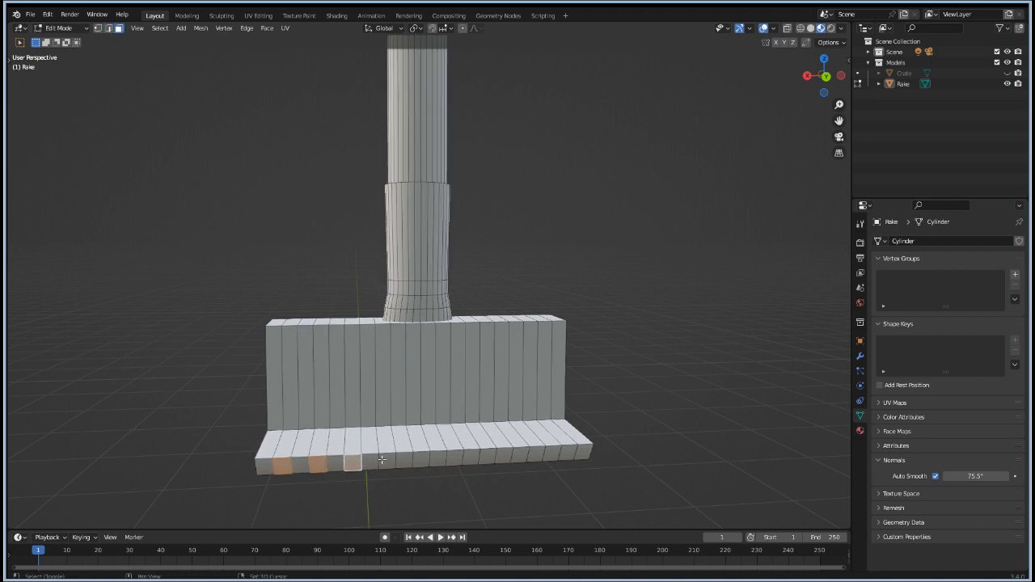
{"action": "left_click", "coordinate": [387, 460], "text": "shift"}
{"action": "left_click", "coordinate": [420, 458], "text": "shift"}
{"action": "left_click", "coordinate": [454, 458], "text": "shift"}
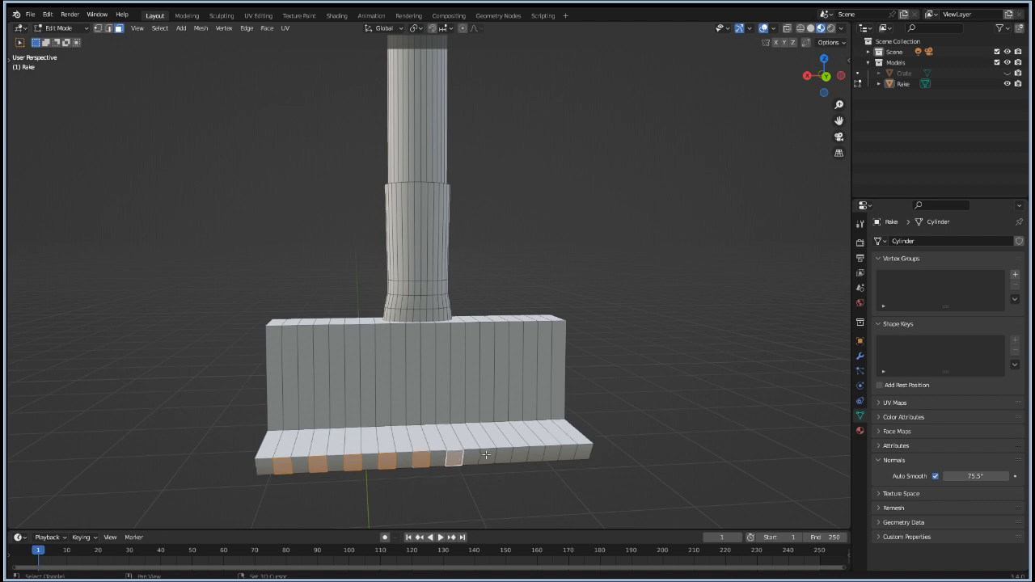
{"action": "left_click", "coordinate": [488, 456], "text": "shift"}
{"action": "left_click", "coordinate": [519, 456], "text": "shift"}
{"action": "left_click", "coordinate": [552, 453], "text": "shift"}
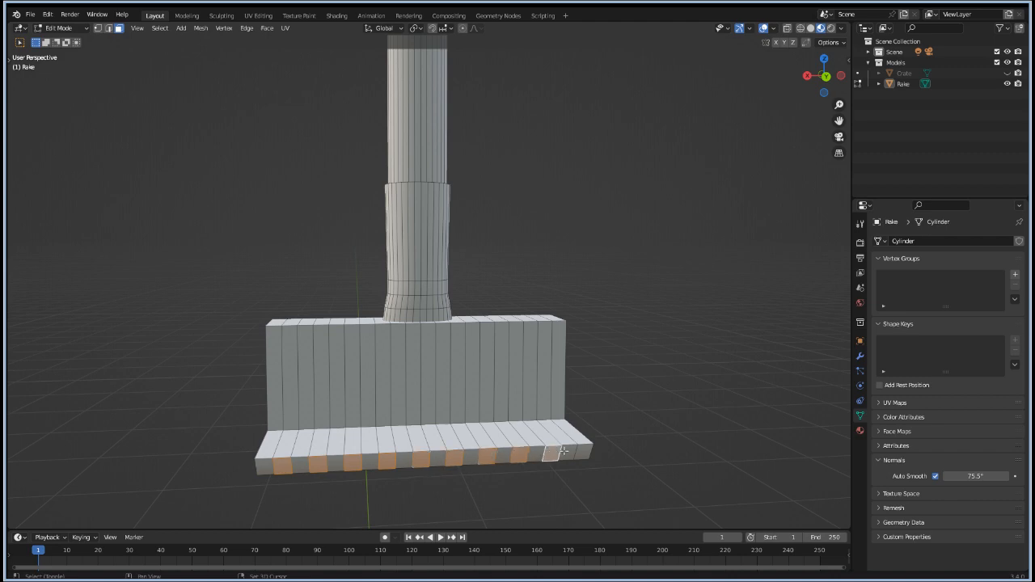
Step: Undo the alternating face selections on the ledge and the 19 loop cuts across the rake's block
{"action": "key", "text": "ctrl+z"}
{"action": "key", "text": "ctrl+z"}
{"action": "key", "text": "ctrl+z"}
{"action": "key", "text": "ctrl+z"}
{"action": "key", "text": "ctrl+z"}
{"action": "key", "text": "ctrl+z"}
{"action": "key", "text": "ctrl+z"}
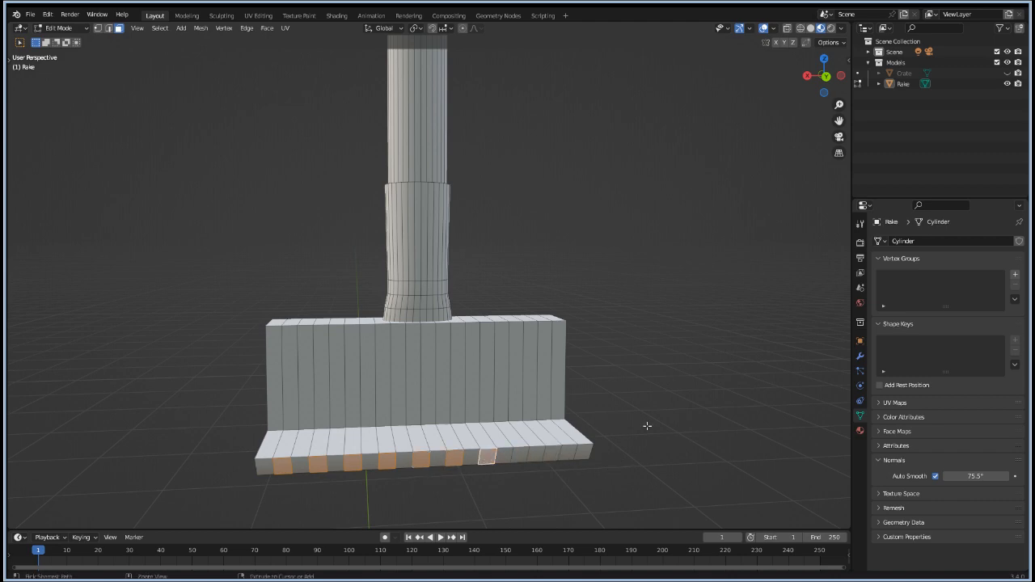
{"action": "key", "text": "ctrl+z"}
{"action": "key", "text": "ctrl+z"}
{"action": "key", "text": "ctrl+z"}
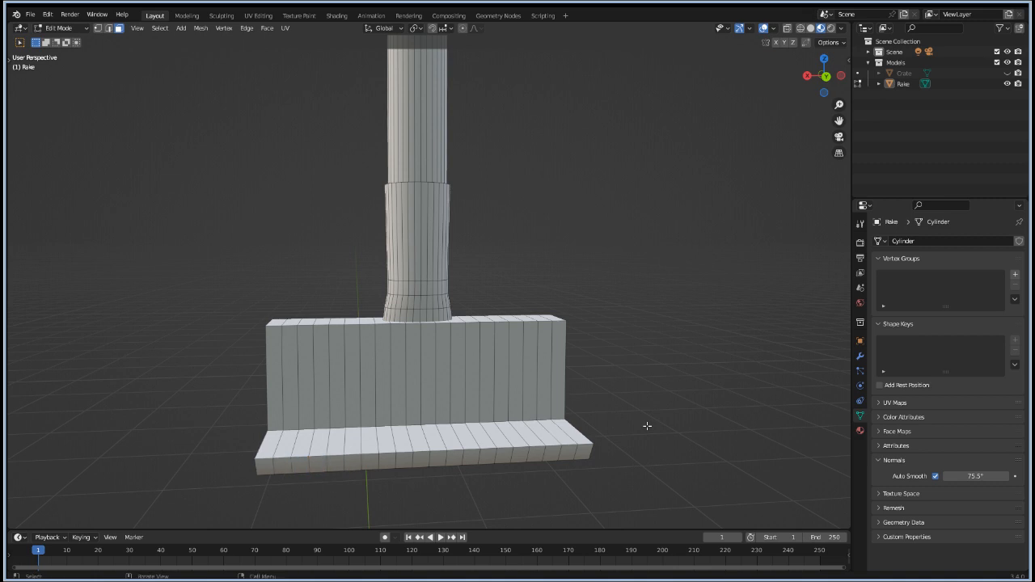
{"action": "key", "text": "ctrl+z"}
{"action": "key", "text": "ctrl+z"}
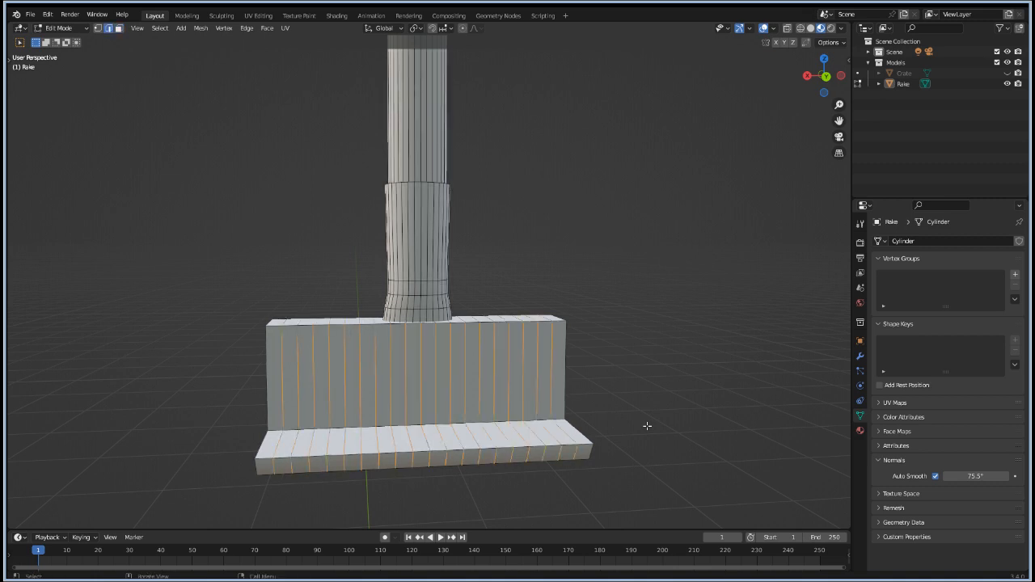
Step: Add 18 evenly spaced loop cuts across the length of the rake's L-shaped block without sliding them
{"action": "key", "text": "ctrl+r"}
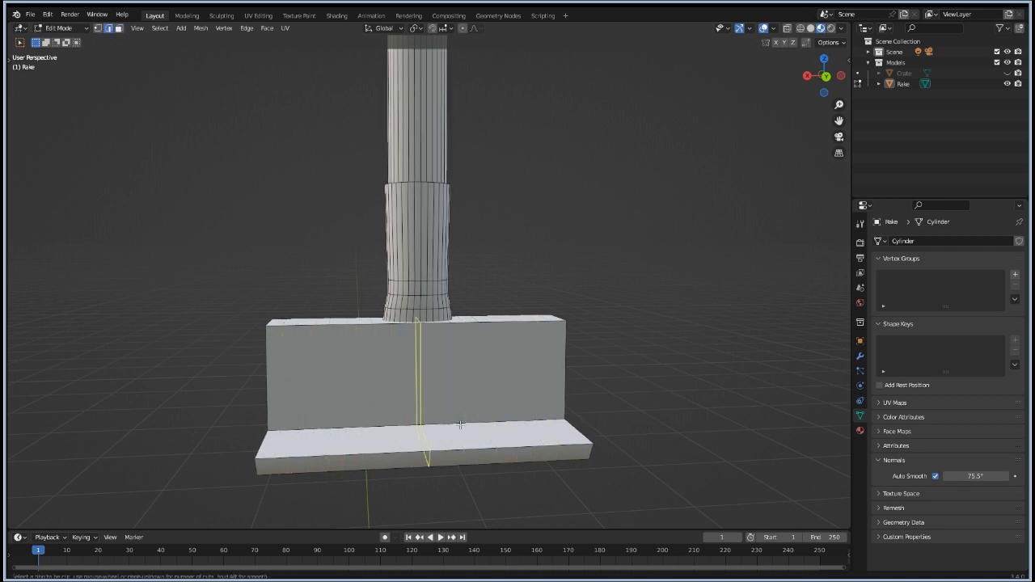
{"action": "scroll", "coordinate": [460, 424], "scroll_direction": "up", "scroll_amount": 6}
{"action": "scroll", "coordinate": [460, 425], "scroll_direction": "up", "scroll_amount": 7}
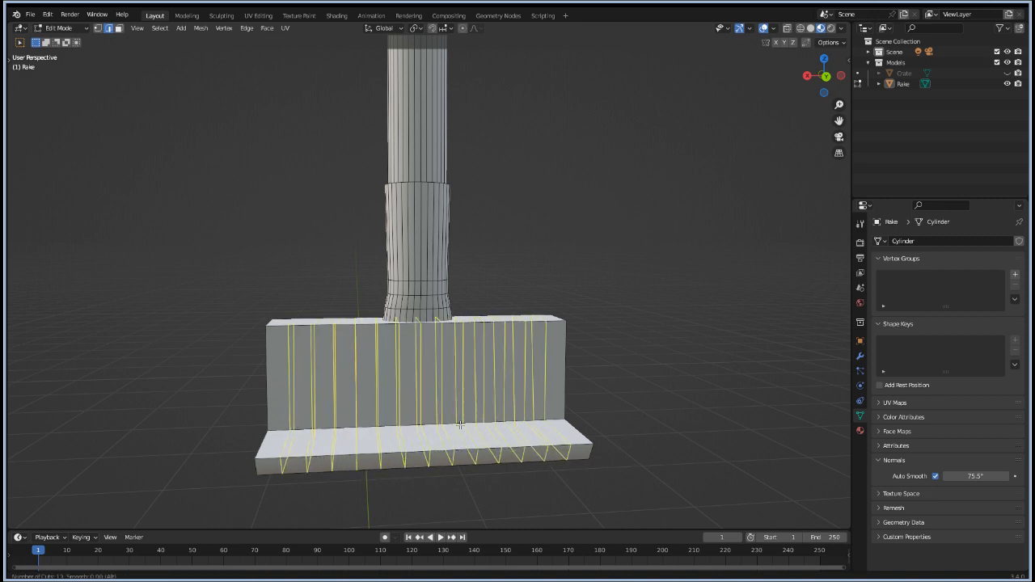
{"action": "scroll", "coordinate": [459, 425], "scroll_direction": "down", "scroll_amount": 3}
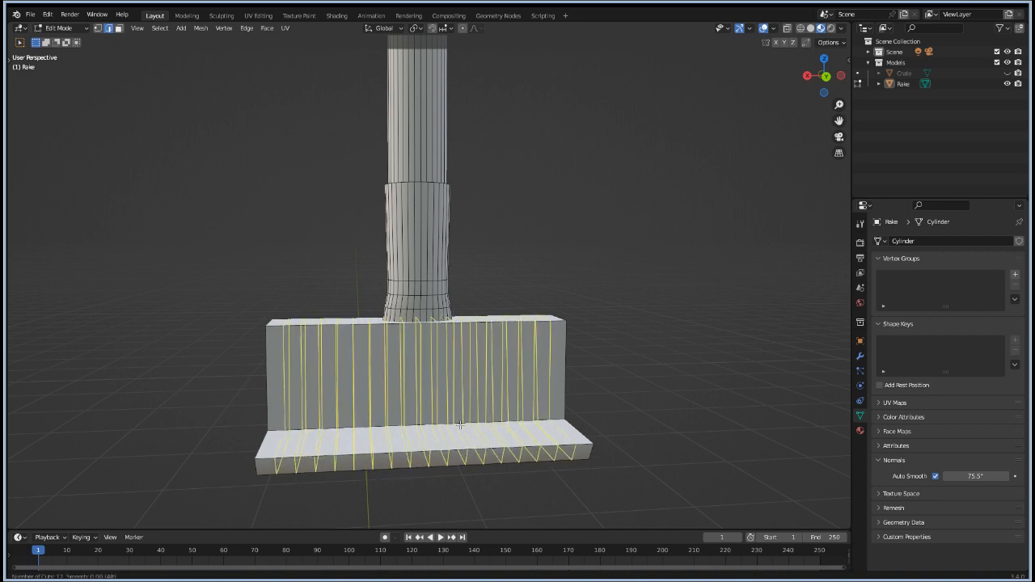
{"action": "scroll", "coordinate": [460, 425], "scroll_direction": "up", "scroll_amount": 6}
{"action": "left_click", "coordinate": [459, 425]}
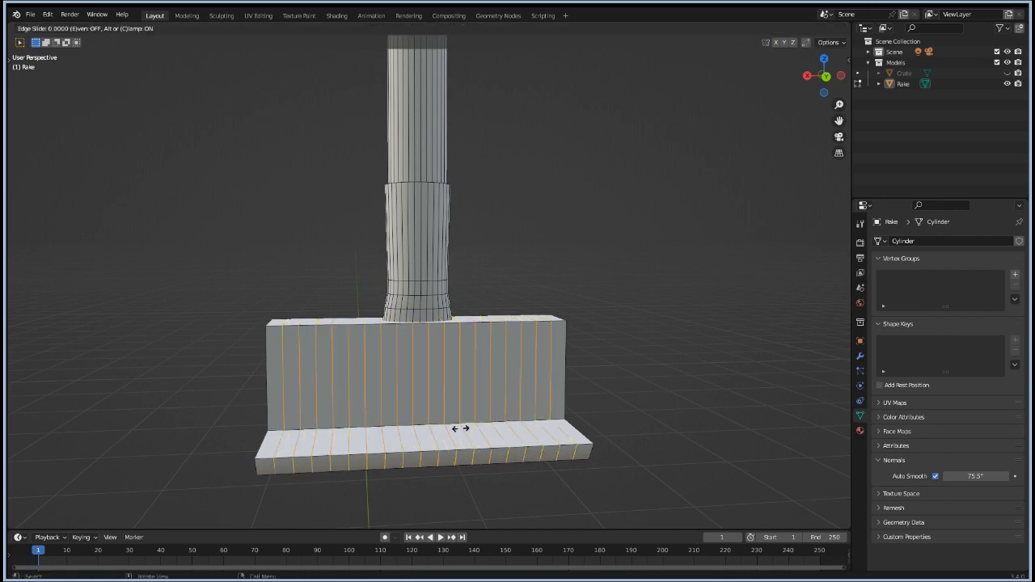
{"action": "right_click", "coordinate": [460, 428]}
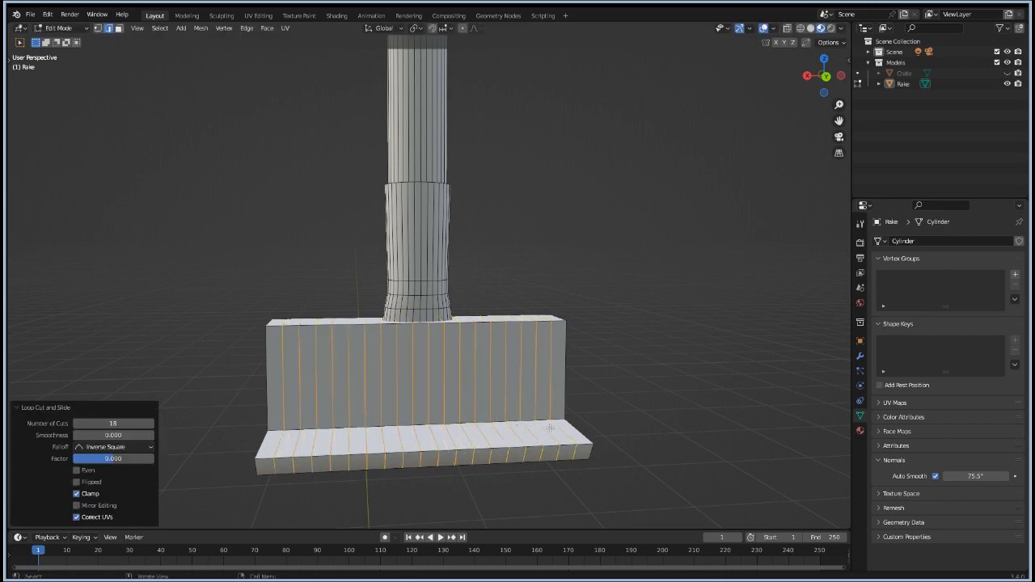
Step: Select three alternating faces on the ledge's narrow front side, starting with the second face from one end
{"action": "left_click", "coordinate": [282, 461]}
{"action": "key", "text": "3"}
{"action": "left_click", "coordinate": [283, 465]}
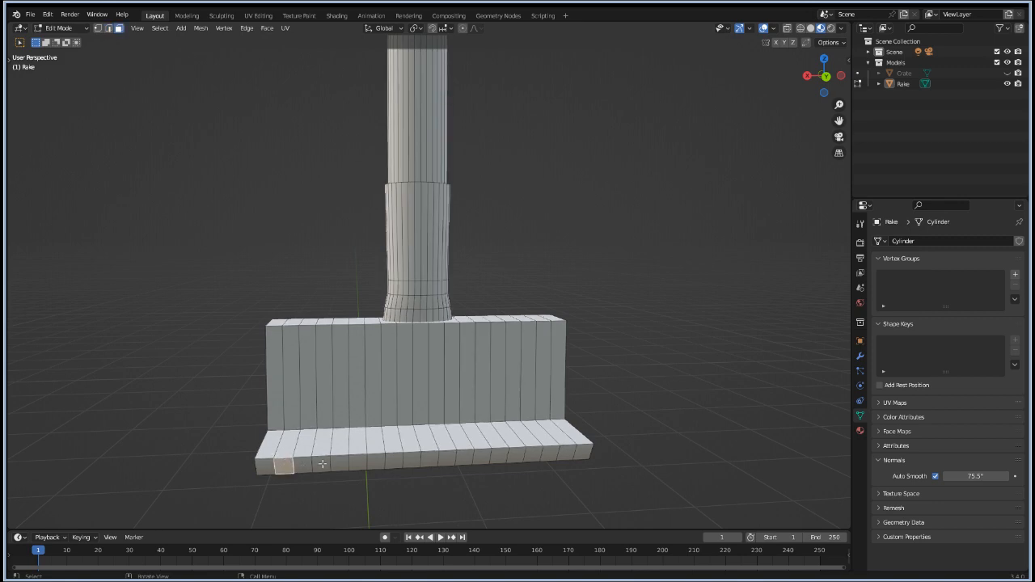
{"action": "left_click", "coordinate": [322, 464], "text": "shift"}
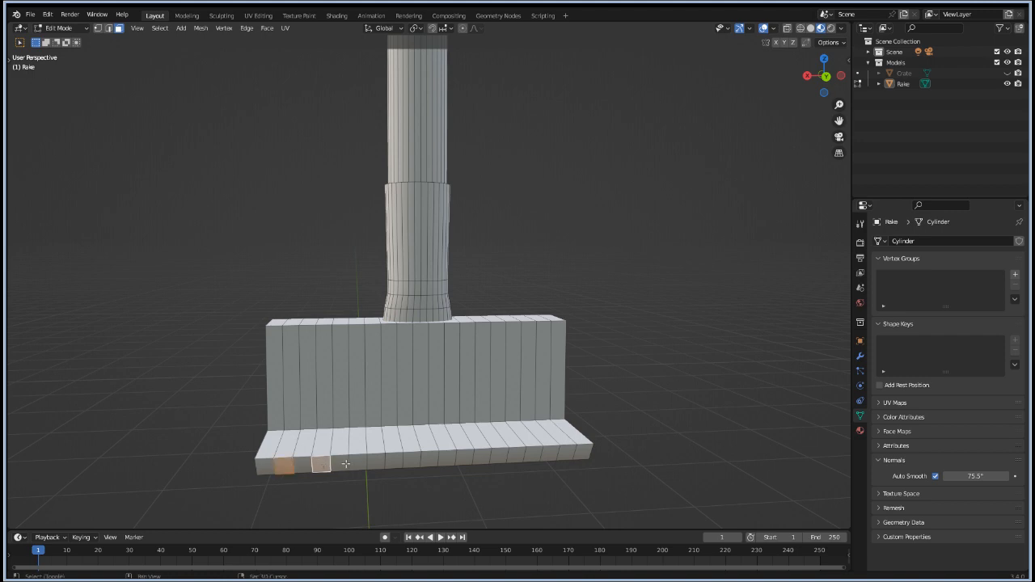
{"action": "left_click", "coordinate": [356, 459], "text": "shift"}
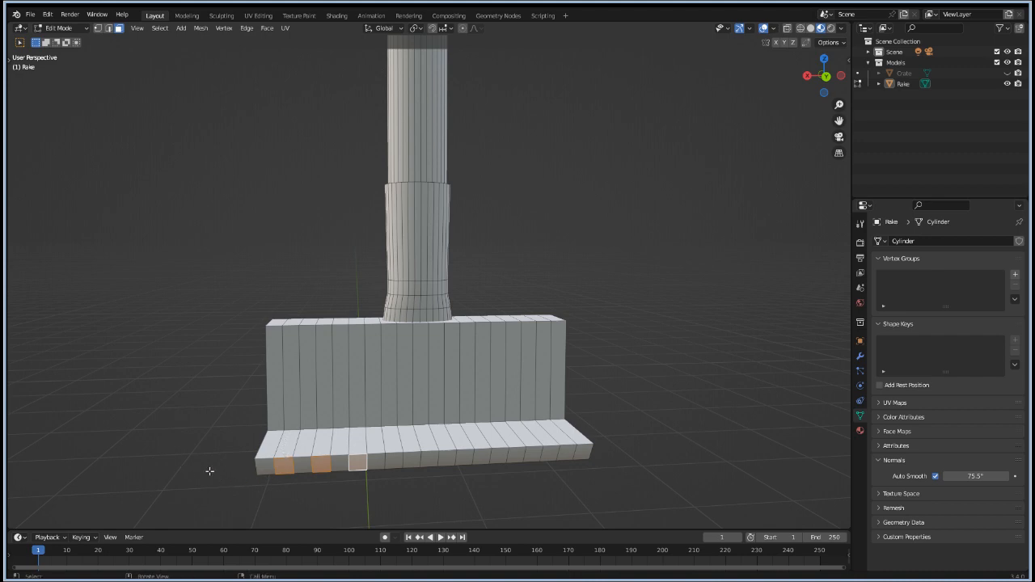
Step: Circle-select all the faces along the ledge's top and narrow front side
{"action": "mouse_move", "coordinate": [209, 471]}
{"action": "middle_mouse_down"}
{"action": "mouse_move", "coordinate": [280, 479]}
{"action": "mouse_move", "coordinate": [307, 451]}
{"action": "mouse_move", "coordinate": [300, 439]}
{"action": "mouse_move", "coordinate": [273, 484]}
{"action": "mouse_move", "coordinate": [250, 478]}
{"action": "middle_mouse_up"}
{"action": "key", "text": "c"}
{"action": "mouse_move", "coordinate": [259, 471]}
{"action": "left_mouse_down"}
{"action": "mouse_move", "coordinate": [579, 450]}
{"action": "mouse_move", "coordinate": [571, 464]}
{"action": "left_mouse_up"}
{"action": "right_click", "coordinate": [572, 464]}
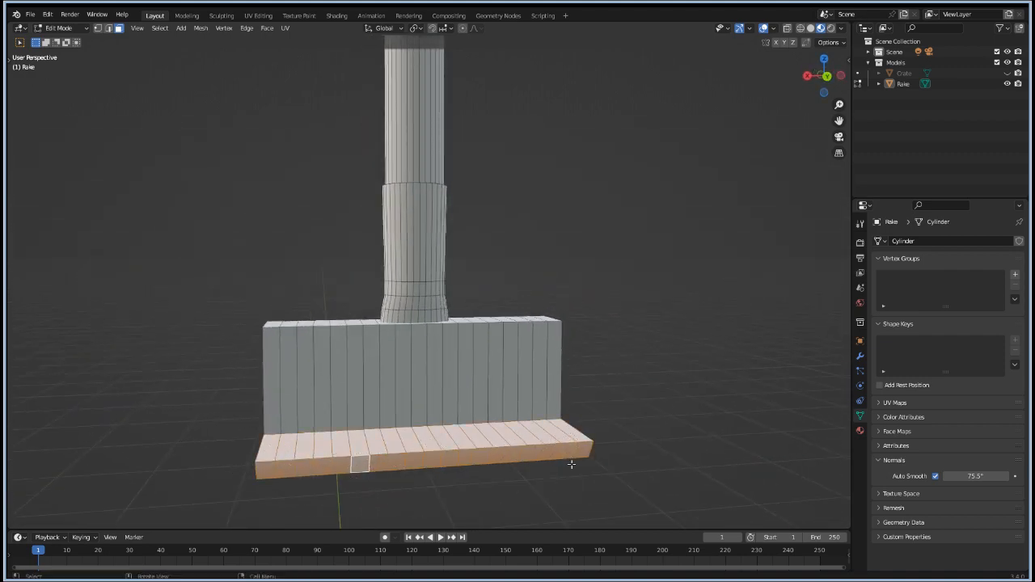
Step: Add one lengthwise loop cut on the block's underside, slid to a factor of about -0.269, and clear the selection
{"action": "middle_click_drag", "start_coordinate": [572, 465], "coordinate": [434, 451]}
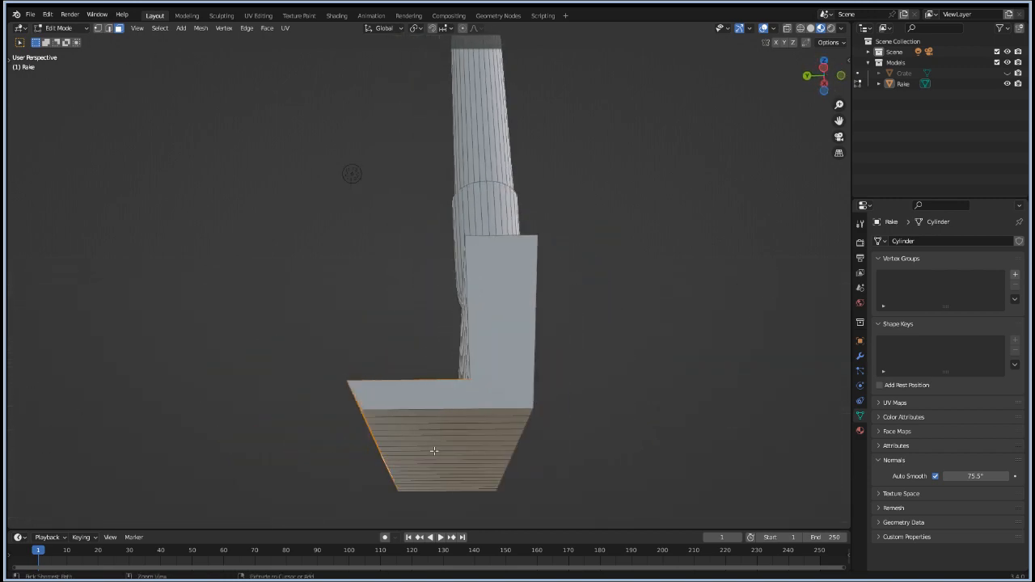
{"action": "key", "text": "ctrl+r"}
{"action": "left_click", "coordinate": [466, 439]}
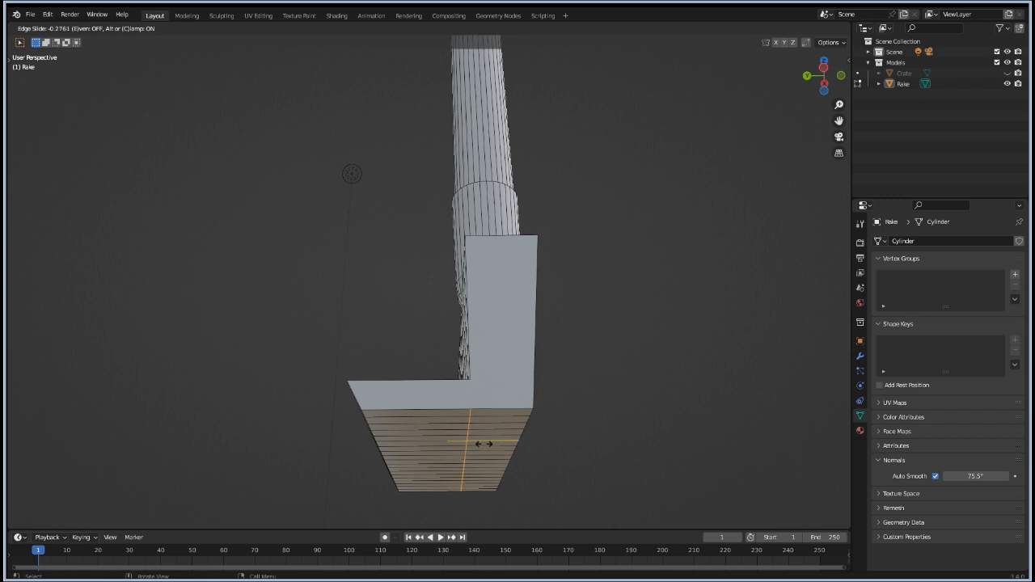
{"action": "left_click", "coordinate": [483, 444]}
{"action": "right_click", "coordinate": [483, 443]}
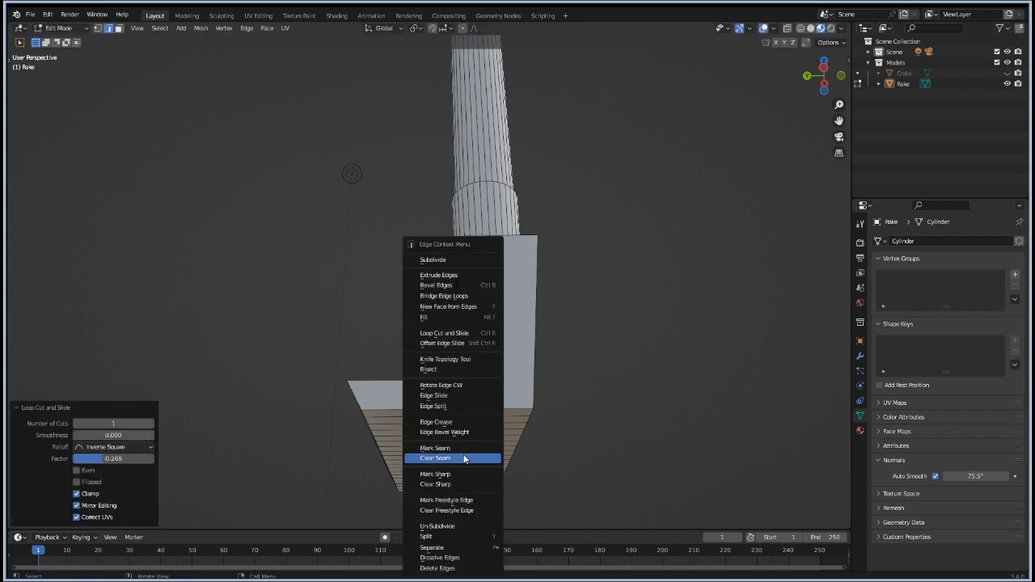
{"action": "left_click", "coordinate": [635, 416]}
Step: In face select mode, circle-select all faces of the ledge's top and narrow front side
{"action": "middle_click_drag", "start_coordinate": [244, 426], "coordinate": [366, 441]}
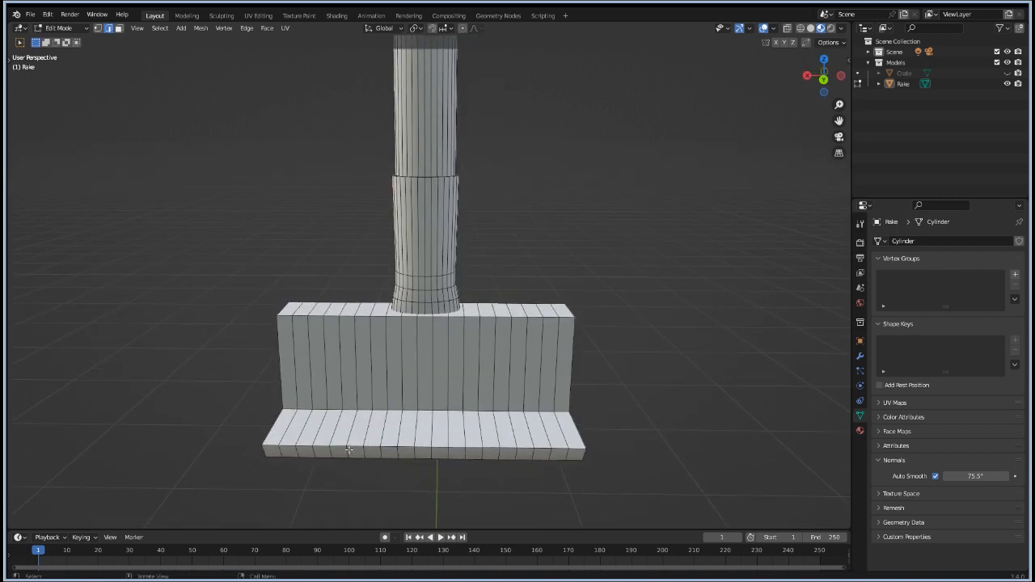
{"action": "key", "text": "c"}
{"action": "left_click_drag", "start_coordinate": [274, 452], "coordinate": [413, 449]}
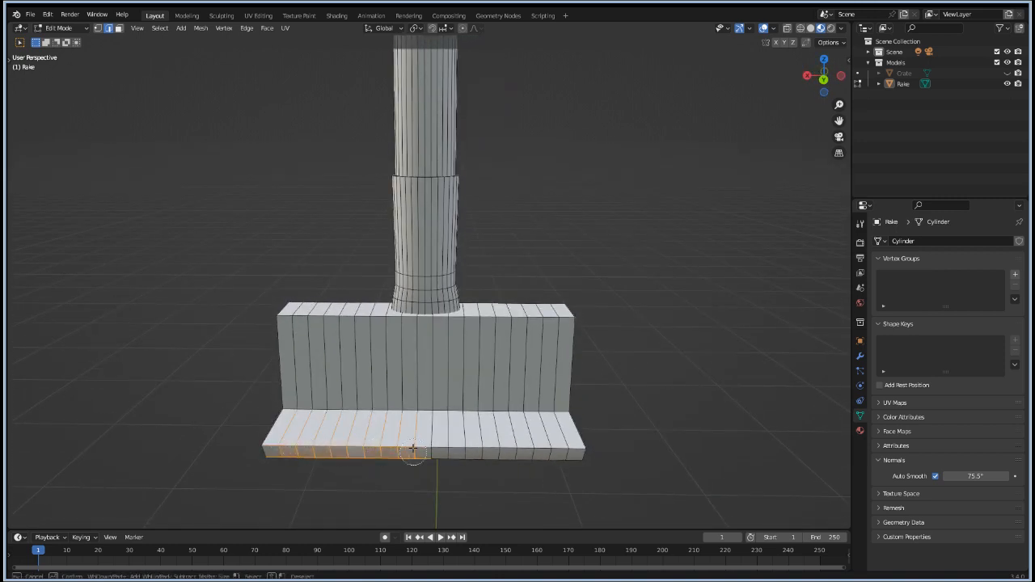
{"action": "right_click", "coordinate": [412, 449]}
{"action": "key", "text": "3"}
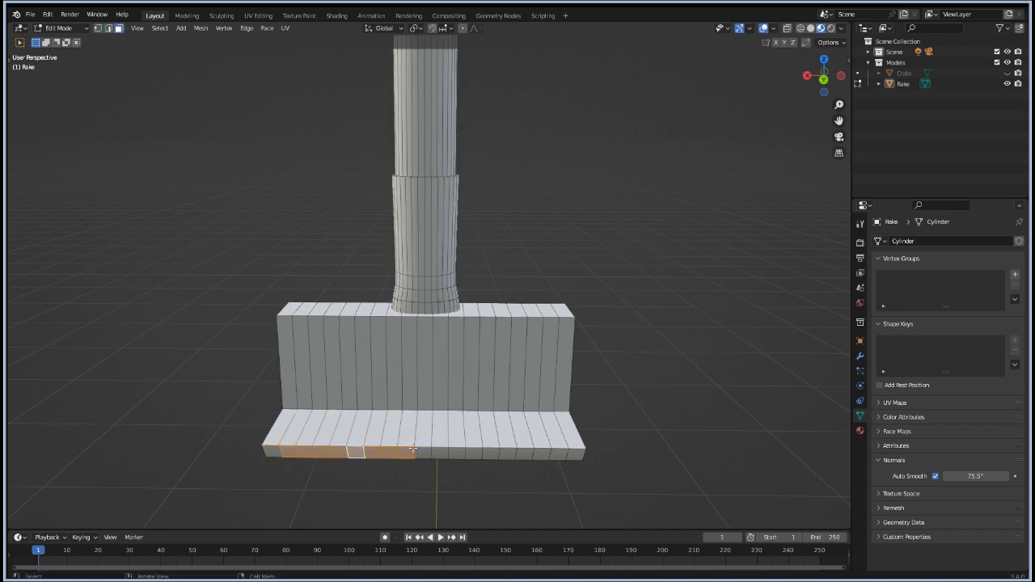
{"action": "key", "text": "c"}
{"action": "mouse_move", "coordinate": [291, 451]}
{"action": "left_mouse_down"}
{"action": "mouse_move", "coordinate": [548, 455]}
{"action": "mouse_move", "coordinate": [557, 441]}
{"action": "left_mouse_up"}
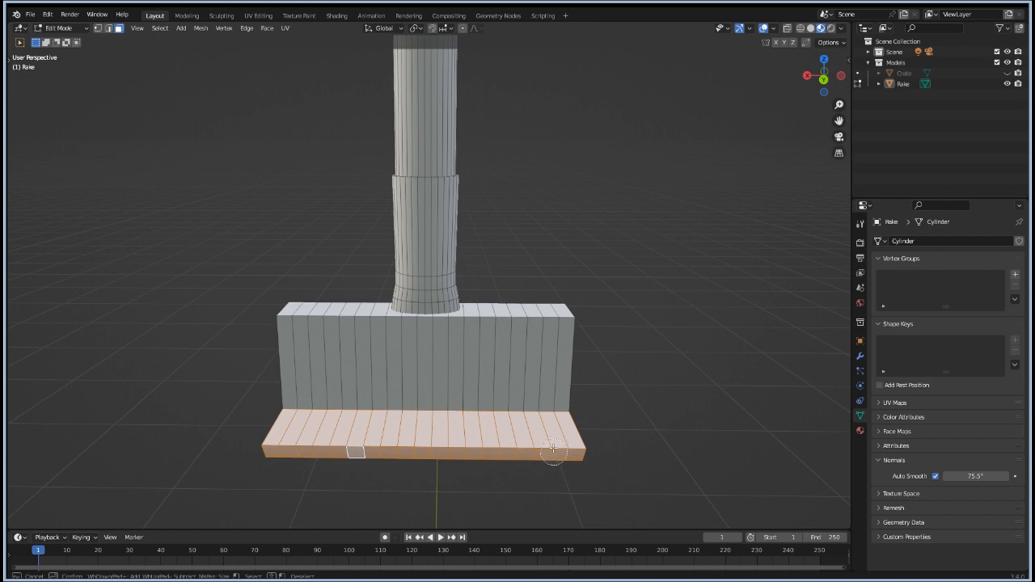
Step: Add the row of underside faces between the ledge's front edge and the lengthwise loop cut to the circle selection
{"action": "middle_click_drag", "start_coordinate": [513, 467], "coordinate": [504, 359]}
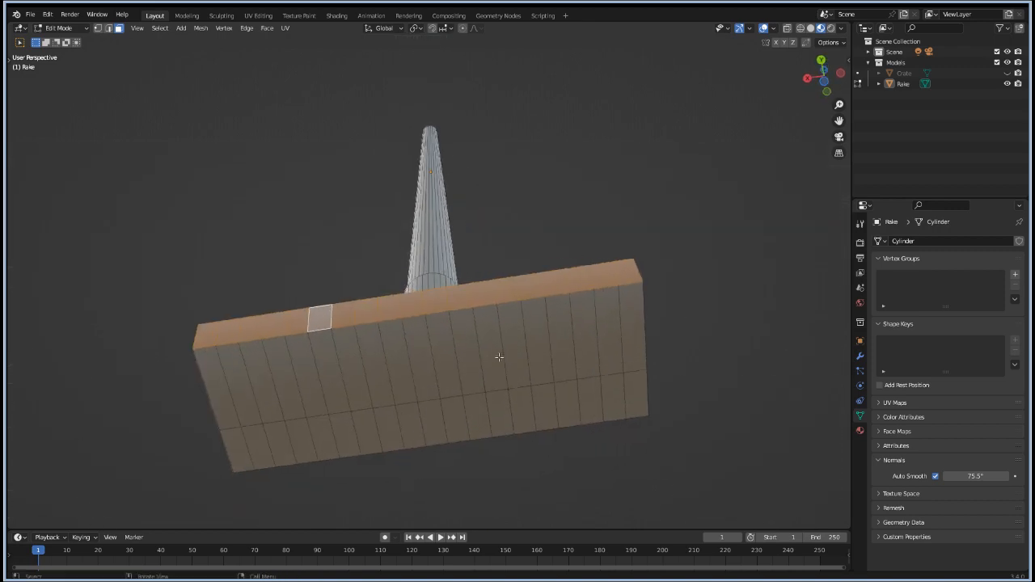
{"action": "mouse_move", "coordinate": [615, 282]}
{"action": "left_mouse_down"}
{"action": "mouse_move", "coordinate": [590, 293]}
{"action": "mouse_move", "coordinate": [266, 323]}
{"action": "mouse_move", "coordinate": [227, 340]}
{"action": "left_mouse_up"}
{"action": "right_click", "coordinate": [227, 340]}
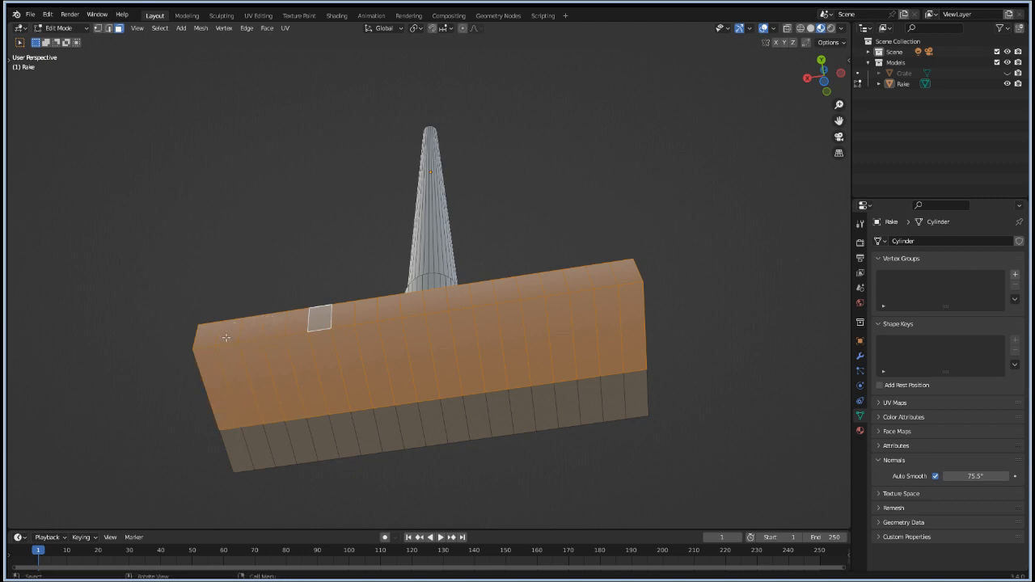
Step: Show the viewport's tool shelf and choose Tweak as the selection tool
{"action": "middle_click_drag", "start_coordinate": [254, 271], "coordinate": [339, 412]}
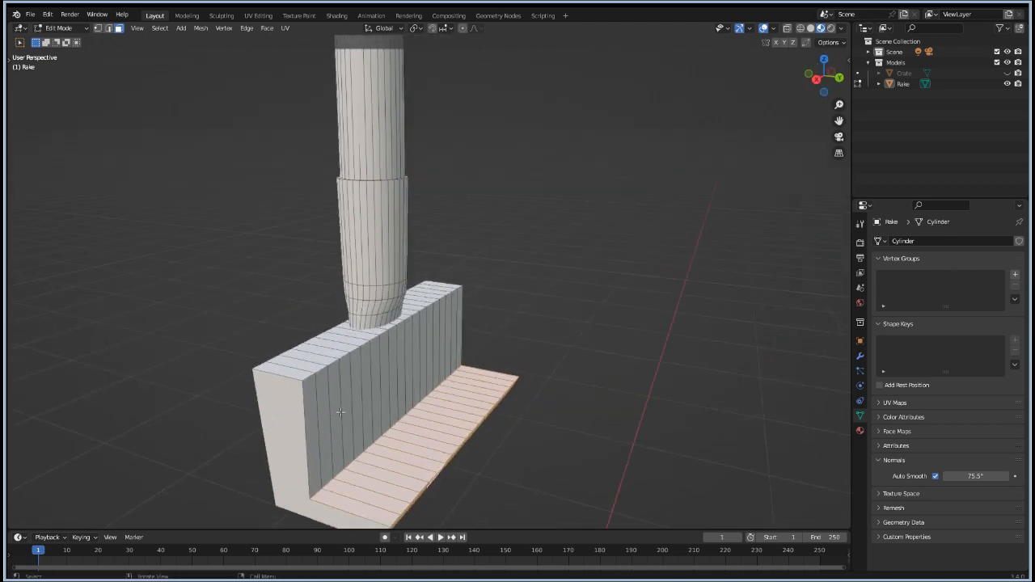
{"action": "key", "text": "F3"}
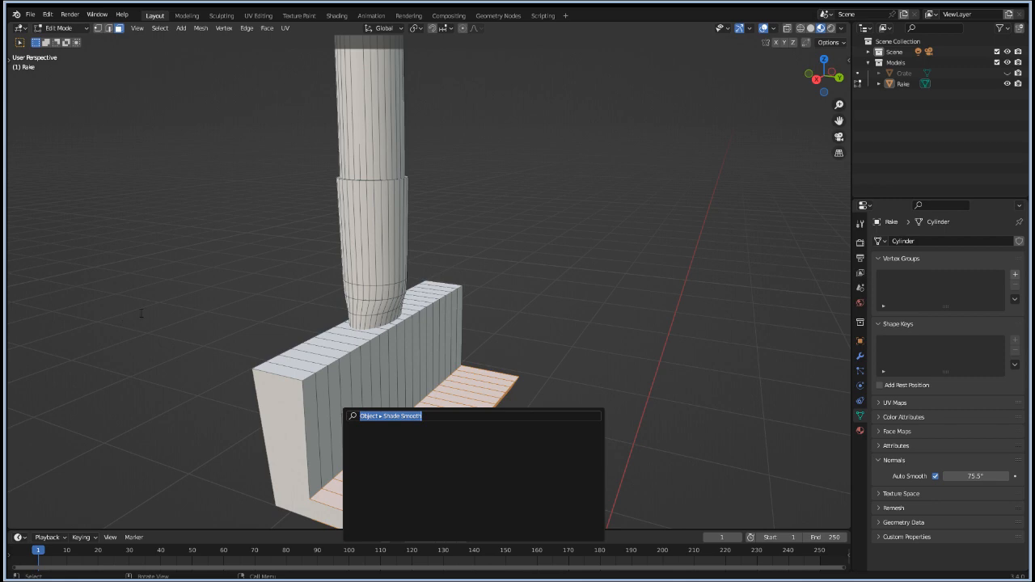
{"action": "key", "text": "Escape"}
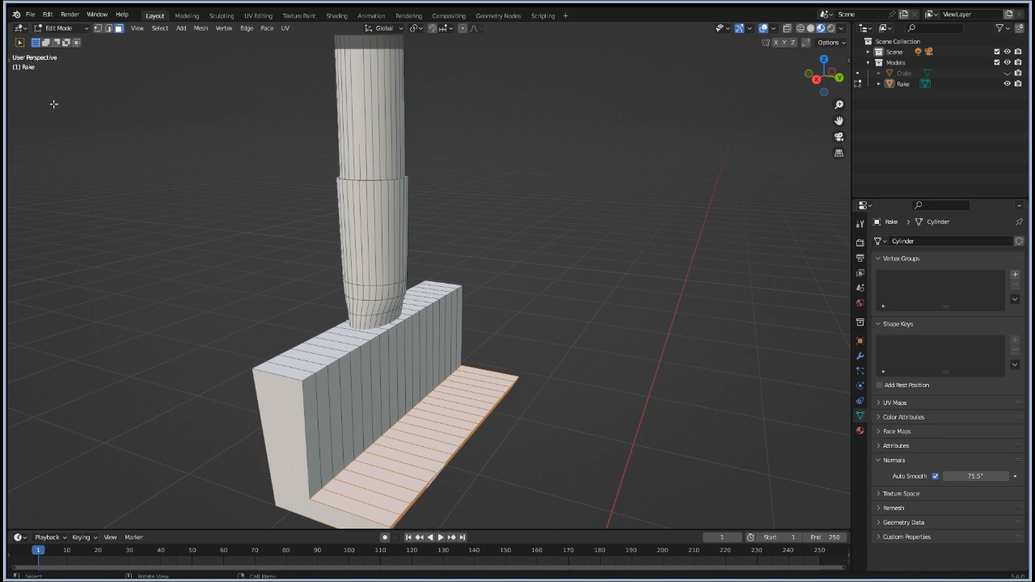
{"action": "key", "text": "t"}
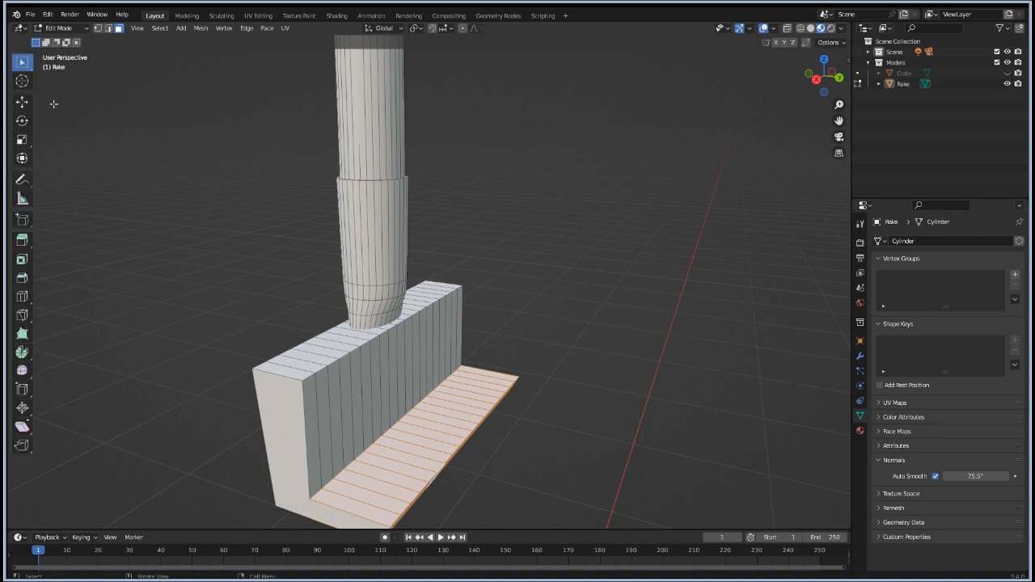
{"action": "left_click", "coordinate": [22, 63]}
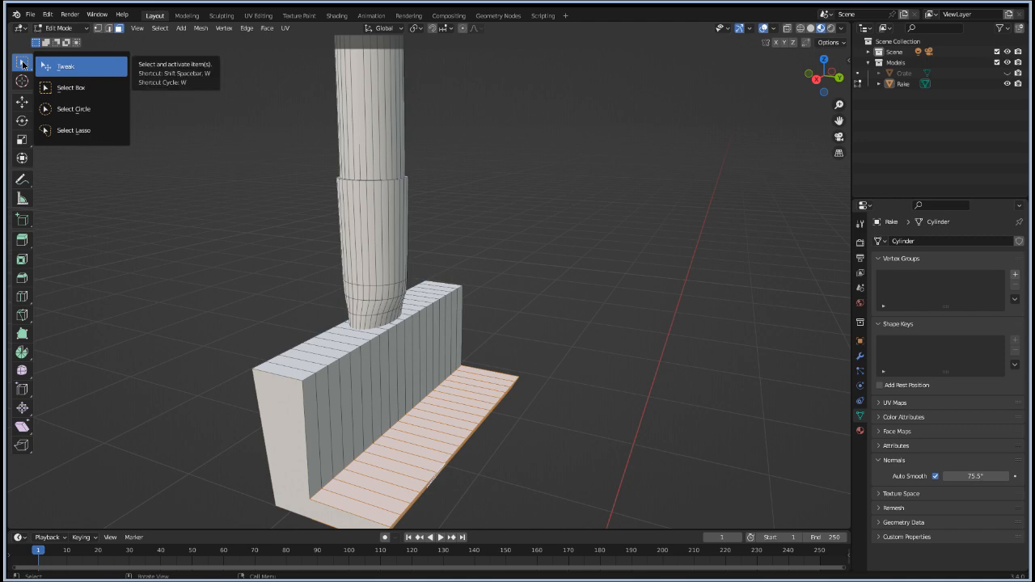
{"action": "left_click", "coordinate": [64, 66]}
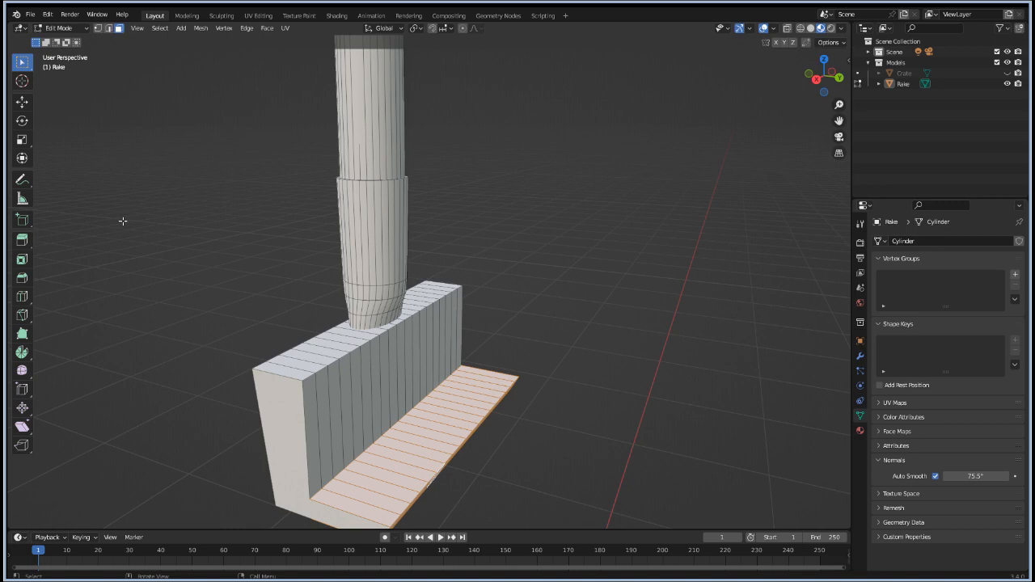
Step: Search the available commands for "other" and "ever"
{"action": "key", "text": "F3"}
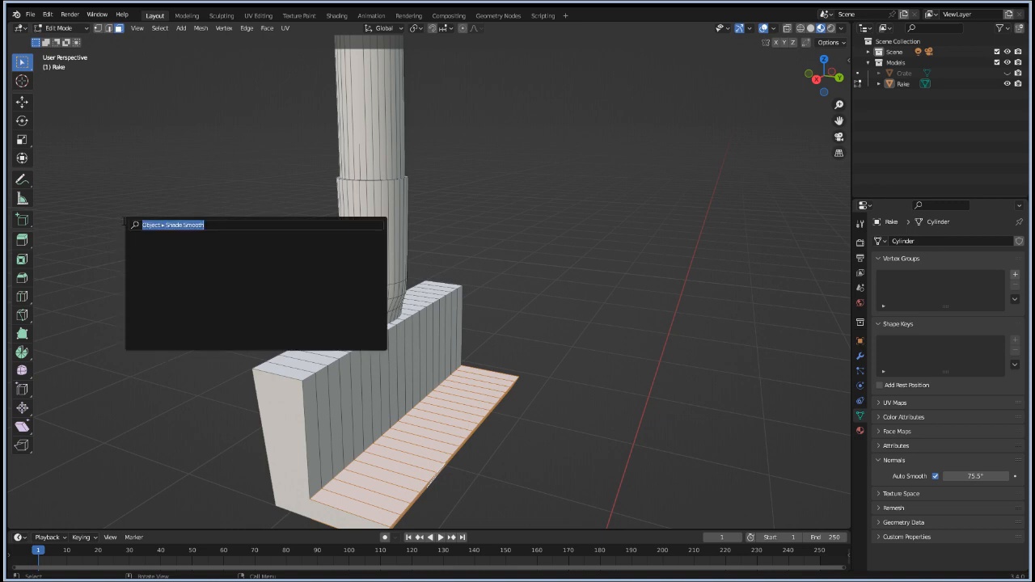
{"action": "type", "text": "other"}
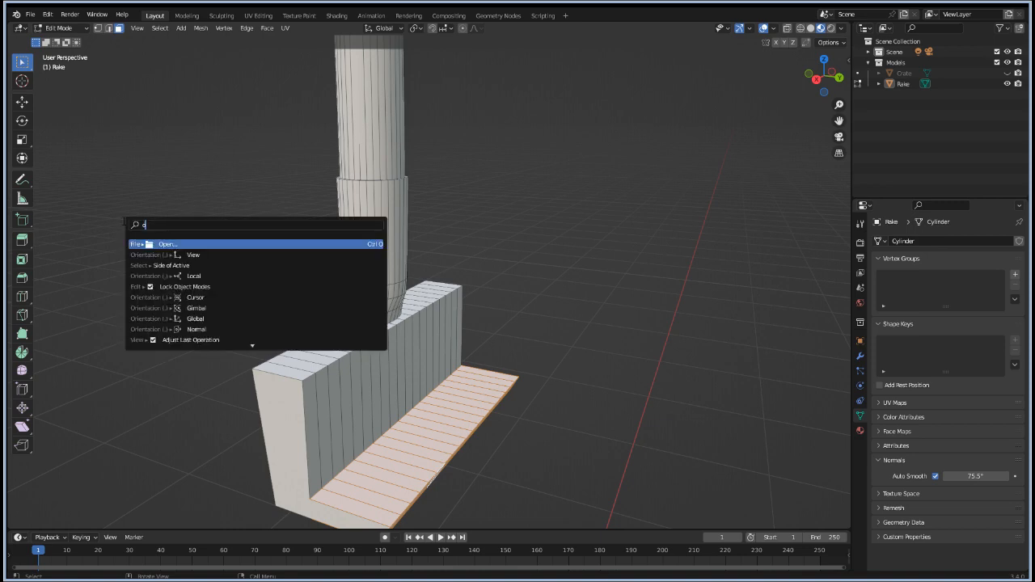
{"action": "key", "text": "BackSpace"}
{"action": "key", "text": "BackSpace"}
{"action": "key", "text": "BackSpace"}
{"action": "key", "text": "BackSpace"}
{"action": "key", "text": "BackSpace"}
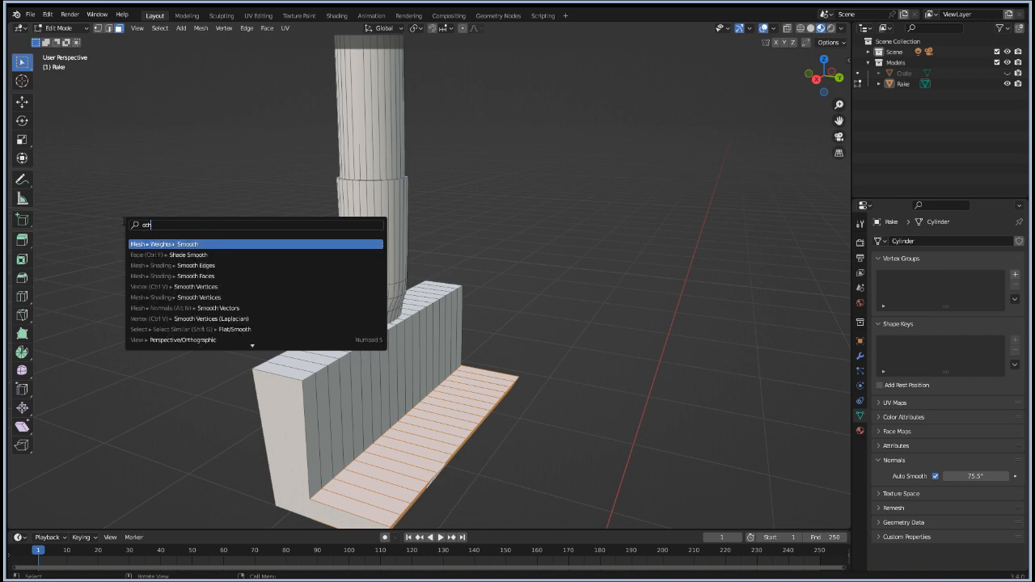
{"action": "type", "text": "ever"}
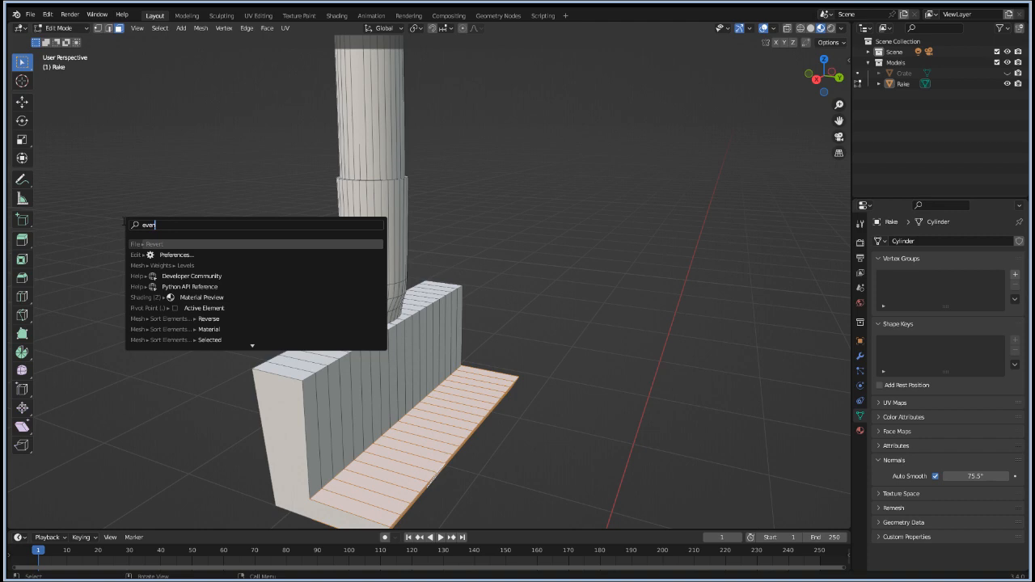
{"action": "key", "text": "BackSpace"}
{"action": "key", "text": "BackSpace"}
{"action": "key", "text": "BackSpace"}
{"action": "key", "text": "BackSpace"}
Step: Find and apply Checker Deselect to the selected ledge faces, with 1 deselected, 1 selected and offset 0
{"action": "type", "text": "sl"}
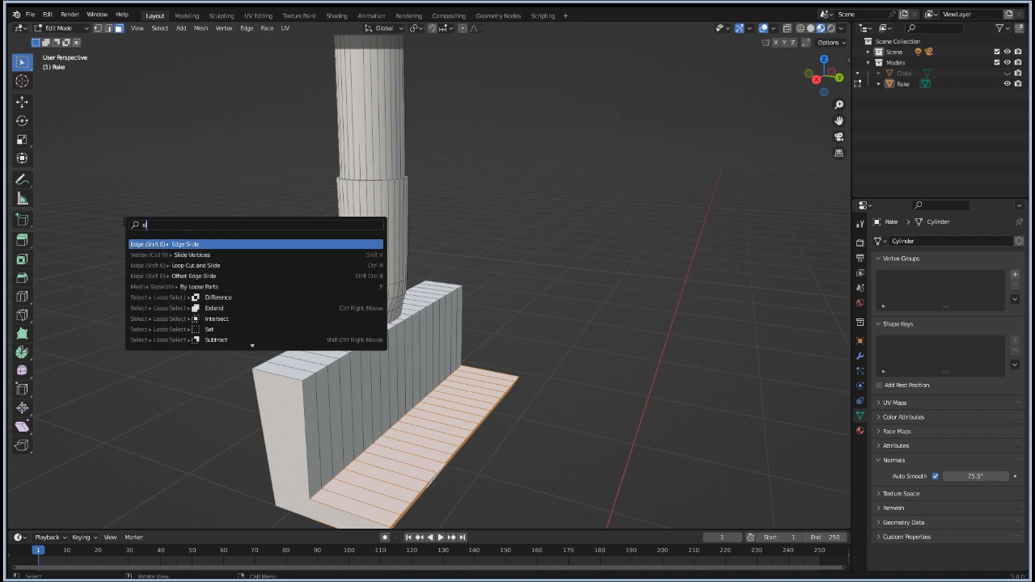
{"action": "key", "text": "BackSpace"}
{"action": "type", "text": "ele"}
{"action": "key", "text": "BackSpace"}
{"action": "key", "text": "BackSpace"}
{"action": "key", "text": "BackSpace"}
{"action": "key", "text": "BackSpace"}
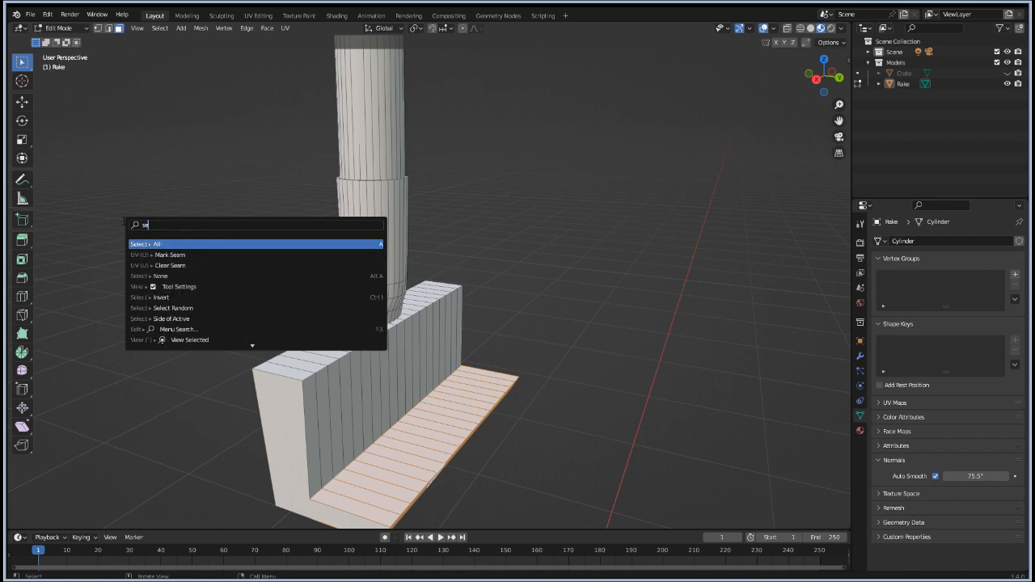
{"action": "type", "text": "de"}
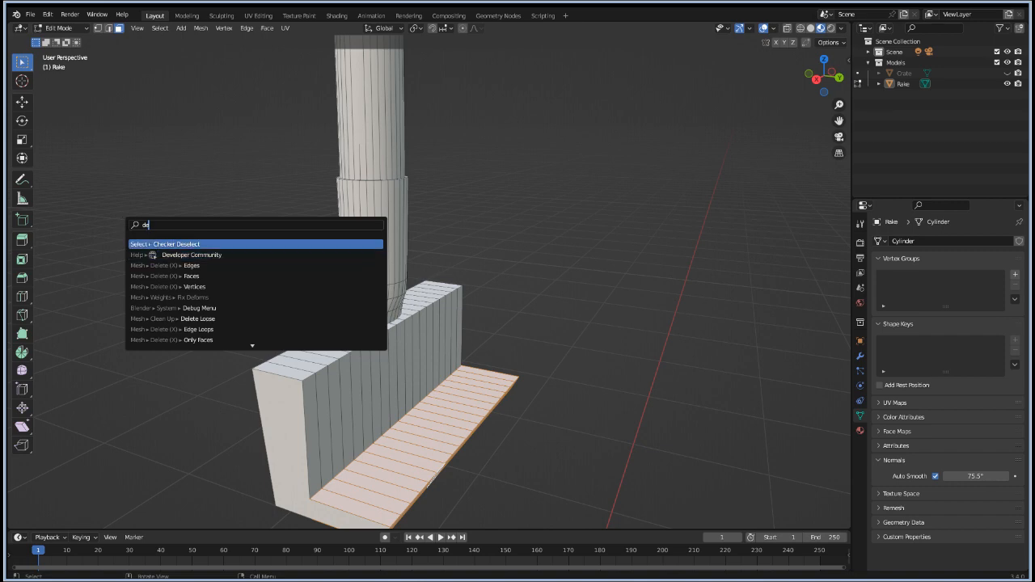
{"action": "left_click", "coordinate": [177, 239]}
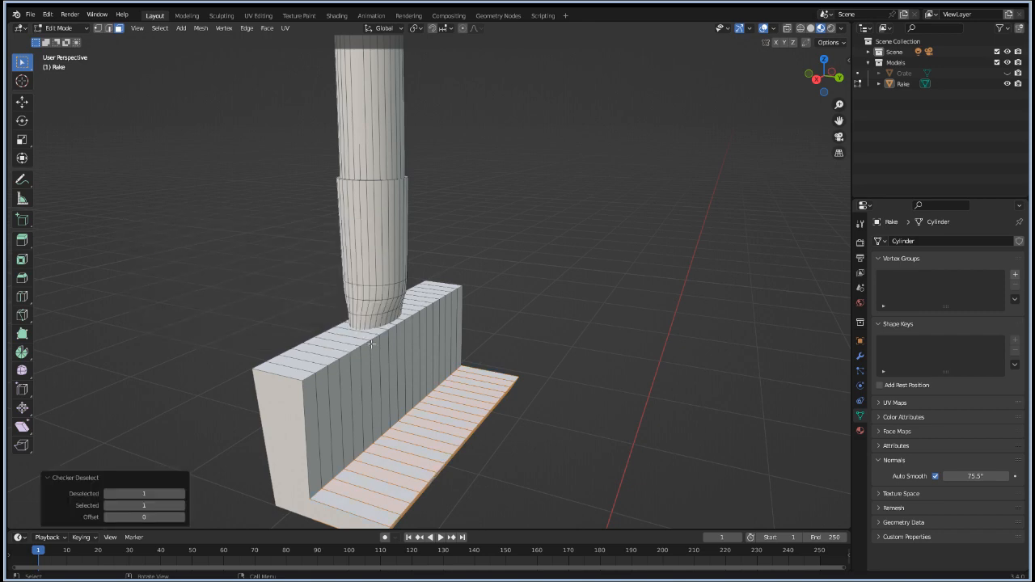
Step: Undo the Checker Deselect on the ledge faces and apply it again with 1 deselected, 1 selected and offset 0
{"action": "mouse_move", "coordinate": [442, 370]}
{"action": "middle_mouse_down"}
{"action": "mouse_move", "coordinate": [435, 366]}
{"action": "mouse_move", "coordinate": [433, 384]}
{"action": "middle_mouse_up"}
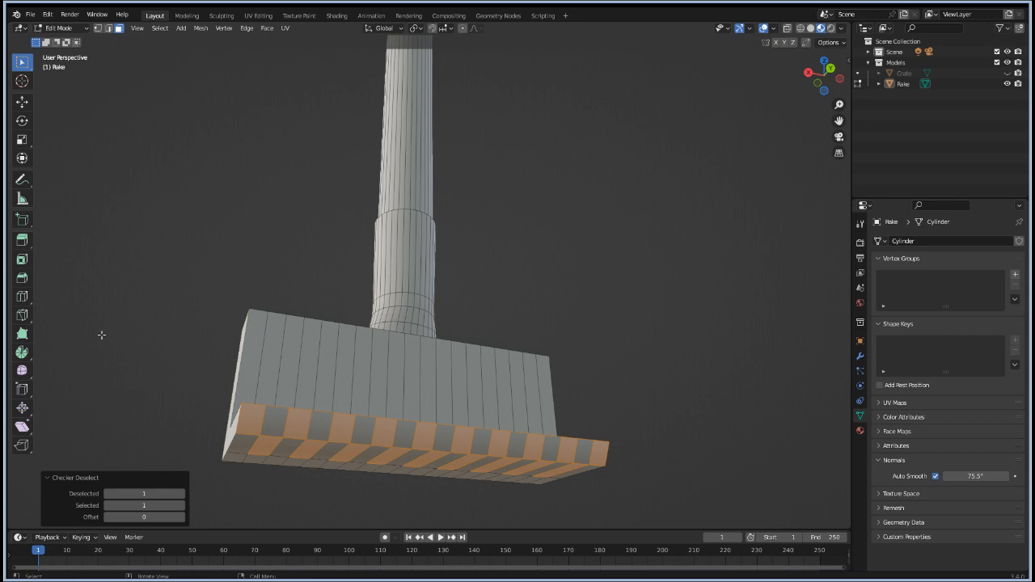
{"action": "key", "text": "ctrl+z"}
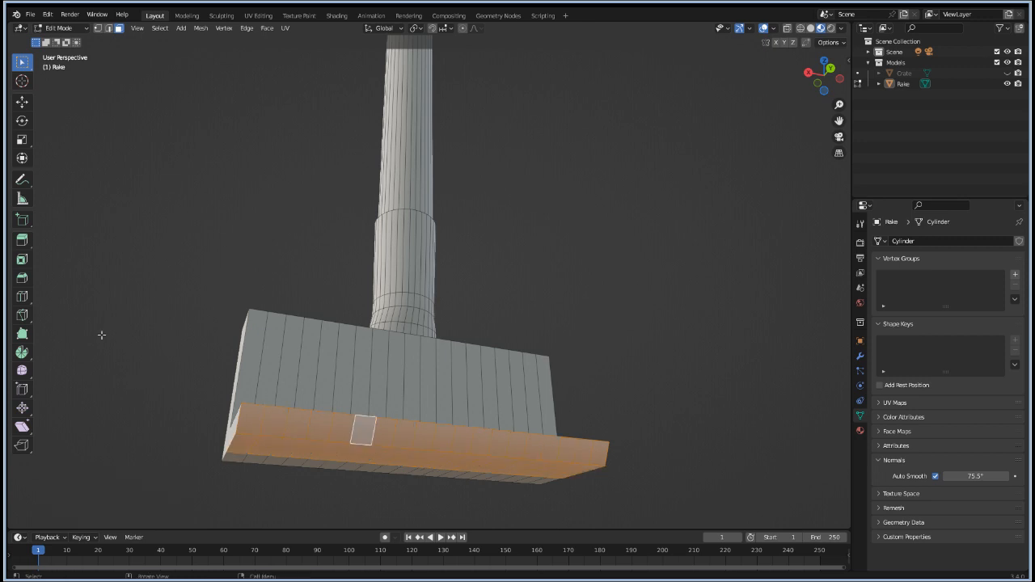
{"action": "key", "text": "F3"}
{"action": "type", "text": "deselec"}
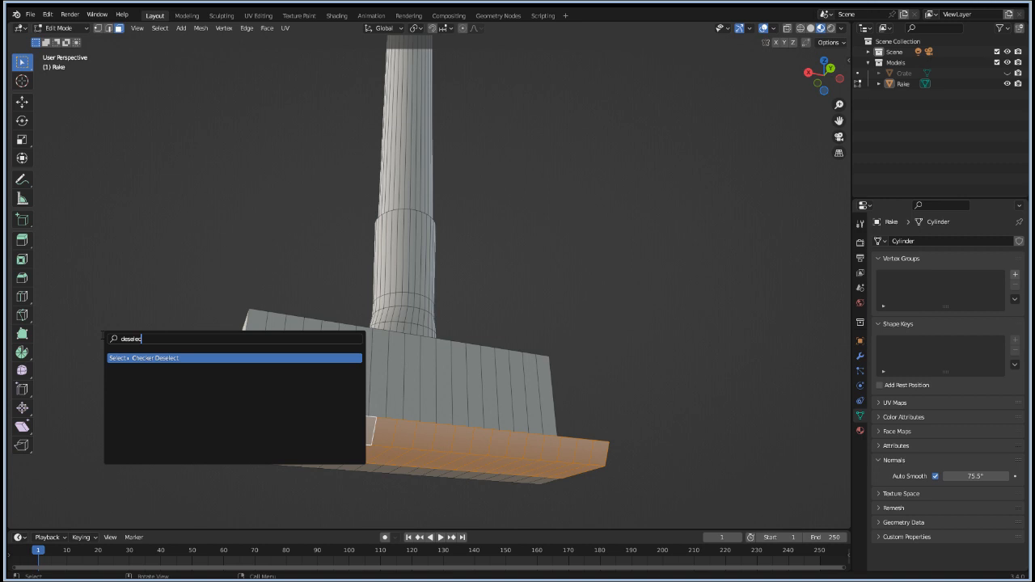
{"action": "key", "text": "Return"}
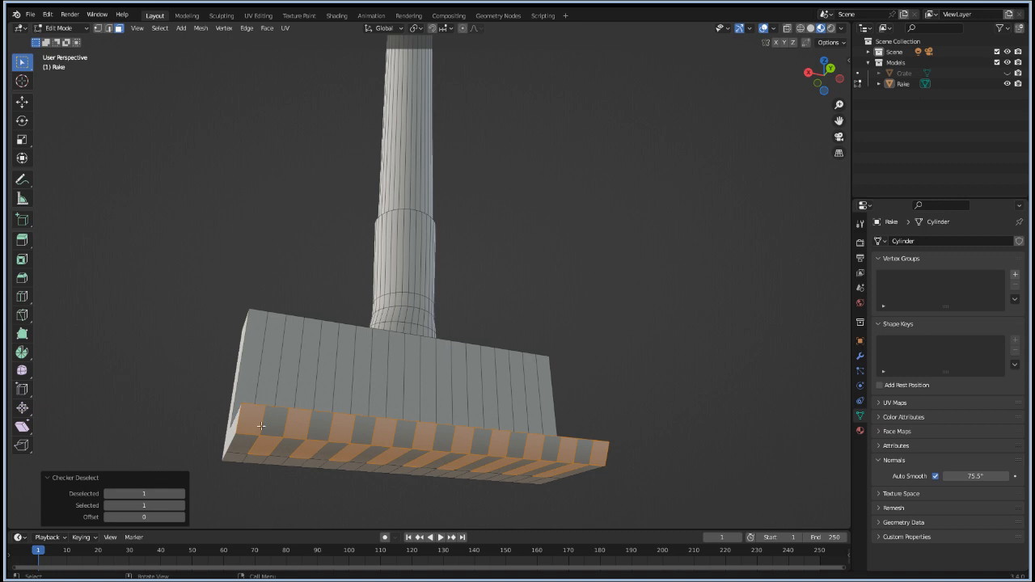
Step: Remove the ledge's selected front-edge faces from the first tooth to the middle with circle selection, keeping the underside stripes selected
{"action": "middle_click_drag", "start_coordinate": [254, 474], "coordinate": [237, 441]}
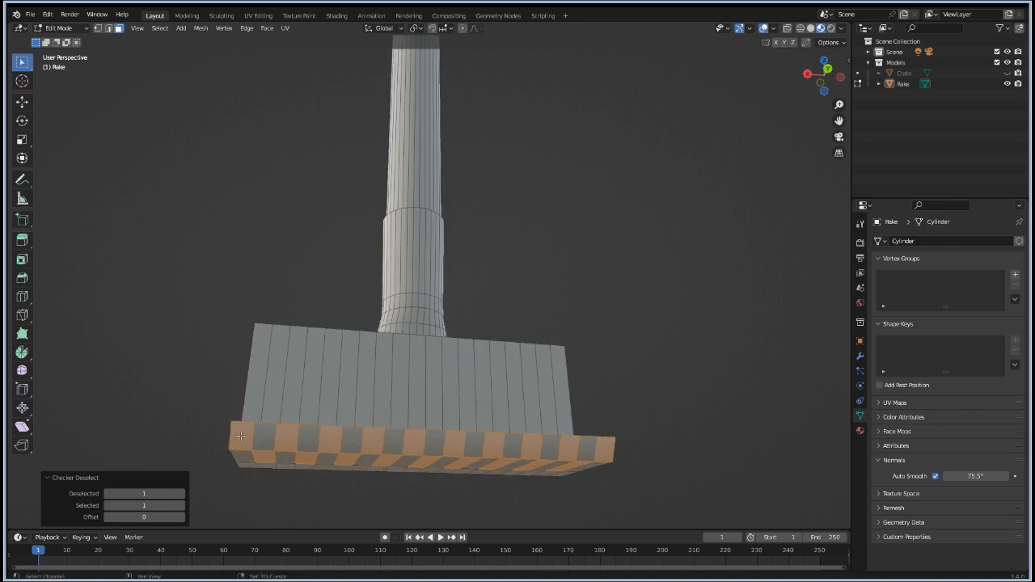
{"action": "left_click", "coordinate": [236, 436], "text": "shift"}
{"action": "key", "text": "c"}
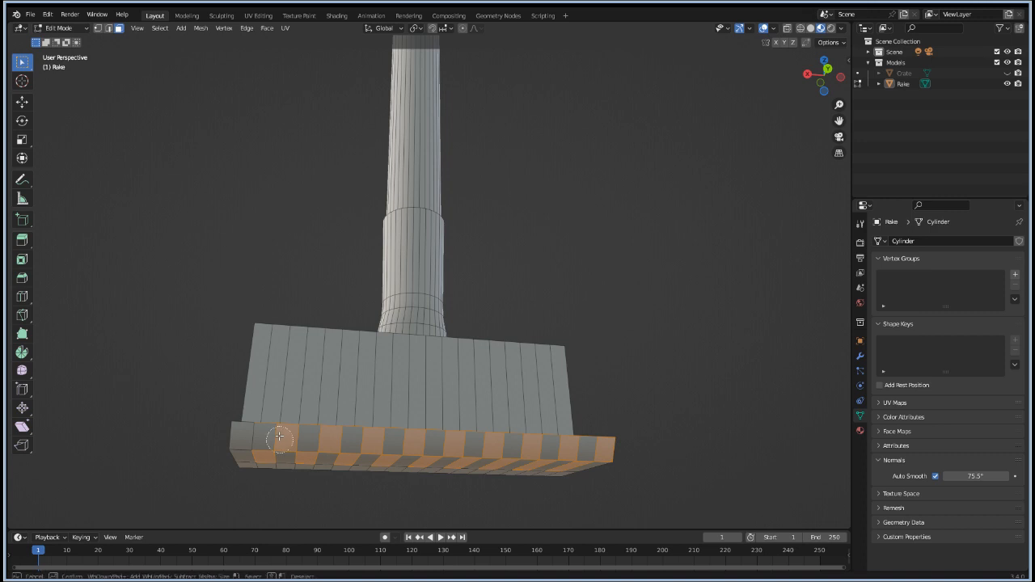
{"action": "middle_click", "coordinate": [279, 436]}
{"action": "middle_click_drag", "start_coordinate": [297, 438], "coordinate": [410, 441]}
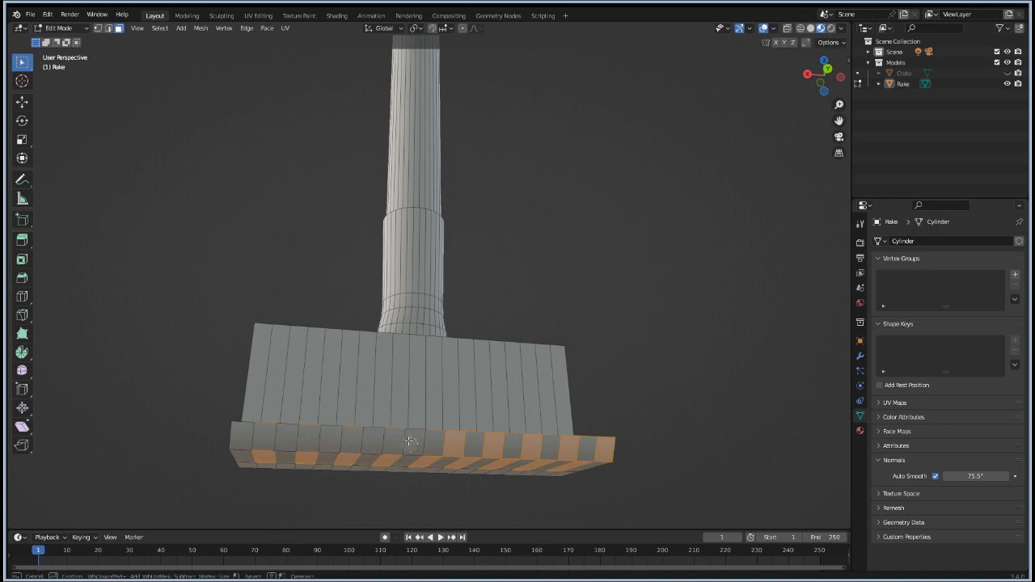
Step: Match the front-edge faces to the underside stripes for the first six gaps by adding the in-line faces and removing the mismatched ones
{"action": "left_click", "coordinate": [264, 438]}
{"action": "left_click", "coordinate": [308, 437]}
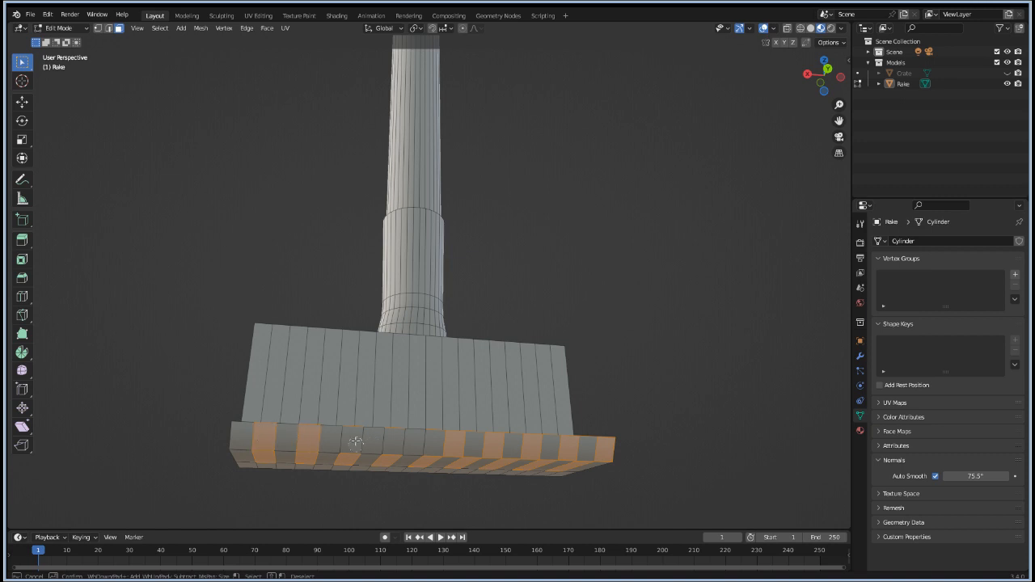
{"action": "left_click", "coordinate": [355, 442]}
{"action": "left_click", "coordinate": [393, 439]}
{"action": "left_click", "coordinate": [457, 455]}
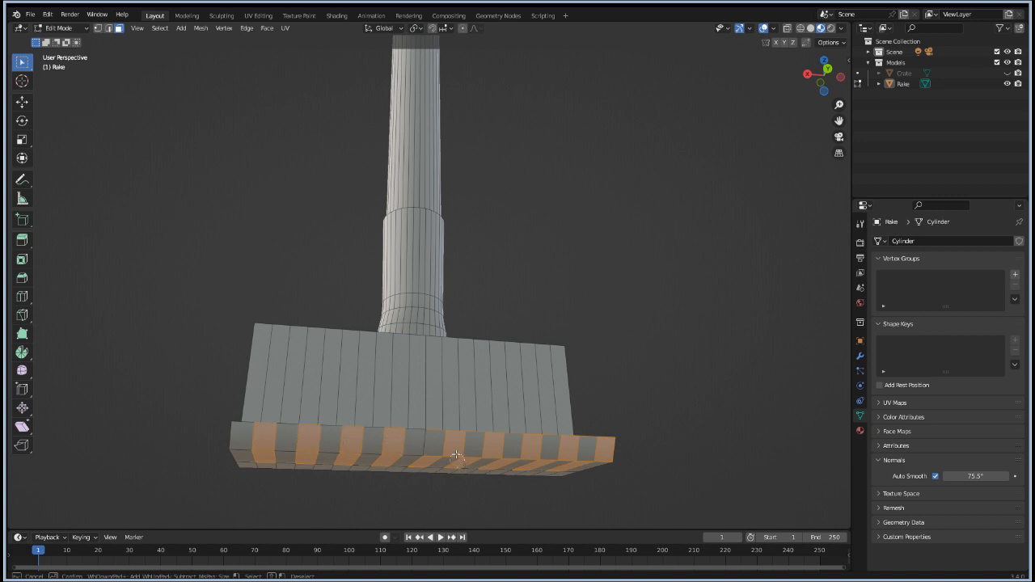
{"action": "left_click", "coordinate": [437, 440]}
{"action": "middle_click", "coordinate": [455, 444]}
{"action": "left_click", "coordinate": [472, 446]}
{"action": "middle_click", "coordinate": [493, 444]}
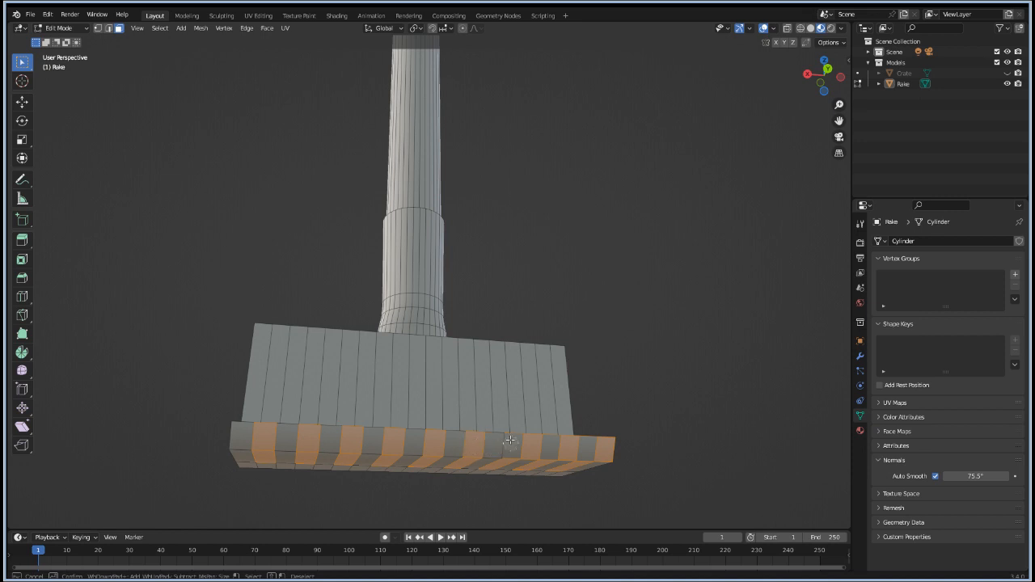
Step: Match the last three front-edge gap faces to the underside stripes and delete the selected faces to open the gaps between the teeth
{"action": "left_click", "coordinate": [510, 441]}
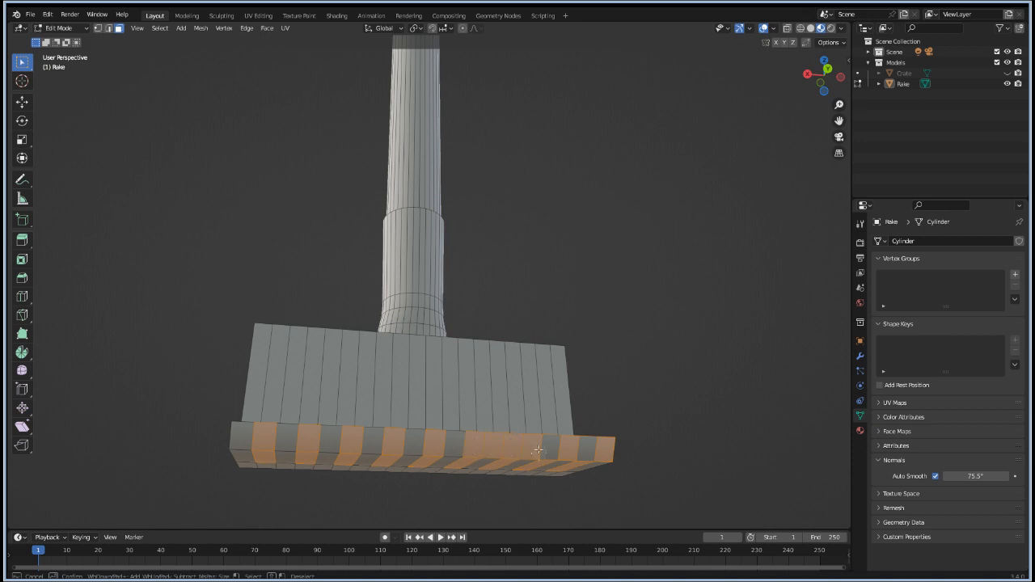
{"action": "middle_click", "coordinate": [494, 442]}
{"action": "middle_click", "coordinate": [532, 441]}
{"action": "left_click", "coordinate": [547, 448]}
{"action": "middle_click", "coordinate": [568, 448]}
{"action": "left_click", "coordinate": [585, 447]}
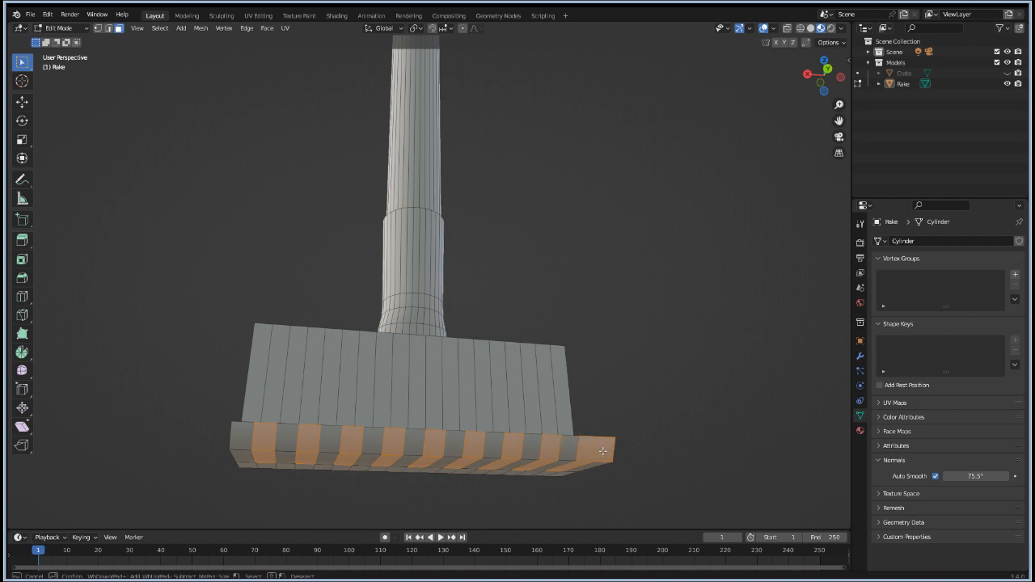
{"action": "middle_click", "coordinate": [604, 451]}
{"action": "key", "text": "Escape"}
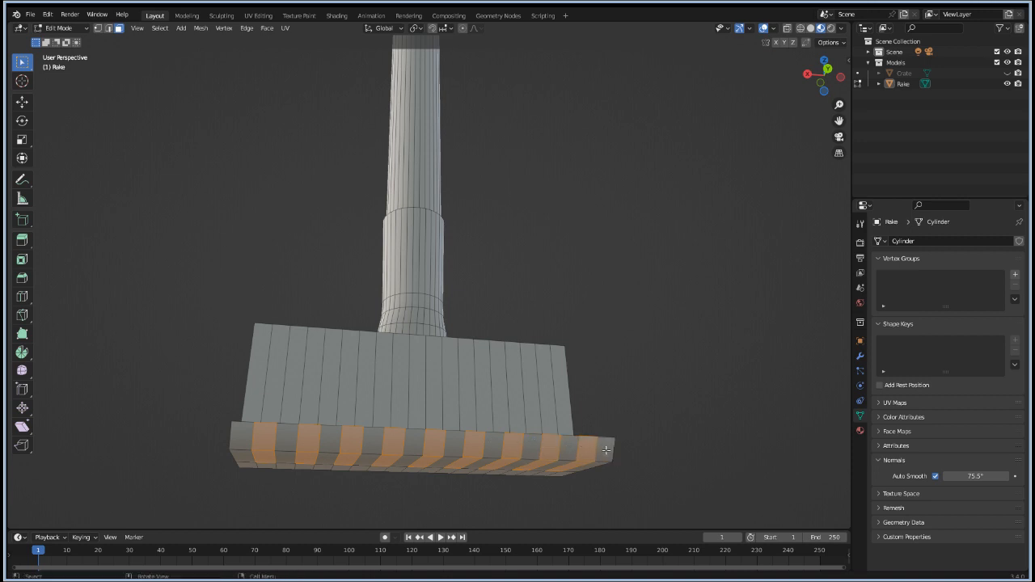
{"action": "key", "text": "x"}
{"action": "left_click", "coordinate": [676, 361]}
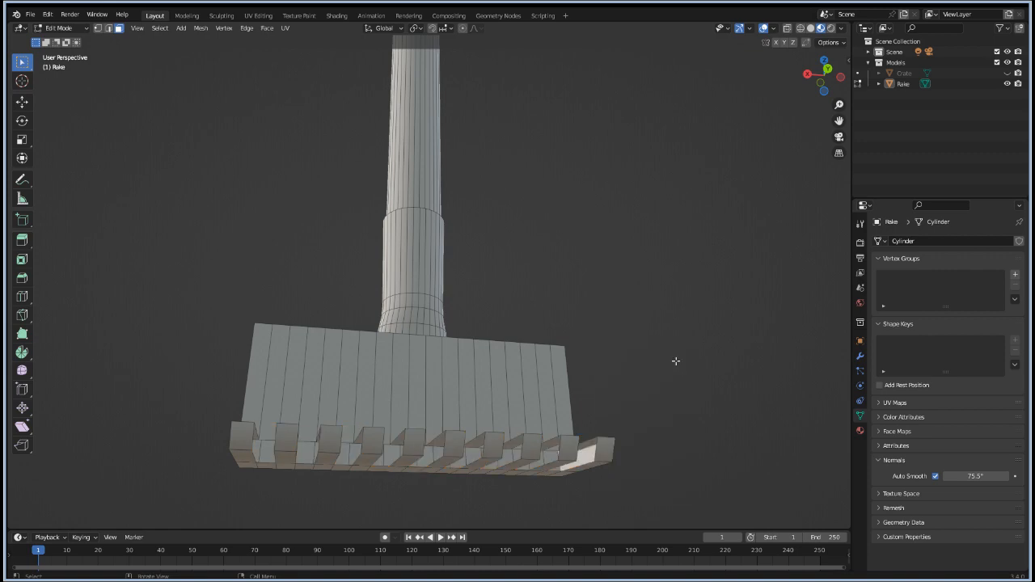
{"action": "middle_click_drag", "start_coordinate": [677, 361], "coordinate": [171, 424]}
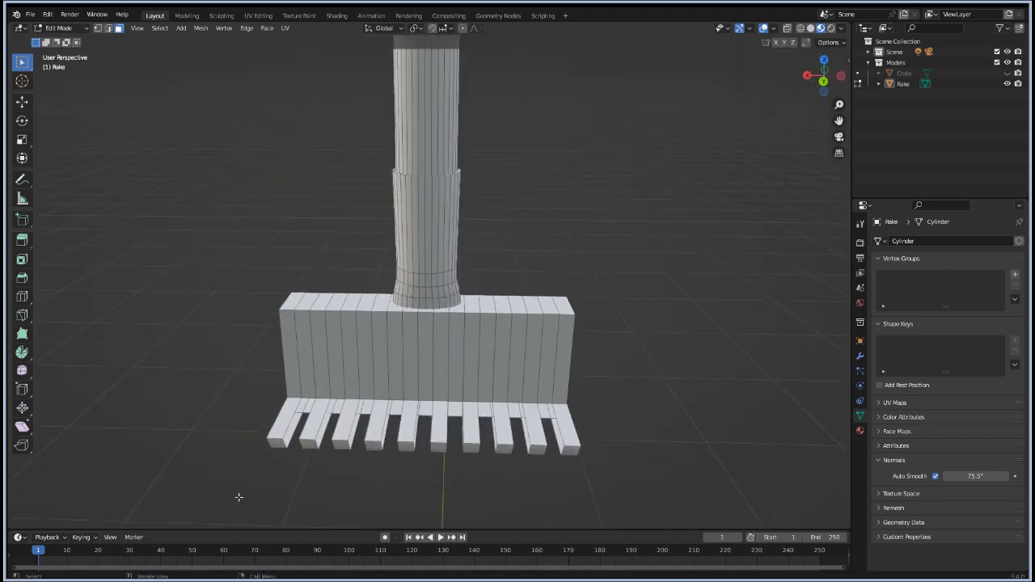
{"action": "middle_click_drag", "start_coordinate": [228, 464], "coordinate": [252, 392]}
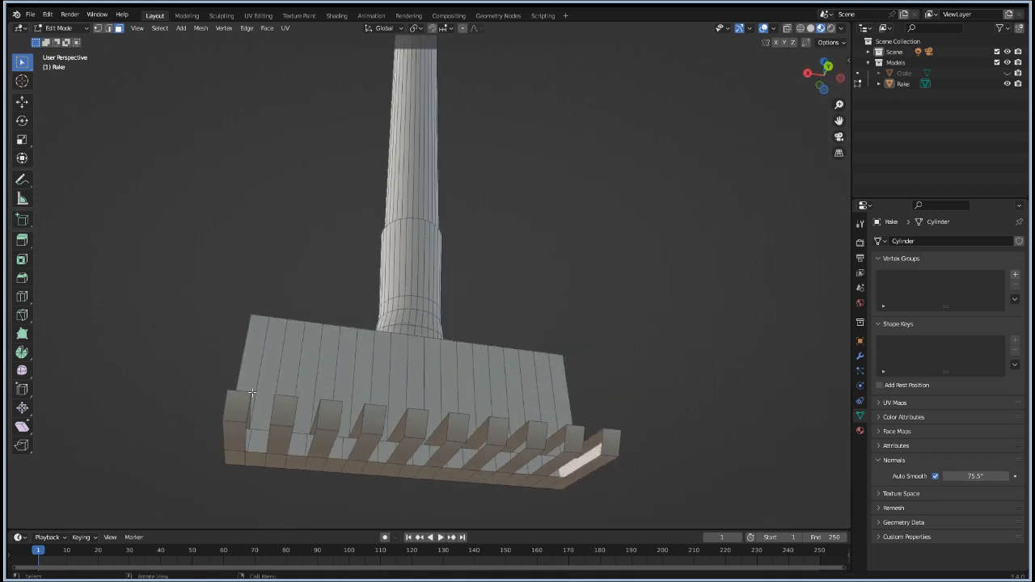
Step: In edge selection mode, close the back walls of the first two tooth gaps with faces between their upper and lower edges
{"action": "key", "text": "2"}
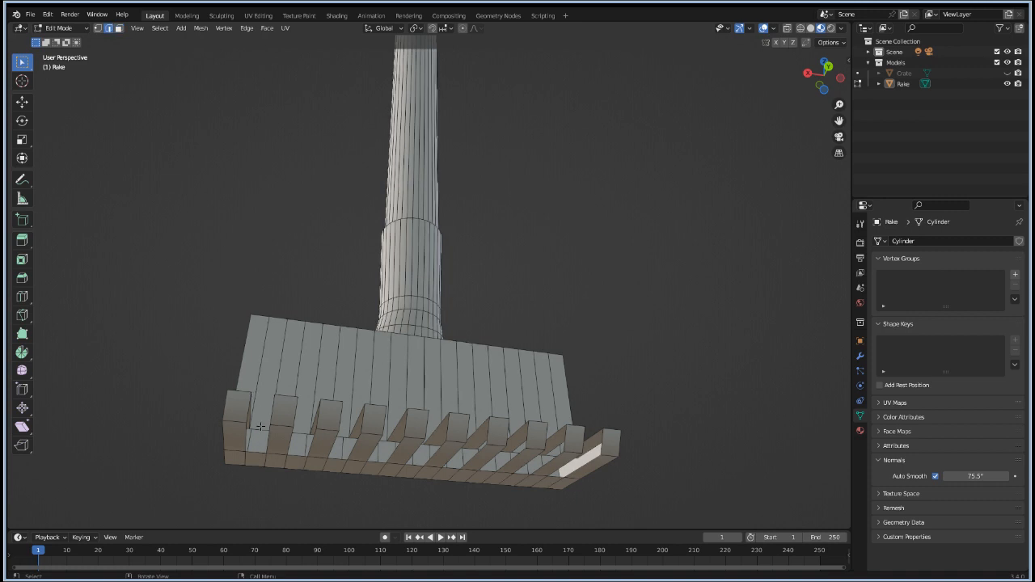
{"action": "left_click", "coordinate": [261, 427]}
{"action": "left_click", "coordinate": [257, 448], "text": "shift"}
{"action": "key", "text": "f"}
{"action": "left_click", "coordinate": [299, 434]}
{"action": "left_click", "coordinate": [299, 453], "text": "shift"}
Step: Fill the open side loops of the first three teeth bordering the first two gaps
{"action": "left_click", "coordinate": [313, 424]}
{"action": "middle_click_drag", "start_coordinate": [302, 443], "coordinate": [296, 426]}
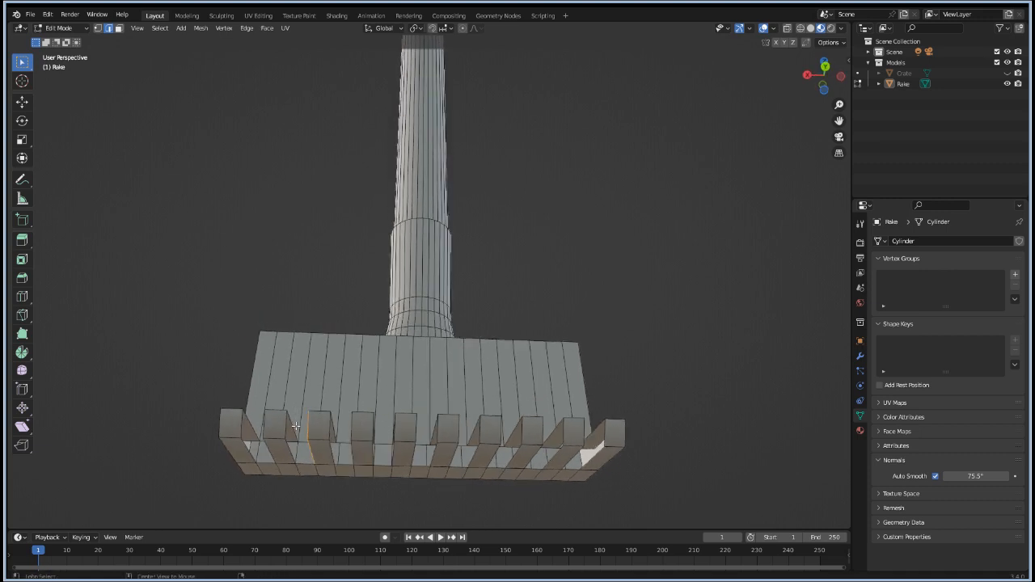
{"action": "left_click", "coordinate": [293, 429], "text": "alt"}
{"action": "key", "text": "f"}
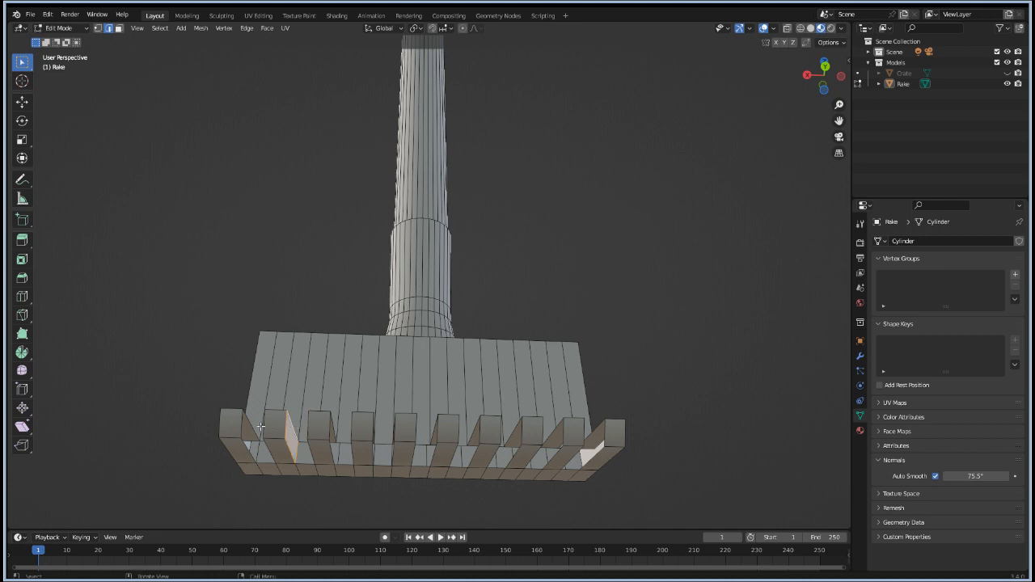
{"action": "left_click", "coordinate": [250, 427], "text": "alt"}
{"action": "key", "text": "f"}
{"action": "middle_click_drag", "start_coordinate": [250, 427], "coordinate": [287, 415]}
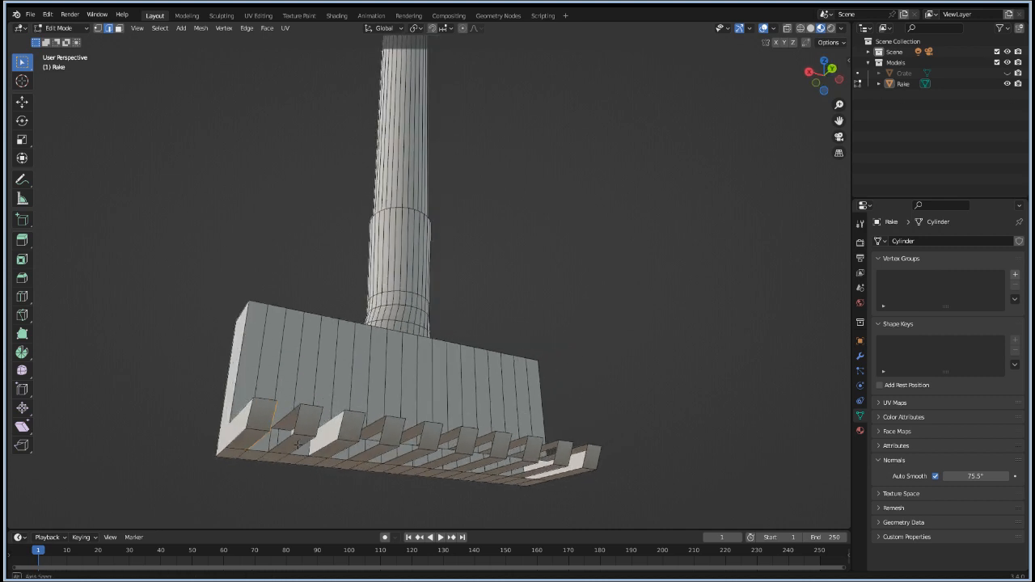
{"action": "left_click", "coordinate": [288, 415], "text": "alt"}
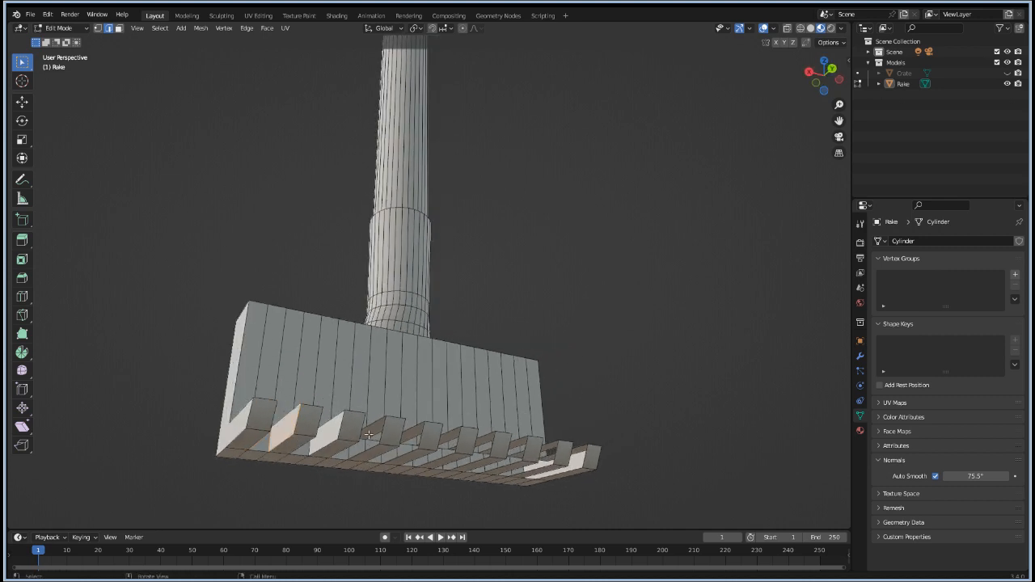
{"action": "key", "text": "f"}
{"action": "middle_click_drag", "start_coordinate": [358, 443], "coordinate": [321, 446]}
{"action": "left_click", "coordinate": [340, 440], "text": "alt"}
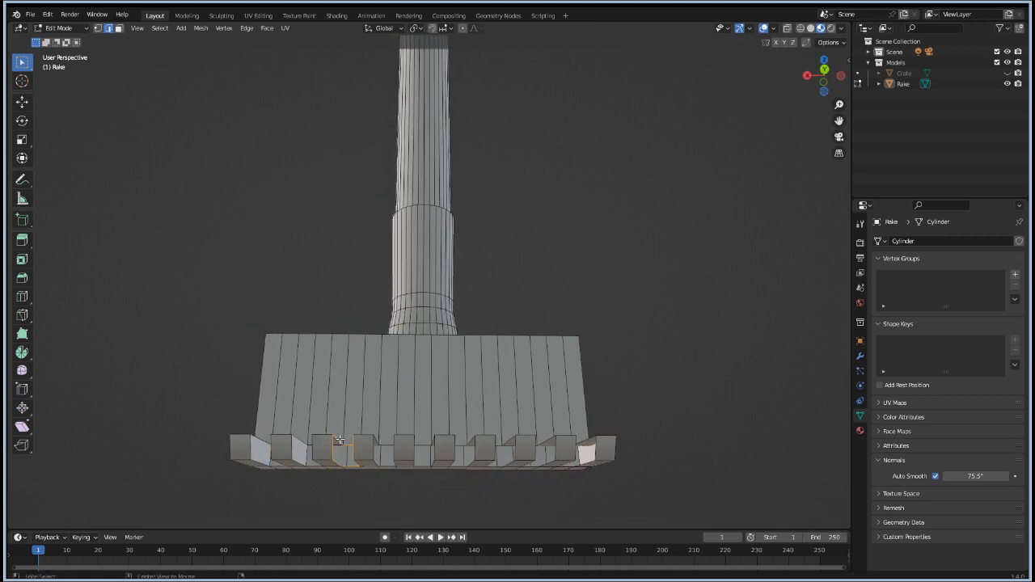
{"action": "key", "text": "f"}
{"action": "key", "text": "ctrl+z"}
Step: Close the back walls of the third and fourth tooth gaps with faces between their upper and lower edges
{"action": "left_click", "coordinate": [349, 444]}
{"action": "left_click", "coordinate": [352, 463], "text": "shift"}
{"action": "left_click", "coordinate": [384, 441], "text": "alt"}
{"action": "key", "text": "f"}
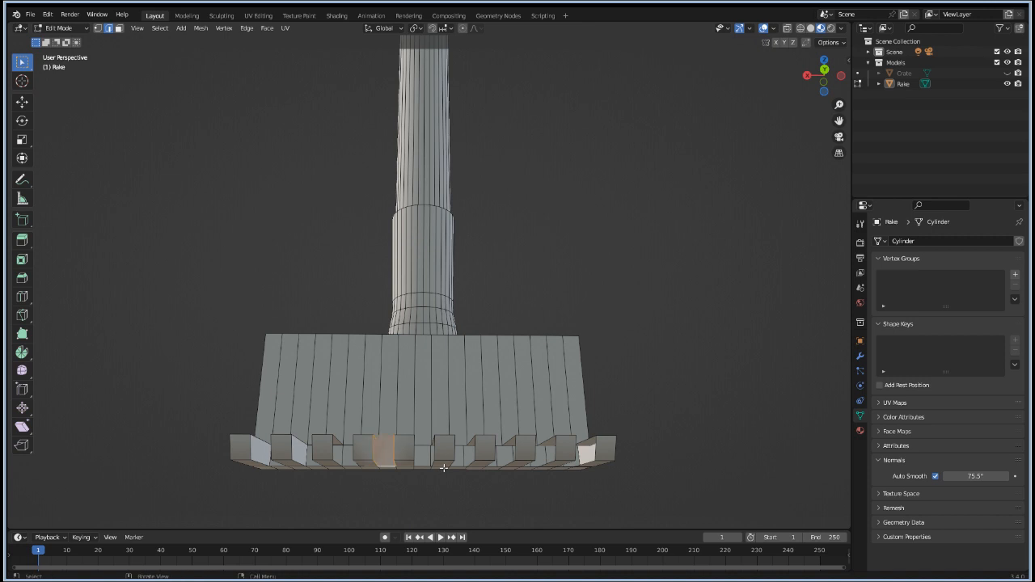
{"action": "left_click", "coordinate": [387, 444]}
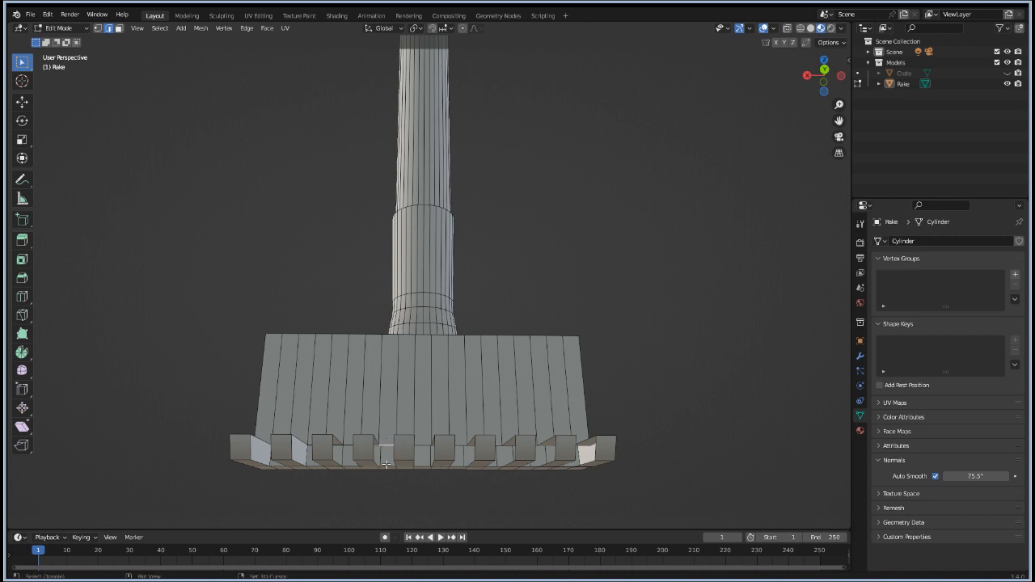
{"action": "left_click", "coordinate": [388, 468], "text": "shift"}
{"action": "key", "text": "ctrl+e"}
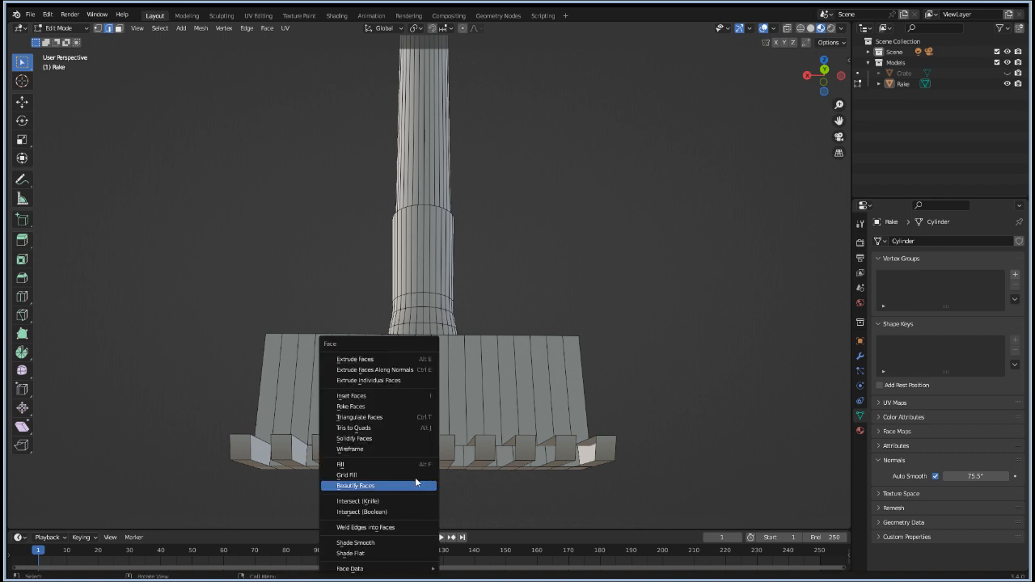
{"action": "left_click", "coordinate": [423, 463]}
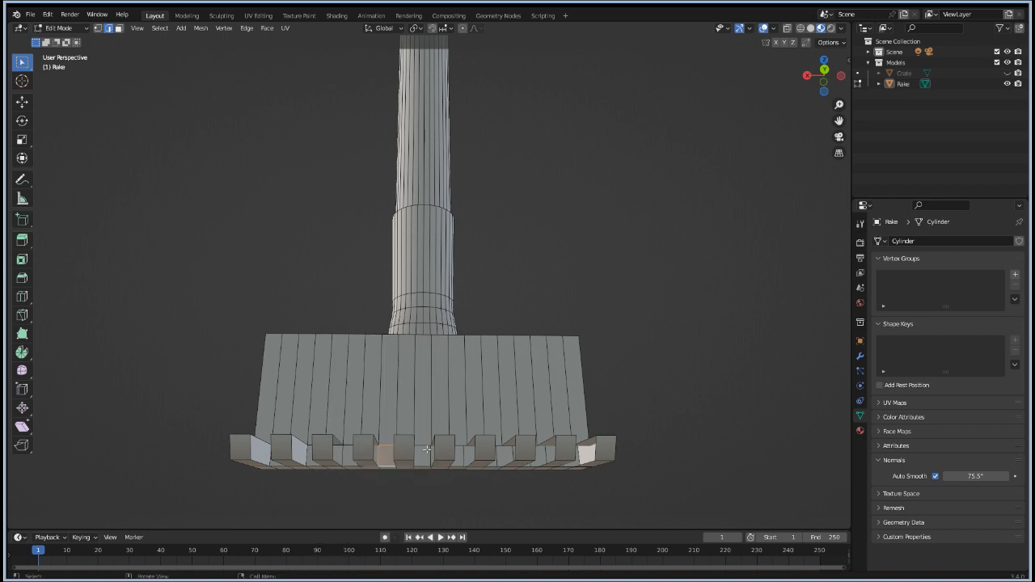
Step: Close the back walls of the fifth, sixth and seventh tooth gaps with faces between their upper and lower edges
{"action": "left_click", "coordinate": [424, 444]}
{"action": "left_click", "coordinate": [422, 464], "text": "shift"}
{"action": "left_click", "coordinate": [457, 443]}
{"action": "left_click", "coordinate": [460, 464], "text": "shift"}
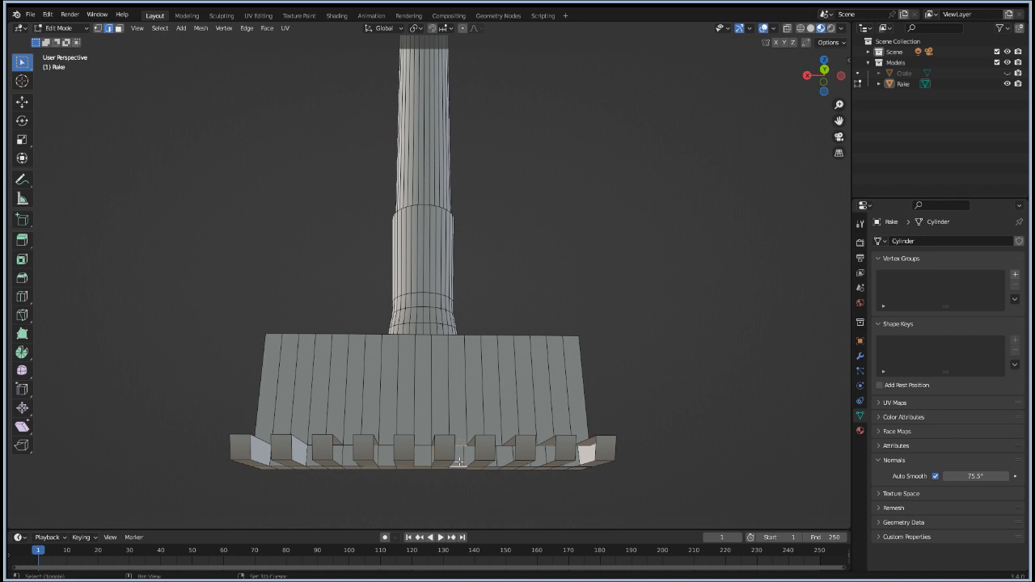
{"action": "left_click", "coordinate": [499, 440]}
{"action": "left_click", "coordinate": [495, 463], "text": "shift"}
Step: Fill the third tooth's remaining open side and close the back walls of the last two tooth gaps
{"action": "left_click", "coordinate": [338, 439], "text": "alt"}
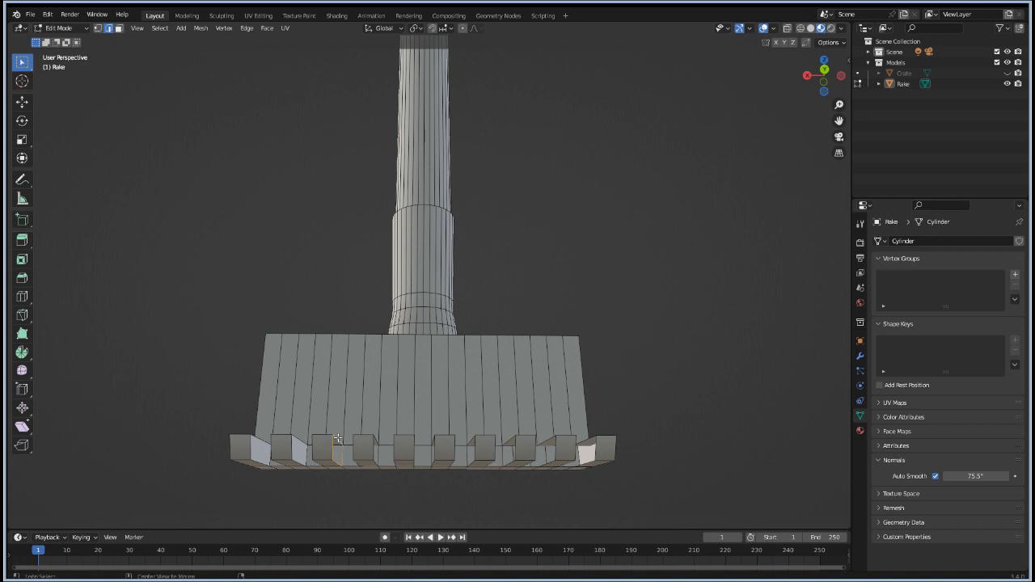
{"action": "key", "text": "f"}
{"action": "middle_click_drag", "start_coordinate": [319, 452], "coordinate": [391, 450]}
{"action": "scroll", "coordinate": [398, 464], "scroll_direction": "up", "scroll_amount": 3}
{"action": "scroll", "coordinate": [398, 464], "scroll_direction": "down", "scroll_amount": 5}
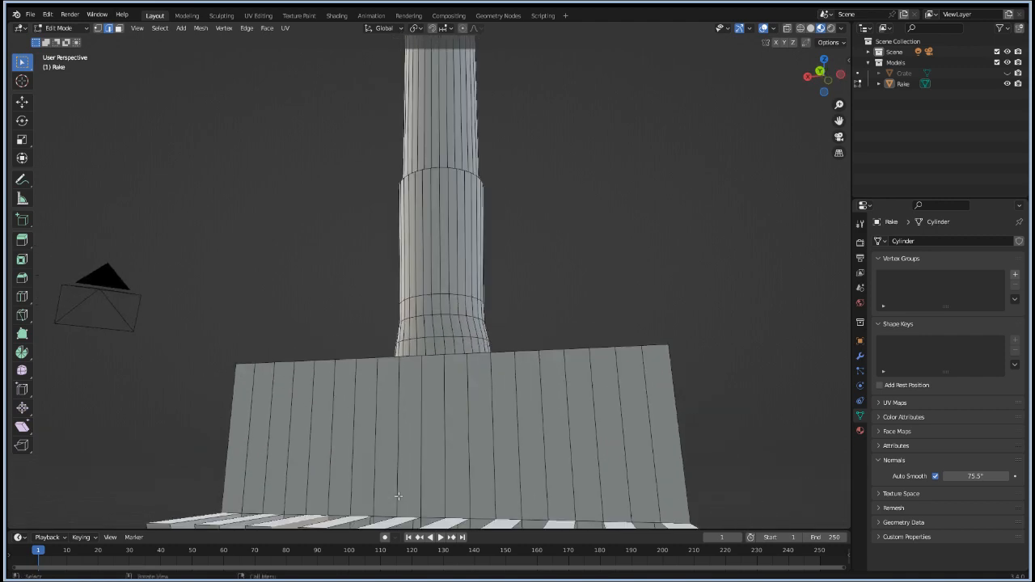
{"action": "middle_click_drag", "start_coordinate": [460, 463], "coordinate": [479, 418]}
{"action": "left_click", "coordinate": [526, 394]}
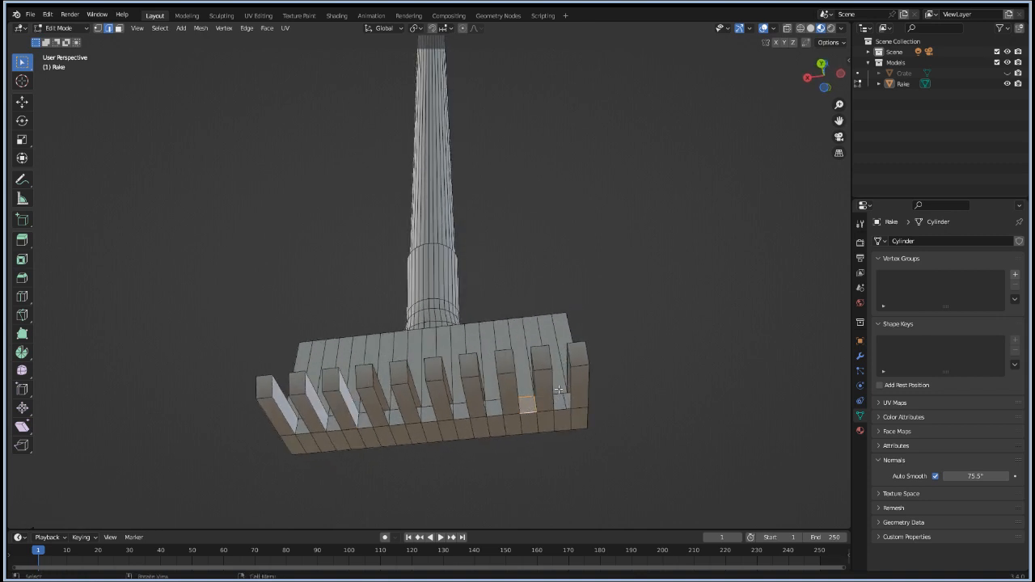
{"action": "left_click", "coordinate": [559, 391]}
{"action": "left_click", "coordinate": [563, 406], "text": "shift"}
Step: Fill the last tooth's open inner side and the same-facing open sides of the other teeth back to the fourth tooth
{"action": "left_click", "coordinate": [569, 375]}
{"action": "middle_click_drag", "start_coordinate": [558, 403], "coordinate": [525, 400]}
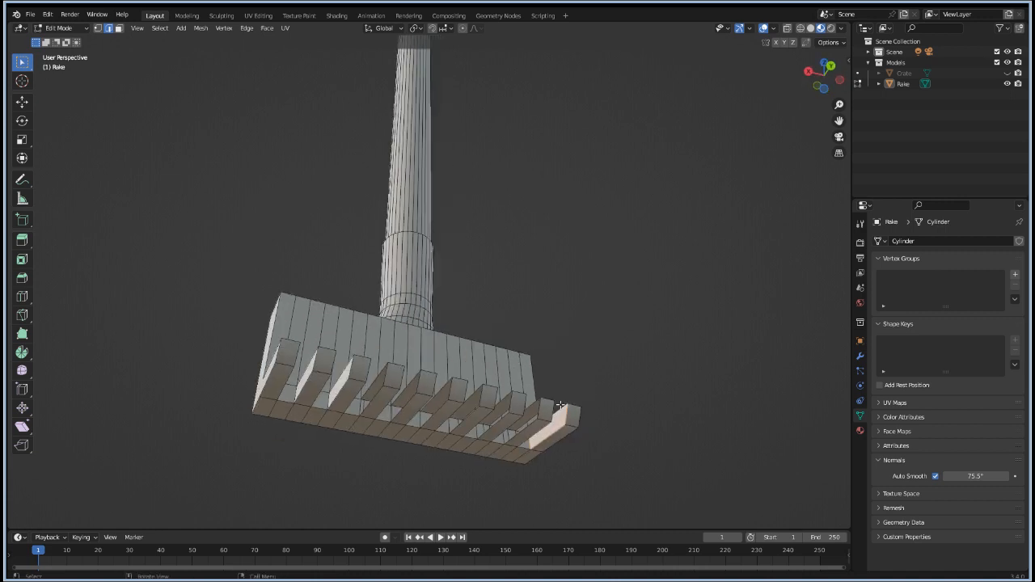
{"action": "left_click", "coordinate": [490, 403], "text": "alt+shift"}
{"action": "left_click", "coordinate": [469, 394], "text": "alt+shift"}
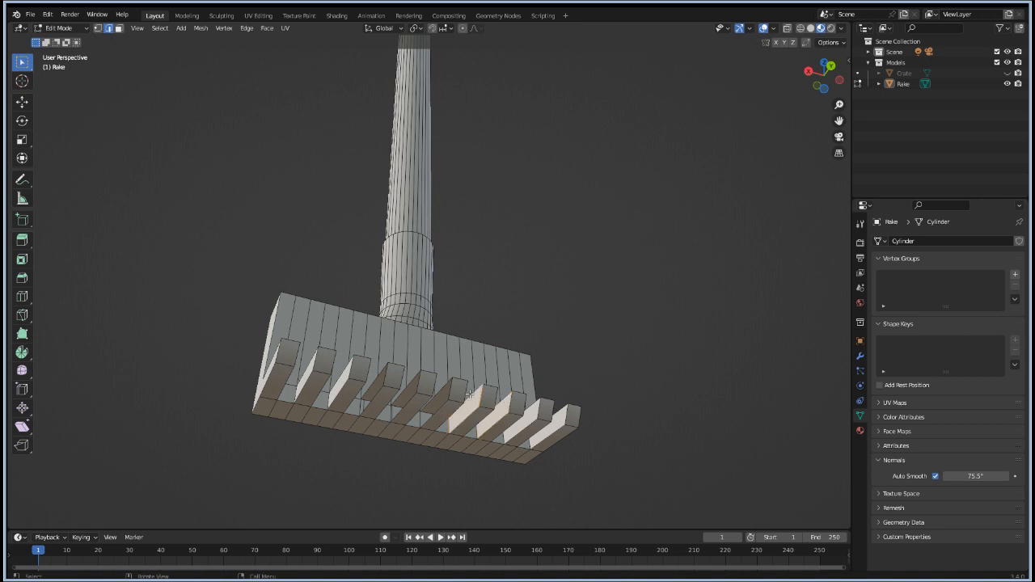
{"action": "left_click", "coordinate": [402, 385], "text": "alt+shift"}
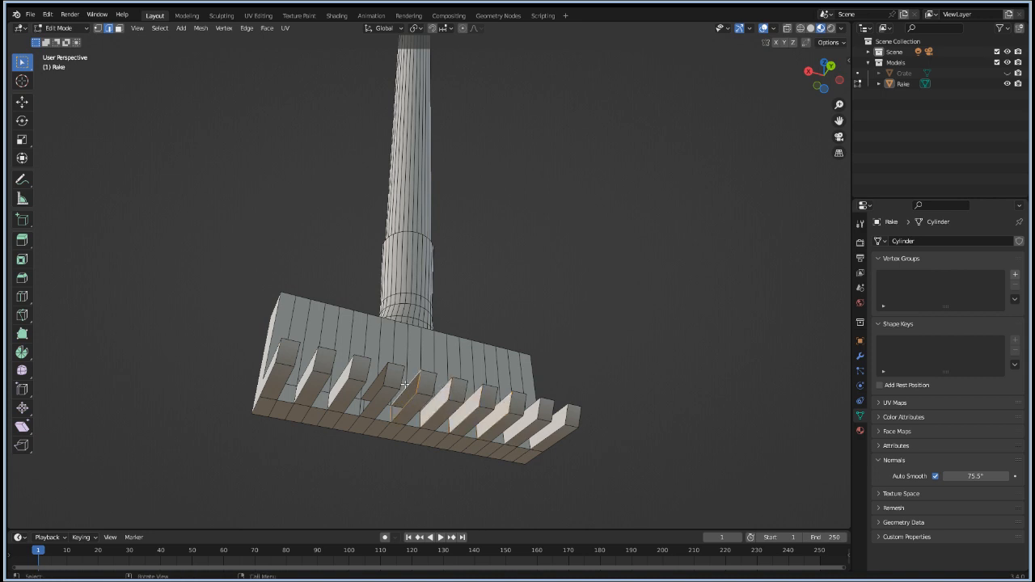
{"action": "left_click", "coordinate": [377, 380], "text": "alt+shift"}
Step: Fill the open sides facing the head's far end on four neighbouring teeth around the middle of the rake head
{"action": "middle_click_drag", "start_coordinate": [453, 404], "coordinate": [374, 411]}
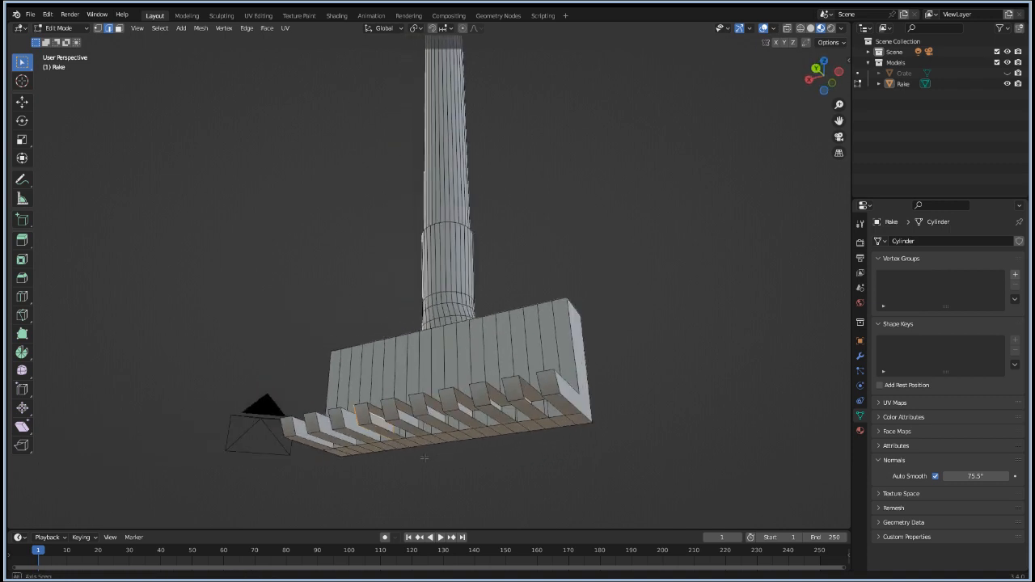
{"action": "left_click", "coordinate": [377, 406], "text": "alt+shift"}
{"action": "left_click", "coordinate": [403, 407], "text": "alt+shift"}
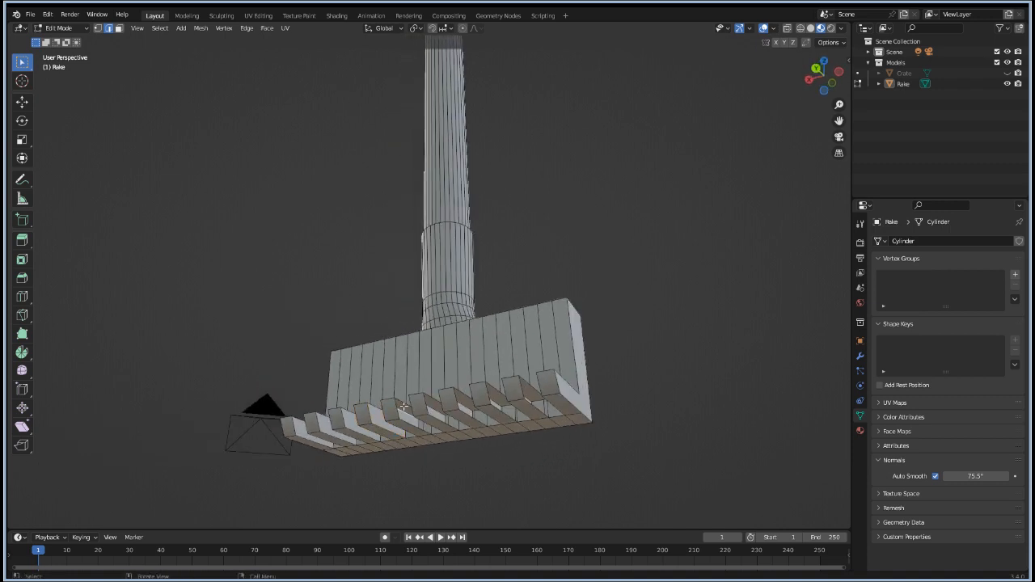
{"action": "left_click", "coordinate": [404, 407], "text": "alt+shift"}
{"action": "left_click", "coordinate": [432, 398], "text": "alt+shift"}
{"action": "key", "text": "f"}
{"action": "left_click", "coordinate": [459, 394], "text": "alt"}
{"action": "key", "text": "f"}
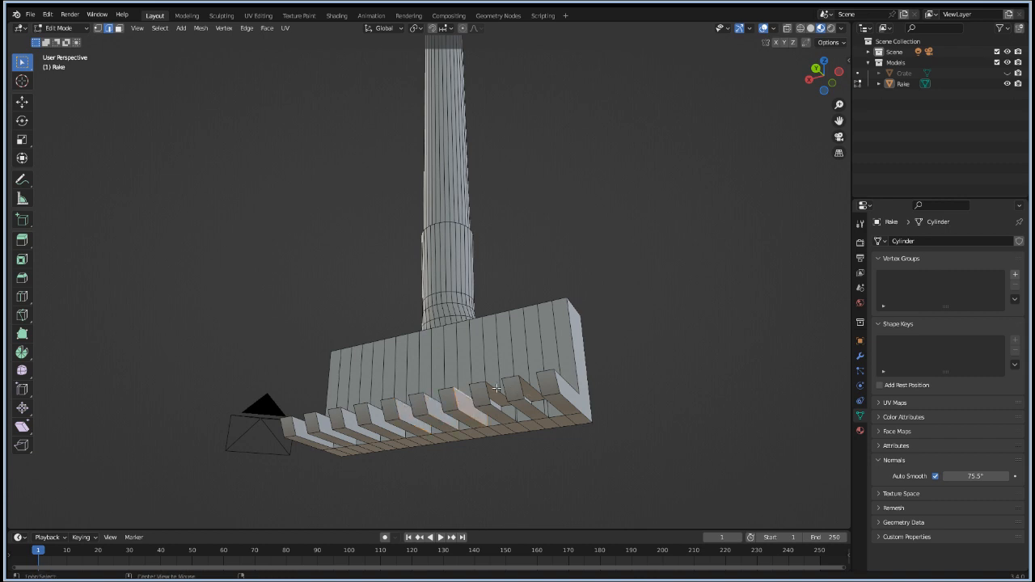
Step: Fill the same-facing open sides of the two remaining teeth near the end of the rake head
{"action": "left_click", "coordinate": [495, 389], "text": "alt"}
{"action": "key", "text": "f"}
{"action": "left_click", "coordinate": [531, 386], "text": "alt"}
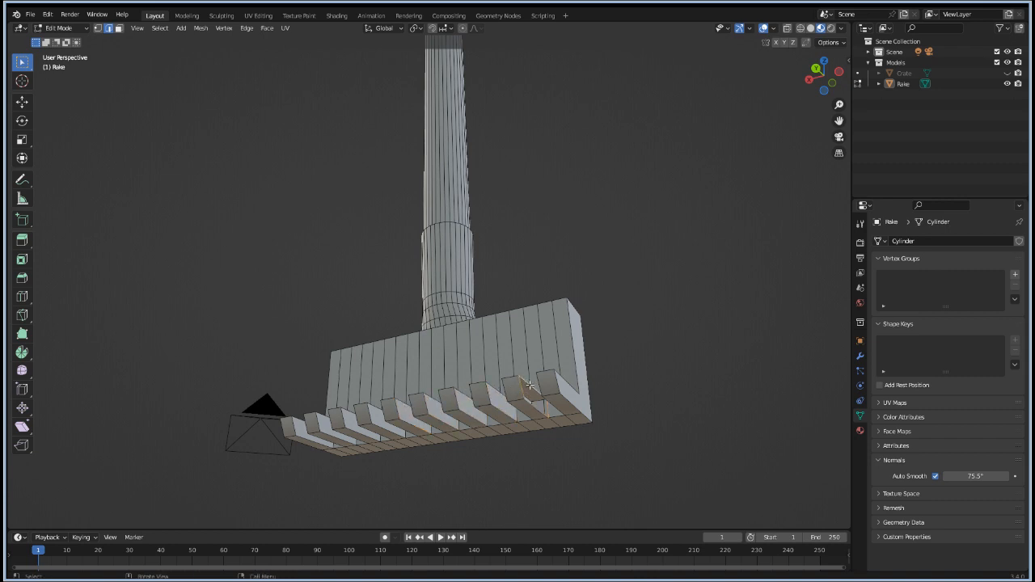
{"action": "key", "text": "f"}
{"action": "middle_click_drag", "start_coordinate": [287, 333], "coordinate": [323, 396]}
{"action": "scroll", "coordinate": [323, 397], "scroll_direction": "down", "scroll_amount": 5}
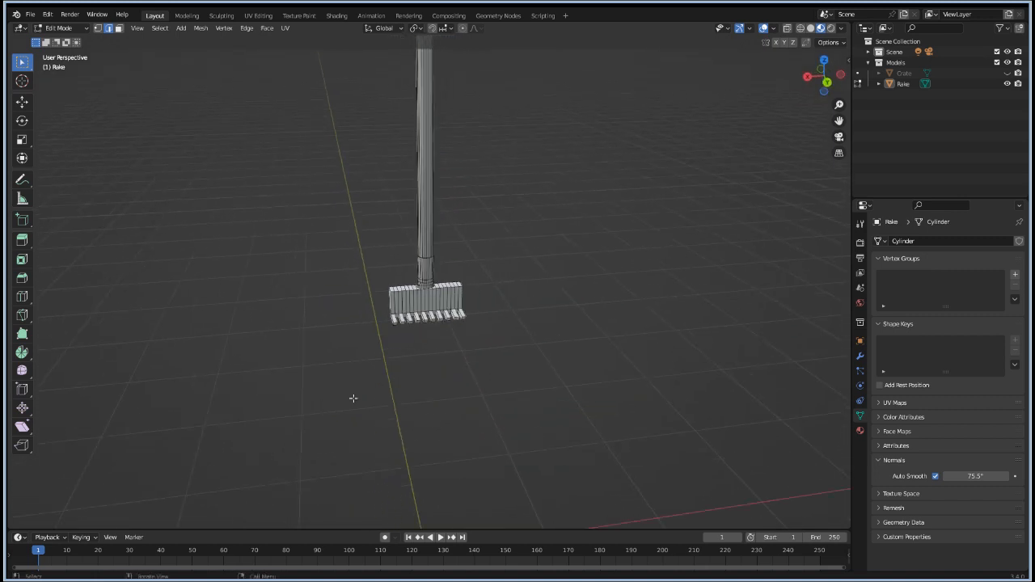
{"action": "scroll", "coordinate": [353, 398], "scroll_direction": "up", "scroll_amount": 2}
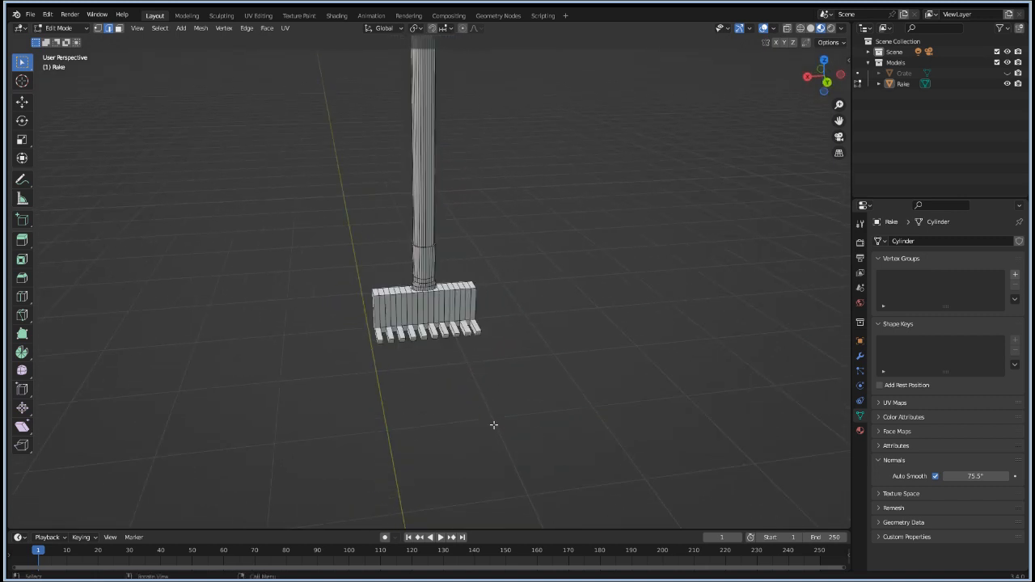
Step: Unhide the crate, return to Object Mode and rename the crate's material to Dark Wood
{"action": "left_click", "coordinate": [1007, 73]}
{"action": "key", "text": "Tab"}
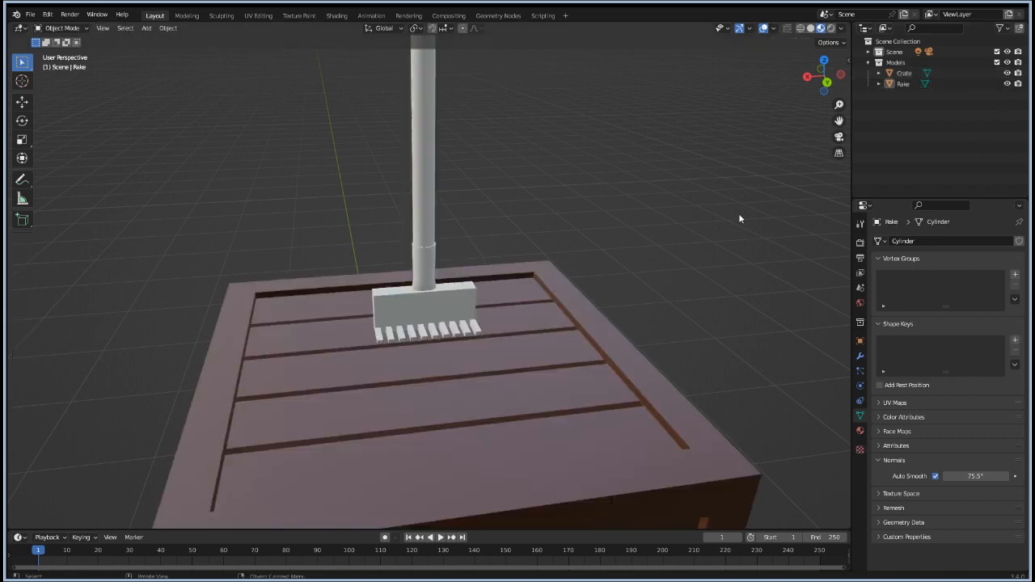
{"action": "left_click", "coordinate": [441, 412]}
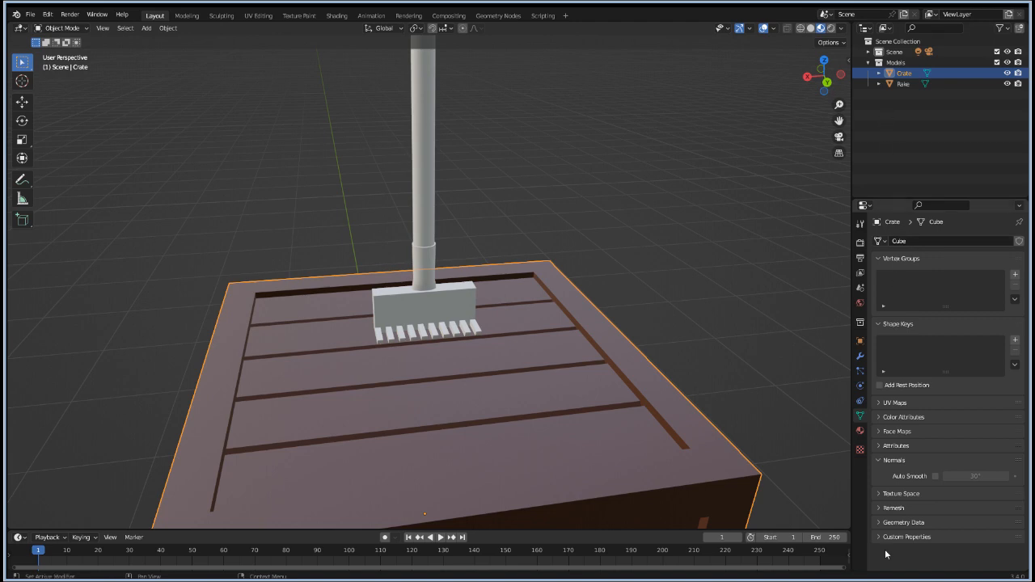
{"action": "left_click", "coordinate": [860, 430]}
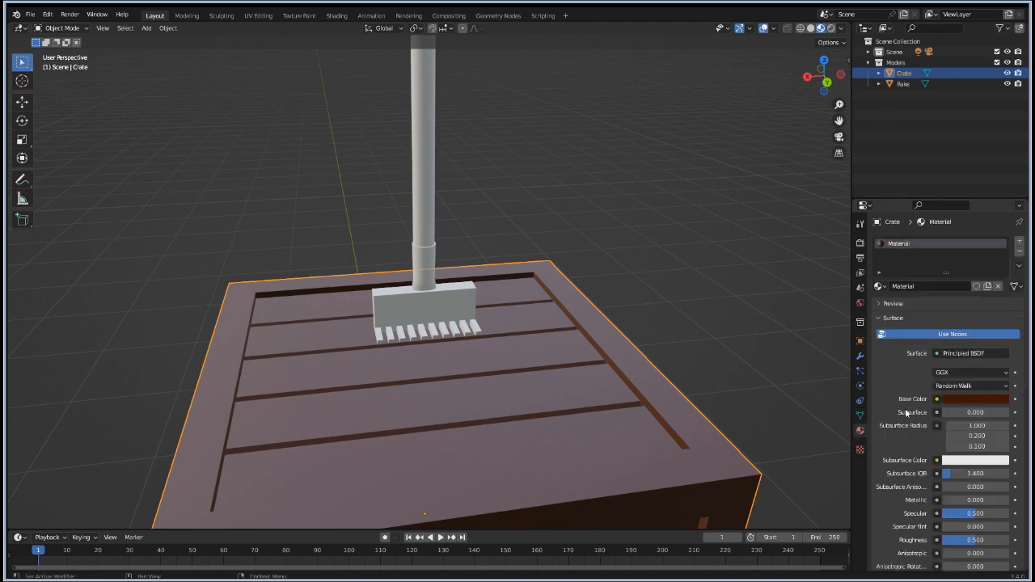
{"action": "left_click", "coordinate": [905, 283]}
{"action": "type", "text": "Dark Wood"}
{"action": "key", "text": "Return"}
Step: Create a new material on the rake and name it Light Wood
{"action": "left_click", "coordinate": [432, 182]}
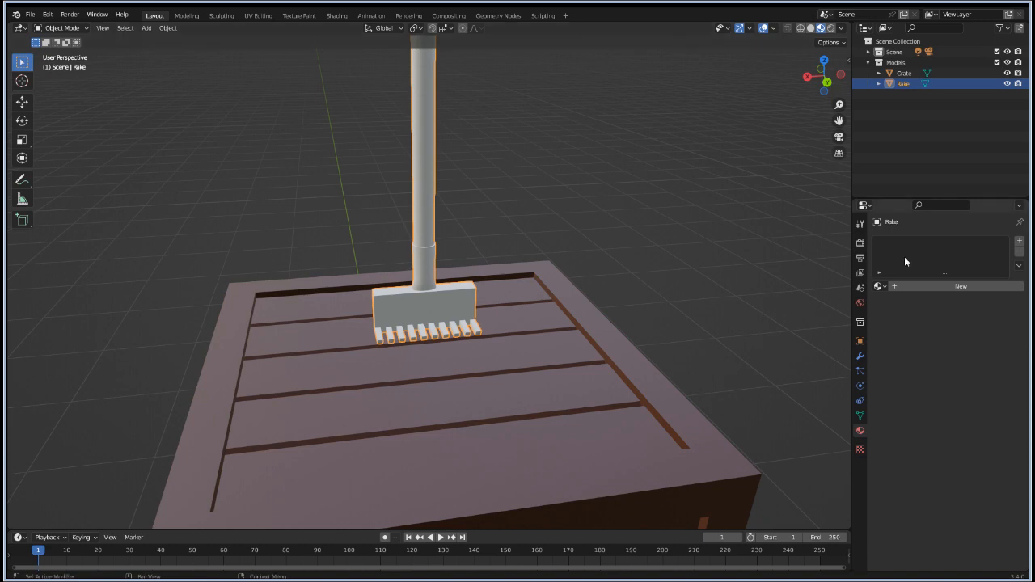
{"action": "left_click", "coordinate": [931, 285]}
{"action": "double_click", "coordinate": [912, 286]}
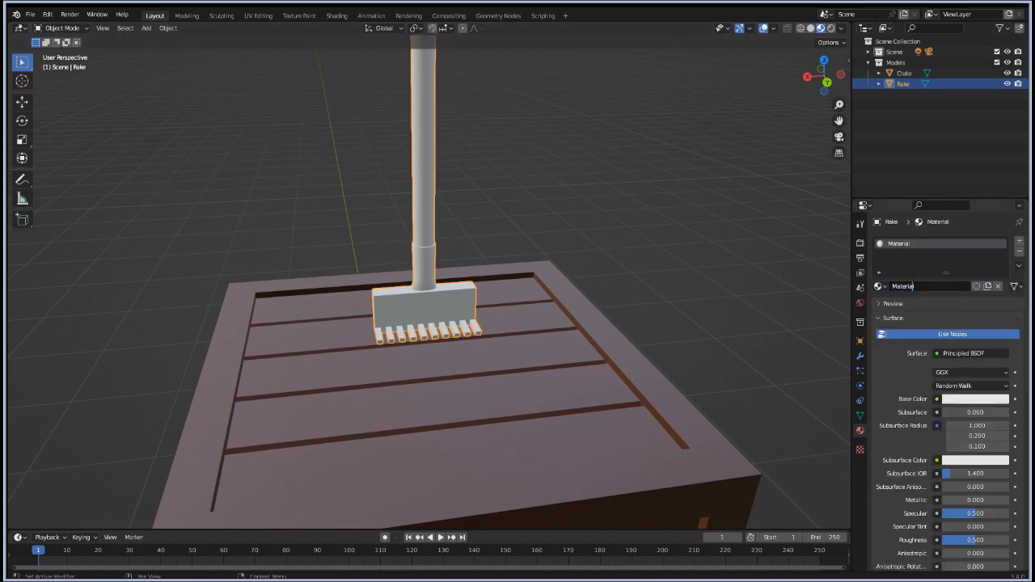
{"action": "double_click", "coordinate": [913, 286]}
{"action": "type", "text": "Light Wood"}
{"action": "key", "text": "Return"}
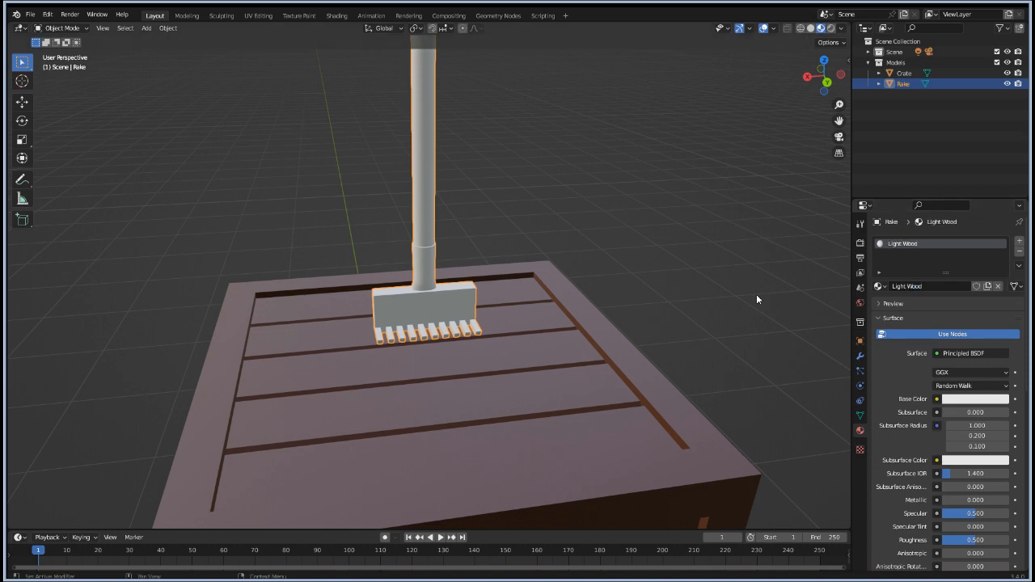
Step: Set the Light Wood base color to an orange-brown with hue 0.058, saturation 0.844 and value 0.467
{"action": "left_click", "coordinate": [975, 399]}
{"action": "left_click", "coordinate": [944, 300]}
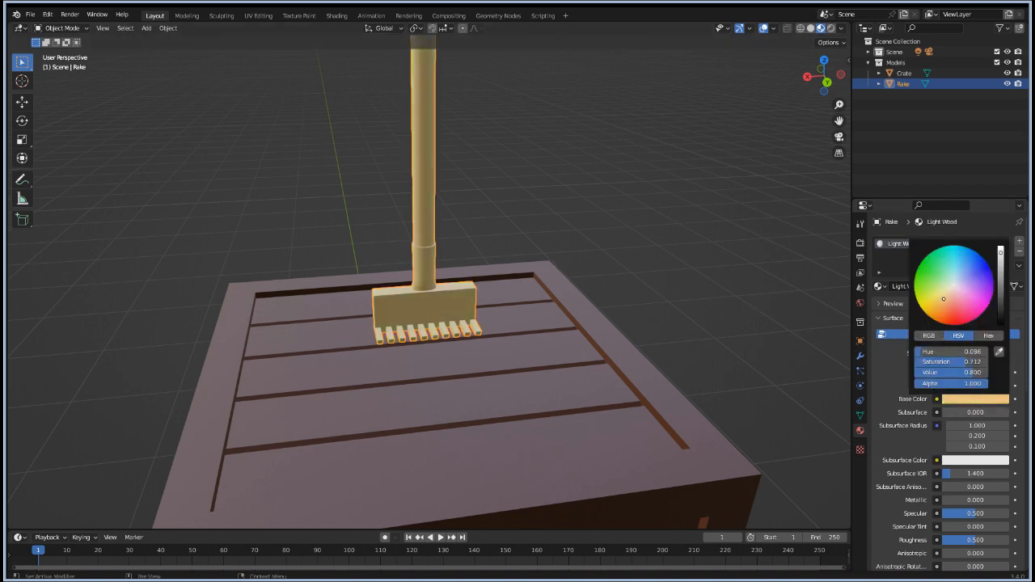
{"action": "left_click_drag", "start_coordinate": [943, 299], "coordinate": [934, 301]}
{"action": "mouse_move", "coordinate": [1001, 276]}
{"action": "left_mouse_down"}
{"action": "mouse_move", "coordinate": [1001, 290]}
{"action": "mouse_move", "coordinate": [1001, 269]}
{"action": "left_mouse_up"}
{"action": "middle_click_drag", "start_coordinate": [606, 208], "coordinate": [607, 219]}
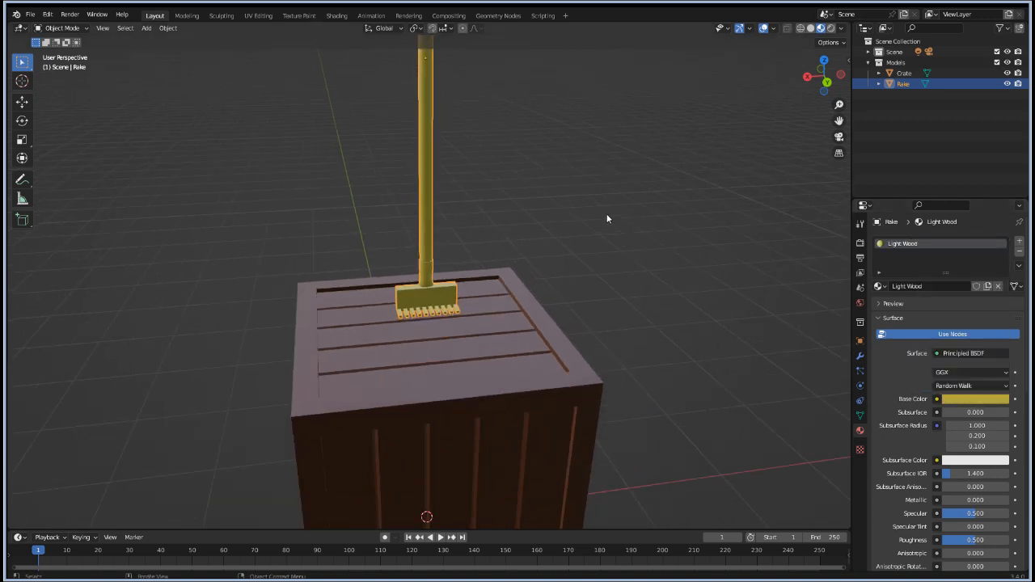
{"action": "middle_click_drag", "start_coordinate": [811, 313], "coordinate": [693, 259]}
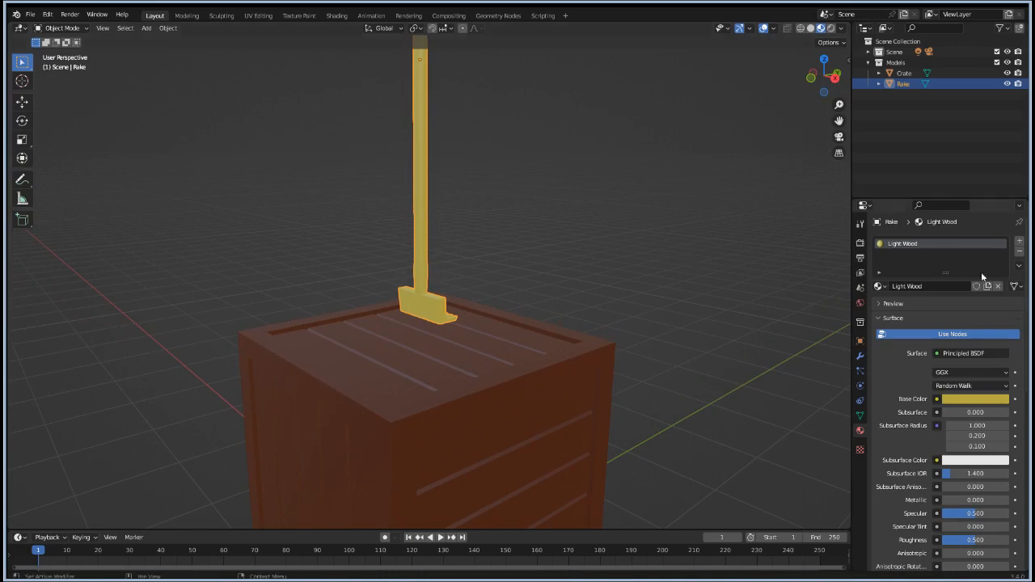
{"action": "left_click", "coordinate": [960, 398]}
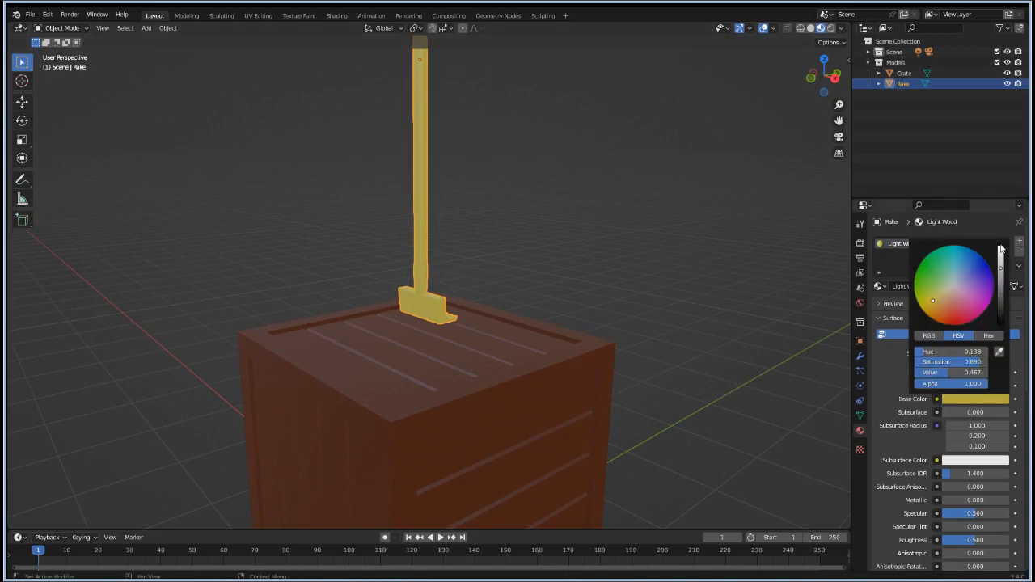
{"action": "left_click_drag", "start_coordinate": [941, 307], "coordinate": [942, 304]}
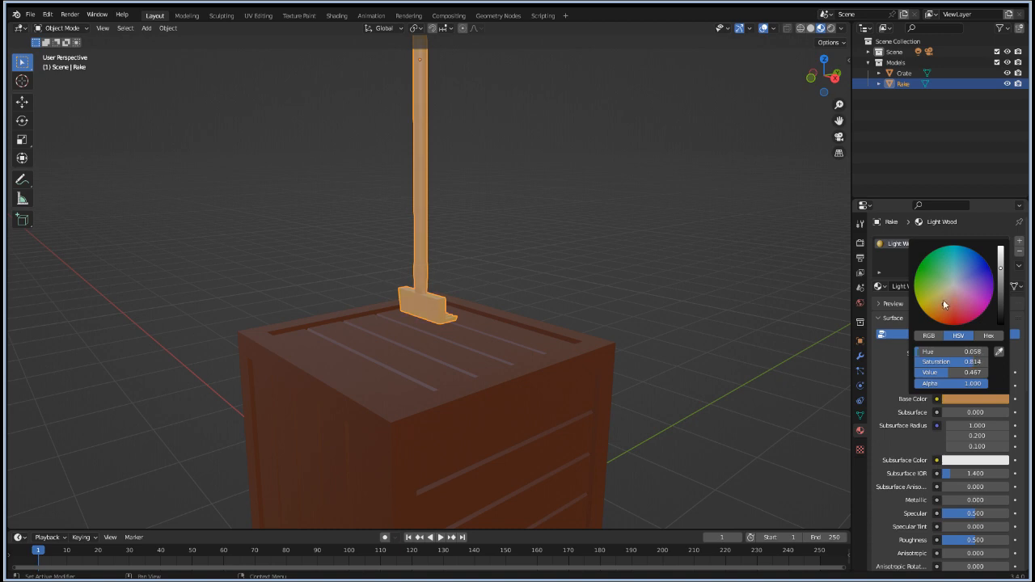
{"action": "middle_click_drag", "start_coordinate": [588, 251], "coordinate": [427, 260]}
{"action": "scroll", "coordinate": [477, 203], "scroll_direction": "up", "scroll_amount": 3}
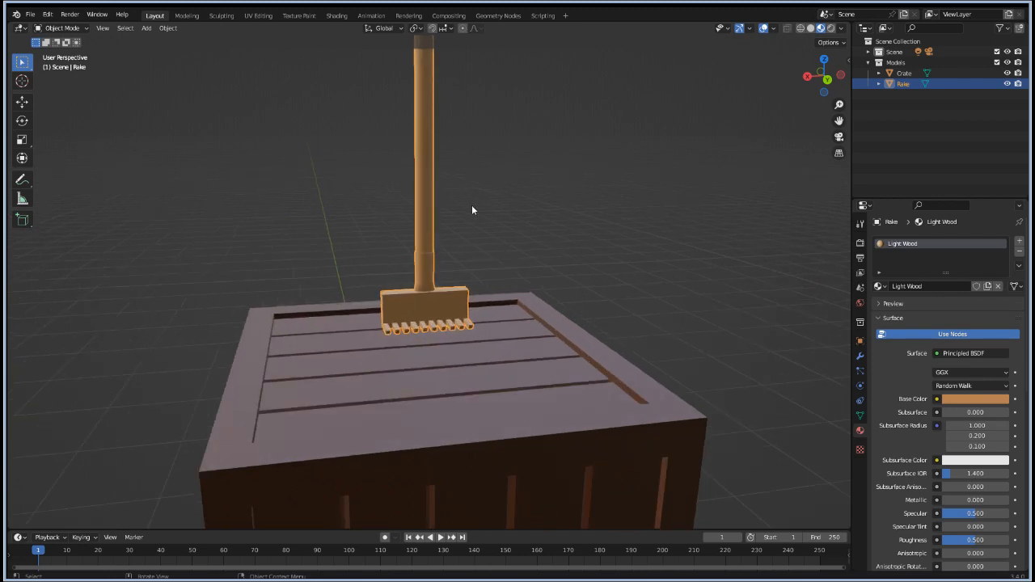
Step: Add a second material named Metal to the rake and darken its base color to mid grey
{"action": "left_click", "coordinate": [1019, 241]}
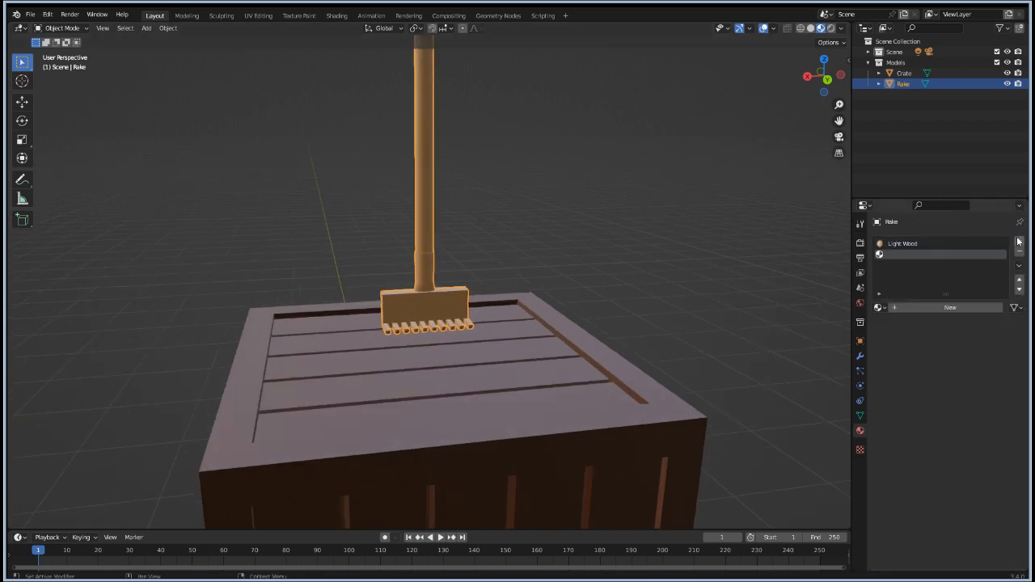
{"action": "left_click", "coordinate": [927, 308]}
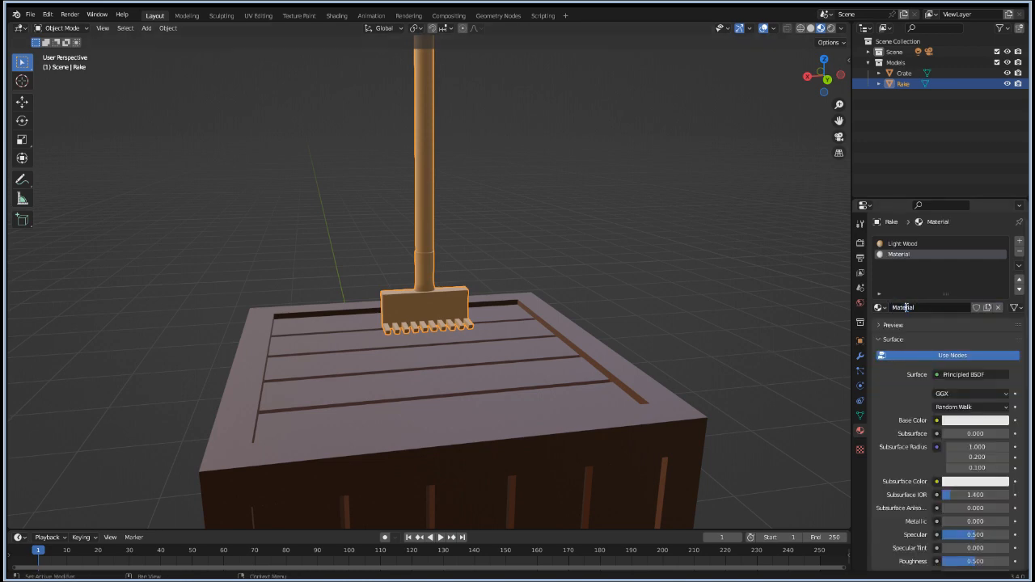
{"action": "left_click", "coordinate": [897, 307]}
{"action": "type", "text": "Metal"}
{"action": "key", "text": "Return"}
{"action": "left_click", "coordinate": [978, 421]}
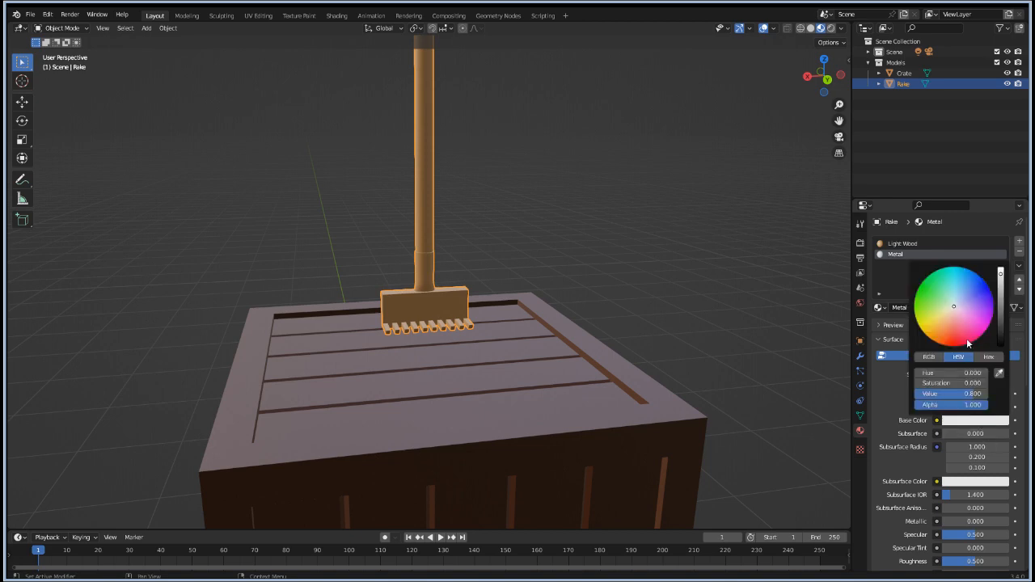
{"action": "left_click_drag", "start_coordinate": [1001, 285], "coordinate": [1002, 306]}
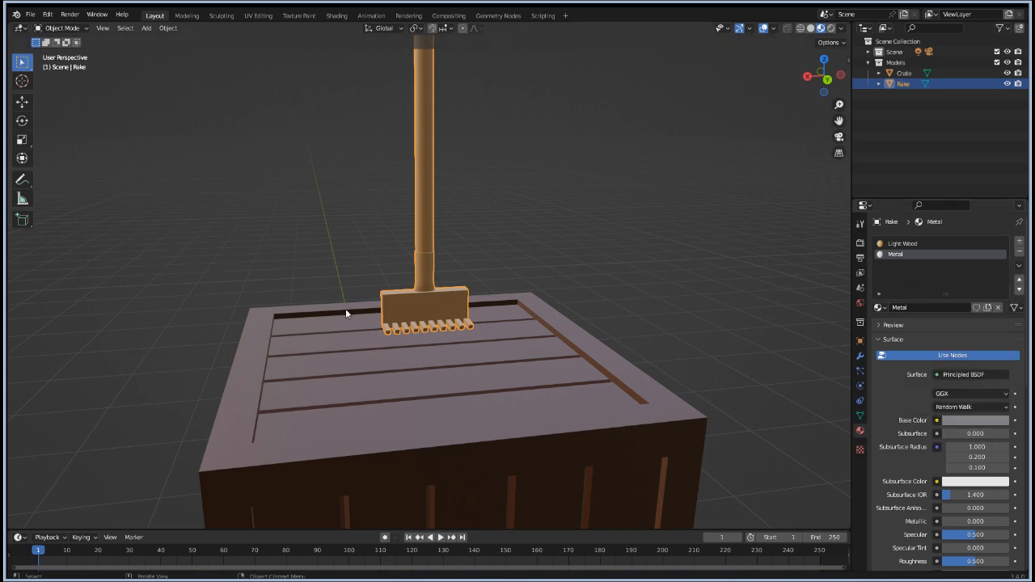
Step: In Edit Mode, select the rake head by growing the selection from a vertical corner edge at its end
{"action": "key", "text": "Tab"}
{"action": "middle_click_drag", "start_coordinate": [390, 330], "coordinate": [468, 313]}
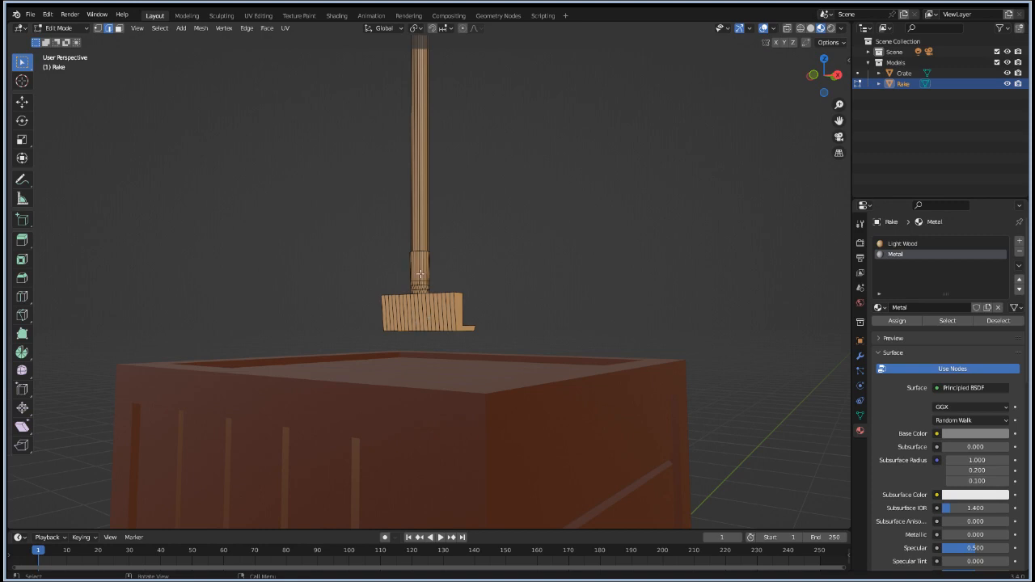
{"action": "middle_click_drag", "start_coordinate": [421, 343], "coordinate": [347, 360]}
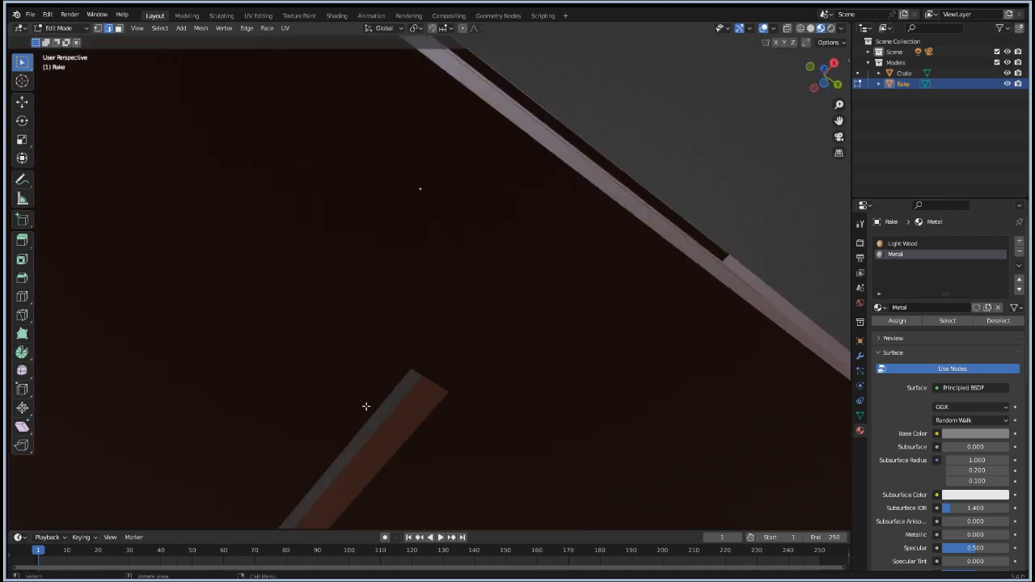
{"action": "scroll", "coordinate": [363, 288], "scroll_direction": "down", "scroll_amount": 5}
{"action": "middle_click_drag", "start_coordinate": [363, 288], "coordinate": [379, 394]}
{"action": "scroll", "coordinate": [413, 339], "scroll_direction": "up", "scroll_amount": 4}
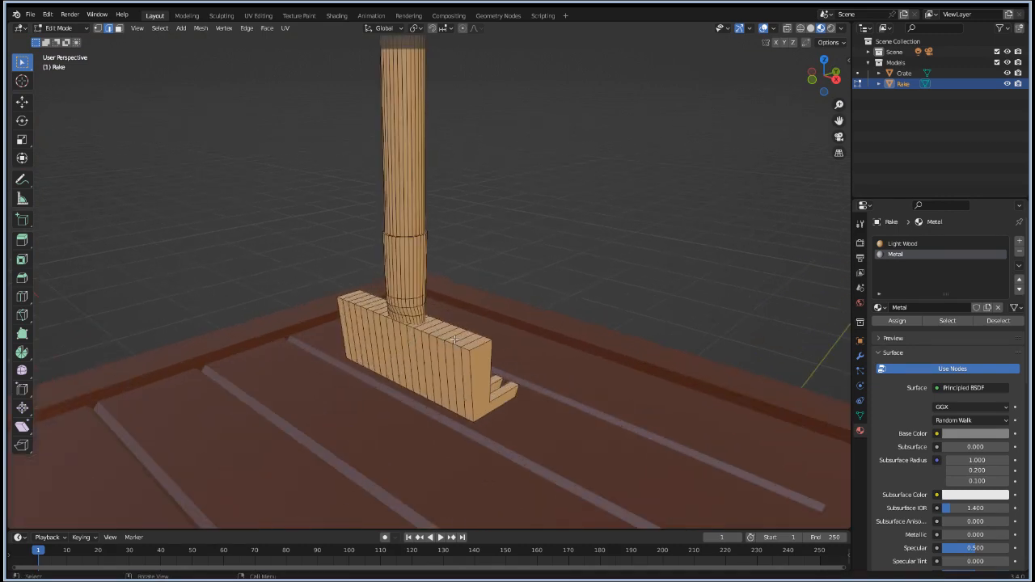
{"action": "left_click", "coordinate": [485, 379]}
{"action": "key", "text": "a"}
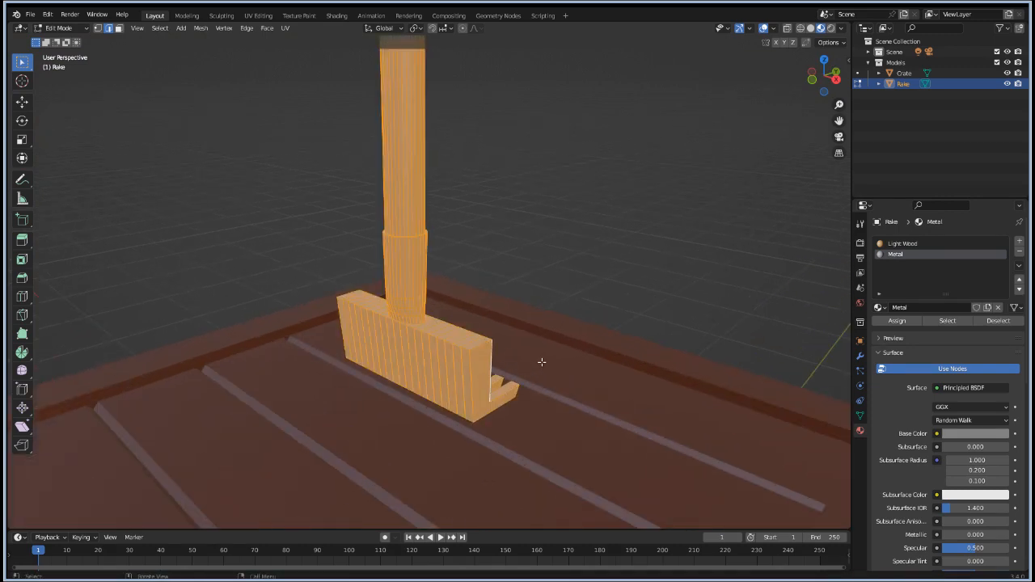
{"action": "key", "text": "alt+a"}
{"action": "left_click", "coordinate": [480, 382]}
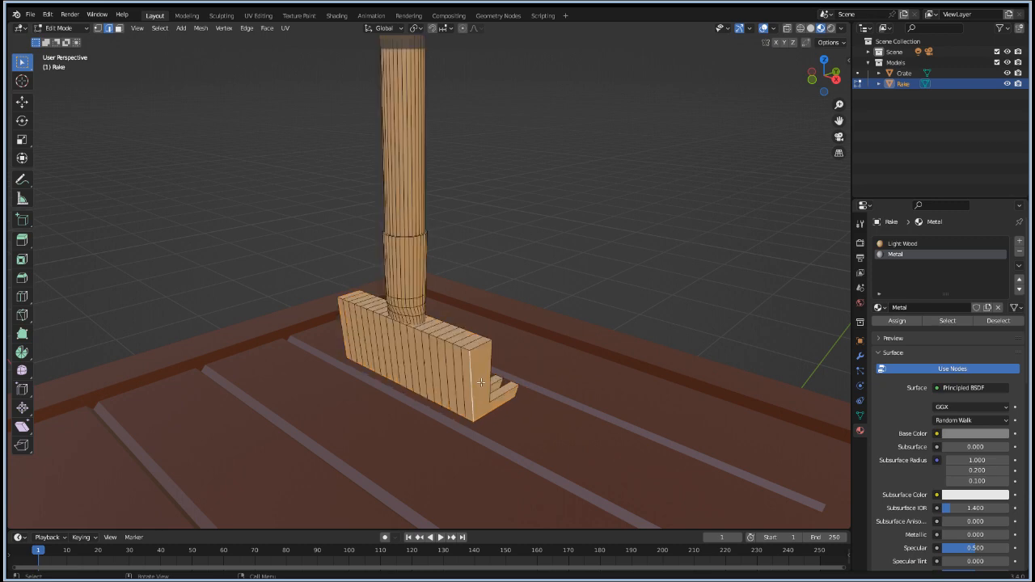
{"action": "key", "text": "ctrl+KP_Add"}
{"action": "key", "text": "ctrl+KP_Add"}
{"action": "key", "text": "ctrl+KP_Add"}
{"action": "key", "text": "ctrl+KP_Add"}
{"action": "key", "text": "ctrl+KP_Add"}
{"action": "key", "text": "ctrl+KP_Add"}
{"action": "key", "text": "ctrl+KP_Add"}
{"action": "key", "text": "ctrl+KP_Add"}
{"action": "key", "text": "ctrl+KP_Add"}
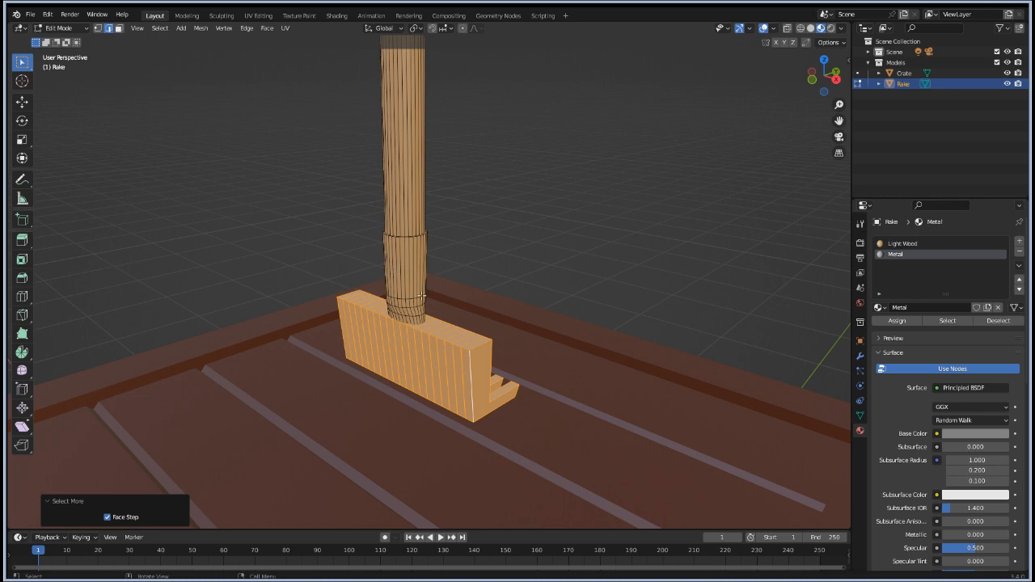
Step: Extend the selection as faces up through the socket below the pole and assign the Metal material to it
{"action": "mouse_move", "coordinate": [422, 298]}
{"action": "middle_mouse_down"}
{"action": "mouse_move", "coordinate": [431, 273]}
{"action": "mouse_move", "coordinate": [426, 294]}
{"action": "middle_mouse_up"}
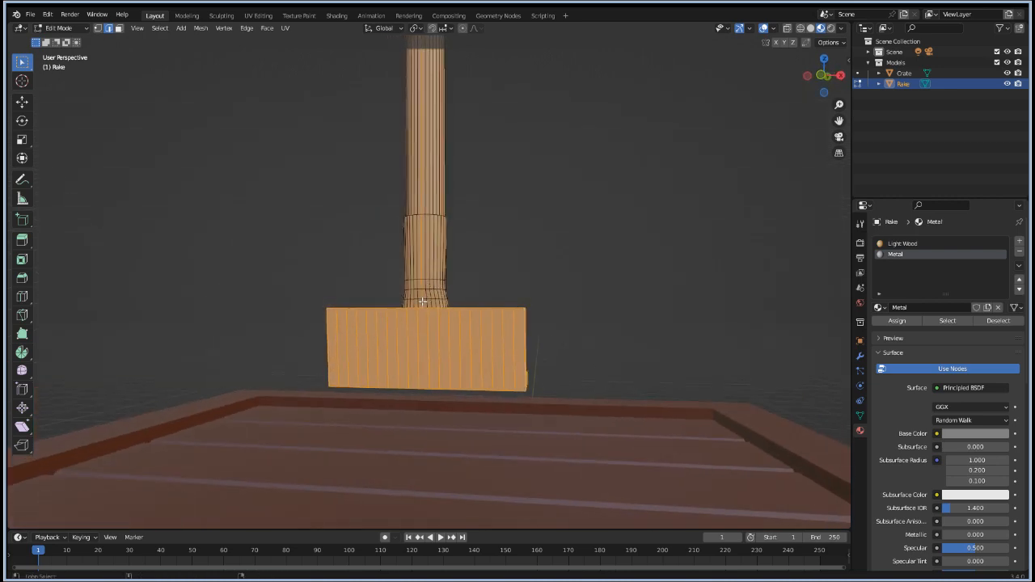
{"action": "key", "text": "3"}
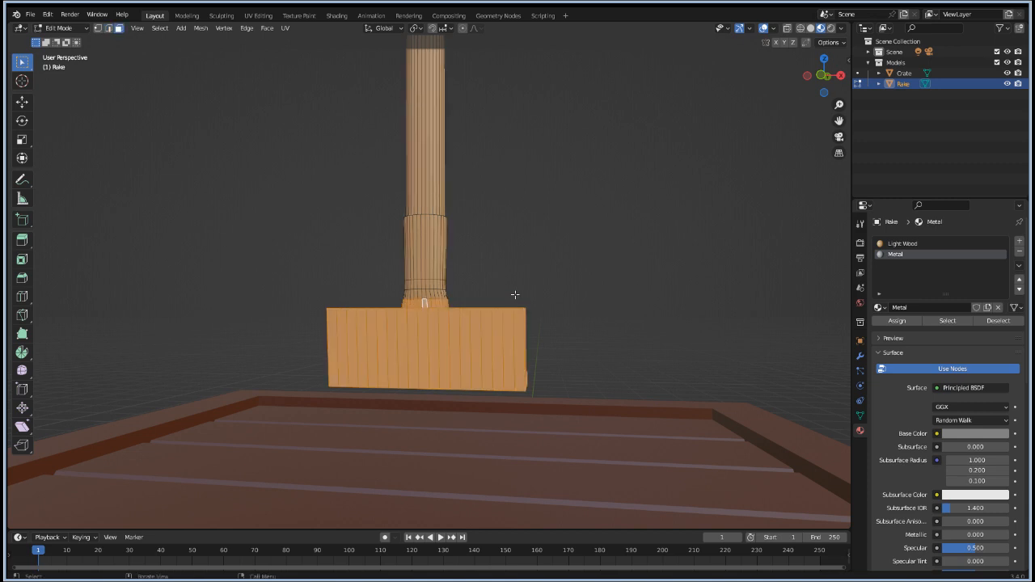
{"action": "key", "text": "ctrl+KP_Add"}
{"action": "key", "text": "ctrl+KP_Add"}
{"action": "key", "text": "ctrl+KP_Add"}
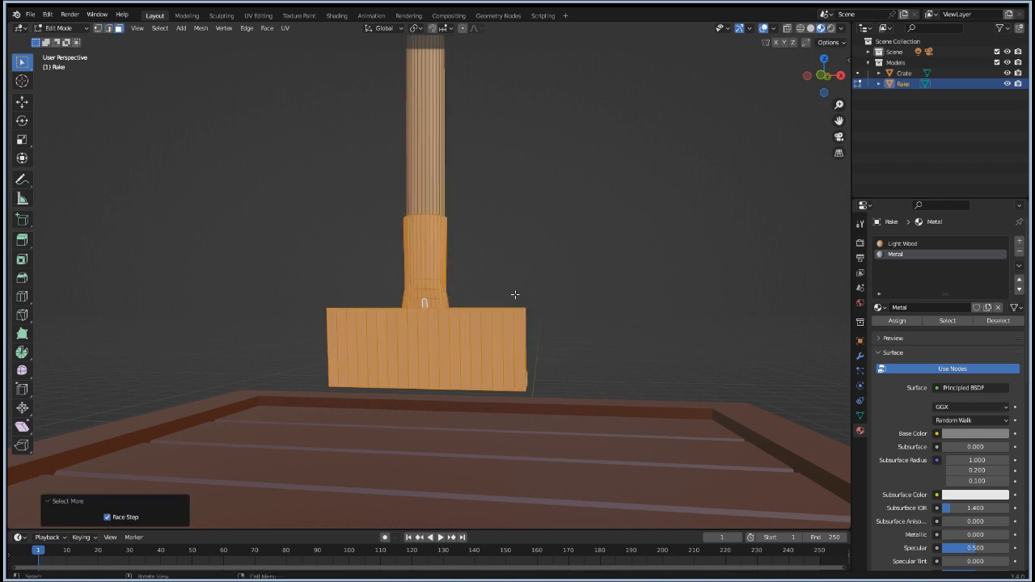
{"action": "middle_click_drag", "start_coordinate": [516, 295], "coordinate": [482, 271]}
{"action": "key", "text": "ctrl+KP_Add"}
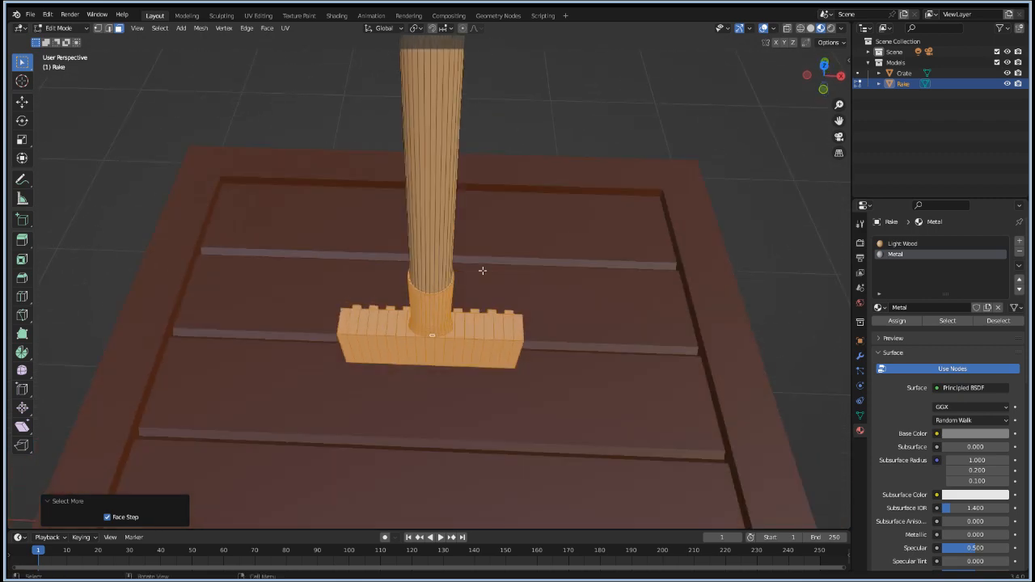
{"action": "middle_click_drag", "start_coordinate": [706, 374], "coordinate": [543, 301]}
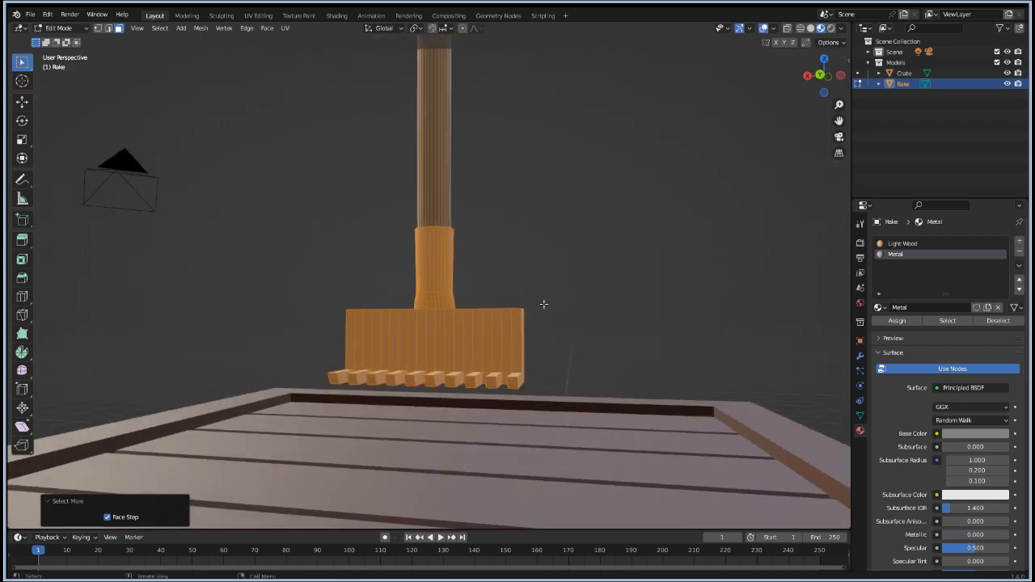
{"action": "left_click", "coordinate": [898, 321]}
{"action": "key", "text": "Tab"}
Step: Set the Metal material's Metallic value to 0.756
{"action": "middle_click_drag", "start_coordinate": [628, 304], "coordinate": [221, 350]}
{"action": "scroll", "coordinate": [923, 475], "scroll_direction": "down", "scroll_amount": 4}
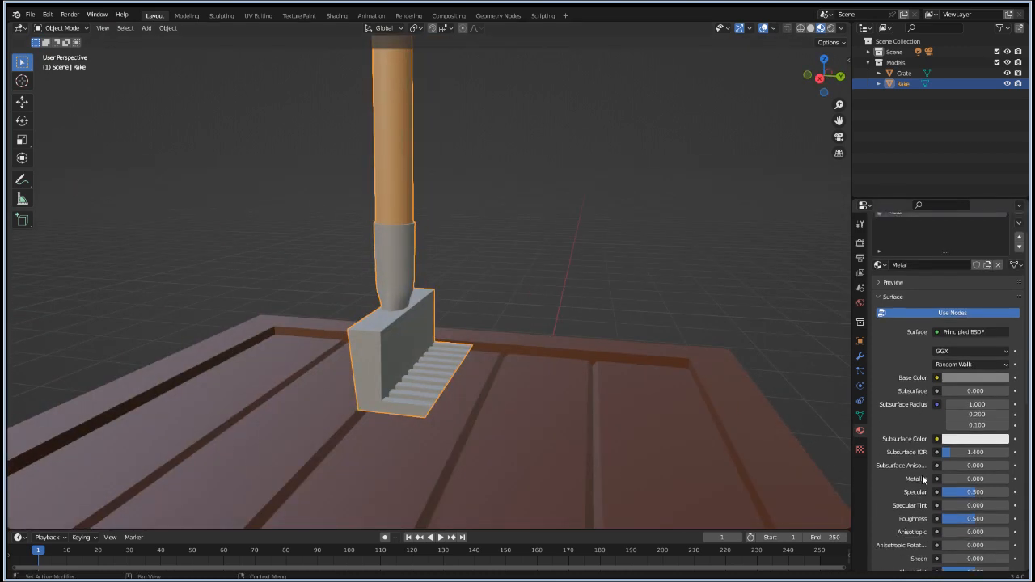
{"action": "left_click_drag", "start_coordinate": [950, 435], "coordinate": [993, 436]}
{"action": "middle_click_drag", "start_coordinate": [262, 354], "coordinate": [296, 359]}
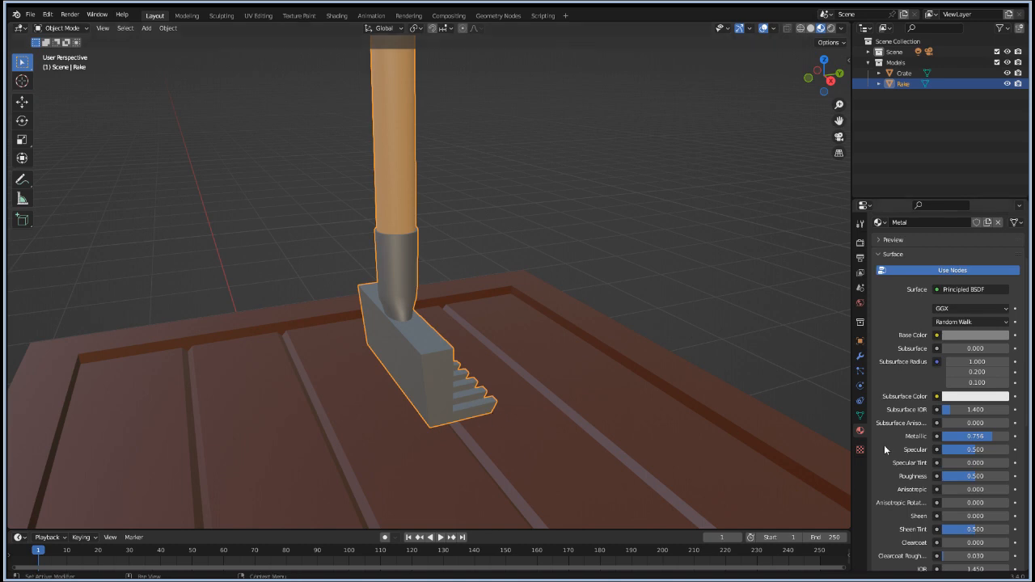
Step: Lower the Metal material's Roughness to 0.193 for a shinier rake head
{"action": "scroll", "coordinate": [921, 441], "scroll_direction": "down", "scroll_amount": 2}
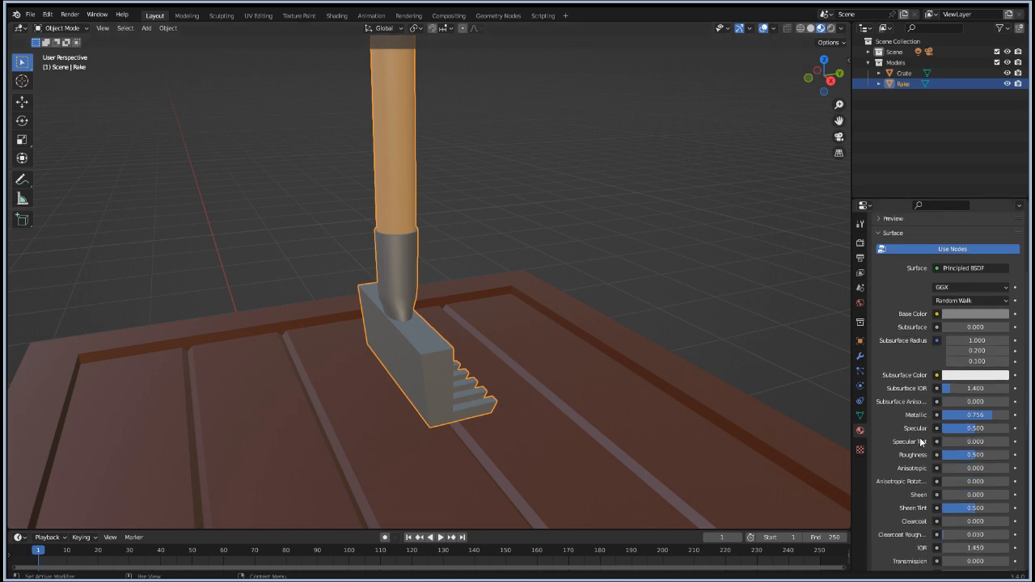
{"action": "left_click_drag", "start_coordinate": [962, 437], "coordinate": [950, 433]}
{"action": "mouse_move", "coordinate": [329, 414]}
{"action": "middle_mouse_down"}
{"action": "mouse_move", "coordinate": [469, 393]}
{"action": "mouse_move", "coordinate": [282, 373]}
{"action": "mouse_move", "coordinate": [328, 421]}
{"action": "mouse_move", "coordinate": [231, 432]}
{"action": "mouse_move", "coordinate": [324, 418]}
{"action": "mouse_move", "coordinate": [316, 416]}
{"action": "middle_mouse_up"}
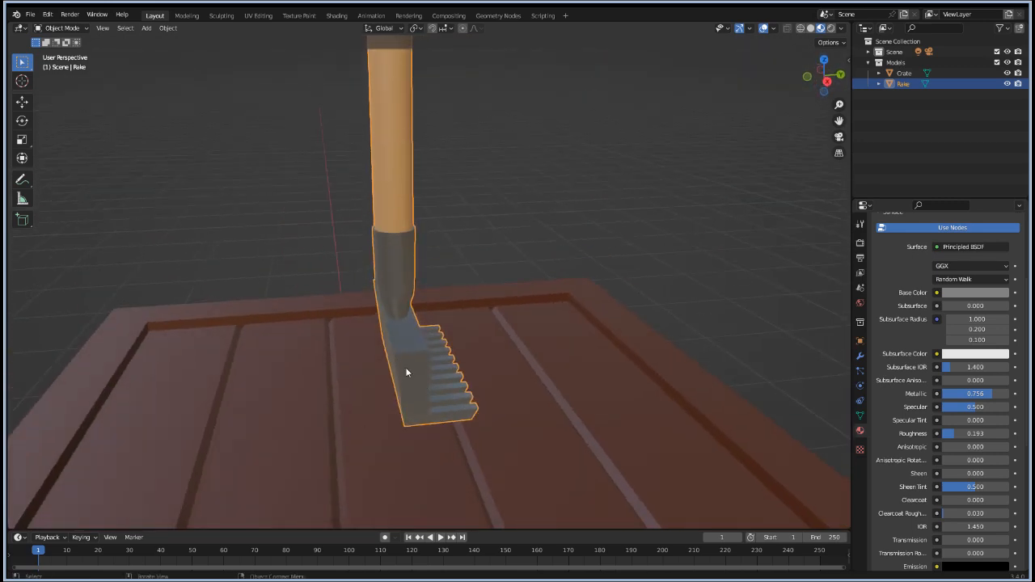
Step: Lower the rake along the Z axis by about 0.106 m and a further 0.06 m to rest on the crate, and deselect it
{"action": "scroll", "coordinate": [201, 385], "scroll_direction": "down", "scroll_amount": 6}
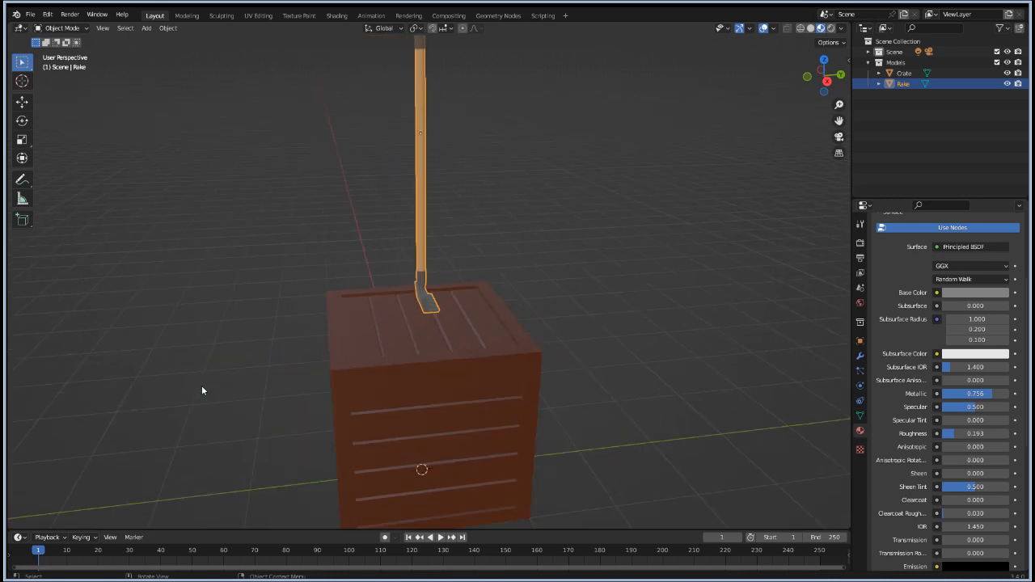
{"action": "key", "text": "g"}
{"action": "key", "text": "z"}
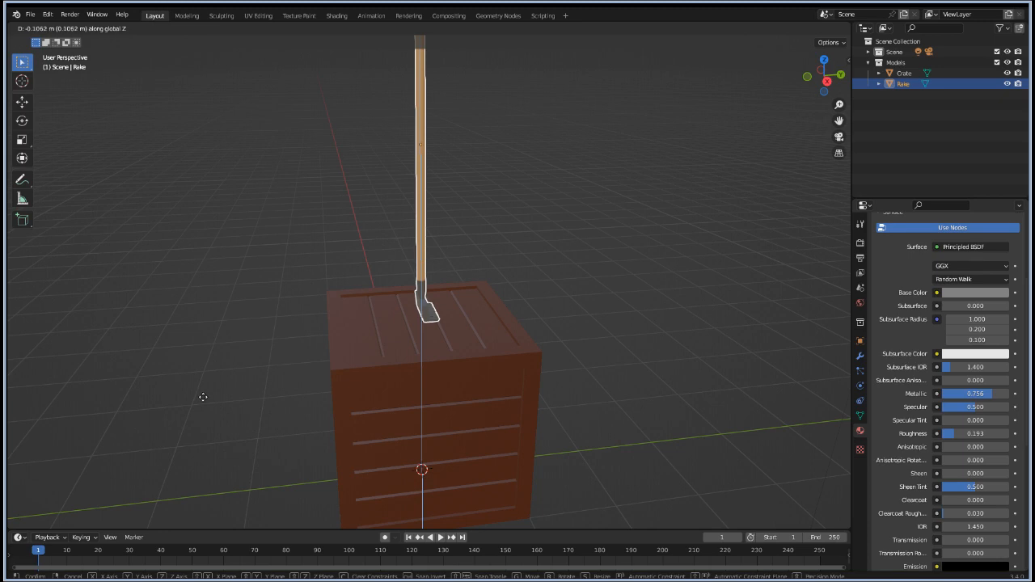
{"action": "left_click", "coordinate": [203, 397]}
{"action": "key", "text": "KP_1"}
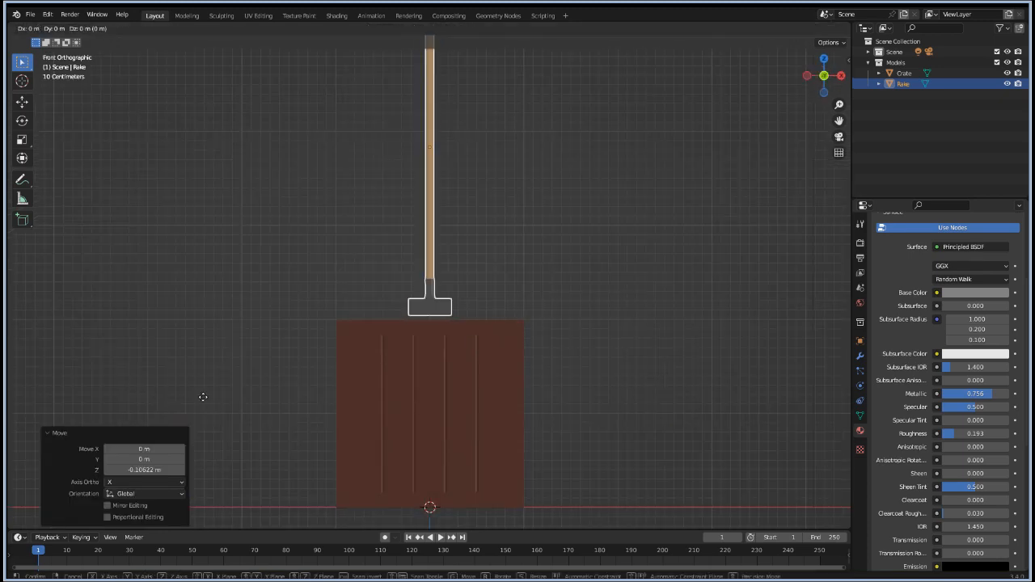
{"action": "key", "text": "z"}
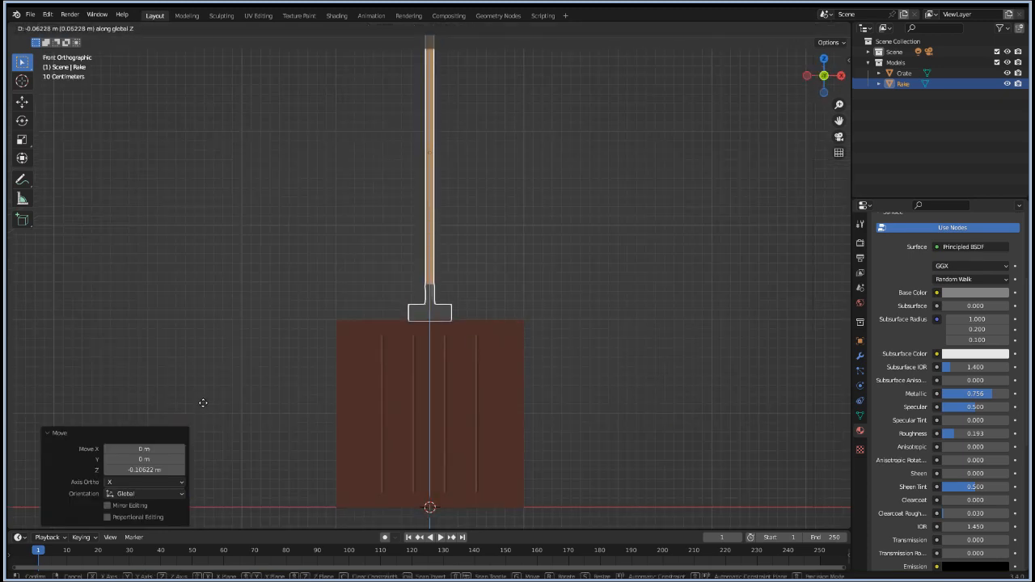
{"action": "left_click", "coordinate": [203, 402]}
{"action": "left_click", "coordinate": [578, 283]}
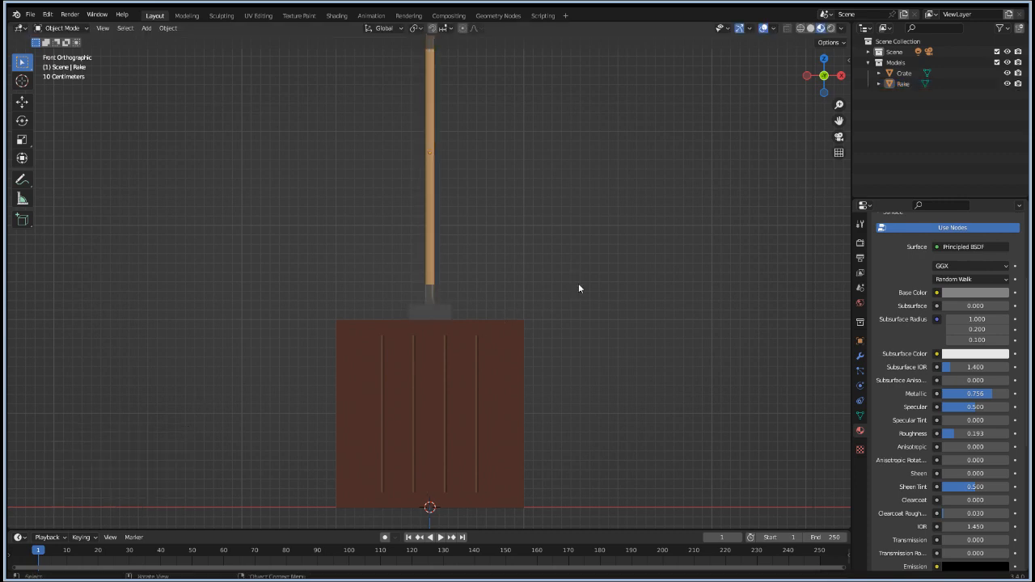
Step: Add a UV sphere with default settings and raise it about 6.387 m along the Z axis, above the rake pole
{"action": "middle_click_drag", "start_coordinate": [579, 283], "coordinate": [508, 337]}
{"action": "scroll", "coordinate": [508, 336], "scroll_direction": "down", "scroll_amount": 4}
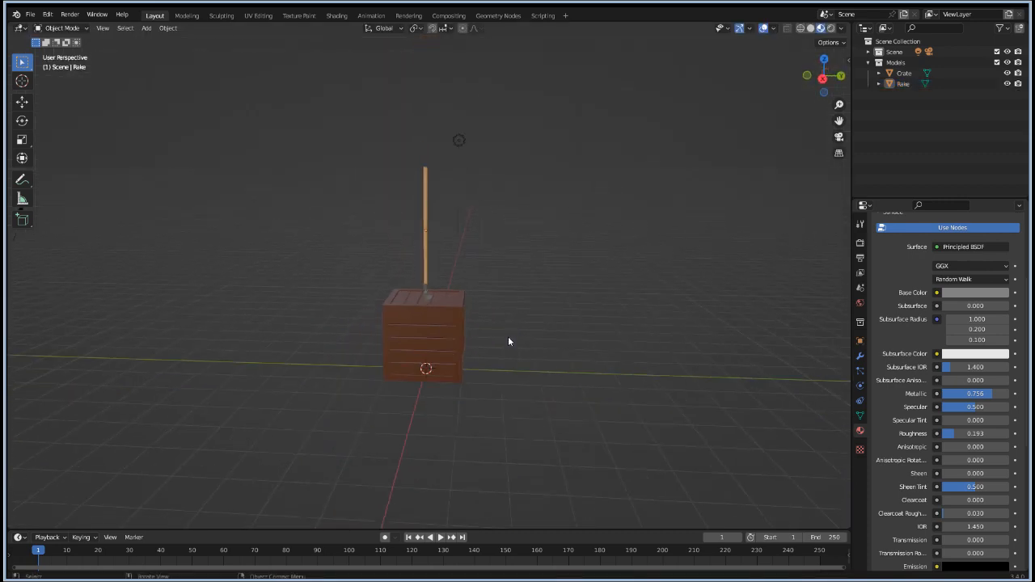
{"action": "middle_click_drag", "start_coordinate": [552, 188], "coordinate": [513, 390], "text": "shift"}
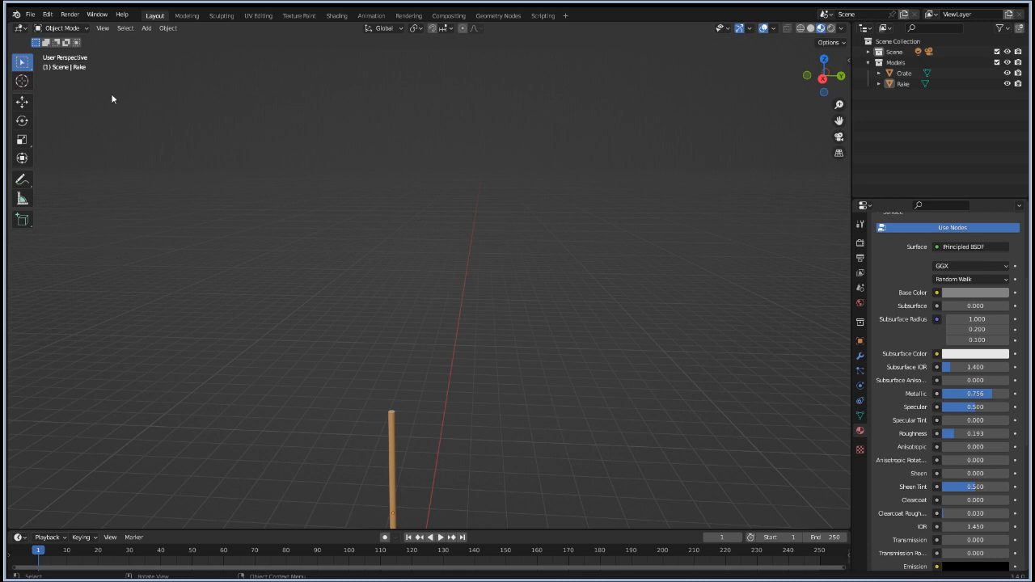
{"action": "left_click", "coordinate": [147, 29]}
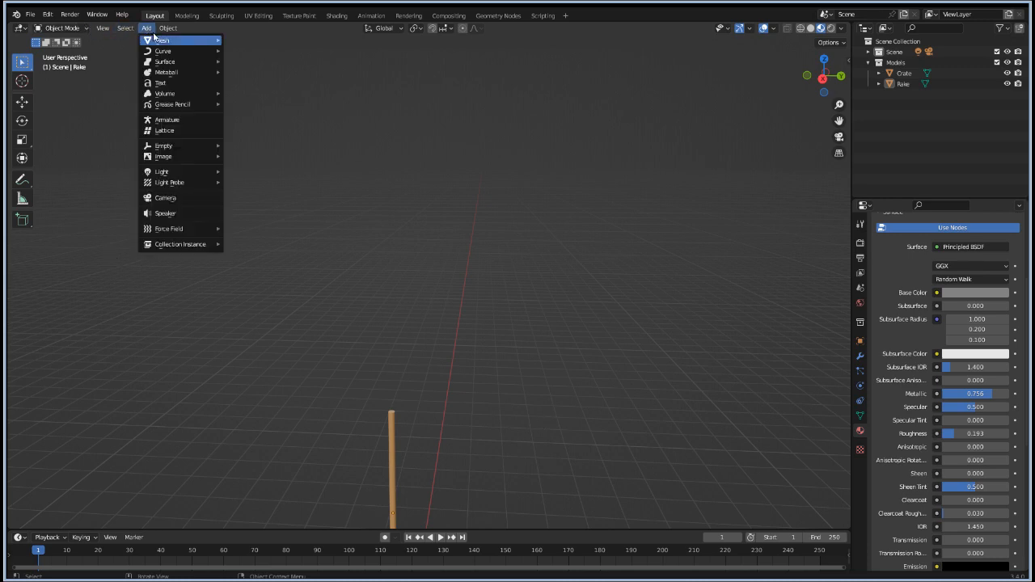
{"action": "mouse_move", "coordinate": [166, 40]}
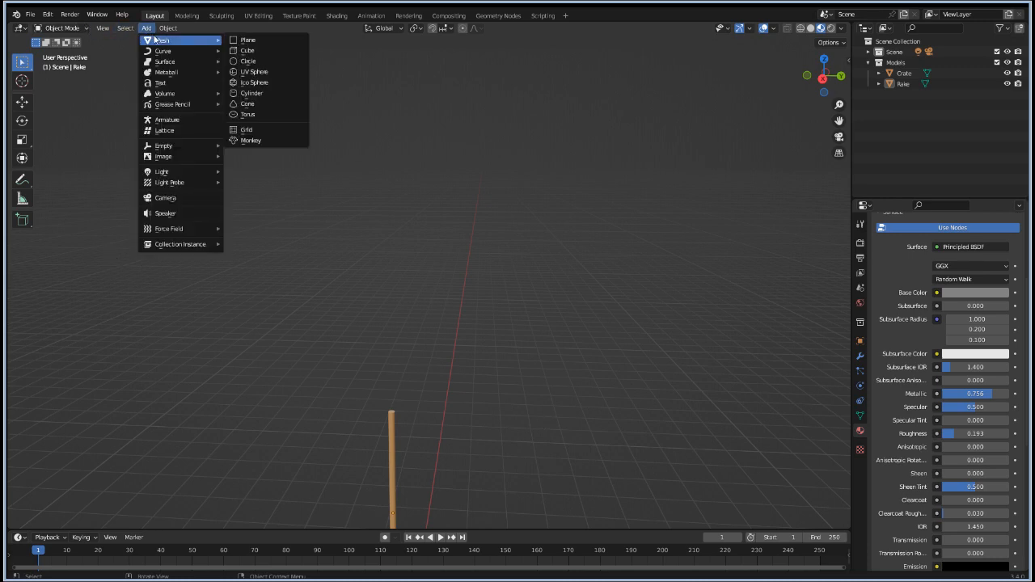
{"action": "left_click", "coordinate": [255, 72]}
{"action": "key", "text": "g"}
{"action": "key", "text": "z"}
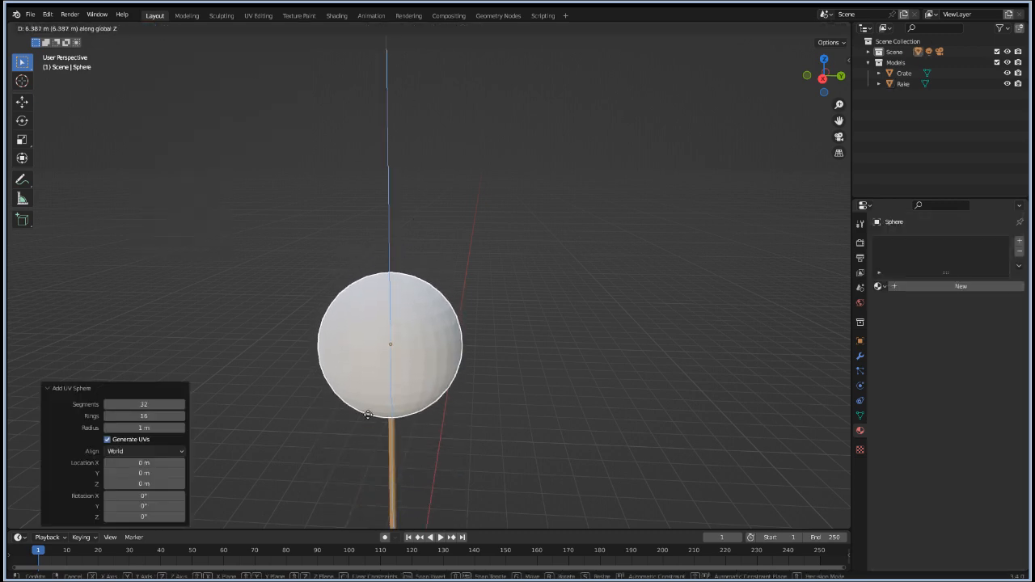
{"action": "left_click", "coordinate": [368, 414]}
Step: Scale the sphere above the rake pole down uniformly to about half its size
{"action": "scroll", "coordinate": [459, 498], "scroll_direction": "up", "scroll_amount": 1}
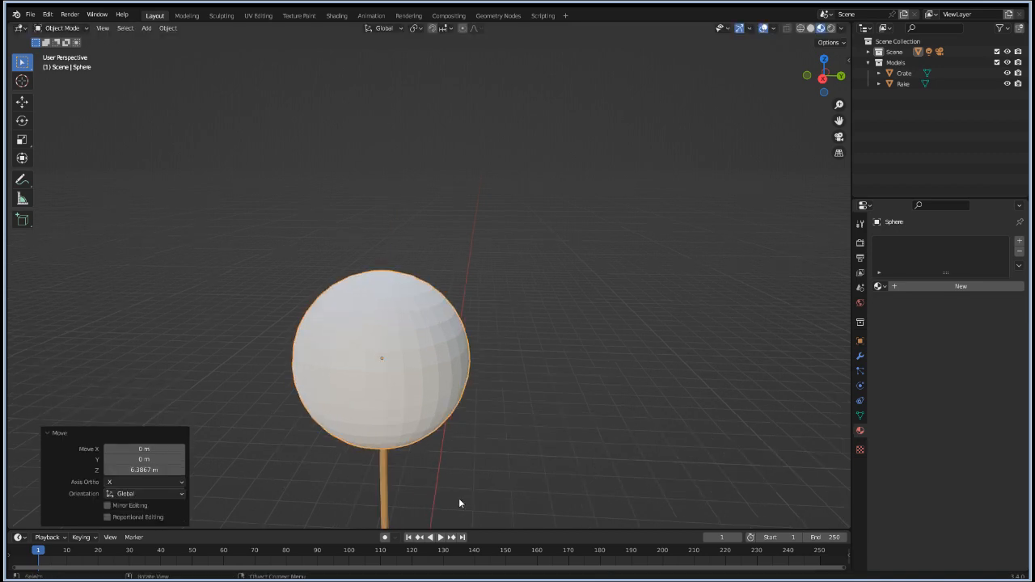
{"action": "scroll", "coordinate": [459, 498], "scroll_direction": "down", "scroll_amount": 5}
{"action": "key", "text": "s"}
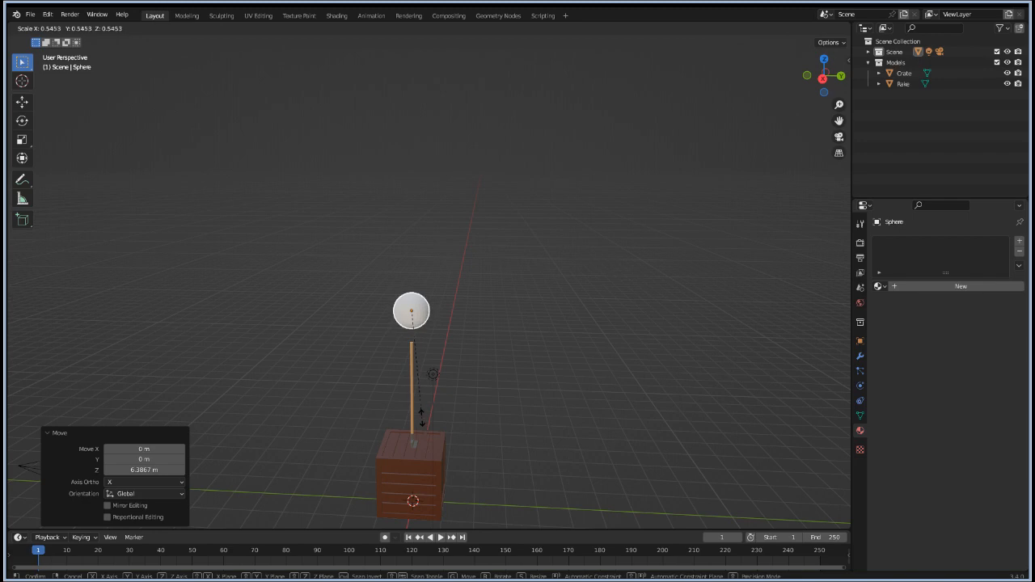
Step: Scale the sphere to about 0.545 and lower it about 0.43 m along Z onto the rake handle's end
{"action": "left_click", "coordinate": [428, 411]}
{"action": "scroll", "coordinate": [433, 411], "scroll_direction": "up", "scroll_amount": 2}
{"action": "key", "text": "g"}
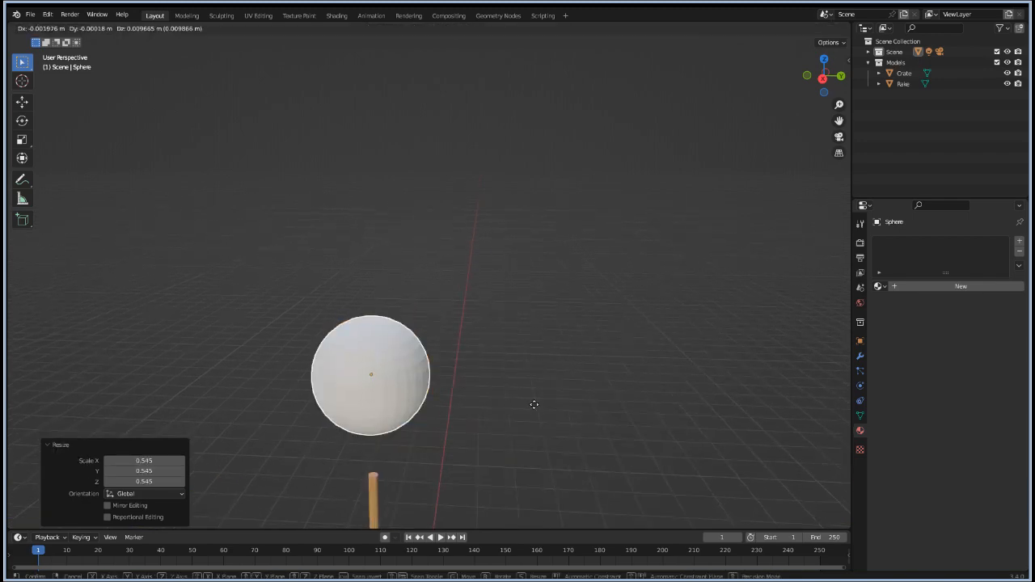
{"action": "key", "text": "z"}
{"action": "left_click", "coordinate": [525, 449]}
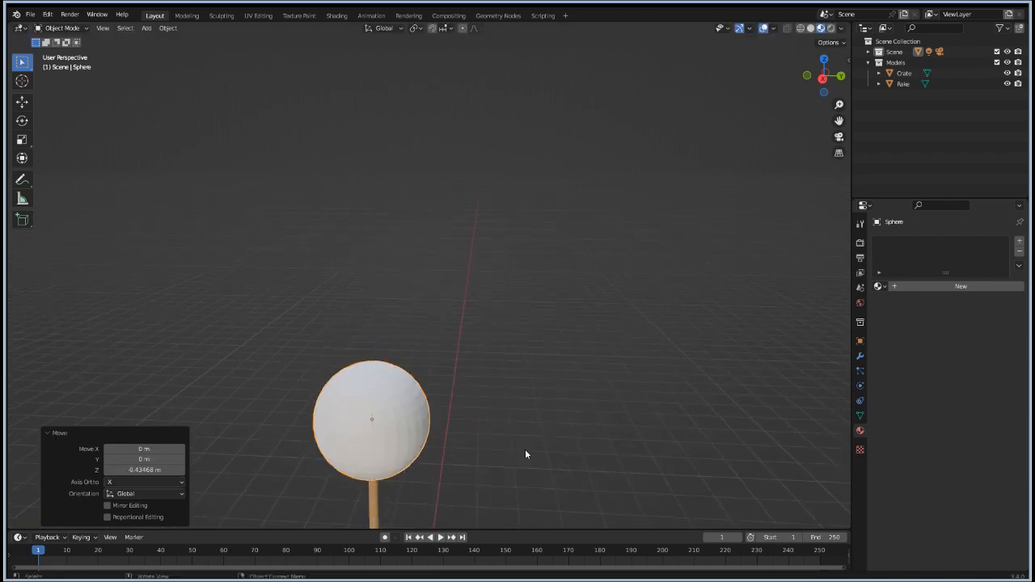
Step: Shade the sphere smooth and enable Auto Smooth at 30° for its normals
{"action": "middle_click_drag", "start_coordinate": [422, 478], "coordinate": [496, 354], "text": "shift"}
{"action": "scroll", "coordinate": [495, 353], "scroll_direction": "up", "scroll_amount": 4}
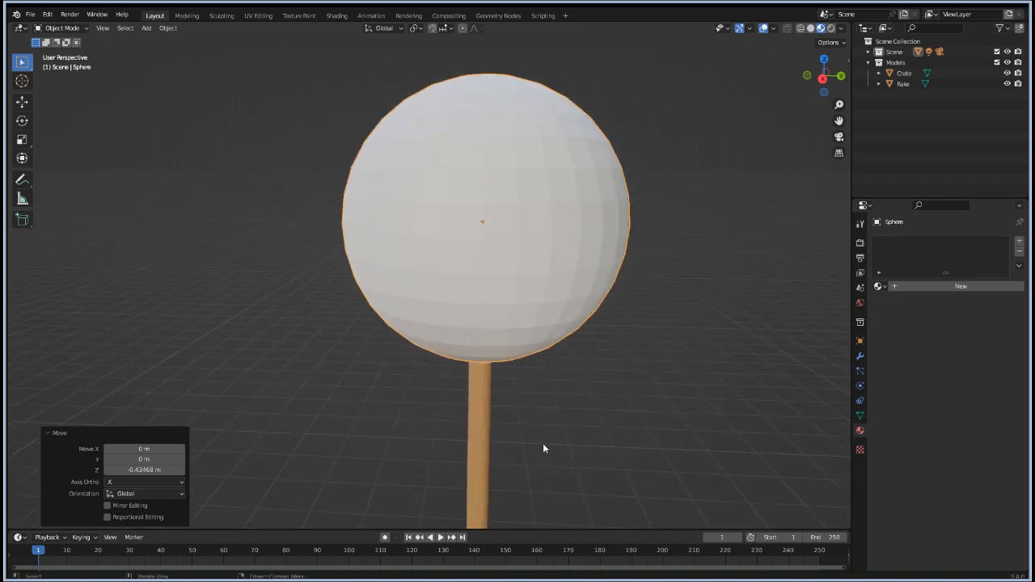
{"action": "middle_click_drag", "start_coordinate": [543, 448], "coordinate": [584, 403]}
{"action": "key", "text": "F3"}
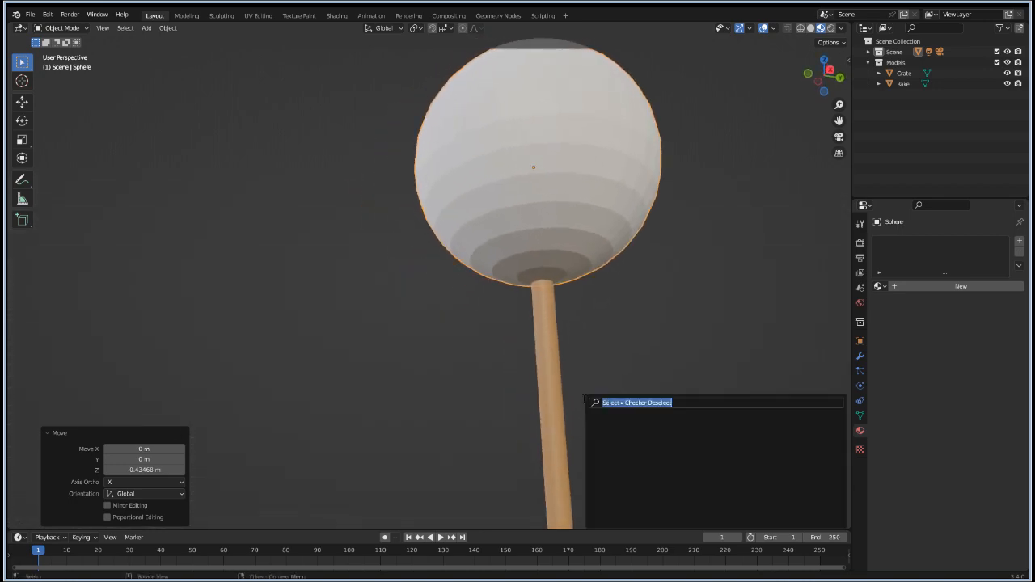
{"action": "type", "text": "smo"}
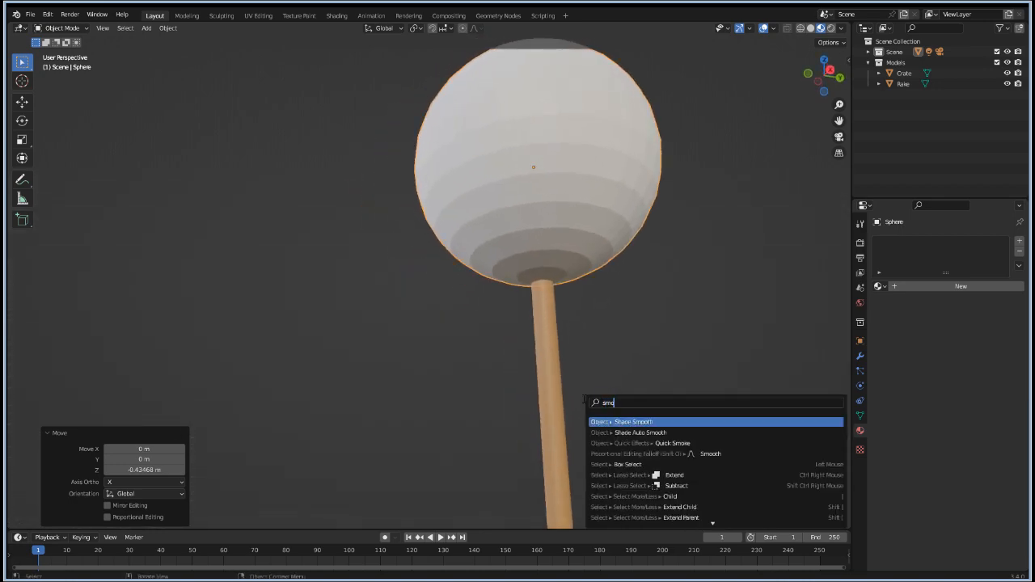
{"action": "key", "text": "Return"}
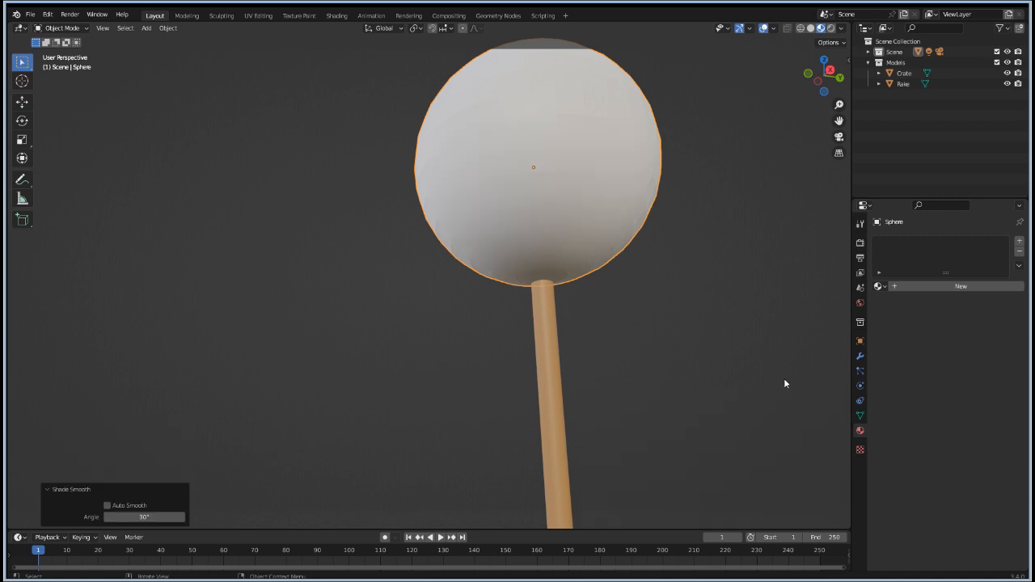
{"action": "left_click", "coordinate": [860, 415]}
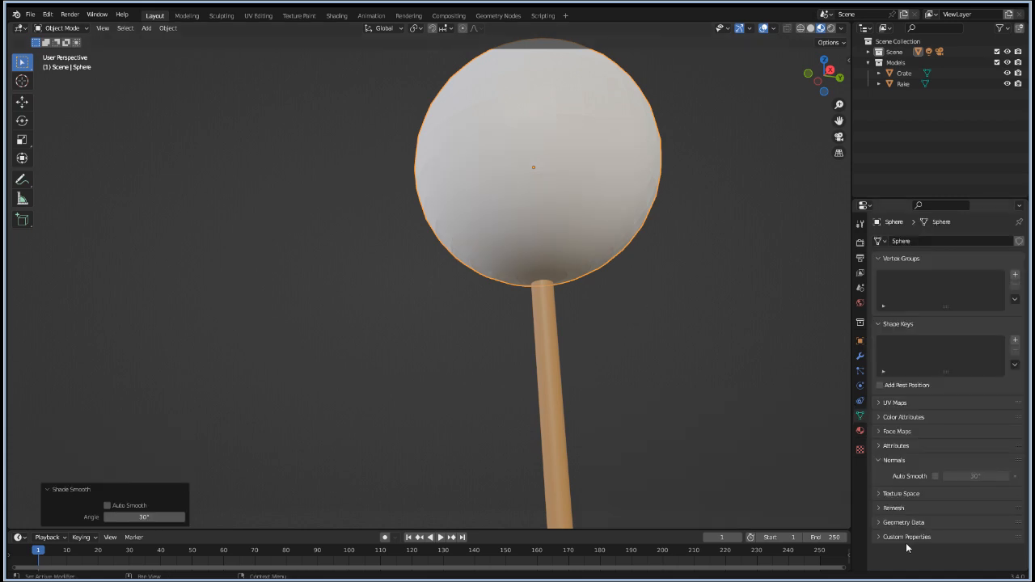
{"action": "left_click", "coordinate": [933, 475]}
Step: Circle-select the triangles around the sphere's top pole in Edit Mode and hide the rake
{"action": "middle_click_drag", "start_coordinate": [234, 212], "coordinate": [375, 298]}
{"action": "key", "text": "Tab"}
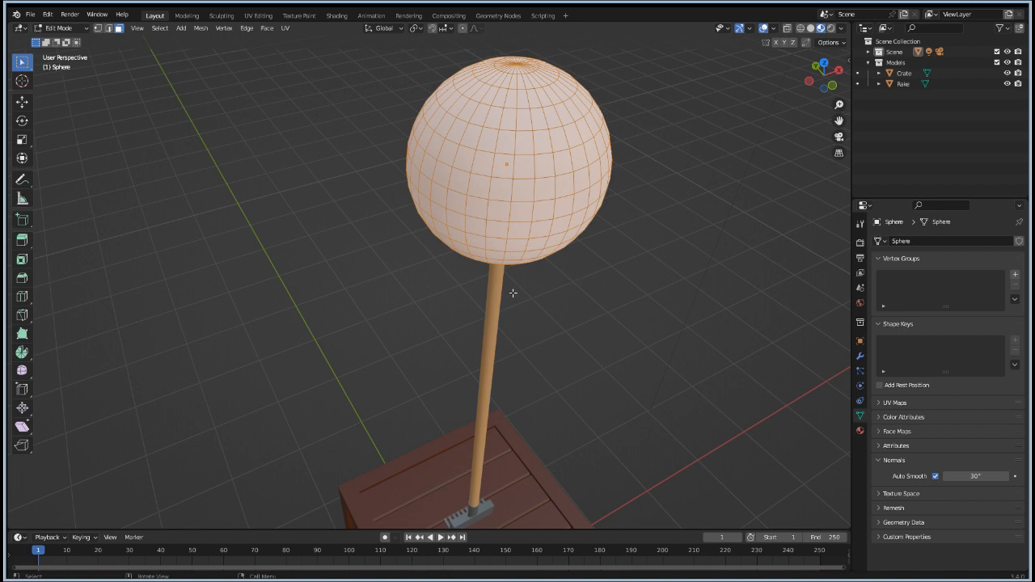
{"action": "middle_click_drag", "start_coordinate": [510, 293], "coordinate": [496, 316]}
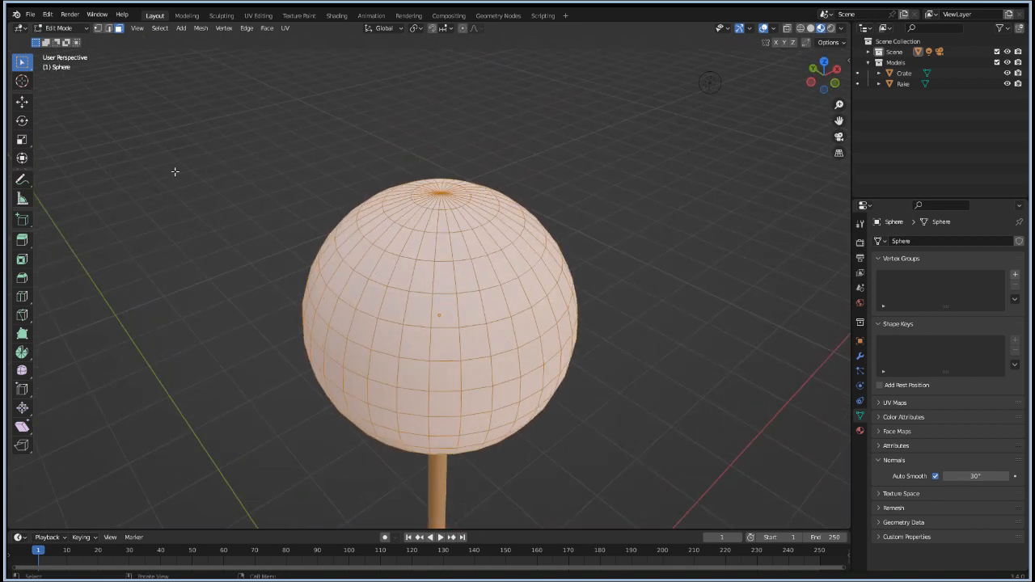
{"action": "left_click", "coordinate": [440, 195]}
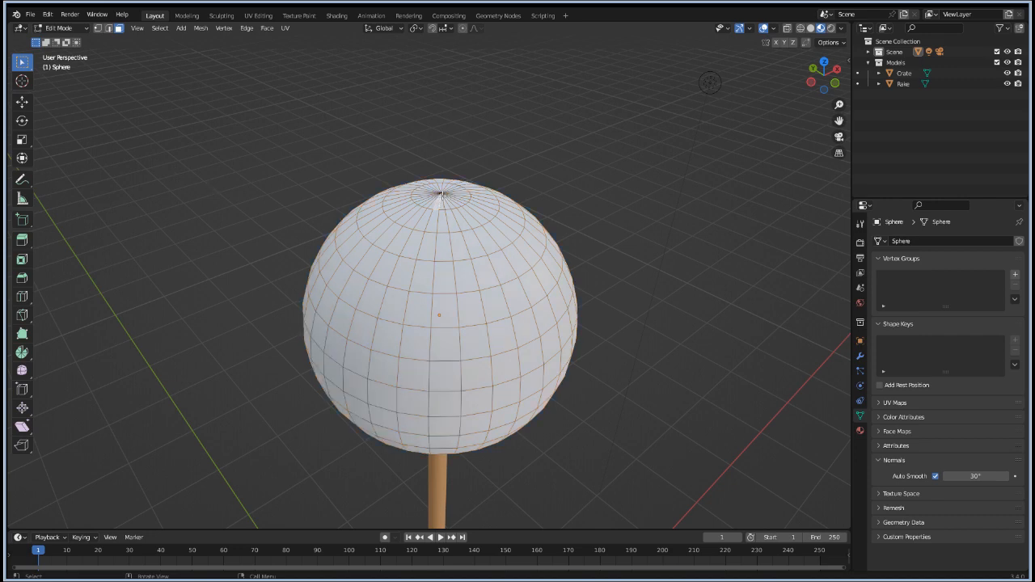
{"action": "key", "text": "c"}
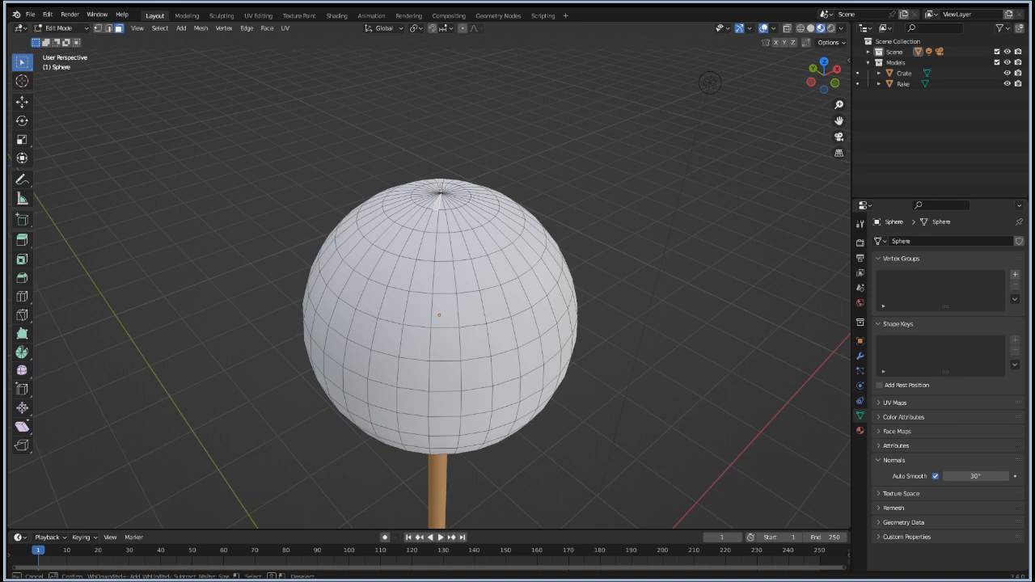
{"action": "left_click", "coordinate": [441, 193]}
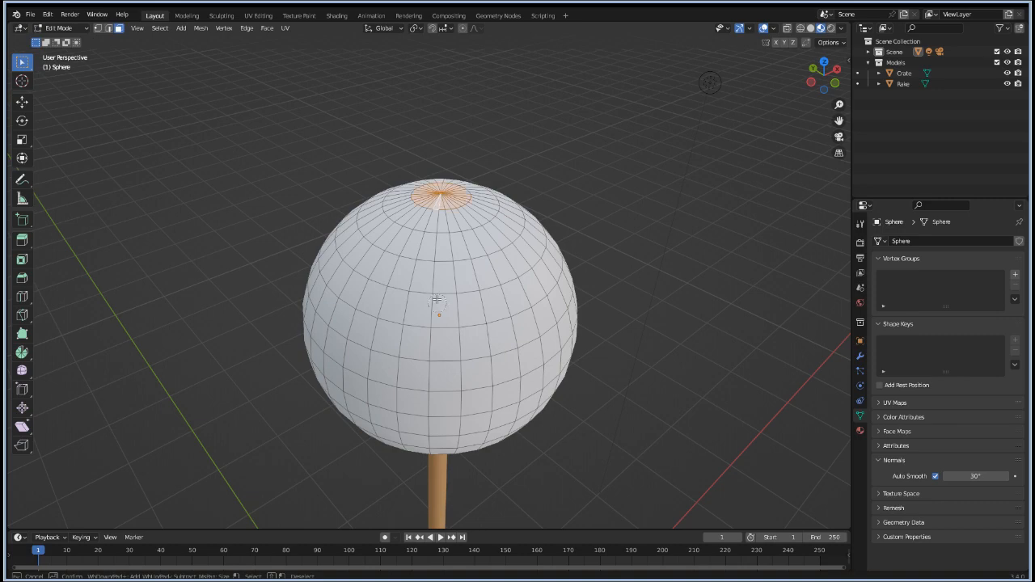
{"action": "key", "text": "Escape"}
{"action": "middle_click_drag", "start_coordinate": [384, 438], "coordinate": [404, 271]}
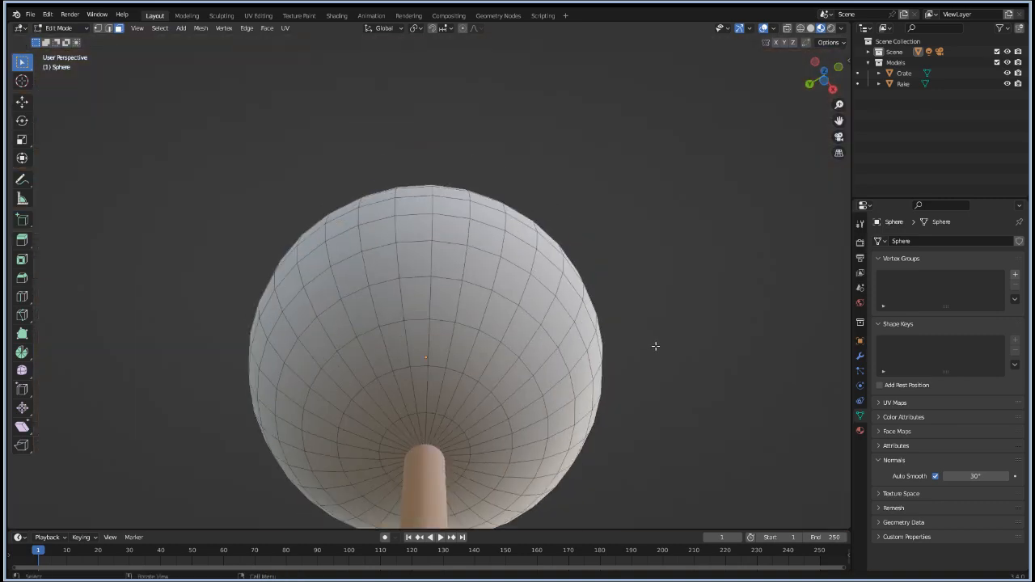
{"action": "left_click", "coordinate": [1007, 83]}
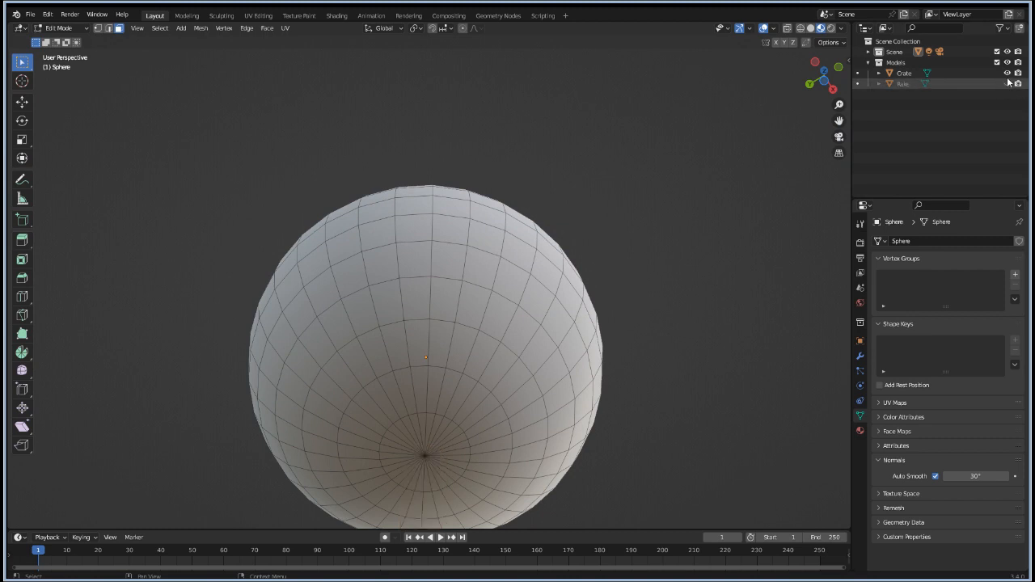
Step: Move the sphere into the Models collection and rename it Beach Ball
{"action": "left_click", "coordinate": [868, 52]}
{"action": "left_click", "coordinate": [901, 84]}
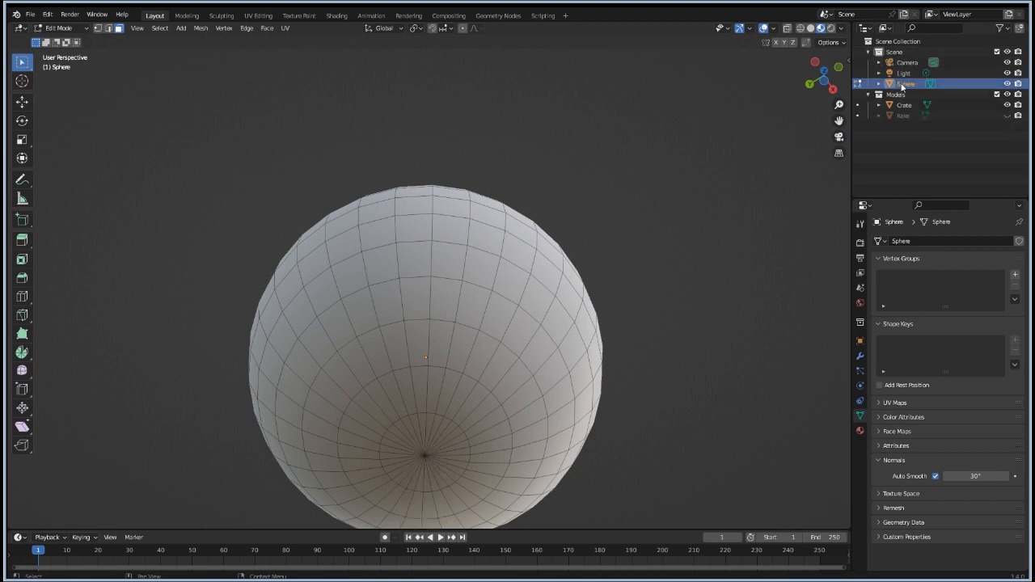
{"action": "left_click_drag", "start_coordinate": [902, 85], "coordinate": [911, 100]}
{"action": "double_click", "coordinate": [905, 115]}
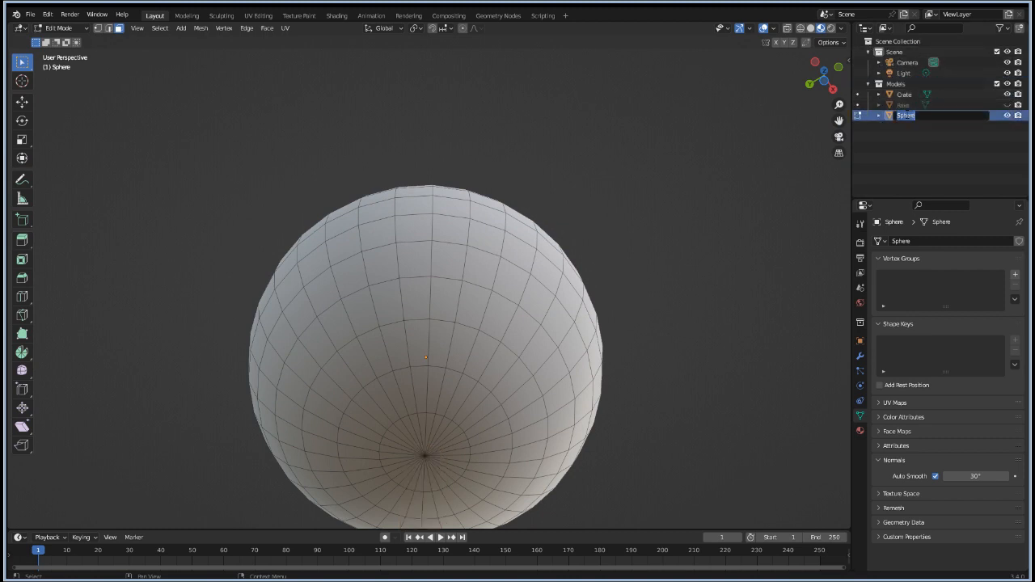
{"action": "type", "text": "Beach Ball"}
{"action": "key", "text": "Return"}
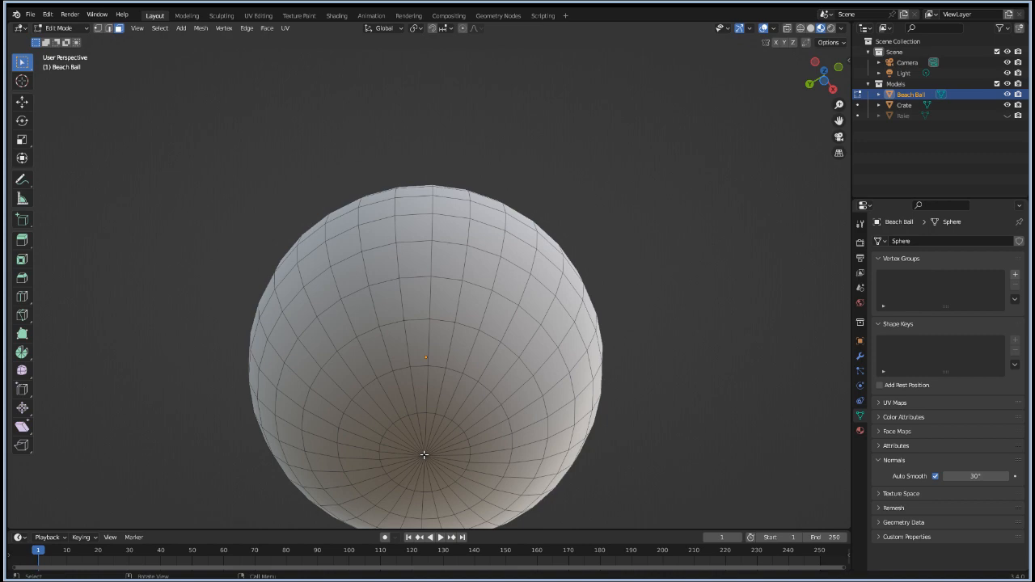
Step: Add the triangles around the ball's bottom pole to the selection and merge each pole's triangles into a single face
{"action": "key", "text": "c"}
{"action": "left_click", "coordinate": [425, 456]}
{"action": "key", "text": "Escape"}
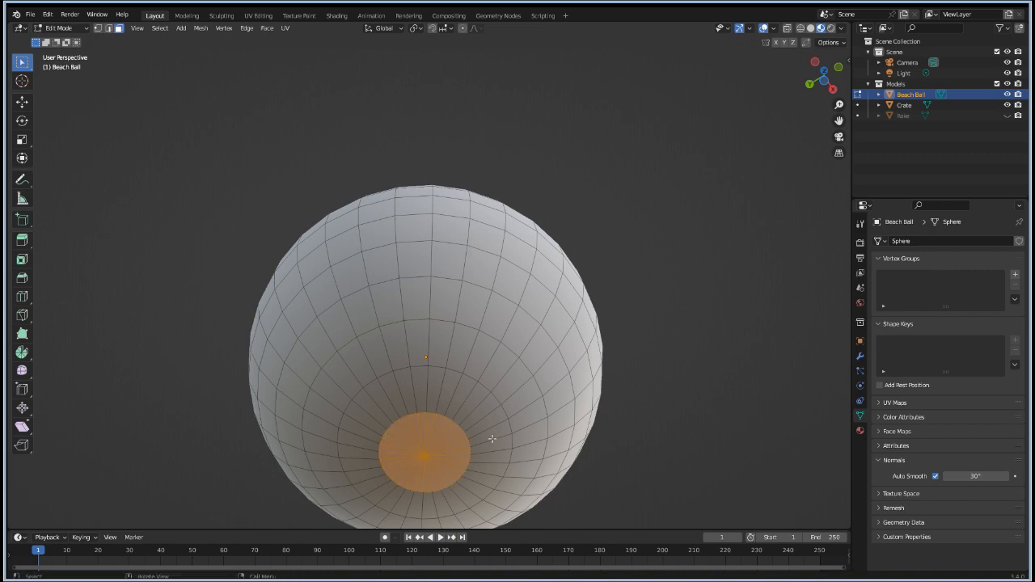
{"action": "middle_click_drag", "start_coordinate": [481, 183], "coordinate": [585, 339]}
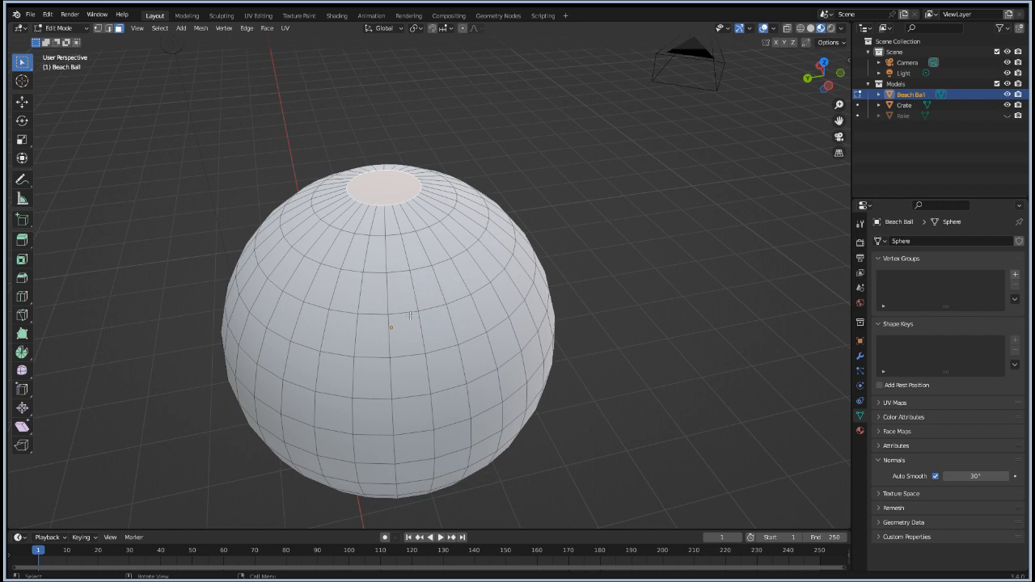
Step: Select all faces of the ball except the top and bottom caps
{"action": "key", "text": "a"}
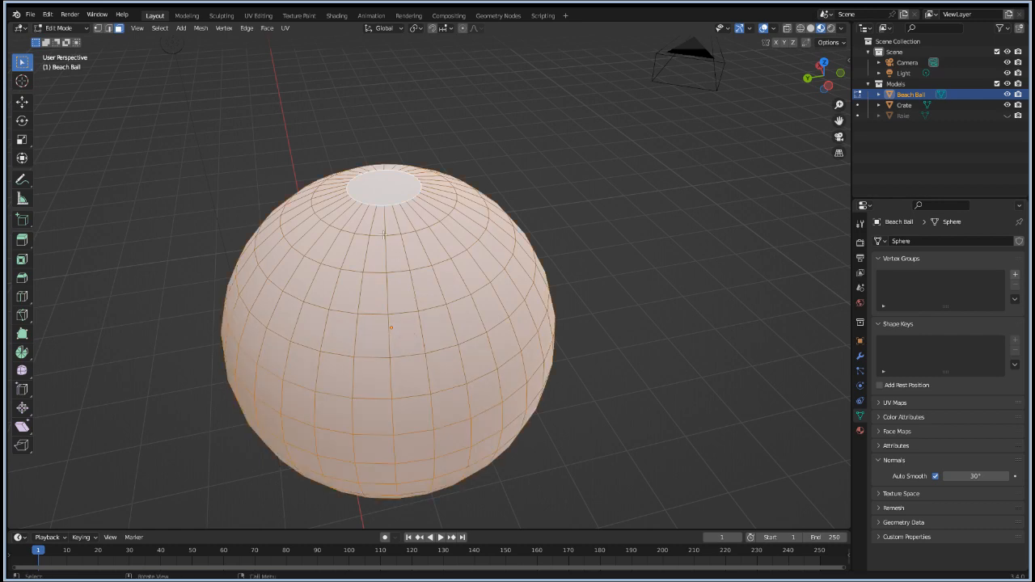
{"action": "left_click", "coordinate": [379, 187], "text": "ctrl"}
{"action": "middle_click_drag", "start_coordinate": [473, 427], "coordinate": [507, 247]}
{"action": "key", "text": "ctrl+z"}
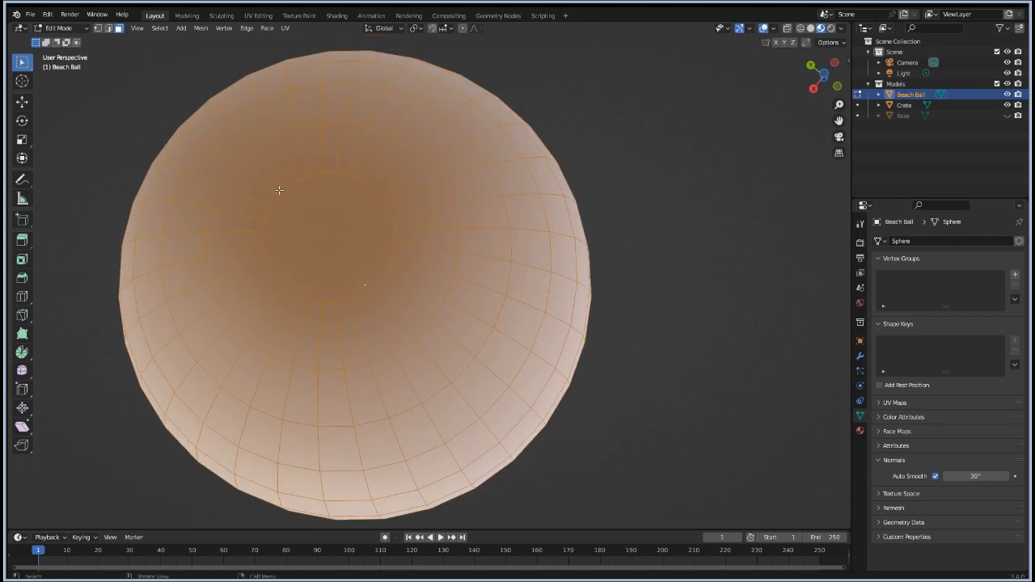
{"action": "left_click", "coordinate": [324, 253], "text": "shift"}
{"action": "middle_click_drag", "start_coordinate": [326, 251], "coordinate": [335, 391]}
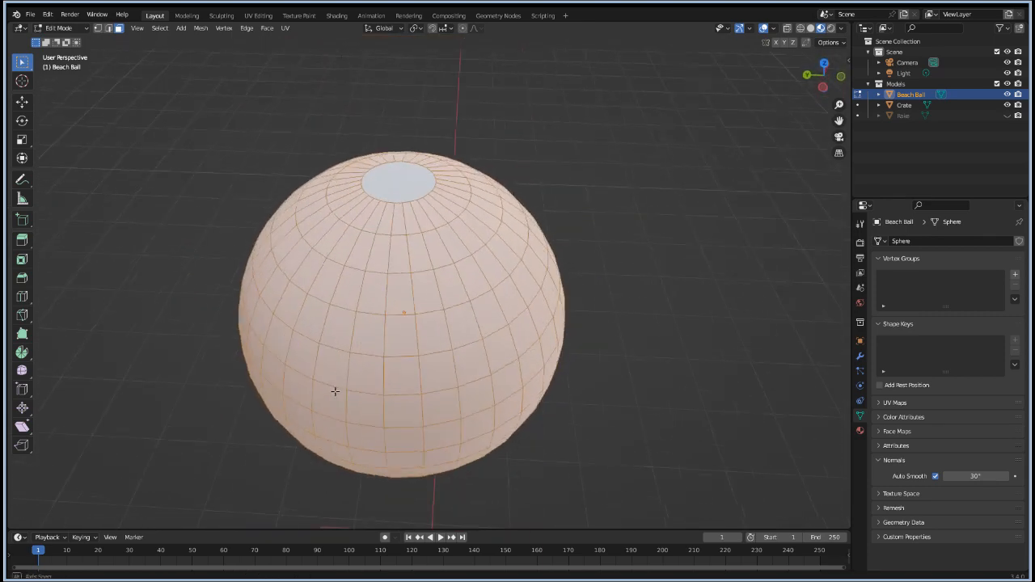
{"action": "key", "text": "F3"}
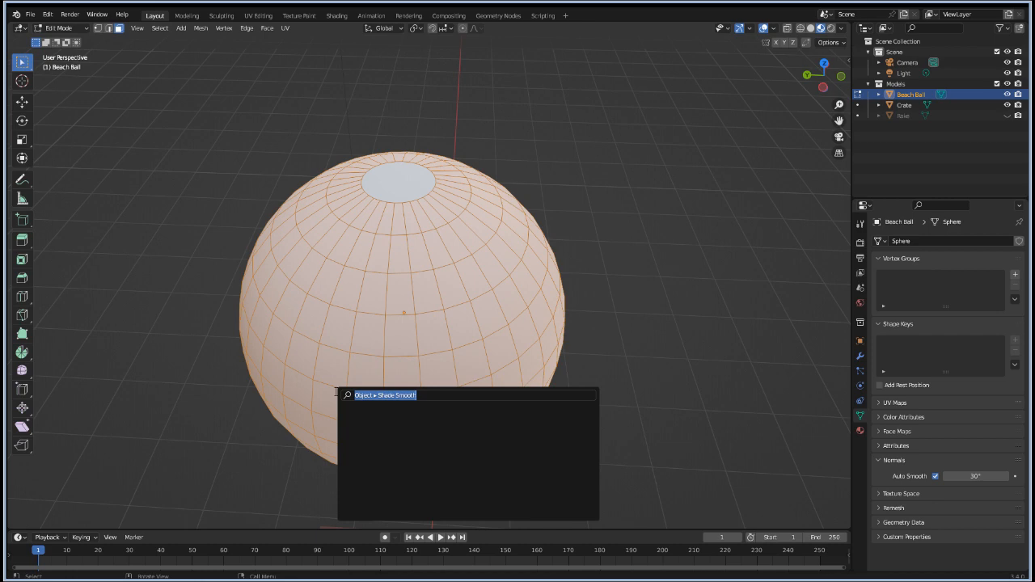
{"action": "key", "text": "Escape"}
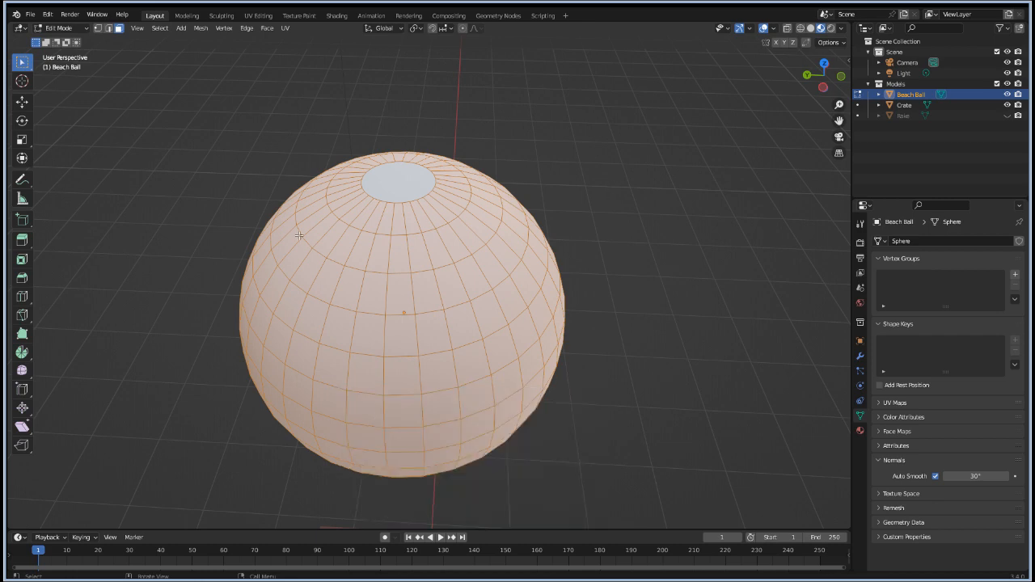
Step: Try merging one vertical strip of faces on the ball into a single face and undo the merge
{"action": "left_click", "coordinate": [413, 225], "text": "alt"}
{"action": "key", "text": "f"}
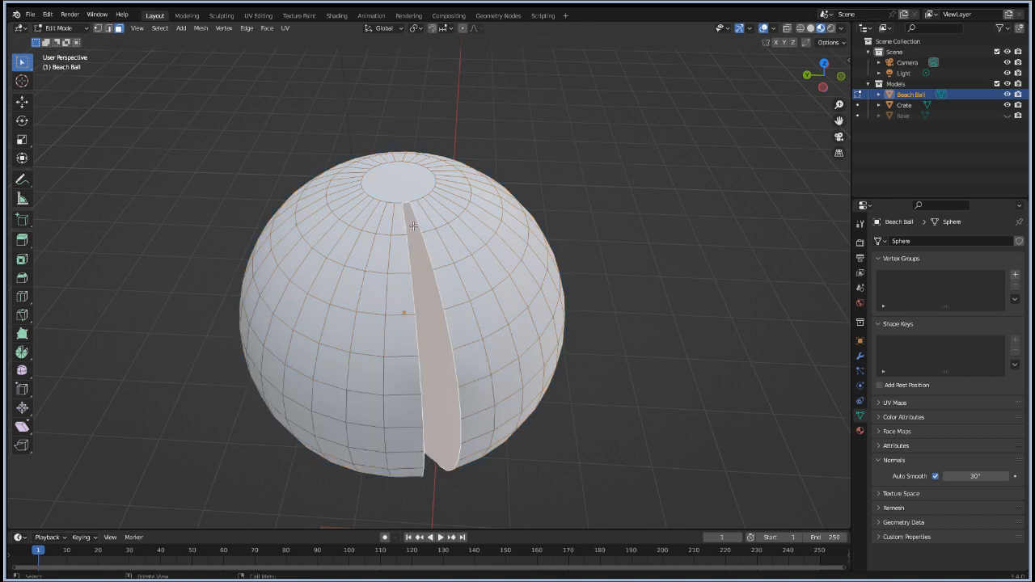
{"action": "middle_click_drag", "start_coordinate": [526, 362], "coordinate": [482, 309]}
{"action": "key", "text": "ctrl+z"}
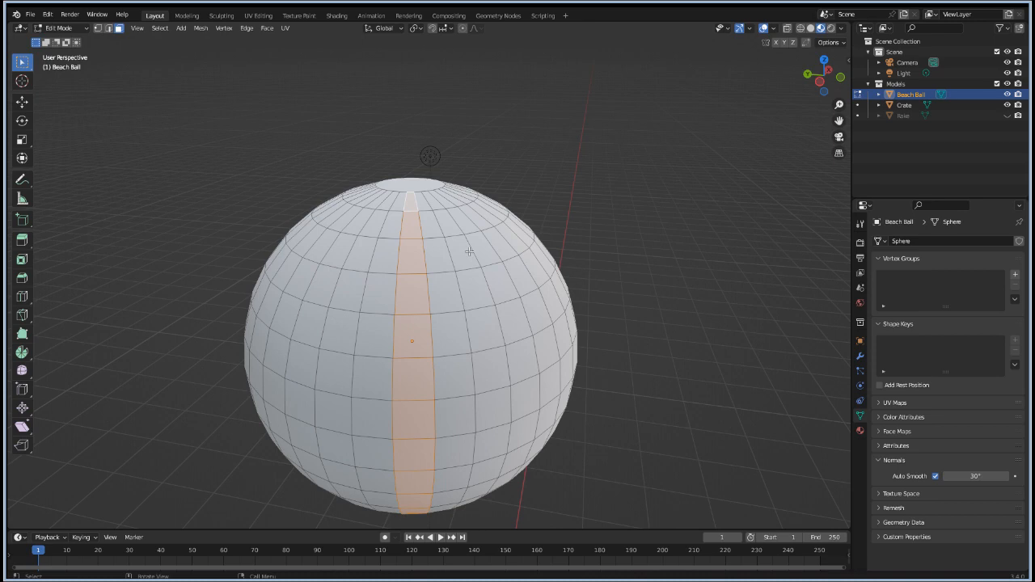
Step: Select every fourth vertical edge line around the ball in edge select mode, eight in total, using the top view
{"action": "key", "text": "2"}
{"action": "left_click", "coordinate": [427, 278], "text": "alt"}
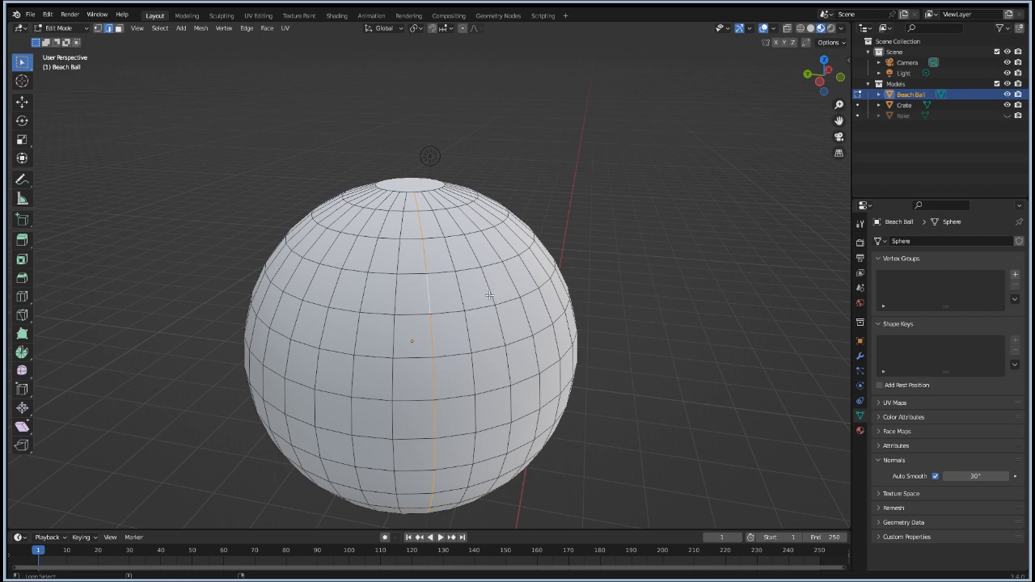
{"action": "middle_click_drag", "start_coordinate": [638, 329], "coordinate": [565, 356]}
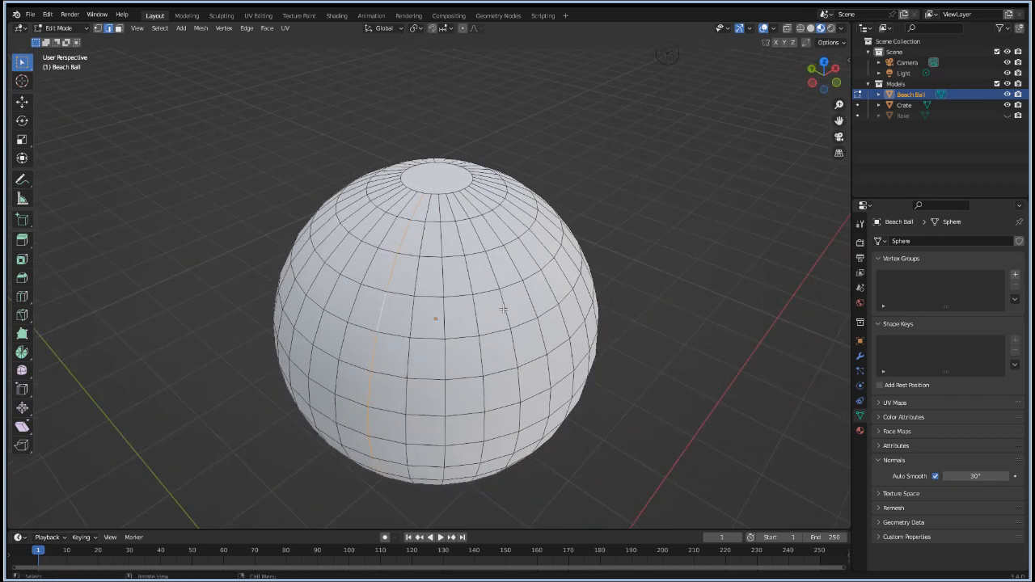
{"action": "key", "text": "KP_1"}
{"action": "key", "text": "KP_7"}
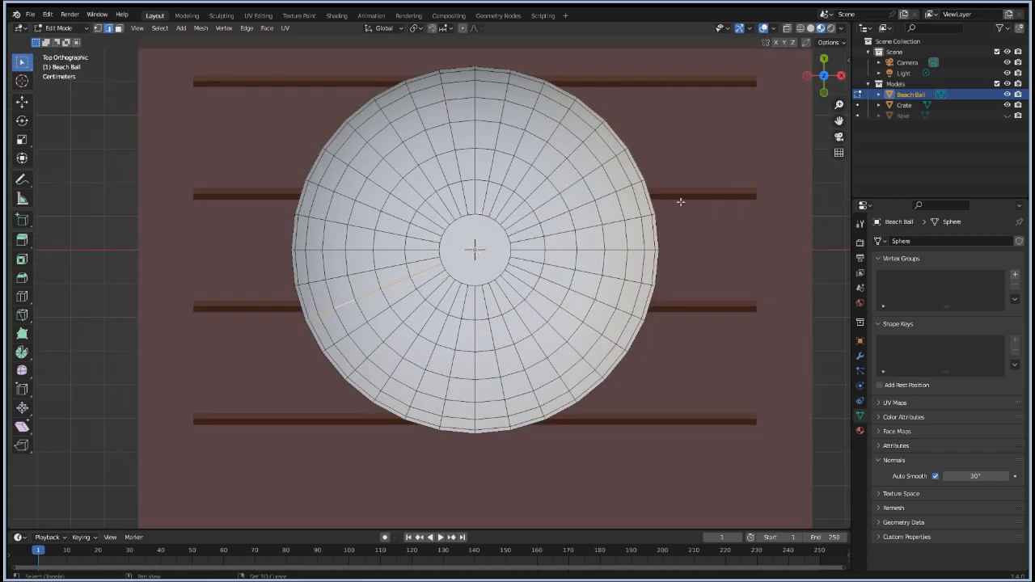
{"action": "middle_click_drag", "start_coordinate": [678, 204], "coordinate": [639, 242], "text": "shift"}
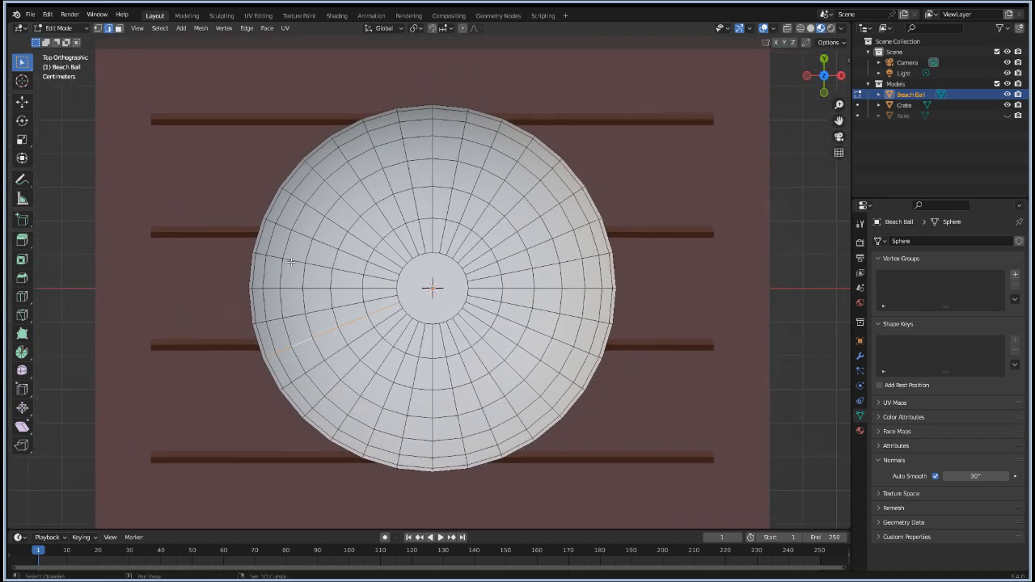
{"action": "left_click", "coordinate": [308, 234], "text": "alt+shift"}
{"action": "left_click", "coordinate": [385, 165], "text": "alt+shift"}
{"action": "left_click", "coordinate": [484, 155], "text": "alt+shift"}
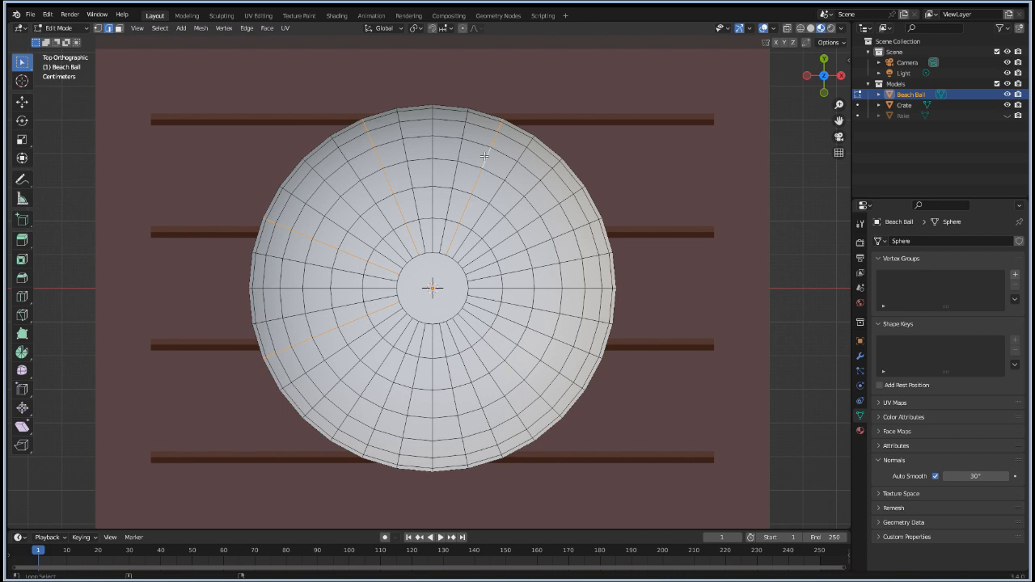
{"action": "left_click", "coordinate": [544, 241], "text": "alt+shift"}
{"action": "left_click", "coordinate": [530, 324], "text": "alt+shift"}
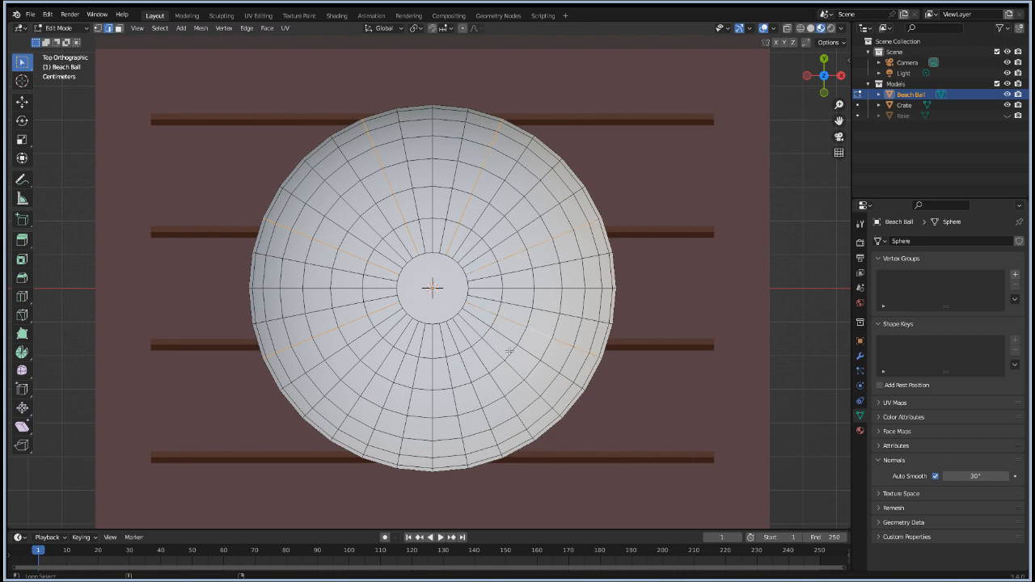
{"action": "left_click", "coordinate": [473, 388], "text": "alt+shift"}
{"action": "left_click", "coordinate": [386, 396], "text": "alt+shift"}
Step: Rotate the eight selected edge lines 10° about the view's Z axis so each moves close to its neighbouring line
{"action": "key", "text": "r"}
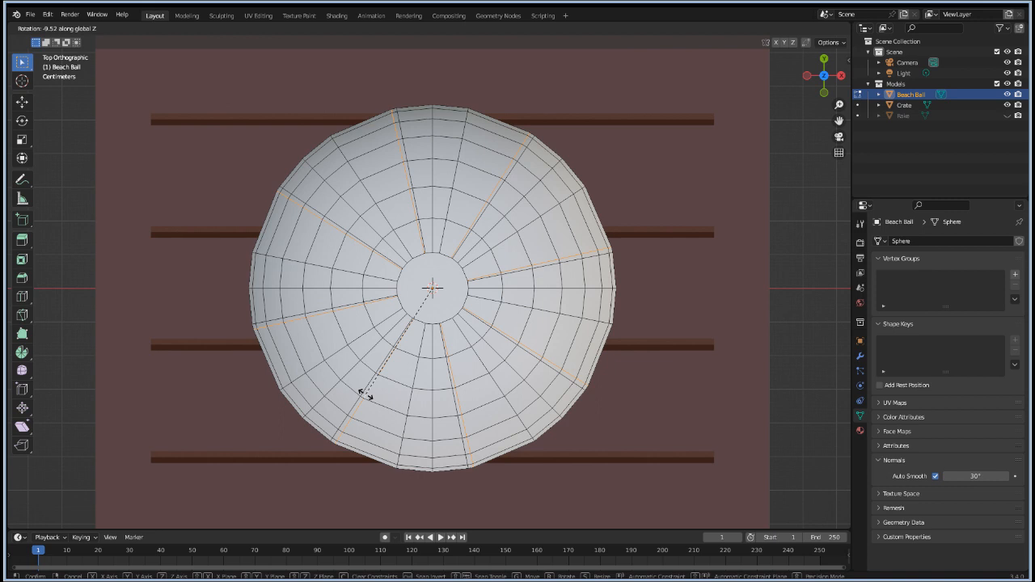
{"action": "left_click", "coordinate": [365, 393]}
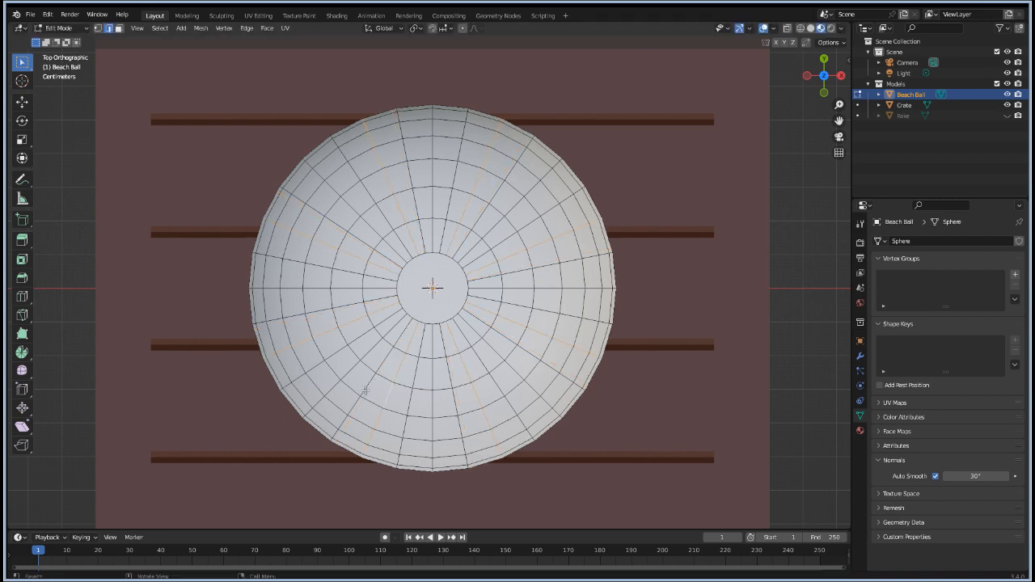
{"action": "key", "text": "r"}
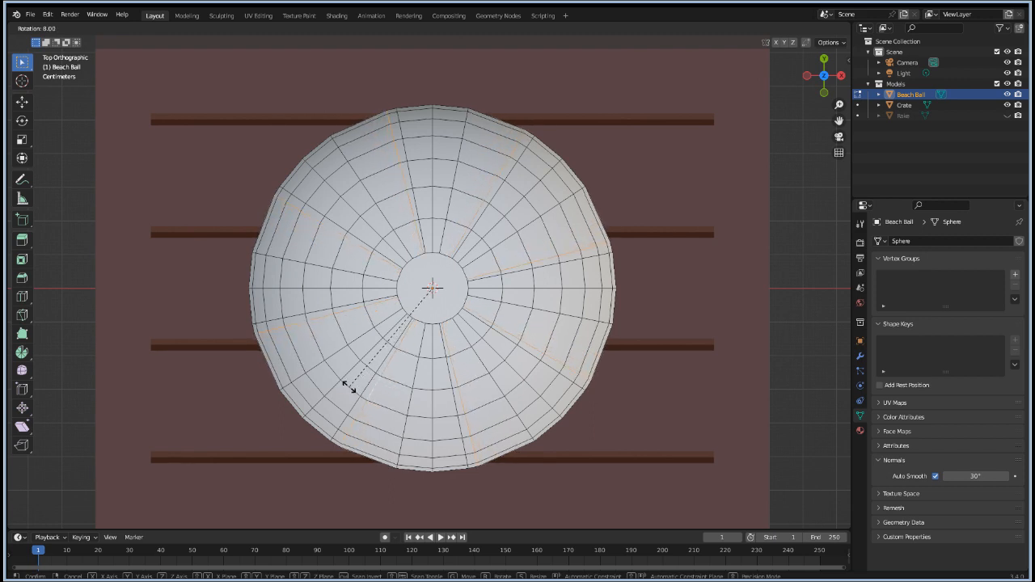
{"action": "left_click", "coordinate": [348, 387]}
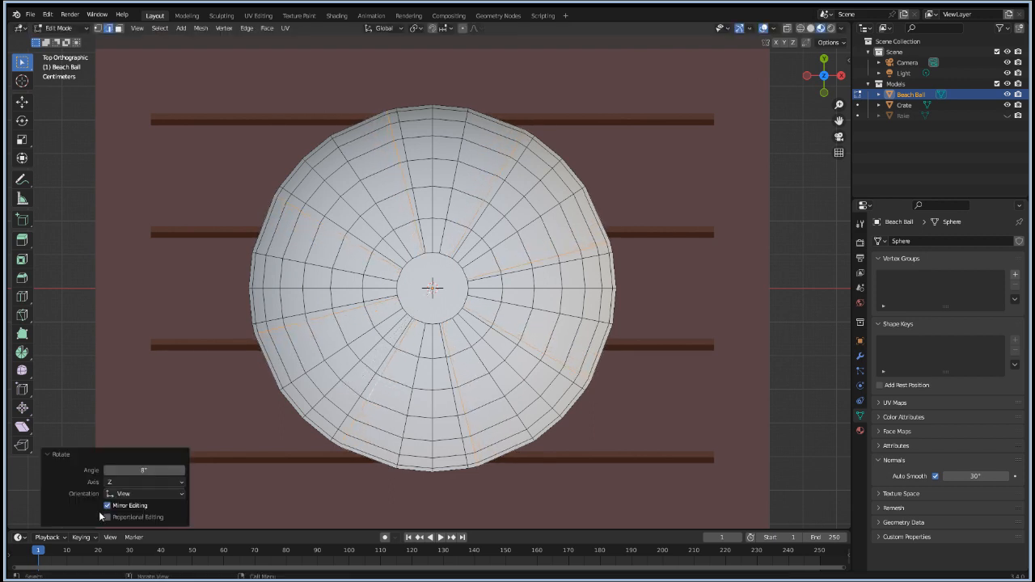
{"action": "left_click", "coordinate": [181, 473]}
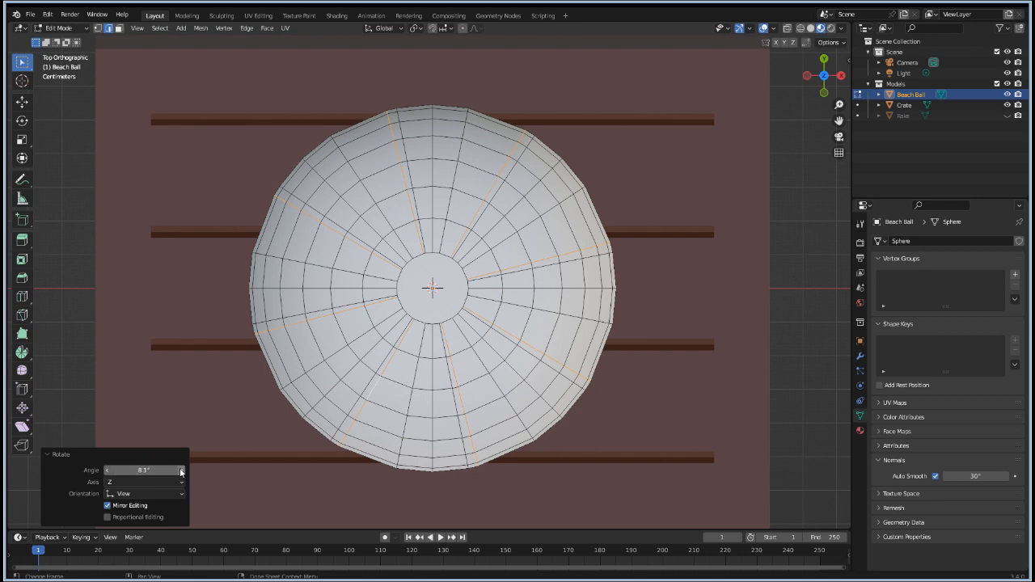
{"action": "left_click", "coordinate": [148, 471]}
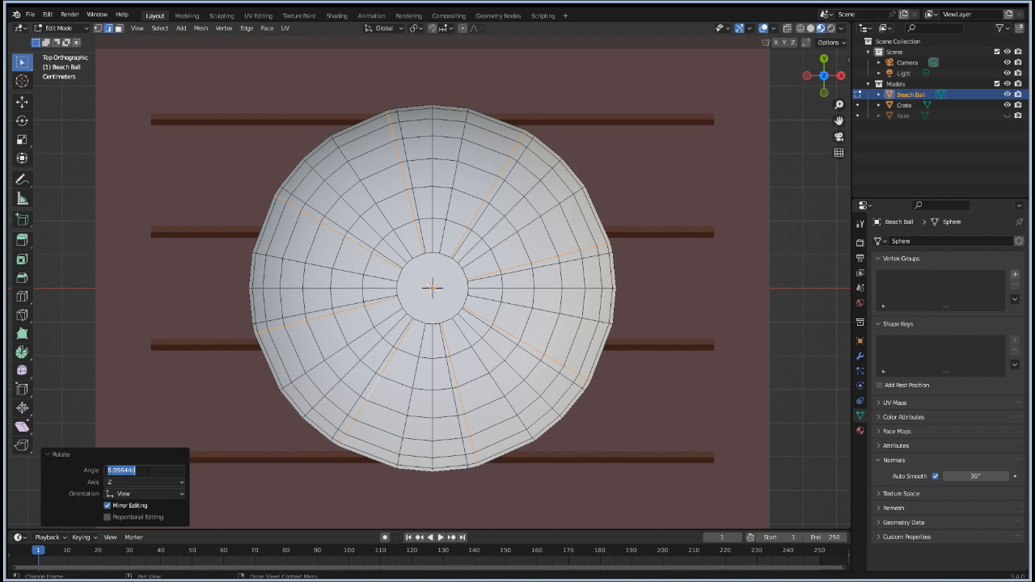
{"action": "type", "text": "9"}
{"action": "key", "text": "Return"}
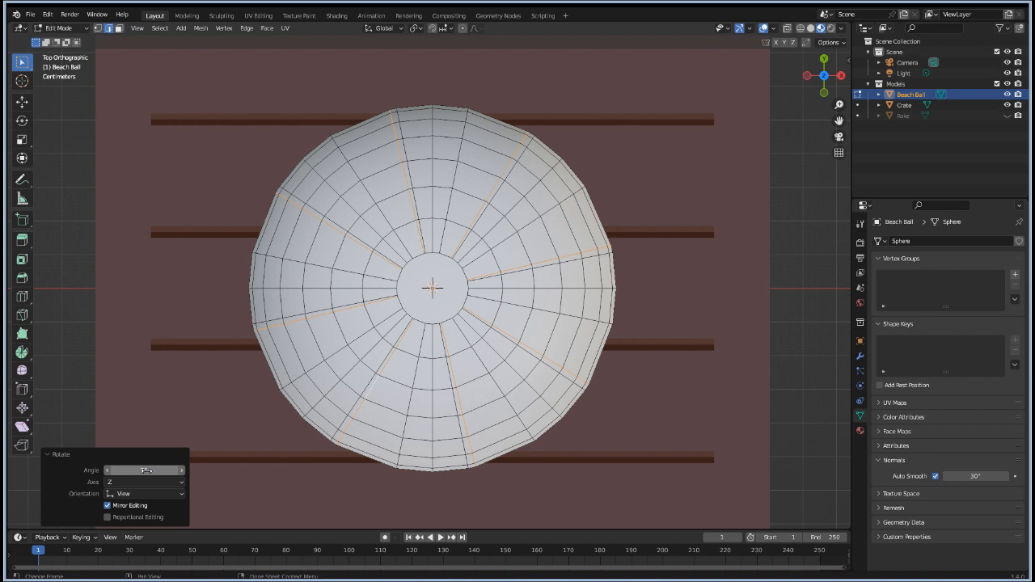
{"action": "left_click", "coordinate": [146, 470]}
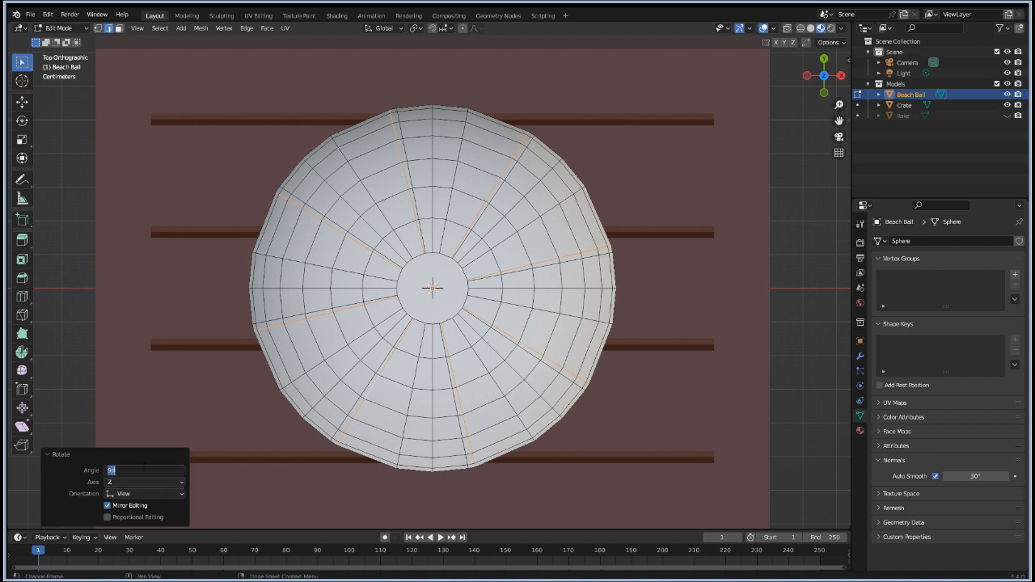
{"action": "type", "text": "10"}
{"action": "key", "text": "Return"}
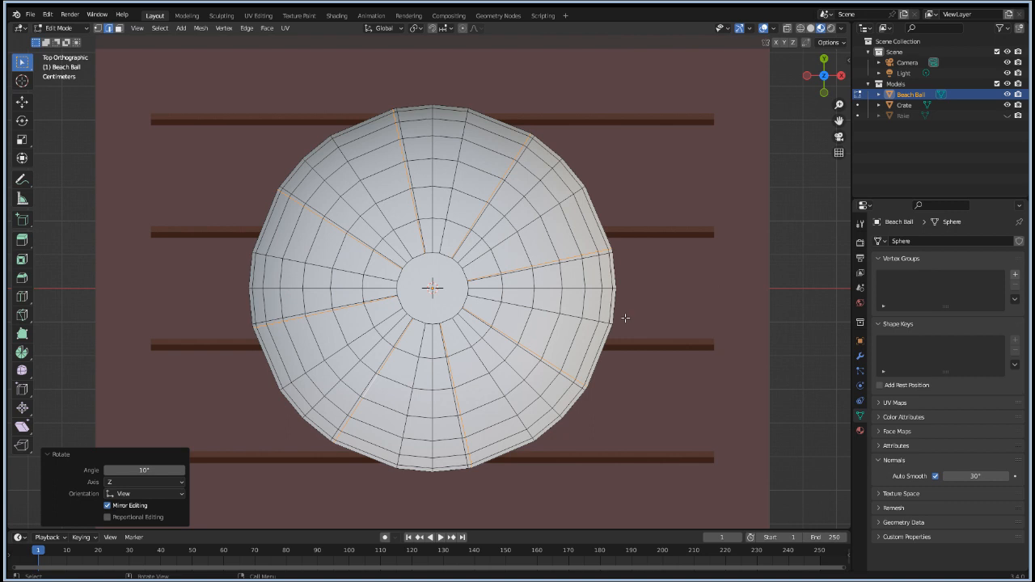
Step: Select the eight edge lines on the opposite side of each narrow gap, starting with the X-axis line, and rotate them -10°
{"action": "left_click", "coordinate": [598, 286], "text": "alt"}
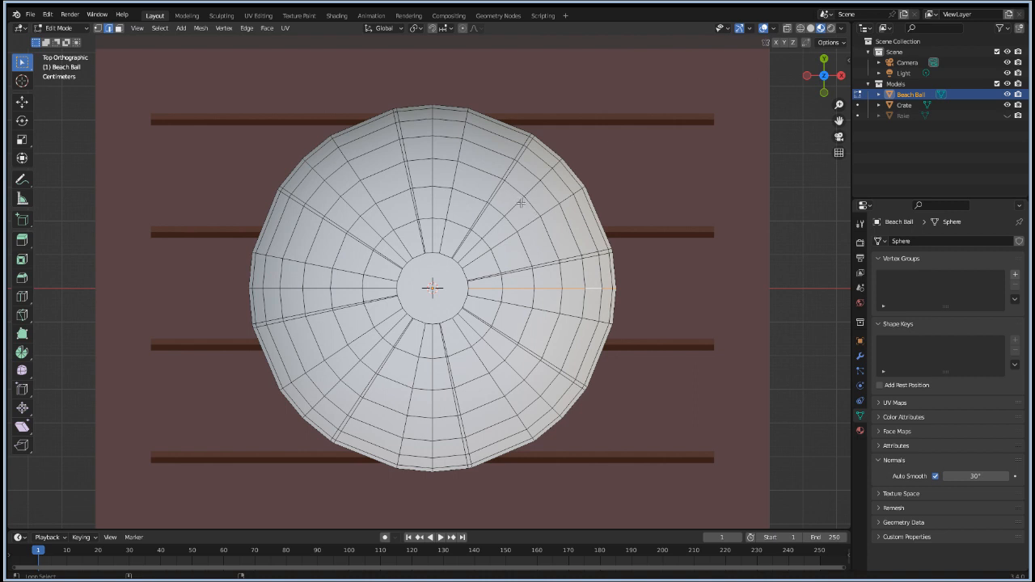
{"action": "left_click", "coordinate": [432, 174], "text": "alt+shift"}
{"action": "left_click", "coordinate": [354, 209], "text": "alt+shift"}
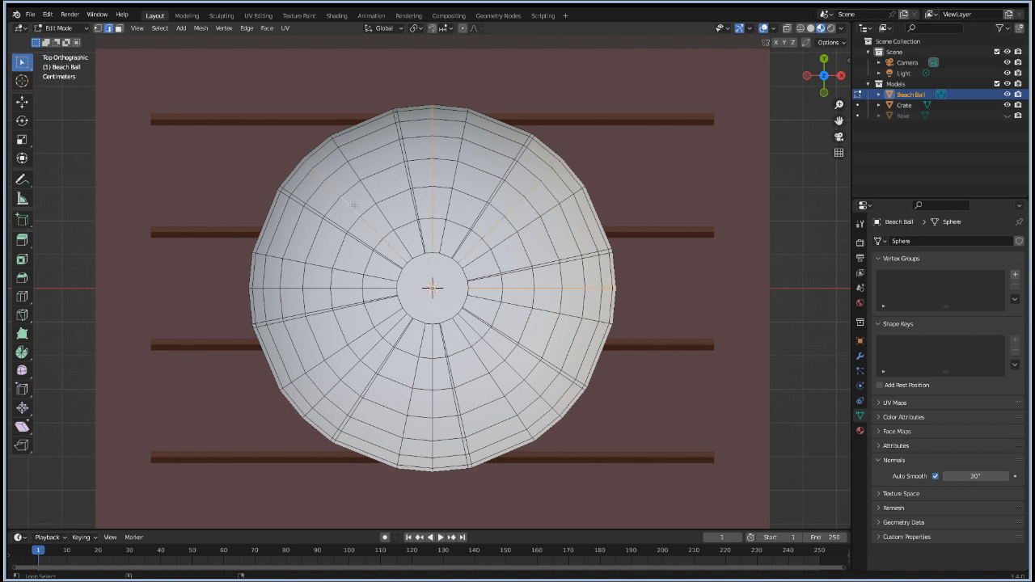
{"action": "left_click", "coordinate": [309, 288], "text": "alt+shift"}
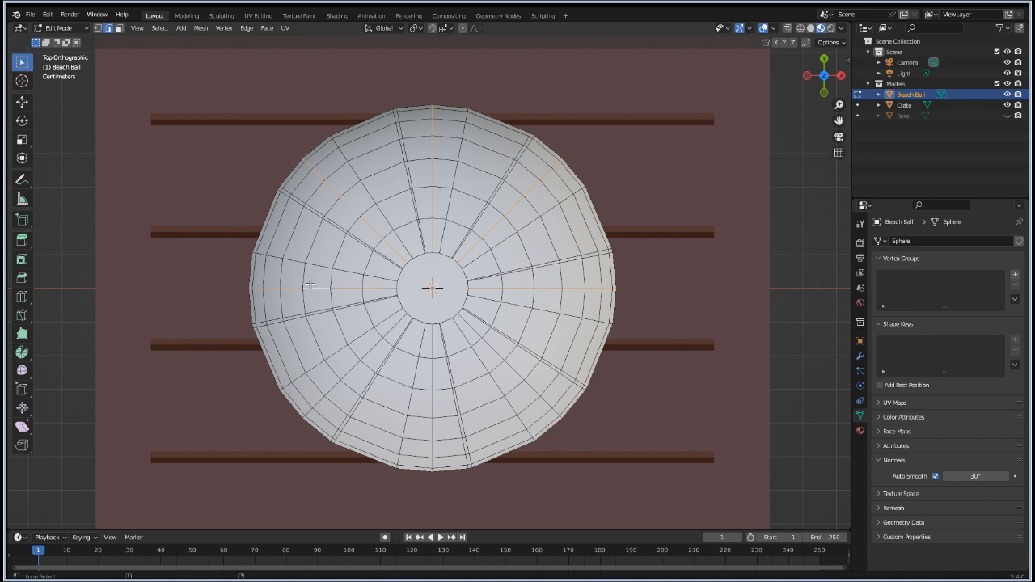
{"action": "left_click", "coordinate": [344, 371], "text": "alt+shift"}
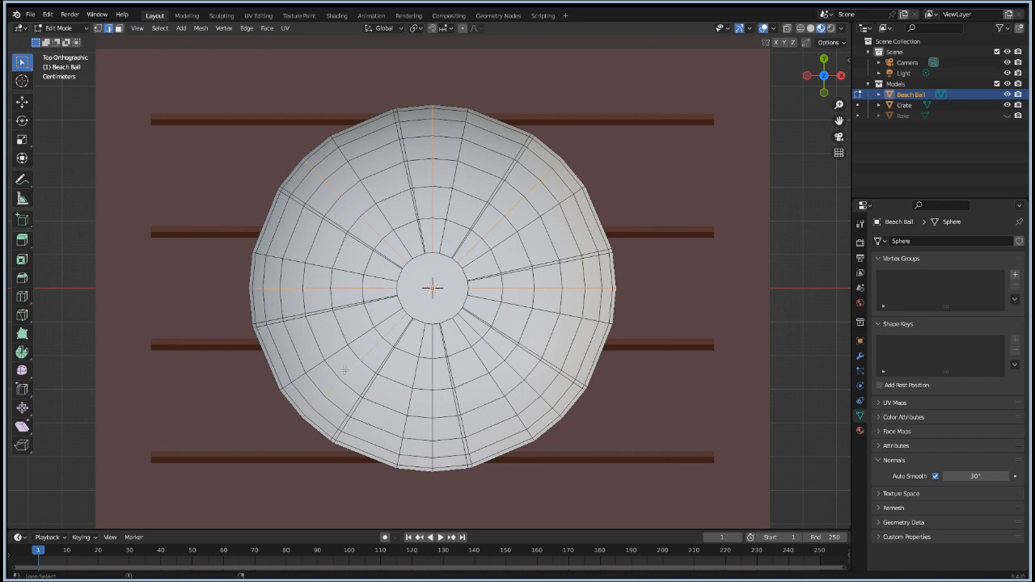
{"action": "left_click", "coordinate": [434, 402], "text": "alt+shift"}
{"action": "key", "text": "r"}
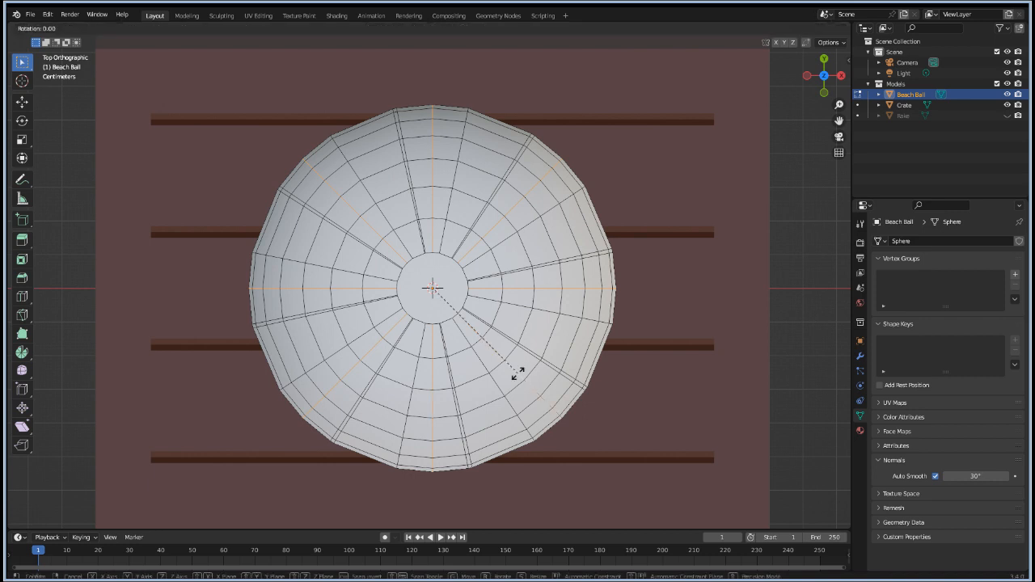
{"action": "type", "text": "-10"}
{"action": "key", "text": "Return"}
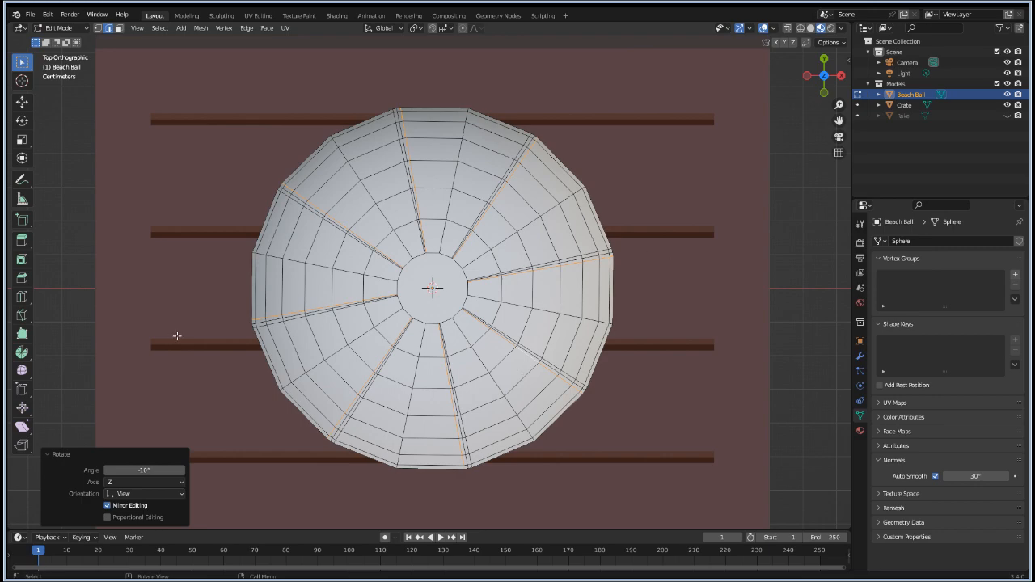
Step: Select the middle edge line of each of the eight tight line groups and scale them inward to about 0.977 with Z locked
{"action": "middle_click_drag", "start_coordinate": [176, 337], "coordinate": [453, 333]}
{"action": "left_click", "coordinate": [419, 334], "text": "alt"}
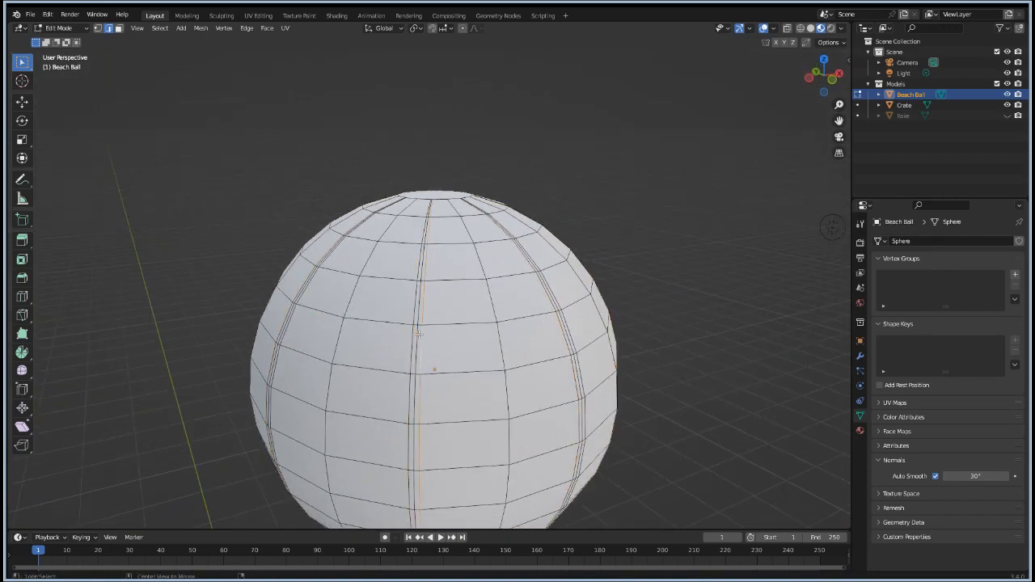
{"action": "key", "text": "KP_7"}
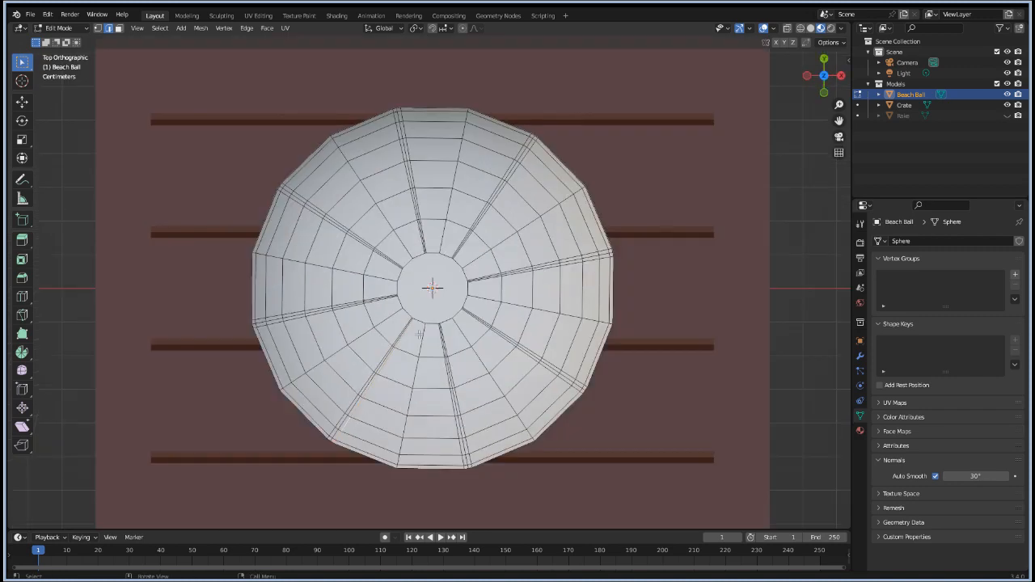
{"action": "scroll", "coordinate": [389, 362], "scroll_direction": "up", "scroll_amount": 2}
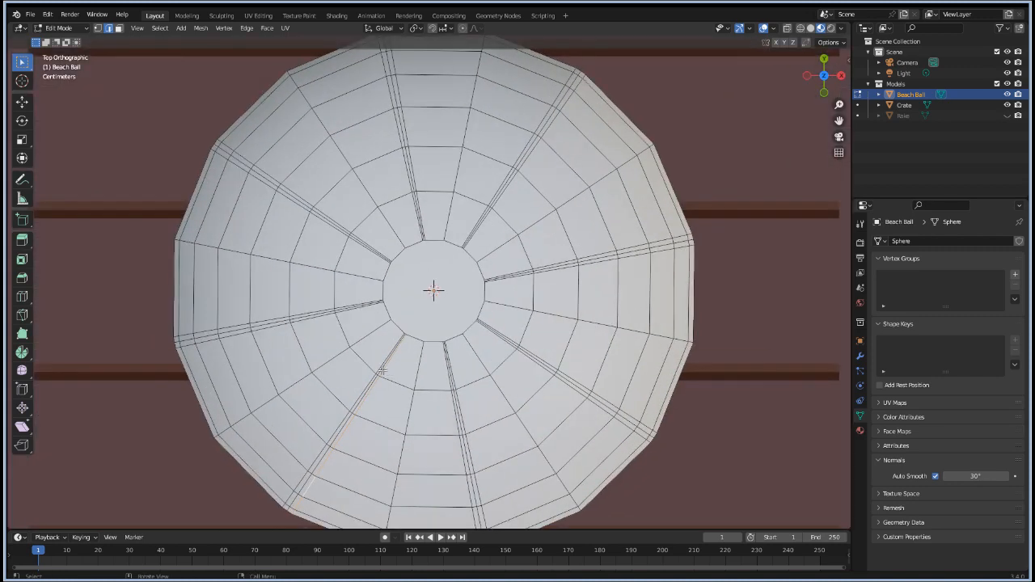
{"action": "left_click", "coordinate": [258, 322], "text": "alt"}
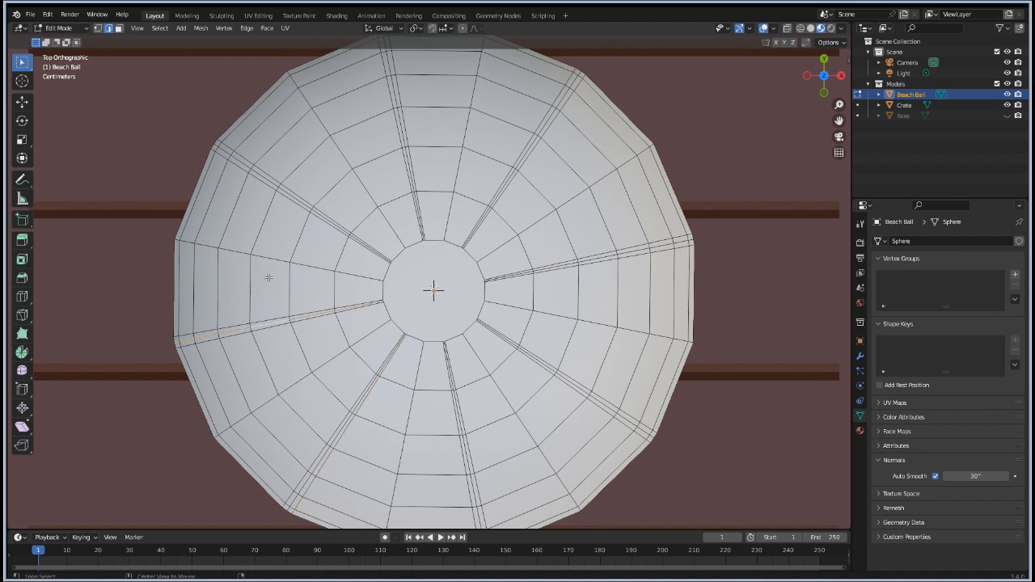
{"action": "left_click", "coordinate": [299, 197], "text": "alt+shift"}
{"action": "left_click", "coordinate": [402, 128], "text": "alt+shift"}
{"action": "left_click", "coordinate": [525, 150], "text": "alt+shift"}
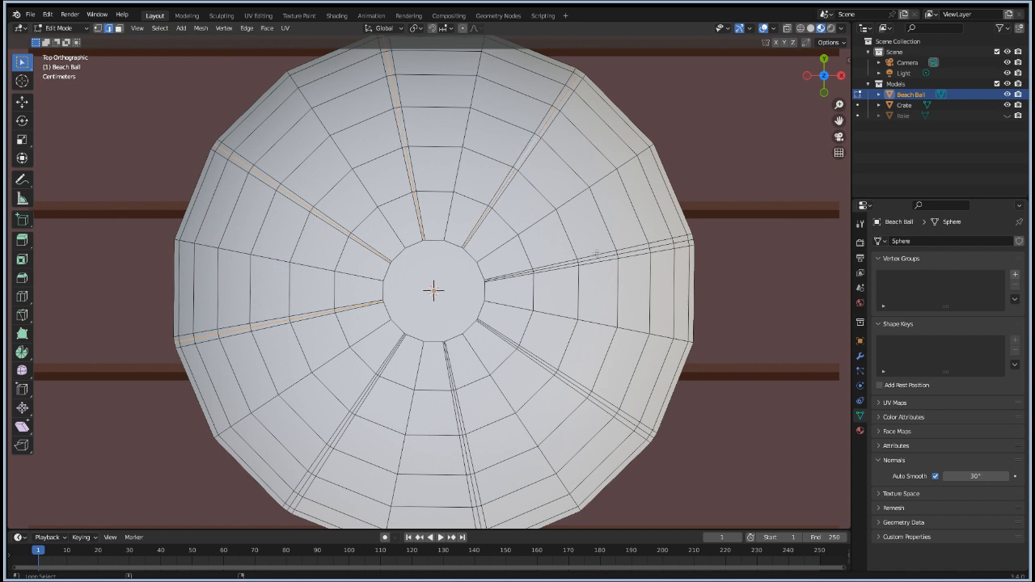
{"action": "left_click", "coordinate": [596, 256], "text": "alt+shift"}
{"action": "left_click", "coordinate": [584, 388], "text": "alt+shift"}
{"action": "left_click", "coordinate": [466, 447], "text": "alt+shift"}
{"action": "left_click", "coordinate": [342, 429], "text": "alt+shift"}
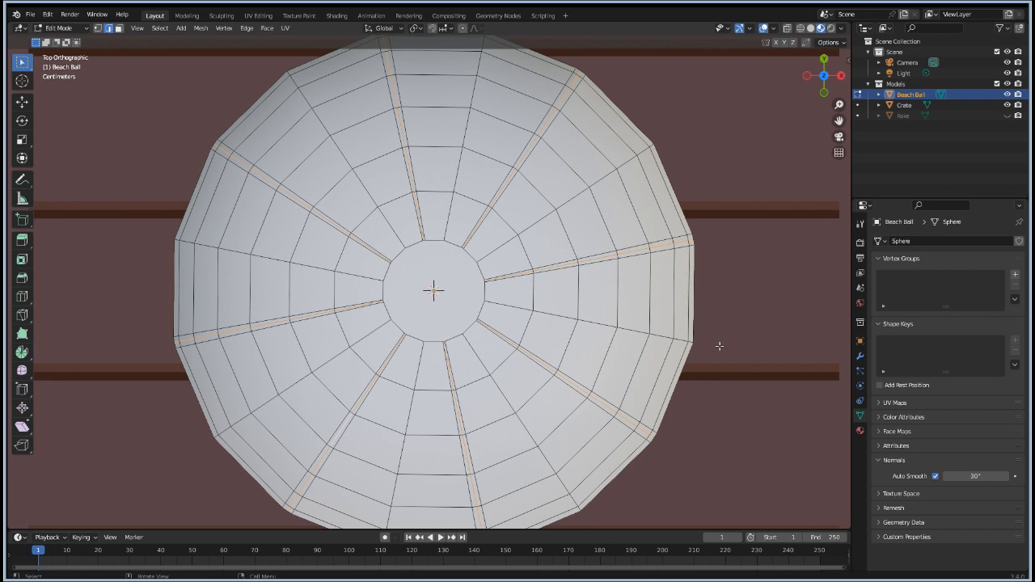
{"action": "key", "text": "s"}
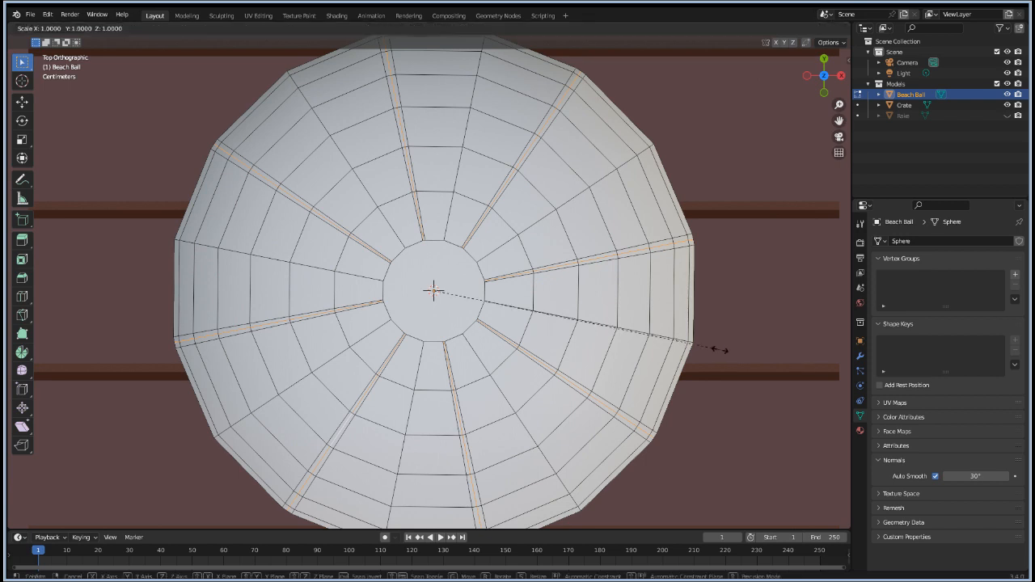
{"action": "key", "text": "shift+z"}
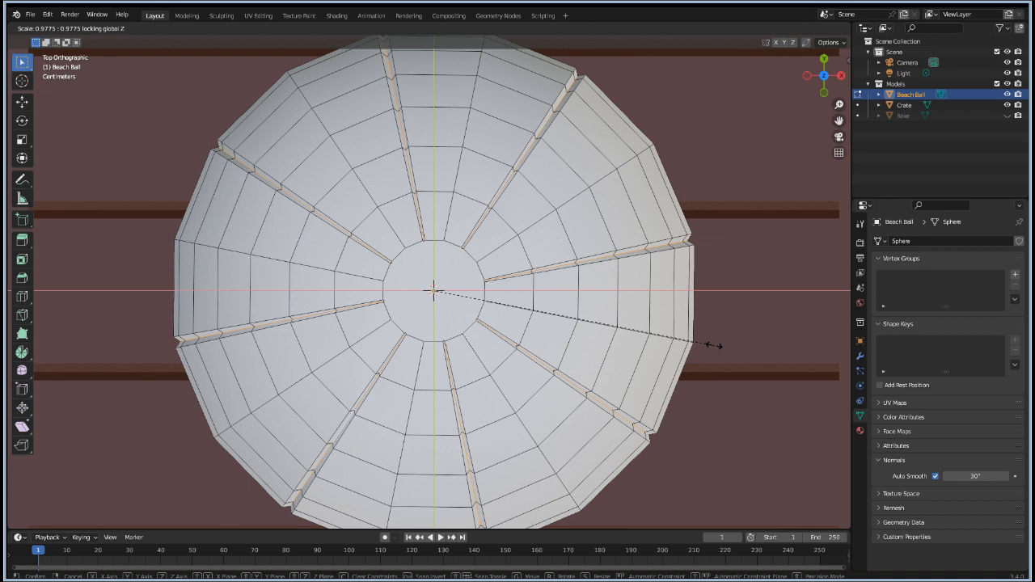
{"action": "left_click", "coordinate": [714, 346]}
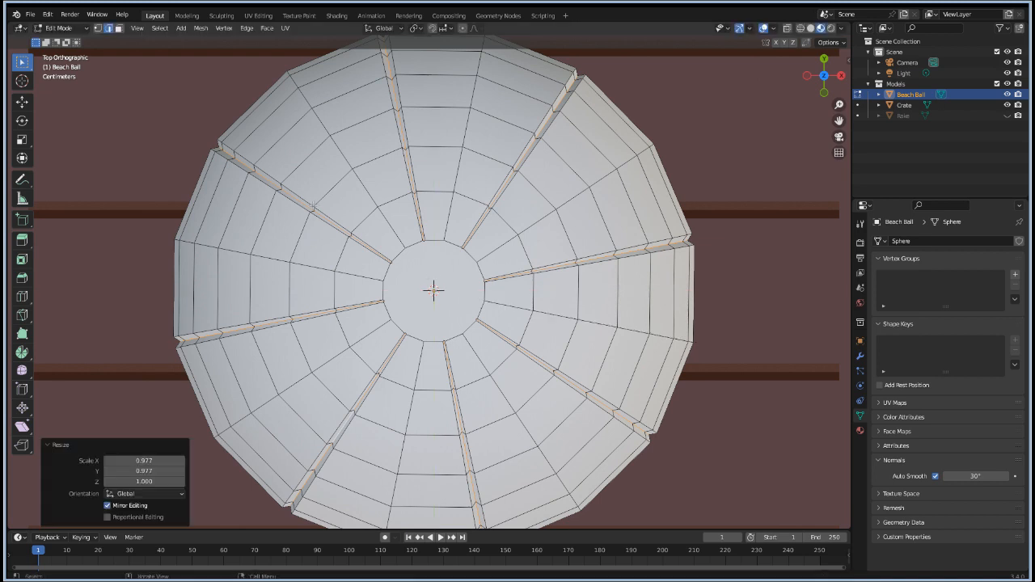
Step: Select both outer edge lines of each of the eight grooves around the ball, sixteen lines in total
{"action": "left_click", "coordinate": [247, 155], "text": "alt"}
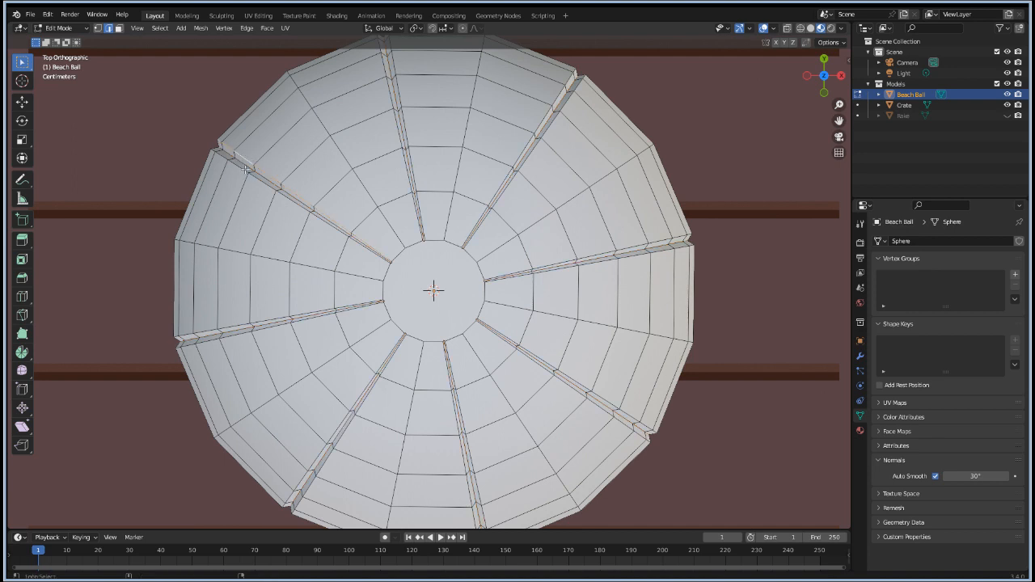
{"action": "left_click", "coordinate": [245, 167], "text": "alt"}
{"action": "left_click", "coordinate": [245, 168], "text": "alt"}
{"action": "left_click", "coordinate": [242, 165], "text": "alt"}
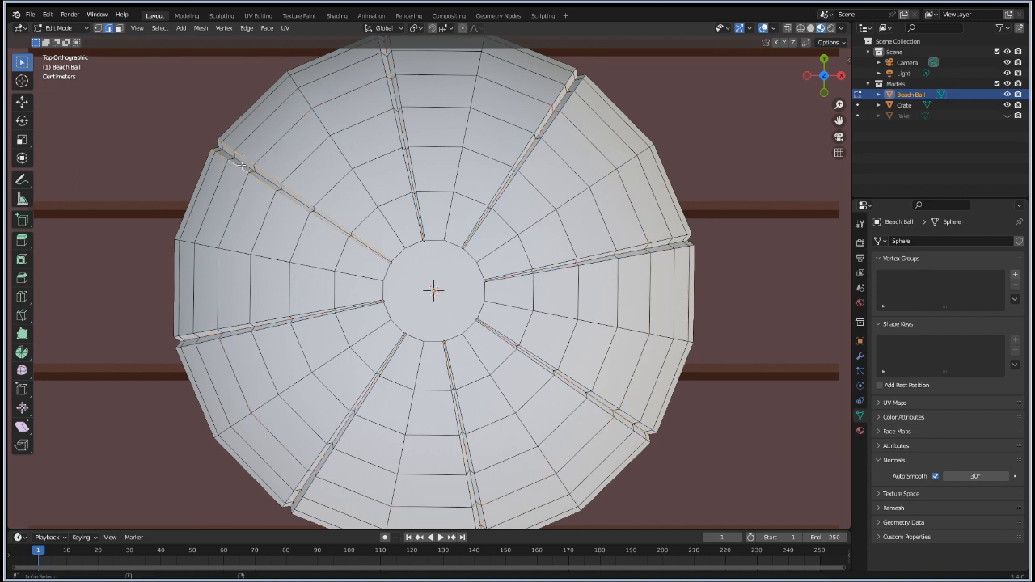
{"action": "left_click", "coordinate": [392, 96], "text": "alt+shift"}
{"action": "left_click", "coordinate": [547, 115], "text": "alt+shift"}
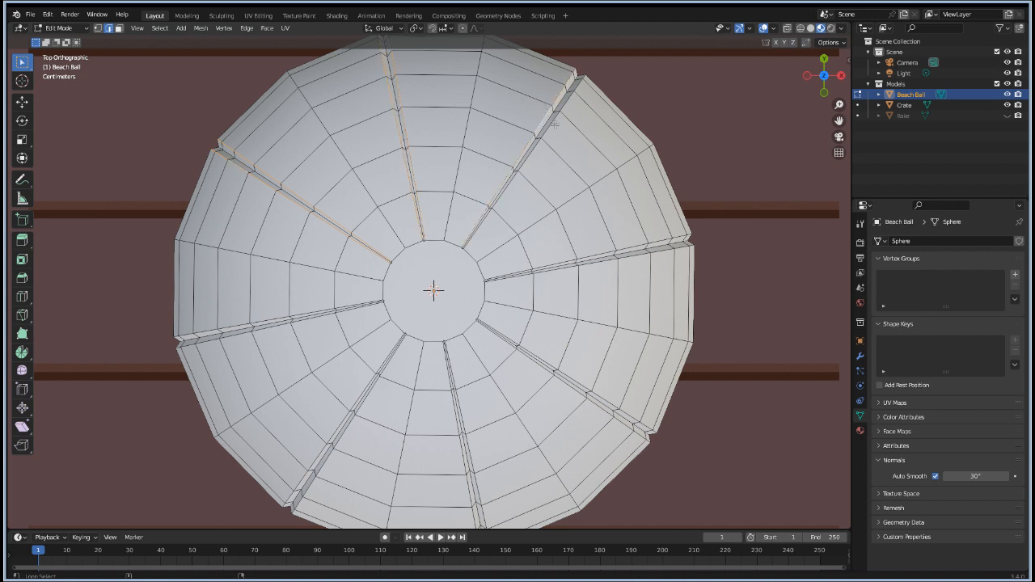
{"action": "left_click", "coordinate": [554, 123], "text": "alt+shift"}
{"action": "left_click", "coordinate": [628, 243], "text": "alt+shift"}
{"action": "left_click", "coordinate": [637, 259], "text": "alt+shift"}
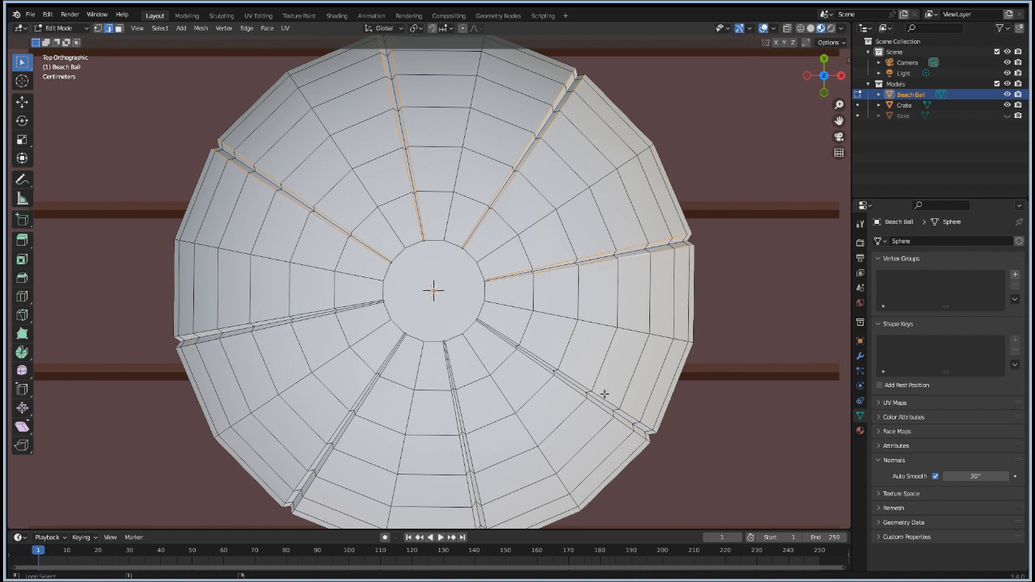
{"action": "left_click", "coordinate": [604, 397], "text": "alt+shift"}
{"action": "left_click", "coordinate": [597, 405], "text": "alt+shift"}
{"action": "left_click", "coordinate": [480, 479], "text": "alt+shift"}
{"action": "left_click", "coordinate": [467, 490], "text": "alt+shift"}
{"action": "left_click", "coordinate": [330, 455], "text": "alt+shift"}
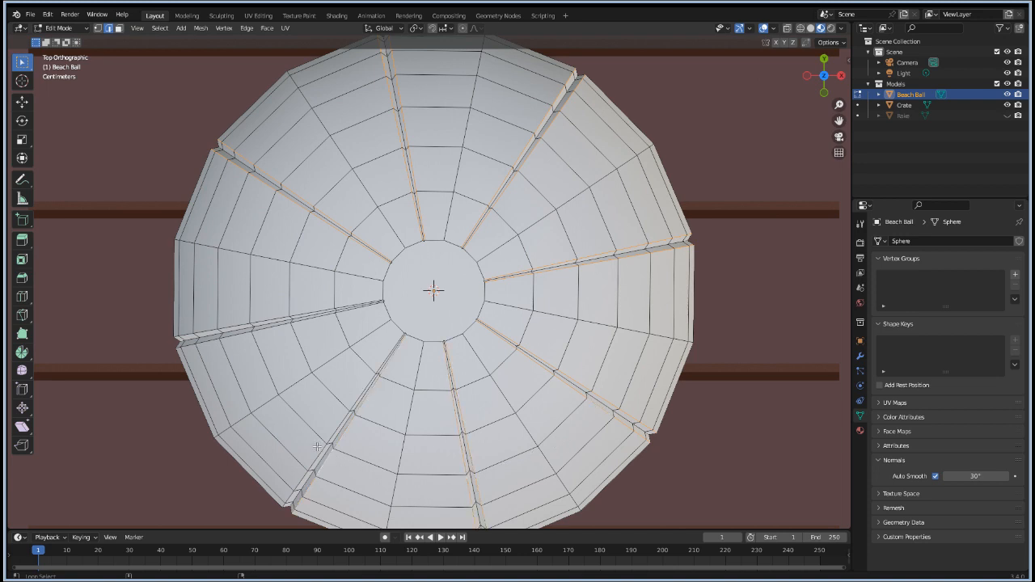
{"action": "left_click", "coordinate": [316, 446], "text": "alt+shift"}
{"action": "left_click", "coordinate": [235, 333], "text": "alt+shift"}
{"action": "left_click", "coordinate": [230, 320], "text": "alt+shift"}
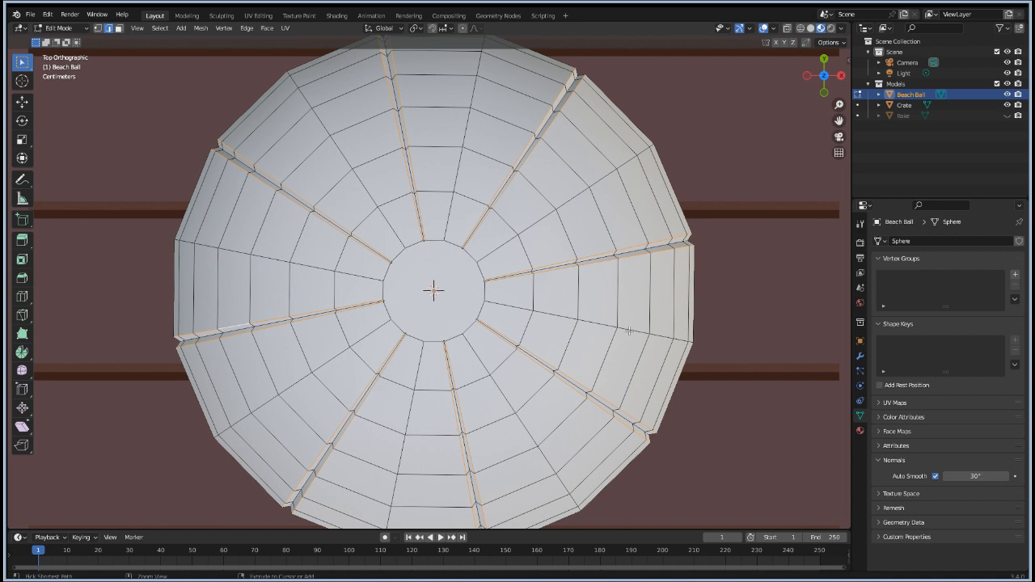
Step: Bevel the selected groove edges about 0.0142 m wide with two segments and a shape of 0.5
{"action": "key", "text": "ctrl+b"}
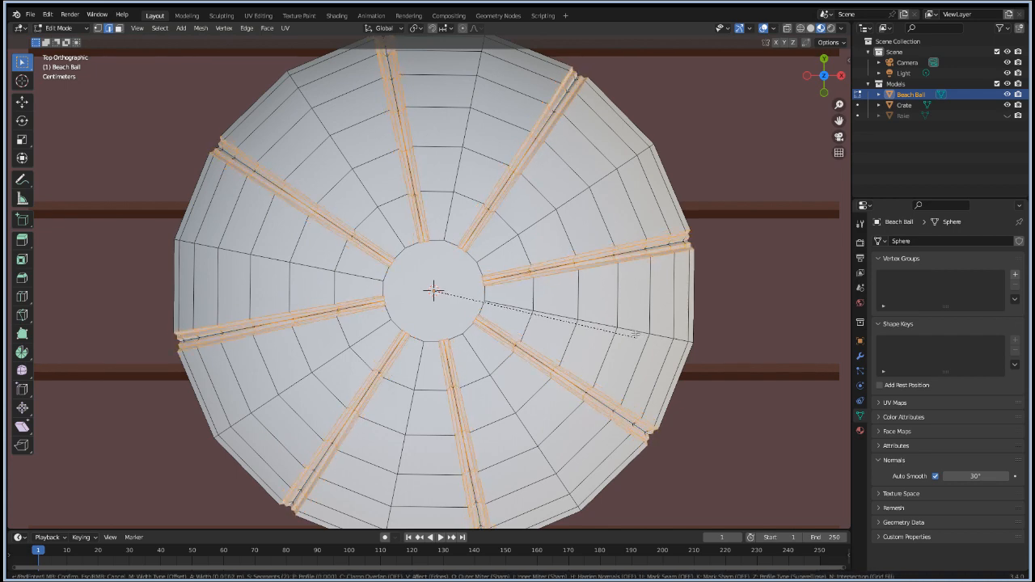
{"action": "left_click", "coordinate": [634, 334]}
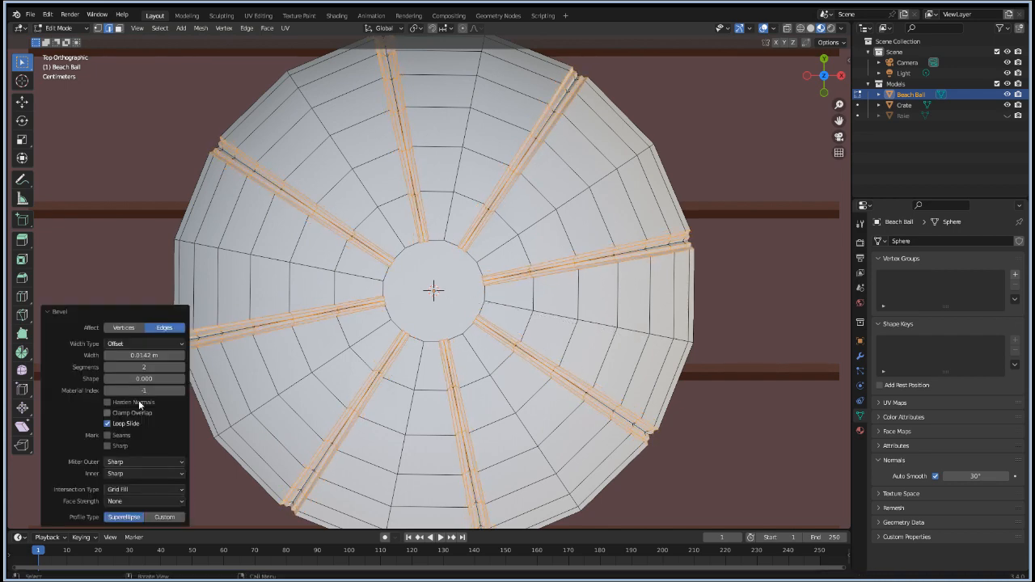
{"action": "left_click_drag", "start_coordinate": [138, 378], "coordinate": [198, 379]}
{"action": "left_click", "coordinate": [144, 379]}
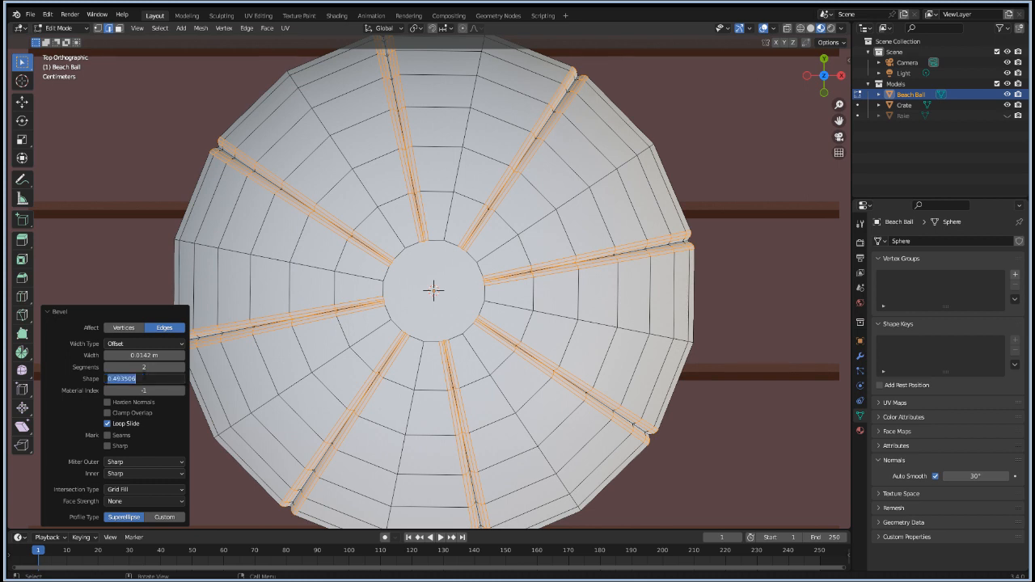
{"action": "type", "text": "5"}
{"action": "key", "text": "BackSpace"}
{"action": "type", "text": ".5"}
{"action": "key", "text": "Return"}
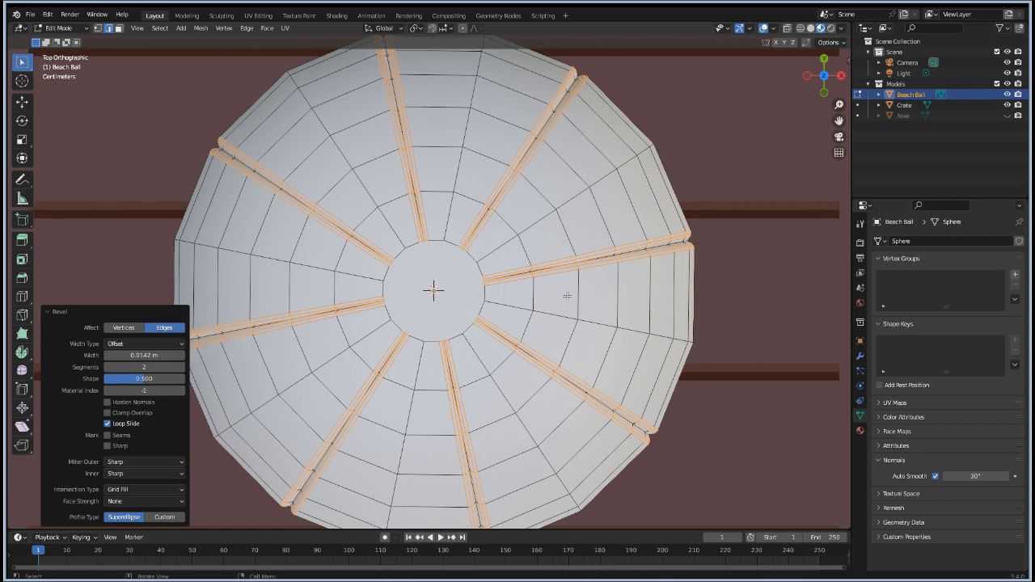
{"action": "middle_click_drag", "start_coordinate": [567, 296], "coordinate": [510, 363]}
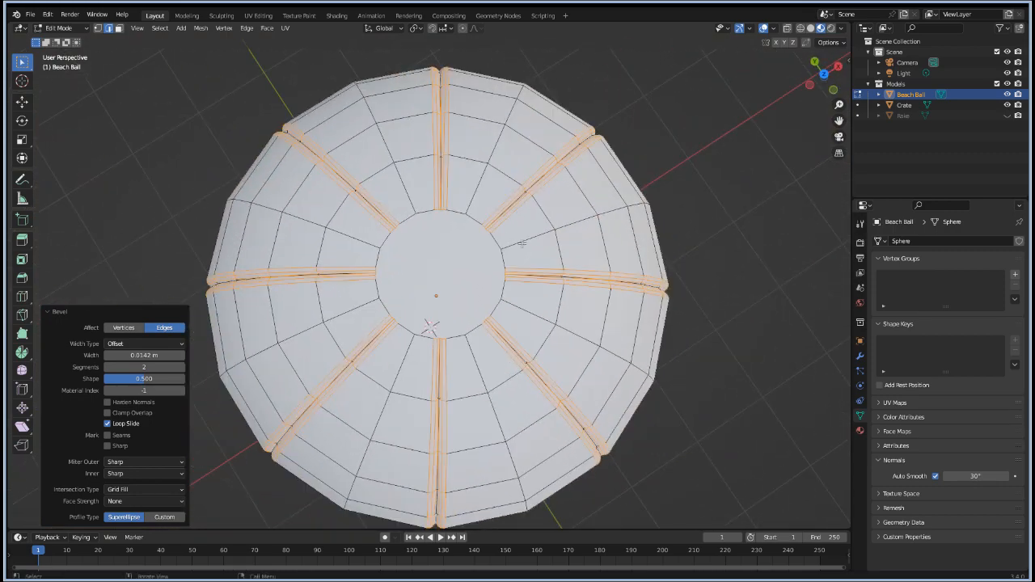
Step: Select the middle edge line of each of the eight panels and bevel them about 0.0998 m wide with two segments
{"action": "key", "text": "KP_7"}
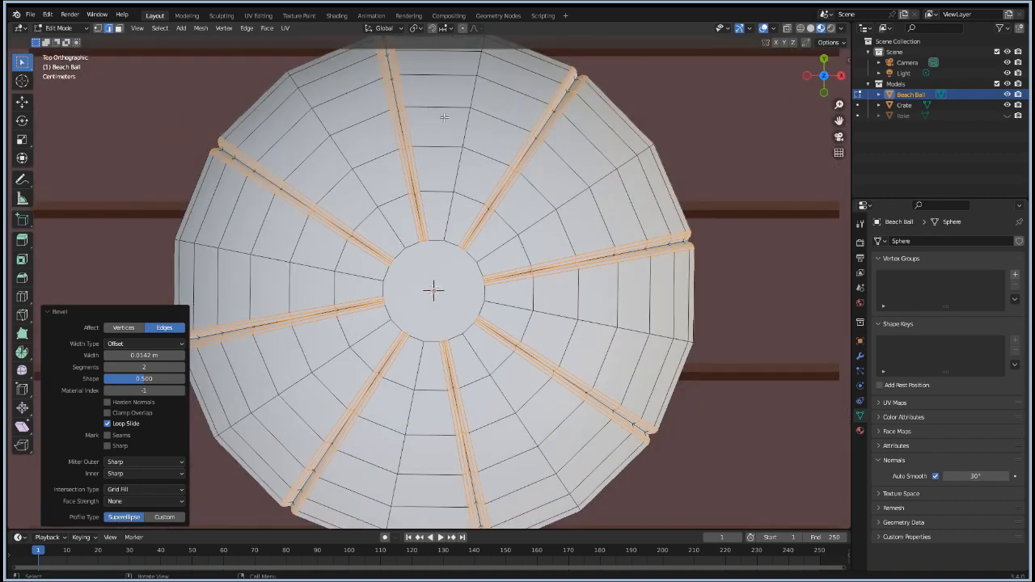
{"action": "scroll", "coordinate": [445, 120], "scroll_direction": "down", "scroll_amount": 2}
{"action": "key", "text": "alt+a"}
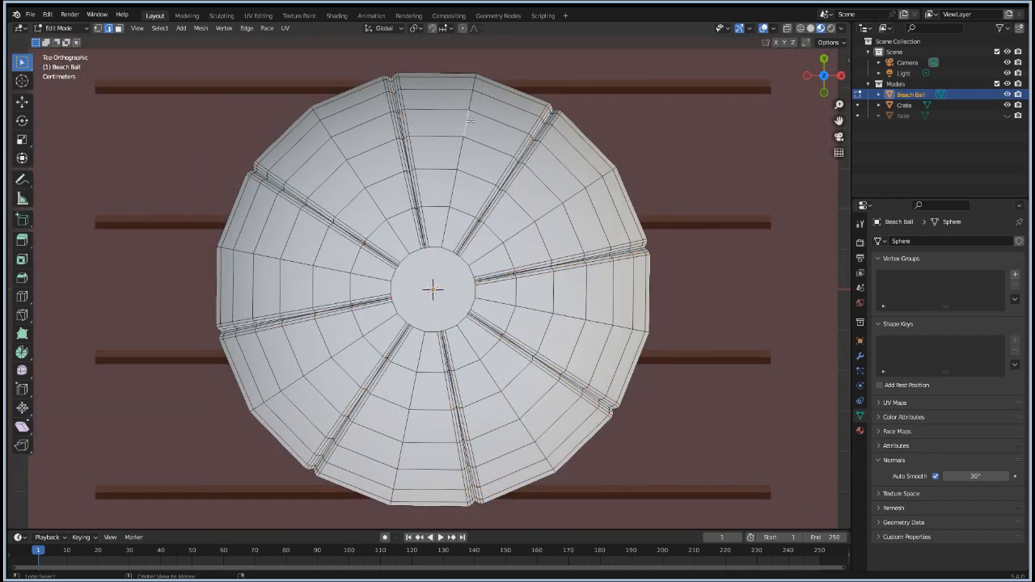
{"action": "left_click", "coordinate": [464, 123], "text": "alt"}
{"action": "left_click", "coordinate": [339, 144], "text": "alt+shift"}
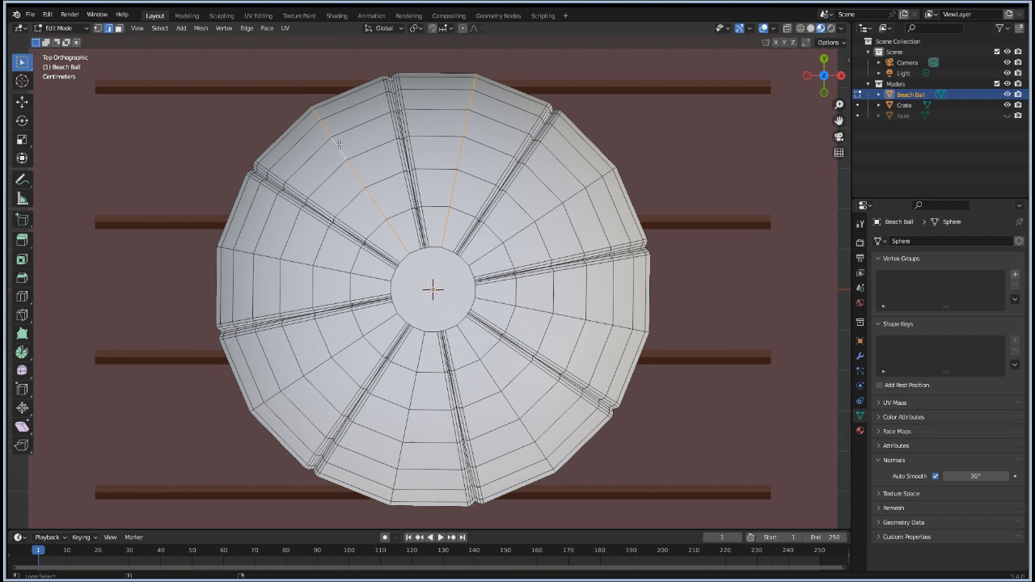
{"action": "left_click", "coordinate": [267, 257], "text": "alt+shift"}
{"action": "left_click", "coordinate": [293, 381], "text": "alt+shift"}
{"action": "left_click", "coordinate": [407, 426], "text": "alt+shift"}
{"action": "left_click", "coordinate": [507, 398], "text": "alt+shift"}
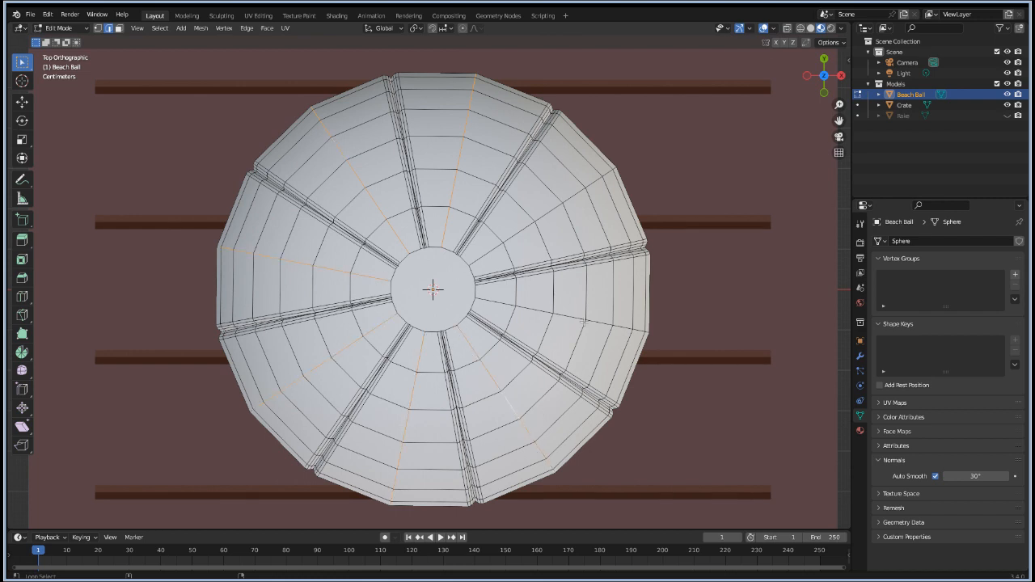
{"action": "left_click", "coordinate": [574, 314], "text": "alt+shift"}
{"action": "left_click", "coordinate": [572, 197], "text": "alt+shift"}
{"action": "key", "text": "ctrl+b"}
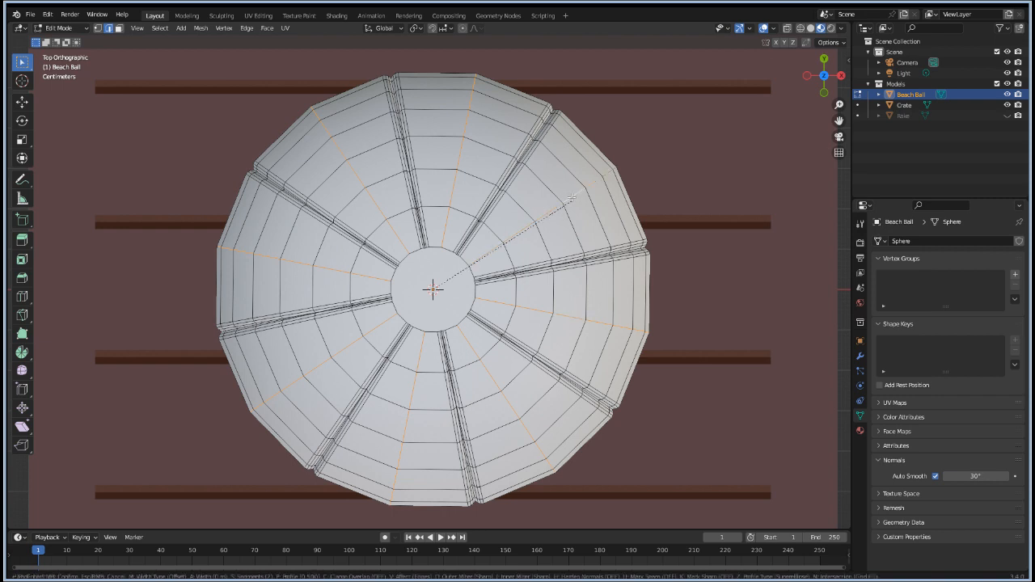
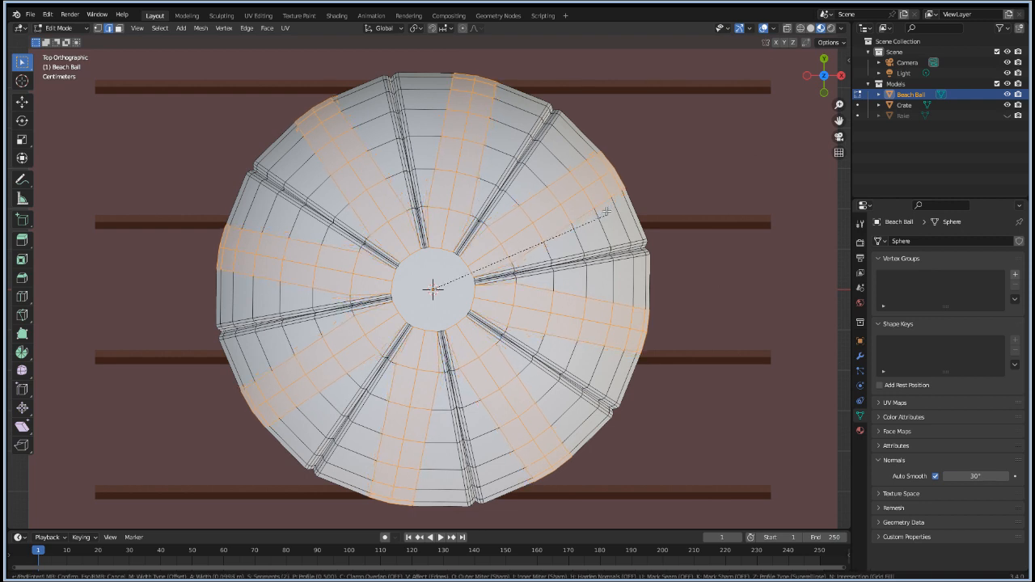
{"action": "left_click", "coordinate": [606, 212]}
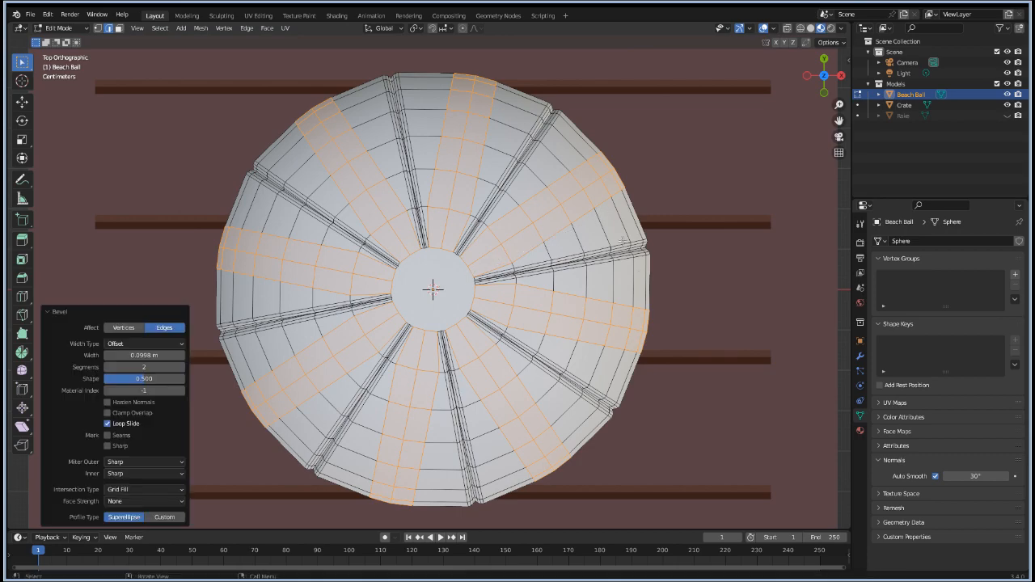
{"action": "middle_click_drag", "start_coordinate": [670, 295], "coordinate": [605, 254]}
{"action": "key", "text": "Tab"}
{"action": "middle_click_drag", "start_coordinate": [270, 347], "coordinate": [472, 319]}
{"action": "key", "text": "Tab"}
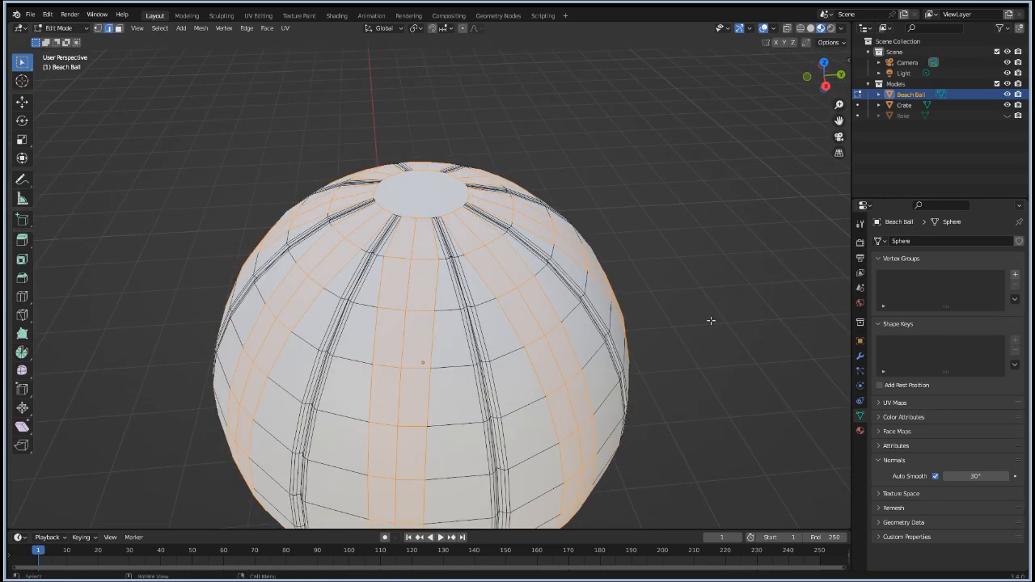
{"action": "scroll", "coordinate": [719, 347], "scroll_direction": "down", "scroll_amount": 1}
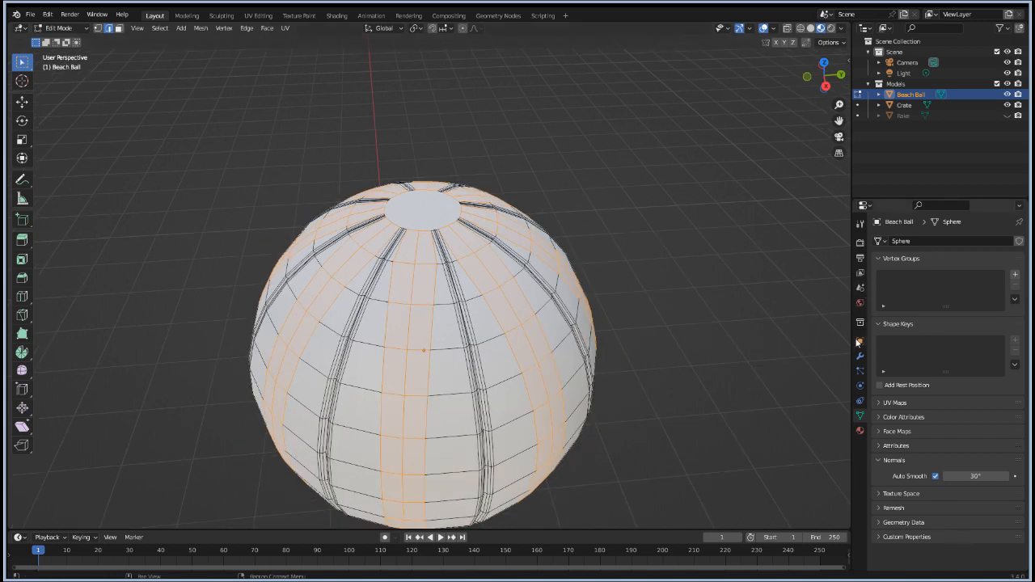
Step: Deselect the mesh and add a new material named White Plastic to the beach ball
{"action": "left_click", "coordinate": [859, 432]}
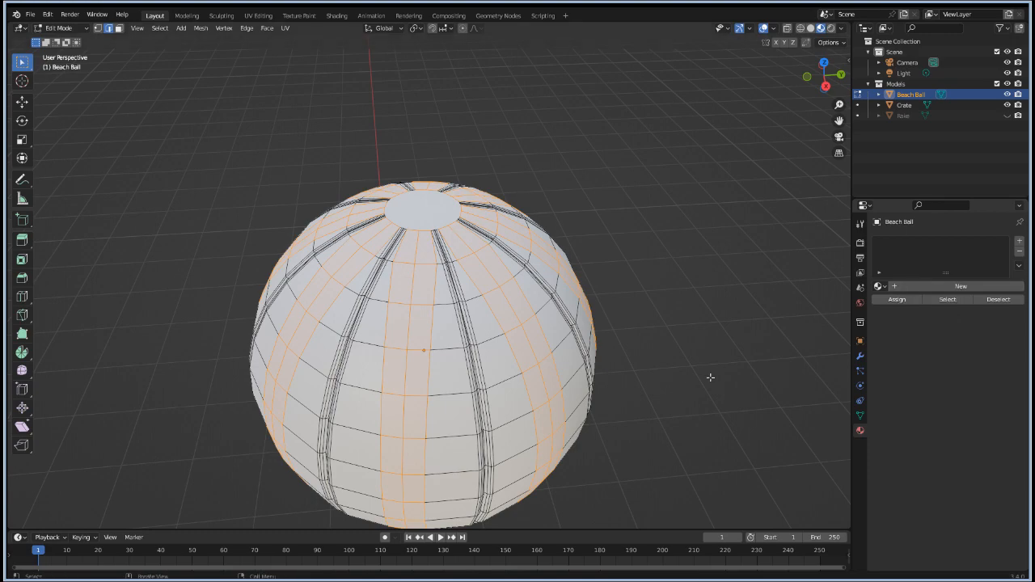
{"action": "left_click", "coordinate": [777, 342]}
{"action": "middle_click_drag", "start_coordinate": [693, 407], "coordinate": [654, 402]}
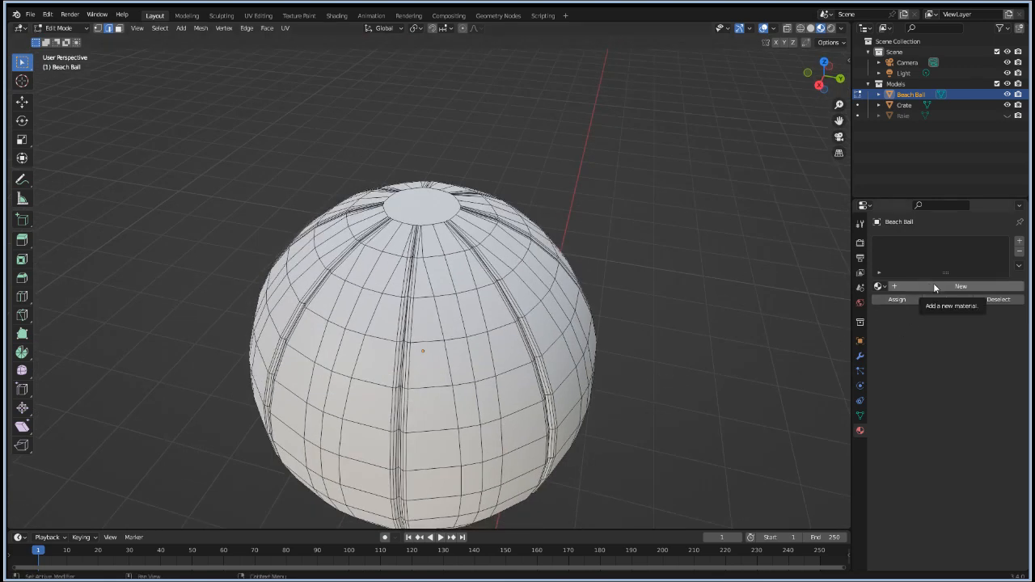
{"action": "left_click", "coordinate": [935, 286]}
{"action": "left_click", "coordinate": [910, 286]}
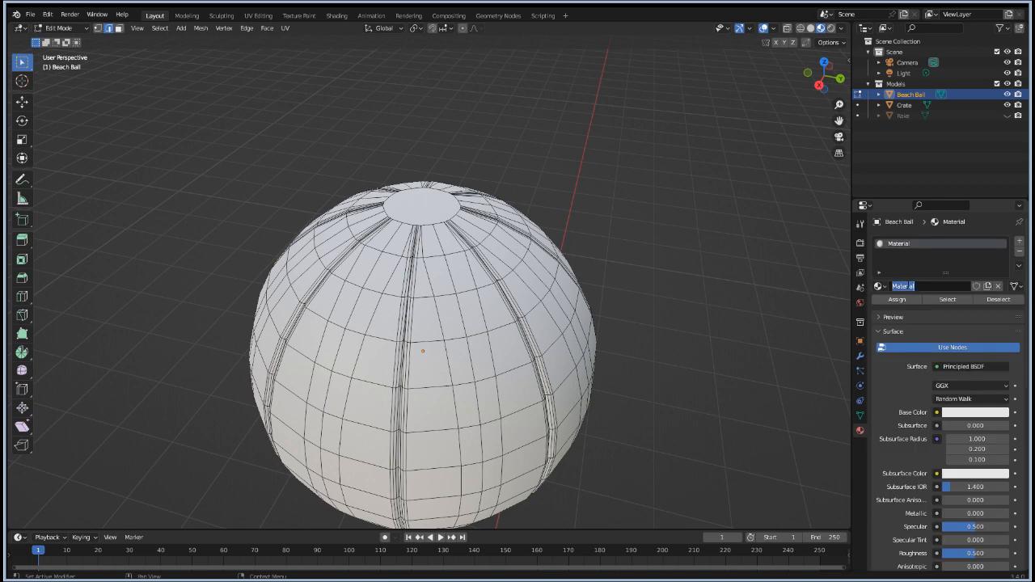
{"action": "type", "text": "White Plastic"}
{"action": "key", "text": "Return"}
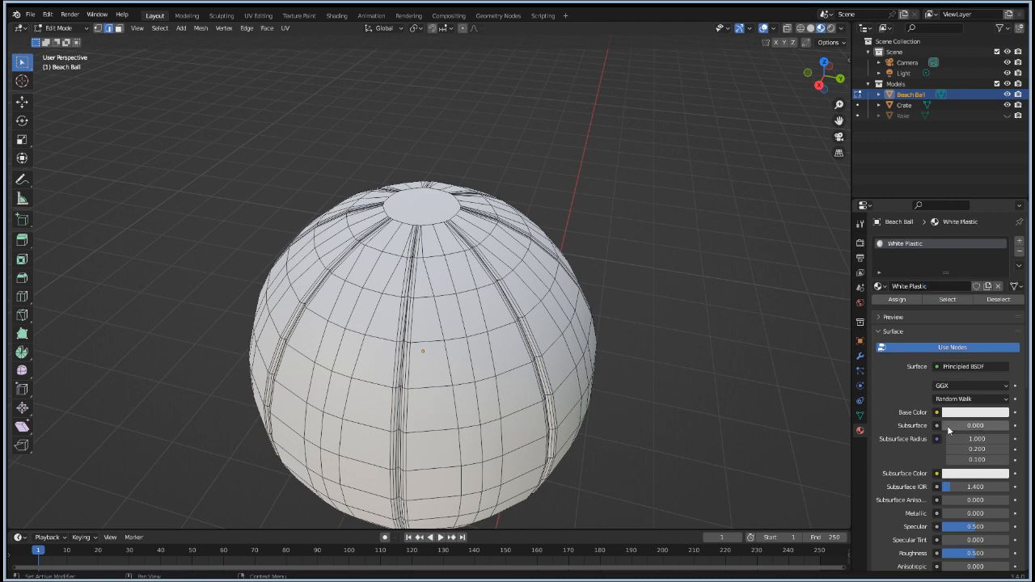
Step: Lower the White Plastic material's roughness to about 0.083
{"action": "scroll", "coordinate": [914, 428], "scroll_direction": "down", "scroll_amount": 4}
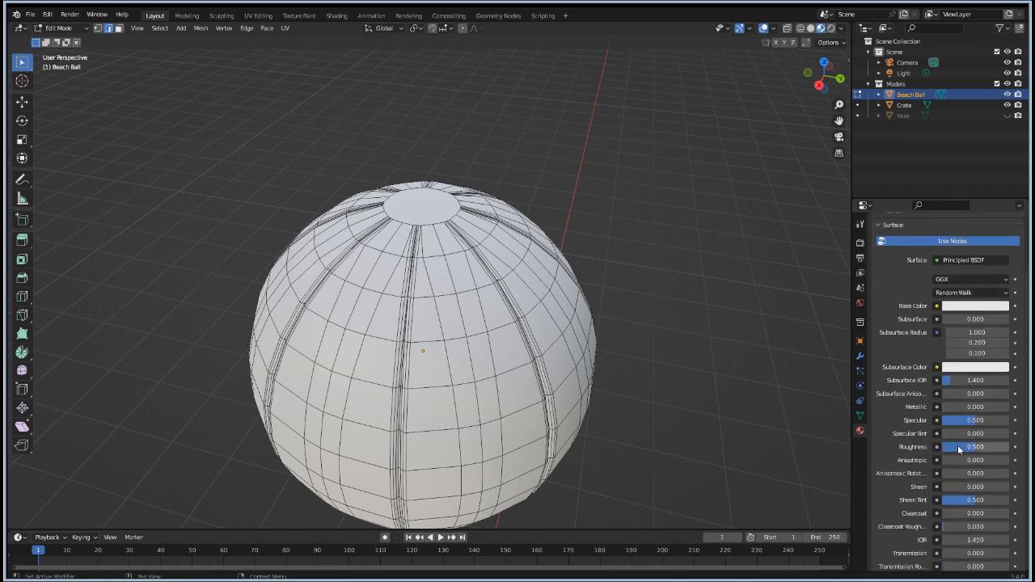
{"action": "left_click_drag", "start_coordinate": [976, 446], "coordinate": [948, 447]}
{"action": "middle_click_drag", "start_coordinate": [369, 399], "coordinate": [477, 299]}
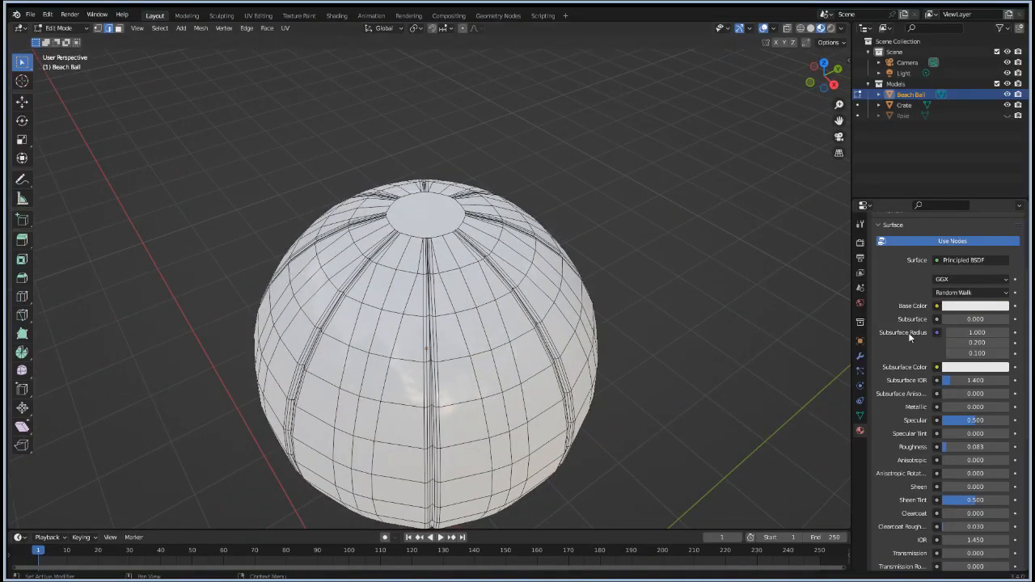
{"action": "scroll", "coordinate": [838, 298], "scroll_direction": "up", "scroll_amount": 4}
{"action": "scroll", "coordinate": [712, 304], "scroll_direction": "down", "scroll_amount": 2}
{"action": "scroll", "coordinate": [706, 304], "scroll_direction": "down", "scroll_amount": 4}
{"action": "scroll", "coordinate": [904, 275], "scroll_direction": "up", "scroll_amount": 3}
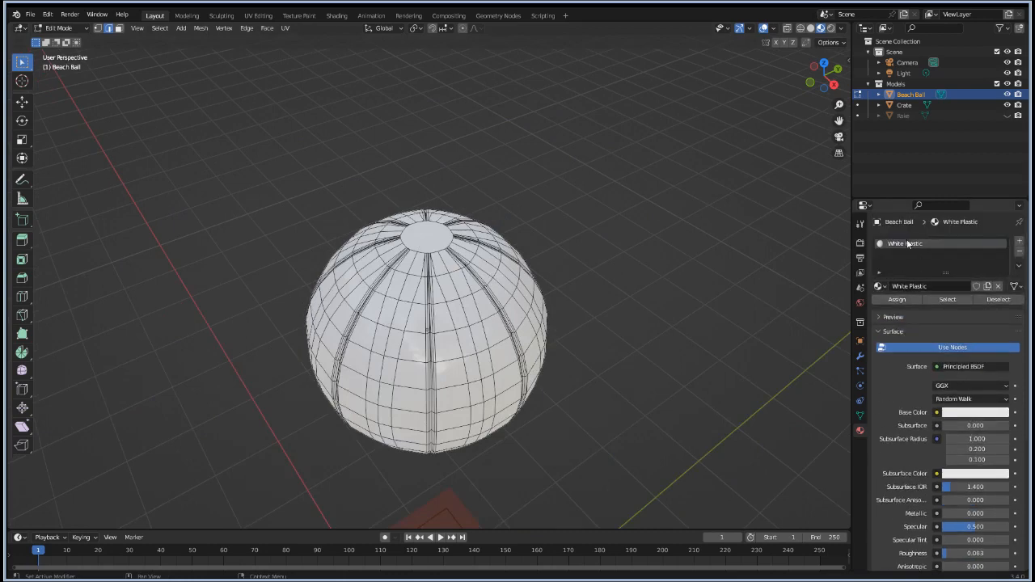
{"action": "left_click", "coordinate": [988, 286]}
{"action": "double_click", "coordinate": [948, 287]}
{"action": "key", "text": "BackSpace"}
{"action": "key", "text": "BackSpace"}
{"action": "key", "text": "BackSpace"}
{"action": "key", "text": "BackSpace"}
{"action": "key", "text": "Return"}
{"action": "double_click", "coordinate": [935, 286]}
{"action": "key", "text": "BackSpace"}
{"action": "key", "text": "BackSpace"}
{"action": "key", "text": "BackSpace"}
{"action": "key", "text": "BackSpace"}
{"action": "key", "text": "Return"}
{"action": "right_click", "coordinate": [910, 248]}
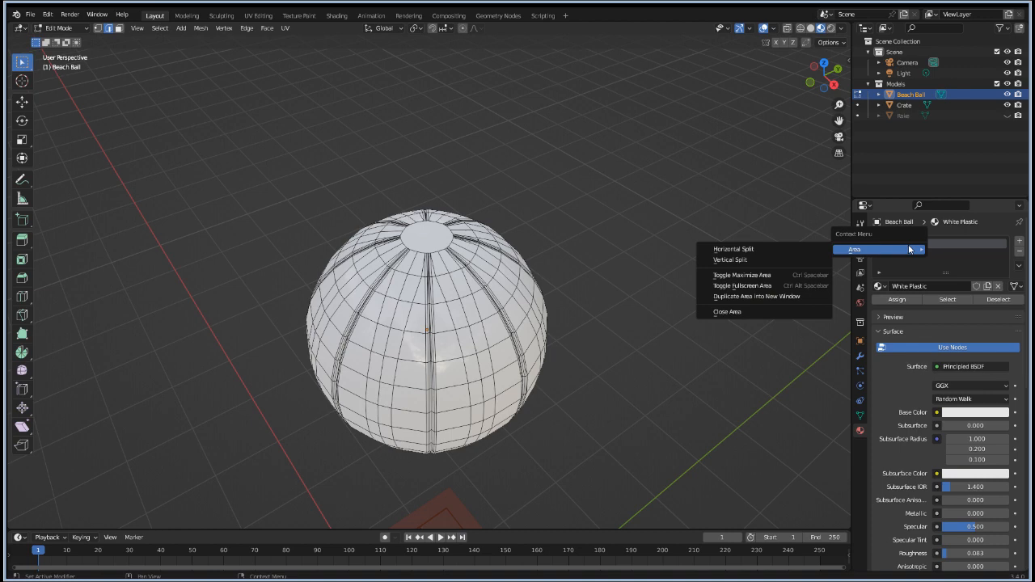
{"action": "right_click", "coordinate": [904, 241]}
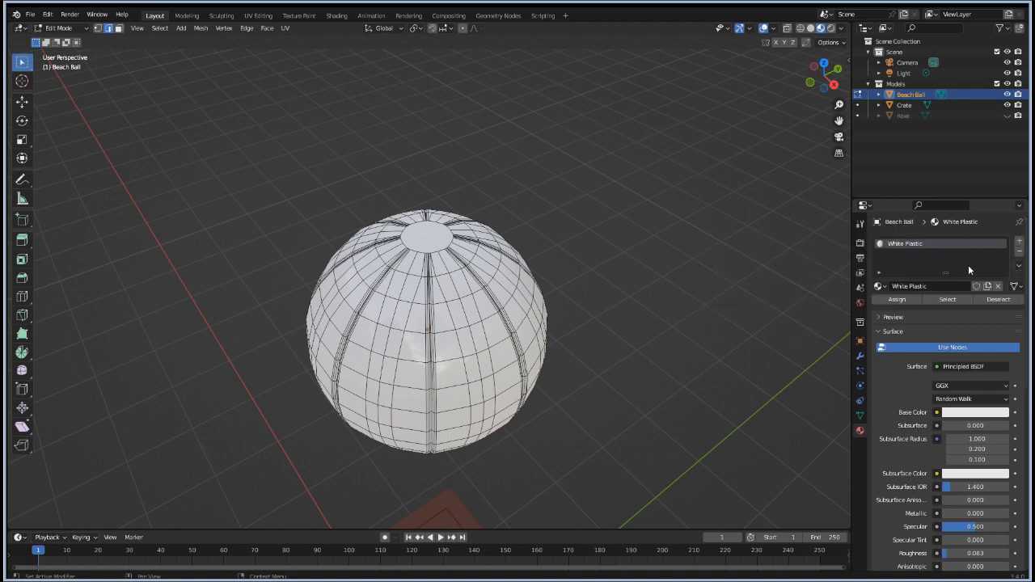
{"action": "left_click", "coordinate": [1019, 267]}
Step: Add a second material slot to the beach ball with a new material named Red Plastic
{"action": "left_click", "coordinate": [1018, 241]}
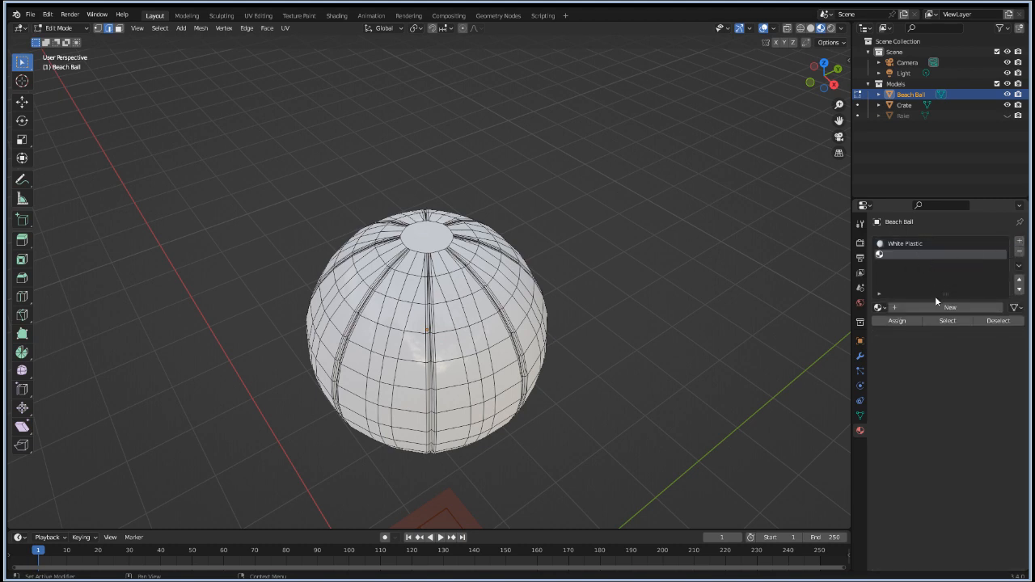
{"action": "left_click", "coordinate": [905, 244]}
{"action": "left_click", "coordinate": [912, 252]}
{"action": "left_click", "coordinate": [945, 306]}
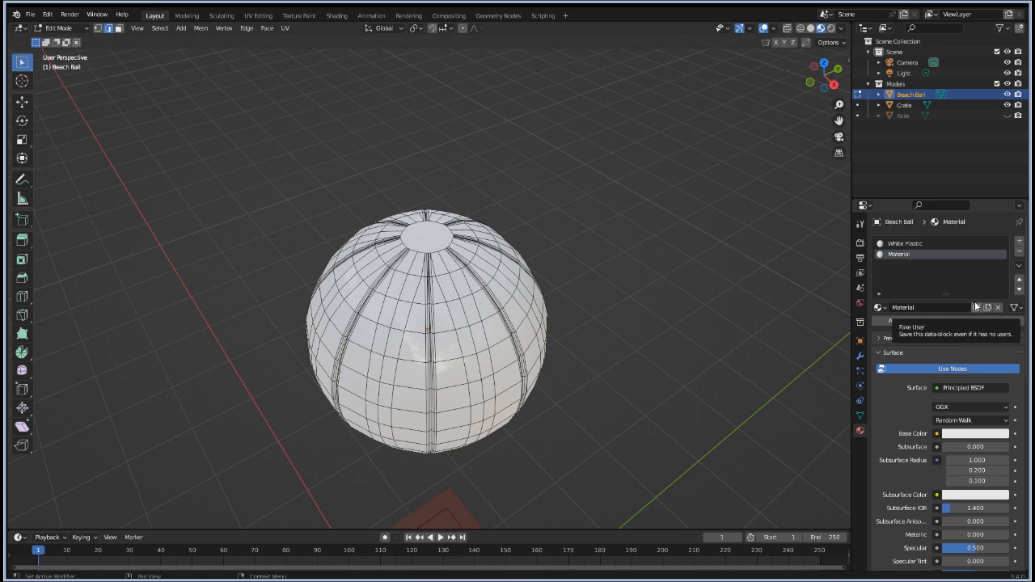
{"action": "left_click", "coordinate": [933, 308]}
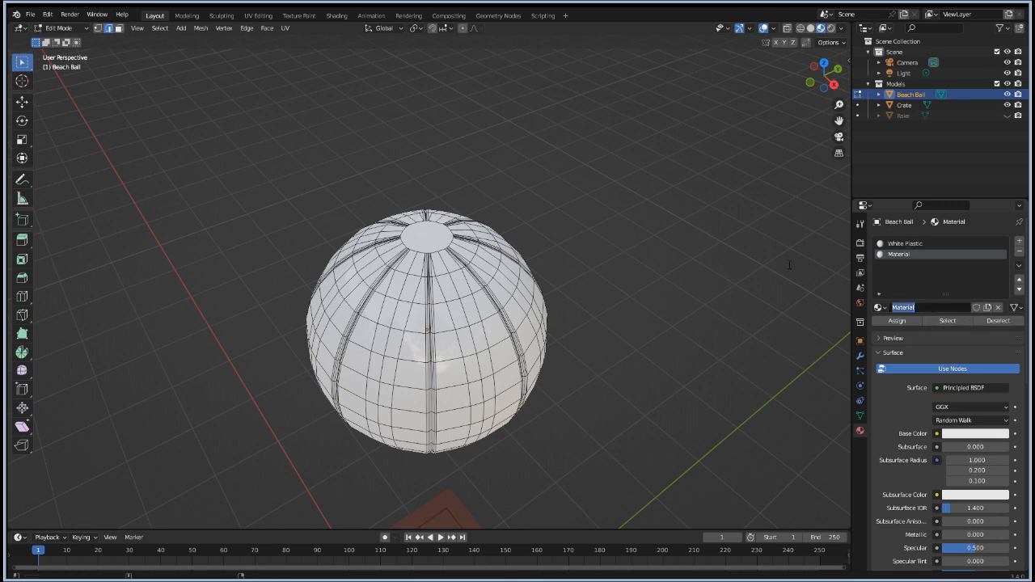
{"action": "type", "text": "Red Plast"}
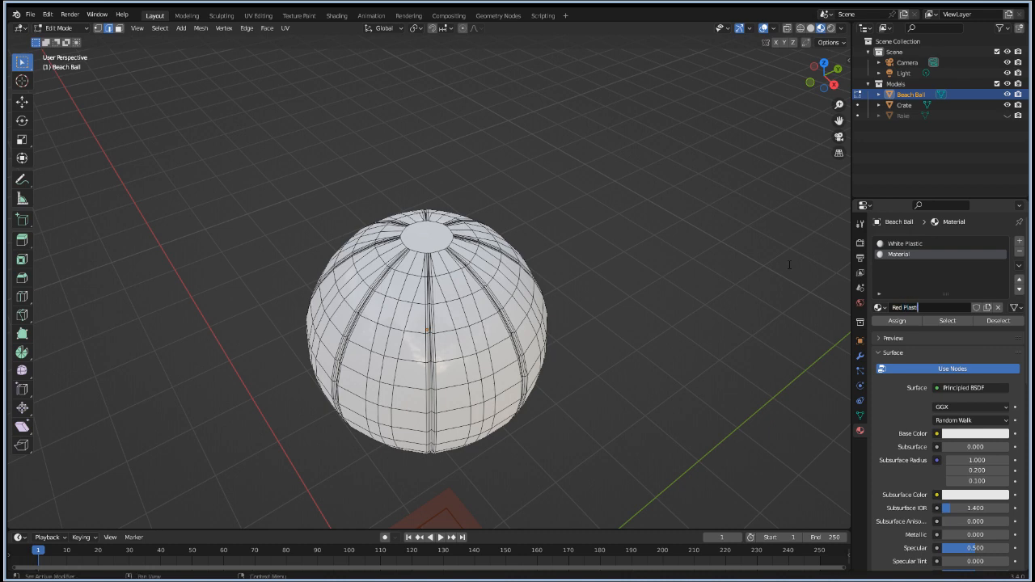
{"action": "type", "text": "ic"}
{"action": "key", "text": "Return"}
Step: Set the White Plastic material's roughness to 0.1
{"action": "scroll", "coordinate": [923, 474], "scroll_direction": "down", "scroll_amount": 3}
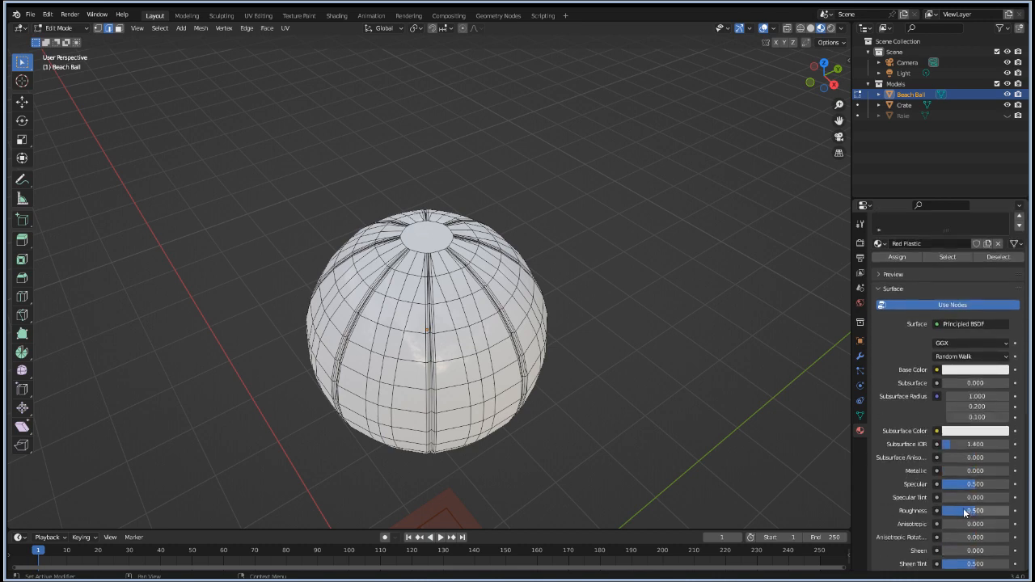
{"action": "scroll", "coordinate": [945, 285], "scroll_direction": "up", "scroll_amount": 3}
{"action": "left_click", "coordinate": [912, 243]}
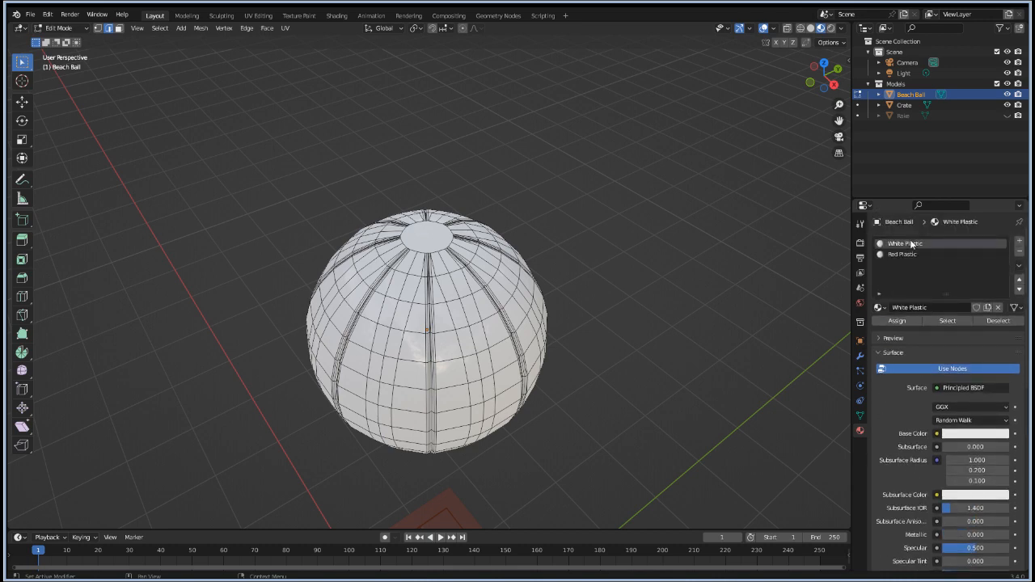
{"action": "scroll", "coordinate": [881, 393], "scroll_direction": "down", "scroll_amount": 2}
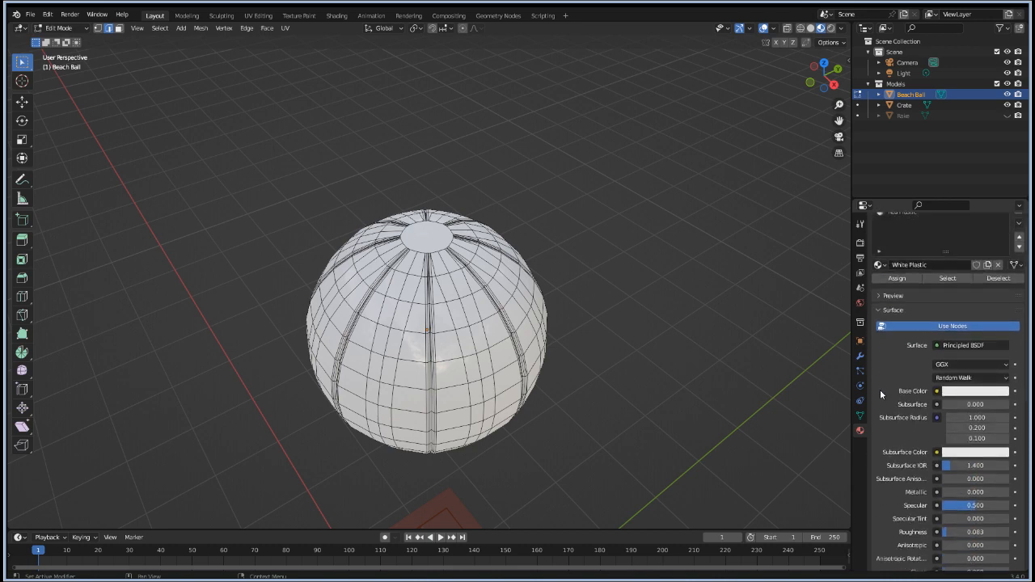
{"action": "double_click", "coordinate": [948, 532]}
{"action": "type", "text": "0.1"}
{"action": "key", "text": "Return"}
{"action": "scroll", "coordinate": [901, 380], "scroll_direction": "up", "scroll_amount": 2}
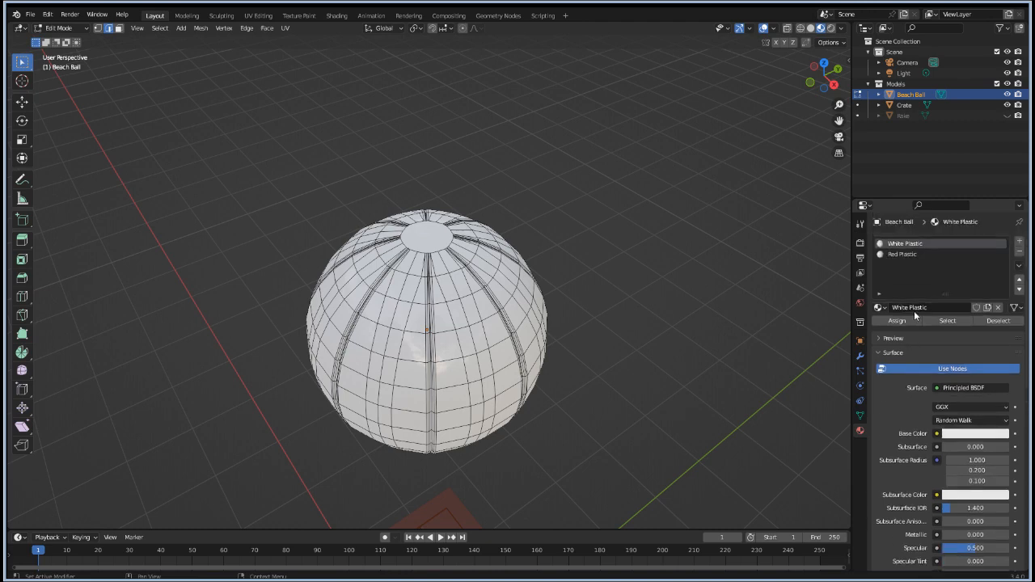
Step: Set the Red Plastic material's roughness to 0.01 and its base color to a saturated red
{"action": "left_click", "coordinate": [911, 256]}
{"action": "scroll", "coordinate": [940, 437], "scroll_direction": "down", "scroll_amount": 3}
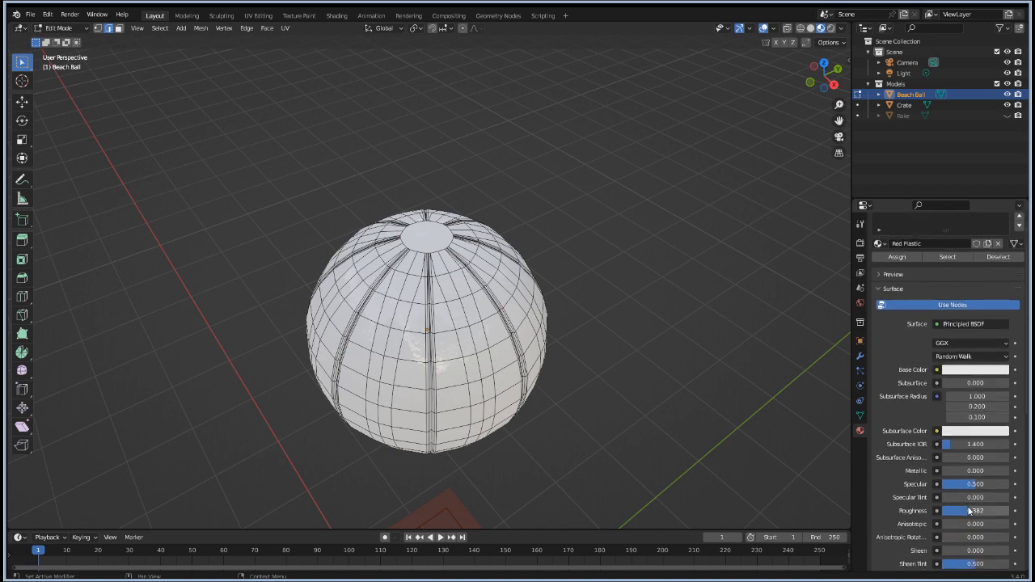
{"action": "double_click", "coordinate": [970, 510]}
{"action": "type", "text": "0.01"}
{"action": "key", "text": "Return"}
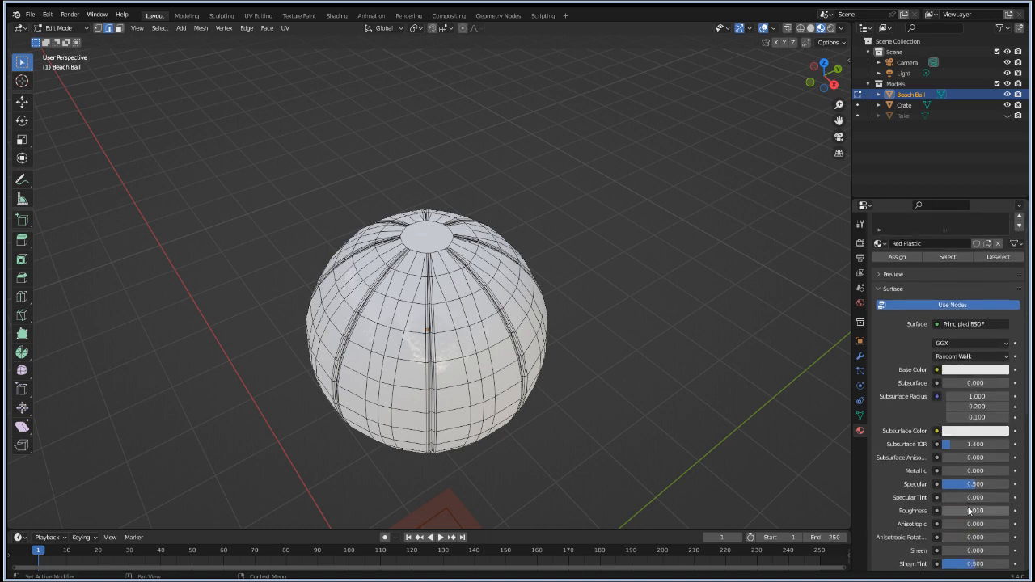
{"action": "left_click", "coordinate": [975, 369]}
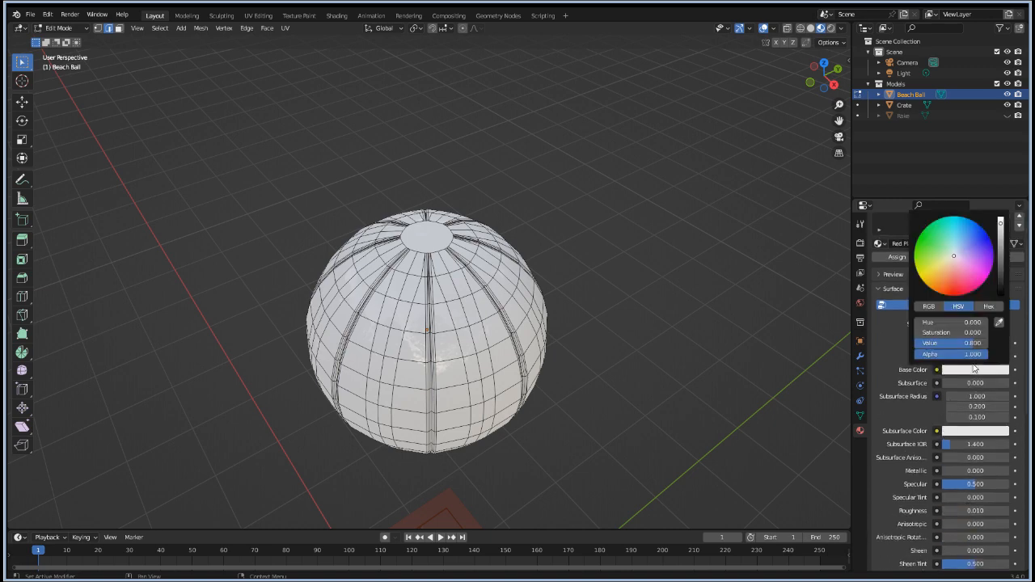
{"action": "left_click", "coordinate": [955, 289]}
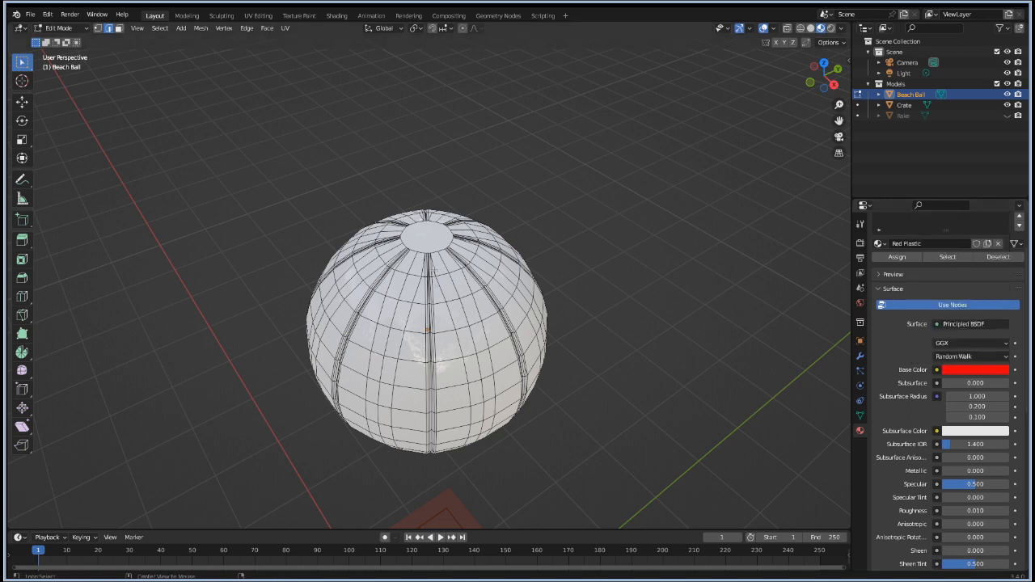
Step: Select all the lengthwise face loops of one white panel, including the narrow strips beside its grooves, in face select mode
{"action": "left_click", "coordinate": [433, 271], "text": "alt"}
{"action": "key", "text": "3"}
{"action": "left_click", "coordinate": [434, 274], "text": "alt"}
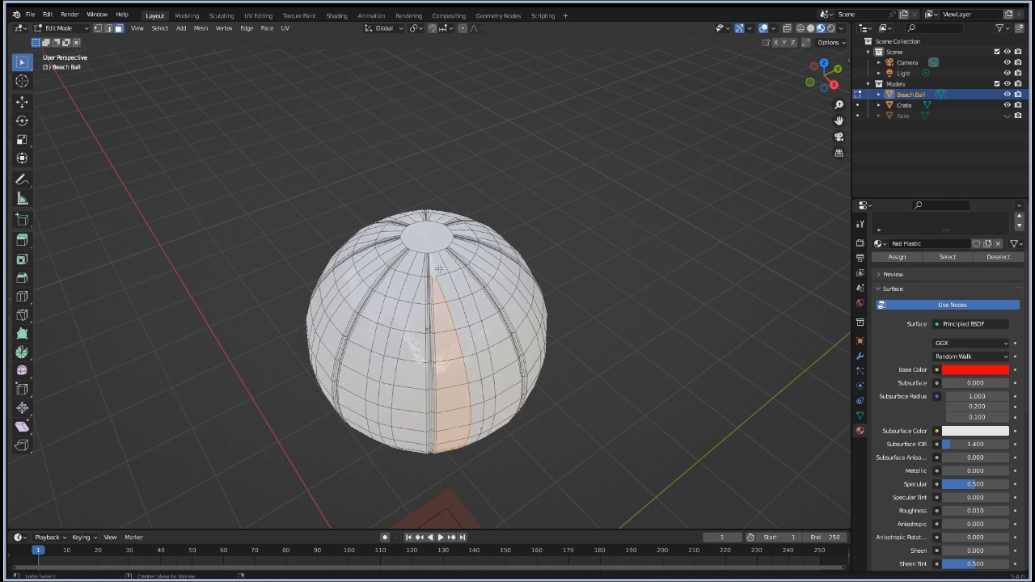
{"action": "left_click", "coordinate": [458, 264], "text": "alt+shift"}
{"action": "left_click", "coordinate": [461, 263], "text": "alt+shift"}
{"action": "scroll", "coordinate": [373, 377], "scroll_direction": "up", "scroll_amount": 7}
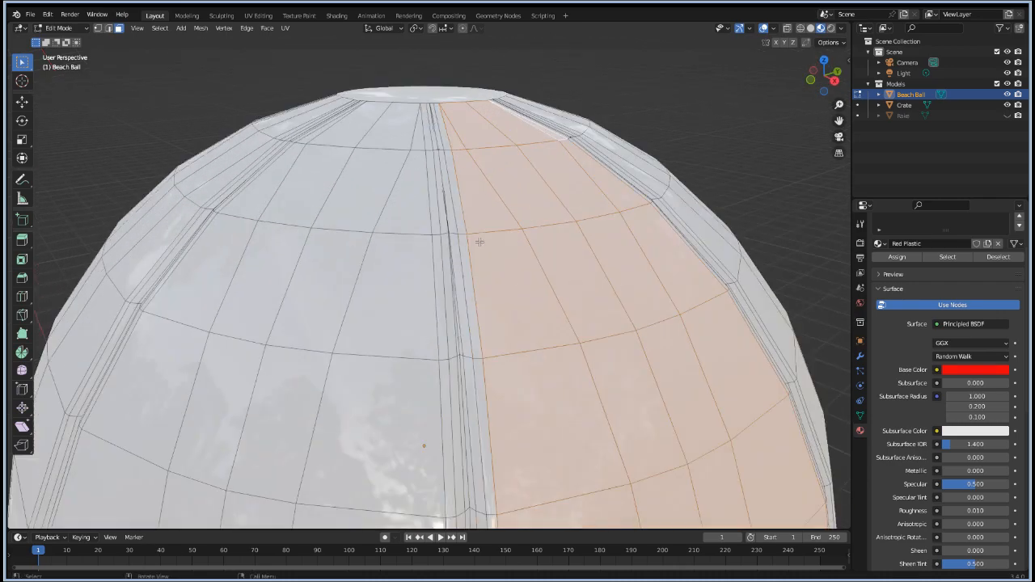
{"action": "left_click", "coordinate": [448, 144], "text": "alt+shift"}
{"action": "left_click", "coordinate": [443, 148], "text": "alt+shift"}
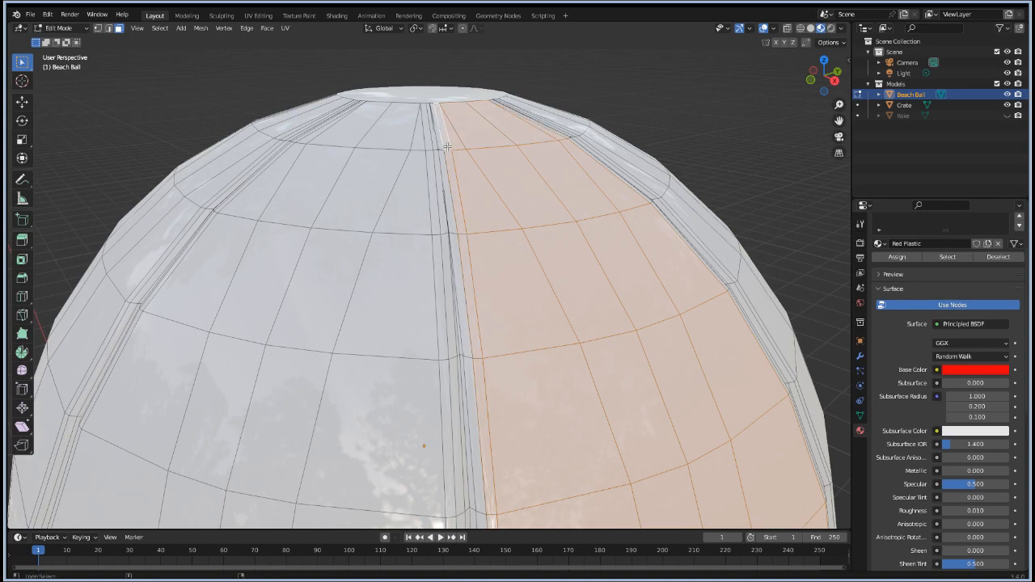
Step: Add the face loops of the panel on the opposite side to the selection and assign Red Plastic to both panels
{"action": "middle_click_drag", "start_coordinate": [624, 224], "coordinate": [550, 267]}
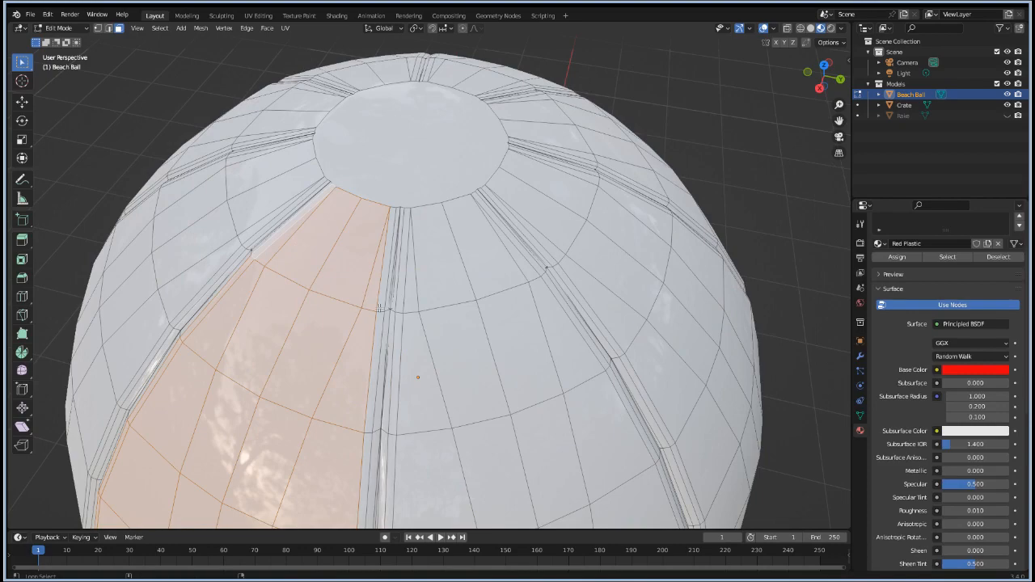
{"action": "mouse_move", "coordinate": [390, 247]}
{"action": "middle_mouse_down"}
{"action": "mouse_move", "coordinate": [523, 272]}
{"action": "mouse_move", "coordinate": [377, 262]}
{"action": "mouse_move", "coordinate": [392, 237]}
{"action": "middle_mouse_up"}
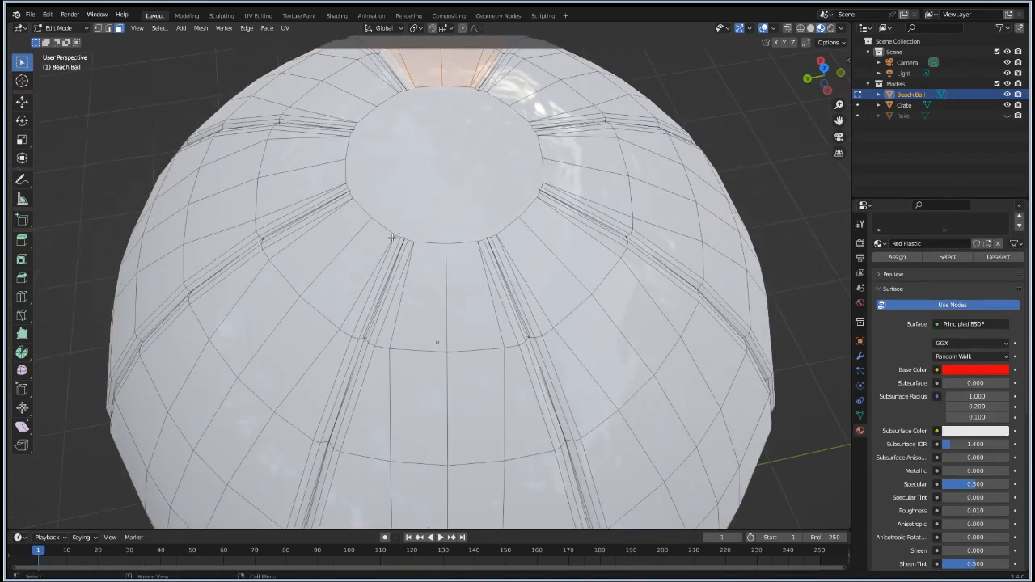
{"action": "left_click", "coordinate": [374, 342], "text": "alt+shift"}
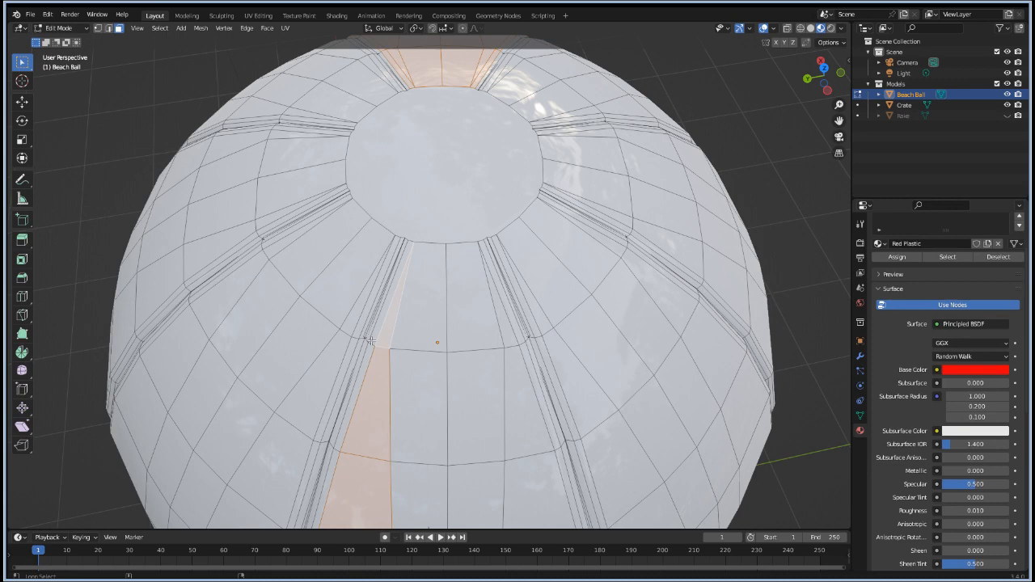
{"action": "left_click", "coordinate": [418, 344], "text": "alt+shift"}
{"action": "left_click", "coordinate": [471, 340], "text": "alt+shift"}
{"action": "left_click", "coordinate": [509, 342], "text": "alt+shift"}
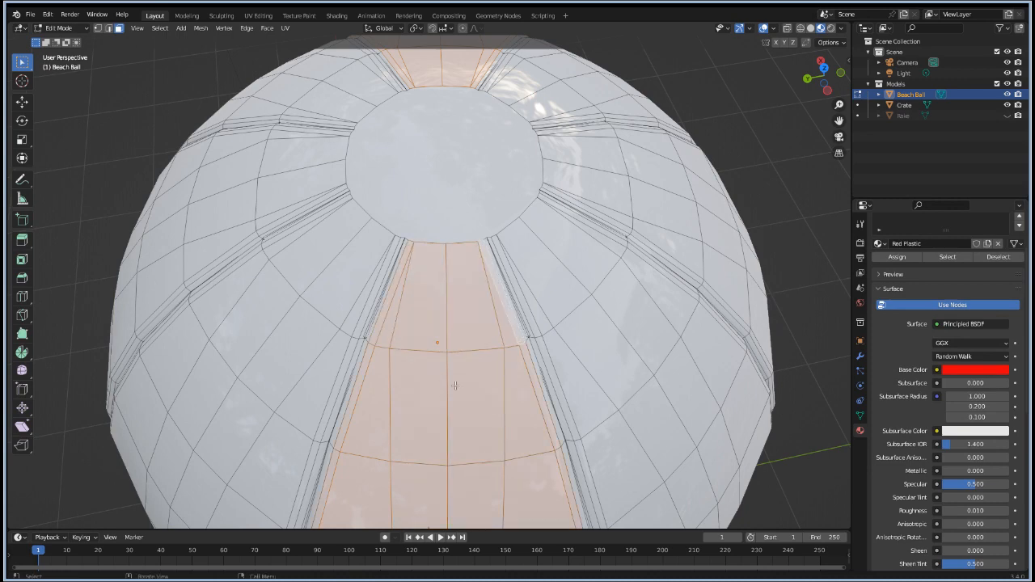
{"action": "scroll", "coordinate": [897, 313], "scroll_direction": "up", "scroll_amount": 2}
{"action": "left_click", "coordinate": [898, 299]}
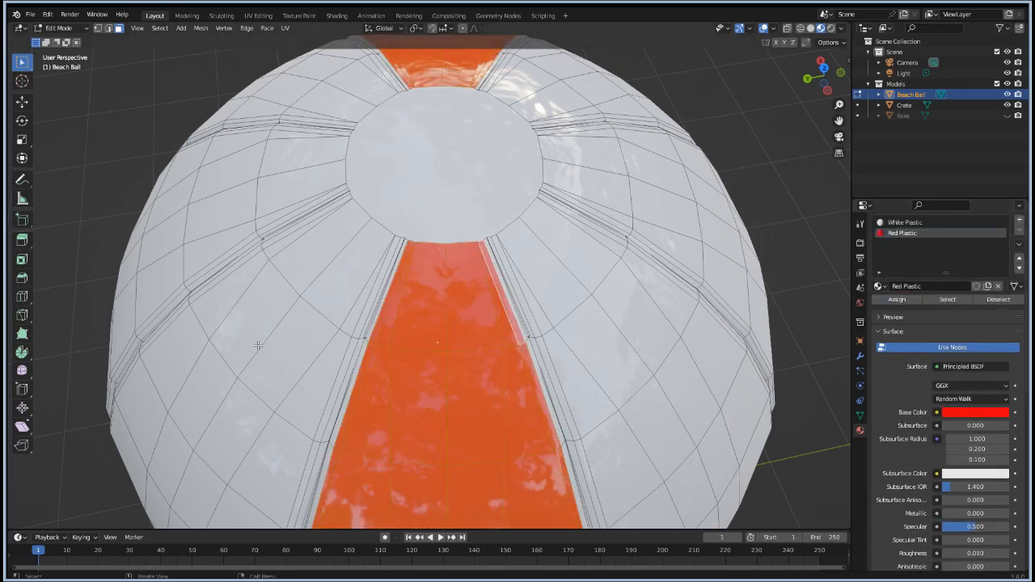
Step: Add a third material slot to the beach ball with a new material named Blue Plastic
{"action": "middle_click_drag", "start_coordinate": [131, 326], "coordinate": [263, 302]}
{"action": "scroll", "coordinate": [262, 302], "scroll_direction": "down", "scroll_amount": 2}
{"action": "scroll", "coordinate": [263, 301], "scroll_direction": "down", "scroll_amount": 2}
{"action": "middle_click_drag", "start_coordinate": [111, 315], "coordinate": [229, 295]}
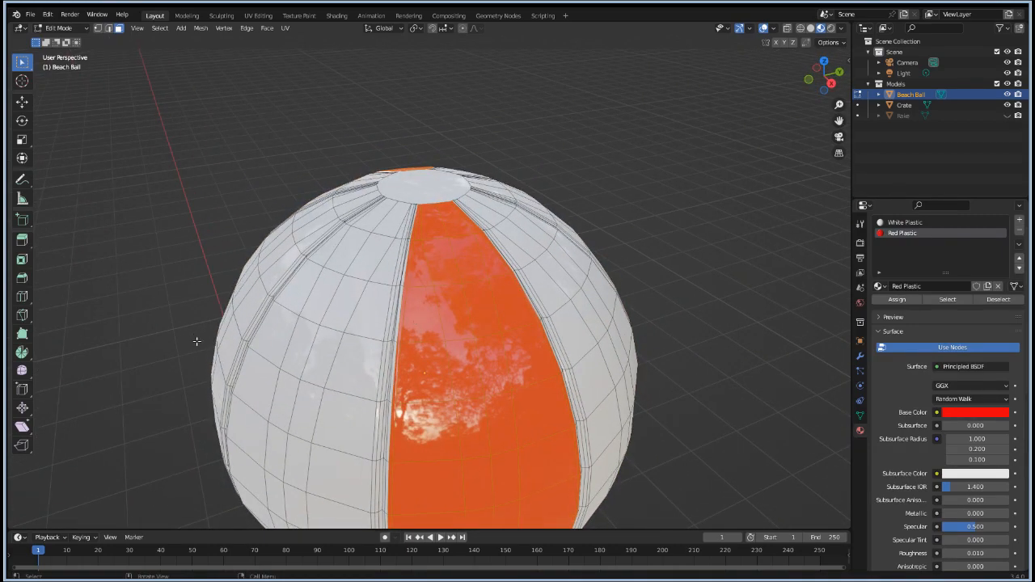
{"action": "middle_click_drag", "start_coordinate": [197, 342], "coordinate": [253, 346]}
{"action": "scroll", "coordinate": [435, 247], "scroll_direction": "up", "scroll_amount": 1}
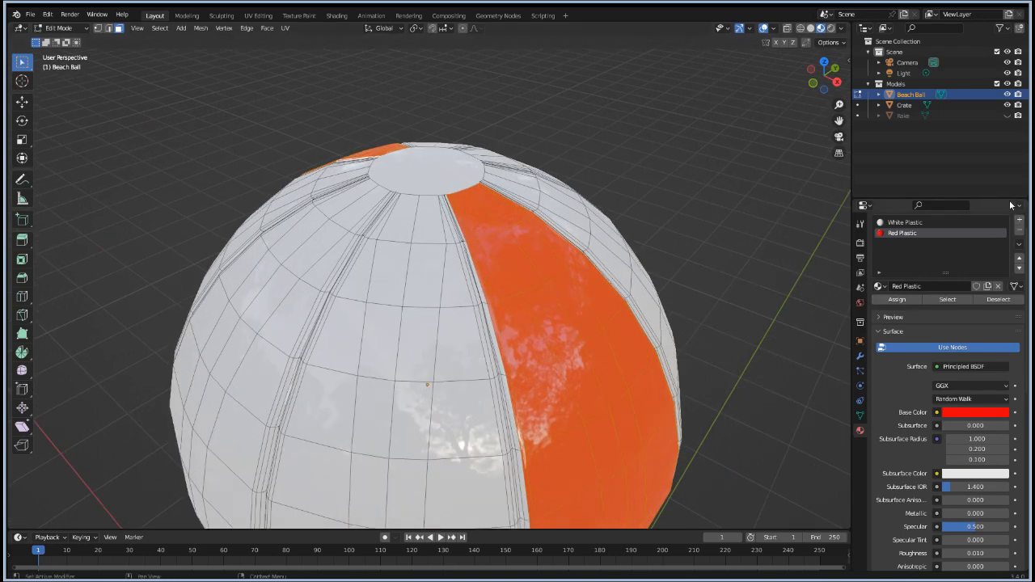
{"action": "left_click", "coordinate": [1019, 218]}
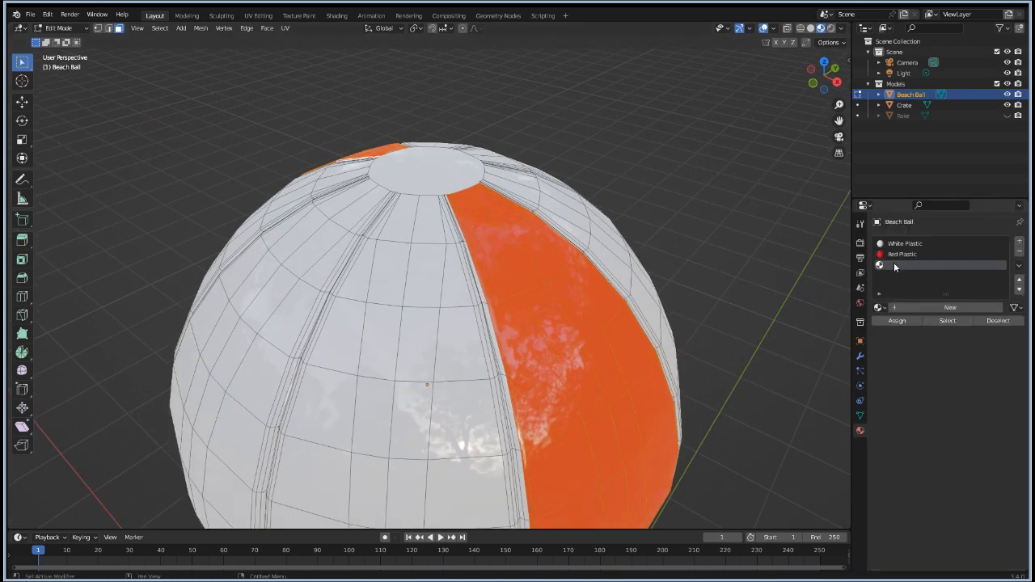
{"action": "left_click", "coordinate": [951, 307]}
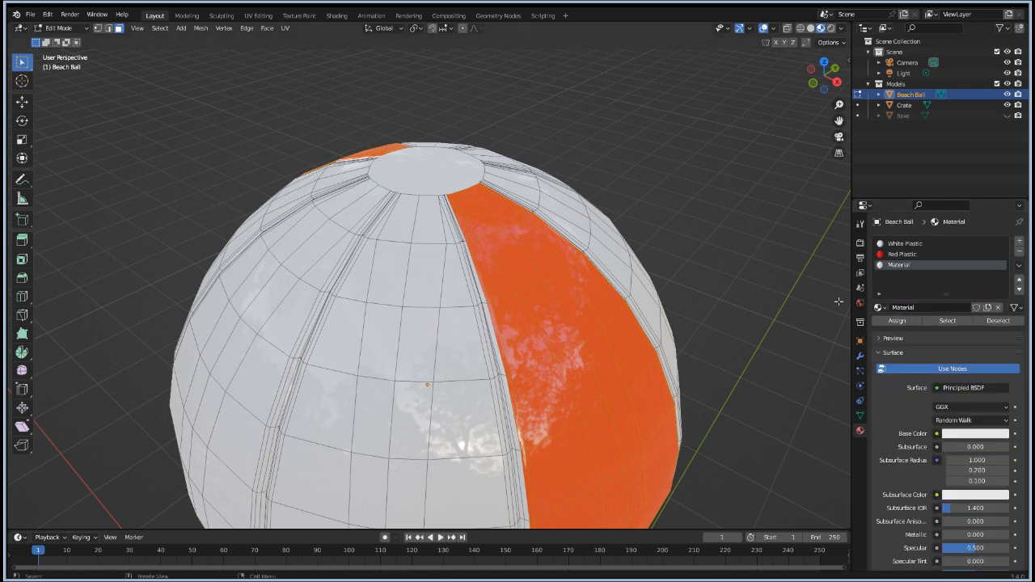
{"action": "left_click", "coordinate": [905, 307]}
{"action": "type", "text": "Blue Plastic"}
{"action": "key", "text": "Return"}
Step: Set the Blue Plastic material's roughness to 0.01 and its base color to a saturated blue
{"action": "scroll", "coordinate": [946, 436], "scroll_direction": "down", "scroll_amount": 4}
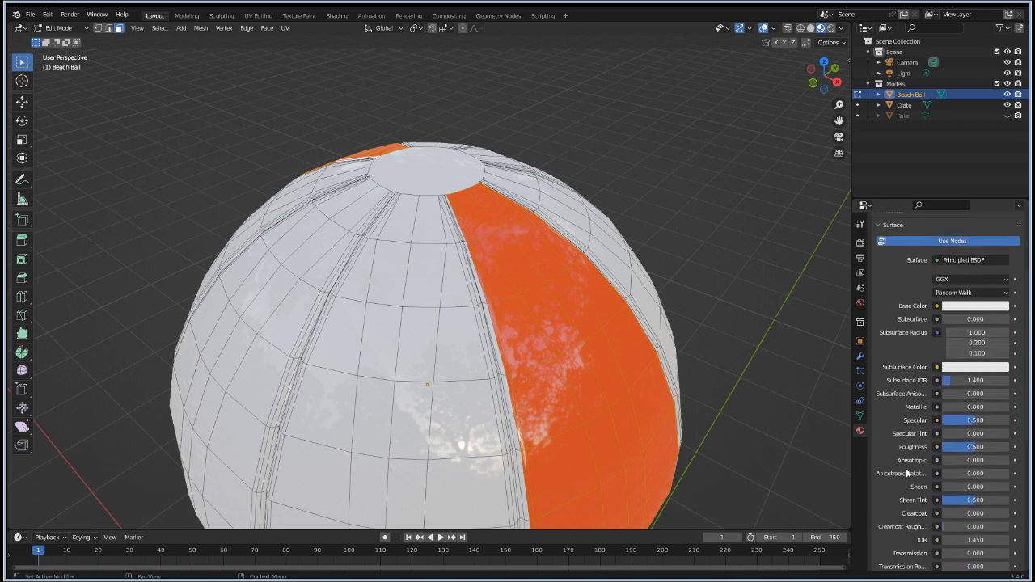
{"action": "left_click", "coordinate": [956, 445]}
{"action": "type", "text": "0.01"}
{"action": "key", "text": "Return"}
{"action": "scroll", "coordinate": [898, 455], "scroll_direction": "up", "scroll_amount": 2}
{"action": "scroll", "coordinate": [898, 455], "scroll_direction": "up", "scroll_amount": 1}
{"action": "left_click", "coordinate": [966, 413]}
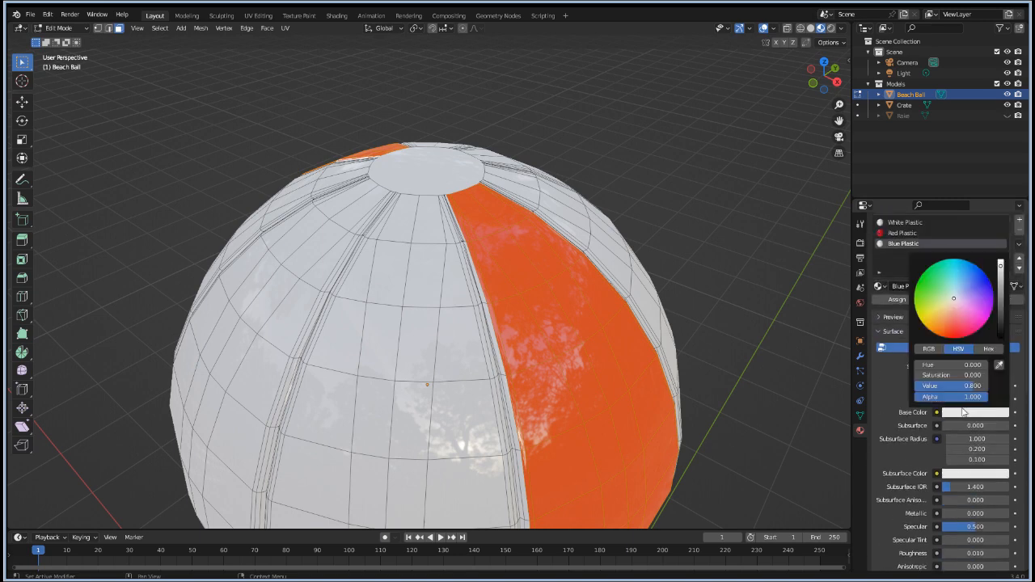
{"action": "left_click", "coordinate": [981, 279]}
{"action": "left_click_drag", "start_coordinate": [983, 284], "coordinate": [992, 285]}
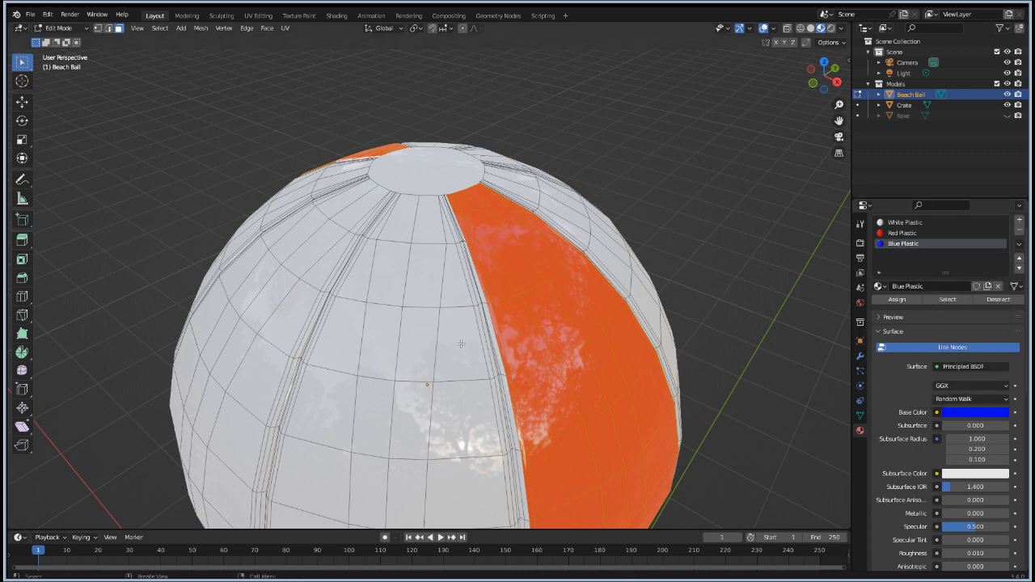
Step: Select the lengthwise face loops of the white panel directly beside a red panel, leaving out the ring around the cap
{"action": "middle_click_drag", "start_coordinate": [407, 293], "coordinate": [432, 288]}
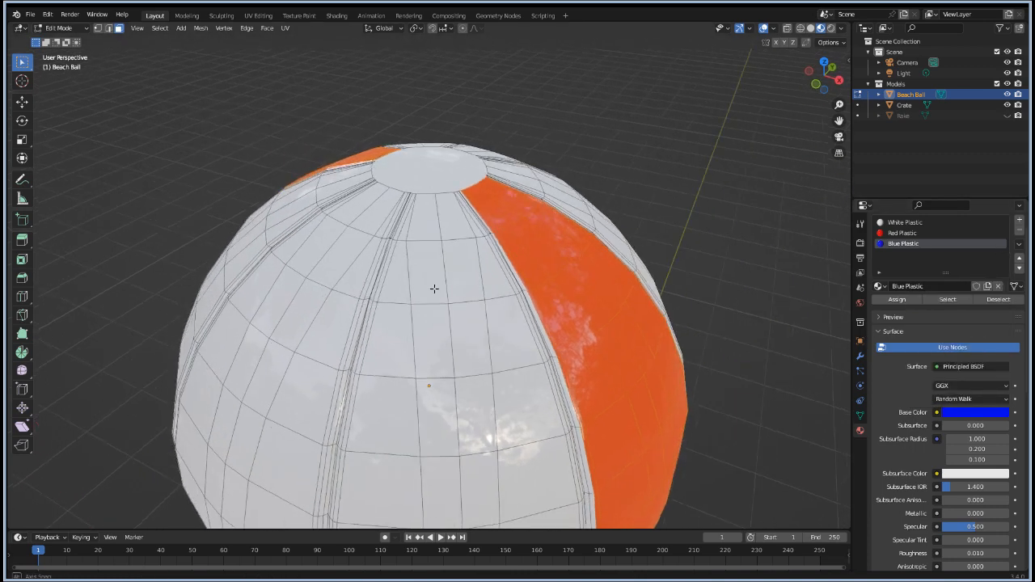
{"action": "left_click", "coordinate": [393, 236], "text": "alt"}
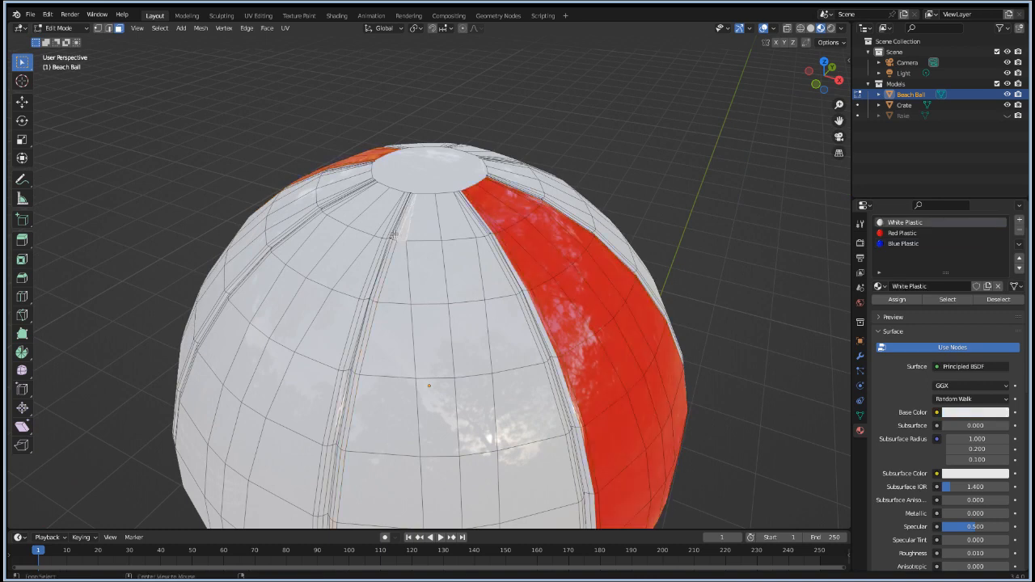
{"action": "left_click", "coordinate": [407, 235], "text": "alt"}
{"action": "left_click", "coordinate": [423, 236], "text": "alt+shift"}
{"action": "left_click", "coordinate": [452, 233], "text": "alt+shift"}
{"action": "left_click", "coordinate": [481, 233], "text": "alt+shift"}
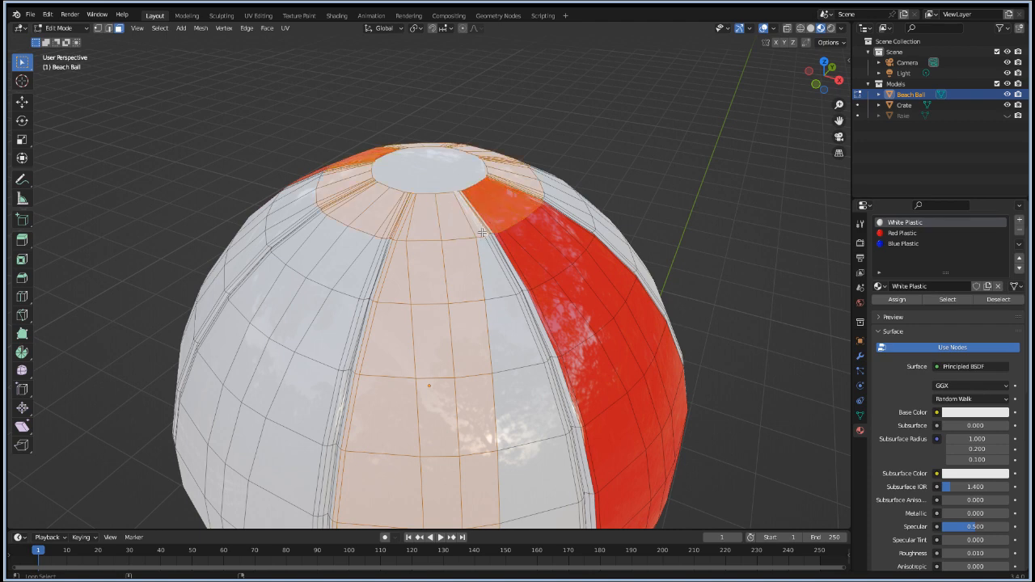
{"action": "key", "text": "ctrl+z"}
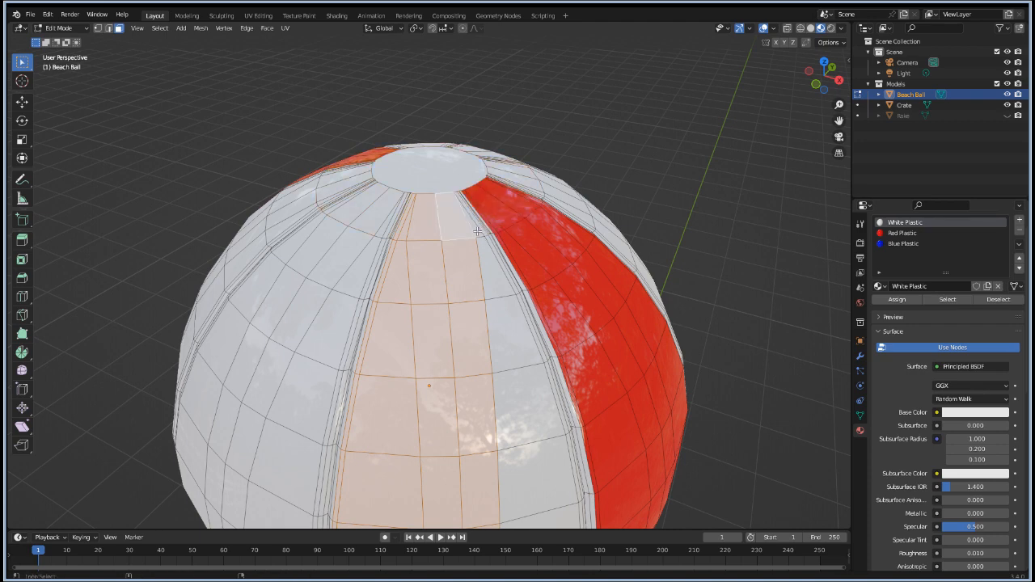
{"action": "left_click", "coordinate": [480, 234], "text": "alt+shift"}
{"action": "middle_click_drag", "start_coordinate": [487, 233], "coordinate": [432, 260]}
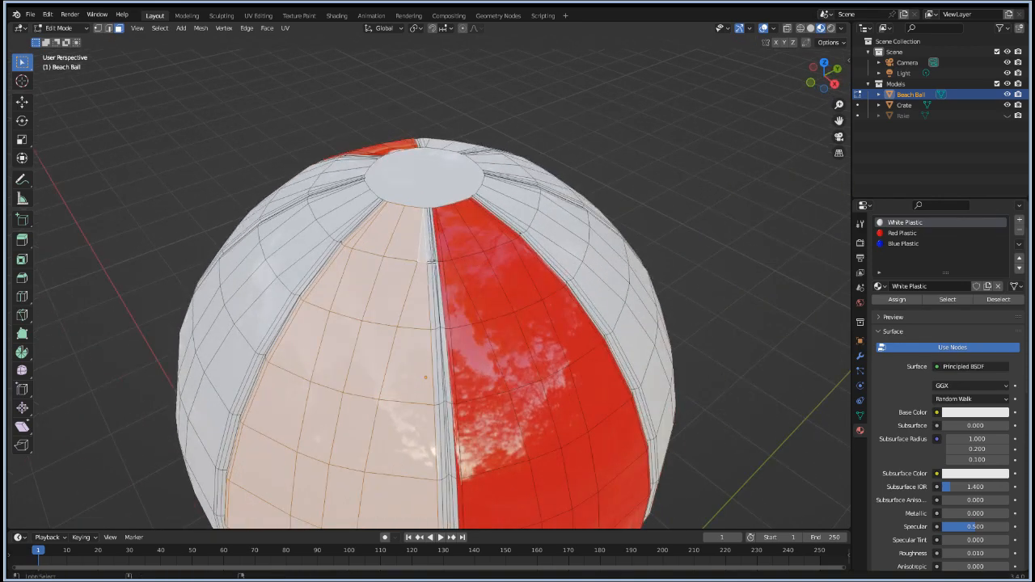
{"action": "left_click", "coordinate": [428, 260], "text": "alt+shift"}
{"action": "key", "text": "ctrl+z"}
{"action": "left_click", "coordinate": [429, 258], "text": "alt+shift"}
{"action": "key", "text": "ctrl+z"}
{"action": "scroll", "coordinate": [429, 260], "scroll_direction": "up", "scroll_amount": 6}
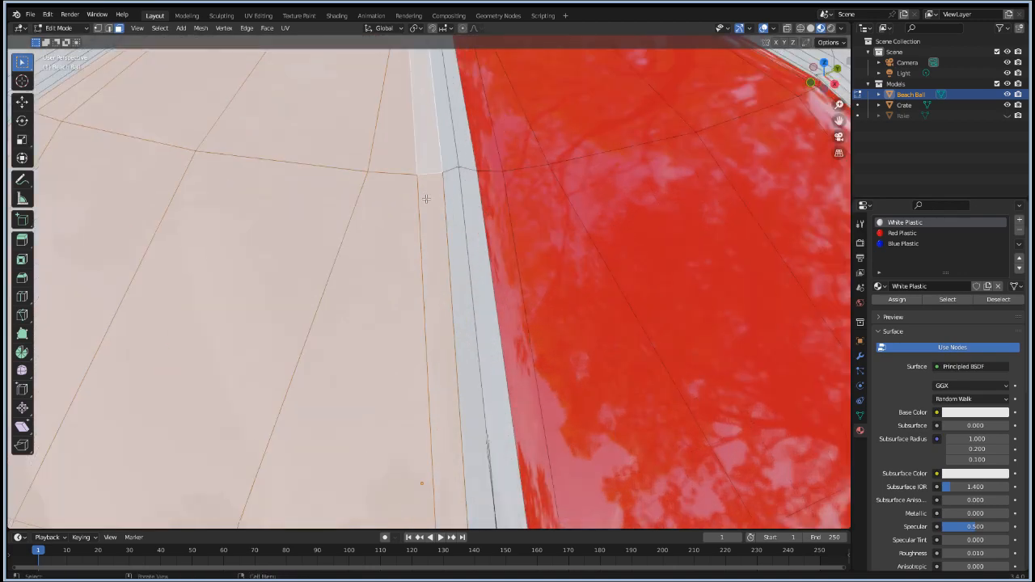
Step: Add the face loops of the opposite white panel to the selection and assign Blue Plastic to both panels
{"action": "scroll", "coordinate": [427, 194], "scroll_direction": "down", "scroll_amount": 6}
{"action": "middle_click_drag", "start_coordinate": [626, 265], "coordinate": [414, 284]}
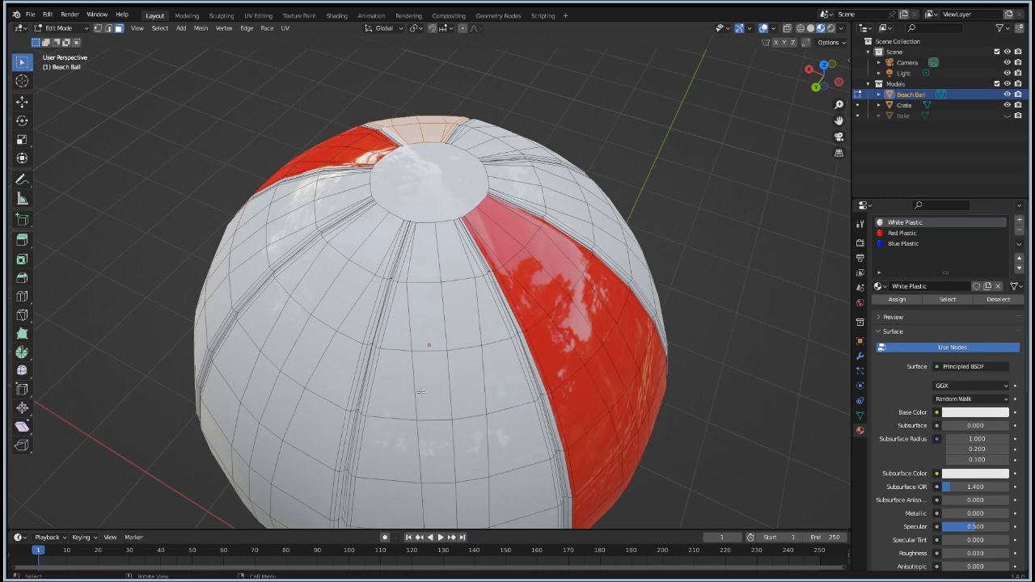
{"action": "scroll", "coordinate": [389, 274], "scroll_direction": "up", "scroll_amount": 3}
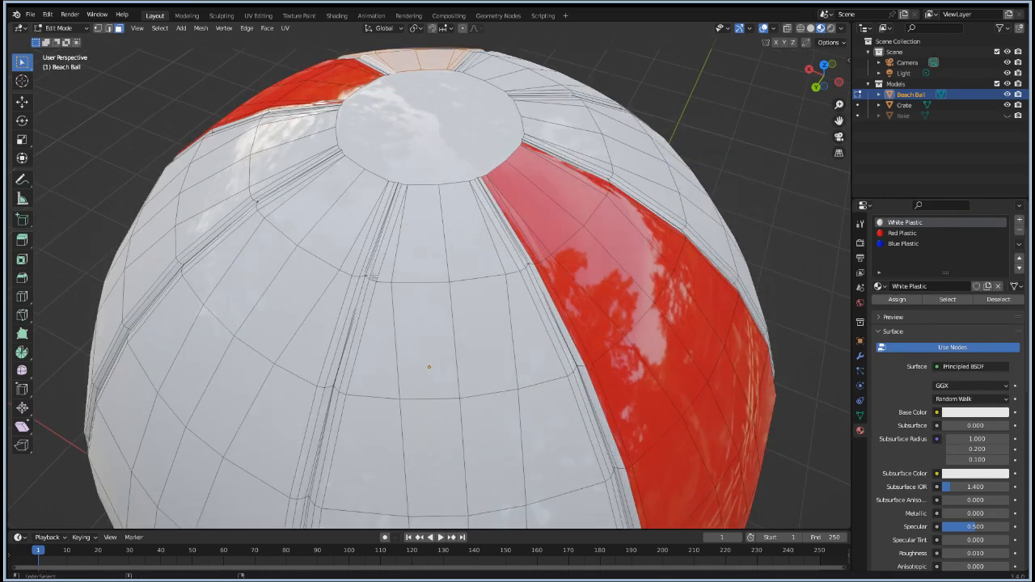
{"action": "left_click", "coordinate": [375, 277], "text": "alt"}
{"action": "left_click", "coordinate": [390, 276], "text": "alt+shift"}
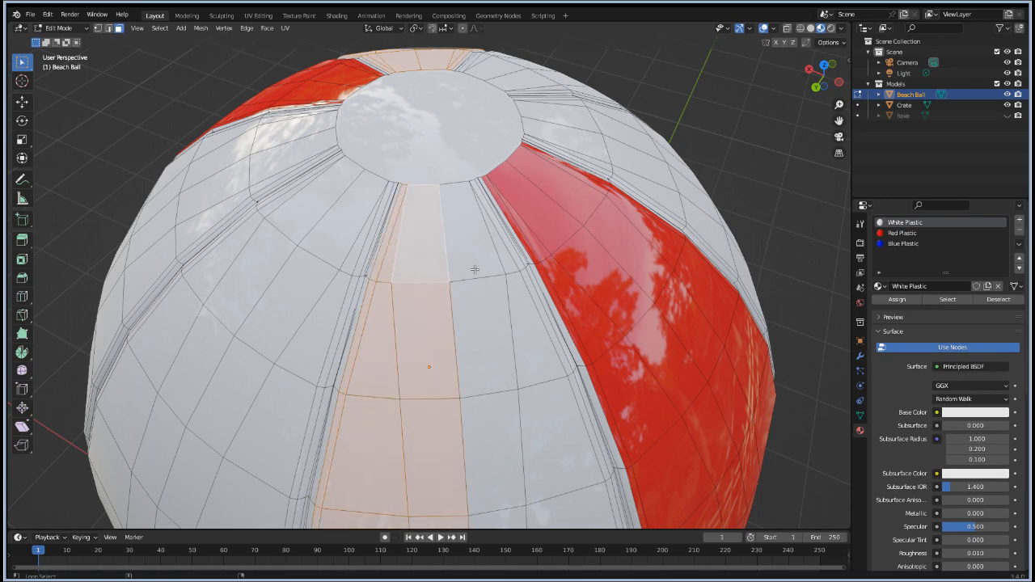
{"action": "left_click", "coordinate": [485, 225], "text": "alt+shift"}
{"action": "key", "text": "ctrl+z"}
{"action": "left_click", "coordinate": [474, 272], "text": "alt+shift"}
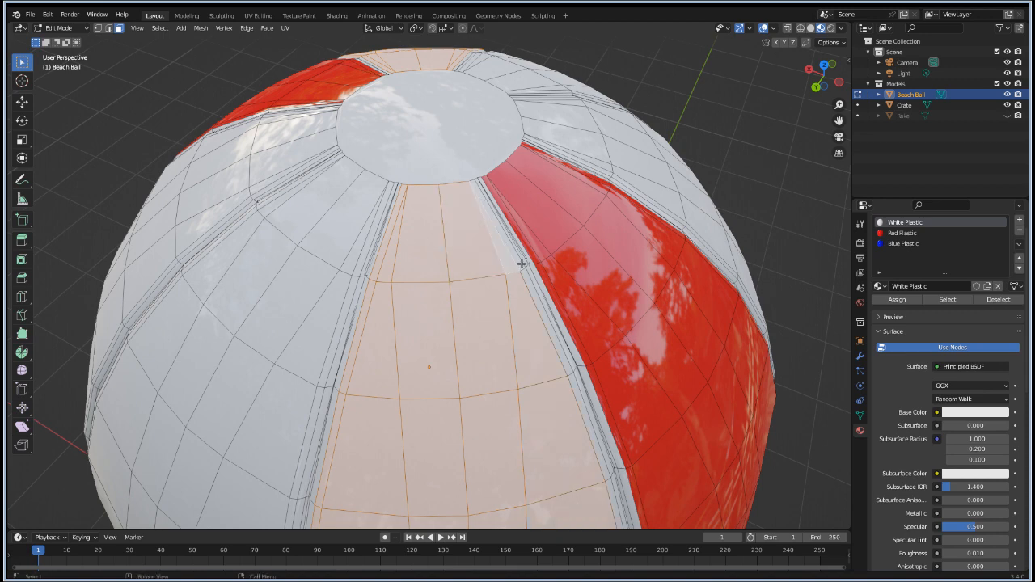
{"action": "left_click", "coordinate": [509, 262], "text": "shift"}
{"action": "left_click", "coordinate": [895, 301]}
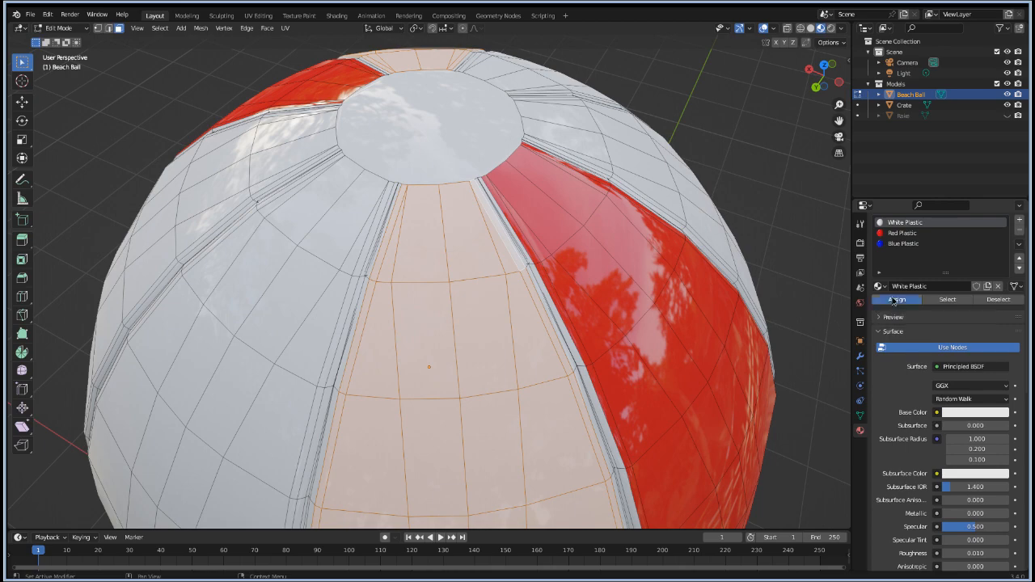
{"action": "left_click", "coordinate": [903, 244]}
{"action": "left_click", "coordinate": [897, 300]}
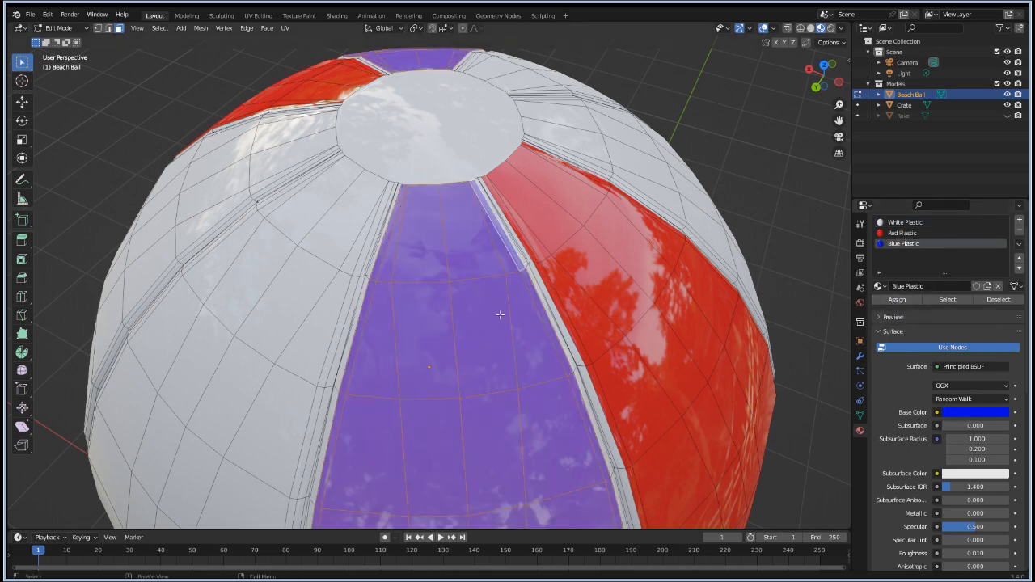
Step: Adjust the Blue Plastic base color to a more saturated pure blue and deselect all faces
{"action": "mouse_move", "coordinate": [330, 321]}
{"action": "middle_mouse_down"}
{"action": "mouse_move", "coordinate": [302, 343]}
{"action": "mouse_move", "coordinate": [343, 328]}
{"action": "mouse_move", "coordinate": [324, 322]}
{"action": "middle_mouse_up"}
{"action": "scroll", "coordinate": [495, 314], "scroll_direction": "down", "scroll_amount": 2}
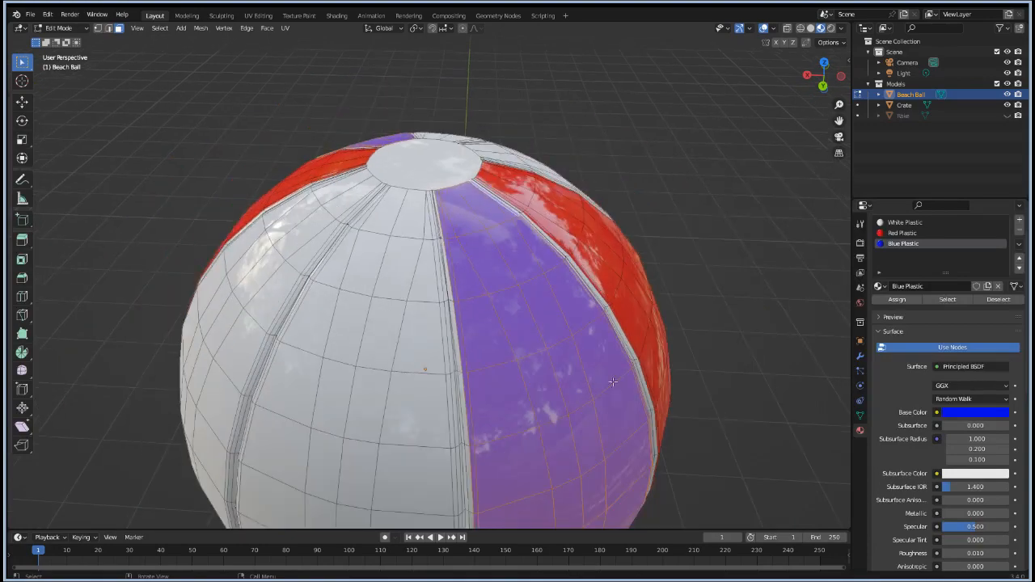
{"action": "middle_click_drag", "start_coordinate": [613, 381], "coordinate": [662, 428]}
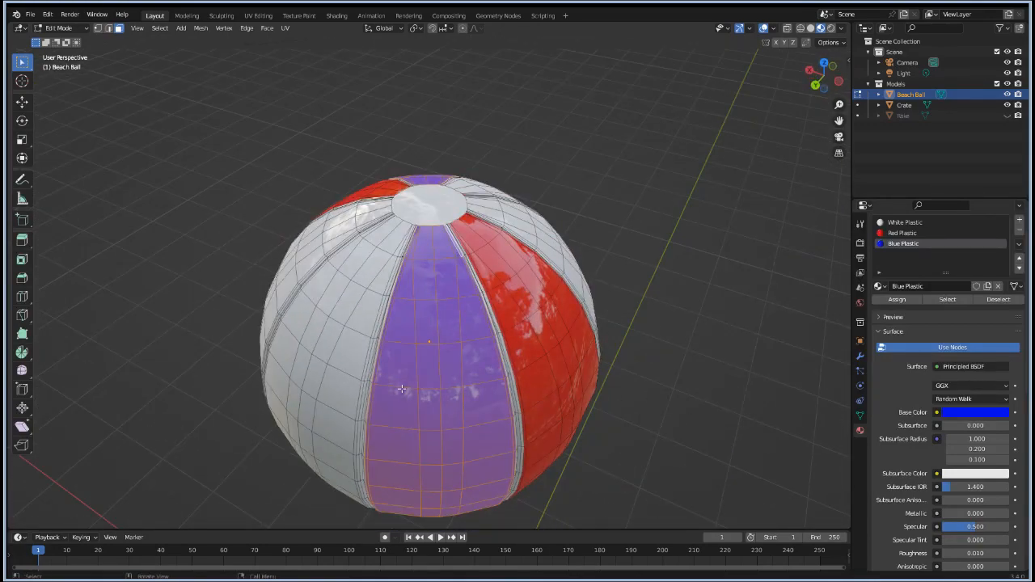
{"action": "middle_click_drag", "start_coordinate": [402, 390], "coordinate": [593, 378]}
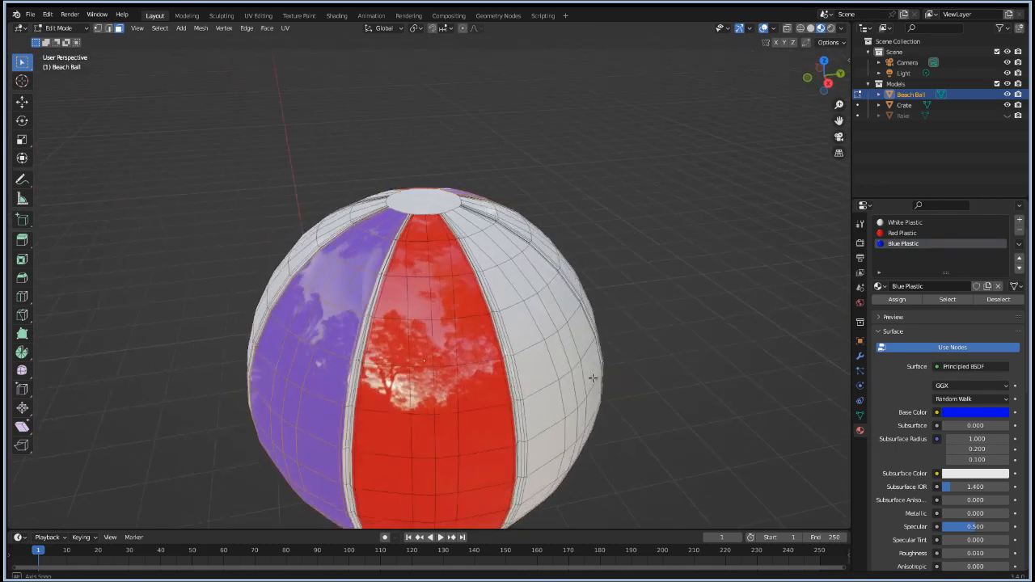
{"action": "scroll", "coordinate": [936, 466], "scroll_direction": "down", "scroll_amount": 2}
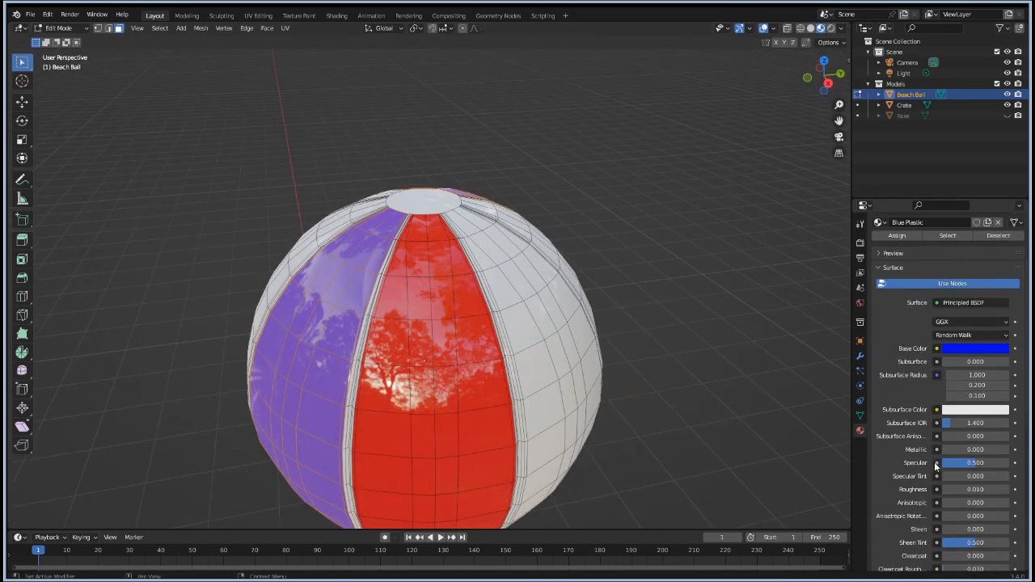
{"action": "left_click", "coordinate": [984, 348]}
{"action": "mouse_move", "coordinate": [966, 221]}
{"action": "left_mouse_down"}
{"action": "mouse_move", "coordinate": [990, 243]}
{"action": "mouse_move", "coordinate": [977, 220]}
{"action": "mouse_move", "coordinate": [992, 225]}
{"action": "left_mouse_up"}
{"action": "key", "text": "alt+a"}
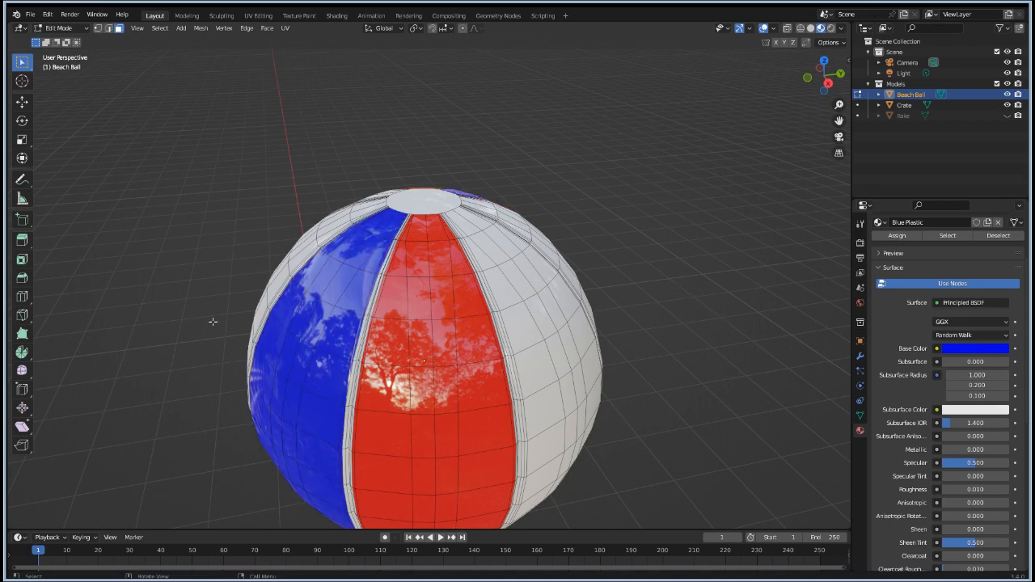
Step: Add a new material slot to the beach ball with a new material named Yellow Plastic
{"action": "middle_click_drag", "start_coordinate": [227, 333], "coordinate": [363, 354]}
{"action": "scroll", "coordinate": [557, 340], "scroll_direction": "up", "scroll_amount": 2}
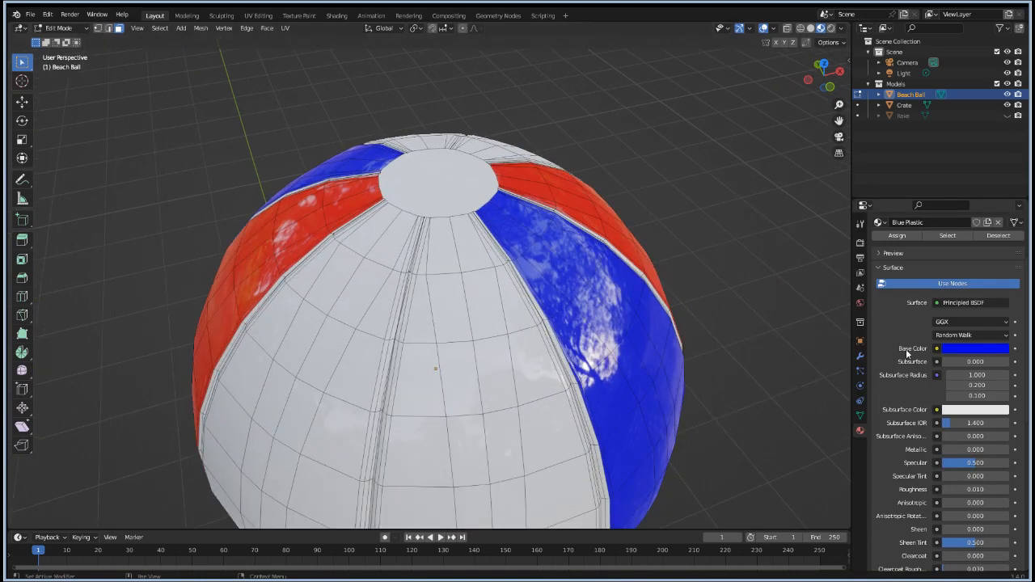
{"action": "scroll", "coordinate": [935, 337], "scroll_direction": "up", "scroll_amount": 3}
{"action": "left_click", "coordinate": [1018, 242]}
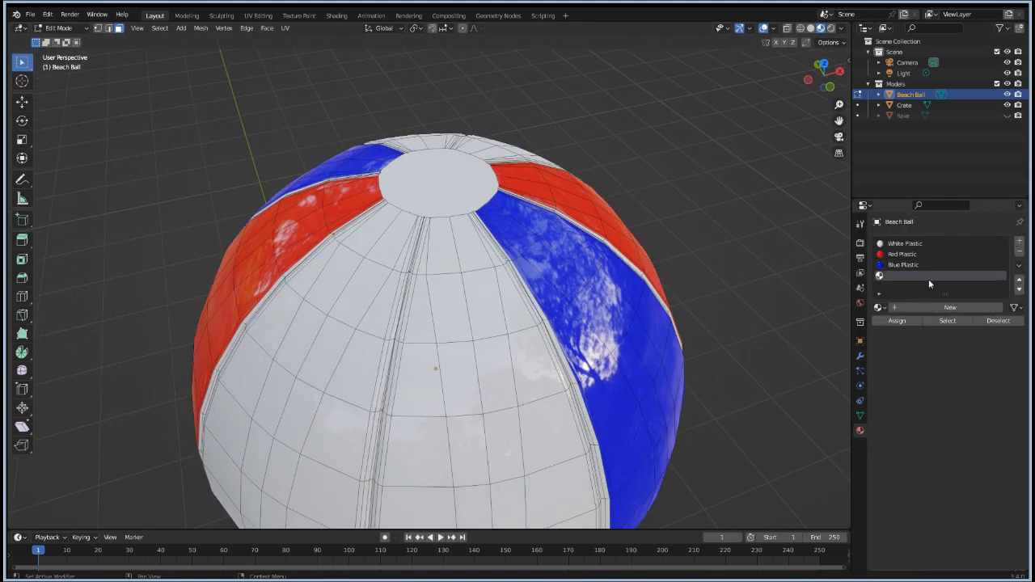
{"action": "left_click", "coordinate": [903, 307]}
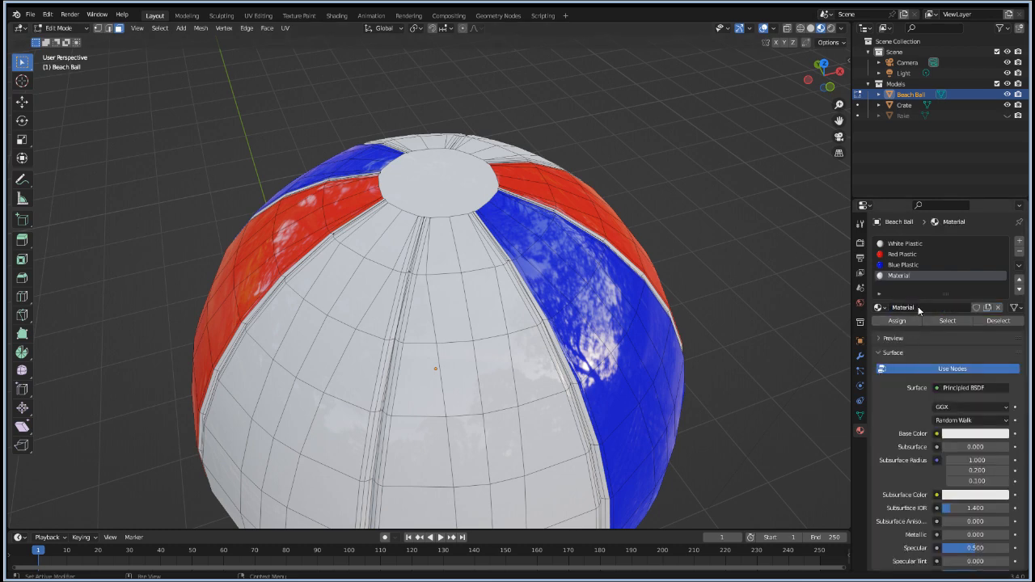
{"action": "double_click", "coordinate": [918, 307]}
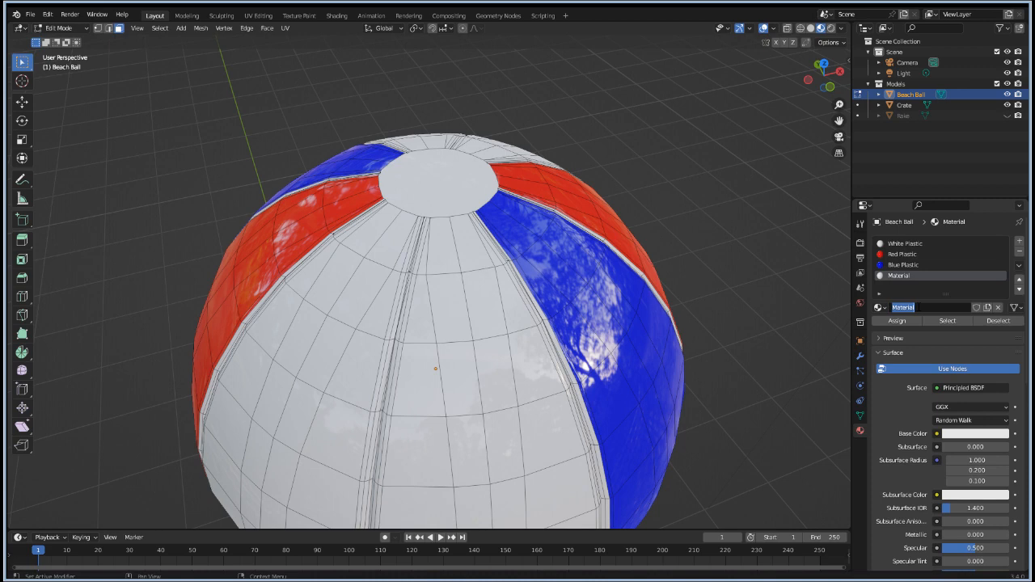
{"action": "type", "text": "Yellow"}
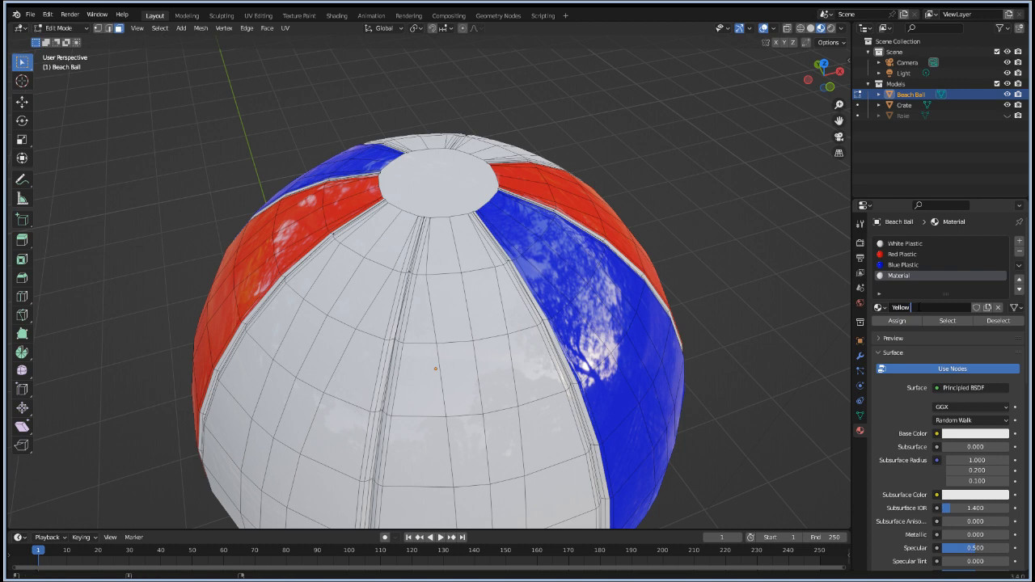
{"action": "type", "text": " Plastic"}
{"action": "key", "text": "Return"}
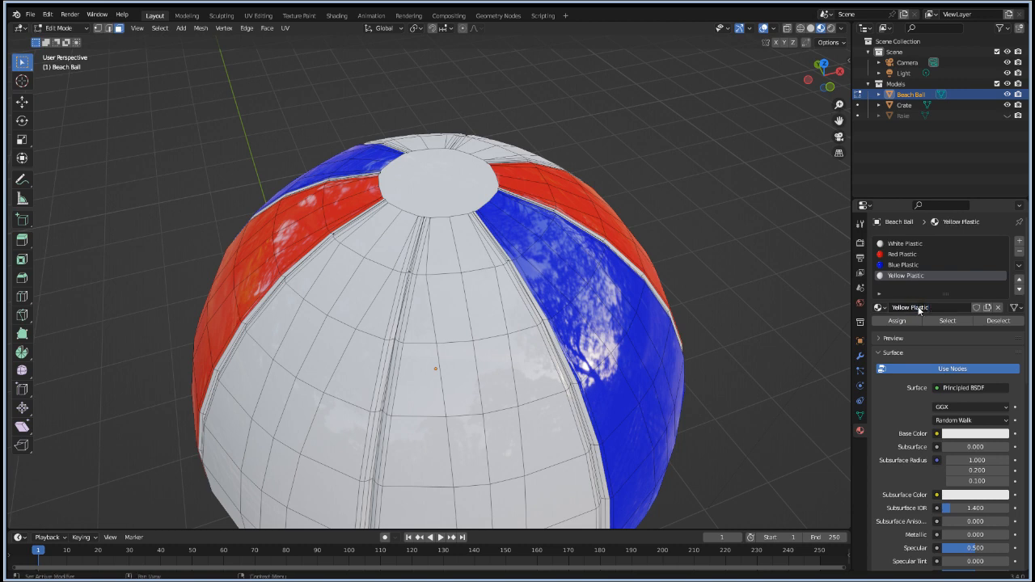
Step: Set the Yellow Plastic material's roughness to 0.01 and its base color to a saturated yellow
{"action": "scroll", "coordinate": [930, 364], "scroll_direction": "down", "scroll_amount": 2}
{"action": "double_click", "coordinate": [967, 511]}
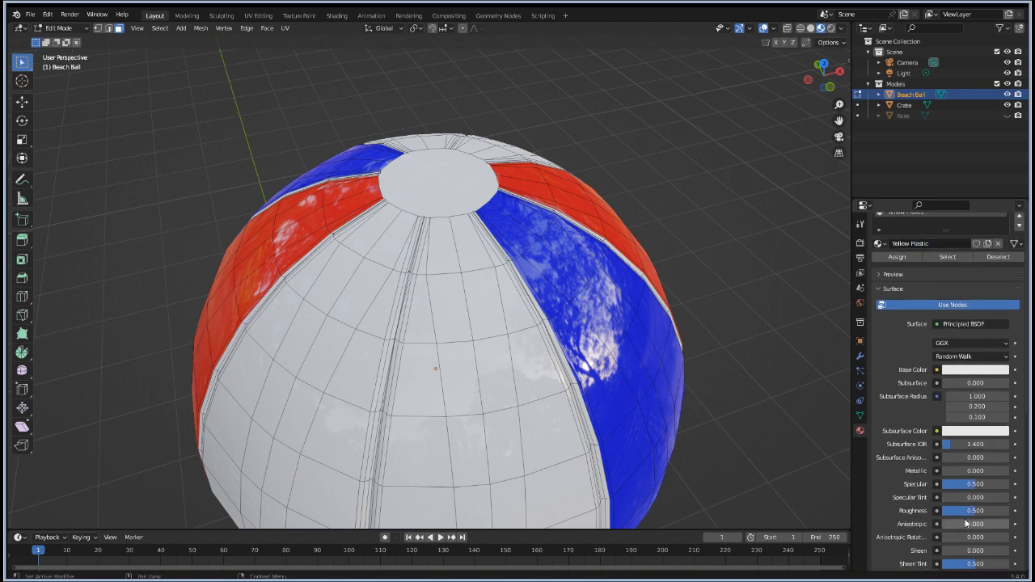
{"action": "type", "text": "0.01"}
{"action": "key", "text": "Return"}
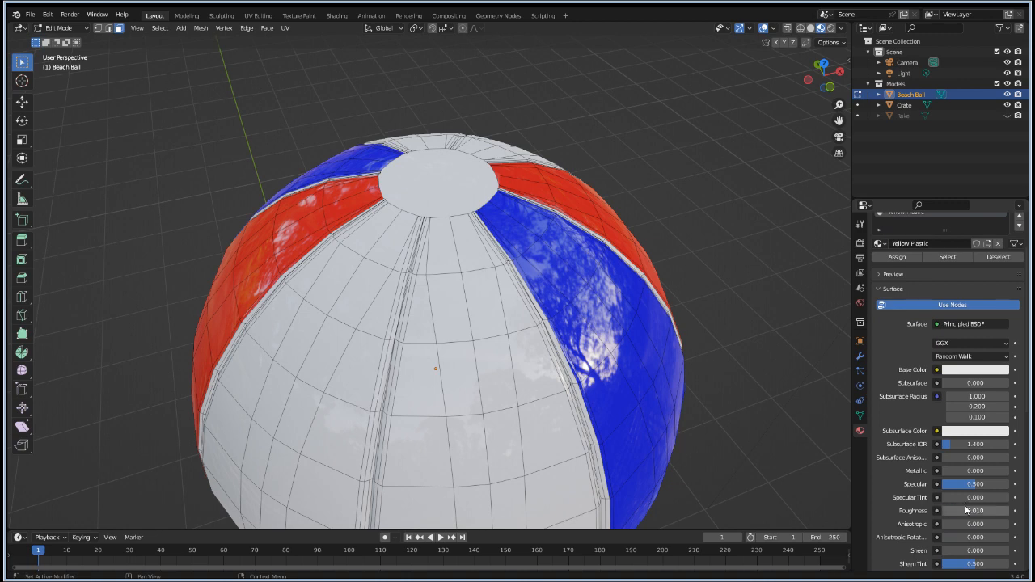
{"action": "left_click", "coordinate": [979, 368]}
{"action": "left_click_drag", "start_coordinate": [935, 282], "coordinate": [914, 276]}
Step: Select the lengthwise face loops of the white panel directly beside a blue panel, leaving out the groove faces
{"action": "scroll", "coordinate": [421, 284], "scroll_direction": "up", "scroll_amount": 4}
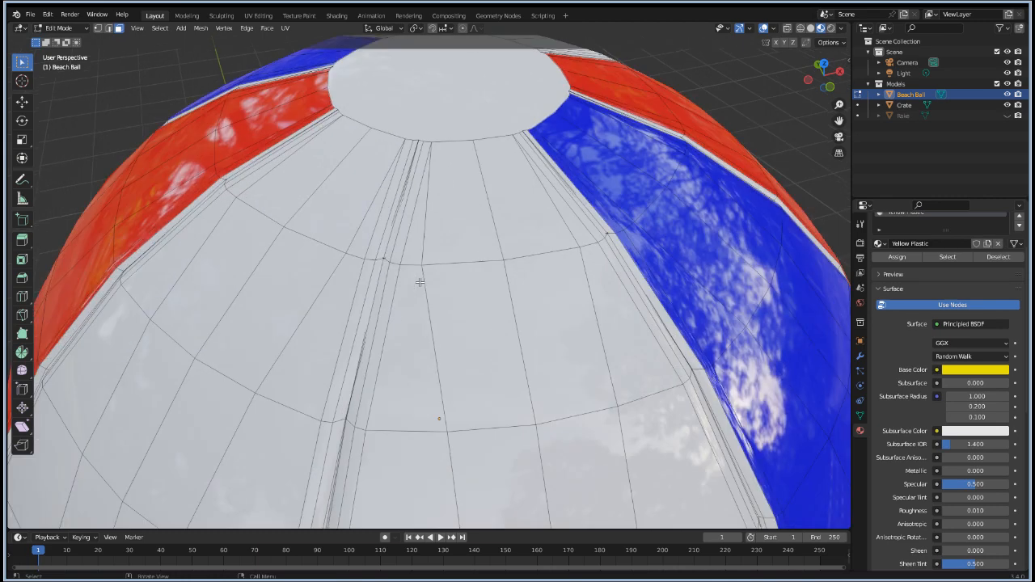
{"action": "left_click", "coordinate": [402, 263], "text": "alt"}
{"action": "left_click", "coordinate": [411, 257], "text": "alt+shift"}
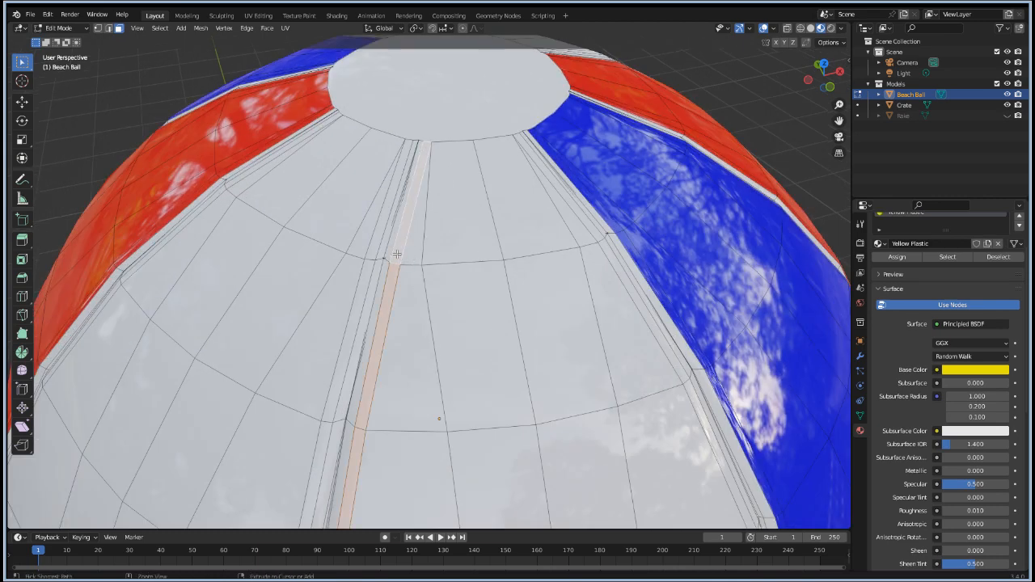
{"action": "left_click", "coordinate": [430, 259], "text": "alt+shift"}
{"action": "left_click", "coordinate": [432, 258], "text": "alt+shift"}
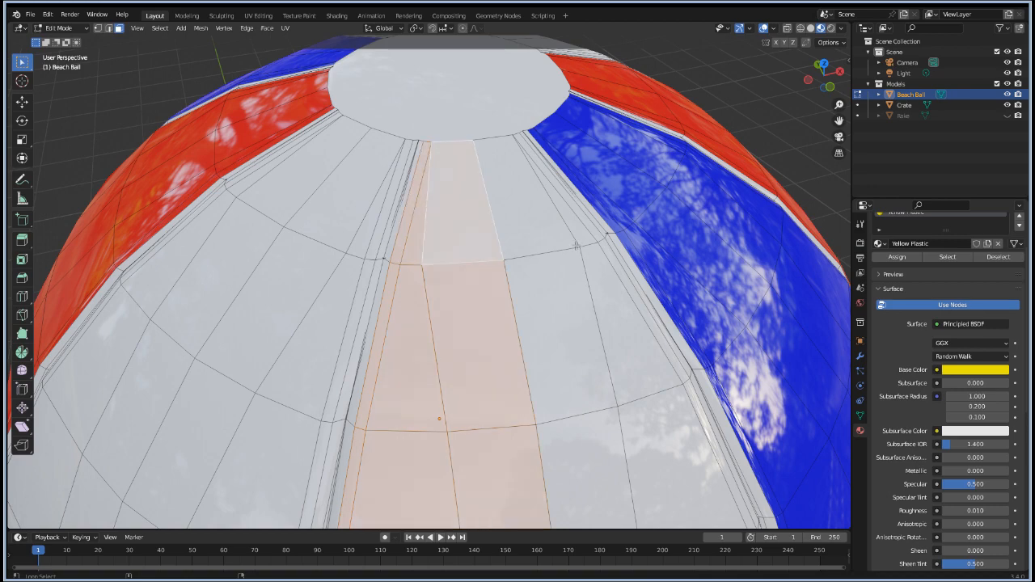
{"action": "left_click", "coordinate": [599, 234], "text": "alt+shift"}
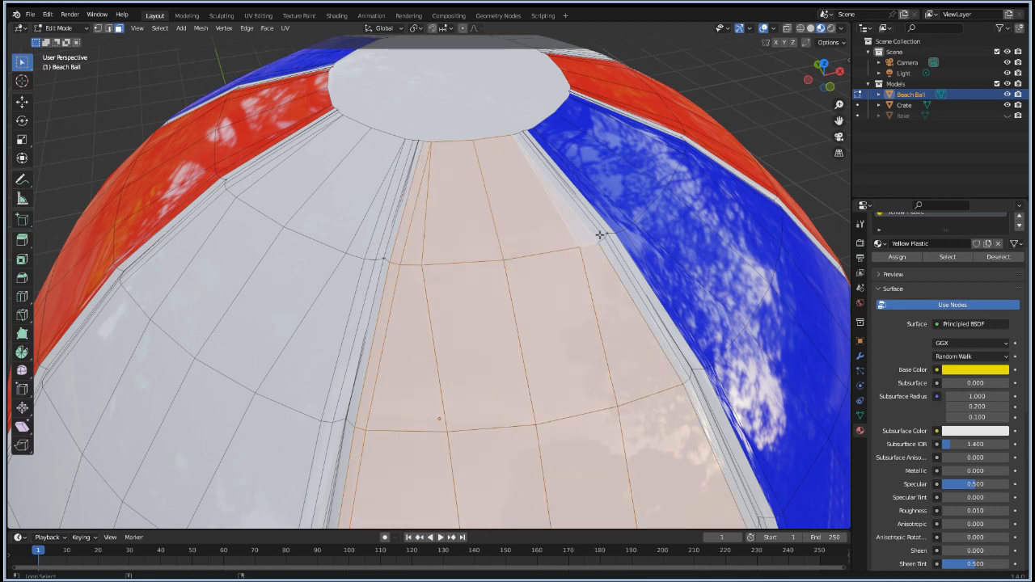
{"action": "left_click", "coordinate": [600, 234], "text": "alt+shift"}
Step: Add the face loops of the opposite white panel beside the other blue panel and assign Yellow Plastic to both panels
{"action": "middle_click_drag", "start_coordinate": [343, 247], "coordinate": [345, 286]}
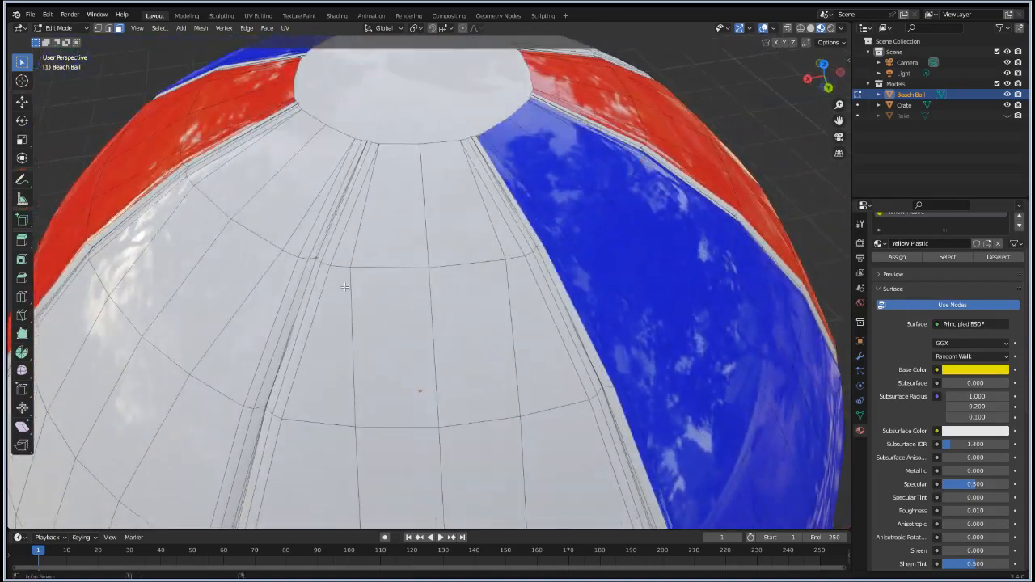
{"action": "left_click", "coordinate": [329, 260], "text": "alt+shift"}
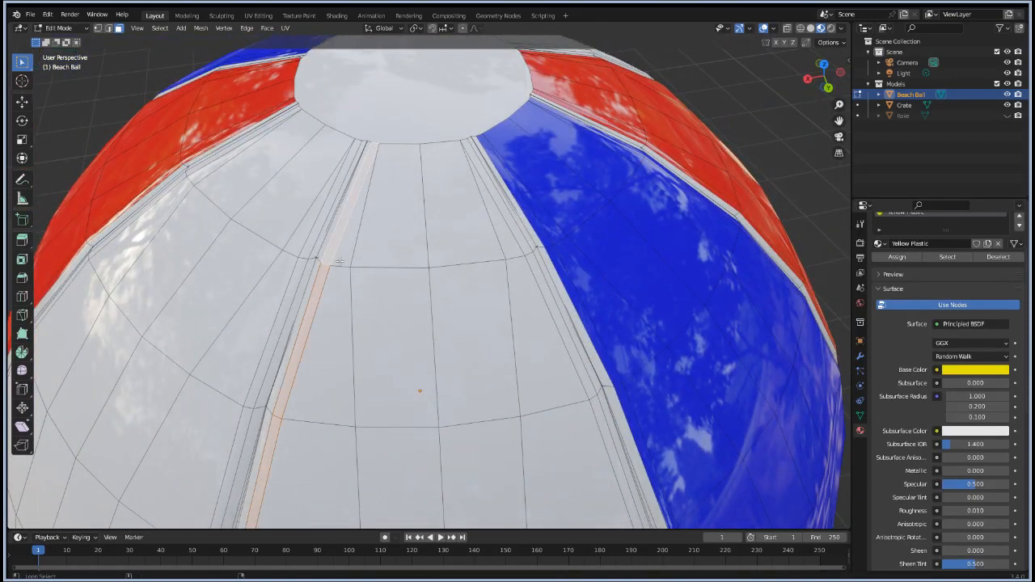
{"action": "left_click", "coordinate": [366, 259], "text": "alt+shift"}
{"action": "left_click", "coordinate": [400, 261], "text": "alt+shift"}
{"action": "left_click", "coordinate": [475, 256], "text": "alt+shift"}
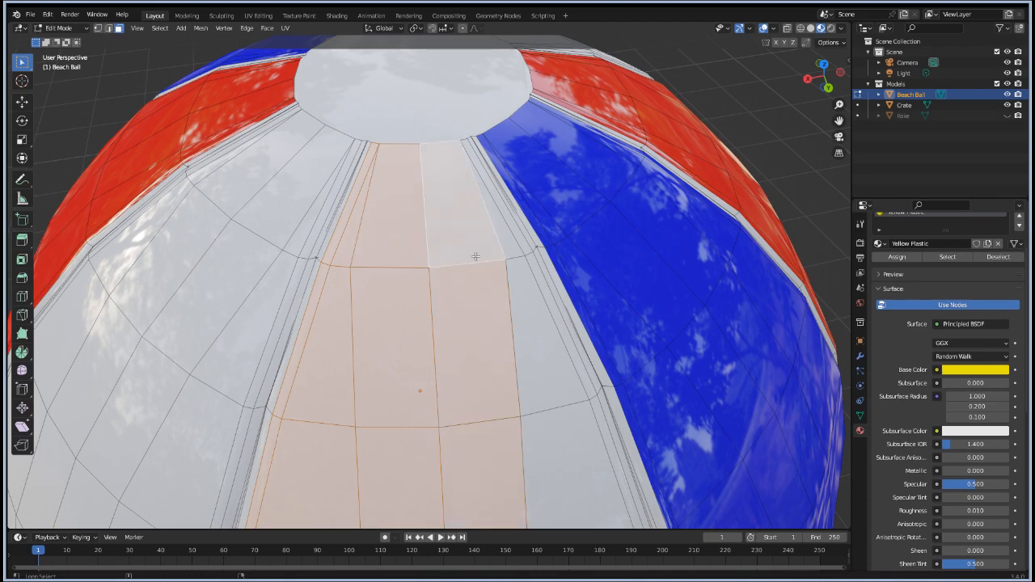
{"action": "left_click", "coordinate": [524, 250], "text": "alt+shift"}
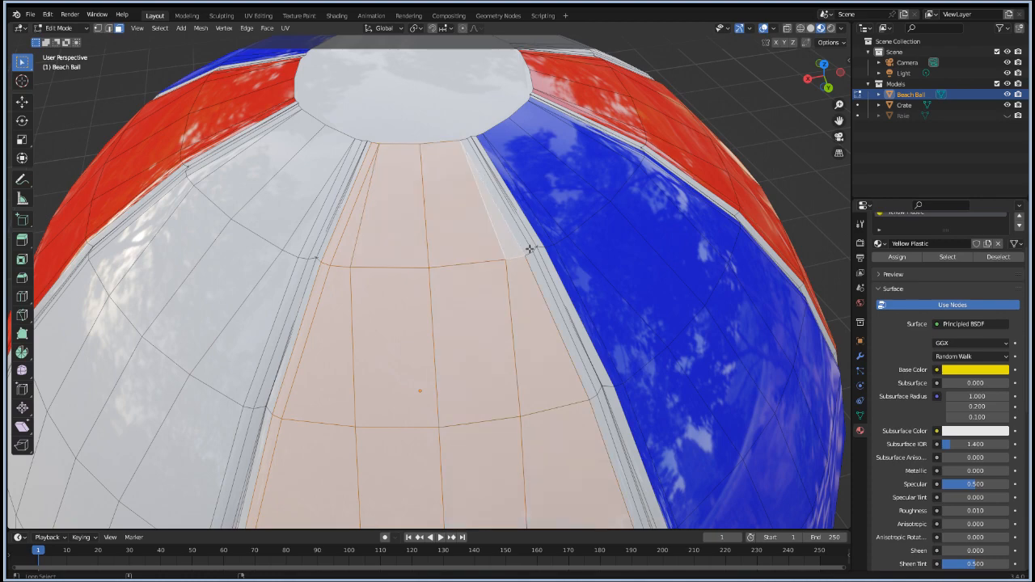
{"action": "left_click", "coordinate": [530, 249], "text": "alt+shift"}
{"action": "middle_click_drag", "start_coordinate": [572, 359], "coordinate": [539, 356]}
{"action": "scroll", "coordinate": [911, 279], "scroll_direction": "up", "scroll_amount": 3}
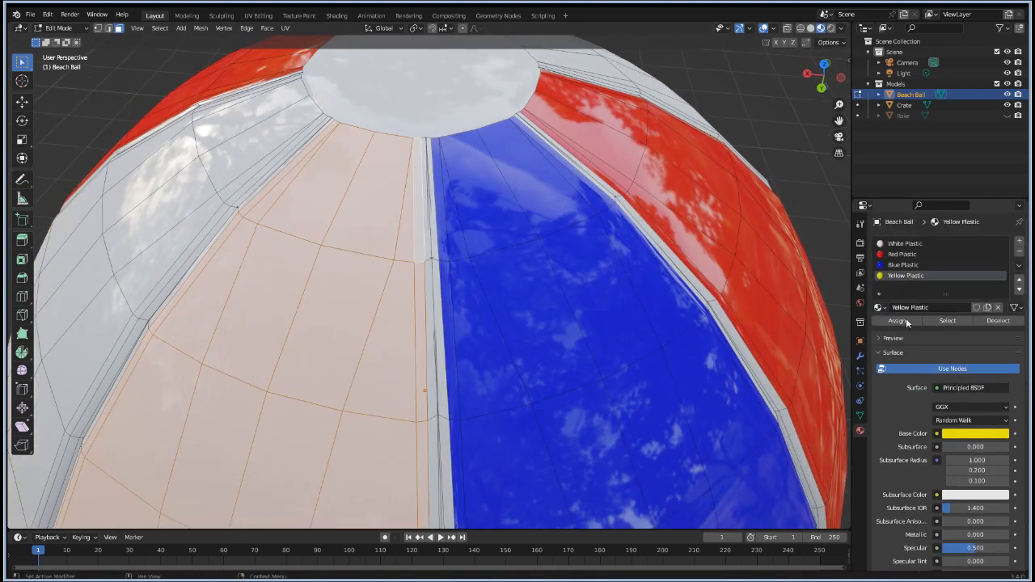
{"action": "left_click", "coordinate": [897, 321]}
{"action": "scroll", "coordinate": [583, 318], "scroll_direction": "down", "scroll_amount": 3}
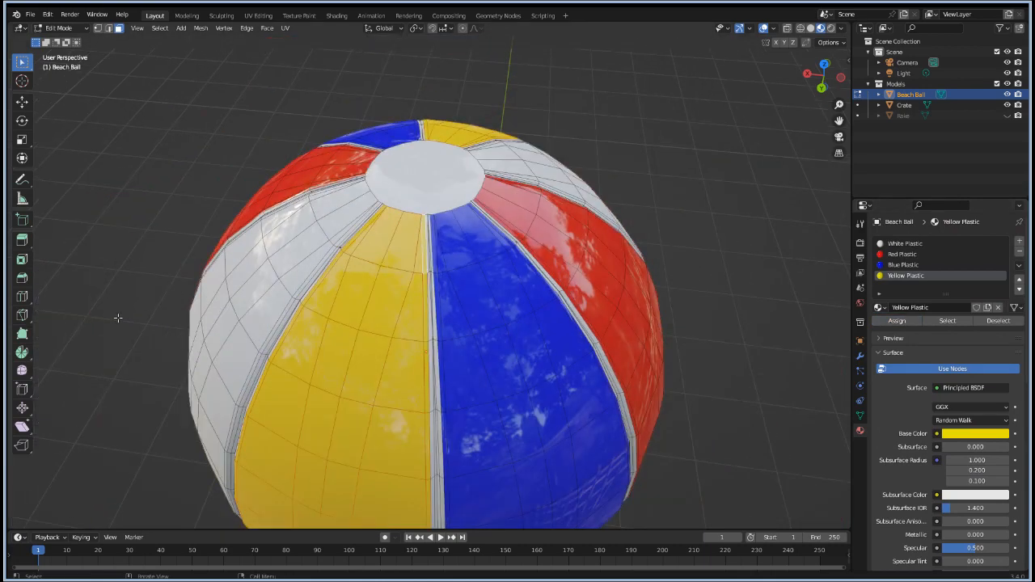
Step: Add a fifth material slot to the beach ball with a new material named Green Plastic
{"action": "middle_click_drag", "start_coordinate": [118, 318], "coordinate": [304, 293]}
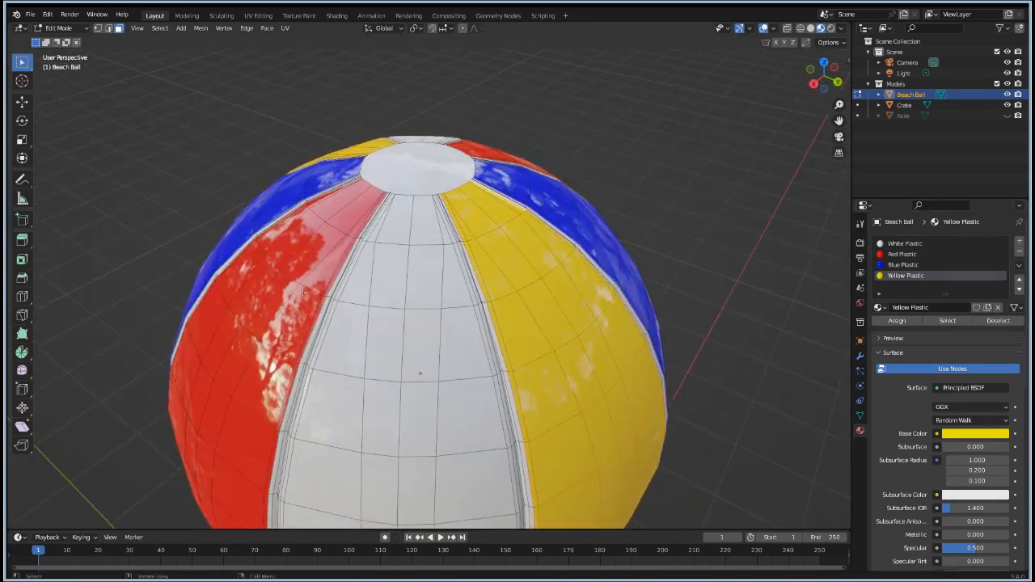
{"action": "left_click", "coordinate": [414, 306]}
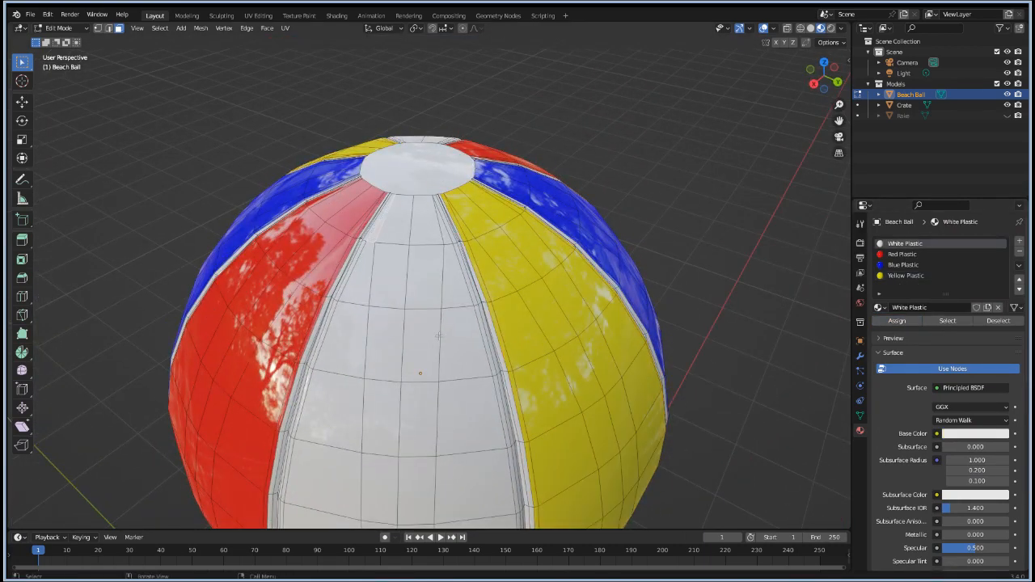
{"action": "middle_click_drag", "start_coordinate": [284, 340], "coordinate": [340, 340]}
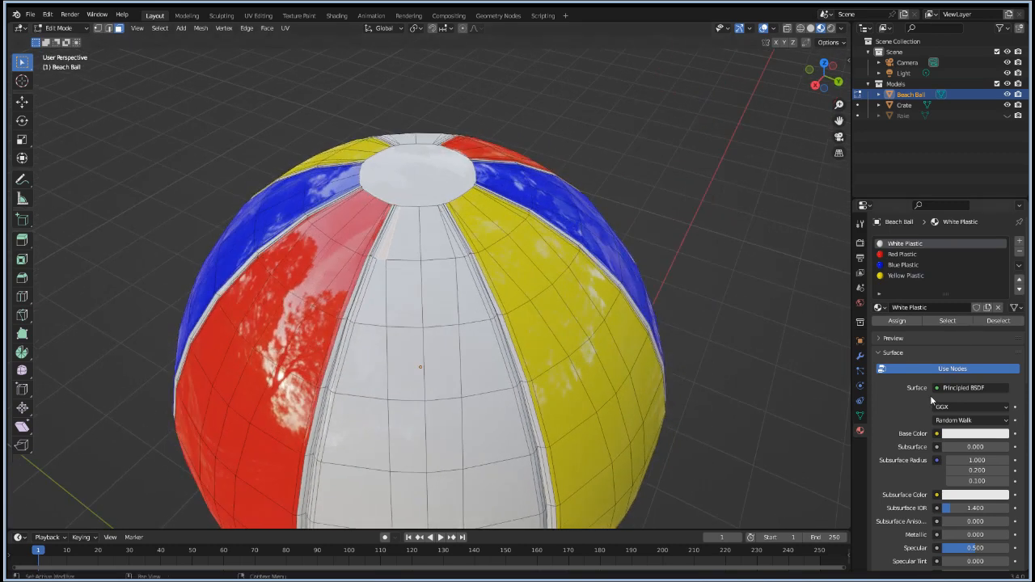
{"action": "left_click", "coordinate": [1019, 241]}
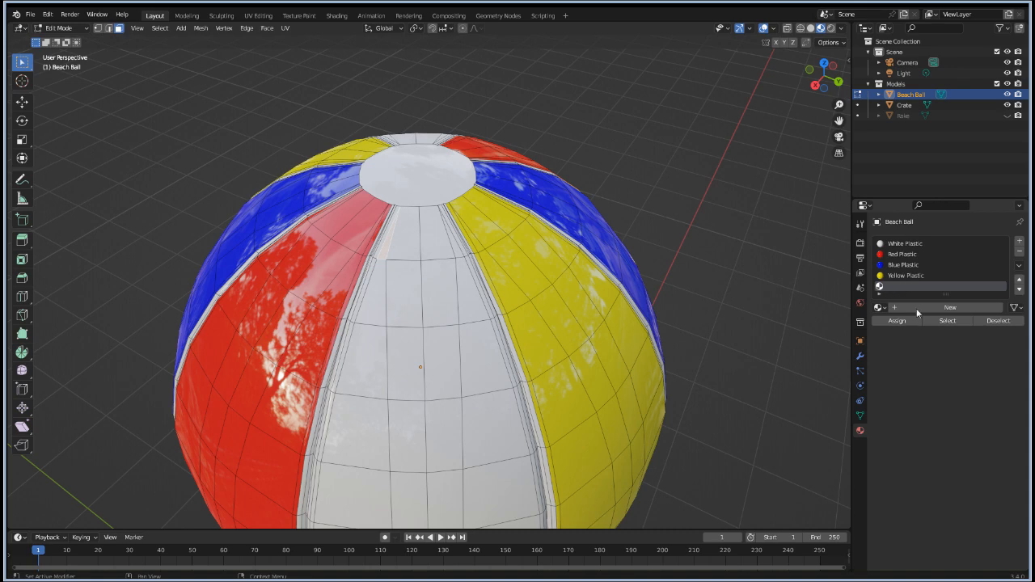
{"action": "left_click", "coordinate": [917, 309]}
{"action": "double_click", "coordinate": [916, 307]}
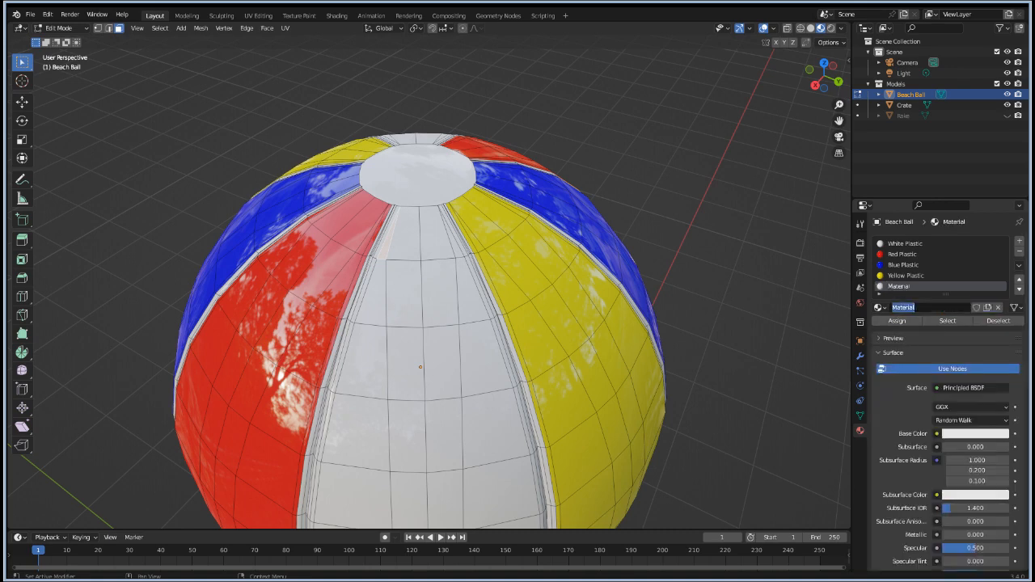
{"action": "type", "text": "Green Plastic"}
{"action": "key", "text": "Return"}
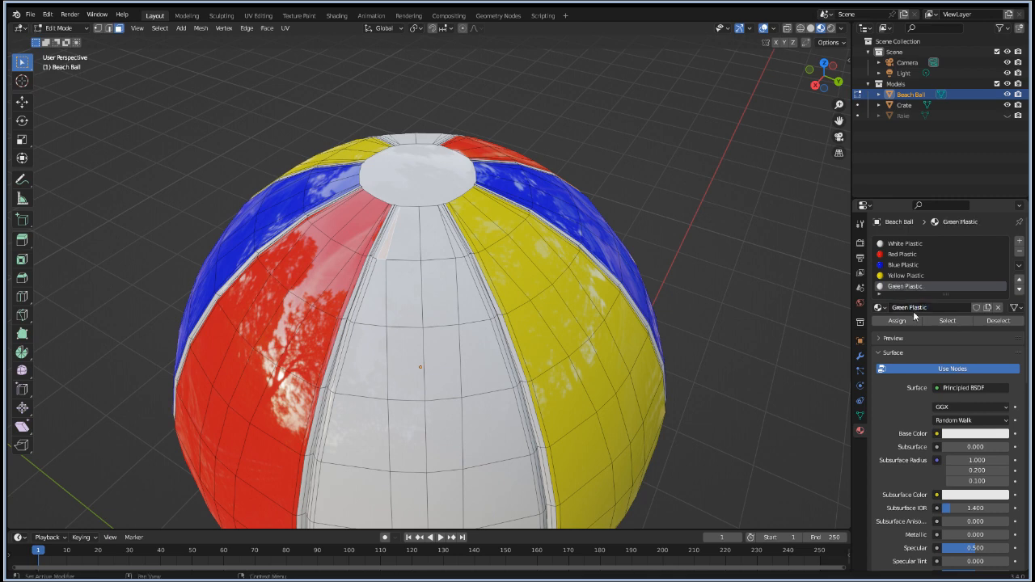
Step: Set the Green Plastic material's roughness to 0.01 and its base color to a saturated green
{"action": "scroll", "coordinate": [945, 520], "scroll_direction": "down", "scroll_amount": 2}
{"action": "left_click", "coordinate": [955, 510]}
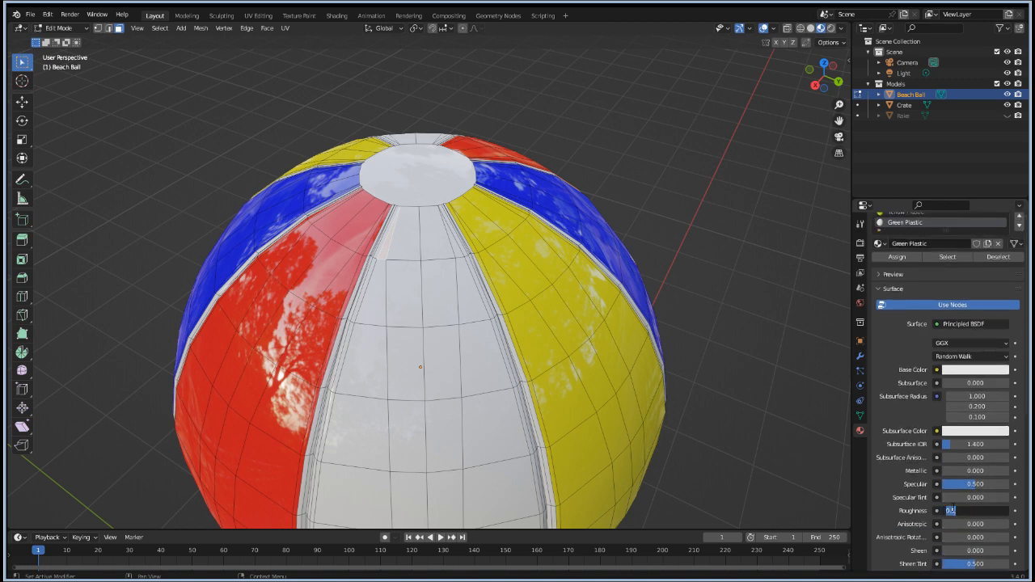
{"action": "key", "text": "BackSpace"}
{"action": "type", "text": ".01"}
{"action": "key", "text": "Return"}
{"action": "scroll", "coordinate": [968, 433], "scroll_direction": "up", "scroll_amount": 2}
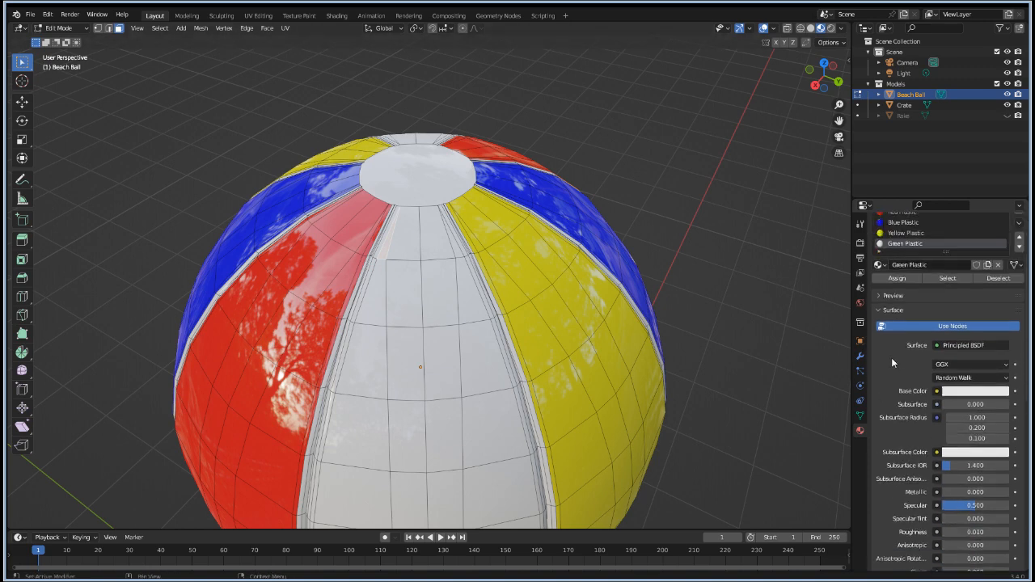
{"action": "left_click", "coordinate": [969, 433]}
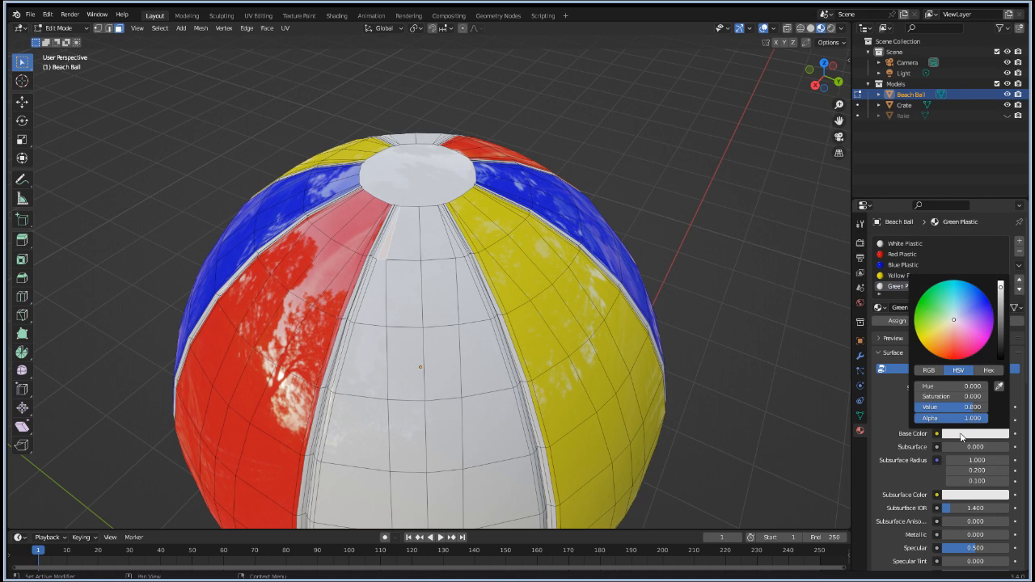
{"action": "left_click", "coordinate": [919, 300]}
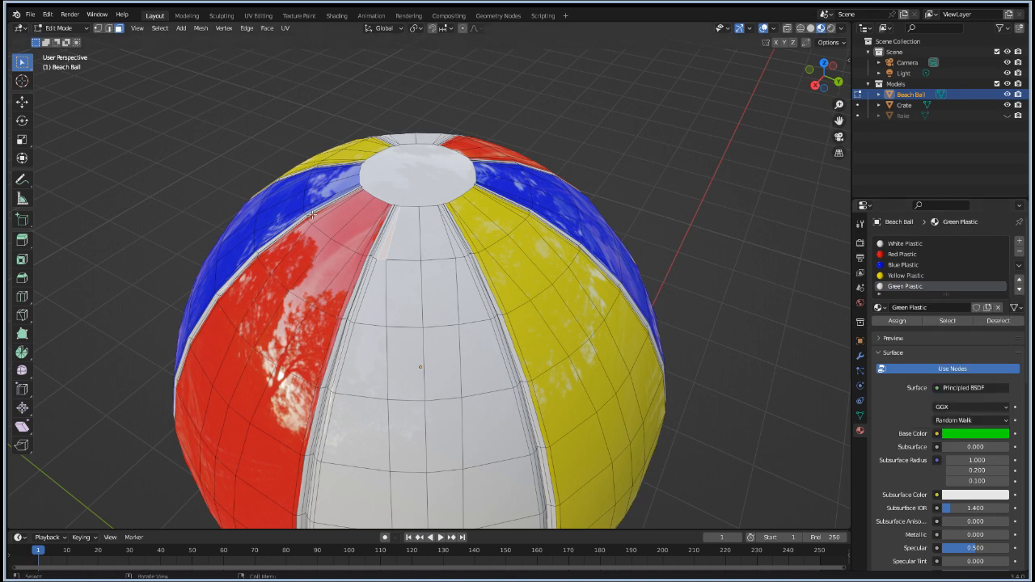
Step: Select the lengthwise face loops of one remaining white panel between a red and a yellow panel
{"action": "scroll", "coordinate": [370, 265], "scroll_direction": "up", "scroll_amount": 2}
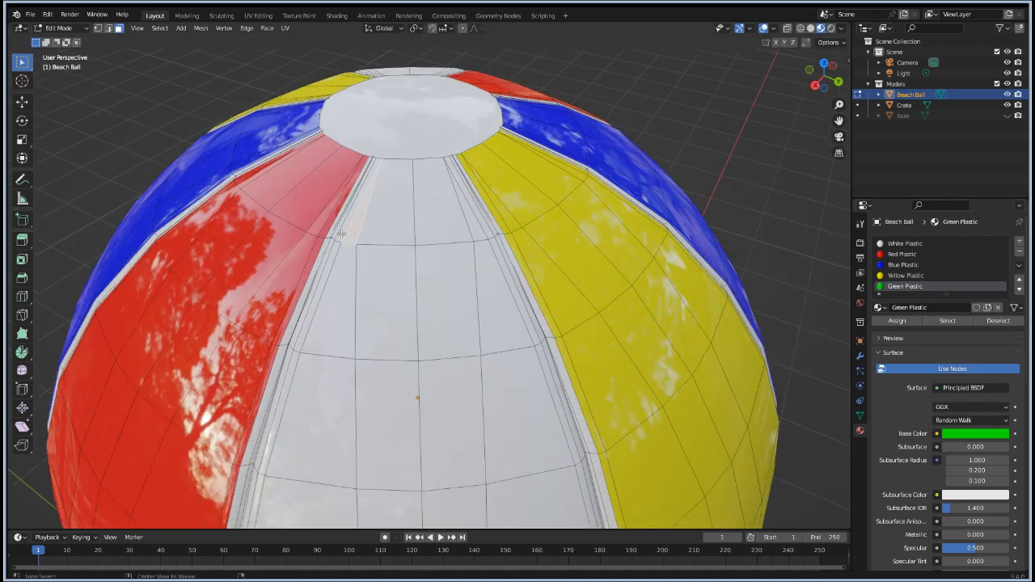
{"action": "left_click", "coordinate": [341, 235], "text": "alt"}
{"action": "left_click", "coordinate": [375, 239], "text": "alt+shift"}
{"action": "left_click", "coordinate": [478, 234], "text": "alt+shift"}
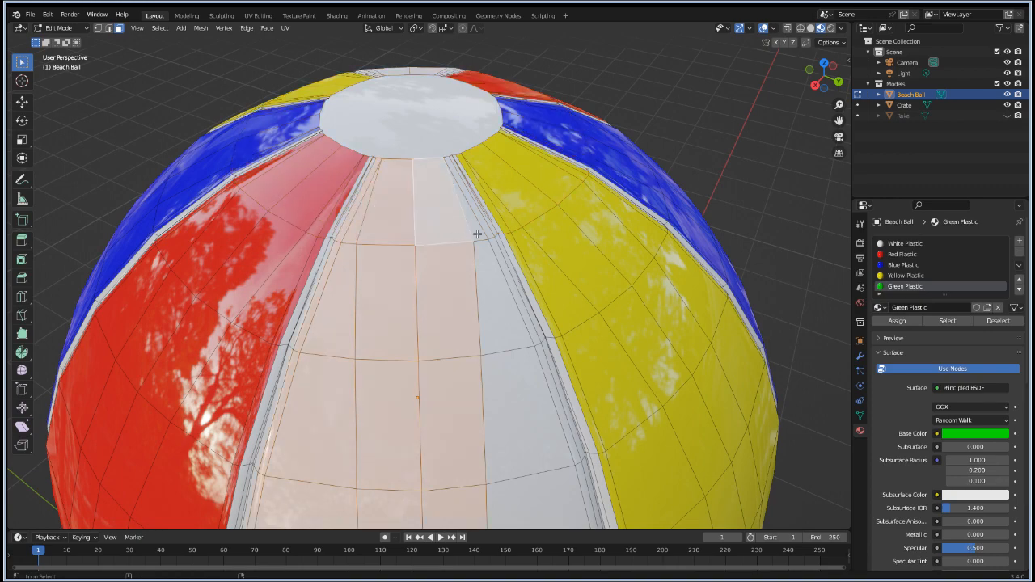
Step: Add the face loops of the last white panel on the opposite side and assign Green Plastic to both panels
{"action": "middle_click_drag", "start_coordinate": [489, 235], "coordinate": [348, 272]}
{"action": "left_click", "coordinate": [358, 298], "text": "alt+shift"}
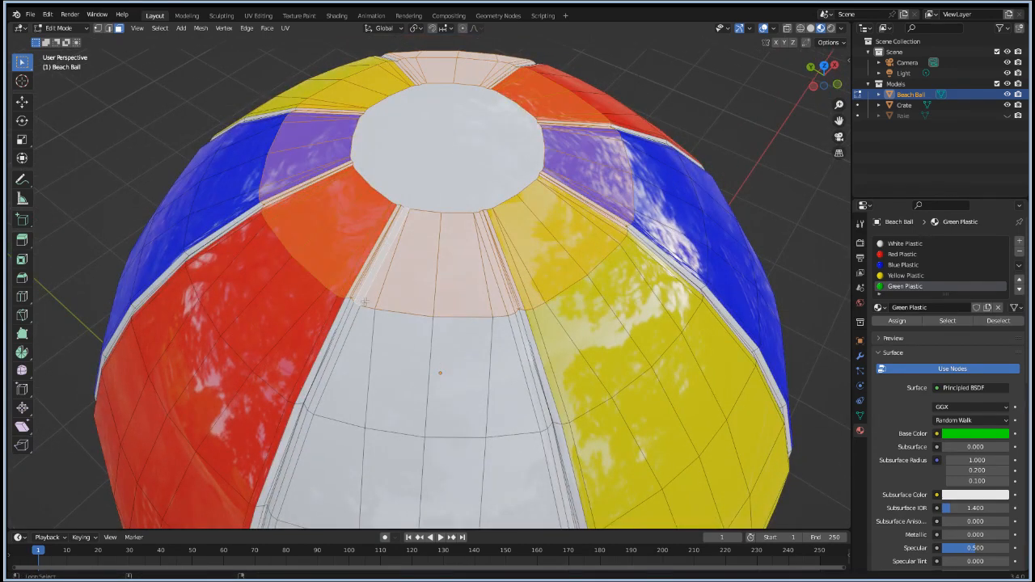
{"action": "key", "text": "ctrl+z"}
{"action": "left_click", "coordinate": [358, 297], "text": "alt+shift"}
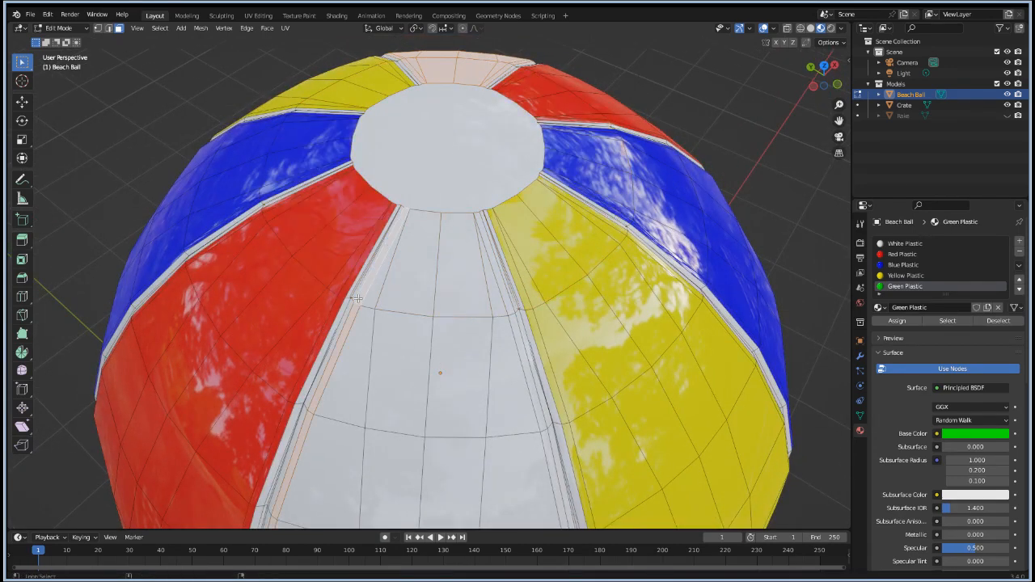
{"action": "left_click", "coordinate": [392, 303], "text": "alt+shift"}
{"action": "left_click", "coordinate": [460, 309], "text": "alt+shift"}
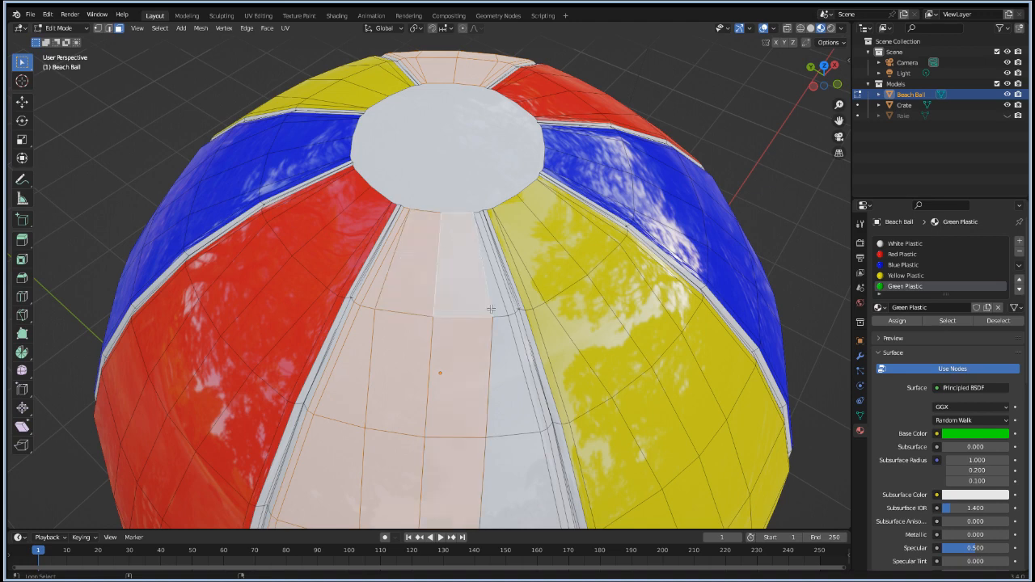
{"action": "left_click", "coordinate": [496, 310], "text": "shift"}
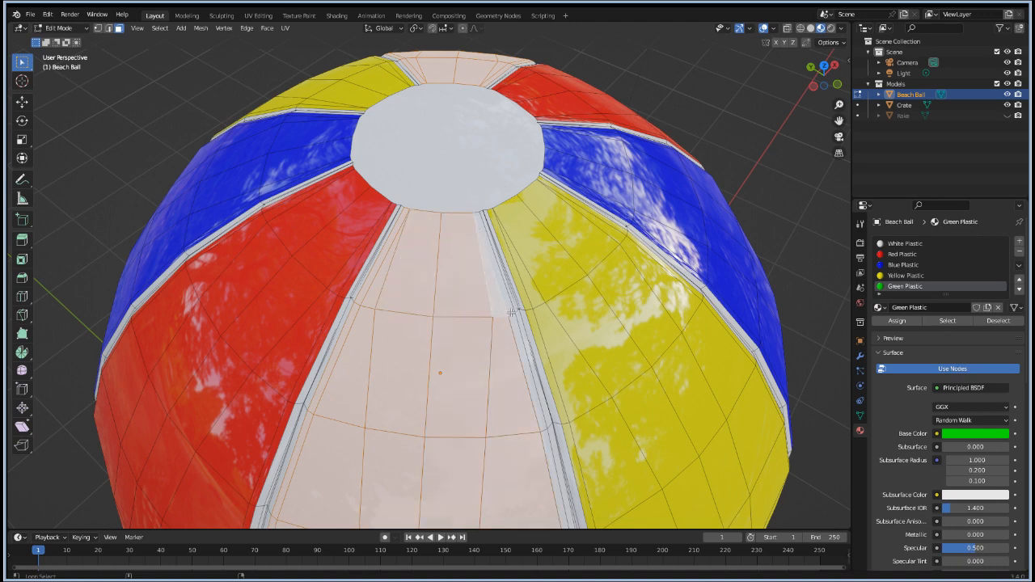
{"action": "left_click", "coordinate": [900, 320]}
{"action": "left_click", "coordinate": [202, 264]}
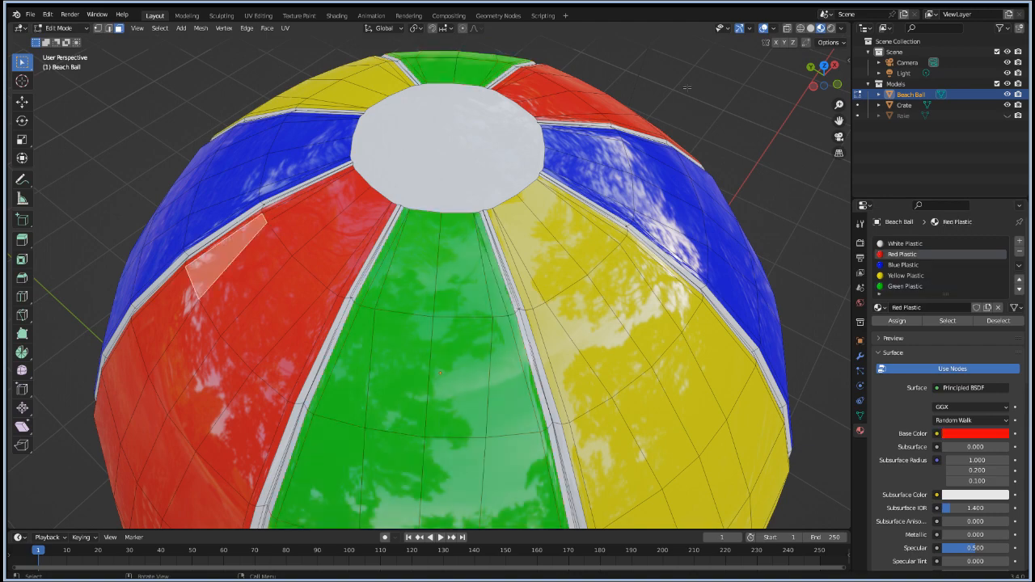
Step: Clear the face selection on the beach ball and unhide the rake model
{"action": "left_click", "coordinate": [688, 87]}
{"action": "scroll", "coordinate": [432, 287], "scroll_direction": "down", "scroll_amount": 3}
{"action": "scroll", "coordinate": [432, 287], "scroll_direction": "down", "scroll_amount": 2}
{"action": "middle_click_drag", "start_coordinate": [126, 411], "coordinate": [477, 271]}
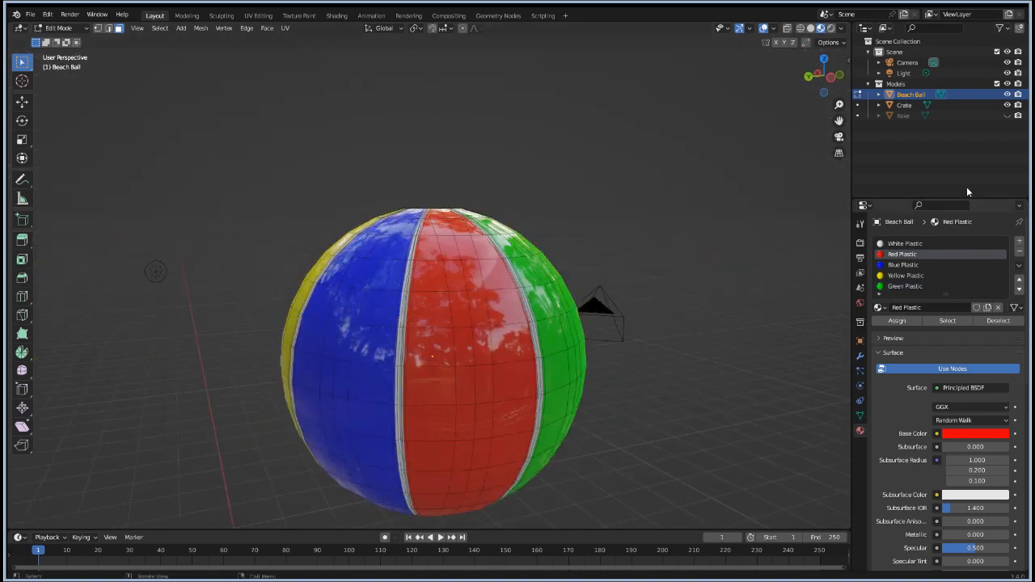
{"action": "left_click", "coordinate": [1008, 115]}
{"action": "scroll", "coordinate": [281, 424], "scroll_direction": "down", "scroll_amount": 2}
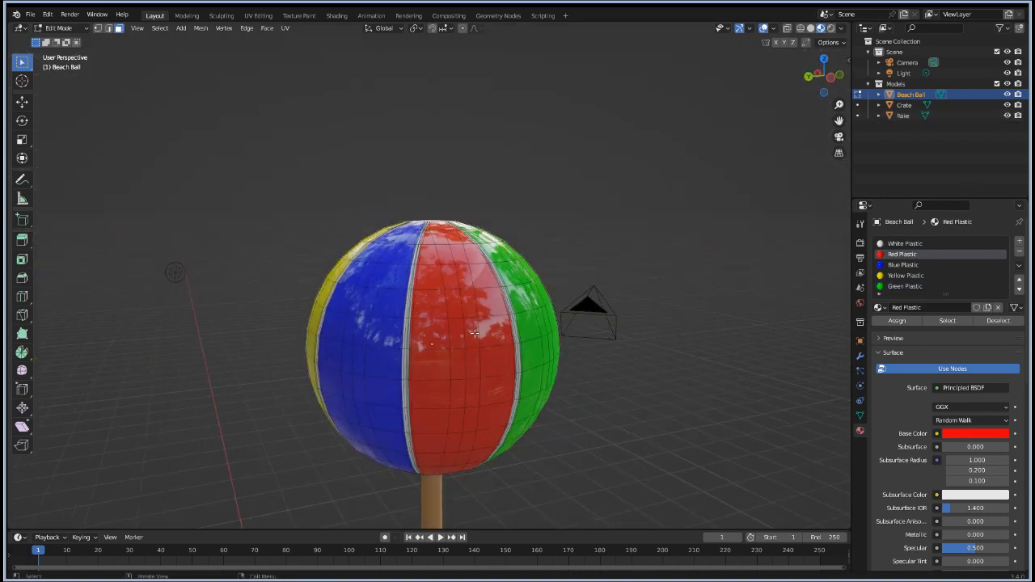
Step: In Object Mode and front view, lower the beach ball about 0.047 m along Z onto the rake handle and rotate it about -64.8°
{"action": "middle_click_drag", "start_coordinate": [274, 444], "coordinate": [295, 407]}
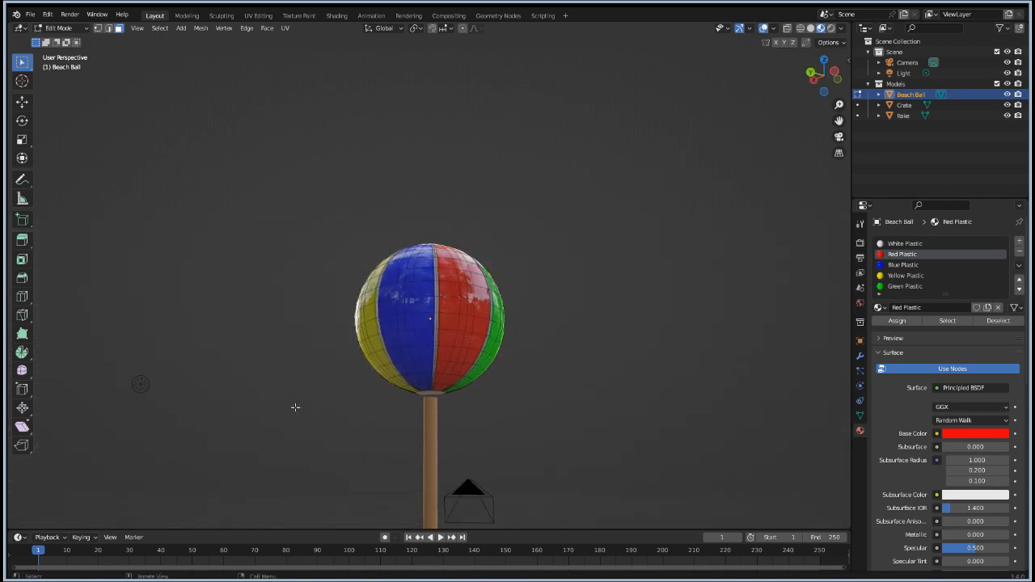
{"action": "key", "text": "KP_1"}
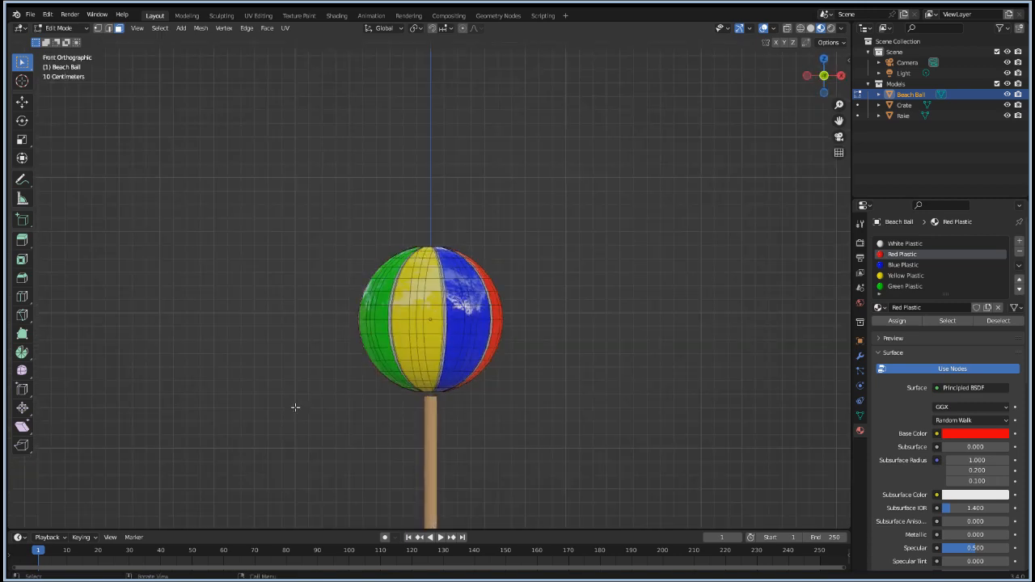
{"action": "key", "text": "Tab"}
{"action": "key", "text": "g"}
{"action": "key", "text": "z"}
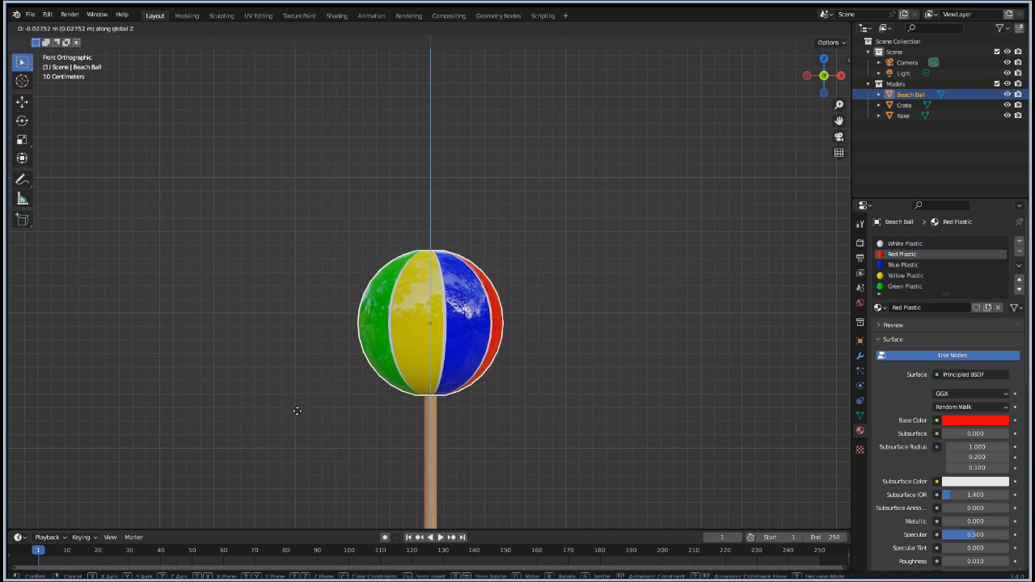
{"action": "left_click", "coordinate": [240, 409]}
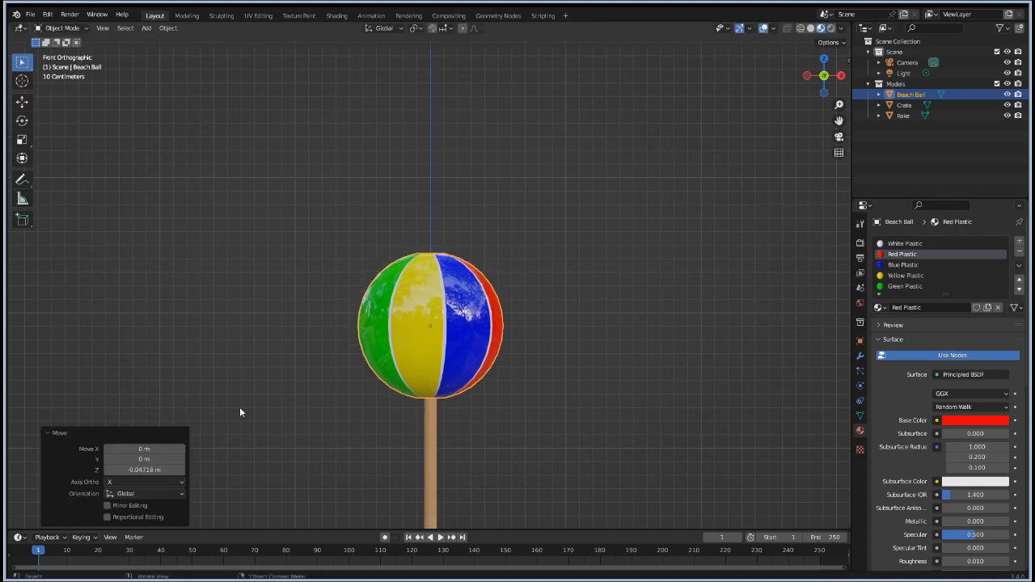
{"action": "key", "text": "r"}
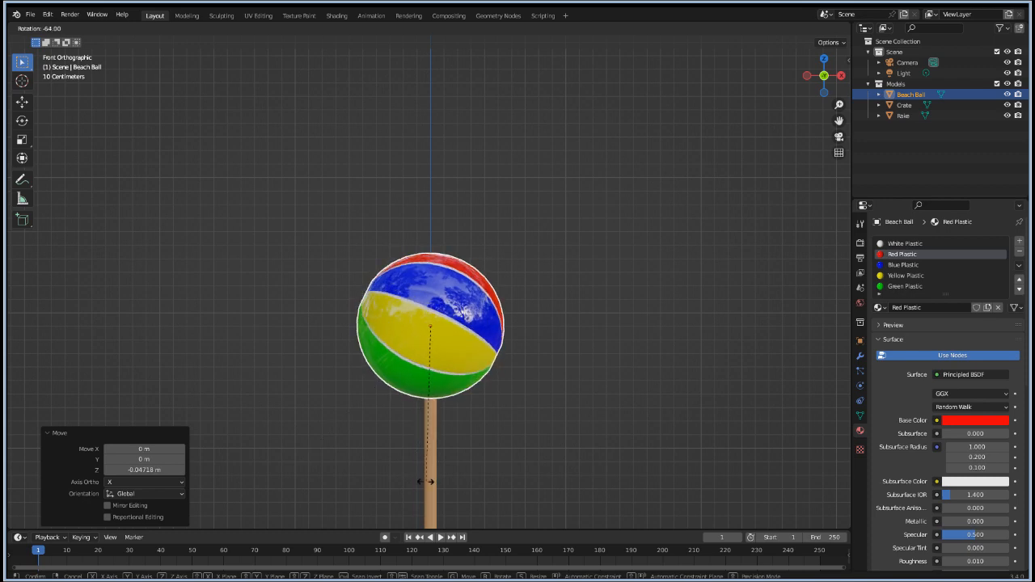
{"action": "left_click", "coordinate": [429, 482]}
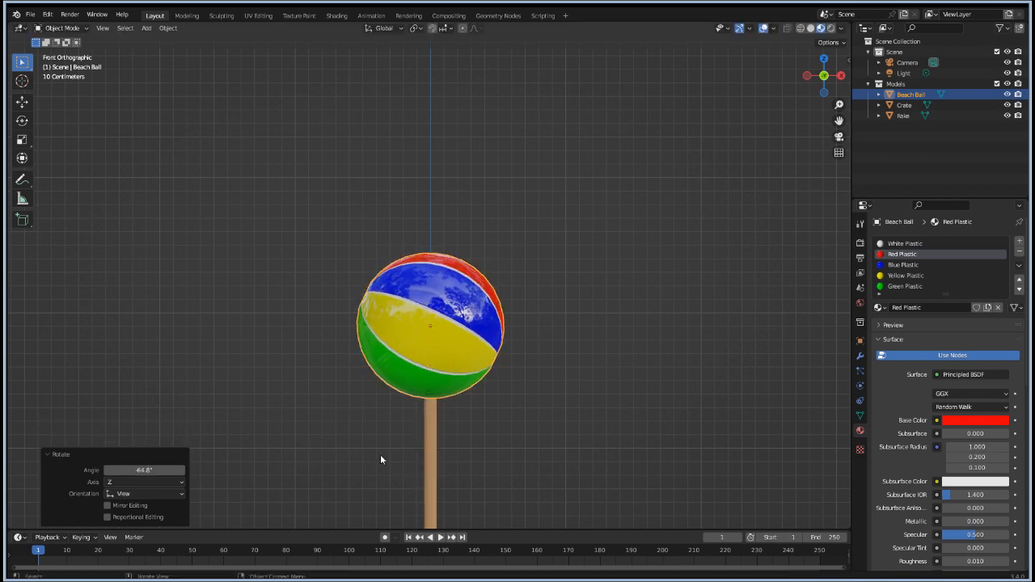
Step: Examine the tilted beach ball on top of the rake handle from several sides and distances
{"action": "middle_click_drag", "start_coordinate": [381, 455], "coordinate": [406, 364]}
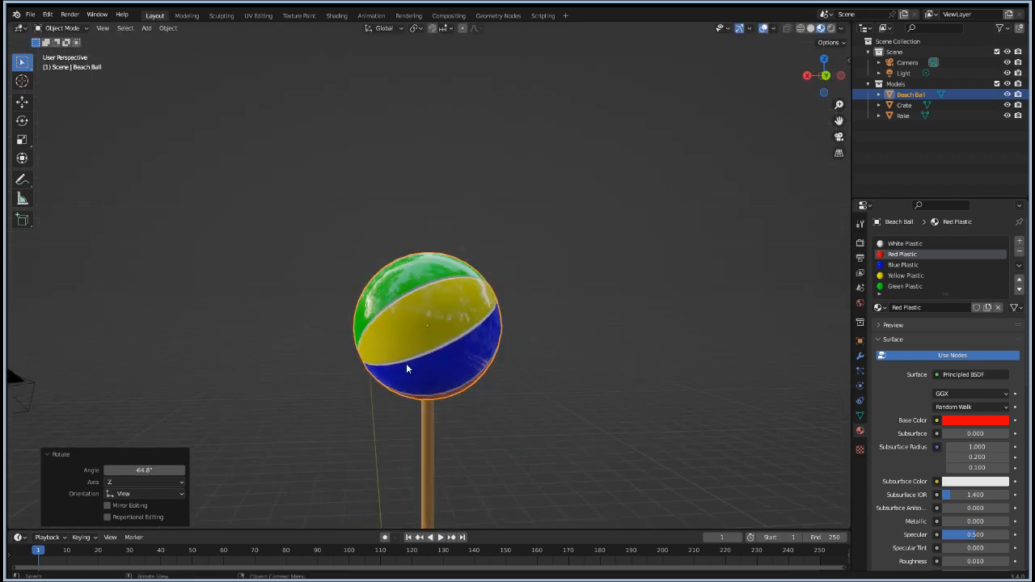
{"action": "scroll", "coordinate": [400, 416], "scroll_direction": "down", "scroll_amount": 8}
{"action": "scroll", "coordinate": [362, 408], "scroll_direction": "up", "scroll_amount": 5}
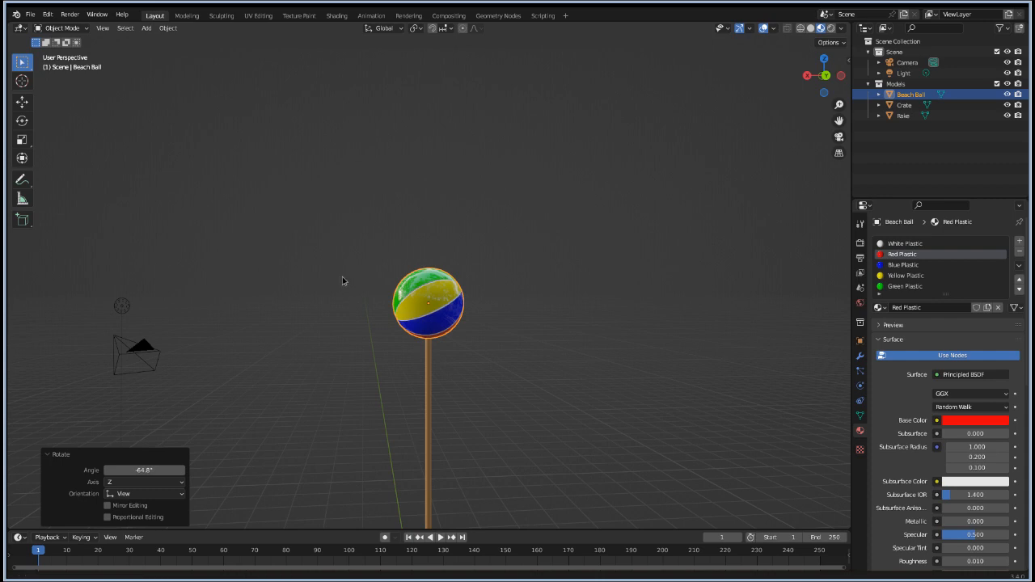
{"action": "middle_click_drag", "start_coordinate": [345, 284], "coordinate": [343, 347]}
{"action": "scroll", "coordinate": [350, 356], "scroll_direction": "up", "scroll_amount": 3}
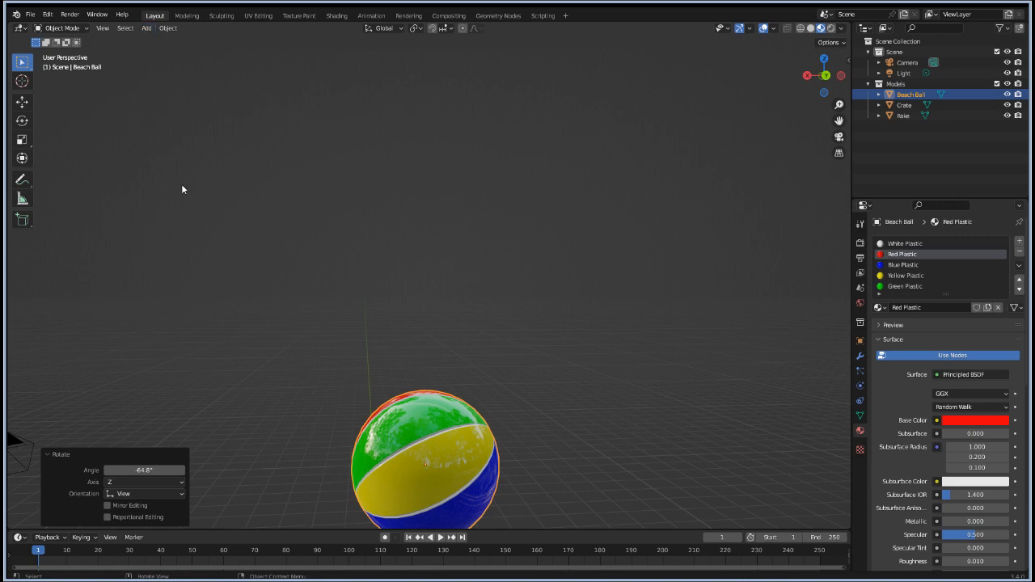
{"action": "middle_click_drag", "start_coordinate": [240, 317], "coordinate": [470, 396]}
{"action": "scroll", "coordinate": [439, 428], "scroll_direction": "up", "scroll_amount": 3}
{"action": "scroll", "coordinate": [470, 398], "scroll_direction": "up", "scroll_amount": 2}
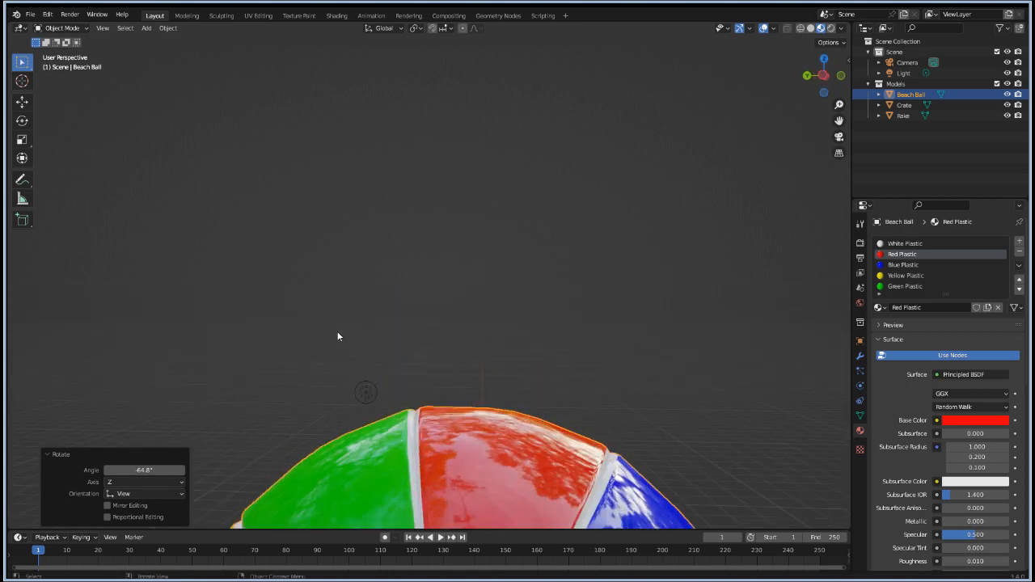
{"action": "scroll", "coordinate": [338, 337], "scroll_direction": "down", "scroll_amount": 2}
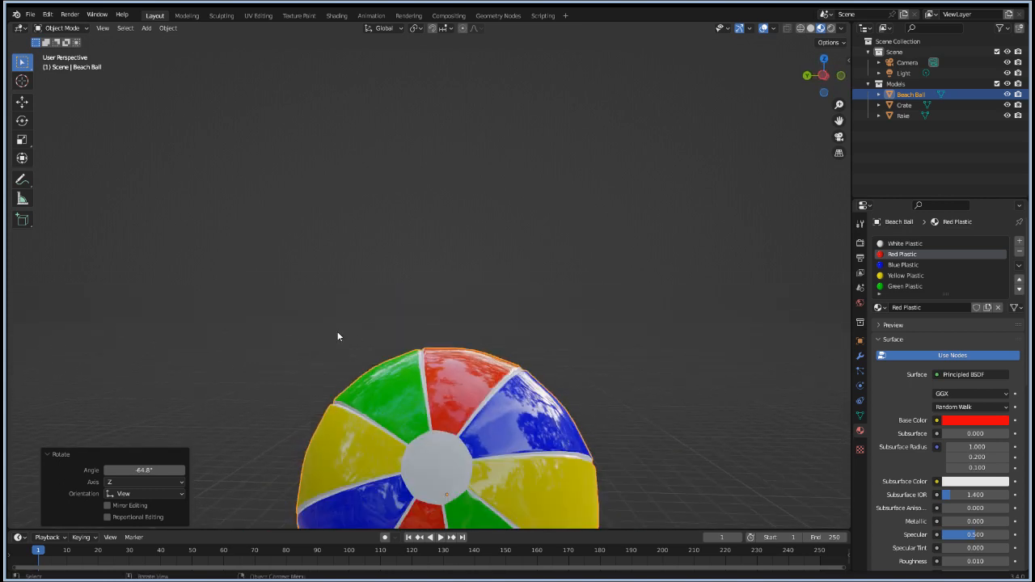
Step: Add a mesh cylinder and raise it about 7.456 m along Z to just above the beach ball
{"action": "left_click", "coordinate": [149, 28]}
{"action": "mouse_move", "coordinate": [153, 42]}
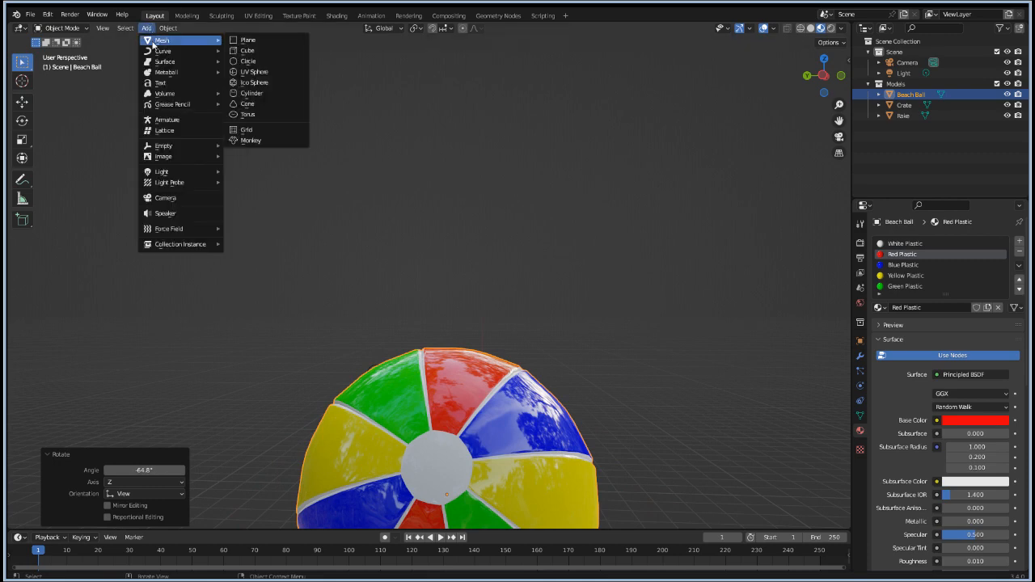
{"action": "left_click", "coordinate": [251, 94]}
{"action": "scroll", "coordinate": [253, 175], "scroll_direction": "down", "scroll_amount": 6}
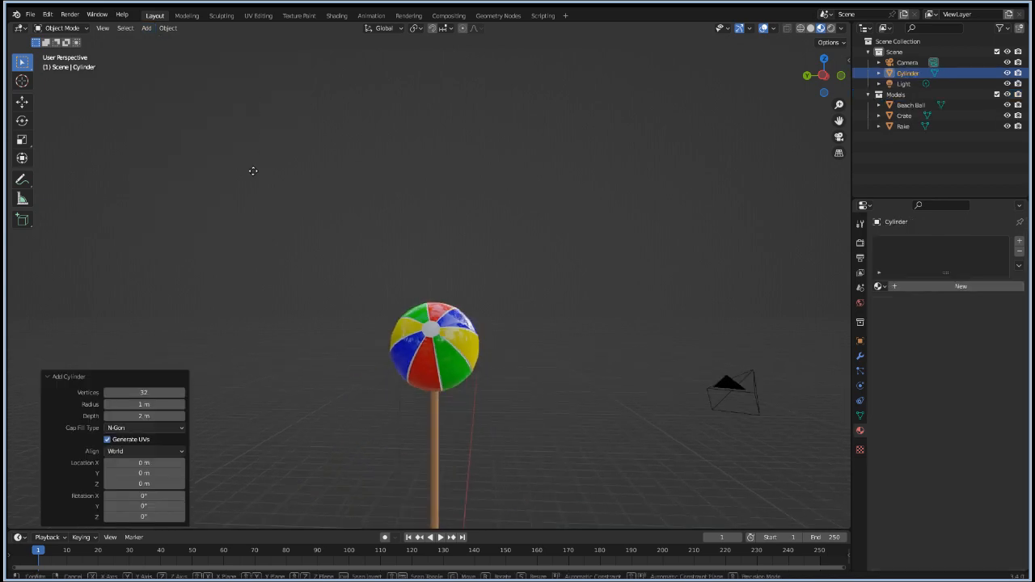
{"action": "key", "text": "g"}
{"action": "key", "text": "z"}
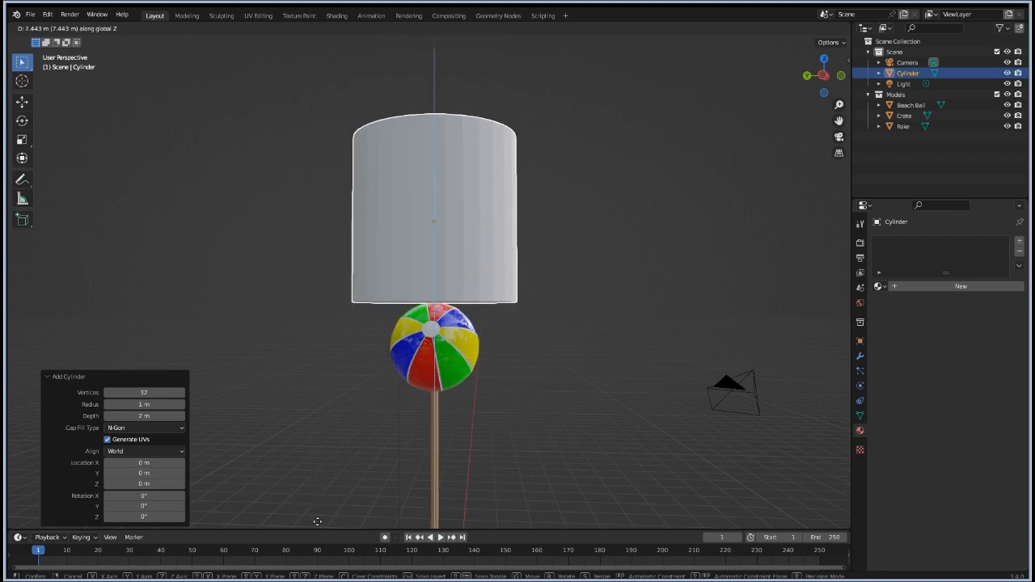
{"action": "left_click", "coordinate": [319, 525]}
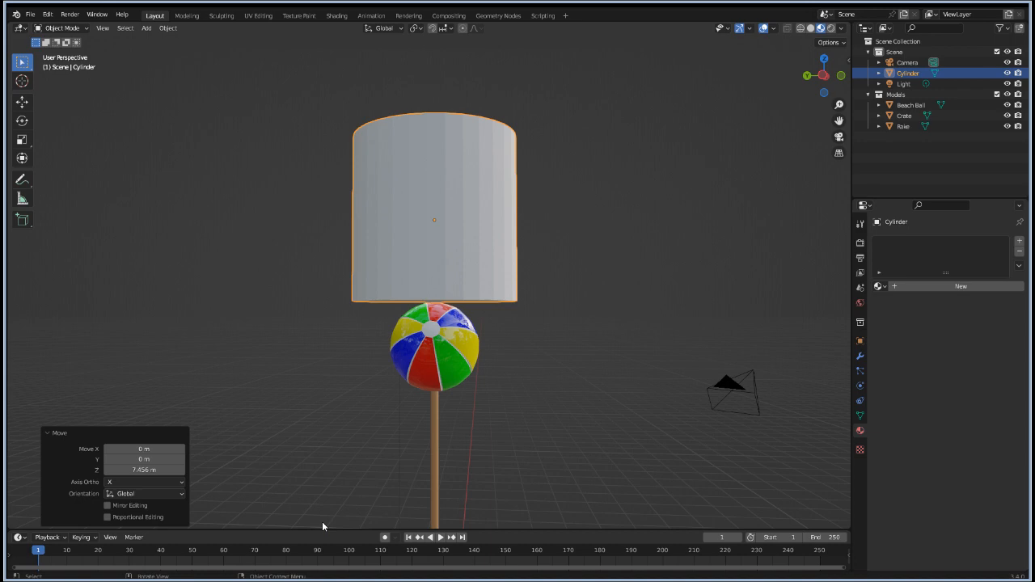
Step: Thin the cylinder to about 0.128 scale in X and Y, keeping its Z length, and rotate it 90° about X
{"action": "key", "text": "s"}
{"action": "key", "text": "shift+z"}
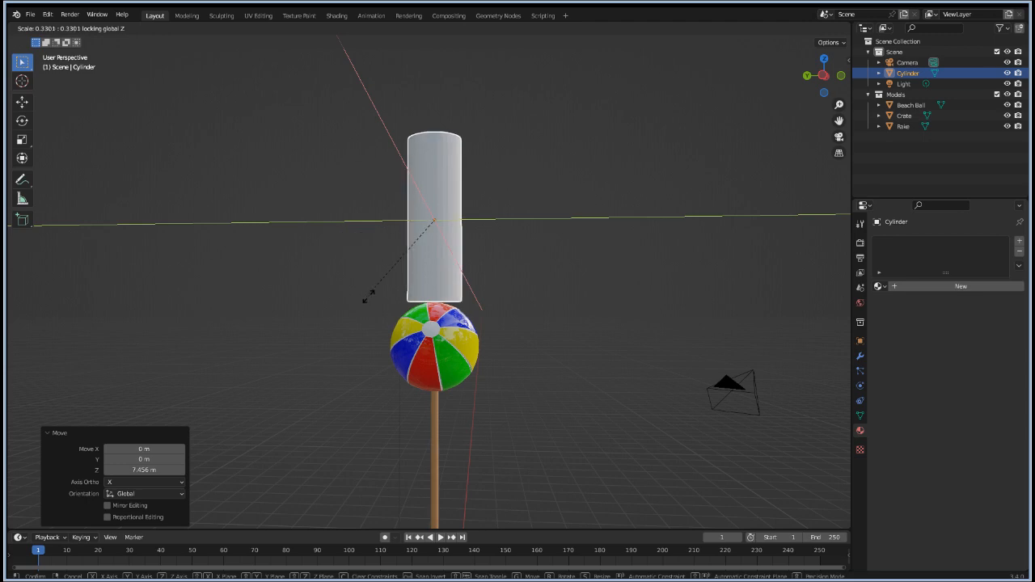
{"action": "left_click", "coordinate": [415, 261]}
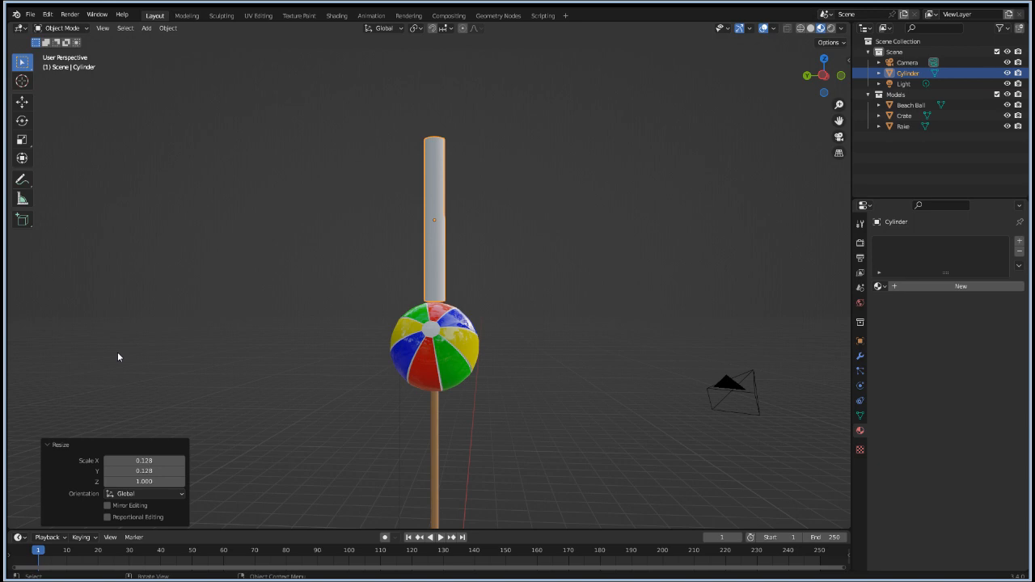
{"action": "scroll", "coordinate": [118, 356], "scroll_direction": "up", "scroll_amount": 3}
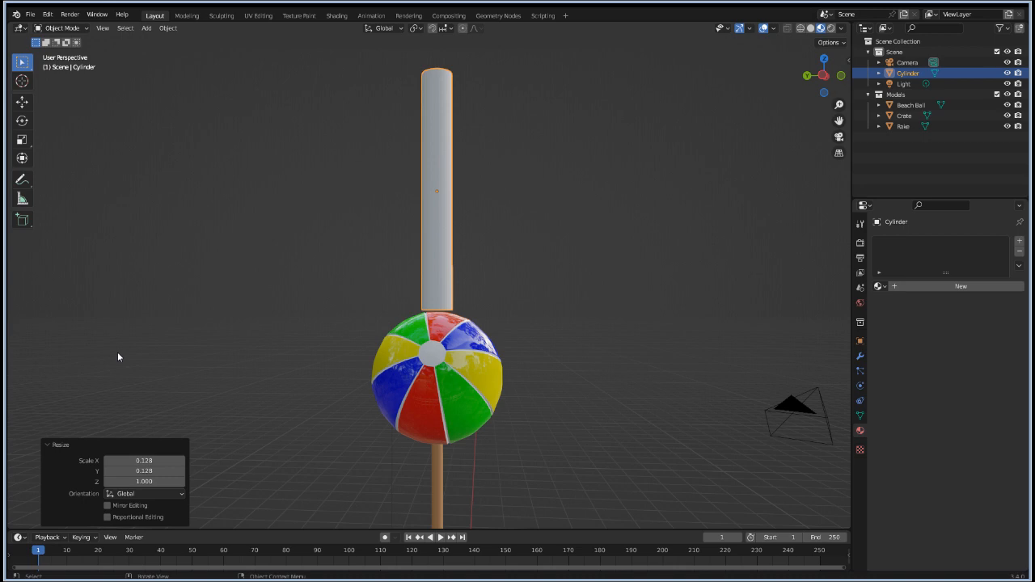
{"action": "key", "text": "r"}
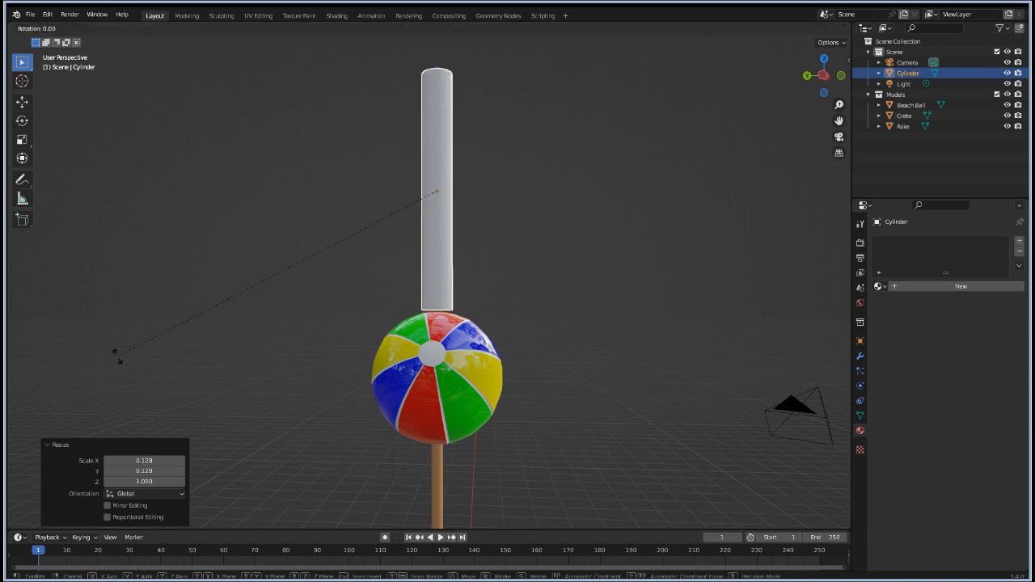
{"action": "type", "text": "x"}
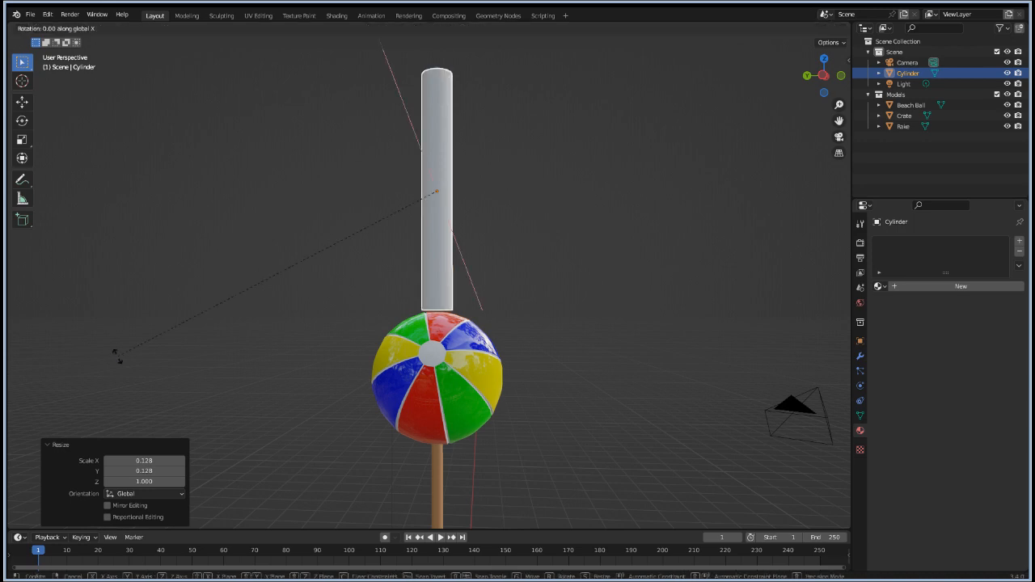
{"action": "type", "text": "90"}
{"action": "key", "text": "Return"}
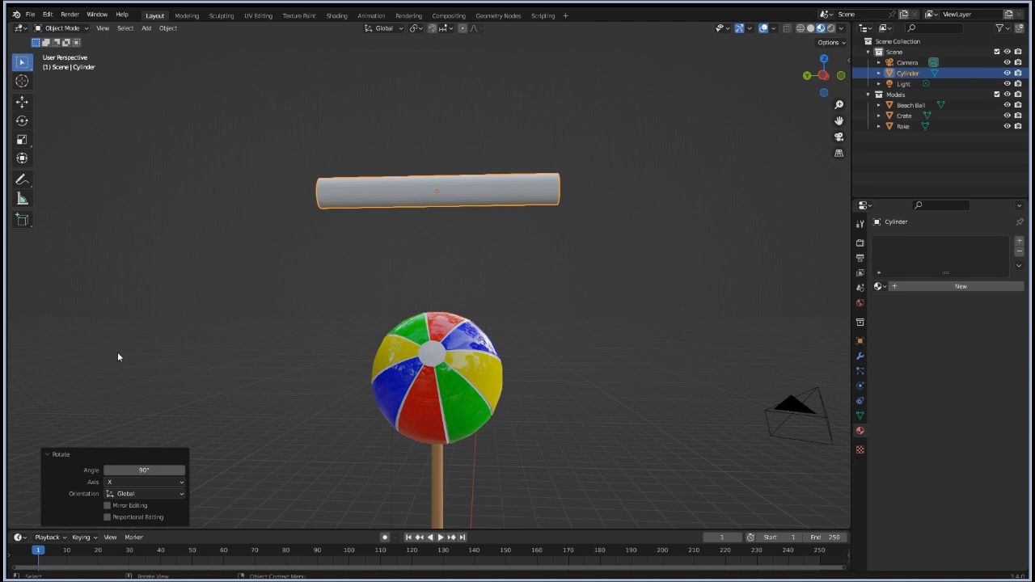
Step: Stretch the horizontal cylinder by about 2.082 along Y and lower it about 0.895 m along Z onto the beach ball
{"action": "key", "text": "s"}
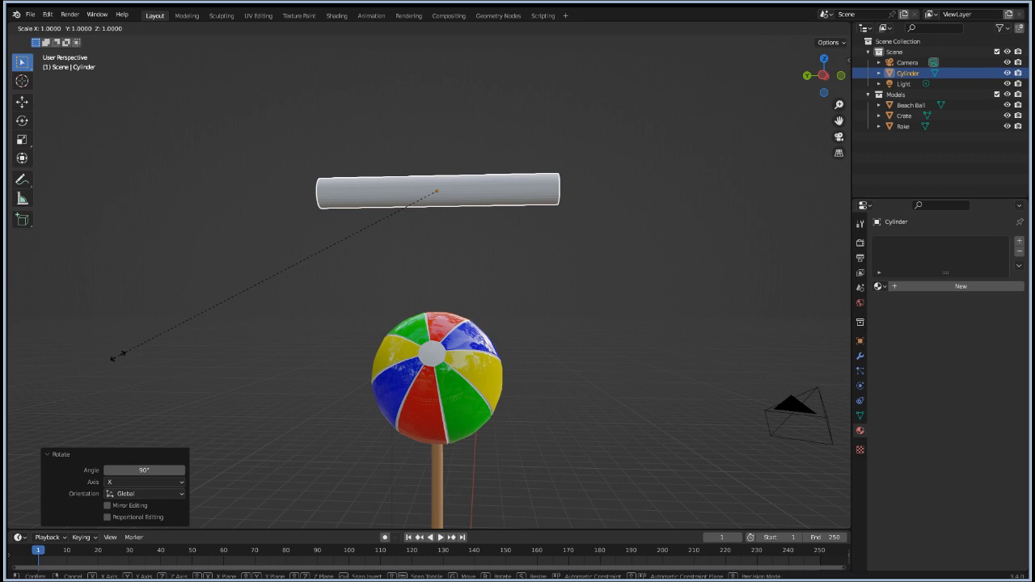
{"action": "key", "text": "y"}
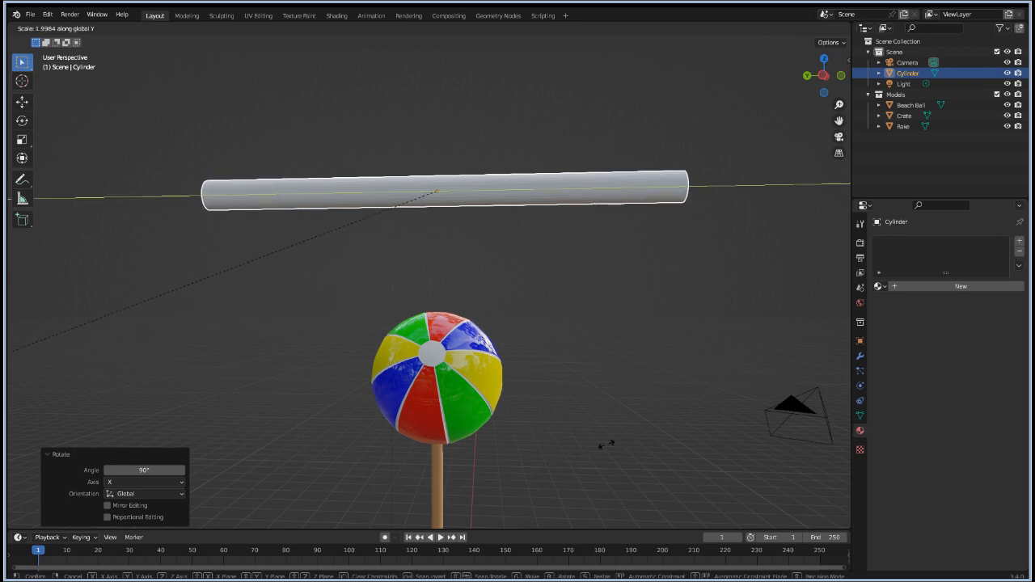
{"action": "left_click", "coordinate": [577, 453]}
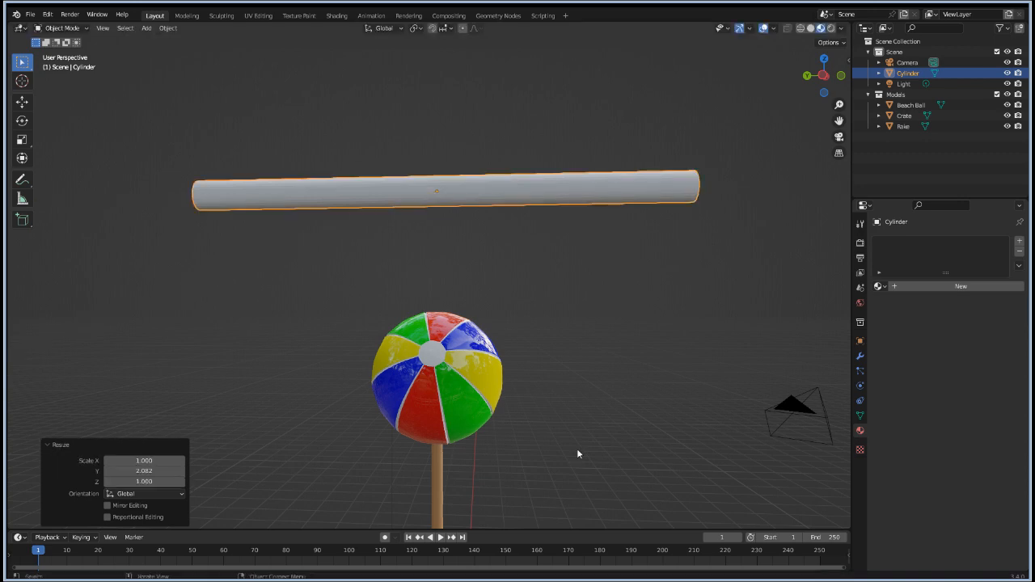
{"action": "key", "text": "g"}
{"action": "key", "text": "z"}
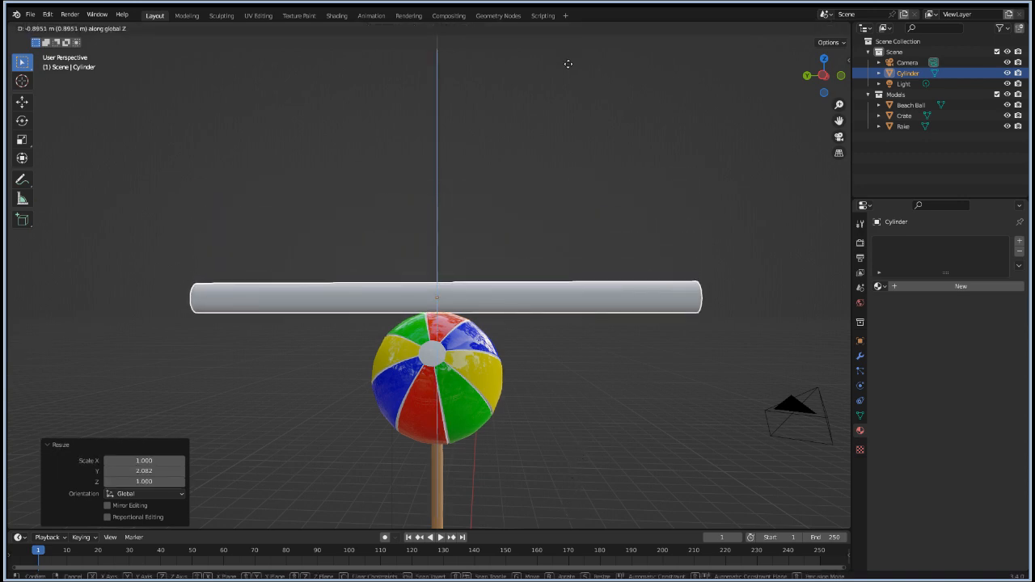
{"action": "left_click", "coordinate": [569, 63]}
Step: Select the cylinder and the rake with the rake active, and copy the rake's materials to the cylinder
{"action": "scroll", "coordinate": [324, 464], "scroll_direction": "down", "scroll_amount": 3}
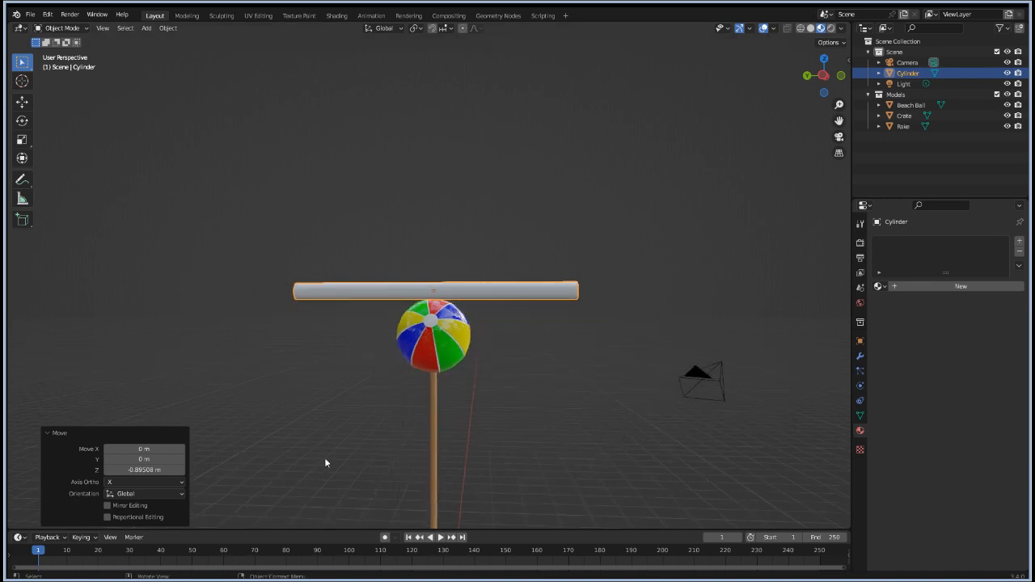
{"action": "scroll", "coordinate": [457, 429], "scroll_direction": "up", "scroll_amount": 2}
{"action": "middle_click_drag", "start_coordinate": [483, 443], "coordinate": [481, 316], "text": "shift"}
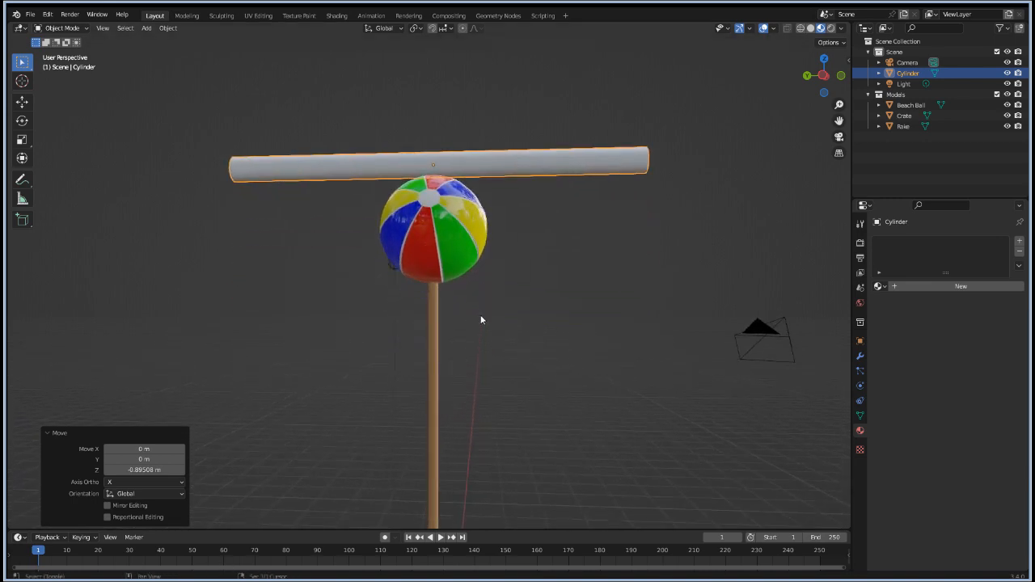
{"action": "left_click", "coordinate": [432, 342], "text": "shift"}
{"action": "left_click", "coordinate": [520, 164], "text": "shift"}
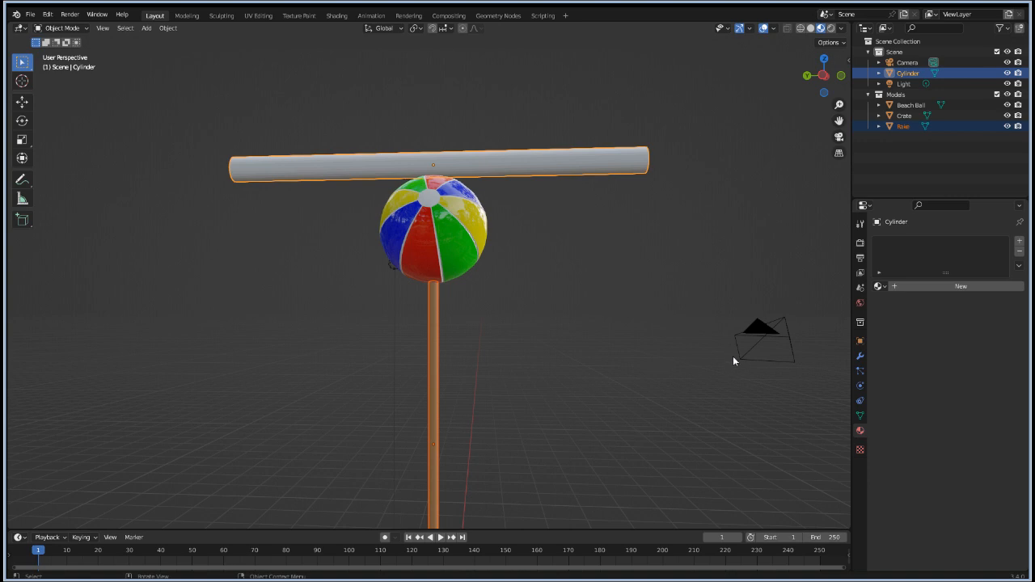
{"action": "left_click", "coordinate": [432, 348], "text": "shift"}
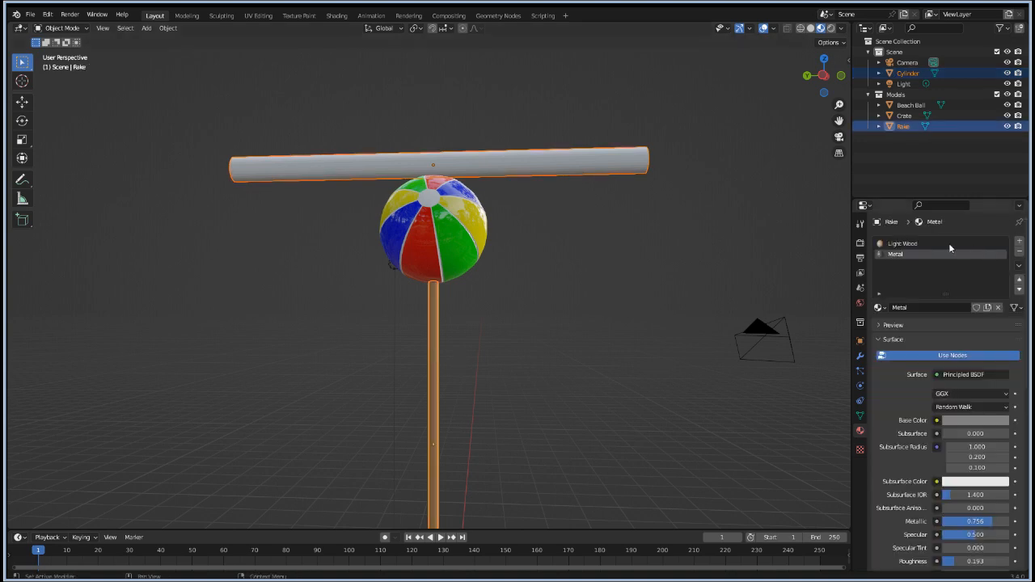
{"action": "left_click", "coordinate": [1019, 265]}
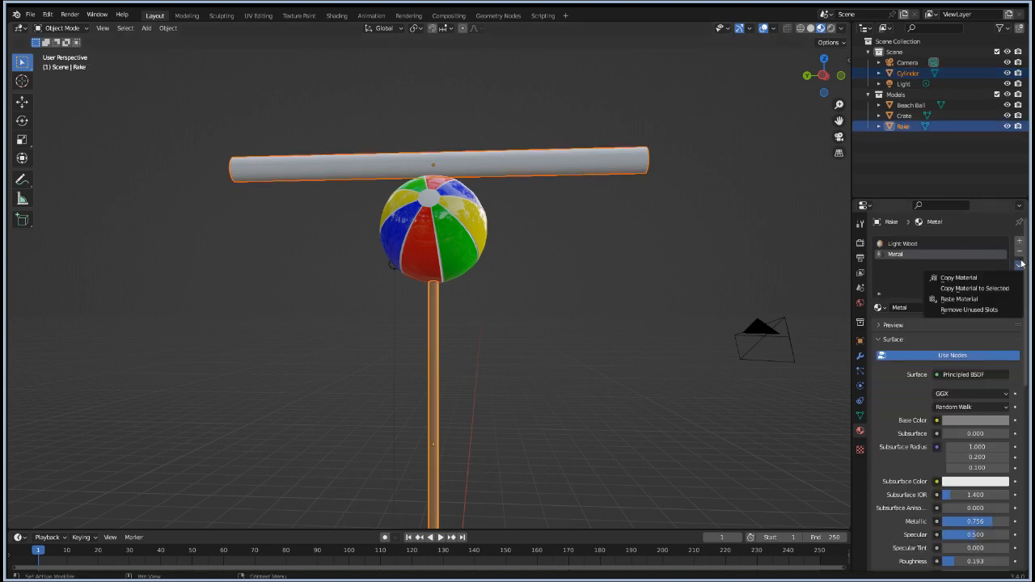
{"action": "left_click", "coordinate": [978, 289]}
Step: Shade the cylinder and rake smooth, and enable Auto Smooth on the rake's mesh normals
{"action": "scroll", "coordinate": [698, 223], "scroll_direction": "up", "scroll_amount": 1}
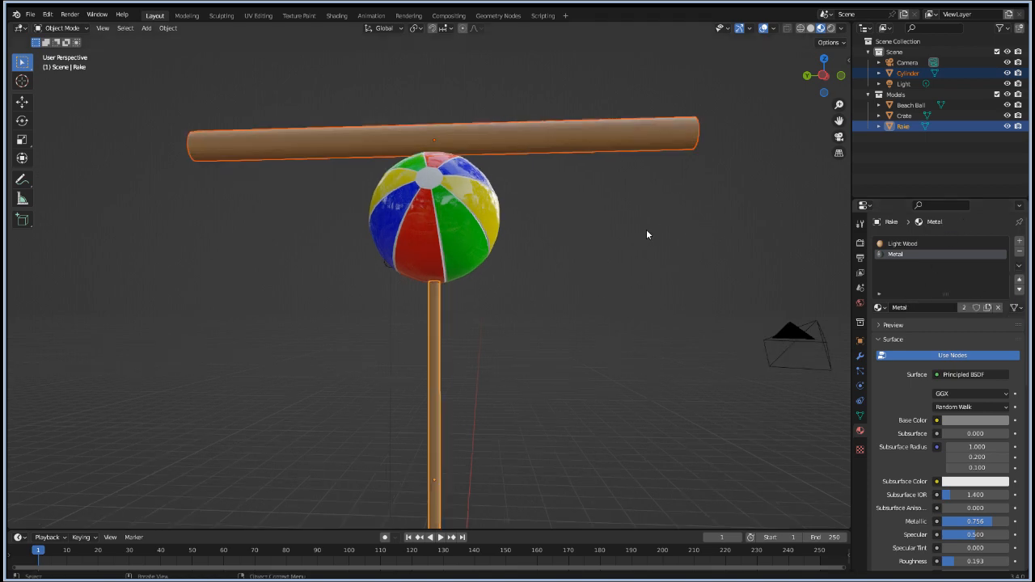
{"action": "middle_click_drag", "start_coordinate": [630, 238], "coordinate": [691, 290]}
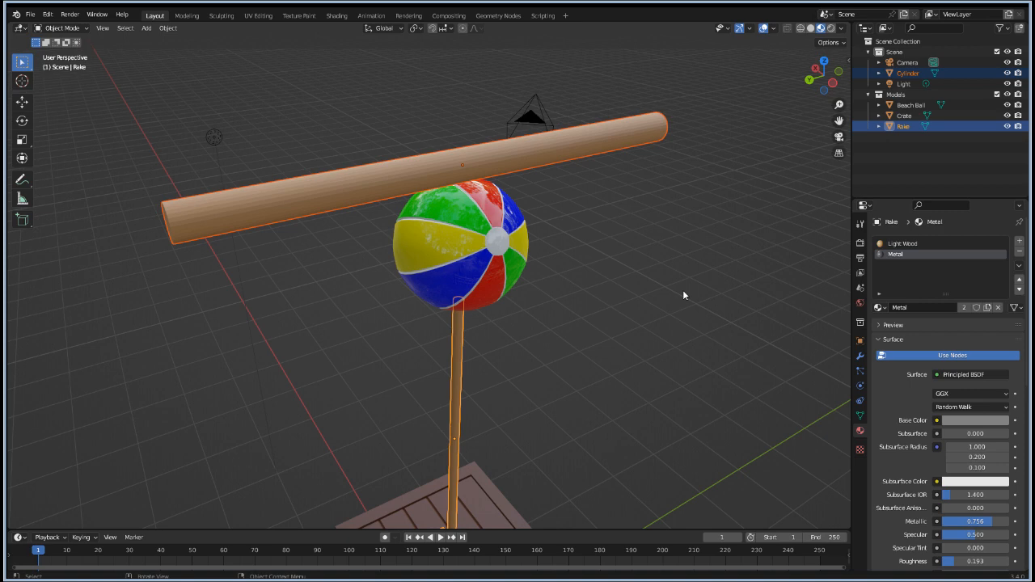
{"action": "key", "text": "F3"}
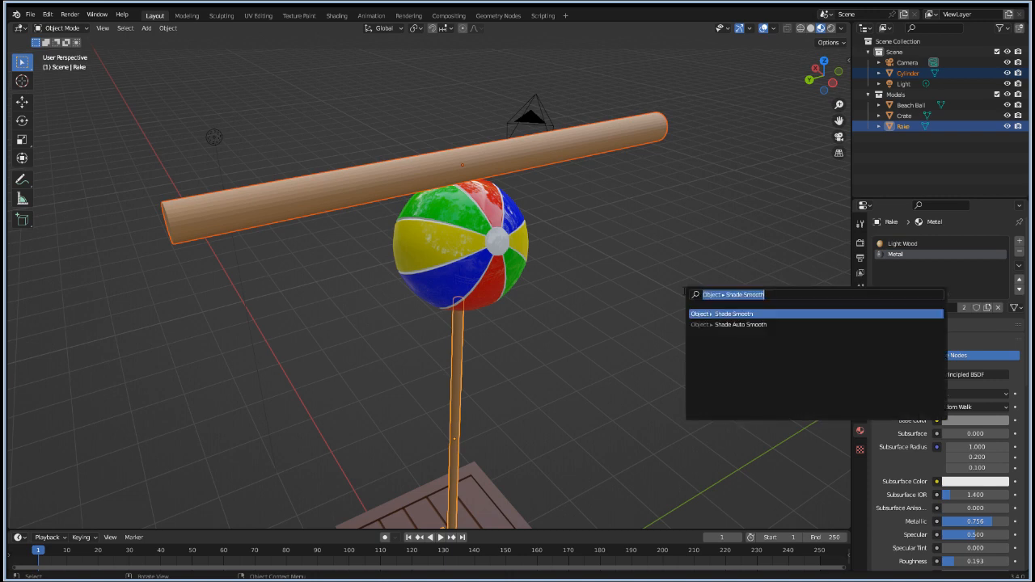
{"action": "key", "text": "Return"}
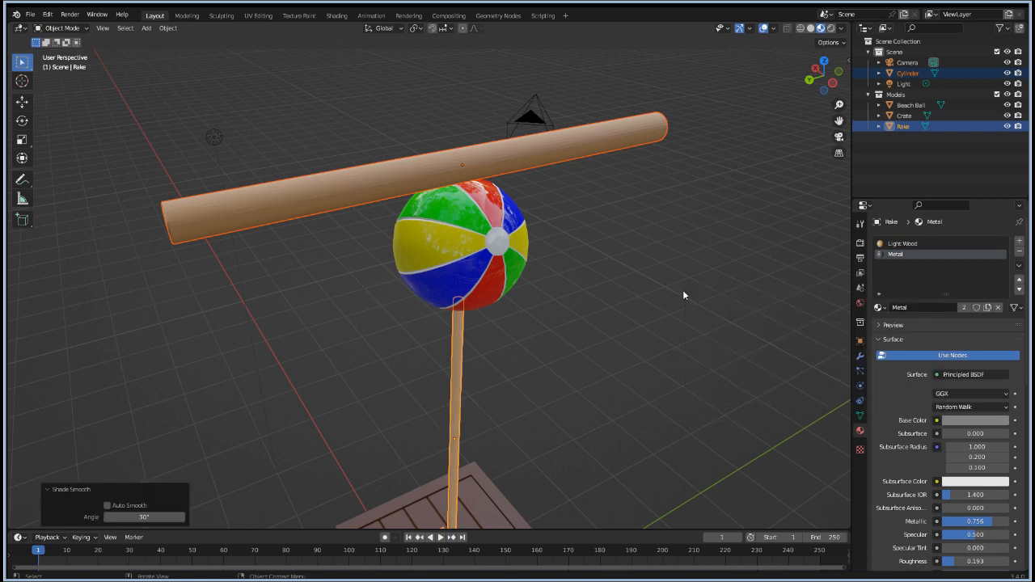
{"action": "left_click", "coordinate": [860, 416]}
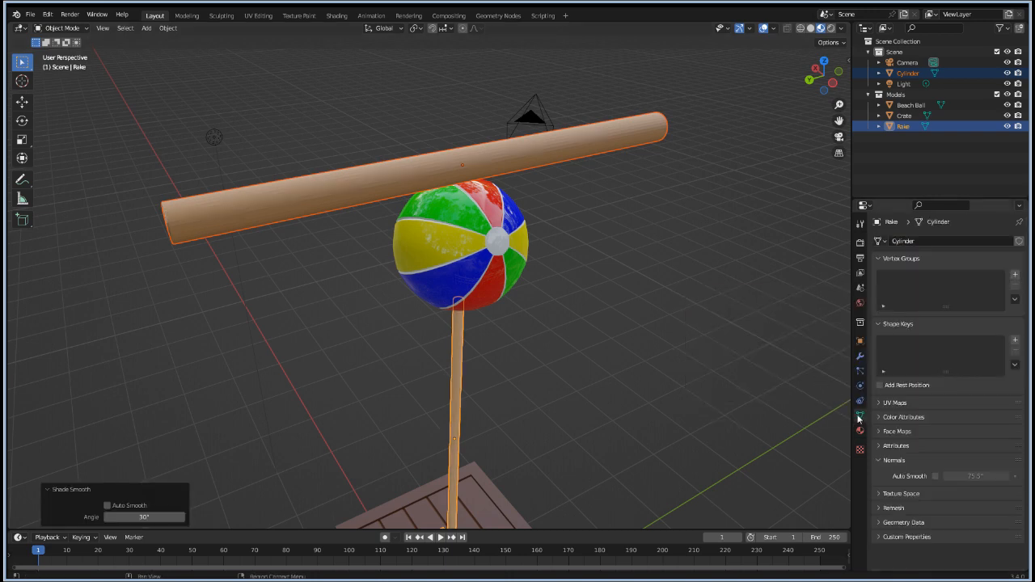
{"action": "left_click", "coordinate": [936, 476]}
{"action": "left_click", "coordinate": [971, 474]}
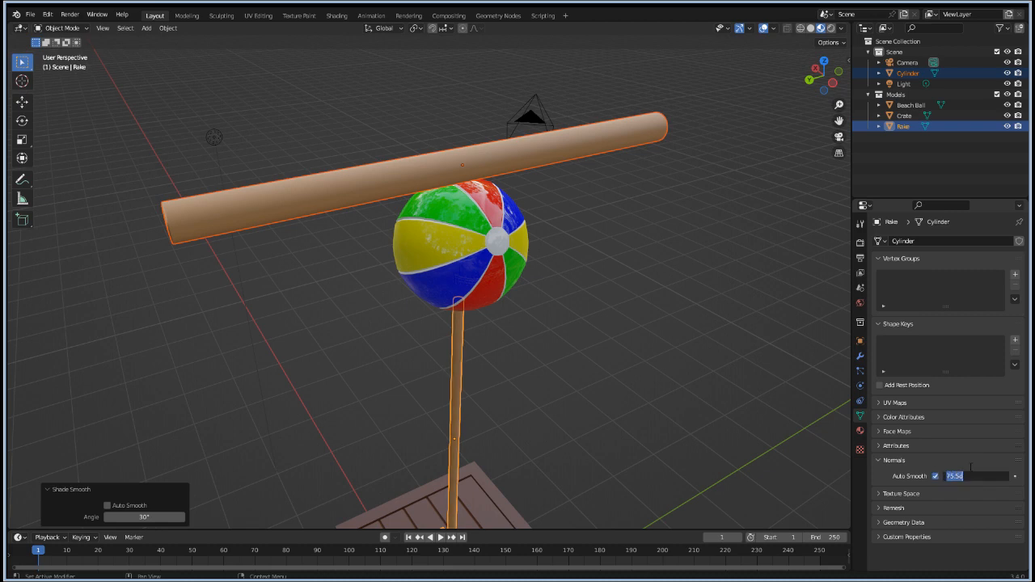
{"action": "left_click", "coordinate": [650, 338]}
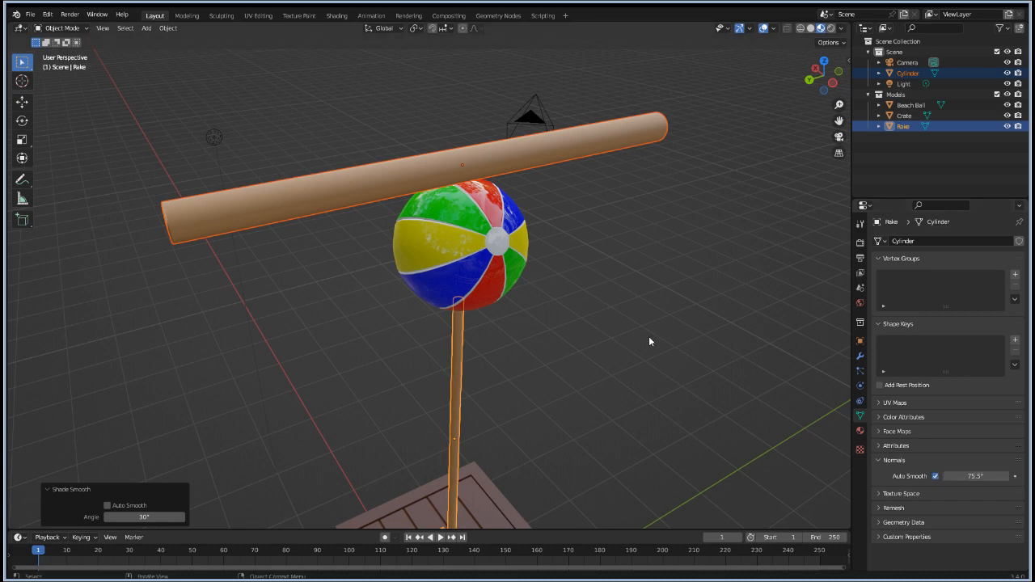
Step: Select only the crossbar cylinder and enable Auto Smooth on its mesh normals
{"action": "left_click", "coordinate": [630, 230]}
{"action": "left_click", "coordinate": [554, 152]}
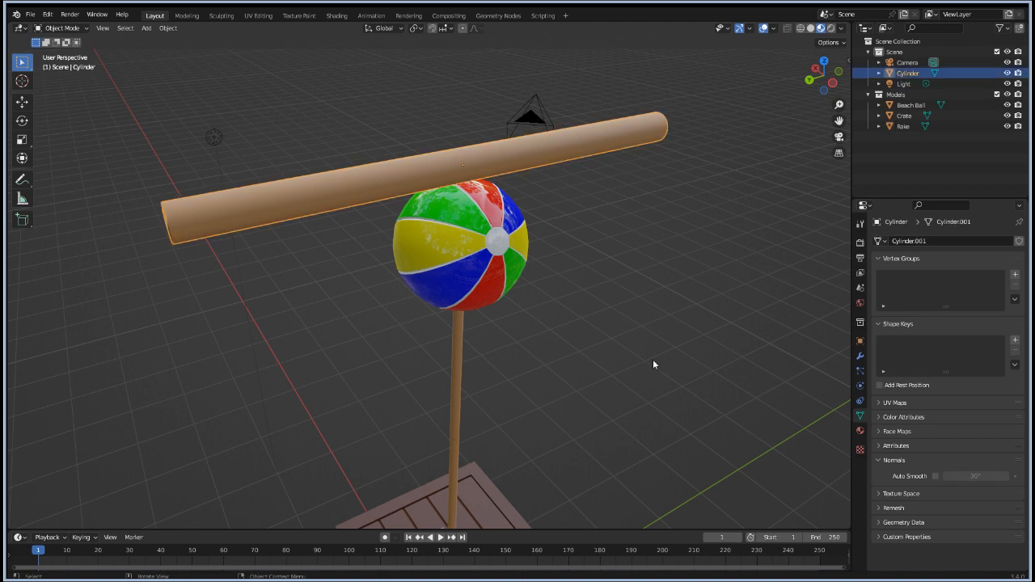
{"action": "left_click", "coordinate": [936, 476]}
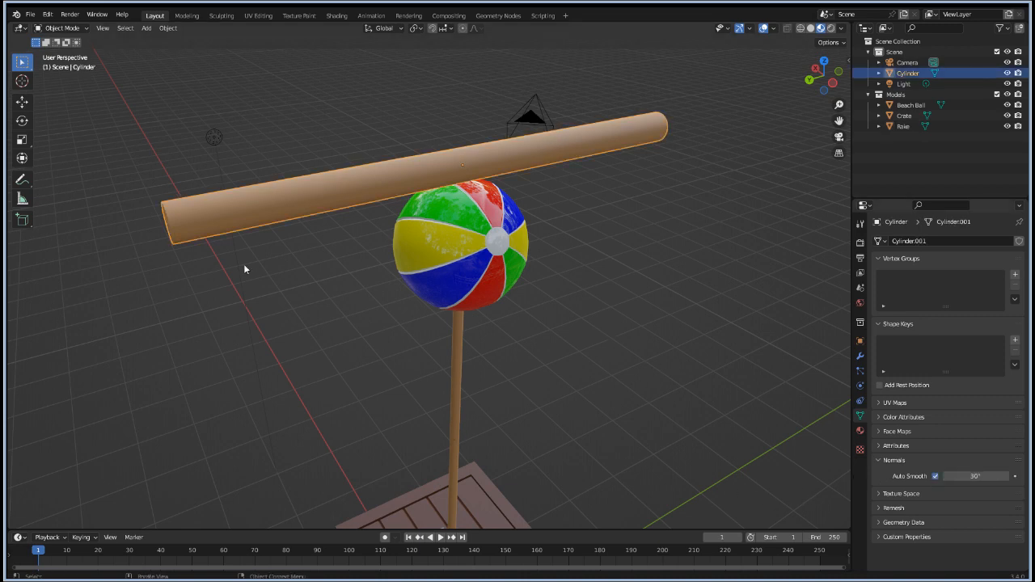
{"action": "middle_click_drag", "start_coordinate": [140, 279], "coordinate": [367, 344]}
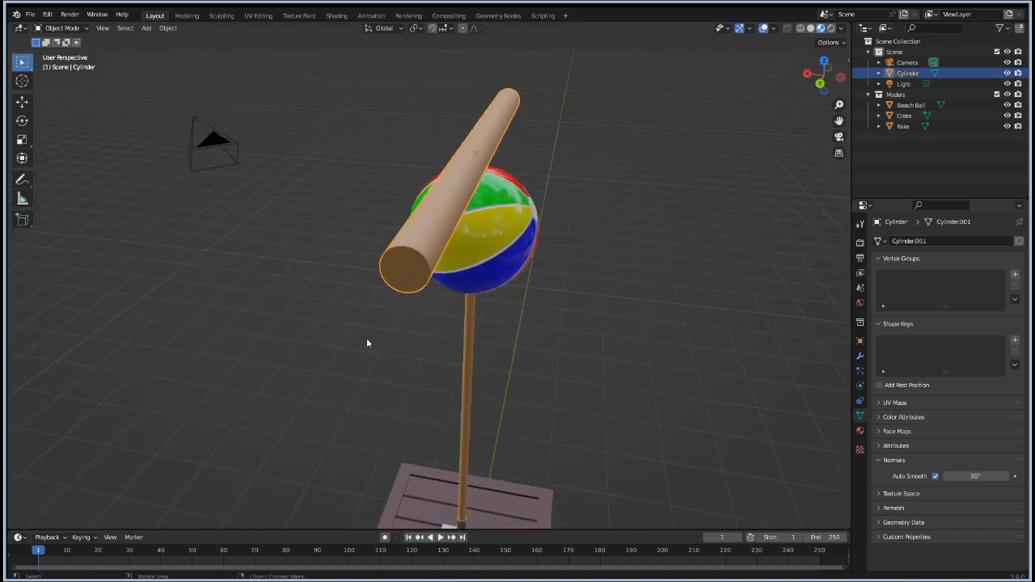
{"action": "middle_click_drag", "start_coordinate": [588, 436], "coordinate": [483, 423]}
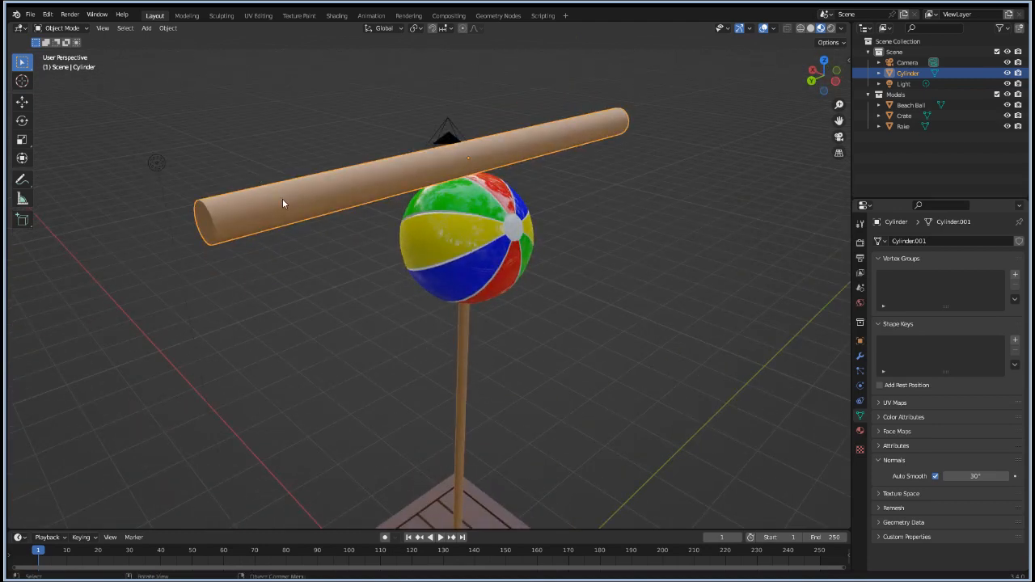
Step: In Edit Mode, add one loop cut around the crossbar cylinder, slid toward the end nearest the camera object with a factor of about -0.733
{"action": "key", "text": "Tab"}
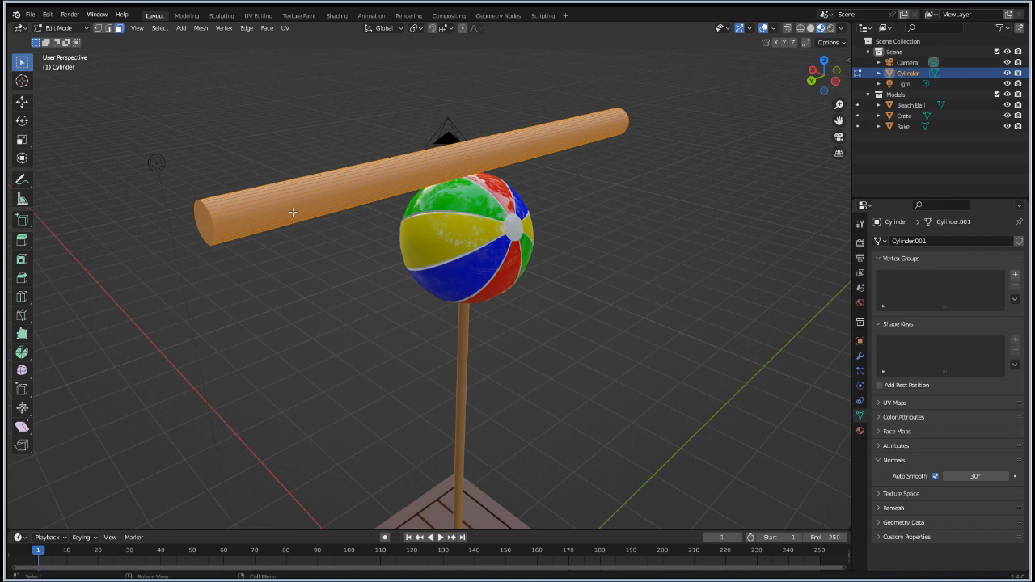
{"action": "middle_click_drag", "start_coordinate": [131, 220], "coordinate": [187, 232]}
{"action": "left_click", "coordinate": [455, 257]}
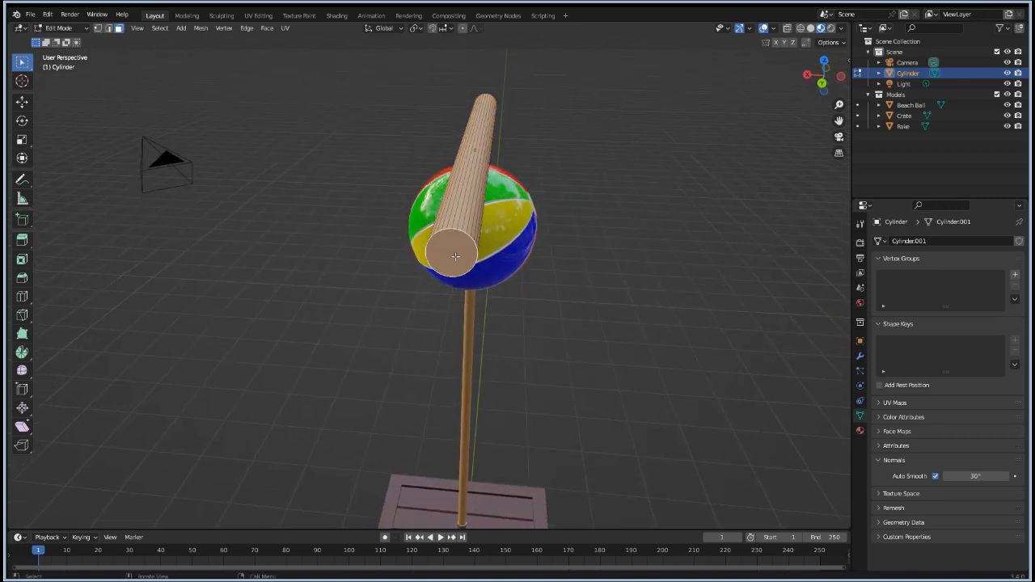
{"action": "middle_click_drag", "start_coordinate": [527, 257], "coordinate": [423, 274]}
{"action": "key", "text": "ctrl+r"}
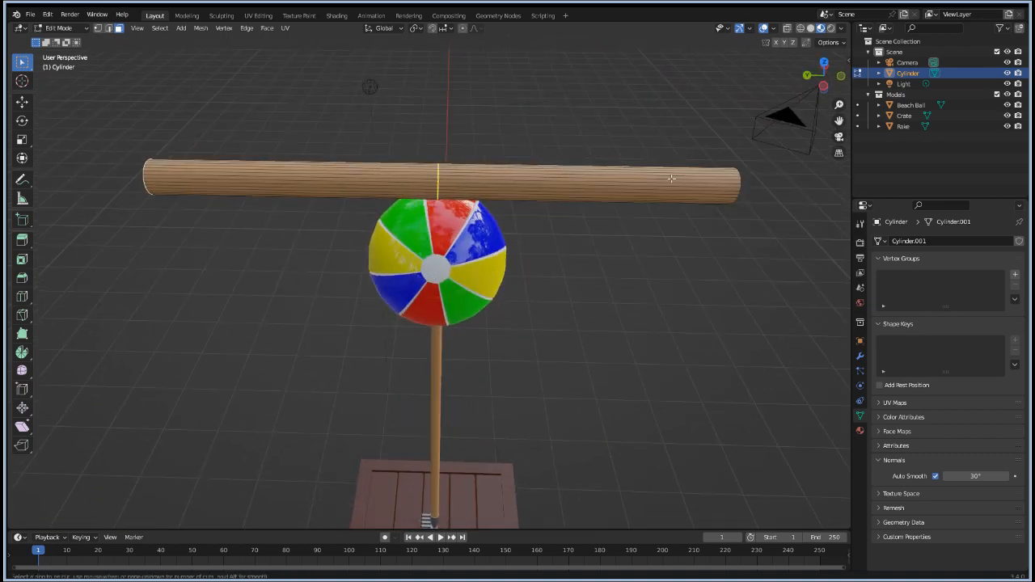
{"action": "left_click", "coordinate": [627, 178]}
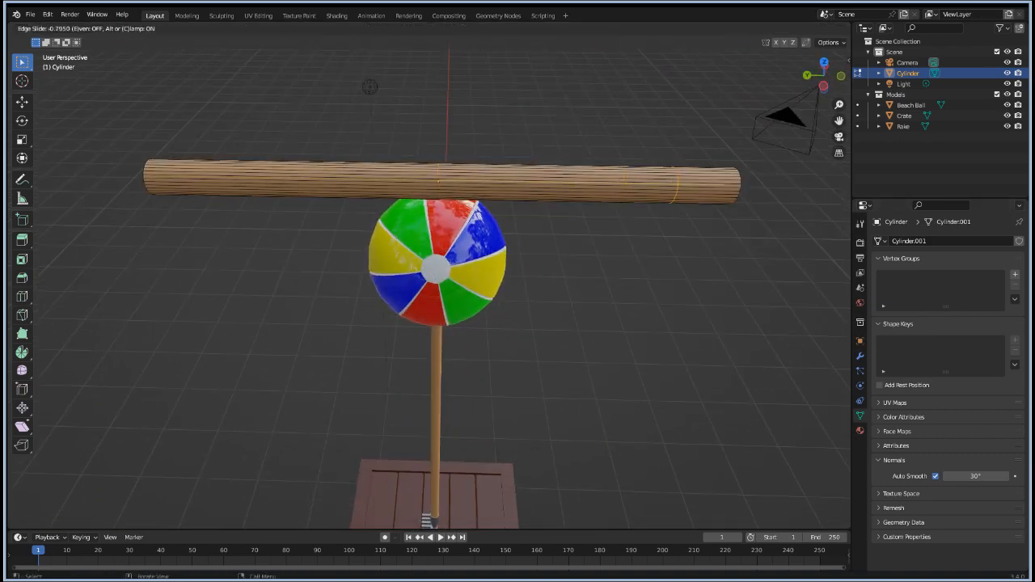
{"action": "left_click", "coordinate": [844, 215]}
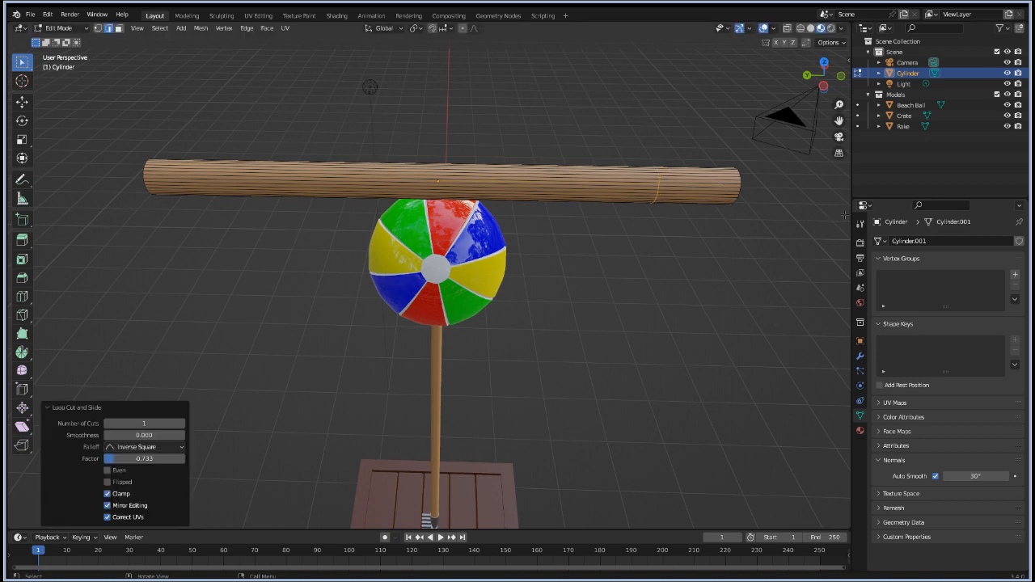
Step: Add a second loop cut between the first cut and the cylinder's near end, slid with a factor of about -0.401
{"action": "key", "text": "ctrl+r"}
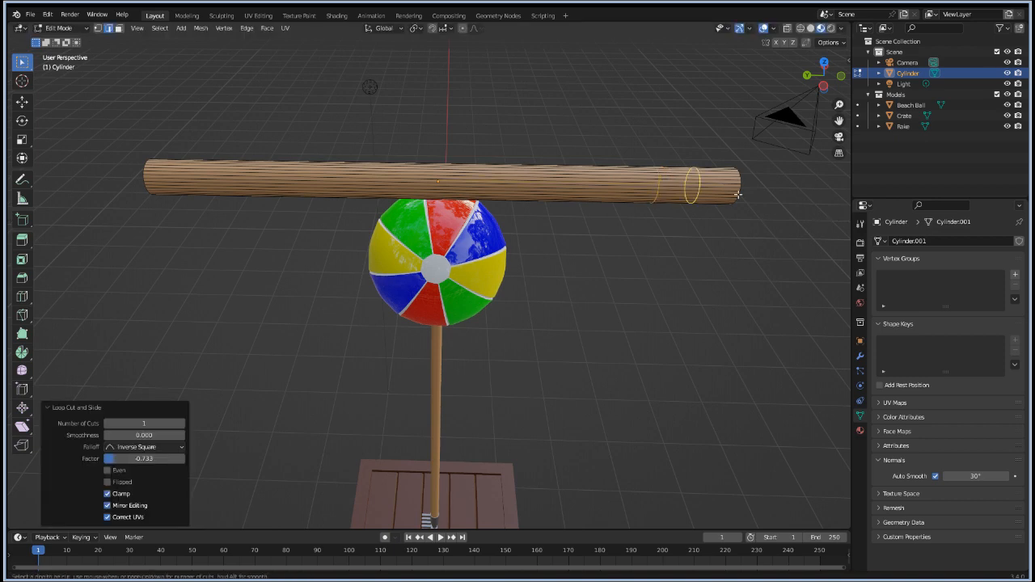
{"action": "left_click", "coordinate": [738, 194]}
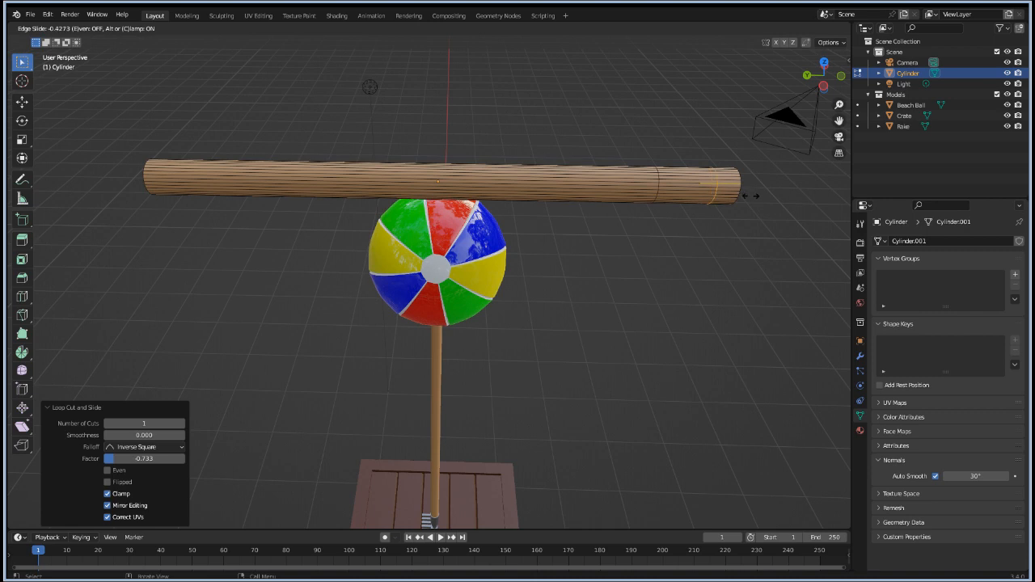
{"action": "left_click", "coordinate": [756, 197]}
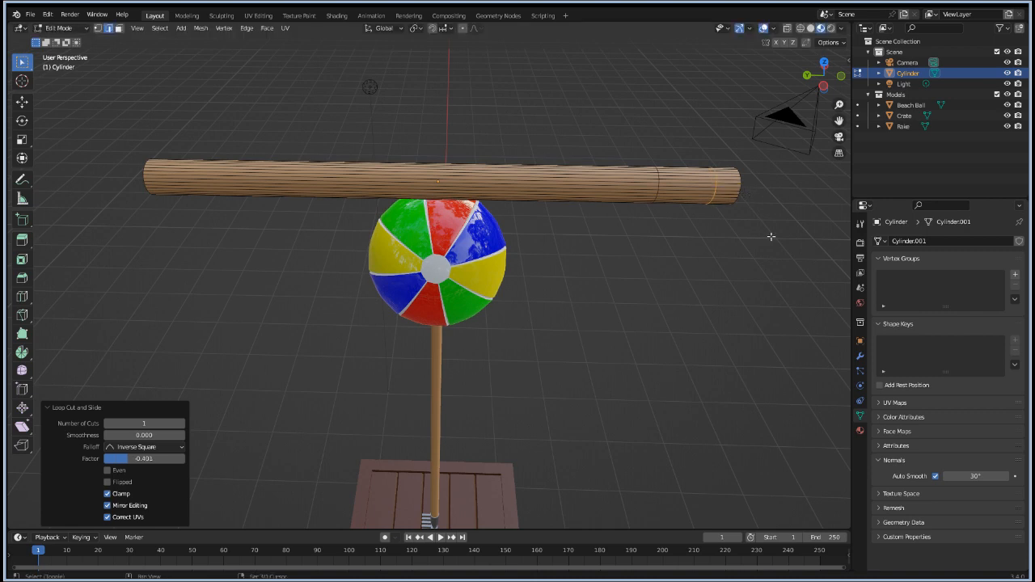
Step: Select the ring of faces between the two loop cuts and assign the Metal material to it
{"action": "middle_click_drag", "start_coordinate": [772, 236], "coordinate": [542, 293], "text": "shift"}
{"action": "scroll", "coordinate": [659, 257], "scroll_direction": "up", "scroll_amount": 3}
{"action": "left_click", "coordinate": [445, 212], "text": "alt"}
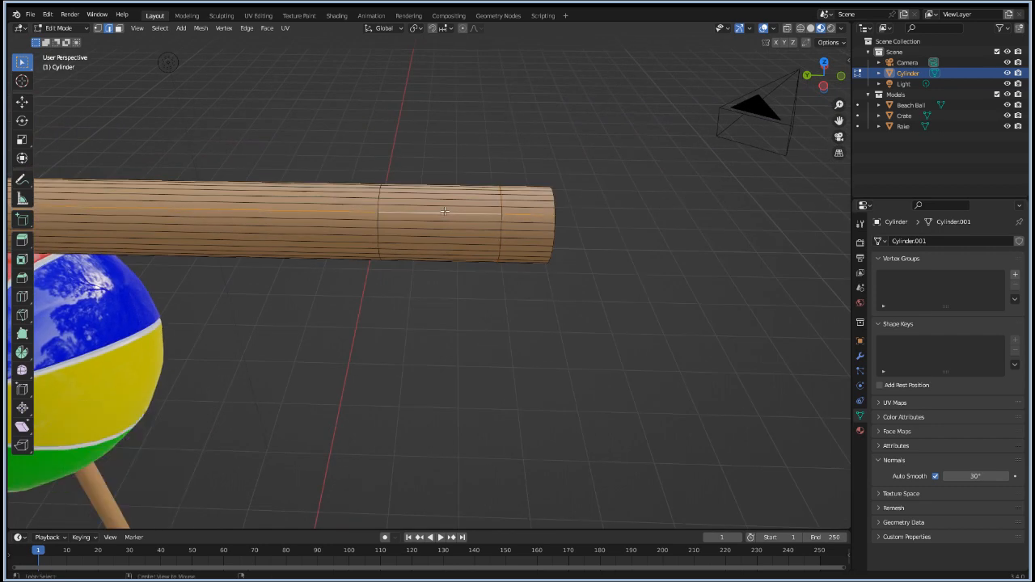
{"action": "key", "text": "3"}
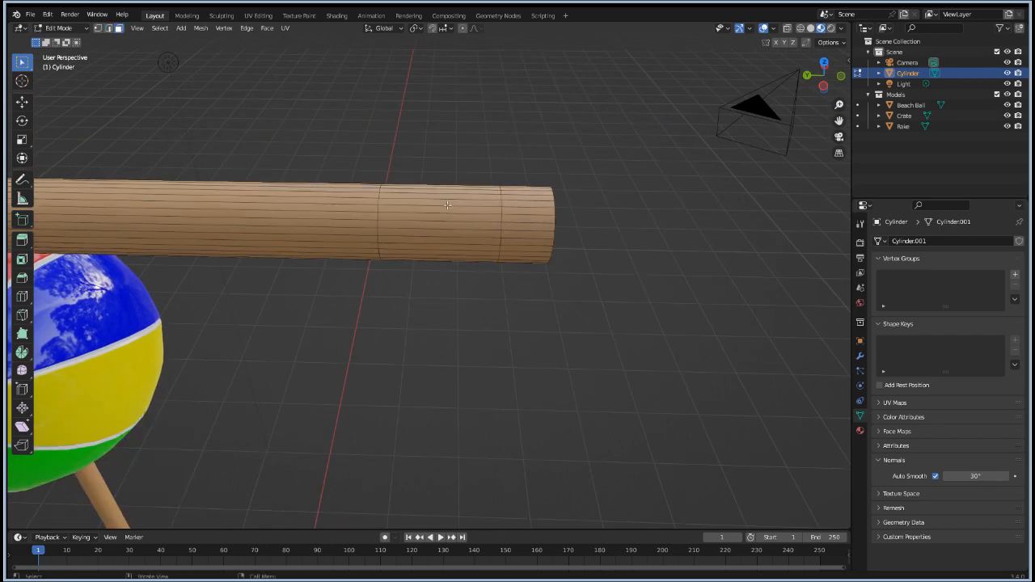
{"action": "left_click", "coordinate": [448, 205], "text": "alt"}
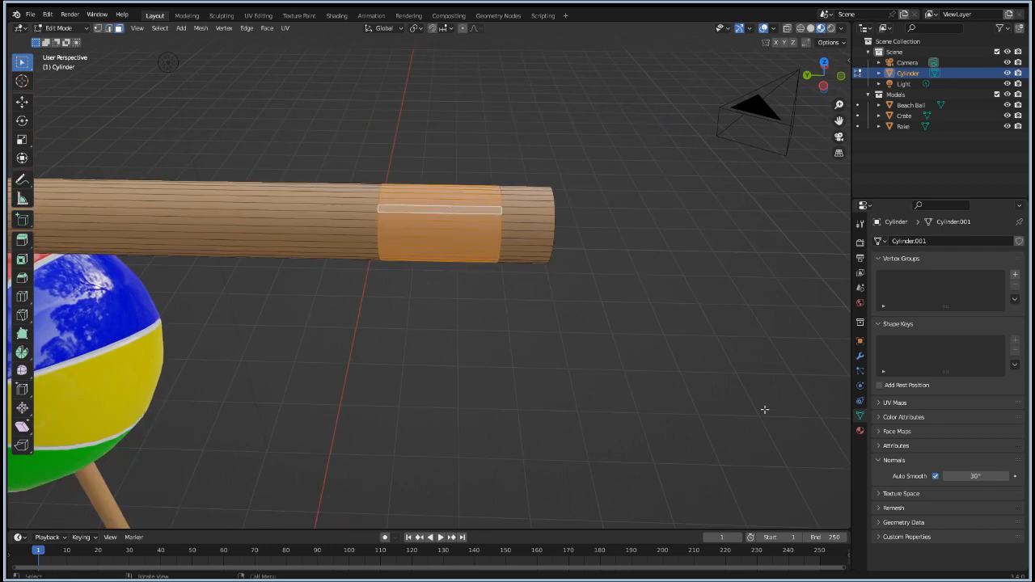
{"action": "left_click", "coordinate": [860, 430]}
{"action": "left_click", "coordinate": [896, 254]}
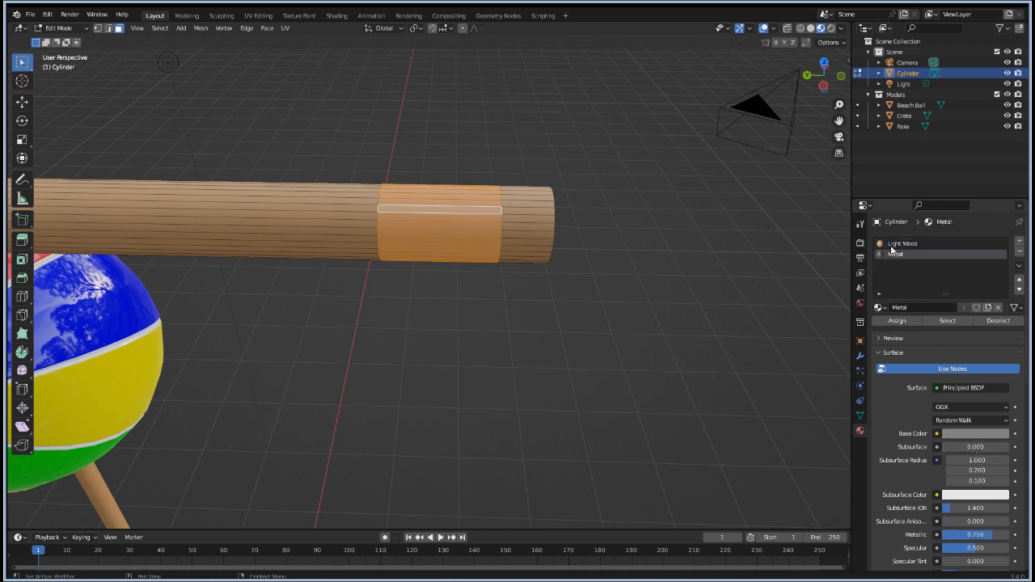
{"action": "left_click", "coordinate": [897, 320]}
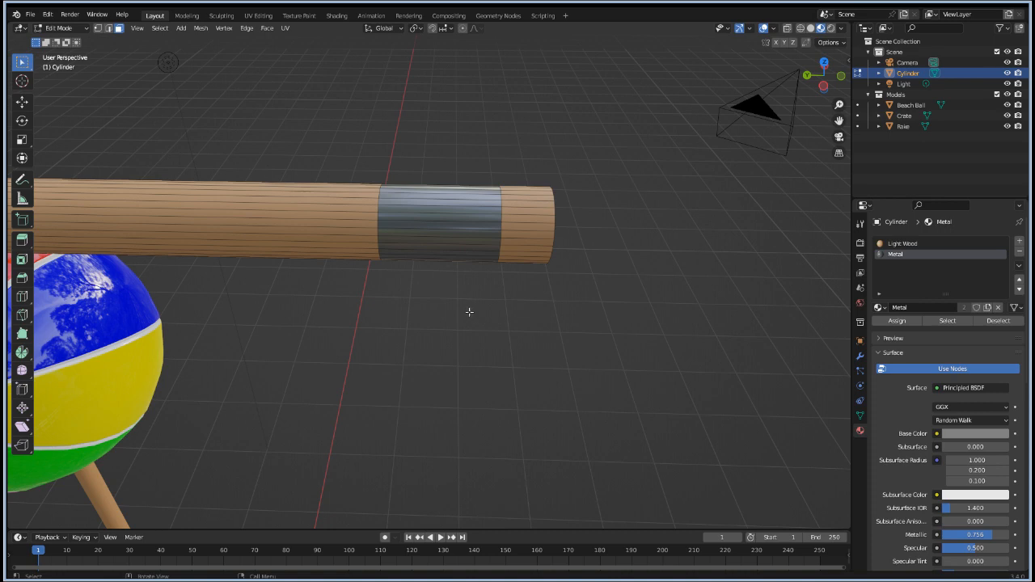
Step: Extrude the metal face ring outward along its normals by about 0.0143 m to form a raised band
{"action": "left_click", "coordinate": [435, 207], "text": "alt"}
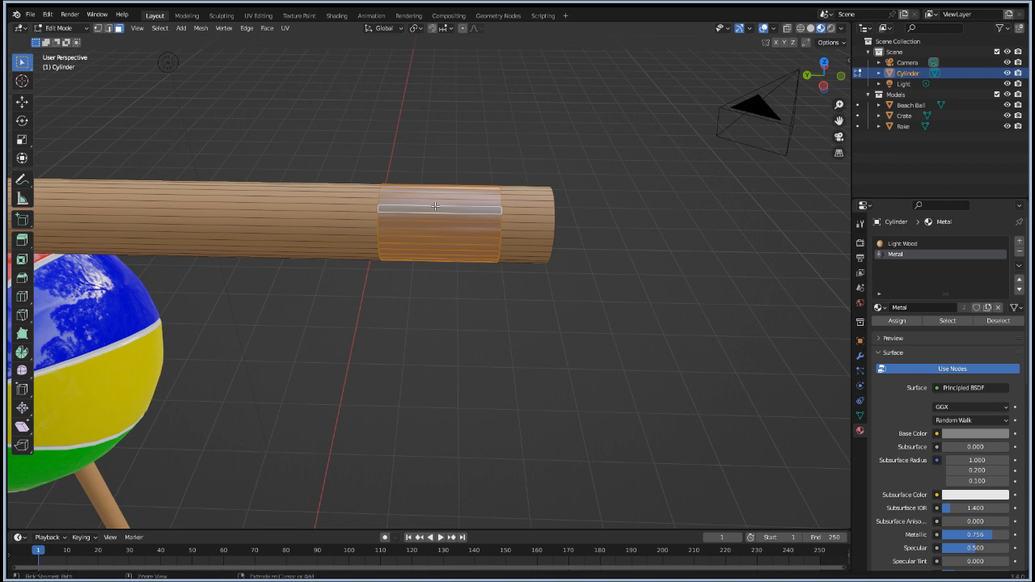
{"action": "key", "text": "alt+s"}
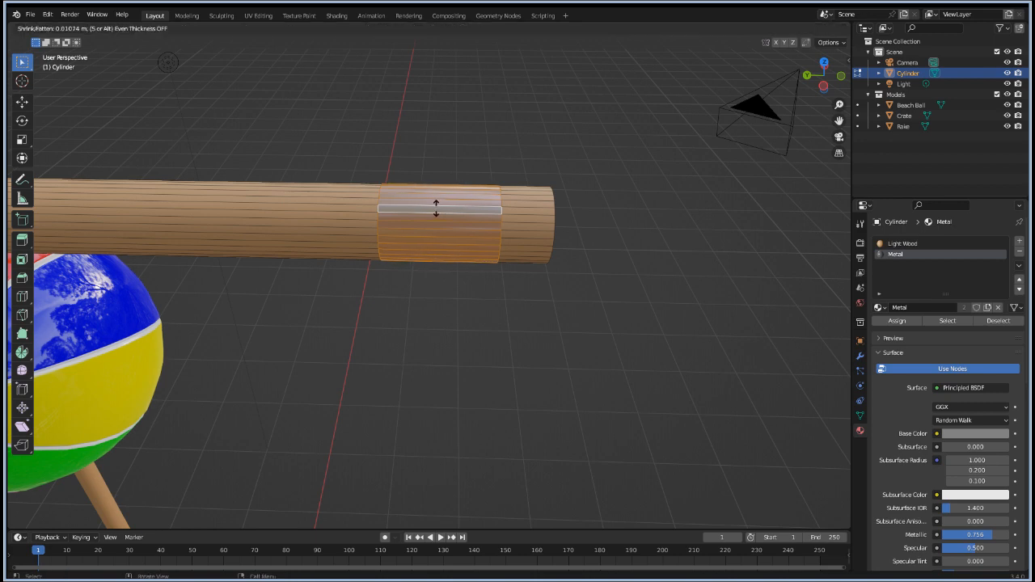
{"action": "left_click", "coordinate": [436, 208]}
Step: Grow the selection to the raised band's side faces, assign them the Metal material, and deselect everything
{"action": "middle_click_drag", "start_coordinate": [436, 207], "coordinate": [364, 252]}
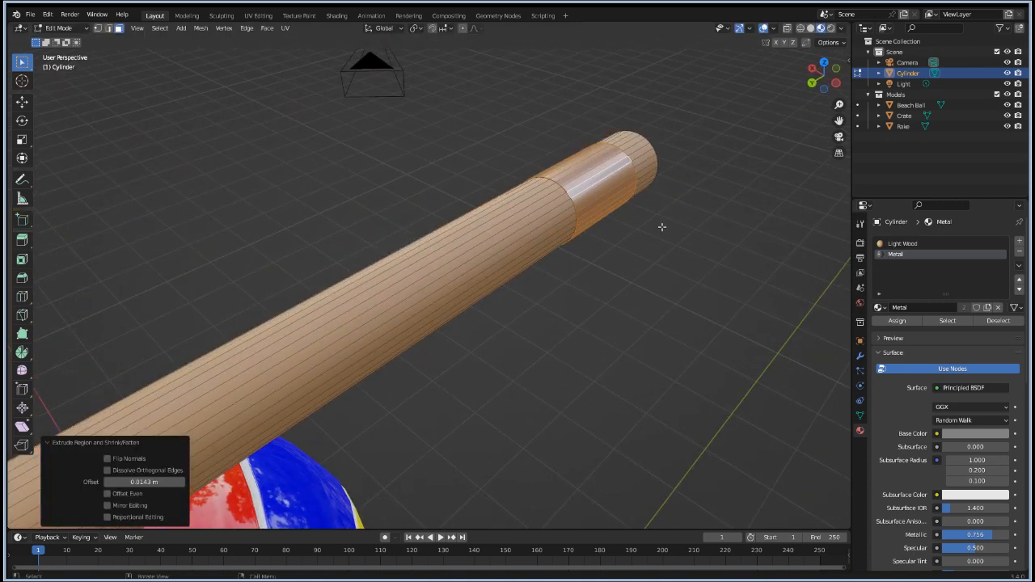
{"action": "scroll", "coordinate": [645, 228], "scroll_direction": "up", "scroll_amount": 3}
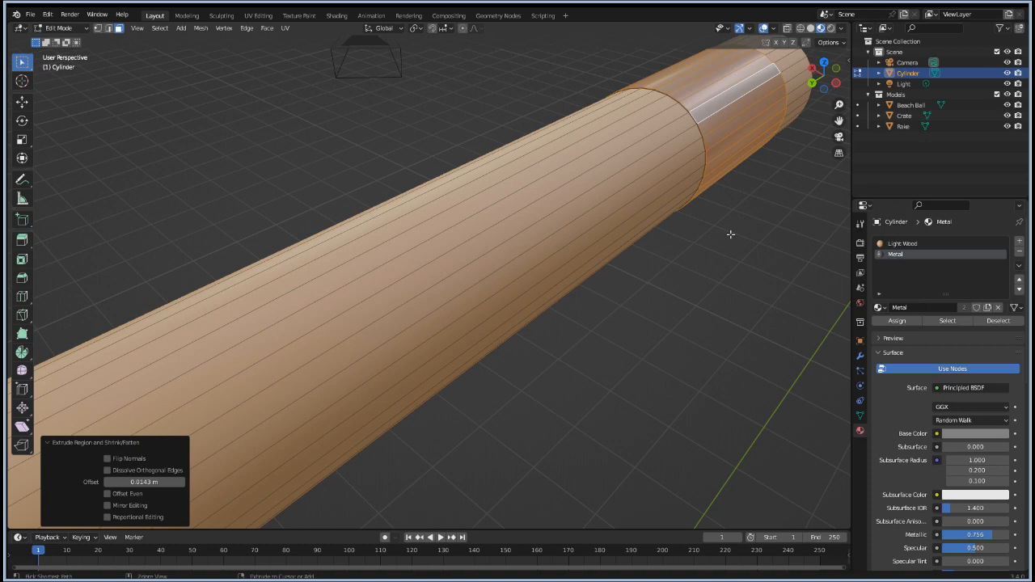
{"action": "key", "text": "ctrl+KP_Add"}
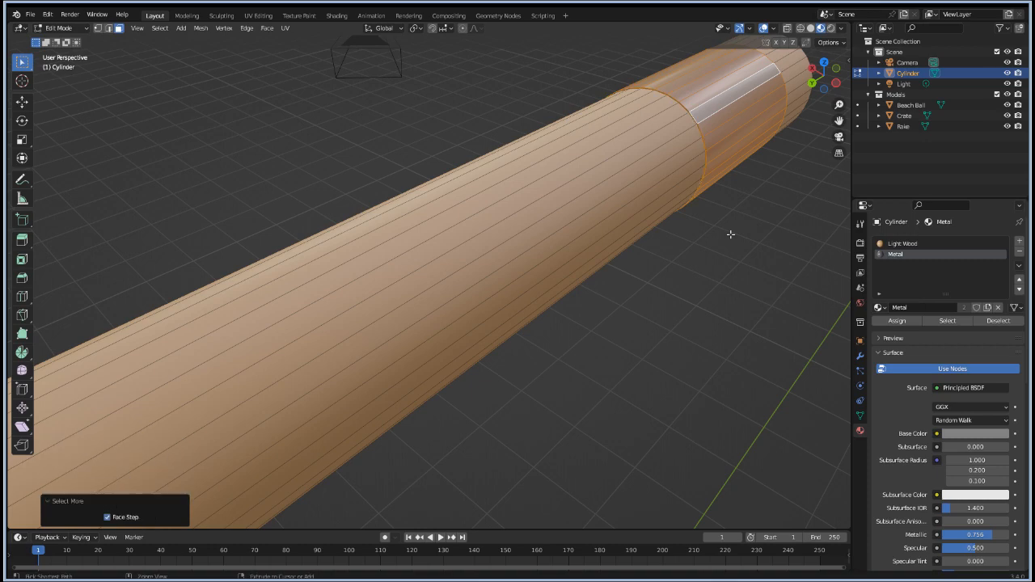
{"action": "left_click", "coordinate": [896, 321]}
{"action": "key", "text": "alt+a"}
{"action": "middle_click_drag", "start_coordinate": [716, 265], "coordinate": [657, 283]}
{"action": "scroll", "coordinate": [538, 454], "scroll_direction": "down", "scroll_amount": 1}
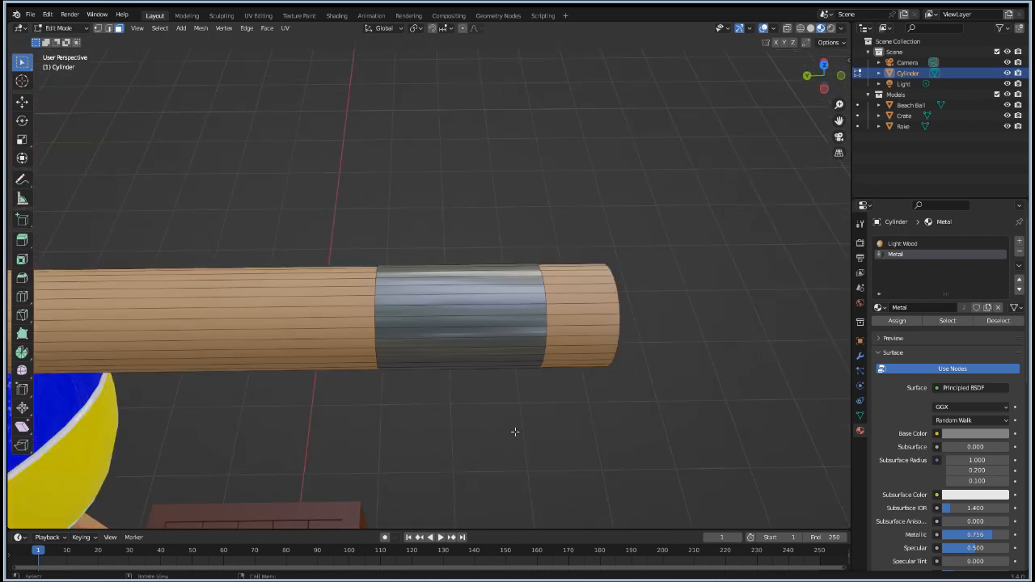
Step: Try 12 evenly spaced loop cuts across the metal band and undo them
{"action": "key", "text": "ctrl+r"}
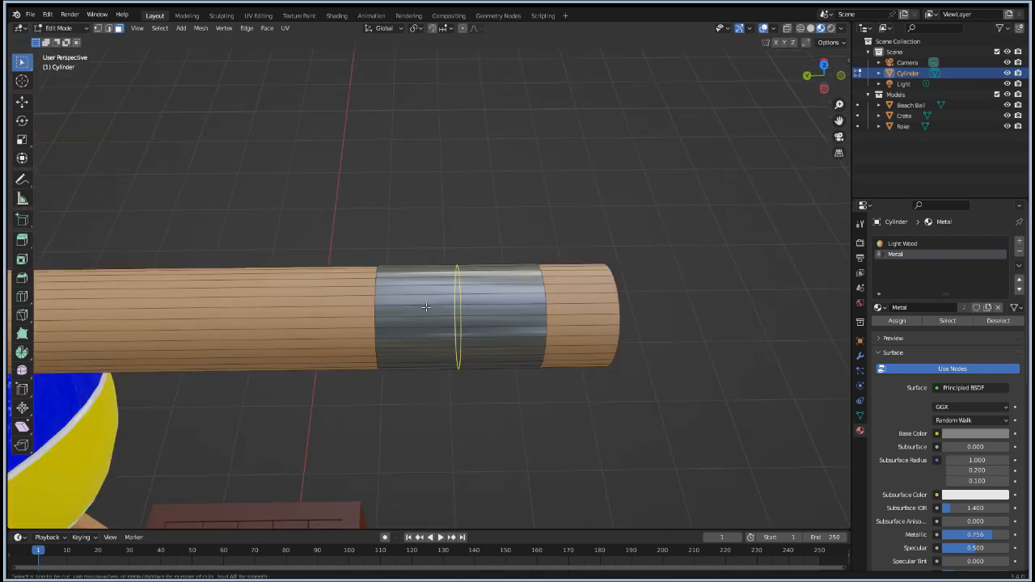
{"action": "scroll", "coordinate": [428, 315], "scroll_direction": "up", "scroll_amount": 7}
{"action": "scroll", "coordinate": [427, 307], "scroll_direction": "up", "scroll_amount": 4}
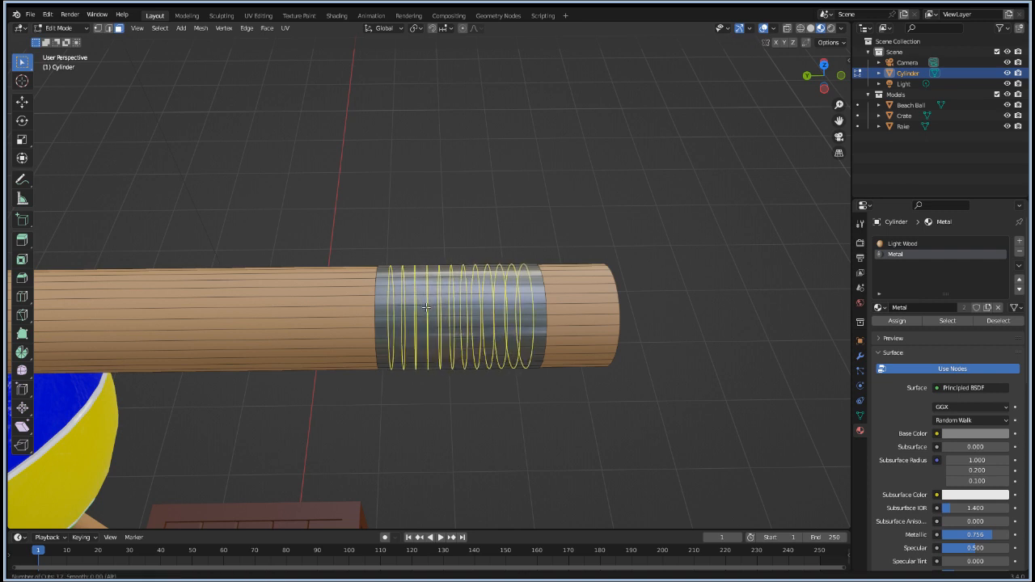
{"action": "left_click", "coordinate": [426, 307]}
{"action": "right_click", "coordinate": [427, 308]}
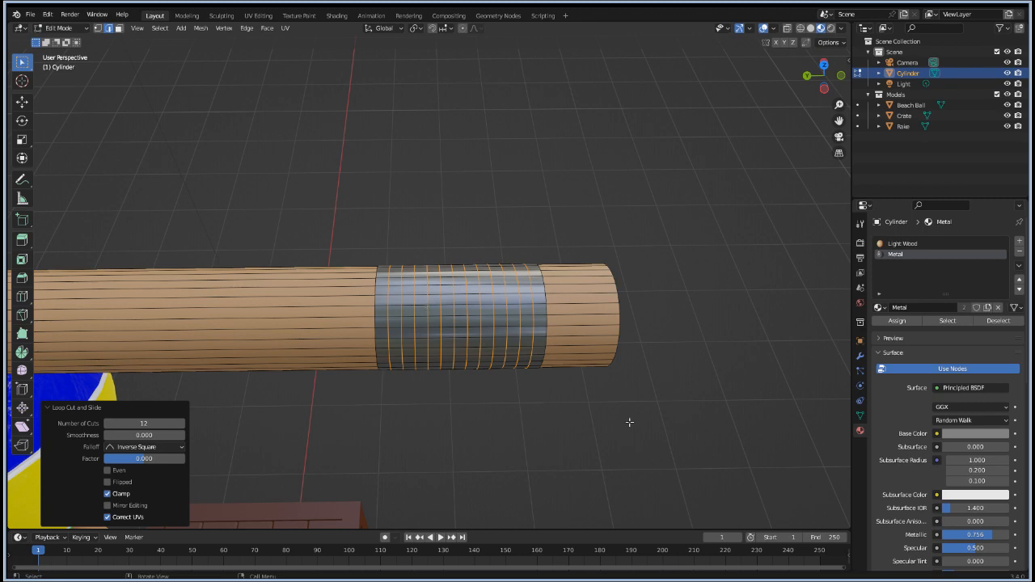
{"action": "key", "text": "ctrl+z"}
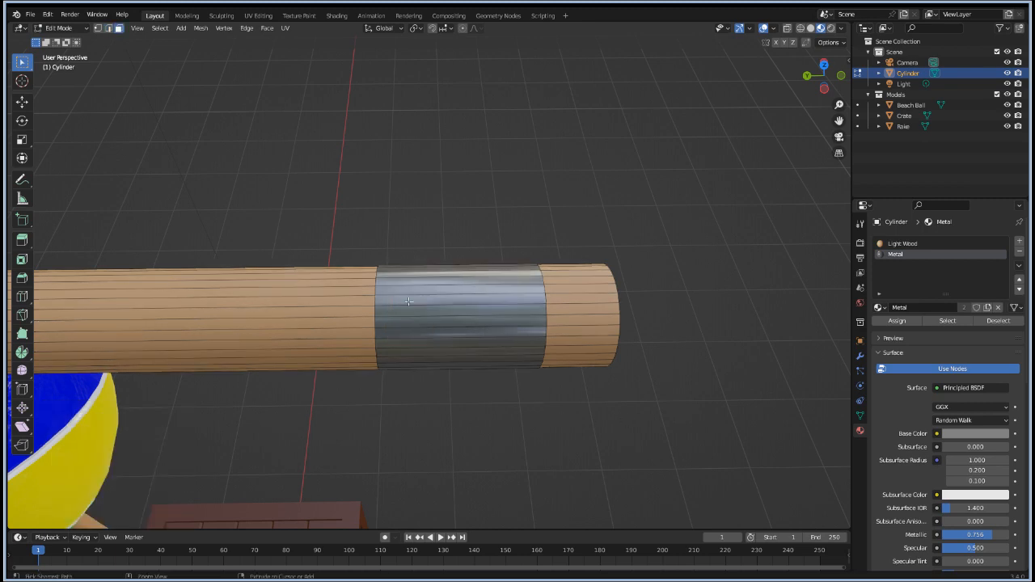
Step: Cut 19 evenly spaced, centred edge loops across the metal band
{"action": "key", "text": "ctrl+r"}
{"action": "scroll", "coordinate": [425, 288], "scroll_direction": "up", "scroll_amount": 18}
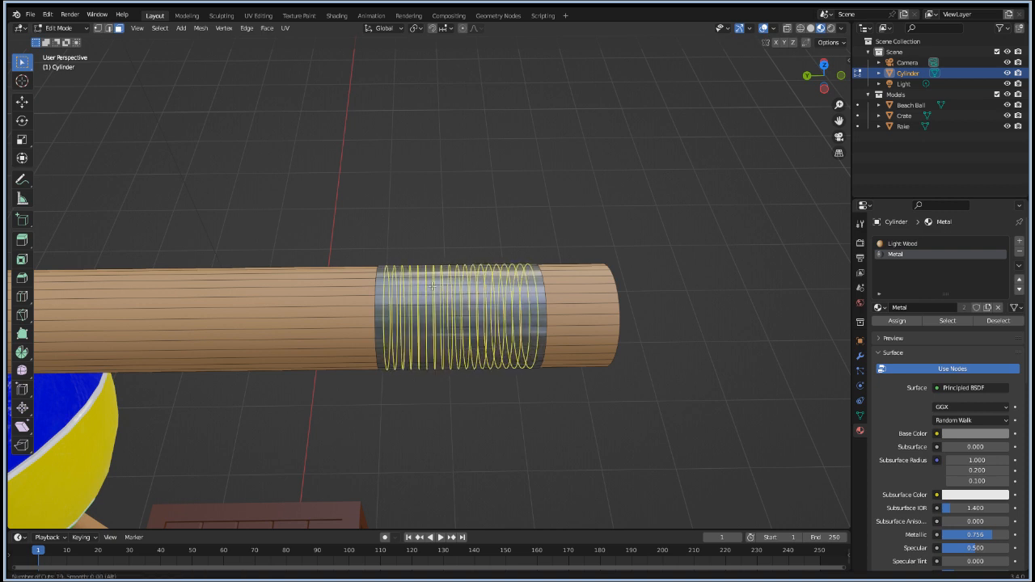
{"action": "left_click", "coordinate": [433, 287]}
{"action": "right_click", "coordinate": [432, 287]}
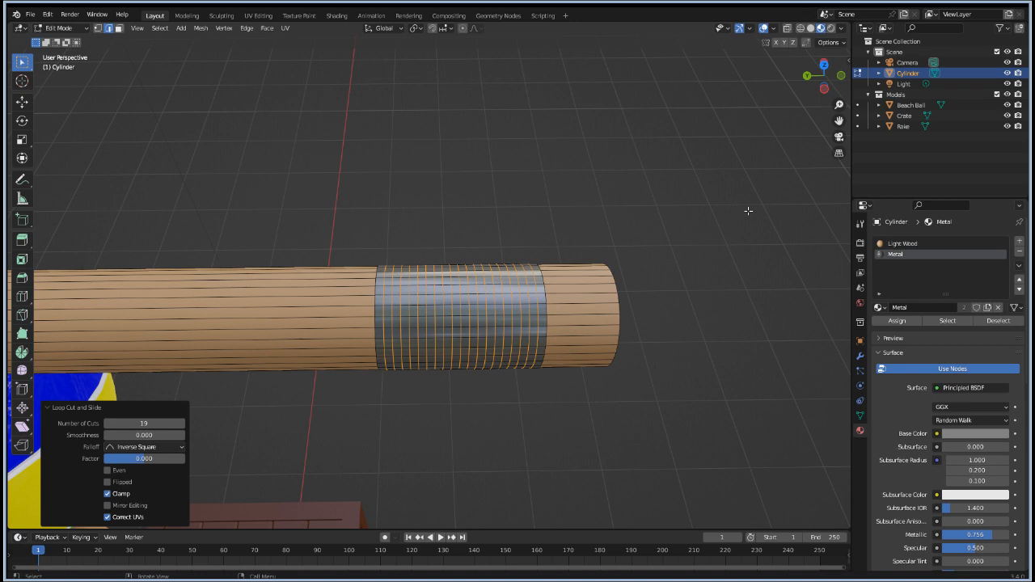
Step: Try Select Random on the cylinder's edges, and undo both the random selection and the 19 loop cuts
{"action": "key", "text": "F3"}
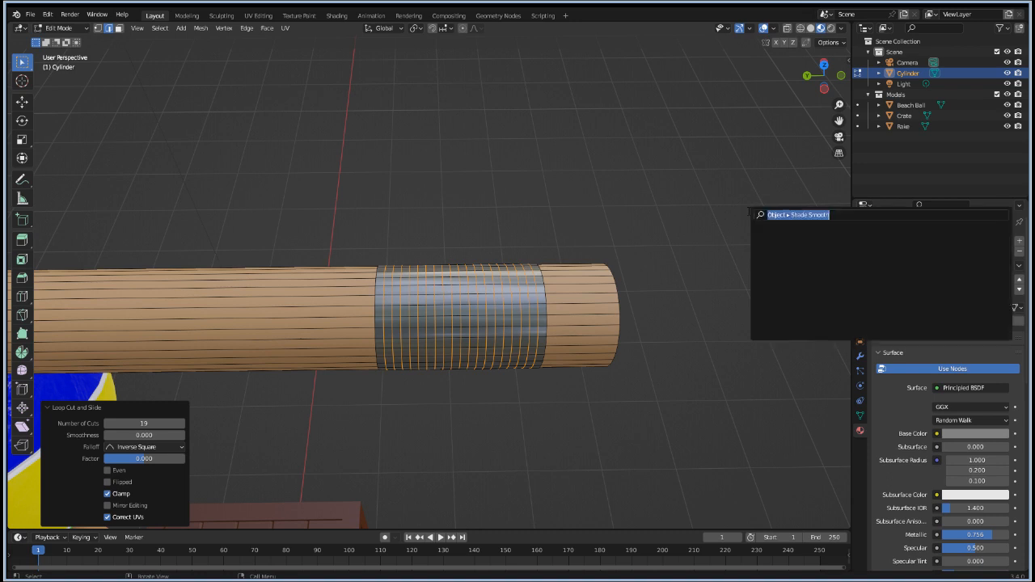
{"action": "type", "text": "rand"}
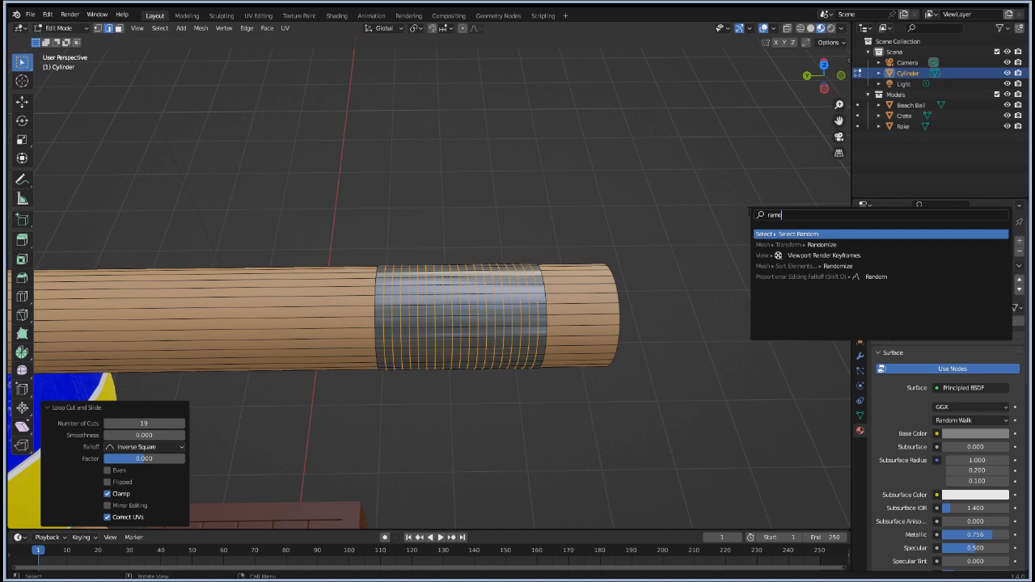
{"action": "key", "text": "Return"}
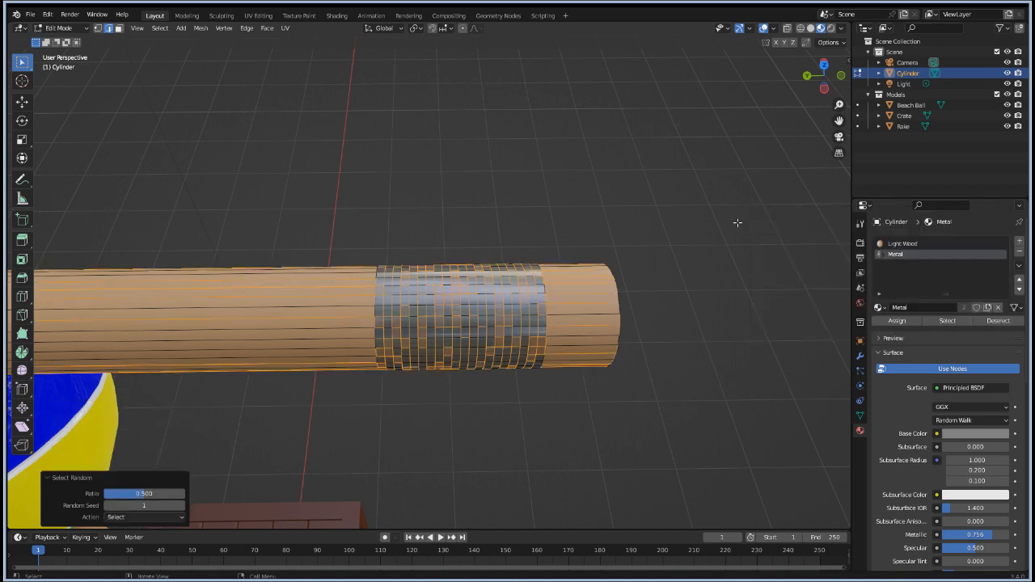
{"action": "left_click", "coordinate": [732, 229]}
{"action": "key", "text": "ctrl+z"}
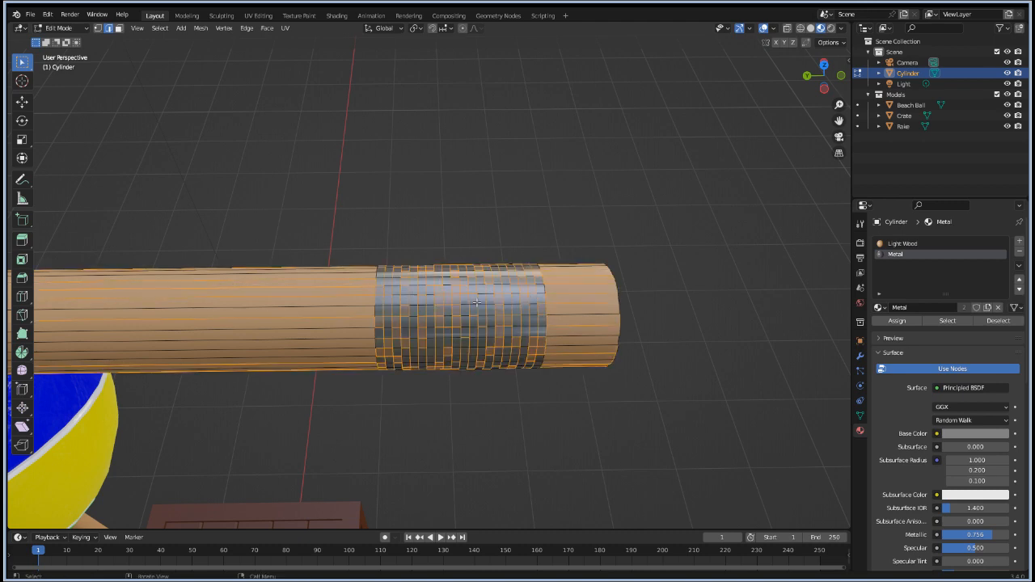
{"action": "key", "text": "ctrl+z"}
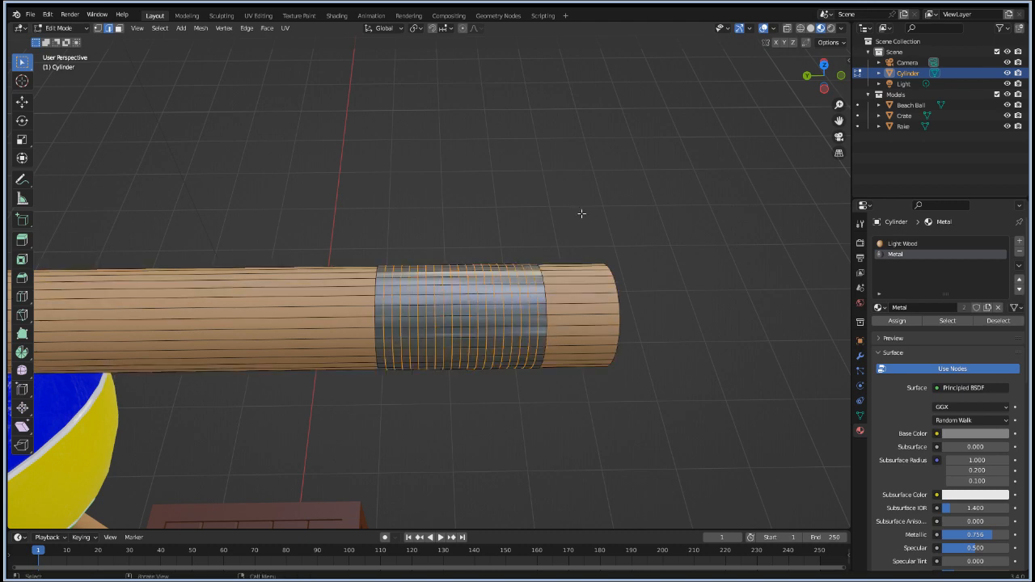
{"action": "scroll", "coordinate": [584, 234], "scroll_direction": "up", "scroll_amount": 6}
{"action": "scroll", "coordinate": [589, 259], "scroll_direction": "down", "scroll_amount": 4}
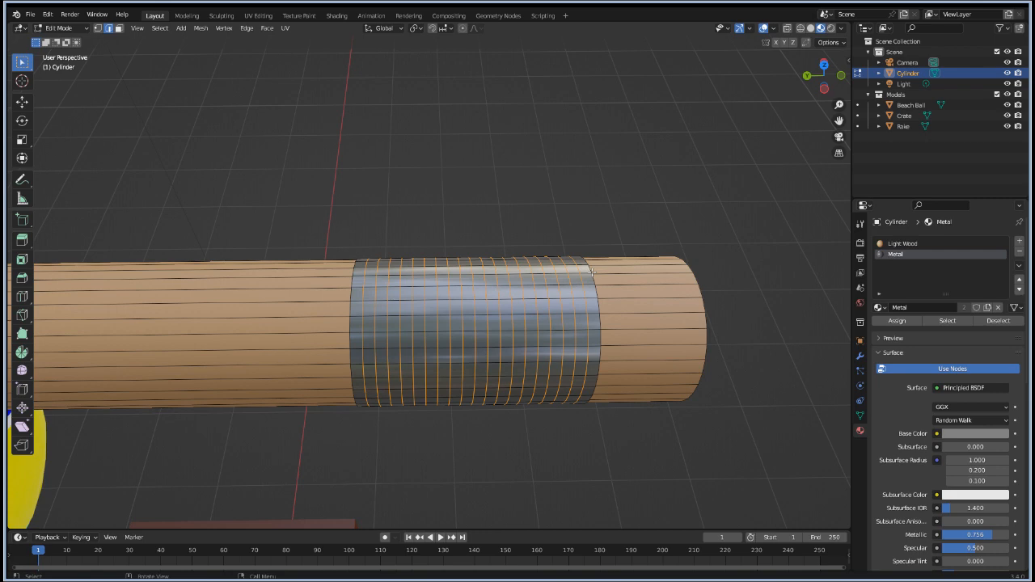
{"action": "scroll", "coordinate": [461, 295], "scroll_direction": "down", "scroll_amount": 2}
{"action": "key", "text": "ctrl+z"}
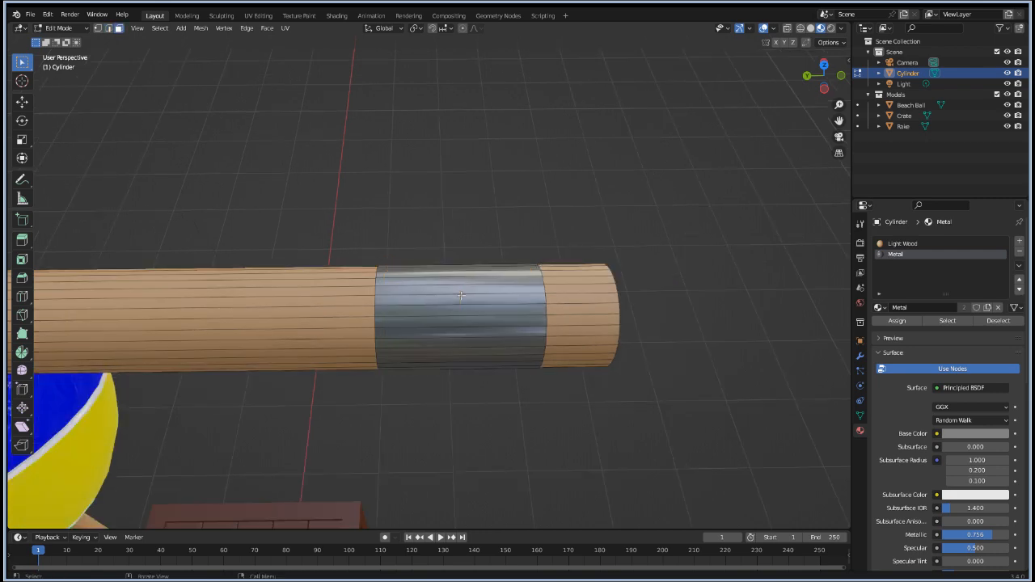
Step: Cut 12 evenly spaced, centred edge loops across the metal band and deselect everything
{"action": "key", "text": "ctrl+r"}
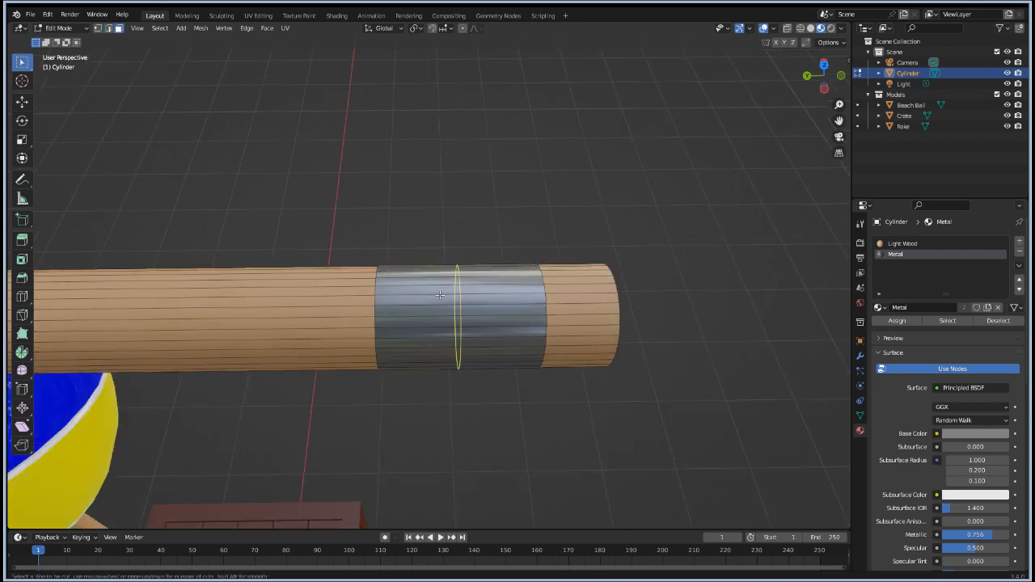
{"action": "scroll", "coordinate": [439, 295], "scroll_direction": "up", "scroll_amount": 11}
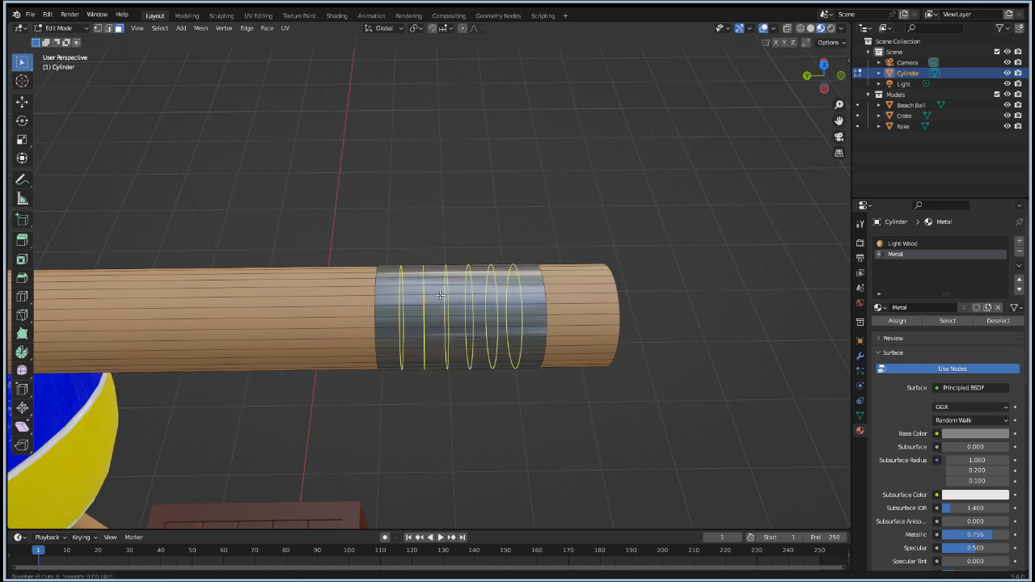
{"action": "scroll", "coordinate": [440, 295], "scroll_direction": "up", "scroll_amount": 1}
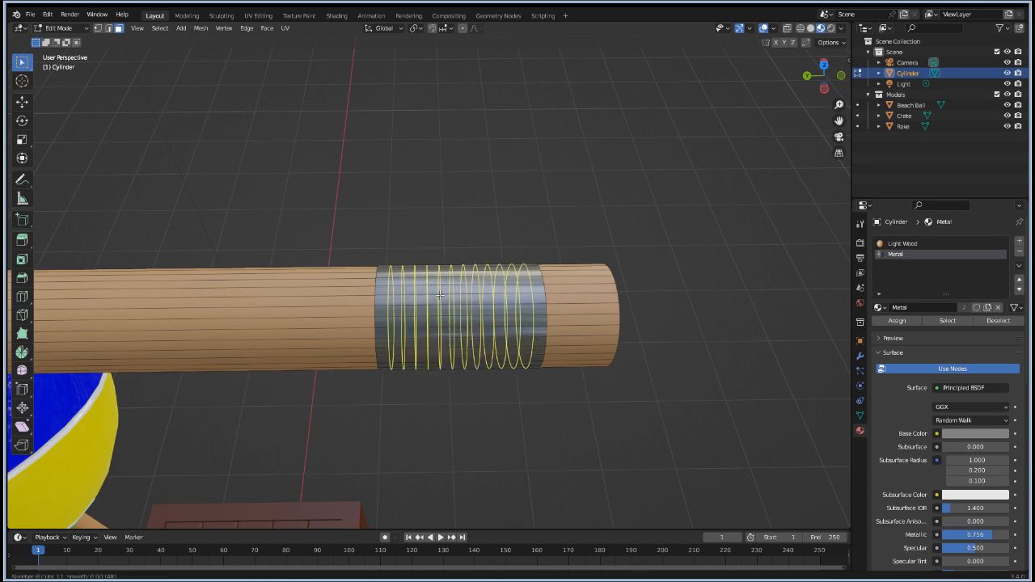
{"action": "left_click", "coordinate": [439, 296]}
{"action": "right_click", "coordinate": [439, 295]}
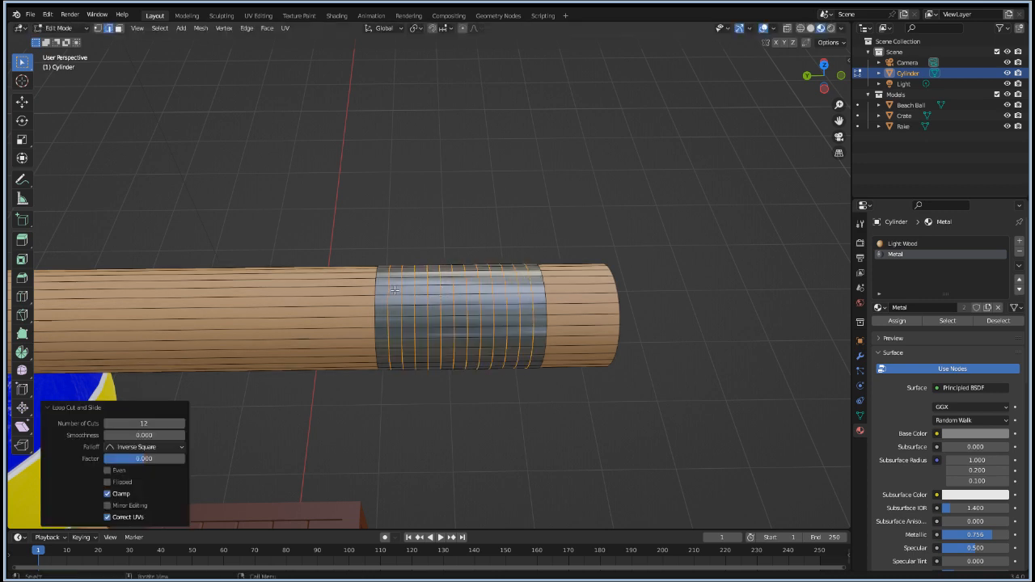
{"action": "key", "text": "alt+a"}
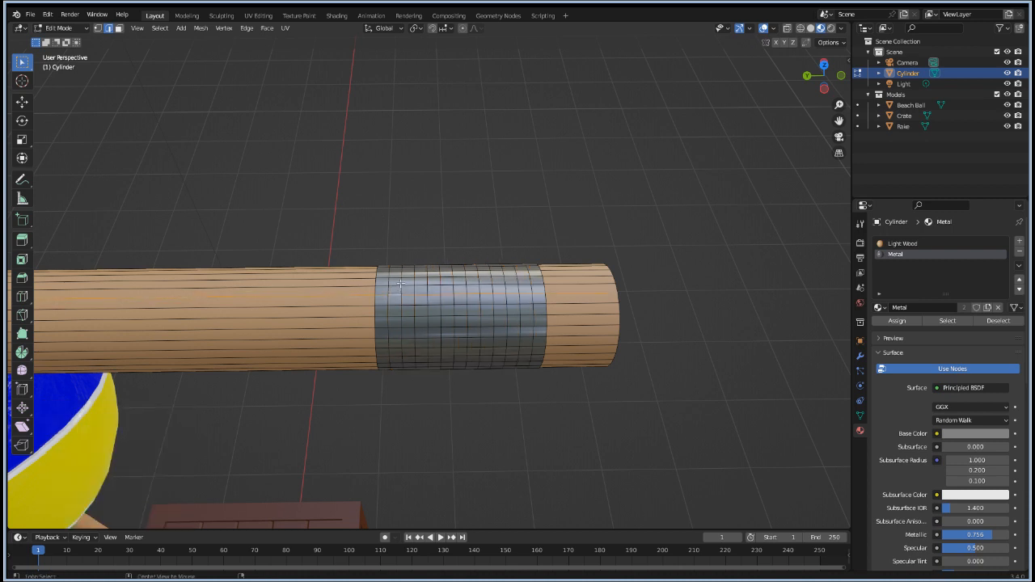
Step: Try sliding three alternate edge loops in the metal band's inner half along the cylinder, and clear the selection
{"action": "left_click", "coordinate": [401, 285], "text": "alt"}
{"action": "left_click", "coordinate": [428, 288], "text": "alt+shift"}
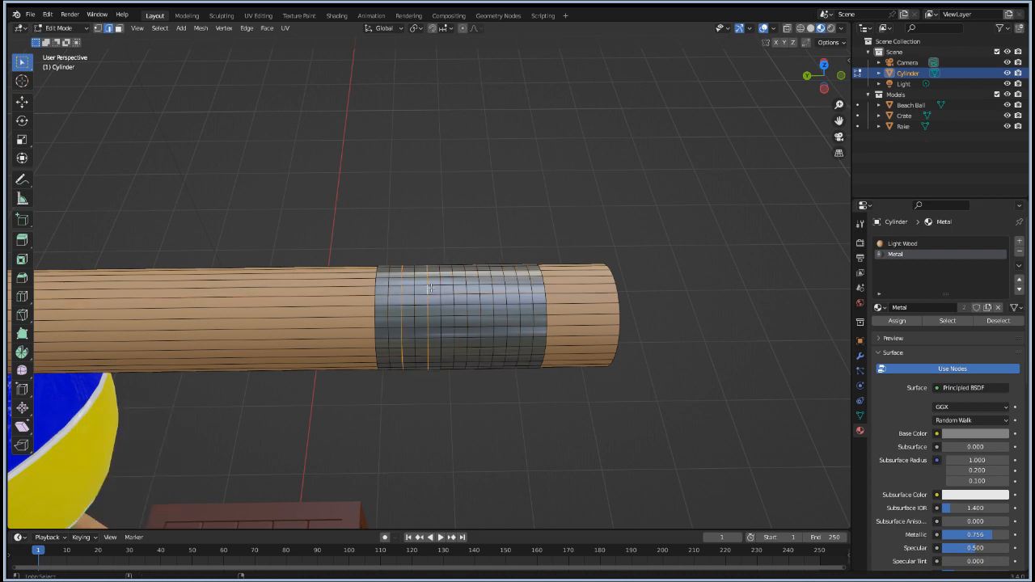
{"action": "left_click", "coordinate": [453, 287], "text": "alt+shift"}
{"action": "key", "text": "g"}
{"action": "key", "text": "g"}
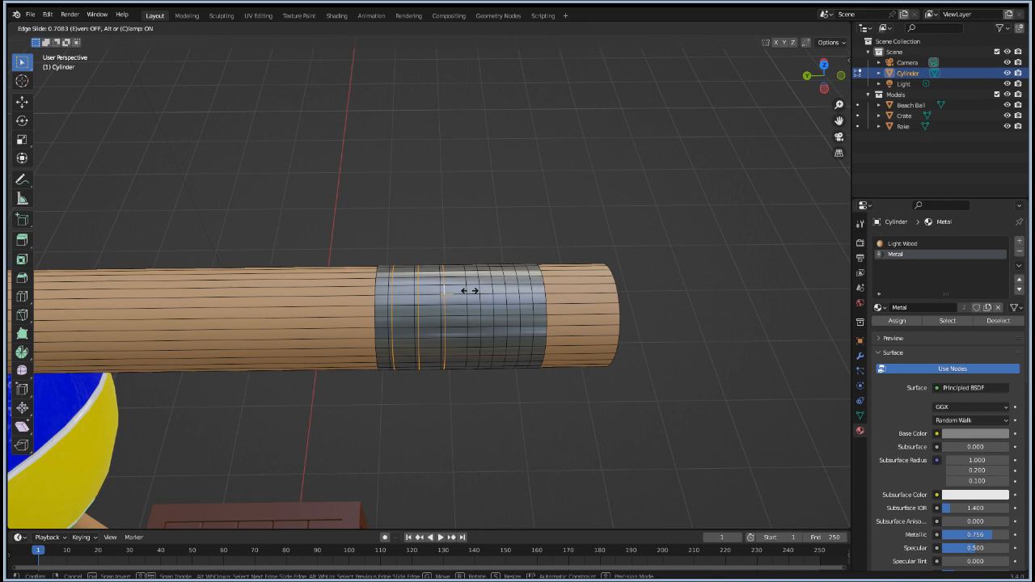
{"action": "left_click", "coordinate": [468, 288]}
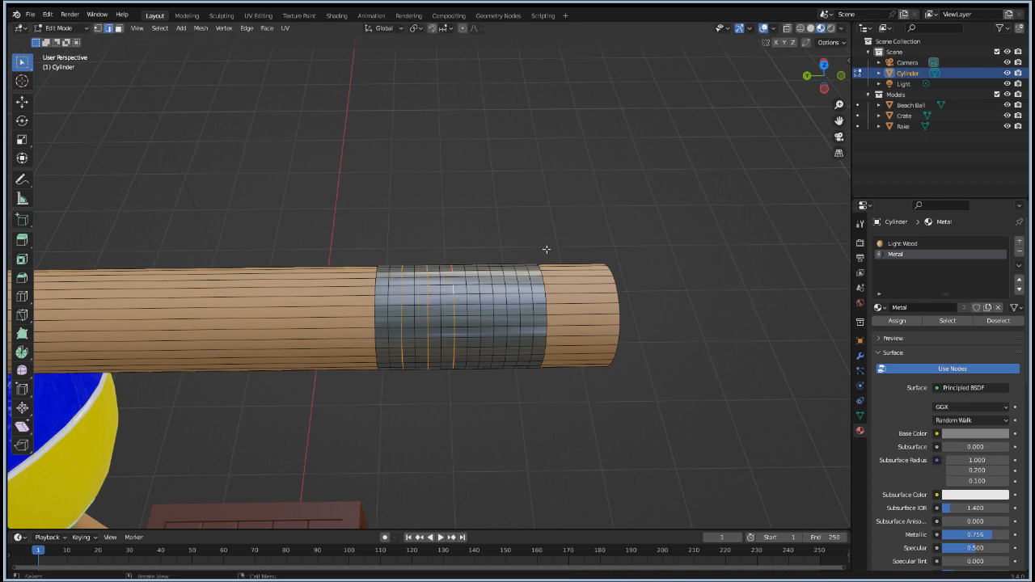
{"action": "left_click", "coordinate": [603, 226]}
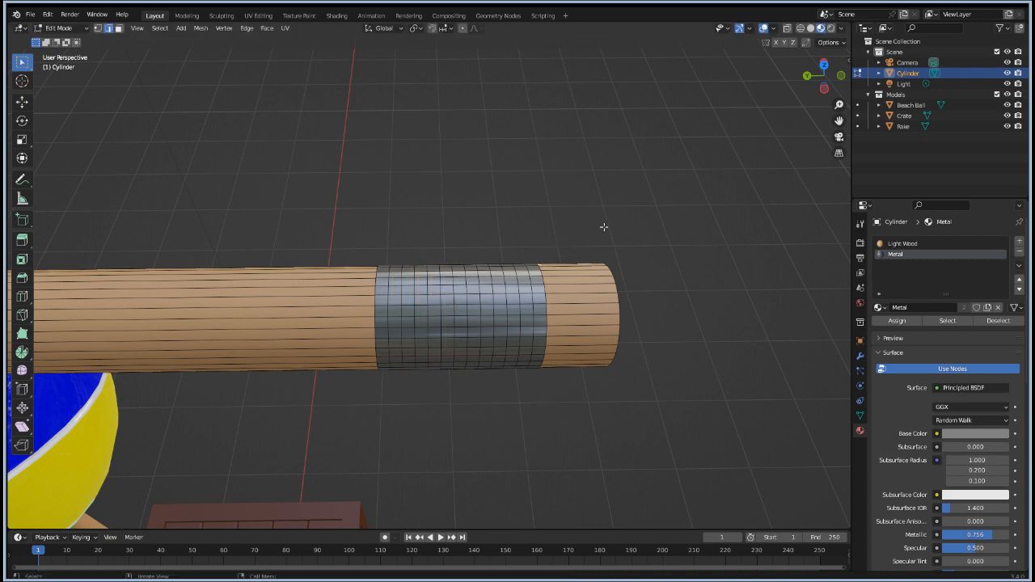
Step: Bevel six alternate edge loops, three from each end of the metal band, with width 0.0025 m and 3 segments
{"action": "left_click", "coordinate": [389, 288], "text": "alt"}
{"action": "left_click", "coordinate": [414, 288], "text": "alt+shift"}
{"action": "left_click", "coordinate": [441, 286], "text": "alt+shift"}
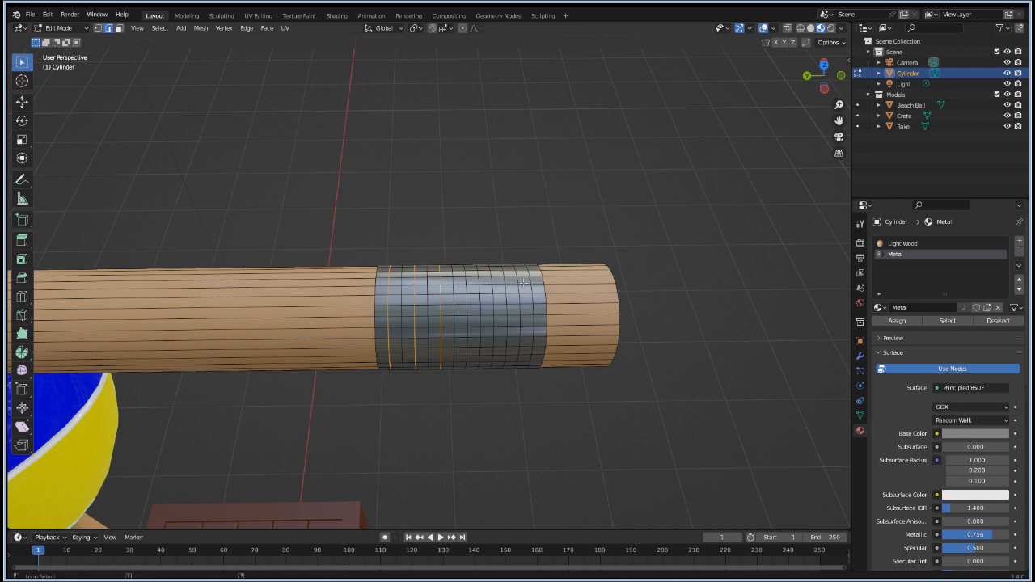
{"action": "left_click", "coordinate": [531, 287], "text": "alt+shift"}
{"action": "left_click", "coordinate": [506, 286], "text": "alt+shift"}
{"action": "left_click", "coordinate": [480, 285], "text": "alt+shift"}
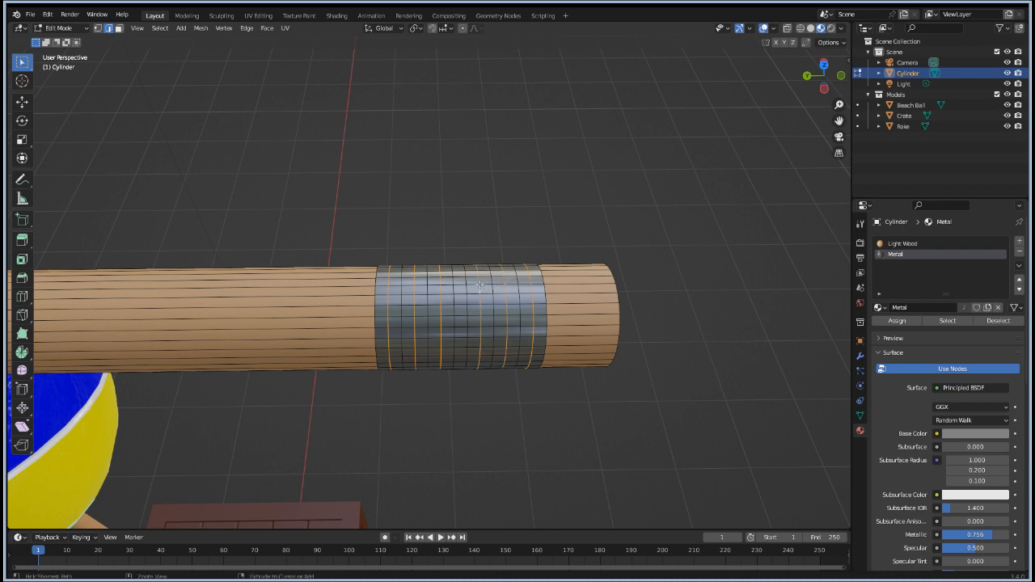
{"action": "key", "text": "ctrl+b"}
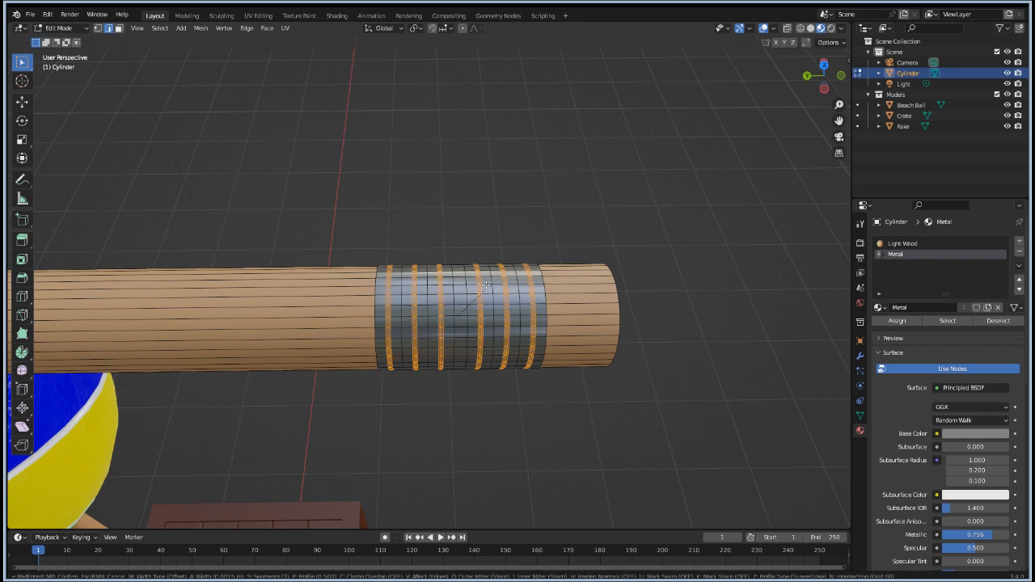
{"action": "left_click", "coordinate": [485, 287]}
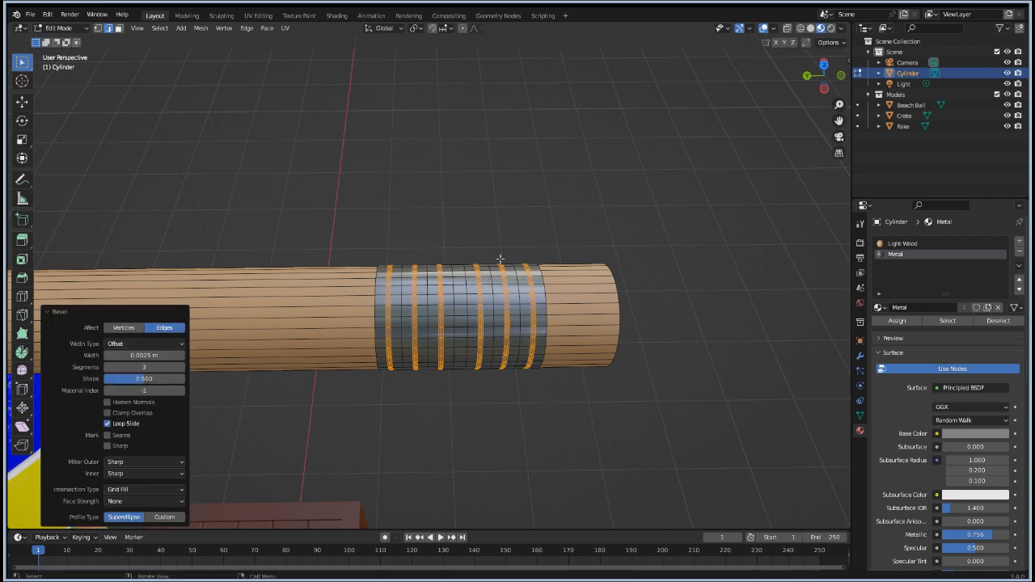
Step: Shrink the bevel selection to its inner loops, scale them by about 1.017 in X and Z into raised ridges, and leave Edit Mode
{"action": "left_click", "coordinate": [540, 220]}
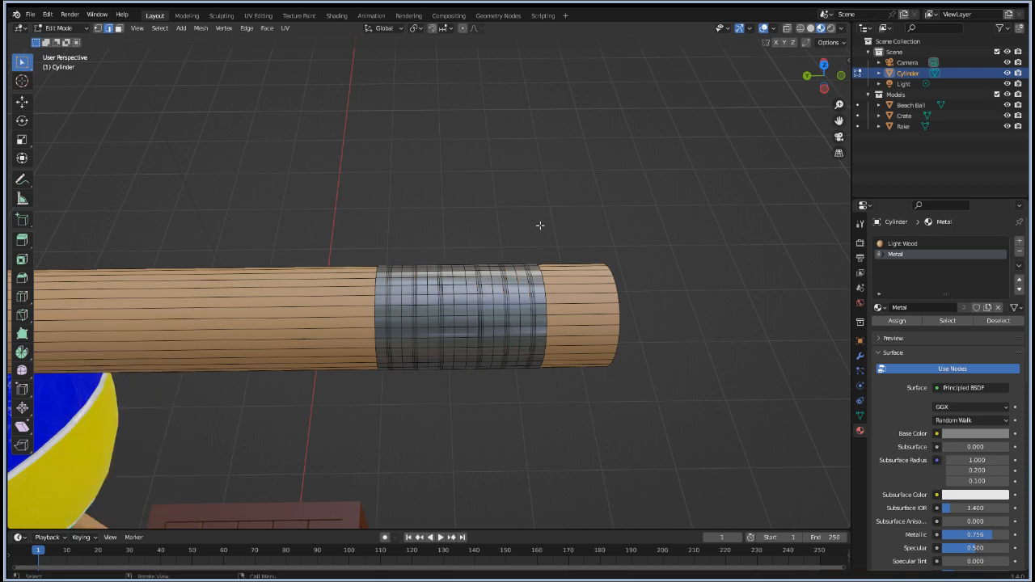
{"action": "key", "text": "ctrl+z"}
{"action": "key", "text": "ctrl+KP_Subtract"}
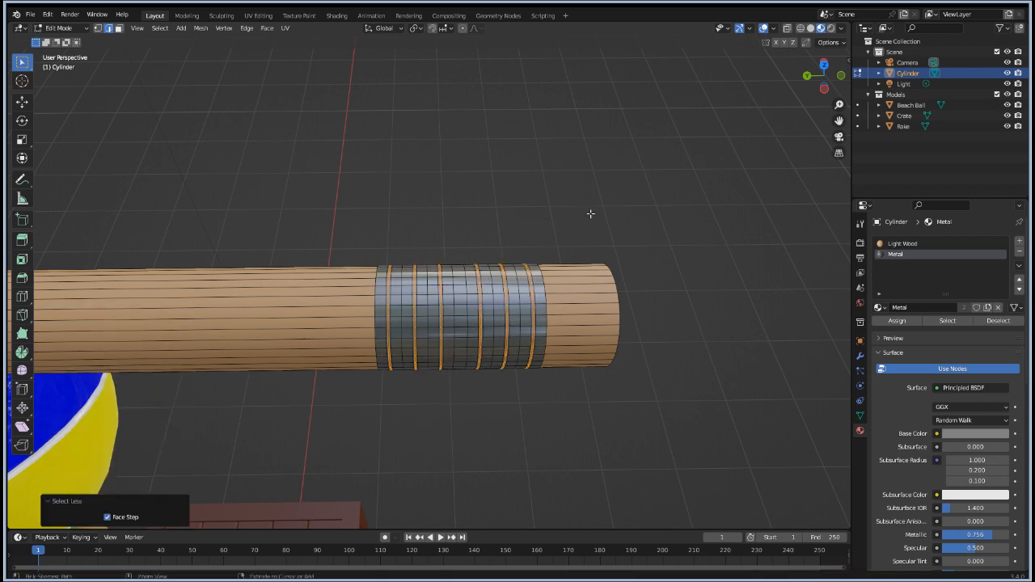
{"action": "scroll", "coordinate": [696, 458], "scroll_direction": "up", "scroll_amount": 2}
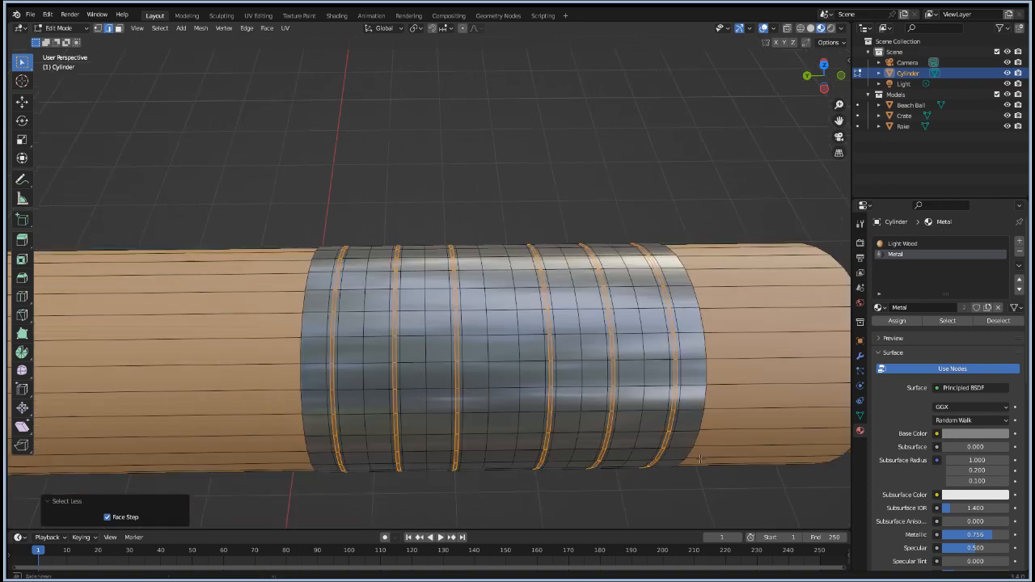
{"action": "mouse_move", "coordinate": [701, 460]}
{"action": "middle_mouse_down"}
{"action": "mouse_move", "coordinate": [684, 445]}
{"action": "mouse_move", "coordinate": [688, 453]}
{"action": "middle_mouse_up"}
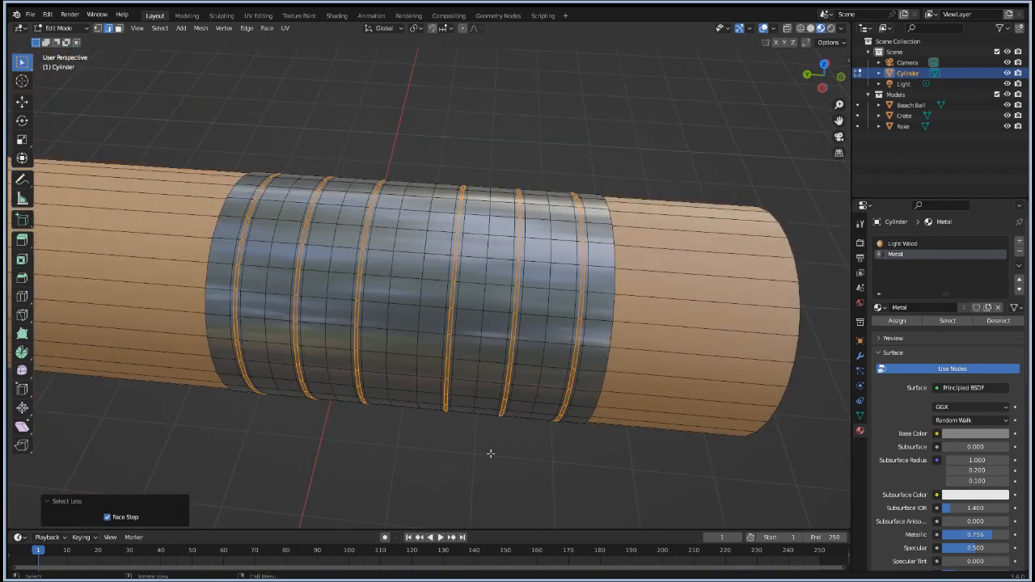
{"action": "key", "text": "s"}
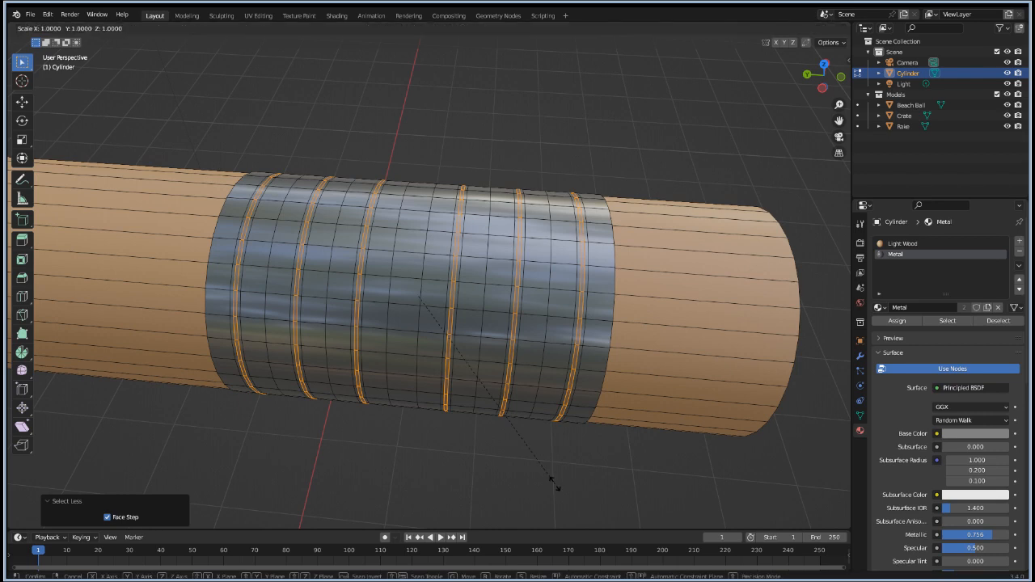
{"action": "key", "text": "shift+y"}
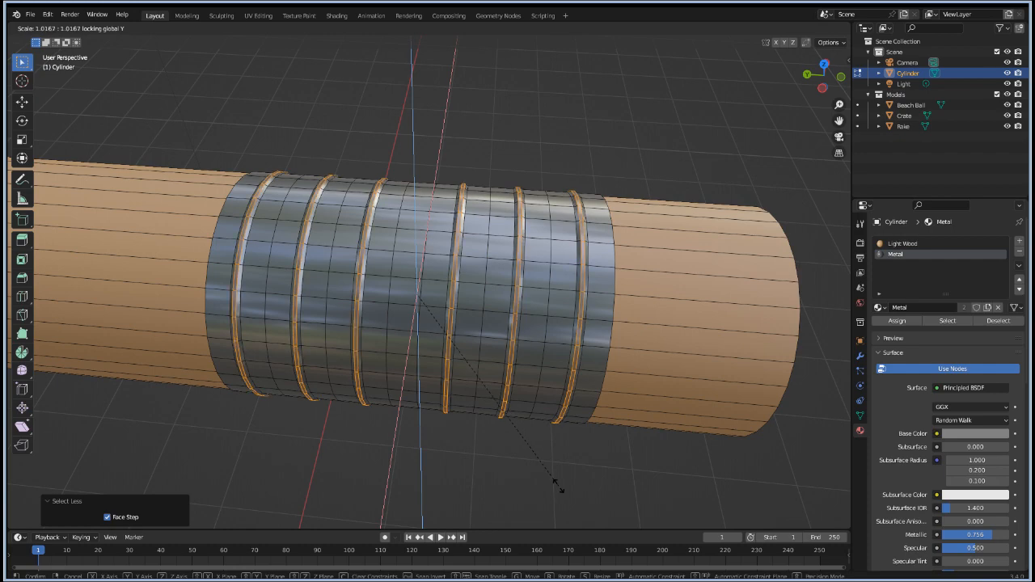
{"action": "left_click", "coordinate": [557, 484]}
{"action": "scroll", "coordinate": [511, 454], "scroll_direction": "down", "scroll_amount": 5}
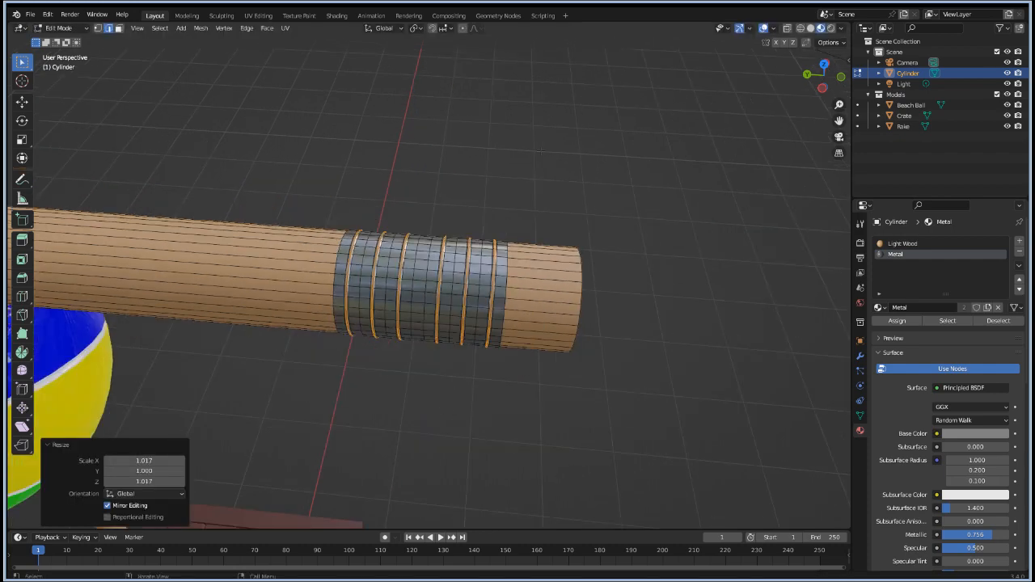
{"action": "middle_click_drag", "start_coordinate": [347, 427], "coordinate": [543, 382]}
{"action": "key", "text": "Tab"}
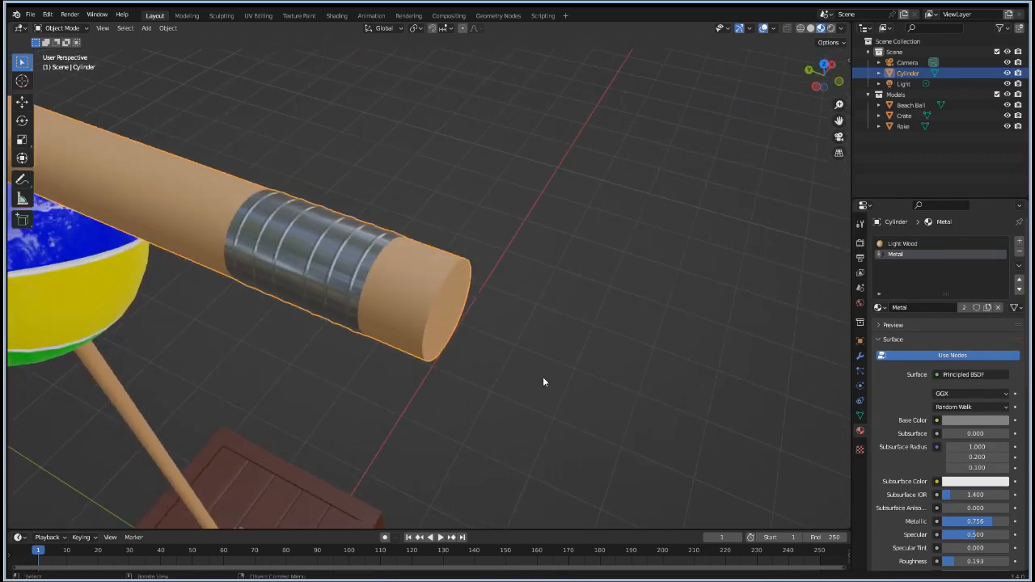
Step: In Edit Mode, select the cylinder's end cap and grow the selection over the wooden faces beyond the metal band
{"action": "key", "text": "Tab"}
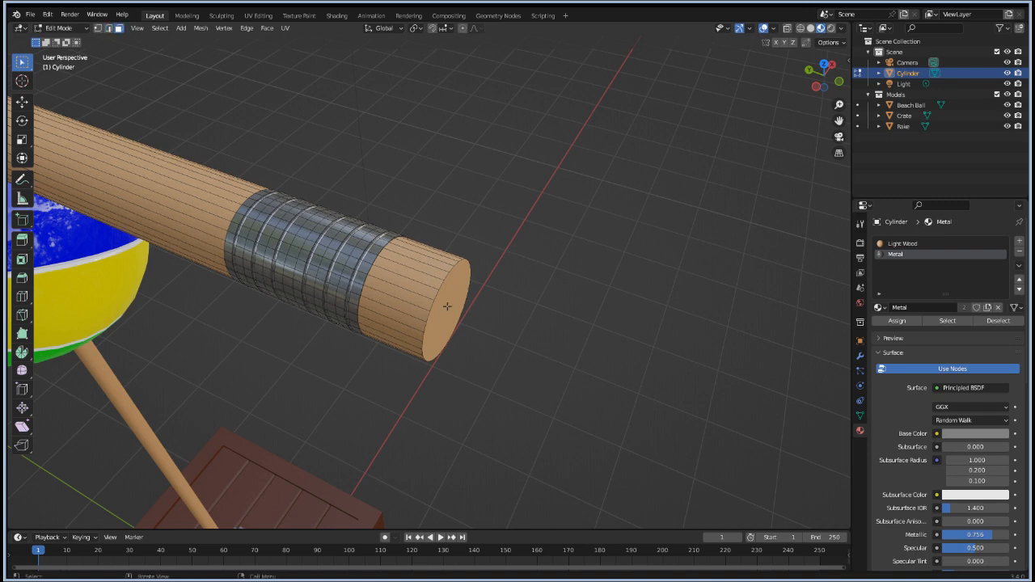
{"action": "left_click", "coordinate": [447, 306]}
{"action": "key", "text": "ctrl+KP_Add"}
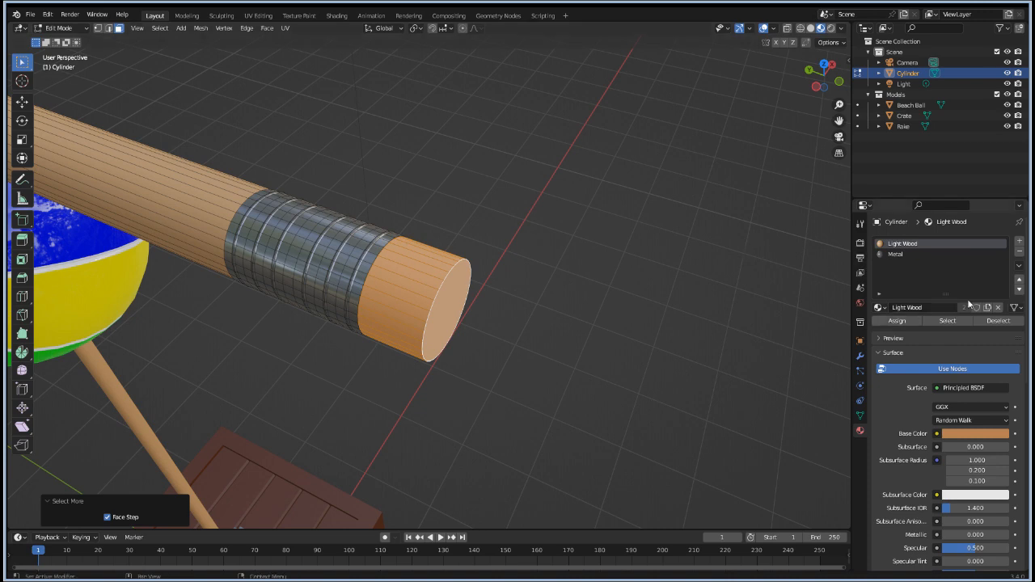
Step: Add a third material slot to the cylinder with a new material named Eraser
{"action": "left_click", "coordinate": [1020, 241]}
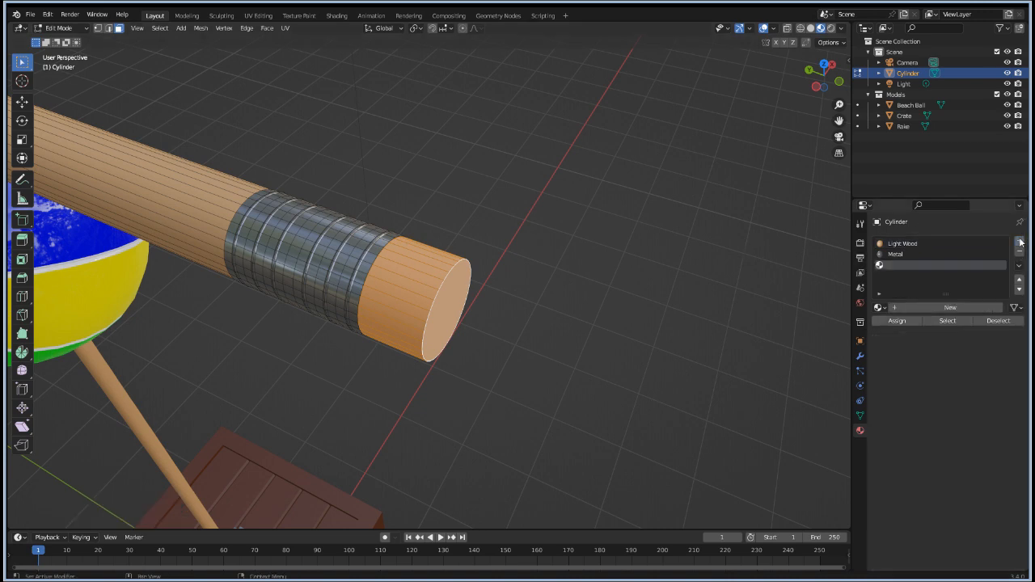
{"action": "left_click", "coordinate": [917, 308]}
{"action": "left_click", "coordinate": [917, 307]}
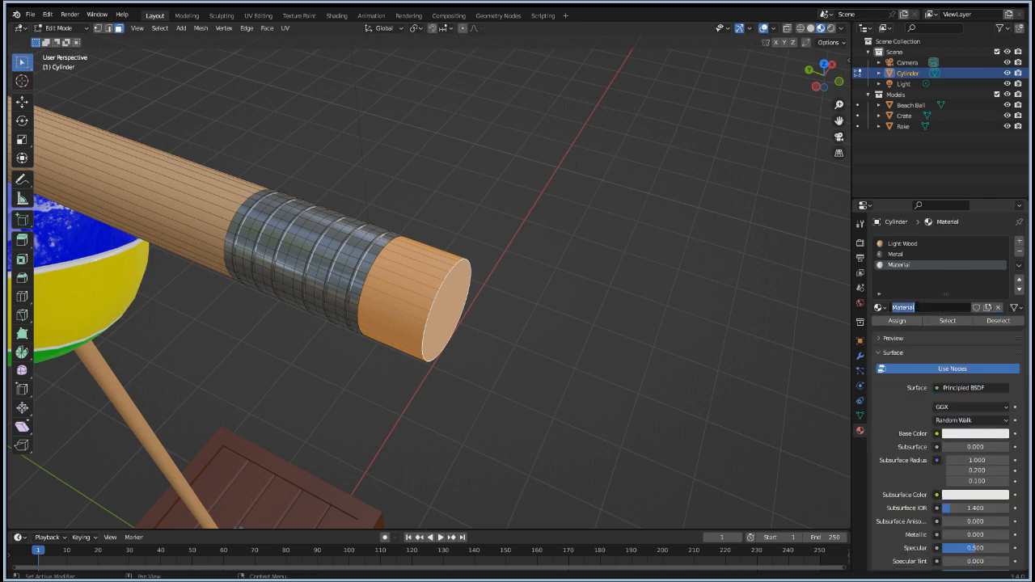
{"action": "type", "text": "Eraser"}
{"action": "key", "text": "Return"}
Step: Set the Eraser material's base color to pink, assign it to the selected end faces, and leave Edit Mode
{"action": "left_click", "coordinate": [961, 436]}
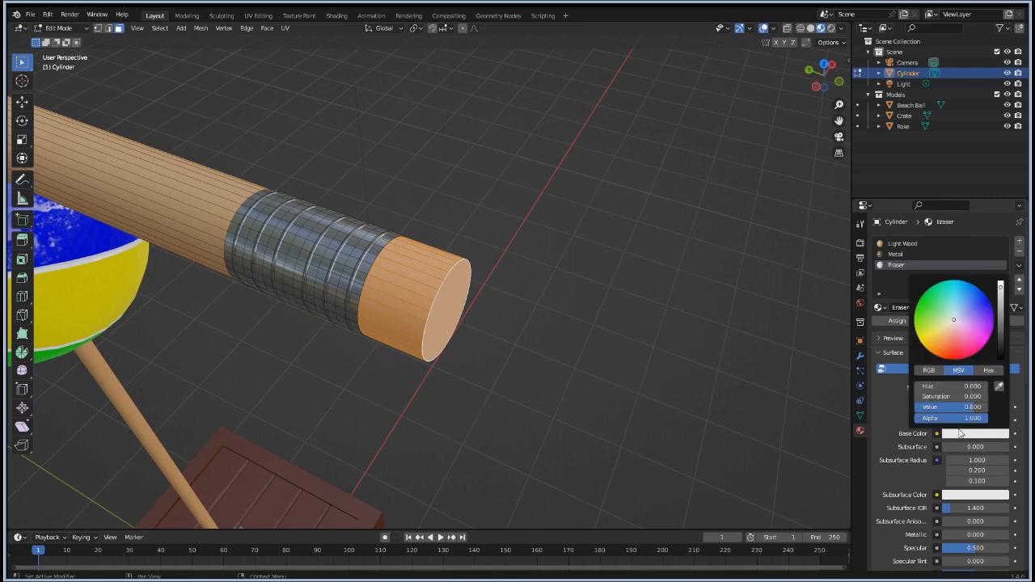
{"action": "mouse_move", "coordinate": [966, 329]}
{"action": "left_mouse_down"}
{"action": "mouse_move", "coordinate": [971, 347]}
{"action": "mouse_move", "coordinate": [973, 337]}
{"action": "mouse_move", "coordinate": [957, 338]}
{"action": "left_mouse_up"}
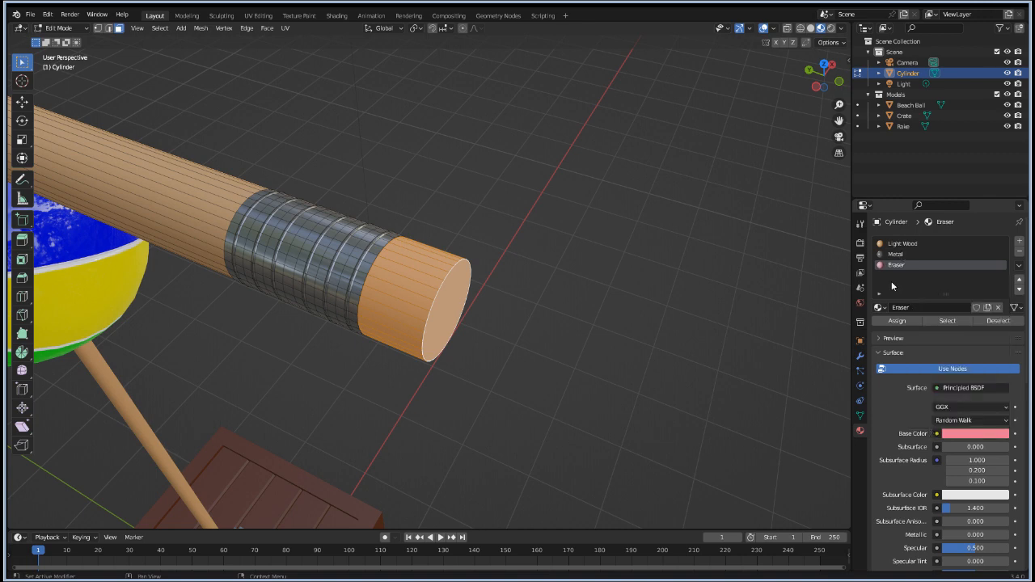
{"action": "left_click", "coordinate": [895, 321]}
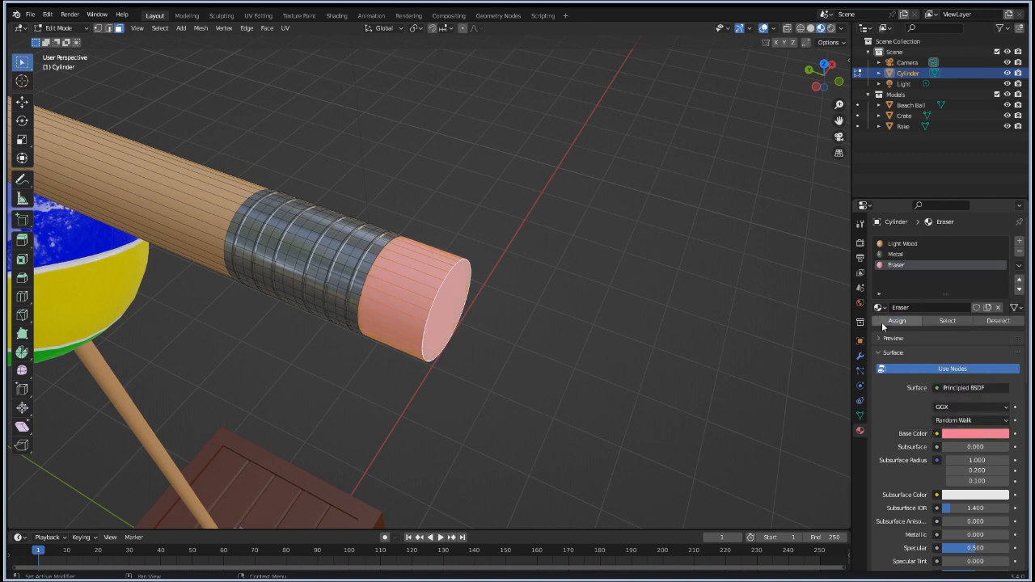
{"action": "key", "text": "Tab"}
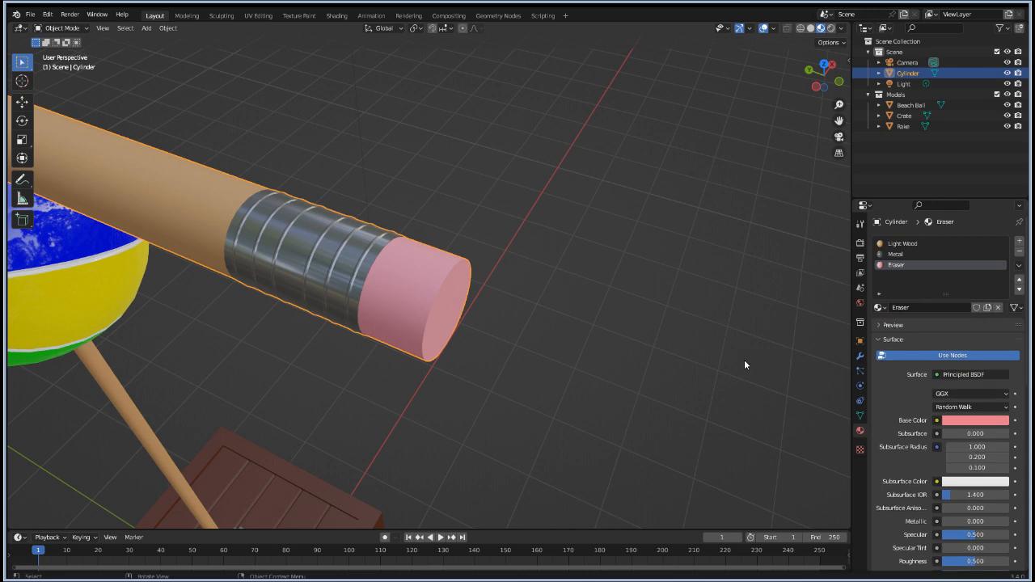
Step: Shift the Eraser material's base color to a deeper pink and set its roughness to about 0.823
{"action": "left_click", "coordinate": [960, 422]}
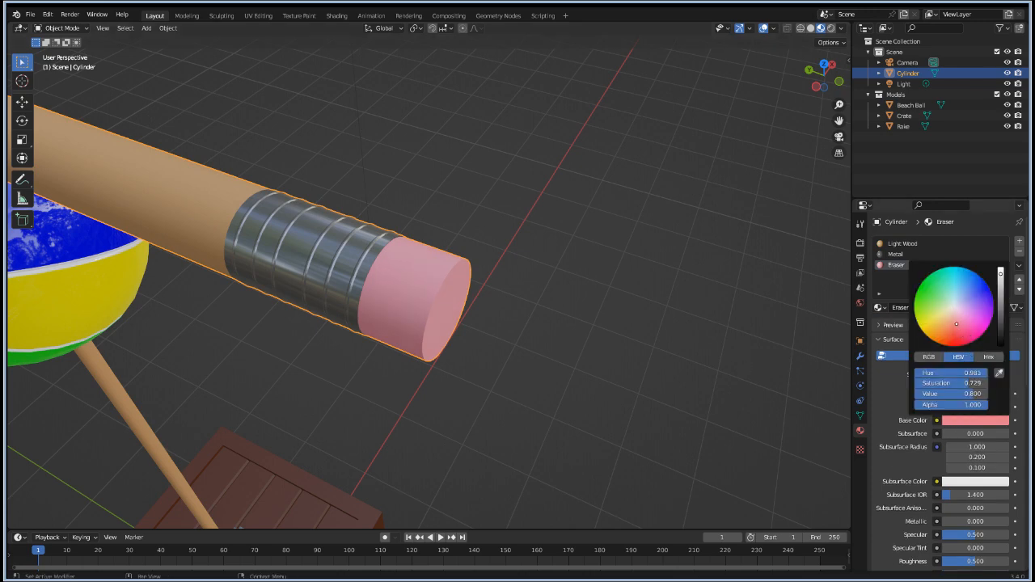
{"action": "left_click_drag", "start_coordinate": [960, 324], "coordinate": [961, 326]}
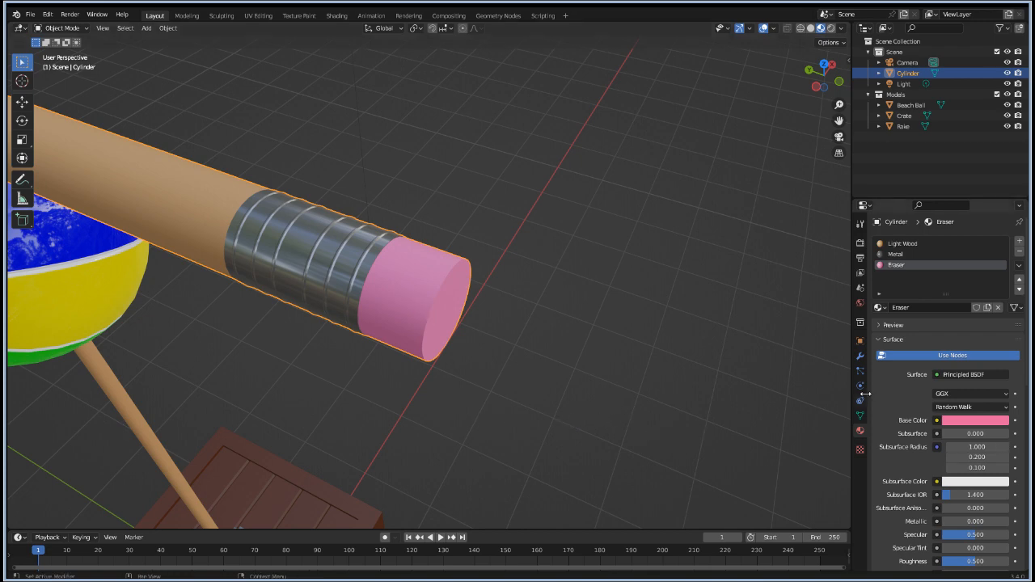
{"action": "scroll", "coordinate": [911, 487], "scroll_direction": "down", "scroll_amount": 2}
{"action": "scroll", "coordinate": [912, 486], "scroll_direction": "down", "scroll_amount": 1}
{"action": "left_click_drag", "start_coordinate": [979, 476], "coordinate": [998, 476]}
{"action": "mouse_move", "coordinate": [465, 408]}
{"action": "middle_mouse_down"}
{"action": "mouse_move", "coordinate": [458, 402]}
{"action": "mouse_move", "coordinate": [470, 389]}
{"action": "mouse_move", "coordinate": [446, 384]}
{"action": "mouse_move", "coordinate": [450, 398]}
{"action": "middle_mouse_up"}
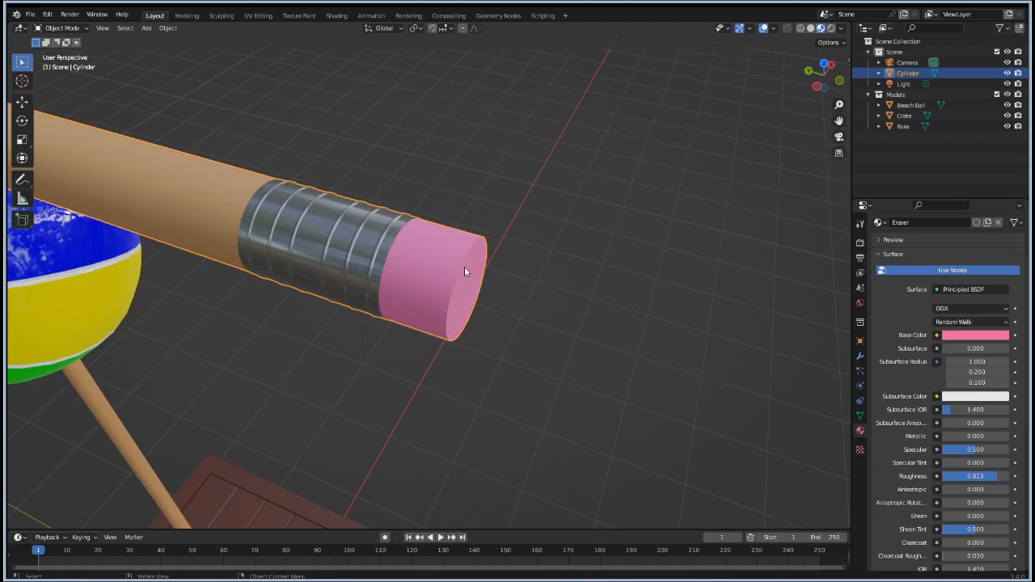
Step: In Edit Mode, switch to edge selection and select the edge loop around the eraser's outer rim
{"action": "key", "text": "Tab"}
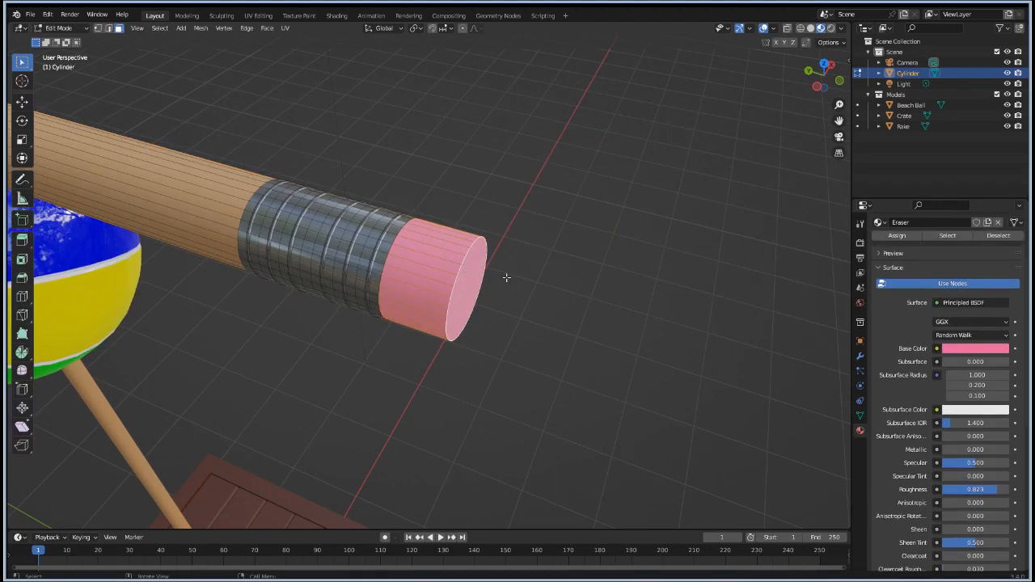
{"action": "left_click", "coordinate": [466, 254], "text": "alt"}
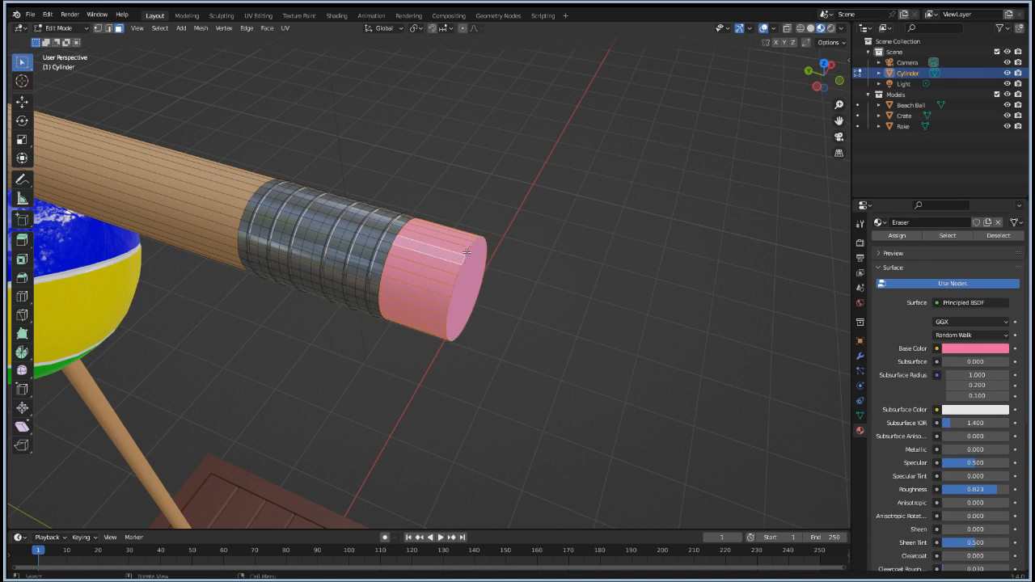
{"action": "left_click", "coordinate": [467, 254], "text": "alt"}
{"action": "key", "text": "alt+a"}
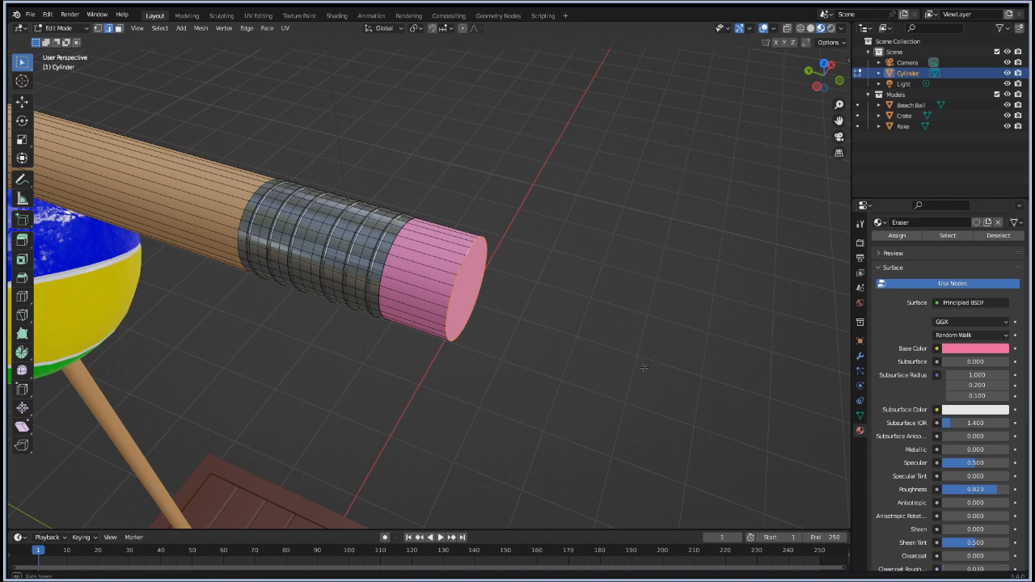
{"action": "mouse_move", "coordinate": [639, 363]}
{"action": "middle_mouse_down"}
{"action": "mouse_move", "coordinate": [582, 344]}
{"action": "mouse_move", "coordinate": [602, 353]}
{"action": "middle_mouse_up"}
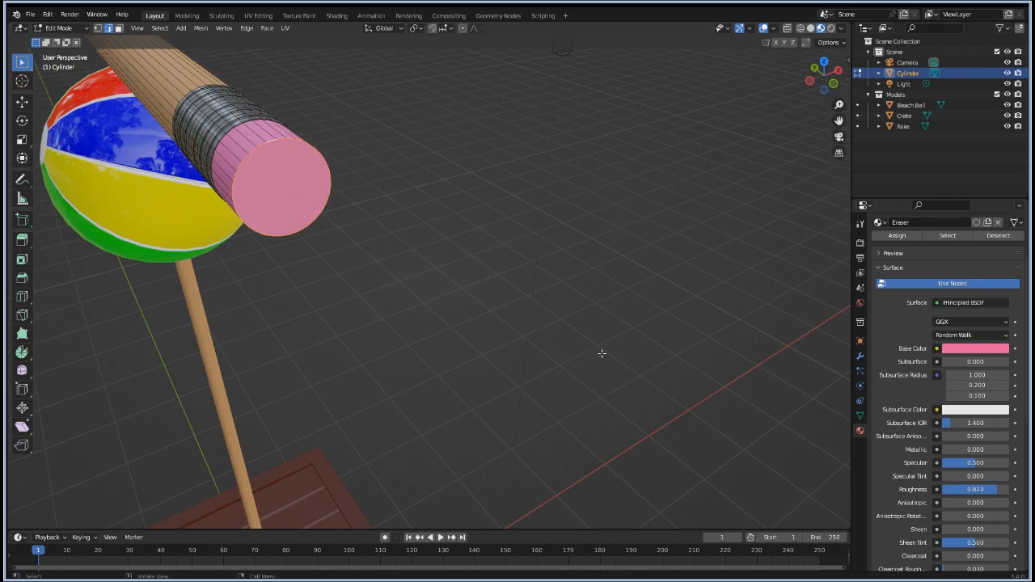
Step: Run Select Random on the rim edges with ratio 0.5 and the action set to Deselect
{"action": "key", "text": "F2"}
{"action": "key", "text": "Escape"}
{"action": "key", "text": "F3"}
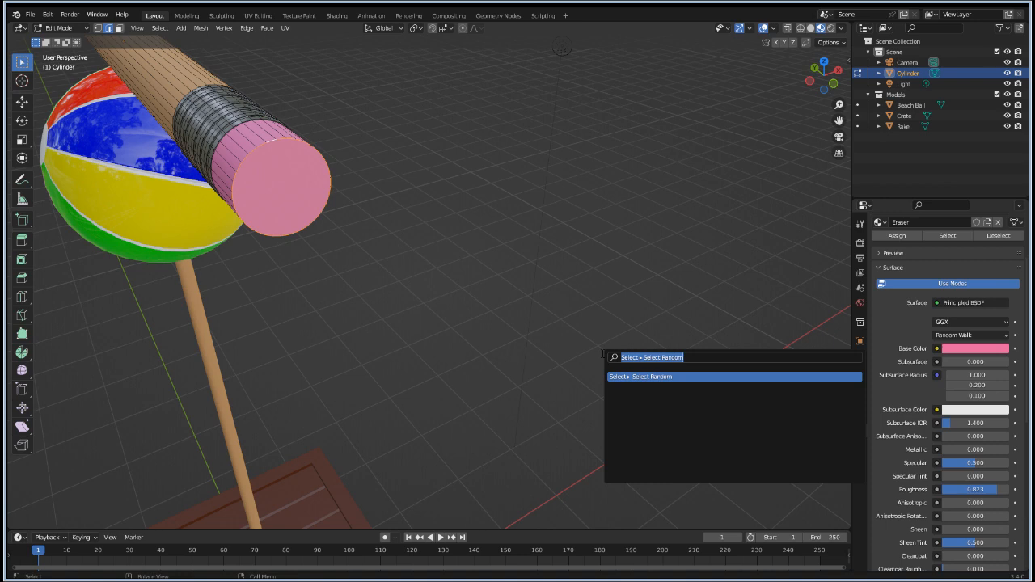
{"action": "key", "text": "Return"}
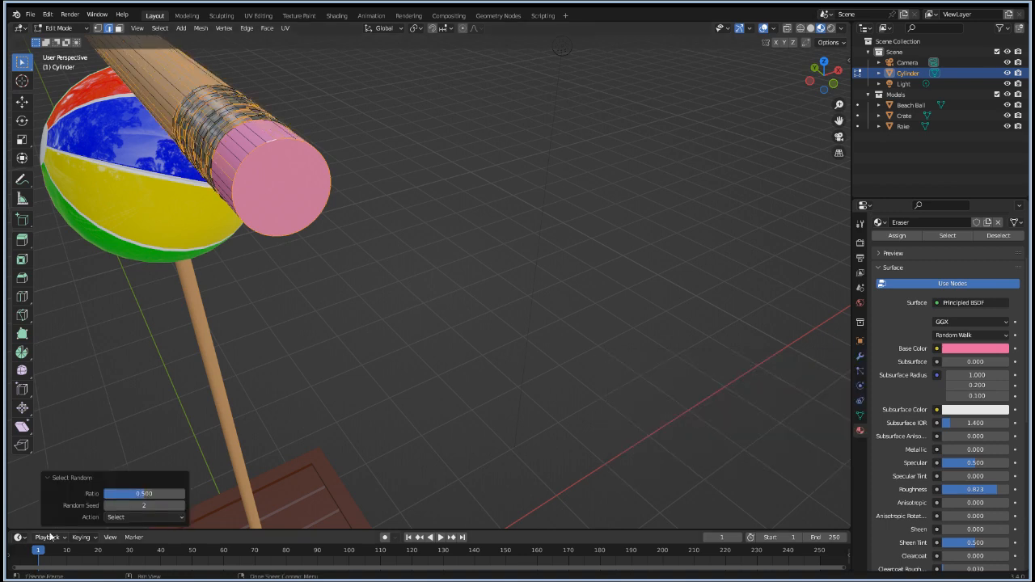
{"action": "left_click", "coordinate": [170, 517]}
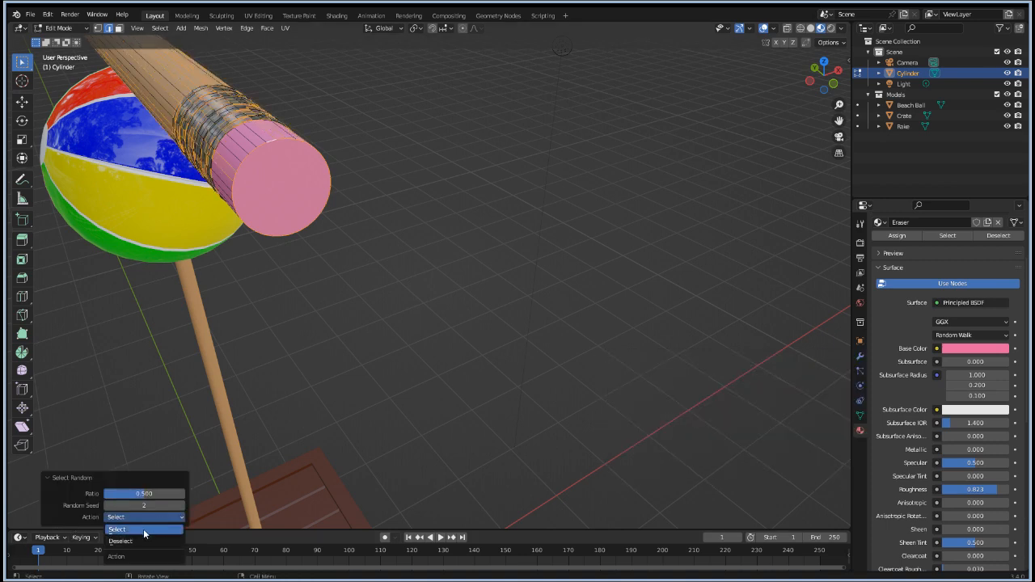
{"action": "left_click", "coordinate": [141, 539]}
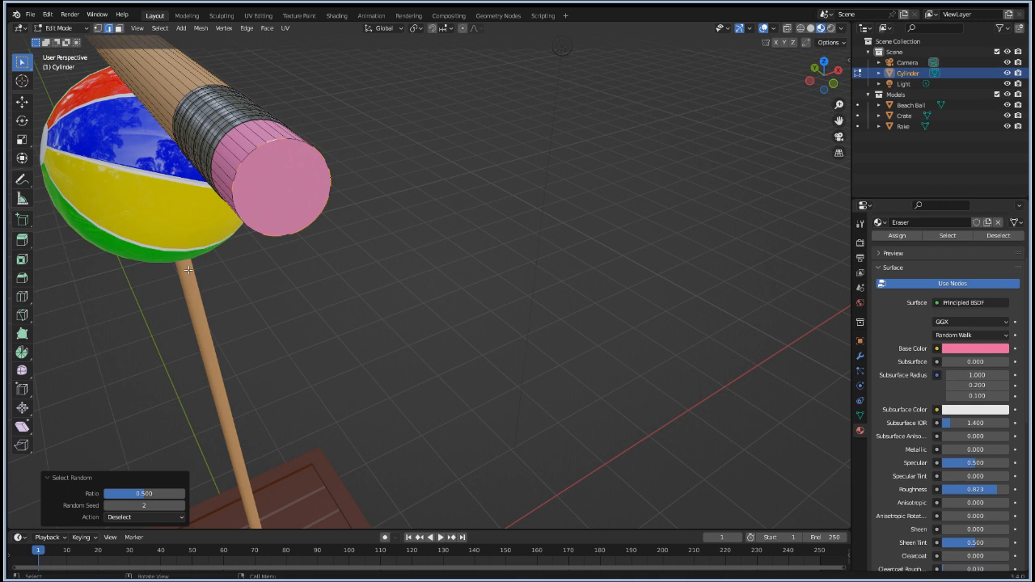
Step: Clear the selection, reselect the eraser's rim loop as vertices, and randomly deselect half of them at ratio 0.5
{"action": "left_click", "coordinate": [453, 226]}
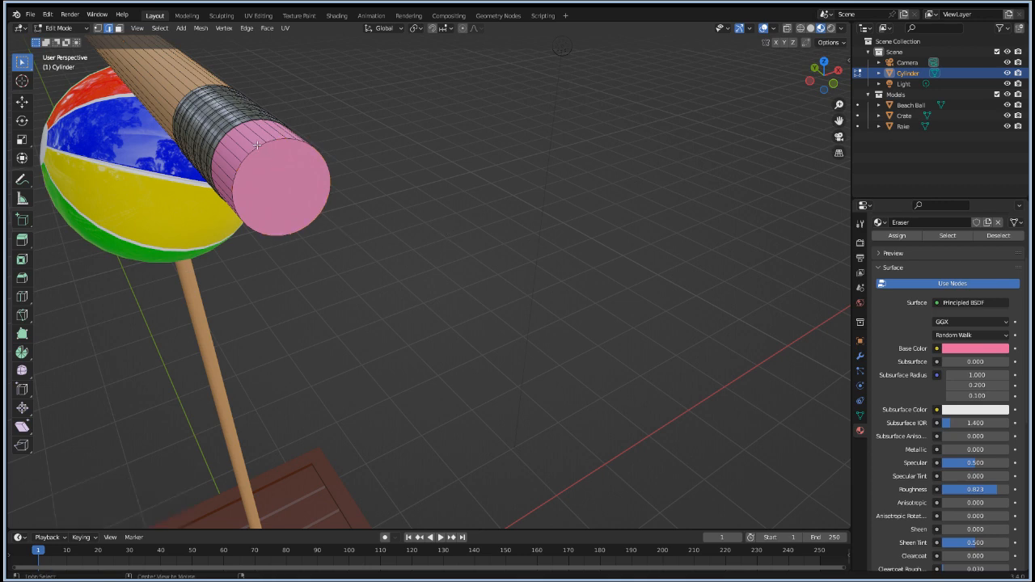
{"action": "left_click", "coordinate": [257, 144], "text": "alt"}
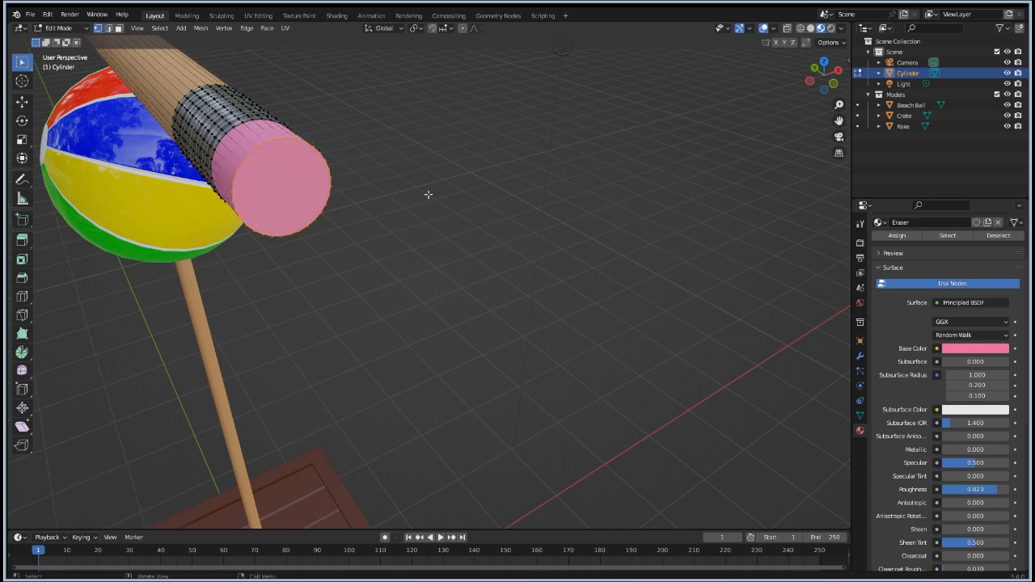
{"action": "key", "text": "F3"}
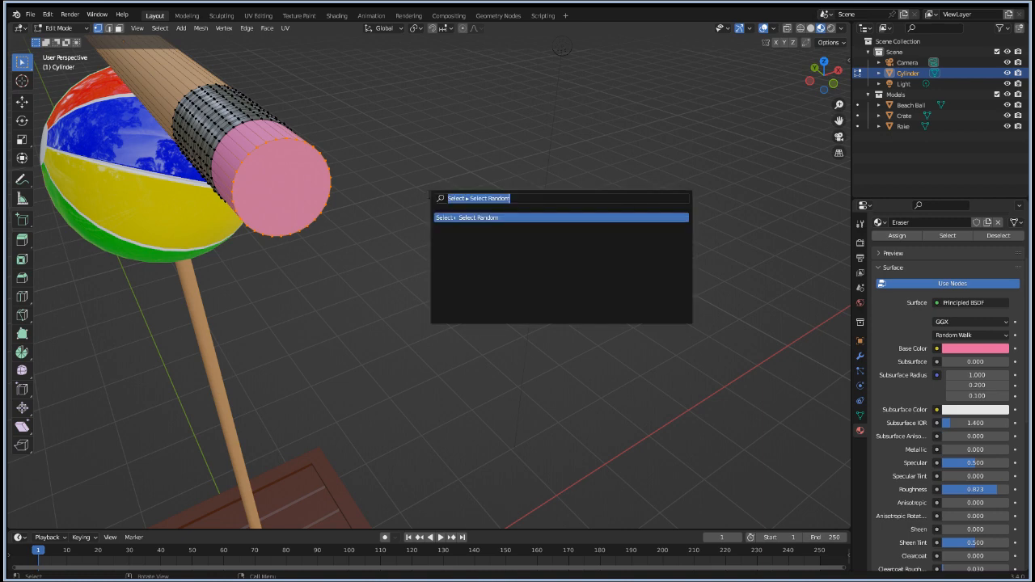
{"action": "key", "text": "Return"}
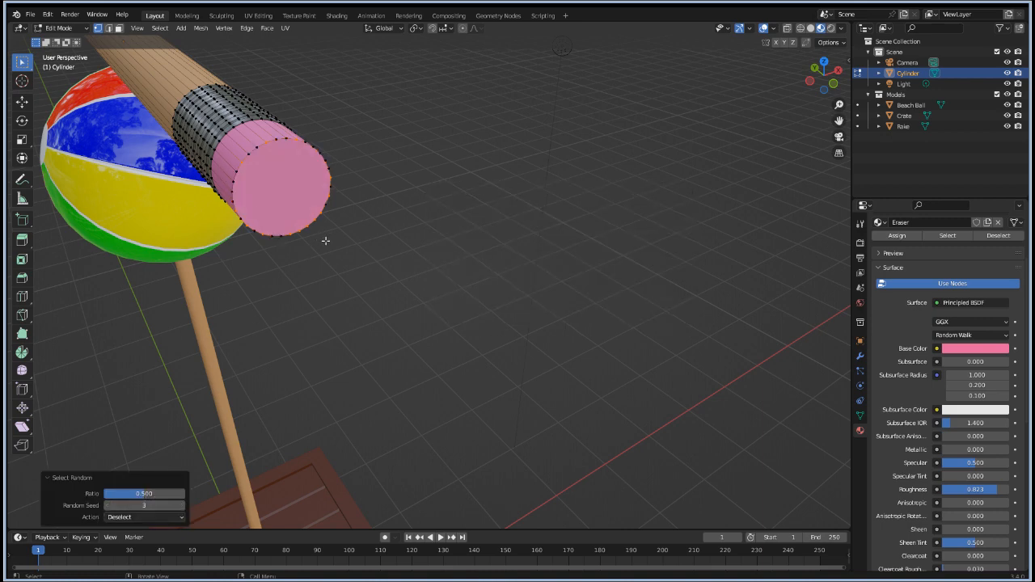
{"action": "scroll", "coordinate": [362, 191], "scroll_direction": "up", "scroll_amount": 1}
{"action": "middle_click_drag", "start_coordinate": [316, 179], "coordinate": [365, 234], "text": "shift"}
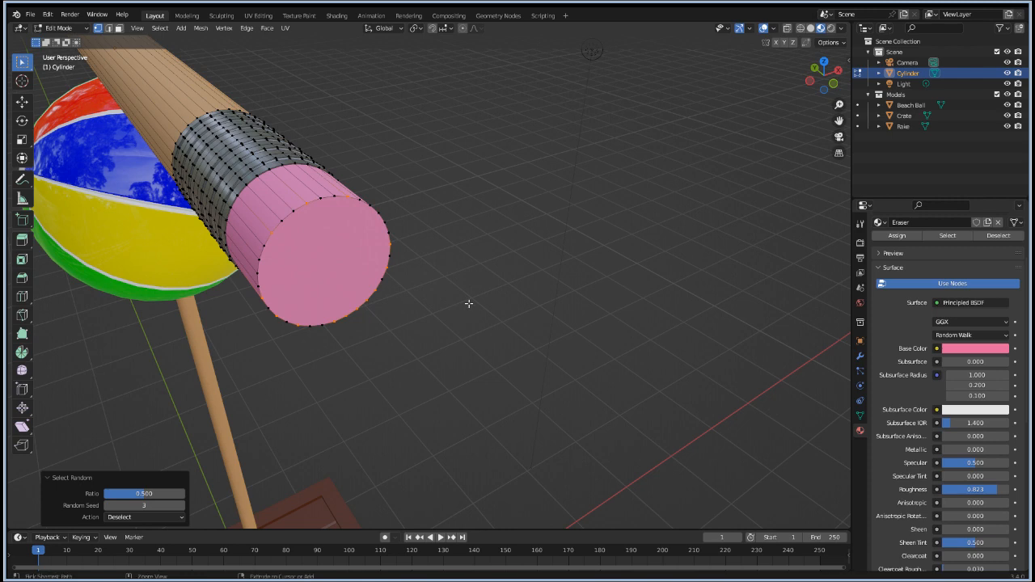
Step: Try beveling the chosen rim vertices with width about 0.021 m and 3 segments, affecting vertices, and undo the bevel
{"action": "key", "text": "ctrl+b"}
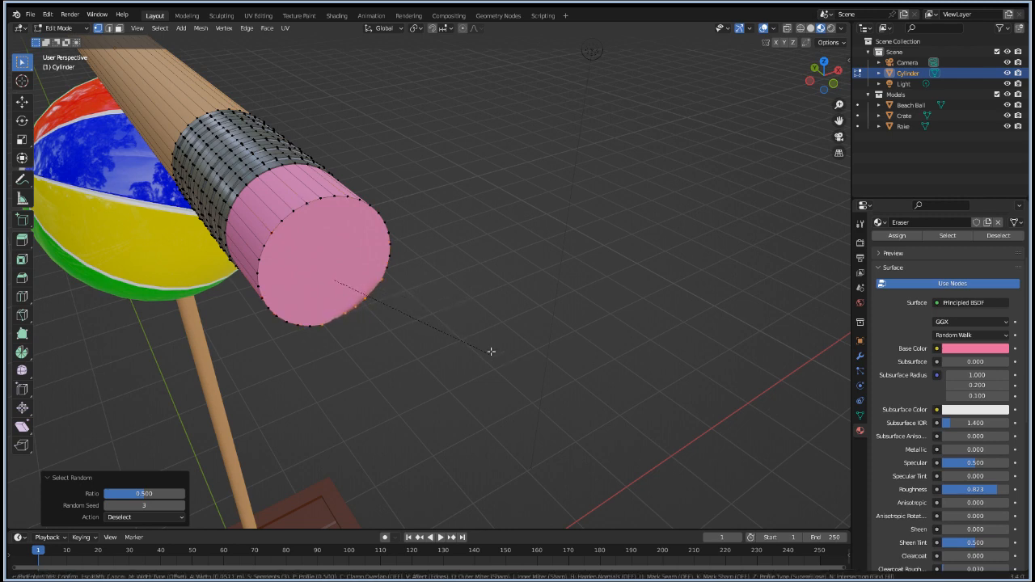
{"action": "key", "text": "Escape"}
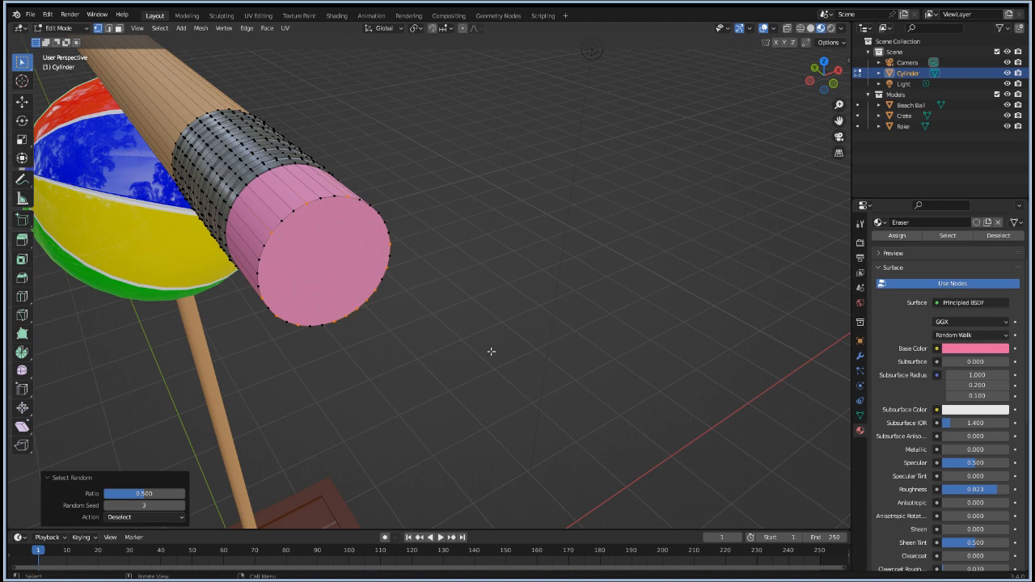
{"action": "key", "text": "ctrl+b"}
{"action": "left_click", "coordinate": [506, 358]}
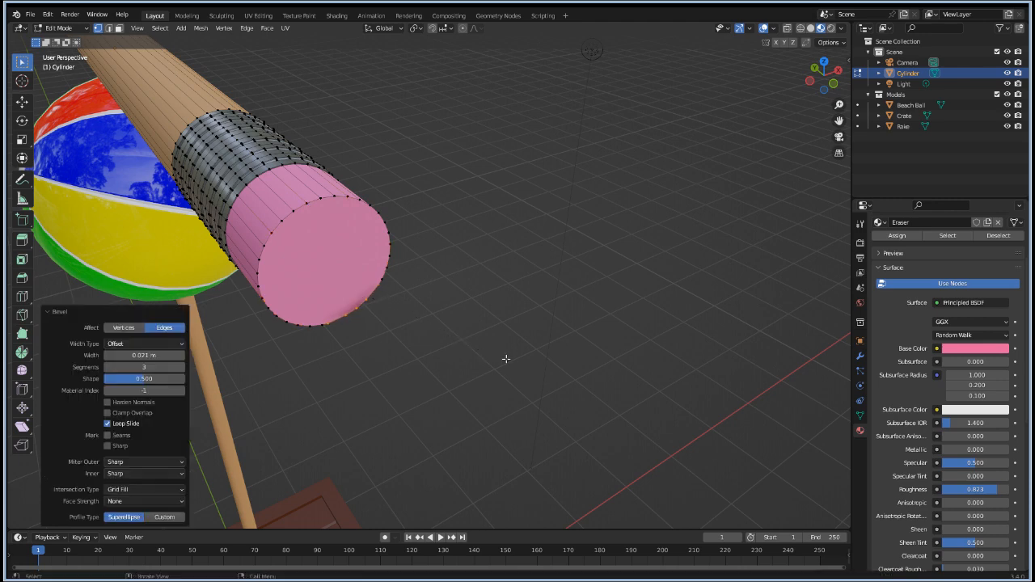
{"action": "left_click", "coordinate": [125, 328]}
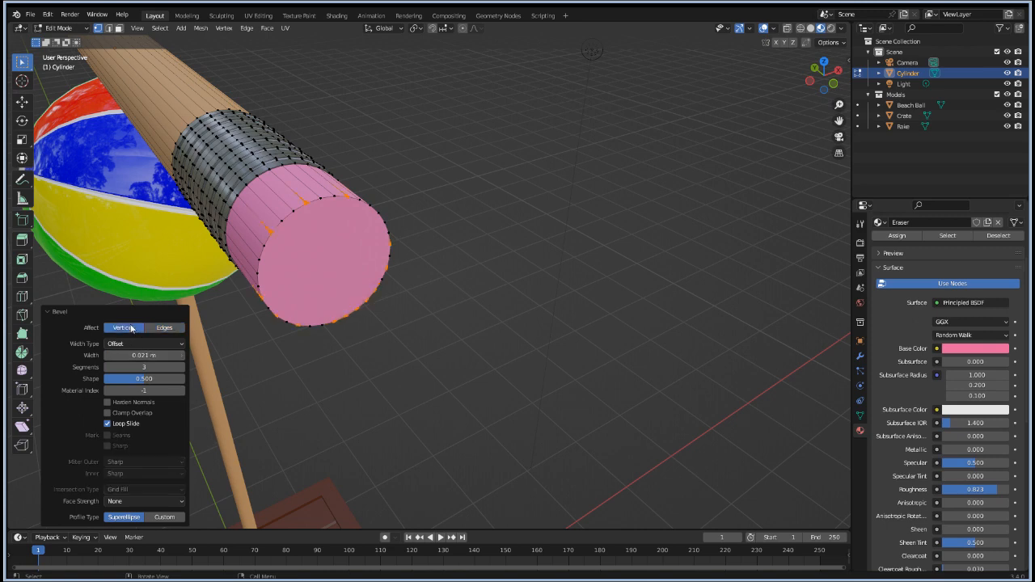
{"action": "scroll", "coordinate": [327, 257], "scroll_direction": "up", "scroll_amount": 2}
{"action": "scroll", "coordinate": [330, 257], "scroll_direction": "down", "scroll_amount": 1}
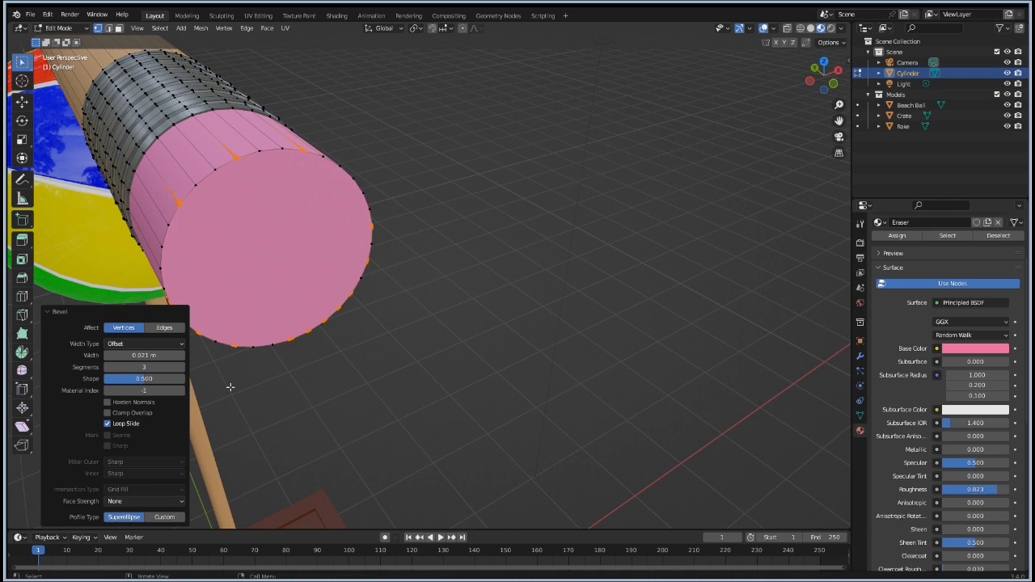
{"action": "key", "text": "alt+a"}
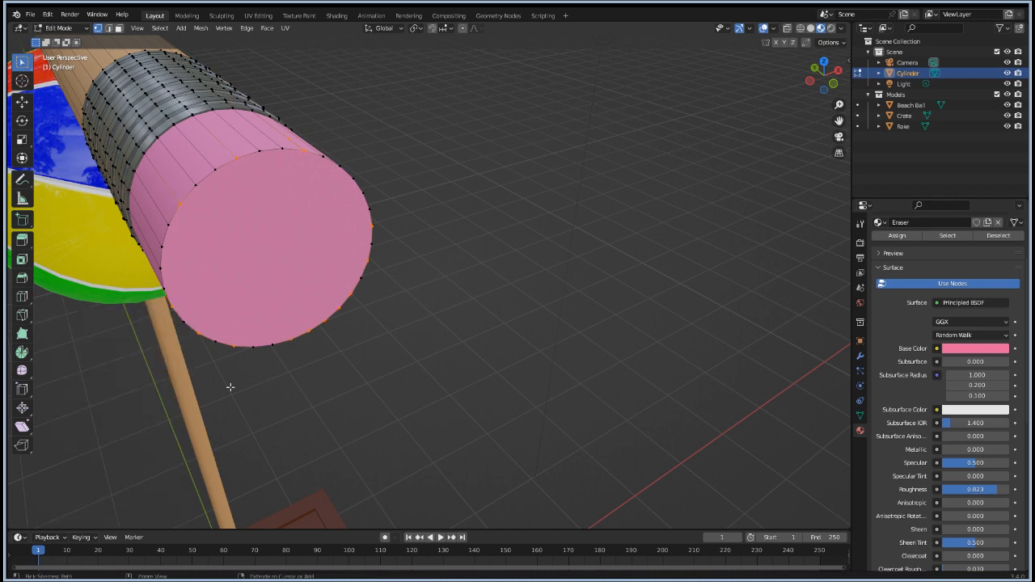
Step: Leave Edit Mode and apply the cylinder's rotation and scale
{"action": "key", "text": "Tab"}
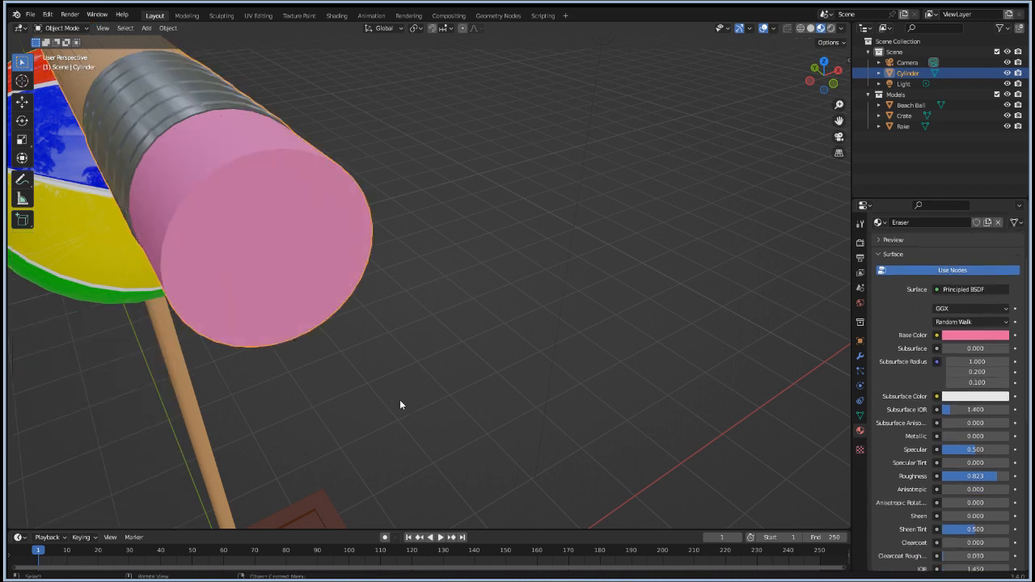
{"action": "key", "text": "ctrl+a"}
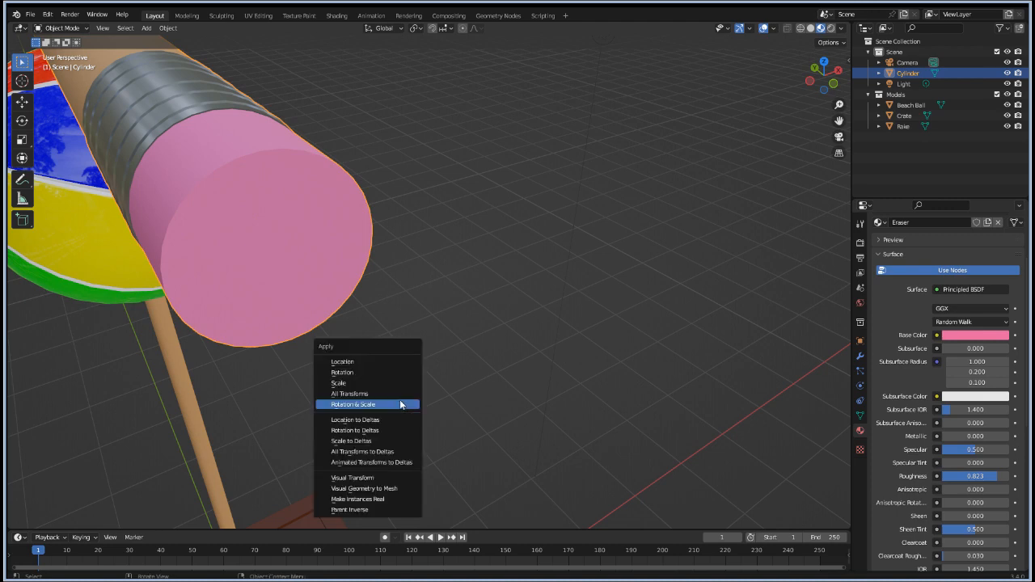
{"action": "left_click", "coordinate": [386, 403]}
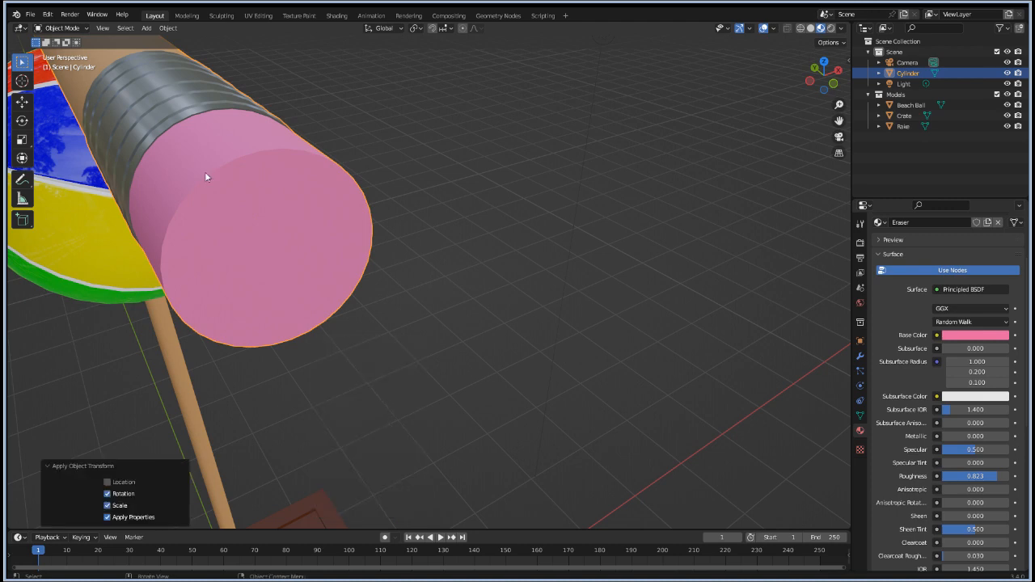
Step: Enter Edit Mode, select the eraser's outer rim loop and randomly deselect half of its vertices at ratio 0.5
{"action": "key", "text": "Tab"}
{"action": "left_click", "coordinate": [252, 152], "text": "alt"}
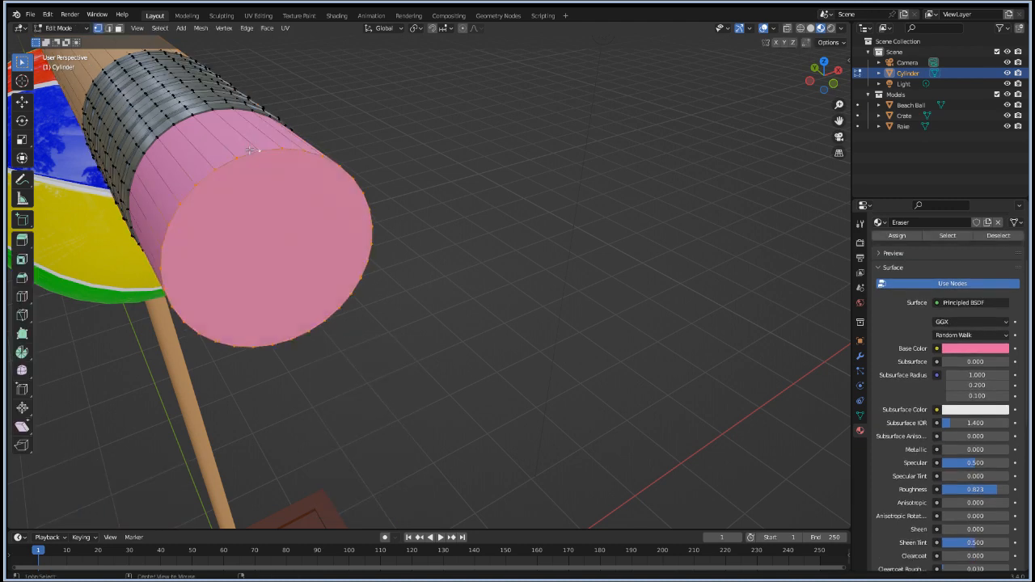
{"action": "key", "text": "F3"}
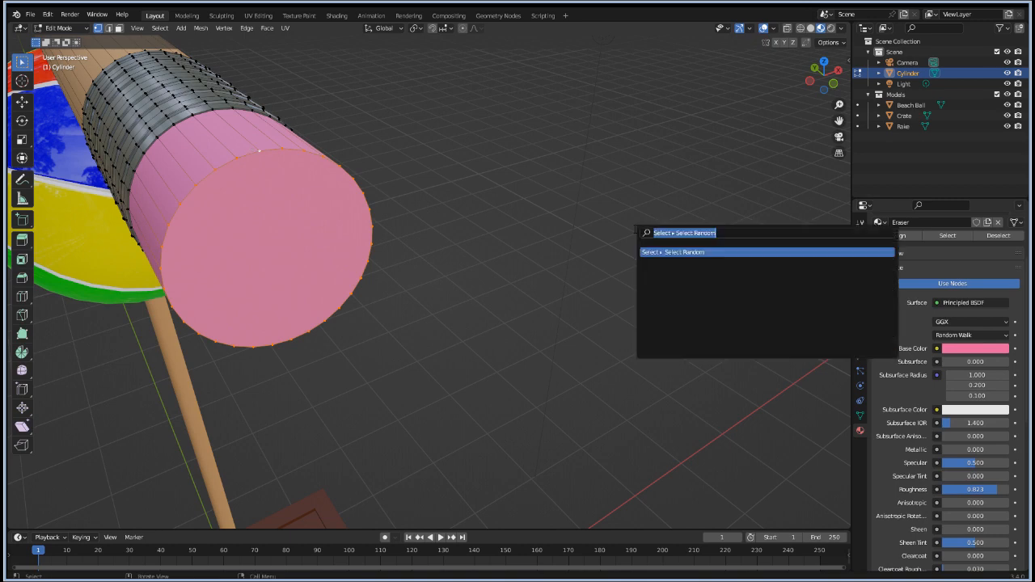
{"action": "key", "text": "Return"}
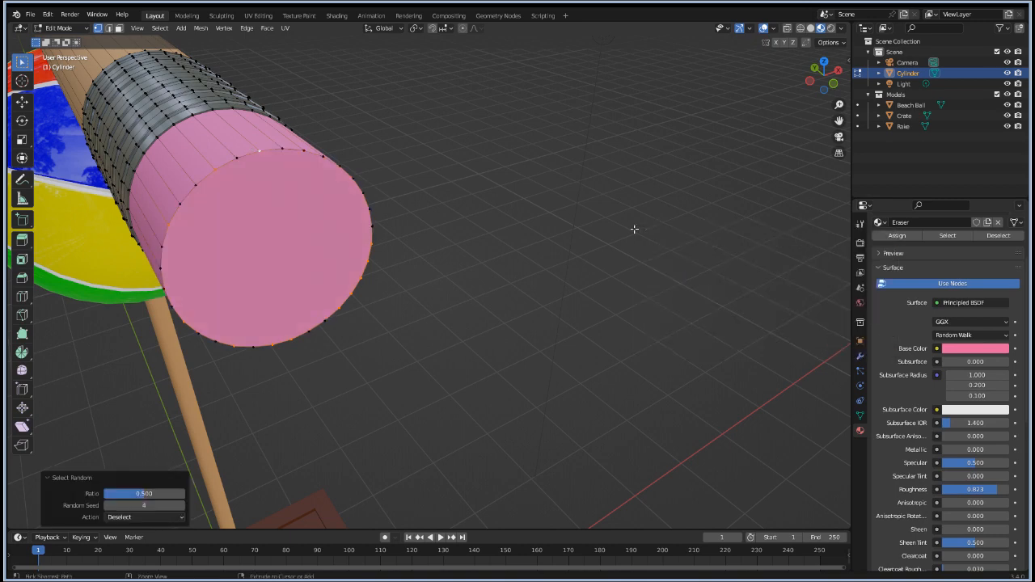
Step: Try beveling the chosen rim vertices about 0.026 m wide with 3 segments, affecting vertices, and undo the bevel
{"action": "key", "text": "ctrl+b"}
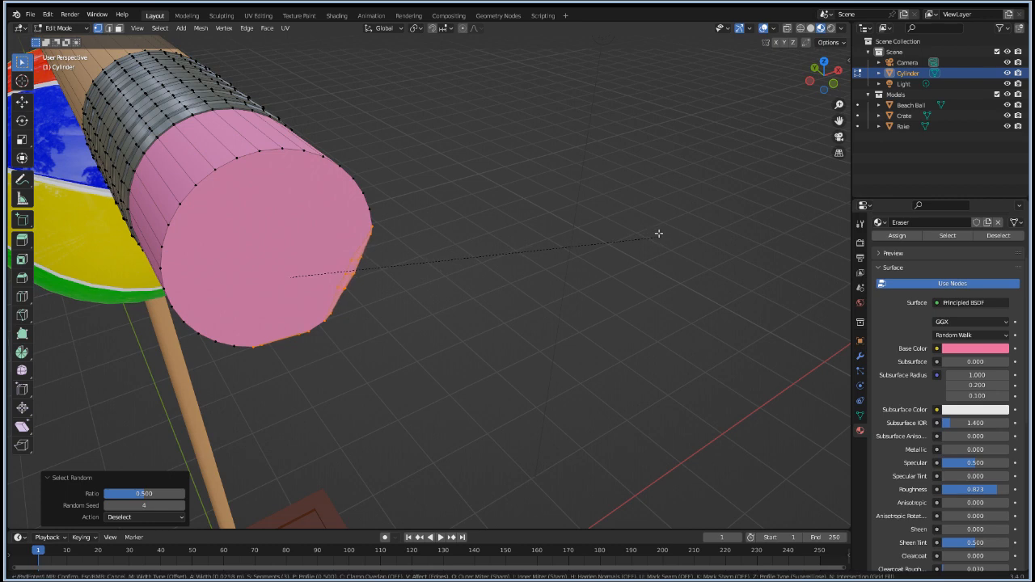
{"action": "left_click", "coordinate": [659, 231]}
{"action": "left_click", "coordinate": [128, 328]}
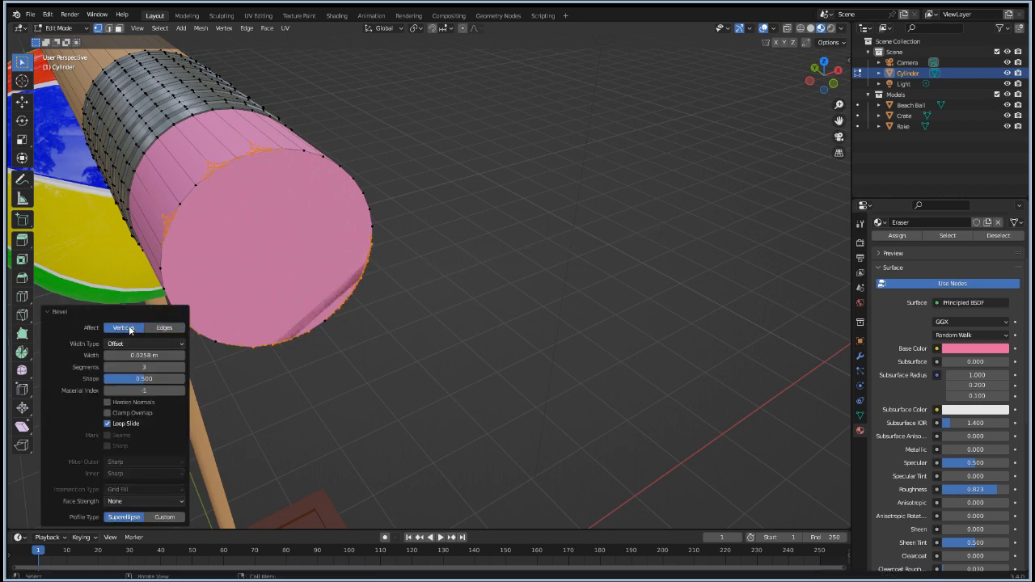
{"action": "mouse_move", "coordinate": [381, 340]}
{"action": "middle_mouse_down"}
{"action": "mouse_move", "coordinate": [358, 317]}
{"action": "mouse_move", "coordinate": [373, 333]}
{"action": "mouse_move", "coordinate": [353, 342]}
{"action": "middle_mouse_up"}
{"action": "scroll", "coordinate": [258, 292], "scroll_direction": "down", "scroll_amount": 1}
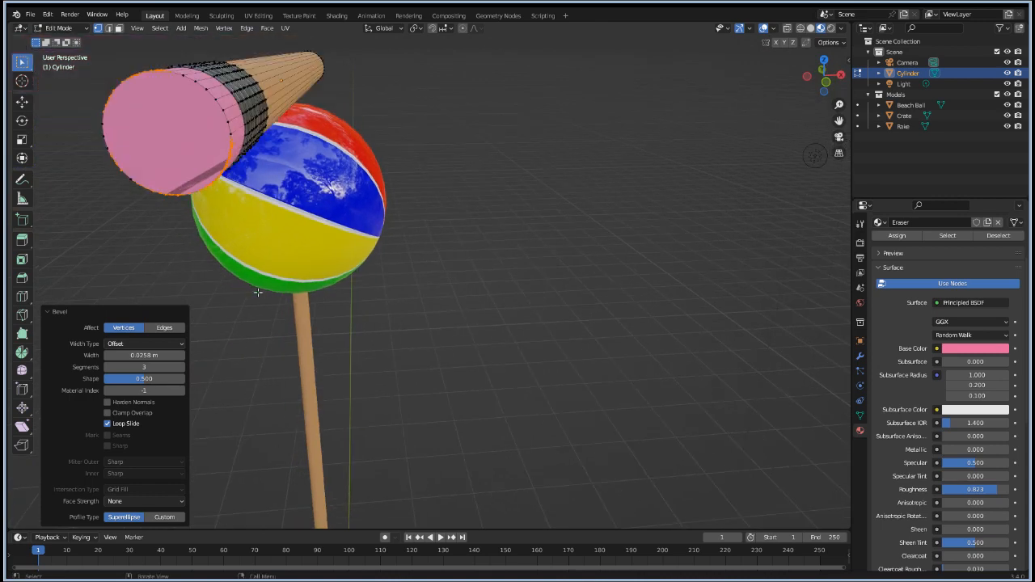
{"action": "key", "text": "ctrl+z"}
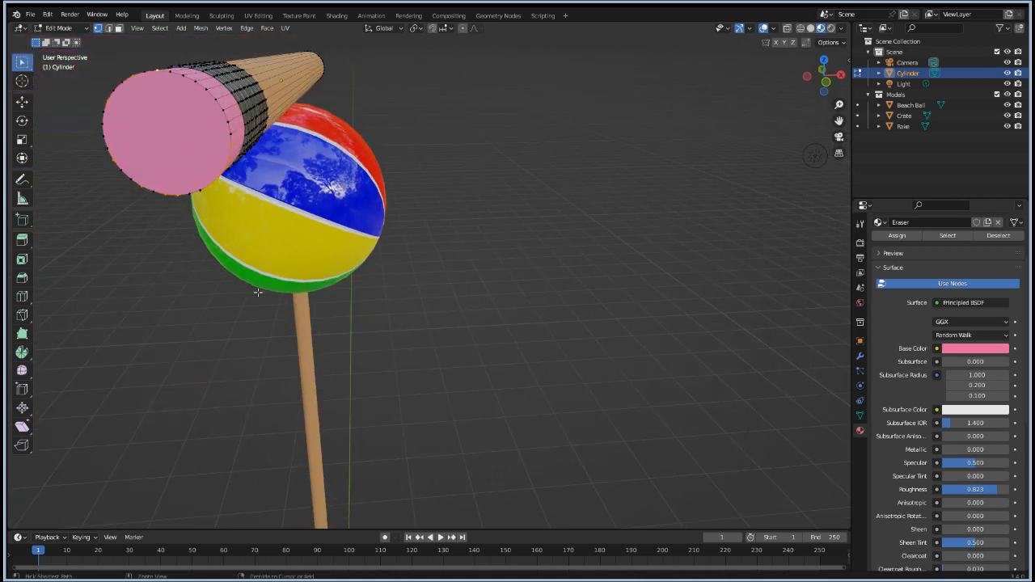
Step: Try the rim bevel again at 0 m width with 3 segments, affecting vertices, and clear the selection
{"action": "key", "text": "ctrl+b"}
{"action": "left_click", "coordinate": [258, 292]}
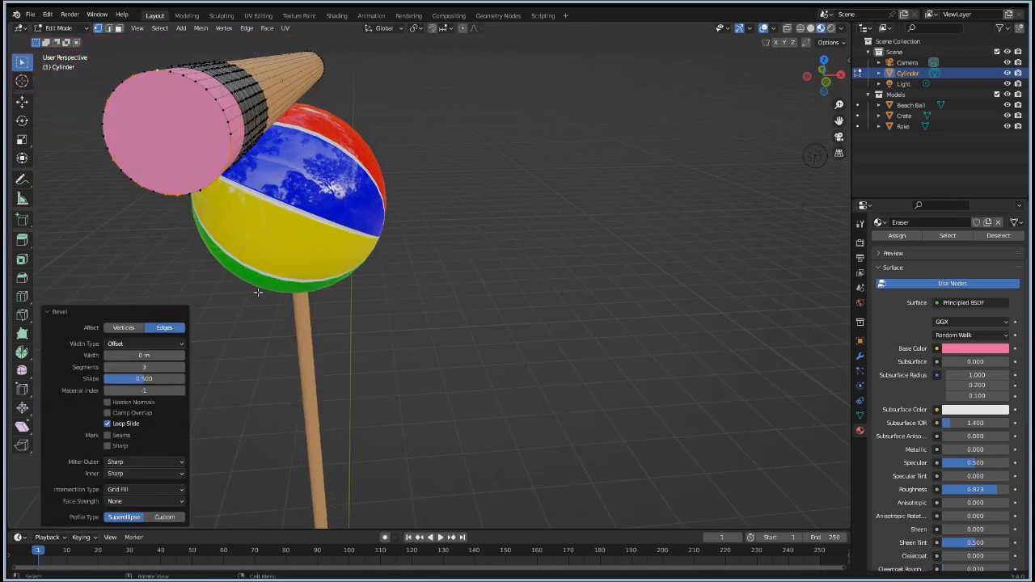
{"action": "left_click", "coordinate": [129, 328]}
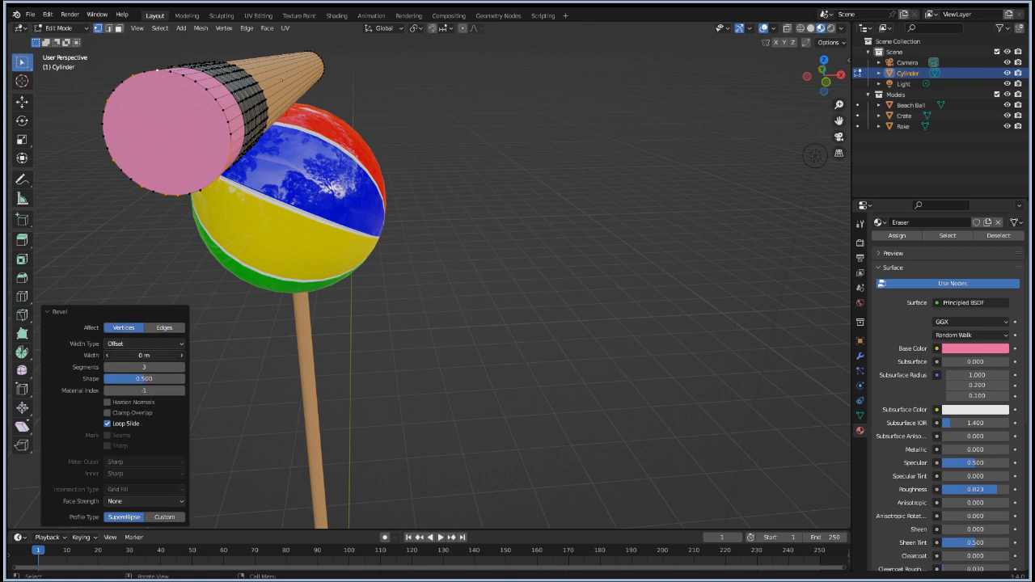
{"action": "mouse_move", "coordinate": [144, 355]}
{"action": "left_mouse_down"}
{"action": "mouse_move", "coordinate": [163, 355]}
{"action": "mouse_move", "coordinate": [142, 355]}
{"action": "left_mouse_up"}
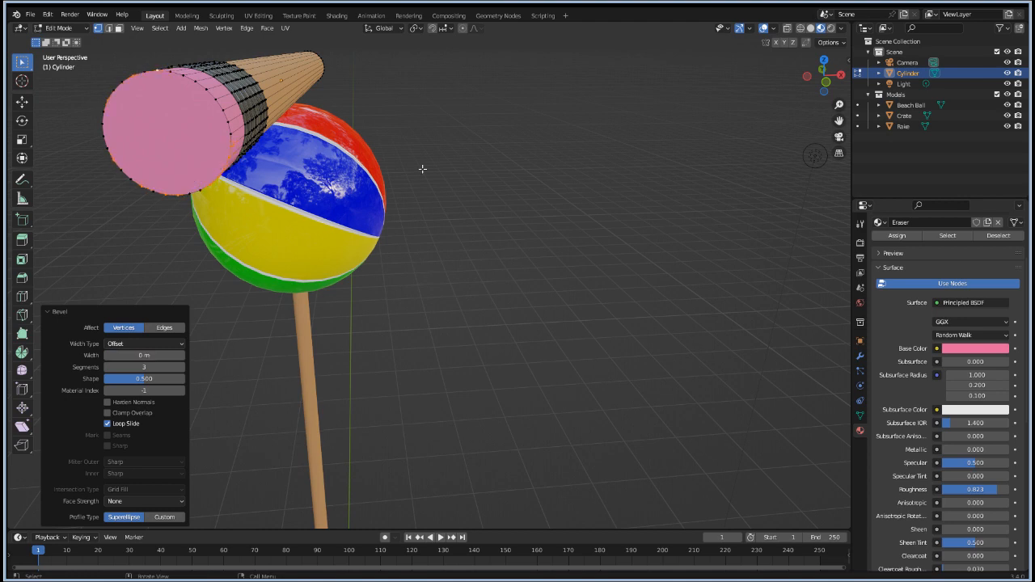
{"action": "left_click", "coordinate": [553, 213]}
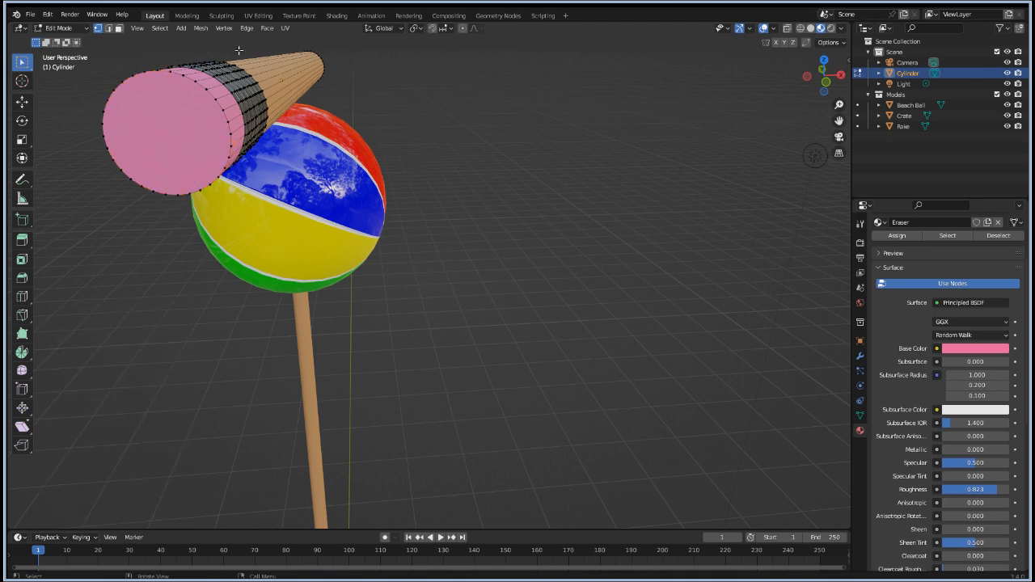
Step: Switch to edge selection, select the eraser's rim loop and randomly deselect half of its edges at ratio 0.5
{"action": "middle_click_drag", "start_coordinate": [106, 169], "coordinate": [269, 214]}
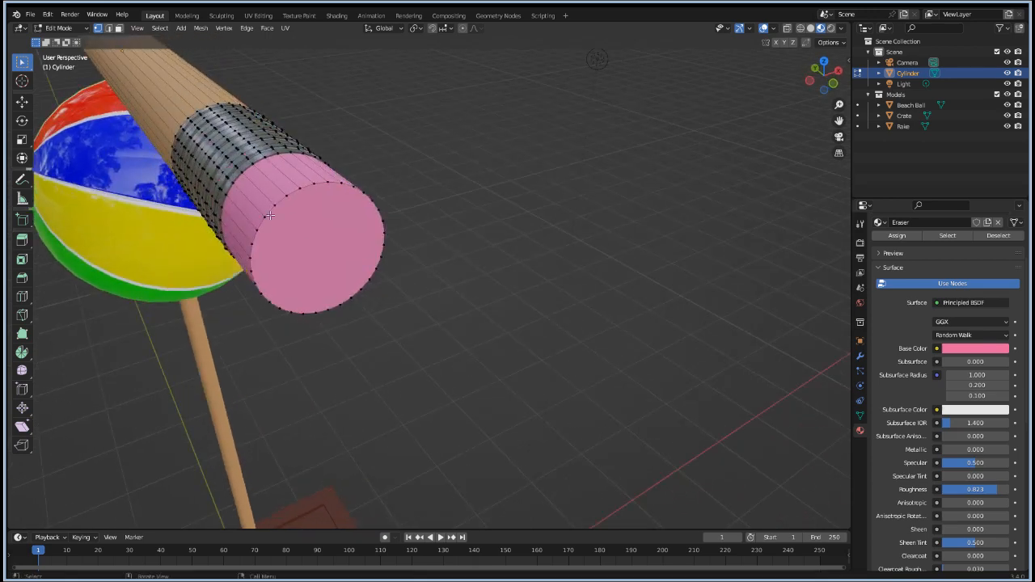
{"action": "key", "text": "2"}
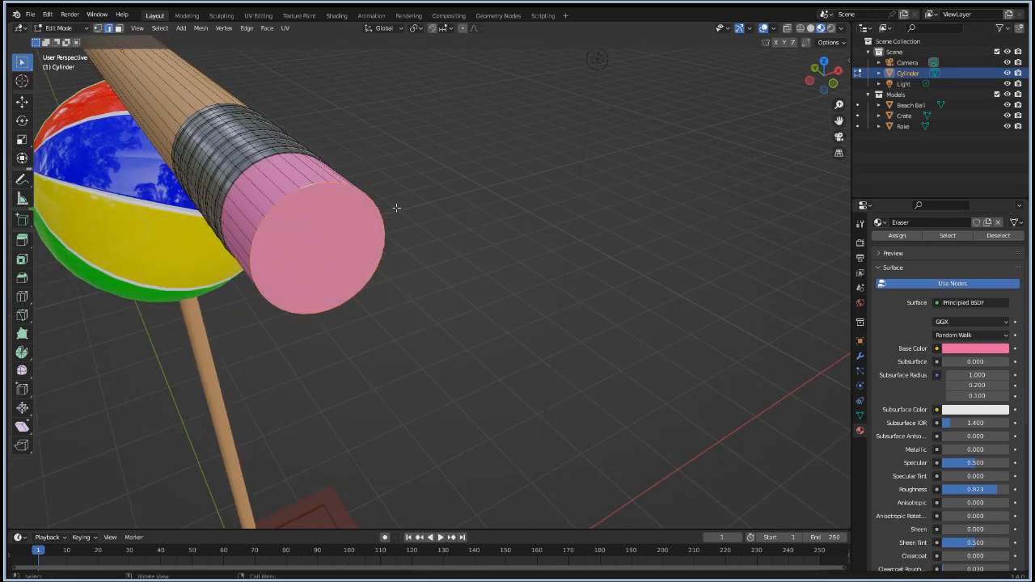
{"action": "key", "text": "F3"}
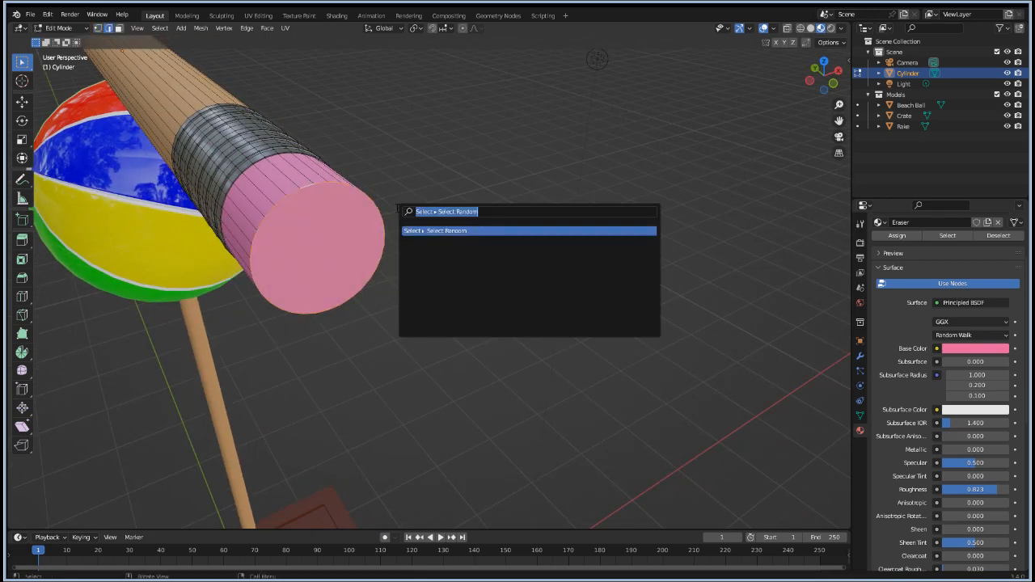
{"action": "key", "text": "Return"}
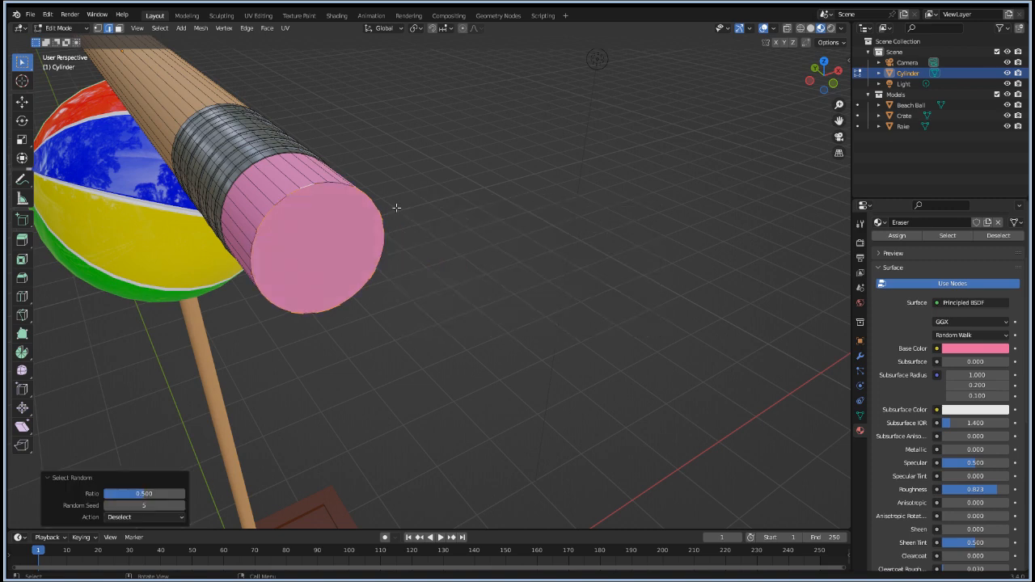
Step: Try beveling the randomly chosen rim edges about 0.013 m wide with 3 segments, and undo the bevel
{"action": "key", "text": "ctrl+b"}
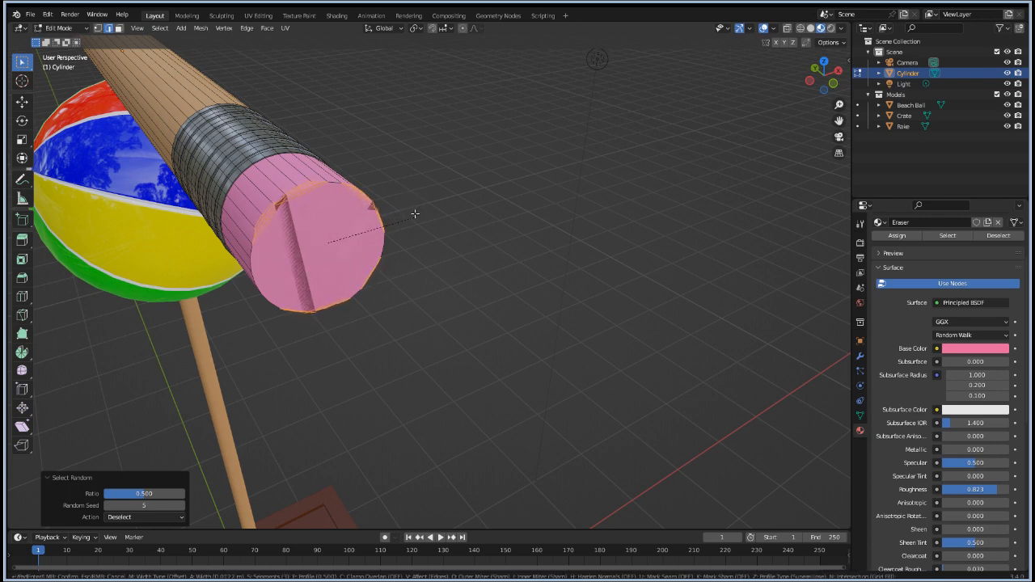
{"action": "left_click", "coordinate": [414, 213]}
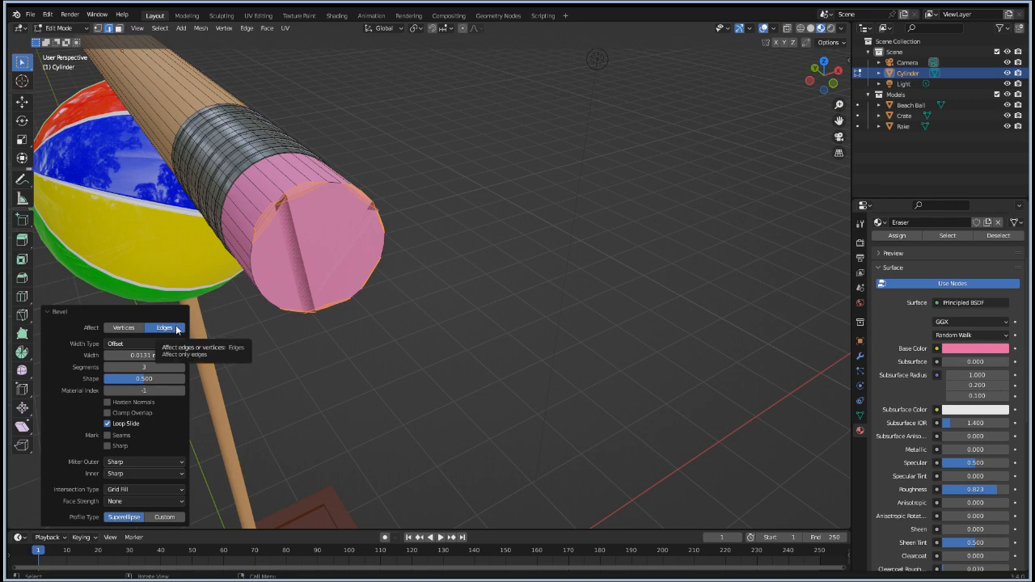
{"action": "scroll", "coordinate": [333, 236], "scroll_direction": "up", "scroll_amount": 2}
{"action": "scroll", "coordinate": [334, 235], "scroll_direction": "down", "scroll_amount": 2}
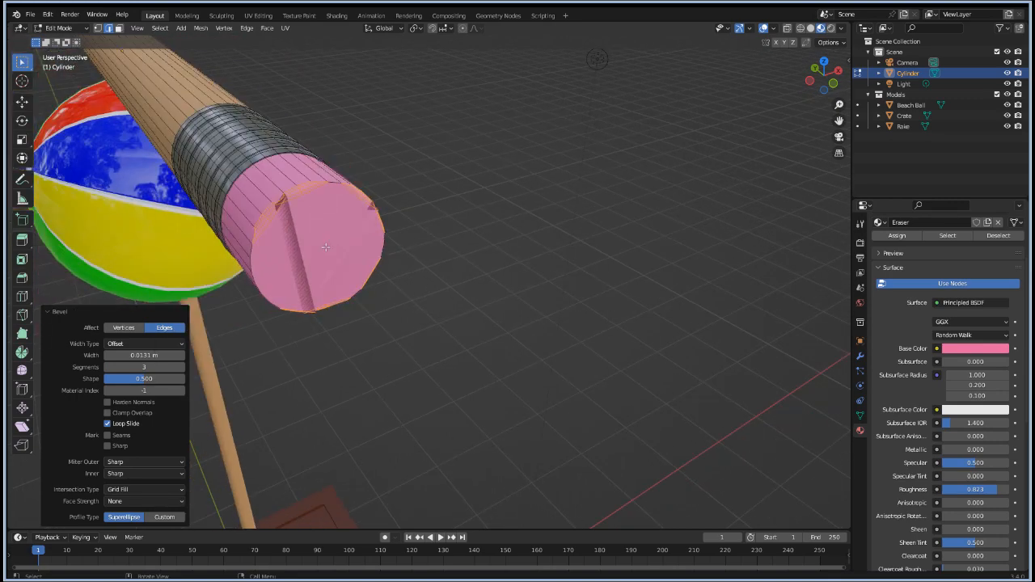
{"action": "mouse_move", "coordinate": [333, 235]}
{"action": "middle_mouse_down"}
{"action": "mouse_move", "coordinate": [355, 258]}
{"action": "mouse_move", "coordinate": [550, 252]}
{"action": "middle_mouse_up"}
{"action": "key", "text": "ctrl+z"}
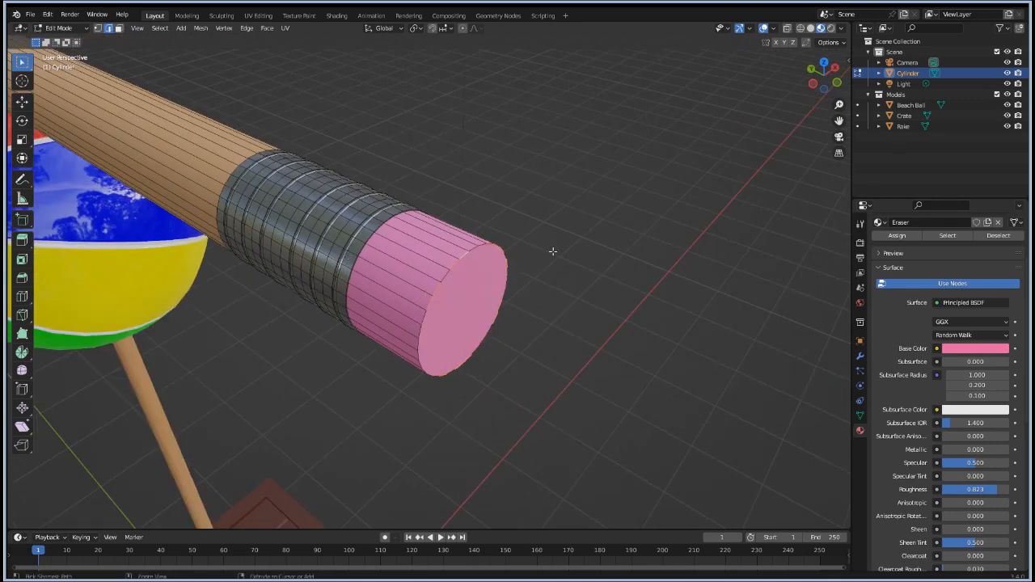
Step: Select the eraser's entire rim edge loop and bevel it into a rounded edge, leaving nothing selected
{"action": "left_click", "coordinate": [440, 274], "text": "alt"}
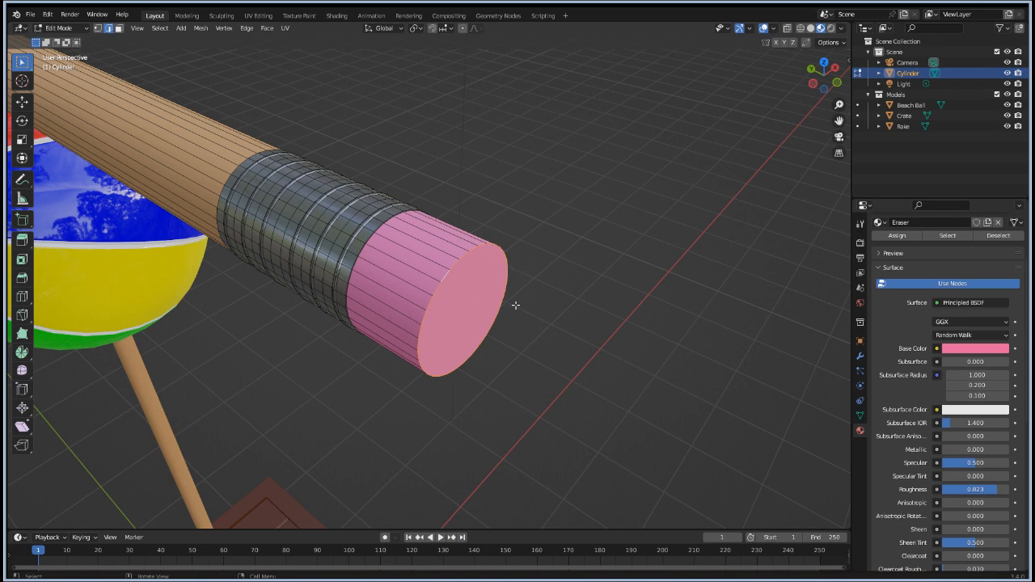
{"action": "middle_click_drag", "start_coordinate": [515, 305], "coordinate": [505, 319]}
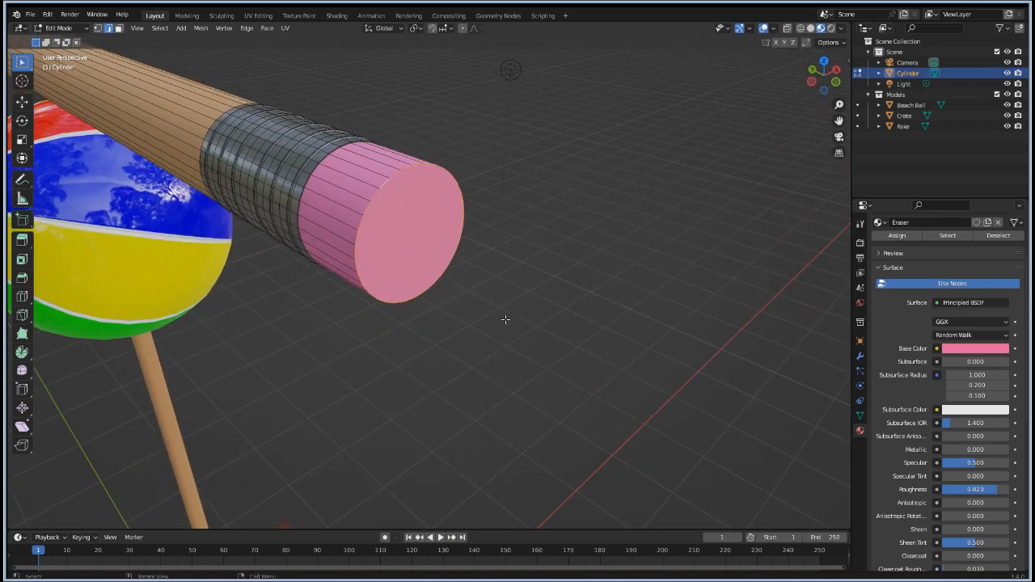
{"action": "key", "text": "ctrl+b"}
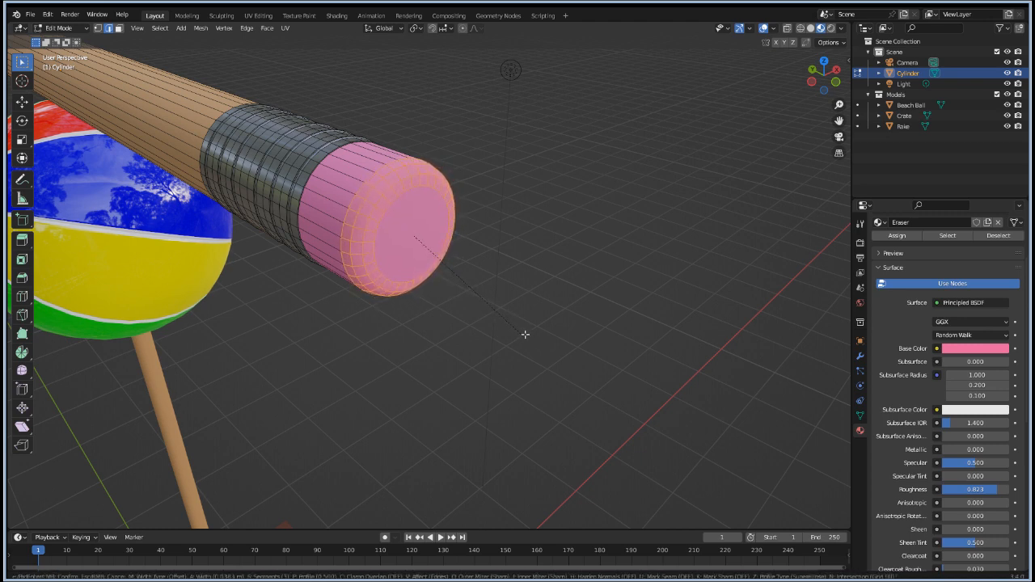
{"action": "left_click", "coordinate": [527, 335]}
{"action": "left_click", "coordinate": [600, 252]}
Step: Add one loop cut around the wooden shaft near its plain end, slid to a factor of about 0.761
{"action": "mouse_move", "coordinate": [526, 282]}
{"action": "middle_mouse_down"}
{"action": "mouse_move", "coordinate": [518, 285]}
{"action": "mouse_move", "coordinate": [597, 296]}
{"action": "mouse_move", "coordinate": [588, 309]}
{"action": "mouse_move", "coordinate": [121, 245]}
{"action": "mouse_move", "coordinate": [185, 276]}
{"action": "middle_mouse_up"}
{"action": "scroll", "coordinate": [184, 276], "scroll_direction": "down", "scroll_amount": 8}
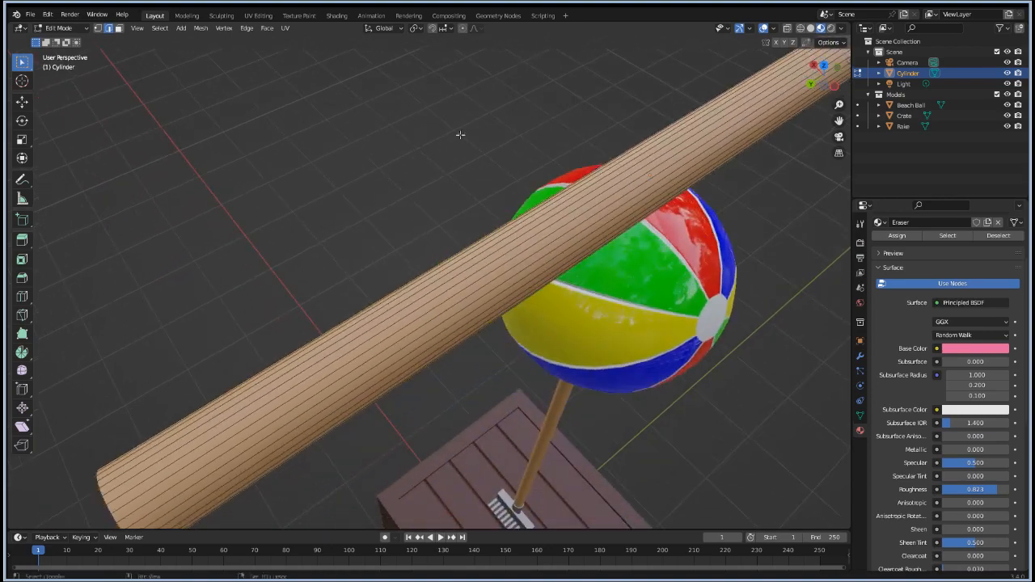
{"action": "mouse_move", "coordinate": [386, 413]}
{"action": "middle_mouse_down"}
{"action": "mouse_move", "coordinate": [446, 408]}
{"action": "mouse_move", "coordinate": [376, 389]}
{"action": "mouse_move", "coordinate": [395, 395]}
{"action": "middle_mouse_up"}
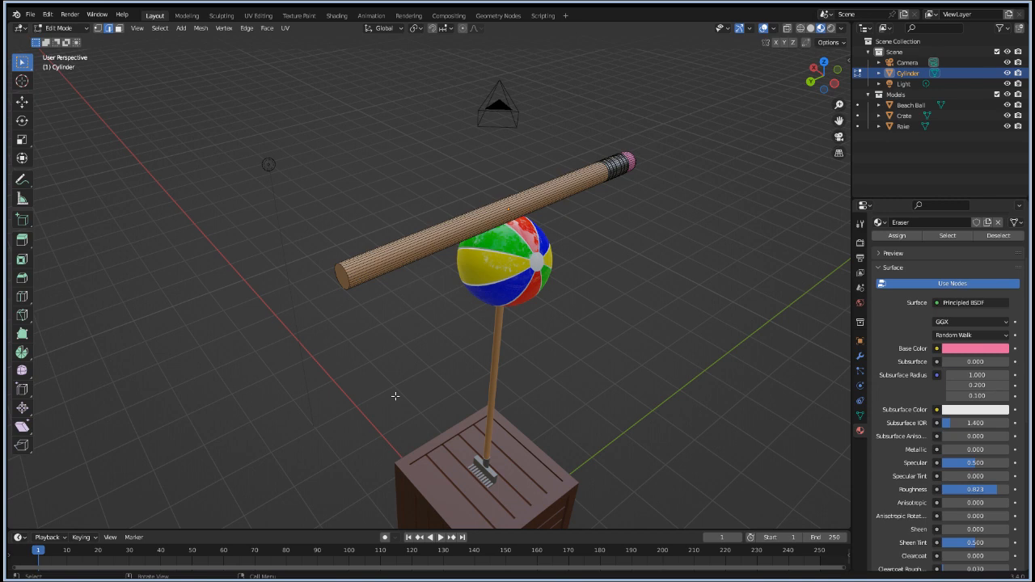
{"action": "scroll", "coordinate": [396, 368], "scroll_direction": "up", "scroll_amount": 3}
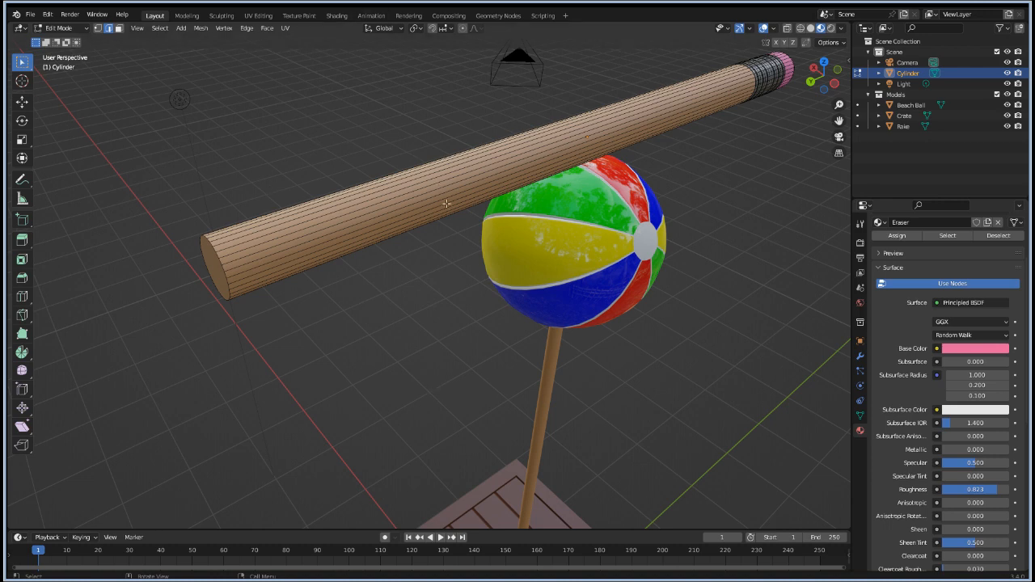
{"action": "middle_click_drag", "start_coordinate": [60, 303], "coordinate": [89, 303]}
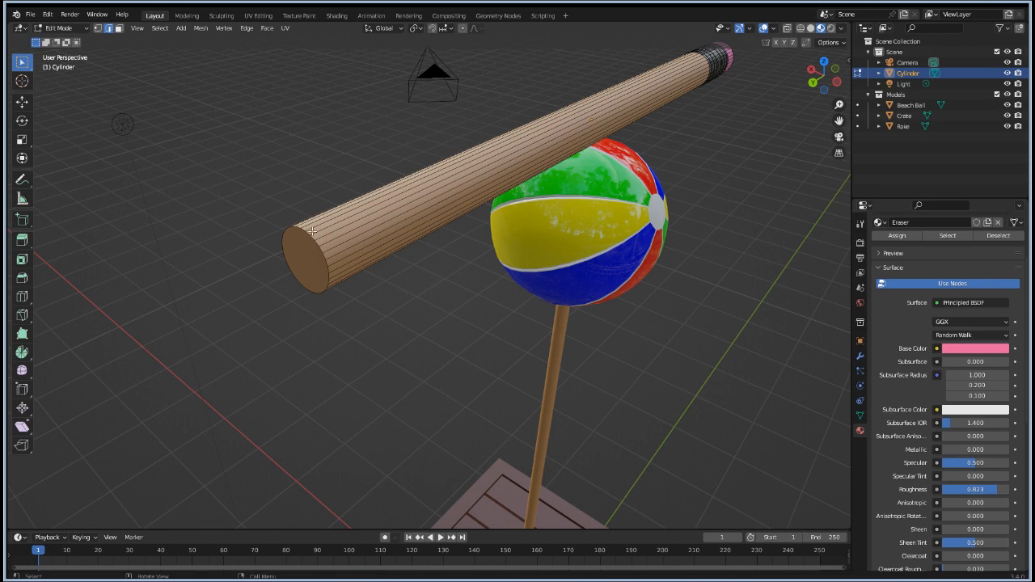
{"action": "left_click", "coordinate": [312, 231], "text": "alt"}
{"action": "left_click", "coordinate": [312, 233], "text": "alt"}
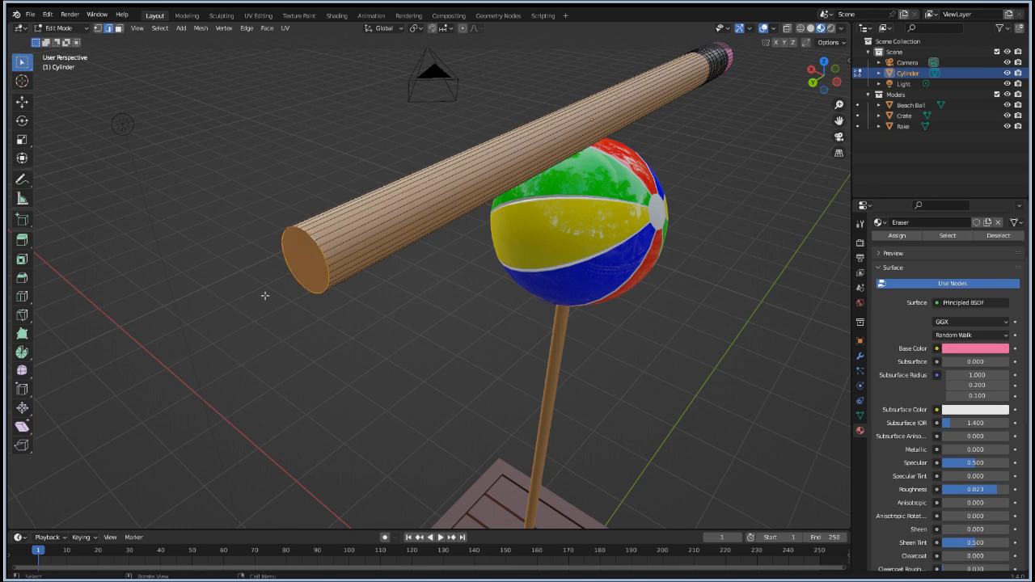
{"action": "key", "text": "ctrl+r"}
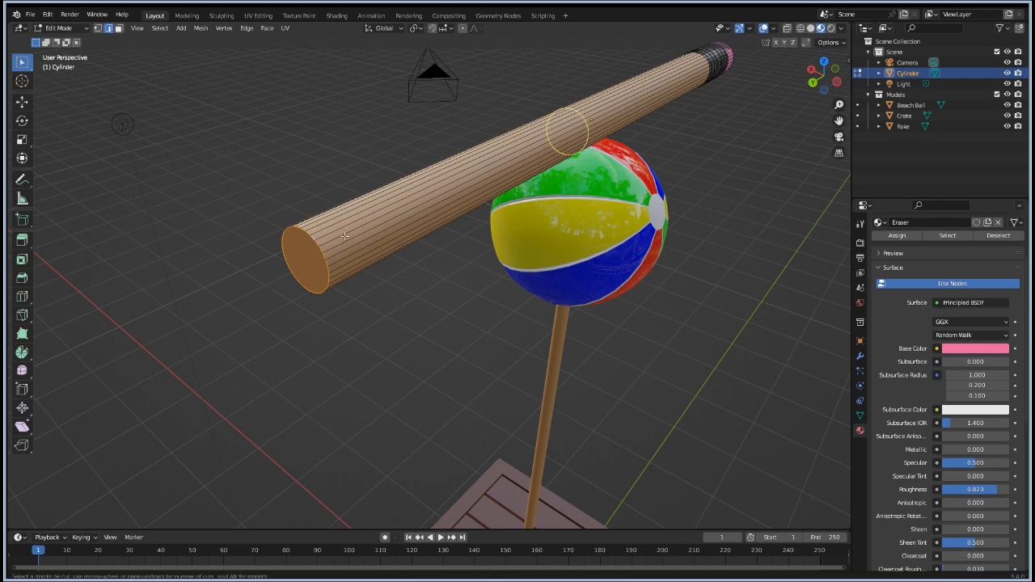
{"action": "left_click", "coordinate": [350, 219]}
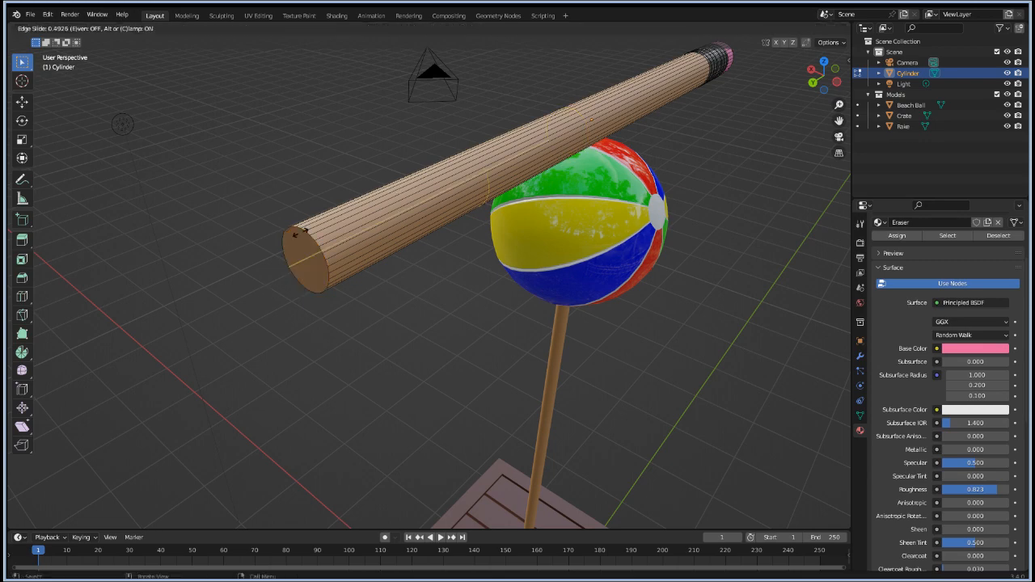
{"action": "left_click", "coordinate": [267, 279]}
Step: Select the flat face at the shaft's plain wooden end in face selection and try scaling it to 0
{"action": "middle_click_drag", "start_coordinate": [267, 278], "coordinate": [485, 332]}
{"action": "scroll", "coordinate": [230, 327], "scroll_direction": "up", "scroll_amount": 2}
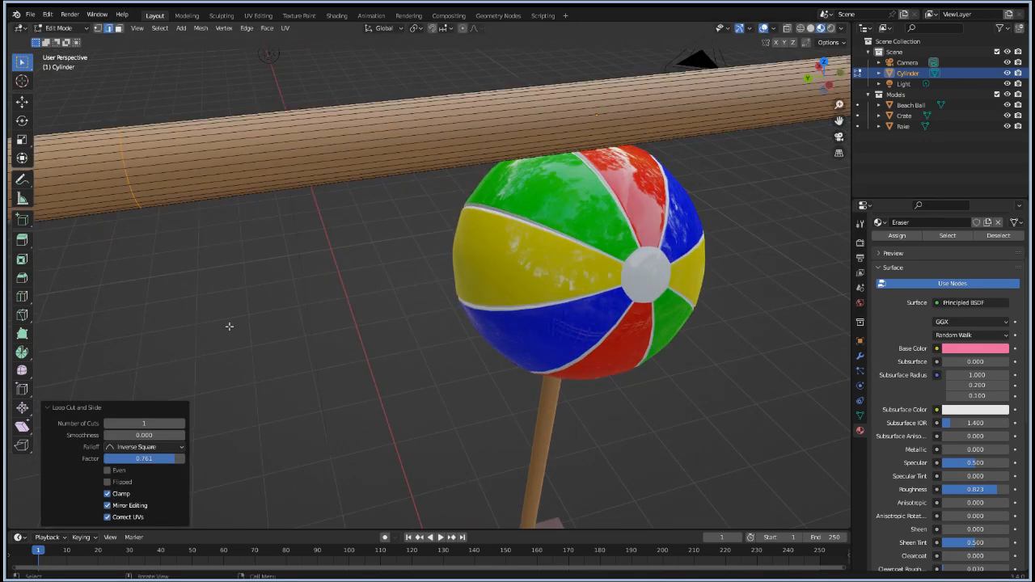
{"action": "middle_click_drag", "start_coordinate": [270, 298], "coordinate": [522, 314], "text": "shift"}
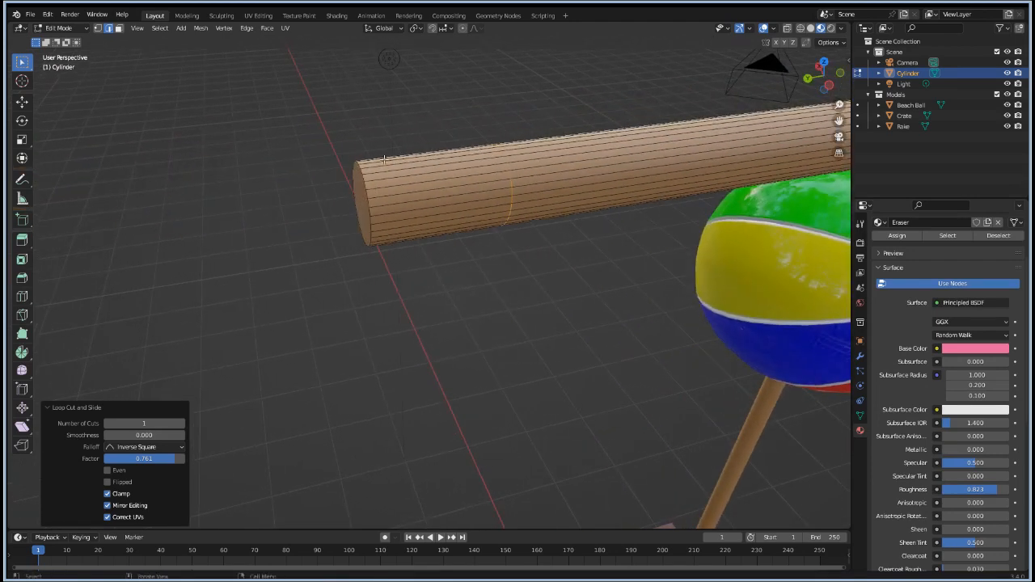
{"action": "left_click", "coordinate": [360, 194]}
{"action": "key", "text": "3"}
{"action": "left_click", "coordinate": [362, 201]}
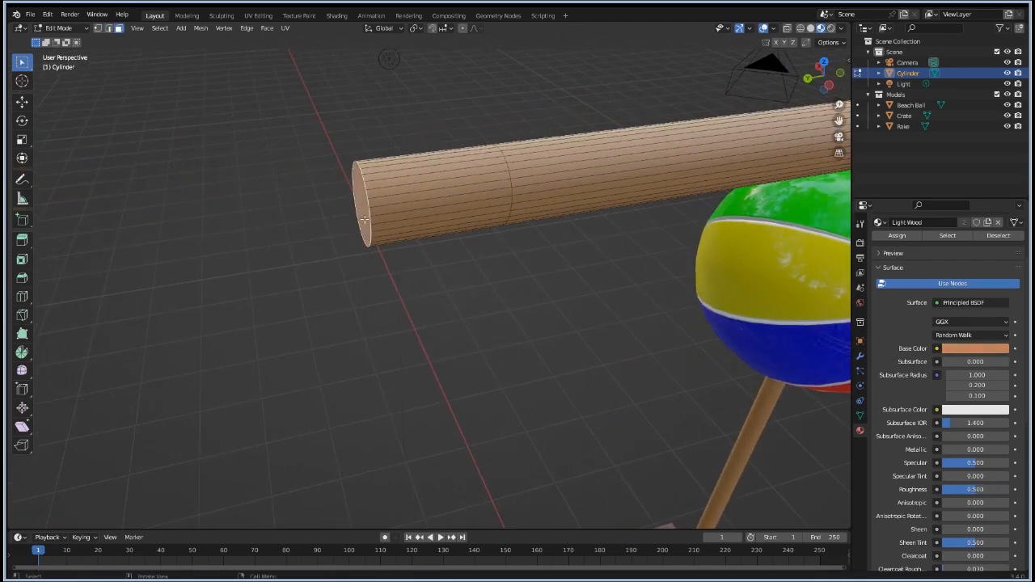
{"action": "type", "text": "s0"}
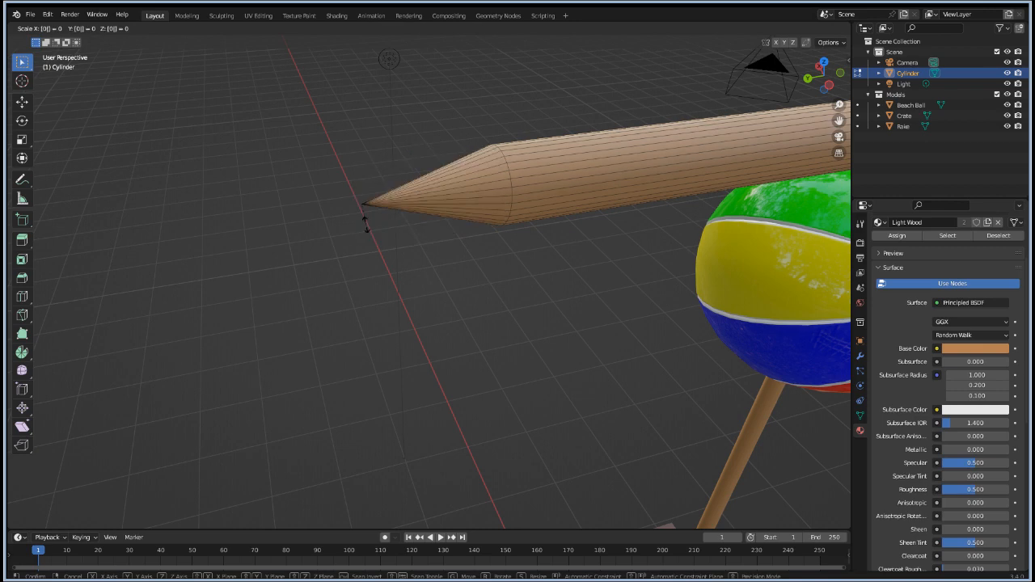
{"action": "key", "text": "Escape"}
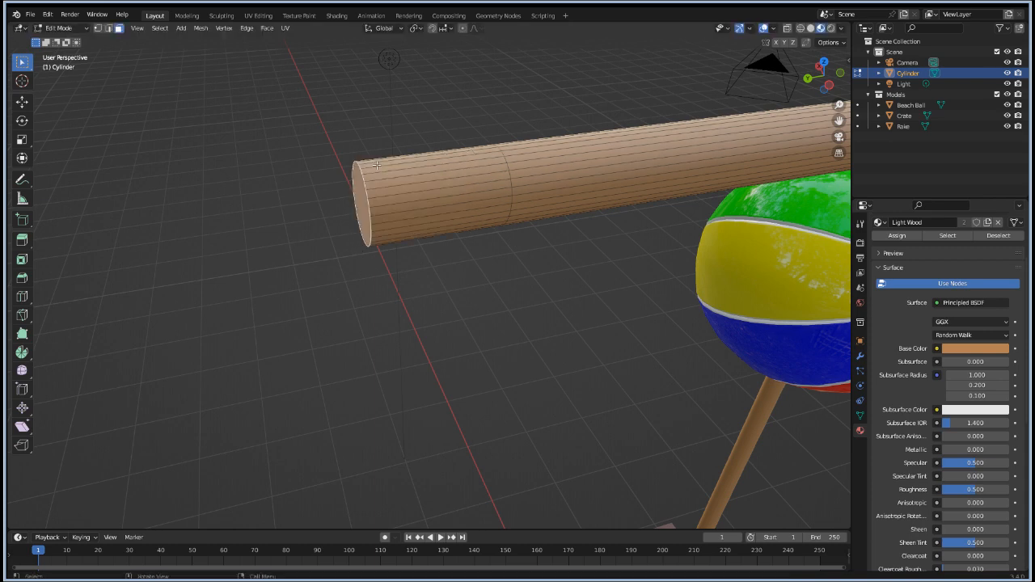
Step: Scale the selected end face of the wooden shaft to 0.1 to form a tapered pencil tip
{"action": "key", "text": "s"}
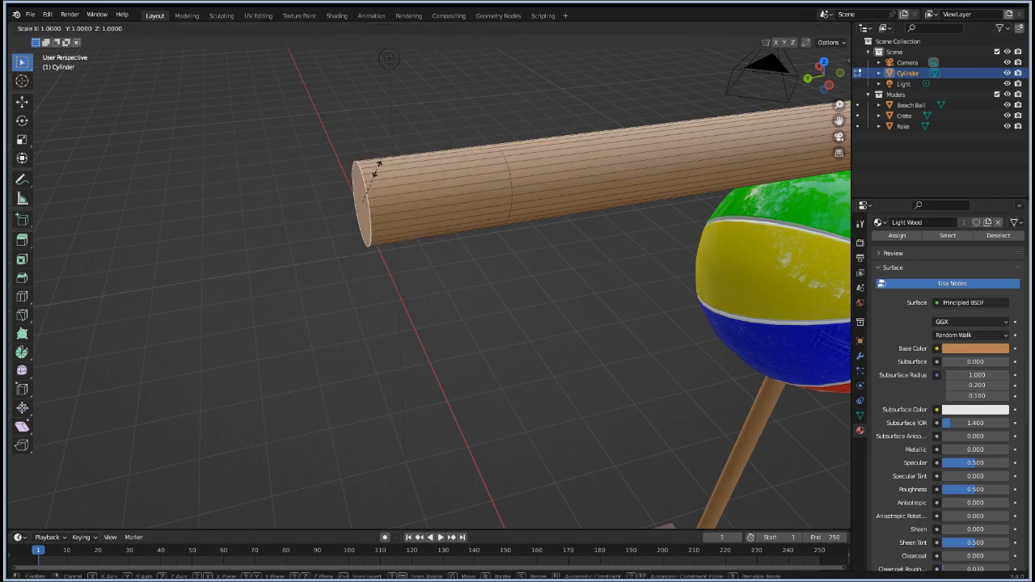
{"action": "type", "text": ".01"}
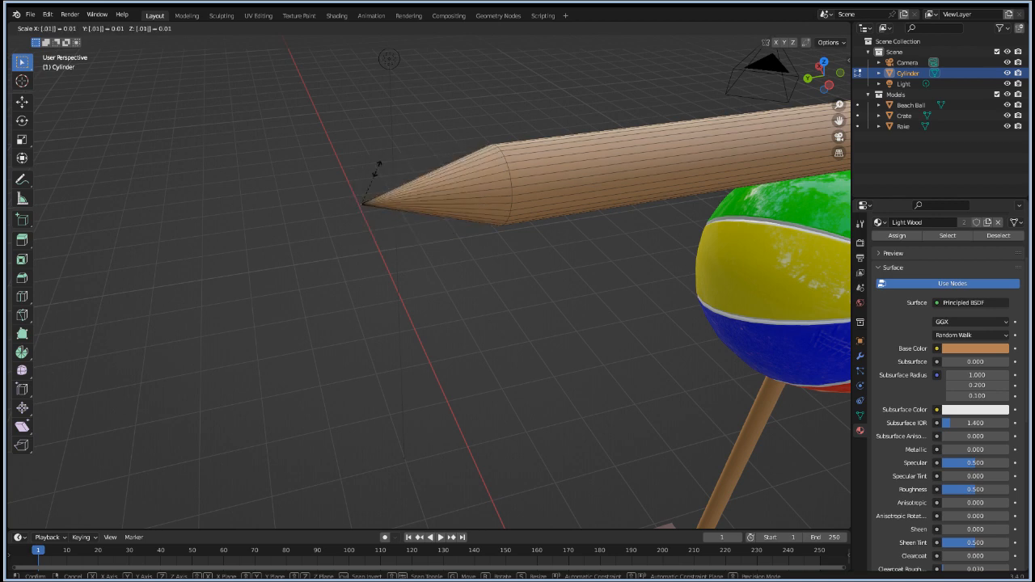
{"action": "key", "text": "BackSpace"}
{"action": "key", "text": "BackSpace"}
{"action": "type", "text": "1"}
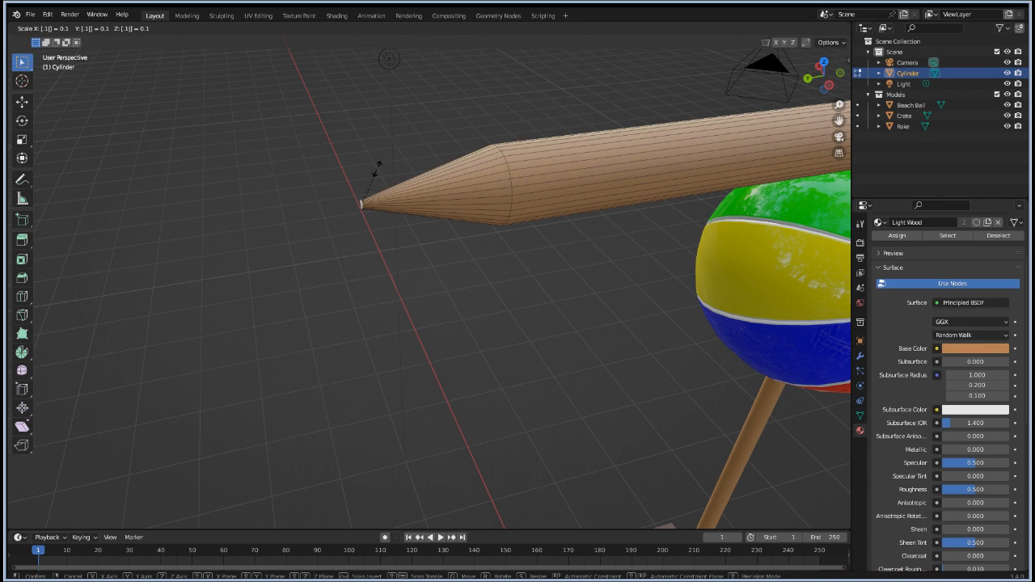
{"action": "key", "text": "Return"}
{"action": "left_click", "coordinate": [376, 165]}
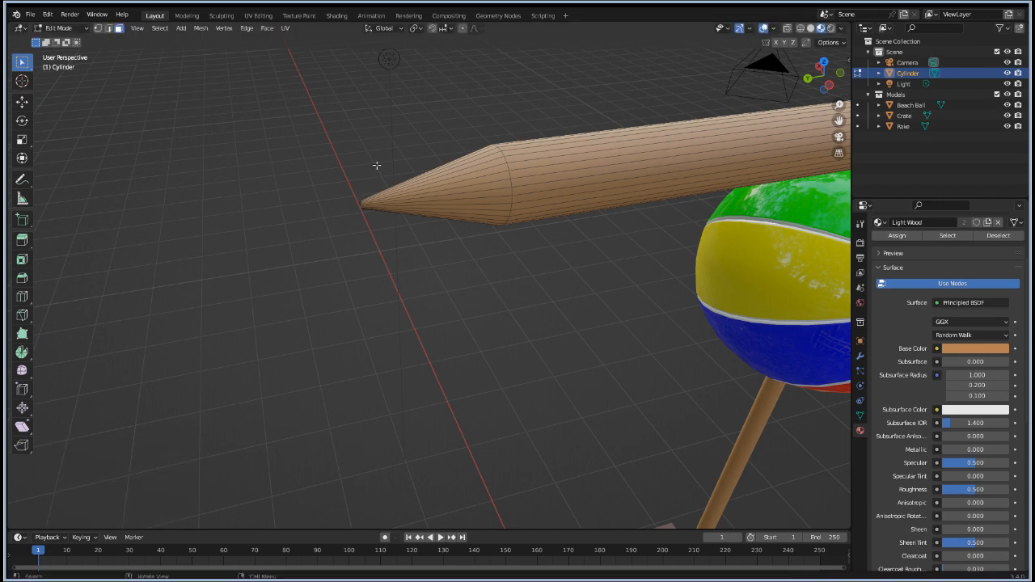
Step: Add one loop cut around the tapered cone, slid toward the point to a factor of about 0.645
{"action": "key", "text": "ctrl+r"}
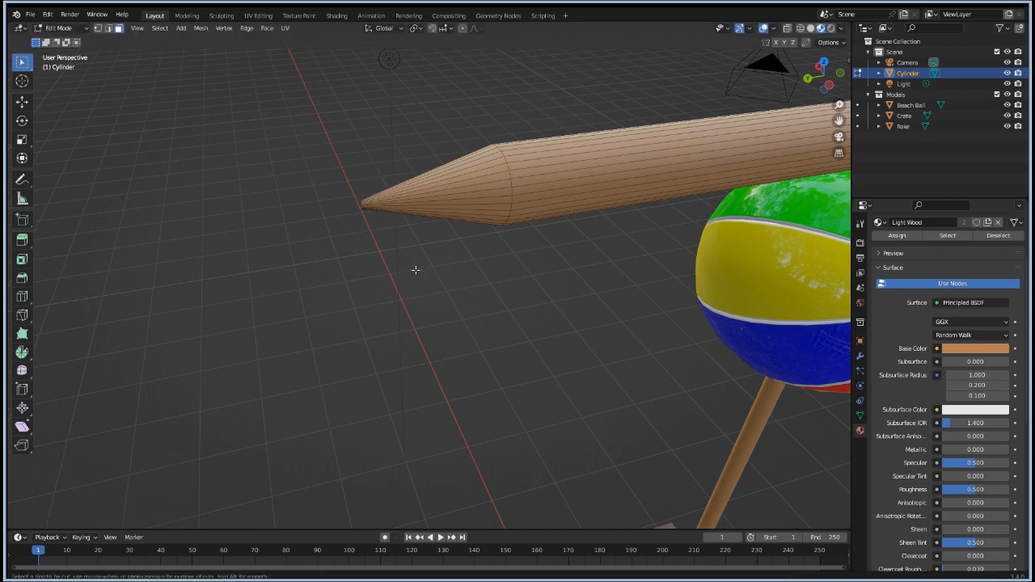
{"action": "left_click", "coordinate": [393, 194]}
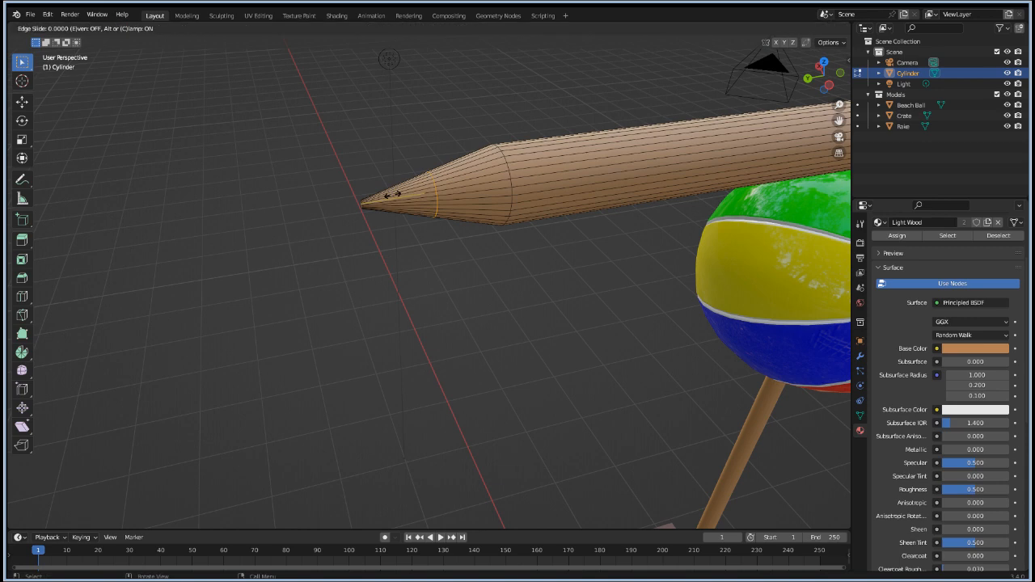
{"action": "left_click", "coordinate": [354, 204]}
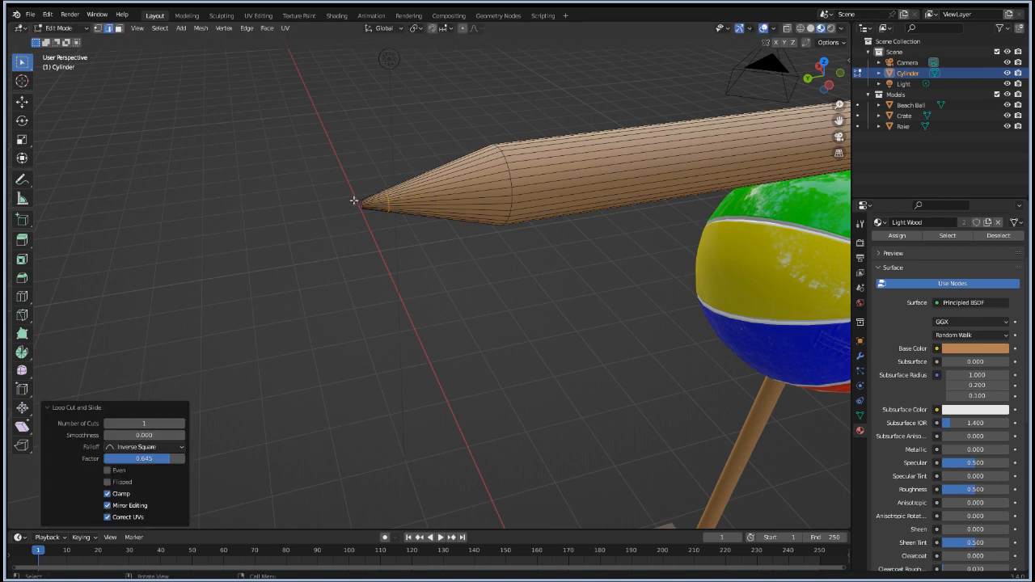
Step: Bevel the edge loop where the shaft meets the taper about 0.0555 m wide with 3 segments, leaving nothing selected
{"action": "left_click", "coordinate": [571, 306]}
{"action": "left_click", "coordinate": [509, 165], "text": "alt"}
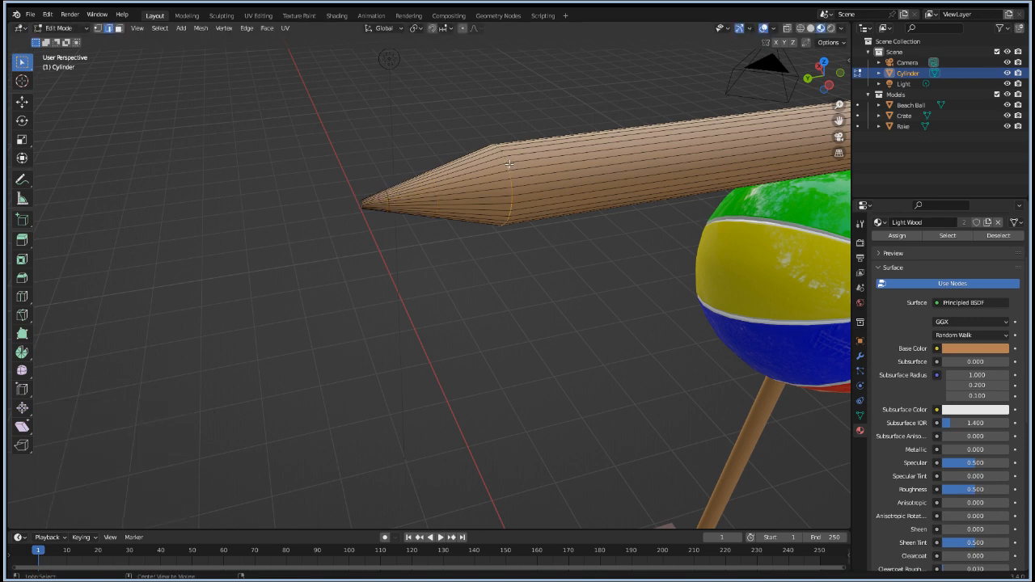
{"action": "key", "text": "ctrl+b"}
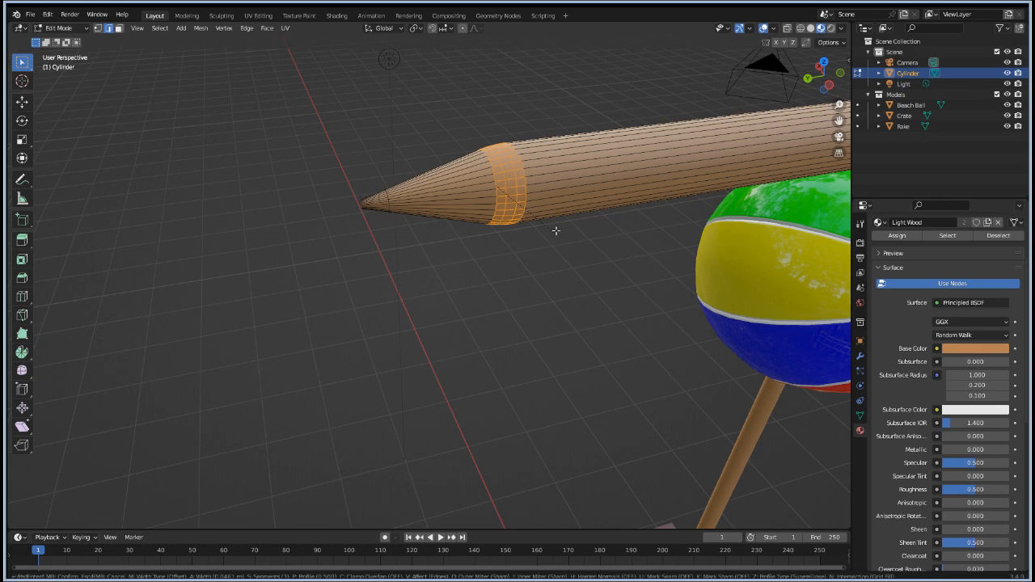
{"action": "left_click", "coordinate": [558, 233]}
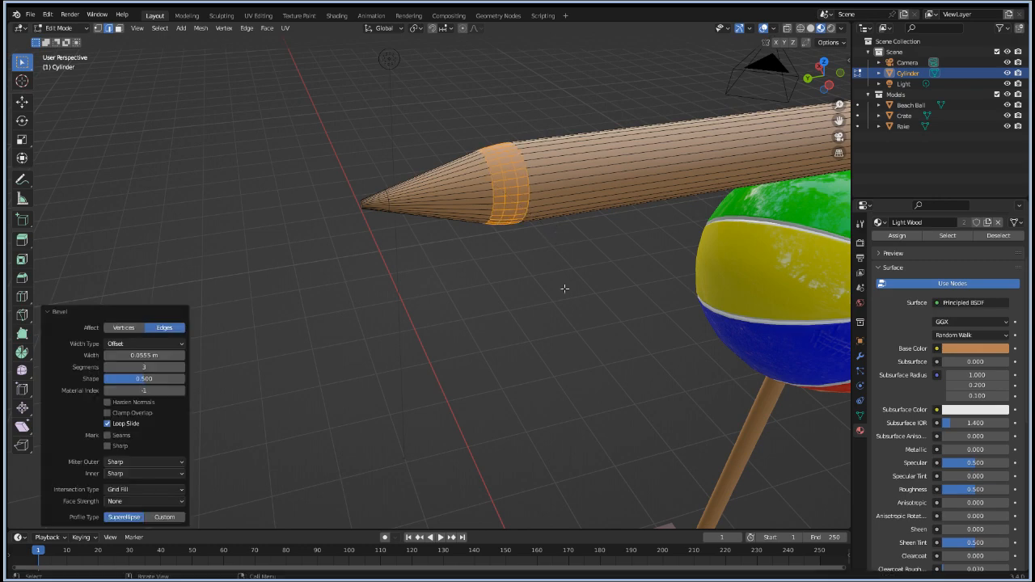
{"action": "left_click", "coordinate": [566, 291]}
Step: Select the whole ring of long side faces between the taper and the metal band in face selection
{"action": "mouse_move", "coordinate": [582, 330]}
{"action": "middle_mouse_down"}
{"action": "mouse_move", "coordinate": [582, 309]}
{"action": "mouse_move", "coordinate": [536, 274]}
{"action": "middle_mouse_up"}
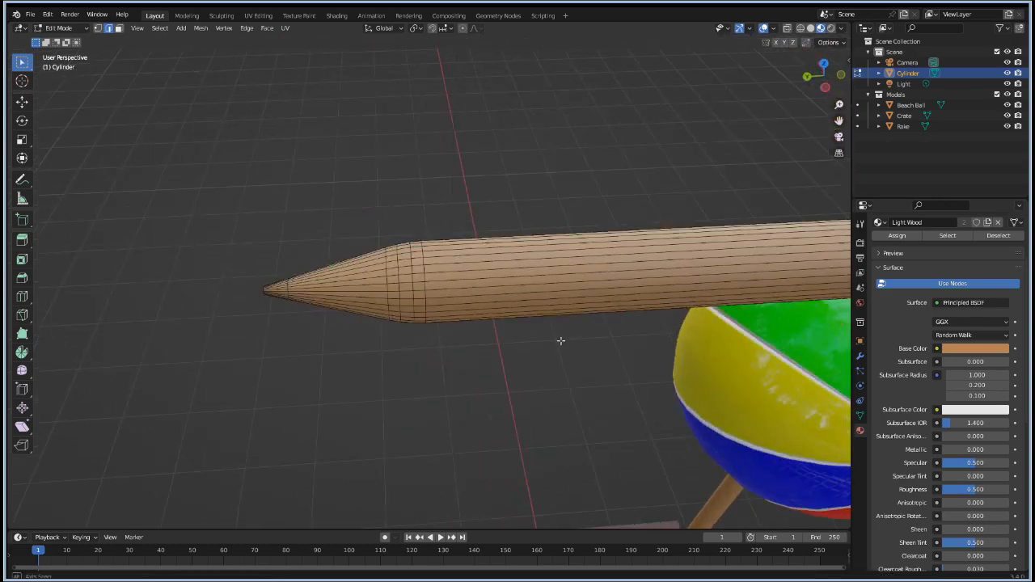
{"action": "left_click", "coordinate": [546, 261], "text": "alt"}
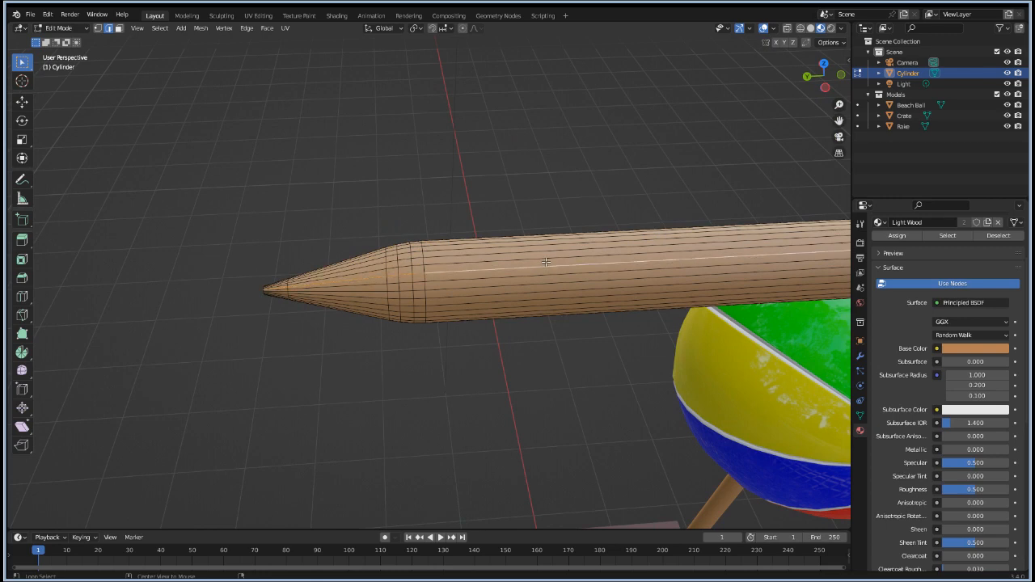
{"action": "left_click", "coordinate": [545, 260], "text": "alt"}
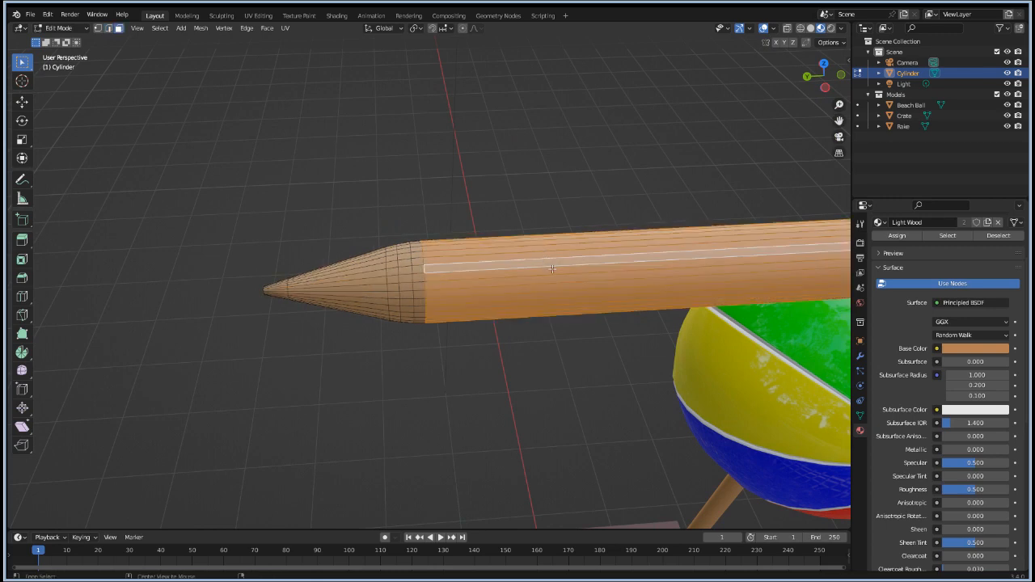
{"action": "left_click", "coordinate": [418, 260], "text": "alt"}
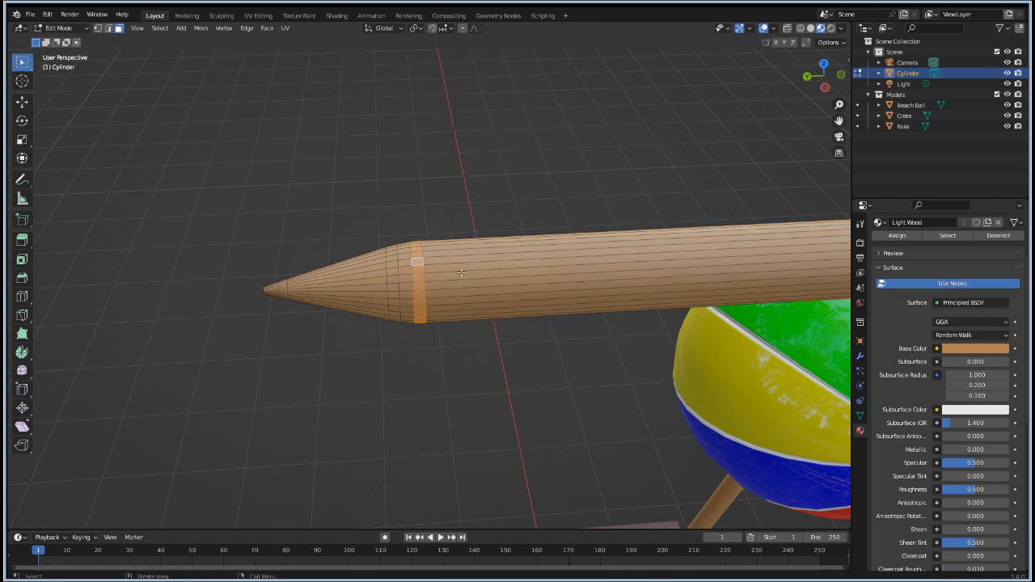
{"action": "key", "text": "ctrl+z"}
{"action": "key", "text": "Home"}
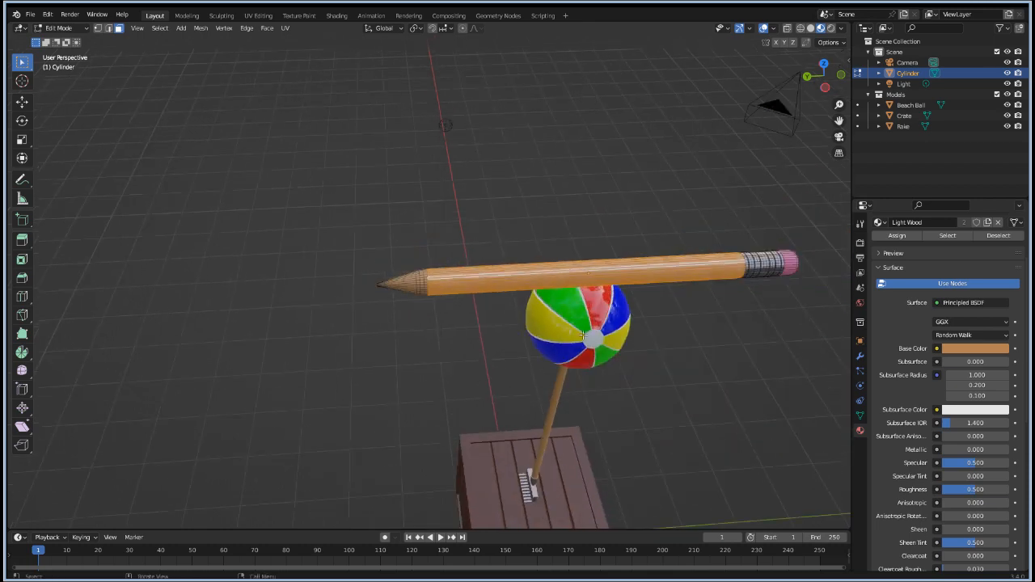
{"action": "scroll", "coordinate": [896, 336], "scroll_direction": "up", "scroll_amount": 3}
{"action": "scroll", "coordinate": [897, 337], "scroll_direction": "up", "scroll_amount": 1}
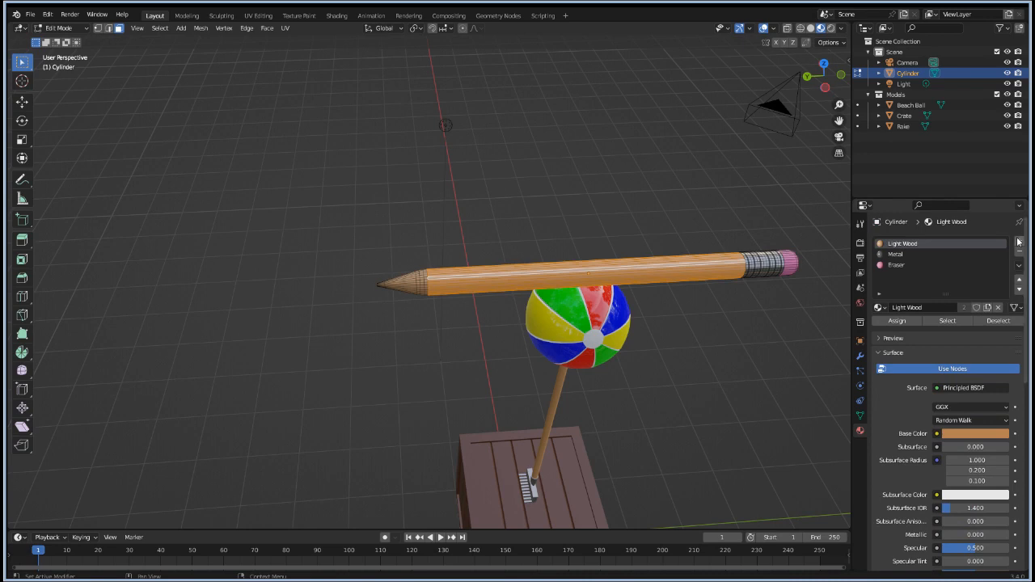
Step: Add a material slot to the pencil with a new material named Pencil Side
{"action": "left_click", "coordinate": [1019, 241]}
{"action": "left_click", "coordinate": [913, 307]}
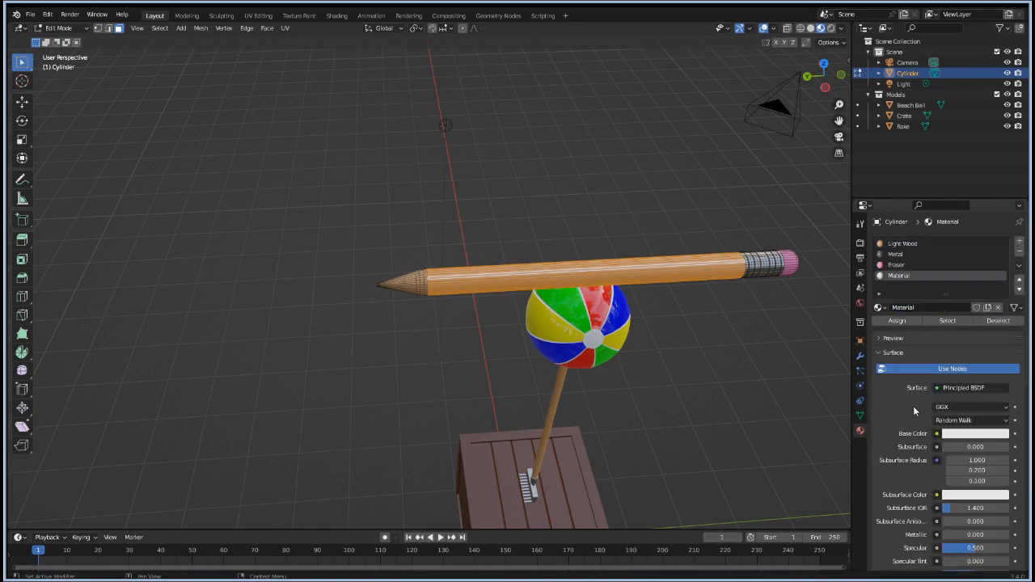
{"action": "double_click", "coordinate": [906, 306]}
{"action": "type", "text": "Pencil Side"}
{"action": "key", "text": "Return"}
Step: Set the Pencil Side base color to a saturated yellow, and assign the material to the selected shaft faces
{"action": "left_click", "coordinate": [967, 434]}
{"action": "left_click", "coordinate": [934, 337]}
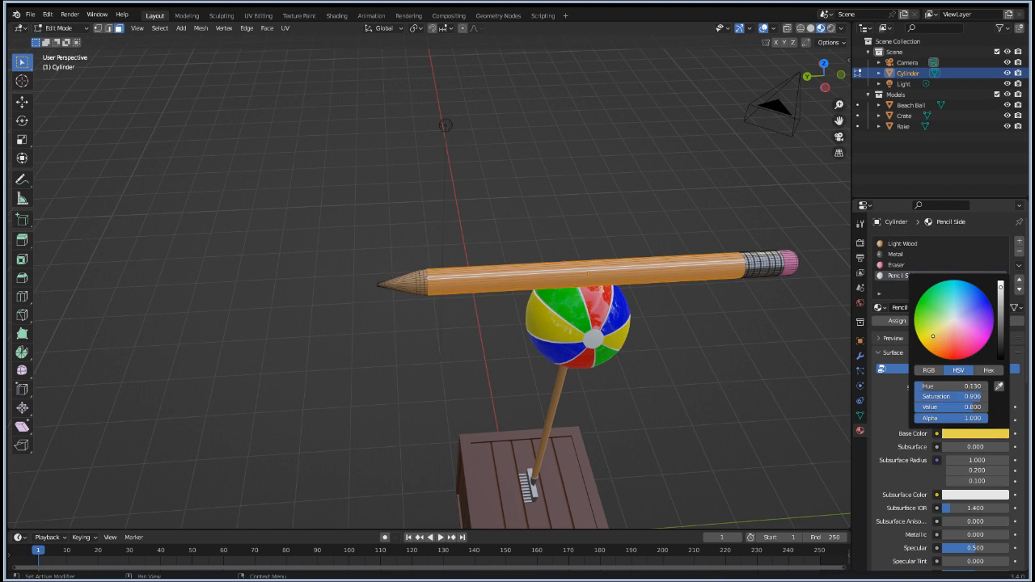
{"action": "left_click_drag", "start_coordinate": [934, 337], "coordinate": [923, 343]}
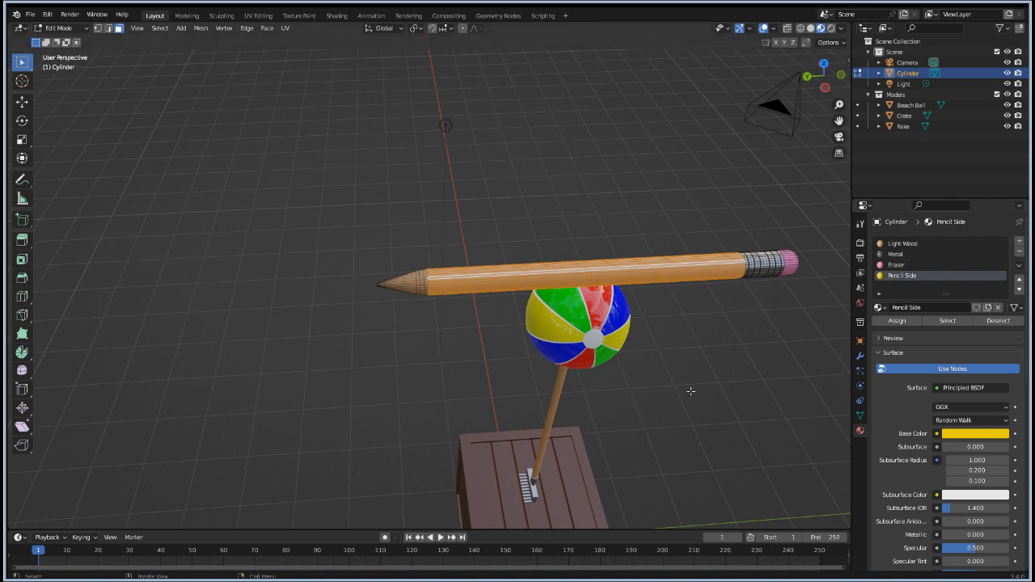
{"action": "left_click", "coordinate": [898, 321]}
{"action": "key", "text": "Tab"}
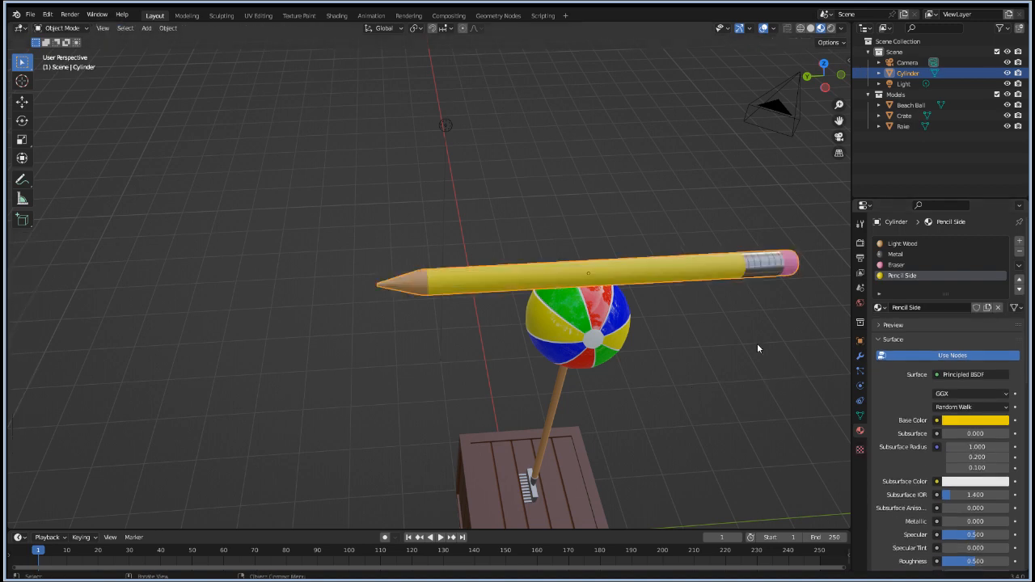
Step: Shift the Pencil Side base color to a warmer orange-yellow in Object Mode, and return to Edit Mode
{"action": "left_click", "coordinate": [970, 420]}
{"action": "left_click_drag", "start_coordinate": [926, 333], "coordinate": [934, 329]}
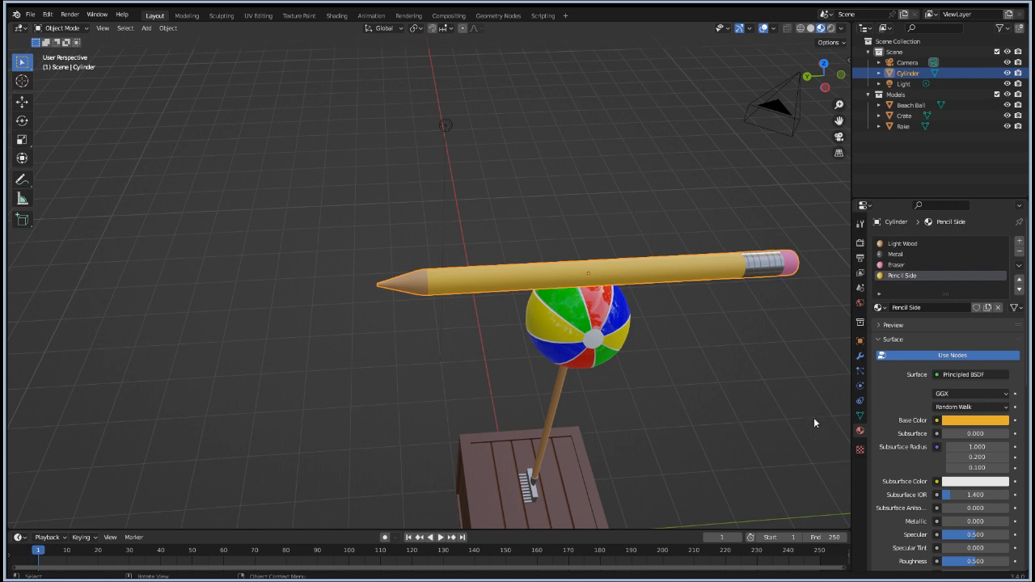
{"action": "key", "text": "Tab"}
Step: Select the small flat face at the pencil's point and bevel its edges about 0.0086 m wide with 3 segments, leaving nothing selected
{"action": "scroll", "coordinate": [676, 415], "scroll_direction": "up", "scroll_amount": 3}
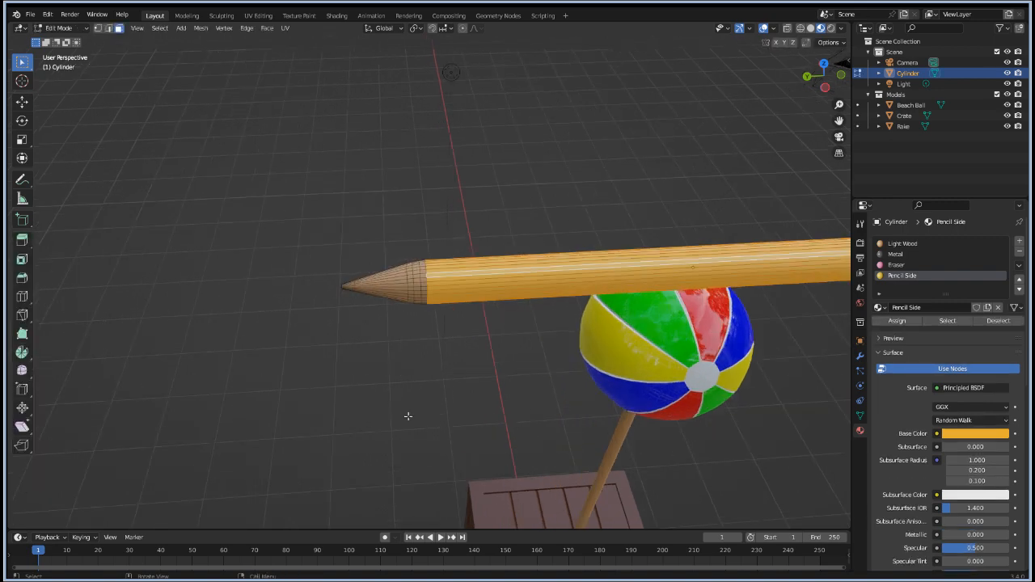
{"action": "mouse_move", "coordinate": [351, 283]}
{"action": "middle_mouse_down"}
{"action": "mouse_move", "coordinate": [385, 353]}
{"action": "mouse_move", "coordinate": [421, 338]}
{"action": "middle_mouse_up"}
{"action": "scroll", "coordinate": [619, 213], "scroll_direction": "up", "scroll_amount": 3}
{"action": "middle_click_drag", "start_coordinate": [620, 213], "coordinate": [589, 293], "text": "shift"}
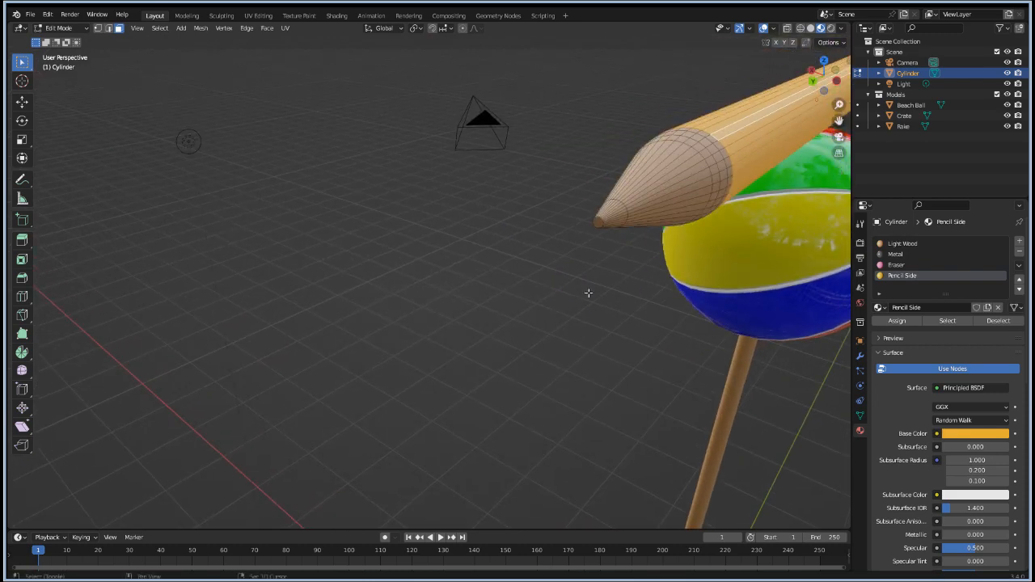
{"action": "left_click", "coordinate": [600, 217], "text": "alt"}
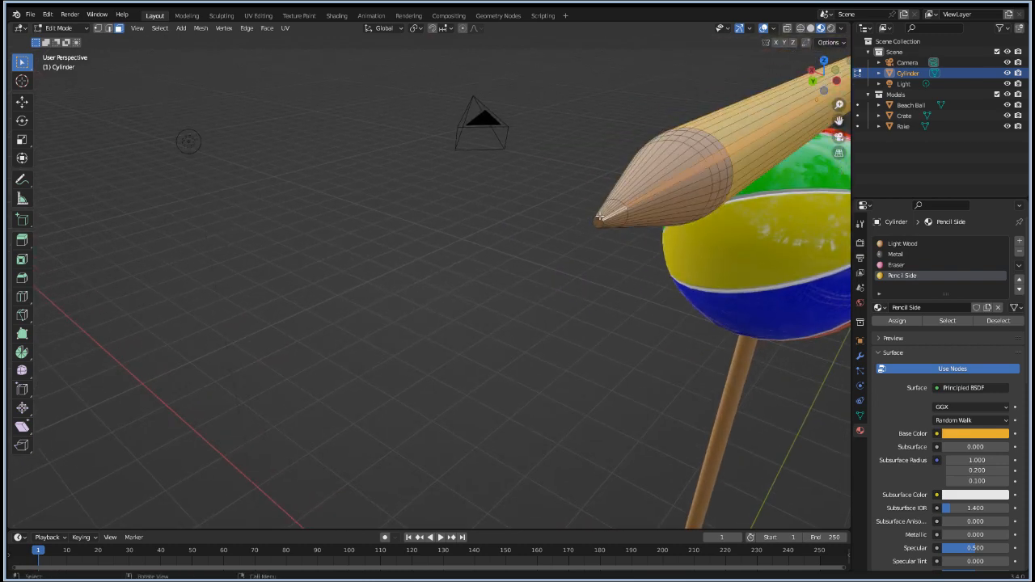
{"action": "left_click", "coordinate": [599, 218]}
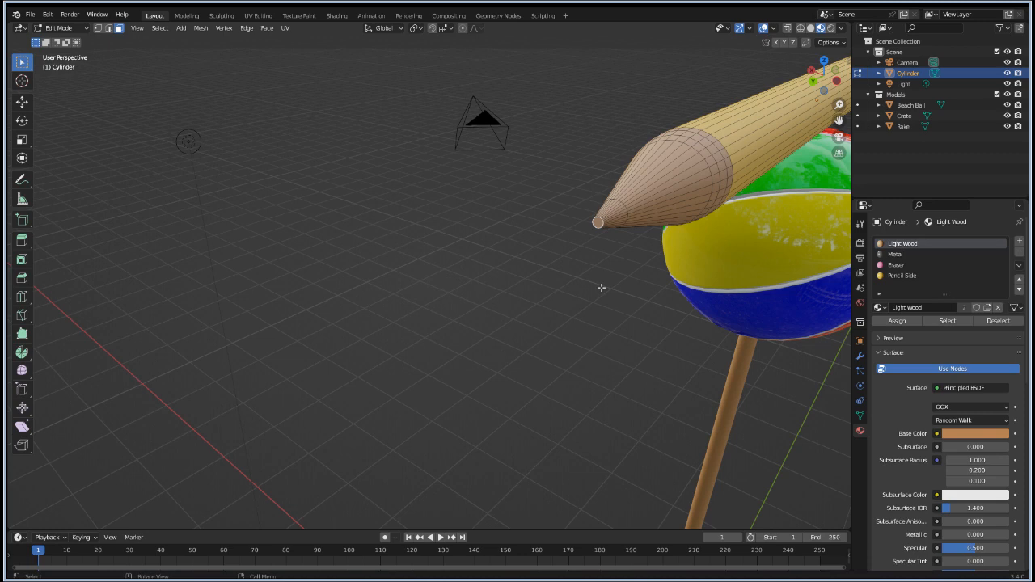
{"action": "key", "text": "2"}
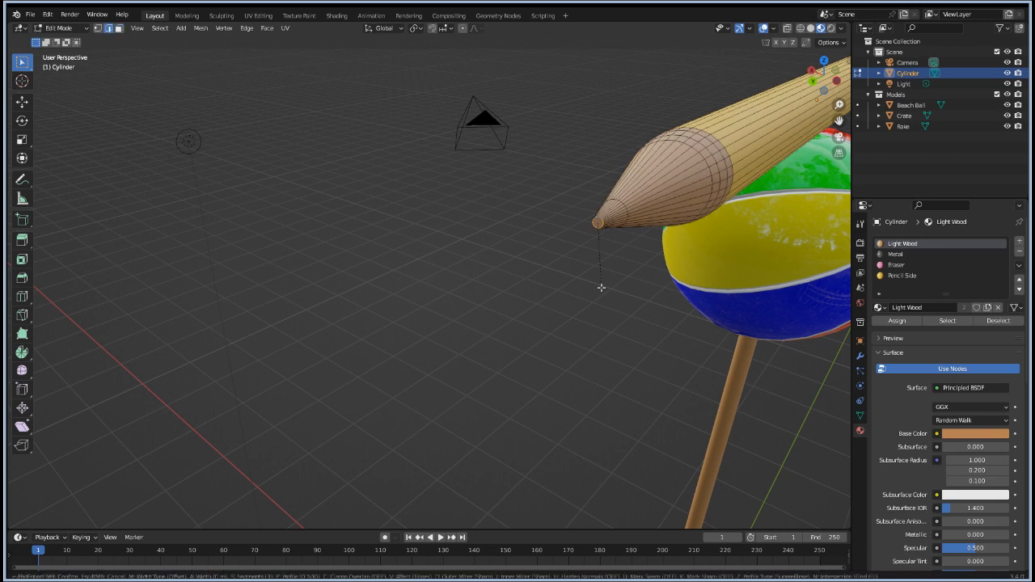
{"action": "key", "text": "ctrl+b"}
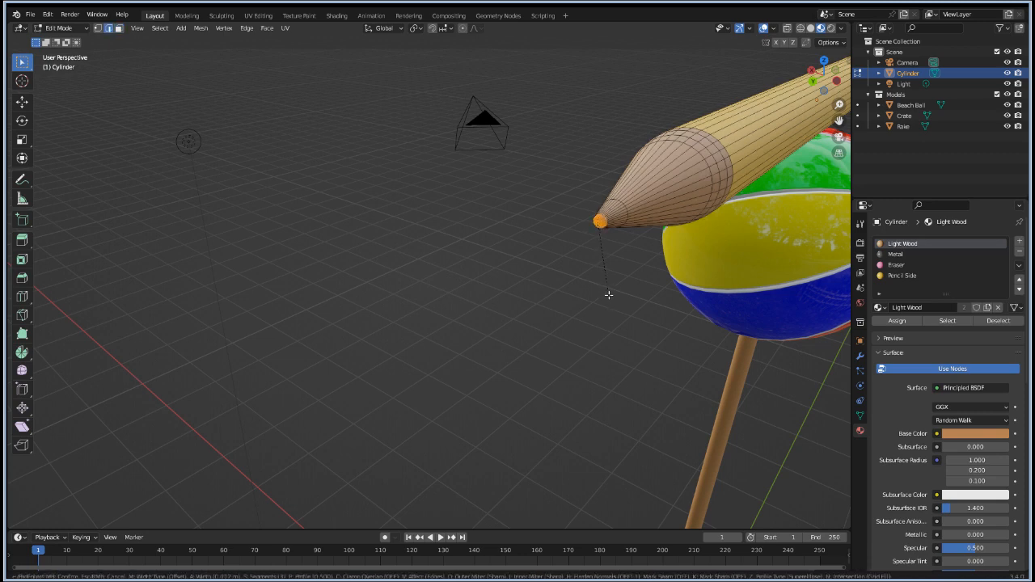
{"action": "left_click", "coordinate": [609, 294]}
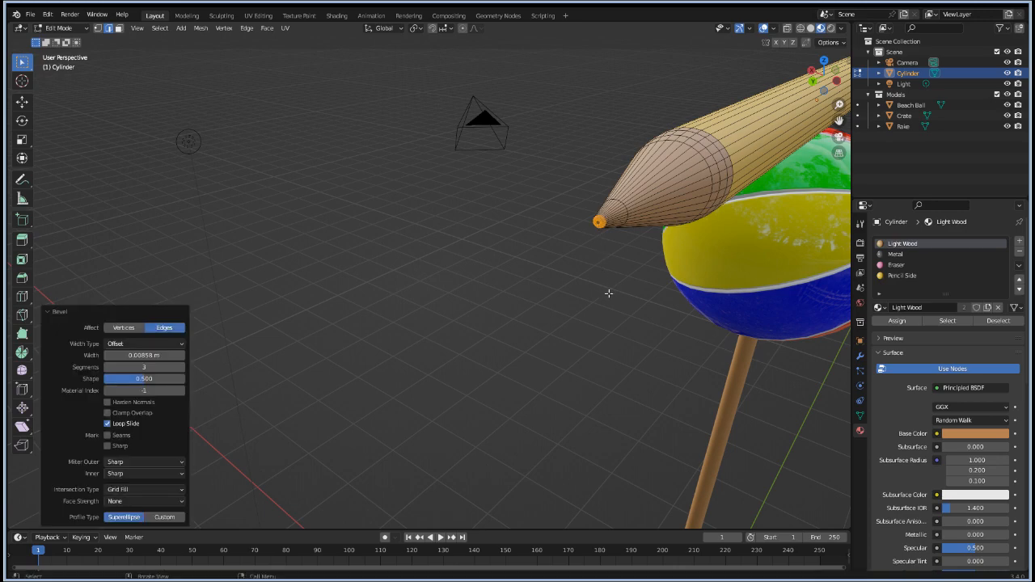
{"action": "left_click", "coordinate": [697, 332]}
Step: Select the tiny end face at the pencil's point and grow the face selection until it covers the tip up to the loop cut
{"action": "middle_click_drag", "start_coordinate": [694, 334], "coordinate": [518, 363]}
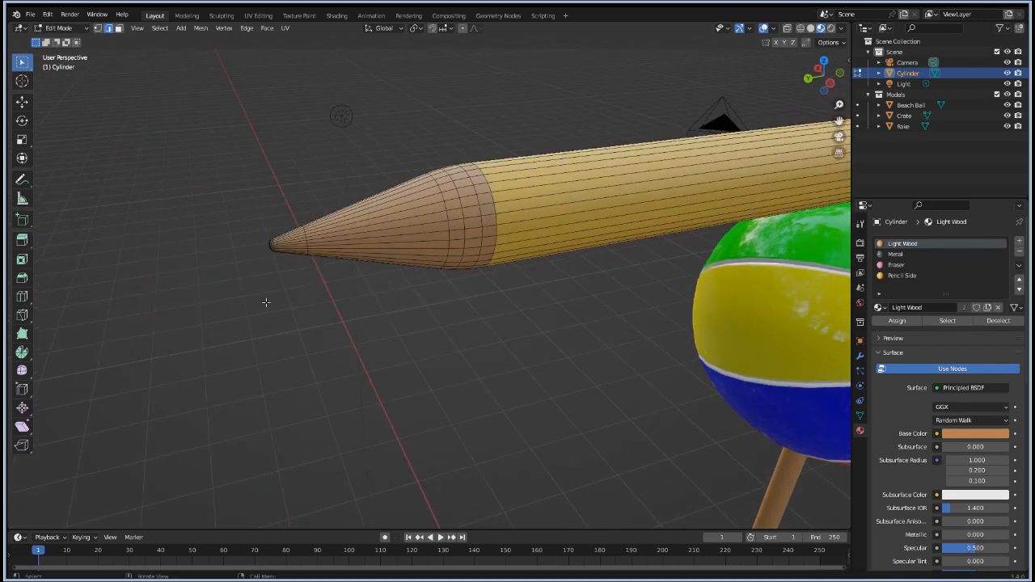
{"action": "middle_click_drag", "start_coordinate": [266, 302], "coordinate": [311, 308]}
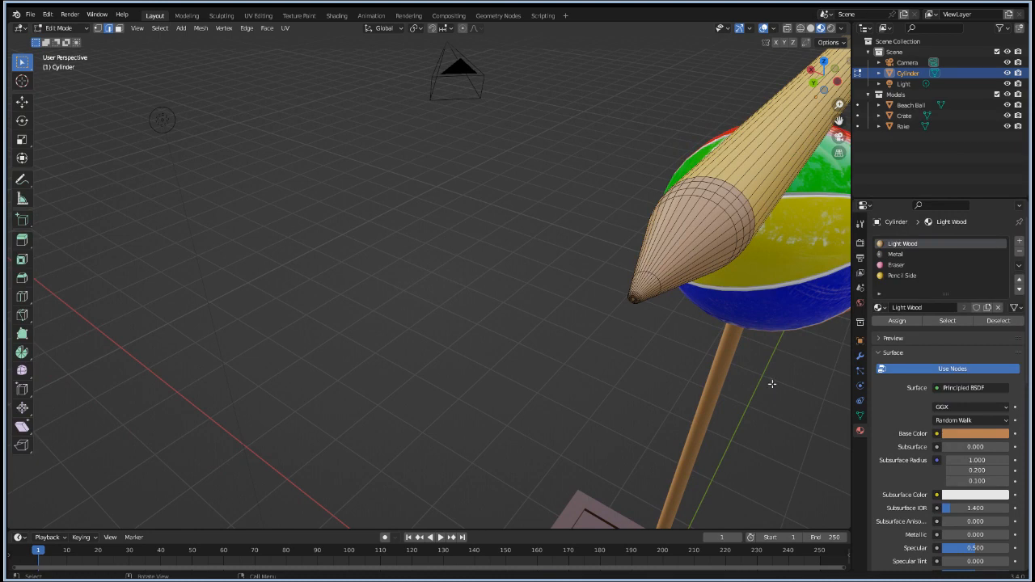
{"action": "middle_click_drag", "start_coordinate": [771, 384], "coordinate": [744, 373]}
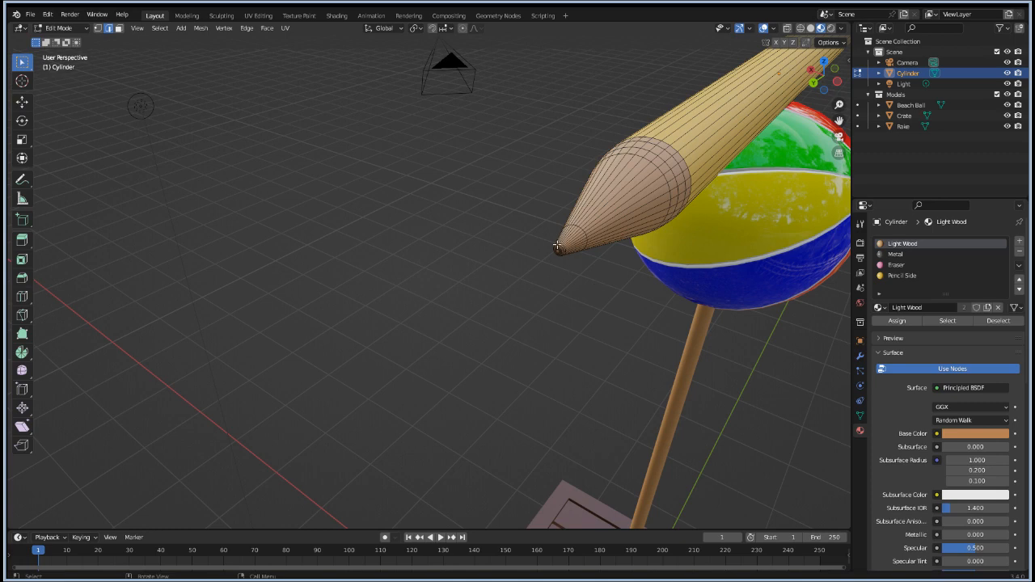
{"action": "key", "text": "3"}
{"action": "left_click", "coordinate": [558, 248]}
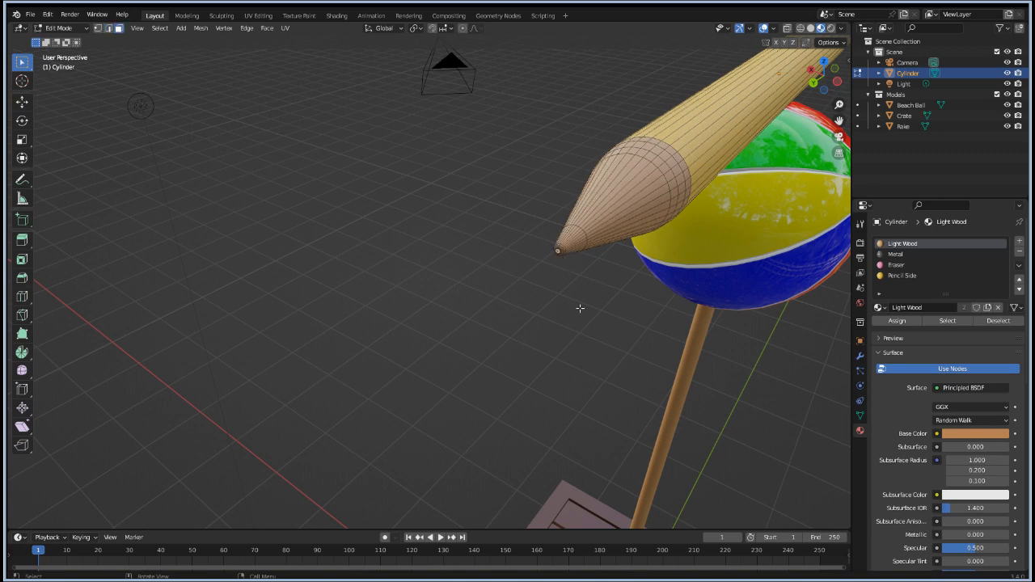
{"action": "key", "text": "ctrl+KP_Add"}
{"action": "key", "text": "ctrl+KP_Add"}
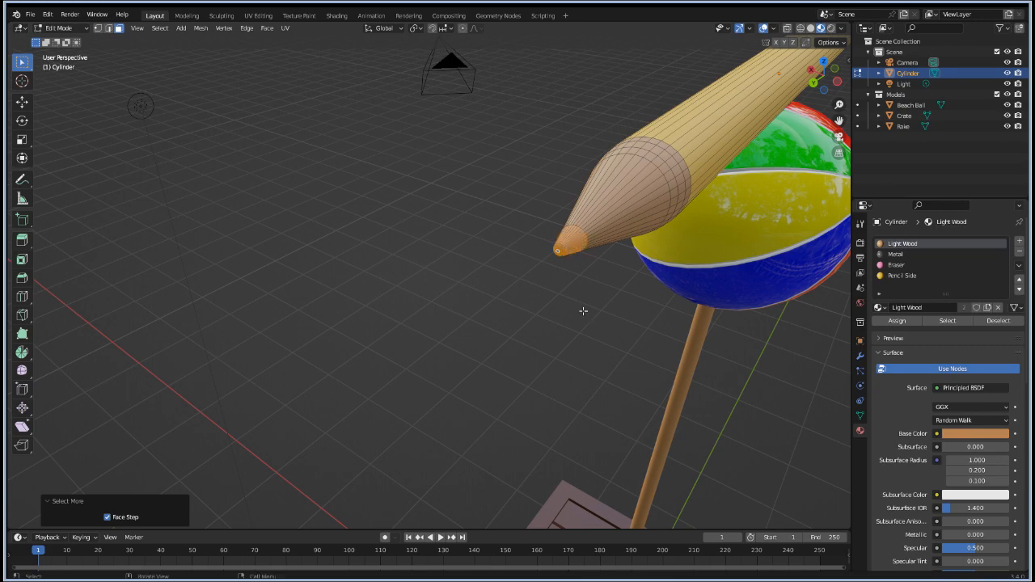
{"action": "middle_click_drag", "start_coordinate": [583, 311], "coordinate": [561, 332]}
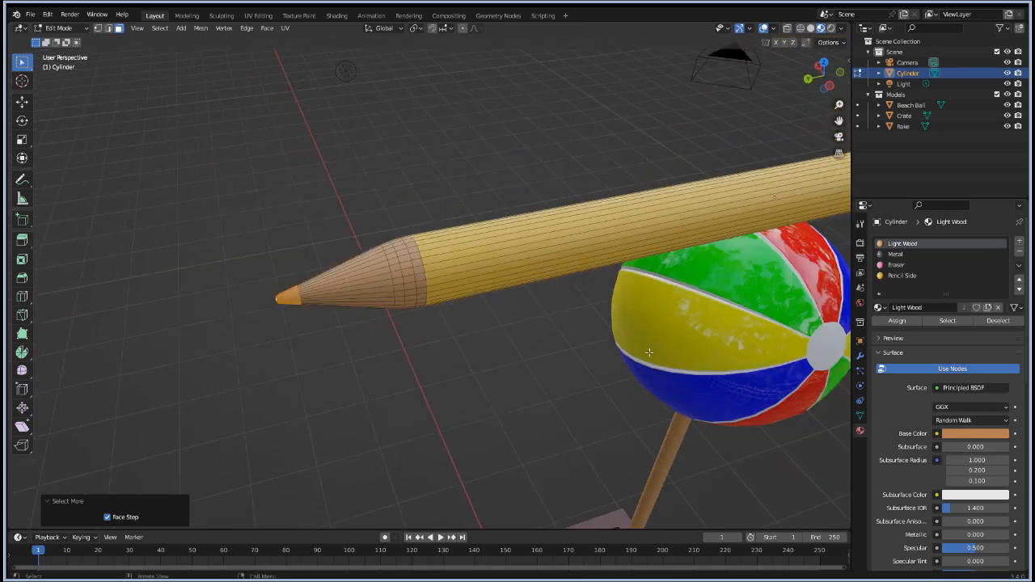
Step: Add a new material slot to the pencil and create a material named Graphite in it
{"action": "left_click", "coordinate": [1019, 241]}
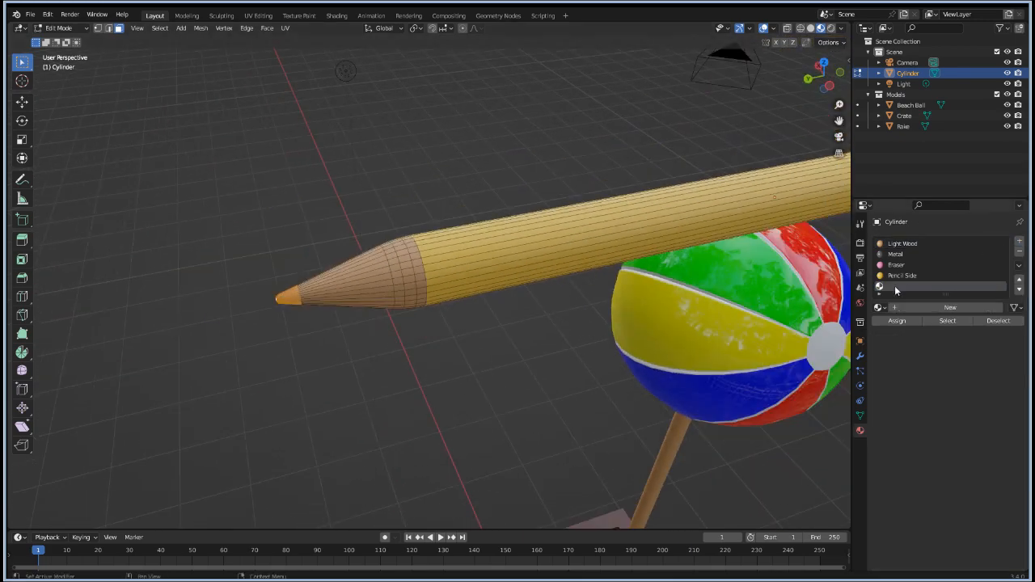
{"action": "left_click", "coordinate": [906, 311]}
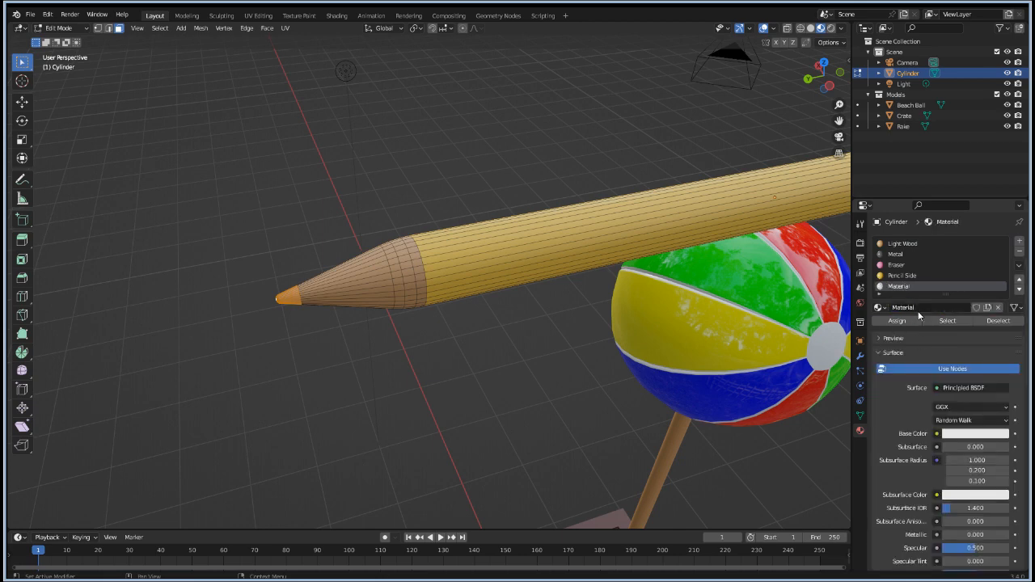
{"action": "double_click", "coordinate": [914, 307]}
{"action": "double_click", "coordinate": [919, 307]}
{"action": "type", "text": "Graphite"}
{"action": "key", "text": "Return"}
Step: Set the Graphite base color to black and assign the material to the selected faces at the pencil's point
{"action": "left_click", "coordinate": [959, 435]}
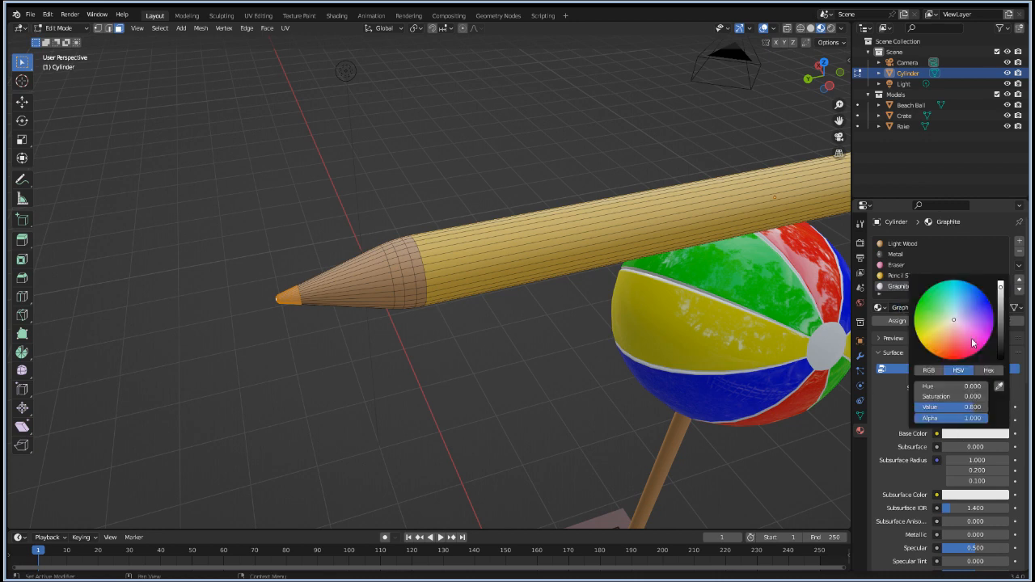
{"action": "left_click", "coordinate": [1000, 350]}
{"action": "left_click_drag", "start_coordinate": [1001, 349], "coordinate": [1001, 358]}
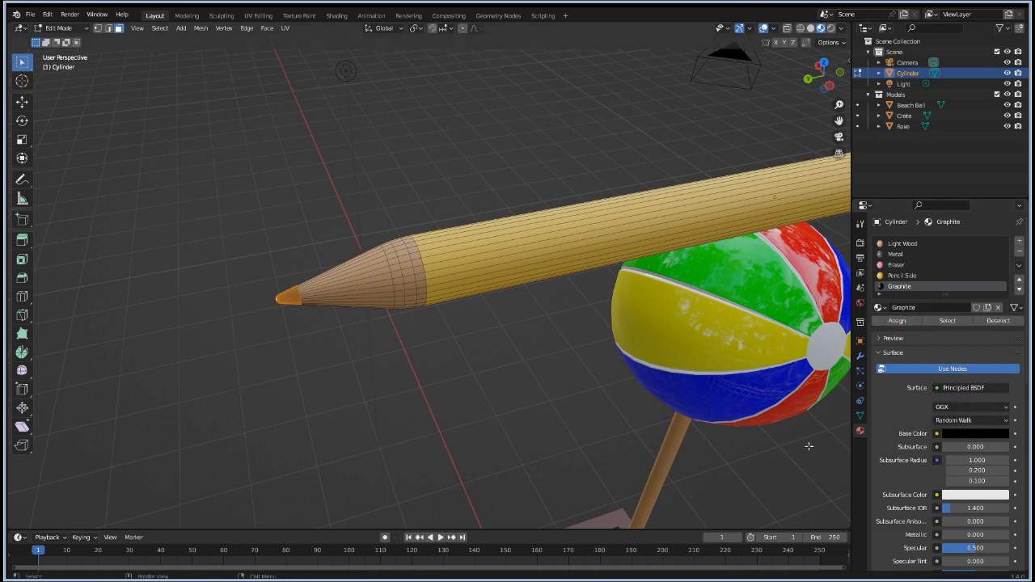
Step: Set the Graphite roughness to 0.295 and return to Object Mode
{"action": "scroll", "coordinate": [961, 446], "scroll_direction": "down", "scroll_amount": 5}
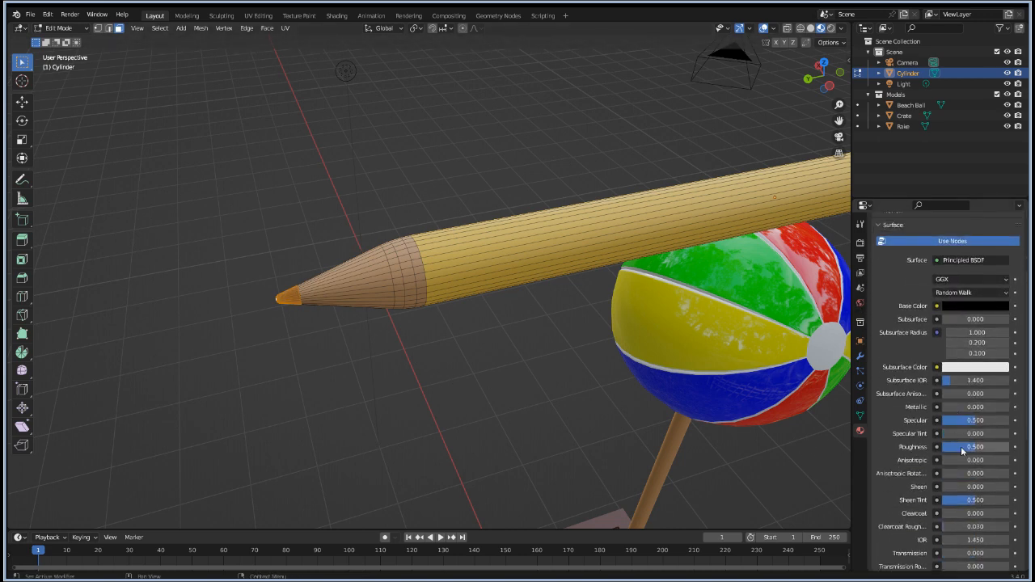
{"action": "mouse_move", "coordinate": [961, 446]}
{"action": "left_mouse_down"}
{"action": "mouse_move", "coordinate": [948, 446]}
{"action": "mouse_move", "coordinate": [962, 447]}
{"action": "left_mouse_up"}
{"action": "key", "text": "Tab"}
Step: Examine the pencil's tip, shaft and eraser end, and how it sits on the stacked beach ball, rake and crate
{"action": "middle_click_drag", "start_coordinate": [328, 377], "coordinate": [458, 387]}
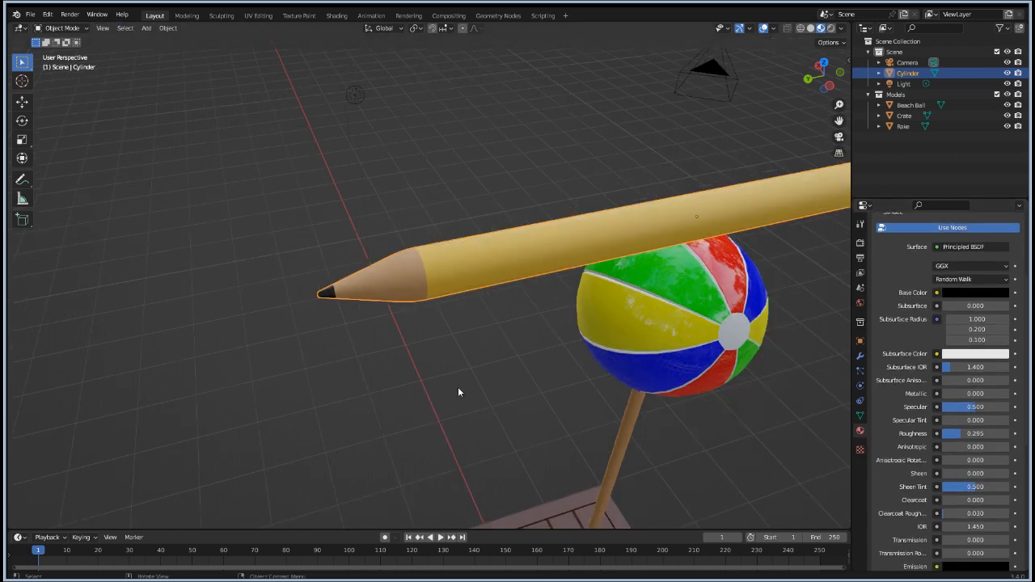
{"action": "scroll", "coordinate": [458, 386], "scroll_direction": "down", "scroll_amount": 6}
{"action": "scroll", "coordinate": [663, 404], "scroll_direction": "up", "scroll_amount": 2}
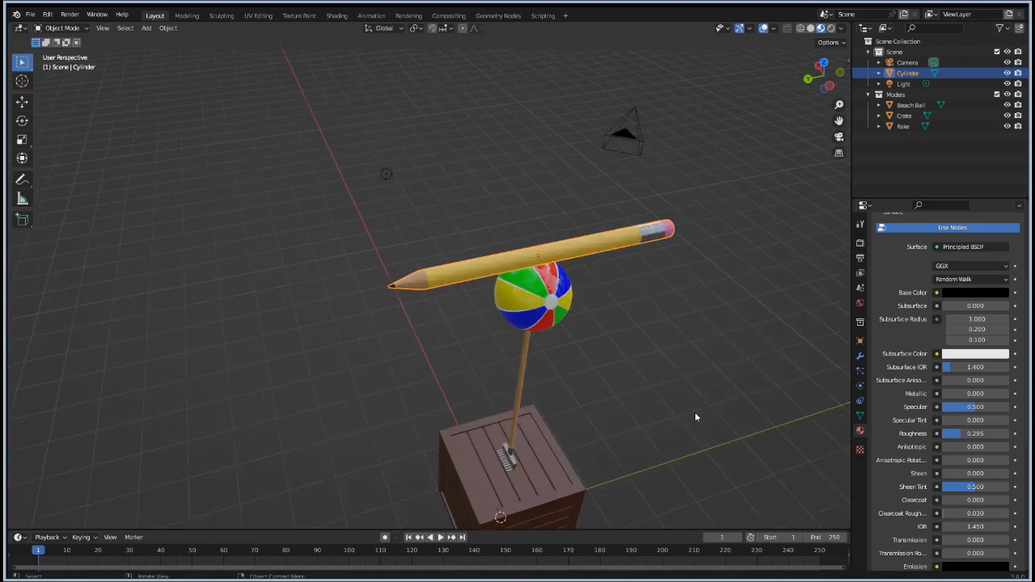
{"action": "mouse_move", "coordinate": [695, 412]}
{"action": "middle_mouse_down"}
{"action": "mouse_move", "coordinate": [676, 363]}
{"action": "mouse_move", "coordinate": [718, 391]}
{"action": "middle_mouse_up"}
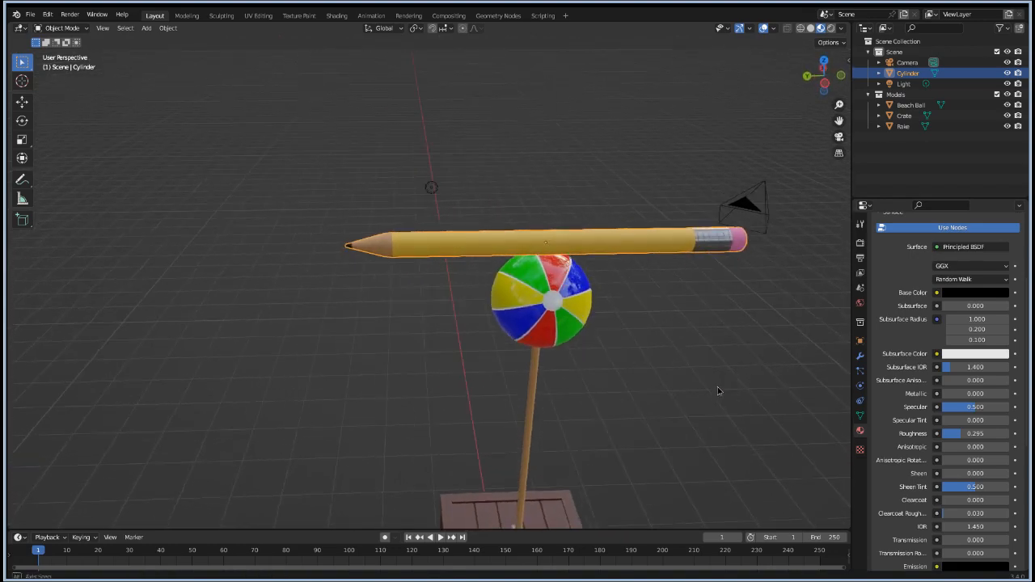
{"action": "scroll", "coordinate": [316, 261], "scroll_direction": "up", "scroll_amount": 5}
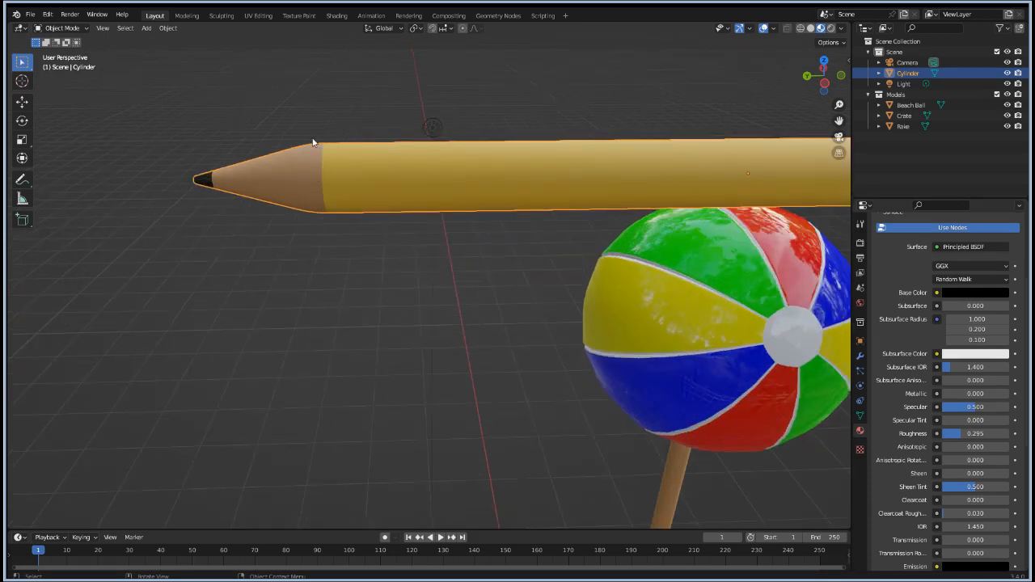
{"action": "scroll", "coordinate": [382, 279], "scroll_direction": "down", "scroll_amount": 6}
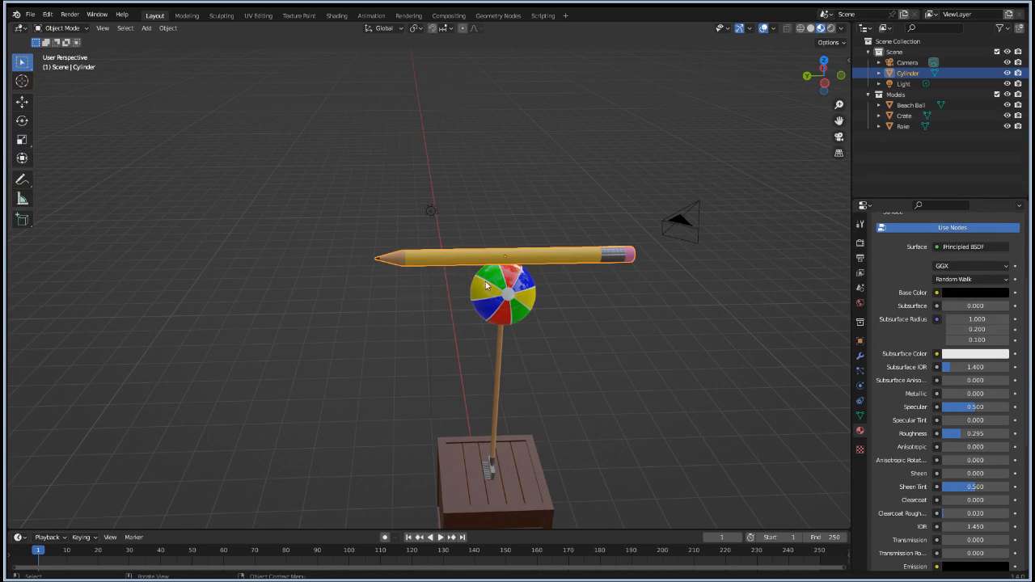
{"action": "middle_click_drag", "start_coordinate": [453, 272], "coordinate": [631, 307]}
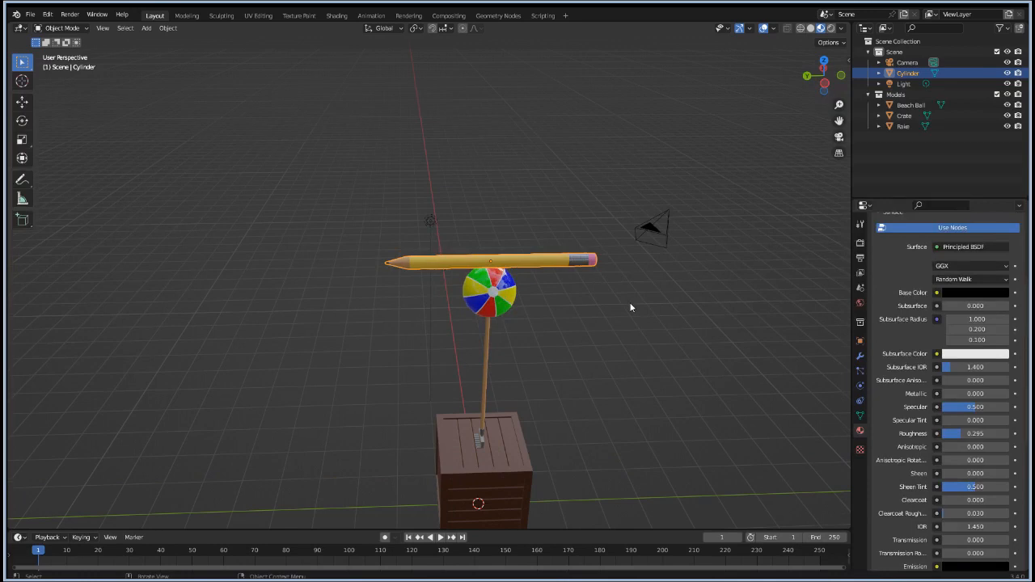
{"action": "scroll", "coordinate": [631, 307], "scroll_direction": "up", "scroll_amount": 3}
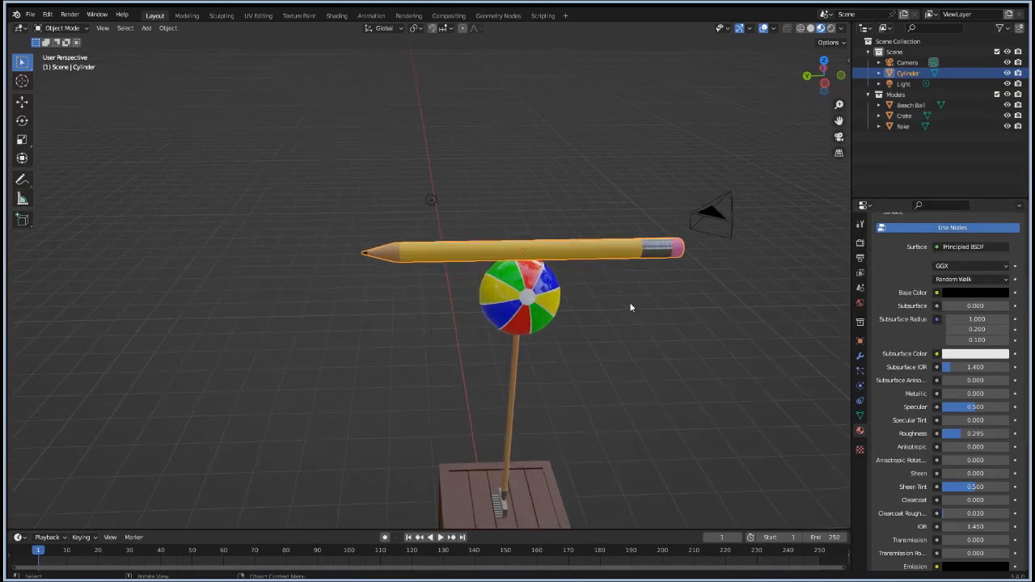
{"action": "scroll", "coordinate": [560, 320], "scroll_direction": "up", "scroll_amount": 4}
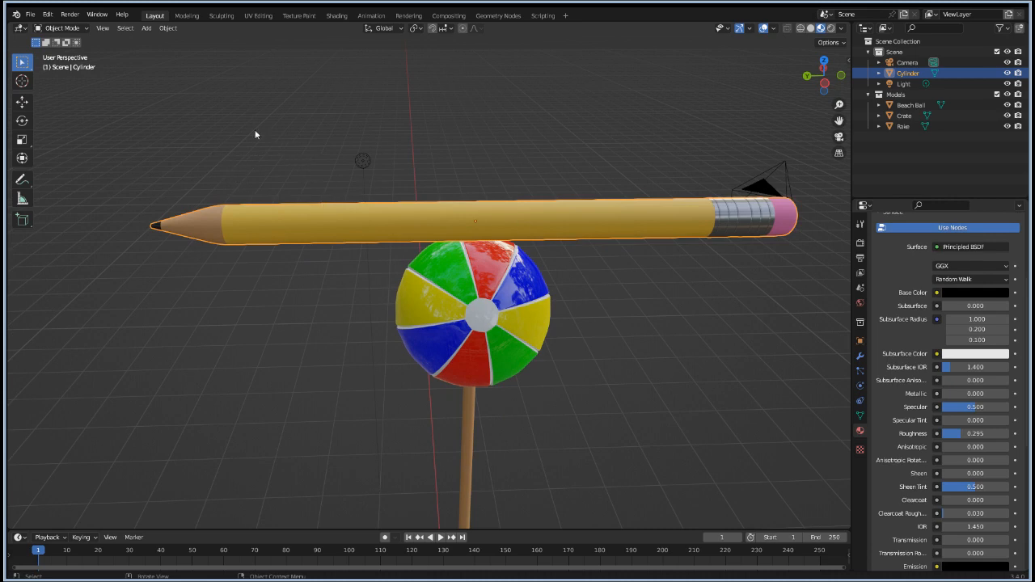
{"action": "left_click", "coordinate": [102, 30]}
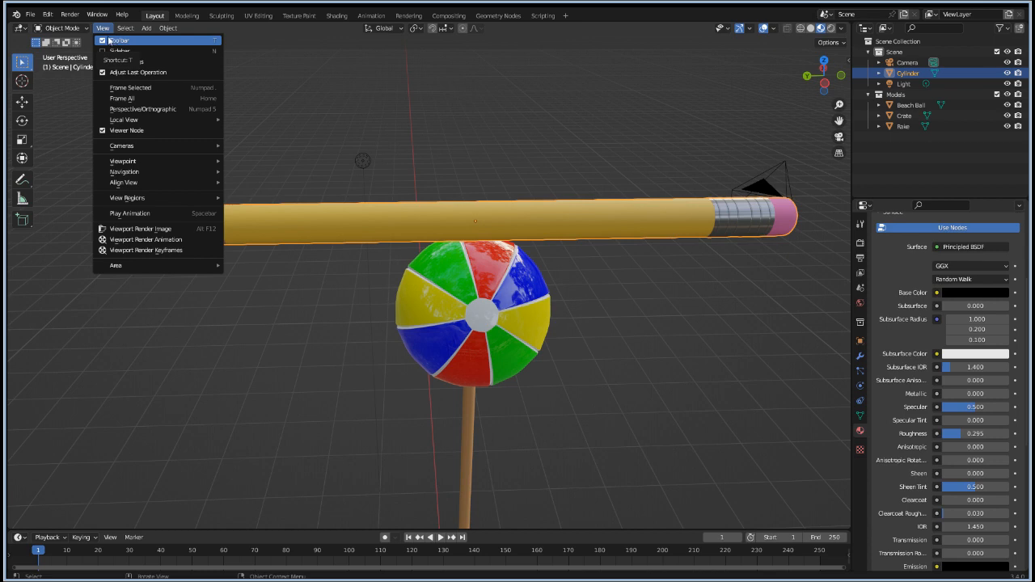
{"action": "left_click", "coordinate": [147, 28]}
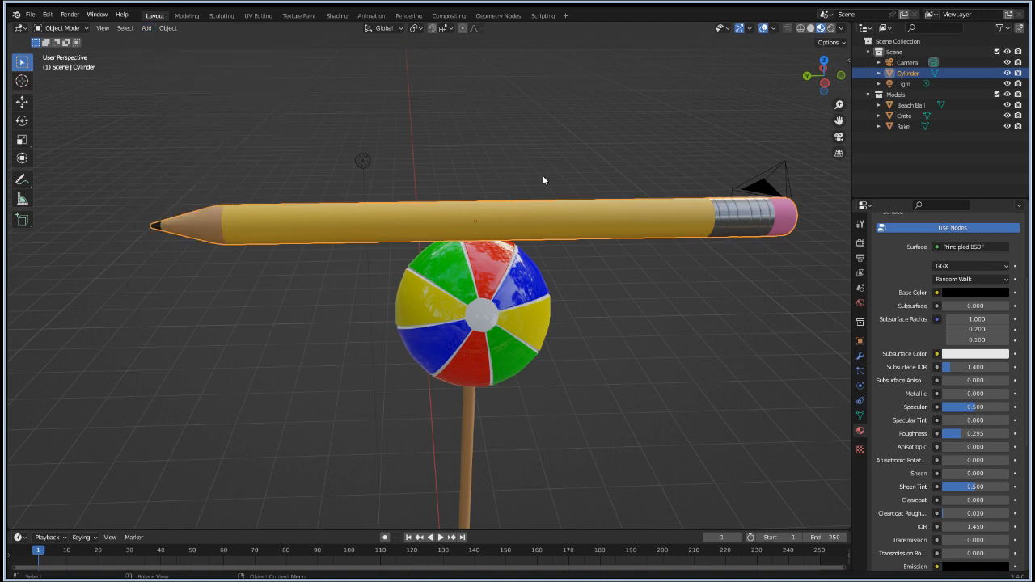
Step: Snap the 3D cursor to the active pencil object's origin
{"action": "key", "text": "F3"}
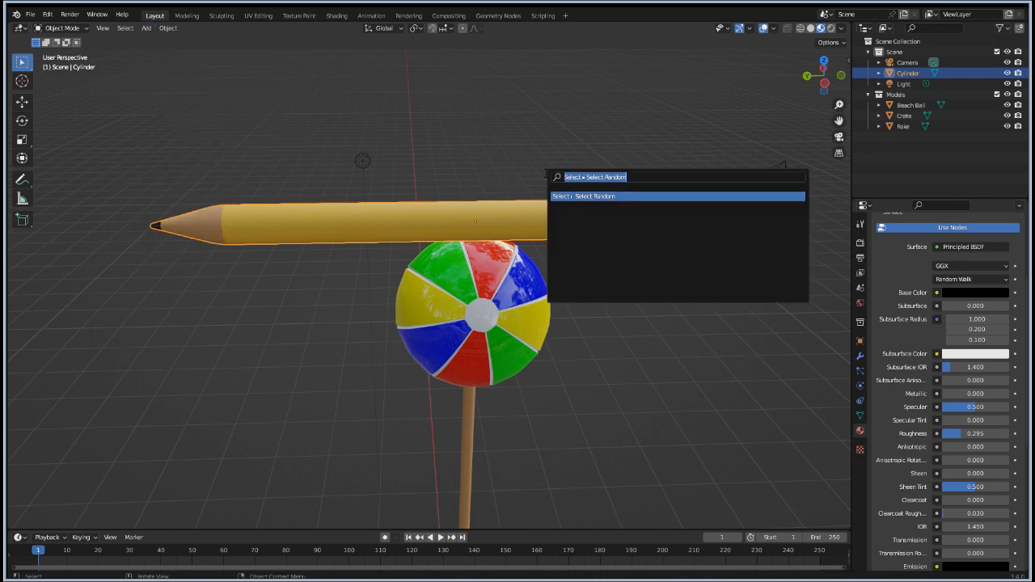
{"action": "type", "text": "snap cur"}
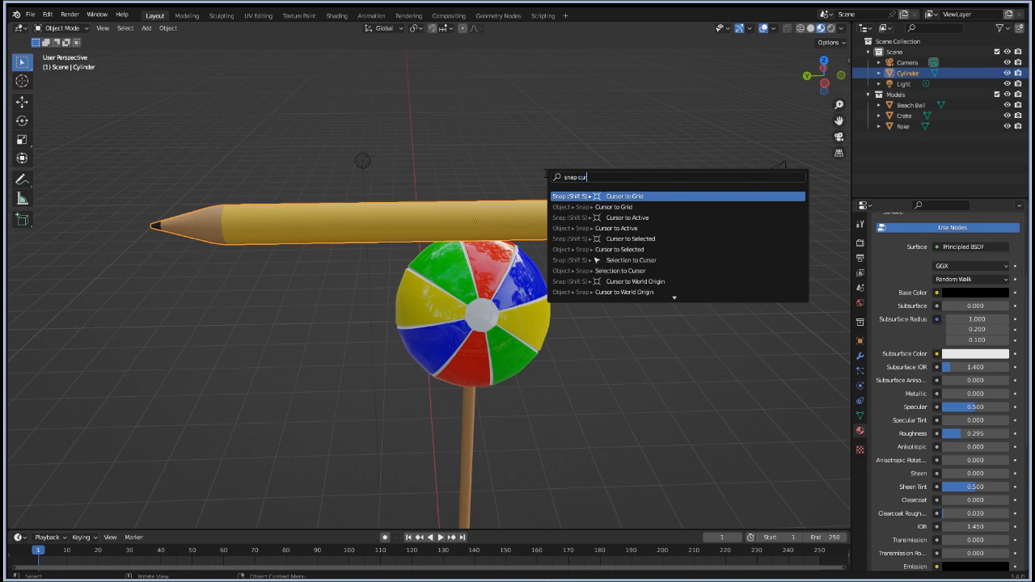
{"action": "key", "text": "Down"}
{"action": "key", "text": "Down"}
{"action": "key", "text": "Down"}
{"action": "key", "text": "Up"}
{"action": "key", "text": "Return"}
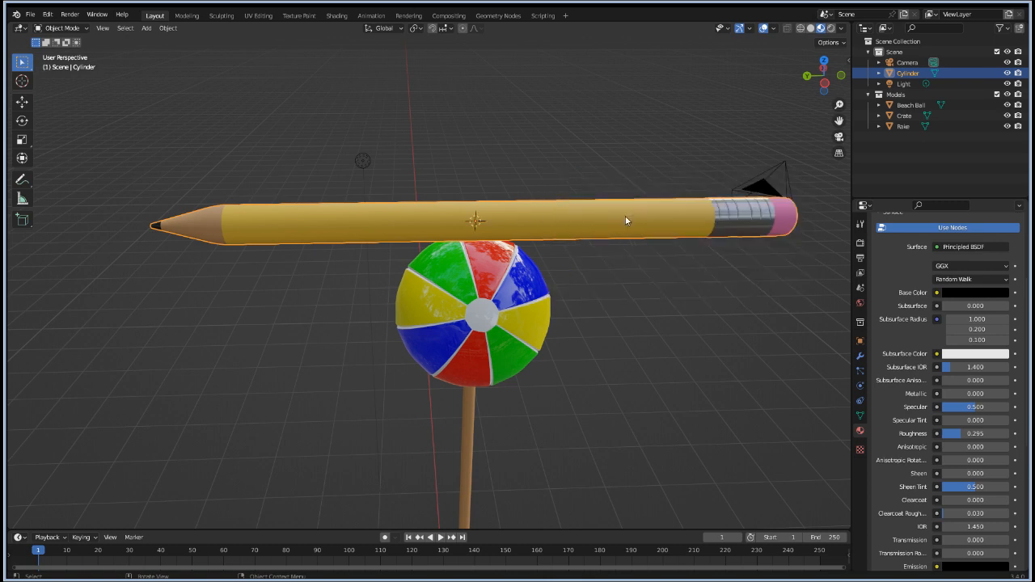
Step: Add a cylinder mesh at the 3D cursor with 32 vertices, 1 m radius and 2 m depth
{"action": "left_click", "coordinate": [148, 29]}
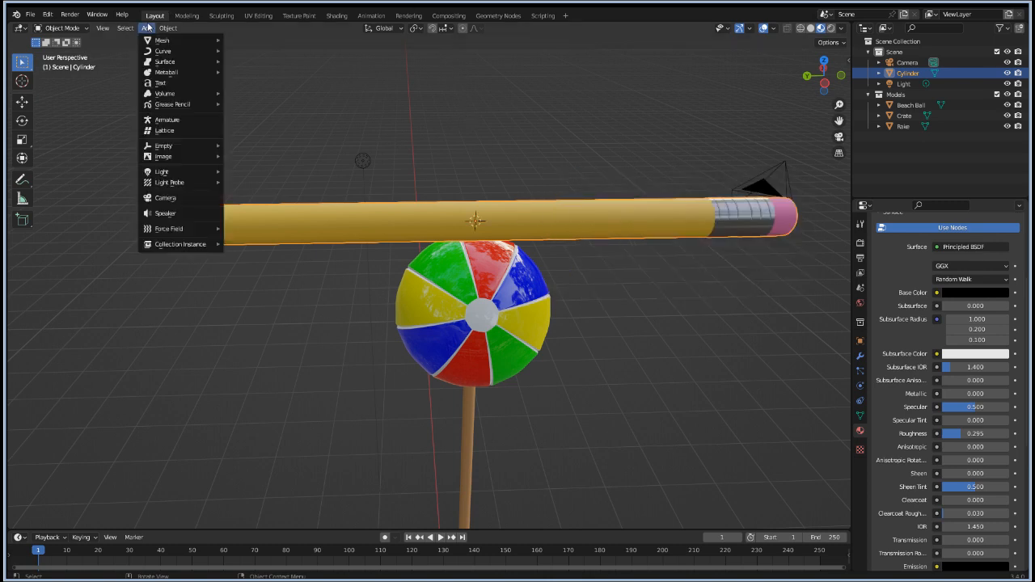
{"action": "mouse_move", "coordinate": [160, 36]}
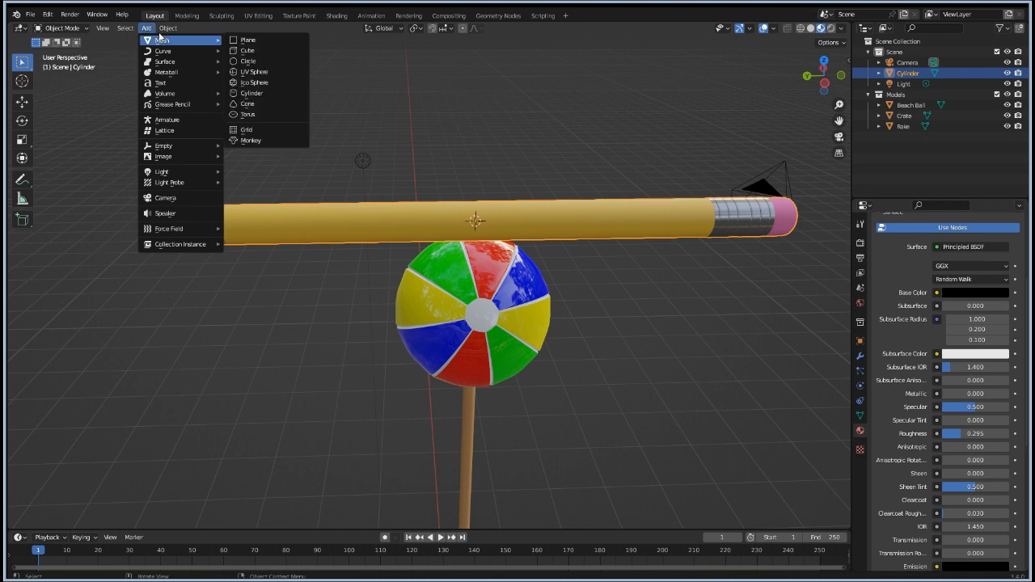
{"action": "left_click", "coordinate": [255, 93]}
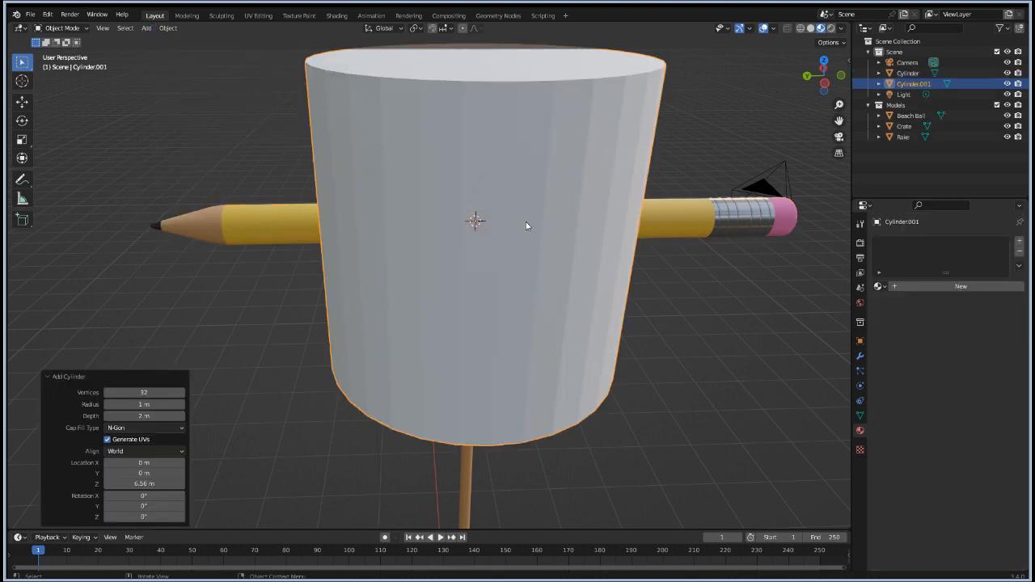
Step: Scale the new cylinder to about 0.244 overall, to about 0.746 in X and Y only, and again to about 0.570 overall
{"action": "key", "text": "s"}
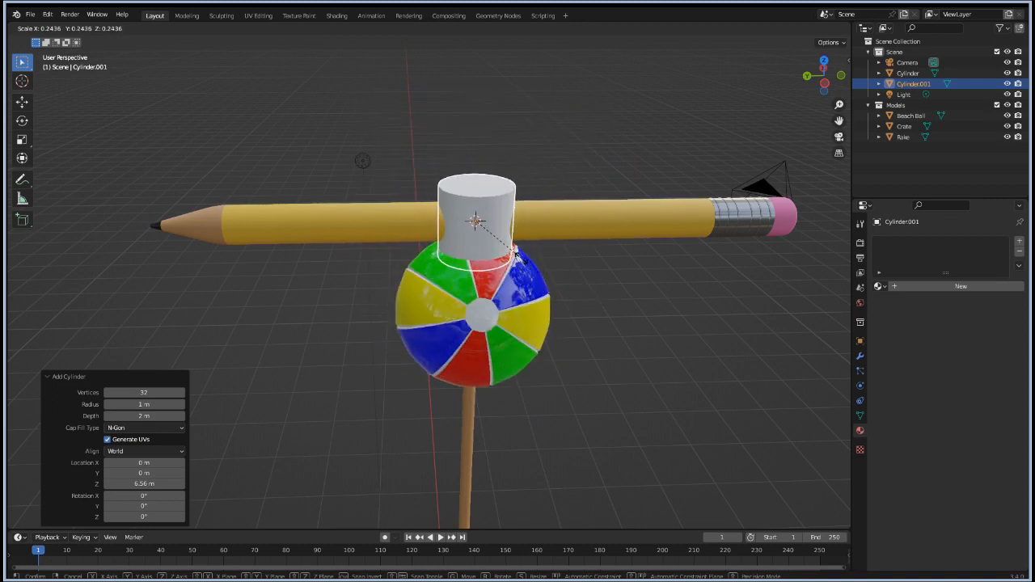
{"action": "left_click", "coordinate": [516, 254]}
{"action": "key", "text": "s"}
{"action": "key", "text": "shift+z"}
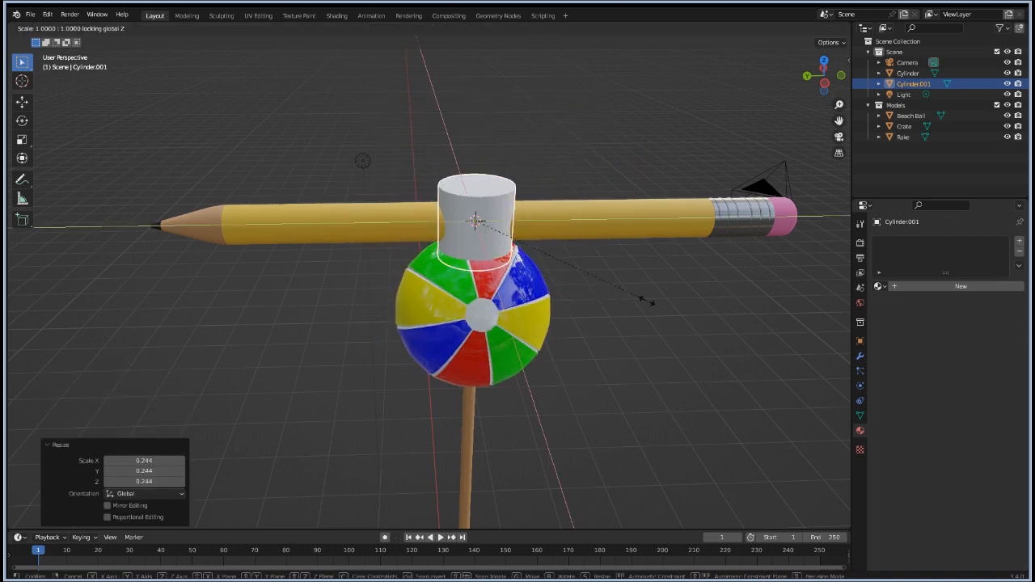
{"action": "left_click", "coordinate": [600, 288]}
{"action": "key", "text": "s"}
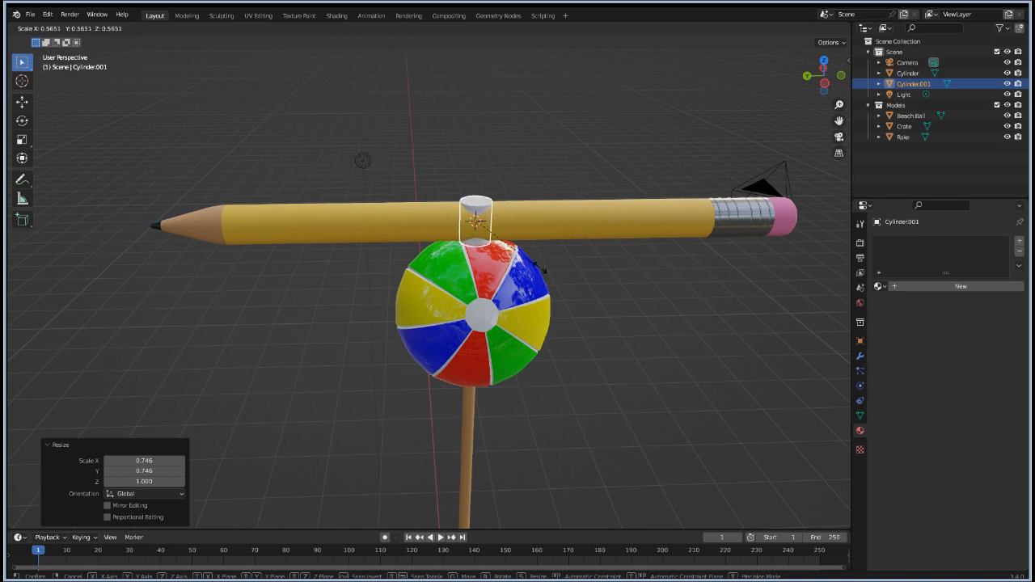
{"action": "left_click", "coordinate": [538, 268]}
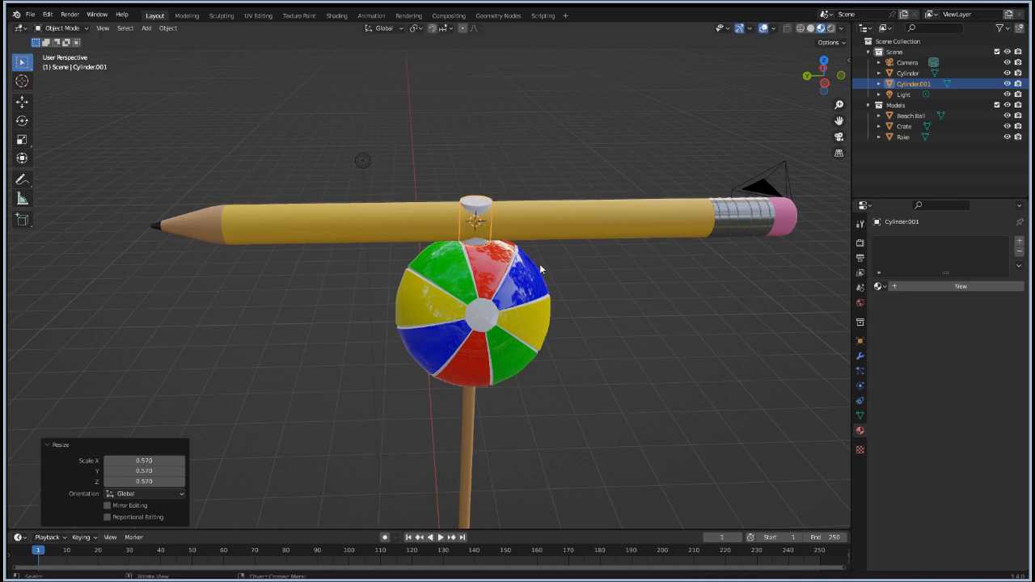
Step: Raise the cylinder along Z by about 0.249 m, plus a fine adjustment of about 0.017 m, to rest on the pencil
{"action": "key", "text": "g"}
{"action": "key", "text": "z"}
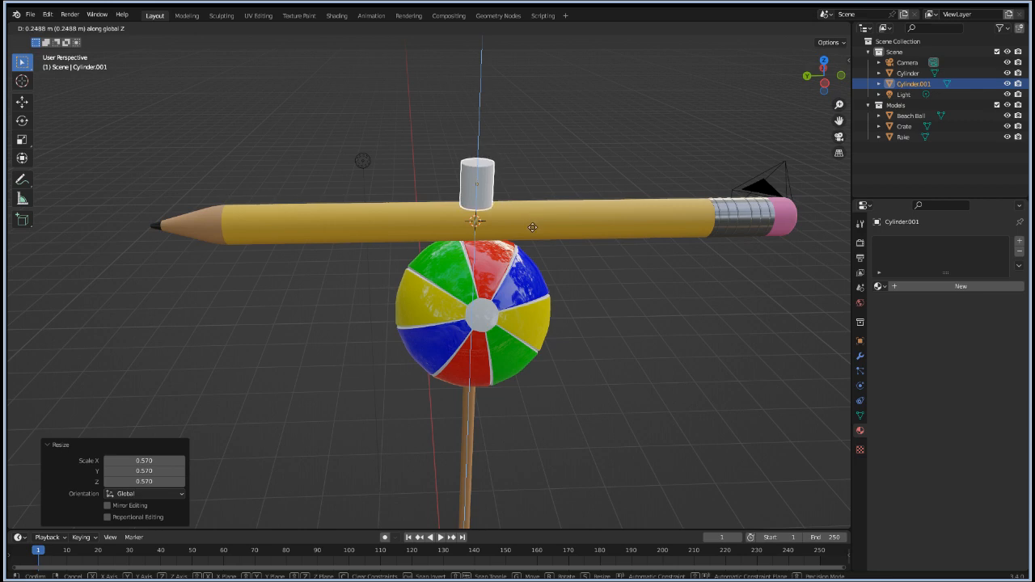
{"action": "left_click", "coordinate": [532, 227]}
{"action": "scroll", "coordinate": [461, 218], "scroll_direction": "up", "scroll_amount": 6}
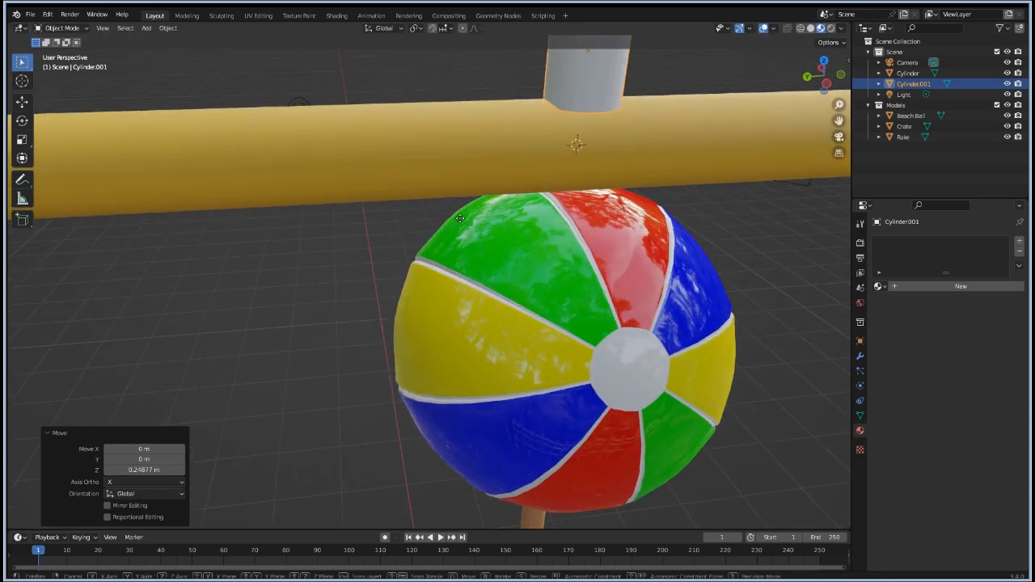
{"action": "key", "text": "g"}
{"action": "key", "text": "z"}
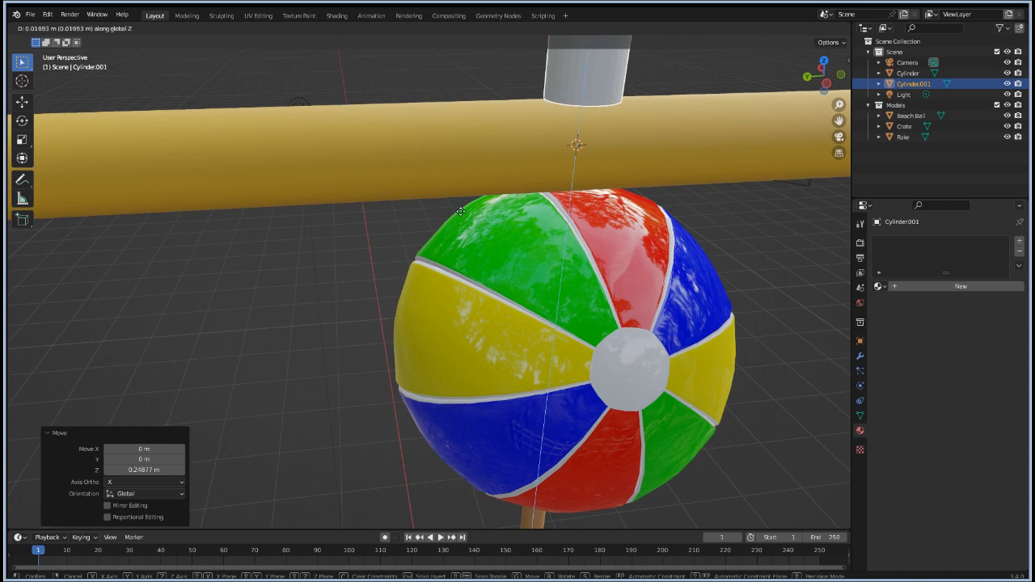
{"action": "left_click", "coordinate": [461, 211]}
{"action": "scroll", "coordinate": [720, 231], "scroll_direction": "down", "scroll_amount": 5}
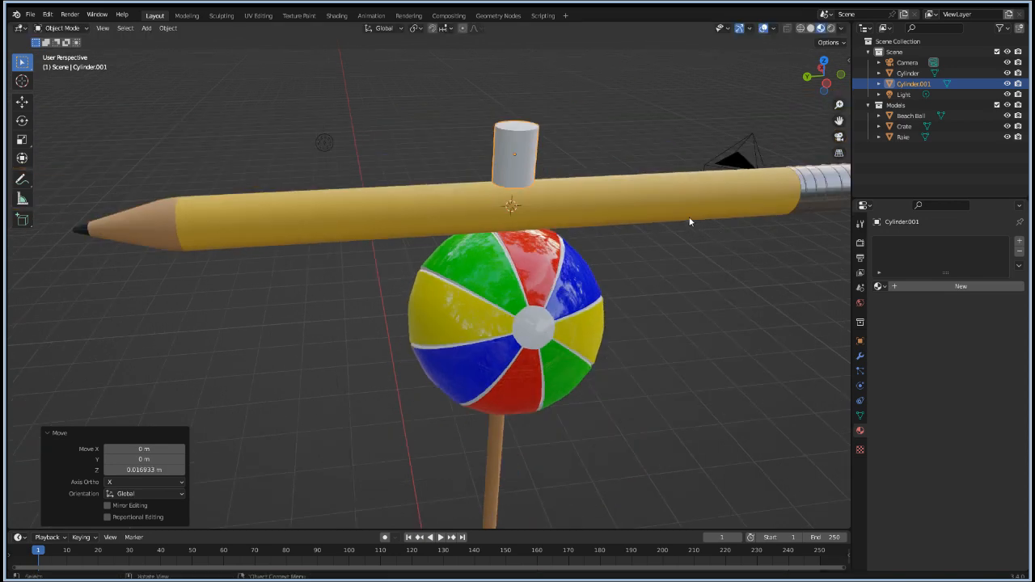
Step: Rename the pencil's Cylinder object as Pencil
{"action": "double_click", "coordinate": [908, 73]}
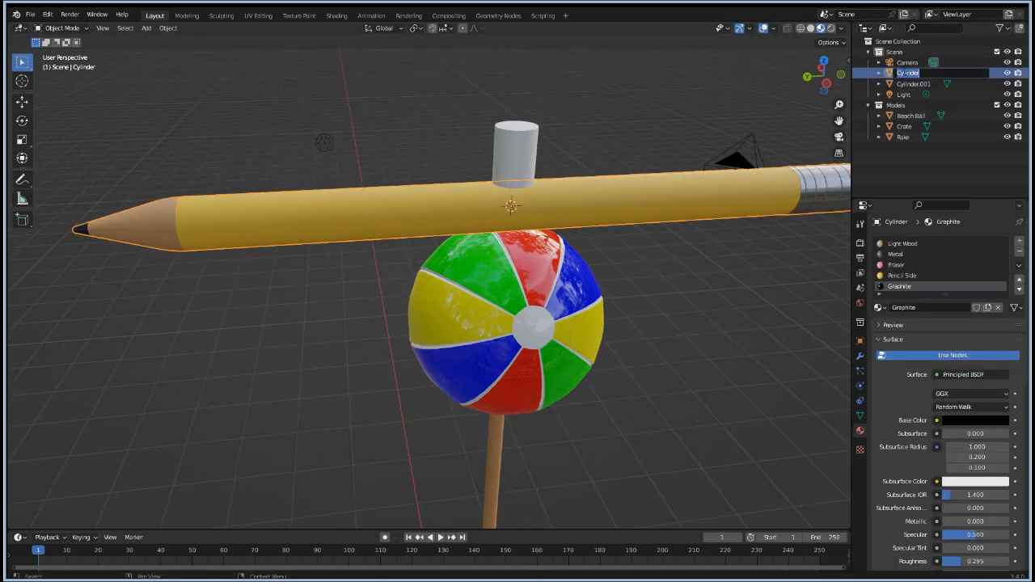
{"action": "type", "text": "Pencil"}
{"action": "key", "text": "BackSpace"}
{"action": "key", "text": "BackSpace"}
{"action": "key", "text": "BackSpace"}
{"action": "type", "text": "cil"}
{"action": "key", "text": "Return"}
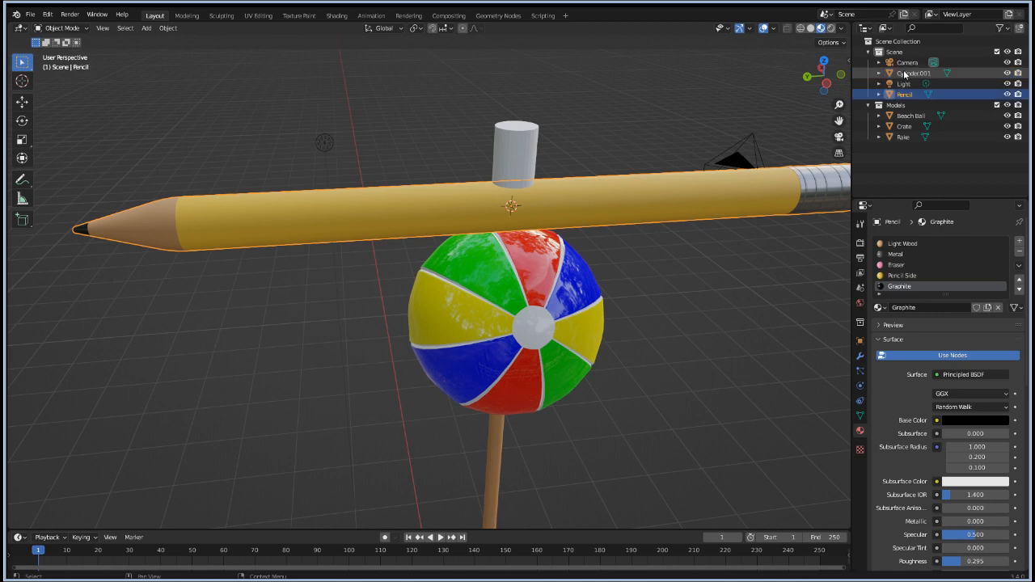
Step: Rename the new cylinder as Can and move both Can and Pencil into the Models collection
{"action": "double_click", "coordinate": [906, 74]}
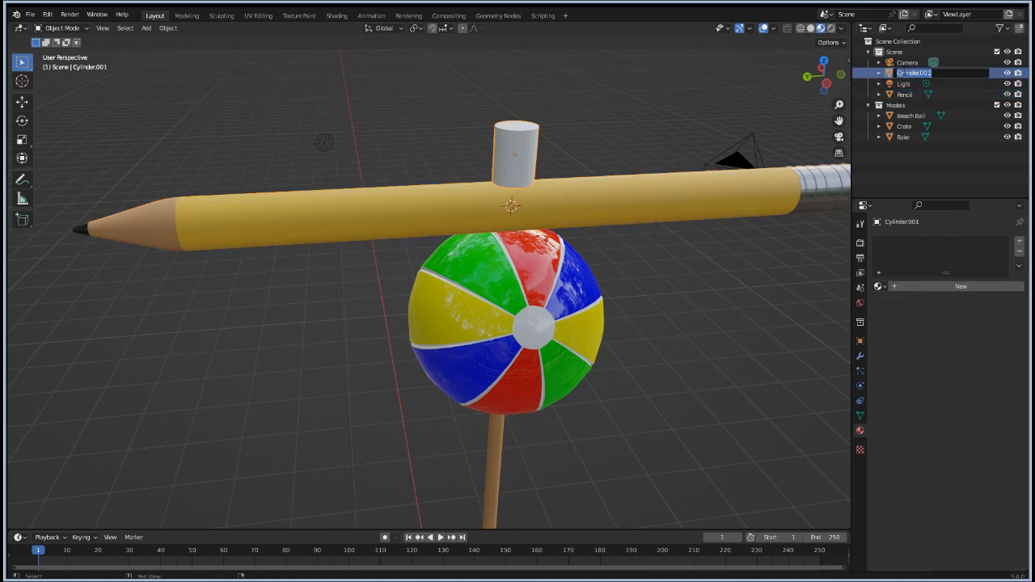
{"action": "type", "text": "Can"}
{"action": "key", "text": "Return"}
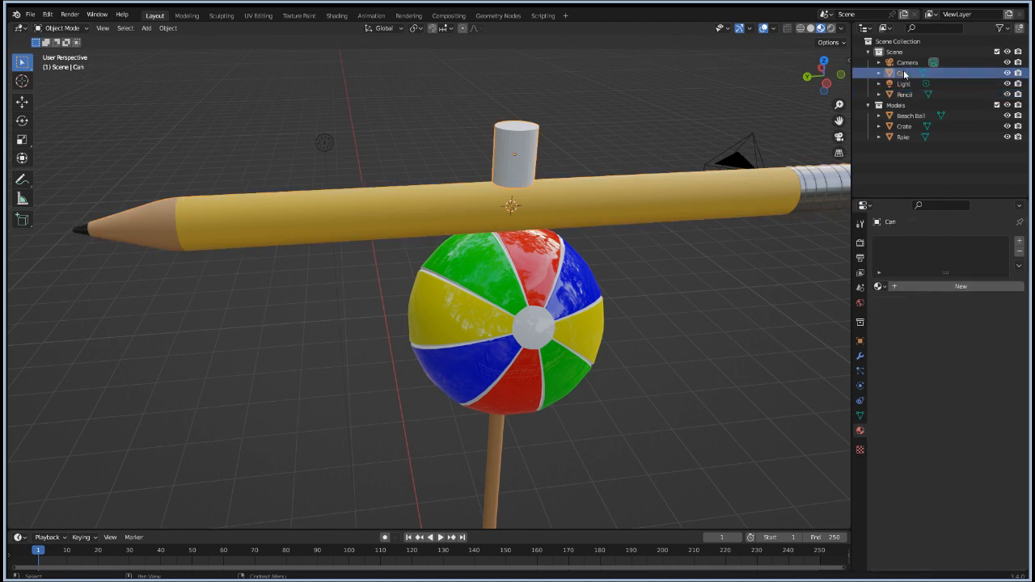
{"action": "left_click_drag", "start_coordinate": [904, 94], "coordinate": [900, 105]}
{"action": "left_click", "coordinate": [897, 84]}
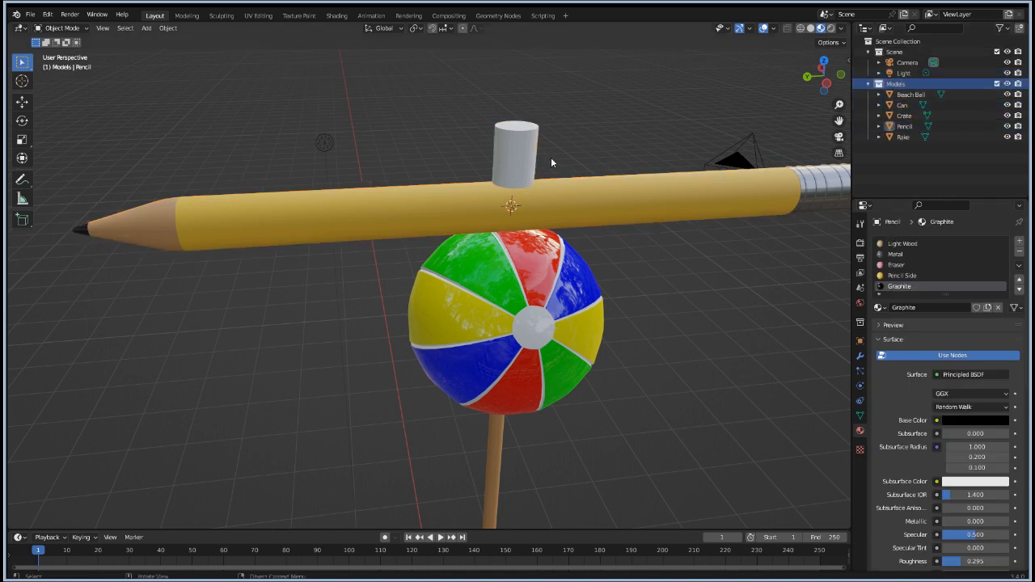
Step: Apply Shade Smooth to the can and enable Auto Smooth at 30° in its normals settings
{"action": "scroll", "coordinate": [538, 153], "scroll_direction": "up", "scroll_amount": 2}
{"action": "left_click", "coordinate": [554, 91]}
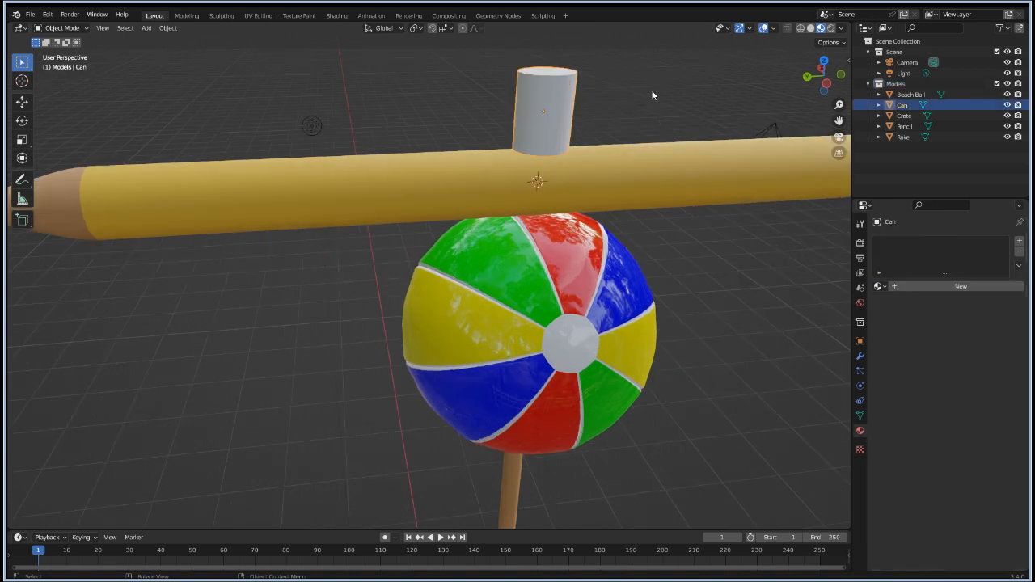
{"action": "key", "text": "F3"}
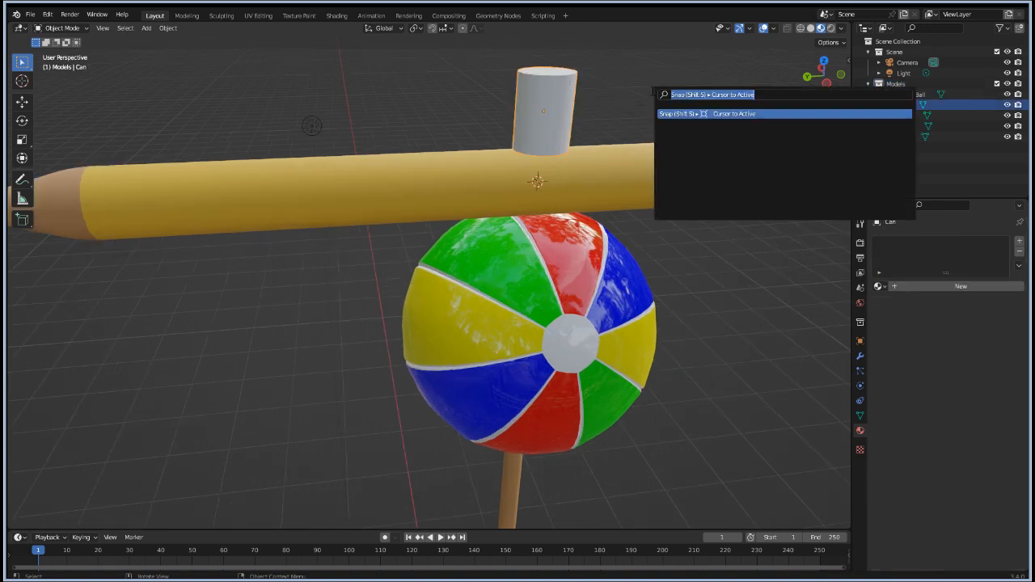
{"action": "type", "text": "sm"}
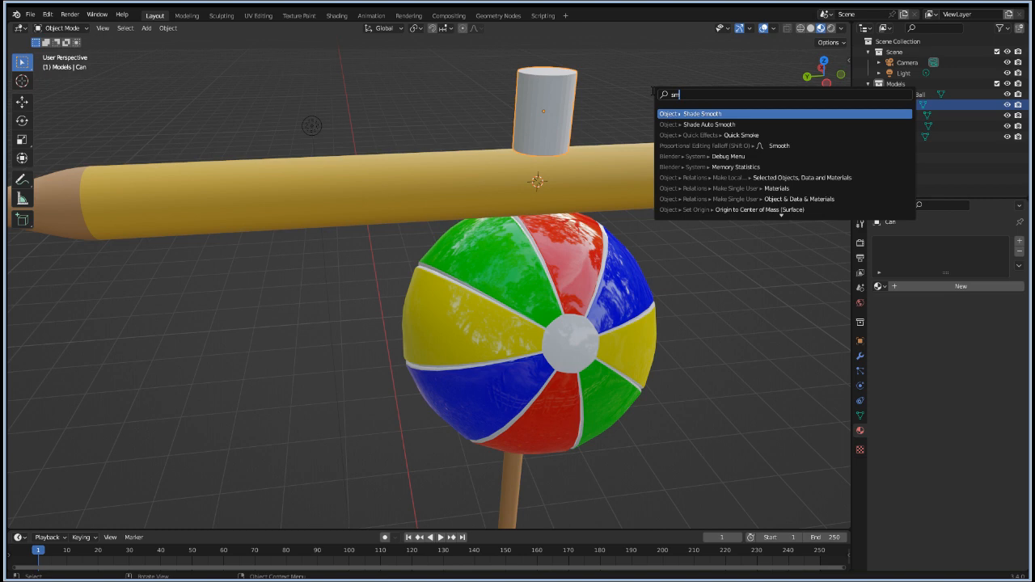
{"action": "key", "text": "Return"}
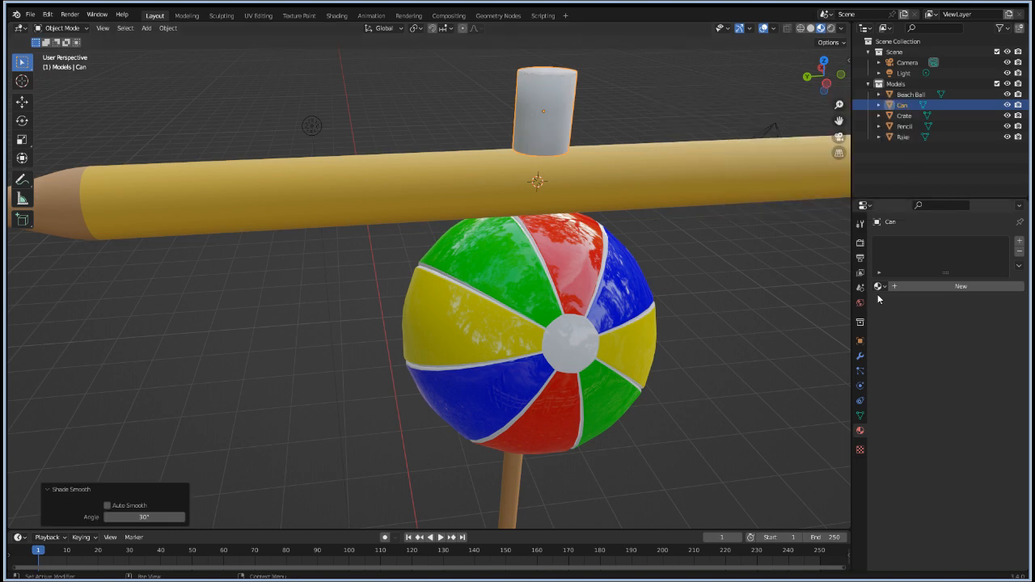
{"action": "left_click", "coordinate": [861, 415]}
{"action": "left_click", "coordinate": [936, 476]}
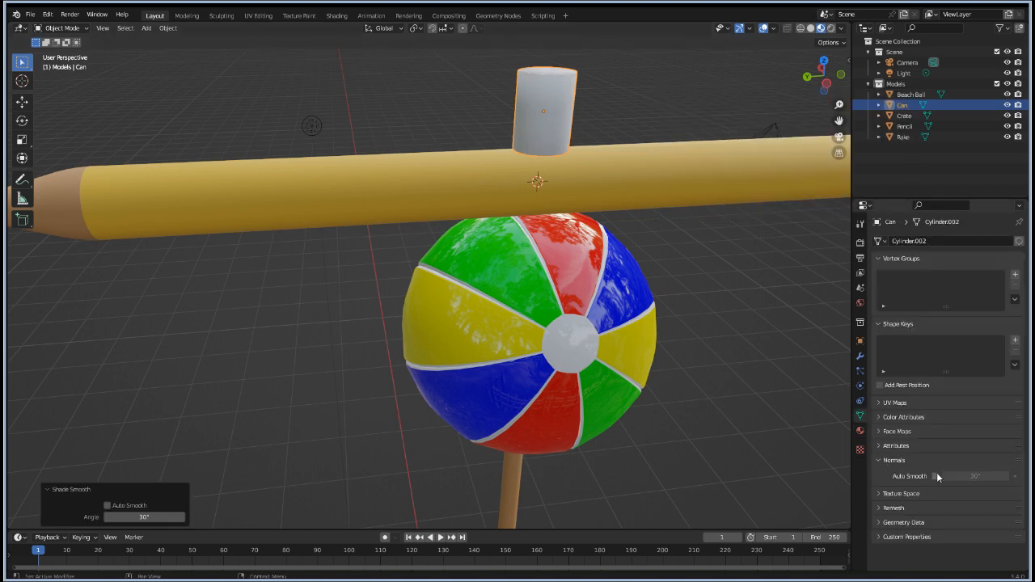
Step: Enter Edit Mode on the can and select only its top face
{"action": "scroll", "coordinate": [583, 133], "scroll_direction": "up", "scroll_amount": 1}
{"action": "middle_click_drag", "start_coordinate": [666, 101], "coordinate": [590, 244], "text": "shift"}
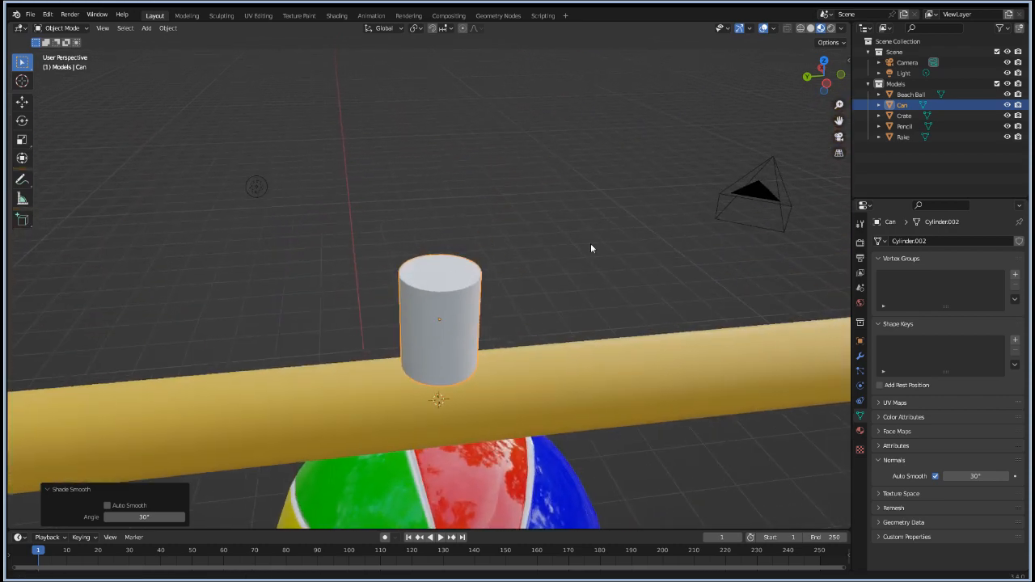
{"action": "scroll", "coordinate": [407, 267], "scroll_direction": "up", "scroll_amount": 2}
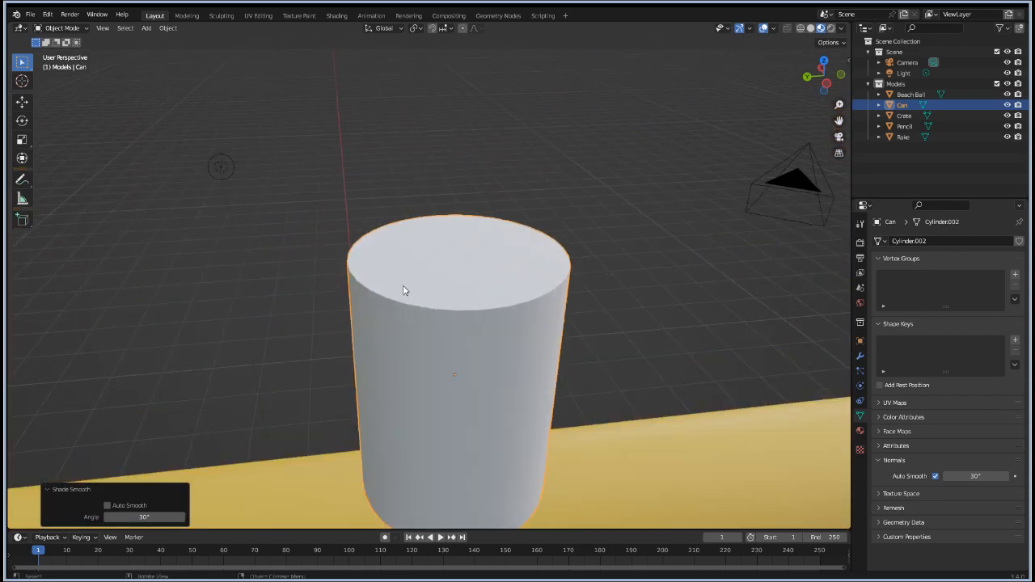
{"action": "scroll", "coordinate": [404, 287], "scroll_direction": "down", "scroll_amount": 3}
{"action": "mouse_move", "coordinate": [495, 360]}
{"action": "middle_mouse_down"}
{"action": "mouse_move", "coordinate": [498, 342]}
{"action": "mouse_move", "coordinate": [489, 367]}
{"action": "mouse_move", "coordinate": [496, 360]}
{"action": "middle_mouse_up"}
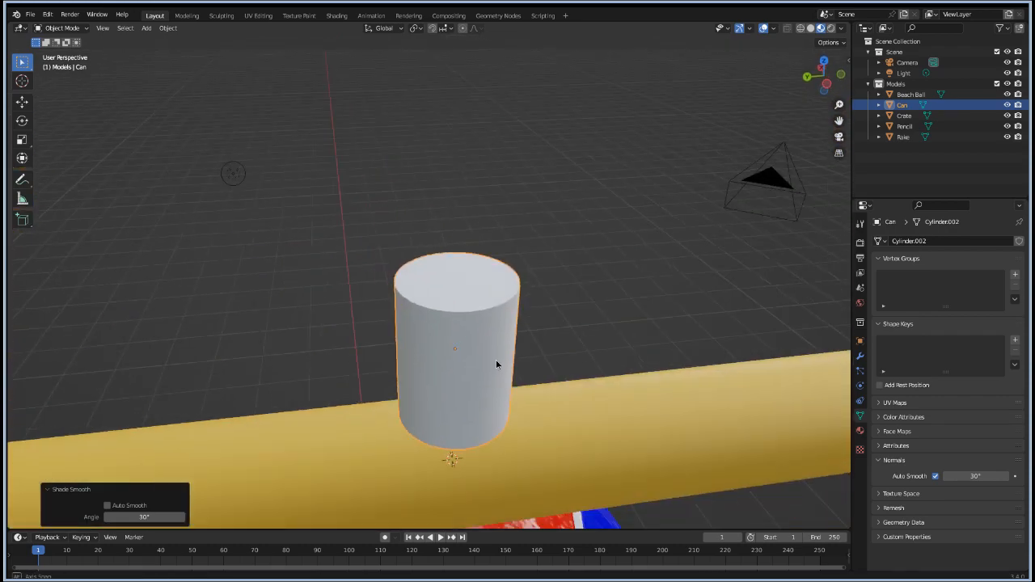
{"action": "key", "text": "Tab"}
{"action": "key", "text": "alt+a"}
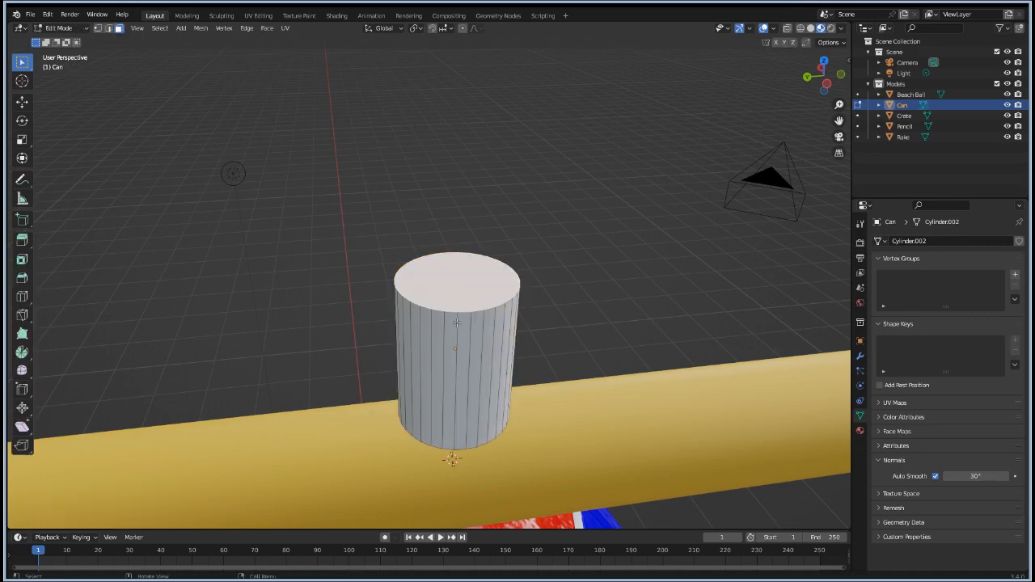
Step: Hide the Beach Ball and Pencil objects to expose the underside of the can
{"action": "mouse_move", "coordinate": [457, 323]}
{"action": "middle_mouse_down"}
{"action": "mouse_move", "coordinate": [483, 275]}
{"action": "mouse_move", "coordinate": [469, 289]}
{"action": "middle_mouse_up"}
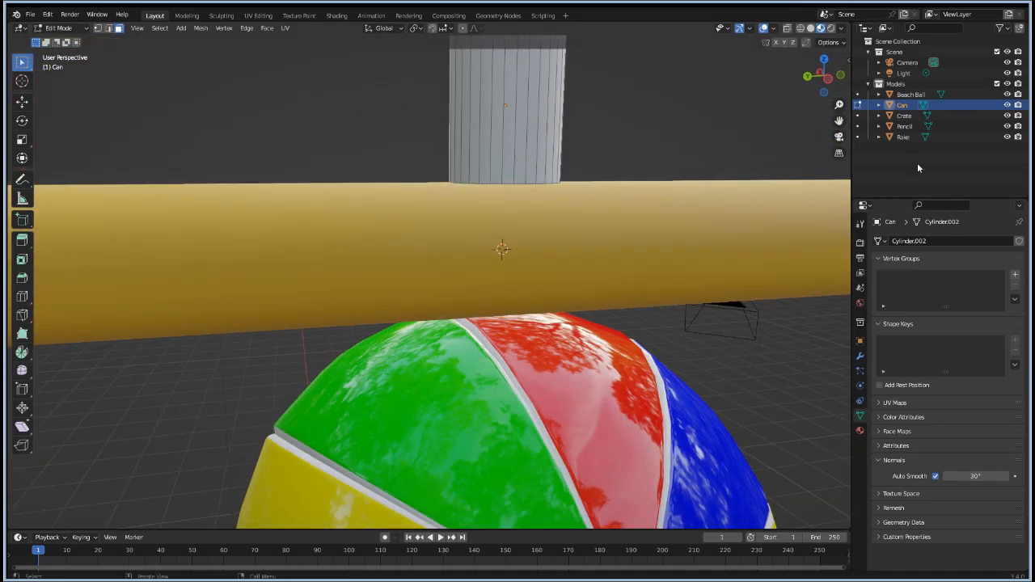
{"action": "left_click", "coordinate": [1007, 95]}
{"action": "left_click", "coordinate": [1007, 126]}
Step: Add the can's bottom face to the selection and inset both end faces by about 0.028 m
{"action": "mouse_move", "coordinate": [615, 280]}
{"action": "middle_mouse_down"}
{"action": "mouse_move", "coordinate": [590, 275]}
{"action": "mouse_move", "coordinate": [589, 248]}
{"action": "mouse_move", "coordinate": [537, 171]}
{"action": "mouse_move", "coordinate": [619, 395]}
{"action": "mouse_move", "coordinate": [513, 240]}
{"action": "middle_mouse_up"}
{"action": "left_click", "coordinate": [454, 165]}
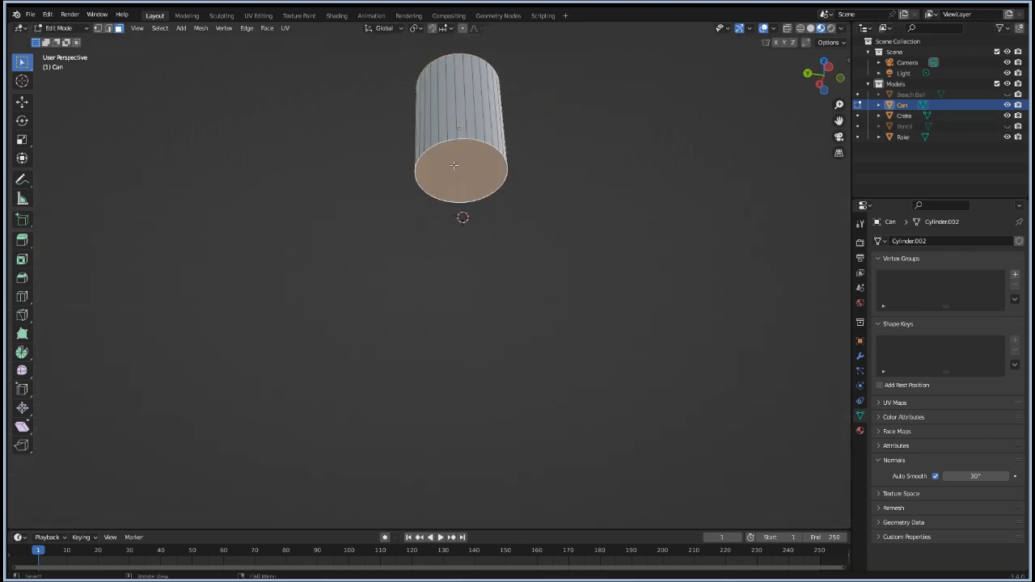
{"action": "key", "text": "i"}
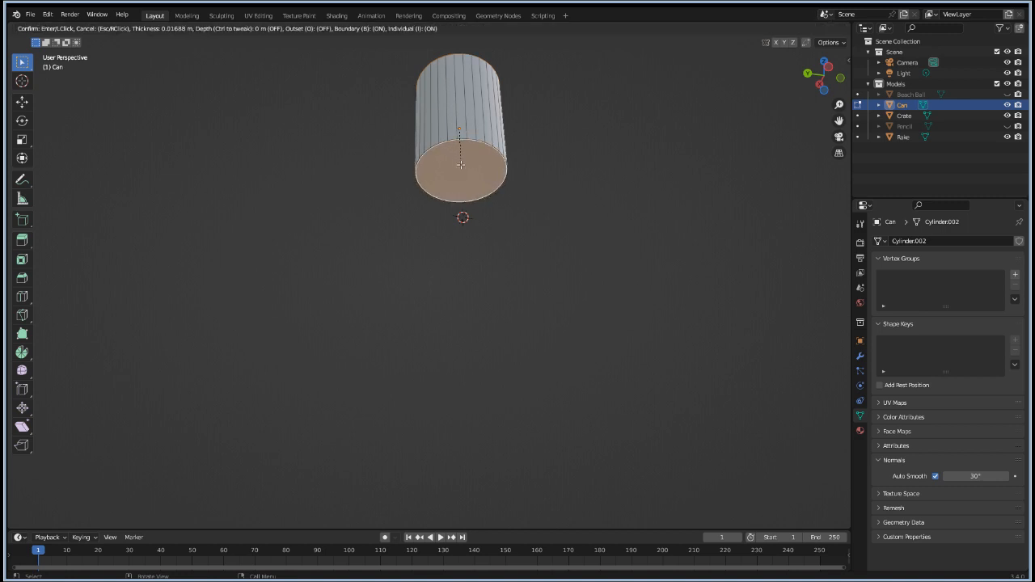
{"action": "left_click", "coordinate": [461, 164]}
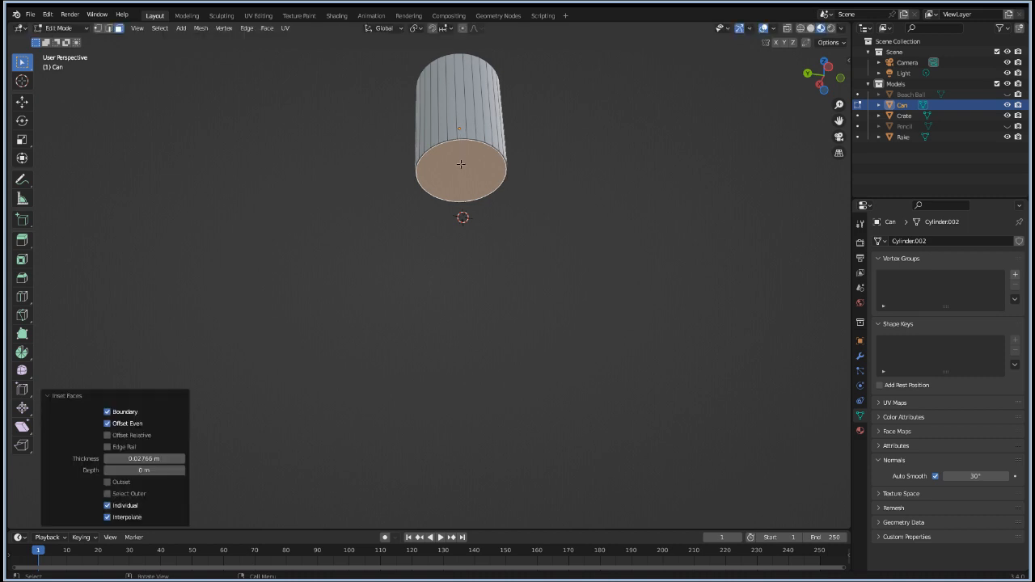
Step: Extrude both inset end faces inward along their normals with an offset of about -0.026 m
{"action": "scroll", "coordinate": [630, 99], "scroll_direction": "up", "scroll_amount": 2}
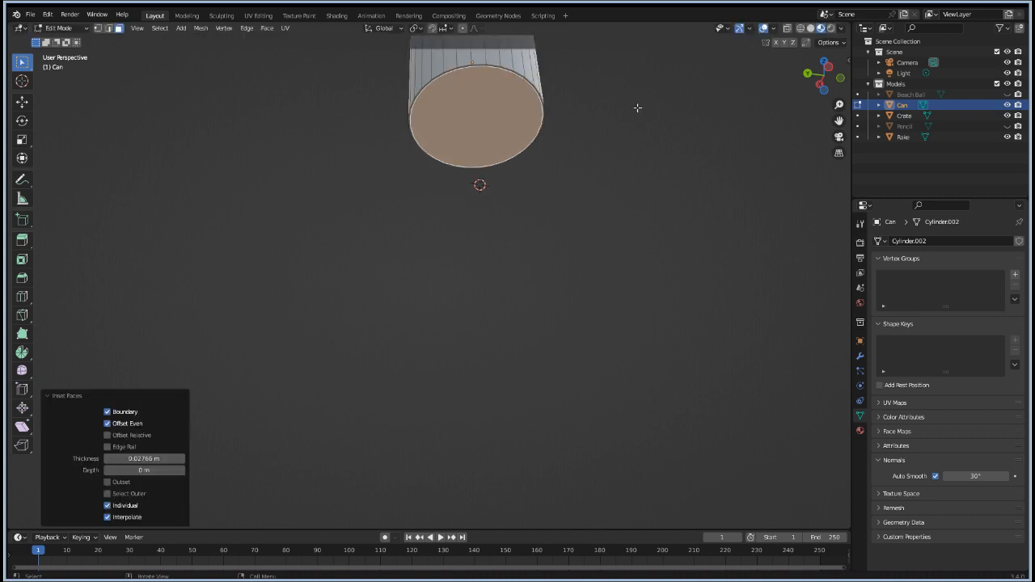
{"action": "key", "text": "alt+s"}
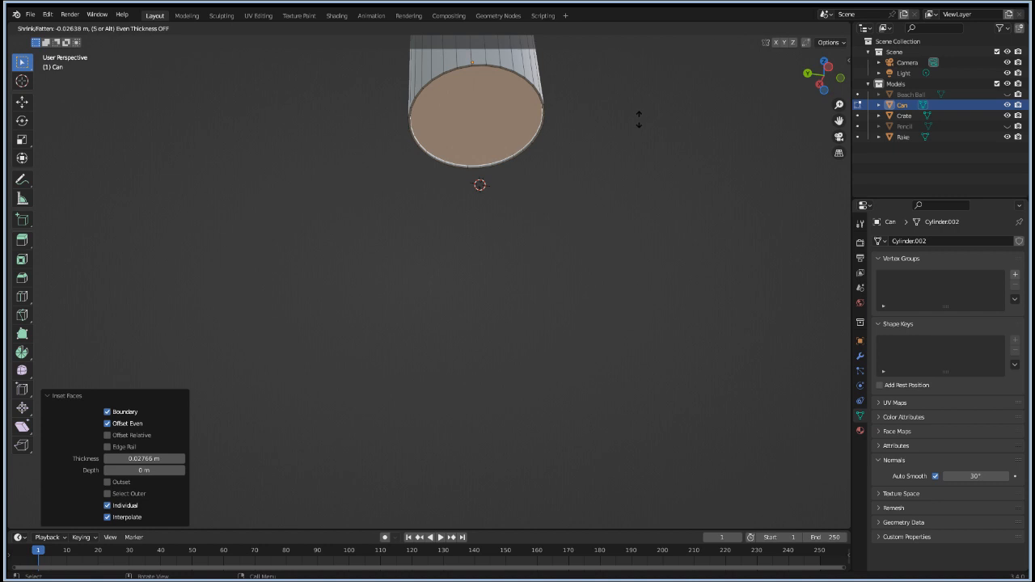
{"action": "left_click", "coordinate": [639, 118]}
Step: Inset both recessed end faces twice, by about 0.116 m and by about 0.073 m
{"action": "middle_click_drag", "start_coordinate": [662, 88], "coordinate": [590, 176]}
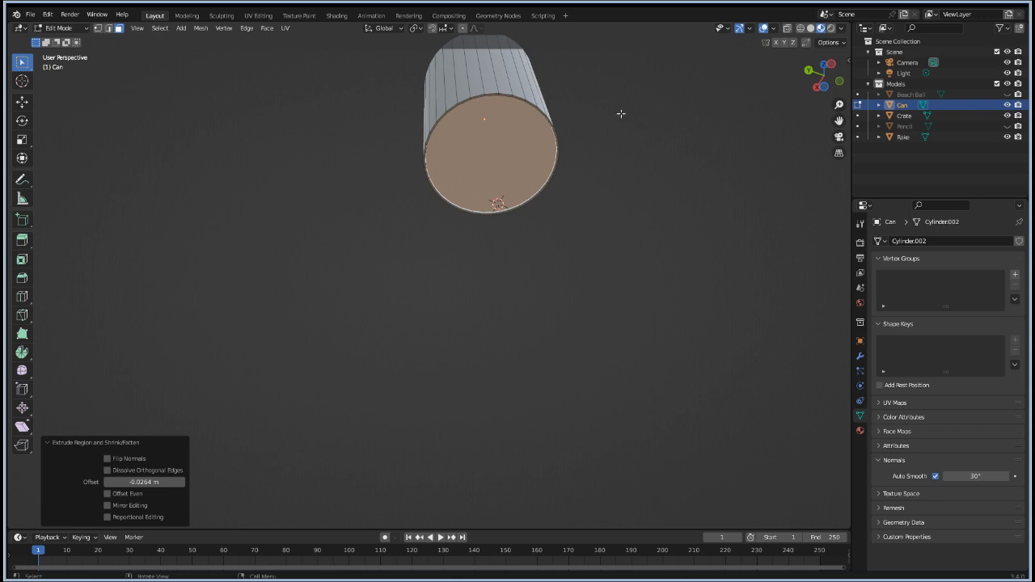
{"action": "scroll", "coordinate": [622, 113], "scroll_direction": "up", "scroll_amount": 1}
{"action": "middle_click_drag", "start_coordinate": [638, 97], "coordinate": [606, 194], "text": "shift"}
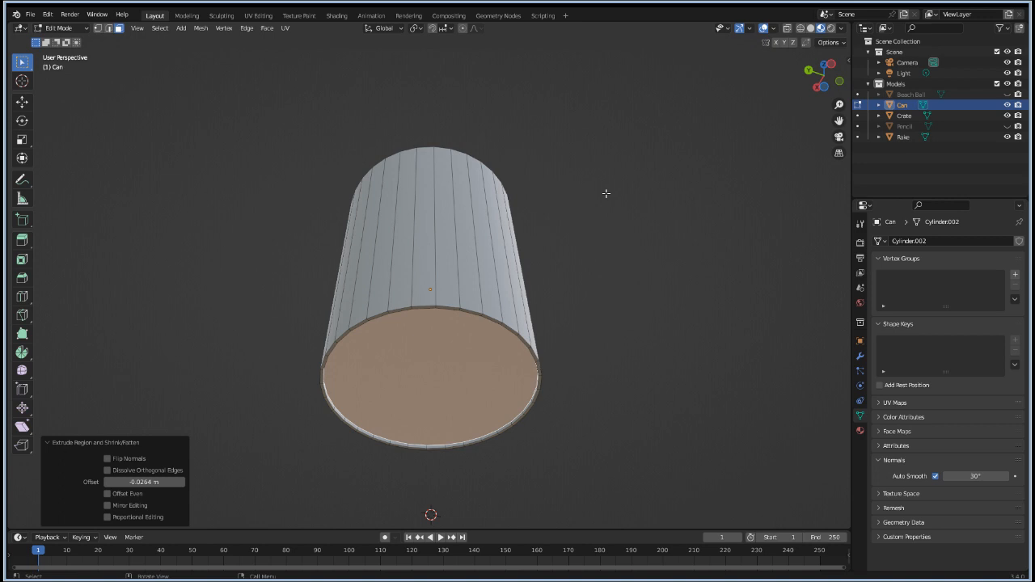
{"action": "key", "text": "i"}
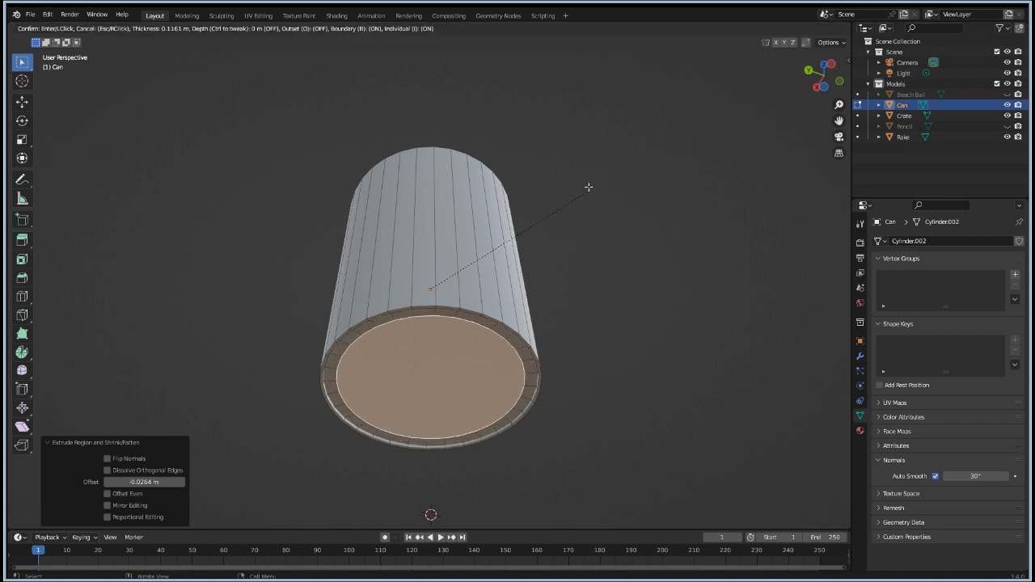
{"action": "left_click", "coordinate": [589, 187]}
{"action": "key", "text": "i"}
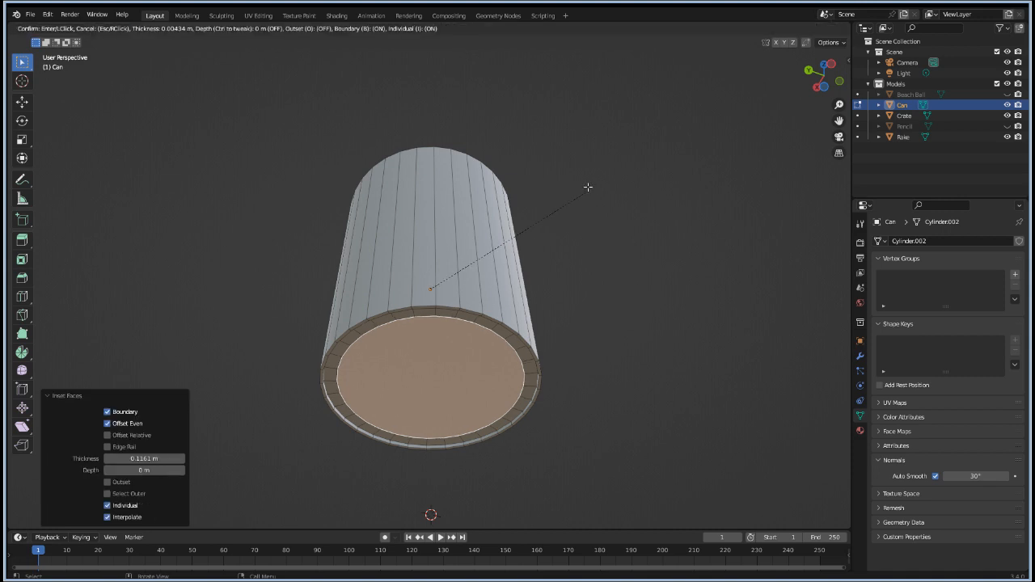
{"action": "left_click", "coordinate": [580, 187]}
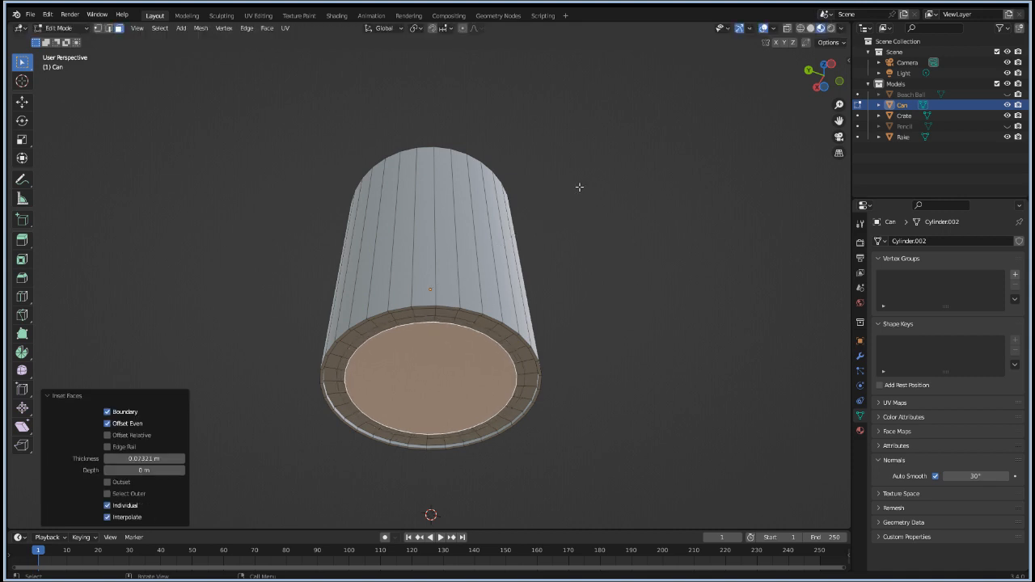
Step: Scale both inset end faces along Z by about 1.006 and inset them by about 0.070 m
{"action": "key", "text": "s"}
{"action": "key", "text": "z"}
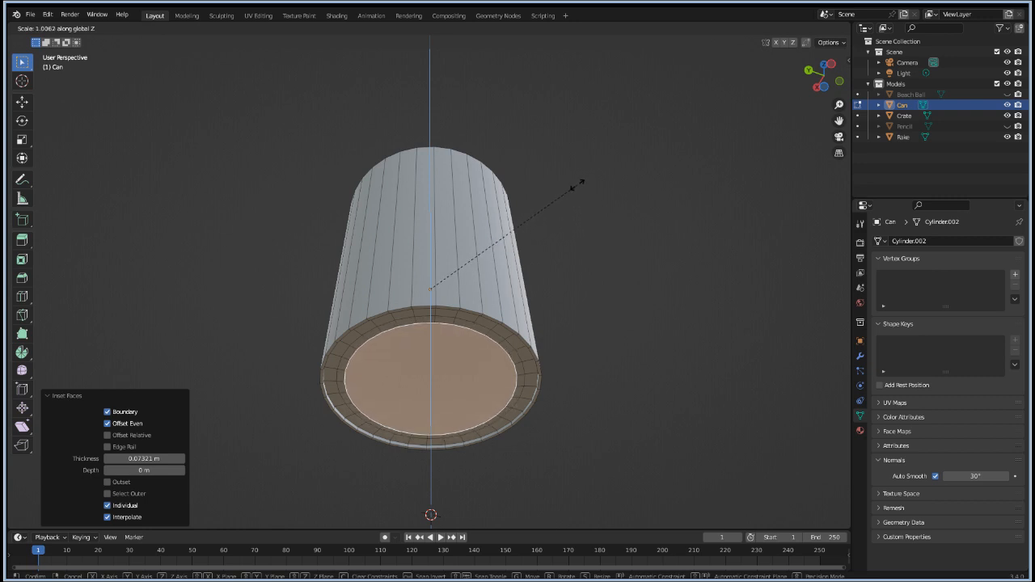
{"action": "left_click", "coordinate": [577, 185]}
{"action": "key", "text": "i"}
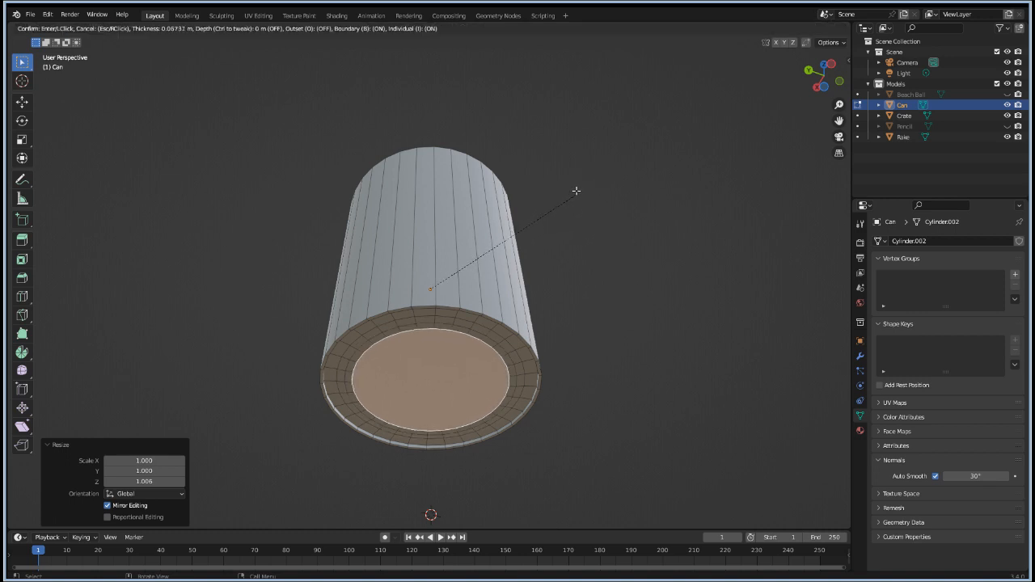
{"action": "left_click", "coordinate": [575, 191]}
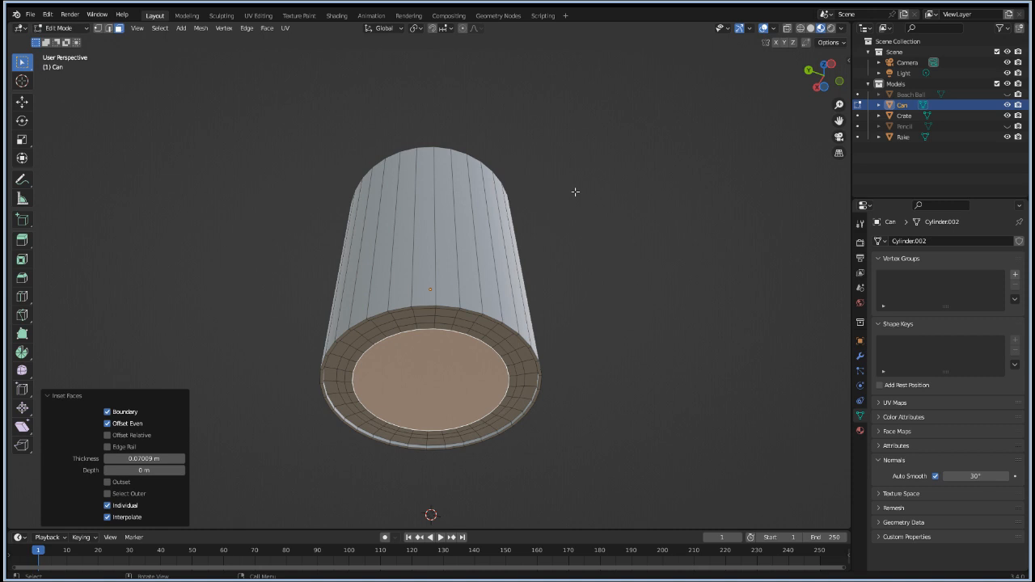
Step: Scale both end faces along Z by about 0.985 and inset them by about 0.178 m
{"action": "key", "text": "s"}
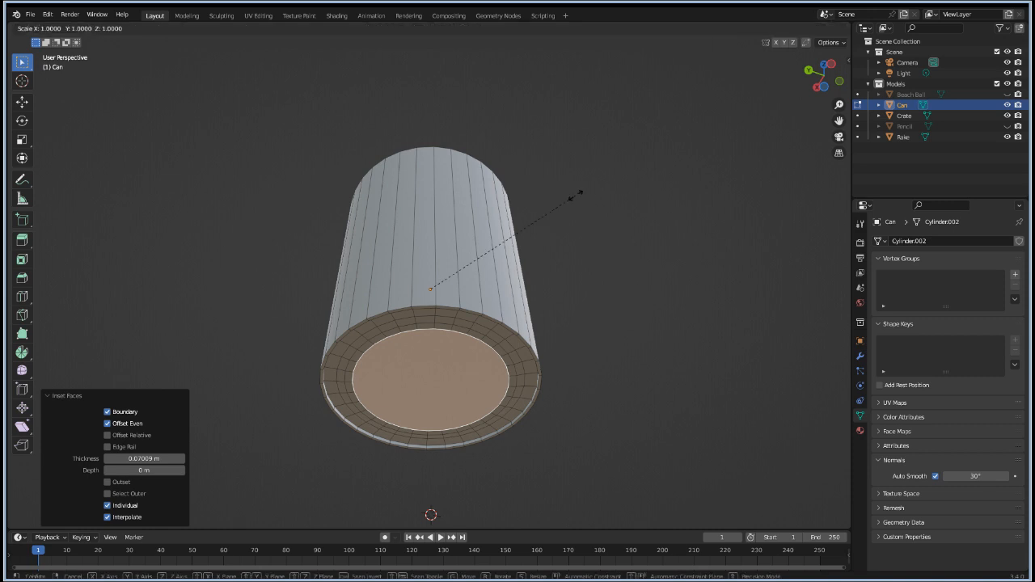
{"action": "key", "text": "z"}
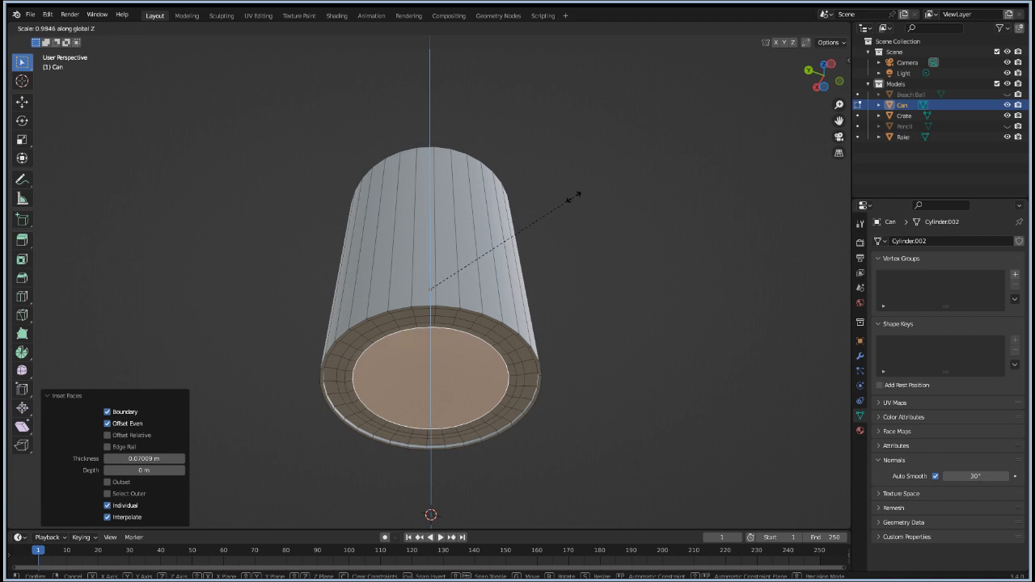
{"action": "left_click", "coordinate": [572, 194]}
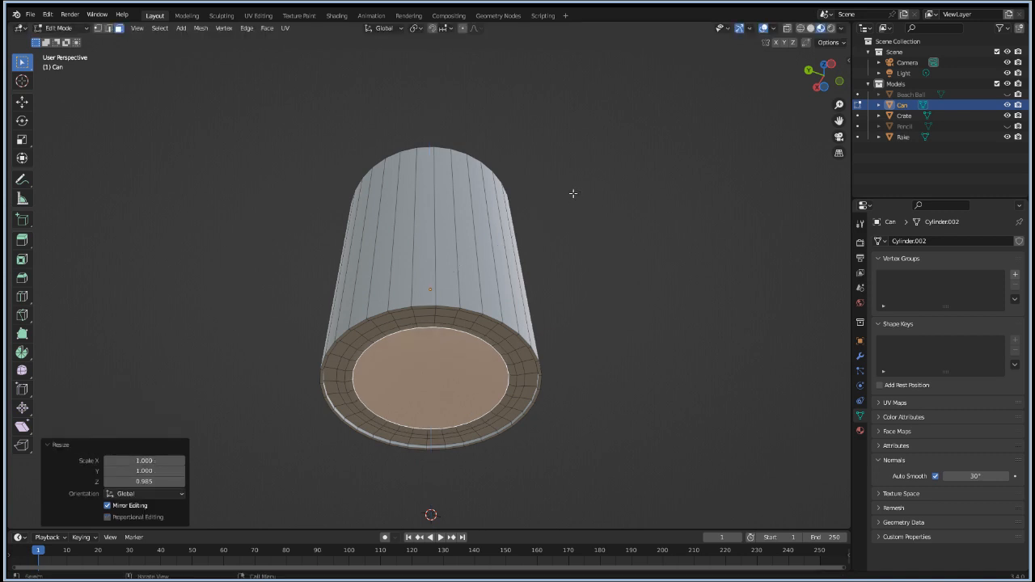
{"action": "key", "text": "i"}
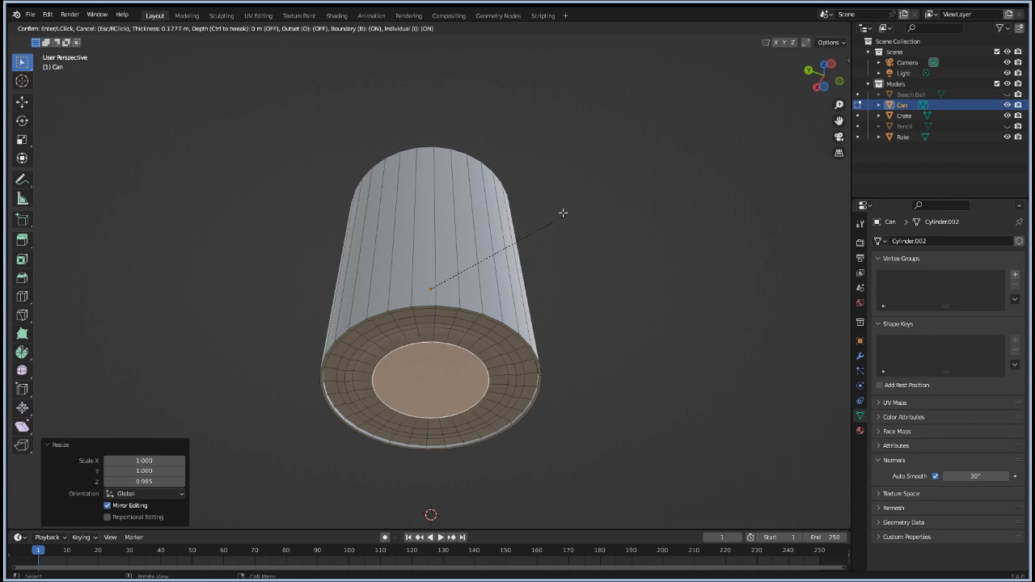
{"action": "left_click", "coordinate": [563, 213]}
Step: Inset both end faces by about 0.076 m and scale them along Z by about 1.013
{"action": "key", "text": "i"}
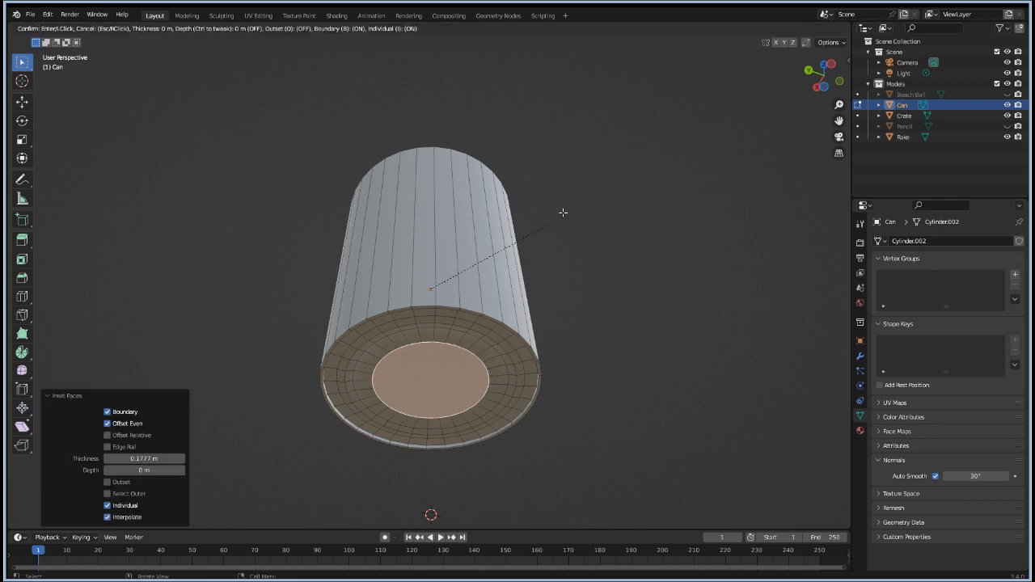
{"action": "left_click", "coordinate": [557, 218]}
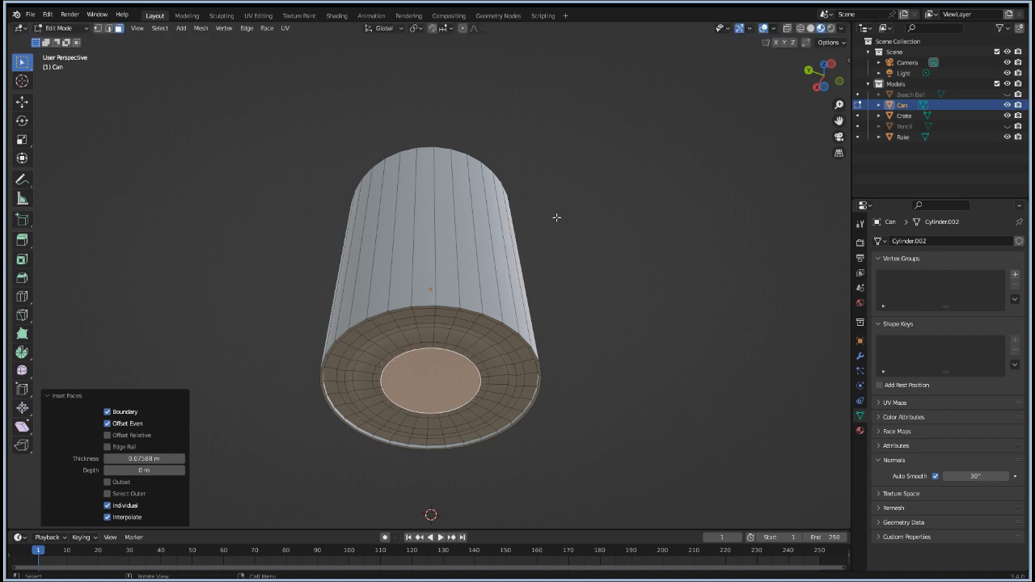
{"action": "key", "text": "s"}
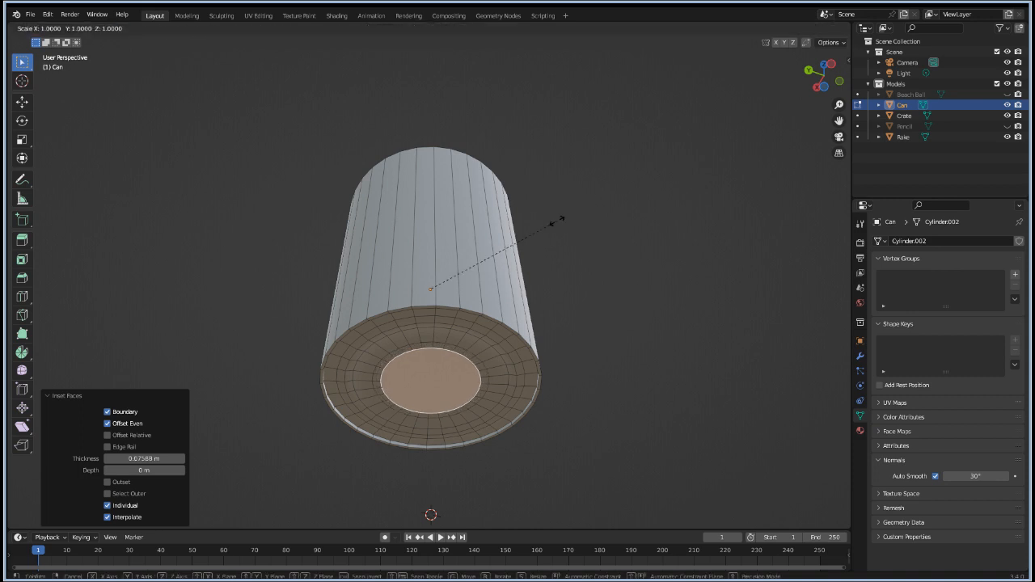
{"action": "key", "text": "z"}
{"action": "left_click", "coordinate": [558, 218]}
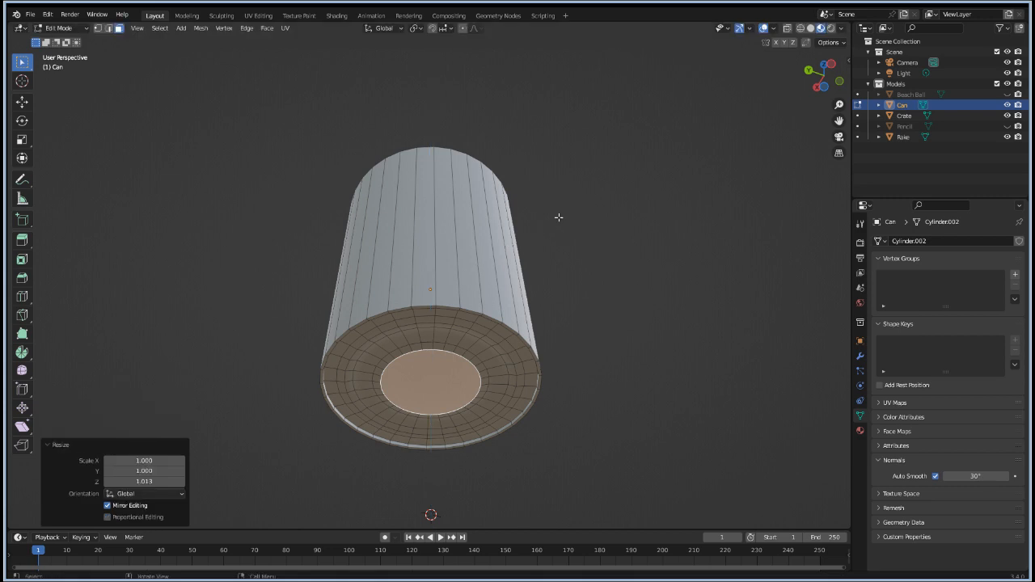
Step: Inset both end faces by about 0.076 m and scale them along Z by about 0.981
{"action": "key", "text": "i"}
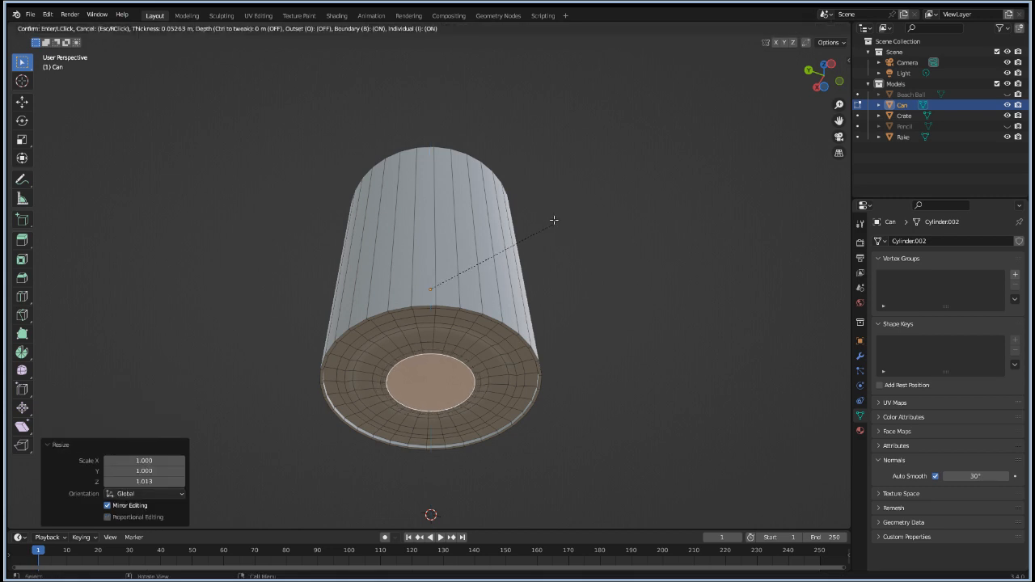
{"action": "left_click", "coordinate": [552, 221]}
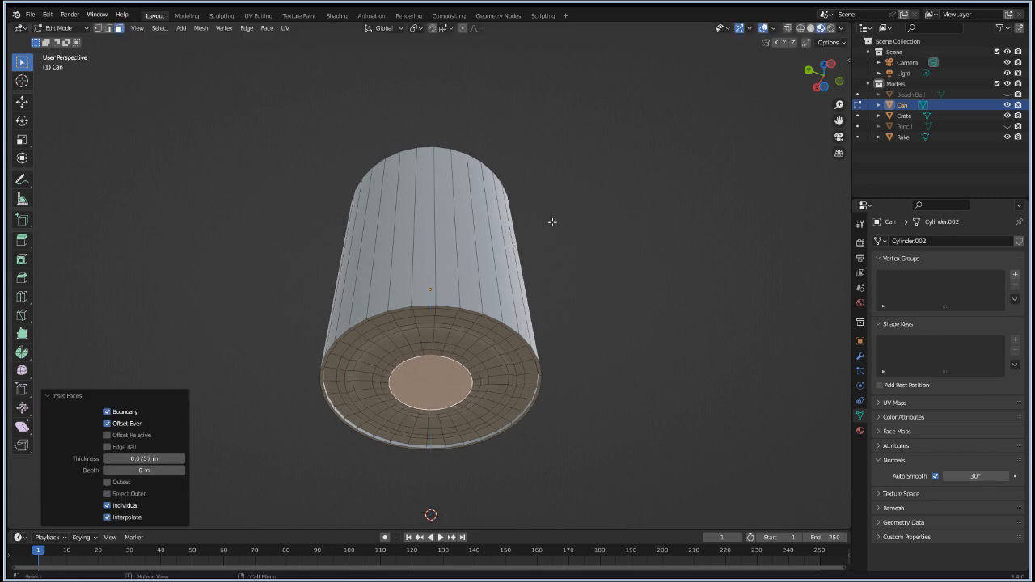
{"action": "key", "text": "s"}
{"action": "key", "text": "z"}
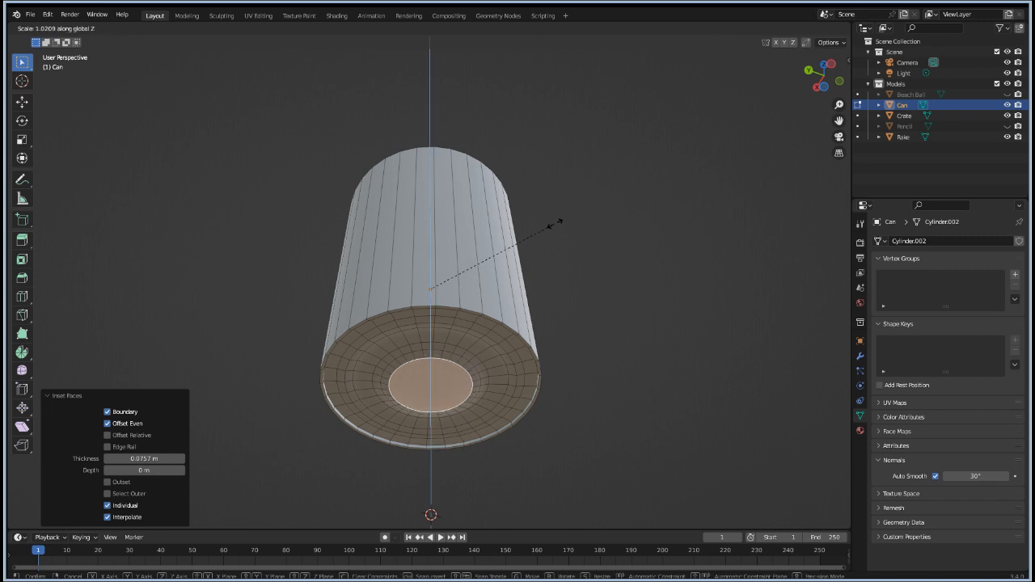
{"action": "left_click", "coordinate": [552, 227]}
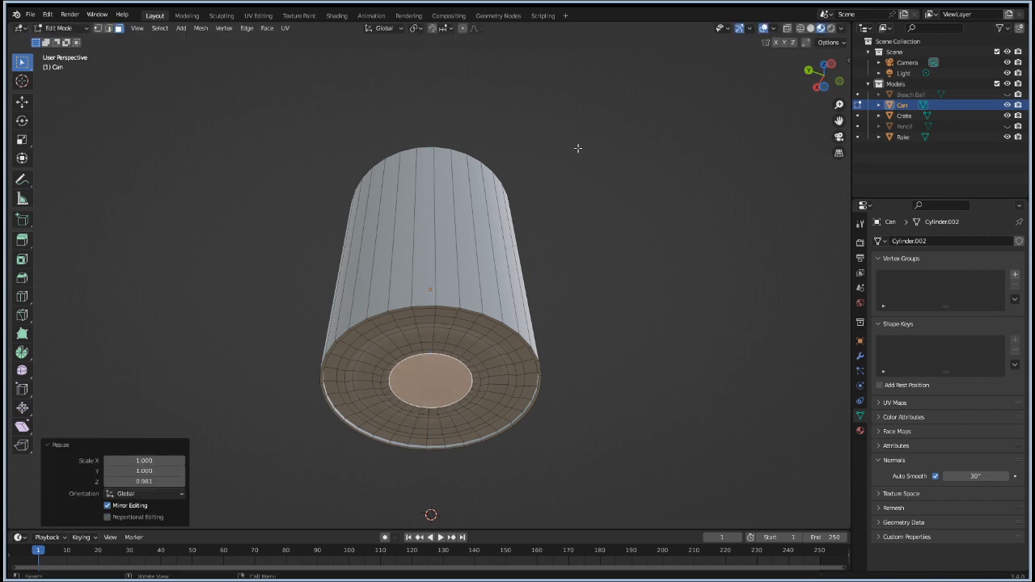
Step: Examine the can's ridged top end and recessed rim from several angles and distances
{"action": "middle_click_drag", "start_coordinate": [452, 88], "coordinate": [482, 162]}
{"action": "scroll", "coordinate": [512, 216], "scroll_direction": "down", "scroll_amount": 5}
{"action": "scroll", "coordinate": [513, 216], "scroll_direction": "down", "scroll_amount": 3}
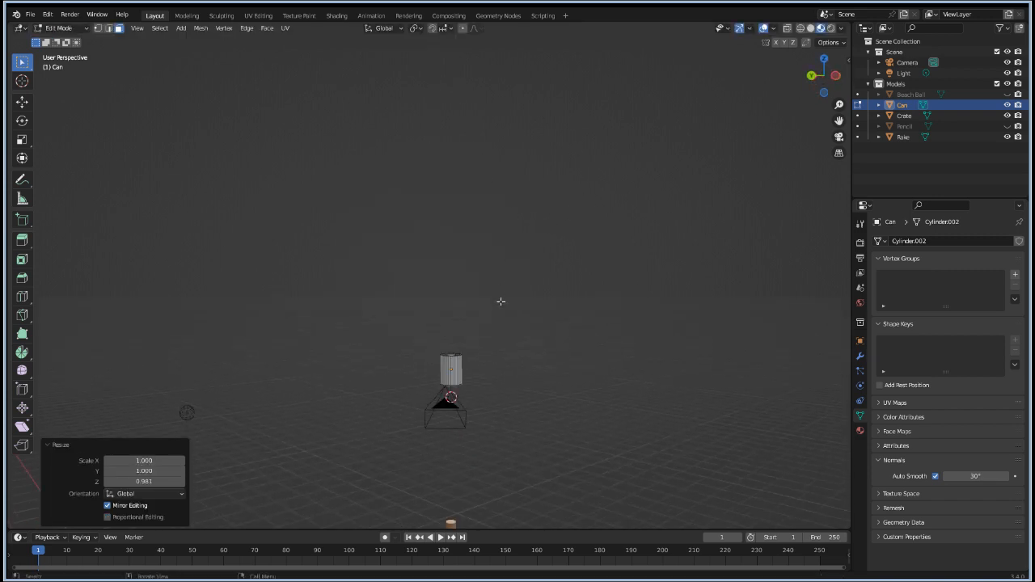
{"action": "middle_click_drag", "start_coordinate": [379, 259], "coordinate": [526, 268]}
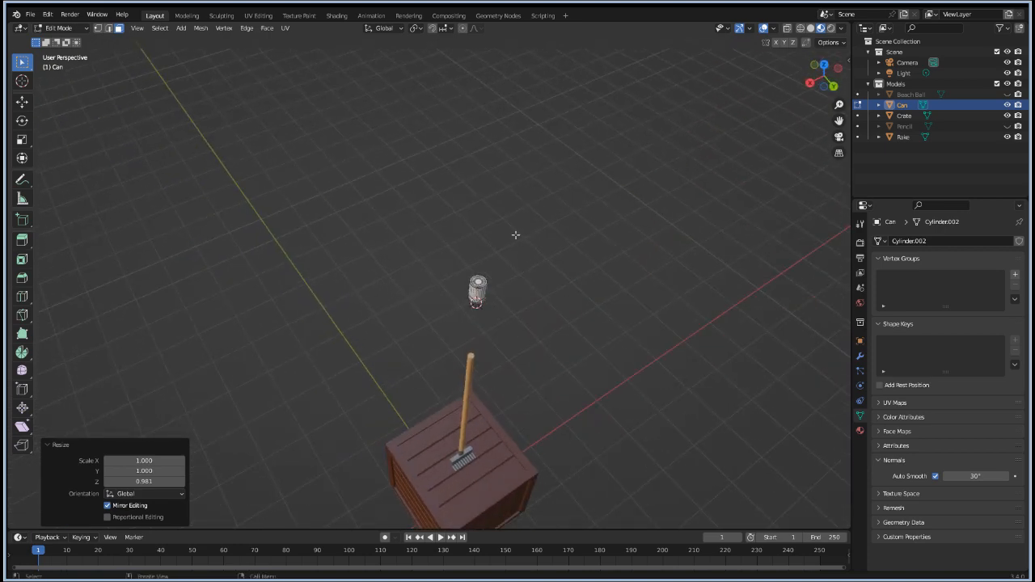
{"action": "scroll", "coordinate": [515, 229], "scroll_direction": "up", "scroll_amount": 4}
{"action": "middle_click_drag", "start_coordinate": [344, 234], "coordinate": [504, 293]}
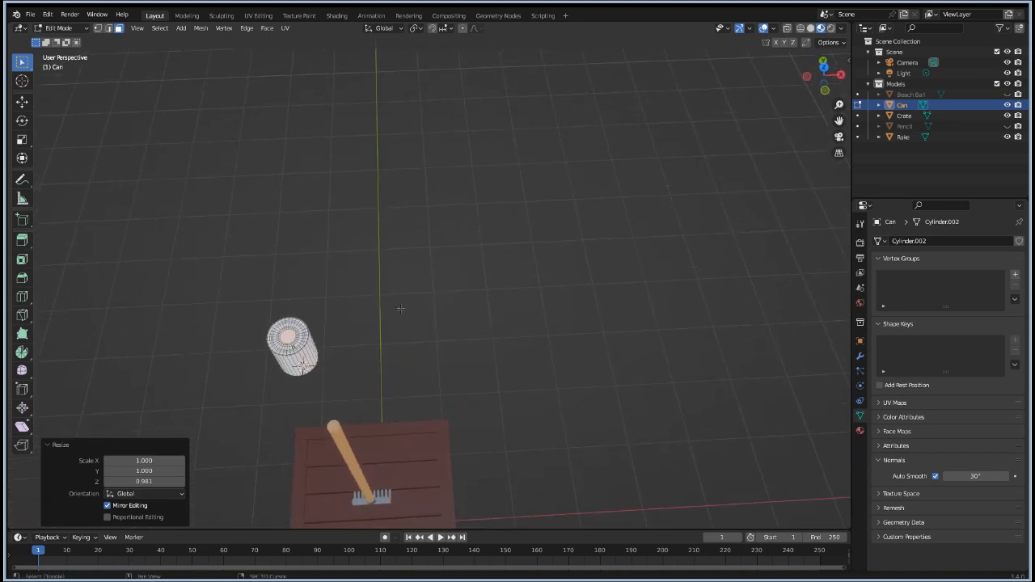
{"action": "middle_click_drag", "start_coordinate": [372, 324], "coordinate": [513, 305], "text": "shift"}
{"action": "scroll", "coordinate": [349, 340], "scroll_direction": "up", "scroll_amount": 4}
{"action": "middle_click_drag", "start_coordinate": [377, 395], "coordinate": [432, 343]}
{"action": "middle_click_drag", "start_coordinate": [381, 386], "coordinate": [245, 458]}
{"action": "middle_click_drag", "start_coordinate": [431, 433], "coordinate": [402, 157], "text": "shift"}
{"action": "scroll", "coordinate": [356, 190], "scroll_direction": "up", "scroll_amount": 2}
{"action": "scroll", "coordinate": [335, 199], "scroll_direction": "up", "scroll_amount": 1}
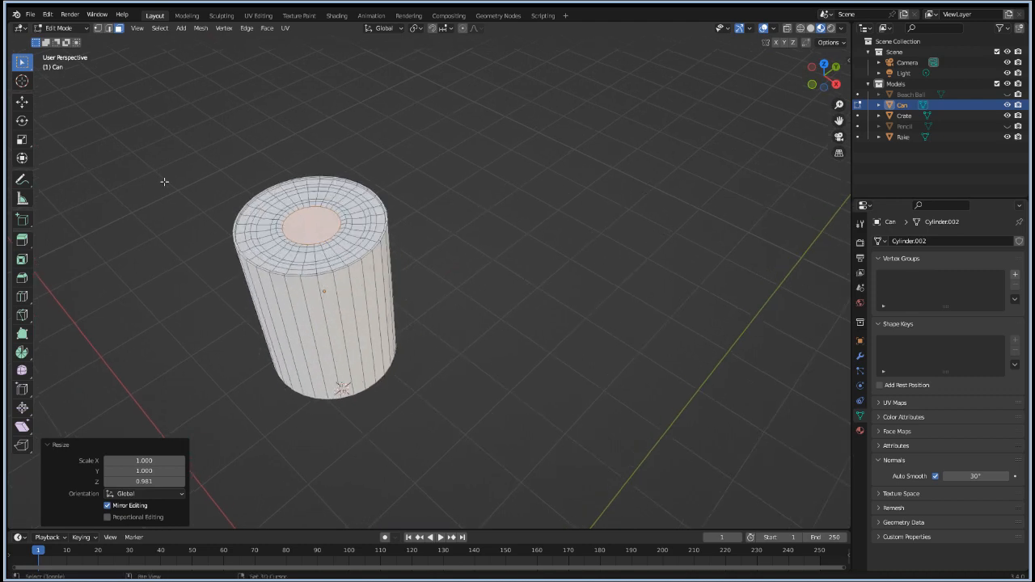
{"action": "middle_click_drag", "start_coordinate": [230, 204], "coordinate": [343, 234], "text": "shift"}
{"action": "scroll", "coordinate": [322, 305], "scroll_direction": "up", "scroll_amount": 1}
{"action": "scroll", "coordinate": [322, 305], "scroll_direction": "up", "scroll_amount": 2}
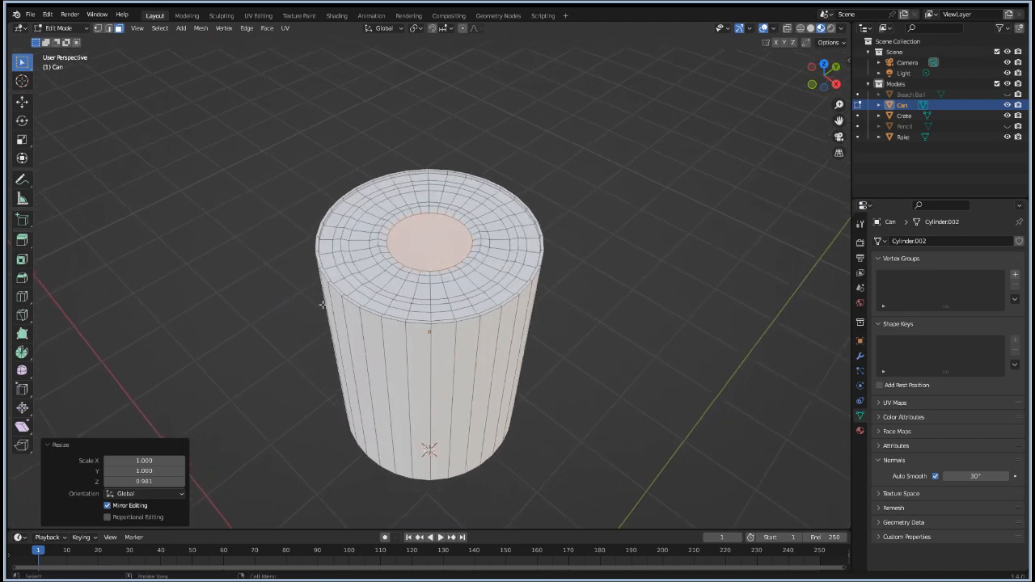
{"action": "scroll", "coordinate": [402, 239], "scroll_direction": "down", "scroll_amount": 1}
{"action": "scroll", "coordinate": [402, 239], "scroll_direction": "down", "scroll_amount": 5}
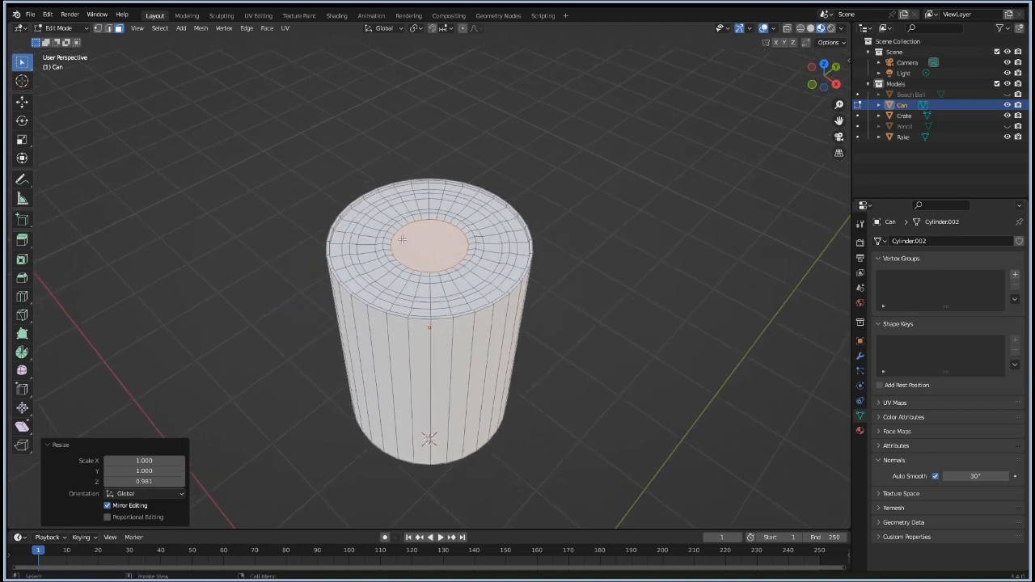
{"action": "middle_click_drag", "start_coordinate": [317, 386], "coordinate": [467, 305]}
{"action": "scroll", "coordinate": [466, 304], "scroll_direction": "up", "scroll_amount": 11}
{"action": "scroll", "coordinate": [526, 362], "scroll_direction": "down", "scroll_amount": 2}
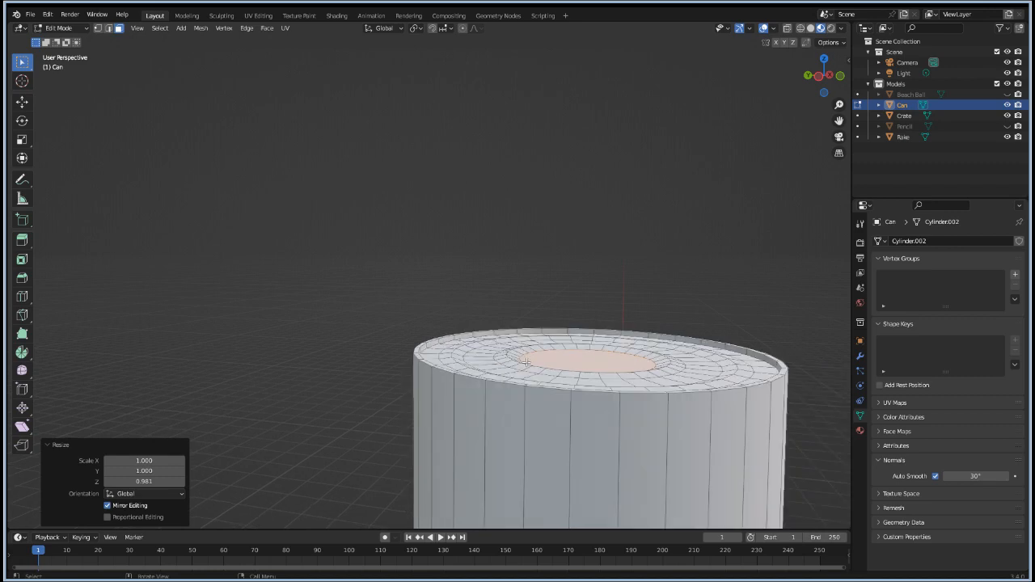
{"action": "middle_click_drag", "start_coordinate": [301, 393], "coordinate": [336, 421]}
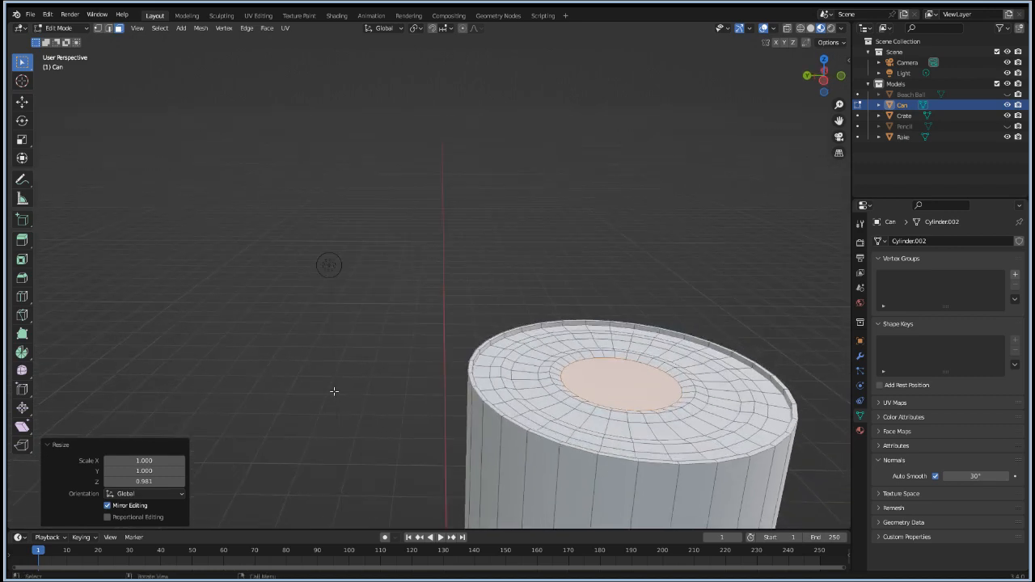
{"action": "scroll", "coordinate": [334, 392], "scroll_direction": "down", "scroll_amount": 1}
{"action": "scroll", "coordinate": [334, 391], "scroll_direction": "down", "scroll_amount": 8}
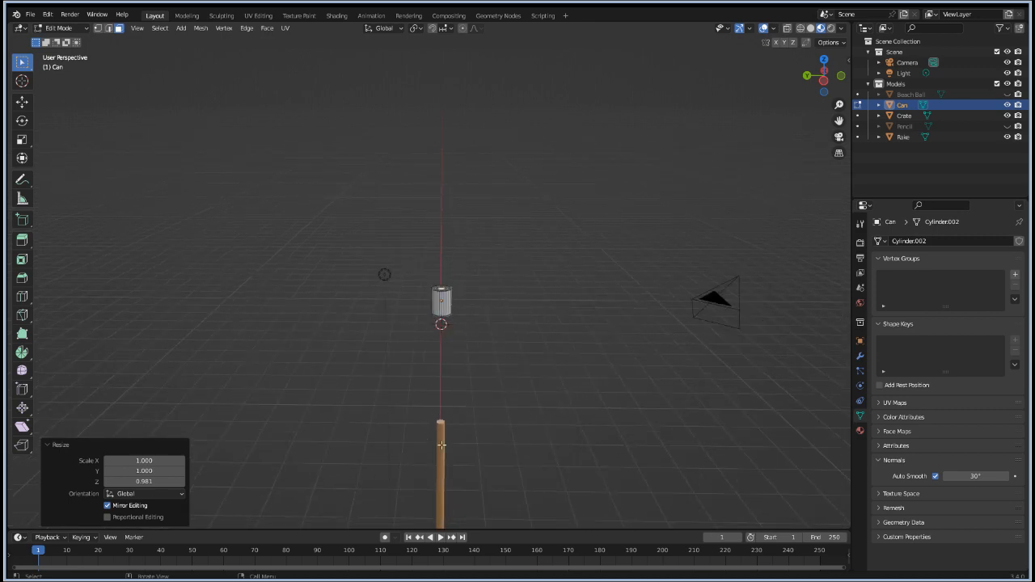
Step: Return the can to Object Mode, then unhide the Pencil object and select it
{"action": "key", "text": "Tab"}
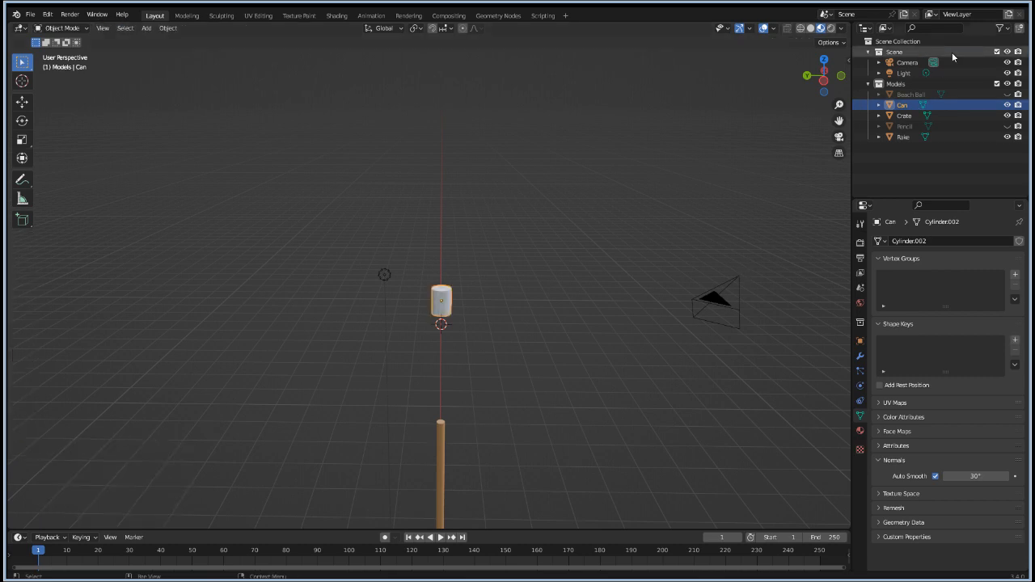
{"action": "left_click", "coordinate": [1007, 126]}
{"action": "left_click", "coordinate": [517, 324]}
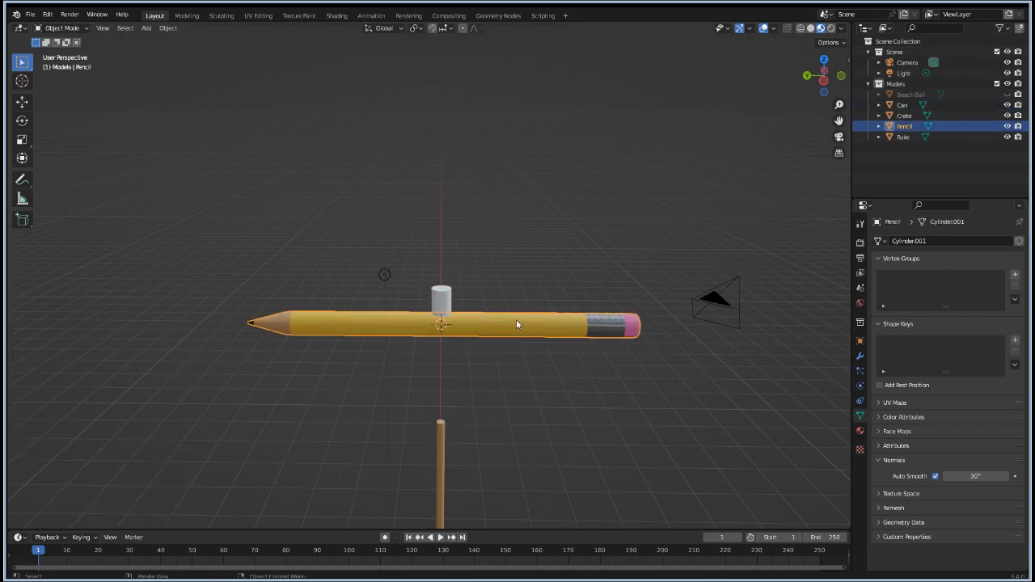
{"action": "scroll", "coordinate": [478, 319], "scroll_direction": "up", "scroll_amount": 6}
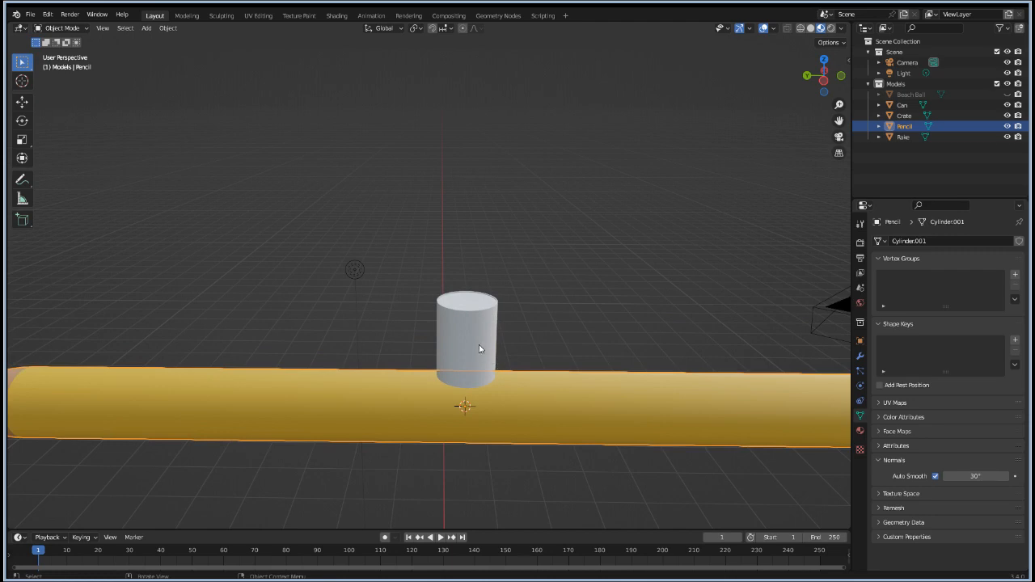
Step: Select the can together with the Pencil as the active object and copy the Pencil's materials to the can
{"action": "left_click", "coordinate": [476, 343], "text": "shift"}
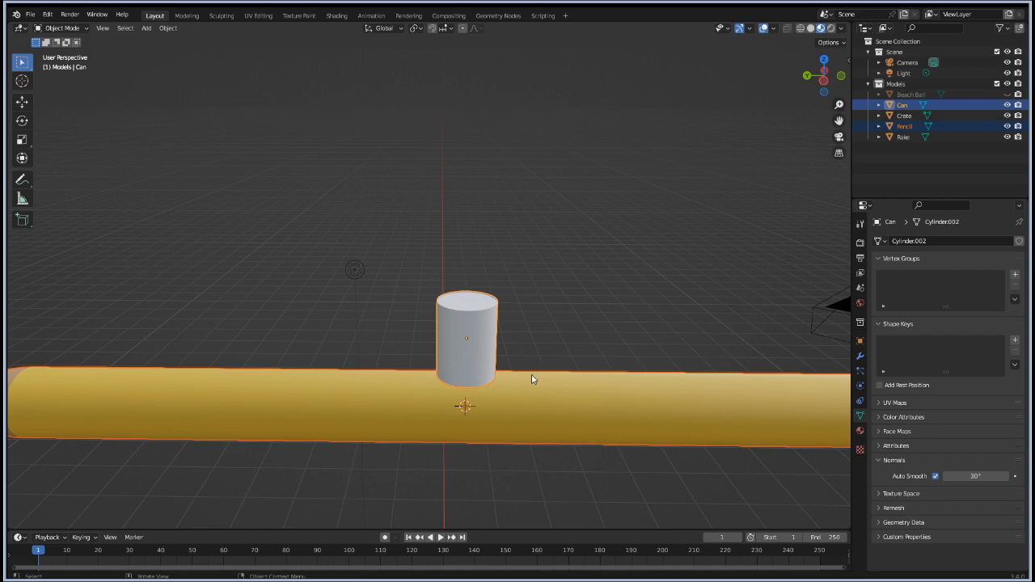
{"action": "left_click", "coordinate": [487, 351], "text": "shift"}
{"action": "left_click", "coordinate": [471, 353], "text": "shift"}
{"action": "left_click", "coordinate": [860, 430]}
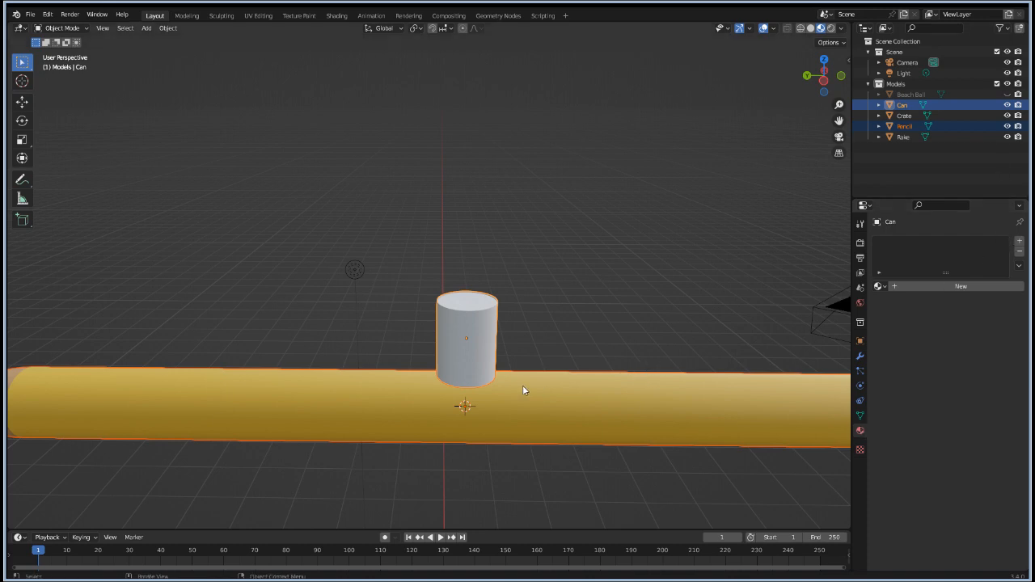
{"action": "left_click", "coordinate": [541, 417], "text": "shift"}
{"action": "left_click", "coordinate": [1018, 265]}
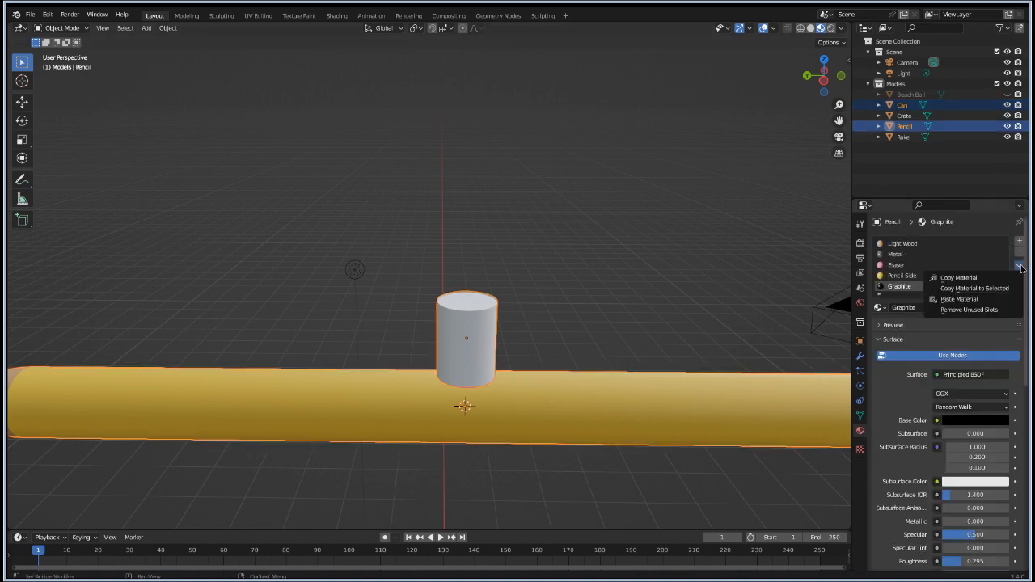
{"action": "left_click", "coordinate": [967, 285]}
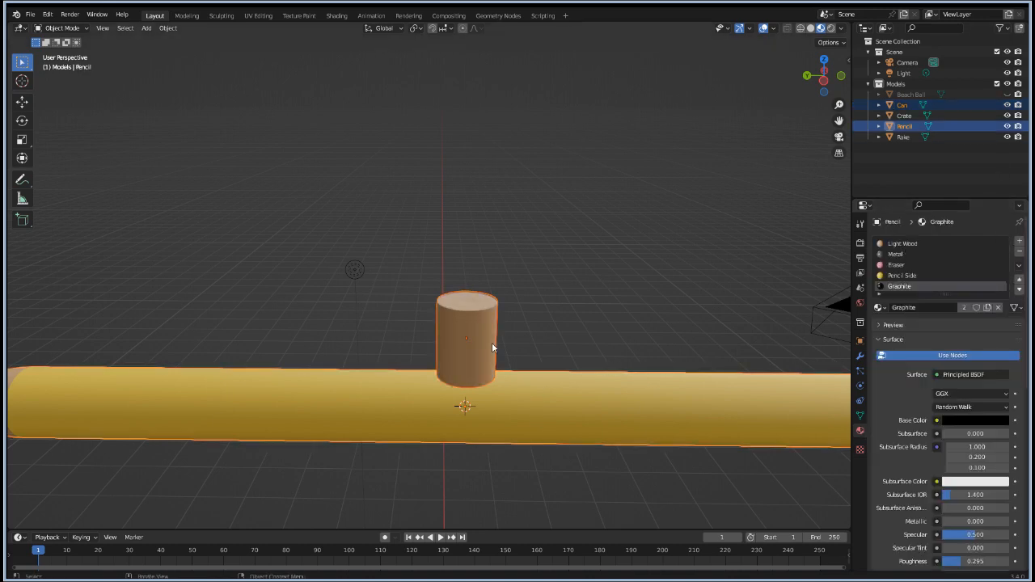
Step: Assign the Metal material to all faces of the can, clear the face selection and return to Object Mode
{"action": "scroll", "coordinate": [475, 348], "scroll_direction": "up", "scroll_amount": 2}
{"action": "scroll", "coordinate": [475, 349], "scroll_direction": "up", "scroll_amount": 2}
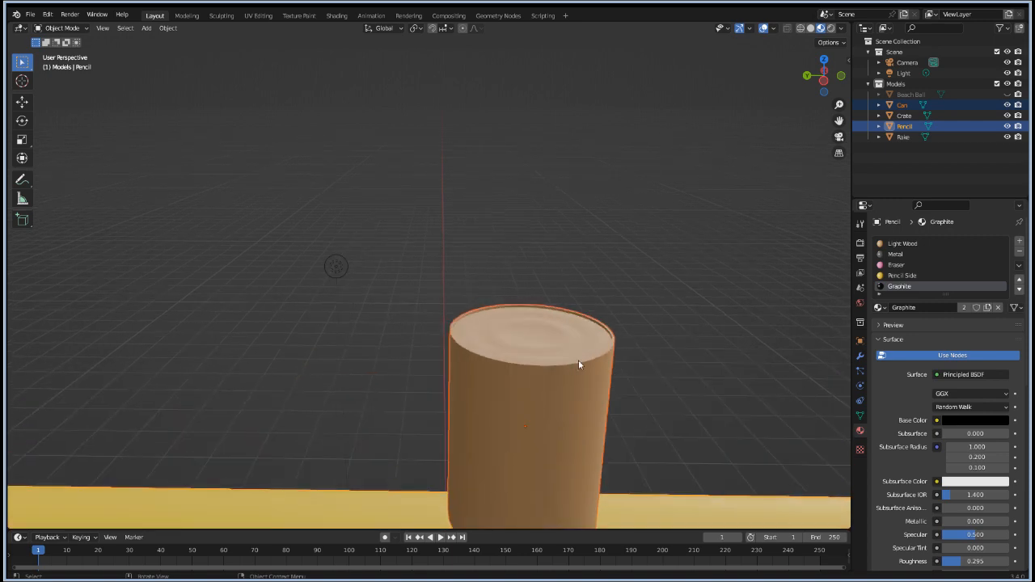
{"action": "left_click", "coordinate": [541, 374]}
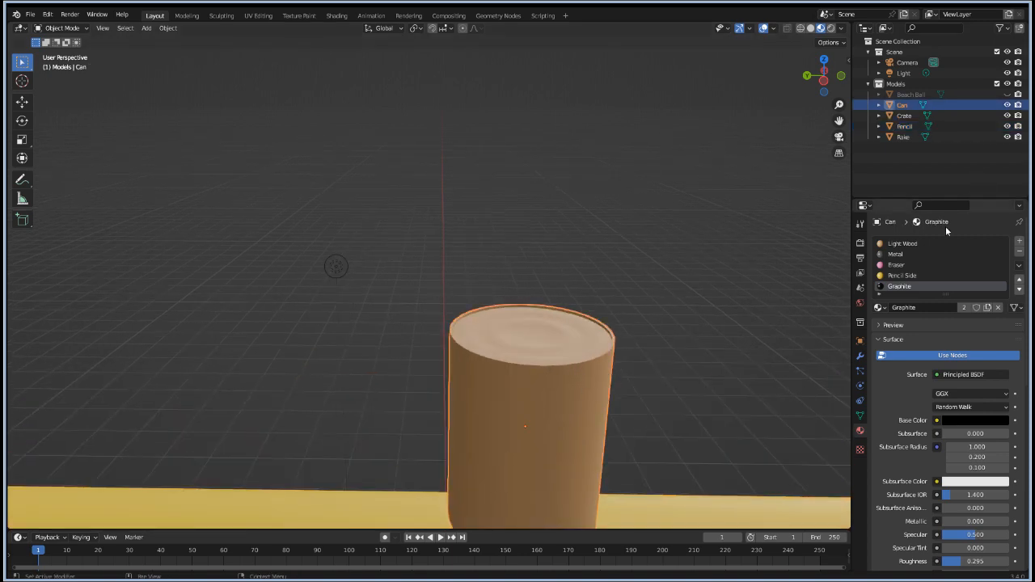
{"action": "left_click", "coordinate": [898, 255]}
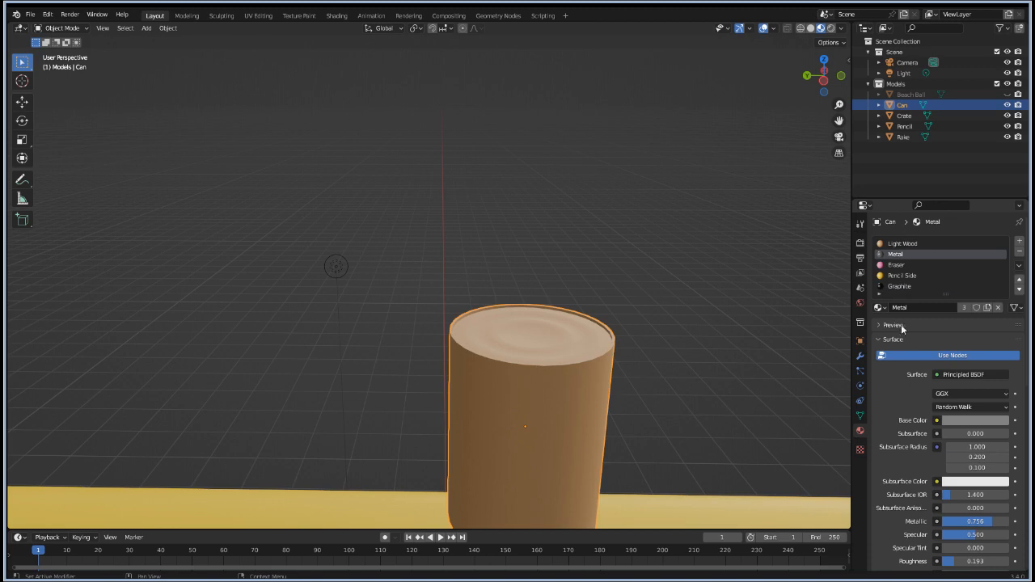
{"action": "key", "text": "Tab"}
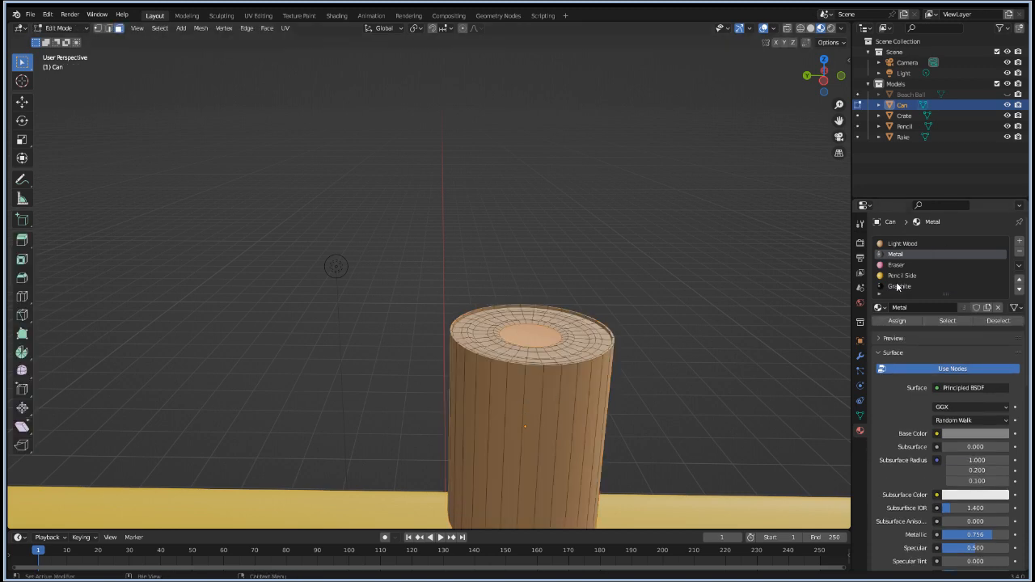
{"action": "key", "text": "a"}
{"action": "left_click", "coordinate": [897, 321]}
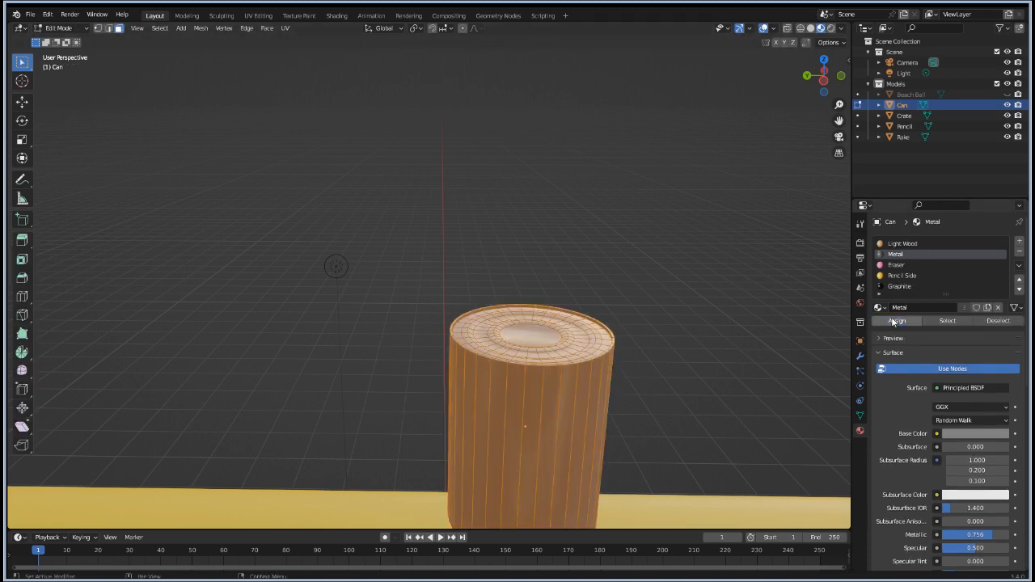
{"action": "key", "text": "alt+a"}
{"action": "mouse_move", "coordinate": [572, 385]}
{"action": "middle_mouse_down"}
{"action": "mouse_move", "coordinate": [626, 406]}
{"action": "mouse_move", "coordinate": [576, 409]}
{"action": "mouse_move", "coordinate": [553, 391]}
{"action": "middle_mouse_up"}
{"action": "key", "text": "Tab"}
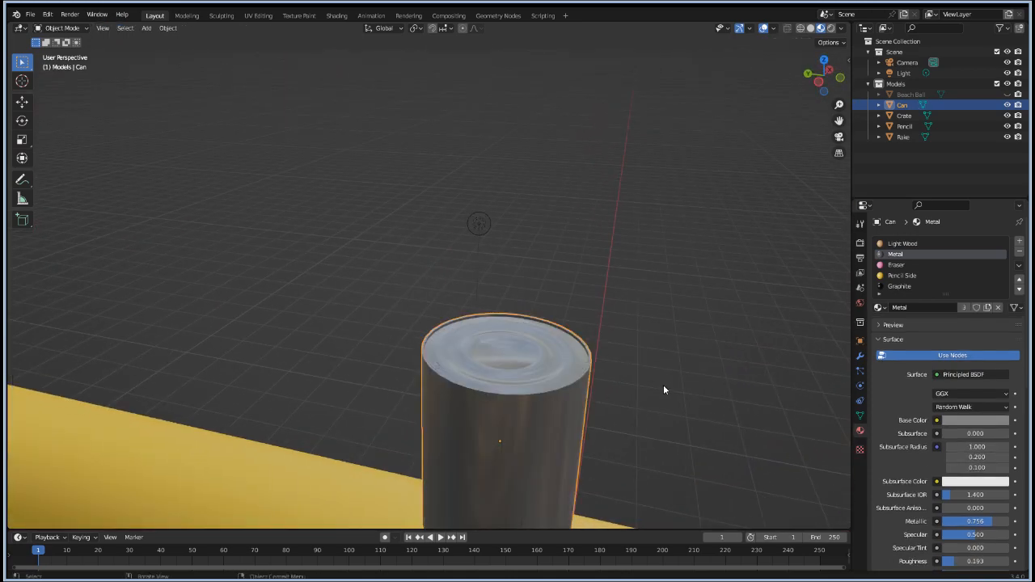
Step: In Edit Mode, select the ring of side faces around the can and inset it as one region by about 0.039 m
{"action": "mouse_move", "coordinate": [613, 394]}
{"action": "middle_mouse_down"}
{"action": "mouse_move", "coordinate": [636, 444]}
{"action": "mouse_move", "coordinate": [629, 470]}
{"action": "mouse_move", "coordinate": [608, 418]}
{"action": "mouse_move", "coordinate": [626, 398]}
{"action": "mouse_move", "coordinate": [622, 417]}
{"action": "mouse_move", "coordinate": [620, 398]}
{"action": "middle_mouse_up"}
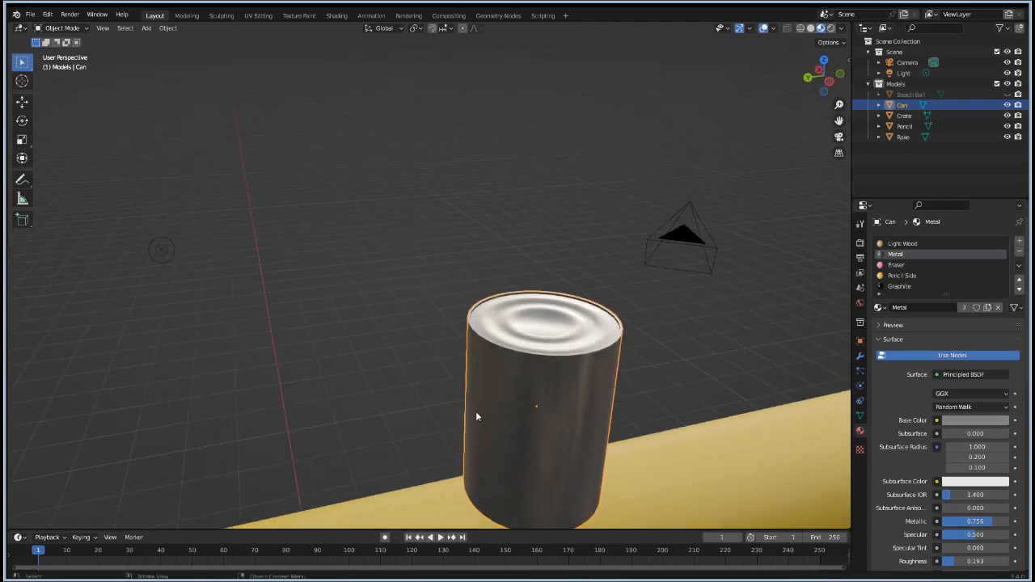
{"action": "mouse_move", "coordinate": [387, 415]}
{"action": "middle_mouse_down"}
{"action": "mouse_move", "coordinate": [388, 397]}
{"action": "mouse_move", "coordinate": [397, 404]}
{"action": "middle_mouse_up"}
{"action": "key", "text": "Tab"}
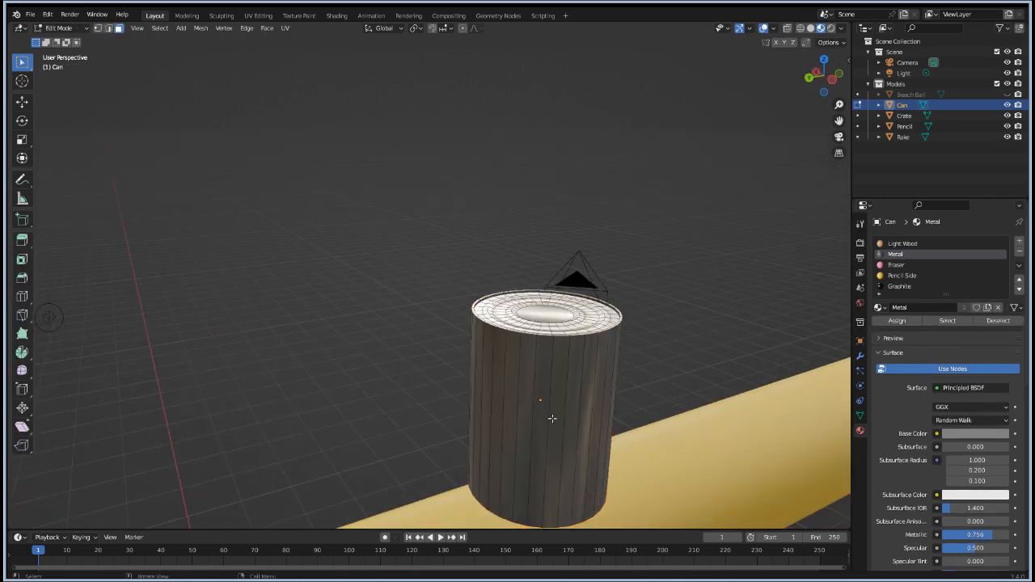
{"action": "key", "text": "ctrl+r"}
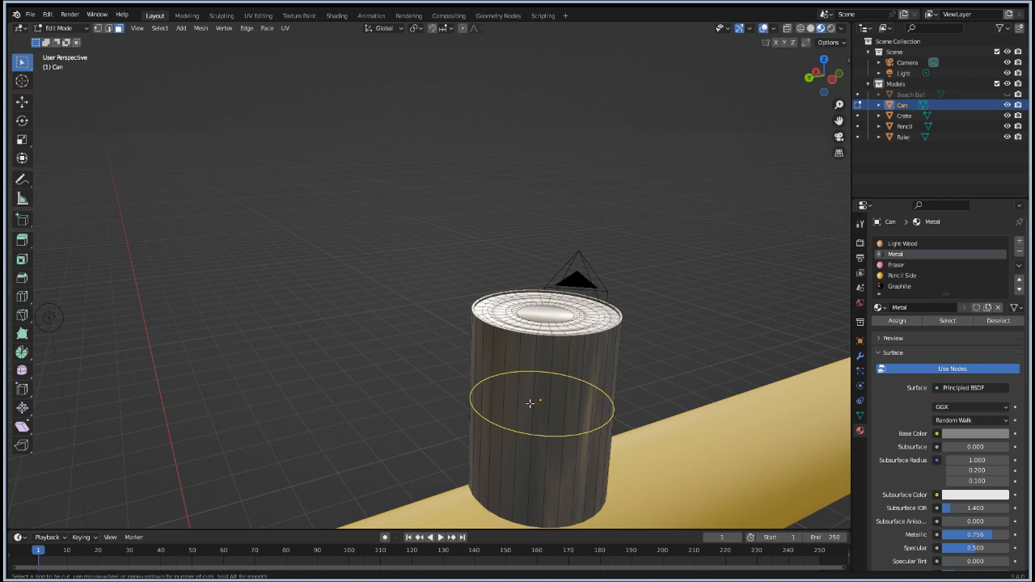
{"action": "key", "text": "Escape"}
{"action": "left_click", "coordinate": [535, 409], "text": "alt"}
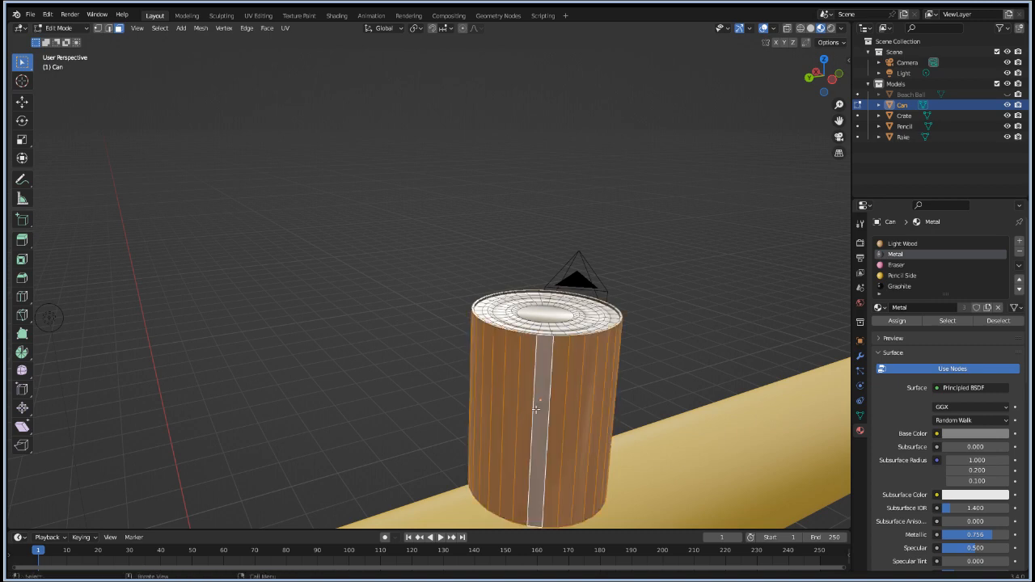
{"action": "key", "text": "i"}
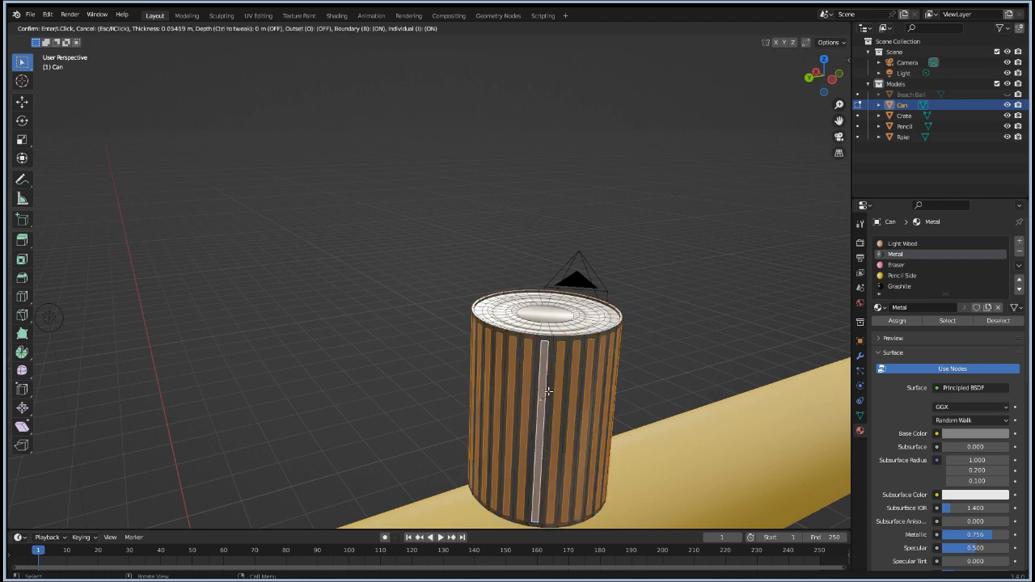
{"action": "key", "text": "i"}
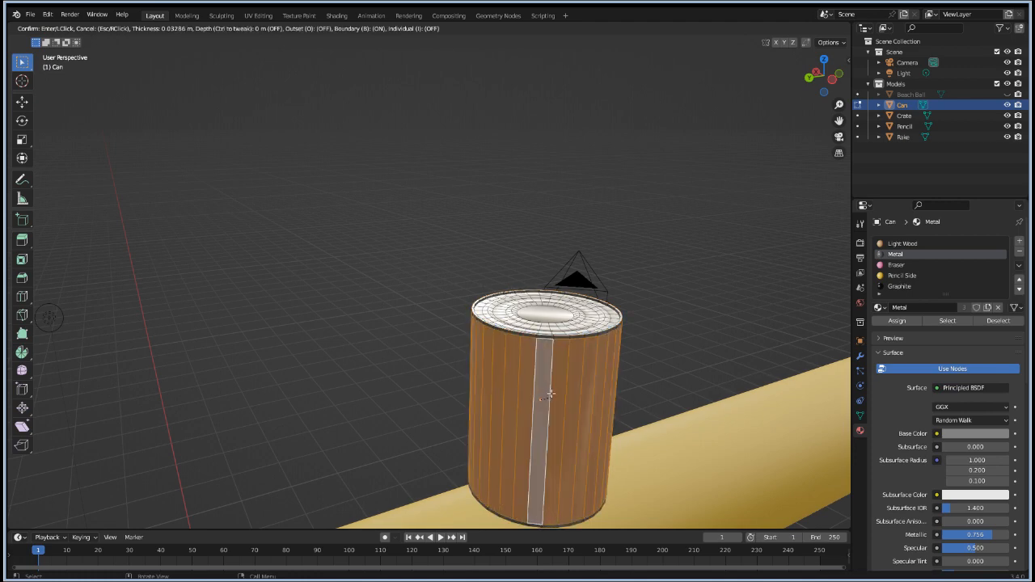
{"action": "left_click", "coordinate": [549, 394]}
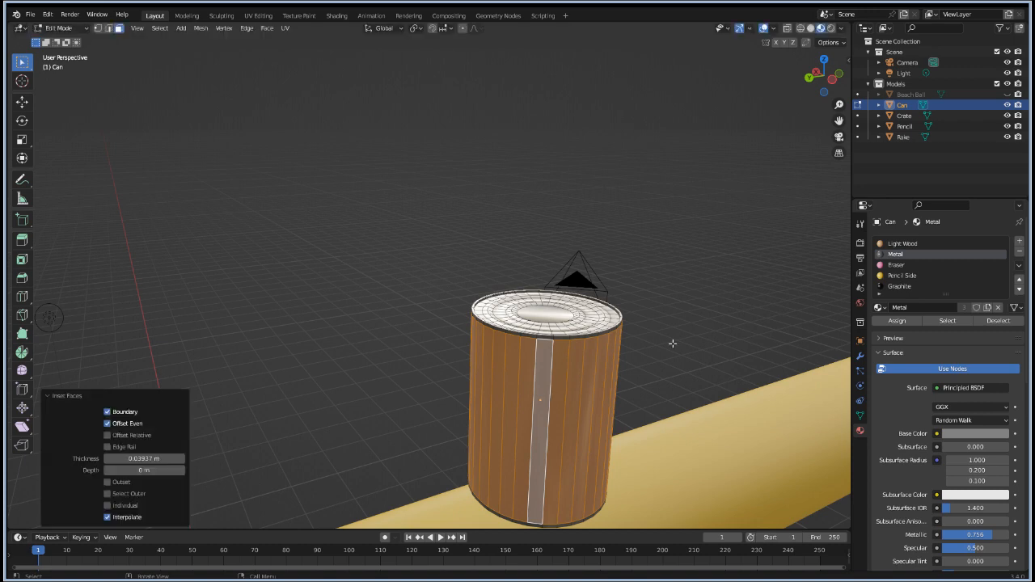
Step: Try scaling the can's side faces to about 0.993 in X and Y with Z locked, and undo it
{"action": "key", "text": "shift+s"}
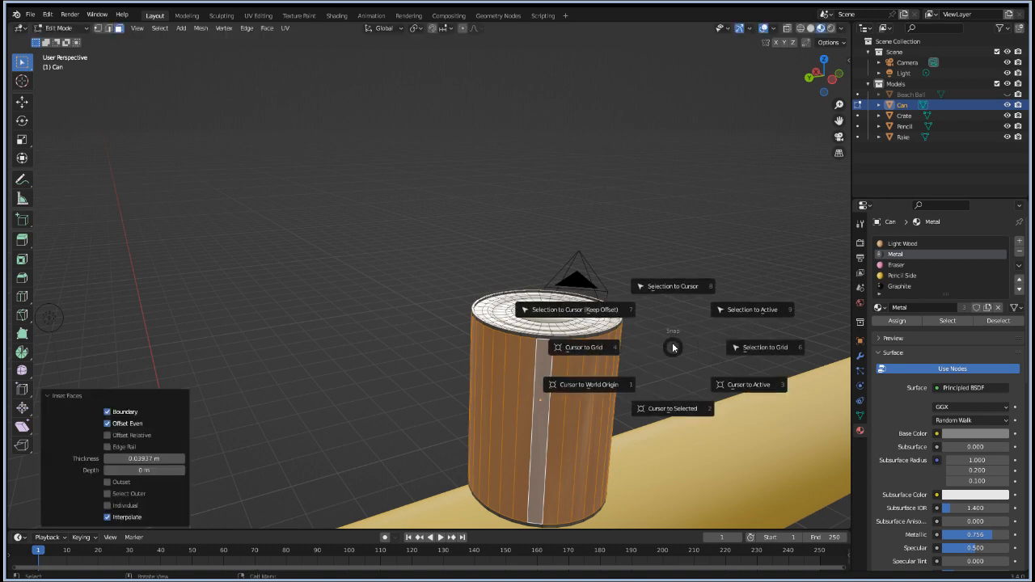
{"action": "key", "text": "Escape"}
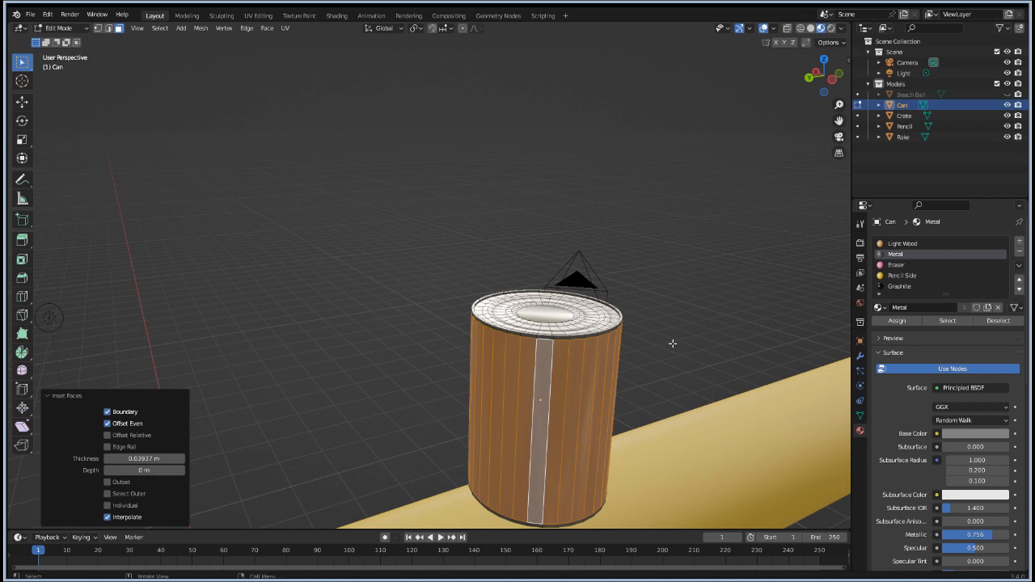
{"action": "key", "text": "s"}
{"action": "key", "text": "shift+z"}
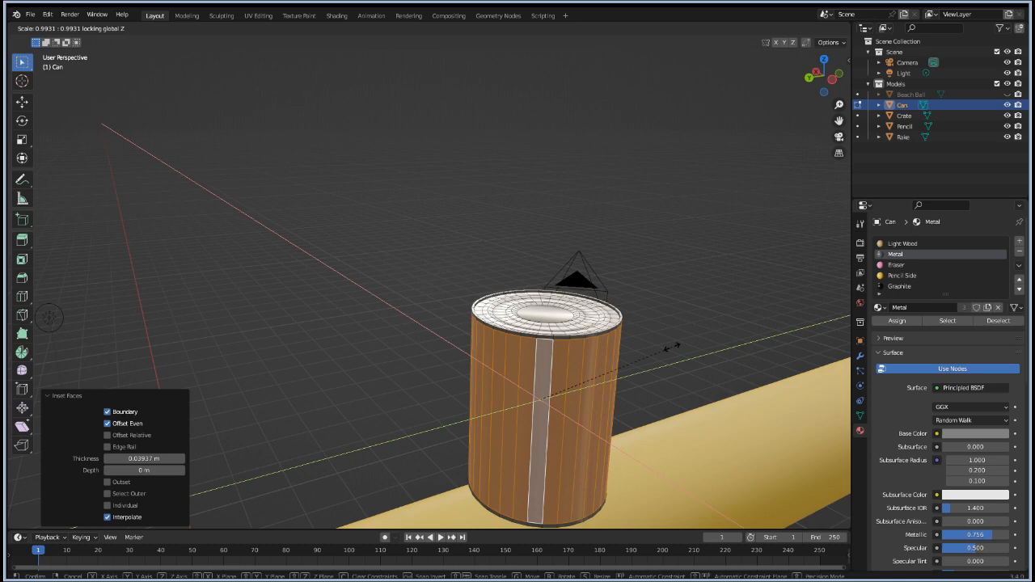
{"action": "left_click", "coordinate": [670, 344]}
{"action": "scroll", "coordinate": [498, 340], "scroll_direction": "up", "scroll_amount": 1}
{"action": "middle_click_drag", "start_coordinate": [498, 340], "coordinate": [540, 339]}
{"action": "scroll", "coordinate": [540, 338], "scroll_direction": "up", "scroll_amount": 5}
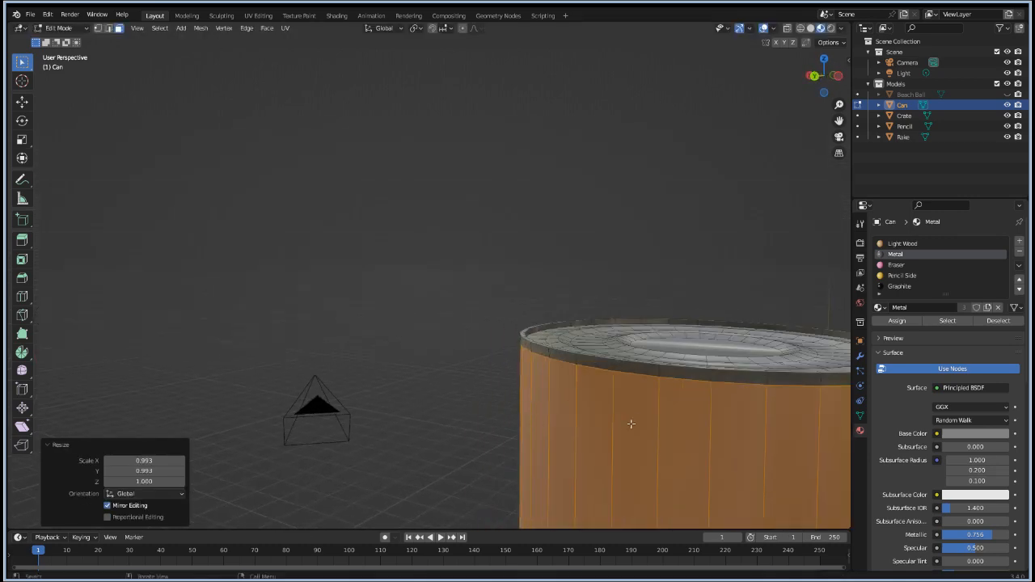
{"action": "middle_click_drag", "start_coordinate": [632, 423], "coordinate": [400, 340], "text": "shift"}
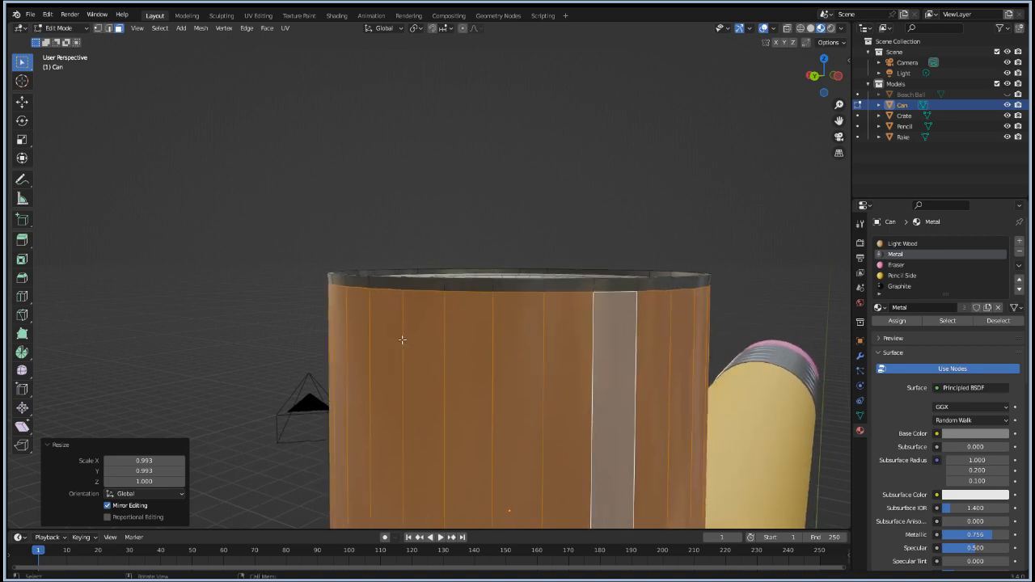
{"action": "key", "text": "ctrl+z"}
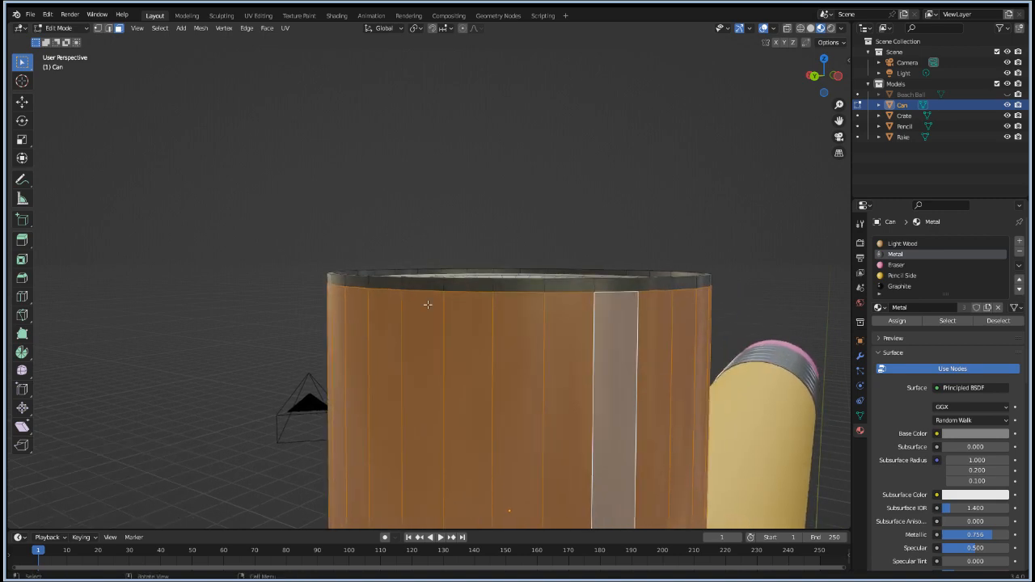
Step: Add one centred horizontal loop cut in the narrow band below the can's top rim
{"action": "key", "text": "ctrl+r"}
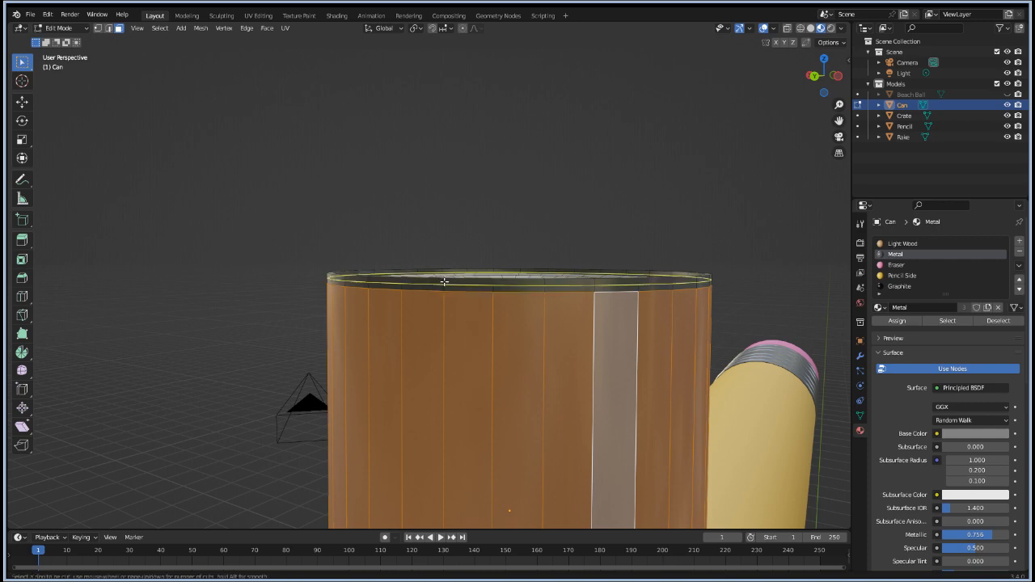
{"action": "left_click", "coordinate": [438, 281]}
{"action": "right_click", "coordinate": [437, 280]}
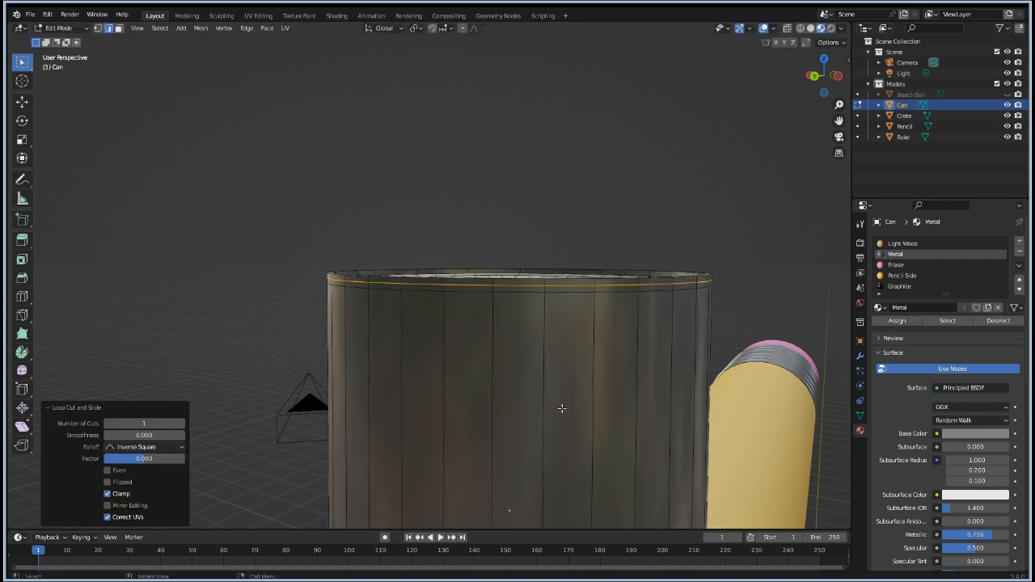
{"action": "mouse_move", "coordinate": [562, 409]}
{"action": "middle_mouse_down"}
{"action": "mouse_move", "coordinate": [596, 423]}
{"action": "mouse_move", "coordinate": [473, 337]}
{"action": "middle_mouse_up"}
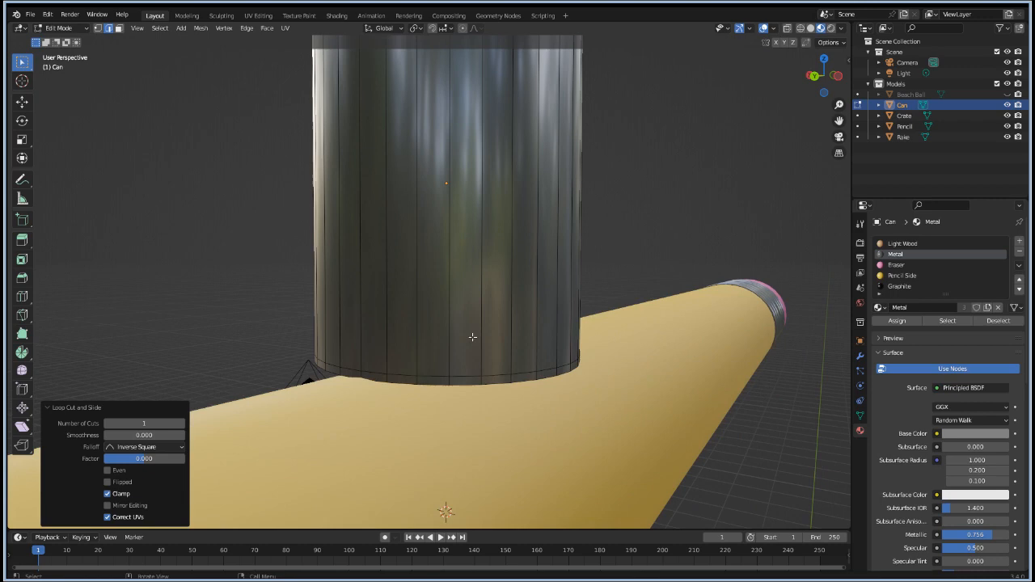
{"action": "left_click", "coordinate": [453, 377]}
{"action": "left_click", "coordinate": [445, 381]}
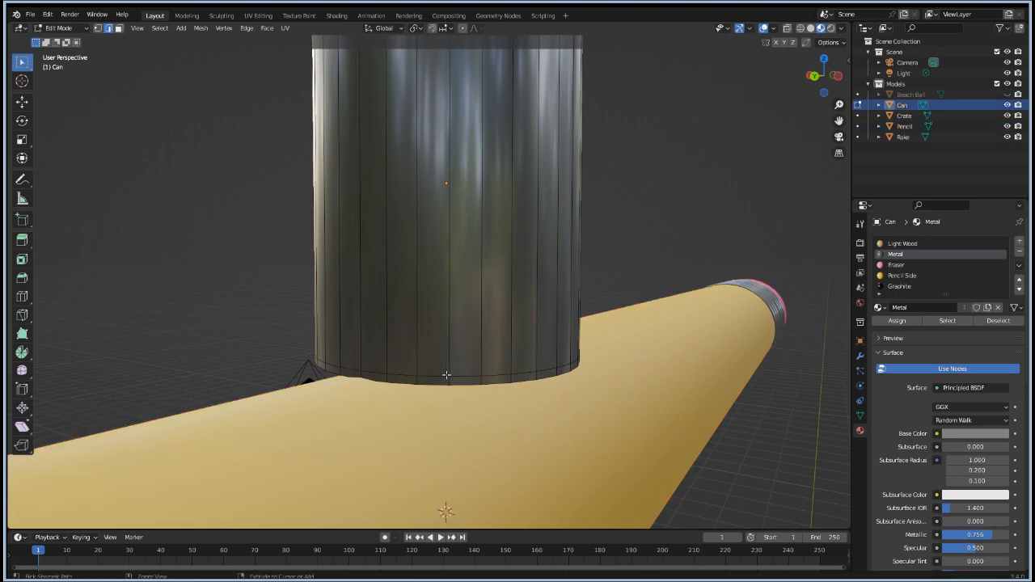
{"action": "left_click", "coordinate": [361, 313]}
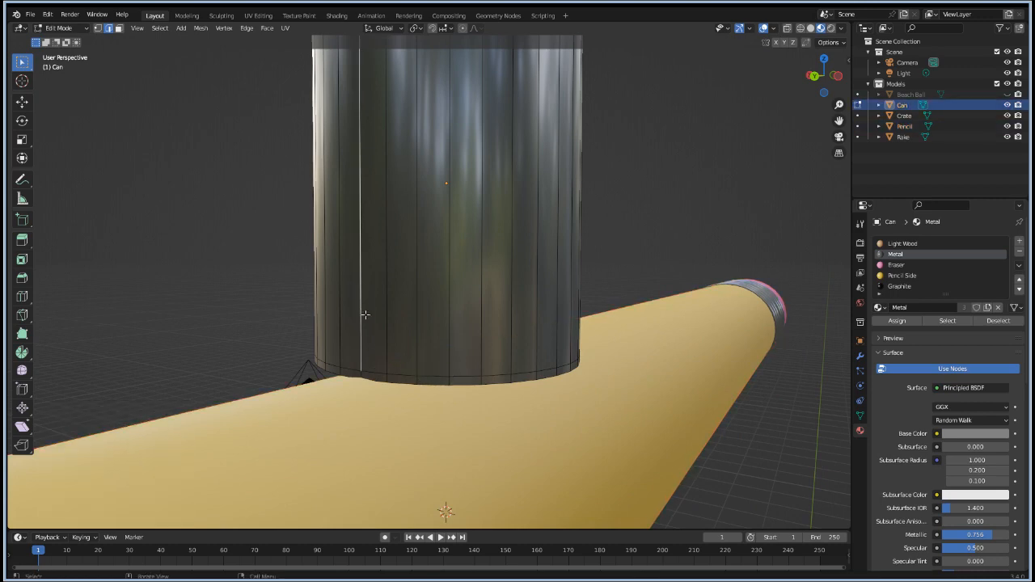
{"action": "left_click", "coordinate": [434, 378], "text": "ctrl"}
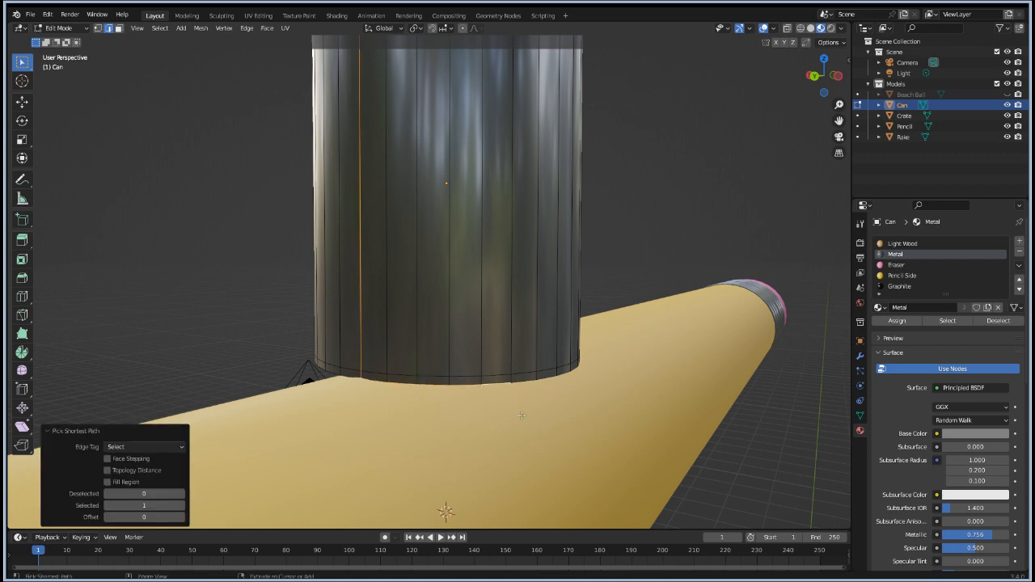
{"action": "left_click", "coordinate": [502, 400]}
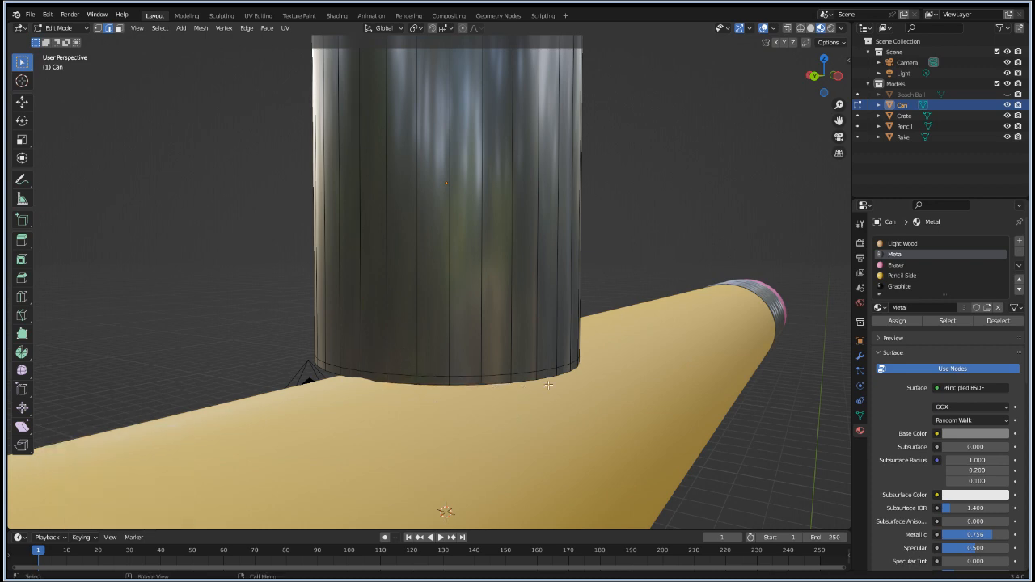
{"action": "left_click", "coordinate": [482, 379], "text": "alt"}
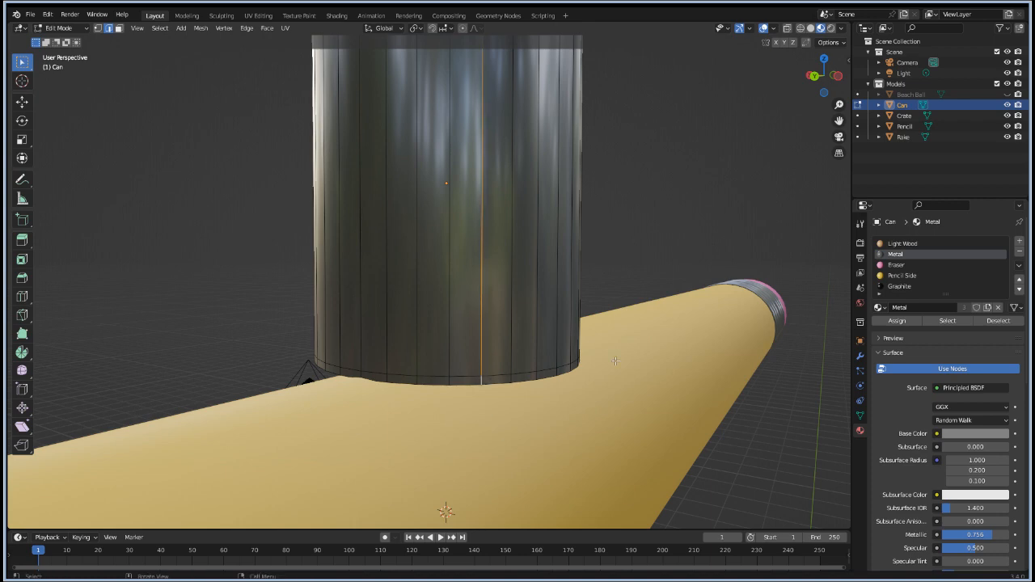
Step: Add one centred horizontal loop cut in the narrow band above the can's bottom rim
{"action": "key", "text": "ctrl+r"}
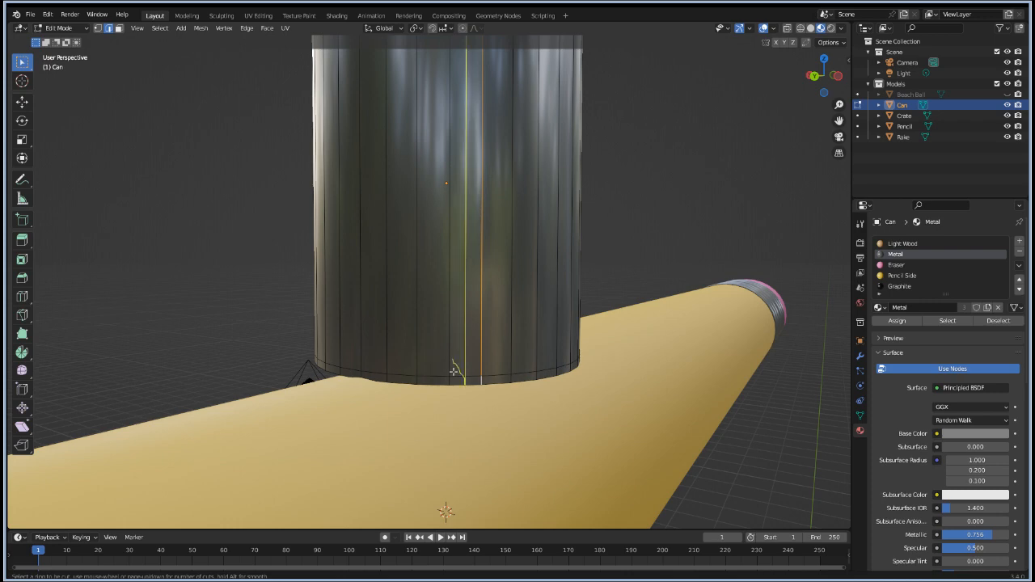
{"action": "left_click", "coordinate": [477, 377]}
{"action": "right_click", "coordinate": [478, 377]}
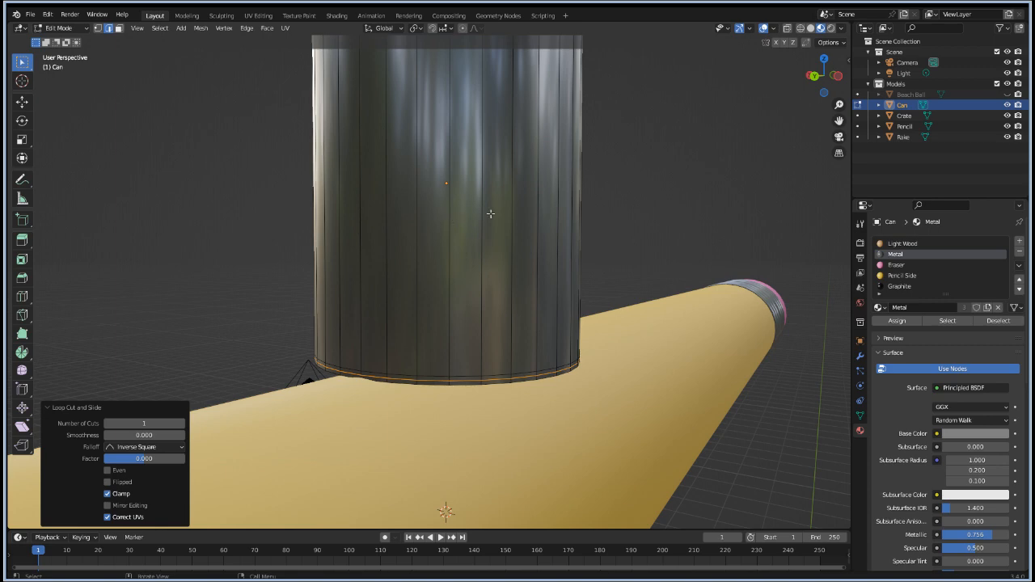
Step: Select the ring of tall side faces in face mode and scale it to about 0.990 in X and Y with Z locked
{"action": "left_click", "coordinate": [485, 219], "text": "alt"}
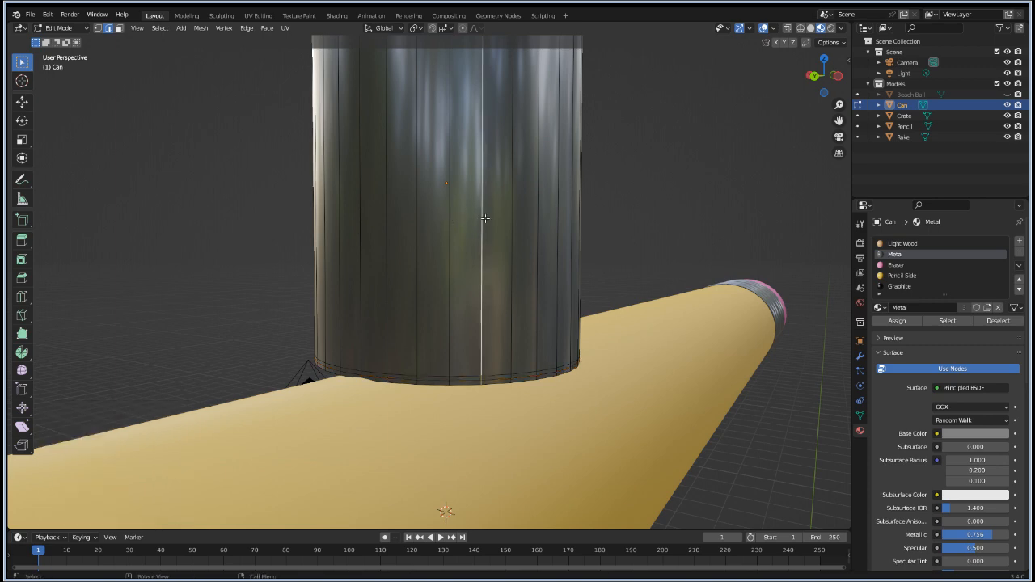
{"action": "key", "text": "3"}
{"action": "left_click", "coordinate": [485, 219], "text": "alt"}
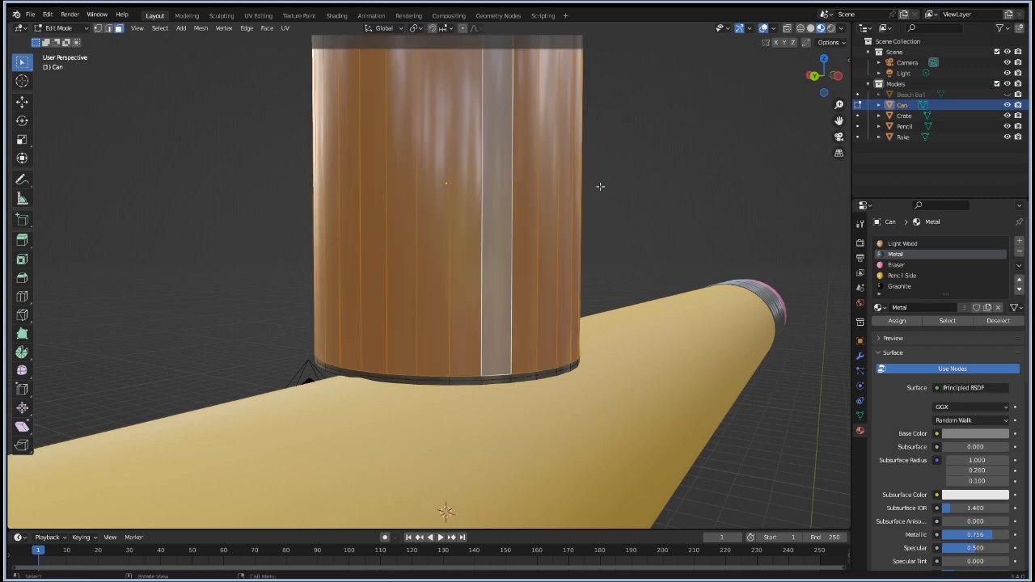
{"action": "key", "text": "s"}
{"action": "key", "text": "shift+z"}
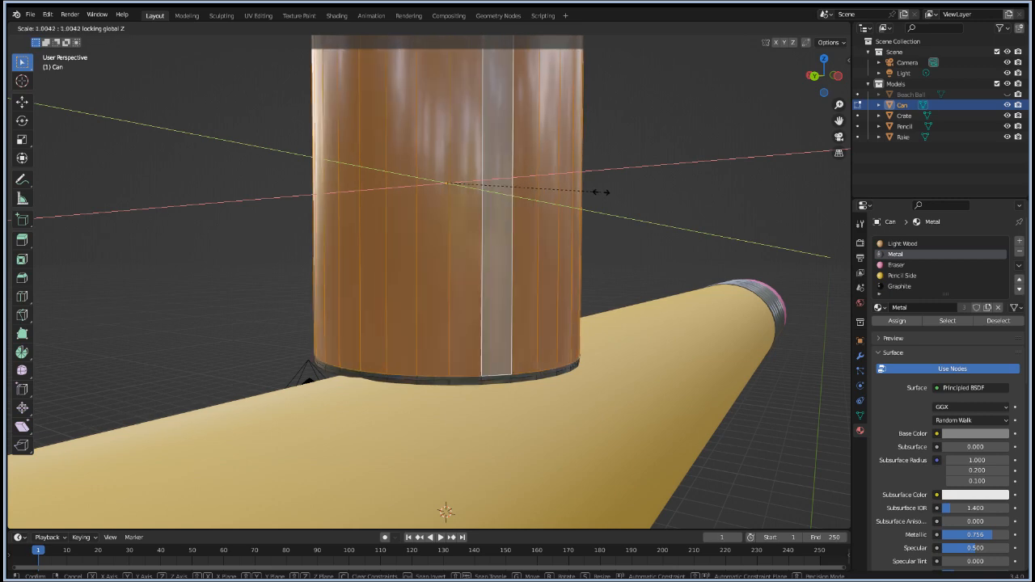
{"action": "left_click", "coordinate": [599, 192]}
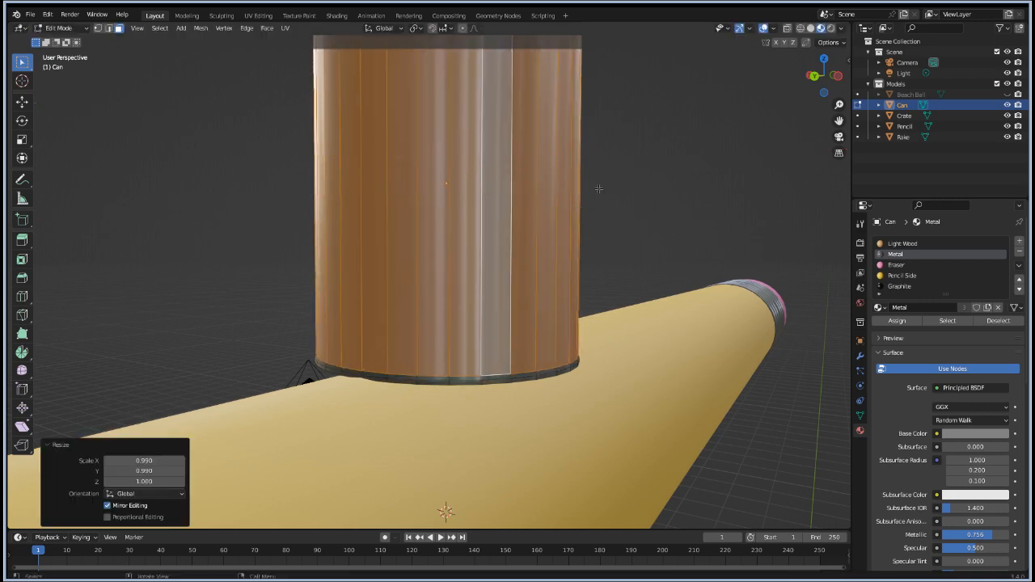
Step: Inset the can's tall side faces by about 0.025 m and extrude them along their normals with an offset of about 0.0007 m
{"action": "mouse_move", "coordinate": [597, 102]}
{"action": "middle_mouse_down"}
{"action": "mouse_move", "coordinate": [522, 212]}
{"action": "mouse_move", "coordinate": [337, 144]}
{"action": "middle_mouse_up"}
{"action": "middle_click_drag", "start_coordinate": [298, 207], "coordinate": [306, 192]}
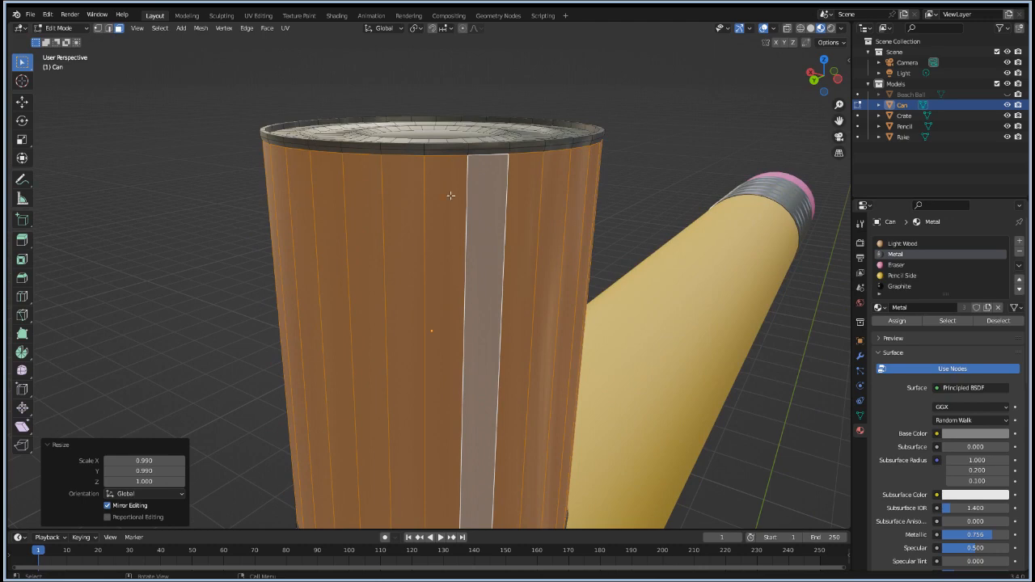
{"action": "key", "text": "i"}
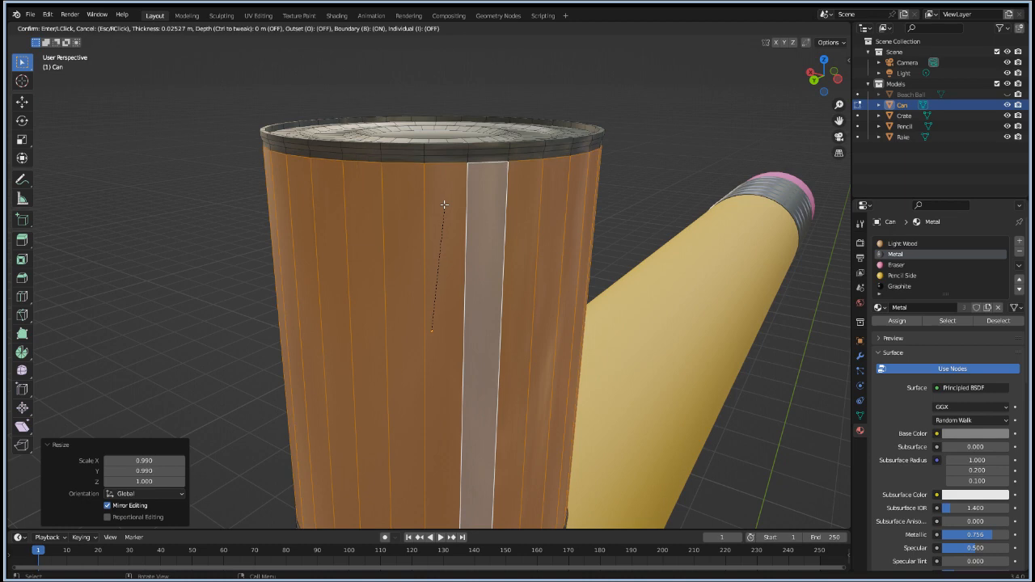
{"action": "left_click", "coordinate": [444, 205]}
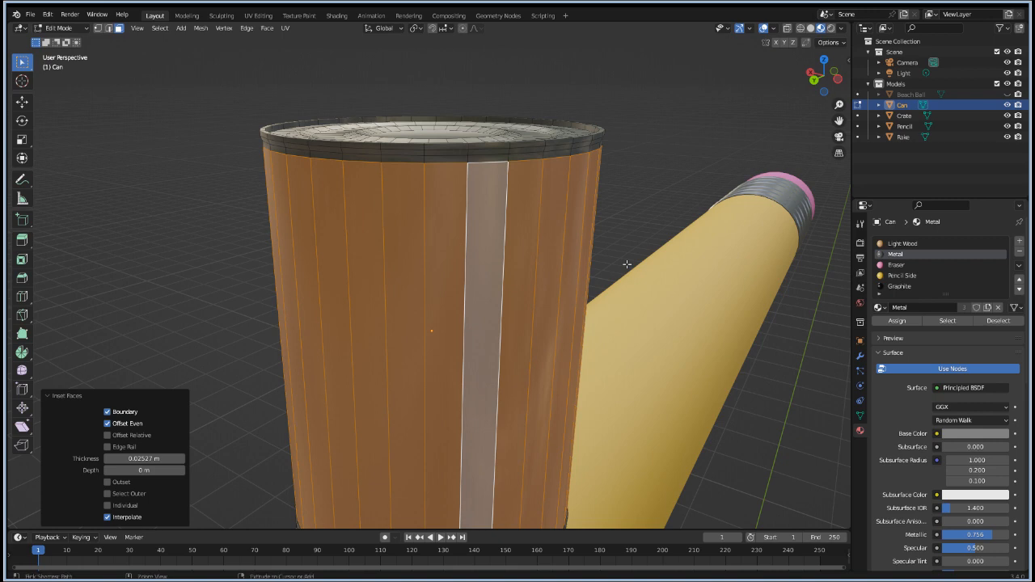
{"action": "key", "text": "alt+s"}
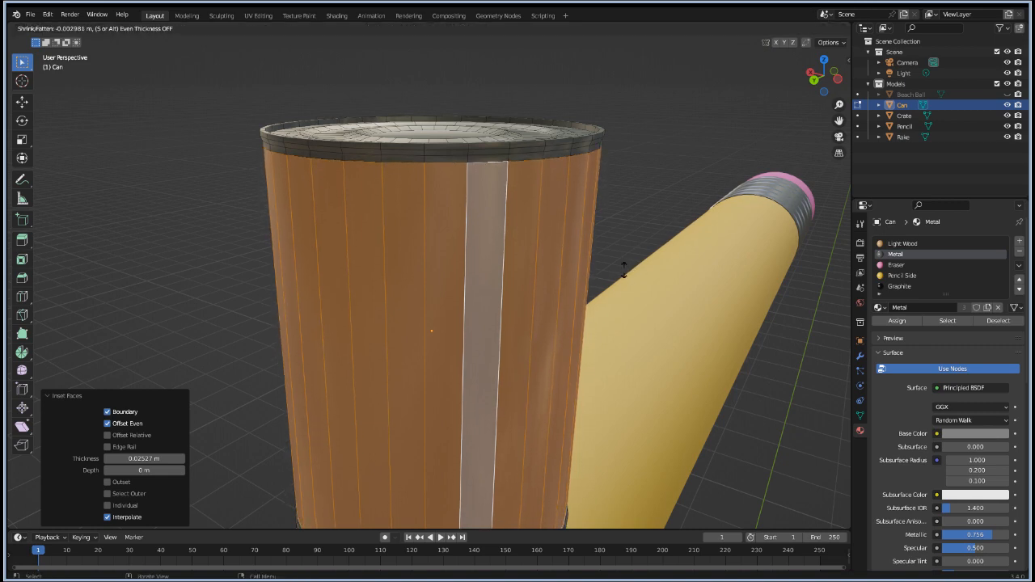
{"action": "left_click", "coordinate": [619, 267]}
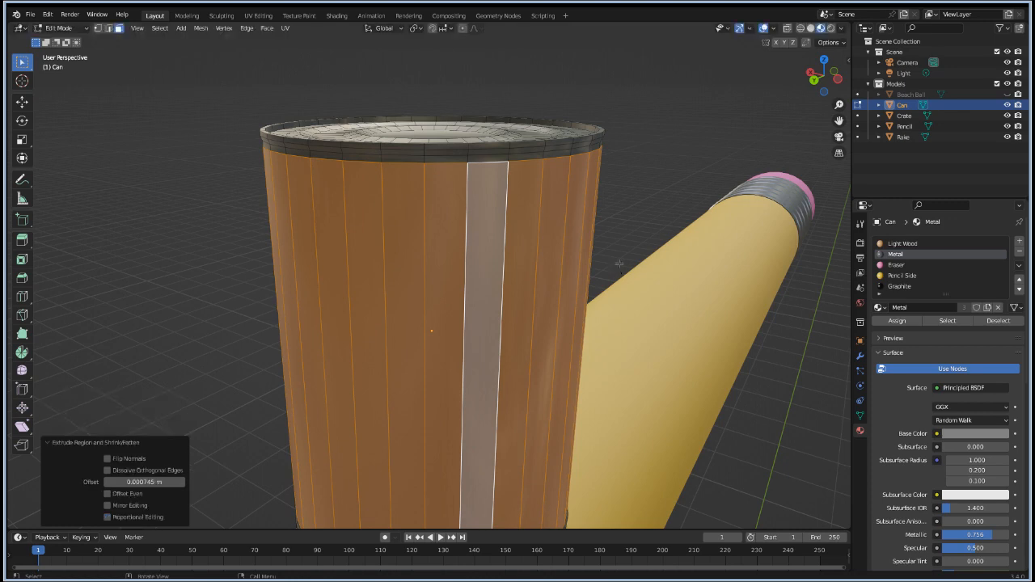
Step: Grow the can's side-face selection by one step and assign the Pencil Side material to it
{"action": "middle_click_drag", "start_coordinate": [516, 149], "coordinate": [520, 199]}
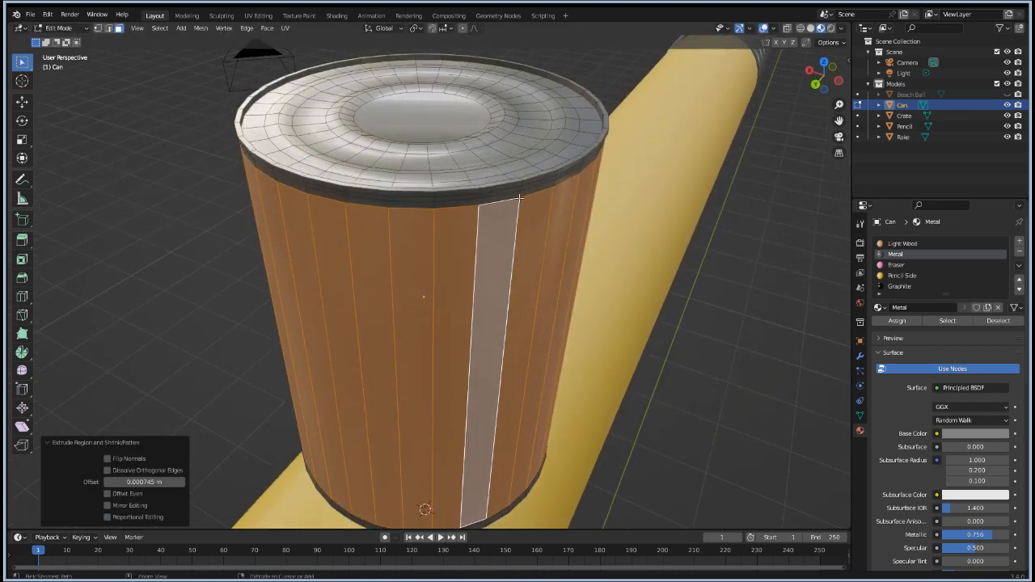
{"action": "key", "text": "ctrl+KP_Add"}
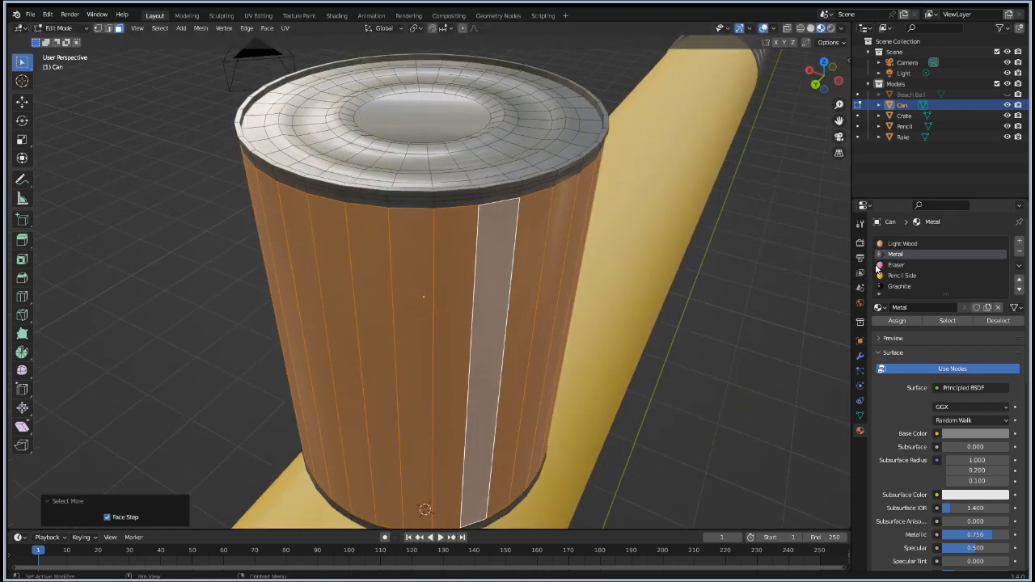
{"action": "left_click", "coordinate": [900, 276]}
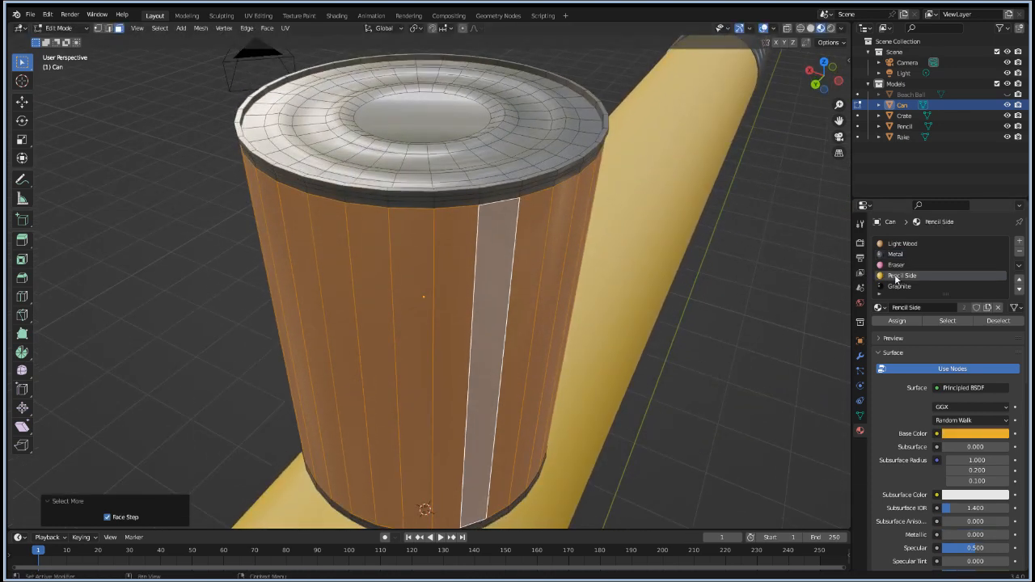
{"action": "left_click", "coordinate": [896, 321]}
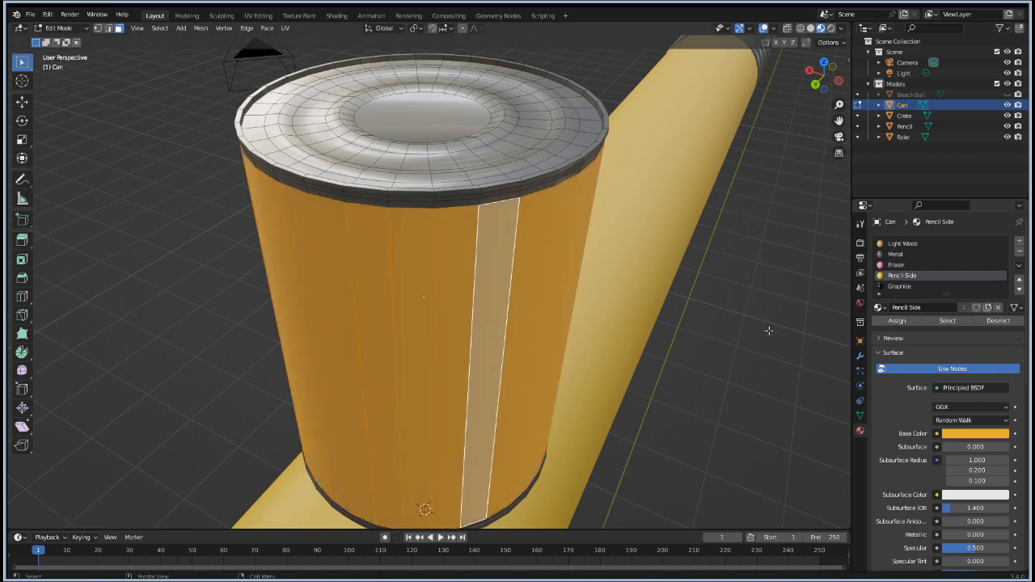
Step: Make a separate copy of the Pencil Side material for the can, give it a red base color of about hue 0.998 and saturation 0.983, and leave Edit Mode
{"action": "left_click", "coordinate": [987, 307]}
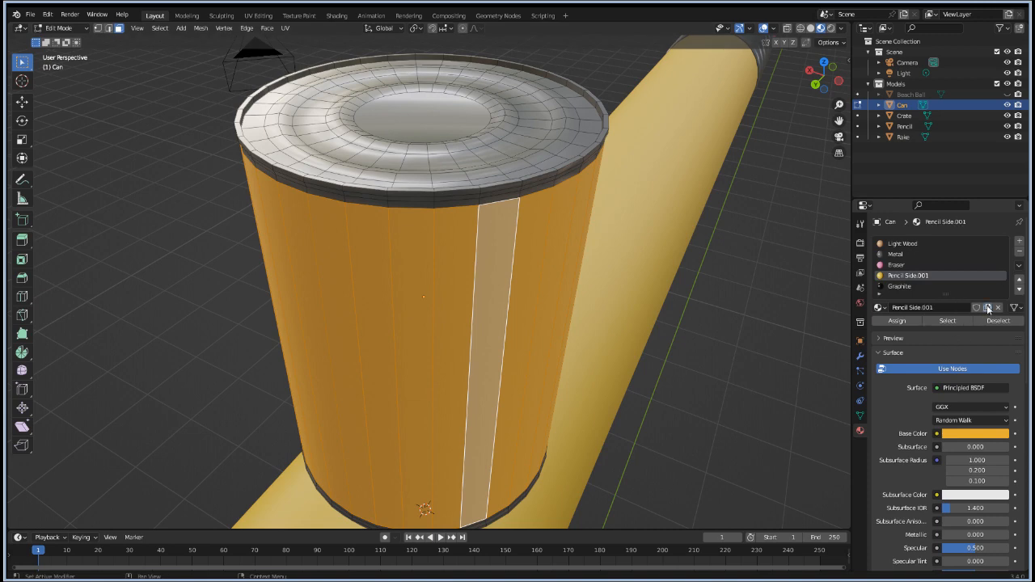
{"action": "scroll", "coordinate": [908, 402], "scroll_direction": "down", "scroll_amount": 2}
{"action": "left_click", "coordinate": [964, 390]}
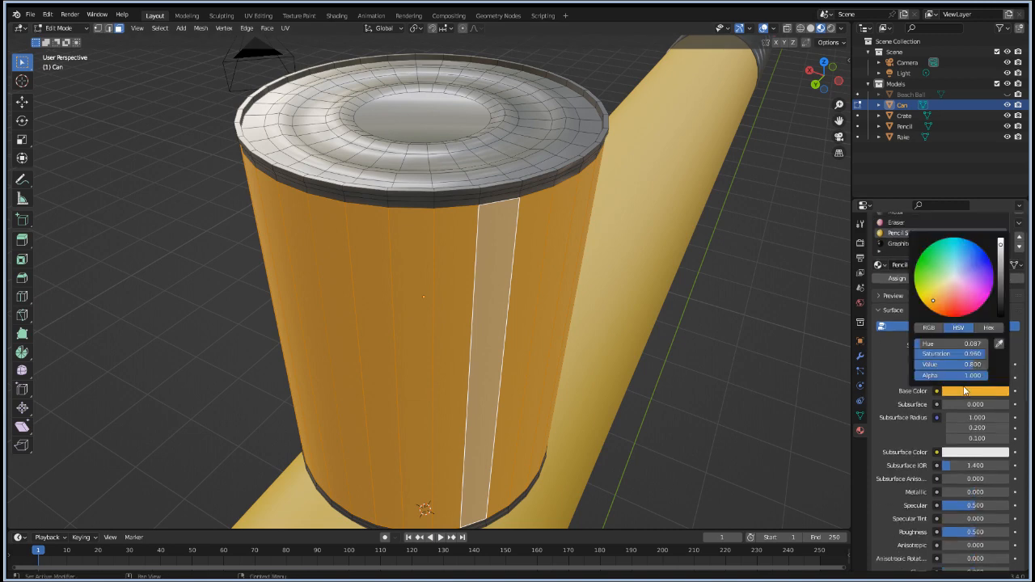
{"action": "left_click", "coordinate": [958, 315]}
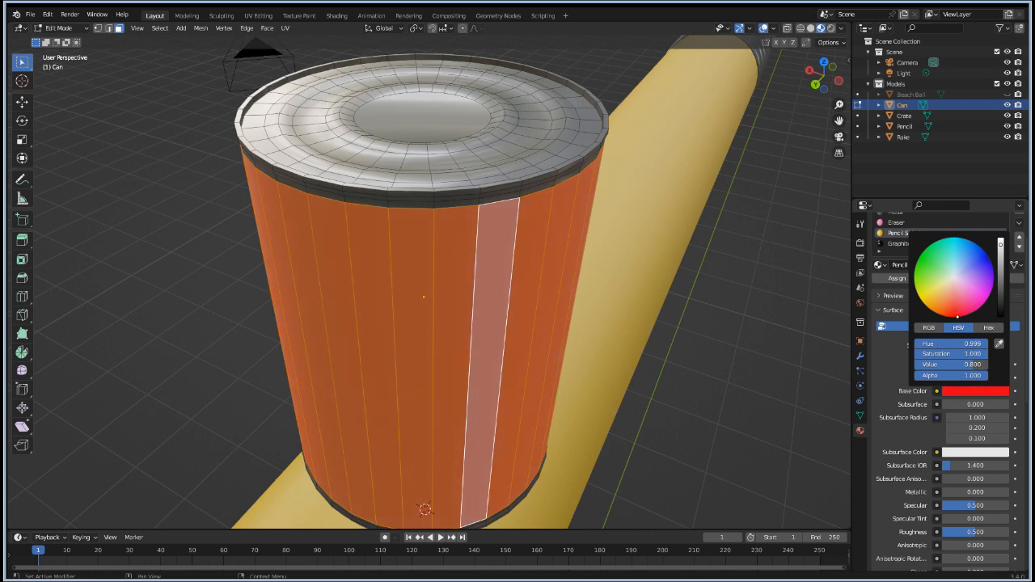
{"action": "left_click_drag", "start_coordinate": [958, 316], "coordinate": [956, 312]}
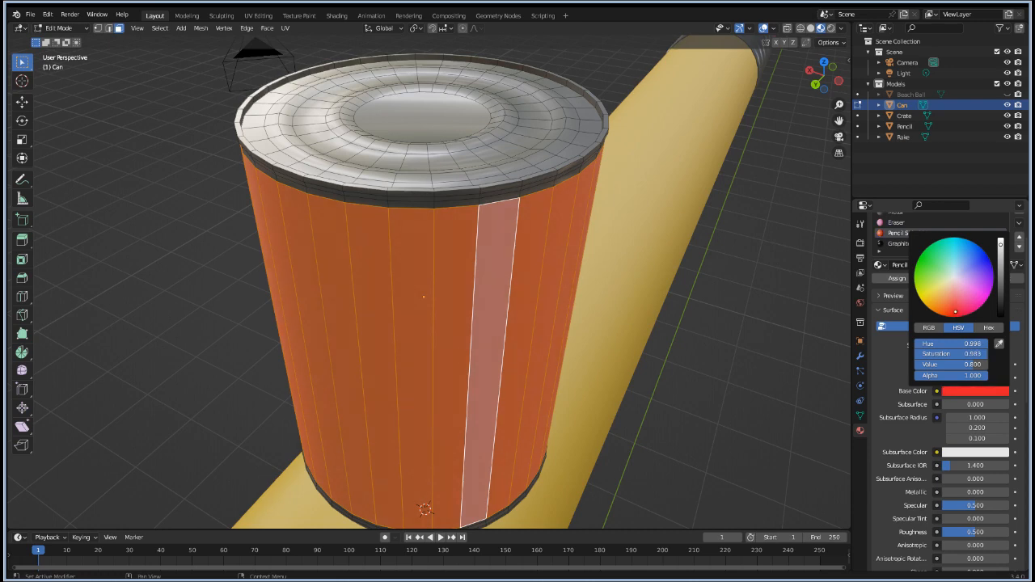
{"action": "key", "text": "Tab"}
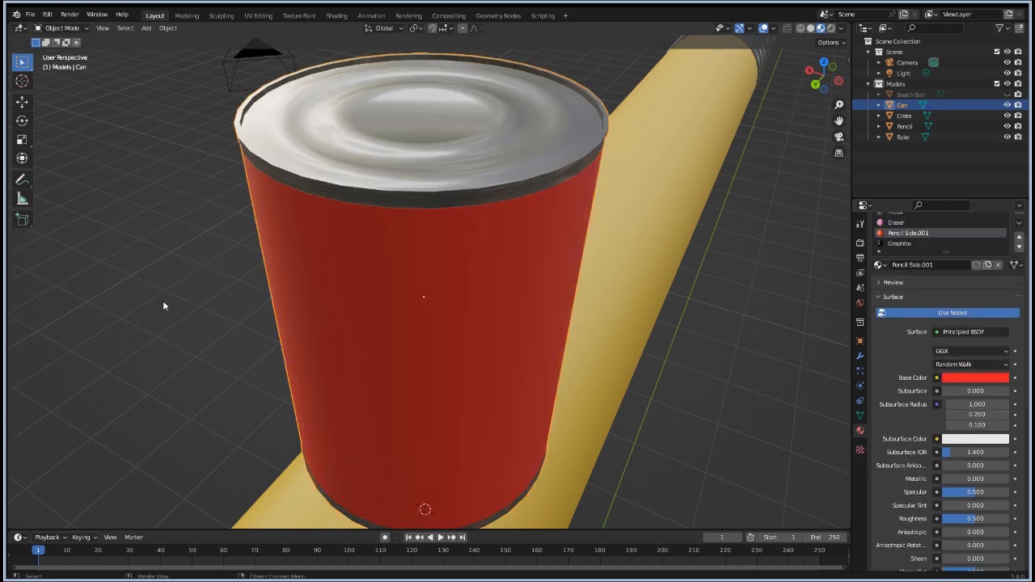
Step: Unhide the Beach Ball below the pencil in the viewport
{"action": "scroll", "coordinate": [163, 306], "scroll_direction": "down", "scroll_amount": 8}
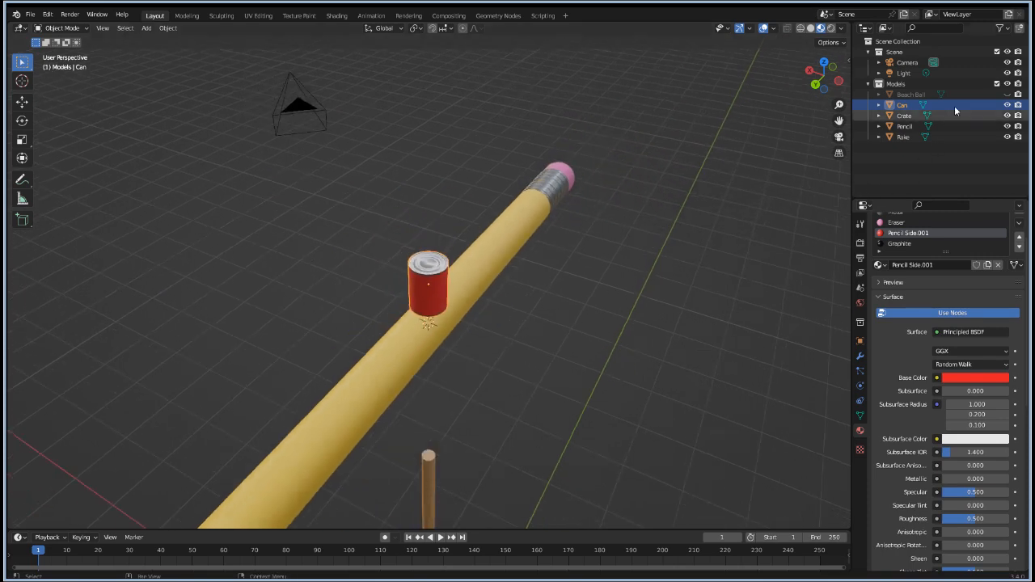
{"action": "left_click", "coordinate": [1007, 94]}
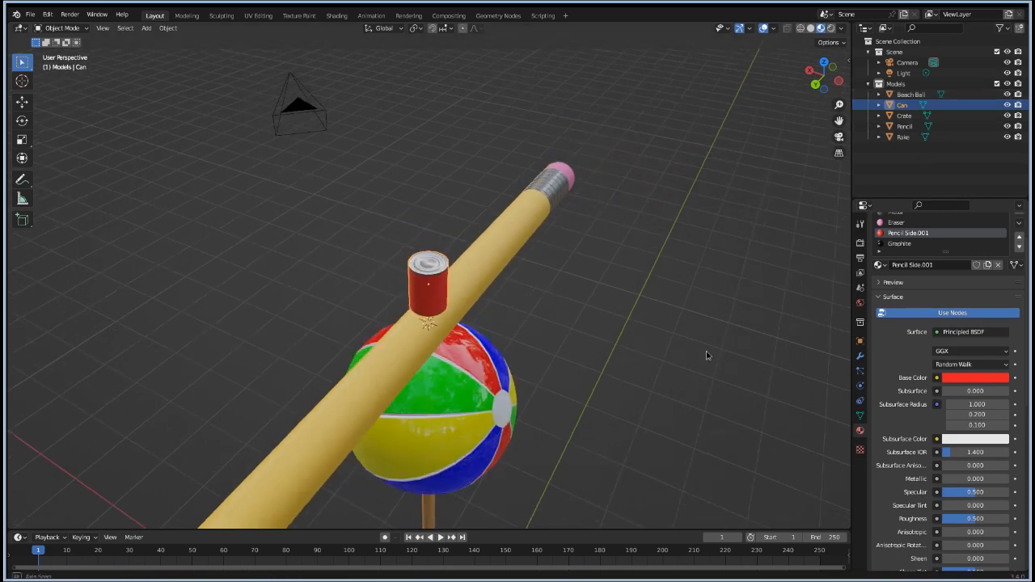
{"action": "mouse_move", "coordinate": [706, 354]}
{"action": "middle_mouse_down"}
{"action": "mouse_move", "coordinate": [656, 305]}
{"action": "mouse_move", "coordinate": [647, 326]}
{"action": "mouse_move", "coordinate": [607, 273]}
{"action": "middle_mouse_up"}
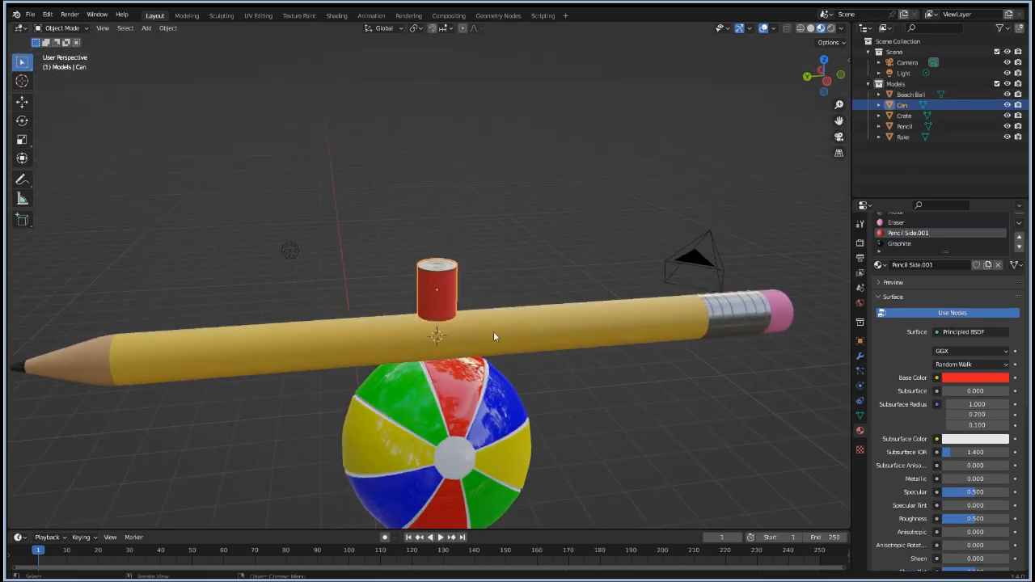
{"action": "mouse_move", "coordinate": [494, 337]}
{"action": "middle_mouse_down"}
{"action": "mouse_move", "coordinate": [589, 351]}
{"action": "mouse_move", "coordinate": [654, 340]}
{"action": "mouse_move", "coordinate": [572, 369]}
{"action": "mouse_move", "coordinate": [345, 339]}
{"action": "middle_mouse_up"}
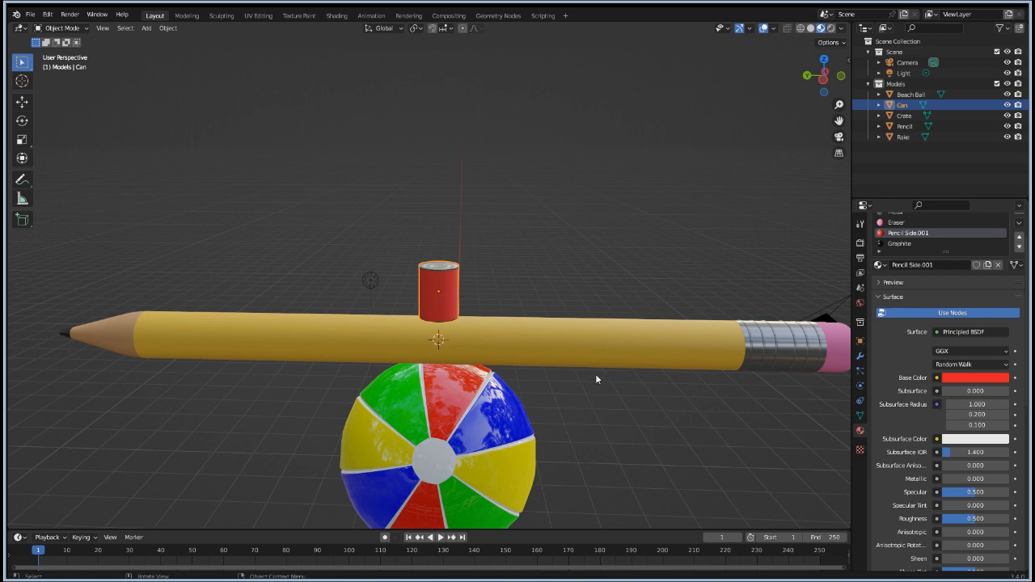
Step: Move the pencil about 0.077 m along the global Y axis
{"action": "left_click", "coordinate": [615, 355]}
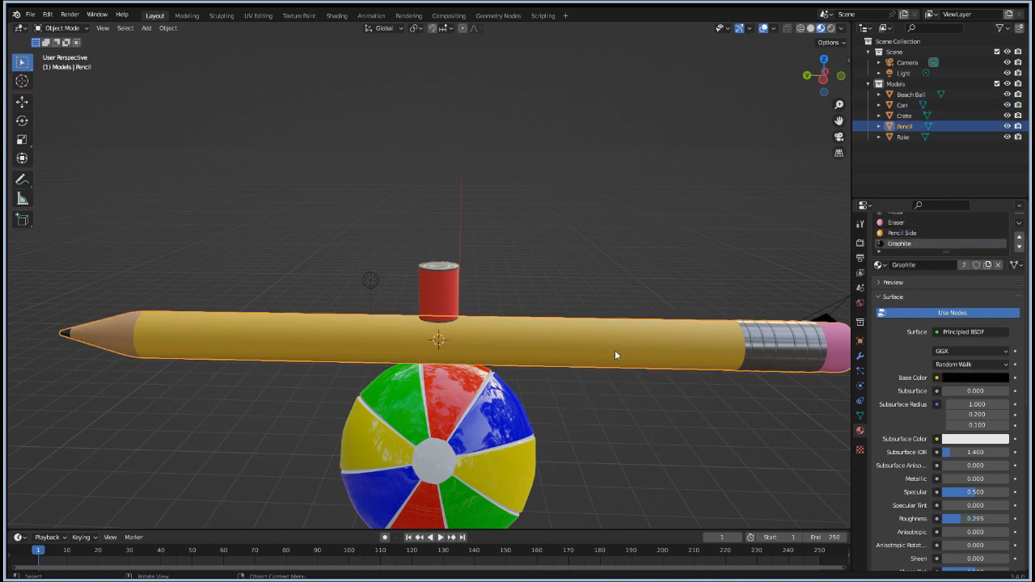
{"action": "key", "text": "g"}
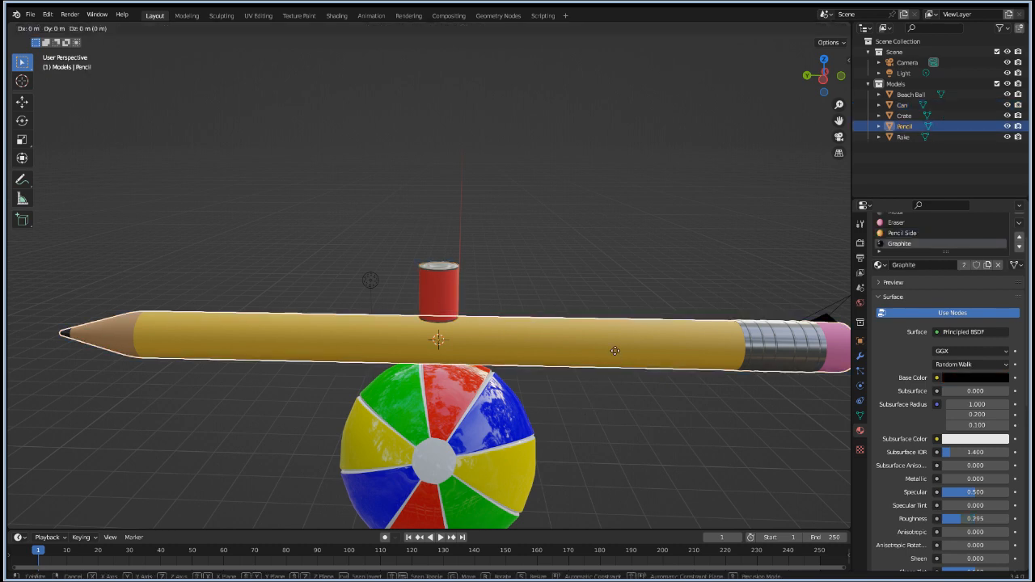
{"action": "key", "text": "y"}
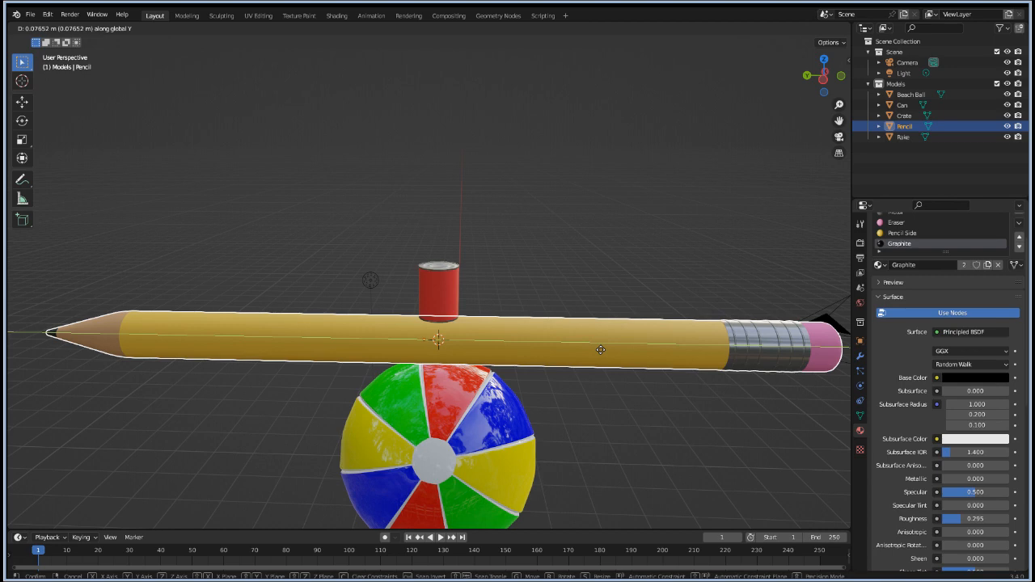
{"action": "left_click", "coordinate": [601, 349]}
Step: Select the can and check its alignment on the pencil in the front orthographic view
{"action": "left_click", "coordinate": [435, 292]}
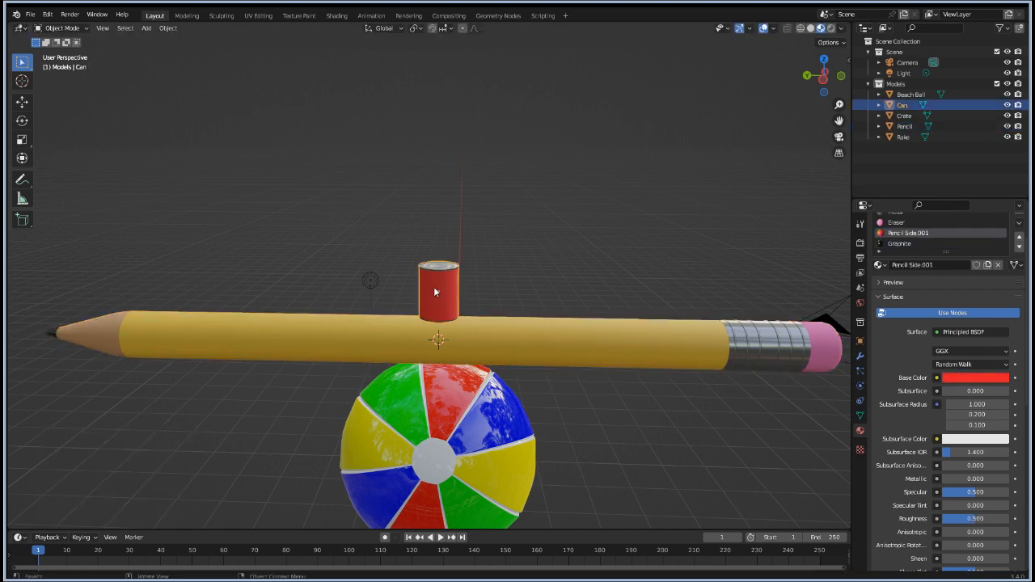
{"action": "key", "text": "KP_1"}
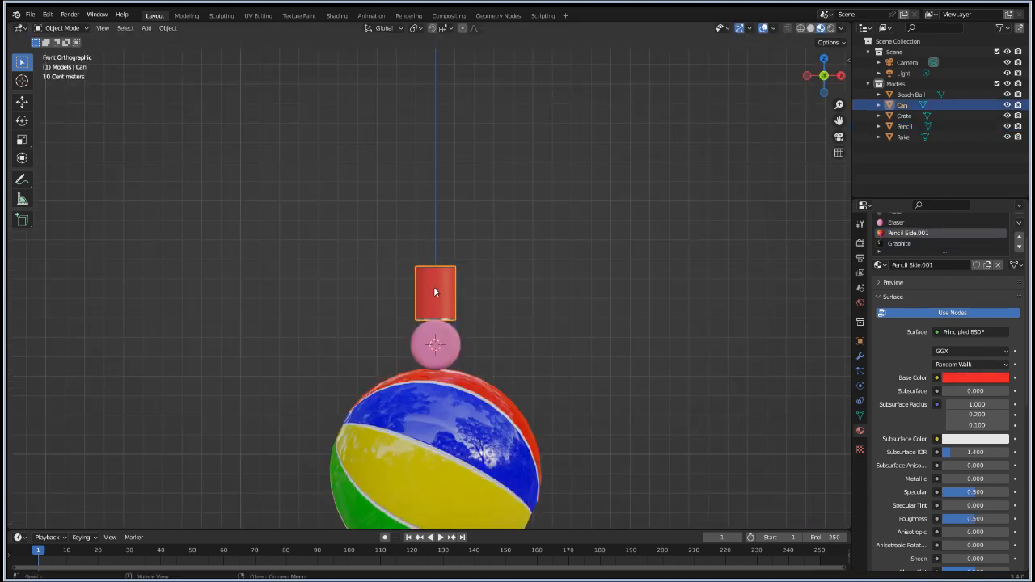
{"action": "key", "text": "KP_Decimal"}
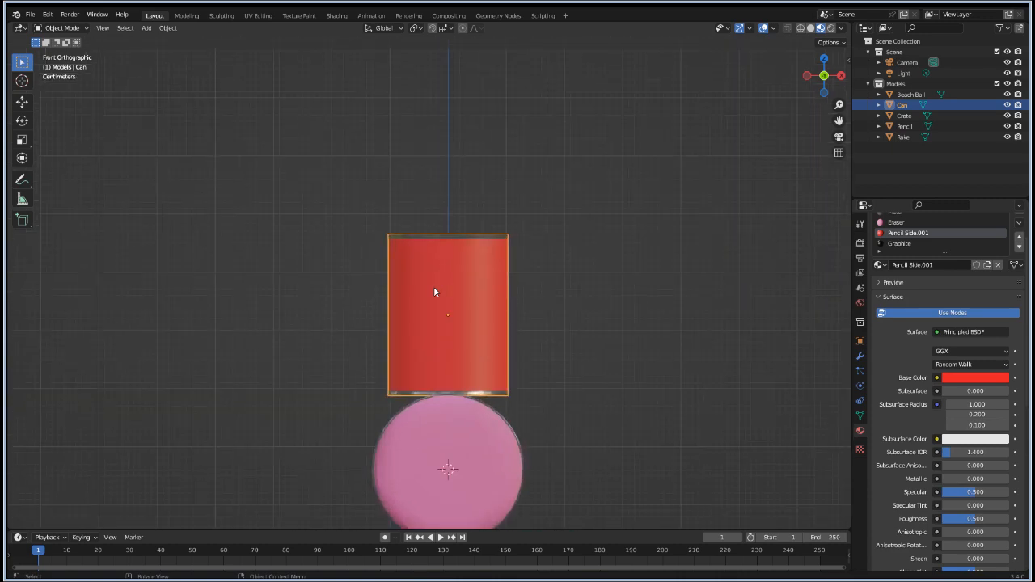
{"action": "key", "text": "g"}
{"action": "key", "text": "z"}
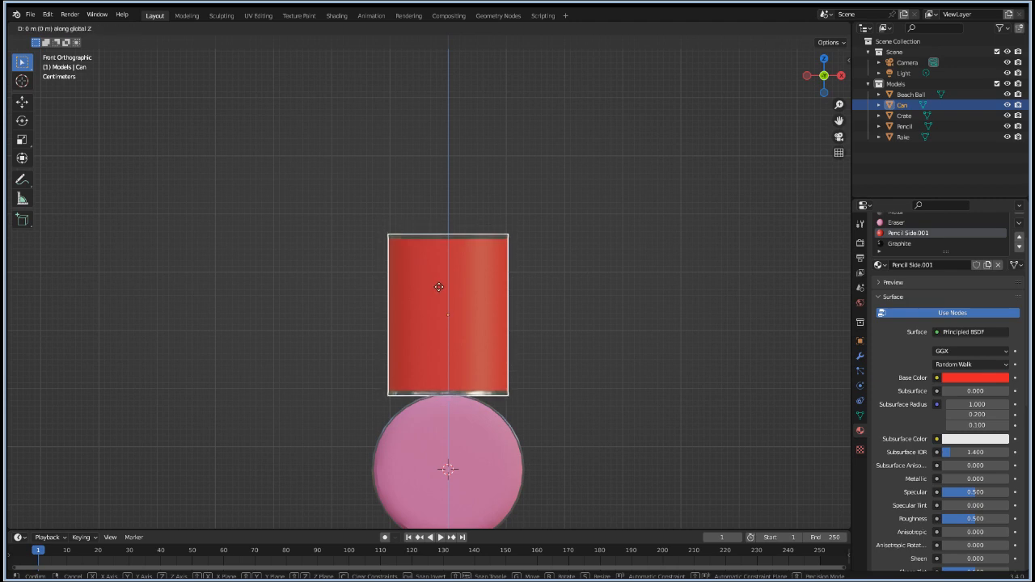
{"action": "key", "text": "x"}
{"action": "left_click", "coordinate": [439, 287]}
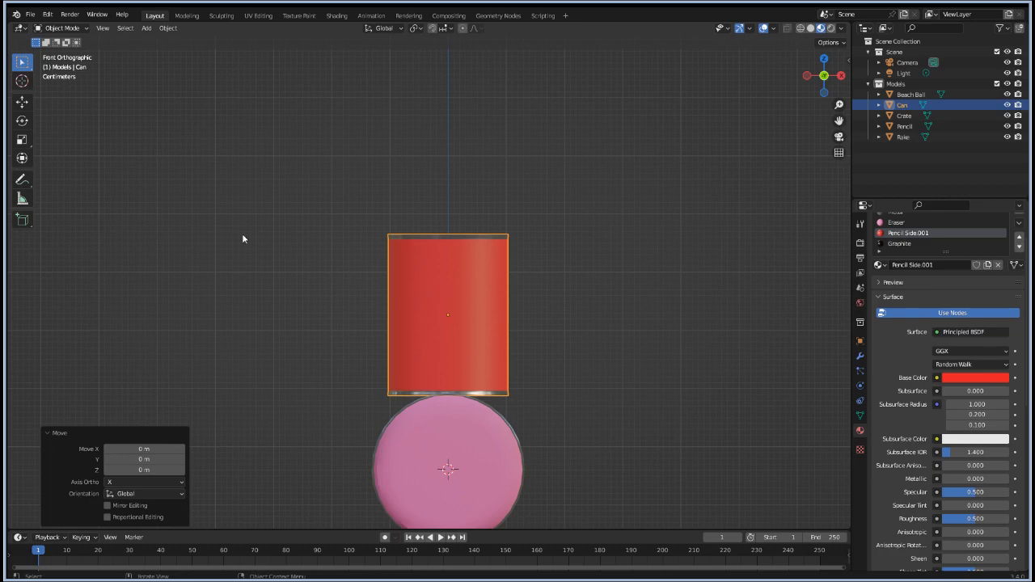
{"action": "key", "text": "Tab"}
{"action": "key", "text": "Tab"}
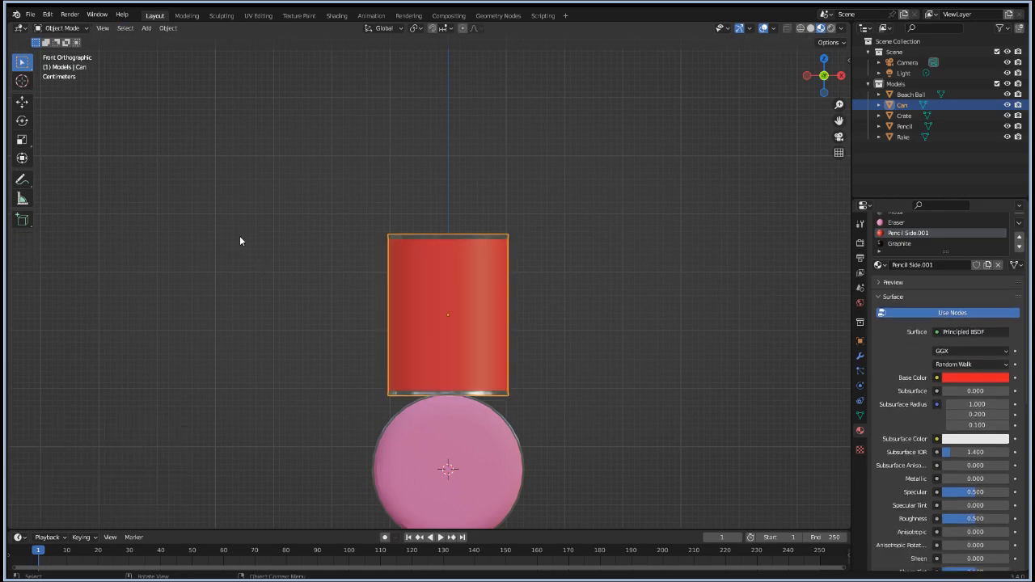
Step: Examine the whole stack of crate, rake, beach ball, pencil and can from several angles and distances
{"action": "scroll", "coordinate": [238, 239], "scroll_direction": "down", "scroll_amount": 4}
{"action": "scroll", "coordinate": [243, 259], "scroll_direction": "down", "scroll_amount": 3}
{"action": "mouse_move", "coordinate": [251, 287]}
{"action": "middle_mouse_down"}
{"action": "mouse_move", "coordinate": [331, 307]}
{"action": "mouse_move", "coordinate": [324, 362]}
{"action": "middle_mouse_up"}
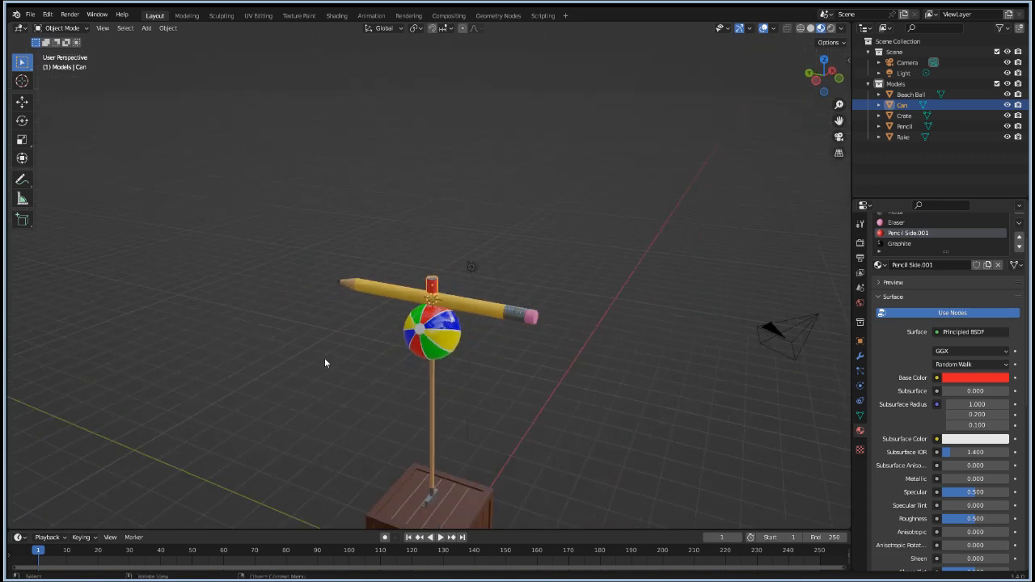
{"action": "middle_click_drag", "start_coordinate": [362, 407], "coordinate": [397, 418]}
{"action": "middle_click_drag", "start_coordinate": [413, 454], "coordinate": [406, 292], "text": "shift"}
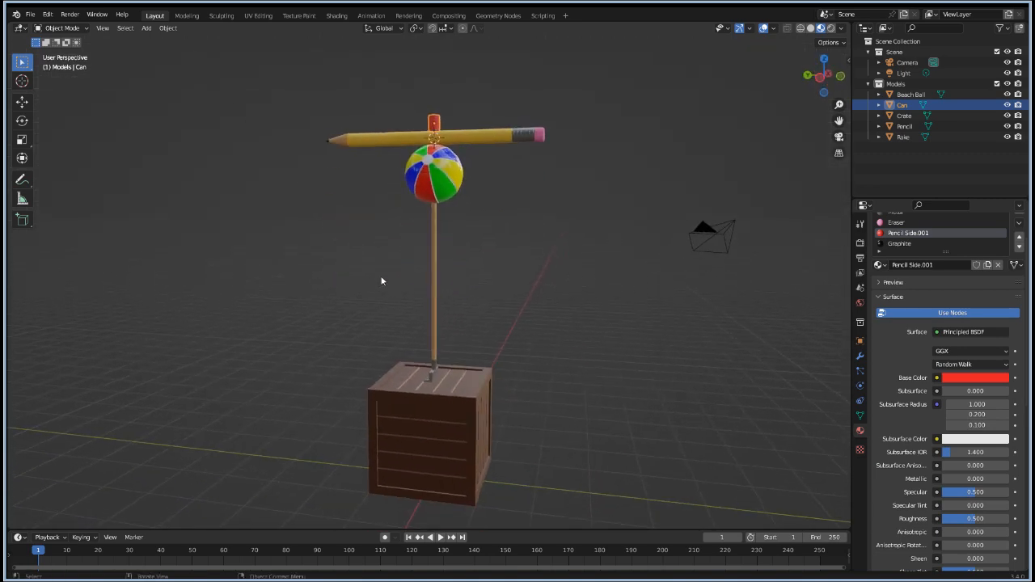
{"action": "middle_click_drag", "start_coordinate": [567, 374], "coordinate": [526, 381]}
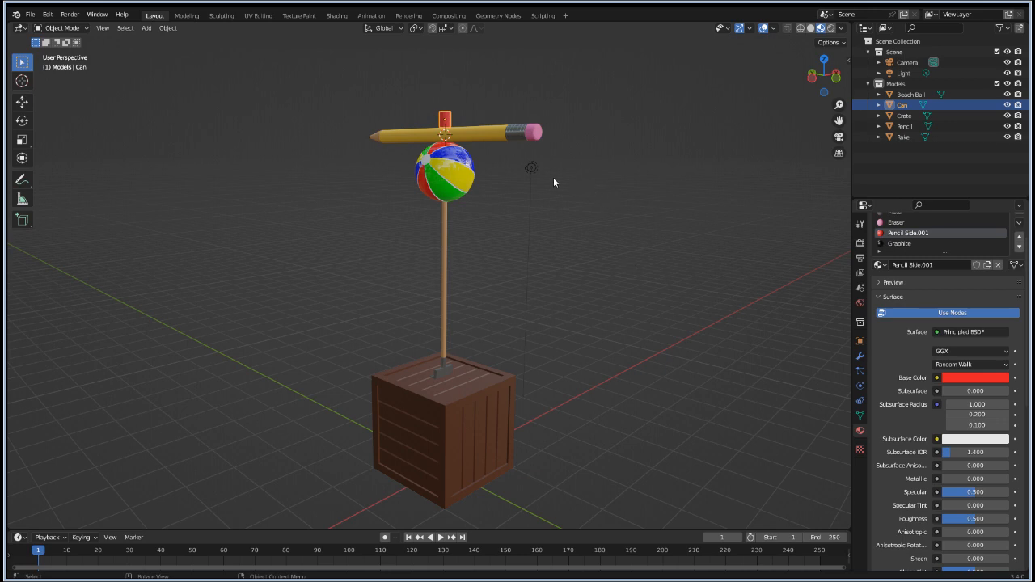
{"action": "mouse_move", "coordinate": [554, 182]}
{"action": "middle_mouse_down"}
{"action": "mouse_move", "coordinate": [571, 201]}
{"action": "mouse_move", "coordinate": [531, 166]}
{"action": "mouse_move", "coordinate": [548, 170]}
{"action": "middle_mouse_up"}
{"action": "scroll", "coordinate": [502, 145], "scroll_direction": "up", "scroll_amount": 2}
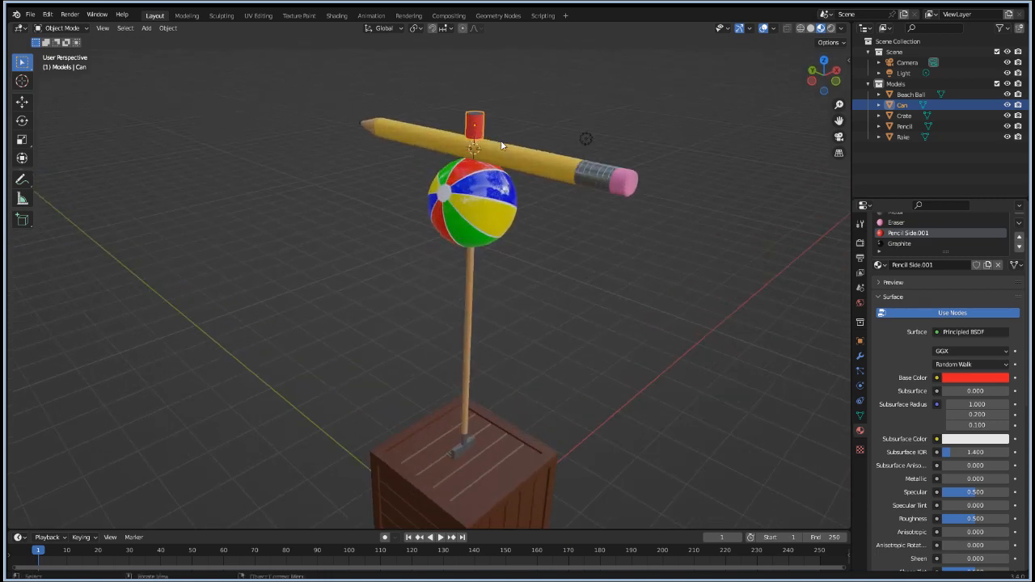
{"action": "middle_click_drag", "start_coordinate": [501, 146], "coordinate": [519, 259]}
{"action": "scroll", "coordinate": [515, 242], "scroll_direction": "up", "scroll_amount": 4}
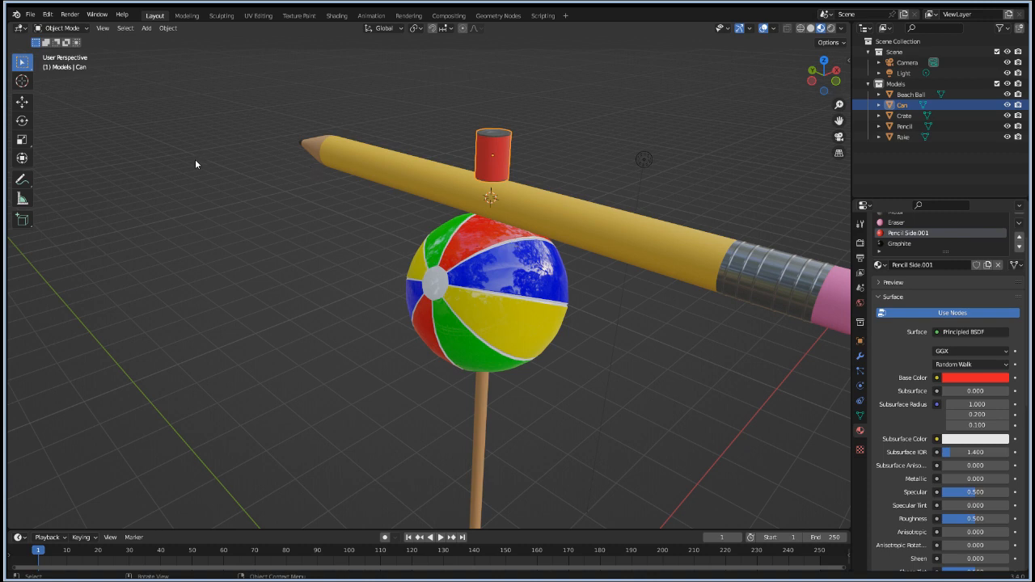
Step: Add a 2 m plane mesh at the 3D cursor beneath the can
{"action": "scroll", "coordinate": [195, 164], "scroll_direction": "down", "scroll_amount": 4}
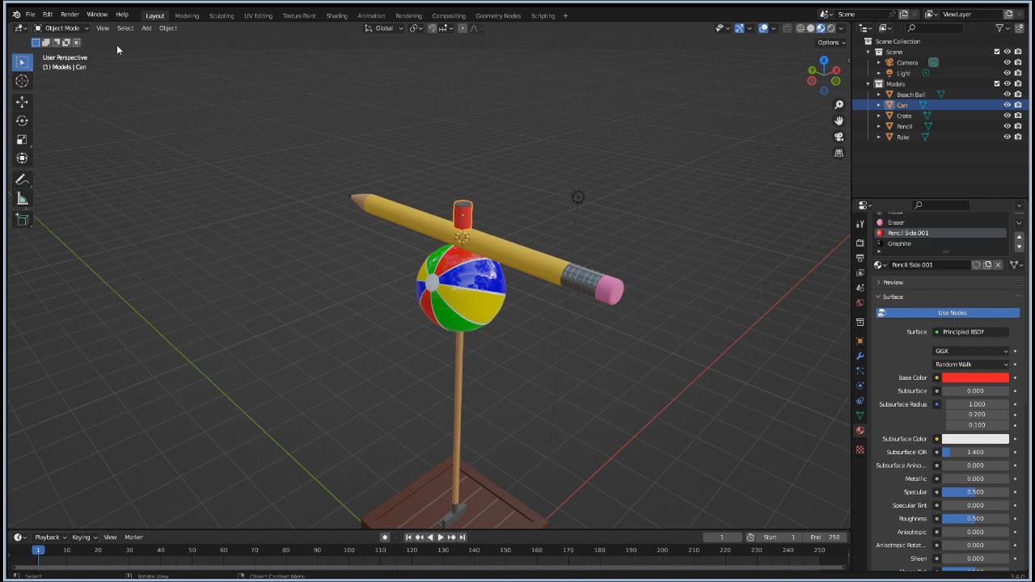
{"action": "left_click", "coordinate": [146, 28]}
{"action": "mouse_move", "coordinate": [160, 40]}
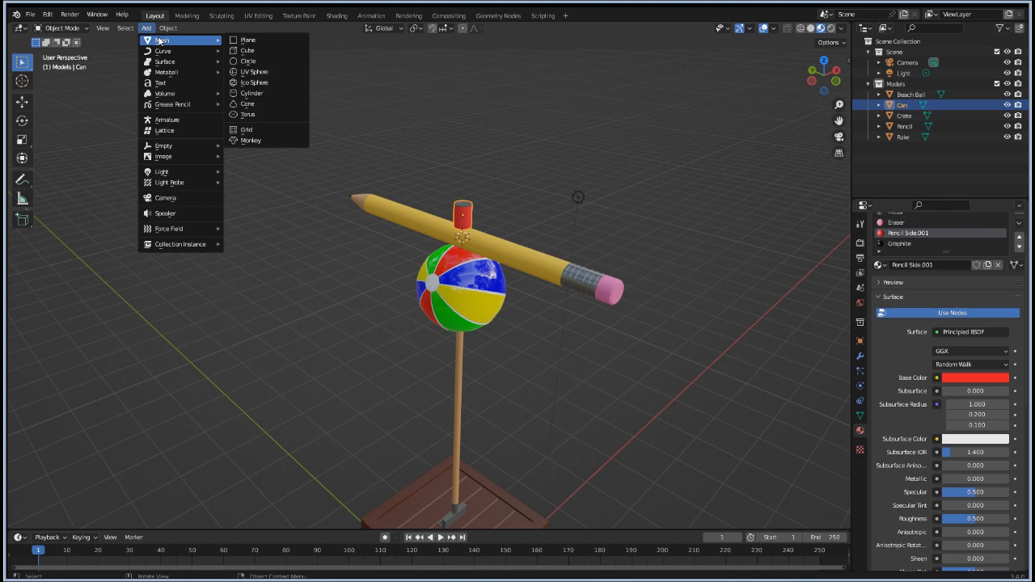
{"action": "left_click", "coordinate": [249, 39]}
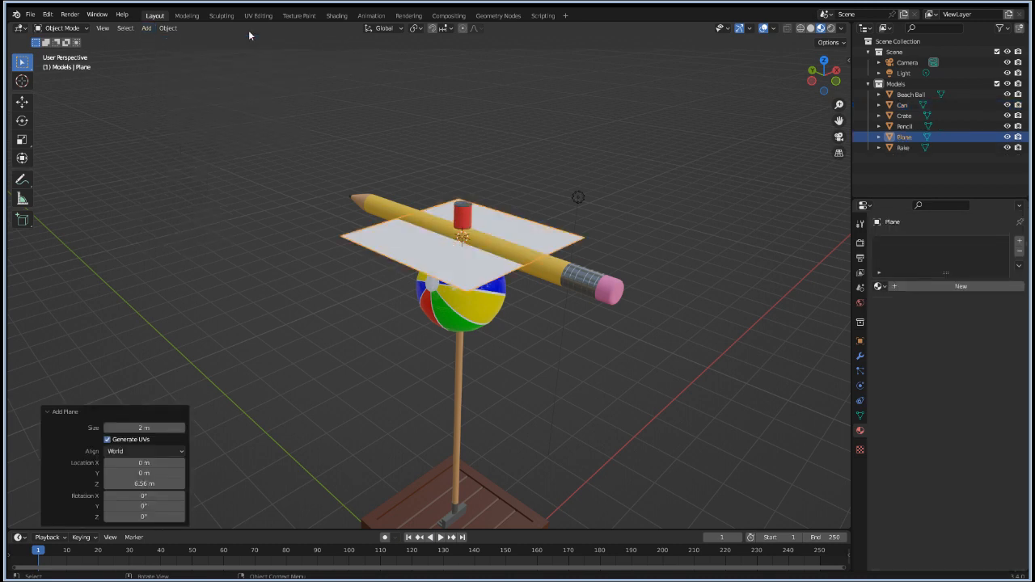
Step: Undo adding the plane and add a 2 m cube mesh at the 3D cursor instead
{"action": "key", "text": "ctrl+z"}
{"action": "left_click", "coordinate": [145, 29]}
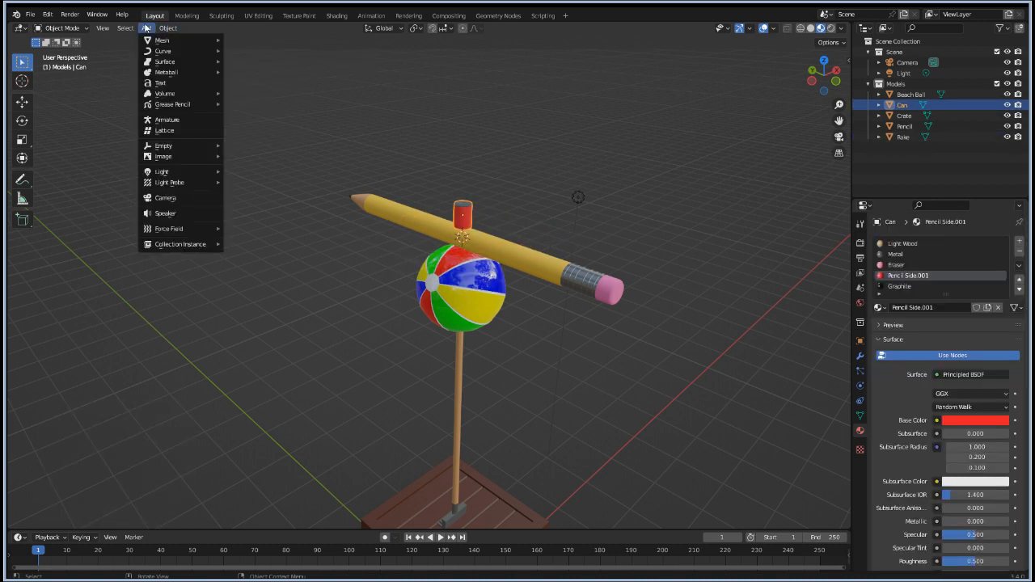
{"action": "mouse_move", "coordinate": [186, 40]}
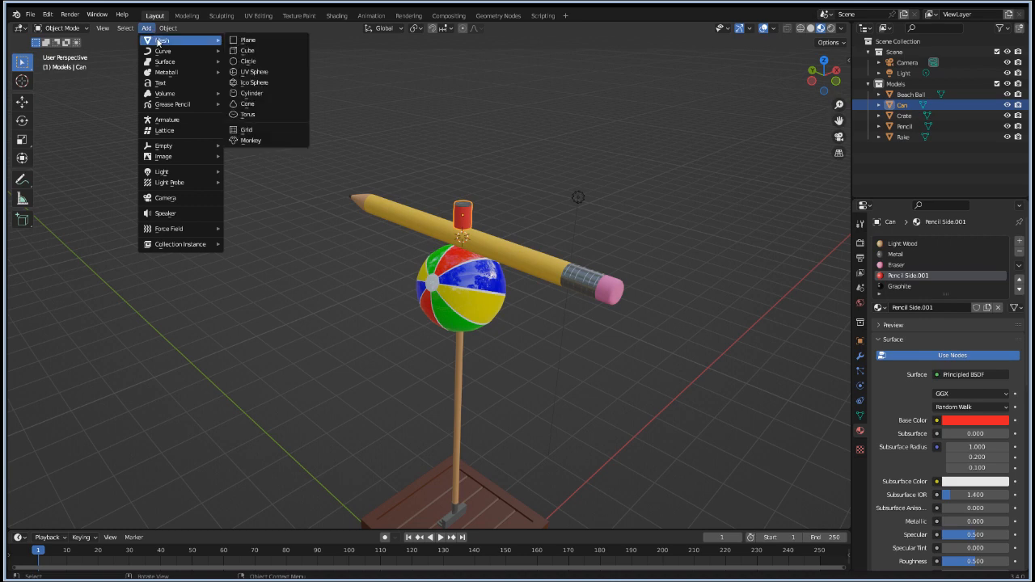
{"action": "left_click", "coordinate": [242, 51]}
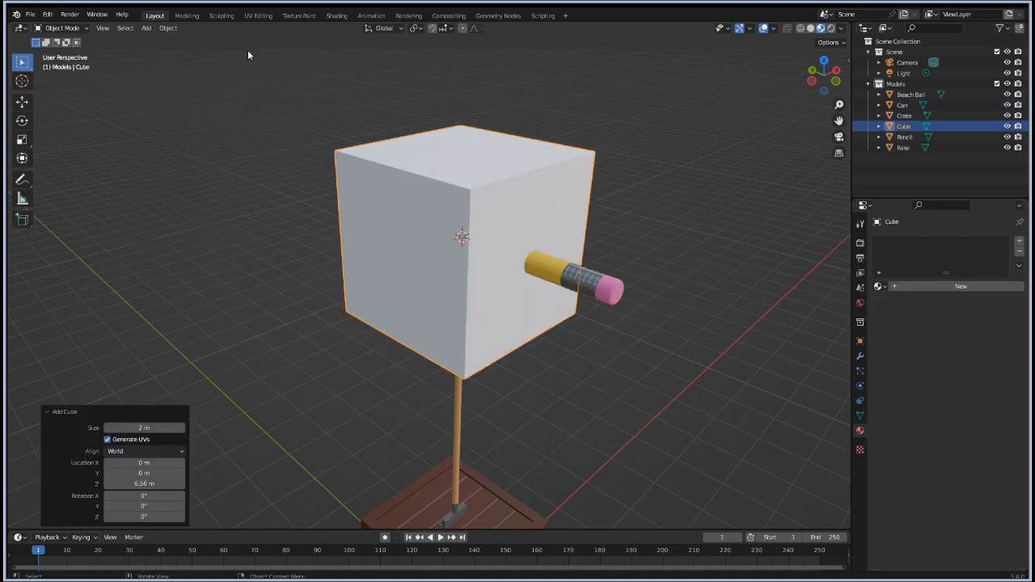
Step: Flatten the cube into a thin slab by scaling it about -0.062 along the global Z axis
{"action": "key", "text": "s"}
{"action": "key", "text": "z"}
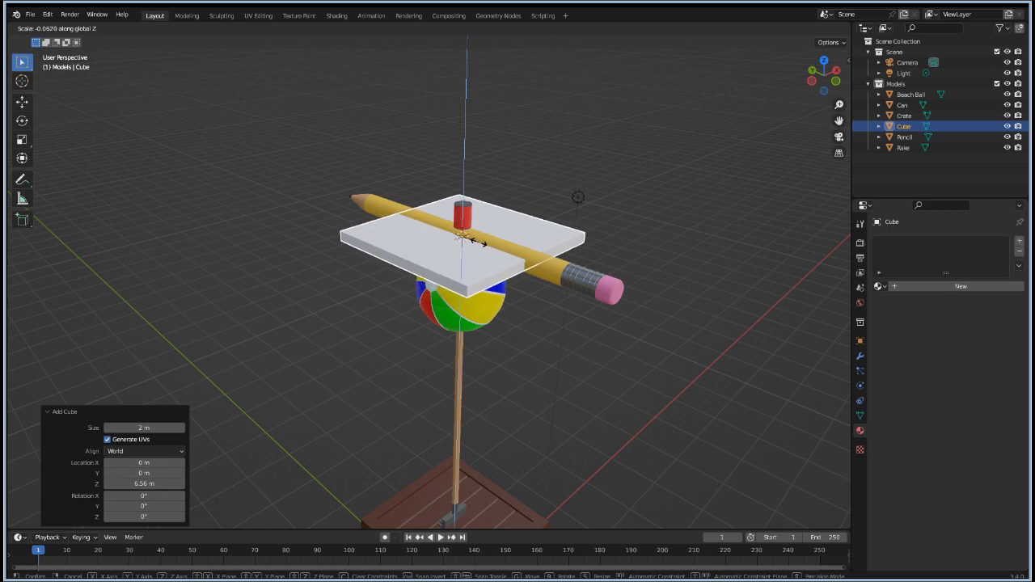
{"action": "left_click", "coordinate": [480, 243]}
Step: Raise the slab about 0.593 m along global Z, and lower it about 0.129 m in the front view onto the can
{"action": "key", "text": "g"}
{"action": "key", "text": "z"}
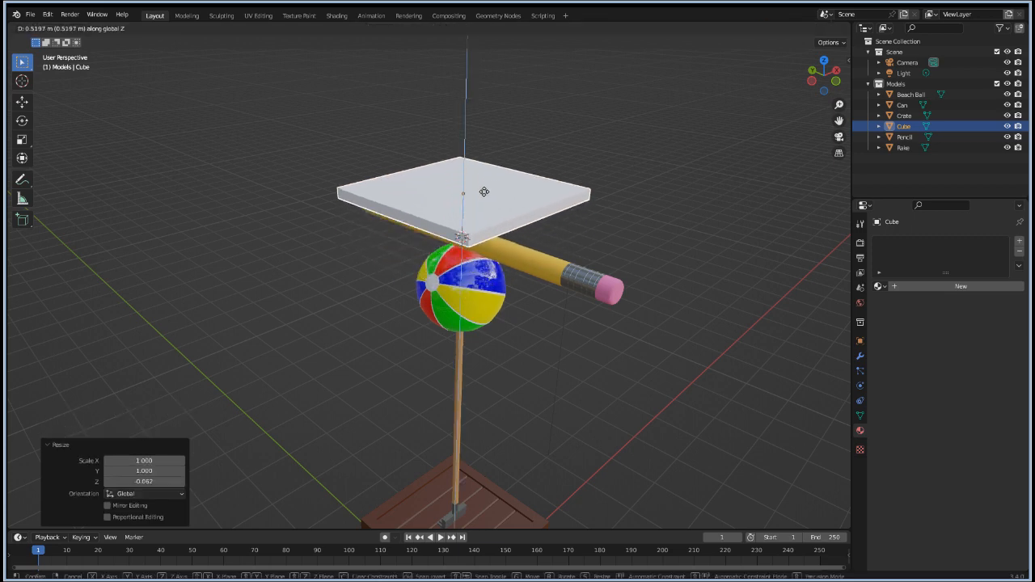
{"action": "left_click", "coordinate": [483, 191]}
{"action": "key", "text": "KP_1"}
{"action": "key", "text": "g"}
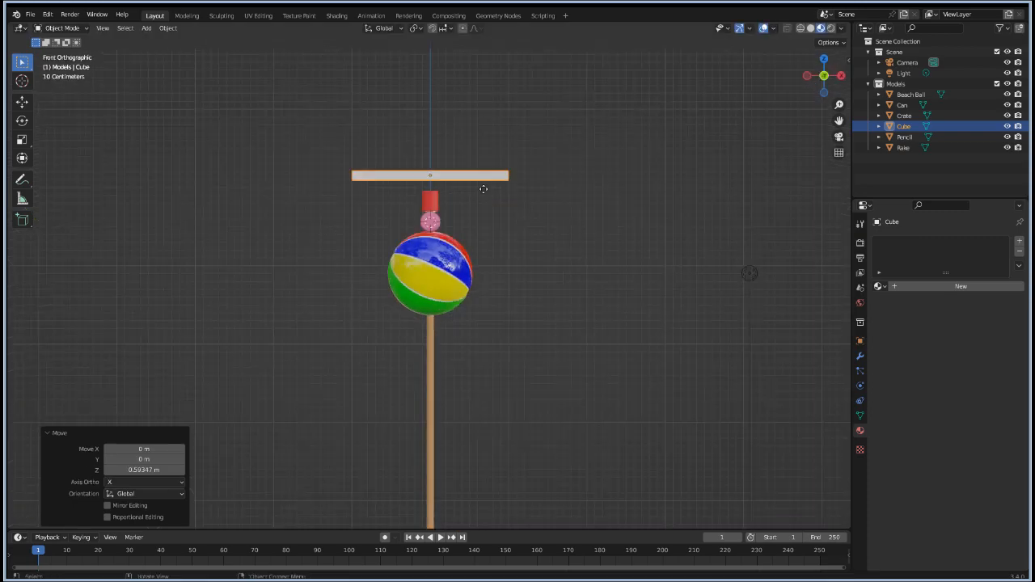
{"action": "key", "text": "z"}
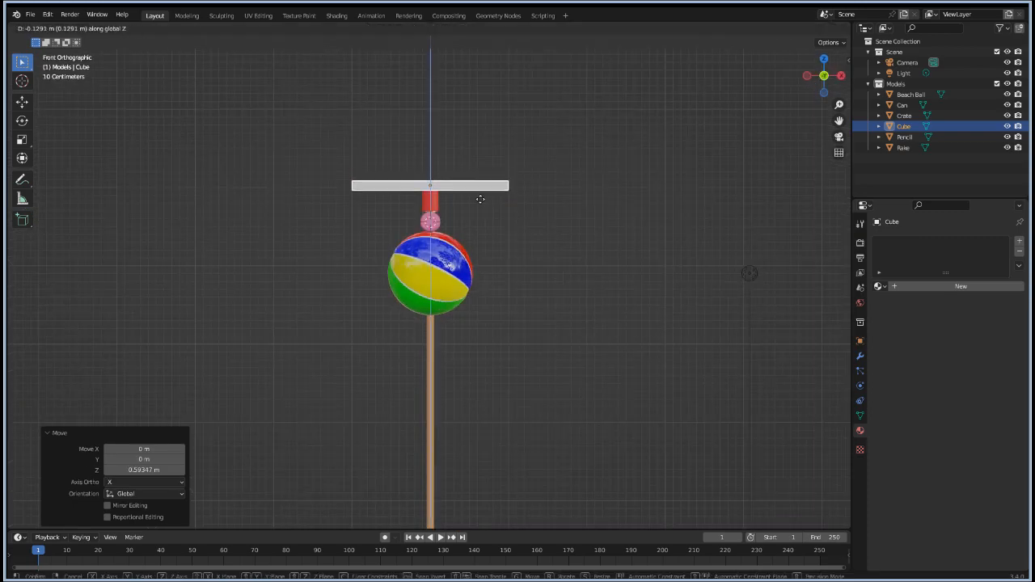
{"action": "left_click", "coordinate": [480, 199]}
Step: Nudge the slab up about 0.003 m along global Z to fit the can's top
{"action": "scroll", "coordinate": [455, 199], "scroll_direction": "up", "scroll_amount": 7}
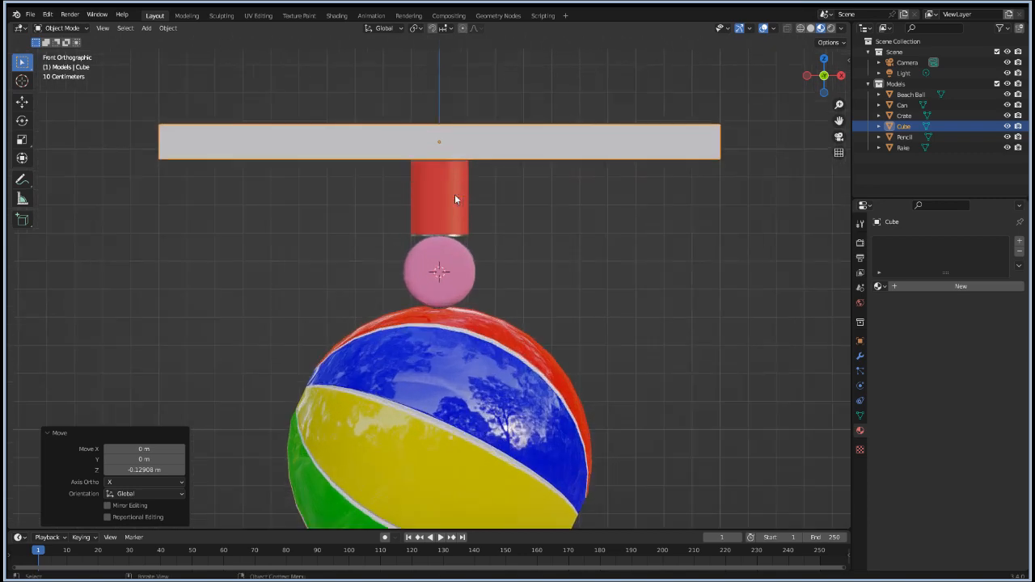
{"action": "scroll", "coordinate": [455, 199], "scroll_direction": "up", "scroll_amount": 5}
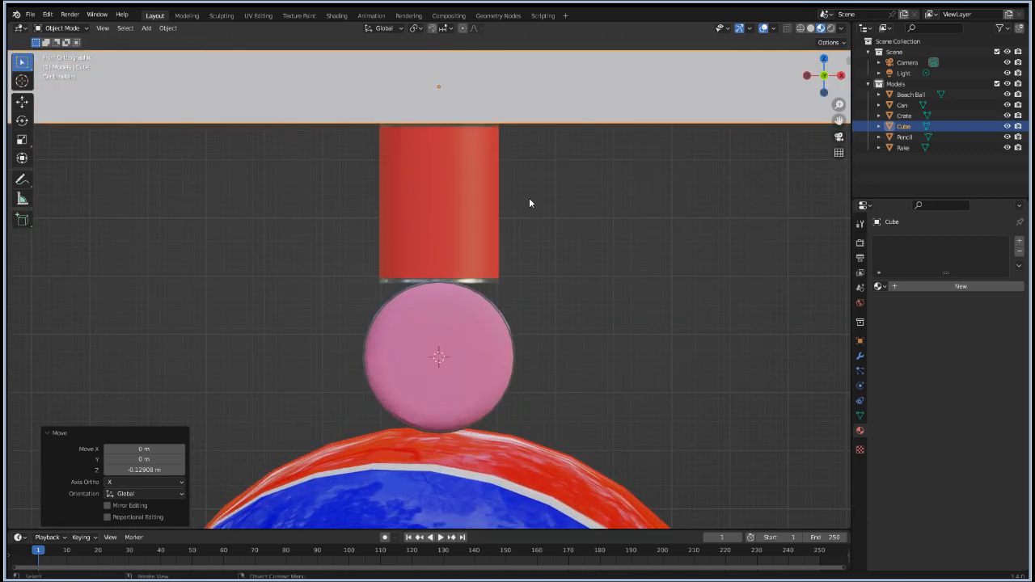
{"action": "key", "text": "g"}
{"action": "key", "text": "z"}
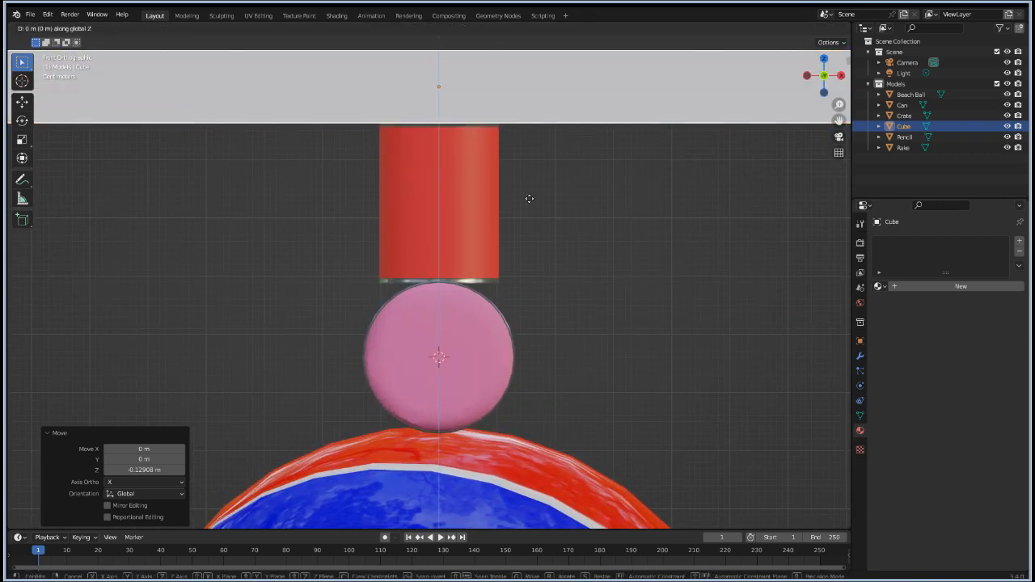
{"action": "left_click", "coordinate": [525, 198]}
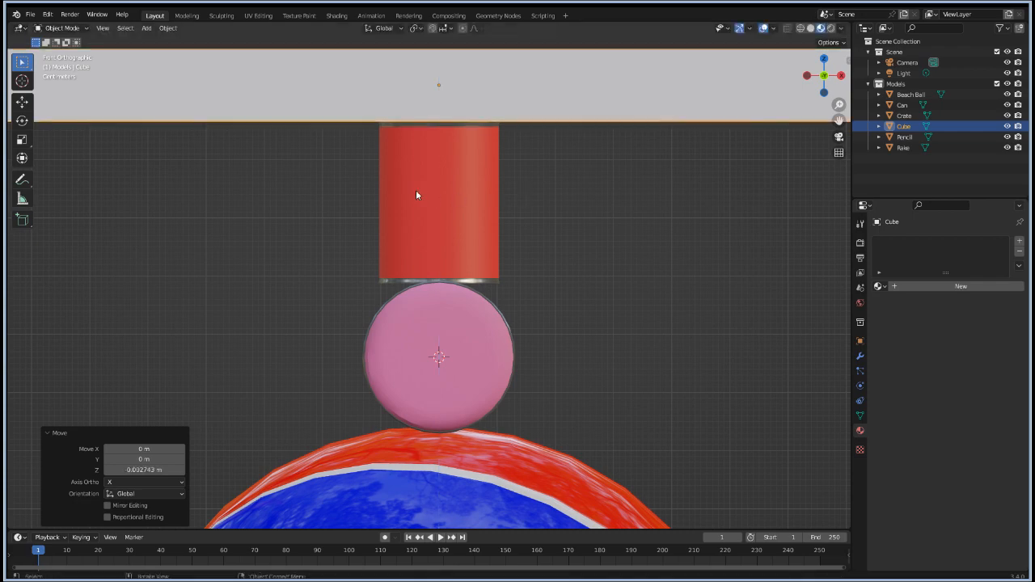
Step: Enter Edit Mode on the slab and deselect all of its geometry
{"action": "scroll", "coordinate": [416, 194], "scroll_direction": "down", "scroll_amount": 4}
{"action": "middle_click_drag", "start_coordinate": [253, 248], "coordinate": [312, 298]}
{"action": "scroll", "coordinate": [312, 292], "scroll_direction": "down", "scroll_amount": 5}
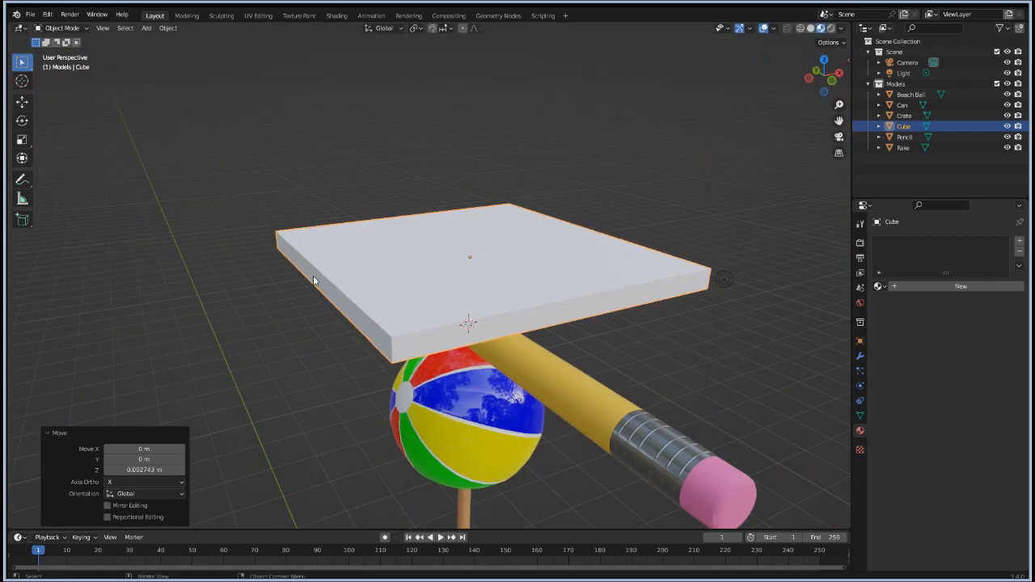
{"action": "middle_click_drag", "start_coordinate": [127, 288], "coordinate": [226, 317]}
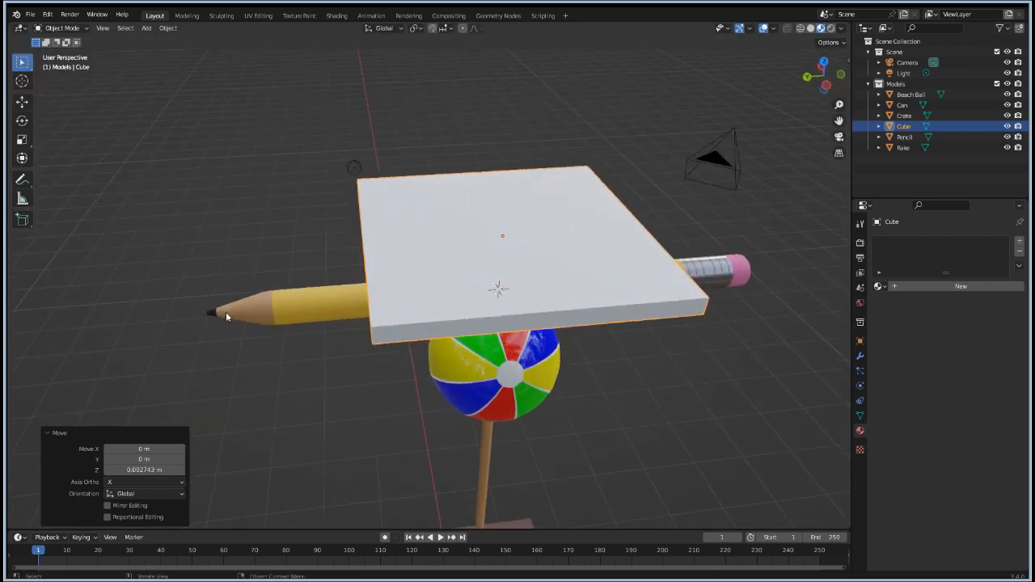
{"action": "key", "text": "Tab"}
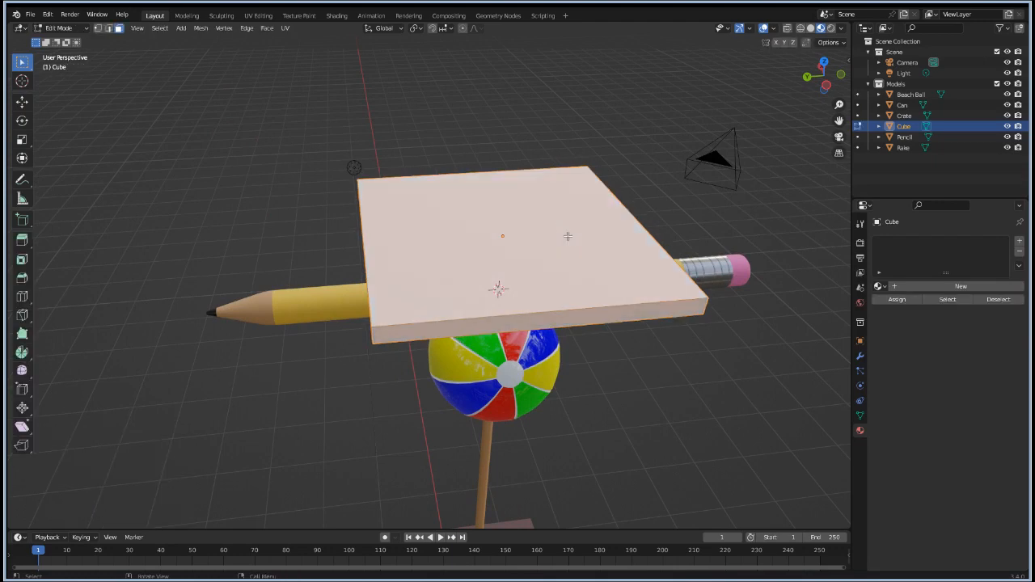
{"action": "key", "text": "alt+a"}
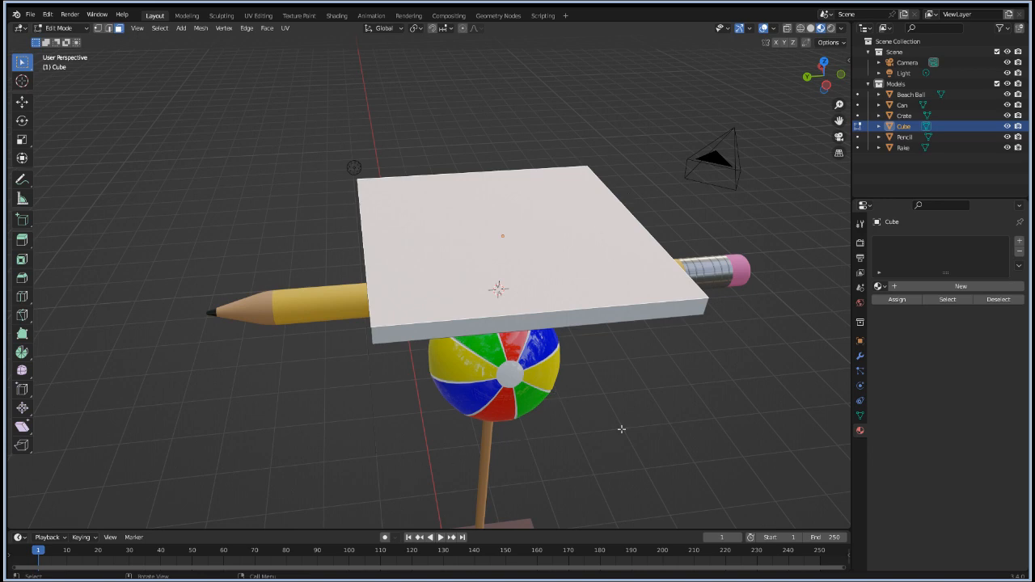
Step: Select the slab's vertical corner edges as an edge ring in edge select mode
{"action": "middle_click_drag", "start_coordinate": [621, 429], "coordinate": [440, 328]}
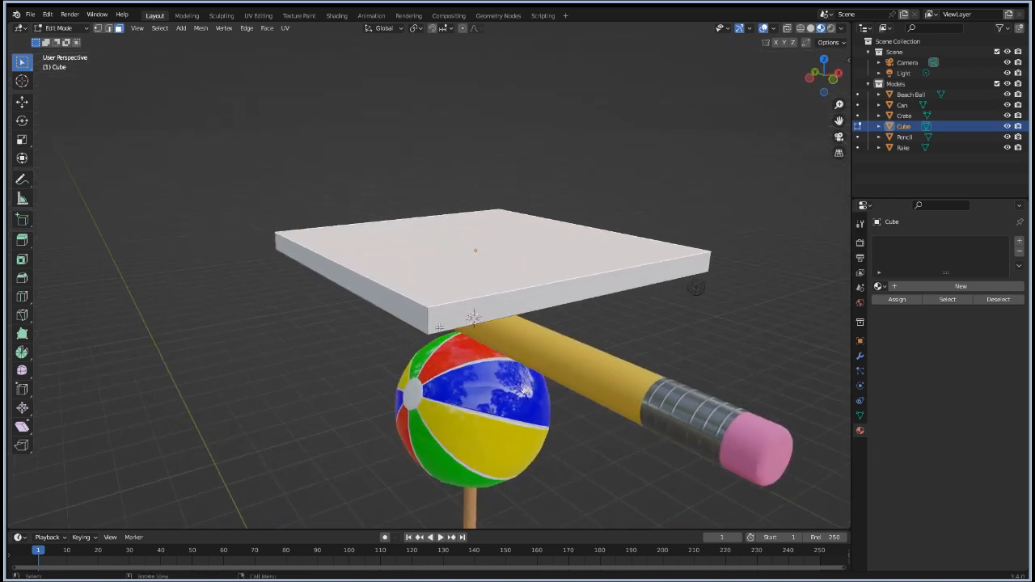
{"action": "left_click", "coordinate": [431, 315]}
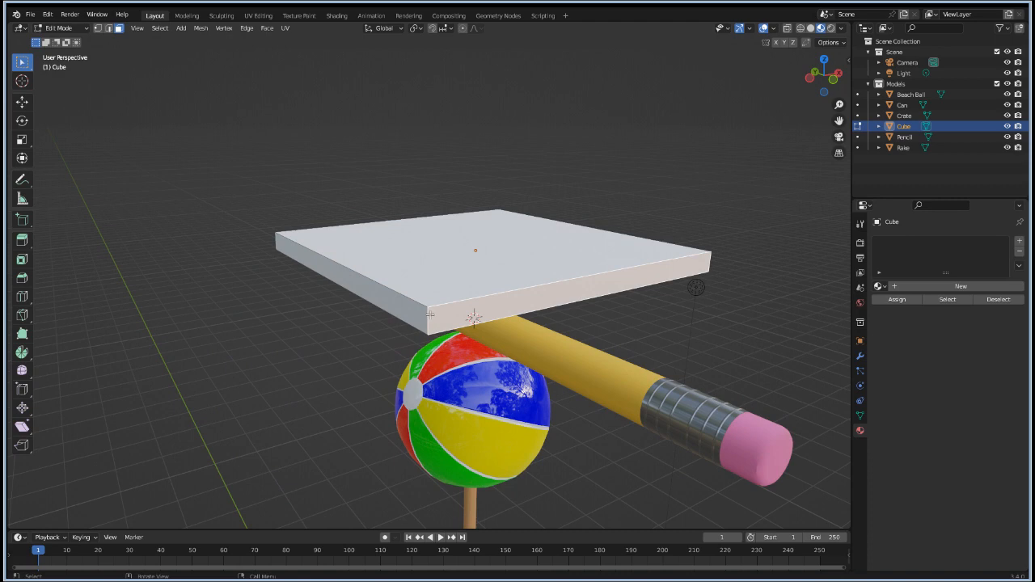
{"action": "key", "text": "1"}
{"action": "mouse_move", "coordinate": [430, 314]}
{"action": "middle_mouse_down"}
{"action": "mouse_move", "coordinate": [328, 309]}
{"action": "mouse_move", "coordinate": [345, 262]}
{"action": "mouse_move", "coordinate": [432, 267]}
{"action": "middle_mouse_up"}
{"action": "left_click", "coordinate": [383, 293], "text": "shift"}
{"action": "middle_click_drag", "start_coordinate": [213, 289], "coordinate": [342, 271]}
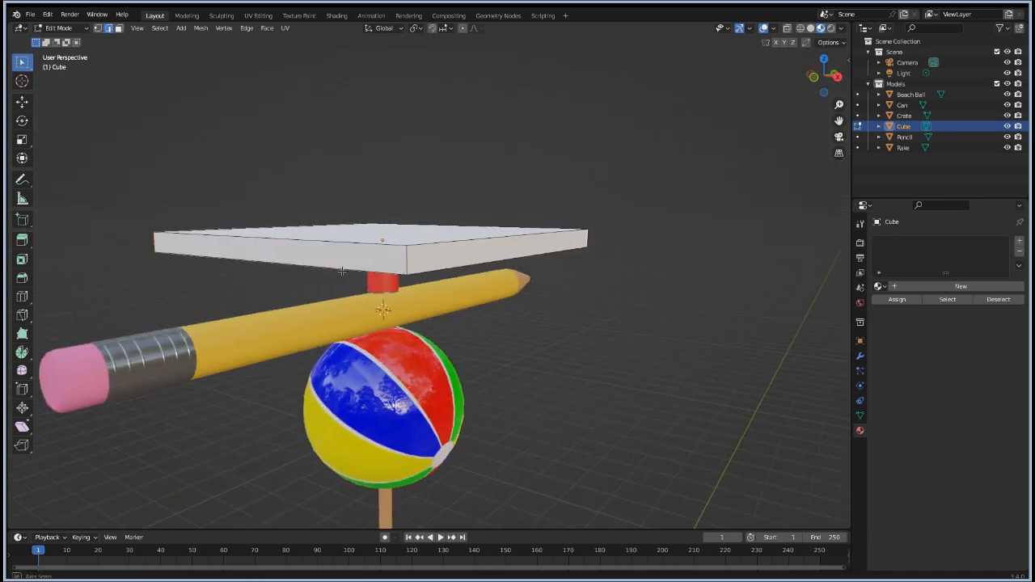
{"action": "left_click", "coordinate": [444, 266], "text": "alt"}
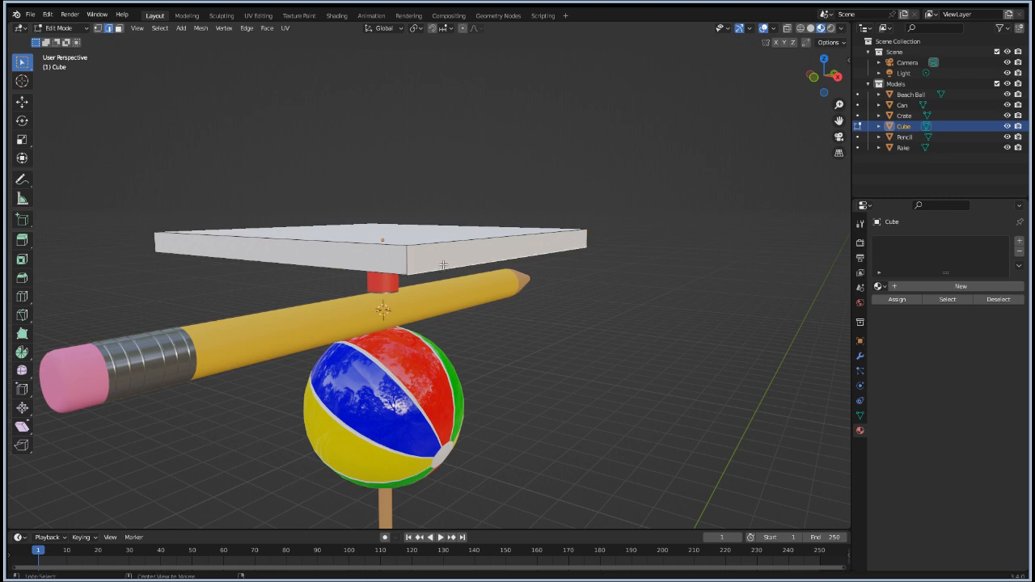
{"action": "left_click", "coordinate": [411, 264], "text": "ctrl+alt"}
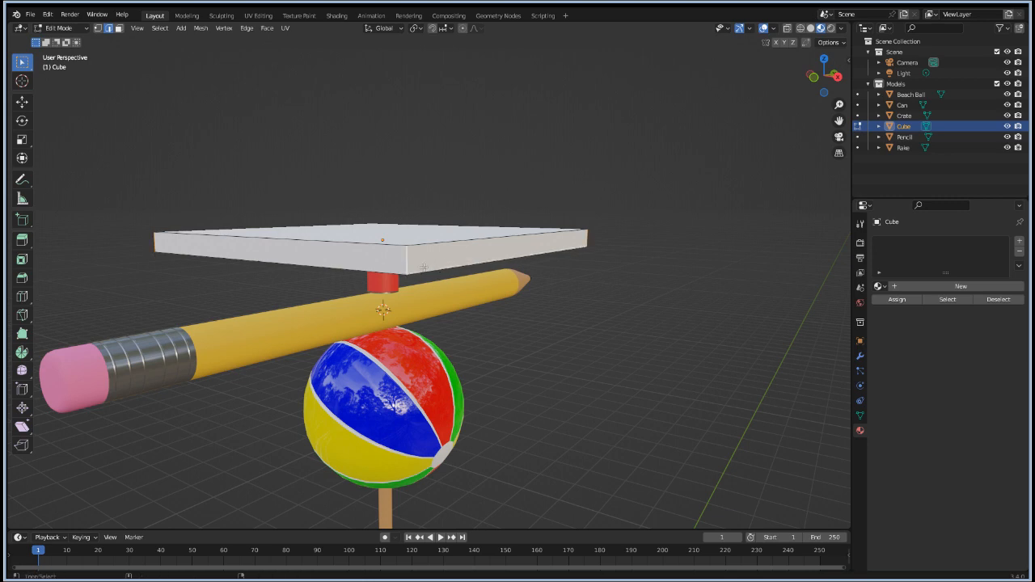
{"action": "left_click", "coordinate": [423, 268], "text": "alt+shift"}
{"action": "middle_click_drag", "start_coordinate": [421, 267], "coordinate": [400, 172]}
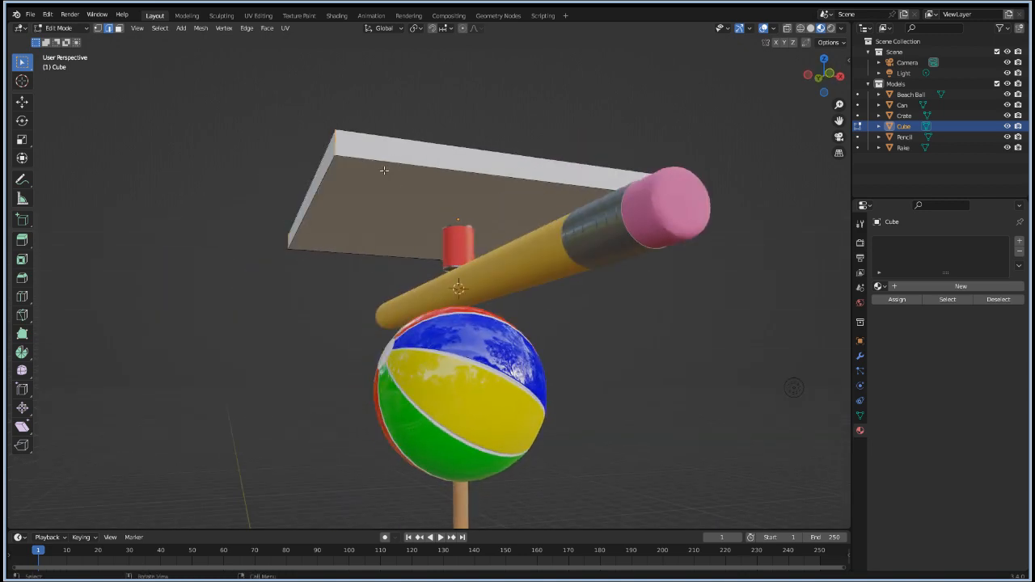
Step: Add the edges around the slab's underside to the corner edge selection
{"action": "key", "text": "3"}
{"action": "key", "text": "2"}
{"action": "left_click", "coordinate": [314, 194], "text": "alt+shift"}
{"action": "left_click", "coordinate": [379, 160], "text": "alt+shift"}
{"action": "left_click", "coordinate": [364, 248], "text": "alt+shift"}
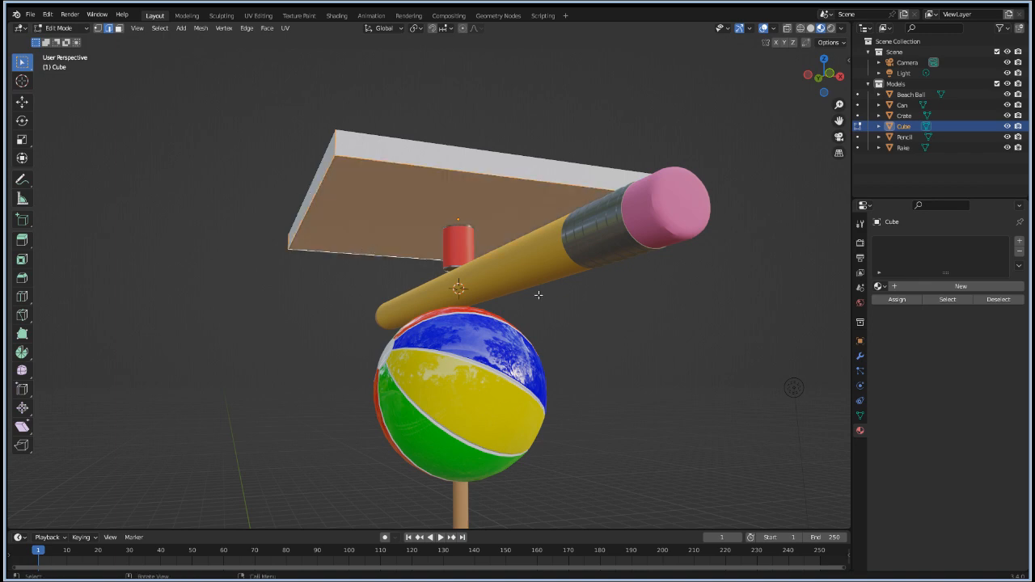
{"action": "middle_click_drag", "start_coordinate": [598, 312], "coordinate": [519, 342]}
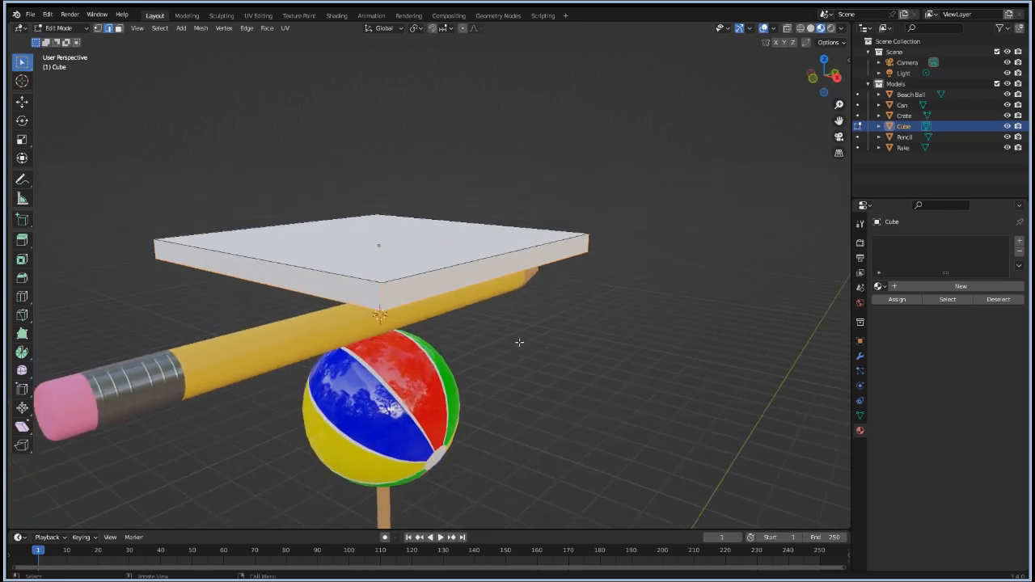
Step: Try to bevel the slab's corner and underside edges by about 0.094 m with 3 segments, and undo it
{"action": "key", "text": "ctrl+b"}
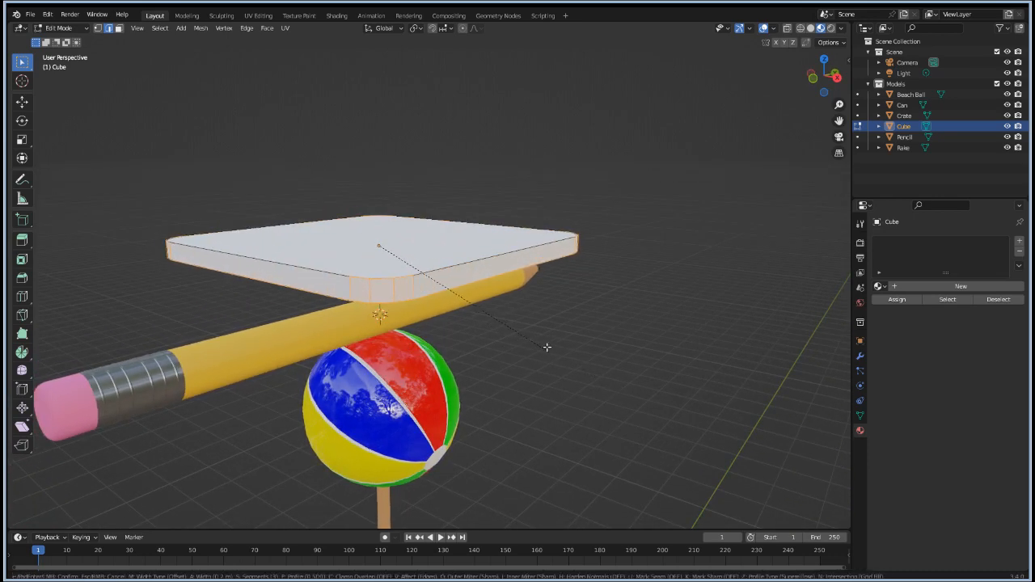
{"action": "scroll", "coordinate": [551, 372], "scroll_direction": "up", "scroll_amount": 2}
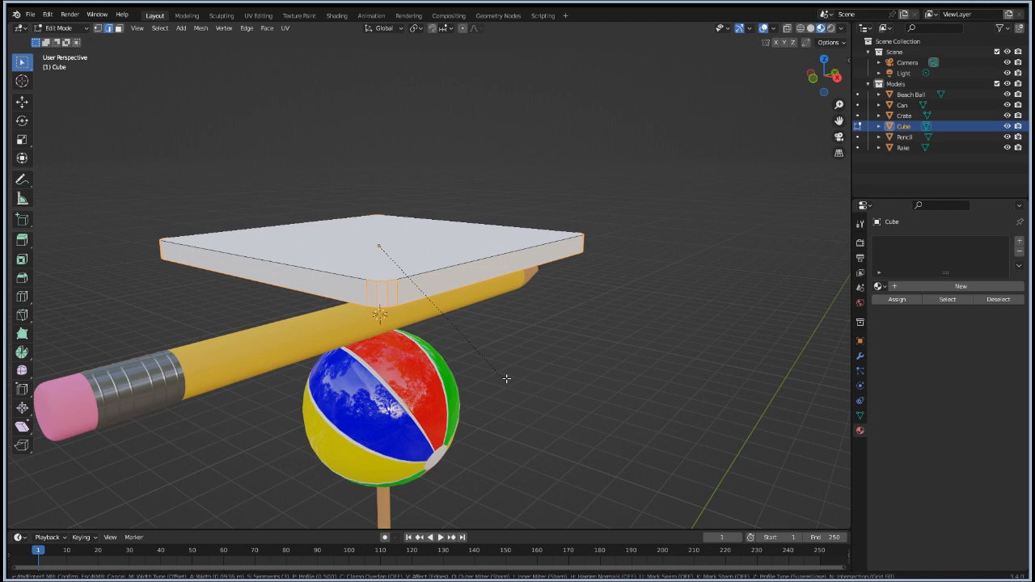
{"action": "left_click", "coordinate": [507, 379]}
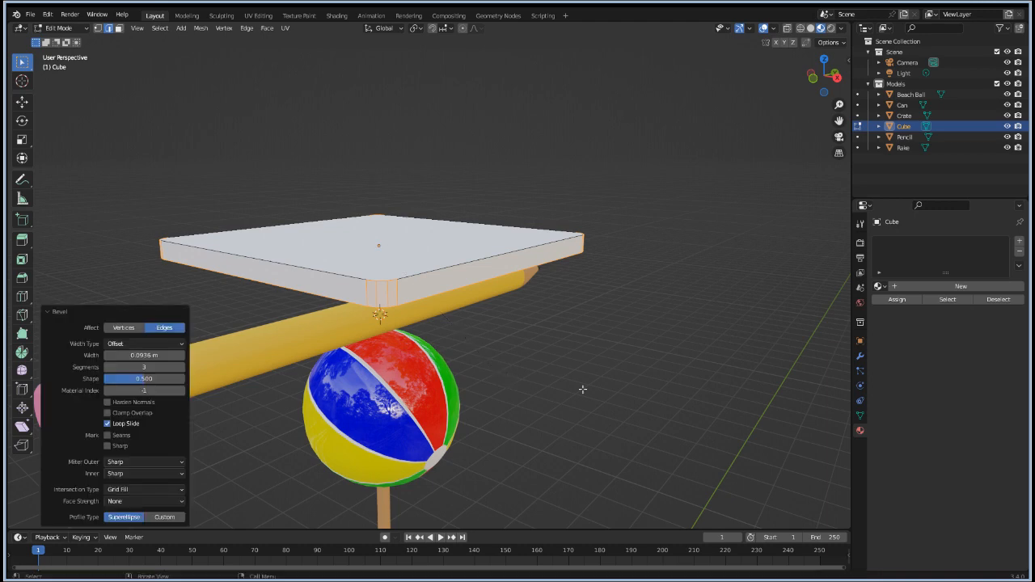
{"action": "left_click", "coordinate": [629, 388]}
{"action": "middle_click_drag", "start_coordinate": [588, 408], "coordinate": [535, 328]}
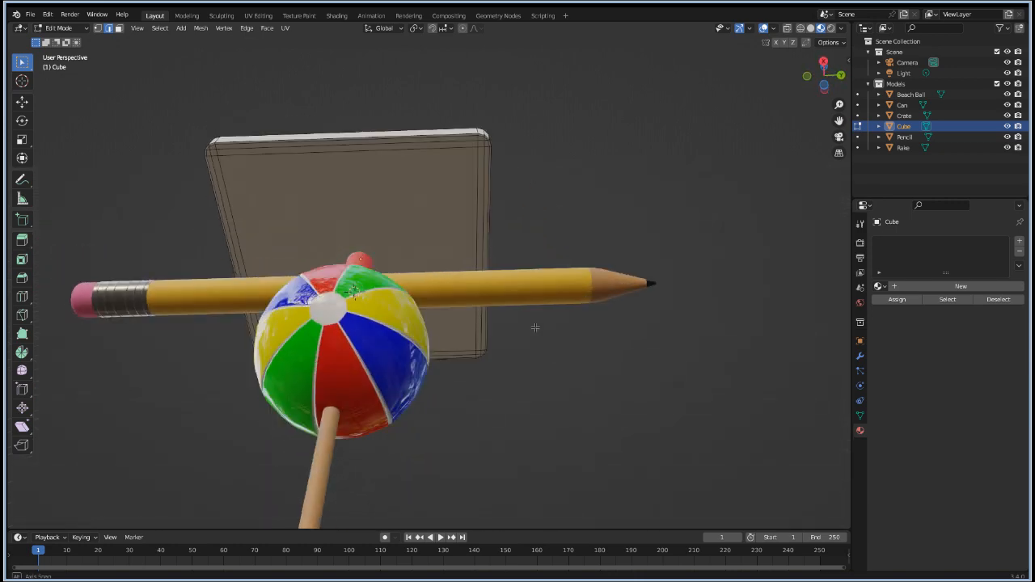
{"action": "key", "text": "a"}
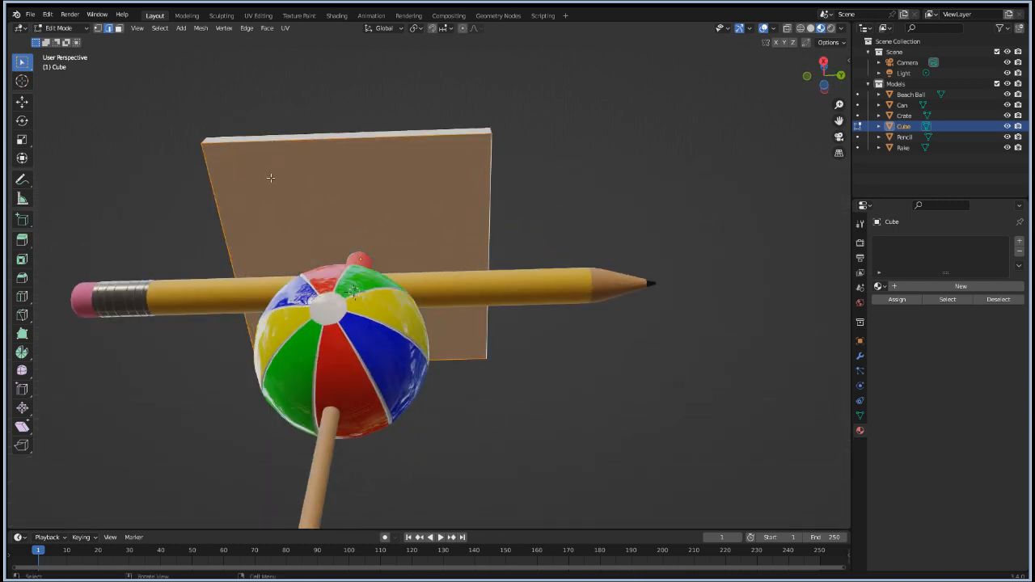
{"action": "left_click", "coordinate": [548, 159]}
Step: Select only the four vertical corner edges of the slab
{"action": "middle_click_drag", "start_coordinate": [547, 159], "coordinate": [480, 200]}
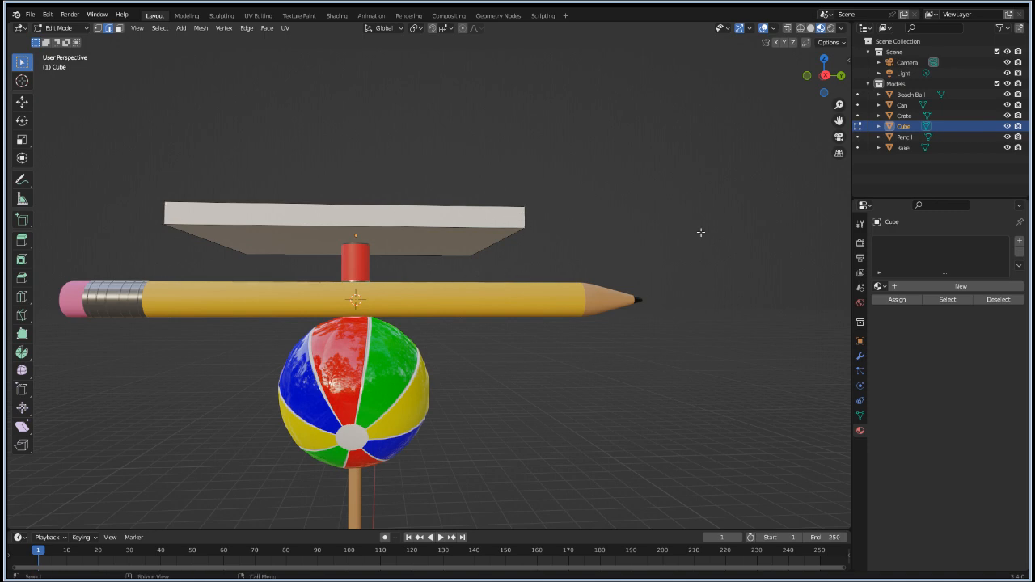
{"action": "middle_click_drag", "start_coordinate": [701, 232], "coordinate": [522, 289]}
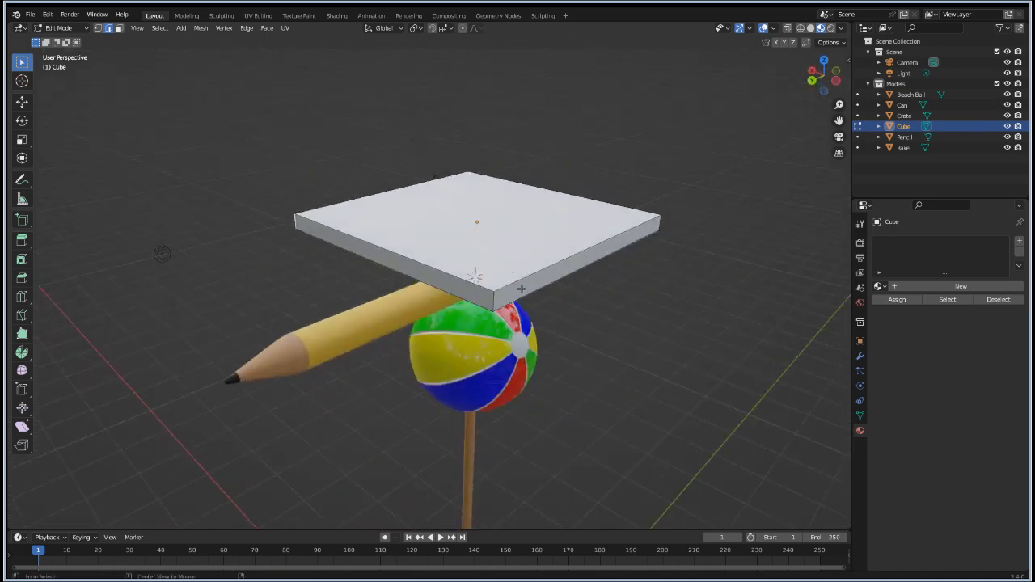
{"action": "mouse_move", "coordinate": [169, 211]}
{"action": "middle_mouse_down"}
{"action": "mouse_move", "coordinate": [340, 267]}
{"action": "mouse_move", "coordinate": [396, 358]}
{"action": "middle_mouse_up"}
{"action": "left_click", "coordinate": [163, 343], "text": "shift"}
{"action": "left_click", "coordinate": [525, 325], "text": "shift"}
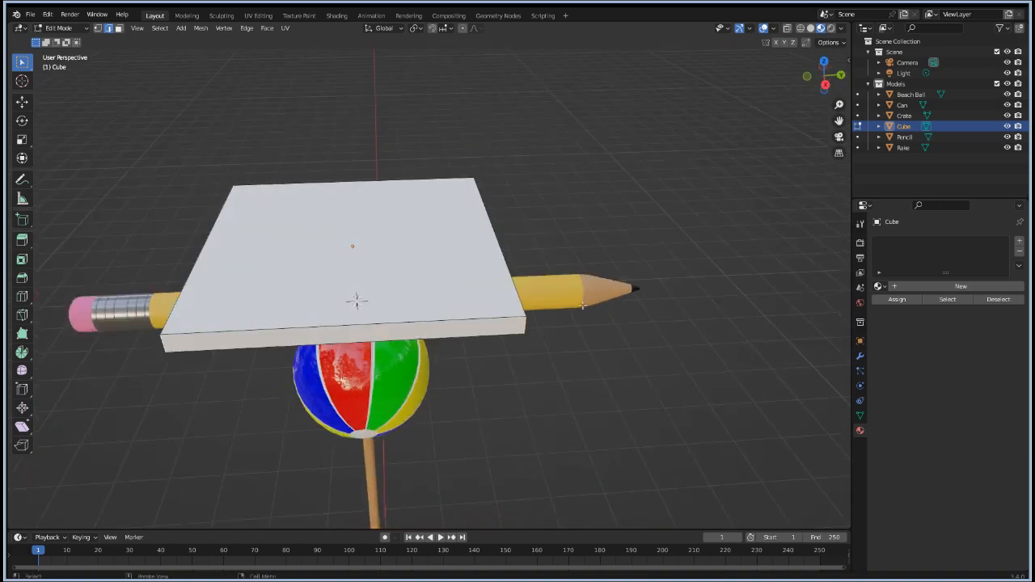
{"action": "middle_click_drag", "start_coordinate": [629, 295], "coordinate": [509, 304]}
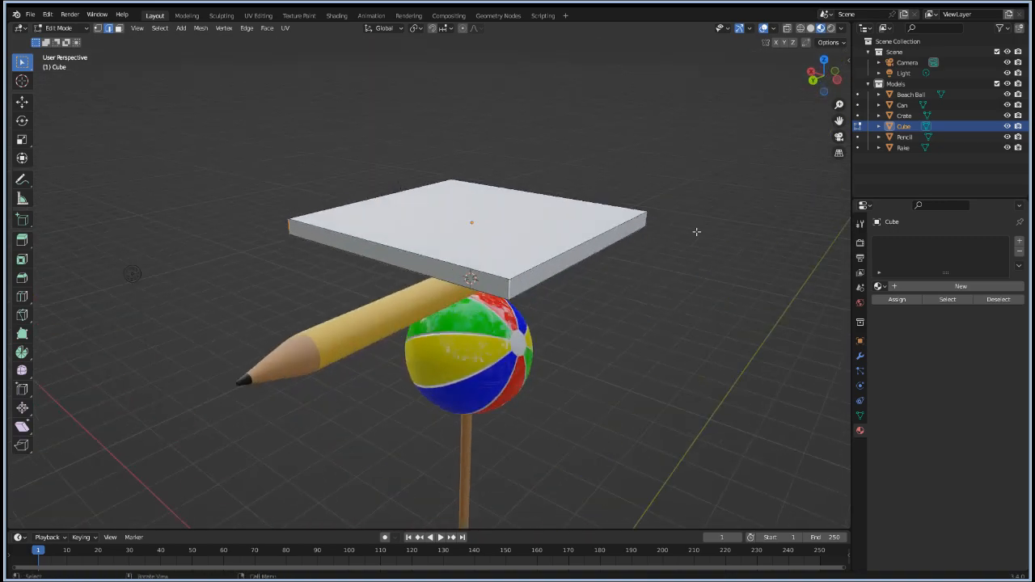
{"action": "left_click", "coordinate": [646, 219], "text": "shift"}
Step: Bevel the slab's four vertical corner edges by about 0.102 m with 5 segments, and clear the selection
{"action": "key", "text": "ctrl+b"}
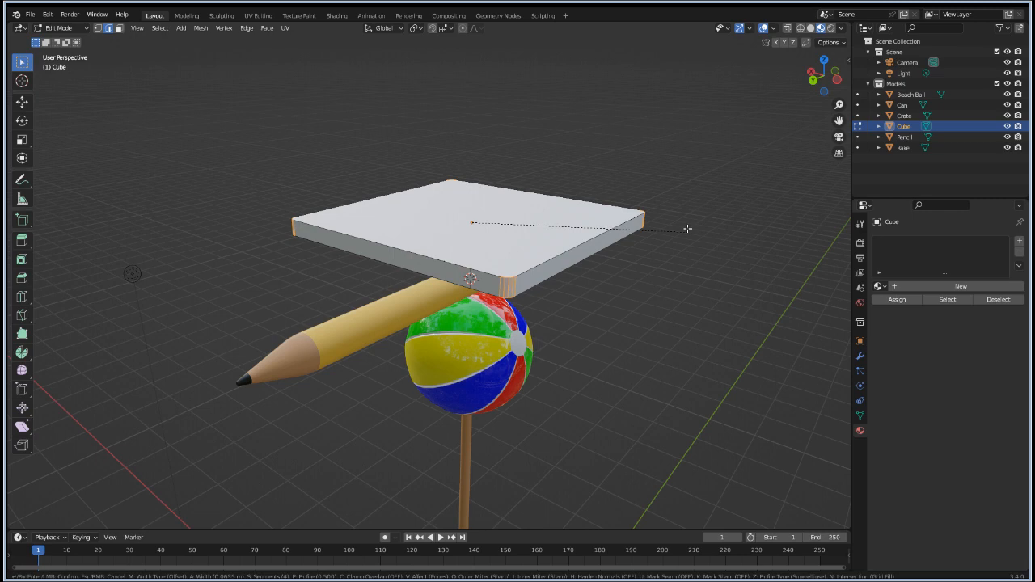
{"action": "scroll", "coordinate": [694, 233], "scroll_direction": "up", "scroll_amount": 1}
{"action": "scroll", "coordinate": [695, 233], "scroll_direction": "down", "scroll_amount": 1}
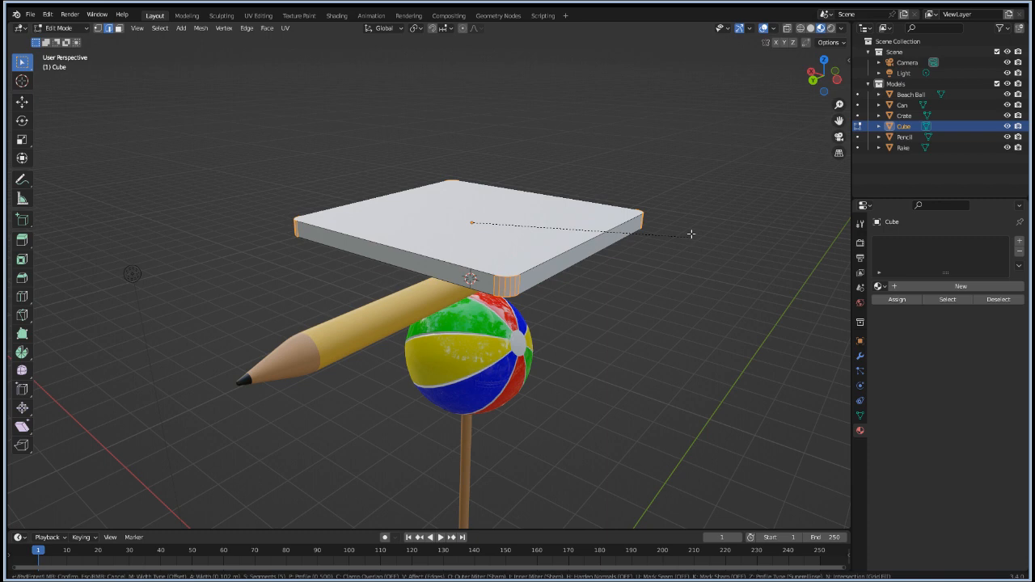
{"action": "left_click", "coordinate": [692, 234]}
{"action": "left_click", "coordinate": [697, 347]}
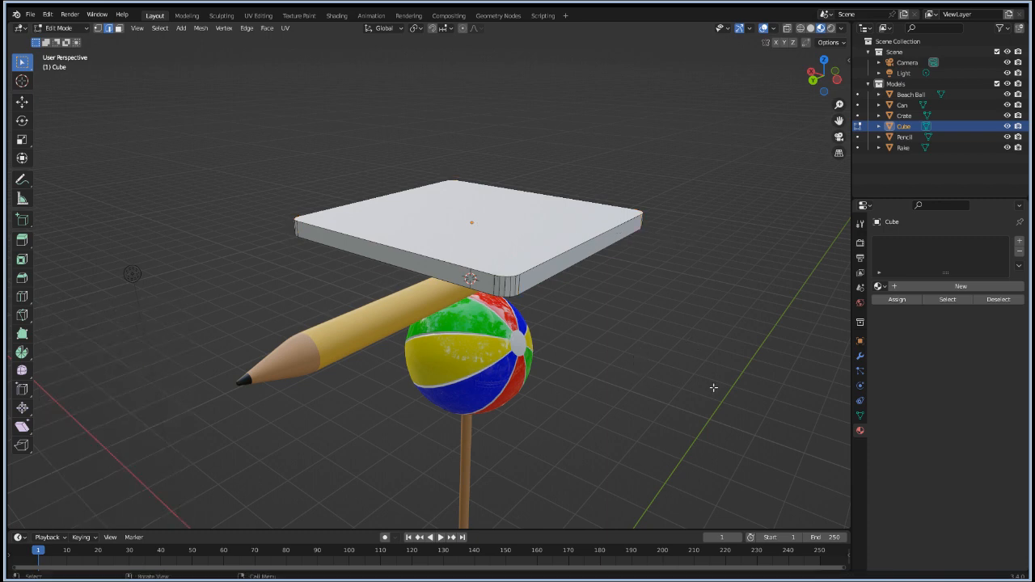
Step: Copy the crate's Dark Wood material to the slab, and clear the selection
{"action": "middle_click_drag", "start_coordinate": [714, 388], "coordinate": [631, 342]}
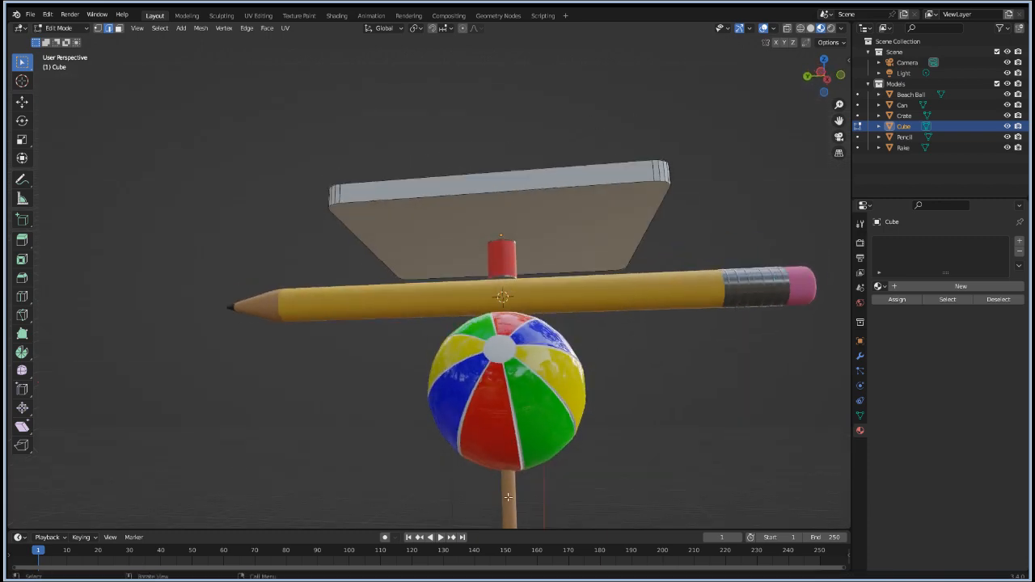
{"action": "scroll", "coordinate": [455, 449], "scroll_direction": "down", "scroll_amount": 4}
{"action": "scroll", "coordinate": [454, 450], "scroll_direction": "down", "scroll_amount": 4}
{"action": "middle_click_drag", "start_coordinate": [347, 339], "coordinate": [374, 404]}
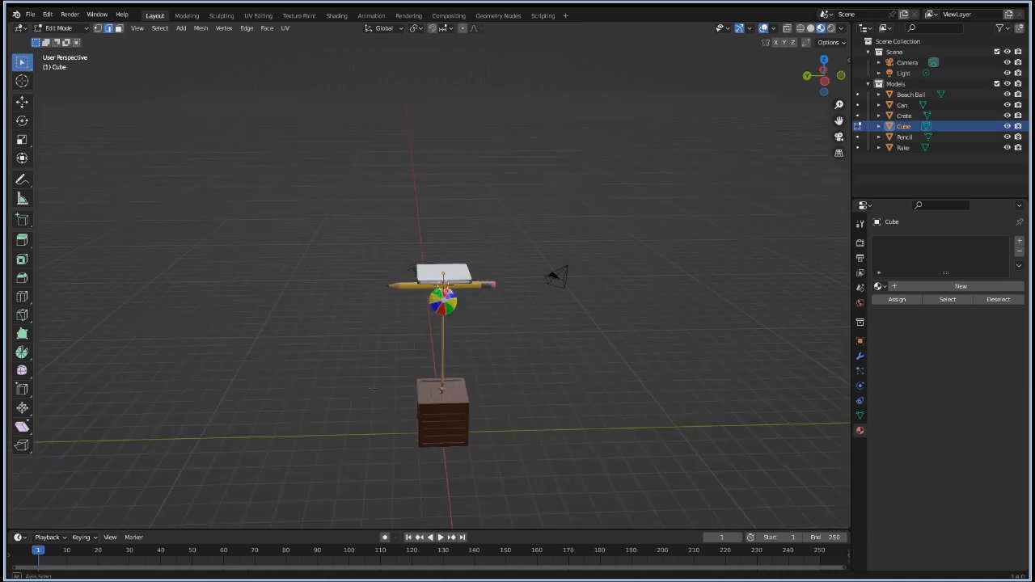
{"action": "scroll", "coordinate": [467, 453], "scroll_direction": "up", "scroll_amount": 5}
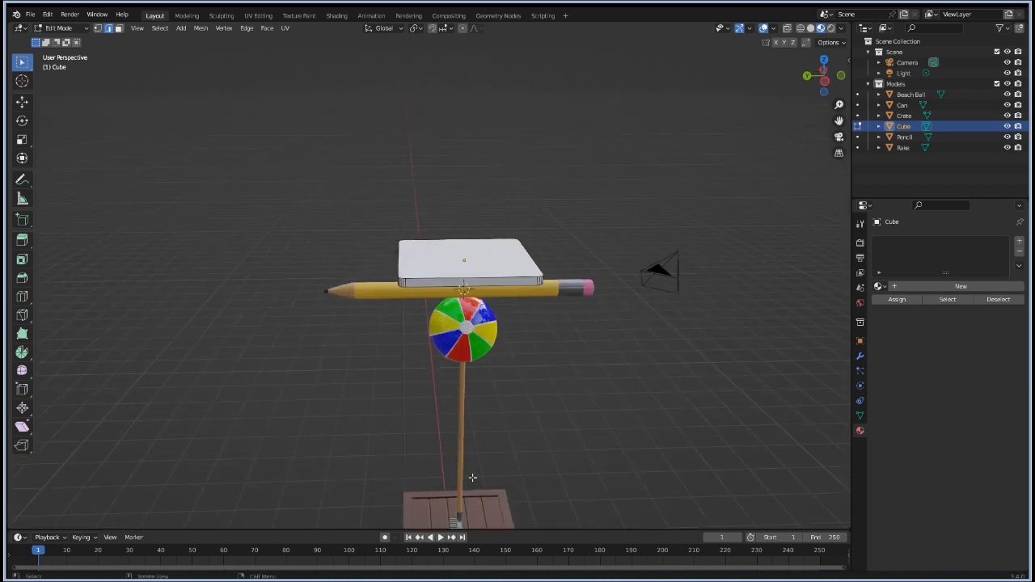
{"action": "key", "text": "Tab"}
{"action": "left_click", "coordinate": [419, 503]}
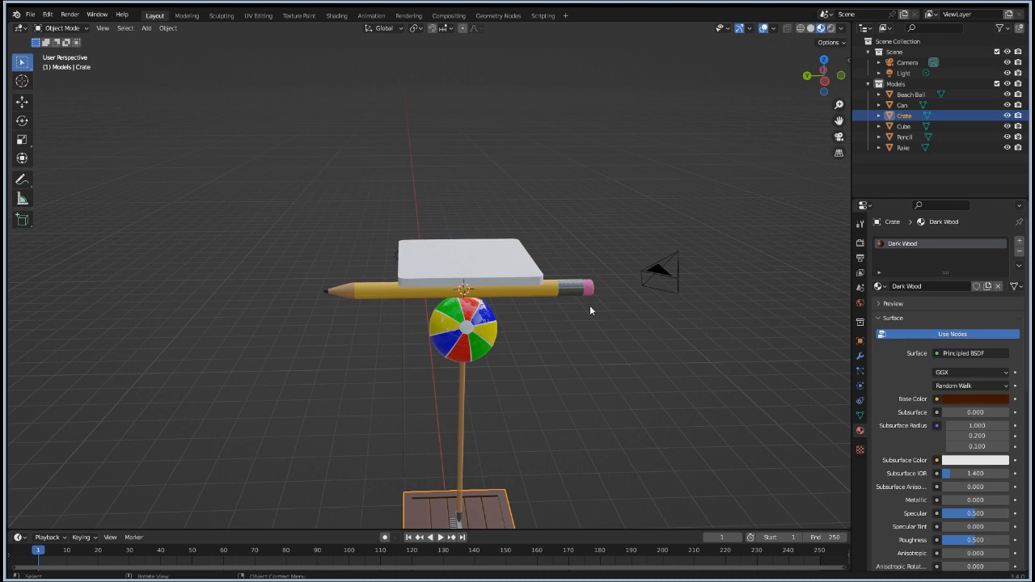
{"action": "left_click", "coordinate": [516, 259]}
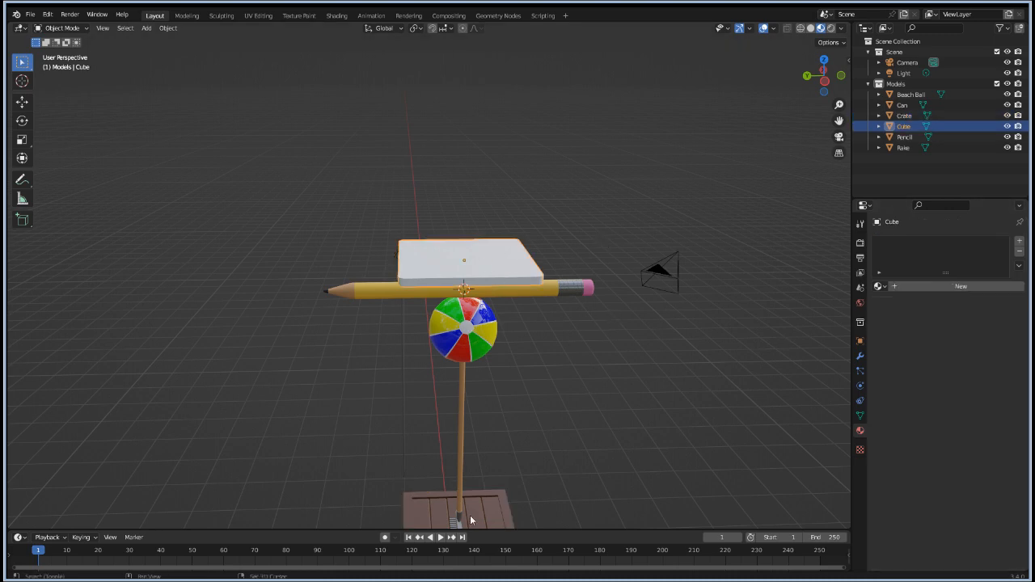
{"action": "left_click", "coordinate": [470, 515], "text": "shift"}
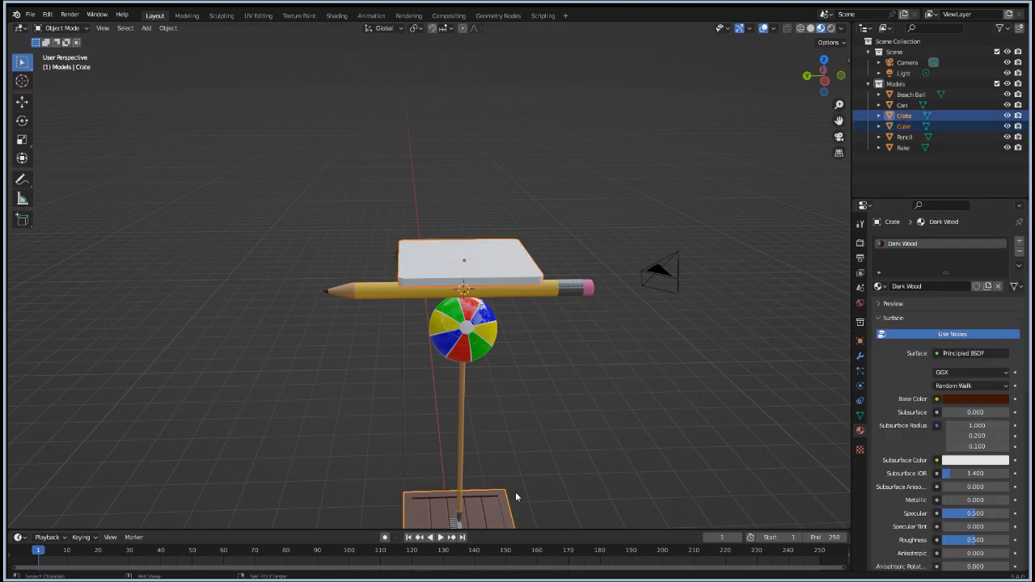
{"action": "left_click", "coordinate": [1019, 265]}
{"action": "left_click", "coordinate": [986, 279]}
{"action": "left_click", "coordinate": [1019, 264]}
{"action": "left_click", "coordinate": [967, 289]}
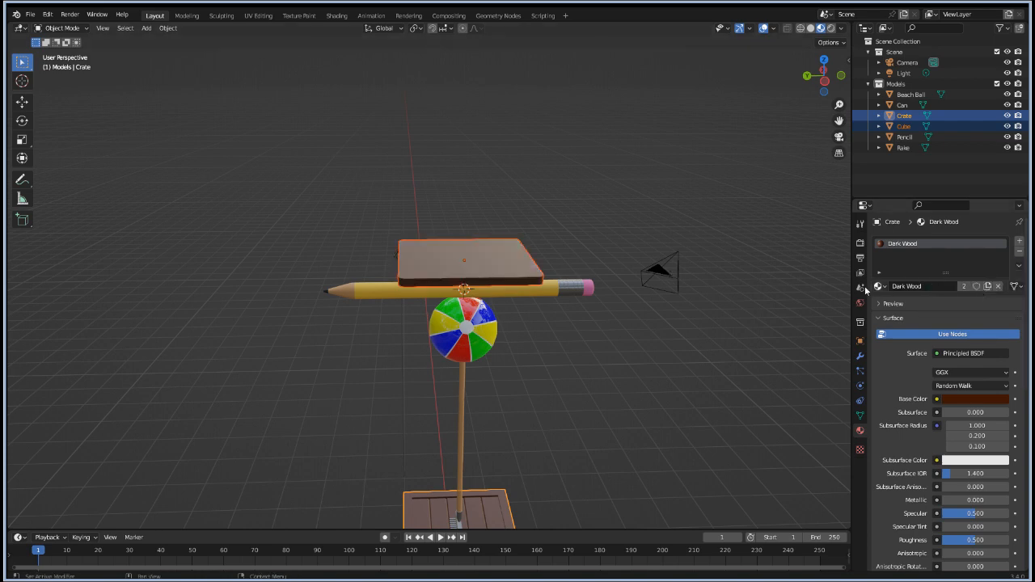
{"action": "left_click", "coordinate": [386, 244]}
Step: Shade the slab smooth and enable Auto Smooth for its normals at 30°
{"action": "middle_click_drag", "start_coordinate": [386, 245], "coordinate": [469, 214]}
{"action": "scroll", "coordinate": [521, 245], "scroll_direction": "up", "scroll_amount": 3}
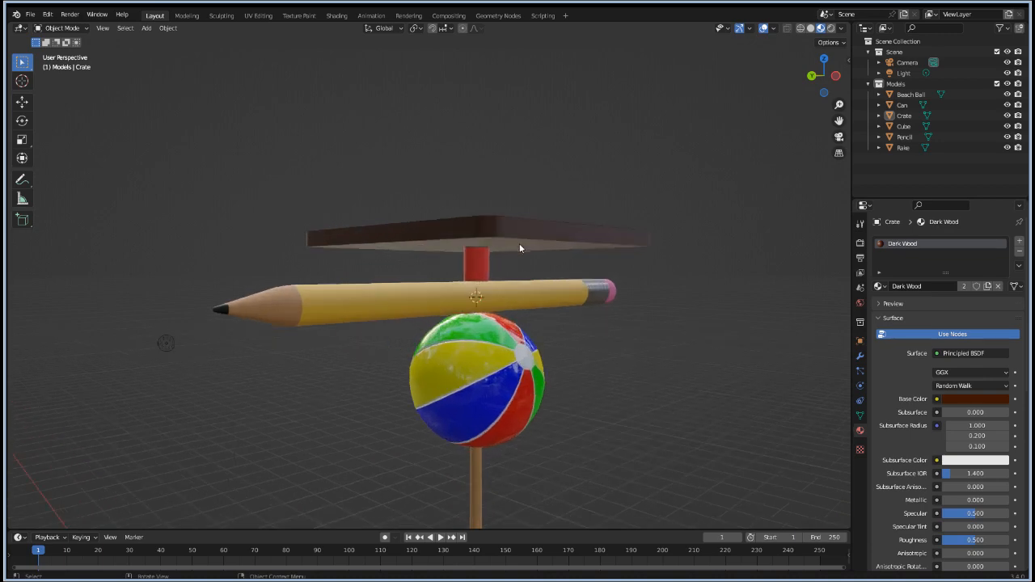
{"action": "left_click", "coordinate": [557, 219]}
{"action": "key", "text": "F3"}
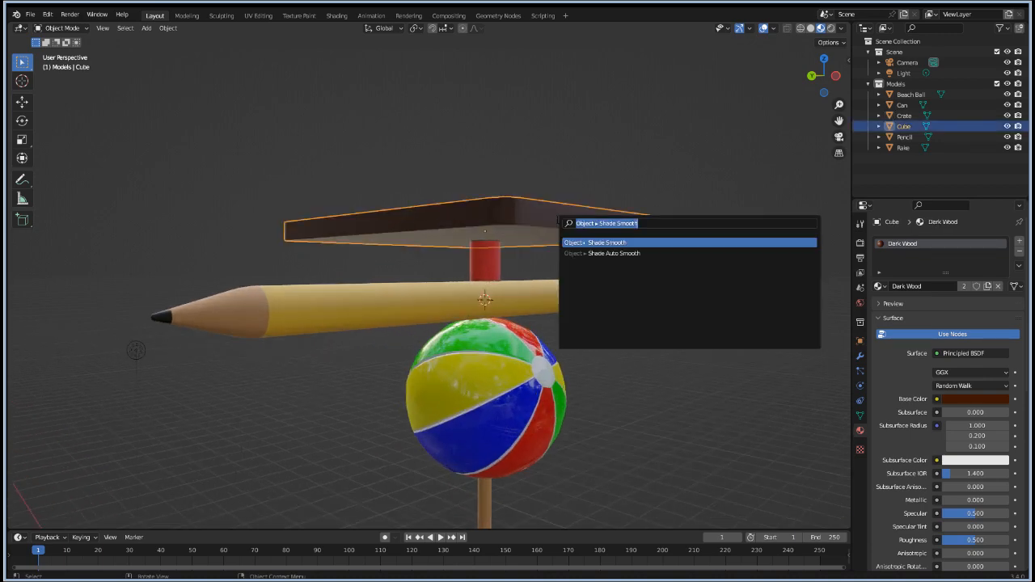
{"action": "key", "text": "Return"}
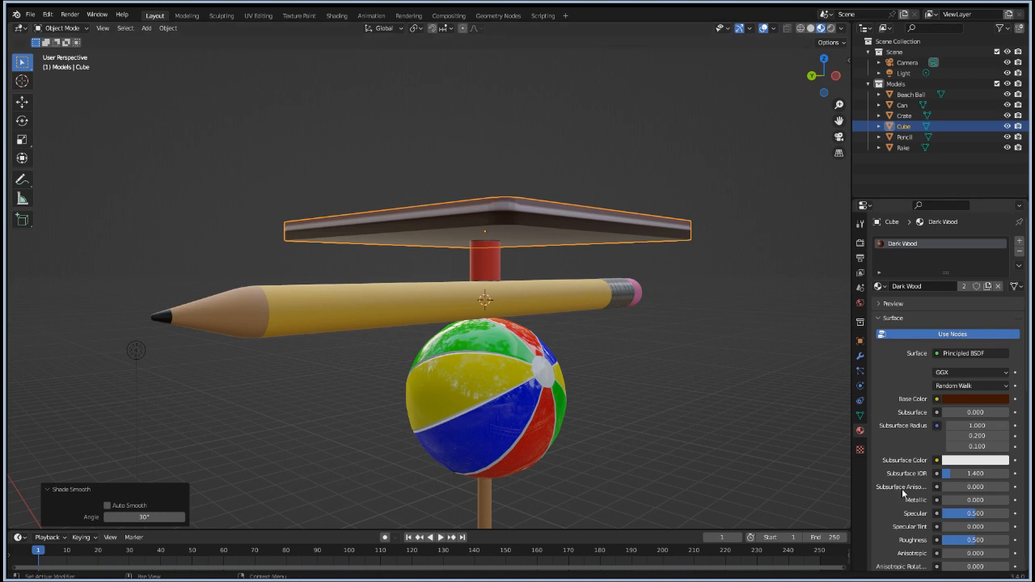
{"action": "left_click", "coordinate": [860, 415]}
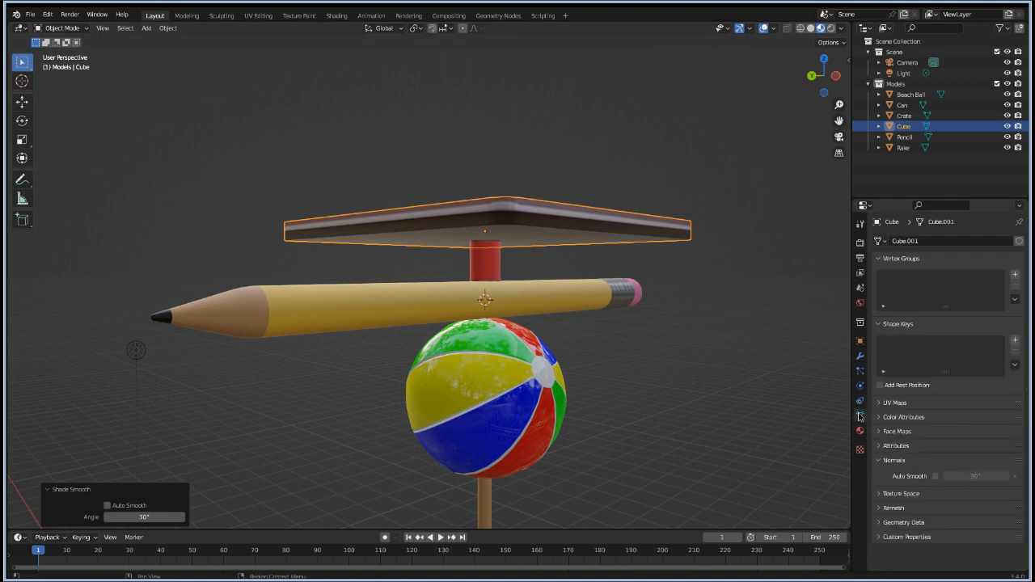
{"action": "left_click", "coordinate": [935, 476]}
{"action": "middle_click_drag", "start_coordinate": [353, 217], "coordinate": [458, 295]}
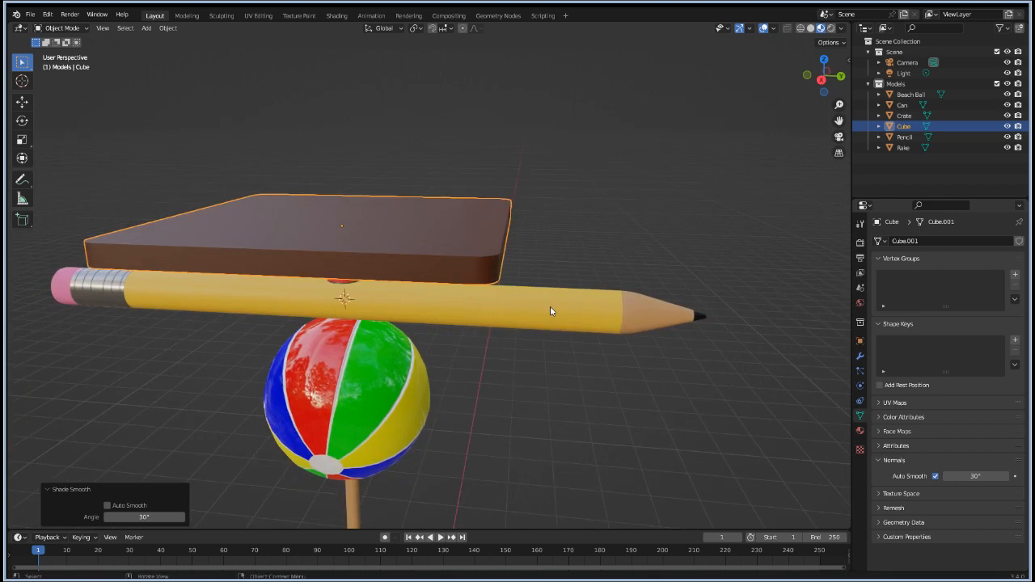
Step: Try to bevel the edge loop around the slab's underside with 5 segments, and undo it
{"action": "middle_click_drag", "start_coordinate": [555, 307], "coordinate": [522, 299]}
{"action": "left_click", "coordinate": [367, 257], "text": "alt"}
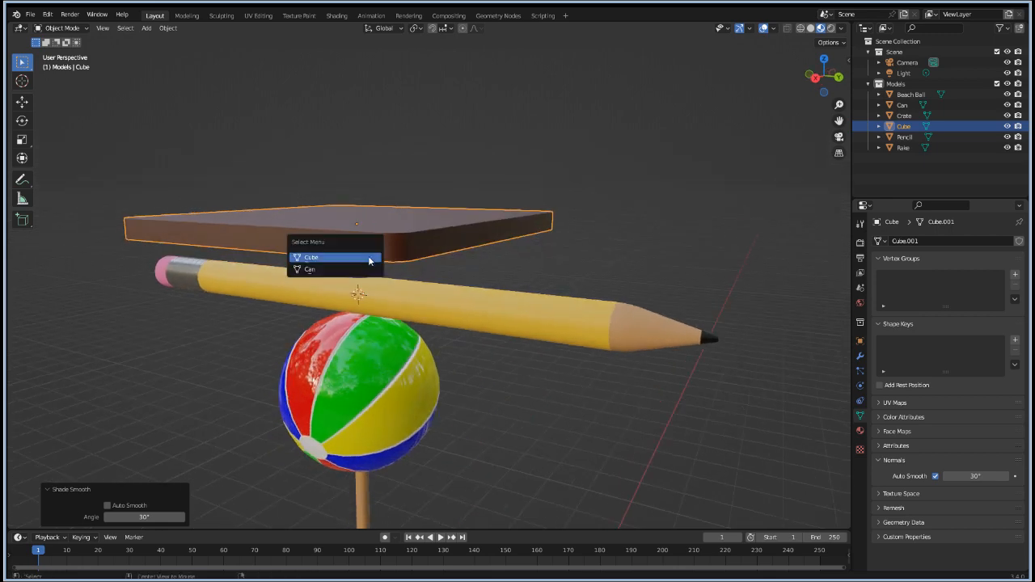
{"action": "left_click", "coordinate": [636, 227]}
{"action": "left_click", "coordinate": [419, 244]}
{"action": "key", "text": "Tab"}
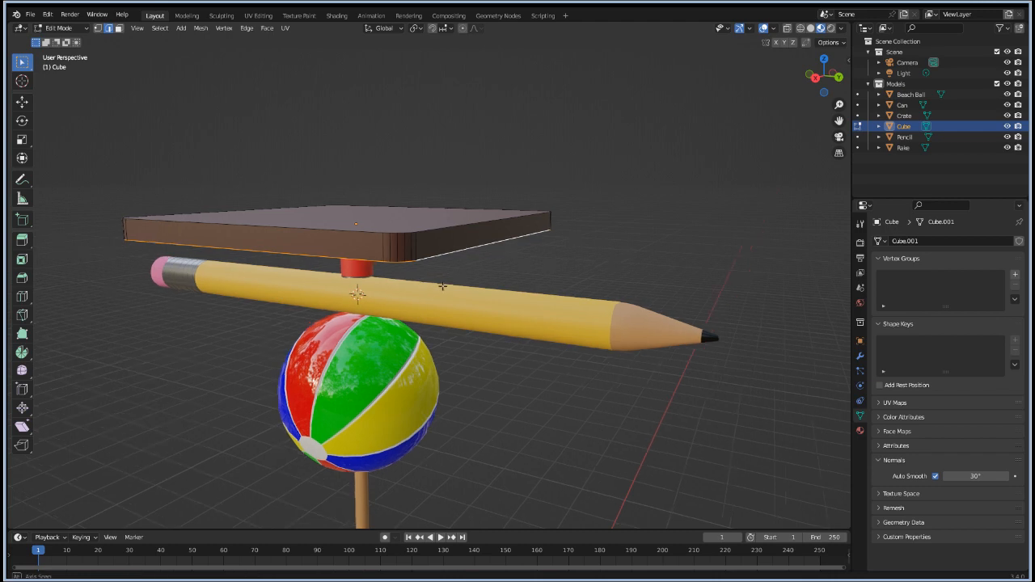
{"action": "middle_click_drag", "start_coordinate": [442, 280], "coordinate": [470, 262]}
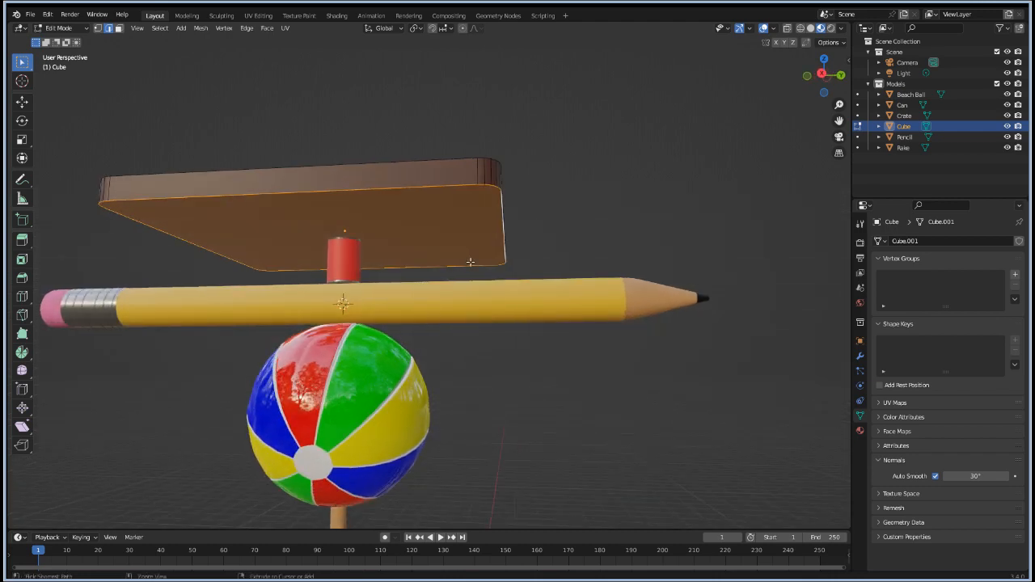
{"action": "key", "text": "ctrl+b"}
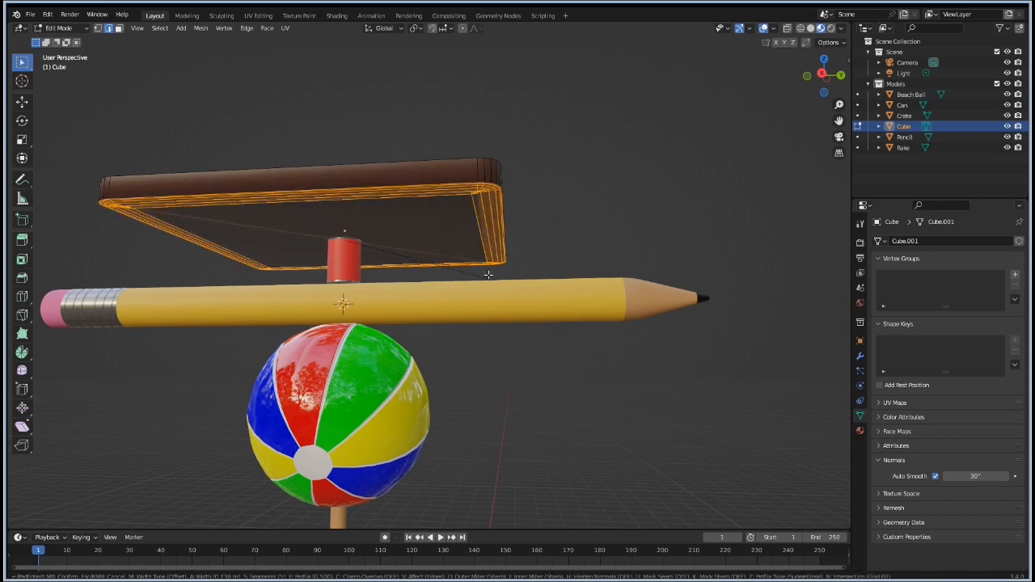
{"action": "left_click", "coordinate": [488, 272]}
{"action": "left_click", "coordinate": [623, 181]}
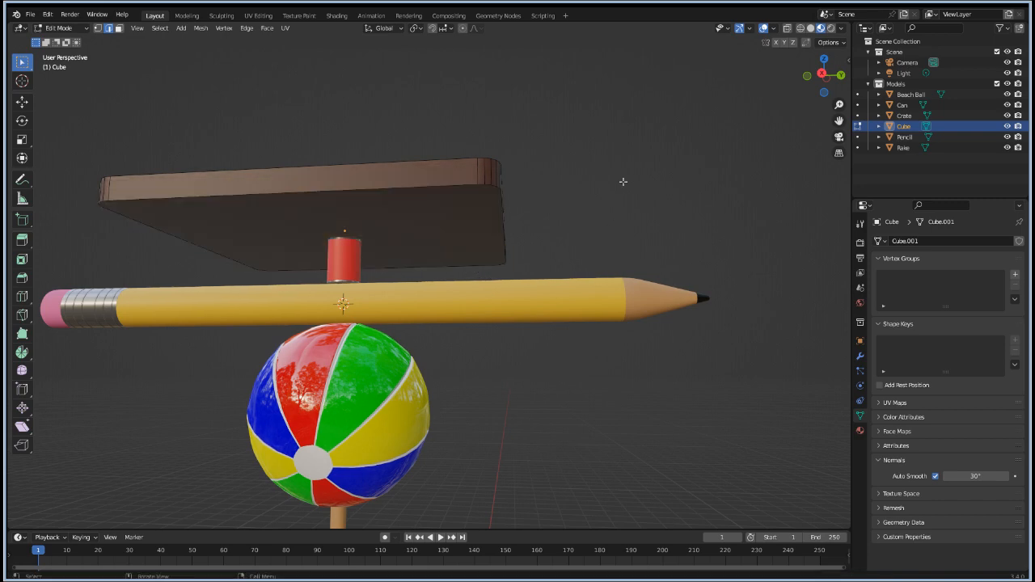
Step: Apply the slab's rotation and scale in Object Mode
{"action": "key", "text": "Tab"}
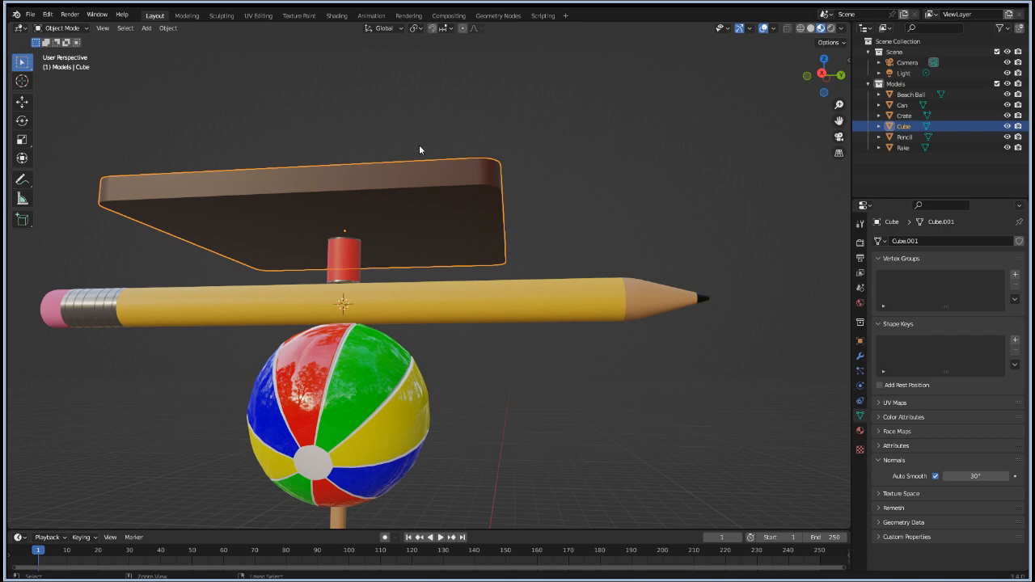
{"action": "key", "text": "ctrl+a"}
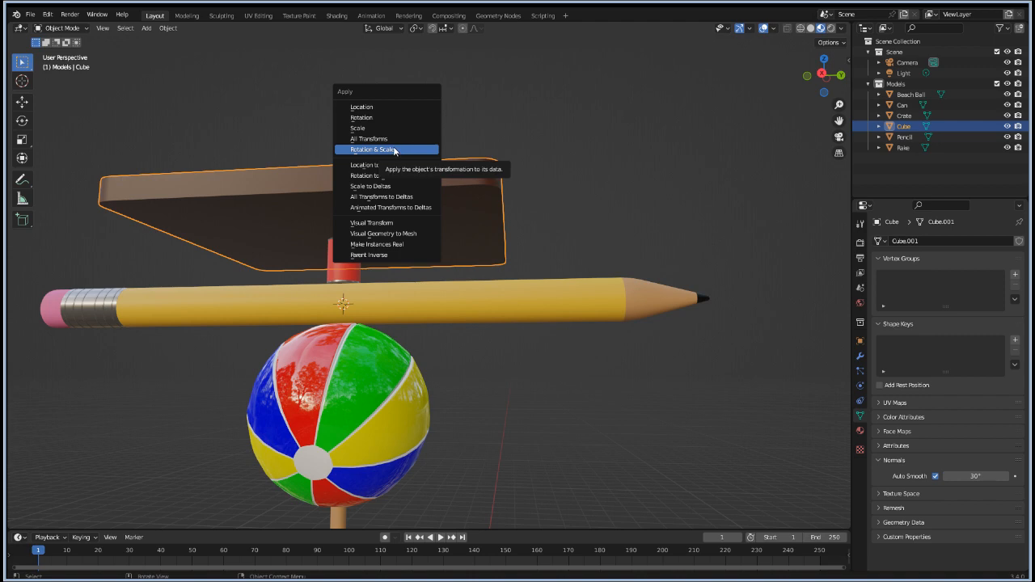
{"action": "left_click", "coordinate": [395, 150]}
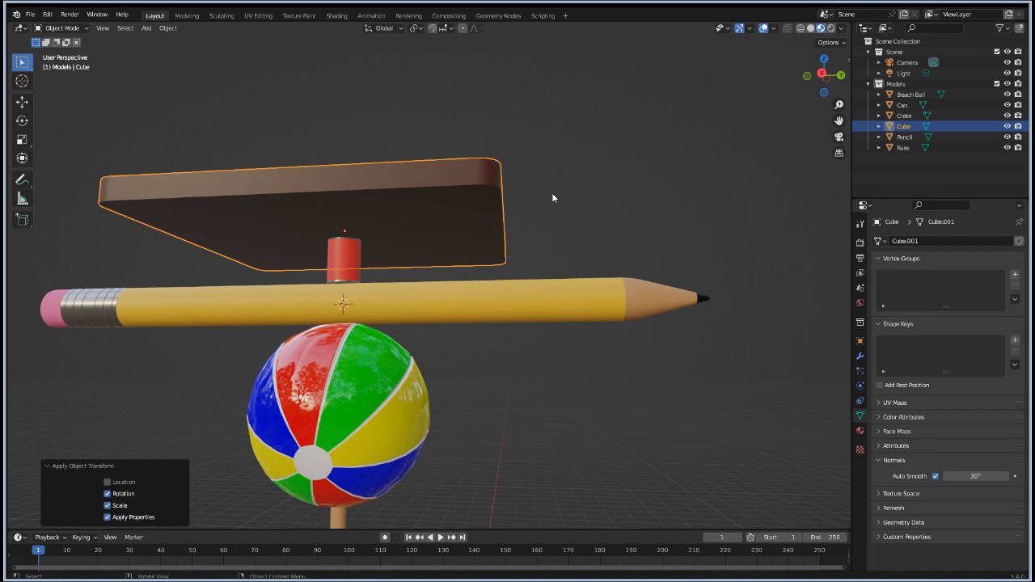
Step: Bevel the edge loop around the slab's underside by about 0.073 m with 5 segments, and return to Object Mode
{"action": "key", "text": "Tab"}
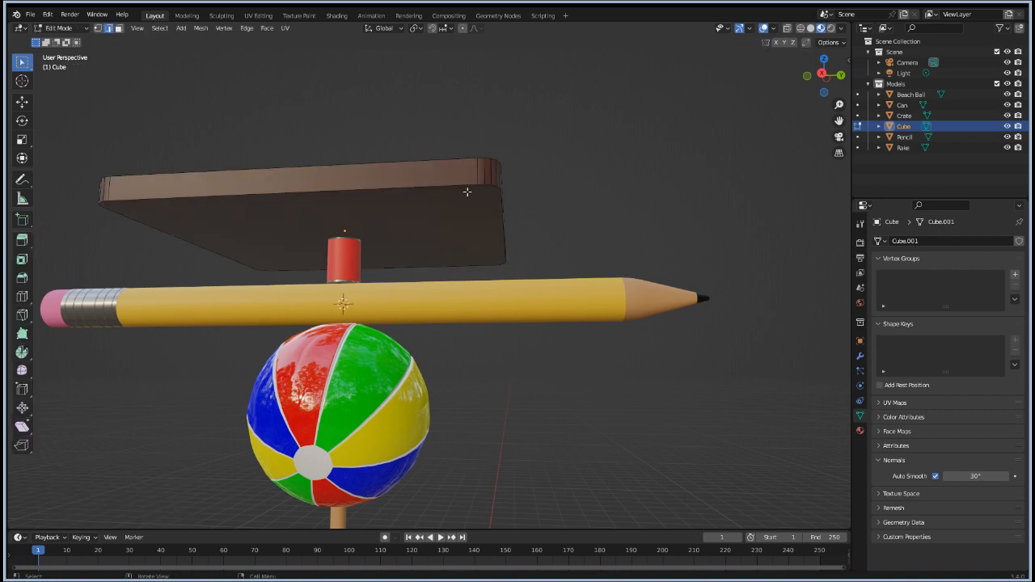
{"action": "left_click", "coordinate": [474, 178], "text": "alt"}
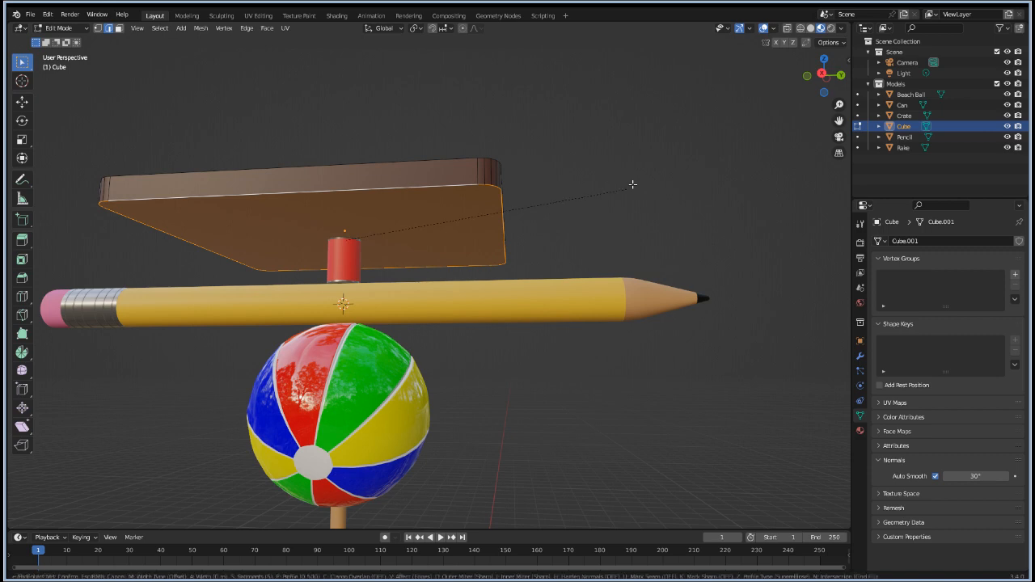
{"action": "key", "text": "ctrl+b"}
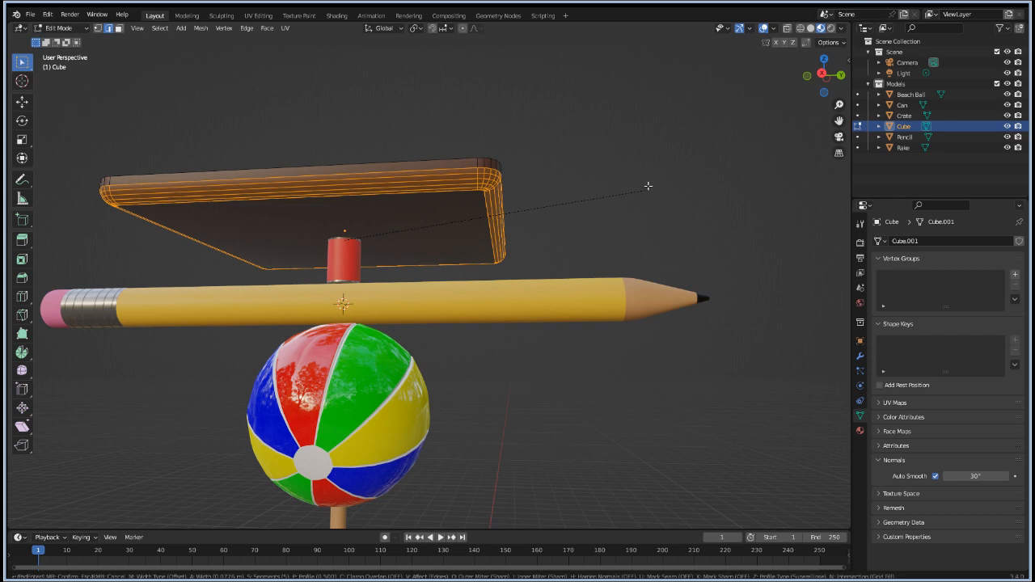
{"action": "left_click", "coordinate": [648, 186]}
{"action": "key", "text": "Tab"}
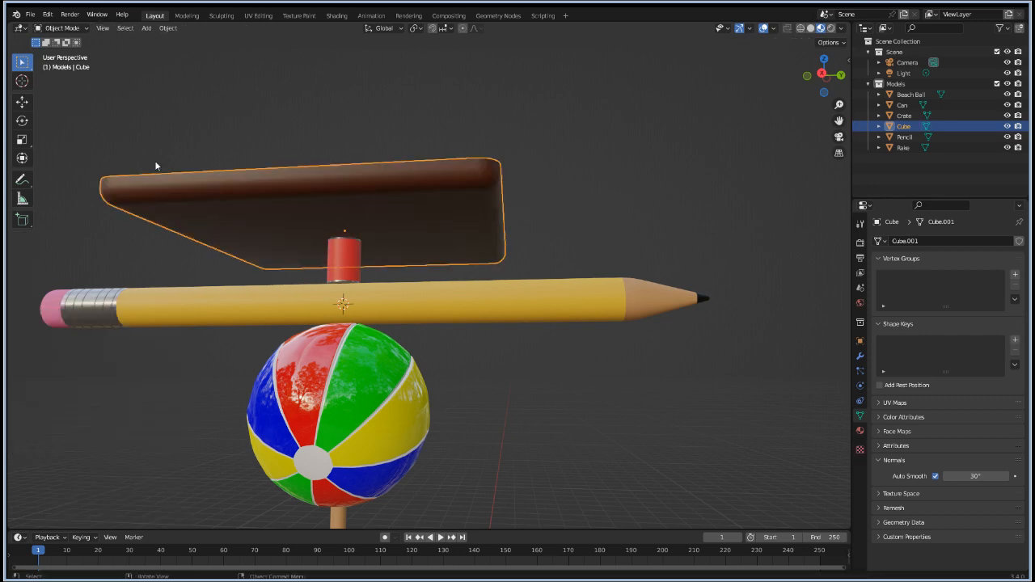
Step: Clear the slab's edge selection in Edit Mode and rename the slab object to Table
{"action": "middle_click_drag", "start_coordinate": [103, 186], "coordinate": [243, 249]}
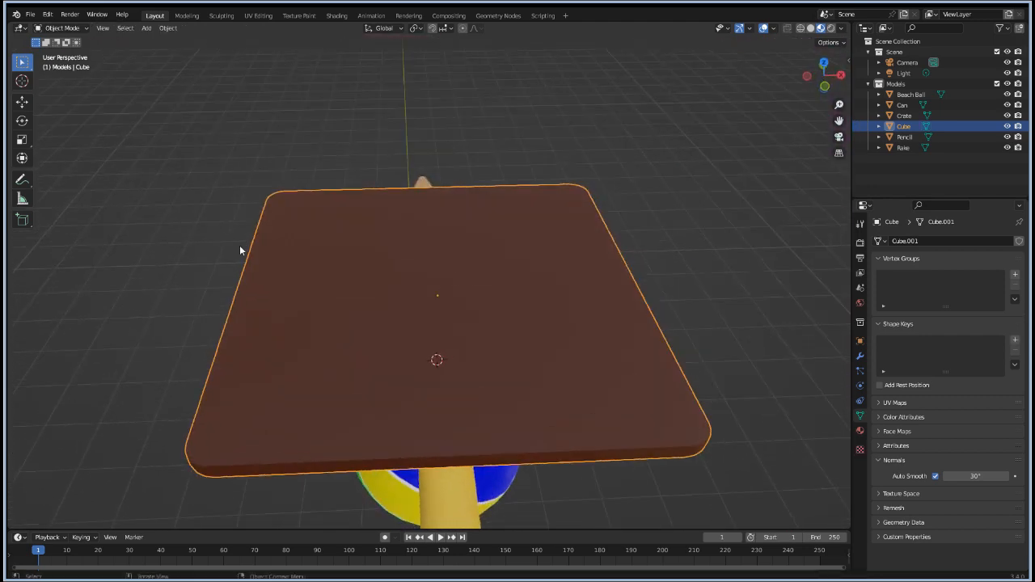
{"action": "left_click", "coordinate": [148, 29]}
{"action": "mouse_move", "coordinate": [159, 39]}
{"action": "key", "text": "Tab"}
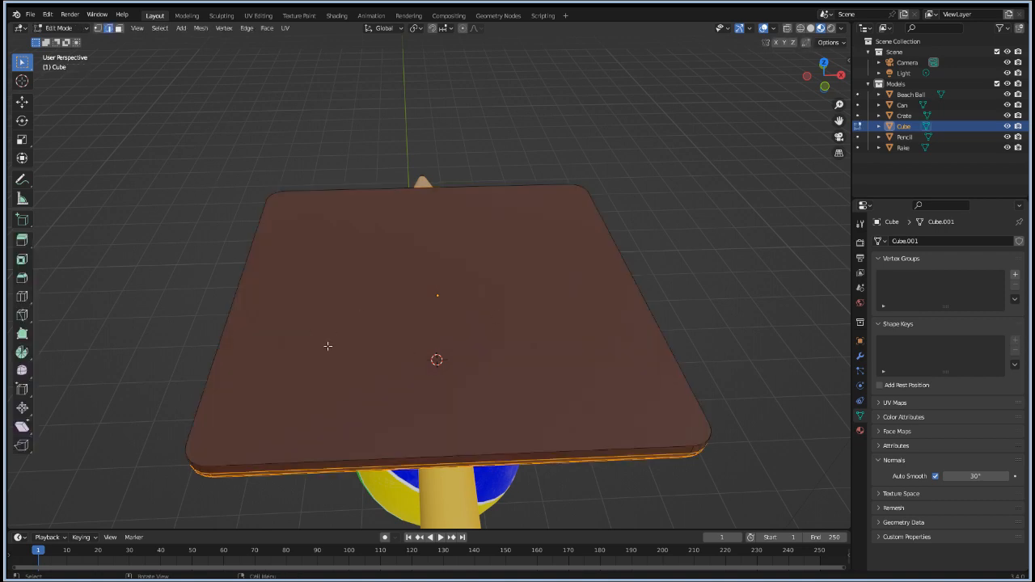
{"action": "left_click", "coordinate": [288, 316]}
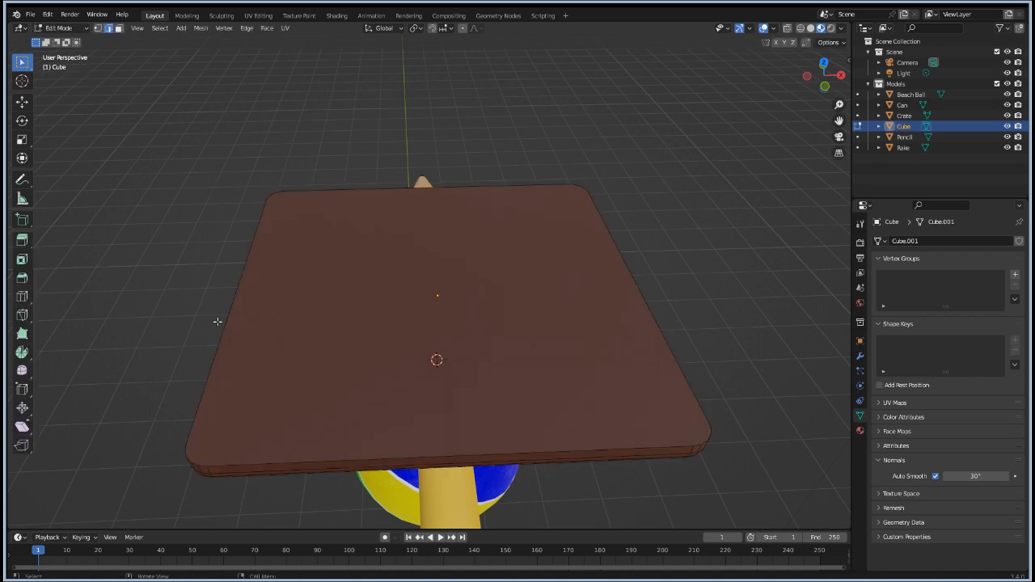
{"action": "double_click", "coordinate": [903, 127]}
{"action": "type", "text": "Table"}
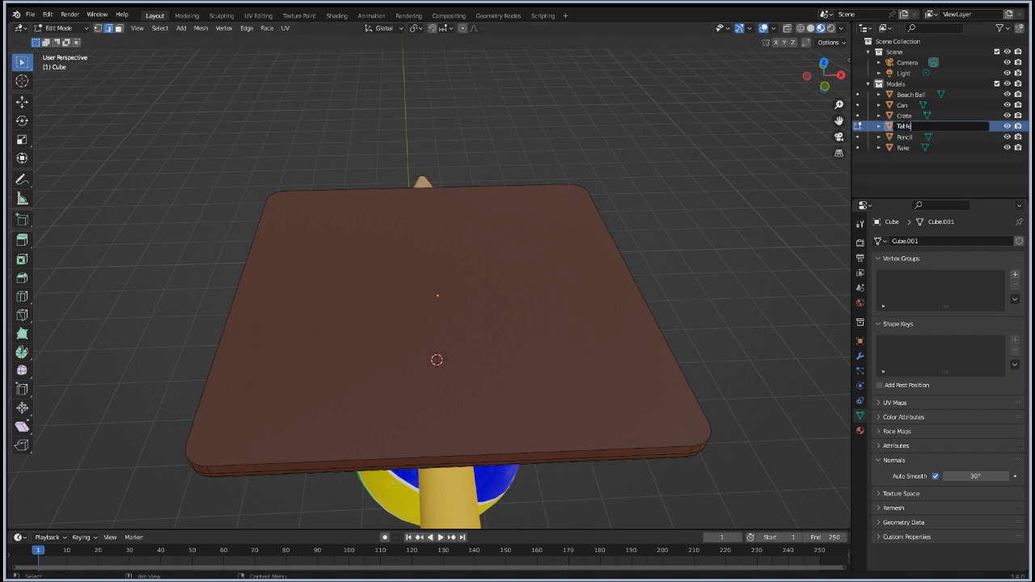
{"action": "key", "text": "Return"}
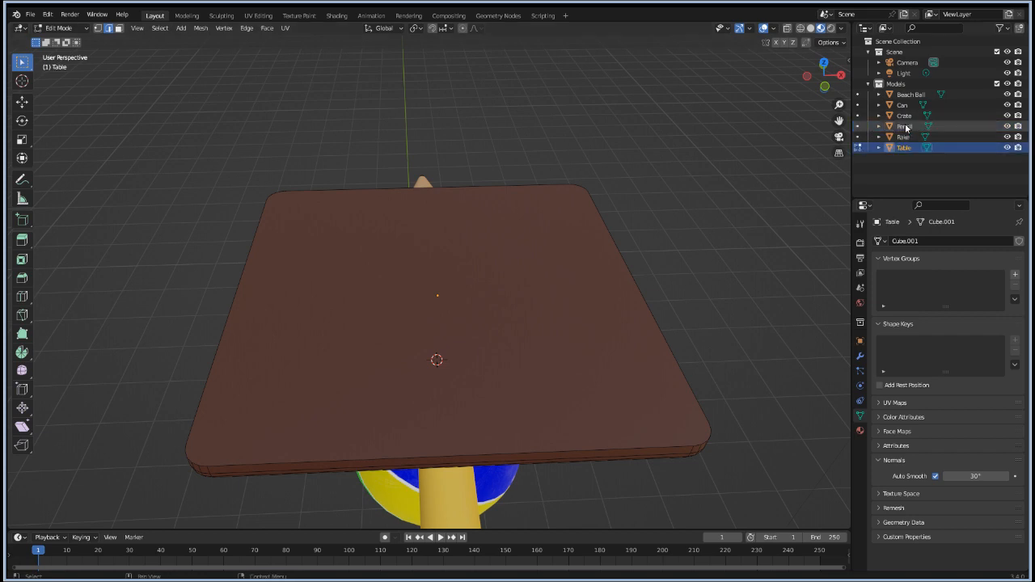
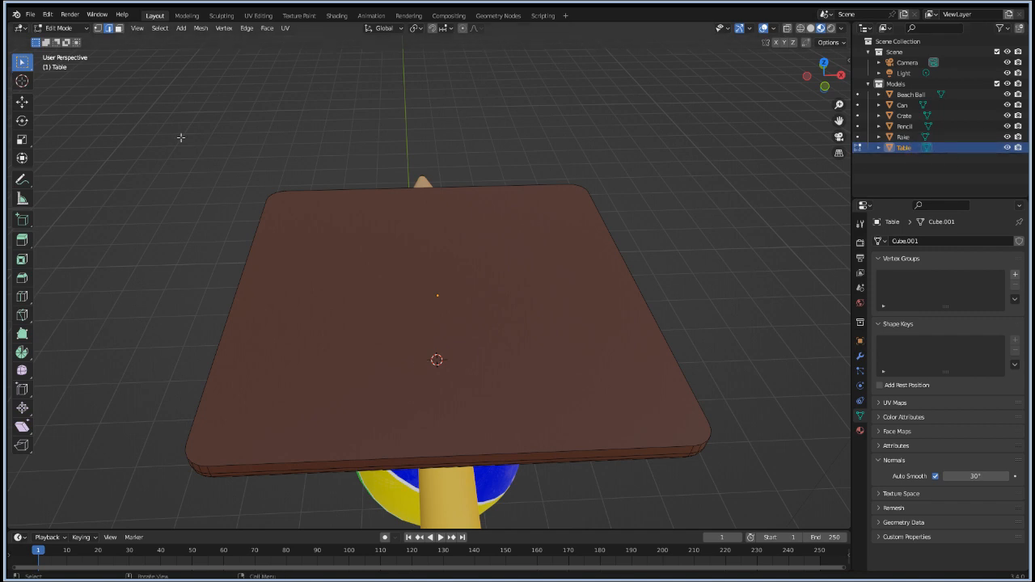
Step: Add a cylinder with 32 vertices, 1 m radius and 2 m depth at the 3D cursor in Object Mode
{"action": "key", "text": "Tab"}
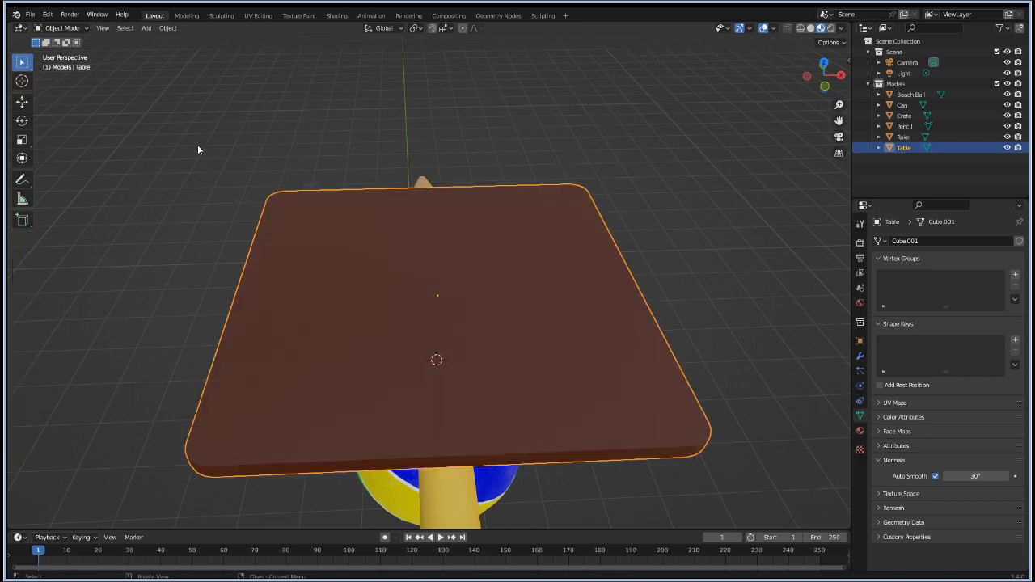
{"action": "left_click", "coordinate": [148, 28]}
{"action": "mouse_move", "coordinate": [162, 42]}
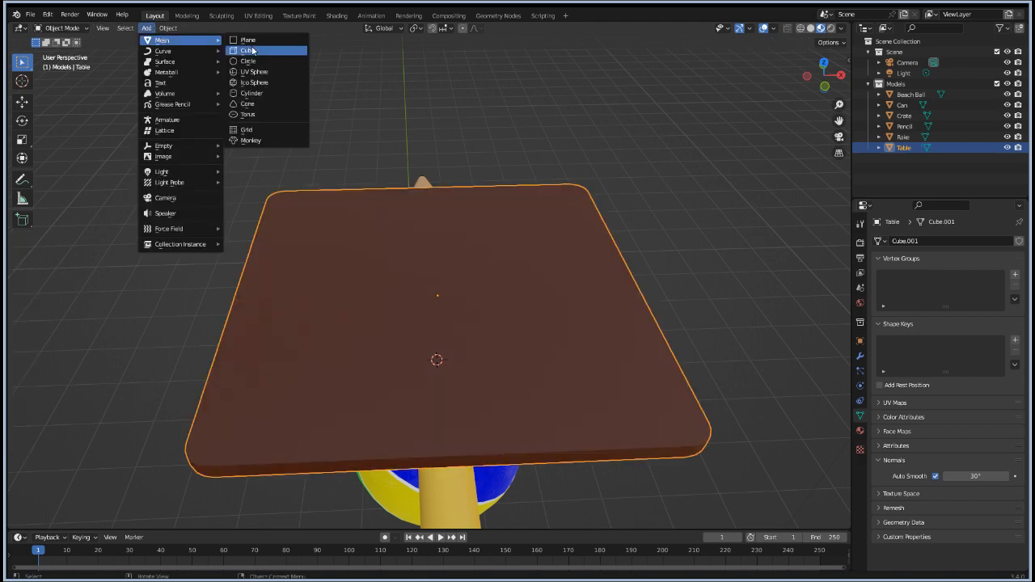
{"action": "left_click", "coordinate": [251, 93]}
{"action": "scroll", "coordinate": [118, 344], "scroll_direction": "down", "scroll_amount": 5}
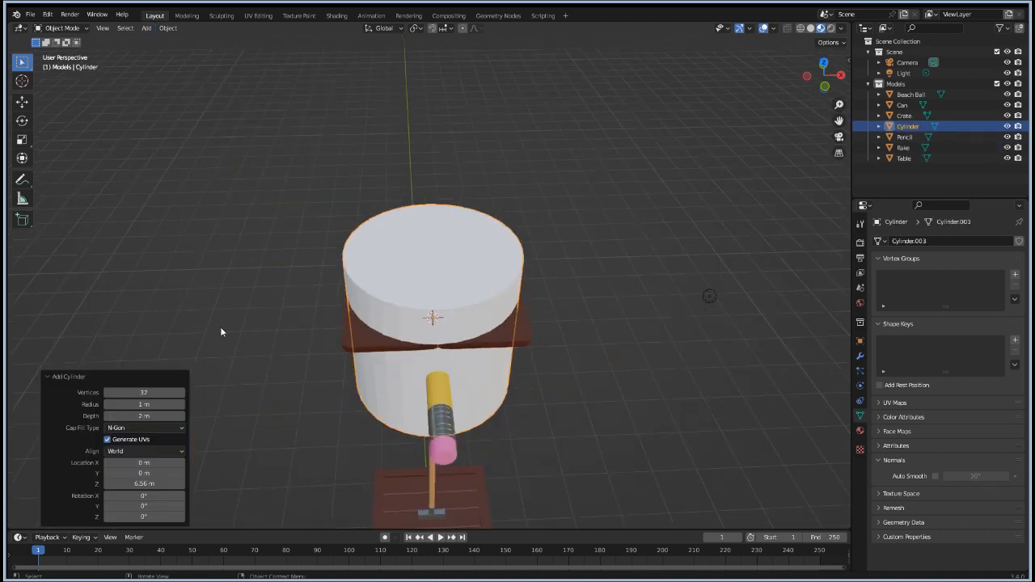
Step: Scale the cylinder by about -0.059 in X and Y only to make a thin rod, and switch to the front view
{"action": "key", "text": "s"}
{"action": "key", "text": "shift+z"}
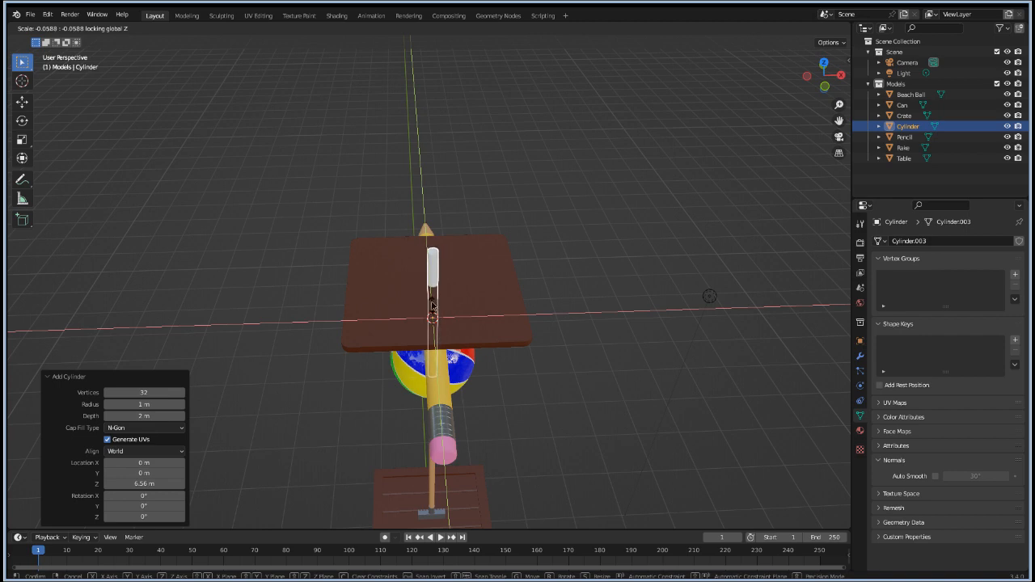
{"action": "left_click", "coordinate": [402, 308]}
{"action": "key", "text": "KP_1"}
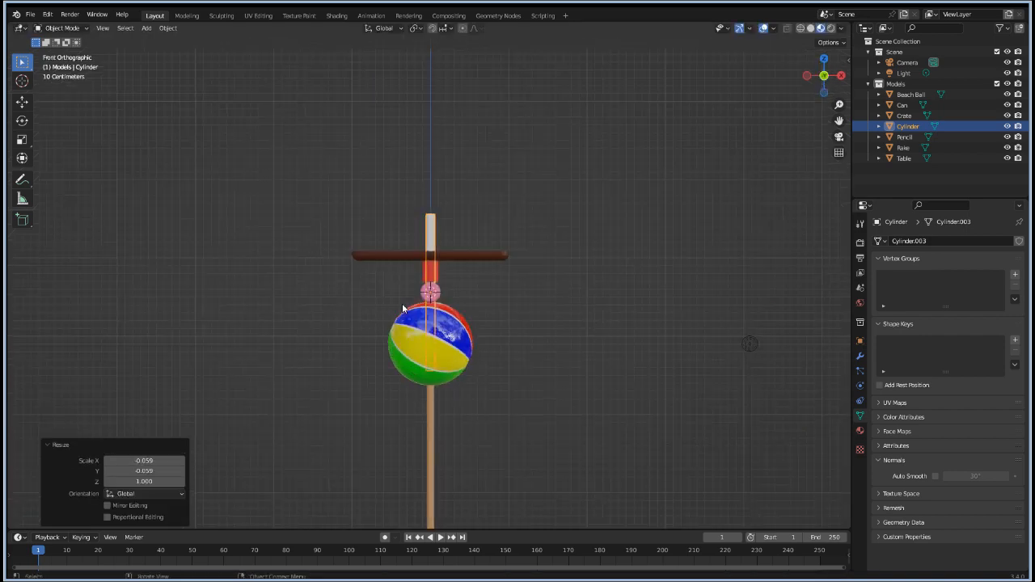
Step: Move the thin cylinder about 1.528 m up along Z so its lower end sits in the table slab
{"action": "scroll", "coordinate": [431, 197], "scroll_direction": "up", "scroll_amount": 6}
{"action": "key", "text": "g"}
{"action": "key", "text": "z"}
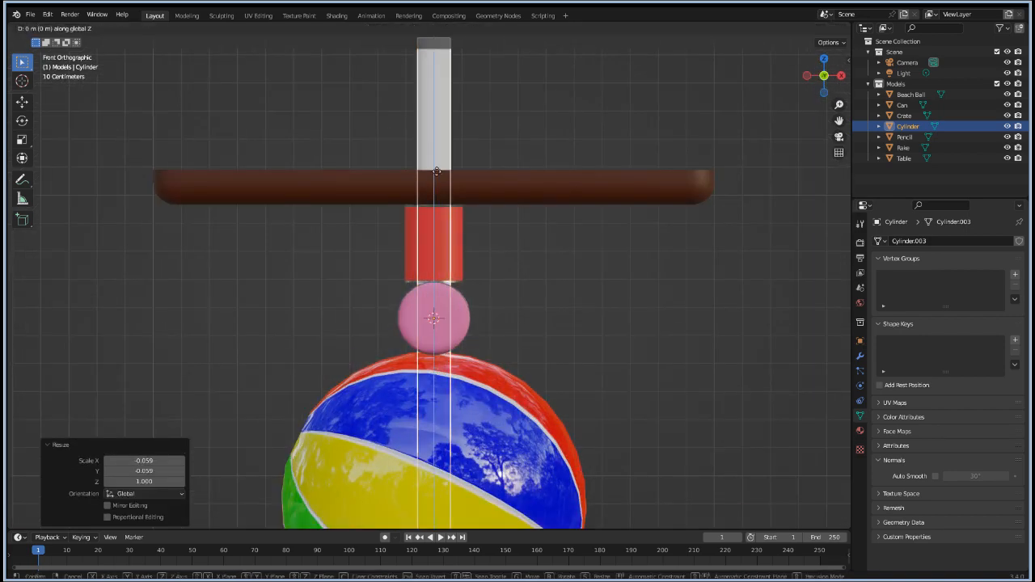
{"action": "left_click", "coordinate": [431, 255]}
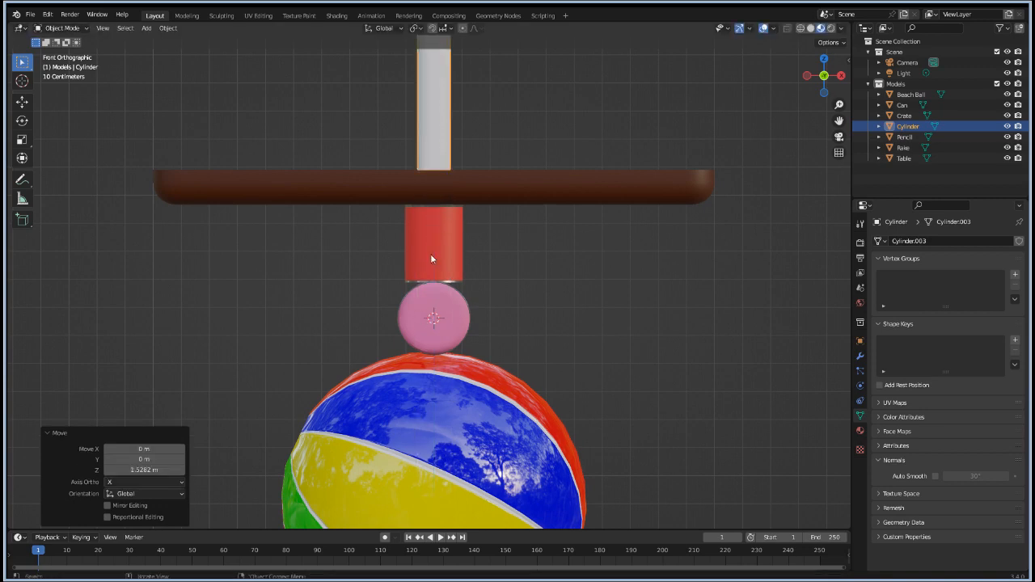
Step: Add a Mirror modifier to the thin cylinder
{"action": "key", "text": "KP_7"}
{"action": "scroll", "coordinate": [430, 253], "scroll_direction": "down", "scroll_amount": 5}
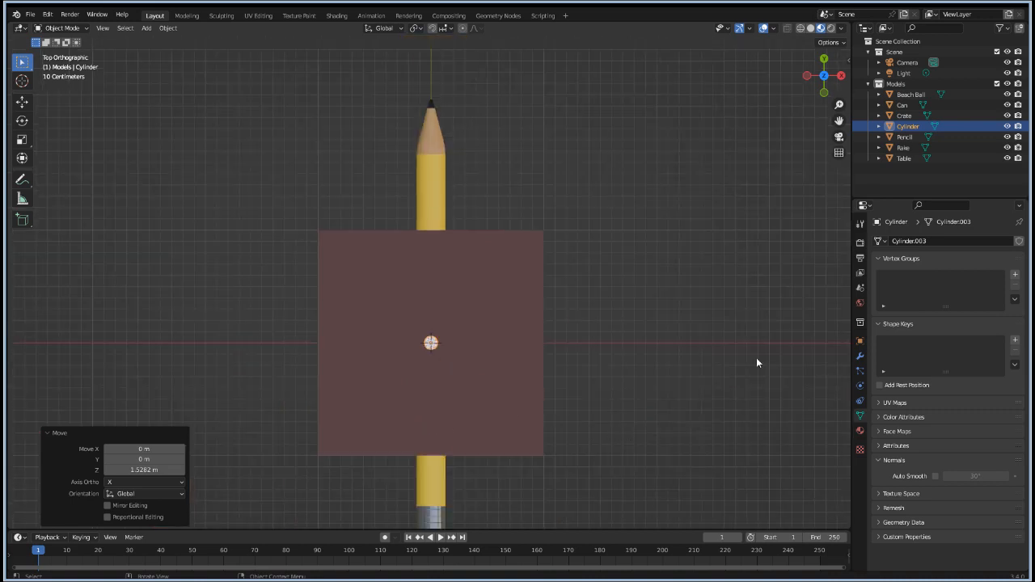
{"action": "left_click", "coordinate": [860, 356]}
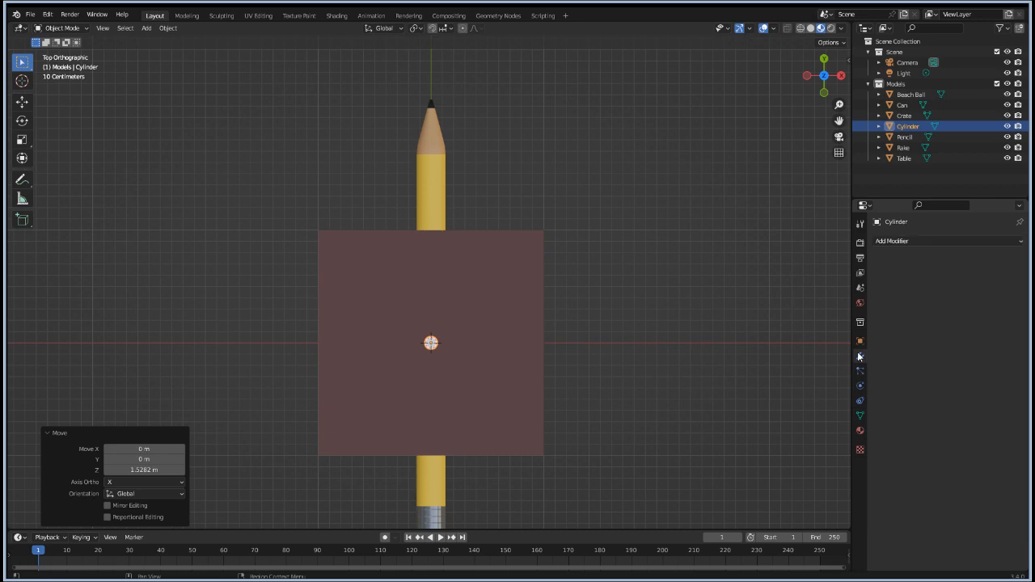
{"action": "left_click", "coordinate": [904, 240]}
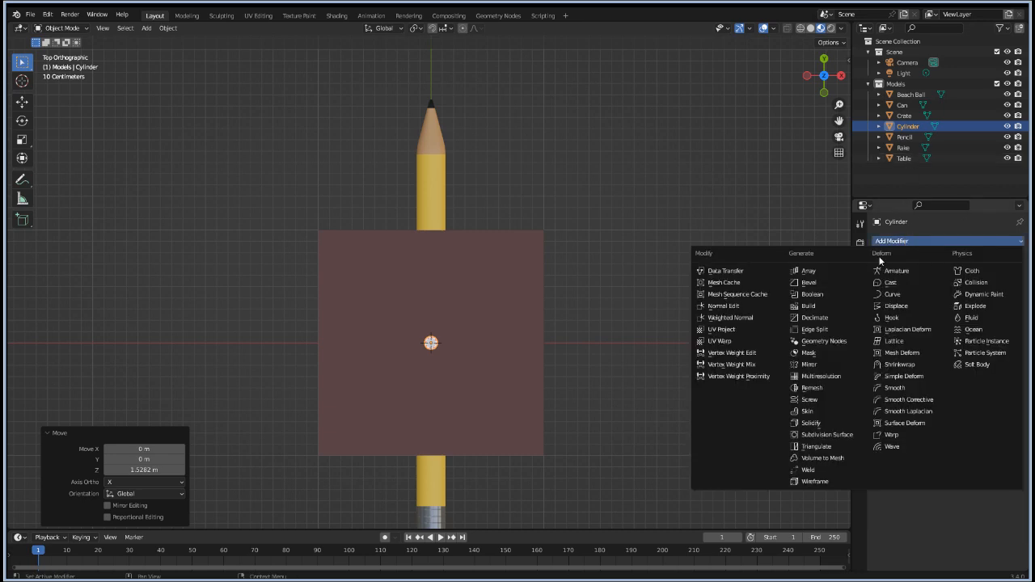
{"action": "left_click", "coordinate": [809, 363]}
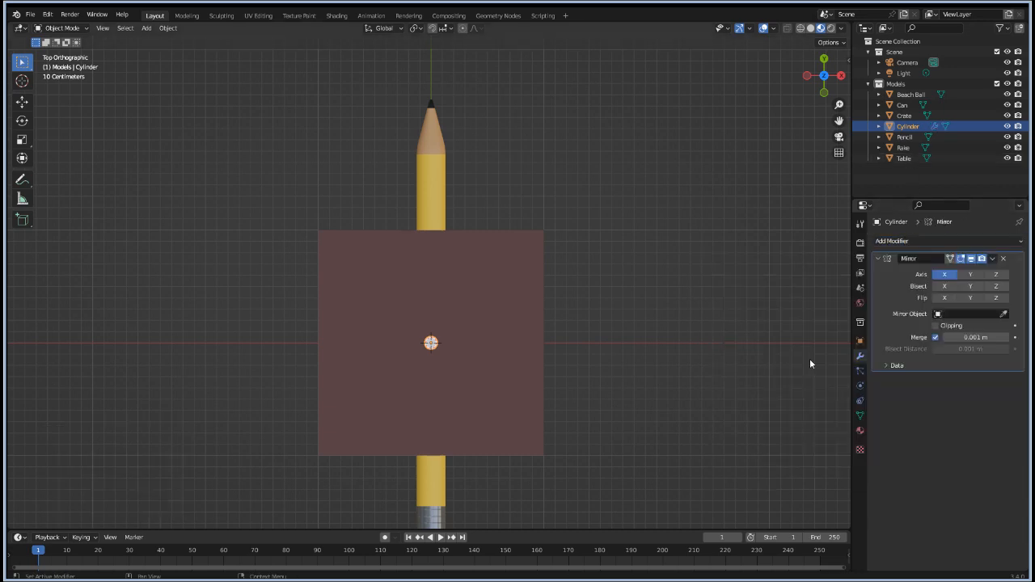
Step: Set the mirror object to Table and mirror the cylinder on the X and Y axes, leaving Z off
{"action": "left_click", "coordinate": [958, 314]}
{"action": "left_click", "coordinate": [919, 405]}
{"action": "middle_click_drag", "start_coordinate": [405, 439], "coordinate": [417, 356]}
{"action": "left_click", "coordinate": [971, 275]}
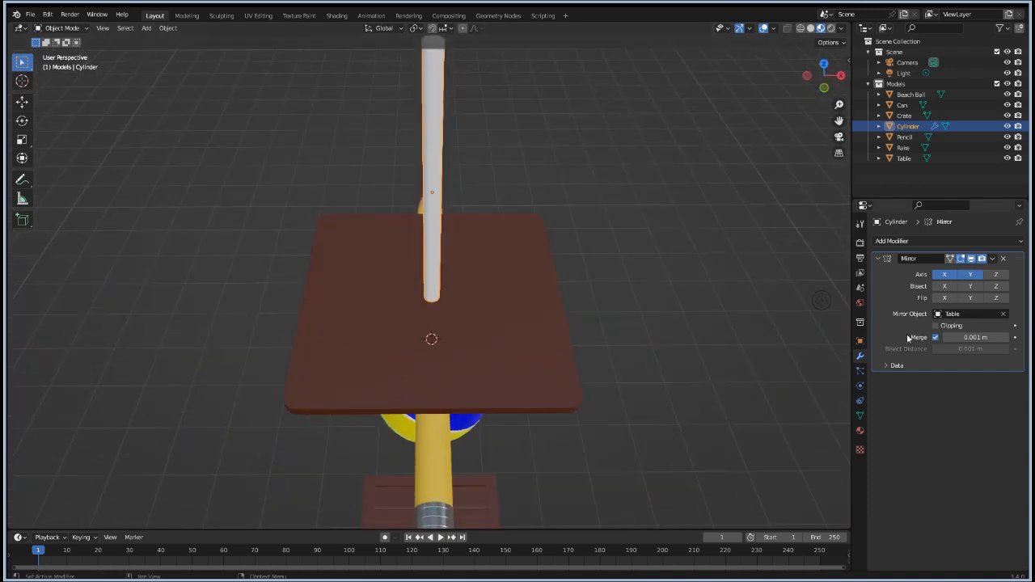
{"action": "scroll", "coordinate": [640, 463], "scroll_direction": "up", "scroll_amount": 1}
{"action": "middle_click_drag", "start_coordinate": [640, 463], "coordinate": [647, 380]}
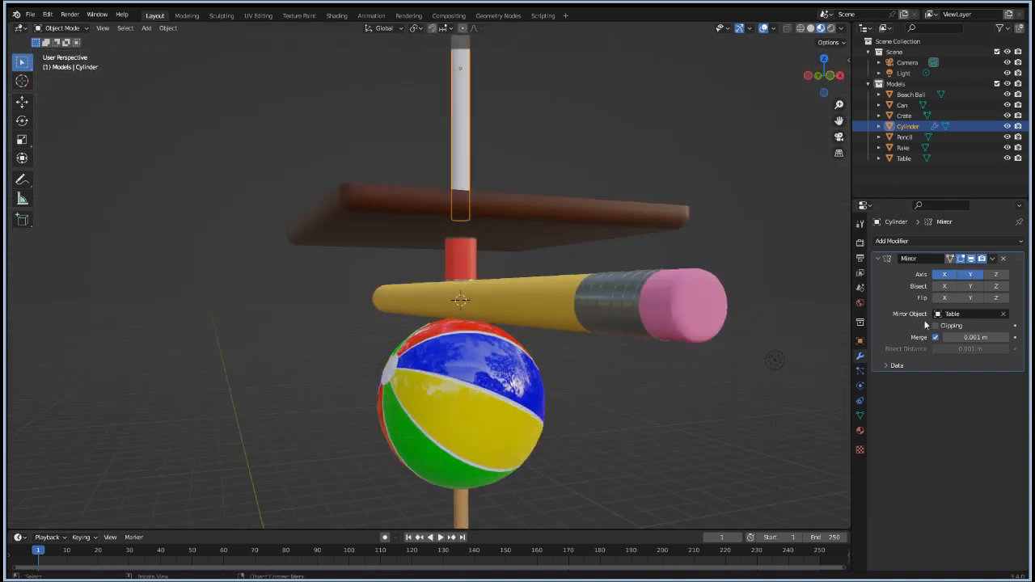
{"action": "left_click", "coordinate": [998, 274]}
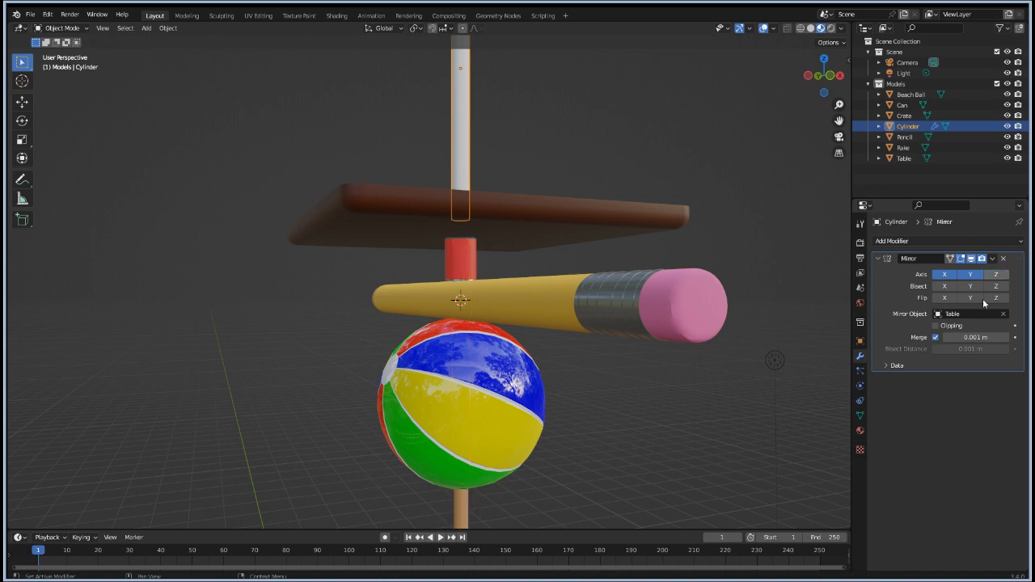
{"action": "mouse_move", "coordinate": [599, 339]}
{"action": "middle_mouse_down"}
{"action": "mouse_move", "coordinate": [599, 363]}
{"action": "mouse_move", "coordinate": [642, 331]}
{"action": "middle_mouse_up"}
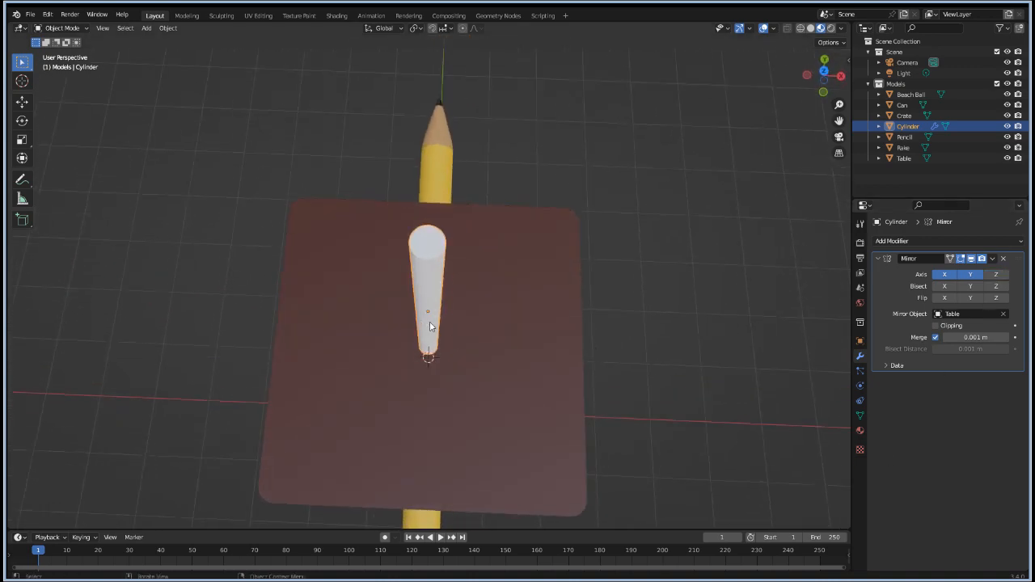
Step: Move the cylinder about 0.885 m in X and -0.884 m in Y, locking Z, to place mirrored legs near the slab's corners
{"action": "key", "text": "g"}
{"action": "key", "text": "z"}
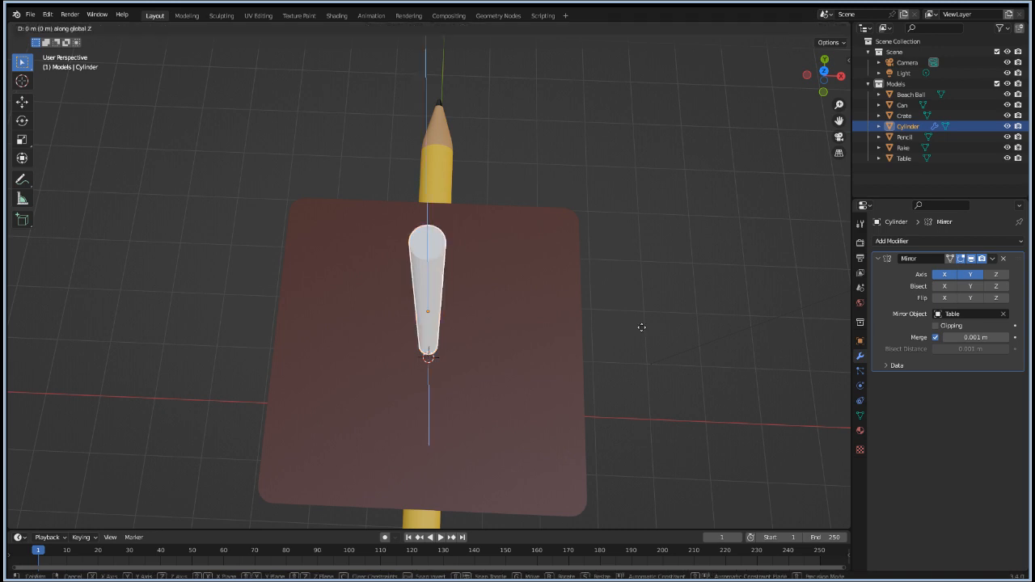
{"action": "key", "text": "shift+z"}
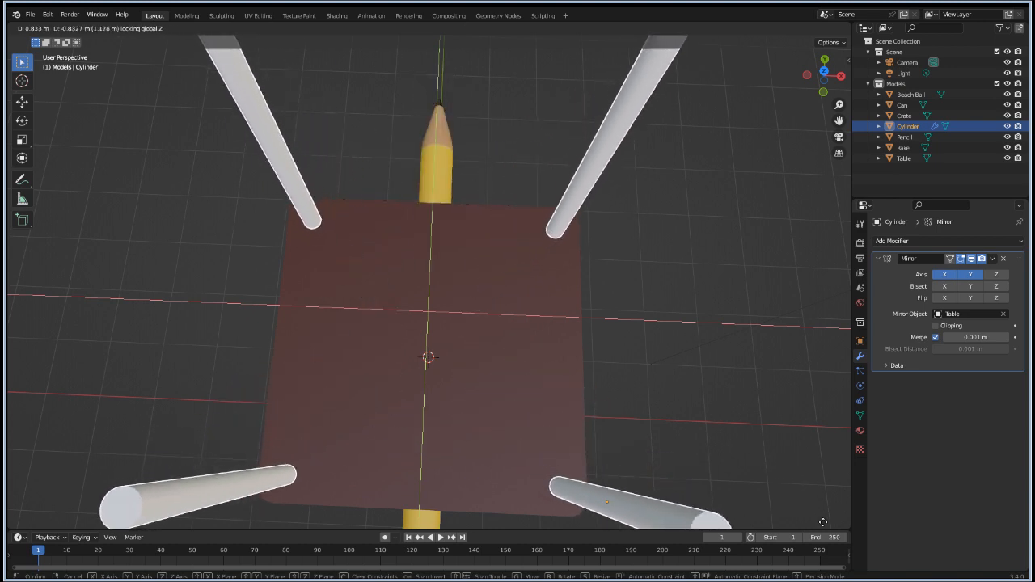
{"action": "left_click", "coordinate": [834, 41]}
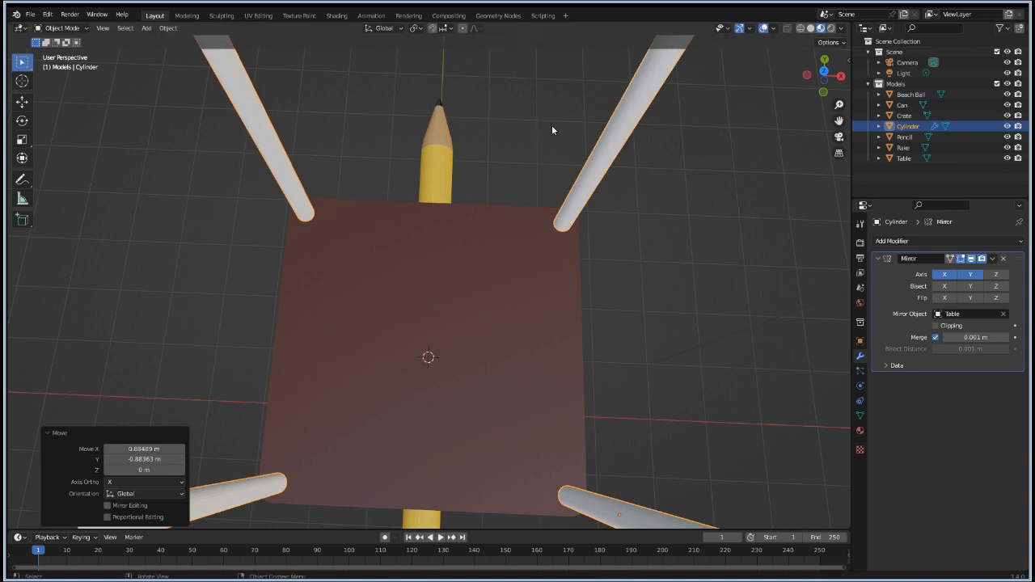
Step: Check from above and at an angle how the four legs sit relative to the table's rounded corners and the crate's outline
{"action": "key", "text": "KP_7"}
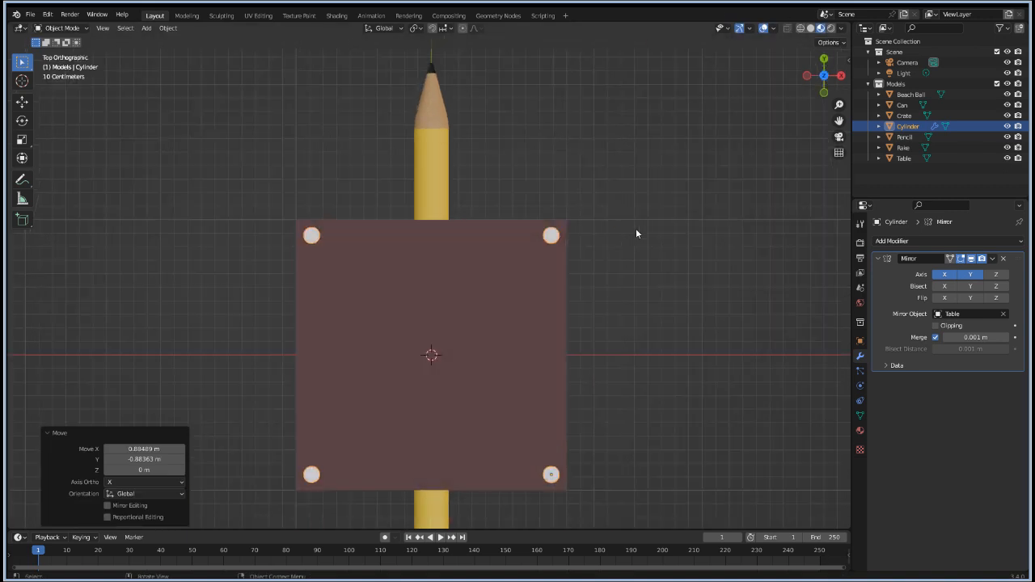
{"action": "scroll", "coordinate": [389, 250], "scroll_direction": "up", "scroll_amount": 4}
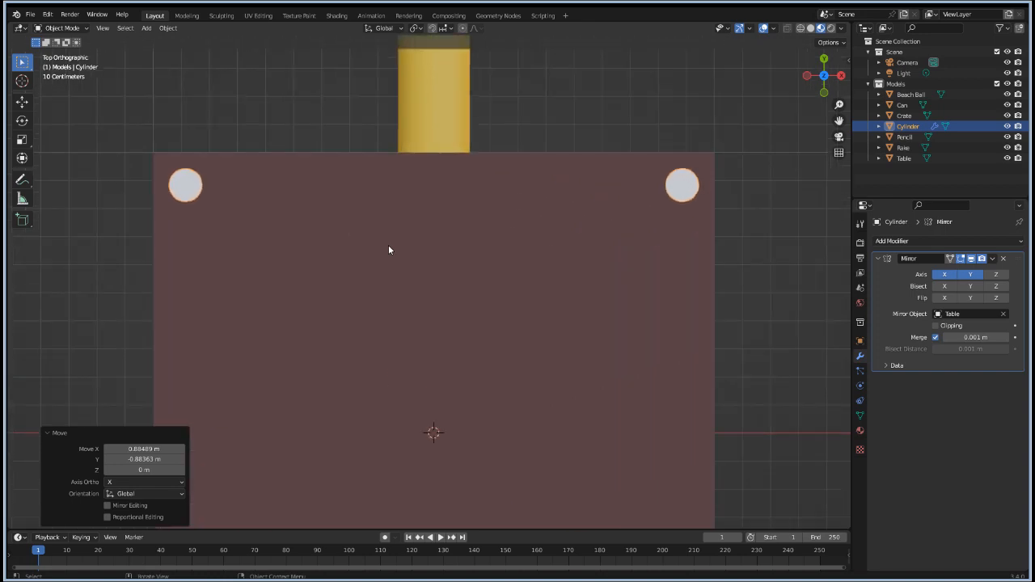
{"action": "mouse_move", "coordinate": [283, 227]}
{"action": "middle_mouse_down"}
{"action": "mouse_move", "coordinate": [187, 243]}
{"action": "mouse_move", "coordinate": [269, 159]}
{"action": "middle_mouse_up"}
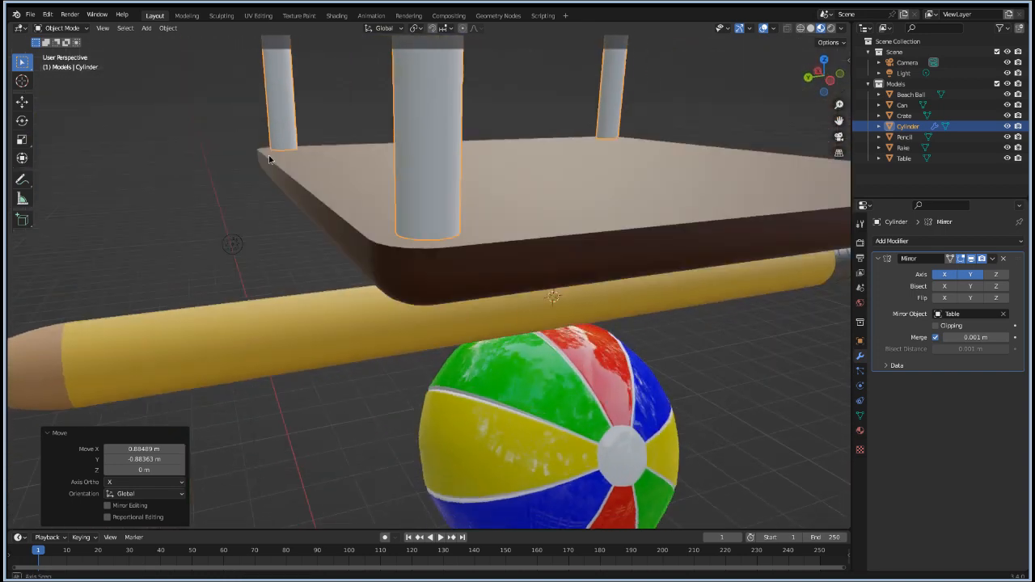
{"action": "middle_click_drag", "start_coordinate": [313, 209], "coordinate": [271, 258]}
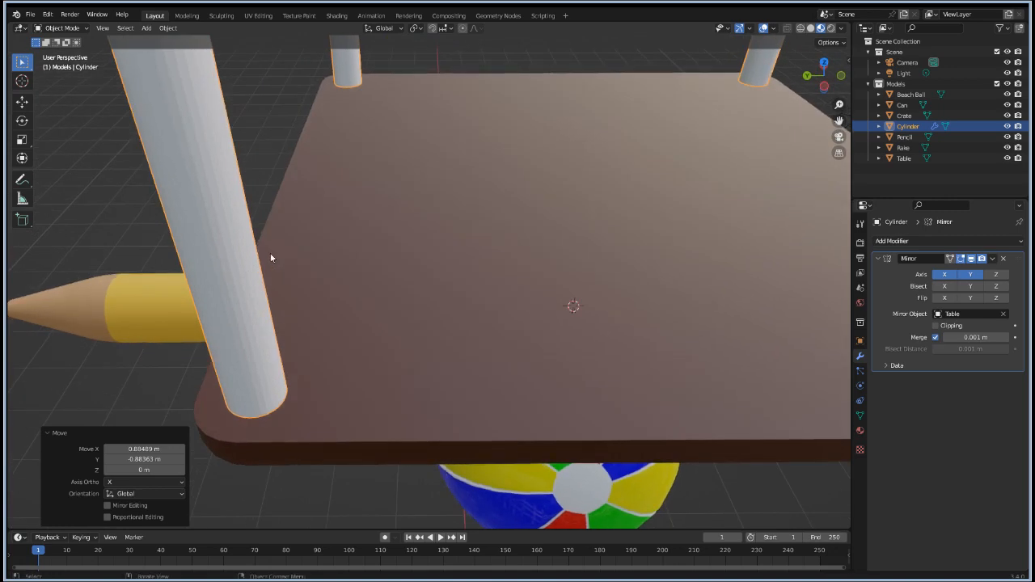
{"action": "key", "text": "KP_7"}
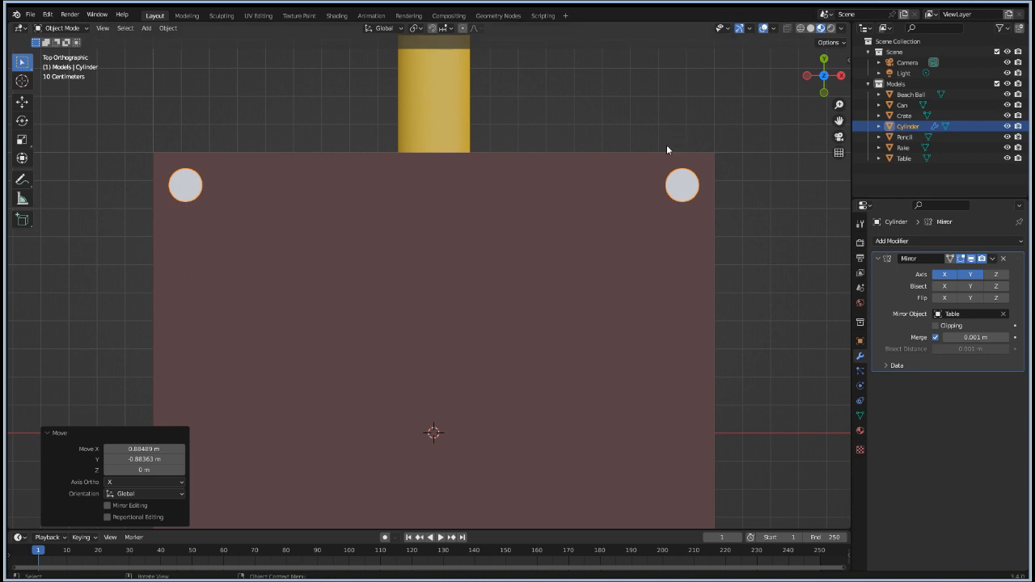
{"action": "left_click", "coordinate": [709, 160]}
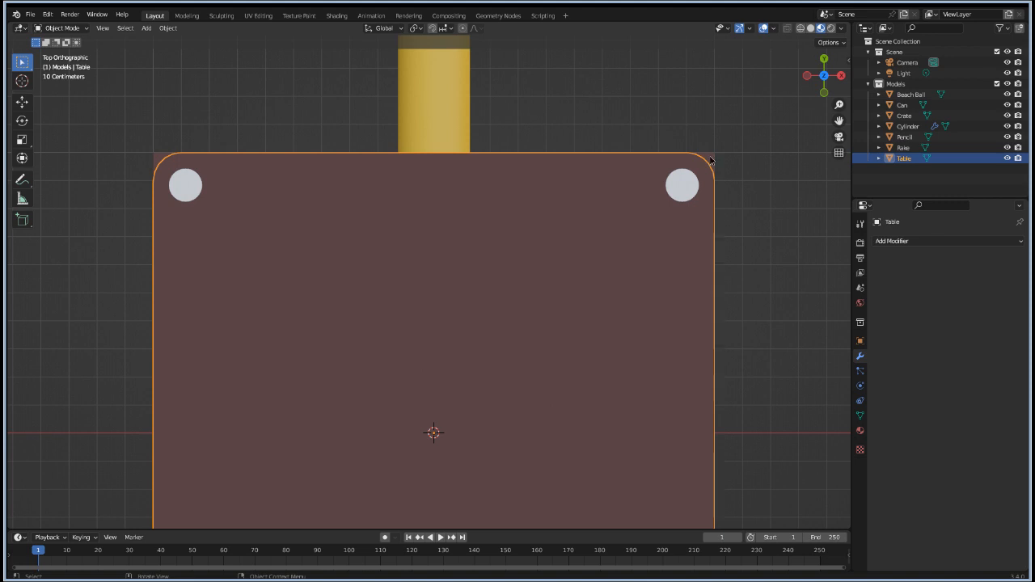
{"action": "left_click", "coordinate": [715, 154]}
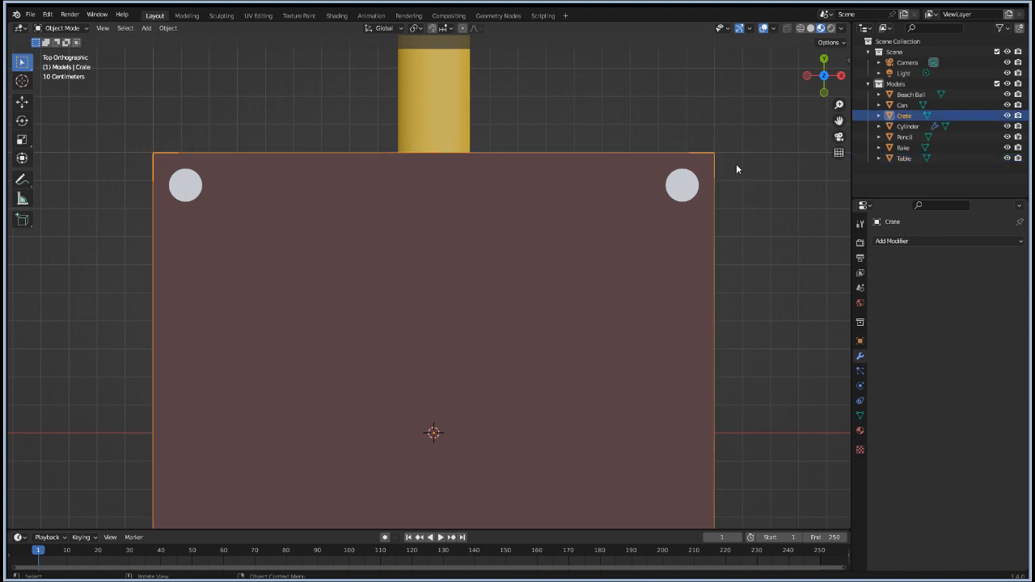
{"action": "left_click", "coordinate": [591, 253]}
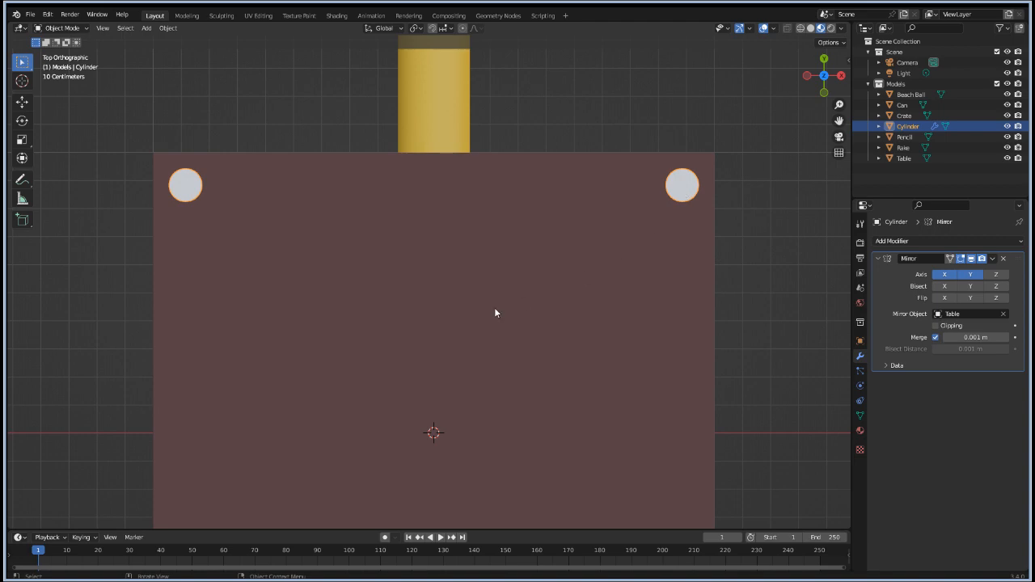
{"action": "middle_click_drag", "start_coordinate": [515, 437], "coordinate": [522, 368]}
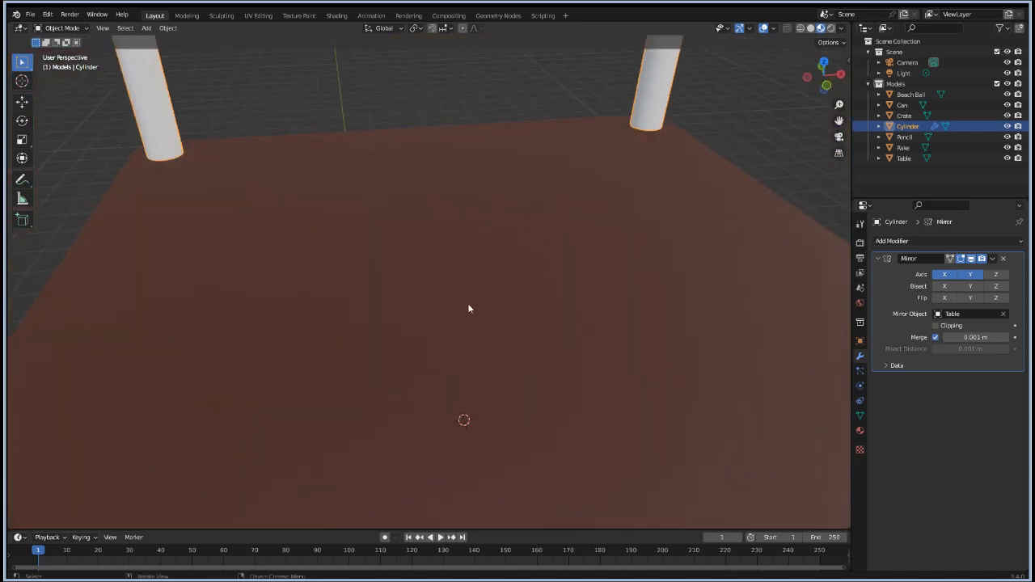
{"action": "scroll", "coordinate": [469, 308], "scroll_direction": "down", "scroll_amount": 5}
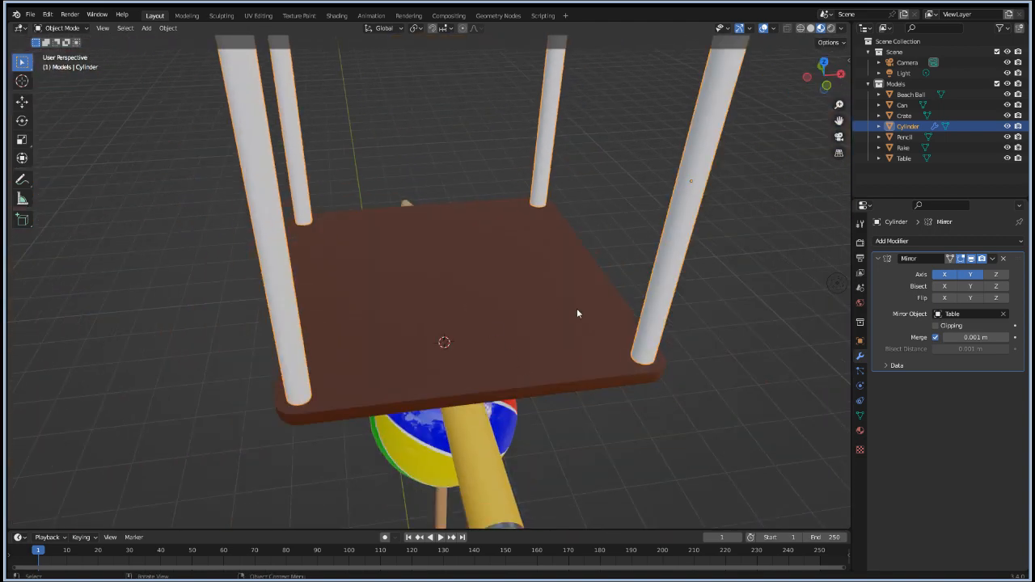
{"action": "scroll", "coordinate": [577, 314], "scroll_direction": "down", "scroll_amount": 2}
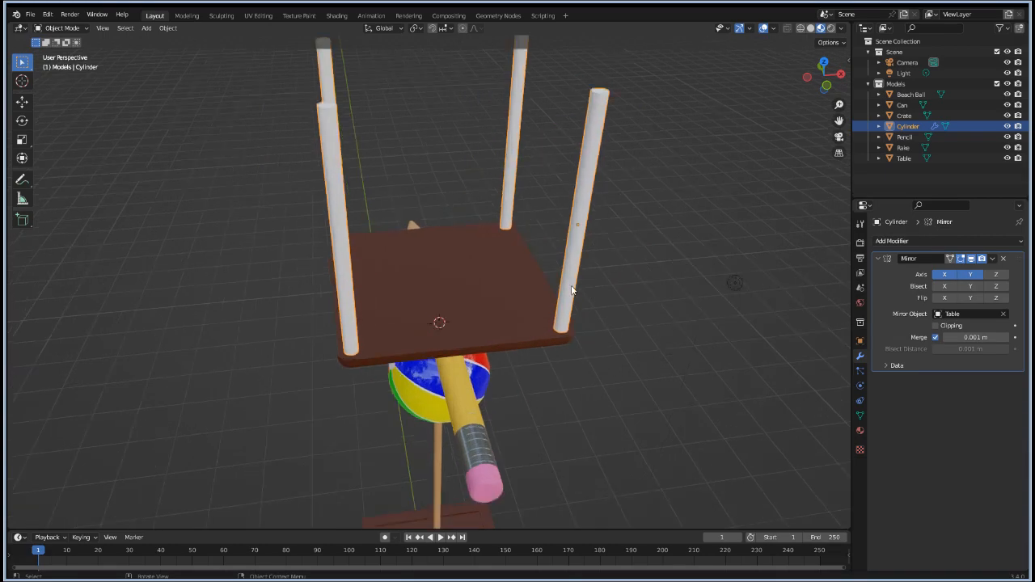
Step: Shorten the legs in Edit Mode by moving the cylinder's top face about -0.702 m along Z, and return to Object Mode
{"action": "key", "text": "Tab"}
{"action": "left_click", "coordinate": [600, 87]}
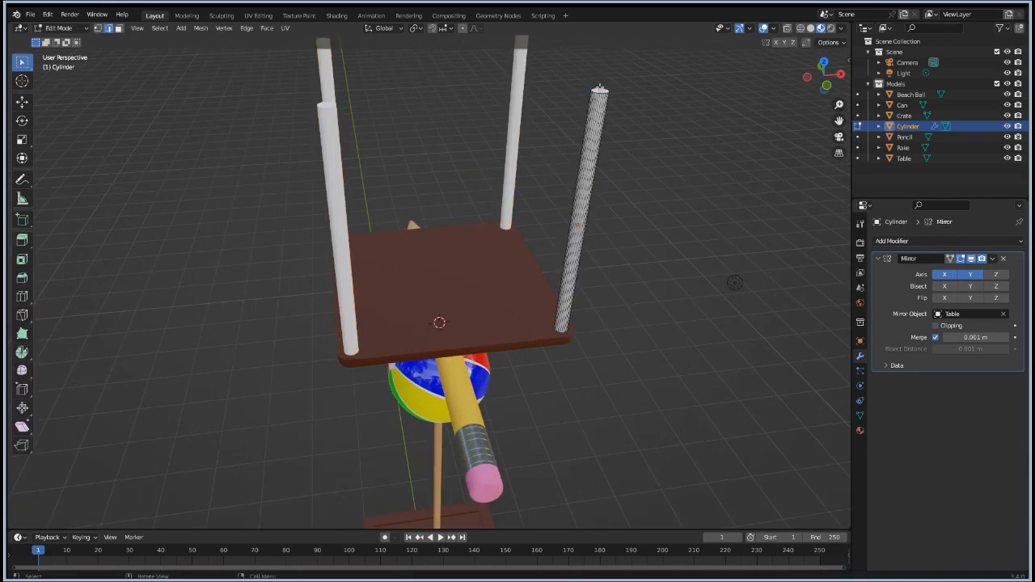
{"action": "scroll", "coordinate": [656, 134], "scroll_direction": "up", "scroll_amount": 3}
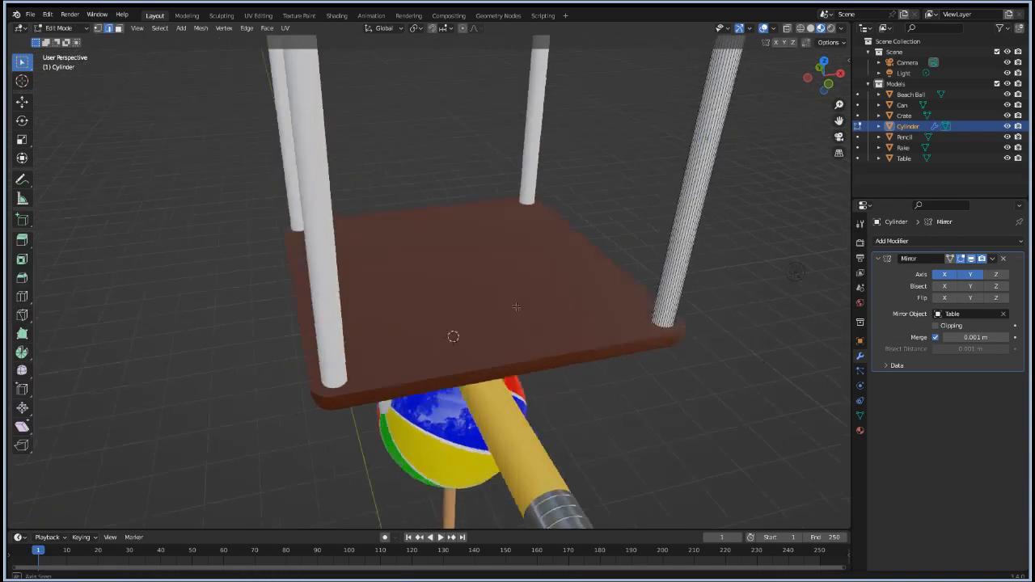
{"action": "middle_click_drag", "start_coordinate": [516, 306], "coordinate": [484, 370]}
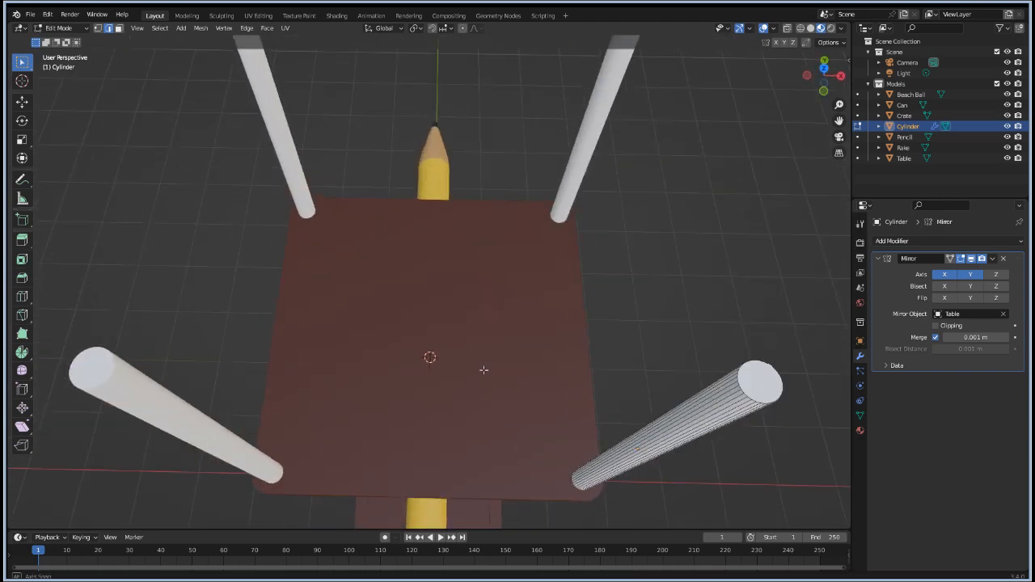
{"action": "key", "text": "3"}
{"action": "left_click", "coordinate": [766, 386]}
{"action": "key", "text": "g"}
{"action": "key", "text": "z"}
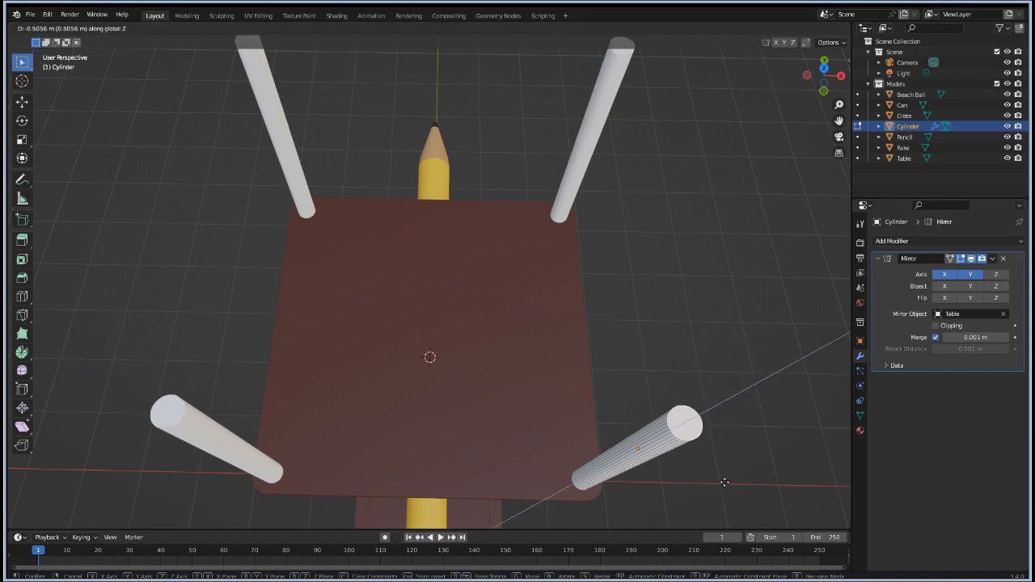
{"action": "left_click", "coordinate": [710, 500]}
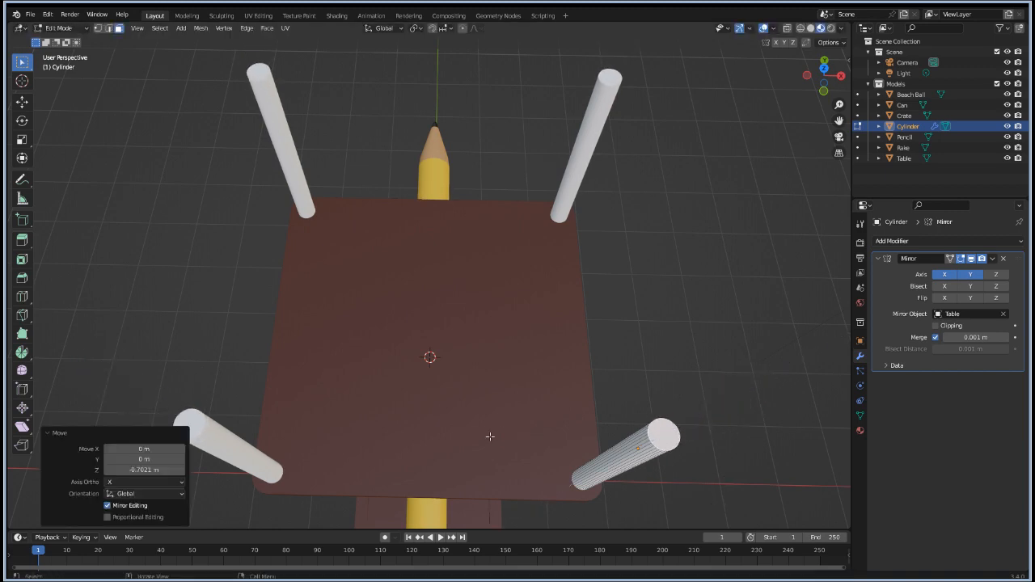
{"action": "middle_click_drag", "start_coordinate": [490, 437], "coordinate": [466, 377]}
{"action": "key", "text": "Tab"}
Step: Move the legs inward from the table corners by about -0.117 m in X and 0.116 m in Y, locking Z
{"action": "key", "text": "g"}
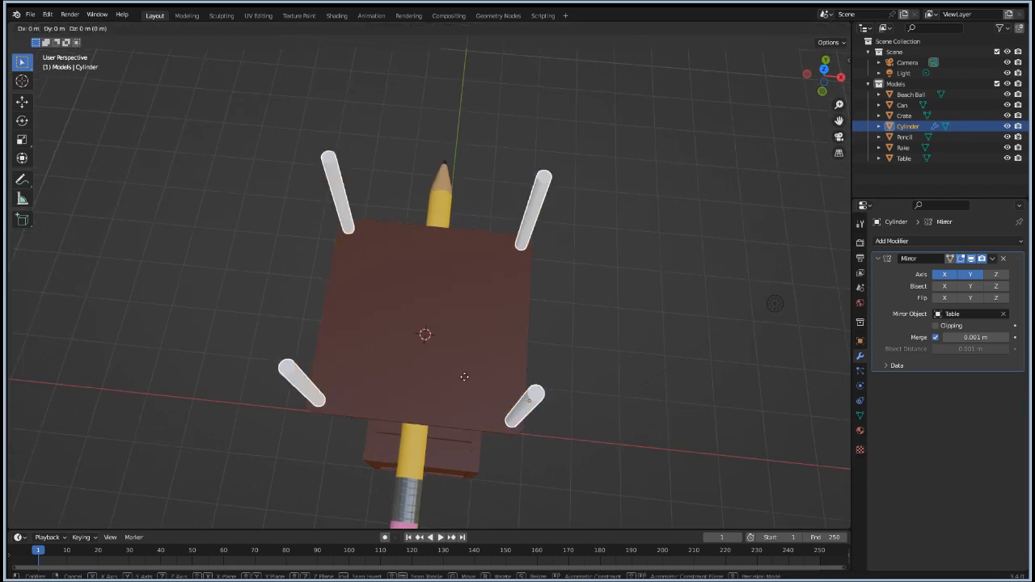
{"action": "key", "text": "z"}
{"action": "key", "text": "shift+z"}
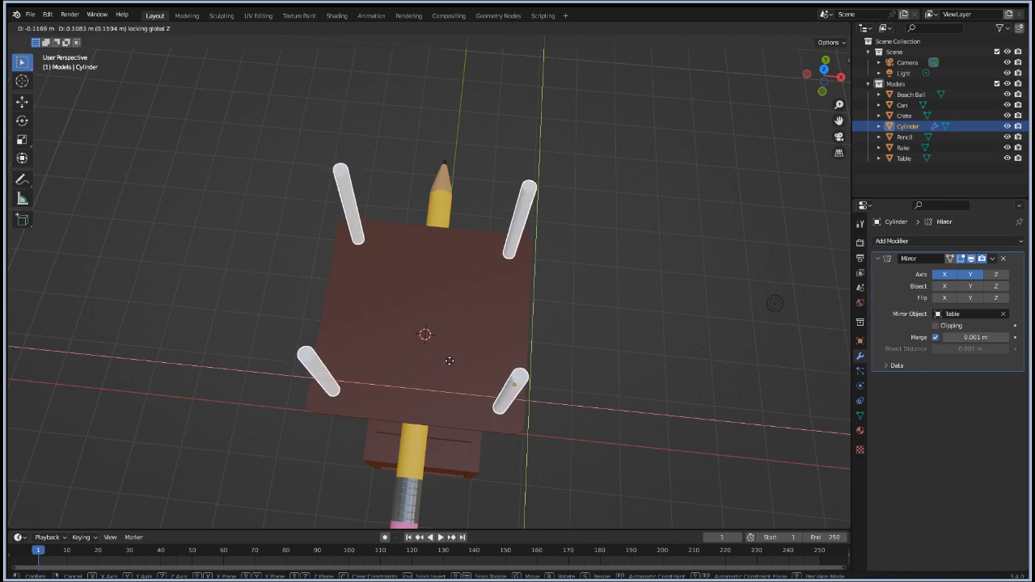
{"action": "left_click", "coordinate": [450, 359]}
Step: Nudge the legs further inward in the top view by about -0.043 m in X and 0.049 m in Y
{"action": "key", "text": "KP_7"}
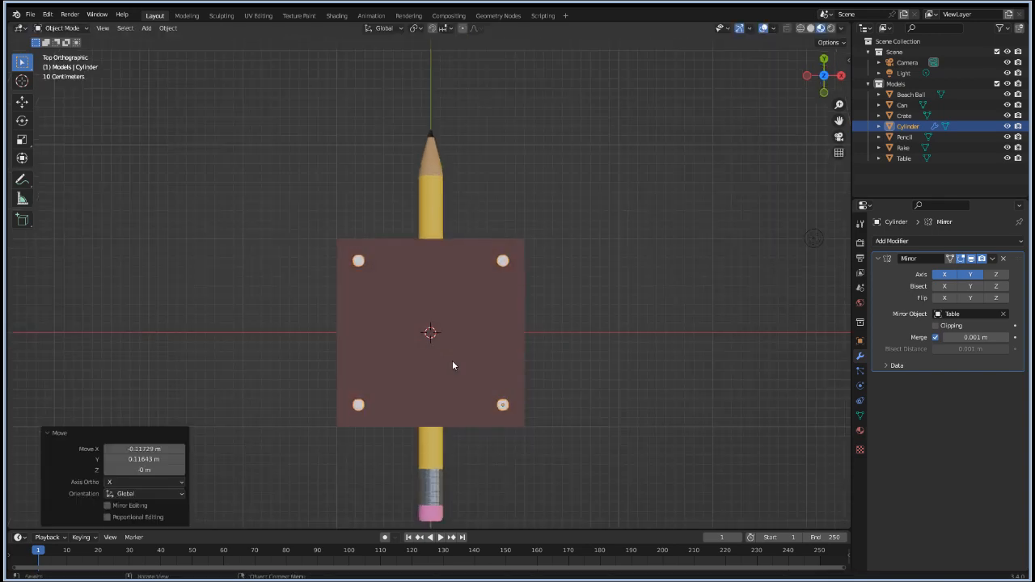
{"action": "scroll", "coordinate": [452, 360], "scroll_direction": "up", "scroll_amount": 3}
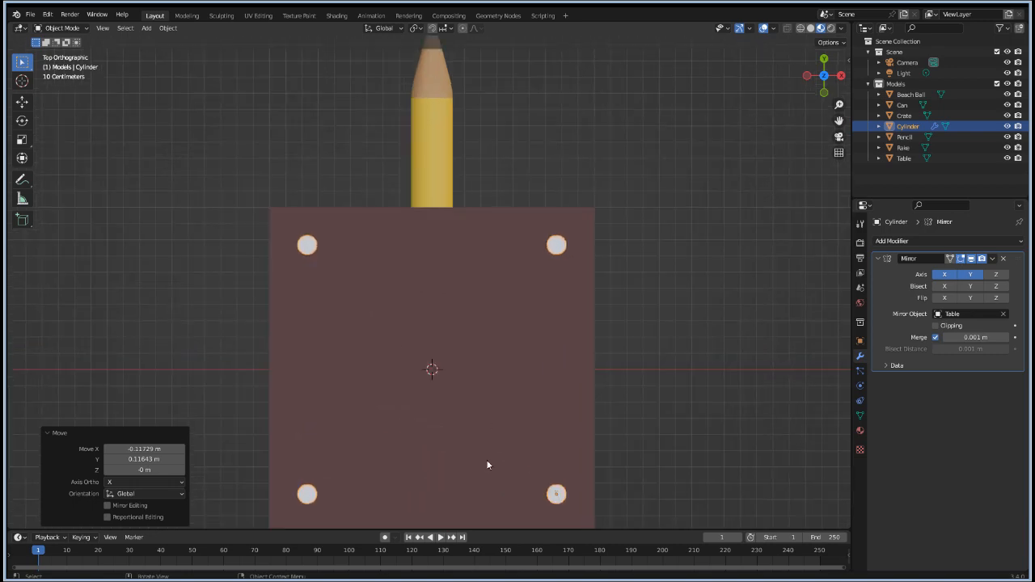
{"action": "key", "text": "g"}
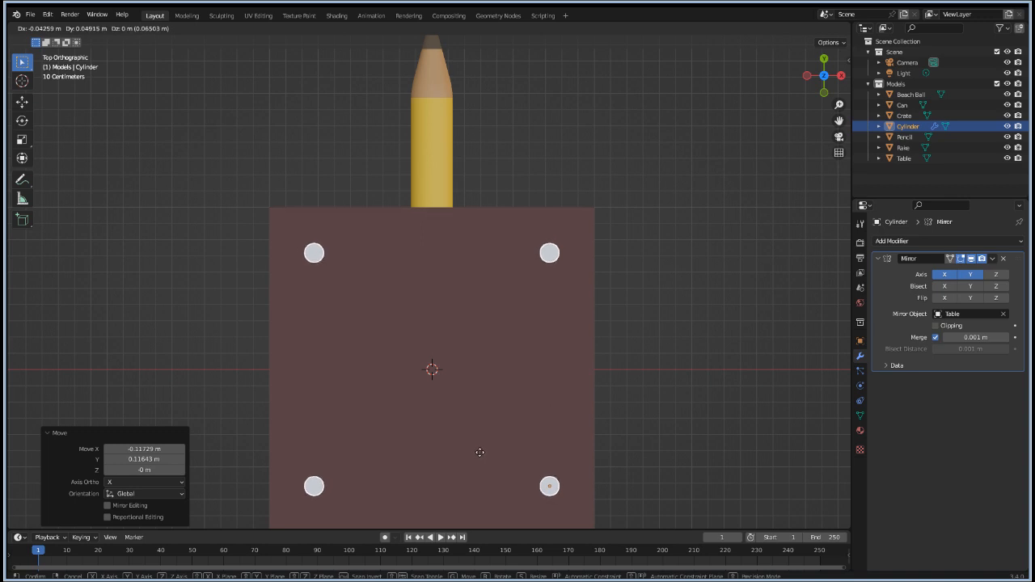
{"action": "left_click", "coordinate": [480, 452]}
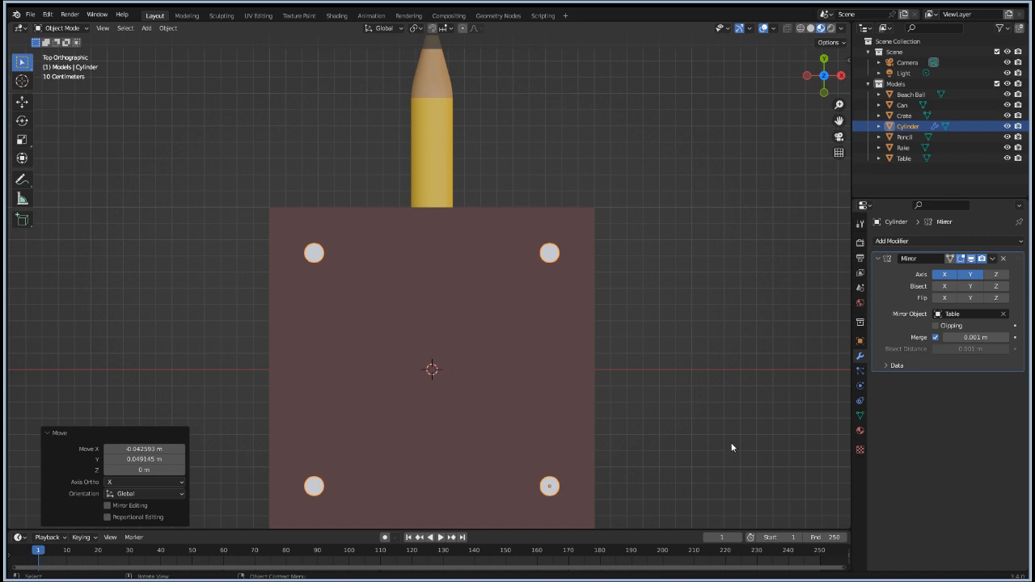
Step: Copy the tabletop's Dark Wood material onto the table legs, keeping the tabletop as the active object
{"action": "middle_click_drag", "start_coordinate": [717, 443], "coordinate": [574, 338]}
{"action": "left_click", "coordinate": [399, 319]}
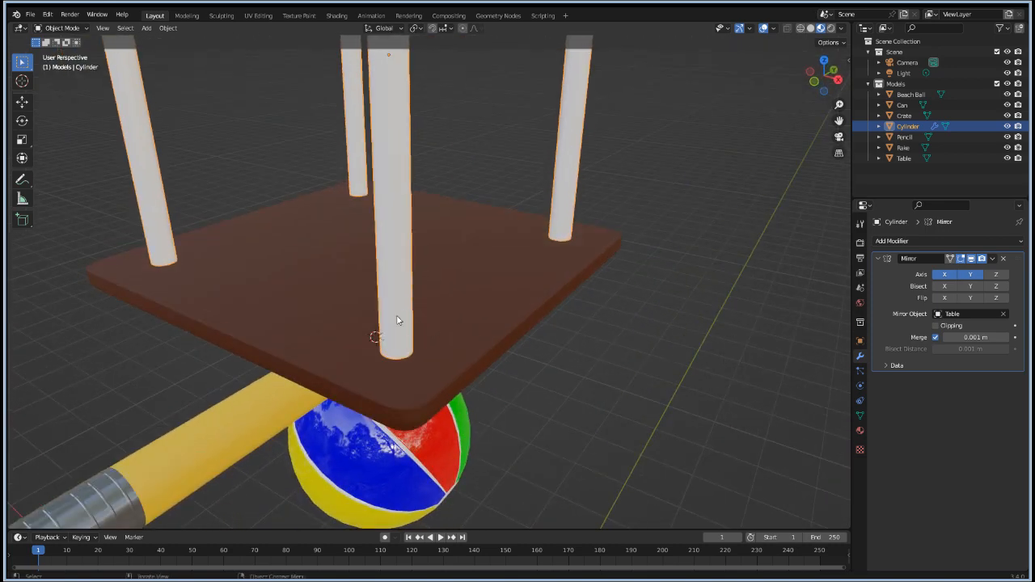
{"action": "left_click", "coordinate": [450, 358]}
{"action": "left_click", "coordinate": [399, 305], "text": "shift"}
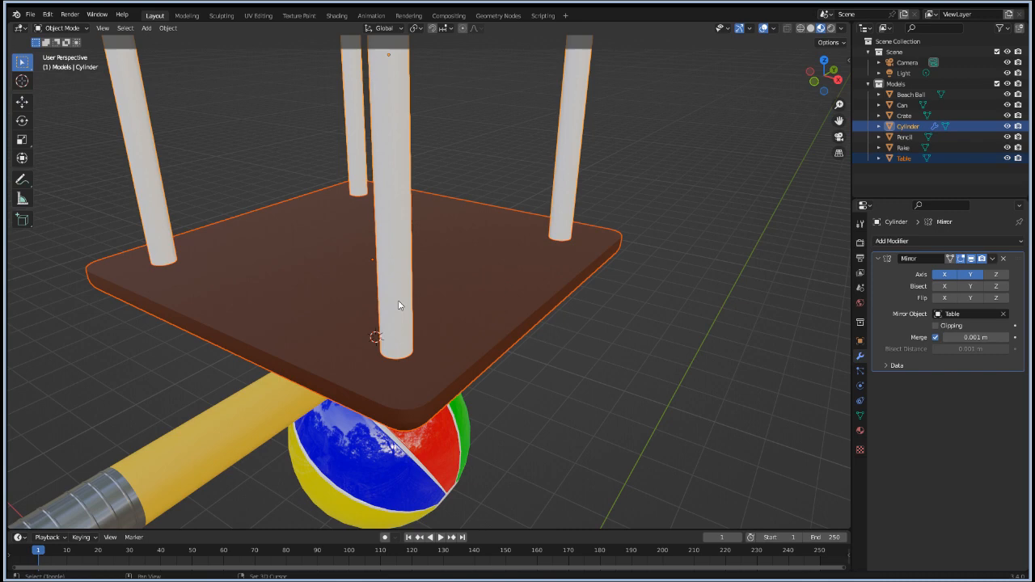
{"action": "left_click", "coordinate": [455, 324], "text": "shift"}
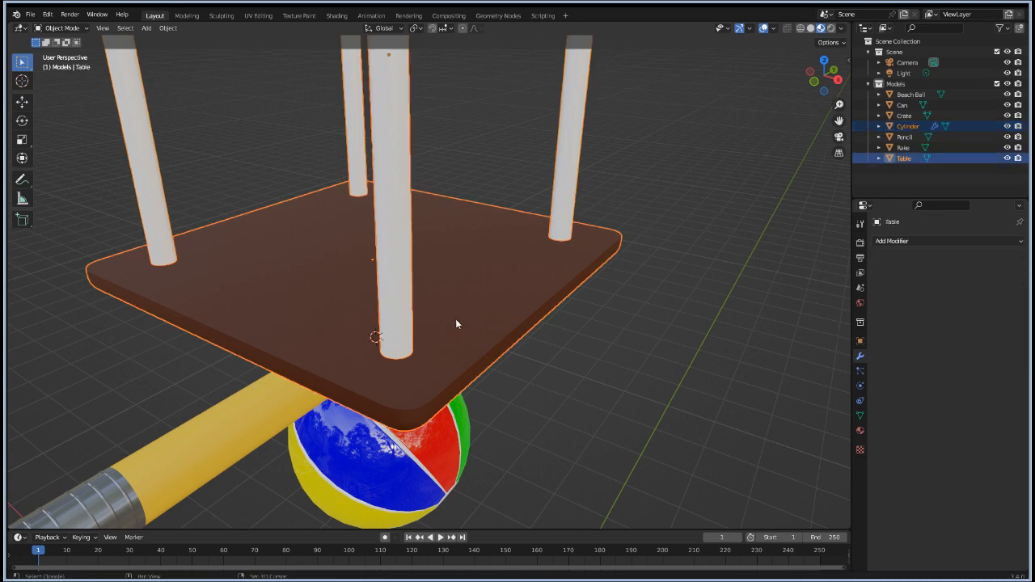
{"action": "left_click", "coordinate": [860, 431]}
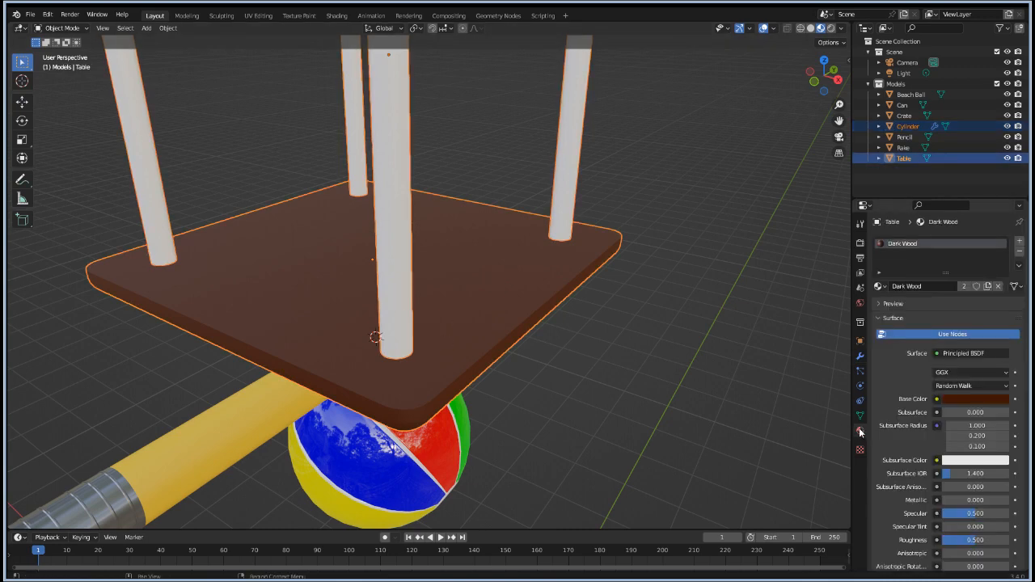
{"action": "left_click", "coordinate": [1019, 265]}
{"action": "left_click", "coordinate": [973, 288]}
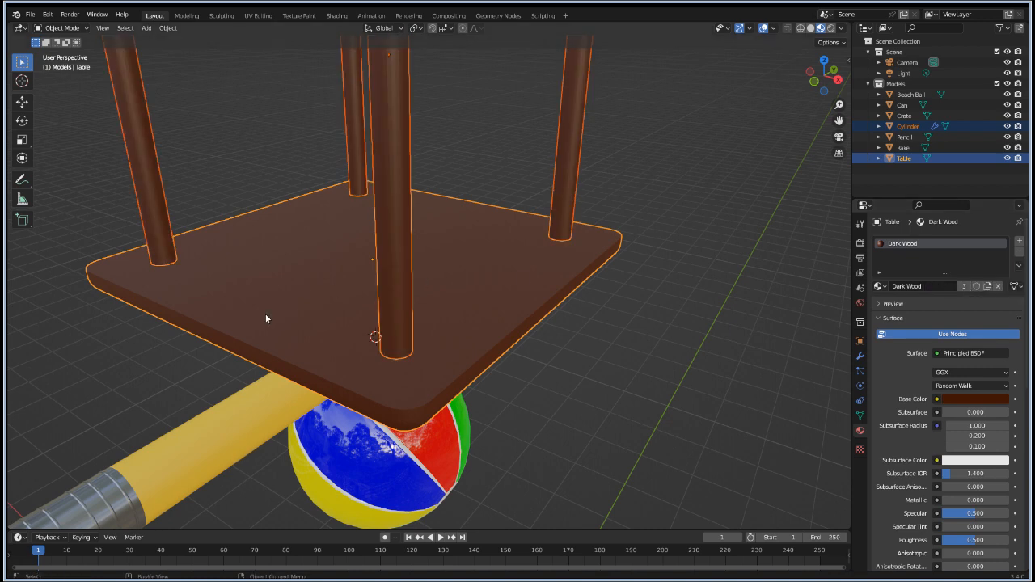
Step: Shade the four table legs smooth and enable Auto Smooth at 30° in their normals settings
{"action": "left_click", "coordinate": [378, 237]}
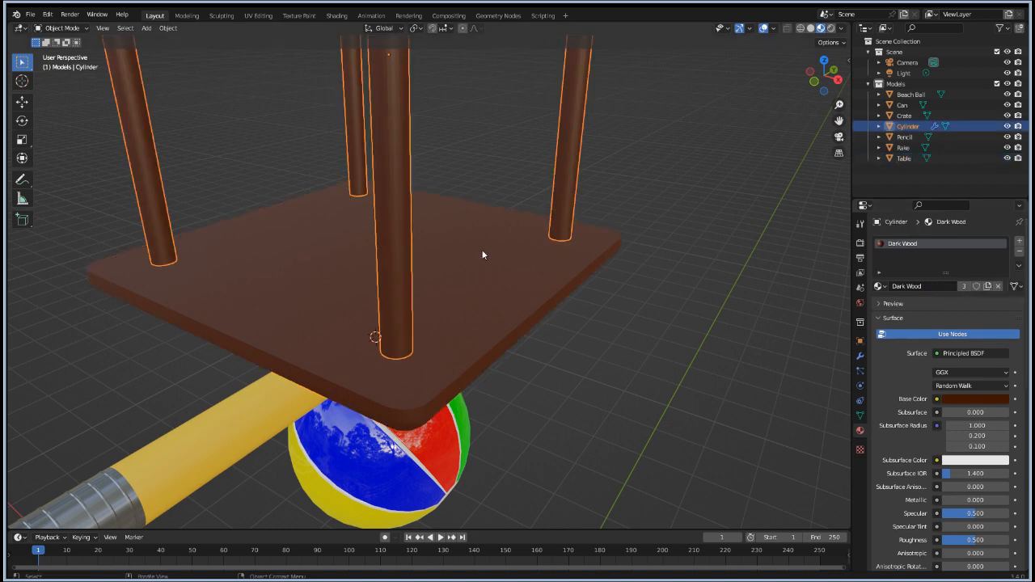
{"action": "key", "text": "F3"}
{"action": "key", "text": "Return"}
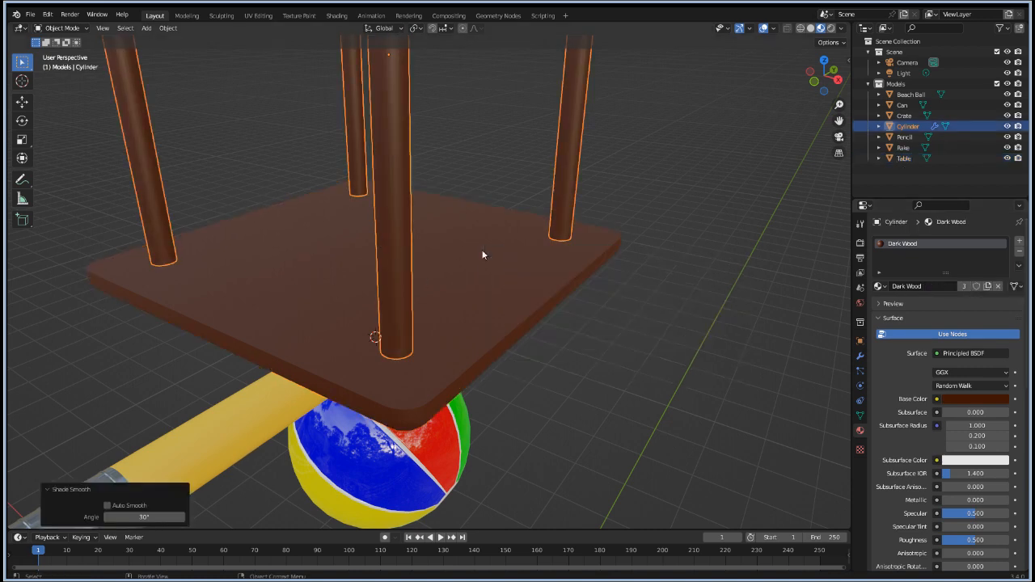
{"action": "left_click", "coordinate": [860, 415]}
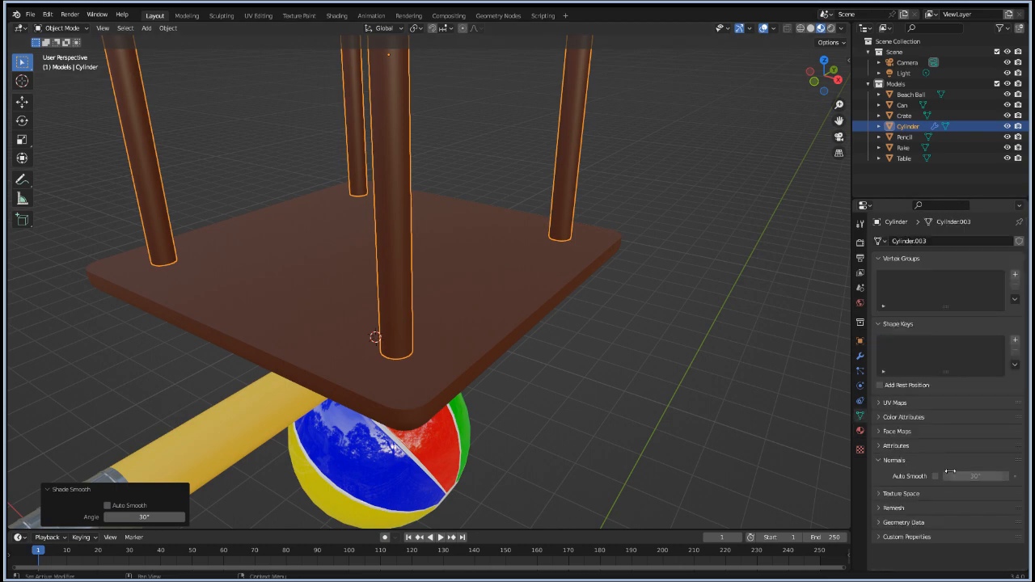
{"action": "left_click", "coordinate": [936, 475]}
{"action": "scroll", "coordinate": [341, 290], "scroll_direction": "down", "scroll_amount": 5}
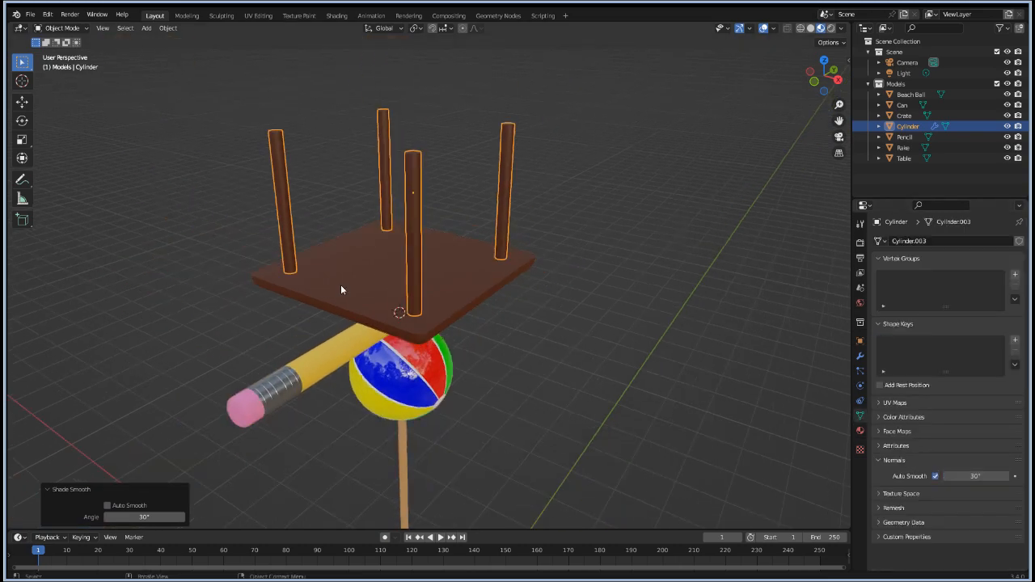
{"action": "middle_click_drag", "start_coordinate": [341, 285], "coordinate": [412, 281]}
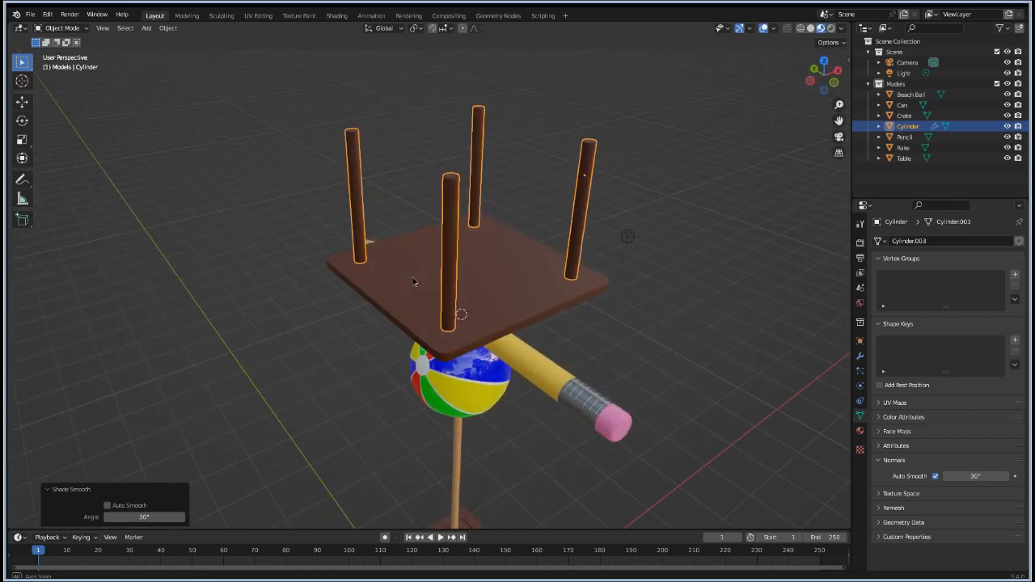
{"action": "scroll", "coordinate": [413, 281], "scroll_direction": "up", "scroll_amount": 3}
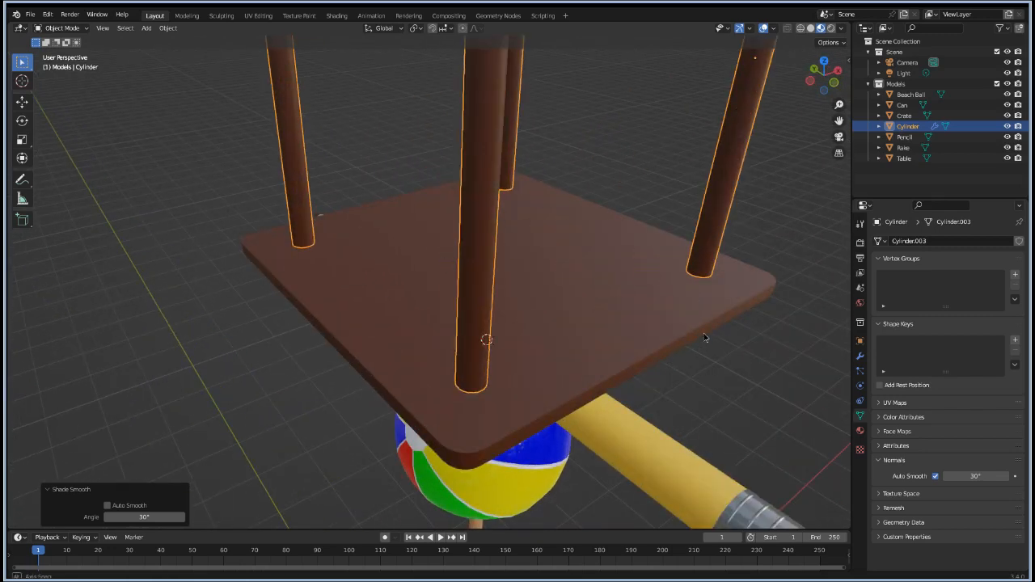
{"action": "middle_click_drag", "start_coordinate": [704, 338], "coordinate": [616, 352]}
{"action": "left_click", "coordinate": [589, 328]}
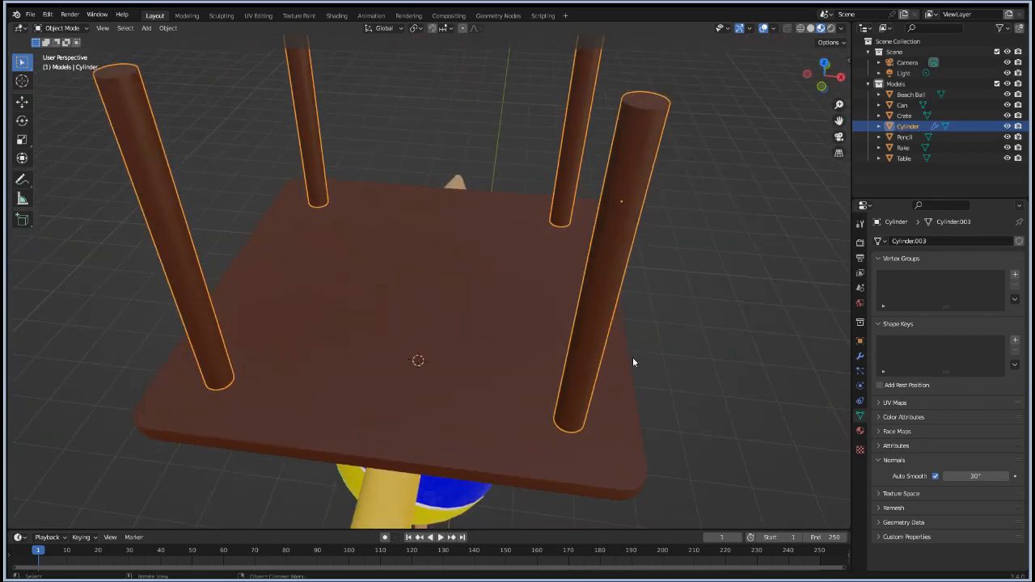
Step: Apply the Mirror modifier on the leg cylinder so all four legs become real geometry
{"action": "left_click", "coordinate": [860, 355]}
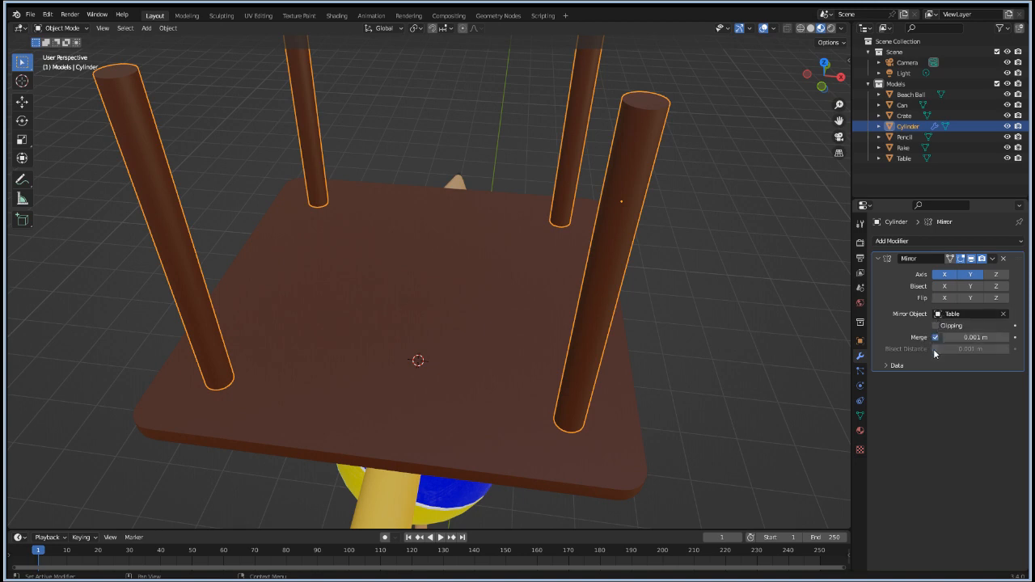
{"action": "left_click", "coordinate": [994, 259]}
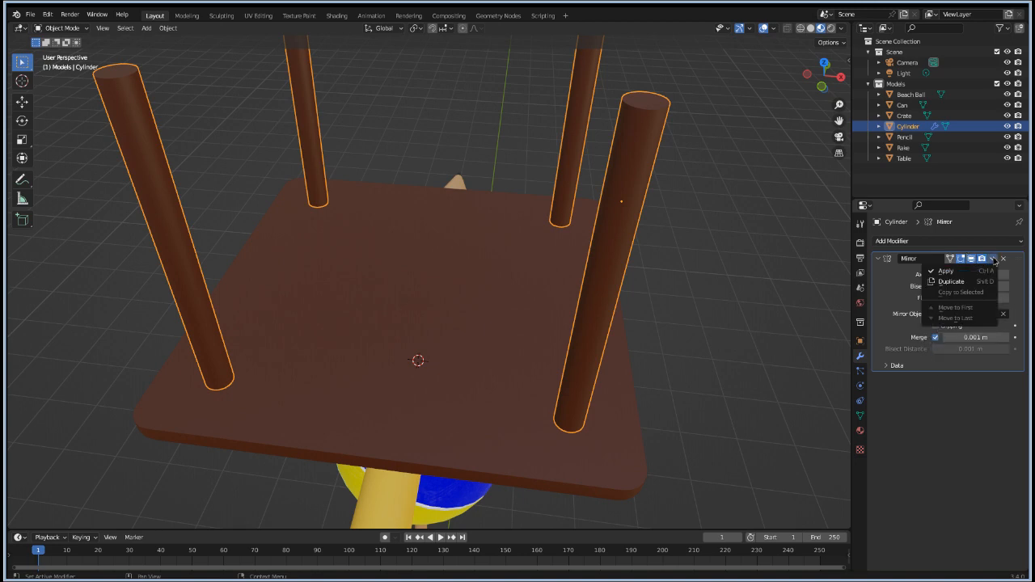
{"action": "left_click", "coordinate": [736, 289]}
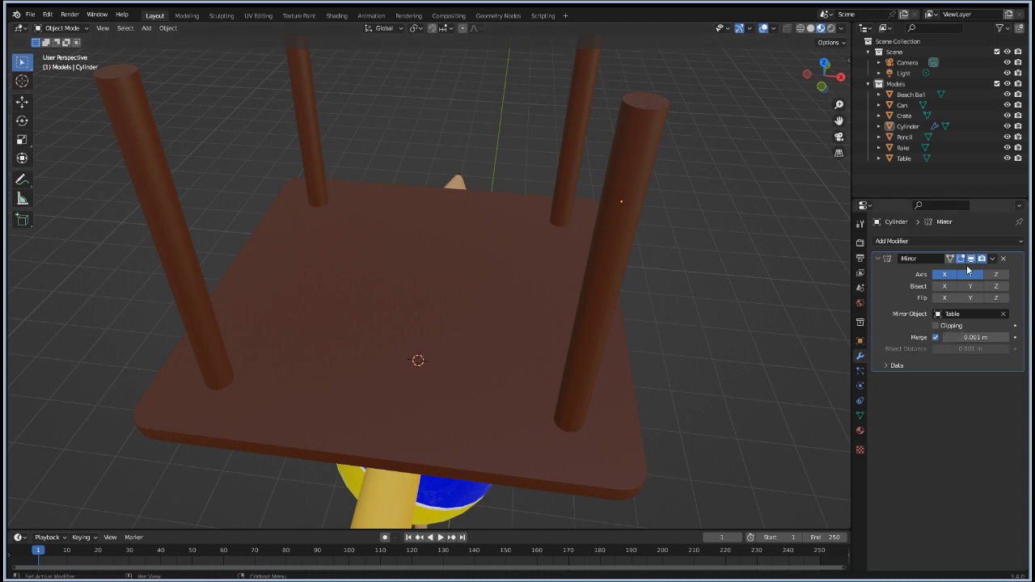
{"action": "left_click", "coordinate": [993, 259]}
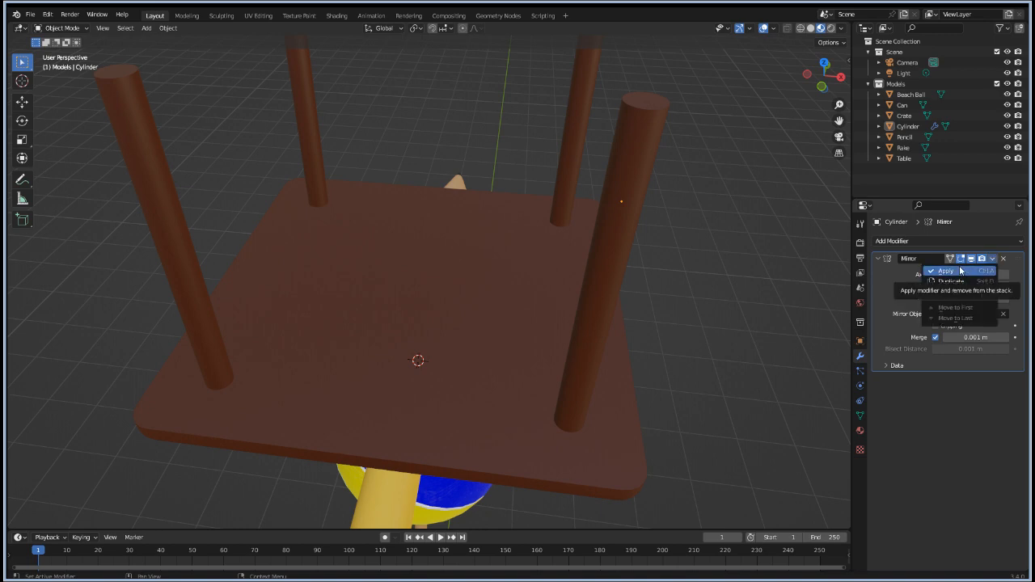
{"action": "left_click", "coordinate": [961, 271]}
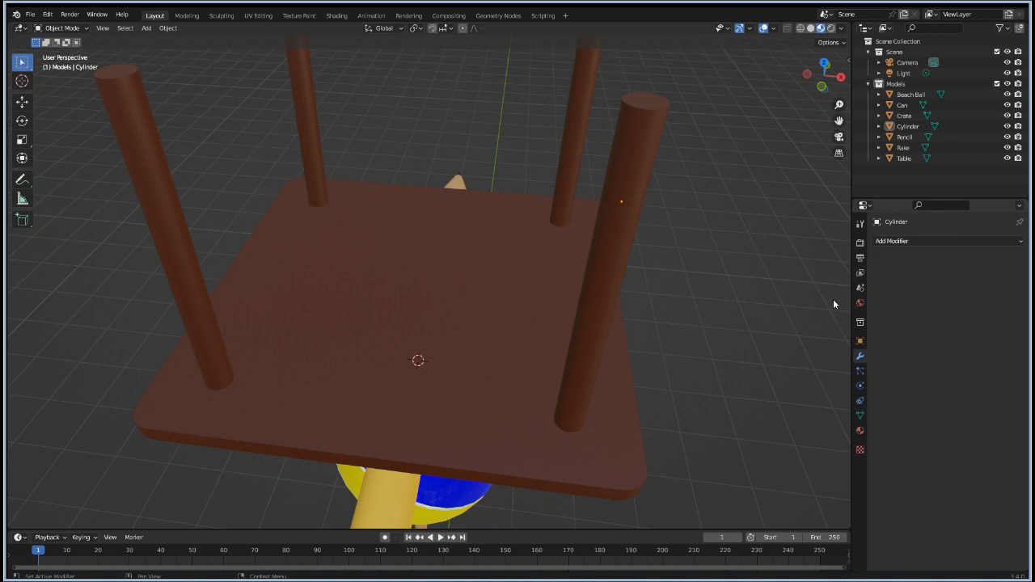
Step: Join the four legs with the tabletop into one object, with Table as the active object
{"action": "left_click", "coordinate": [628, 201]}
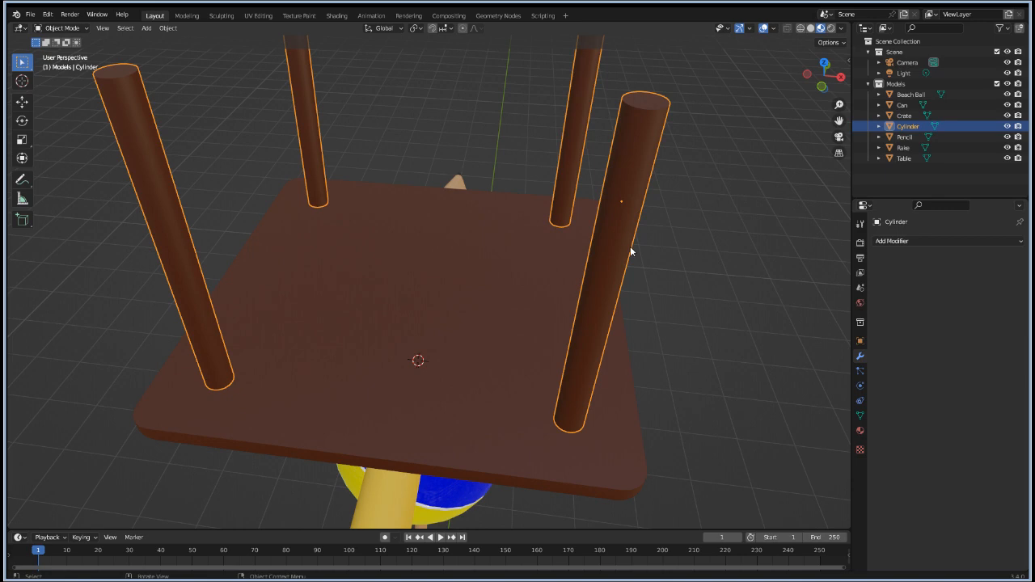
{"action": "key", "text": "g"}
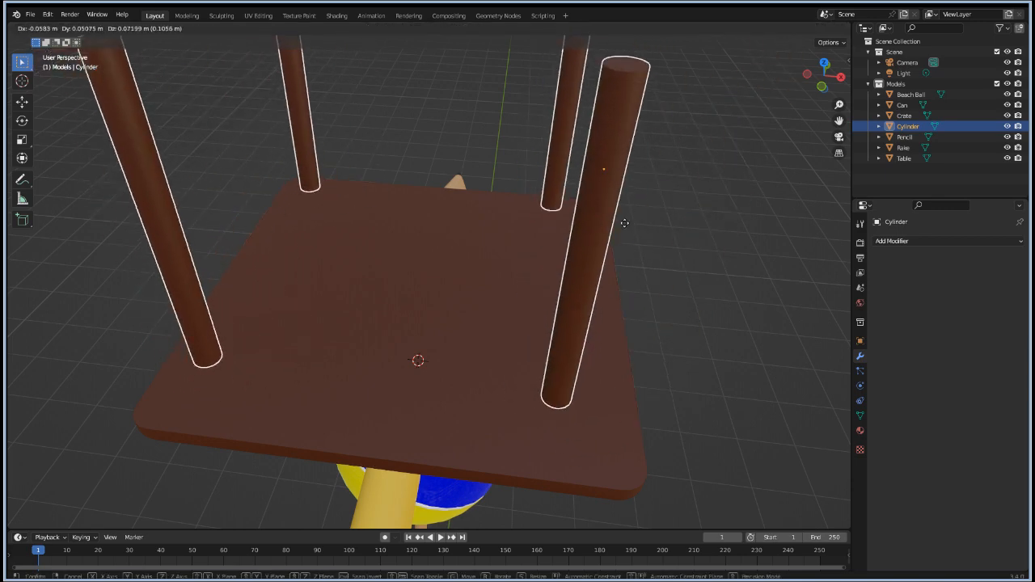
{"action": "left_click", "coordinate": [612, 257]}
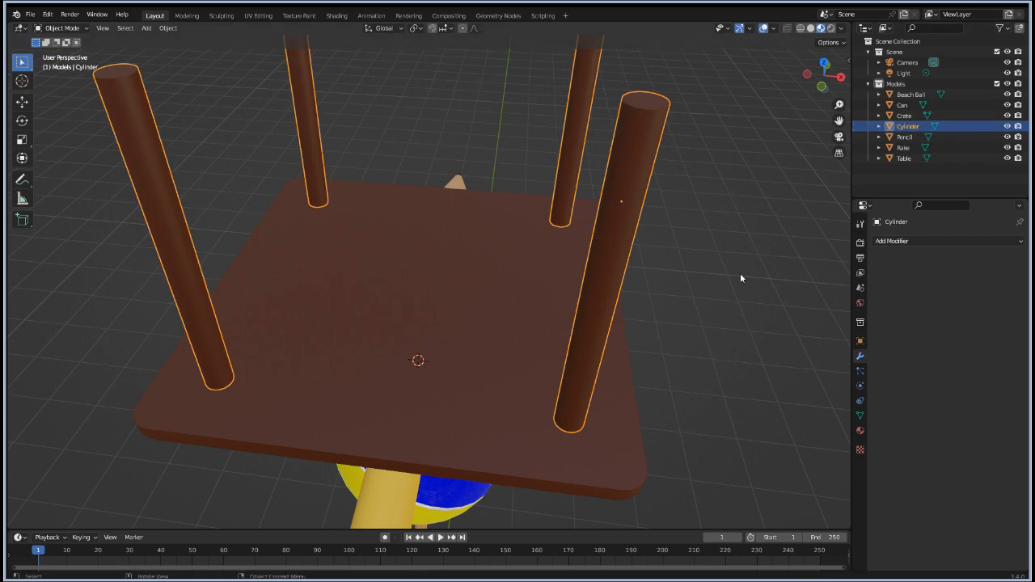
{"action": "left_click", "coordinate": [502, 340], "text": "shift"}
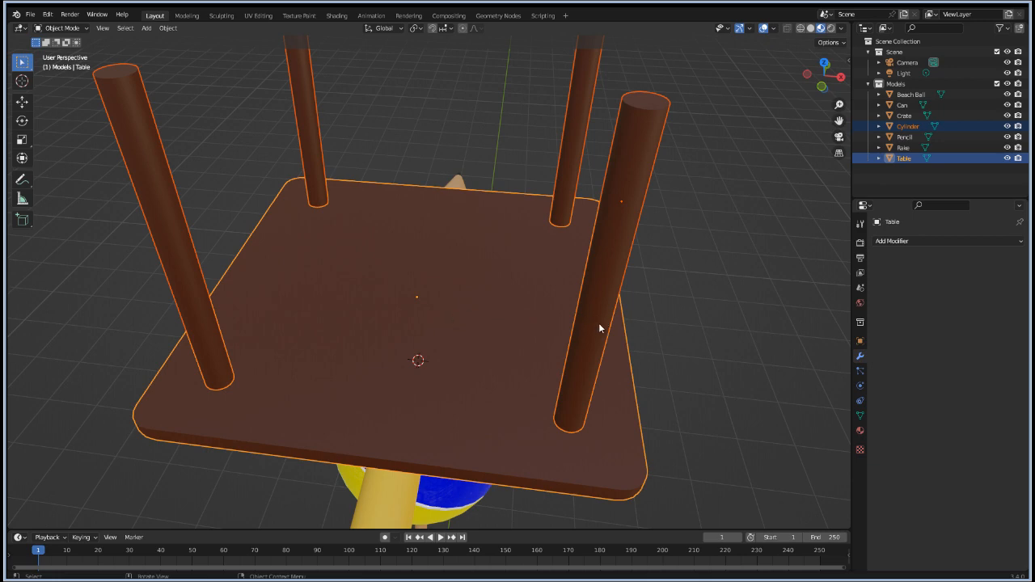
{"action": "right_click", "coordinate": [596, 351]}
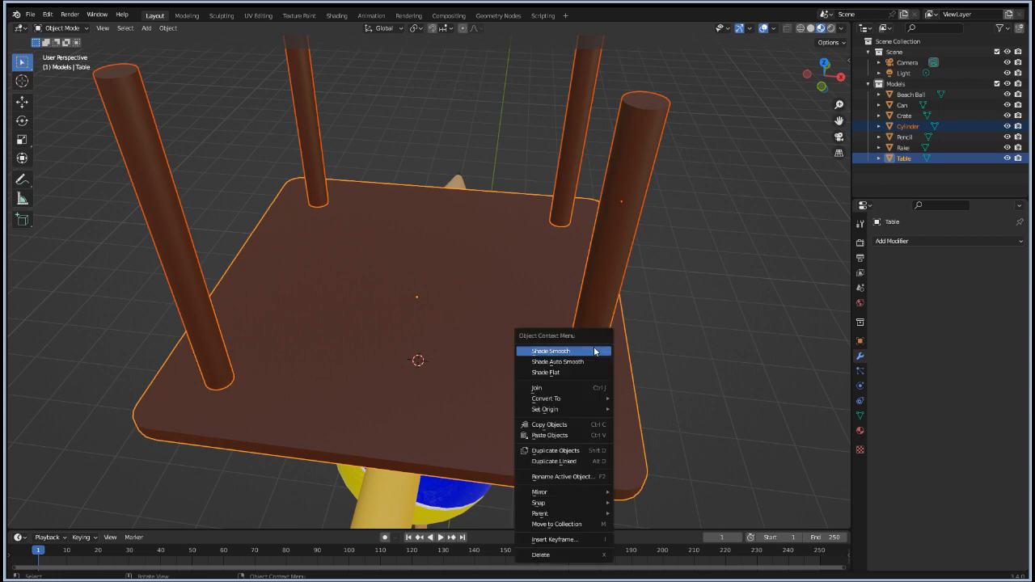
{"action": "left_click", "coordinate": [569, 388]}
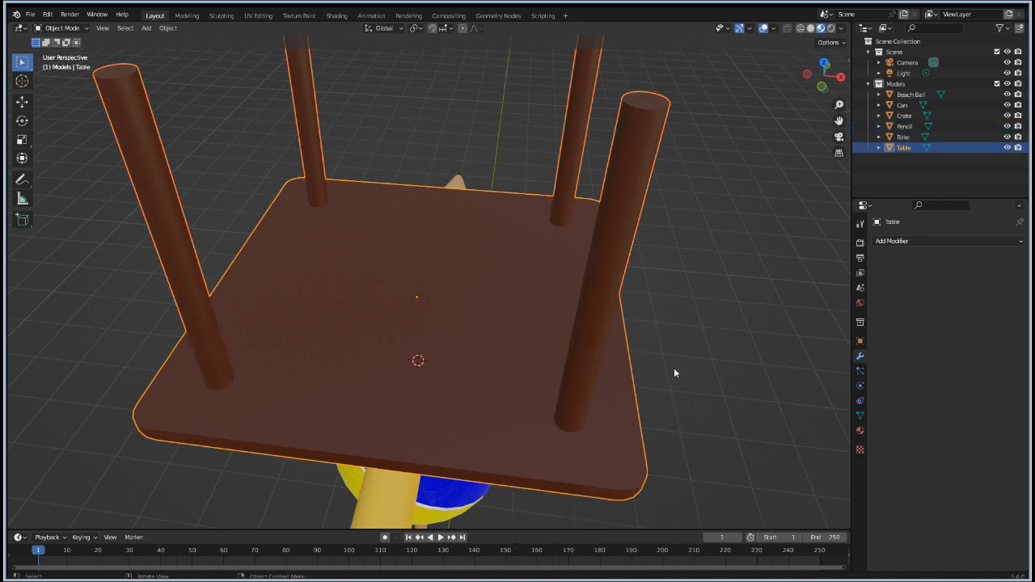
Step: Try moving the joined table by about 0.129 m in X, 0.183 m in Y and 0.199 m in Z
{"action": "scroll", "coordinate": [674, 372], "scroll_direction": "down", "scroll_amount": 3}
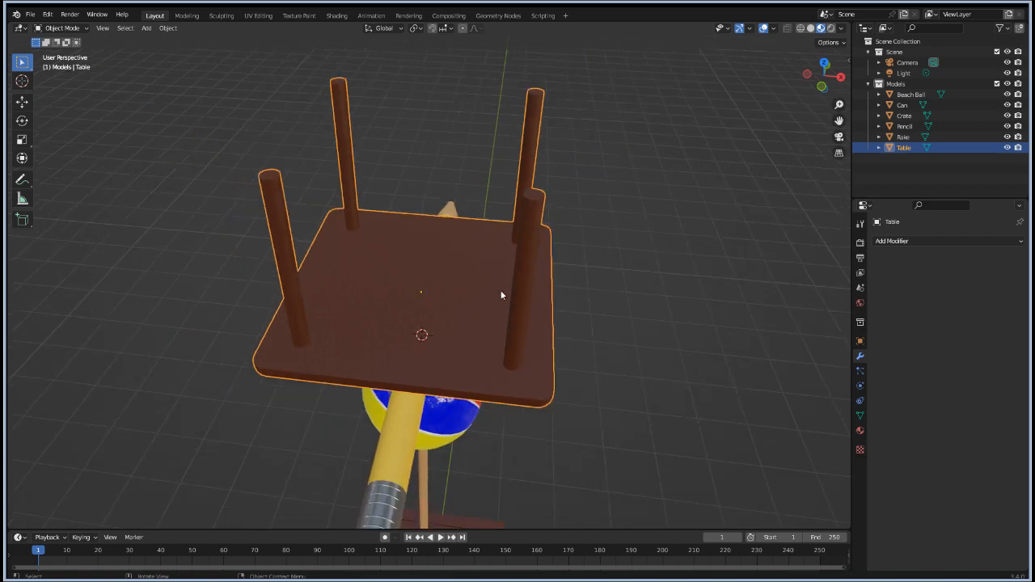
{"action": "scroll", "coordinate": [474, 322], "scroll_direction": "up", "scroll_amount": 5}
{"action": "scroll", "coordinate": [473, 322], "scroll_direction": "down", "scroll_amount": 5}
{"action": "key", "text": "g"}
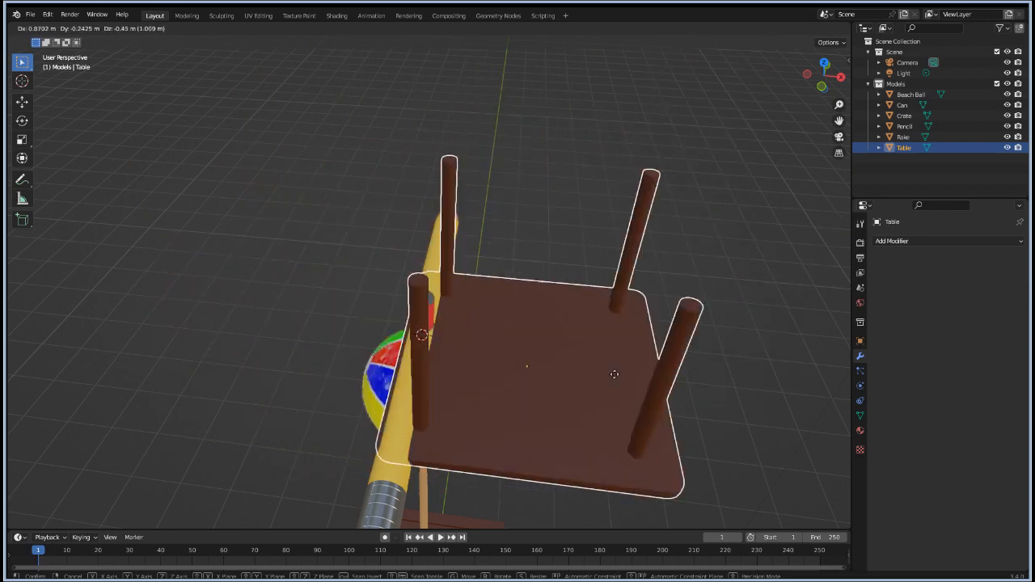
{"action": "left_click", "coordinate": [492, 289]}
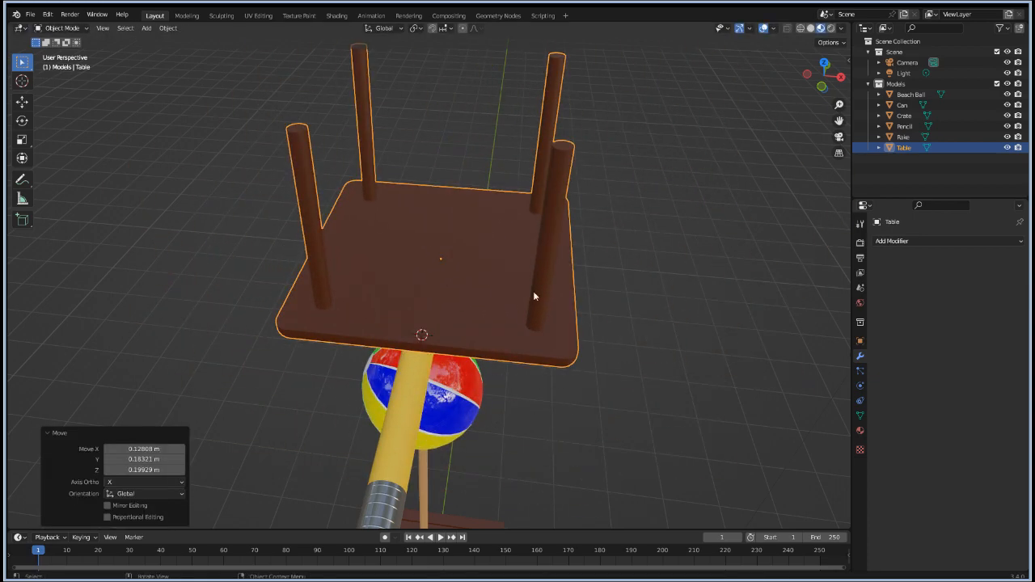
Step: Scale the whole table down uniformly to about 0.84, comparing it with the pencil and crate
{"action": "middle_click_drag", "start_coordinate": [534, 297], "coordinate": [666, 303]}
{"action": "middle_click_drag", "start_coordinate": [707, 377], "coordinate": [624, 357]}
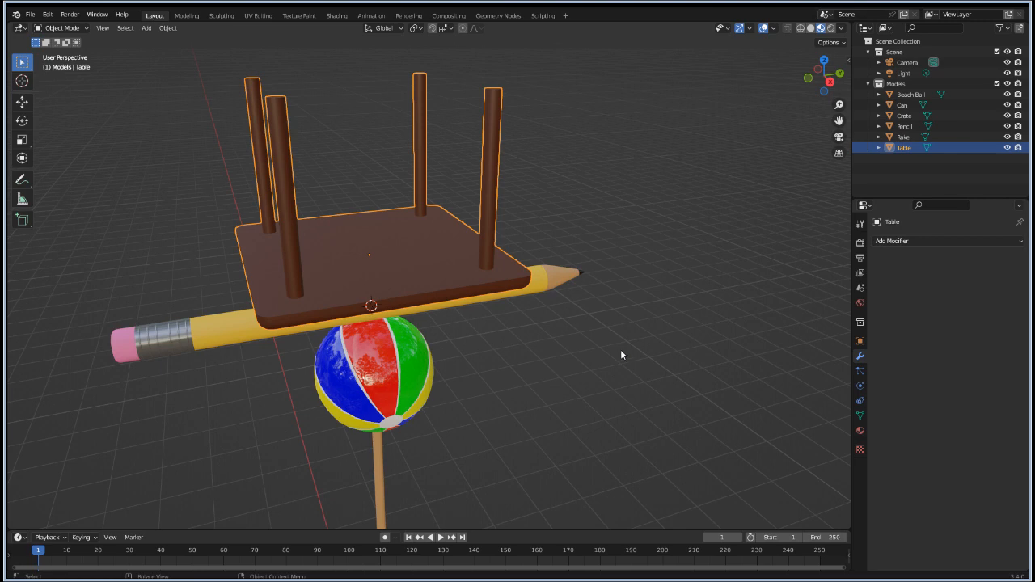
{"action": "scroll", "coordinate": [626, 310], "scroll_direction": "down", "scroll_amount": 3}
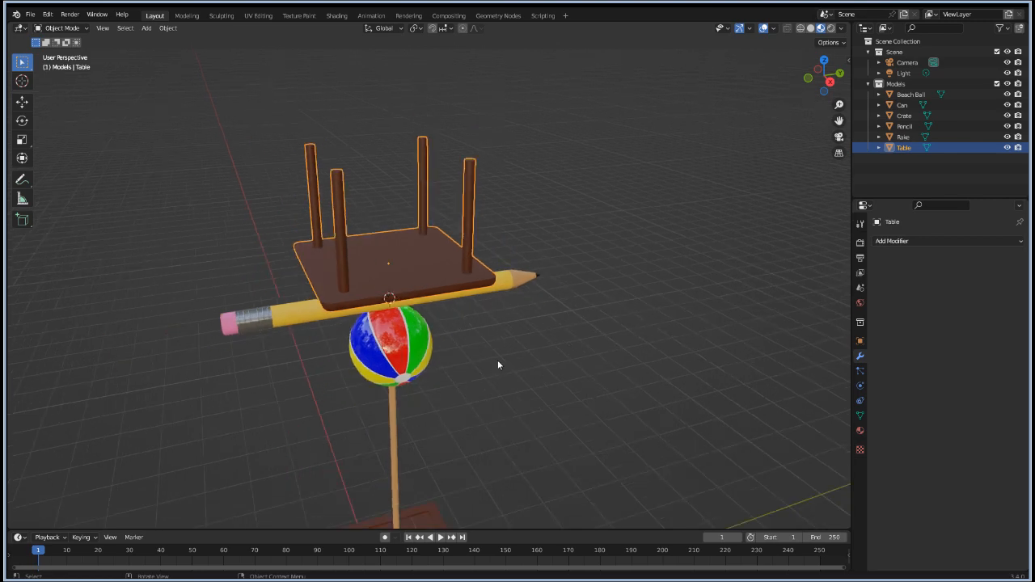
{"action": "mouse_move", "coordinate": [416, 387]}
{"action": "middle_mouse_down"}
{"action": "mouse_move", "coordinate": [246, 385]}
{"action": "mouse_move", "coordinate": [376, 383]}
{"action": "mouse_move", "coordinate": [326, 411]}
{"action": "mouse_move", "coordinate": [326, 423]}
{"action": "mouse_move", "coordinate": [513, 331]}
{"action": "middle_mouse_up"}
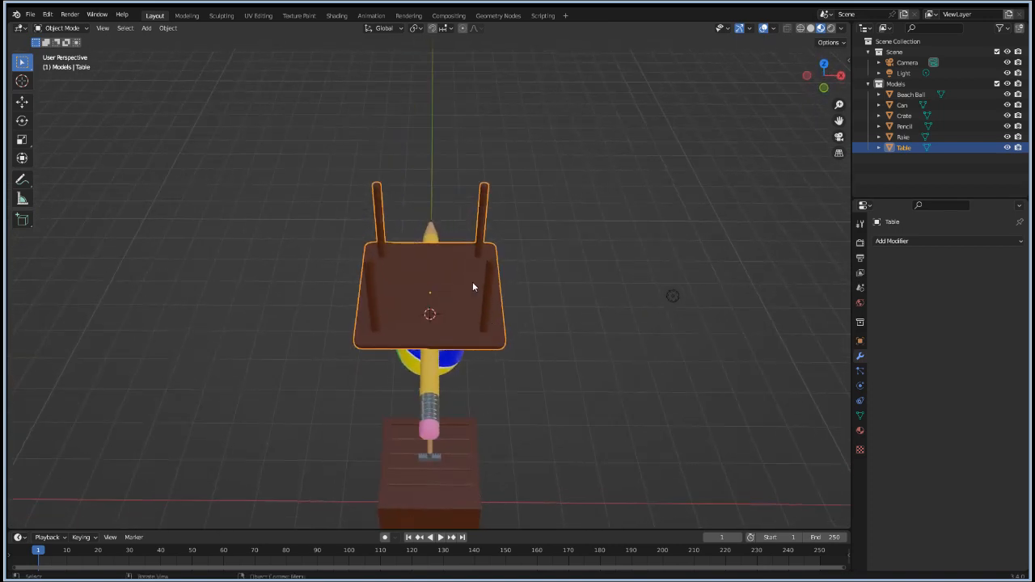
{"action": "key", "text": "s"}
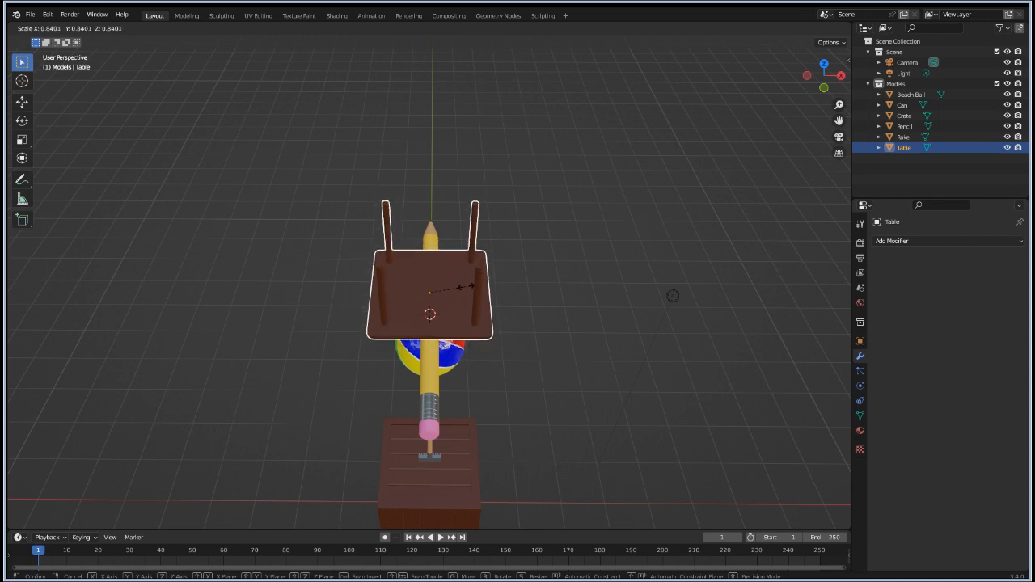
{"action": "left_click", "coordinate": [467, 286]}
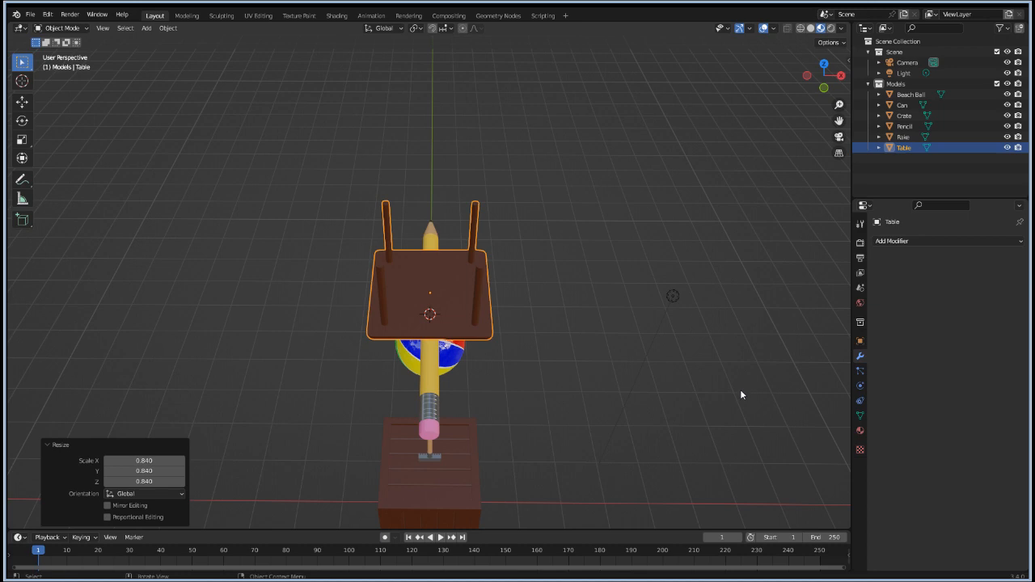
Step: Add a 2 m cube and raise it about 2.695 m along Z above the upside-down table's legs
{"action": "mouse_move", "coordinate": [742, 393]}
{"action": "middle_mouse_down"}
{"action": "mouse_move", "coordinate": [709, 397]}
{"action": "mouse_move", "coordinate": [652, 344]}
{"action": "mouse_move", "coordinate": [590, 365]}
{"action": "mouse_move", "coordinate": [615, 383]}
{"action": "mouse_move", "coordinate": [605, 380]}
{"action": "middle_mouse_up"}
{"action": "scroll", "coordinate": [513, 353], "scroll_direction": "up", "scroll_amount": 2}
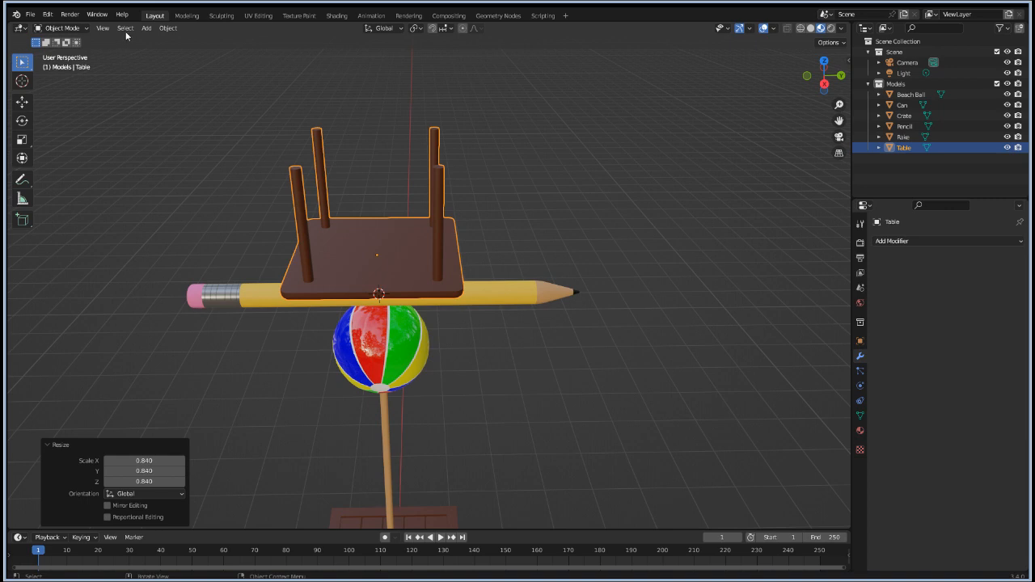
{"action": "left_click", "coordinate": [151, 29]}
{"action": "mouse_move", "coordinate": [166, 40]}
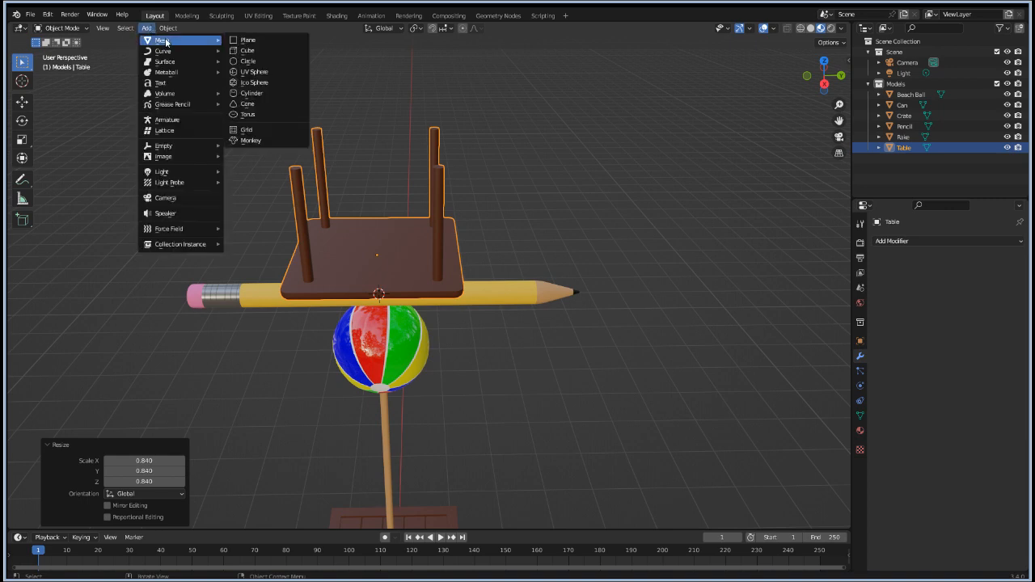
{"action": "left_click", "coordinate": [249, 51]}
{"action": "key", "text": "g"}
{"action": "key", "text": "z"}
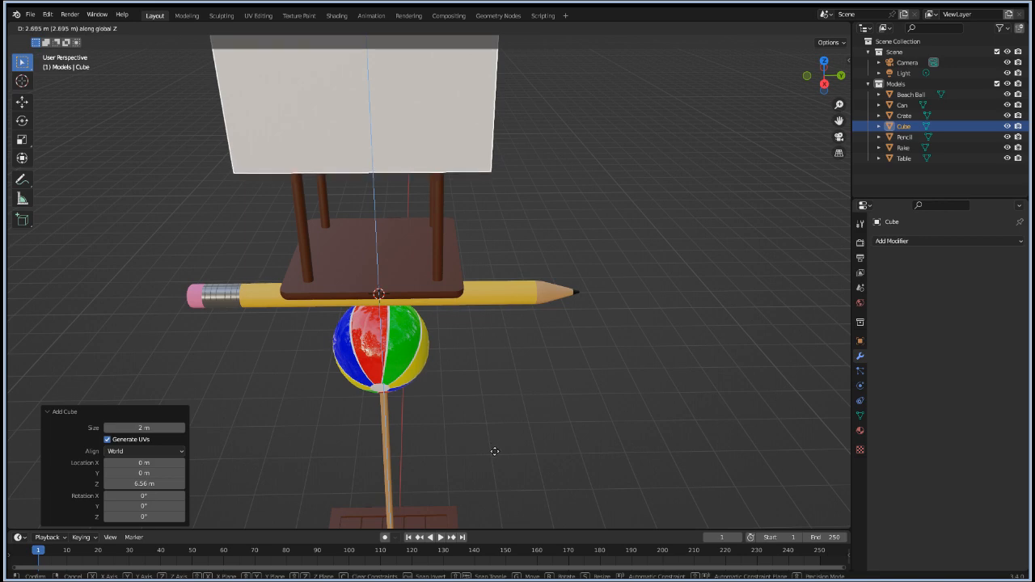
{"action": "left_click", "coordinate": [496, 455]}
{"action": "left_click", "coordinate": [490, 291]}
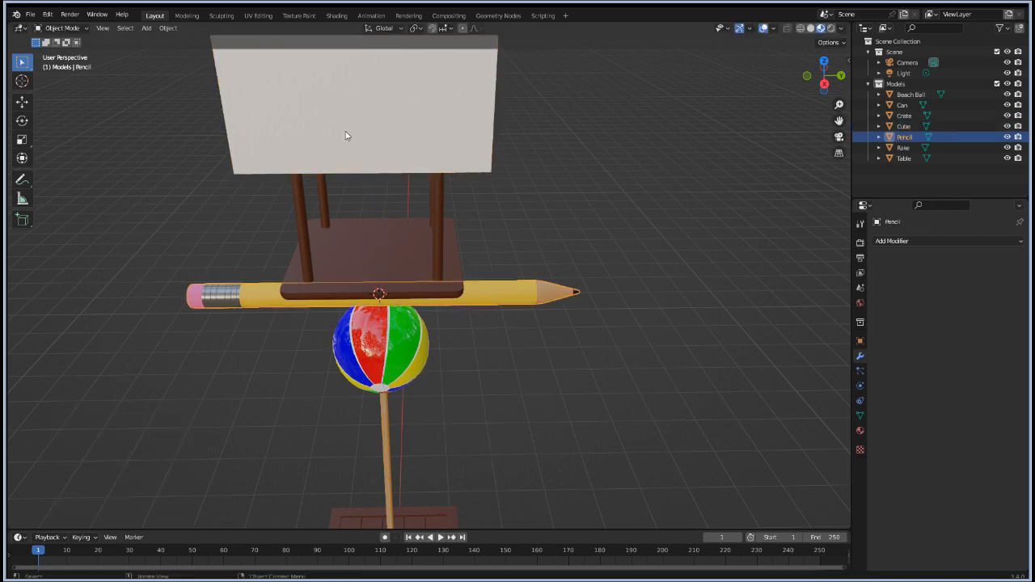
Step: Copy the pencil's materials onto the new cube, with the pencil as the source, and leave only the cube selected
{"action": "left_click", "coordinate": [409, 103], "text": "shift"}
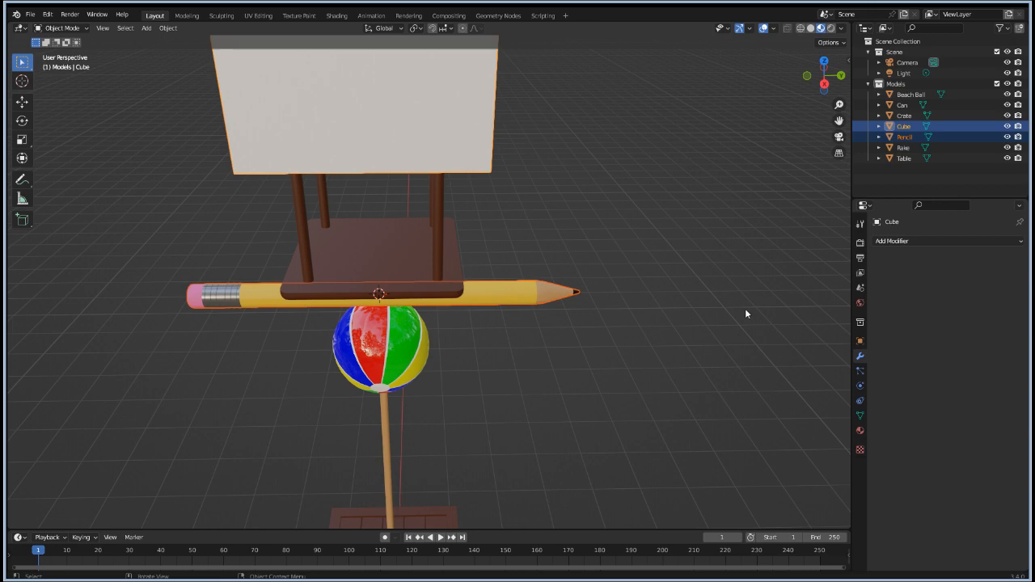
{"action": "left_click", "coordinate": [509, 289], "text": "shift"}
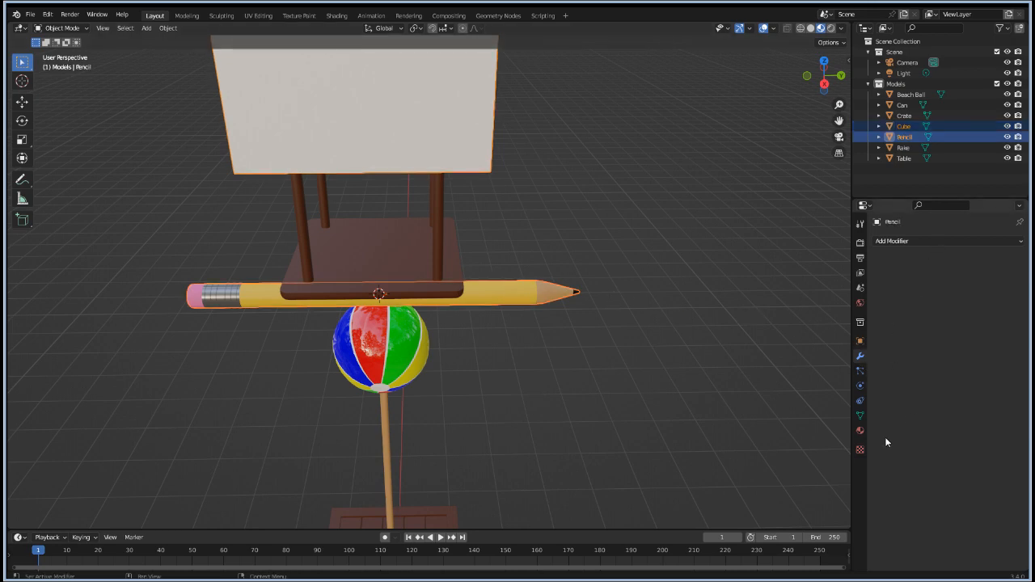
{"action": "left_click", "coordinate": [860, 430]}
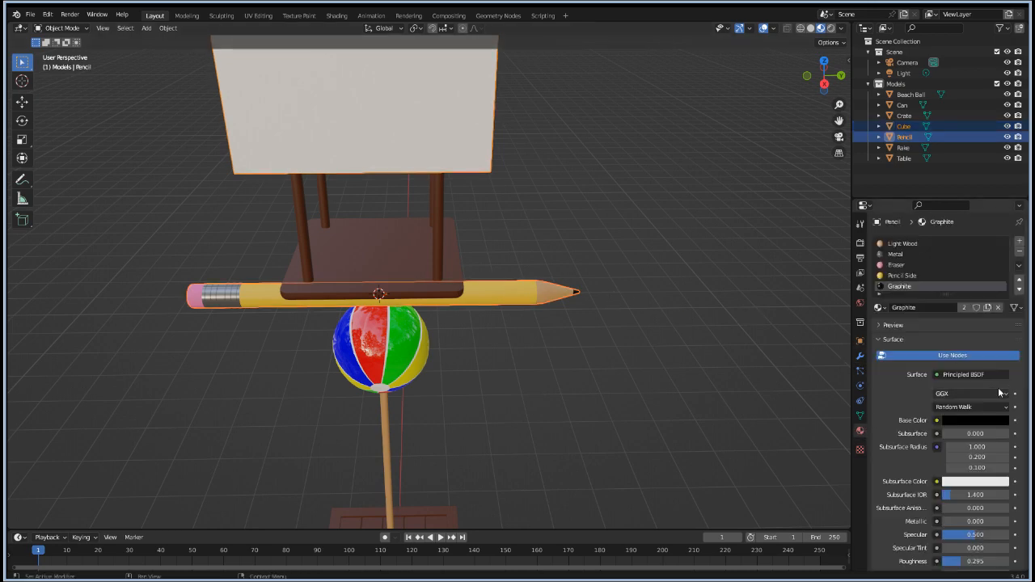
{"action": "left_click", "coordinate": [1020, 265]}
{"action": "left_click", "coordinate": [967, 297]}
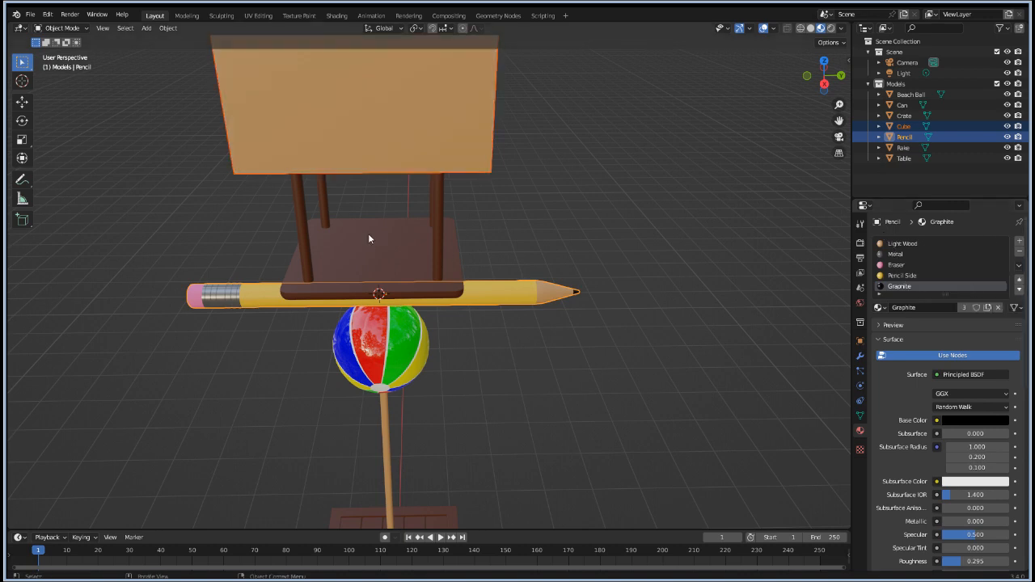
{"action": "left_click", "coordinate": [318, 117]}
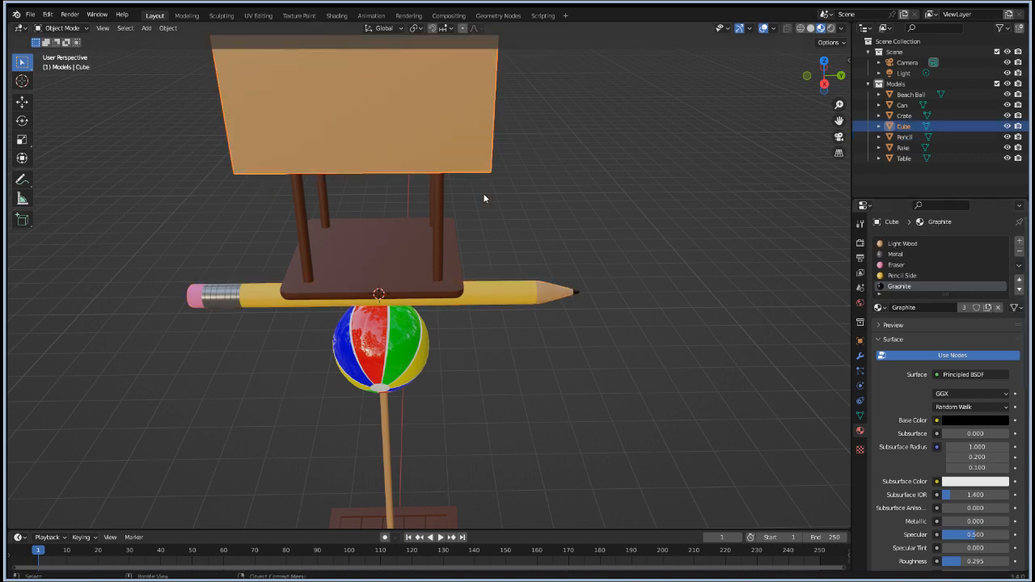
Step: Raise the cube about 1.409 m along Z to clear the table's legs
{"action": "scroll", "coordinate": [516, 193], "scroll_direction": "down", "scroll_amount": 3}
{"action": "middle_click_drag", "start_coordinate": [483, 173], "coordinate": [655, 298]}
{"action": "scroll", "coordinate": [655, 298], "scroll_direction": "up", "scroll_amount": 3}
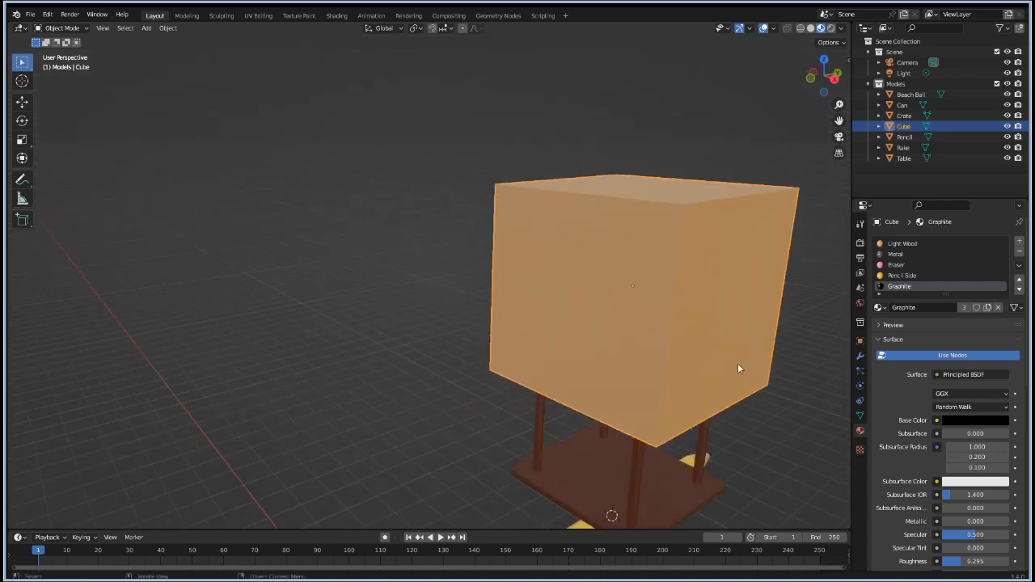
{"action": "middle_click_drag", "start_coordinate": [738, 369], "coordinate": [648, 439]}
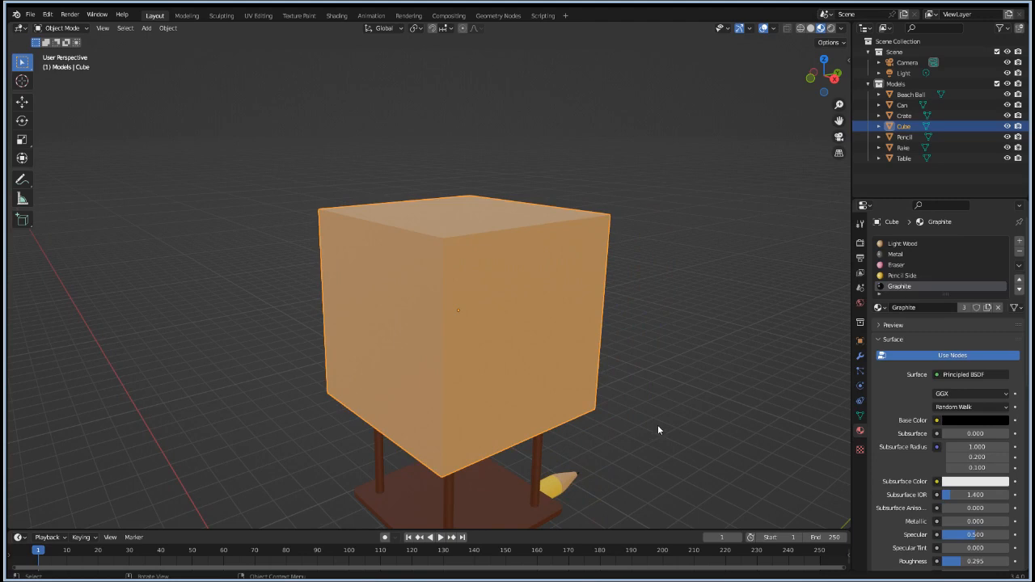
{"action": "key", "text": "g"}
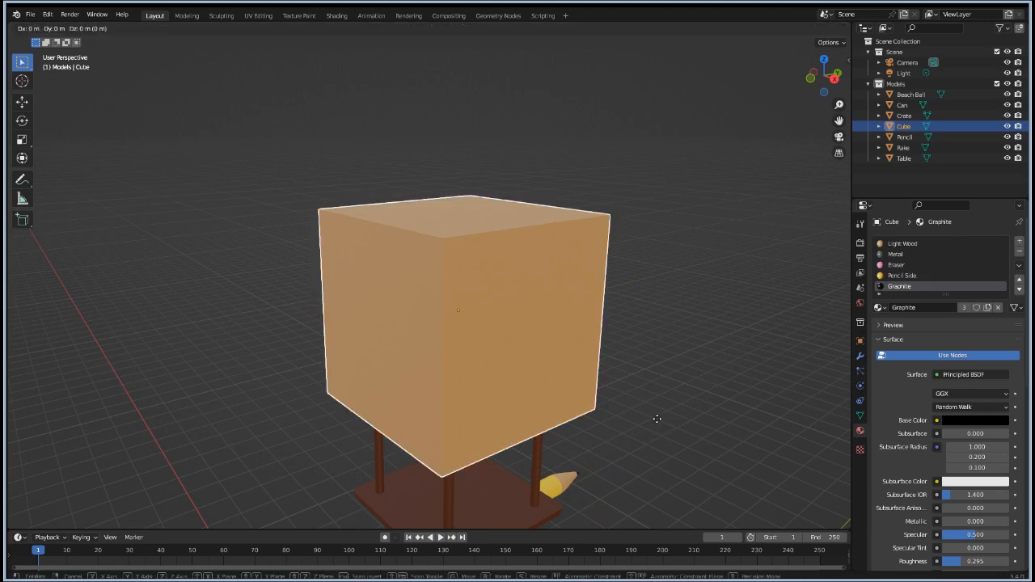
{"action": "key", "text": "z"}
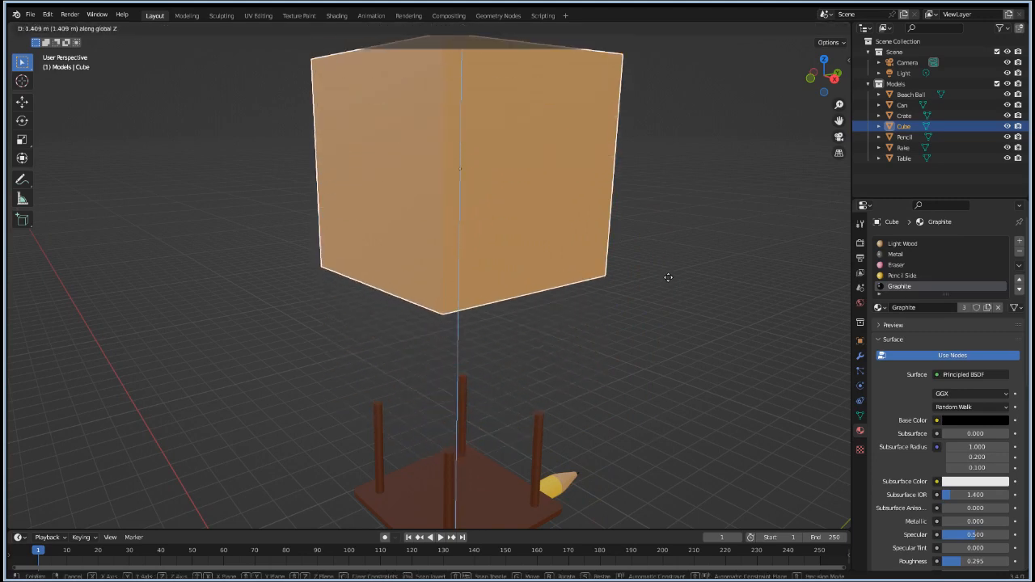
{"action": "left_click", "coordinate": [668, 278]}
Step: Scale the cube into a tall box, by about 1.907 along Z and about 0.863 in X and Y
{"action": "scroll", "coordinate": [668, 276], "scroll_direction": "down", "scroll_amount": 3}
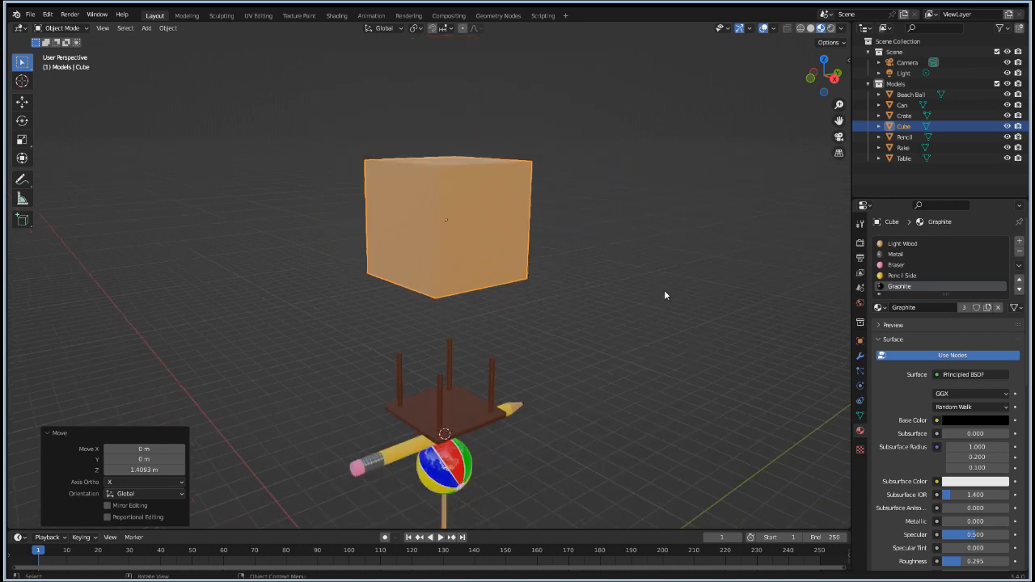
{"action": "key", "text": "s"}
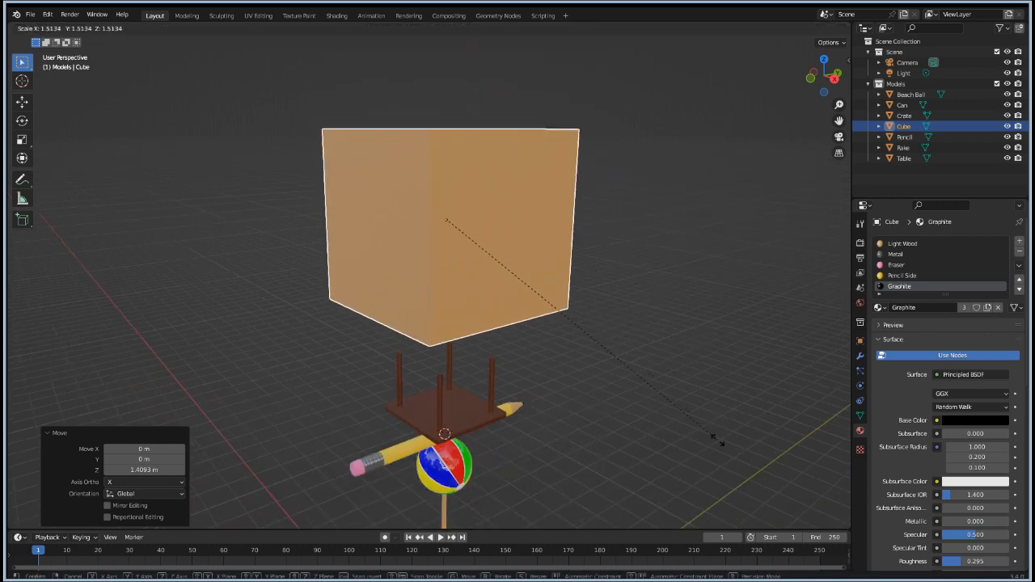
{"action": "key", "text": "z"}
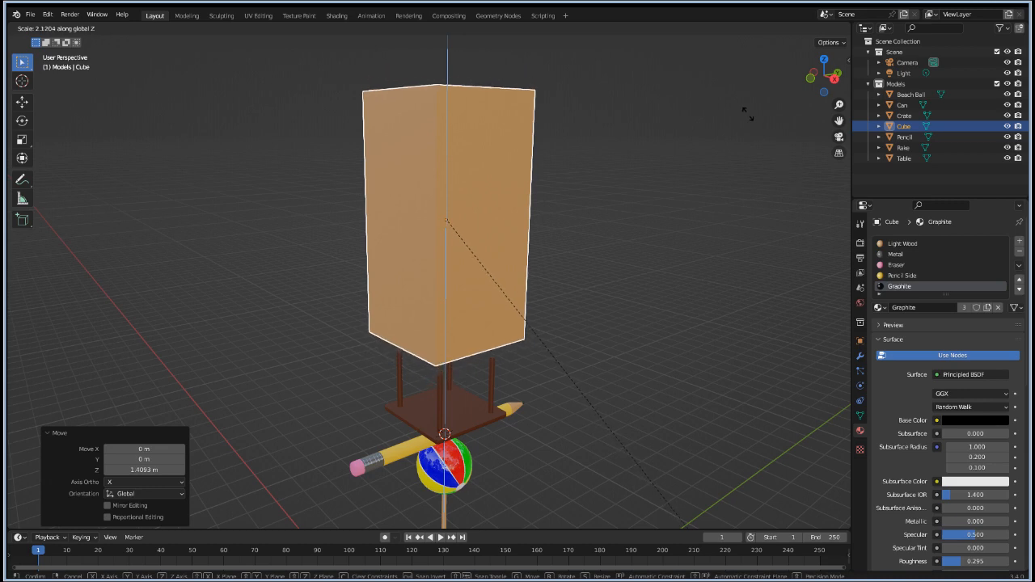
{"action": "left_click", "coordinate": [717, 74]}
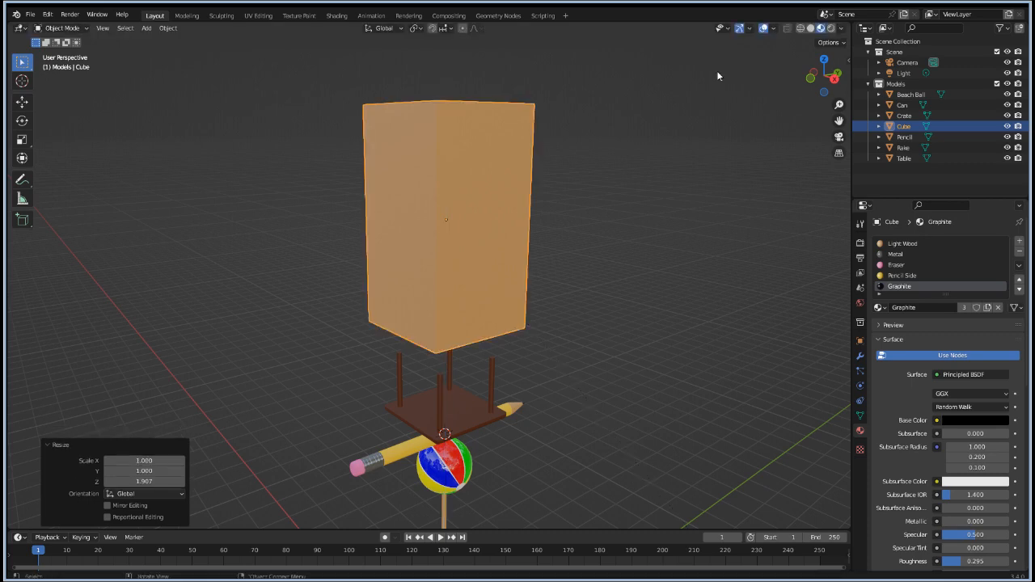
{"action": "key", "text": "s"}
{"action": "key", "text": "shift+z"}
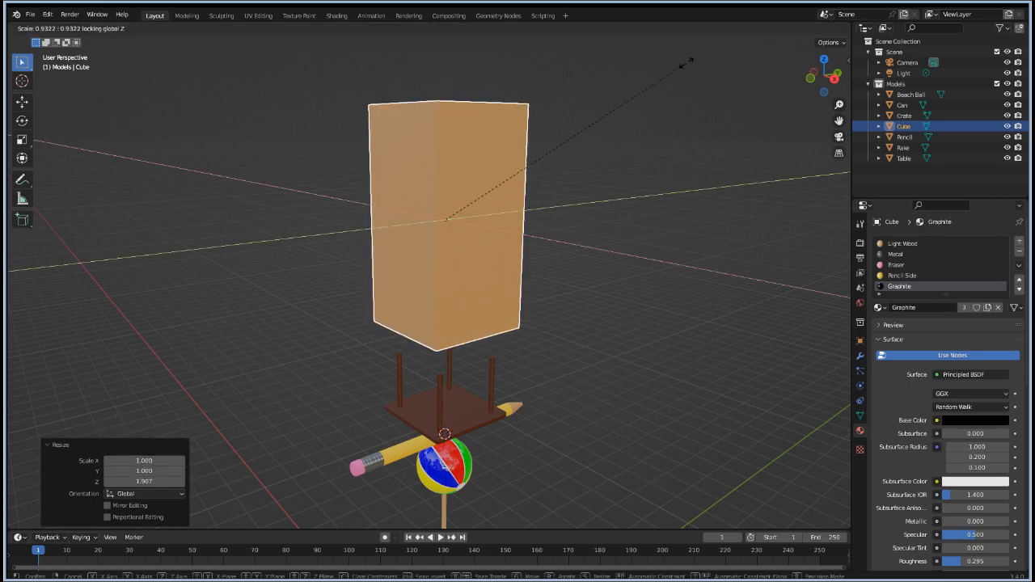
{"action": "left_click", "coordinate": [666, 68]}
Step: Lower the box along Z by about 0.411 m and a further 0.157 m so it rests on the table's legs
{"action": "key", "text": "g"}
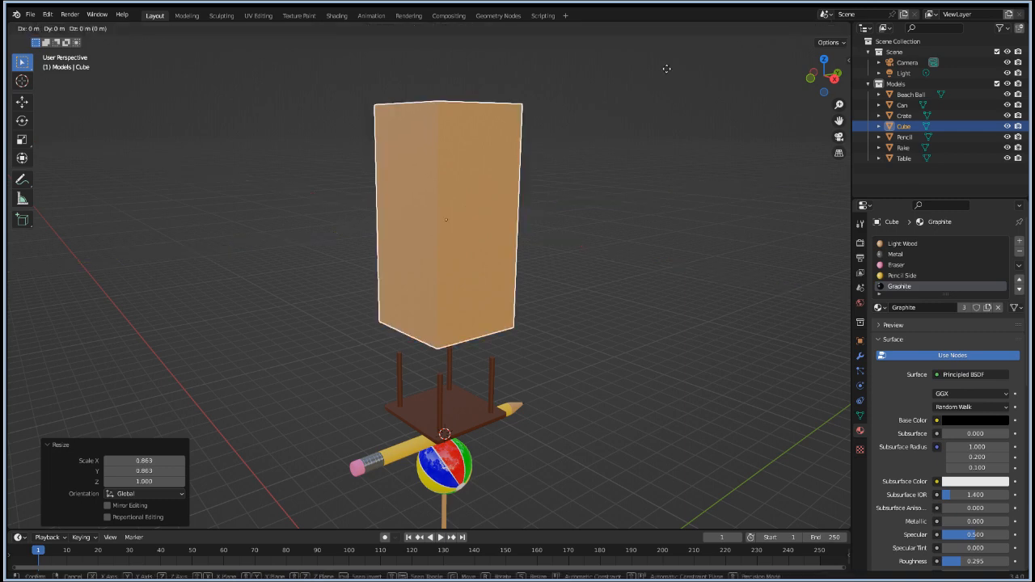
{"action": "key", "text": "z"}
{"action": "left_click", "coordinate": [664, 96]}
{"action": "key", "text": "KP_7"}
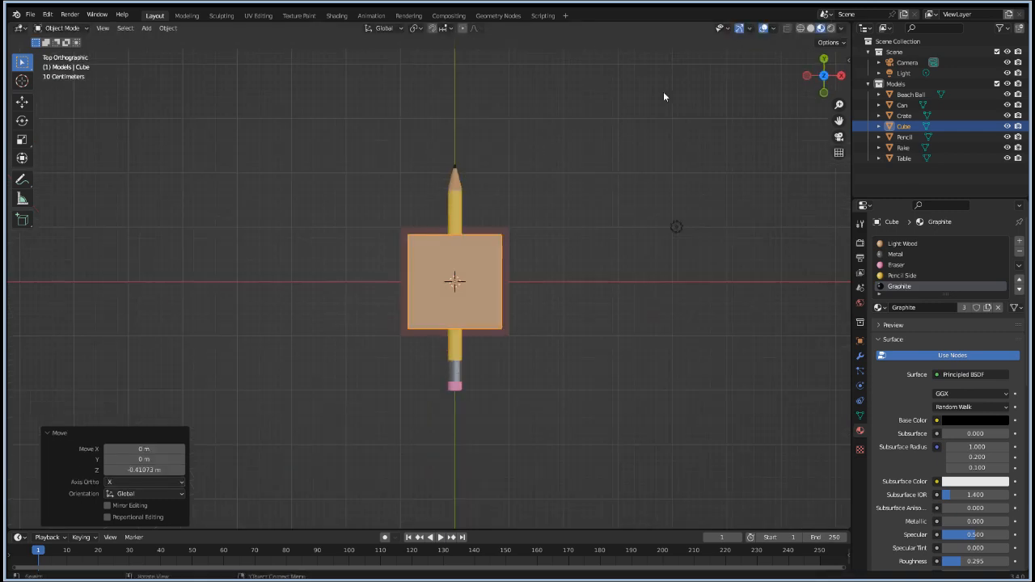
{"action": "key", "text": "KP_1"}
{"action": "key", "text": "g"}
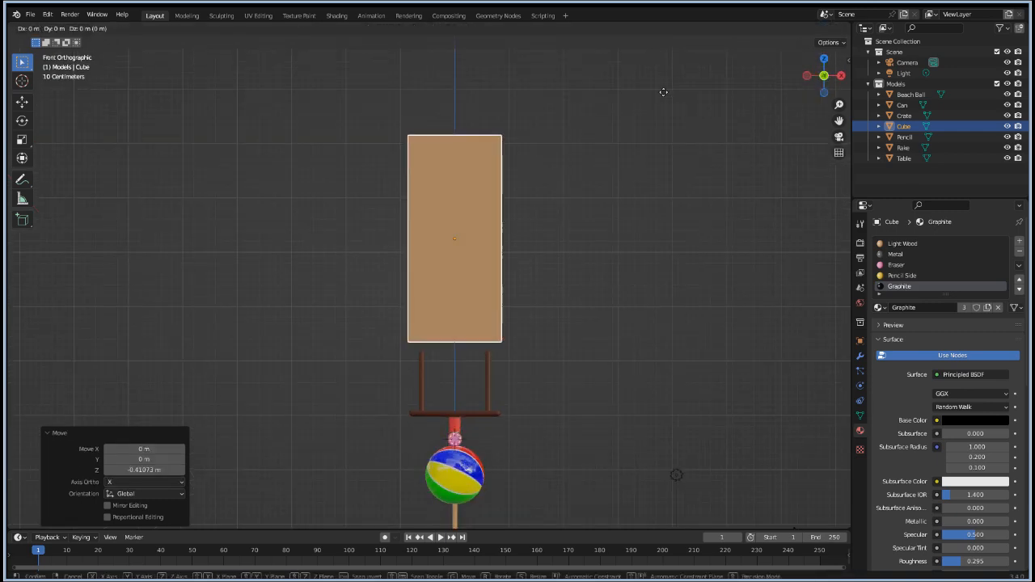
{"action": "key", "text": "z"}
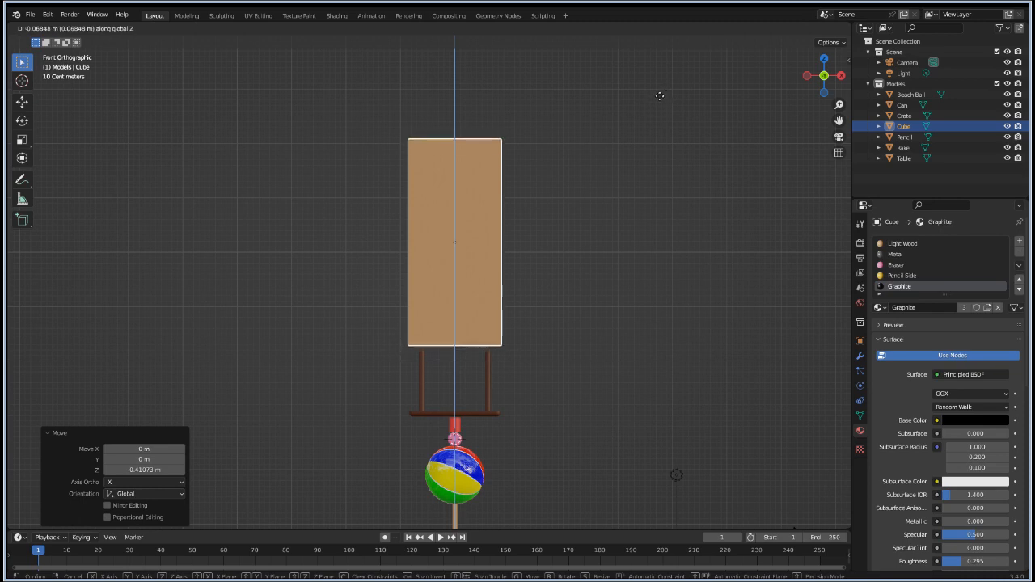
{"action": "left_click", "coordinate": [661, 100]}
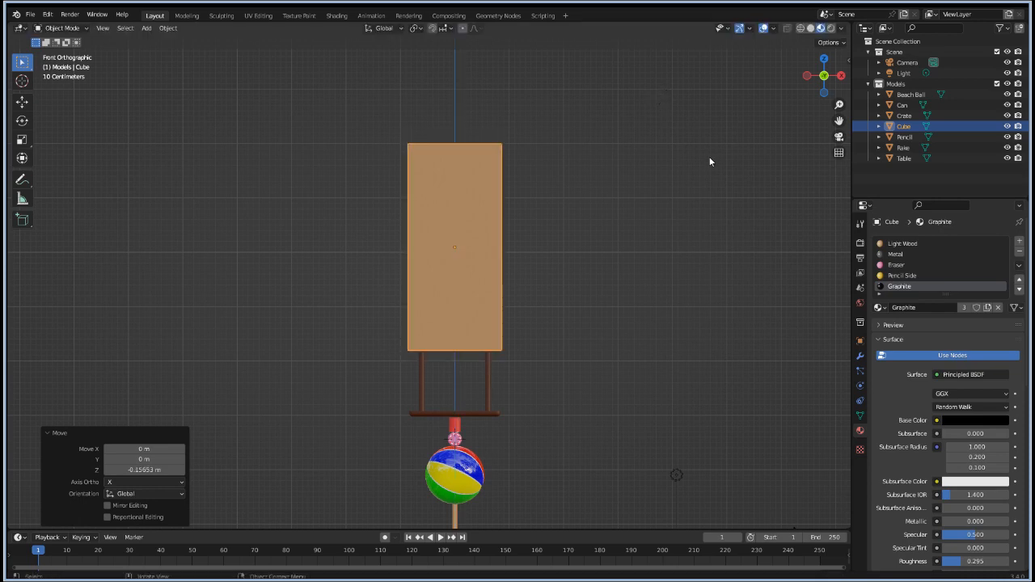
{"action": "scroll", "coordinate": [713, 161], "scroll_direction": "up", "scroll_amount": 4}
{"action": "middle_click_drag", "start_coordinate": [713, 160], "coordinate": [600, 203]}
{"action": "scroll", "coordinate": [602, 199], "scroll_direction": "down", "scroll_amount": 3}
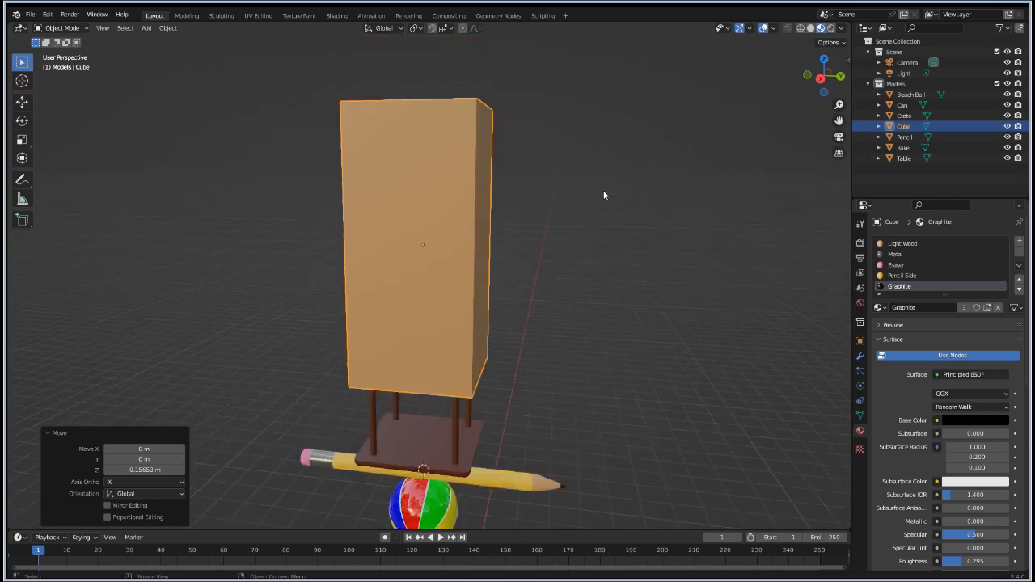
Step: Assign the Pencil Side material to all faces of the tall box
{"action": "left_click", "coordinate": [904, 276]}
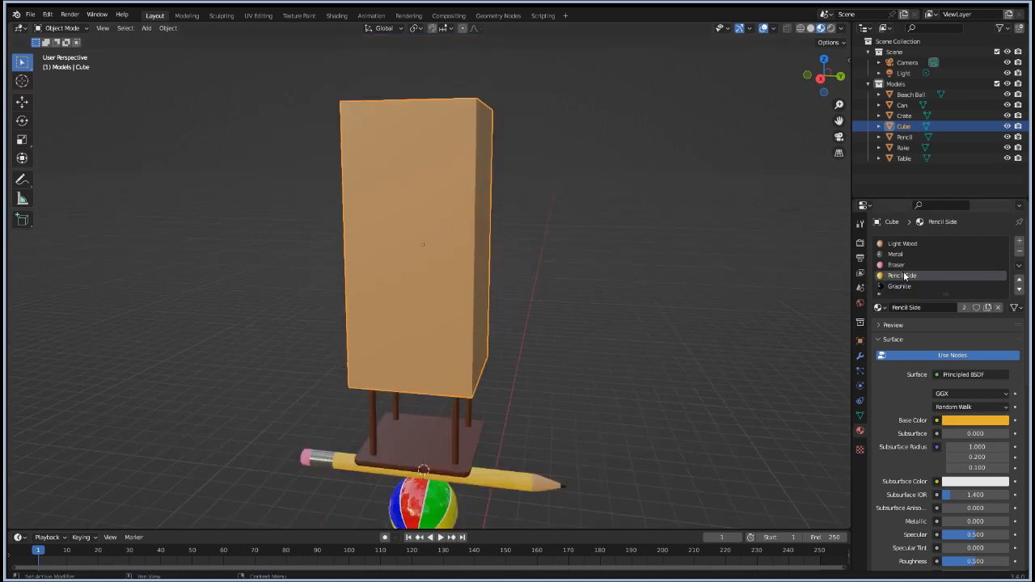
{"action": "key", "text": "Tab"}
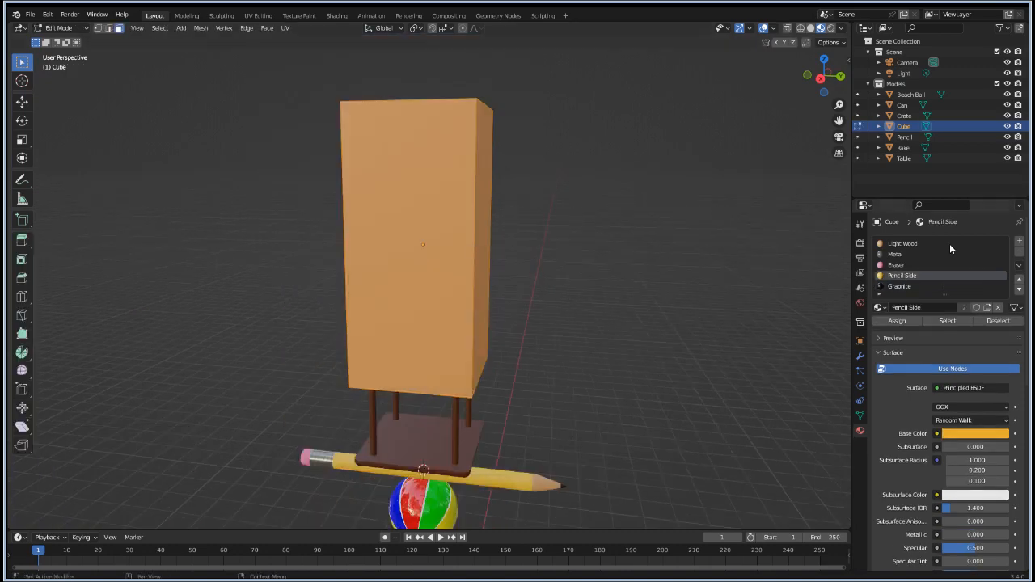
{"action": "left_click", "coordinate": [897, 321]}
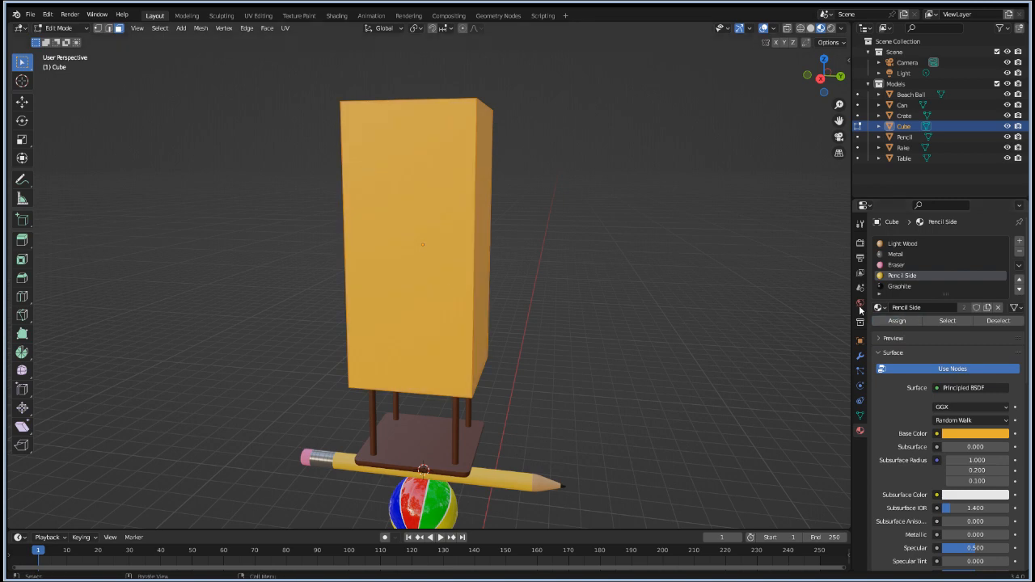
Step: Make the box's Pencil Side material a separate copy and rename it Fridge Side
{"action": "left_click", "coordinate": [987, 307]}
{"action": "double_click", "coordinate": [906, 276]}
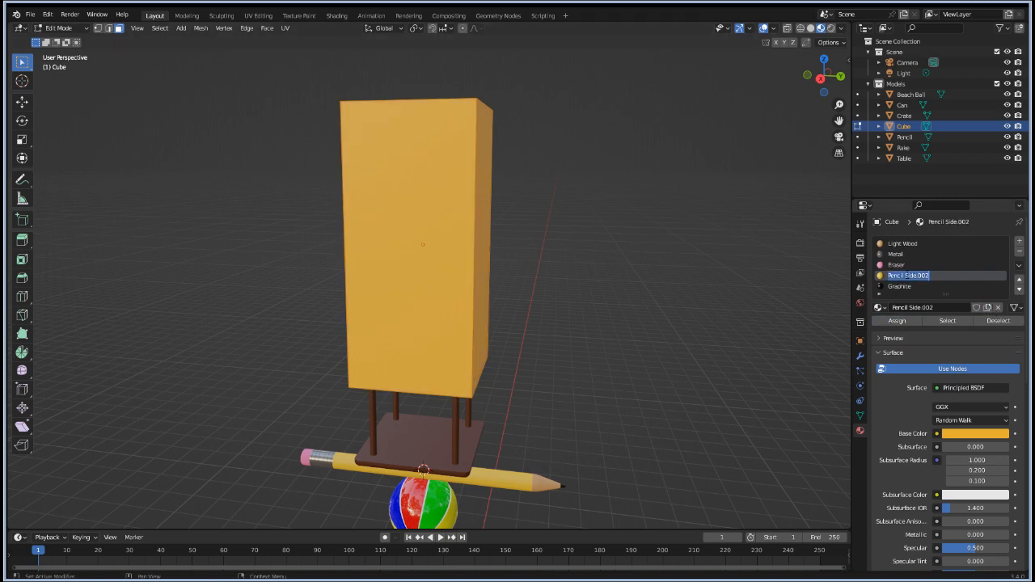
{"action": "left_click", "coordinate": [910, 308]}
{"action": "double_click", "coordinate": [908, 307]}
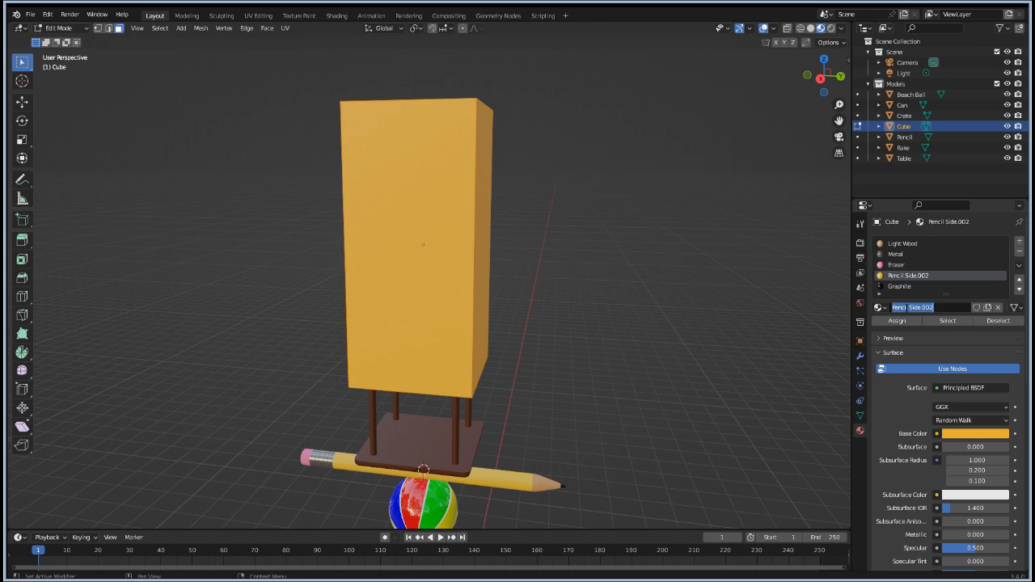
{"action": "type", "text": "G"}
{"action": "key", "text": "BackSpace"}
{"action": "type", "text": "Fridge Side"}
{"action": "key", "text": "Return"}
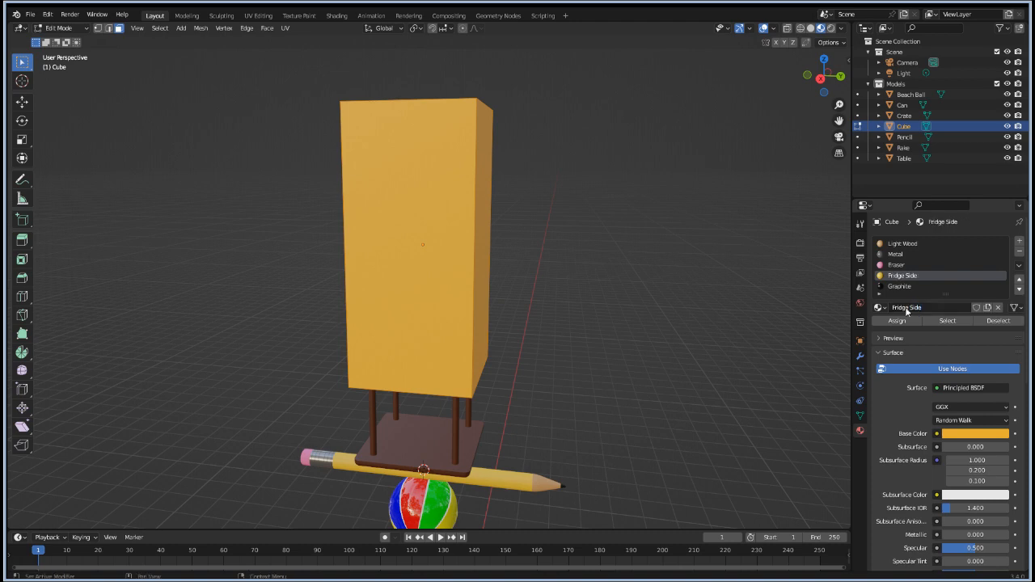
Step: Change the Fridge Side base color to a very pale pinkish white at full brightness
{"action": "left_click", "coordinate": [967, 435]}
{"action": "left_click_drag", "start_coordinate": [933, 338], "coordinate": [953, 323]}
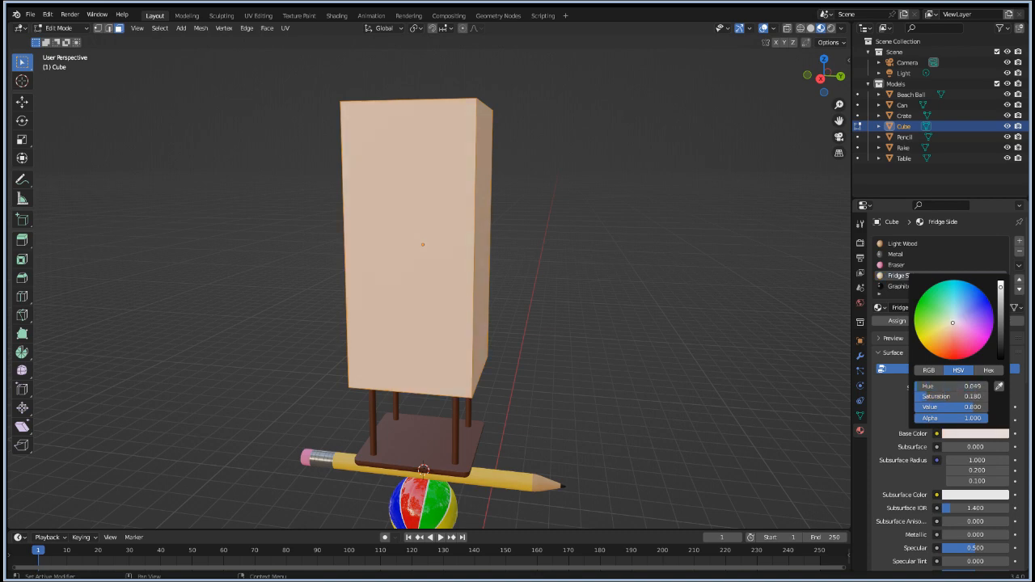
{"action": "left_click", "coordinate": [1000, 281]}
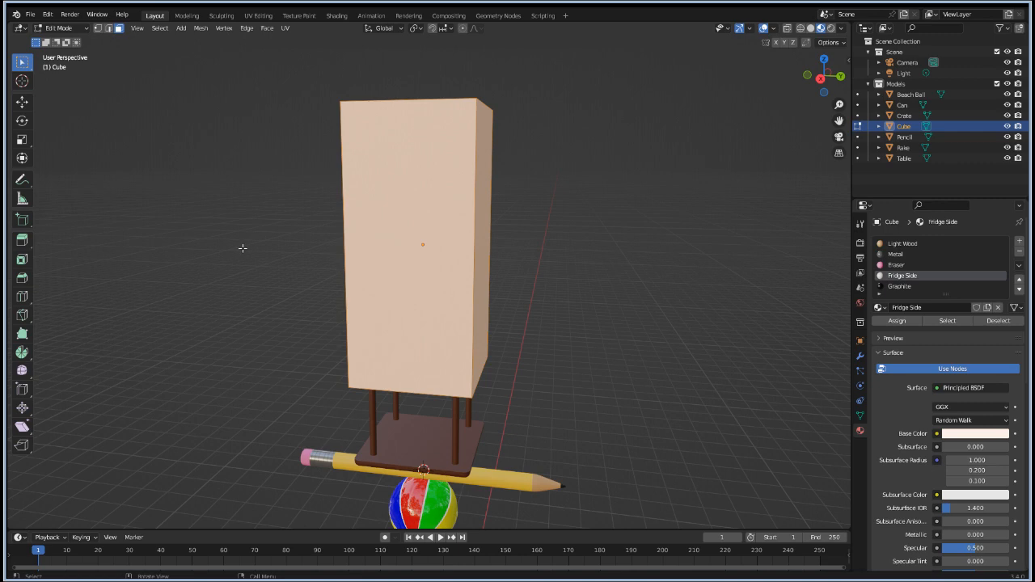
{"action": "mouse_move", "coordinate": [243, 251]}
{"action": "middle_mouse_down"}
{"action": "mouse_move", "coordinate": [589, 262]}
{"action": "mouse_move", "coordinate": [474, 288]}
{"action": "mouse_move", "coordinate": [507, 277]}
{"action": "mouse_move", "coordinate": [488, 263]}
{"action": "middle_mouse_up"}
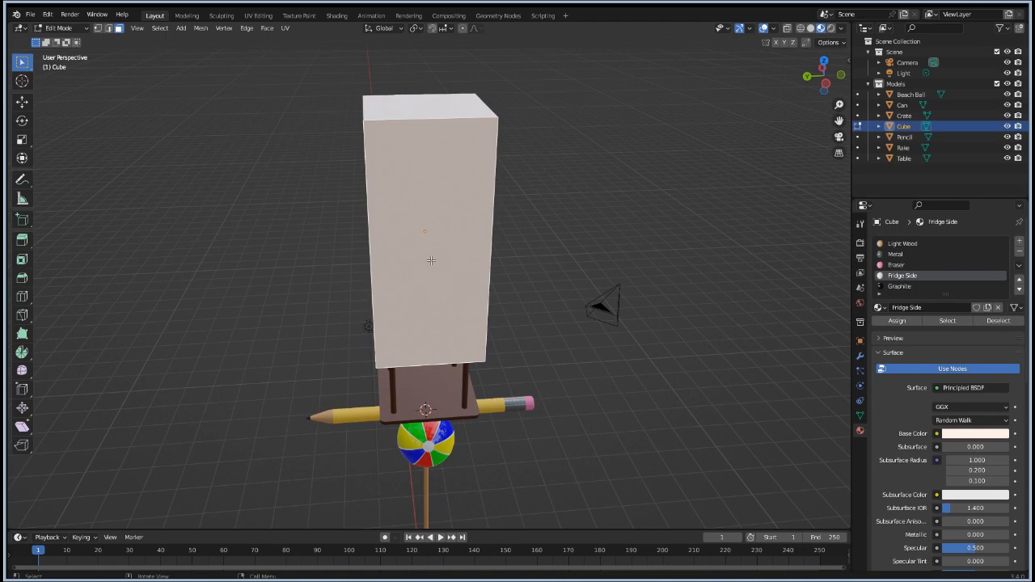
{"action": "key", "text": "i"}
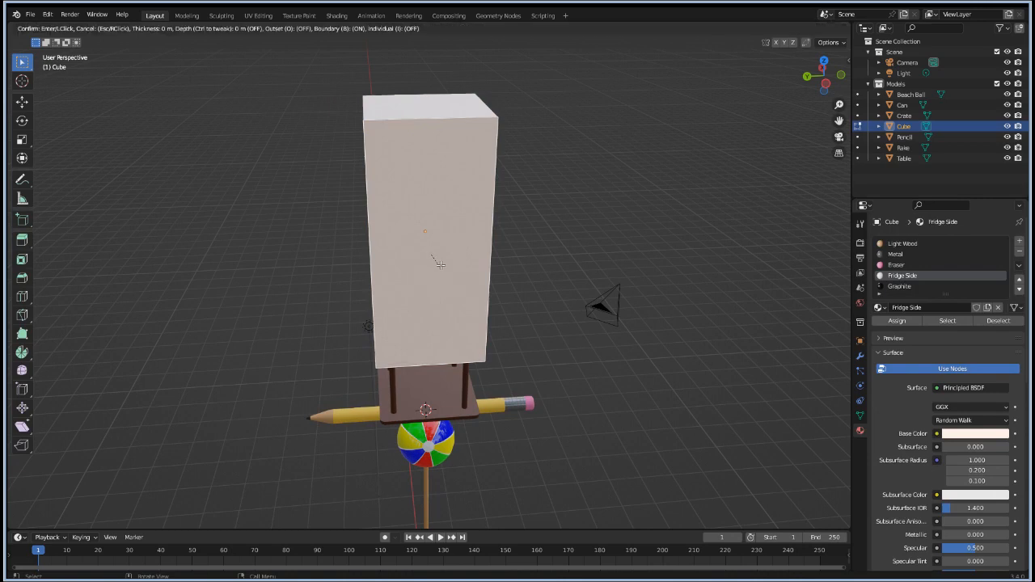
{"action": "left_click", "coordinate": [427, 257]}
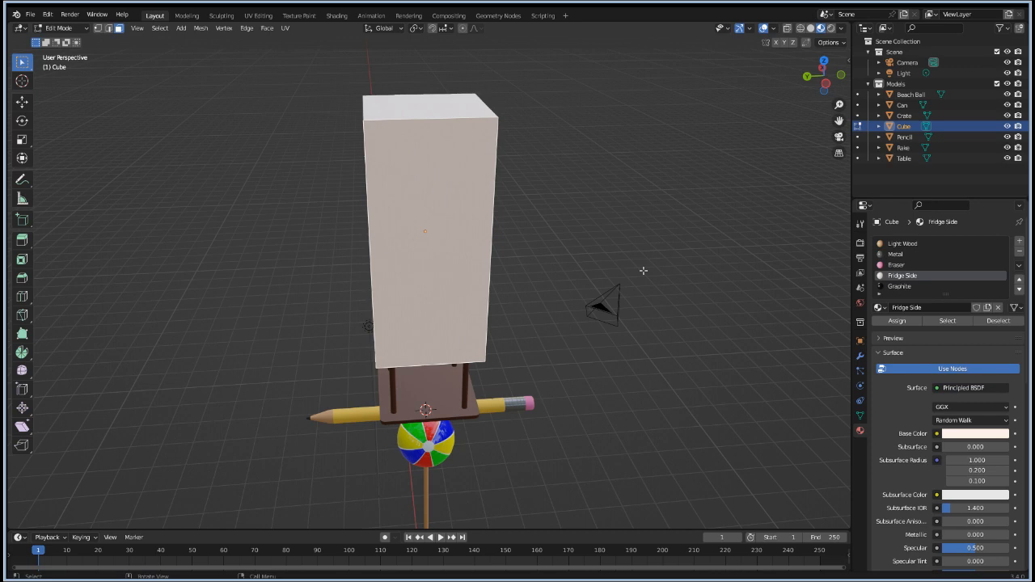
Step: Apply the tall box's rotation and scale in Object Mode
{"action": "key", "text": "Tab"}
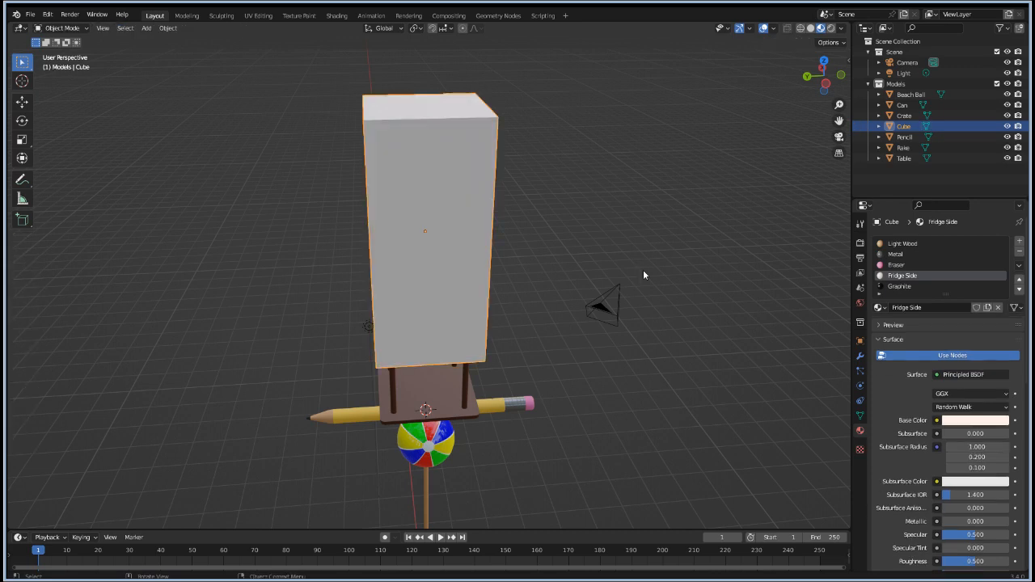
{"action": "key", "text": "ctrl+a"}
{"action": "left_click", "coordinate": [626, 271]}
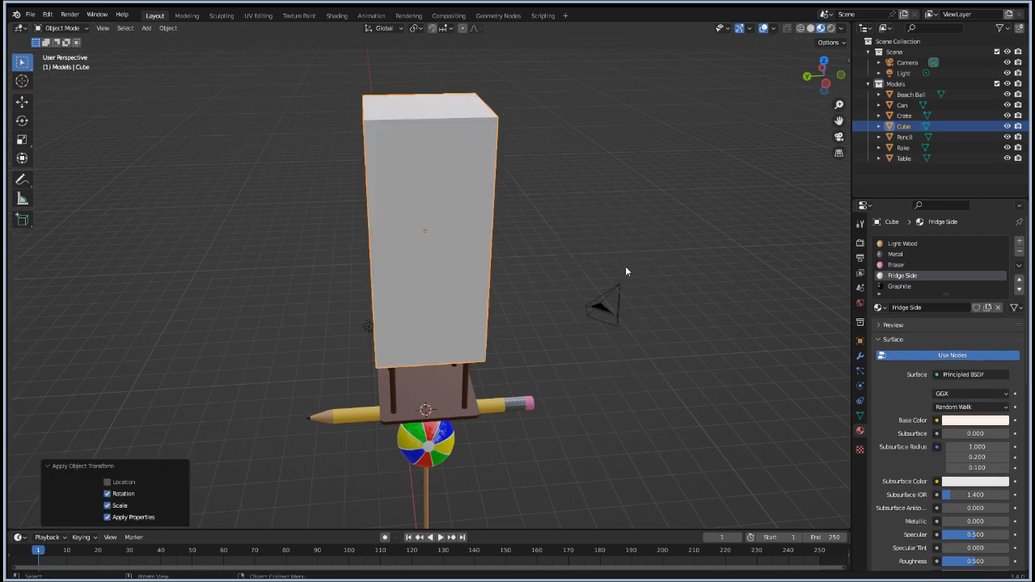
Step: Inset the tall box's back face by about 0.028 m and extrude it inward about 0.045 m
{"action": "key", "text": "Tab"}
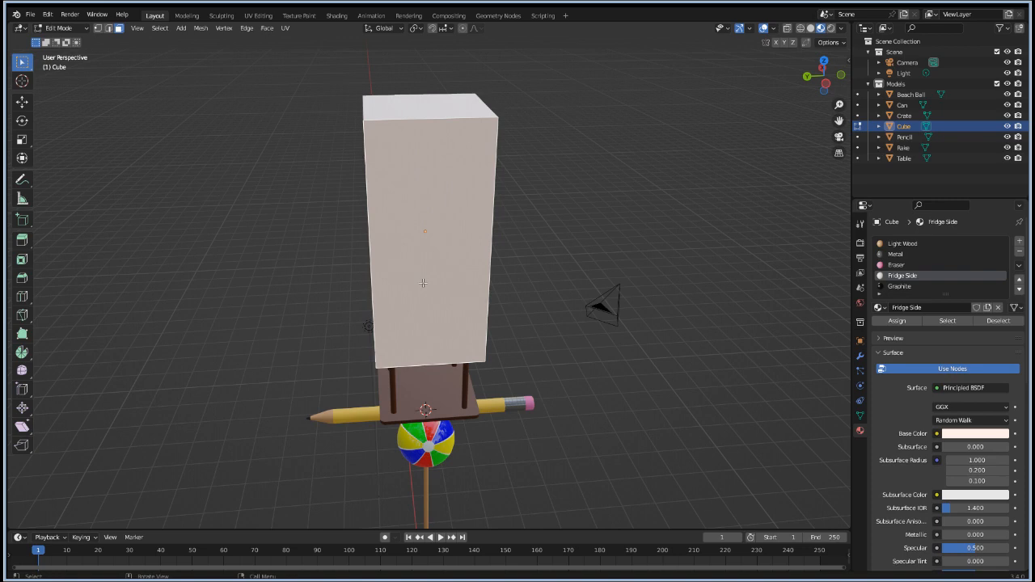
{"action": "key", "text": "i"}
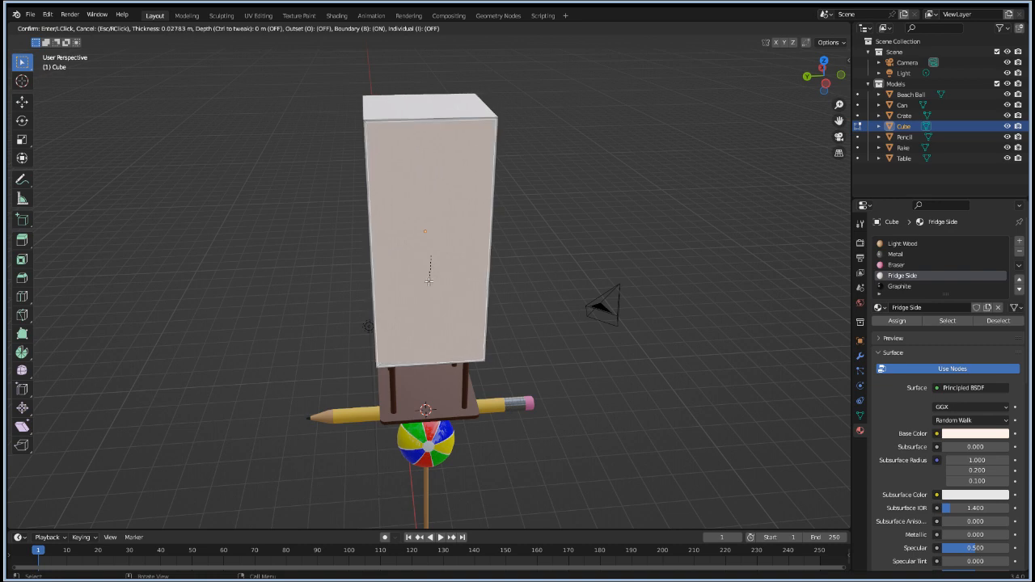
{"action": "left_click", "coordinate": [429, 280]}
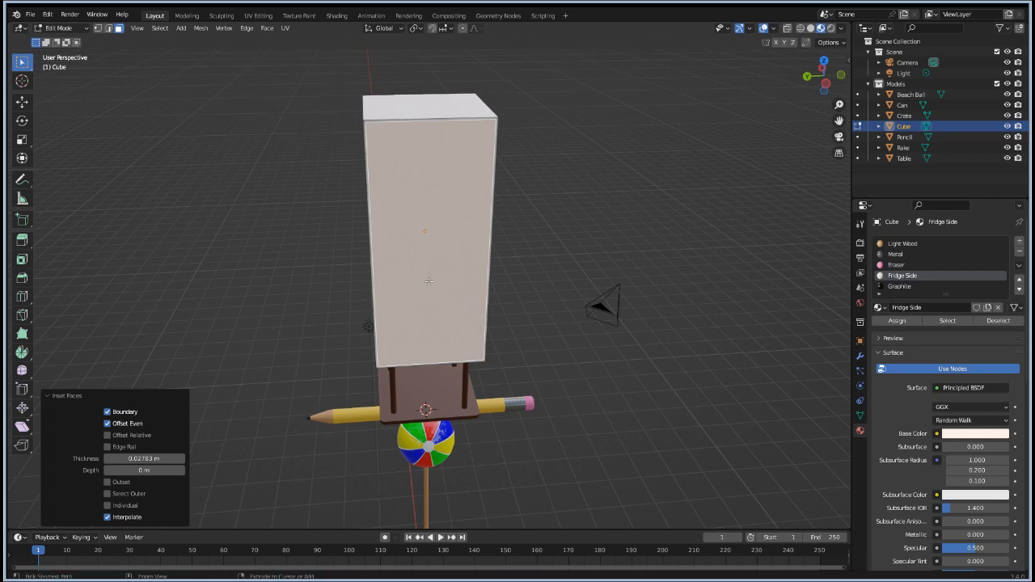
{"action": "key", "text": "alt+s"}
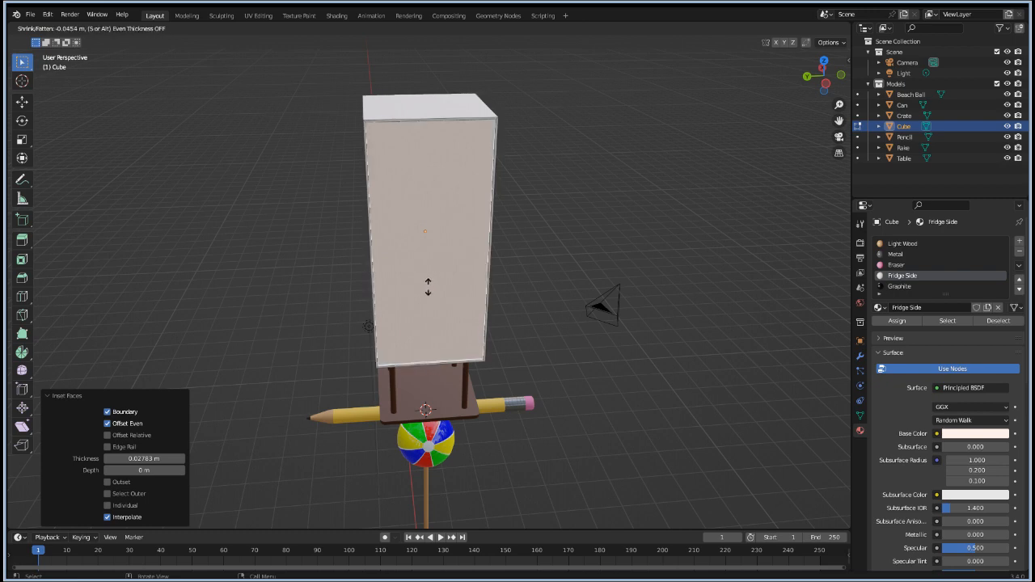
{"action": "left_click", "coordinate": [428, 287]}
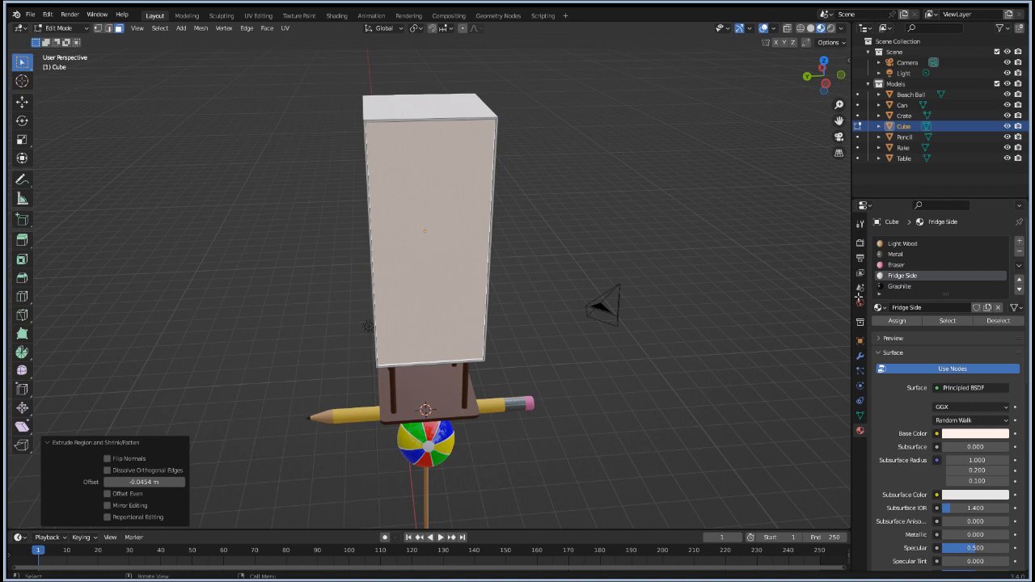
Step: Make the Graphite material a separate copy named Fridge Back and assign it to the box's recessed back face
{"action": "left_click", "coordinate": [901, 287]}
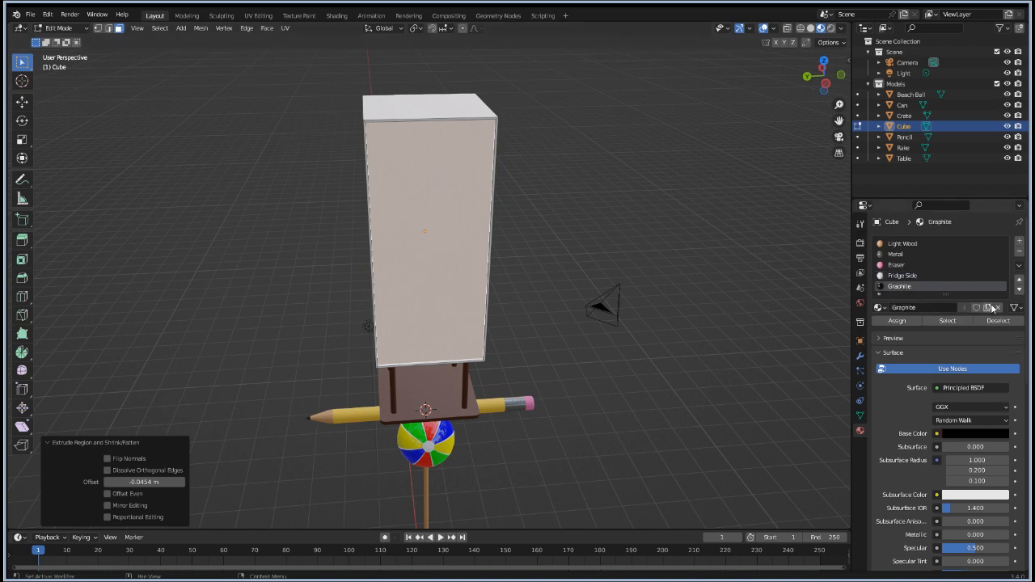
{"action": "left_click", "coordinate": [989, 308]}
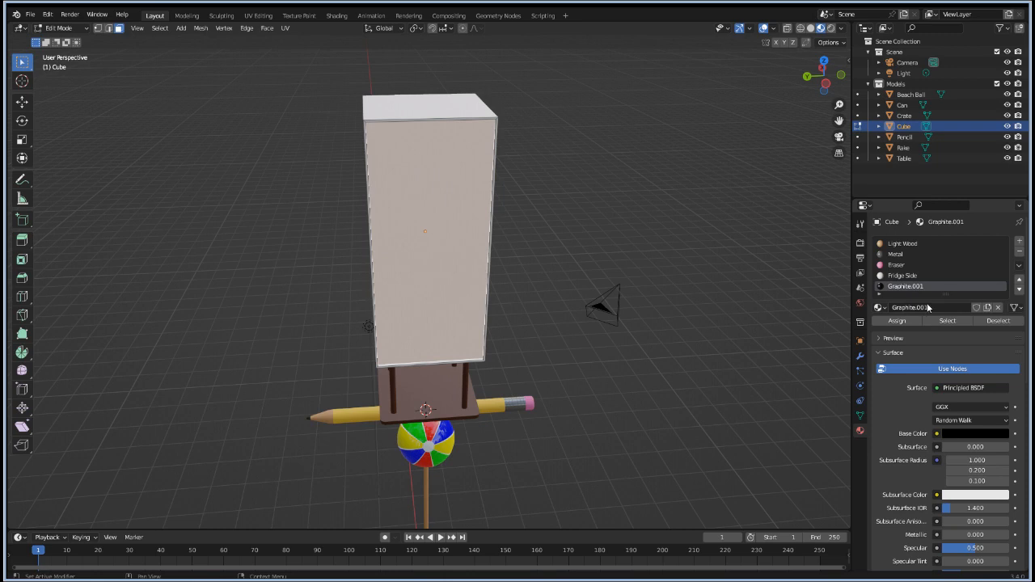
{"action": "left_click", "coordinate": [929, 307]}
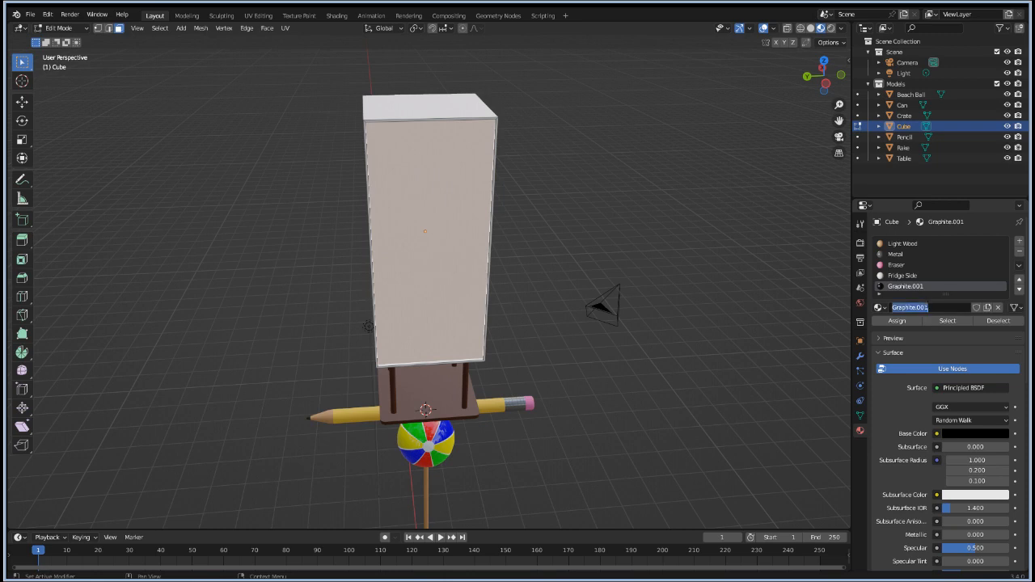
{"action": "left_click", "coordinate": [902, 318]}
{"action": "left_click", "coordinate": [902, 318]}
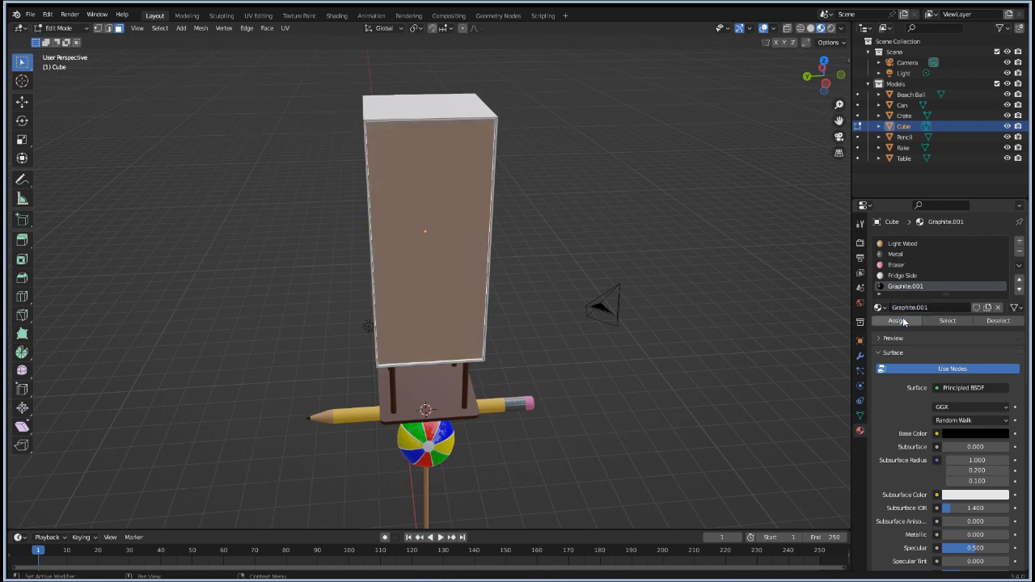
{"action": "left_click", "coordinate": [926, 307]}
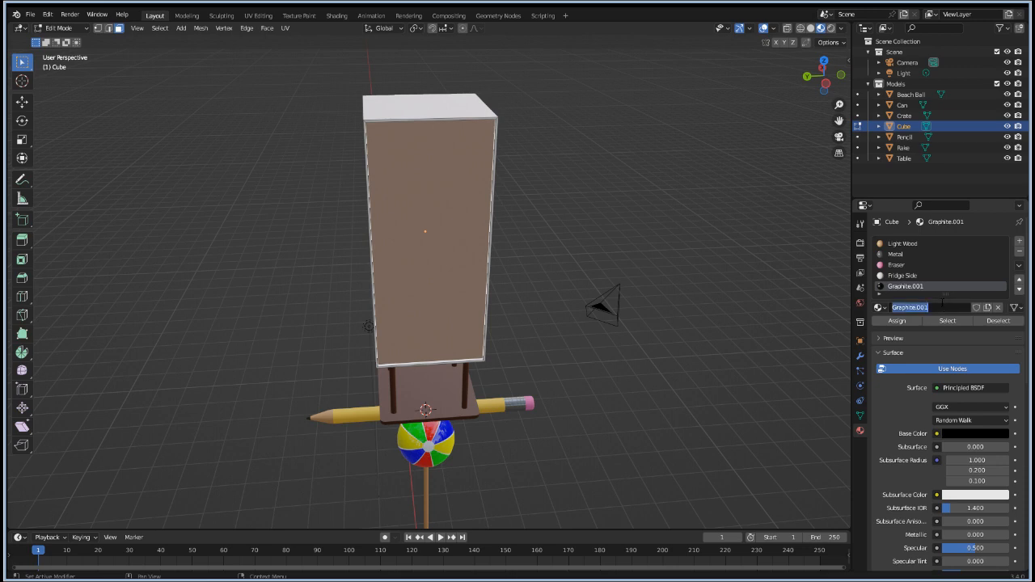
{"action": "type", "text": "Fridge Back"}
{"action": "key", "text": "Return"}
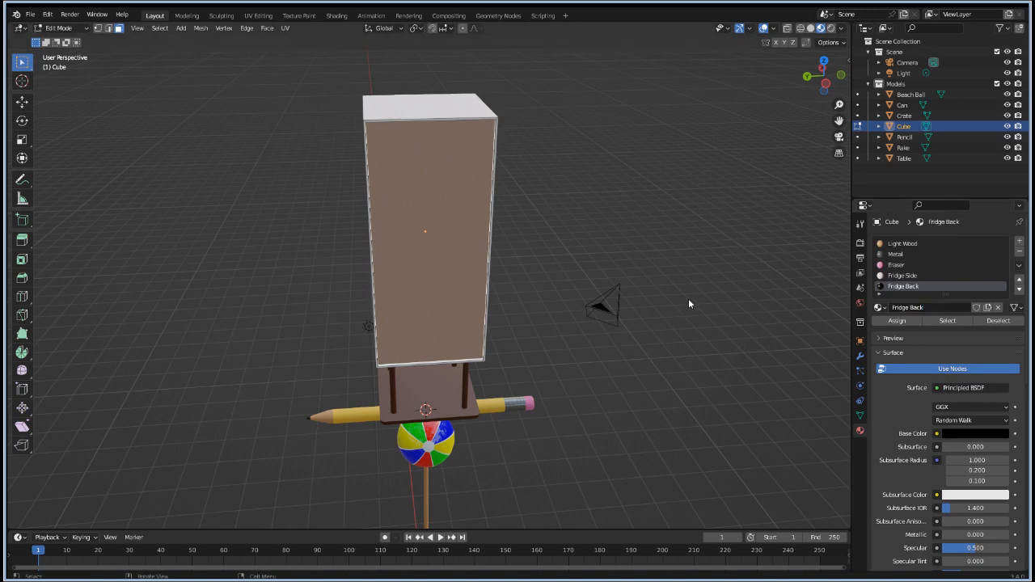
Step: Add one horizontal loop cut around the box and slide it upward to a factor of about -0.297
{"action": "scroll", "coordinate": [696, 339], "scroll_direction": "up", "scroll_amount": 3}
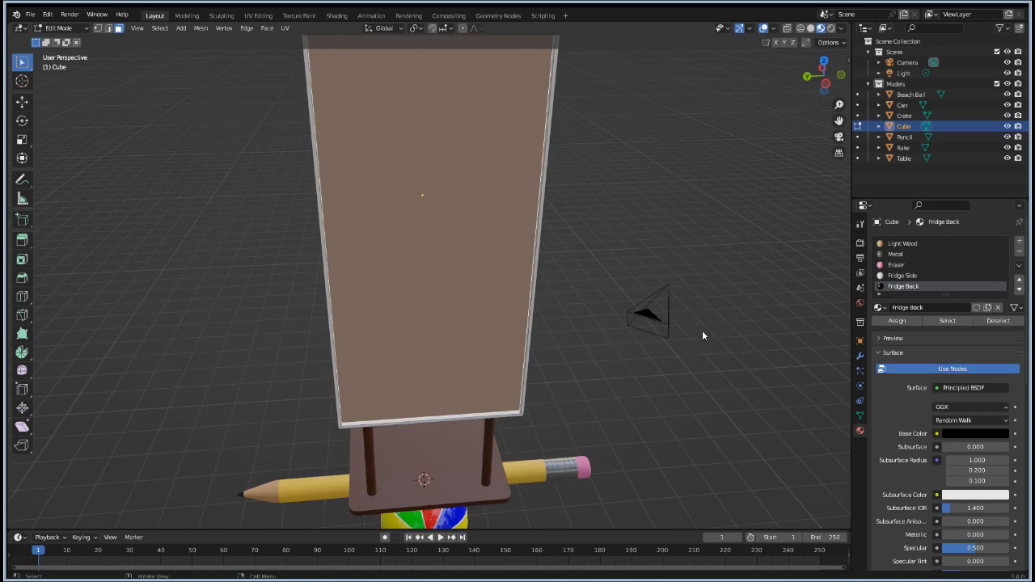
{"action": "mouse_move", "coordinate": [702, 335]}
{"action": "middle_mouse_down"}
{"action": "mouse_move", "coordinate": [618, 309]}
{"action": "mouse_move", "coordinate": [492, 341]}
{"action": "mouse_move", "coordinate": [483, 298]}
{"action": "mouse_move", "coordinate": [529, 262]}
{"action": "mouse_move", "coordinate": [549, 276]}
{"action": "mouse_move", "coordinate": [536, 259]}
{"action": "mouse_move", "coordinate": [555, 289]}
{"action": "mouse_move", "coordinate": [568, 381]}
{"action": "mouse_move", "coordinate": [555, 377]}
{"action": "mouse_move", "coordinate": [569, 386]}
{"action": "mouse_move", "coordinate": [558, 380]}
{"action": "middle_mouse_up"}
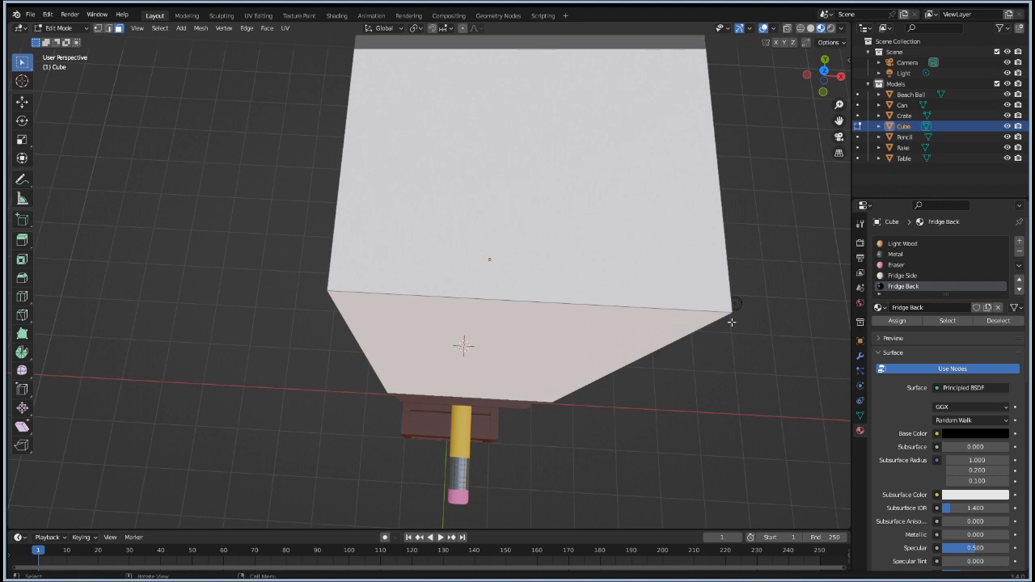
{"action": "middle_click_drag", "start_coordinate": [717, 368], "coordinate": [661, 320]}
{"action": "scroll", "coordinate": [661, 321], "scroll_direction": "down", "scroll_amount": 3}
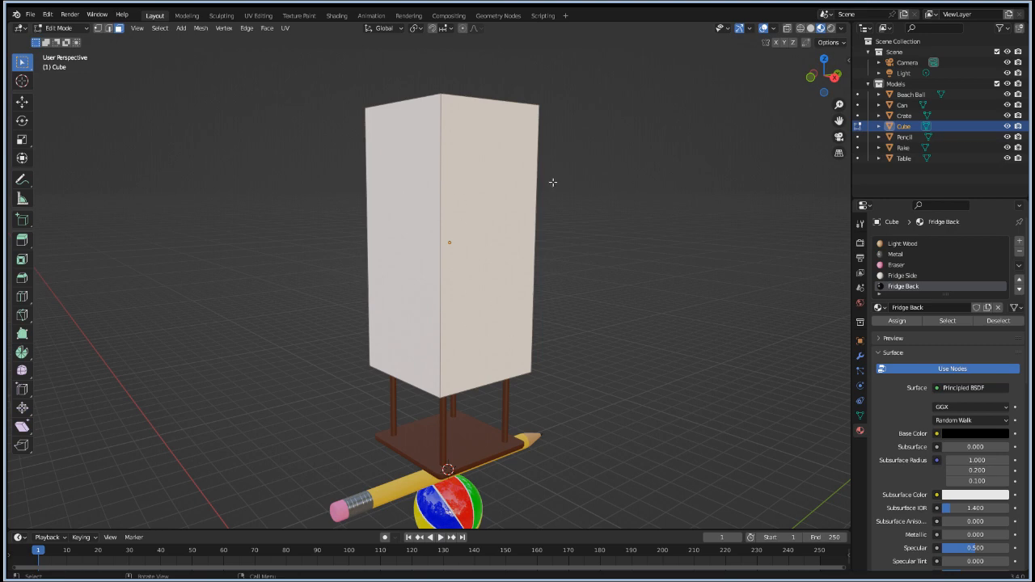
{"action": "scroll", "coordinate": [606, 194], "scroll_direction": "up", "scroll_amount": 1}
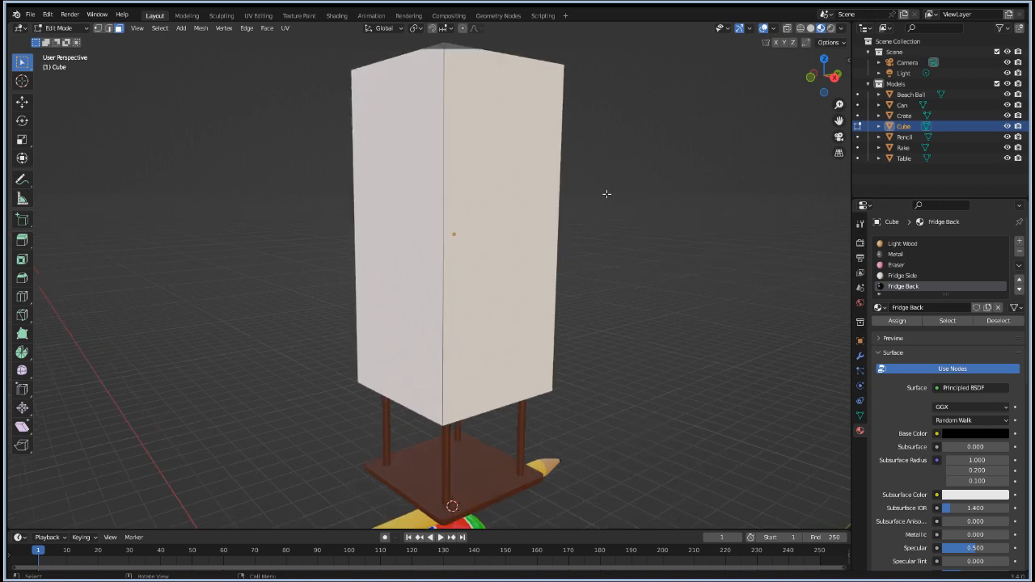
{"action": "key", "text": "ctrl+r"}
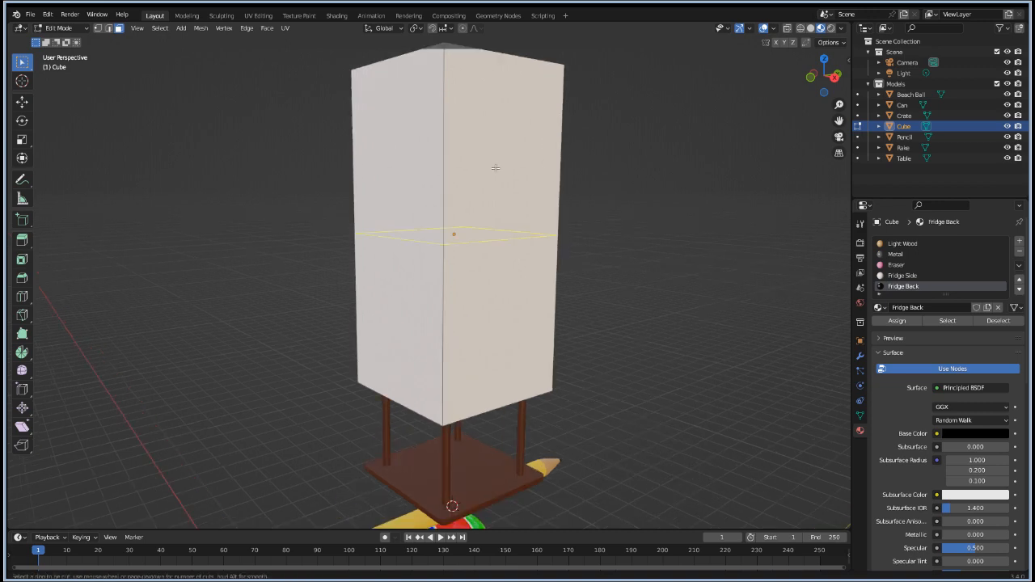
{"action": "left_click", "coordinate": [444, 175]}
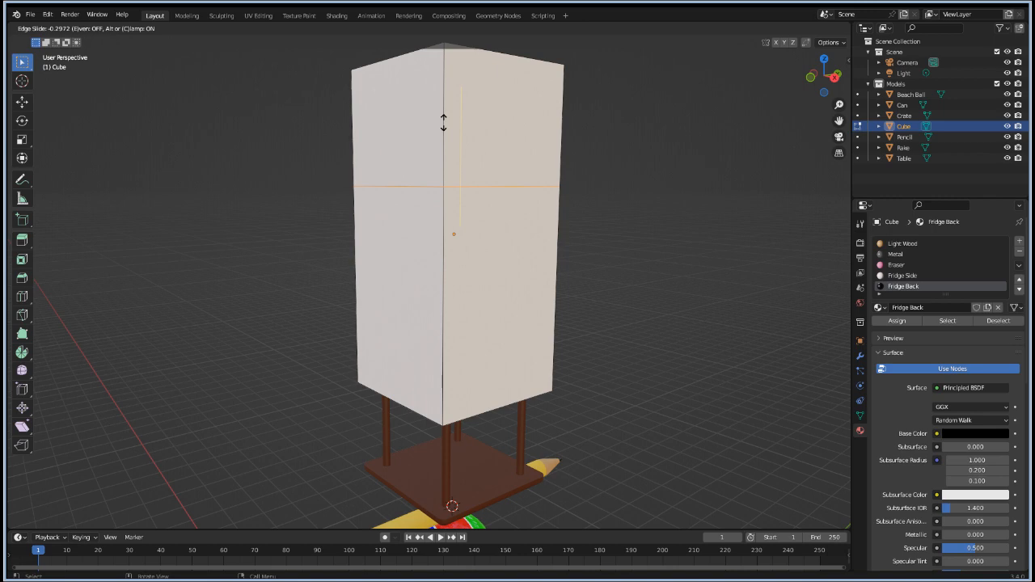
{"action": "left_click", "coordinate": [443, 121]}
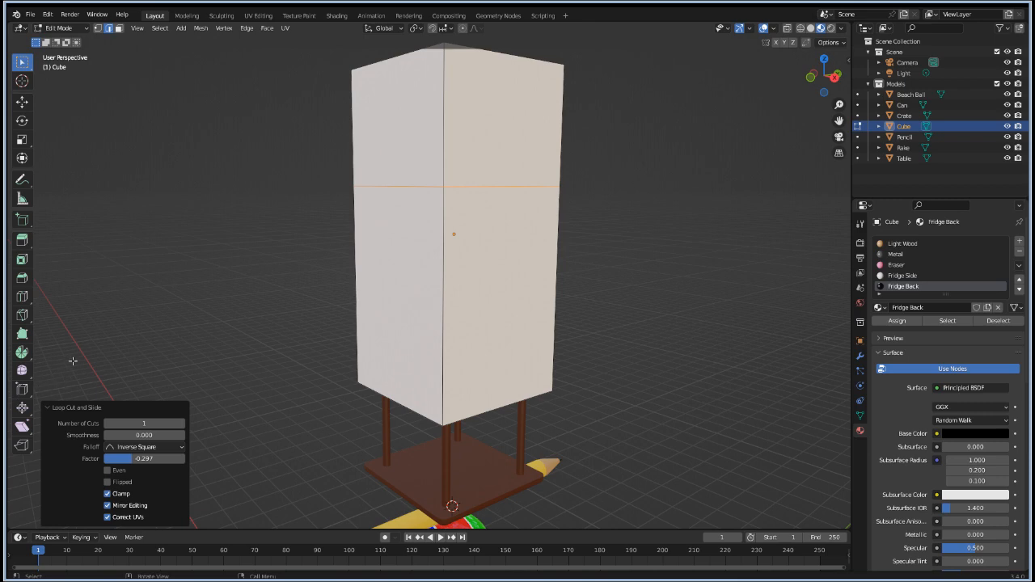
Step: Bevel the new edge loop into a band about 0.074 m in width with 3 segments
{"action": "key", "text": "ctrl+b"}
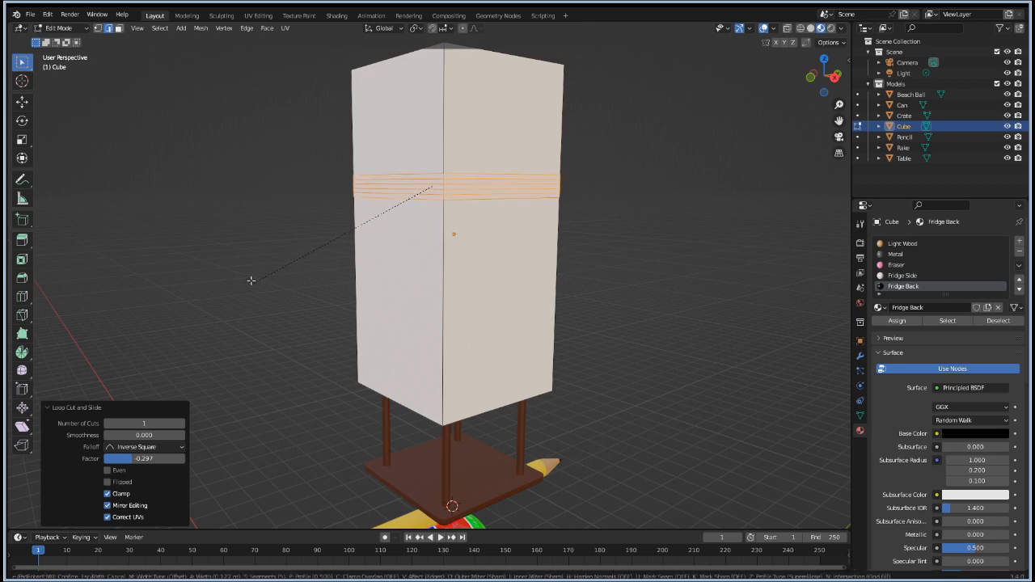
{"action": "scroll", "coordinate": [251, 281], "scroll_direction": "down", "scroll_amount": 2}
{"action": "scroll", "coordinate": [251, 281], "scroll_direction": "down", "scroll_amount": 1}
{"action": "scroll", "coordinate": [251, 281], "scroll_direction": "up", "scroll_amount": 1}
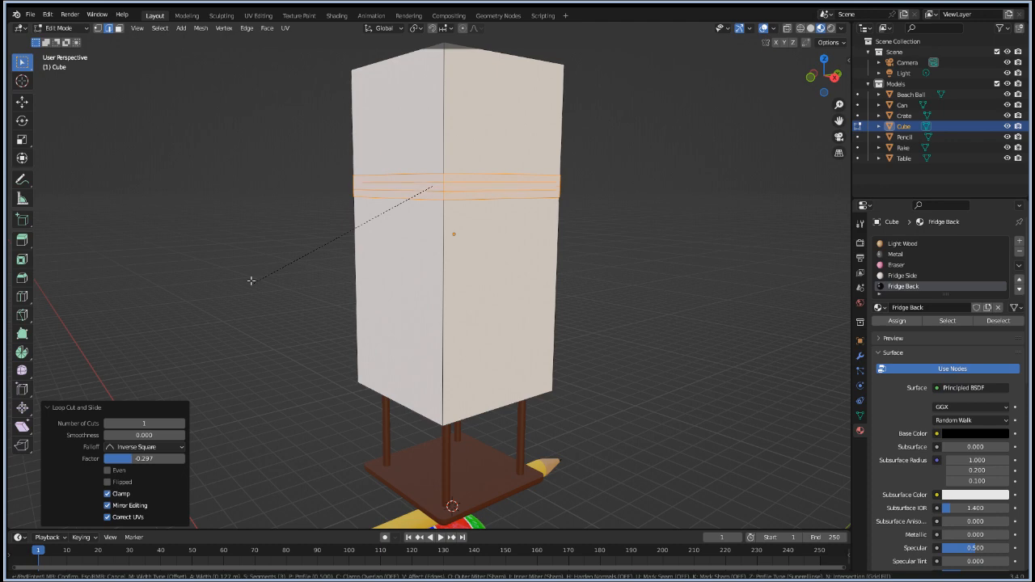
{"action": "scroll", "coordinate": [251, 281], "scroll_direction": "up", "scroll_amount": 1}
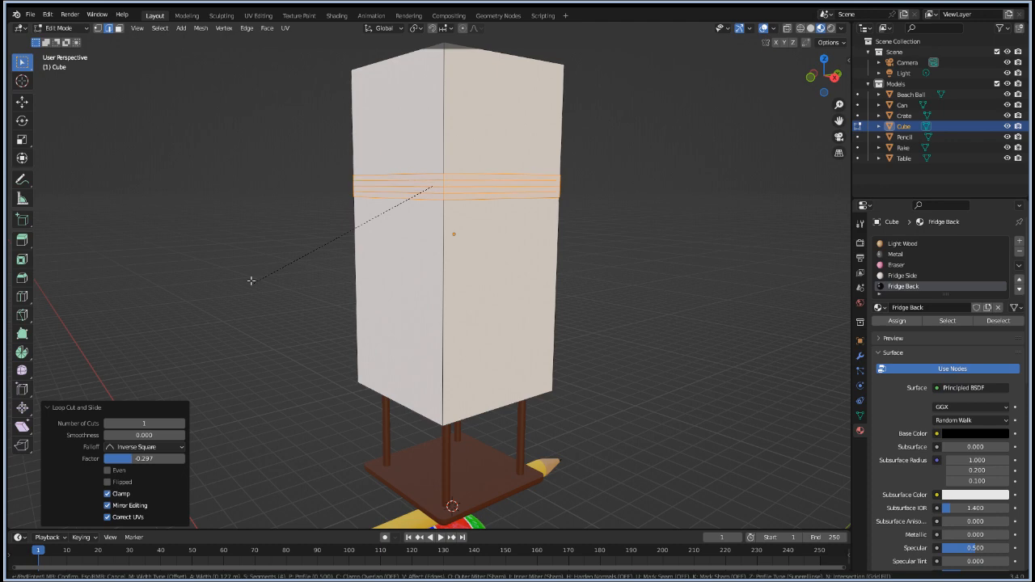
{"action": "scroll", "coordinate": [251, 281], "scroll_direction": "down", "scroll_amount": 3}
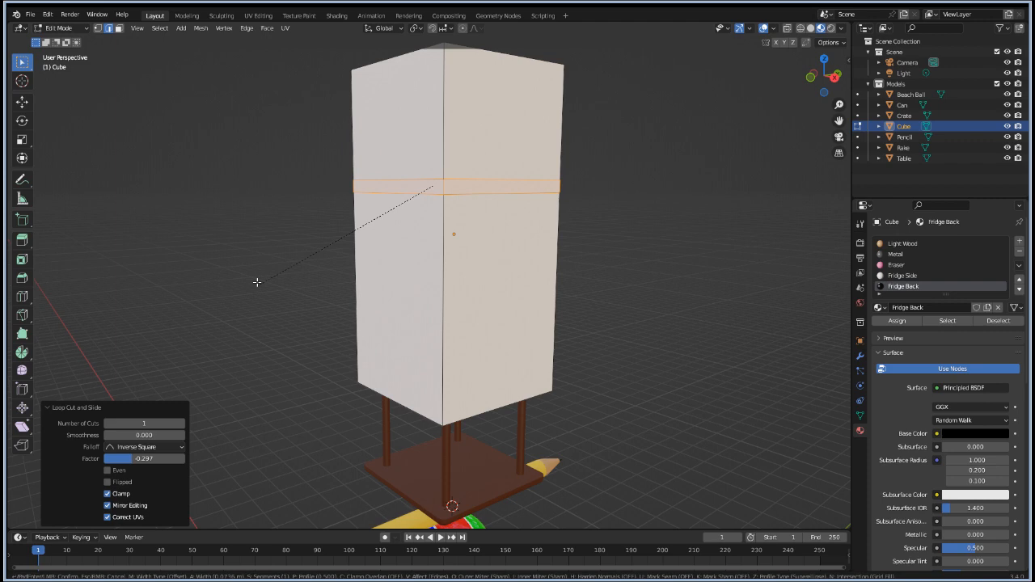
{"action": "scroll", "coordinate": [256, 282], "scroll_direction": "up", "scroll_amount": 3}
{"action": "left_click", "coordinate": [256, 282]}
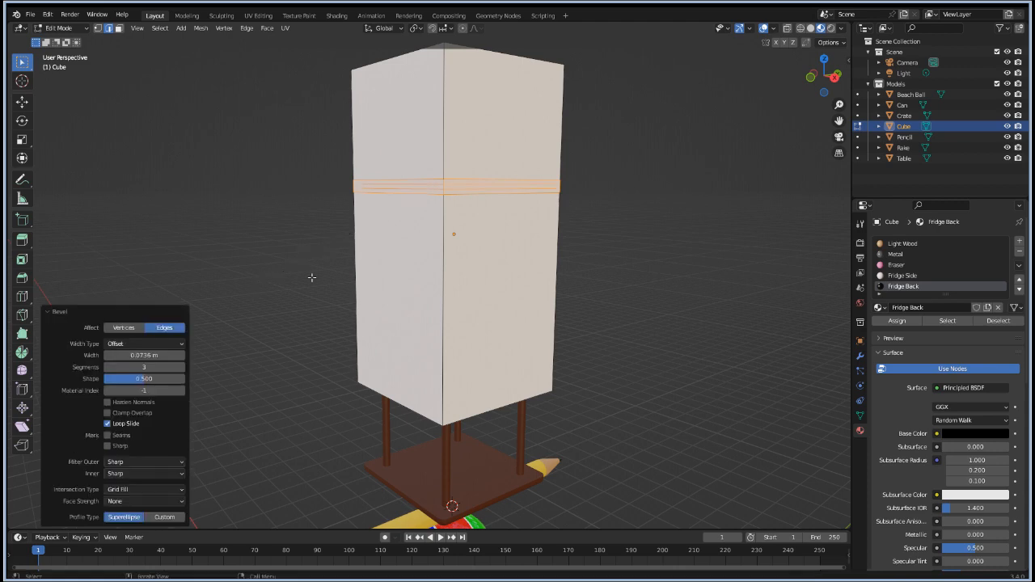
Step: Reduce the selection to the band's two inner edge loops and scale them by about 2.76 along Z
{"action": "key", "text": "ctrl+KP_Subtract"}
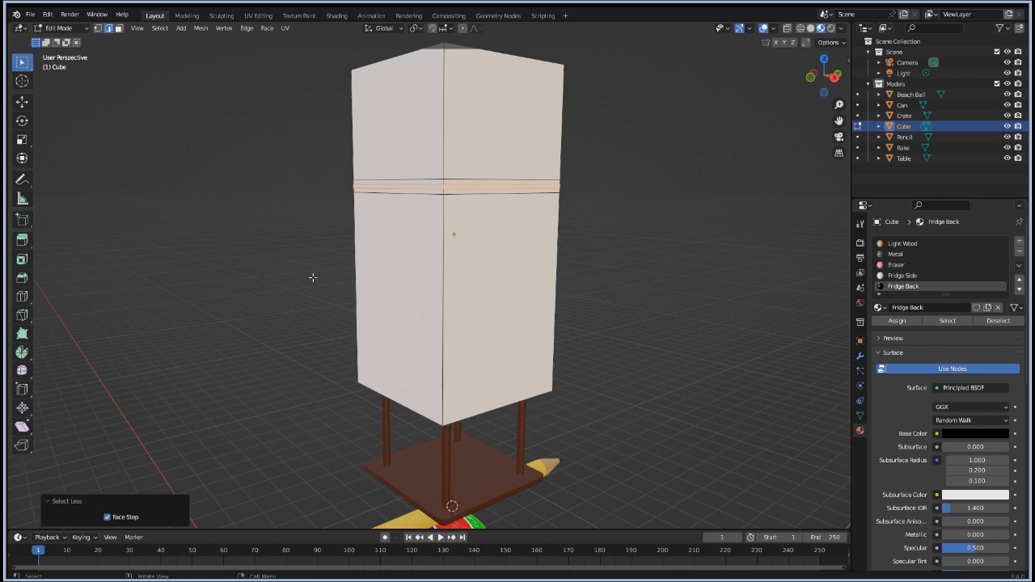
{"action": "key", "text": "s"}
{"action": "key", "text": "z"}
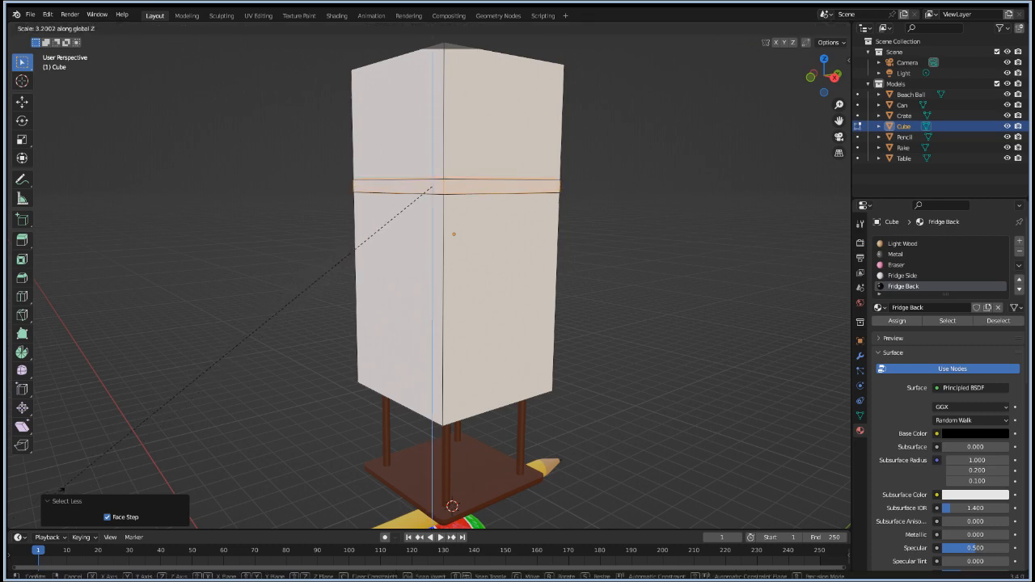
{"action": "left_click", "coordinate": [129, 473]}
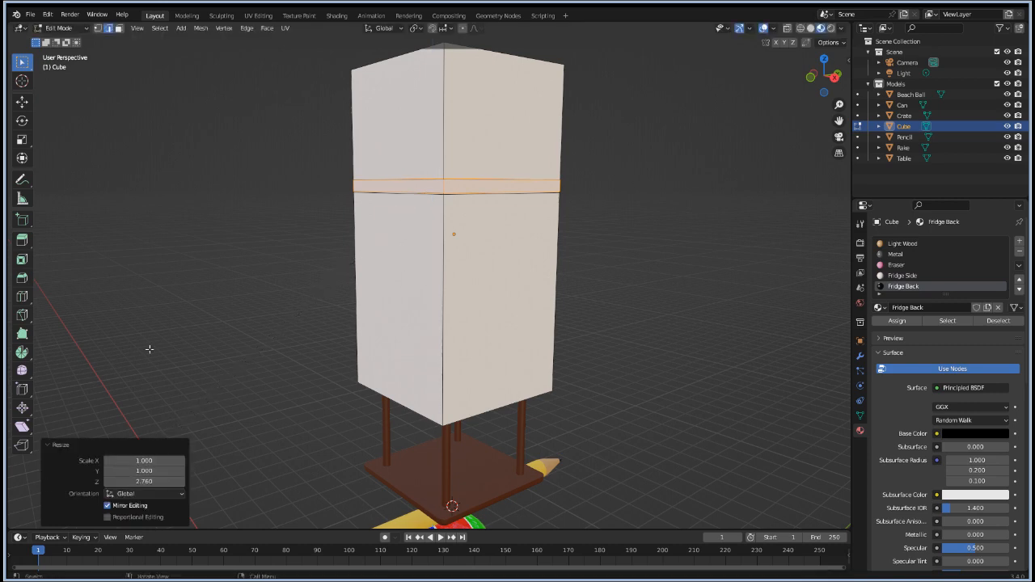
Step: Move the band's inner edge loops down about 0.006 m along Z to centre them between the outer loops
{"action": "scroll", "coordinate": [471, 217], "scroll_direction": "up", "scroll_amount": 3}
{"action": "middle_click_drag", "start_coordinate": [363, 143], "coordinate": [477, 333]}
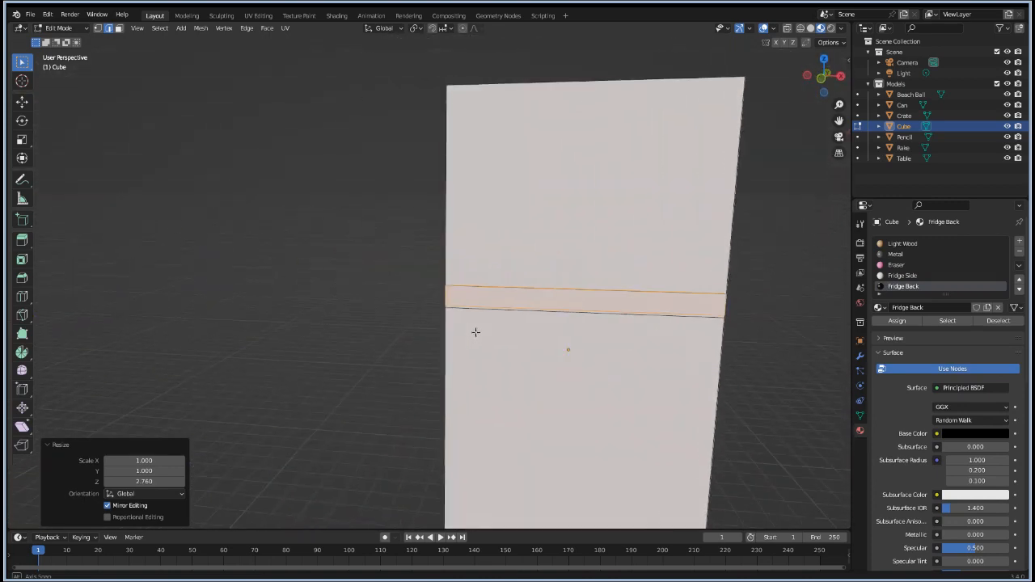
{"action": "middle_click_drag", "start_coordinate": [602, 333], "coordinate": [356, 294], "text": "shift"}
{"action": "scroll", "coordinate": [444, 236], "scroll_direction": "up", "scroll_amount": 6}
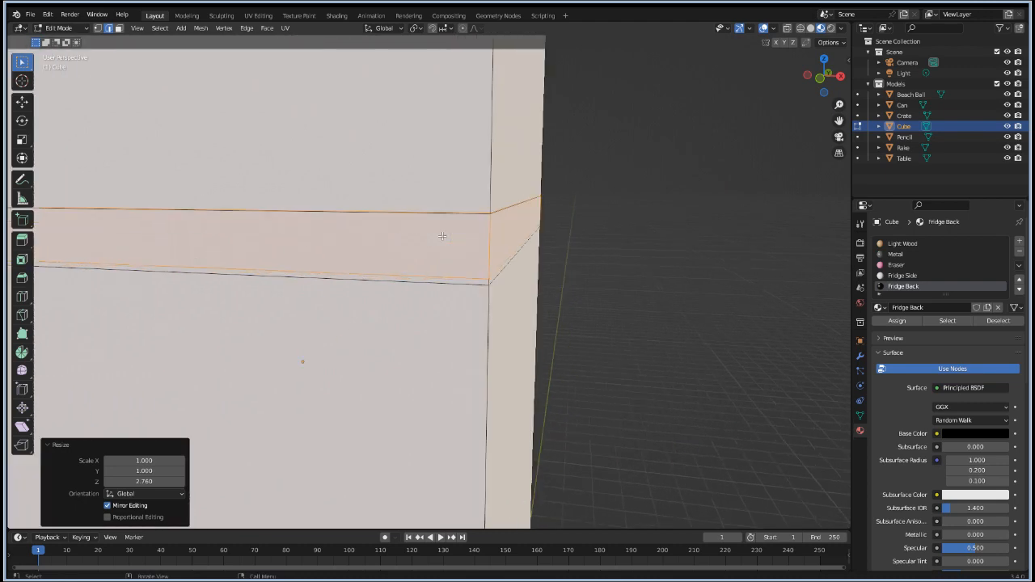
{"action": "middle_click_drag", "start_coordinate": [544, 227], "coordinate": [541, 257]}
{"action": "key", "text": "g"}
{"action": "key", "text": "z"}
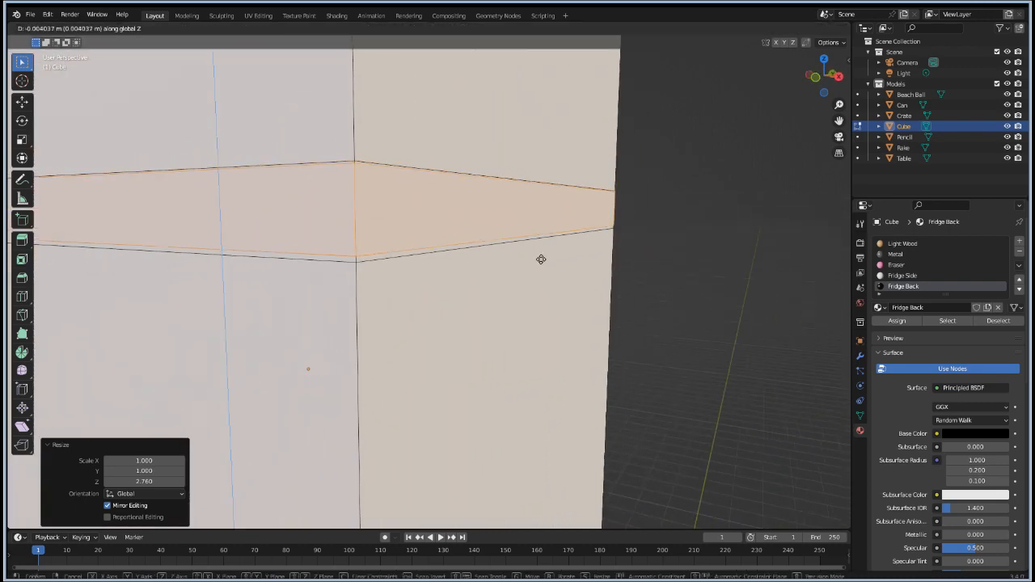
{"action": "left_click", "coordinate": [542, 258]}
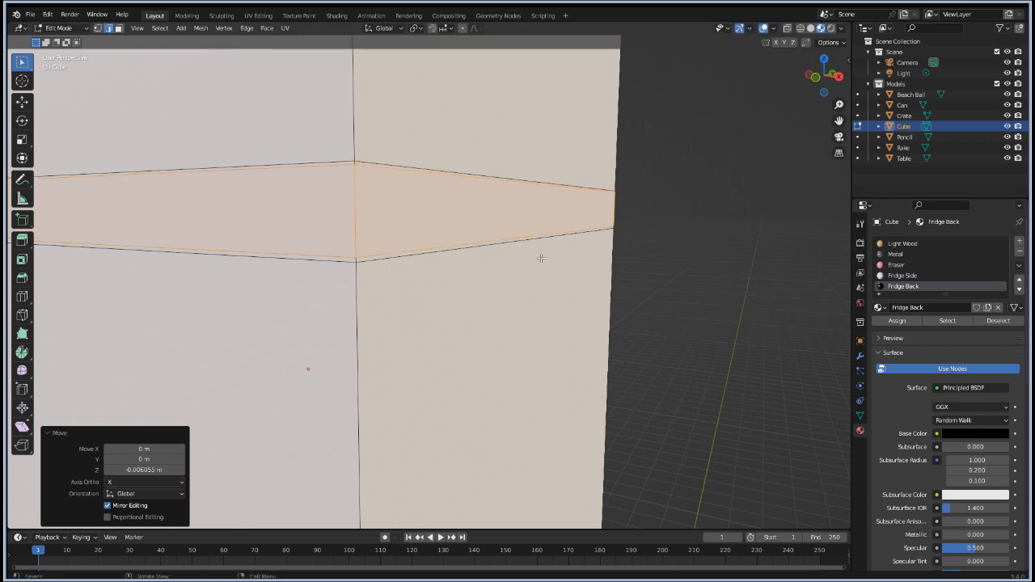
Step: Select the full face loop of the band around the fridge and scale it to about 0.641 along Z
{"action": "scroll", "coordinate": [352, 275], "scroll_direction": "down", "scroll_amount": 4}
{"action": "middle_click_drag", "start_coordinate": [353, 275], "coordinate": [490, 356]}
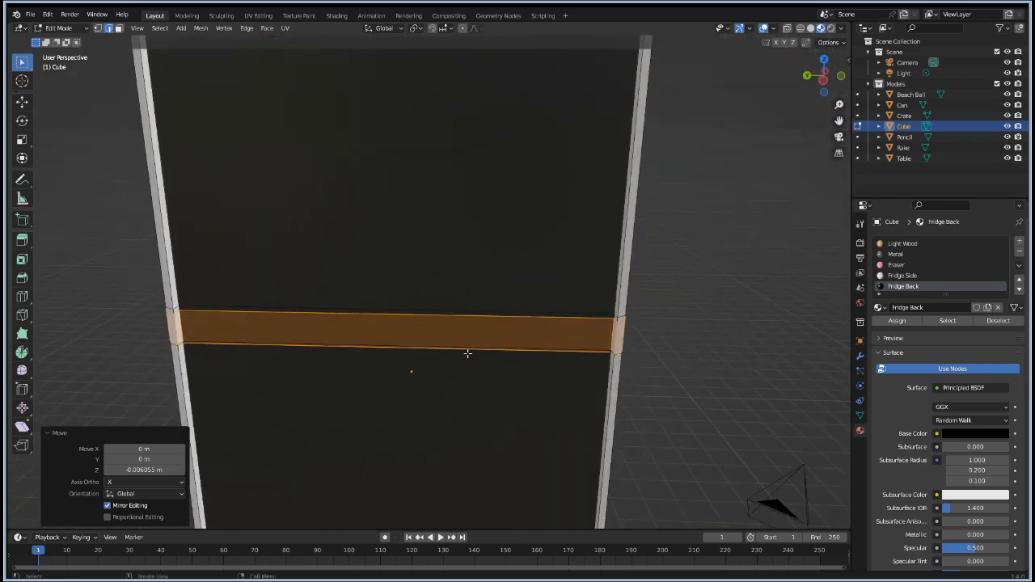
{"action": "scroll", "coordinate": [550, 332], "scroll_direction": "down", "scroll_amount": 2}
{"action": "mouse_move", "coordinate": [574, 310]}
{"action": "middle_mouse_down"}
{"action": "mouse_move", "coordinate": [533, 372]}
{"action": "mouse_move", "coordinate": [389, 349]}
{"action": "middle_mouse_up"}
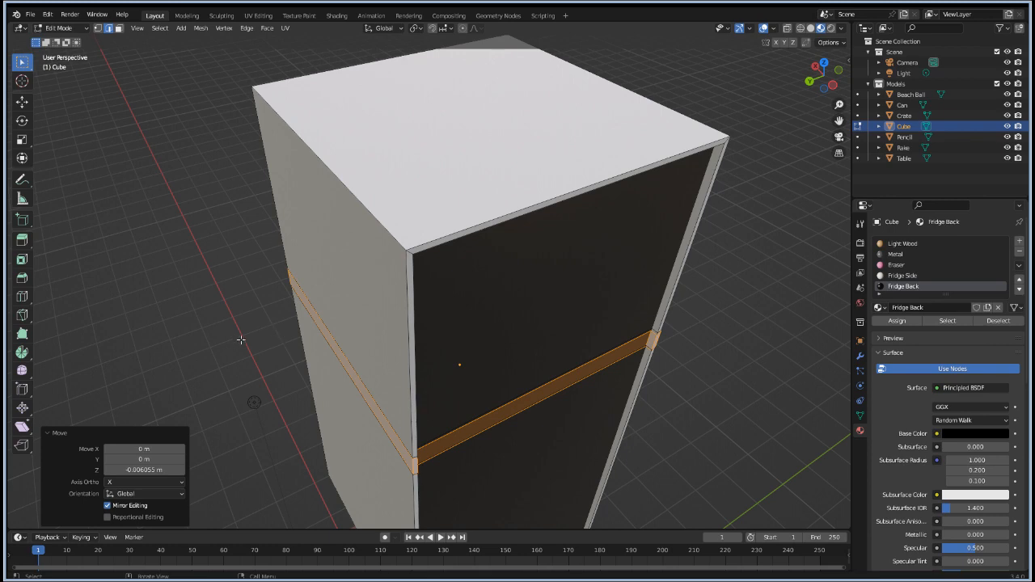
{"action": "middle_click_drag", "start_coordinate": [240, 340], "coordinate": [475, 306]}
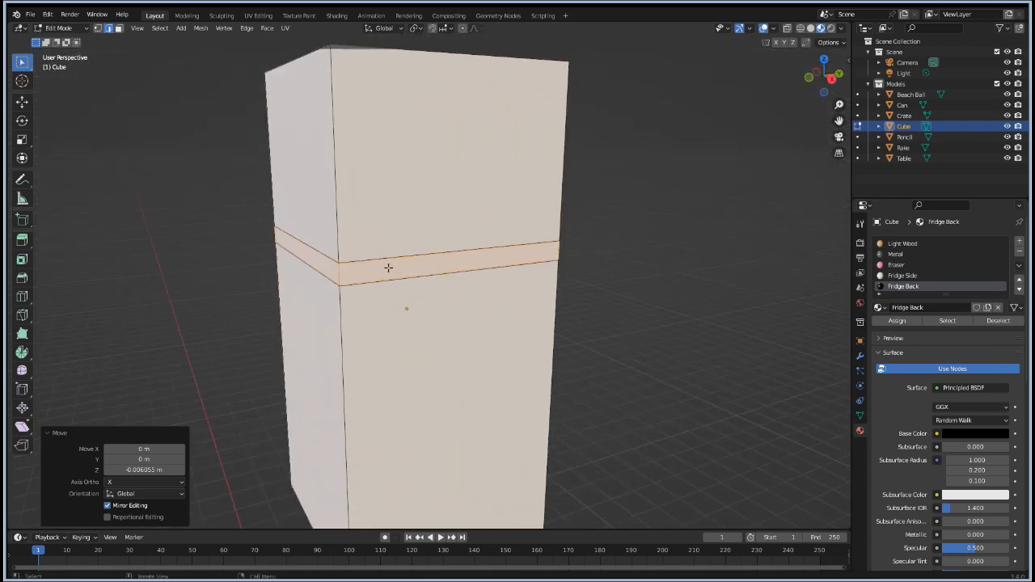
{"action": "key", "text": "alt+a"}
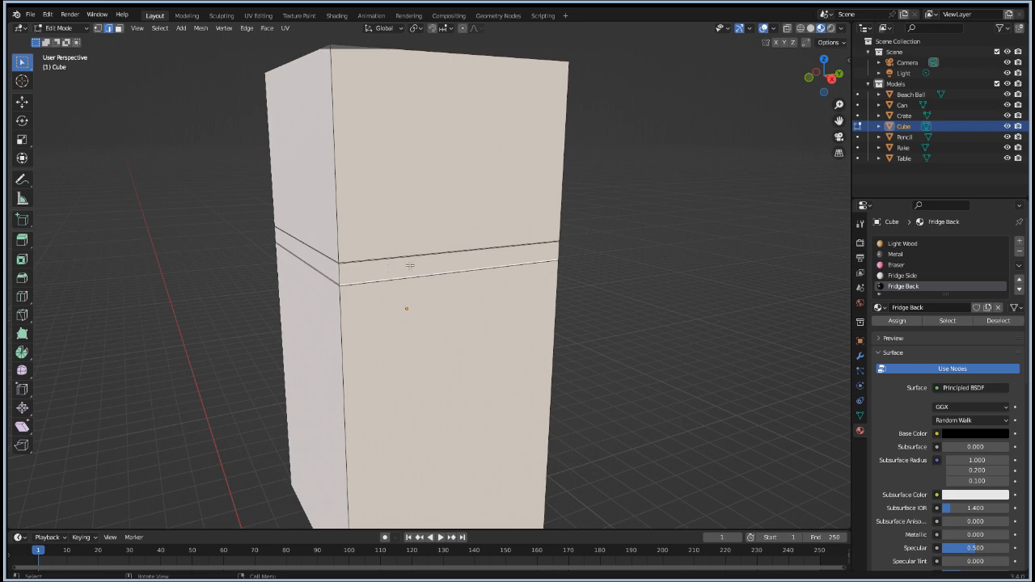
{"action": "left_click", "coordinate": [410, 266]}
{"action": "middle_click_drag", "start_coordinate": [255, 355], "coordinate": [314, 366]}
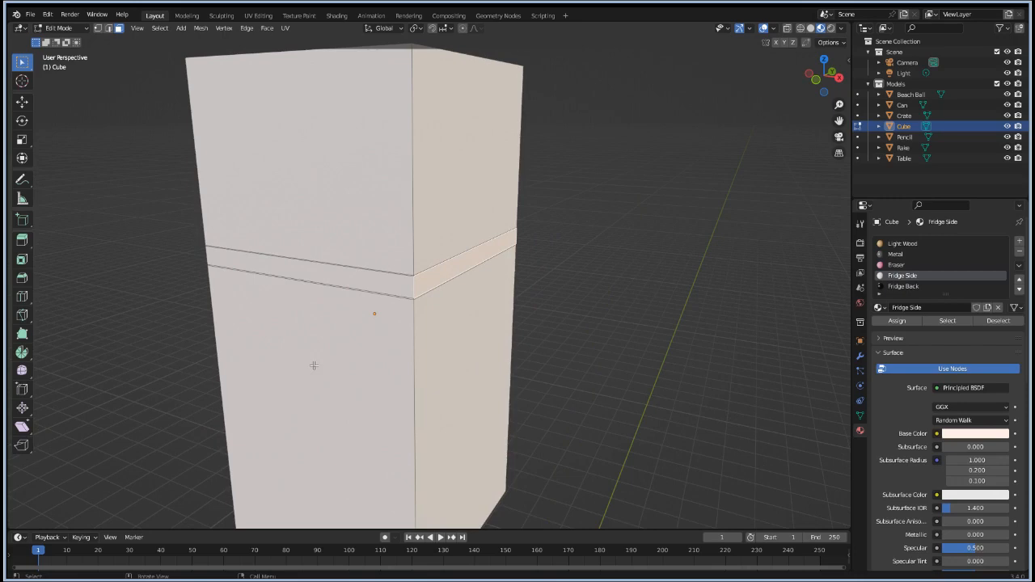
{"action": "left_click", "coordinate": [403, 282], "text": "alt"}
{"action": "left_click", "coordinate": [436, 277]}
{"action": "left_click", "coordinate": [415, 283], "text": "ctrl"}
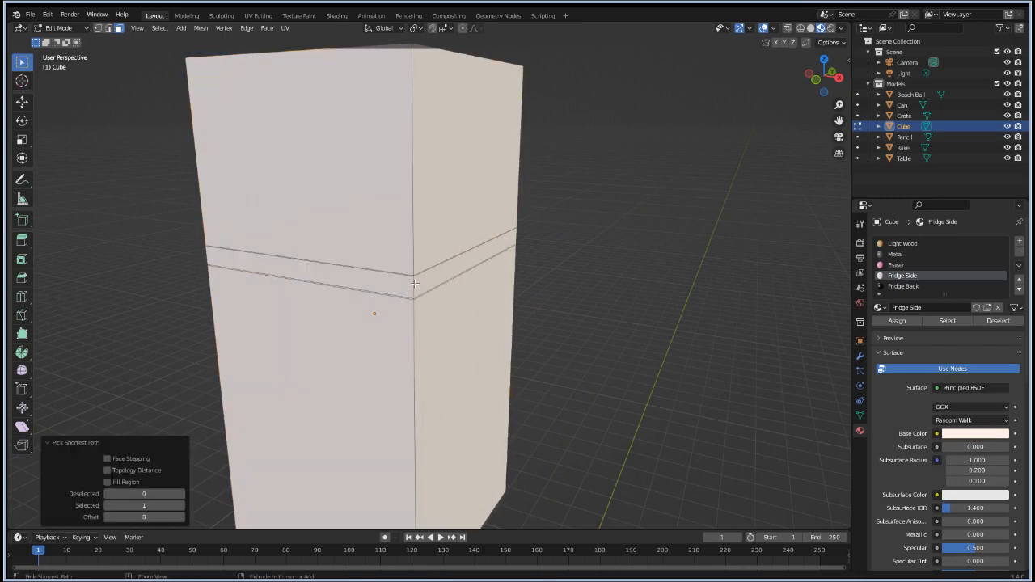
{"action": "left_click", "coordinate": [415, 283], "text": "alt"}
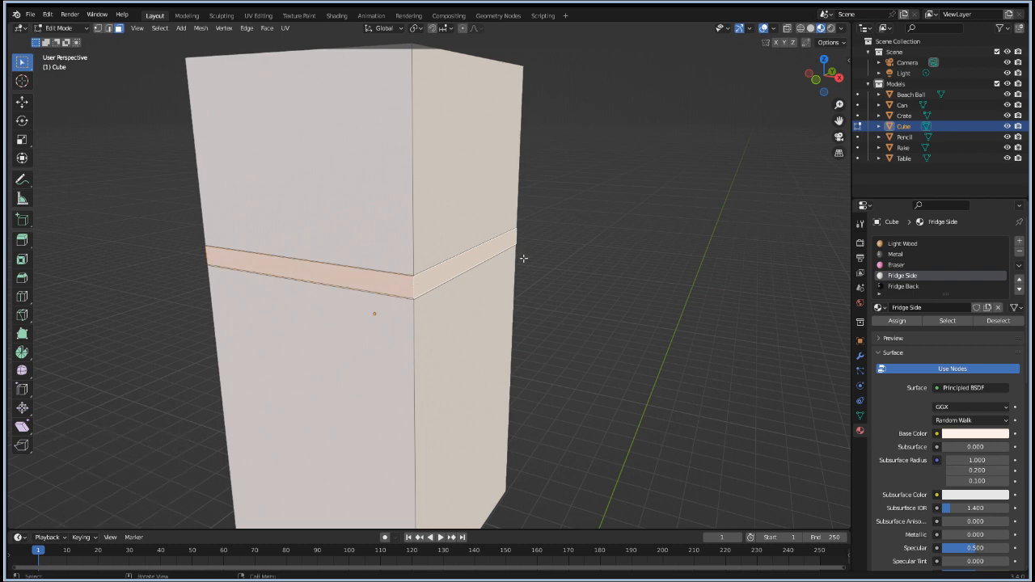
{"action": "key", "text": "ctrl+KP_Add"}
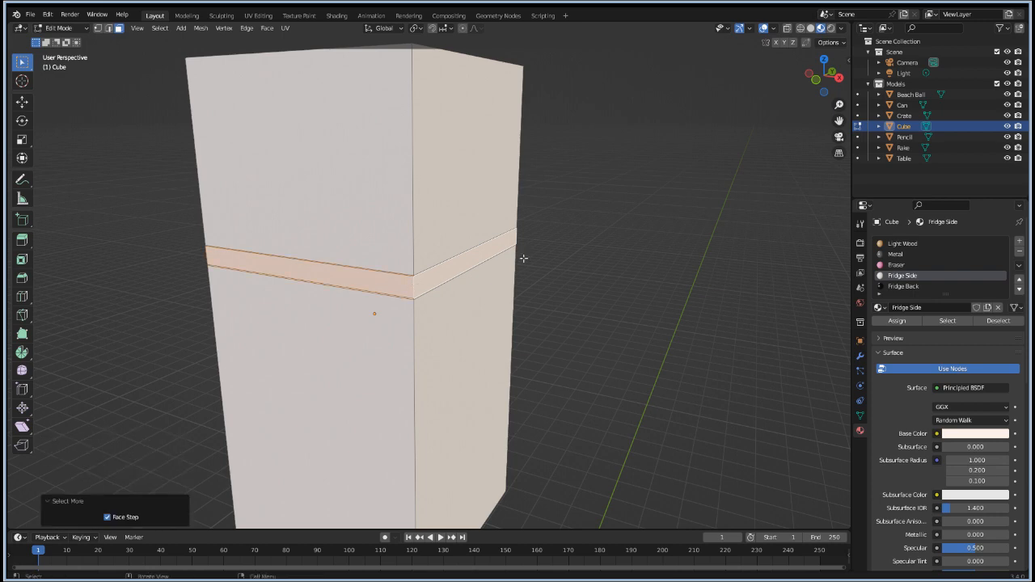
{"action": "key", "text": "s"}
{"action": "key", "text": "z"}
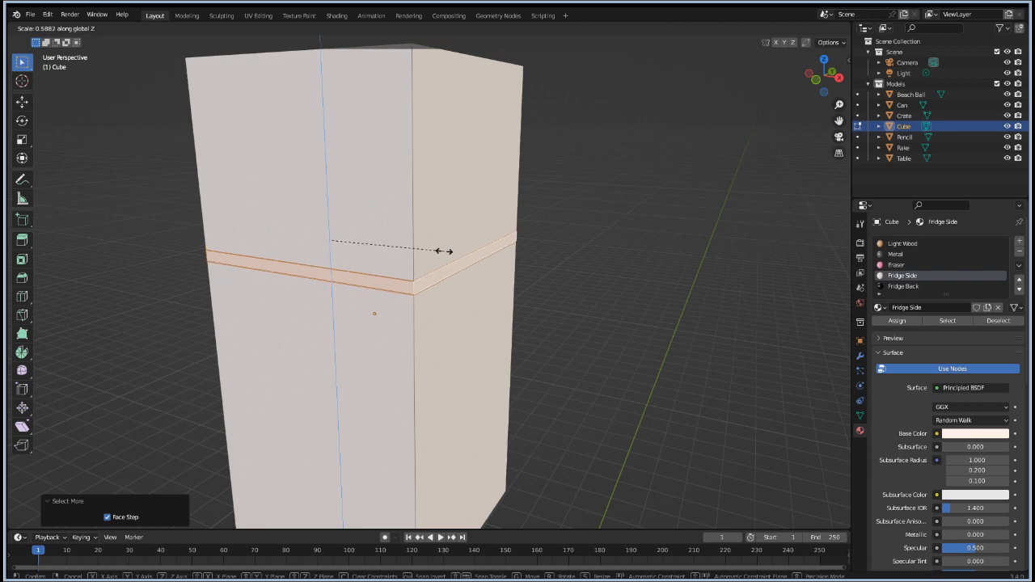
{"action": "left_click", "coordinate": [453, 252]}
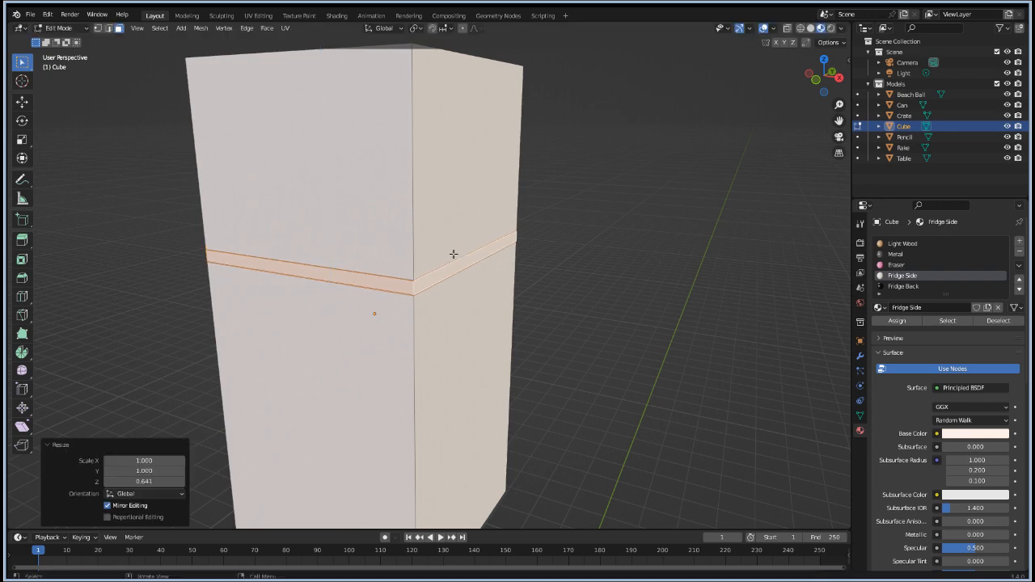
{"action": "key", "text": "g"}
{"action": "key", "text": "g"}
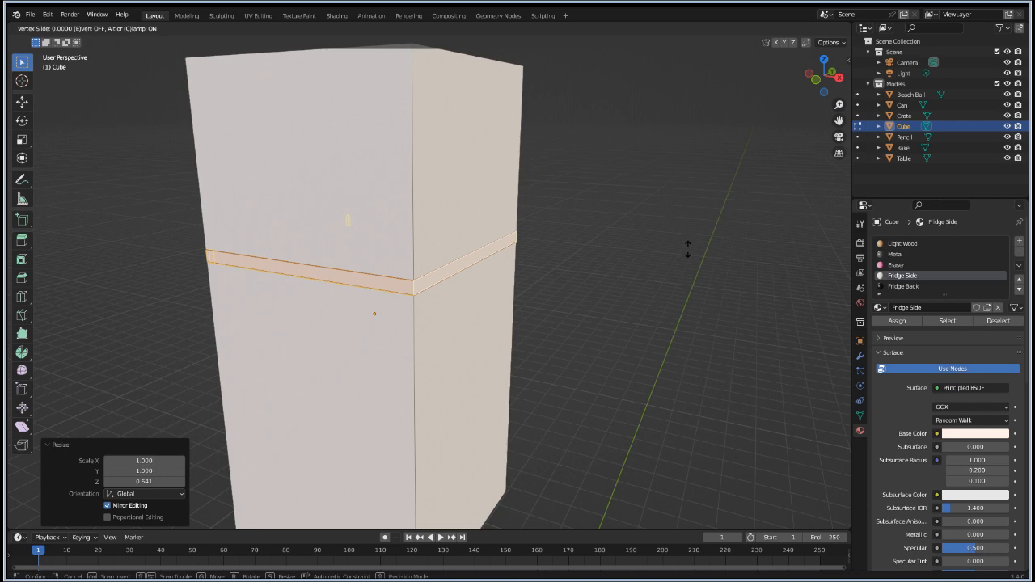
{"action": "key", "text": "Escape"}
{"action": "key", "text": "ctrl+KP_Add"}
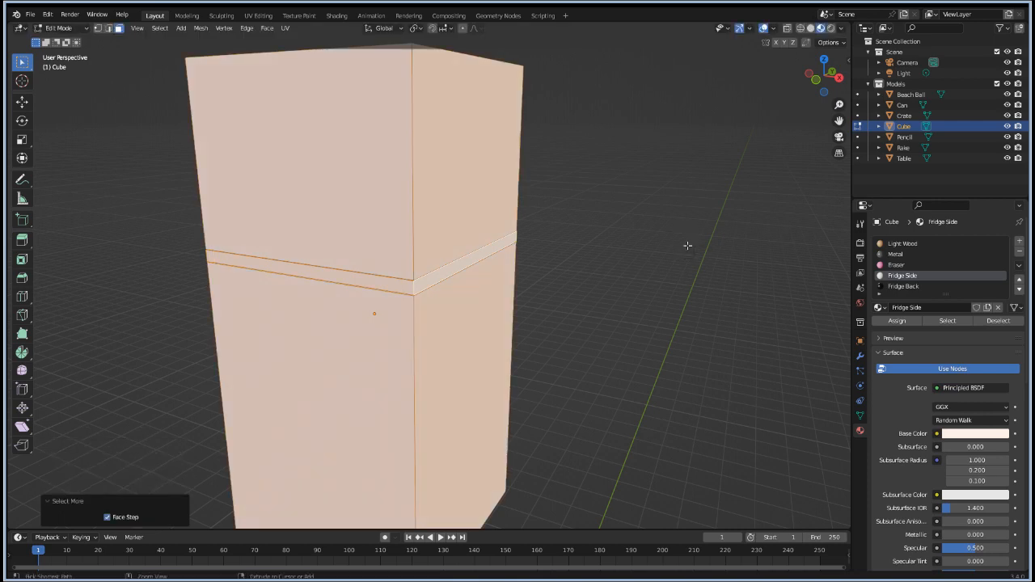
{"action": "key", "text": "ctrl+z"}
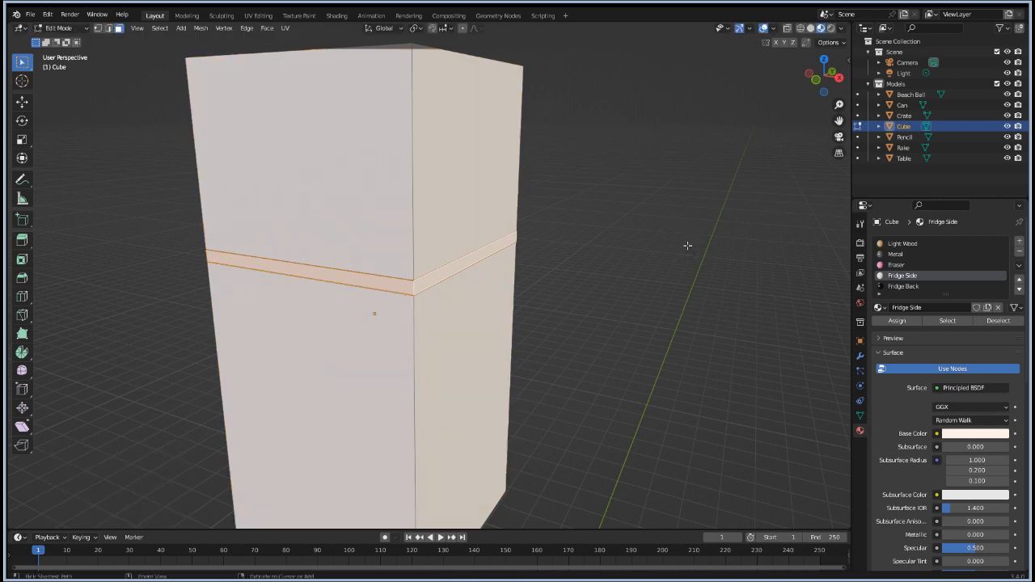
{"action": "key", "text": "g"}
{"action": "key", "text": "g"}
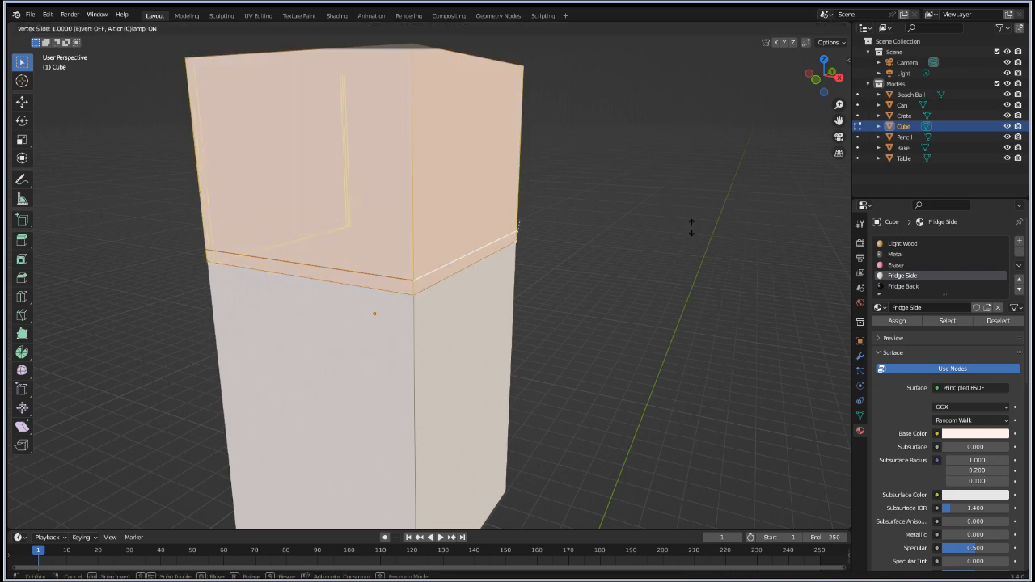
{"action": "key", "text": "Escape"}
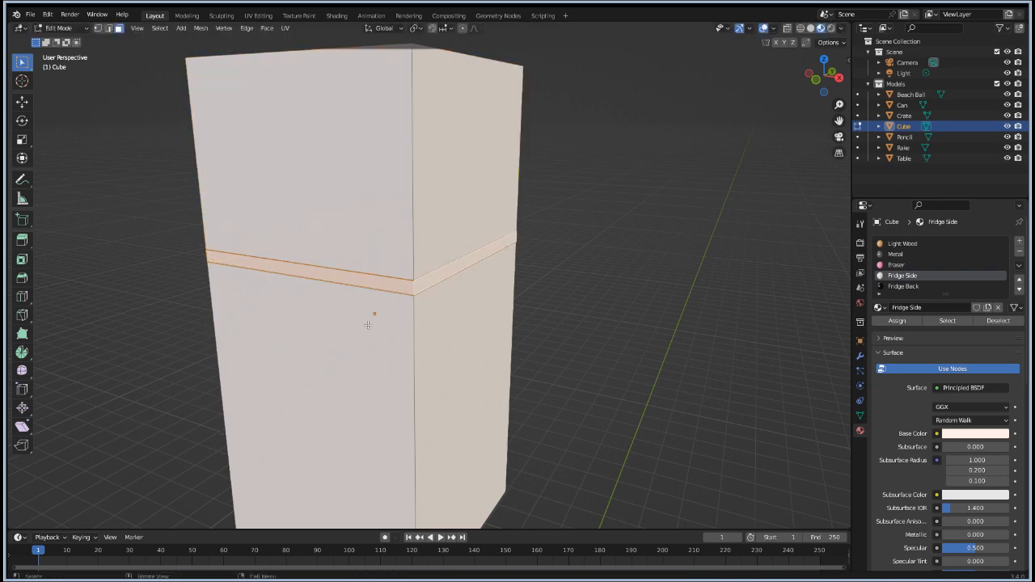
Step: Move the band up about 0.154 m along Z, finishing with a small correction of about 0.005 m downward
{"action": "scroll", "coordinate": [368, 324], "scroll_direction": "up", "scroll_amount": 8}
{"action": "middle_click_drag", "start_coordinate": [217, 349], "coordinate": [252, 351]}
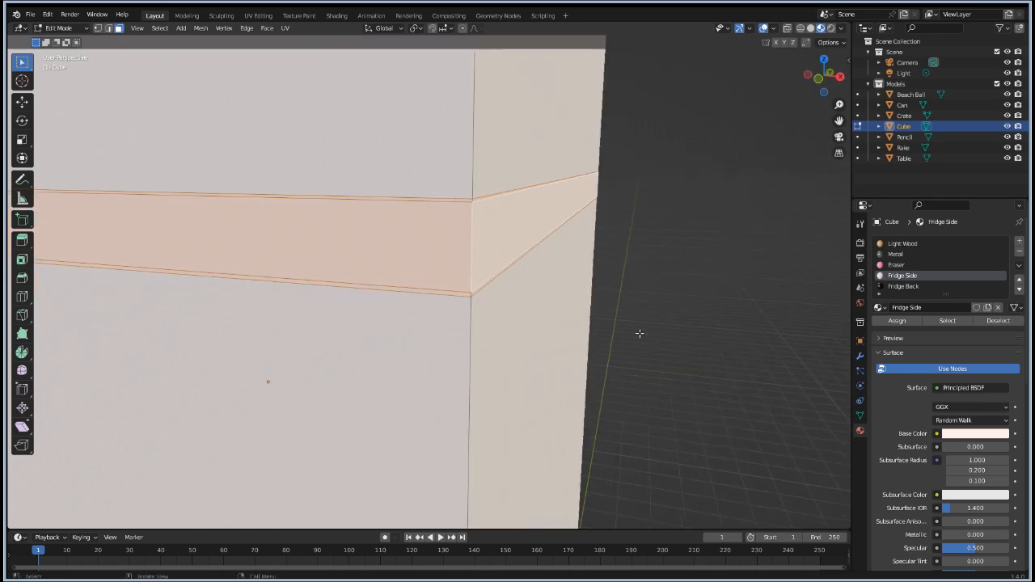
{"action": "key", "text": "g"}
{"action": "key", "text": "z"}
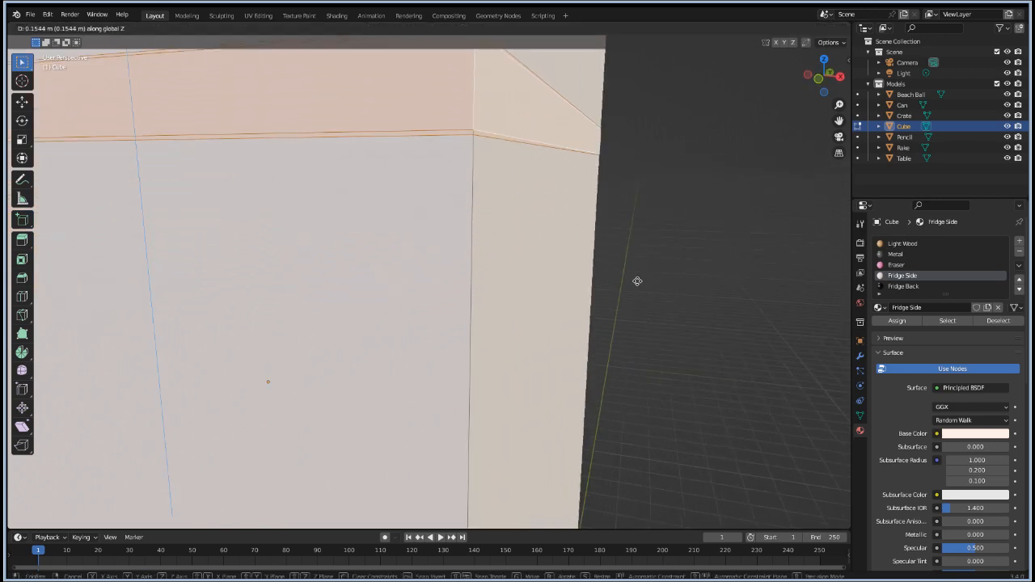
{"action": "left_click", "coordinate": [638, 283]}
{"action": "scroll", "coordinate": [599, 310], "scroll_direction": "down", "scroll_amount": 8}
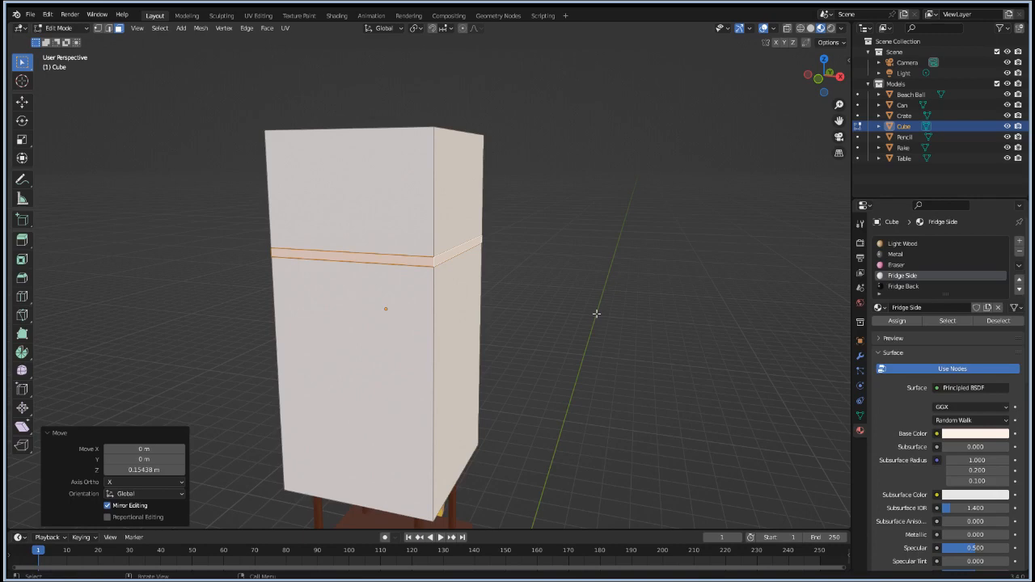
{"action": "key", "text": "g"}
{"action": "key", "text": "z"}
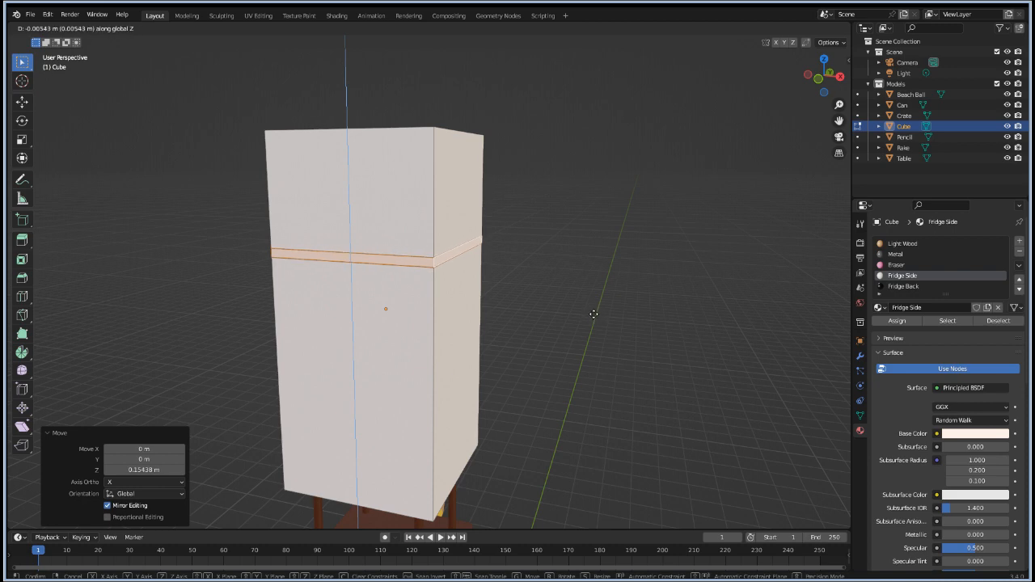
{"action": "left_click", "coordinate": [594, 315]}
Step: Try to recess the band by moving only its front face about -0.107 m along X
{"action": "key", "text": "alt+a"}
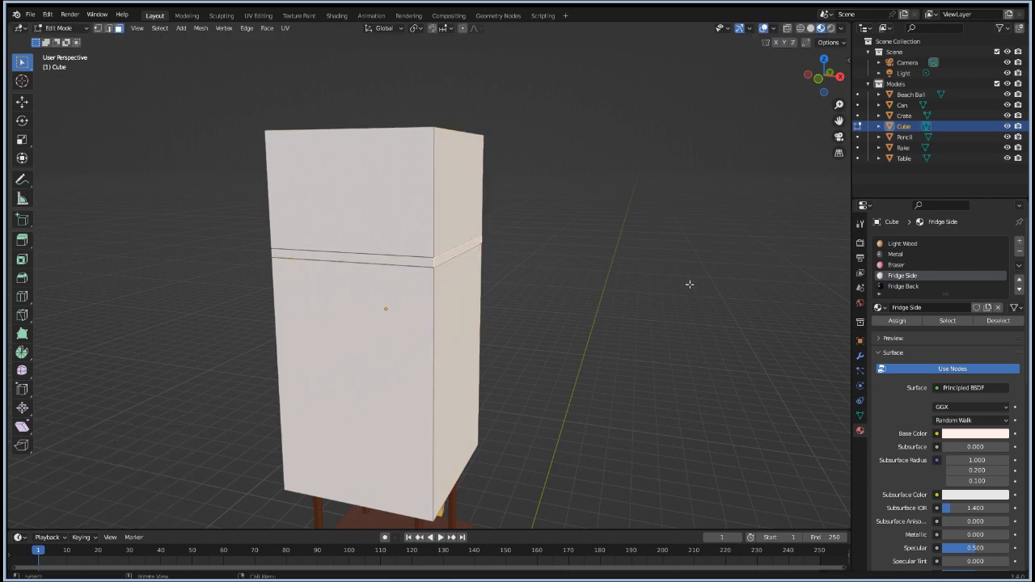
{"action": "key", "text": "g"}
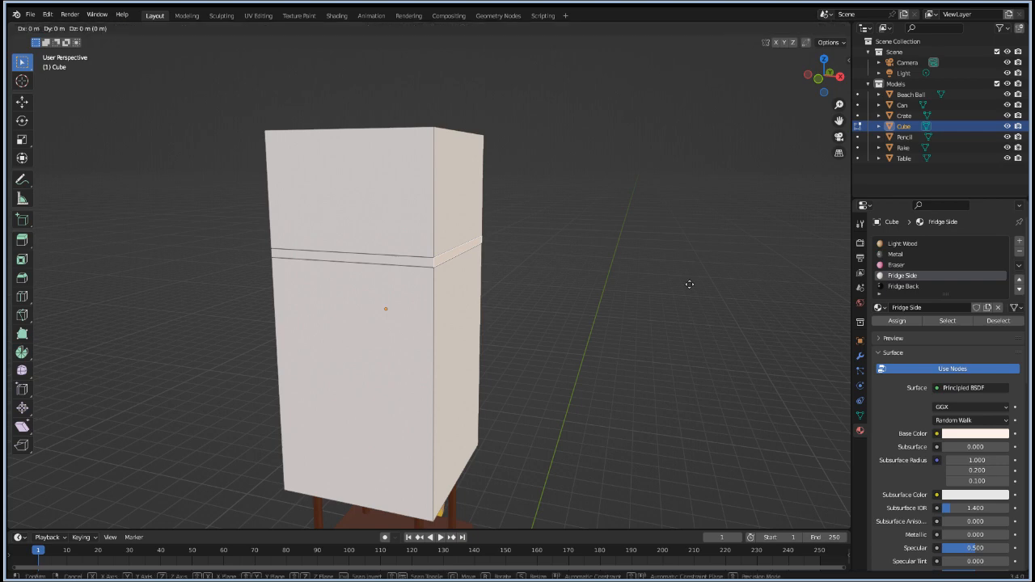
{"action": "key", "text": "x"}
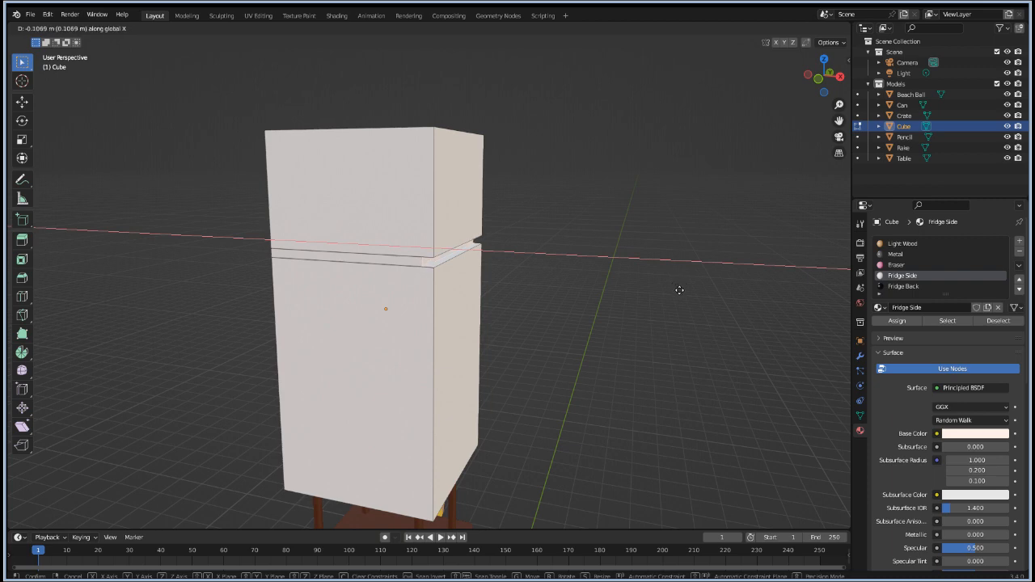
{"action": "left_click", "coordinate": [680, 290]}
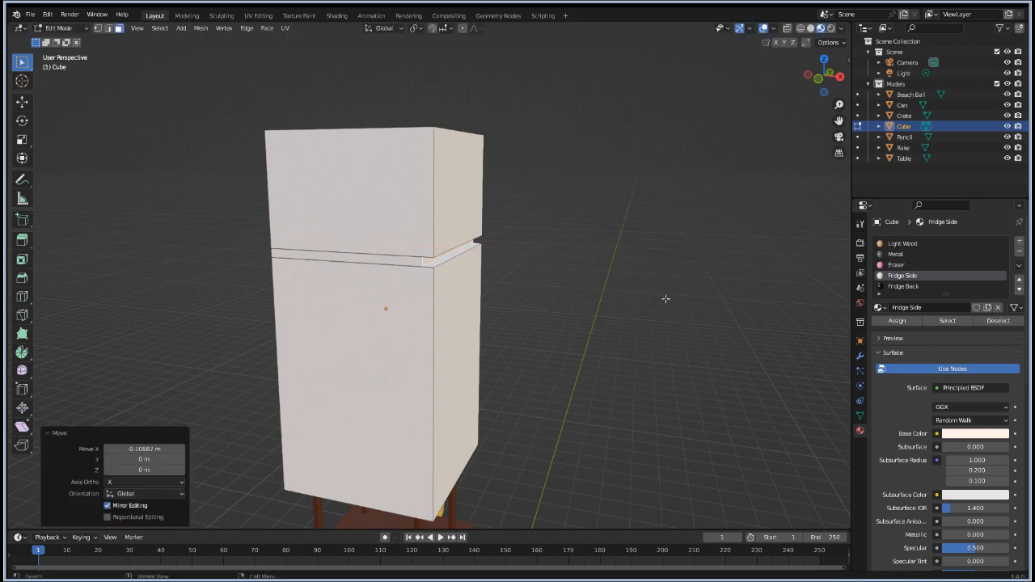
{"action": "middle_click_drag", "start_coordinate": [423, 316], "coordinate": [457, 335]}
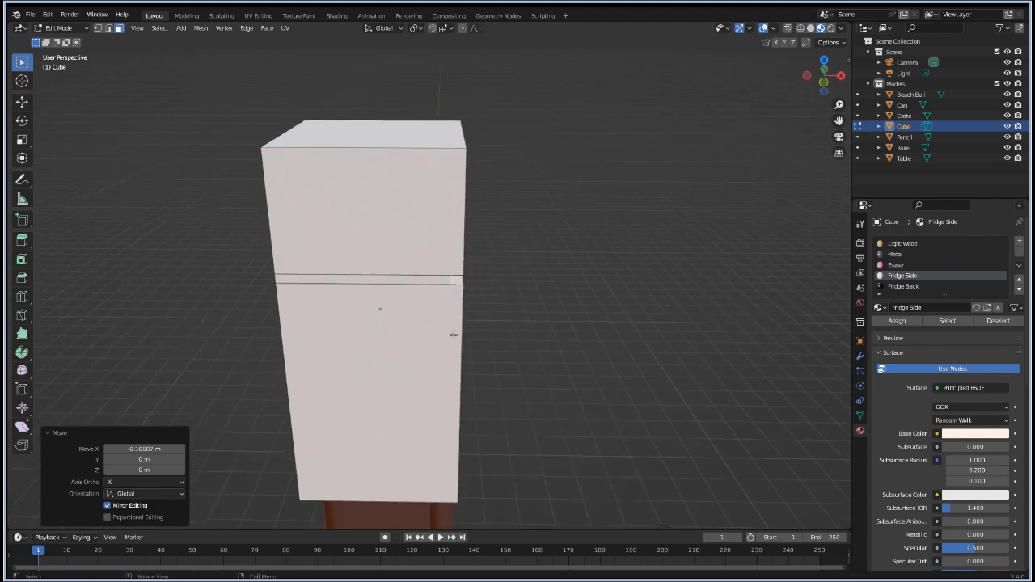
{"action": "scroll", "coordinate": [446, 254], "scroll_direction": "up", "scroll_amount": 3}
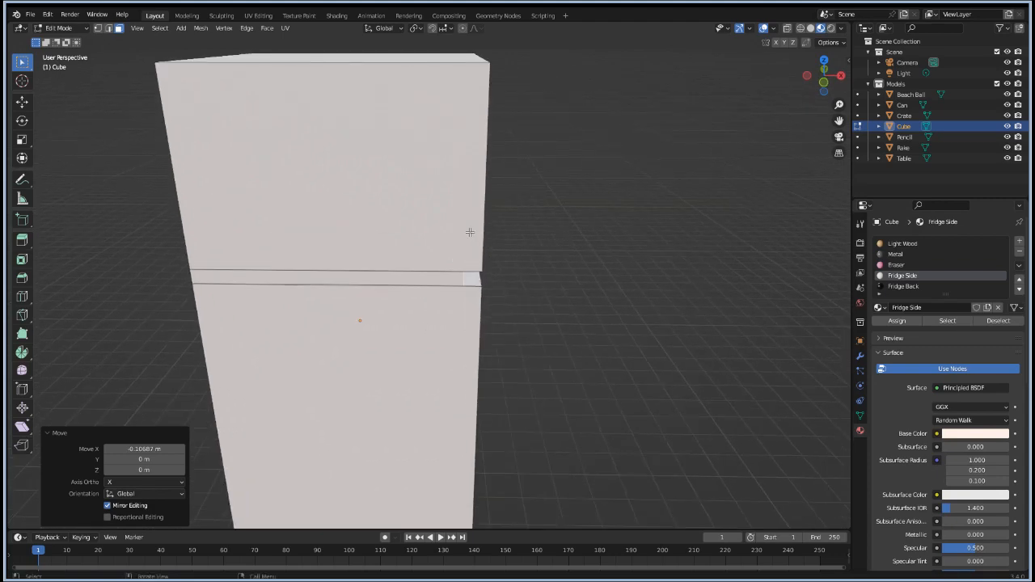
Step: Undo the inward move of the band's front face
{"action": "key", "text": "ctrl+r"}
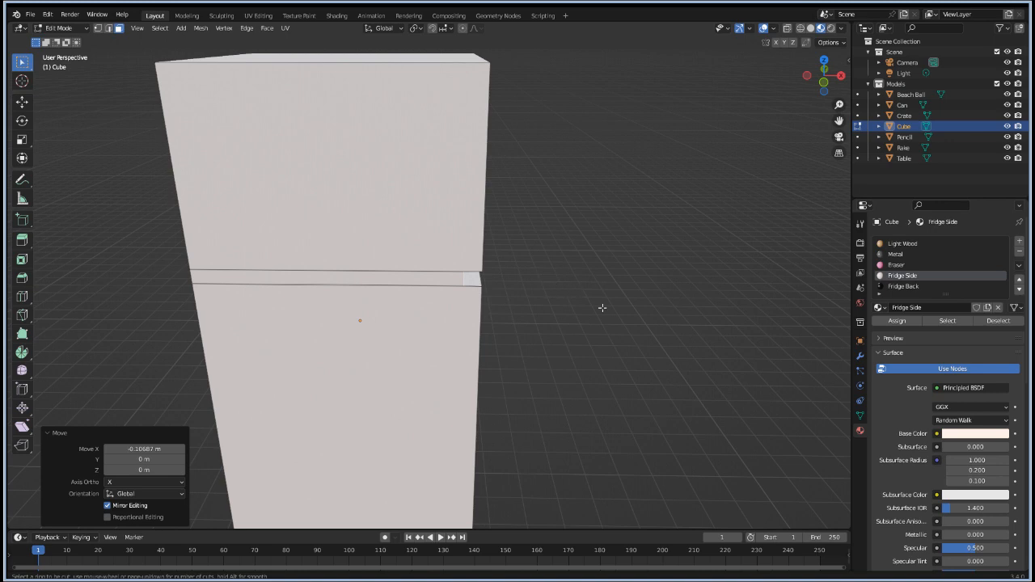
{"action": "middle_click_drag", "start_coordinate": [654, 343], "coordinate": [348, 267]}
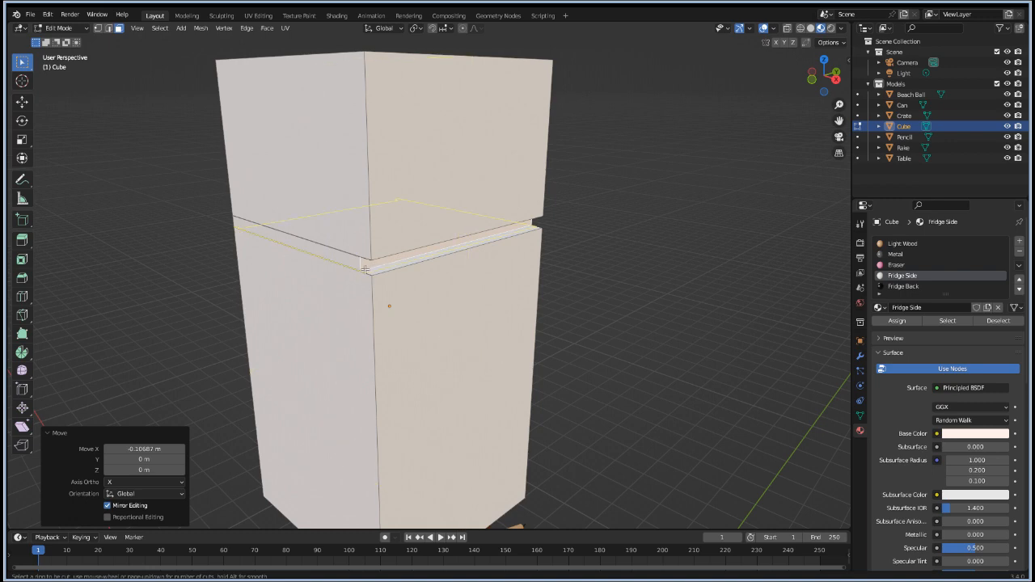
{"action": "key", "text": "Escape"}
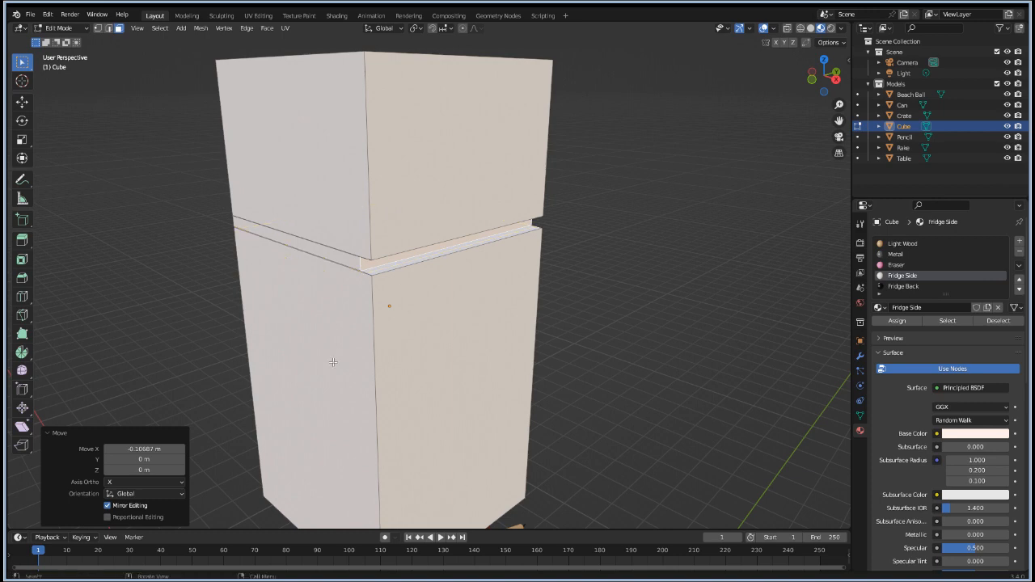
{"action": "middle_click_drag", "start_coordinate": [335, 361], "coordinate": [419, 345]}
{"action": "scroll", "coordinate": [419, 346], "scroll_direction": "down", "scroll_amount": 2}
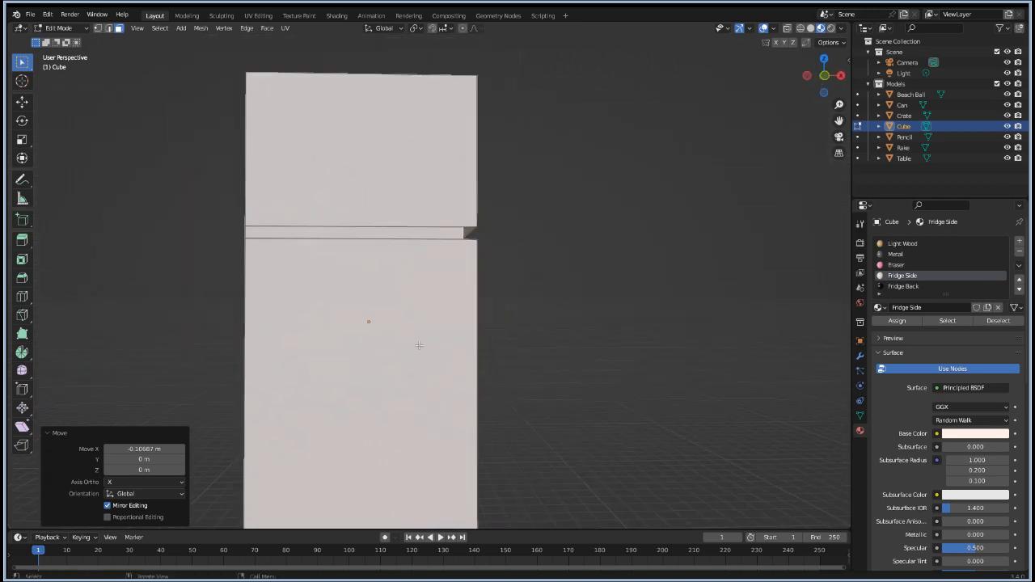
{"action": "key", "text": "ctrl+z"}
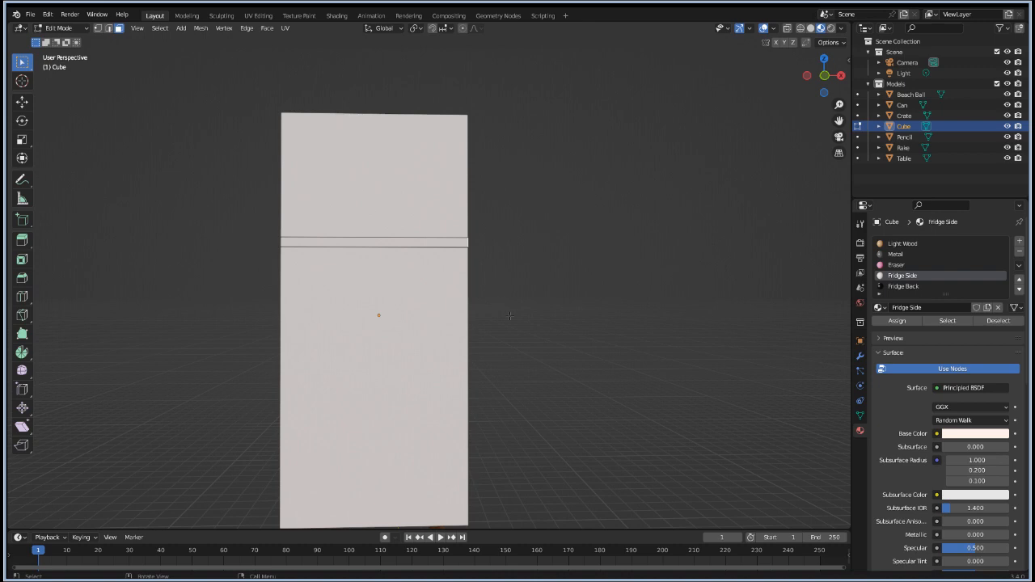
Step: Add a vertical loop cut around the fridge and slide it toward the front to a factor of about -0.804
{"action": "middle_click_drag", "start_coordinate": [513, 305], "coordinate": [502, 354]}
{"action": "key", "text": "ctrl+r"}
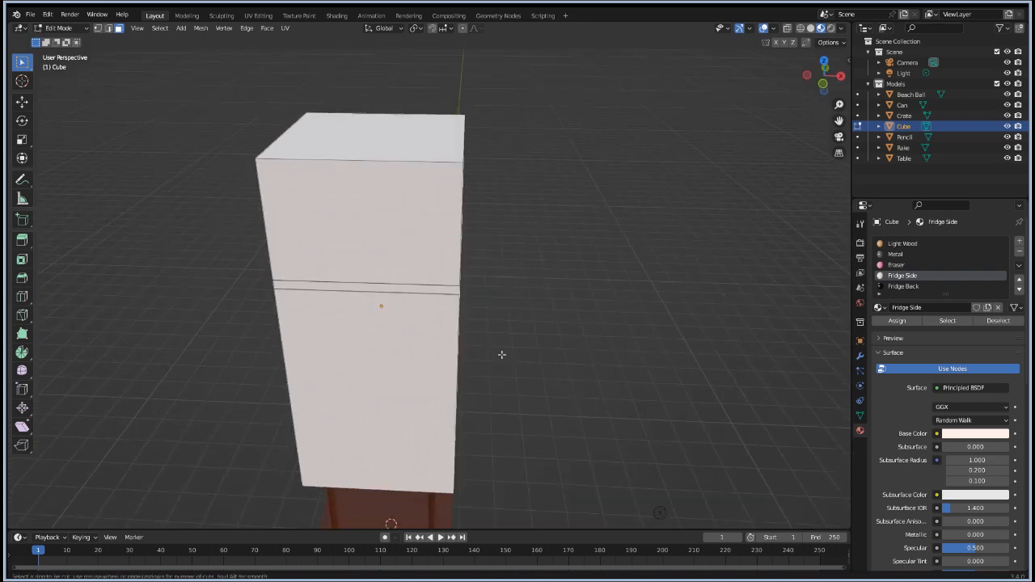
{"action": "left_click", "coordinate": [435, 158]}
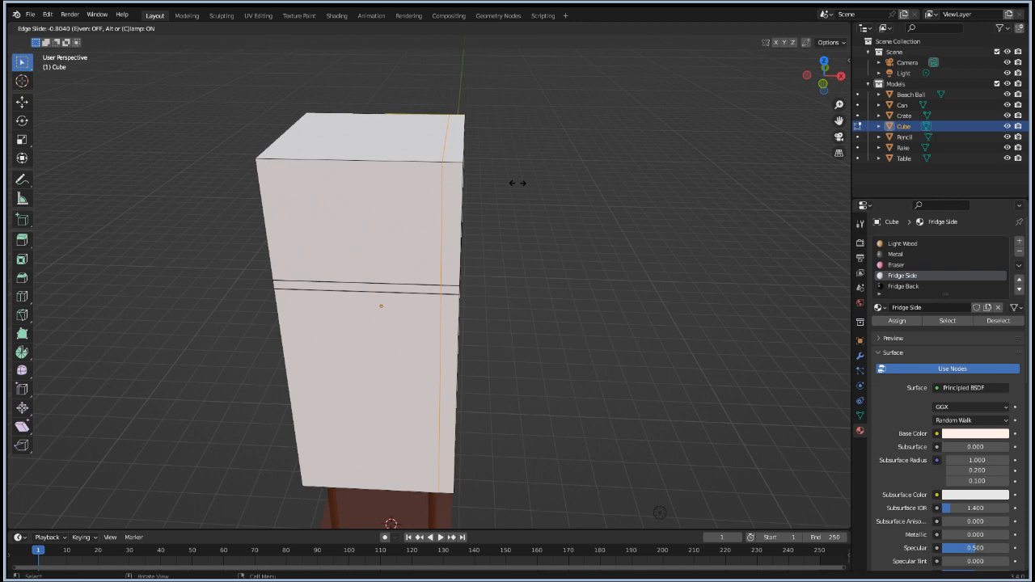
{"action": "left_click", "coordinate": [518, 182]}
{"action": "middle_click_drag", "start_coordinate": [604, 261], "coordinate": [470, 243]}
{"action": "scroll", "coordinate": [432, 259], "scroll_direction": "up", "scroll_amount": 3}
{"action": "key", "text": "ctrl+z"}
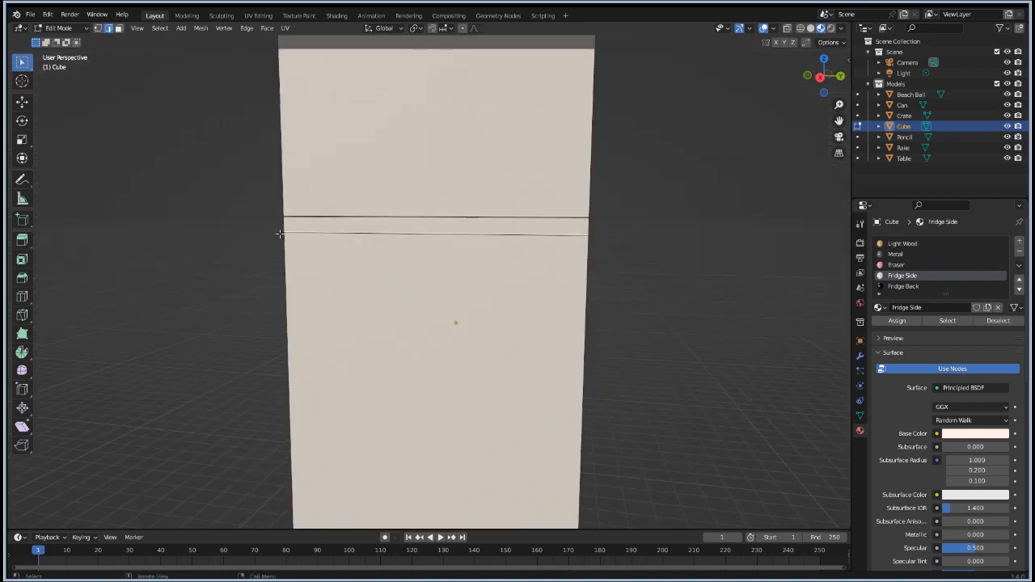
Step: Recess the front face of the band between the two fridge doors by about -0.156 m along X
{"action": "middle_click_drag", "start_coordinate": [279, 234], "coordinate": [506, 241]}
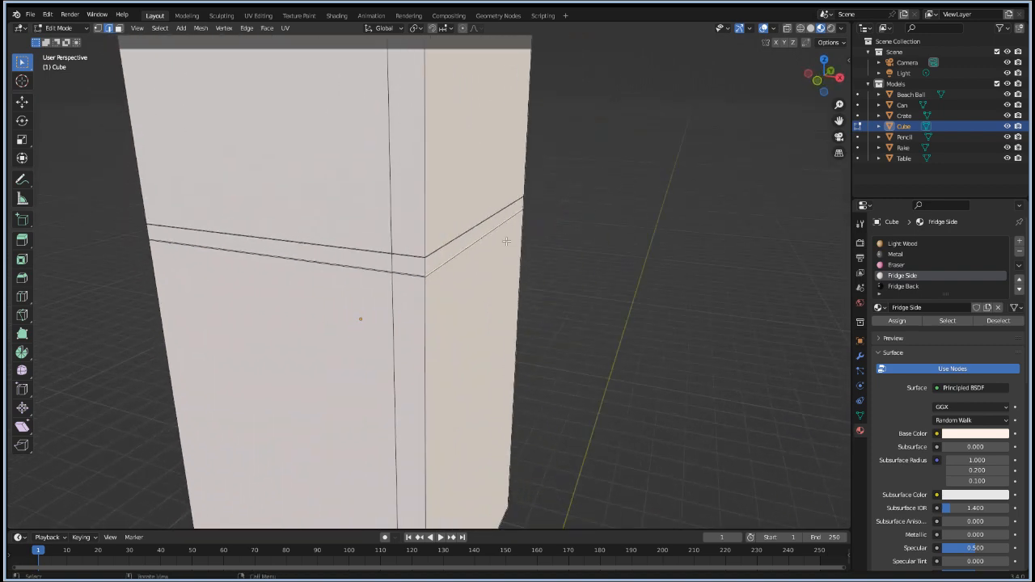
{"action": "key", "text": "3"}
{"action": "left_click", "coordinate": [463, 241]}
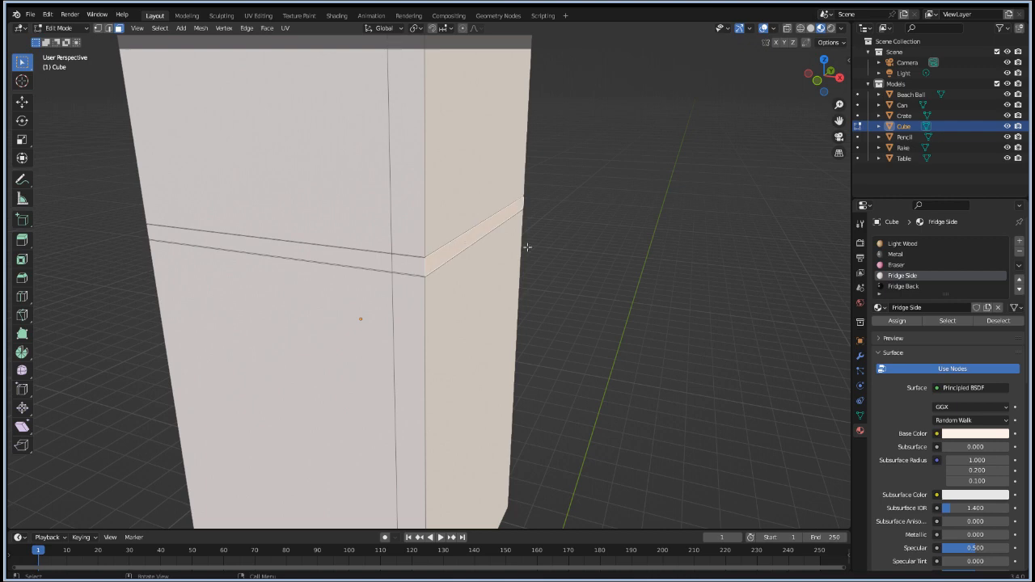
{"action": "key", "text": "g"}
{"action": "key", "text": "x"}
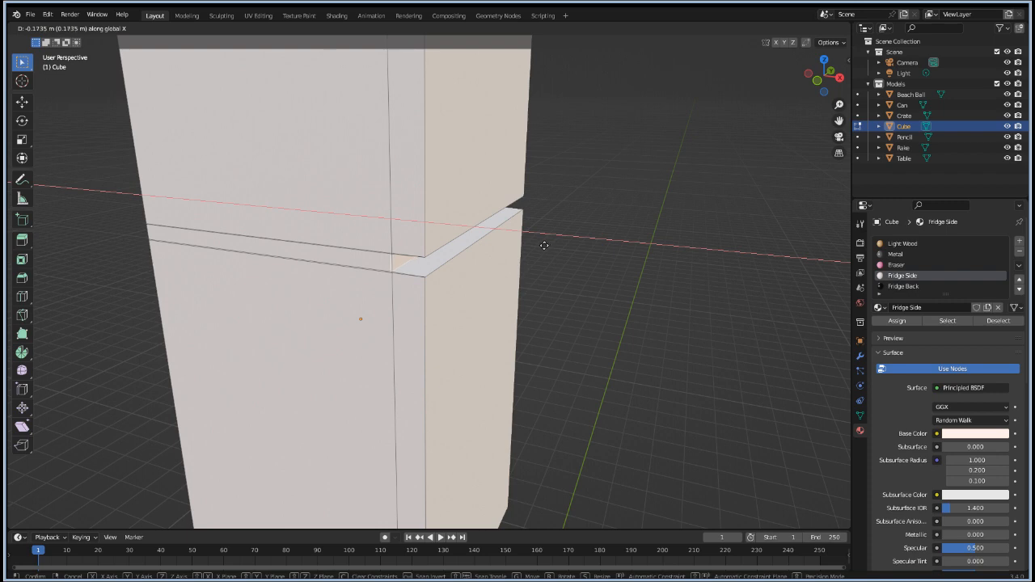
{"action": "left_click", "coordinate": [547, 246]}
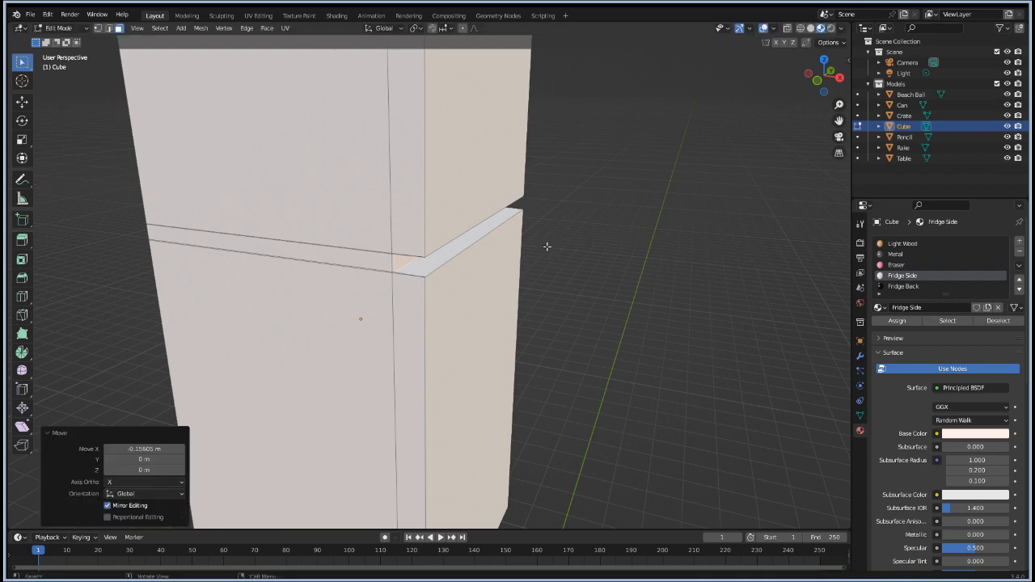
Step: Push the recessed front face of the gap about another -0.041 m along X, checking from the front view
{"action": "key", "text": "KP_1"}
{"action": "scroll", "coordinate": [547, 246], "scroll_direction": "up", "scroll_amount": 5}
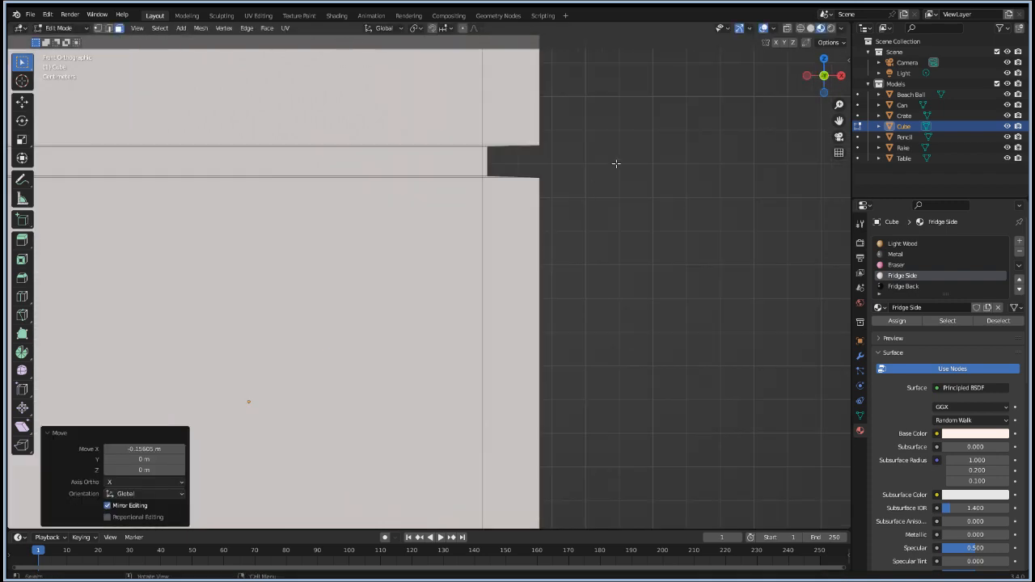
{"action": "middle_click_drag", "start_coordinate": [616, 164], "coordinate": [586, 292], "text": "shift"}
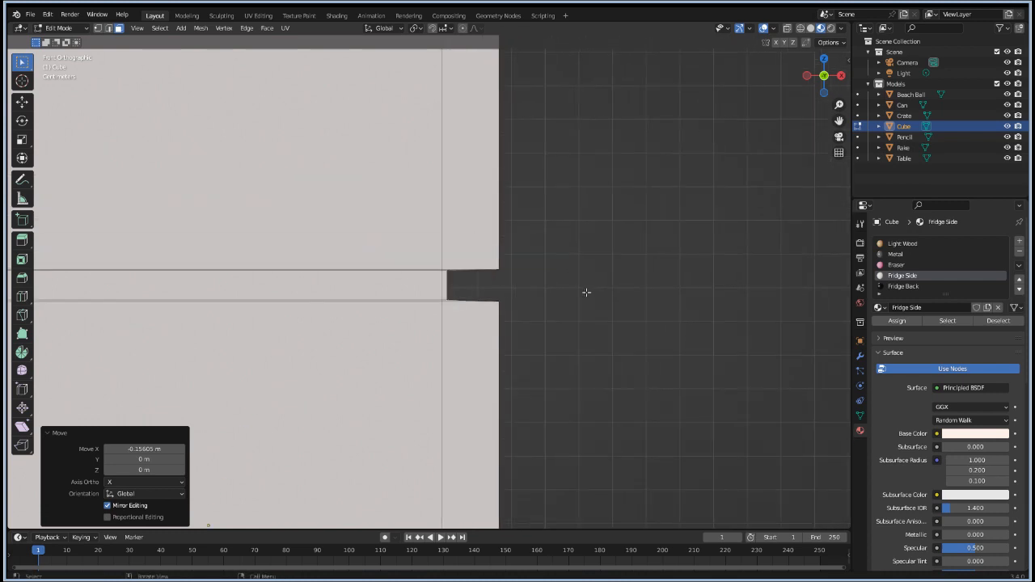
{"action": "key", "text": "g"}
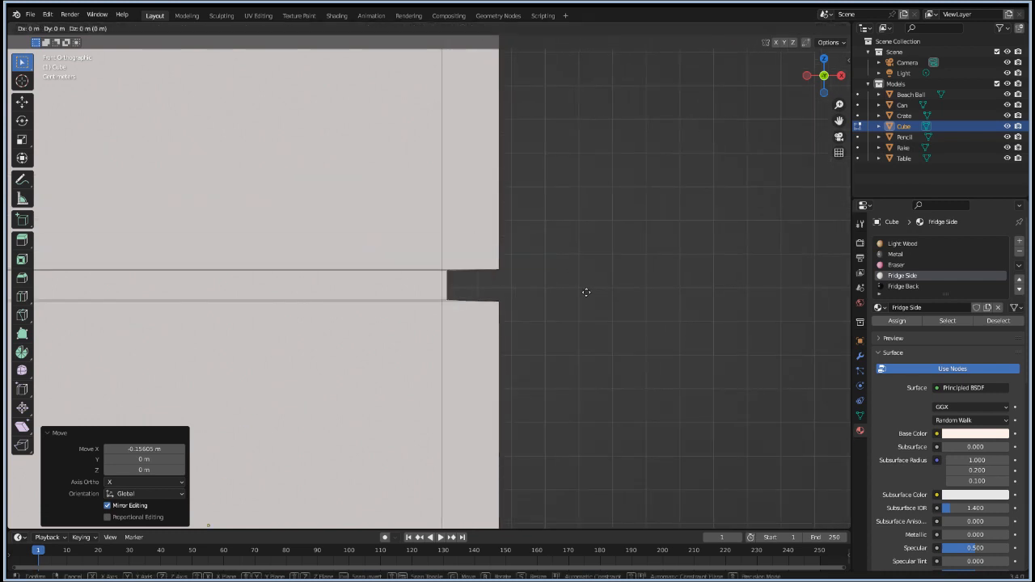
{"action": "key", "text": "x"}
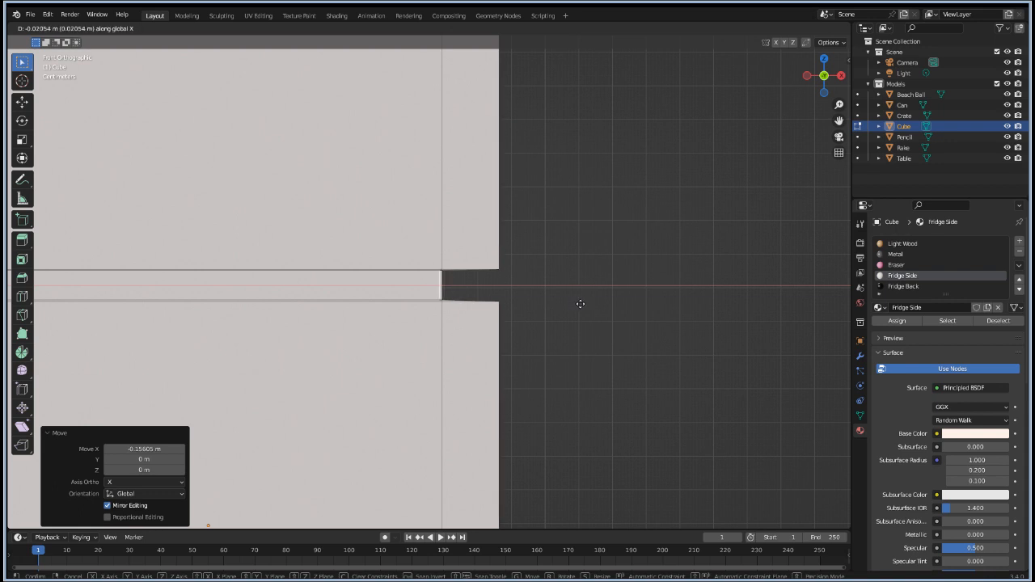
{"action": "left_click", "coordinate": [569, 302]}
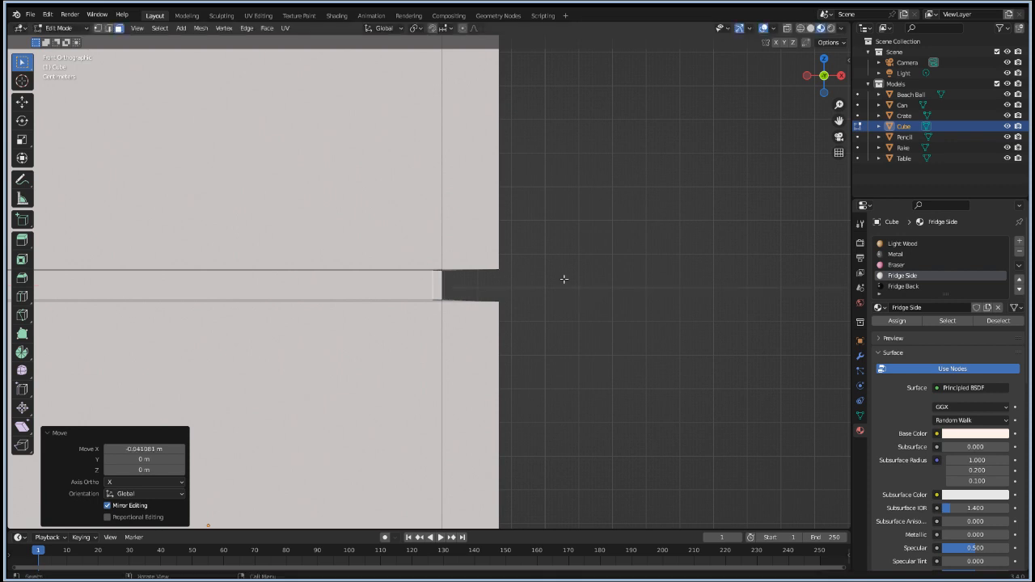
Step: Try to delete the narrow side face at the inner corner of the gap, and select the long side face beside it
{"action": "middle_click_drag", "start_coordinate": [544, 296], "coordinate": [555, 318]}
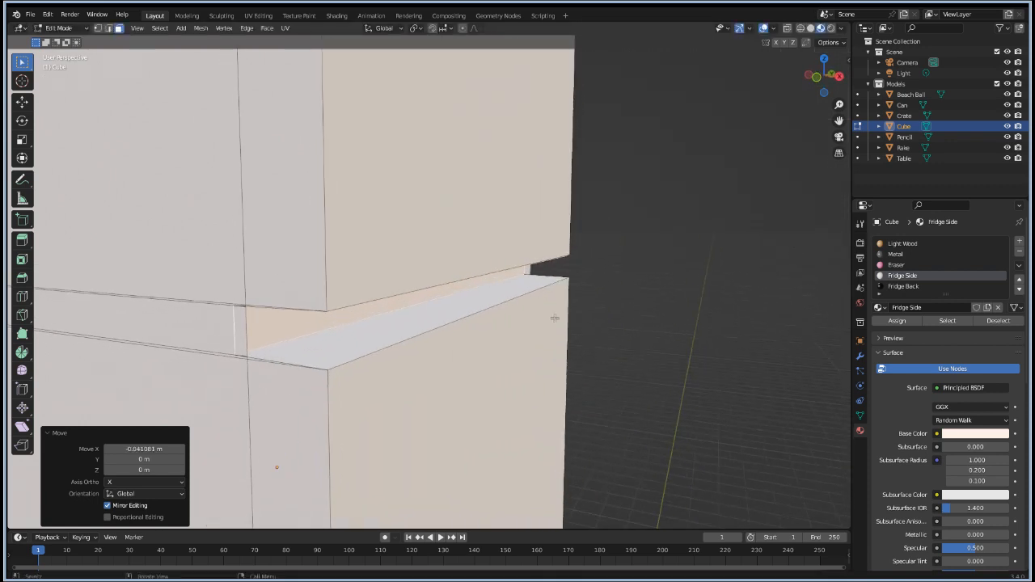
{"action": "left_click", "coordinate": [242, 332]}
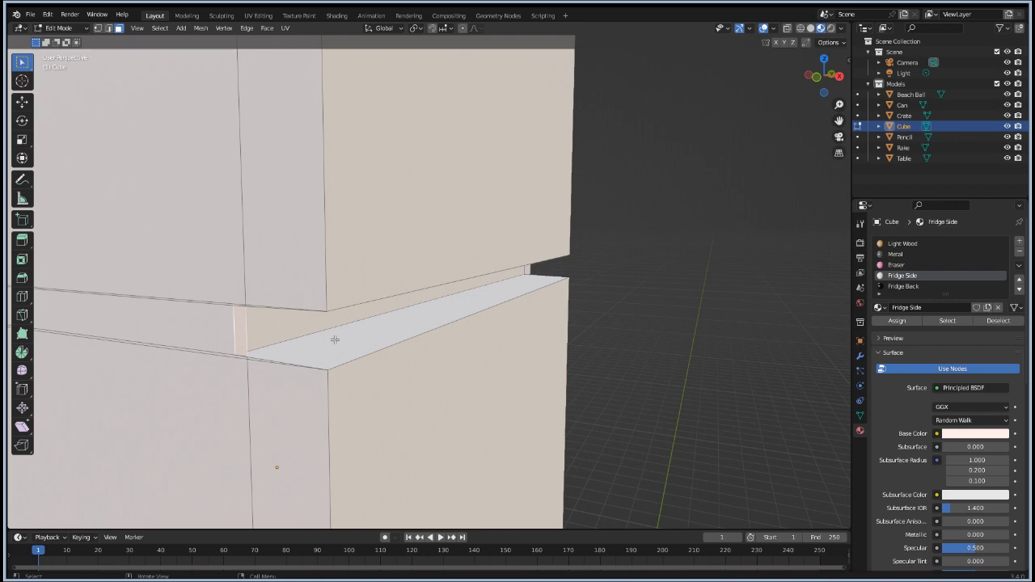
{"action": "key", "text": "x"}
{"action": "left_click", "coordinate": [597, 377]}
{"action": "left_click", "coordinate": [248, 334]}
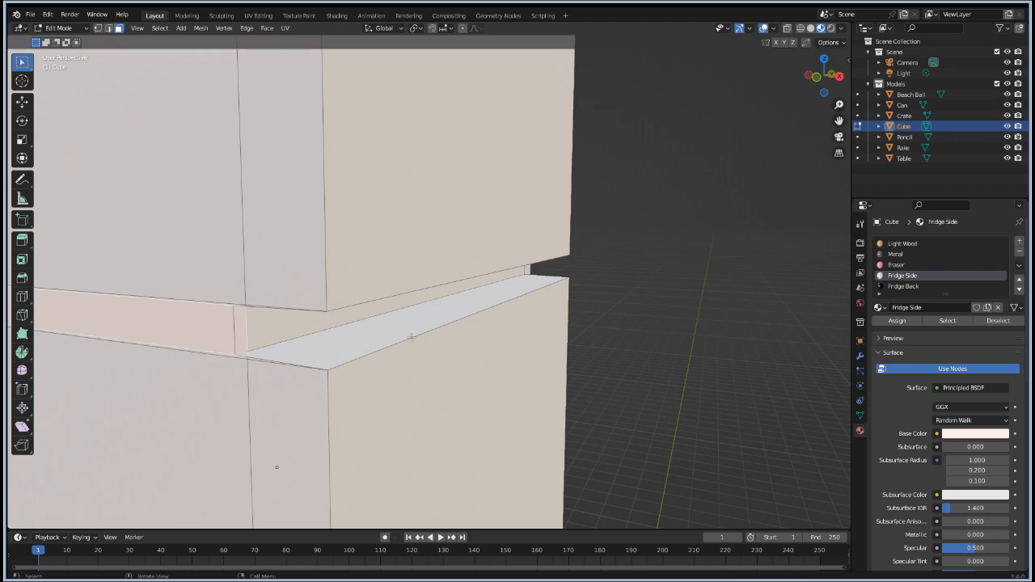
Step: Undo the attempted side face deletion and the additional inward move of the gap's front face
{"action": "middle_click_drag", "start_coordinate": [296, 369], "coordinate": [199, 379]}
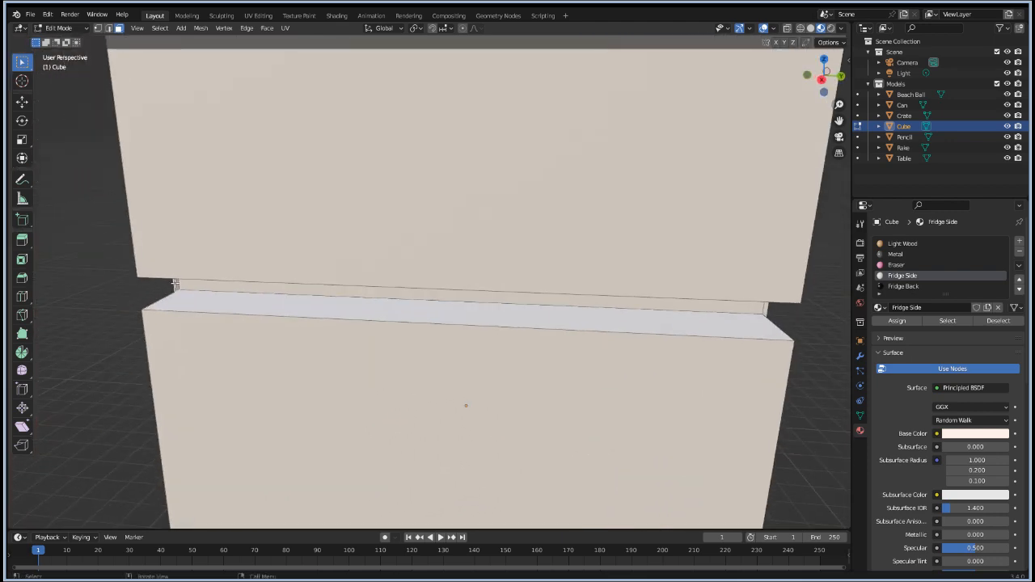
{"action": "middle_click_drag", "start_coordinate": [175, 284], "coordinate": [273, 330]}
{"action": "key", "text": "ctrl+z"}
{"action": "key", "text": "ctrl+z"}
{"action": "key", "text": "ctrl+z"}
{"action": "key", "text": "ctrl+z"}
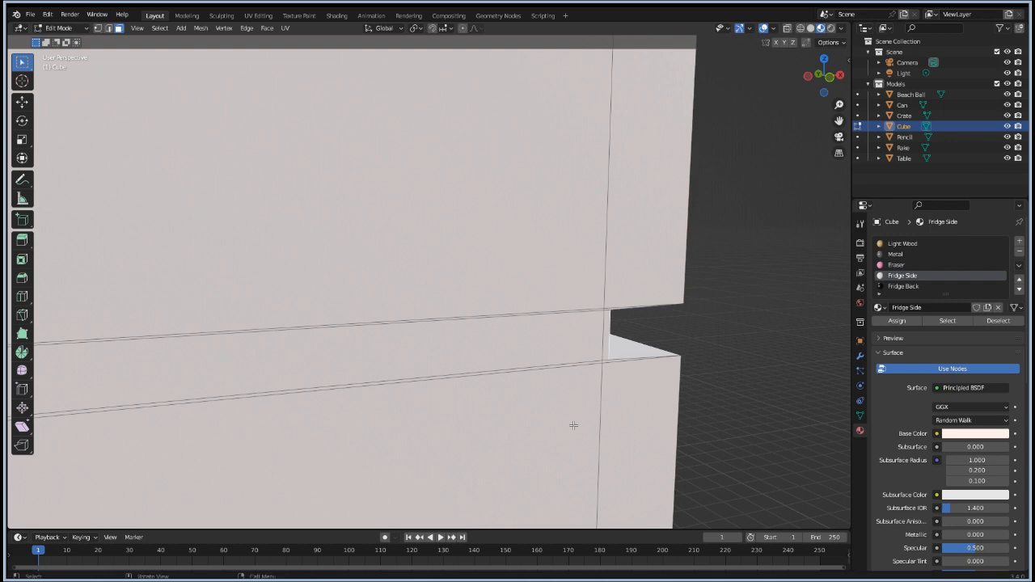
Step: Try to add a vertical loop cut through the extruded door section of the fridge
{"action": "middle_click_drag", "start_coordinate": [559, 395], "coordinate": [533, 403]}
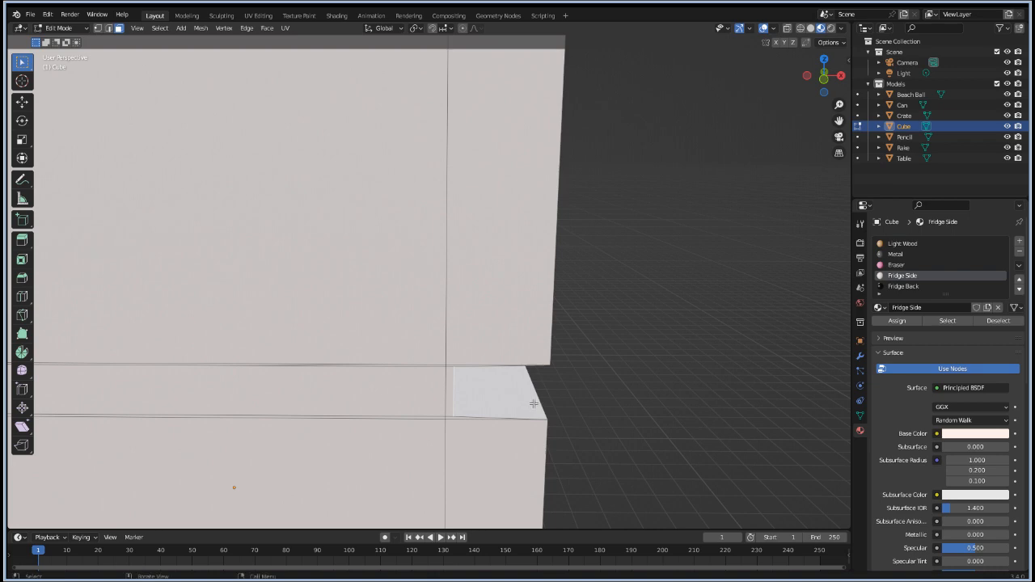
{"action": "middle_click_drag", "start_coordinate": [477, 361], "coordinate": [445, 356]}
{"action": "scroll", "coordinate": [445, 356], "scroll_direction": "down", "scroll_amount": 3}
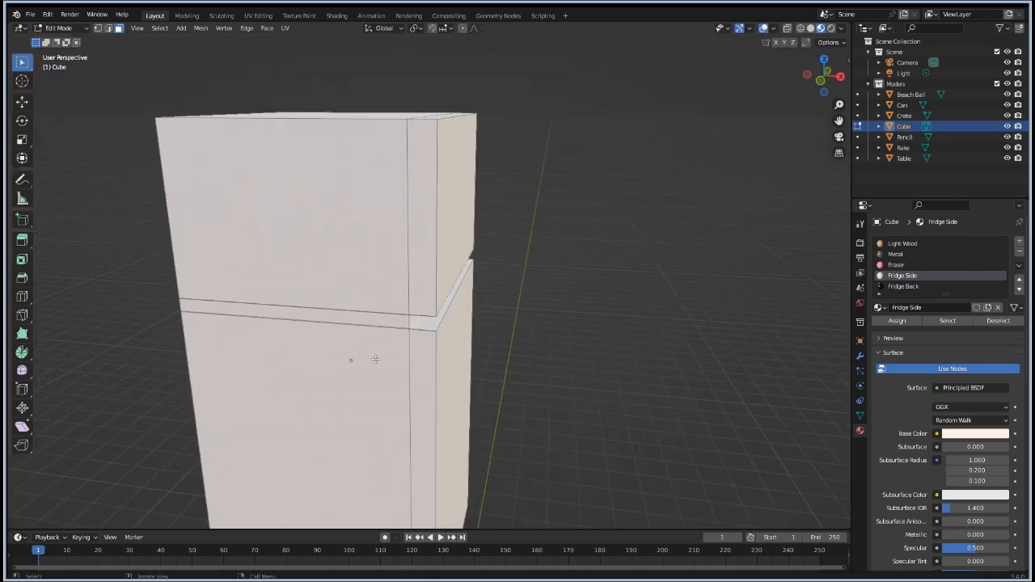
{"action": "middle_click_drag", "start_coordinate": [376, 359], "coordinate": [404, 381]}
{"action": "key", "text": "ctrl+r"}
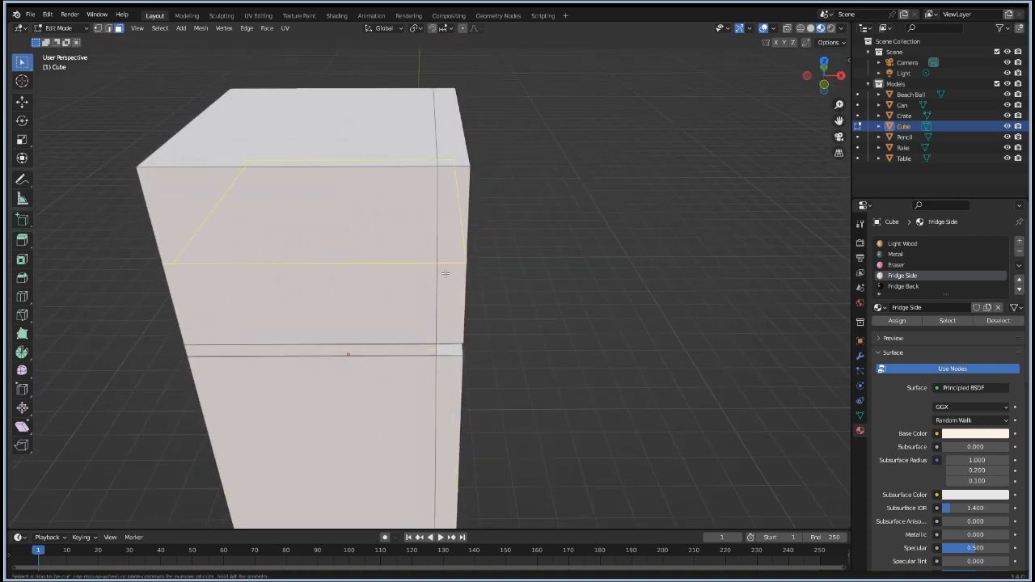
{"action": "left_click", "coordinate": [450, 164]}
{"action": "left_click", "coordinate": [478, 168]}
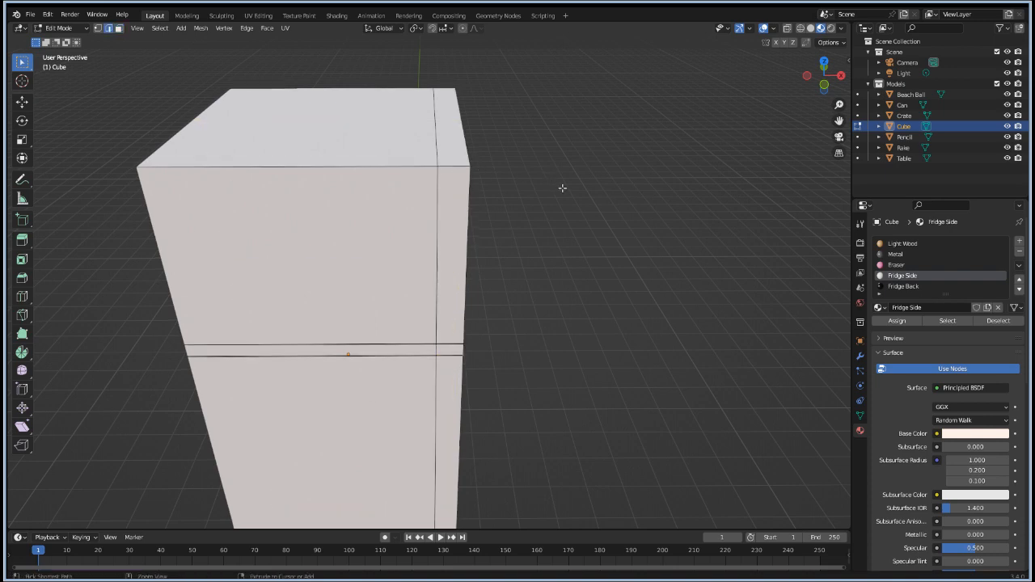
Step: Undo the earlier door extrusion and select the upper and lower door faces on the fridge front
{"action": "key", "text": "ctrl+z"}
{"action": "middle_click_drag", "start_coordinate": [606, 293], "coordinate": [534, 252]}
{"action": "mouse_move", "coordinate": [296, 280]}
{"action": "middle_mouse_down"}
{"action": "mouse_move", "coordinate": [315, 316]}
{"action": "mouse_move", "coordinate": [350, 327]}
{"action": "mouse_move", "coordinate": [316, 337]}
{"action": "mouse_move", "coordinate": [339, 342]}
{"action": "mouse_move", "coordinate": [323, 337]}
{"action": "mouse_move", "coordinate": [410, 224]}
{"action": "middle_mouse_up"}
{"action": "left_click", "coordinate": [410, 224]}
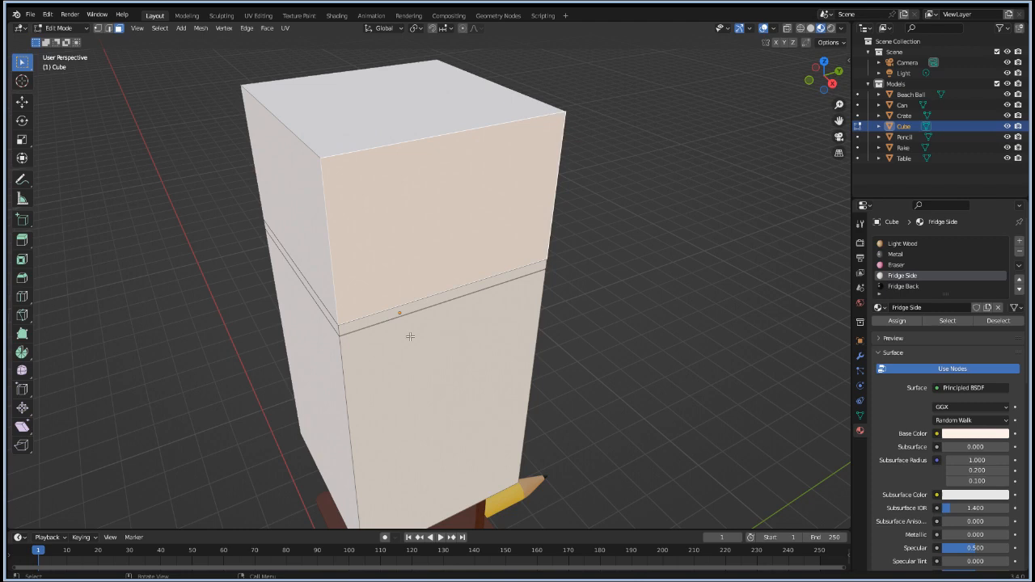
{"action": "left_click", "coordinate": [391, 376], "text": "shift"}
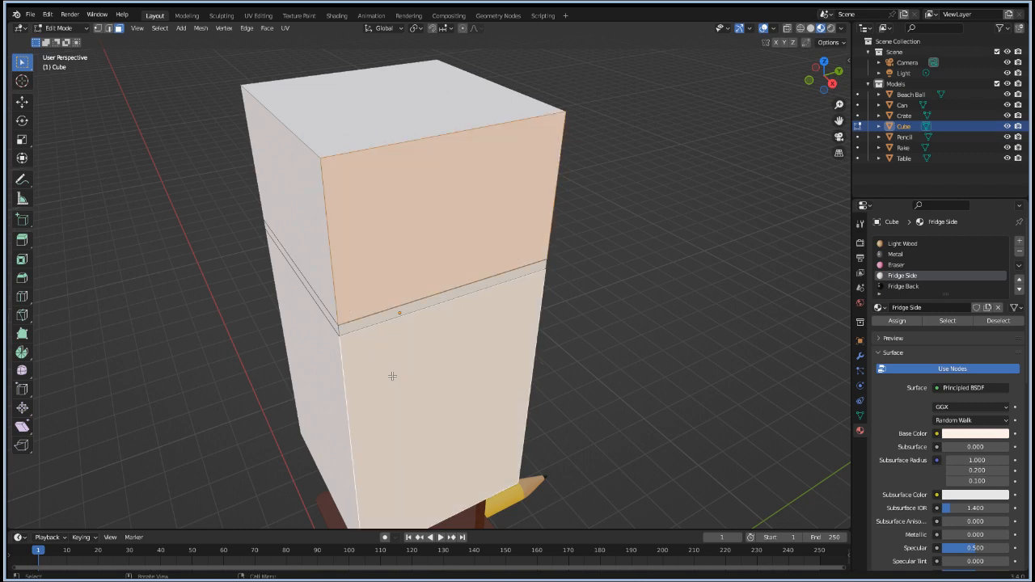
Step: Try to extrude the two selected door faces outward along their normals by 0.16 m
{"action": "key", "text": "alt+s"}
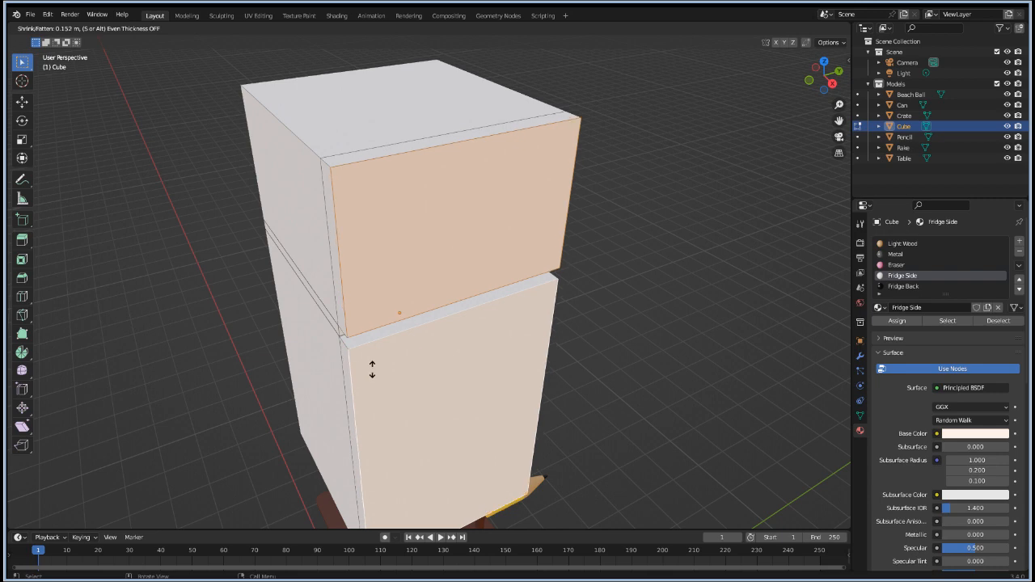
{"action": "left_click", "coordinate": [372, 366]}
{"action": "middle_click_drag", "start_coordinate": [221, 366], "coordinate": [308, 376]}
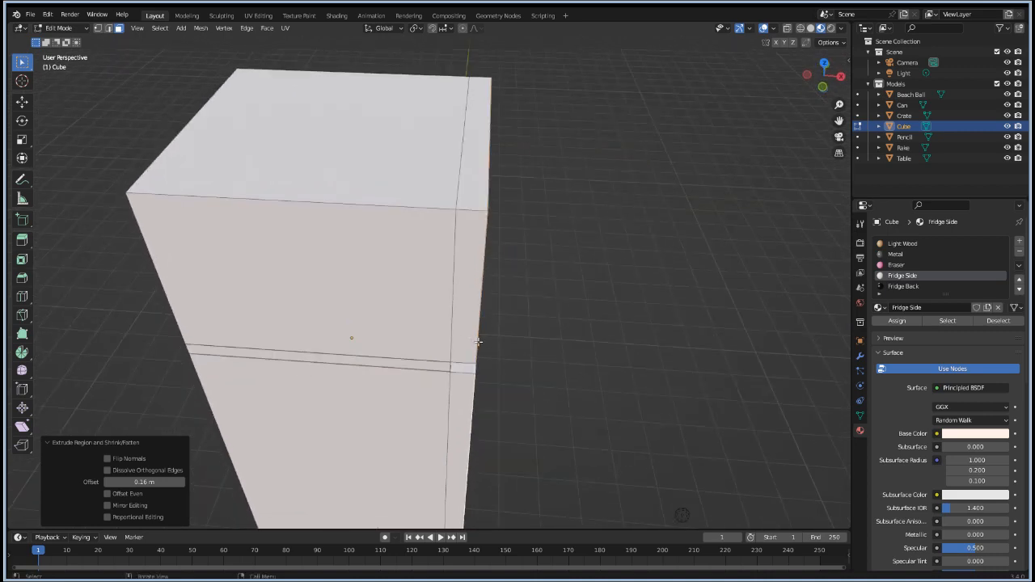
{"action": "key", "text": "ctrl+z"}
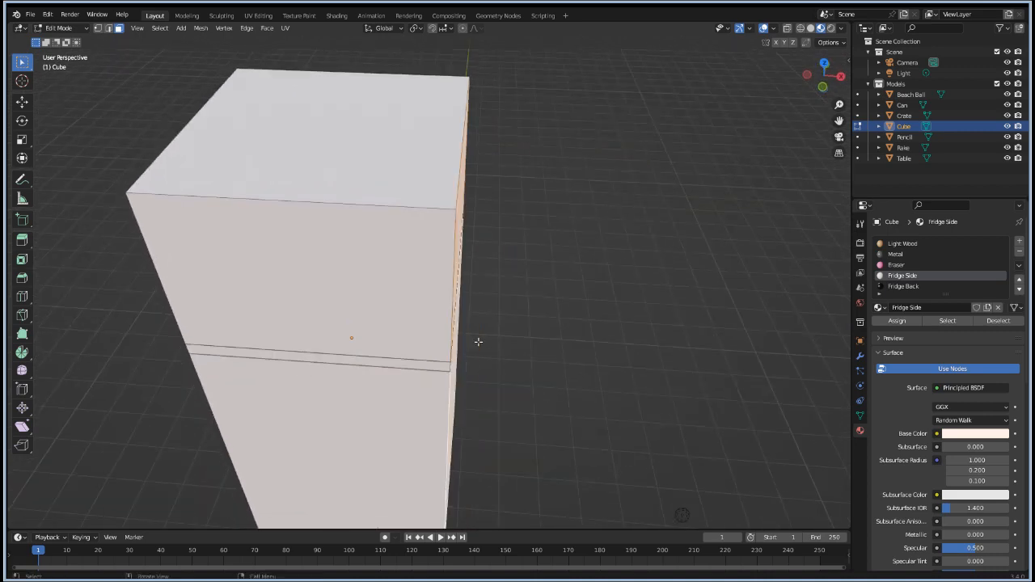
{"action": "key", "text": "alt+s"}
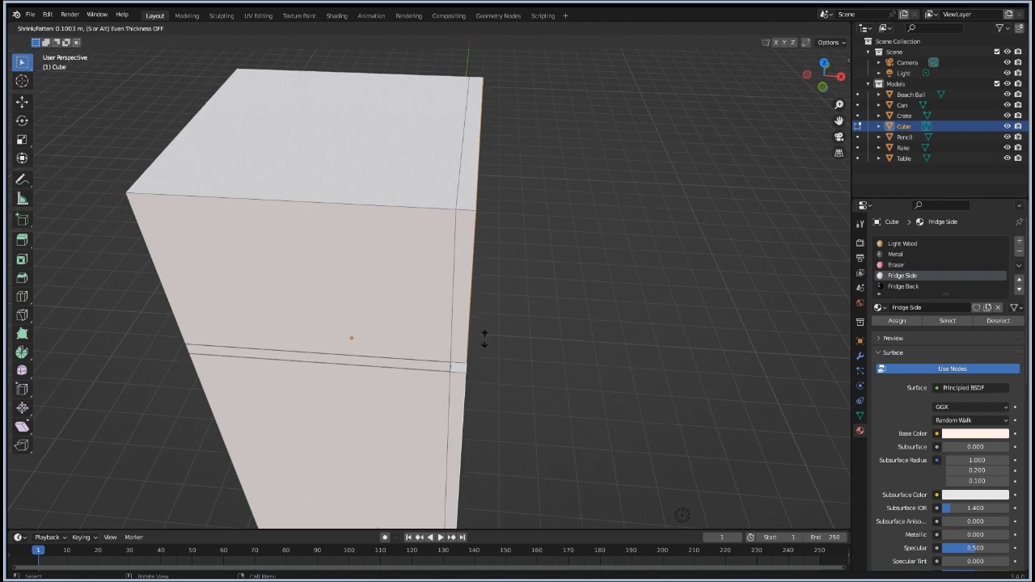
{"action": "key", "text": "Escape"}
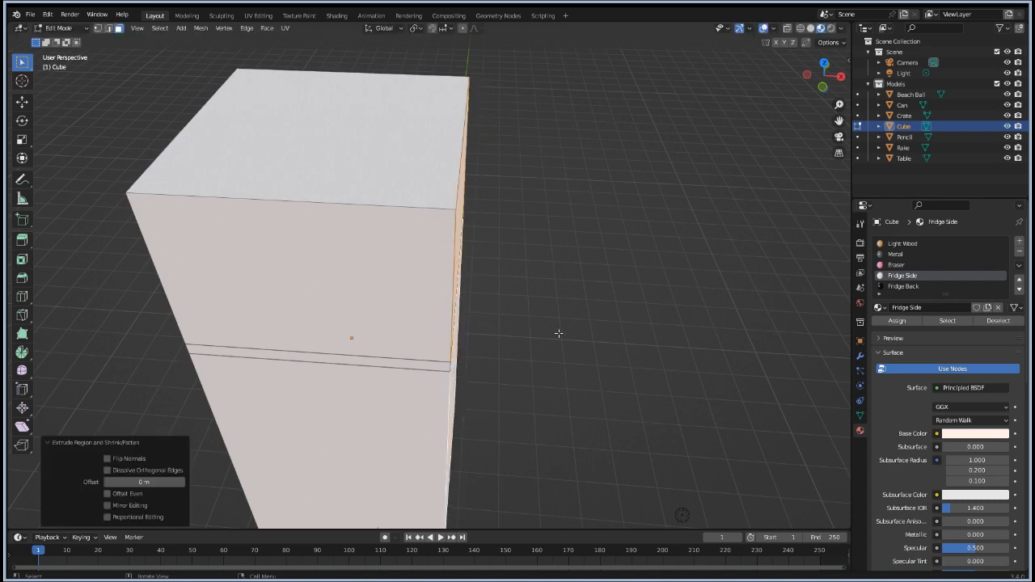
Step: Retry the outward extrusion of both door faces along their normals, this time with an offset of 0.162 m
{"action": "left_click", "coordinate": [613, 335]}
{"action": "middle_click_drag", "start_coordinate": [605, 351], "coordinate": [400, 284]}
{"action": "left_click", "coordinate": [541, 283]}
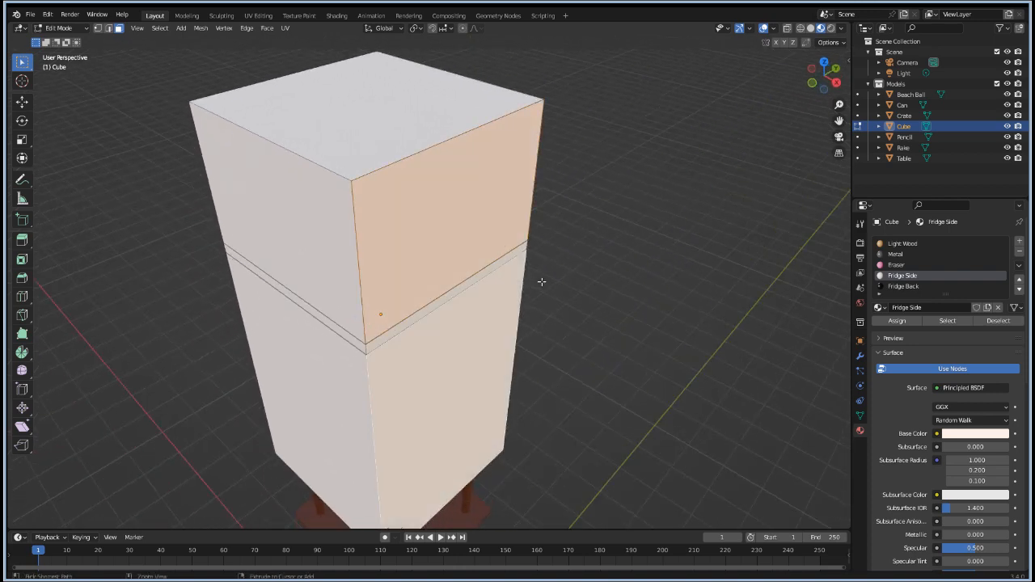
{"action": "key", "text": "alt+s"}
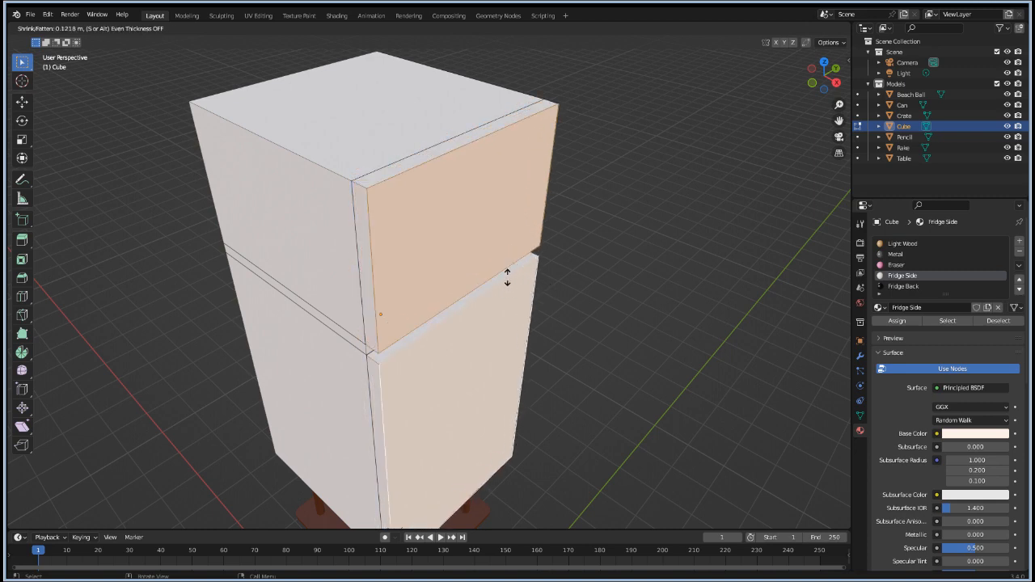
{"action": "left_click", "coordinate": [508, 275]}
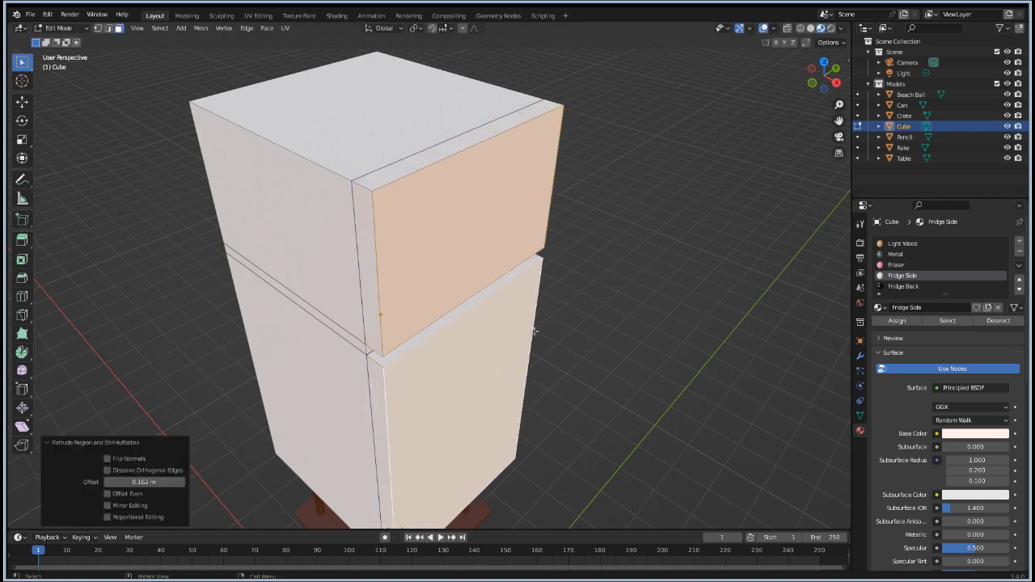
Step: Extrude both door faces along their normals by 0.05 m to form the thin gap layer behind the doors
{"action": "middle_click_drag", "start_coordinate": [342, 344], "coordinate": [406, 348]}
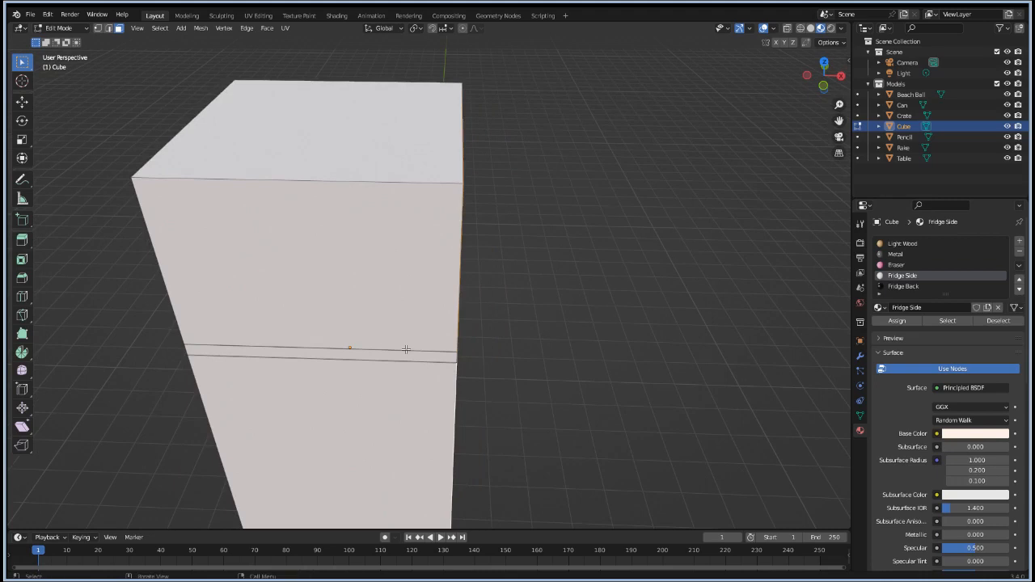
{"action": "key", "text": "alt+e"}
{"action": "left_click", "coordinate": [719, 309]}
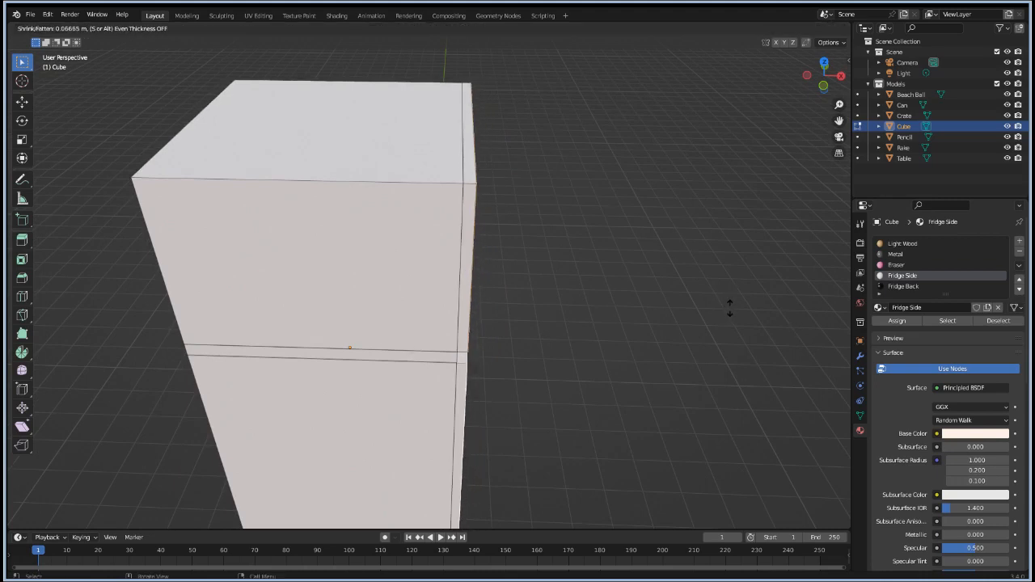
{"action": "left_click", "coordinate": [730, 309]}
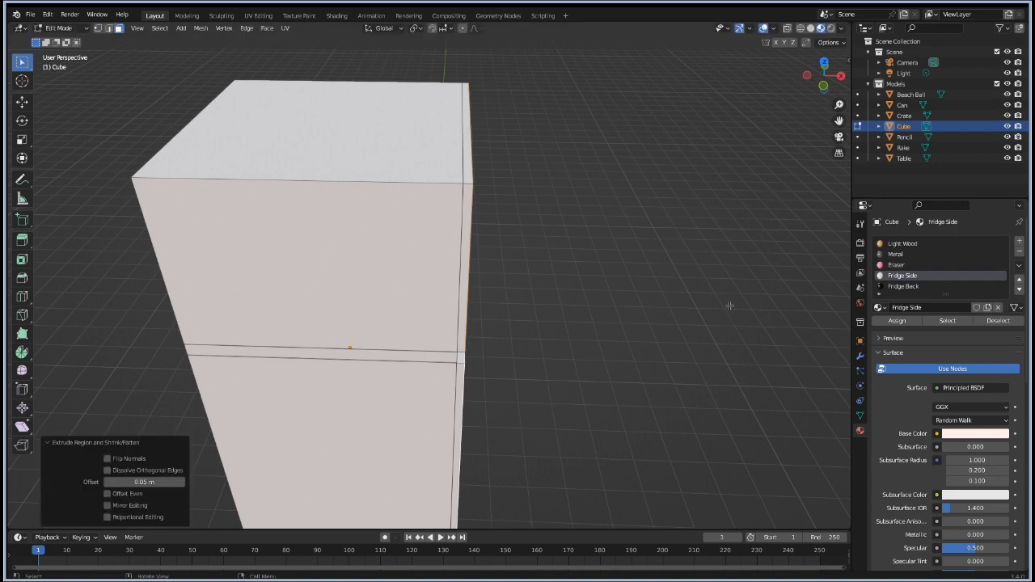
Step: Extrude the same two faces again along their normals by about 0.15 m to give the doors their thickness
{"action": "key", "text": "alt+e"}
{"action": "left_click", "coordinate": [730, 306]}
{"action": "left_click", "coordinate": [730, 306]}
{"action": "key", "text": "alt+s"}
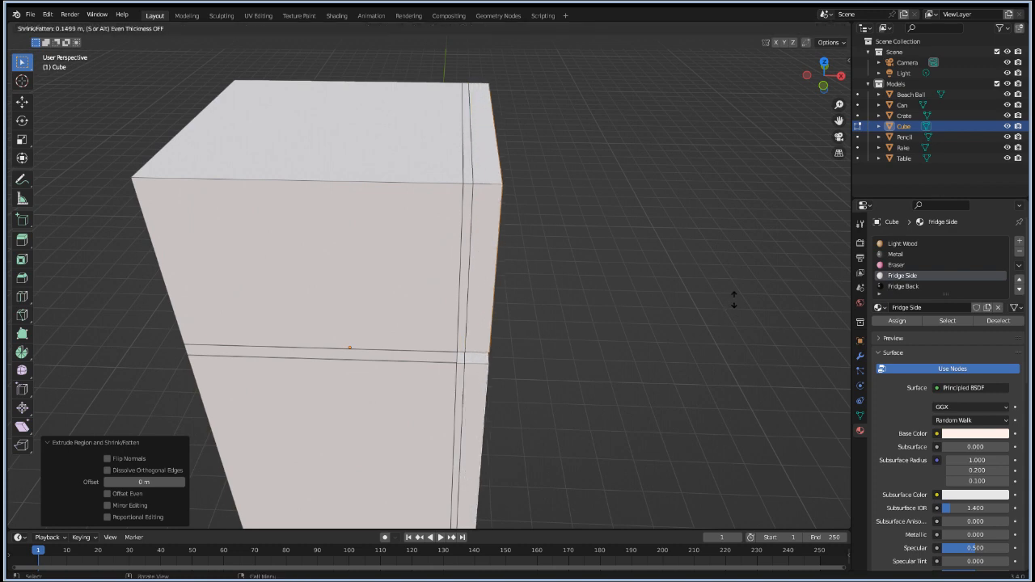
{"action": "left_click", "coordinate": [734, 299]}
{"action": "left_click", "coordinate": [703, 308]}
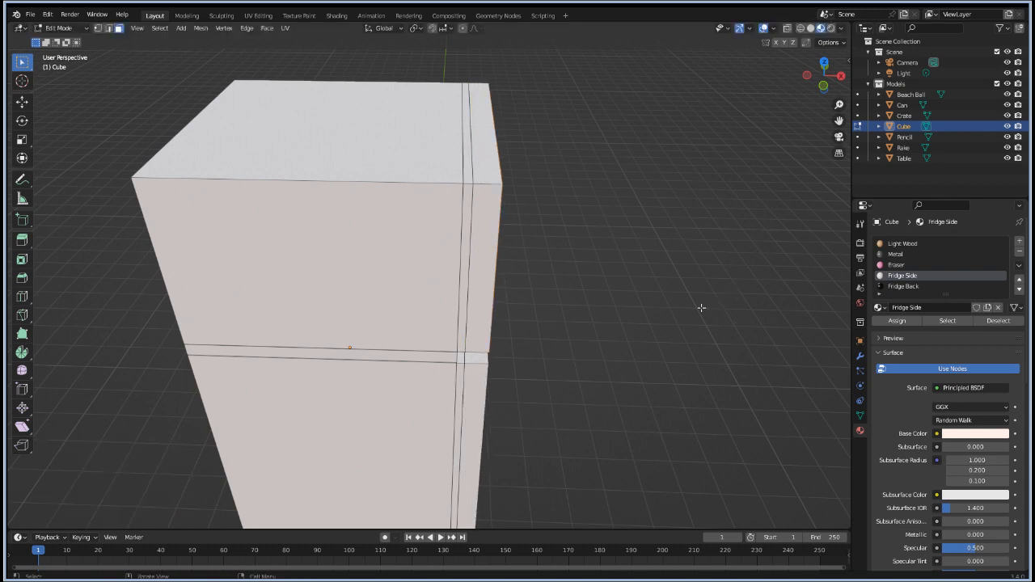
Step: Try to scale the narrow face strips behind both doors together with the Z axis locked
{"action": "middle_click_drag", "start_coordinate": [683, 339], "coordinate": [652, 305]}
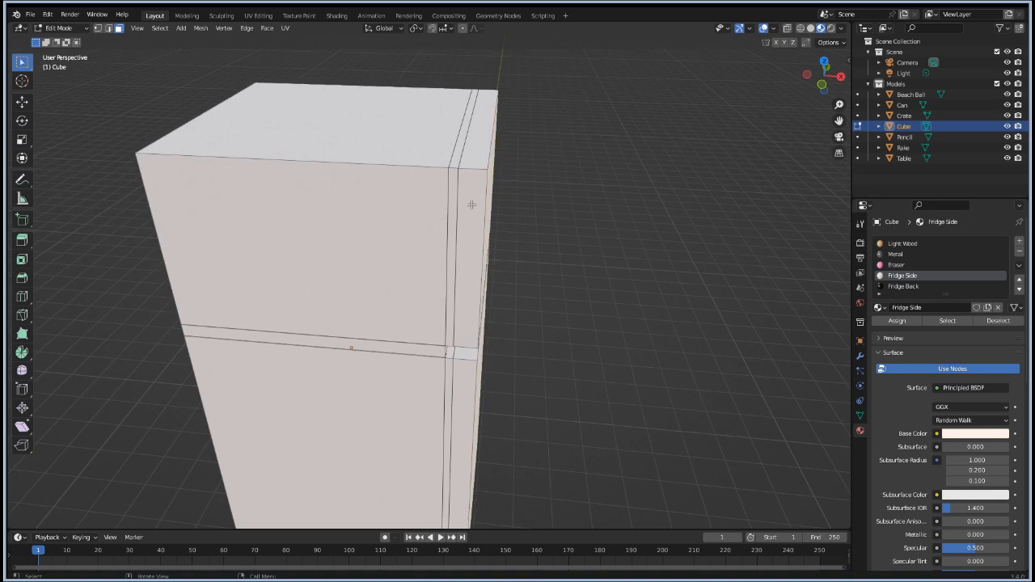
{"action": "left_click", "coordinate": [454, 161], "text": "alt"}
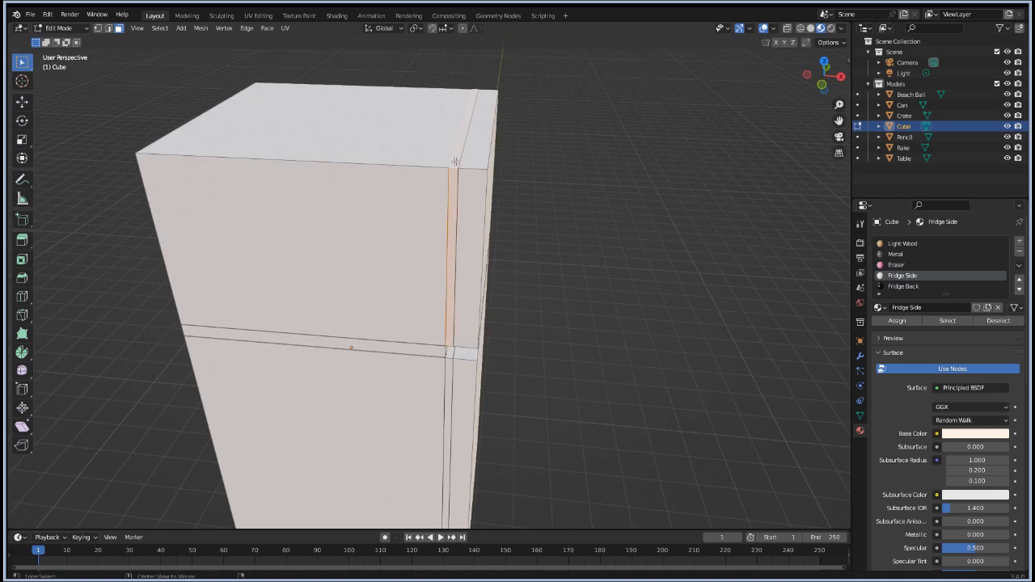
{"action": "left_click", "coordinate": [450, 352], "text": "alt+shift"}
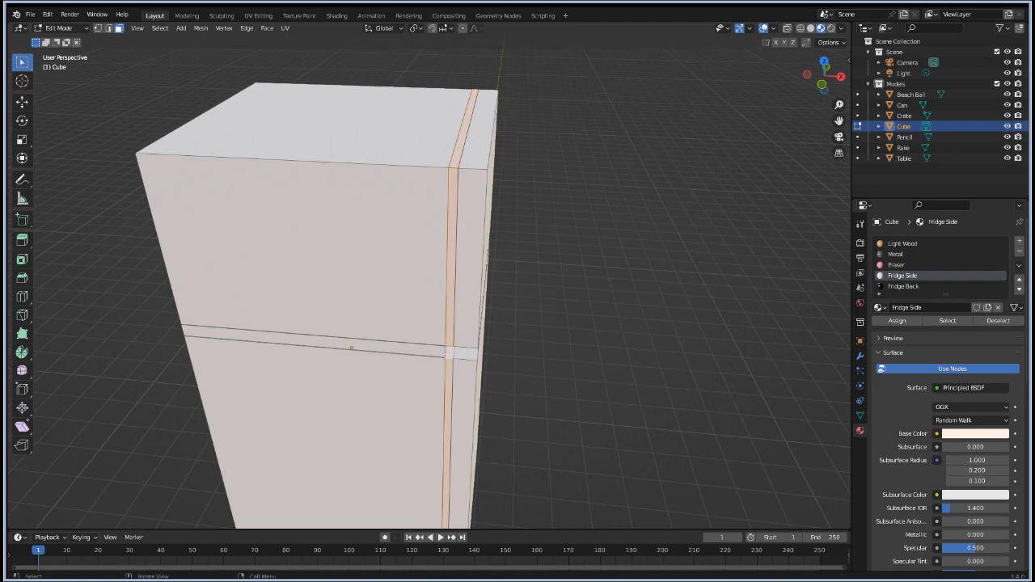
{"action": "key", "text": "s"}
{"action": "key", "text": "shift+z"}
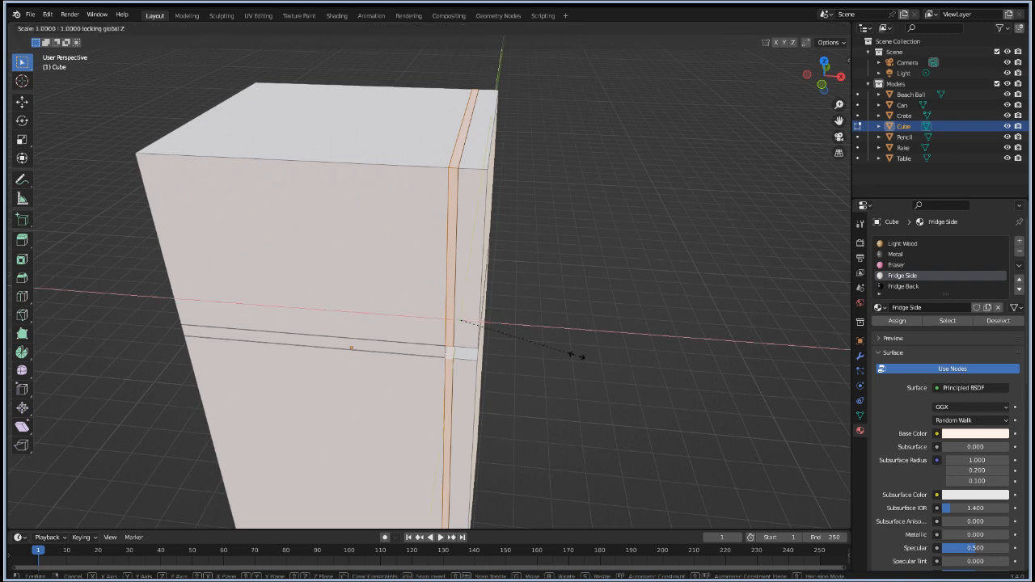
{"action": "right_click", "coordinate": [576, 355]}
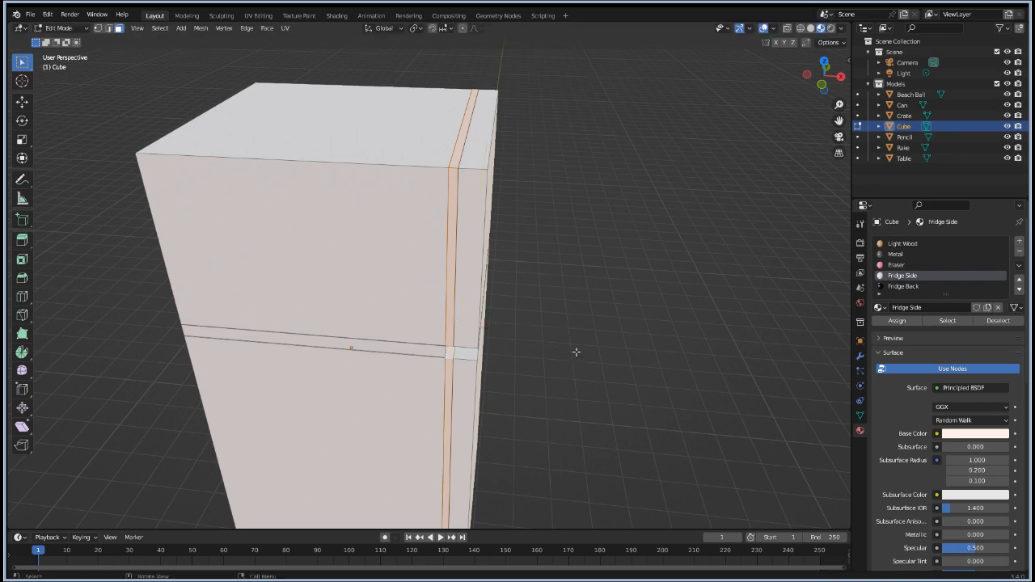
Step: Set the transform pivot point to Individual Origins and scale the narrow face loop behind the upper door to 0.95
{"action": "left_click", "coordinate": [415, 29]}
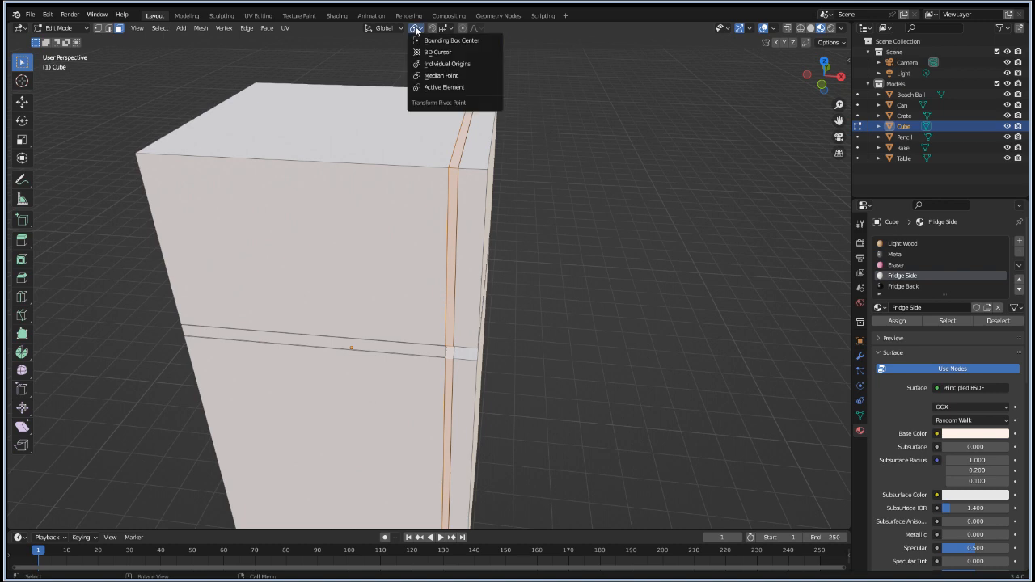
{"action": "left_click", "coordinate": [441, 68]}
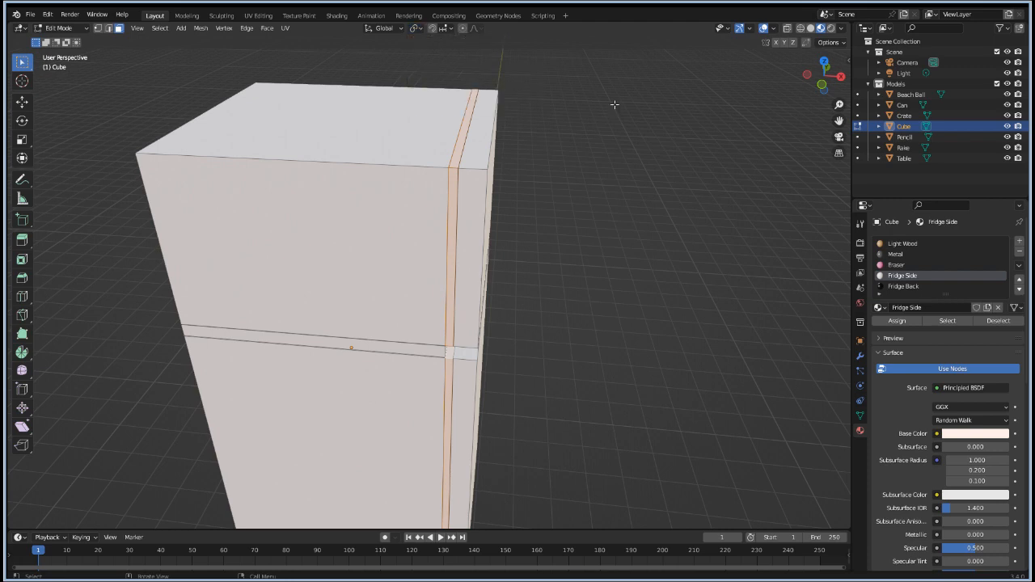
{"action": "left_click", "coordinate": [615, 104]}
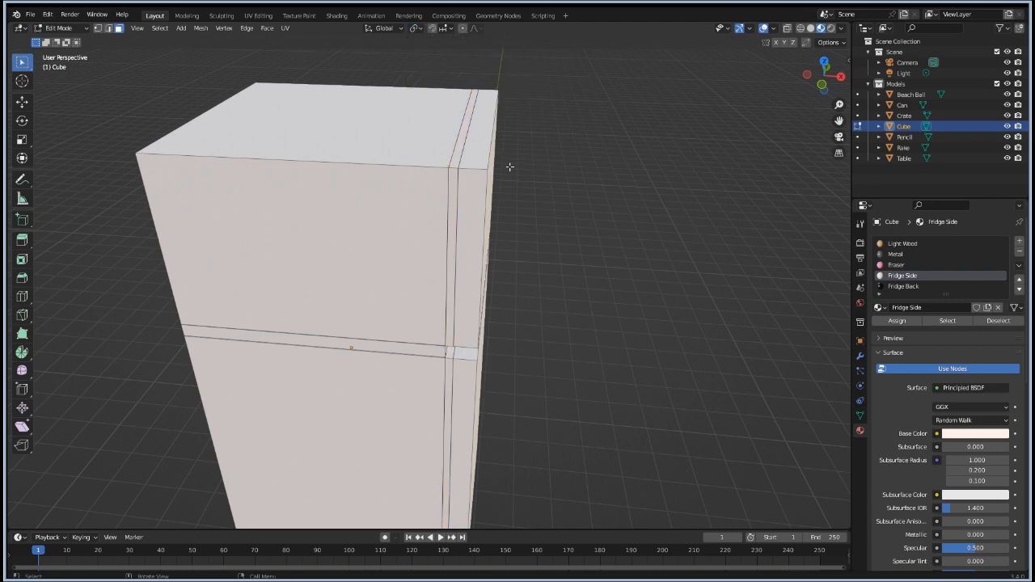
{"action": "left_click", "coordinate": [454, 164], "text": "alt"}
{"action": "left_click", "coordinate": [455, 165], "text": "alt"}
{"action": "key", "text": "s"}
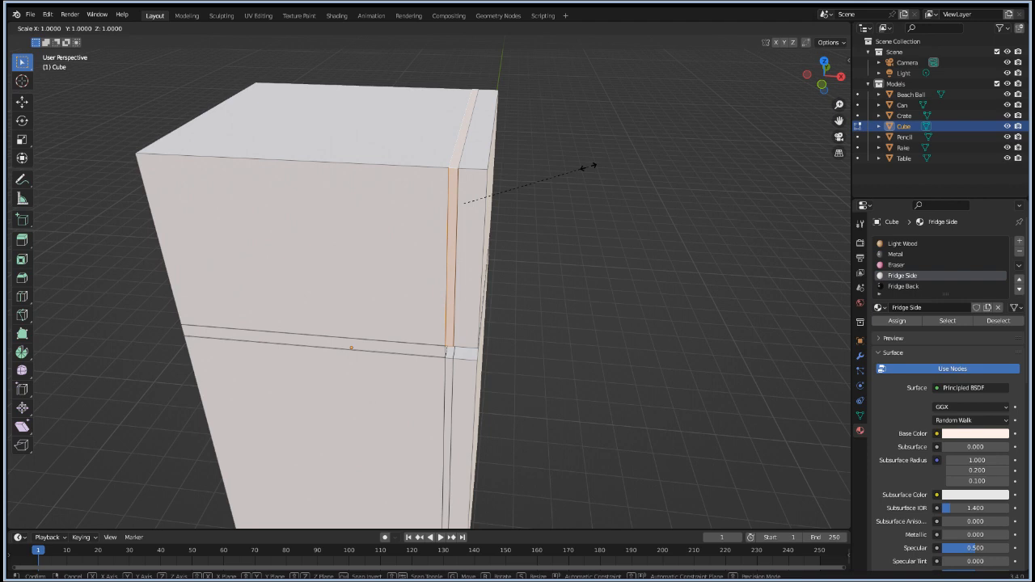
{"action": "type", "text": ".95"}
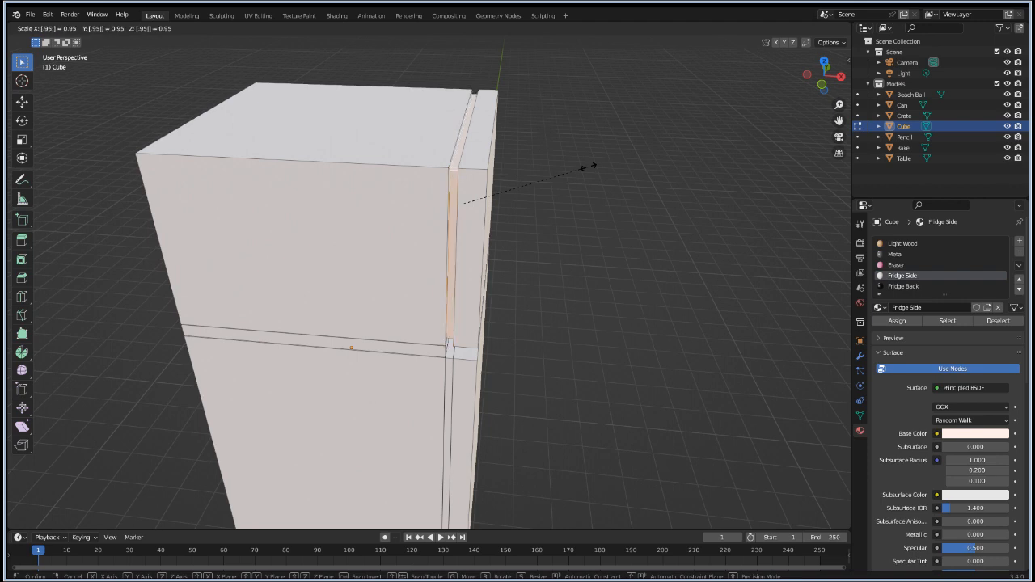
{"action": "key", "text": "Return"}
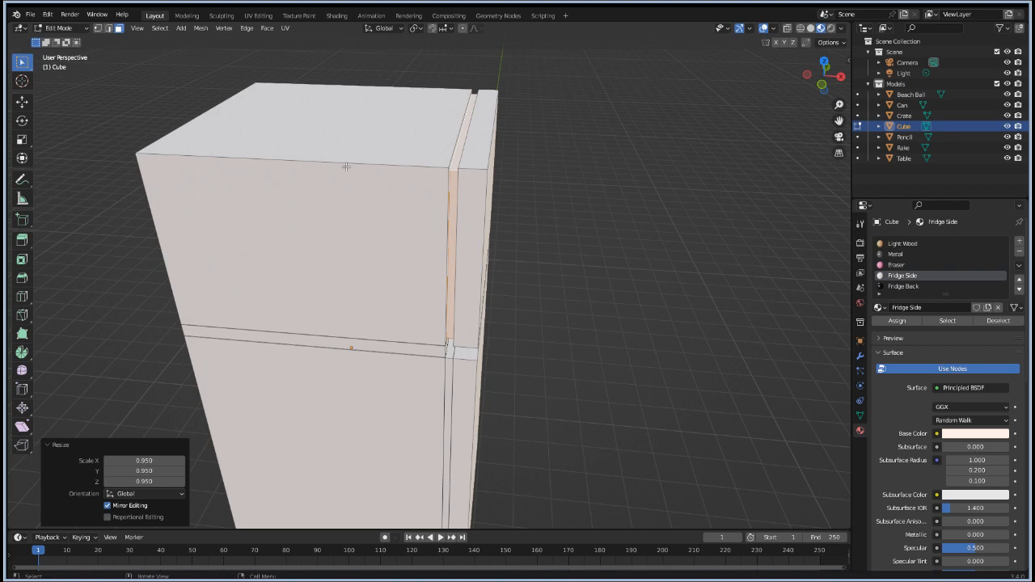
Step: Scale the narrow face loop behind the lower door to 0.95 with the X axis locked
{"action": "middle_click_drag", "start_coordinate": [347, 167], "coordinate": [354, 208]}
{"action": "scroll", "coordinate": [669, 199], "scroll_direction": "up", "scroll_amount": 4}
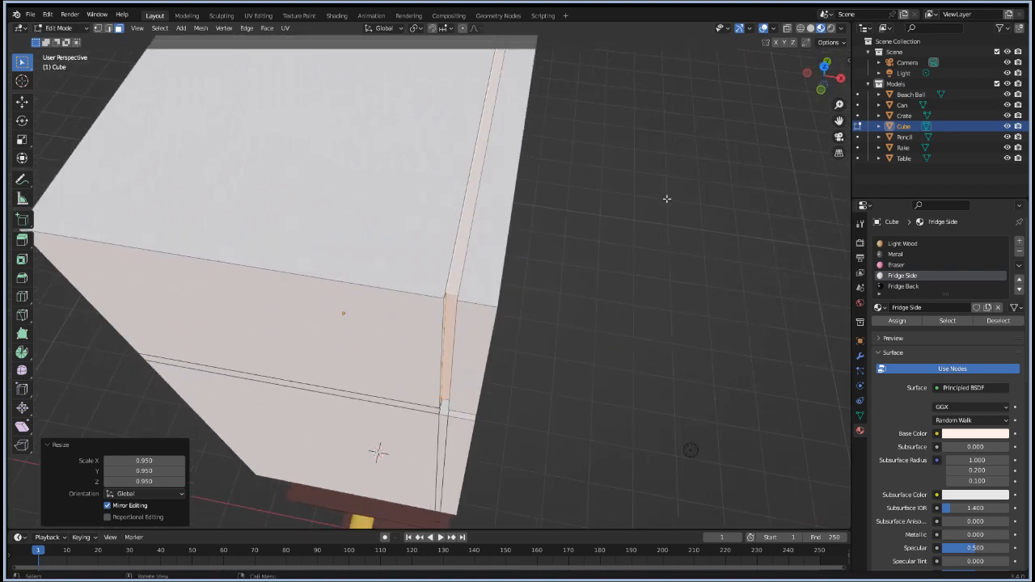
{"action": "scroll", "coordinate": [434, 383], "scroll_direction": "down", "scroll_amount": 2}
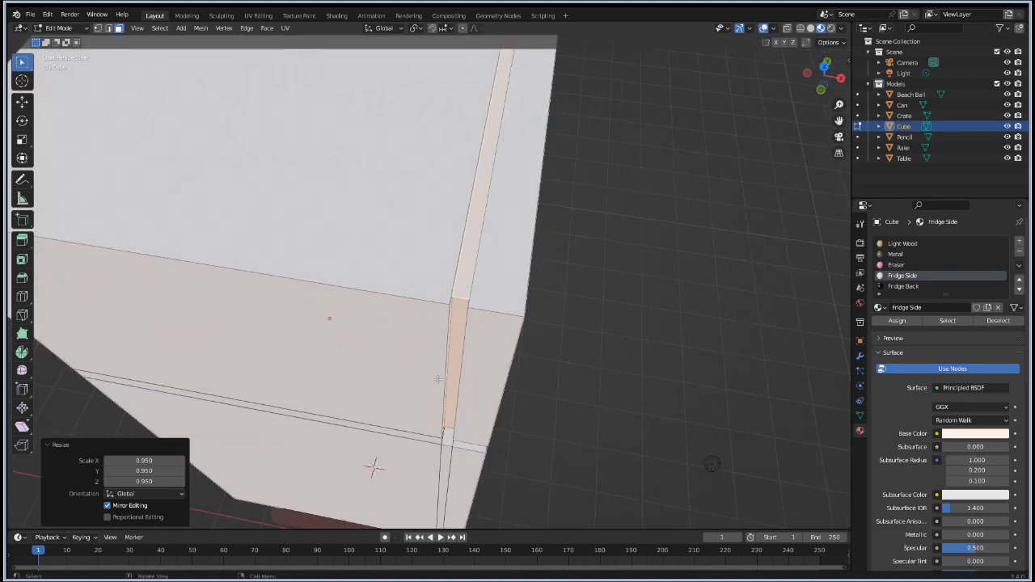
{"action": "key", "text": "alt+a"}
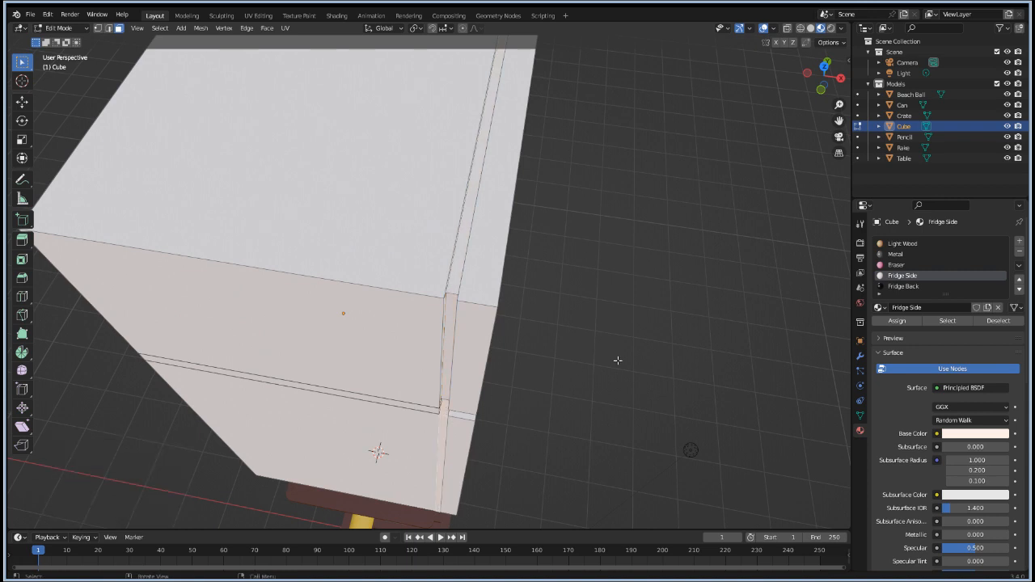
{"action": "key", "text": "s"}
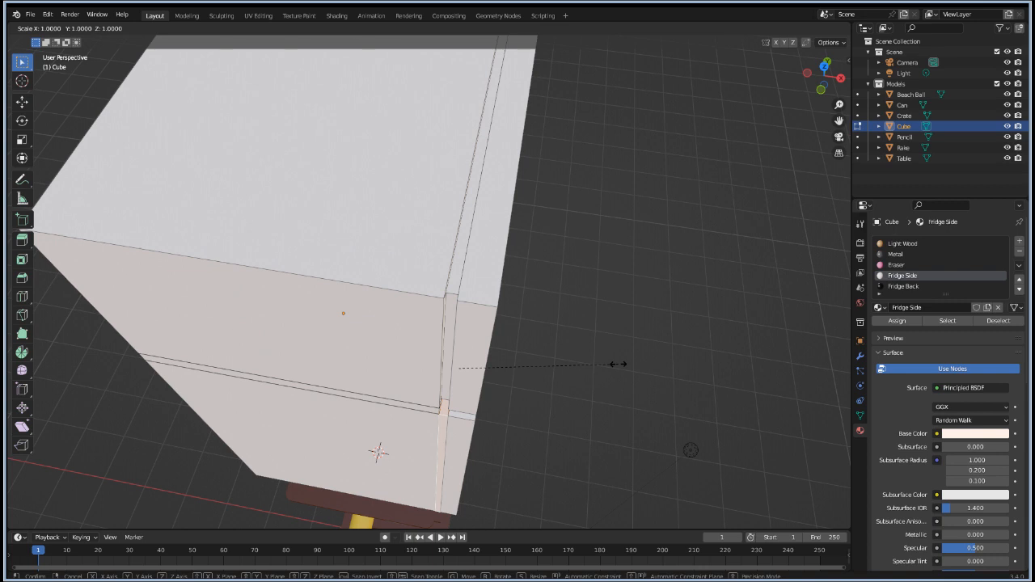
{"action": "key", "text": "x"}
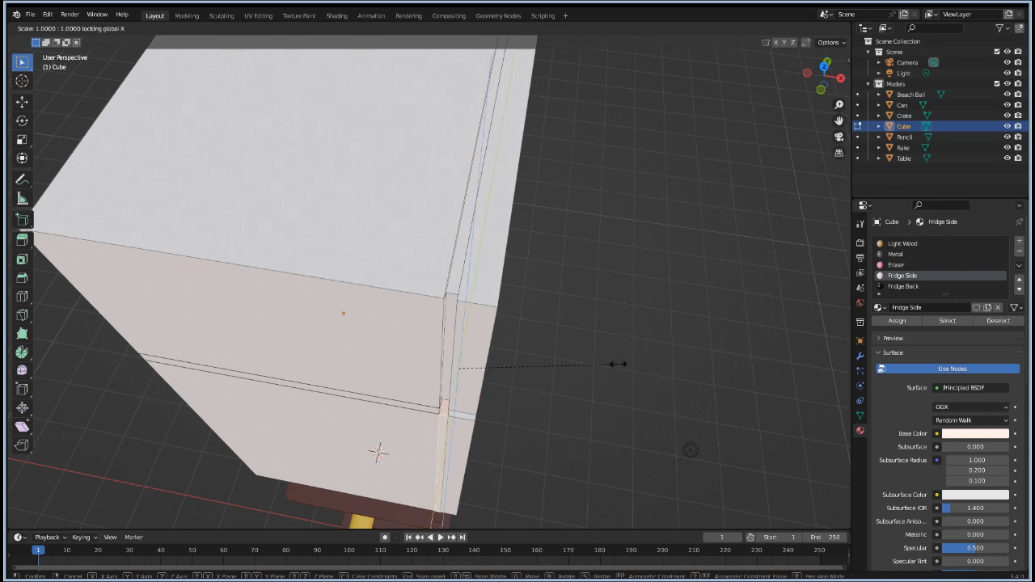
{"action": "type", "text": ".9"}
{"action": "key", "text": "Return"}
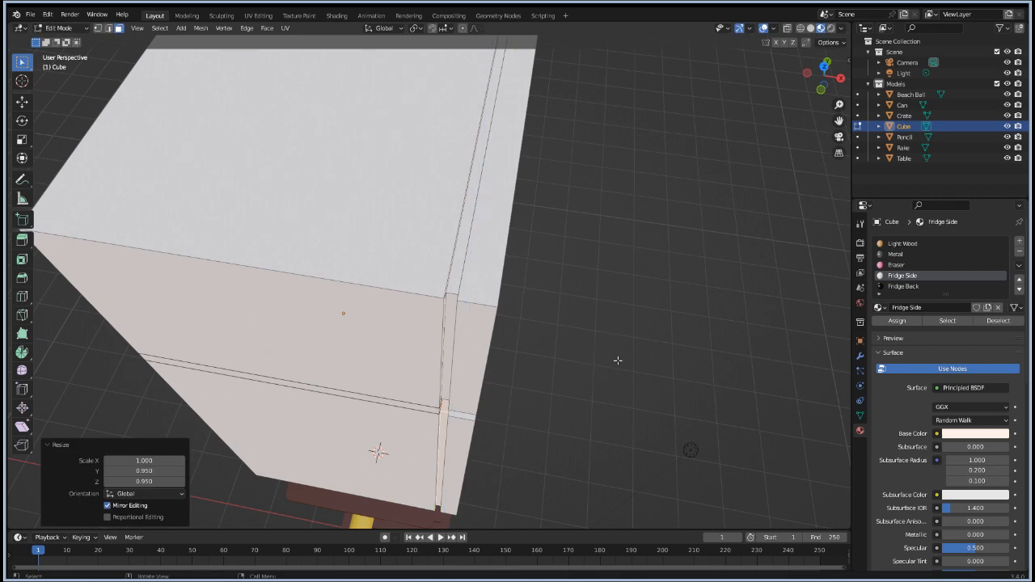
{"action": "left_click", "coordinate": [606, 366]}
{"action": "middle_click_drag", "start_coordinate": [606, 304], "coordinate": [608, 251]}
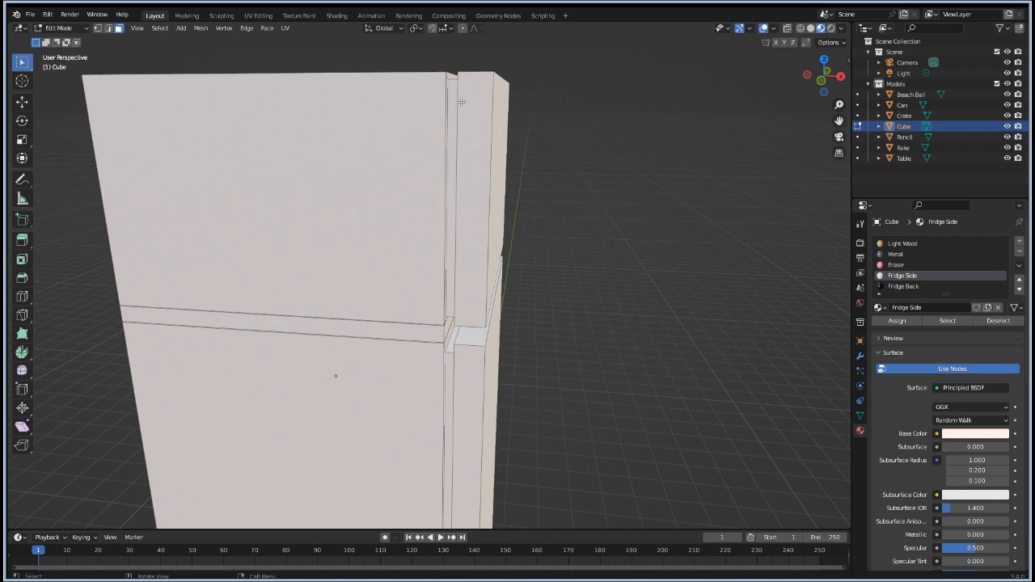
Step: Rename the Fridge Back material to Fridge Black and set its roughness to about 0.807
{"action": "left_click", "coordinate": [906, 287]}
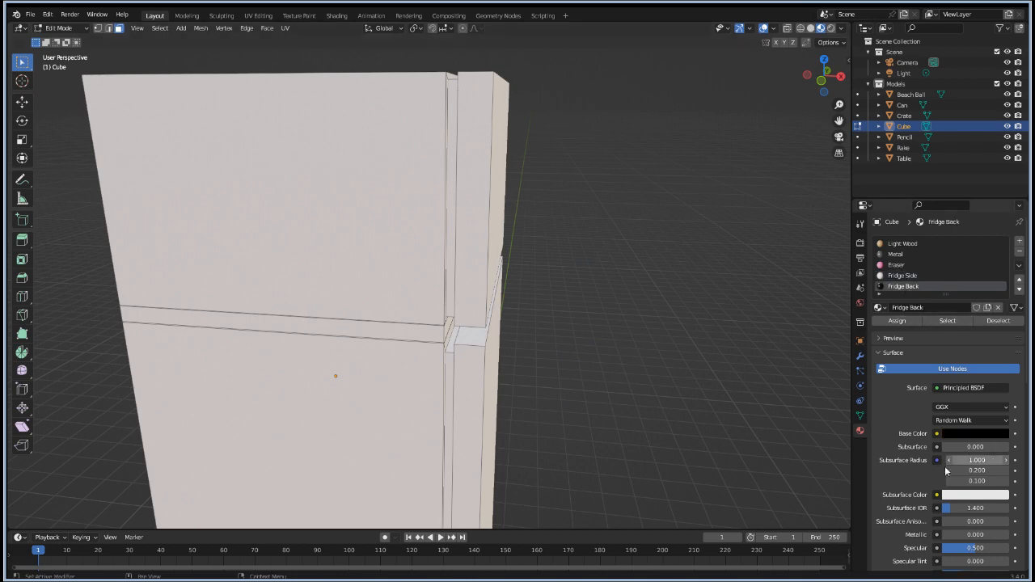
{"action": "scroll", "coordinate": [917, 460], "scroll_direction": "down", "scroll_amount": 2}
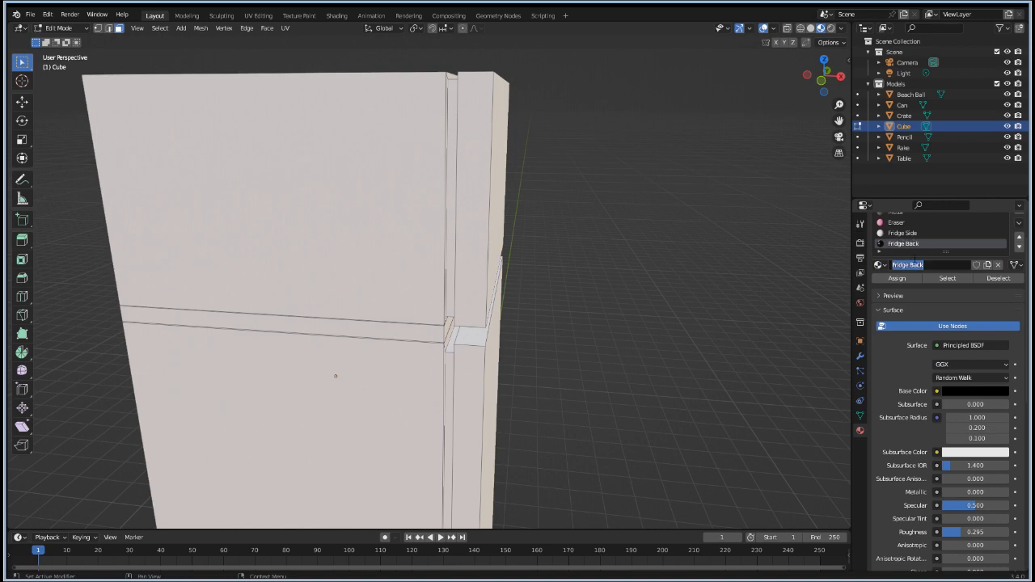
{"action": "type", "text": "l"}
{"action": "key", "text": "Return"}
{"action": "scroll", "coordinate": [975, 504], "scroll_direction": "down", "scroll_amount": 2}
{"action": "left_click_drag", "start_coordinate": [963, 489], "coordinate": [1003, 490]}
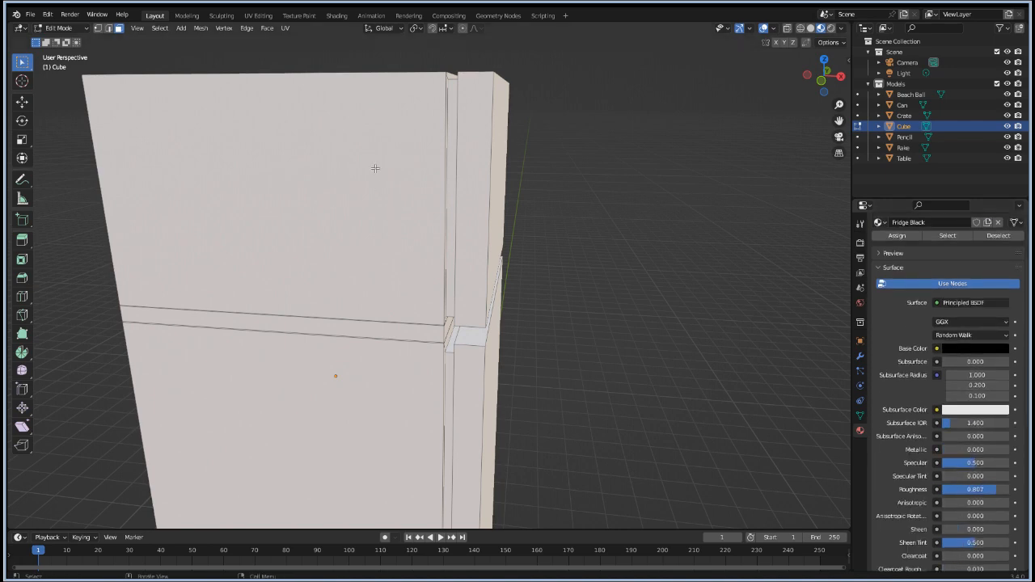
Step: Assign the Fridge Black material to the narrow face loops behind both fridge doors
{"action": "left_click", "coordinate": [453, 81], "text": "alt"}
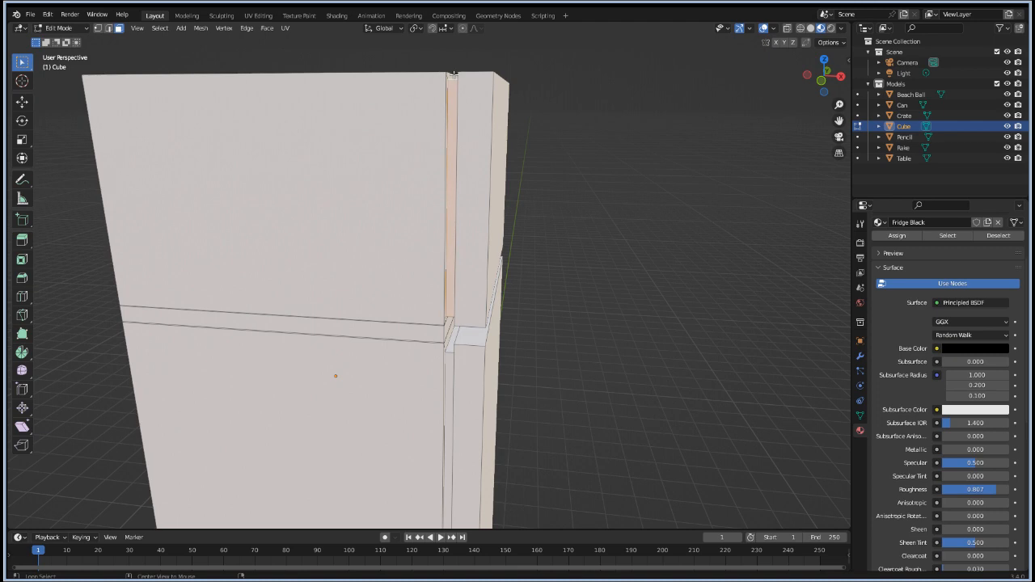
{"action": "left_click", "coordinate": [449, 353], "text": "alt+shift"}
{"action": "left_click", "coordinate": [916, 235]}
{"action": "left_click", "coordinate": [610, 349]}
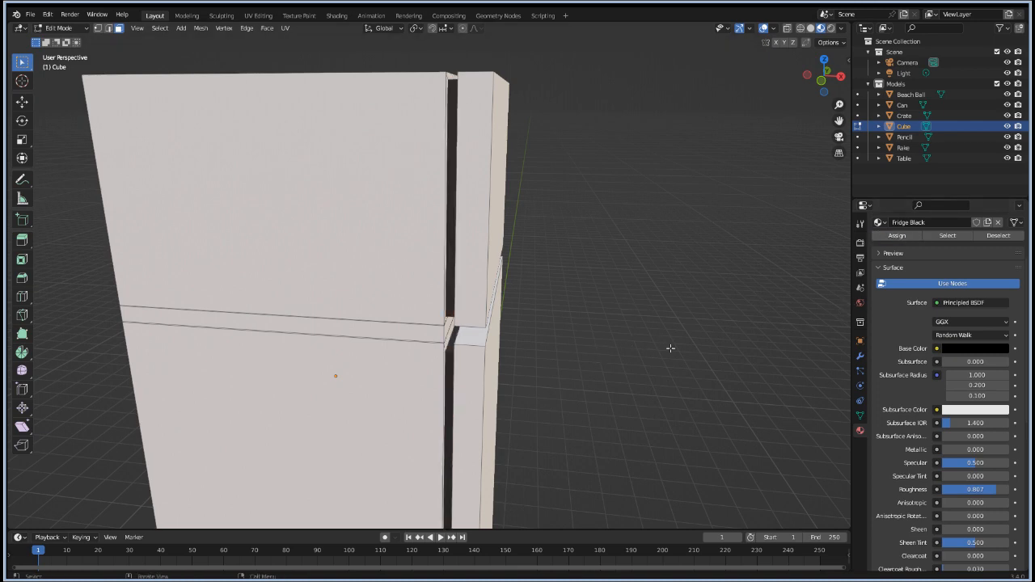
Step: Lighten the Fridge Black material's base color to a dark grey
{"action": "middle_click_drag", "start_coordinate": [673, 375], "coordinate": [643, 411]}
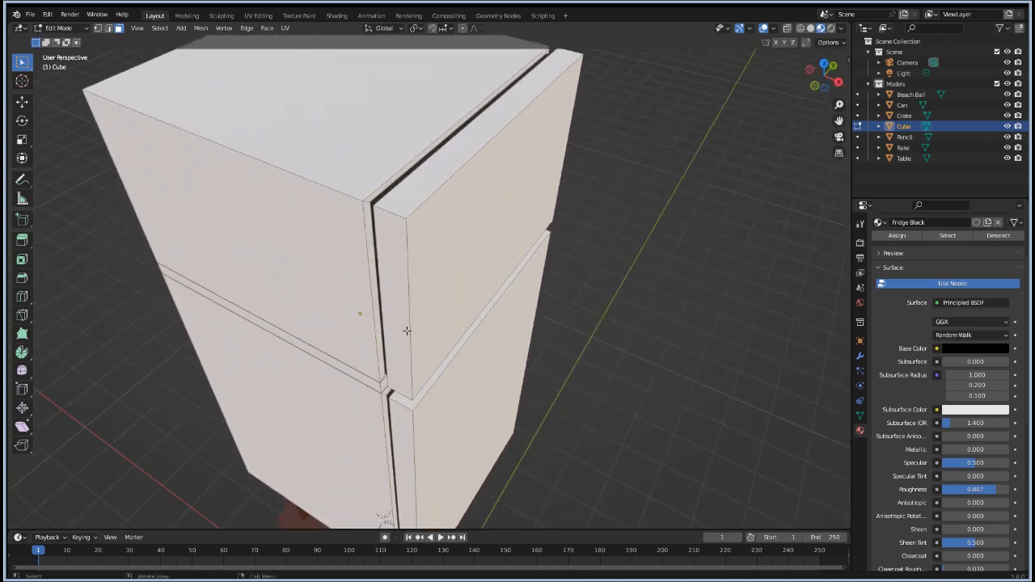
{"action": "middle_click_drag", "start_coordinate": [407, 331], "coordinate": [461, 332]}
{"action": "left_click", "coordinate": [971, 351]}
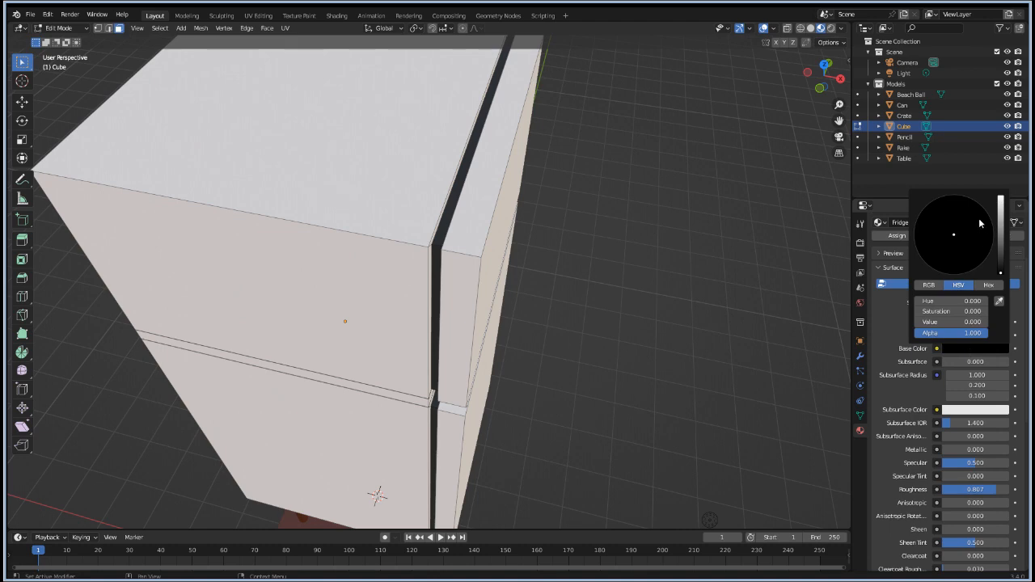
{"action": "left_click_drag", "start_coordinate": [1003, 266], "coordinate": [1001, 246]}
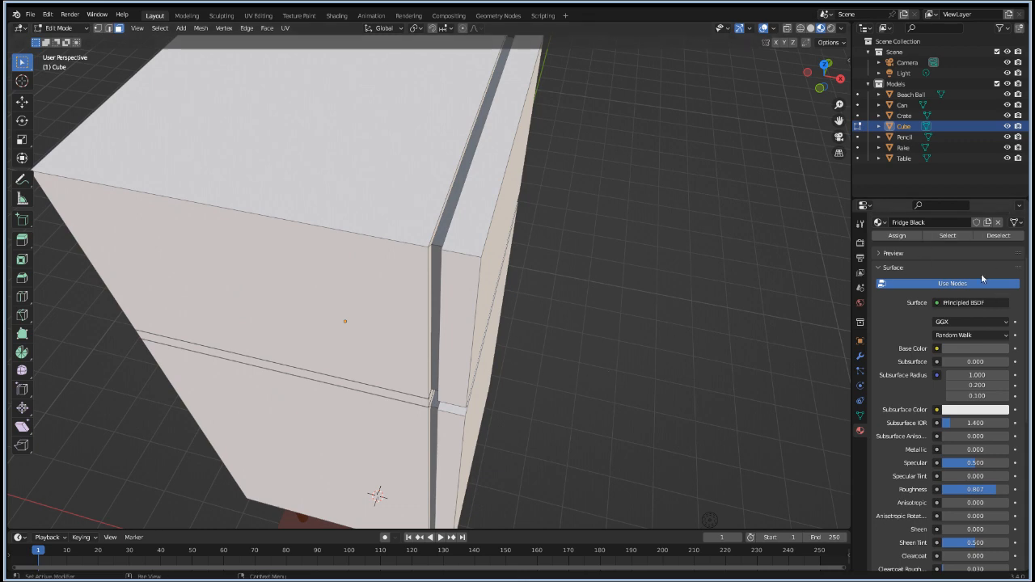
{"action": "scroll", "coordinate": [975, 288], "scroll_direction": "up", "scroll_amount": 3}
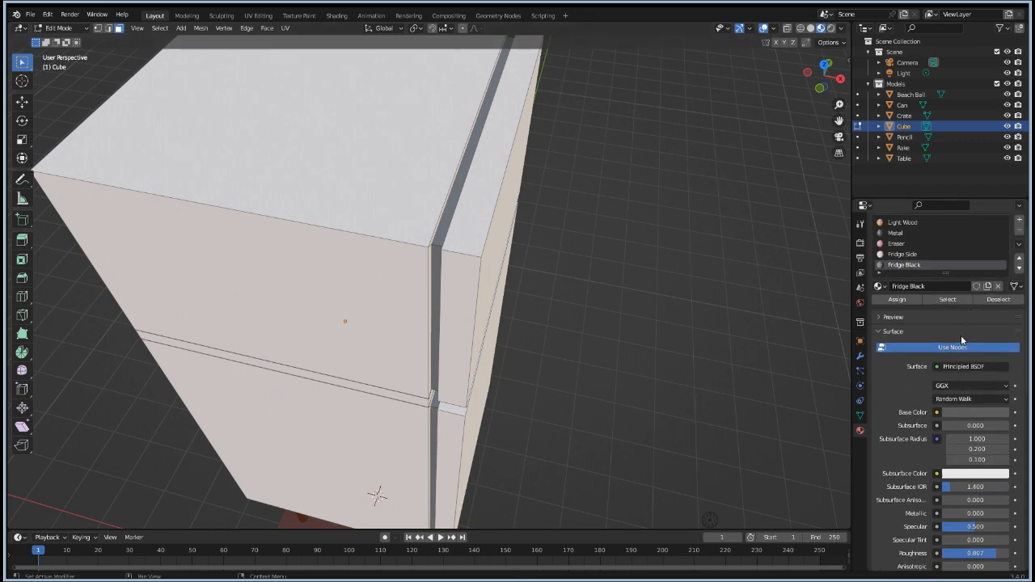
{"action": "left_click", "coordinate": [975, 412]}
{"action": "left_click_drag", "start_coordinate": [1002, 308], "coordinate": [1002, 320]}
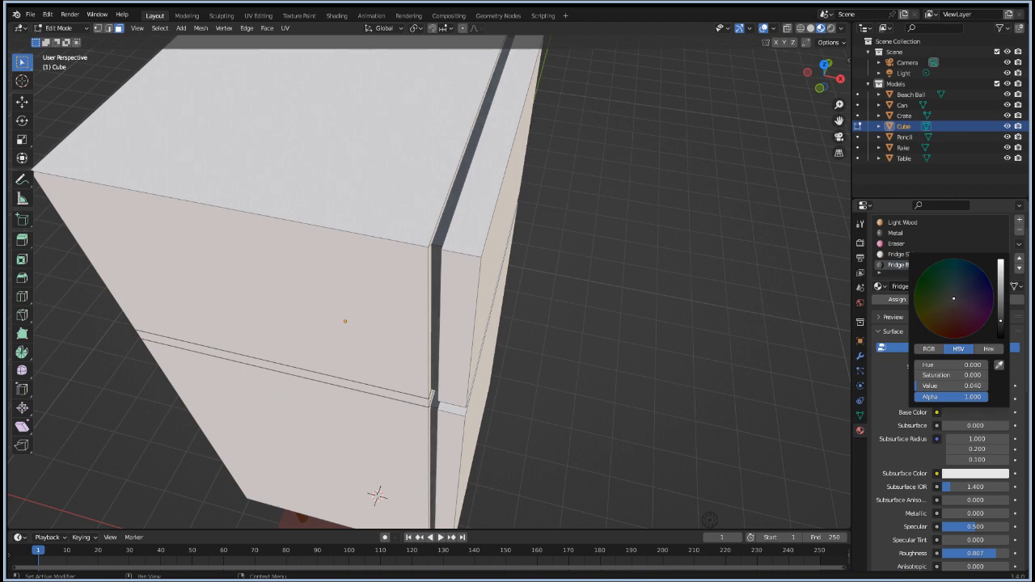
{"action": "left_click_drag", "start_coordinate": [1002, 322], "coordinate": [1002, 320]}
{"action": "left_click_drag", "start_coordinate": [1002, 322], "coordinate": [1002, 317]}
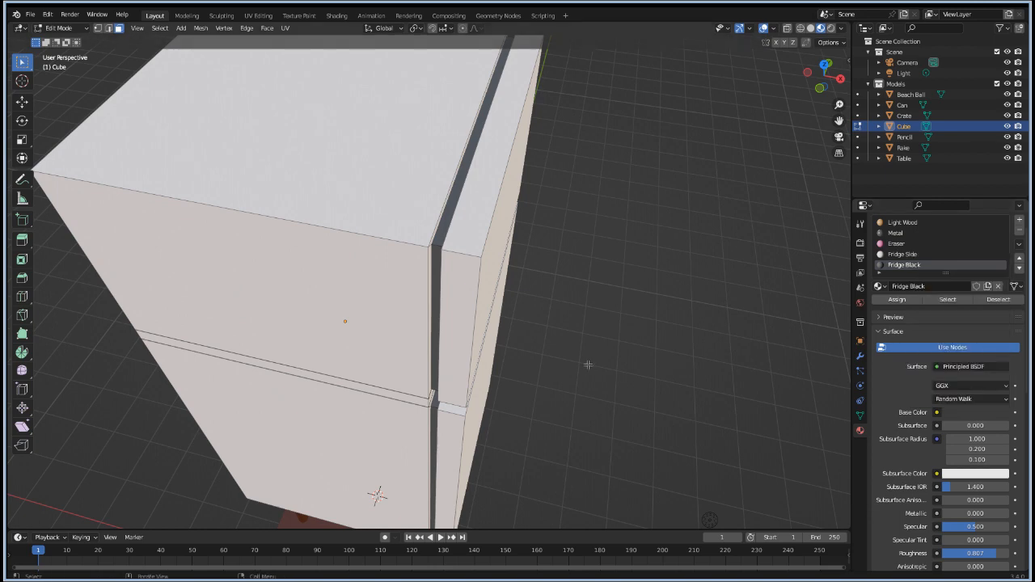
Step: Switch the fridge to Object Mode and snap the 3D cursor to the active object
{"action": "middle_click_drag", "start_coordinate": [663, 442], "coordinate": [597, 406]}
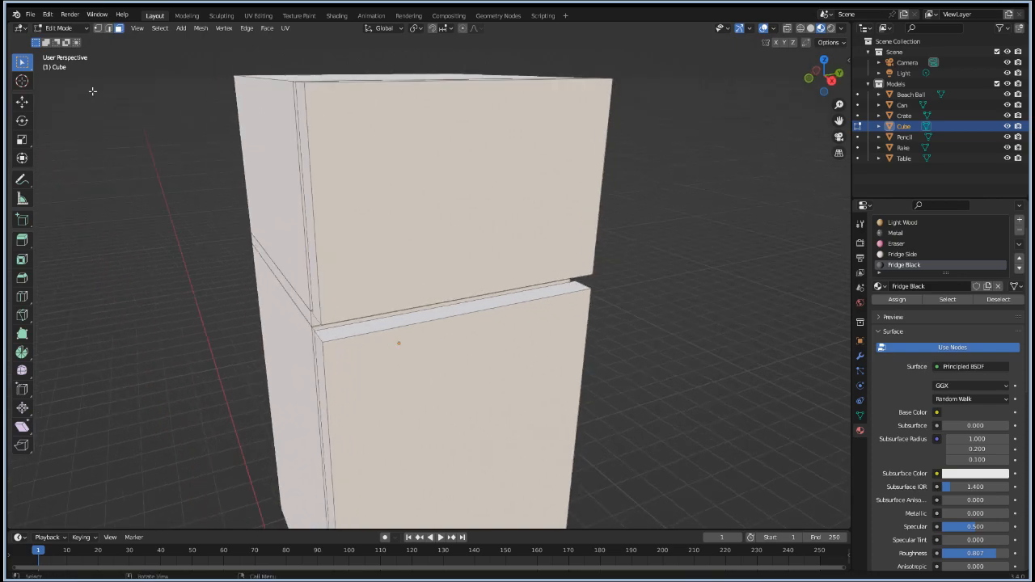
{"action": "middle_click_drag", "start_coordinate": [139, 246], "coordinate": [107, 250]}
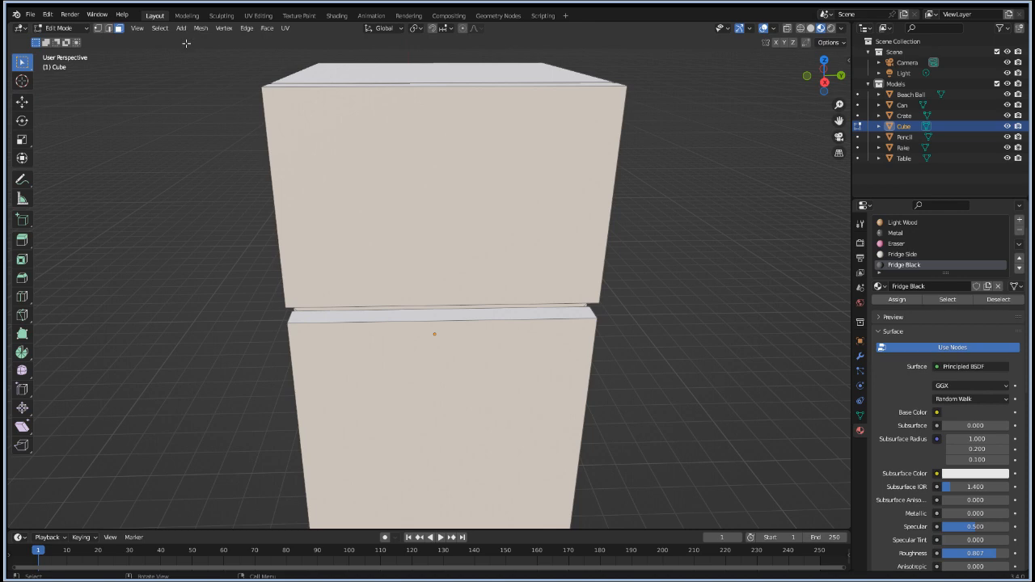
{"action": "left_click", "coordinate": [181, 27]}
{"action": "key", "text": "Tab"}
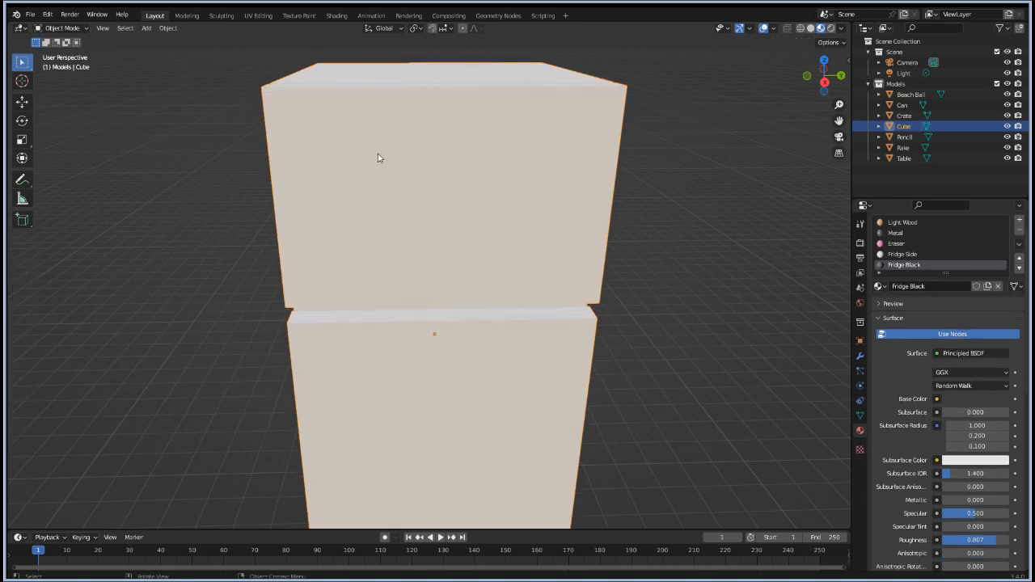
{"action": "key", "text": "F3"}
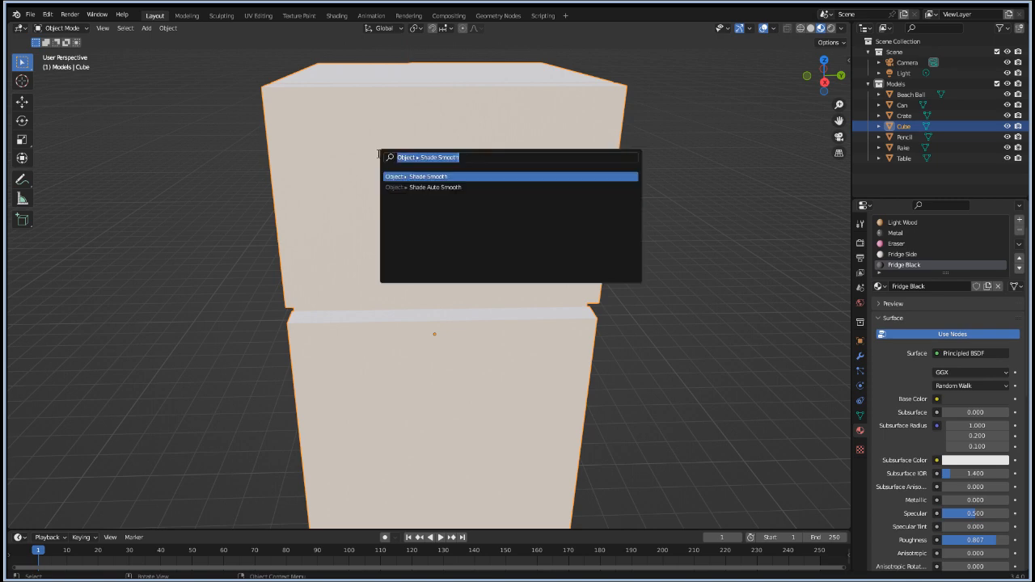
{"action": "type", "text": "snap"}
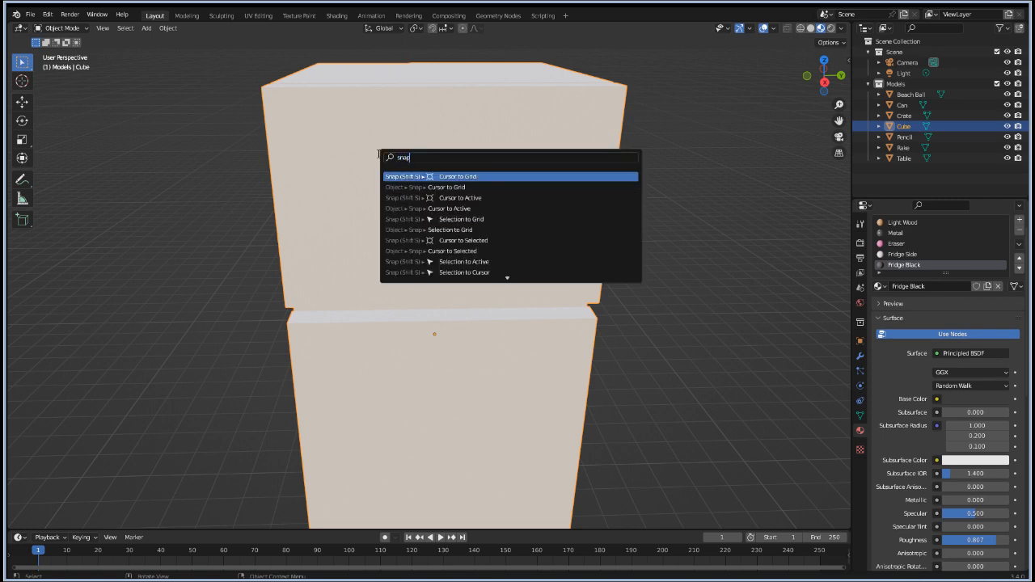
{"action": "key", "text": "Down"}
{"action": "key", "text": "Down"}
{"action": "key", "text": "Return"}
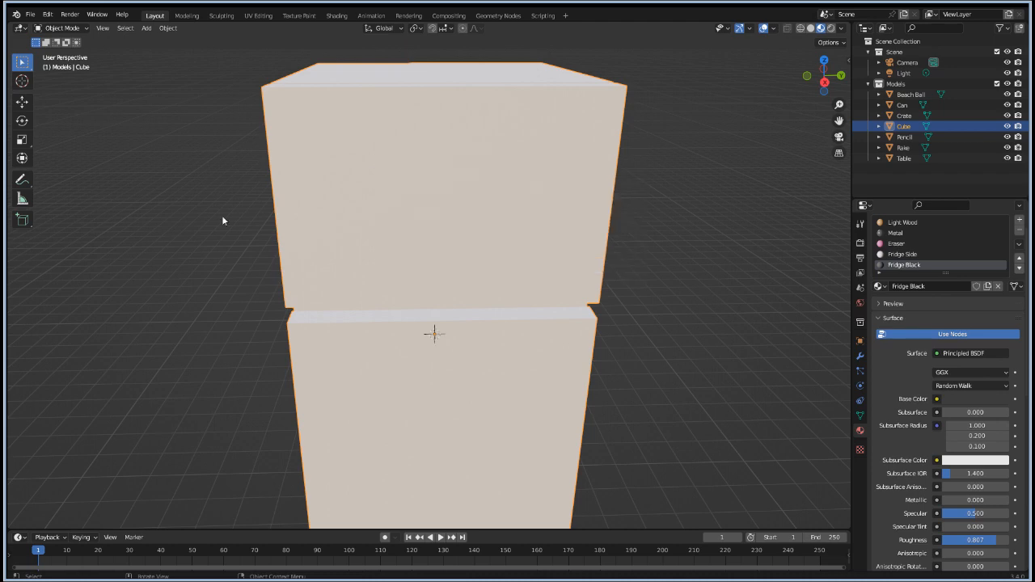
Step: Add a Plain Axes empty at the 3D cursor in the center of the fridge
{"action": "key", "text": "KP_Decimal"}
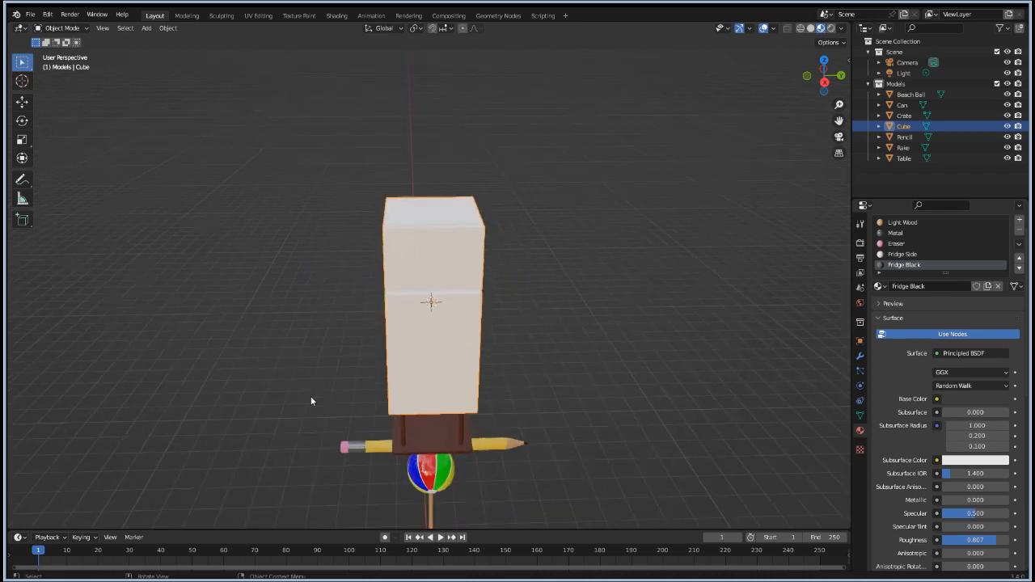
{"action": "middle_click_drag", "start_coordinate": [313, 374], "coordinate": [450, 347]}
{"action": "middle_click_drag", "start_coordinate": [420, 101], "coordinate": [408, 245], "text": "shift"}
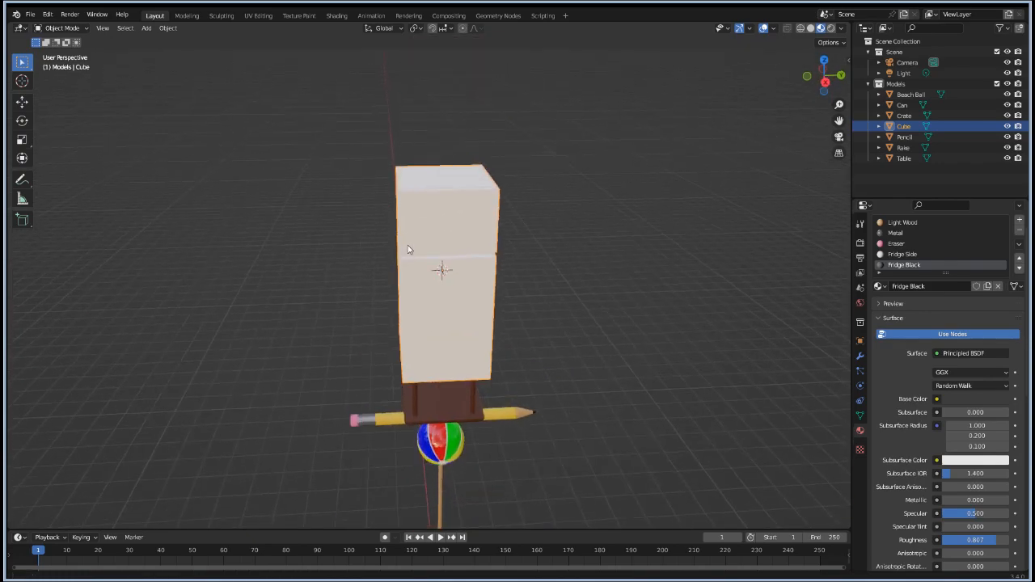
{"action": "scroll", "coordinate": [399, 241], "scroll_direction": "up", "scroll_amount": 5}
{"action": "middle_click_drag", "start_coordinate": [199, 235], "coordinate": [318, 226]}
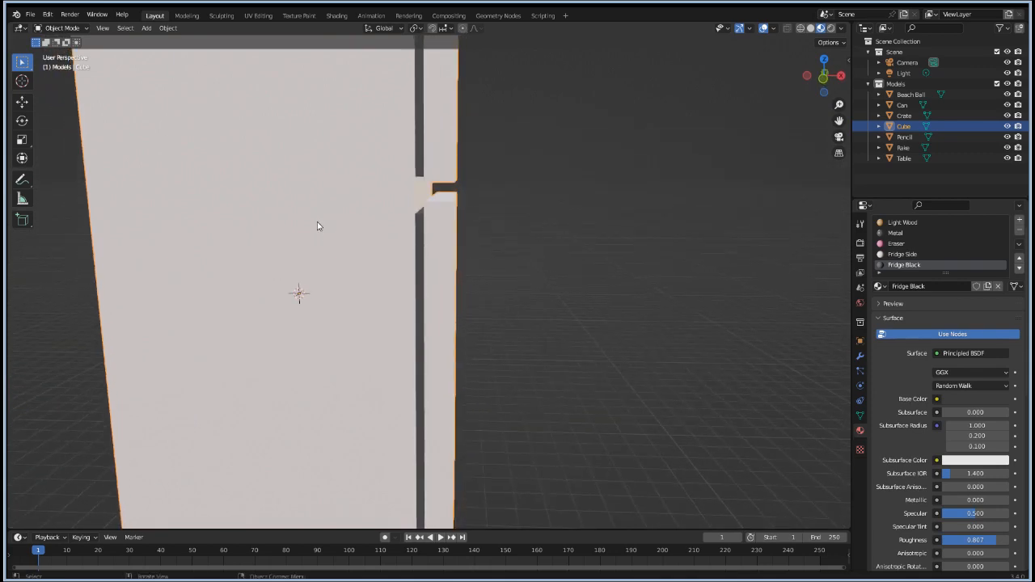
{"action": "left_click", "coordinate": [145, 31]}
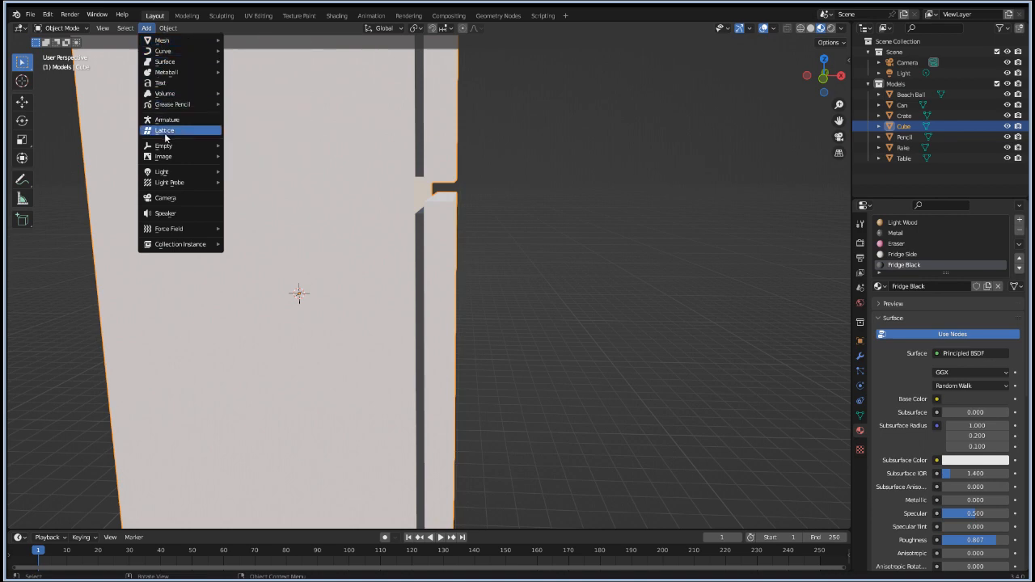
{"action": "mouse_move", "coordinate": [167, 148]}
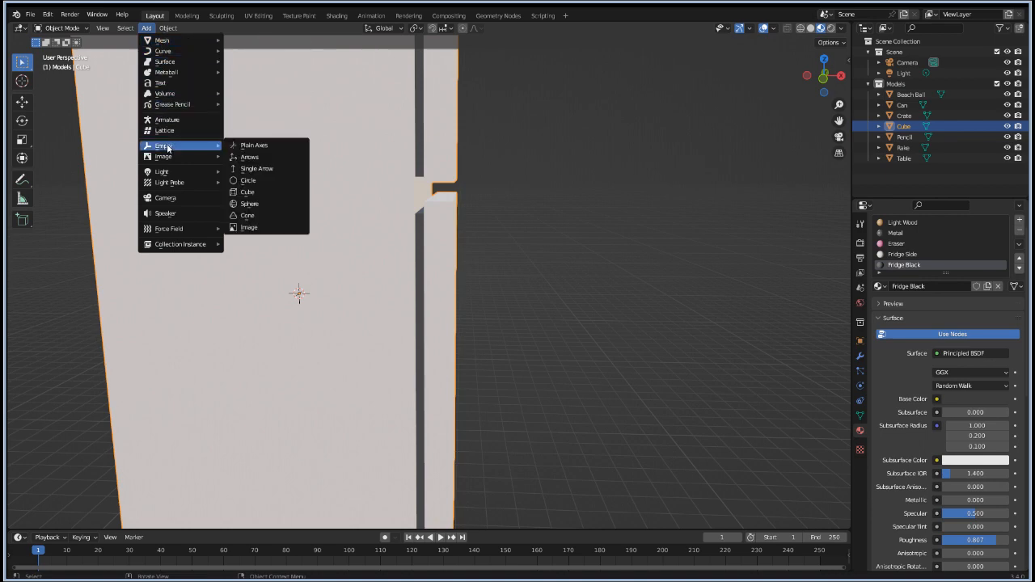
{"action": "left_click", "coordinate": [256, 145]}
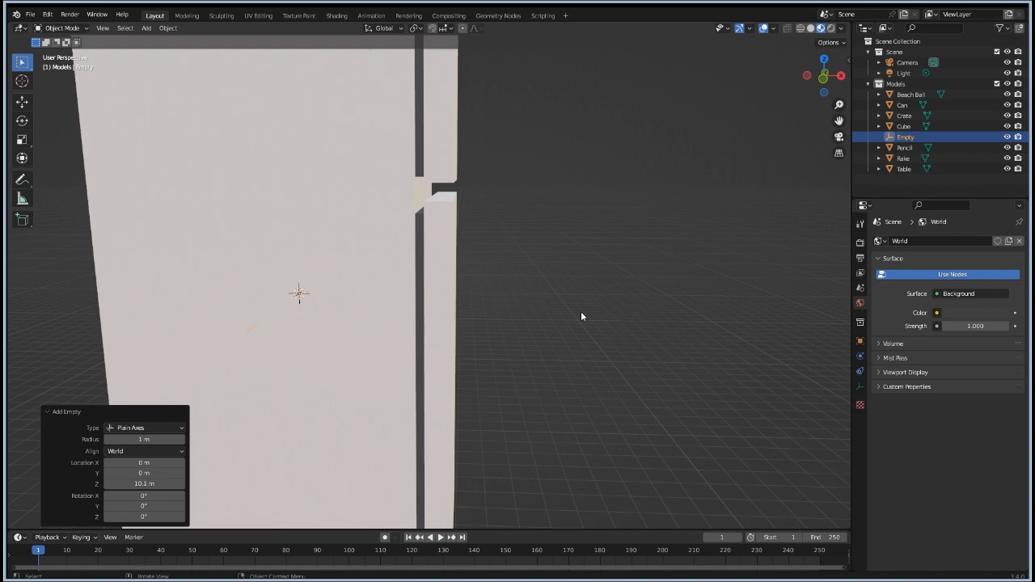
Step: Enter Edit Mode on the fridge and select the narrow face loop between the upper and lower doors
{"action": "key", "text": "KP_1"}
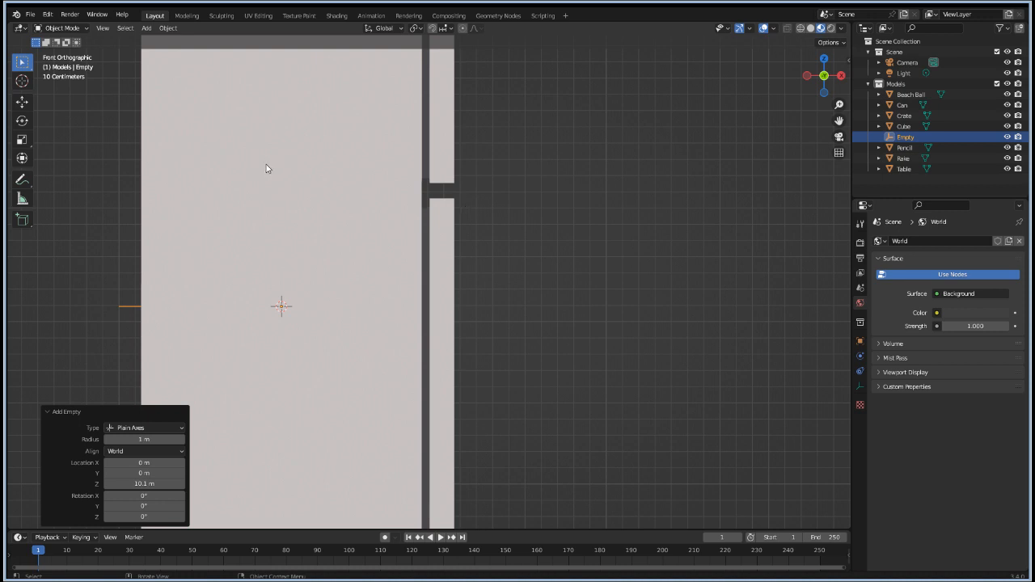
{"action": "left_click", "coordinate": [322, 189]}
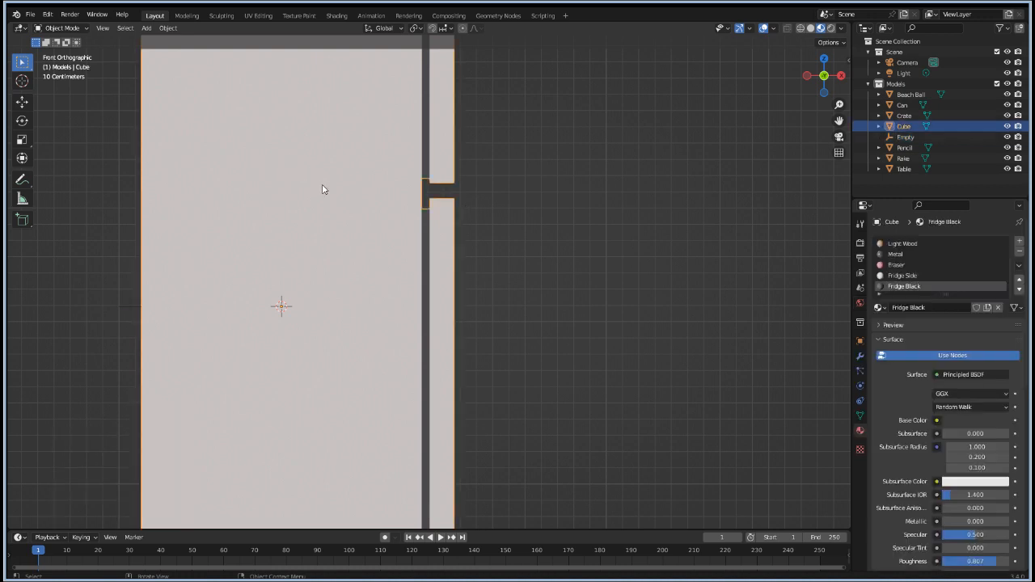
{"action": "key", "text": "Tab"}
{"action": "left_click", "coordinate": [335, 189]}
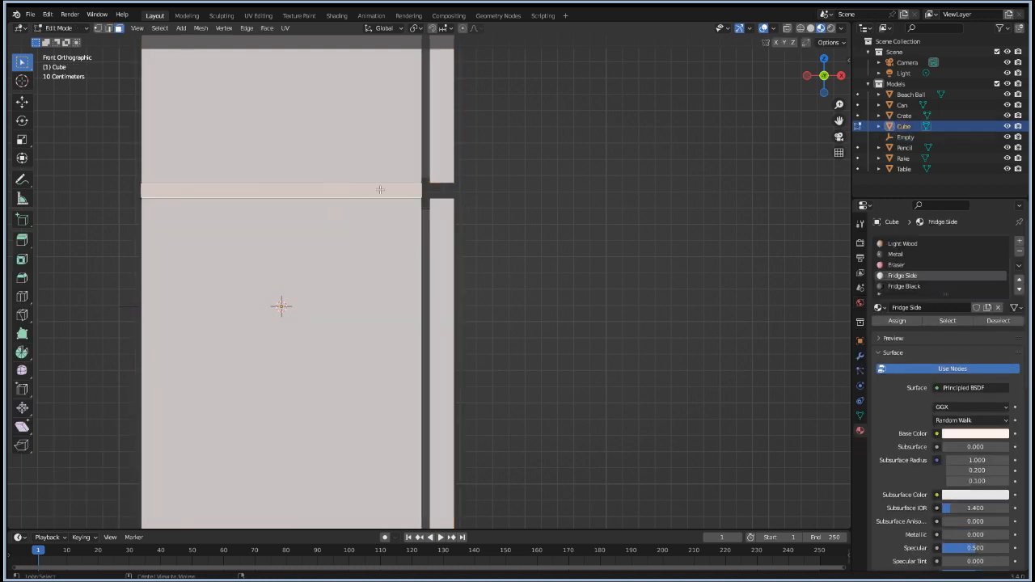
{"action": "middle_click_drag", "start_coordinate": [517, 183], "coordinate": [448, 202]}
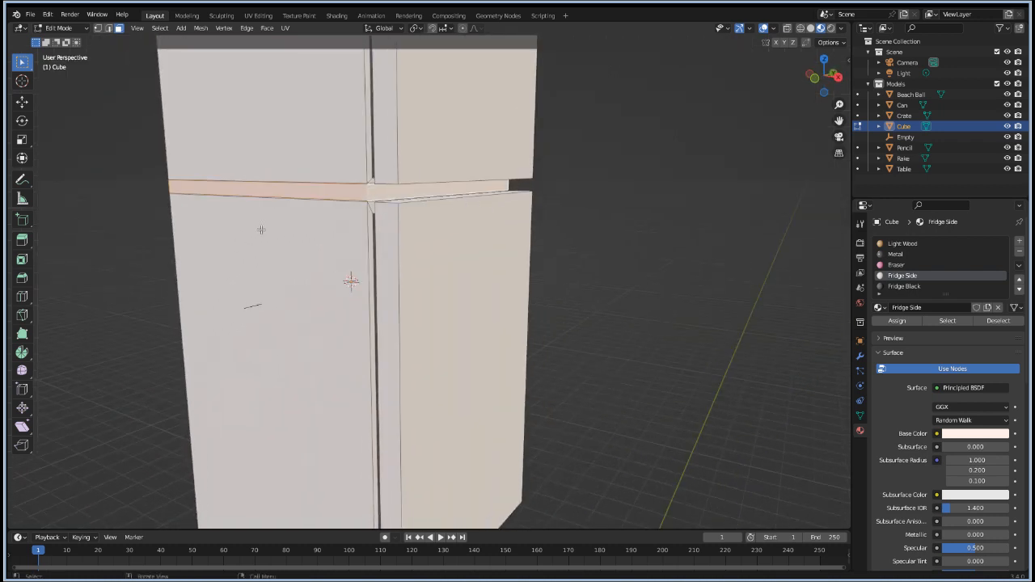
{"action": "middle_click_drag", "start_coordinate": [261, 227], "coordinate": [312, 232]}
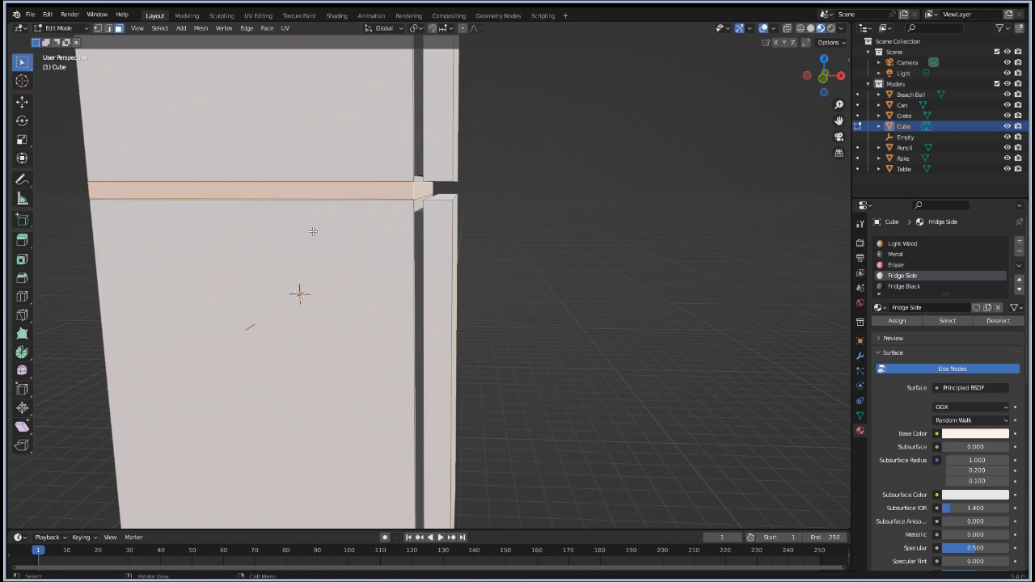
{"action": "key", "text": "KP_1"}
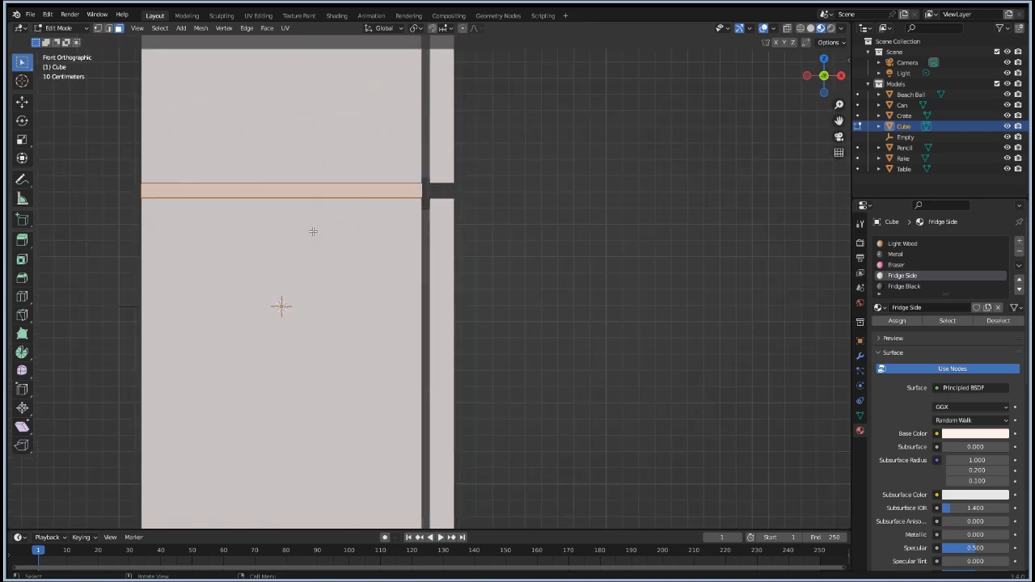
Step: Try snapping the 3D cursor to the active face, and snap it to the selected face loop instead
{"action": "key", "text": "F3"}
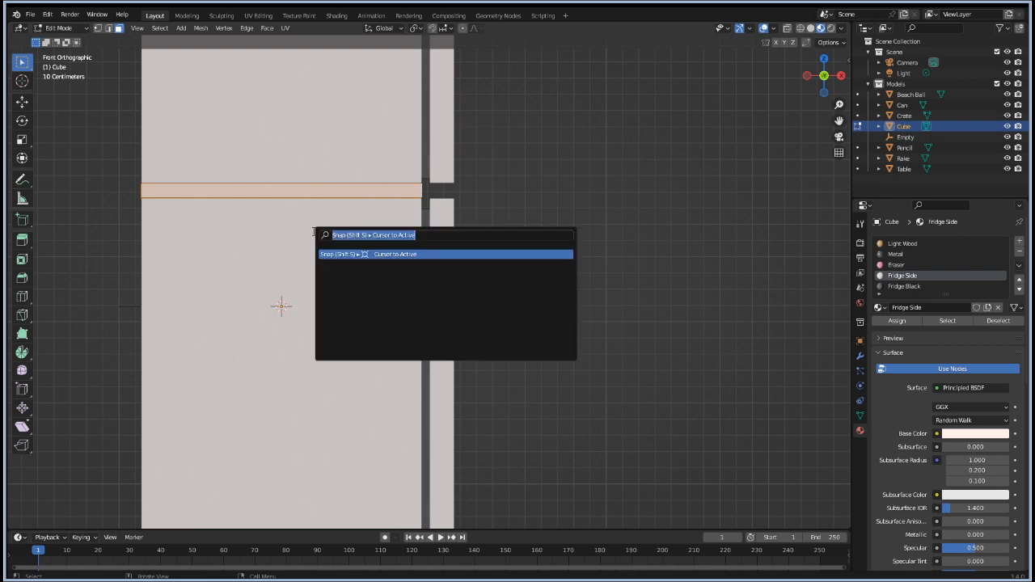
{"action": "key", "text": "Return"}
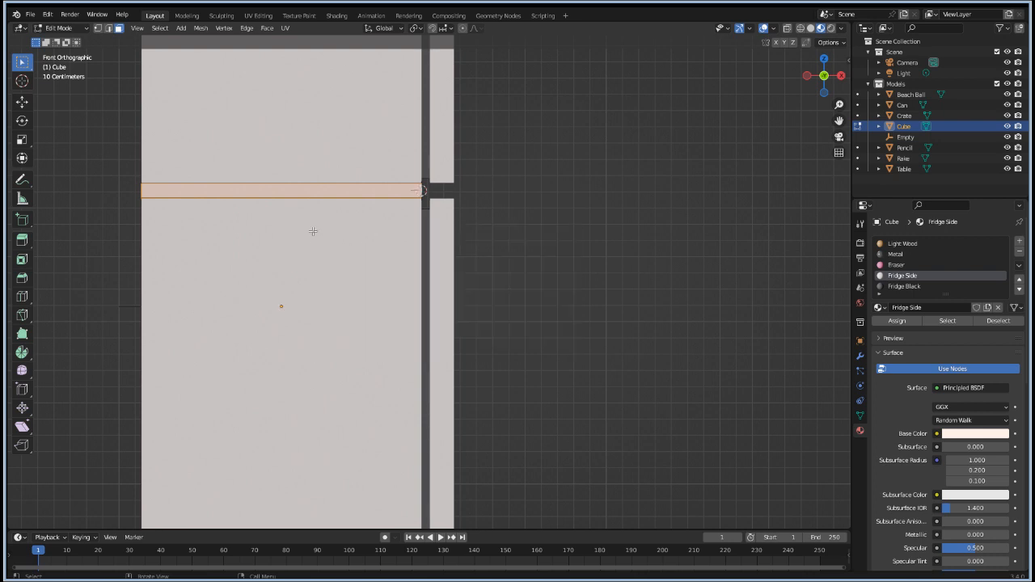
{"action": "key", "text": "F3"}
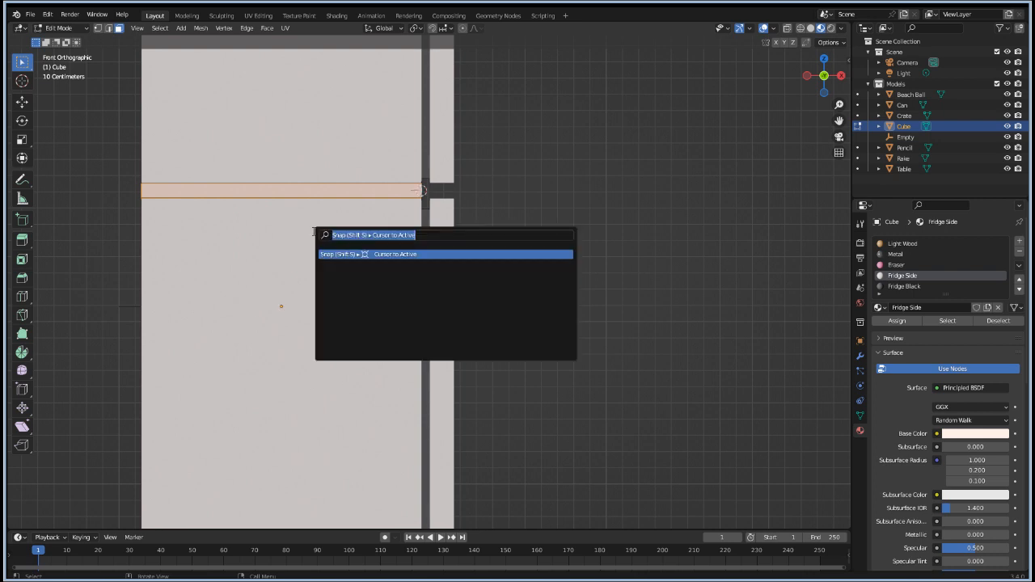
{"action": "key", "text": "End"}
{"action": "key", "text": "BackSpace"}
{"action": "key", "text": "BackSpace"}
{"action": "key", "text": "BackSpace"}
{"action": "key", "text": "BackSpace"}
{"action": "key", "text": "BackSpace"}
{"action": "key", "text": "BackSpace"}
{"action": "key", "text": "BackSpace"}
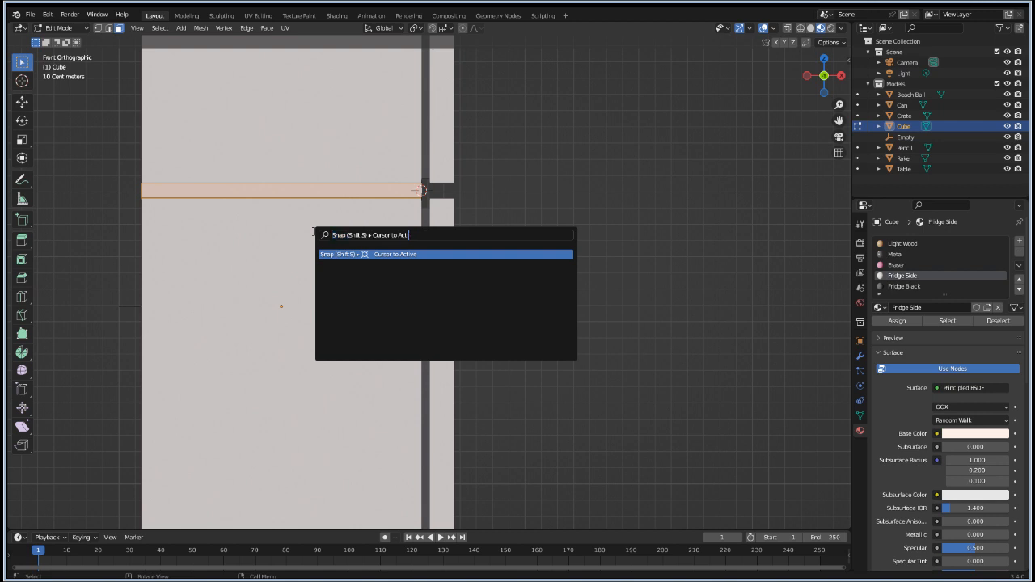
{"action": "key", "text": "Down"}
{"action": "key", "text": "Down"}
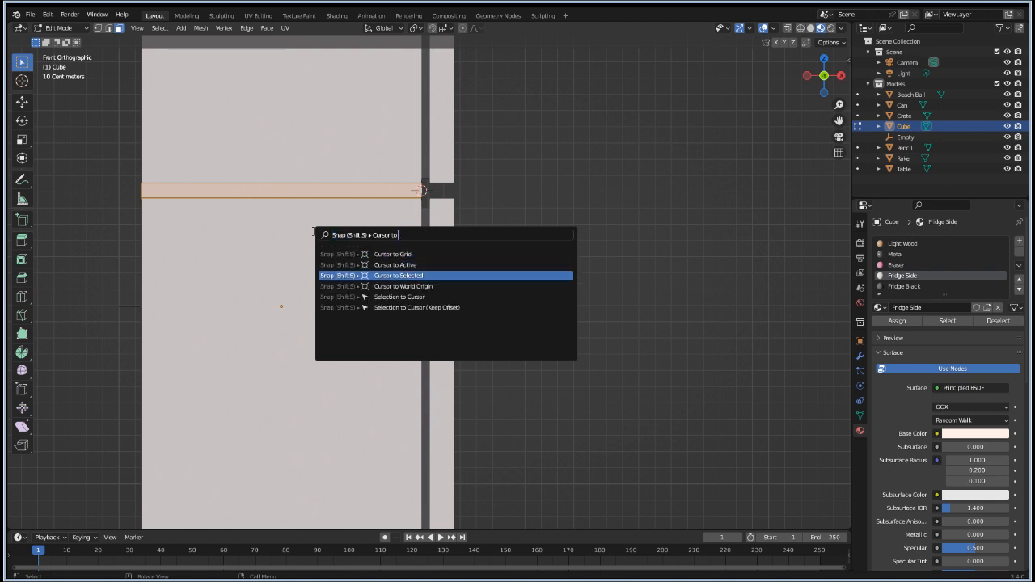
{"action": "key", "text": "Return"}
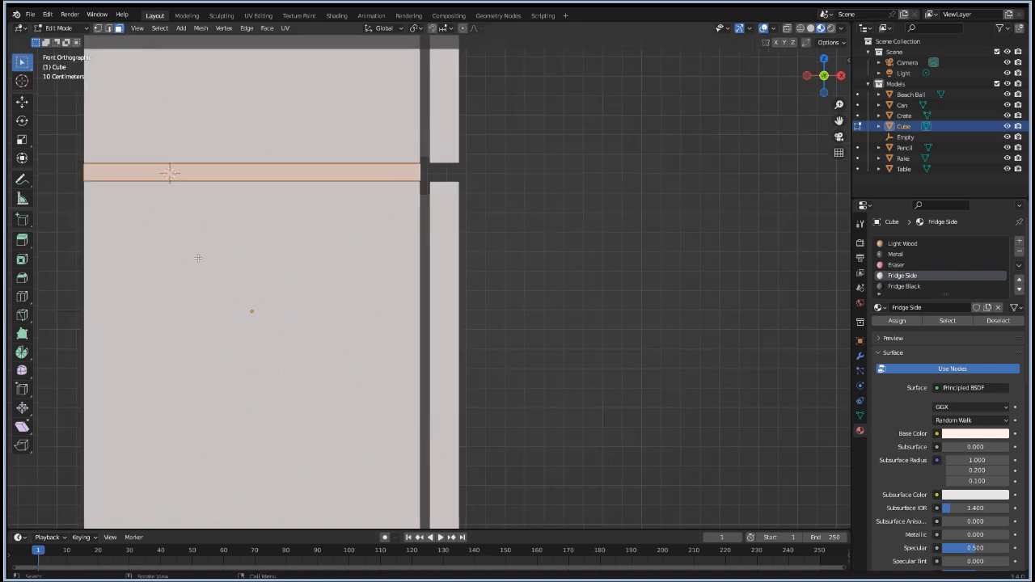
Step: Return to Object Mode and snap the empty to the 3D cursor at the height of the door gap
{"action": "middle_click_drag", "start_coordinate": [162, 314], "coordinate": [637, 377]}
{"action": "key", "text": "Tab"}
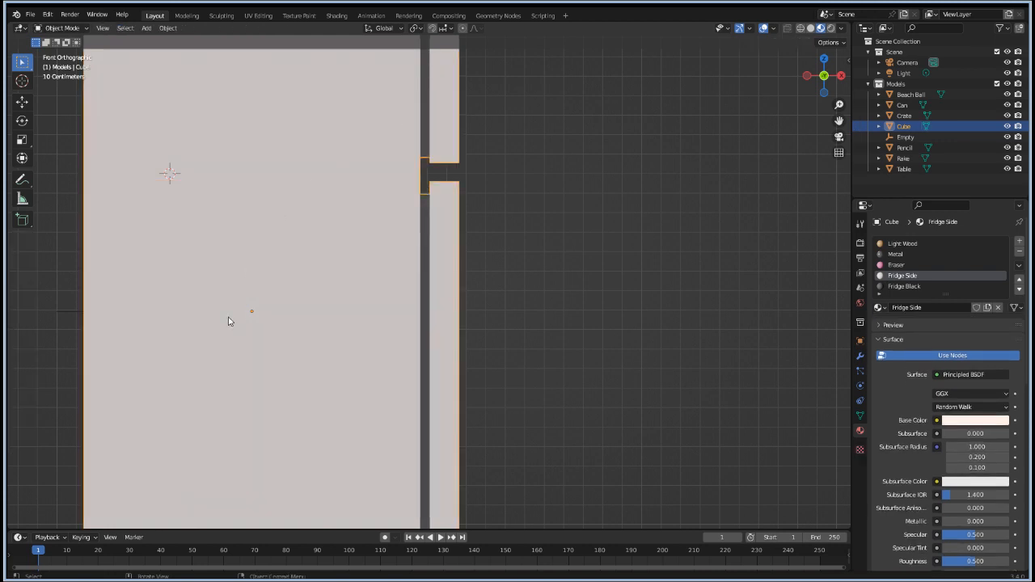
{"action": "left_click", "coordinate": [905, 136]}
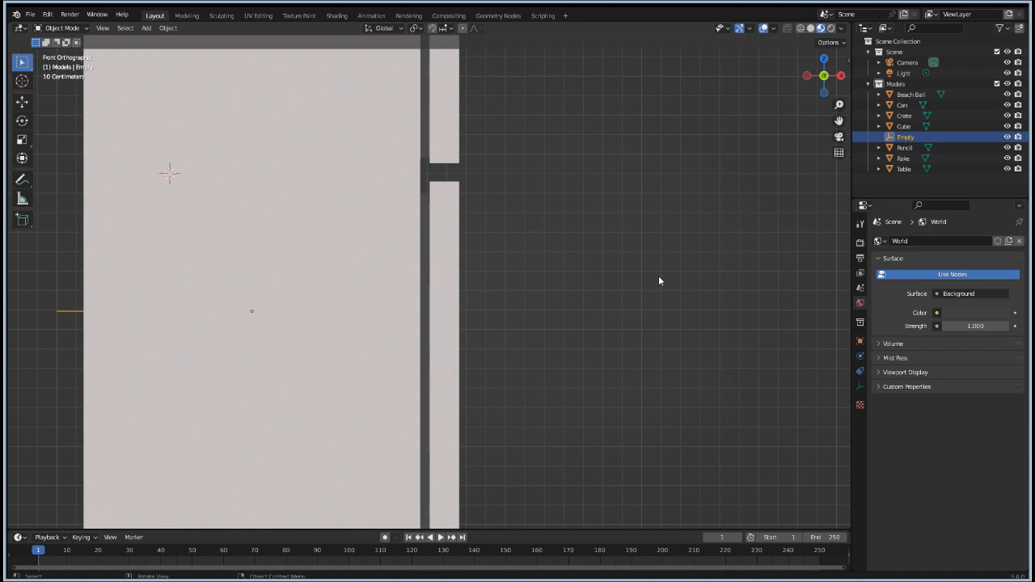
{"action": "key", "text": "F3"}
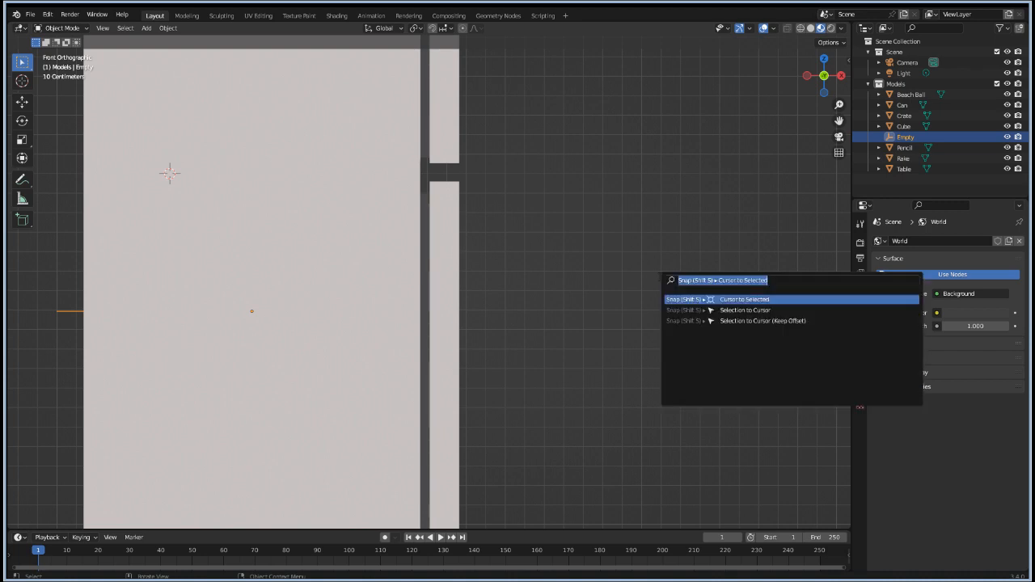
{"action": "key", "text": "Down"}
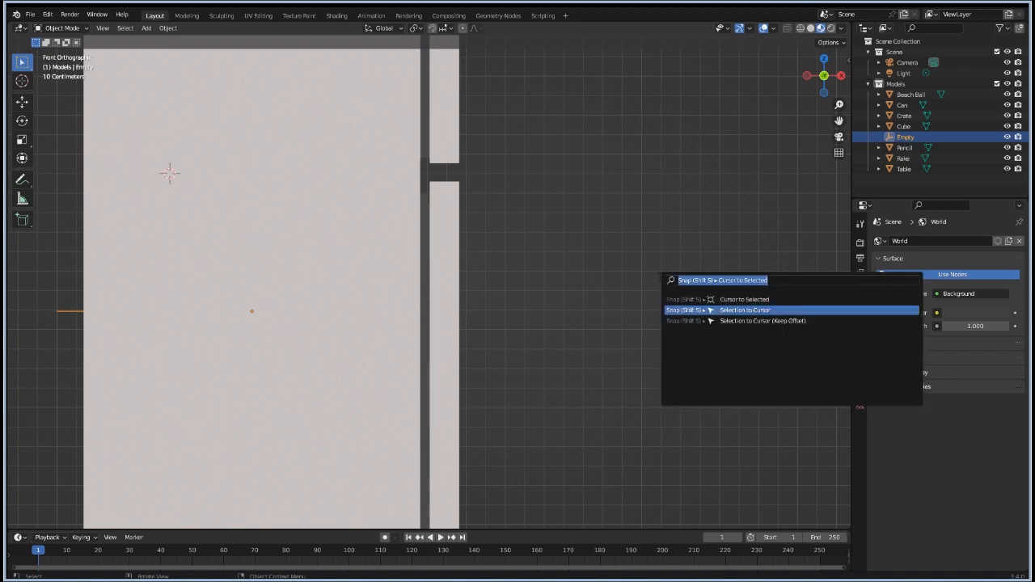
{"action": "key", "text": "Return"}
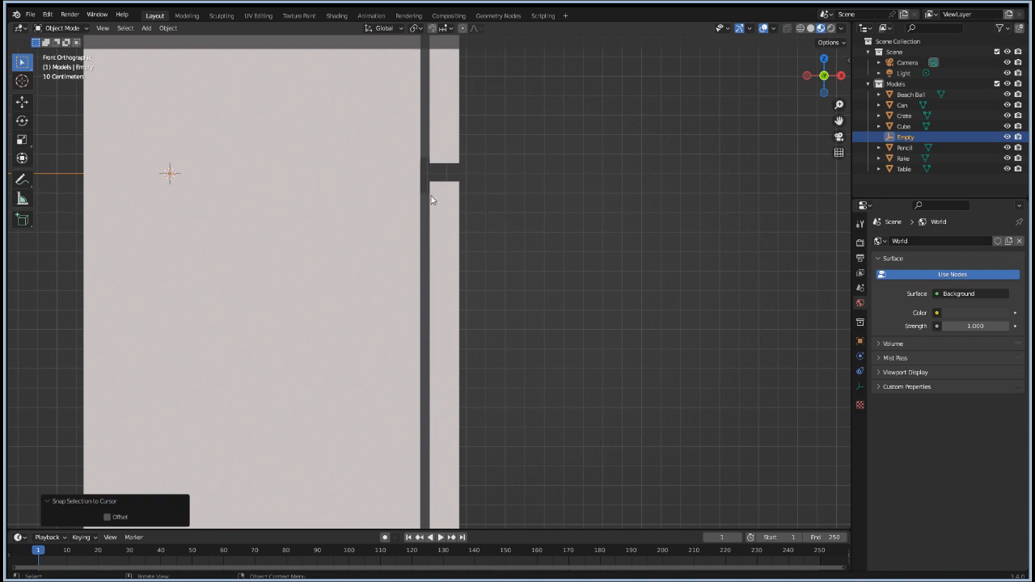
Step: Add a 2 m cube at the 3D cursor
{"action": "middle_click_drag", "start_coordinate": [637, 264], "coordinate": [598, 278]}
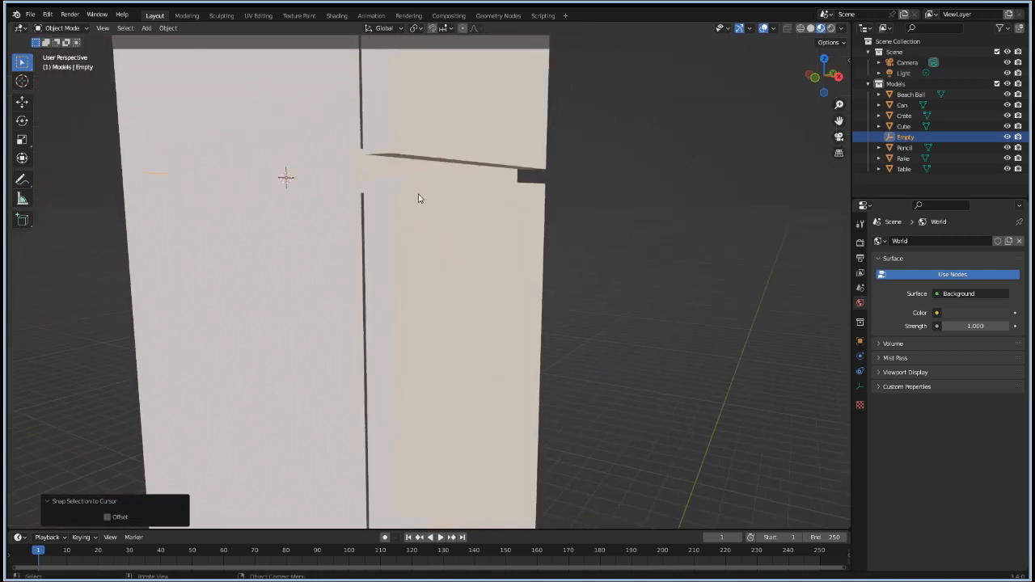
{"action": "middle_click_drag", "start_coordinate": [661, 212], "coordinate": [623, 206]}
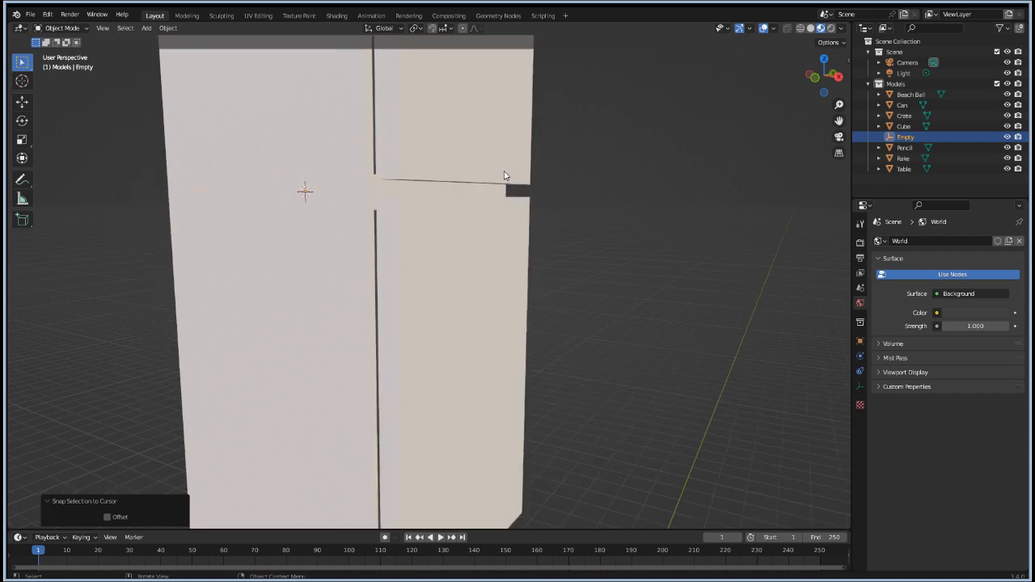
{"action": "left_click", "coordinate": [144, 28]}
{"action": "mouse_move", "coordinate": [170, 40]}
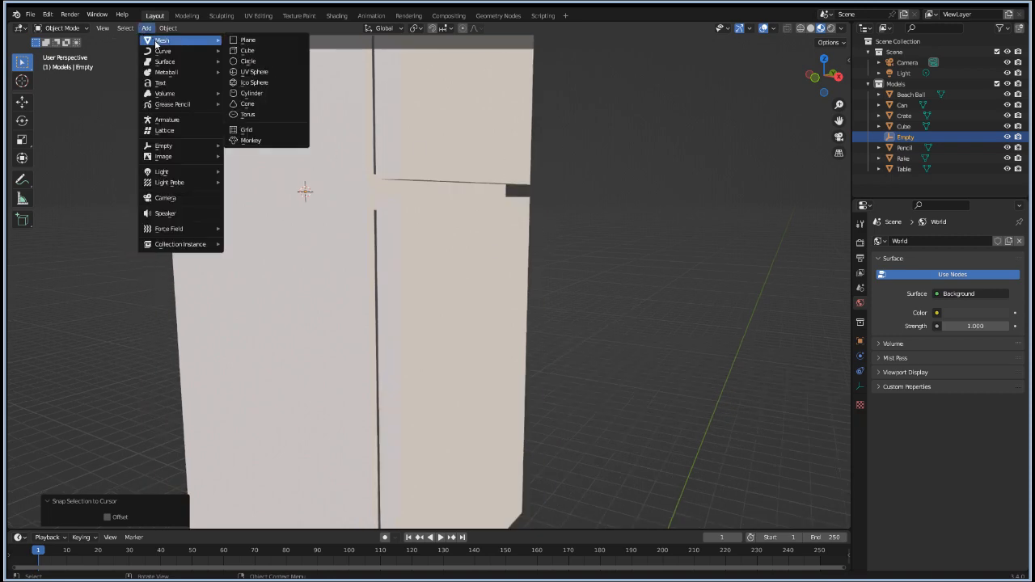
{"action": "left_click", "coordinate": [259, 49]}
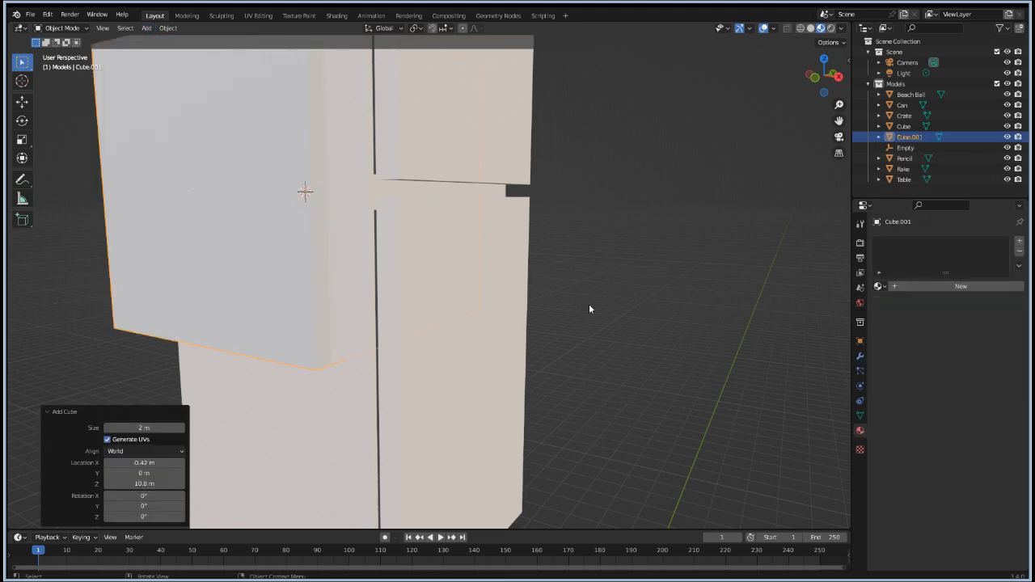
Step: Move the new cube about 1.66 m along X to the fridge's door side and scale it uniformly to about 0.386
{"action": "key", "text": "KP_1"}
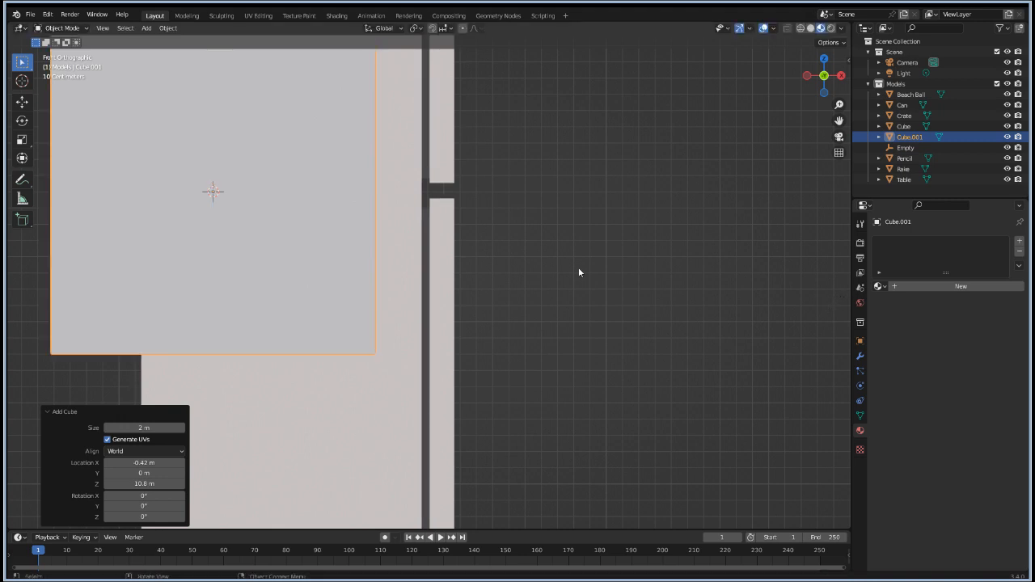
{"action": "key", "text": "g"}
{"action": "key", "text": "x"}
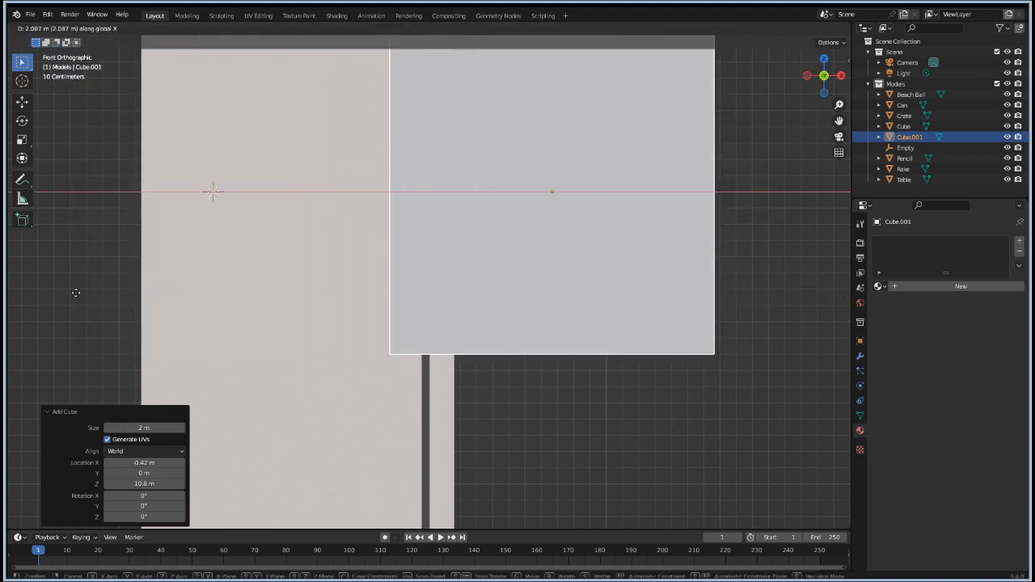
{"action": "left_click", "coordinate": [41, 293]}
{"action": "key", "text": "s"}
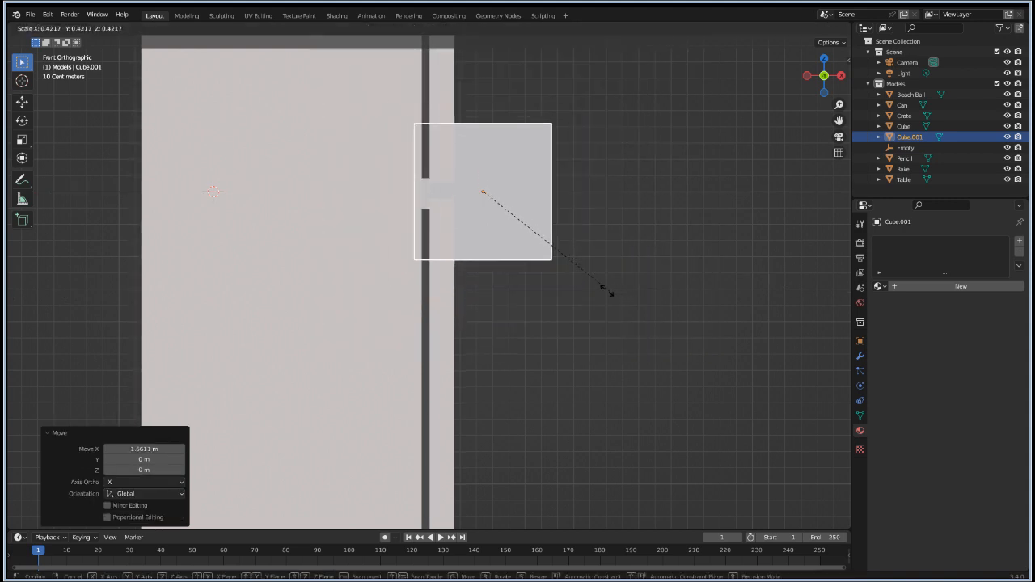
{"action": "left_click", "coordinate": [596, 286]}
{"action": "key", "text": "s"}
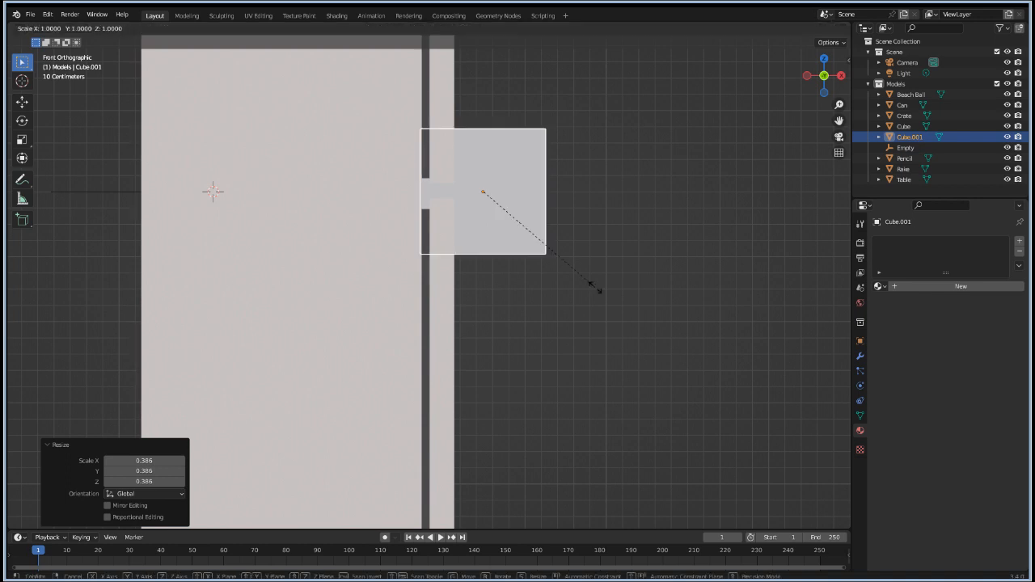
{"action": "right_click", "coordinate": [596, 286]}
Step: Scale the cube by about 0.123 on X and Y only, shaping it into a thin upright handle bar
{"action": "middle_click_drag", "start_coordinate": [652, 234], "coordinate": [542, 302]}
{"action": "key", "text": "s"}
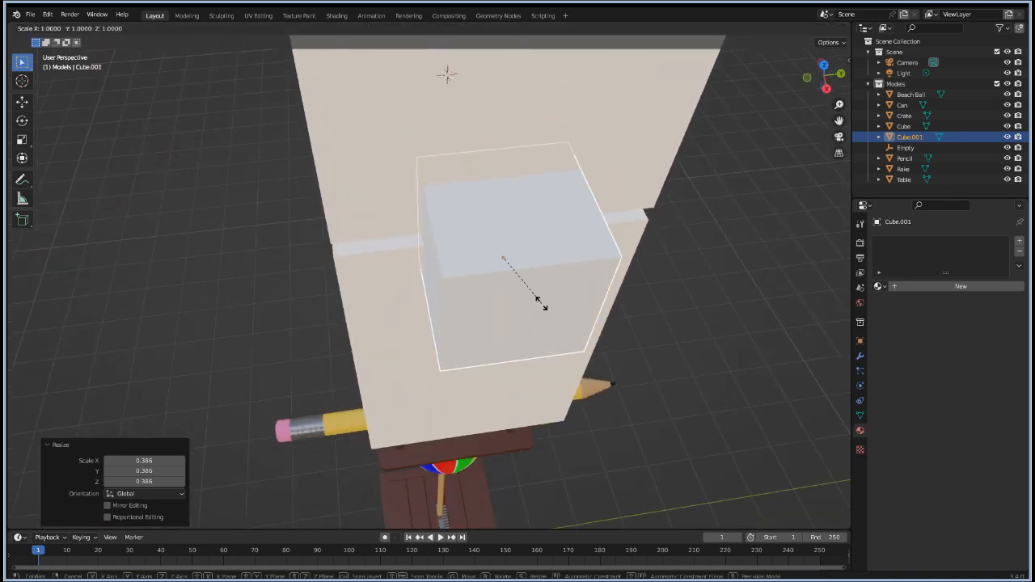
{"action": "key", "text": "shift+x"}
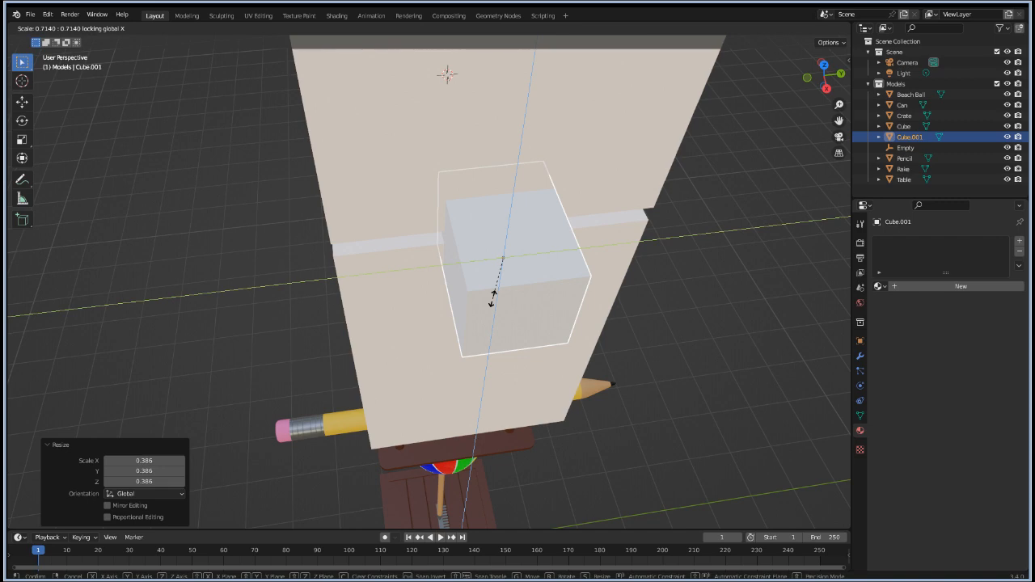
{"action": "key", "text": "shift+z"}
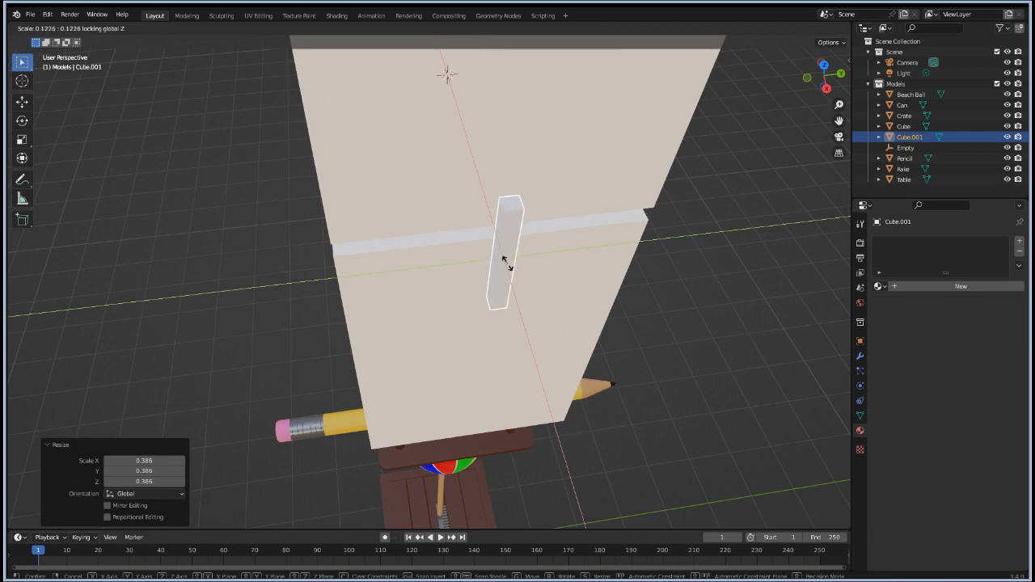
{"action": "left_click", "coordinate": [505, 259]}
Step: Select the front face of the fridge's upper door in Edit Mode and assign the Eraser material to it
{"action": "middle_click_drag", "start_coordinate": [404, 277], "coordinate": [489, 269]}
{"action": "scroll", "coordinate": [505, 208], "scroll_direction": "up", "scroll_amount": 3}
{"action": "scroll", "coordinate": [505, 209], "scroll_direction": "down", "scroll_amount": 2}
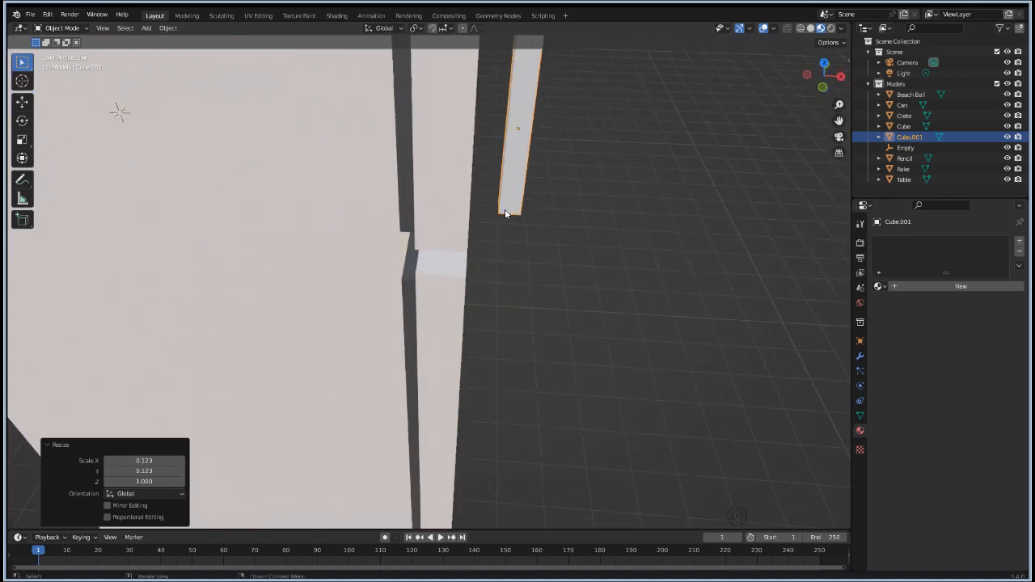
{"action": "key", "text": "KP_3"}
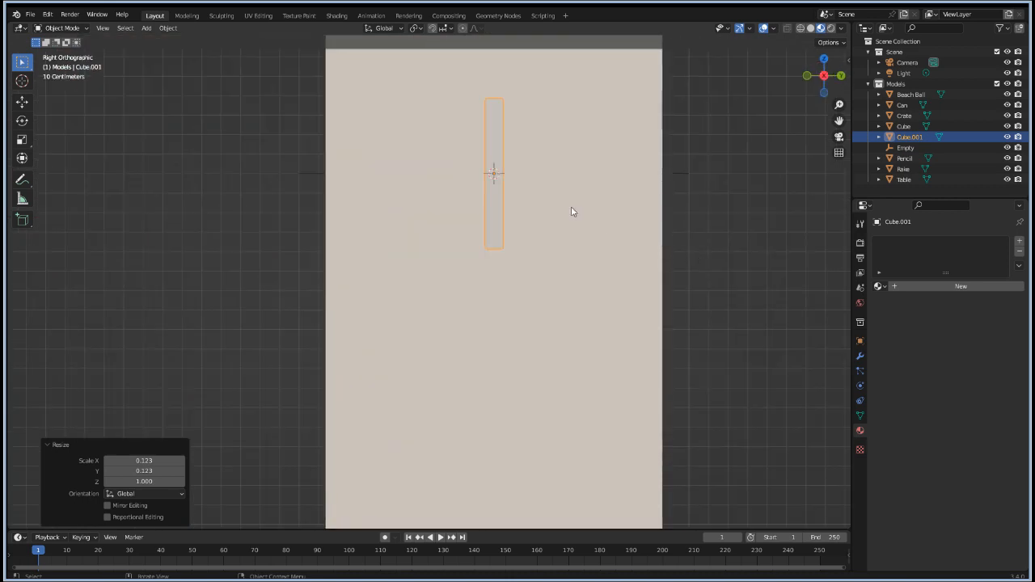
{"action": "mouse_move", "coordinate": [571, 211]}
{"action": "middle_mouse_down"}
{"action": "mouse_move", "coordinate": [571, 249]}
{"action": "mouse_move", "coordinate": [394, 267]}
{"action": "mouse_move", "coordinate": [416, 275]}
{"action": "mouse_move", "coordinate": [389, 268]}
{"action": "mouse_move", "coordinate": [423, 289]}
{"action": "mouse_move", "coordinate": [456, 288]}
{"action": "mouse_move", "coordinate": [434, 279]}
{"action": "mouse_move", "coordinate": [405, 293]}
{"action": "middle_mouse_up"}
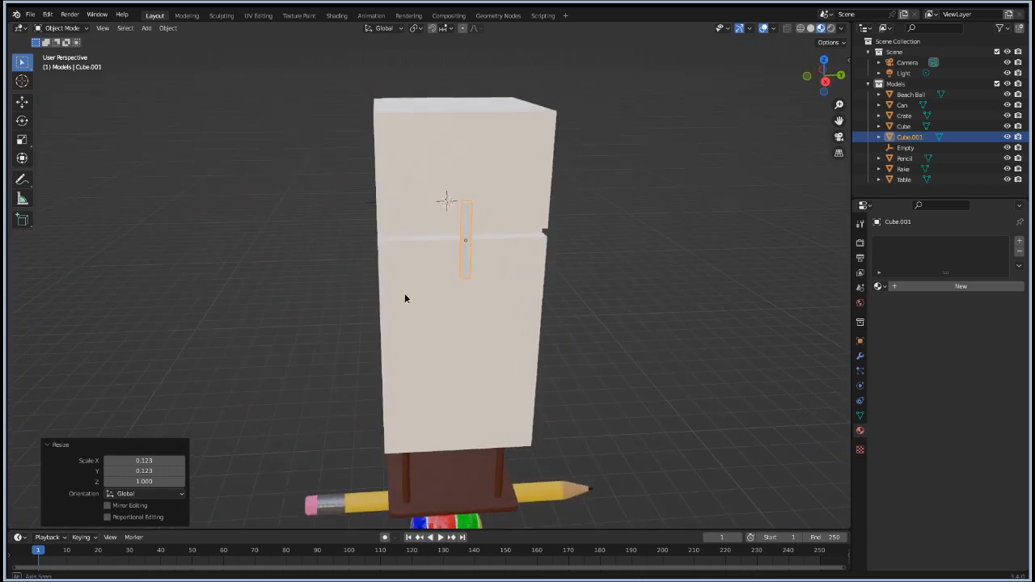
{"action": "left_click", "coordinate": [524, 161]}
{"action": "key", "text": "Tab"}
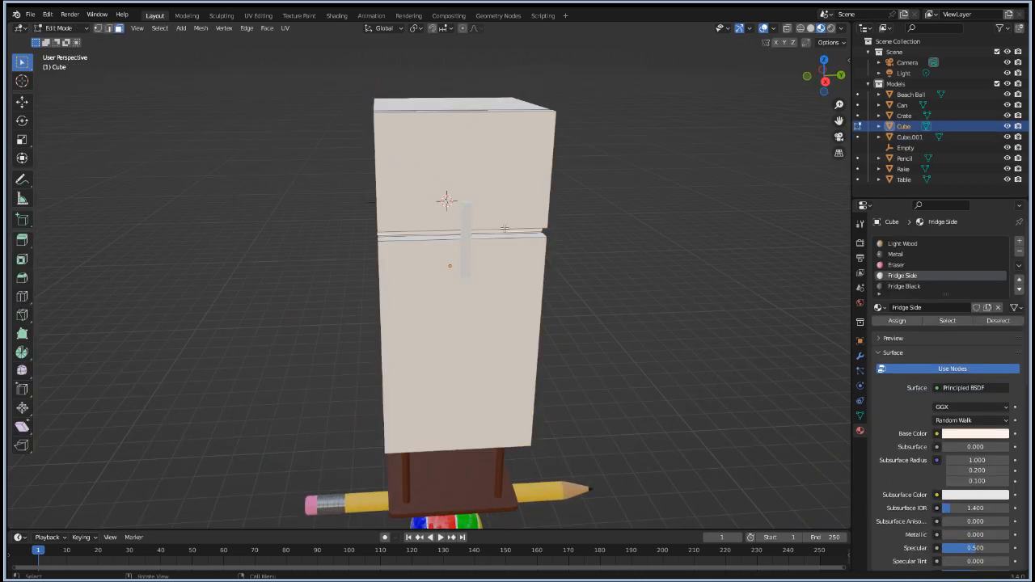
{"action": "mouse_move", "coordinate": [590, 293]}
{"action": "middle_mouse_down"}
{"action": "mouse_move", "coordinate": [605, 338]}
{"action": "mouse_move", "coordinate": [590, 306]}
{"action": "middle_mouse_up"}
{"action": "left_click", "coordinate": [487, 175]}
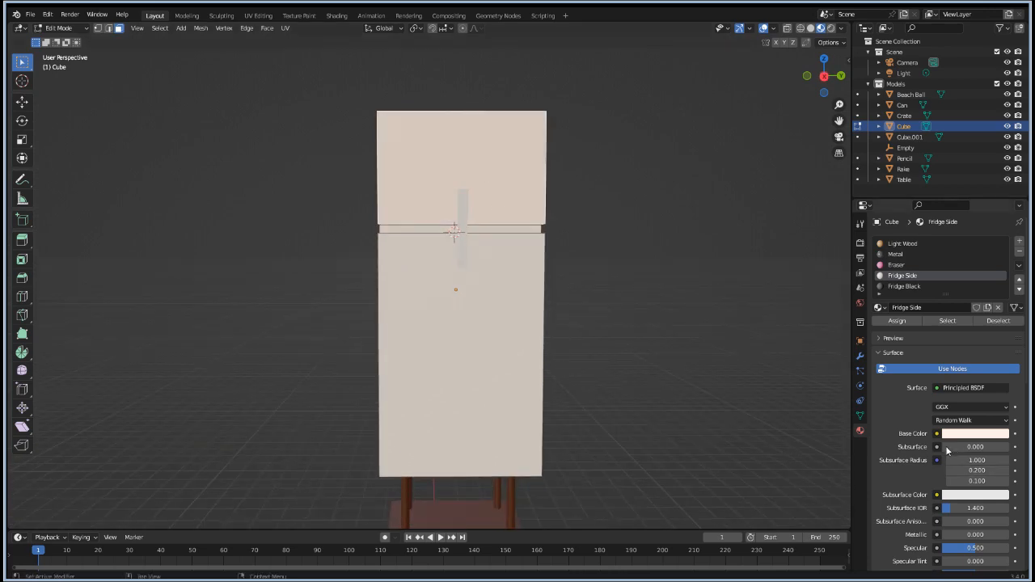
{"action": "left_click", "coordinate": [897, 265]}
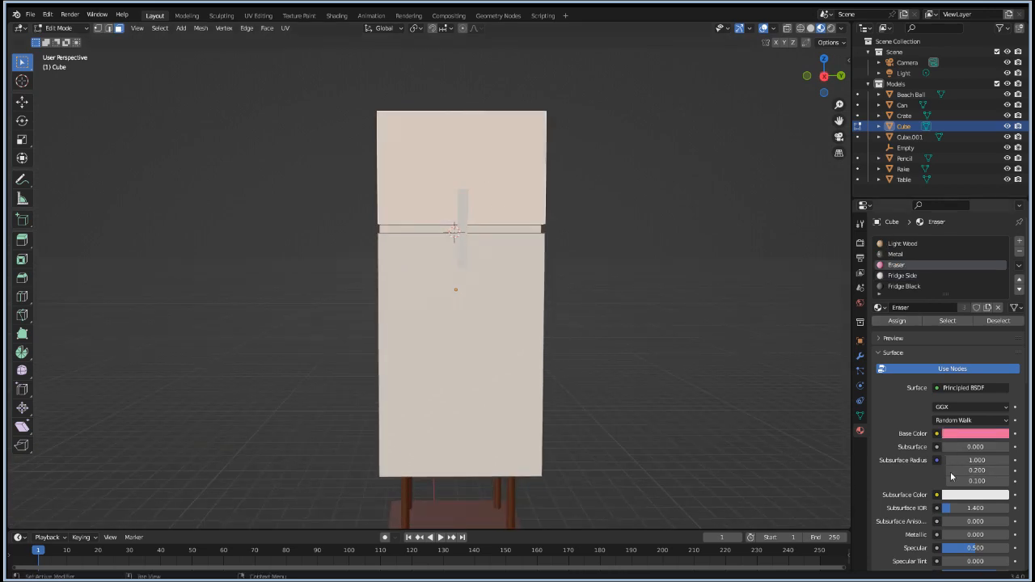
{"action": "left_click", "coordinate": [897, 321]}
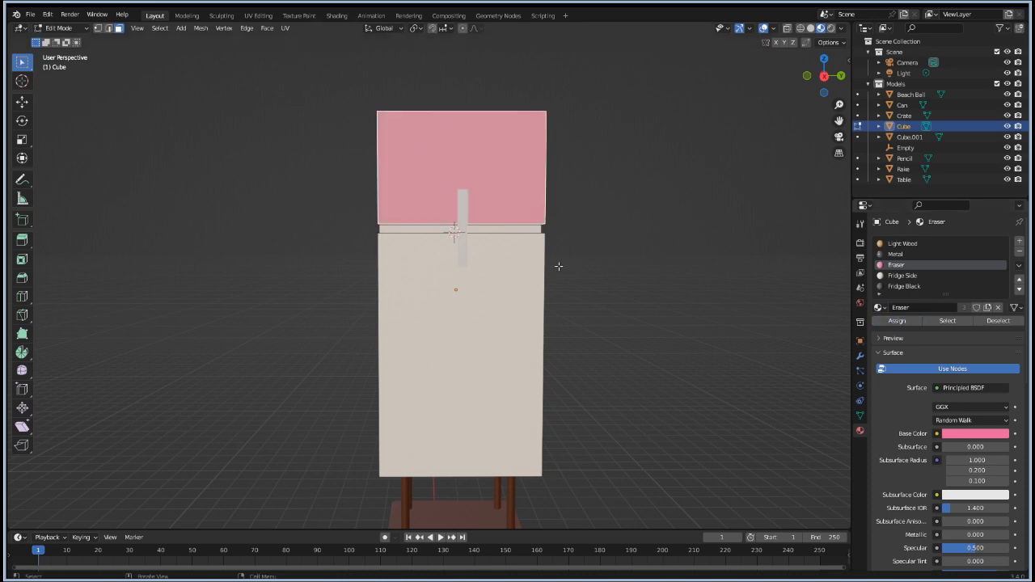
Step: Leave Edit Mode and move the handle bar about -0.724 m along Y and 0.498 m along Z onto the upper door
{"action": "key", "text": "Tab"}
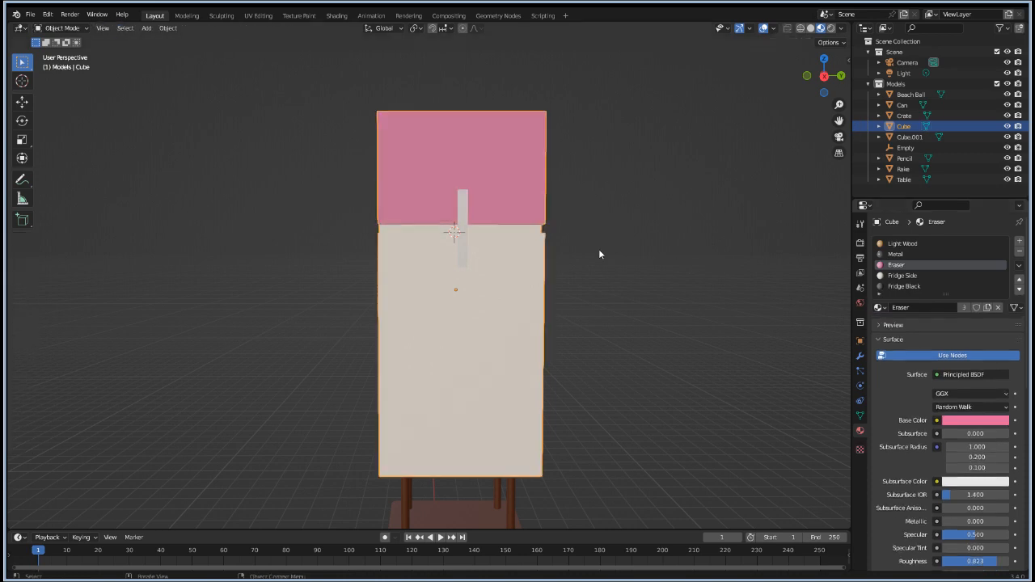
{"action": "left_click", "coordinate": [462, 204]}
{"action": "key", "text": "KP_1"}
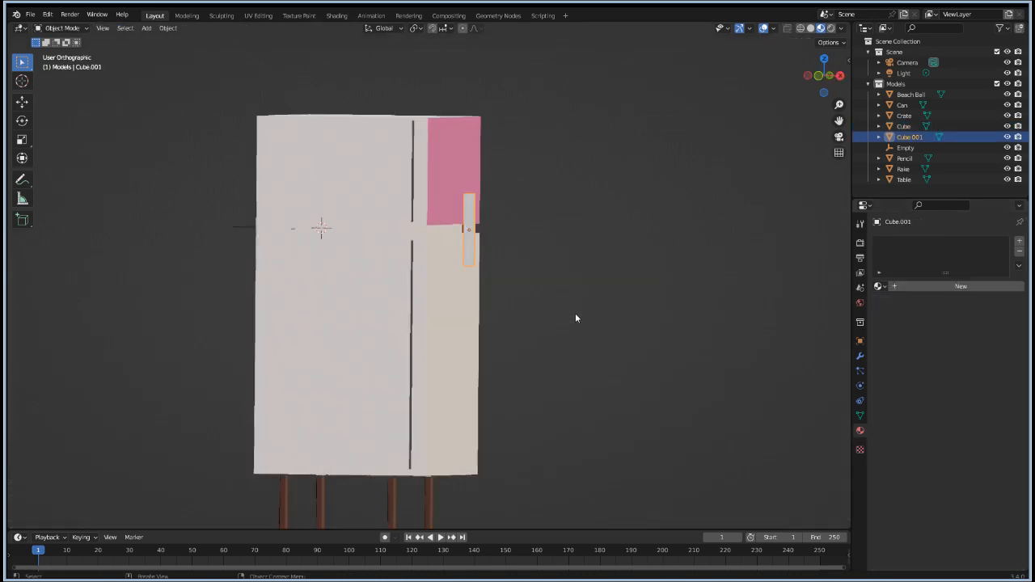
{"action": "key", "text": "KP_3"}
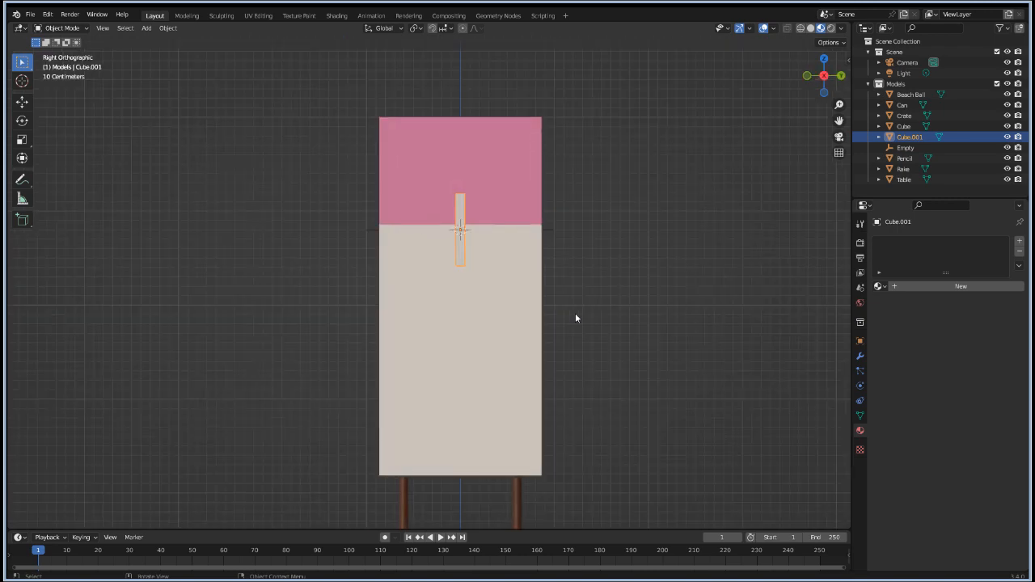
{"action": "scroll", "coordinate": [575, 318], "scroll_direction": "up", "scroll_amount": 4}
{"action": "key", "text": "Tab"}
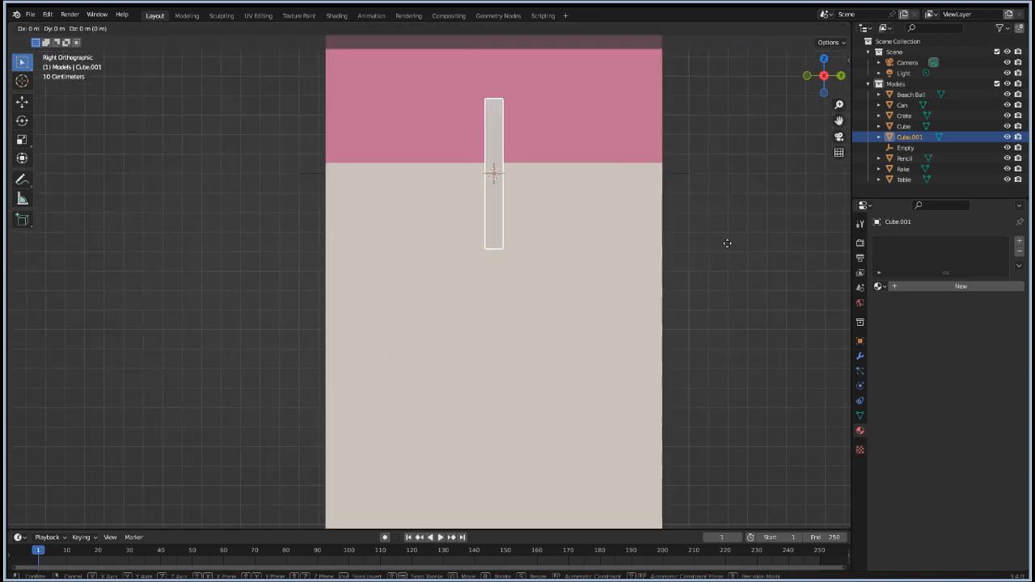
{"action": "key", "text": "Tab"}
{"action": "scroll", "coordinate": [714, 183], "scroll_direction": "down", "scroll_amount": 3}
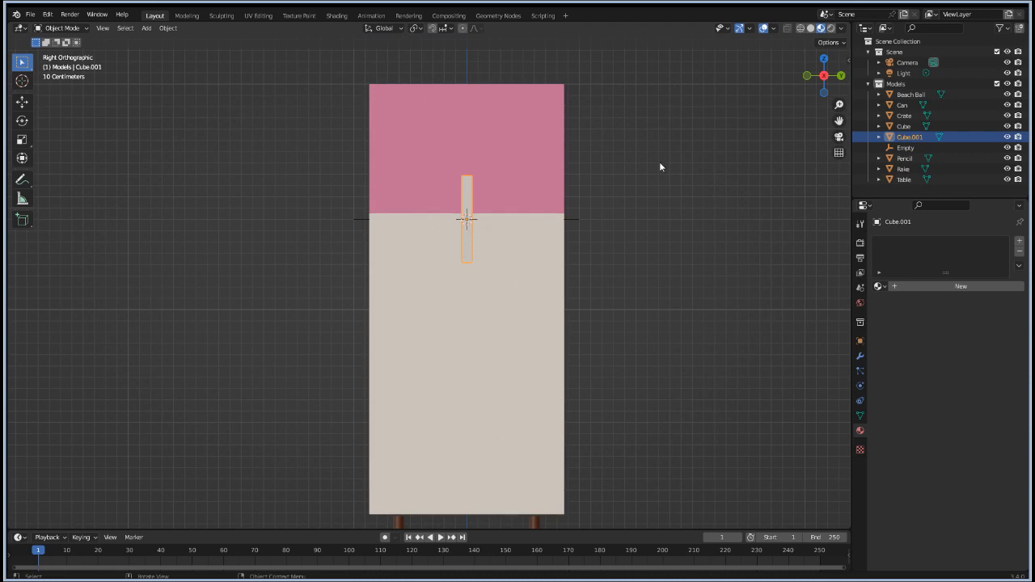
{"action": "middle_click_drag", "start_coordinate": [659, 162], "coordinate": [645, 227], "text": "shift"}
{"action": "scroll", "coordinate": [645, 227], "scroll_direction": "up", "scroll_amount": 2}
{"action": "key", "text": "g"}
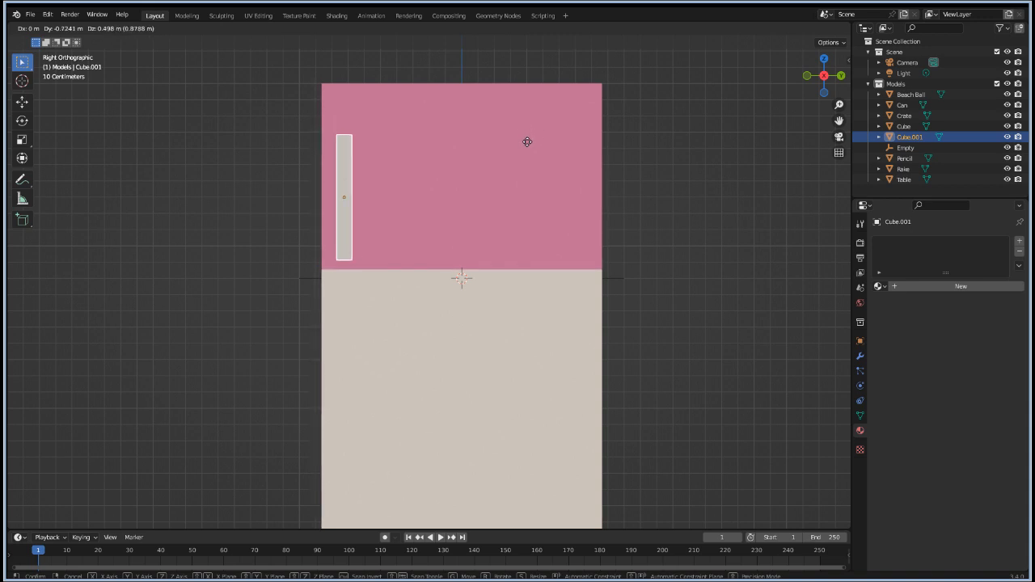
{"action": "left_click", "coordinate": [526, 144]}
Step: Scale the handle to 0.705 along Z and shift it about 0.013 m in Y and -0.079 m in Z
{"action": "key", "text": "s"}
{"action": "key", "text": "z"}
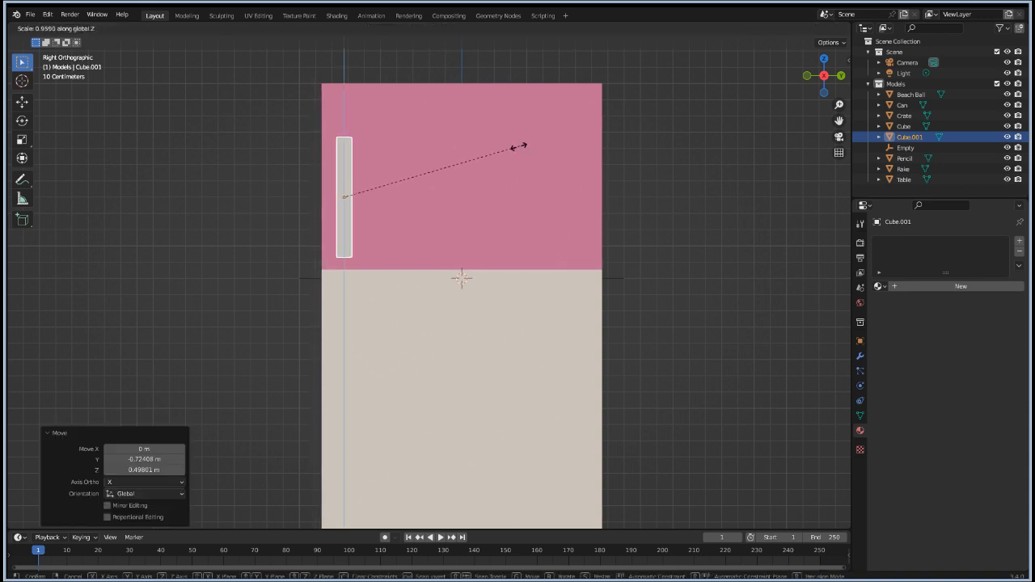
{"action": "left_click", "coordinate": [473, 152]}
{"action": "key", "text": "g"}
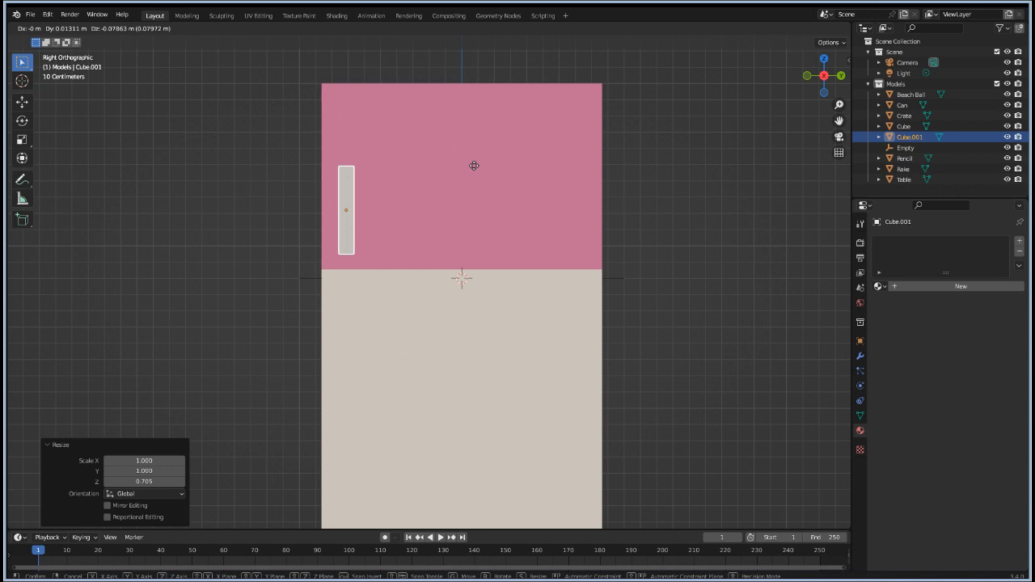
{"action": "left_click", "coordinate": [474, 165]}
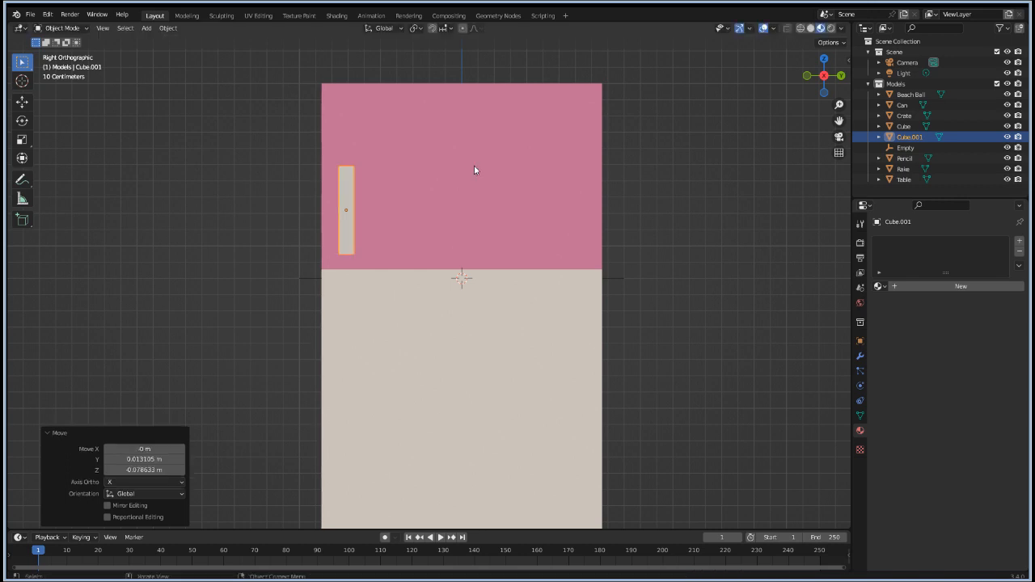
Step: Add a Mirror modifier to the handle and set it to mirror on the Z axis only
{"action": "left_click", "coordinate": [860, 358]}
{"action": "left_click", "coordinate": [904, 241]}
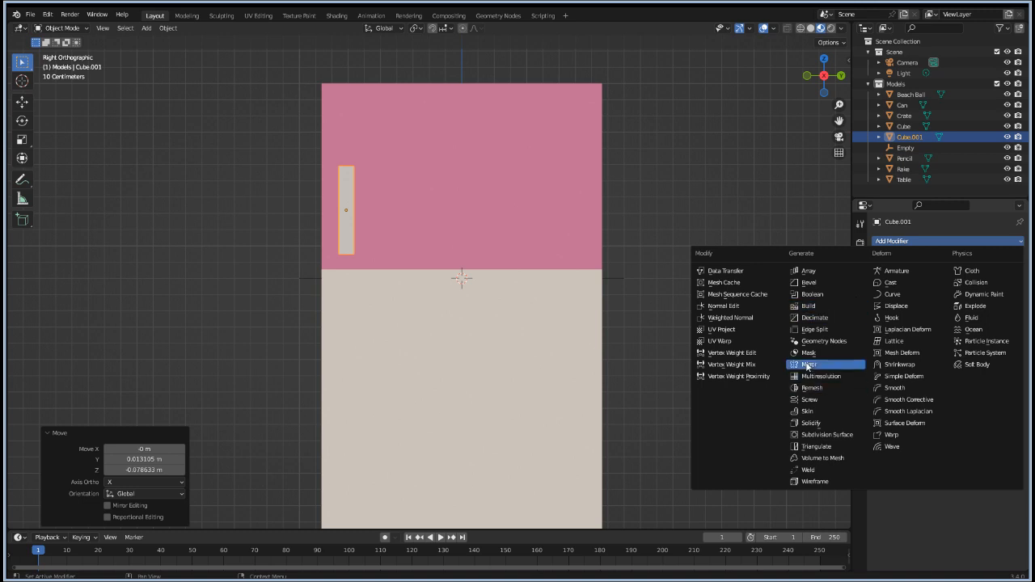
{"action": "left_click", "coordinate": [808, 364]}
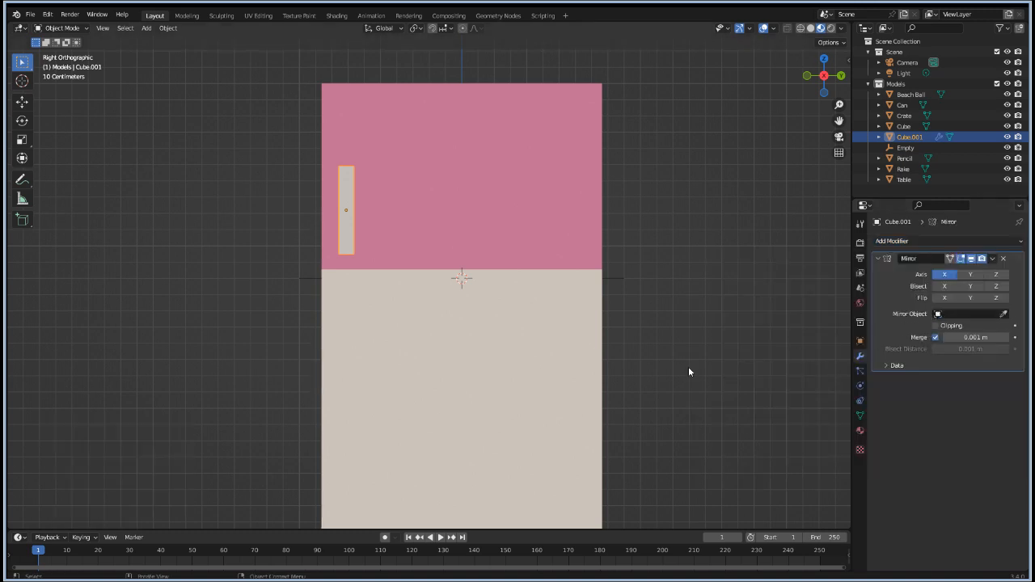
{"action": "scroll", "coordinate": [658, 354], "scroll_direction": "down", "scroll_amount": 2}
{"action": "left_click", "coordinate": [995, 275]}
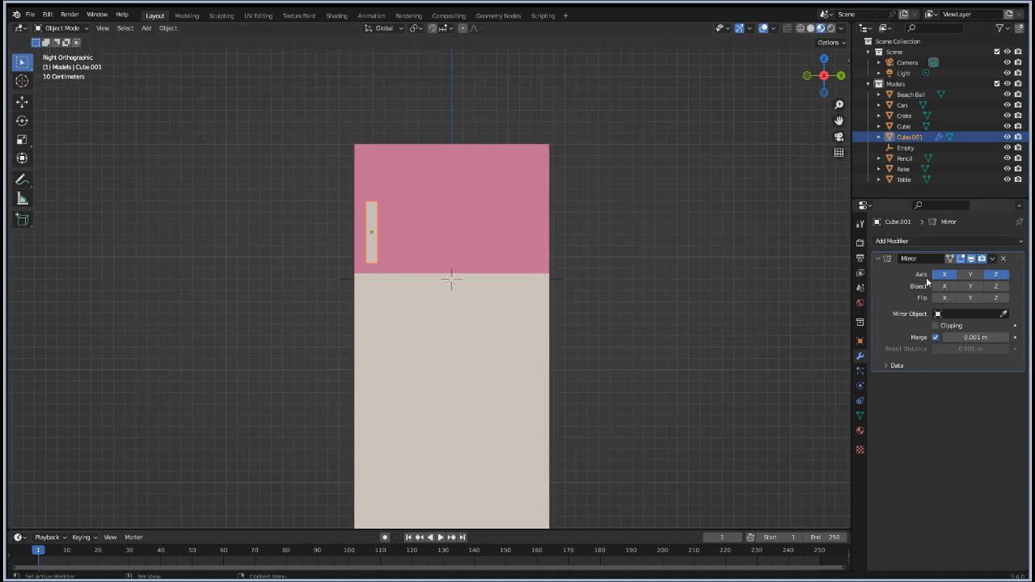
{"action": "left_click", "coordinate": [951, 275]}
{"action": "left_click", "coordinate": [946, 314]}
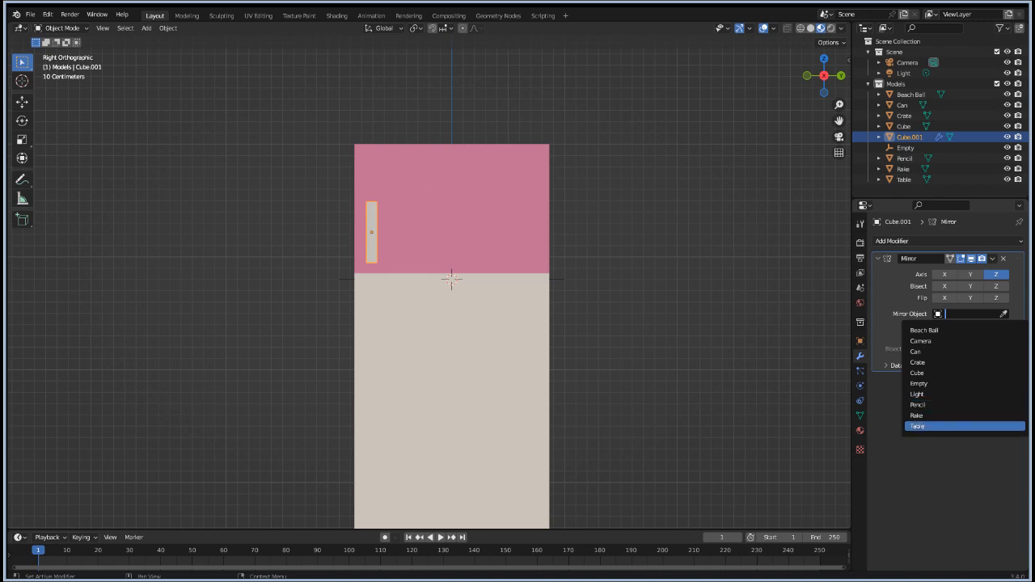
Step: Rename the fridge body object as Fridge and reselect the handle
{"action": "left_click", "coordinate": [906, 127]}
{"action": "double_click", "coordinate": [906, 127]}
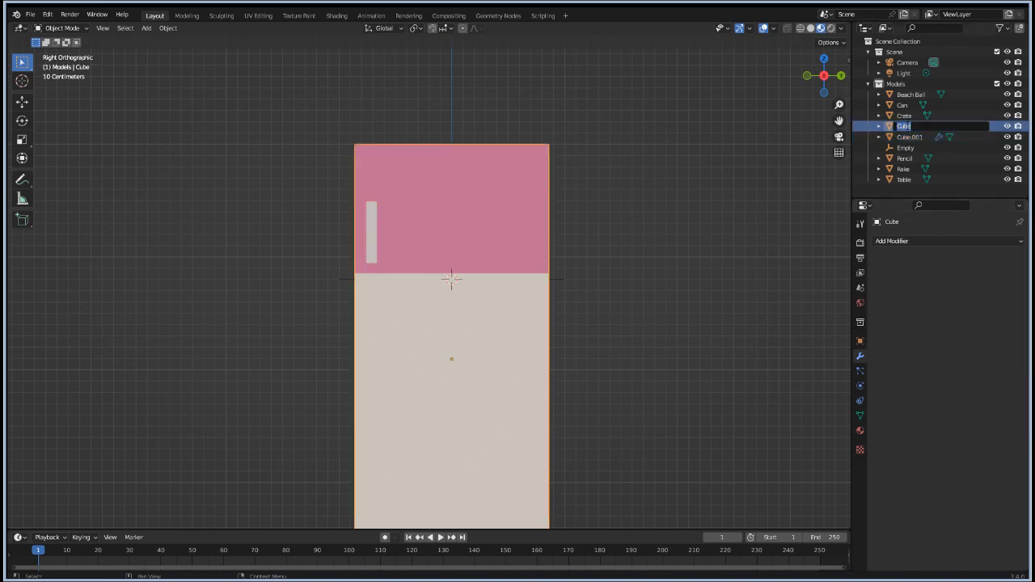
{"action": "type", "text": "Fridge"}
{"action": "key", "text": "Return"}
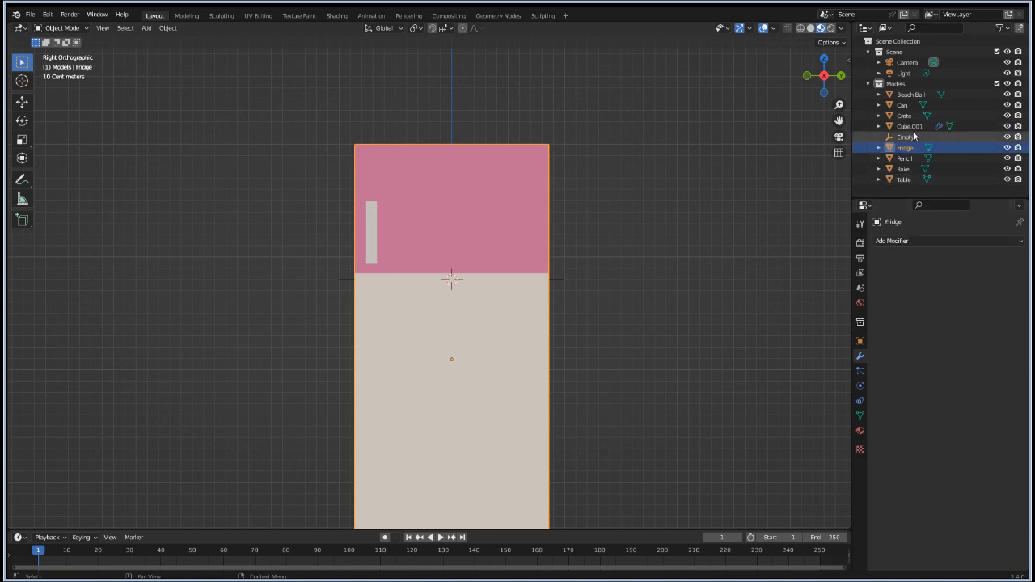
{"action": "left_click", "coordinate": [908, 126]}
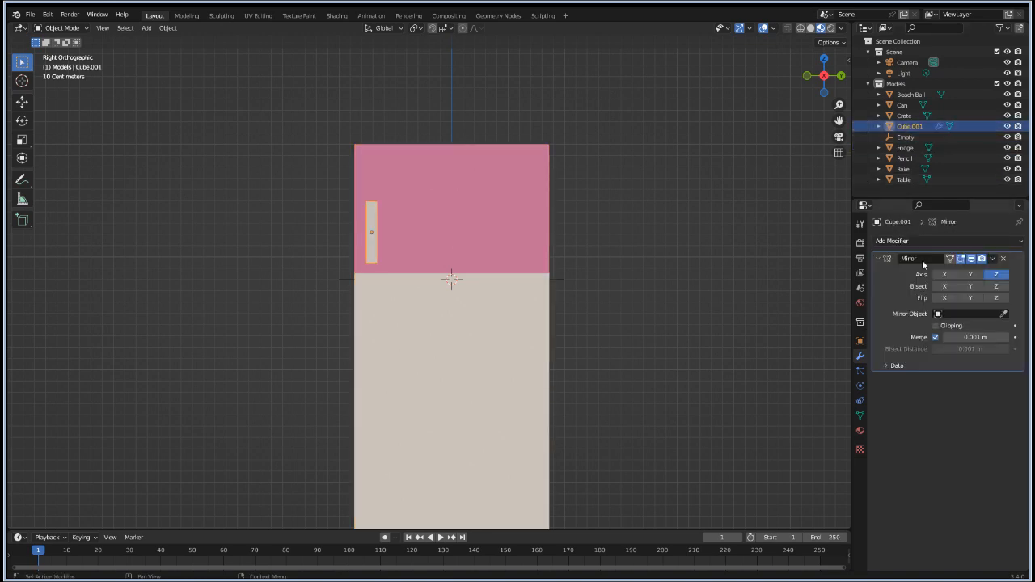
Step: Try the Fridge object as the mirror object of the handle's Mirror modifier
{"action": "double_click", "coordinate": [909, 126]}
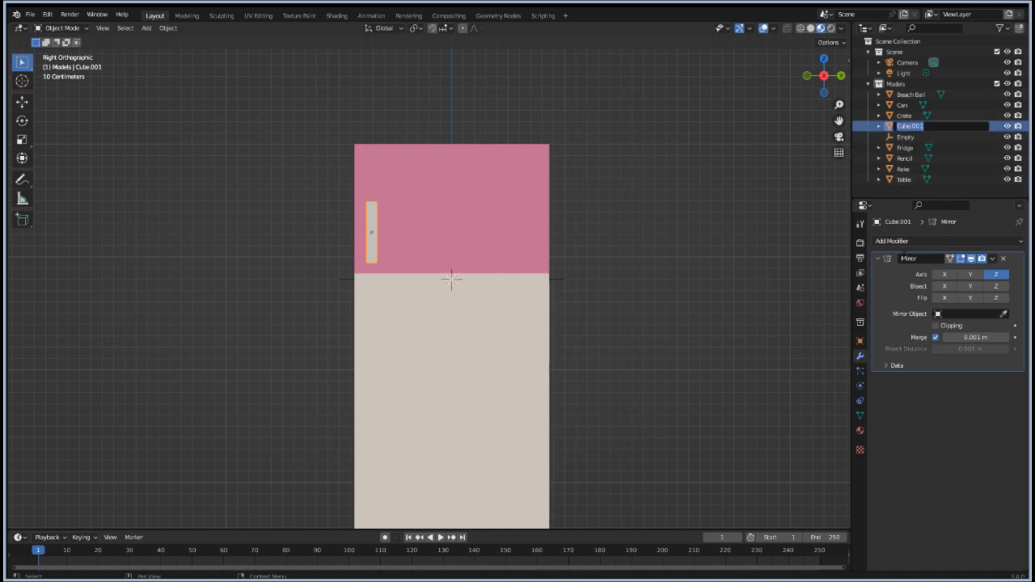
{"action": "left_click", "coordinate": [948, 420]}
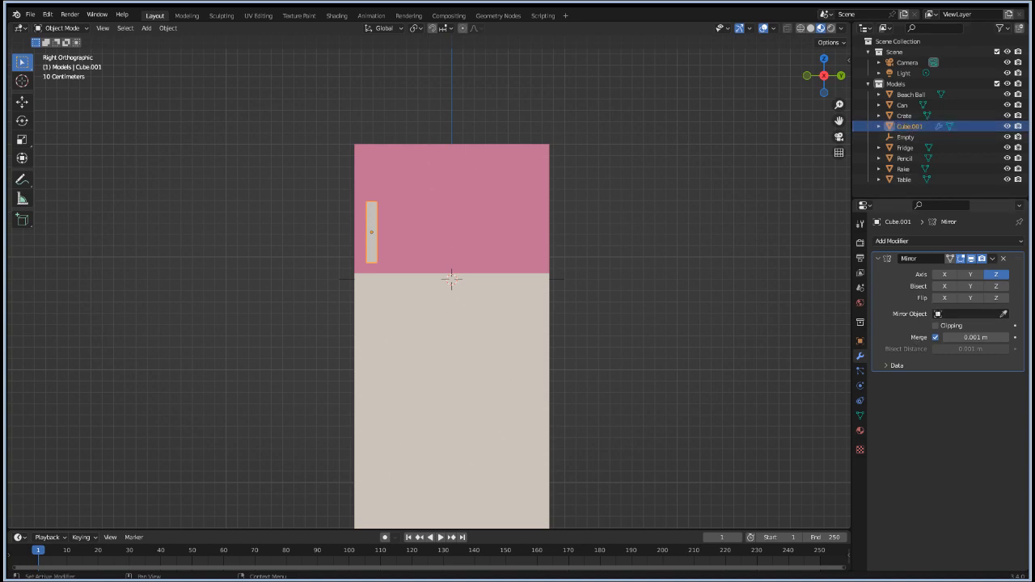
{"action": "left_click", "coordinate": [970, 314]}
{"action": "left_click", "coordinate": [930, 384]}
{"action": "middle_click_drag", "start_coordinate": [284, 462], "coordinate": [502, 493]}
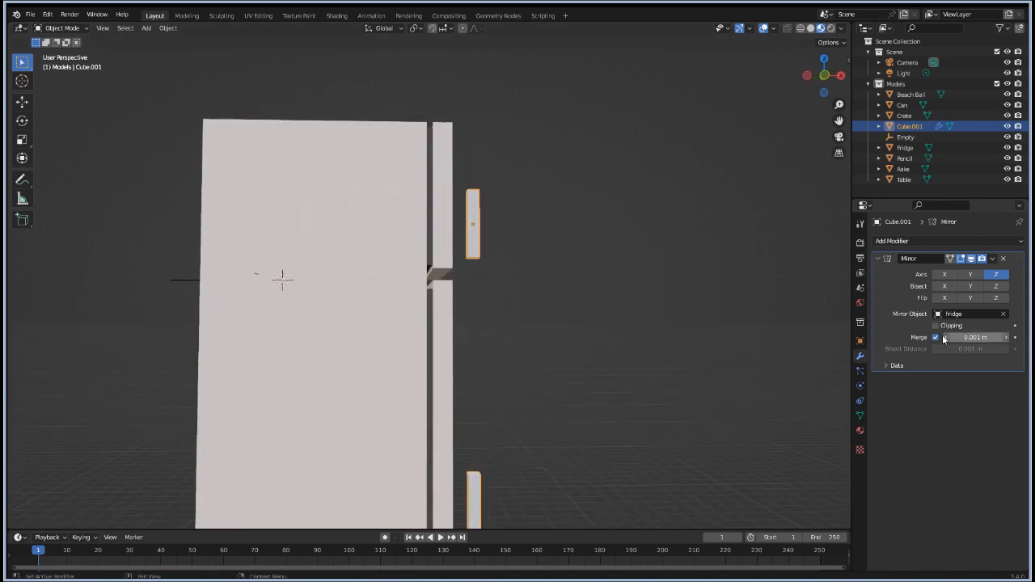
{"action": "middle_click_drag", "start_coordinate": [798, 429], "coordinate": [652, 405]}
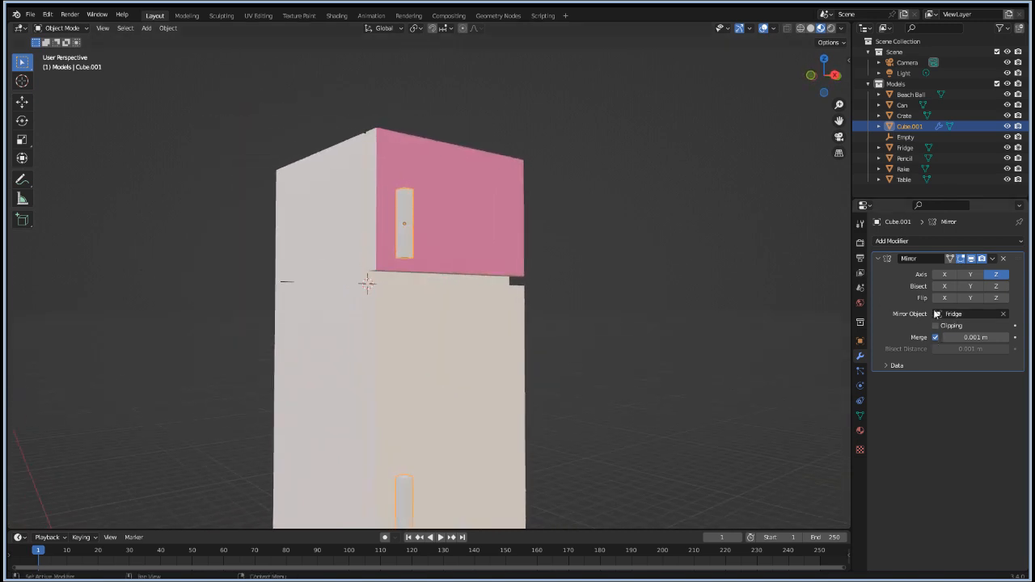
Step: Set the Mirror modifier's mirror object to Empty so the handle is mirrored across the door gap
{"action": "left_click", "coordinate": [955, 313]}
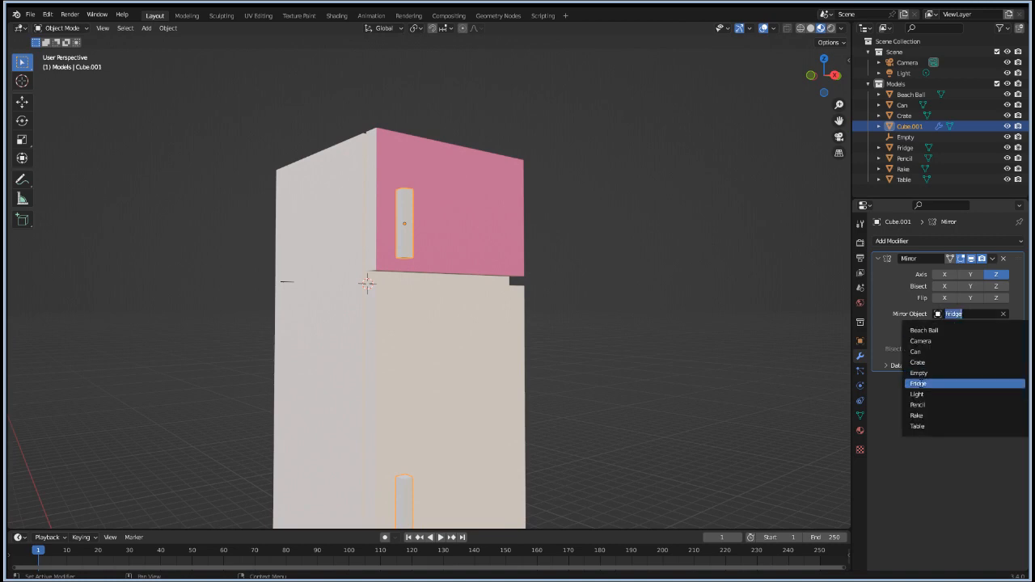
{"action": "left_click", "coordinate": [923, 372]}
{"action": "middle_click_drag", "start_coordinate": [325, 313], "coordinate": [411, 323], "text": "alt"}
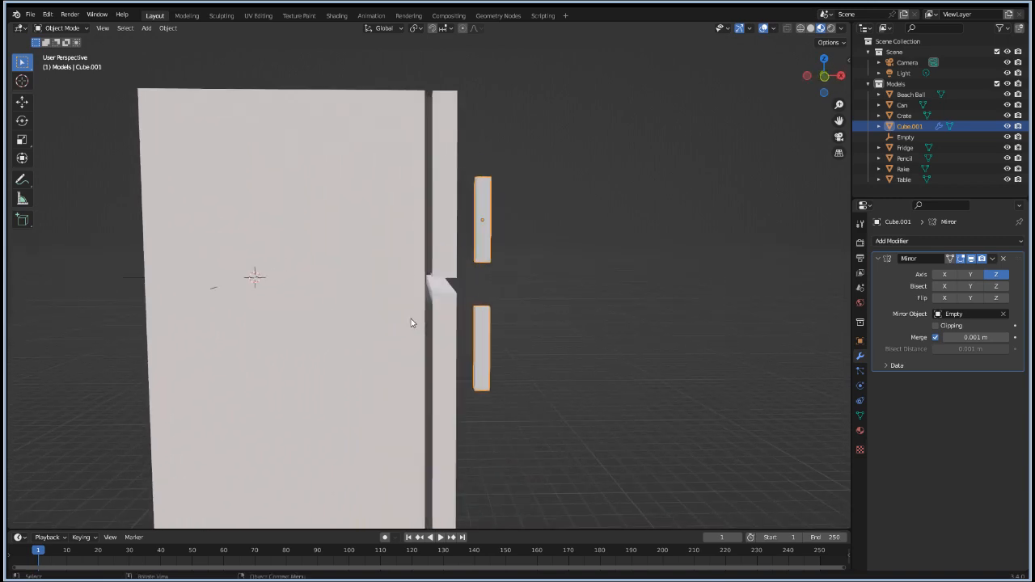
Step: Move the mirrored handles about -0.047 m along X, closer to the fridge doors
{"action": "key", "text": "KP_1"}
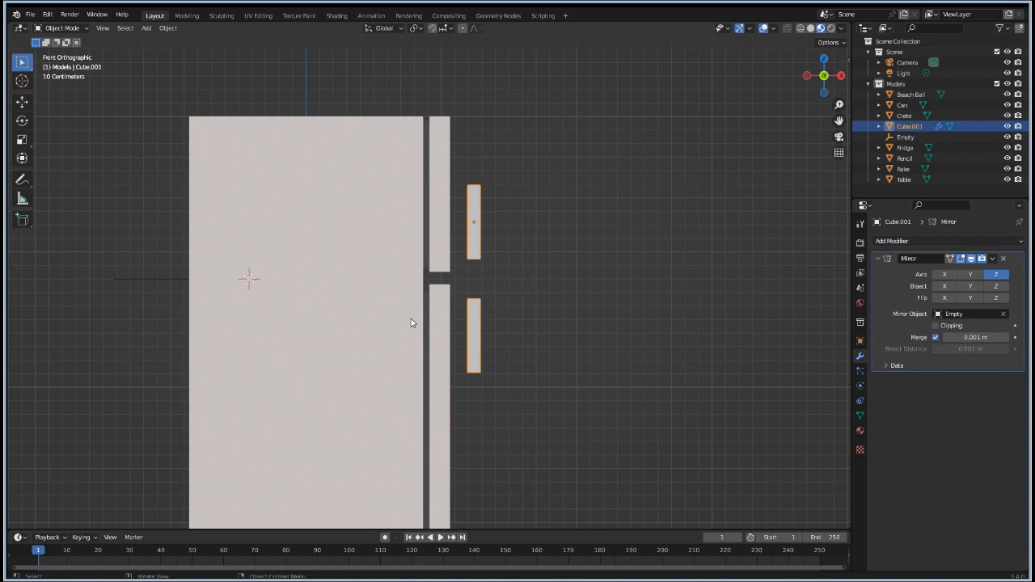
{"action": "key", "text": "g"}
{"action": "key", "text": "x"}
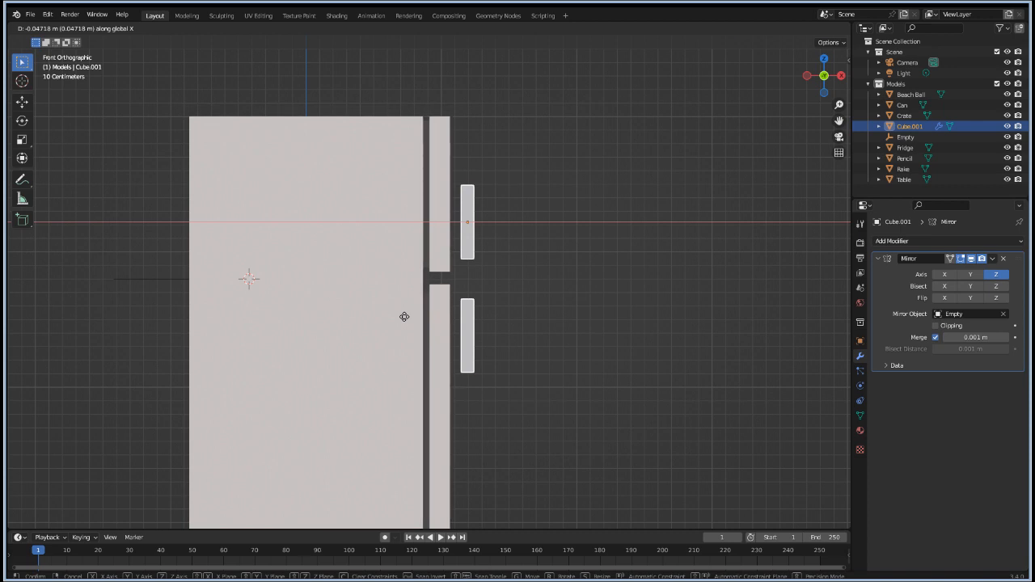
{"action": "left_click", "coordinate": [404, 317]}
{"action": "middle_click_drag", "start_coordinate": [553, 321], "coordinate": [507, 188]}
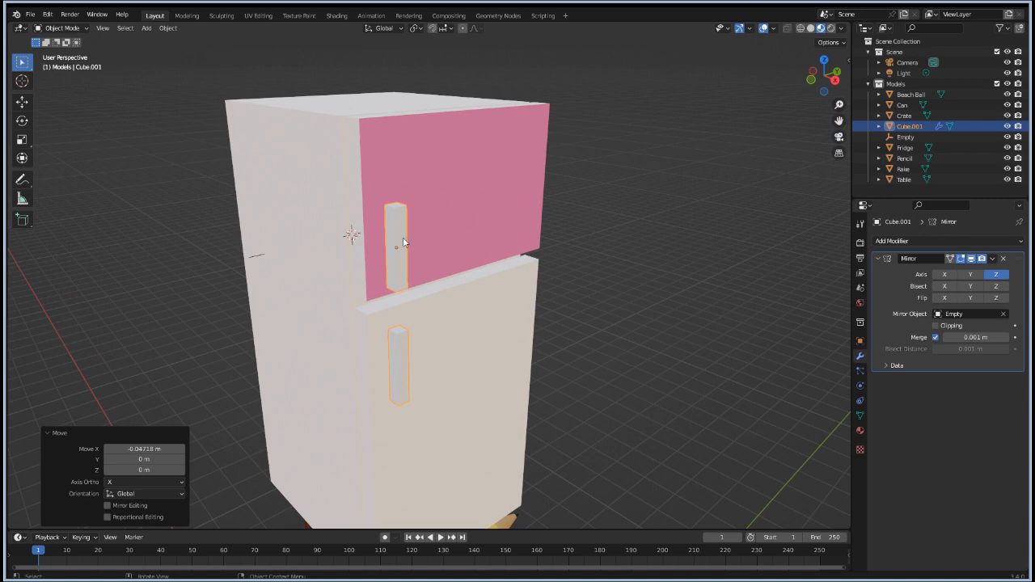
Step: Select the can below the table and remove the Light Wood slot from its materials
{"action": "scroll", "coordinate": [313, 237], "scroll_direction": "down", "scroll_amount": 3}
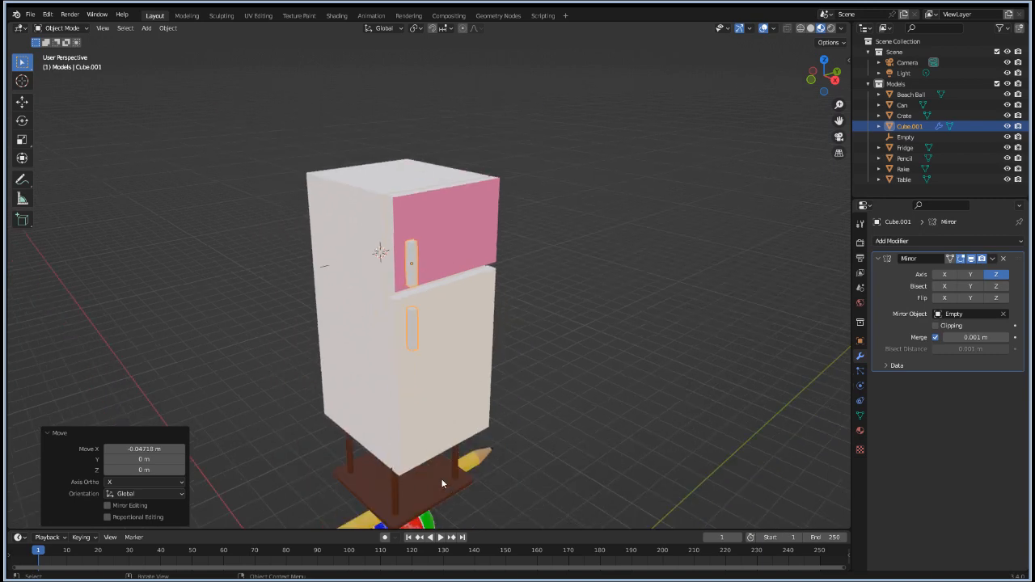
{"action": "mouse_move", "coordinate": [440, 485]}
{"action": "middle_mouse_down"}
{"action": "mouse_move", "coordinate": [509, 415]}
{"action": "mouse_move", "coordinate": [401, 345]}
{"action": "middle_mouse_up"}
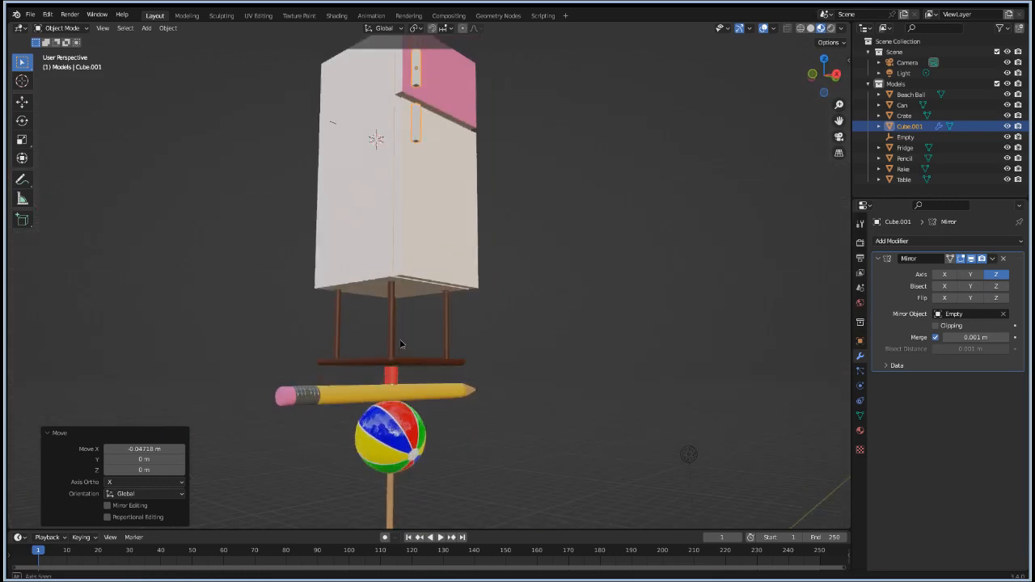
{"action": "left_click", "coordinate": [392, 372]}
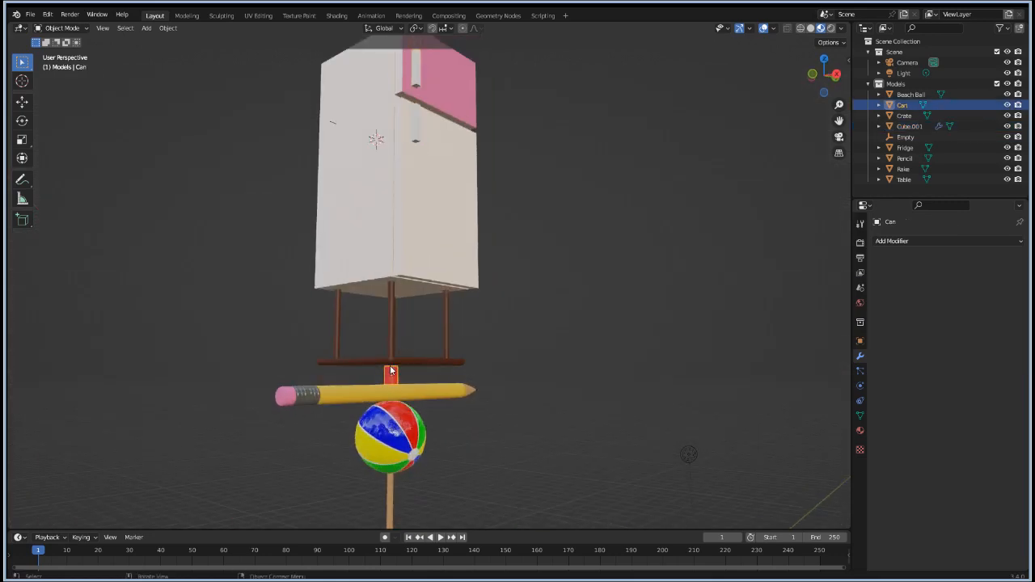
{"action": "left_click", "coordinate": [861, 430]}
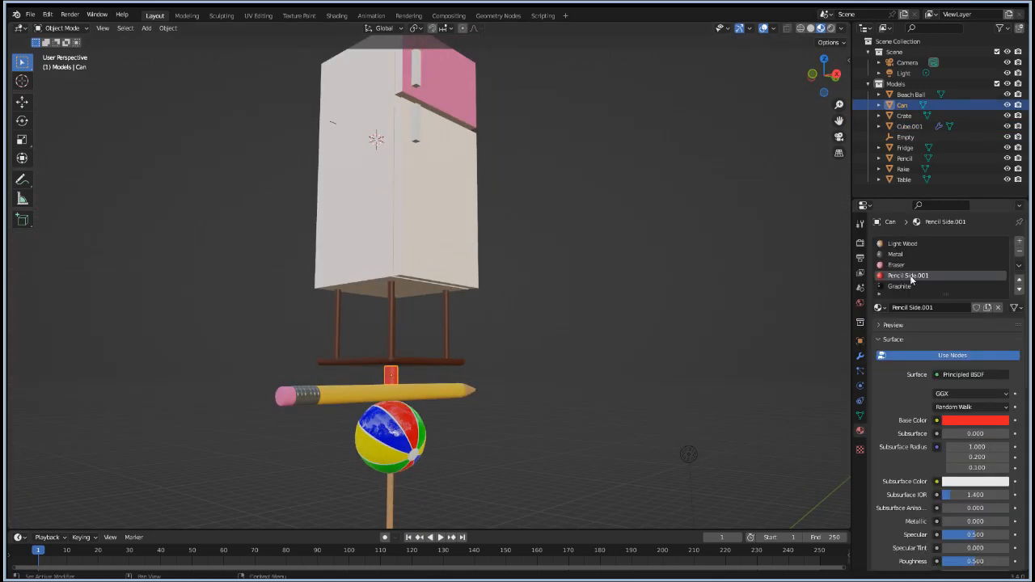
{"action": "left_click", "coordinate": [916, 244]}
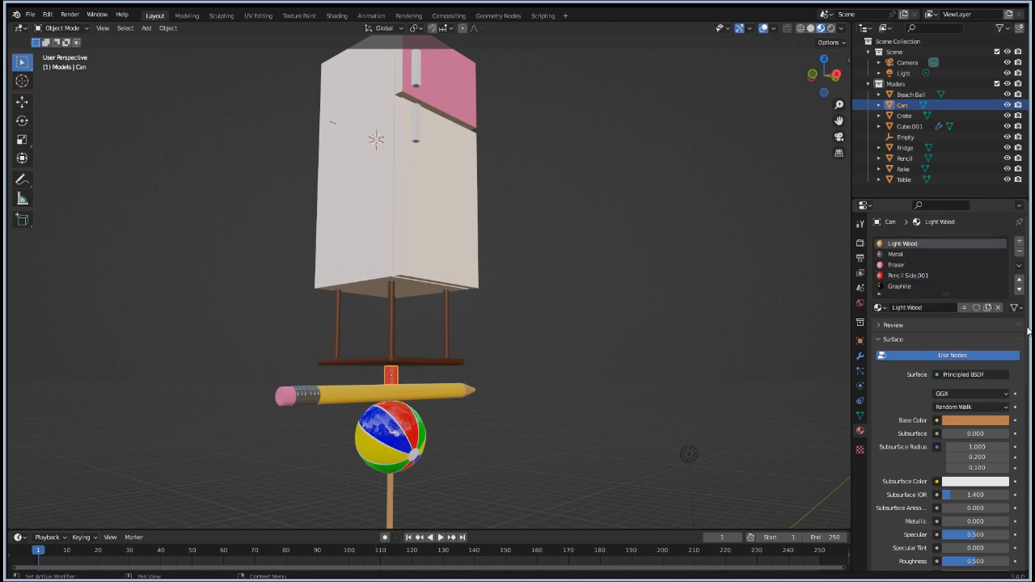
{"action": "left_click", "coordinate": [1020, 252]}
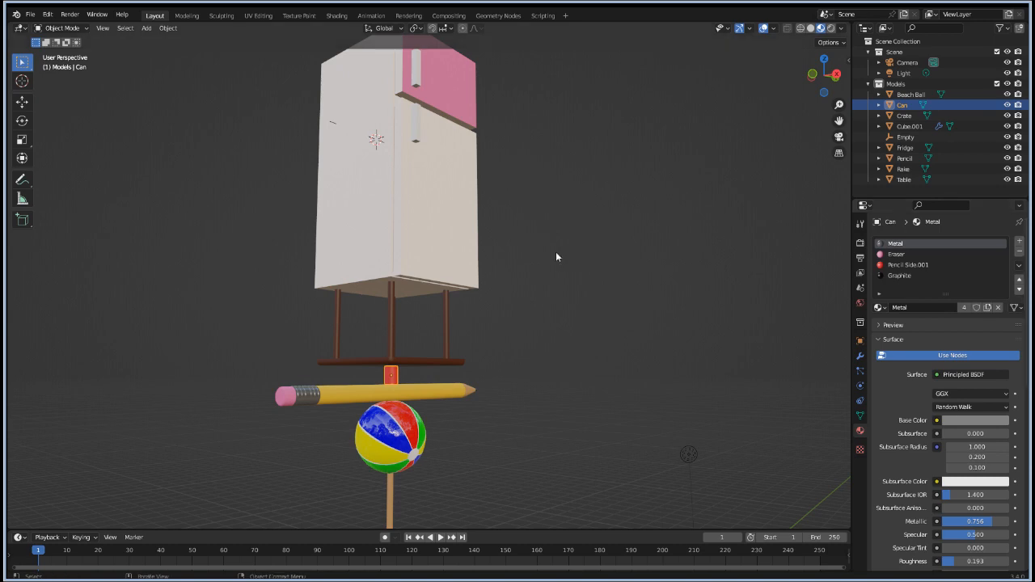
Step: Copy the Can's materials to the fridge handle object, with the Can as the active object
{"action": "left_click", "coordinate": [417, 75]}
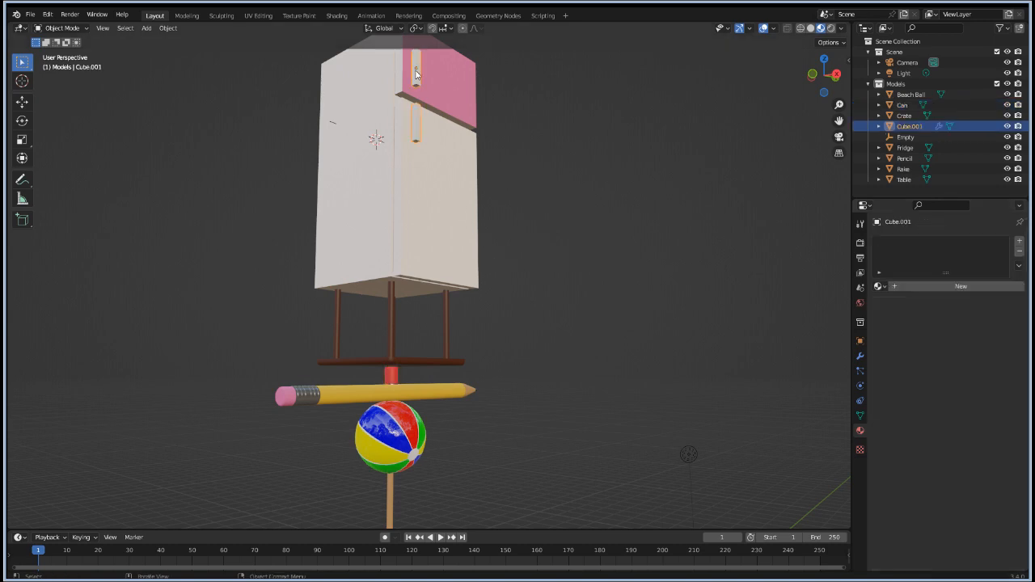
{"action": "left_click", "coordinate": [394, 374]}
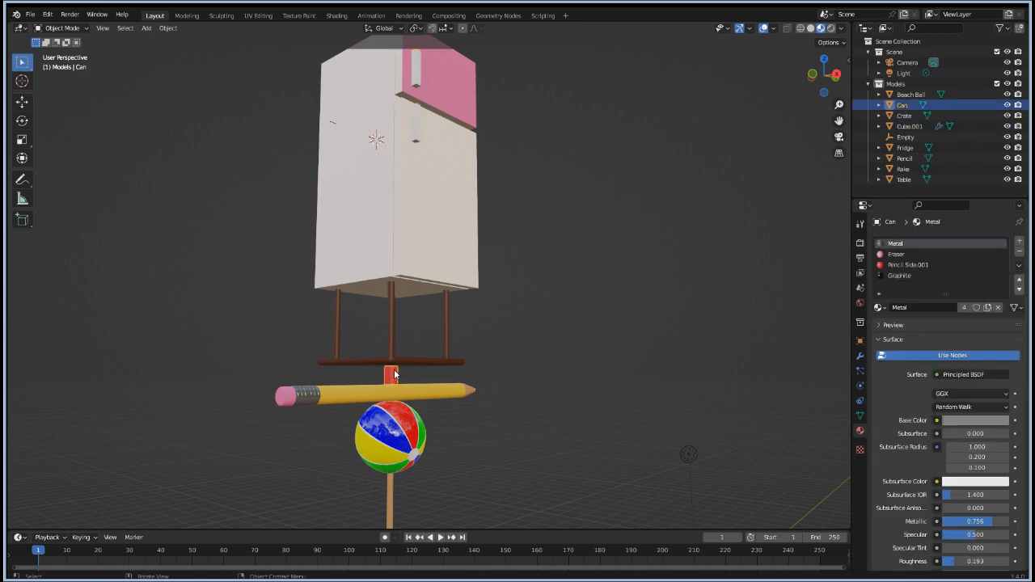
{"action": "left_click", "coordinate": [418, 63], "text": "shift"}
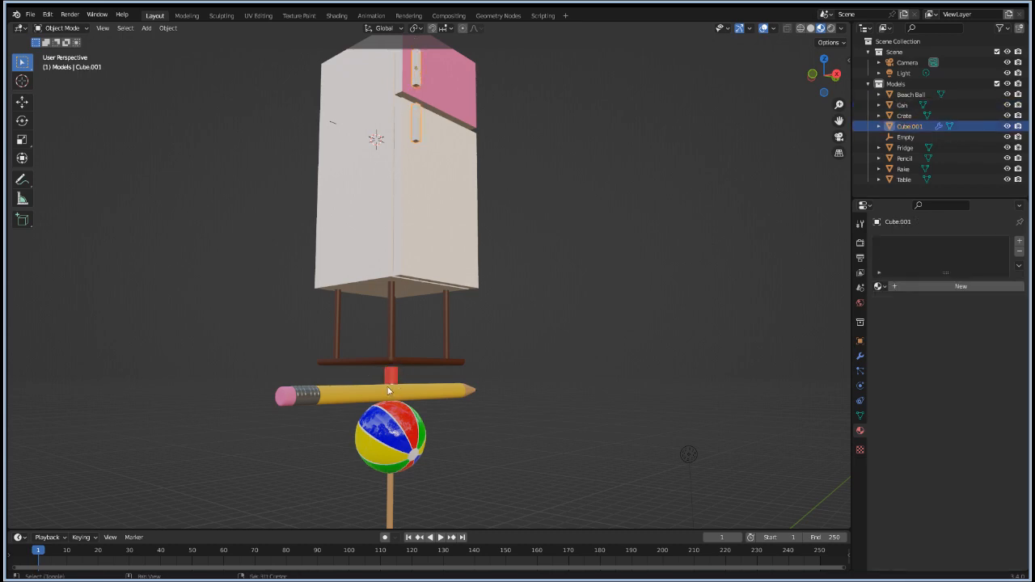
{"action": "left_click", "coordinate": [1019, 265]}
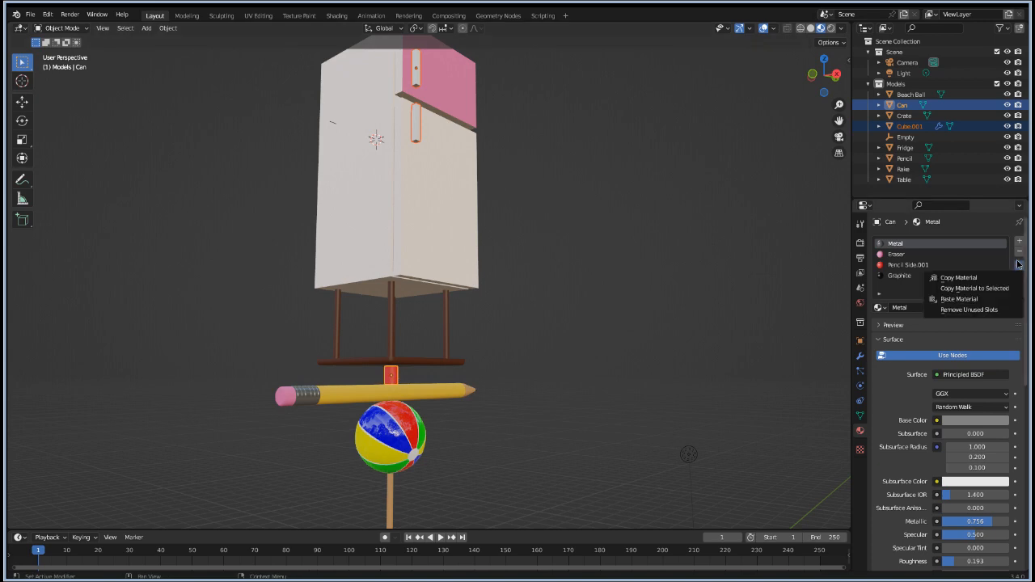
{"action": "left_click", "coordinate": [991, 287]}
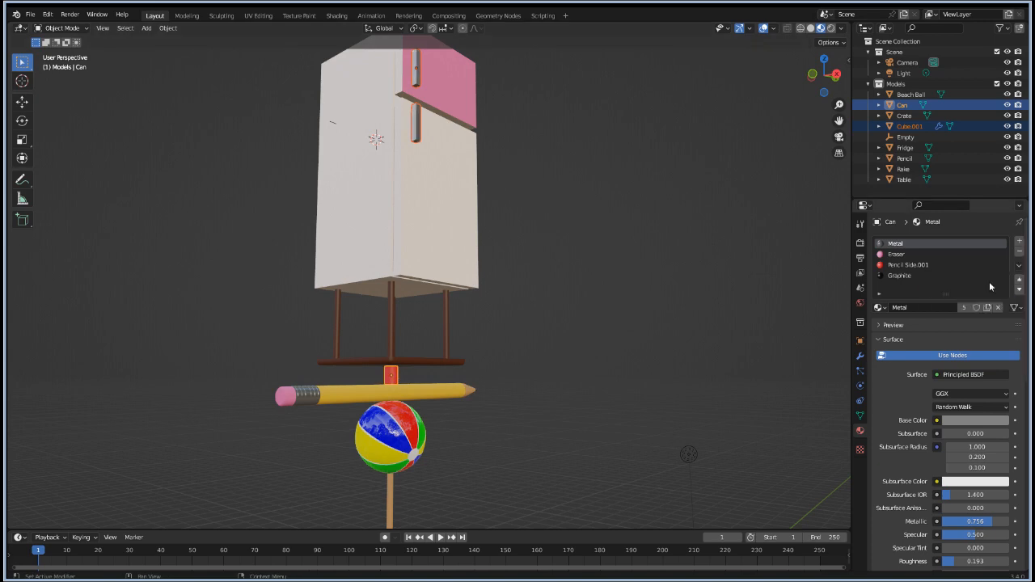
{"action": "left_click", "coordinate": [533, 119]}
{"action": "middle_click_drag", "start_coordinate": [408, 133], "coordinate": [445, 256]}
{"action": "scroll", "coordinate": [446, 256], "scroll_direction": "up", "scroll_amount": 6}
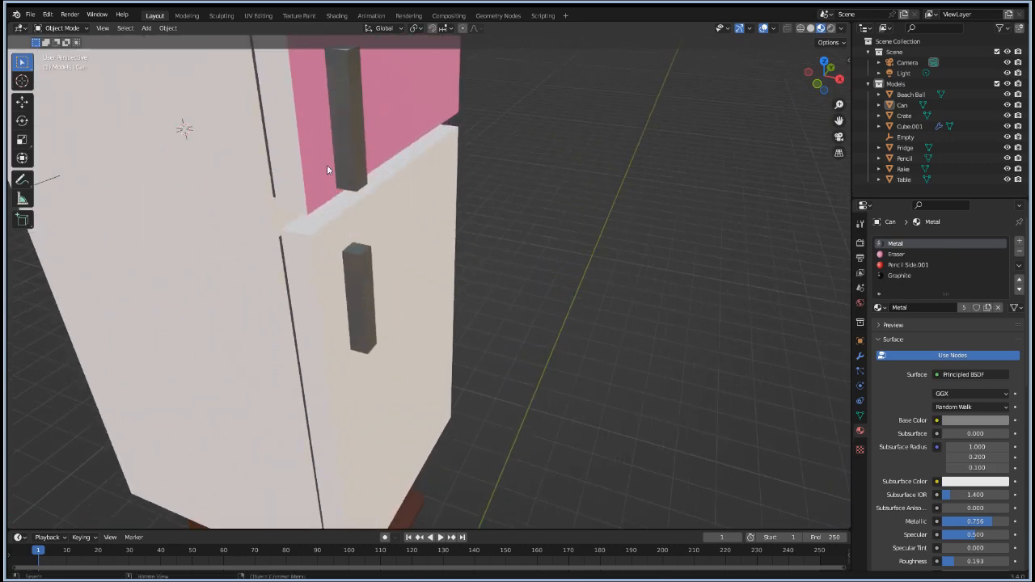
{"action": "scroll", "coordinate": [339, 157], "scroll_direction": "down", "scroll_amount": 1}
Step: Add two evenly spaced horizontal loop cuts across the upper handle's mesh
{"action": "left_click", "coordinate": [380, 168]}
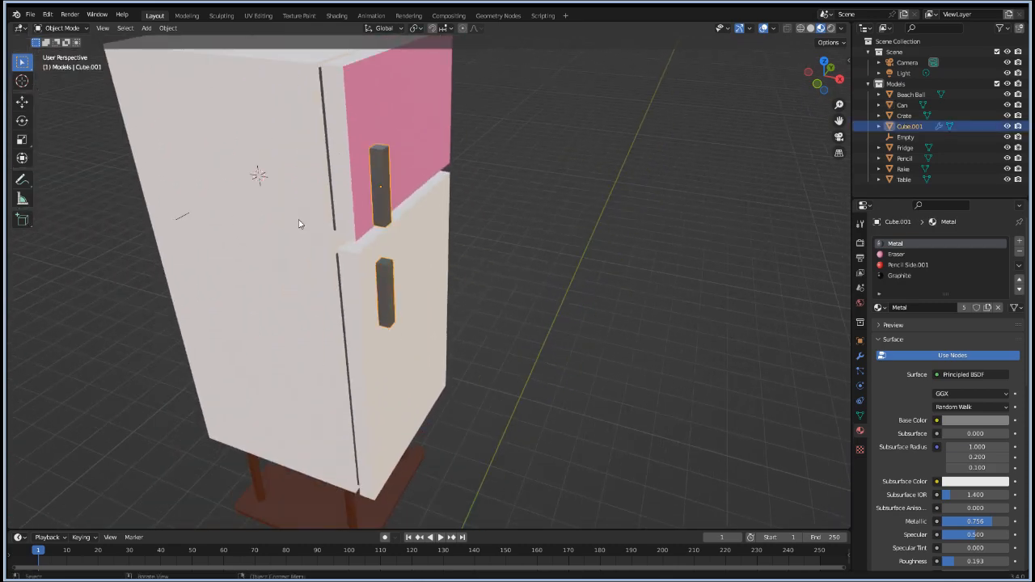
{"action": "middle_click_drag", "start_coordinate": [302, 223], "coordinate": [319, 217]}
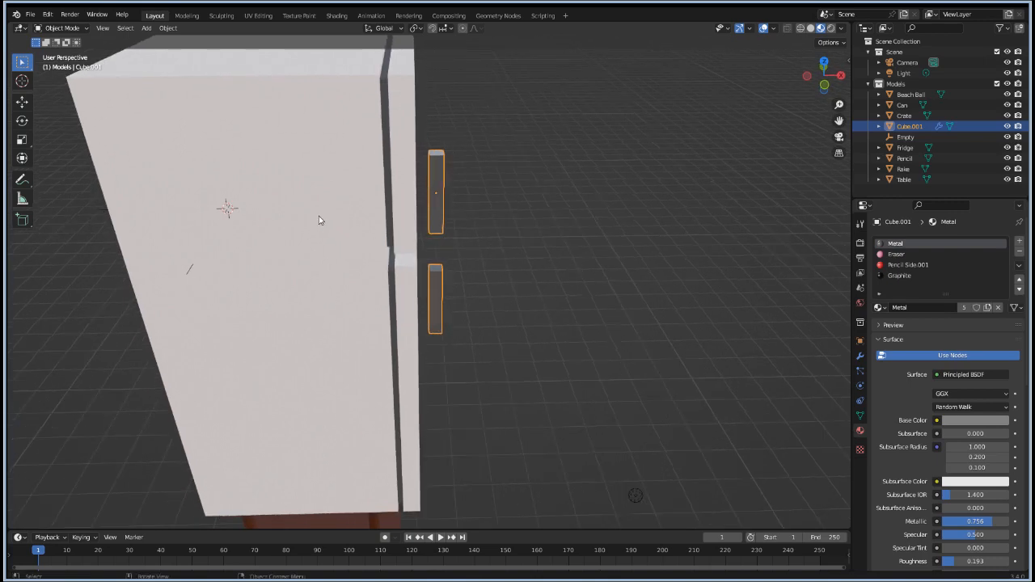
{"action": "key", "text": "Tab"}
{"action": "scroll", "coordinate": [520, 201], "scroll_direction": "up", "scroll_amount": 3}
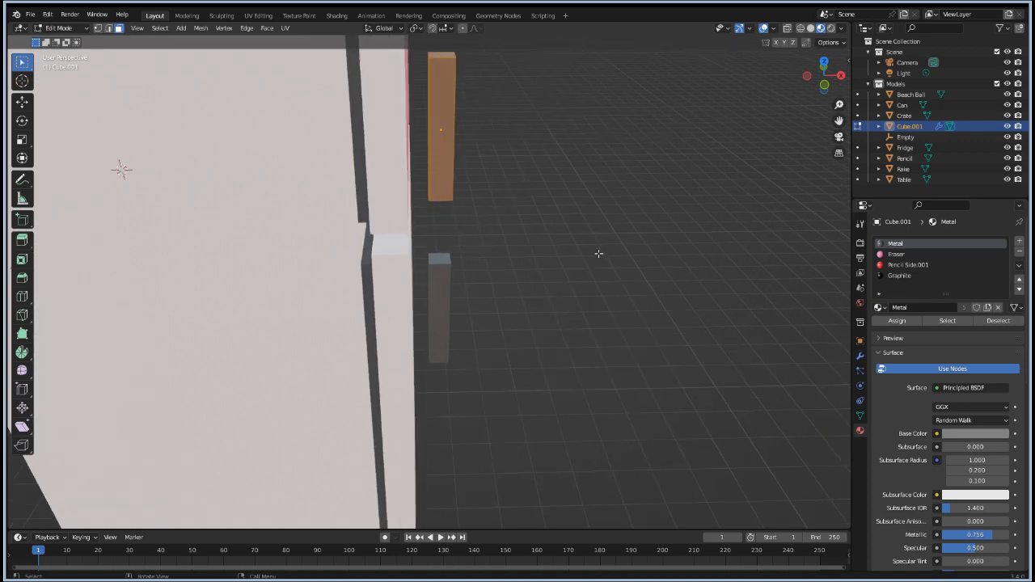
{"action": "middle_click_drag", "start_coordinate": [598, 253], "coordinate": [527, 250]}
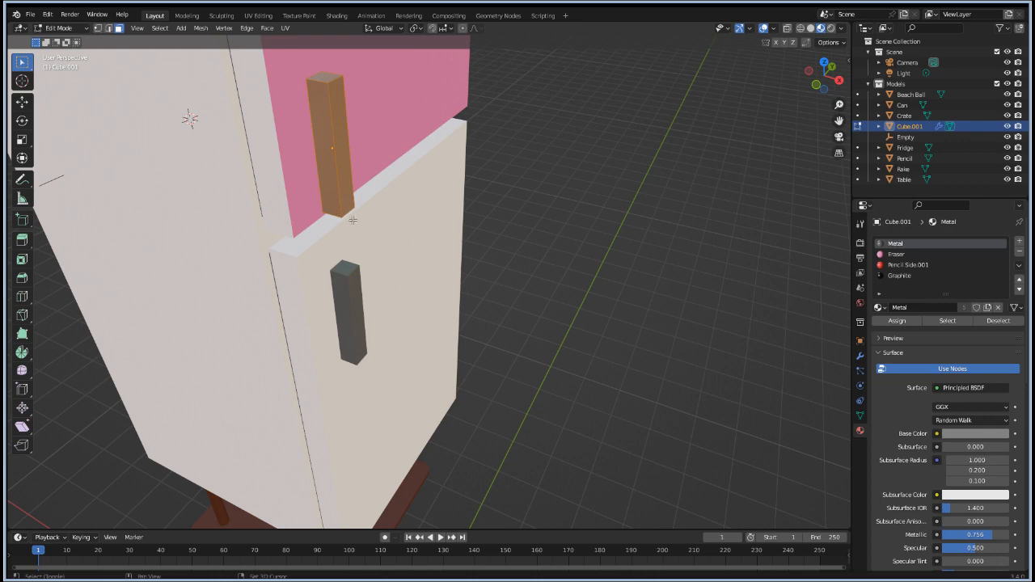
{"action": "middle_click_drag", "start_coordinate": [354, 220], "coordinate": [392, 279], "text": "shift"}
{"action": "scroll", "coordinate": [399, 195], "scroll_direction": "up", "scroll_amount": 2}
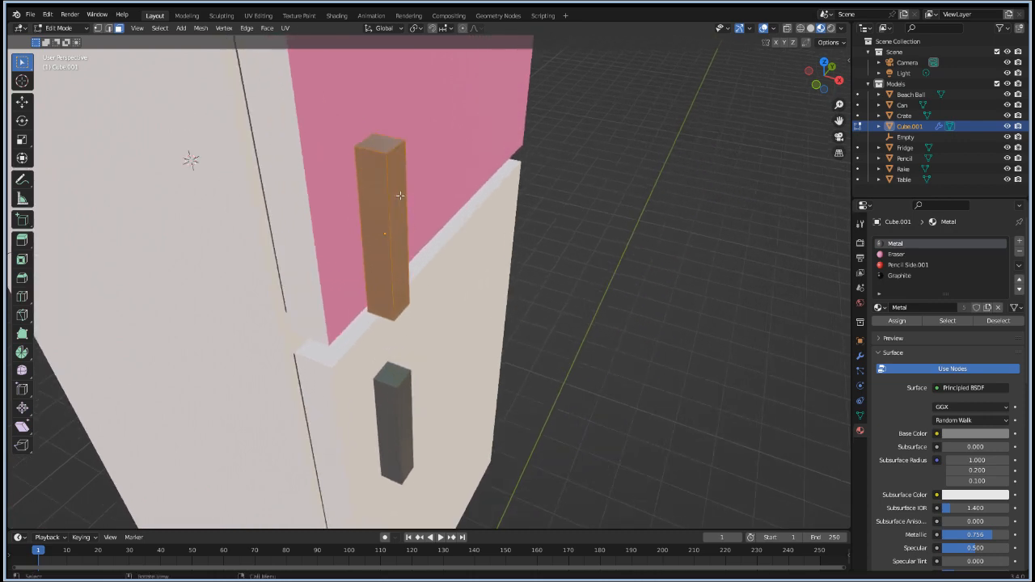
{"action": "key", "text": "alt+s"}
{"action": "right_click", "coordinate": [401, 199]}
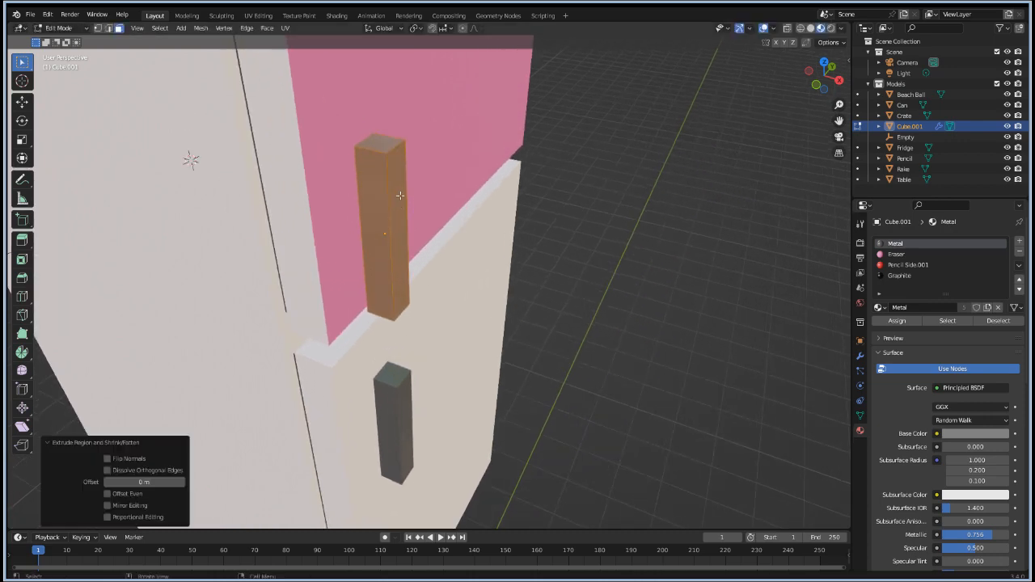
{"action": "key", "text": "ctrl+r"}
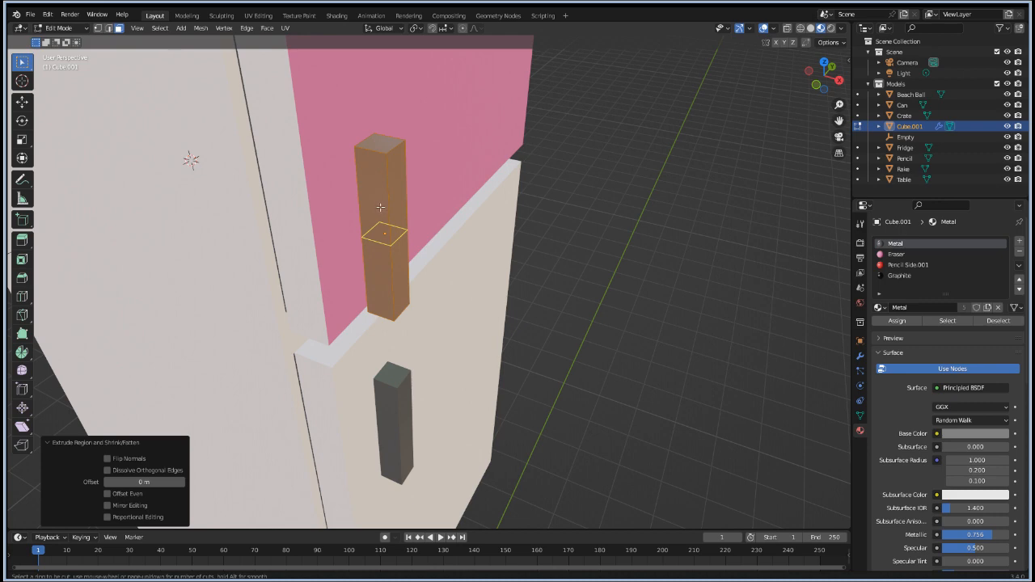
{"action": "scroll", "coordinate": [380, 207], "scroll_direction": "up", "scroll_amount": 1}
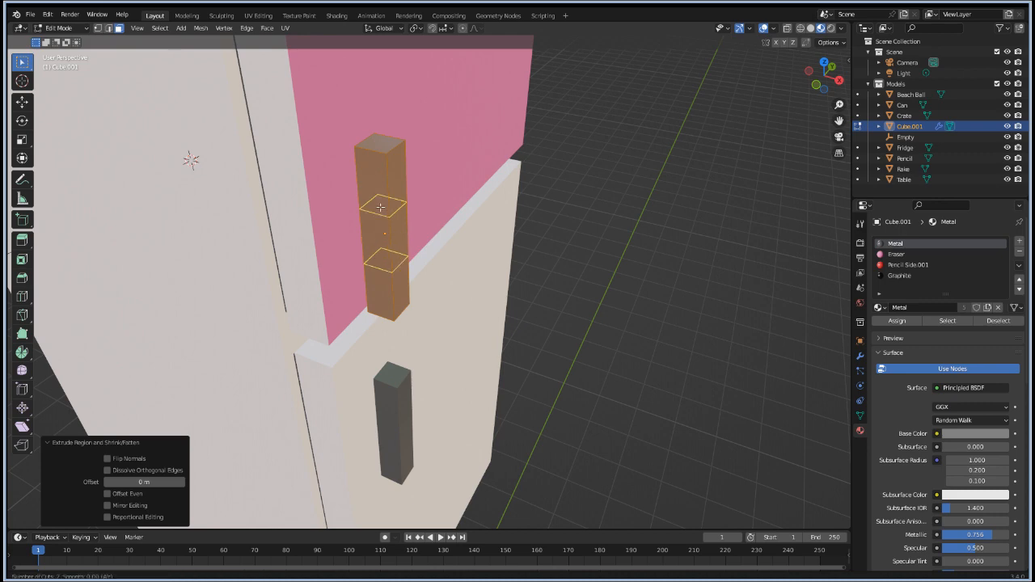
{"action": "left_click", "coordinate": [380, 207]}
{"action": "right_click", "coordinate": [381, 207]}
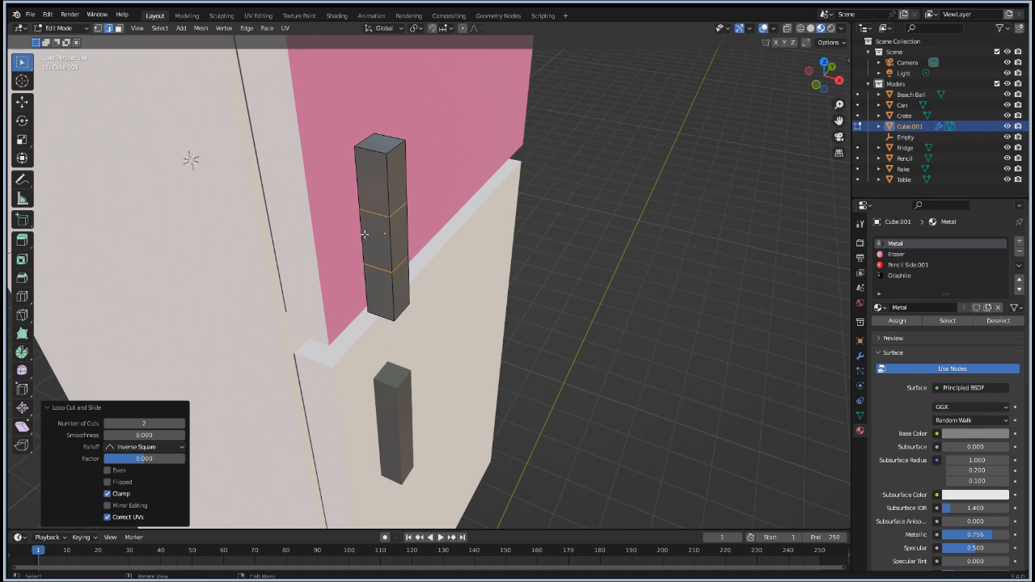
Step: Select the middle face loop of the upper handle and scale it about 2.3 along Z
{"action": "key", "text": "3"}
{"action": "left_click", "coordinate": [366, 235], "text": "alt"}
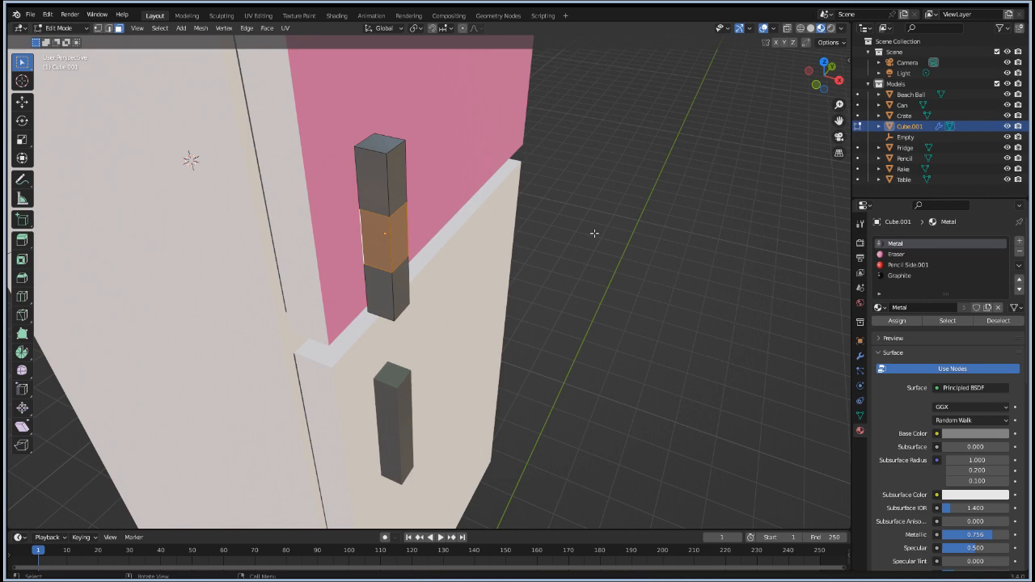
{"action": "key", "text": "s"}
{"action": "key", "text": "z"}
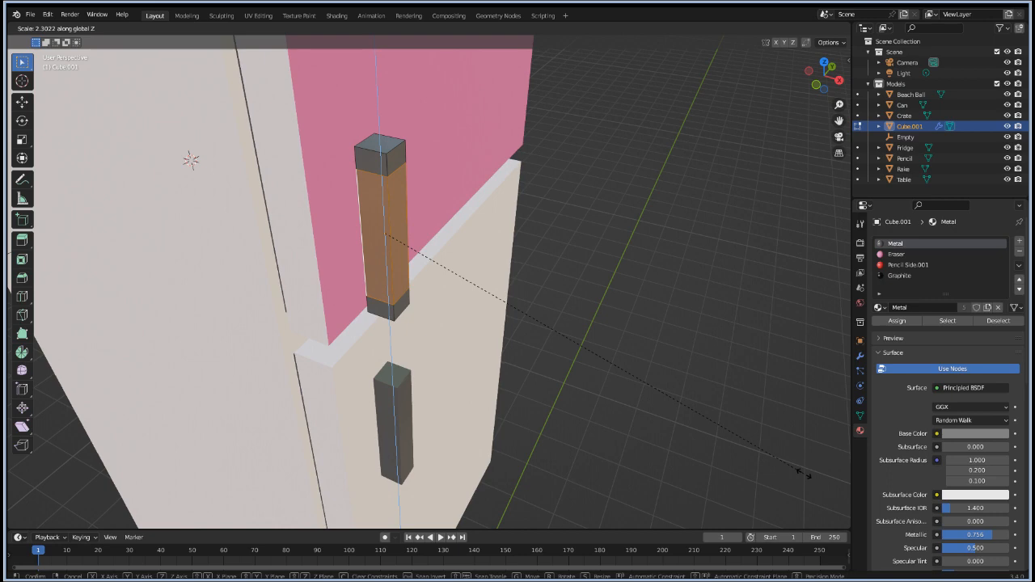
{"action": "left_click", "coordinate": [803, 473]}
Step: Scale the whole handle object down along X in Object Mode to make the handles thinner
{"action": "key", "text": "Tab"}
{"action": "key", "text": "s"}
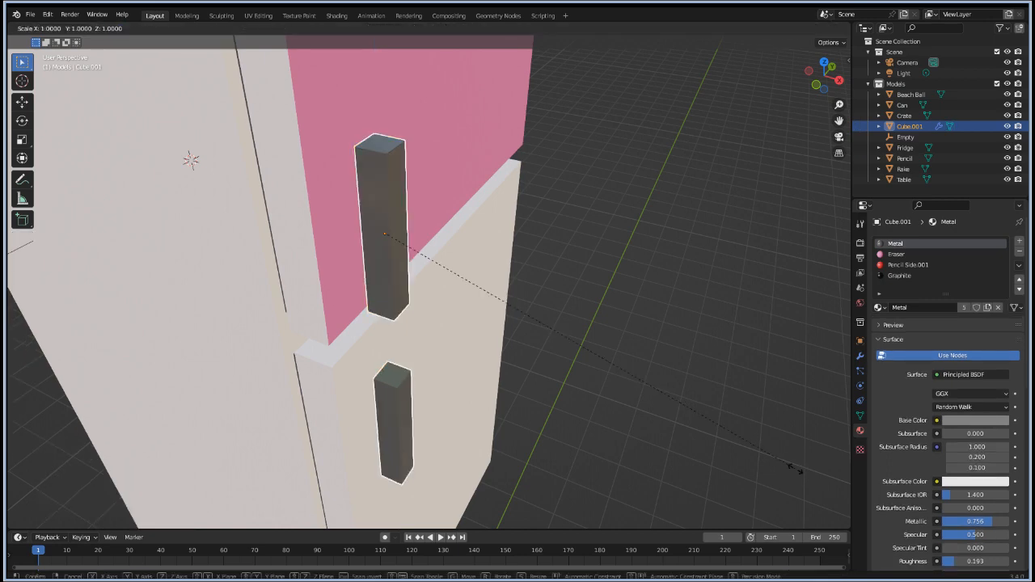
{"action": "key", "text": "x"}
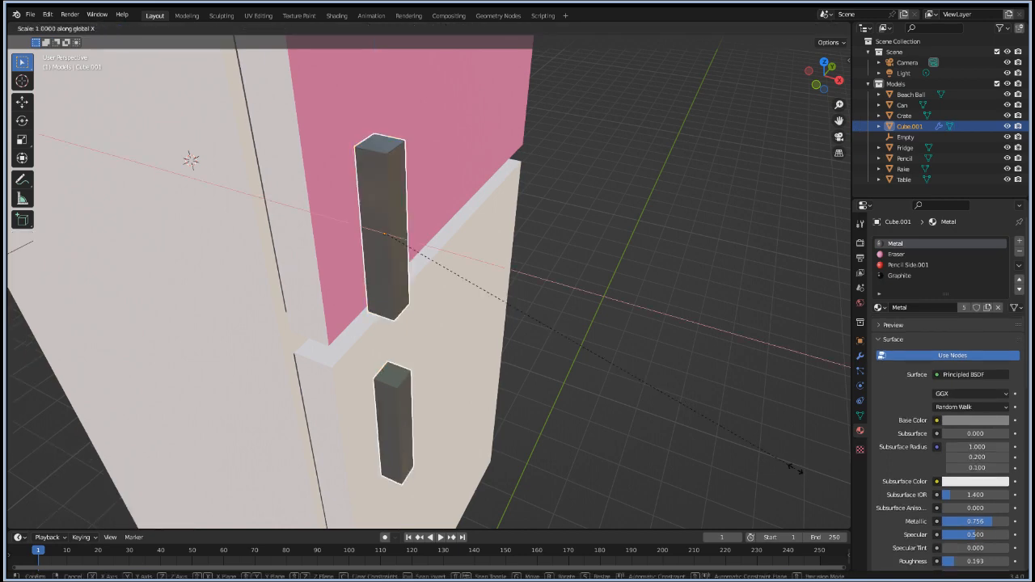
{"action": "left_click", "coordinate": [558, 354]}
Step: Scale the handle's middle face loop by about 1.105 along Z in Edit Mode to shorten the end sections
{"action": "key", "text": "Tab"}
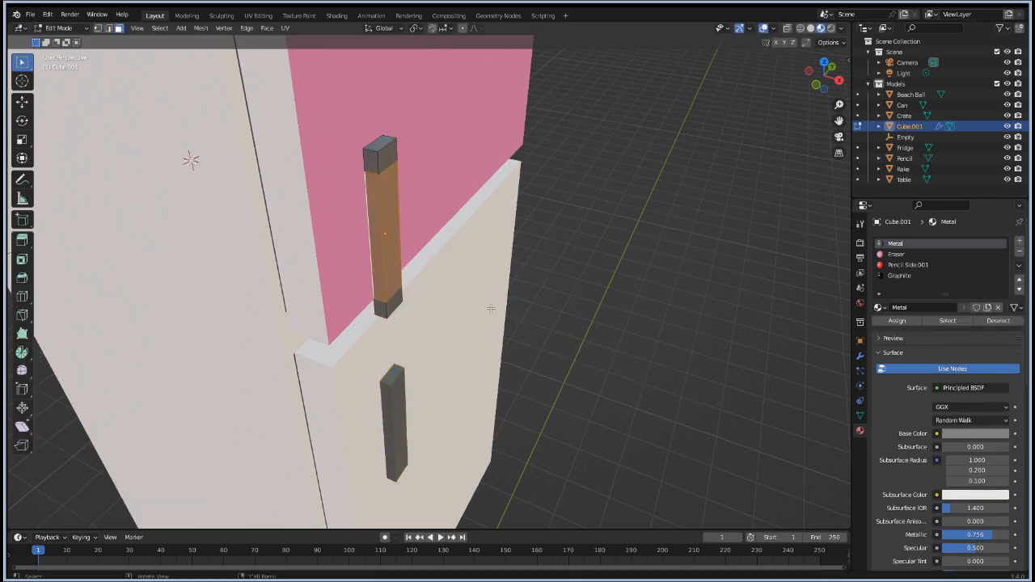
{"action": "middle_click_drag", "start_coordinate": [490, 308], "coordinate": [571, 263]}
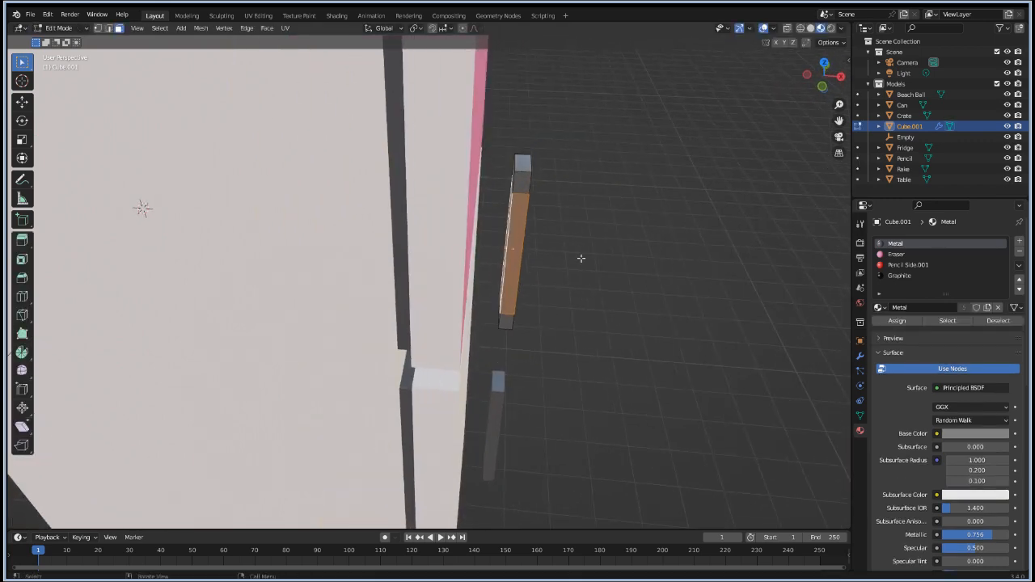
{"action": "scroll", "coordinate": [631, 309], "scroll_direction": "up", "scroll_amount": 2}
{"action": "middle_click_drag", "start_coordinate": [719, 245], "coordinate": [643, 285], "text": "shift"}
{"action": "key", "text": "s"}
{"action": "key", "text": "z"}
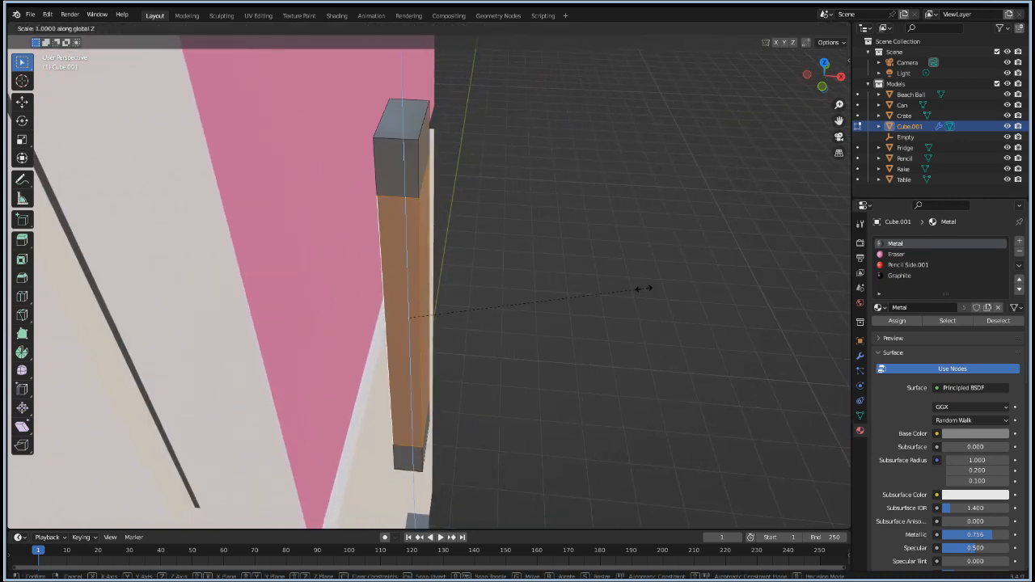
{"action": "left_click", "coordinate": [670, 323]}
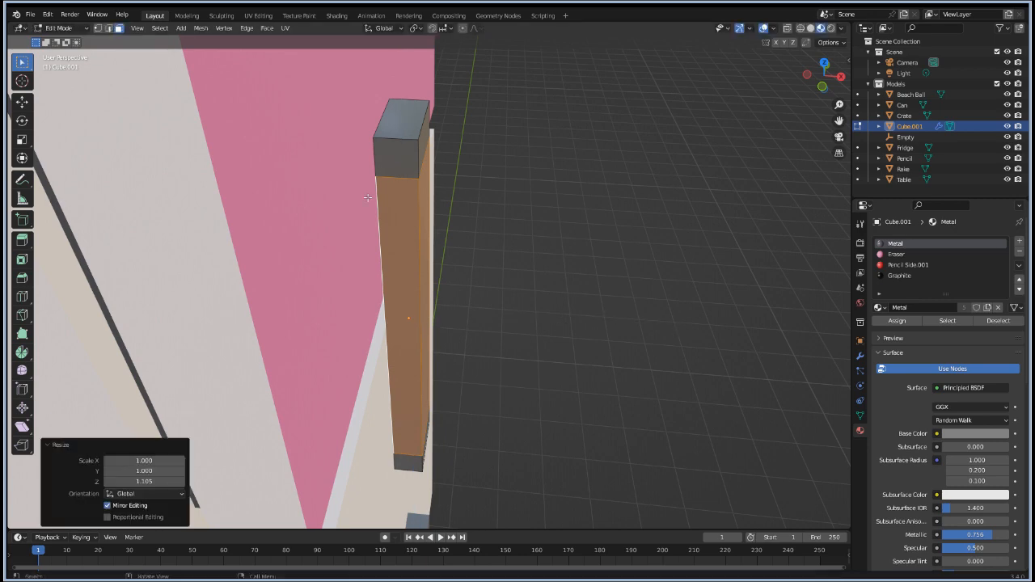
Step: Extrude the door-facing faces of the upper handle's two end sections along their normals with an offset of about 3.38 m
{"action": "mouse_move", "coordinate": [378, 207]}
{"action": "middle_mouse_down"}
{"action": "mouse_move", "coordinate": [409, 201]}
{"action": "mouse_move", "coordinate": [399, 203]}
{"action": "middle_mouse_up"}
{"action": "left_click", "coordinate": [564, 78]}
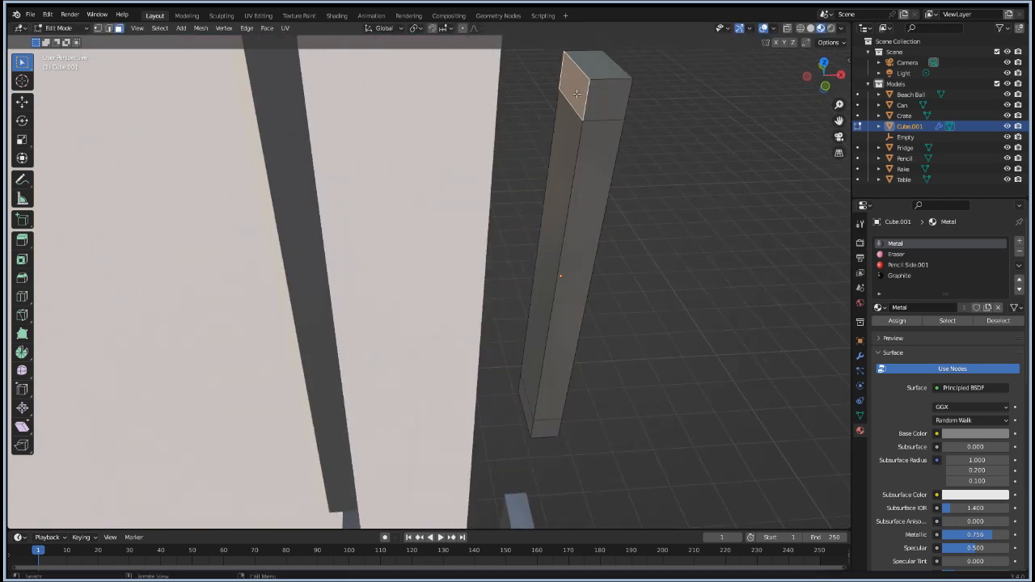
{"action": "left_click", "coordinate": [526, 405], "text": "shift"}
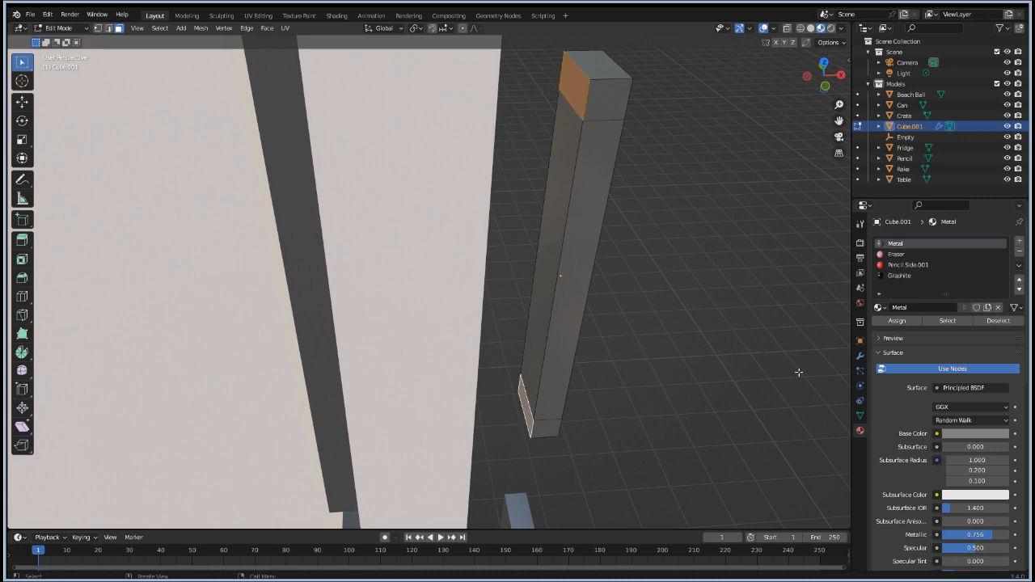
{"action": "key", "text": "alt+s"}
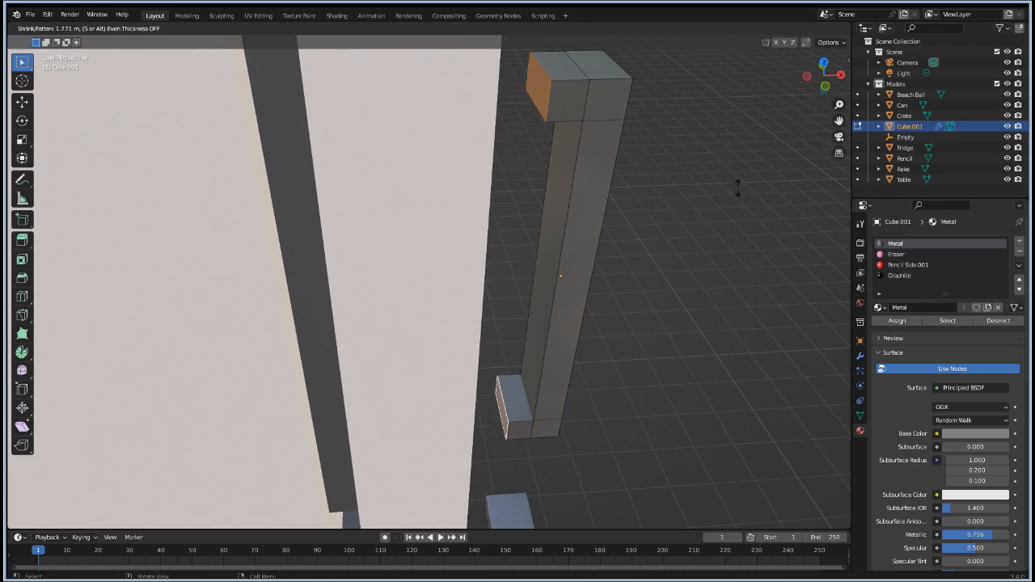
{"action": "left_click", "coordinate": [678, 63]}
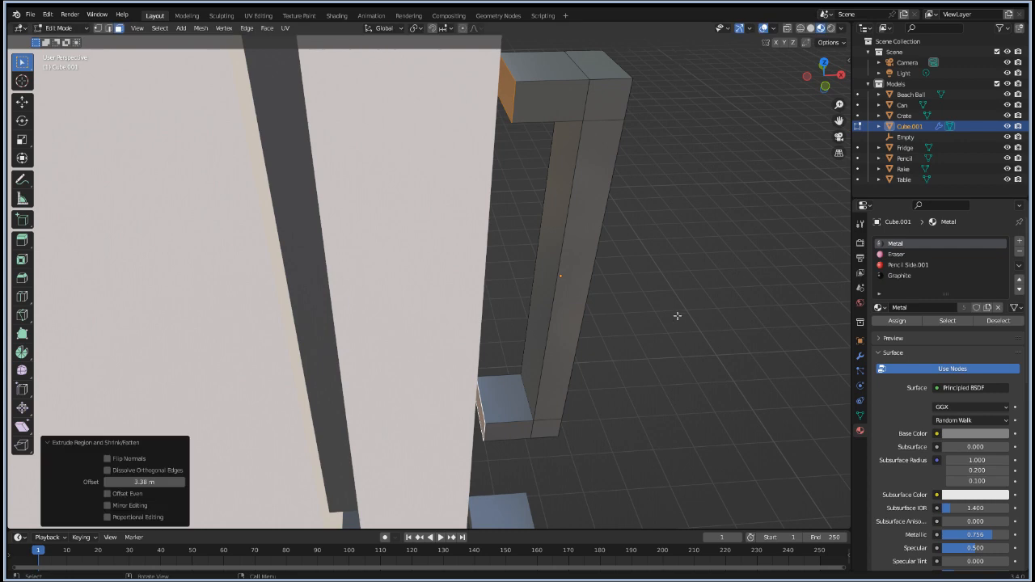
Step: Move the handle object about -0.022 m along X in Object Mode, toward the doors
{"action": "key", "text": "Tab"}
{"action": "key", "text": "g"}
{"action": "key", "text": "z"}
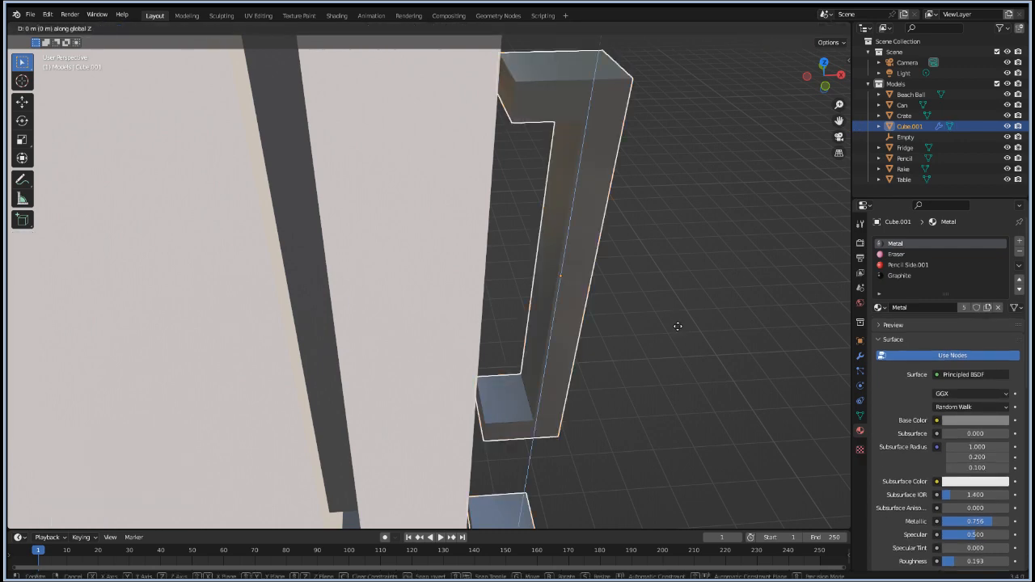
{"action": "key", "text": "x"}
{"action": "left_click", "coordinate": [678, 382]}
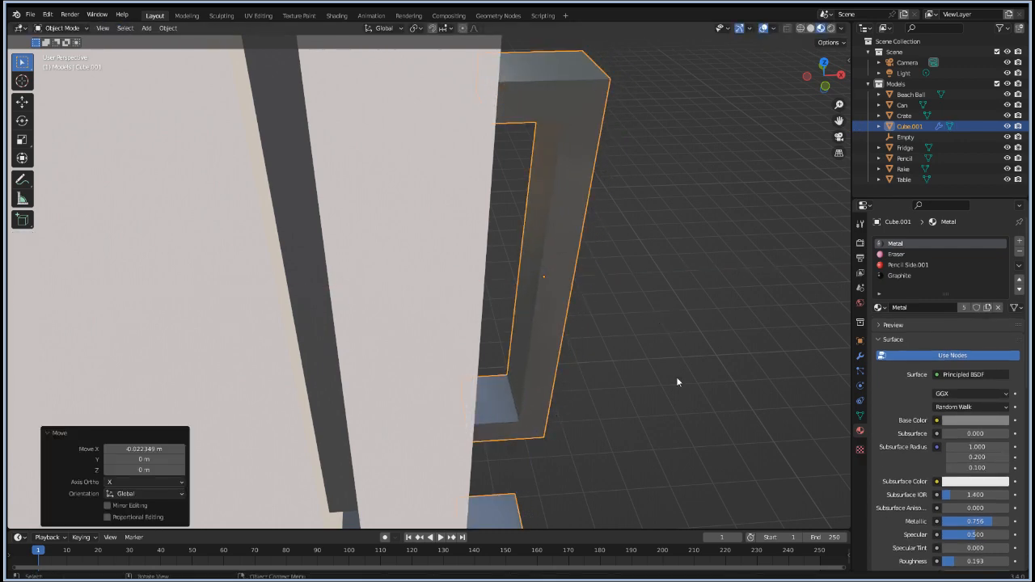
Step: Move the handles about another -0.015 m along X so their brackets meet the fridge doors
{"action": "mouse_move", "coordinate": [678, 382]}
{"action": "middle_mouse_down"}
{"action": "mouse_move", "coordinate": [664, 407]}
{"action": "mouse_move", "coordinate": [677, 399]}
{"action": "middle_mouse_up"}
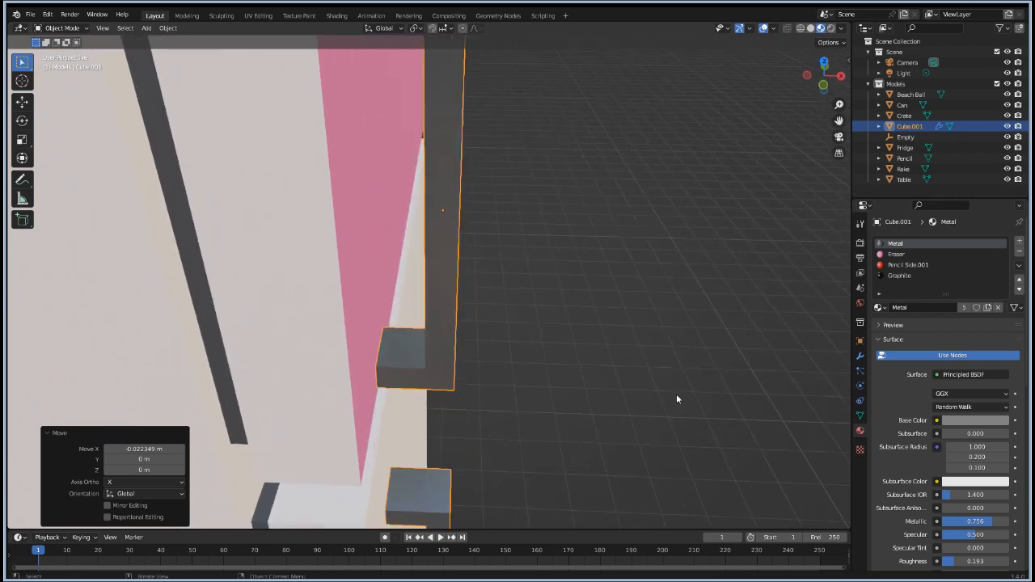
{"action": "key", "text": "g"}
{"action": "key", "text": "z"}
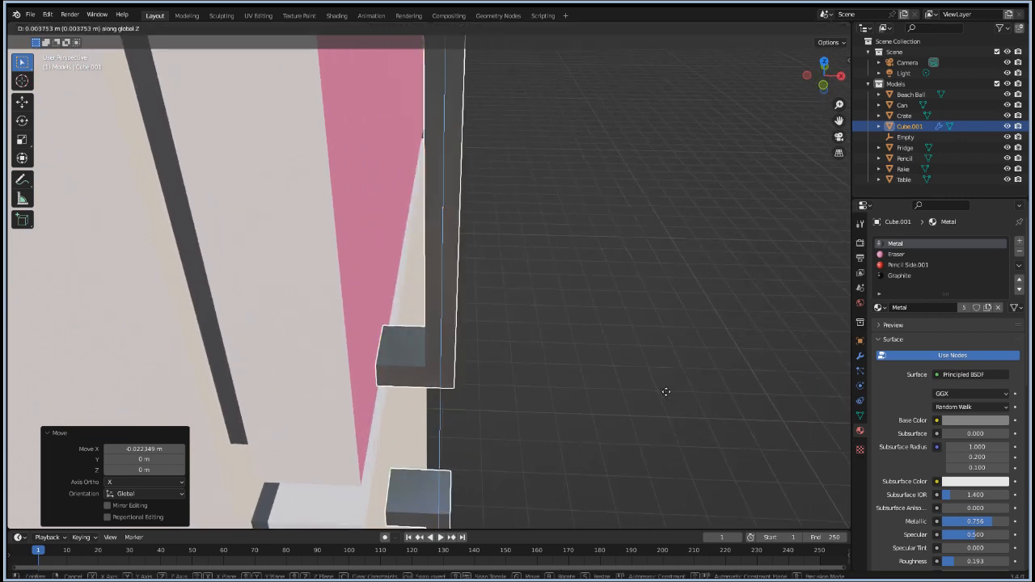
{"action": "key", "text": "x"}
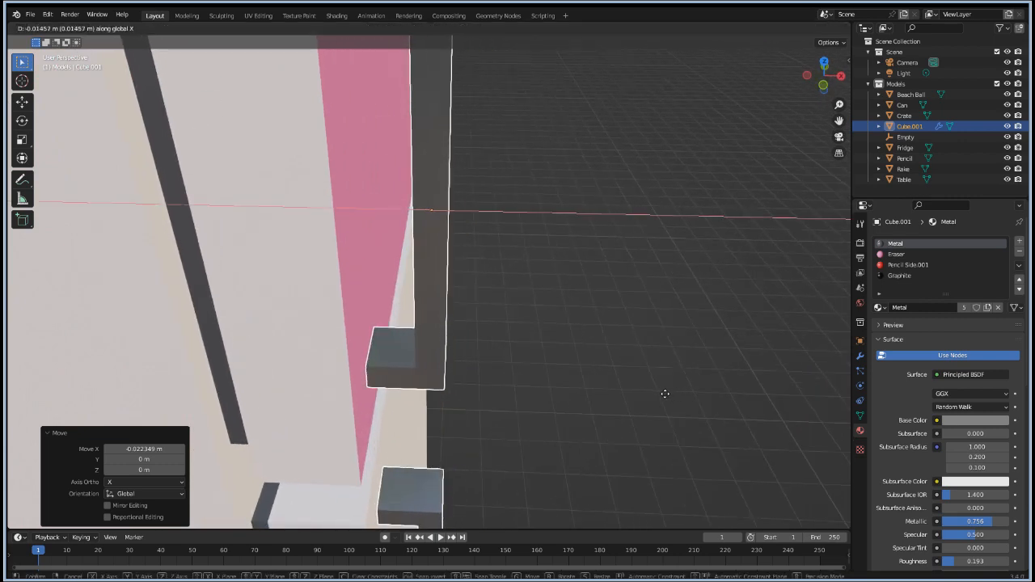
{"action": "left_click", "coordinate": [665, 394]}
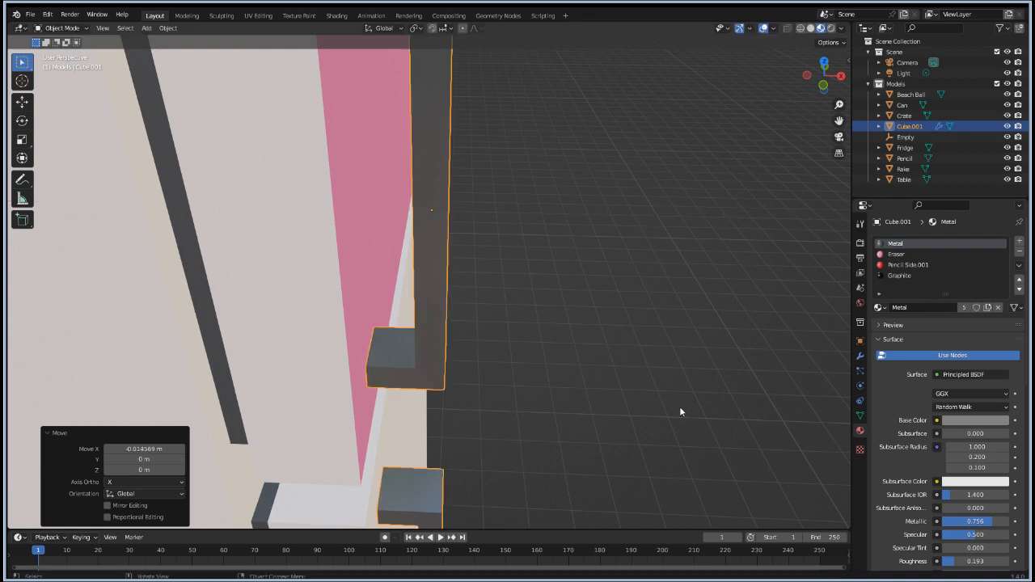
{"action": "middle_click_drag", "start_coordinate": [691, 336], "coordinate": [630, 353]}
{"action": "scroll", "coordinate": [629, 354], "scroll_direction": "down", "scroll_amount": 4}
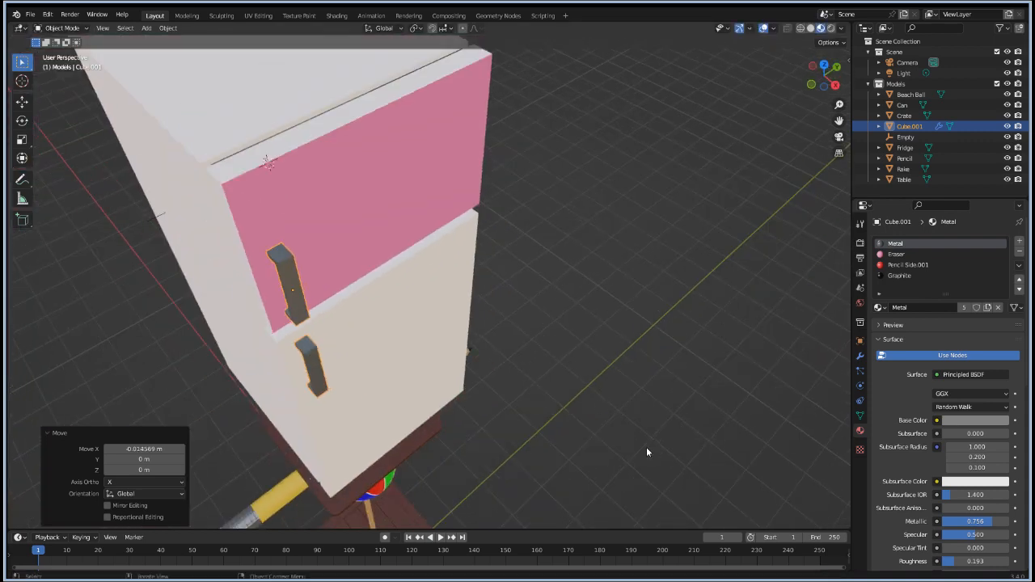
{"action": "middle_click_drag", "start_coordinate": [648, 449], "coordinate": [533, 370]}
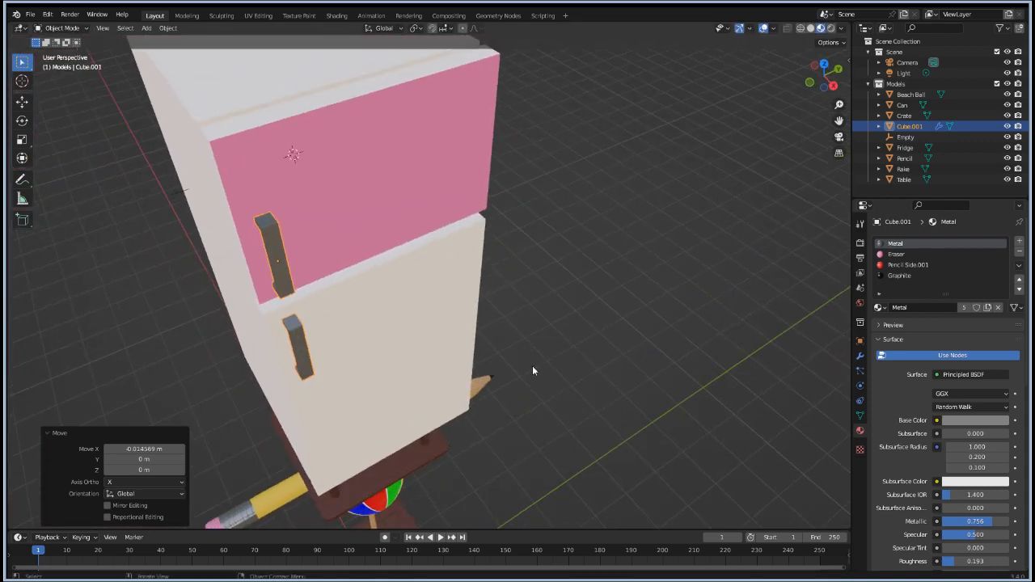
Step: Assign the Fridge Side material to the front face of the upper fridge door in Edit Mode
{"action": "left_click", "coordinate": [328, 176]}
{"action": "key", "text": "Tab"}
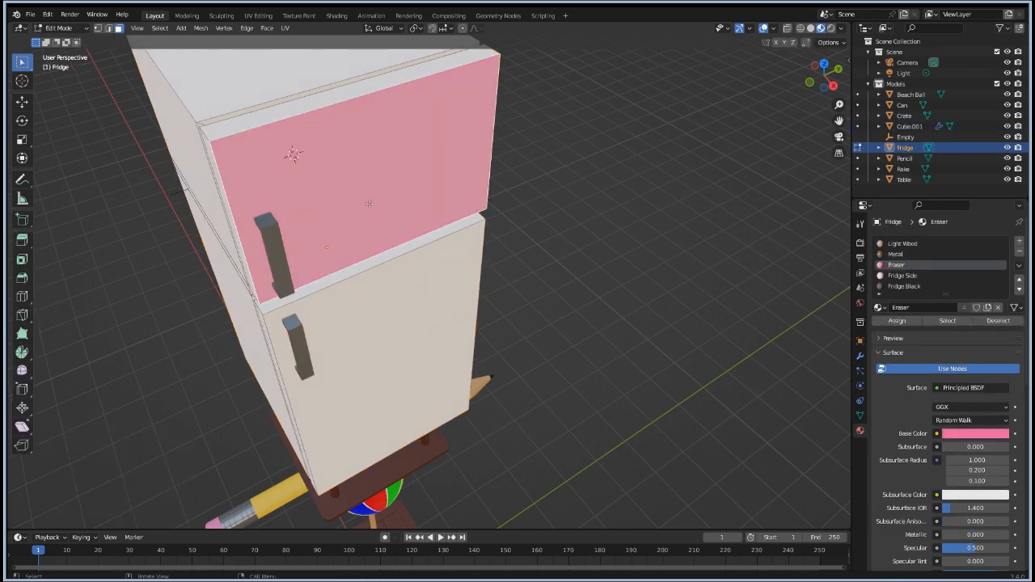
{"action": "left_click", "coordinate": [911, 276]}
{"action": "left_click", "coordinate": [898, 321]}
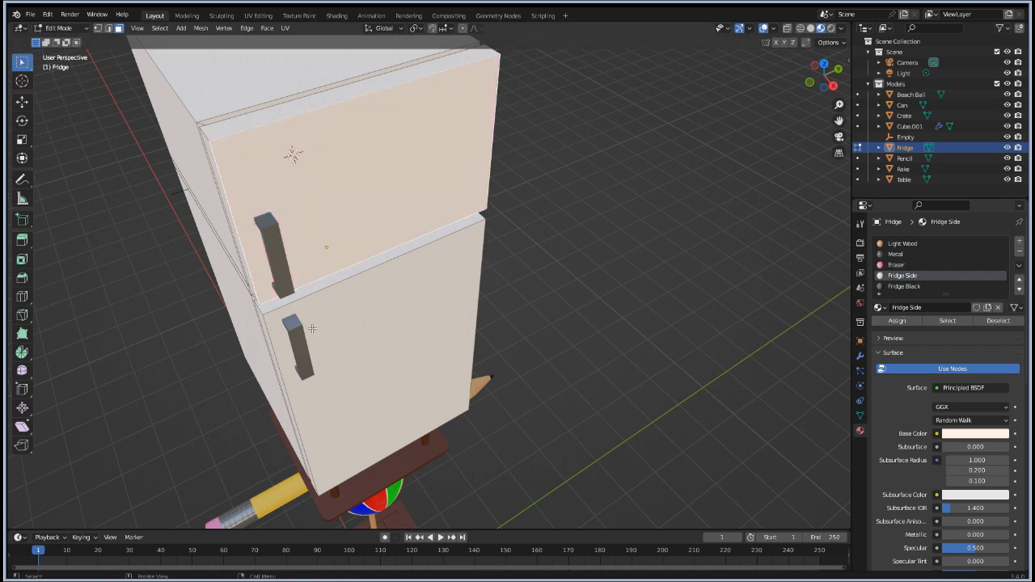
{"action": "left_click", "coordinate": [508, 278]}
Step: Change the Fridge Side material's base color to a paler, near-white tint on the color wheel
{"action": "middle_click_drag", "start_coordinate": [220, 330], "coordinate": [257, 298]}
{"action": "left_click", "coordinate": [960, 436]}
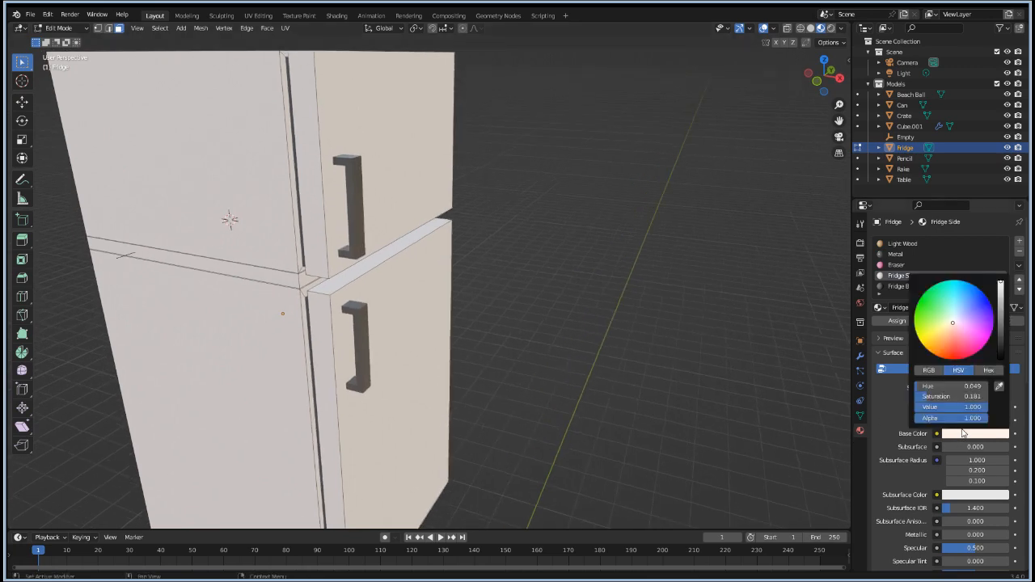
{"action": "left_click", "coordinate": [977, 346]}
{"action": "left_click_drag", "start_coordinate": [977, 347], "coordinate": [954, 321]}
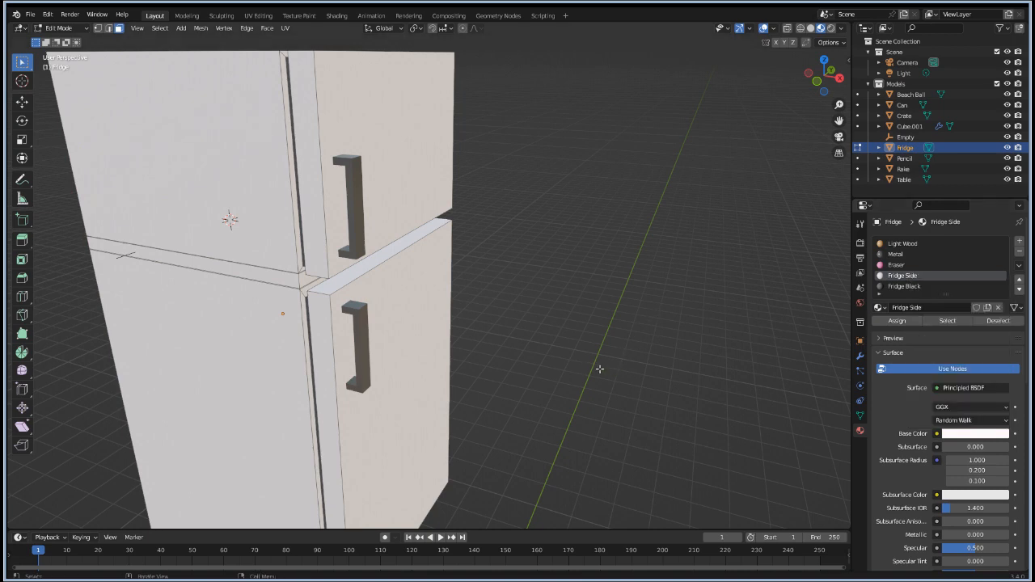
Step: Return to Object Mode and apply the Mirror modifier on the door handles
{"action": "left_click", "coordinate": [356, 218]}
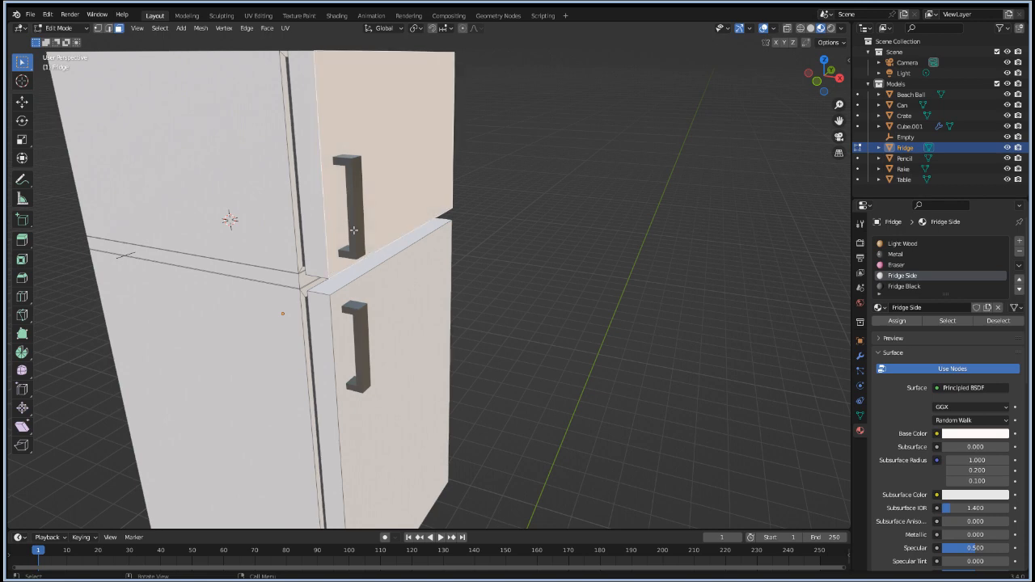
{"action": "left_click", "coordinate": [600, 256]}
{"action": "left_click", "coordinate": [351, 213]}
{"action": "key", "text": "Tab"}
{"action": "left_click", "coordinate": [356, 241]}
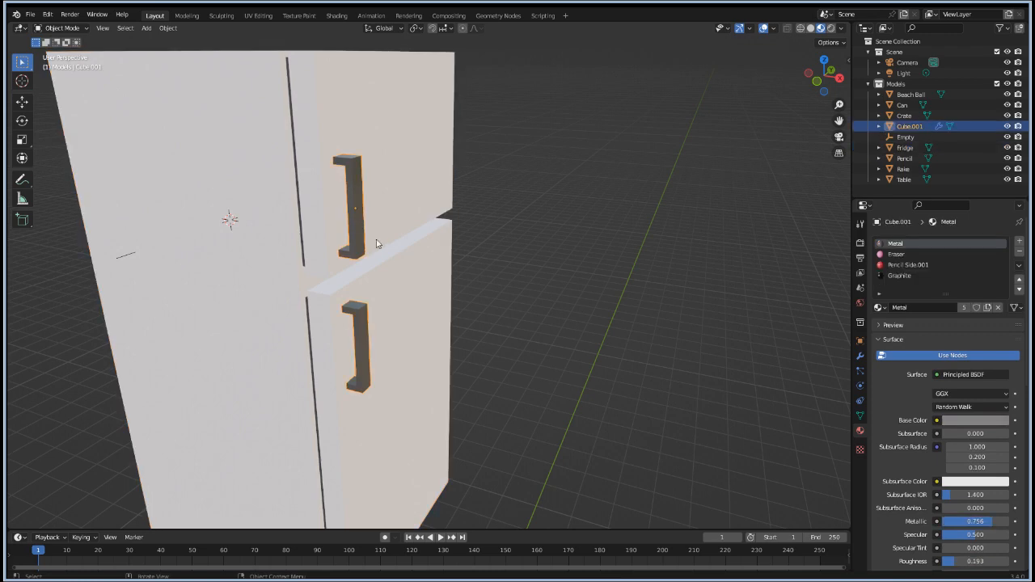
{"action": "left_click", "coordinate": [860, 356]}
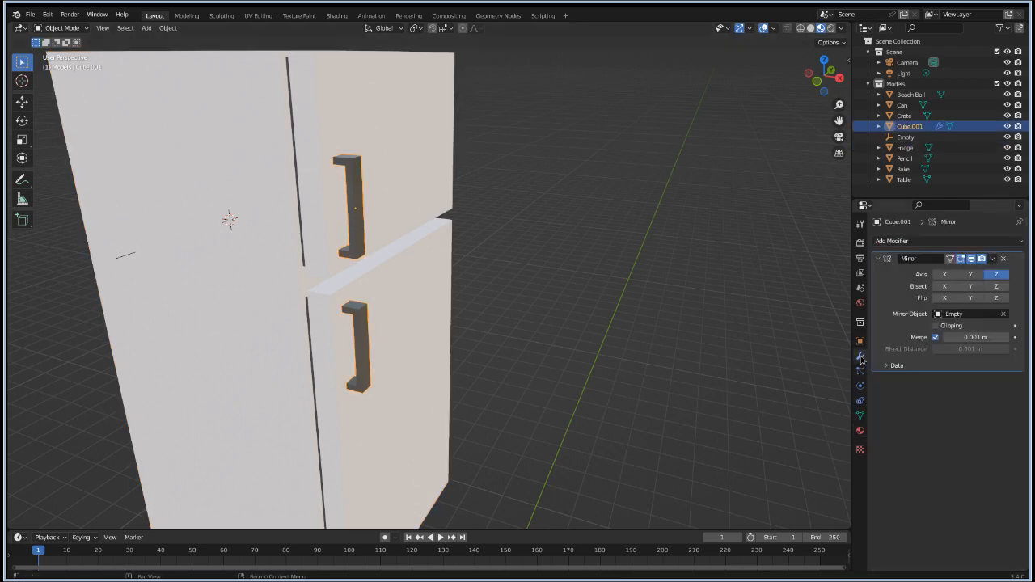
{"action": "left_click", "coordinate": [993, 259]}
{"action": "left_click", "coordinate": [968, 270]}
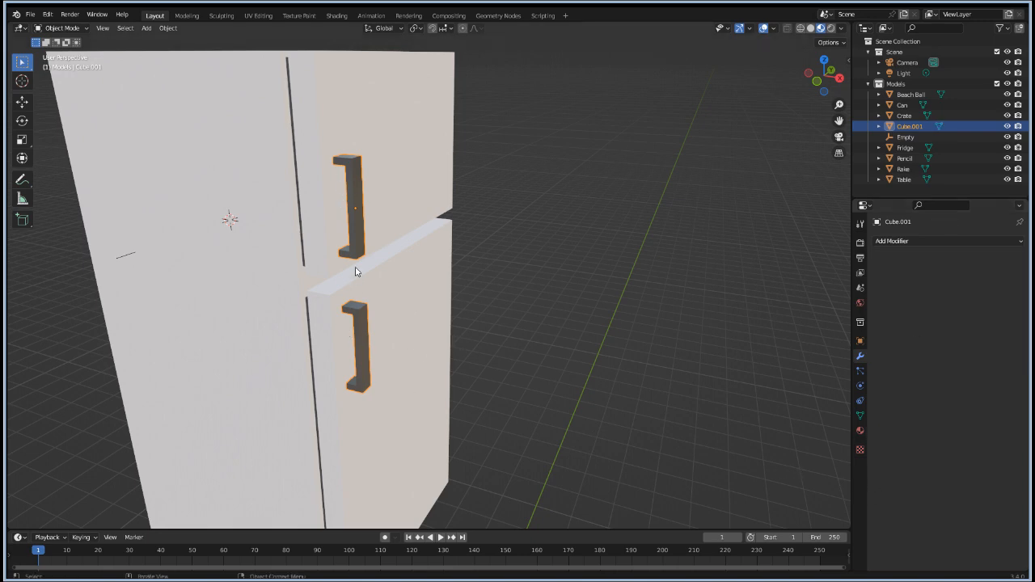
Step: Join the handles into the Fridge object, keeping Fridge as the active object
{"action": "left_click", "coordinate": [410, 195], "text": "shift"}
{"action": "right_click", "coordinate": [411, 196]}
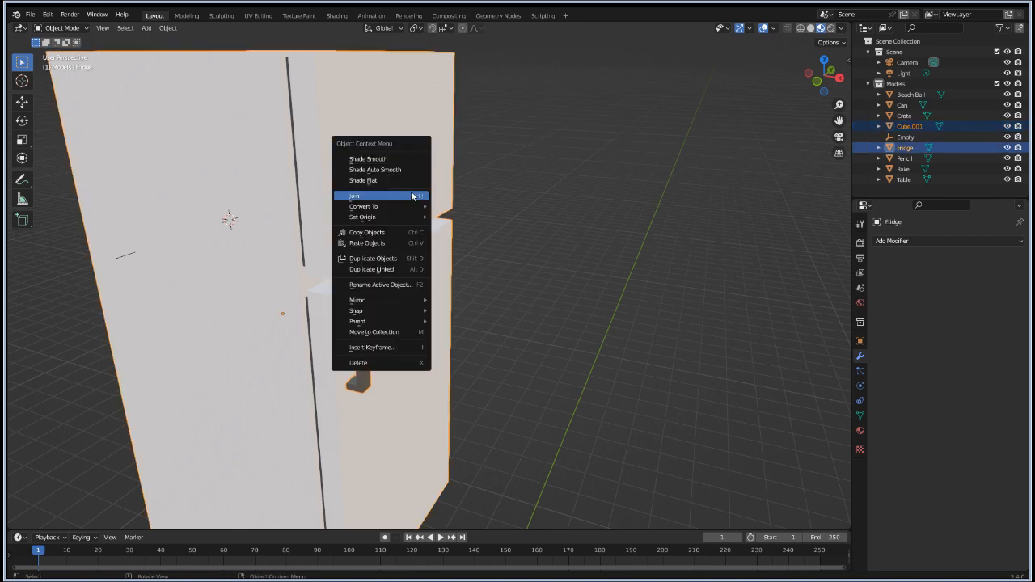
{"action": "left_click", "coordinate": [411, 196]}
{"action": "left_click", "coordinate": [579, 350]}
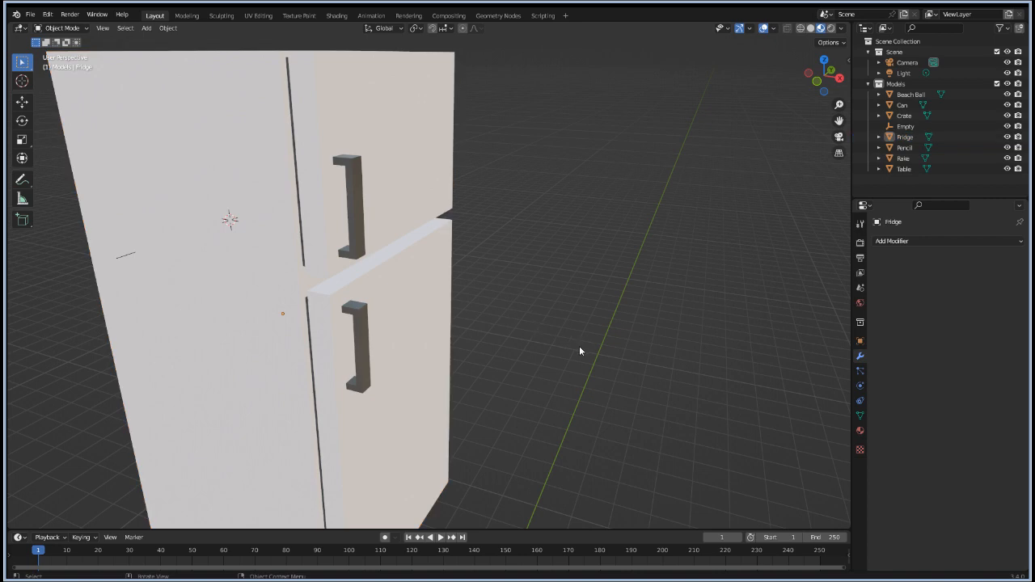
Step: Examine the assembled fridge and the stack of objects beneath it from several angles
{"action": "scroll", "coordinate": [283, 351], "scroll_direction": "down", "scroll_amount": 1}
{"action": "mouse_move", "coordinate": [126, 353]}
{"action": "middle_mouse_down"}
{"action": "mouse_move", "coordinate": [178, 342]}
{"action": "mouse_move", "coordinate": [155, 330]}
{"action": "mouse_move", "coordinate": [151, 339]}
{"action": "mouse_move", "coordinate": [232, 358]}
{"action": "mouse_move", "coordinate": [156, 368]}
{"action": "mouse_move", "coordinate": [255, 366]}
{"action": "middle_mouse_up"}
{"action": "scroll", "coordinate": [255, 366], "scroll_direction": "down", "scroll_amount": 3}
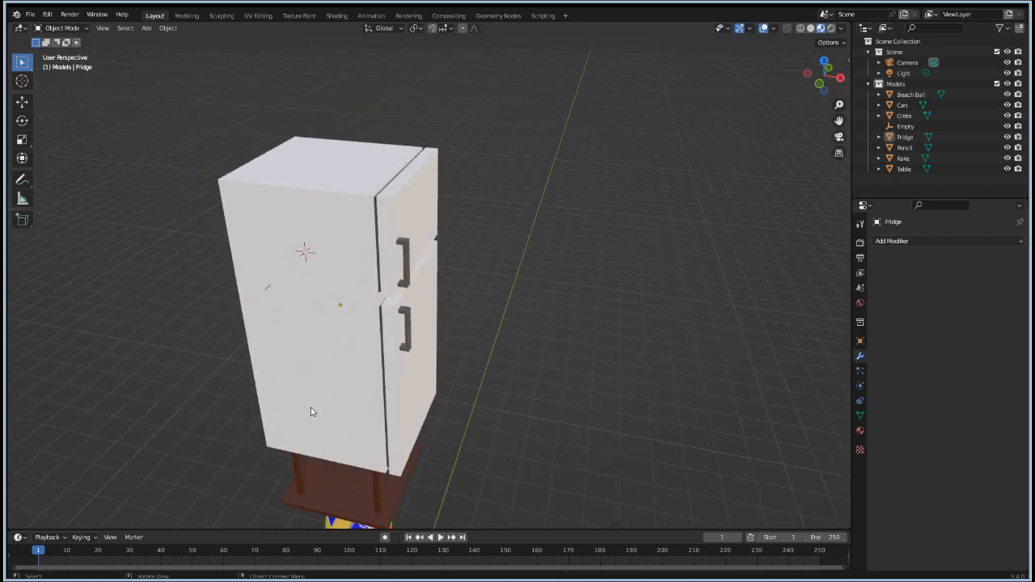
{"action": "scroll", "coordinate": [311, 411], "scroll_direction": "down", "scroll_amount": 2}
{"action": "scroll", "coordinate": [494, 410], "scroll_direction": "up", "scroll_amount": 1}
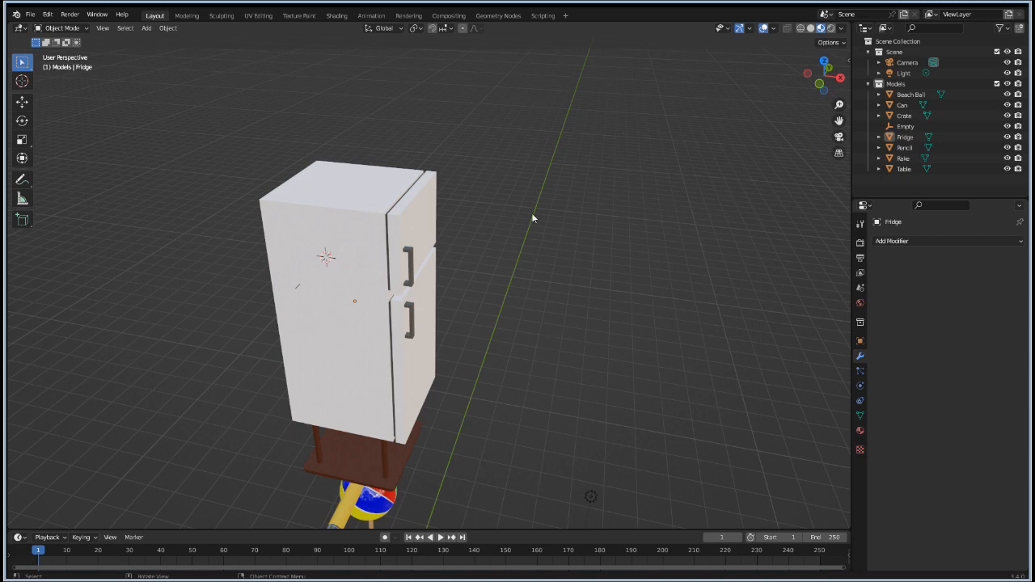
{"action": "middle_click_drag", "start_coordinate": [595, 271], "coordinate": [459, 320]}
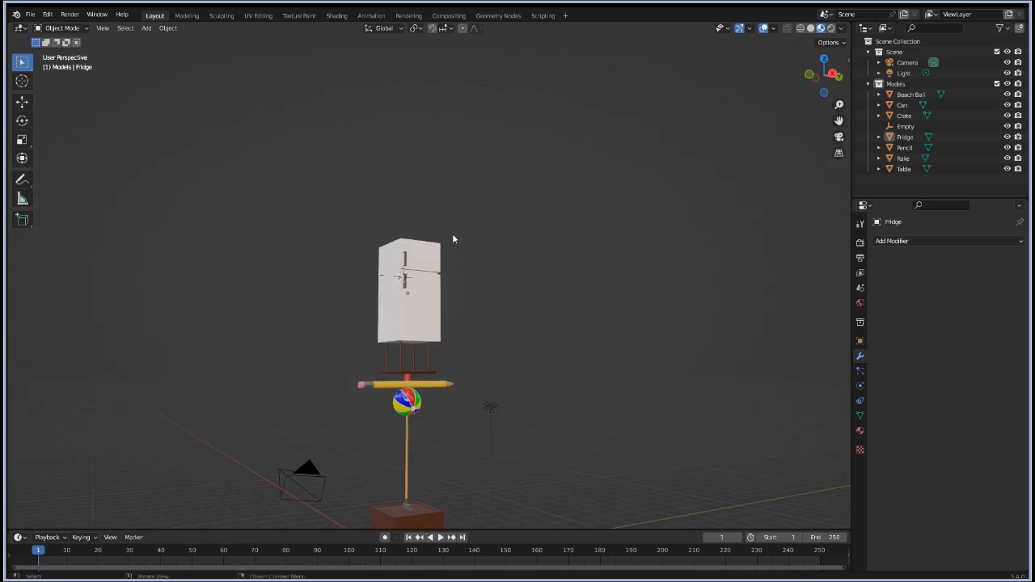
{"action": "middle_click_drag", "start_coordinate": [449, 195], "coordinate": [454, 220]}
{"action": "scroll", "coordinate": [454, 220], "scroll_direction": "up", "scroll_amount": 3}
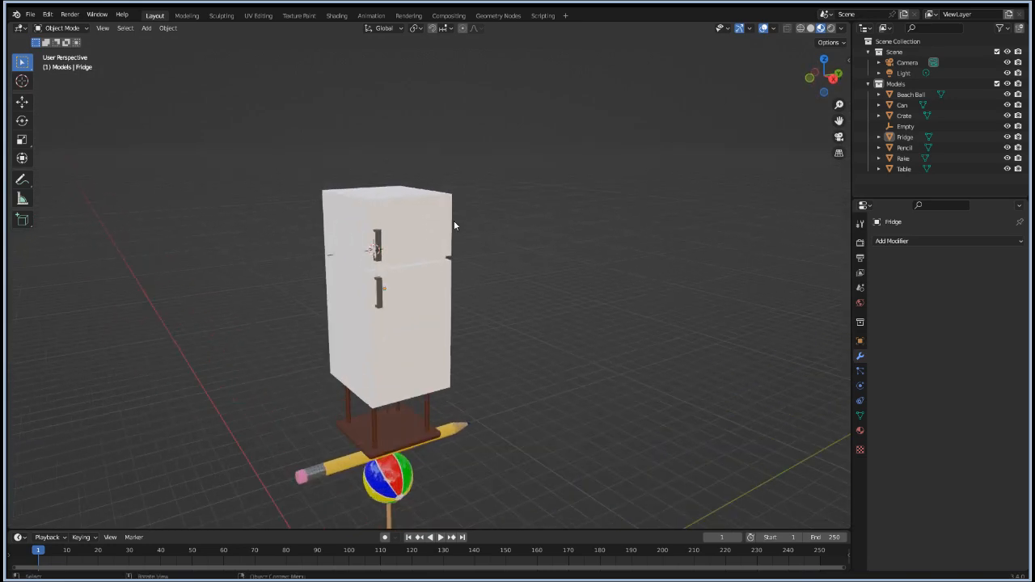
{"action": "middle_click_drag", "start_coordinate": [358, 200], "coordinate": [392, 276], "text": "shift"}
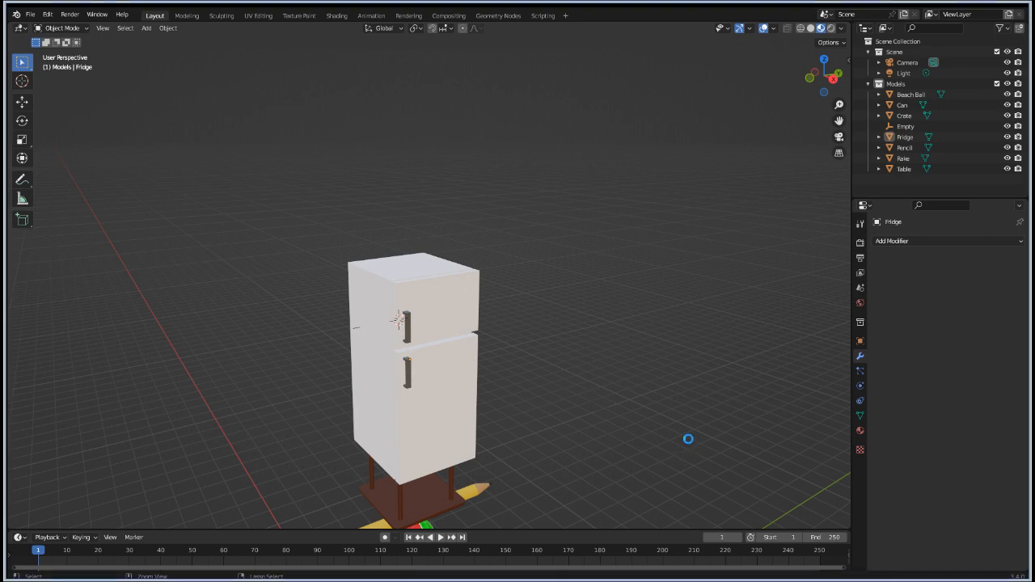
Step: Save the tower file and open the recent file 4-1-23 balance.blend
{"action": "key", "text": "ctrl+s"}
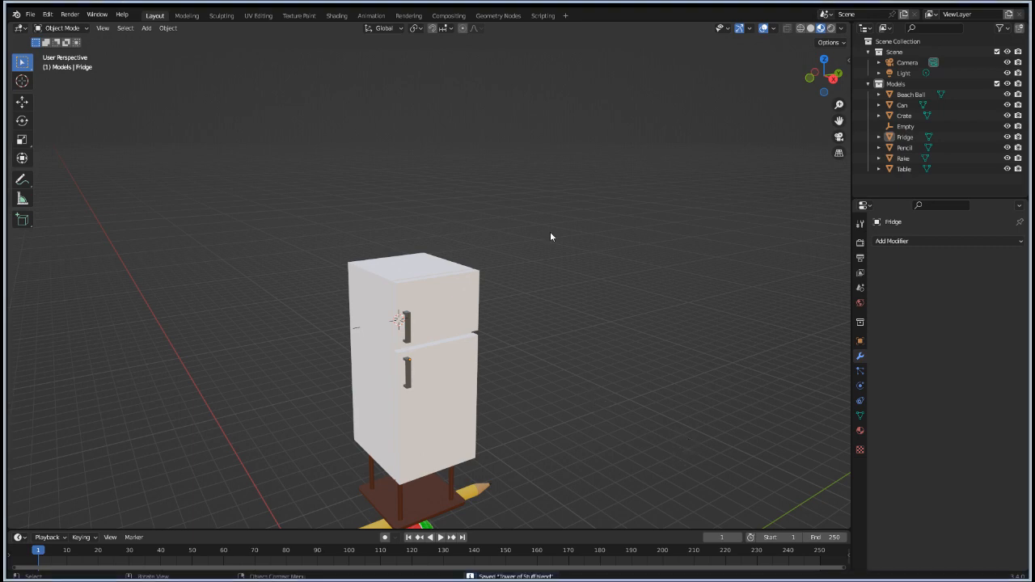
{"action": "left_click", "coordinate": [30, 14]}
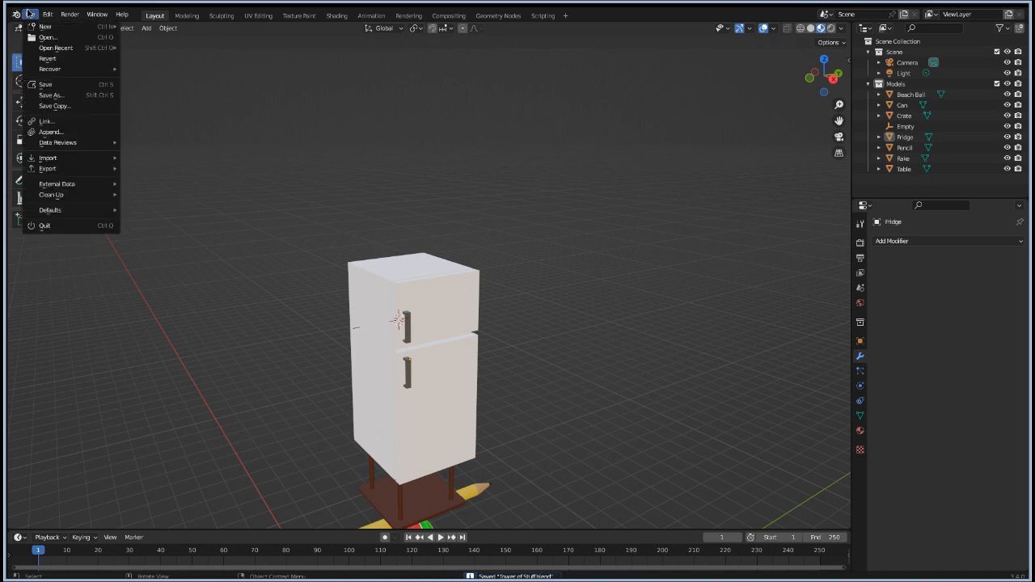
{"action": "mouse_move", "coordinate": [51, 48]}
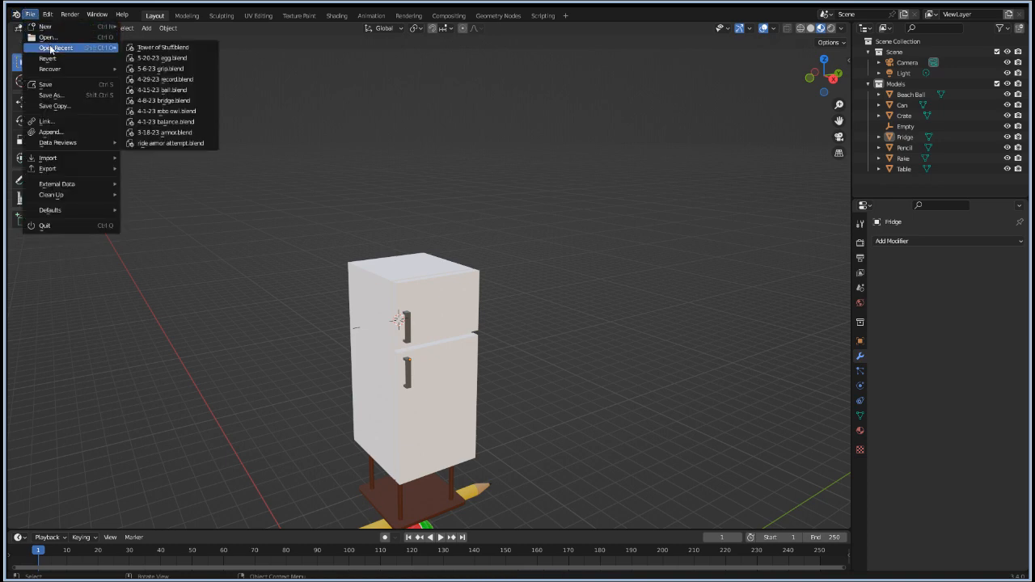
{"action": "left_click", "coordinate": [166, 122]}
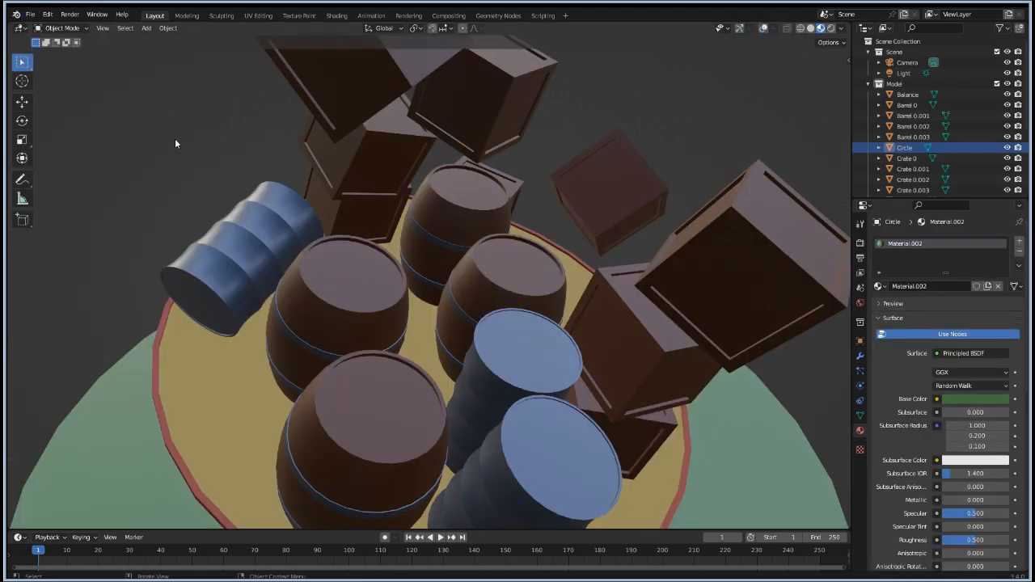
Step: Examine the barrels, crates and drums on the tilted platform and their object list for reuse in the tower
{"action": "scroll", "coordinate": [300, 360], "scroll_direction": "down", "scroll_amount": 4}
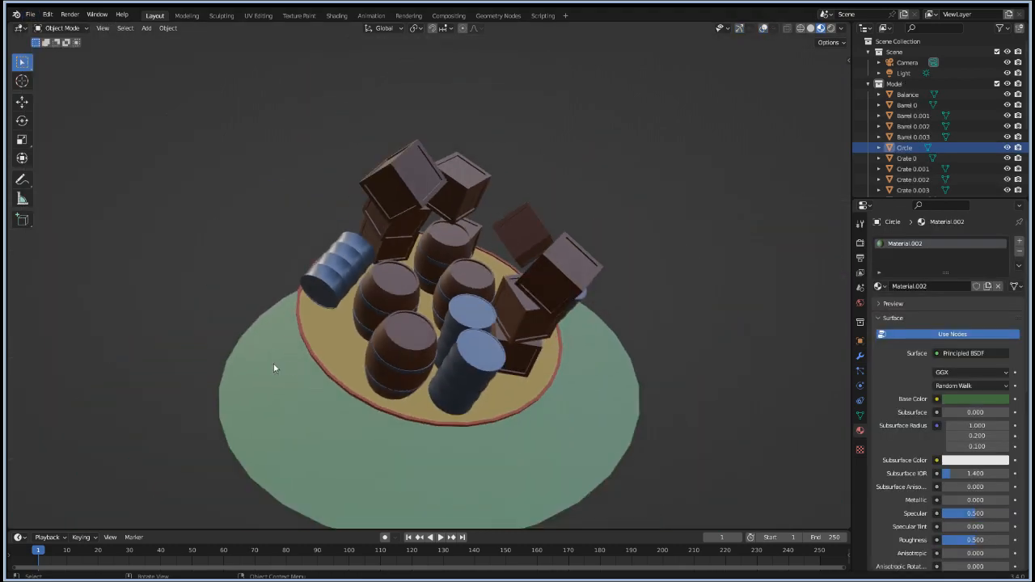
{"action": "middle_click_drag", "start_coordinate": [275, 365], "coordinate": [274, 301]}
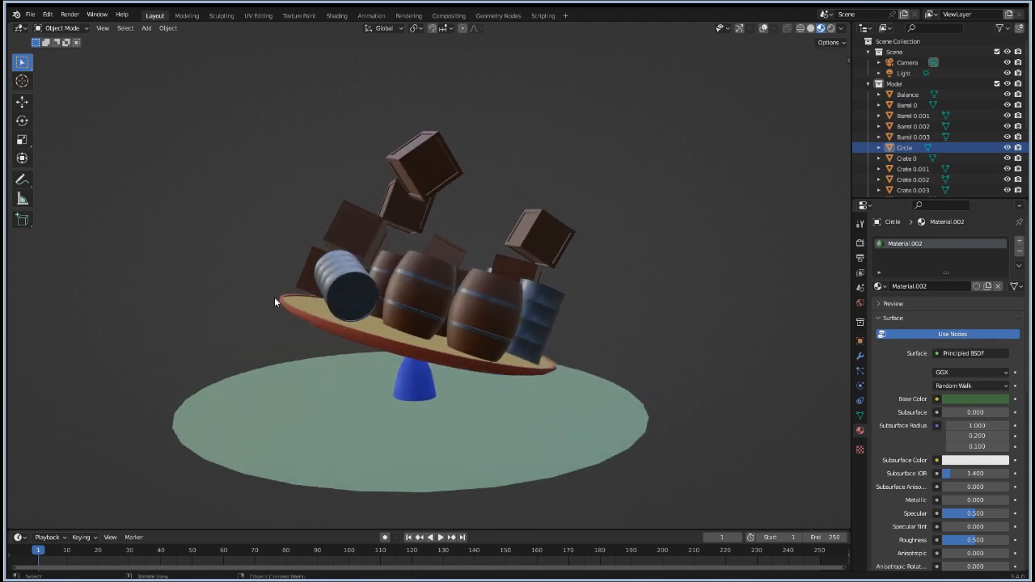
{"action": "middle_click_drag", "start_coordinate": [555, 338], "coordinate": [447, 358]}
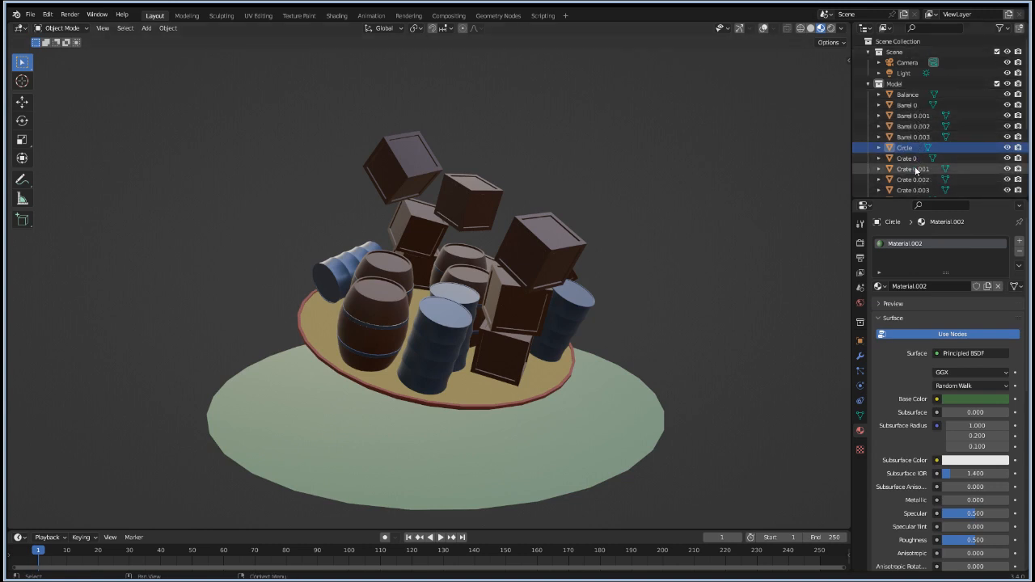
{"action": "scroll", "coordinate": [894, 148], "scroll_direction": "down", "scroll_amount": 5}
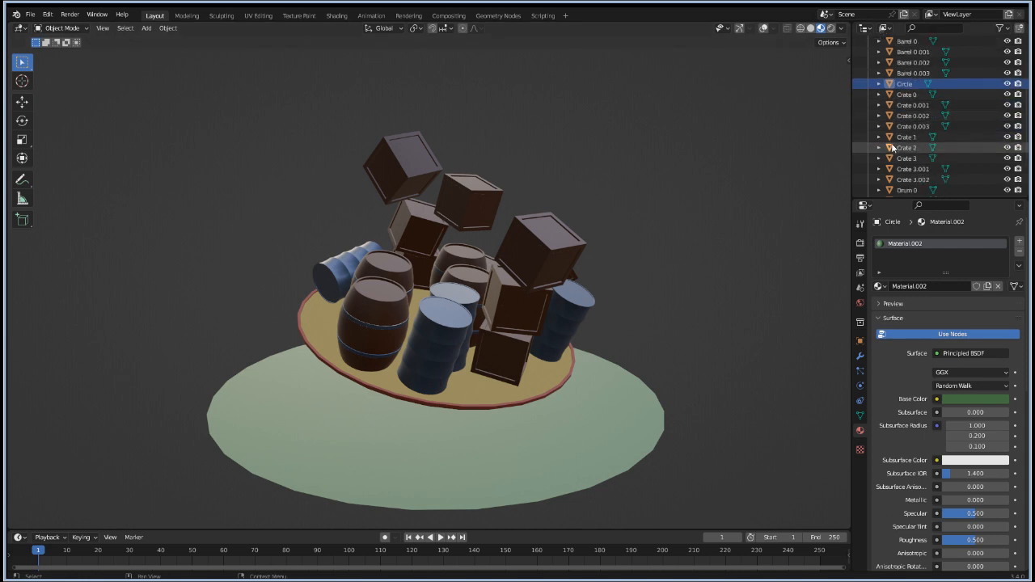
{"action": "scroll", "coordinate": [906, 130], "scroll_direction": "down", "scroll_amount": 1}
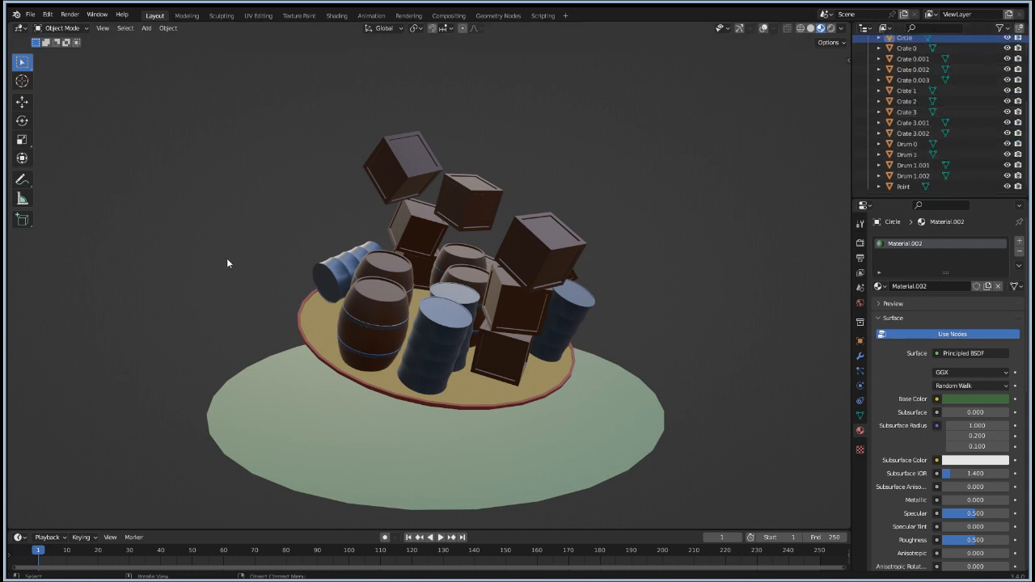
{"action": "middle_click_drag", "start_coordinate": [227, 258], "coordinate": [322, 259]}
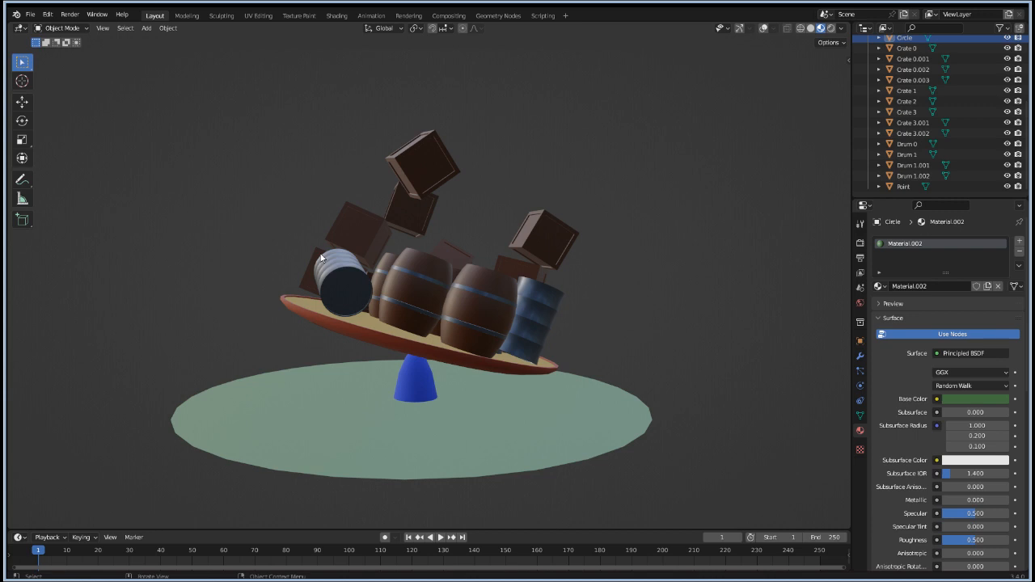
{"action": "left_click", "coordinate": [337, 294]}
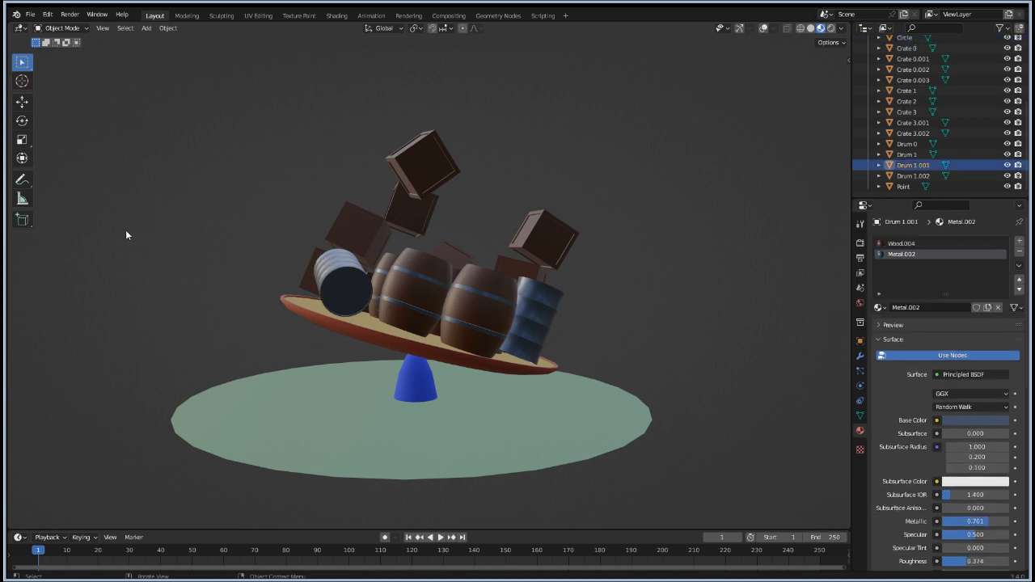
{"action": "middle_click_drag", "start_coordinate": [126, 235], "coordinate": [82, 243]}
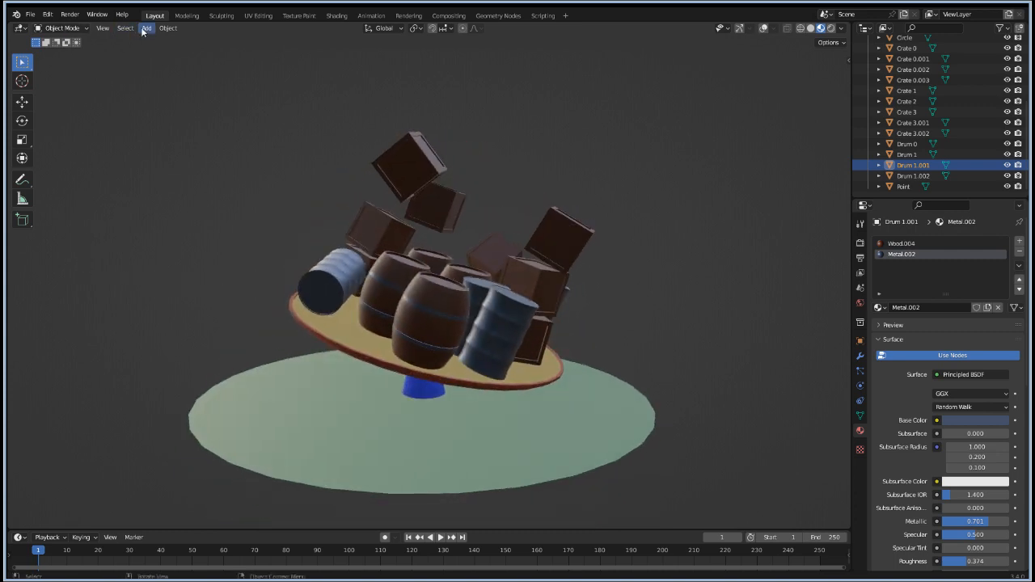
Step: Reopen the recent file Tower of Stuff.blend without saving changes to the balance file
{"action": "left_click", "coordinate": [30, 14]}
{"action": "mouse_move", "coordinate": [48, 49]}
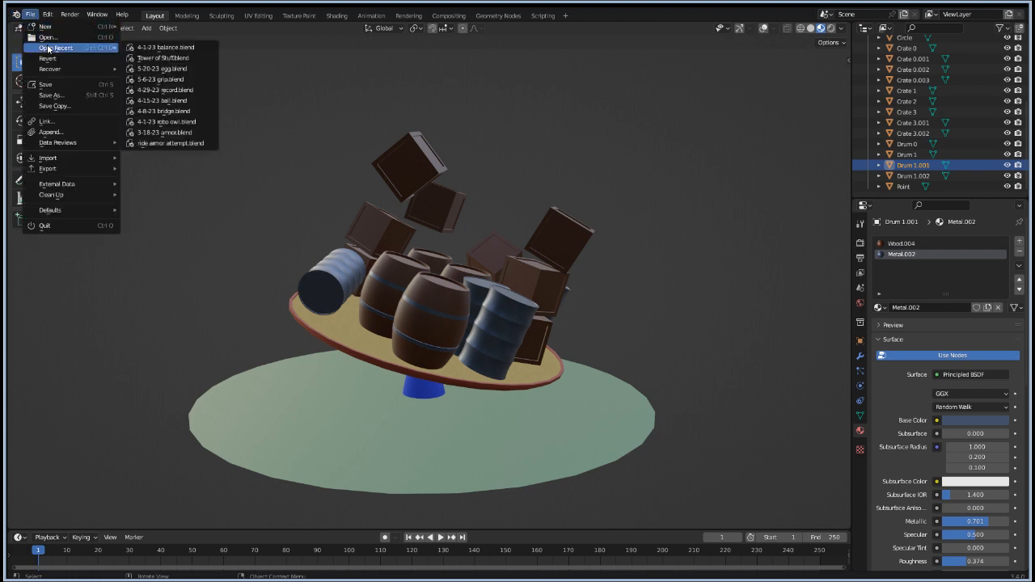
{"action": "left_click", "coordinate": [183, 58]}
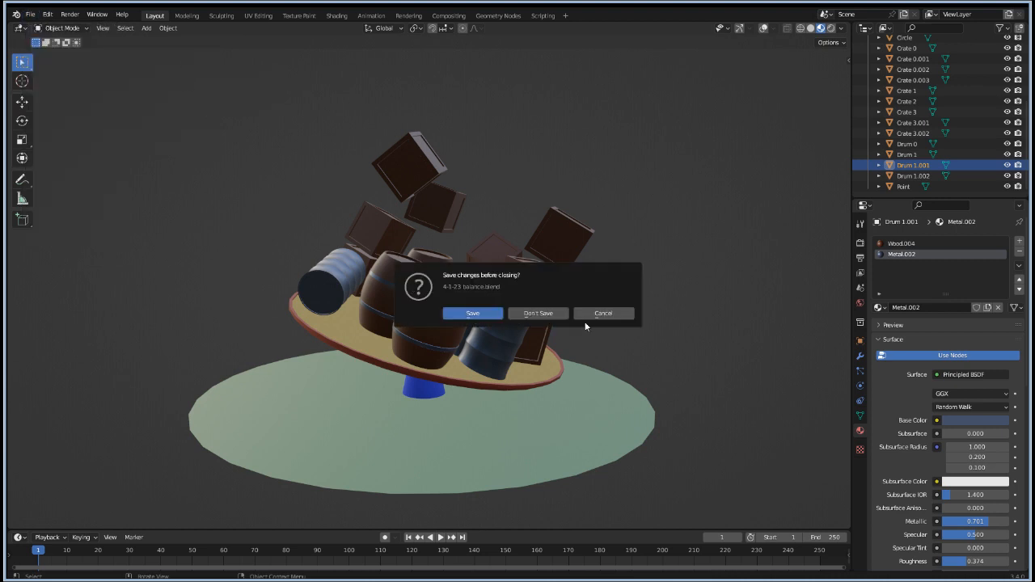
{"action": "left_click", "coordinate": [530, 312]}
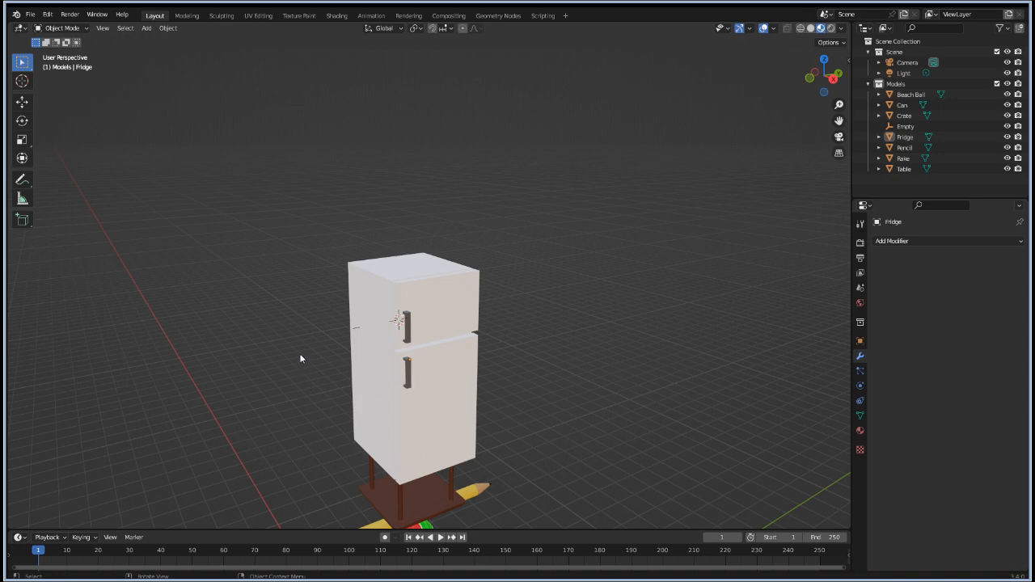
Step: Add a 32-vertex cylinder of 1 m radius and 2 m depth and move it about 2.5 m up along Z, above the fridge
{"action": "scroll", "coordinate": [300, 356], "scroll_direction": "up", "scroll_amount": 1}
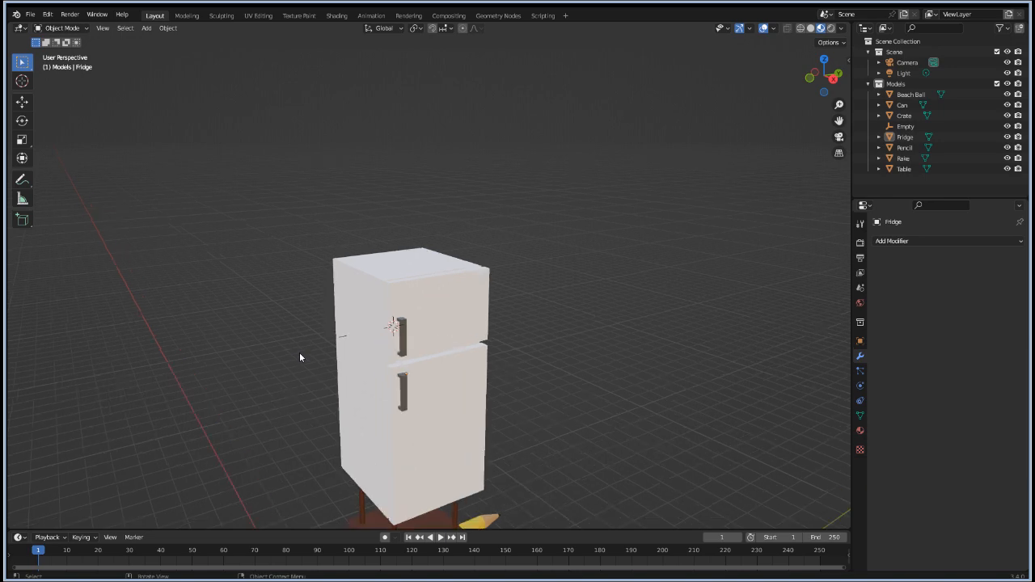
{"action": "left_click", "coordinate": [148, 29]}
{"action": "mouse_move", "coordinate": [162, 39]}
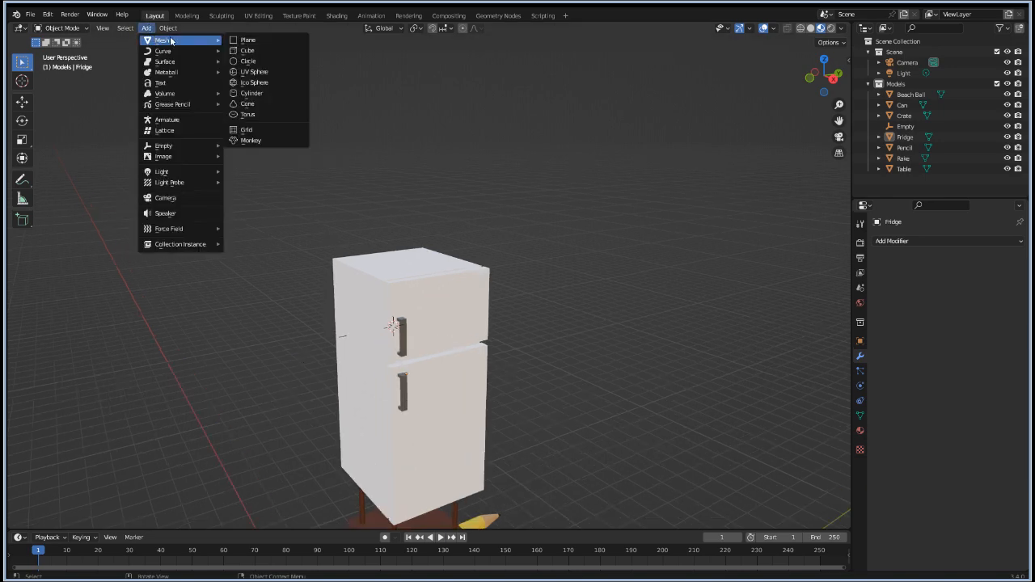
{"action": "left_click", "coordinate": [253, 92]}
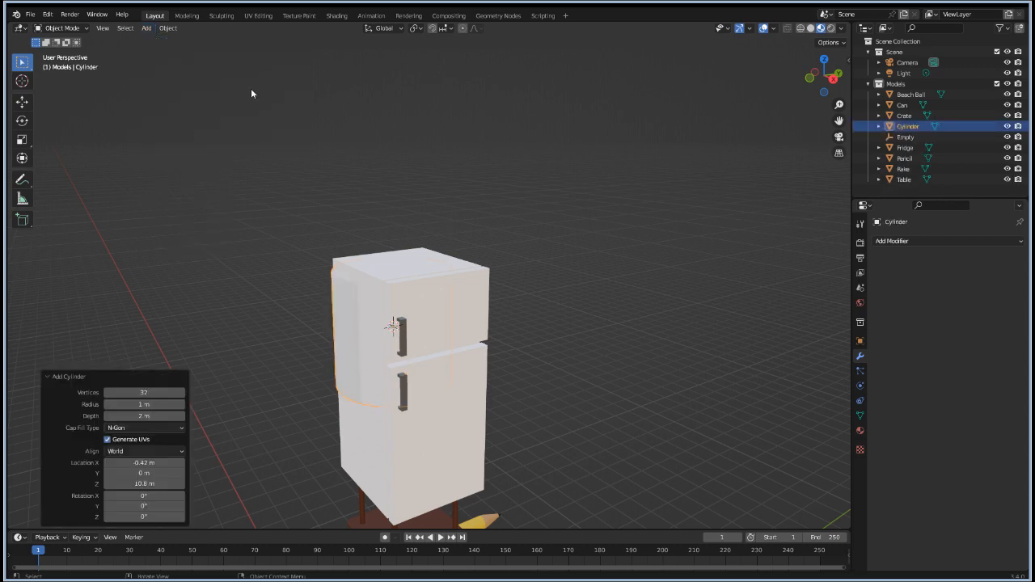
{"action": "key", "text": "g"}
{"action": "key", "text": "z"}
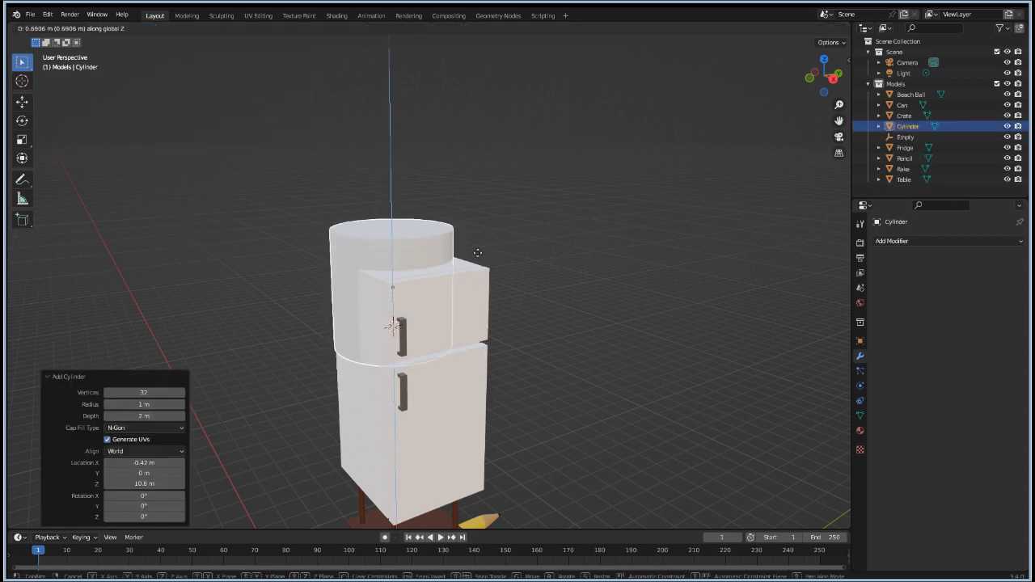
{"action": "left_click", "coordinate": [444, 198]}
{"action": "middle_click_drag", "start_coordinate": [444, 199], "coordinate": [386, 397]}
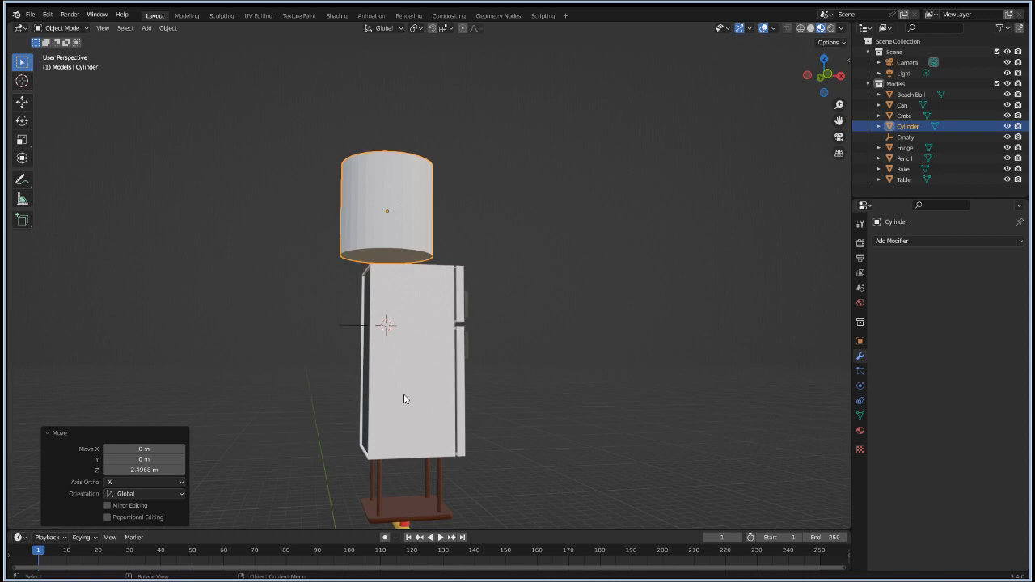
Step: Move the fridge about 0.15 m in the negative X direction to recentre it over the table
{"action": "left_click", "coordinate": [404, 397]}
{"action": "key", "text": "g"}
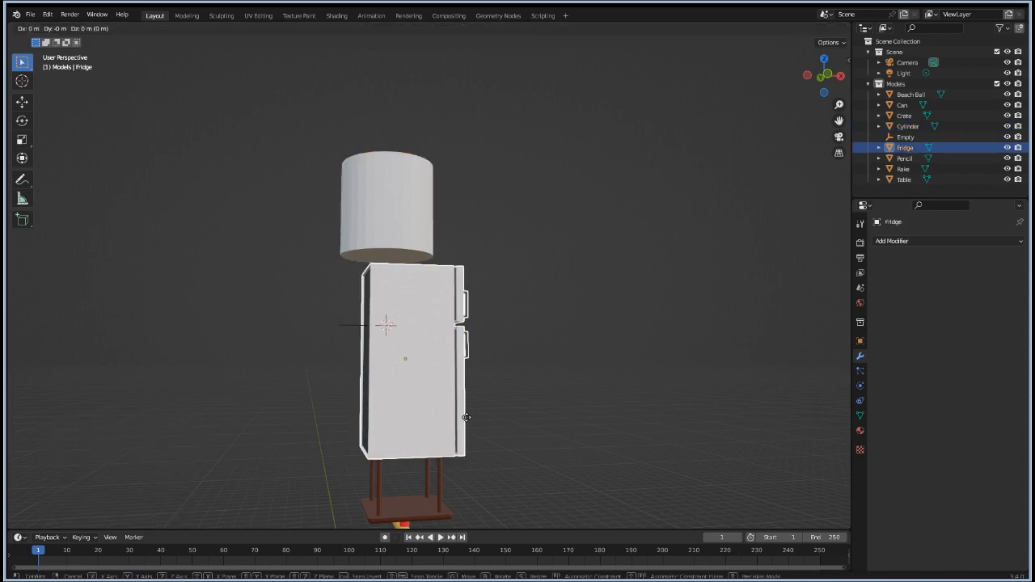
{"action": "key", "text": "x"}
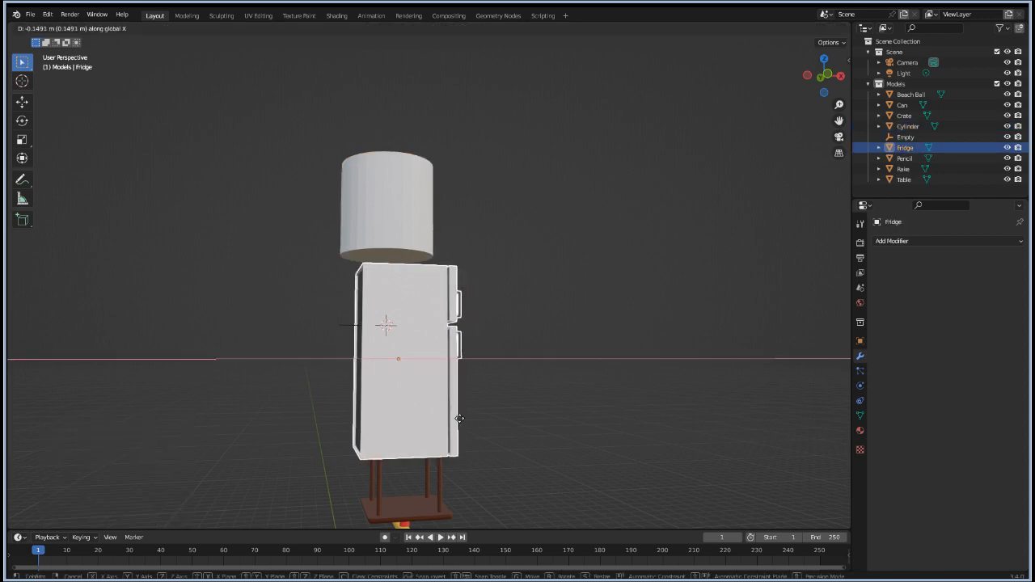
{"action": "left_click", "coordinate": [459, 418]}
{"action": "middle_click_drag", "start_coordinate": [474, 472], "coordinate": [488, 491]}
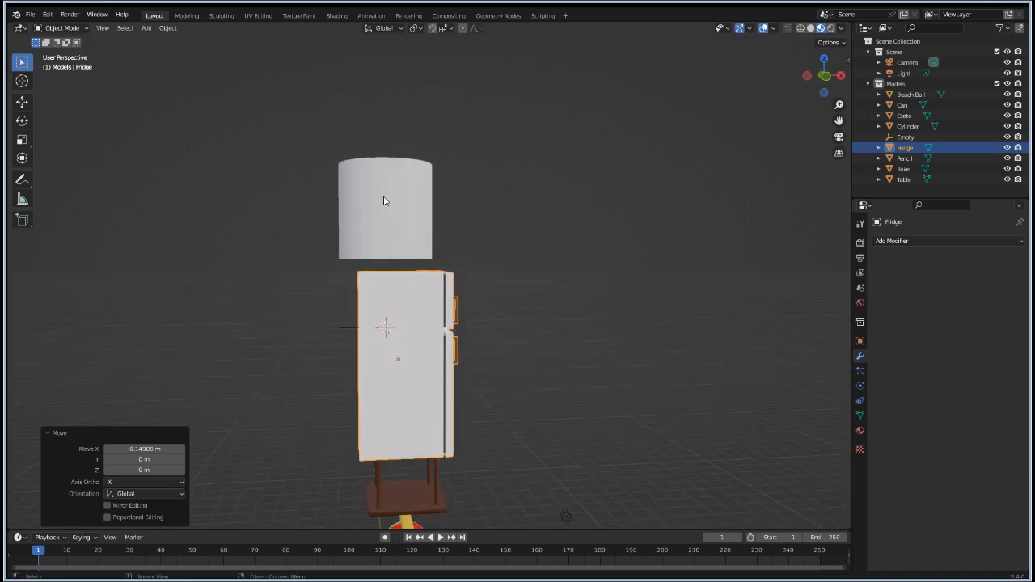
Step: Move the cylinder about 0.35 m along positive X so it sits centred above the fridge
{"action": "left_click", "coordinate": [388, 229]}
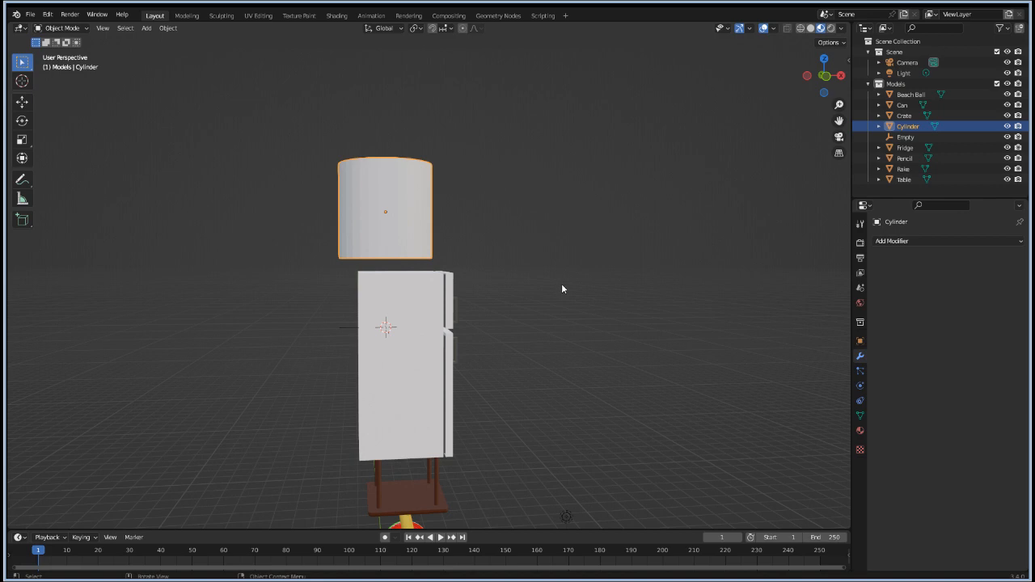
{"action": "key", "text": "g"}
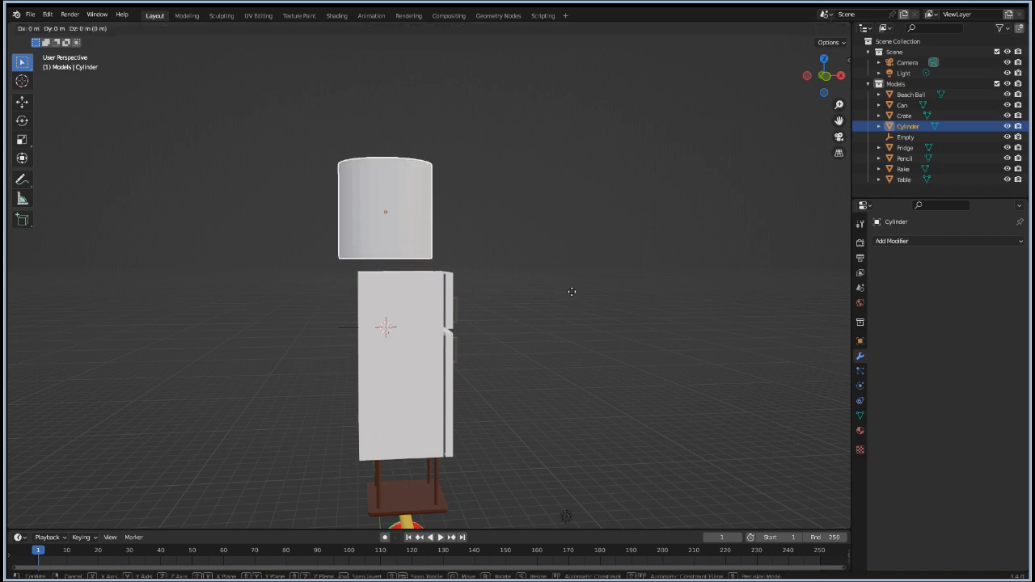
{"action": "key", "text": "x"}
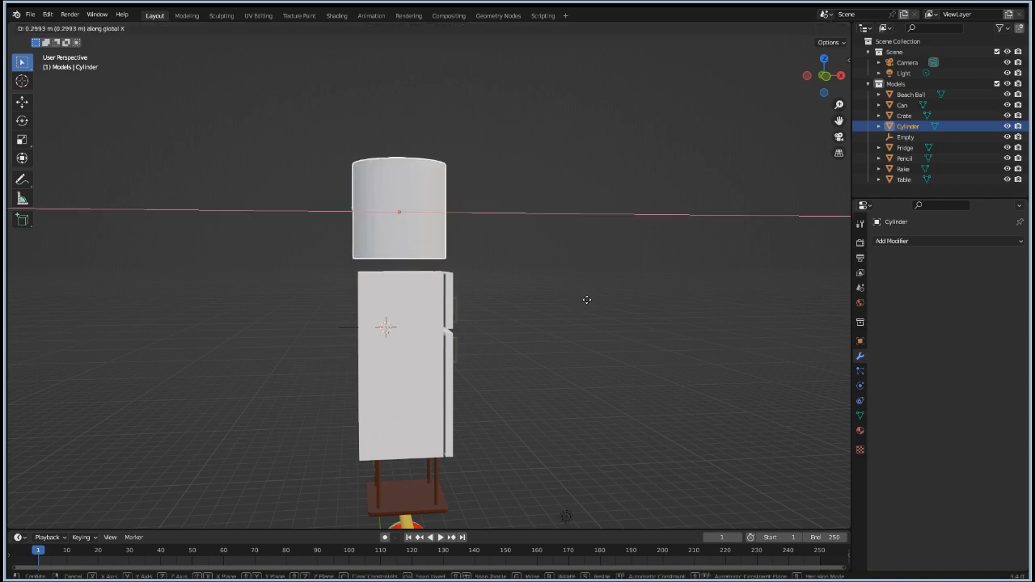
{"action": "left_click", "coordinate": [588, 300]}
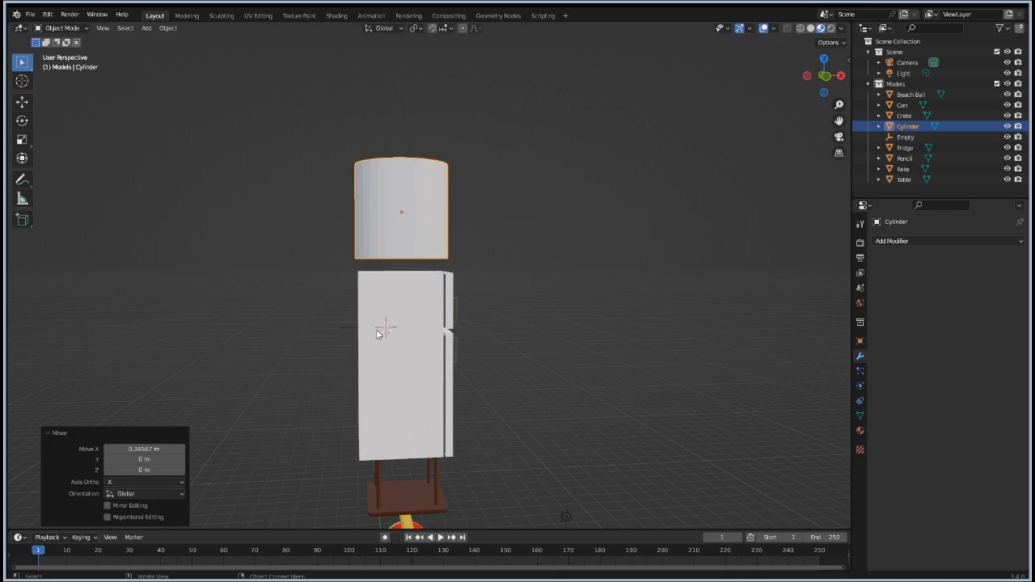
Step: Snap the 3D cursor to the fridge's origin with Cursor to Active
{"action": "scroll", "coordinate": [371, 333], "scroll_direction": "up", "scroll_amount": 3}
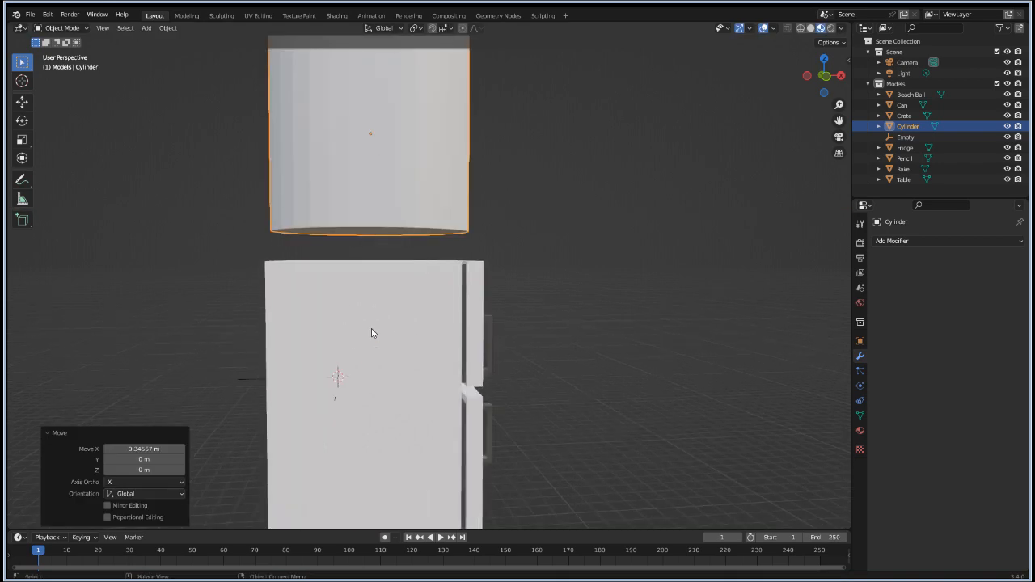
{"action": "left_click", "coordinate": [417, 314]}
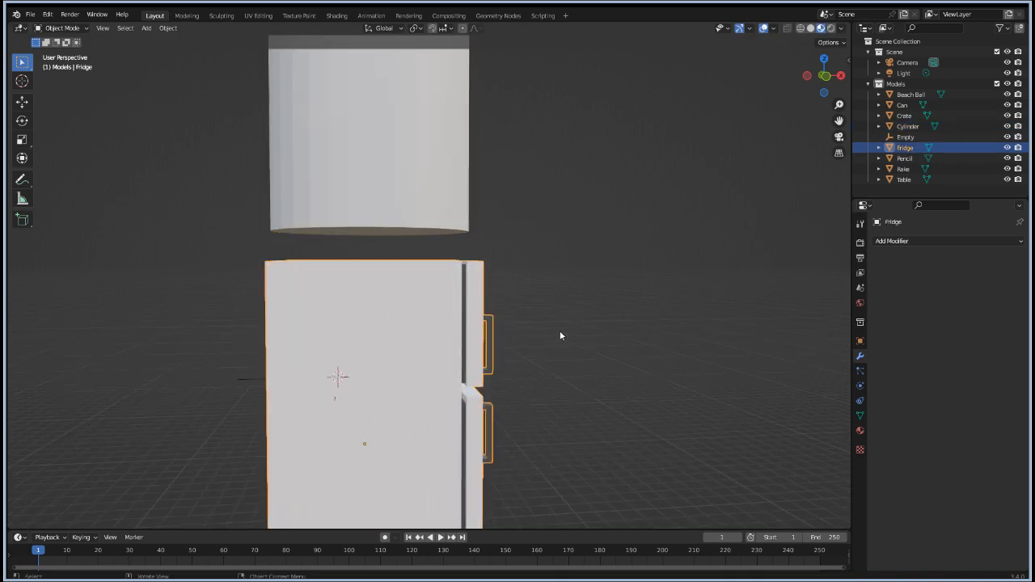
{"action": "key", "text": "F3"}
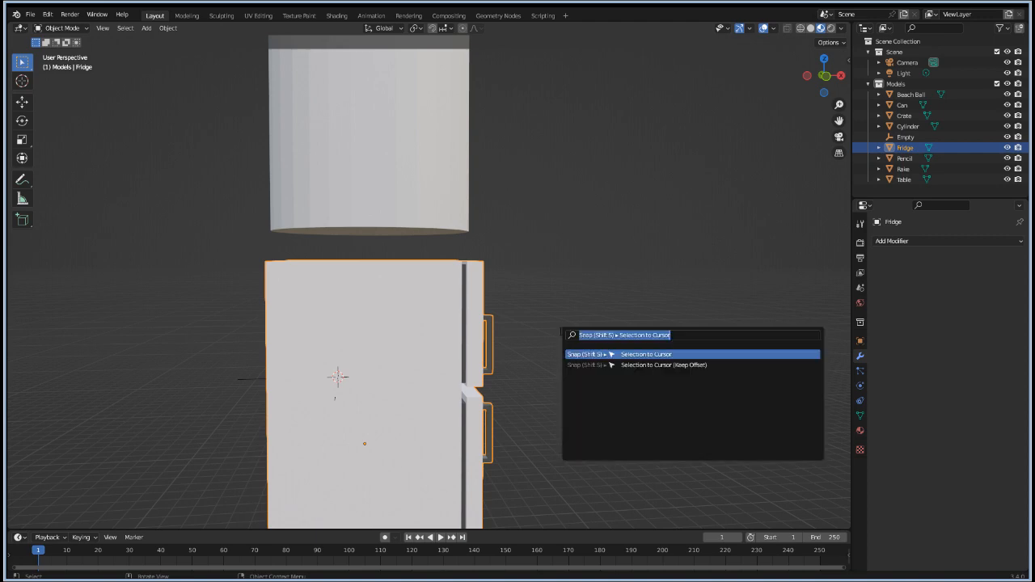
{"action": "type", "text": "snap"}
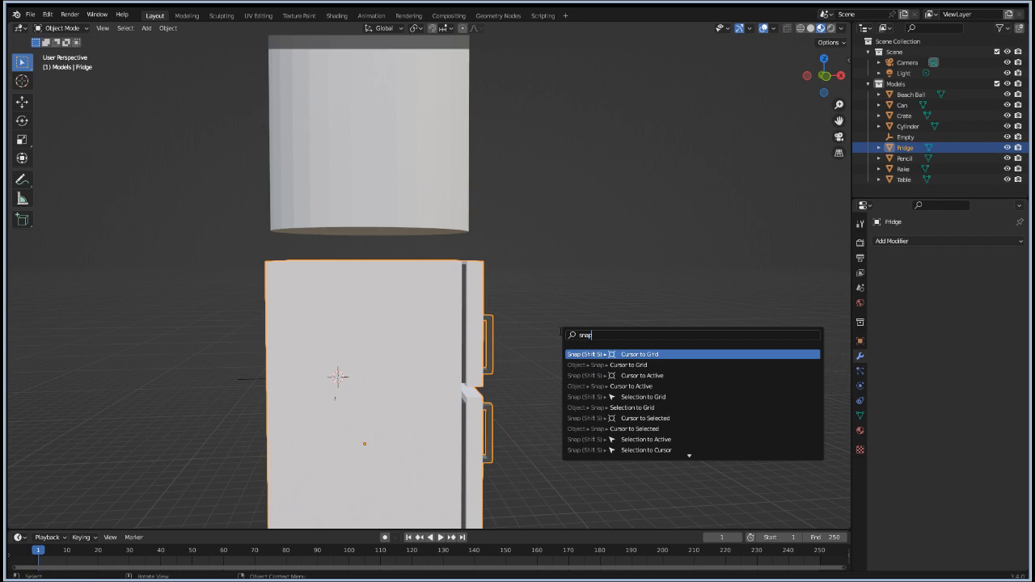
{"action": "key", "text": "Down"}
{"action": "key", "text": "Down"}
{"action": "key", "text": "Return"}
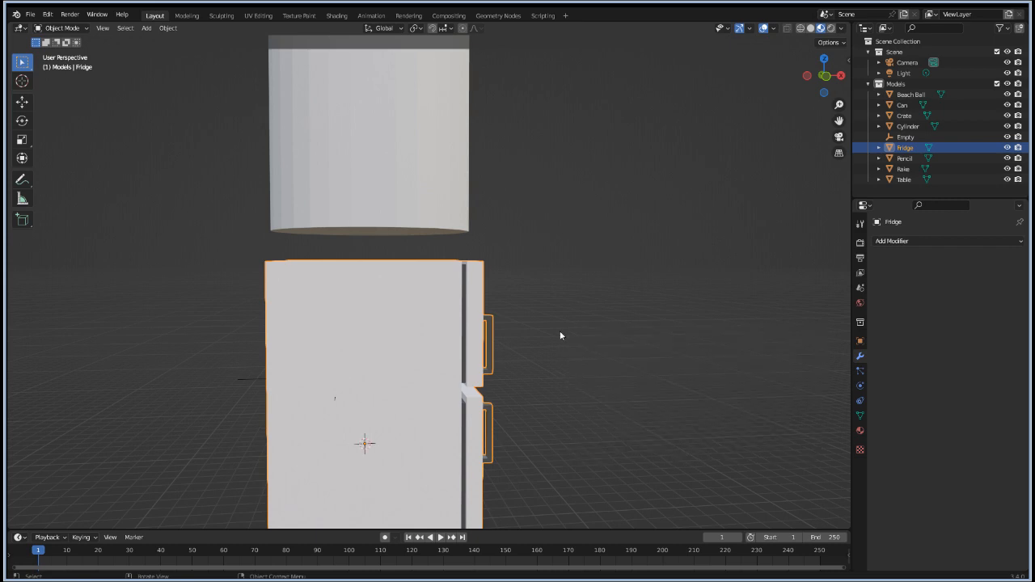
Step: Examine the stacked objects below the fridge for a metal material to reuse on the cylinder
{"action": "scroll", "coordinate": [559, 336], "scroll_direction": "down", "scroll_amount": 4}
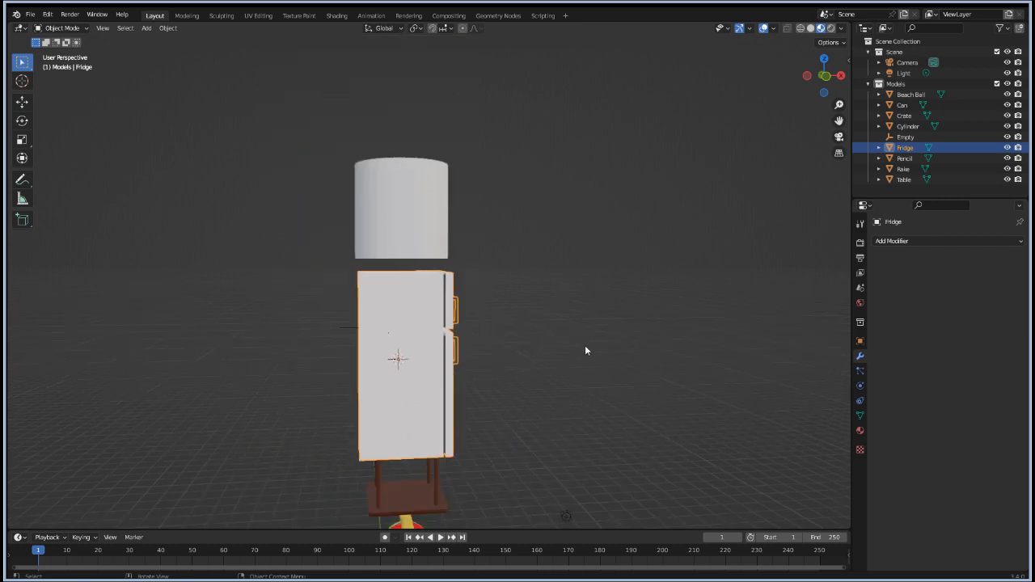
{"action": "left_click", "coordinate": [402, 217]}
{"action": "scroll", "coordinate": [550, 384], "scroll_direction": "down", "scroll_amount": 4}
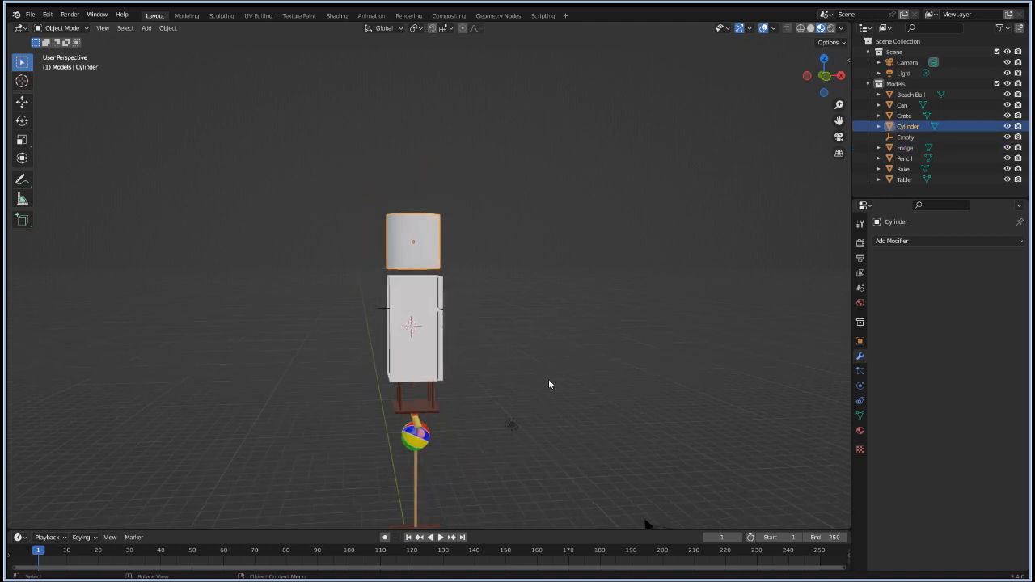
{"action": "scroll", "coordinate": [433, 403], "scroll_direction": "up", "scroll_amount": 2}
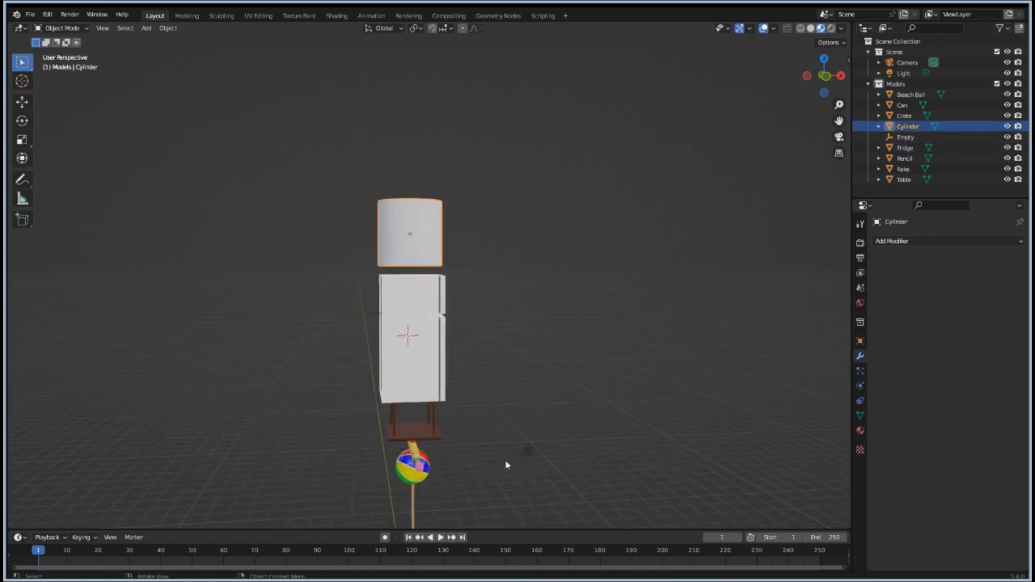
{"action": "mouse_move", "coordinate": [506, 462]}
{"action": "middle_mouse_down"}
{"action": "mouse_move", "coordinate": [393, 463]}
{"action": "mouse_move", "coordinate": [405, 492]}
{"action": "mouse_move", "coordinate": [476, 282]}
{"action": "middle_mouse_up"}
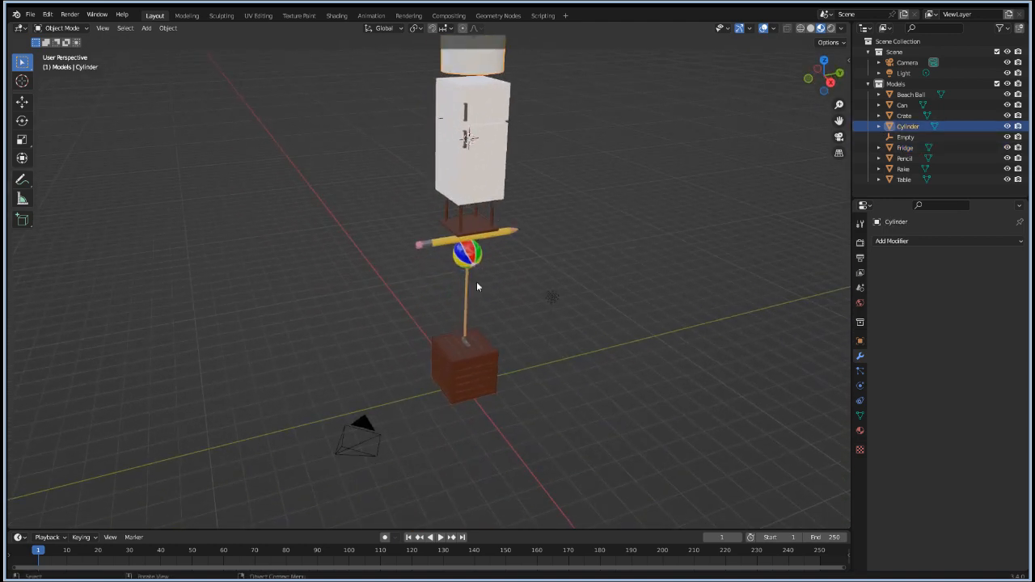
{"action": "scroll", "coordinate": [478, 261], "scroll_direction": "down", "scroll_amount": 2}
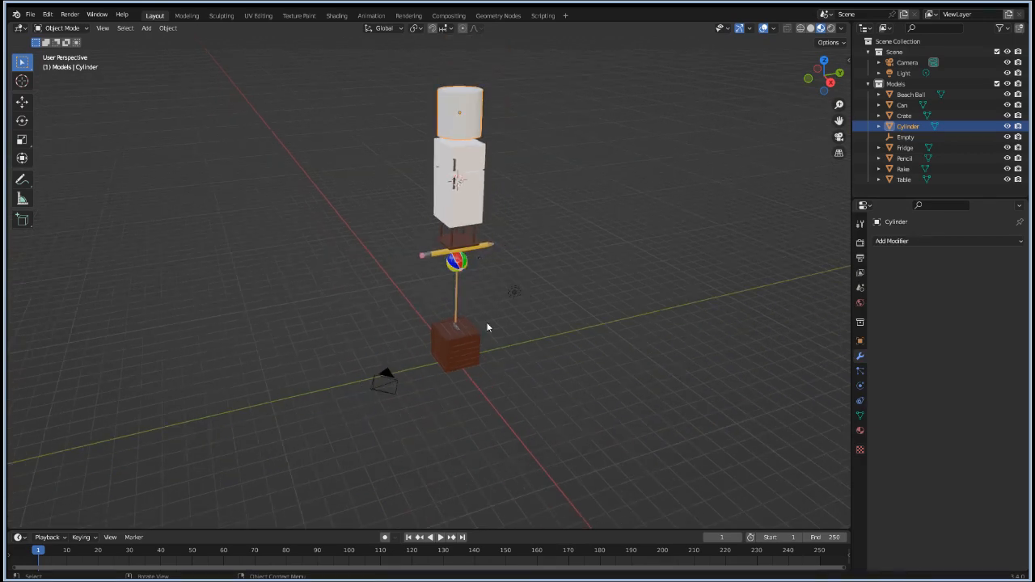
{"action": "scroll", "coordinate": [488, 327], "scroll_direction": "up", "scroll_amount": 1}
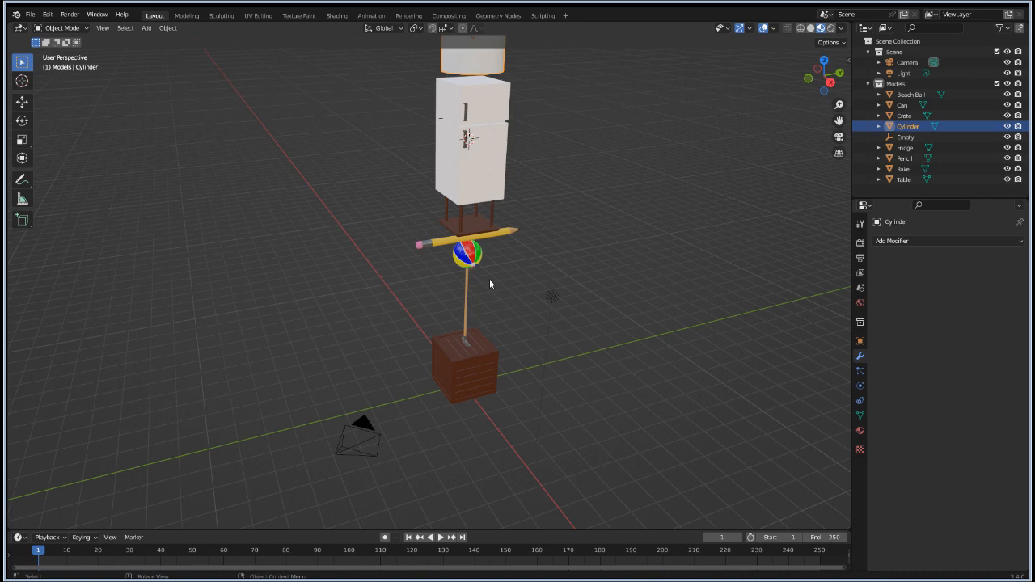
{"action": "scroll", "coordinate": [506, 302], "scroll_direction": "up", "scroll_amount": 1}
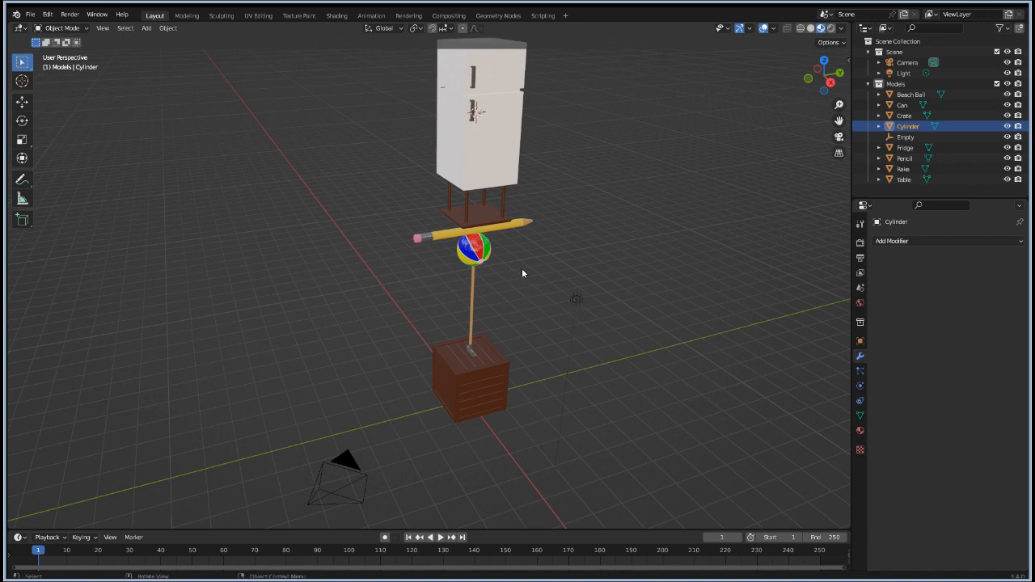
{"action": "scroll", "coordinate": [521, 268], "scroll_direction": "up", "scroll_amount": 3}
{"action": "middle_click_drag", "start_coordinate": [594, 311], "coordinate": [538, 228]}
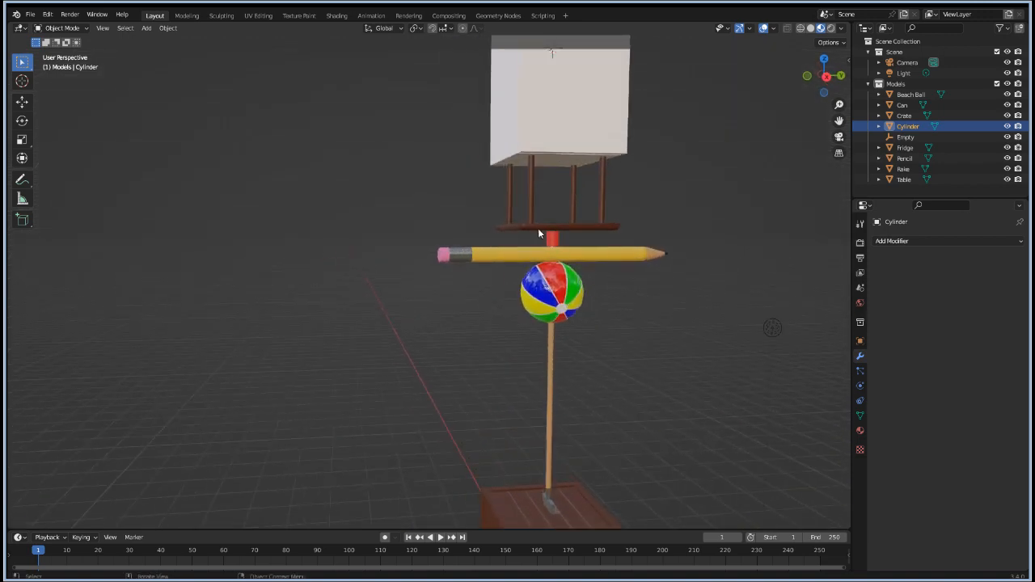
Step: Copy the can's materials, led by Metal, to the cylinder by selecting both with the can active and using Copy Material to Selected
{"action": "left_click", "coordinate": [554, 237]}
{"action": "scroll", "coordinate": [705, 146], "scroll_direction": "down", "scroll_amount": 3}
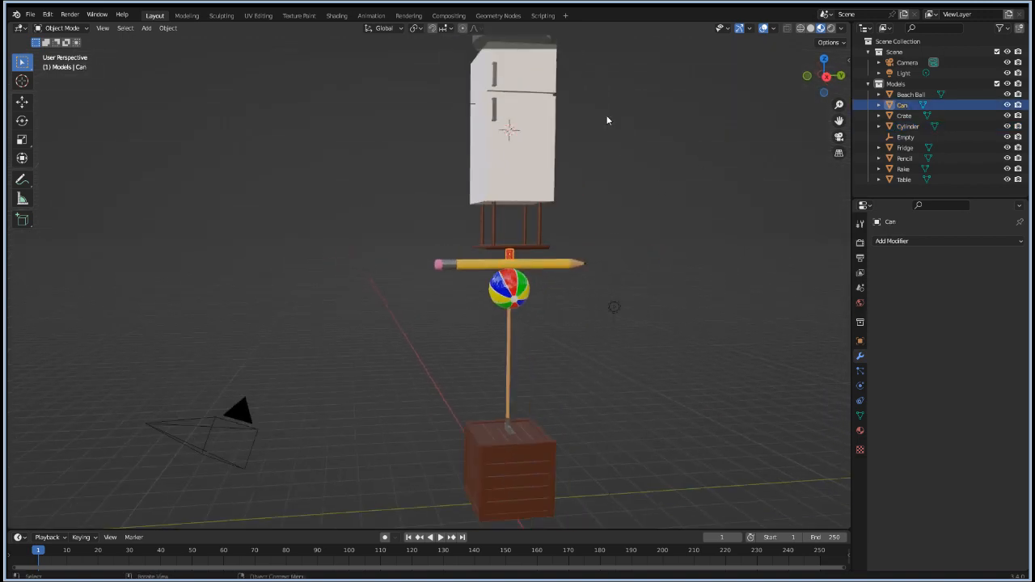
{"action": "middle_click_drag", "start_coordinate": [552, 156], "coordinate": [526, 356], "text": "shift"}
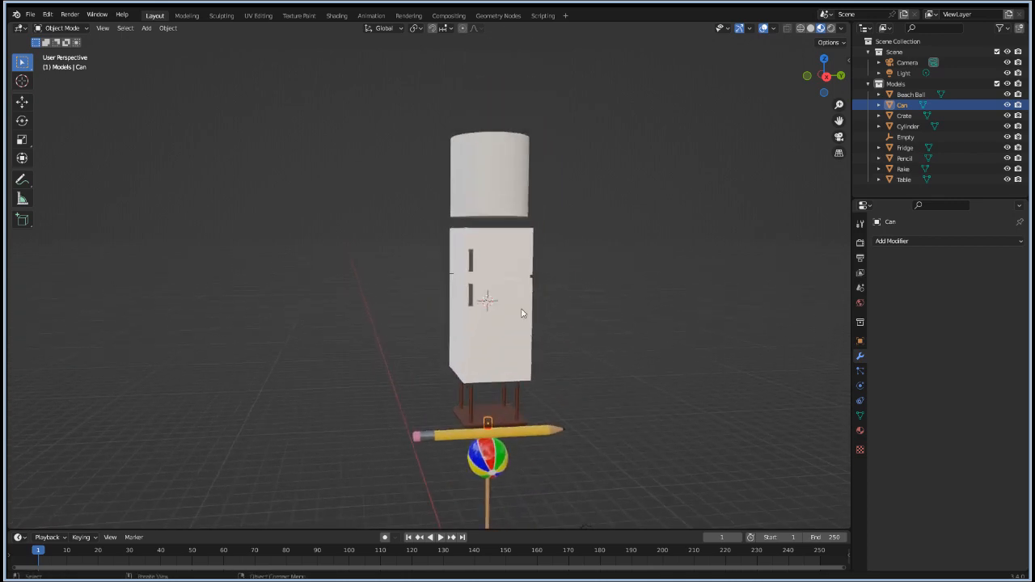
{"action": "left_click", "coordinate": [496, 183], "text": "shift"}
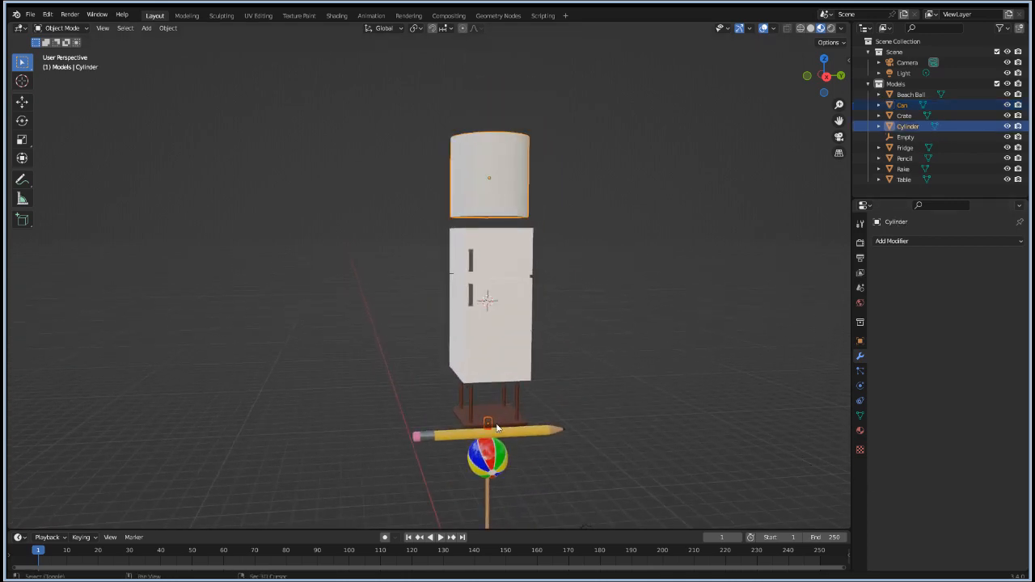
{"action": "middle_click_drag", "start_coordinate": [512, 457], "coordinate": [502, 438]}
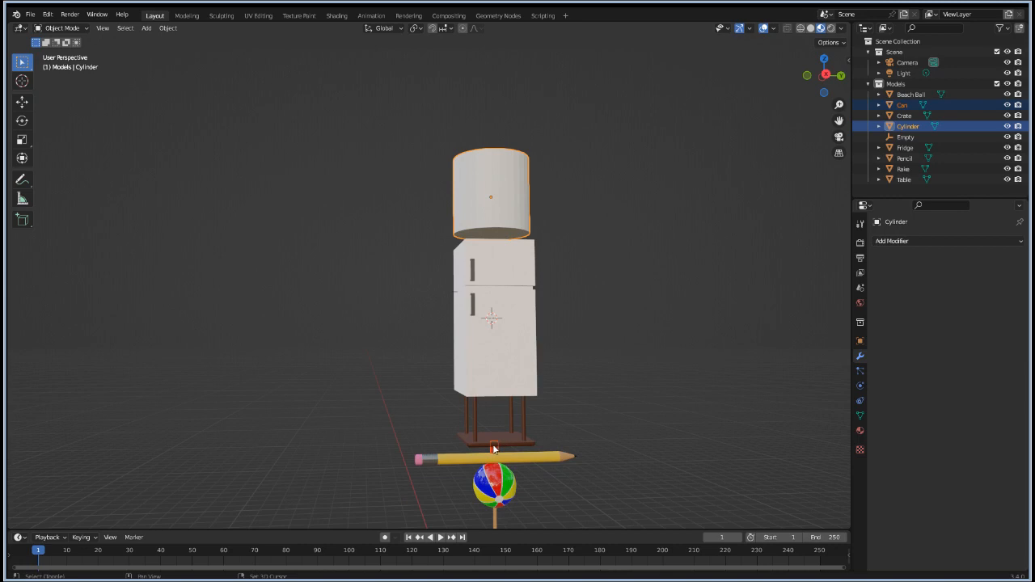
{"action": "left_click", "coordinate": [494, 450], "text": "shift"}
{"action": "left_click", "coordinate": [495, 449], "text": "shift"}
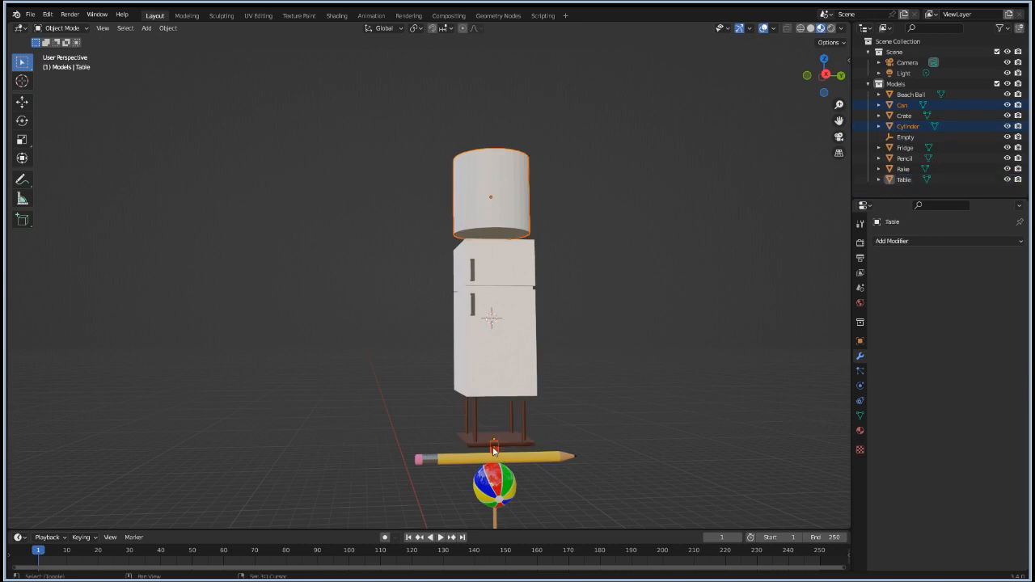
{"action": "left_click", "coordinate": [494, 449], "text": "shift"}
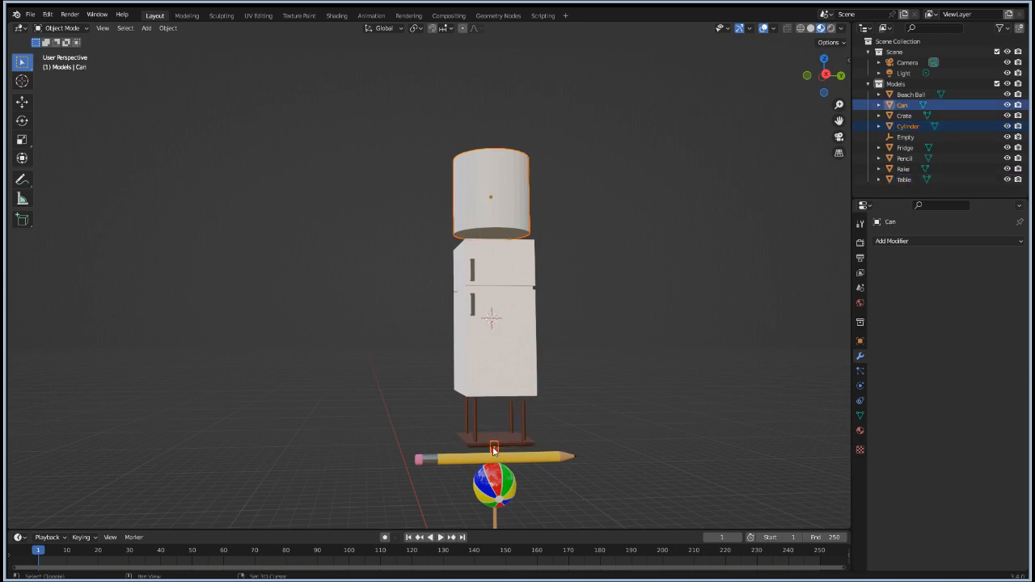
{"action": "left_click", "coordinate": [860, 430]}
{"action": "left_click", "coordinate": [1020, 265]}
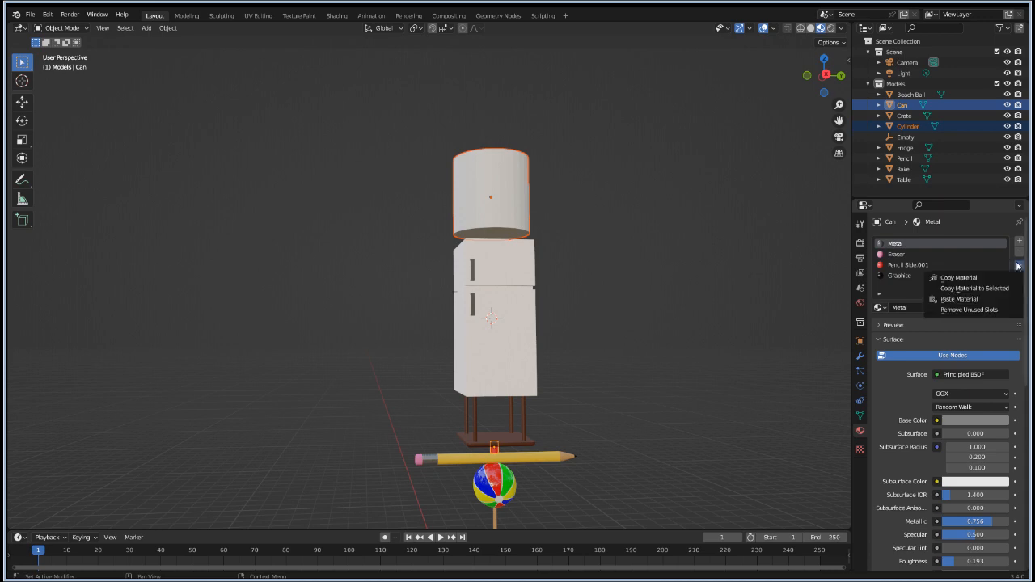
{"action": "left_click", "coordinate": [973, 288]}
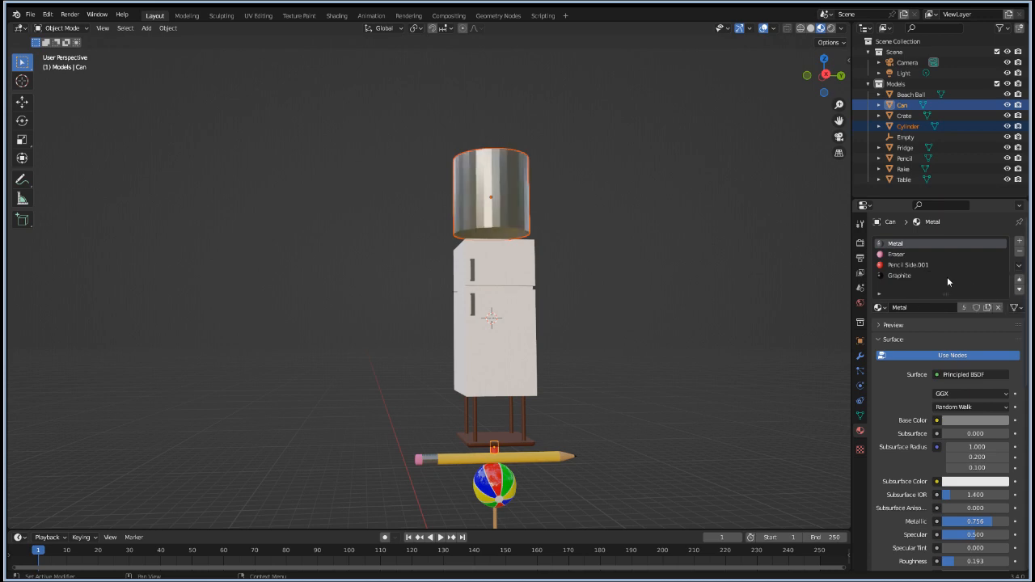
Step: Shade the metal cylinder smooth and enable Auto Smooth for its normals at 30°
{"action": "middle_click_drag", "start_coordinate": [411, 212], "coordinate": [444, 254]}
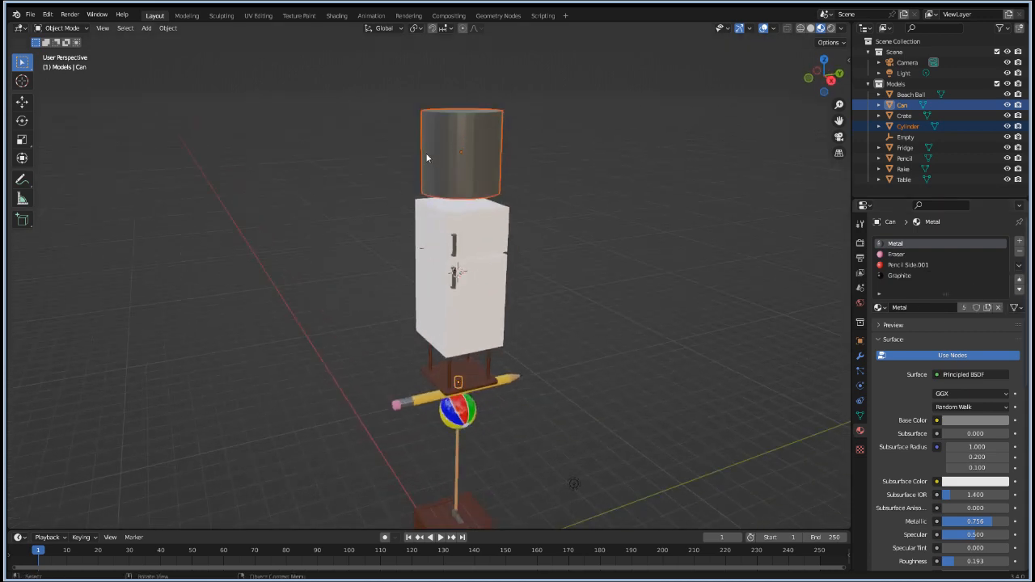
{"action": "left_click", "coordinate": [428, 157]}
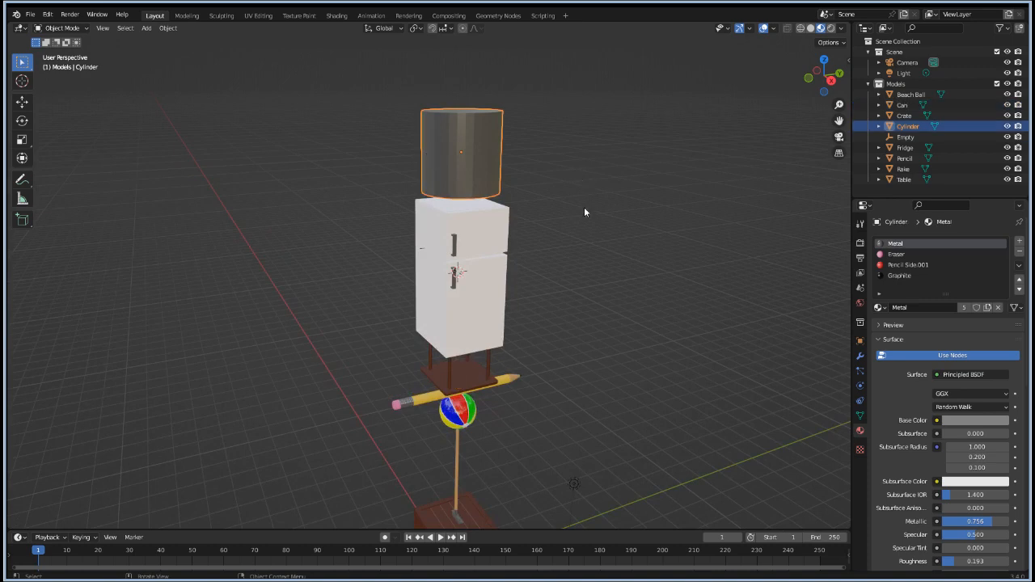
{"action": "key", "text": "F3"}
{"action": "type", "text": "smoo"}
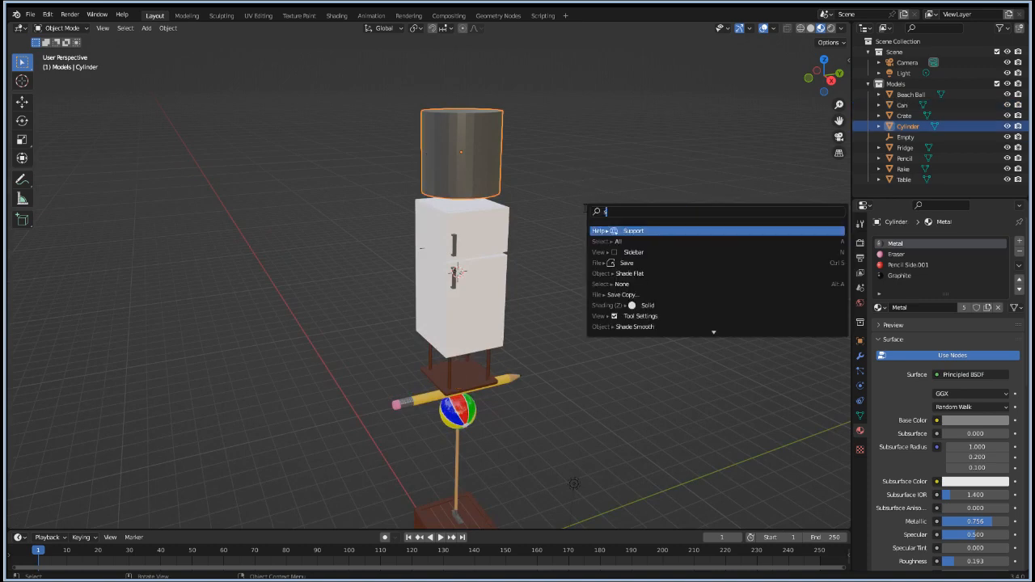
{"action": "key", "text": "Return"}
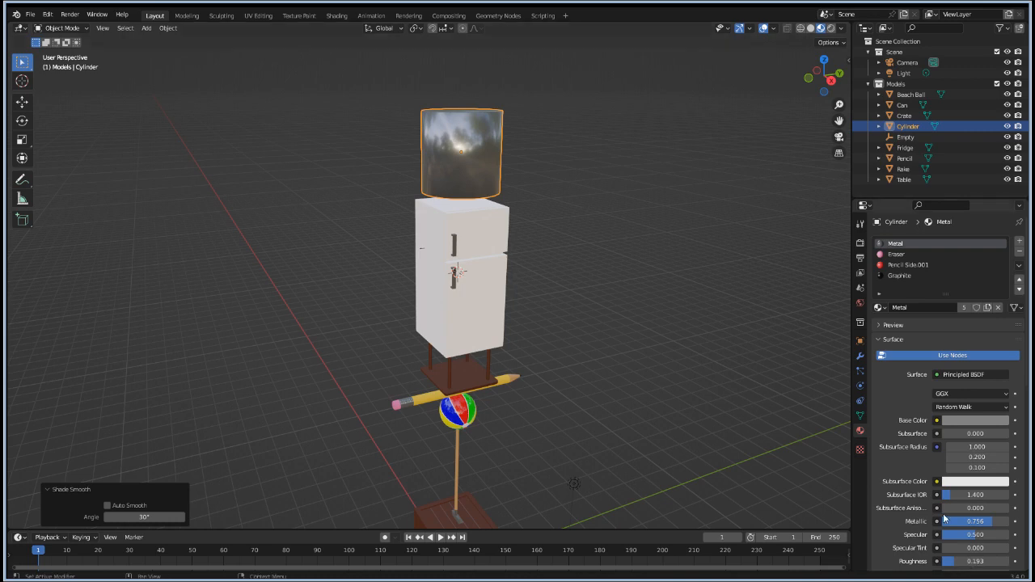
{"action": "left_click", "coordinate": [860, 416]}
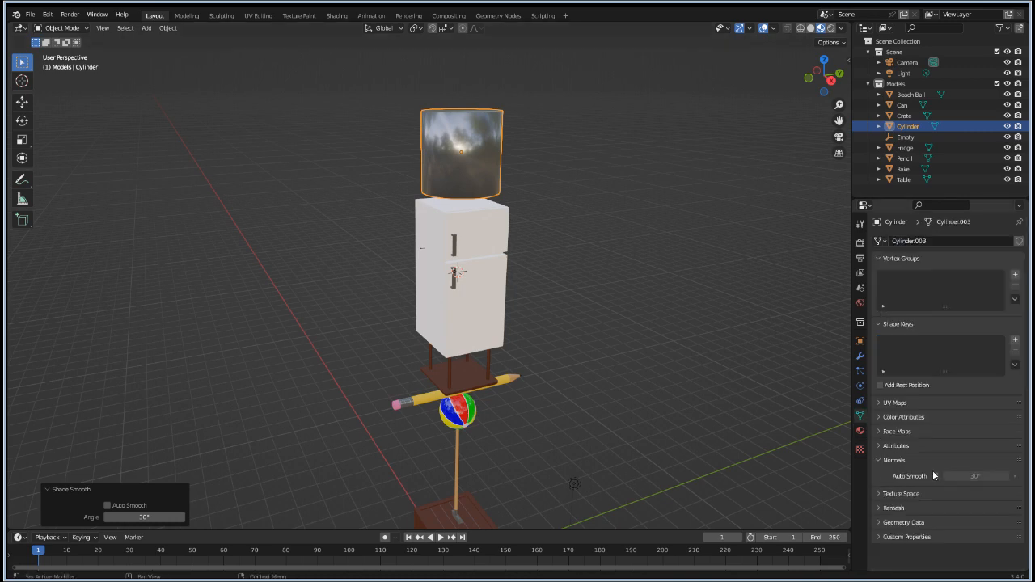
{"action": "left_click", "coordinate": [936, 475]}
{"action": "middle_click_drag", "start_coordinate": [296, 175], "coordinate": [321, 181]}
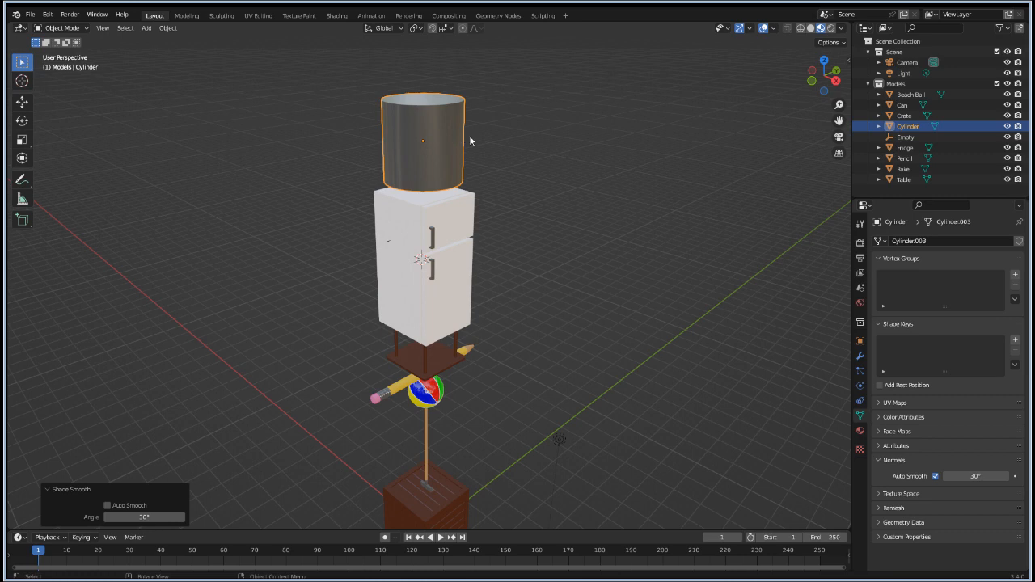
{"action": "scroll", "coordinate": [472, 141], "scroll_direction": "up", "scroll_amount": 3}
{"action": "middle_click_drag", "start_coordinate": [533, 144], "coordinate": [546, 296], "text": "shift"}
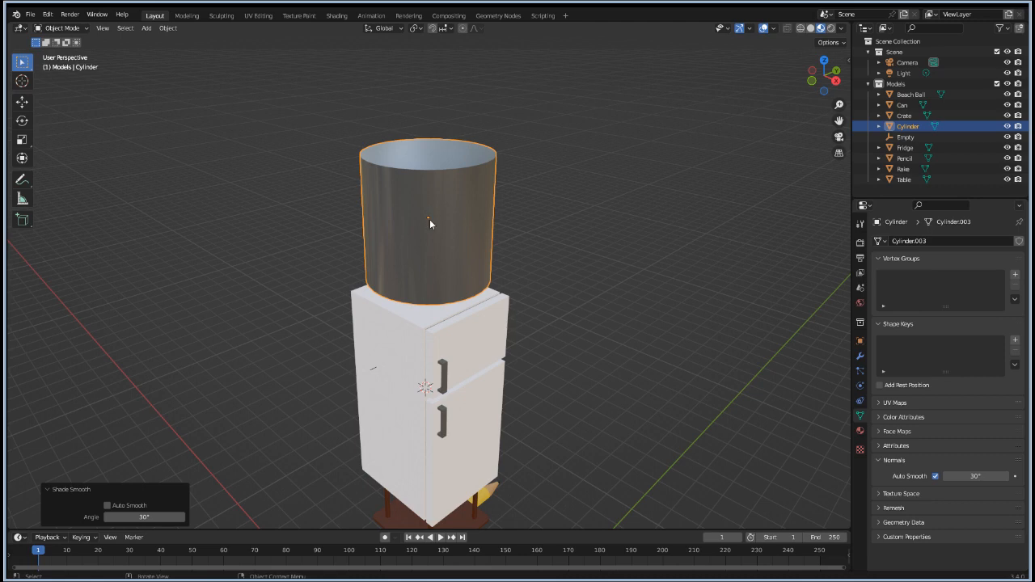
Step: Stretch the metal cylinder vertically by scaling it to about 1.6 along the Z axis
{"action": "key", "text": "s"}
{"action": "key", "text": "z"}
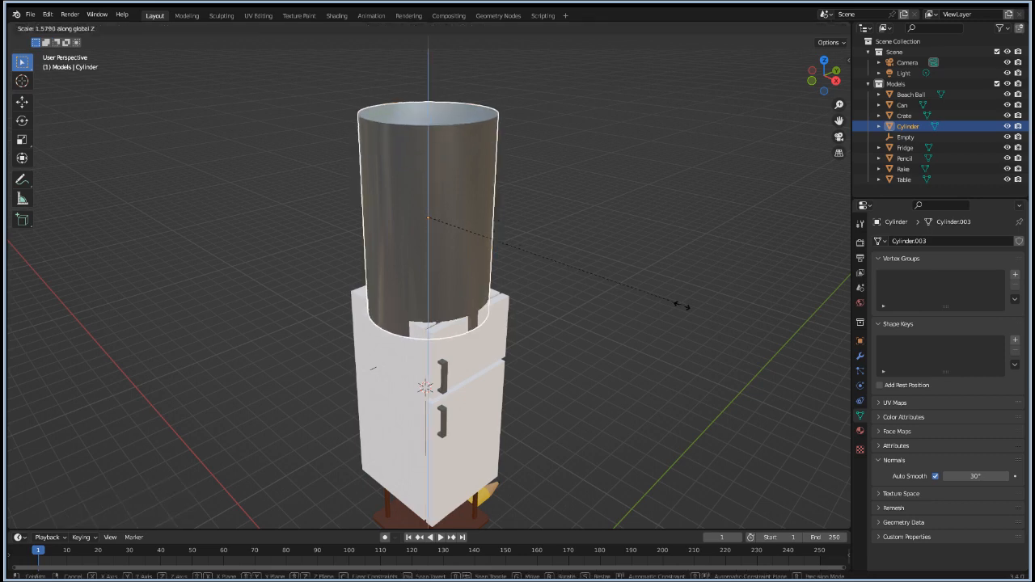
{"action": "left_click", "coordinate": [682, 303]}
Step: Move the cylinder along Z so its base rests on the fridge top, fine-tuning the height in front view
{"action": "key", "text": "g"}
{"action": "key", "text": "z"}
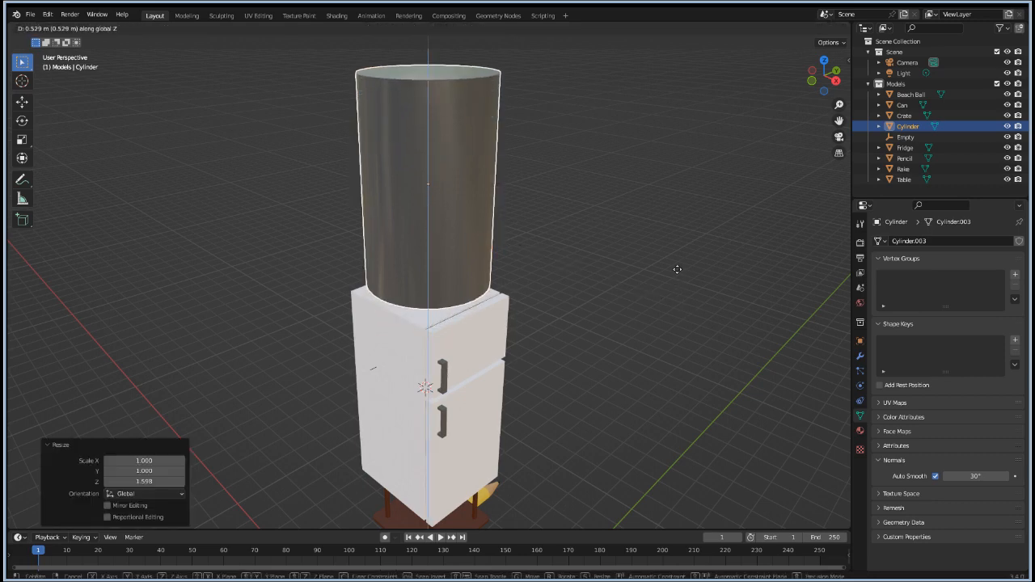
{"action": "left_click", "coordinate": [674, 279]}
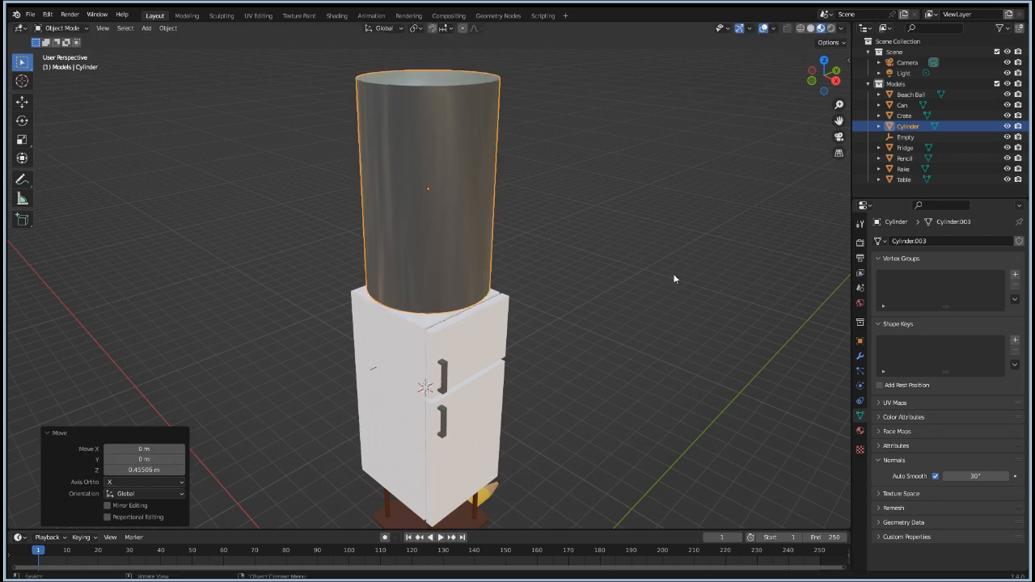
{"action": "key", "text": "KP_7"}
{"action": "key", "text": "KP_1"}
{"action": "key", "text": "g"}
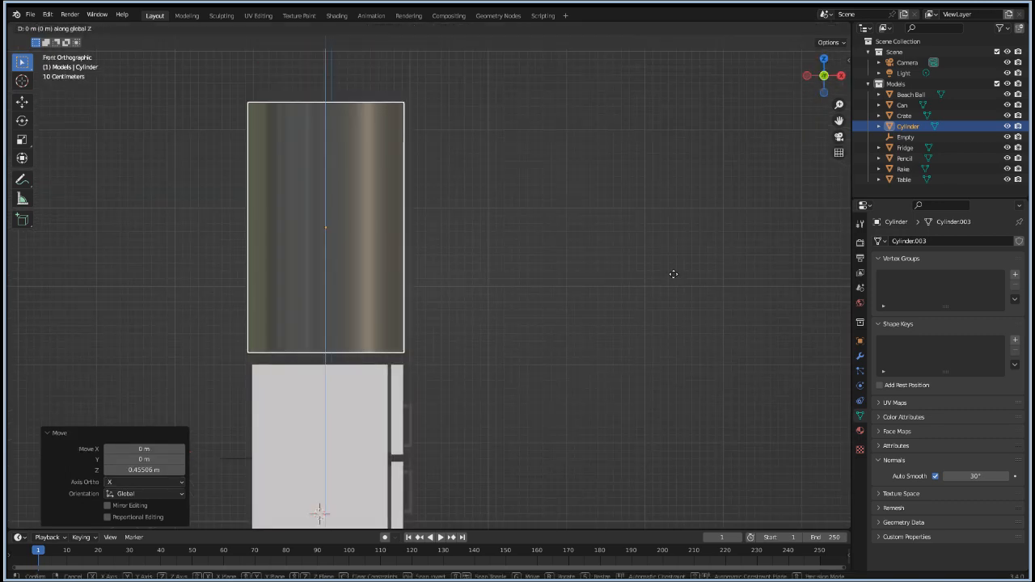
{"action": "key", "text": "z"}
{"action": "left_click", "coordinate": [670, 285]}
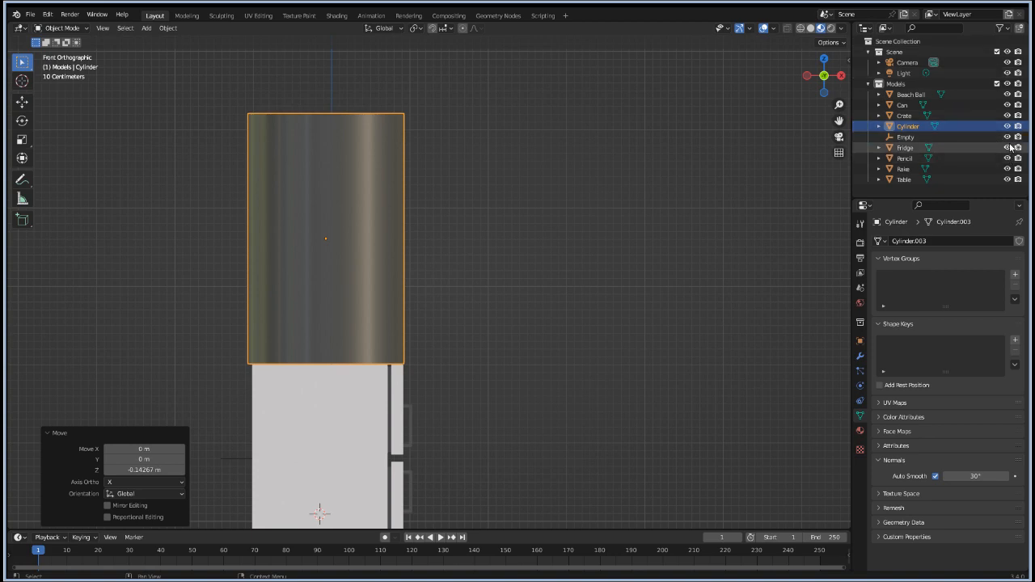
Step: Hide the fridge and the Empty in the viewport to isolate the cylinder
{"action": "left_click", "coordinate": [983, 137]}
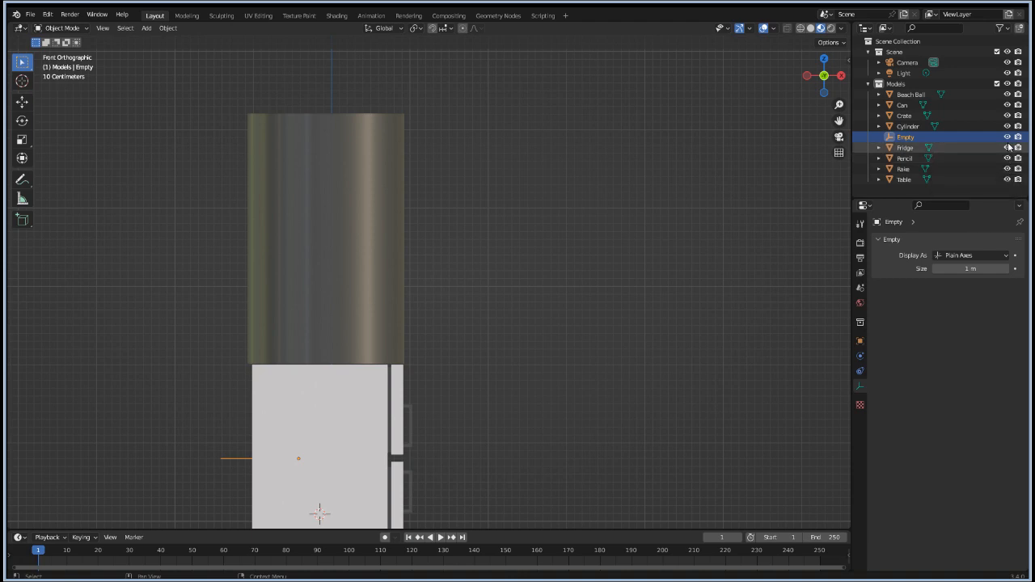
{"action": "left_click", "coordinate": [1007, 147]}
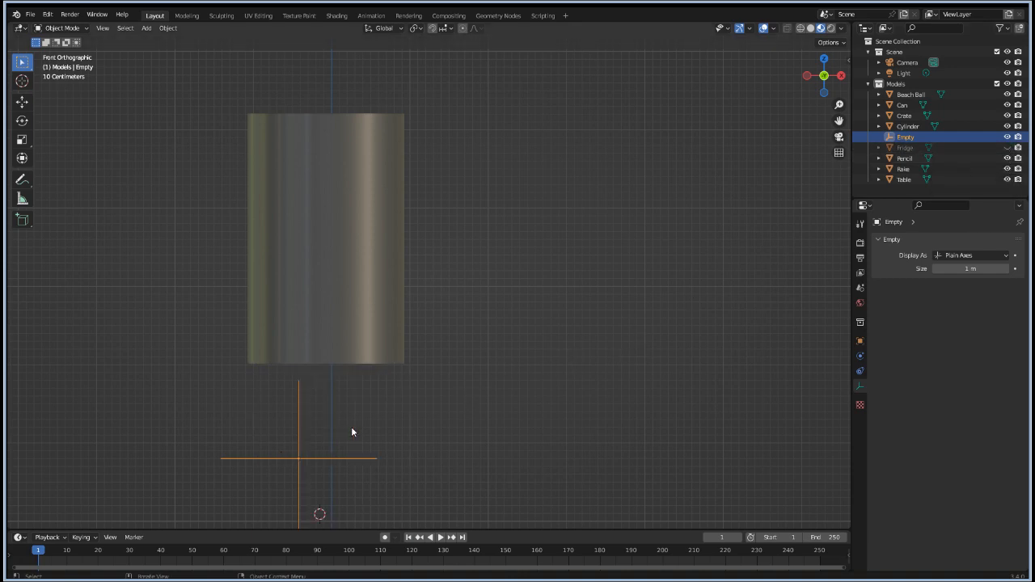
{"action": "left_click", "coordinate": [1007, 136]}
{"action": "mouse_move", "coordinate": [515, 259]}
{"action": "middle_mouse_down"}
{"action": "mouse_move", "coordinate": [479, 296]}
{"action": "mouse_move", "coordinate": [473, 327]}
{"action": "mouse_move", "coordinate": [469, 205]}
{"action": "middle_mouse_up"}
{"action": "scroll", "coordinate": [500, 153], "scroll_direction": "up", "scroll_amount": 2}
{"action": "middle_click_drag", "start_coordinate": [500, 152], "coordinate": [510, 354], "text": "shift"}
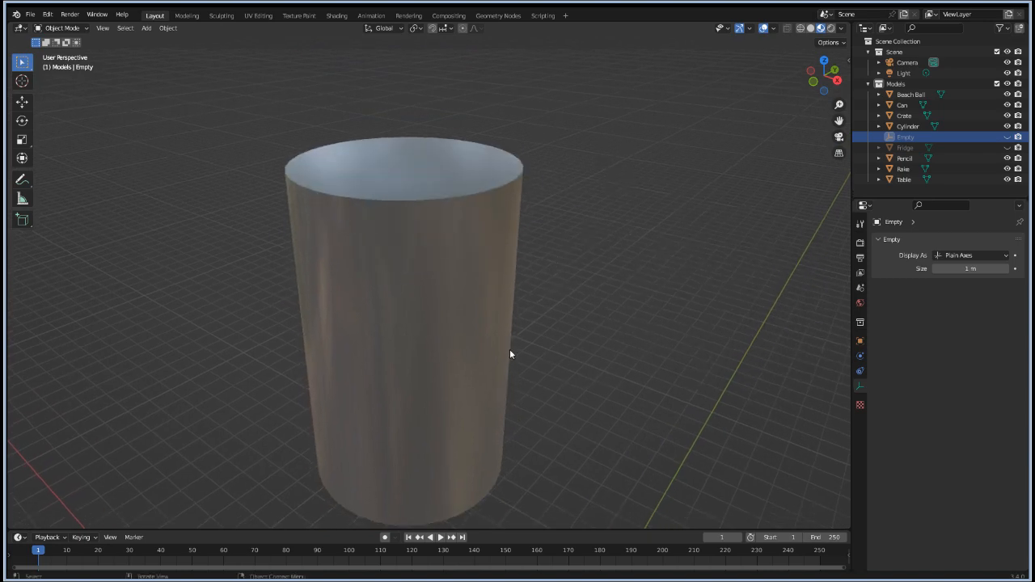
Step: Apply Rotation & Scale to the metal cylinder
{"action": "left_click", "coordinate": [366, 226]}
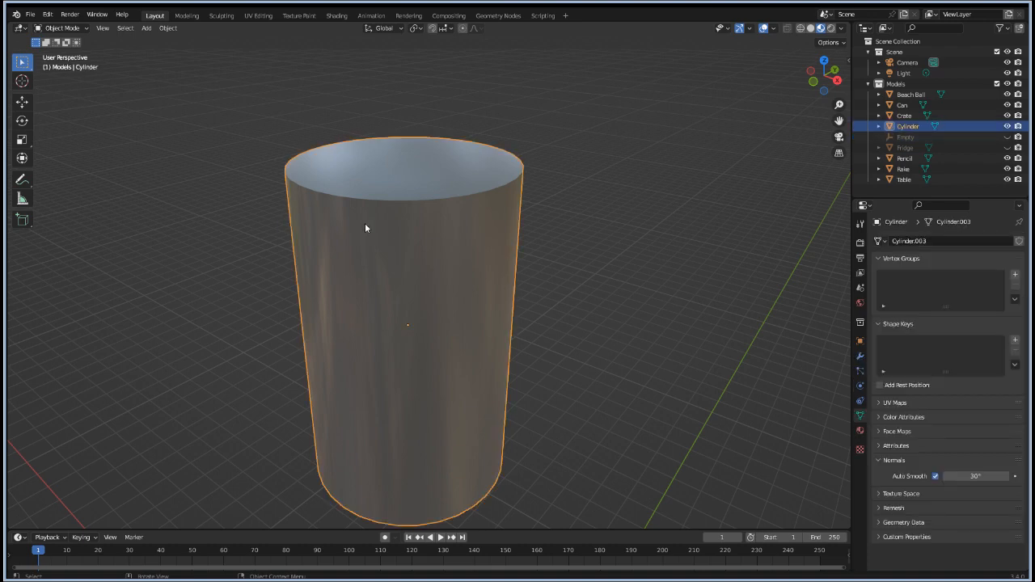
{"action": "key", "text": "ctrl"}
{"action": "left_click", "coordinate": [366, 228], "text": "ctrl"}
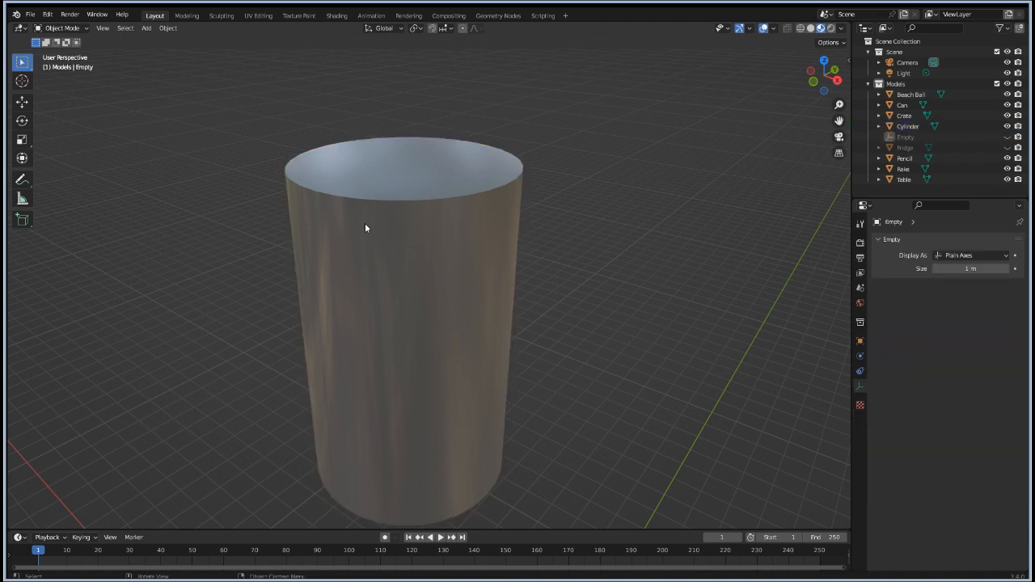
{"action": "scroll", "coordinate": [356, 299], "scroll_direction": "down", "scroll_amount": 5}
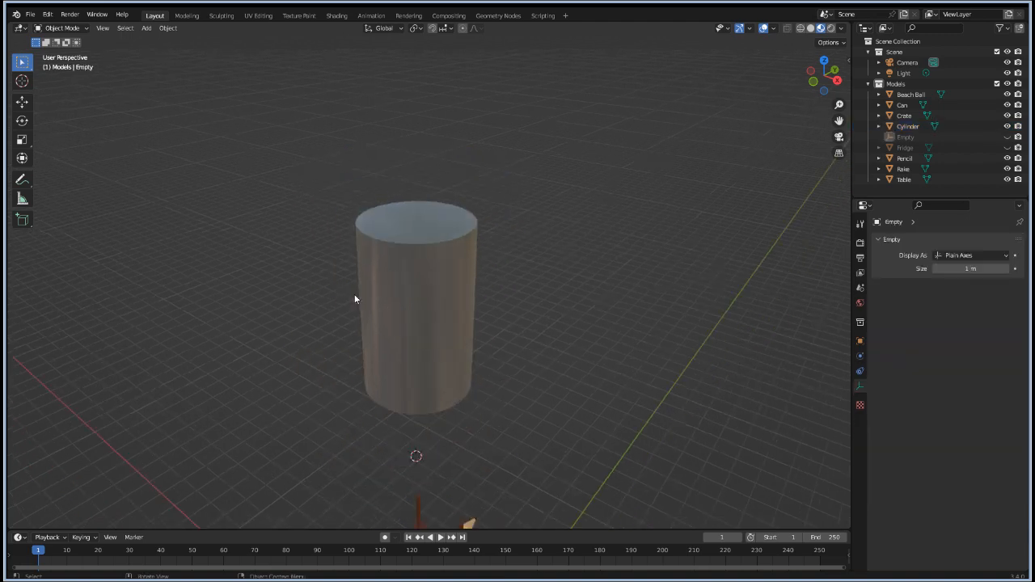
{"action": "left_click", "coordinate": [431, 242]}
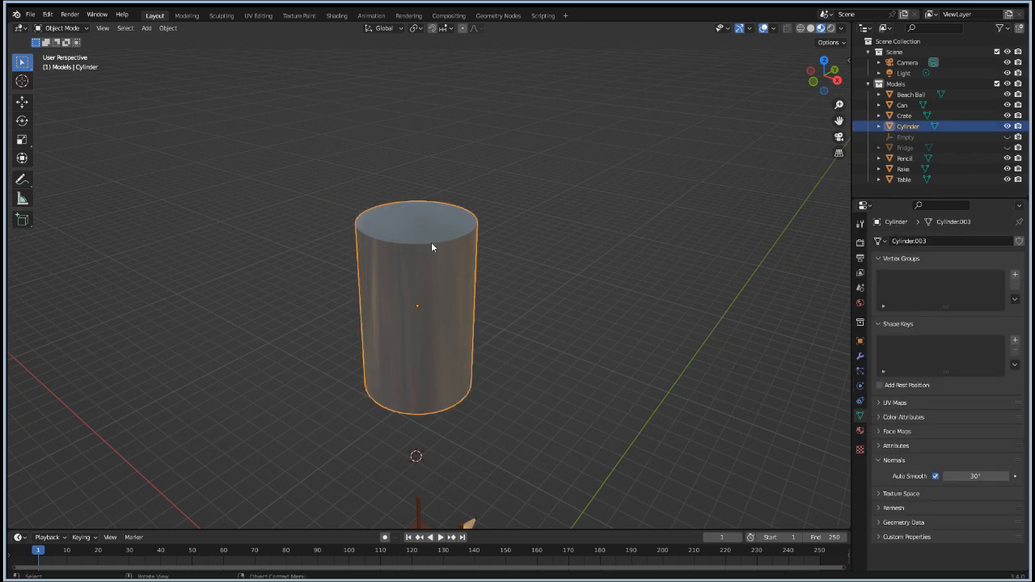
{"action": "scroll", "coordinate": [483, 186], "scroll_direction": "up", "scroll_amount": 3}
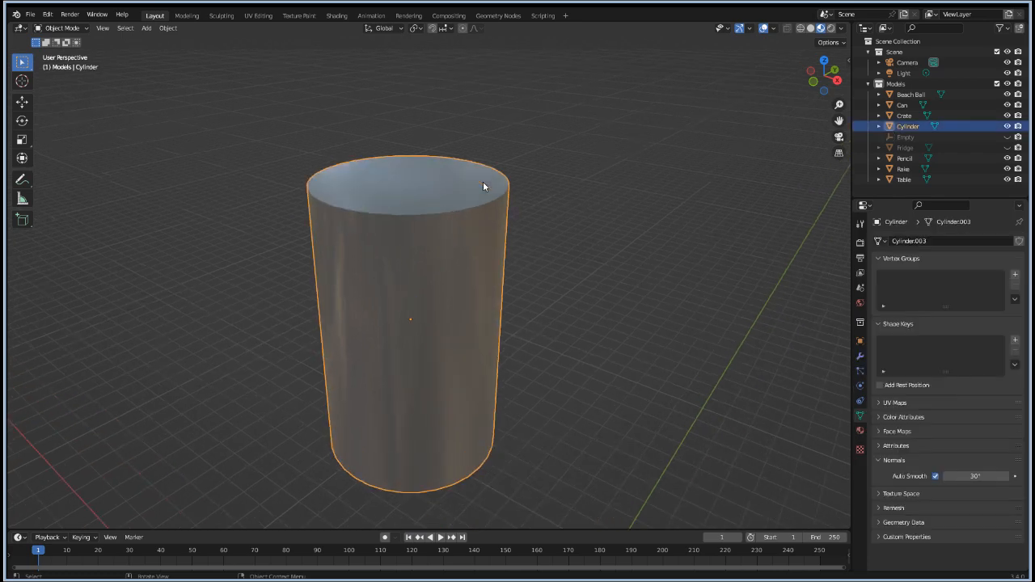
{"action": "key", "text": "ctrl+a"}
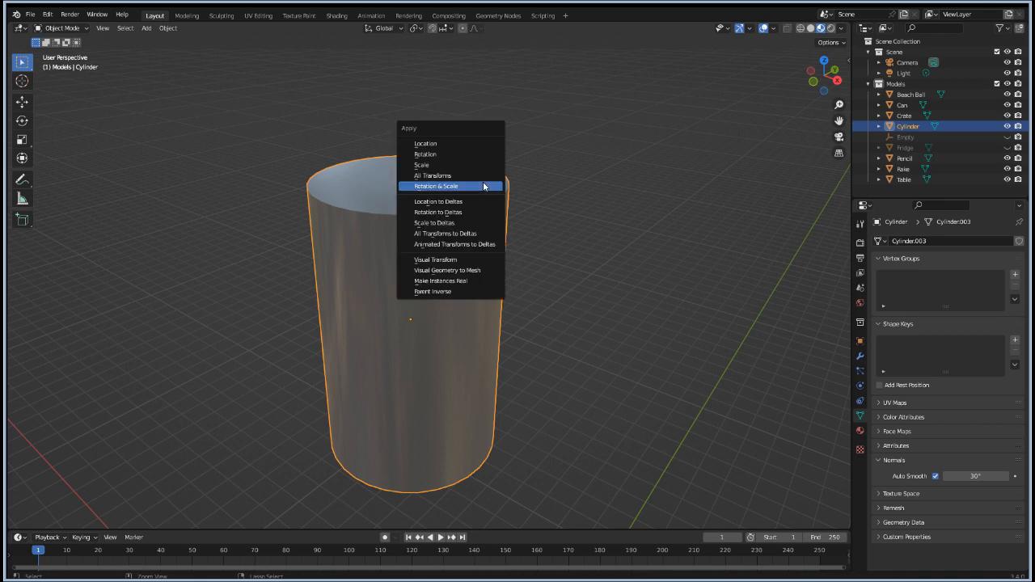
{"action": "left_click", "coordinate": [468, 186]}
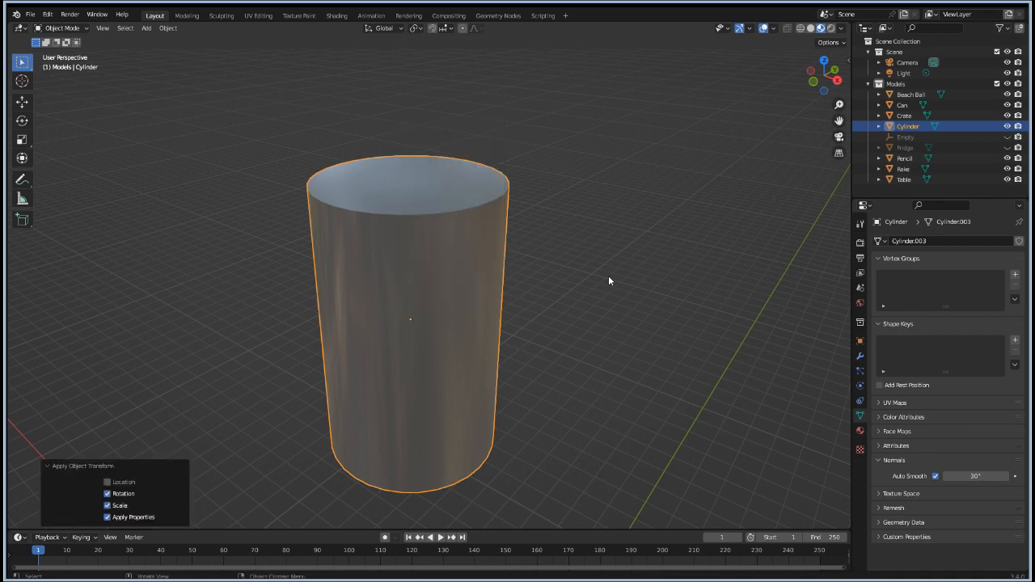
Step: Enter Edit Mode on the cylinder and select both its top and bottom cap faces
{"action": "left_click", "coordinate": [635, 281]}
{"action": "left_click", "coordinate": [395, 184]}
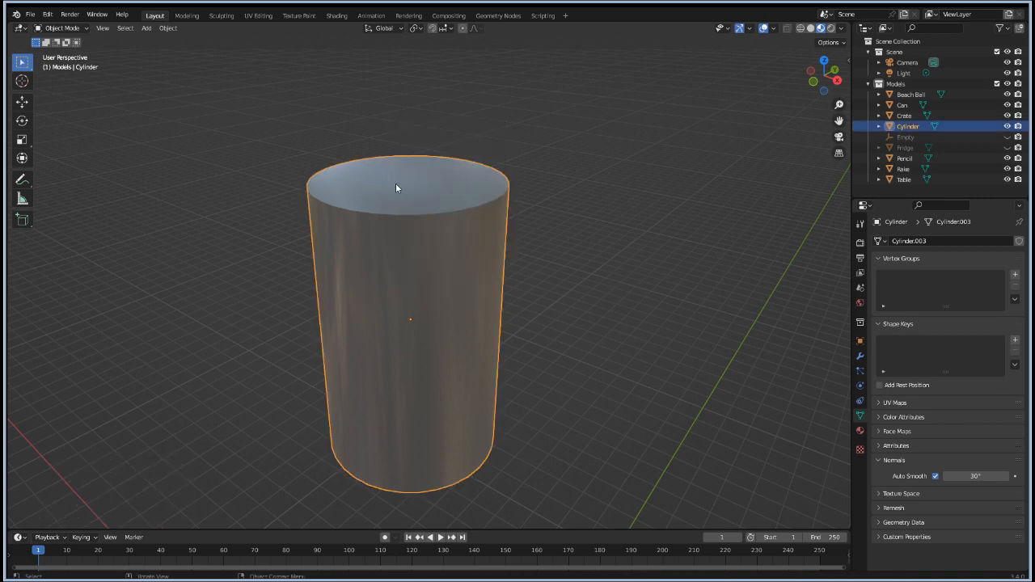
{"action": "key", "text": "Tab"}
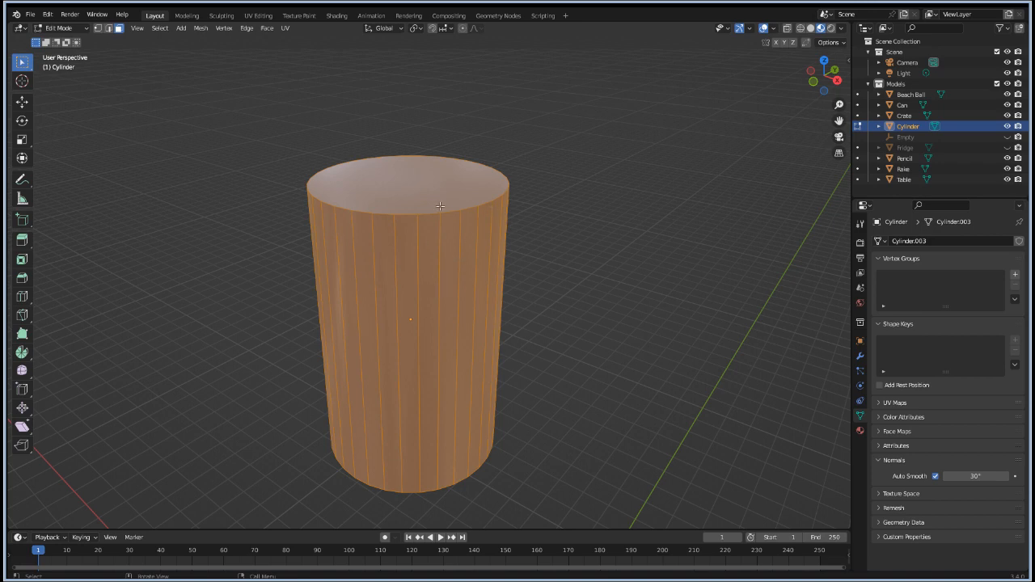
{"action": "left_click", "coordinate": [418, 220]}
{"action": "middle_click_drag", "start_coordinate": [456, 417], "coordinate": [526, 174]}
{"action": "left_click", "coordinate": [383, 420], "text": "shift"}
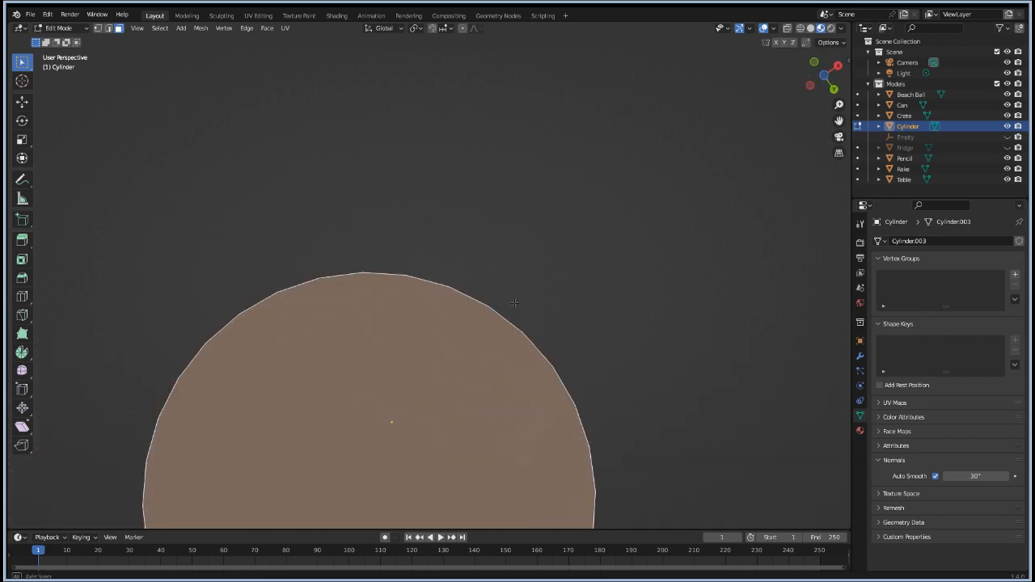
{"action": "middle_click_drag", "start_coordinate": [384, 419], "coordinate": [520, 435]}
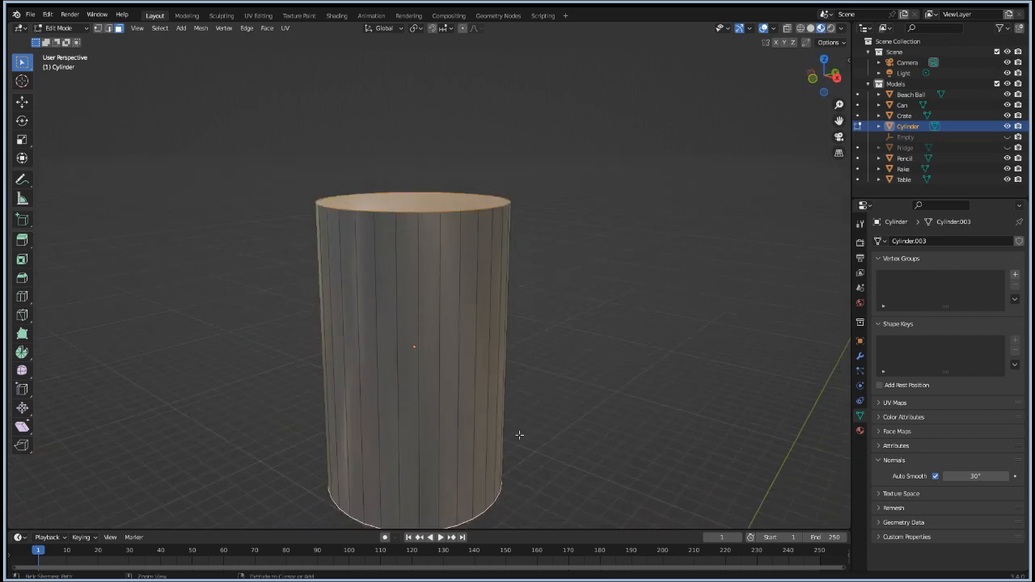
Step: Extrude both cap faces and offset them outward along their normals by about 0.07 m with Shrink/Fatten
{"action": "key", "text": "alt+s"}
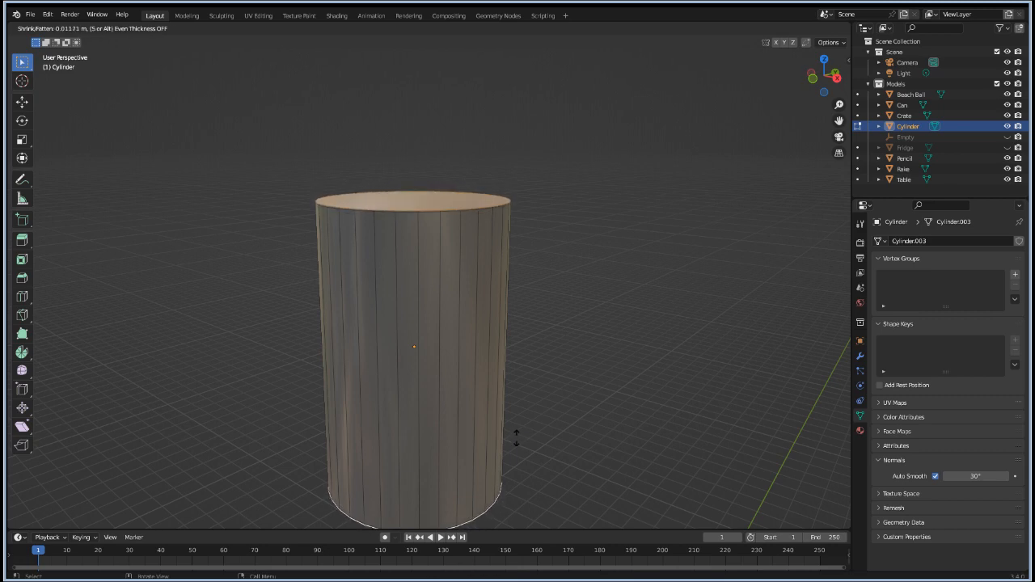
{"action": "key", "text": "Escape"}
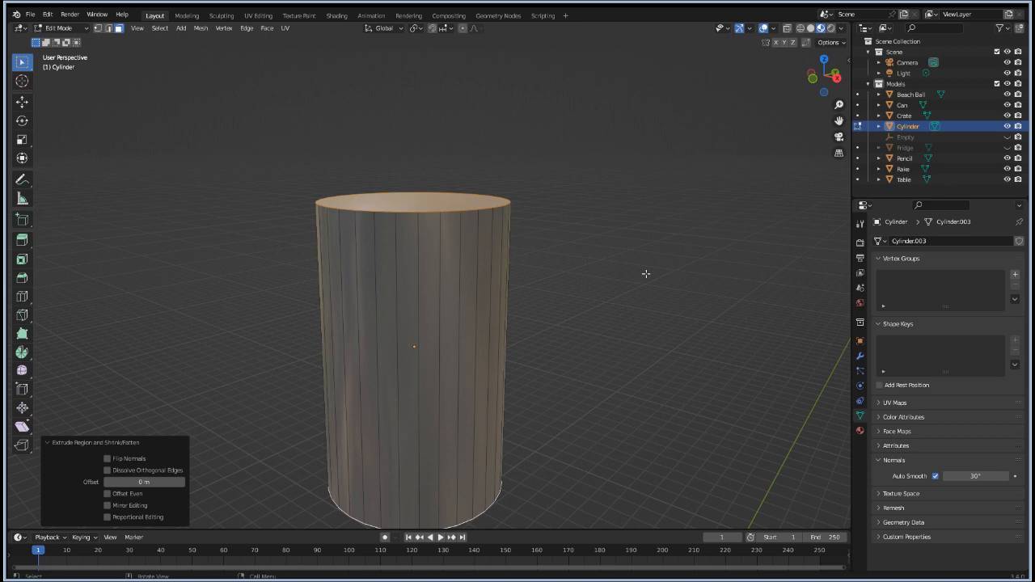
{"action": "key", "text": "ctrl+r"}
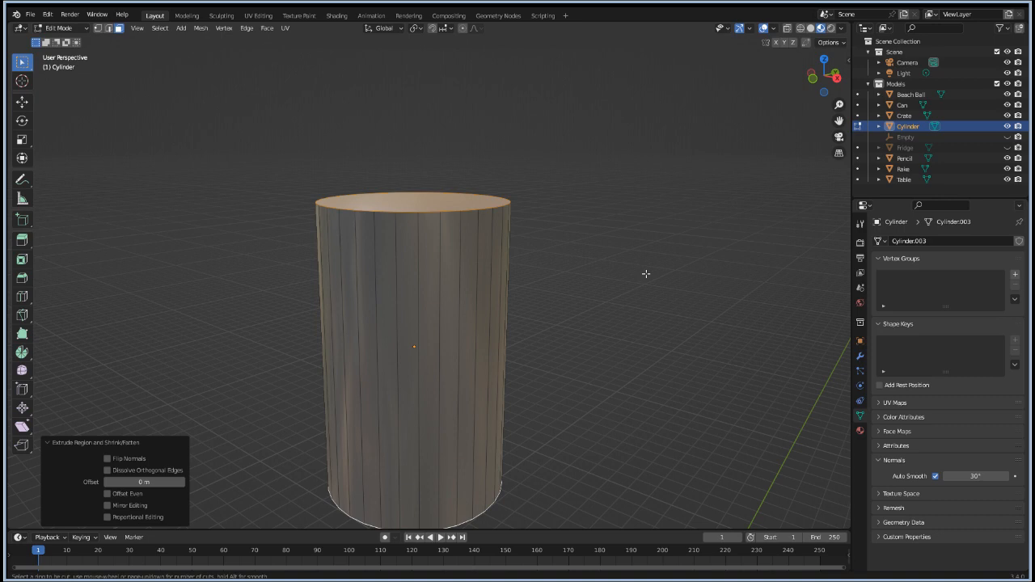
{"action": "key", "text": "Escape"}
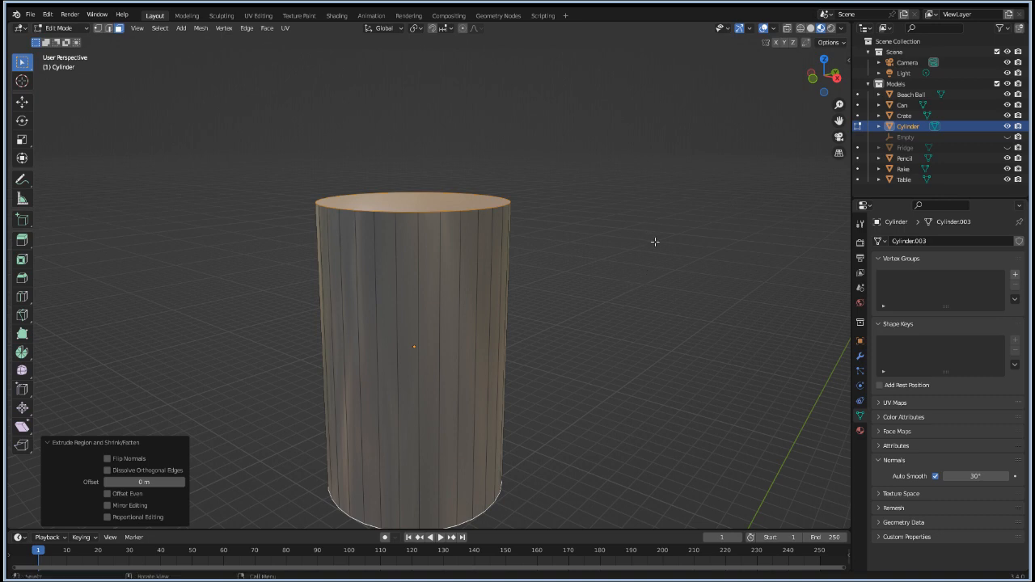
{"action": "key", "text": "alt+s"}
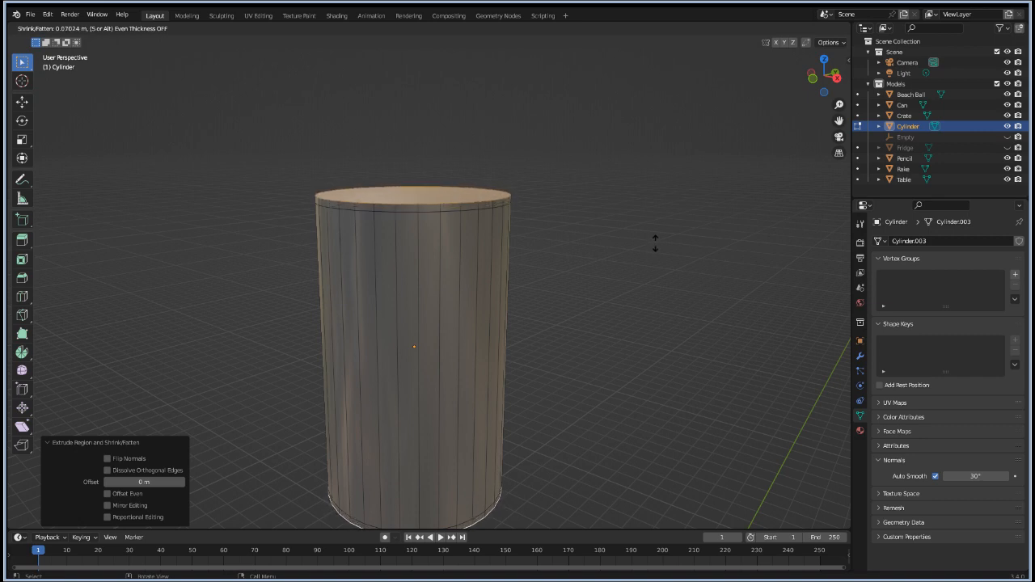
{"action": "left_click", "coordinate": [656, 243]}
Step: Try to flare the thin face loops at both cylinder ends by scaling them to about 1.143 in X and Y only
{"action": "left_click", "coordinate": [441, 203], "text": "alt"}
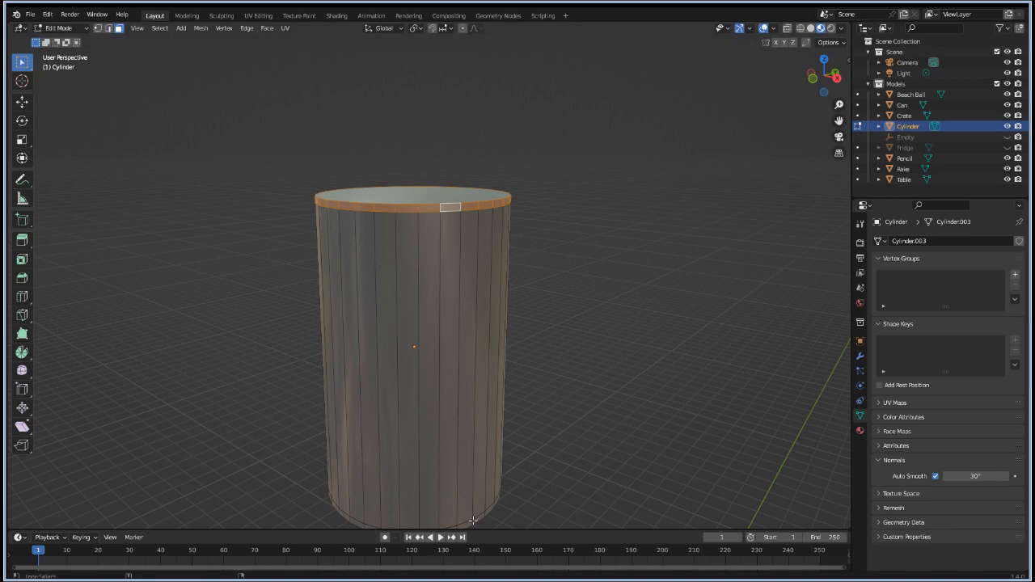
{"action": "left_click", "coordinate": [474, 518], "text": "shift"}
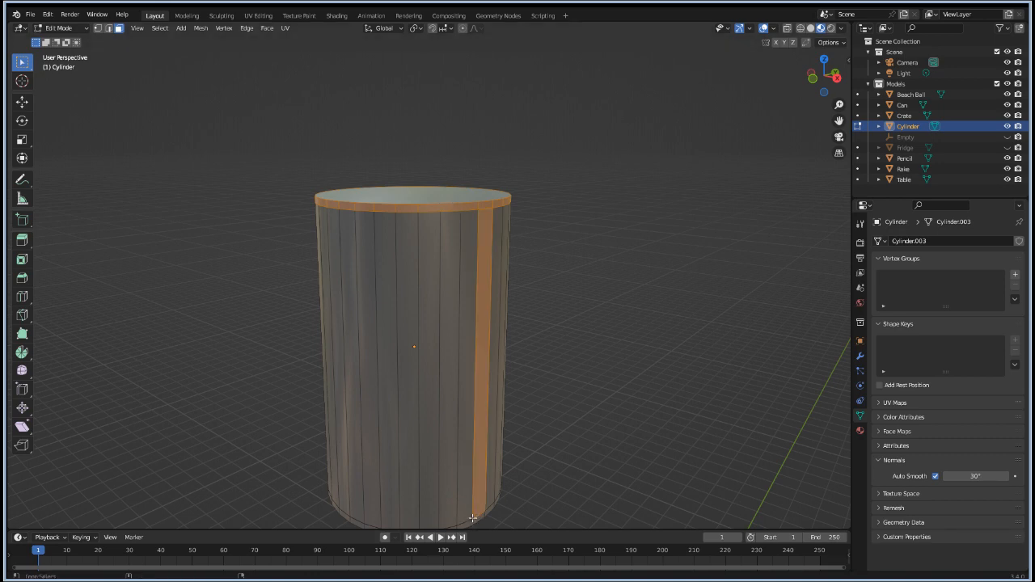
{"action": "left_click", "coordinate": [473, 518], "text": "alt+shift"}
{"action": "left_click", "coordinate": [477, 425], "text": "alt+shift"}
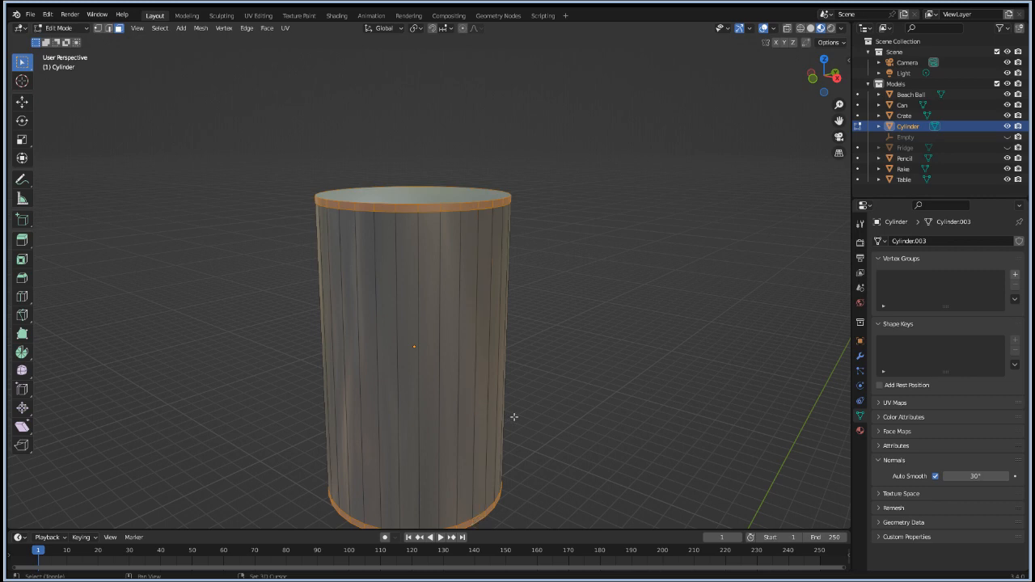
{"action": "middle_click_drag", "start_coordinate": [612, 406], "coordinate": [619, 409]}
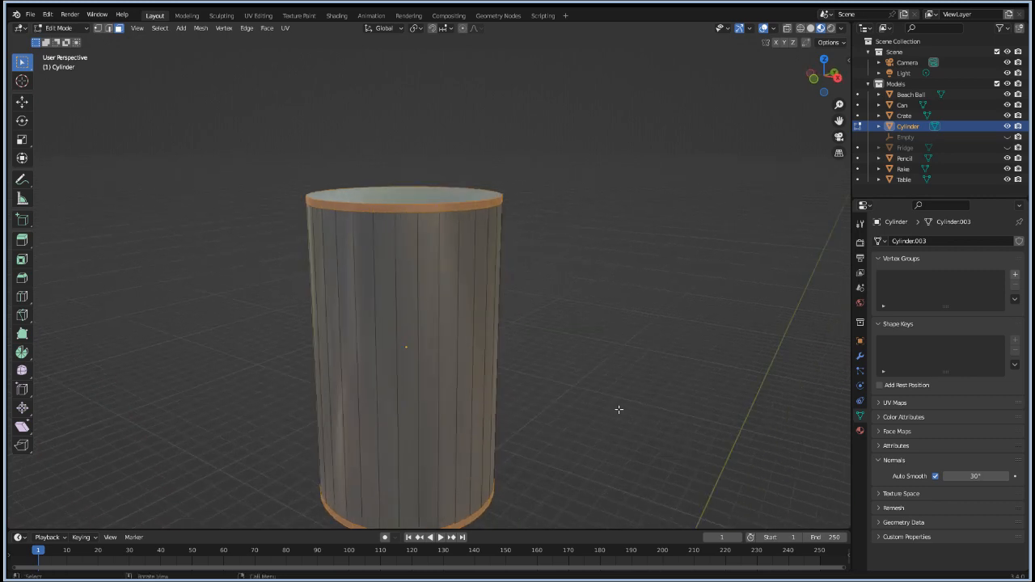
{"action": "key", "text": "s"}
{"action": "key", "text": "shift+z"}
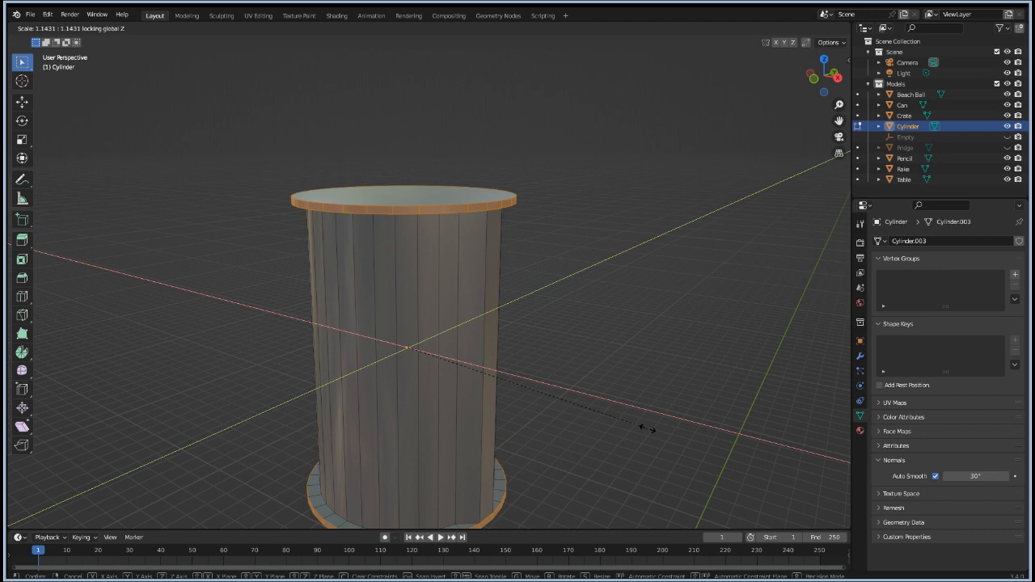
{"action": "left_click", "coordinate": [647, 429]}
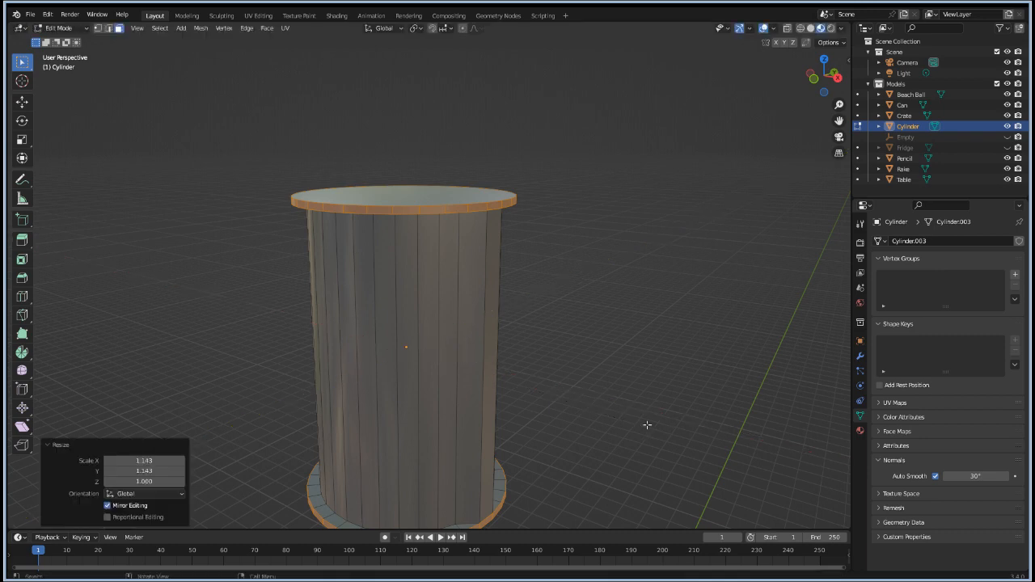
Step: Undo the rim scaling and the face loop selections to return to the two selected cap faces
{"action": "middle_click_drag", "start_coordinate": [640, 428], "coordinate": [531, 397]}
{"action": "key", "text": "ctrl+z"}
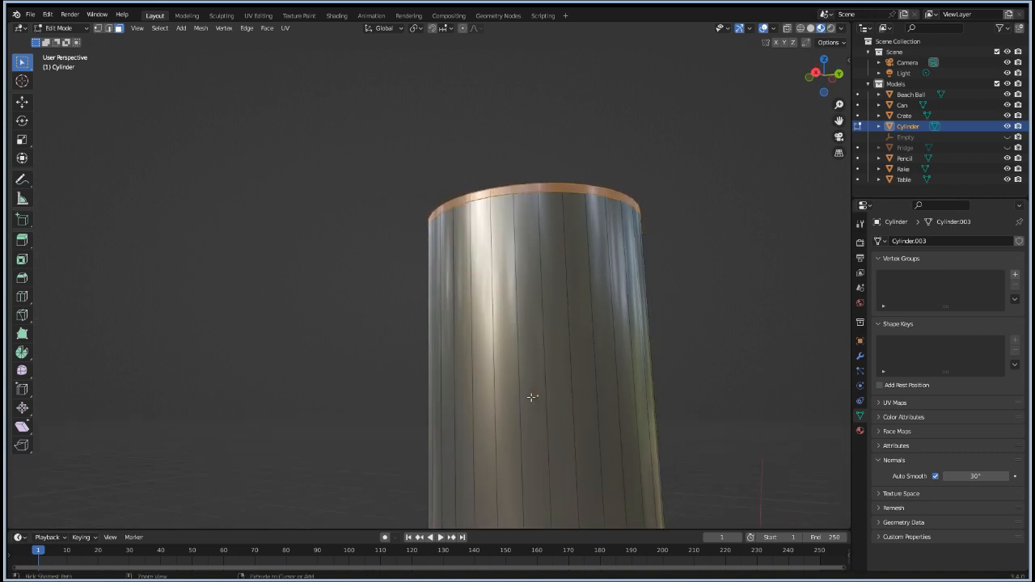
{"action": "key", "text": "ctrl+z"}
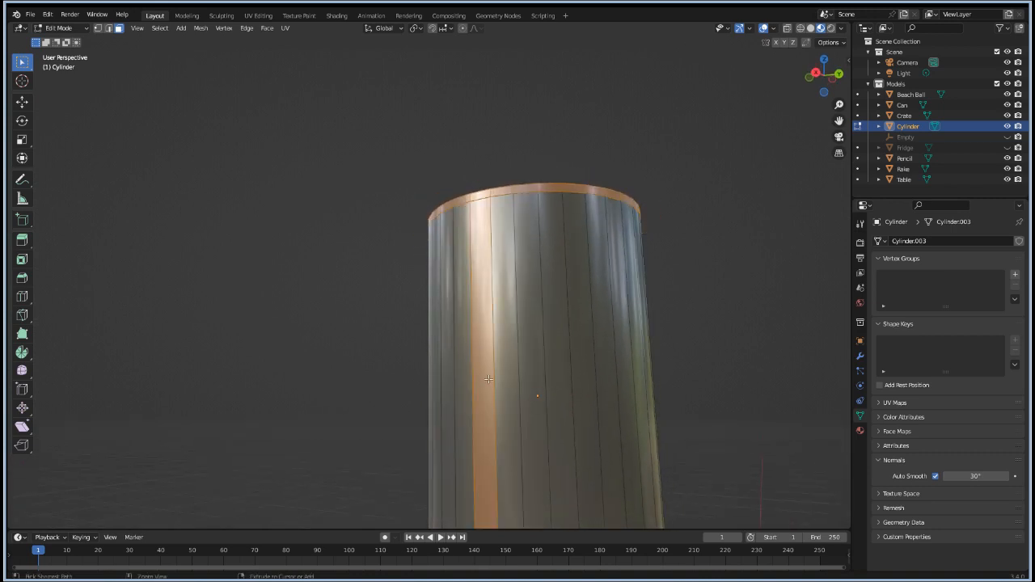
{"action": "key", "text": "ctrl+z"}
{"action": "key", "text": "ctrl+z"}
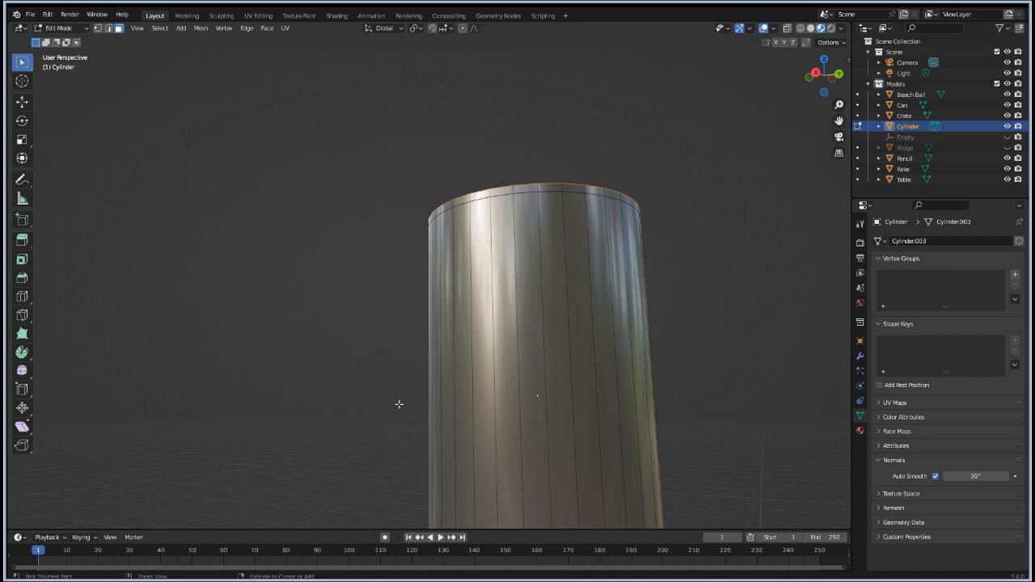
Step: Grow the cap selection to include both thin rim loops, scale them to about 1.03 in X and Y only, and deselect
{"action": "middle_click_drag", "start_coordinate": [399, 404], "coordinate": [537, 458]}
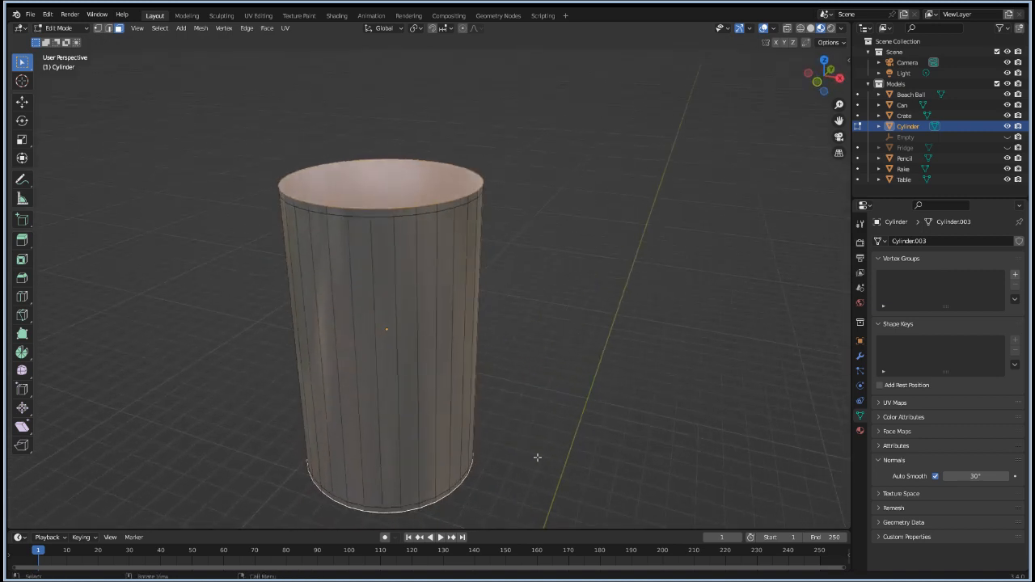
{"action": "key", "text": "ctrl+KP_Add"}
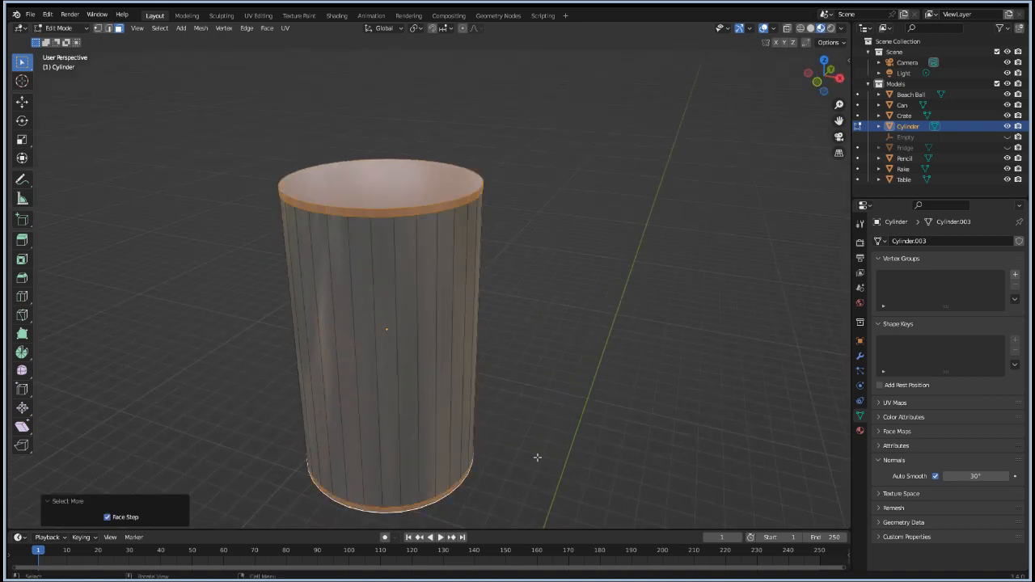
{"action": "key", "text": "s"}
{"action": "key", "text": "shift+z"}
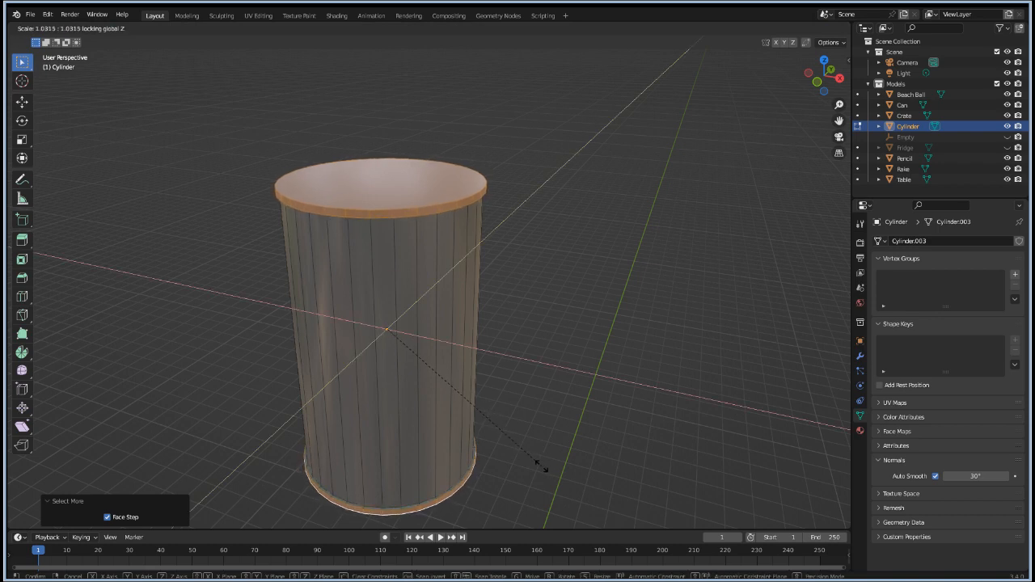
{"action": "left_click", "coordinate": [541, 466]}
{"action": "left_click", "coordinate": [673, 242]}
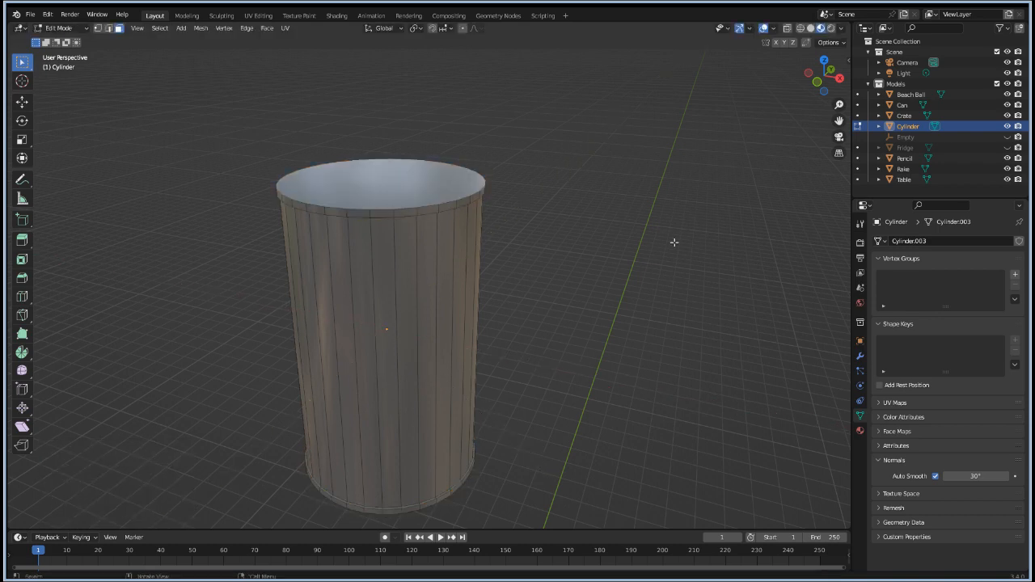
Step: Select the top and bottom cap faces of the cylinder and inset both by about 0.035 m
{"action": "middle_click_drag", "start_coordinate": [736, 323], "coordinate": [686, 311]}
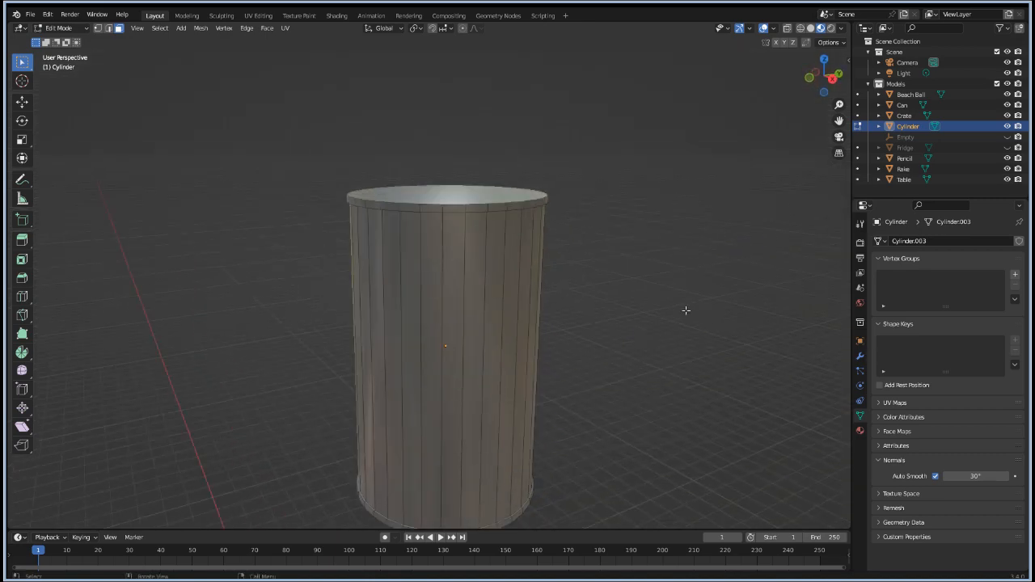
{"action": "middle_click_drag", "start_coordinate": [245, 287], "coordinate": [282, 300]}
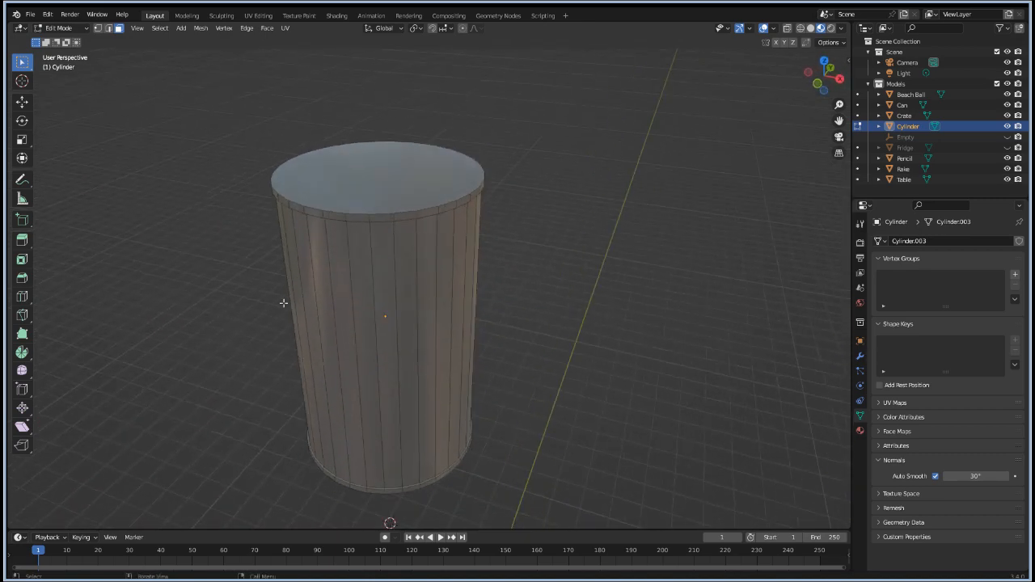
{"action": "left_click", "coordinate": [363, 166]}
{"action": "middle_click_drag", "start_coordinate": [538, 452], "coordinate": [500, 279]}
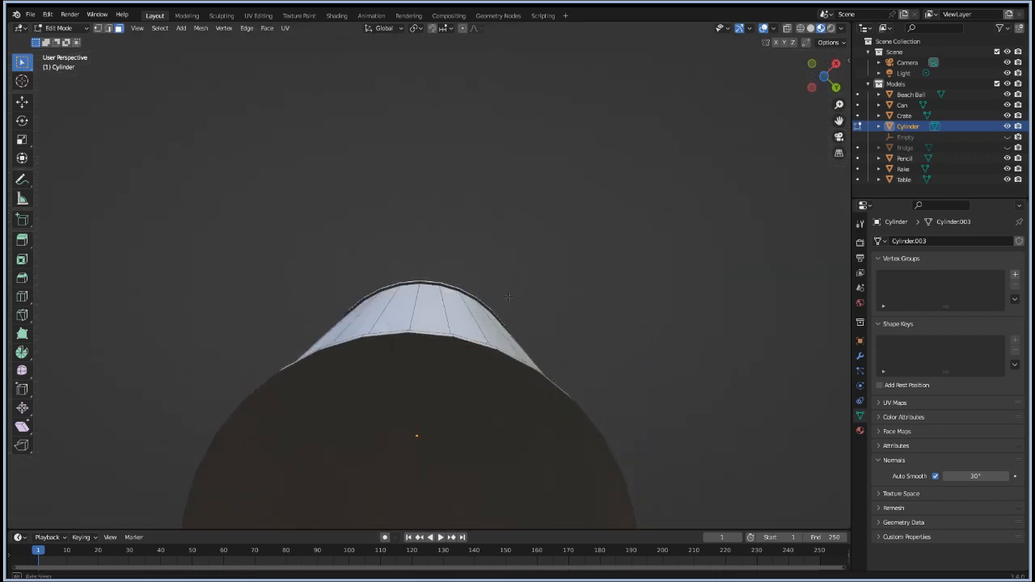
{"action": "left_click", "coordinate": [446, 425], "text": "shift"}
{"action": "middle_click_drag", "start_coordinate": [329, 220], "coordinate": [397, 408]}
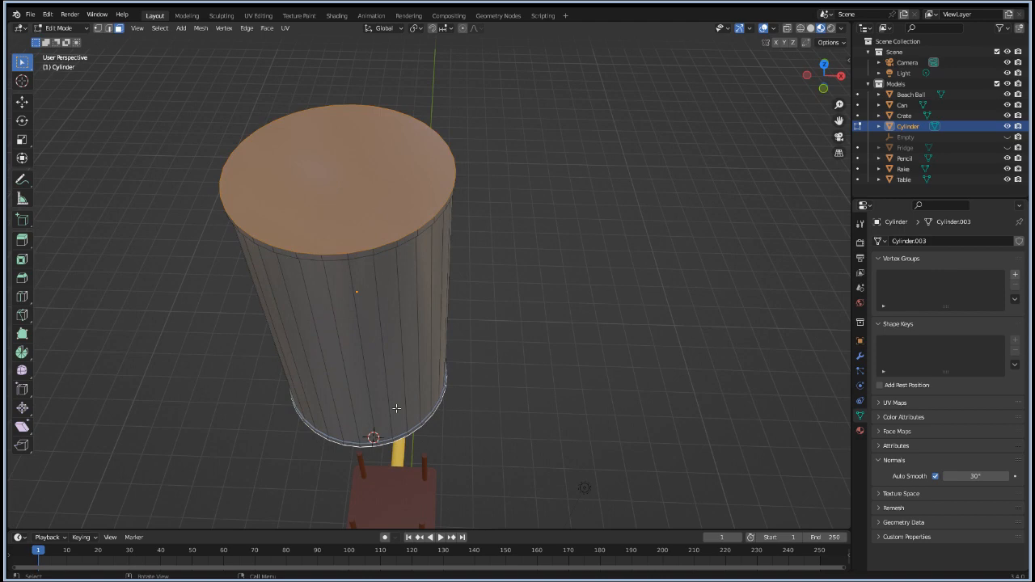
{"action": "key", "text": "i"}
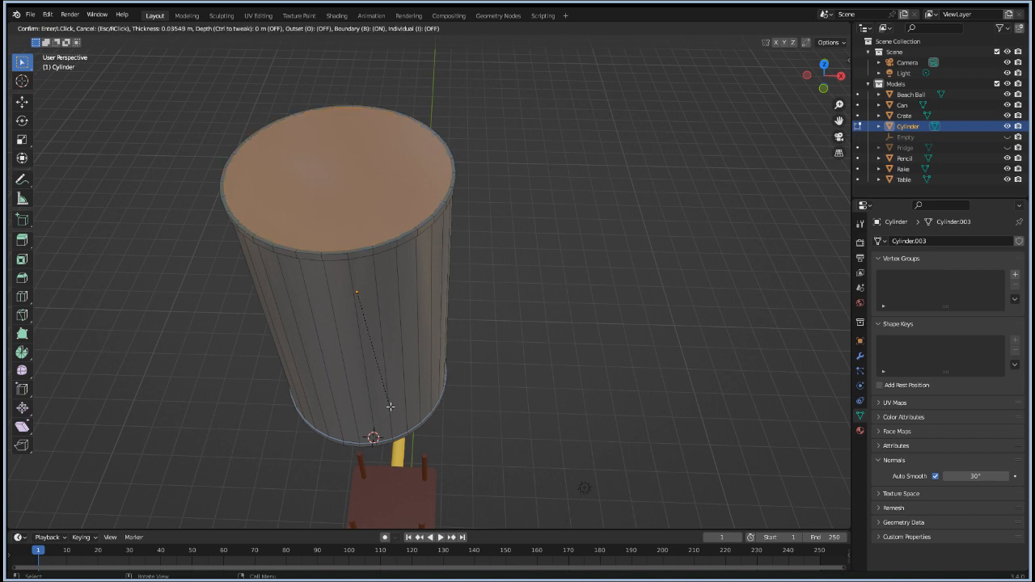
{"action": "left_click", "coordinate": [390, 406]}
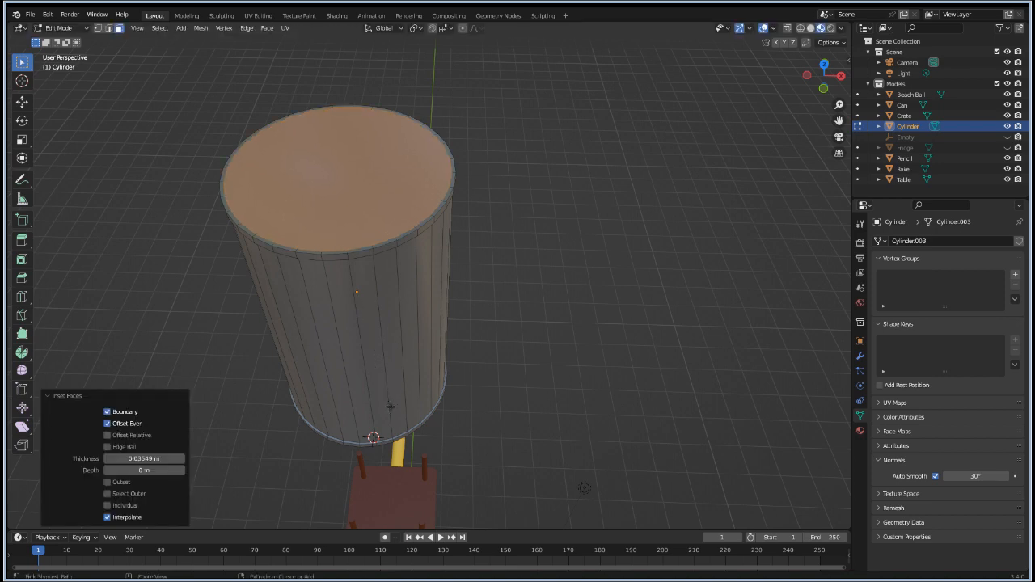
Step: Extrude both cap faces inward by about 0.023 m with Shrink/Fatten and inset them by about 0.039 m
{"action": "key", "text": "alt+s"}
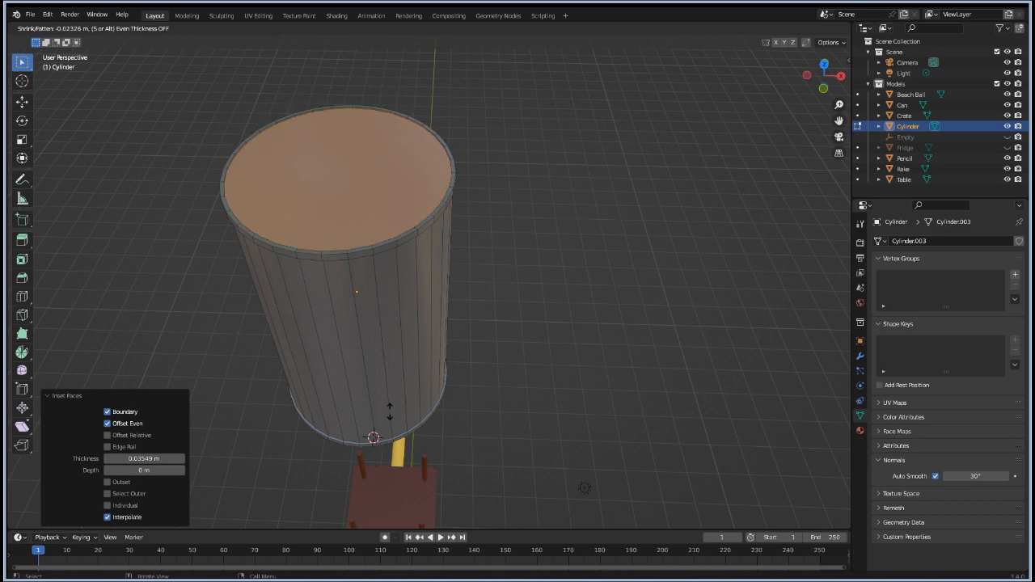
{"action": "left_click", "coordinate": [390, 410]}
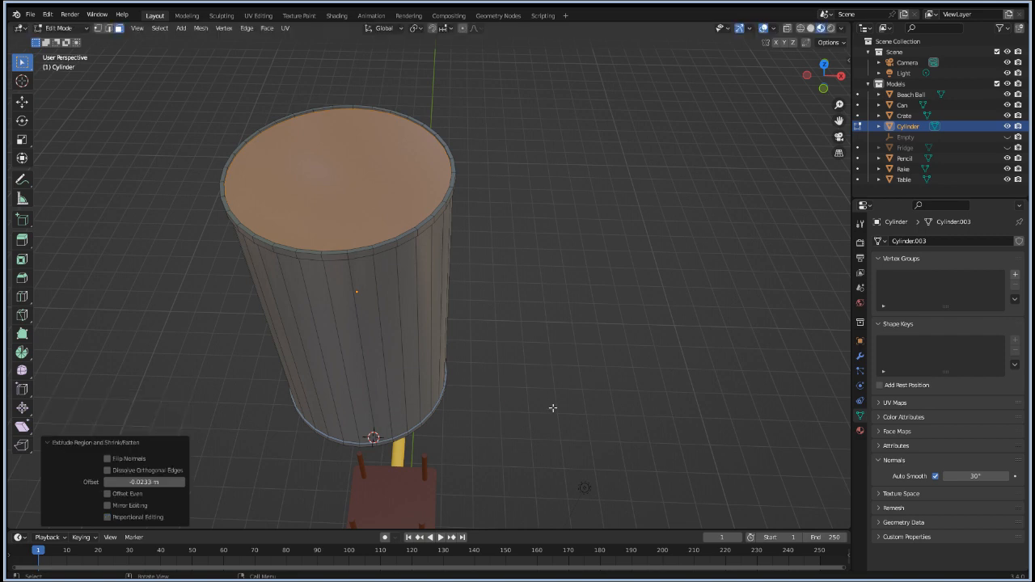
{"action": "key", "text": "i"}
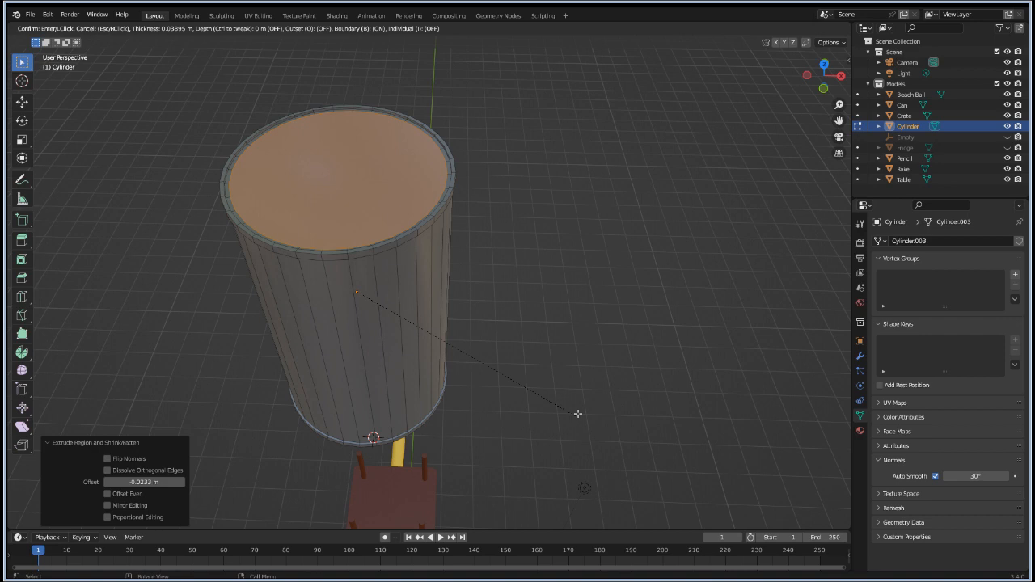
{"action": "left_click", "coordinate": [578, 415]}
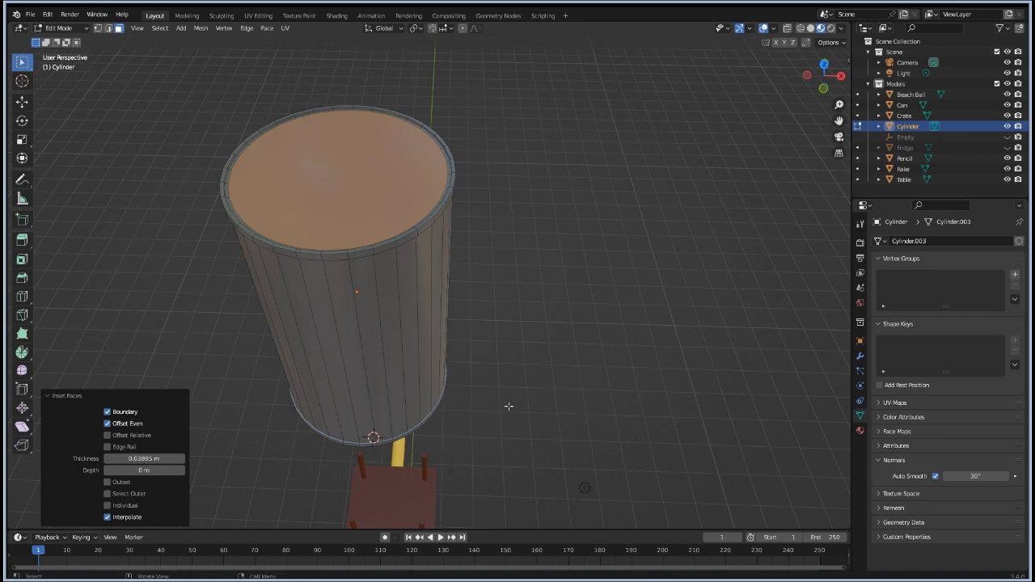
Step: Select only the inset top cap face of the cylinder
{"action": "middle_click_drag", "start_coordinate": [344, 427], "coordinate": [399, 423]}
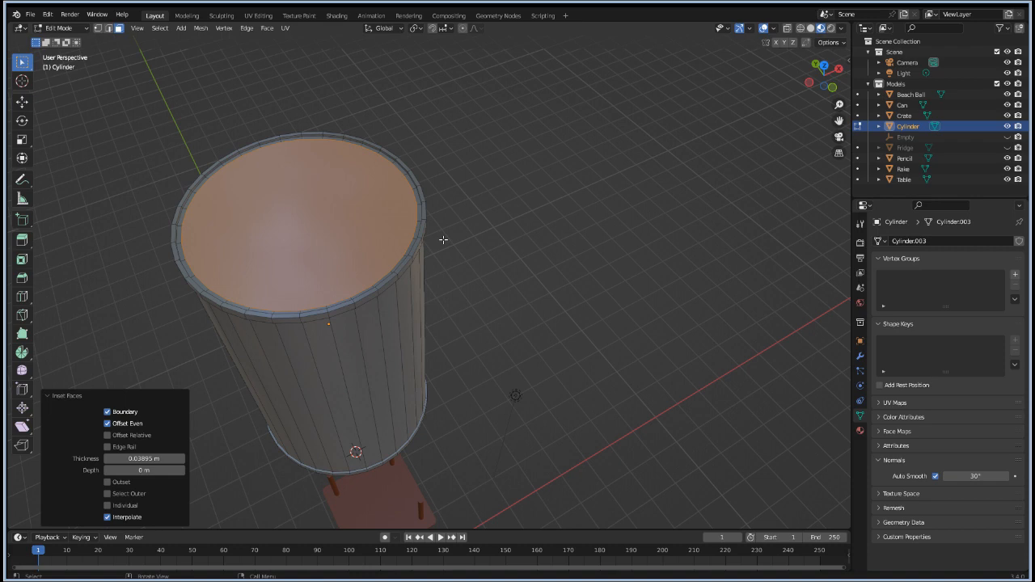
{"action": "scroll", "coordinate": [474, 370], "scroll_direction": "up", "scroll_amount": 3}
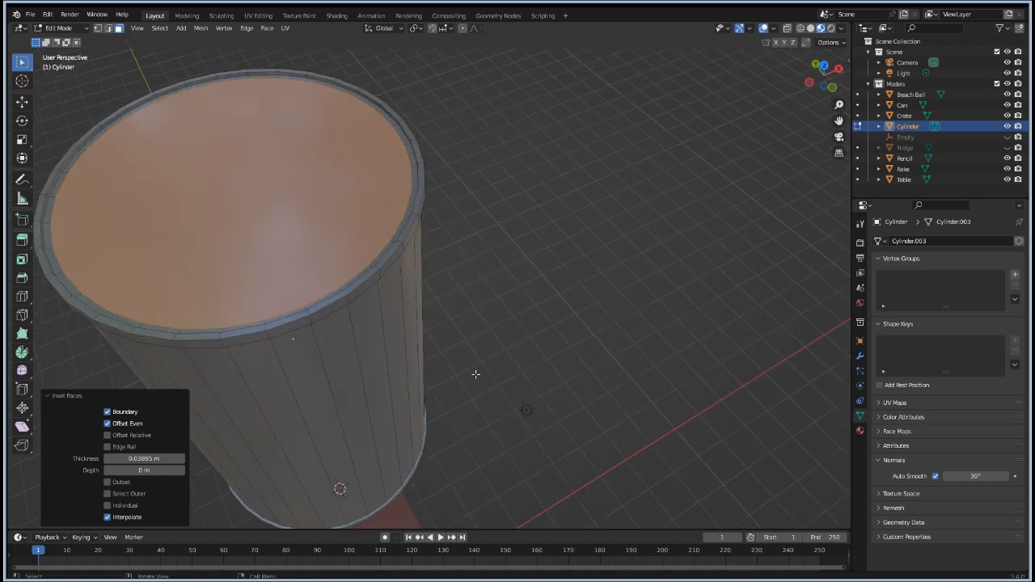
{"action": "left_click", "coordinate": [326, 220]}
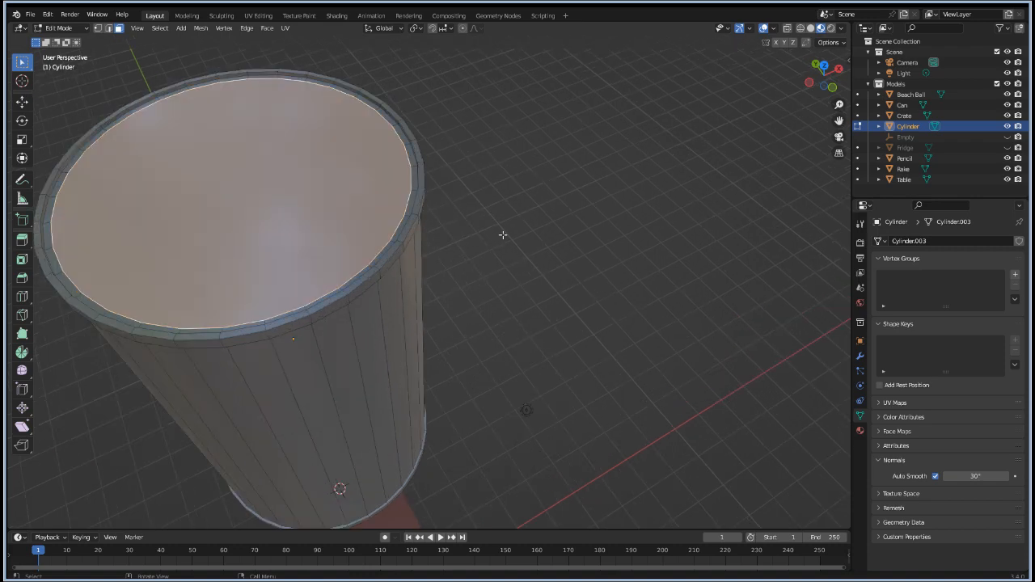
Step: Try extruding the top cap face outward by about 0.041 m with Shrink/Fatten, undo it, and cancel a vertical move
{"action": "key", "text": "alt+s"}
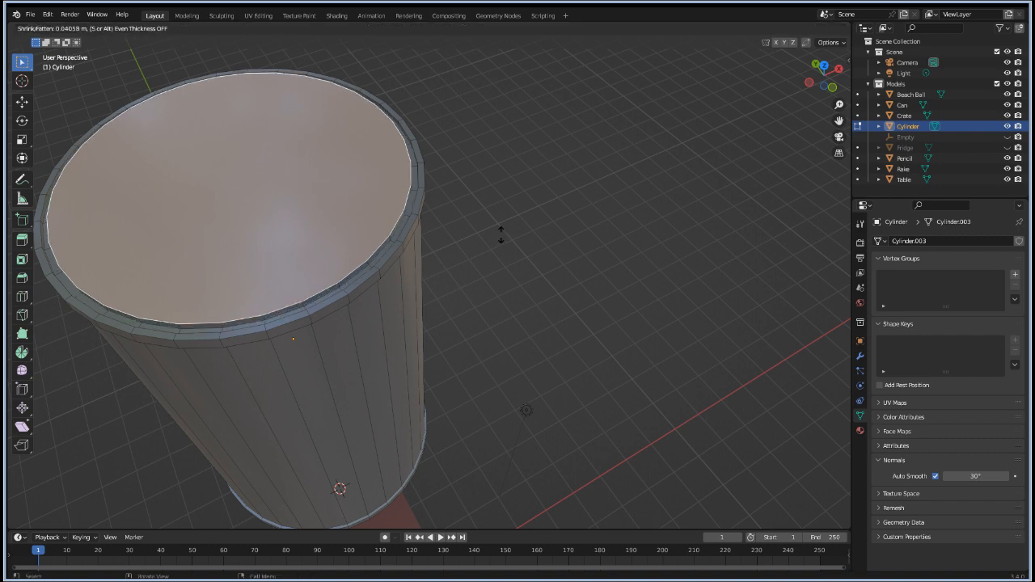
{"action": "left_click", "coordinate": [501, 233]}
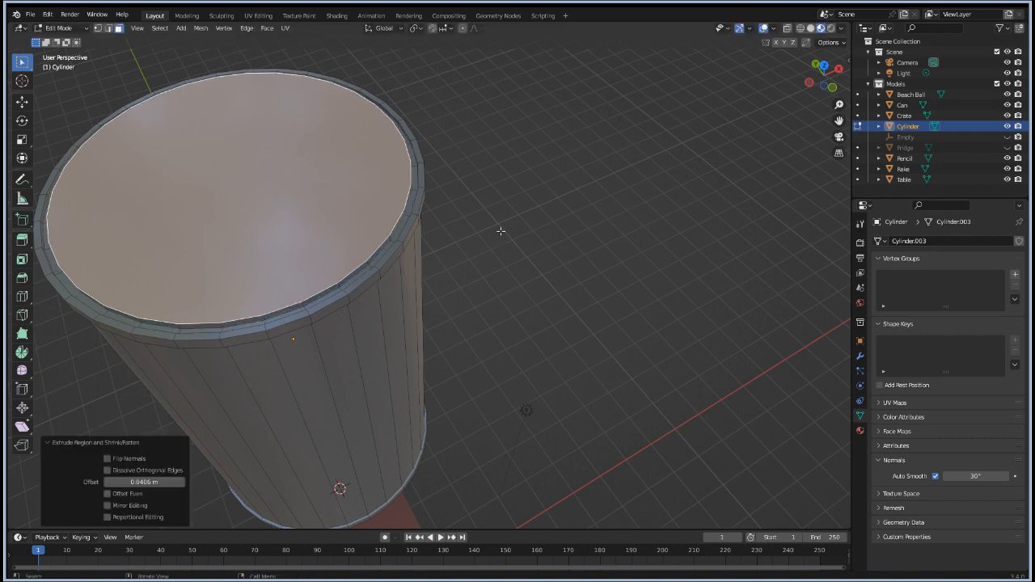
{"action": "key", "text": "ctrl+z"}
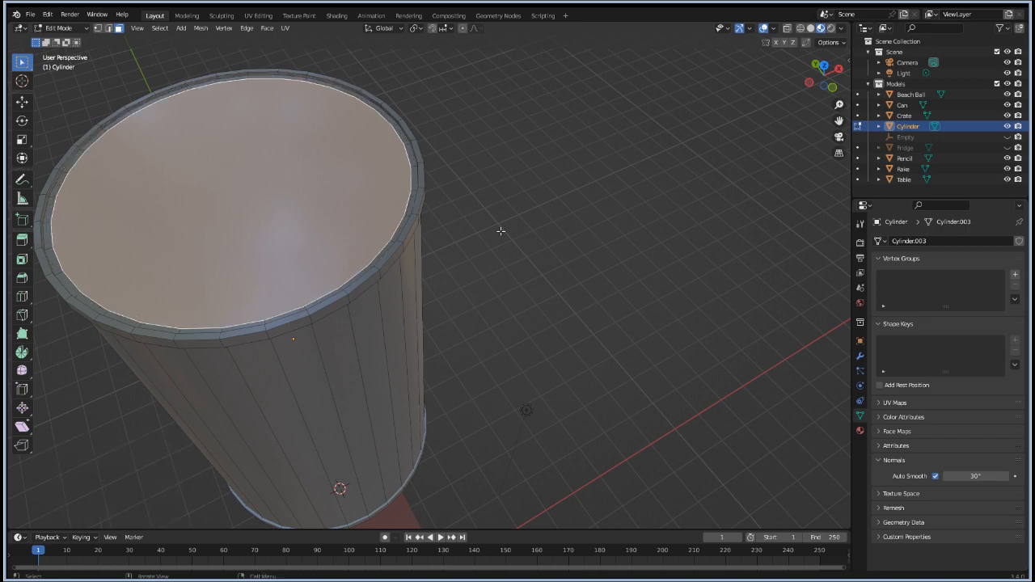
{"action": "key", "text": "g"}
{"action": "key", "text": "z"}
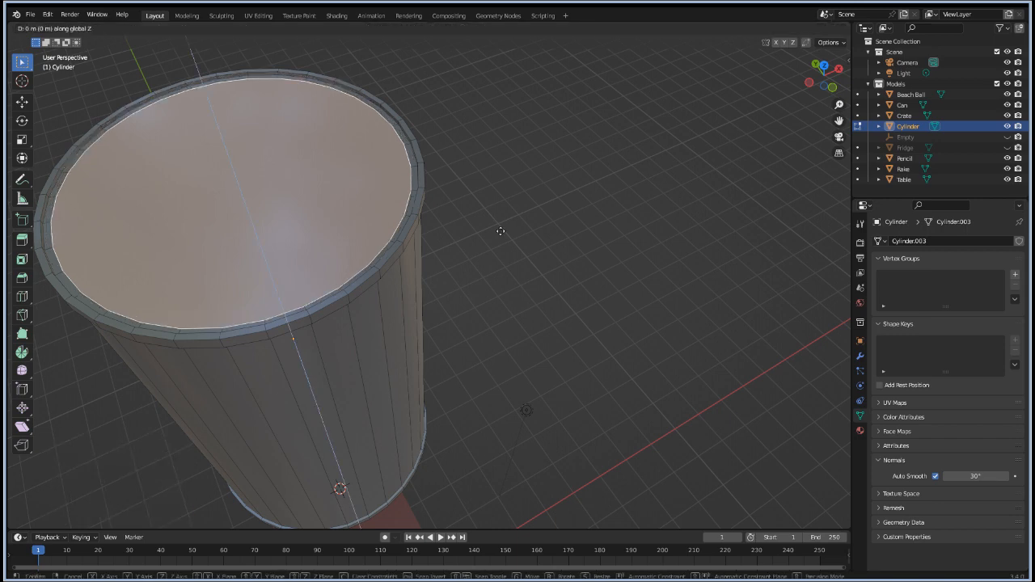
{"action": "key", "text": "Escape"}
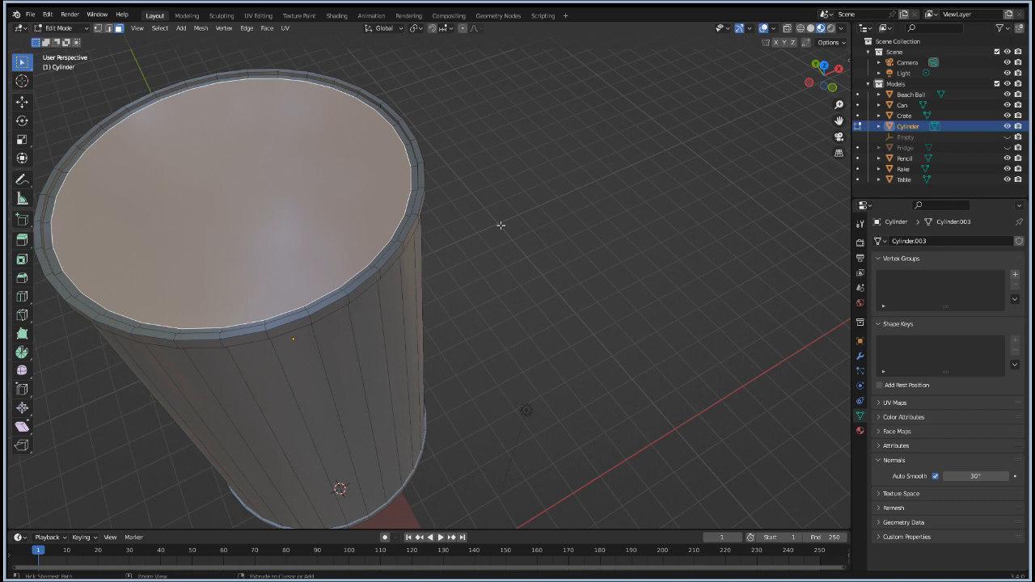
Step: Extrude the top cap face outward by about 0.017 m with Shrink/Fatten and inset it by about 0.024 m
{"action": "key", "text": "alt+s"}
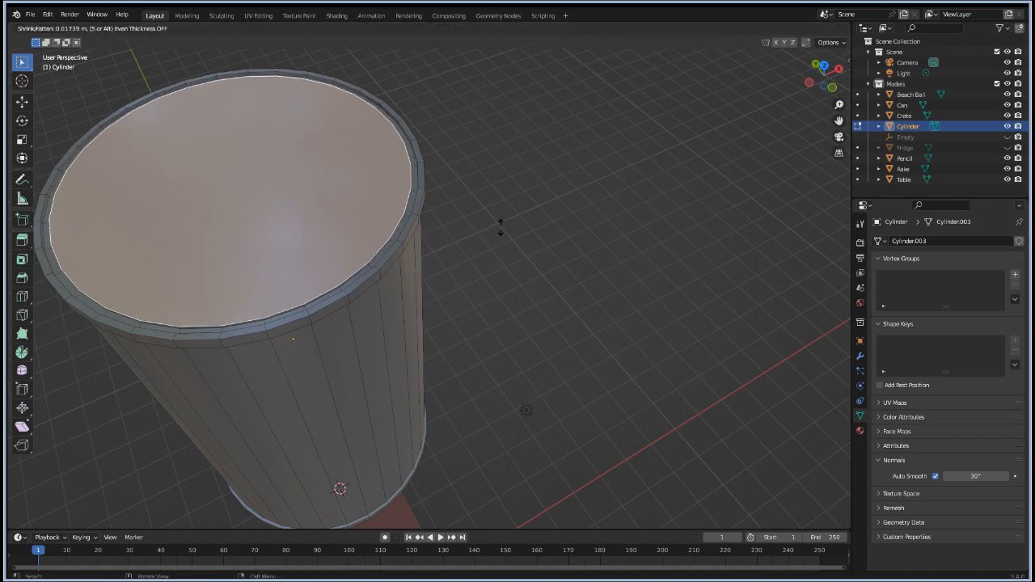
{"action": "left_click", "coordinate": [501, 227]}
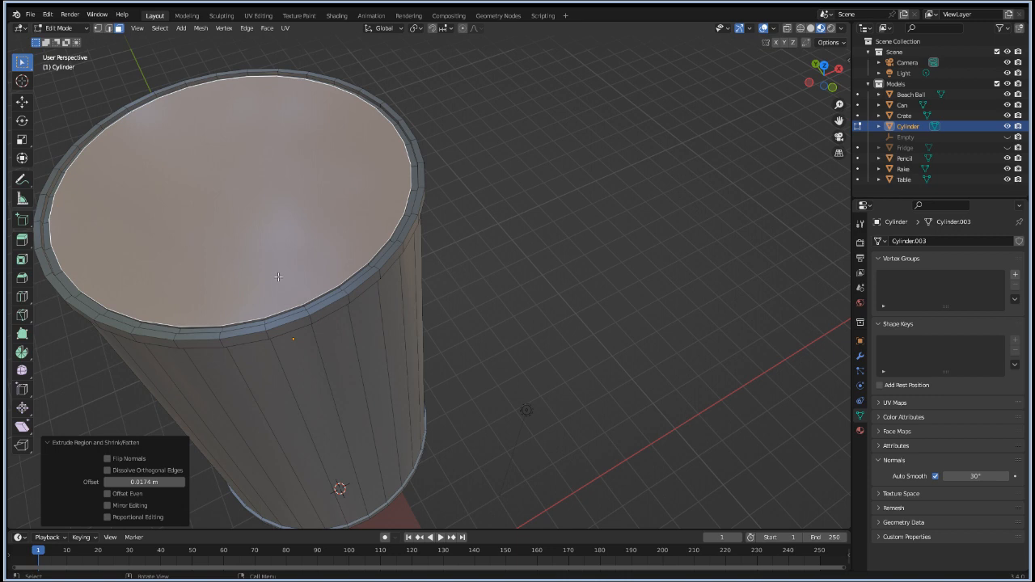
{"action": "middle_click_drag", "start_coordinate": [278, 277], "coordinate": [220, 269]}
{"action": "middle_click_drag", "start_coordinate": [220, 289], "coordinate": [246, 288]}
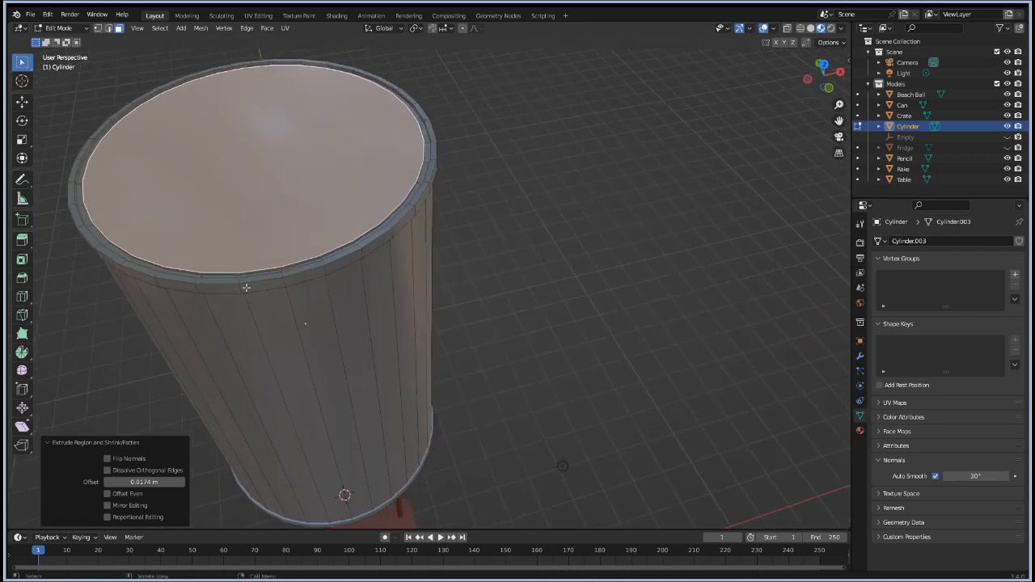
{"action": "key", "text": "i"}
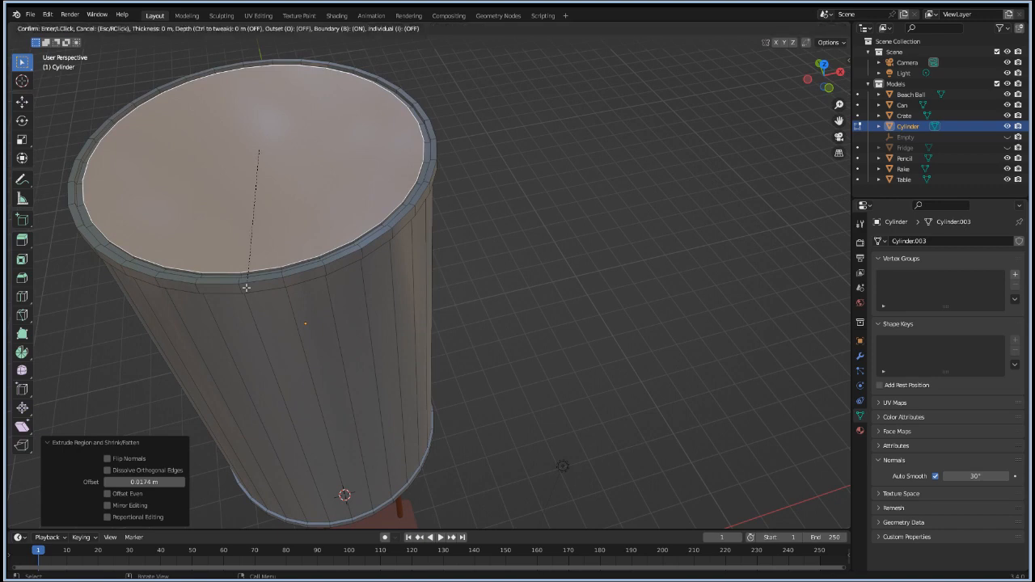
{"action": "left_click", "coordinate": [246, 283]}
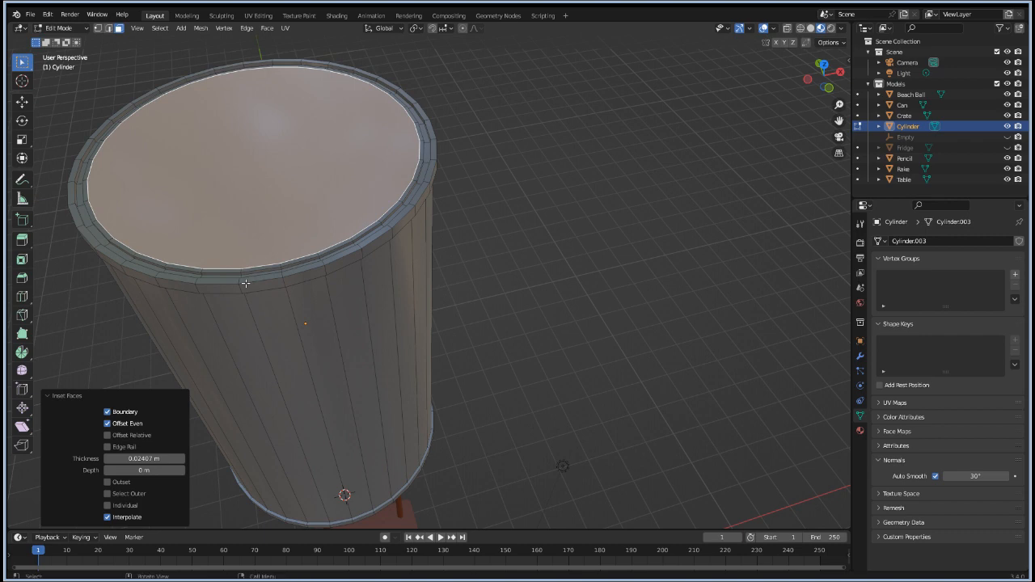
Step: Lower the inset top cap face by about 0.007 m along Z
{"action": "key", "text": "g"}
{"action": "key", "text": "z"}
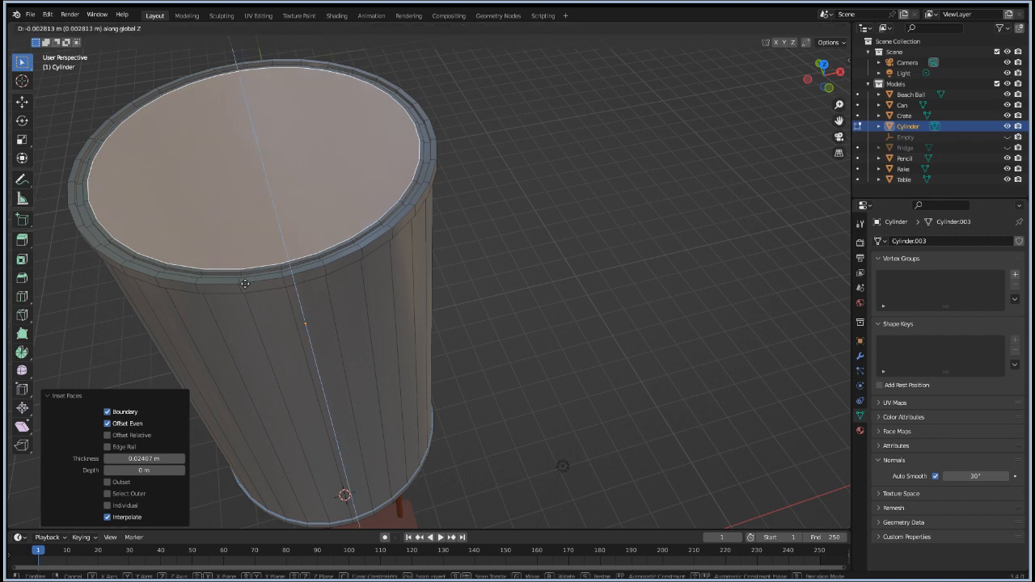
{"action": "left_click", "coordinate": [243, 285]}
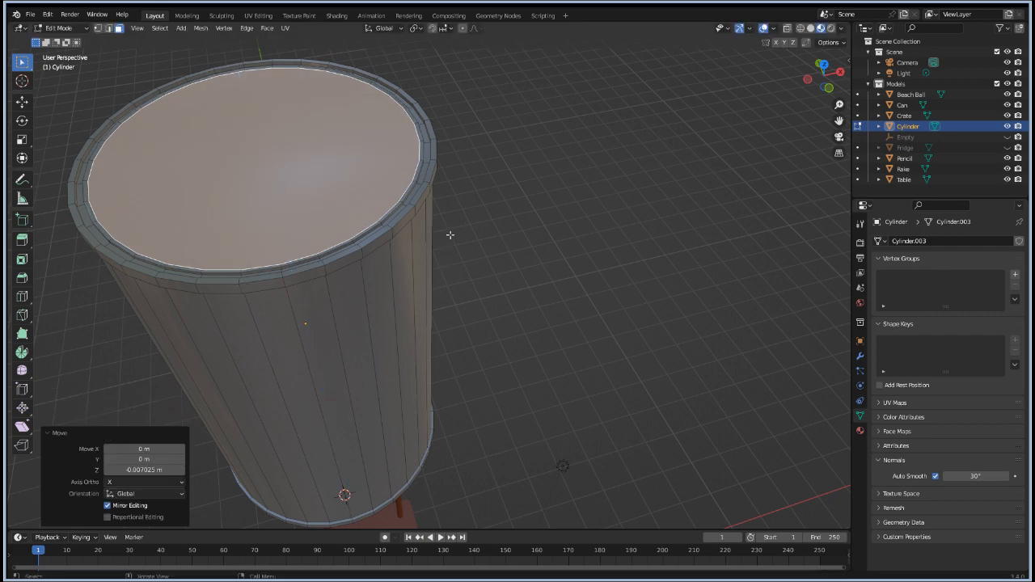
Step: Inset the top cap face by about 0.805 m and move the small center face about -0.603 m along Y in top view
{"action": "key", "text": "i"}
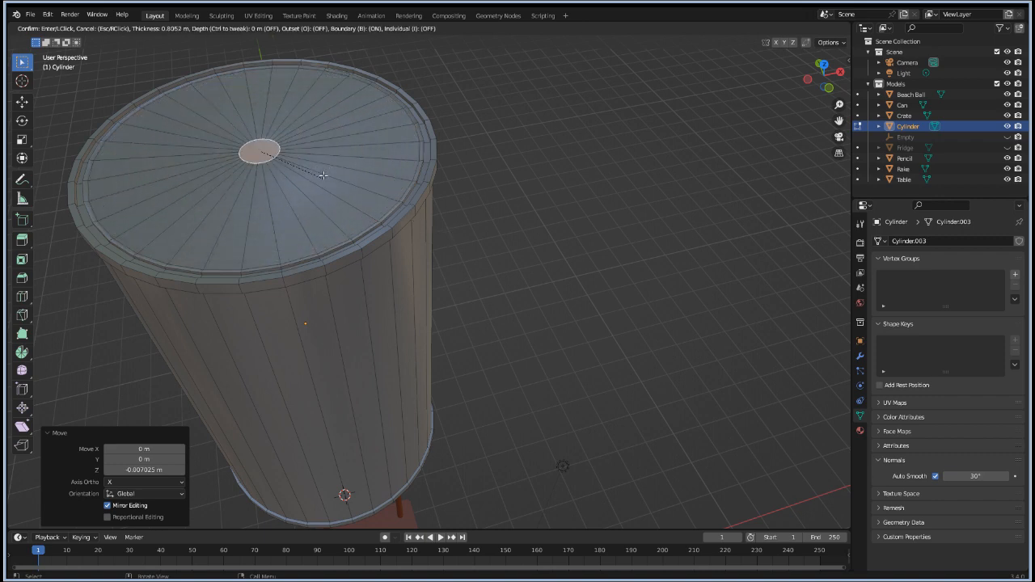
{"action": "left_click", "coordinate": [323, 175]}
{"action": "key", "text": "KP_7"}
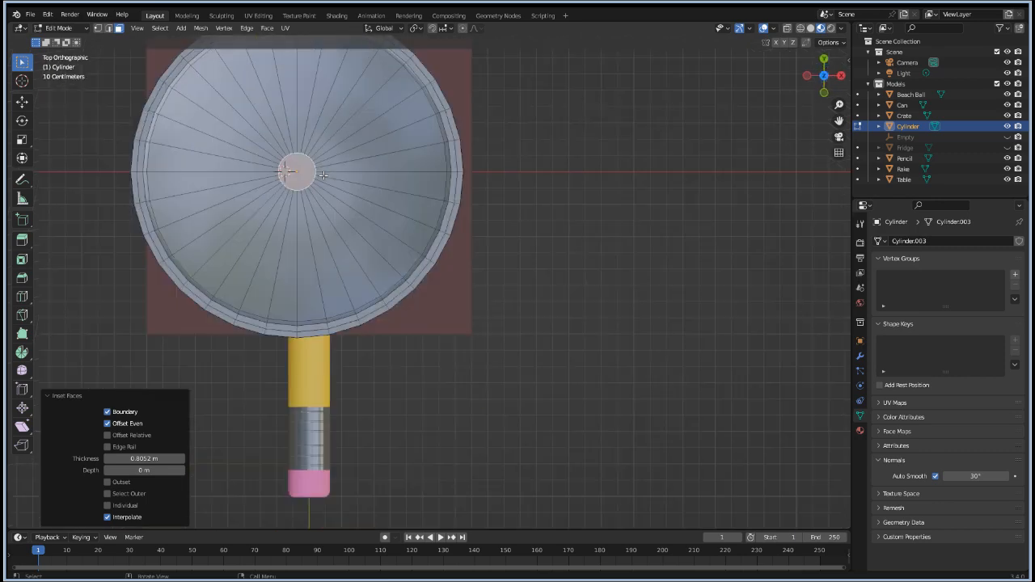
{"action": "middle_click_drag", "start_coordinate": [506, 219], "coordinate": [595, 286], "text": "shift"}
{"action": "key", "text": "g"}
{"action": "key", "text": "z"}
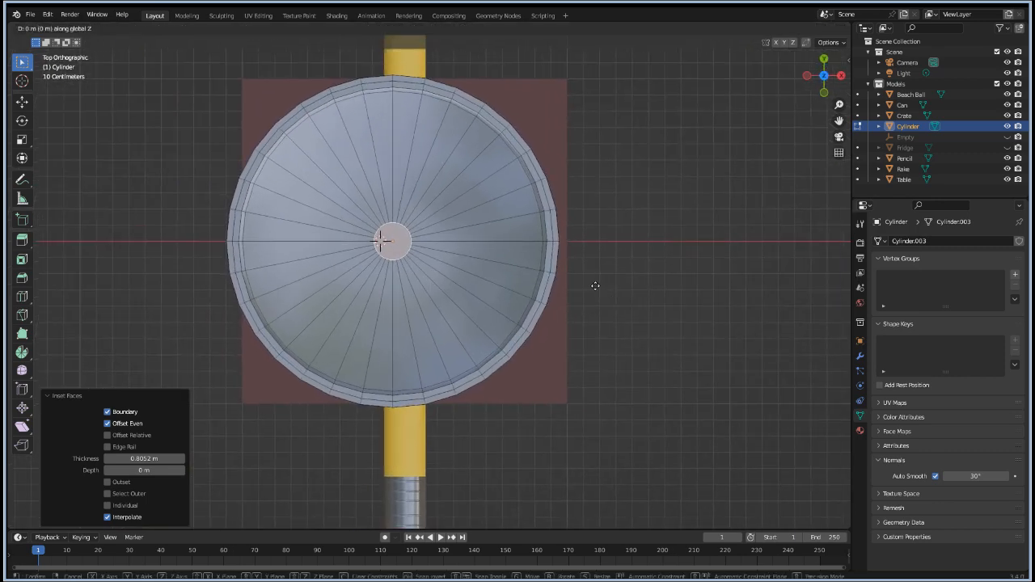
{"action": "key", "text": "x"}
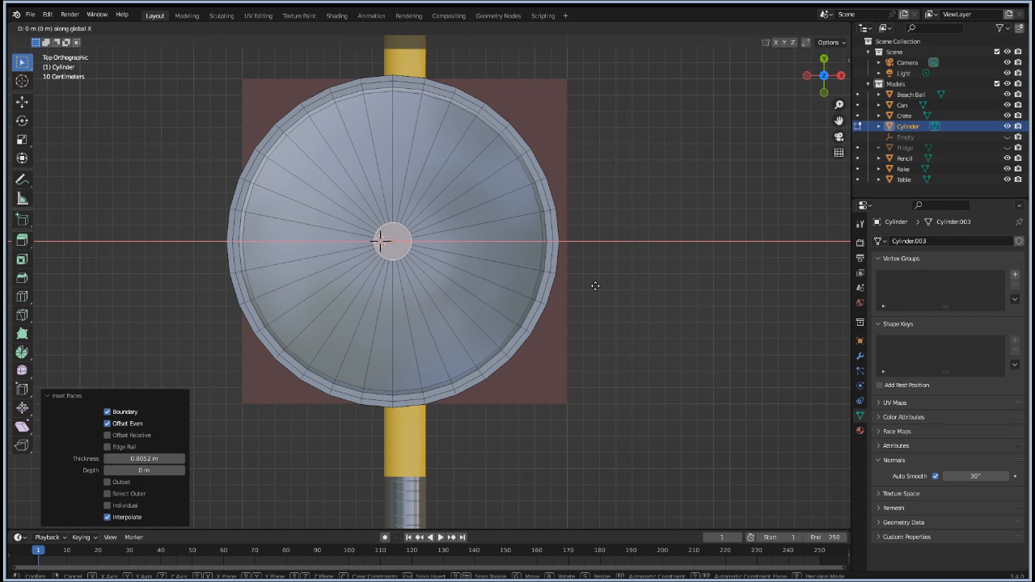
{"action": "key", "text": "y"}
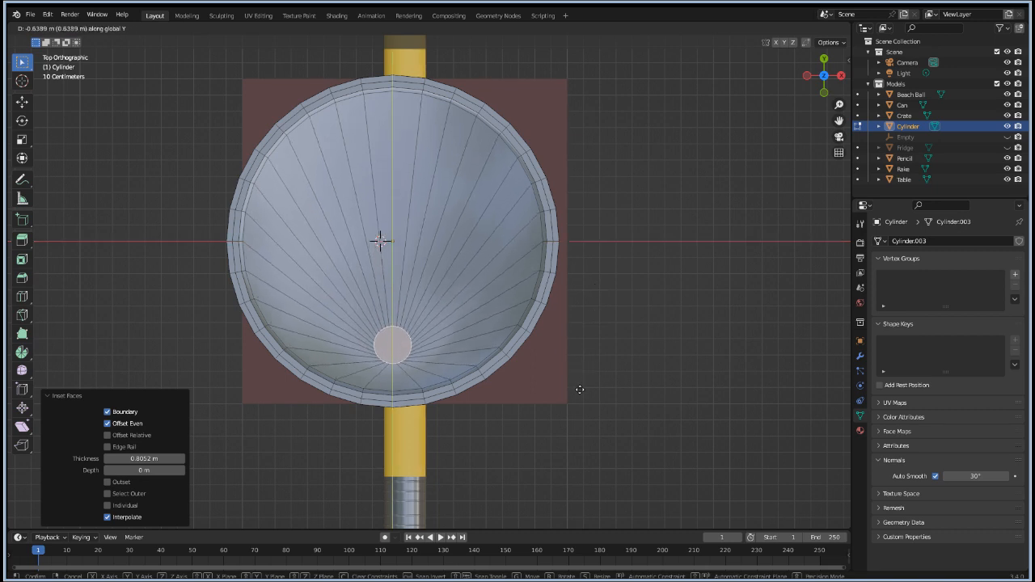
{"action": "left_click", "coordinate": [580, 390]}
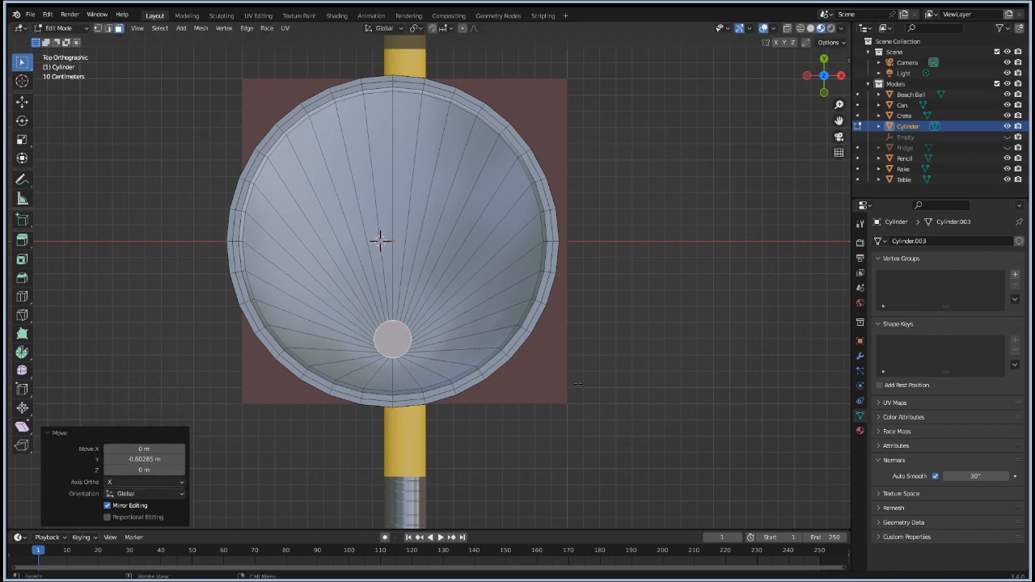
Step: Extrude the small round face on the top cap outward by about 0.016 m and inset it by about 0.016 m
{"action": "middle_click_drag", "start_coordinate": [358, 311], "coordinate": [507, 282]}
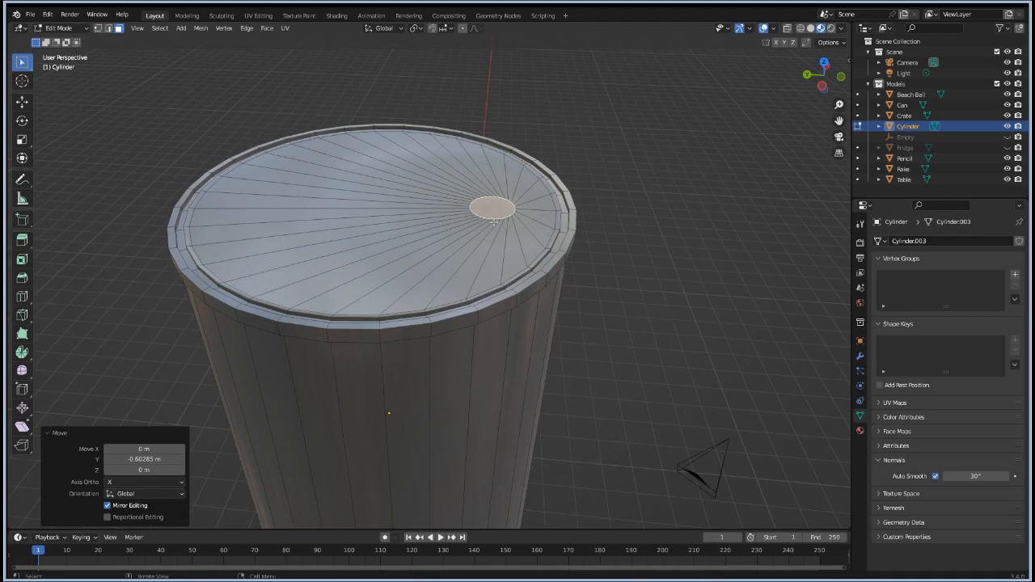
{"action": "key", "text": "alt+s"}
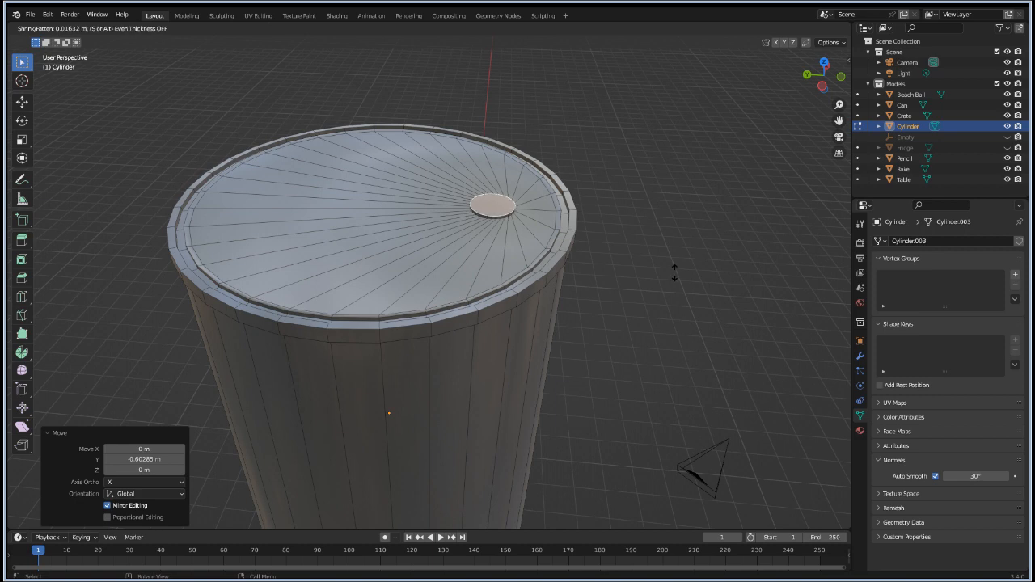
{"action": "left_click", "coordinate": [675, 273]}
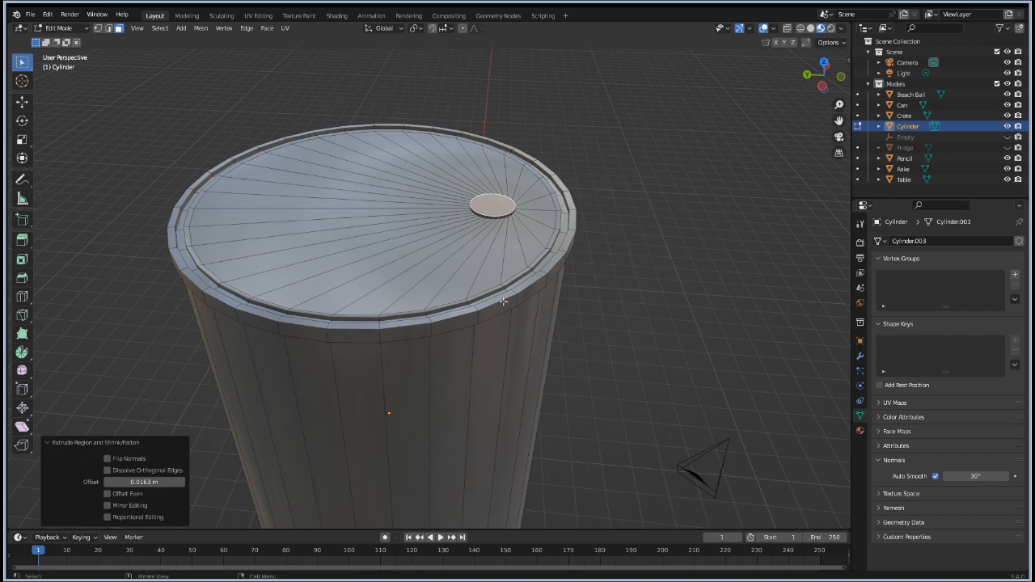
{"action": "key", "text": "i"}
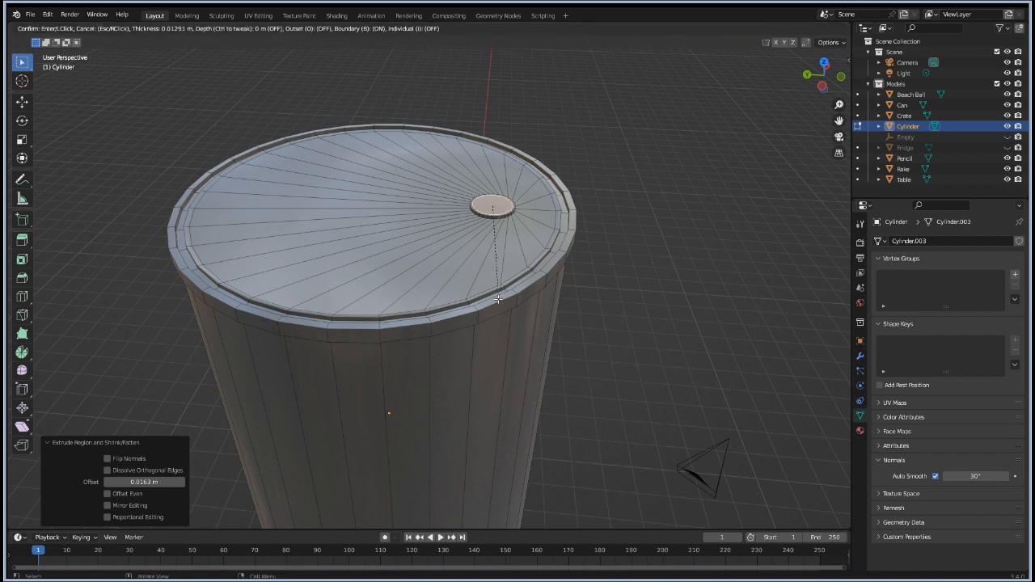
{"action": "left_click", "coordinate": [496, 299]}
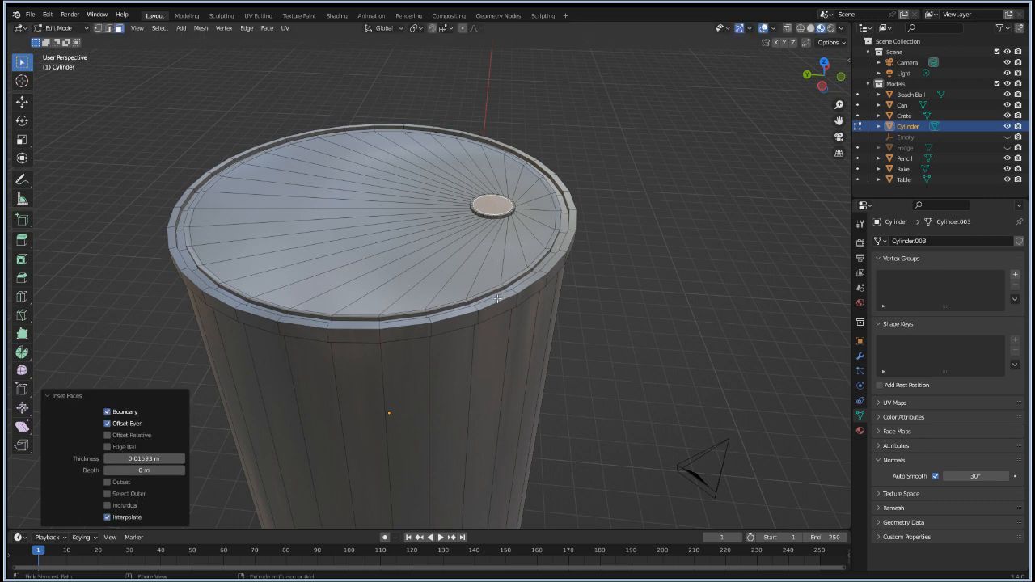
Step: Extrude the small cap face inward by about 0.005 m, scale it to about 0.93 horizontally, and check the shape in Object Mode
{"action": "key", "text": "alt+s"}
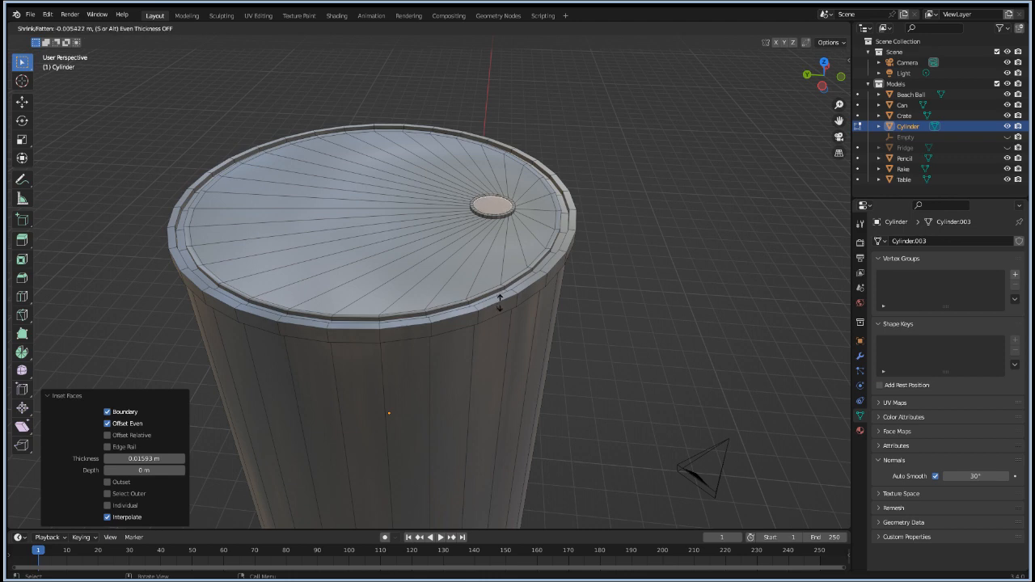
{"action": "left_click", "coordinate": [499, 301]}
{"action": "scroll", "coordinate": [671, 180], "scroll_direction": "up", "scroll_amount": 3}
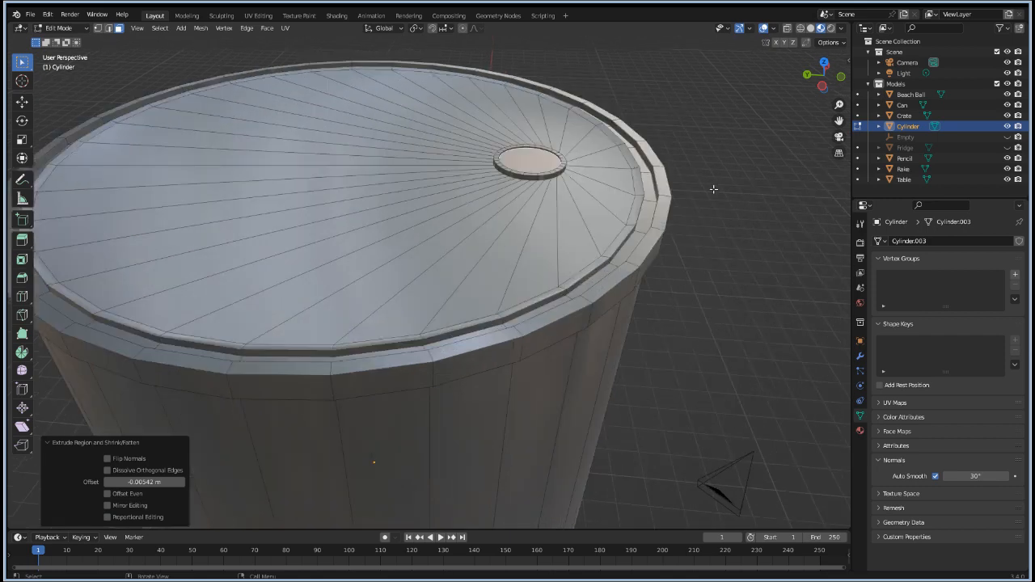
{"action": "key", "text": "s"}
{"action": "key", "text": "shift+z"}
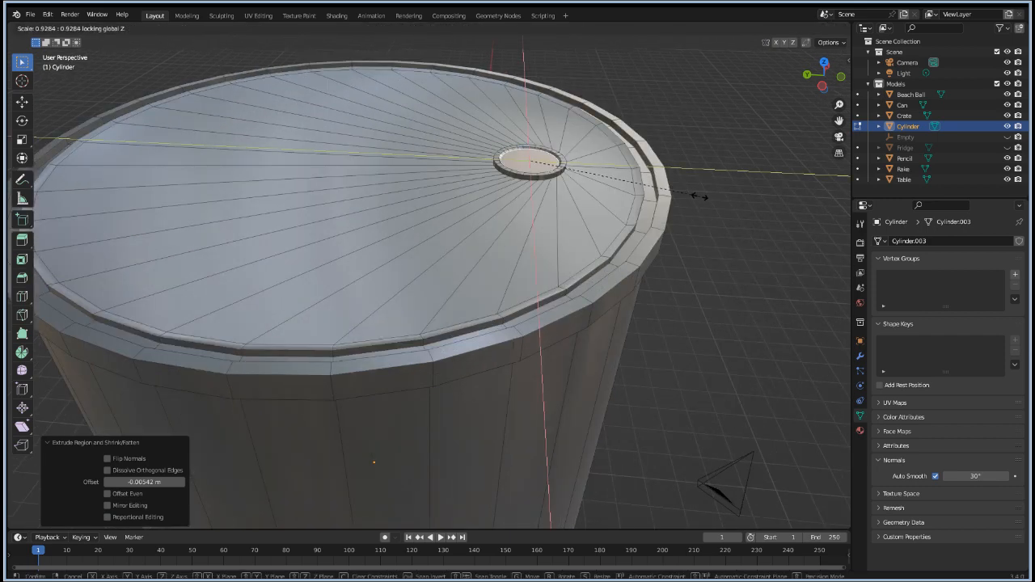
{"action": "left_click", "coordinate": [698, 195]}
{"action": "left_click", "coordinate": [712, 319]}
{"action": "scroll", "coordinate": [614, 363], "scroll_direction": "down", "scroll_amount": 4}
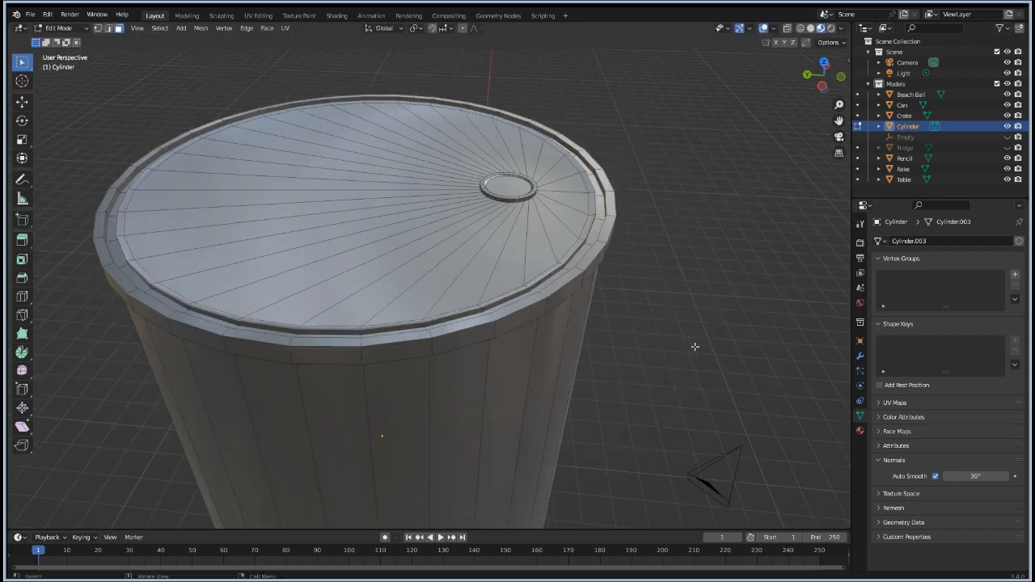
{"action": "middle_click_drag", "start_coordinate": [572, 379], "coordinate": [531, 388]}
{"action": "key", "text": "Tab"}
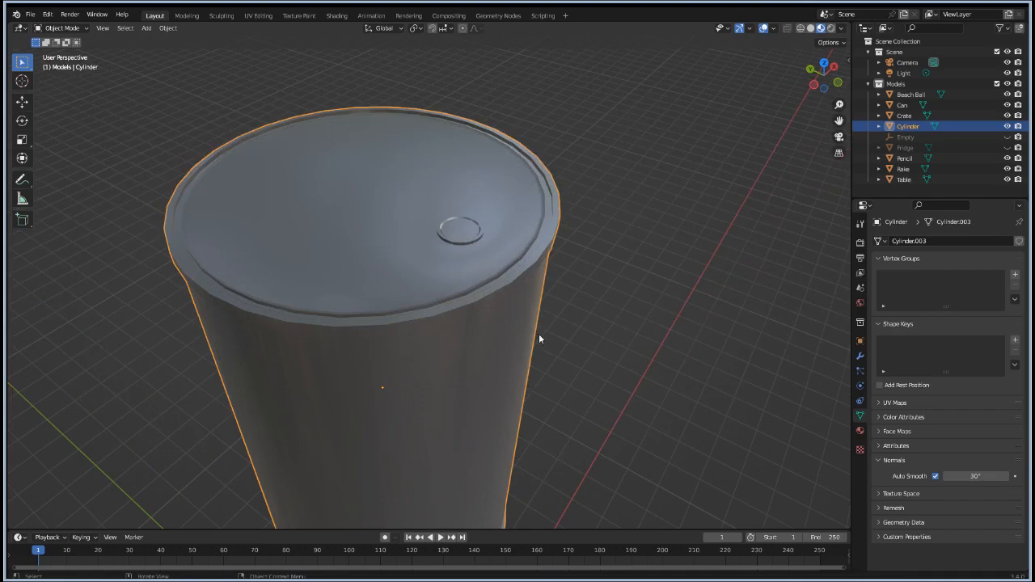
{"action": "middle_click_drag", "start_coordinate": [539, 338], "coordinate": [573, 268]}
Step: Add 19 evenly spaced horizontal loop cuts around the cylinder's side wall in Edit Mode
{"action": "key", "text": "Tab"}
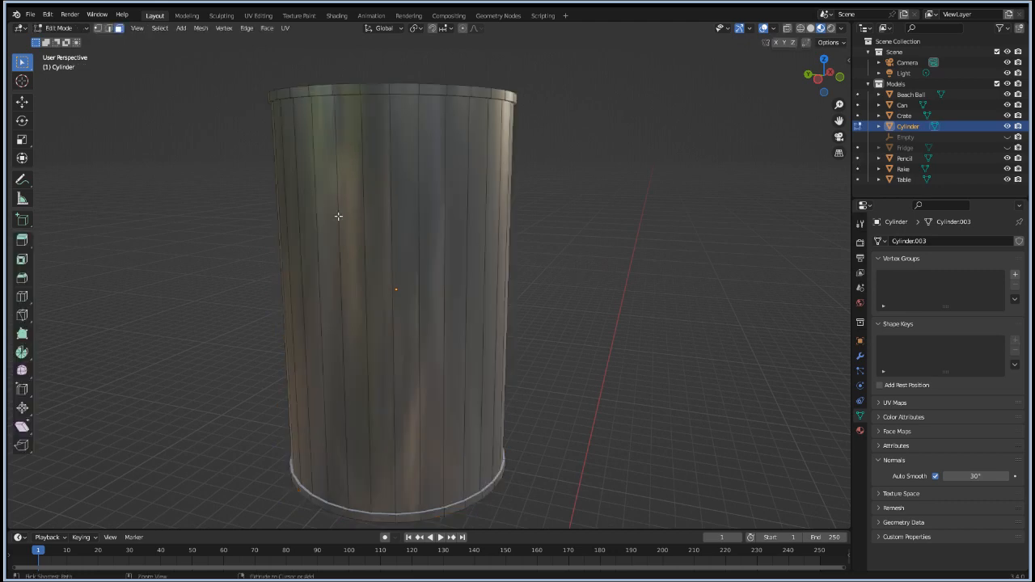
{"action": "key", "text": "ctrl+r"}
{"action": "scroll", "coordinate": [368, 251], "scroll_direction": "up", "scroll_amount": 1}
{"action": "scroll", "coordinate": [368, 251], "scroll_direction": "up", "scroll_amount": 1}
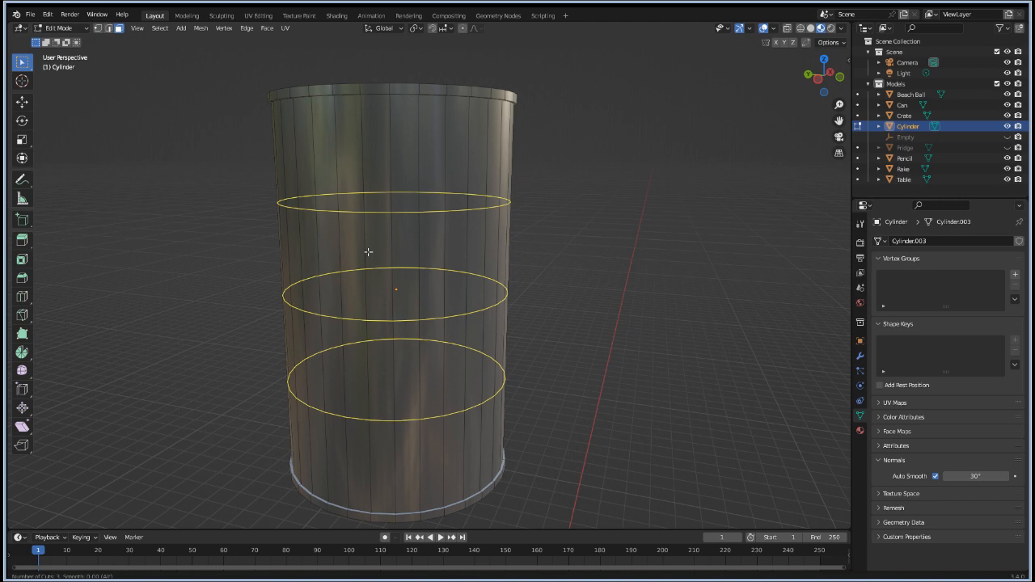
{"action": "scroll", "coordinate": [369, 252], "scroll_direction": "up", "scroll_amount": 10}
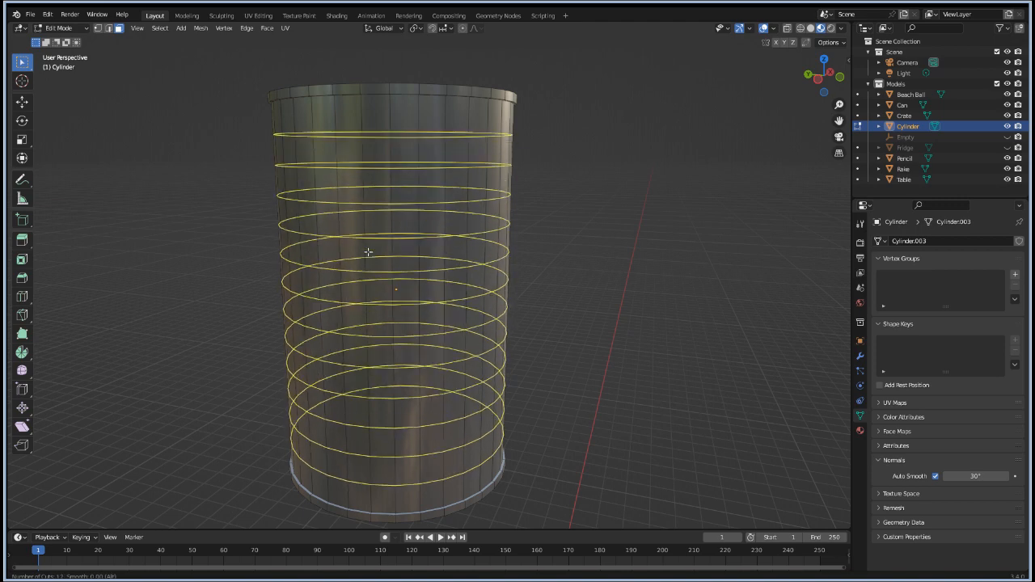
{"action": "left_click", "coordinate": [365, 250]}
{"action": "right_click", "coordinate": [345, 255]}
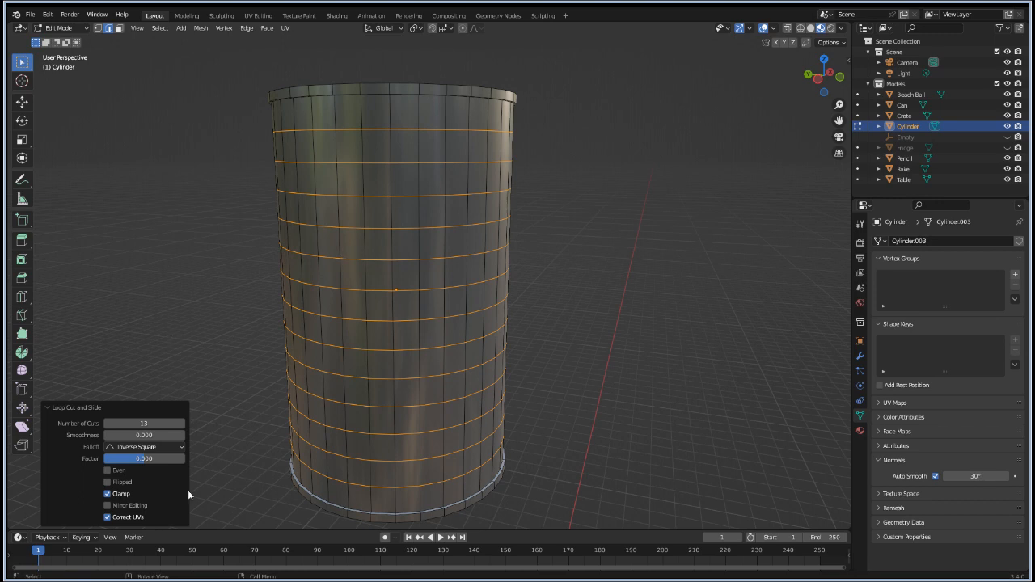
{"action": "left_click", "coordinate": [154, 424]}
{"action": "type", "text": "19"}
{"action": "key", "text": "Return"}
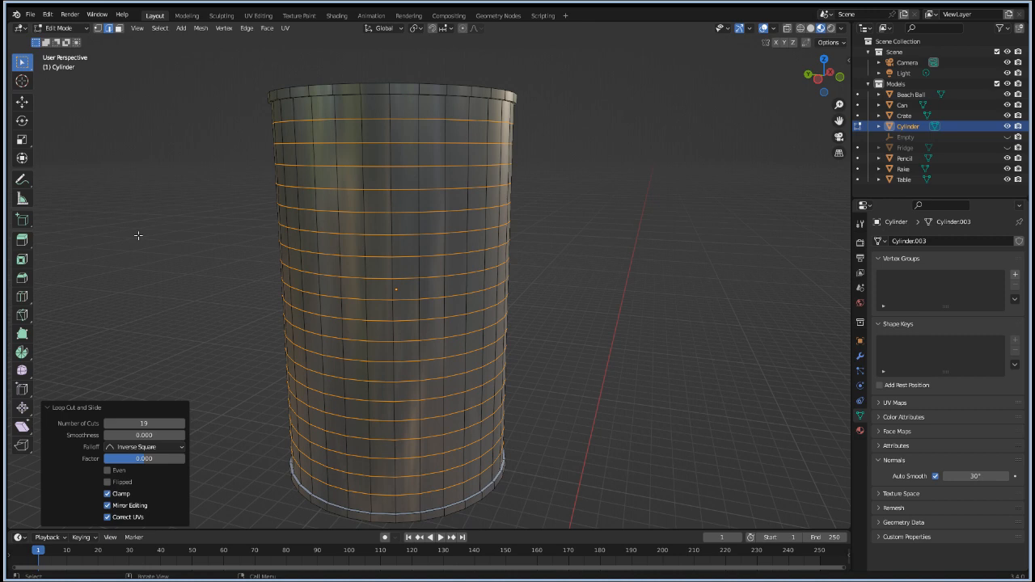
{"action": "left_click", "coordinate": [138, 236]}
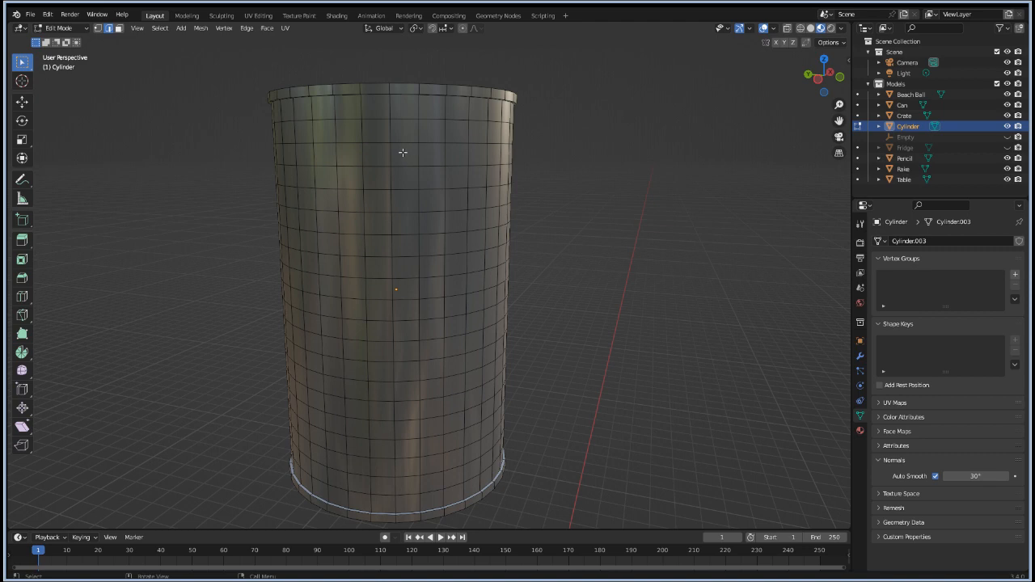
Step: Select four evenly spaced horizontal face loops on the side wall and grow the selection once into three-face-high bands
{"action": "key", "text": "3"}
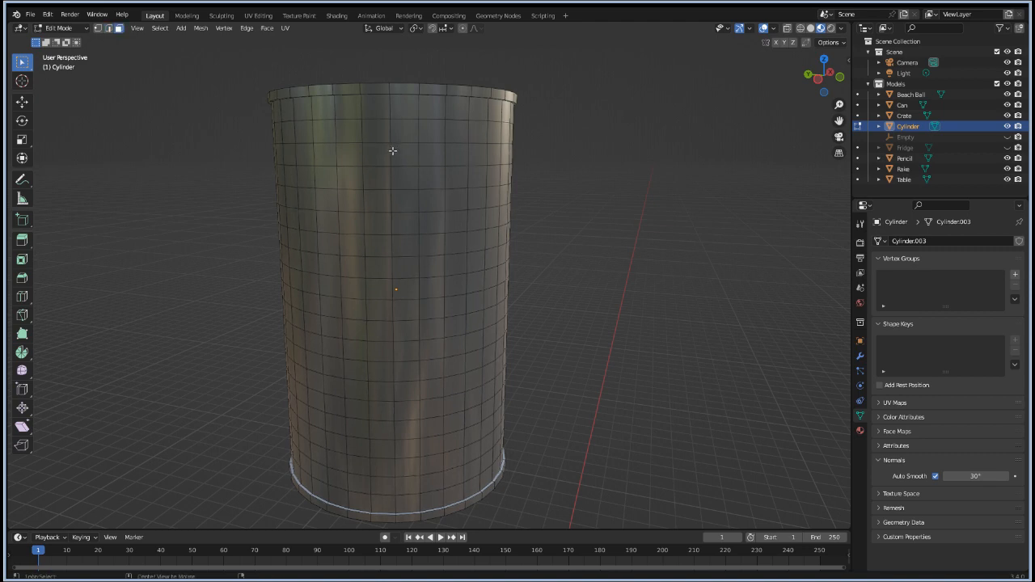
{"action": "left_click", "coordinate": [393, 151], "text": "alt"}
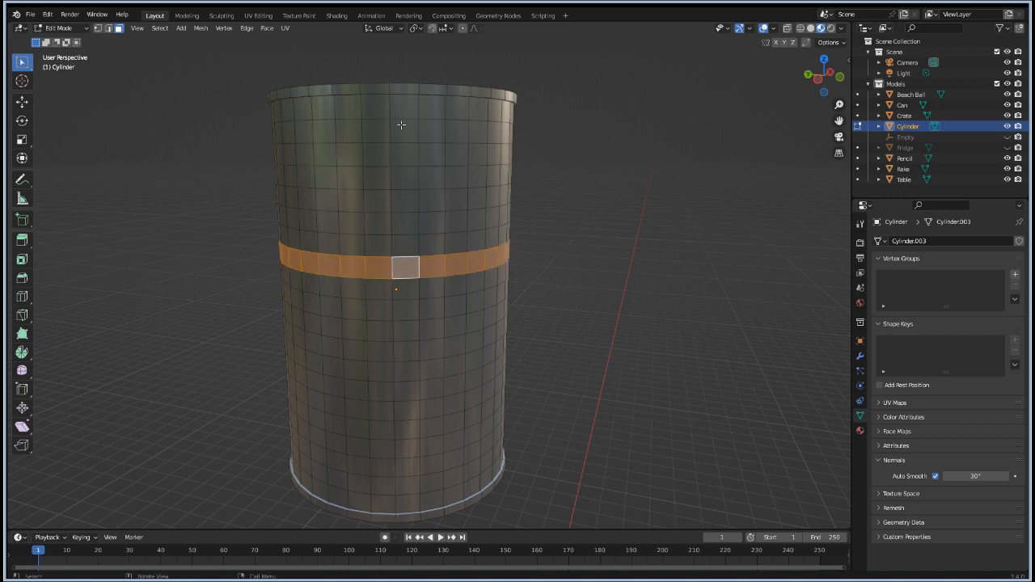
{"action": "left_click", "coordinate": [396, 266], "text": "alt+shift"}
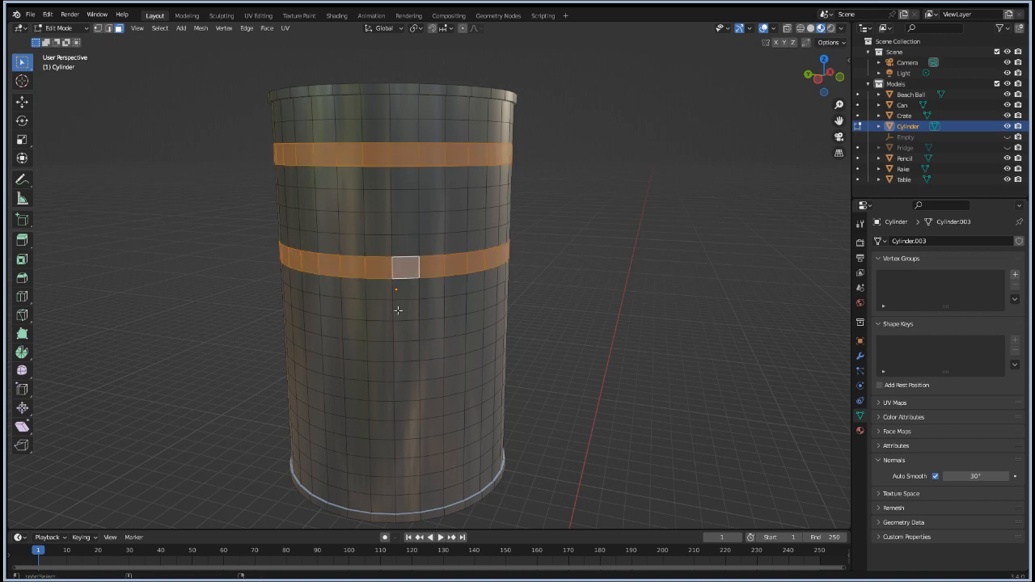
{"action": "left_click", "coordinate": [396, 370], "text": "alt+shift"}
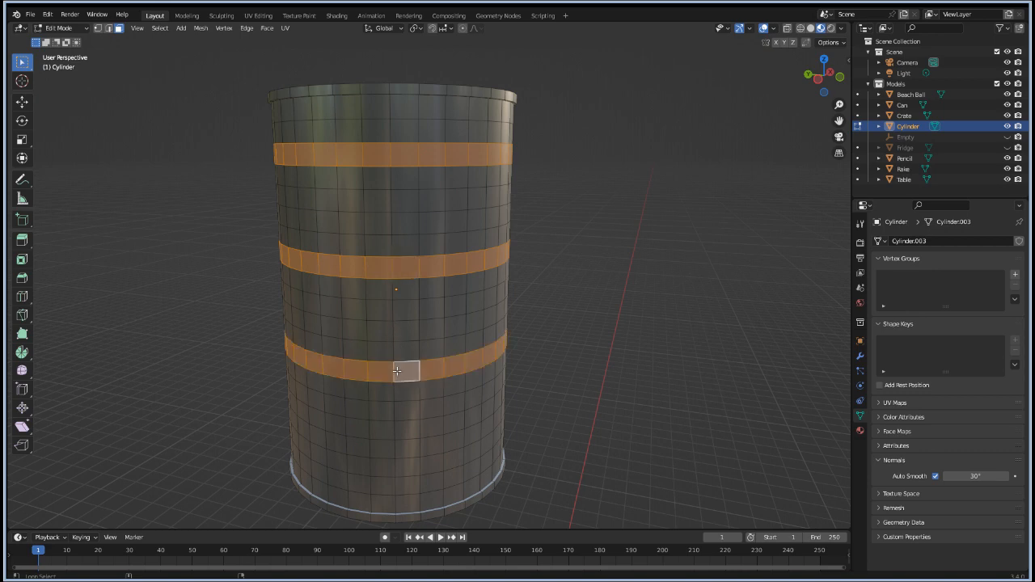
{"action": "left_click", "coordinate": [399, 466], "text": "alt+shift"}
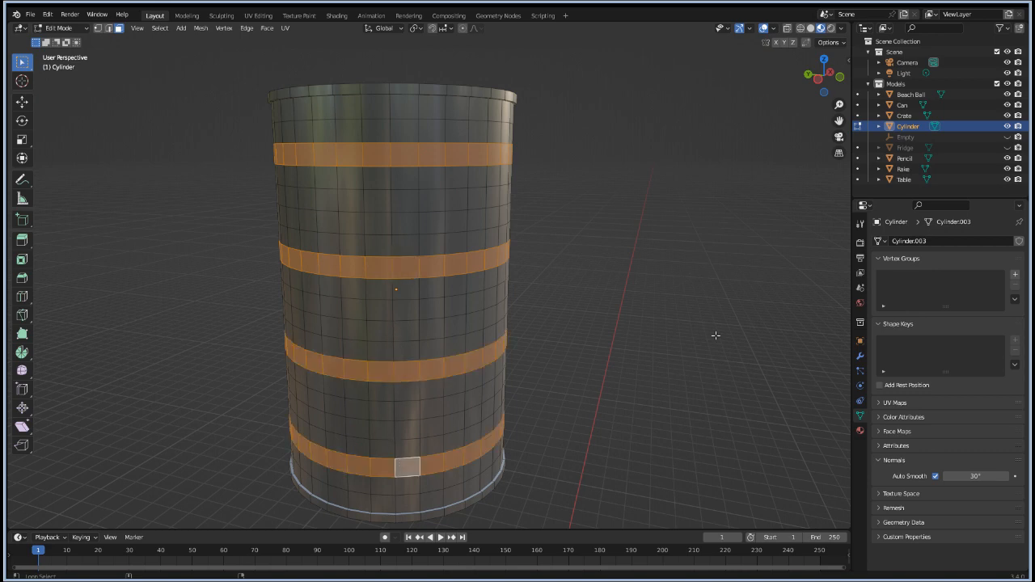
{"action": "key", "text": "ctrl+KP_Add"}
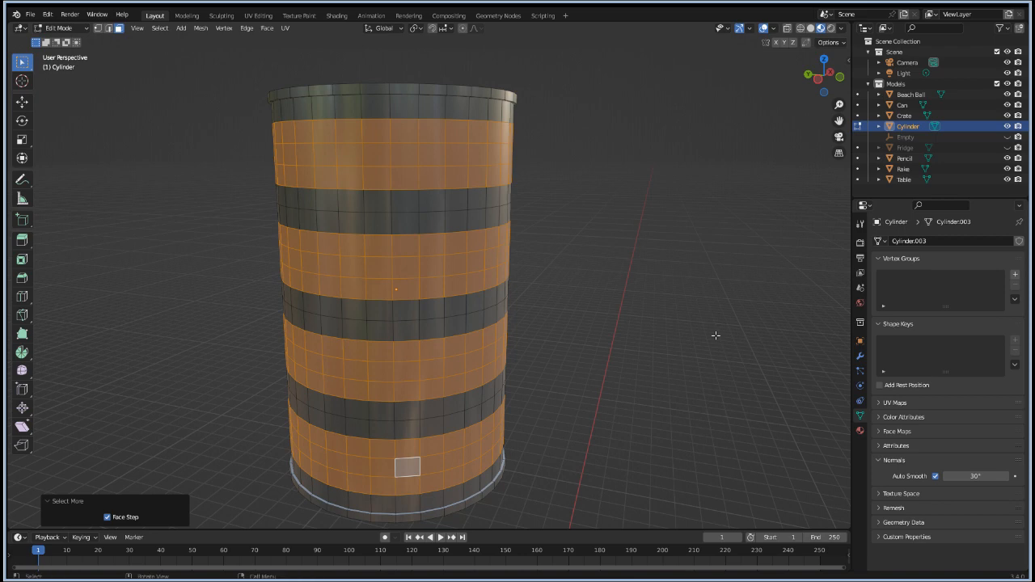
{"action": "key", "text": "s"}
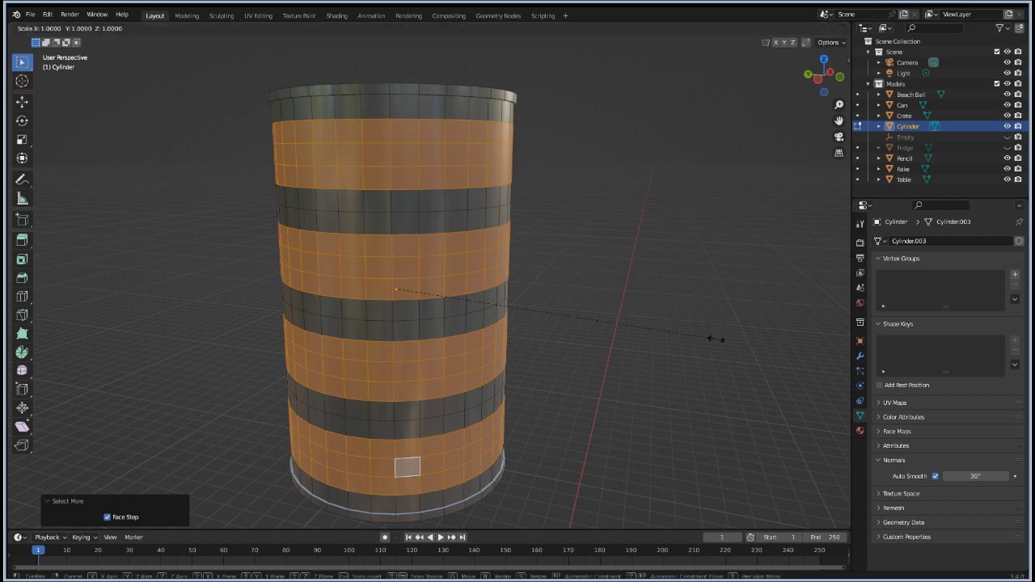
{"action": "key", "text": "z"}
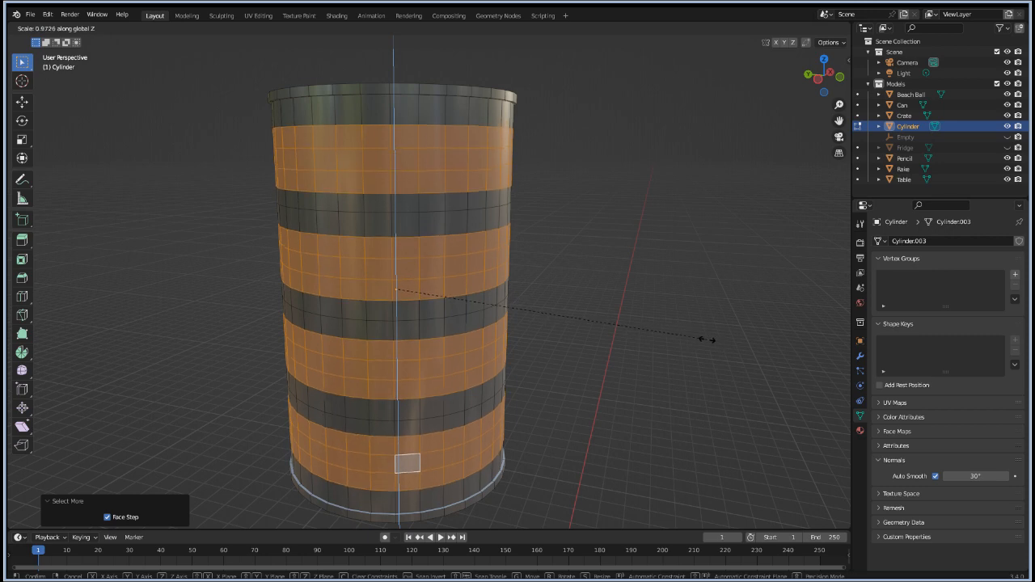
{"action": "right_click", "coordinate": [707, 338]}
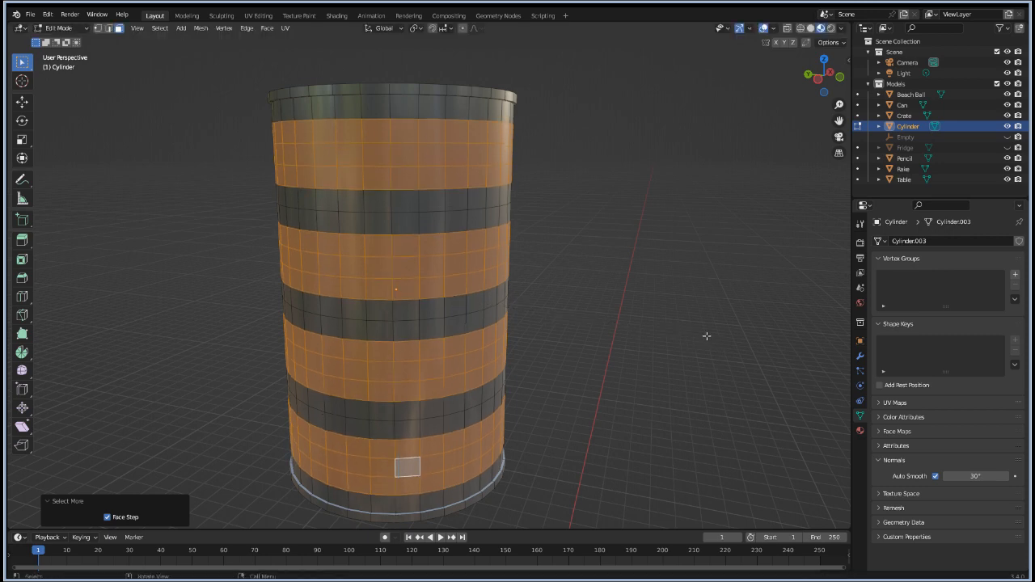
Step: Set the transform pivot point to Individual Origins and scale the four selected bands by about 1.308 along Z
{"action": "left_click", "coordinate": [415, 28]}
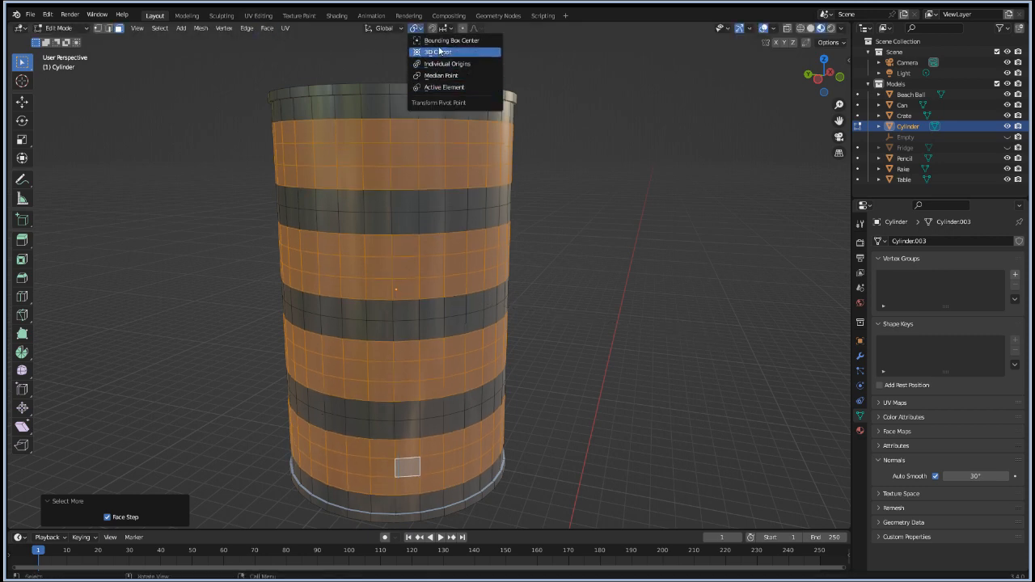
{"action": "left_click", "coordinate": [440, 63]}
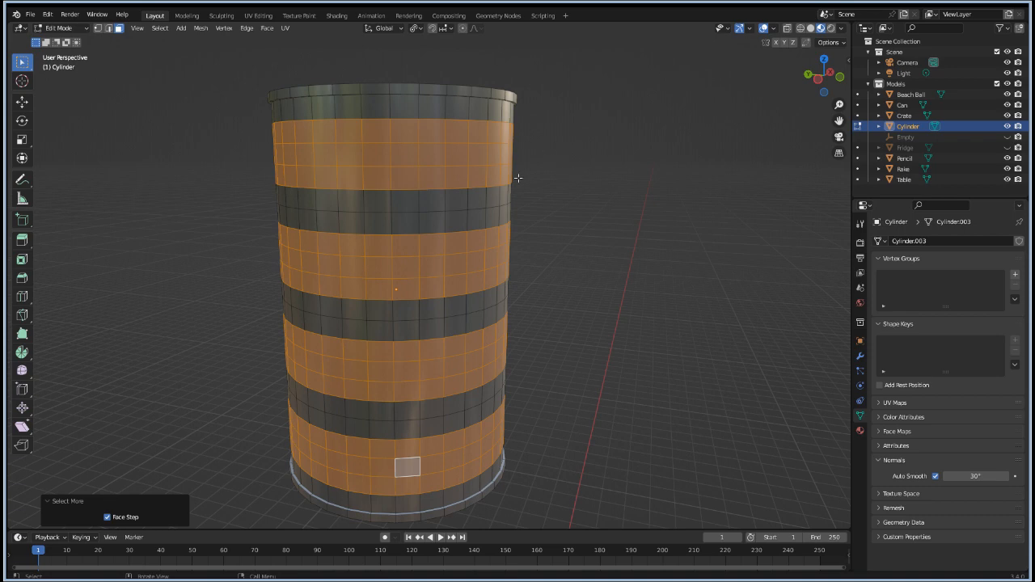
{"action": "key", "text": "s"}
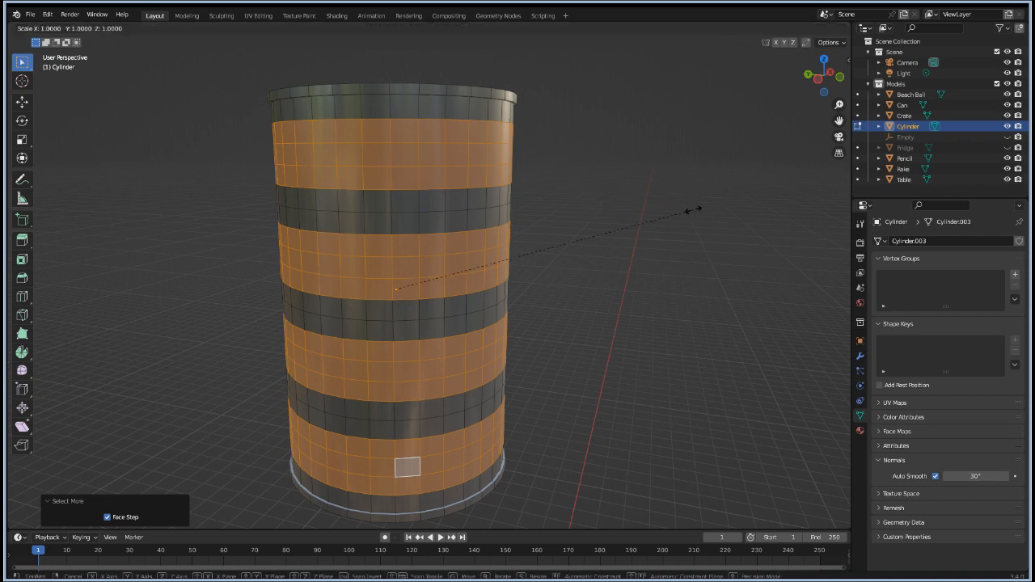
{"action": "key", "text": "z"}
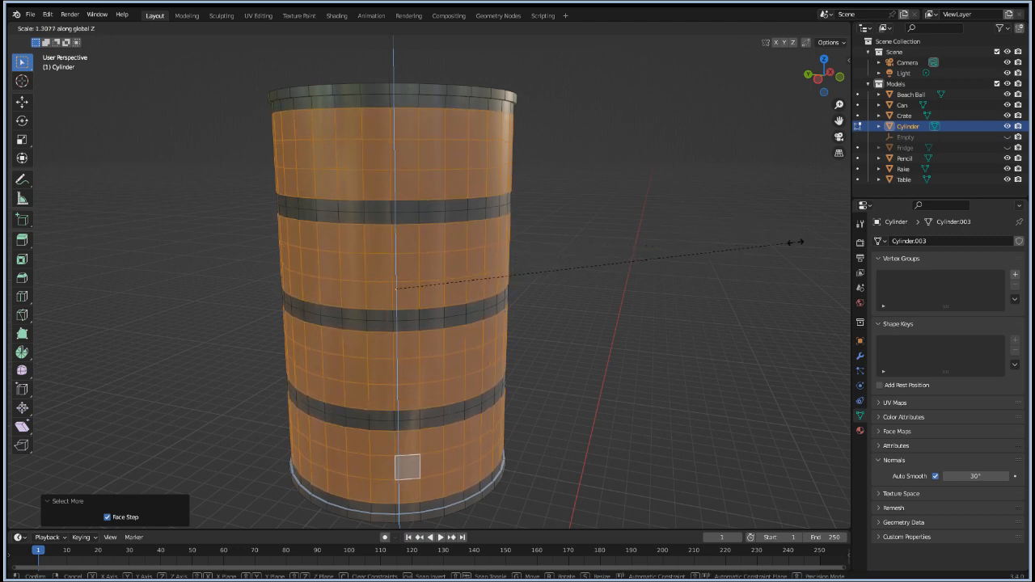
{"action": "left_click", "coordinate": [796, 242]}
Step: Scale the four bands inward to about 0.969 on X and Y, leaving Z locked, to form raised ribs between them
{"action": "key", "text": "s"}
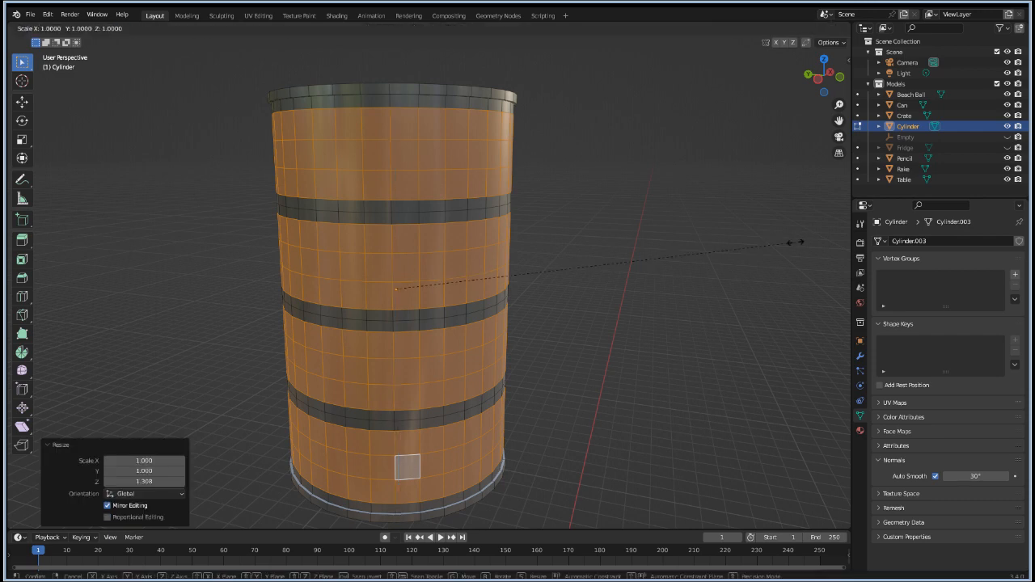
{"action": "key", "text": "shift+z"}
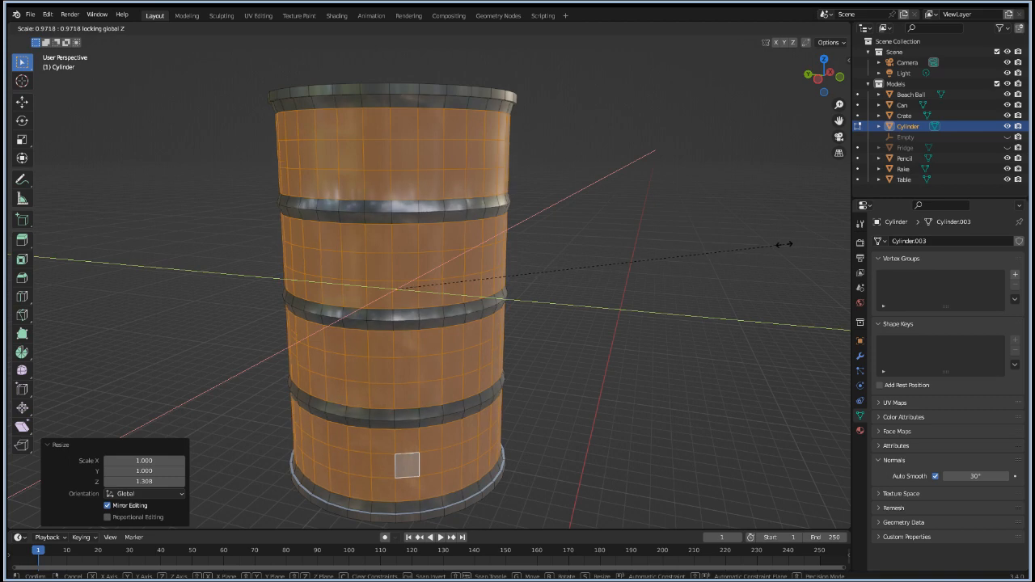
{"action": "left_click", "coordinate": [782, 244]}
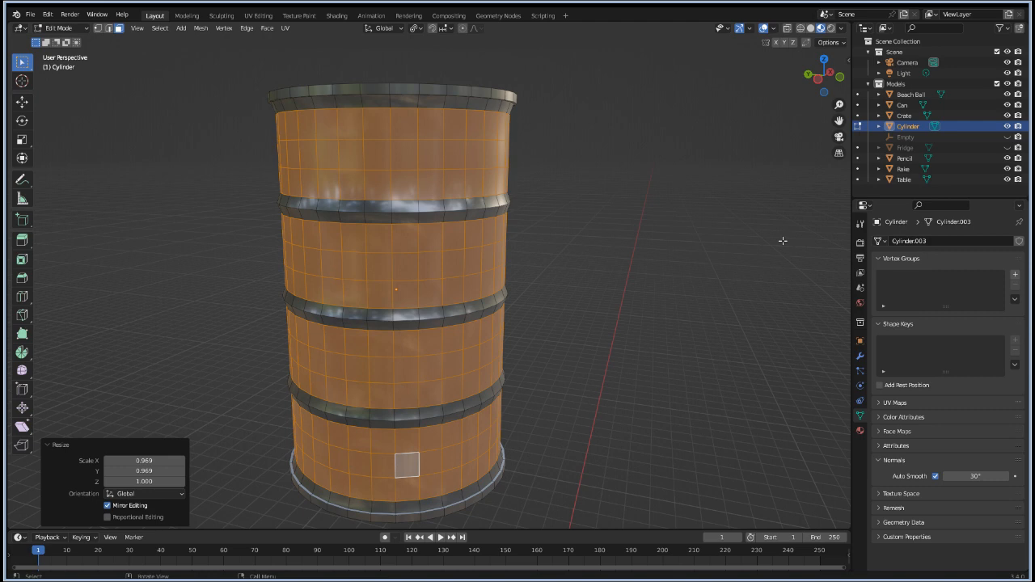
Step: Shrink the selection to the middle face loop of each of the four bands and scale the loops by about 1.651 along Z
{"action": "key", "text": "ctrl+KP_Subtract"}
{"action": "key", "text": "ctrl+KP_Subtract"}
{"action": "key", "text": "ctrl+KP_Subtract"}
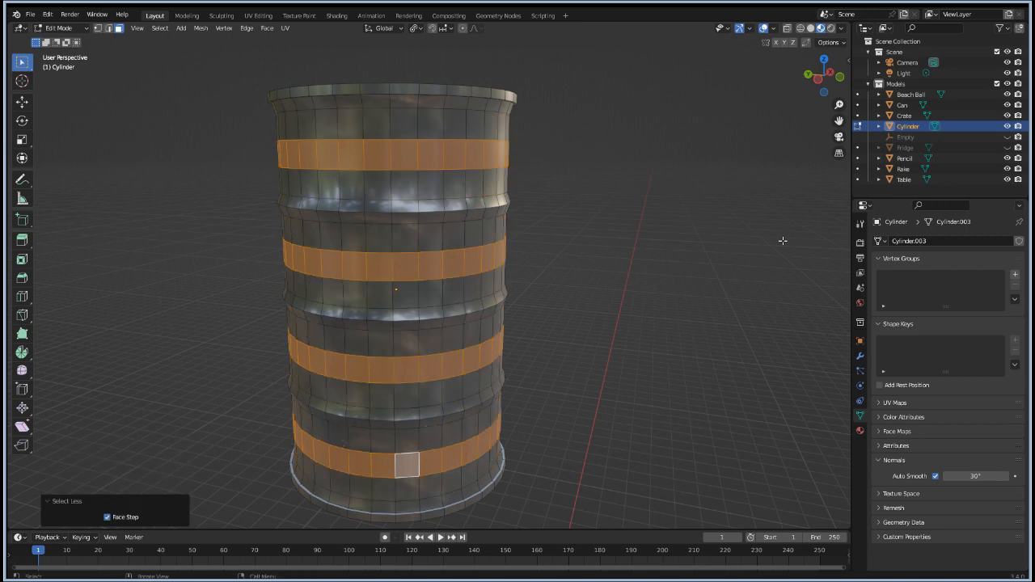
{"action": "key", "text": "s"}
{"action": "key", "text": "z"}
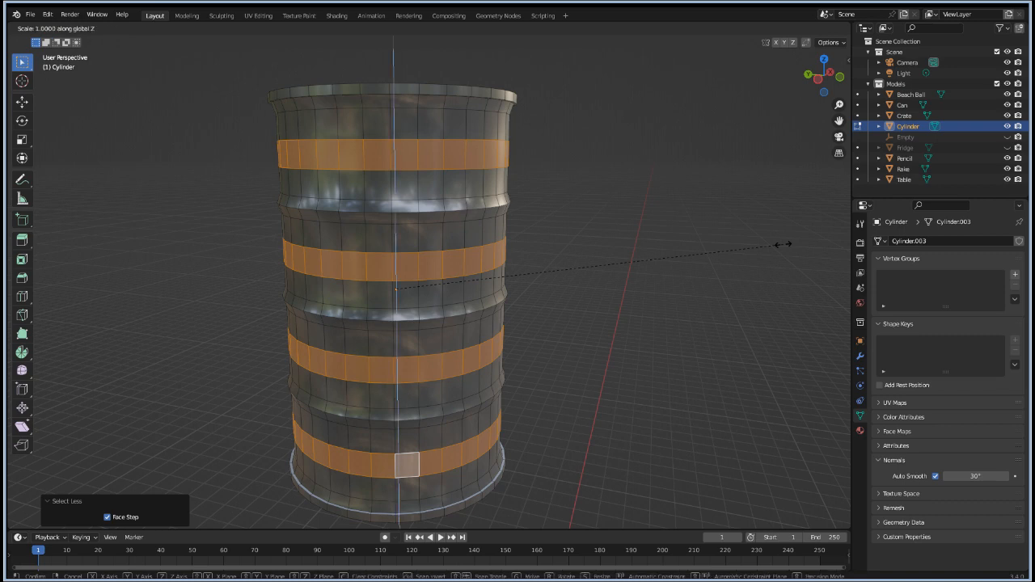
{"action": "left_click", "coordinate": [198, 295]}
Step: Scale the four middle loops inward to about 0.984 on X and Y, leaving Z locked, and return to Object Mode
{"action": "key", "text": "s"}
{"action": "key", "text": "shift+z"}
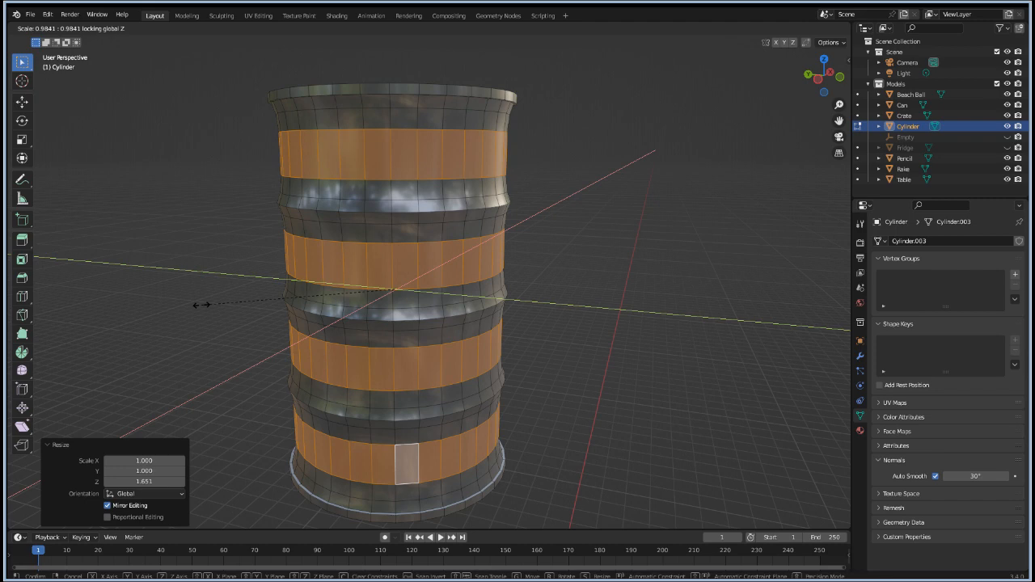
{"action": "left_click", "coordinate": [201, 305]}
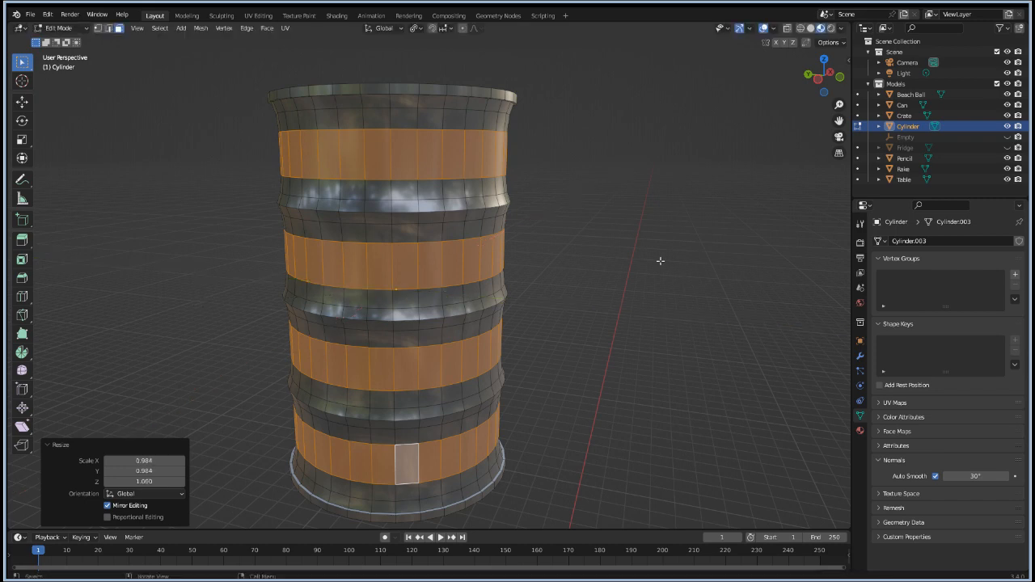
{"action": "key", "text": "Tab"}
{"action": "middle_click_drag", "start_coordinate": [104, 316], "coordinate": [410, 324]}
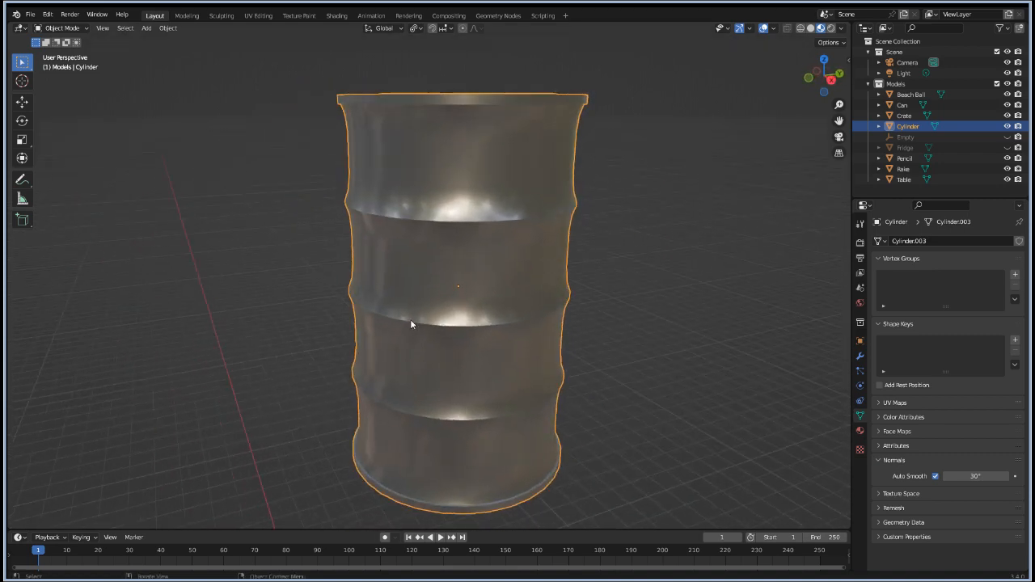
Step: Make a separate copy of the barrel's Metal material and set its Roughness to about 0.429 and Metallic to about 0.937
{"action": "left_click", "coordinate": [860, 431]}
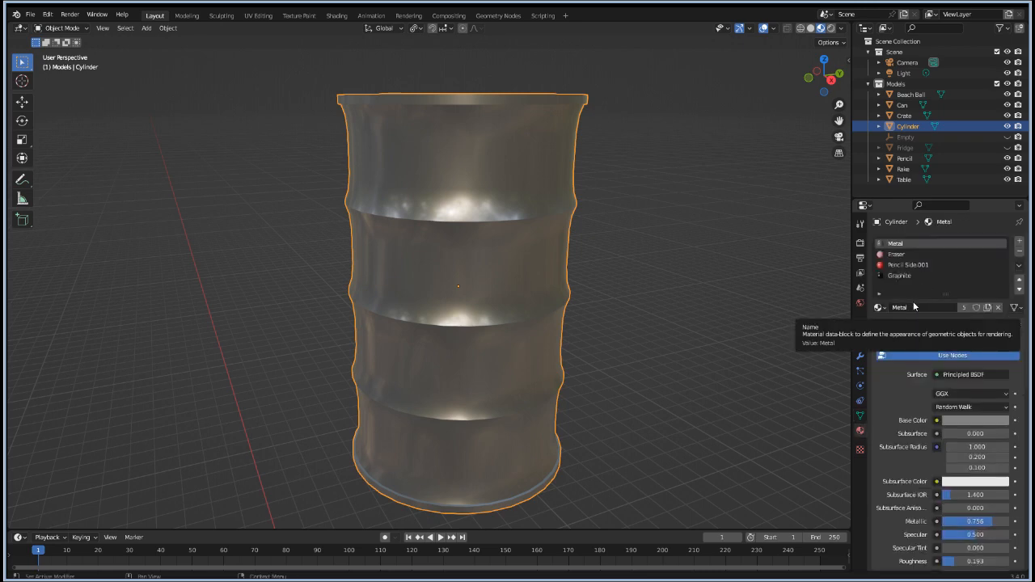
{"action": "left_click", "coordinate": [988, 307]}
{"action": "scroll", "coordinate": [975, 453], "scroll_direction": "down", "scroll_amount": 5}
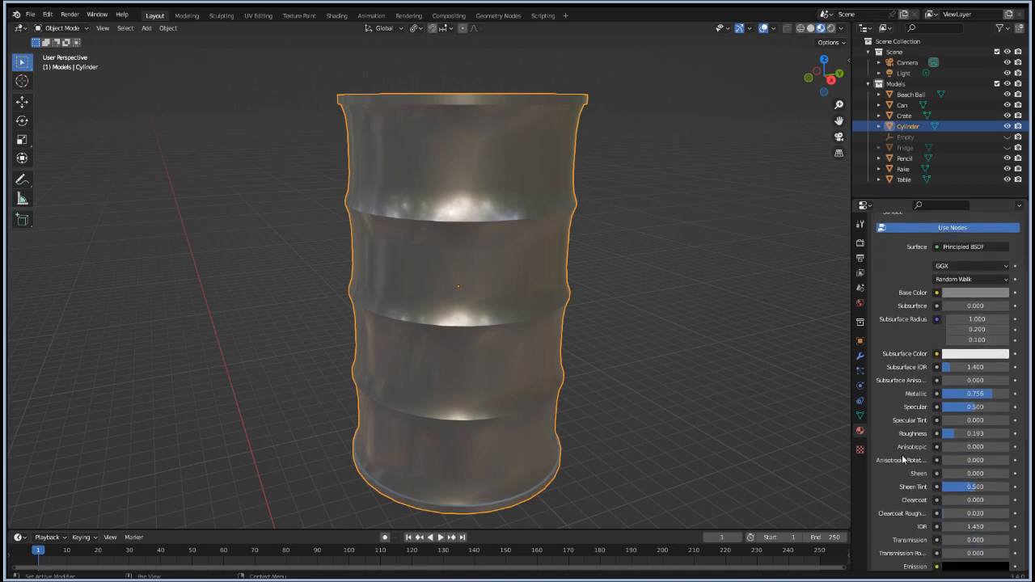
{"action": "mouse_move", "coordinate": [973, 430]}
{"action": "left_mouse_down"}
{"action": "mouse_move", "coordinate": [1008, 430]}
{"action": "mouse_move", "coordinate": [993, 430]}
{"action": "left_mouse_up"}
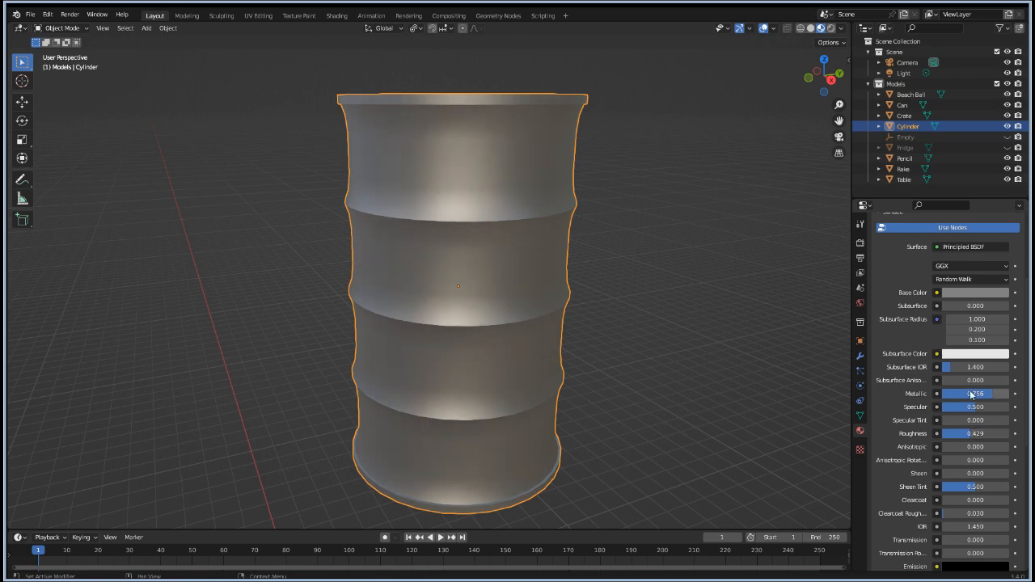
{"action": "left_click_drag", "start_coordinate": [995, 394], "coordinate": [1006, 394]}
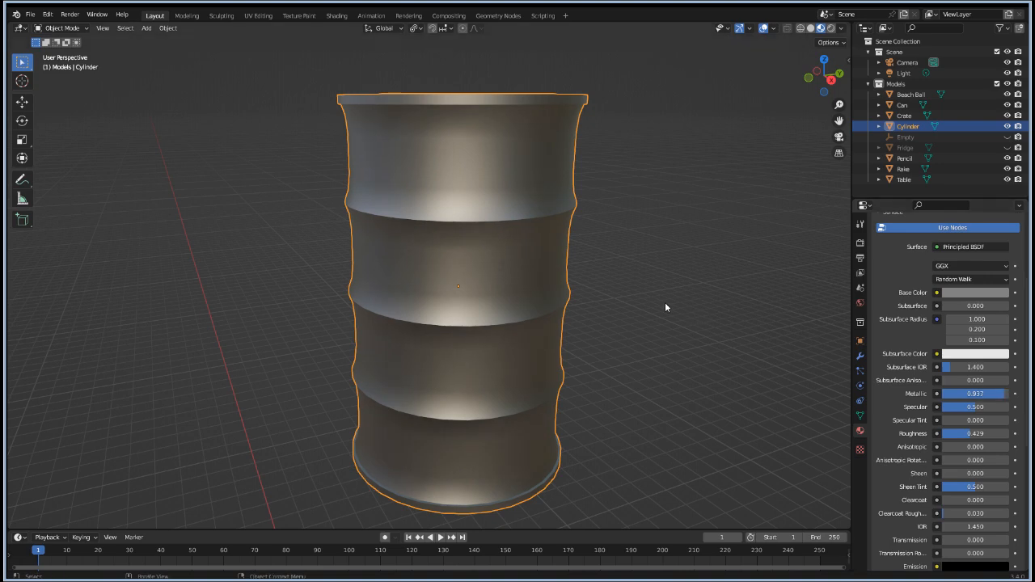
Step: Unhide the Fridge and raise the barrel about 0.062 m along Z in front view so its base rests on the fridge's top
{"action": "scroll", "coordinate": [665, 307], "scroll_direction": "down", "scroll_amount": 3}
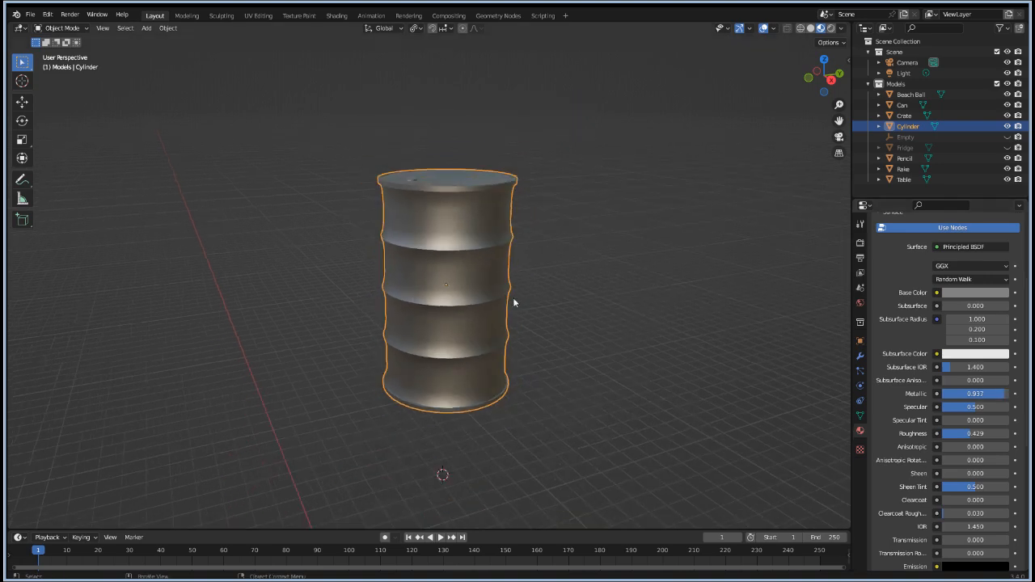
{"action": "left_click", "coordinate": [1008, 148]}
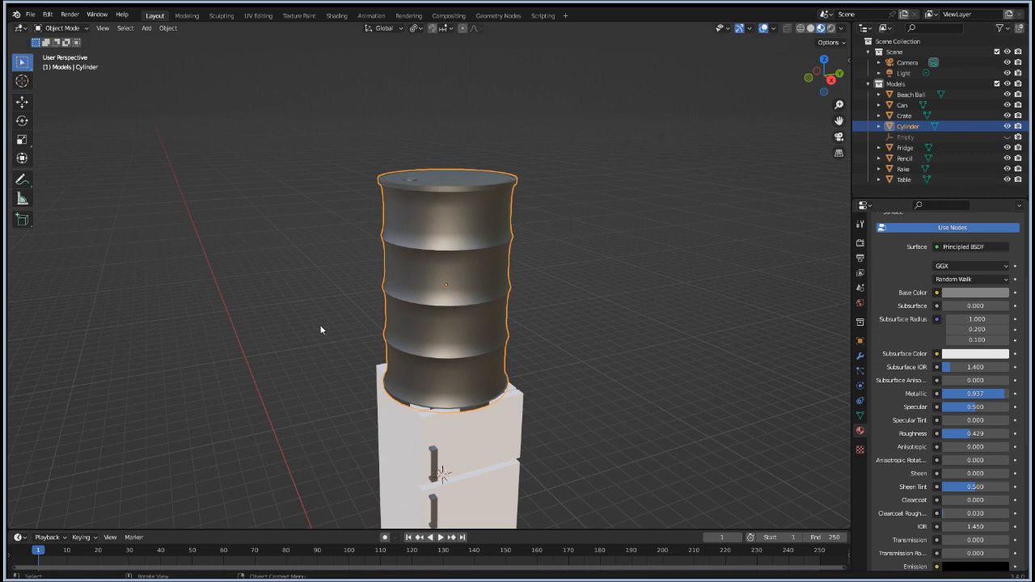
{"action": "middle_click_drag", "start_coordinate": [330, 343], "coordinate": [428, 320]}
{"action": "scroll", "coordinate": [518, 376], "scroll_direction": "up", "scroll_amount": 2}
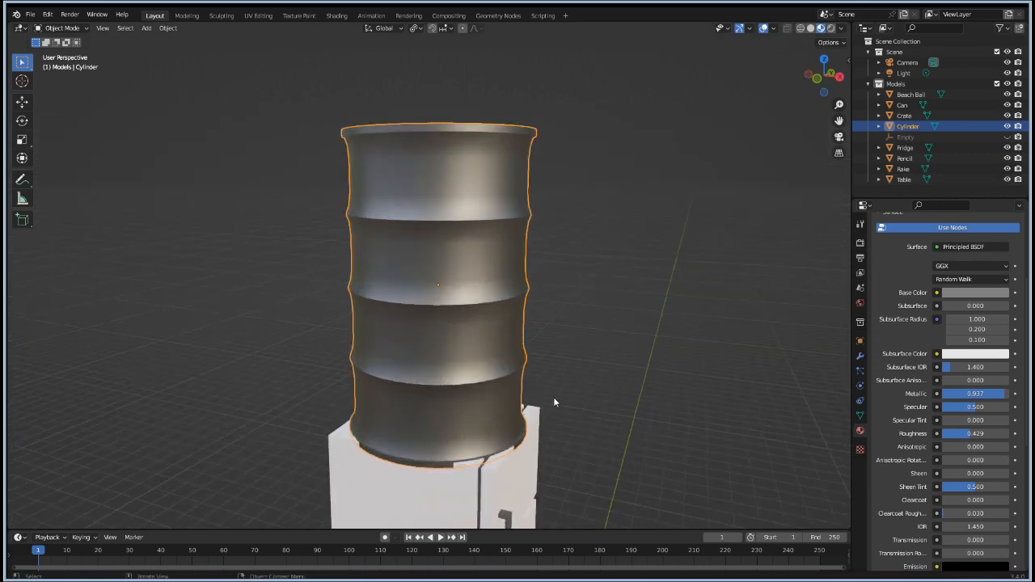
{"action": "key", "text": "g"}
{"action": "key", "text": "z"}
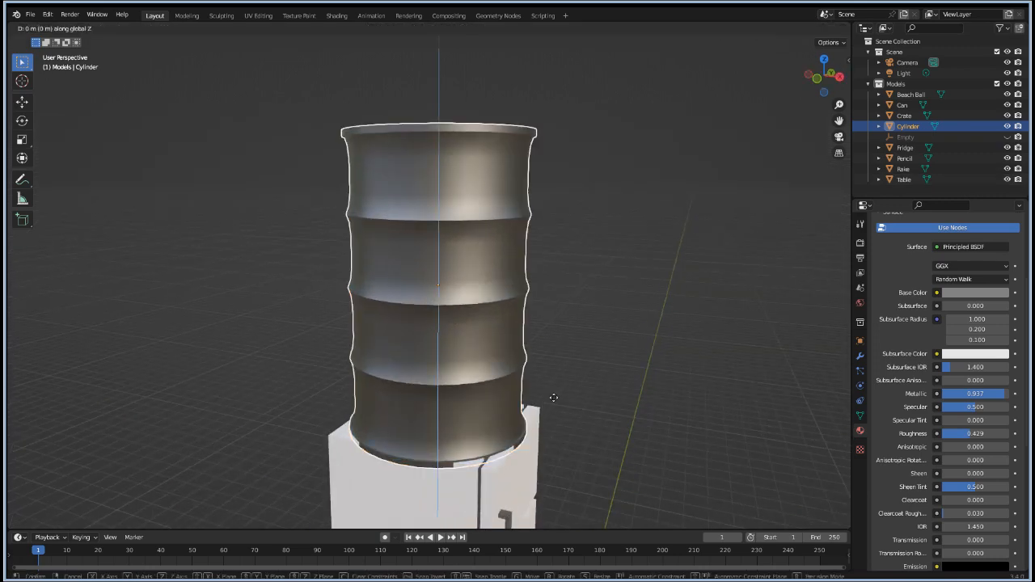
{"action": "right_click", "coordinate": [554, 398]}
{"action": "key", "text": "KP_1"}
{"action": "key", "text": "g"}
{"action": "key", "text": "z"}
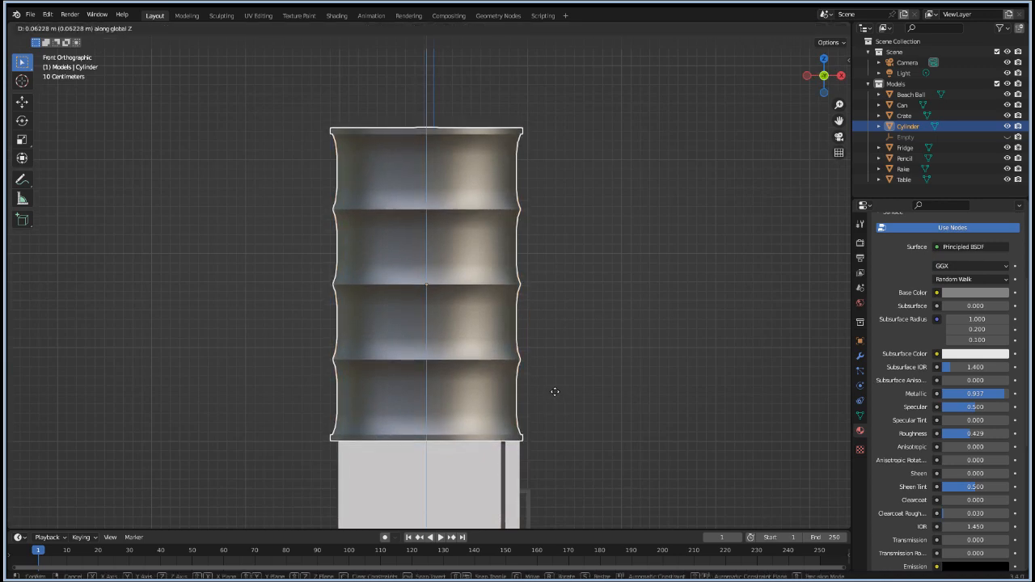
{"action": "left_click", "coordinate": [555, 391]}
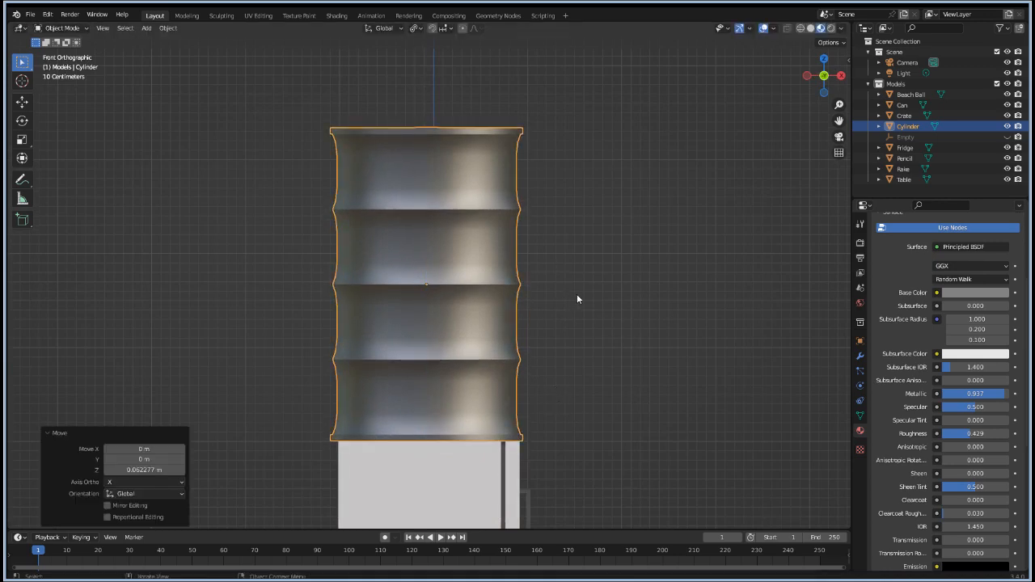
Step: Replace the band selection in Edit Mode with the top cap's ring of faces and grow it twice to include the raised rim
{"action": "key", "text": "Tab"}
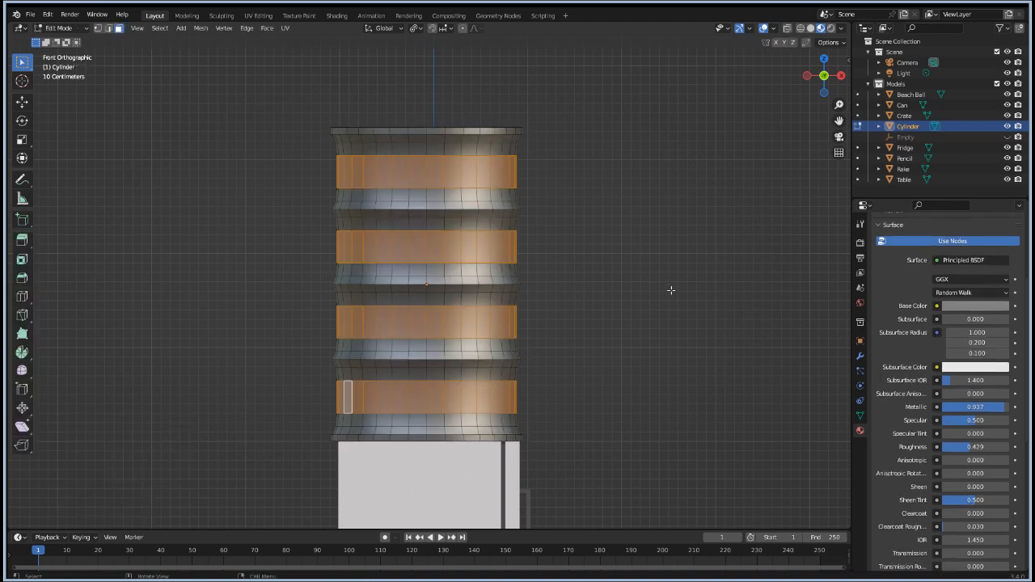
{"action": "left_click", "coordinate": [671, 295]}
{"action": "key", "text": "Tab"}
{"action": "middle_click_drag", "start_coordinate": [704, 266], "coordinate": [568, 269]}
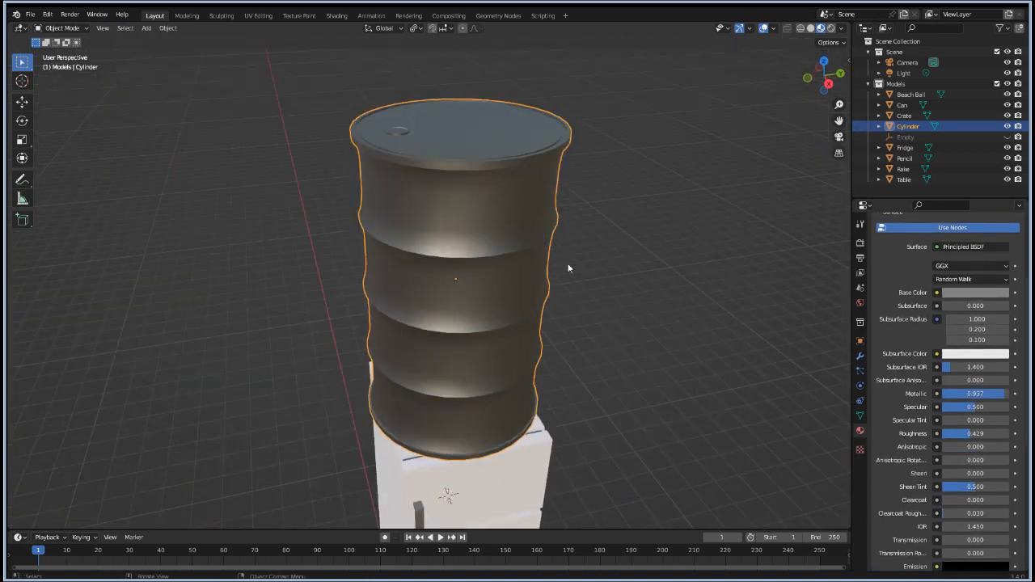
{"action": "key", "text": "Tab"}
{"action": "left_click", "coordinate": [464, 124]}
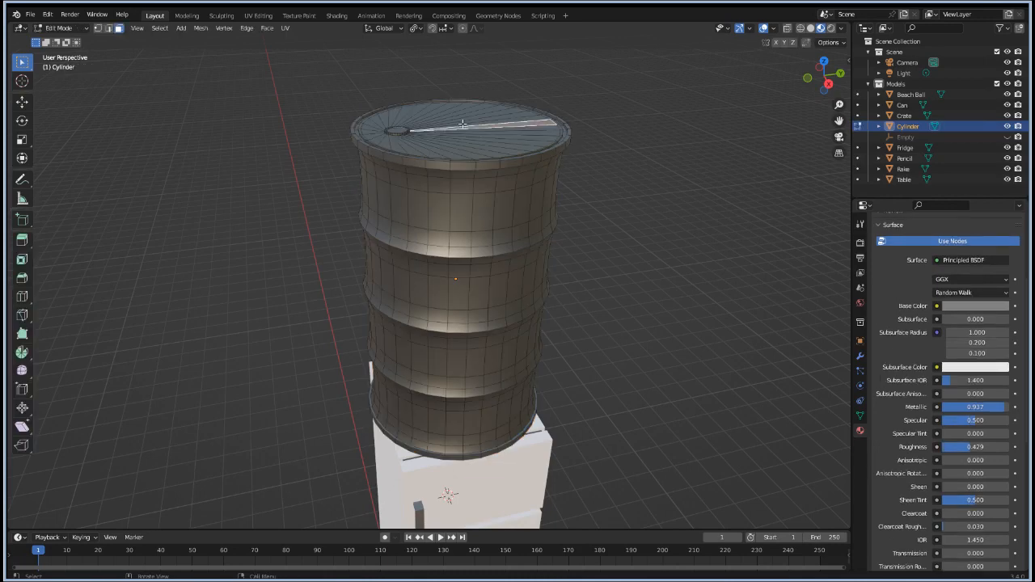
{"action": "left_click", "coordinate": [473, 122], "text": "alt"}
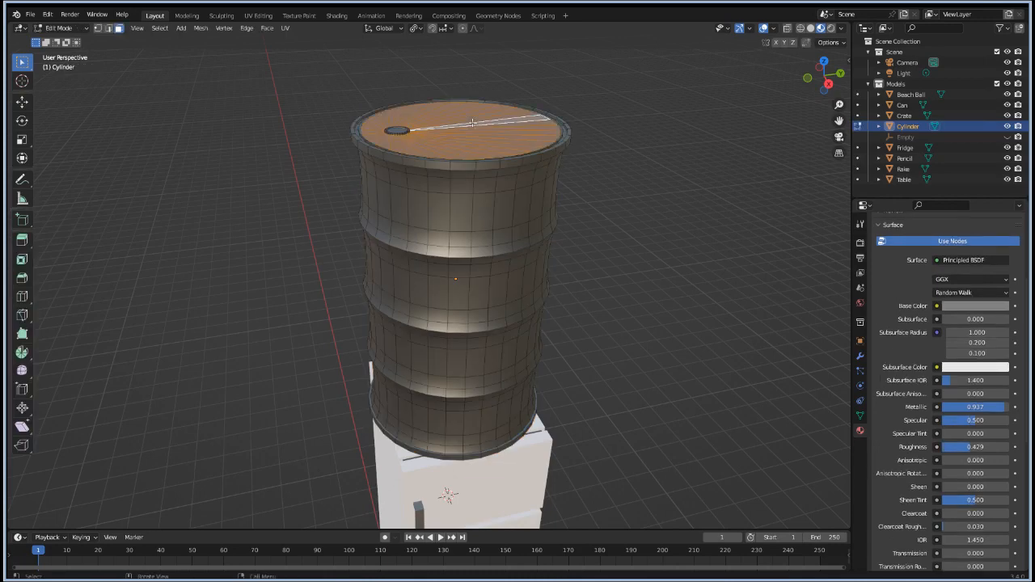
{"action": "key", "text": "ctrl+KP_Add"}
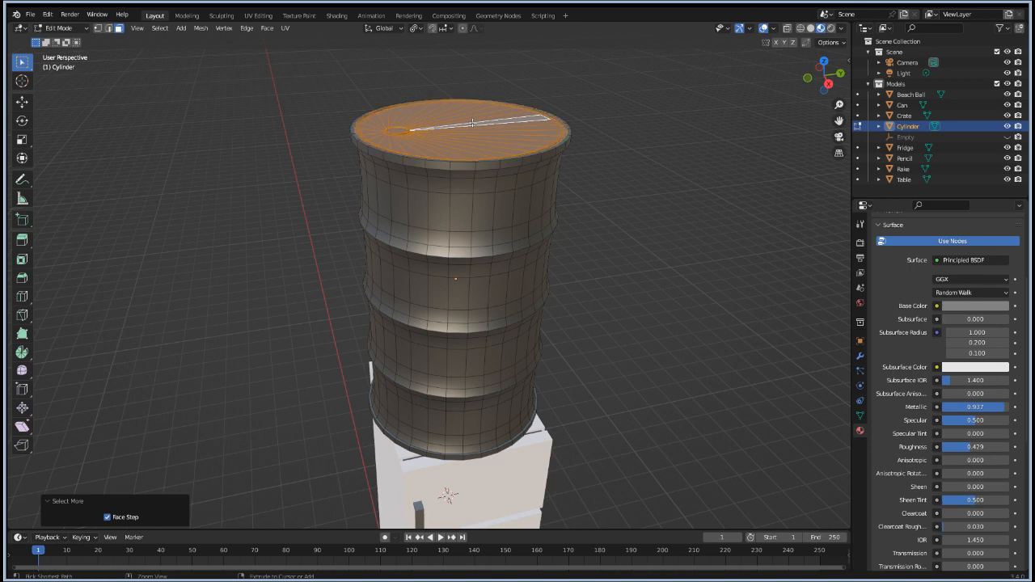
{"action": "key", "text": "ctrl+KP_Add"}
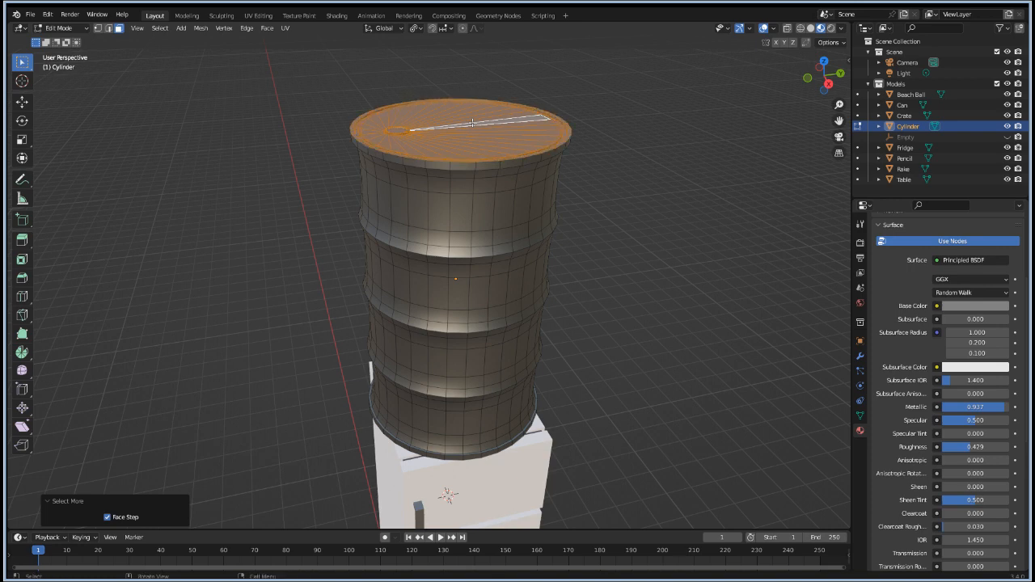
Step: Snap the 3D cursor to the selected top cap faces with Cursor to Selected
{"action": "key", "text": "F3"}
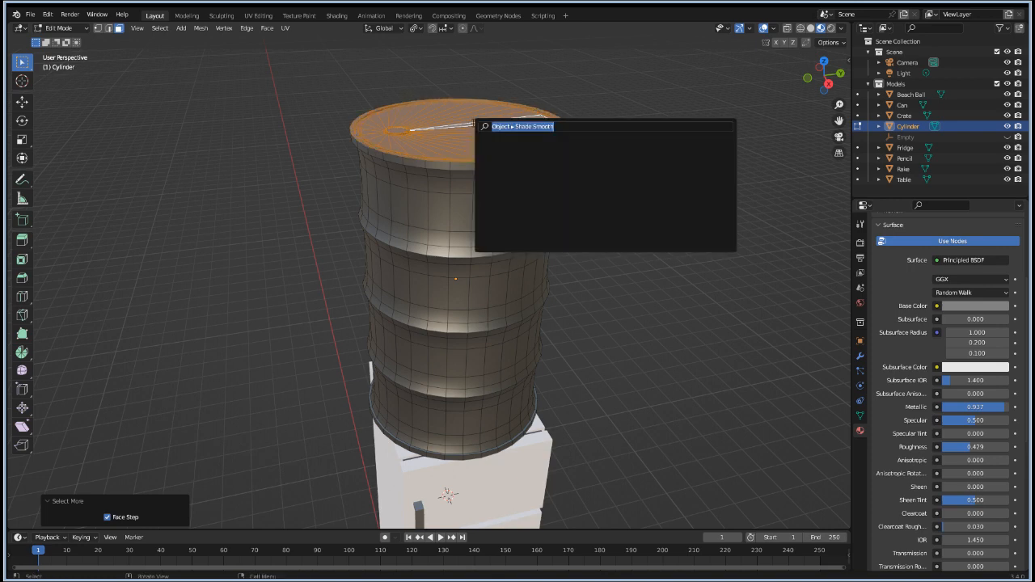
{"action": "type", "text": "snap to"}
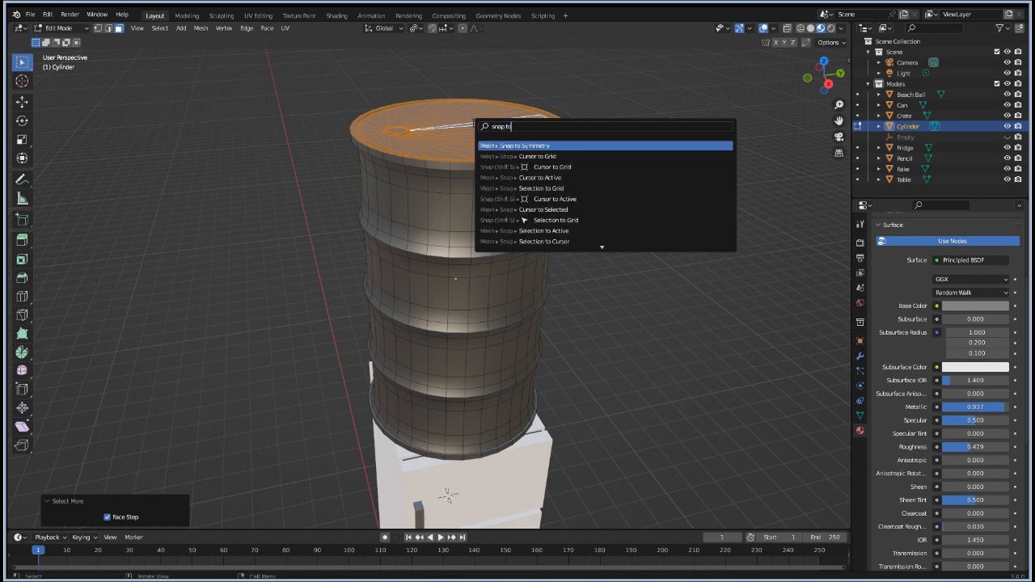
{"action": "type", "text": " se"}
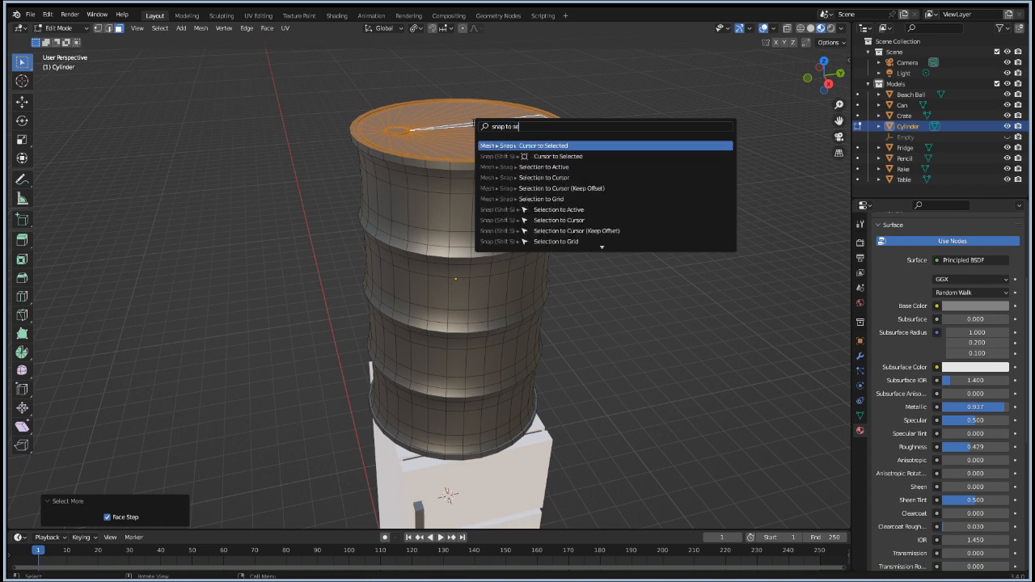
{"action": "key", "text": "Down"}
{"action": "key", "text": "Return"}
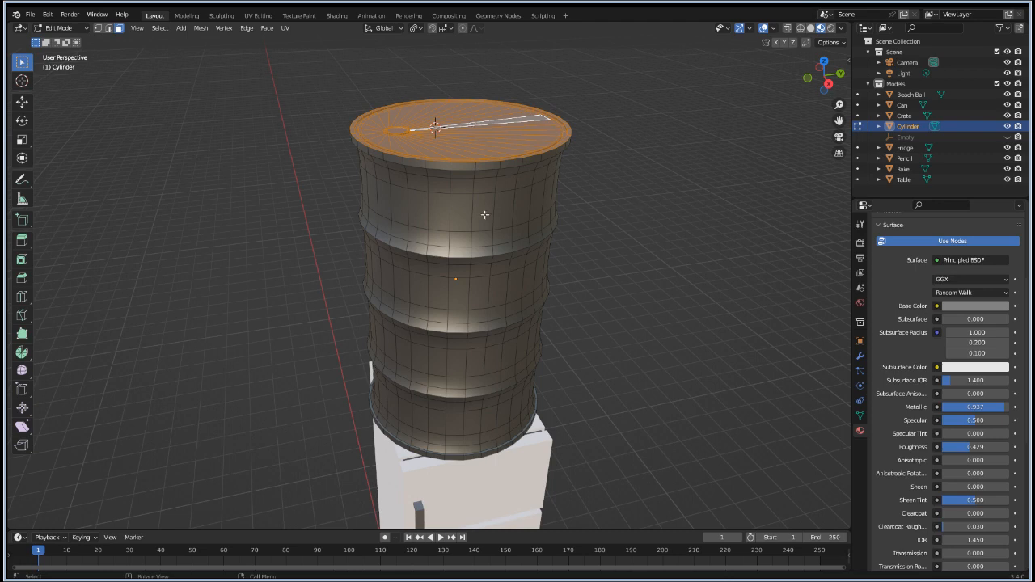
Step: Set the transform pivot point to Median Point and return to Object Mode
{"action": "left_click", "coordinate": [415, 28]}
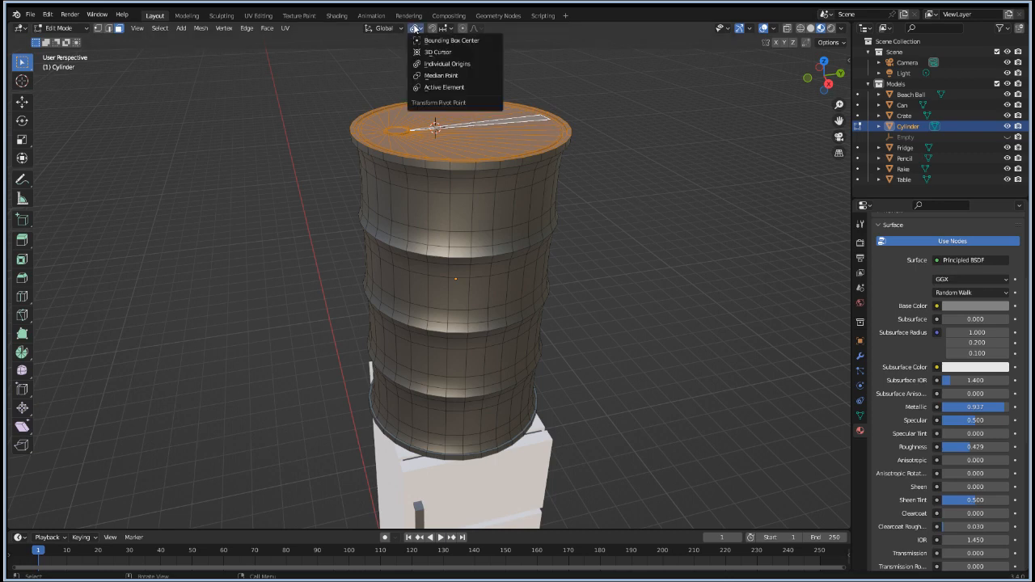
{"action": "left_click", "coordinate": [444, 75]}
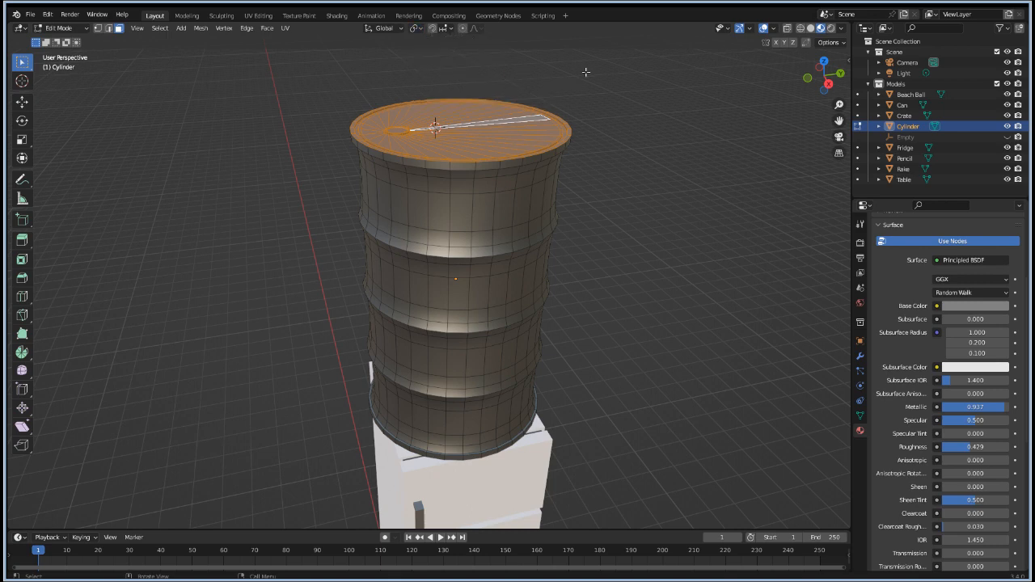
{"action": "key", "text": "F3"}
{"action": "key", "text": "Escape"}
{"action": "key", "text": "Tab"}
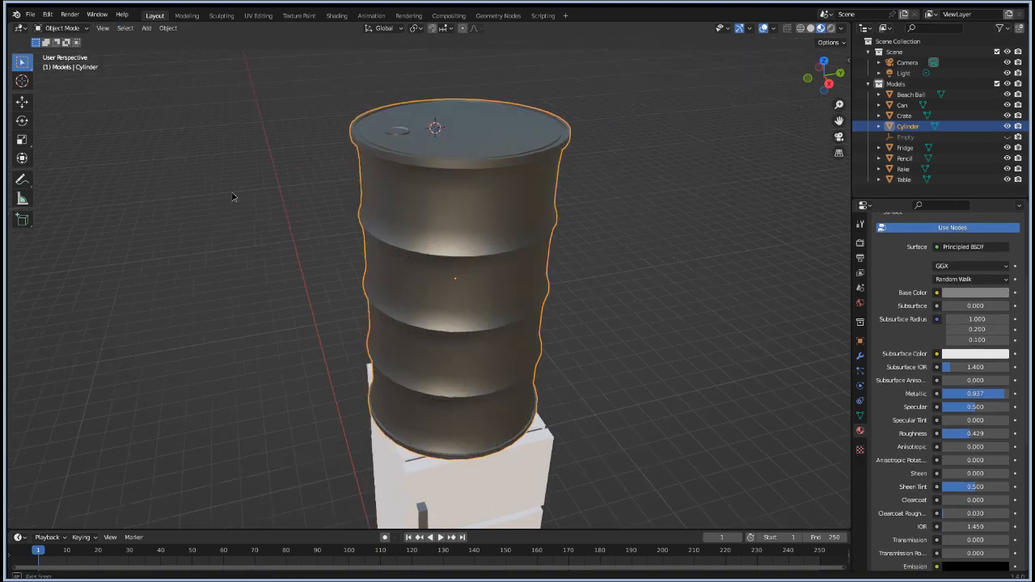
Step: Examine the whole stacked tower and how the barrel sits on the fridge
{"action": "middle_click_drag", "start_coordinate": [231, 194], "coordinate": [300, 204]}
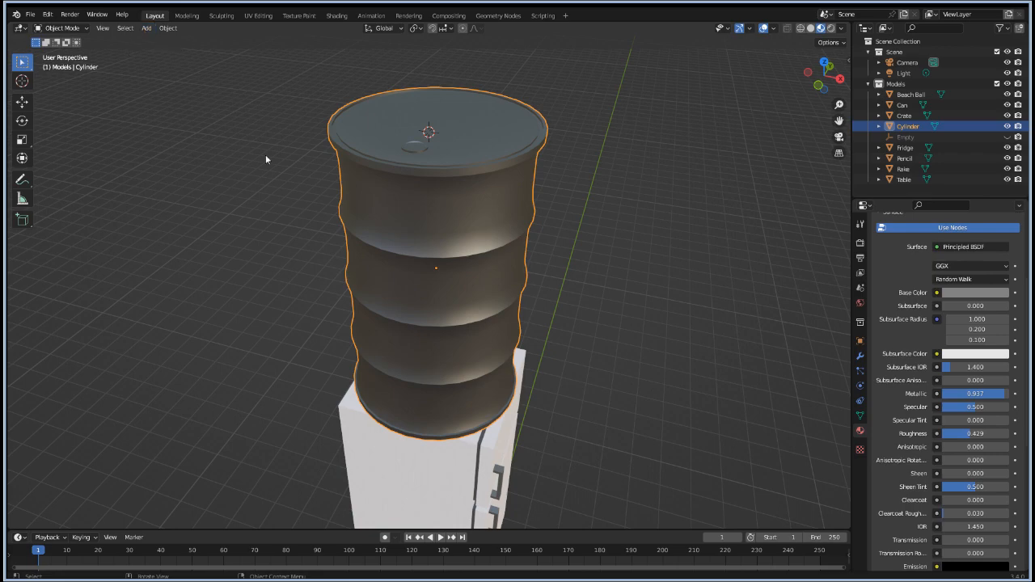
{"action": "scroll", "coordinate": [244, 288], "scroll_direction": "down", "scroll_amount": 9}
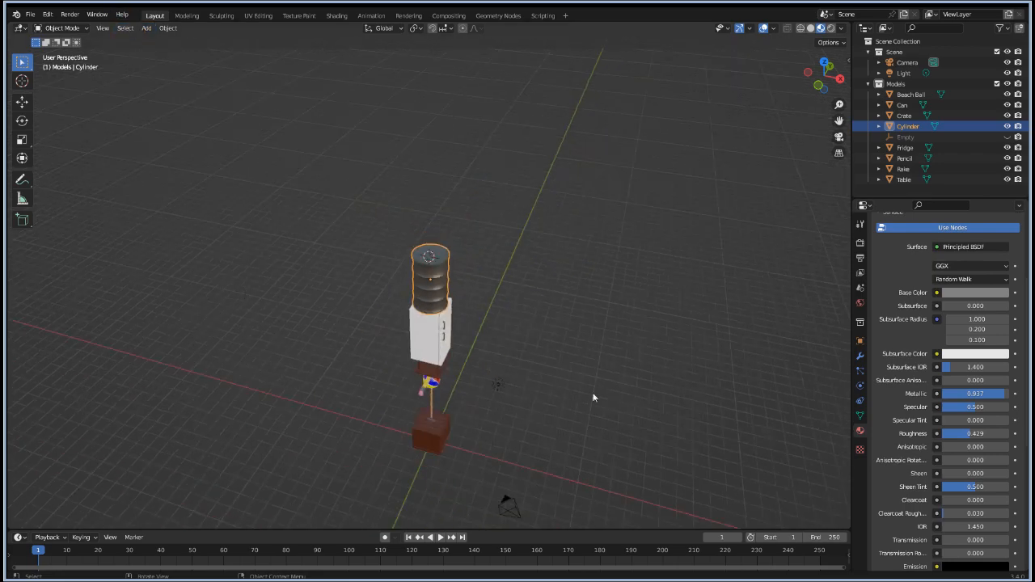
{"action": "scroll", "coordinate": [519, 424], "scroll_direction": "up", "scroll_amount": 3}
{"action": "middle_click_drag", "start_coordinate": [501, 452], "coordinate": [466, 293], "text": "shift"}
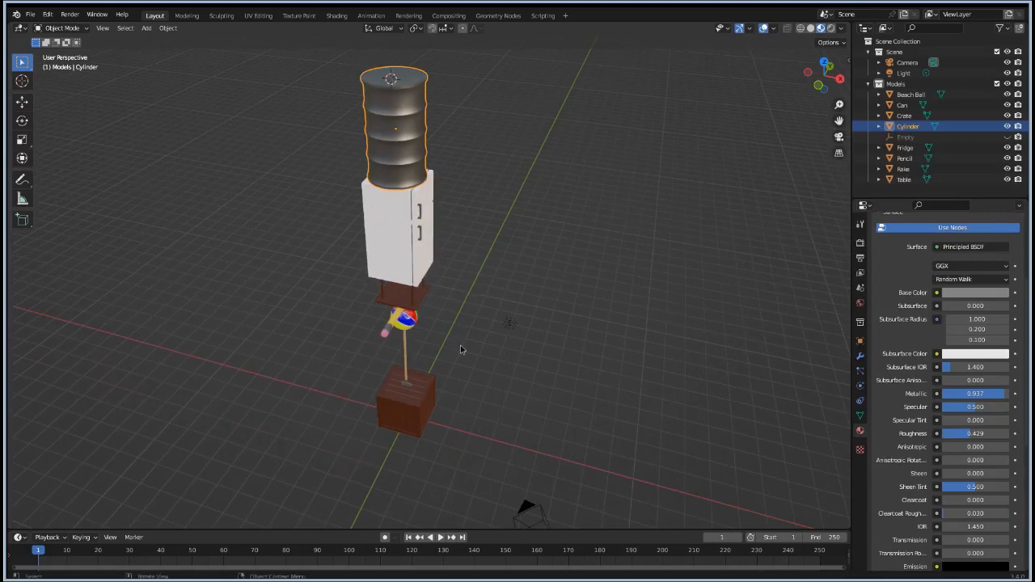
{"action": "middle_click_drag", "start_coordinate": [463, 351], "coordinate": [455, 320]}
{"action": "key", "text": "KP_Decimal"}
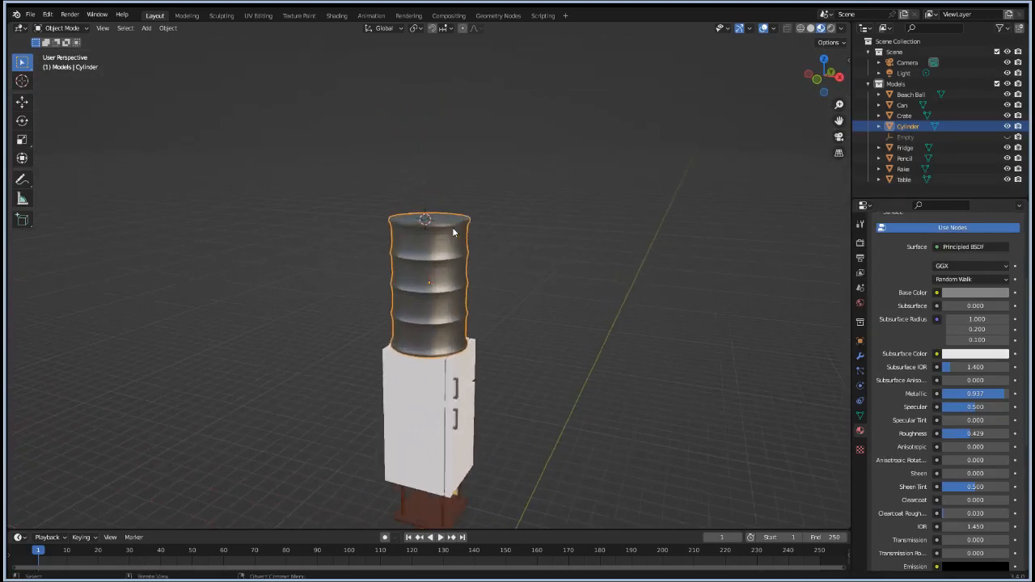
{"action": "scroll", "coordinate": [453, 229], "scroll_direction": "up", "scroll_amount": 1}
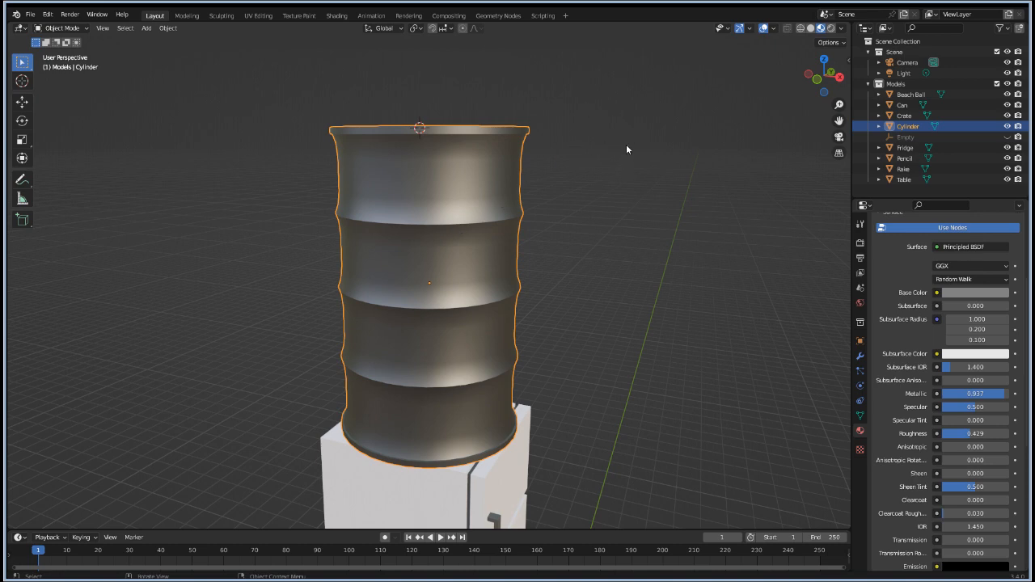
Step: Add a cube mesh at the 3D cursor on the barrel's top and scale it down to about 0.41
{"action": "scroll", "coordinate": [633, 154], "scroll_direction": "up", "scroll_amount": 2}
{"action": "middle_click_drag", "start_coordinate": [572, 113], "coordinate": [531, 338], "text": "shift"}
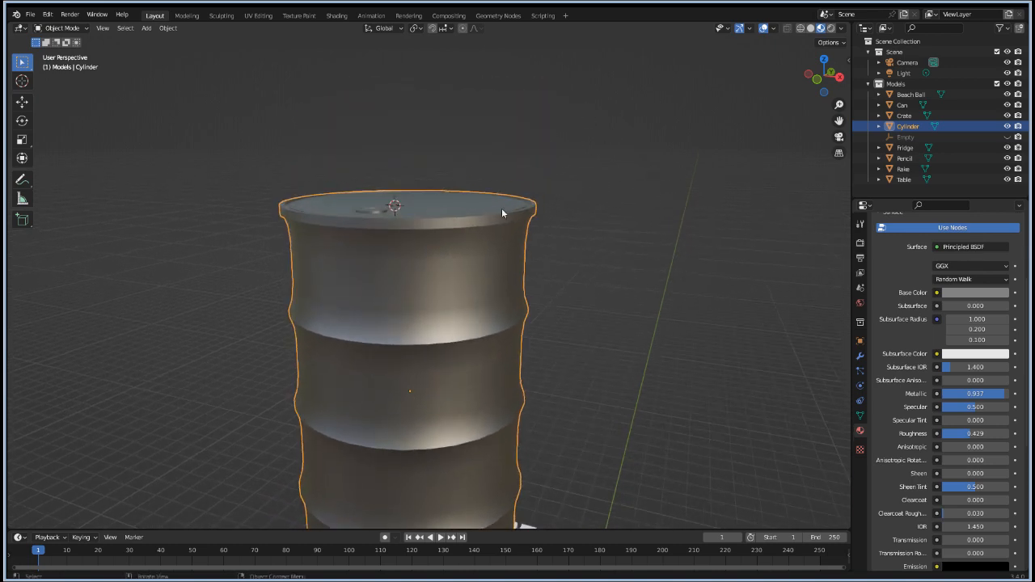
{"action": "scroll", "coordinate": [486, 196], "scroll_direction": "up", "scroll_amount": 1}
{"action": "left_click", "coordinate": [147, 29]}
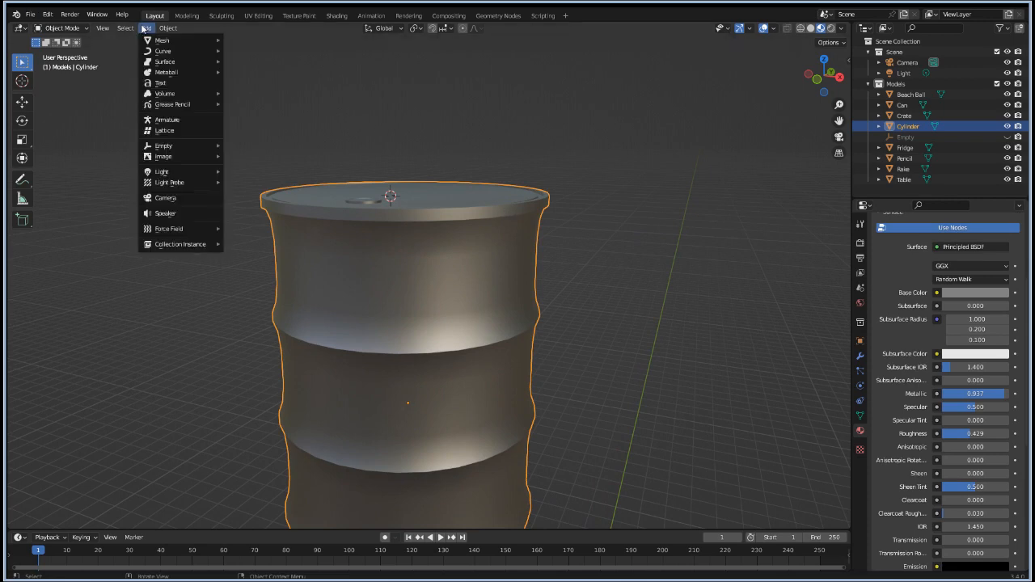
{"action": "mouse_move", "coordinate": [147, 41]}
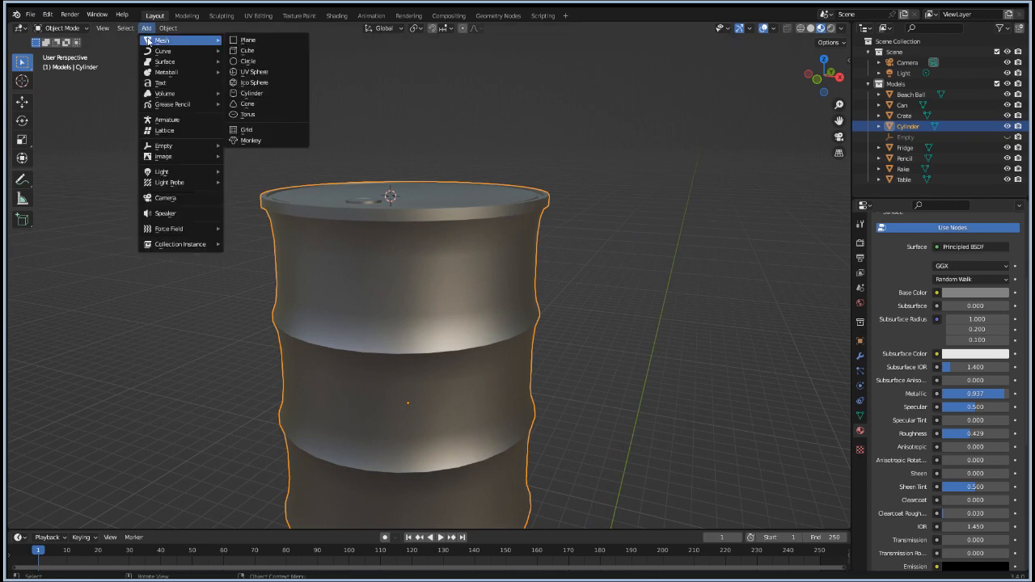
{"action": "left_click", "coordinate": [261, 50]}
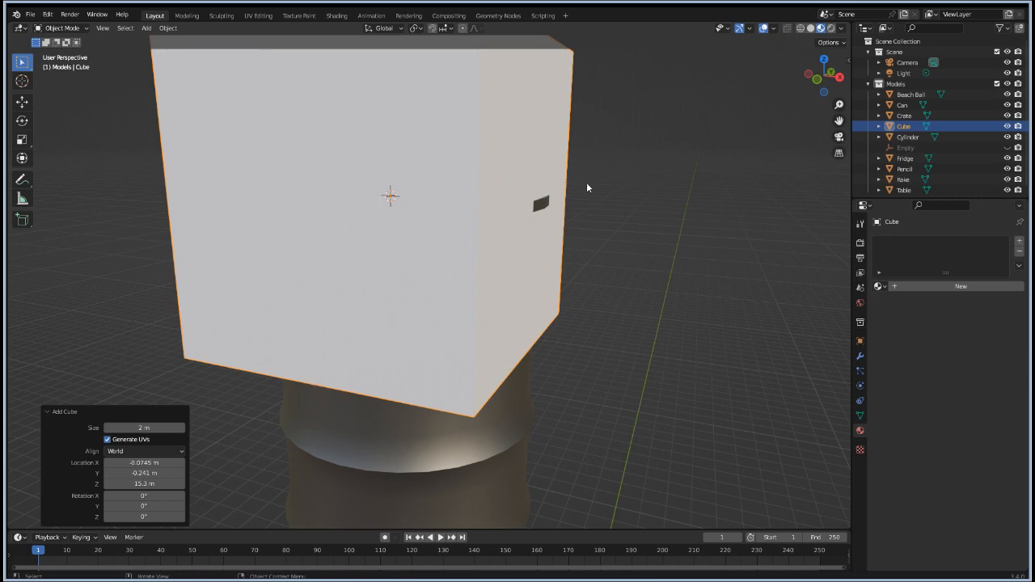
{"action": "key", "text": "s"}
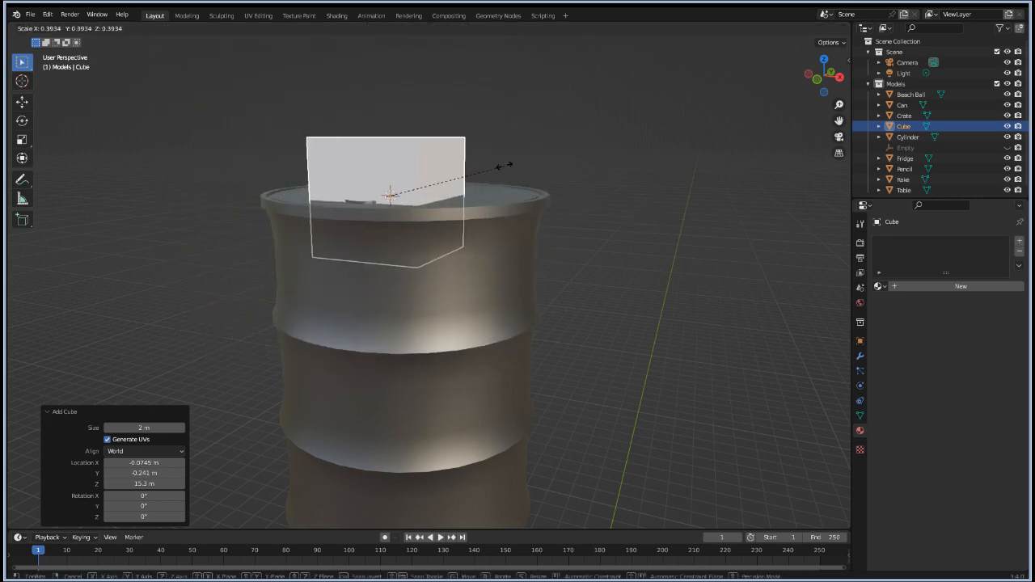
{"action": "left_click", "coordinate": [510, 170]}
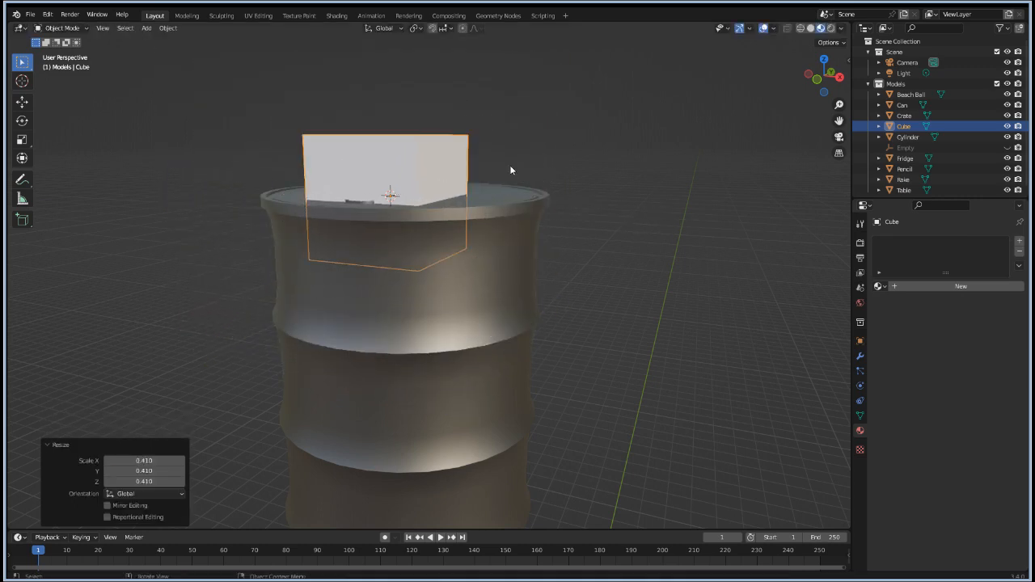
Step: Raise the cube about 0.41 m along Z onto the barrel's lid and scale it down by about 0.67
{"action": "key", "text": "g"}
{"action": "key", "text": "z"}
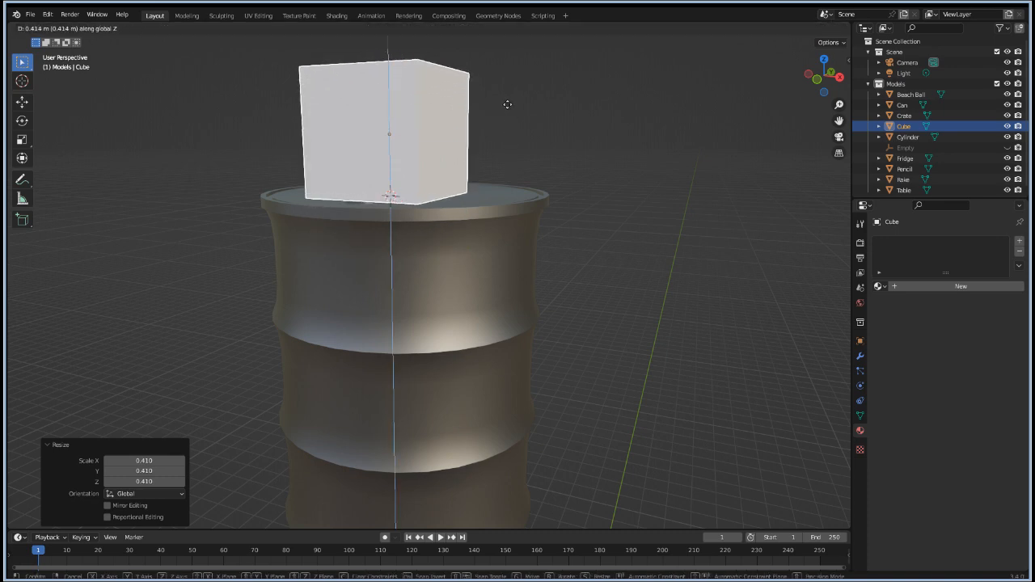
{"action": "left_click", "coordinate": [506, 100]}
{"action": "key", "text": "s"}
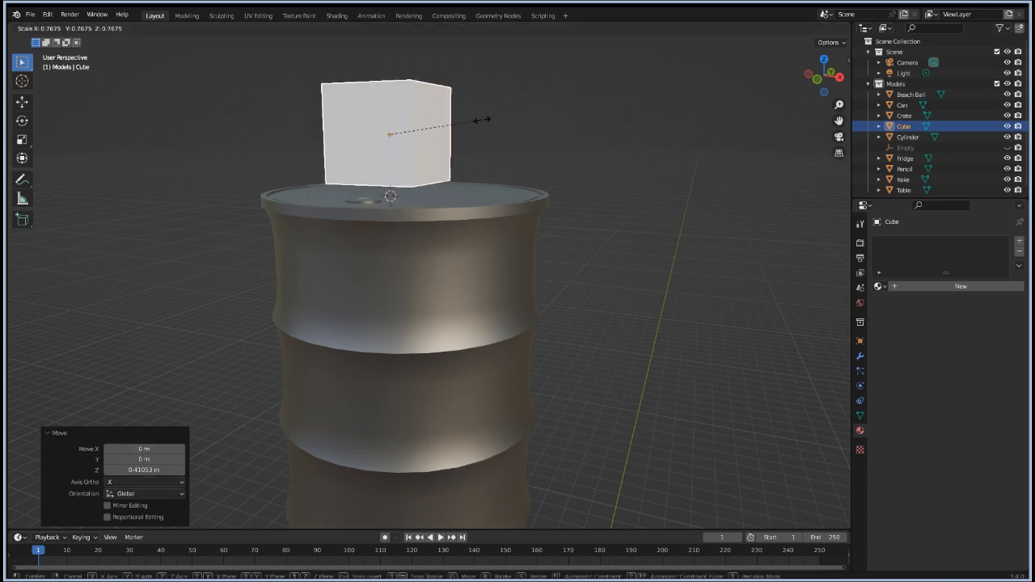
{"action": "left_click", "coordinate": [469, 120]}
Step: Move the cube about 0.2 m along the Y axis towards the middle of the barrel's lid
{"action": "middle_click_drag", "start_coordinate": [469, 119], "coordinate": [286, 348]}
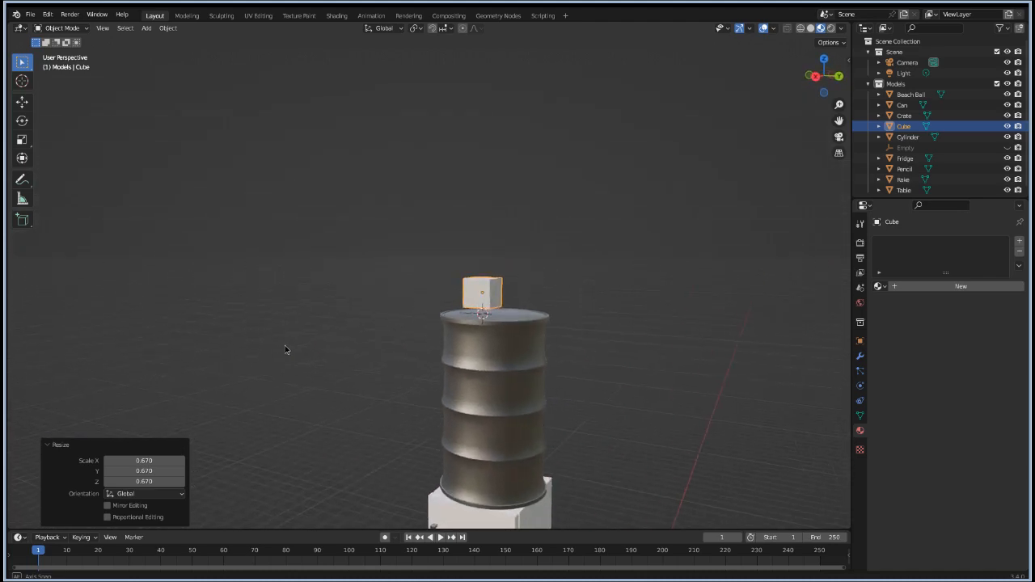
{"action": "middle_click_drag", "start_coordinate": [416, 347], "coordinate": [453, 340]}
{"action": "scroll", "coordinate": [444, 336], "scroll_direction": "up", "scroll_amount": 5}
{"action": "scroll", "coordinate": [444, 335], "scroll_direction": "up", "scroll_amount": 2}
{"action": "middle_click_drag", "start_coordinate": [347, 427], "coordinate": [286, 452]}
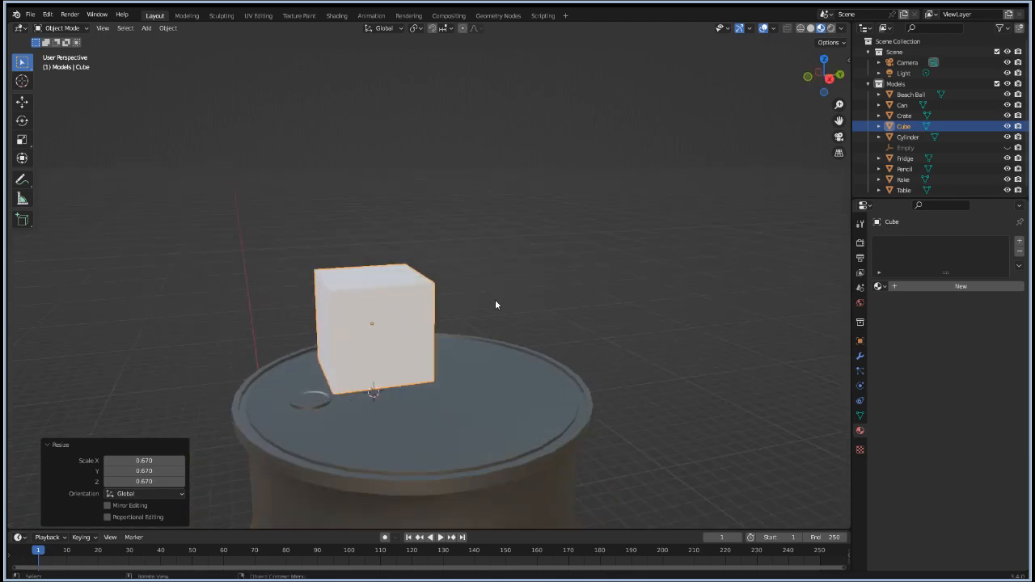
{"action": "key", "text": "g"}
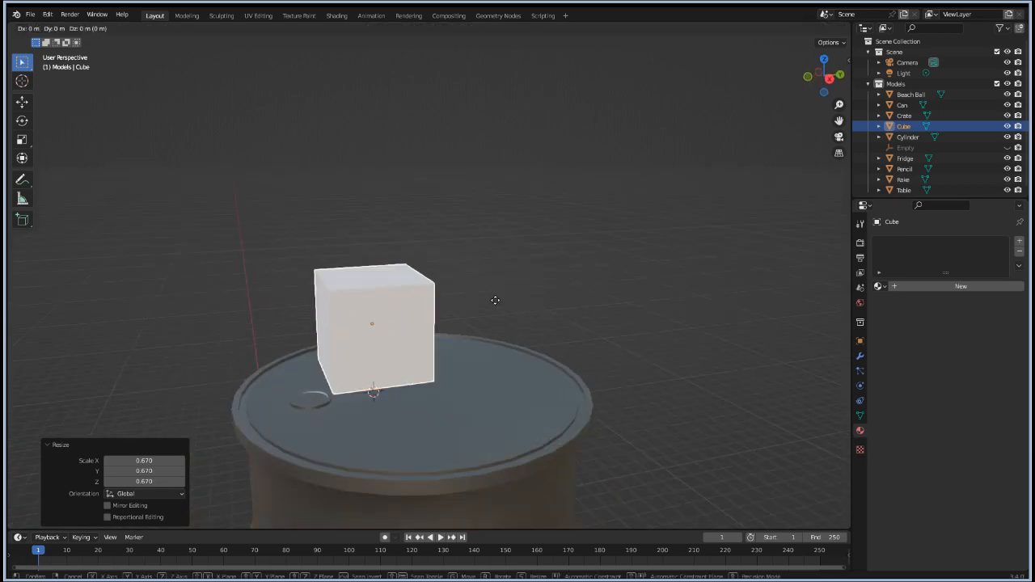
{"action": "key", "text": "x"}
{"action": "key", "text": "y"}
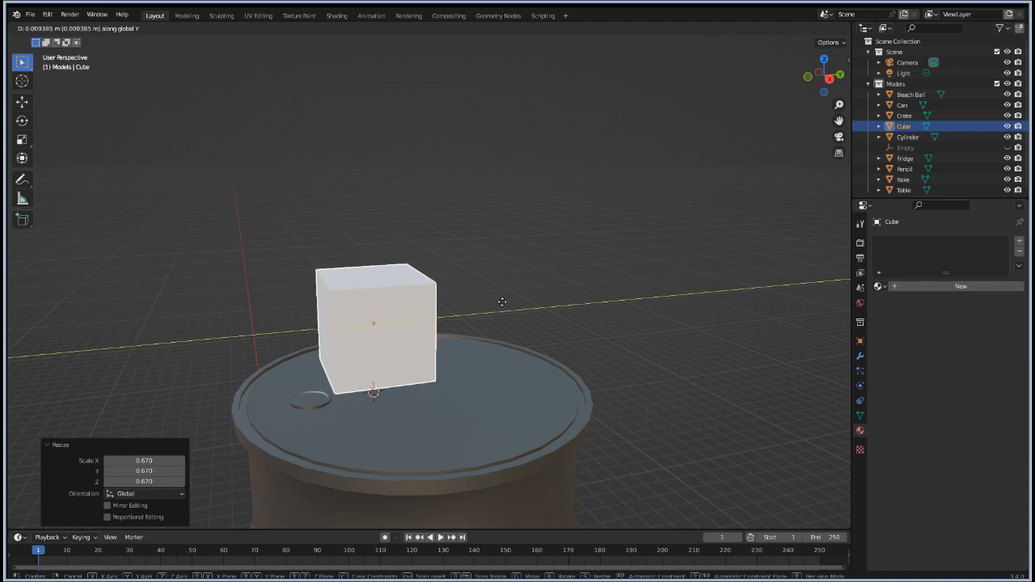
{"action": "left_click", "coordinate": [530, 311]}
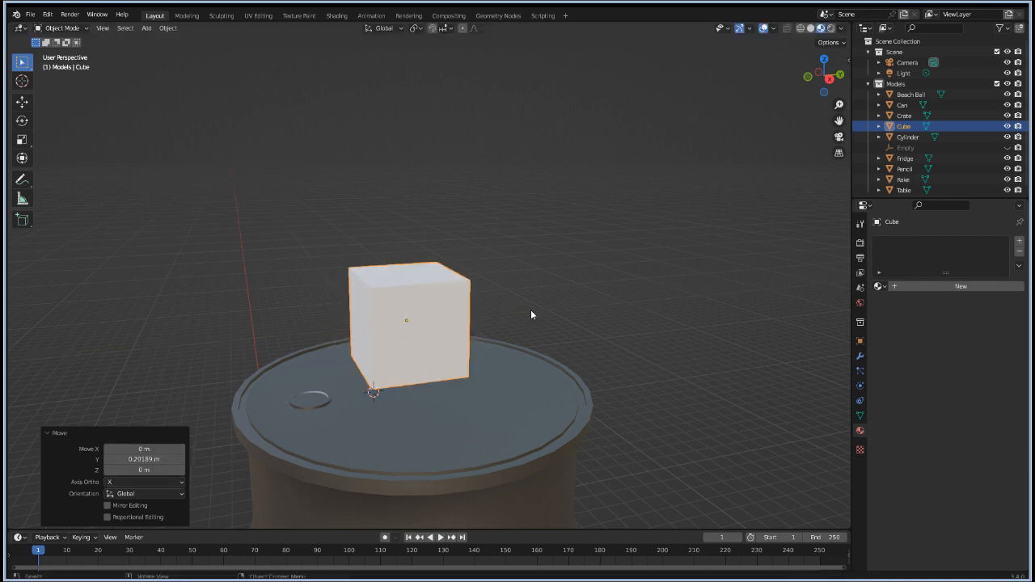
Step: Lift the cube about 0.117 m along Z so it hovers above the barrel's lid, keeping its size
{"action": "key", "text": "KP_7"}
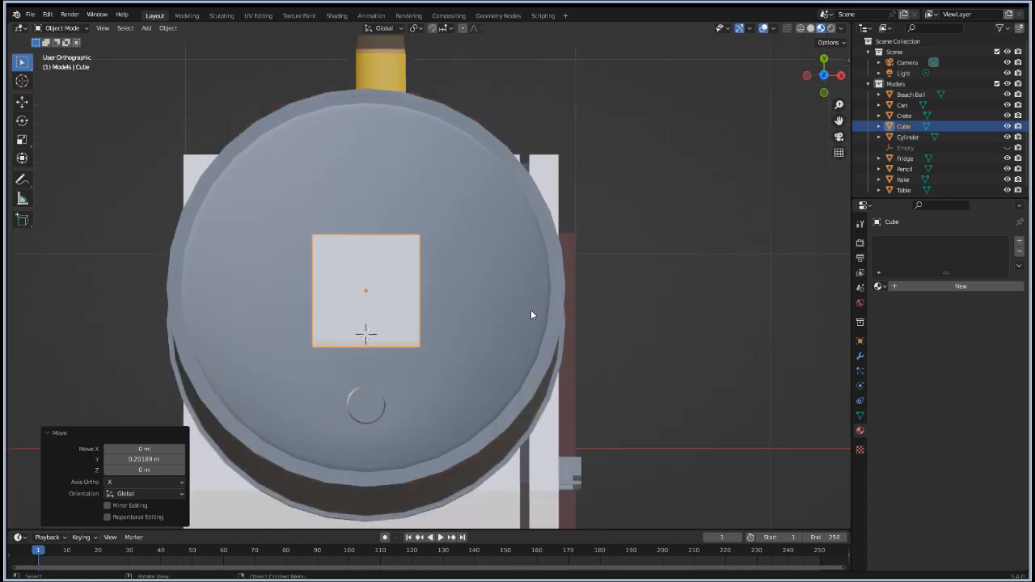
{"action": "key", "text": "KP_1"}
{"action": "key", "text": "g"}
{"action": "key", "text": "z"}
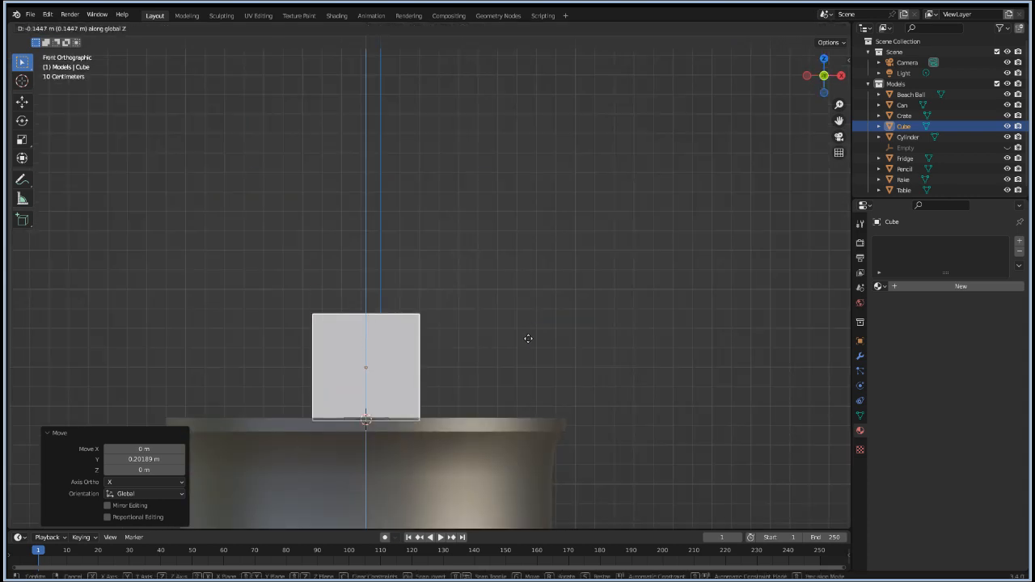
{"action": "left_click", "coordinate": [517, 287]}
{"action": "key", "text": "s"}
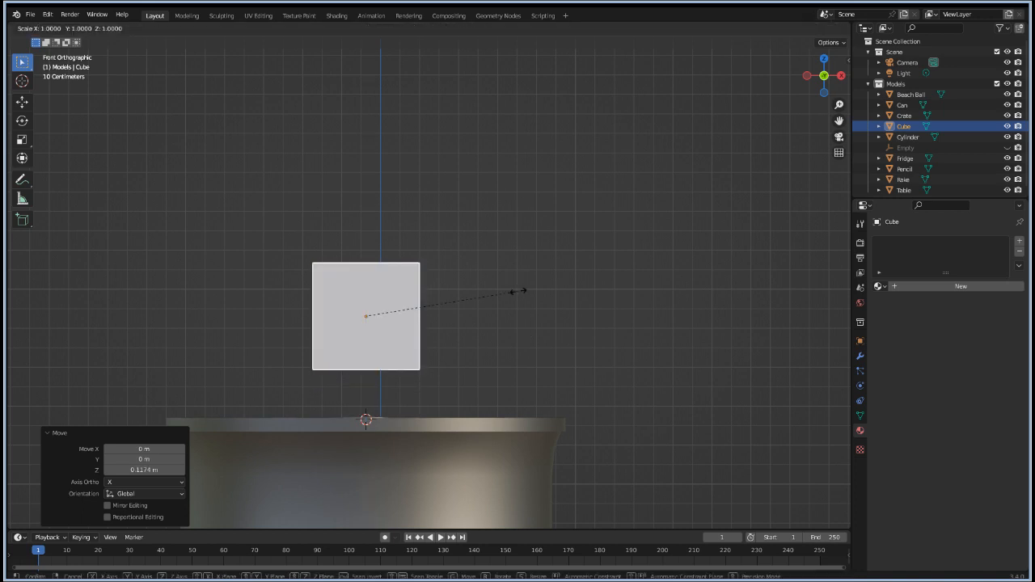
{"action": "right_click", "coordinate": [517, 291]}
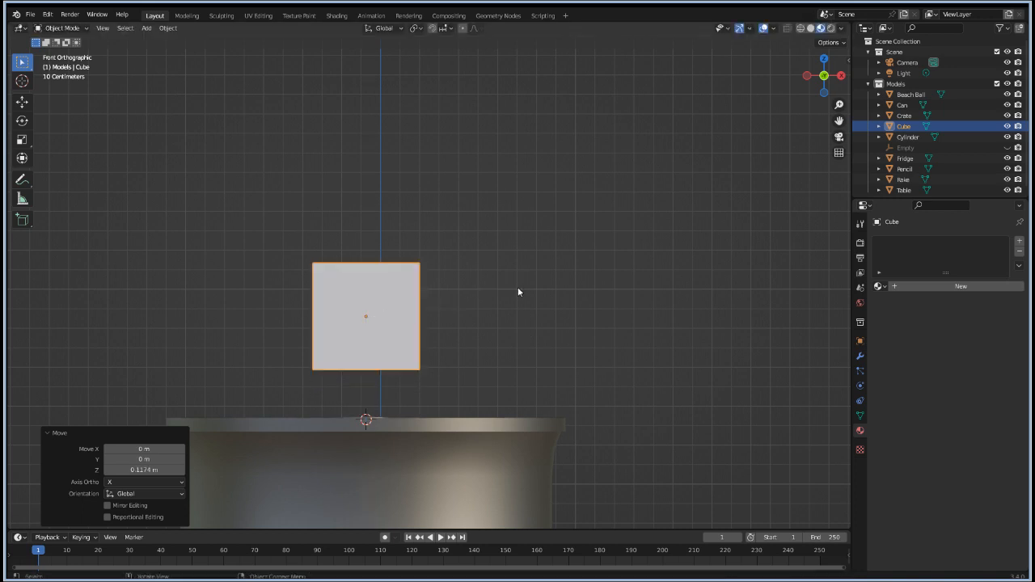
{"action": "middle_click_drag", "start_coordinate": [520, 291], "coordinate": [498, 321]}
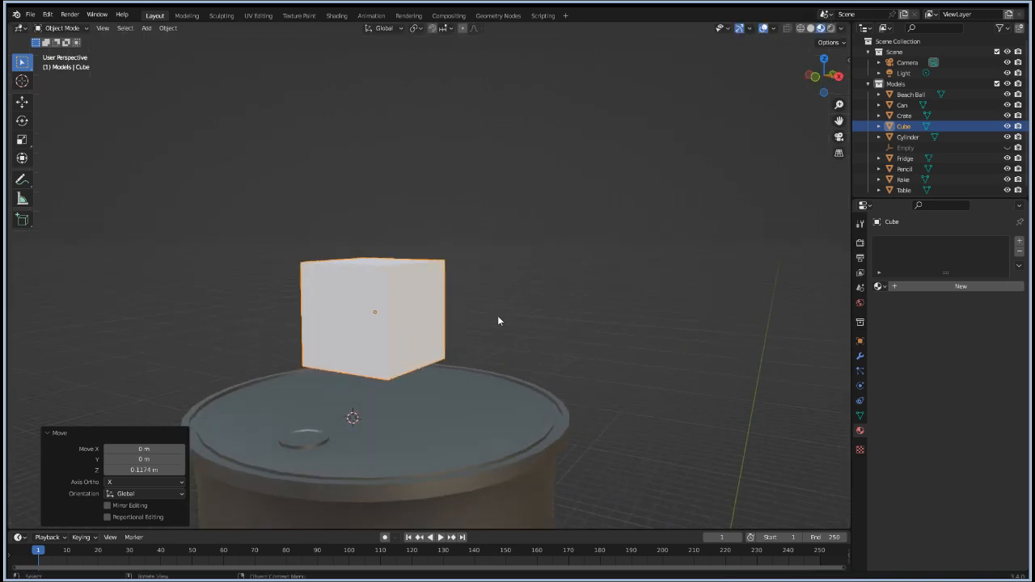
Step: Scale the cube to about 0.563 in Y and Z only, keeping its X width
{"action": "key", "text": "s"}
{"action": "key", "text": "shift+z"}
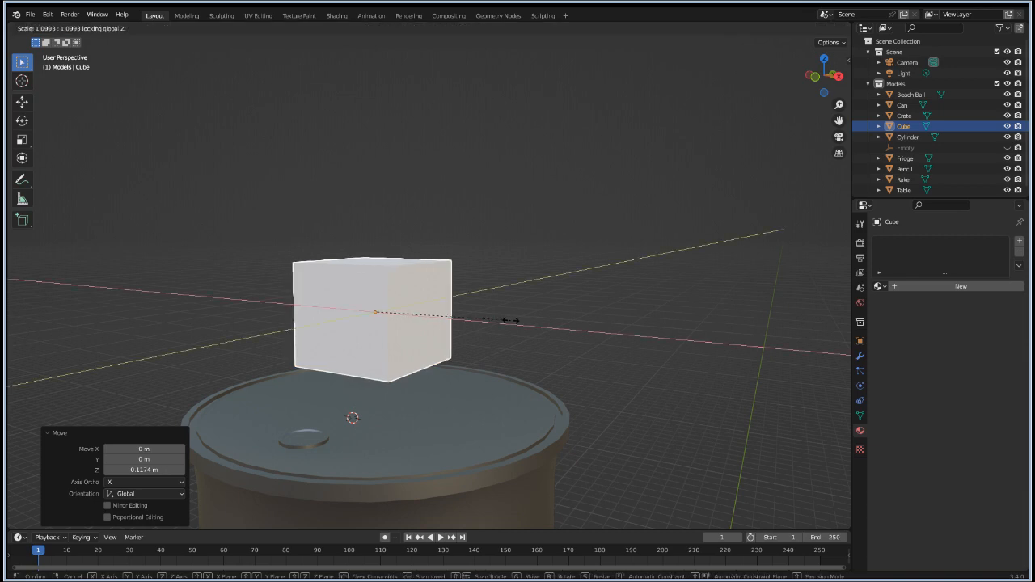
{"action": "key", "text": "shift+x"}
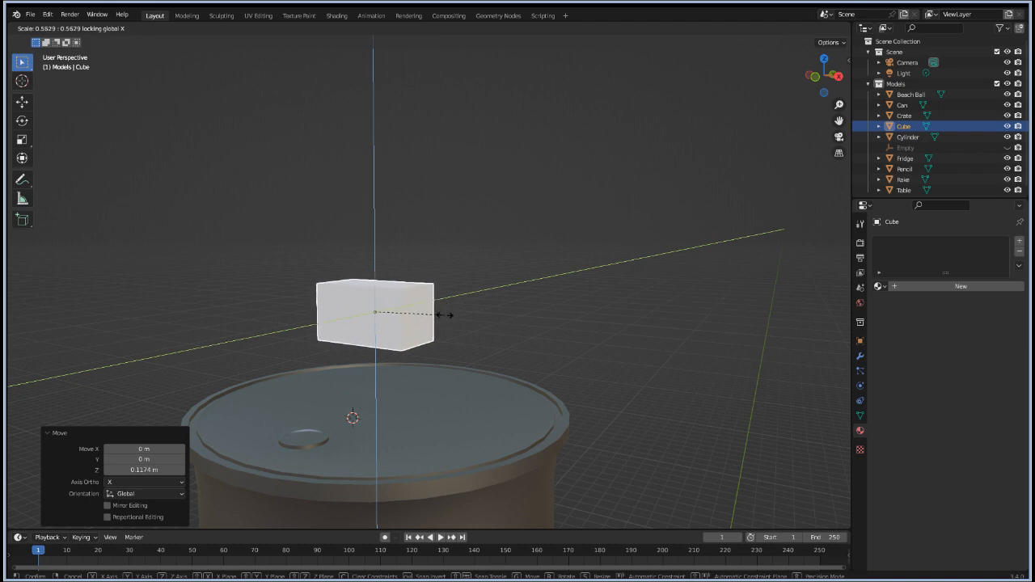
{"action": "left_click", "coordinate": [444, 315]}
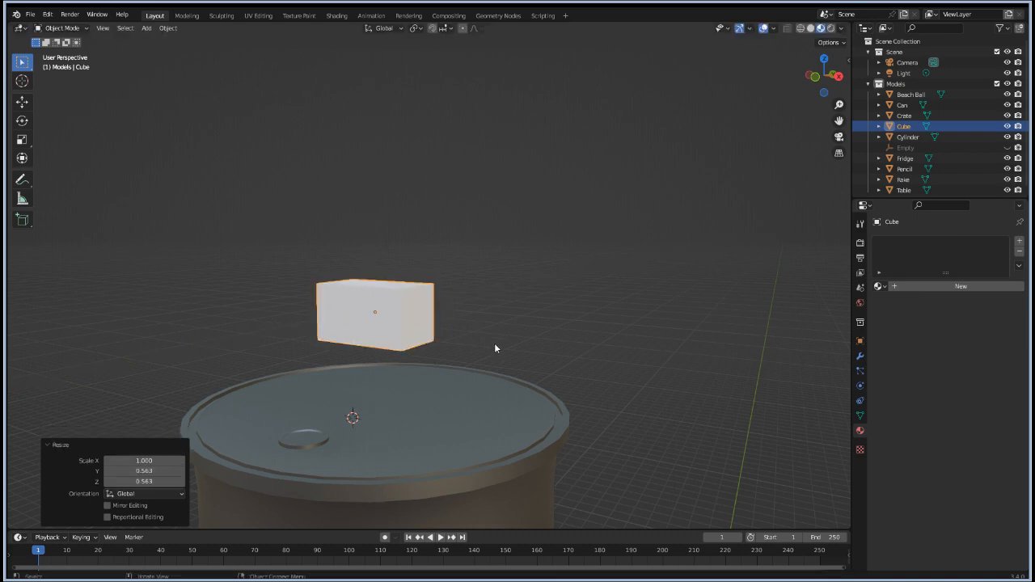
Step: Lower the cube along Z by about 0.354 m and a further 0.019 m so it rests on the barrel's lid
{"action": "key", "text": "g"}
{"action": "key", "text": "z"}
{"action": "left_click", "coordinate": [491, 408]}
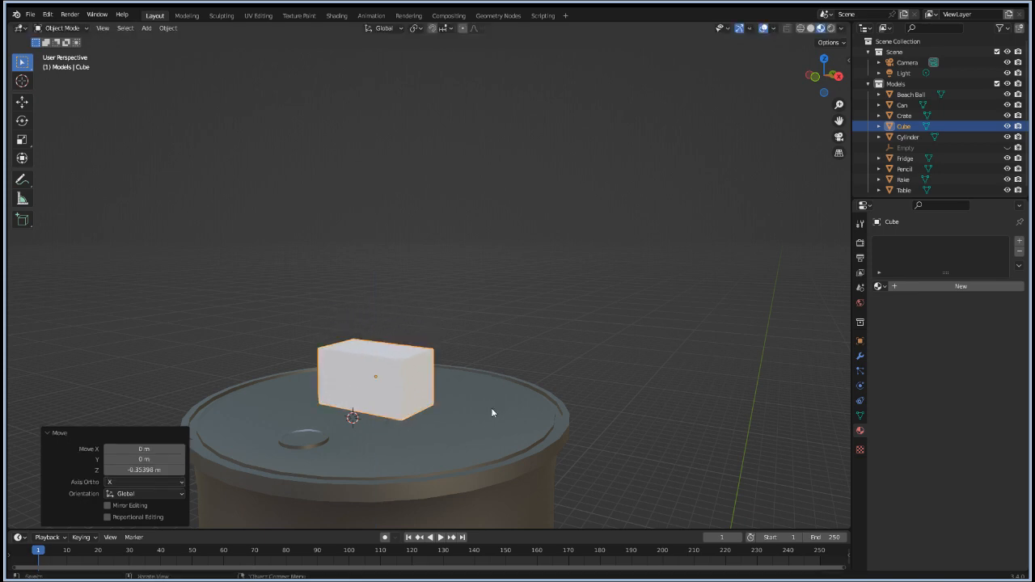
{"action": "key", "text": "KP_7"}
{"action": "key", "text": "KP_1"}
{"action": "key", "text": "g"}
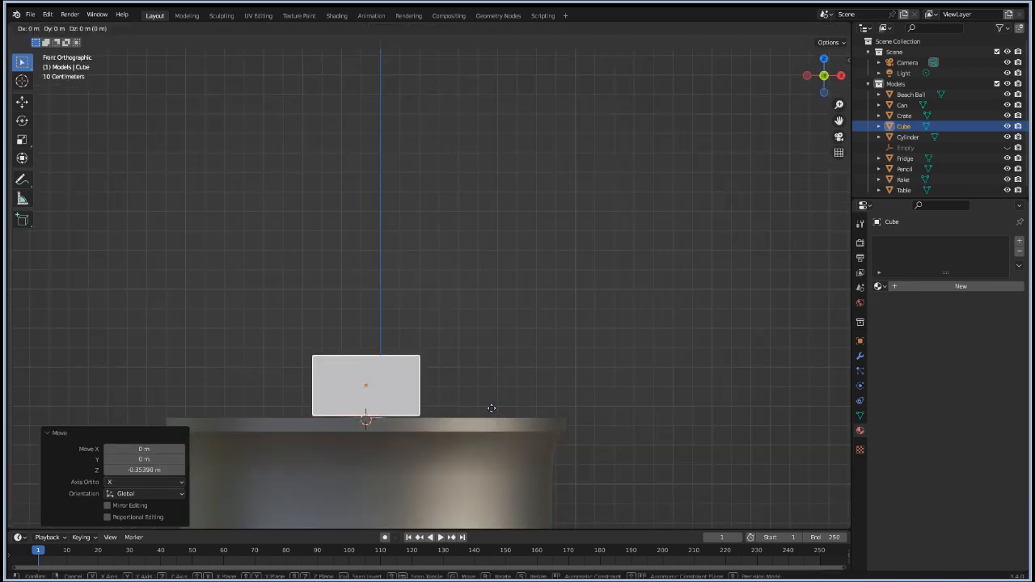
{"action": "key", "text": "z"}
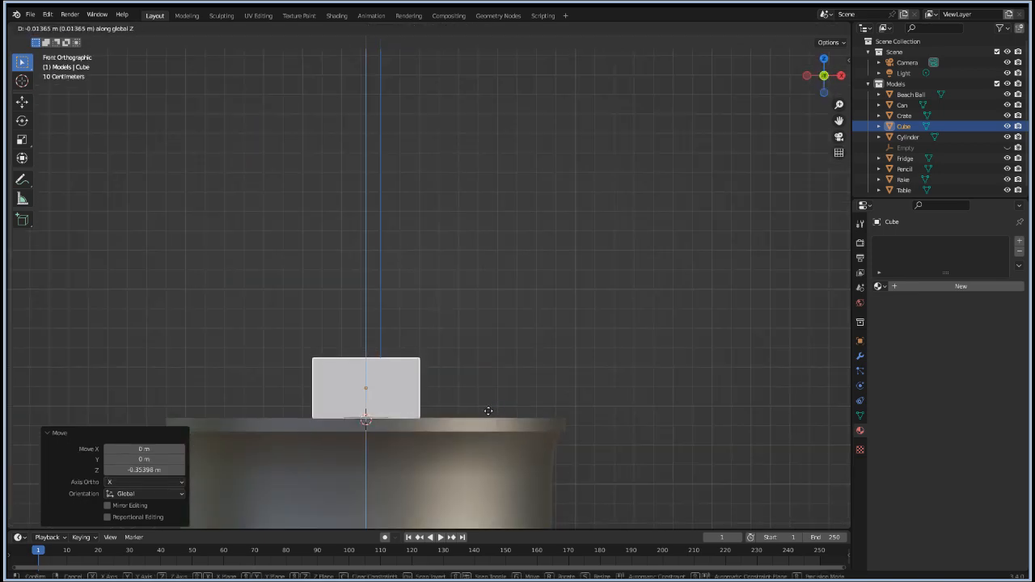
{"action": "left_click", "coordinate": [490, 414]}
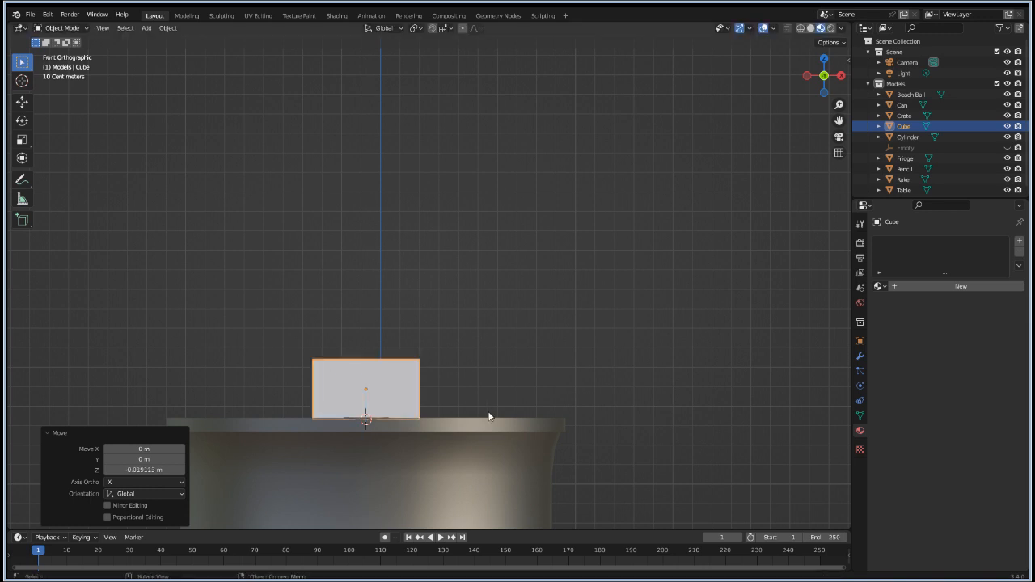
Step: Create a new material on the cube and name it Black Plastic
{"action": "middle_click_drag", "start_coordinate": [642, 344], "coordinate": [616, 349]}
{"action": "scroll", "coordinate": [611, 344], "scroll_direction": "down", "scroll_amount": 10}
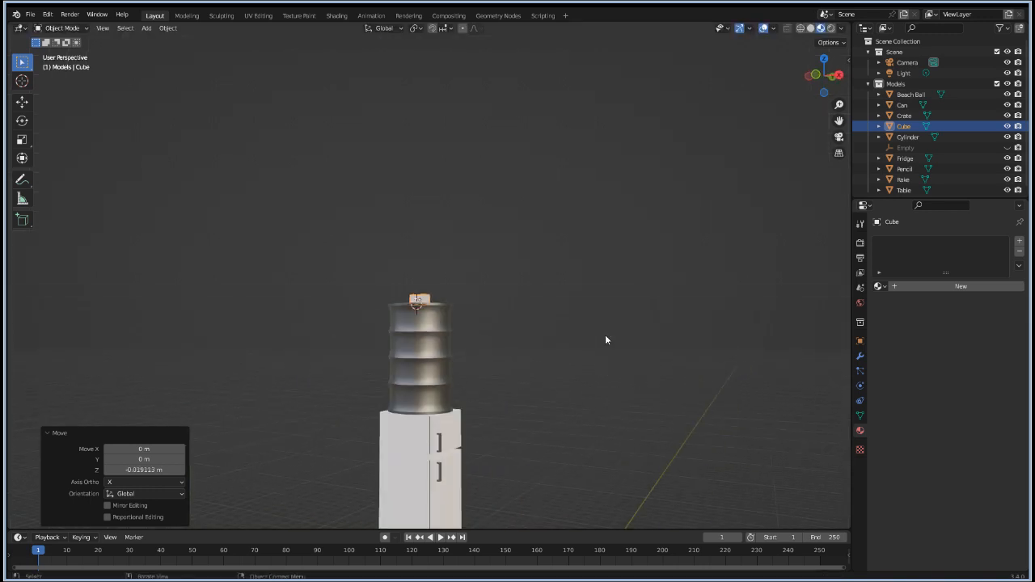
{"action": "scroll", "coordinate": [589, 404], "scroll_direction": "up", "scroll_amount": 3}
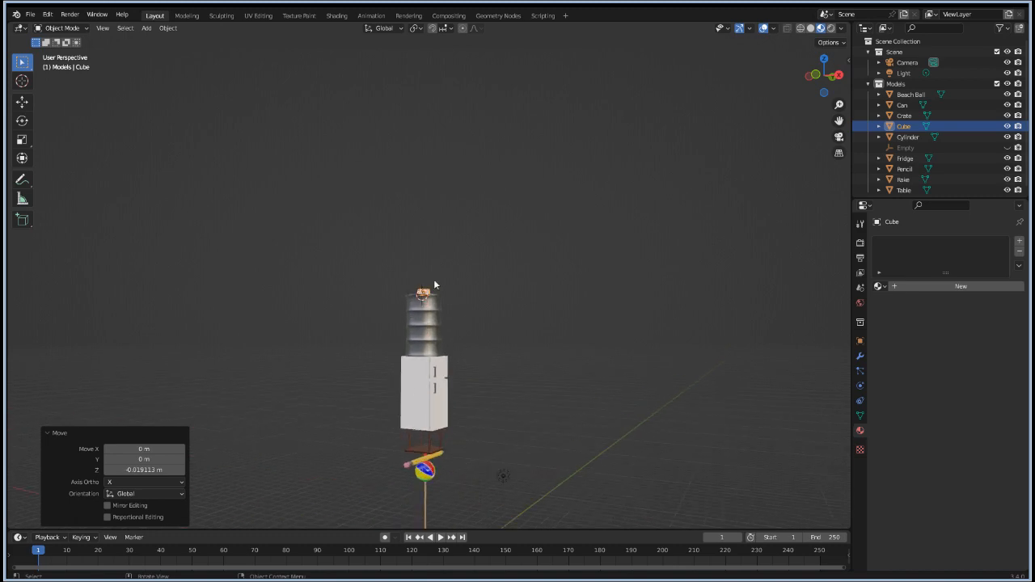
{"action": "scroll", "coordinate": [441, 295], "scroll_direction": "up", "scroll_amount": 8}
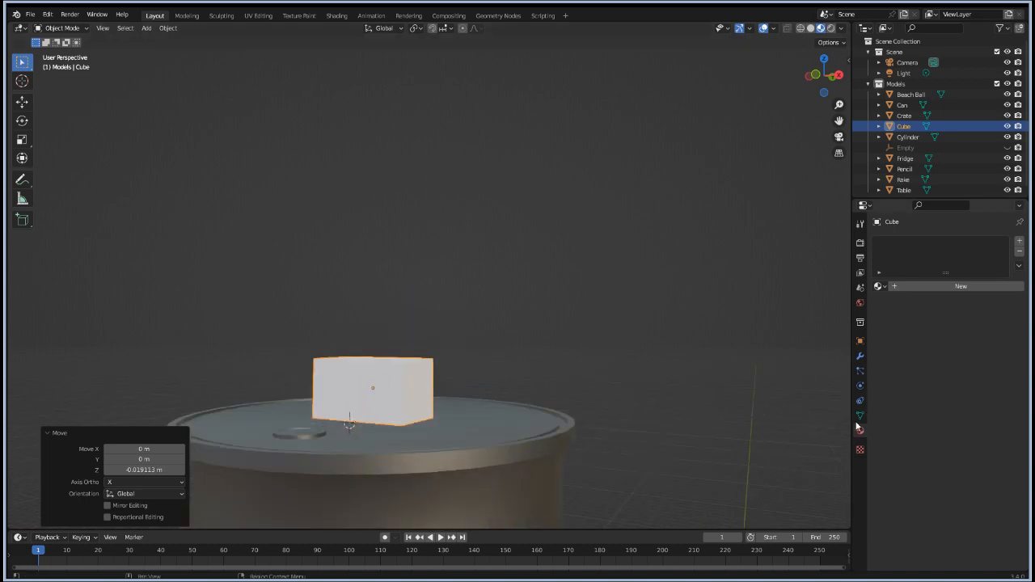
{"action": "left_click", "coordinate": [927, 287]}
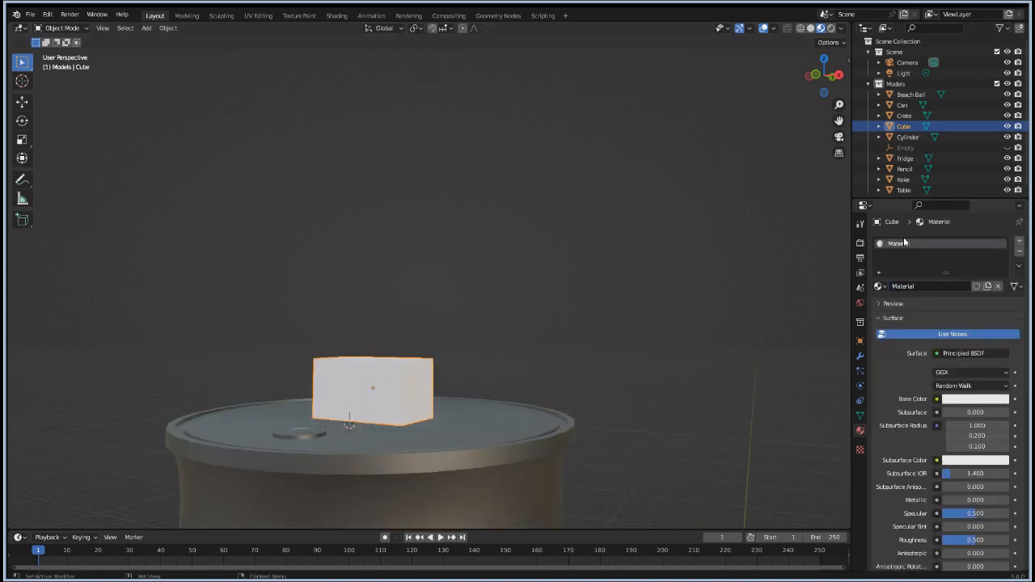
{"action": "left_click", "coordinate": [915, 285]}
{"action": "key", "text": "ctrl+a"}
{"action": "key", "text": "BackSpace"}
{"action": "type", "text": "Black Plastic"}
{"action": "key", "text": "Return"}
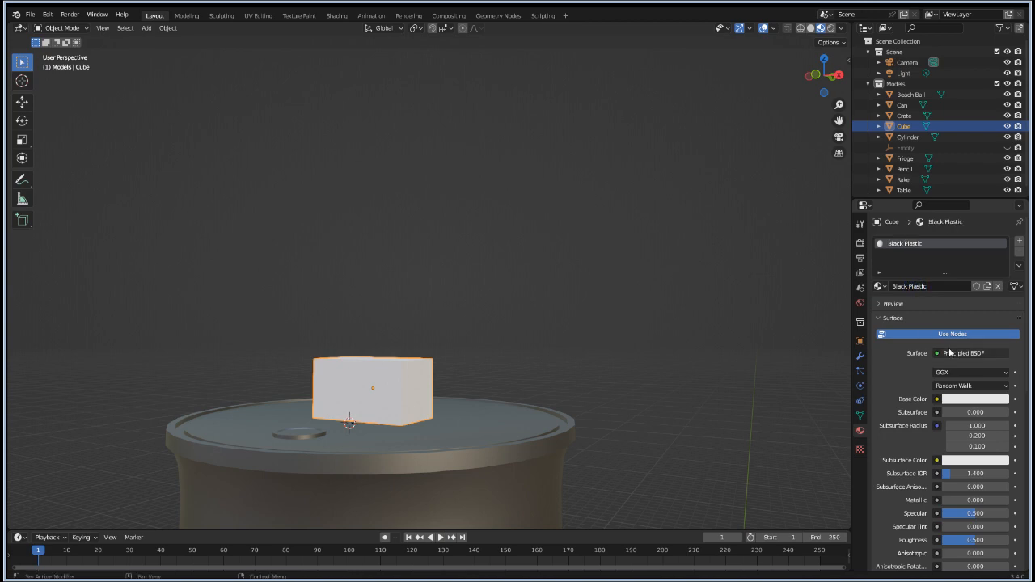
Step: Set the Black Plastic material's base color to black and its roughness to about 0.366
{"action": "left_click", "coordinate": [961, 399]}
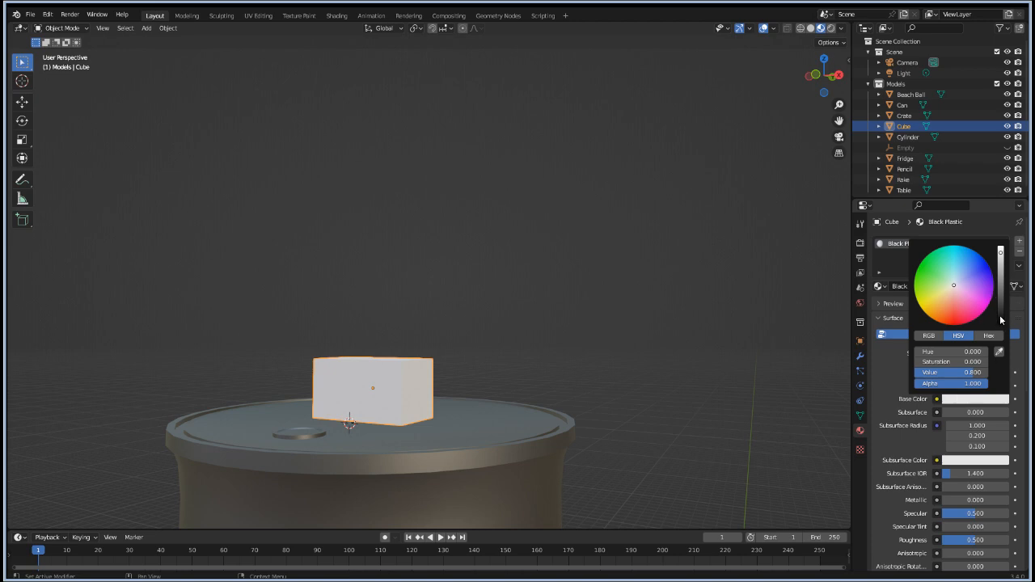
{"action": "left_click", "coordinate": [1001, 323]}
{"action": "left_click_drag", "start_coordinate": [1000, 323], "coordinate": [1001, 320]}
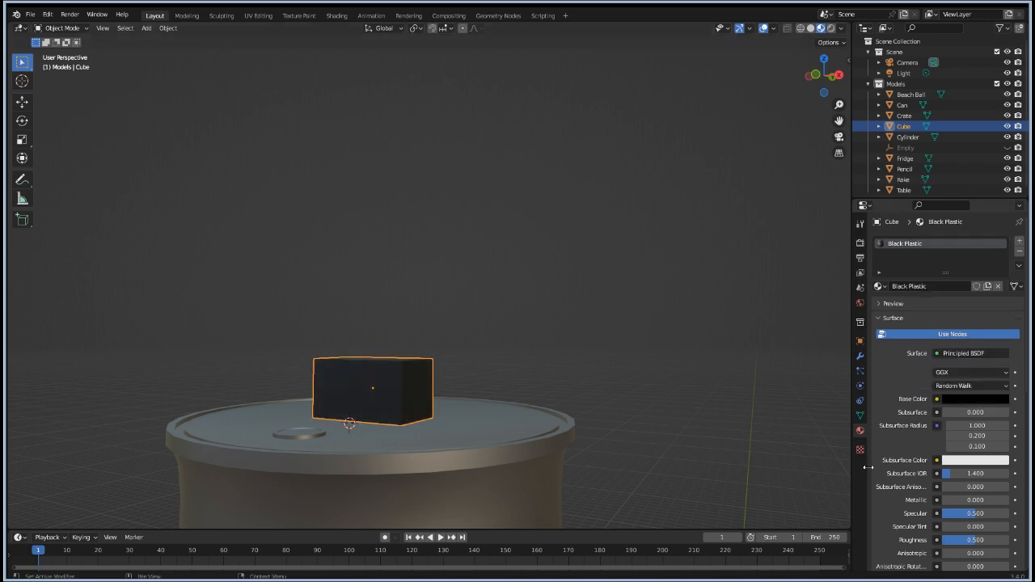
{"action": "scroll", "coordinate": [916, 433], "scroll_direction": "down", "scroll_amount": 5}
{"action": "scroll", "coordinate": [916, 432], "scroll_direction": "down", "scroll_amount": 1}
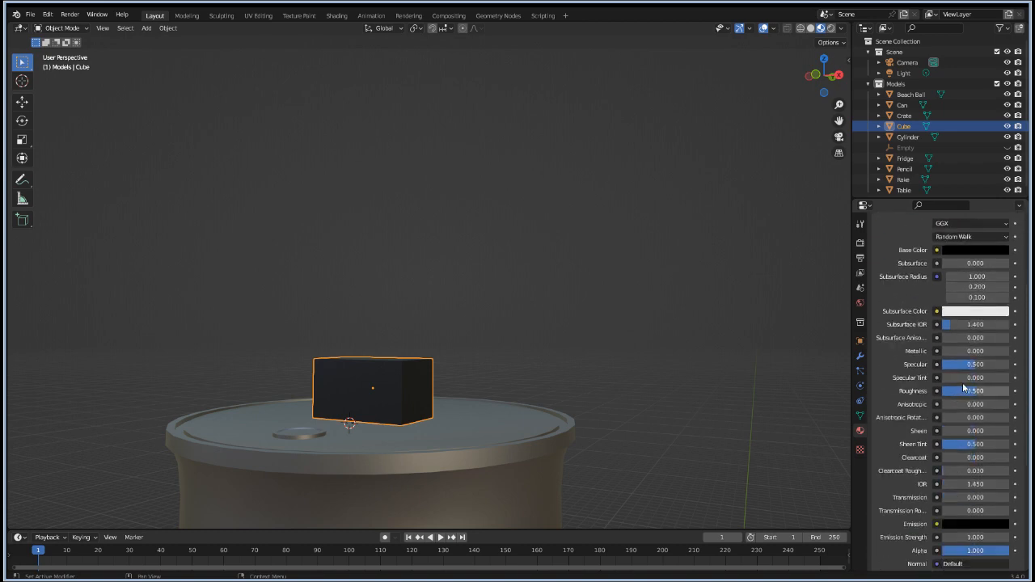
{"action": "left_click_drag", "start_coordinate": [972, 389], "coordinate": [961, 388]}
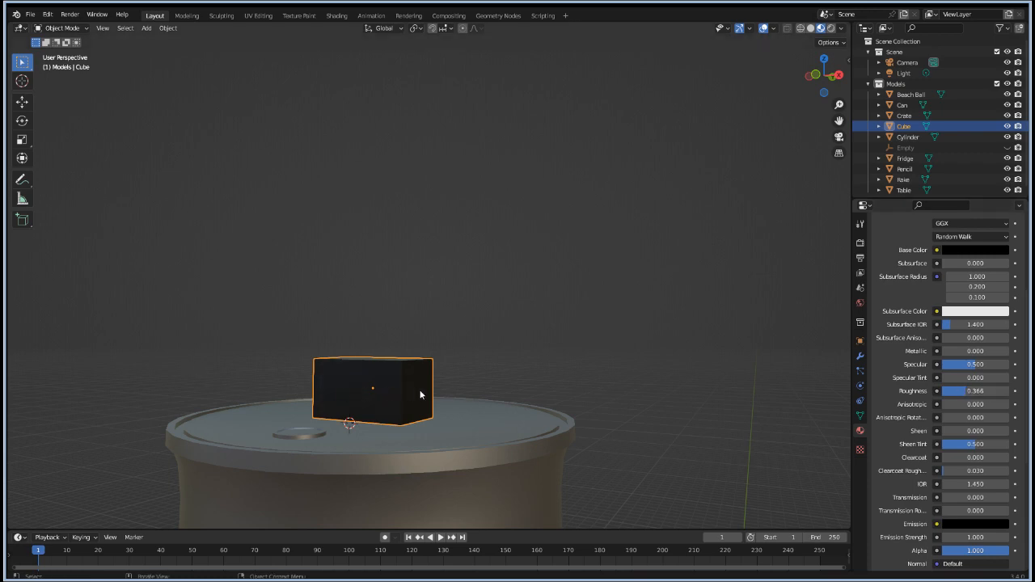
{"action": "middle_click_drag", "start_coordinate": [424, 407], "coordinate": [331, 447]}
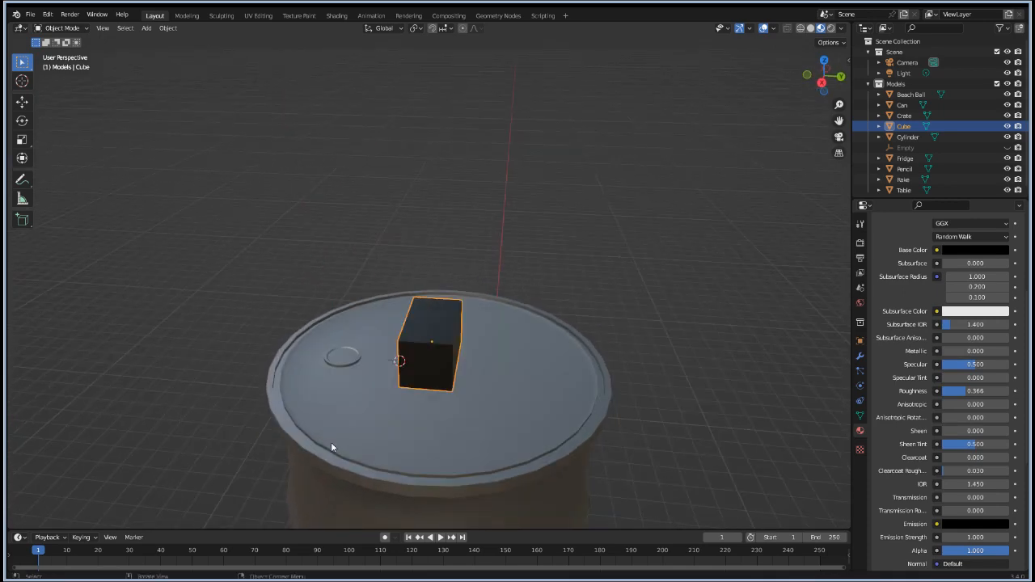
{"action": "middle_click_drag", "start_coordinate": [351, 307], "coordinate": [475, 307]}
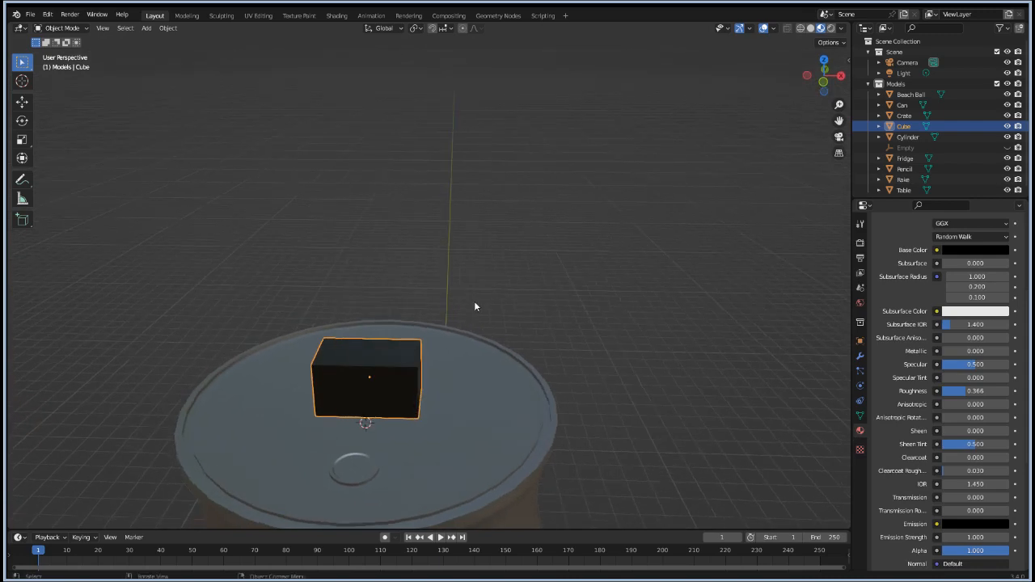
{"action": "middle_click_drag", "start_coordinate": [521, 357], "coordinate": [523, 325]}
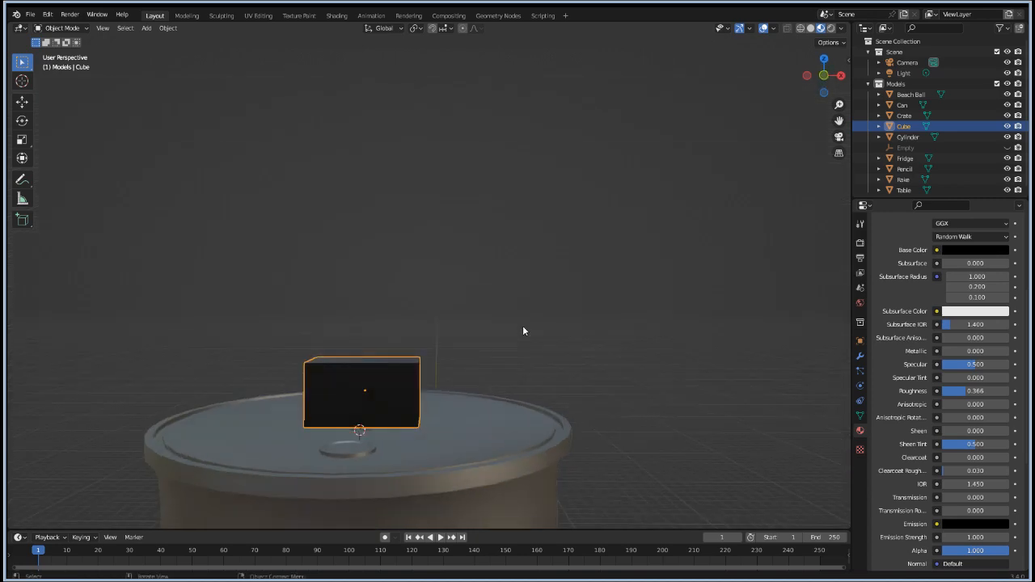
{"action": "key", "text": "Tab"}
{"action": "scroll", "coordinate": [389, 413], "scroll_direction": "up", "scroll_amount": 2}
{"action": "left_click", "coordinate": [383, 419]}
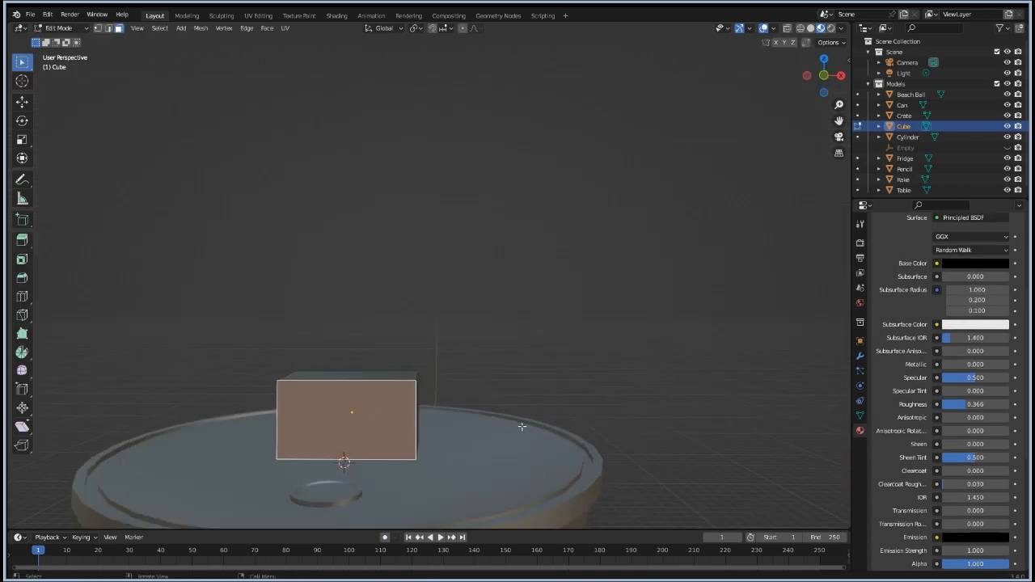
{"action": "key", "text": "i"}
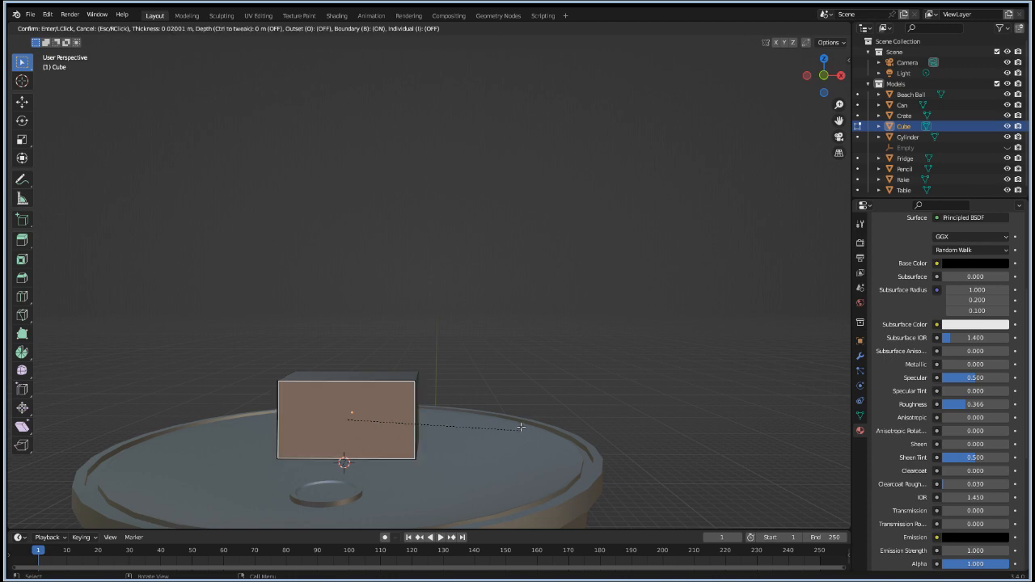
{"action": "key", "text": "Escape"}
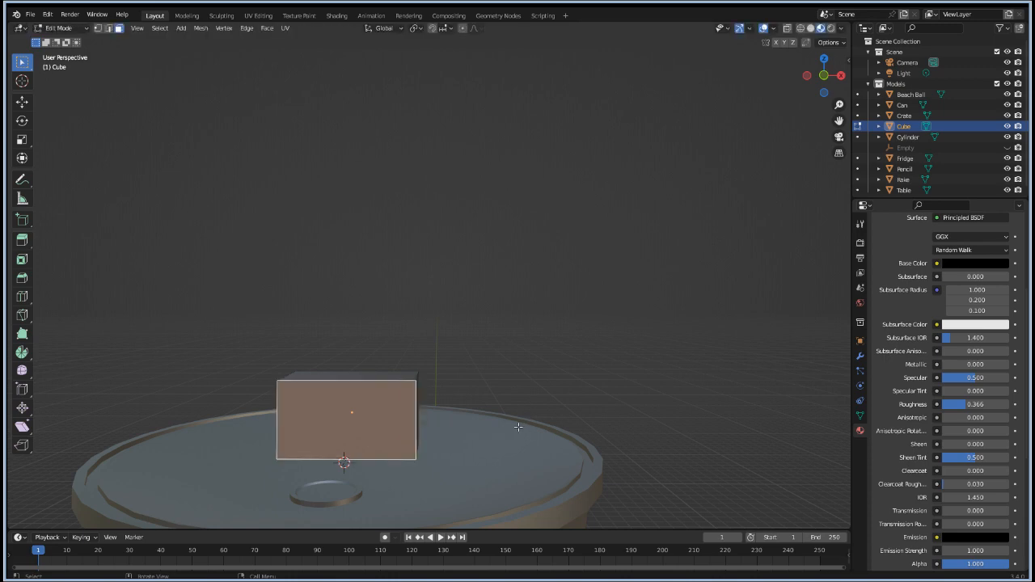
{"action": "key", "text": "a"}
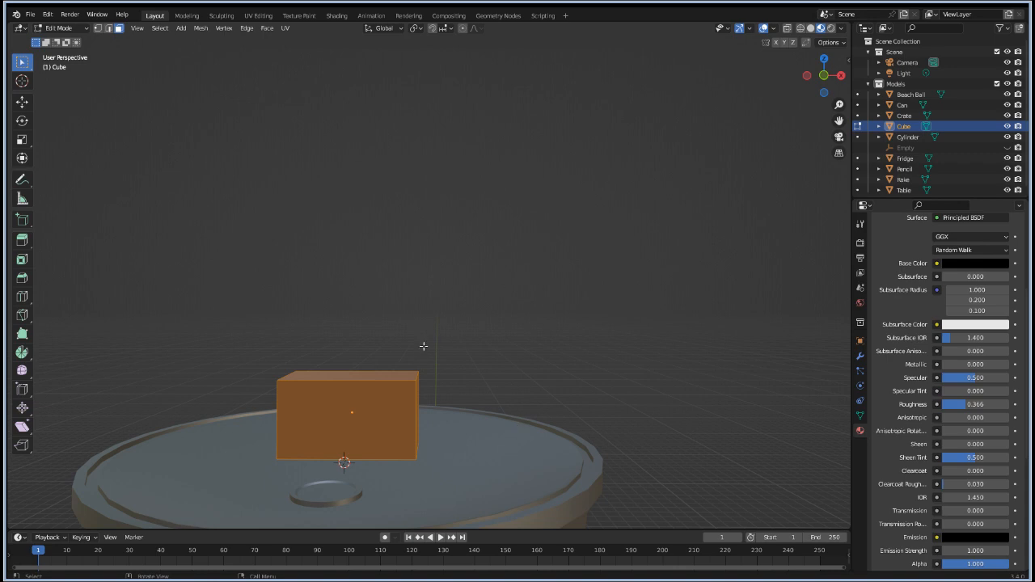
Step: Return to Object Mode and apply the cube's rotation and scale
{"action": "key", "text": "Tab"}
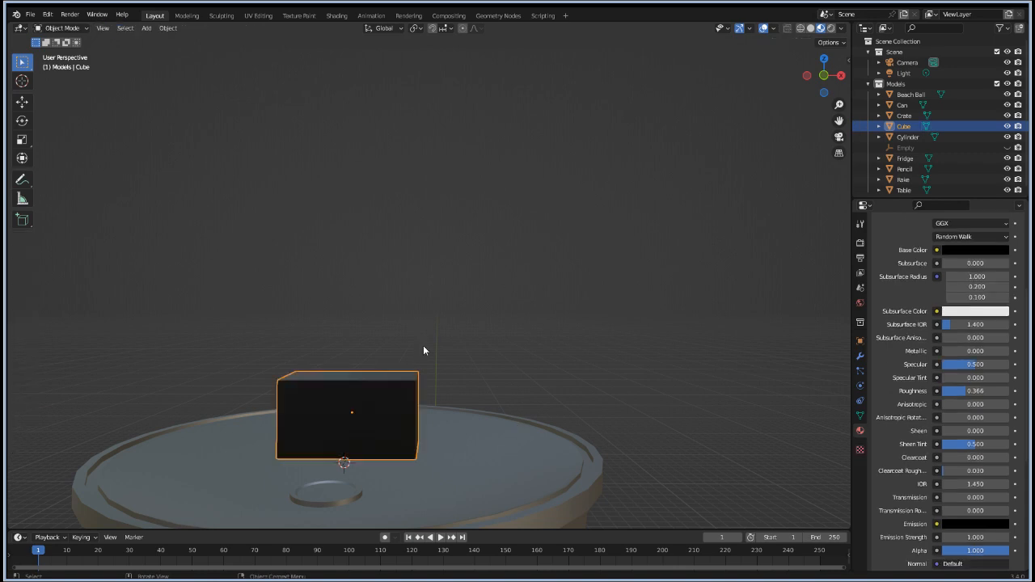
{"action": "key", "text": "ctrl+a"}
{"action": "left_click", "coordinate": [402, 349]}
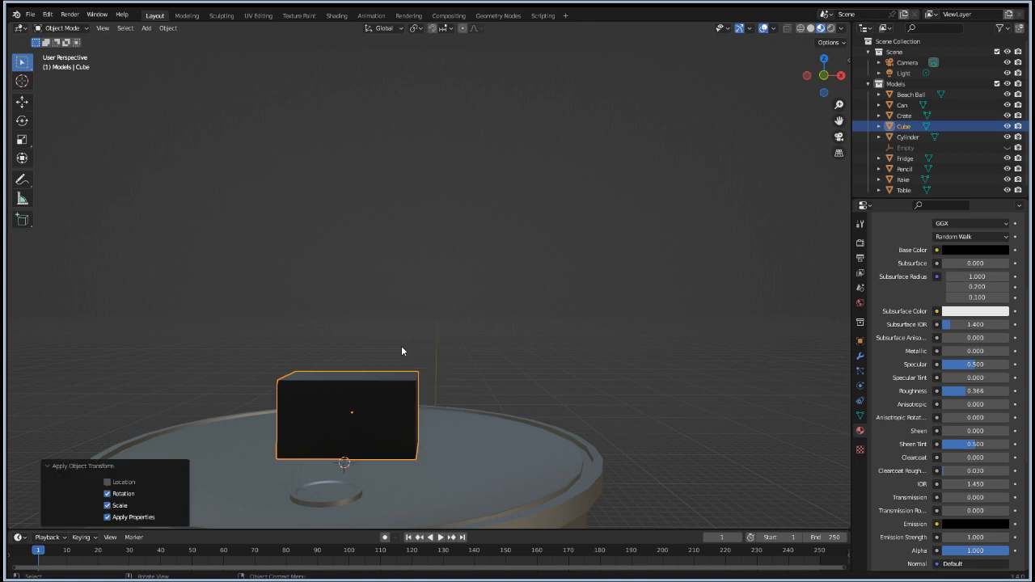
Step: Inset the cube's front face by about 0.013 m in Edit Mode
{"action": "key", "text": "Tab"}
{"action": "left_click", "coordinate": [387, 416]}
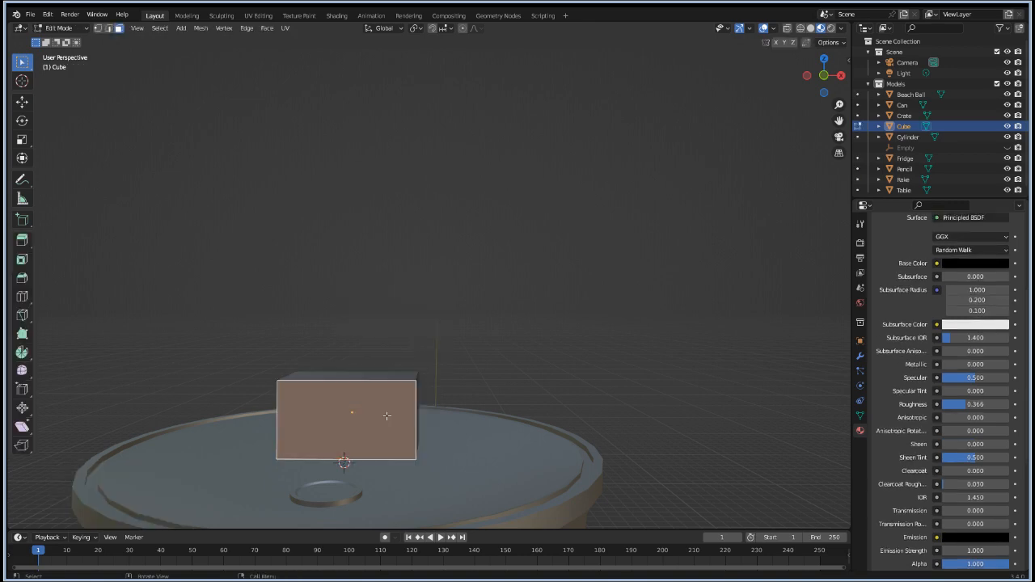
{"action": "key", "text": "i"}
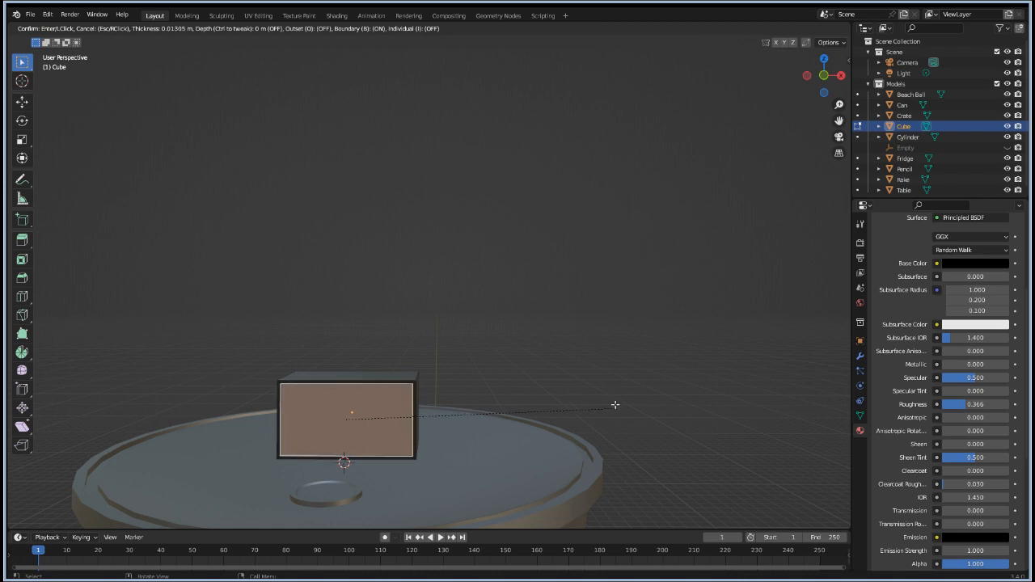
{"action": "left_click", "coordinate": [614, 405]}
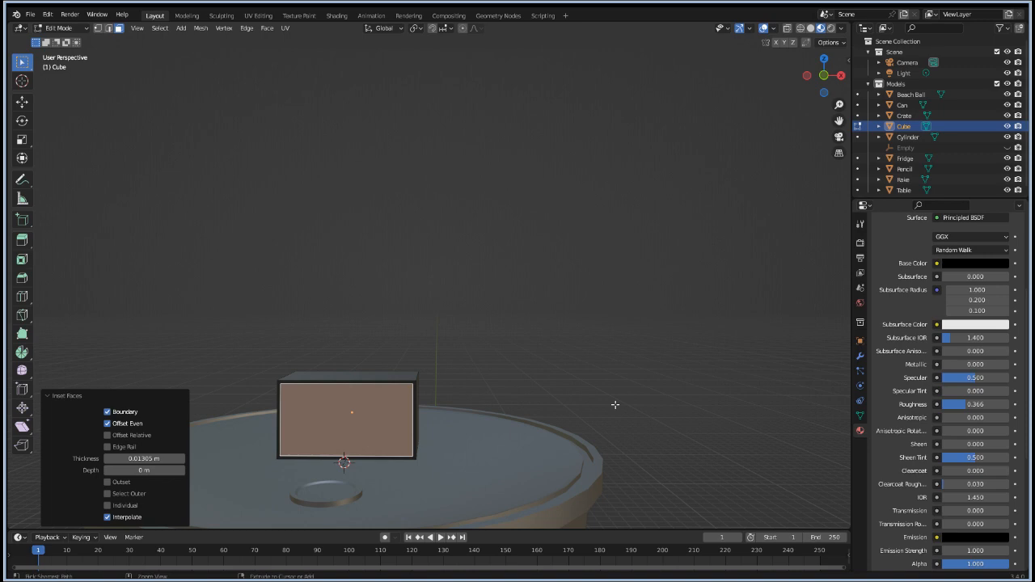
Step: Try to extrude the inset front face along its normals and undo the extrusion
{"action": "key", "text": "alt+s"}
{"action": "left_click", "coordinate": [436, 388]}
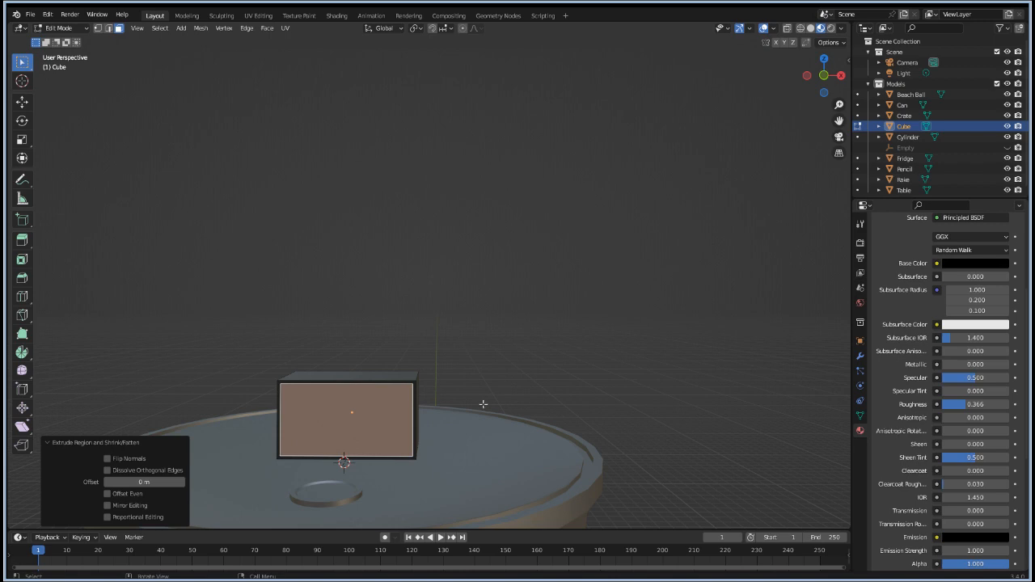
{"action": "middle_click_drag", "start_coordinate": [484, 404], "coordinate": [423, 443]}
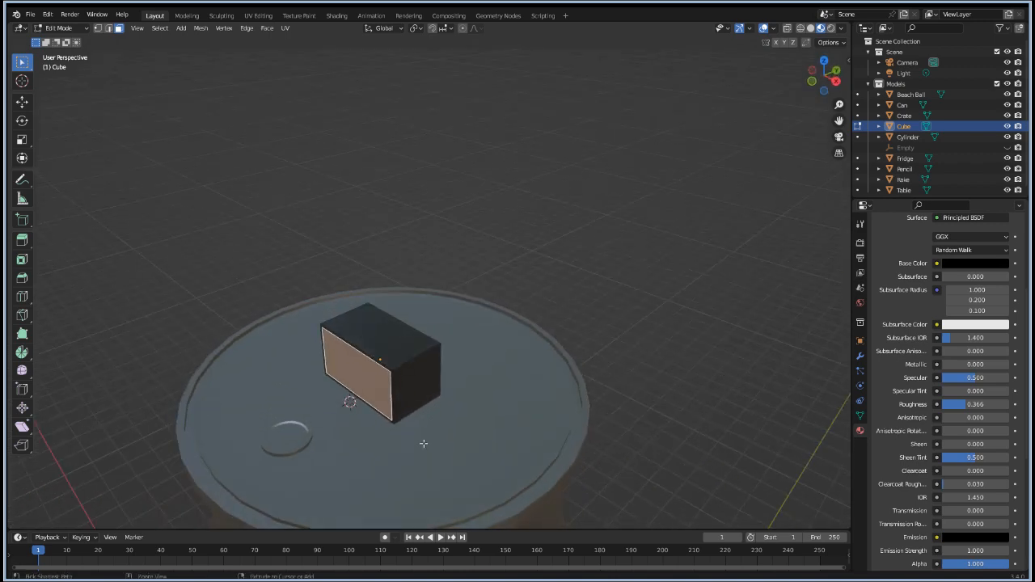
{"action": "key", "text": "ctrl+z"}
{"action": "key", "text": "ctrl"}
Step: Extrude the inset front face about 0.005 m inward along its normals and inset it again by about 0.011 m
{"action": "key", "text": "alt+s"}
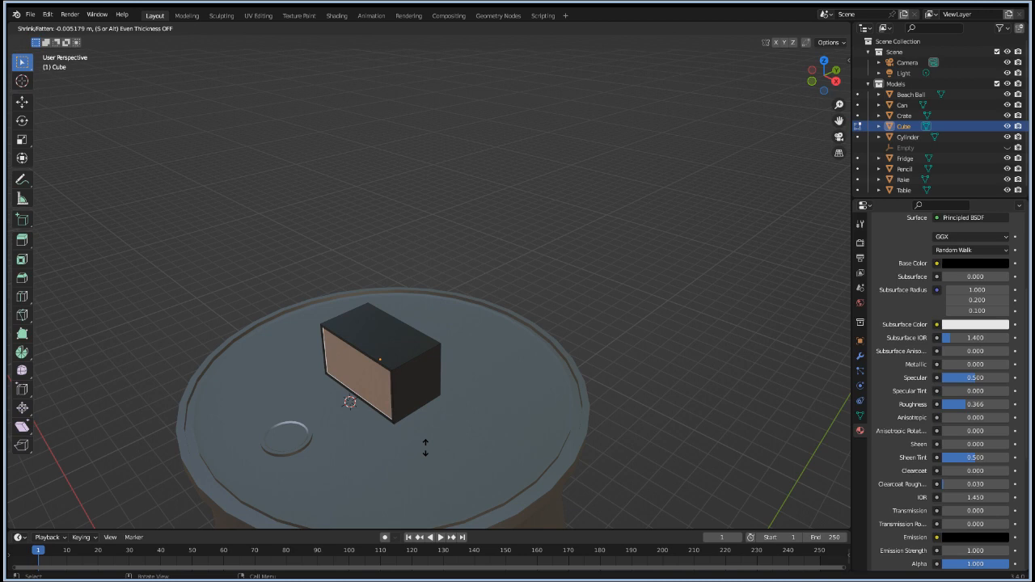
{"action": "left_click", "coordinate": [426, 448]}
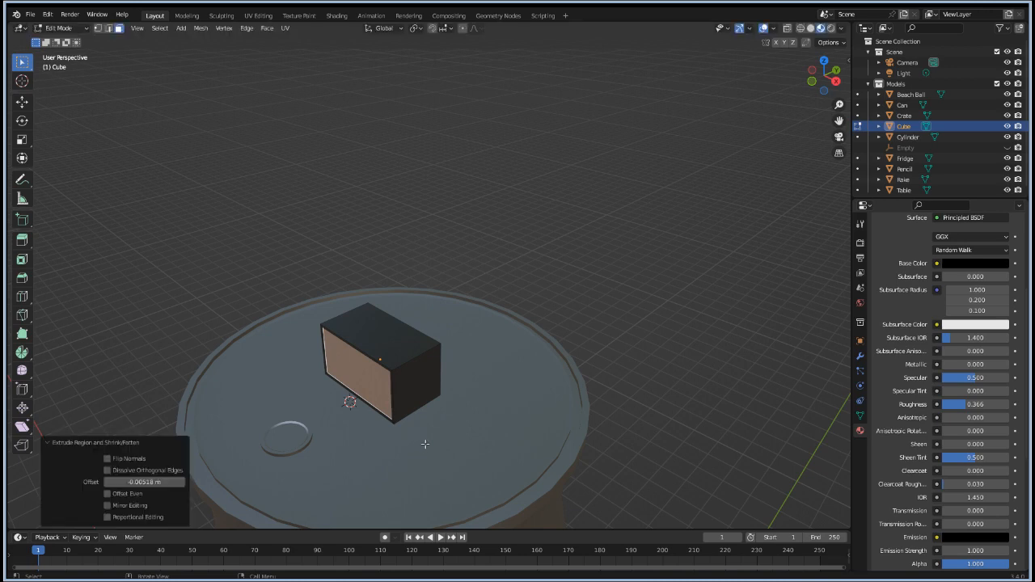
{"action": "key", "text": "i"}
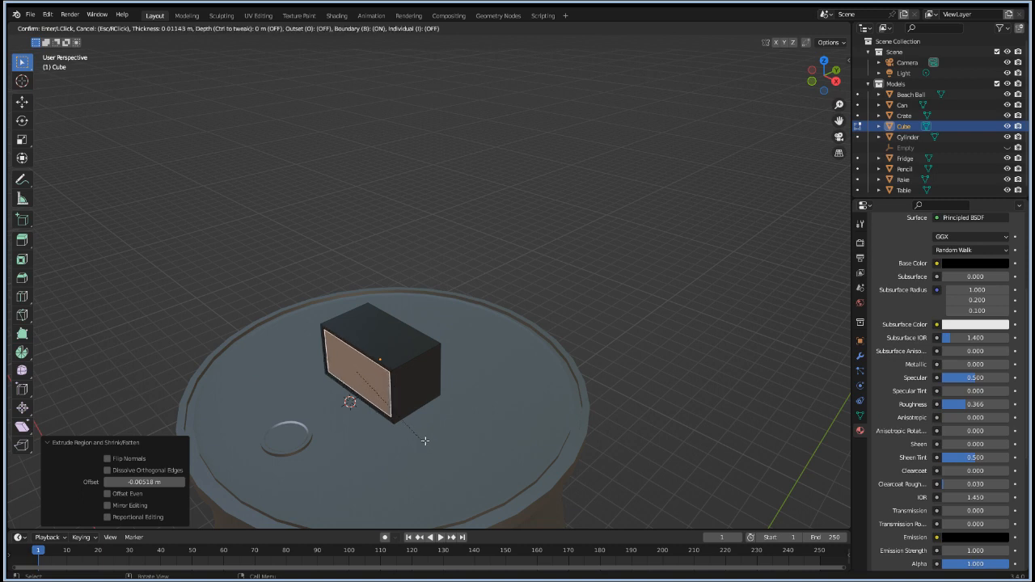
{"action": "left_click", "coordinate": [425, 441]}
{"action": "middle_click_drag", "start_coordinate": [335, 395], "coordinate": [449, 199]}
{"action": "scroll", "coordinate": [342, 450], "scroll_direction": "up", "scroll_amount": 3}
{"action": "scroll", "coordinate": [448, 240], "scroll_direction": "up", "scroll_amount": 1}
{"action": "middle_click_drag", "start_coordinate": [523, 344], "coordinate": [491, 350]}
{"action": "scroll", "coordinate": [488, 341], "scroll_direction": "up", "scroll_amount": 1}
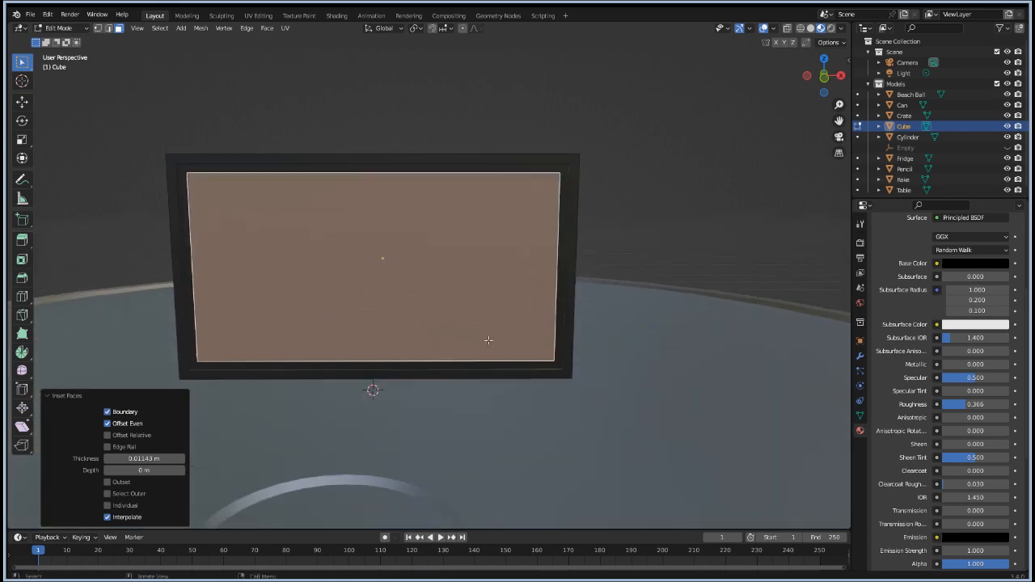
{"action": "middle_click_drag", "start_coordinate": [371, 295], "coordinate": [401, 335], "text": "shift"}
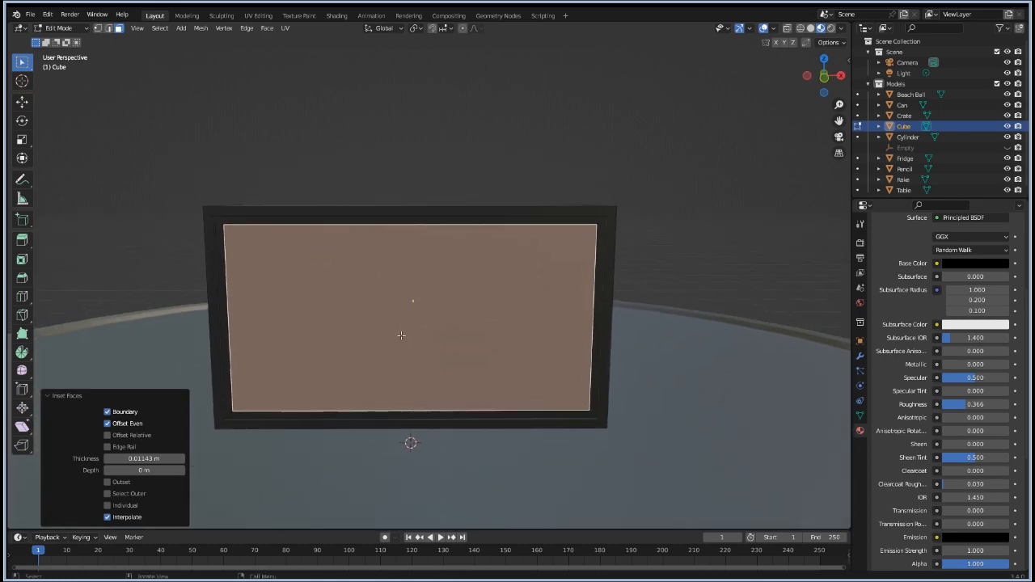
Step: Scale the inner front face by about 1.014 in X and Z and extrude it about 0.008 m outward along its normals
{"action": "scroll", "coordinate": [433, 369], "scroll_direction": "up", "scroll_amount": 2}
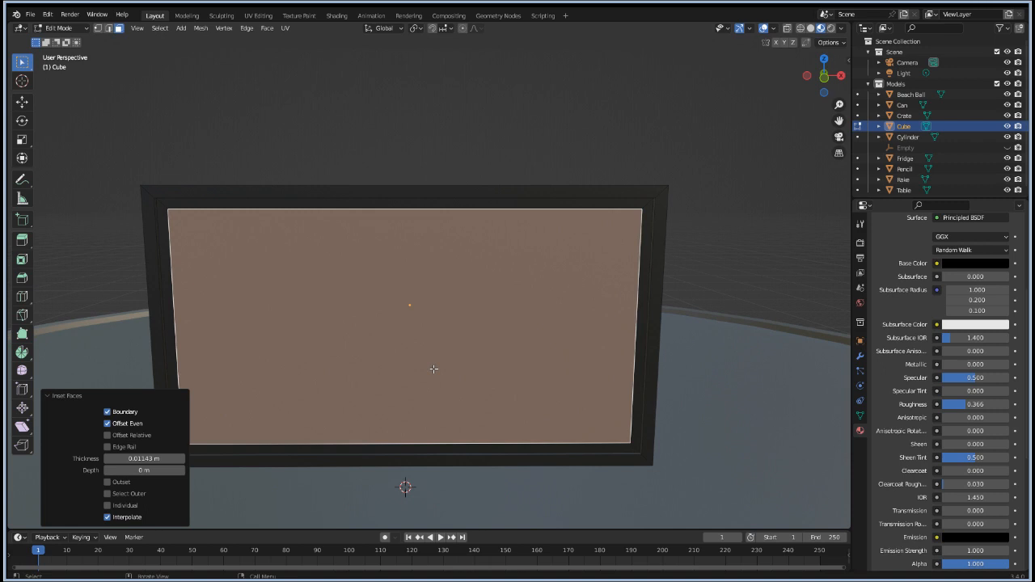
{"action": "key", "text": "s"}
{"action": "key", "text": "shift+x"}
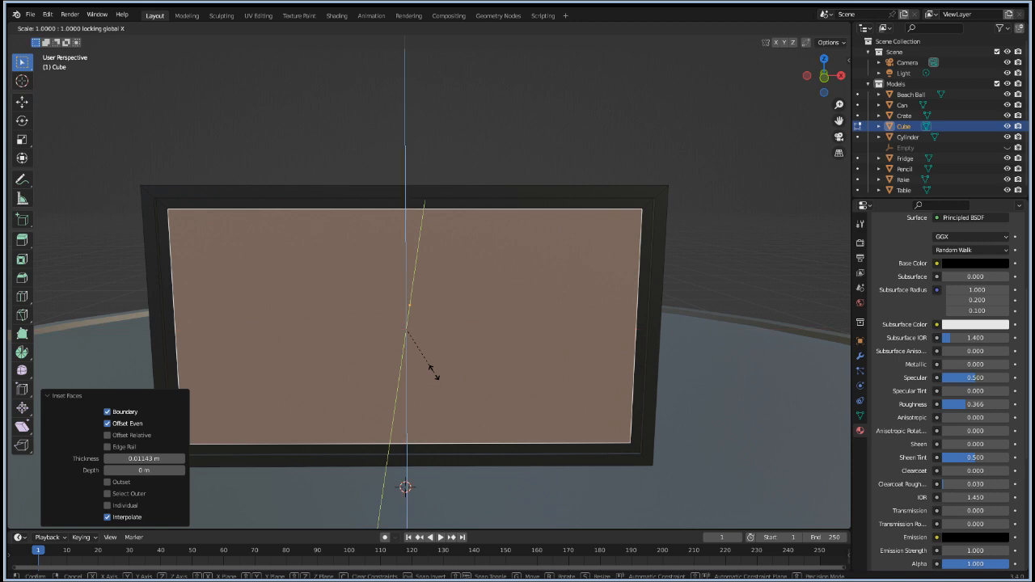
{"action": "key", "text": "shift+z"}
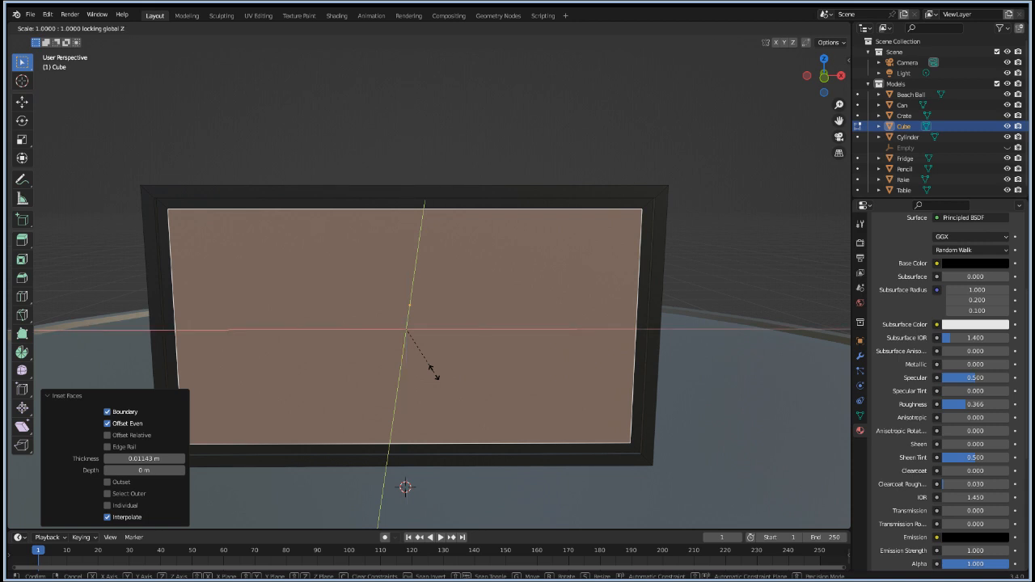
{"action": "key", "text": "shift+y"}
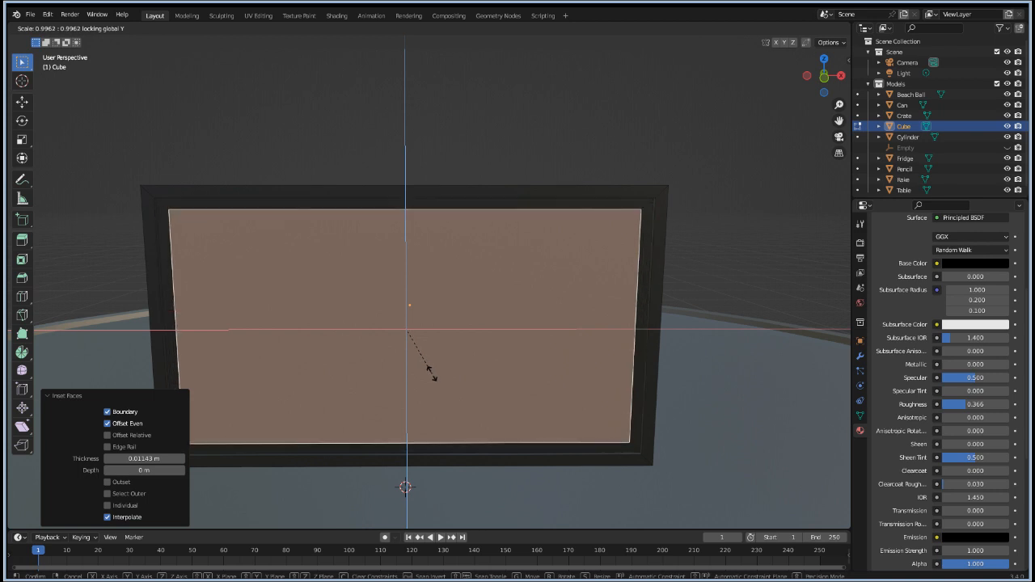
{"action": "left_click", "coordinate": [431, 372]}
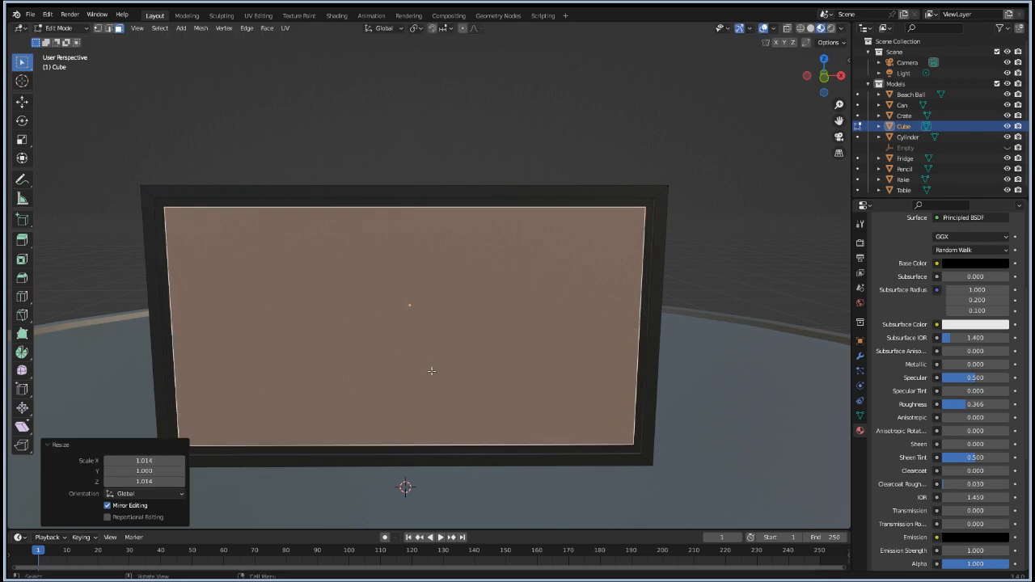
{"action": "key", "text": "alt+s"}
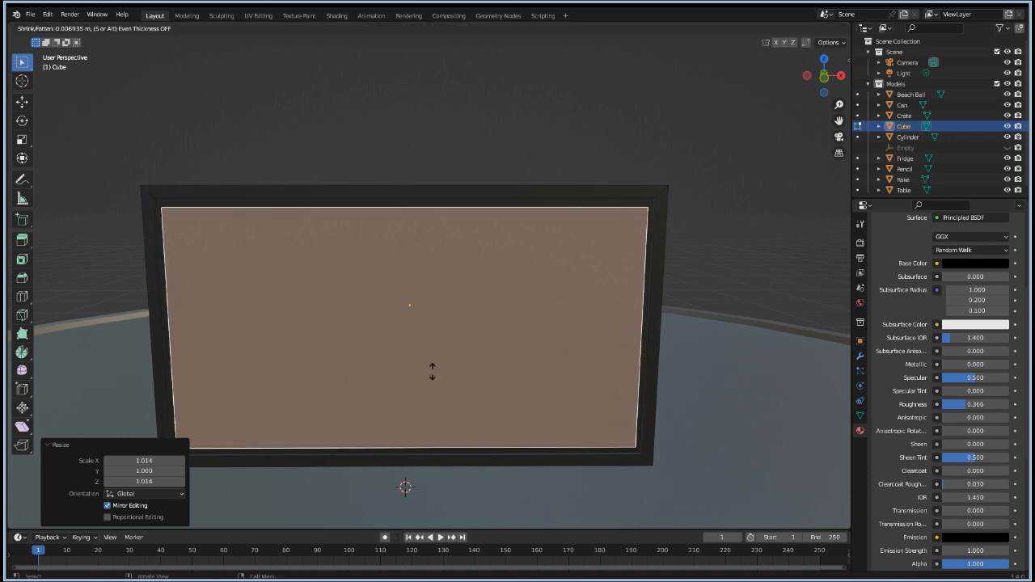
{"action": "left_click", "coordinate": [434, 371]}
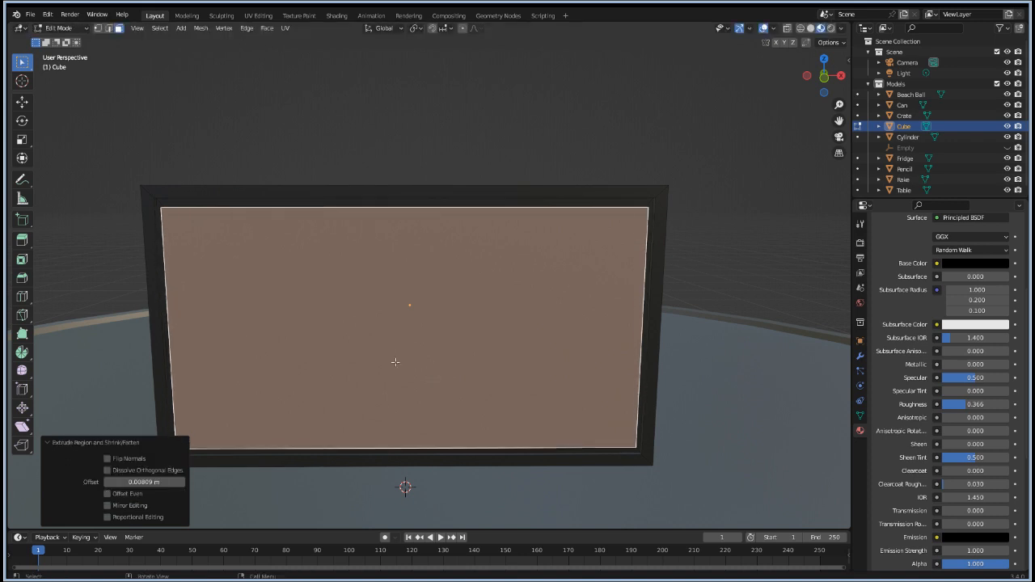
Step: Bevel the outer edges of the extruded front face by about 0.005 m with 3 segments
{"action": "middle_click_drag", "start_coordinate": [147, 312], "coordinate": [204, 329]}
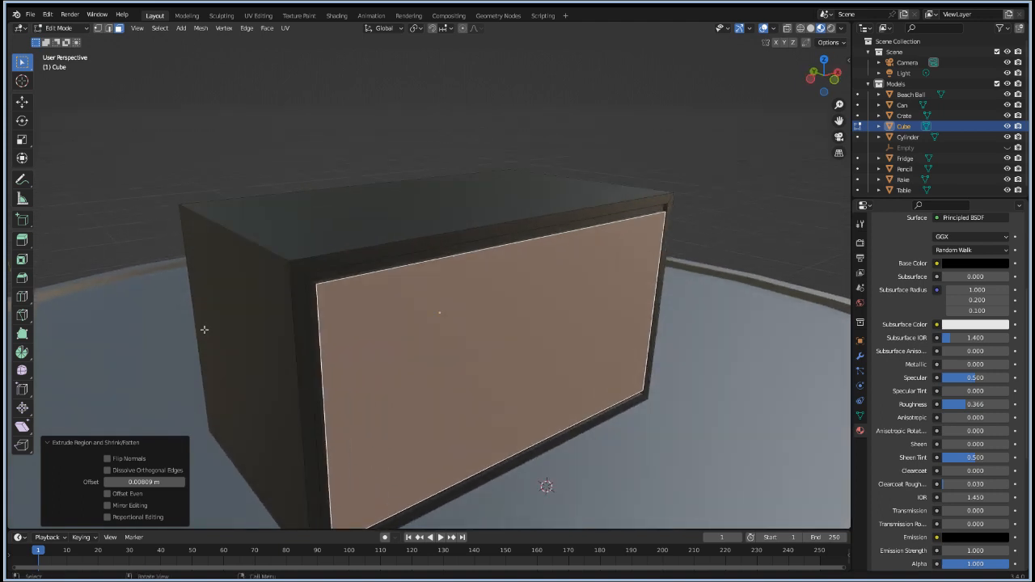
{"action": "key", "text": "2"}
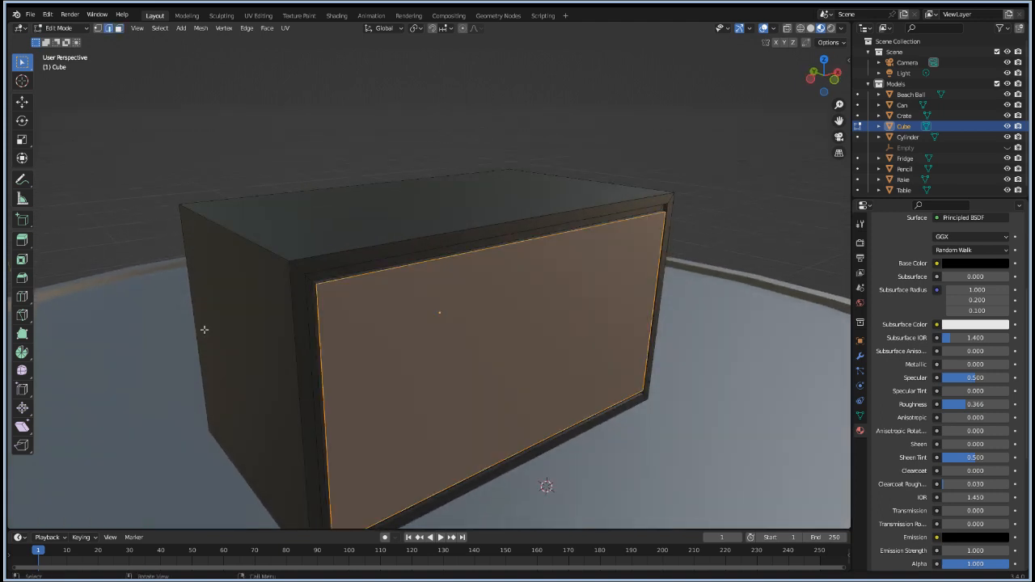
{"action": "key", "text": "ctrl+b"}
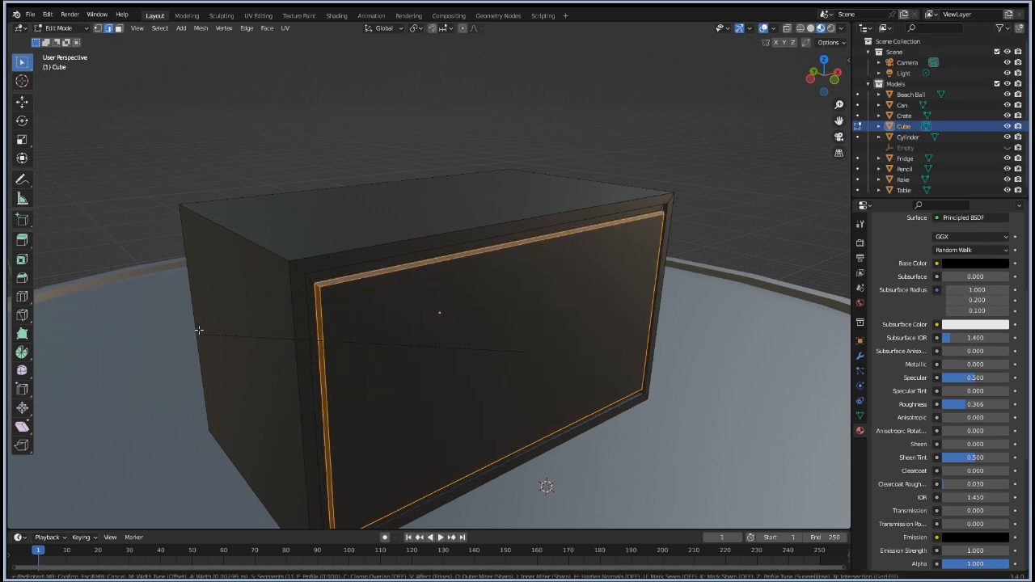
{"action": "scroll", "coordinate": [193, 330], "scroll_direction": "up", "scroll_amount": 1}
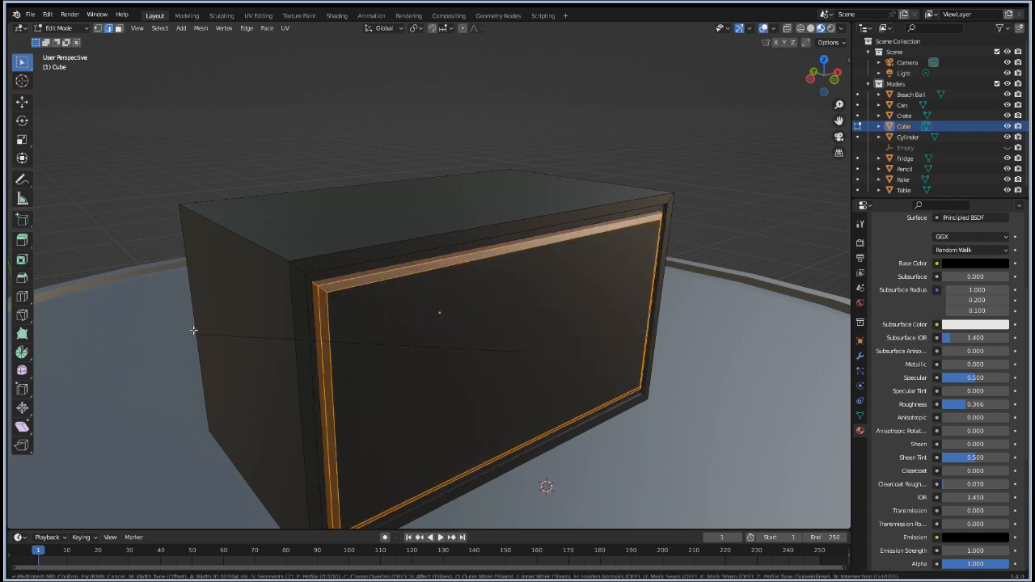
{"action": "scroll", "coordinate": [194, 330], "scroll_direction": "up", "scroll_amount": 1}
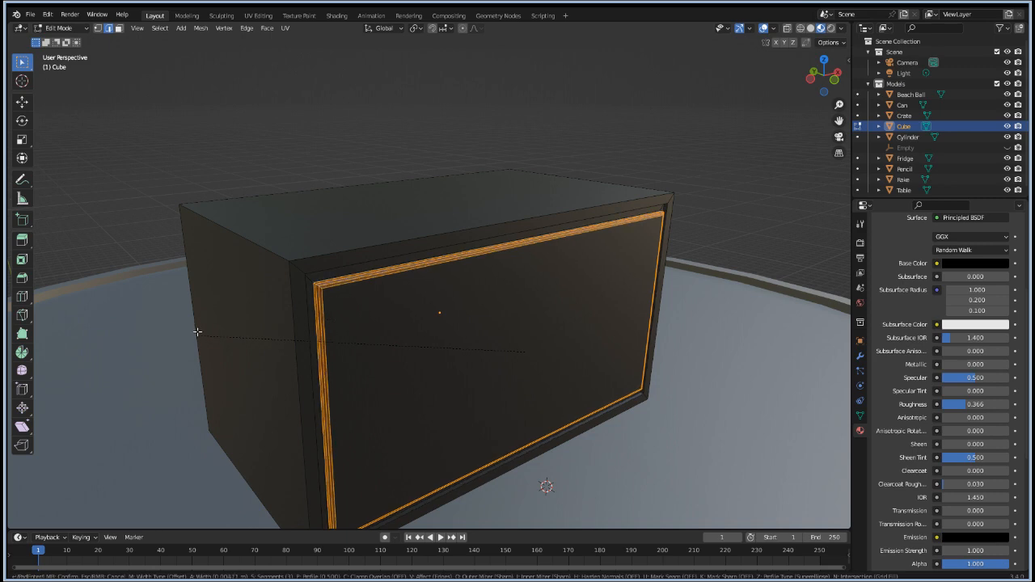
{"action": "left_click", "coordinate": [197, 332]}
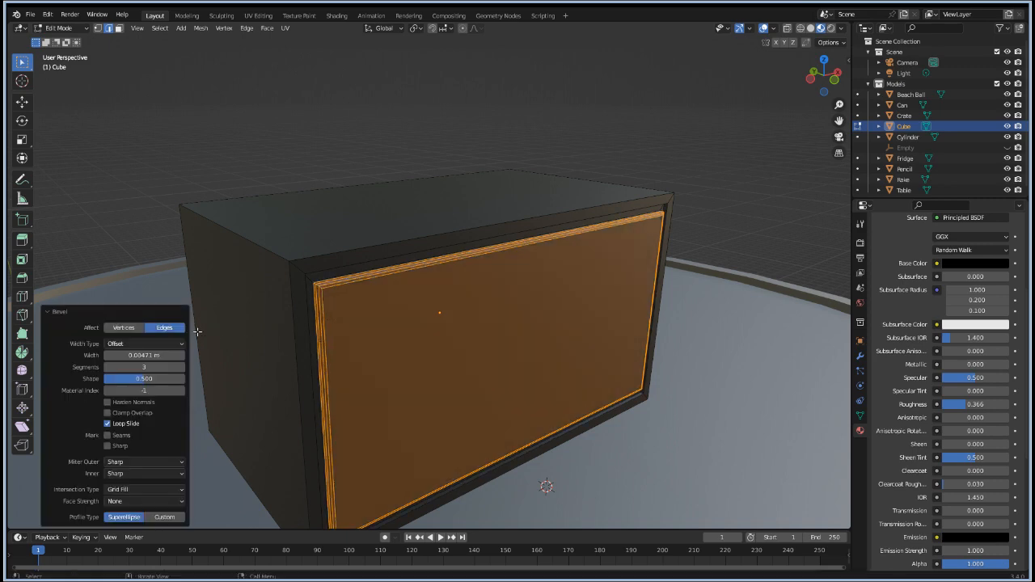
Step: Add a second material named Screen to the cube and assign it to the selected front panel
{"action": "middle_click_drag", "start_coordinate": [277, 345], "coordinate": [250, 339]}
{"action": "scroll", "coordinate": [904, 317], "scroll_direction": "up", "scroll_amount": 3}
{"action": "scroll", "coordinate": [905, 317], "scroll_direction": "up", "scroll_amount": 3}
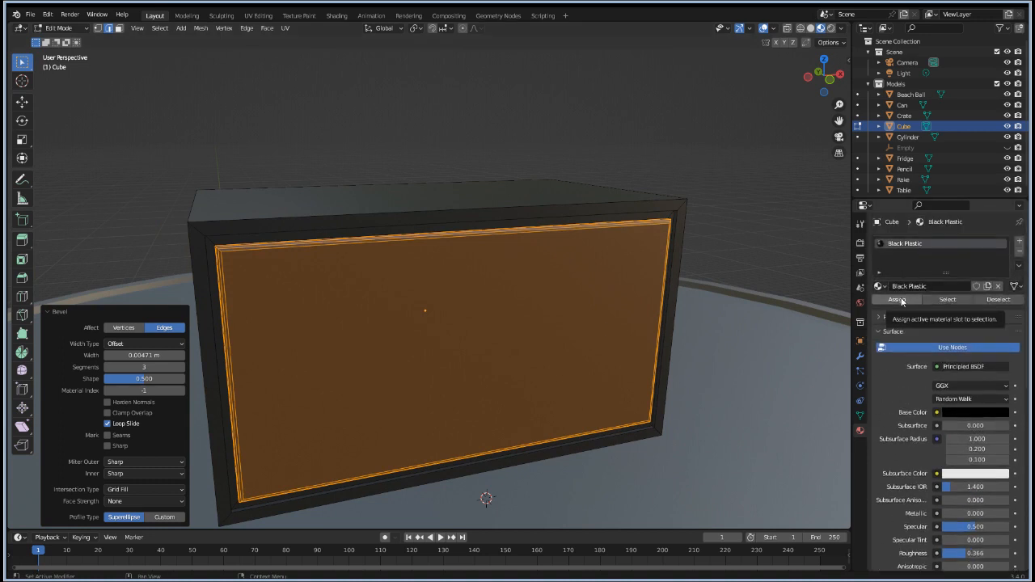
{"action": "left_click", "coordinate": [1020, 242]}
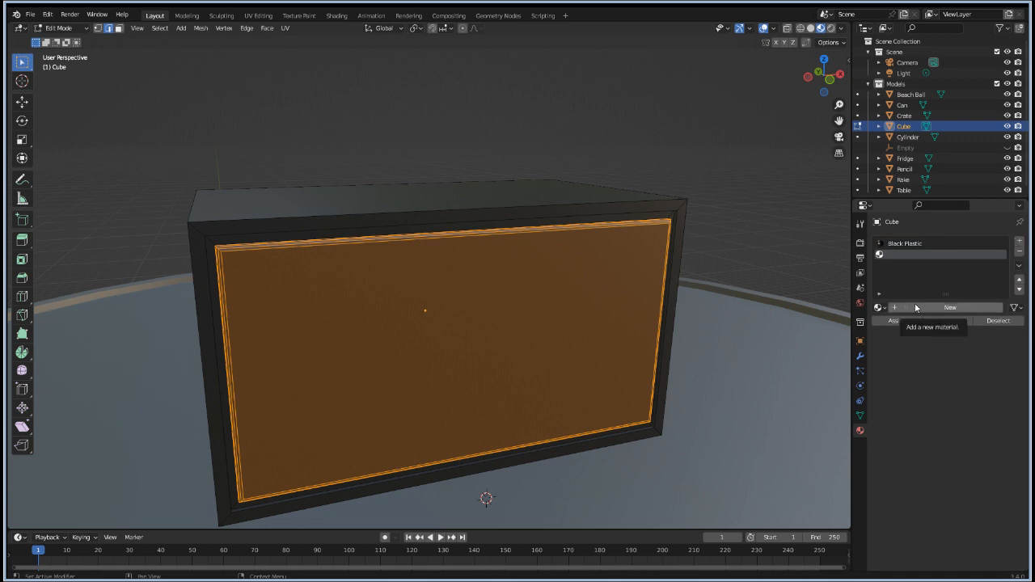
{"action": "left_click", "coordinate": [915, 307]}
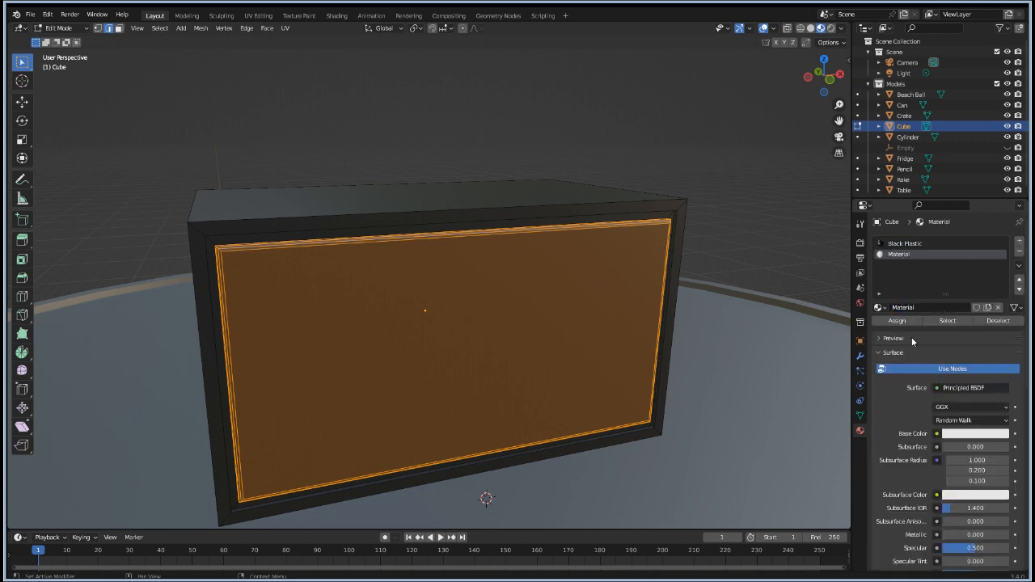
{"action": "double_click", "coordinate": [916, 307]}
{"action": "type", "text": "Bl"}
{"action": "key", "text": "BackSpace"}
{"action": "key", "text": "BackSpace"}
{"action": "type", "text": "Screen"}
{"action": "key", "text": "Return"}
{"action": "left_click", "coordinate": [896, 322]}
Step: Make the Screen material's base color black with a roughness of 0, and clear the front panel's selection
{"action": "left_click", "coordinate": [970, 435]}
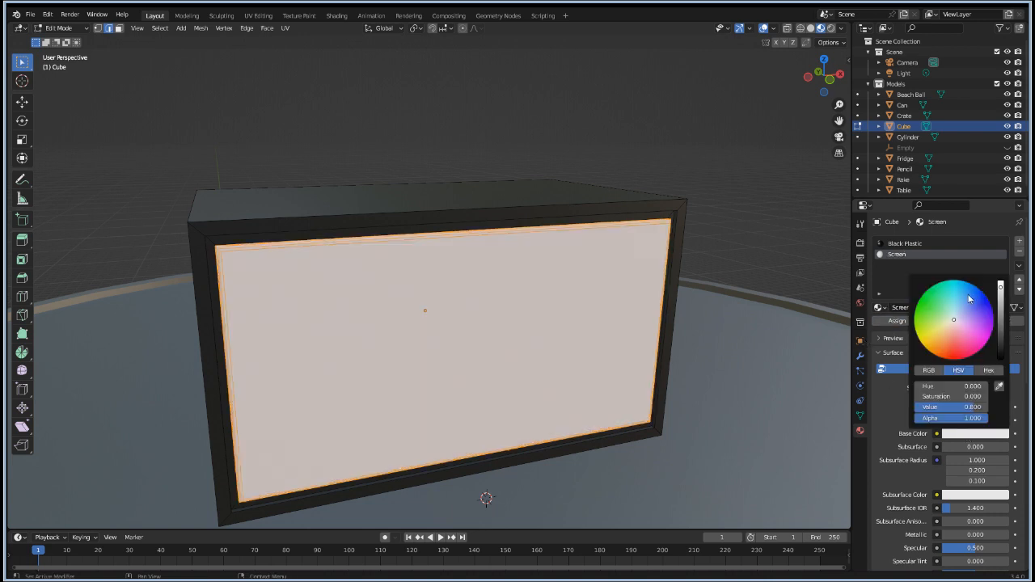
{"action": "left_click", "coordinate": [1004, 356]}
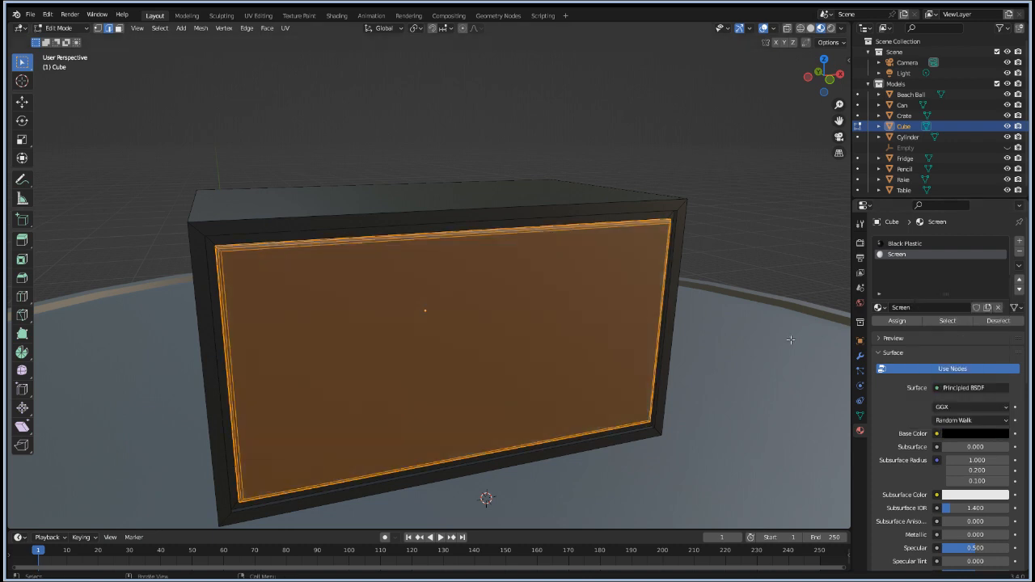
{"action": "scroll", "coordinate": [905, 428], "scroll_direction": "down", "scroll_amount": 7}
{"action": "left_click_drag", "start_coordinate": [966, 426], "coordinate": [943, 426]}
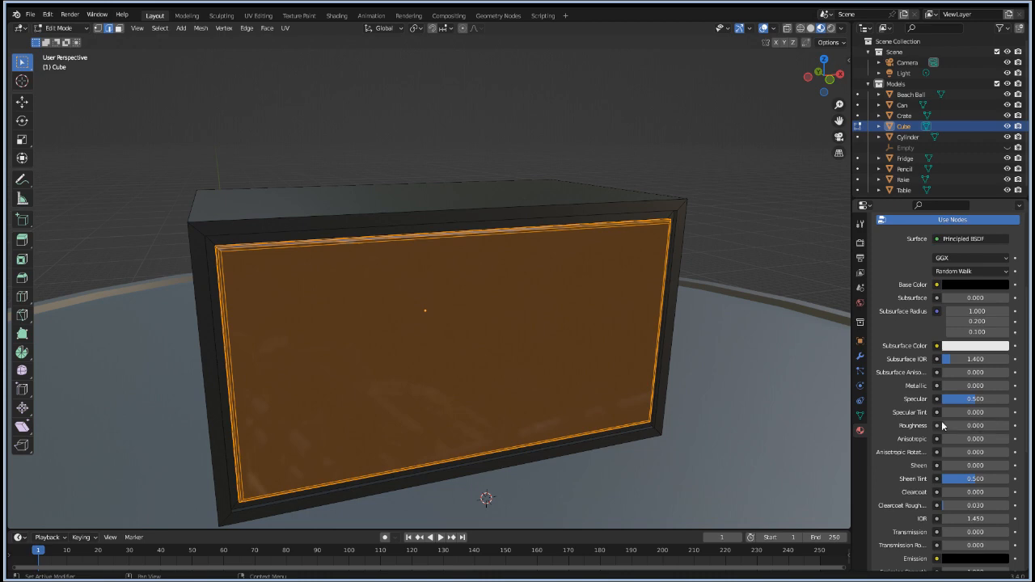
{"action": "left_click", "coordinate": [626, 154]}
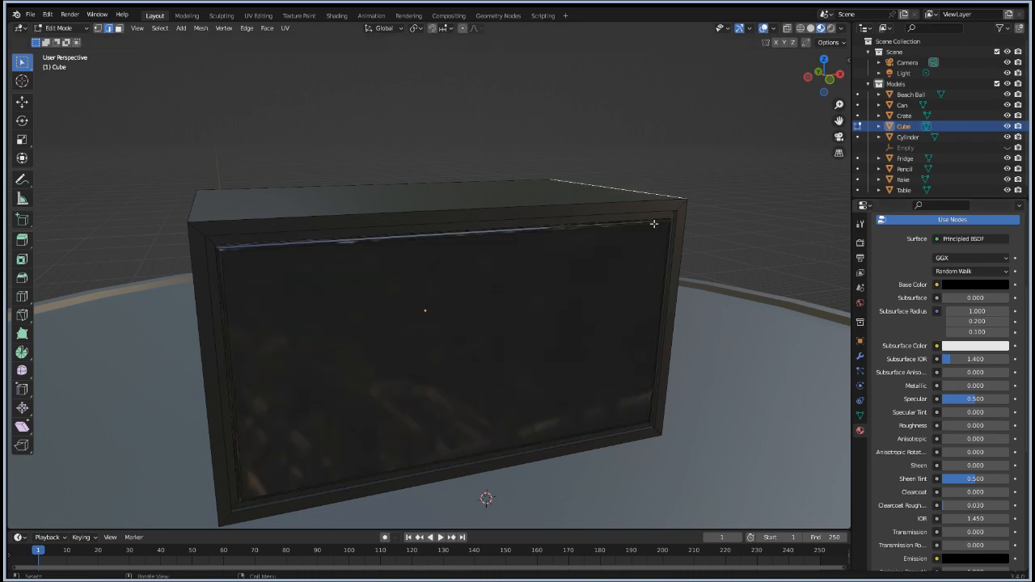
Step: Return to Object Mode and shade the cube smooth with Auto Smooth at 30°
{"action": "middle_click_drag", "start_coordinate": [337, 300], "coordinate": [428, 300]}
{"action": "key", "text": "Tab"}
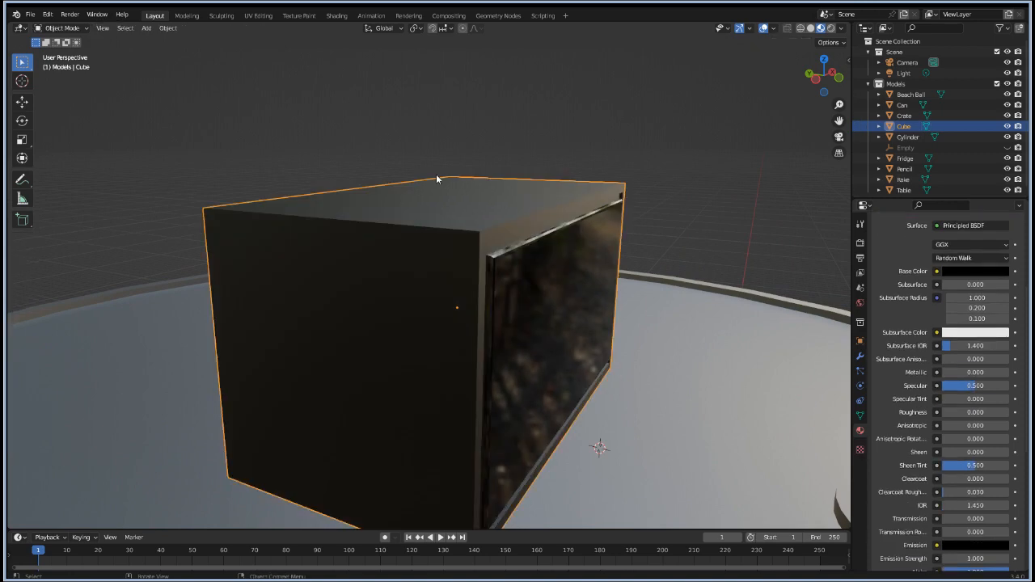
{"action": "key", "text": "F3"}
{"action": "type", "text": "smoo"}
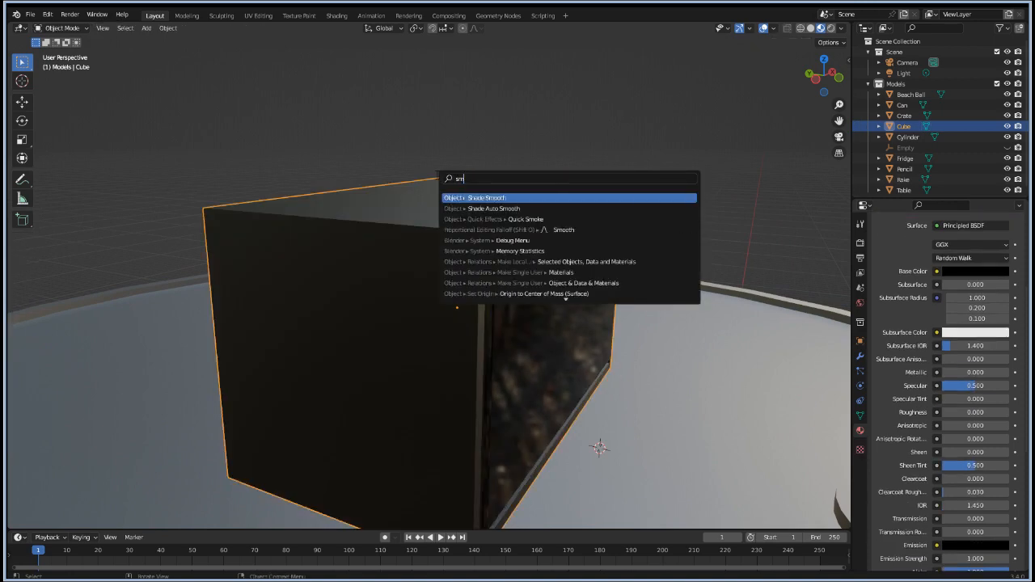
{"action": "key", "text": "Return"}
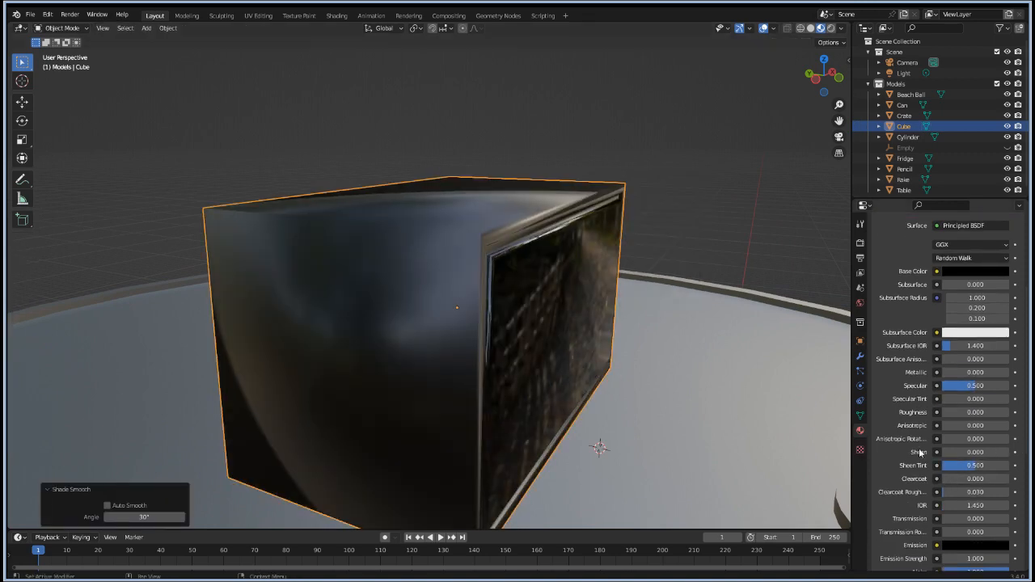
{"action": "left_click", "coordinate": [860, 415]}
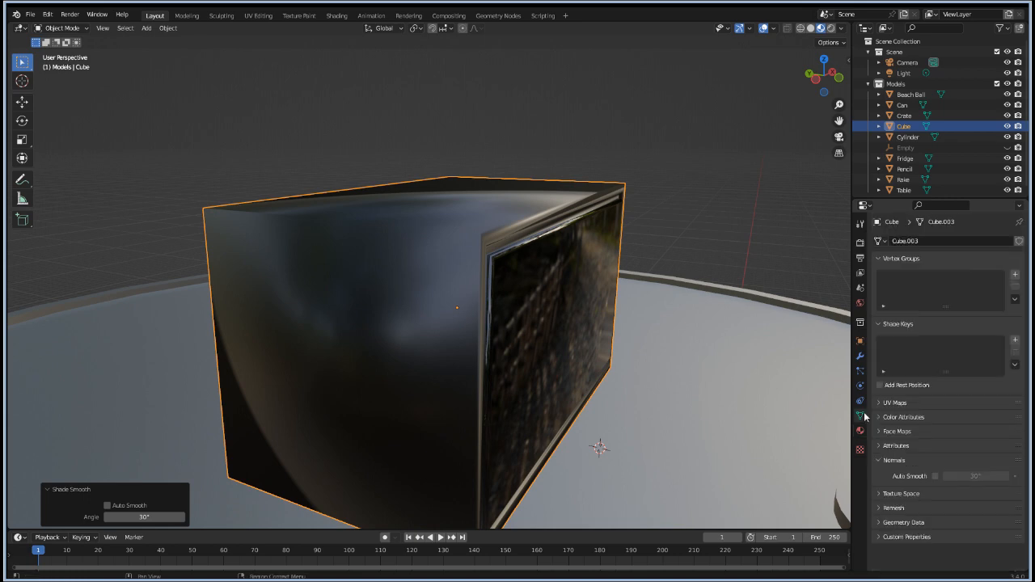
{"action": "left_click", "coordinate": [934, 476]}
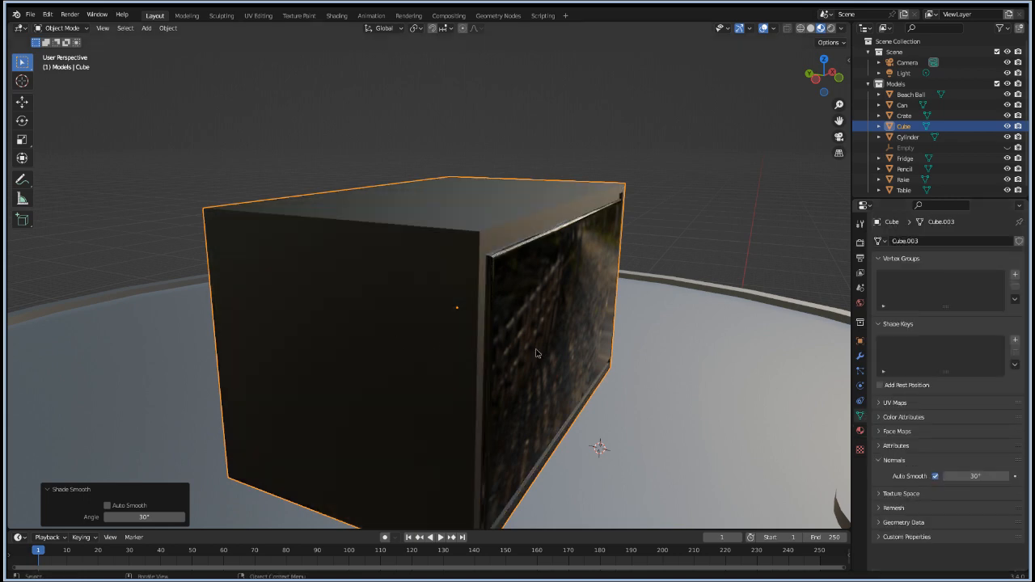
Step: Examine the screen's reflections up close and preview them with the city HDRI as the viewport lighting
{"action": "middle_click_drag", "start_coordinate": [535, 354], "coordinate": [502, 275]}
{"action": "scroll", "coordinate": [445, 351], "scroll_direction": "up", "scroll_amount": 10}
{"action": "mouse_move", "coordinate": [614, 263]}
{"action": "middle_mouse_down"}
{"action": "mouse_move", "coordinate": [555, 267]}
{"action": "mouse_move", "coordinate": [555, 278]}
{"action": "middle_mouse_up"}
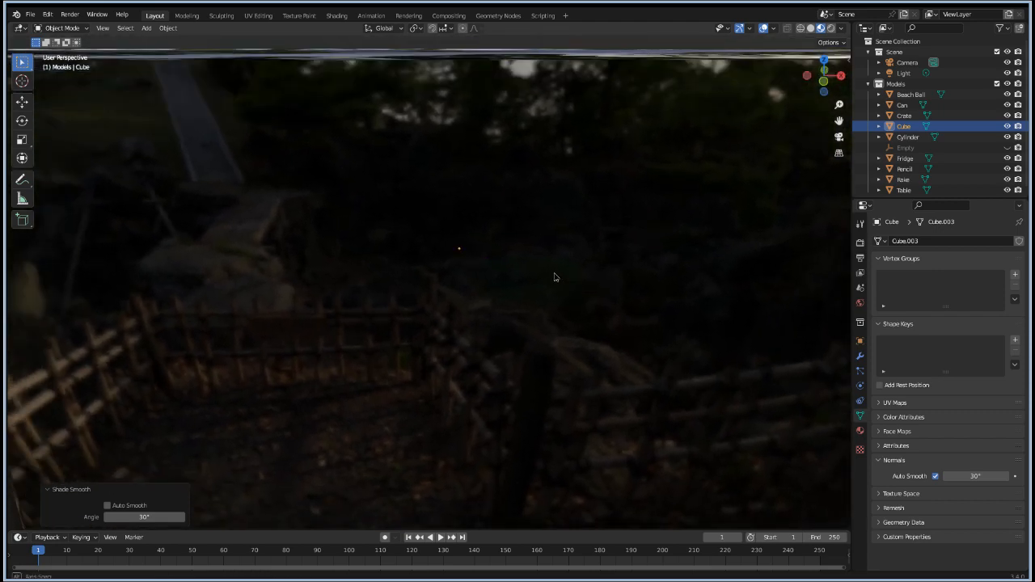
{"action": "left_click", "coordinate": [841, 28]}
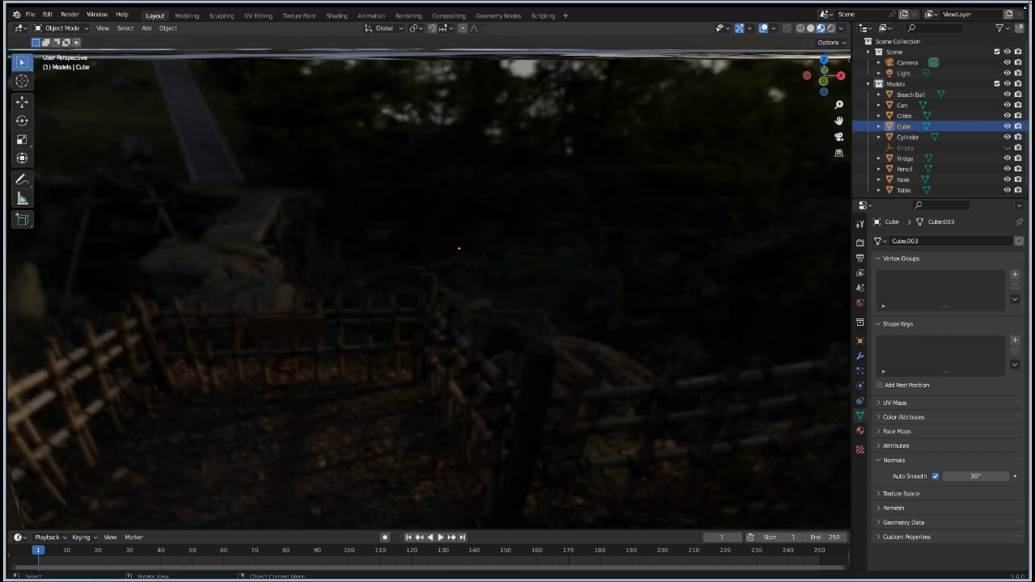
{"action": "left_click", "coordinate": [842, 29]}
{"action": "left_click", "coordinate": [834, 120]}
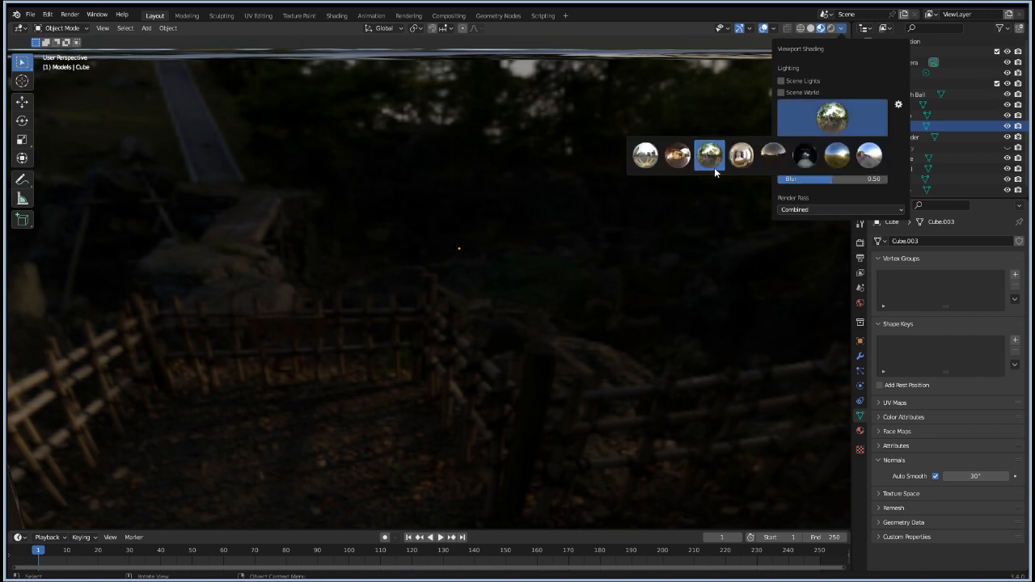
{"action": "left_click", "coordinate": [644, 154]}
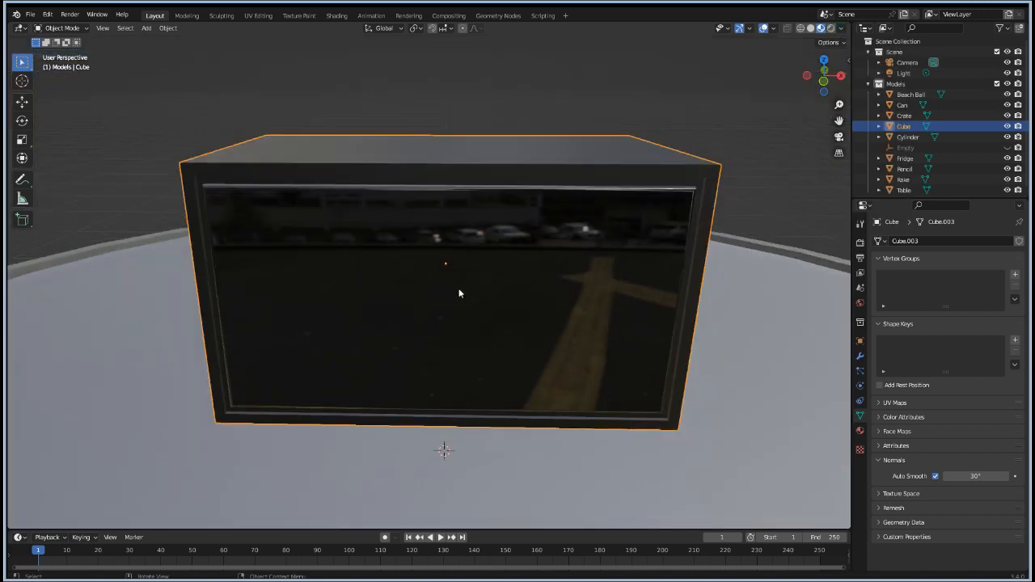
{"action": "scroll", "coordinate": [459, 294], "scroll_direction": "up", "scroll_amount": 4}
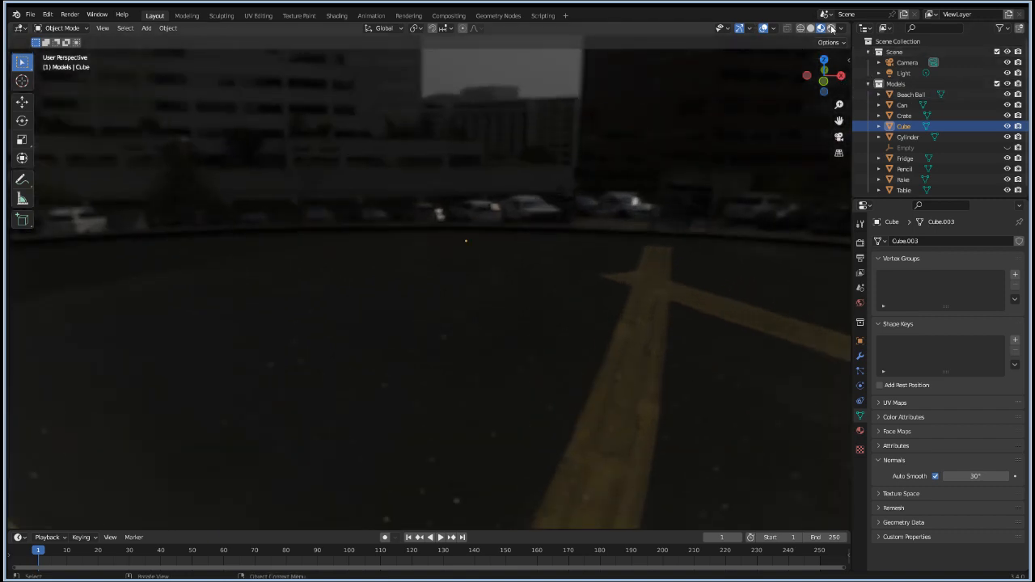
Step: Preview the screen's reflections under the grassy field, bedroom and courtyard viewport HDRIs in turn
{"action": "left_click", "coordinate": [842, 29]}
{"action": "left_click", "coordinate": [836, 121]}
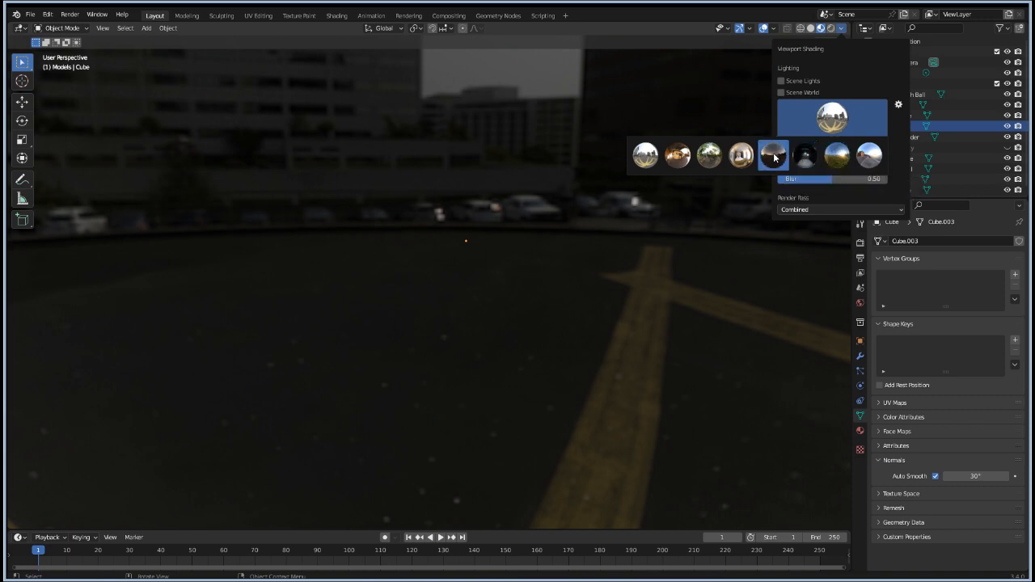
{"action": "left_click", "coordinate": [833, 156]}
{"action": "left_click", "coordinate": [832, 121]}
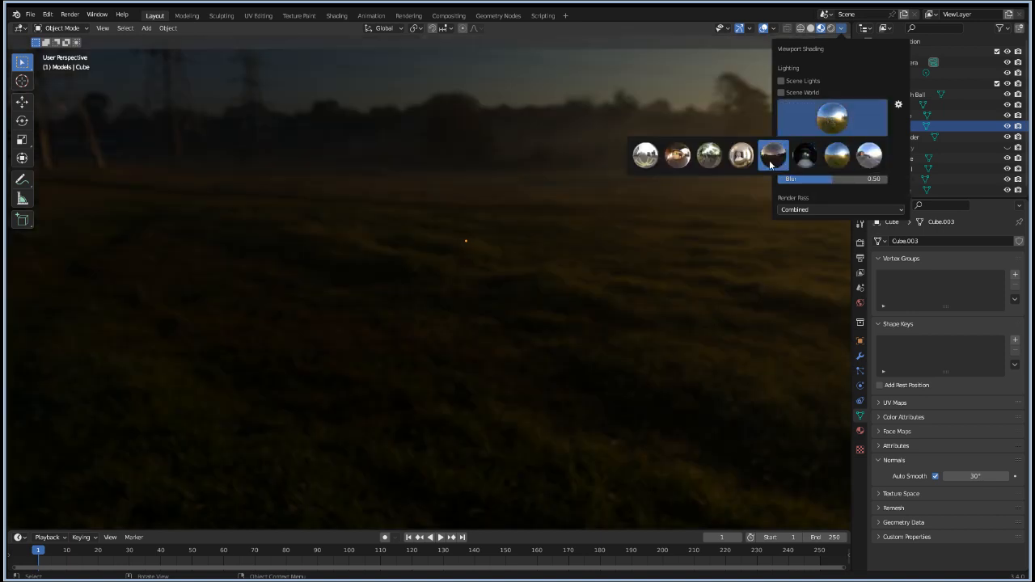
{"action": "left_click", "coordinate": [742, 156]}
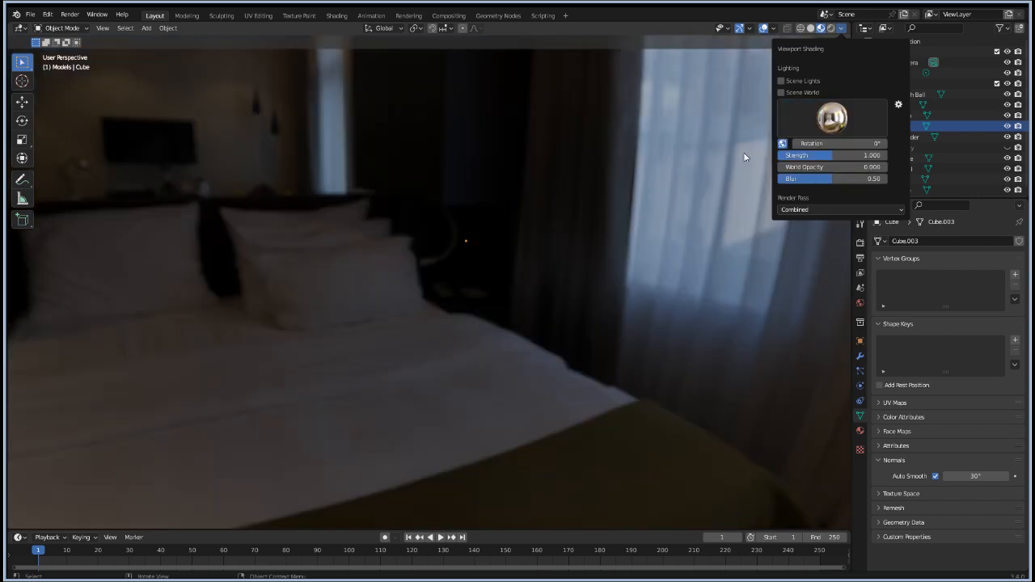
{"action": "left_click", "coordinate": [834, 117]}
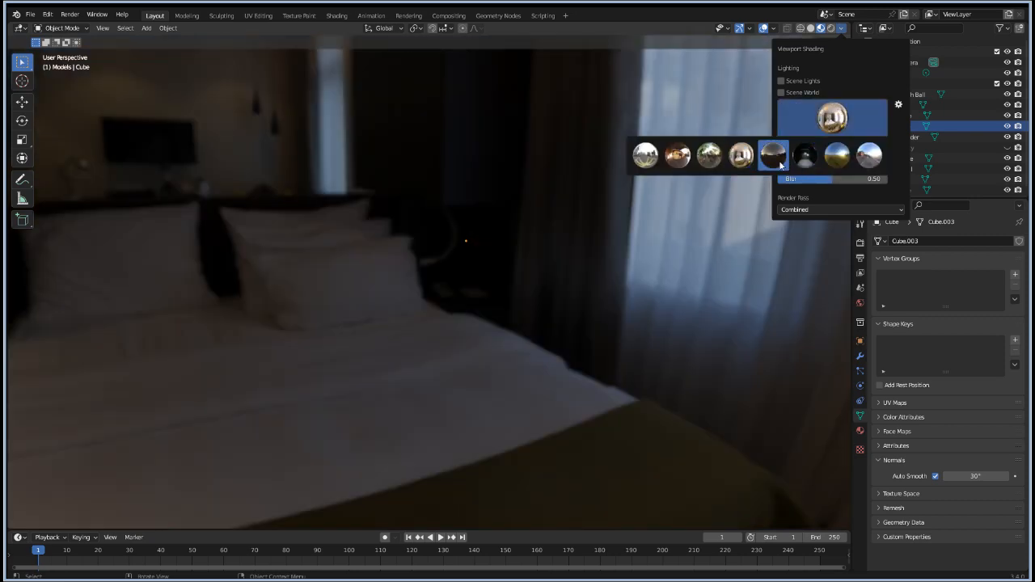
{"action": "left_click", "coordinate": [678, 156]}
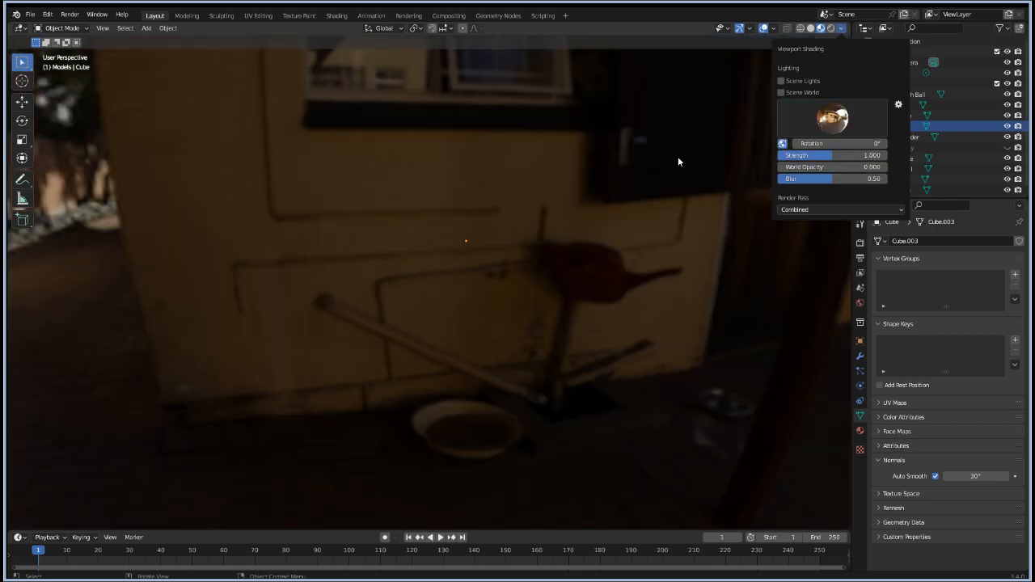
Step: Preview the screen's reflections under the interior and forest viewport HDRIs, viewing the box from several angles under the forest one
{"action": "left_click", "coordinate": [833, 117]}
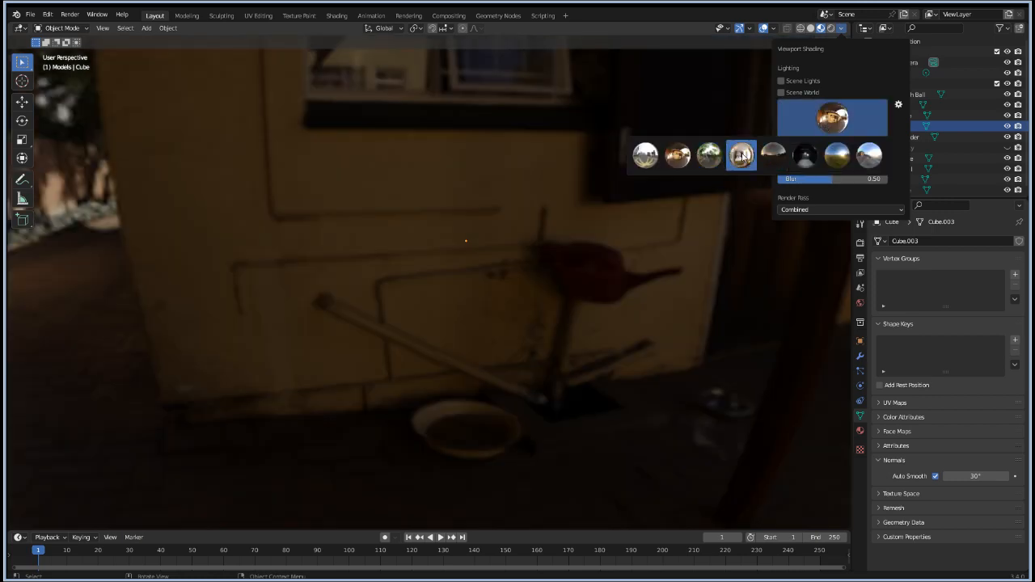
{"action": "left_click", "coordinate": [793, 154]}
{"action": "left_click", "coordinate": [813, 121]}
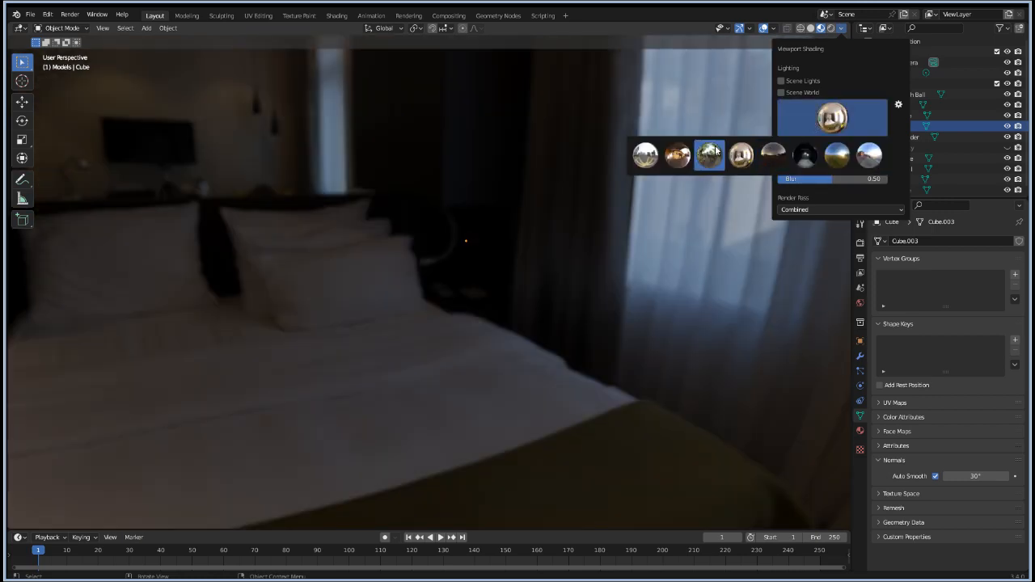
{"action": "left_click", "coordinate": [710, 155]}
{"action": "scroll", "coordinate": [625, 213], "scroll_direction": "down", "scroll_amount": 5}
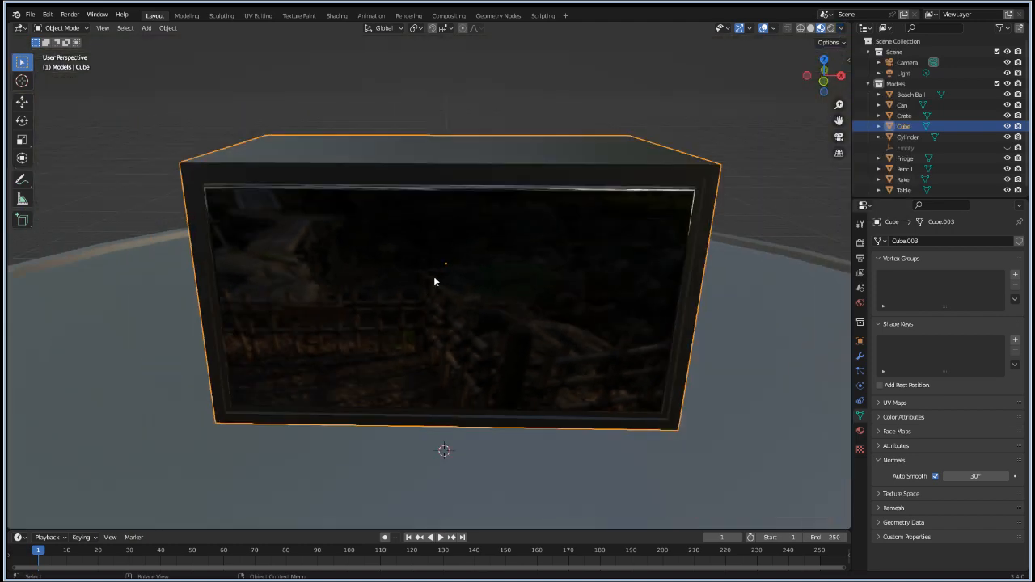
{"action": "middle_click_drag", "start_coordinate": [435, 283], "coordinate": [520, 278]}
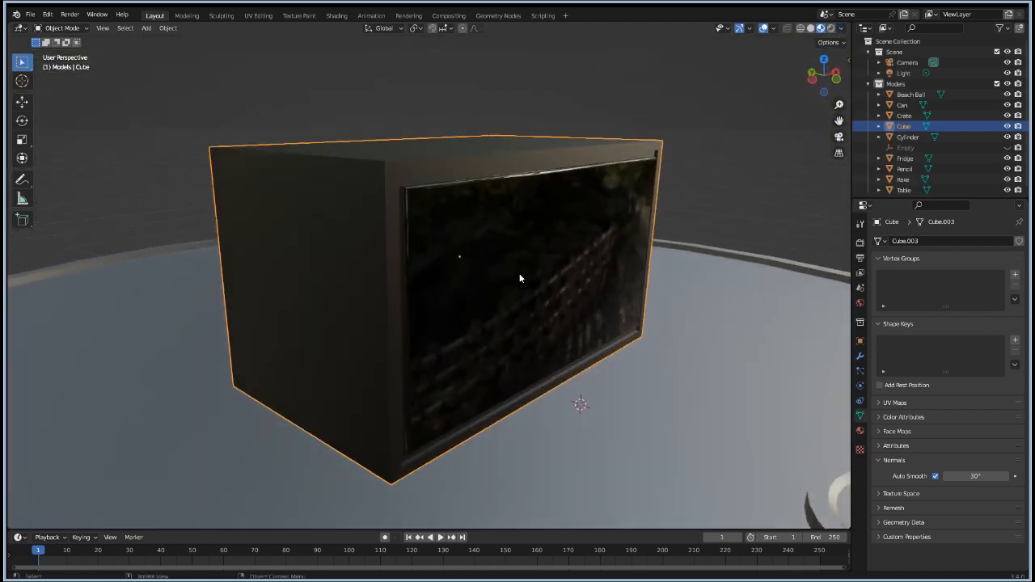
{"action": "middle_click_drag", "start_coordinate": [665, 378], "coordinate": [626, 366]}
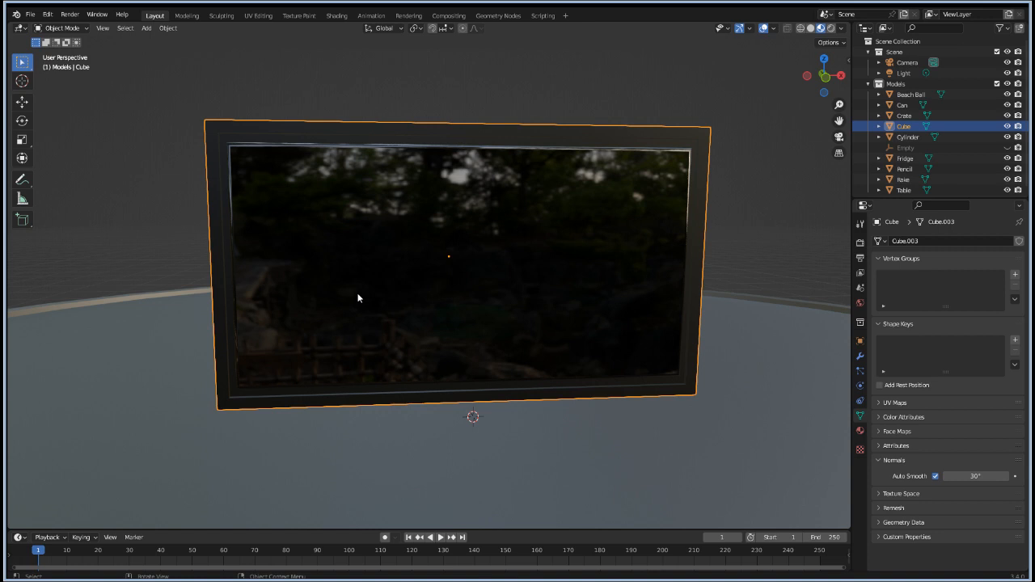
Step: Enter Edit Mode on the cube and select the large front face of the screen in face mode
{"action": "key", "text": "Tab"}
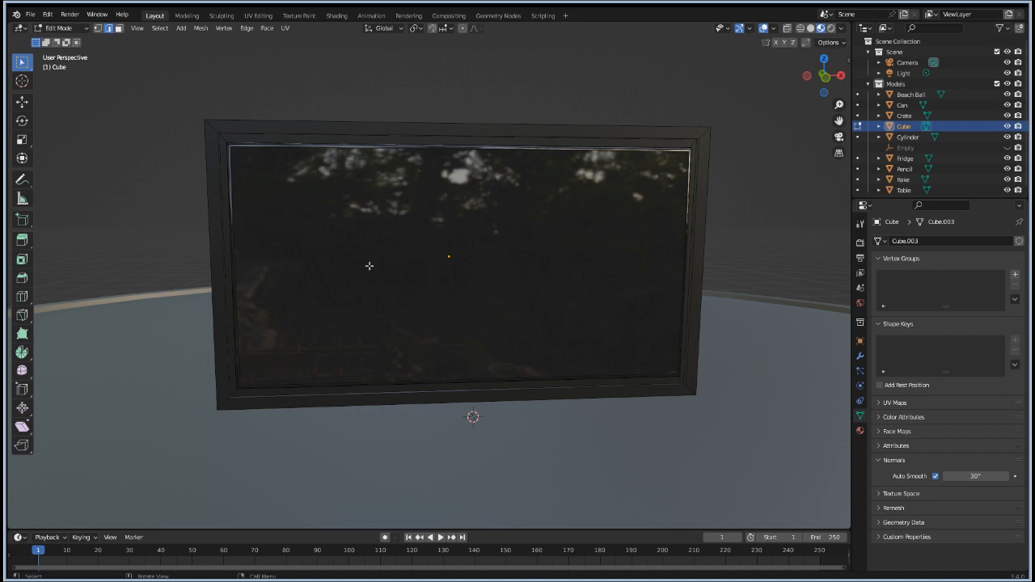
{"action": "key", "text": "F3"}
{"action": "key", "text": "Escape"}
{"action": "key", "text": "3"}
{"action": "left_click", "coordinate": [385, 299]}
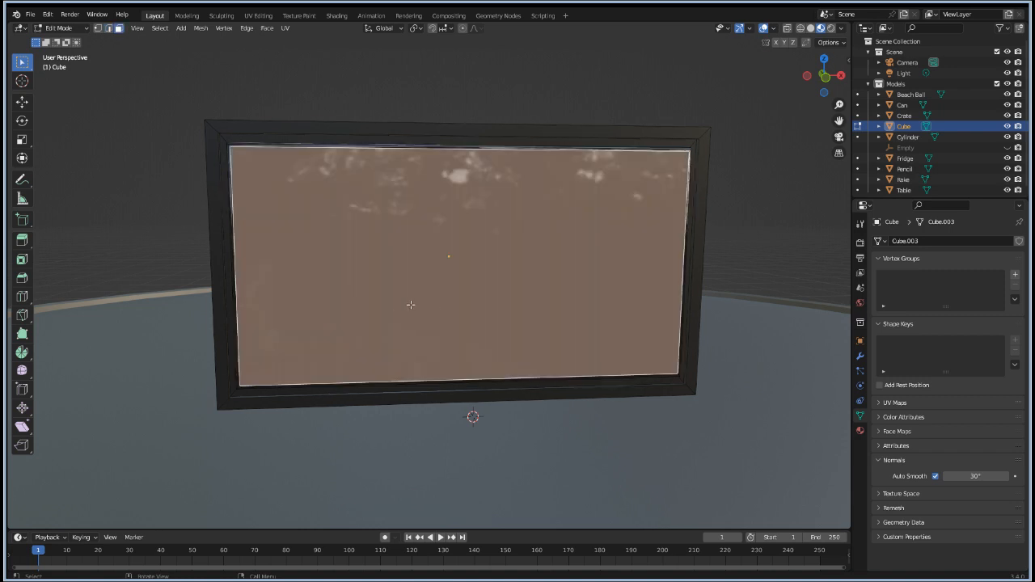
{"action": "right_click", "coordinate": [480, 309]}
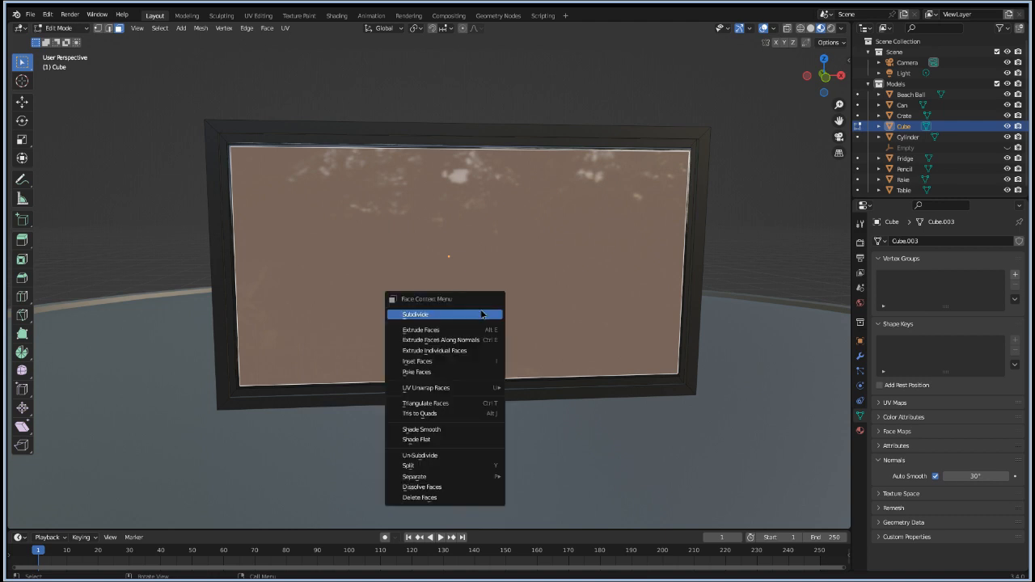
{"action": "key", "text": "Escape"}
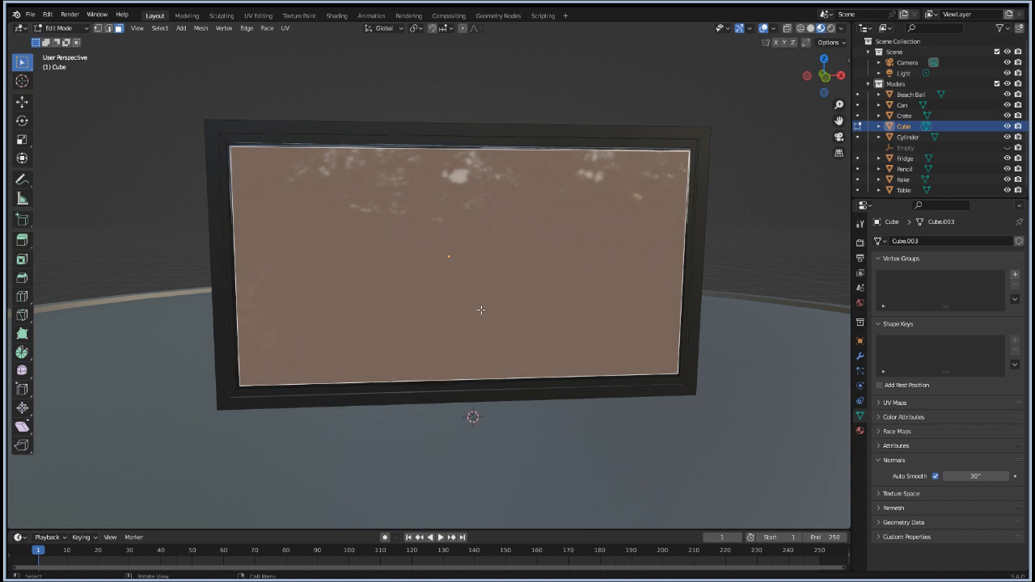
Step: Add four evenly spaced vertical loop cuts across the box and its screen without sliding them
{"action": "key", "text": "ctrl+r"}
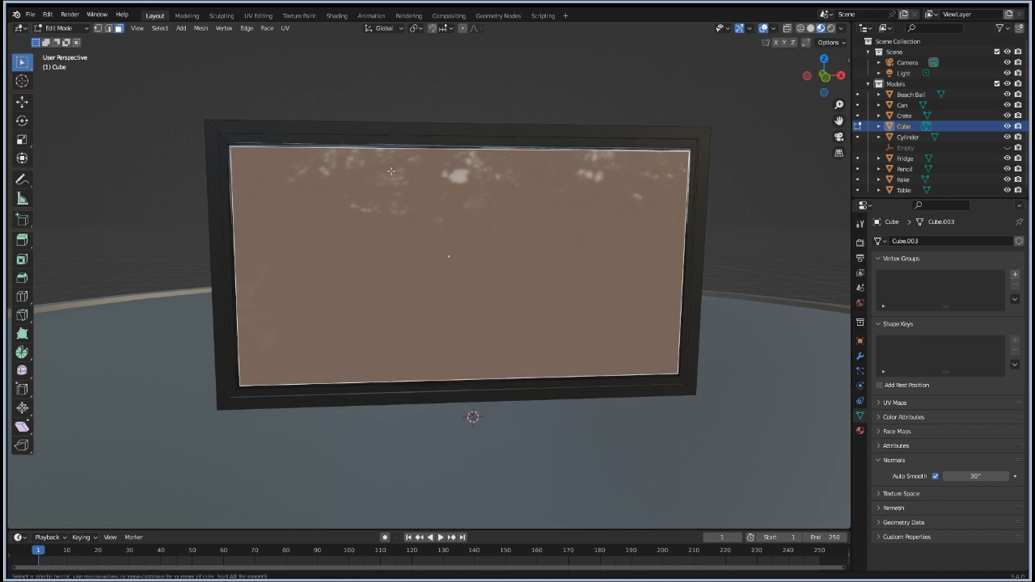
{"action": "scroll", "coordinate": [460, 134], "scroll_direction": "up", "scroll_amount": 1}
{"action": "scroll", "coordinate": [460, 134], "scroll_direction": "up", "scroll_amount": 1}
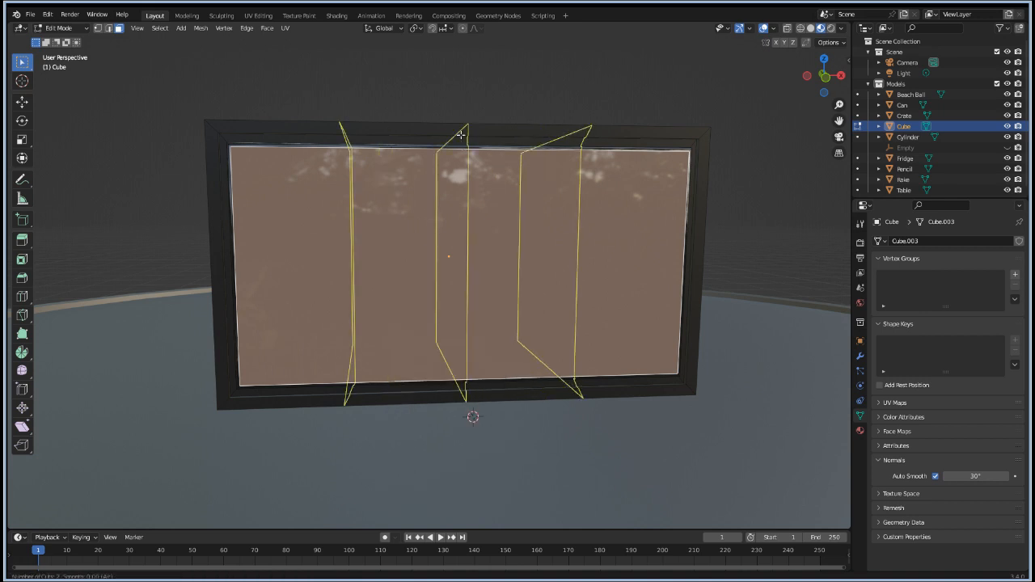
{"action": "scroll", "coordinate": [460, 134], "scroll_direction": "up", "scroll_amount": 1}
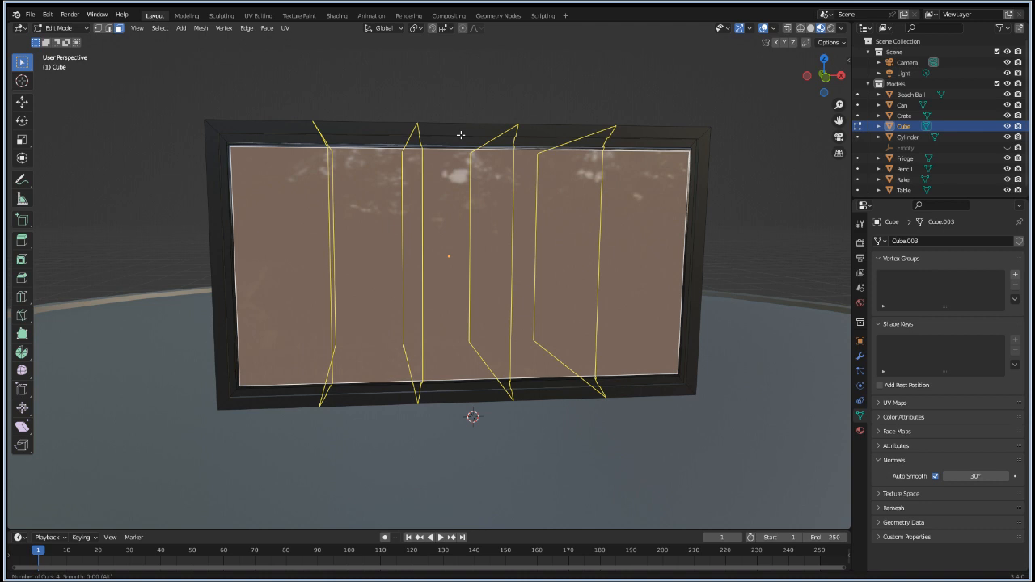
{"action": "left_click", "coordinate": [461, 134]}
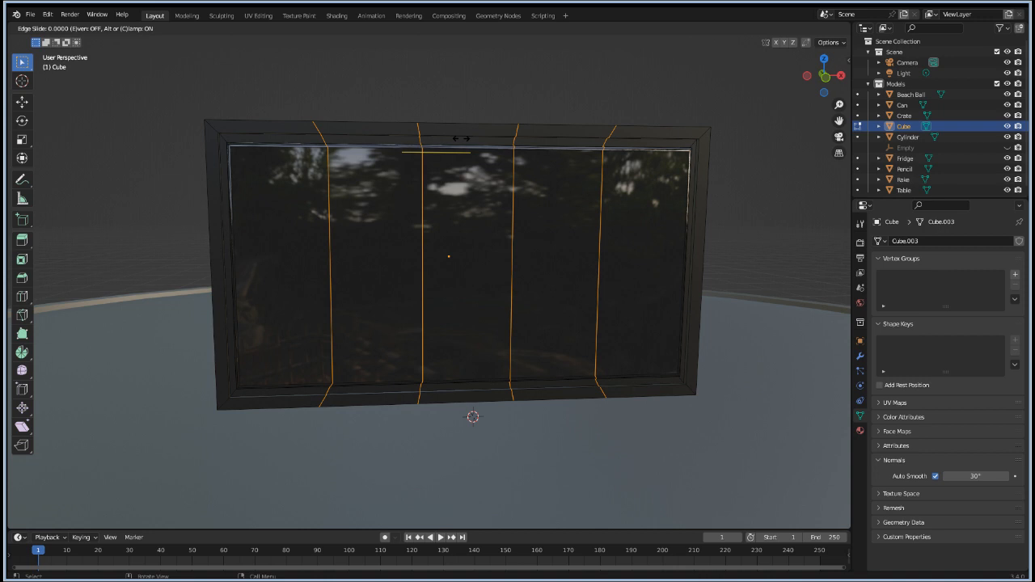
{"action": "right_click", "coordinate": [460, 136]}
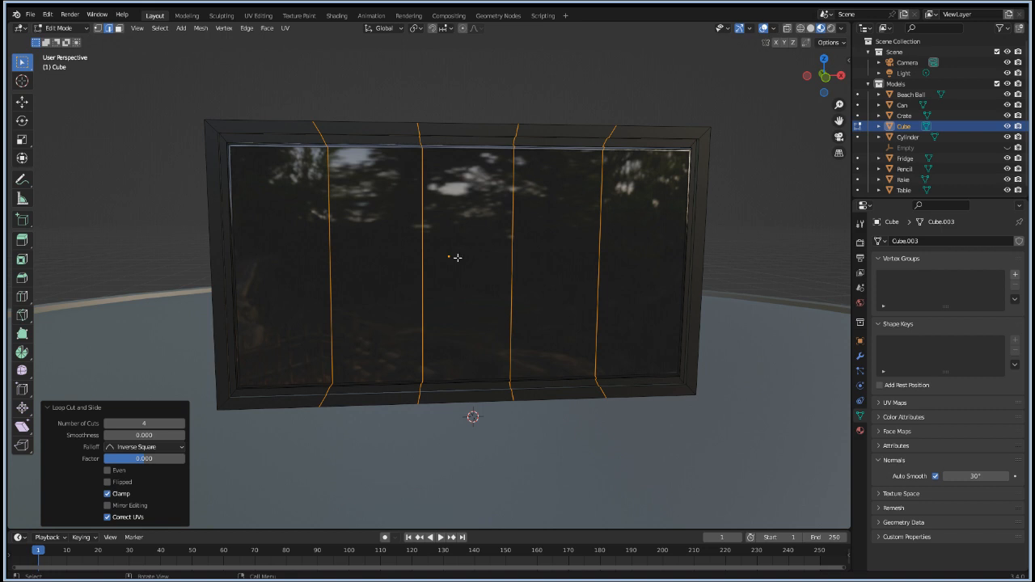
Step: Add one horizontal loop cut at mid-height around the box and its screen
{"action": "key", "text": "ctrl+r"}
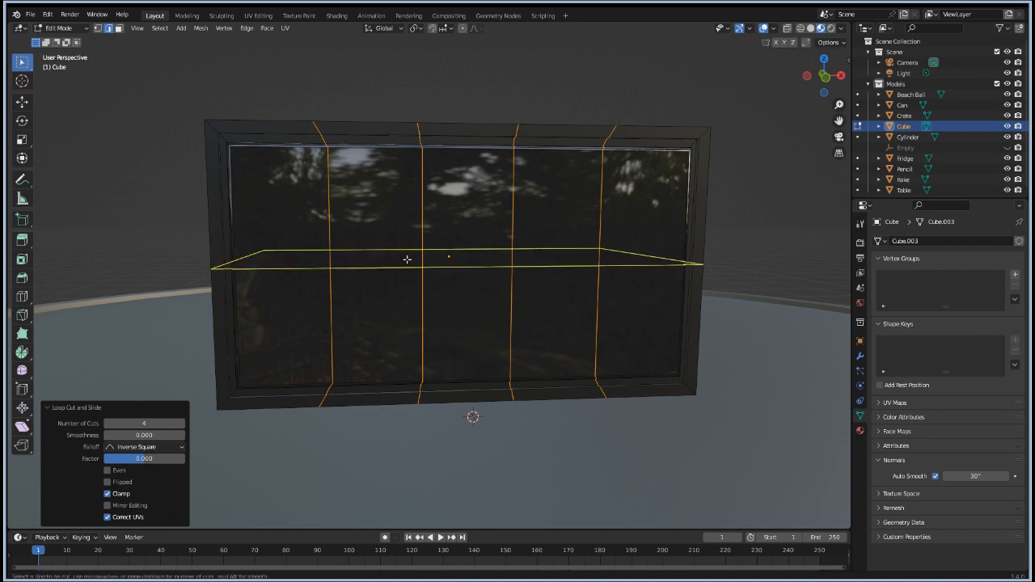
{"action": "left_click", "coordinate": [407, 259]}
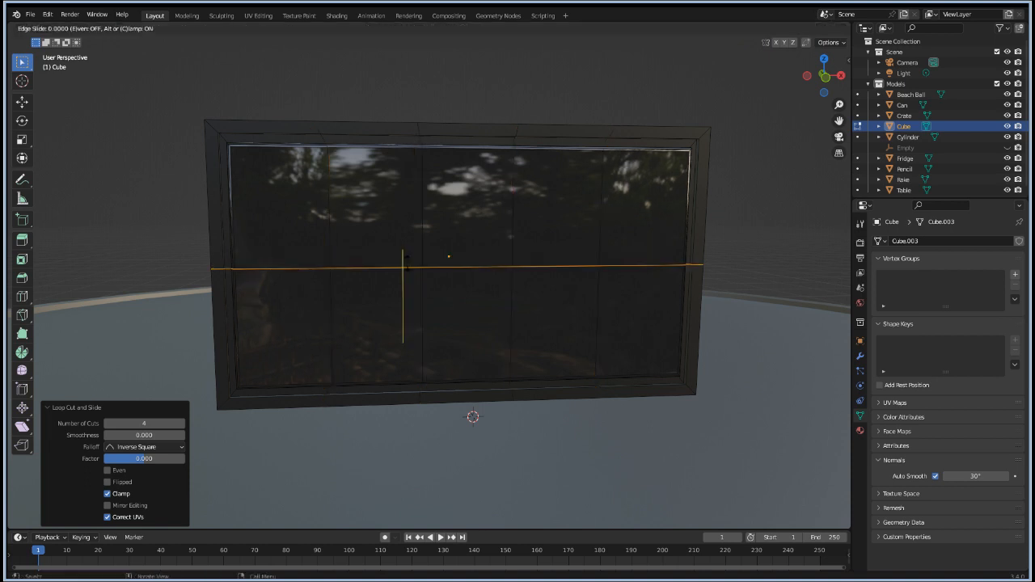
{"action": "right_click", "coordinate": [406, 259]}
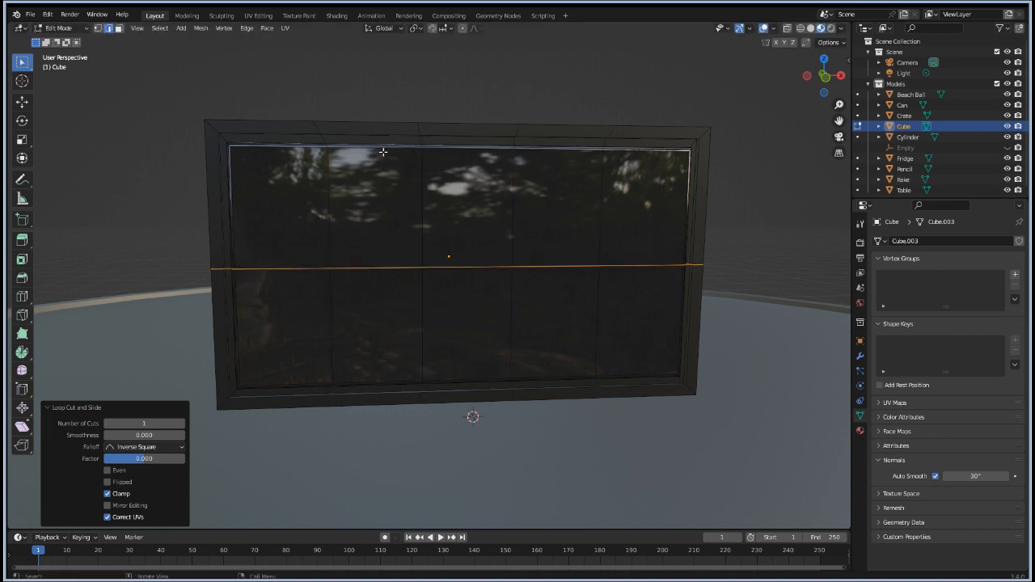
Step: Try narrowing the middle vertical loop of faces by scaling it to about 0.369 along X
{"action": "key", "text": "ctrl+z"}
{"action": "left_click", "coordinate": [379, 184], "text": "alt"}
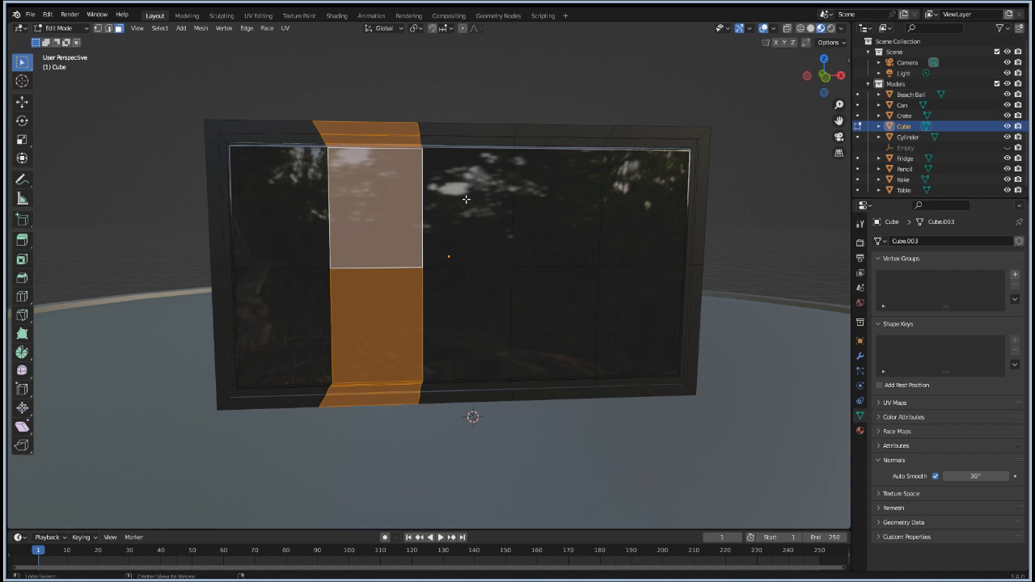
{"action": "left_click", "coordinate": [470, 157], "text": "alt"}
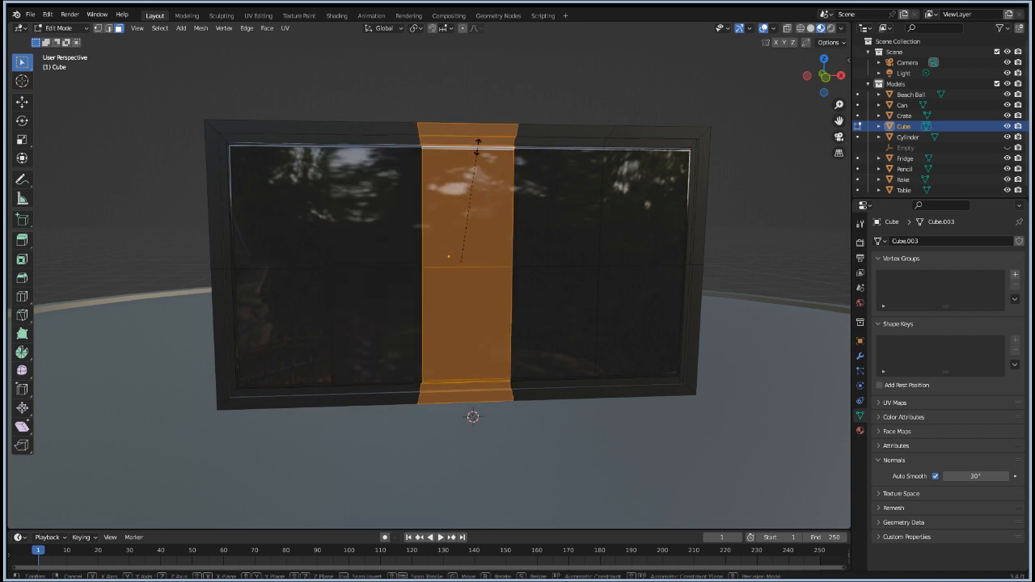
{"action": "key", "text": "s"}
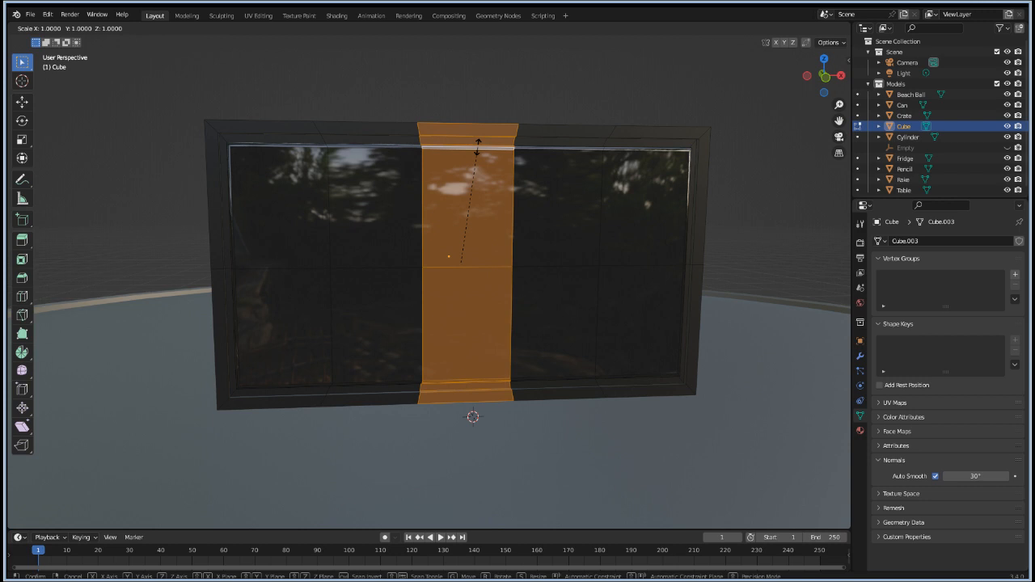
{"action": "key", "text": "shift+z"}
{"action": "key", "text": "shift+x"}
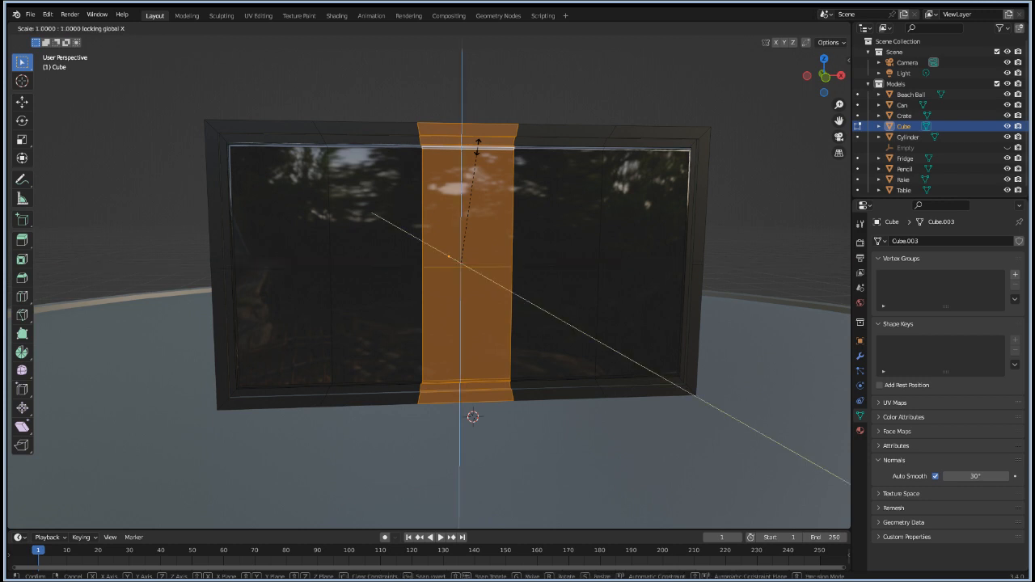
{"action": "key", "text": "x"}
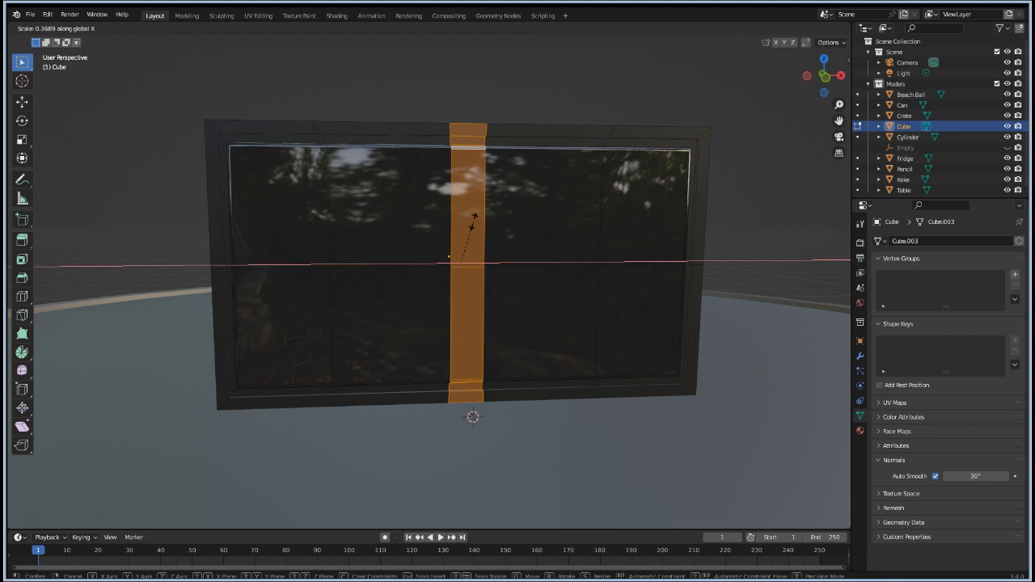
{"action": "left_click", "coordinate": [474, 218]}
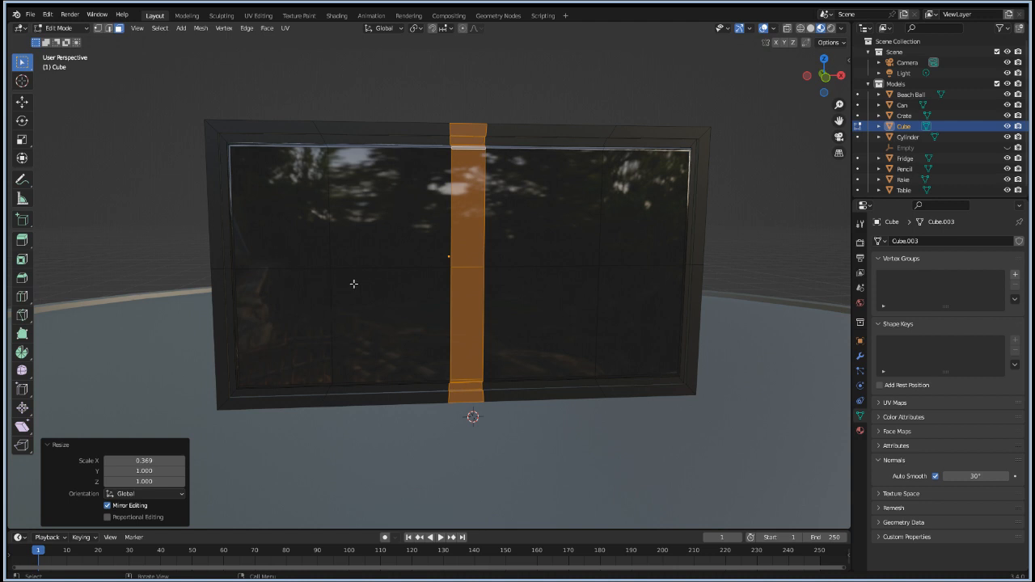
Step: Circle-select all the faces that make up the screen
{"action": "left_click", "coordinate": [292, 223]}
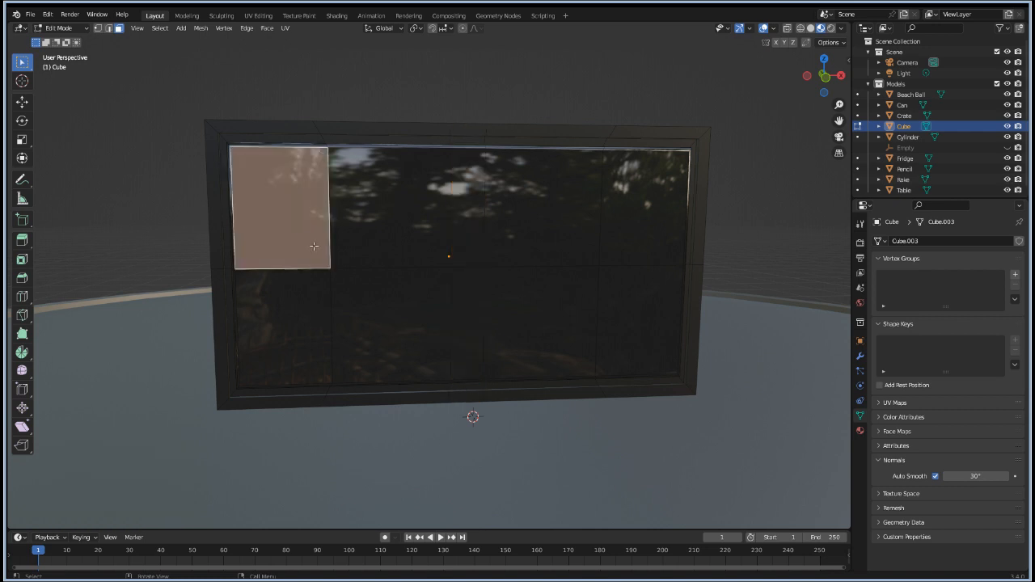
{"action": "key", "text": "c"}
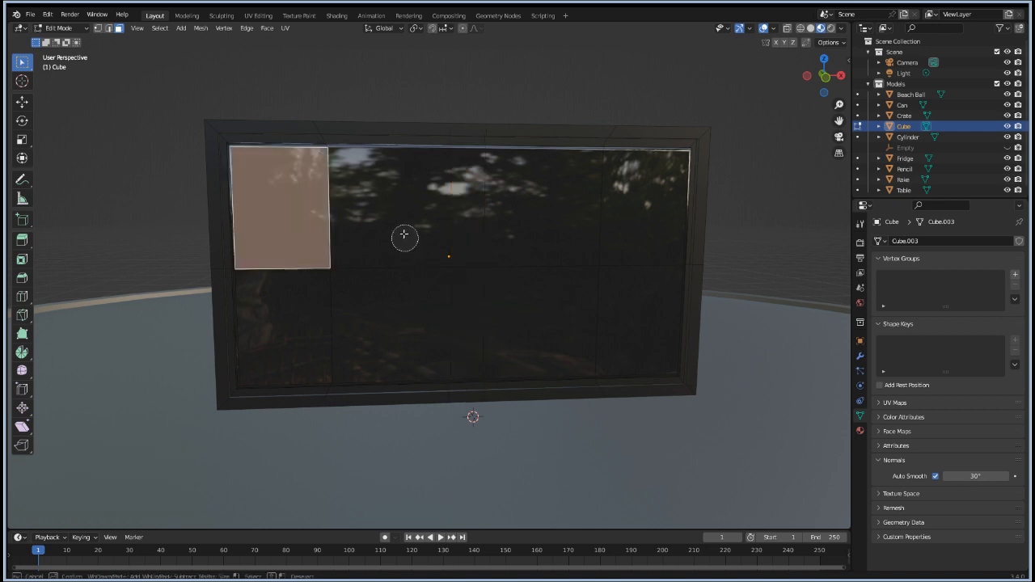
{"action": "mouse_move", "coordinate": [387, 259]}
{"action": "left_mouse_down"}
{"action": "mouse_move", "coordinate": [396, 248]}
{"action": "mouse_move", "coordinate": [589, 259]}
{"action": "mouse_move", "coordinate": [486, 285]}
{"action": "mouse_move", "coordinate": [294, 290]}
{"action": "left_mouse_up"}
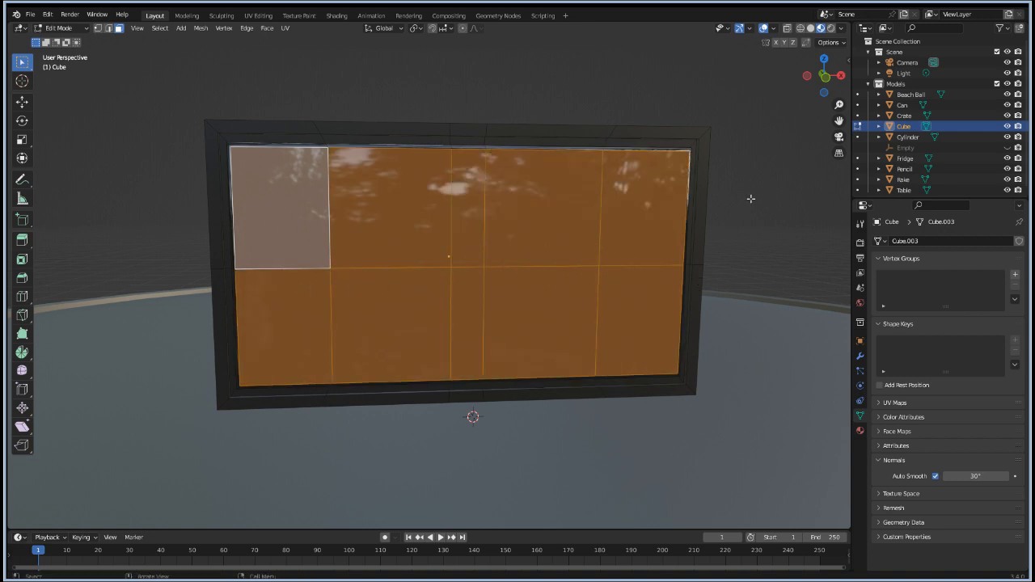
Step: Undo the screen face selection and the scaling of the middle face loop
{"action": "key", "text": "ctrl+z"}
{"action": "key", "text": "ctrl+z"}
{"action": "key", "text": "ctrl+z"}
{"action": "key", "text": "ctrl+z"}
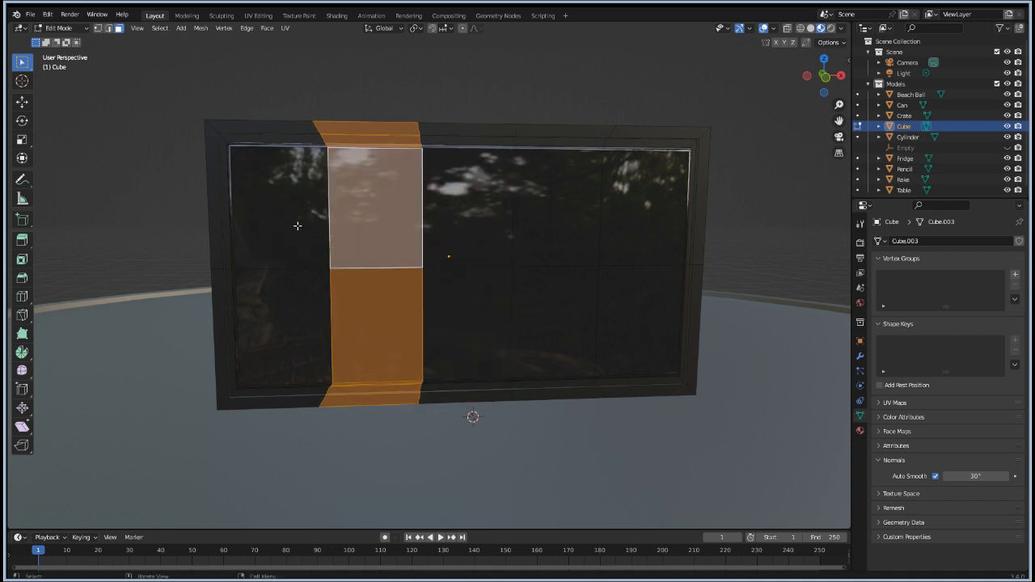
Step: Scale the middle vertical face loop to about 0.585 along X using smooth proportional editing with a size of about 0.13
{"action": "left_click", "coordinate": [478, 170], "text": "alt"}
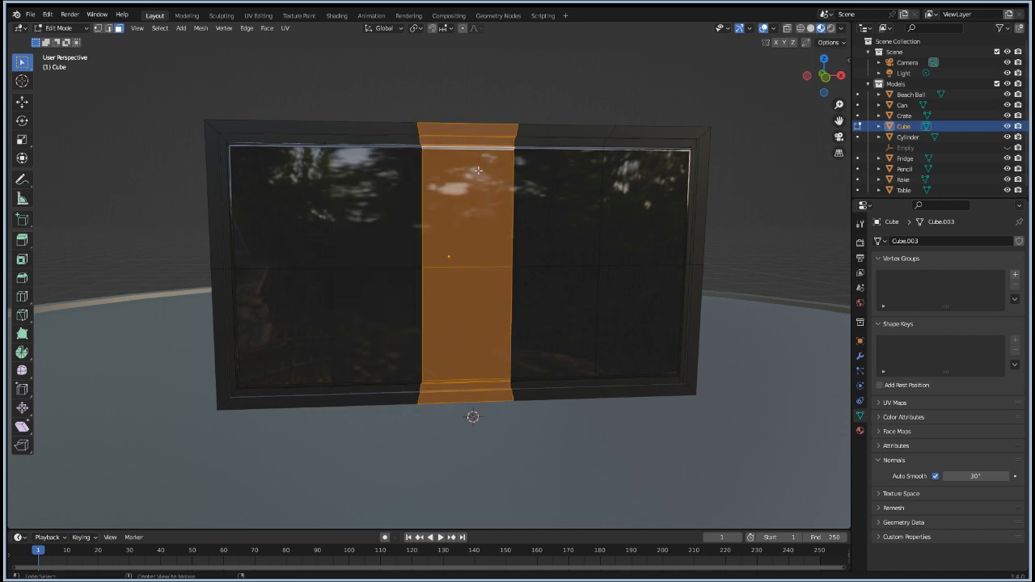
{"action": "left_click", "coordinate": [462, 29]}
{"action": "key", "text": "s"}
{"action": "scroll", "coordinate": [694, 294], "scroll_direction": "down", "scroll_amount": 14}
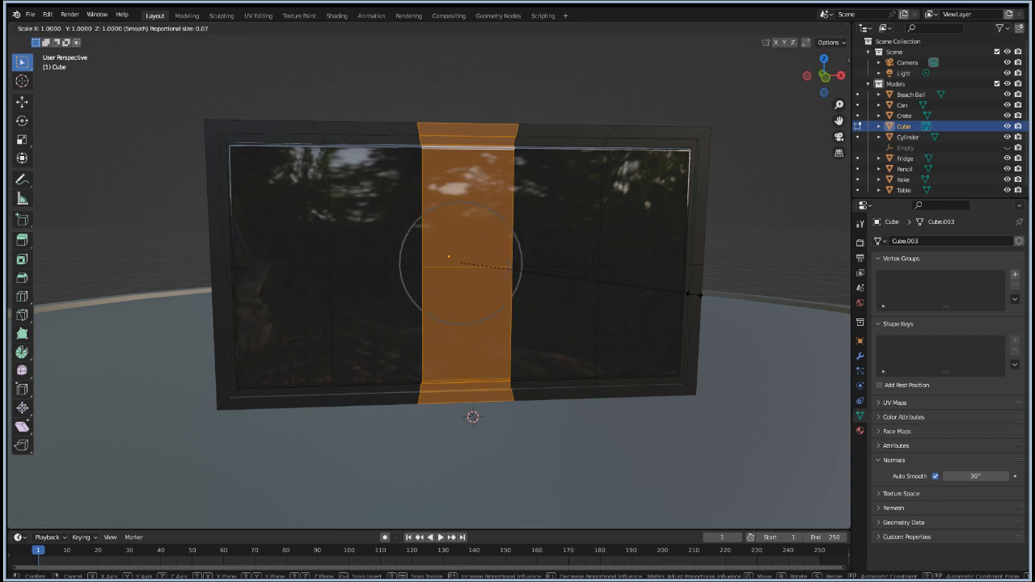
{"action": "key", "text": "x"}
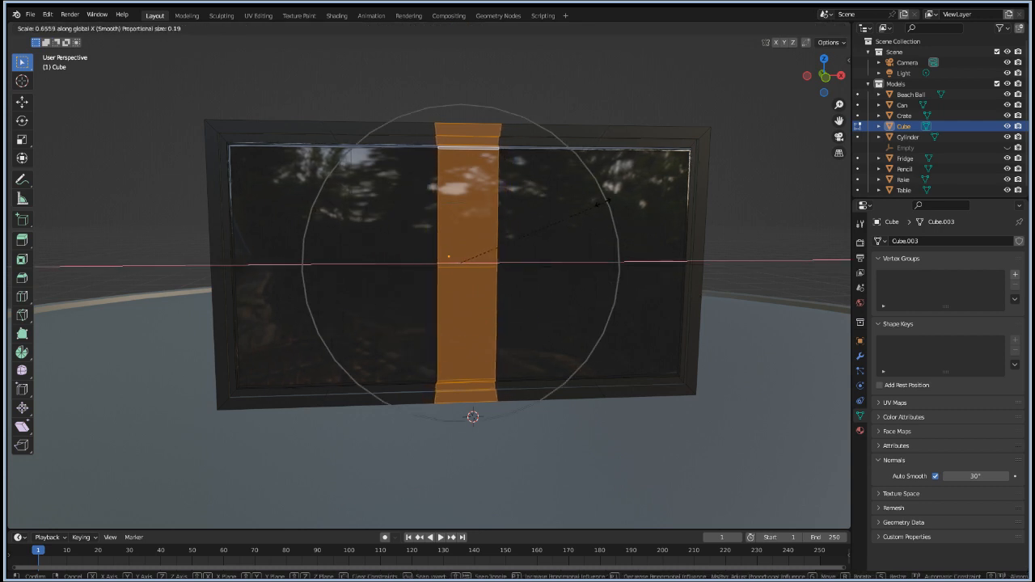
{"action": "scroll", "coordinate": [544, 185], "scroll_direction": "up", "scroll_amount": 4}
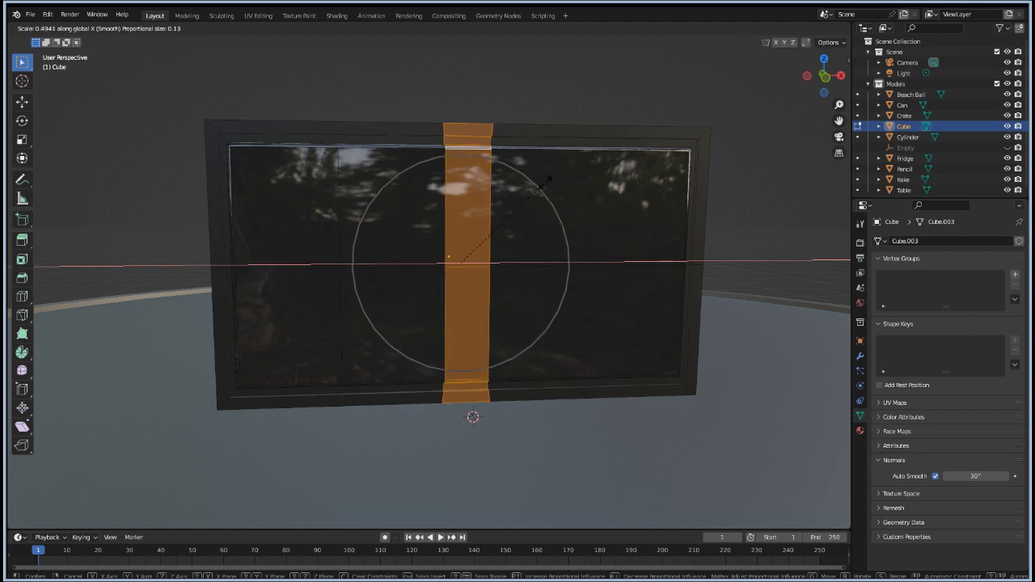
{"action": "scroll", "coordinate": [544, 185], "scroll_direction": "down", "scroll_amount": 1}
{"action": "scroll", "coordinate": [545, 185], "scroll_direction": "up", "scroll_amount": 1}
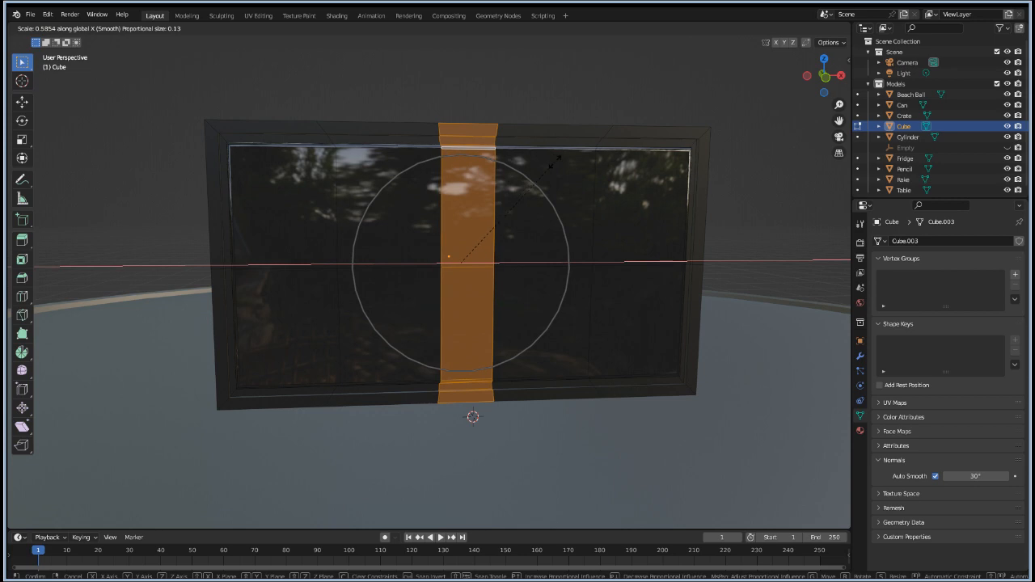
{"action": "left_click", "coordinate": [555, 162]}
Step: Circle-select all the screen faces and try insetting them individually by about 0.014 m
{"action": "middle_click_drag", "start_coordinate": [306, 392], "coordinate": [388, 383]}
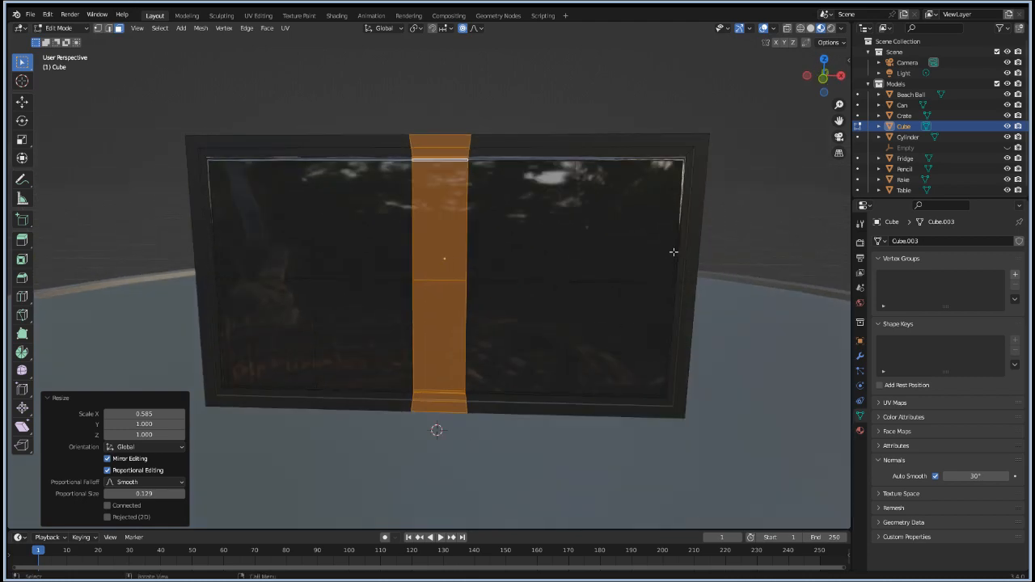
{"action": "left_click", "coordinate": [762, 178]}
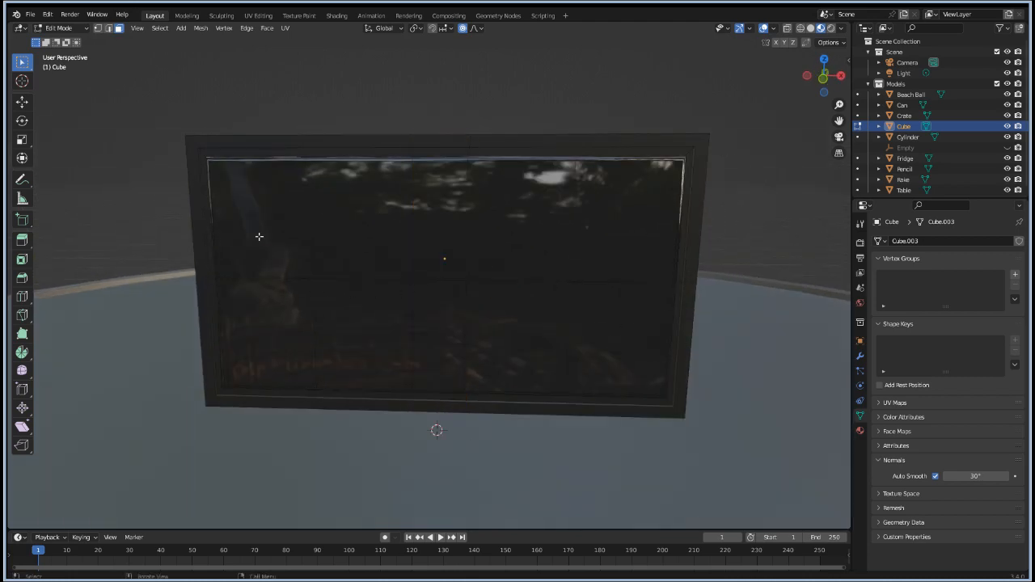
{"action": "key", "text": "c"}
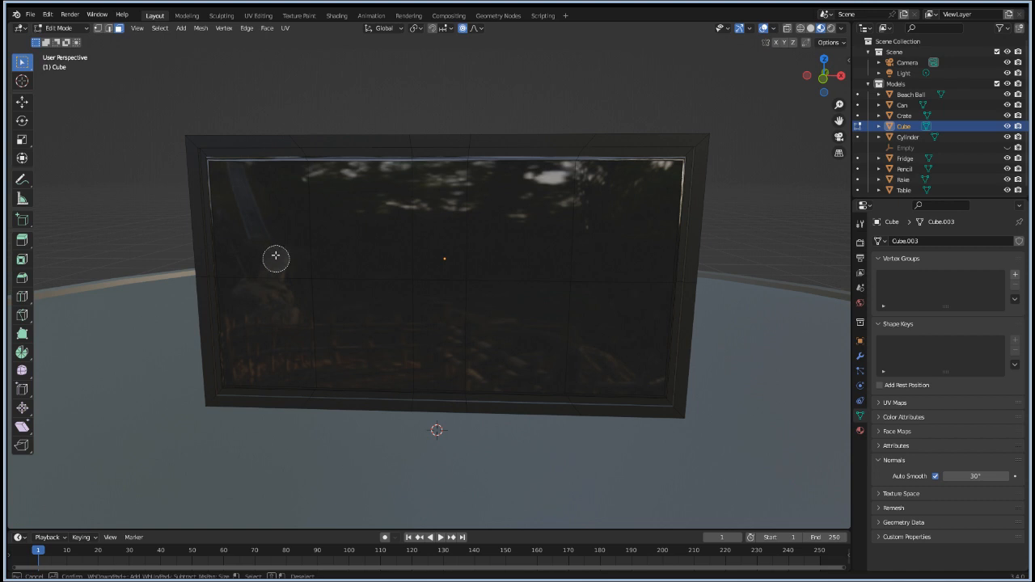
{"action": "mouse_move", "coordinate": [296, 270]}
{"action": "left_mouse_down"}
{"action": "mouse_move", "coordinate": [370, 261]}
{"action": "mouse_move", "coordinate": [563, 270]}
{"action": "mouse_move", "coordinate": [488, 296]}
{"action": "mouse_move", "coordinate": [308, 294]}
{"action": "left_mouse_up"}
{"action": "right_click", "coordinate": [309, 289]}
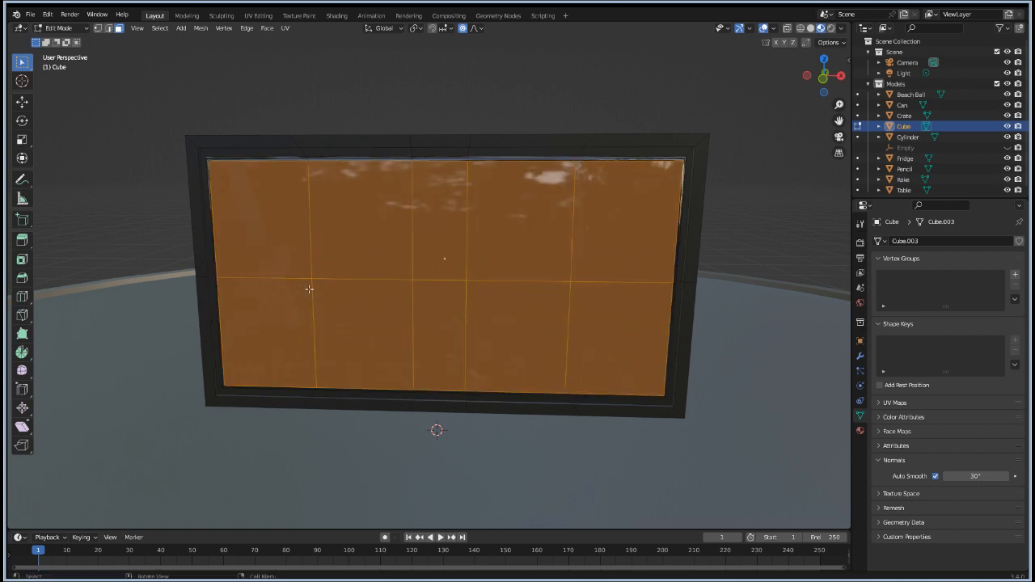
{"action": "key", "text": "i"}
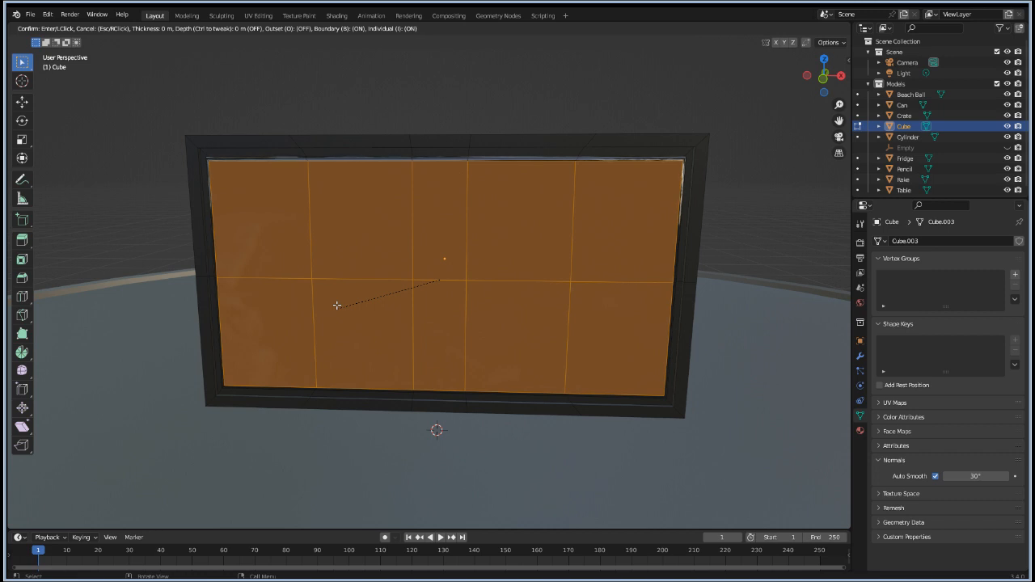
{"action": "key", "text": "i"}
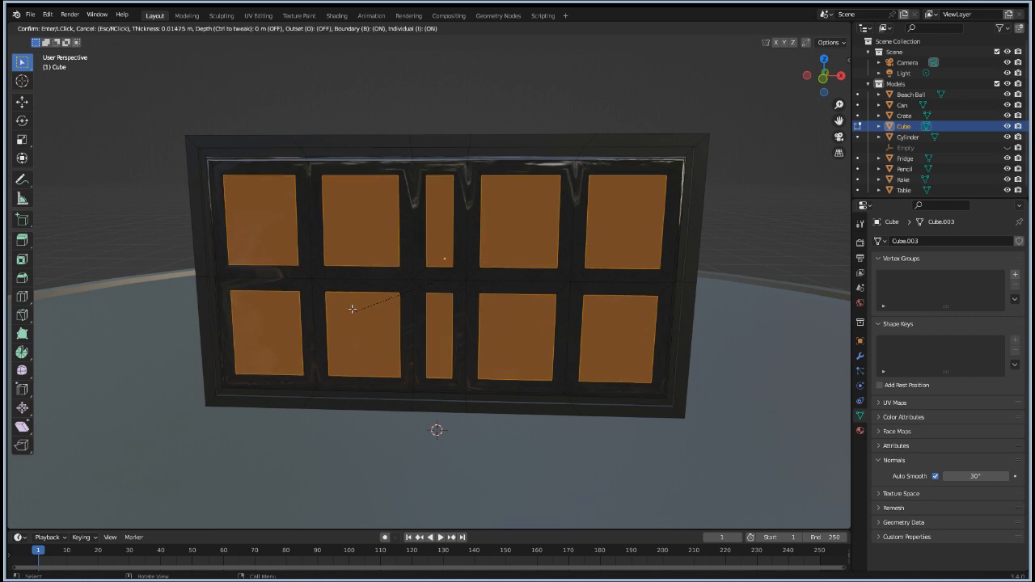
{"action": "right_click", "coordinate": [352, 309]}
Step: Undo the screen face selection, the narrowing of the middle loop and the earlier loop cuts, back to the undivided screen face
{"action": "key", "text": "ctrl+z"}
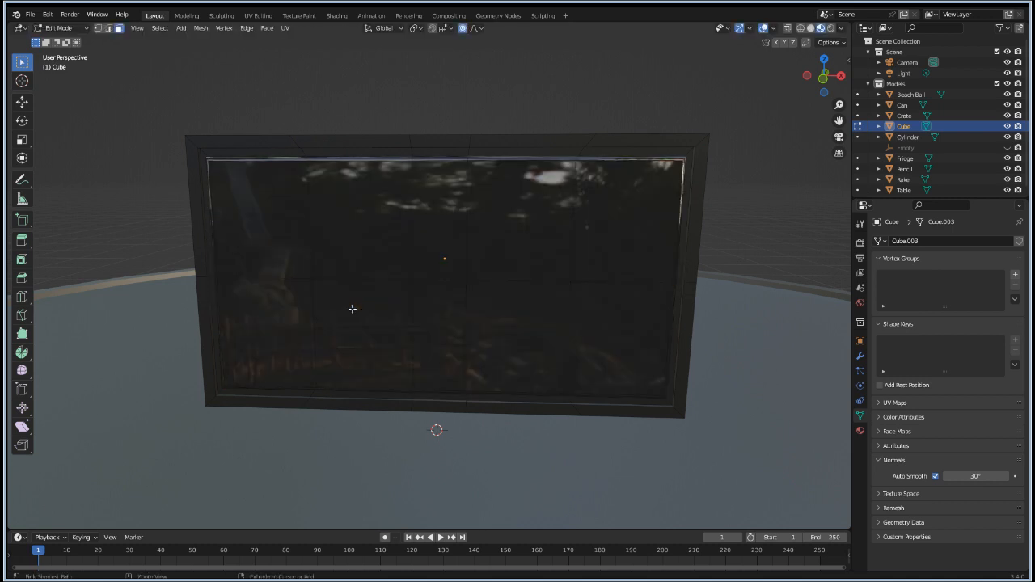
{"action": "key", "text": "ctrl+z"}
{"action": "key", "text": "ctrl+z"}
{"action": "key", "text": "ctrl+z"}
{"action": "key", "text": "ctrl+z"}
{"action": "key", "text": "ctrl+z"}
{"action": "key", "text": "ctrl+z"}
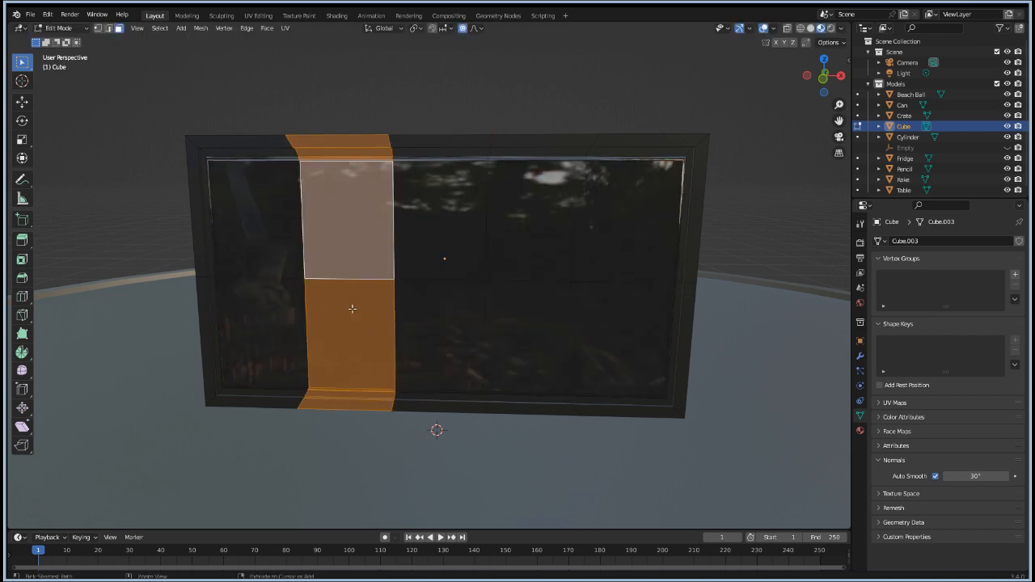
{"action": "key", "text": "ctrl+z"}
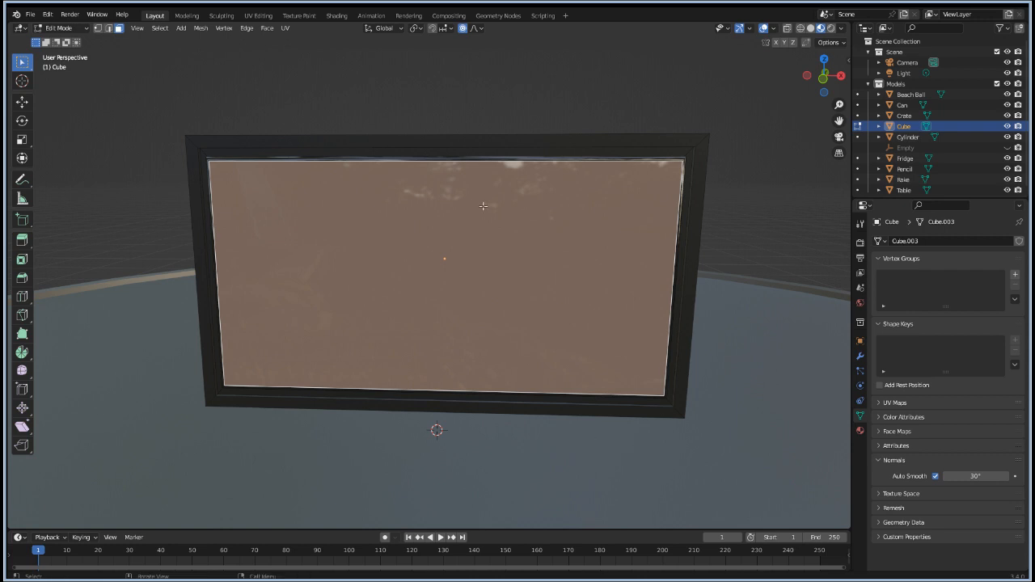
Step: Add one centred vertical loop cut and one centred horizontal loop cut to the box
{"action": "key", "text": "ctrl+r"}
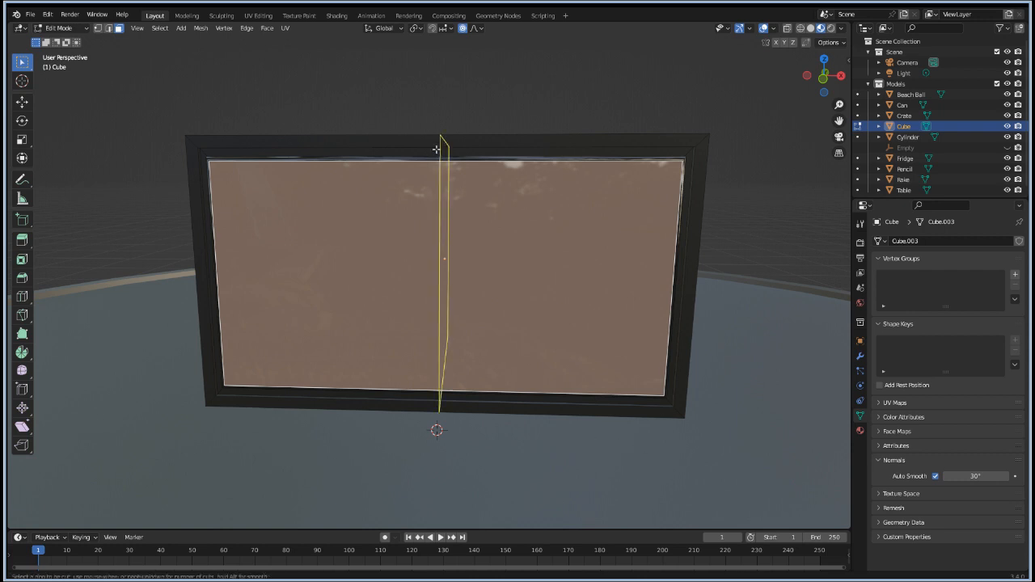
{"action": "left_click", "coordinate": [436, 149]}
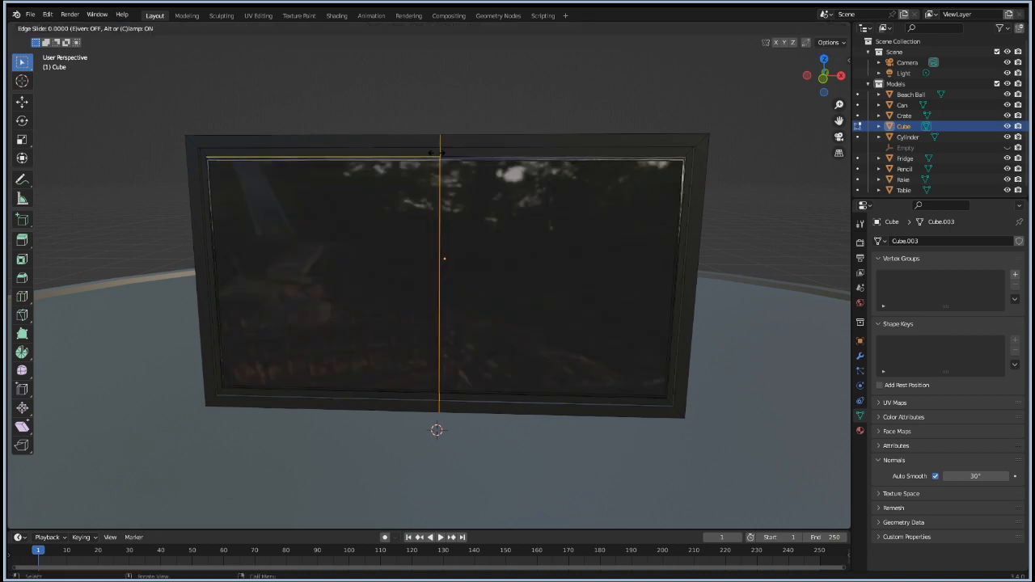
{"action": "right_click", "coordinate": [437, 149]}
{"action": "key", "text": "ctrl+r"}
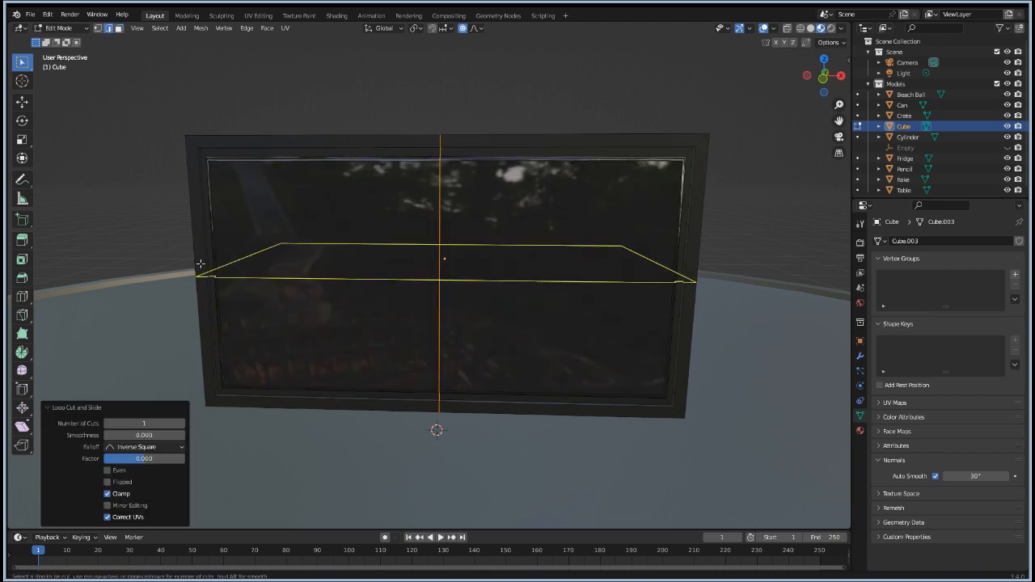
{"action": "left_click", "coordinate": [409, 271]}
{"action": "right_click", "coordinate": [396, 246]}
Step: Circle-select the four screen faces in face select mode
{"action": "left_click", "coordinate": [397, 252]}
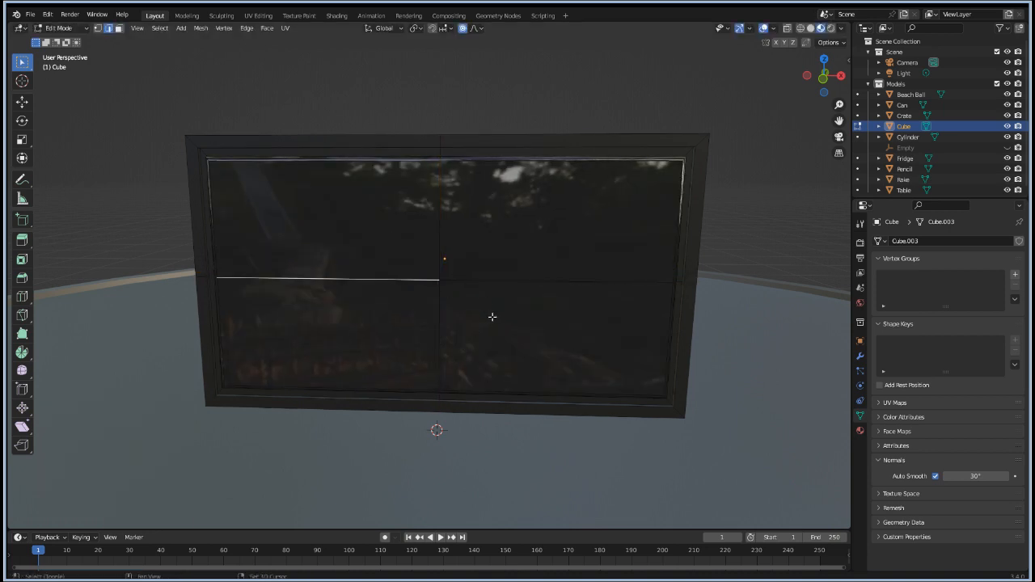
{"action": "key", "text": "c"}
{"action": "left_click", "coordinate": [441, 282]}
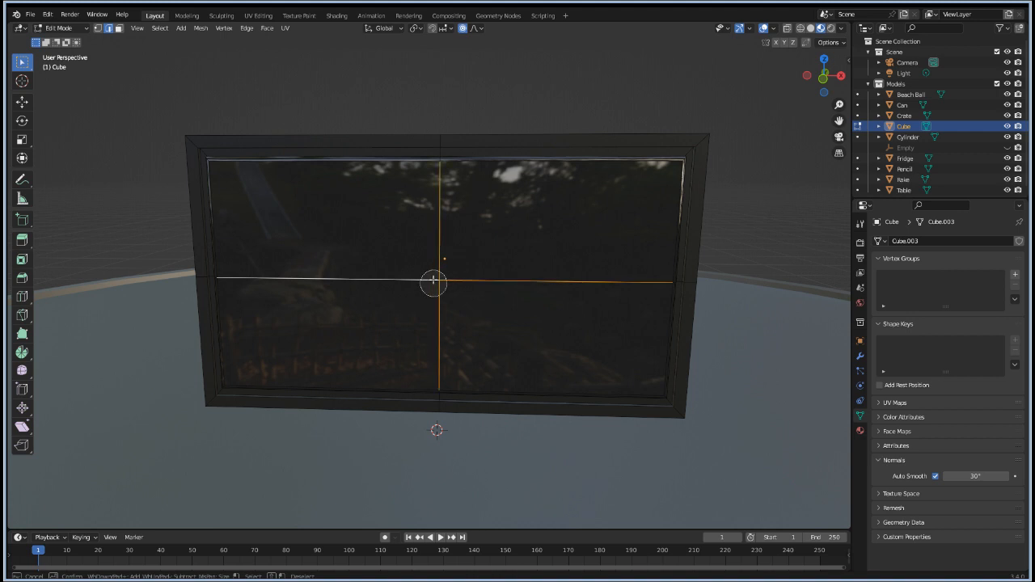
{"action": "right_click", "coordinate": [433, 280]}
{"action": "key", "text": "3"}
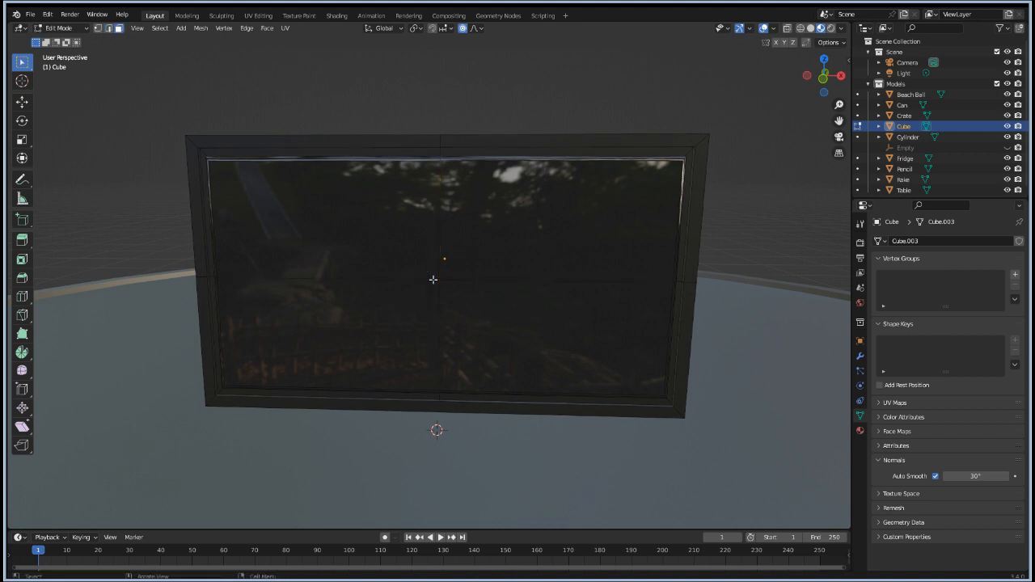
{"action": "key", "text": "c"}
{"action": "left_click", "coordinate": [437, 281]}
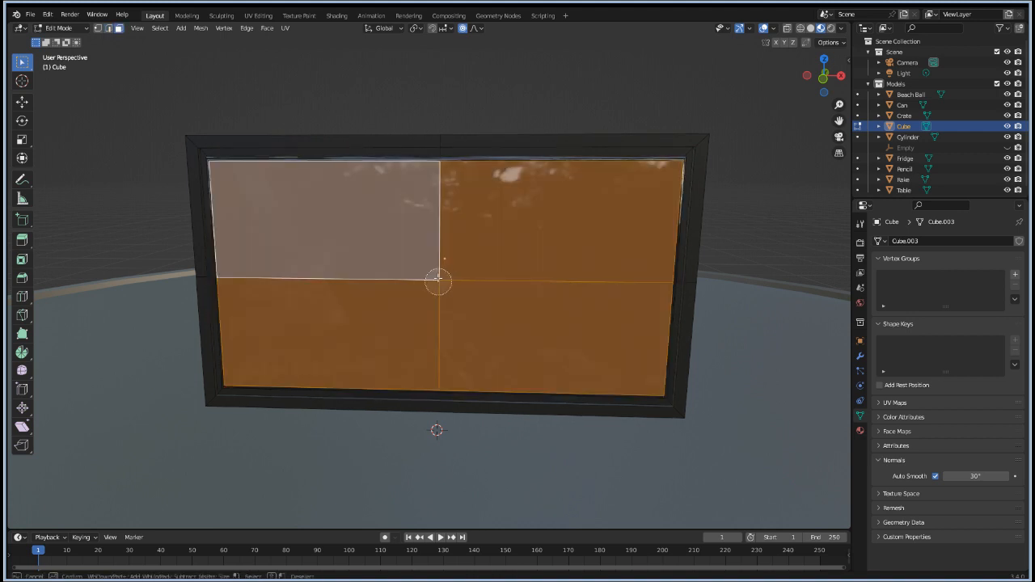
{"action": "right_click", "coordinate": [437, 280]}
Step: Inset the four screen faces individually by 0.0112 m and select the two narrow faces between the upper panels
{"action": "key", "text": "i"}
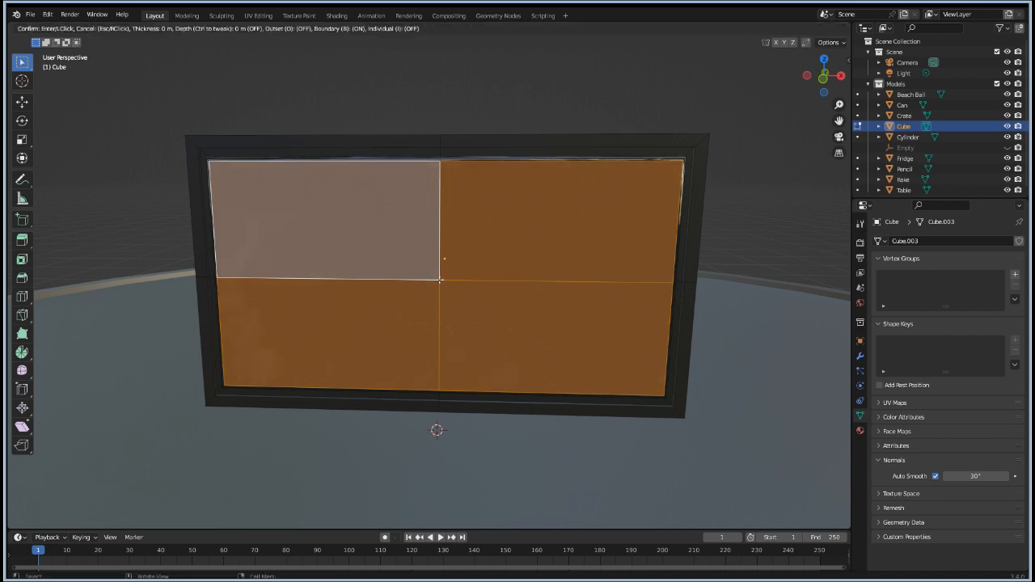
{"action": "key", "text": "i"}
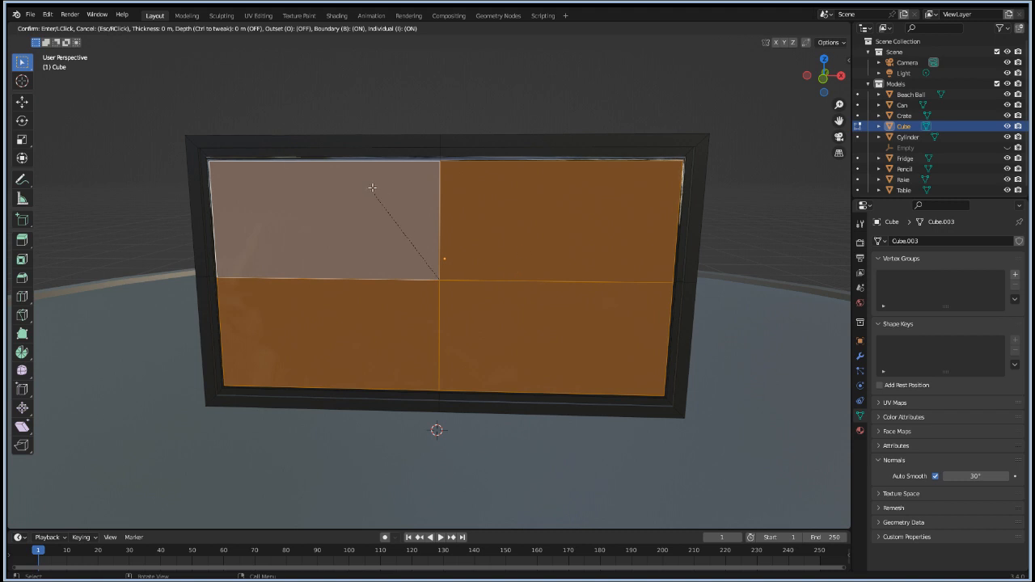
{"action": "key", "text": "ctrl"}
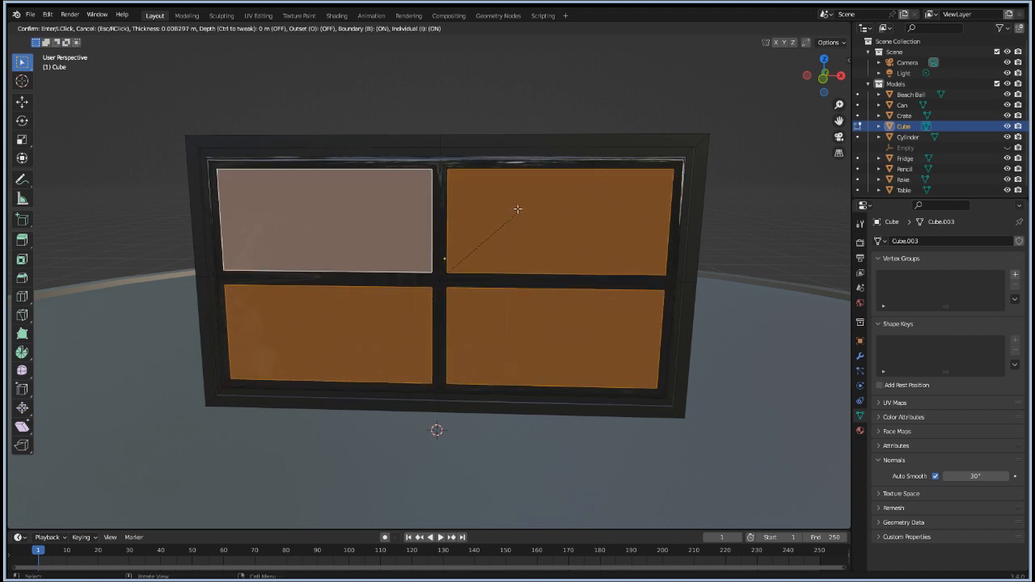
{"action": "left_click", "coordinate": [516, 210]}
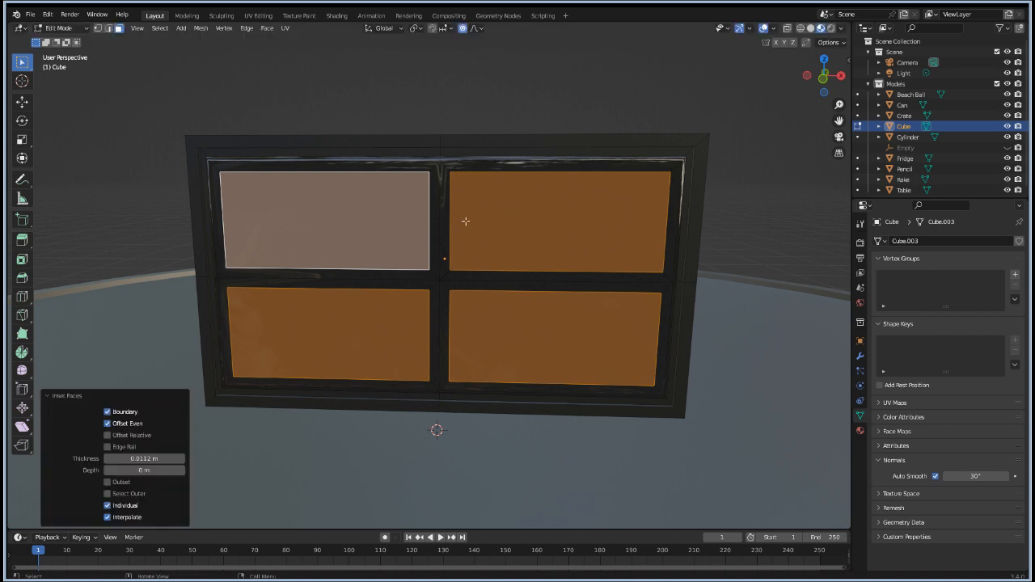
{"action": "left_click", "coordinate": [444, 217]}
{"action": "left_click", "coordinate": [436, 216], "text": "shift"}
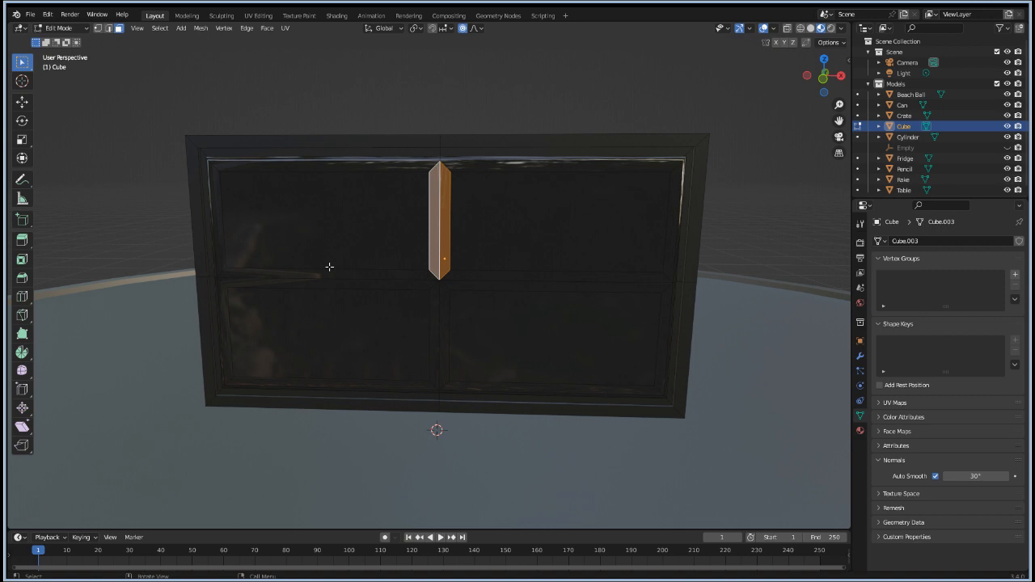
Step: Undo the individual inset and both centred loop cuts, returning to the single selected screen face
{"action": "left_click", "coordinate": [329, 266], "text": "ctrl"}
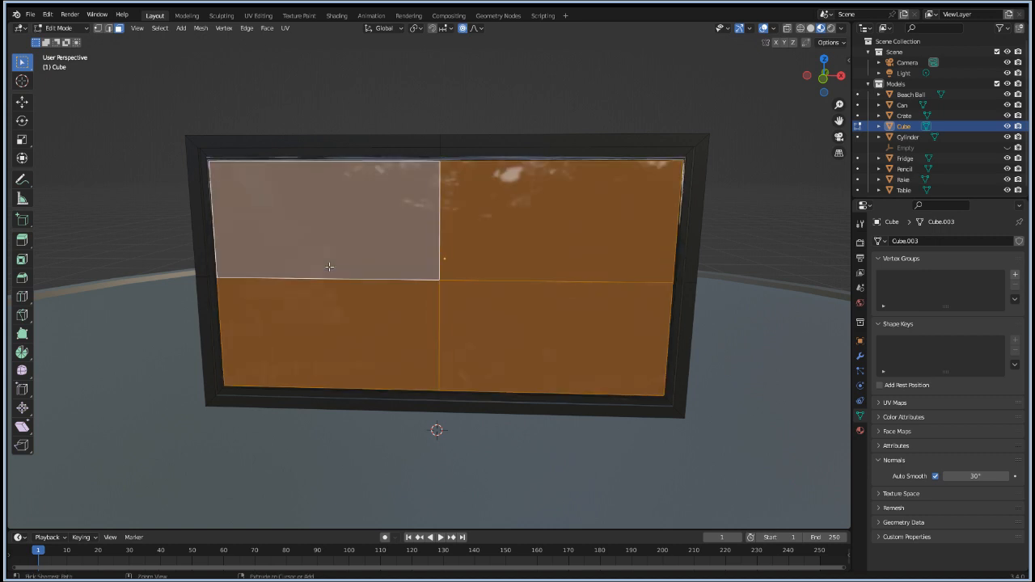
{"action": "key", "text": "2"}
{"action": "left_click", "coordinate": [329, 266]}
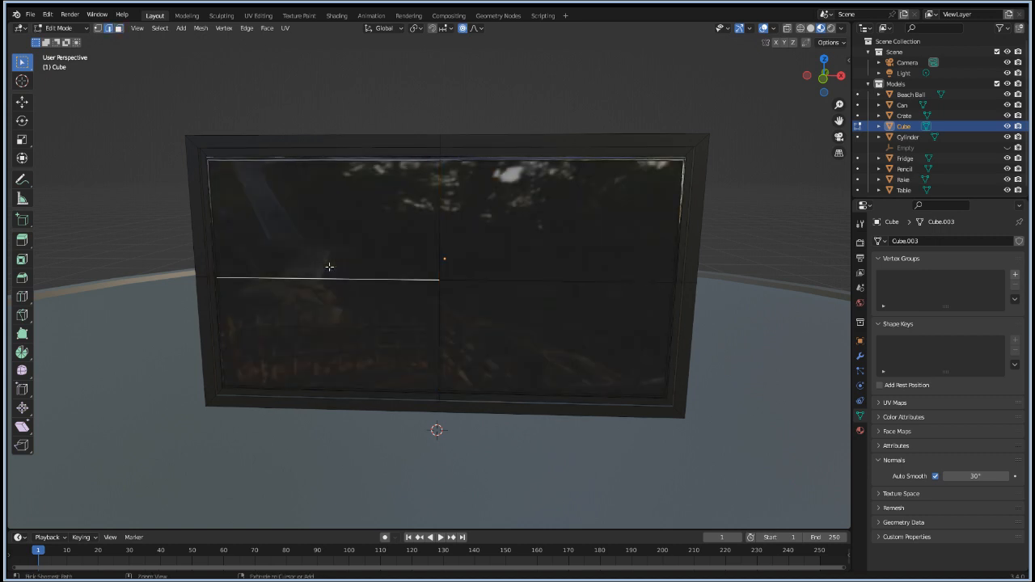
{"action": "left_click", "coordinate": [330, 266], "text": "alt"}
{"action": "key", "text": "ctrl+z"}
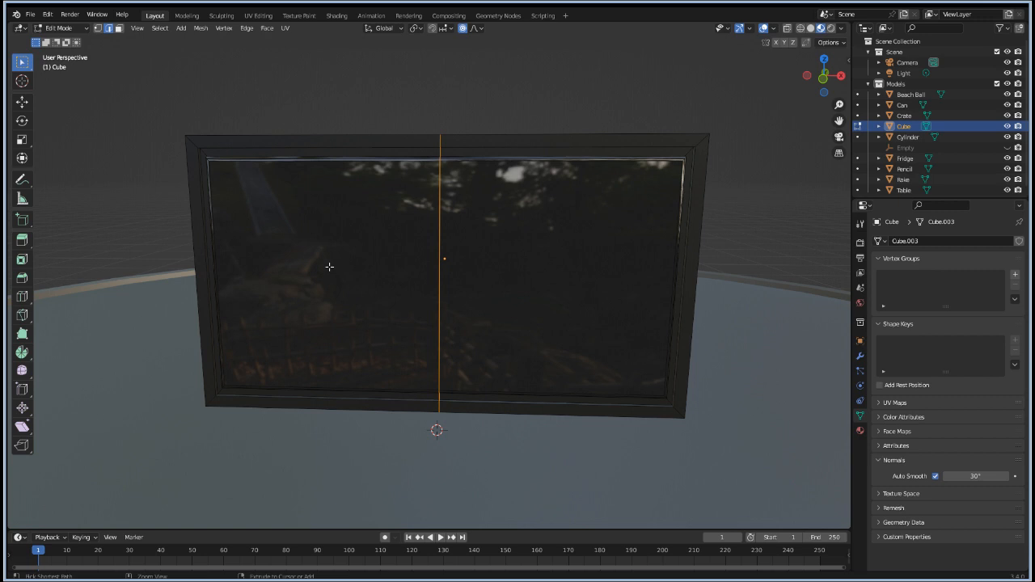
{"action": "key", "text": "ctrl+z"}
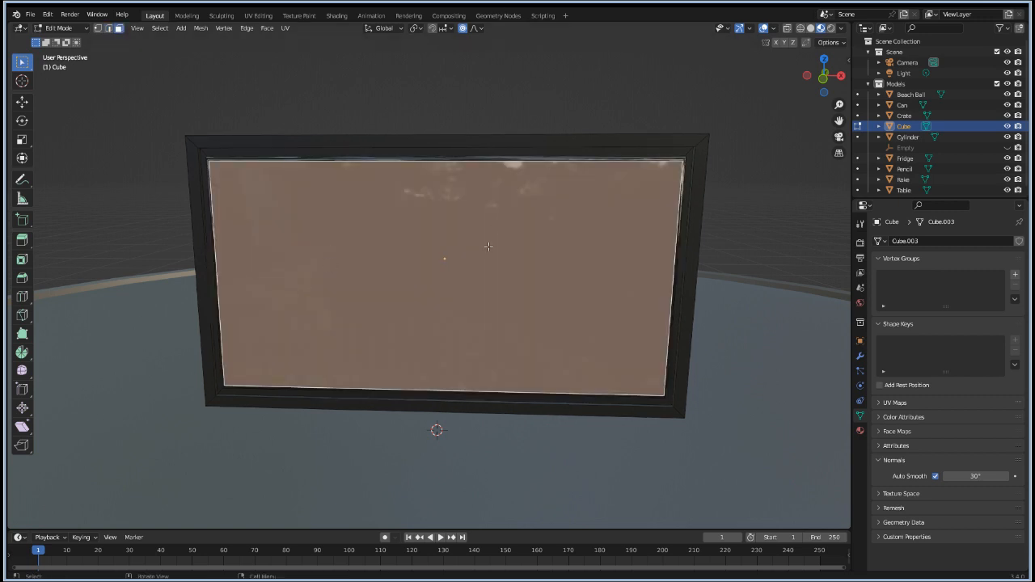
Step: Inset the screen face by 0.01535 m, and divide the box with nine evenly spaced vertical loop cuts
{"action": "key", "text": "i"}
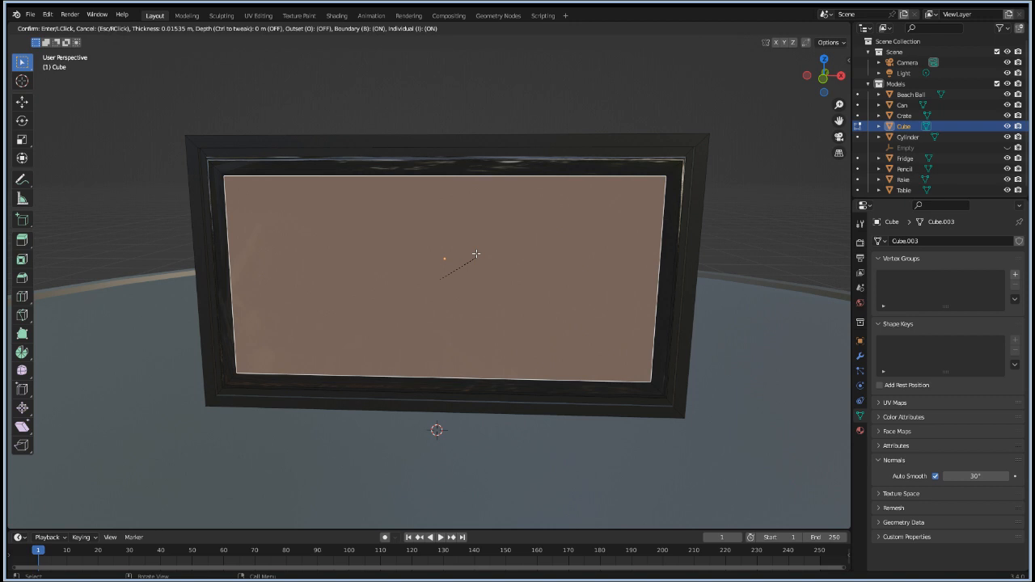
{"action": "left_click", "coordinate": [476, 254]}
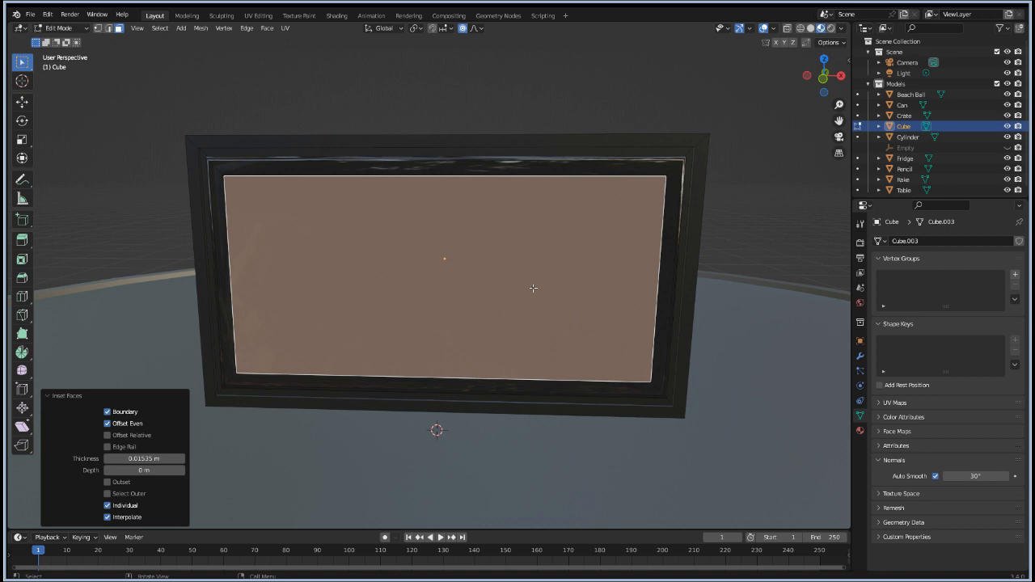
{"action": "key", "text": "ctrl+r"}
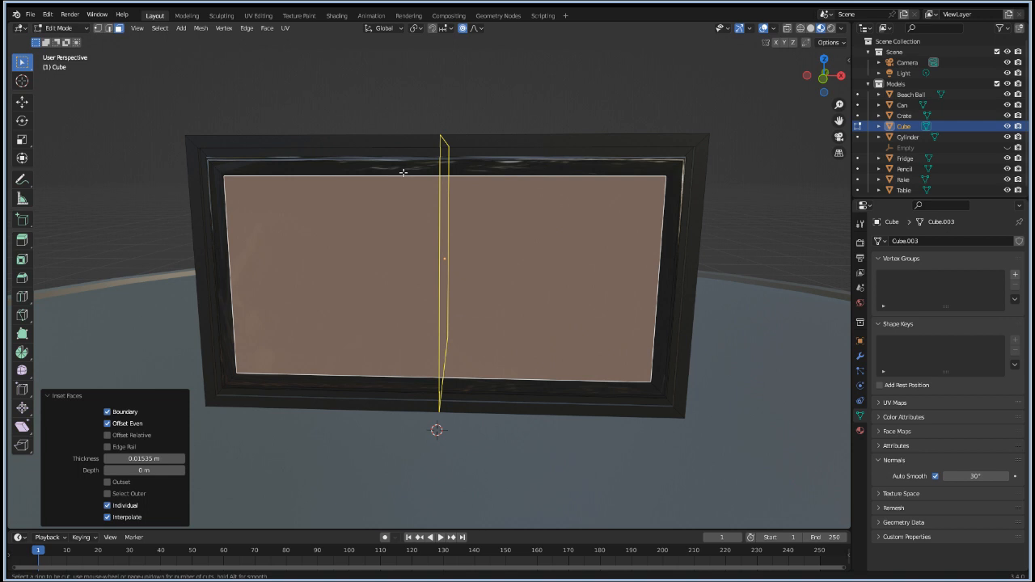
{"action": "scroll", "coordinate": [403, 172], "scroll_direction": "up", "scroll_amount": 2}
{"action": "left_click", "coordinate": [403, 173]}
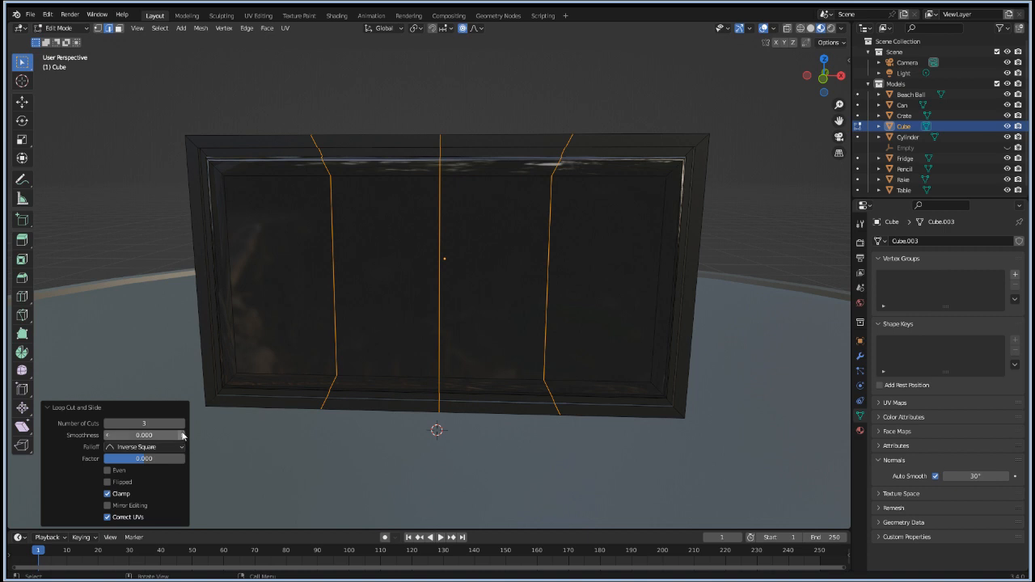
{"action": "left_click_drag", "start_coordinate": [158, 423], "coordinate": [207, 423]}
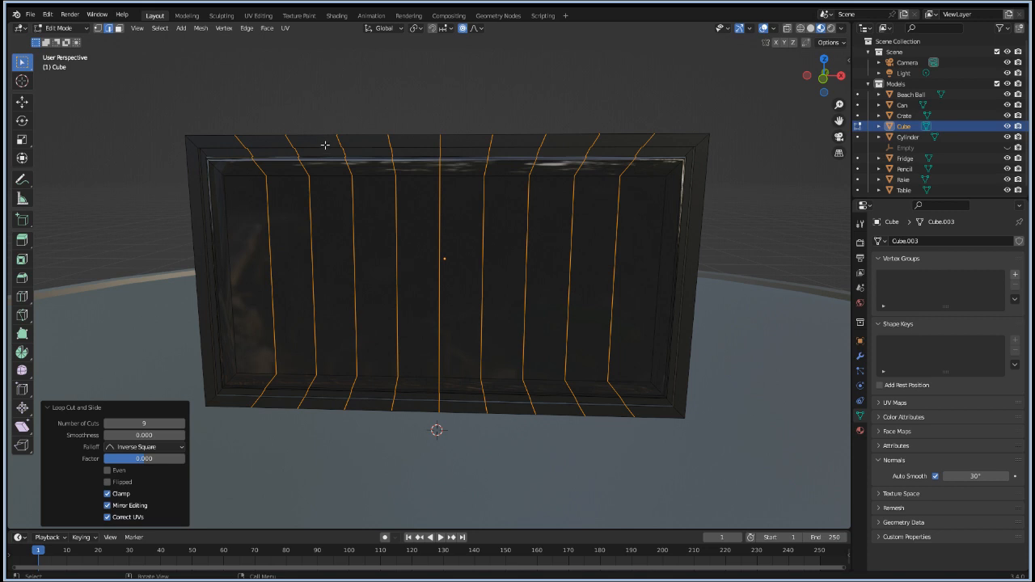
Step: In face select mode, select six alternating vertical face loops around the box: the two outermost, two intermediate and both centre strips
{"action": "left_click", "coordinate": [227, 145], "text": "alt"}
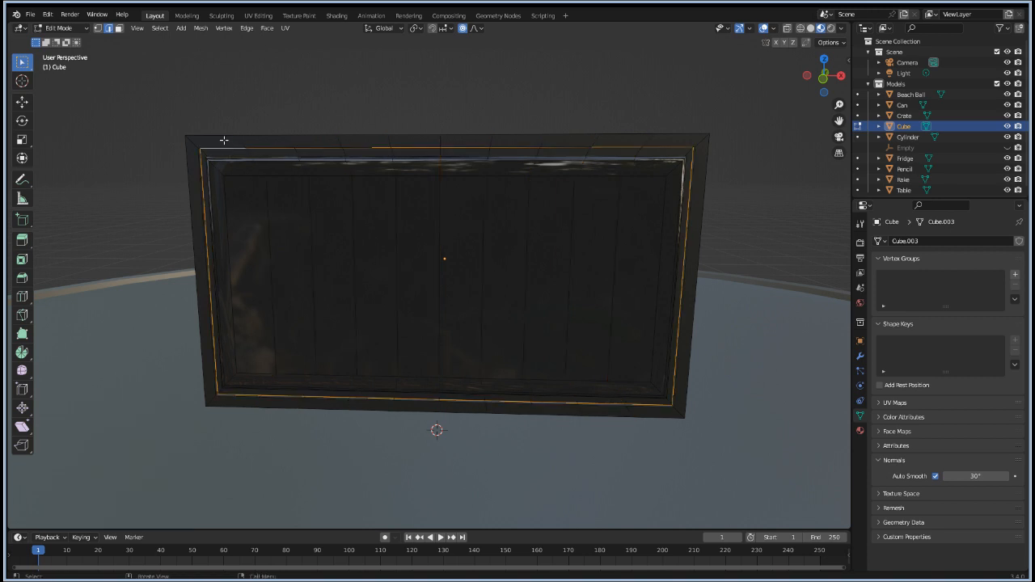
{"action": "key", "text": "3"}
{"action": "left_click", "coordinate": [227, 143], "text": "alt"}
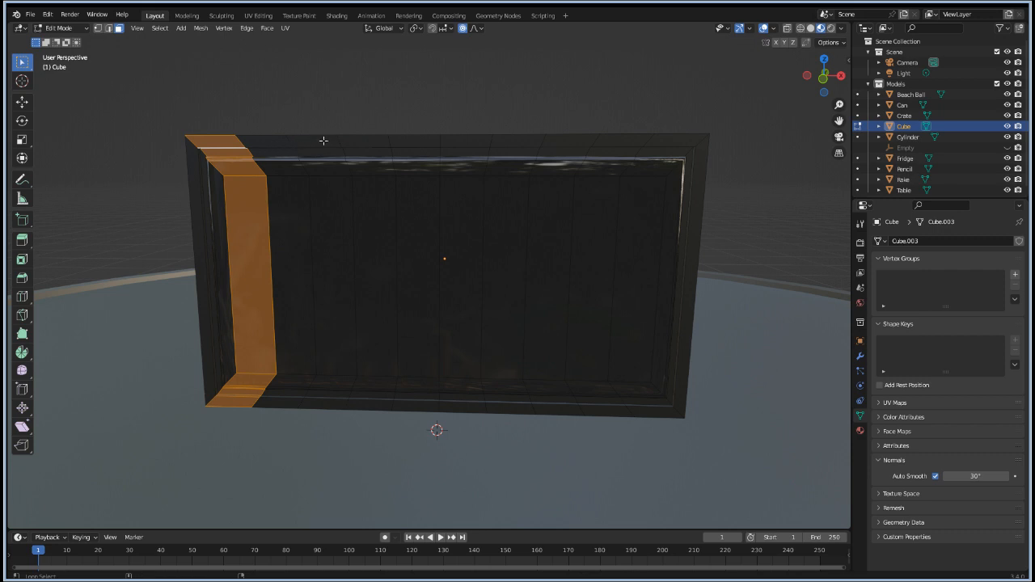
{"action": "left_click", "coordinate": [323, 141], "text": "alt+shift"}
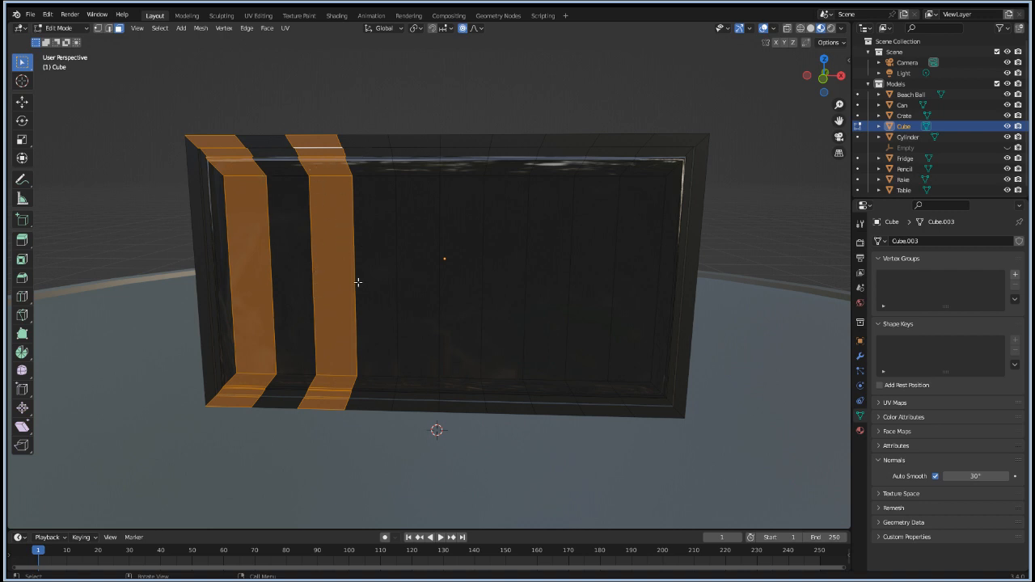
{"action": "left_click", "coordinate": [418, 175], "text": "alt+shift"}
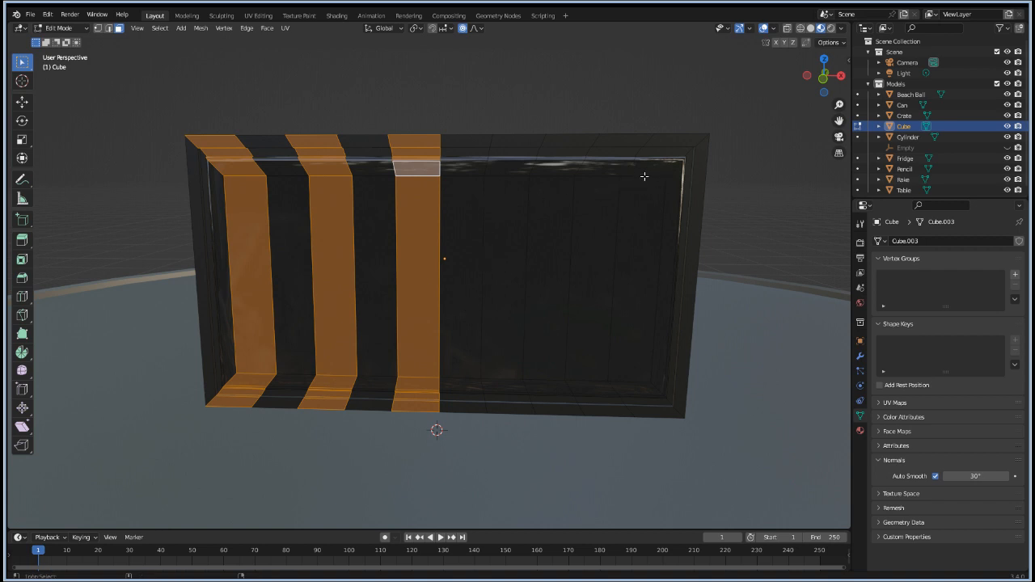
{"action": "left_click", "coordinate": [645, 176], "text": "alt+shift"}
{"action": "left_click", "coordinate": [558, 175], "text": "alt+shift"}
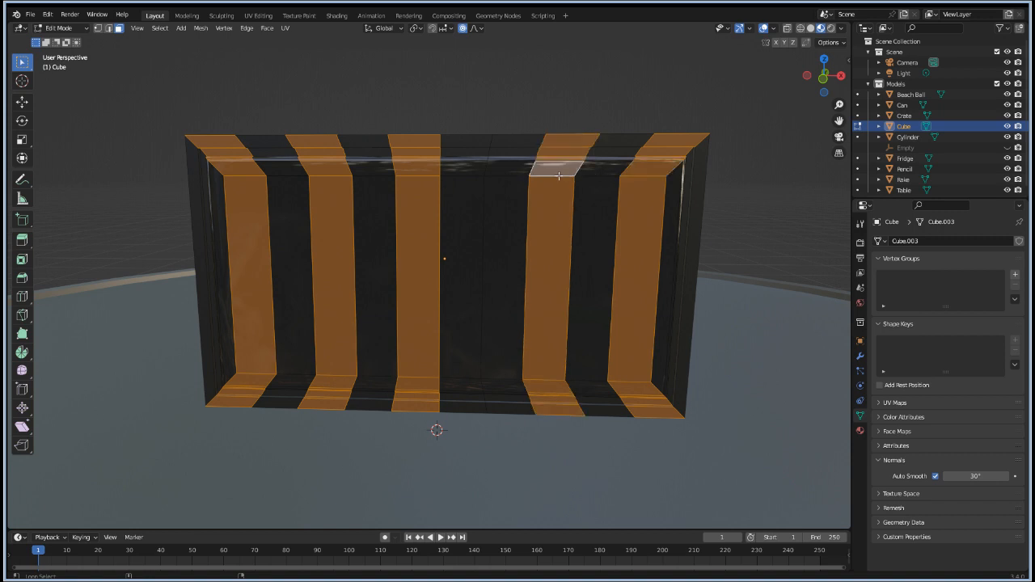
{"action": "left_click", "coordinate": [469, 174], "text": "alt+shift"}
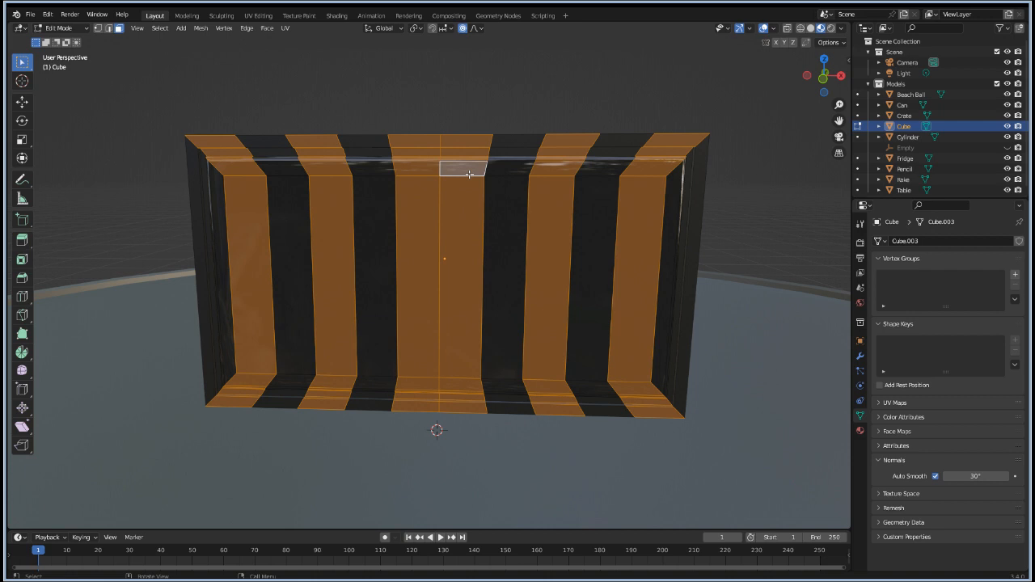
Step: Turn off proportional editing and try scaling the selected face loops along the X axis
{"action": "key", "text": "s"}
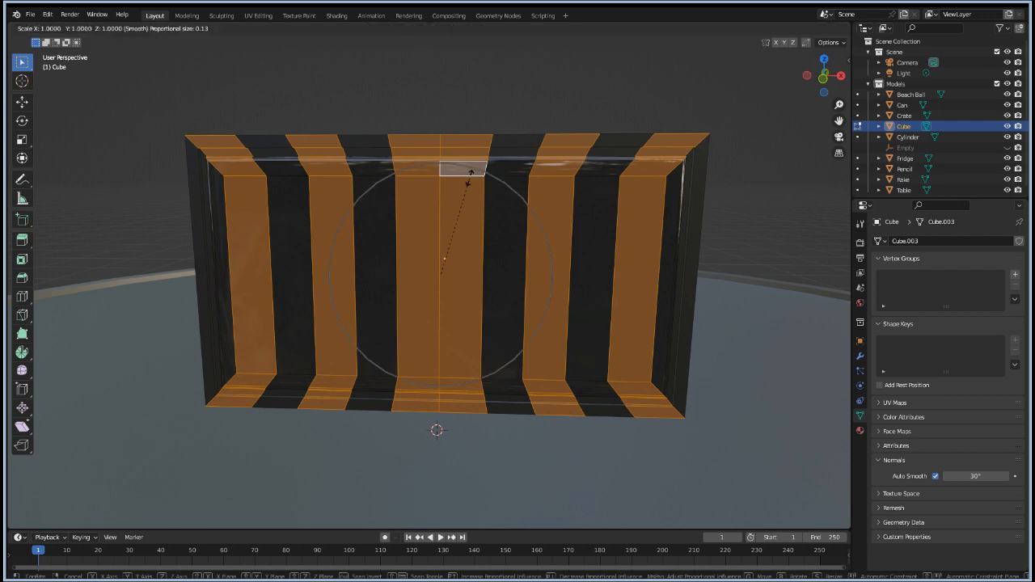
{"action": "right_click", "coordinate": [470, 175]}
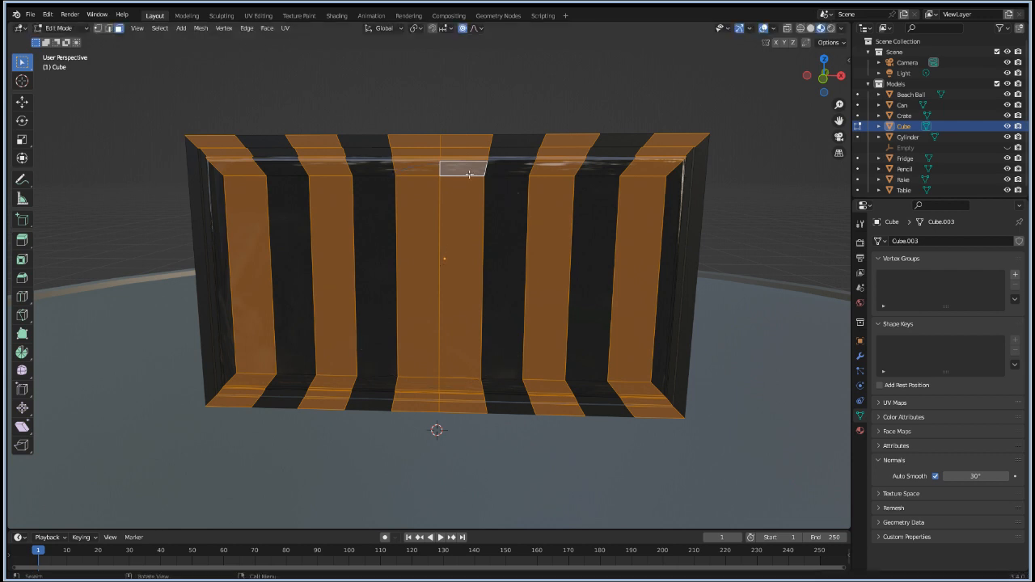
{"action": "left_click", "coordinate": [462, 27]}
{"action": "key", "text": "x"}
{"action": "key", "text": "Escape"}
{"action": "key", "text": "s"}
{"action": "key", "text": "x"}
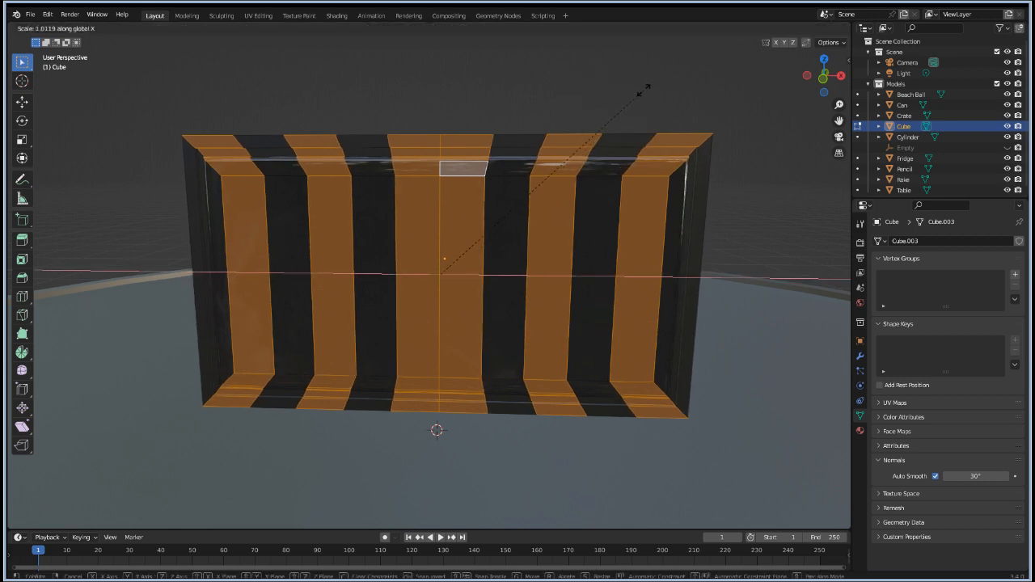
{"action": "key", "text": "Escape"}
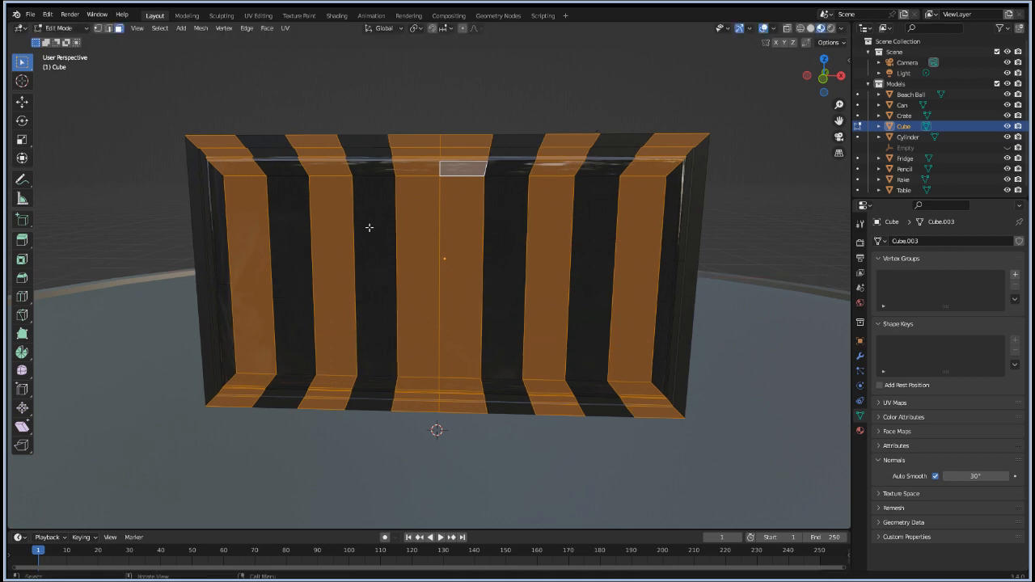
Step: Select six screen faces only: the two outermost, two intermediate and both centre strips
{"action": "middle_click_drag", "start_coordinate": [166, 217], "coordinate": [182, 234]}
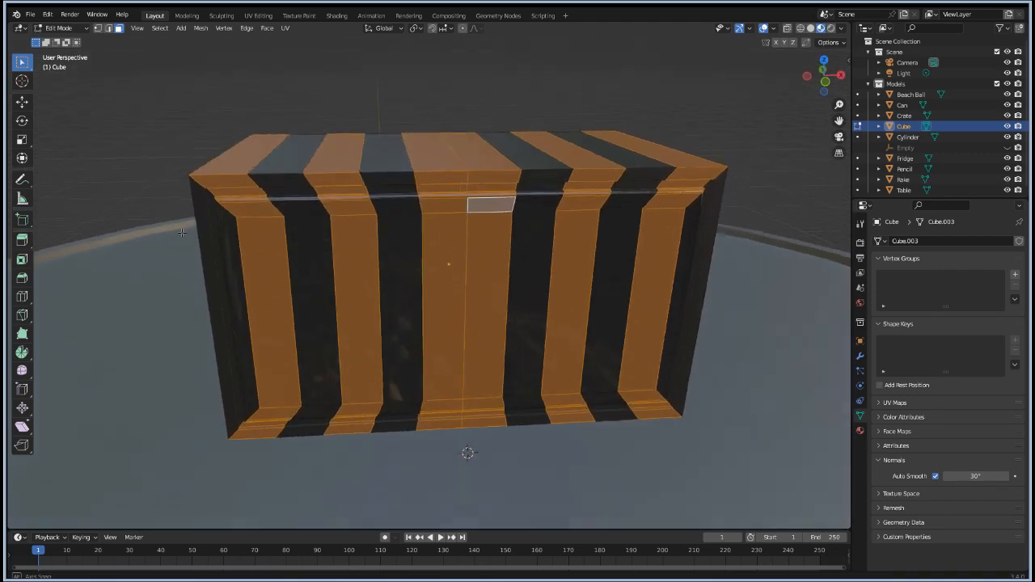
{"action": "scroll", "coordinate": [214, 256], "scroll_direction": "up", "scroll_amount": 1}
{"action": "left_click", "coordinate": [229, 274]}
{"action": "left_click", "coordinate": [324, 283], "text": "shift"}
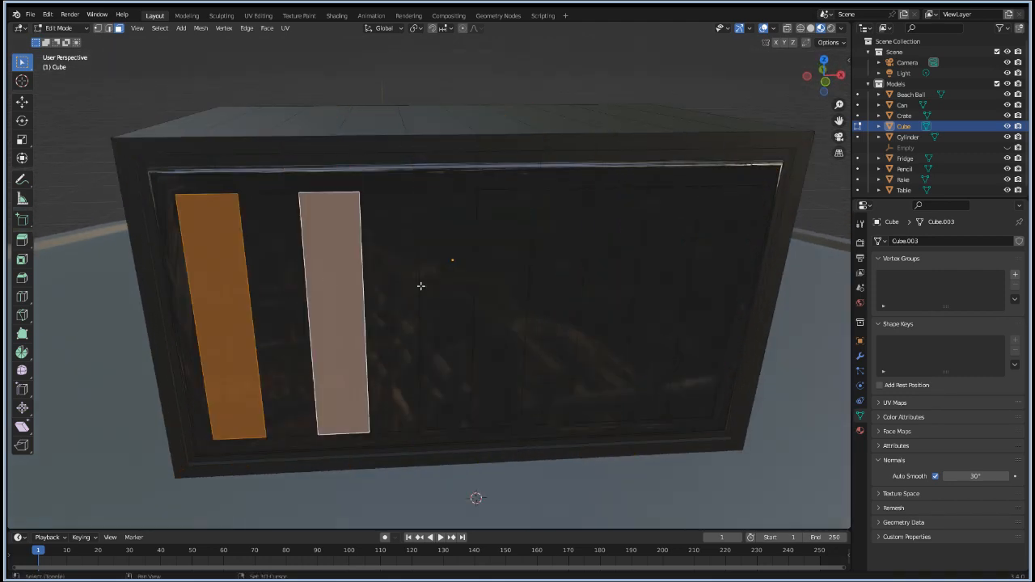
{"action": "left_click", "coordinate": [434, 281], "text": "shift"}
{"action": "left_click", "coordinate": [514, 280], "text": "shift"}
{"action": "left_click", "coordinate": [618, 277], "text": "shift"}
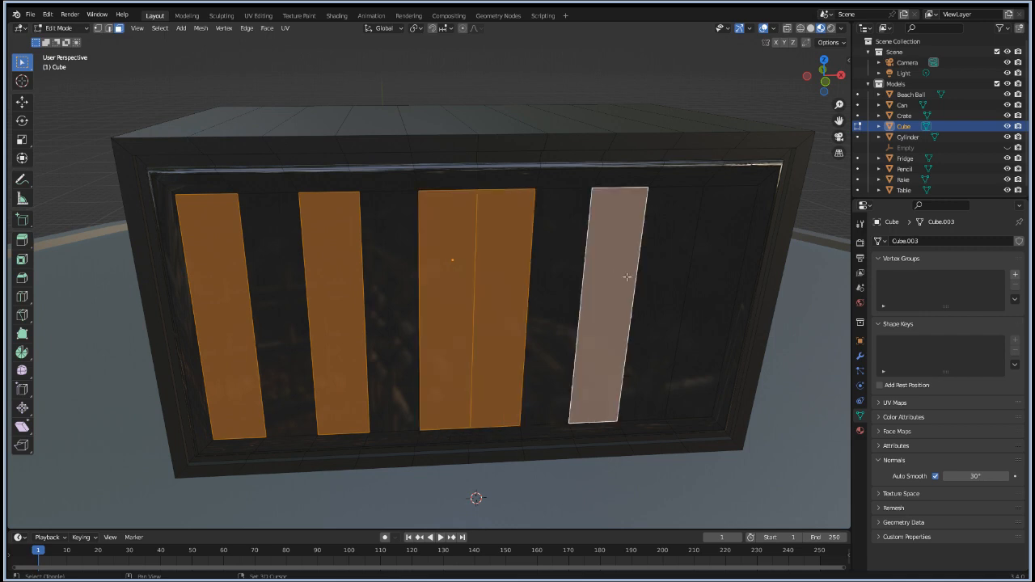
{"action": "left_click", "coordinate": [702, 290], "text": "shift"}
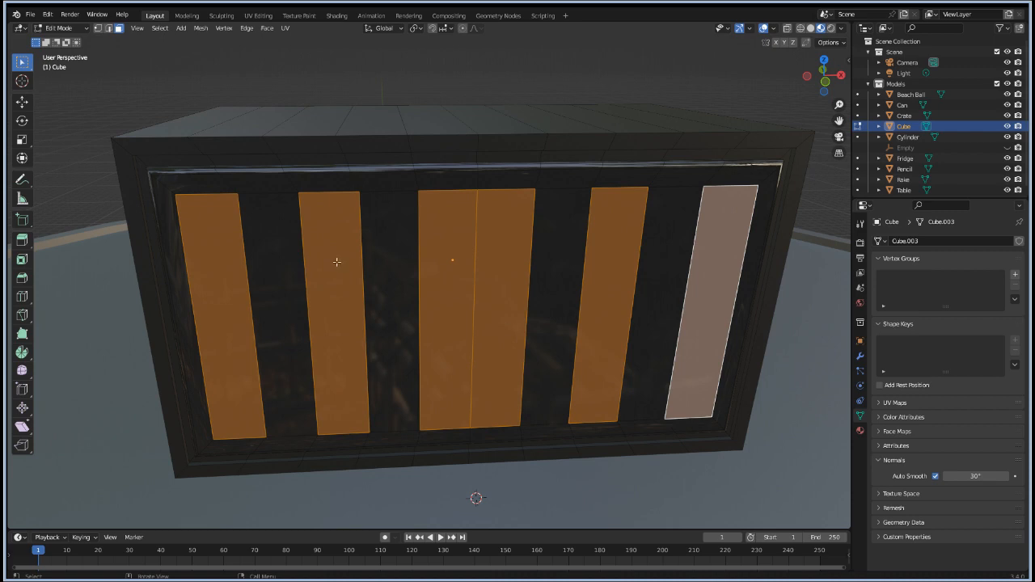
Step: Select the four vertical face loops lying between the outer, intermediate and centre strips of the box
{"action": "left_click", "coordinate": [286, 256]}
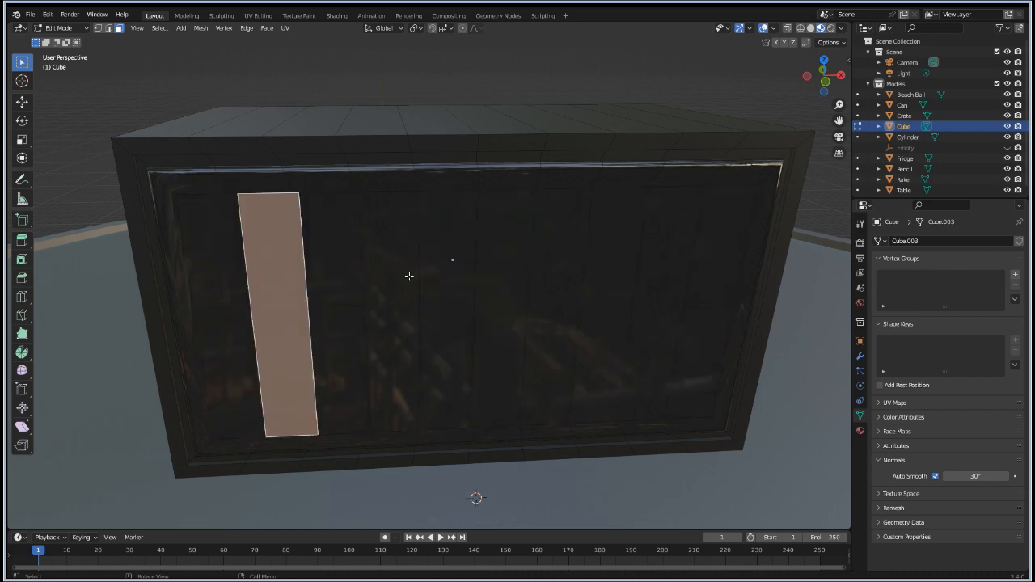
{"action": "left_click", "coordinate": [262, 139], "text": "alt"}
{"action": "left_click", "coordinate": [379, 135], "text": "alt+shift"}
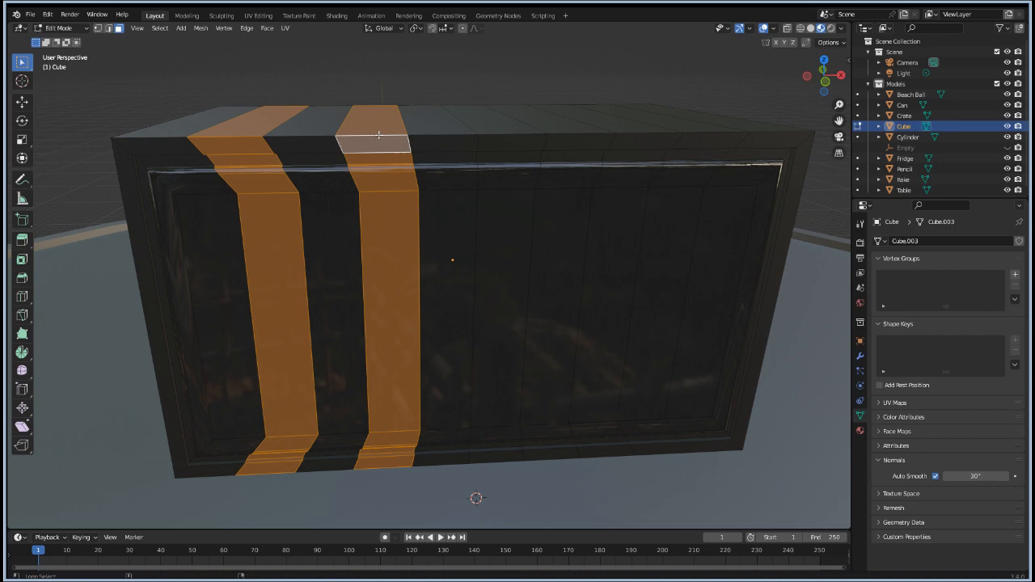
{"action": "left_click", "coordinate": [575, 140], "text": "alt+shift"}
{"action": "left_click", "coordinate": [694, 135], "text": "alt+shift"}
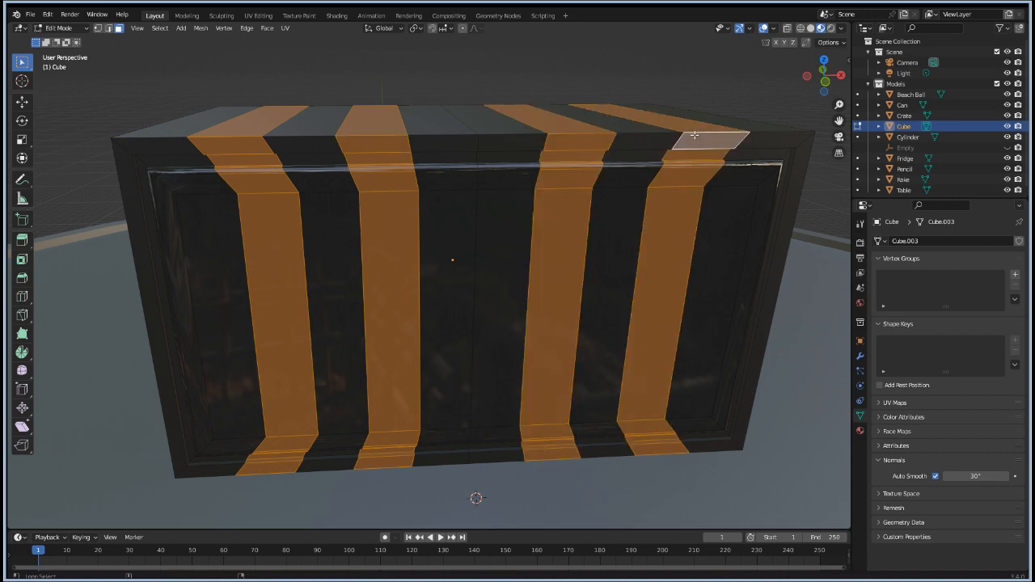
{"action": "key", "text": "s"}
{"action": "key", "text": "x"}
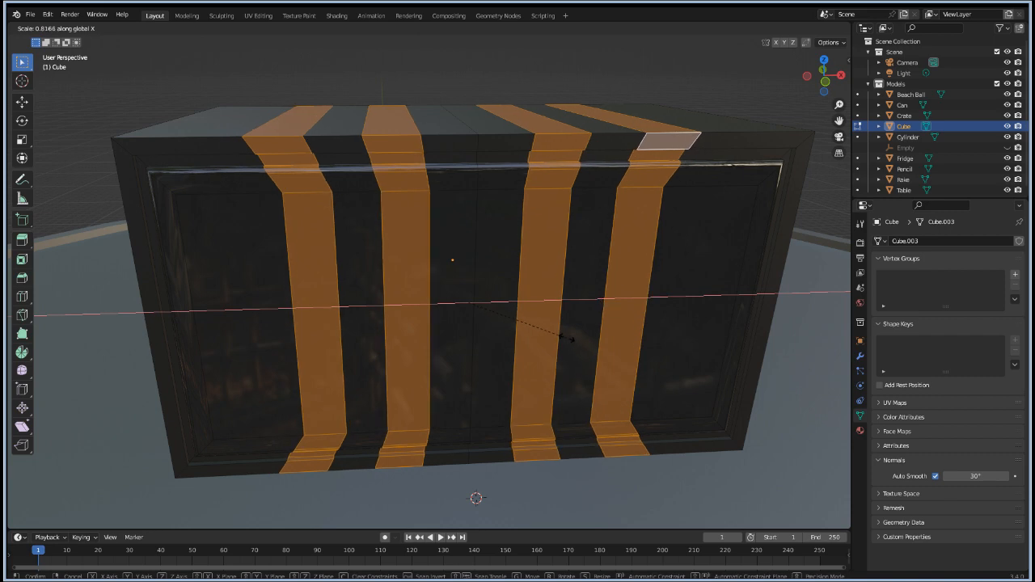
{"action": "right_click", "coordinate": [428, 166]}
Step: Set the transform pivot to Individual Origins and scale the four selected face loops to 0.462 along the X axis
{"action": "left_click", "coordinate": [418, 29]}
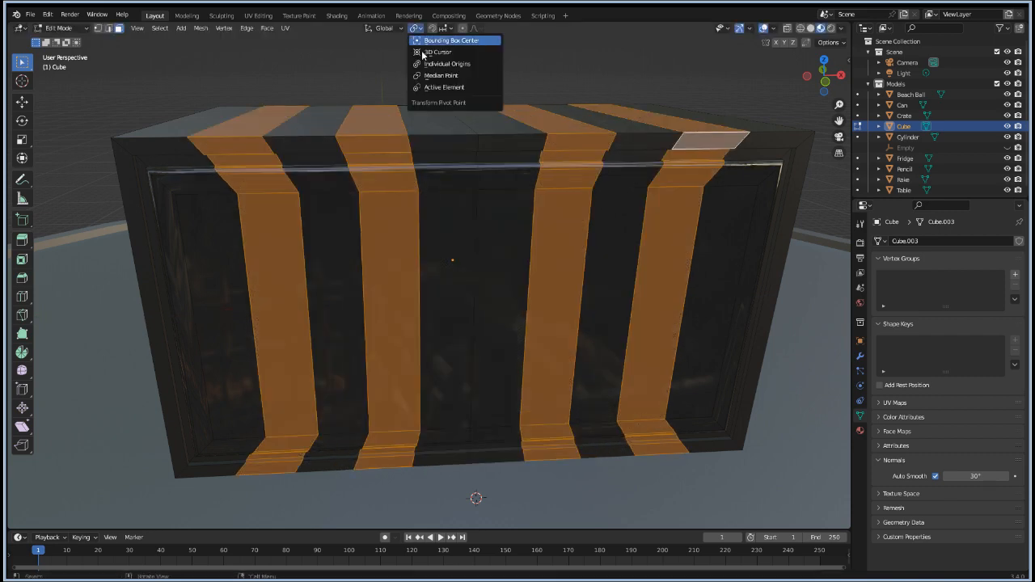
{"action": "left_click", "coordinate": [441, 64]}
{"action": "key", "text": "s"}
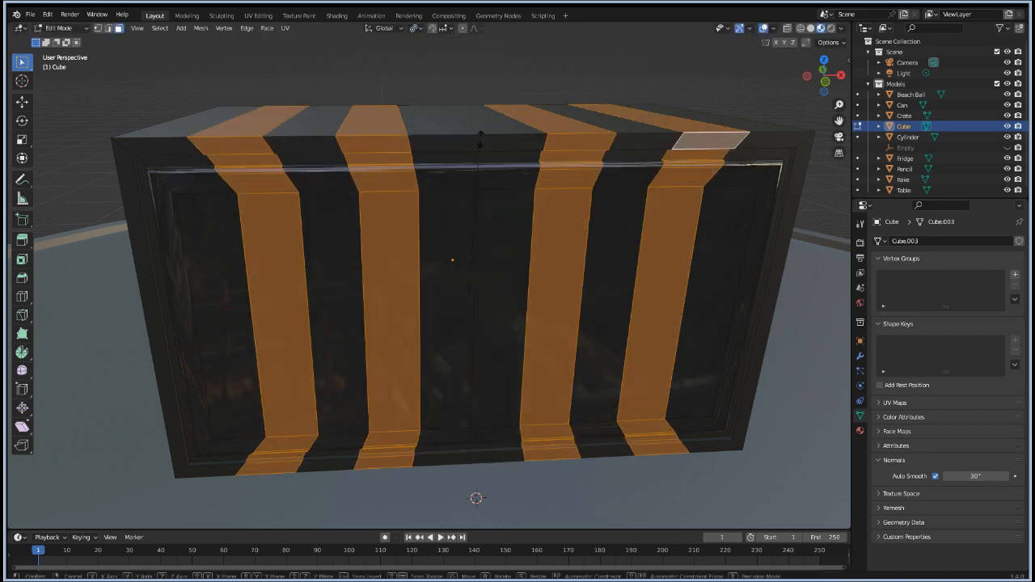
{"action": "key", "text": "x"}
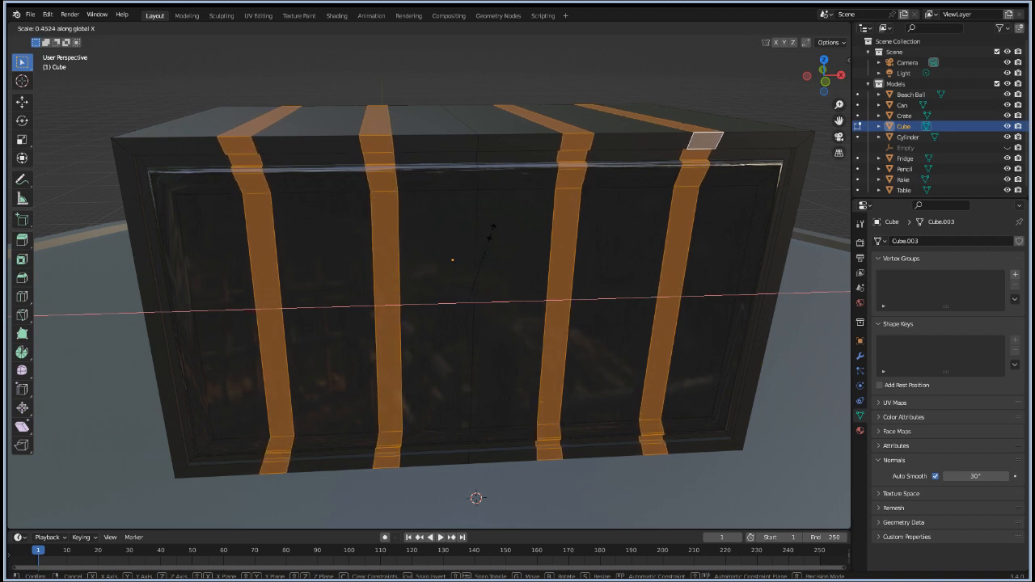
{"action": "left_click", "coordinate": [491, 230]}
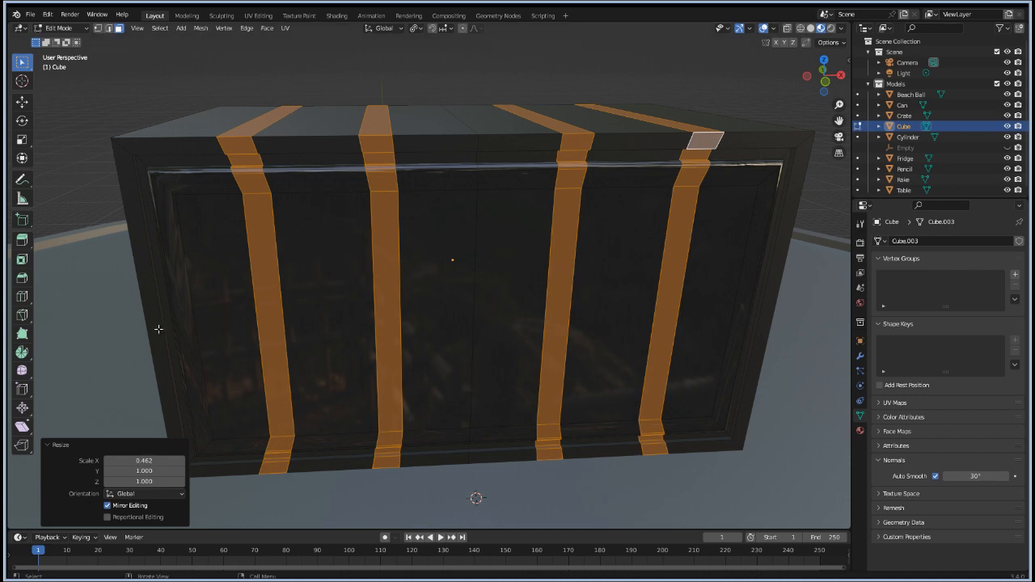
Step: Deselect the two inner narrow face loops on the box
{"action": "middle_click_drag", "start_coordinate": [128, 324], "coordinate": [208, 328]}
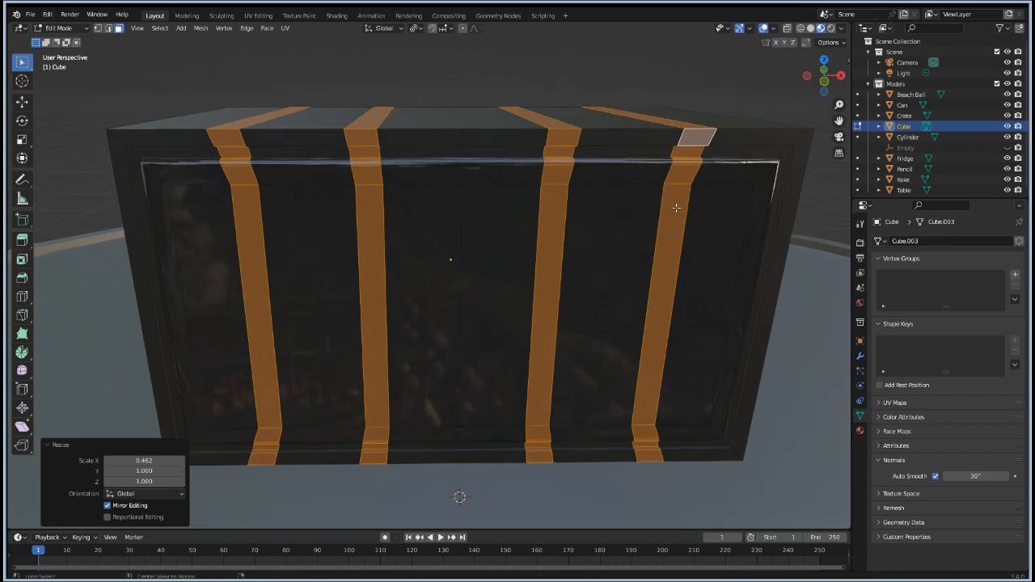
{"action": "key", "text": "ctrl+z"}
{"action": "key", "text": "ctrl+shift+z"}
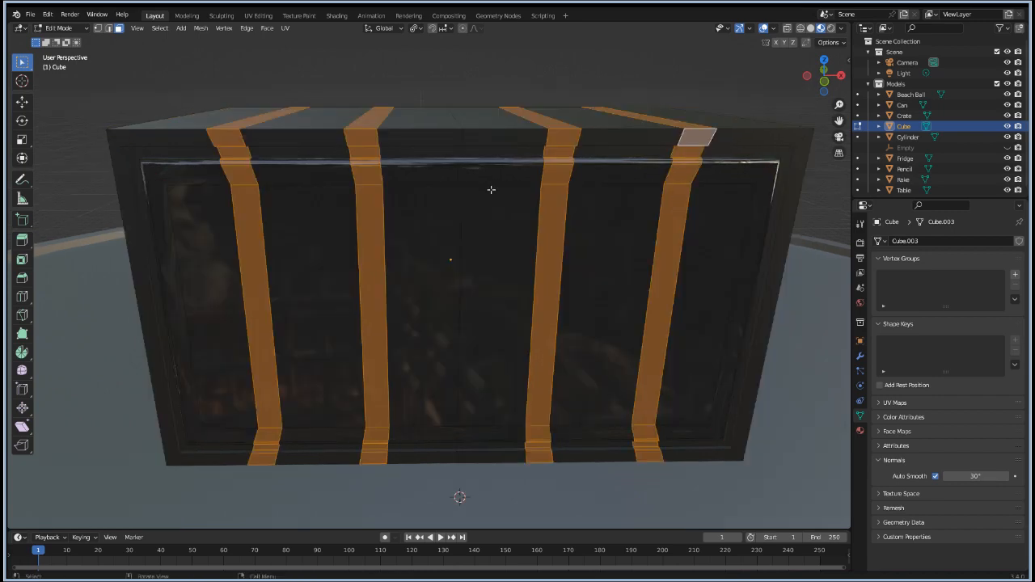
{"action": "left_click", "coordinate": [558, 158], "text": "alt+shift"}
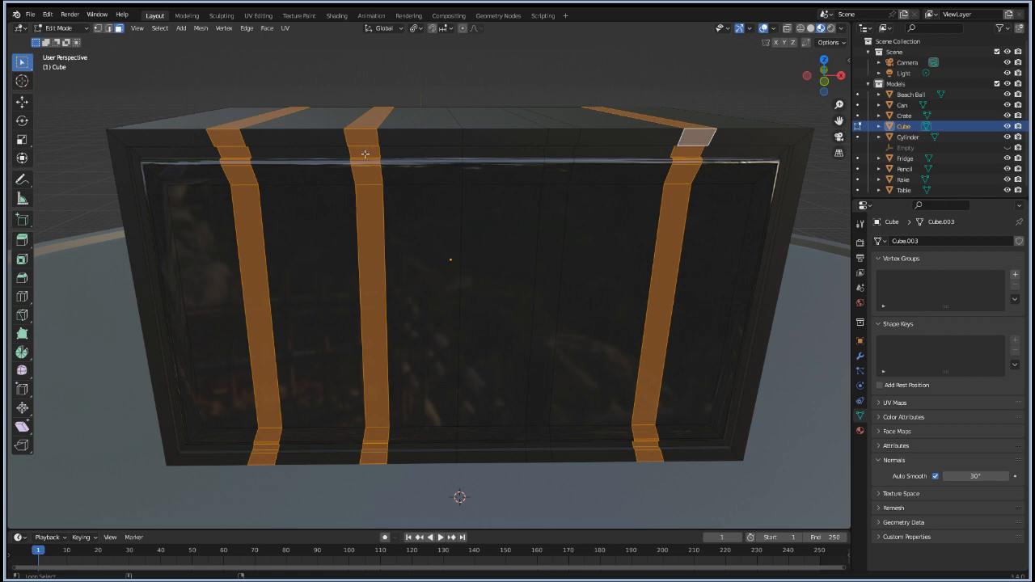
{"action": "left_click", "coordinate": [364, 149], "text": "alt+shift"}
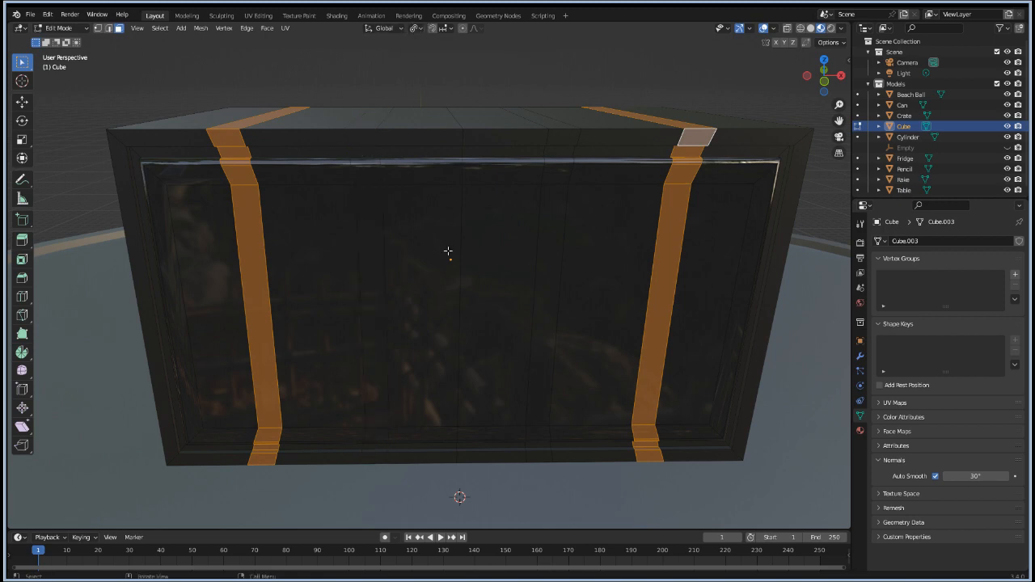
Step: In front view, select the six wide screen faces between and beside the four narrow strips
{"action": "key", "text": "KP_1"}
{"action": "scroll", "coordinate": [448, 251], "scroll_direction": "up", "scroll_amount": 3}
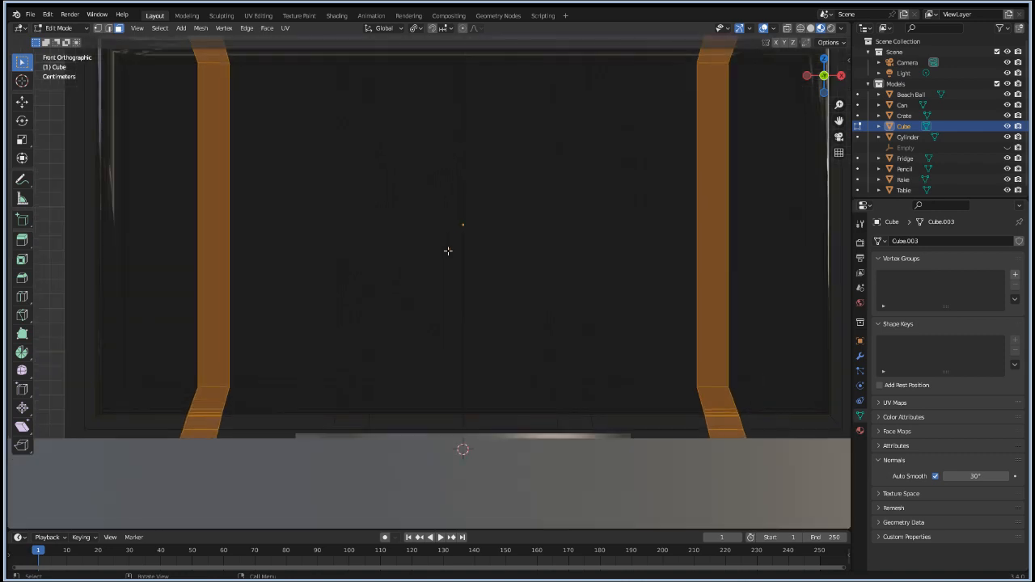
{"action": "scroll", "coordinate": [448, 250], "scroll_direction": "down", "scroll_amount": 1}
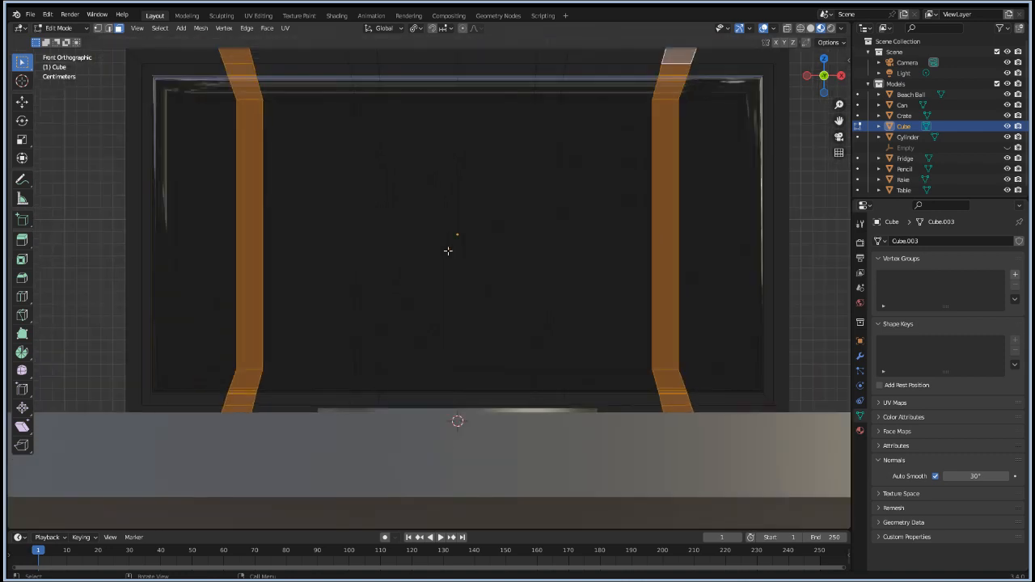
{"action": "left_click", "coordinate": [188, 248]}
{"action": "left_click", "coordinate": [313, 243], "text": "shift"}
{"action": "left_click", "coordinate": [407, 245], "text": "shift"}
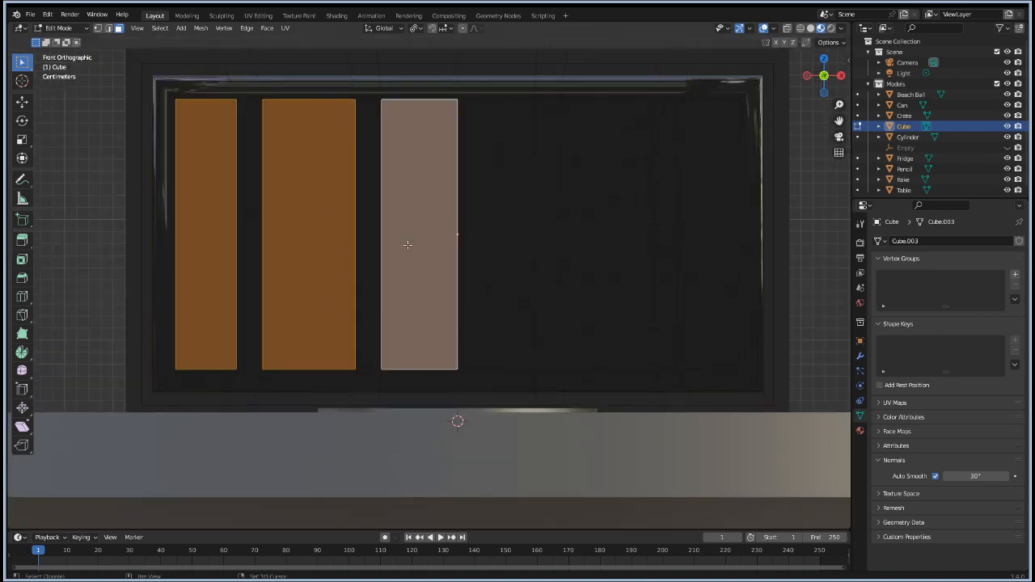
{"action": "left_click", "coordinate": [490, 245], "text": "shift"}
{"action": "left_click", "coordinate": [623, 254], "text": "shift"}
{"action": "left_click", "coordinate": [702, 256], "text": "shift"}
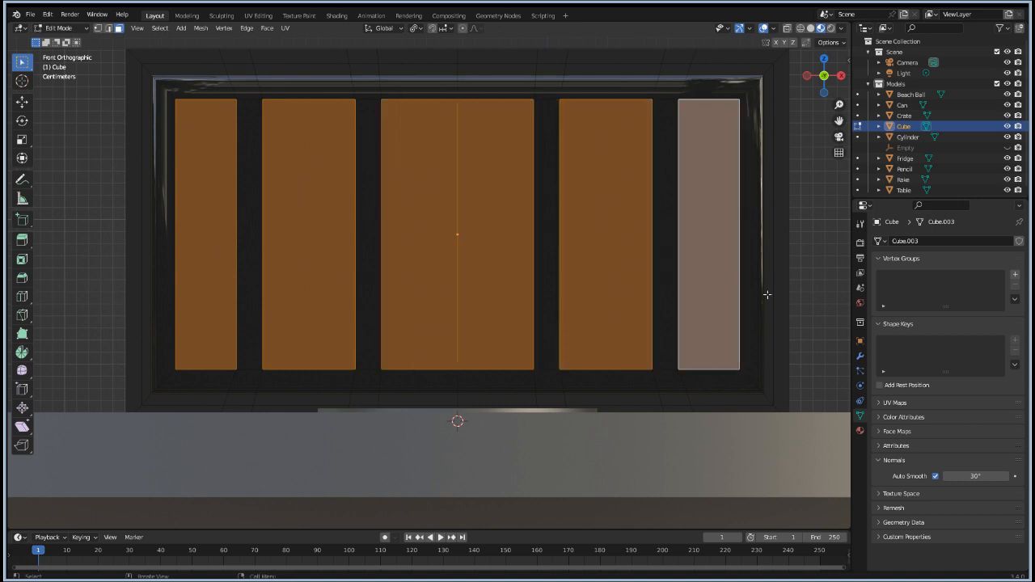
Step: Add a new material named Test to the box and assign it to the six selected screen faces
{"action": "left_click", "coordinate": [860, 430]}
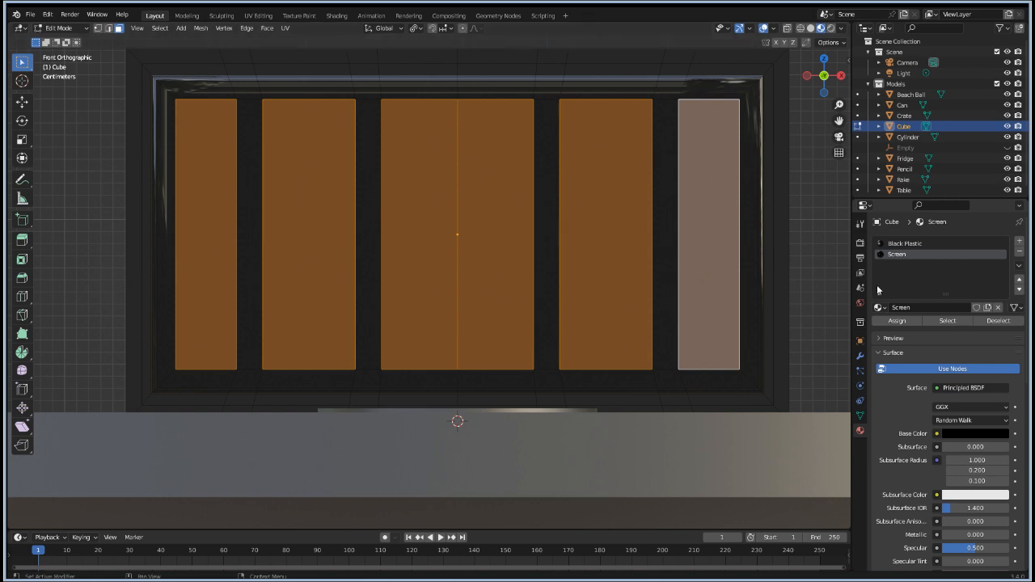
{"action": "left_click", "coordinate": [1020, 241]}
{"action": "left_click", "coordinate": [913, 307]}
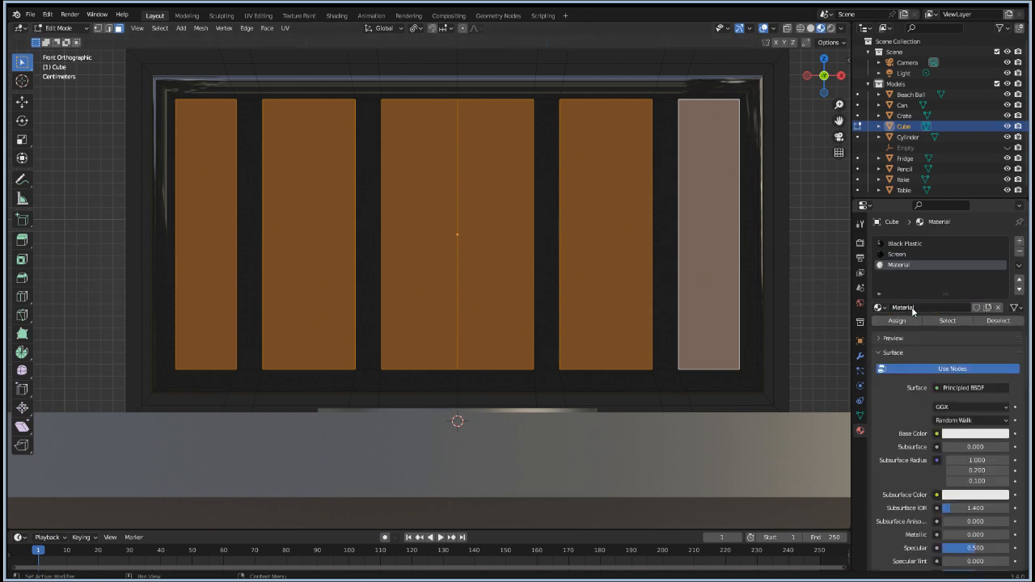
{"action": "left_click", "coordinate": [911, 307]}
{"action": "type", "text": "Test"}
{"action": "key", "text": "Return"}
{"action": "left_click", "coordinate": [898, 320]}
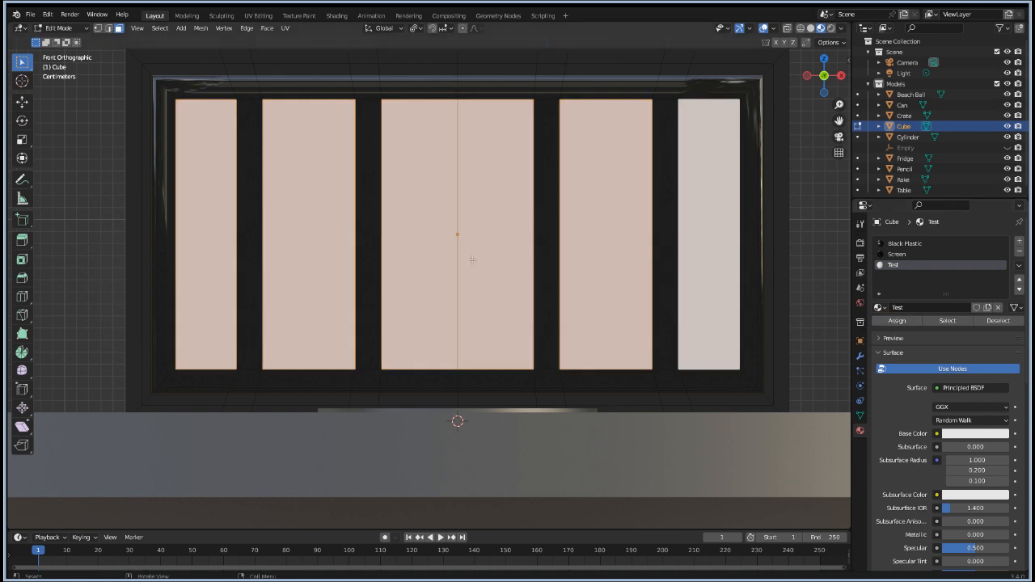
Step: Select the box's two outer narrow face loops and set the transform pivot to Median Point
{"action": "left_click", "coordinate": [513, 189]}
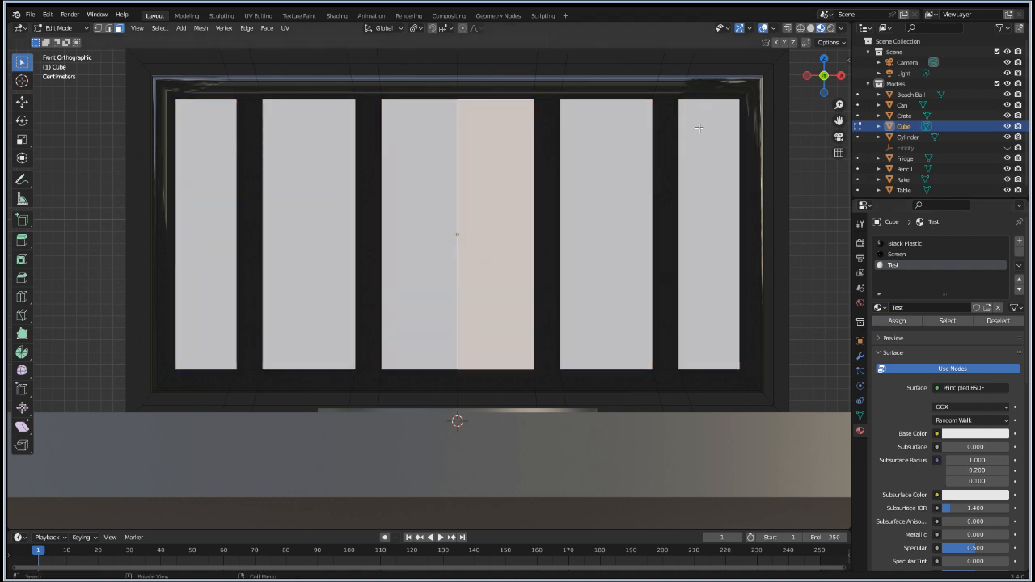
{"action": "left_click", "coordinate": [234, 56], "text": "alt"}
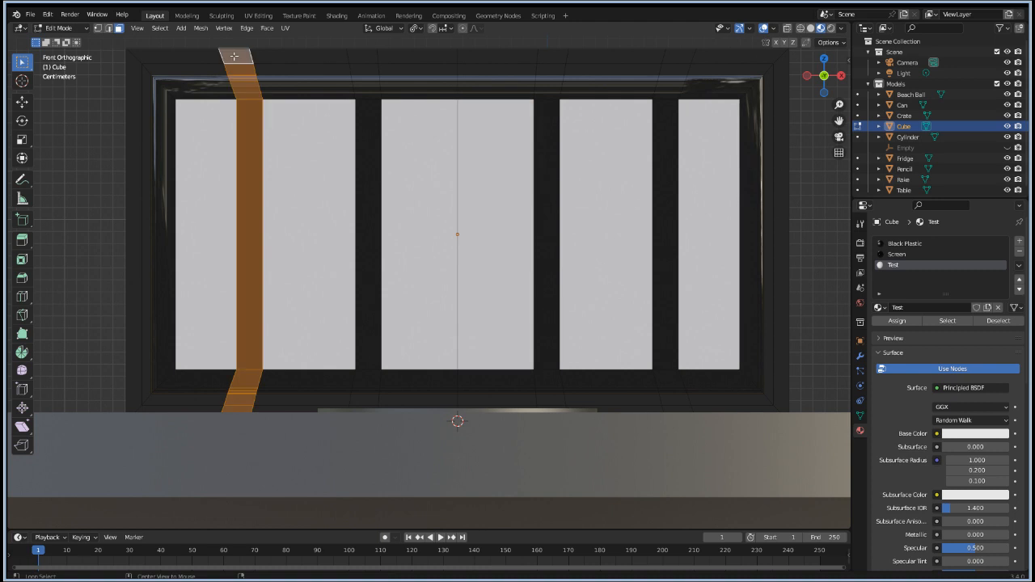
{"action": "left_click", "coordinate": [676, 60], "text": "alt+shift"}
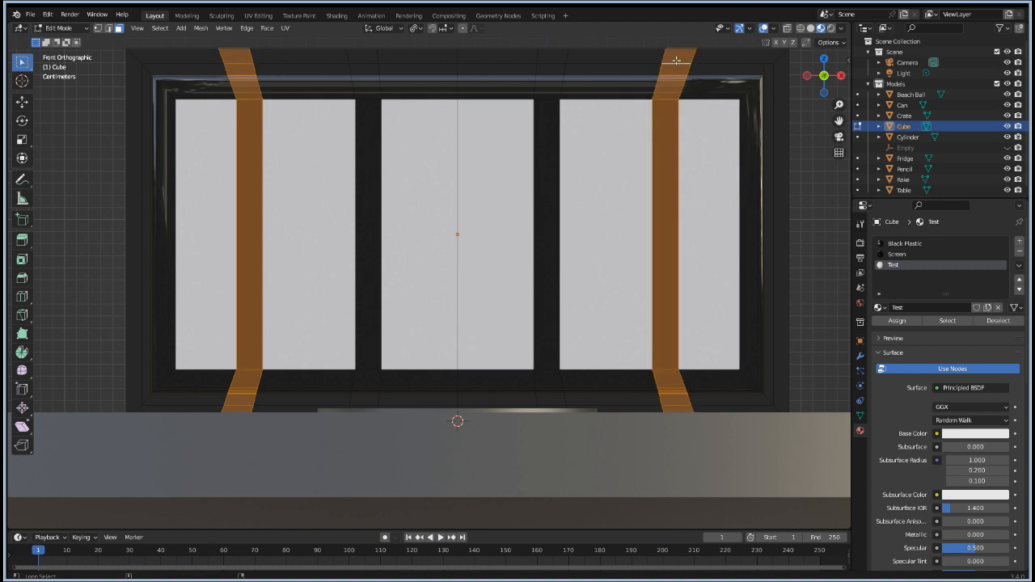
{"action": "left_click", "coordinate": [416, 29]}
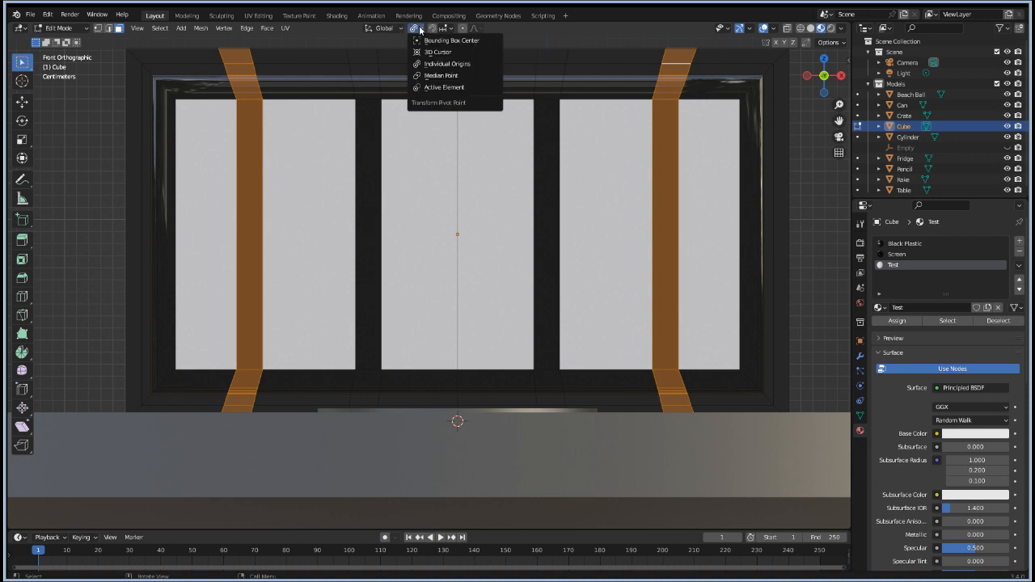
{"action": "left_click", "coordinate": [431, 72]}
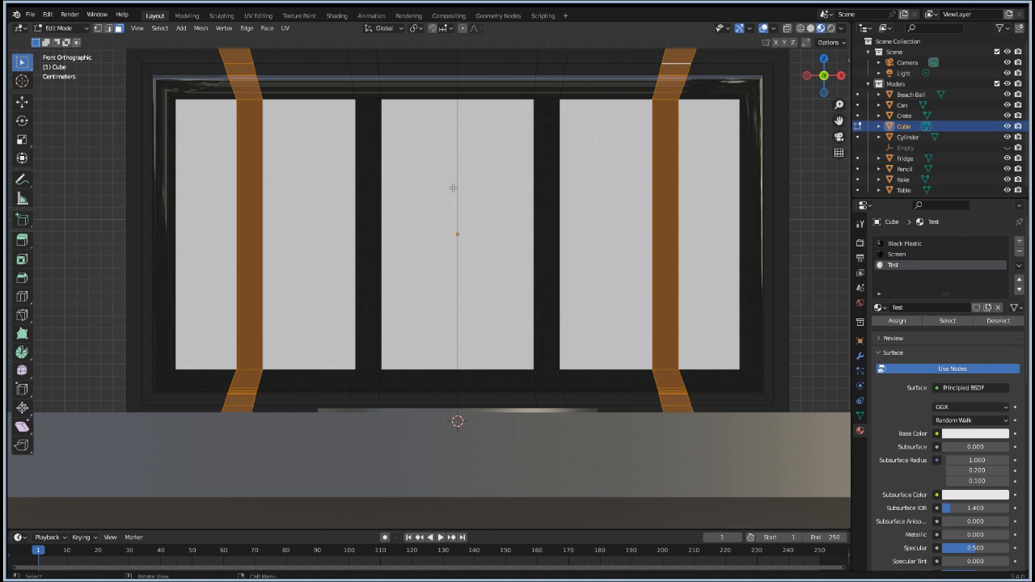
Step: Undo the Test material, the panel selections and the strip scaling, back to the selection of the box's leftmost face loop
{"action": "key", "text": "ctrl+z"}
{"action": "key", "text": "ctrl+z"}
{"action": "key", "text": "ctrl+z"}
{"action": "key", "text": "ctrl+z"}
{"action": "key", "text": "ctrl+z"}
{"action": "key", "text": "ctrl+z"}
{"action": "key", "text": "ctrl+z"}
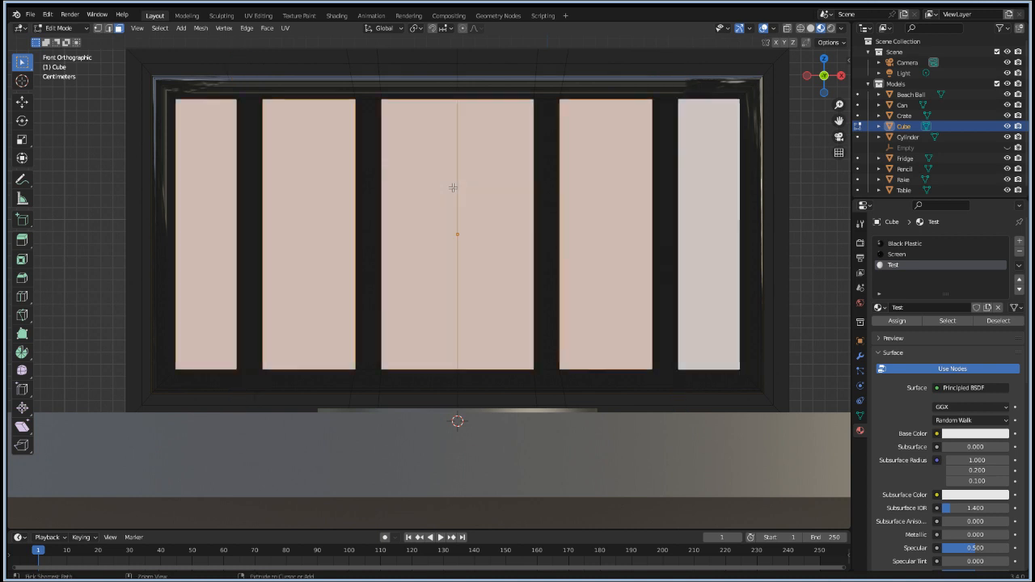
{"action": "key", "text": "ctrl+z"}
{"action": "key", "text": "ctrl+z"}
{"action": "key", "text": "ctrl+z"}
{"action": "key", "text": "ctrl+z"}
{"action": "key", "text": "ctrl+z"}
{"action": "key", "text": "ctrl+z"}
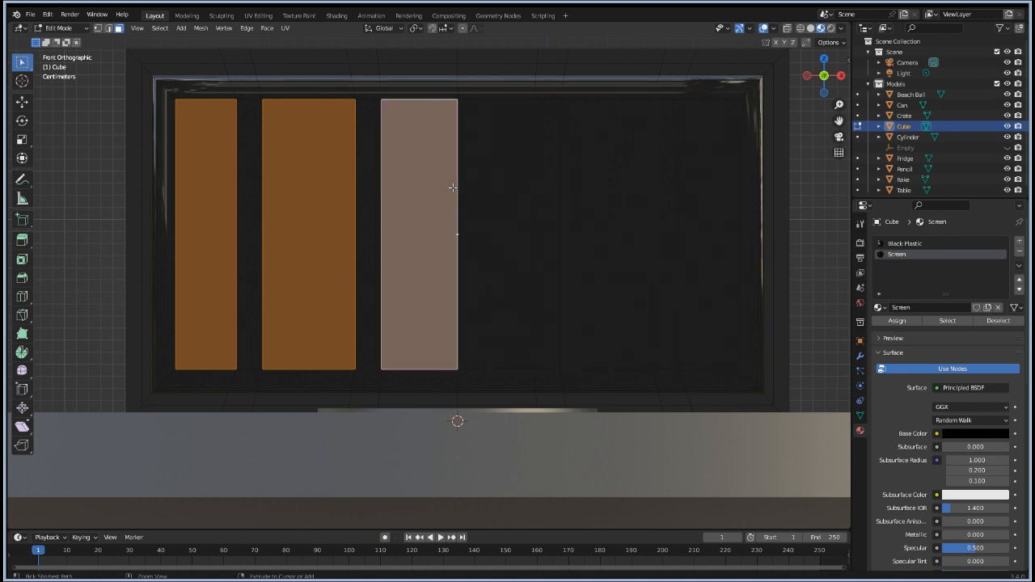
{"action": "key", "text": "ctrl+z"}
{"action": "key", "text": "ctrl+z"}
{"action": "key", "text": "ctrl+z"}
{"action": "key", "text": "ctrl+z"}
{"action": "key", "text": "ctrl+z"}
{"action": "key", "text": "ctrl+z"}
{"action": "key", "text": "ctrl+z"}
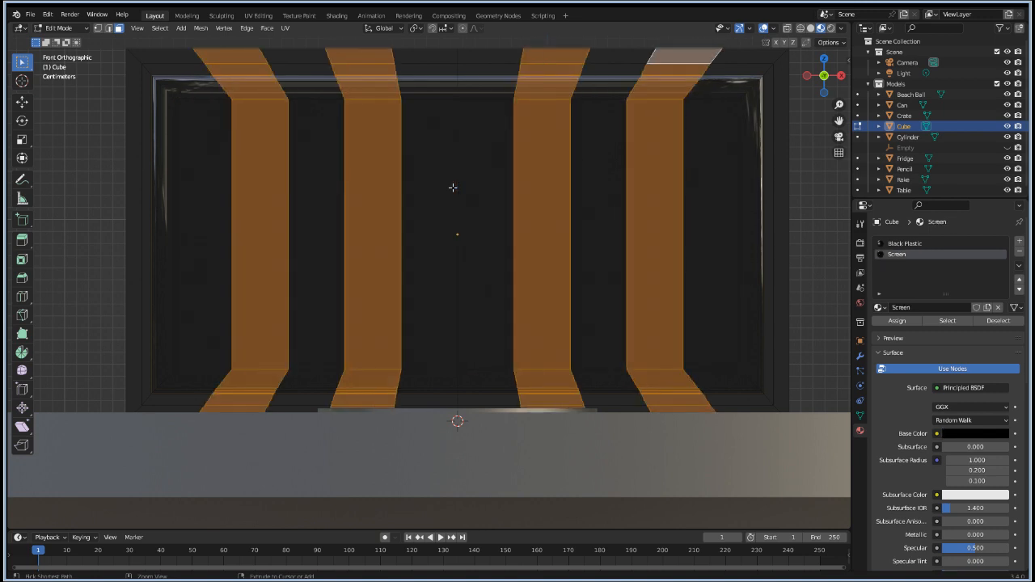
{"action": "key", "text": "ctrl+z"}
{"action": "key", "text": "ctrl+z"}
{"action": "key", "text": "ctrl+z"}
{"action": "key", "text": "ctrl+z"}
{"action": "key", "text": "ctrl+z"}
{"action": "key", "text": "ctrl+z"}
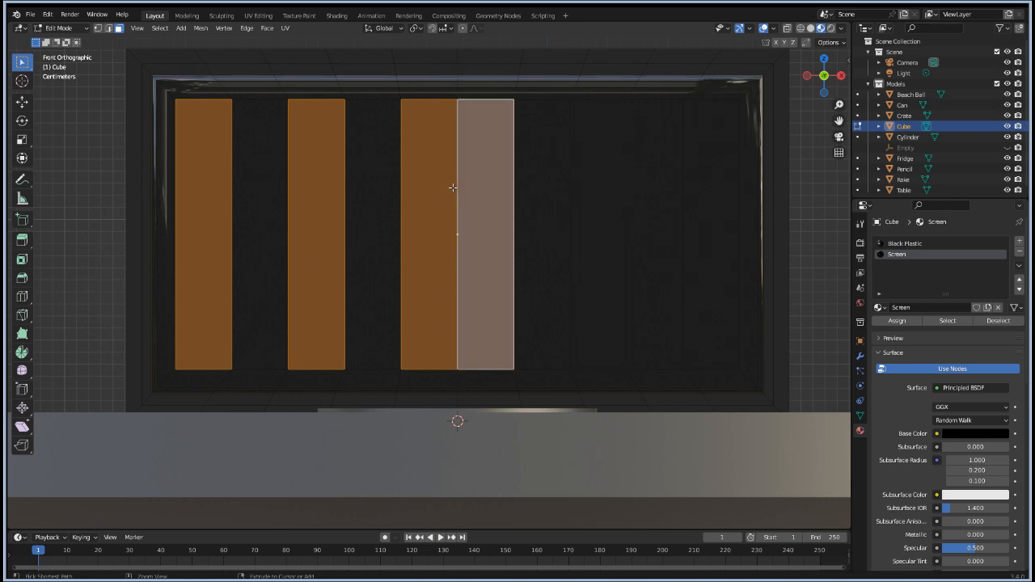
{"action": "key", "text": "ctrl+z"}
{"action": "key", "text": "ctrl+z"}
{"action": "key", "text": "ctrl+z"}
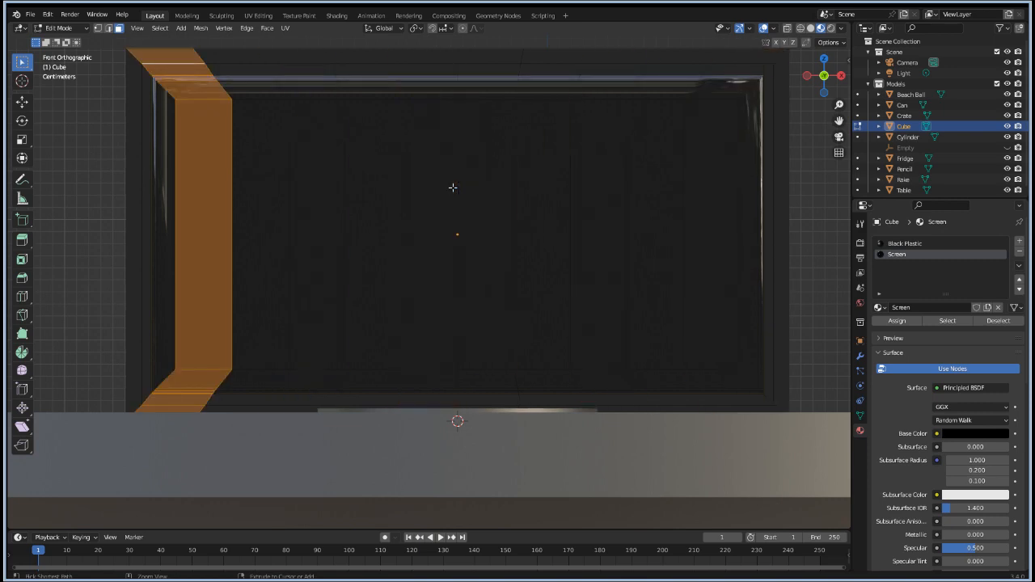
{"action": "scroll", "coordinate": [541, 218], "scroll_direction": "down", "scroll_amount": 2}
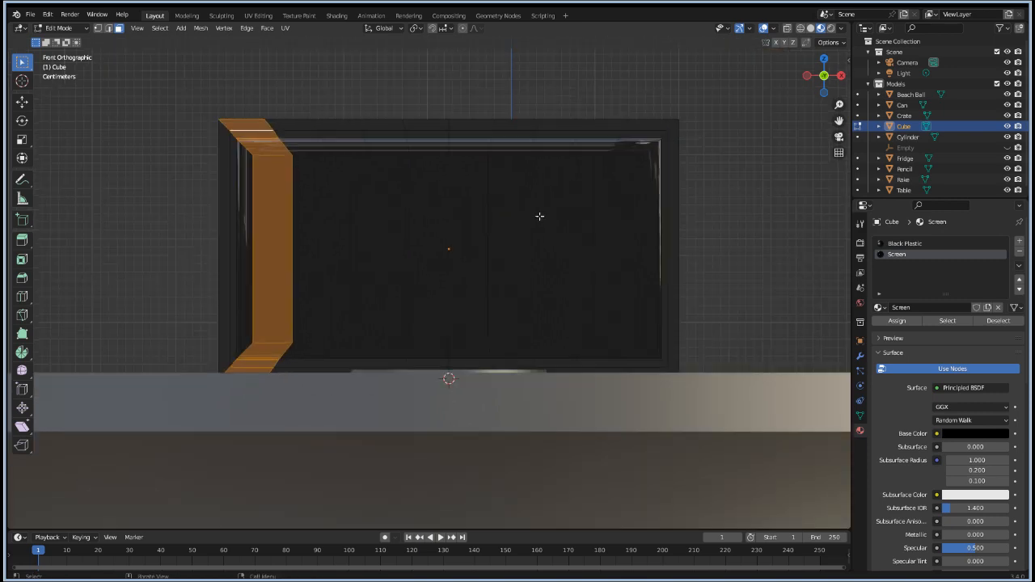
{"action": "middle_click_drag", "start_coordinate": [411, 232], "coordinate": [472, 296]}
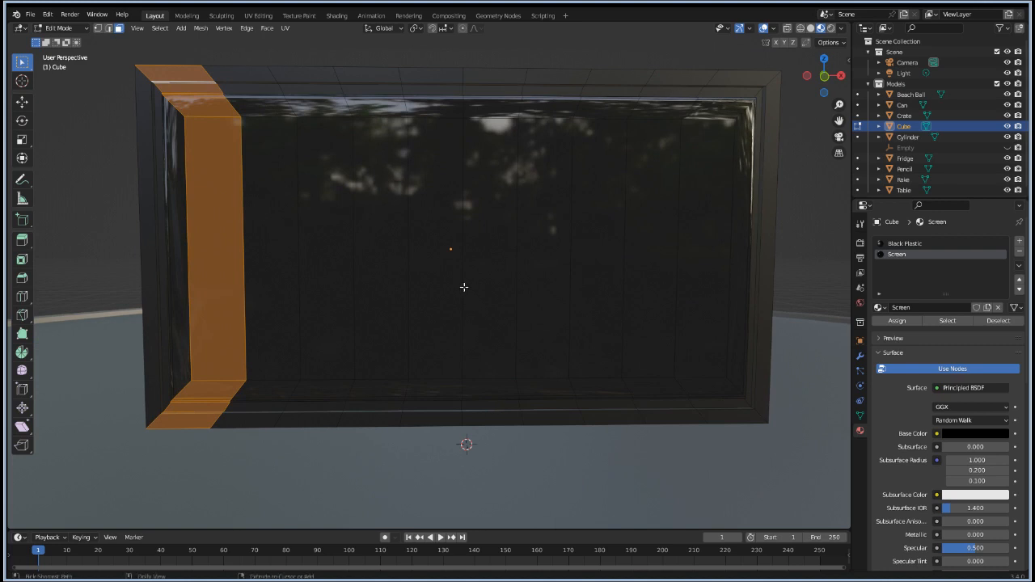
Step: Redo the undone edits up to the Test material panels with the two outer narrow face loops selected
{"action": "key", "text": "ctrl+z"}
{"action": "key", "text": "ctrl+z"}
{"action": "key", "text": "ctrl+z"}
{"action": "key", "text": "ctrl+z"}
{"action": "key", "text": "ctrl+z"}
{"action": "key", "text": "ctrl+z"}
{"action": "key", "text": "ctrl+z"}
{"action": "key", "text": "ctrl+z"}
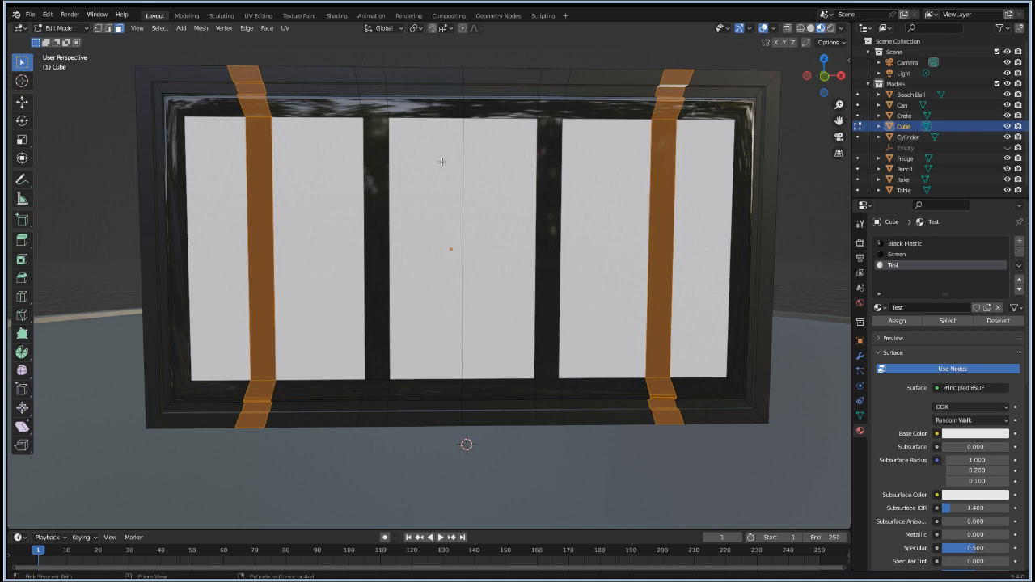
Step: Undo the Test material, the panel selection and the strip narrowing, back to the four unscaled face loops selected on the box
{"action": "key", "text": "ctrl+z"}
{"action": "key", "text": "ctrl+z"}
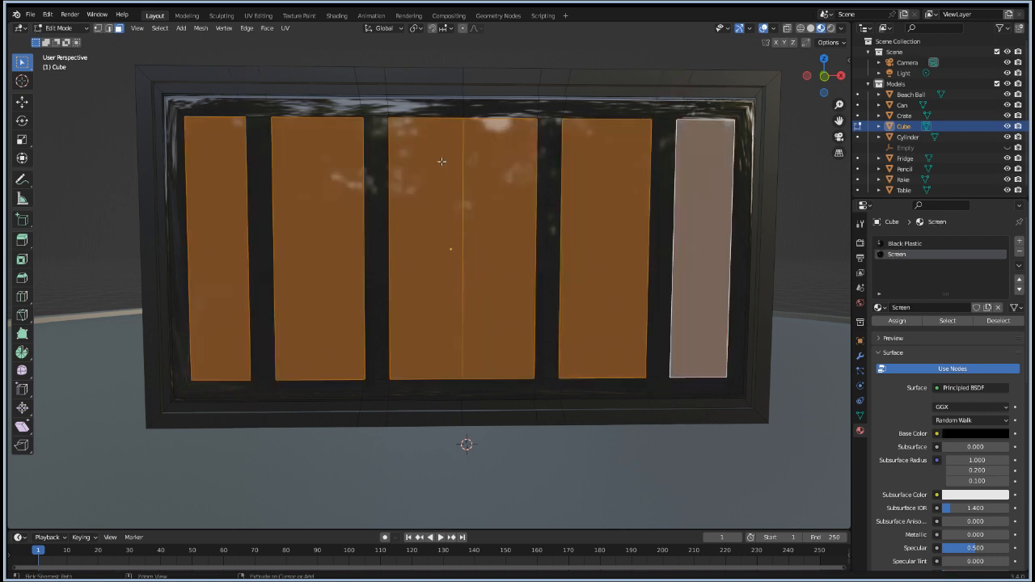
{"action": "key", "text": "ctrl+z"}
{"action": "key", "text": "ctrl+z"}
{"action": "key", "text": "ctrl+z"}
{"action": "key", "text": "ctrl+z"}
{"action": "key", "text": "ctrl+z"}
{"action": "key", "text": "ctrl+z"}
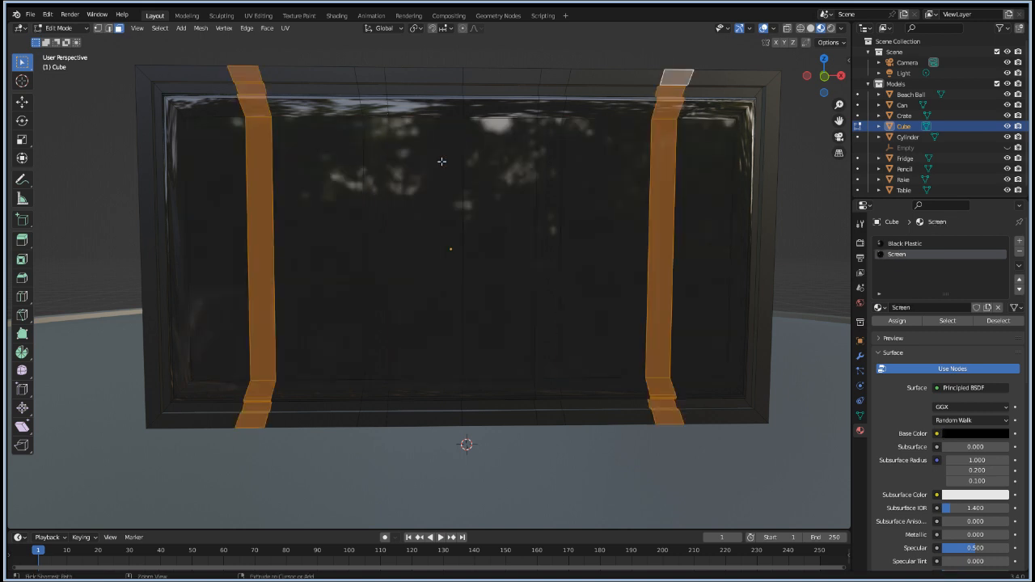
{"action": "key", "text": "ctrl+z"}
{"action": "key", "text": "ctrl+z"}
{"action": "key", "text": "ctrl+z"}
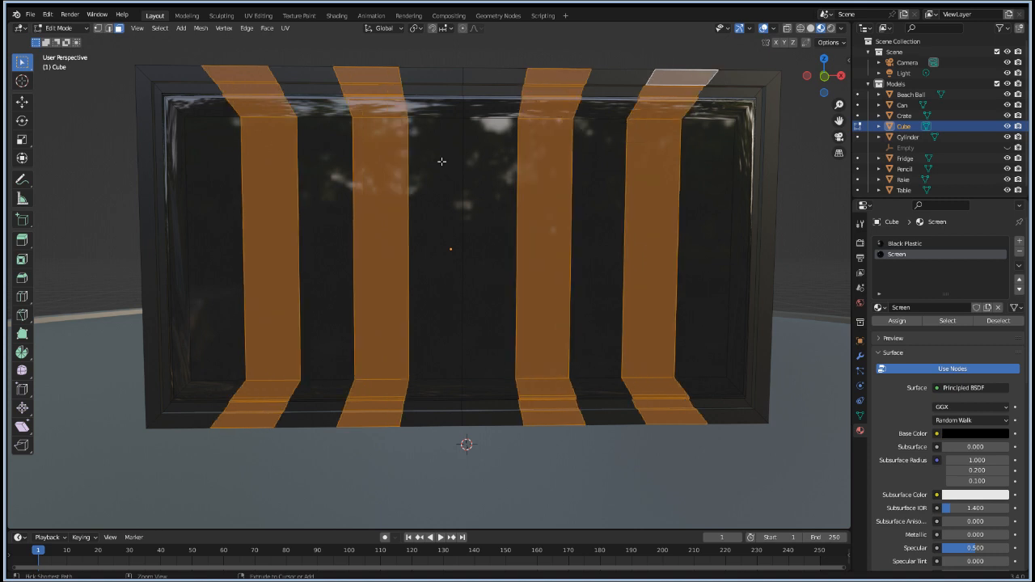
Step: Set the transform pivot to Individual Origins and scale the four selected face loops to 1.445 along the X axis
{"action": "left_click", "coordinate": [416, 28]}
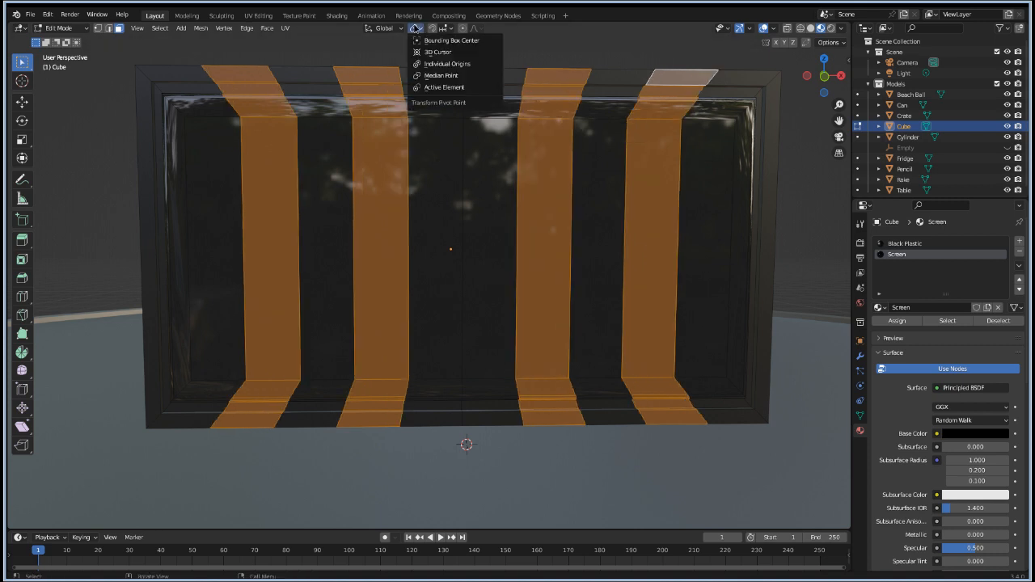
{"action": "left_click", "coordinate": [436, 63]}
{"action": "key", "text": "s"}
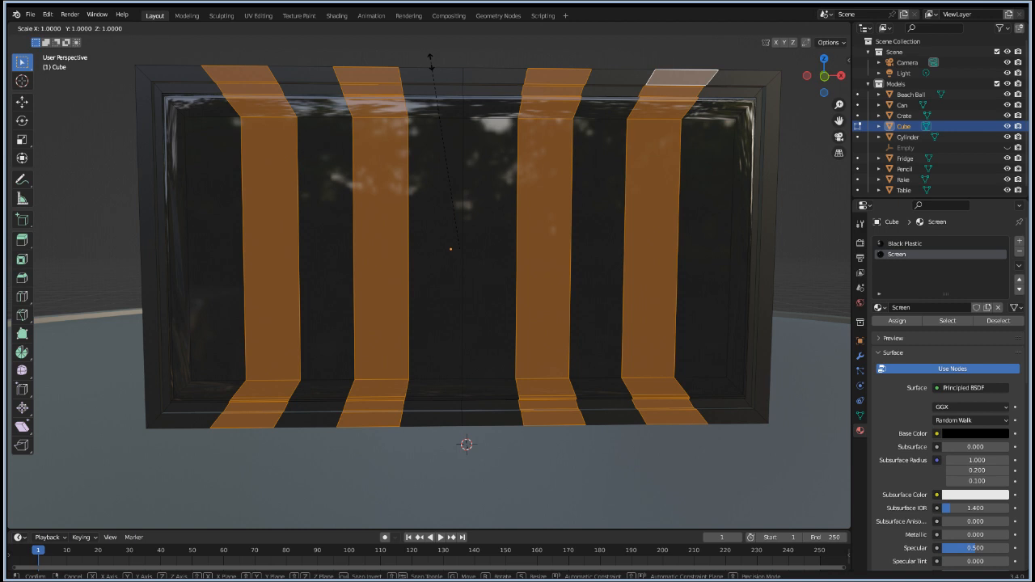
{"action": "key", "text": "x"}
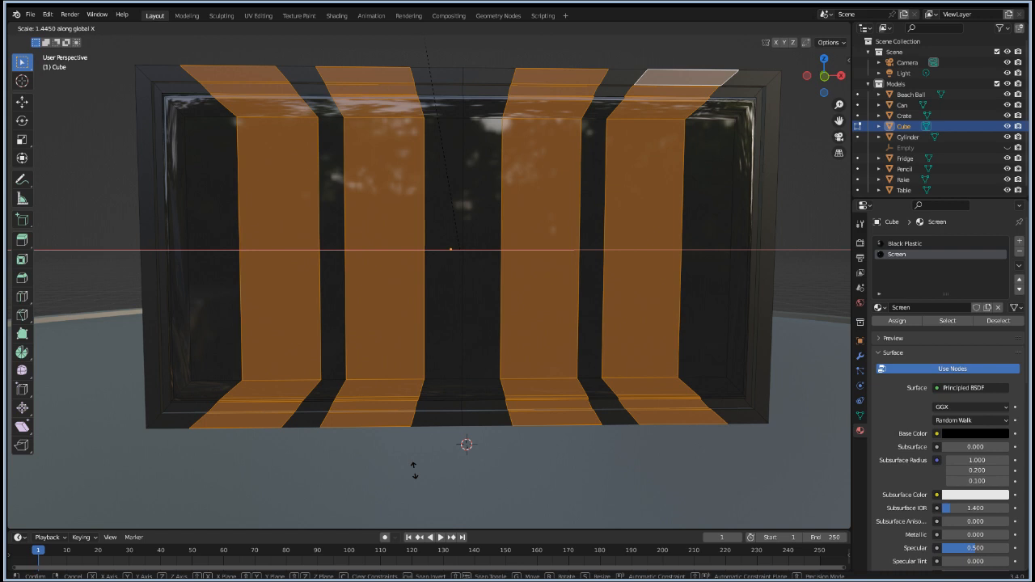
{"action": "left_click", "coordinate": [413, 469]}
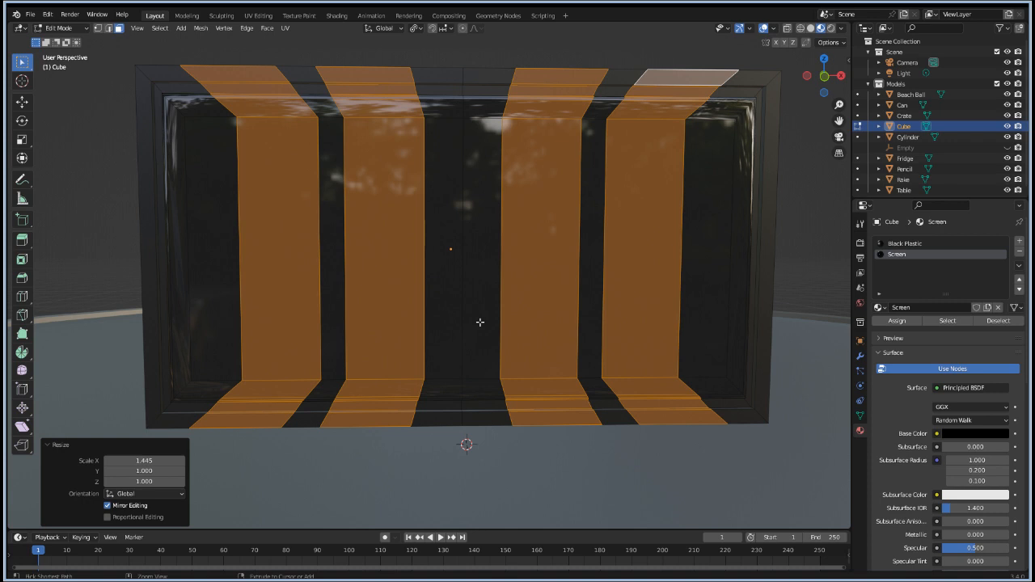
Step: Add three horizontal edge loops around the box without sliding them and scale them to -1.609 along the Z axis
{"action": "key", "text": "ctrl+r"}
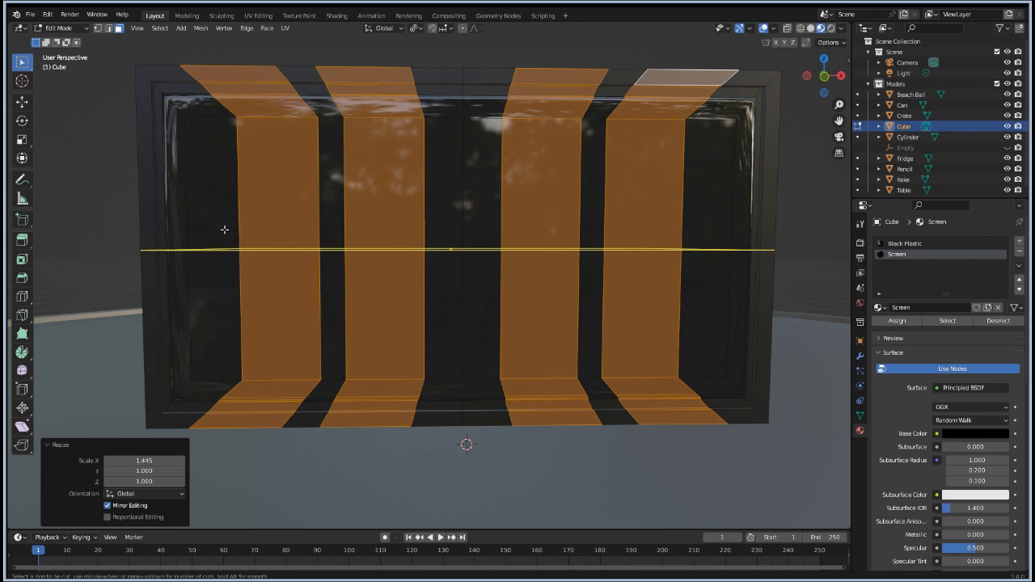
{"action": "scroll", "coordinate": [224, 230], "scroll_direction": "up", "scroll_amount": 2}
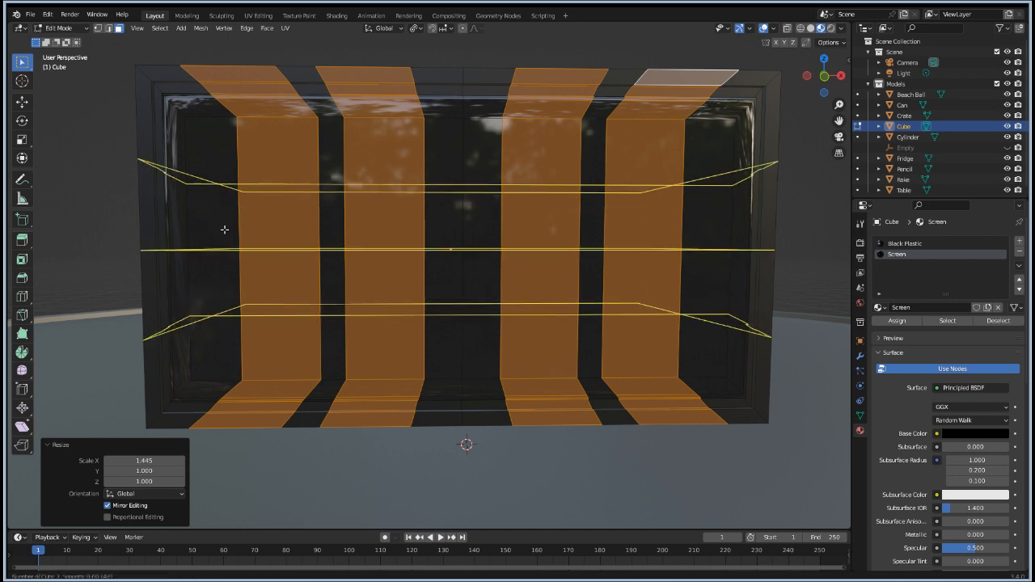
{"action": "left_click", "coordinate": [225, 230]}
{"action": "right_click", "coordinate": [224, 230]}
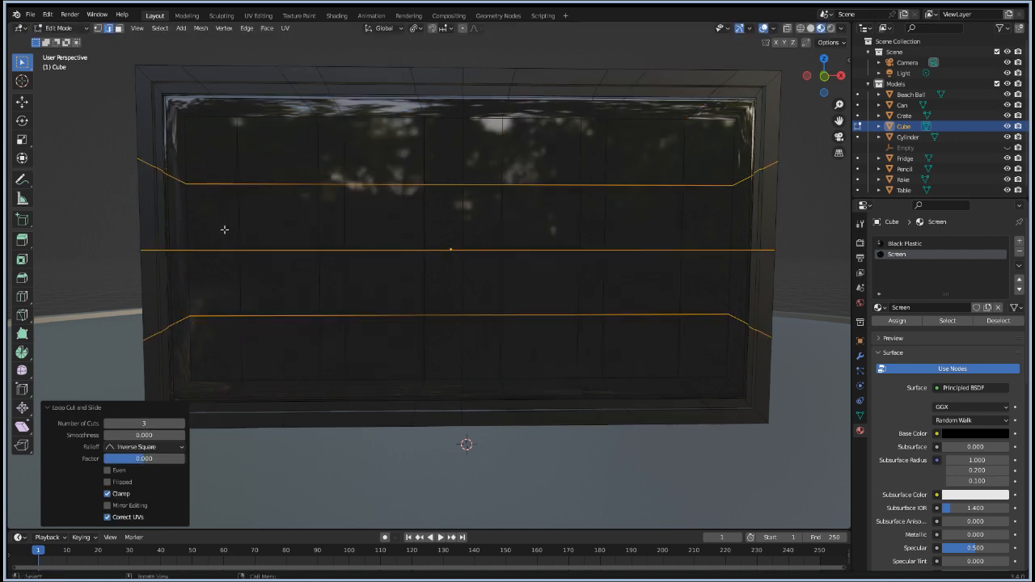
{"action": "key", "text": "s"}
{"action": "key", "text": "z"}
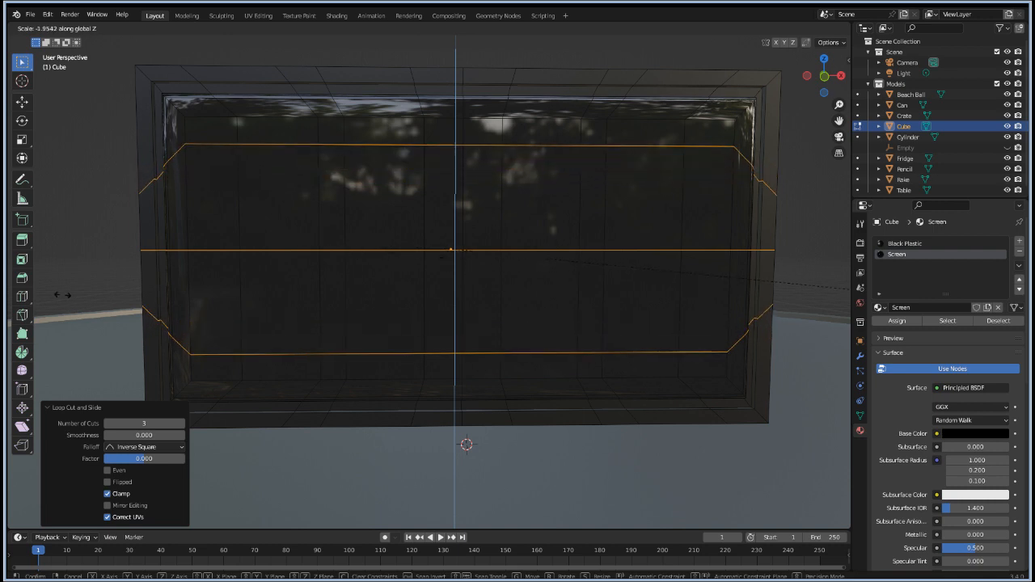
{"action": "left_click", "coordinate": [823, 293]}
{"action": "middle_click_drag", "start_coordinate": [147, 282], "coordinate": [284, 245]}
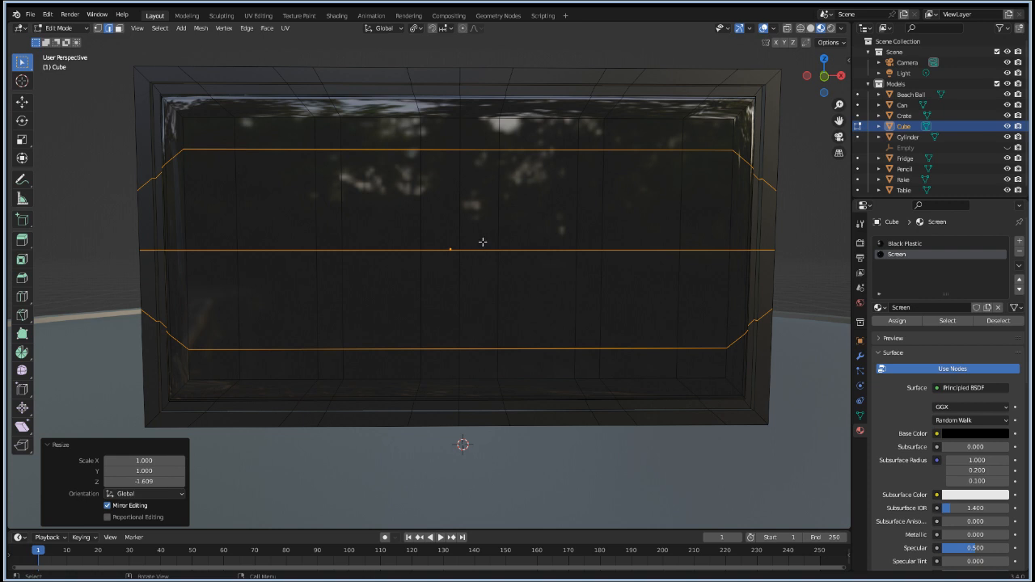
{"action": "left_click", "coordinate": [509, 215]}
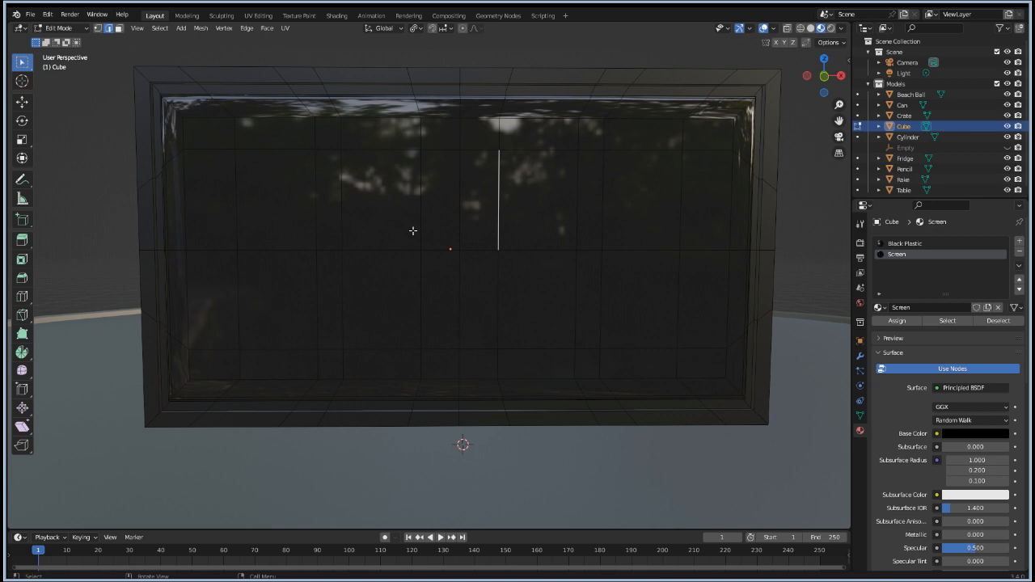
{"action": "key", "text": "c"}
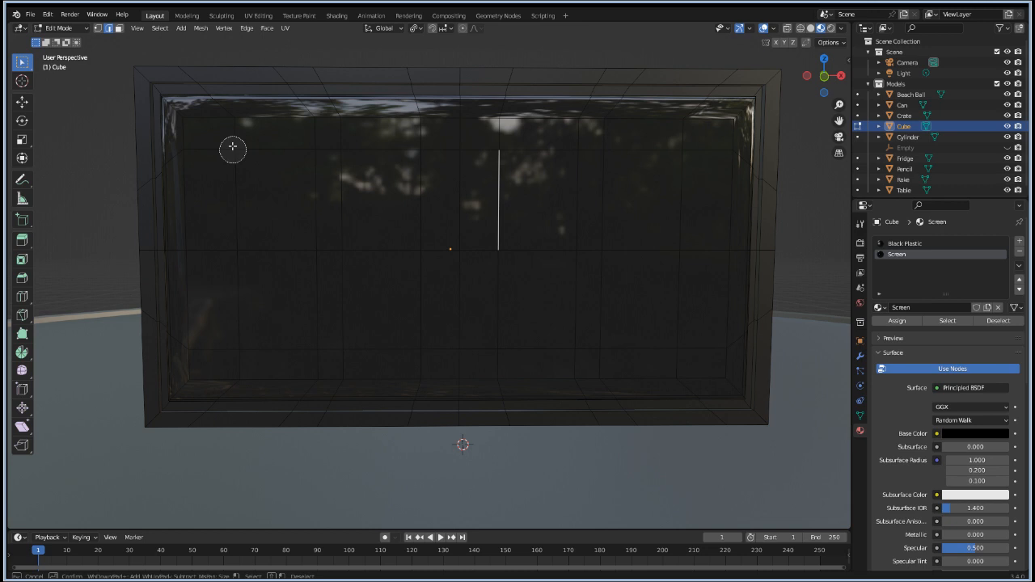
{"action": "left_click", "coordinate": [232, 146]}
{"action": "key", "text": "Escape"}
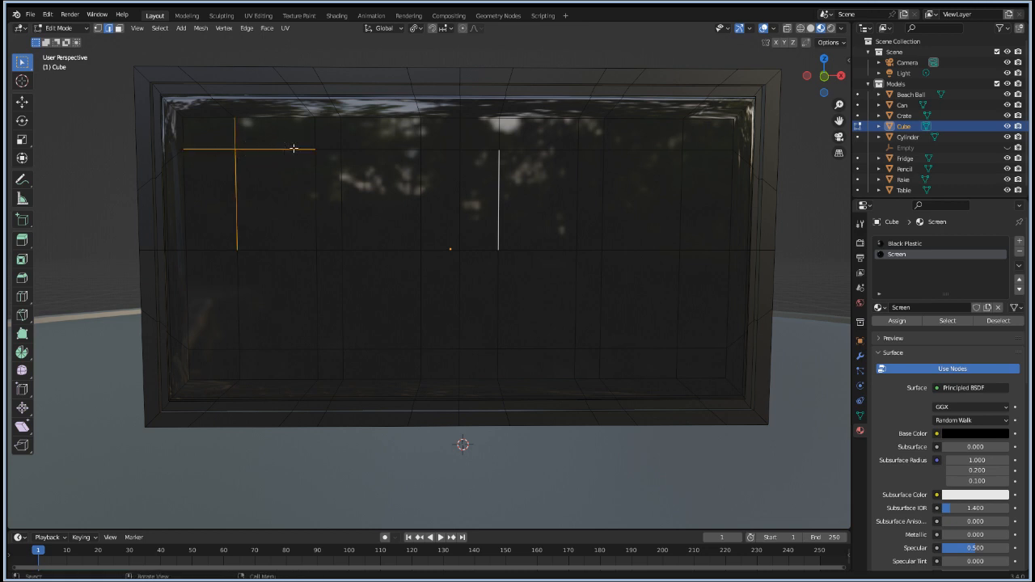
Step: Switch to face selection and circle-select all the faces of the box's recessed screen
{"action": "key", "text": "3"}
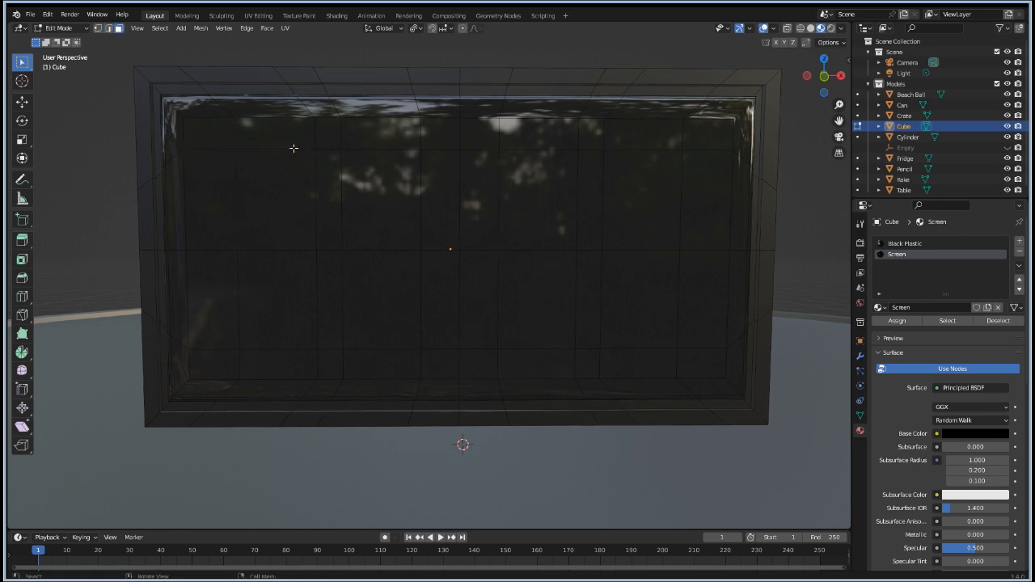
{"action": "key", "text": "c"}
{"action": "mouse_move", "coordinate": [249, 155]}
{"action": "left_mouse_down"}
{"action": "mouse_move", "coordinate": [612, 158]}
{"action": "mouse_move", "coordinate": [547, 143]}
{"action": "mouse_move", "coordinate": [668, 153]}
{"action": "mouse_move", "coordinate": [695, 212]}
{"action": "mouse_move", "coordinate": [689, 329]}
{"action": "mouse_move", "coordinate": [672, 344]}
{"action": "mouse_move", "coordinate": [240, 342]}
{"action": "left_mouse_up"}
{"action": "right_click", "coordinate": [317, 271]}
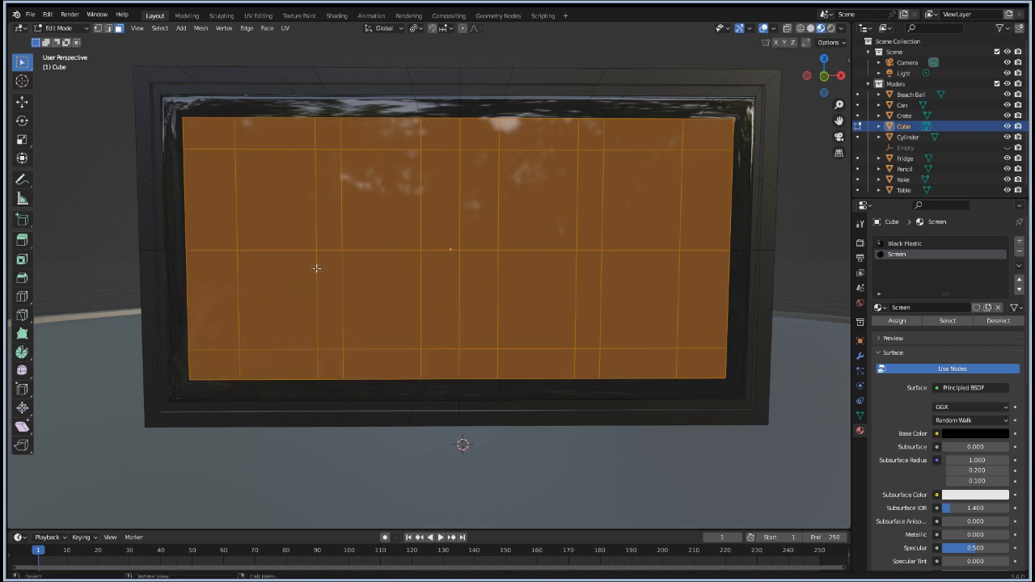
Step: Set the transform pivot to Median Point and inset the selected screen faces individually with a thickness of 0.004909 m
{"action": "left_click", "coordinate": [414, 28]}
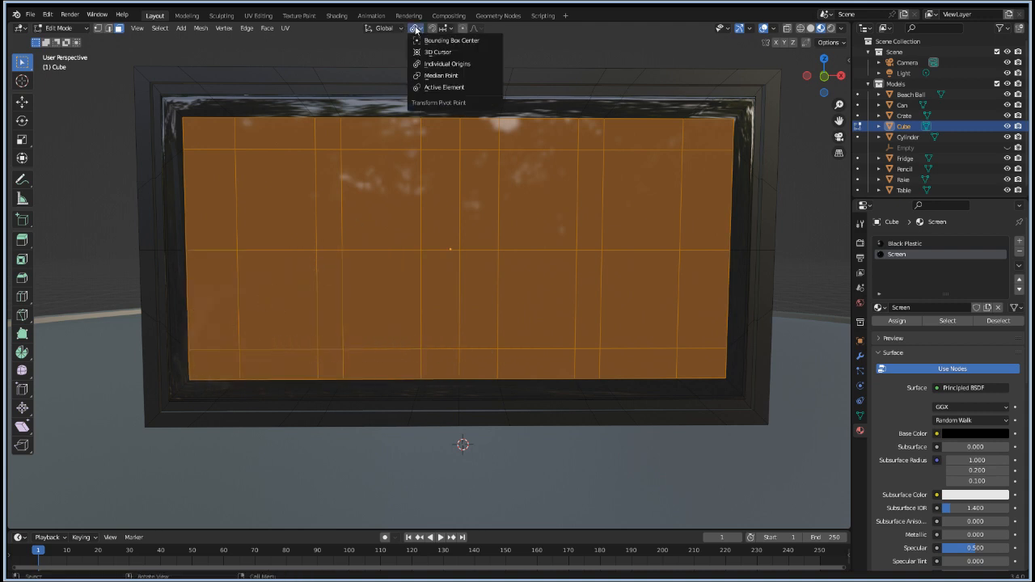
{"action": "left_click", "coordinate": [432, 71]}
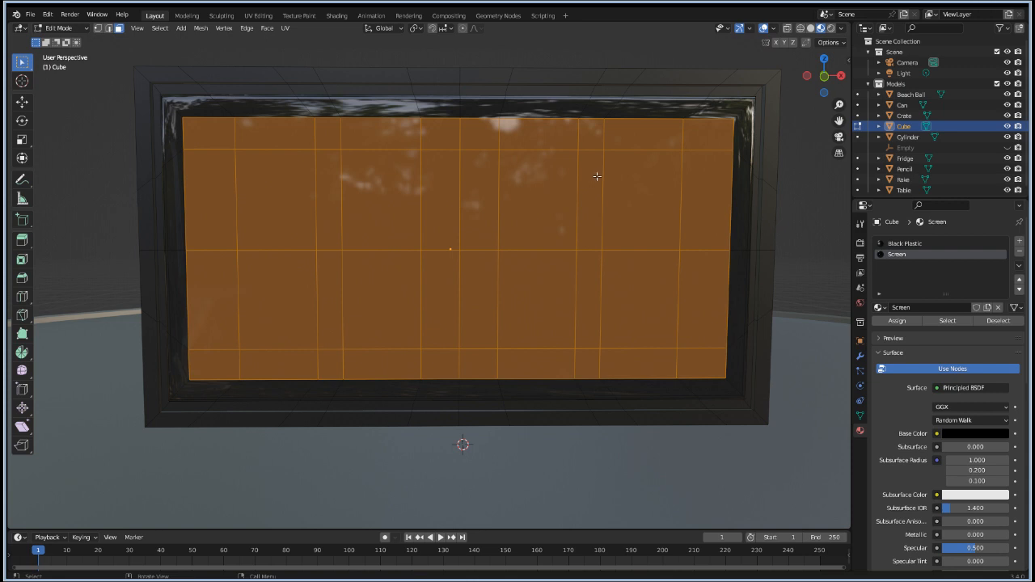
{"action": "key", "text": "i"}
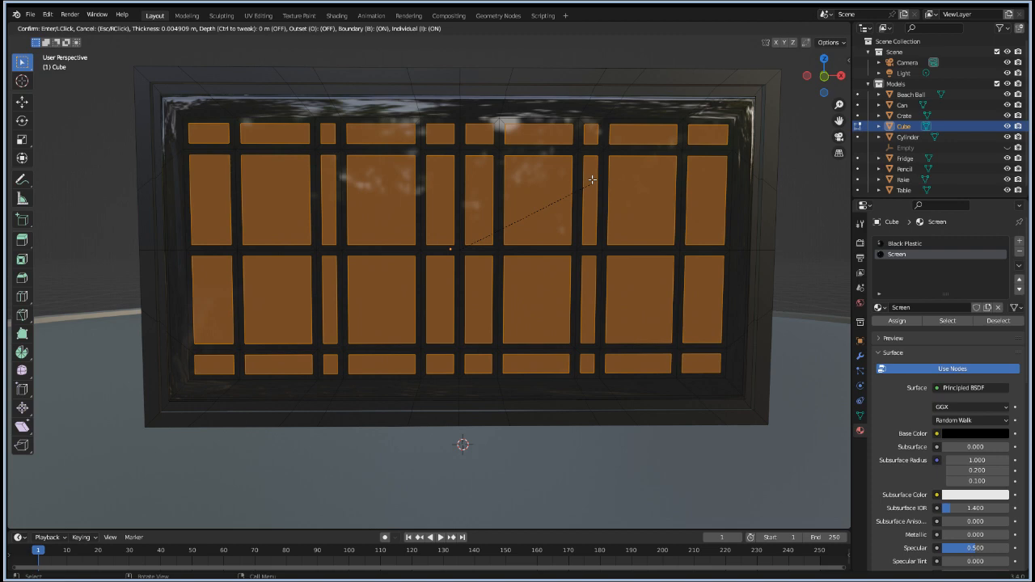
{"action": "left_click", "coordinate": [592, 180]}
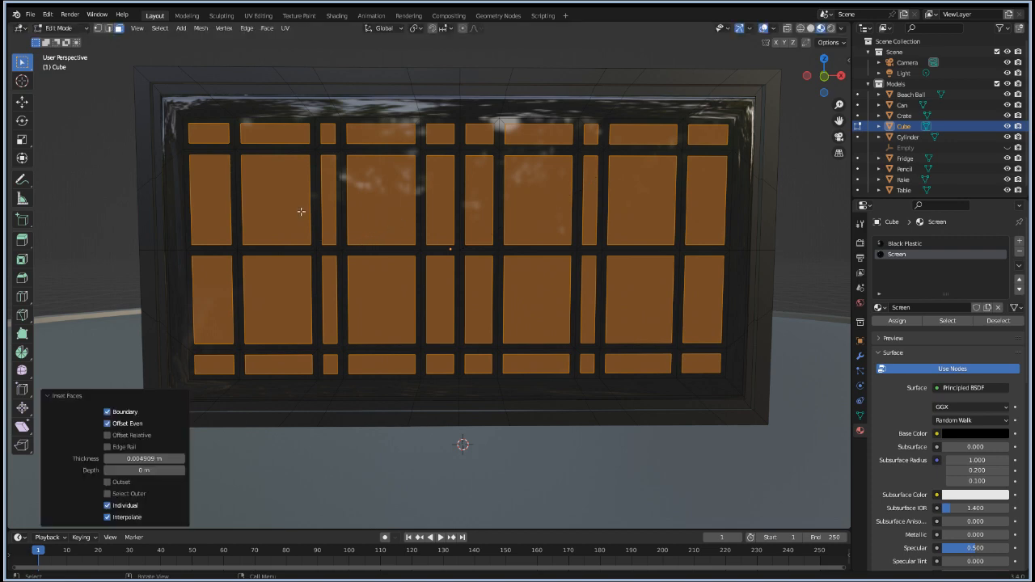
Step: Select the eight large inset panels in the two middle rows of the screen, leaving out the narrow ones
{"action": "left_click", "coordinate": [276, 209]}
{"action": "left_click", "coordinate": [278, 283], "text": "shift"}
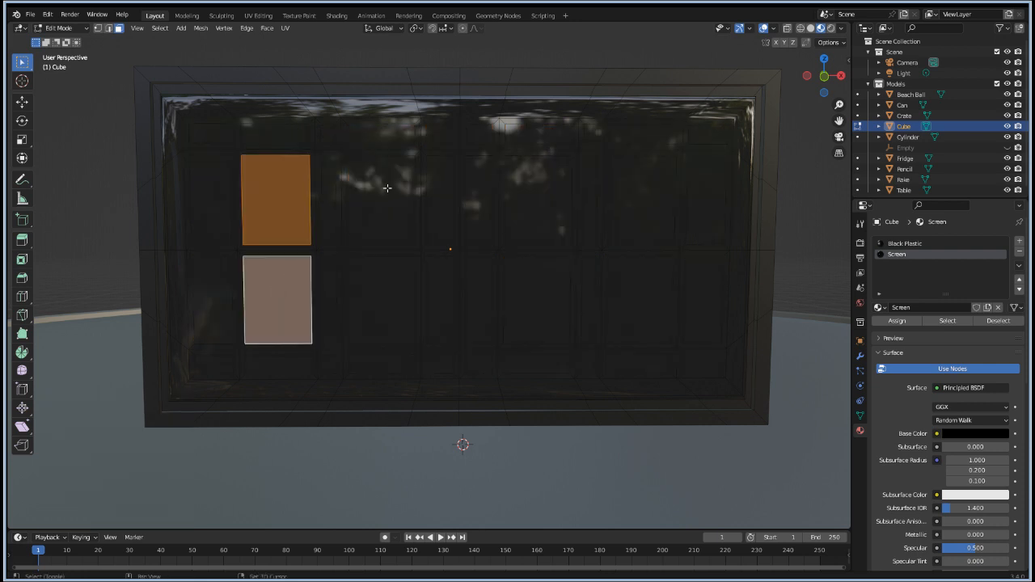
{"action": "left_click", "coordinate": [387, 206], "text": "shift"}
{"action": "left_click", "coordinate": [386, 289], "text": "shift"}
{"action": "left_click", "coordinate": [524, 198], "text": "shift"}
{"action": "left_click", "coordinate": [554, 323], "text": "shift"}
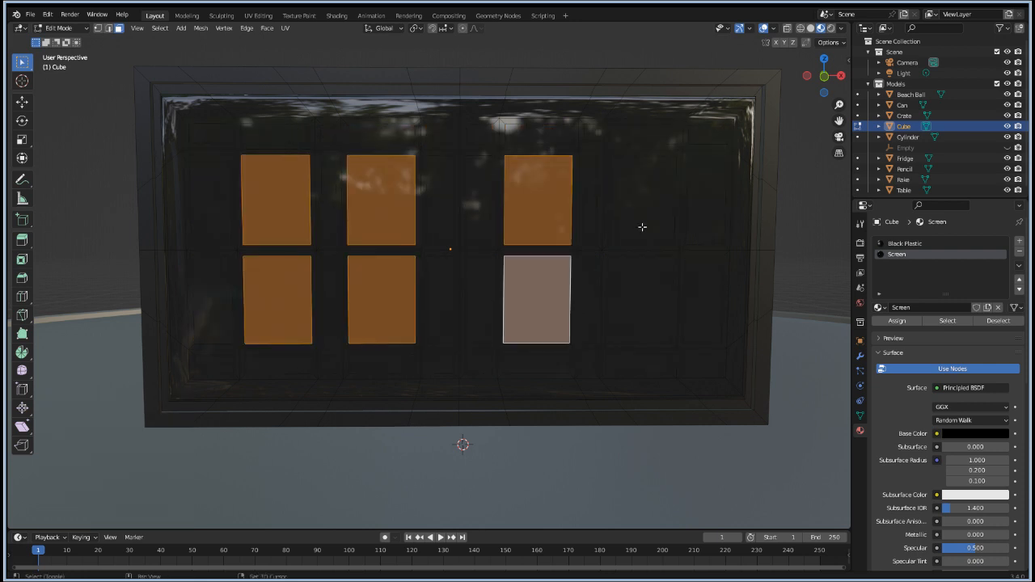
{"action": "left_click", "coordinate": [652, 209], "text": "shift"}
{"action": "left_click", "coordinate": [645, 290], "text": "shift"}
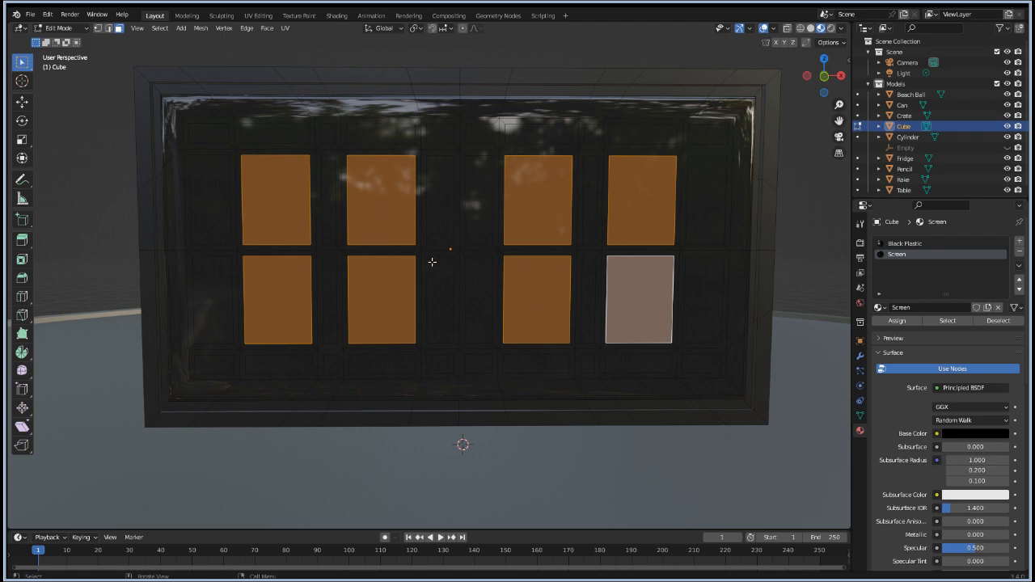
Step: Select the border faces surrounding the upper large panel of the first digit
{"action": "left_click", "coordinate": [270, 148]}
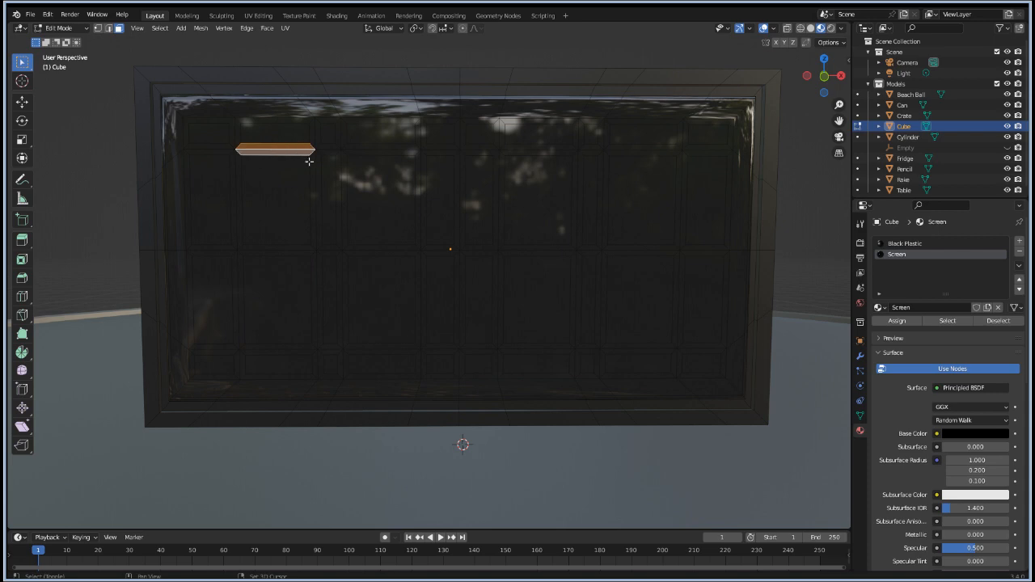
{"action": "left_click", "coordinate": [315, 166], "text": "shift"}
{"action": "left_click", "coordinate": [318, 167], "text": "shift"}
{"action": "left_click", "coordinate": [234, 182], "text": "shift"}
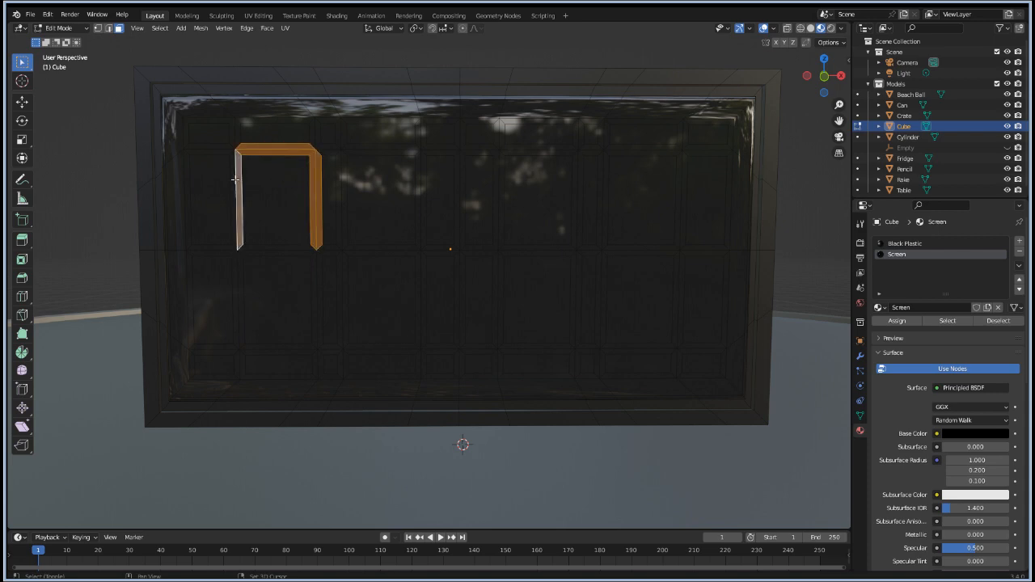
{"action": "left_click", "coordinate": [275, 246], "text": "shift"}
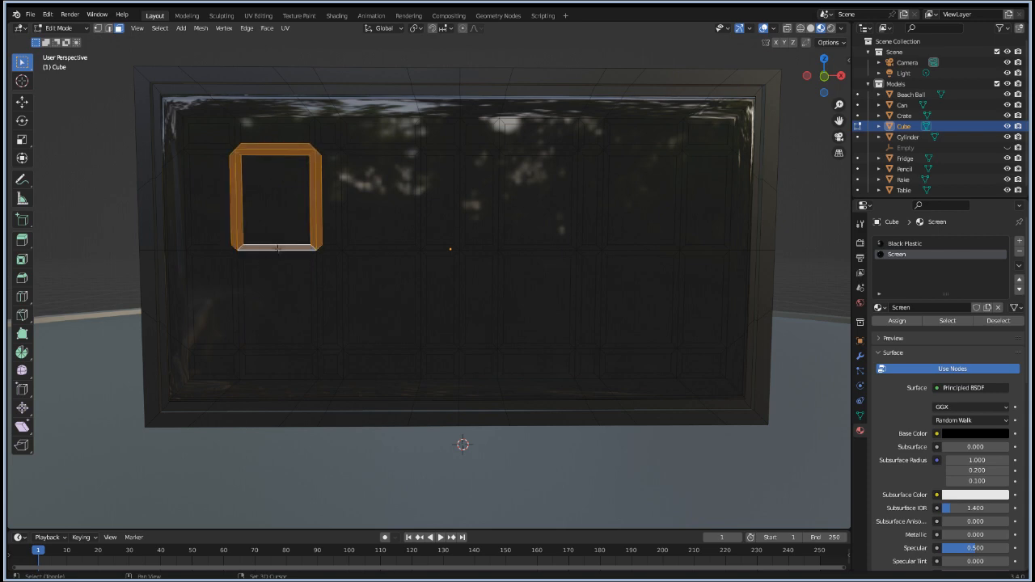
{"action": "left_click", "coordinate": [278, 253], "text": "shift"}
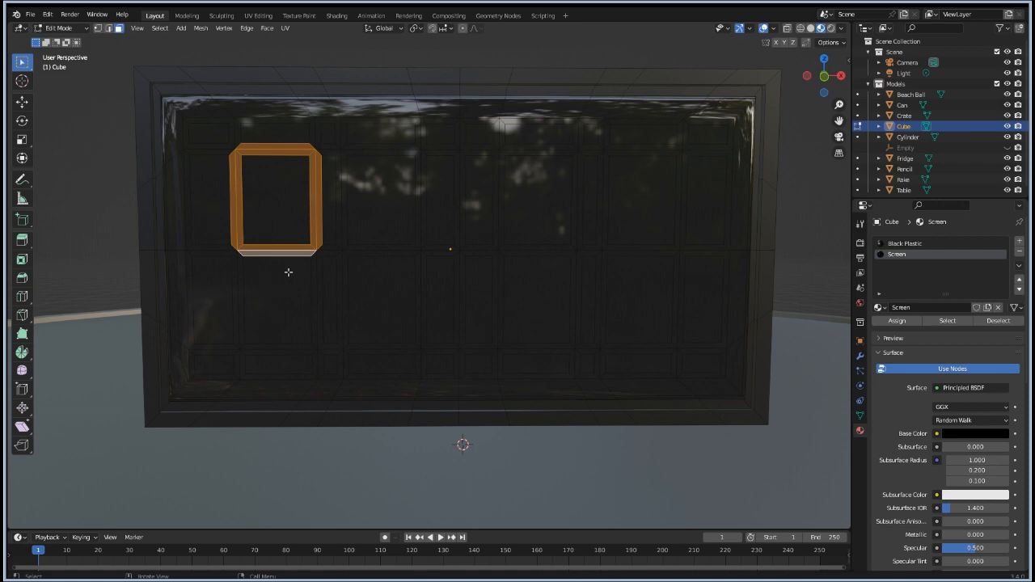
Step: Circle-select the border faces around the first digit's lower large panel and deselect the panel inside them
{"action": "key", "text": "c"}
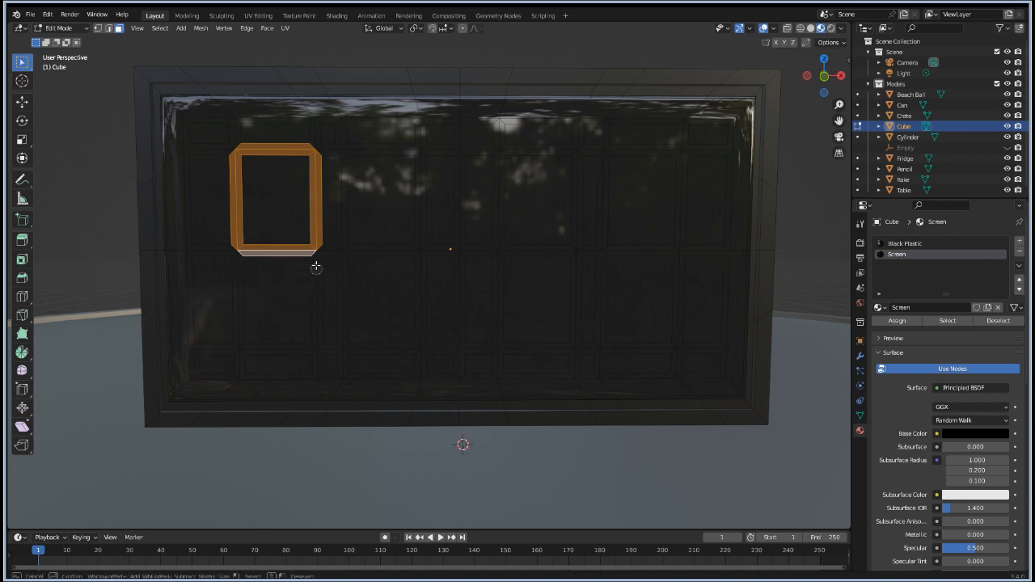
{"action": "left_click", "coordinate": [317, 267]}
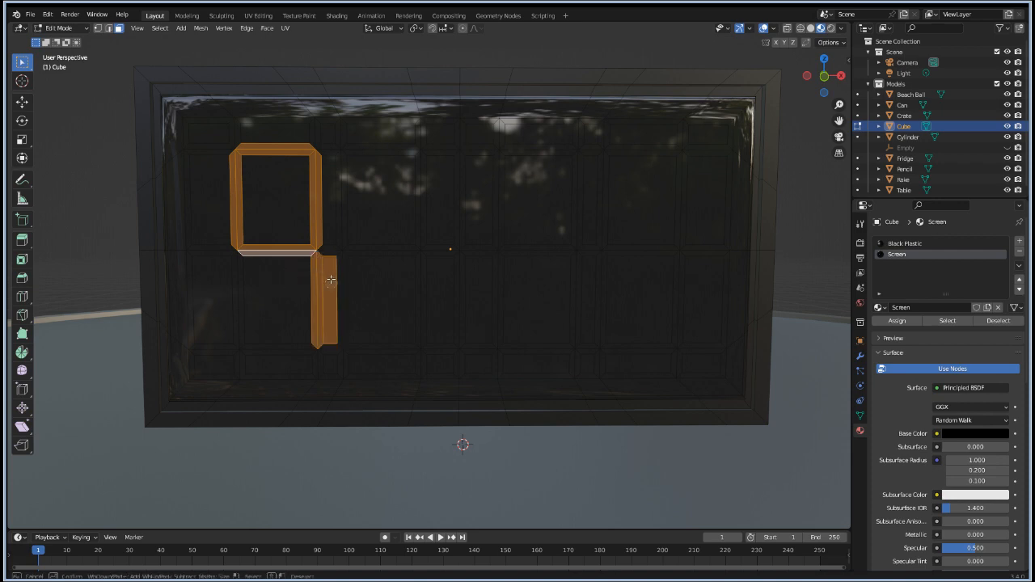
{"action": "middle_click", "coordinate": [331, 280]}
{"action": "left_click", "coordinate": [291, 347]}
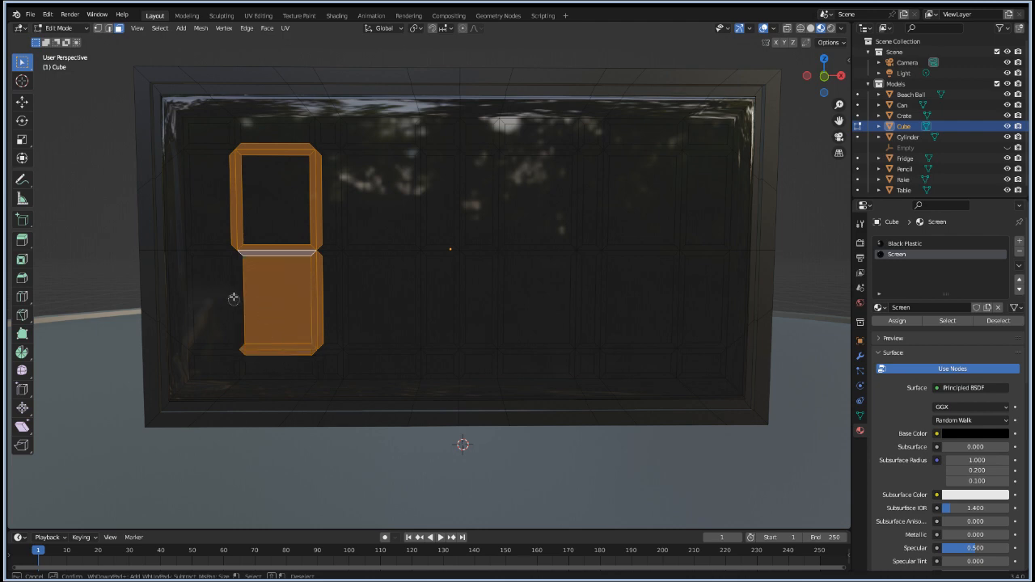
{"action": "left_click", "coordinate": [236, 299]}
{"action": "middle_click", "coordinate": [256, 301]}
Step: Circle-select the large panels of the second and third digits together with their surrounding border faces
{"action": "left_click", "coordinate": [378, 239]}
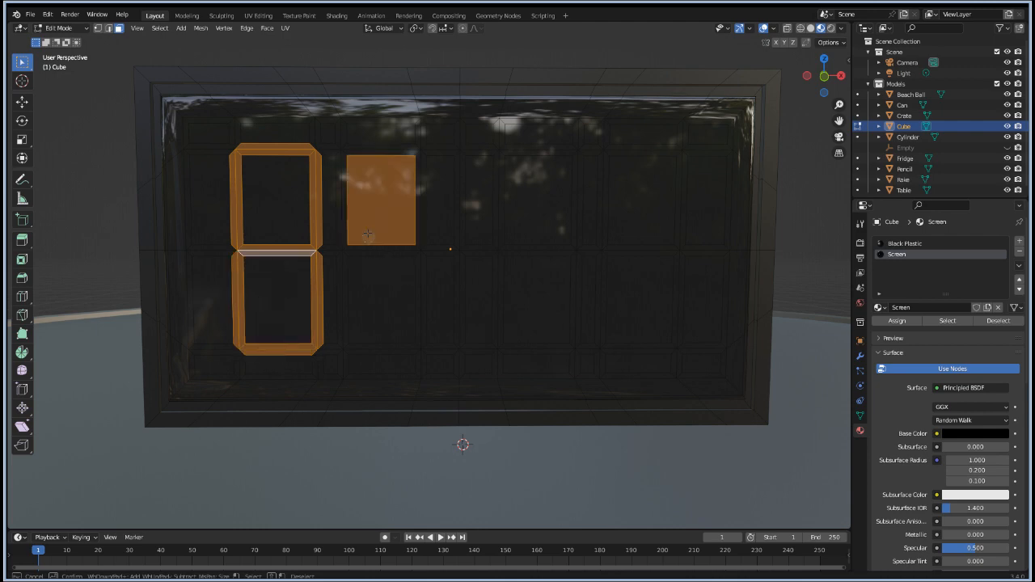
{"action": "mouse_move", "coordinate": [368, 235]}
{"action": "left_mouse_down"}
{"action": "mouse_move", "coordinate": [345, 232]}
{"action": "mouse_move", "coordinate": [368, 162]}
{"action": "mouse_move", "coordinate": [376, 154]}
{"action": "mouse_move", "coordinate": [415, 172]}
{"action": "left_mouse_up"}
{"action": "left_click_drag", "start_coordinate": [407, 234], "coordinate": [409, 277]}
{"action": "mouse_move", "coordinate": [392, 331]}
{"action": "left_mouse_down"}
{"action": "mouse_move", "coordinate": [387, 342]}
{"action": "mouse_move", "coordinate": [346, 317]}
{"action": "left_mouse_up"}
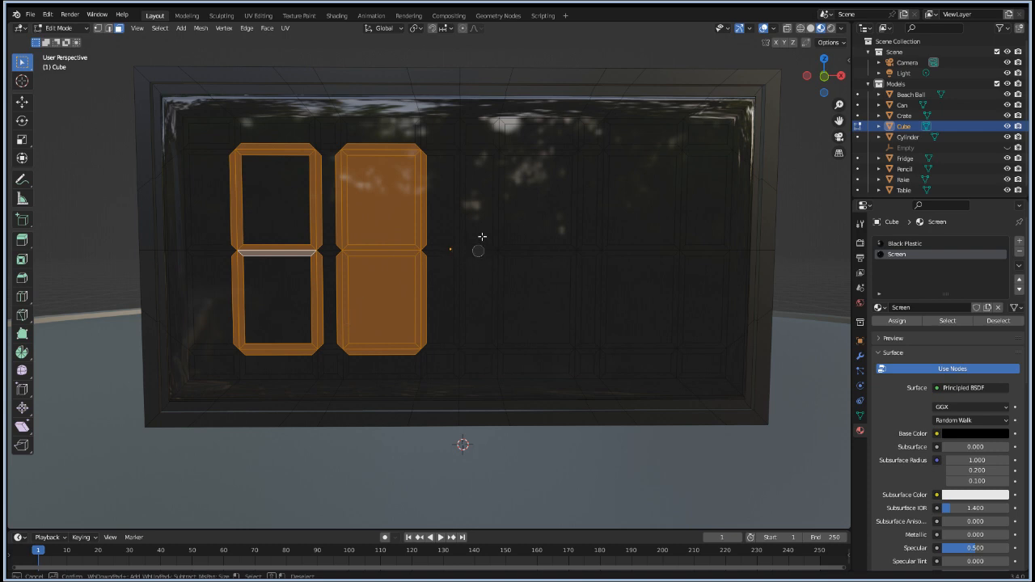
{"action": "left_click_drag", "start_coordinate": [529, 214], "coordinate": [504, 213]}
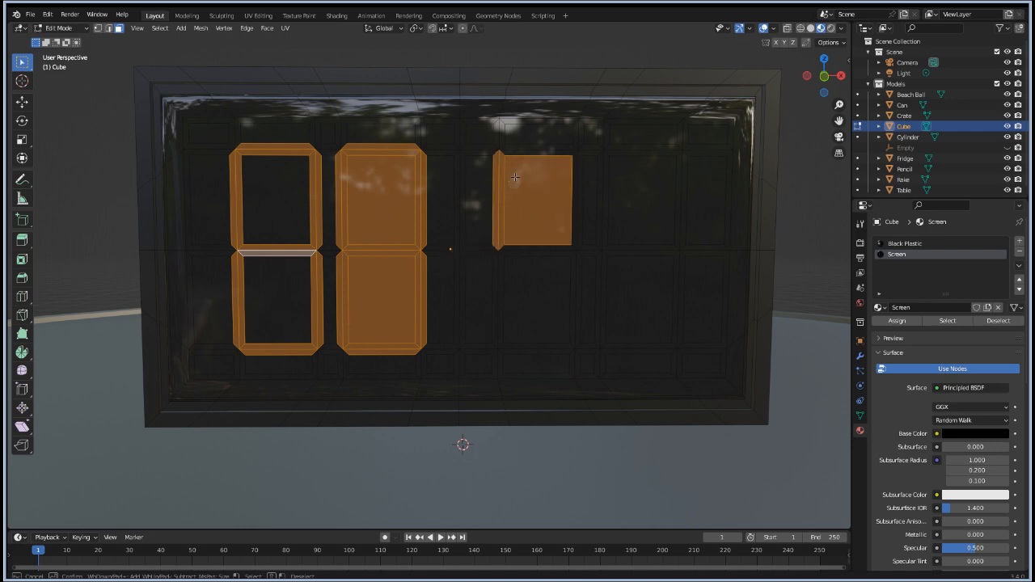
{"action": "left_click_drag", "start_coordinate": [515, 177], "coordinate": [525, 150]}
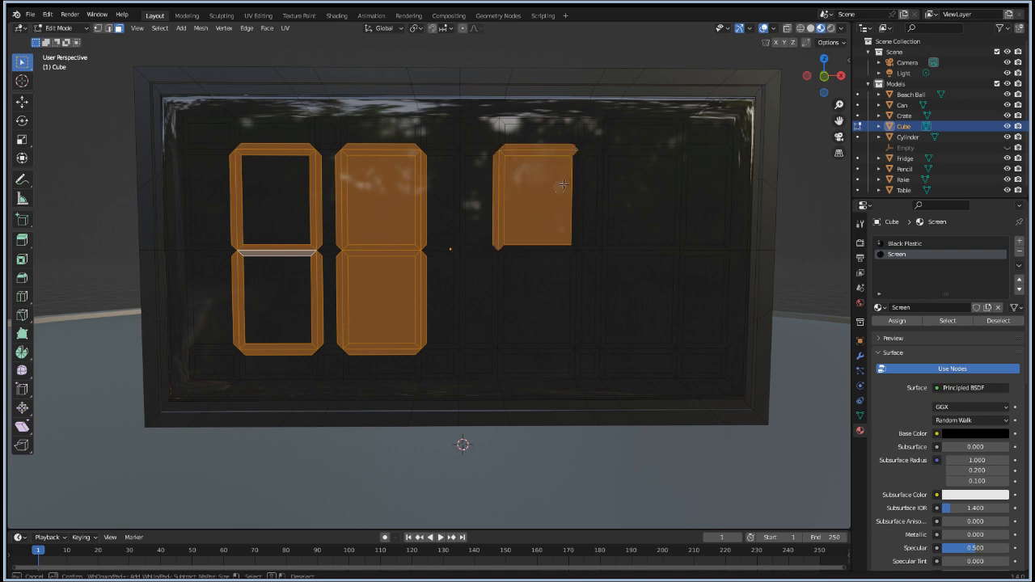
{"action": "mouse_move", "coordinate": [563, 185]}
{"action": "left_mouse_down"}
{"action": "mouse_move", "coordinate": [571, 193]}
{"action": "mouse_move", "coordinate": [550, 251]}
{"action": "mouse_move", "coordinate": [567, 268]}
{"action": "mouse_move", "coordinate": [501, 280]}
{"action": "left_mouse_up"}
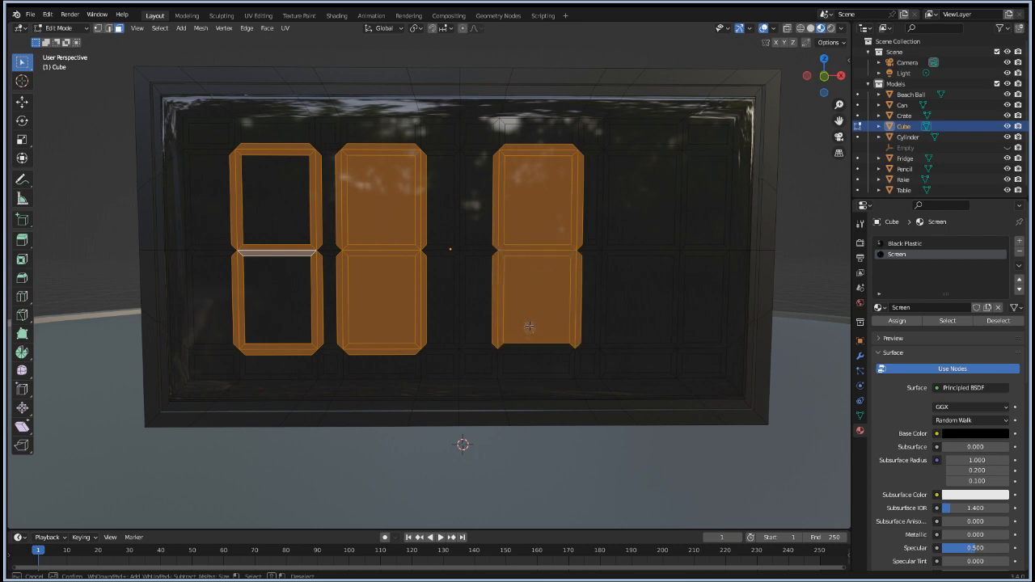
{"action": "left_click_drag", "start_coordinate": [529, 326], "coordinate": [524, 343]}
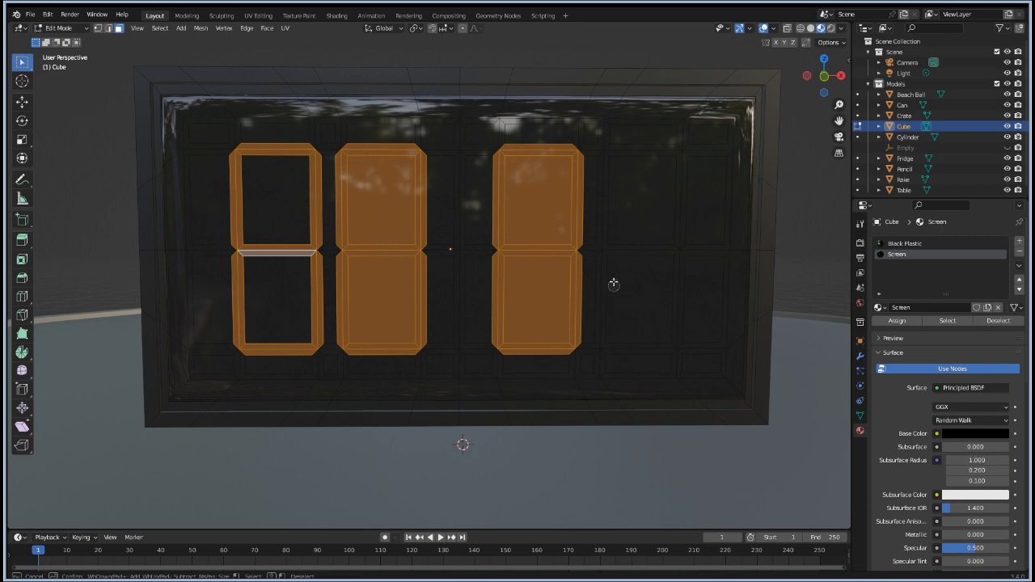
Step: Circle-select the fourth digit's border faces and deselect the panels inside the second, third and fourth digits
{"action": "mouse_move", "coordinate": [614, 284]}
{"action": "left_mouse_down"}
{"action": "mouse_move", "coordinate": [629, 246]}
{"action": "mouse_move", "coordinate": [607, 206]}
{"action": "left_mouse_up"}
{"action": "mouse_move", "coordinate": [629, 160]}
{"action": "left_mouse_down"}
{"action": "mouse_move", "coordinate": [633, 150]}
{"action": "mouse_move", "coordinate": [675, 183]}
{"action": "mouse_move", "coordinate": [672, 275]}
{"action": "mouse_move", "coordinate": [631, 342]}
{"action": "left_mouse_up"}
{"action": "mouse_move", "coordinate": [631, 342]}
{"action": "middle_mouse_down"}
{"action": "mouse_move", "coordinate": [618, 201]}
{"action": "mouse_move", "coordinate": [519, 213]}
{"action": "mouse_move", "coordinate": [529, 295]}
{"action": "mouse_move", "coordinate": [378, 194]}
{"action": "mouse_move", "coordinate": [377, 223]}
{"action": "middle_mouse_up"}
{"action": "middle_click_drag", "start_coordinate": [383, 297], "coordinate": [384, 299]}
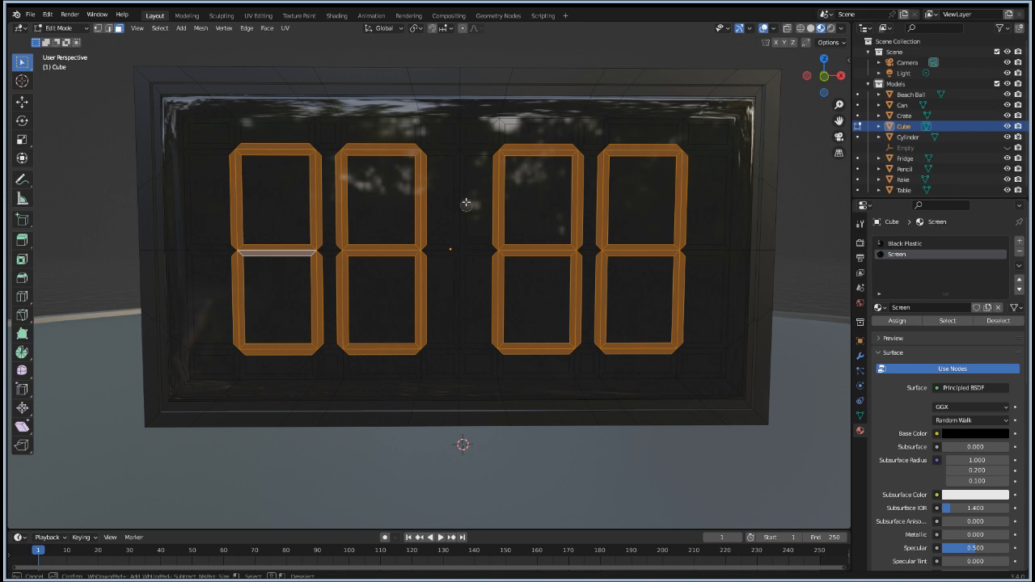
{"action": "mouse_move", "coordinate": [354, 161]}
{"action": "middle_mouse_down"}
{"action": "mouse_move", "coordinate": [292, 154]}
{"action": "mouse_move", "coordinate": [255, 163]}
{"action": "mouse_move", "coordinate": [226, 258]}
{"action": "mouse_move", "coordinate": [299, 269]}
{"action": "mouse_move", "coordinate": [313, 298]}
{"action": "mouse_move", "coordinate": [291, 347]}
{"action": "mouse_move", "coordinate": [349, 303]}
{"action": "mouse_move", "coordinate": [416, 324]}
{"action": "mouse_move", "coordinate": [398, 251]}
{"action": "mouse_move", "coordinate": [423, 227]}
{"action": "mouse_move", "coordinate": [517, 209]}
{"action": "mouse_move", "coordinate": [581, 169]}
{"action": "mouse_move", "coordinate": [604, 165]}
{"action": "mouse_move", "coordinate": [705, 215]}
{"action": "mouse_move", "coordinate": [667, 293]}
{"action": "mouse_move", "coordinate": [613, 353]}
{"action": "mouse_move", "coordinate": [550, 316]}
{"action": "mouse_move", "coordinate": [488, 314]}
{"action": "mouse_move", "coordinate": [524, 246]}
{"action": "middle_mouse_up"}
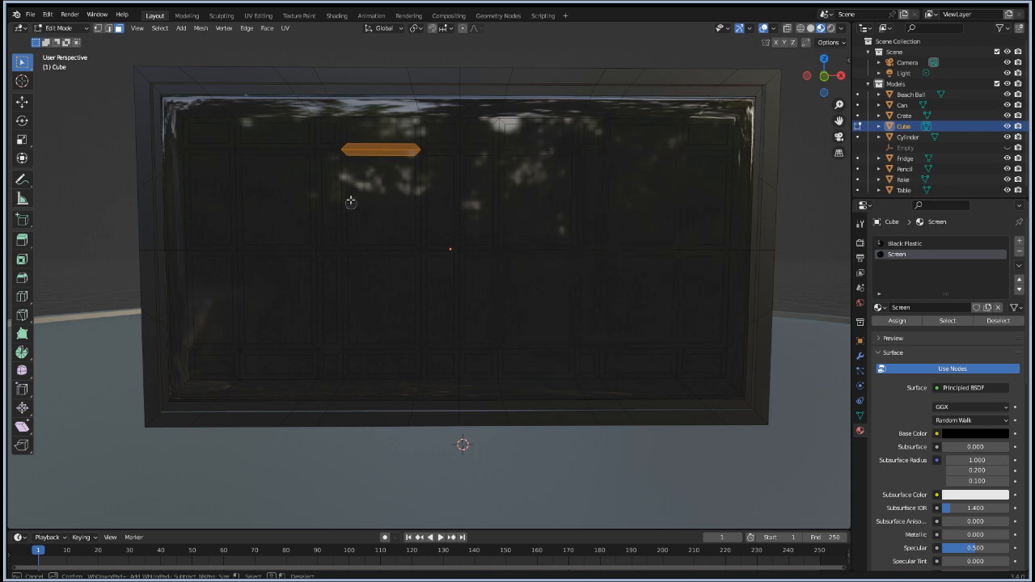
Step: Leave circle select and try picking single border faces around the first digit's upper panel
{"action": "key", "text": "Escape"}
{"action": "scroll", "coordinate": [419, 183], "scroll_direction": "up", "scroll_amount": 1}
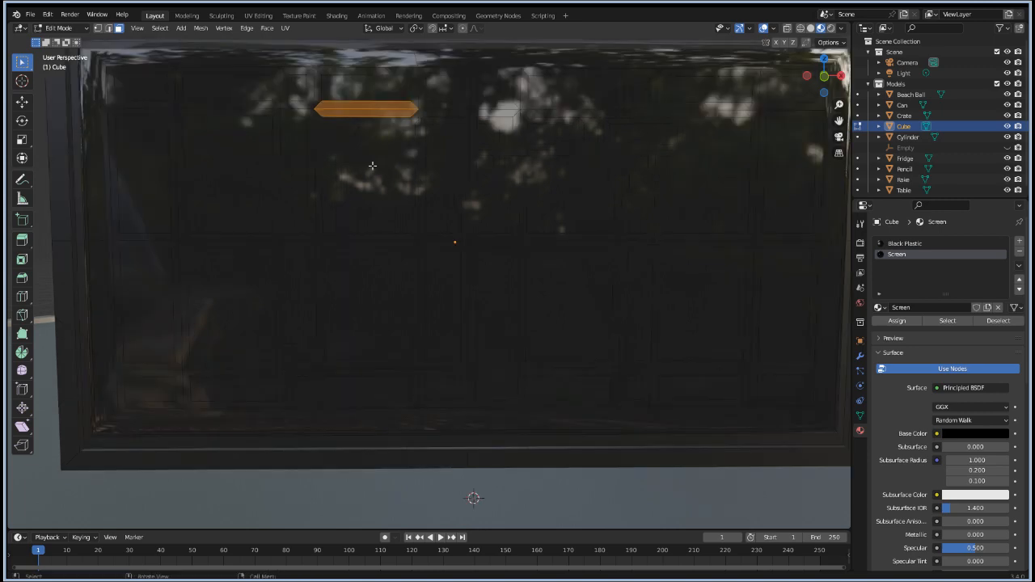
{"action": "middle_click_drag", "start_coordinate": [377, 167], "coordinate": [367, 213], "text": "shift"}
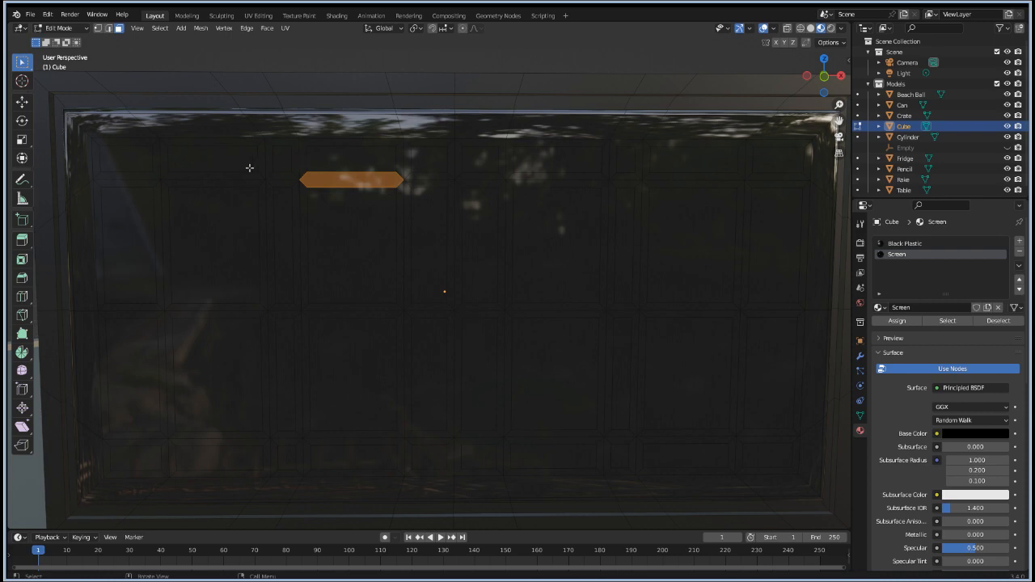
{"action": "left_click", "coordinate": [232, 179]}
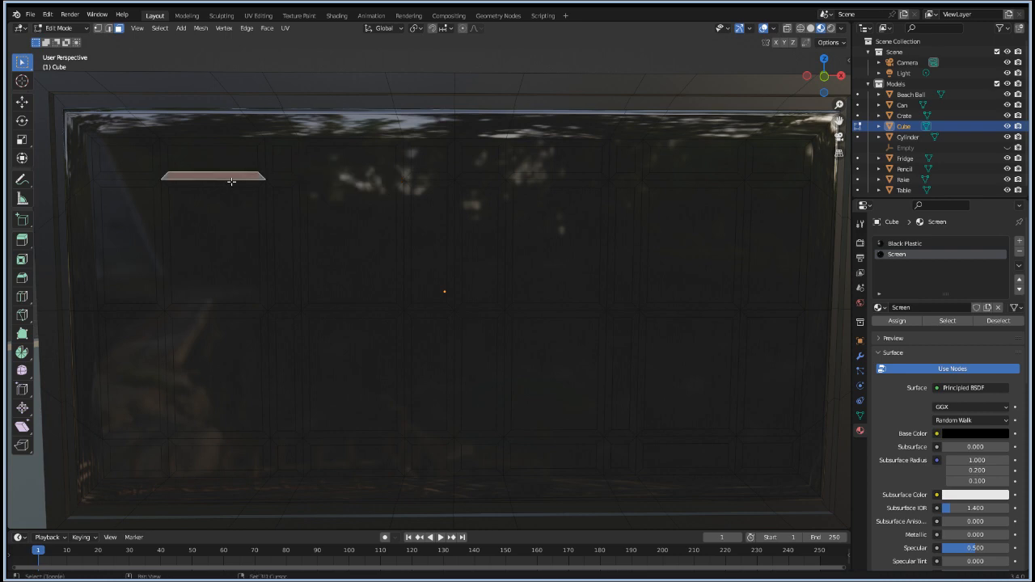
{"action": "left_click", "coordinate": [268, 212]}
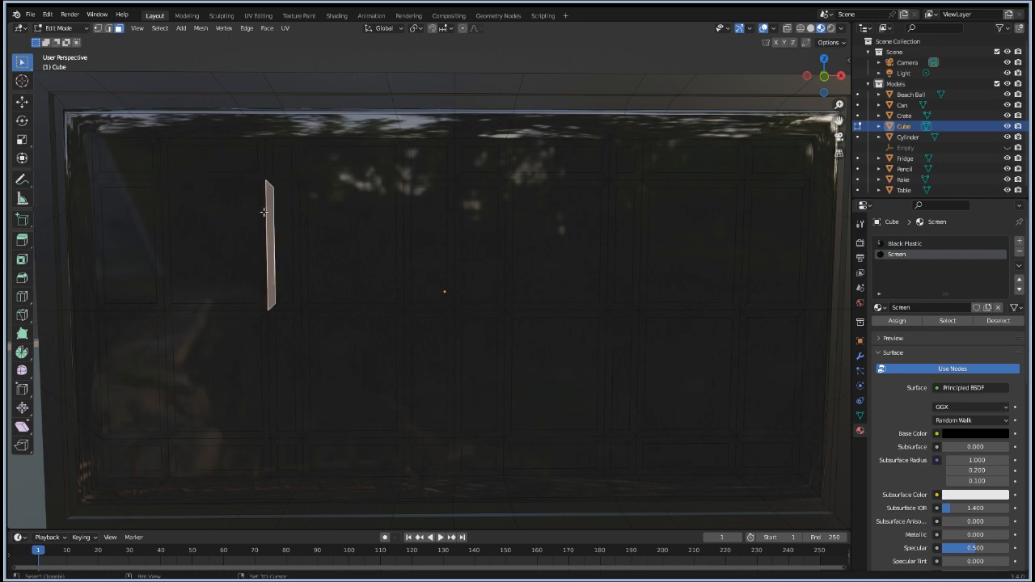
{"action": "left_click", "coordinate": [167, 226]}
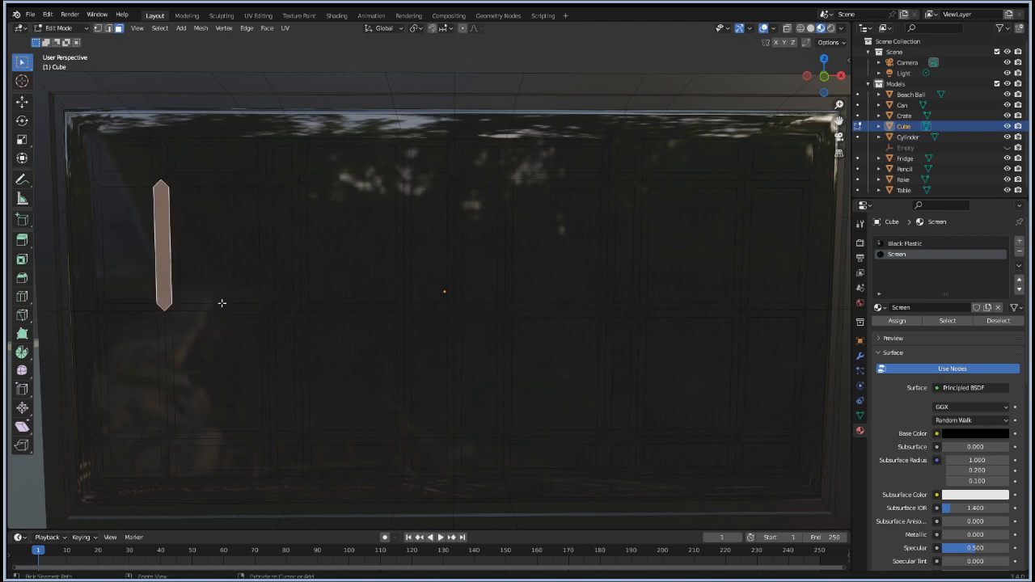
Step: Undo the border face selections back to the selection of the large screen panels
{"action": "key", "text": "ctrl+z"}
{"action": "key", "text": "ctrl+z"}
{"action": "key", "text": "ctrl+z"}
{"action": "key", "text": "ctrl+z"}
{"action": "key", "text": "ctrl+z"}
{"action": "key", "text": "ctrl+z"}
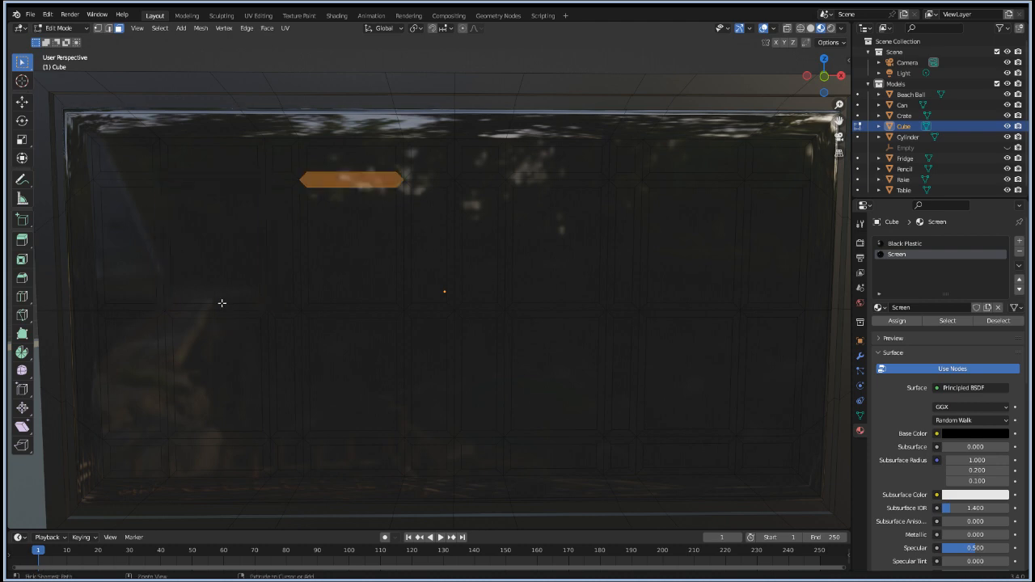
{"action": "key", "text": "ctrl+z"}
{"action": "key", "text": "ctrl+z"}
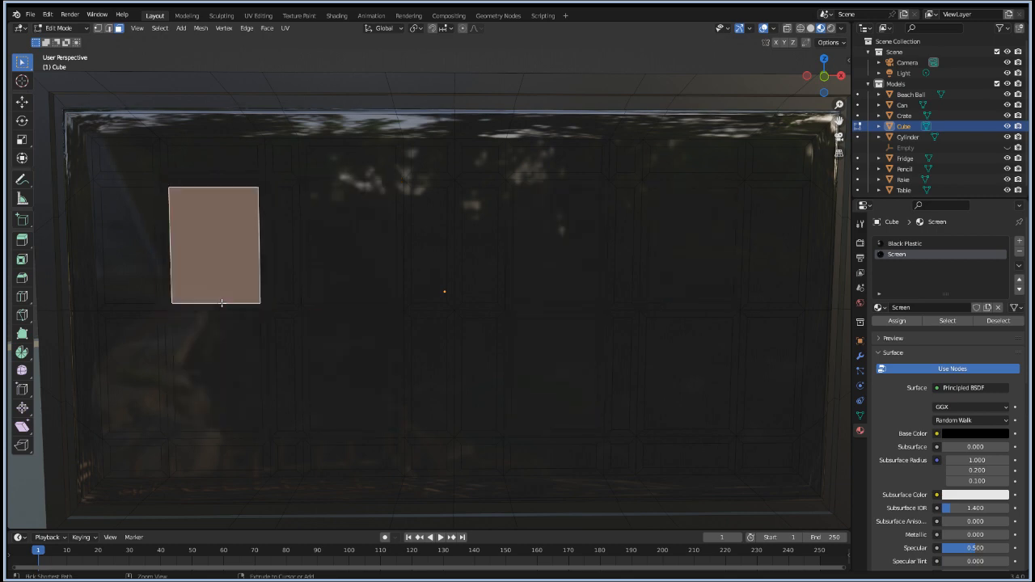
{"action": "key", "text": "ctrl+z"}
{"action": "key", "text": "ctrl+z"}
{"action": "key", "text": "ctrl+z"}
{"action": "key", "text": "ctrl+z"}
{"action": "key", "text": "ctrl+z"}
{"action": "key", "text": "ctrl+z"}
{"action": "key", "text": "ctrl+z"}
{"action": "key", "text": "ctrl+z"}
{"action": "key", "text": "ctrl+z"}
{"action": "key", "text": "ctrl+z"}
{"action": "key", "text": "ctrl+z"}
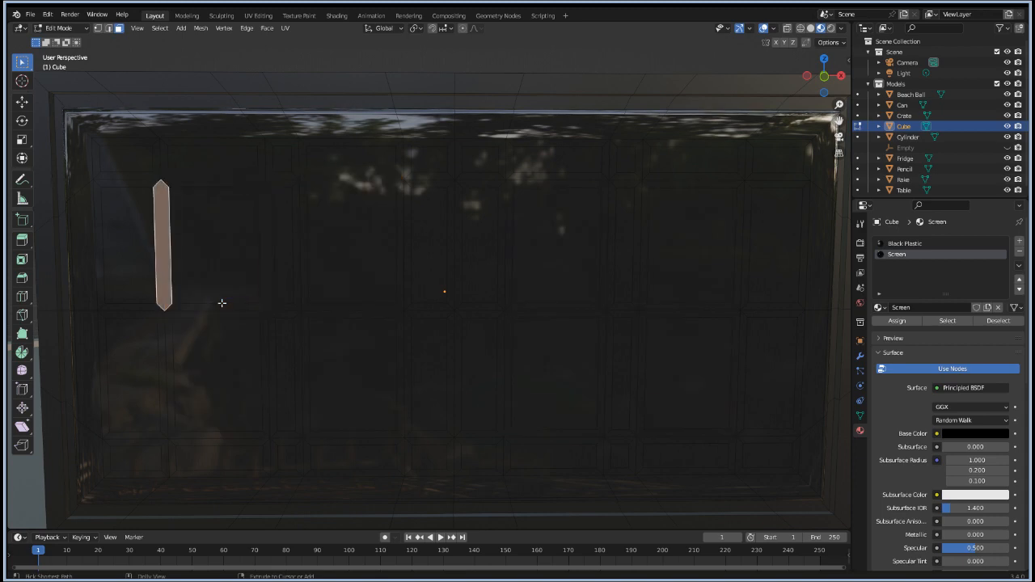
{"action": "key", "text": "ctrl+z"}
{"action": "key", "text": "ctrl+z"}
{"action": "key", "text": "ctrl+z"}
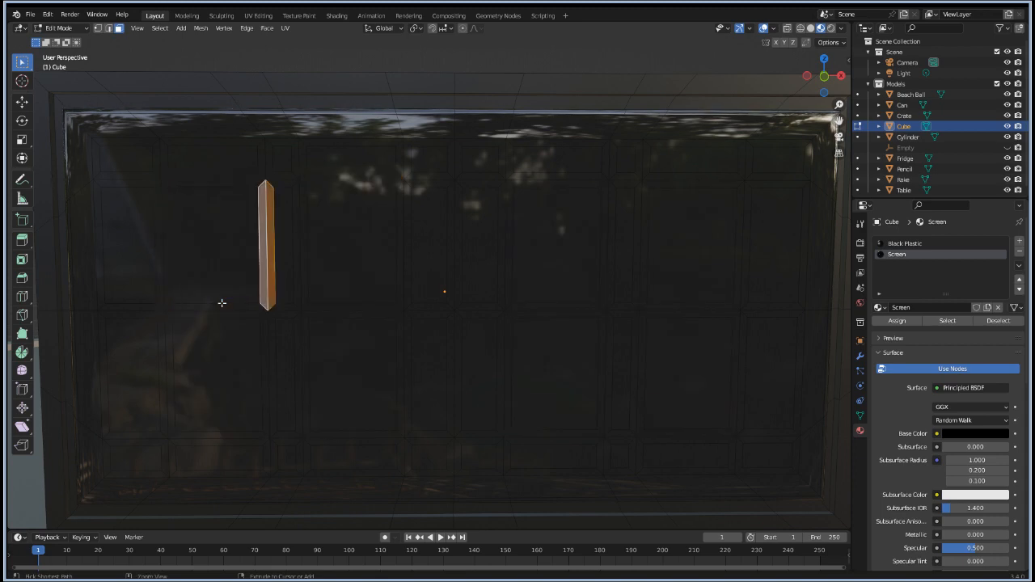
{"action": "key", "text": "ctrl+z"}
{"action": "key", "text": "ctrl+z"}
{"action": "key", "text": "ctrl+z"}
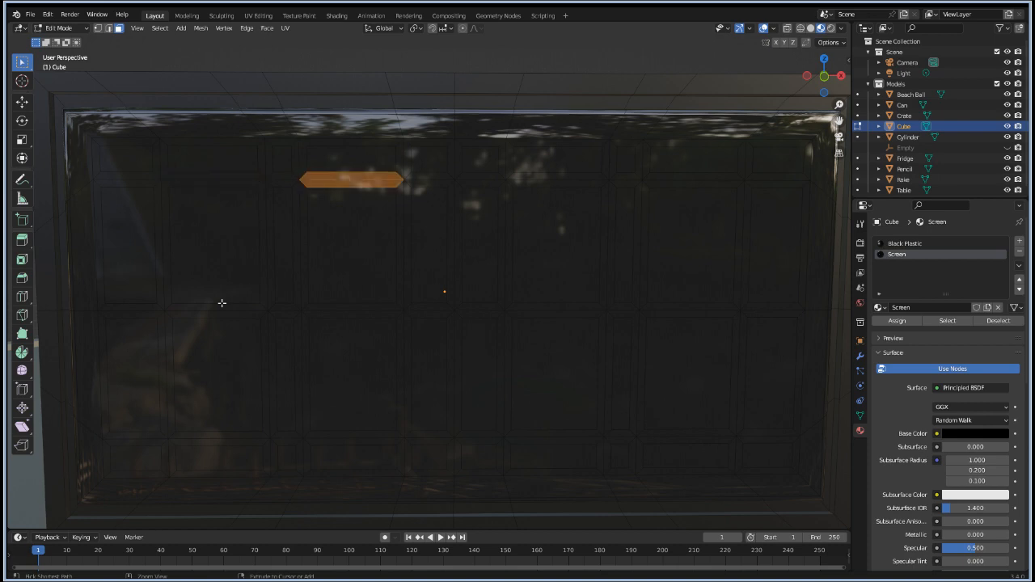
{"action": "key", "text": "ctrl+z"}
{"action": "key", "text": "ctrl+z"}
{"action": "key", "text": "ctrl+z"}
{"action": "key", "text": "ctrl+z"}
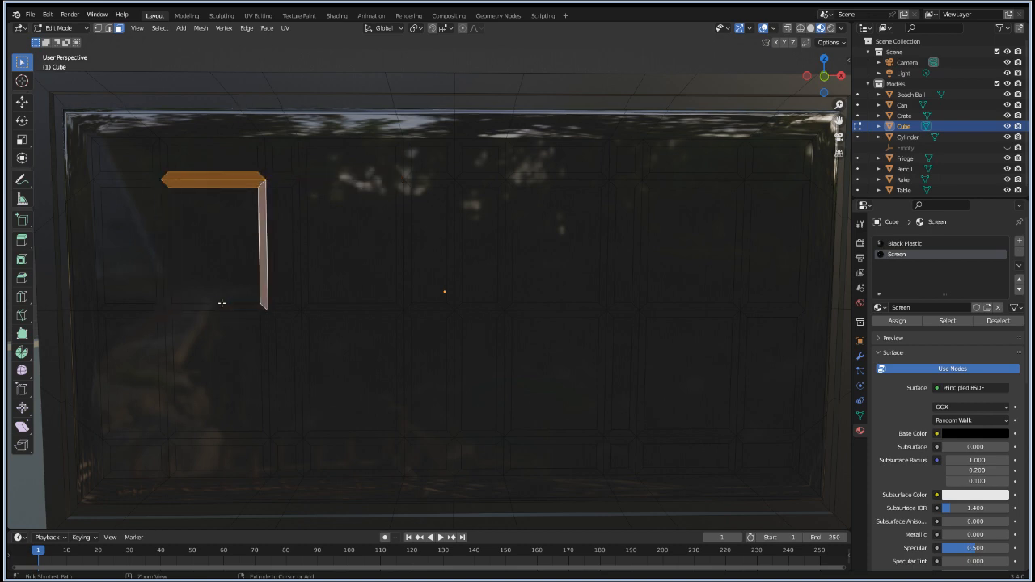
{"action": "key", "text": "ctrl+z"}
{"action": "key", "text": "ctrl+z"}
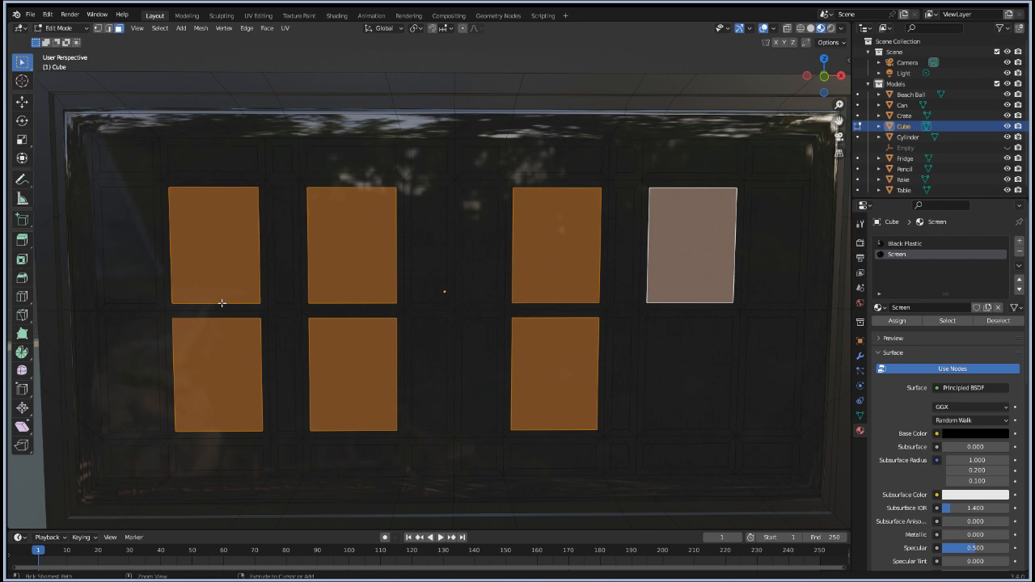
Step: Circle-select the panels and surrounding border faces of all four digits with an enlarged selection circle
{"action": "key", "text": "c"}
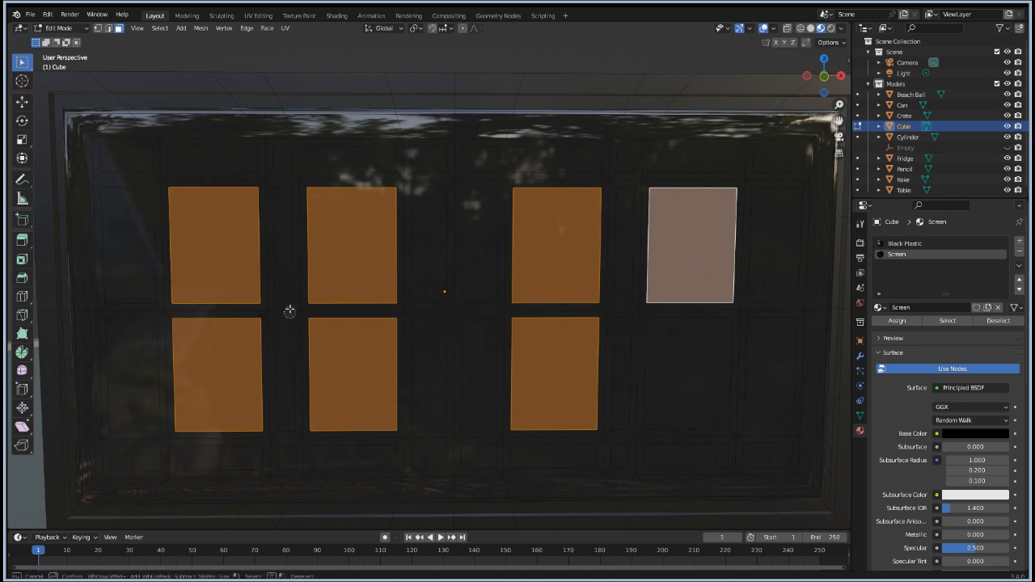
{"action": "scroll", "coordinate": [672, 301], "scroll_direction": "down", "scroll_amount": 4}
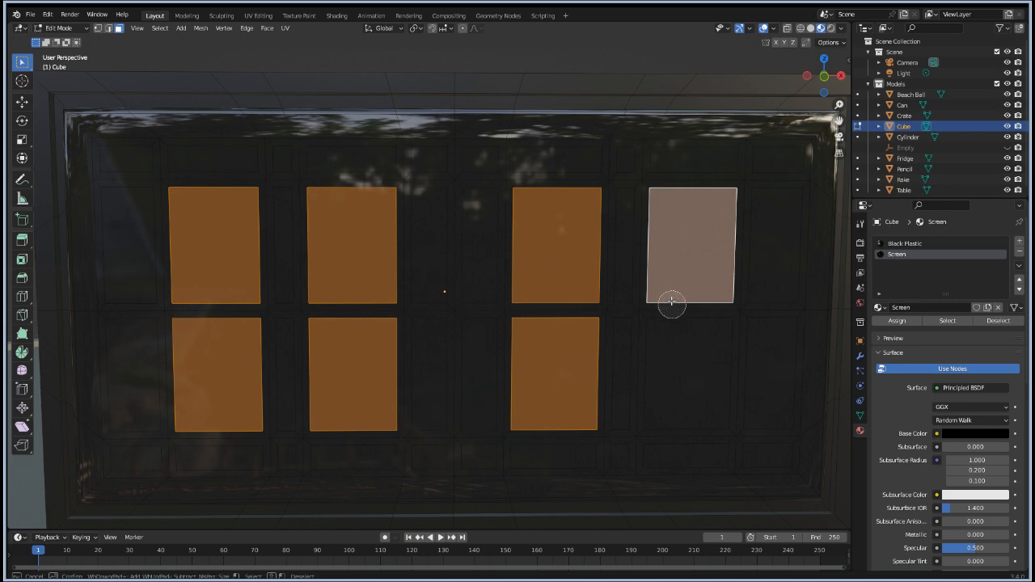
{"action": "mouse_move", "coordinate": [656, 310]}
{"action": "left_mouse_down"}
{"action": "mouse_move", "coordinate": [666, 305]}
{"action": "mouse_move", "coordinate": [659, 286]}
{"action": "mouse_move", "coordinate": [720, 291]}
{"action": "mouse_move", "coordinate": [702, 196]}
{"action": "mouse_move", "coordinate": [685, 261]}
{"action": "mouse_move", "coordinate": [714, 381]}
{"action": "mouse_move", "coordinate": [684, 414]}
{"action": "mouse_move", "coordinate": [555, 307]}
{"action": "mouse_move", "coordinate": [567, 261]}
{"action": "mouse_move", "coordinate": [584, 258]}
{"action": "mouse_move", "coordinate": [564, 189]}
{"action": "mouse_move", "coordinate": [527, 222]}
{"action": "mouse_move", "coordinate": [561, 356]}
{"action": "mouse_move", "coordinate": [523, 365]}
{"action": "mouse_move", "coordinate": [528, 402]}
{"action": "mouse_move", "coordinate": [544, 416]}
{"action": "mouse_move", "coordinate": [586, 380]}
{"action": "left_mouse_up"}
{"action": "mouse_move", "coordinate": [376, 369]}
{"action": "left_mouse_down"}
{"action": "mouse_move", "coordinate": [351, 342]}
{"action": "mouse_move", "coordinate": [364, 217]}
{"action": "mouse_move", "coordinate": [353, 194]}
{"action": "mouse_move", "coordinate": [319, 225]}
{"action": "mouse_move", "coordinate": [370, 353]}
{"action": "mouse_move", "coordinate": [326, 384]}
{"action": "mouse_move", "coordinate": [344, 418]}
{"action": "mouse_move", "coordinate": [203, 364]}
{"action": "mouse_move", "coordinate": [248, 380]}
{"action": "mouse_move", "coordinate": [180, 375]}
{"action": "mouse_move", "coordinate": [225, 296]}
{"action": "mouse_move", "coordinate": [184, 259]}
{"action": "mouse_move", "coordinate": [215, 196]}
{"action": "mouse_move", "coordinate": [247, 237]}
{"action": "mouse_move", "coordinate": [216, 416]}
{"action": "mouse_move", "coordinate": [216, 209]}
{"action": "left_mouse_up"}
Step: Circle-deselect the large upper and lower panels inside all four digits, keeping only their border faces selected
{"action": "middle_click", "coordinate": [206, 234]}
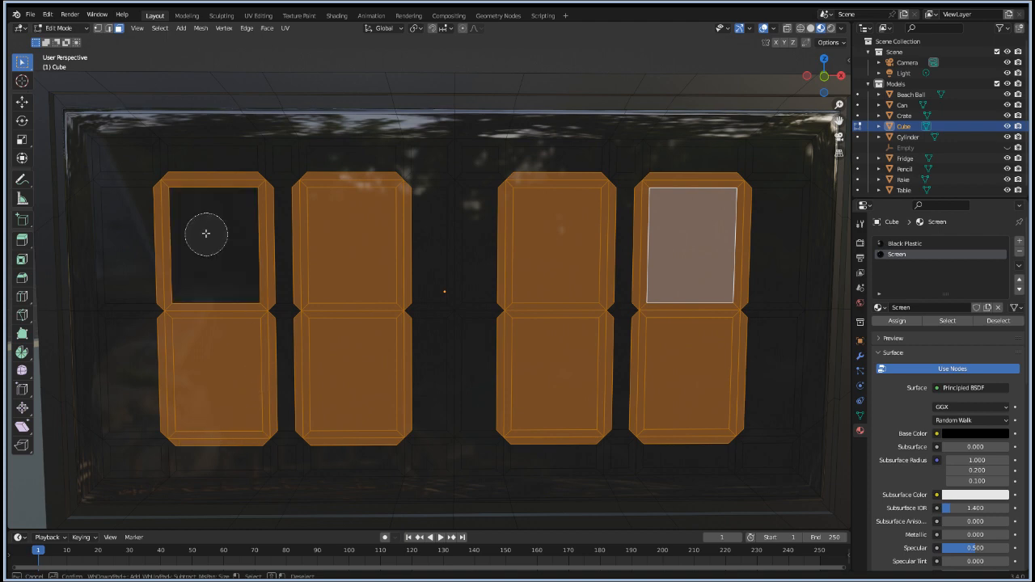
{"action": "middle_click", "coordinate": [209, 379]}
{"action": "middle_click", "coordinate": [358, 254]}
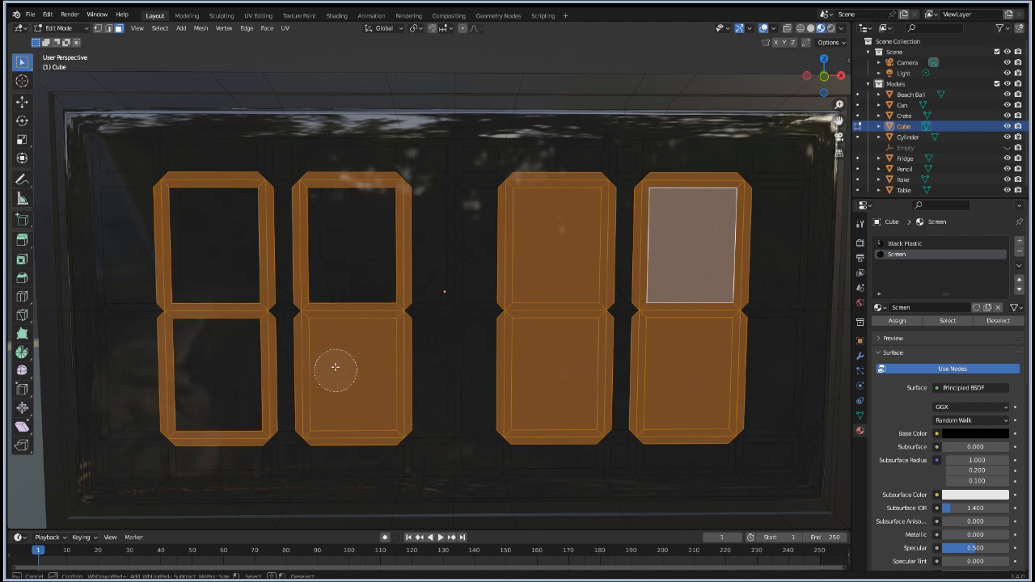
{"action": "middle_click", "coordinate": [335, 364]}
{"action": "middle_click", "coordinate": [562, 237]}
{"action": "middle_click", "coordinate": [697, 264]}
{"action": "middle_click", "coordinate": [673, 360]}
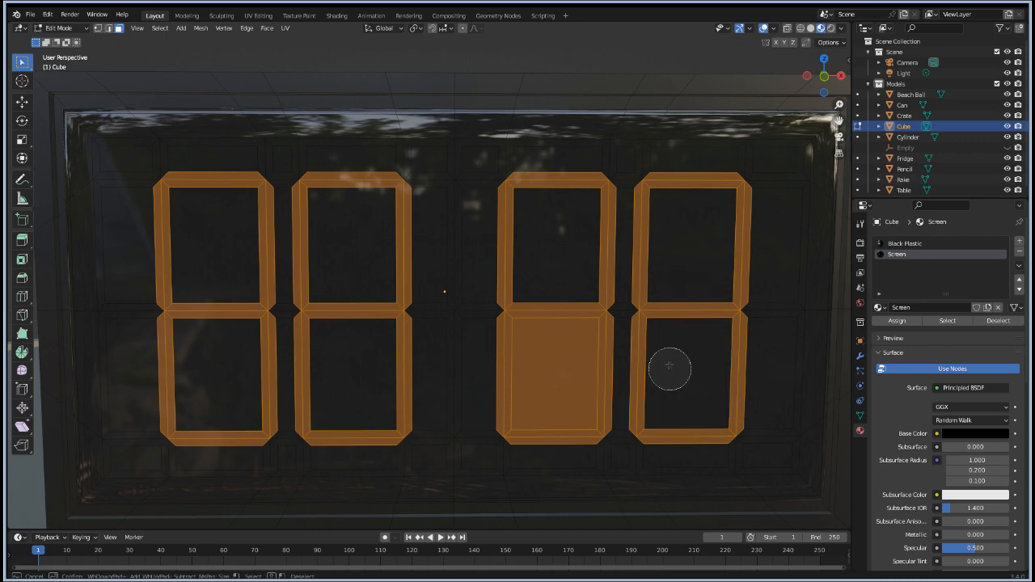
{"action": "middle_click", "coordinate": [554, 368]}
Step: Add the upper and lower narrow bars between the second and third digits to the selection with a smaller selection circle
{"action": "scroll", "coordinate": [460, 300], "scroll_direction": "up", "scroll_amount": 3}
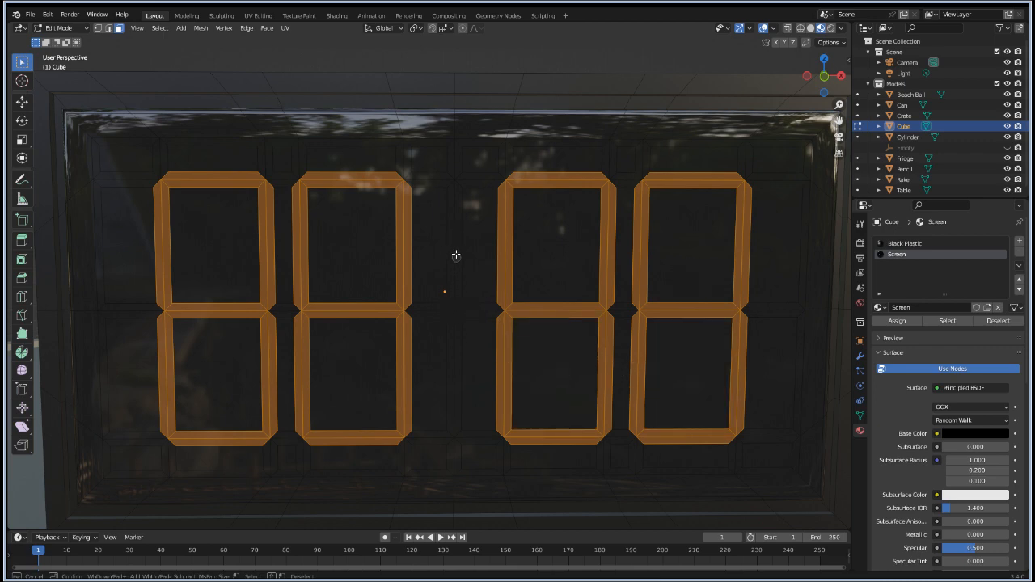
{"action": "left_click", "coordinate": [455, 257]}
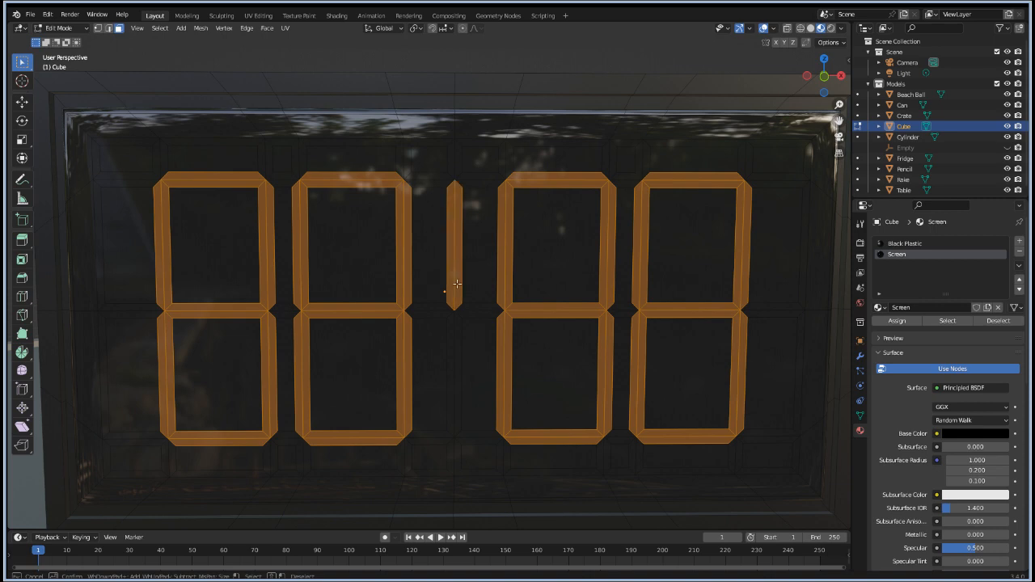
{"action": "left_click", "coordinate": [455, 348]}
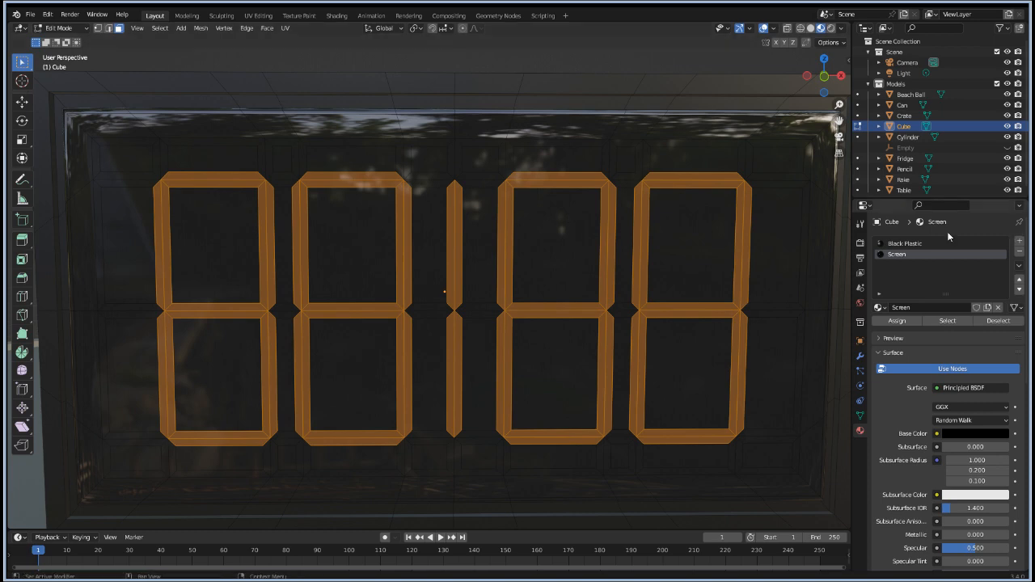
Step: Add a new material named LCD to the box and assign it to the selected digit and separator faces
{"action": "left_click", "coordinate": [1019, 241]}
{"action": "left_click", "coordinate": [922, 307]}
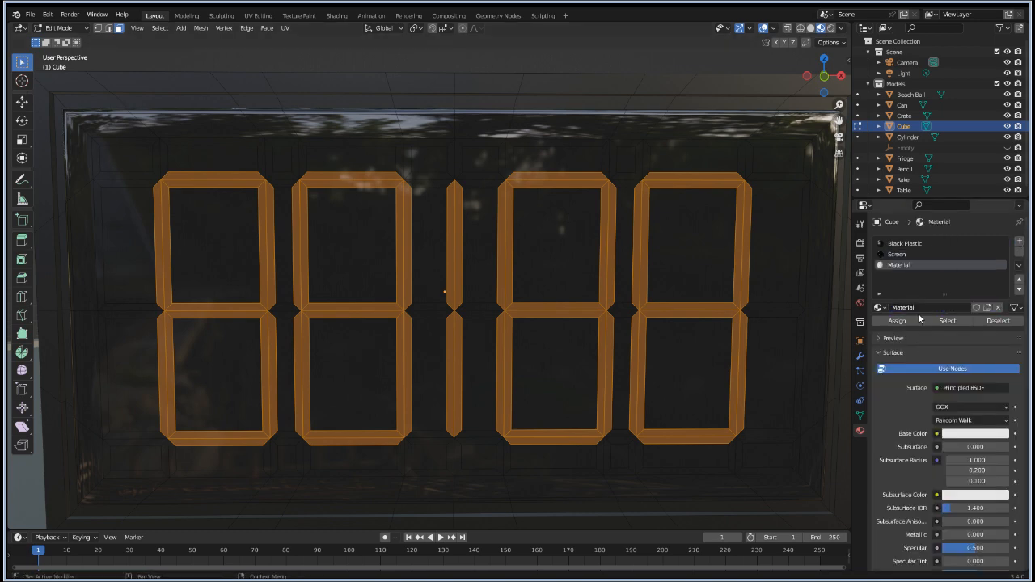
{"action": "double_click", "coordinate": [894, 308]}
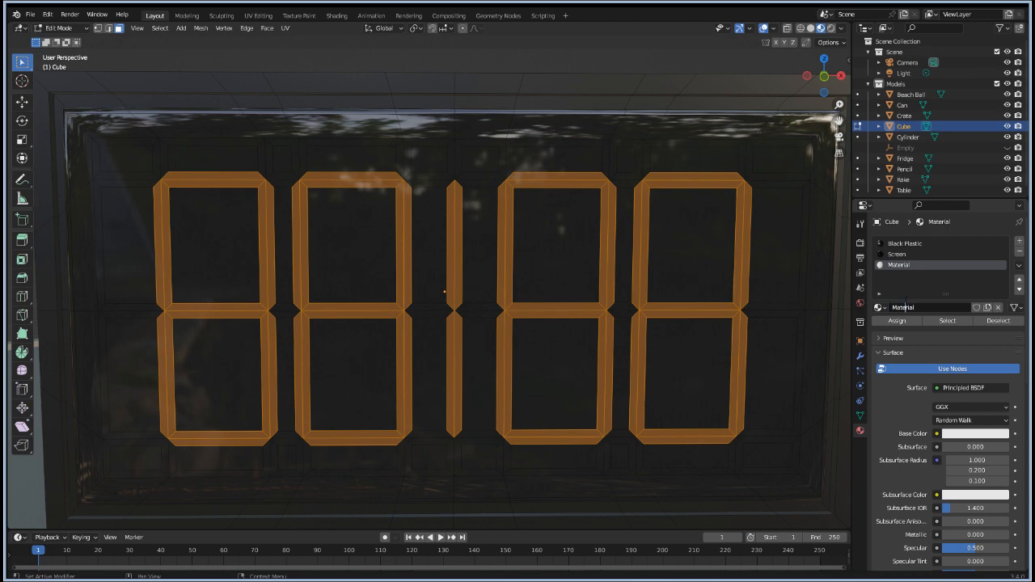
{"action": "type", "text": "LCD"}
{"action": "key", "text": "Return"}
{"action": "left_click", "coordinate": [896, 321]}
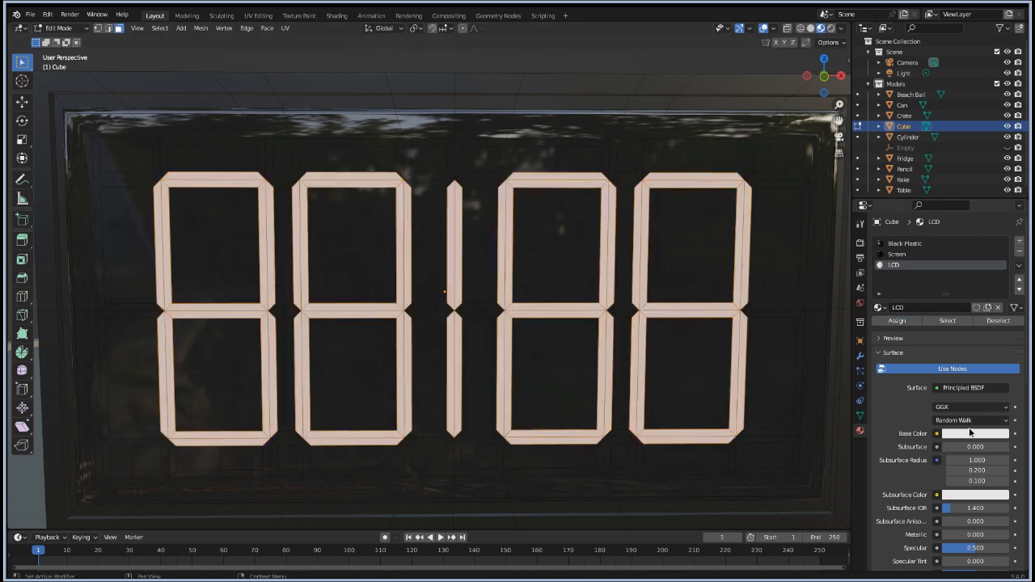
Step: Set the LCD material's base color to bright green and check the digits in Object Mode
{"action": "left_click", "coordinate": [970, 434]}
{"action": "left_click_drag", "start_coordinate": [940, 315], "coordinate": [917, 308]}
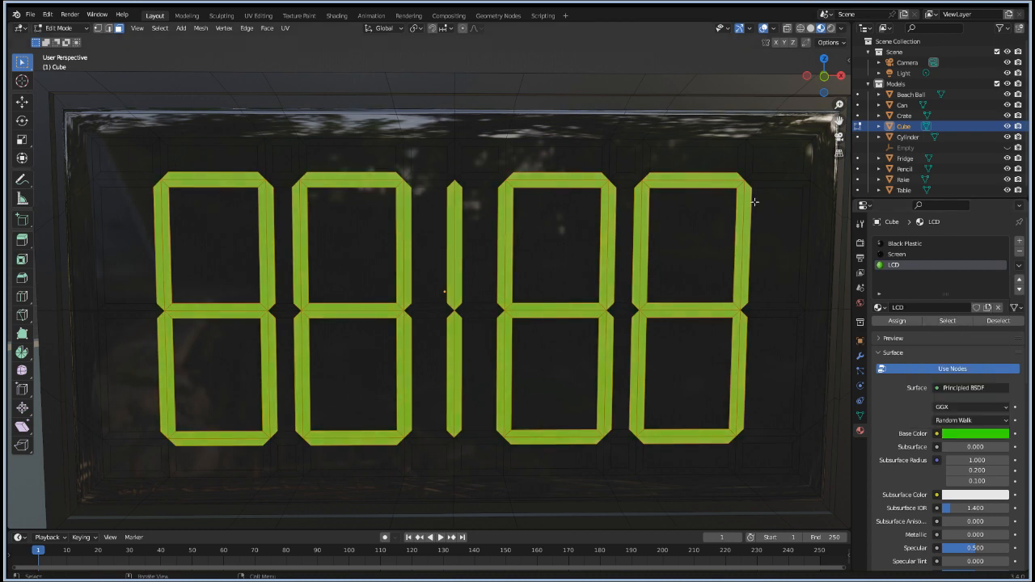
{"action": "key", "text": "Tab"}
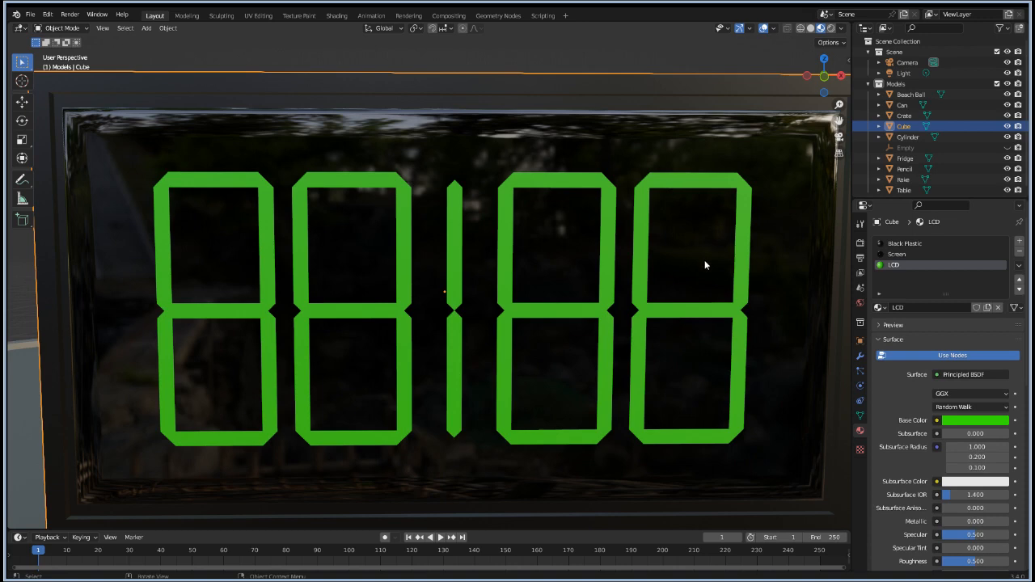
Step: Return to Edit Mode and merge the paired faces of each segment in the first digit into single faces
{"action": "key", "text": "Tab"}
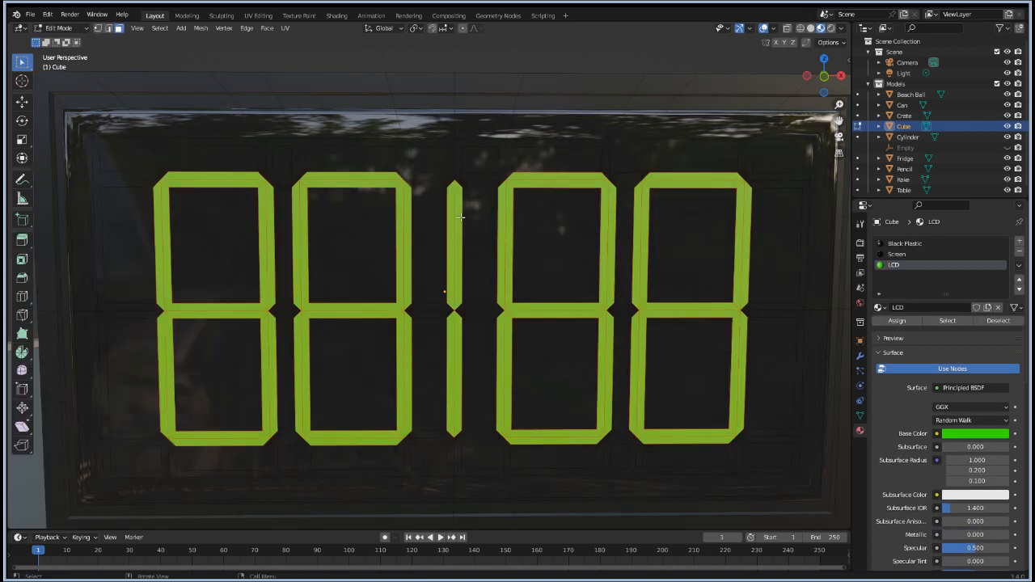
{"action": "left_click", "coordinate": [189, 245]}
{"action": "left_click", "coordinate": [166, 244]}
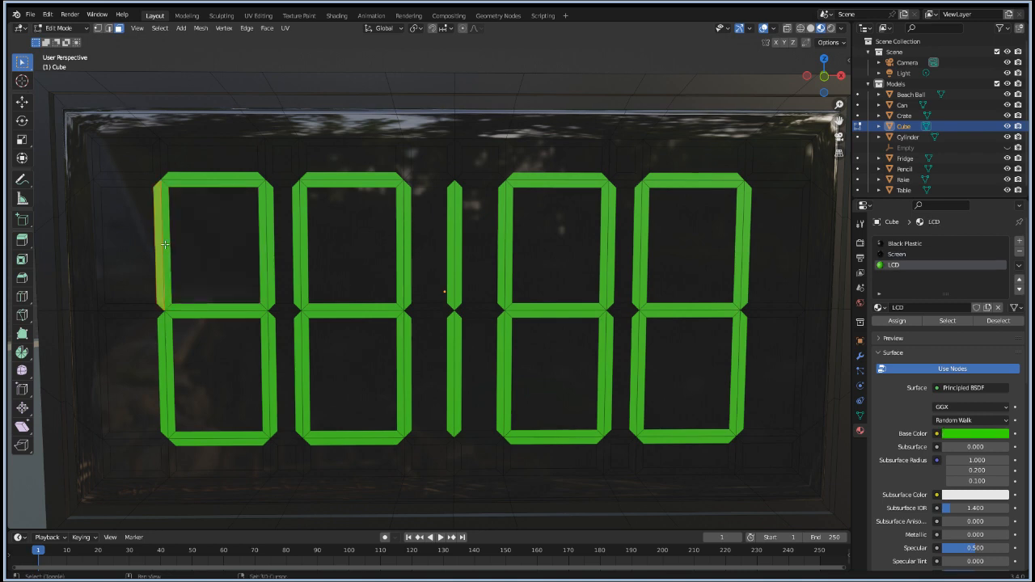
{"action": "left_click", "coordinate": [180, 250], "text": "shift"}
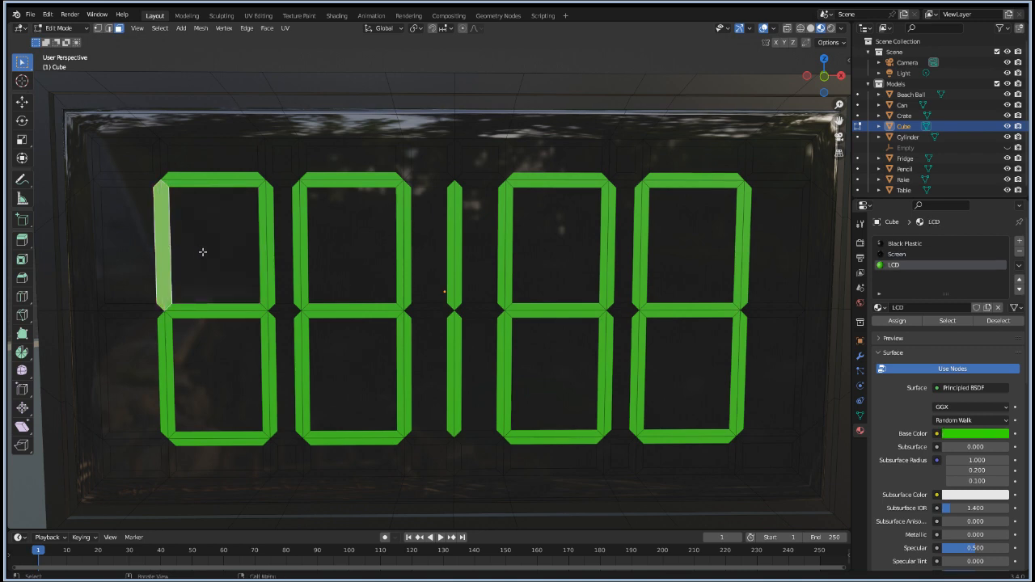
{"action": "left_click", "coordinate": [218, 180]}
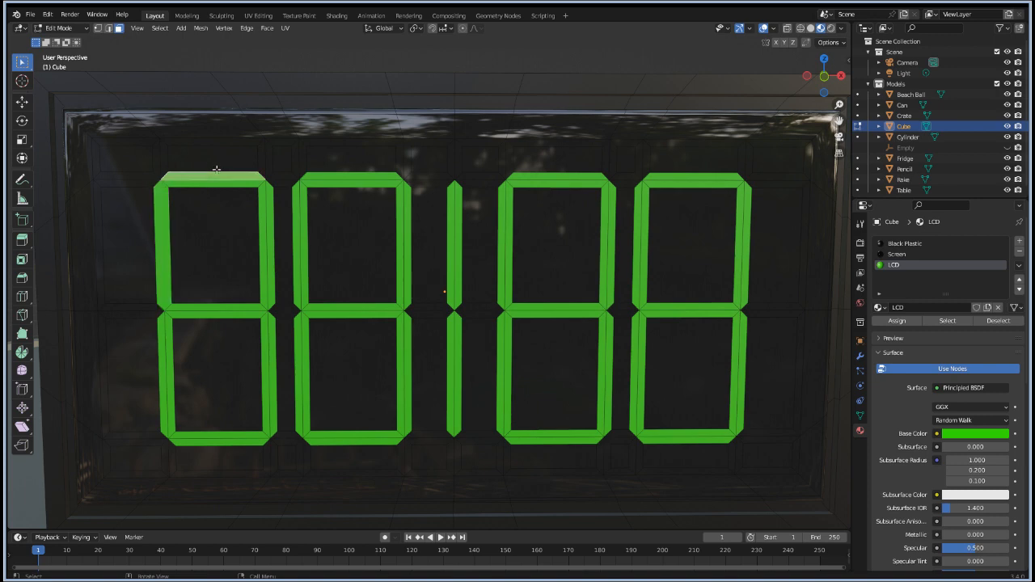
{"action": "left_click", "coordinate": [267, 210]}
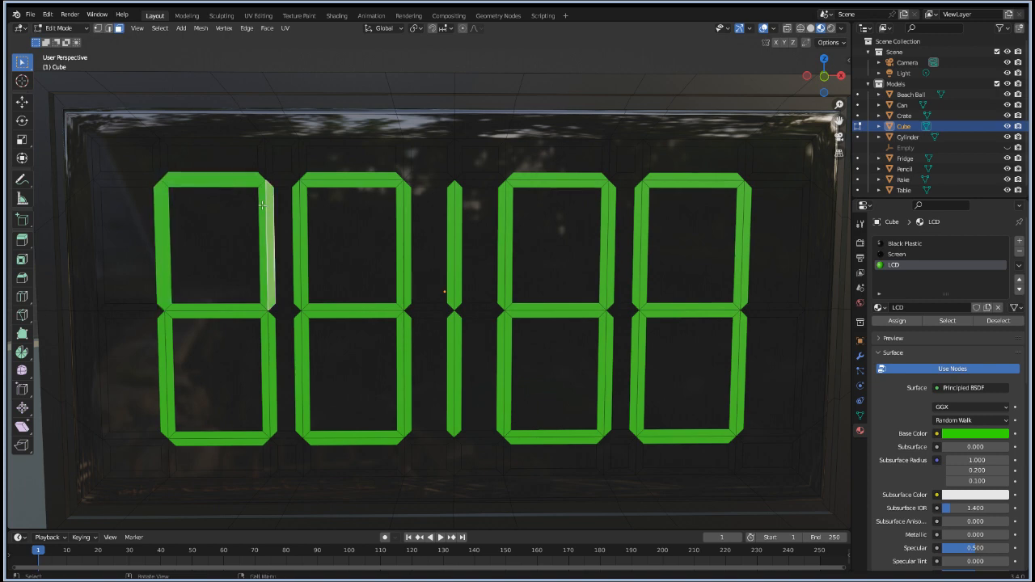
{"action": "left_click", "coordinate": [239, 305]}
{"action": "left_click", "coordinate": [265, 337]}
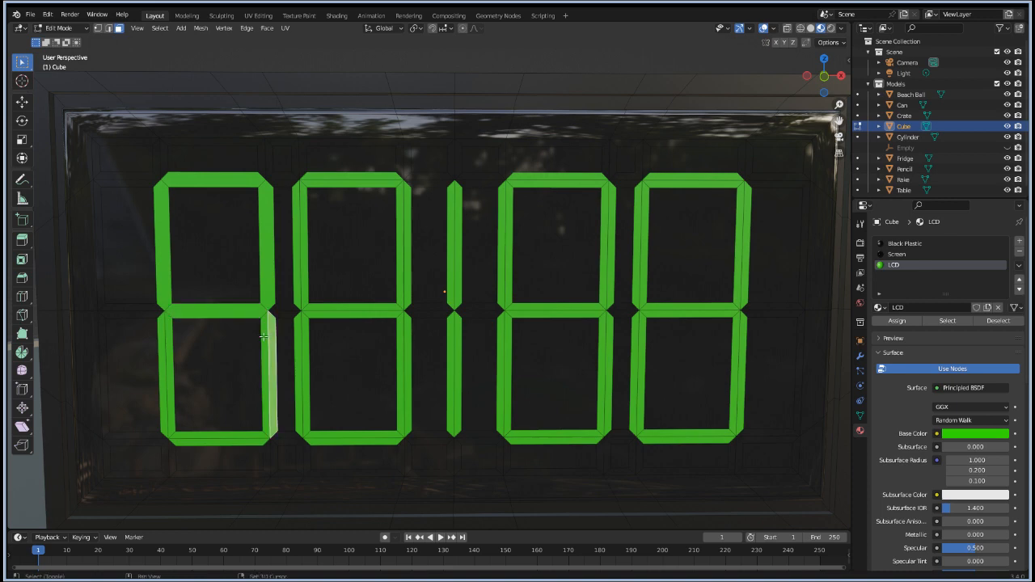
{"action": "left_click", "coordinate": [250, 439]}
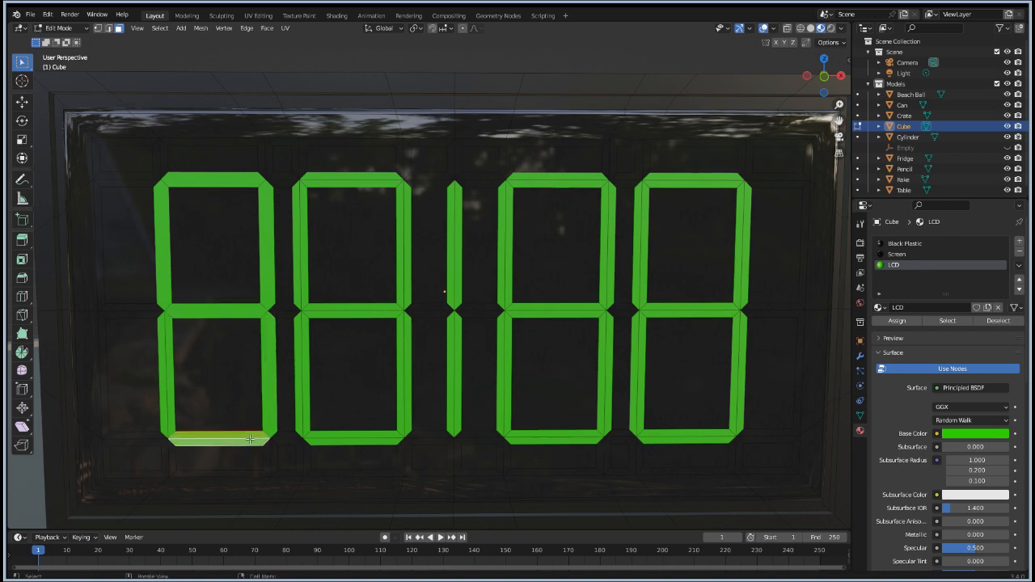
{"action": "left_click", "coordinate": [169, 377]}
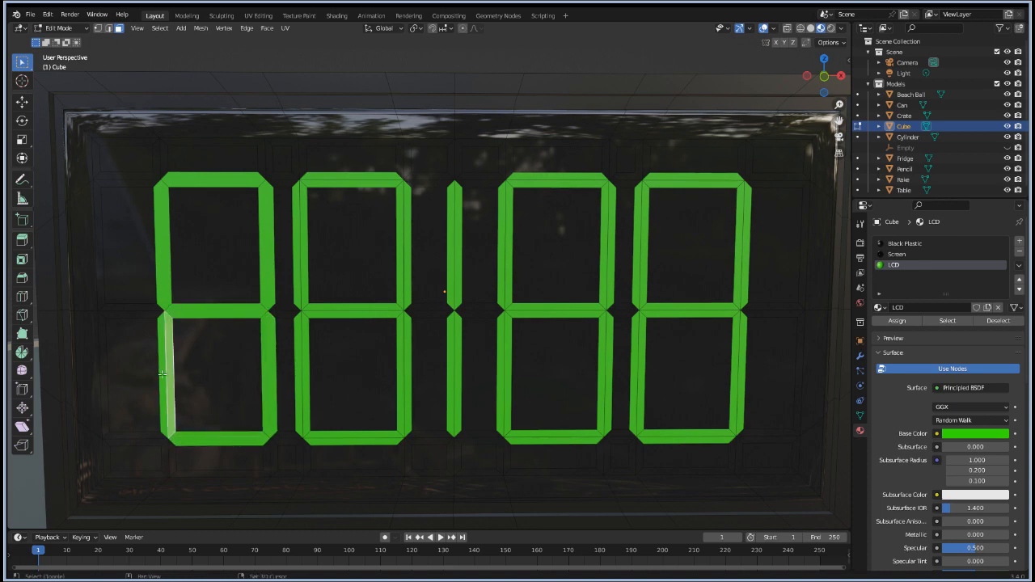
Step: Merge the paired faces of each segment in the second digit into single faces
{"action": "left_click", "coordinate": [305, 272]}
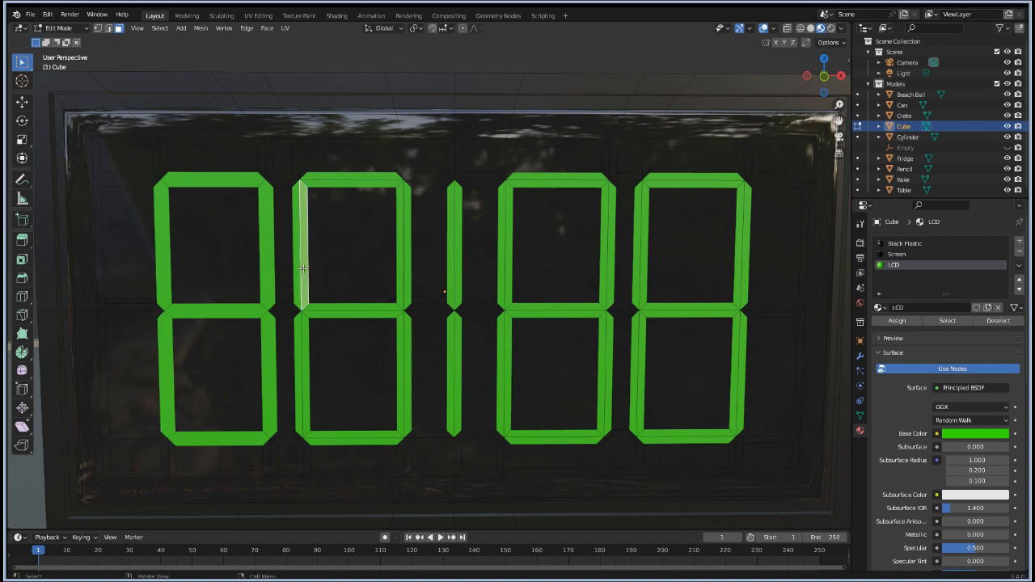
{"action": "left_click", "coordinate": [373, 182]}
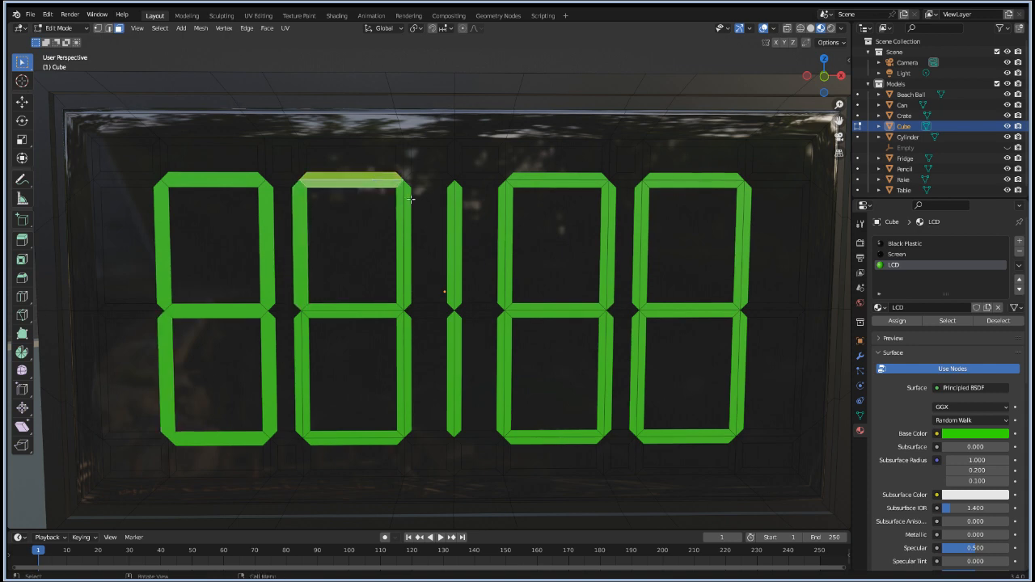
{"action": "left_click", "coordinate": [395, 204]}
{"action": "left_click", "coordinate": [403, 209]}
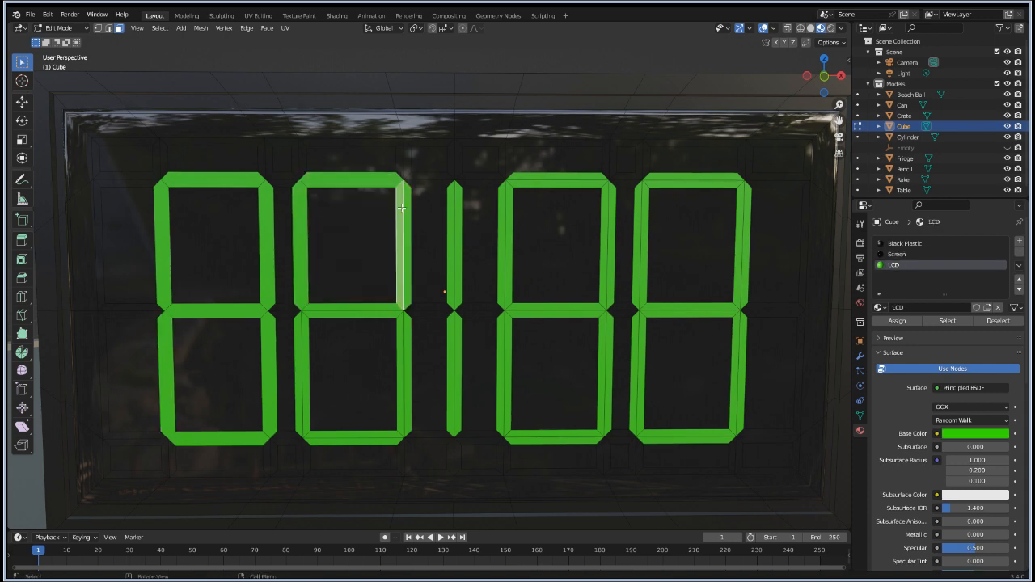
{"action": "left_click", "coordinate": [384, 311]}
{"action": "left_click", "coordinate": [408, 337]}
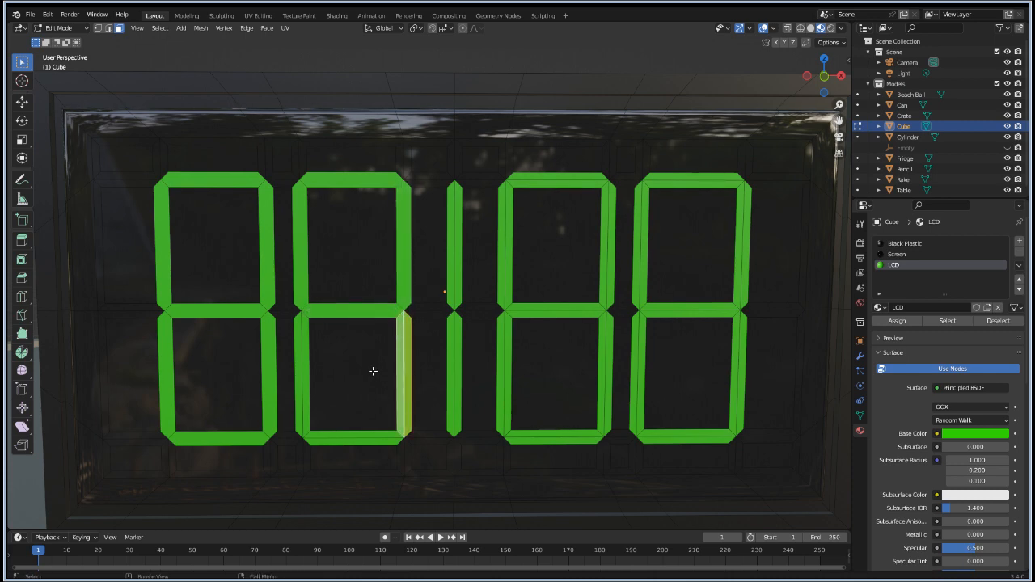
{"action": "left_click", "coordinate": [307, 359]}
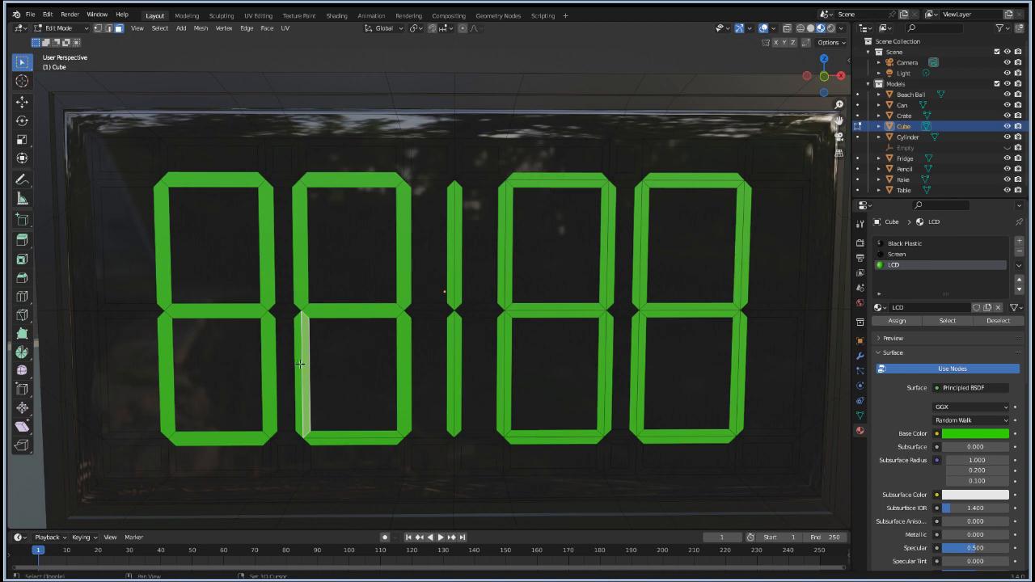
{"action": "left_click", "coordinate": [369, 435]}
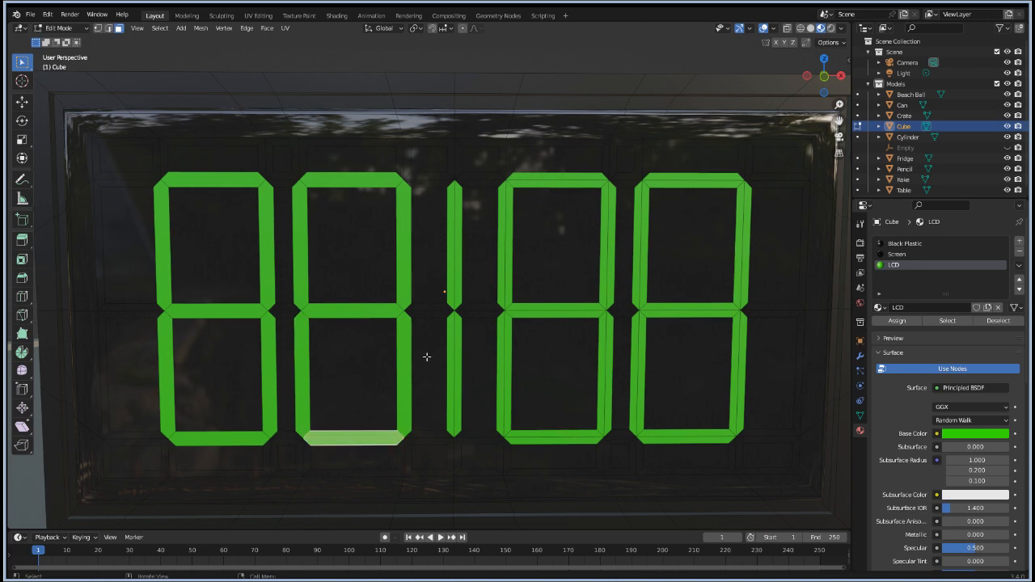
Step: Merge the paired faces of the lower and upper separator bars in the middle, and inspect where the bars meet
{"action": "left_click", "coordinate": [456, 352]}
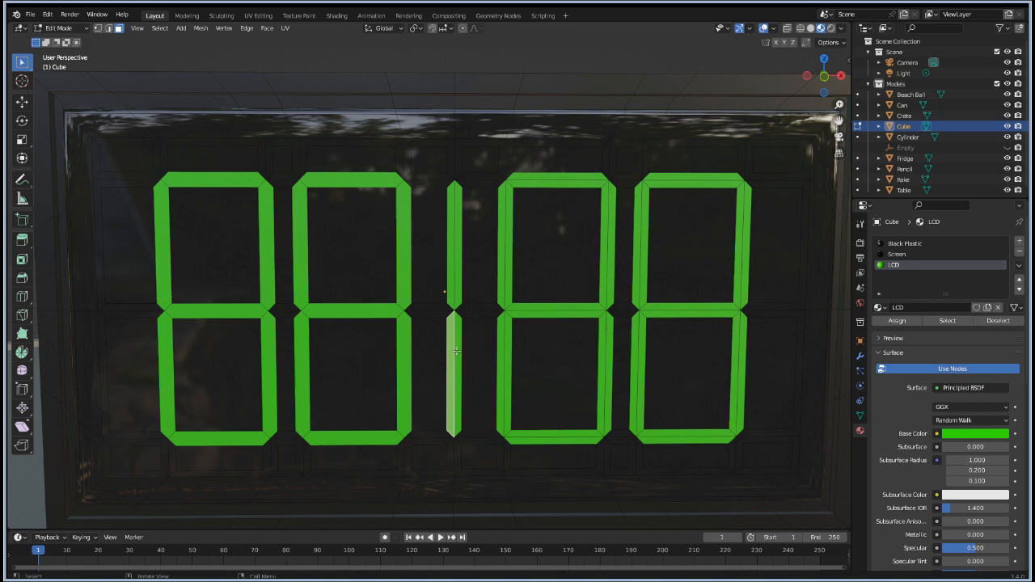
{"action": "left_click", "coordinate": [449, 264]}
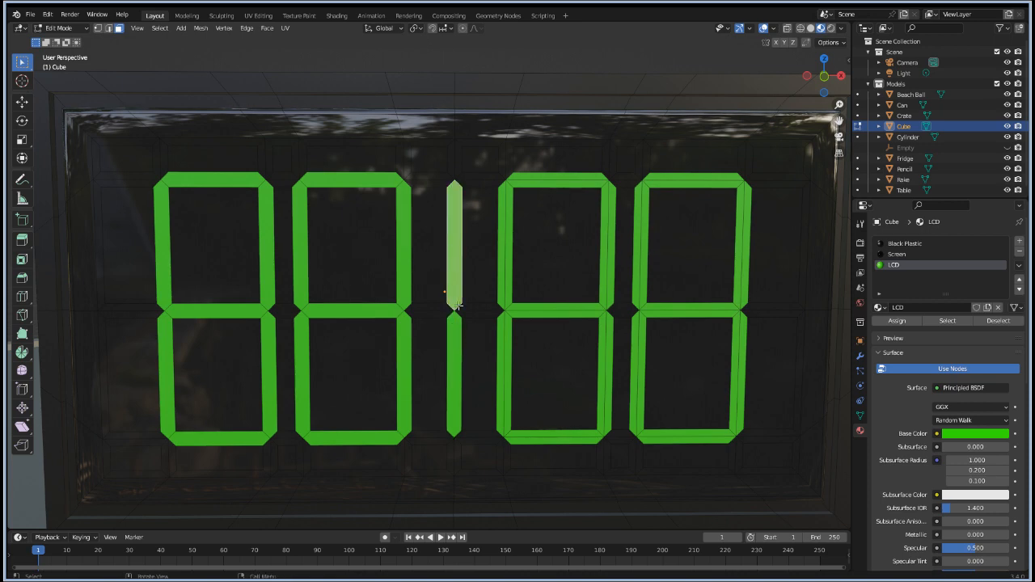
{"action": "scroll", "coordinate": [455, 310], "scroll_direction": "up", "scroll_amount": 3}
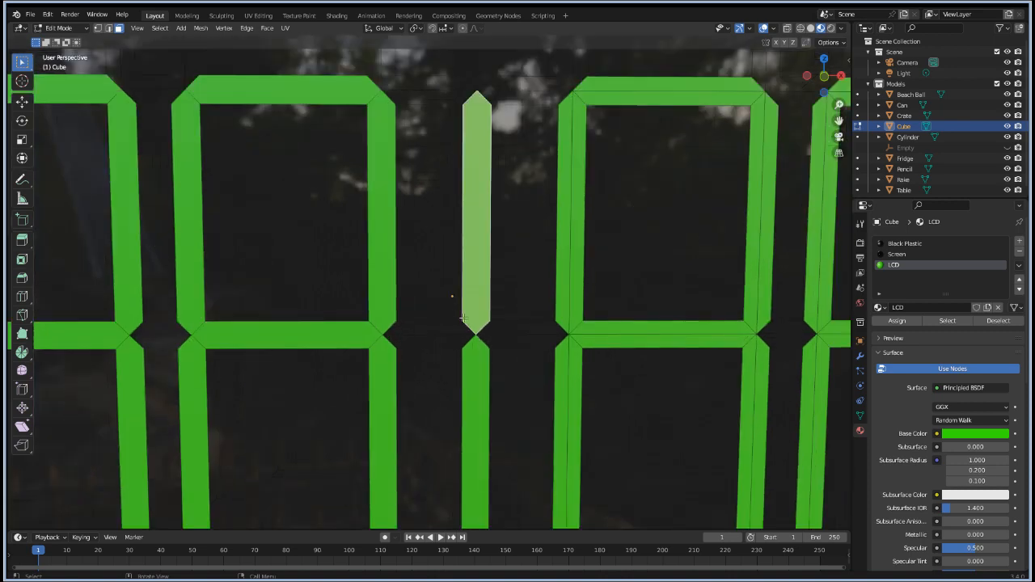
{"action": "scroll", "coordinate": [494, 335], "scroll_direction": "down", "scroll_amount": 2}
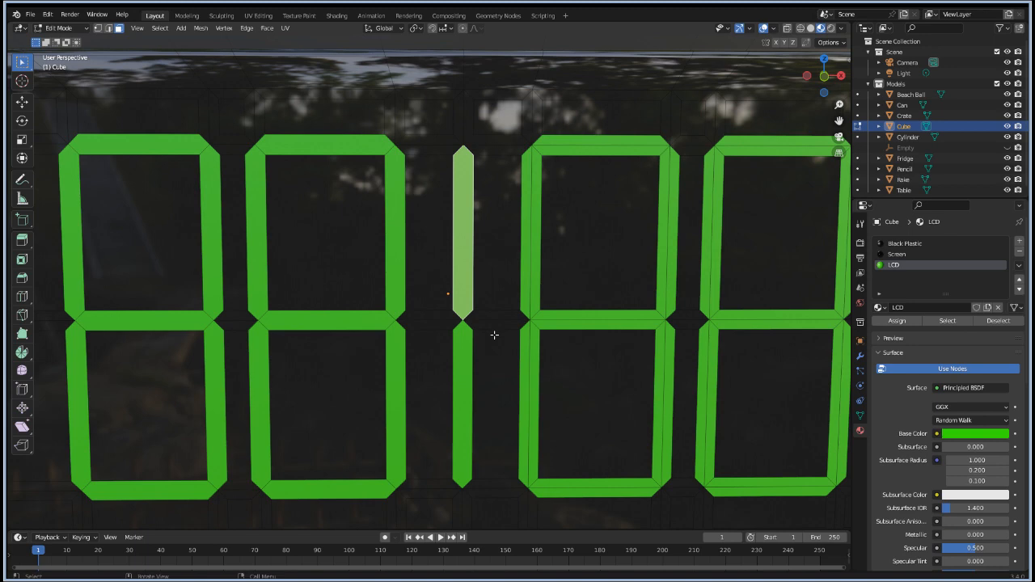
{"action": "scroll", "coordinate": [494, 334], "scroll_direction": "down", "scroll_amount": 2}
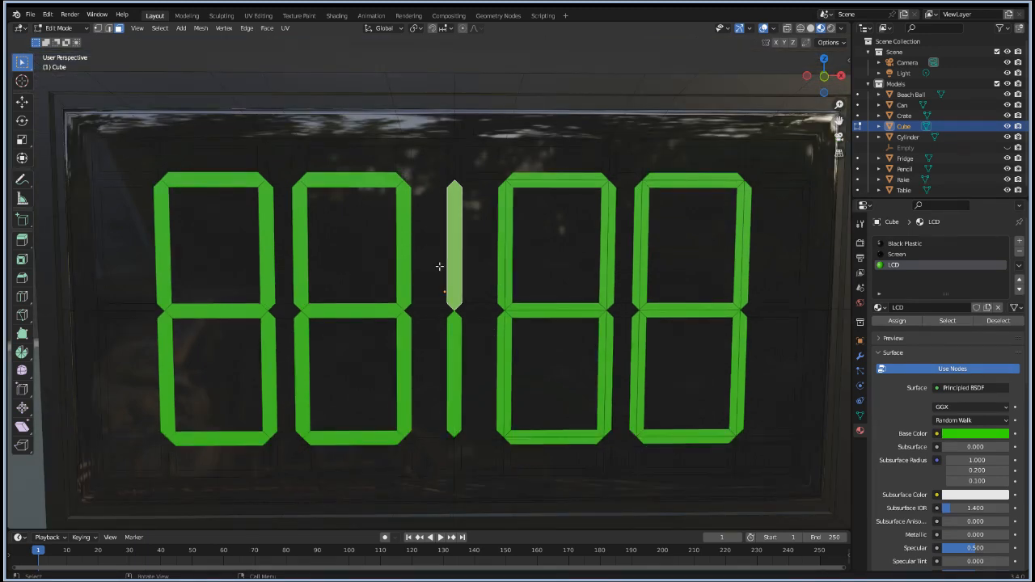
Step: Select the vertex where the two separator bars meet and bevel it in Vertices mode by about 0.0082 m with 3 segments
{"action": "left_click", "coordinate": [458, 307]}
{"action": "left_click", "coordinate": [454, 306]}
{"action": "key", "text": "1"}
{"action": "left_click", "coordinate": [456, 308]}
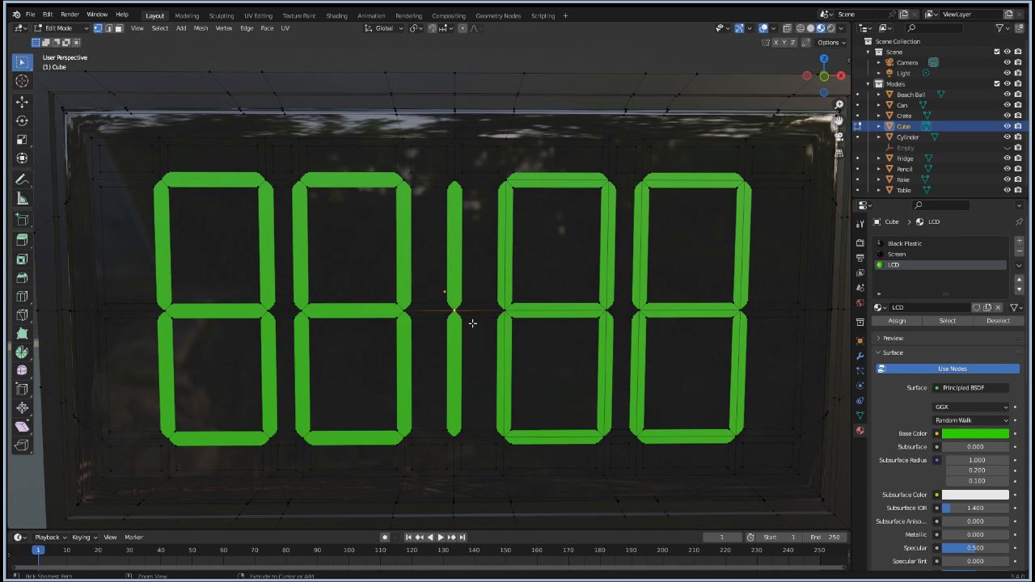
{"action": "key", "text": "ctrl+b"}
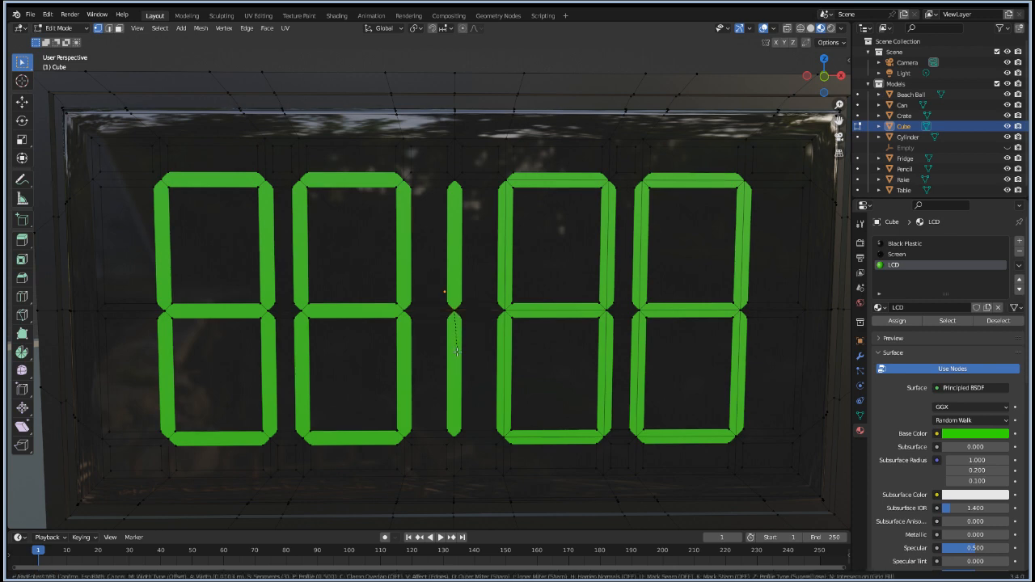
{"action": "left_click", "coordinate": [474, 343]}
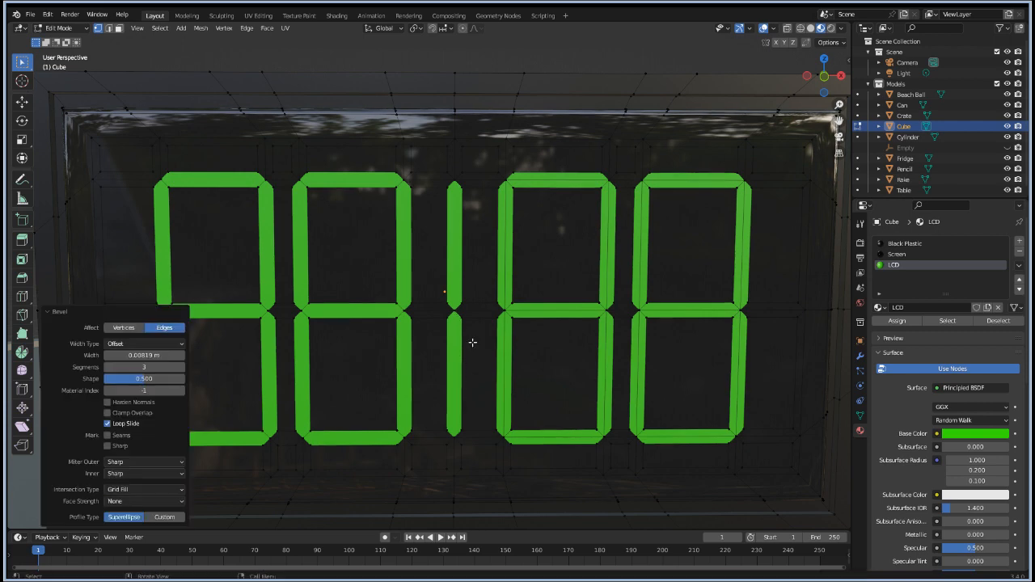
{"action": "left_click", "coordinate": [129, 327]}
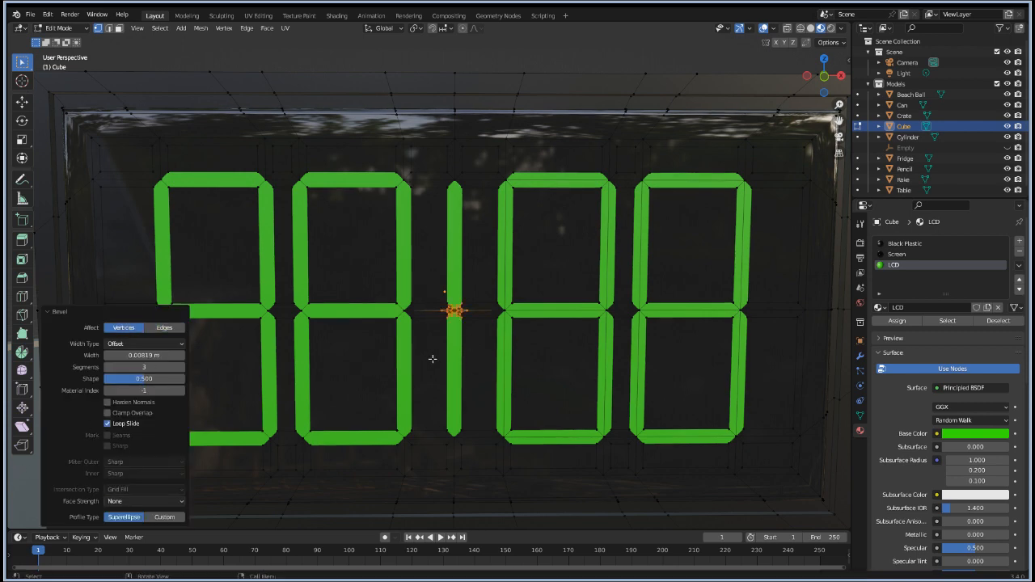
{"action": "scroll", "coordinate": [505, 311], "scroll_direction": "up", "scroll_amount": 8}
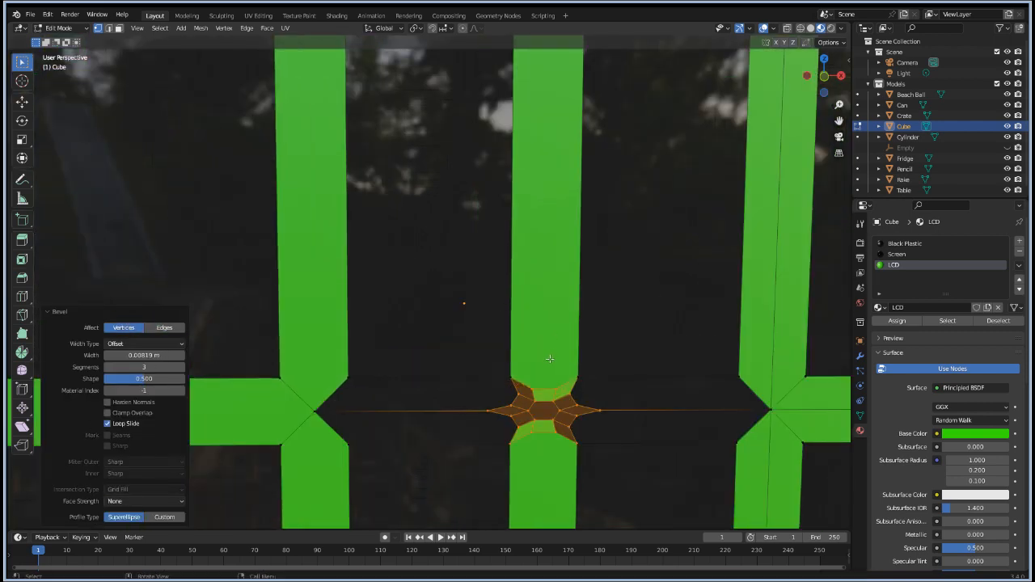
Step: Adjust the vertex bevel between the separator bars to 2 segments, with a width of about 0.0082 m and shape 0.532
{"action": "mouse_move", "coordinate": [144, 367]}
{"action": "left_mouse_down"}
{"action": "mouse_move", "coordinate": [121, 367]}
{"action": "mouse_move", "coordinate": [162, 367]}
{"action": "mouse_move", "coordinate": [121, 367]}
{"action": "mouse_move", "coordinate": [161, 356]}
{"action": "left_mouse_up"}
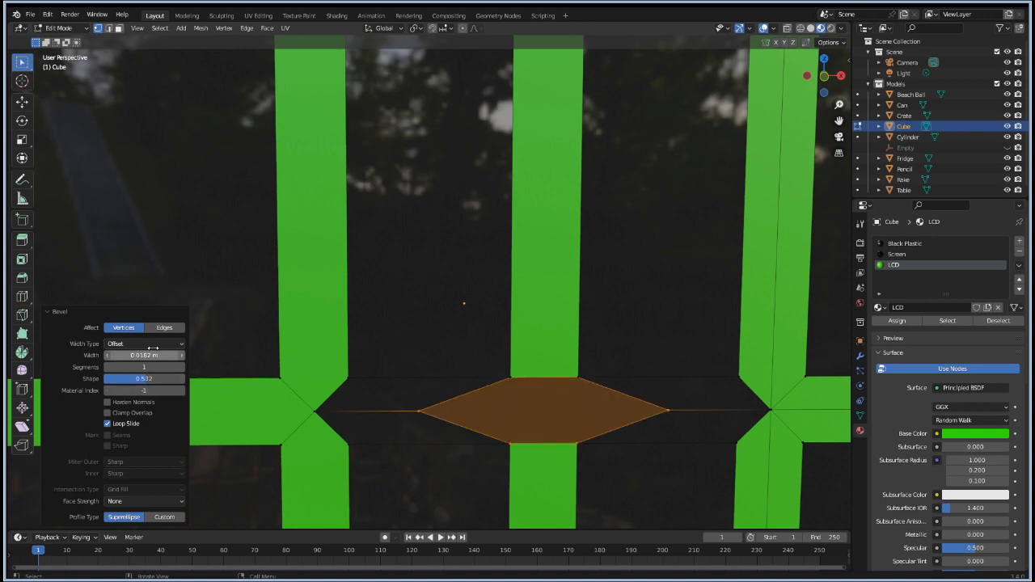
{"action": "mouse_move", "coordinate": [150, 355]}
{"action": "left_mouse_down"}
{"action": "mouse_move", "coordinate": [174, 355]}
{"action": "mouse_move", "coordinate": [121, 355]}
{"action": "mouse_move", "coordinate": [154, 355]}
{"action": "mouse_move", "coordinate": [129, 355]}
{"action": "mouse_move", "coordinate": [154, 368]}
{"action": "left_mouse_up"}
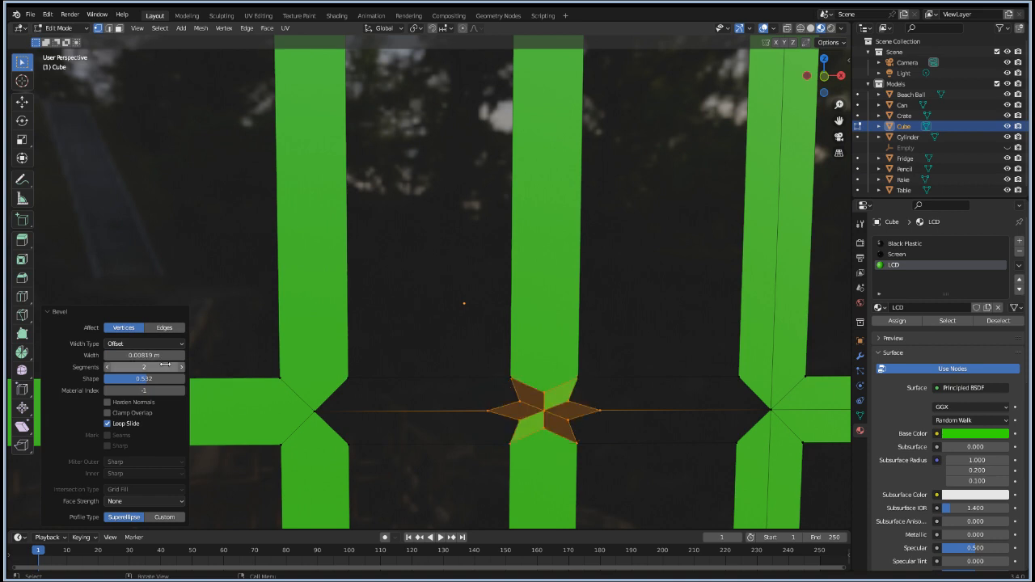
{"action": "left_click", "coordinate": [643, 363]}
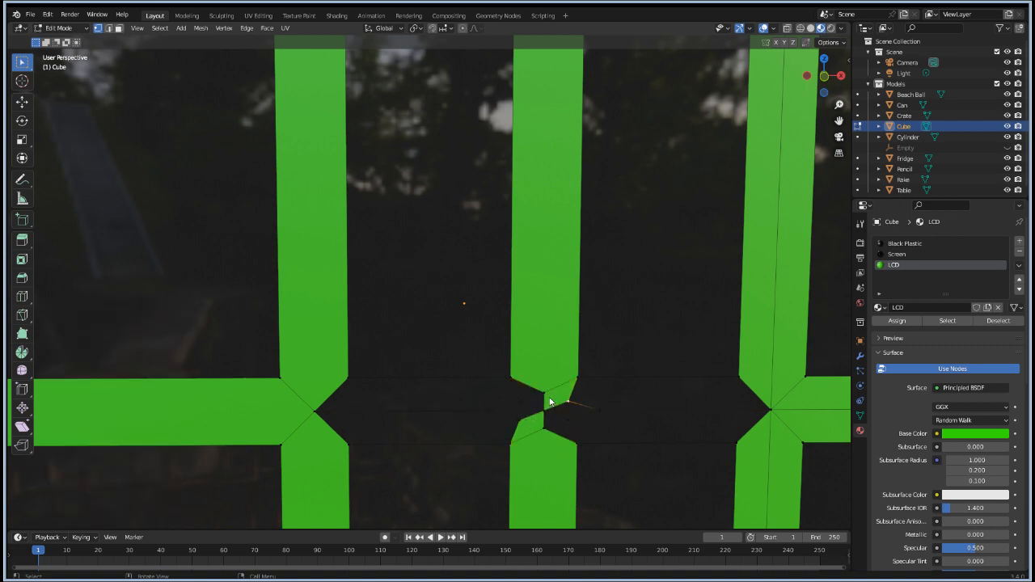
Step: Assign the Screen material to the two small green faces left between the separator bars, and drop their selection
{"action": "key", "text": "3"}
{"action": "left_click", "coordinate": [557, 402]}
{"action": "left_click", "coordinate": [529, 424], "text": "shift"}
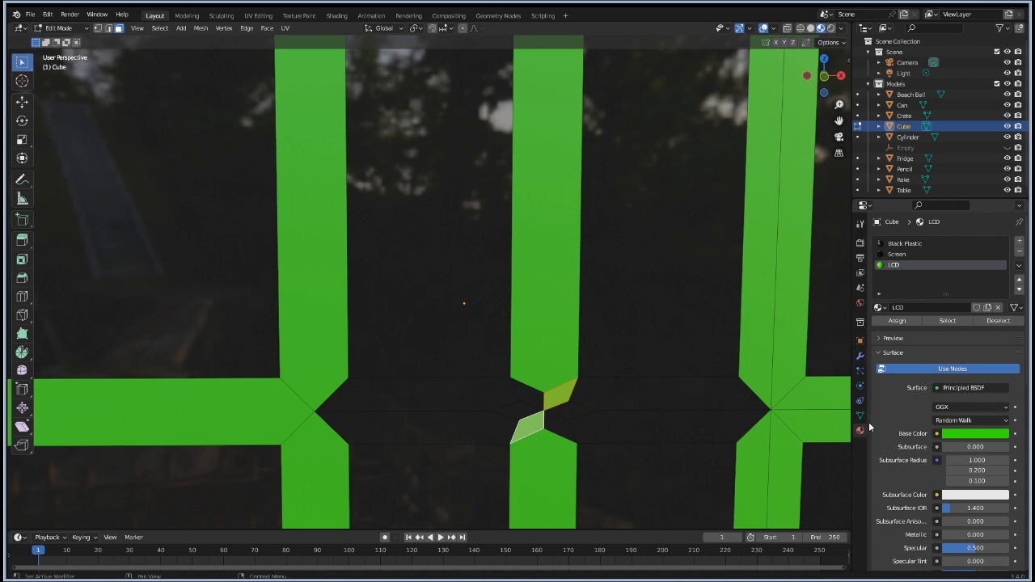
{"action": "left_click", "coordinate": [904, 254]}
{"action": "left_click", "coordinate": [903, 320]}
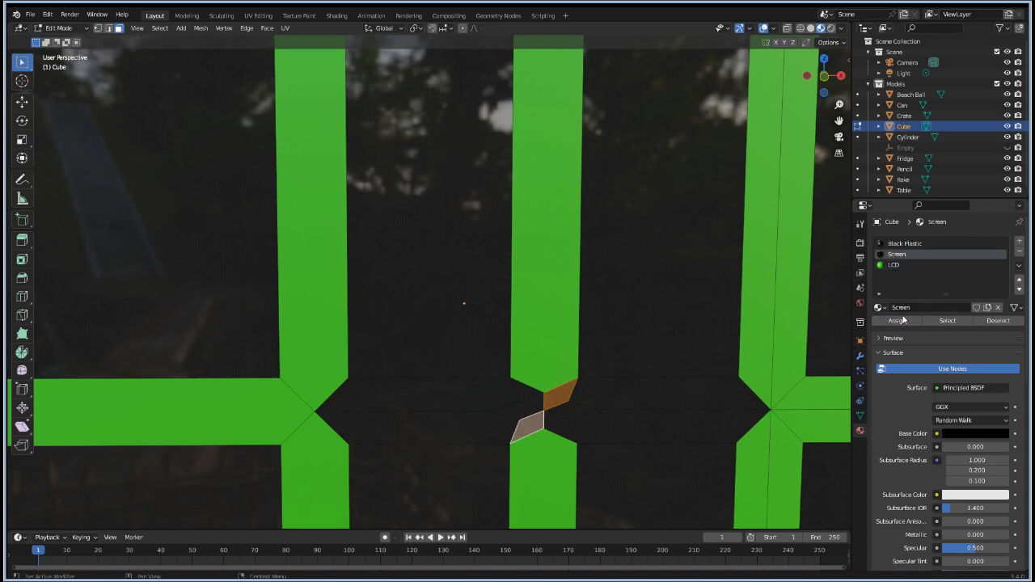
{"action": "left_click", "coordinate": [676, 451]}
Step: Shorten both separator bars into dots by scaling them about their Individual Origins to about 0.138 along Z
{"action": "scroll", "coordinate": [639, 400], "scroll_direction": "down", "scroll_amount": 6}
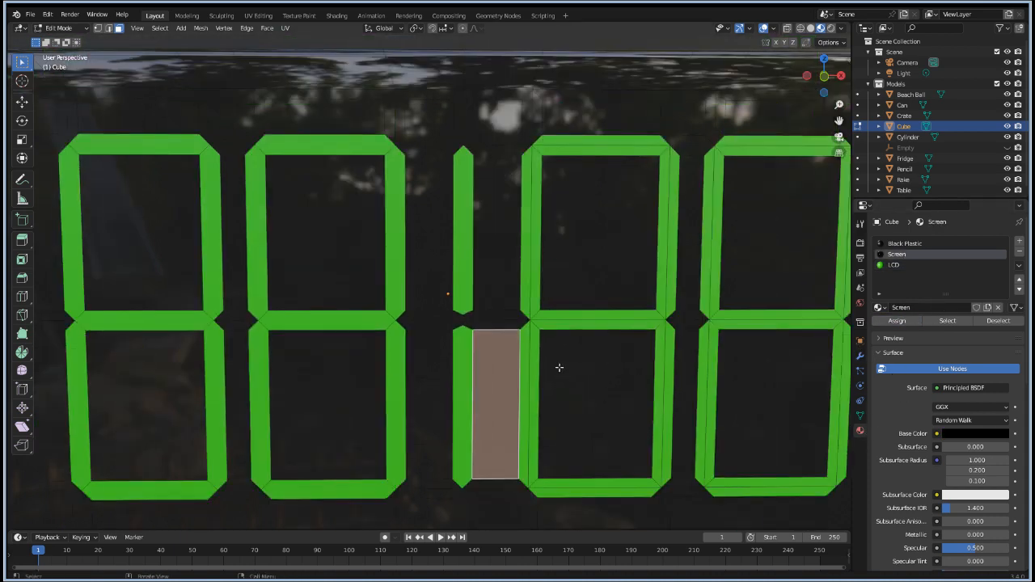
{"action": "left_click", "coordinate": [465, 237]}
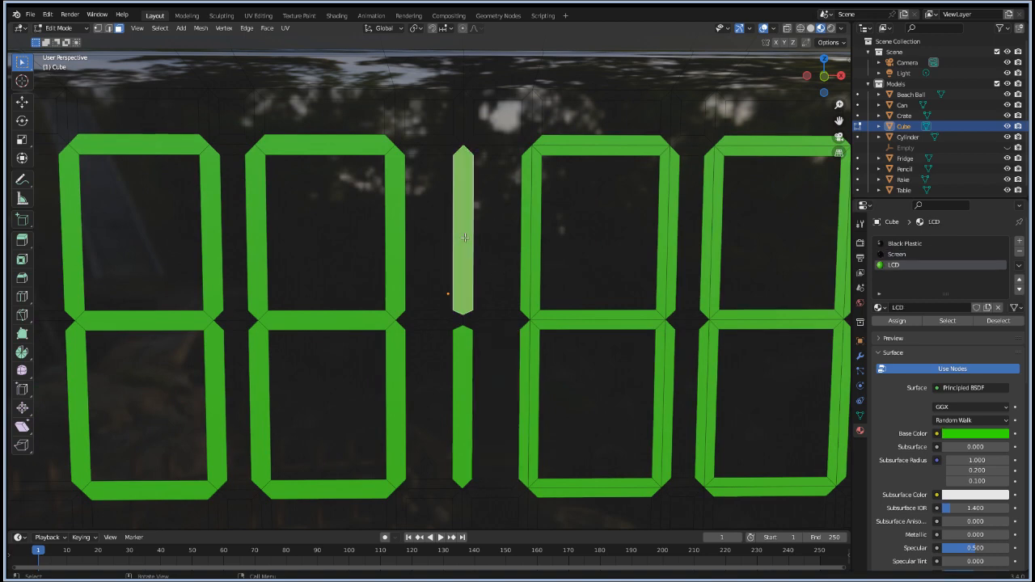
{"action": "left_click", "coordinate": [460, 342], "text": "shift"}
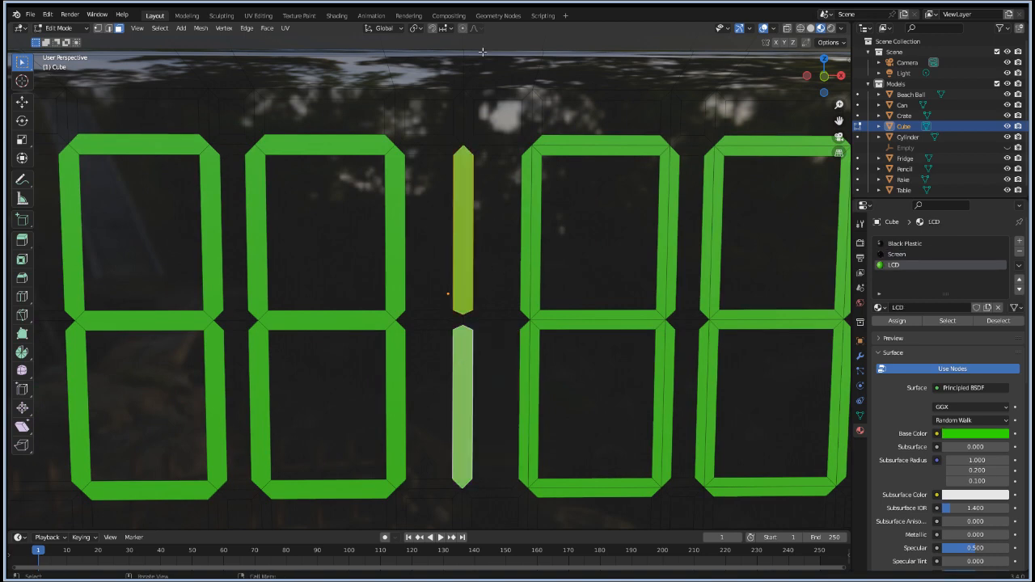
{"action": "left_click", "coordinate": [420, 27]}
{"action": "left_click", "coordinate": [419, 64]}
{"action": "key", "text": "s"}
{"action": "key", "text": "z"}
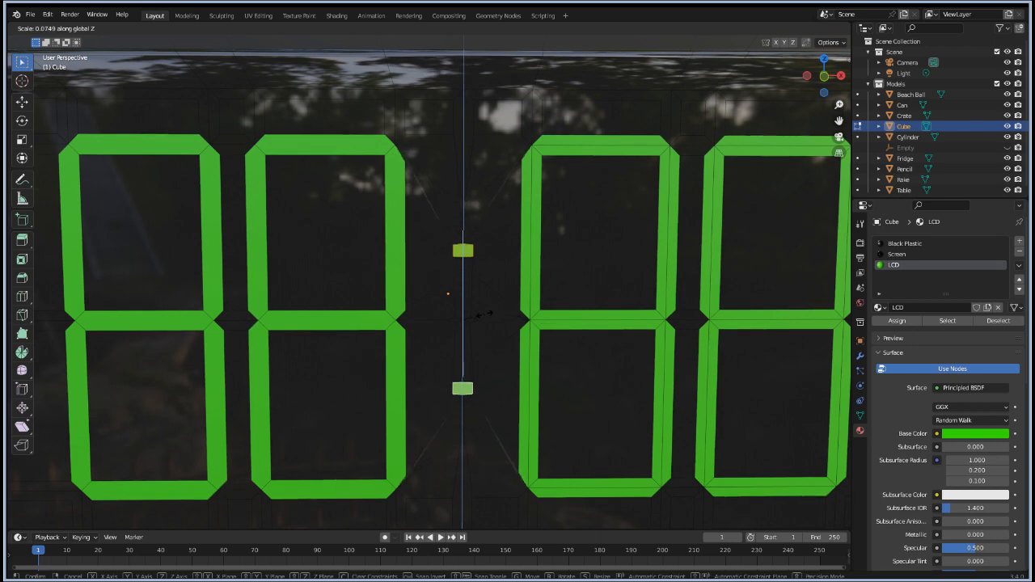
{"action": "left_click", "coordinate": [497, 321]}
Step: Select the top and bottom middle vertices of the upper separator dot and set the pivot point to Median Point
{"action": "scroll", "coordinate": [480, 251], "scroll_direction": "up", "scroll_amount": 6}
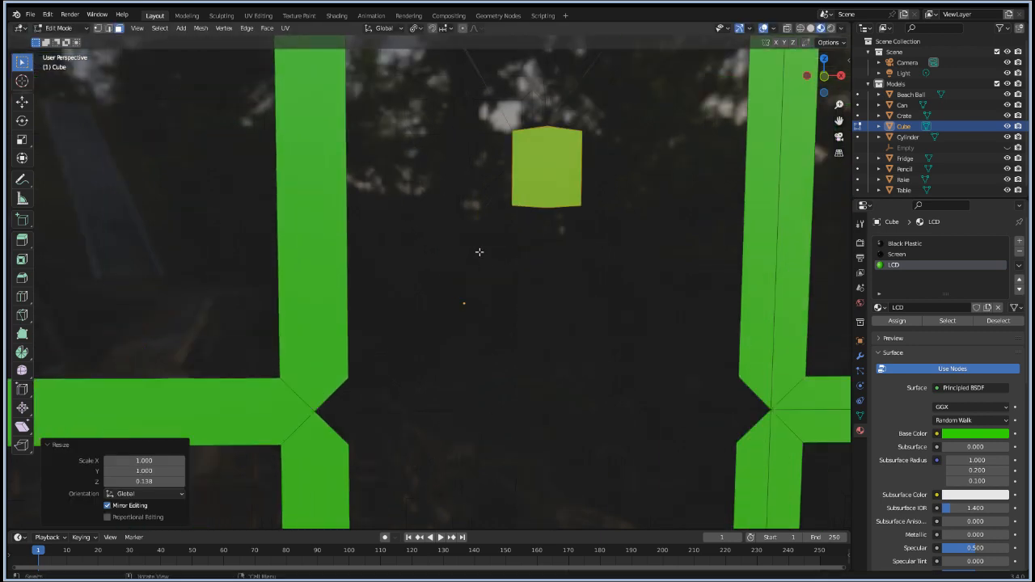
{"action": "left_click", "coordinate": [558, 132]}
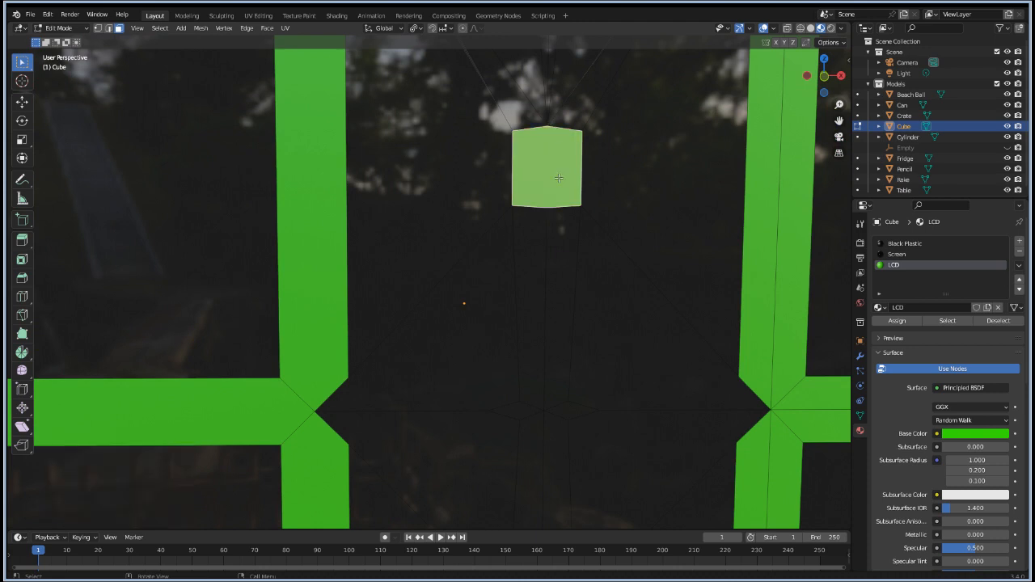
{"action": "key", "text": "1"}
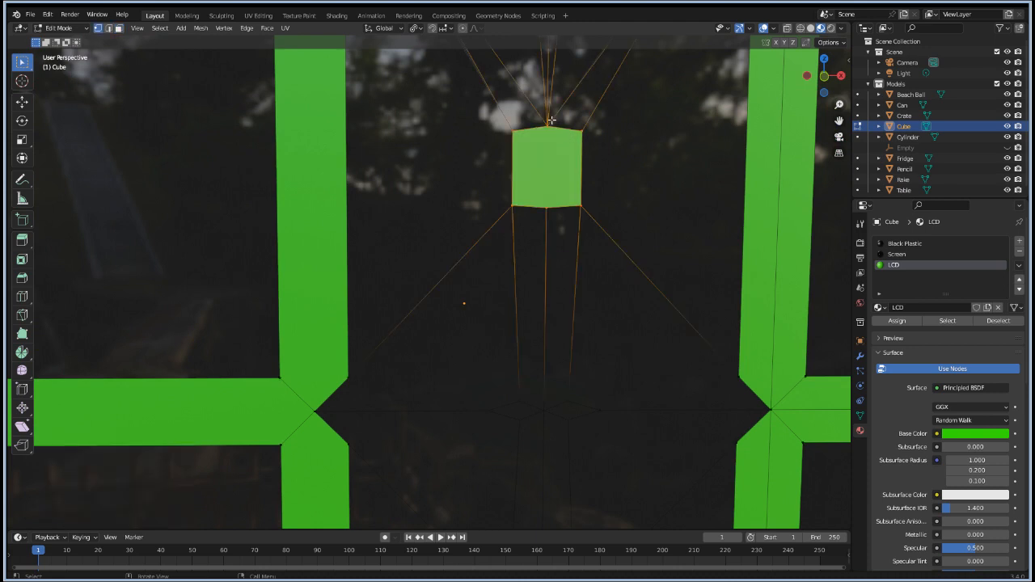
{"action": "left_click", "coordinate": [546, 120]}
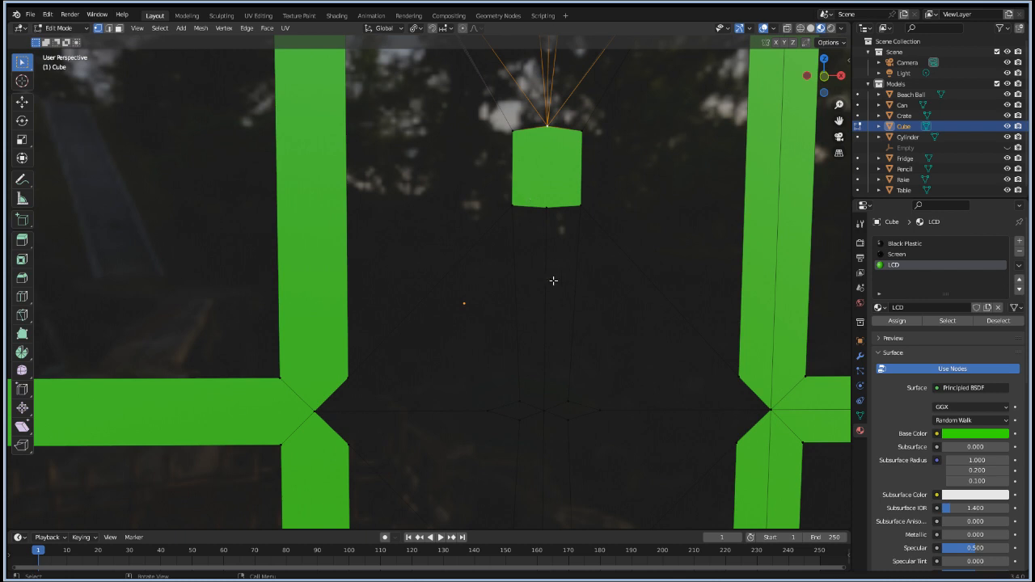
{"action": "scroll", "coordinate": [554, 233], "scroll_direction": "down", "scroll_amount": 5}
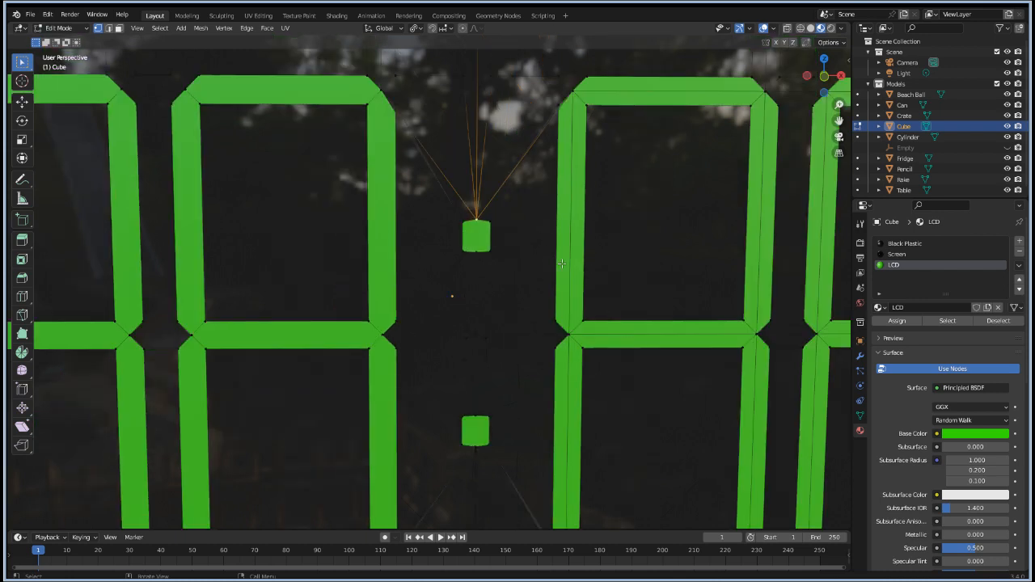
{"action": "left_click", "coordinate": [477, 249], "text": "shift"}
{"action": "left_click", "coordinate": [416, 28]}
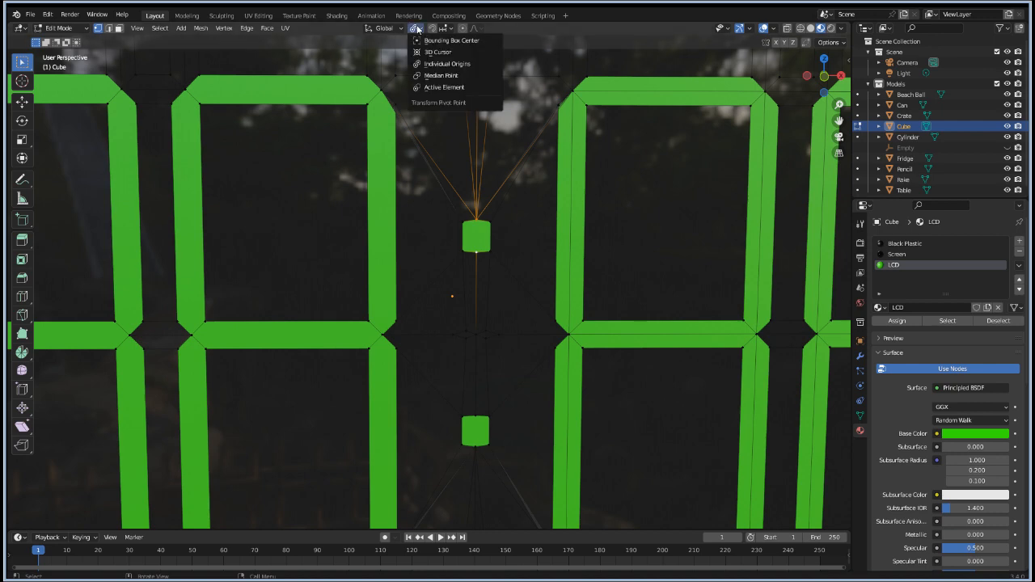
{"action": "left_click", "coordinate": [439, 75]}
Step: Try scaling the upper dot's two tip vertices uniformly by about 1.536, and undo the resize
{"action": "key", "text": "g"}
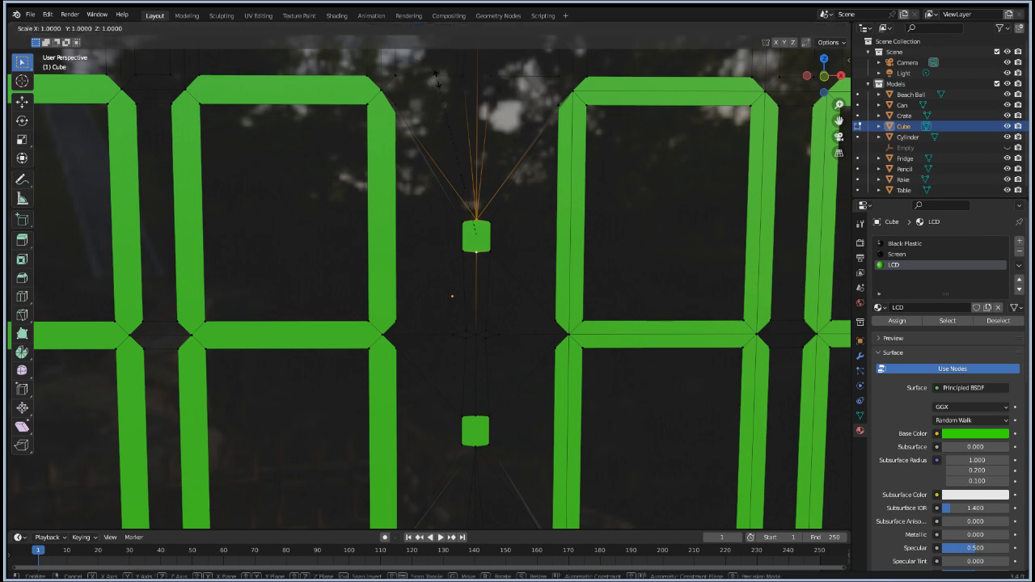
{"action": "left_click", "coordinate": [347, 517]}
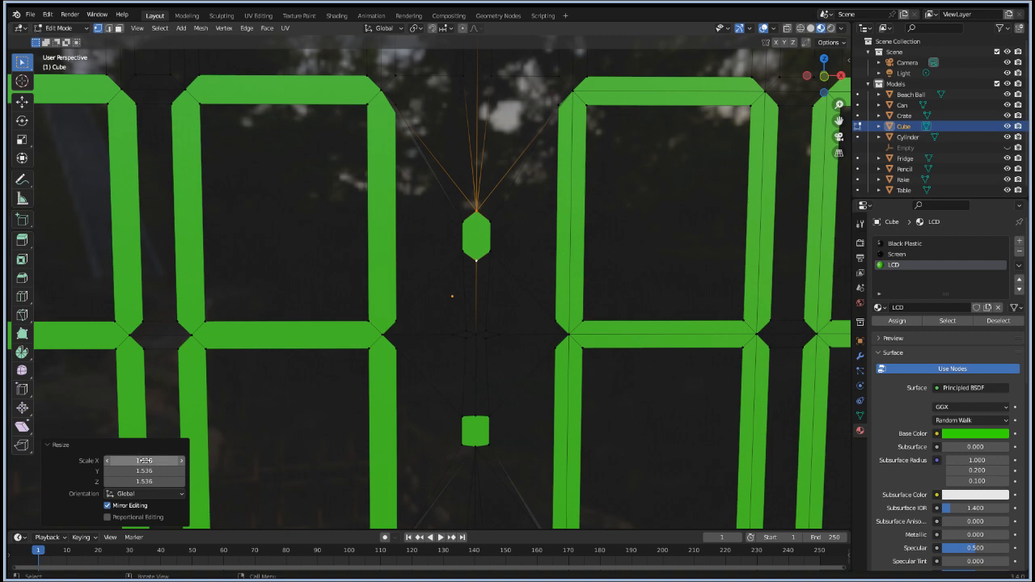
{"action": "key", "text": "ctrl+z"}
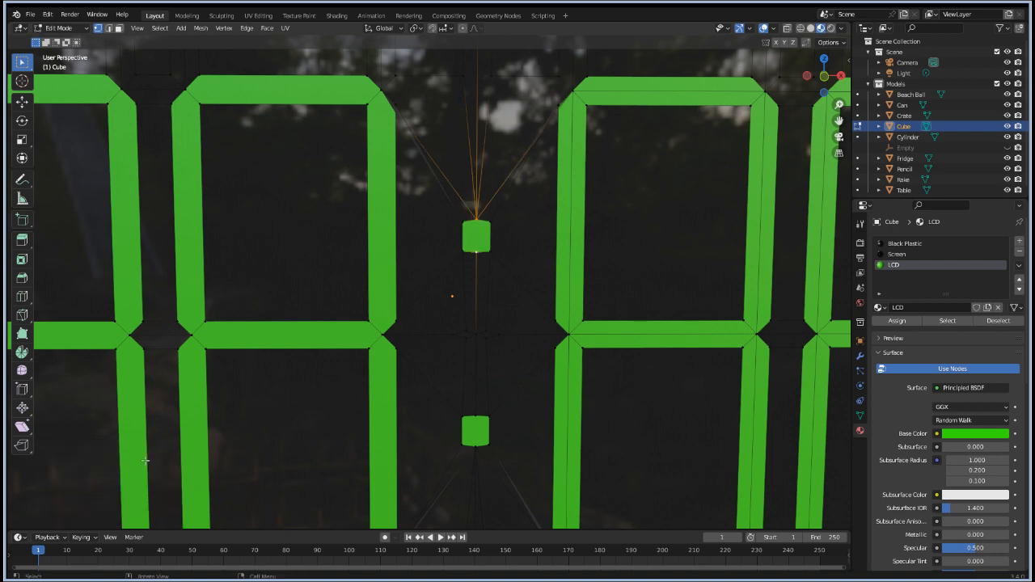
Step: Scale the top and bottom middle vertices of the upper separator dot by 1.5 along Z, and repeat for the lower dot
{"action": "type", "text": "sz1.5"}
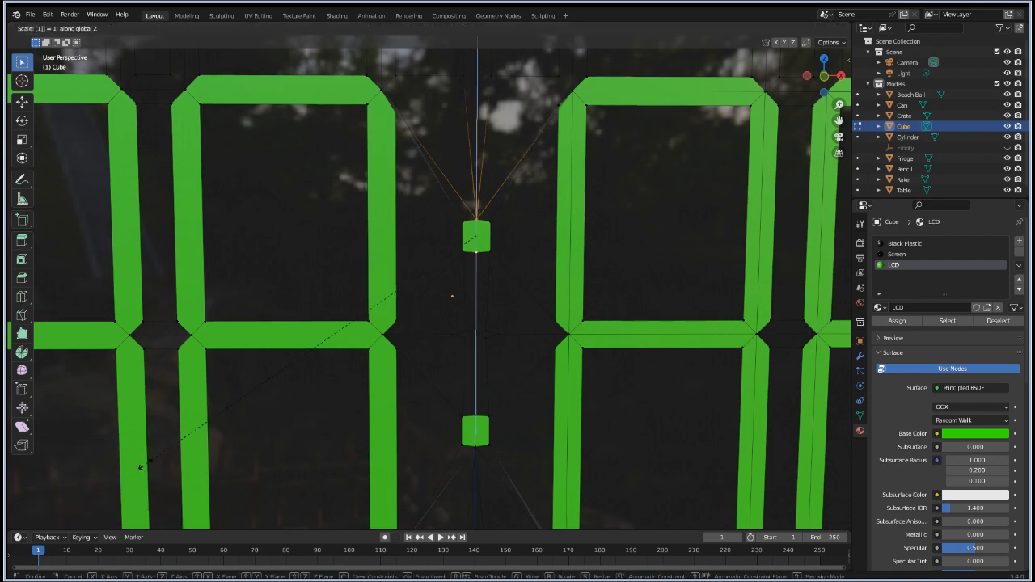
{"action": "key", "text": "Return"}
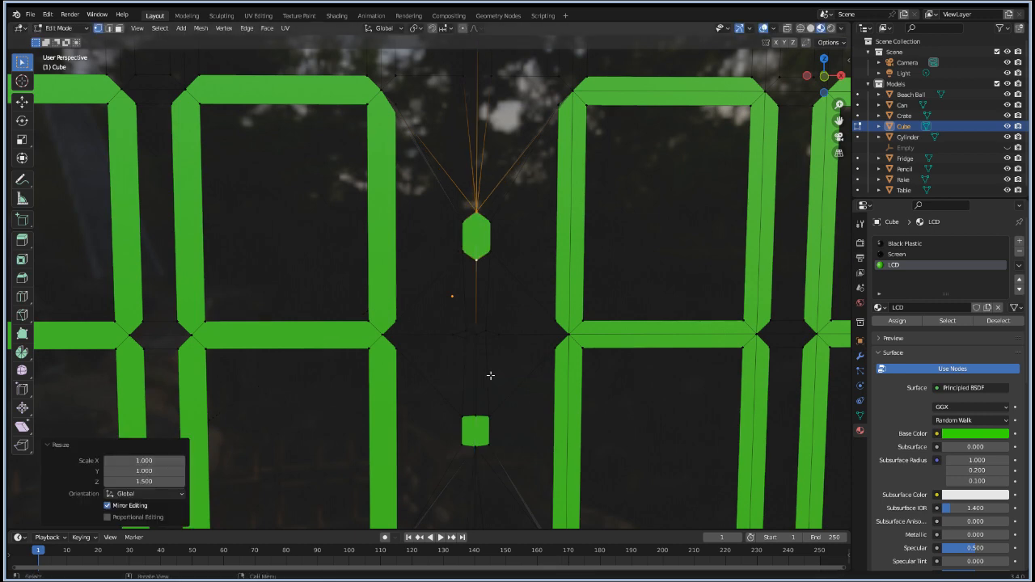
{"action": "left_click", "coordinate": [470, 411]}
{"action": "left_click", "coordinate": [476, 437]}
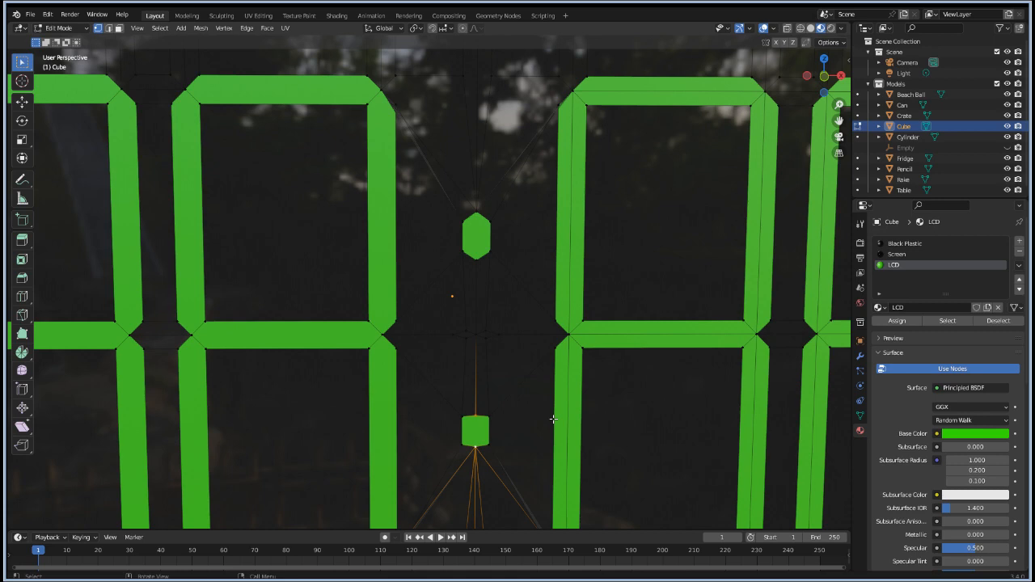
{"action": "key", "text": "s"}
{"action": "type", "text": "z"}
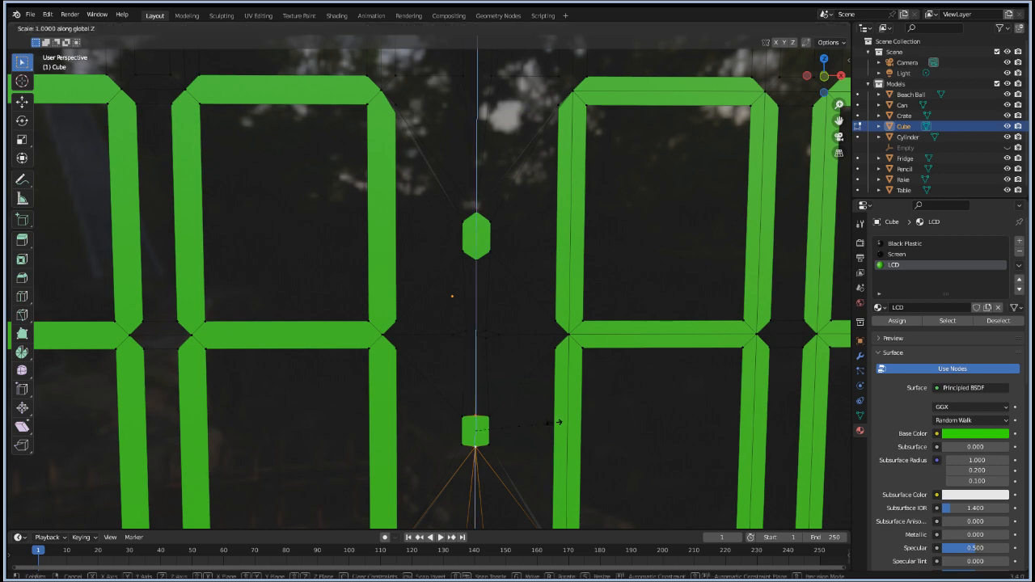
{"action": "type", "text": "1.5"}
{"action": "key", "text": "Return"}
Step: Examine the separator dots and the whole display in Object Mode, and return to Edit Mode
{"action": "scroll", "coordinate": [547, 355], "scroll_direction": "down", "scroll_amount": 5}
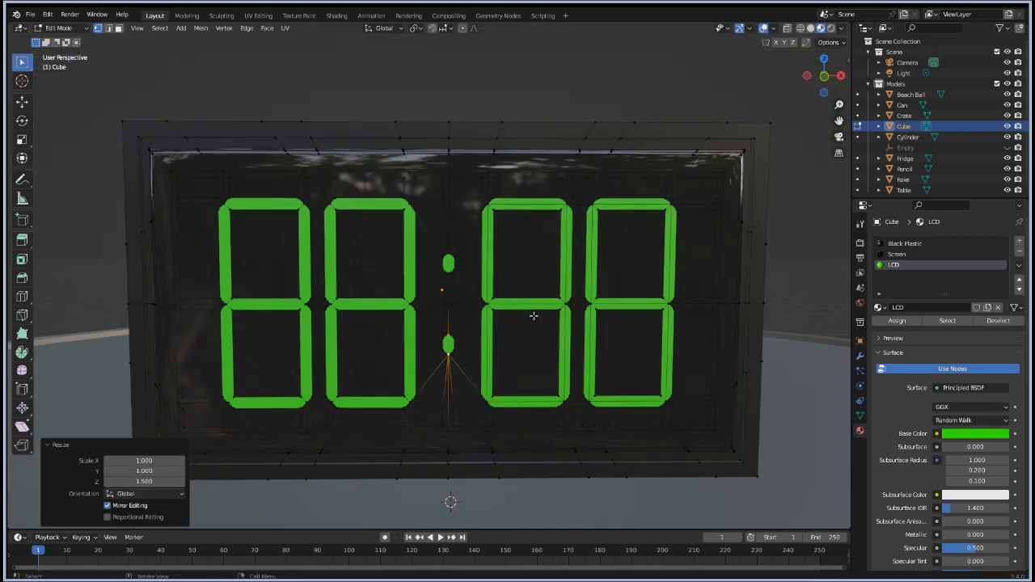
{"action": "scroll", "coordinate": [534, 317], "scroll_direction": "up", "scroll_amount": 3}
{"action": "key", "text": "Tab"}
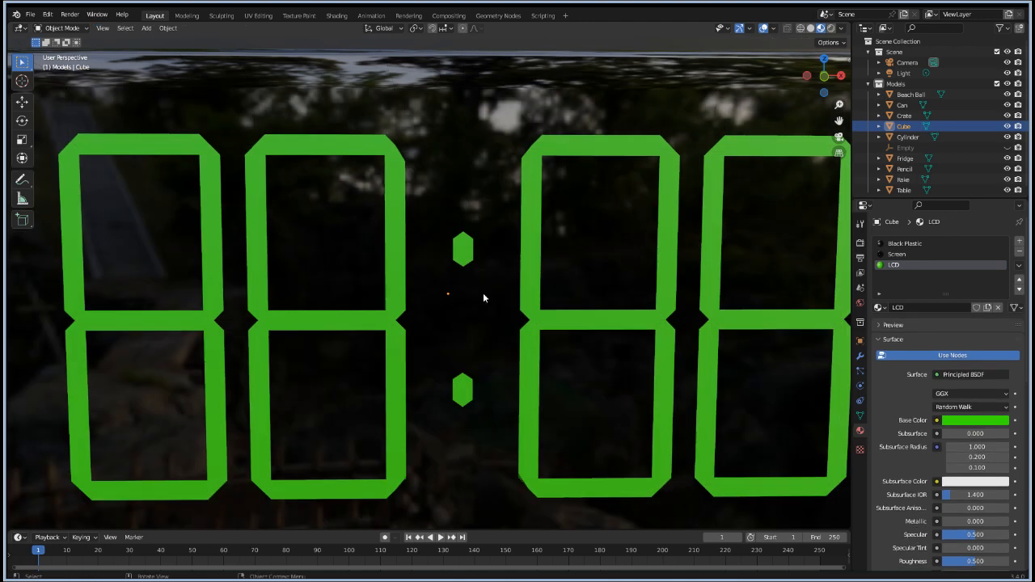
{"action": "scroll", "coordinate": [508, 280], "scroll_direction": "down", "scroll_amount": 2}
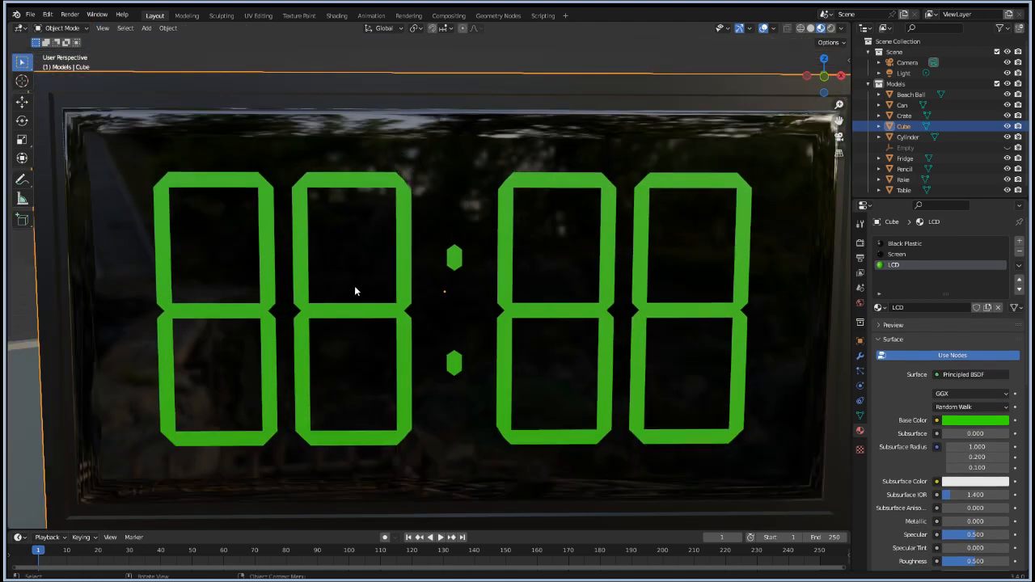
{"action": "key", "text": "Tab"}
{"action": "scroll", "coordinate": [417, 242], "scroll_direction": "up", "scroll_amount": 2}
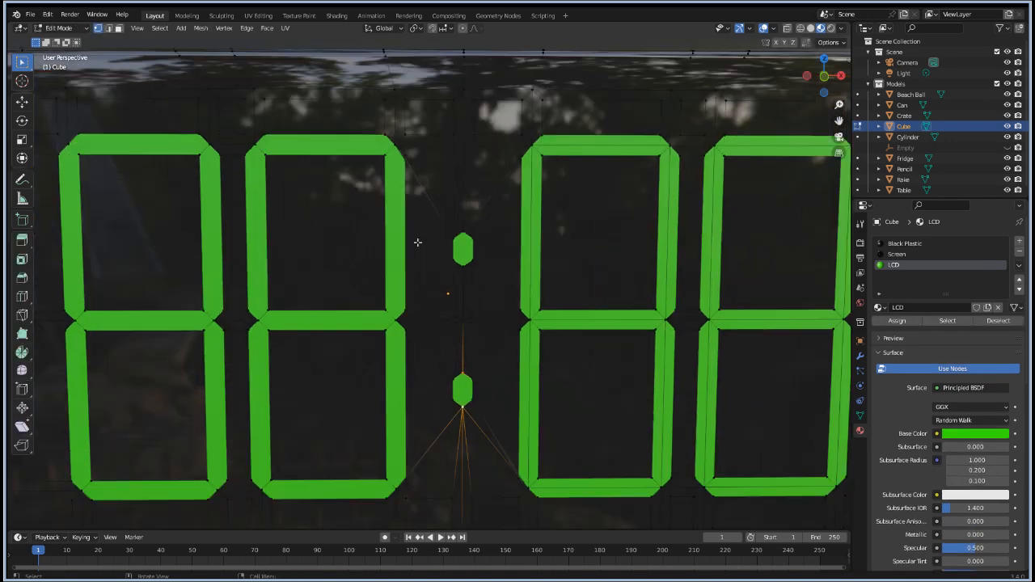
Step: Merge the paired faces of the third digit's upper vertical, top and middle segments into single faces
{"action": "key", "text": "alt+a"}
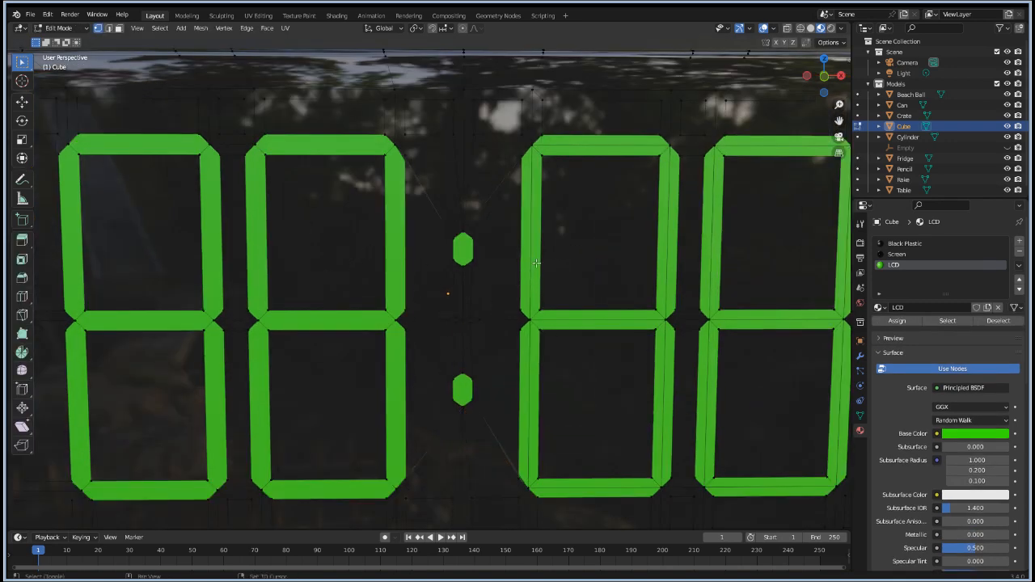
{"action": "key", "text": "3"}
{"action": "left_click", "coordinate": [536, 262]}
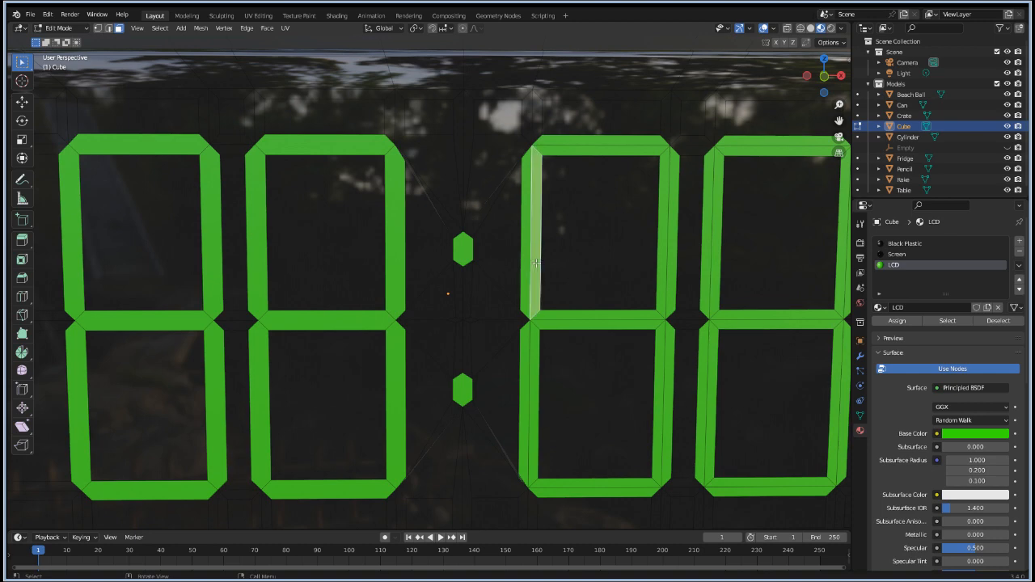
{"action": "left_click", "coordinate": [524, 256], "text": "shift"}
{"action": "key", "text": "f"}
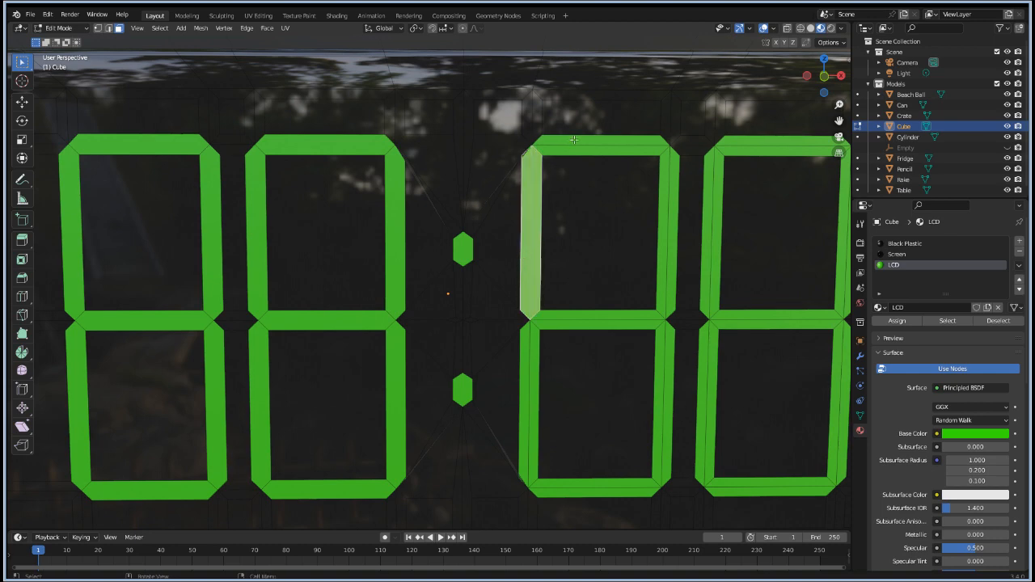
{"action": "left_click", "coordinate": [574, 142]}
{"action": "left_click", "coordinate": [577, 150], "text": "shift"}
{"action": "key", "text": "f"}
{"action": "left_click", "coordinate": [674, 191]}
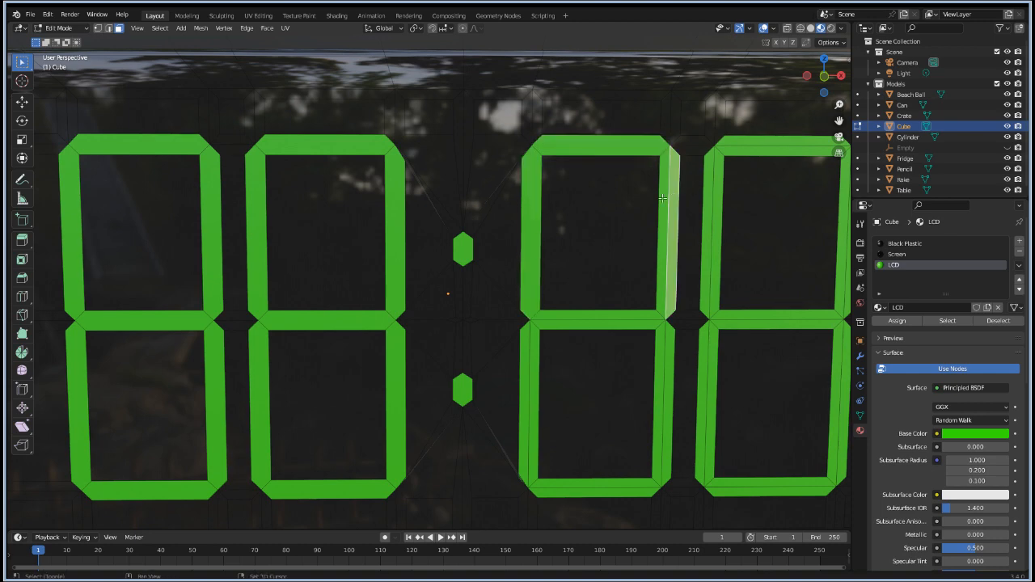
{"action": "left_click", "coordinate": [662, 202], "text": "shift"}
{"action": "key", "text": "f"}
{"action": "left_click", "coordinate": [598, 316]}
{"action": "left_click", "coordinate": [604, 325], "text": "shift"}
{"action": "key", "text": "f"}
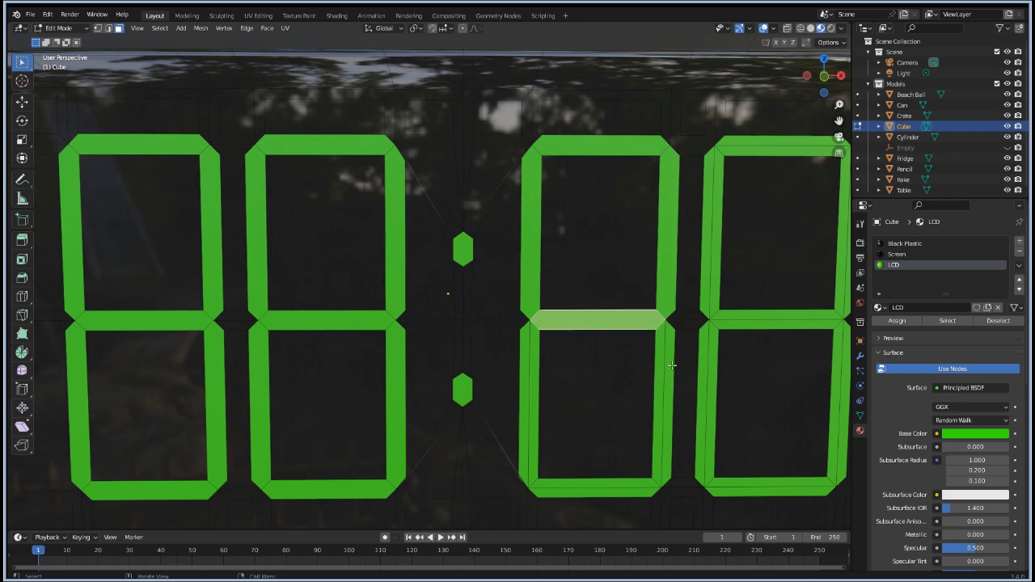
Step: Merge the paired faces of the third digit's two lower vertical segments and its bottom segment into single faces
{"action": "left_click", "coordinate": [670, 363]}
{"action": "left_click", "coordinate": [660, 369], "text": "shift"}
{"action": "key", "text": "f"}
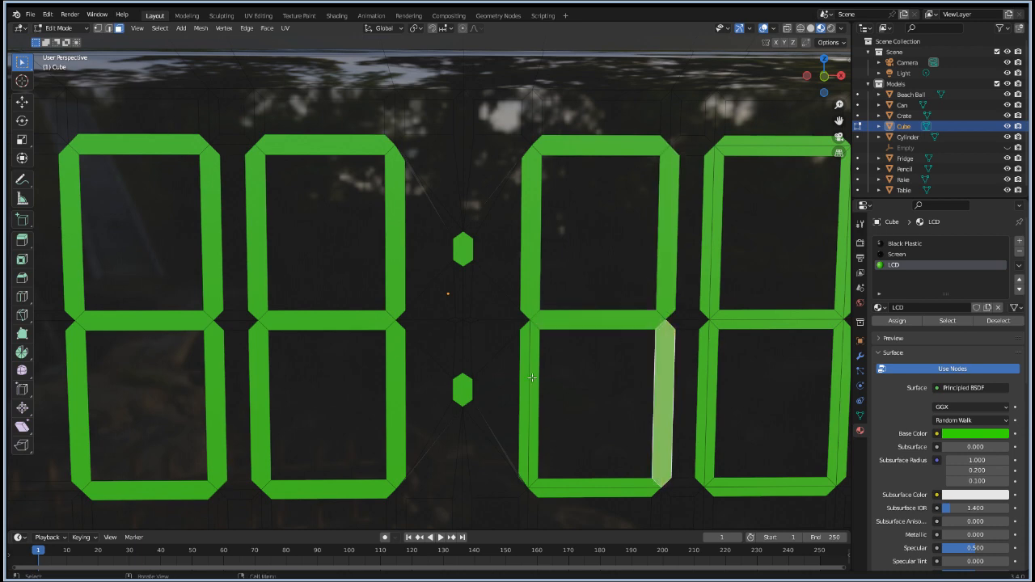
{"action": "left_click", "coordinate": [532, 378]}
{"action": "left_click", "coordinate": [524, 383], "text": "shift"}
{"action": "key", "text": "f"}
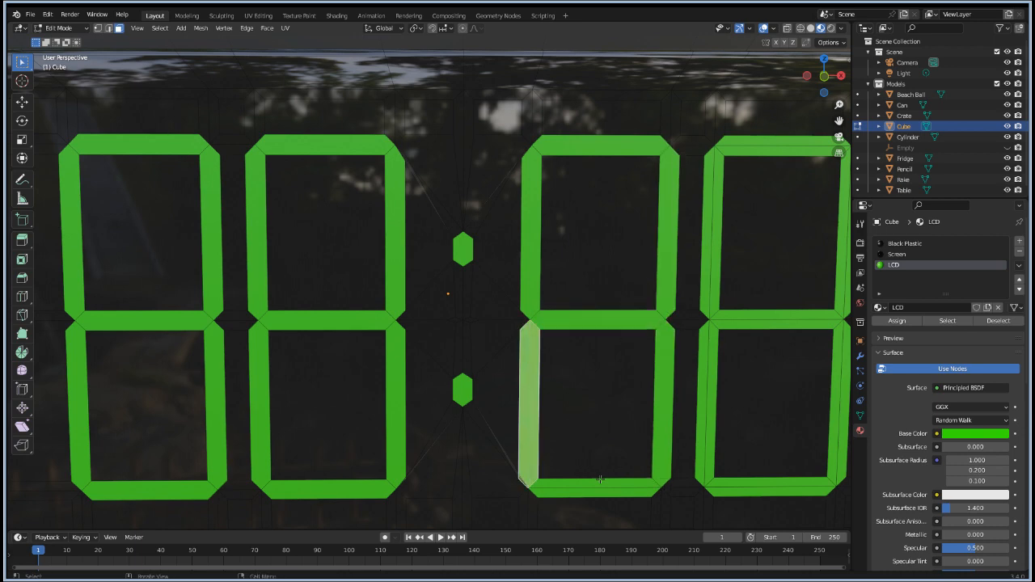
{"action": "left_click", "coordinate": [600, 483]}
{"action": "left_click", "coordinate": [601, 492], "text": "shift"}
{"action": "key", "text": "f"}
Step: Merge the paired faces of the fourth digit's two left vertical segments, its middle segment and its top segment into single faces
{"action": "left_click", "coordinate": [710, 398]}
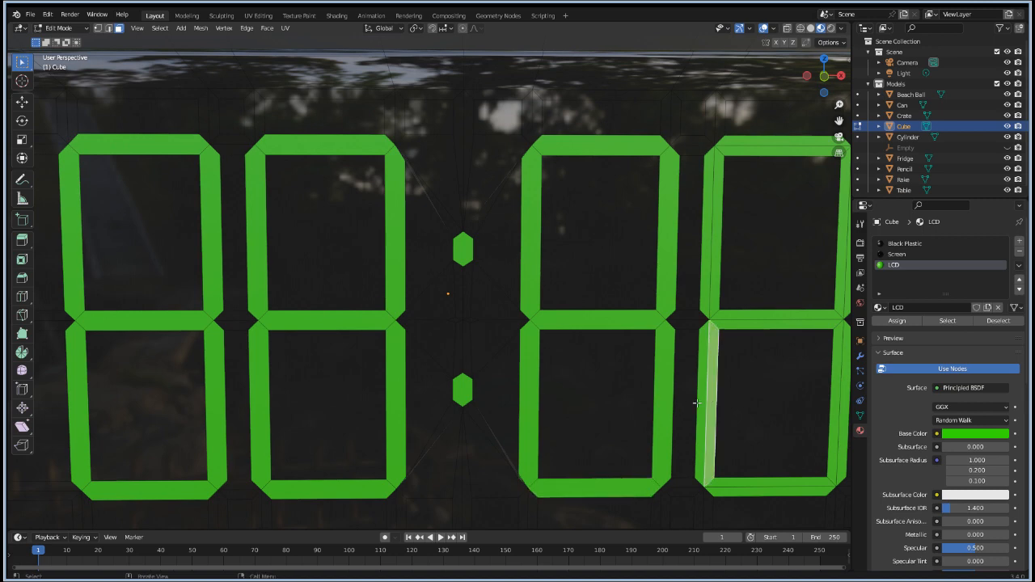
{"action": "left_click", "coordinate": [701, 401], "text": "shift"}
{"action": "key", "text": "f"}
{"action": "left_click", "coordinate": [760, 314]}
{"action": "left_click", "coordinate": [760, 322], "text": "shift"}
{"action": "key", "text": "f"}
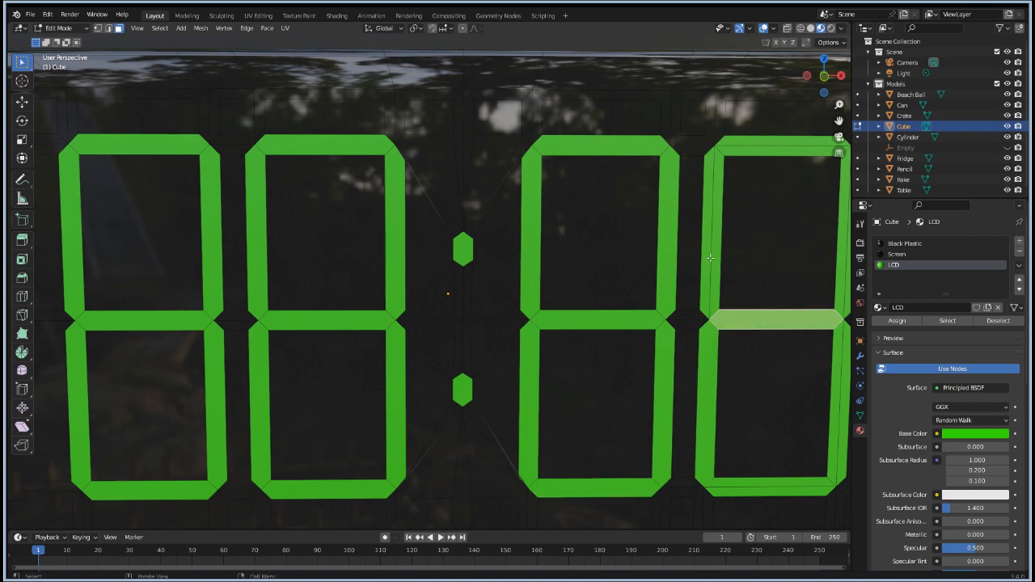
{"action": "left_click", "coordinate": [717, 262]}
{"action": "left_click", "coordinate": [708, 259], "text": "shift"}
{"action": "key", "text": "f"}
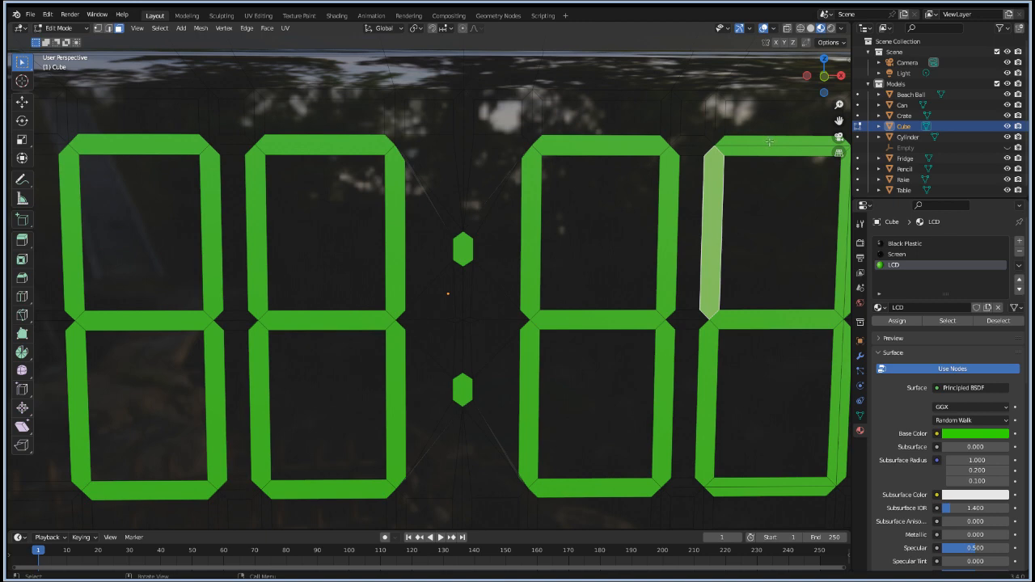
{"action": "left_click", "coordinate": [769, 142]}
{"action": "left_click", "coordinate": [769, 151], "text": "shift"}
{"action": "key", "text": "f"}
Step: Merge the paired faces of the fourth digit's two right vertical segments and its bottom segment into single faces
{"action": "scroll", "coordinate": [796, 283], "scroll_direction": "down", "scroll_amount": 2}
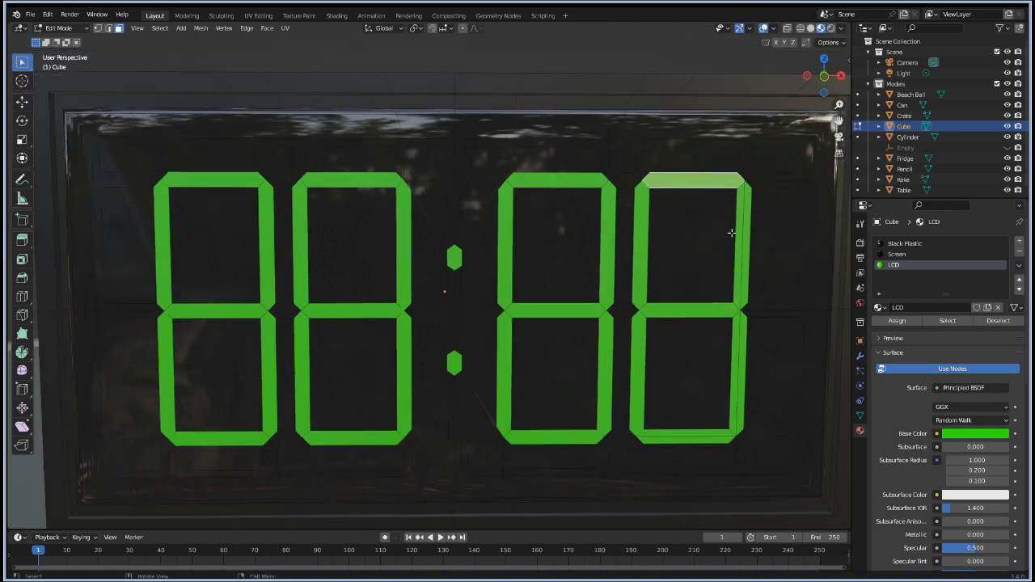
{"action": "left_click", "coordinate": [746, 243]}
{"action": "left_click", "coordinate": [741, 243], "text": "shift"}
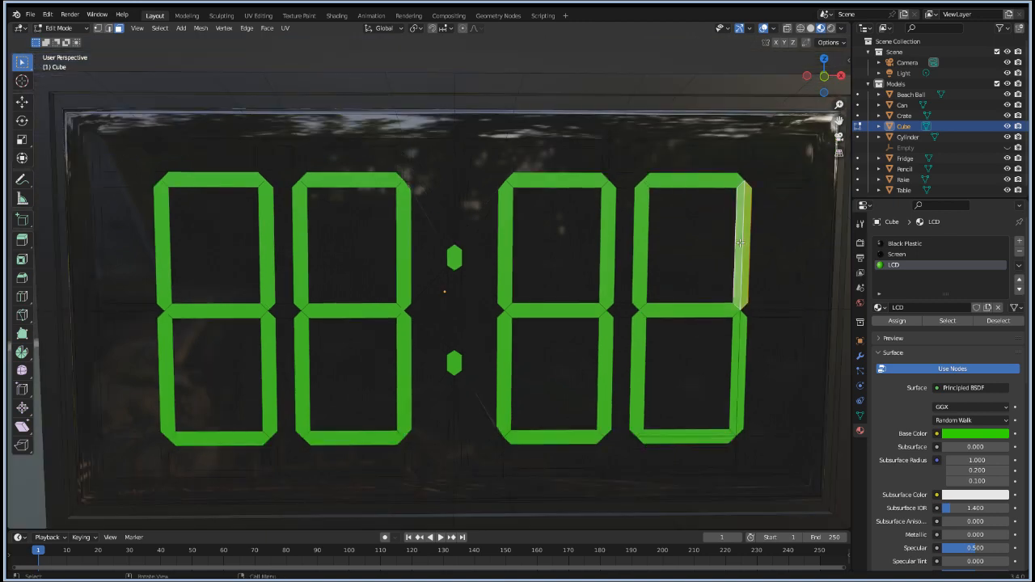
{"action": "key", "text": "f"}
{"action": "left_click", "coordinate": [743, 325]}
{"action": "left_click", "coordinate": [736, 333], "text": "shift"}
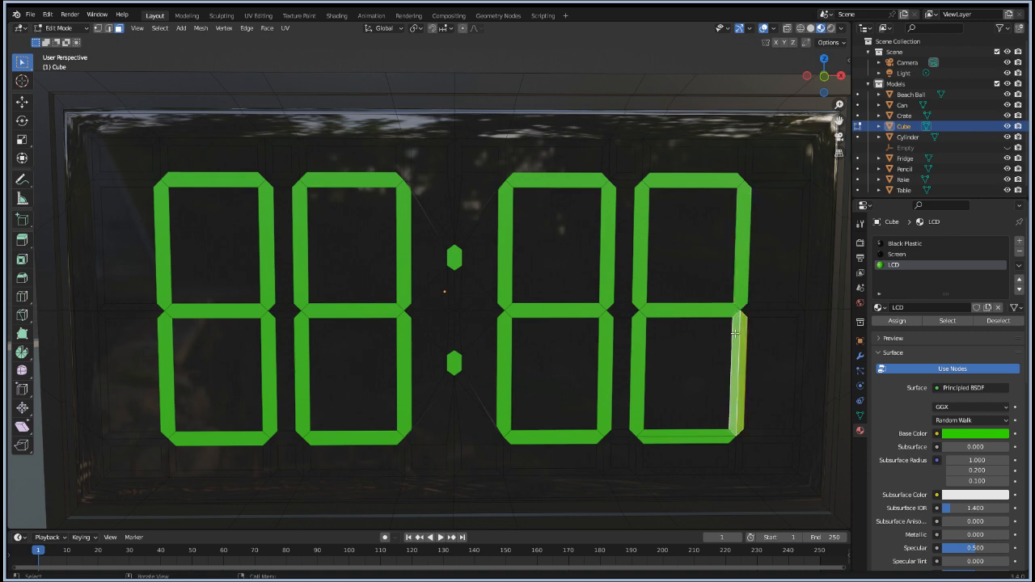
{"action": "key", "text": "f"}
{"action": "left_click", "coordinate": [700, 431]}
{"action": "left_click", "coordinate": [699, 437], "text": "shift"}
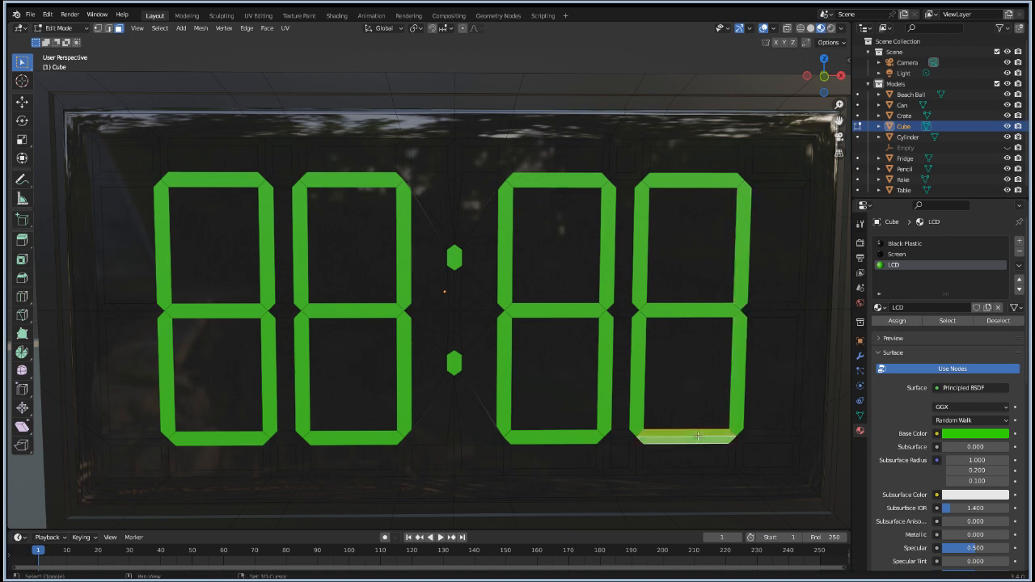
{"action": "key", "text": "f"}
{"action": "scroll", "coordinate": [614, 349], "scroll_direction": "up", "scroll_amount": 2}
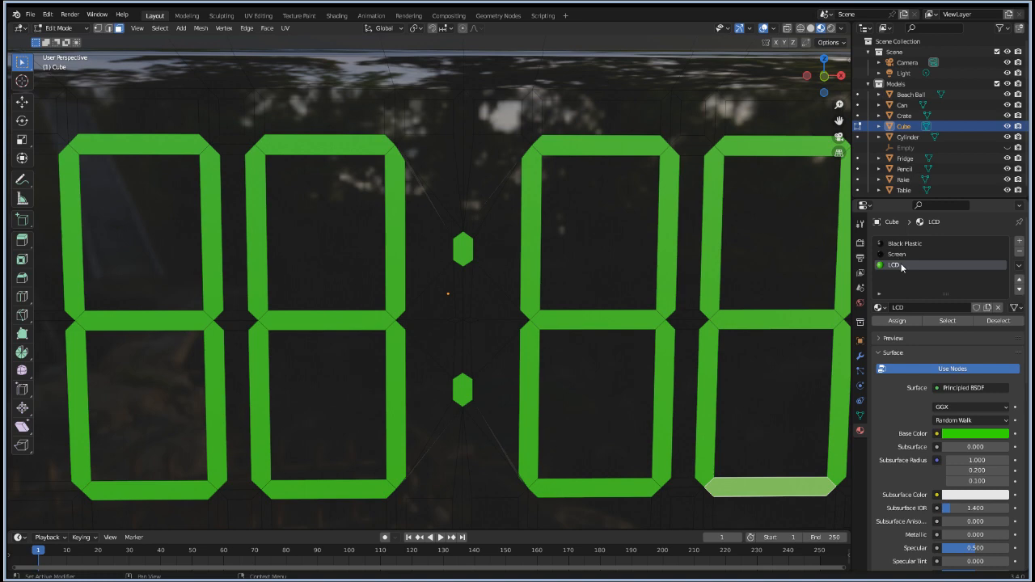
{"action": "left_click", "coordinate": [1020, 266]}
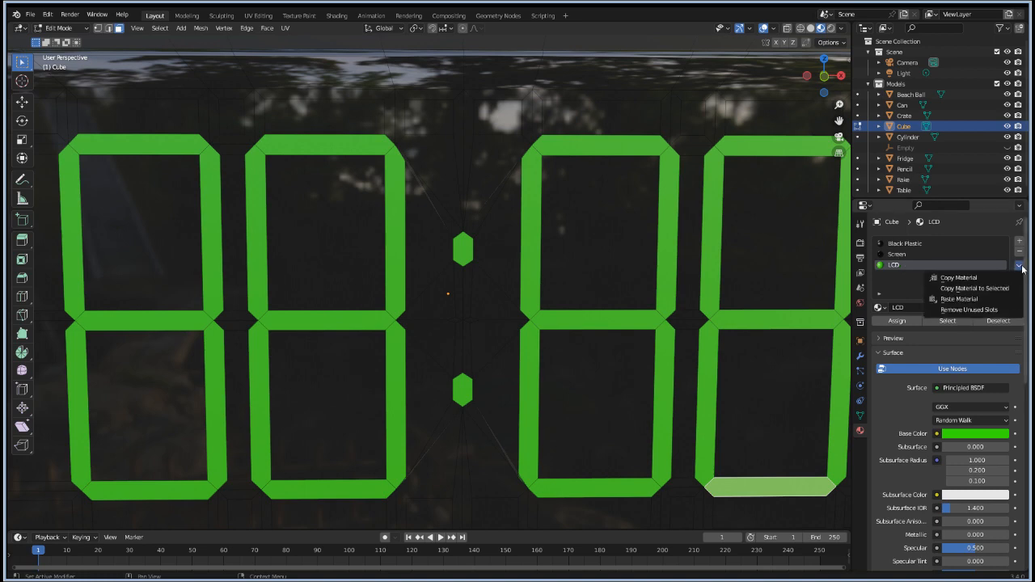
{"action": "right_click", "coordinate": [898, 269]}
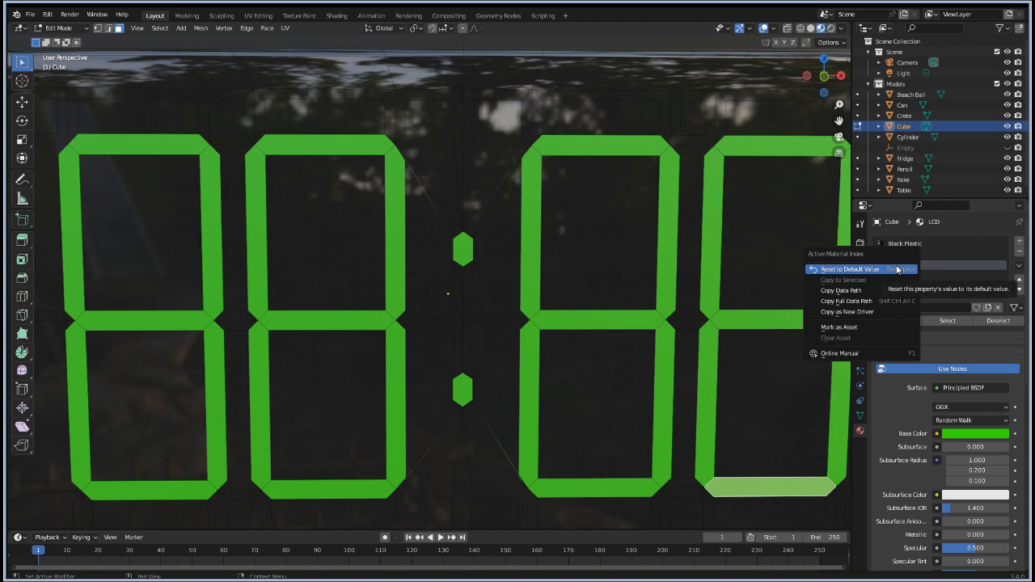
Step: Select the faces of all seven segments of the first digit
{"action": "left_click", "coordinate": [141, 145]}
{"action": "left_click", "coordinate": [74, 208], "text": "shift"}
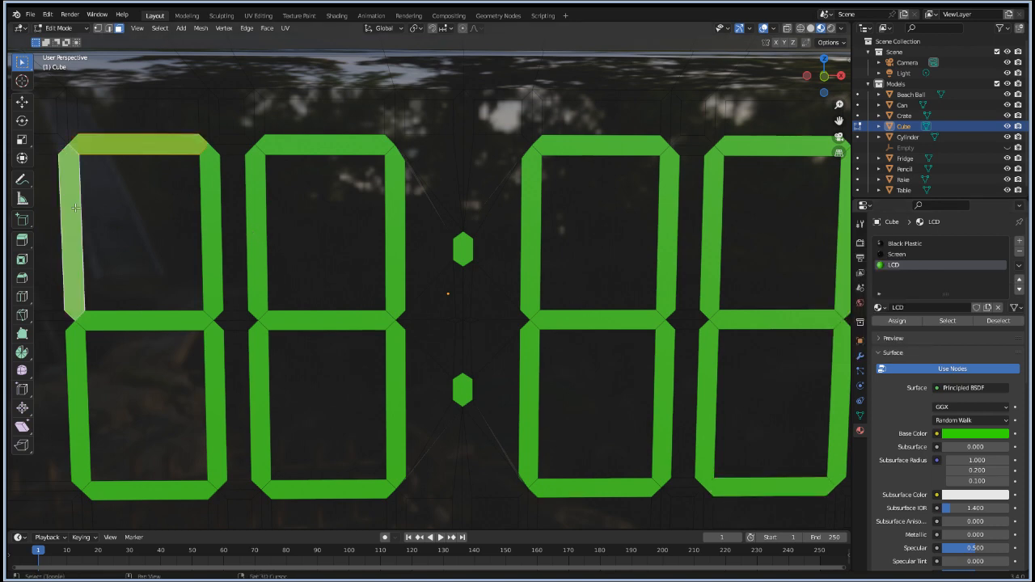
{"action": "left_click", "coordinate": [109, 320], "text": "shift"}
{"action": "left_click", "coordinate": [78, 361], "text": "shift"}
{"action": "left_click", "coordinate": [134, 489], "text": "shift"}
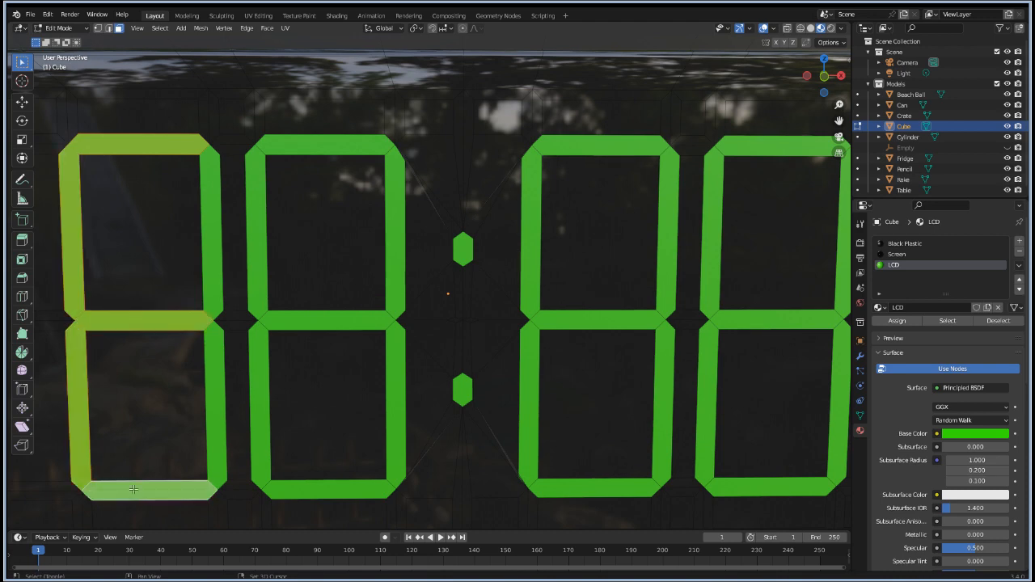
{"action": "left_click", "coordinate": [220, 381], "text": "shift"}
{"action": "left_click", "coordinate": [216, 248], "text": "shift"}
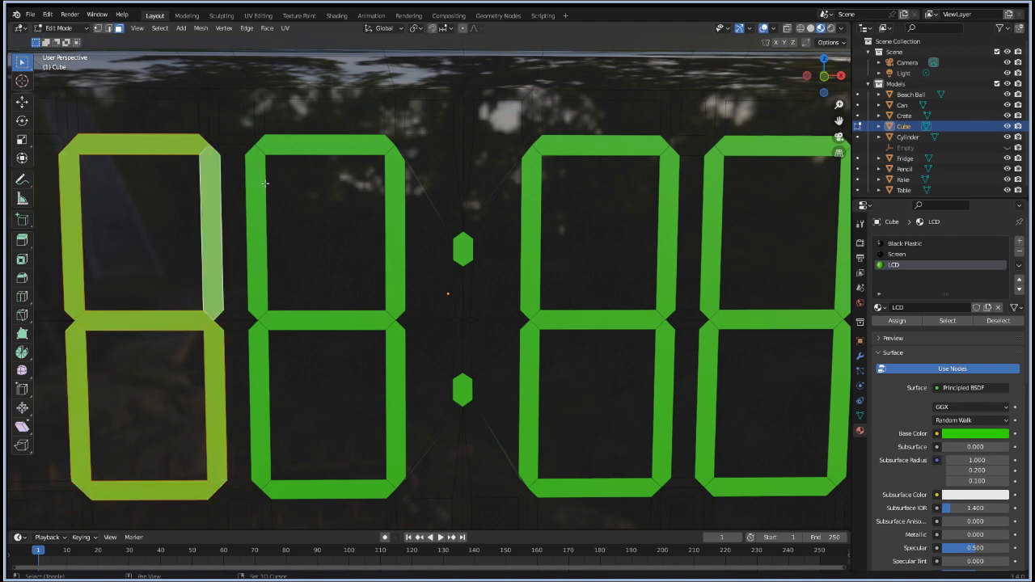
Step: Add the faces of the second digit's seven segments to the selection
{"action": "left_click", "coordinate": [258, 189], "text": "shift"}
{"action": "left_click", "coordinate": [348, 145], "text": "shift"}
{"action": "left_click", "coordinate": [394, 187], "text": "shift"}
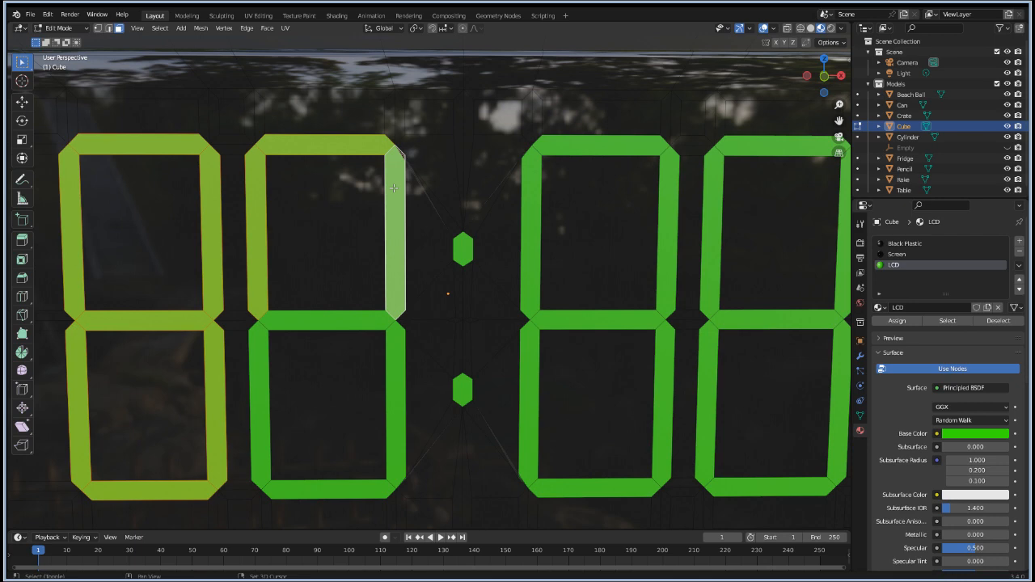
{"action": "left_click", "coordinate": [363, 316], "text": "shift"}
{"action": "left_click", "coordinate": [395, 351], "text": "shift"}
{"action": "left_click", "coordinate": [266, 376], "text": "shift"}
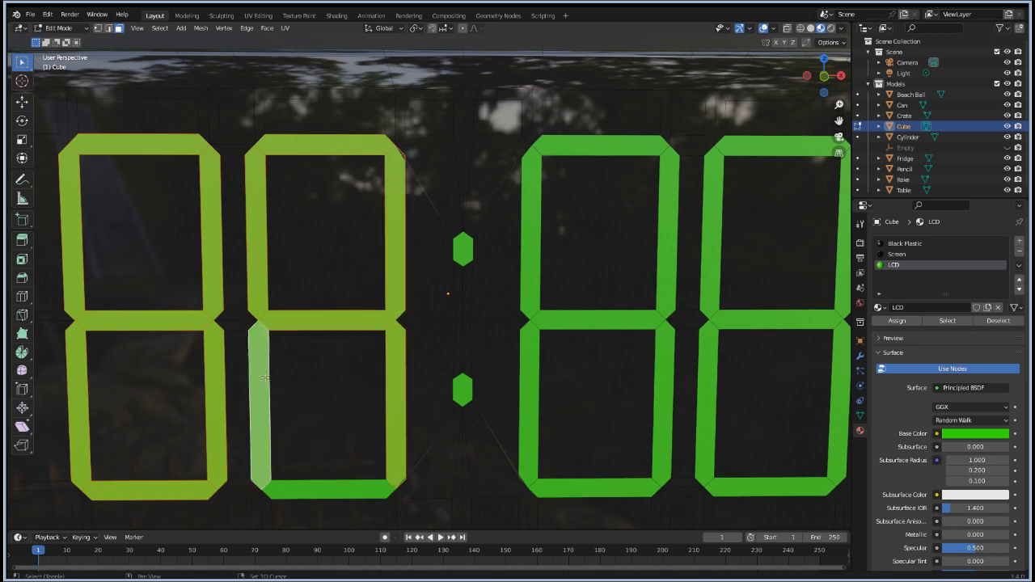
{"action": "left_click", "coordinate": [331, 490], "text": "shift"}
Step: Extend the selection with the faces of all seven segments of the third digit
{"action": "left_click", "coordinate": [524, 373], "text": "shift"}
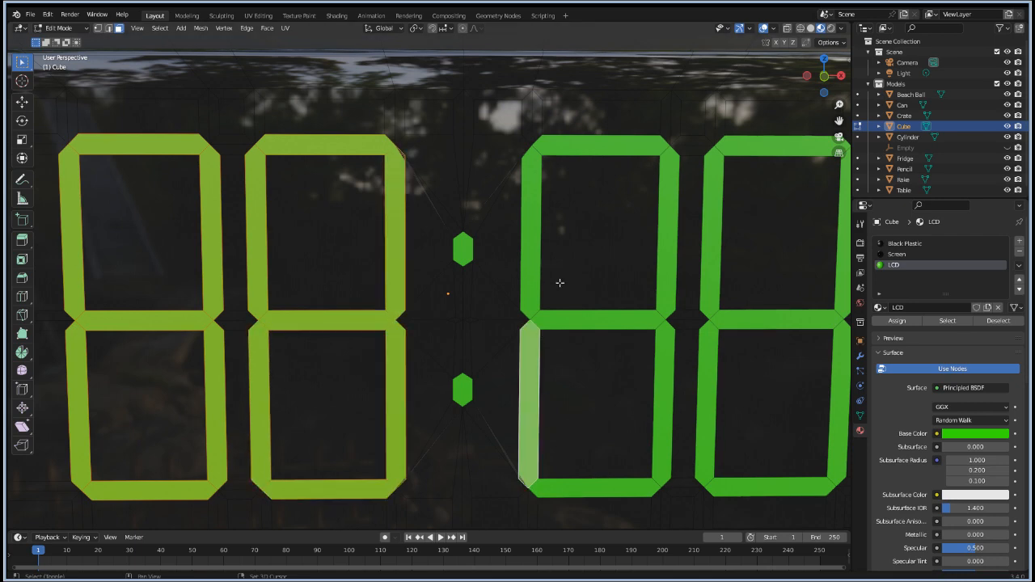
{"action": "left_click", "coordinate": [564, 319], "text": "shift"}
{"action": "left_click", "coordinate": [529, 274], "text": "shift"}
{"action": "left_click", "coordinate": [583, 142], "text": "shift"}
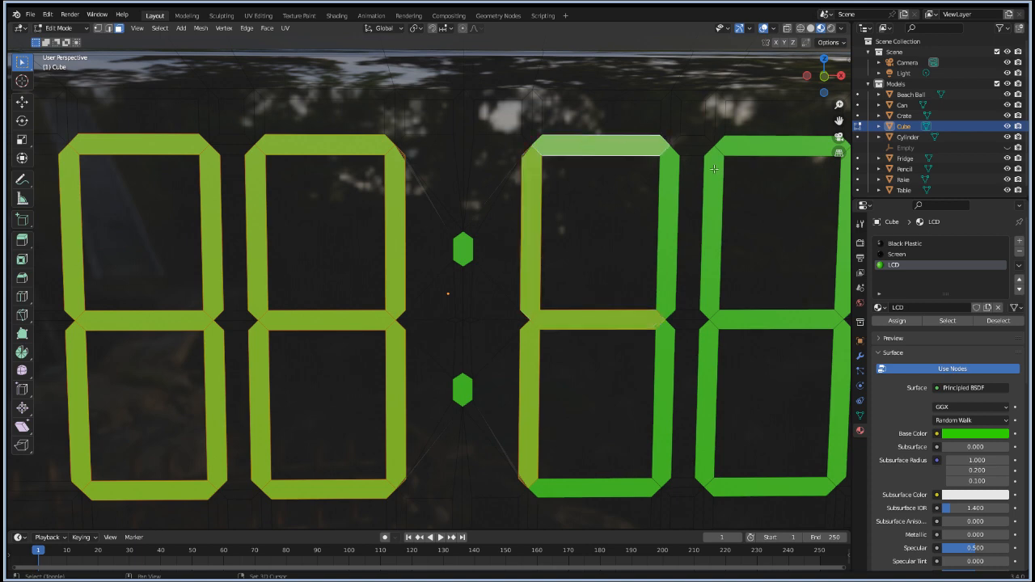
{"action": "left_click", "coordinate": [669, 234], "text": "shift"}
{"action": "left_click", "coordinate": [657, 406], "text": "shift"}
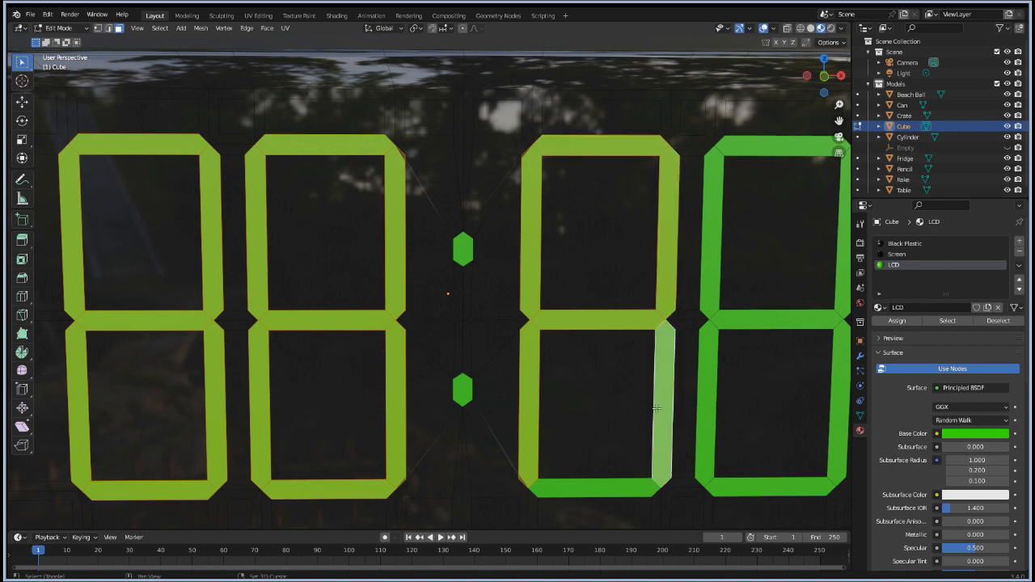
{"action": "left_click", "coordinate": [624, 487], "text": "shift"}
Step: Complete the selection with the faces of the fourth digit's seven segments
{"action": "left_click", "coordinate": [703, 456], "text": "shift"}
{"action": "left_click", "coordinate": [760, 485], "text": "shift"}
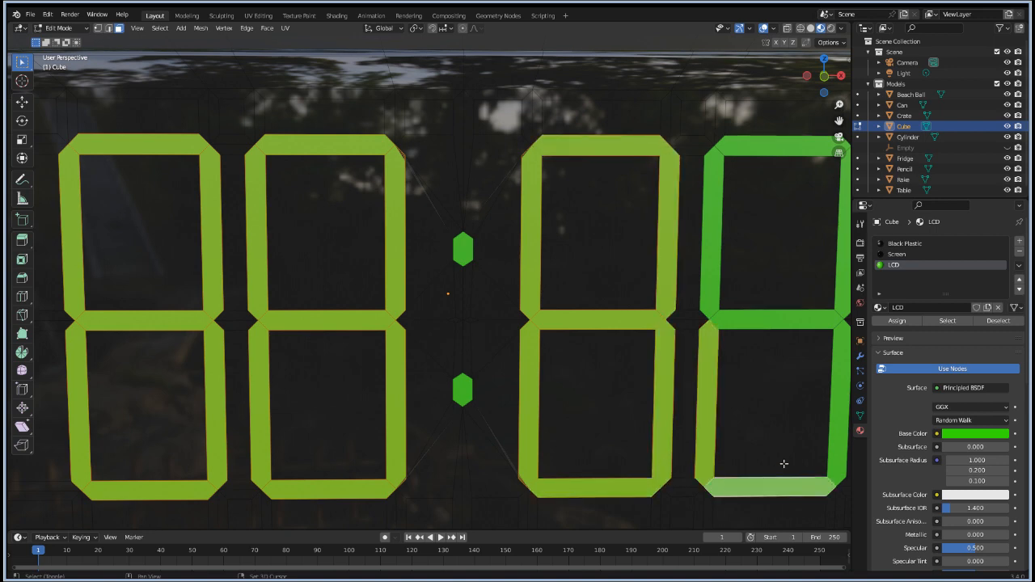
{"action": "left_click", "coordinate": [844, 382], "text": "shift"}
{"action": "left_click", "coordinate": [843, 297], "text": "shift"}
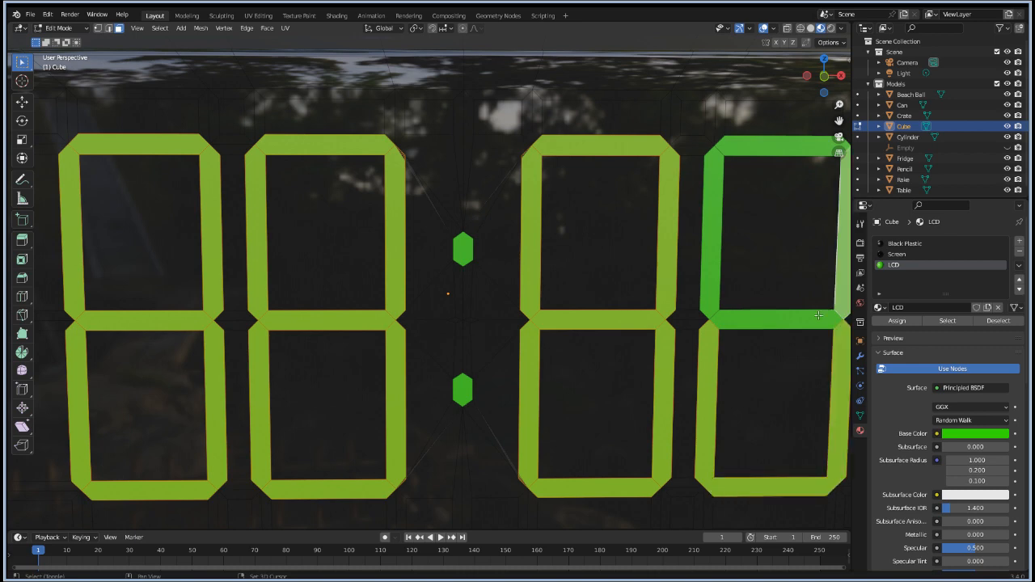
{"action": "left_click", "coordinate": [819, 316], "text": "shift"}
{"action": "left_click", "coordinate": [715, 235], "text": "shift"}
{"action": "left_click", "coordinate": [750, 141], "text": "shift"}
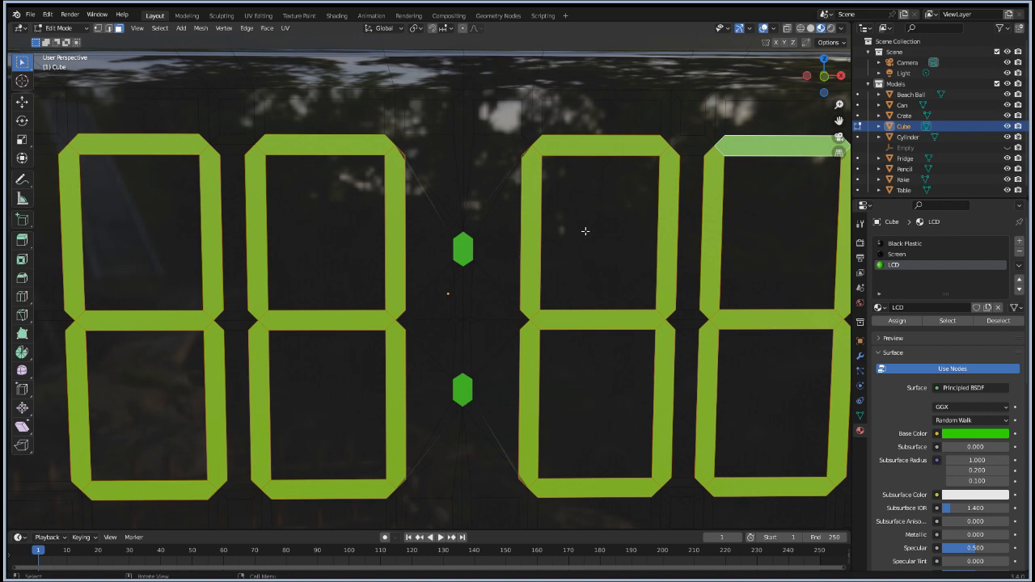
Step: Assign the Screen material to the selected segment faces of all four digits
{"action": "key", "text": "i"}
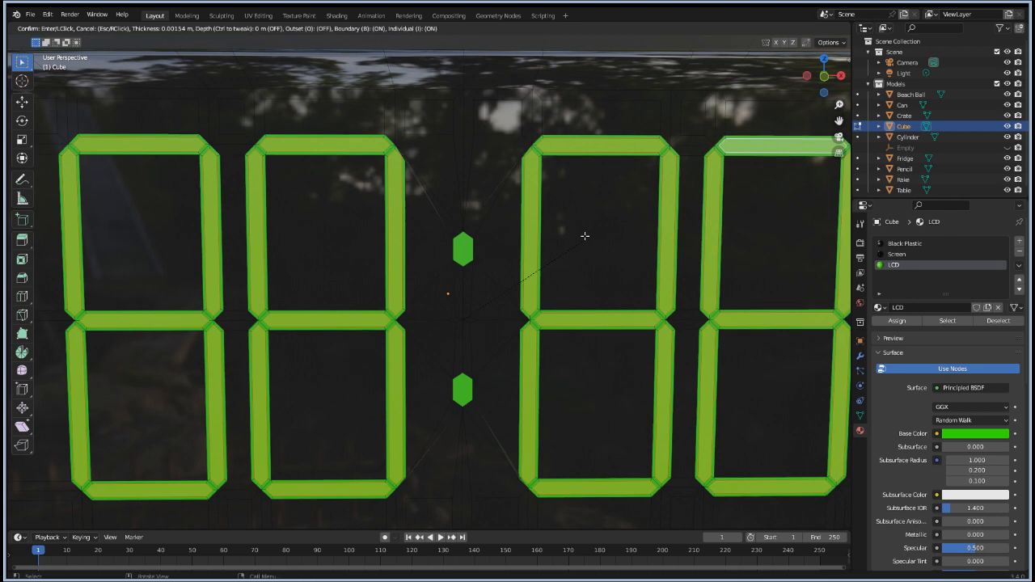
{"action": "right_click", "coordinate": [585, 236]}
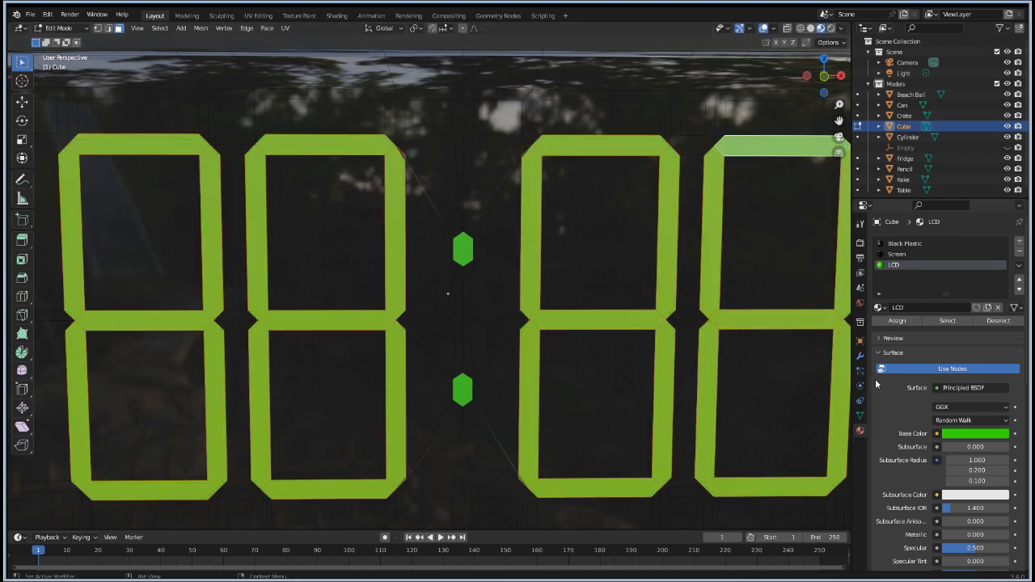
{"action": "left_click", "coordinate": [898, 254]}
{"action": "left_click", "coordinate": [900, 320]}
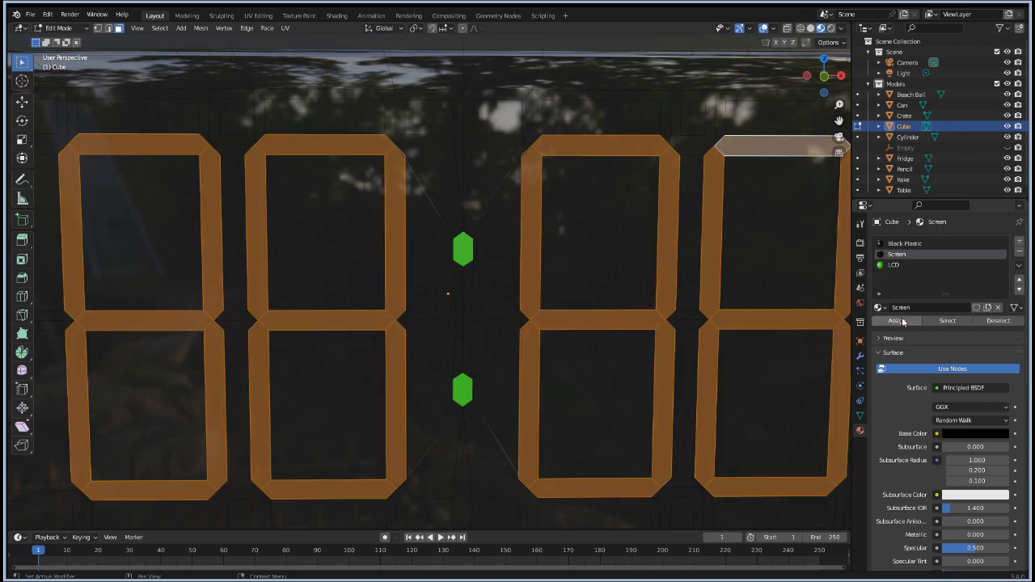
Step: Inset the segment faces individually by 0.001135 m and assign the LCD material to the inner faces
{"action": "key", "text": "i"}
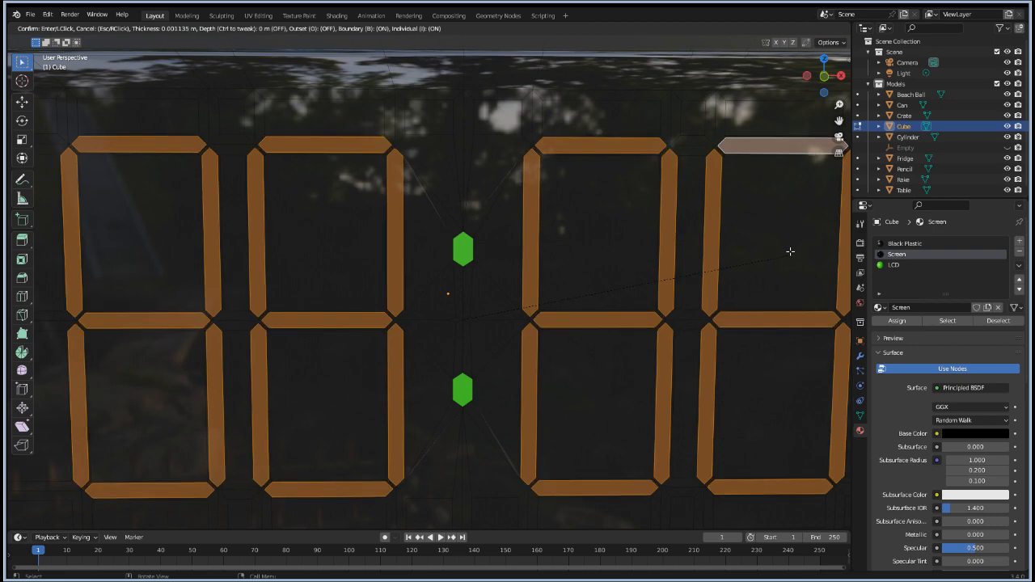
{"action": "left_click", "coordinate": [790, 252]}
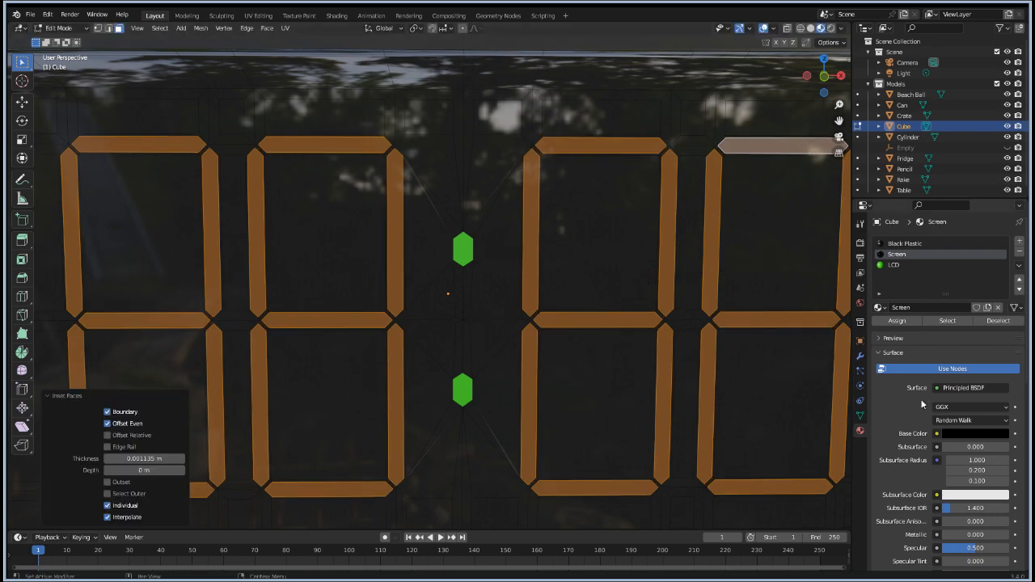
{"action": "left_click", "coordinate": [894, 266]}
{"action": "left_click", "coordinate": [898, 321]}
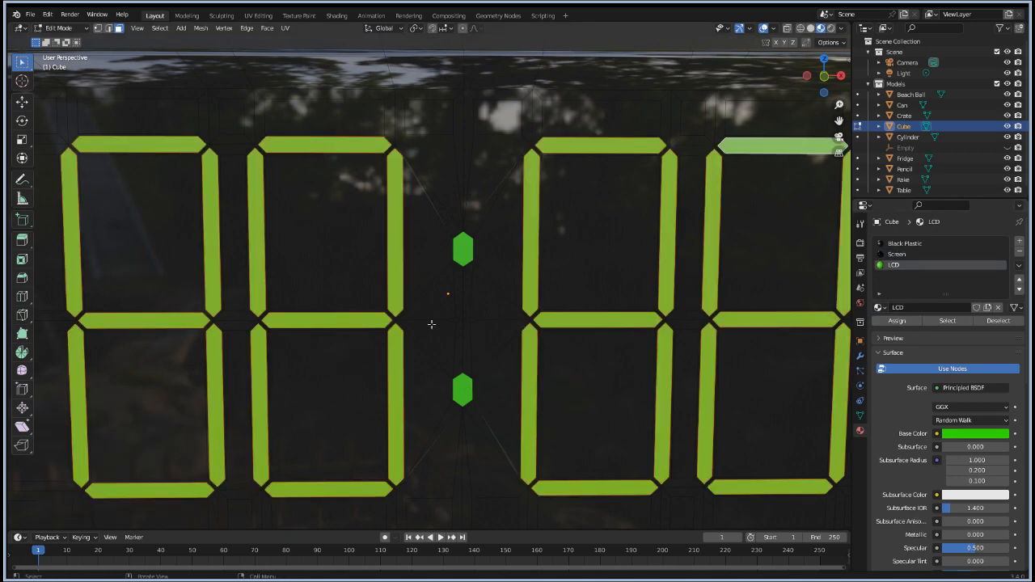
Step: Circle-select the horizontal and left vertical segments of the first, third and fourth digits and assign them the Screen material
{"action": "scroll", "coordinate": [432, 325], "scroll_direction": "down", "scroll_amount": 2}
{"action": "mouse_move", "coordinate": [575, 408]}
{"action": "middle_mouse_down"}
{"action": "mouse_move", "coordinate": [588, 376]}
{"action": "mouse_move", "coordinate": [573, 406]}
{"action": "middle_mouse_up"}
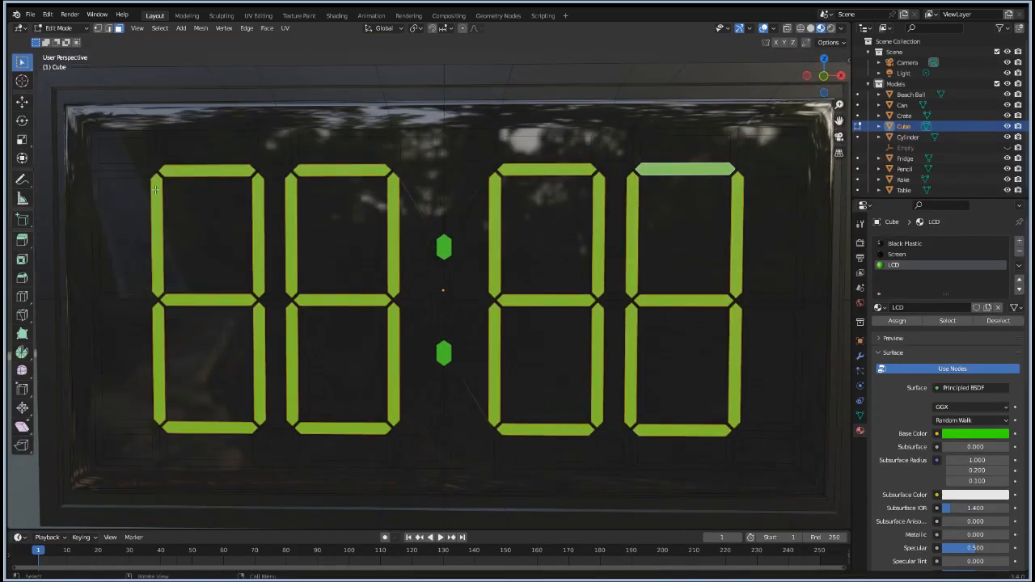
{"action": "left_click", "coordinate": [202, 222]}
{"action": "key", "text": "c"}
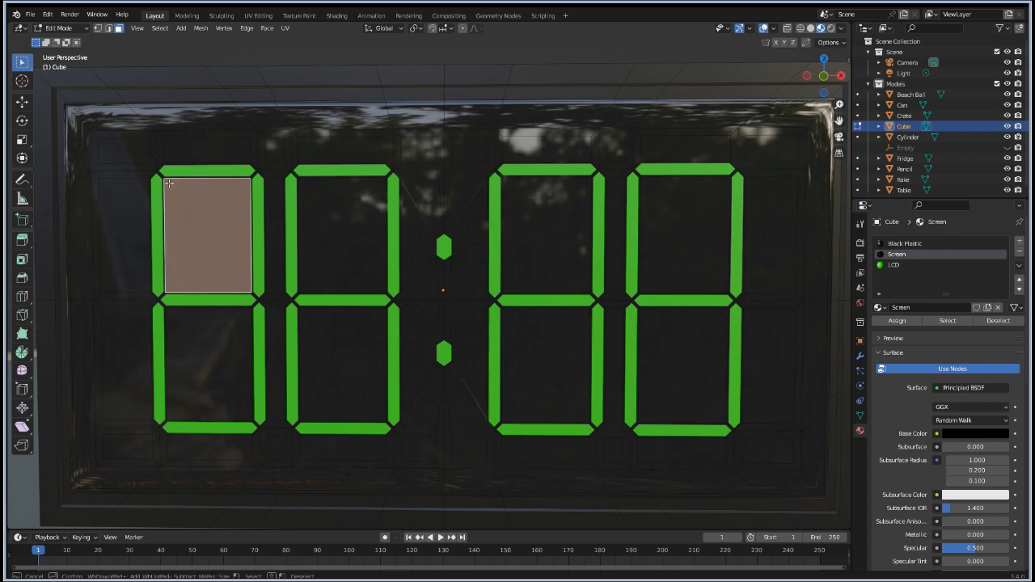
{"action": "mouse_move", "coordinate": [174, 190]}
{"action": "left_mouse_down"}
{"action": "mouse_move", "coordinate": [142, 202]}
{"action": "mouse_move", "coordinate": [172, 414]}
{"action": "left_mouse_up"}
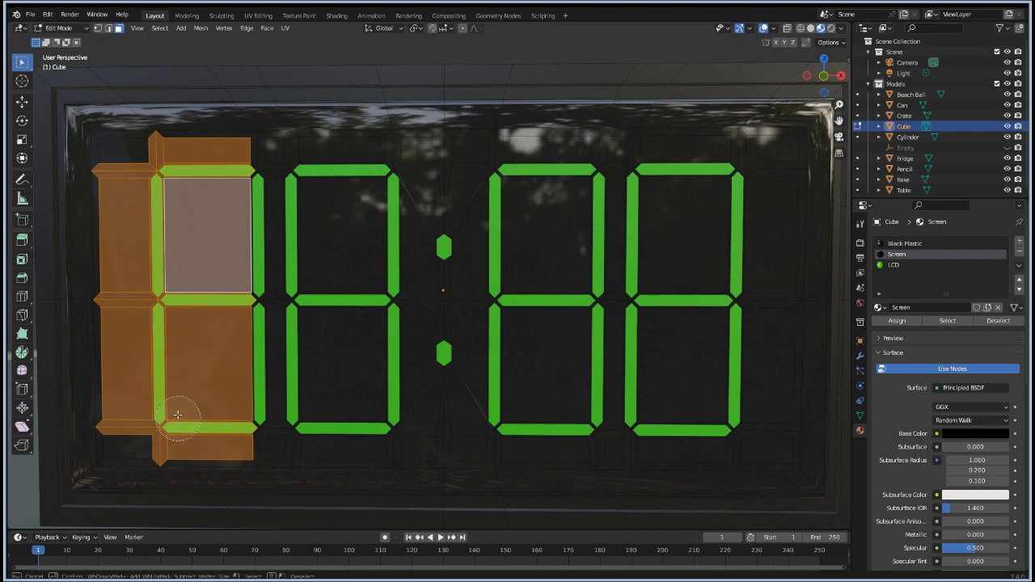
{"action": "left_click", "coordinate": [507, 168]}
{"action": "mouse_move", "coordinate": [507, 168]}
{"action": "left_mouse_down"}
{"action": "mouse_move", "coordinate": [525, 296]}
{"action": "mouse_move", "coordinate": [506, 335]}
{"action": "mouse_move", "coordinate": [523, 388]}
{"action": "mouse_move", "coordinate": [511, 419]}
{"action": "left_mouse_up"}
{"action": "mouse_move", "coordinate": [647, 389]}
{"action": "left_mouse_down"}
{"action": "mouse_move", "coordinate": [671, 423]}
{"action": "mouse_move", "coordinate": [627, 356]}
{"action": "mouse_move", "coordinate": [652, 279]}
{"action": "mouse_move", "coordinate": [652, 160]}
{"action": "left_mouse_up"}
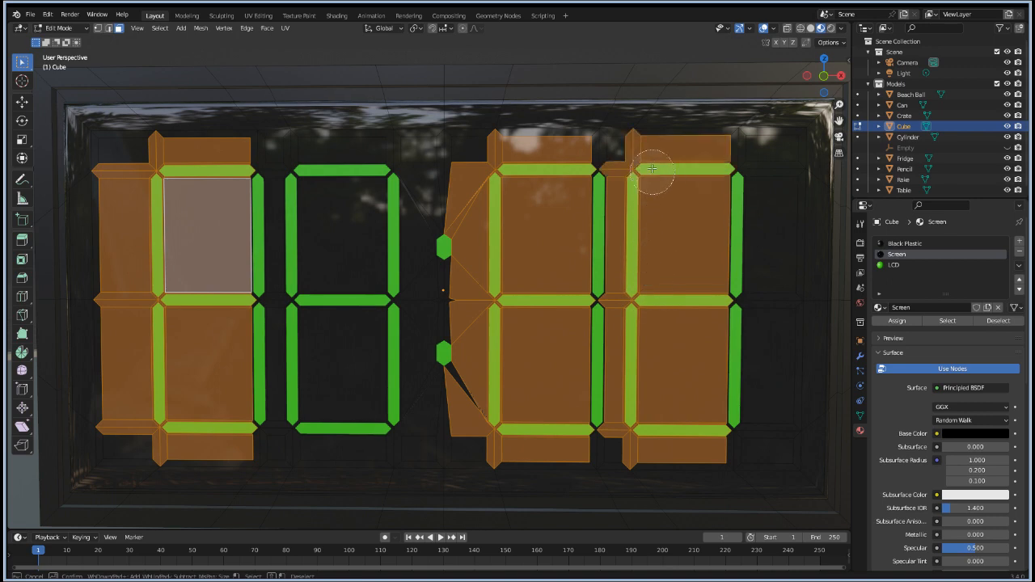
{"action": "left_click", "coordinate": [898, 320]}
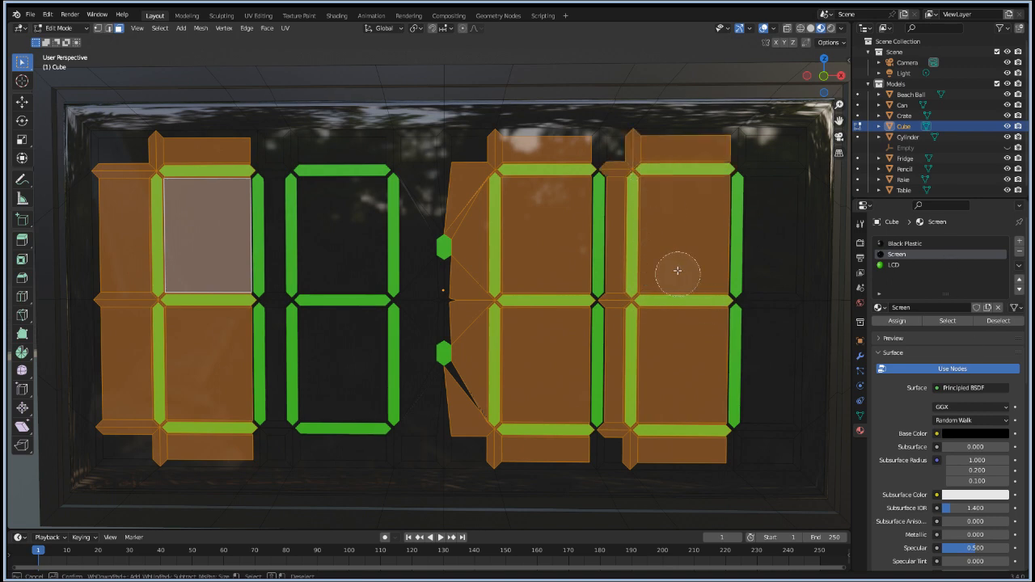
{"action": "left_click", "coordinate": [897, 320]}
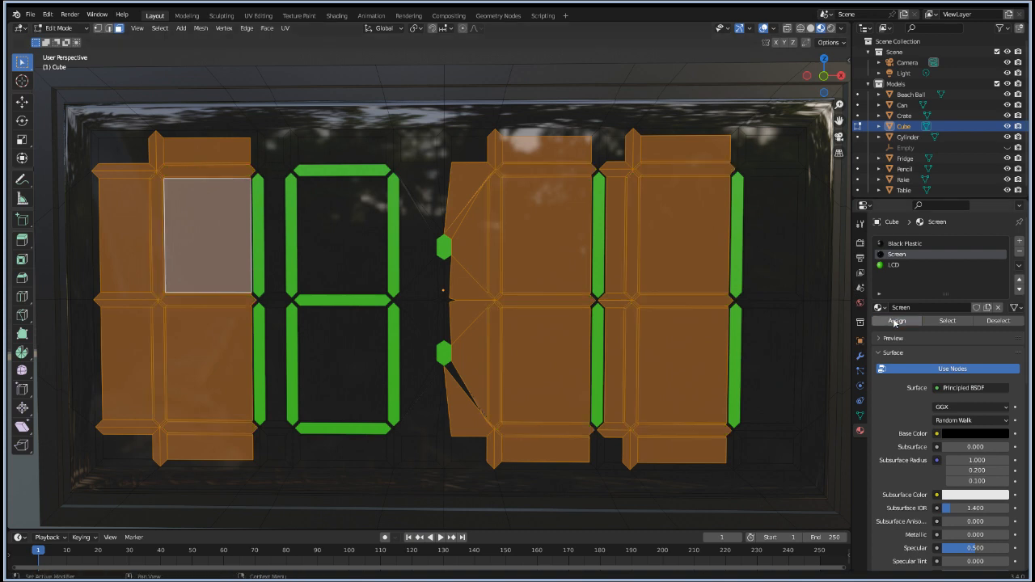
Step: Return to Object Mode and examine the digits on the clock display
{"action": "key", "text": "Tab"}
{"action": "scroll", "coordinate": [526, 324], "scroll_direction": "down", "scroll_amount": 2}
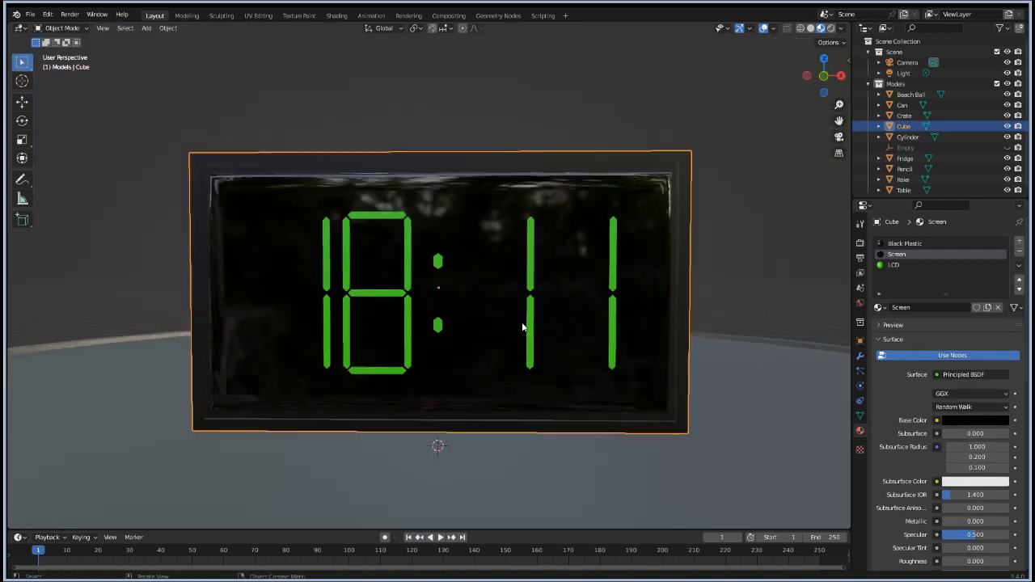
{"action": "scroll", "coordinate": [514, 326], "scroll_direction": "up", "scroll_amount": 1}
{"action": "scroll", "coordinate": [353, 299], "scroll_direction": "up", "scroll_amount": 2}
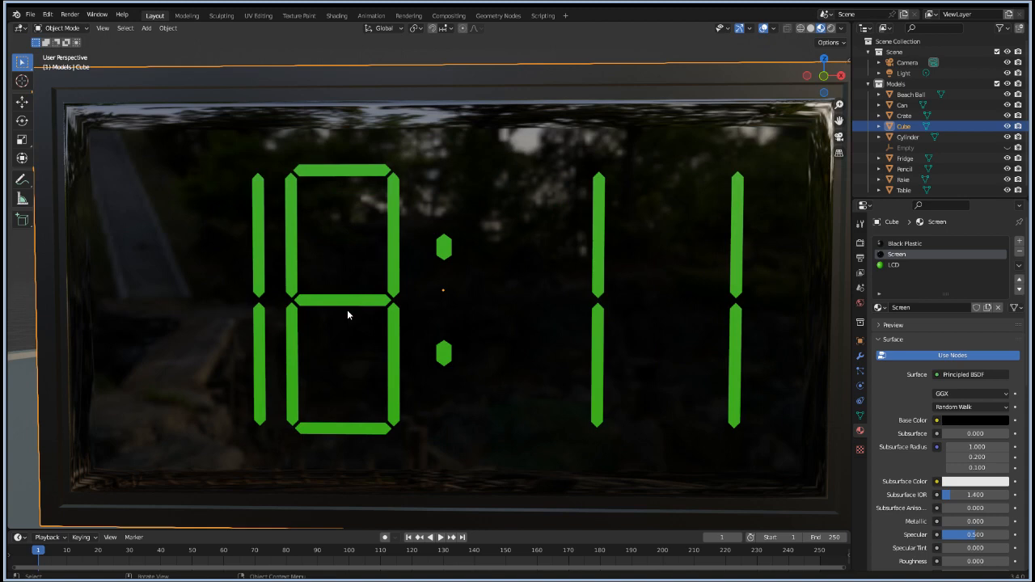
Step: Assign the Screen material to the middle segment of the second digit and return to Object Mode
{"action": "key", "text": "c"}
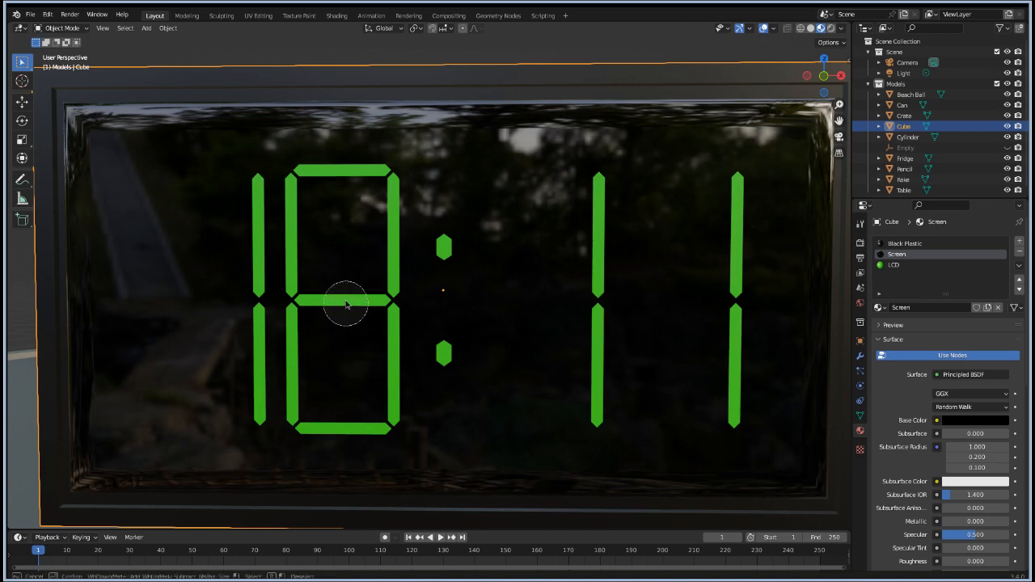
{"action": "key", "text": "Escape"}
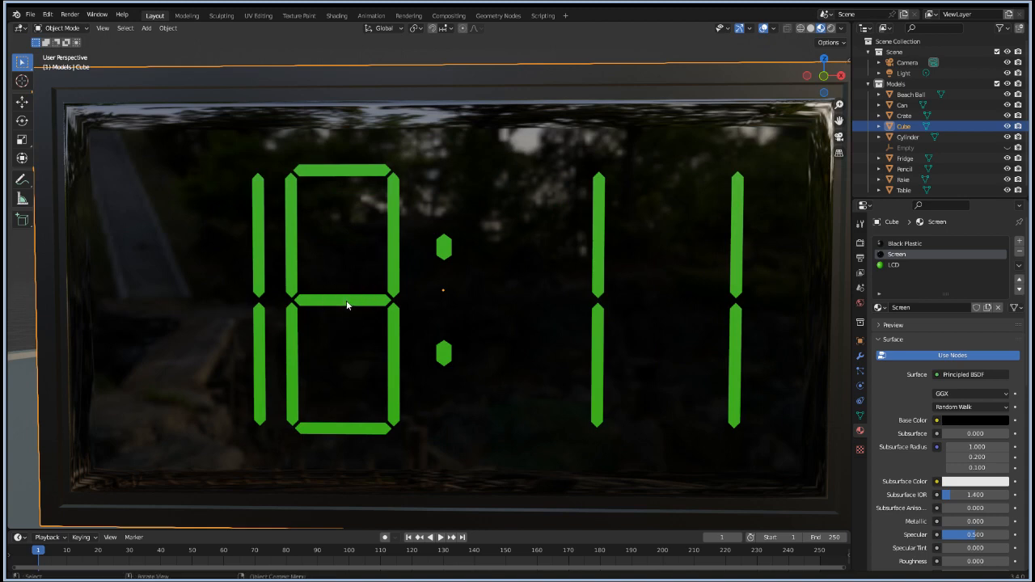
{"action": "key", "text": "Tab"}
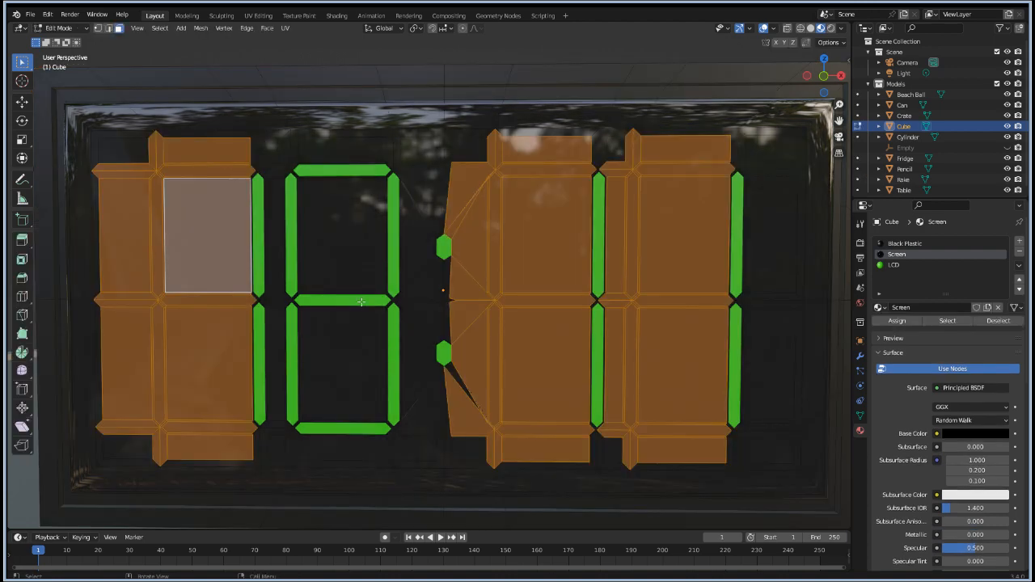
{"action": "left_click", "coordinate": [362, 303]}
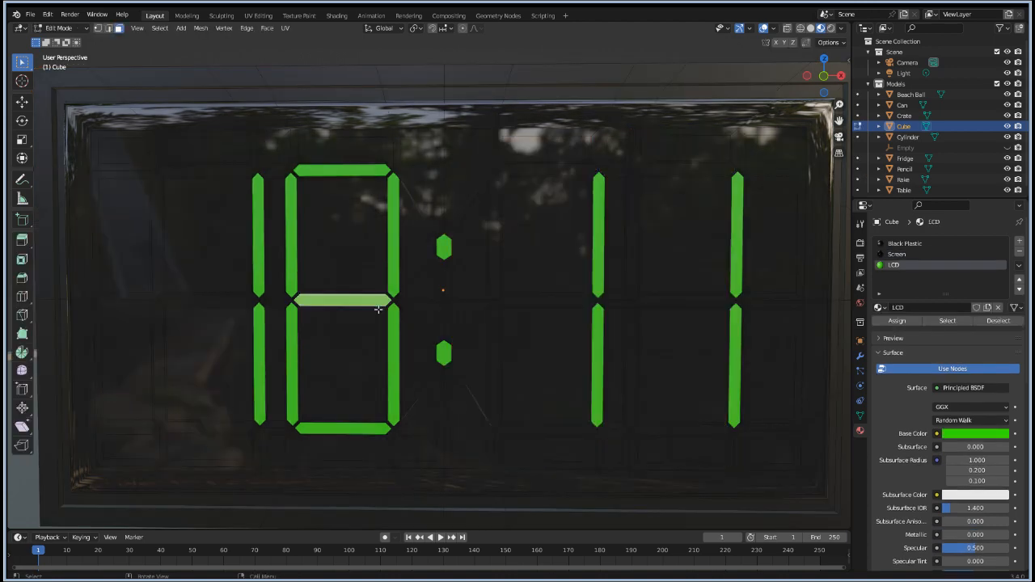
{"action": "left_click", "coordinate": [896, 254]}
{"action": "left_click", "coordinate": [897, 322]}
{"action": "left_click", "coordinate": [687, 454]}
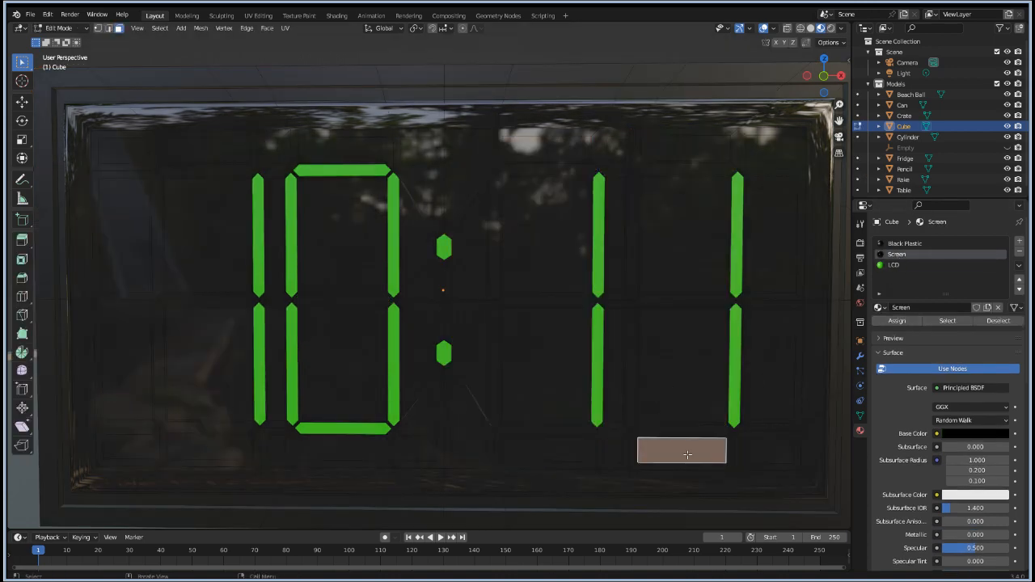
{"action": "key", "text": "Tab"}
Step: Examine the clock's display up close and from a distance, together with the metal can beneath it
{"action": "scroll", "coordinate": [557, 370], "scroll_direction": "down", "scroll_amount": 2}
{"action": "scroll", "coordinate": [553, 369], "scroll_direction": "down", "scroll_amount": 4}
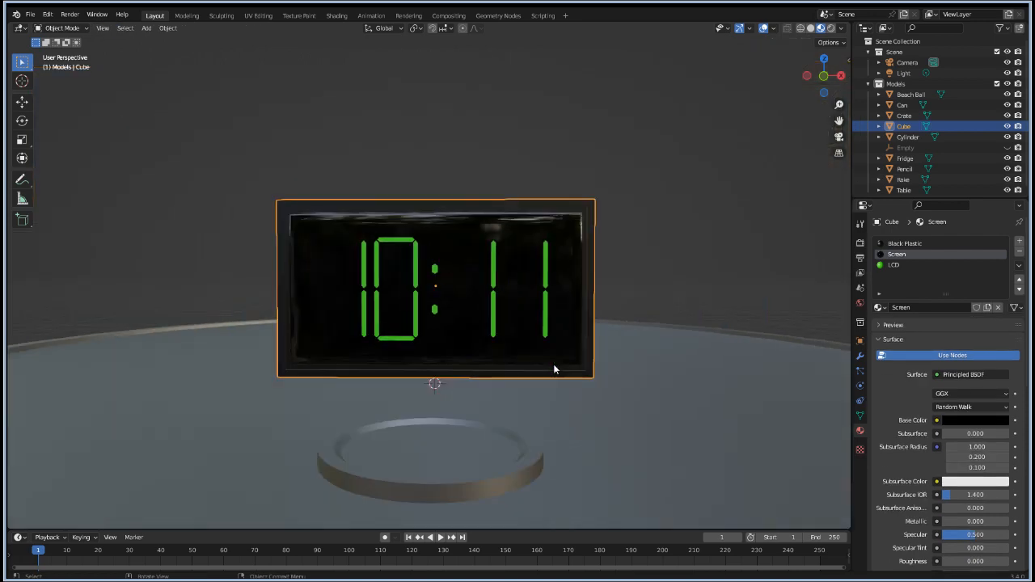
{"action": "scroll", "coordinate": [530, 294], "scroll_direction": "up", "scroll_amount": 4}
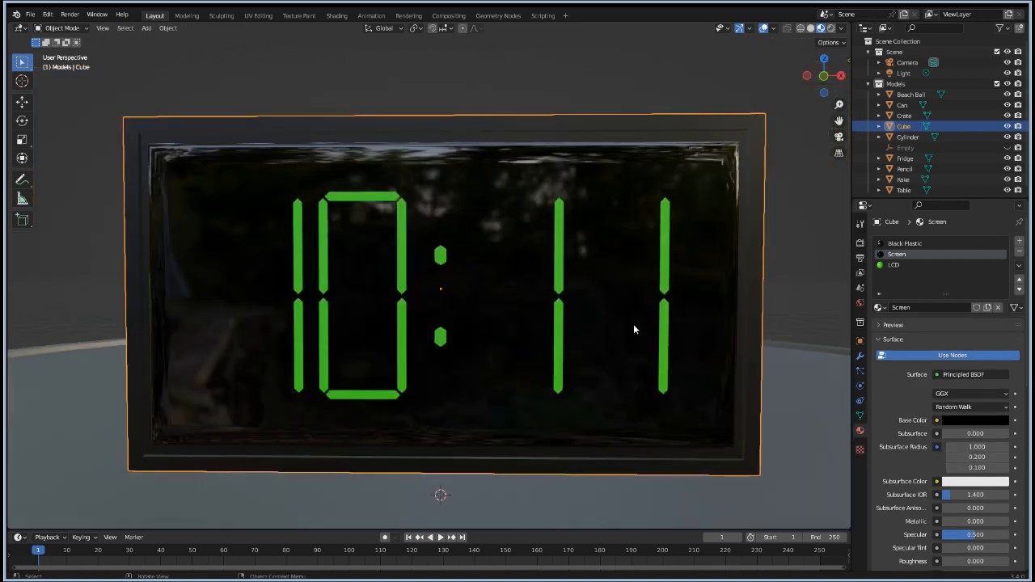
{"action": "scroll", "coordinate": [643, 337], "scroll_direction": "down", "scroll_amount": 6}
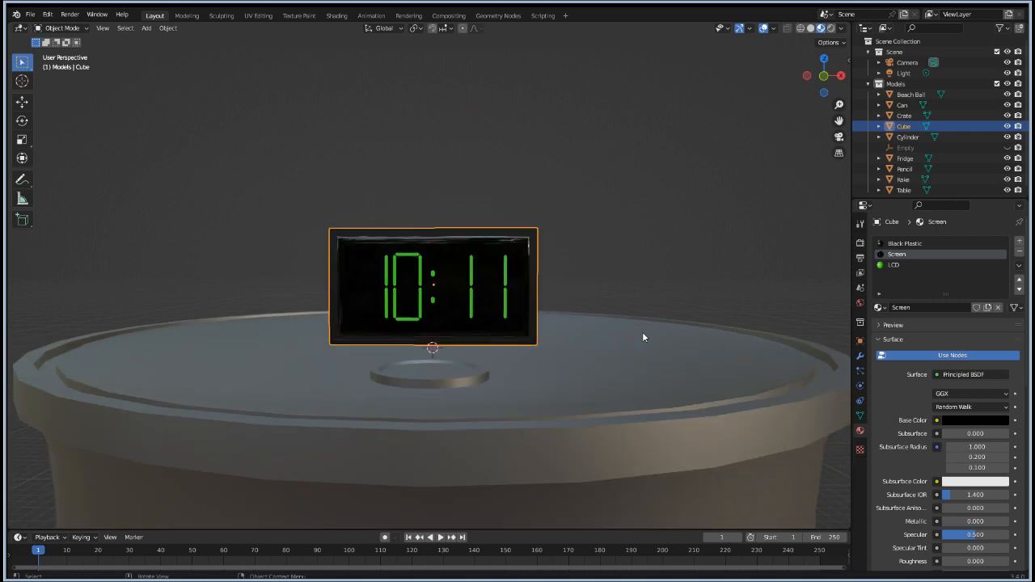
{"action": "scroll", "coordinate": [643, 338], "scroll_direction": "down", "scroll_amount": 6}
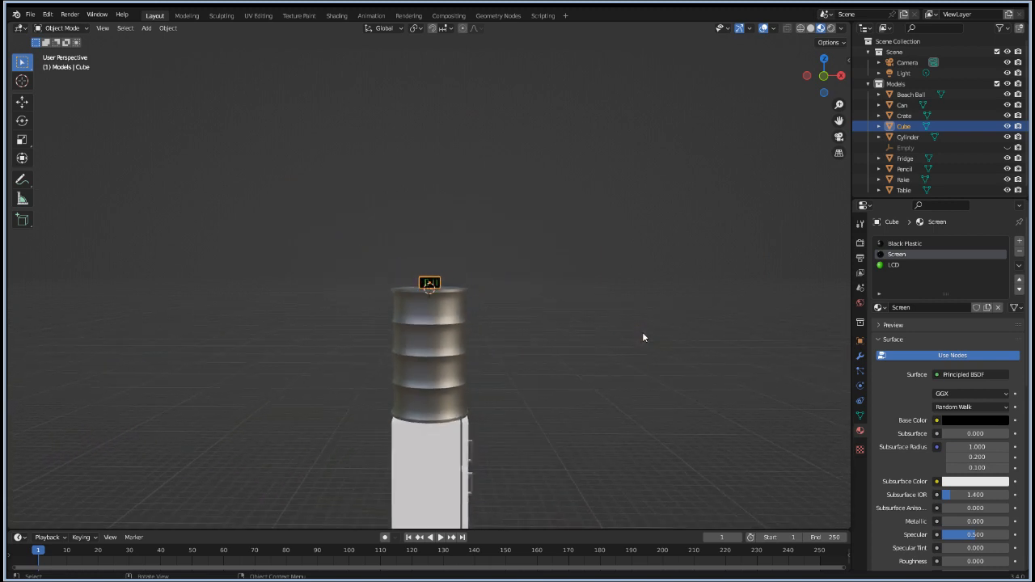
{"action": "scroll", "coordinate": [643, 337], "scroll_direction": "up", "scroll_amount": 3}
{"action": "scroll", "coordinate": [643, 337], "scroll_direction": "up", "scroll_amount": 4}
{"action": "scroll", "coordinate": [602, 419], "scroll_direction": "up", "scroll_amount": 2}
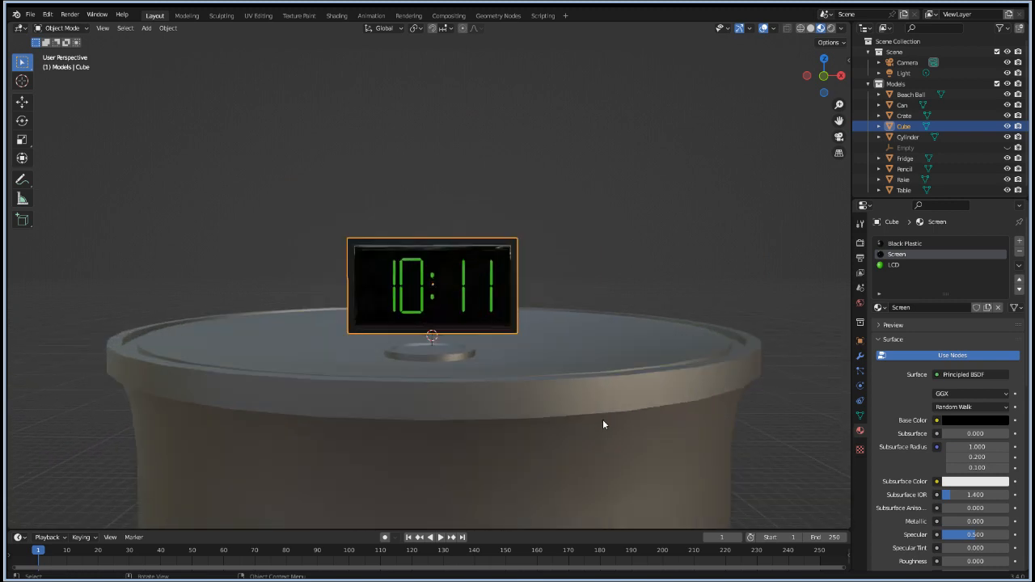
{"action": "middle_click_drag", "start_coordinate": [618, 440], "coordinate": [623, 429]}
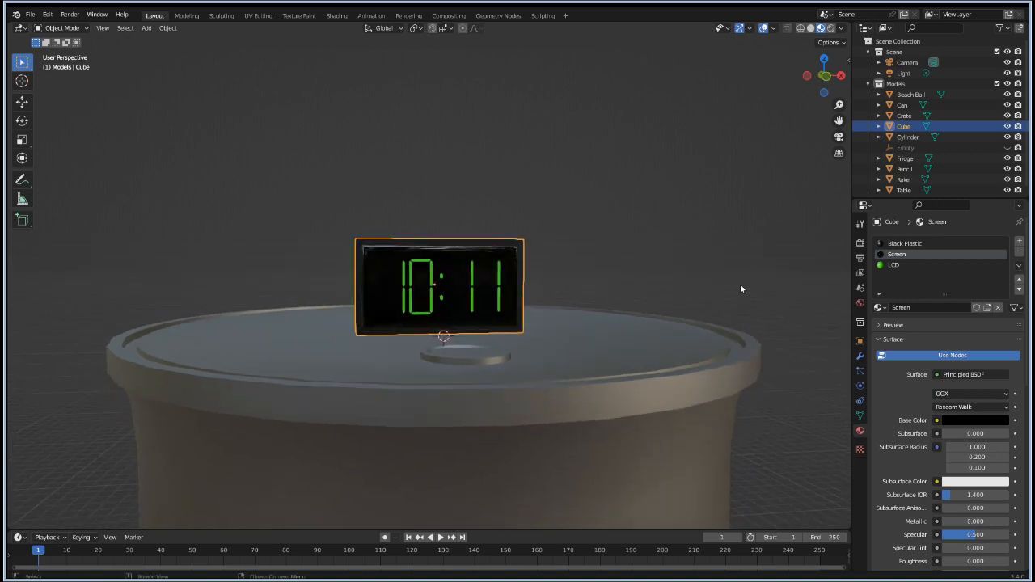
Step: Hide the viewport overlays and gizmos to show the clock without outlines or guides
{"action": "left_click", "coordinate": [762, 28]}
{"action": "left_click", "coordinate": [739, 27]}
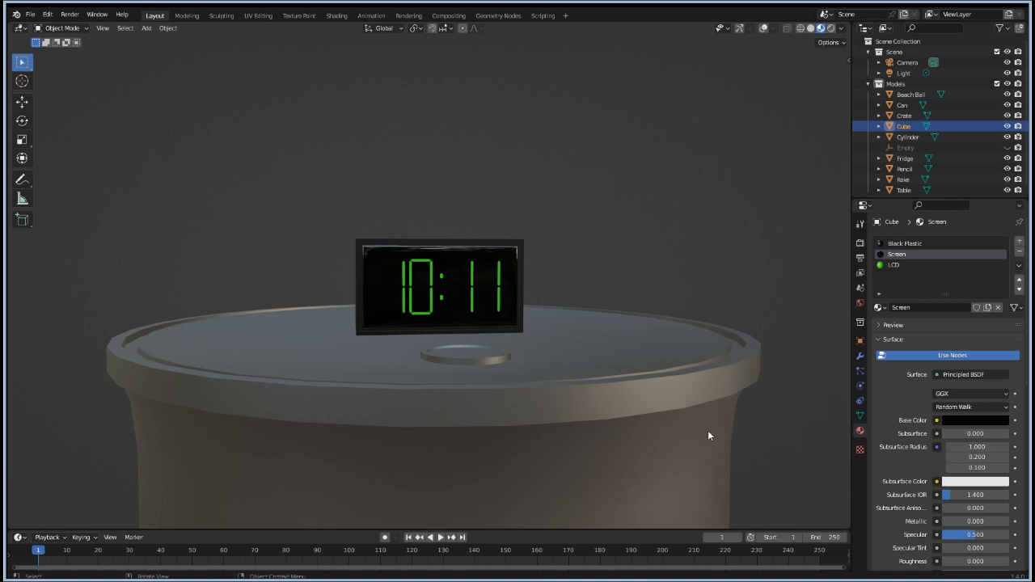
{"action": "key", "text": "shift"}
{"action": "key", "text": "shift"}
{"action": "key", "text": "ctrl"}
{"action": "scroll", "coordinate": [717, 430], "scroll_direction": "down", "scroll_amount": 4, "text": "alt"}
{"action": "scroll", "coordinate": [717, 430], "scroll_direction": "up", "scroll_amount": 1}
{"action": "scroll", "coordinate": [717, 435], "scroll_direction": "up", "scroll_amount": 5, "text": "alt"}
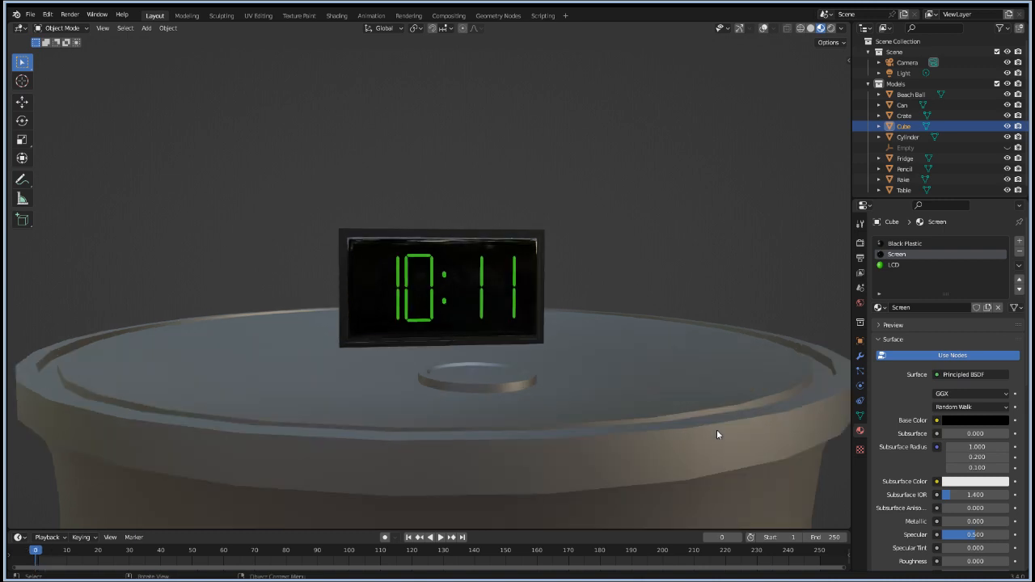
{"action": "scroll", "coordinate": [684, 371], "scroll_direction": "down", "scroll_amount": 2}
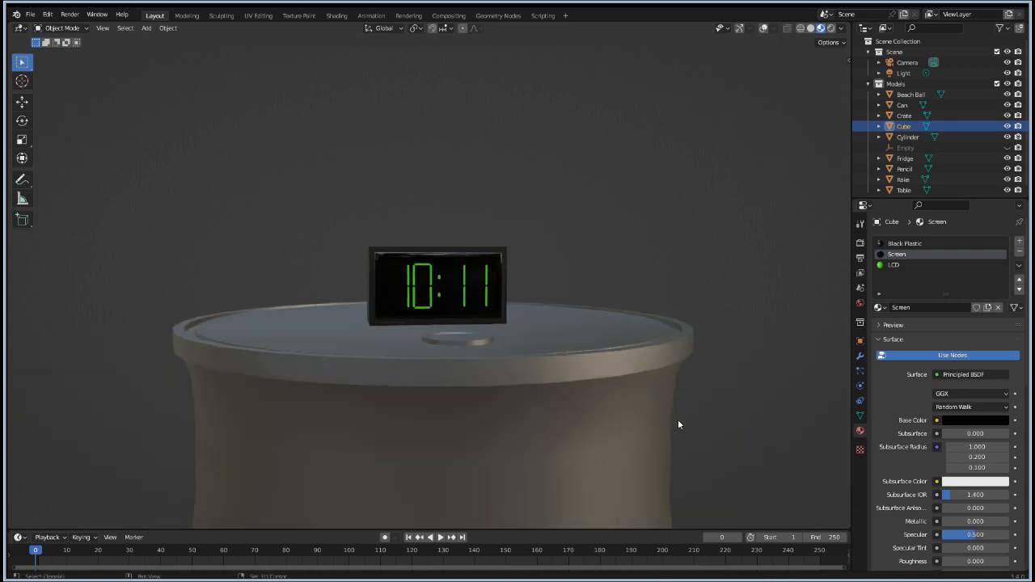
Step: Inspect the stacked models from the metal can down past the fridge and rake to the crate
{"action": "middle_click_drag", "start_coordinate": [639, 449], "coordinate": [615, 236], "text": "shift"}
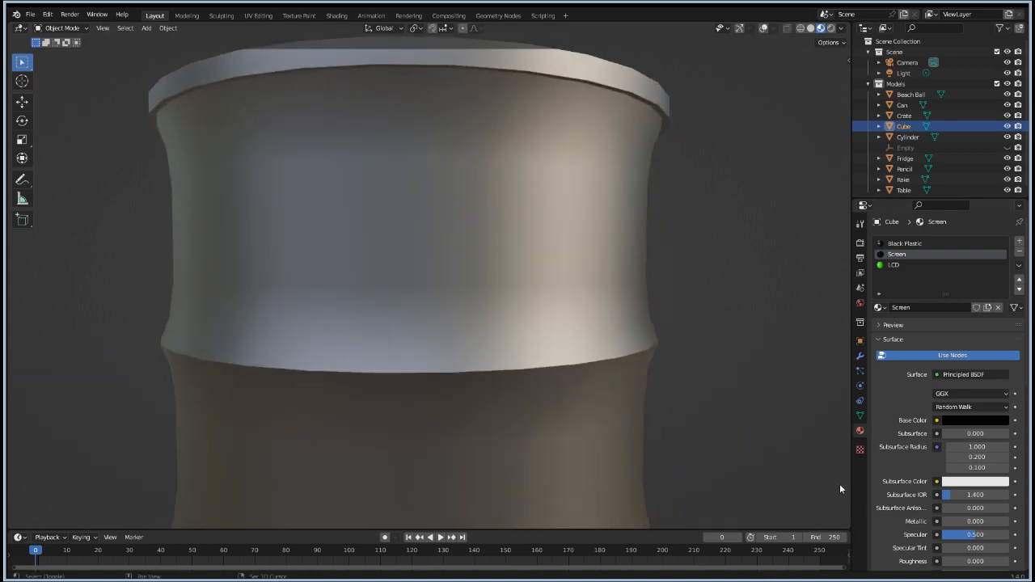
{"action": "middle_click_drag", "start_coordinate": [680, 481], "coordinate": [674, 201], "text": "shift"}
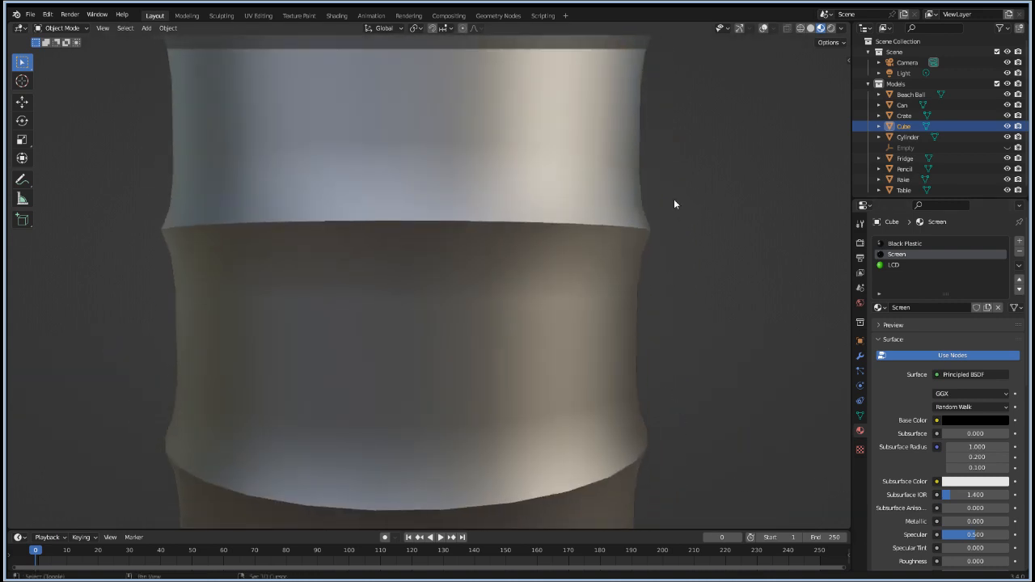
{"action": "middle_click_drag", "start_coordinate": [731, 434], "coordinate": [740, 221], "text": "shift"}
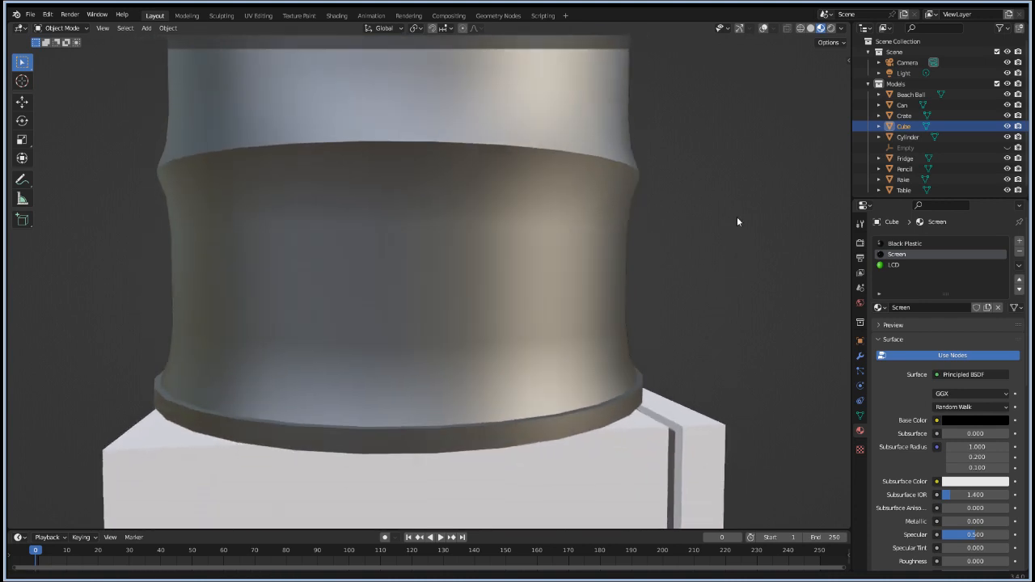
{"action": "mouse_move", "coordinate": [698, 430]}
{"action": "middle_mouse_down", "text": "shift"}
{"action": "mouse_move", "coordinate": [664, 340]}
{"action": "mouse_move", "coordinate": [708, 425]}
{"action": "mouse_move", "coordinate": [690, 418]}
{"action": "middle_mouse_up", "text": "shift"}
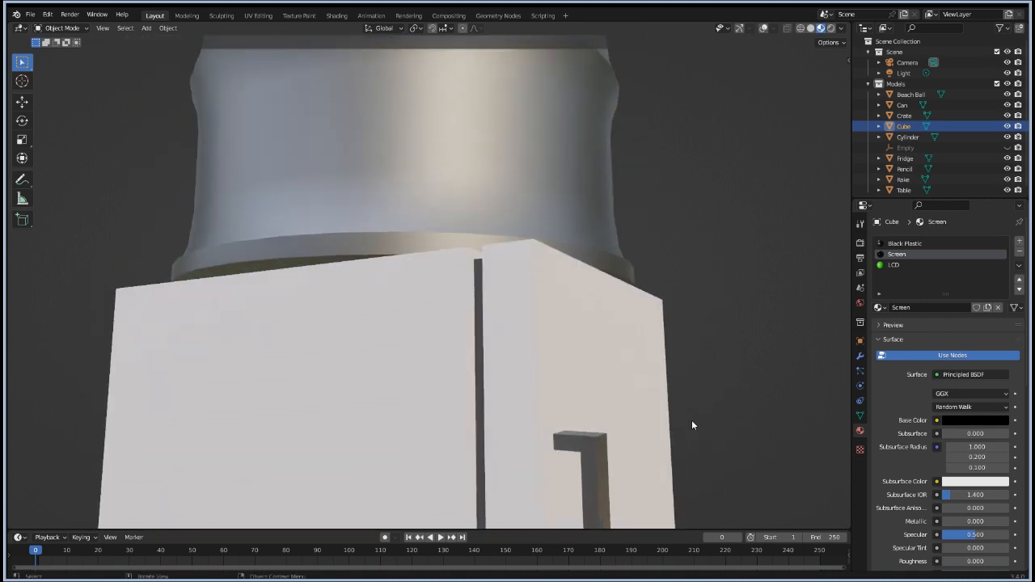
{"action": "middle_click_drag", "start_coordinate": [704, 486], "coordinate": [643, 328], "text": "shift"}
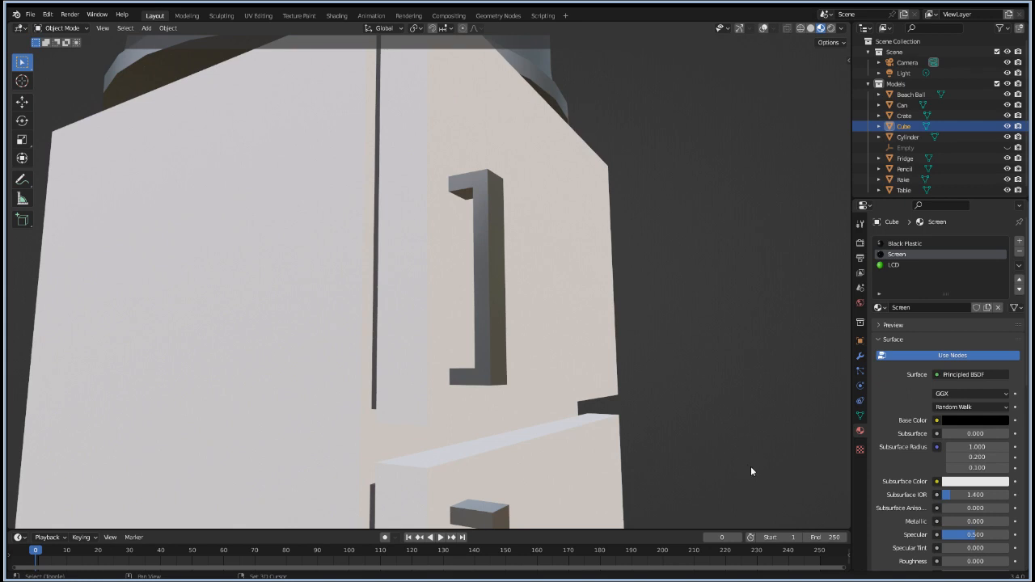
{"action": "middle_click_drag", "start_coordinate": [735, 466], "coordinate": [778, 249], "text": "shift"}
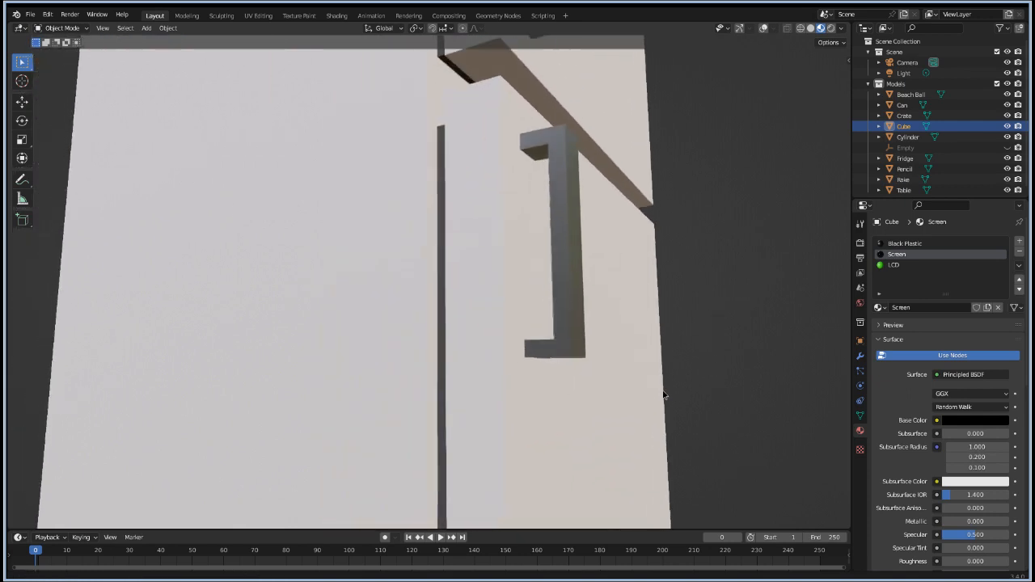
{"action": "middle_click_drag", "start_coordinate": [669, 388], "coordinate": [663, 251], "text": "shift"}
{"action": "middle_click_drag", "start_coordinate": [611, 422], "coordinate": [671, 174], "text": "shift"}
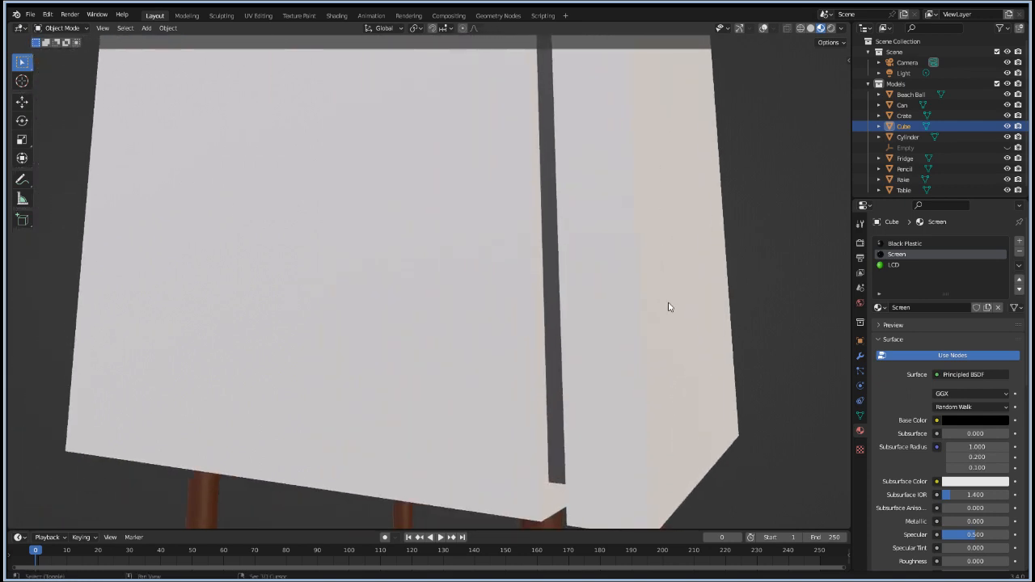
{"action": "mouse_move", "coordinate": [741, 438]}
{"action": "middle_mouse_down", "text": "shift"}
{"action": "mouse_move", "coordinate": [768, 387]}
{"action": "mouse_move", "coordinate": [757, 282]}
{"action": "middle_mouse_up", "text": "shift"}
{"action": "mouse_move", "coordinate": [681, 464]}
{"action": "middle_mouse_down", "text": "shift"}
{"action": "mouse_move", "coordinate": [719, 390]}
{"action": "mouse_move", "coordinate": [714, 445]}
{"action": "mouse_move", "coordinate": [638, 451]}
{"action": "mouse_move", "coordinate": [677, 308]}
{"action": "mouse_move", "coordinate": [755, 484]}
{"action": "middle_mouse_up", "text": "shift"}
{"action": "scroll", "coordinate": [719, 390], "scroll_direction": "down", "scroll_amount": 2}
{"action": "mouse_move", "coordinate": [710, 421]}
{"action": "middle_mouse_down", "text": "shift"}
{"action": "mouse_move", "coordinate": [740, 223]}
{"action": "mouse_move", "coordinate": [722, 149]}
{"action": "middle_mouse_up", "text": "shift"}
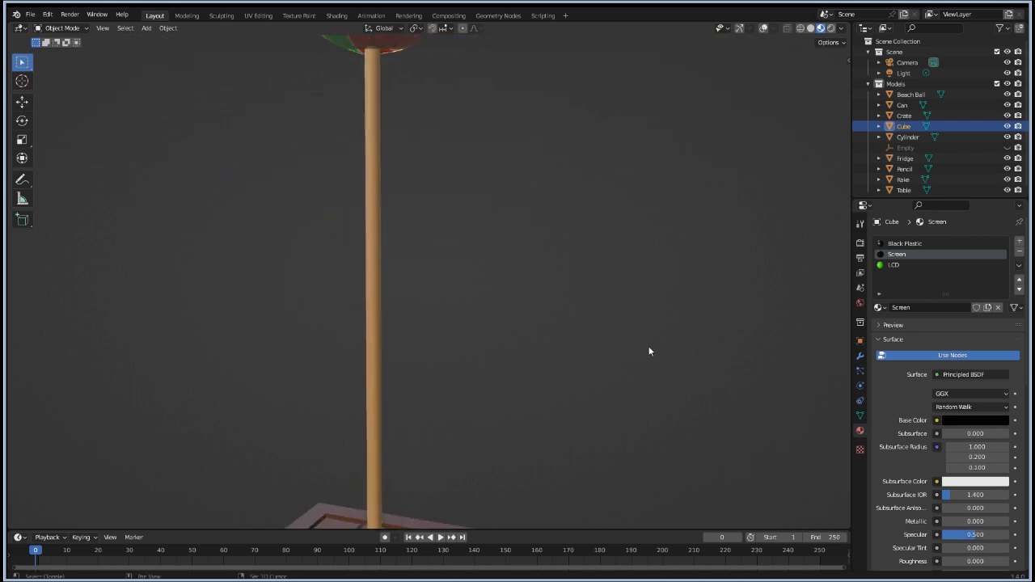
{"action": "middle_click_drag", "start_coordinate": [634, 420], "coordinate": [639, 273], "text": "shift"}
{"action": "middle_click_drag", "start_coordinate": [589, 518], "coordinate": [607, 282]}
{"action": "scroll", "coordinate": [631, 302], "scroll_direction": "down", "scroll_amount": 10}
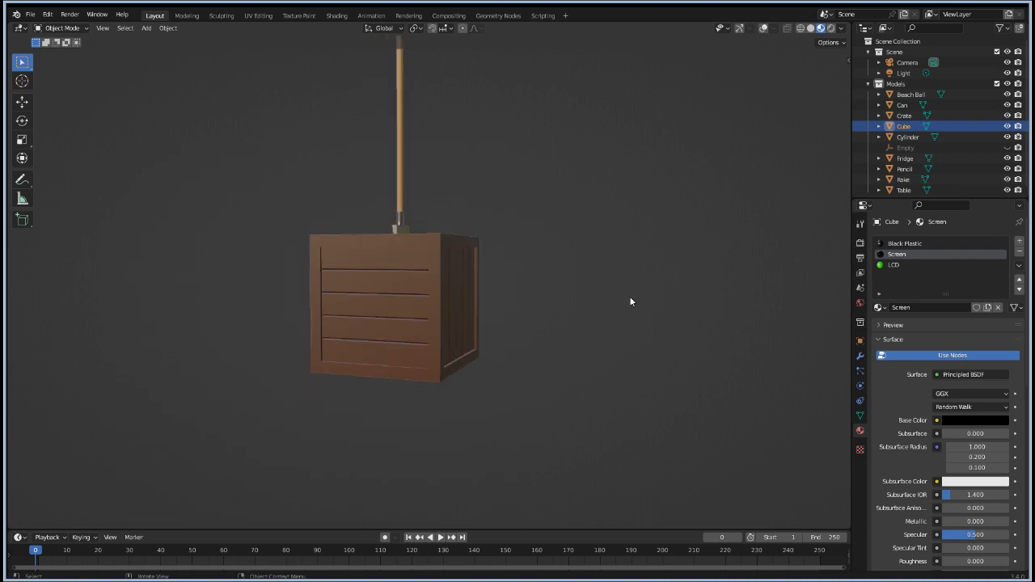
Step: Examine the whole stack of models from several sides
{"action": "middle_click_drag", "start_coordinate": [545, 208], "coordinate": [555, 346]}
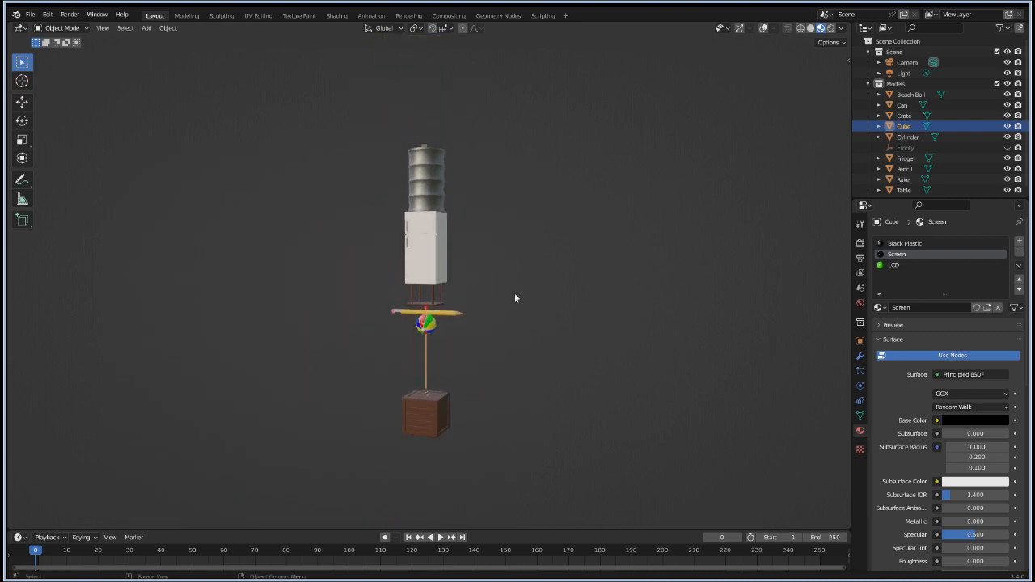
{"action": "middle_click_drag", "start_coordinate": [515, 296], "coordinate": [634, 332]}
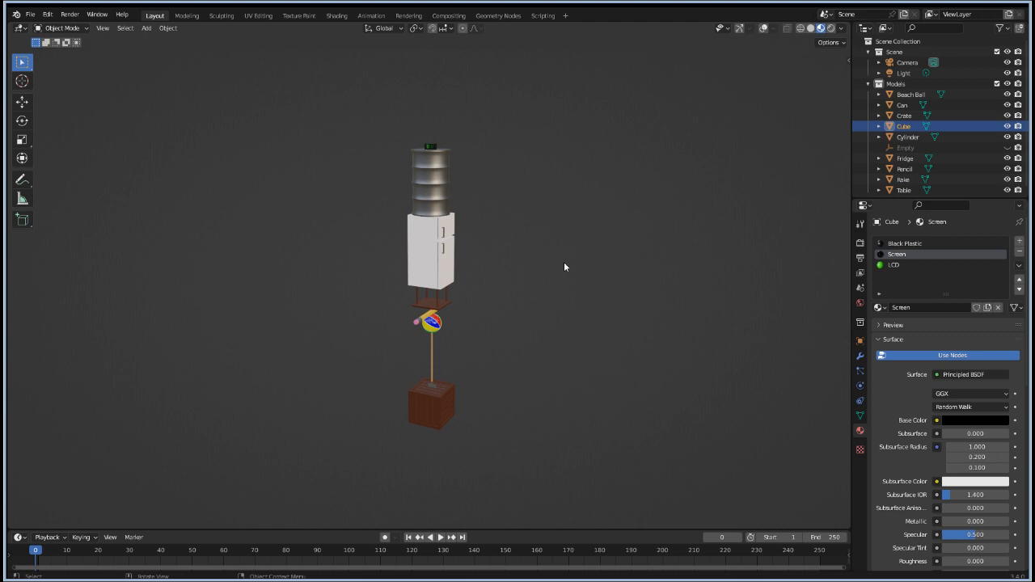
{"action": "middle_click_drag", "start_coordinate": [621, 361], "coordinate": [605, 352]}
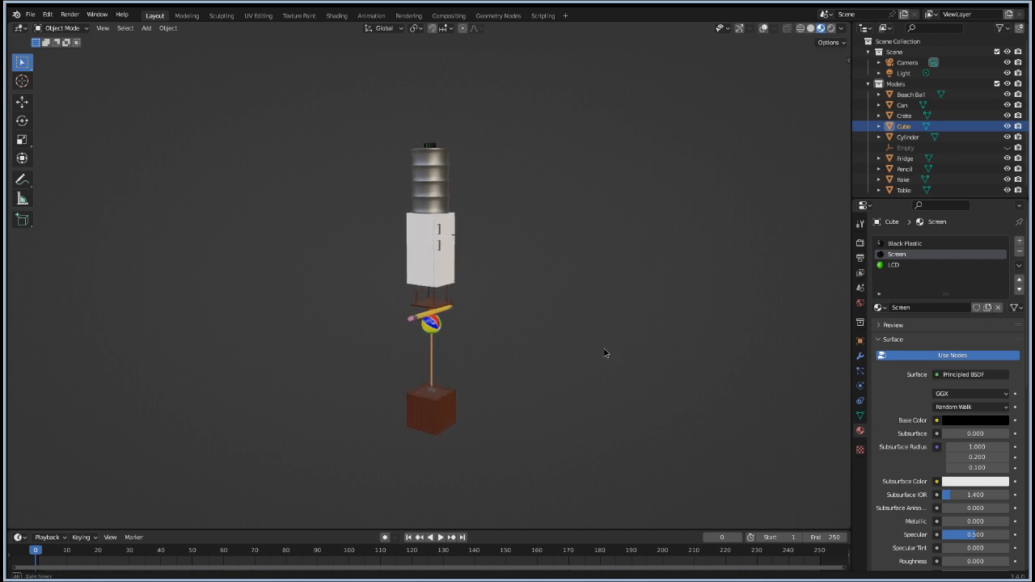
{"action": "scroll", "coordinate": [585, 327], "scroll_direction": "up", "scroll_amount": 2}
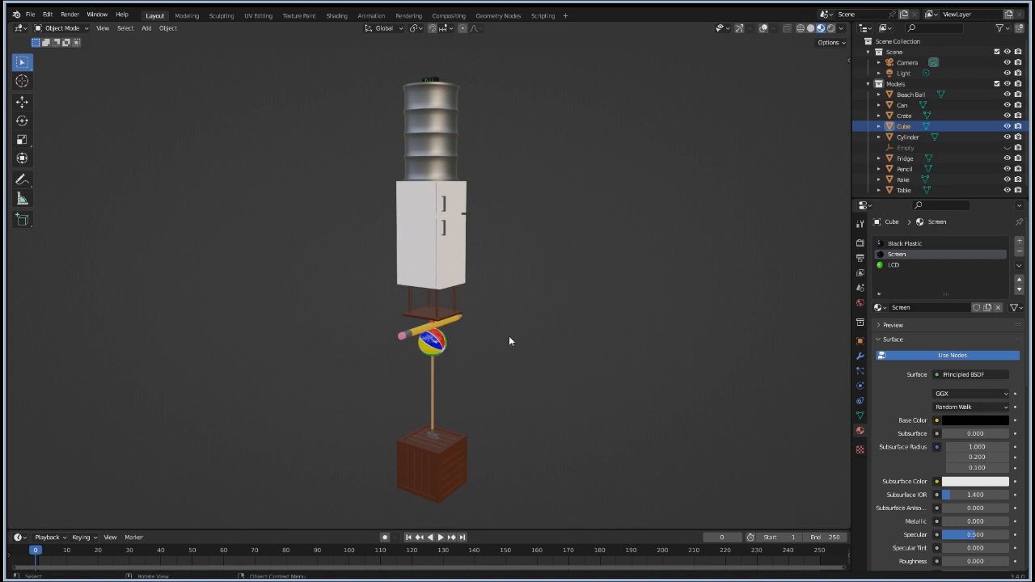
{"action": "middle_click_drag", "start_coordinate": [612, 342], "coordinate": [510, 353]}
{"action": "scroll", "coordinate": [518, 355], "scroll_direction": "up", "scroll_amount": 3}
{"action": "scroll", "coordinate": [519, 361], "scroll_direction": "up", "scroll_amount": 2}
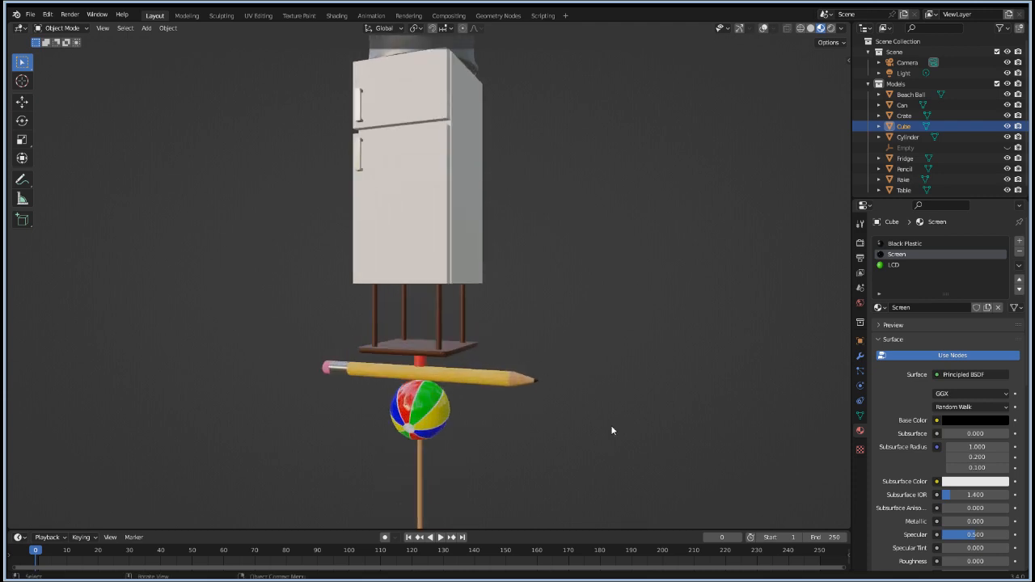
Step: Examine the pencil, beach ball and upturned table up close from different angles
{"action": "mouse_move", "coordinate": [614, 432]}
{"action": "middle_mouse_down"}
{"action": "mouse_move", "coordinate": [585, 331]}
{"action": "mouse_move", "coordinate": [607, 411]}
{"action": "mouse_move", "coordinate": [502, 328]}
{"action": "middle_mouse_up"}
{"action": "scroll", "coordinate": [461, 265], "scroll_direction": "up", "scroll_amount": 6}
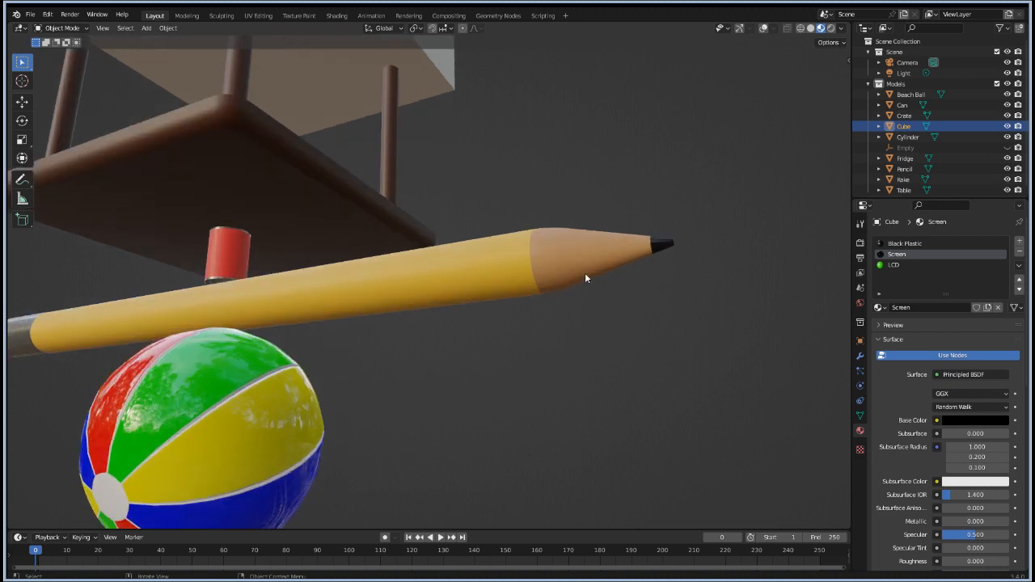
{"action": "mouse_move", "coordinate": [560, 301]}
{"action": "middle_mouse_down"}
{"action": "mouse_move", "coordinate": [566, 341]}
{"action": "mouse_move", "coordinate": [453, 368]}
{"action": "mouse_move", "coordinate": [488, 381]}
{"action": "mouse_move", "coordinate": [390, 376]}
{"action": "middle_mouse_up"}
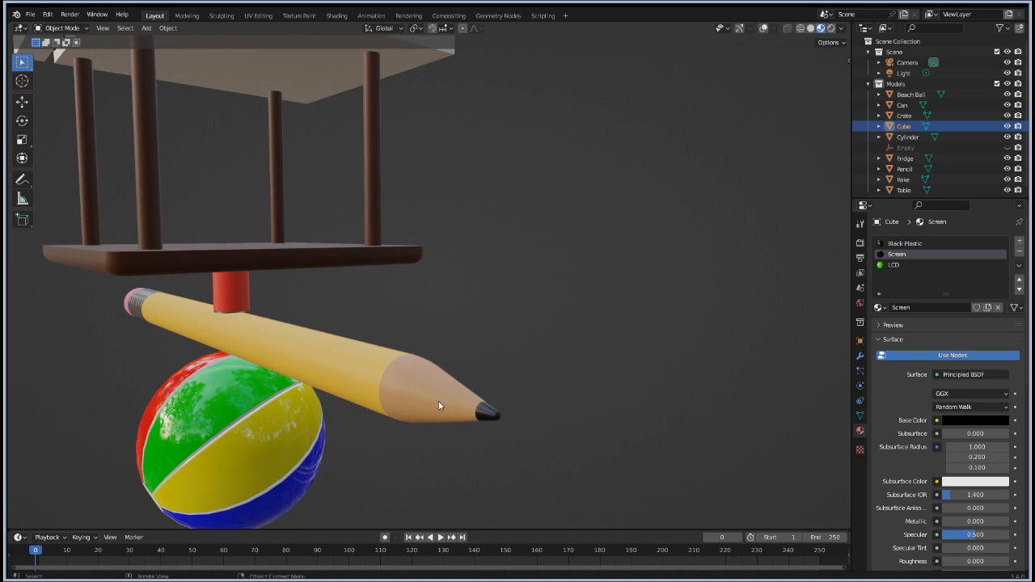
{"action": "middle_click_drag", "start_coordinate": [409, 409], "coordinate": [336, 410]}
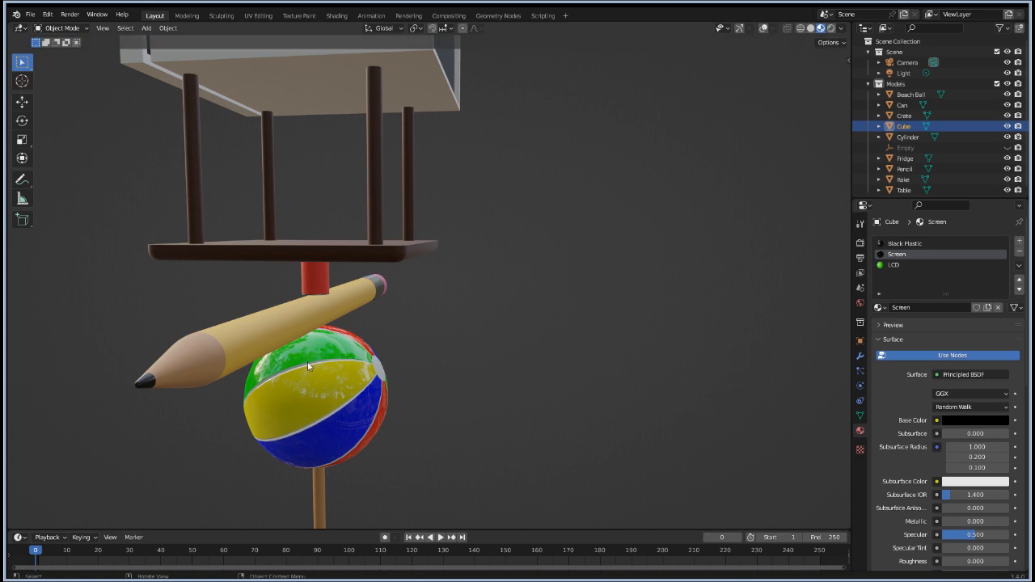
{"action": "middle_click_drag", "start_coordinate": [241, 365], "coordinate": [224, 293]}
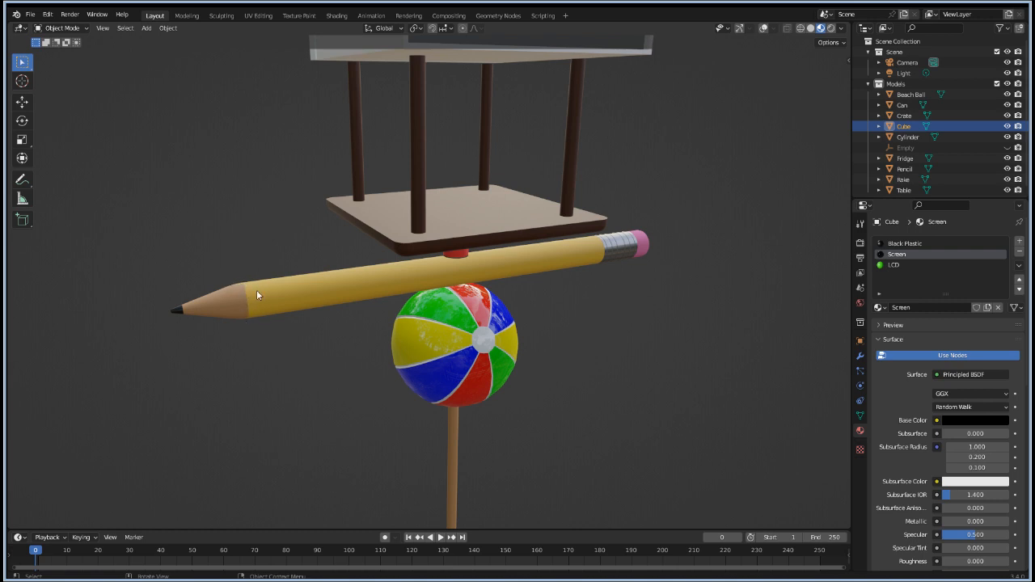
{"action": "scroll", "coordinate": [319, 305], "scroll_direction": "down", "scroll_amount": 3}
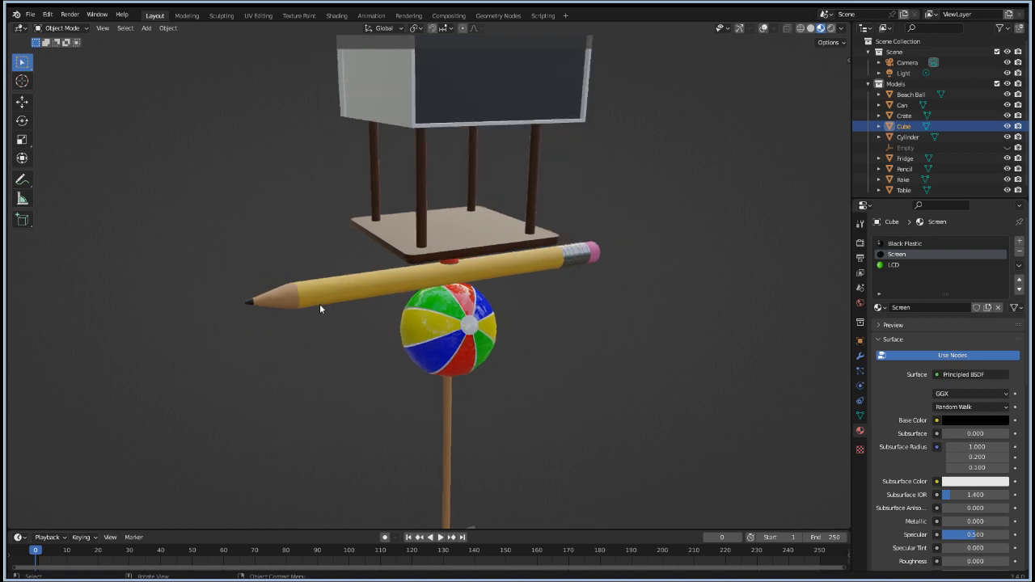
{"action": "middle_click_drag", "start_coordinate": [289, 372], "coordinate": [455, 382]}
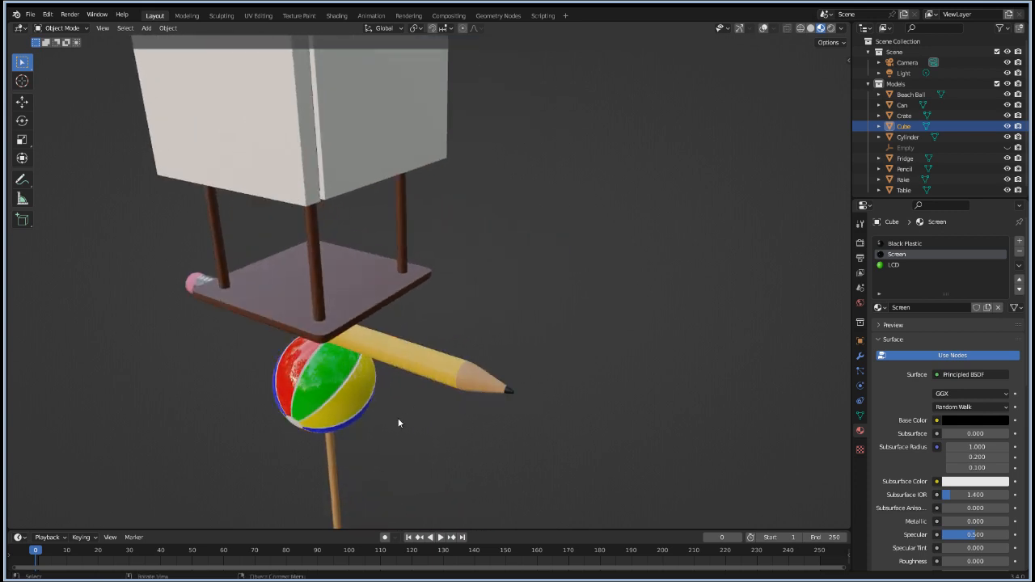
{"action": "mouse_move", "coordinate": [399, 423]}
{"action": "middle_mouse_down"}
{"action": "mouse_move", "coordinate": [445, 428]}
{"action": "mouse_move", "coordinate": [582, 306]}
{"action": "mouse_move", "coordinate": [564, 359]}
{"action": "middle_mouse_up"}
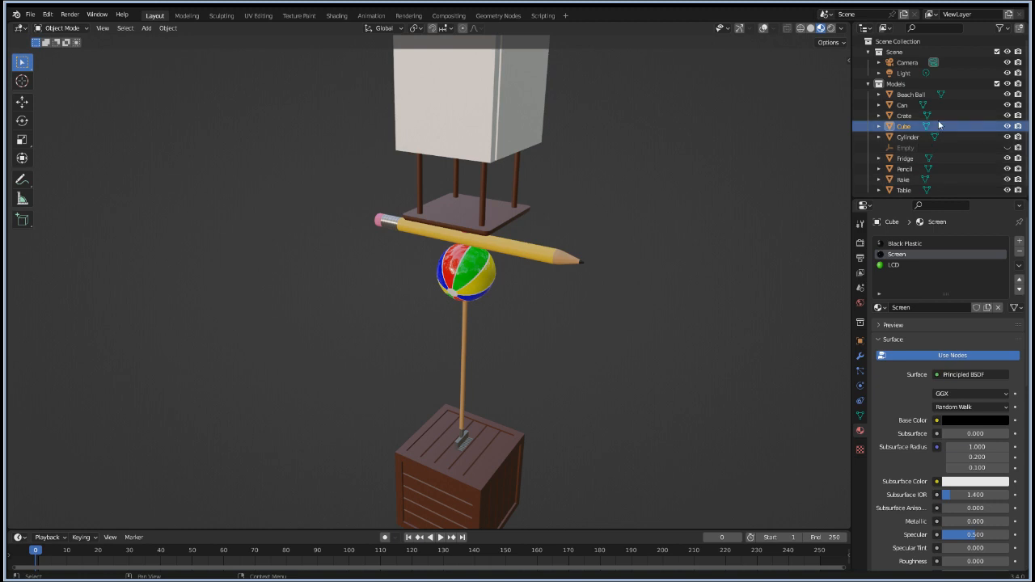
Step: Hide the rake temporarily to examine the rest of the stack from different angles, and make it visible again
{"action": "left_click", "coordinate": [1008, 178]}
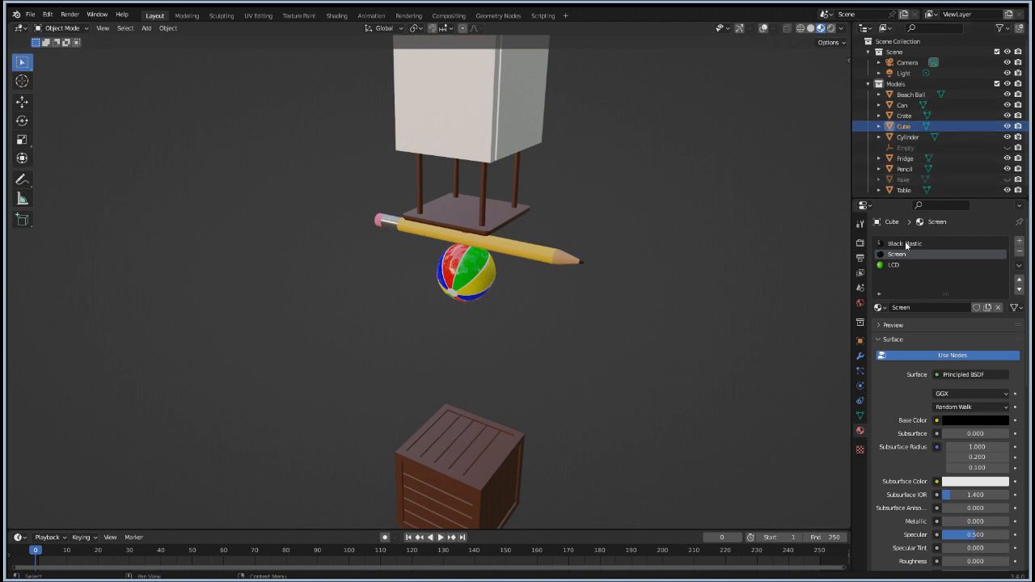
{"action": "mouse_move", "coordinate": [676, 299]}
{"action": "middle_mouse_down"}
{"action": "mouse_move", "coordinate": [640, 169]}
{"action": "mouse_move", "coordinate": [548, 345]}
{"action": "mouse_move", "coordinate": [564, 454]}
{"action": "middle_mouse_up"}
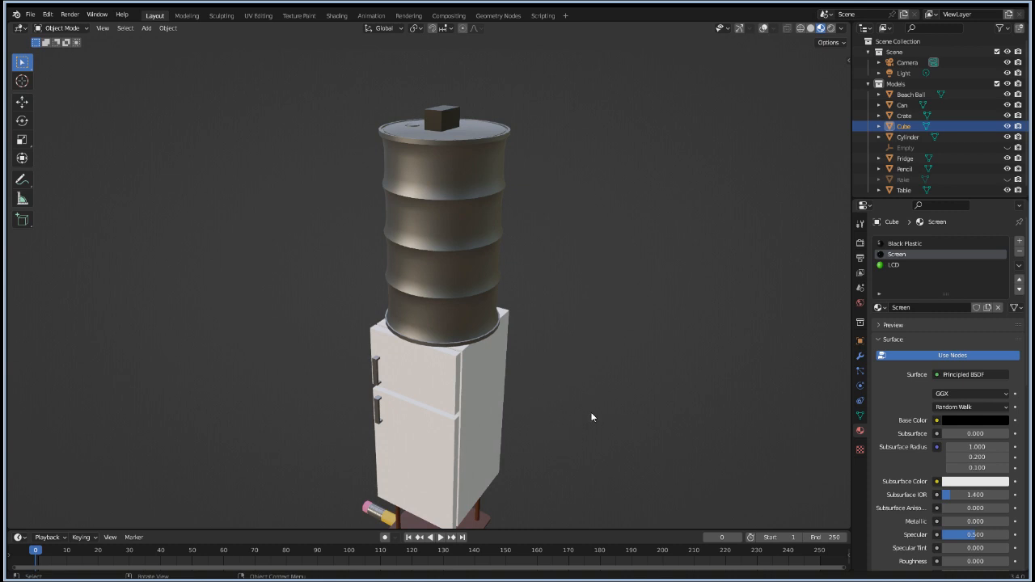
{"action": "middle_click_drag", "start_coordinate": [599, 436], "coordinate": [600, 209], "text": "shift"}
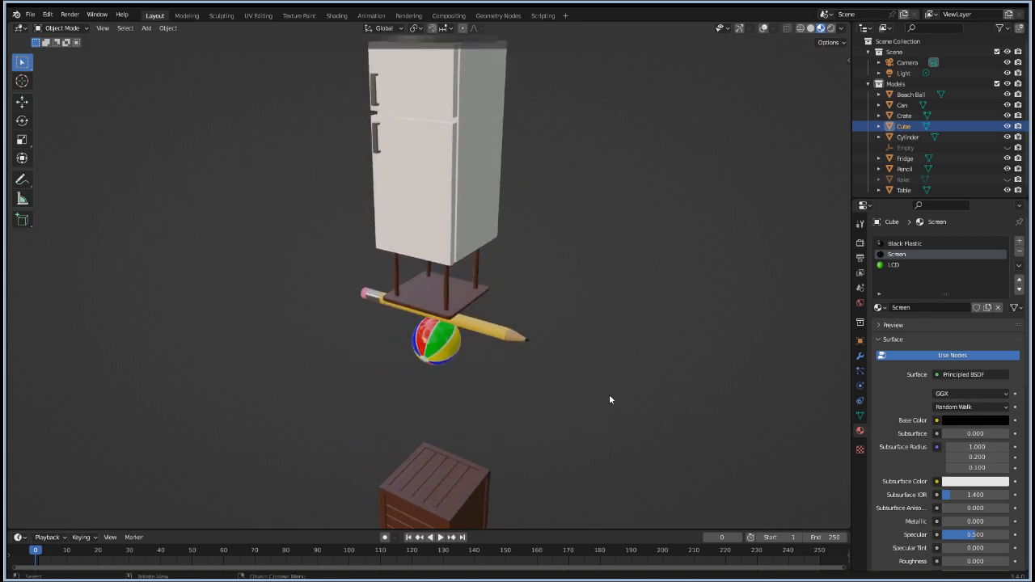
{"action": "mouse_move", "coordinate": [560, 415]}
{"action": "middle_mouse_down"}
{"action": "mouse_move", "coordinate": [594, 377]}
{"action": "mouse_move", "coordinate": [619, 379]}
{"action": "middle_mouse_up"}
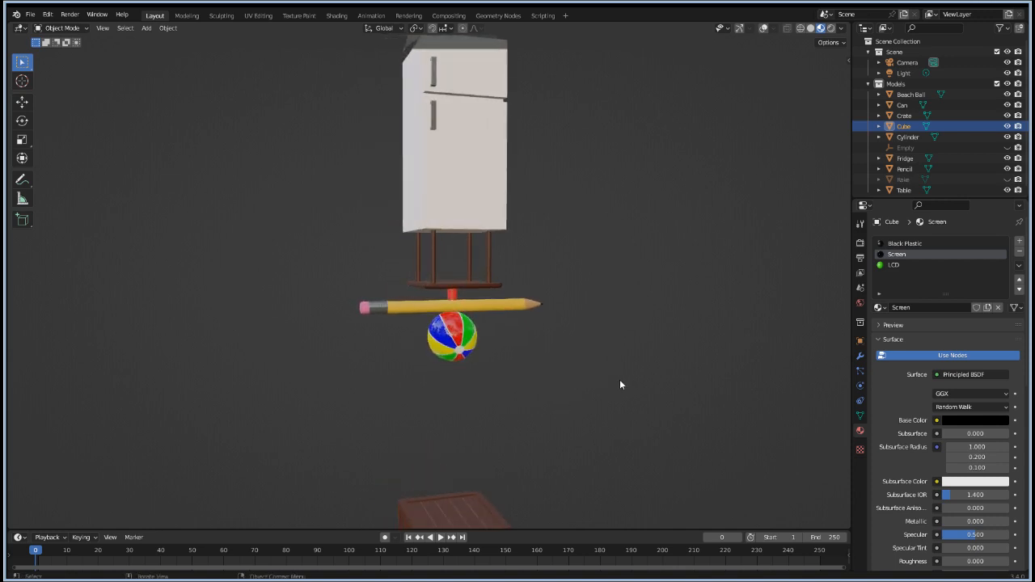
{"action": "mouse_move", "coordinate": [324, 399]}
{"action": "middle_mouse_down"}
{"action": "mouse_move", "coordinate": [418, 442]}
{"action": "mouse_move", "coordinate": [453, 419]}
{"action": "mouse_move", "coordinate": [435, 418]}
{"action": "middle_mouse_up"}
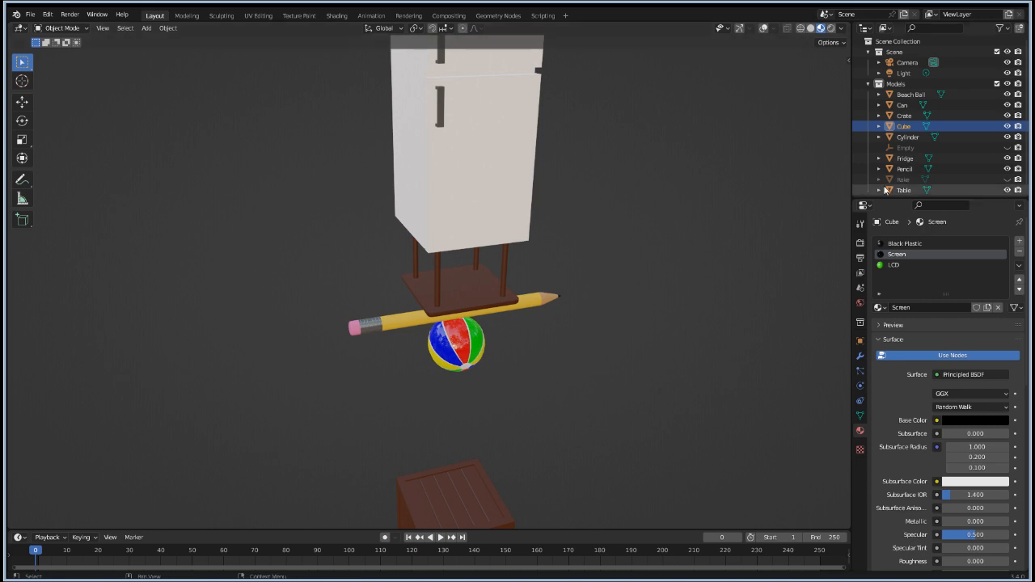
{"action": "left_click", "coordinate": [1007, 179]}
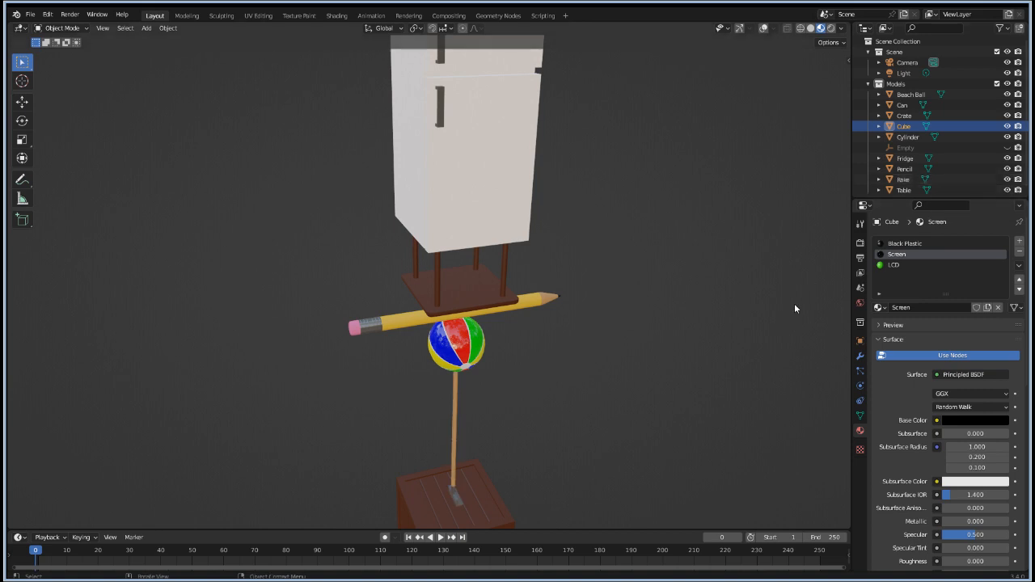
Step: Examine the rake head on the crate's lid up close, and the complete stack from the clock down to the crate
{"action": "mouse_move", "coordinate": [760, 411]}
{"action": "middle_mouse_down"}
{"action": "mouse_move", "coordinate": [712, 407]}
{"action": "mouse_move", "coordinate": [684, 430]}
{"action": "mouse_move", "coordinate": [654, 436]}
{"action": "middle_mouse_up"}
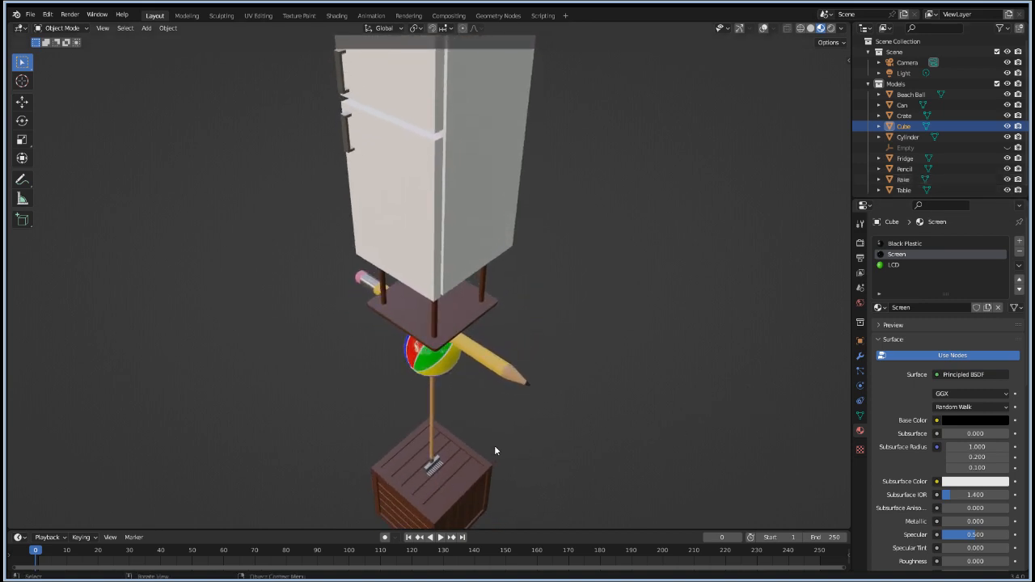
{"action": "mouse_move", "coordinate": [495, 445]}
{"action": "middle_mouse_down"}
{"action": "mouse_move", "coordinate": [538, 365]}
{"action": "mouse_move", "coordinate": [515, 465]}
{"action": "mouse_move", "coordinate": [554, 265]}
{"action": "middle_mouse_up"}
{"action": "scroll", "coordinate": [522, 314], "scroll_direction": "up", "scroll_amount": 3}
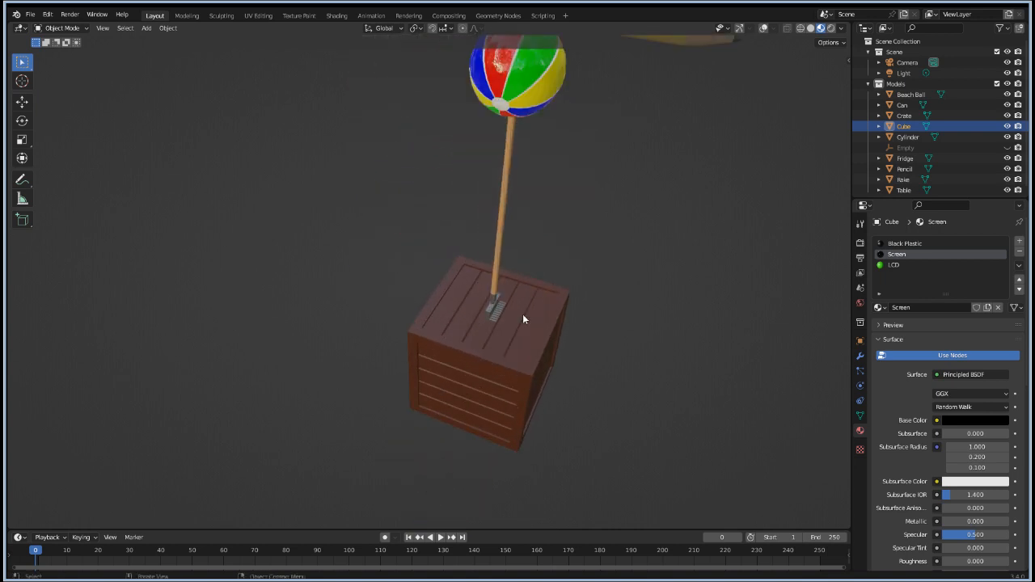
{"action": "scroll", "coordinate": [522, 314], "scroll_direction": "up", "scroll_amount": 8}
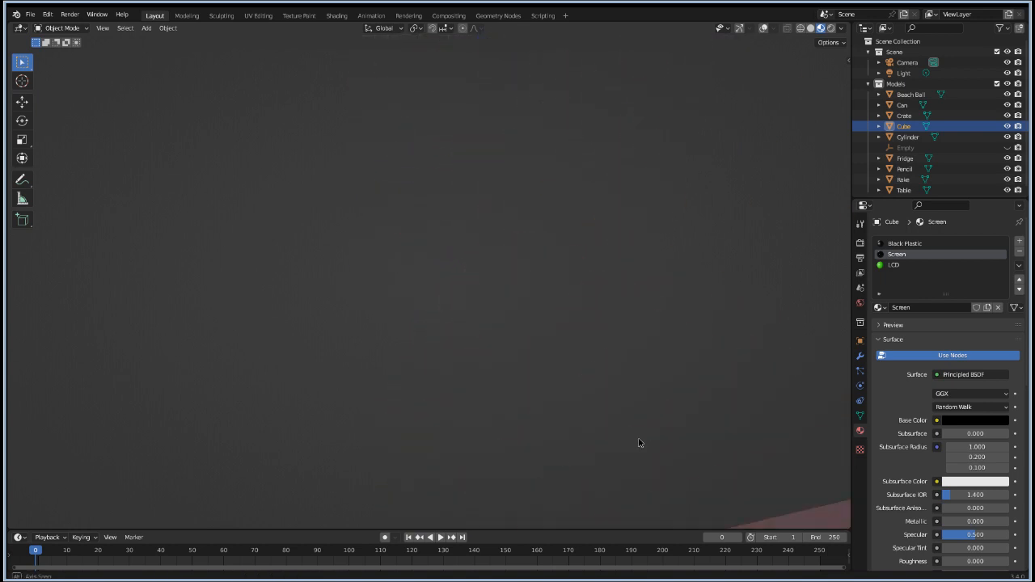
{"action": "middle_click_drag", "start_coordinate": [639, 440], "coordinate": [46, 189]}
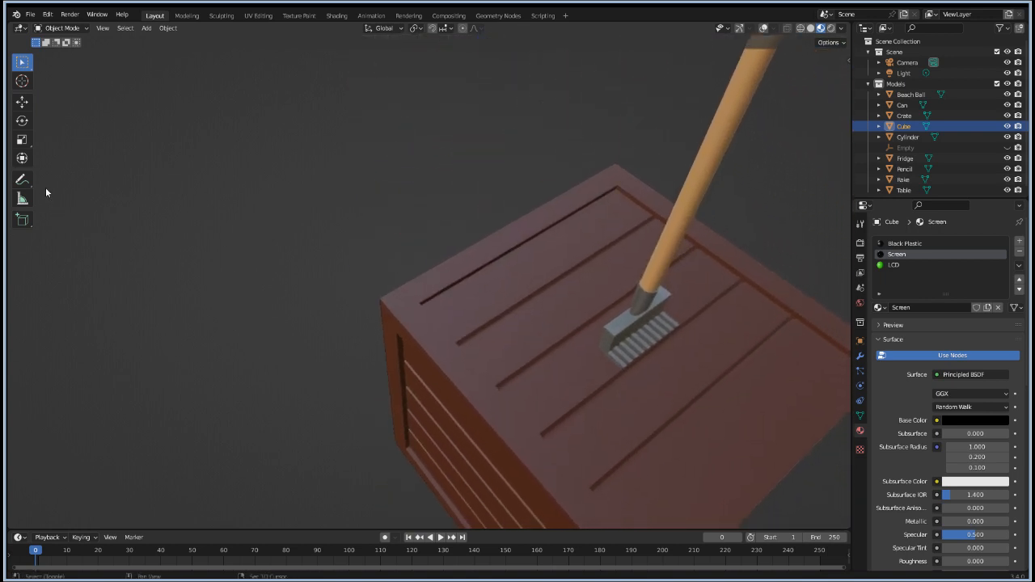
{"action": "scroll", "coordinate": [250, 256], "scroll_direction": "down", "scroll_amount": 10}
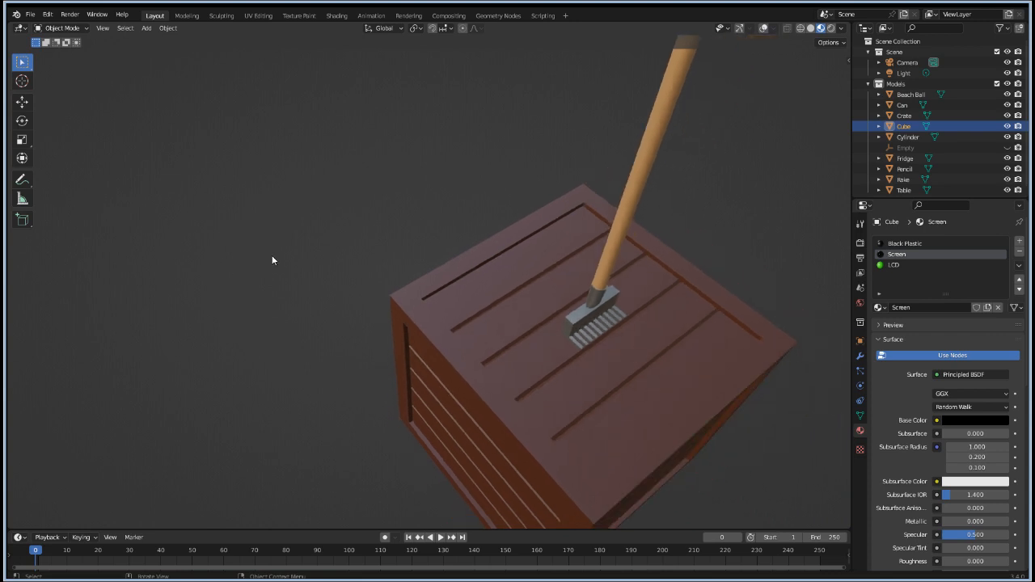
{"action": "mouse_move", "coordinate": [381, 290]}
{"action": "middle_mouse_down"}
{"action": "mouse_move", "coordinate": [387, 204]}
{"action": "mouse_move", "coordinate": [312, 241]}
{"action": "mouse_move", "coordinate": [420, 242]}
{"action": "mouse_move", "coordinate": [413, 237]}
{"action": "mouse_move", "coordinate": [463, 379]}
{"action": "mouse_move", "coordinate": [360, 394]}
{"action": "mouse_move", "coordinate": [413, 409]}
{"action": "mouse_move", "coordinate": [508, 413]}
{"action": "middle_mouse_up"}
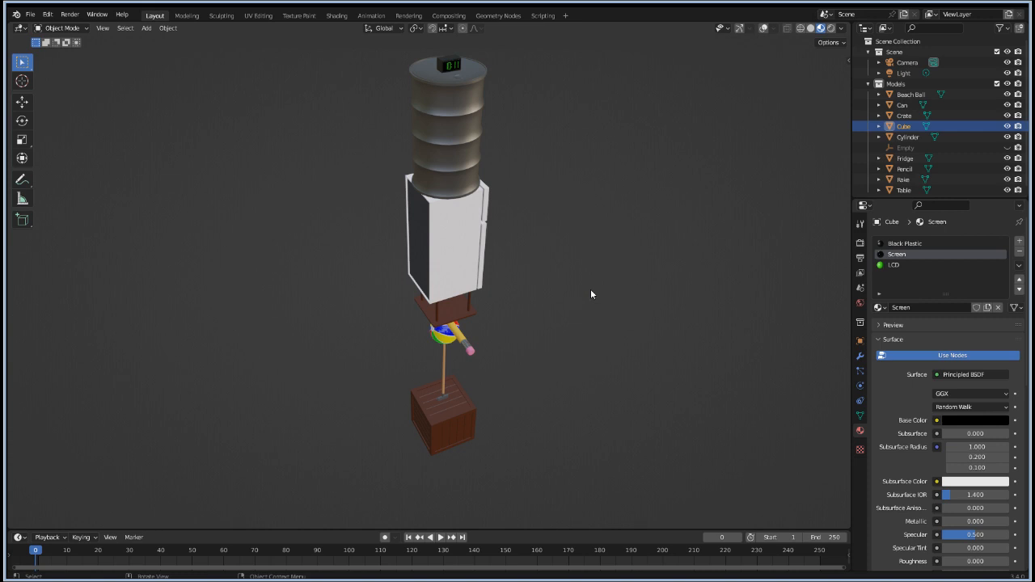
{"action": "middle_click_drag", "start_coordinate": [626, 296], "coordinate": [564, 357]}
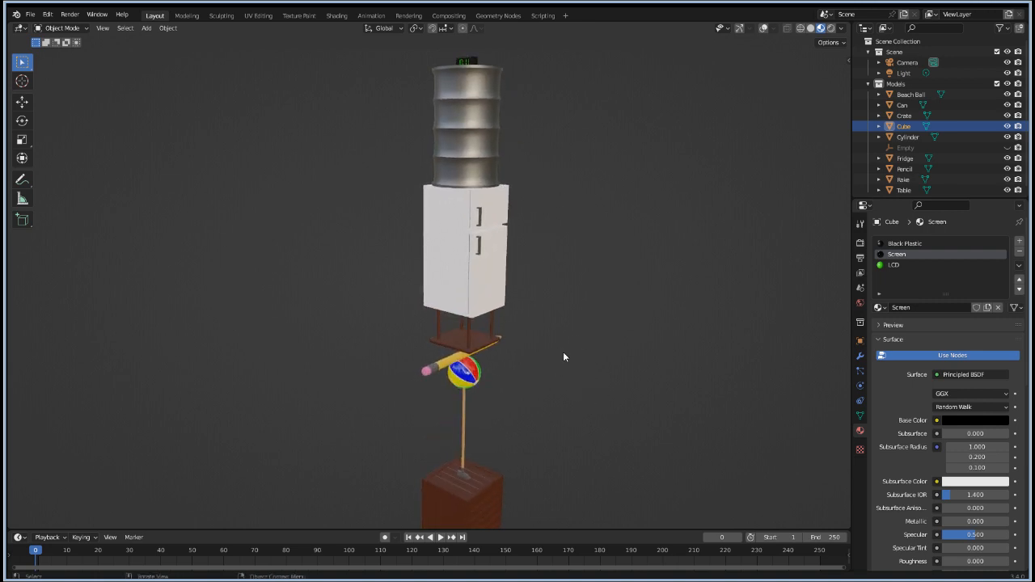